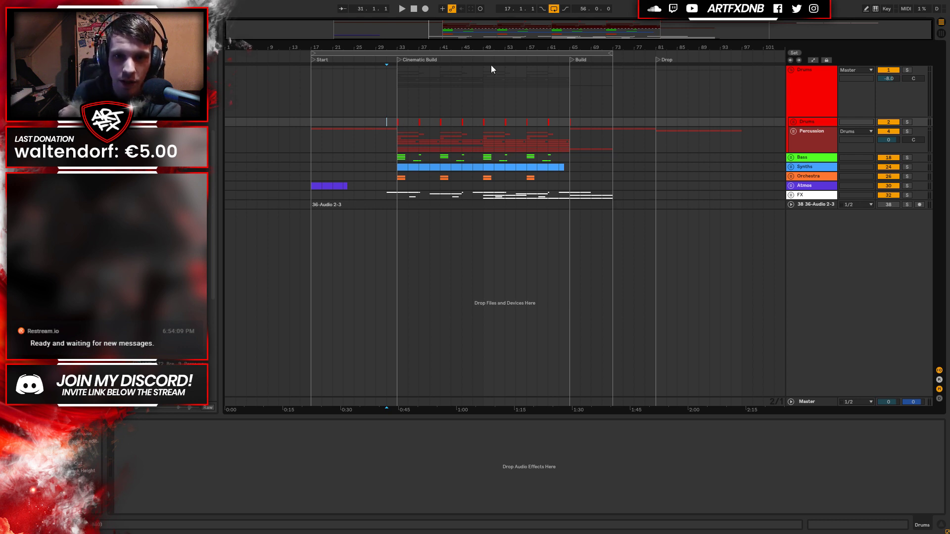
# Play the arrangement from bar 31 through the Cinematic Build section and stop playback near the end of the loop.
pyautogui.moveTo(492, 47); pyautogui.dragTo(492, 91)
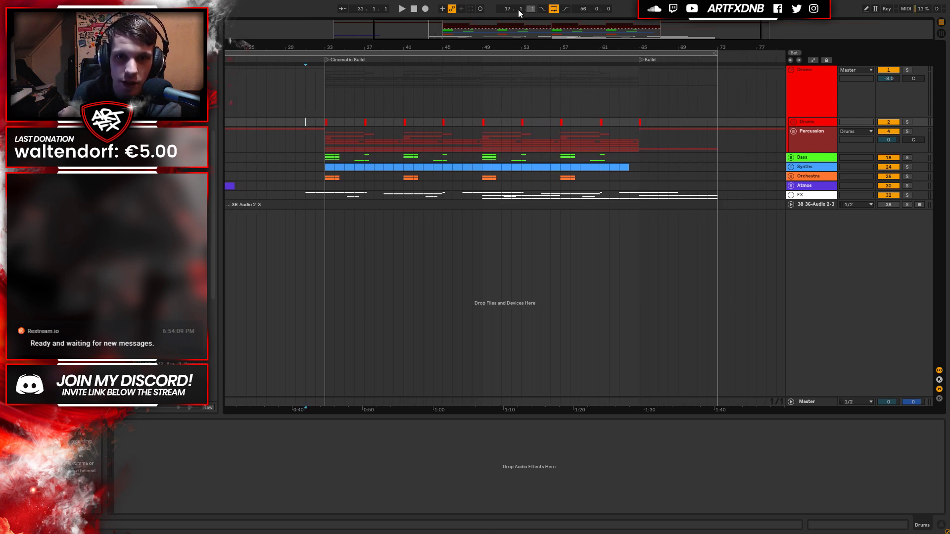
pyautogui.click(404, 10)
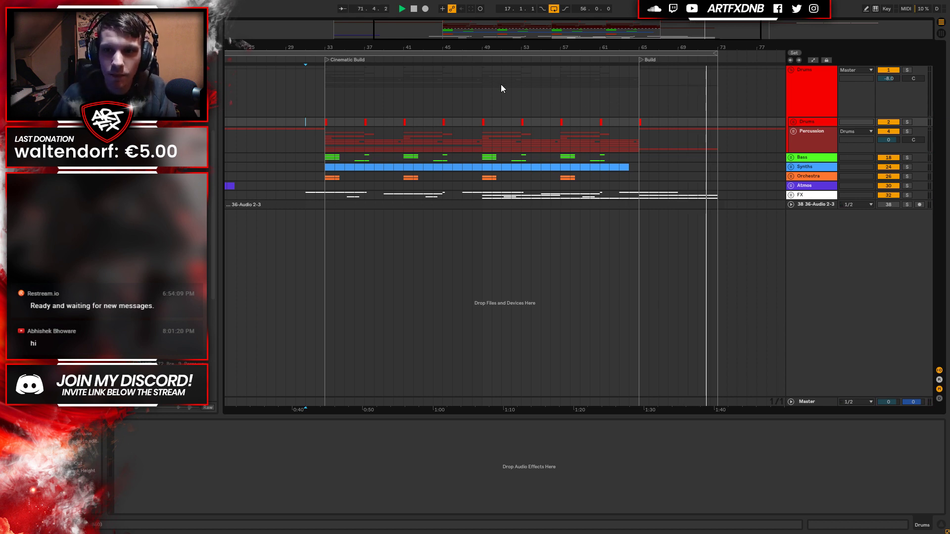
pyautogui.click(415, 9)
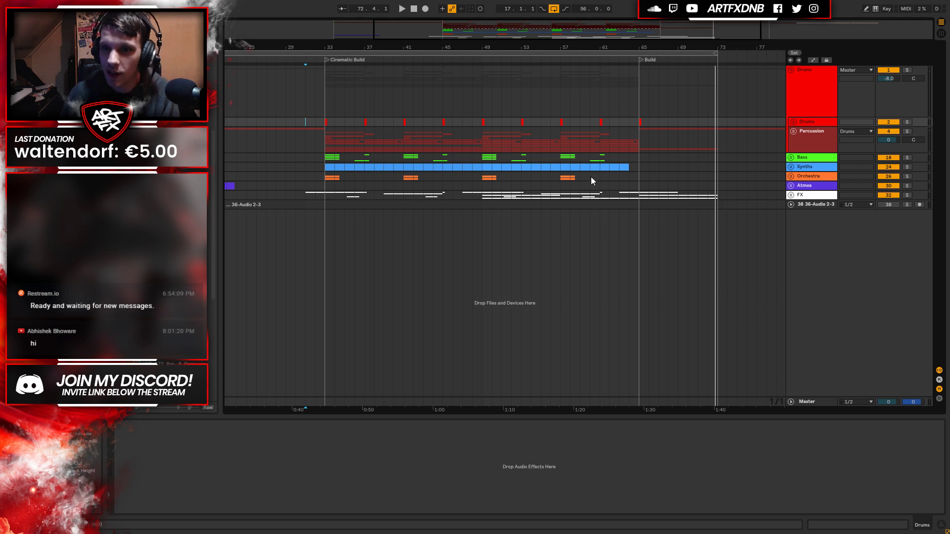
# Unfold the Drums and Percussion groups to examine their tracks across the arrangement, and fold them back.
pyautogui.click(307, 122)
pyautogui.click(637, 123)
pyautogui.click(794, 131)
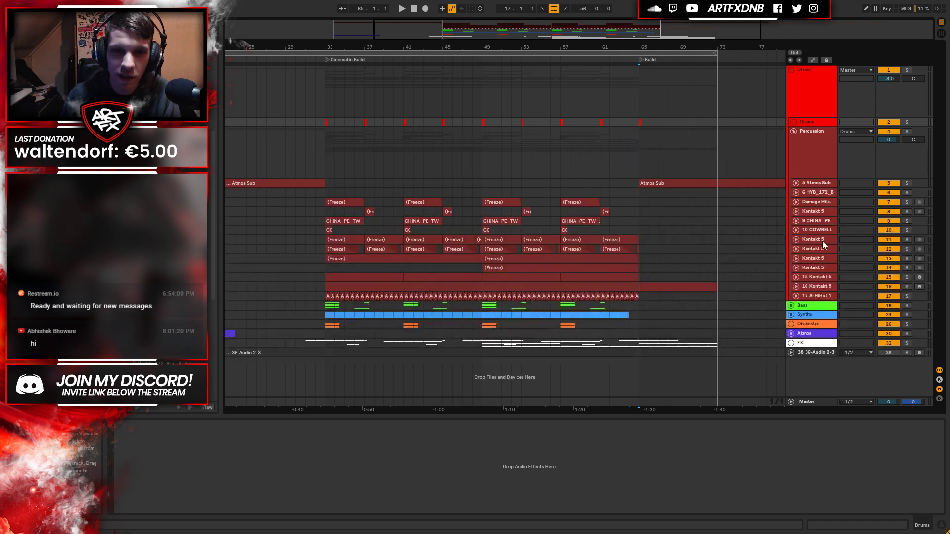
pyautogui.click(794, 122)
pyautogui.click(795, 73)
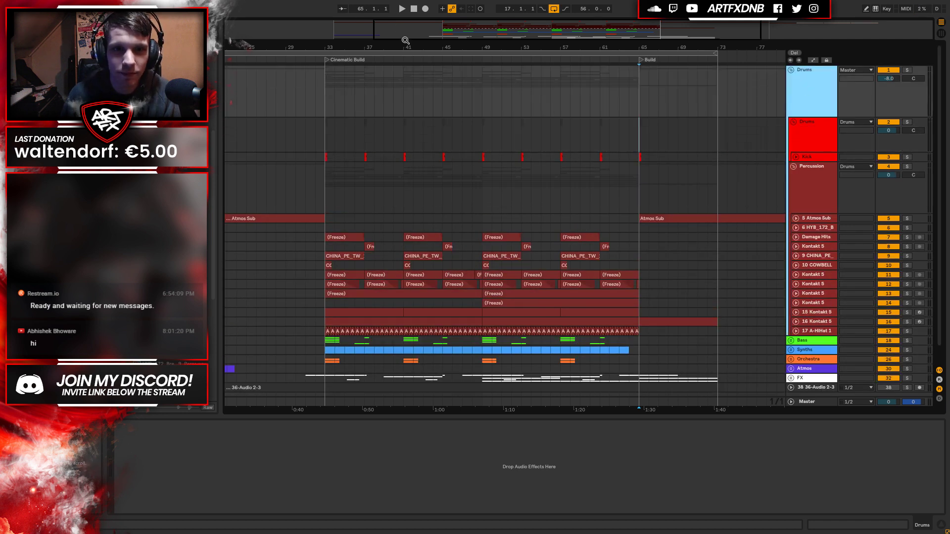
pyautogui.press('-')
pyautogui.click(792, 123)
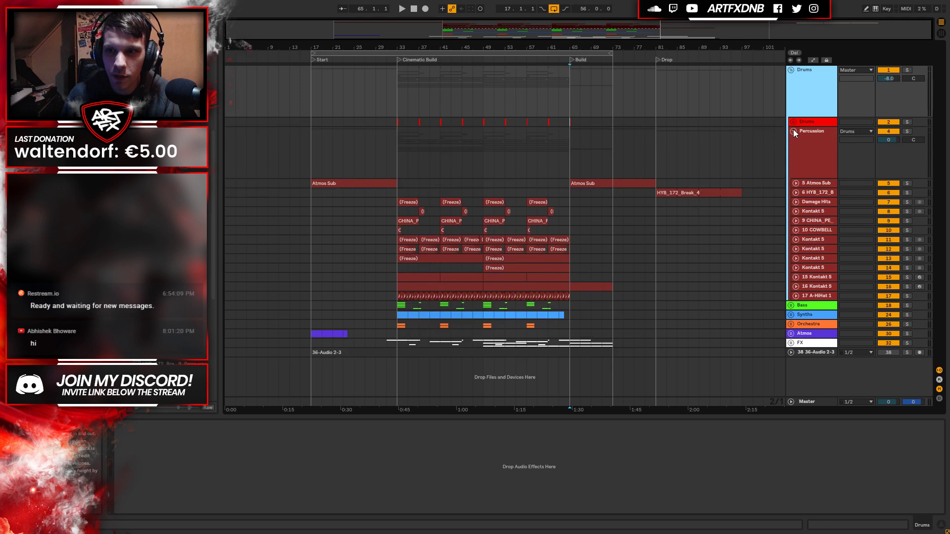
pyautogui.click(794, 130)
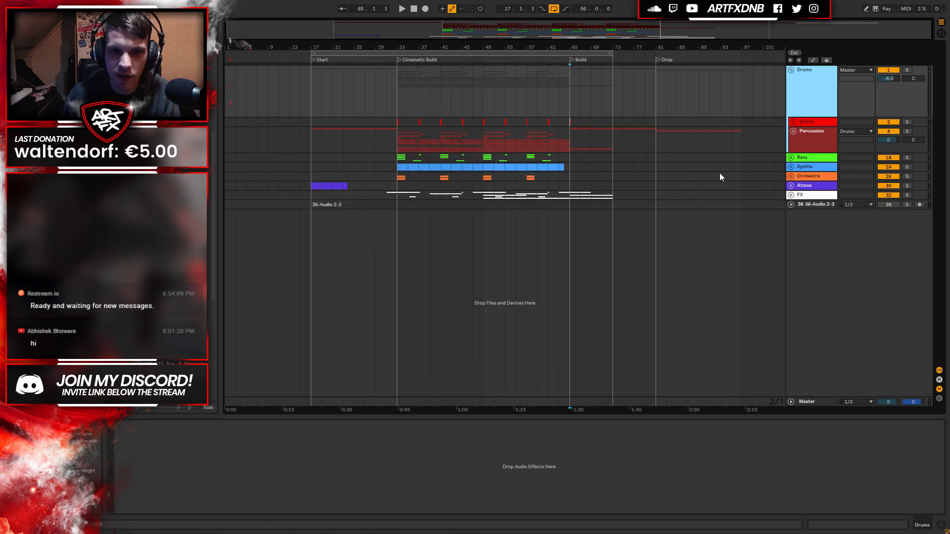
pyautogui.click(809, 135)
pyautogui.click(794, 132)
pyautogui.click(794, 131)
# Listen to the opening of the Start section from bar 17.
pyautogui.moveTo(309, 144); pyautogui.dragTo(410, 144)
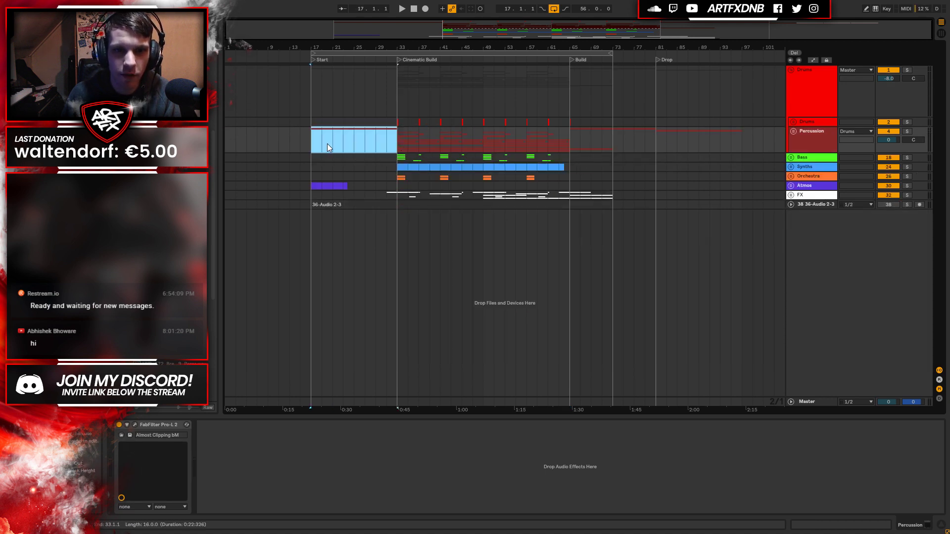
pyautogui.click(307, 141)
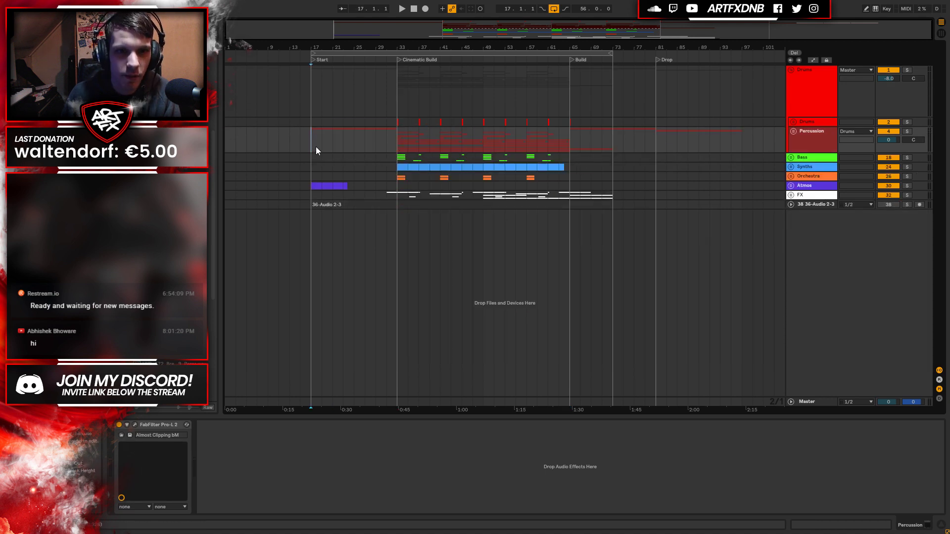
pyautogui.press('space')
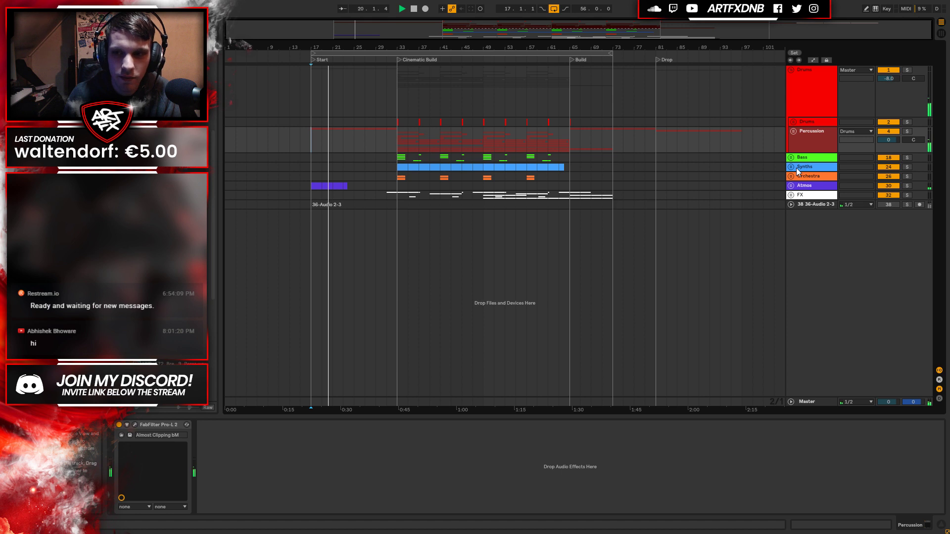
pyautogui.press('space')
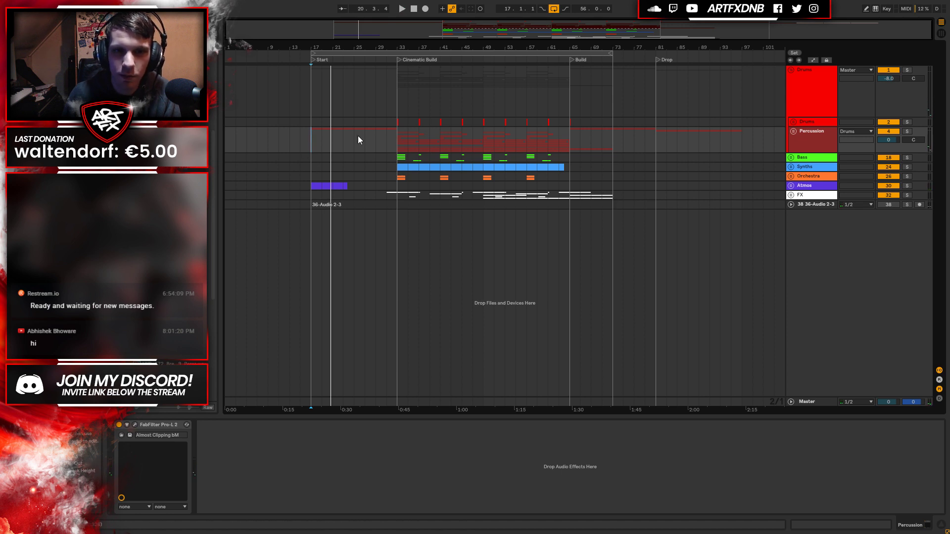
# Play the second half of the Cinematic Build from bar 49.
pyautogui.click(397, 121)
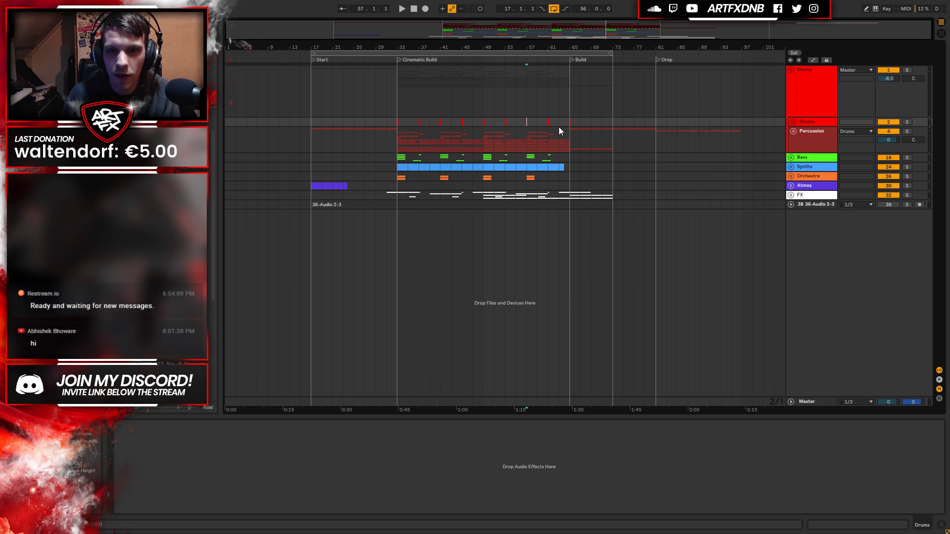
pyautogui.click(515, 130)
pyautogui.click(483, 122)
pyautogui.press('space')
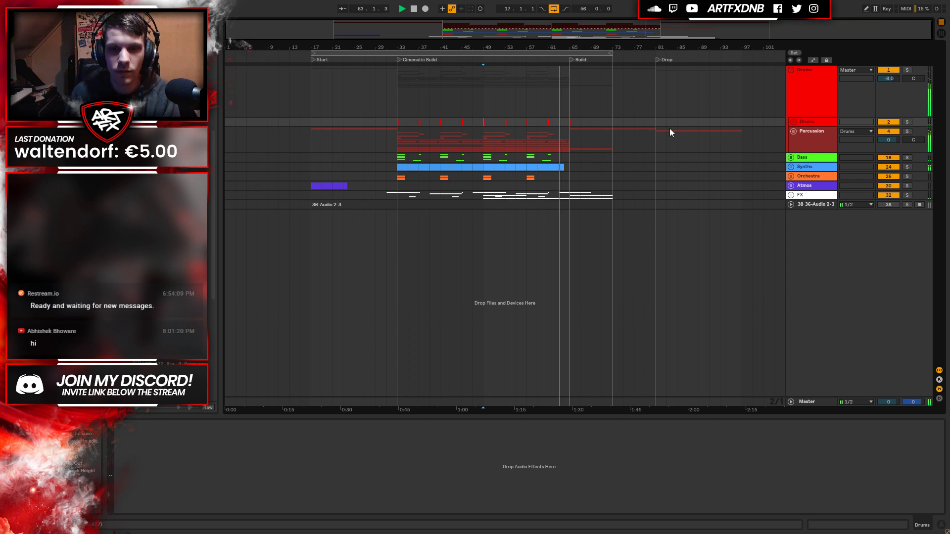
# Extend the end of the loop region to the Drop locator at bar 81.
pyautogui.moveTo(556, 44); pyautogui.dragTo(472, 93)
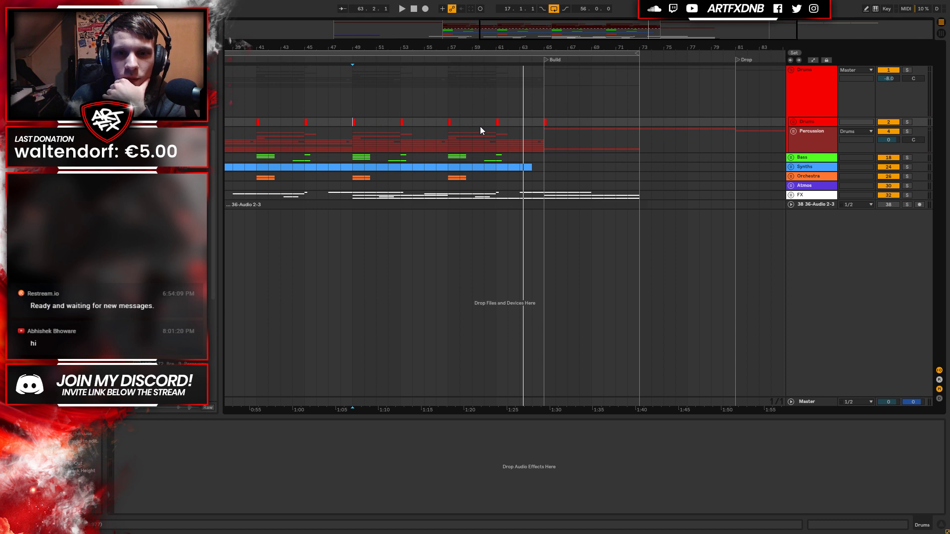
pyautogui.moveTo(496, 124); pyautogui.dragTo(714, 122)
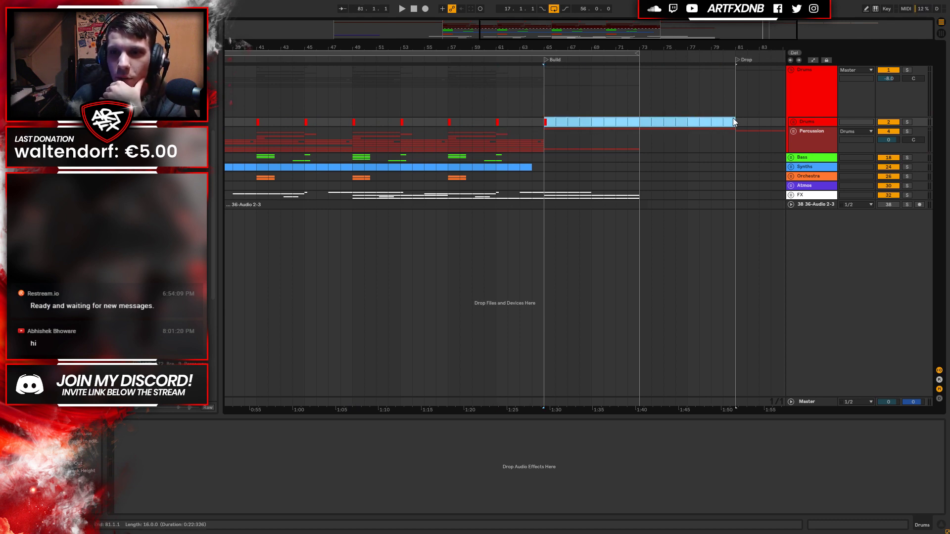
pyautogui.moveTo(637, 53); pyautogui.dragTo(736, 53)
pyautogui.click(545, 132)
pyautogui.moveTo(567, 127); pyautogui.dragTo(755, 121)
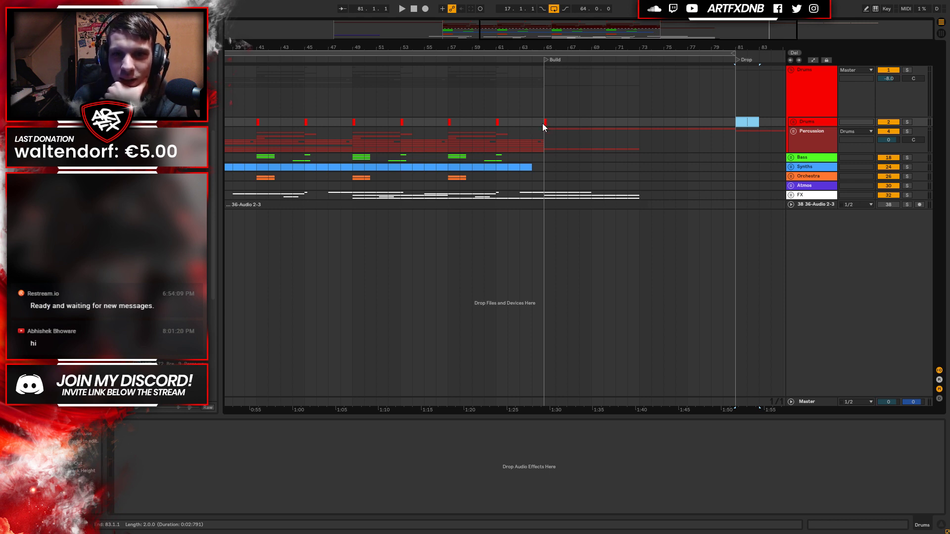
pyautogui.moveTo(545, 123); pyautogui.dragTo(733, 145)
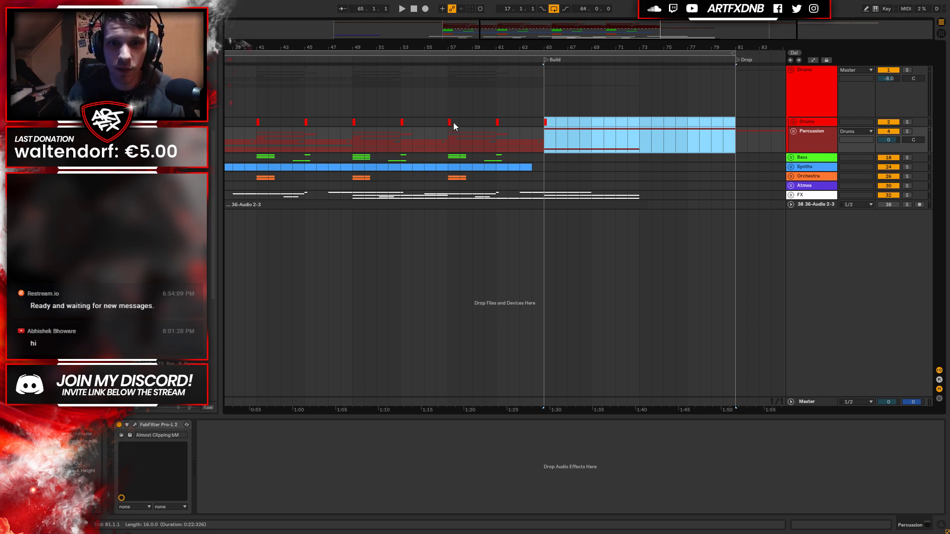
pyautogui.moveTo(450, 139); pyautogui.dragTo(542, 138)
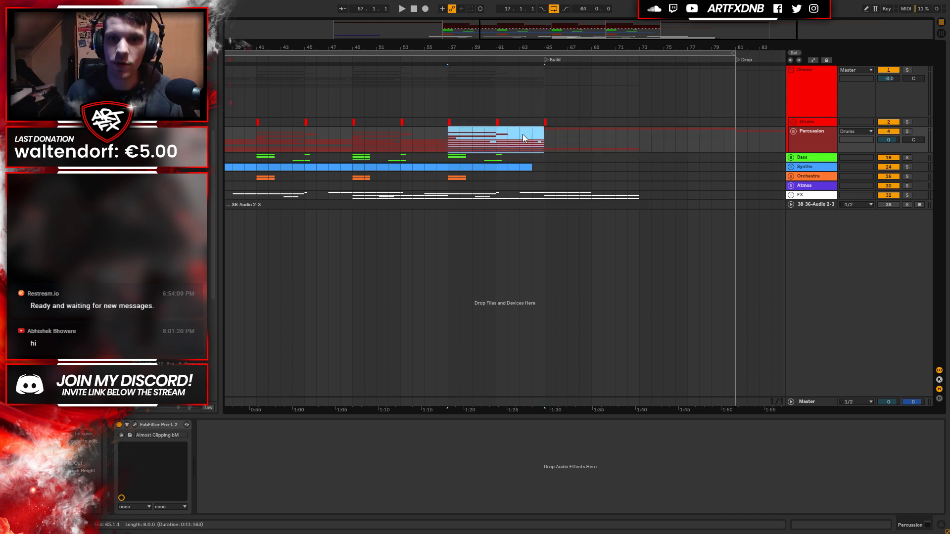
pyautogui.click(793, 131)
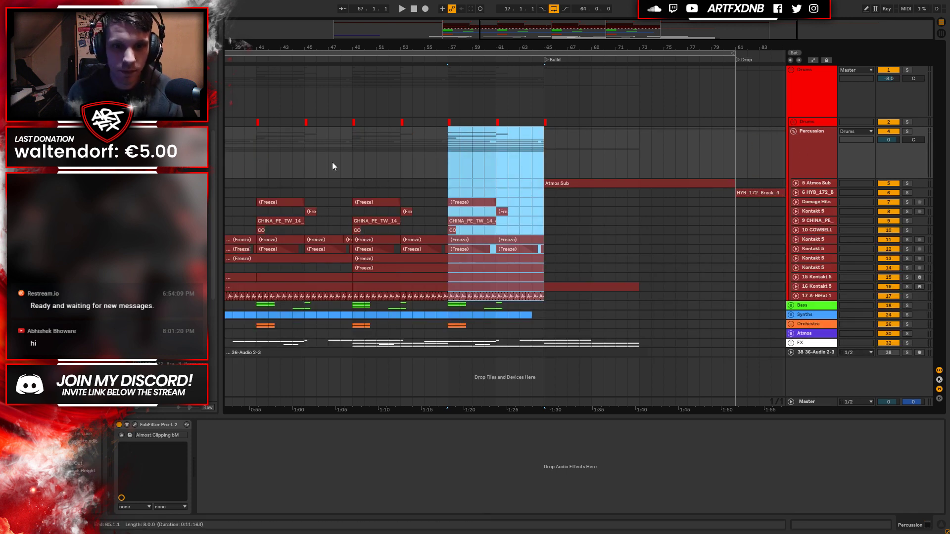
pyautogui.click(794, 132)
# Listen to the transition from bar 49 of the Cinematic Build into the start of the Build section.
pyautogui.click(352, 135)
pyautogui.press('space')
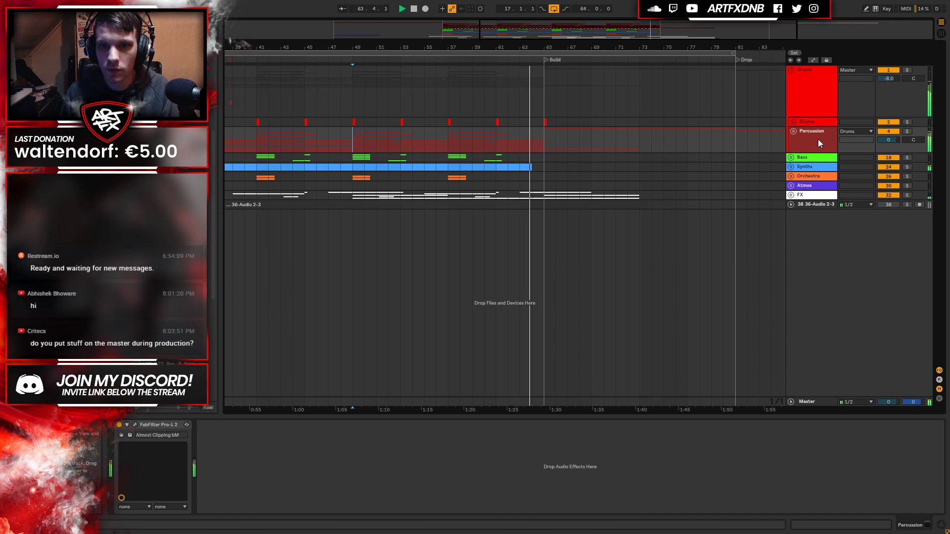
pyautogui.press('space')
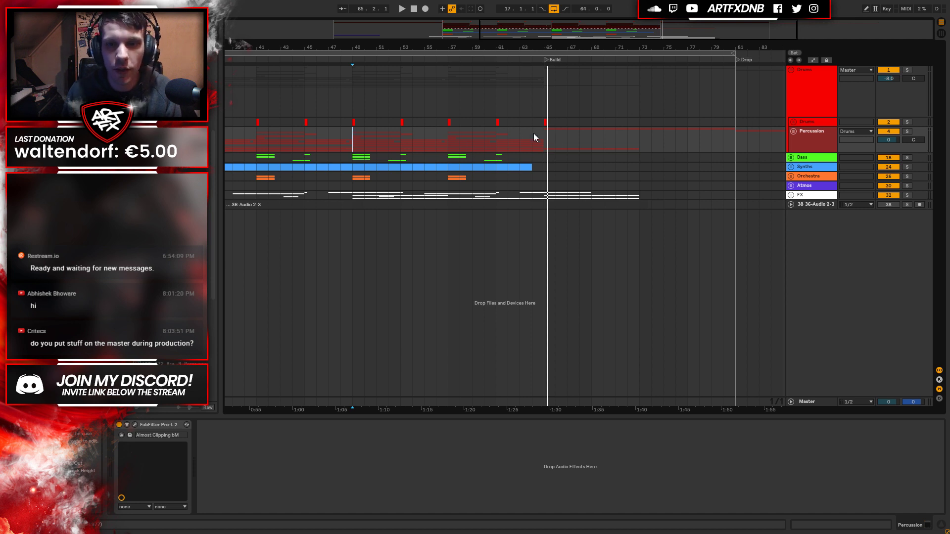
# Solo the Bass and Orchestra groups and listen to them from bar 61.
pyautogui.moveTo(499, 142); pyautogui.dragTo(541, 140)
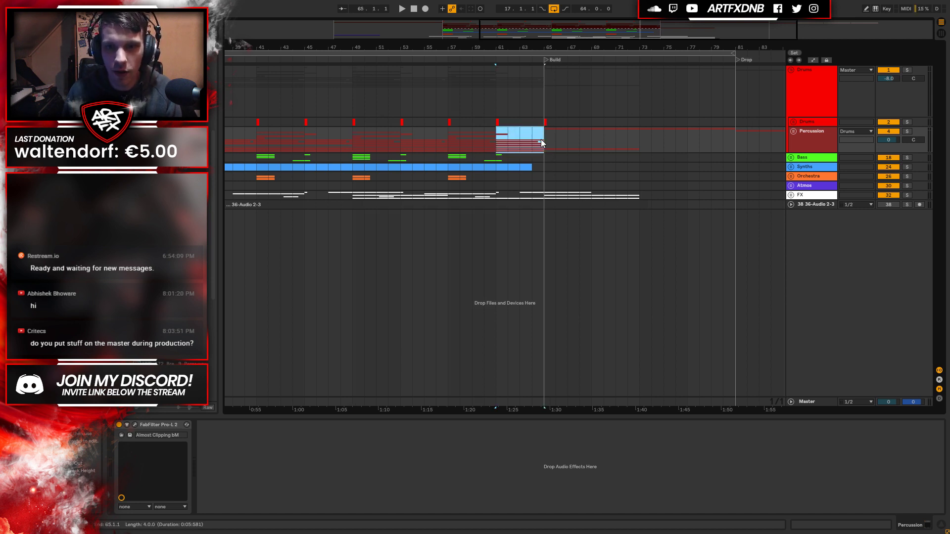
pyautogui.click(497, 157)
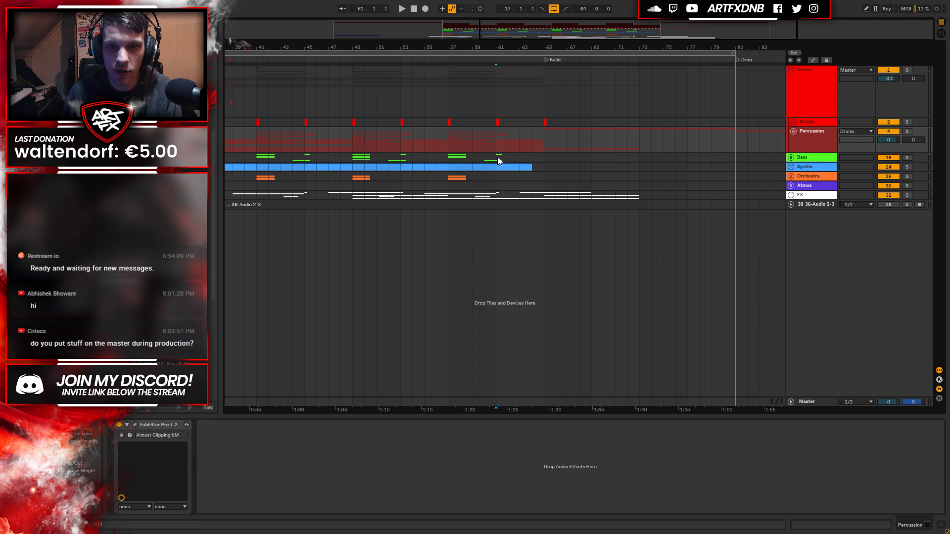
pyautogui.click(907, 158)
pyautogui.press('space')
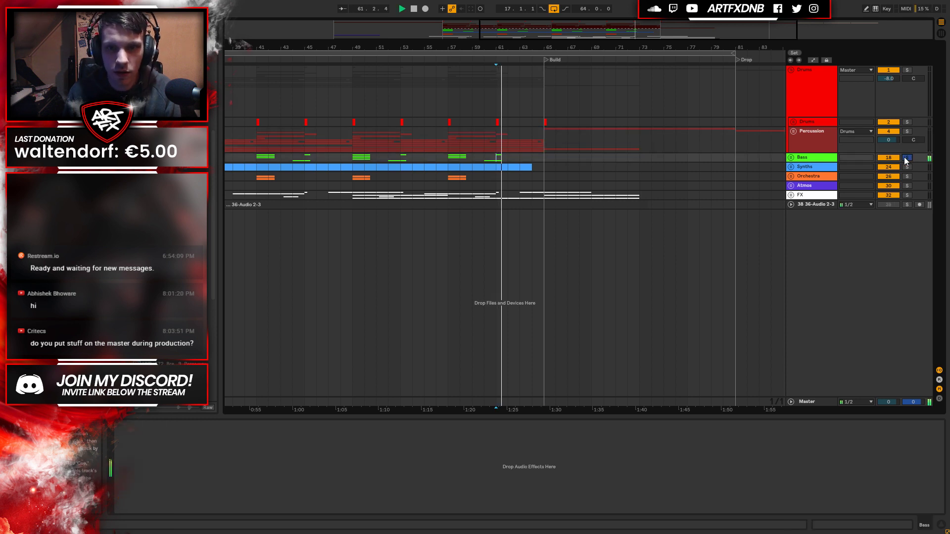
pyautogui.click(907, 177)
pyautogui.press('space')
pyautogui.press('space')
# Check the contents of the Synths and Percussion groups, folding each one back.
pyautogui.click(791, 167)
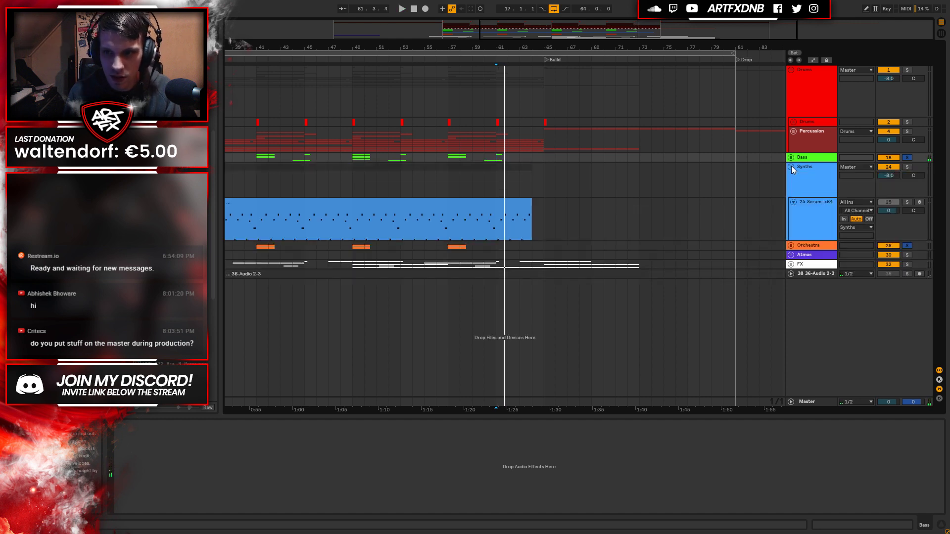
pyautogui.click(791, 167)
pyautogui.click(792, 132)
pyautogui.click(792, 132)
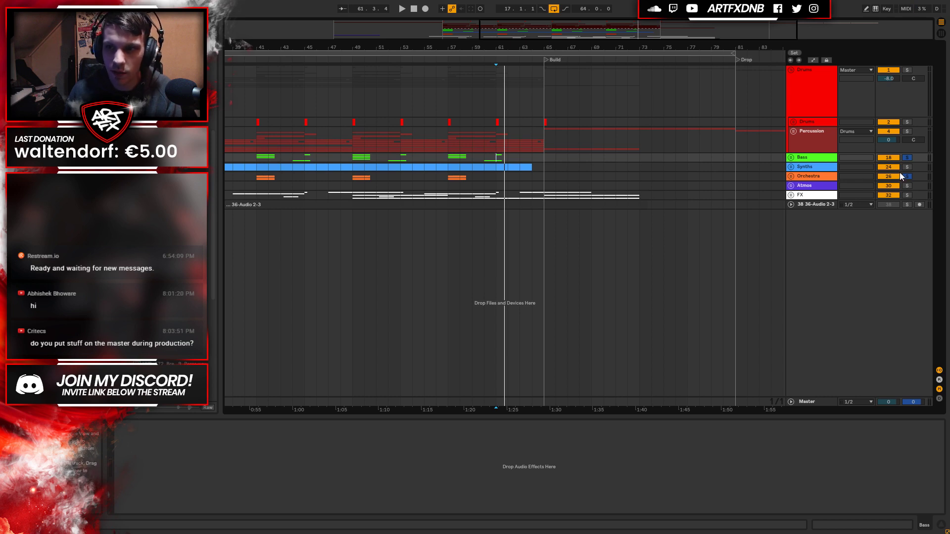
# Play the full mix from bar 61 without solos and unfold the Percussion group.
pyautogui.click(496, 122)
pyautogui.press('space')
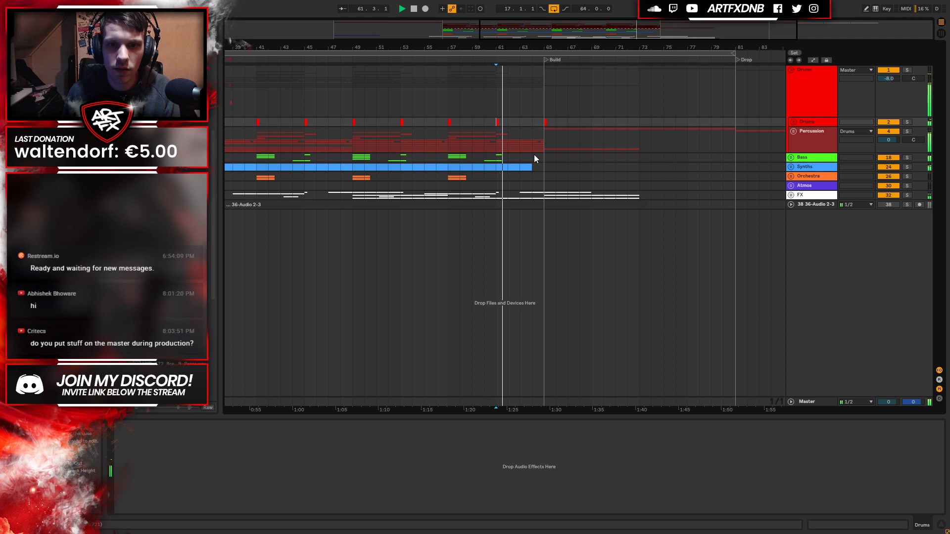
pyautogui.click(792, 132)
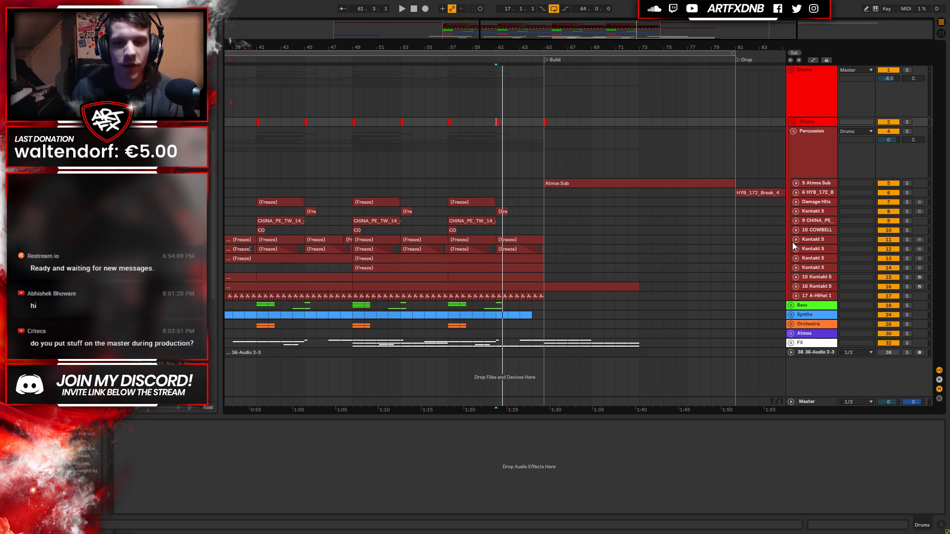
# Set the gain of the FabFilter Pro-L 2 limiter on the Master track to +8 dB and close its window.
pyautogui.click(813, 403)
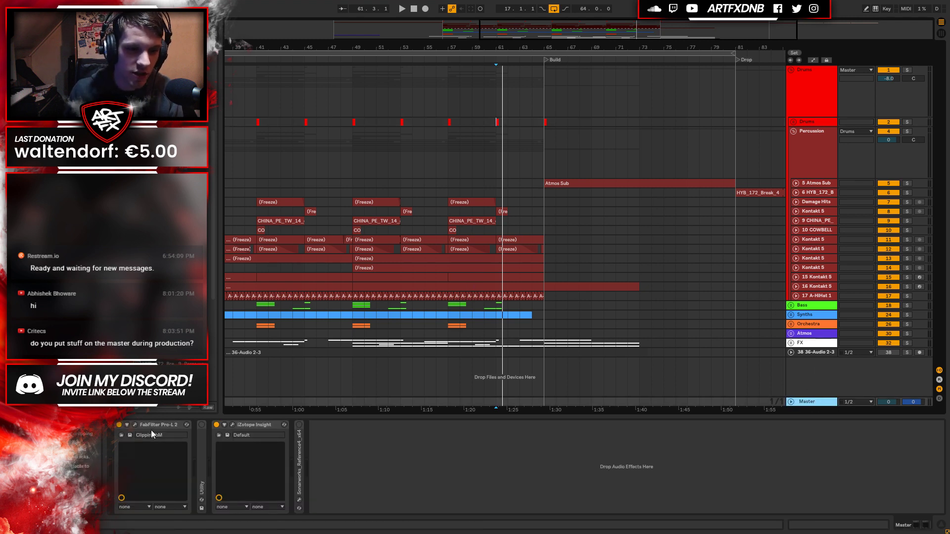
pyautogui.click(135, 425)
pyautogui.moveTo(297, 312)
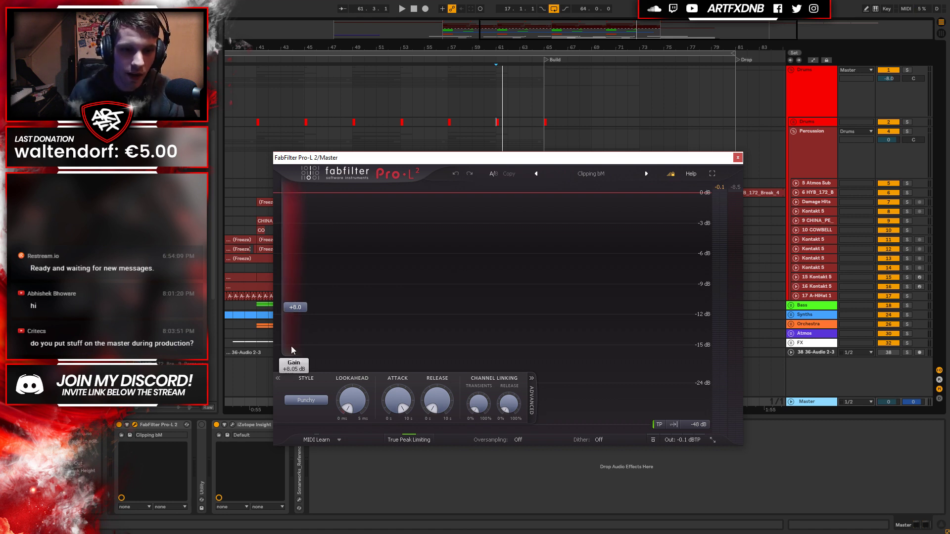
pyautogui.doubleClick(292, 308)
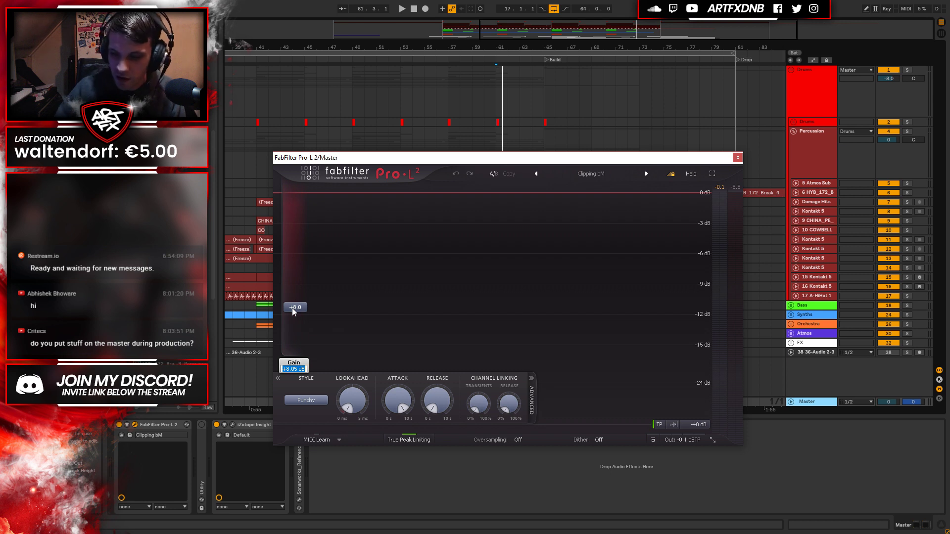
pyautogui.write('+8')
pyautogui.press('Return')
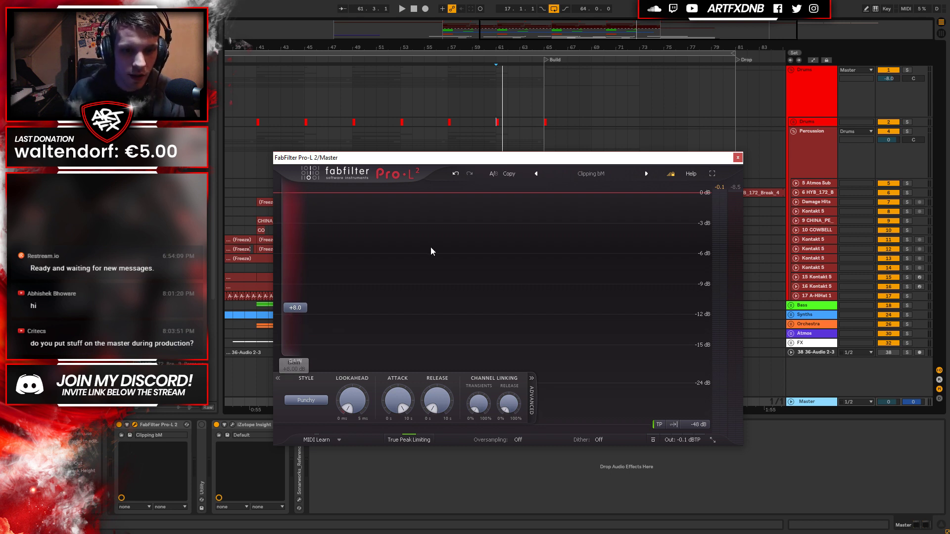
pyautogui.click(737, 157)
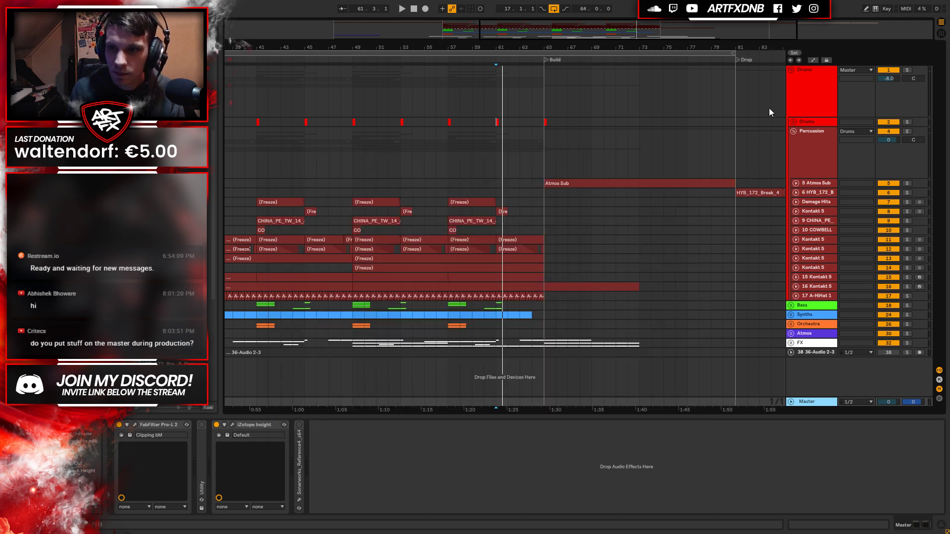
pyautogui.click(790, 70)
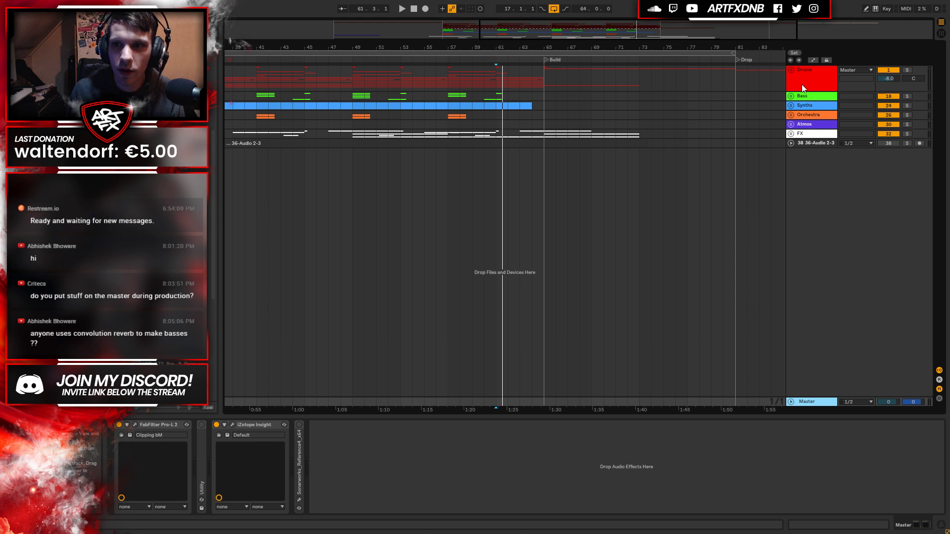
pyautogui.click(794, 70)
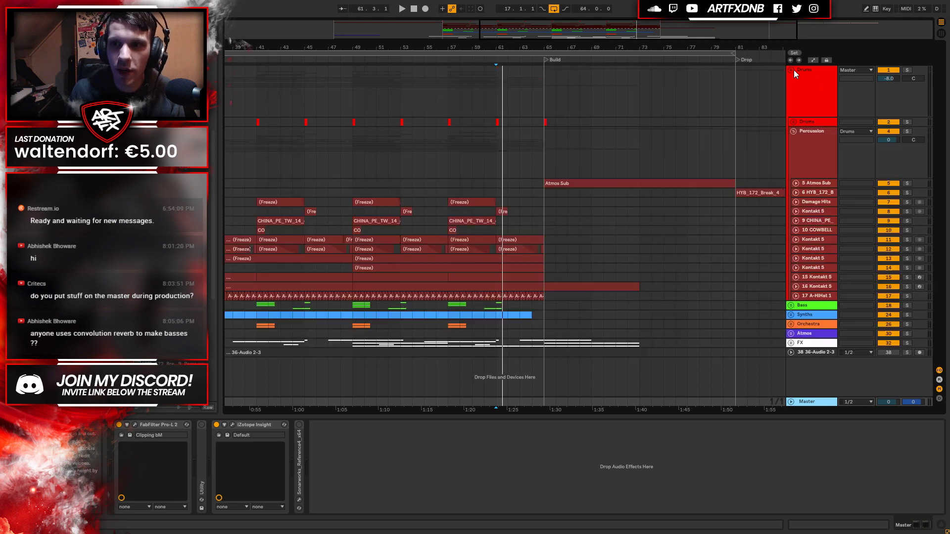
# Fold the Percussion group and unfold the inner Drums group and its Kick track.
pyautogui.click(791, 128)
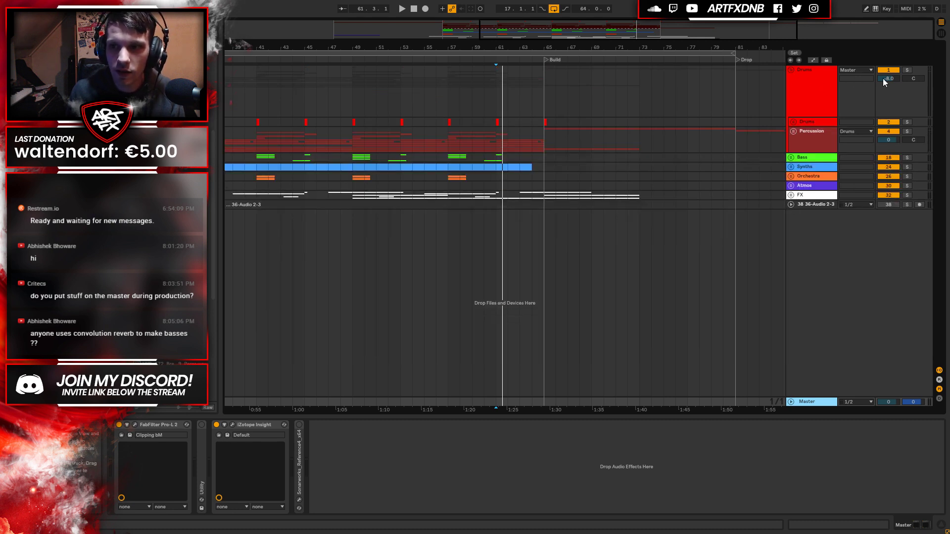
pyautogui.moveTo(890, 76); pyautogui.dragTo(888, 73)
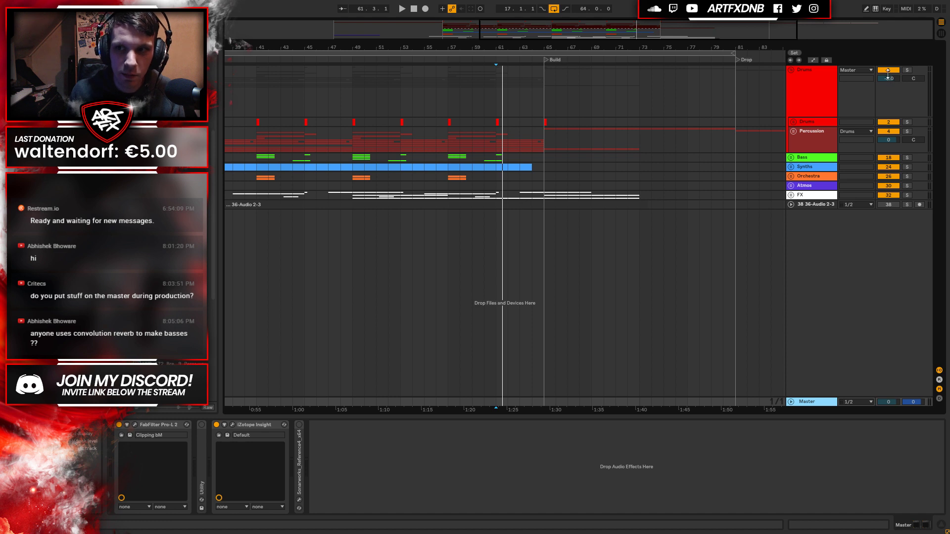
pyautogui.click(811, 85)
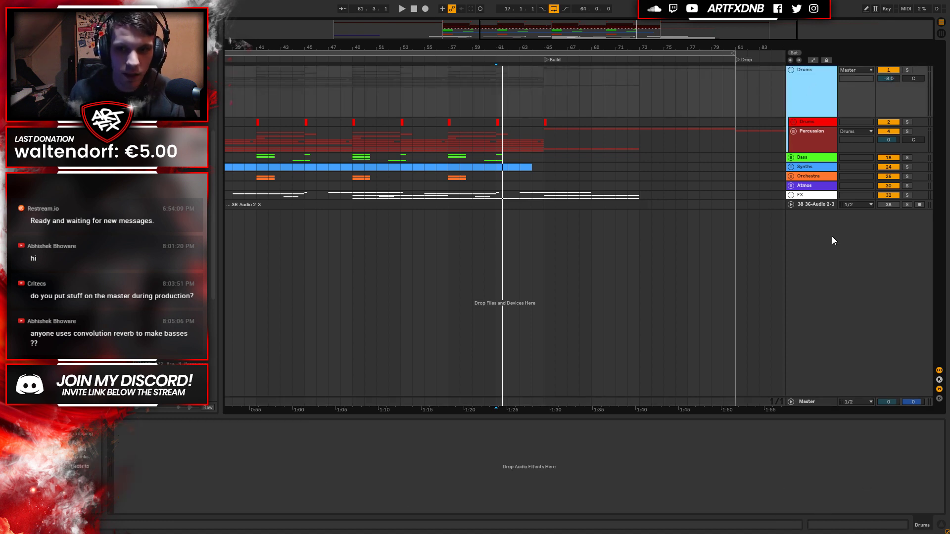
pyautogui.click(810, 121)
pyautogui.press('Right')
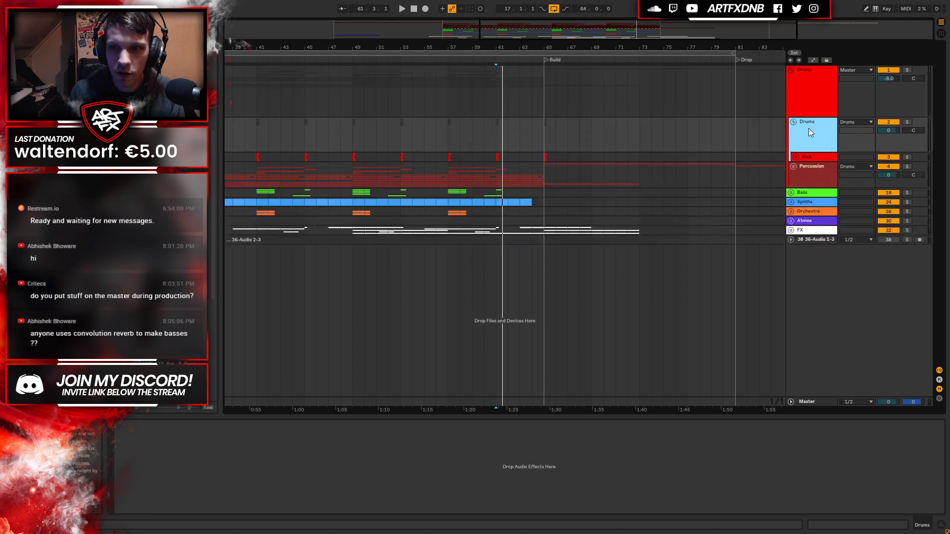
pyautogui.click(807, 157)
pyautogui.press('Right')
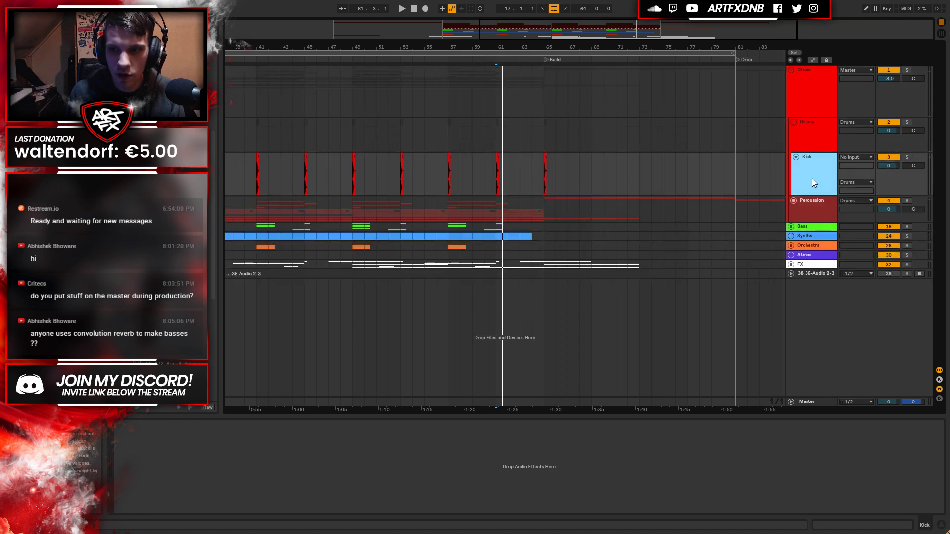
# Check the Kick track, the inner Drums group and the outer Drums group for audio effects.
pyautogui.click(925, 527)
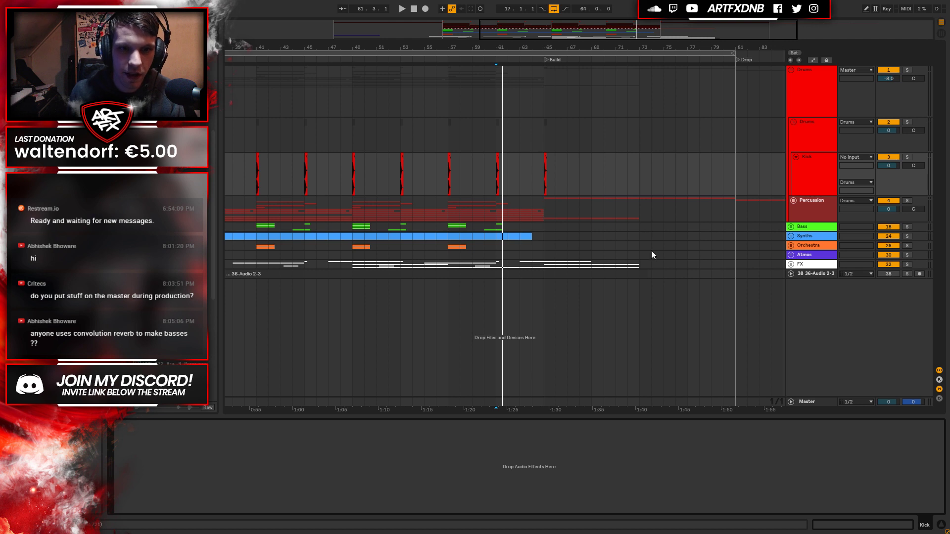
pyautogui.click(809, 183)
pyautogui.click(817, 123)
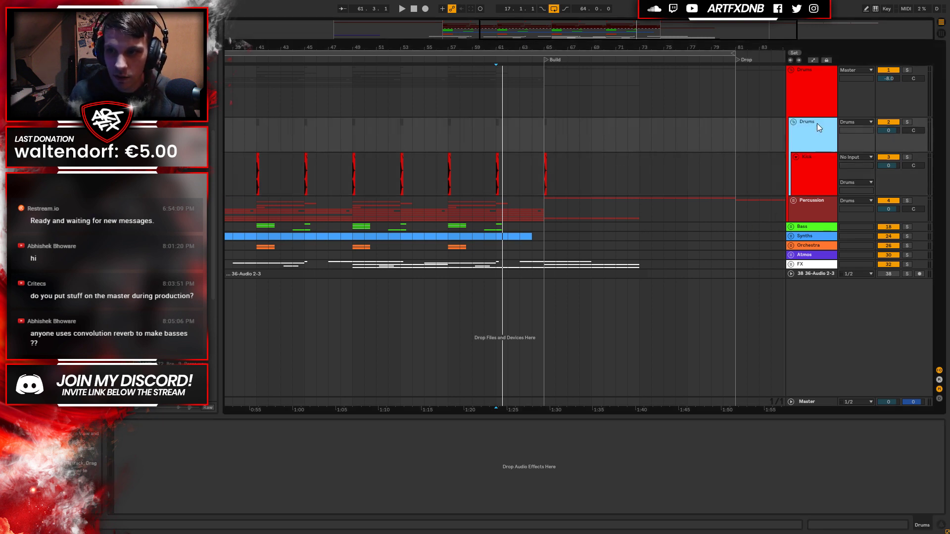
pyautogui.click(814, 180)
pyautogui.click(815, 133)
pyautogui.click(819, 87)
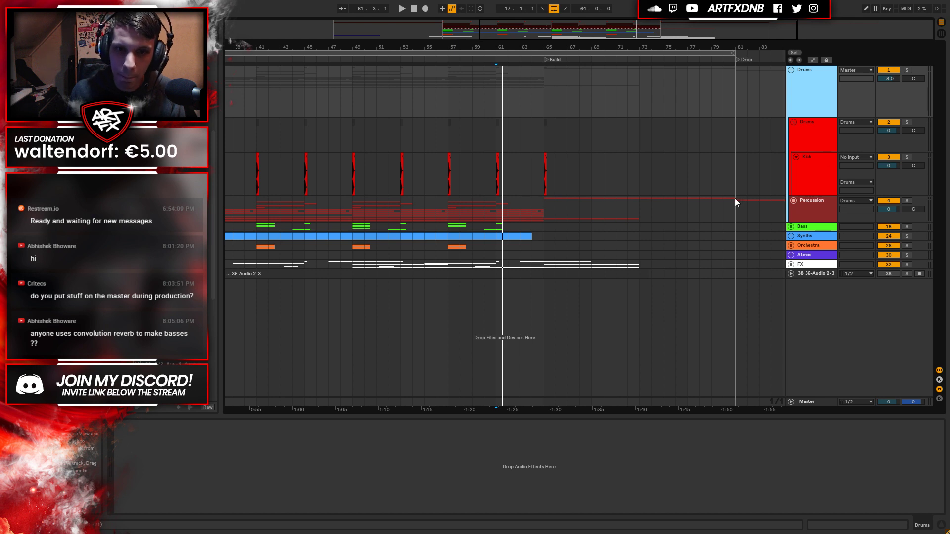
# Play the arrangement from bar 61 to check the kick level and fold the outer Drums group.
pyautogui.click(498, 177)
pyautogui.click(801, 171)
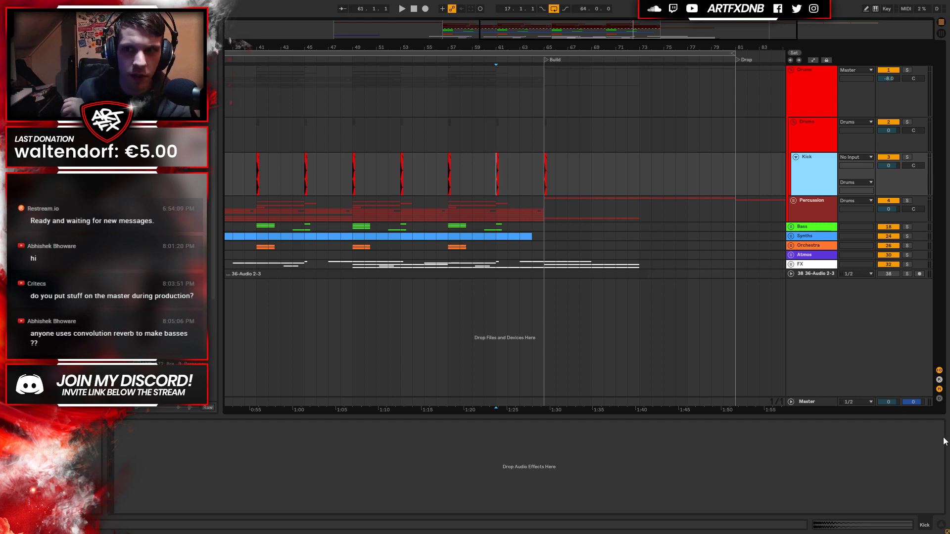
pyautogui.click(796, 76)
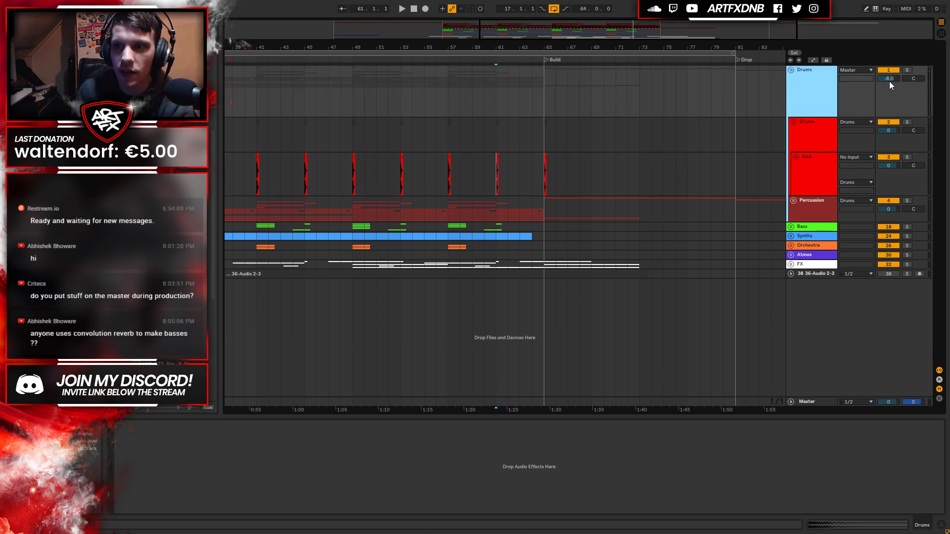
pyautogui.click(791, 70)
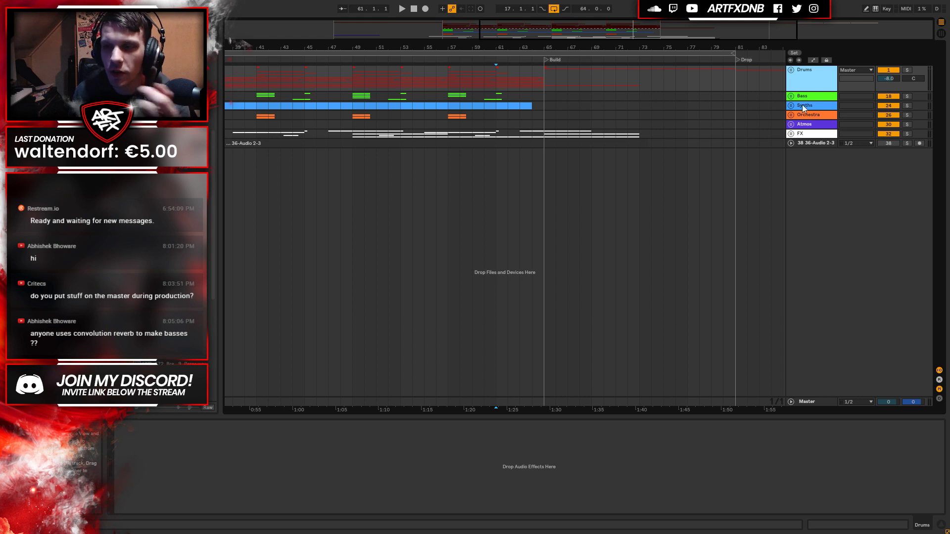
# Bring up the FabFilter Pro-L 2 limiter window on the Master track.
pyautogui.click(806, 401)
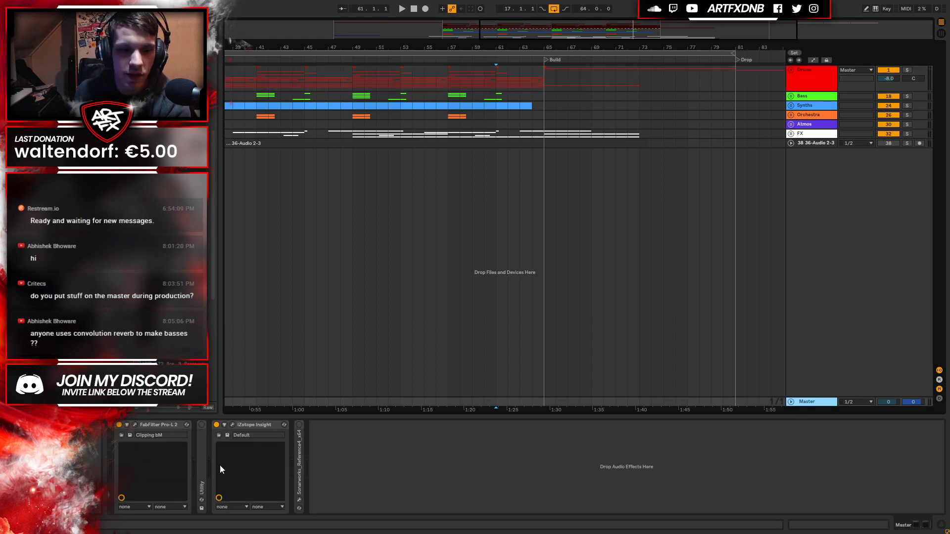
pyautogui.click(148, 426)
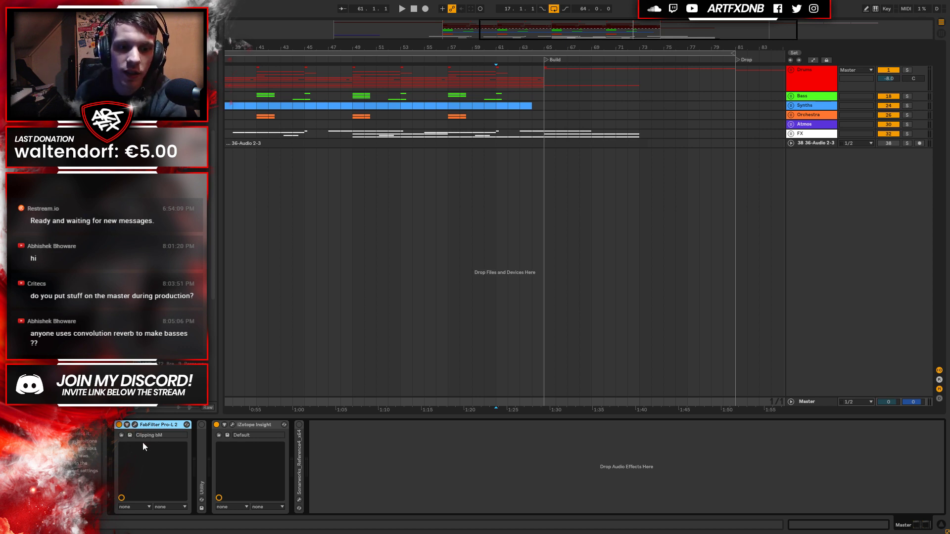
pyautogui.click(135, 425)
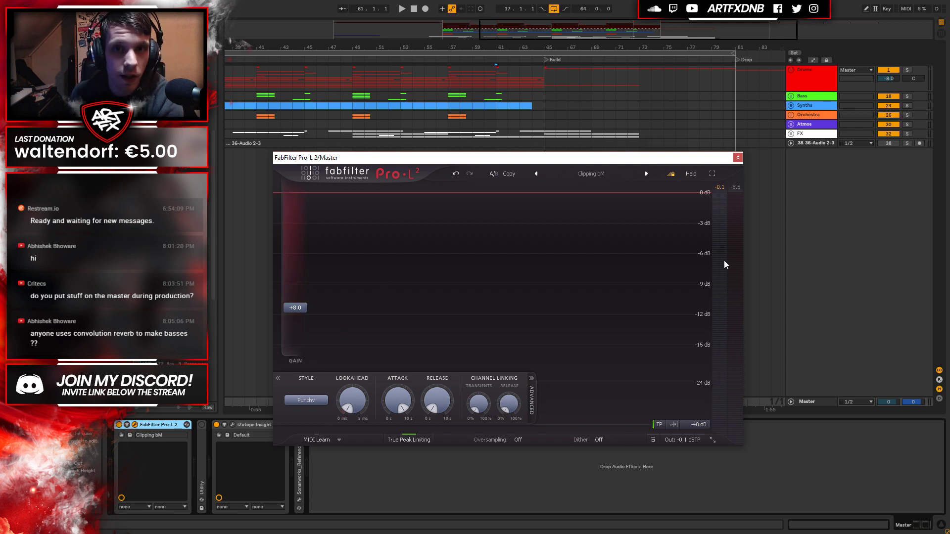
pyautogui.click(738, 157)
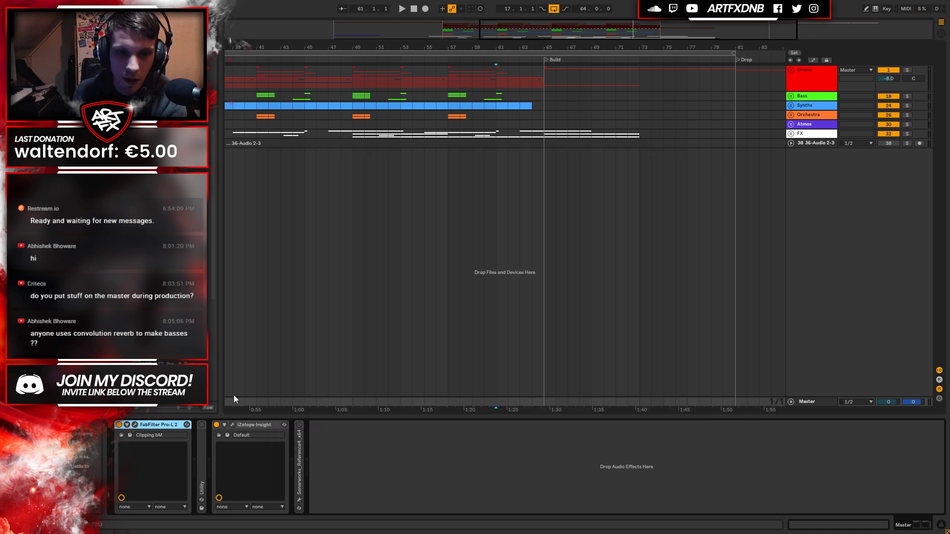
pyautogui.click(136, 425)
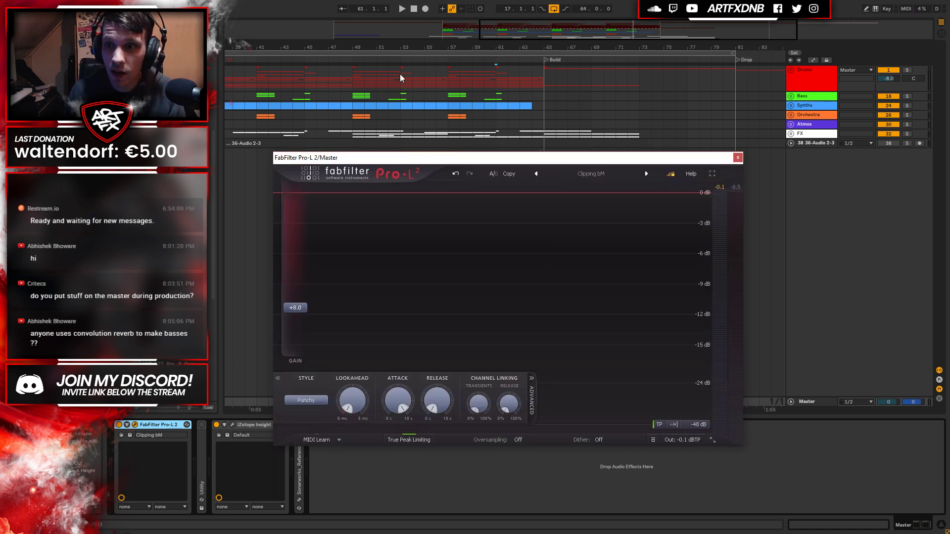
# Play the mix from bar 41 while watching the limiter's gain reduction, and hide the plug-in window.
pyautogui.click(809, 73)
pyautogui.click(354, 78)
pyautogui.click(259, 84)
pyautogui.click(804, 402)
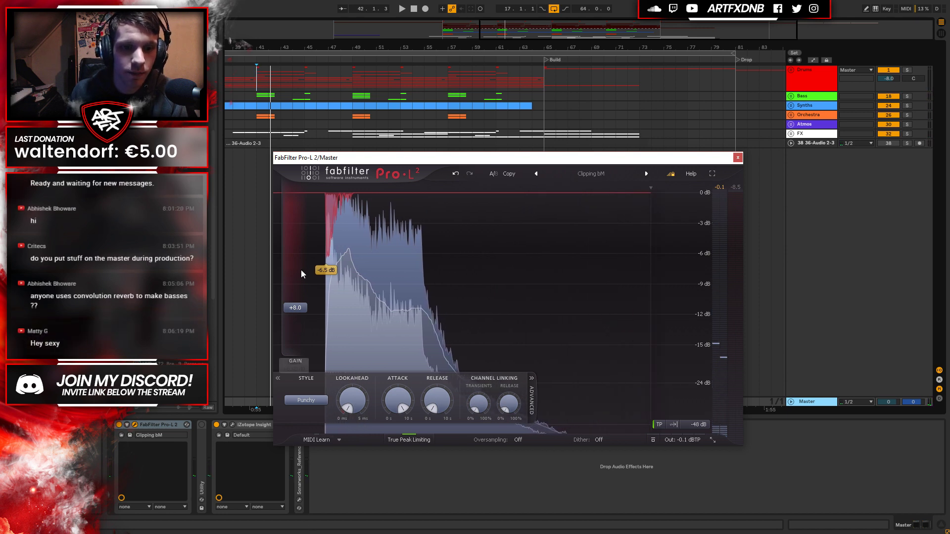
pyautogui.hotkey('ctrl', 'alt', 'p')
pyautogui.moveTo(431, 43); pyautogui.dragTo(520, 43)
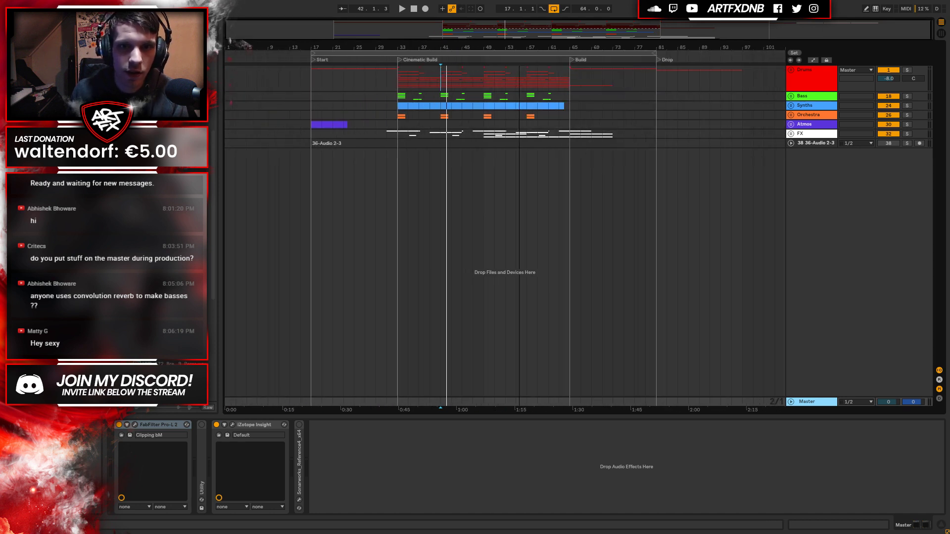
pyautogui.moveTo(446, 48); pyautogui.dragTo(447, 96)
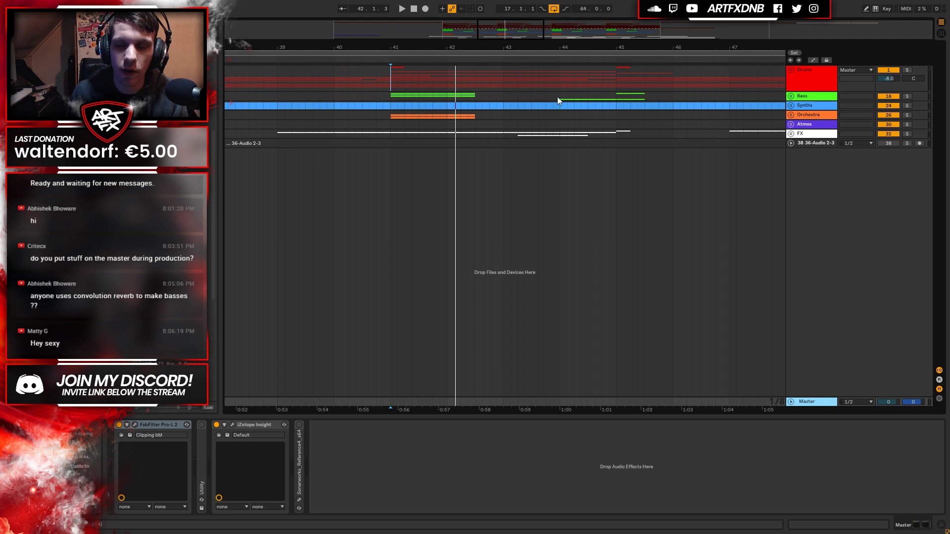
pyautogui.click(818, 82)
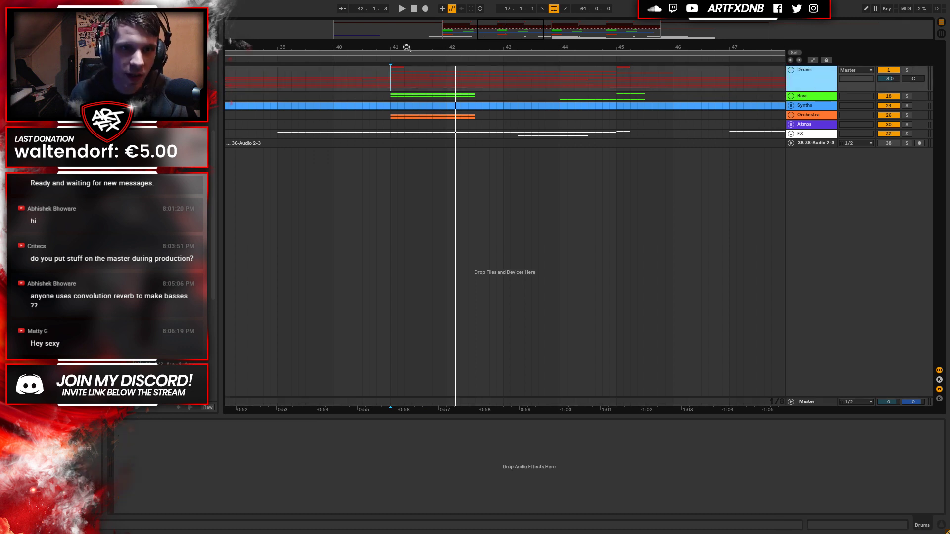
pyautogui.moveTo(407, 49); pyautogui.dragTo(407, 40)
pyautogui.moveTo(652, 48); pyautogui.dragTo(583, 43)
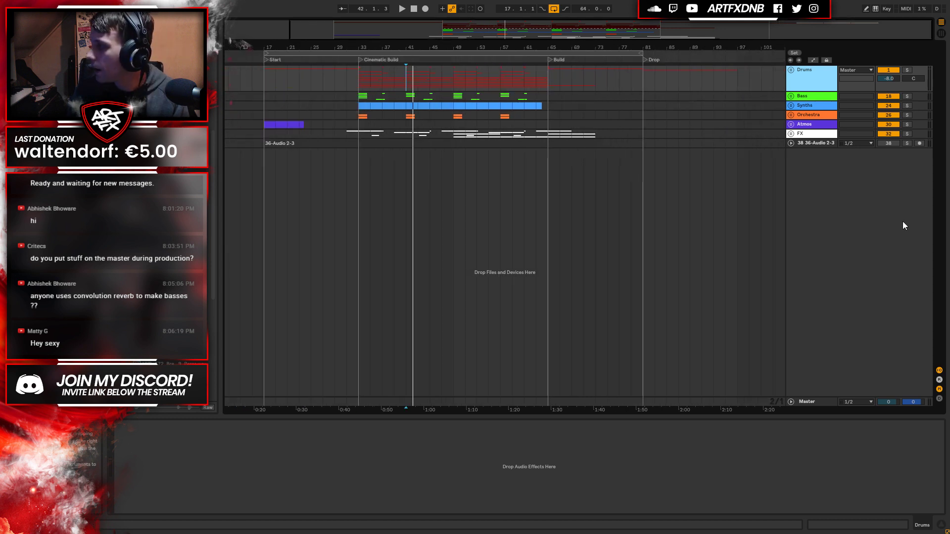
# Expand the Master track's Utility device, switch it on and off again to show its mono setting, and collapse it.
pyautogui.click(809, 402)
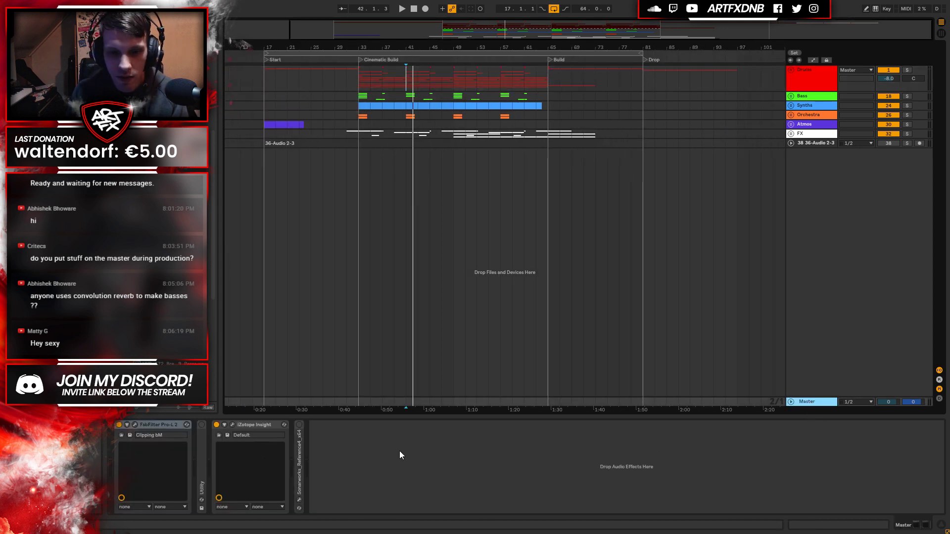
pyautogui.doubleClick(200, 467)
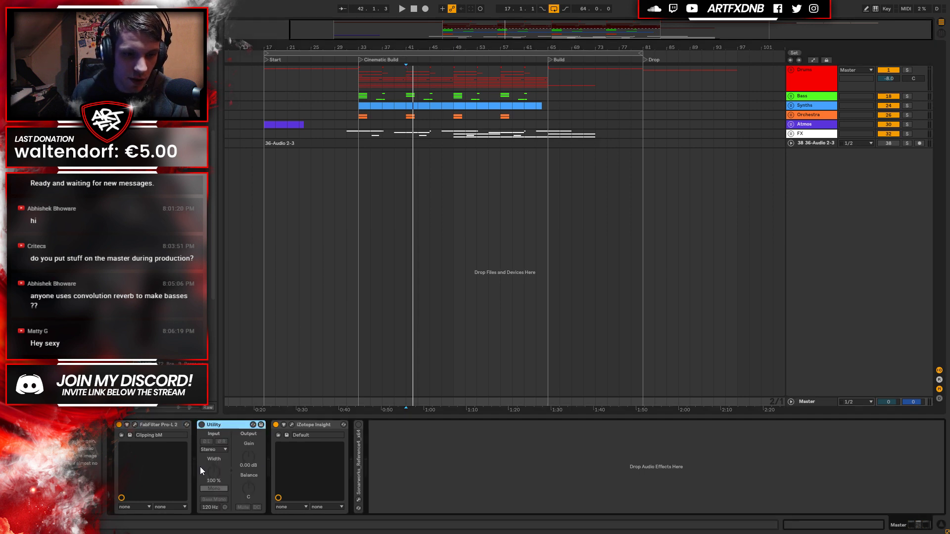
pyautogui.click(201, 424)
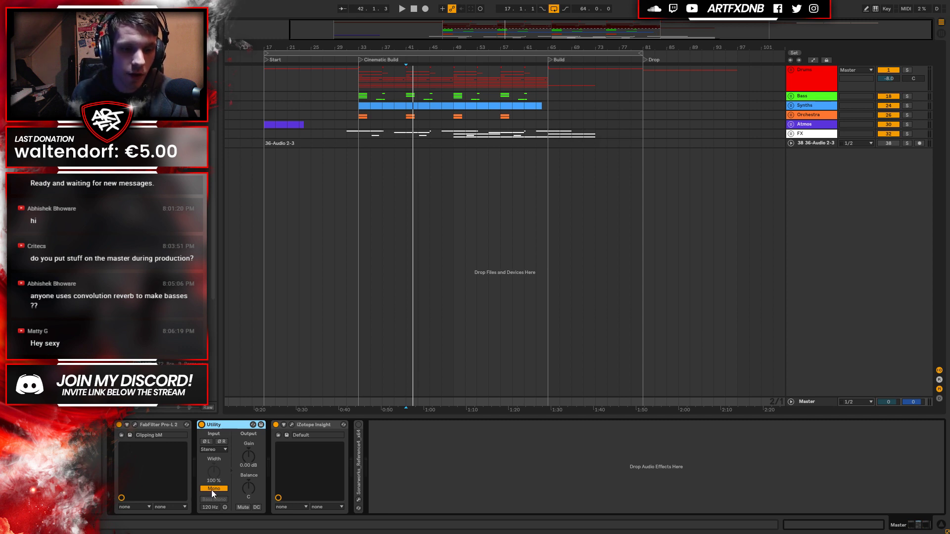
pyautogui.click(201, 425)
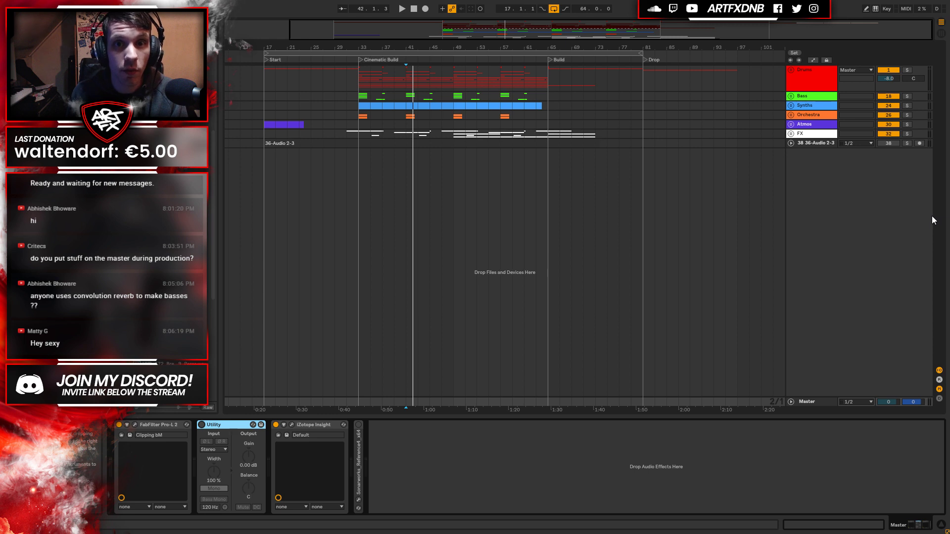
pyautogui.doubleClick(229, 422)
# Examine the iZotope Insight loudness meters on the Master track, close the window, and collapse and switch off the device.
pyautogui.click(256, 425)
pyautogui.doubleClick(257, 425)
pyautogui.doubleClick(217, 446)
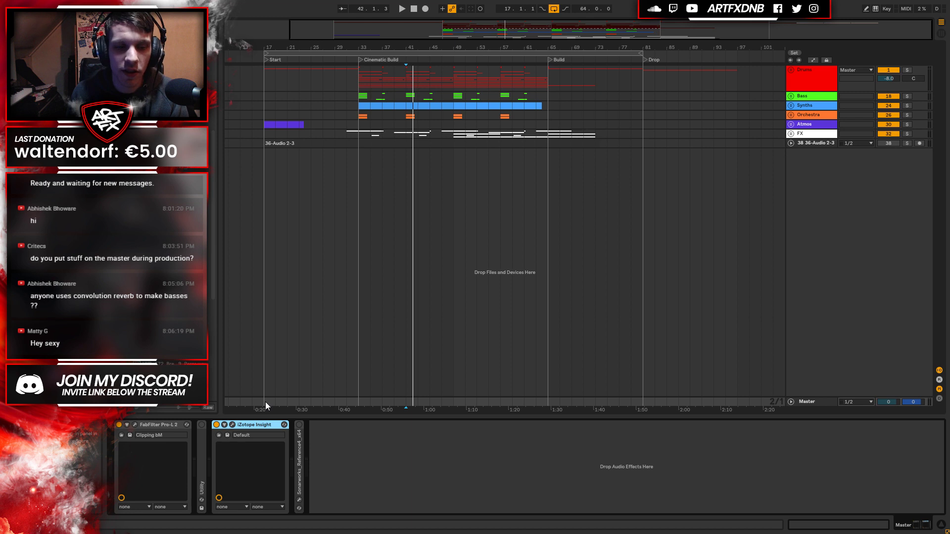
pyautogui.click(232, 425)
pyautogui.moveTo(551, 82); pyautogui.dragTo(620, 111)
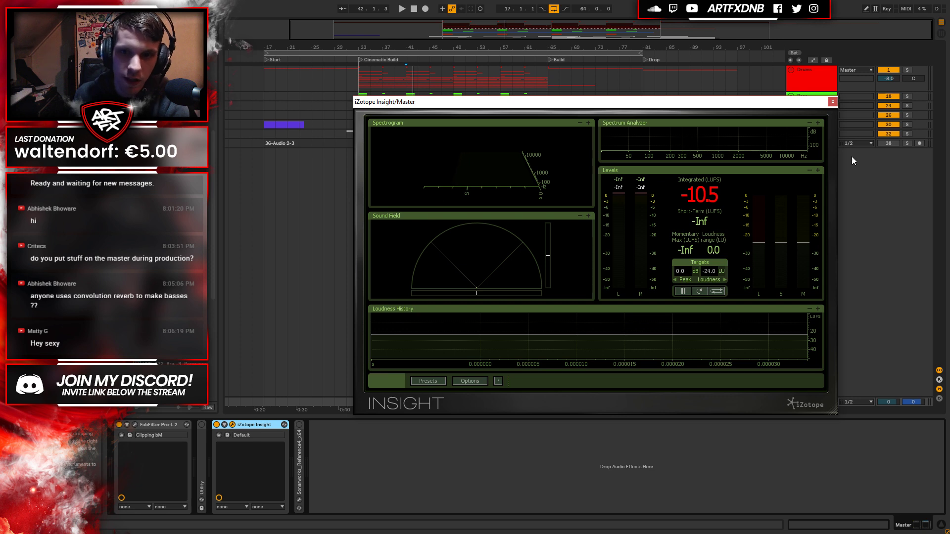
pyautogui.click(833, 102)
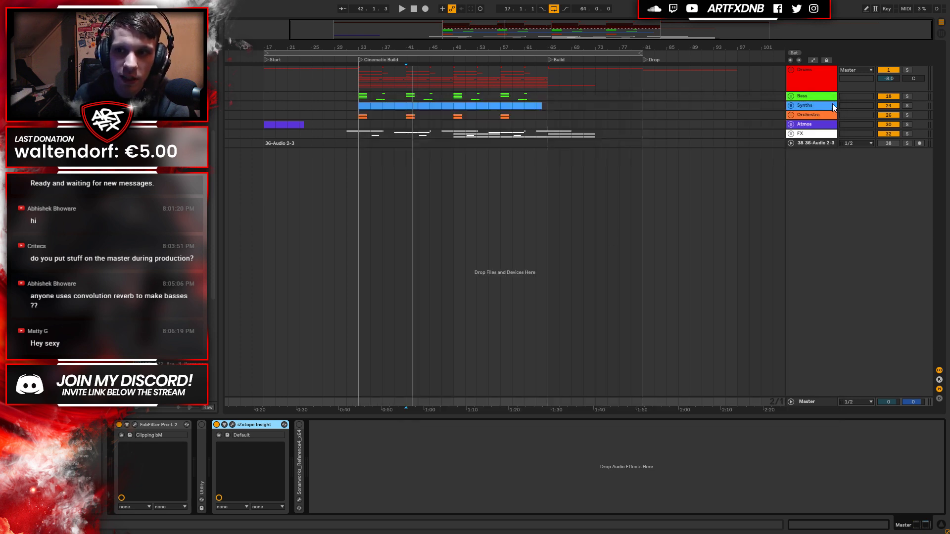
pyautogui.doubleClick(255, 425)
pyautogui.click(216, 424)
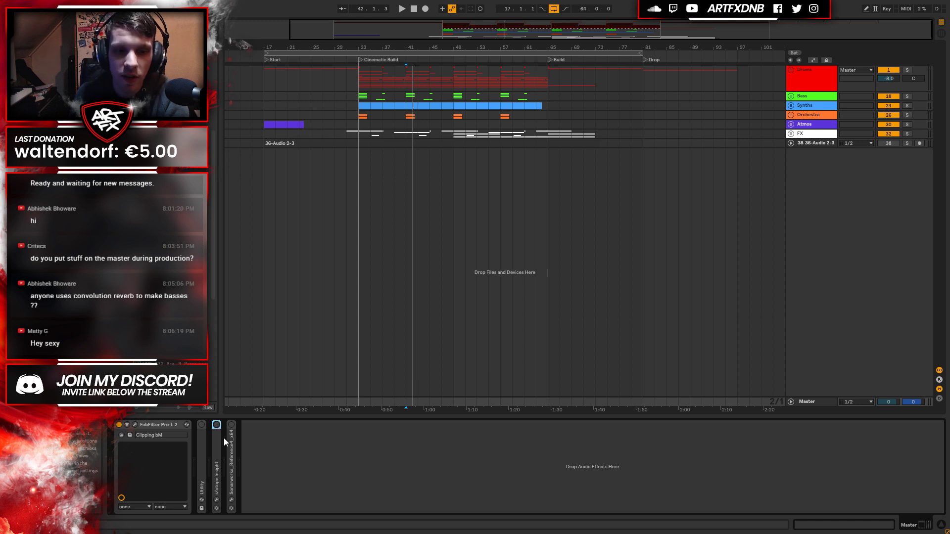
# Examine the Sonarworks Reference 4 headphone calibration on the Master track, close its window and collapse the device.
pyautogui.doubleClick(233, 447)
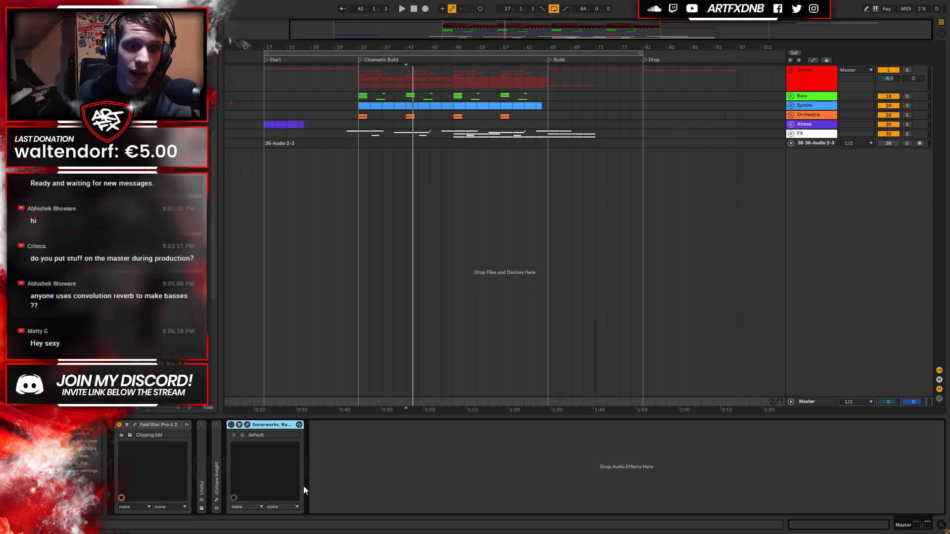
pyautogui.click(247, 424)
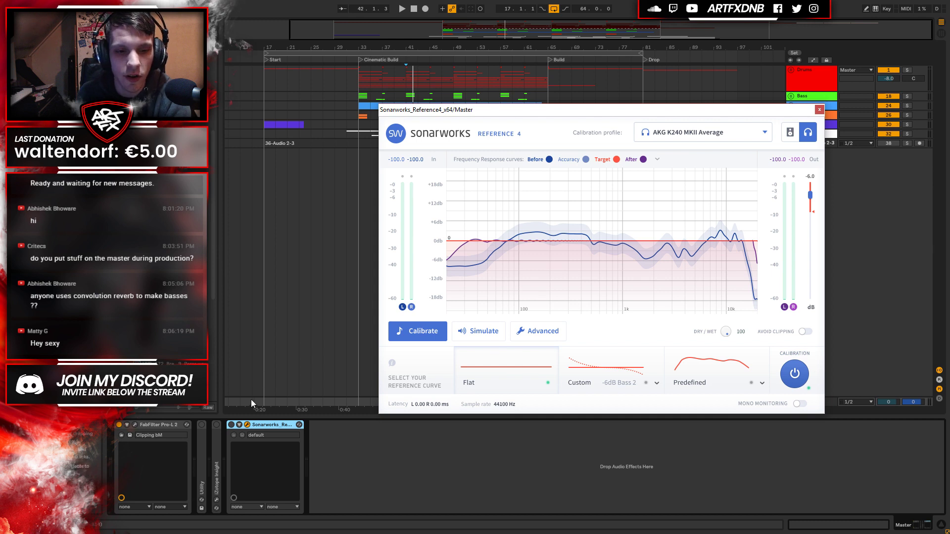
pyautogui.click(263, 427)
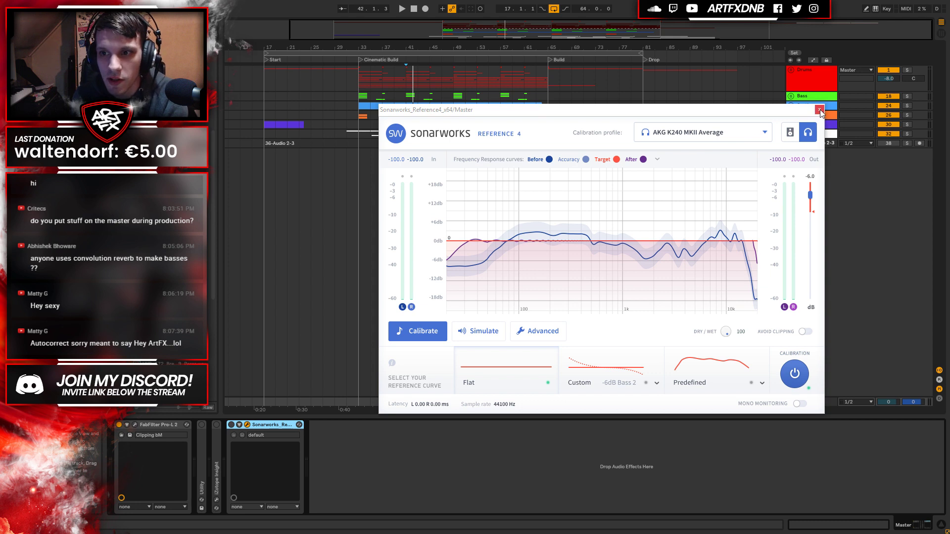
pyautogui.click(247, 424)
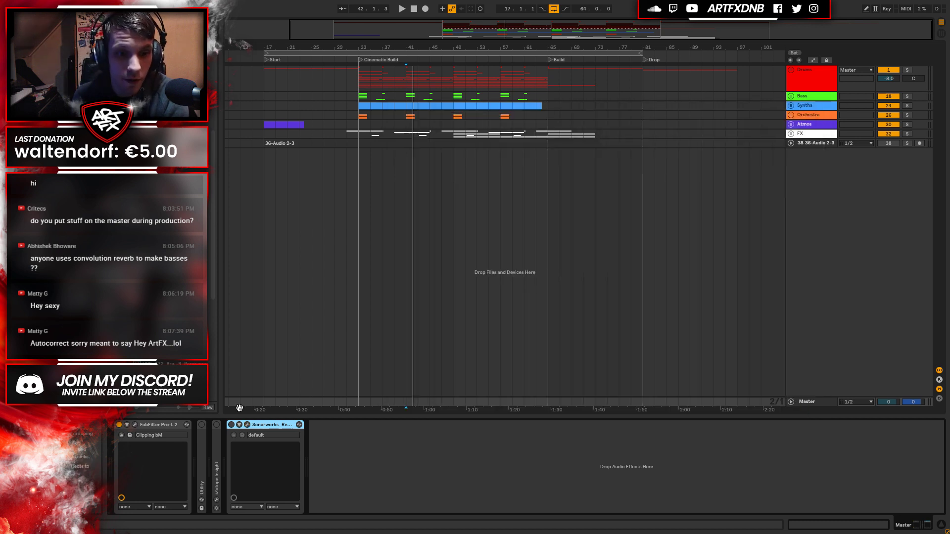
pyautogui.doubleClick(260, 425)
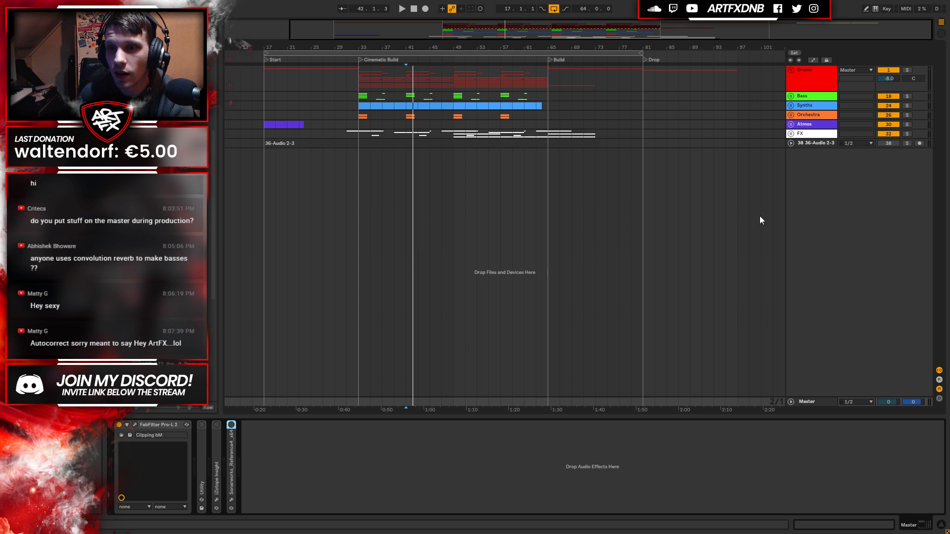
# Unfold the Bass group to show its Sub, Serum and Omnisphere tracks.
pyautogui.click(815, 102)
pyautogui.click(790, 97)
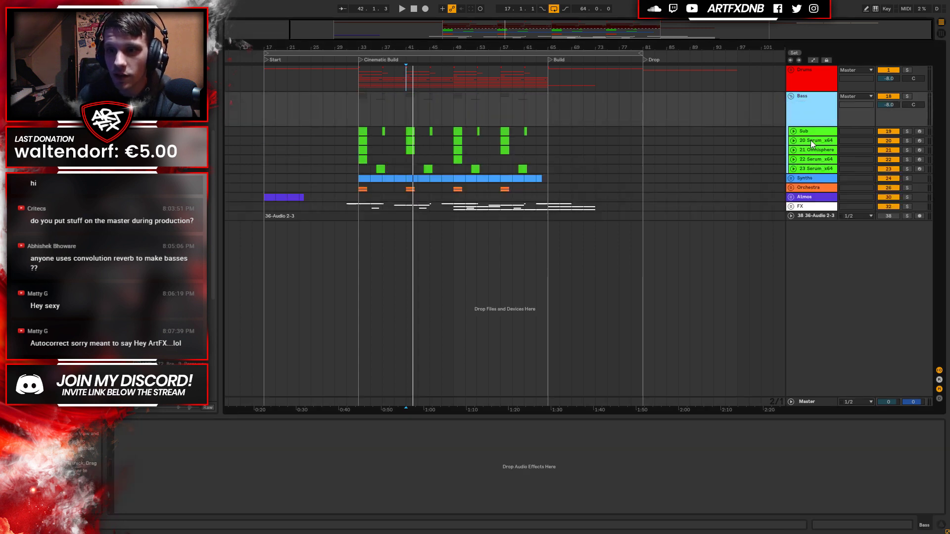
# Solo the Bass group and play it briefly from the start of the Cinematic Build section.
pyautogui.click(906, 96)
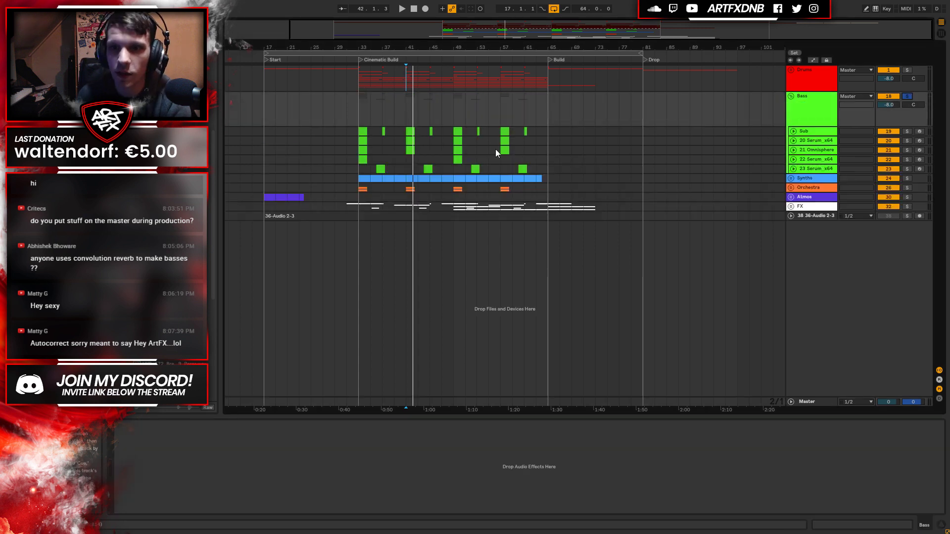
pyautogui.click(352, 111)
pyautogui.press('space')
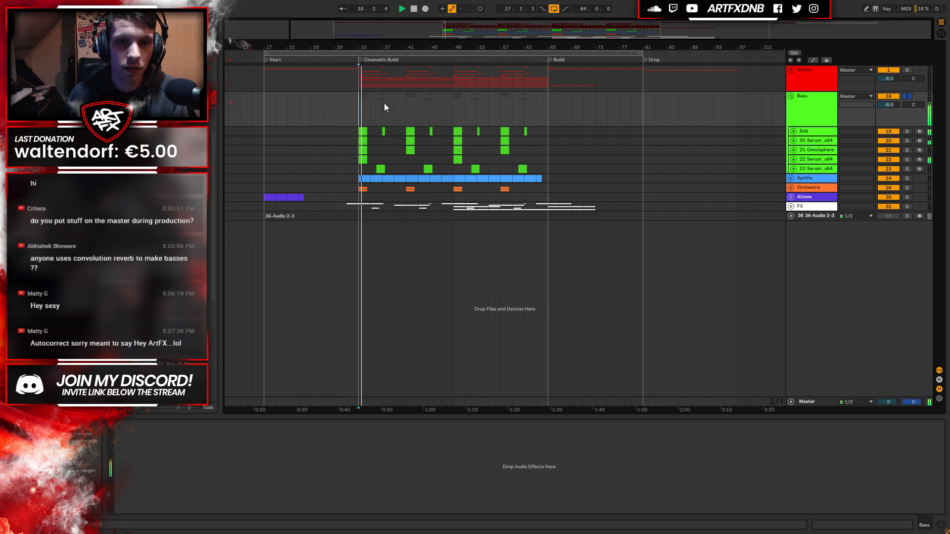
pyautogui.press('space')
# Expand the three Serum tracks and the Omnisphere track in the Bass group to show their clips.
pyautogui.click(798, 157)
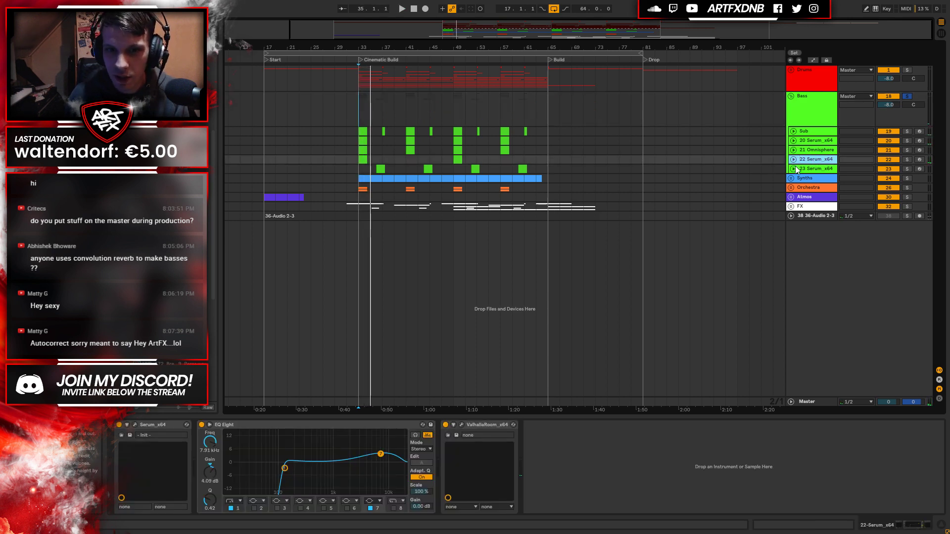
pyautogui.click(383, 131)
pyautogui.click(793, 140)
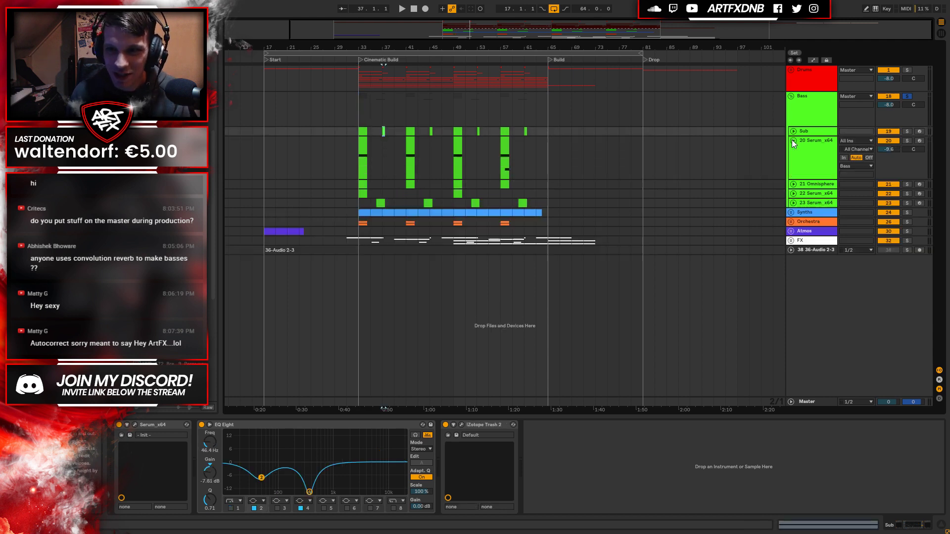
pyautogui.click(793, 184)
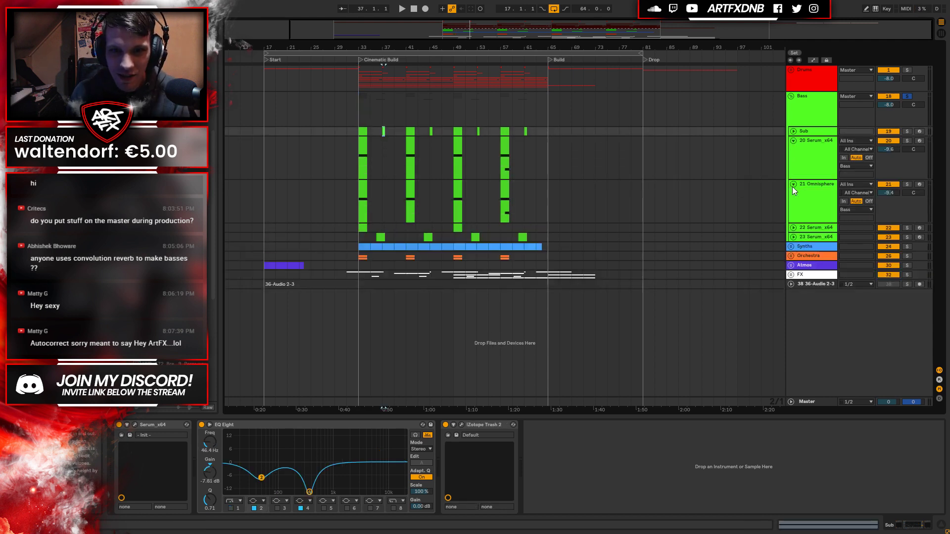
pyautogui.click(793, 227)
pyautogui.click(793, 271)
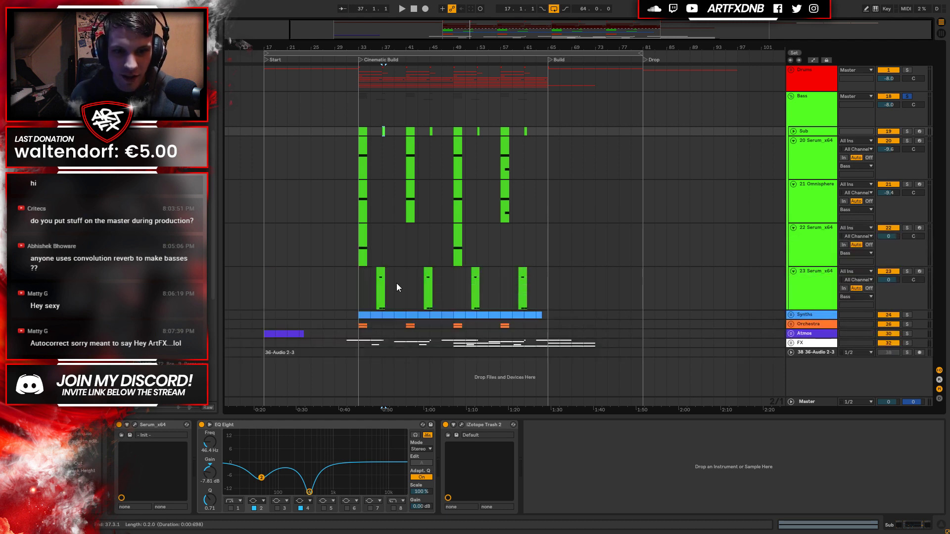
# Solo the 23 Serum_x64 track and listen to its first clip from bar 36.3.
pyautogui.click(381, 287)
pyautogui.click(907, 272)
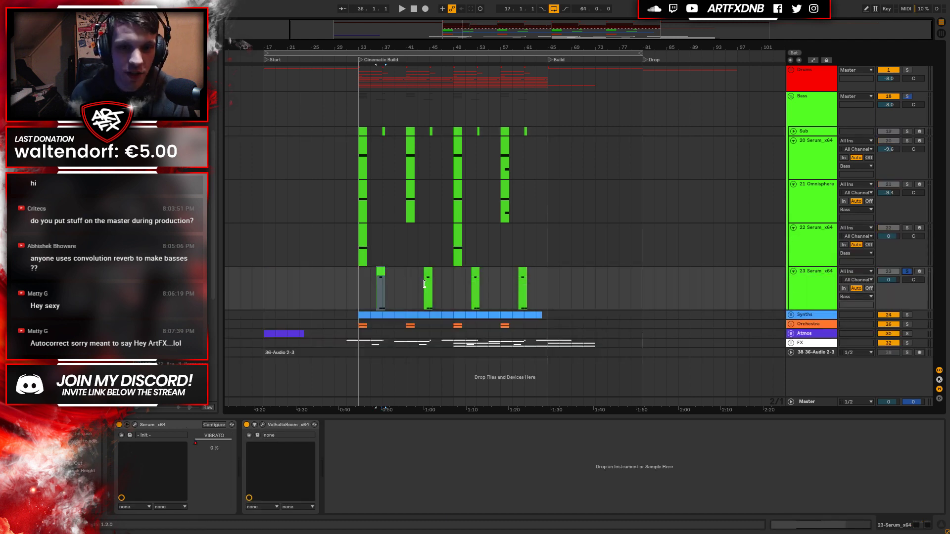
pyautogui.press('+')
pyautogui.press('+')
pyautogui.press('+')
pyautogui.press('+')
pyautogui.press('-')
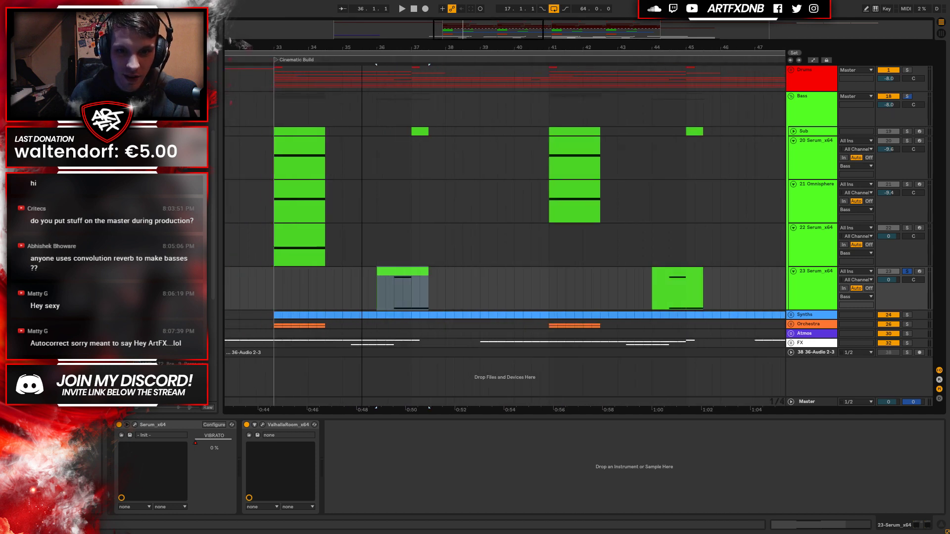
pyautogui.click(385, 295)
pyautogui.click(395, 294)
pyautogui.press('space')
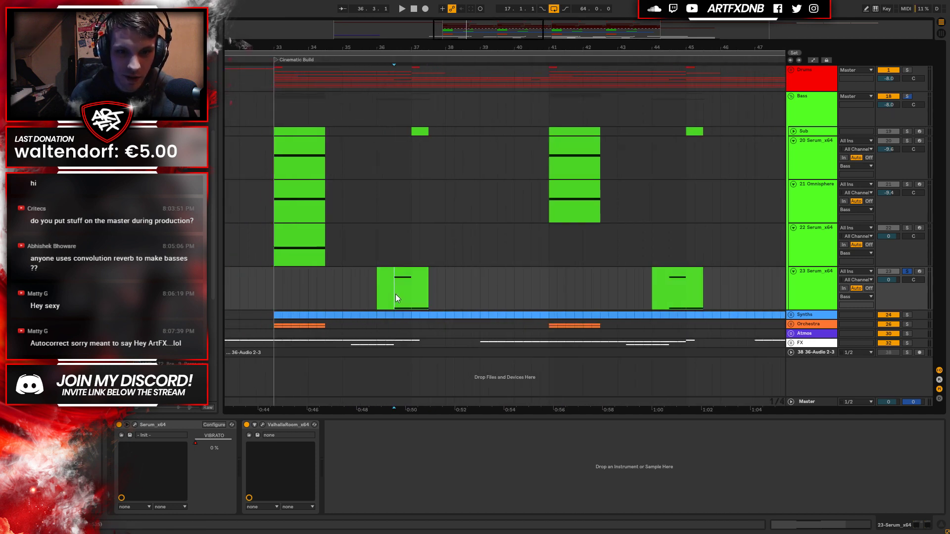
pyautogui.press('space')
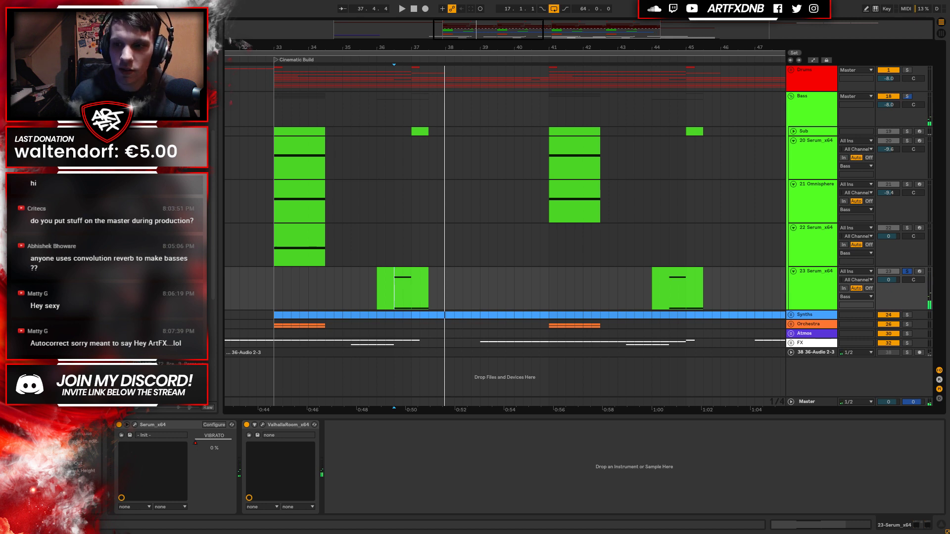
# Turn off the 23 Serum_x64 and Bass solos, collapse the bass tracks and fold the Bass group.
pyautogui.click(907, 271)
pyautogui.click(793, 271)
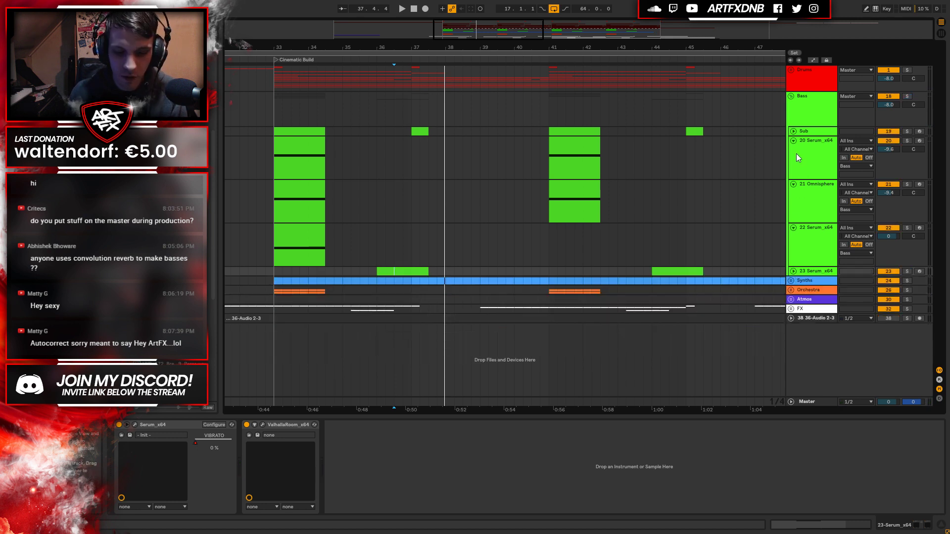
pyautogui.keyDown('alt'); pyautogui.click(793, 140); pyautogui.keyUp('alt')
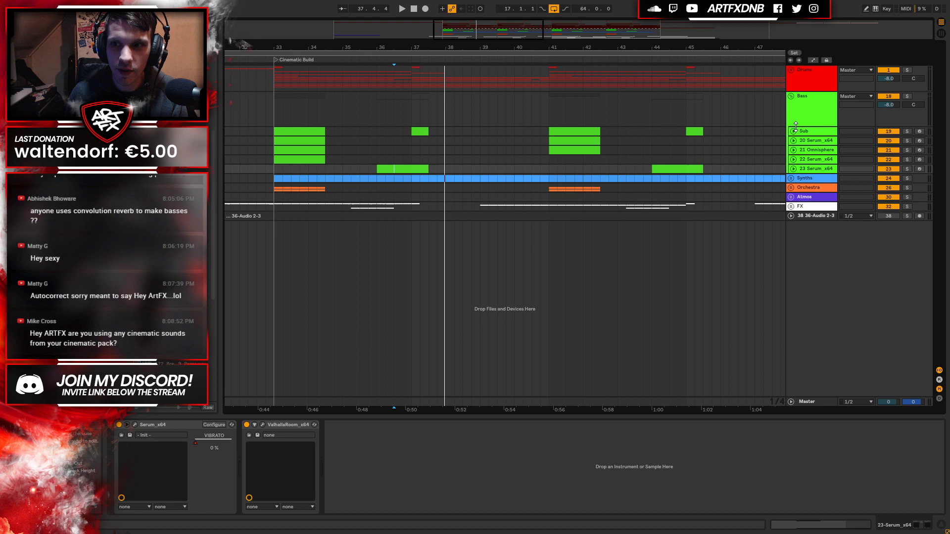
pyautogui.click(806, 97)
pyautogui.click(791, 96)
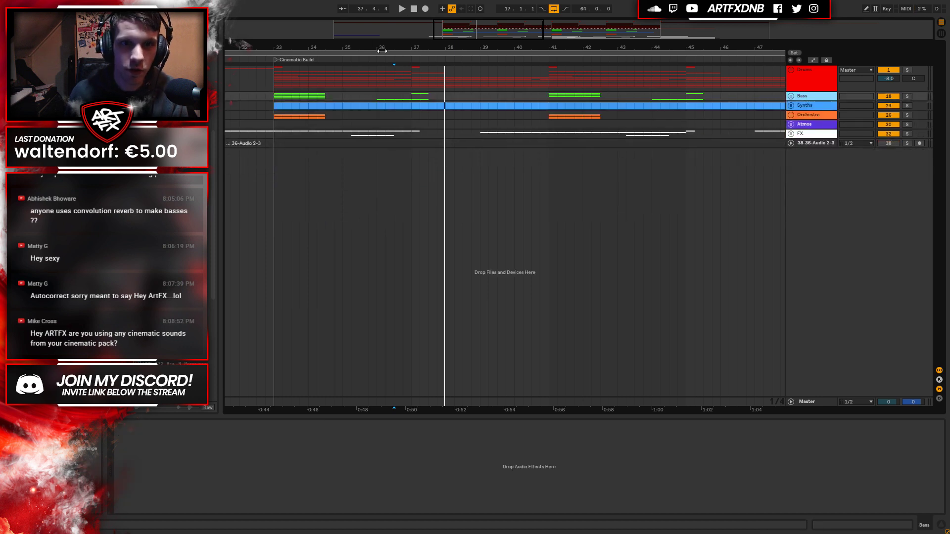
# Set the playback position to bar 33, then unfold the Bass group to review its layers and fold it again.
pyautogui.press('-')
pyautogui.press('-')
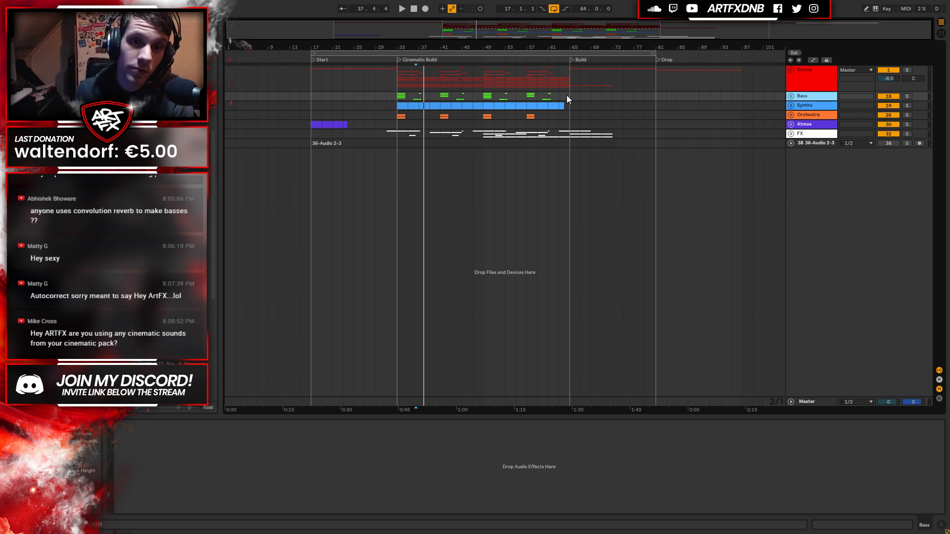
pyautogui.click(412, 105)
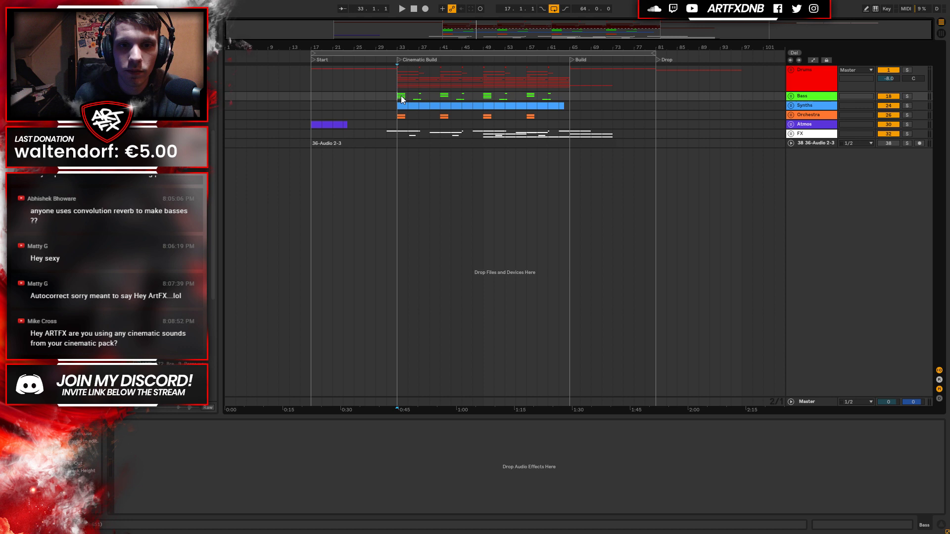
pyautogui.click(790, 96)
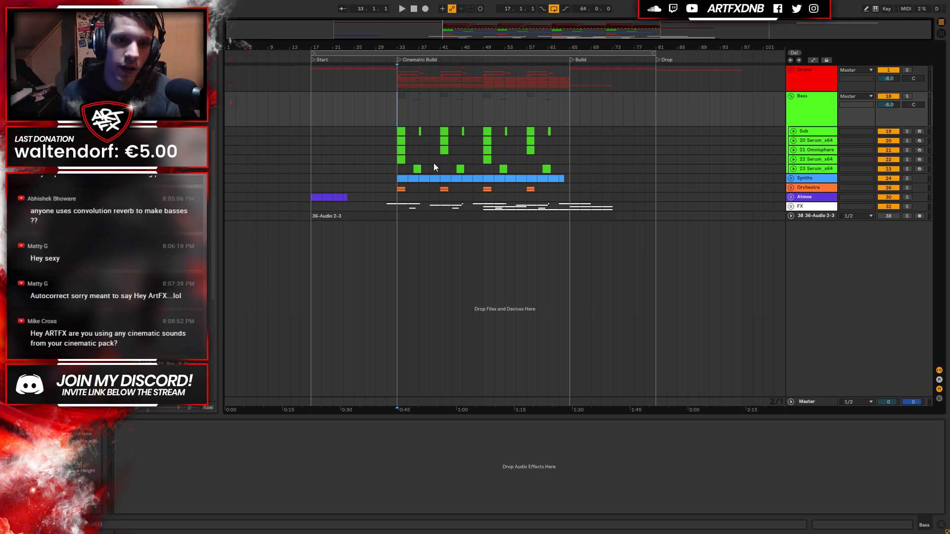
pyautogui.click(790, 97)
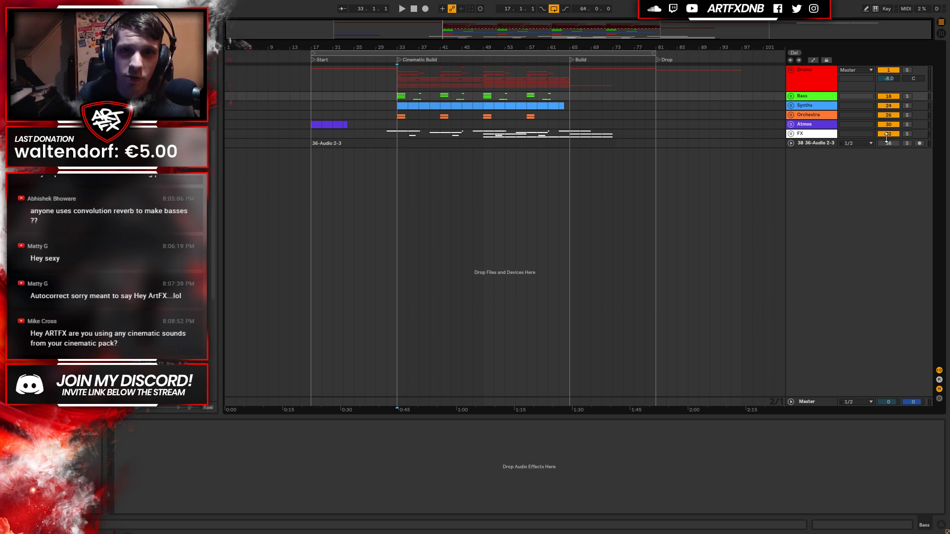
# Unfold the Synths group, examine the device chain on its 25 Serum_x64 track, and fold the group.
pyautogui.click(808, 105)
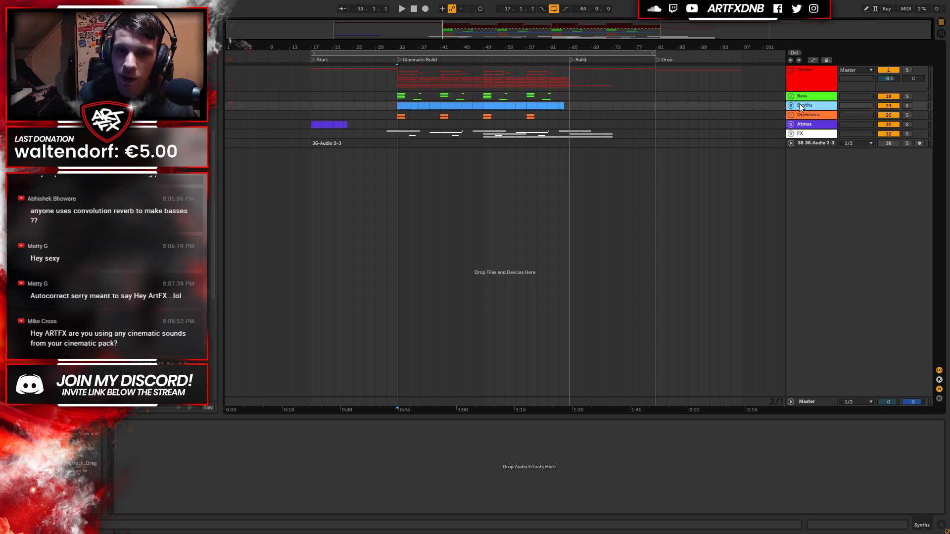
pyautogui.click(791, 105)
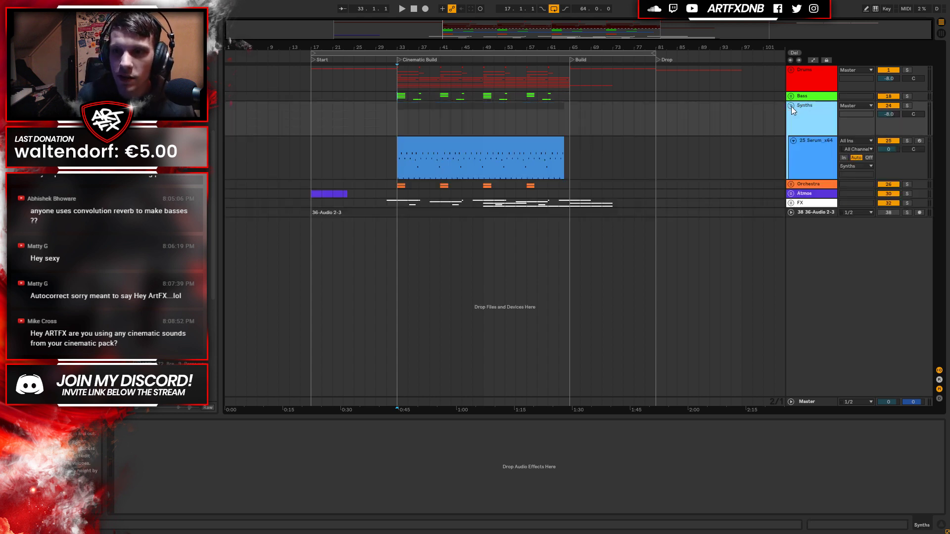
pyautogui.click(801, 143)
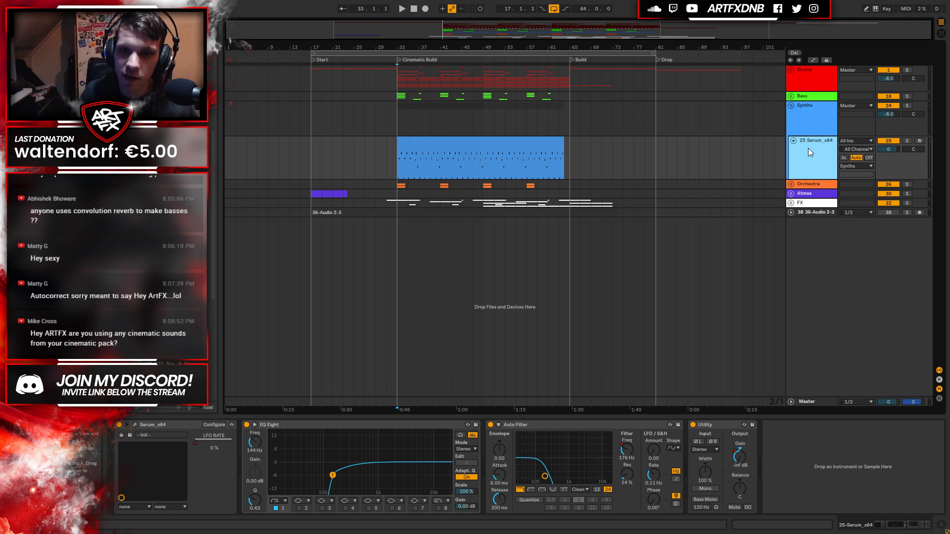
pyautogui.click(813, 106)
pyautogui.click(791, 106)
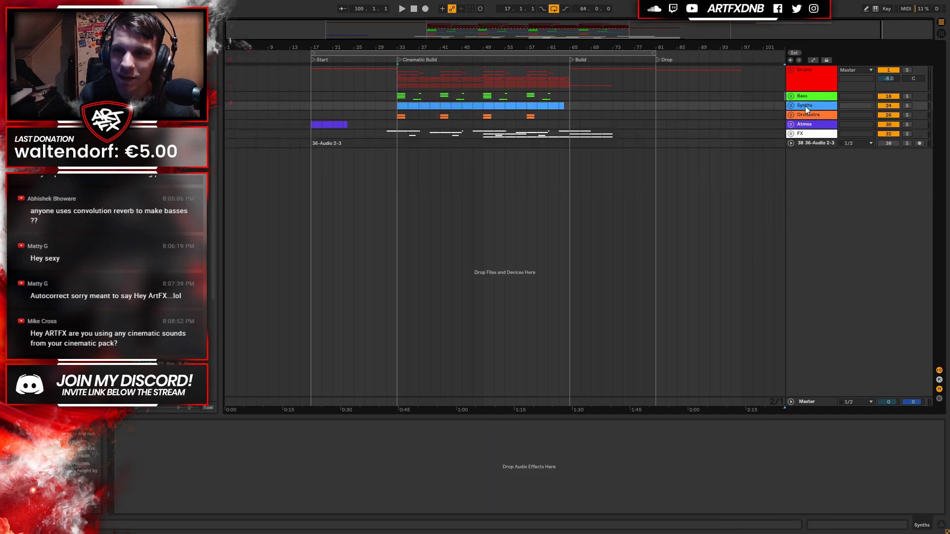
# Go through the Drums, Bass, Synths, Orchestra, Atmos and FX groups to review how the arrangement is organised.
pyautogui.click(812, 96)
pyautogui.click(816, 79)
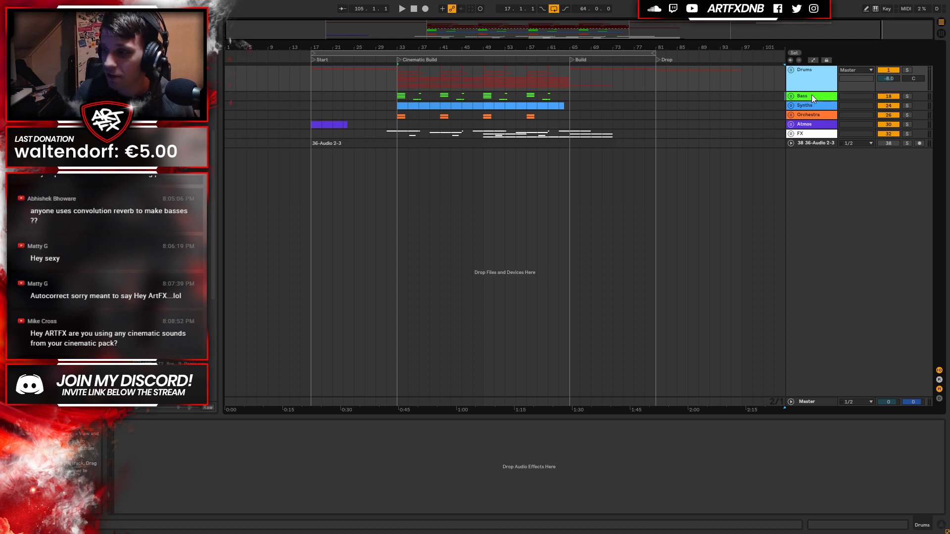
pyautogui.click(808, 127)
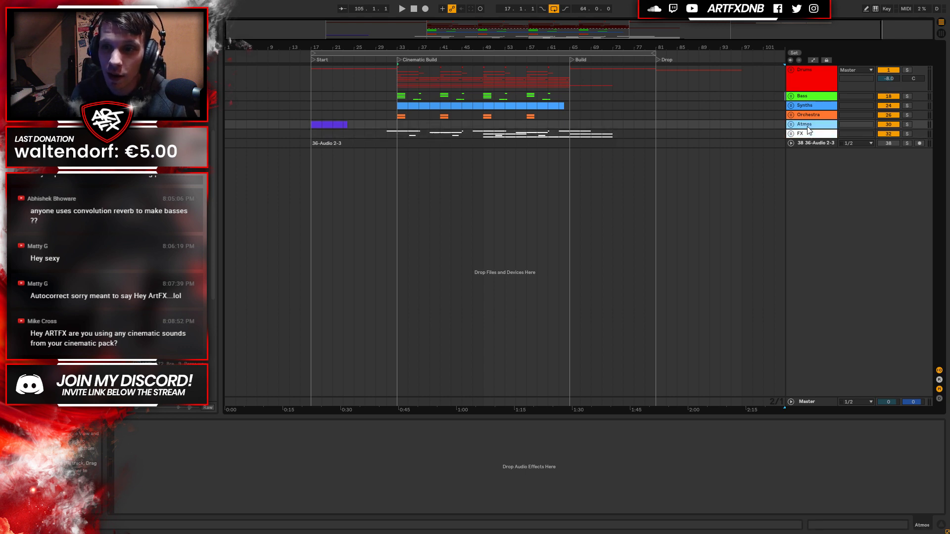
pyautogui.click(809, 106)
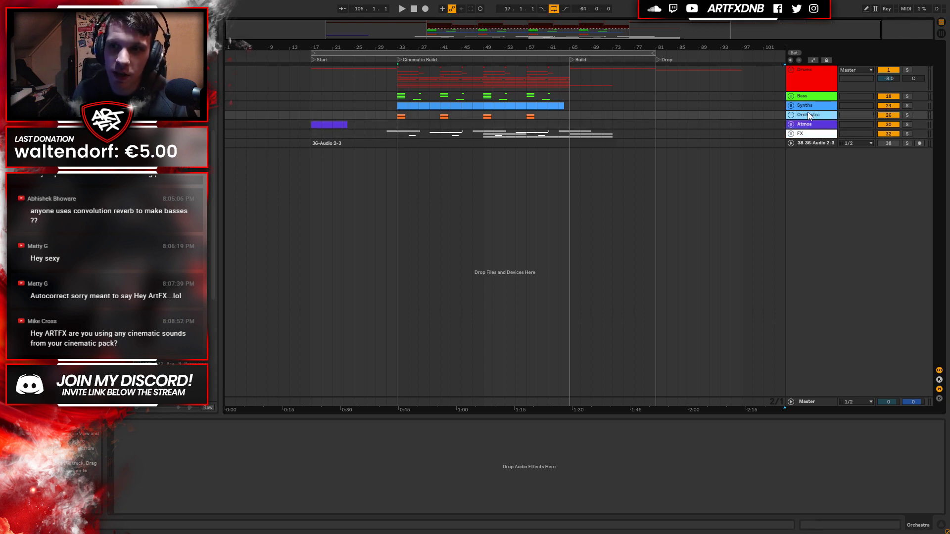
pyautogui.click(809, 97)
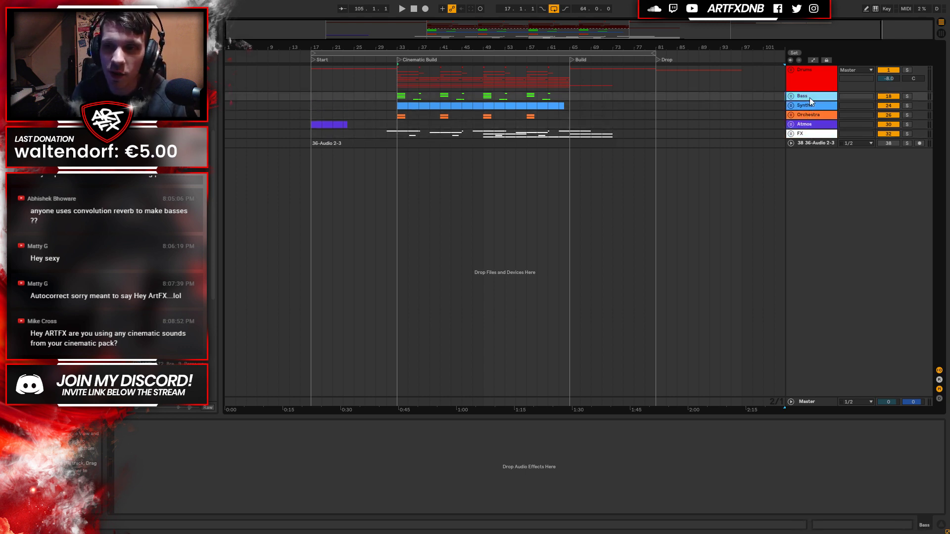
pyautogui.click(808, 66)
pyautogui.click(811, 96)
pyautogui.click(812, 105)
pyautogui.click(809, 115)
pyautogui.click(808, 124)
pyautogui.click(807, 133)
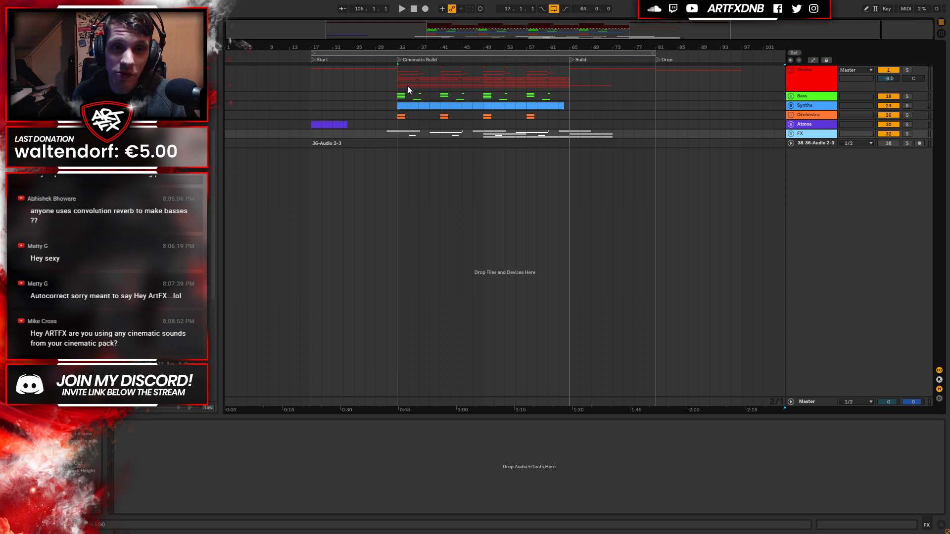
# Return the playback position to the start of the Cinematic Build, unfold the Drums group to view its subgroups, and fold it.
pyautogui.click(395, 82)
pyautogui.click(792, 97)
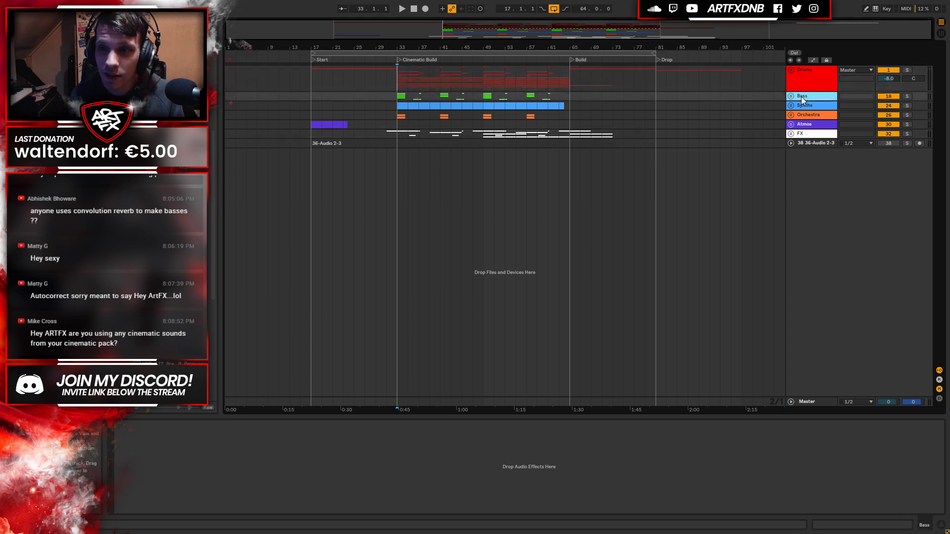
pyautogui.click(790, 70)
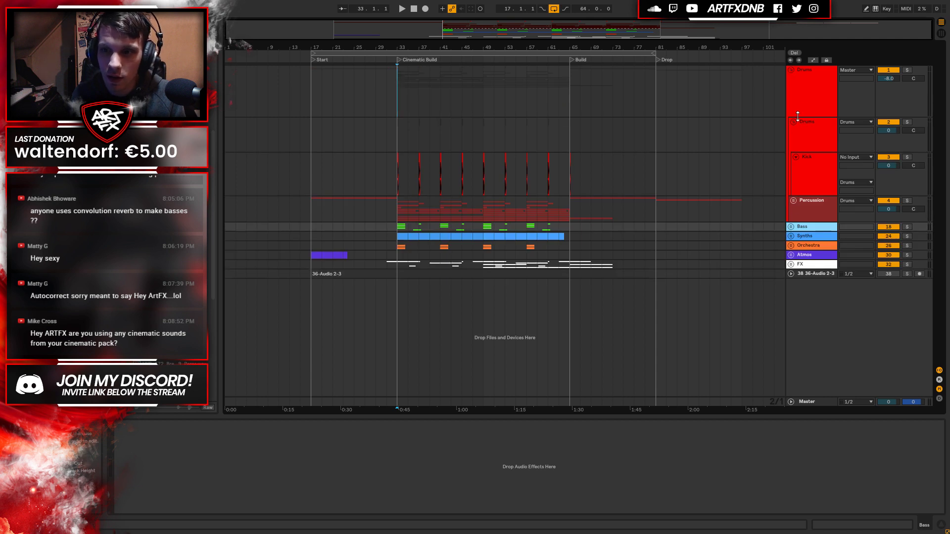
pyautogui.click(791, 69)
# Unfold the Bass group and expand its Sub, Omnisphere and three Serum tracks.
pyautogui.click(790, 96)
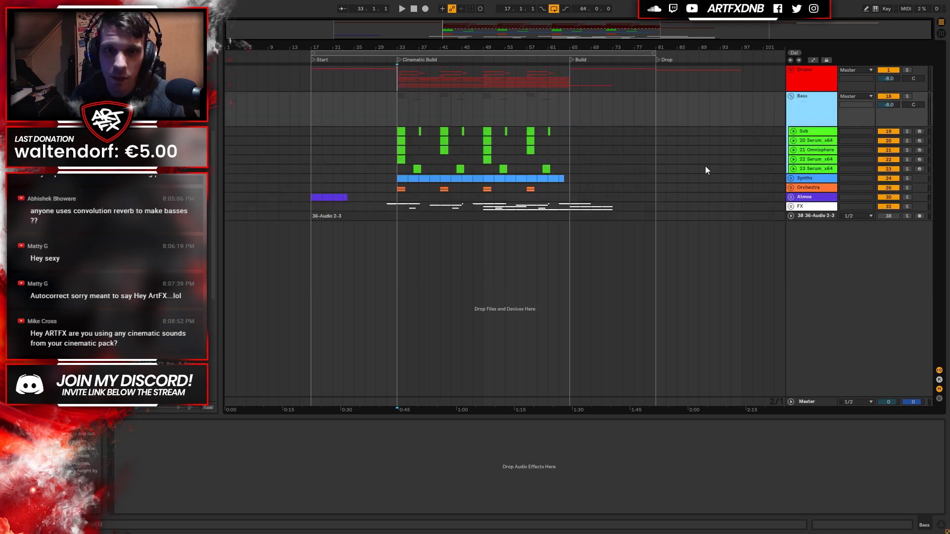
pyautogui.click(793, 132)
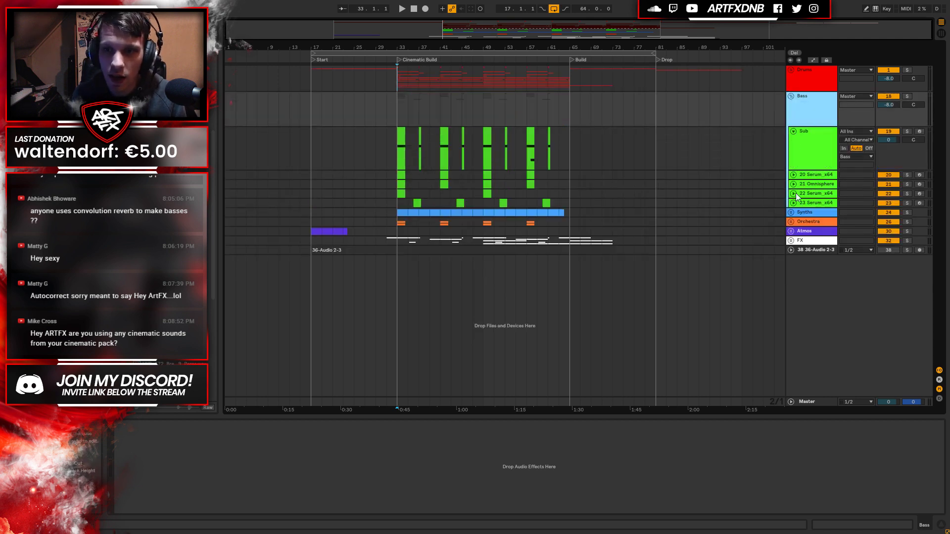
pyautogui.click(793, 175)
pyautogui.click(793, 219)
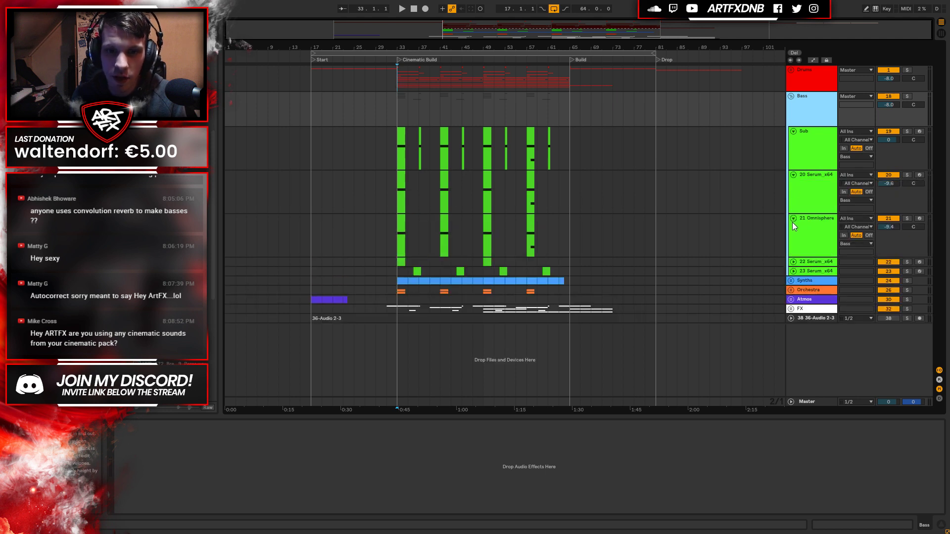
pyautogui.click(793, 261)
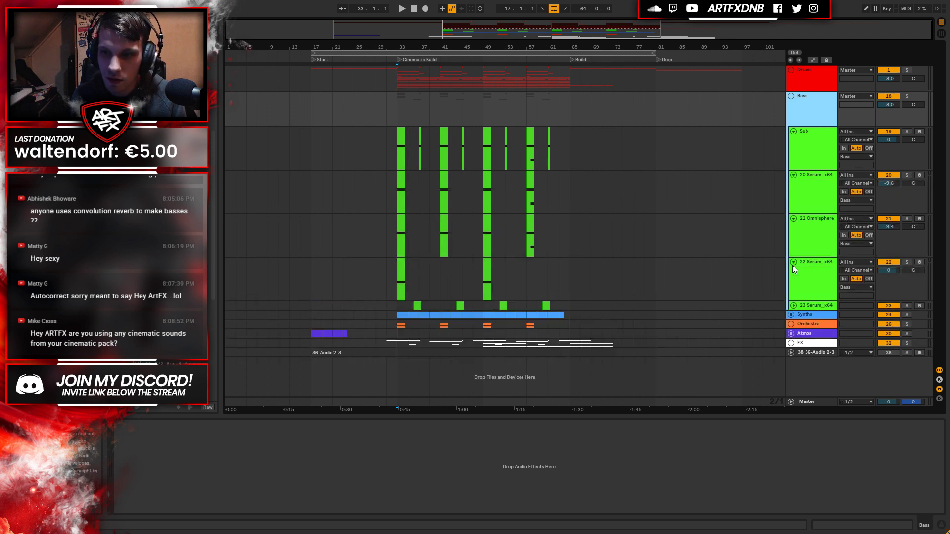
pyautogui.click(793, 306)
# Solo the Bass group and listen to its opening notes from bar 33.
pyautogui.scroll(-1, 616, 308)
pyautogui.click(907, 79)
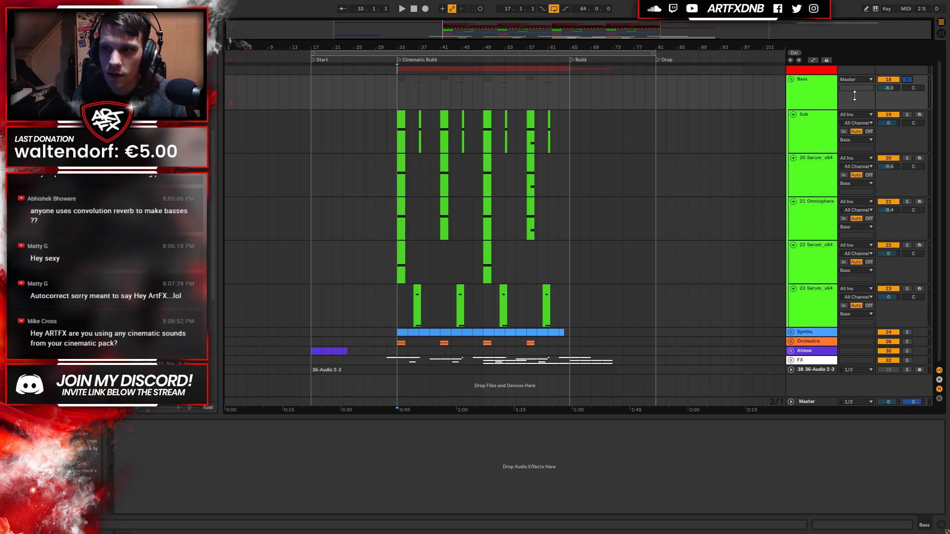
pyautogui.click(398, 95)
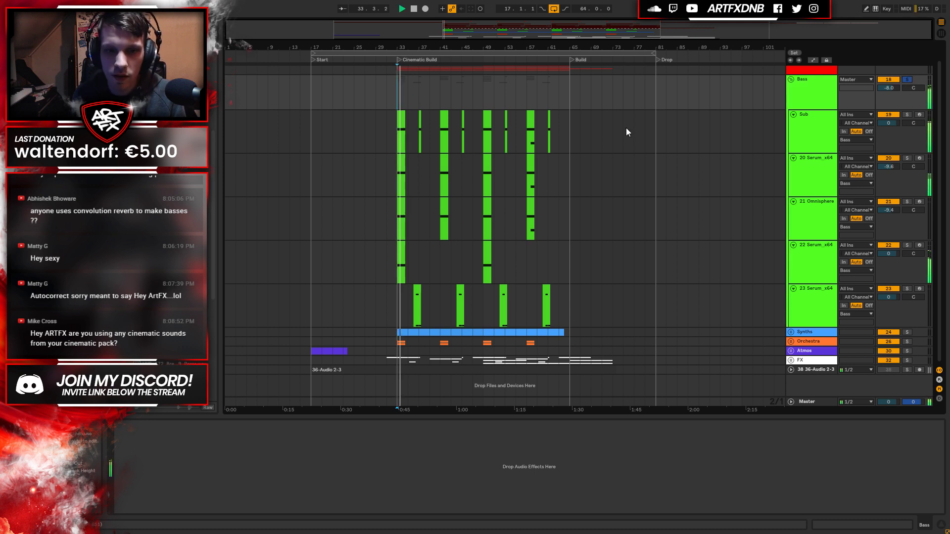
pyautogui.moveTo(402, 47); pyautogui.dragTo(391, 118)
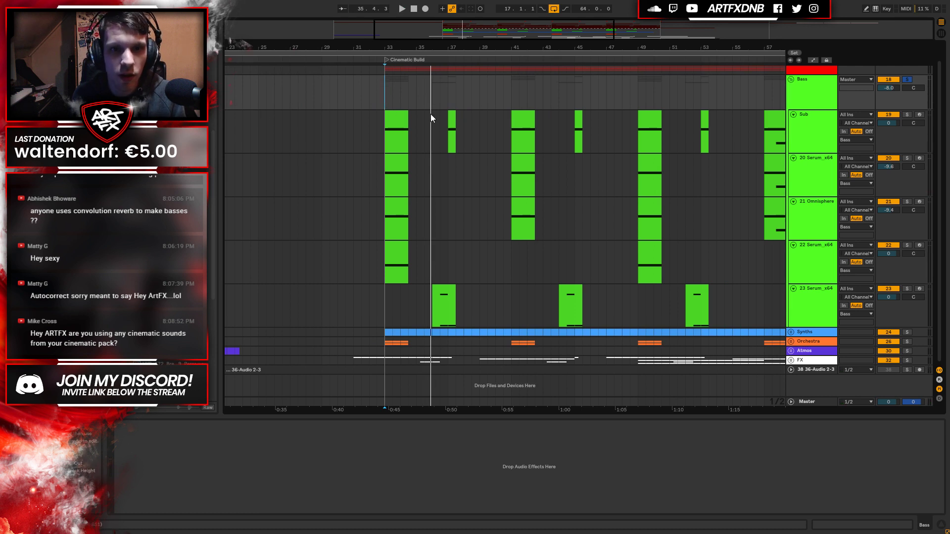
# Solo the 20 Serum track and listen to its first clip at the start of the Cinematic Build.
pyautogui.press('space')
pyautogui.click(819, 180)
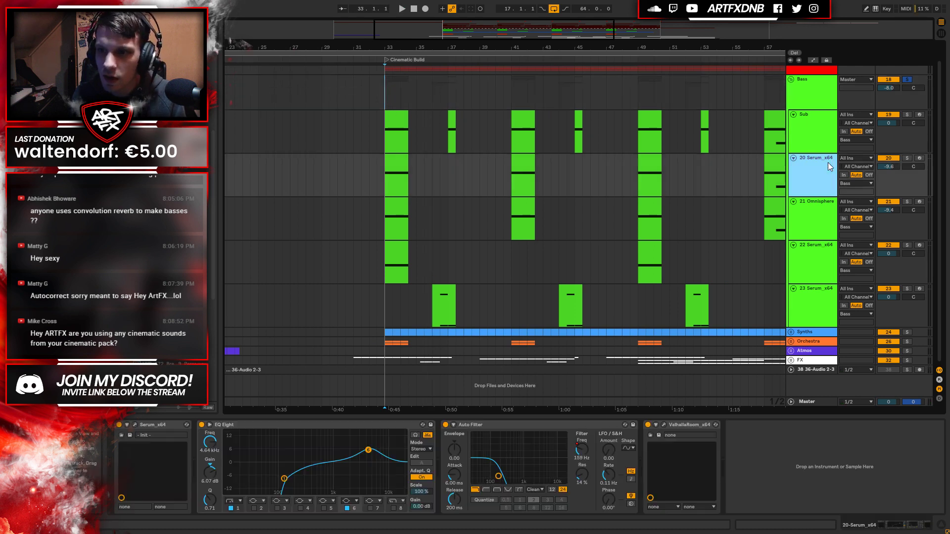
pyautogui.click(908, 157)
pyautogui.click(396, 170)
pyautogui.press('space')
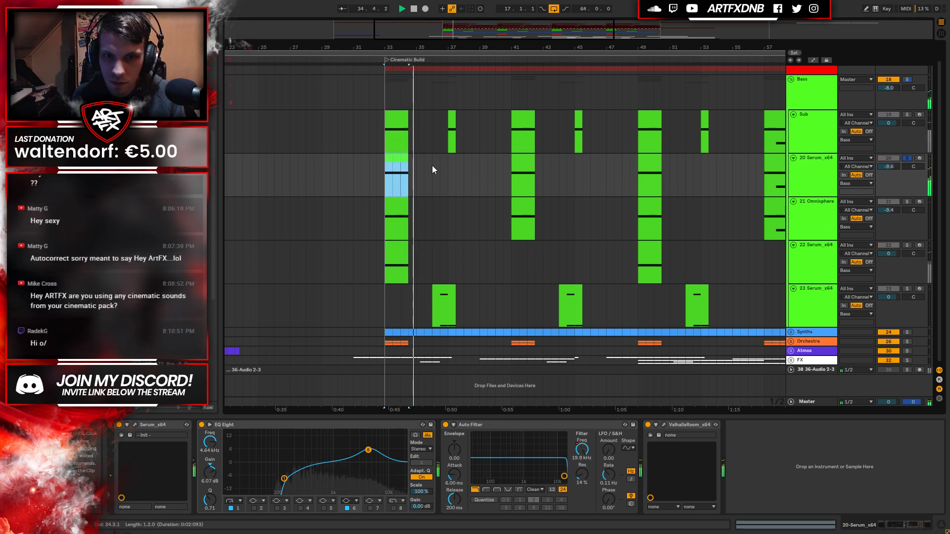
# Solo the 21 Omnisphere track, listen to its first clip and select the track to show its devices.
pyautogui.click(906, 201)
pyautogui.click(404, 214)
pyautogui.press('space')
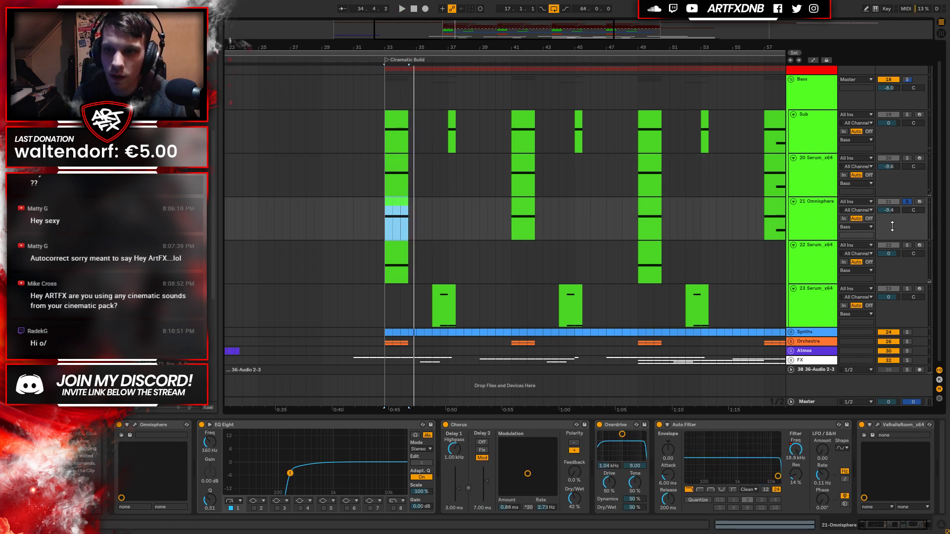
pyautogui.click(826, 212)
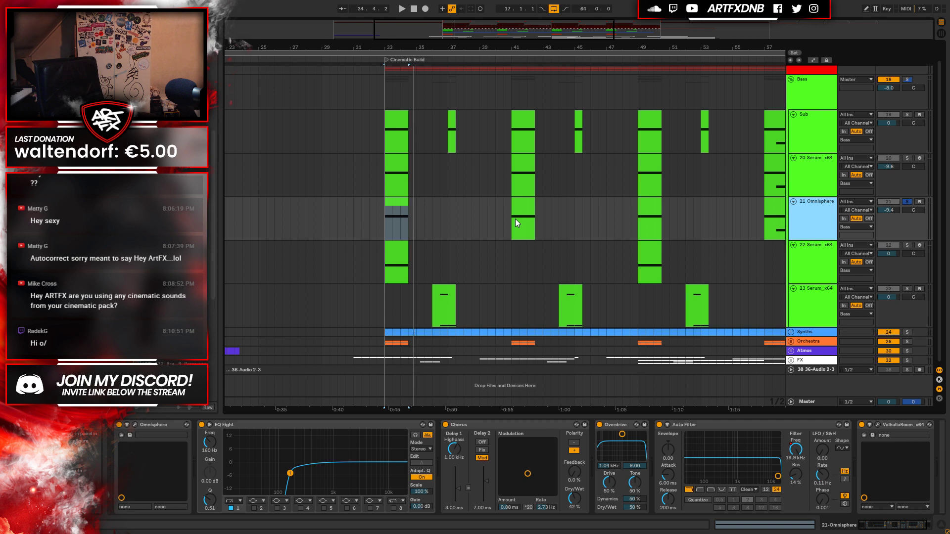
# Show the Omnisphere plug-in window and move it clear of the bass tracks.
pyautogui.hotkey('ctrl', 'alt', 'p')
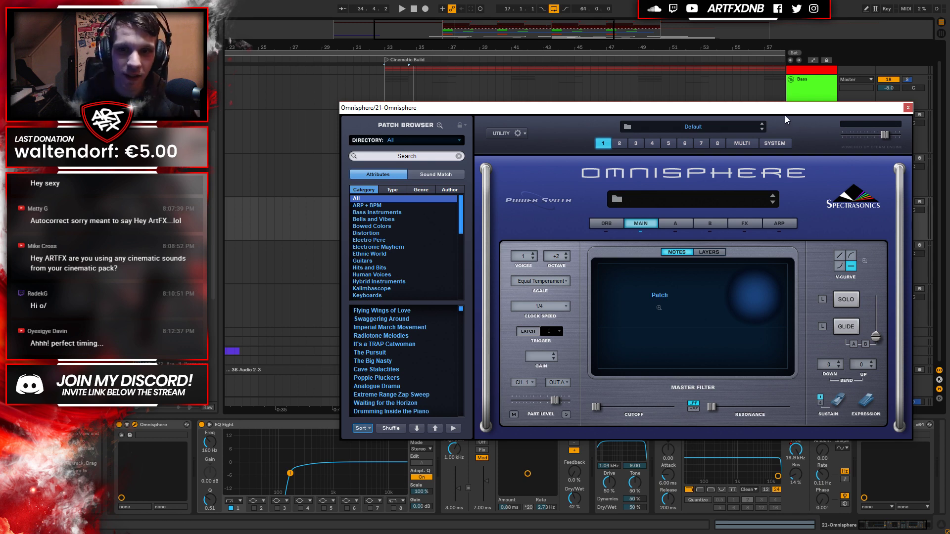
pyautogui.moveTo(786, 111); pyautogui.dragTo(706, 90)
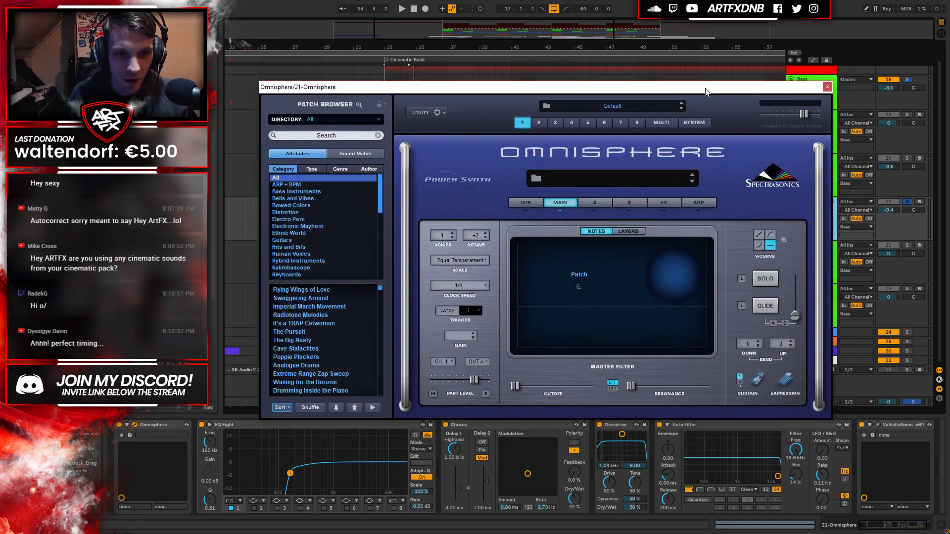
pyautogui.moveTo(765, 89); pyautogui.dragTo(729, 129)
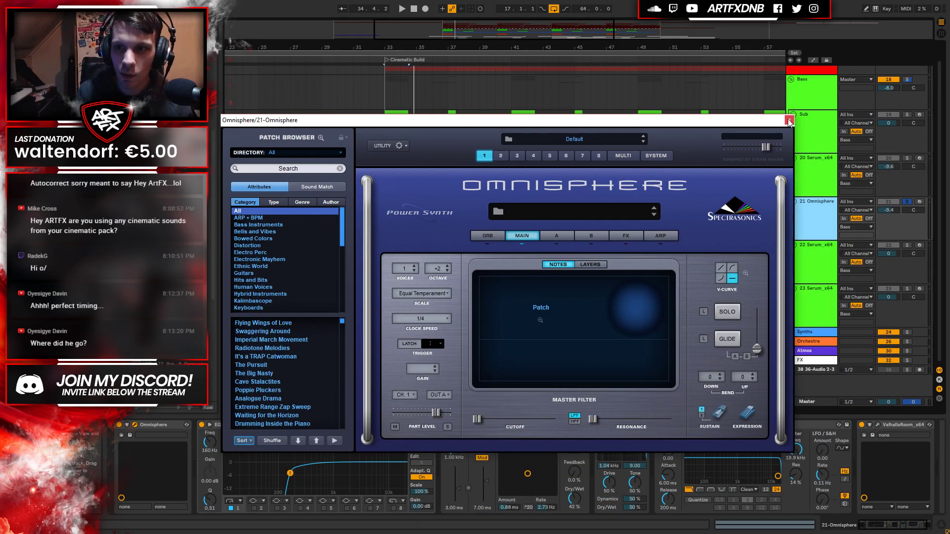
pyautogui.moveTo(709, 124); pyautogui.dragTo(769, 366)
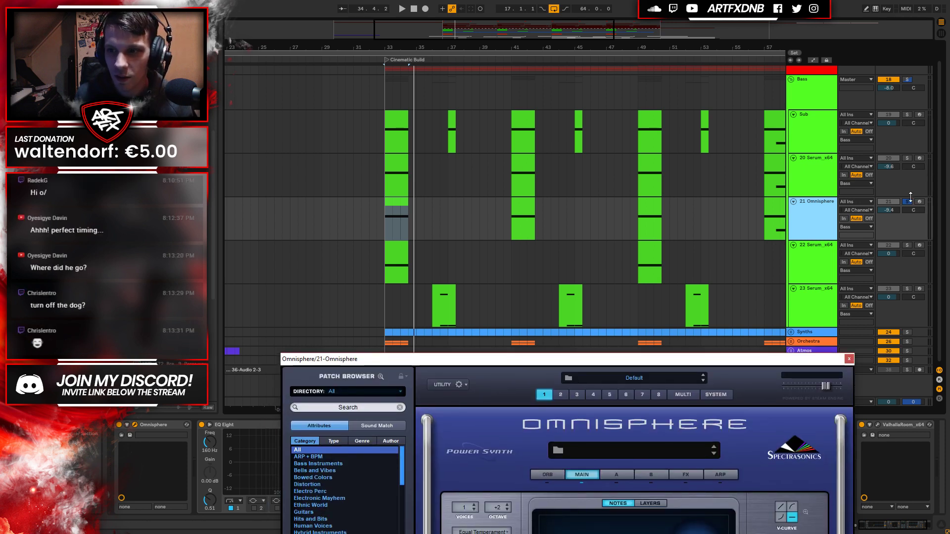
# Unsolo and mute the 21 Omnisphere track, and listen to the arrangement from bar 33.
pyautogui.click(907, 201)
pyautogui.click(889, 202)
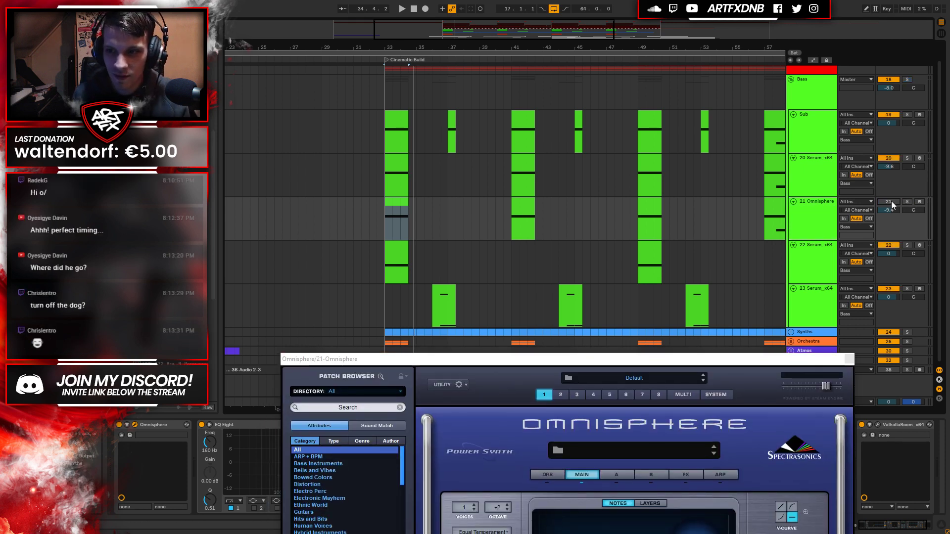
pyautogui.click(388, 218)
pyautogui.press('space')
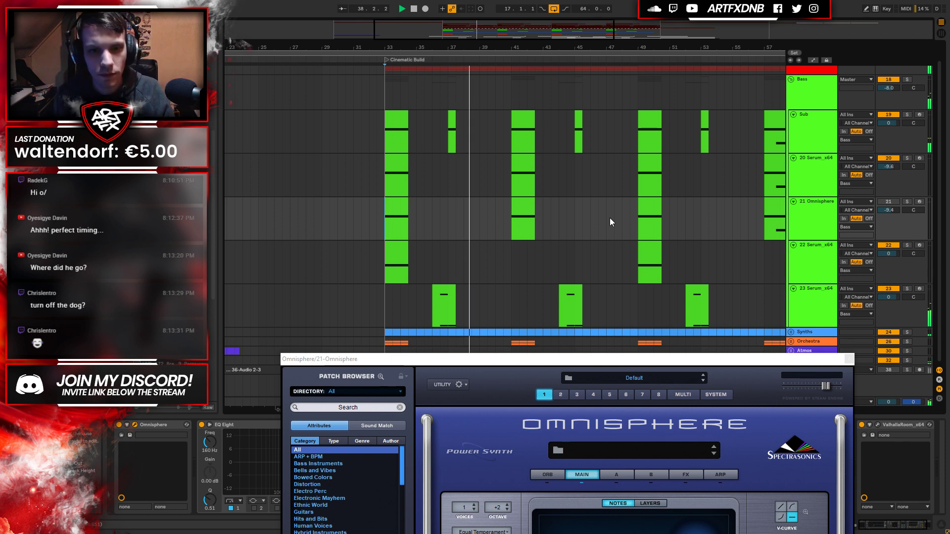
pyautogui.press('space')
# Close the Omnisphere window and inspect the first Omnisphere clip's notes and available MIDI controller envelopes.
pyautogui.moveTo(509, 360); pyautogui.dragTo(555, 155)
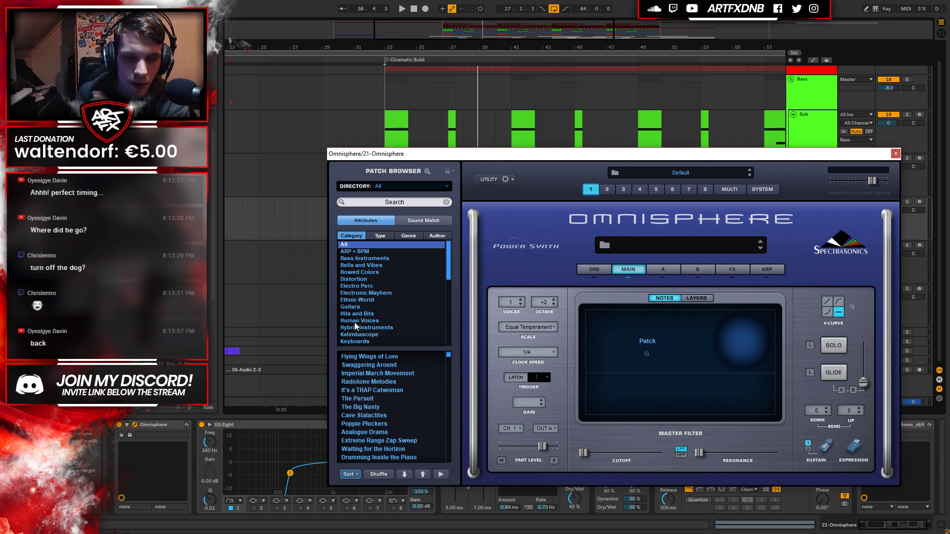
pyautogui.click(895, 154)
pyautogui.doubleClick(398, 209)
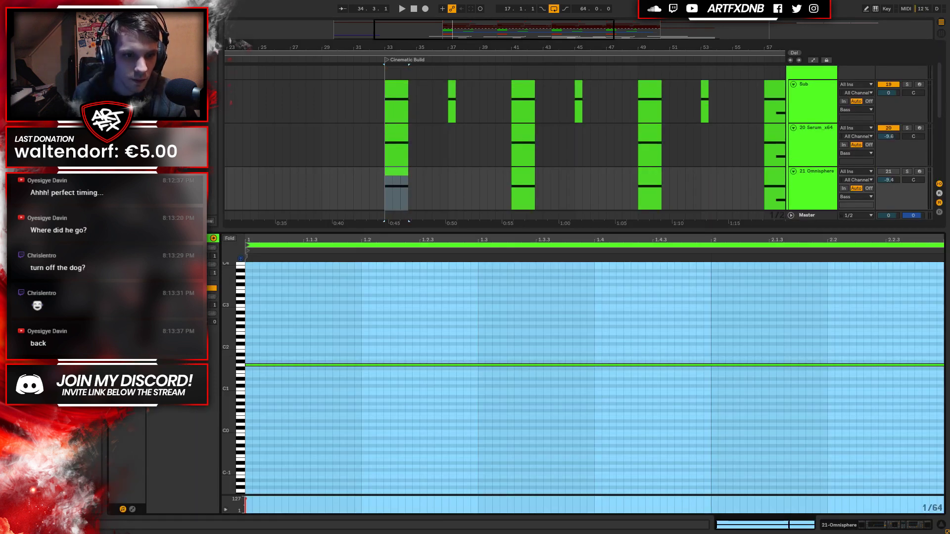
pyautogui.click(132, 509)
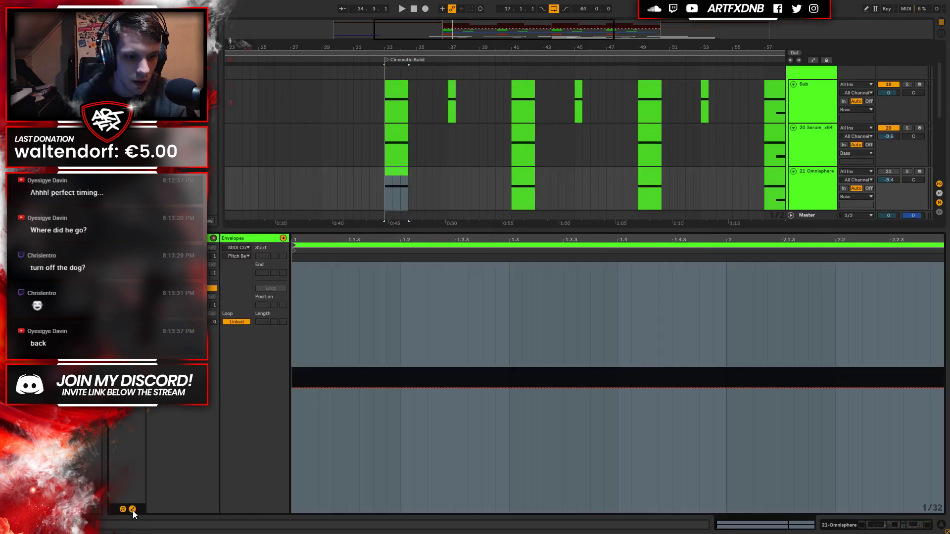
pyautogui.click(239, 256)
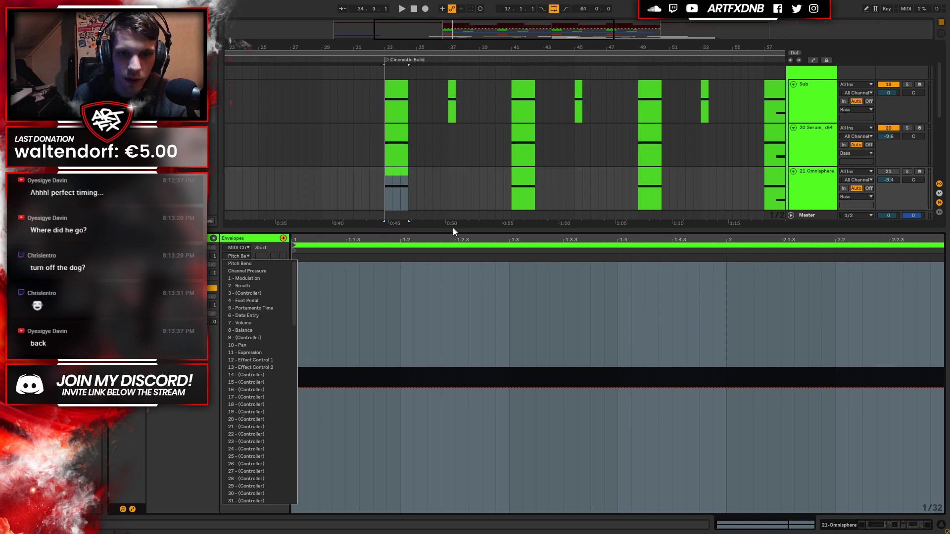
pyautogui.click(469, 247)
pyautogui.hotkey('shift', 'Tab')
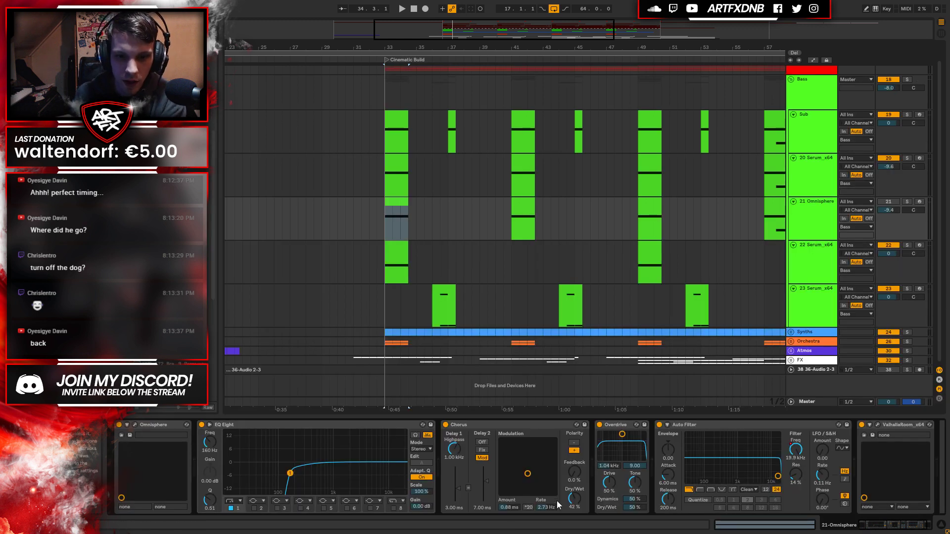
# Review the Omnisphere track's effects chain and its Auto Filter Frequency automation across the Cinematic Build.
pyautogui.scroll(-2, 882, 523)
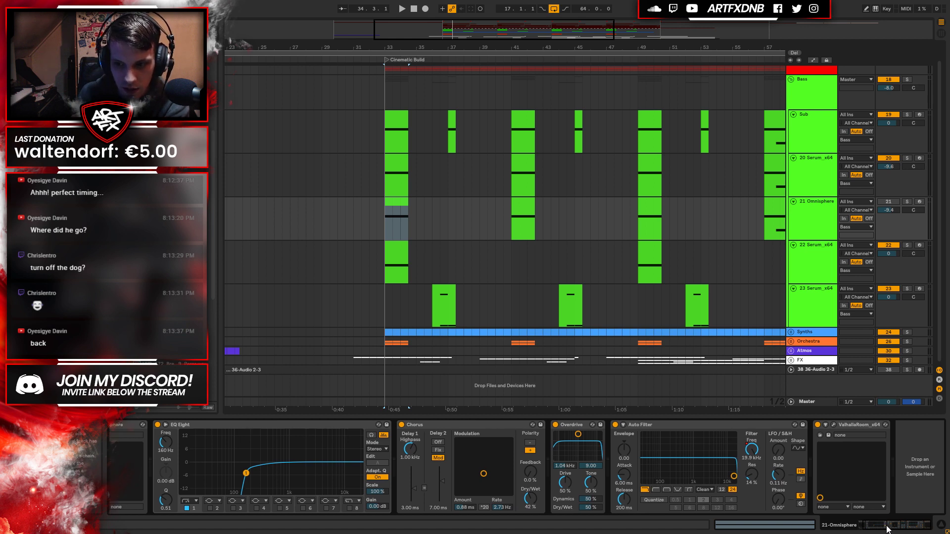
pyautogui.scroll(2, 883, 529)
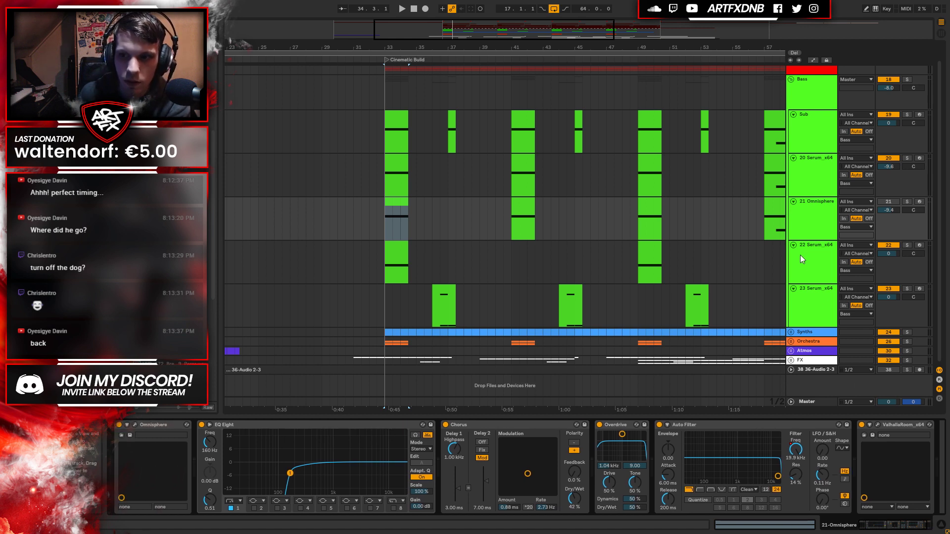
pyautogui.click(812, 212)
pyautogui.press('a')
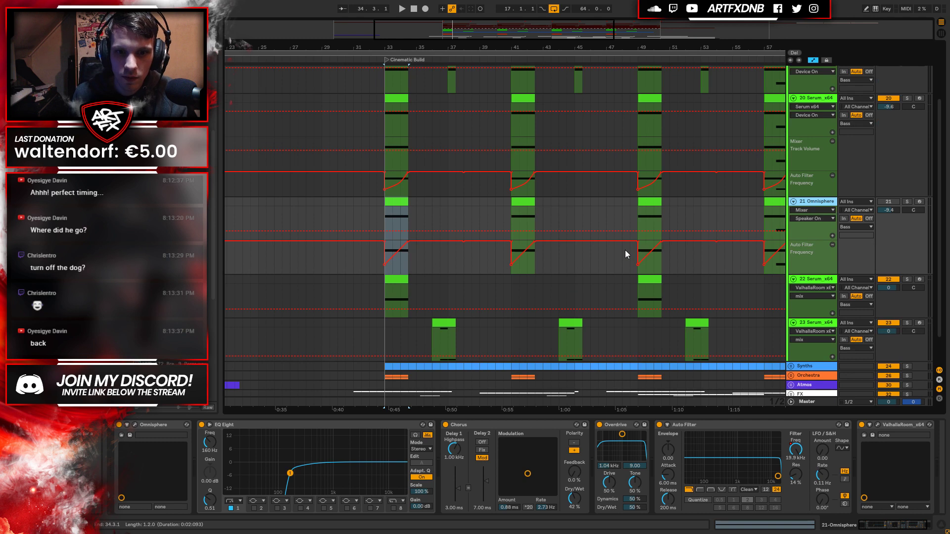
pyautogui.moveTo(535, 48); pyautogui.dragTo(299, 213)
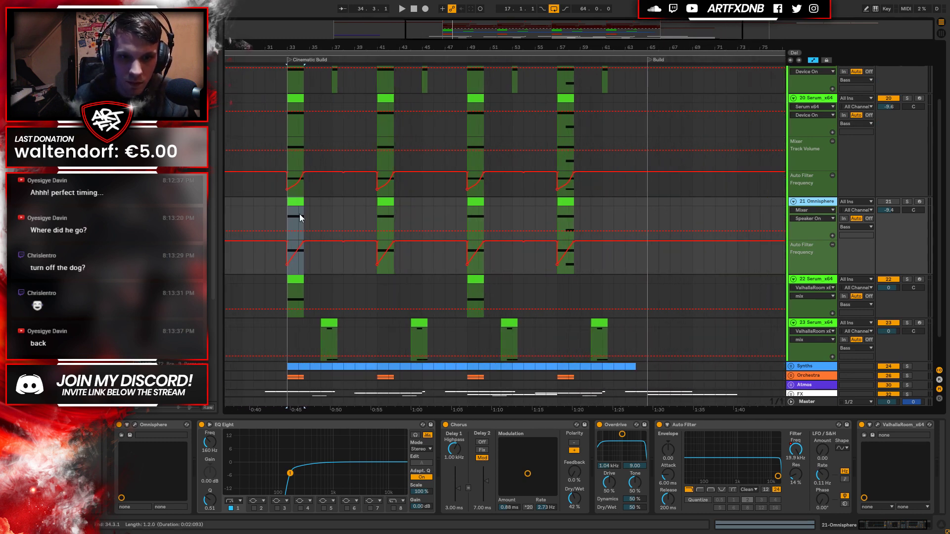
pyautogui.click(286, 210)
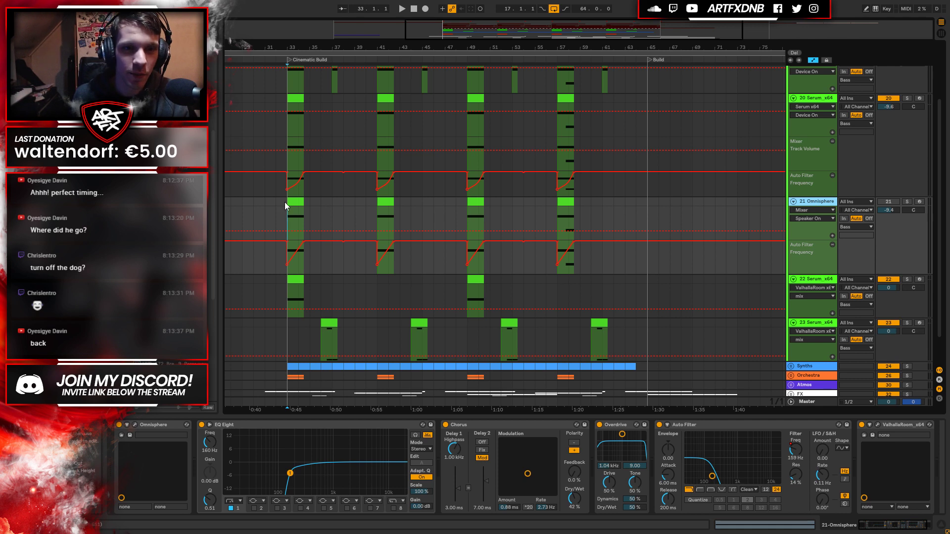
pyautogui.press('a')
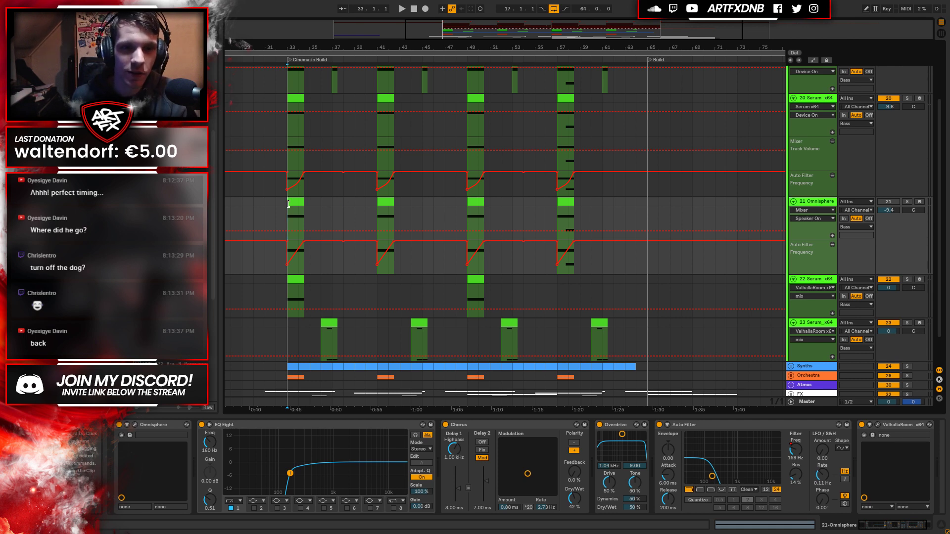
# Collapse all the Bass group's tracks, and unfold and select the Orchestra group.
pyautogui.click(831, 203)
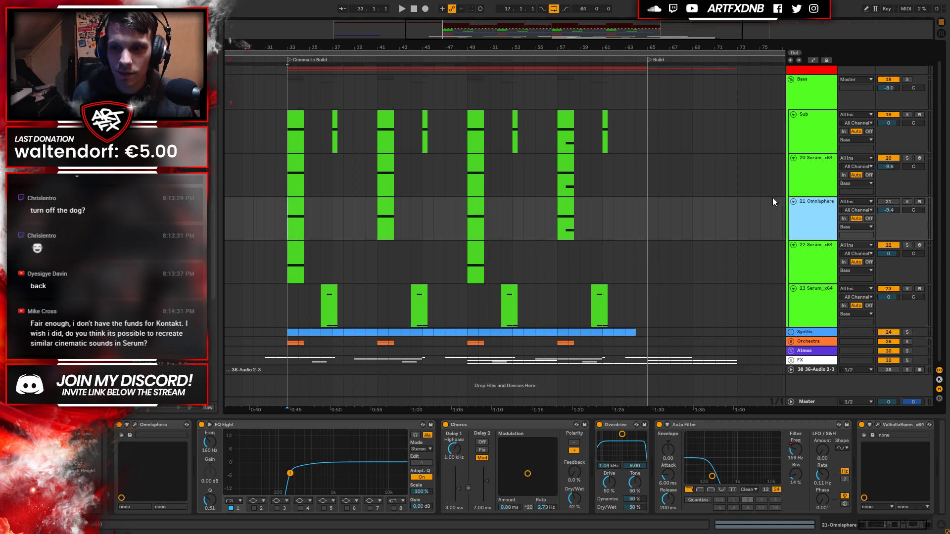
pyautogui.keyDown('alt'); pyautogui.click(793, 201); pyautogui.keyUp('alt')
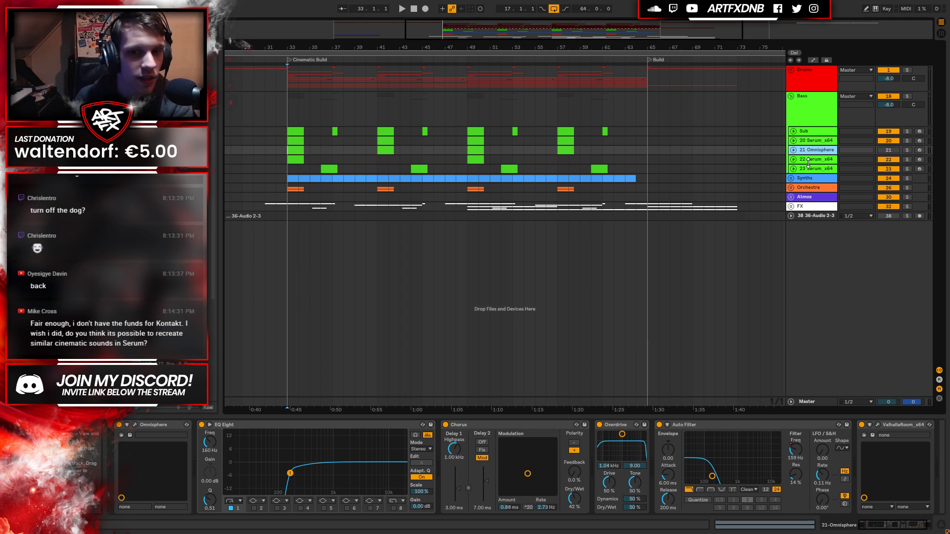
pyautogui.click(790, 188)
pyautogui.click(809, 189)
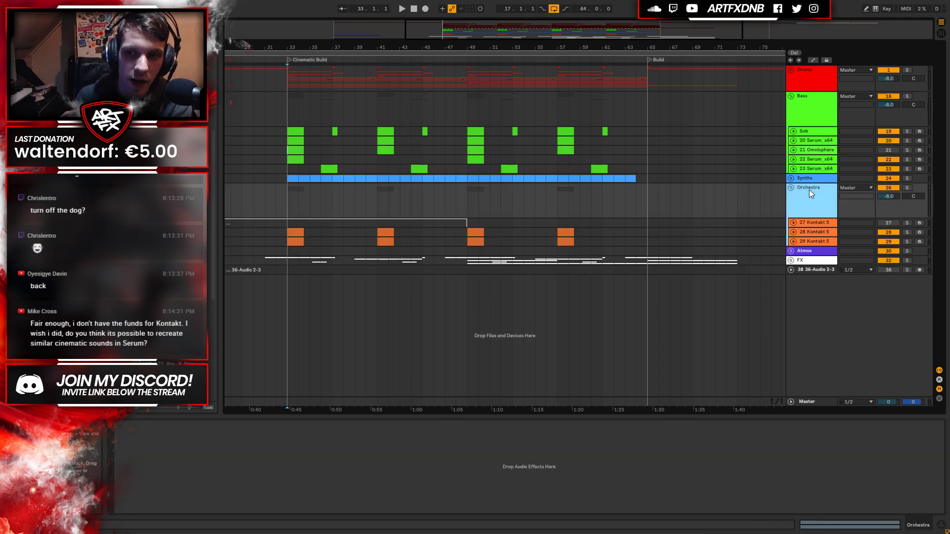
# Expand and solo the 28 Kontakt 5 track, and listen to its second clip from bar 41.
pyautogui.click(815, 232)
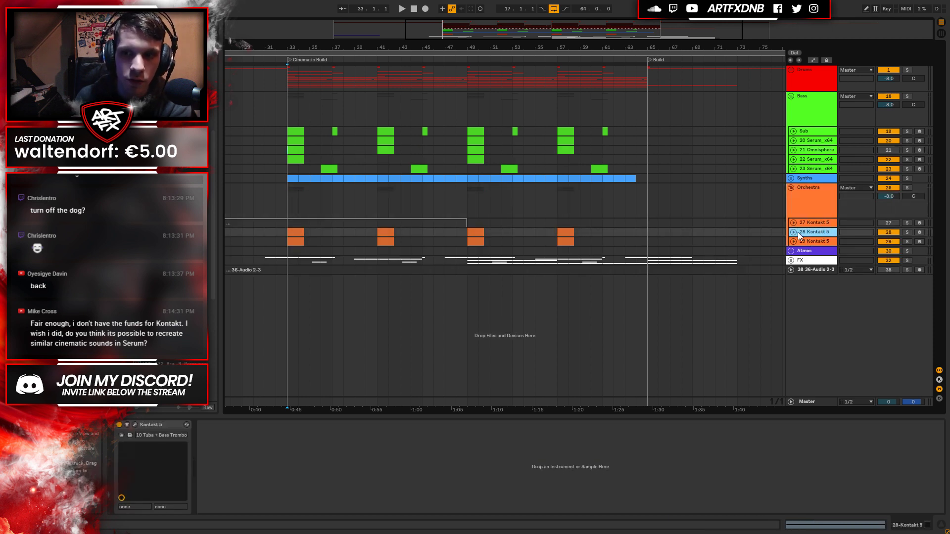
pyautogui.click(793, 232)
pyautogui.click(299, 237)
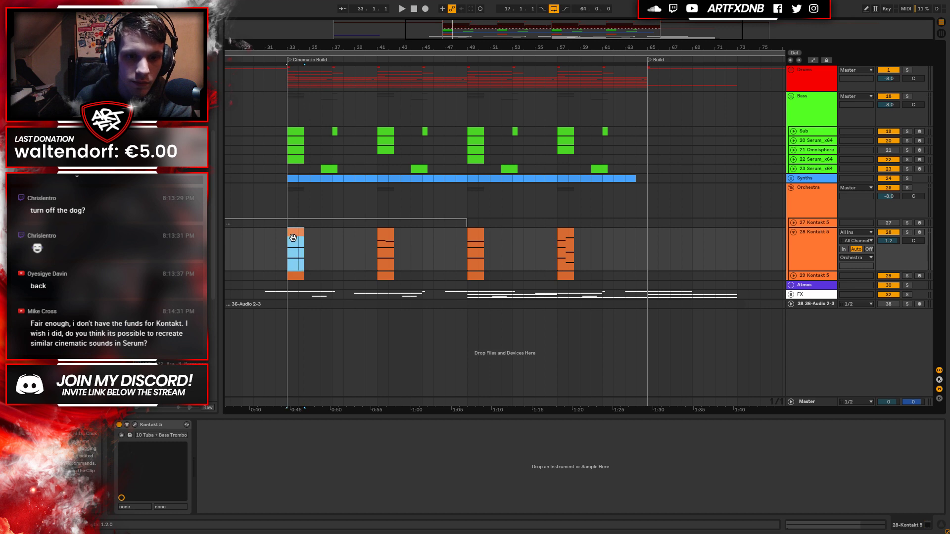
pyautogui.click(381, 236)
pyautogui.click(906, 232)
pyautogui.press('space')
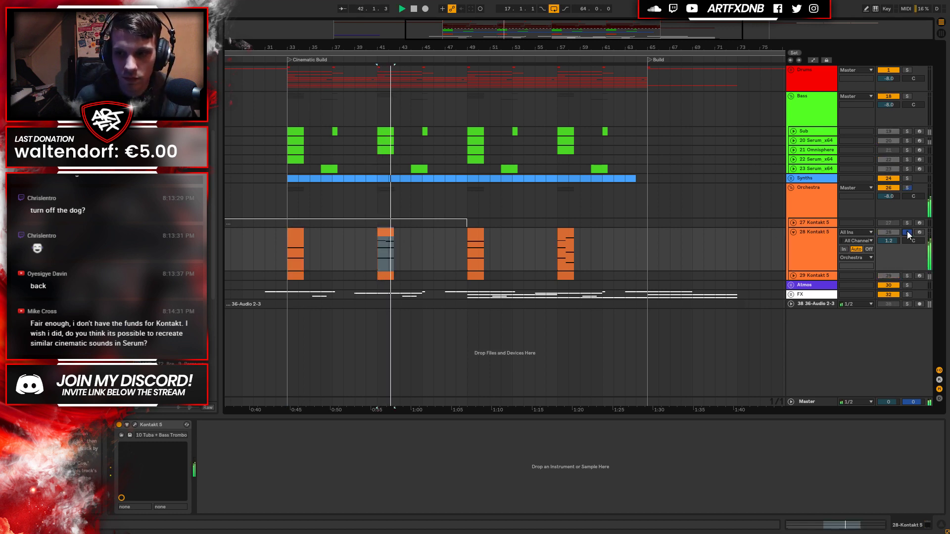
pyautogui.press('space')
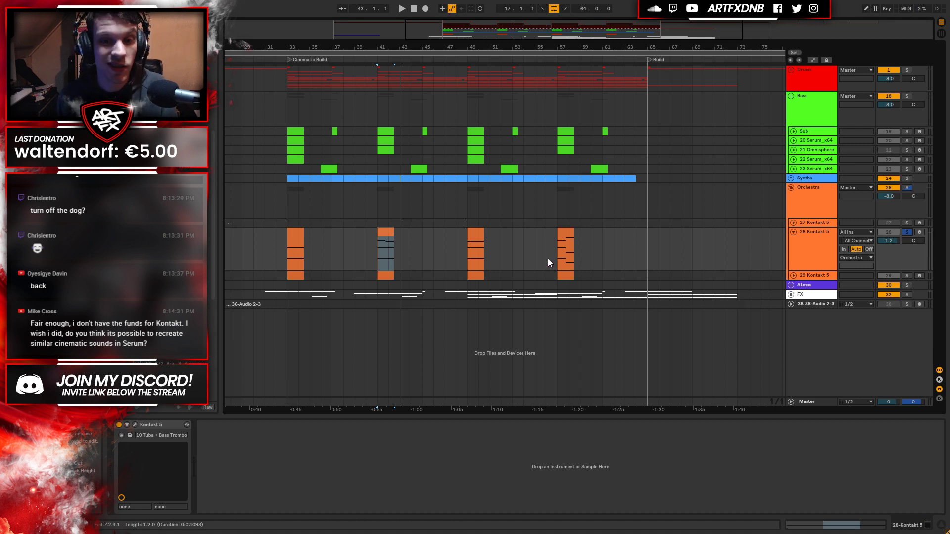
# Return the playback position to bar 41 and show the 28 Kontakt 5 track's instrument.
pyautogui.click(374, 257)
pyautogui.click(824, 237)
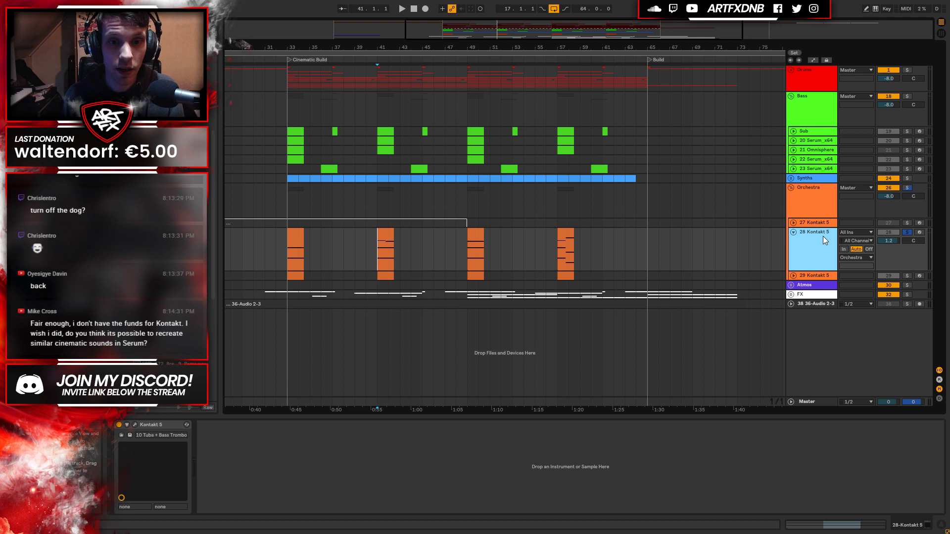
pyautogui.click(376, 260)
pyautogui.click(808, 194)
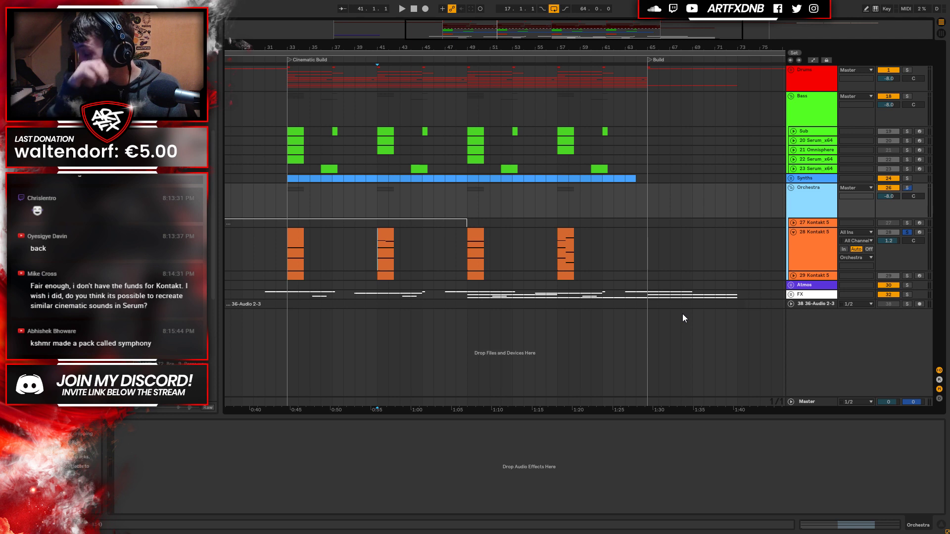
pyautogui.click(807, 242)
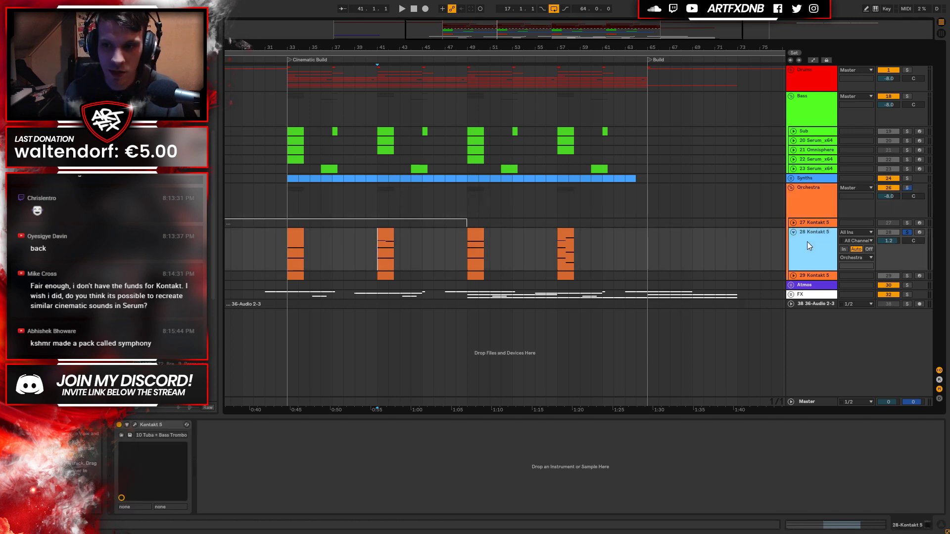
# Unsolo the 28 Kontakt 5 track and leave it selected and expanded.
pyautogui.click(793, 233)
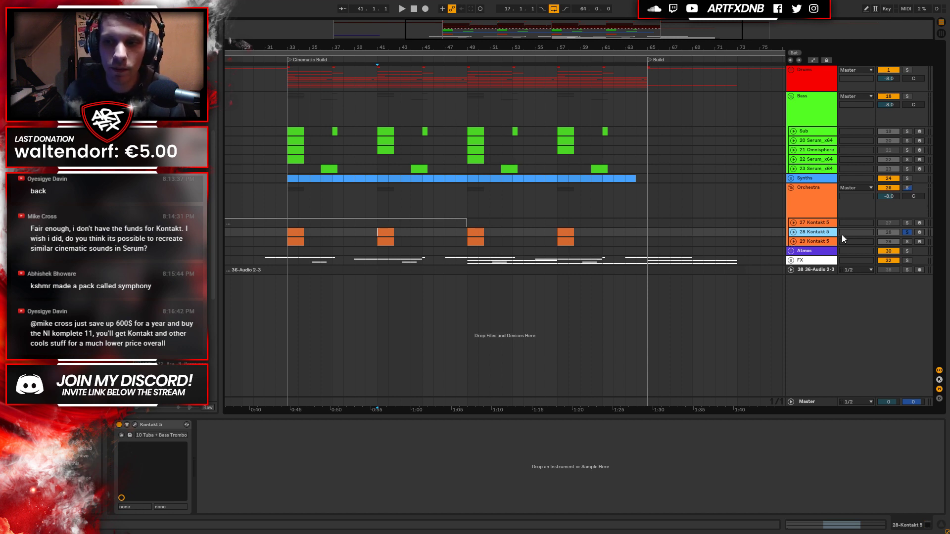
pyautogui.click(908, 231)
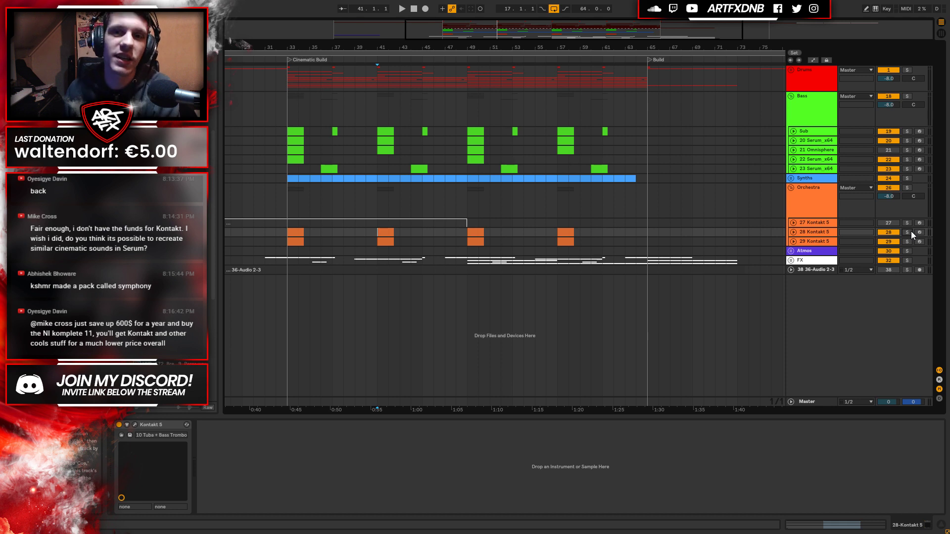
pyautogui.click(824, 233)
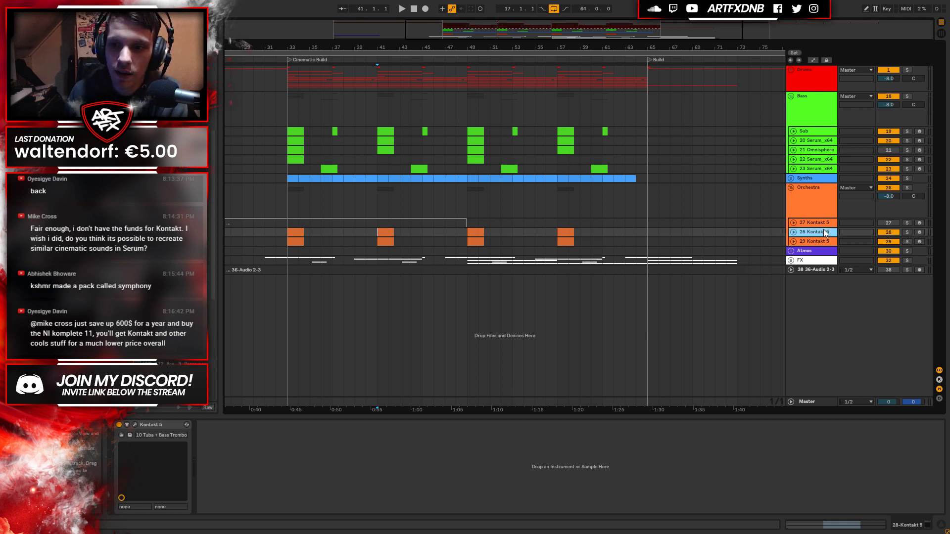
pyautogui.click(794, 232)
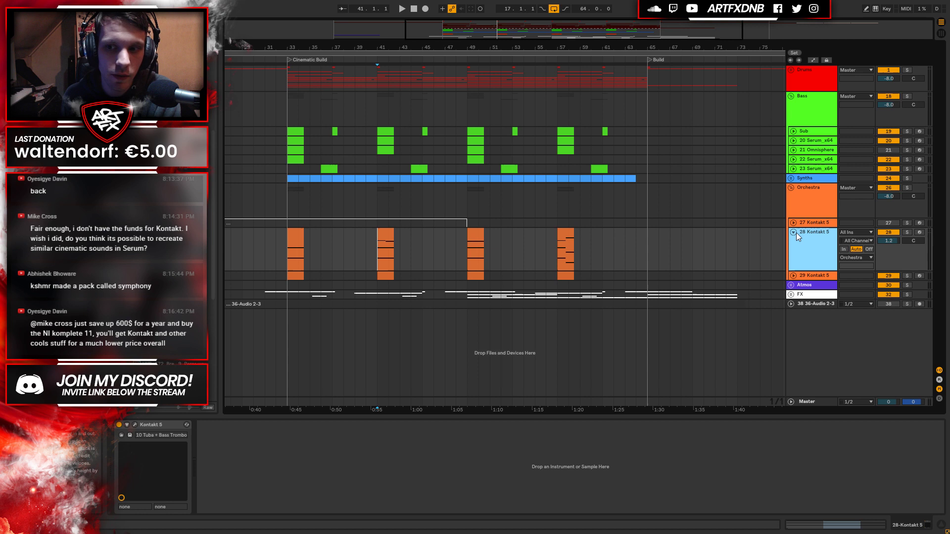
# Collapse the 28 Kontakt 5 track and compare the instruments on the 29 and 28 Kontakt 5 tracks.
pyautogui.click(467, 254)
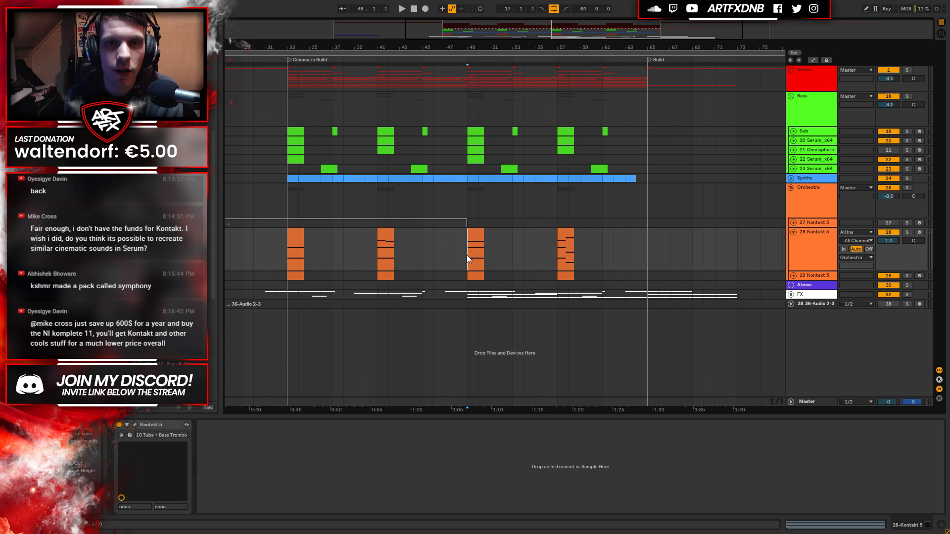
pyautogui.click(793, 232)
pyautogui.click(810, 241)
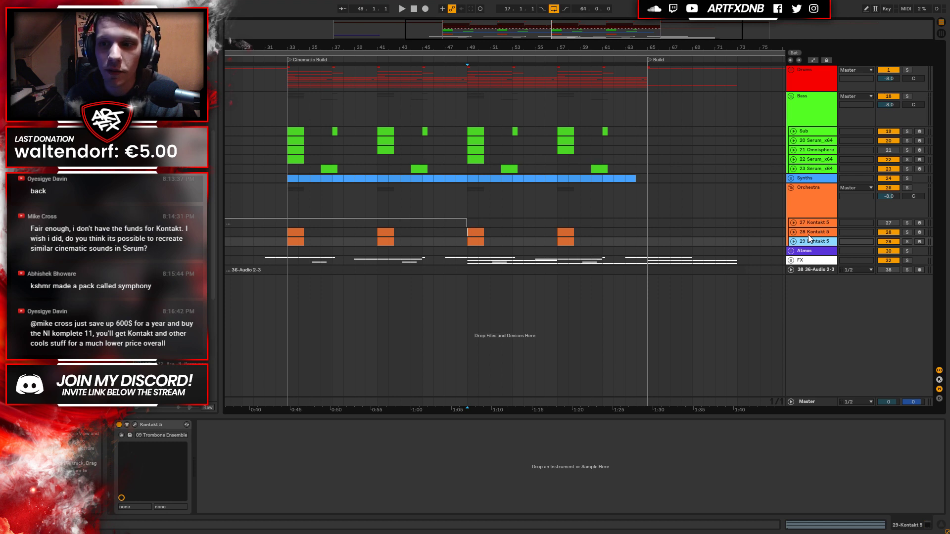
pyautogui.click(808, 234)
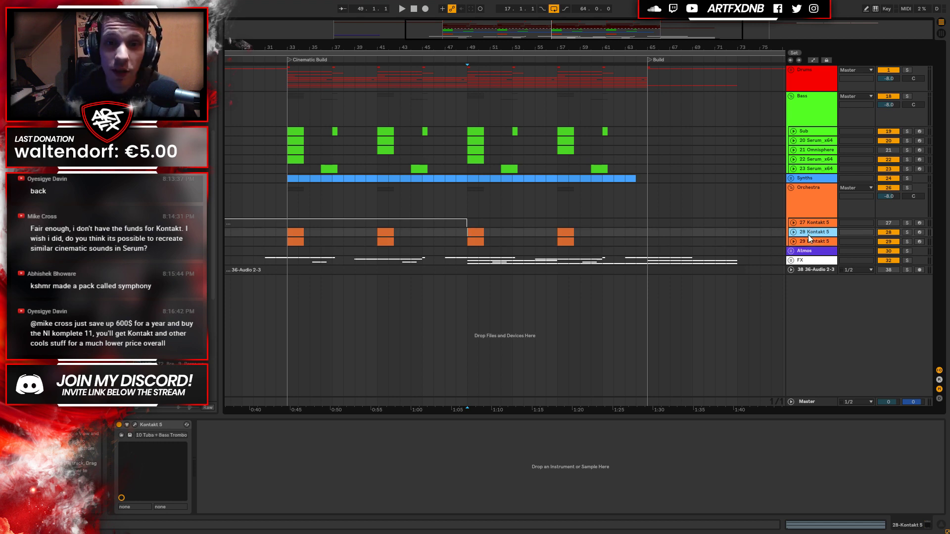
pyautogui.click(794, 232)
pyautogui.click(794, 232)
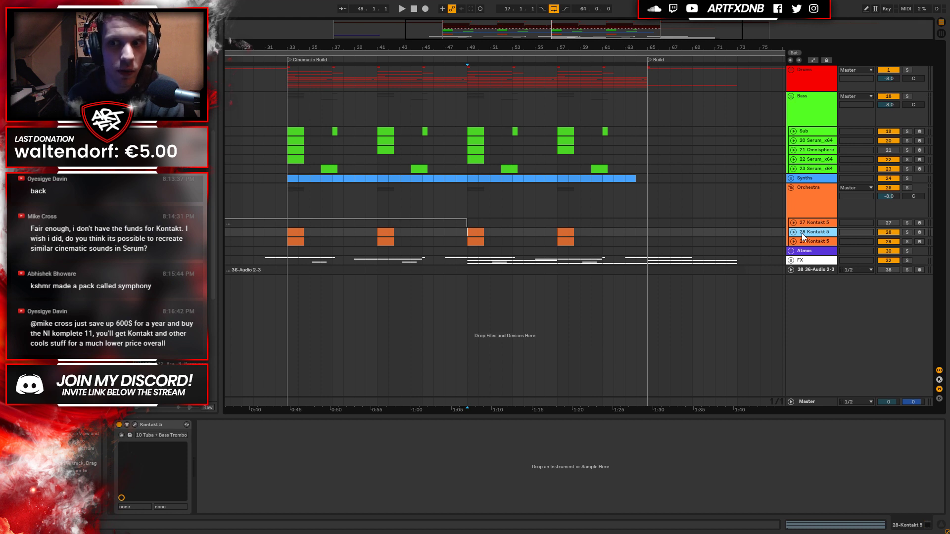
# Expand and solo the 22 Serum_x64 track, and listen to its first clip from bar 33.
pyautogui.click(809, 159)
pyautogui.click(793, 158)
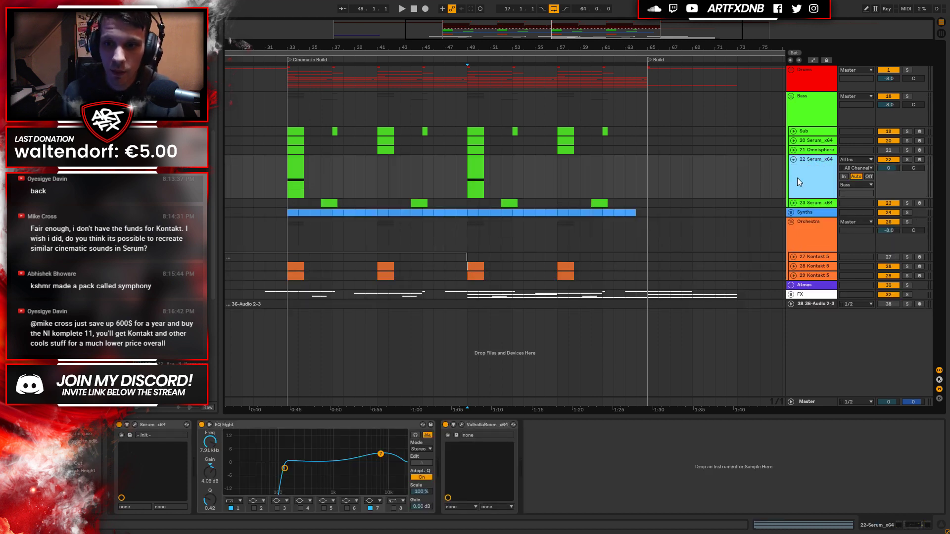
pyautogui.click(906, 159)
pyautogui.click(299, 170)
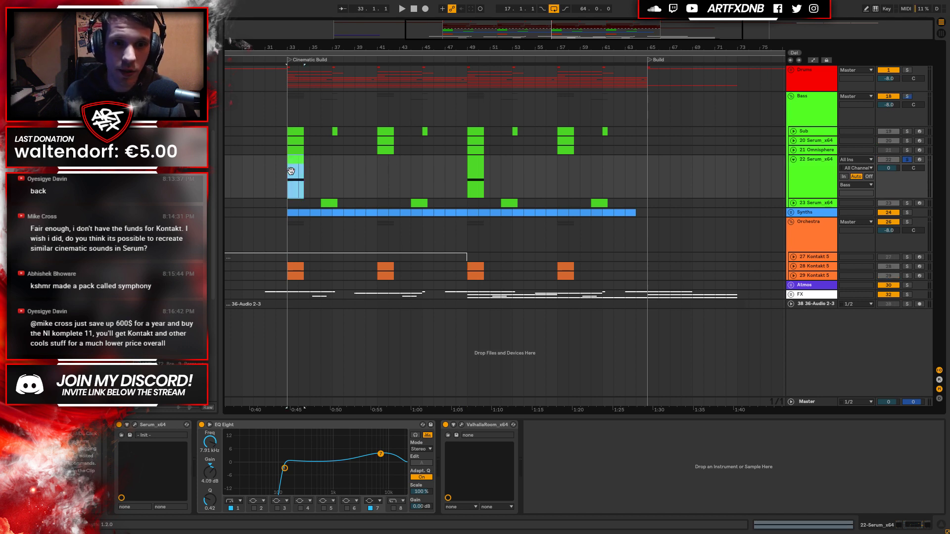
pyautogui.press('space')
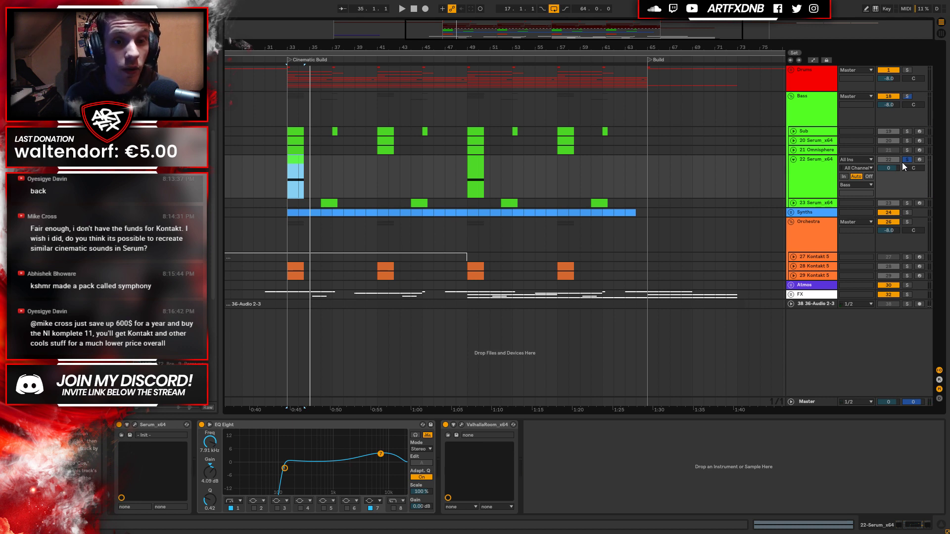
# Unsolo the 22 Serum_x64 track and listen to the whole soloed Bass group from bar 33.
pyautogui.click(815, 162)
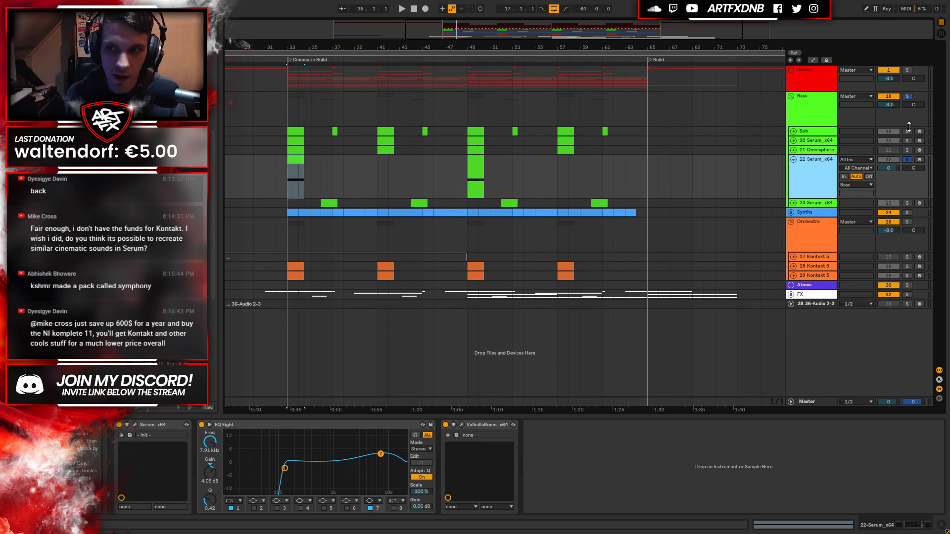
pyautogui.click(906, 160)
pyautogui.click(288, 109)
pyautogui.press('space')
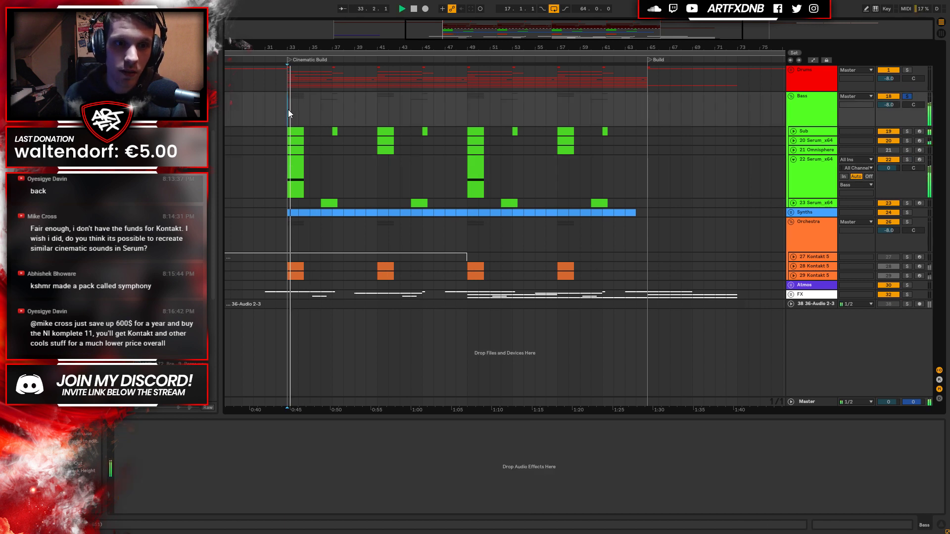
pyautogui.press('space')
# Solo the 22 Serum_x64 track again and replay its first clip.
pyautogui.click(809, 174)
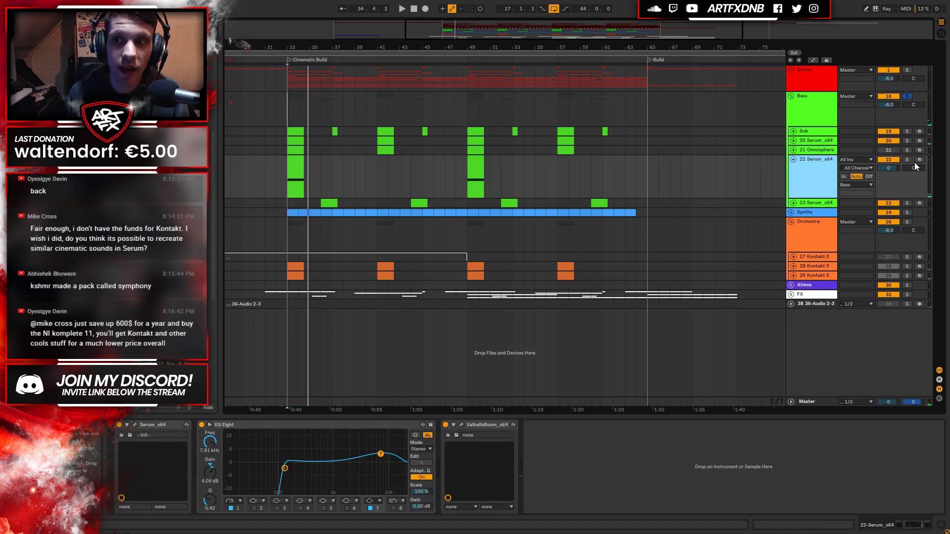
pyautogui.click(906, 160)
pyautogui.click(294, 173)
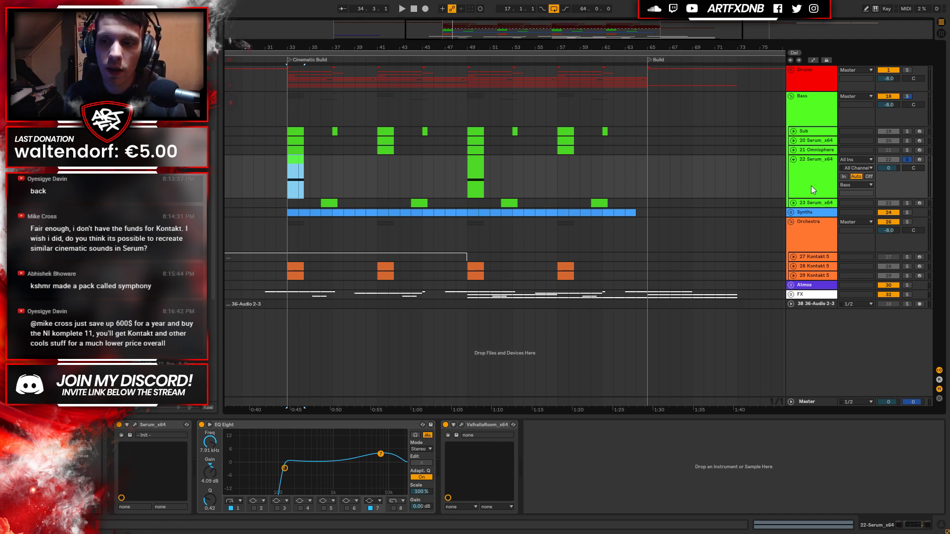
# Expand and solo the 23 Serum_x64 track to check its clip at bar 36, and collapse both expanded Serum tracks.
pyautogui.click(793, 203)
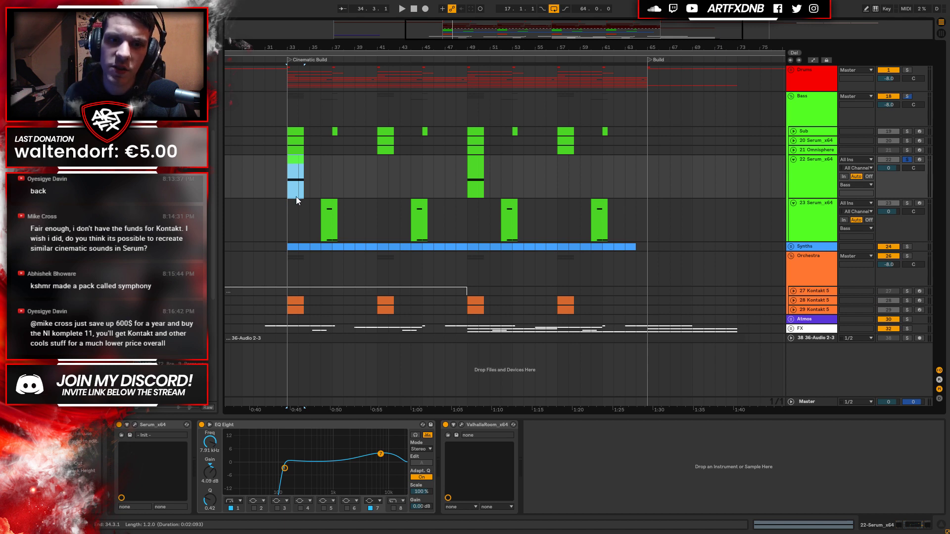
pyautogui.click(329, 220)
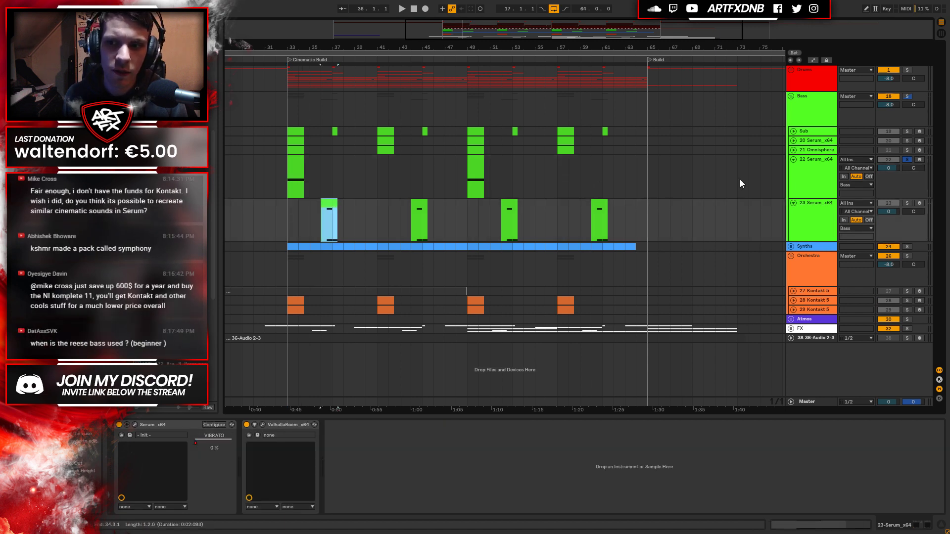
pyautogui.click(906, 203)
pyautogui.click(327, 226)
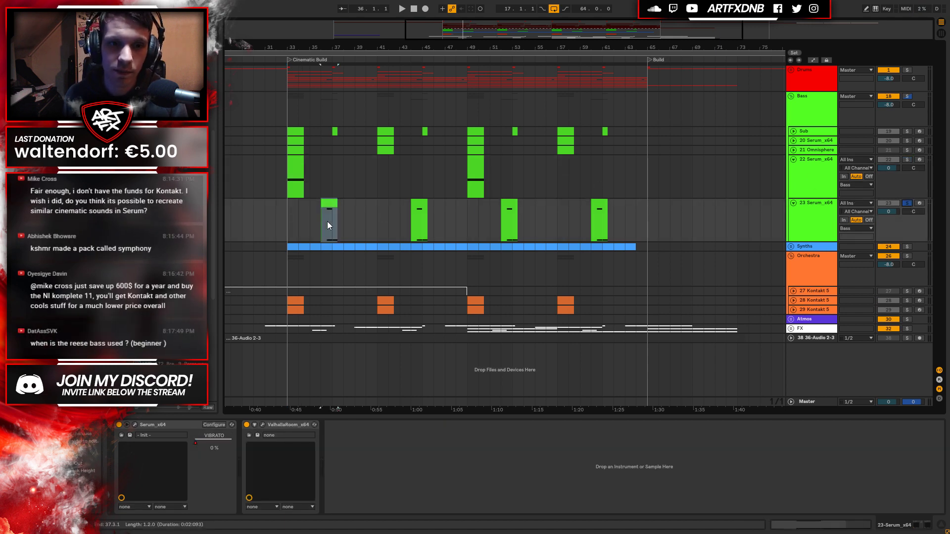
pyautogui.click(793, 203)
pyautogui.click(792, 158)
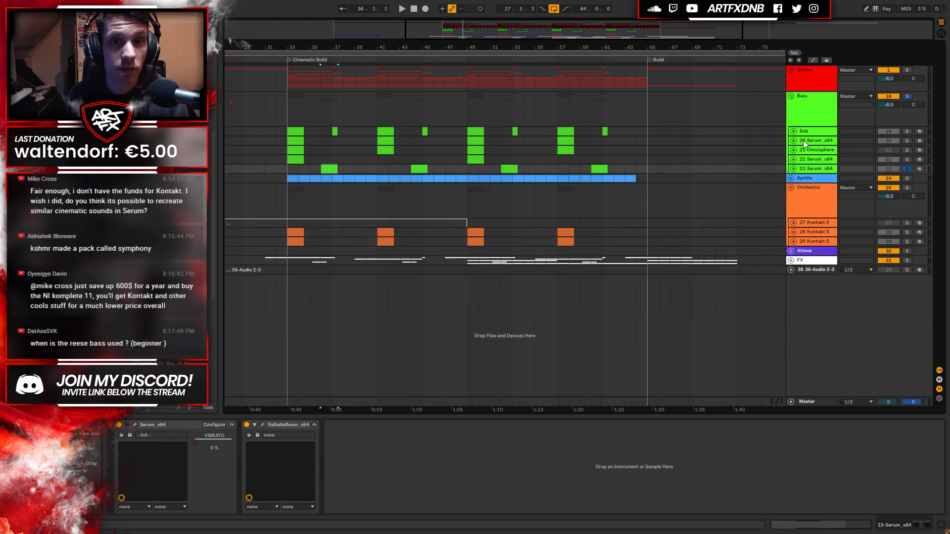
# Show the 20 Serum_x64 track's devices, unsolo the Bass group, and listen to all tracks from just before the Cinematic Build.
pyautogui.click(807, 140)
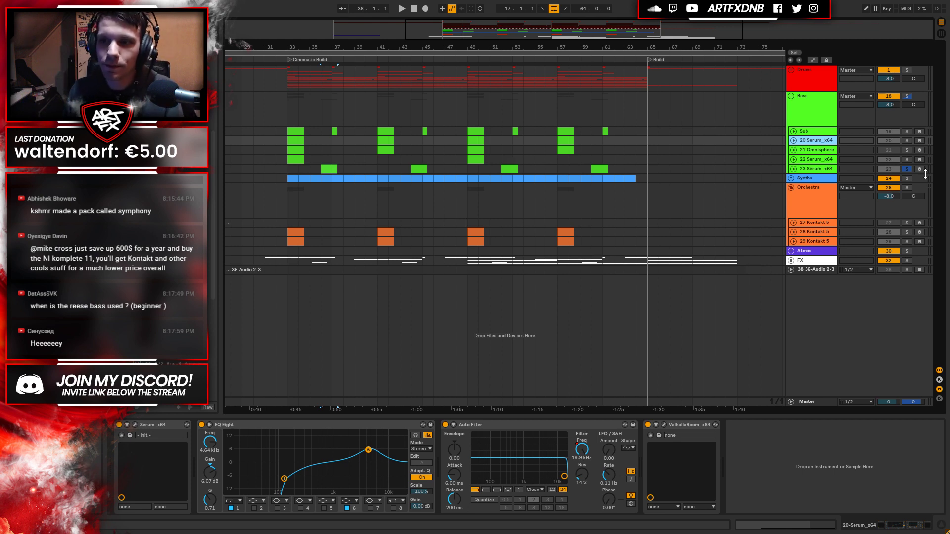
pyautogui.click(907, 96)
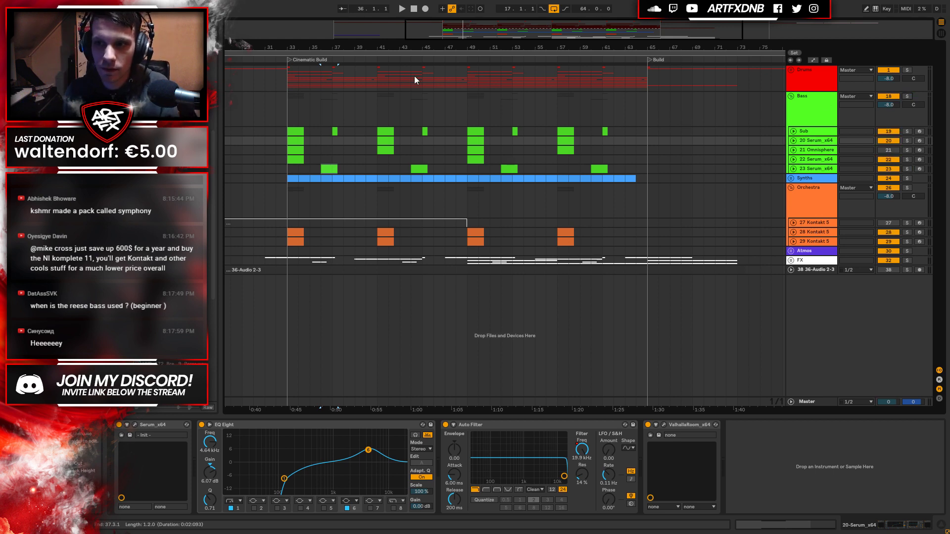
pyautogui.click(283, 75)
pyautogui.press('space')
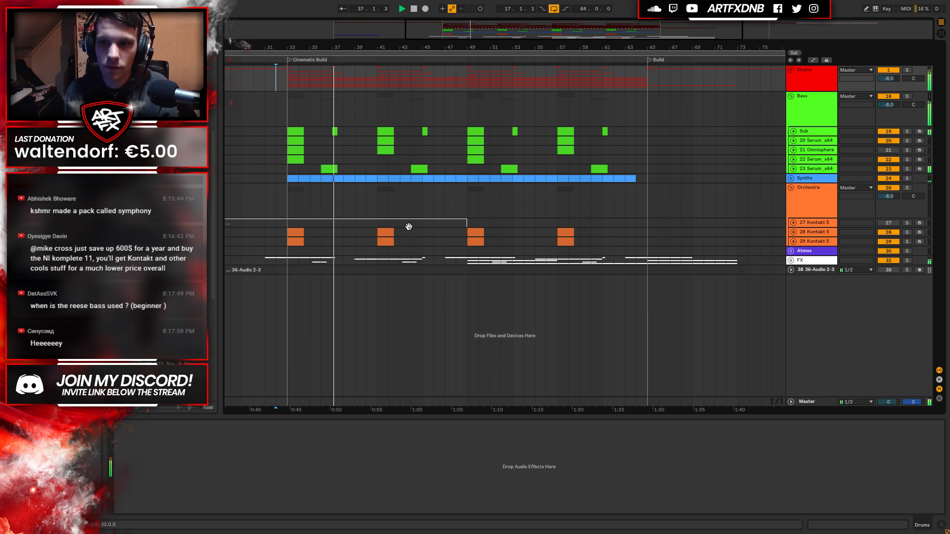
pyautogui.press('space')
# Expand the 27 Kontakt 5 track, and reactivate both the track and its clip spanning bars 17 to 49.
pyautogui.click(793, 223)
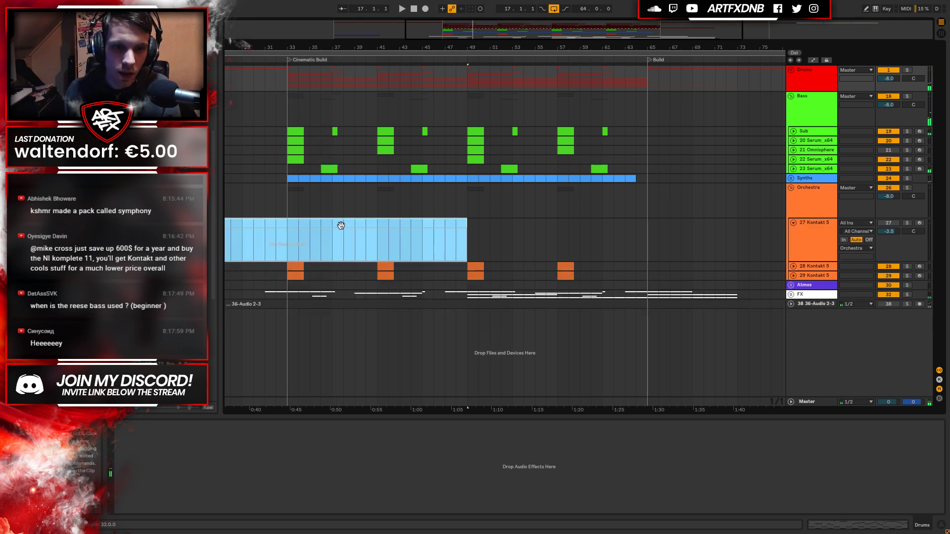
pyautogui.press('-')
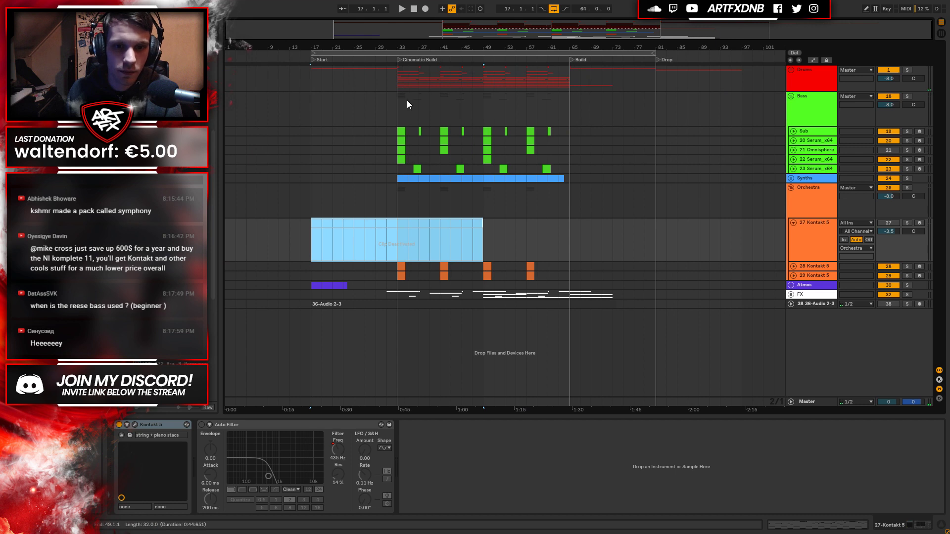
pyautogui.press('0')
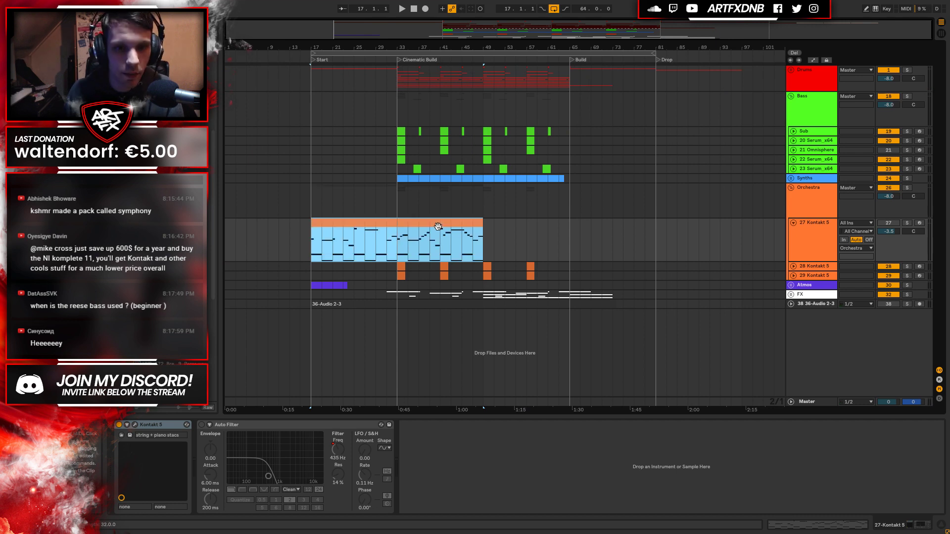
pyautogui.click(892, 225)
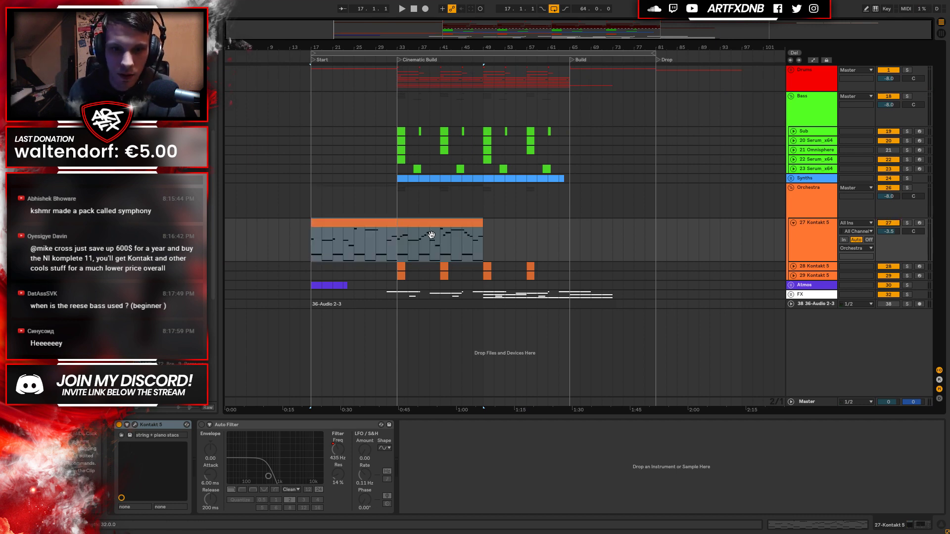
pyautogui.click(396, 250)
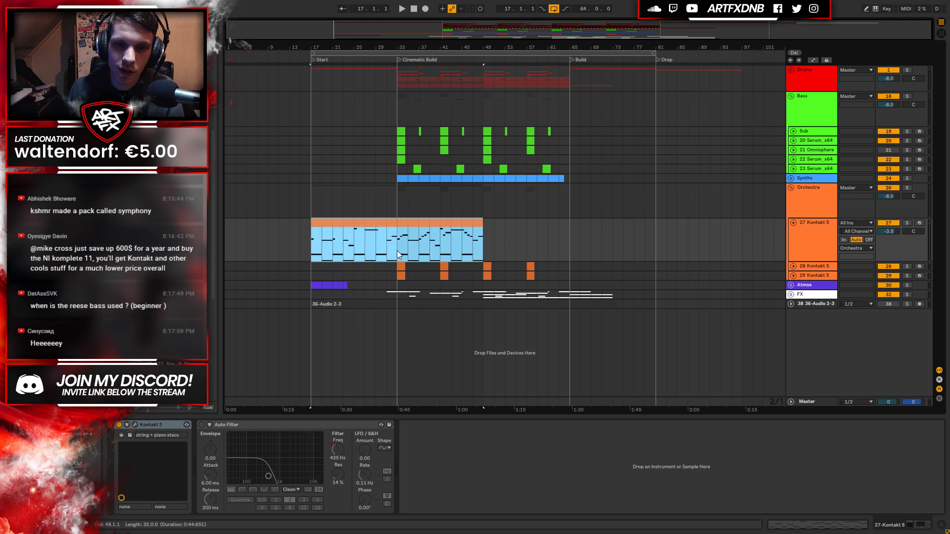
# Listen to the 27 Kontakt 5 track's clip from bar 25, and return the playback position to bar 33.
pyautogui.moveTo(417, 48)
pyautogui.mouseDown()
pyautogui.moveTo(417, 64)
pyautogui.moveTo(417, 49)
pyautogui.mouseUp()
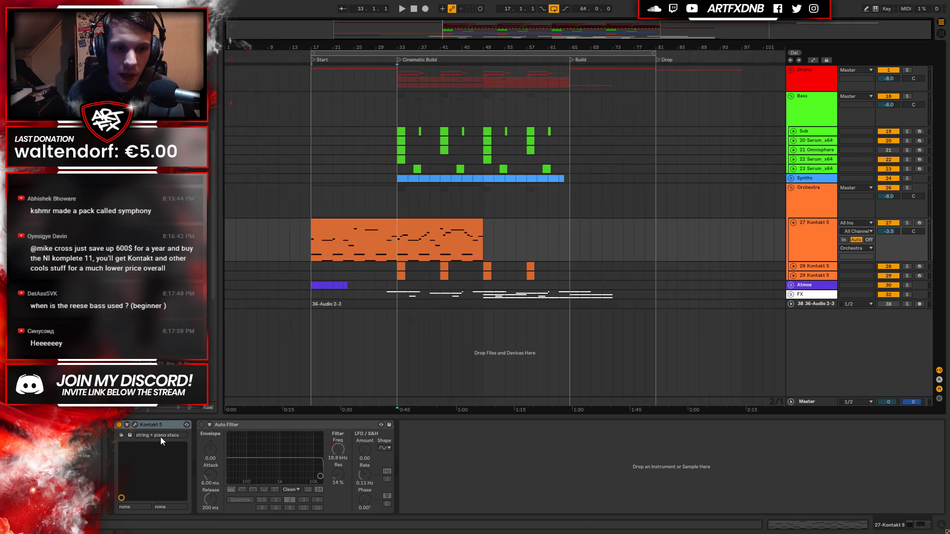
pyautogui.click(376, 250)
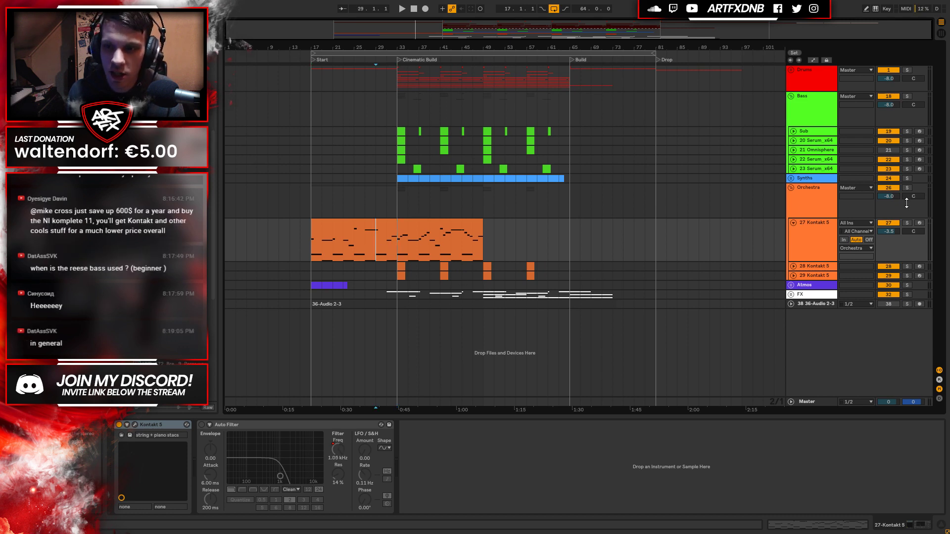
pyautogui.click(792, 248)
pyautogui.click(375, 245)
pyautogui.click(358, 251)
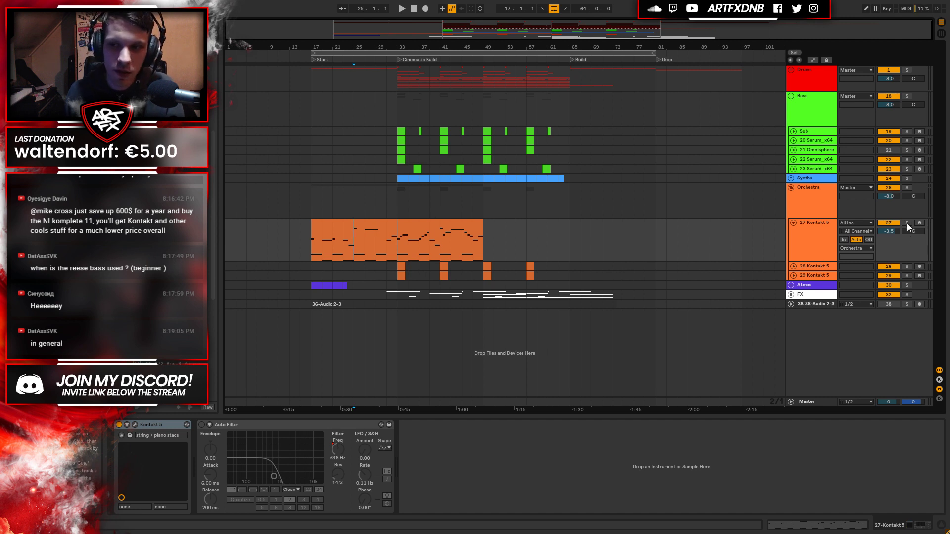
pyautogui.press('space')
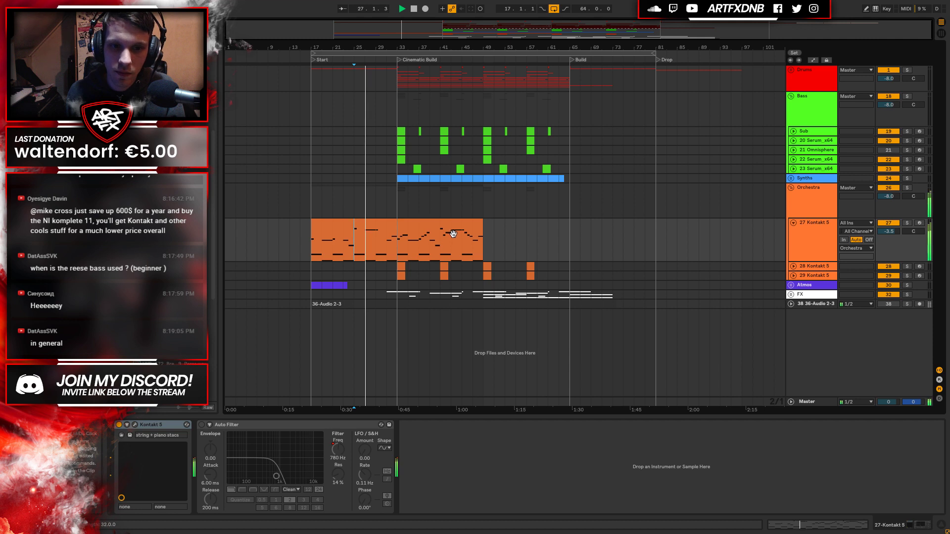
pyautogui.click(400, 245)
pyautogui.press('space')
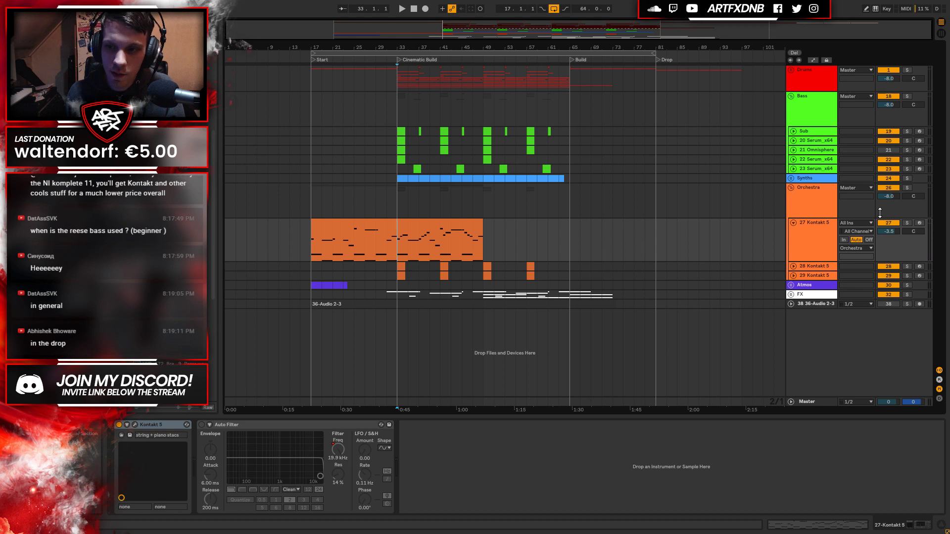
# Select bars 33 to 49 of the 27 Kontakt 5 clip, and play the arrangement from bar 29 into the Cinematic Build.
pyautogui.moveTo(399, 248); pyautogui.dragTo(484, 250)
pyautogui.click(387, 250)
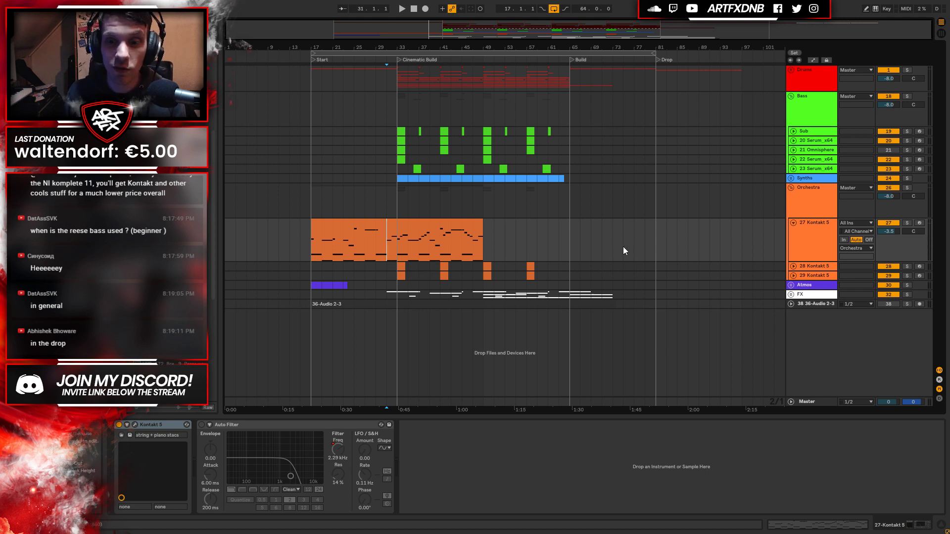
pyautogui.click(379, 257)
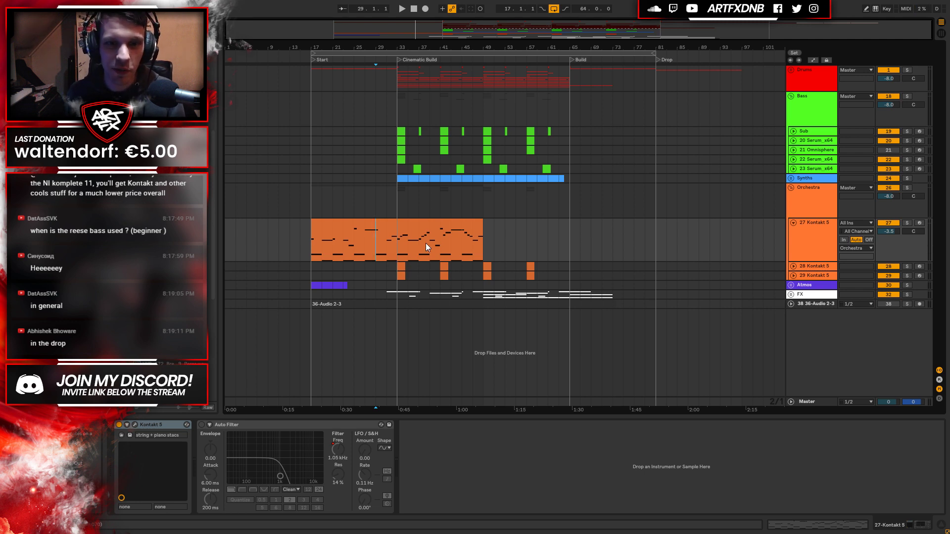
pyautogui.press('space')
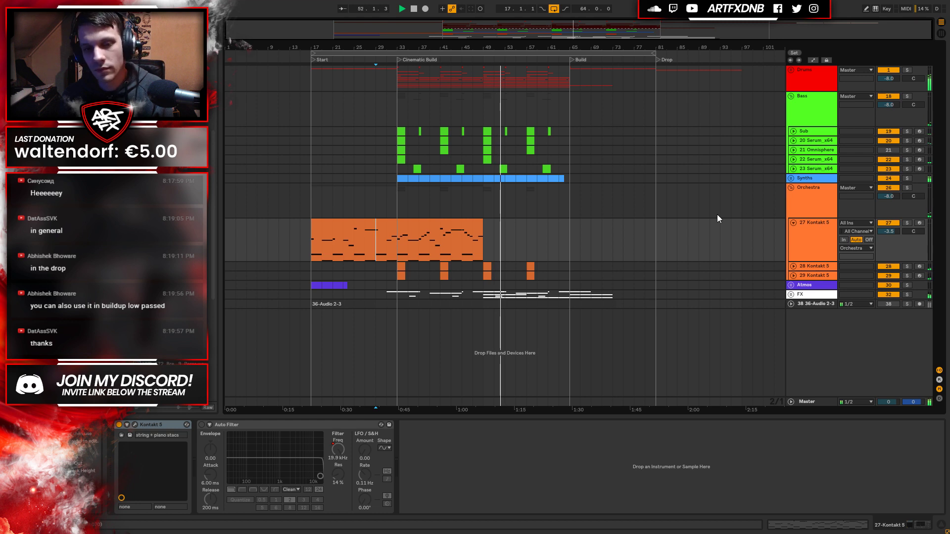
pyautogui.press('space')
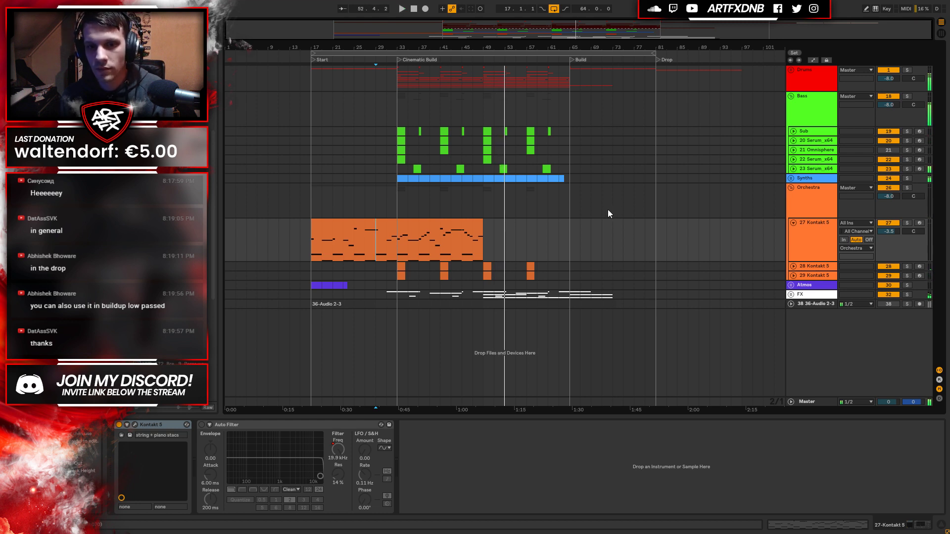
# Return the playback position to bar 33, turn the 27 Kontakt 5 track back on, and select the 23 Serum_x64 track.
pyautogui.click(399, 245)
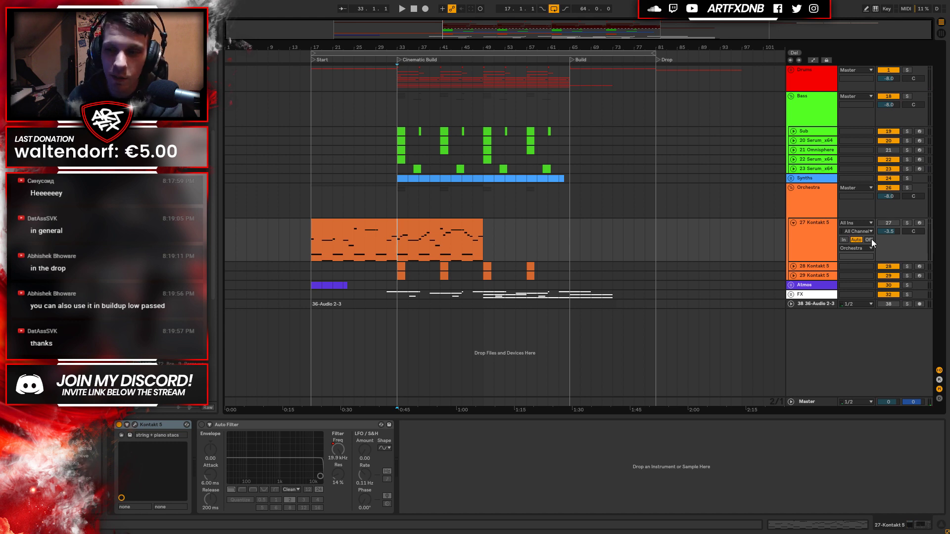
pyautogui.click(888, 223)
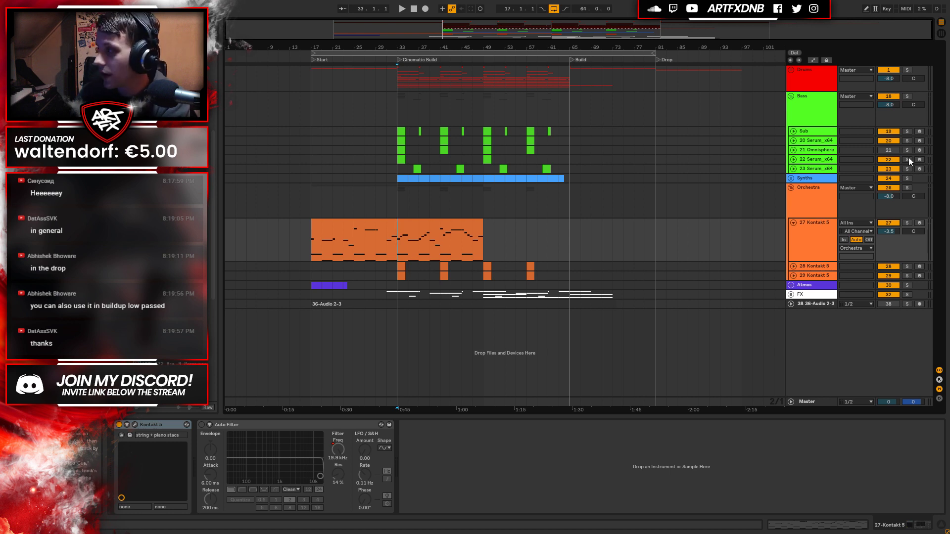
pyautogui.click(828, 168)
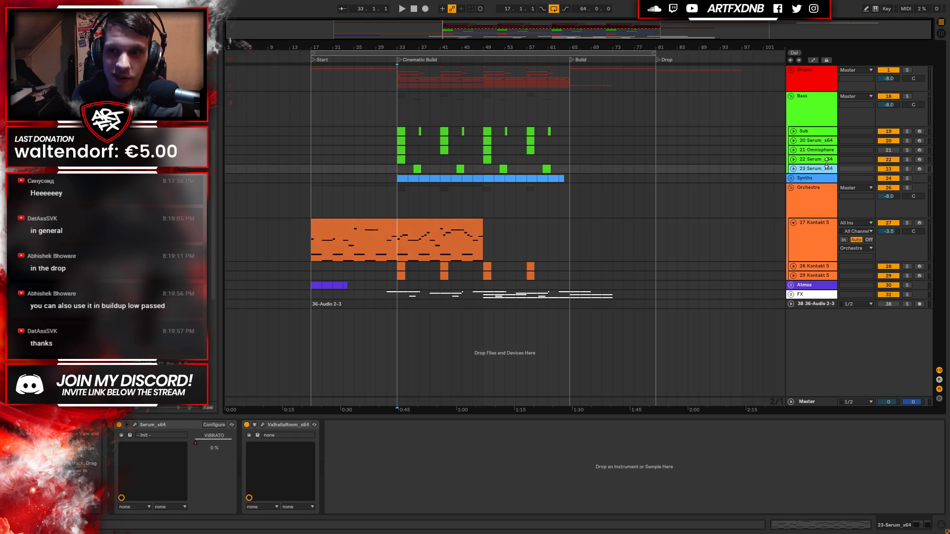
# Expand the 23 Serum_x64 track in the Bass group, and select its clip at bar 36.
pyautogui.click(825, 159)
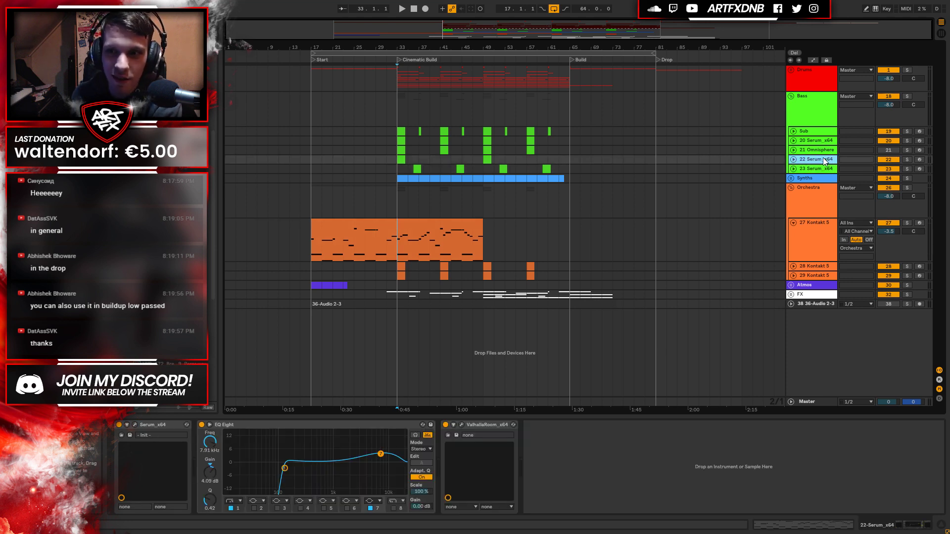
pyautogui.click(793, 168)
pyautogui.click(415, 171)
pyautogui.moveTo(417, 48); pyautogui.dragTo(356, 74)
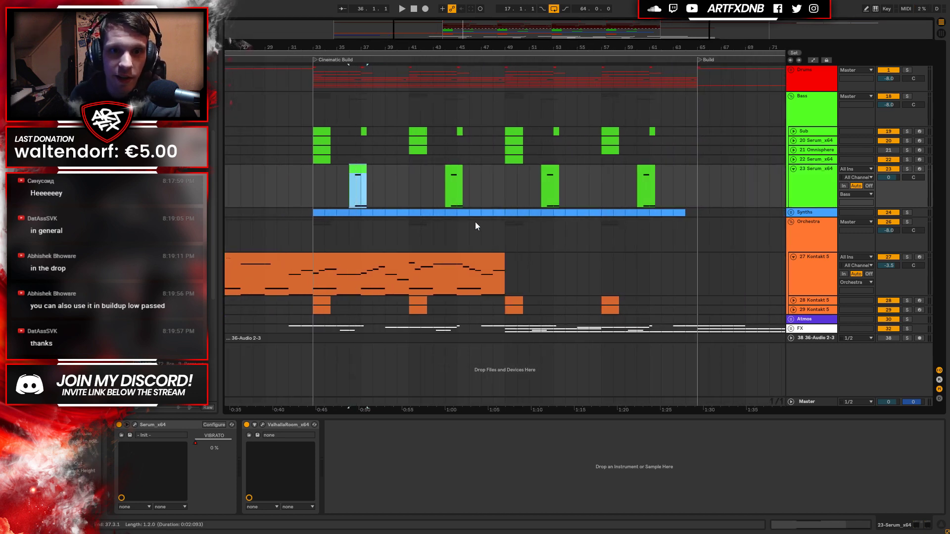
# Compare bars 33 to 65 of the 23 Serum_x64 track and the Orchestra group, and reselect the Serum clip at bar 36.
pyautogui.moveTo(316, 180); pyautogui.dragTo(693, 185)
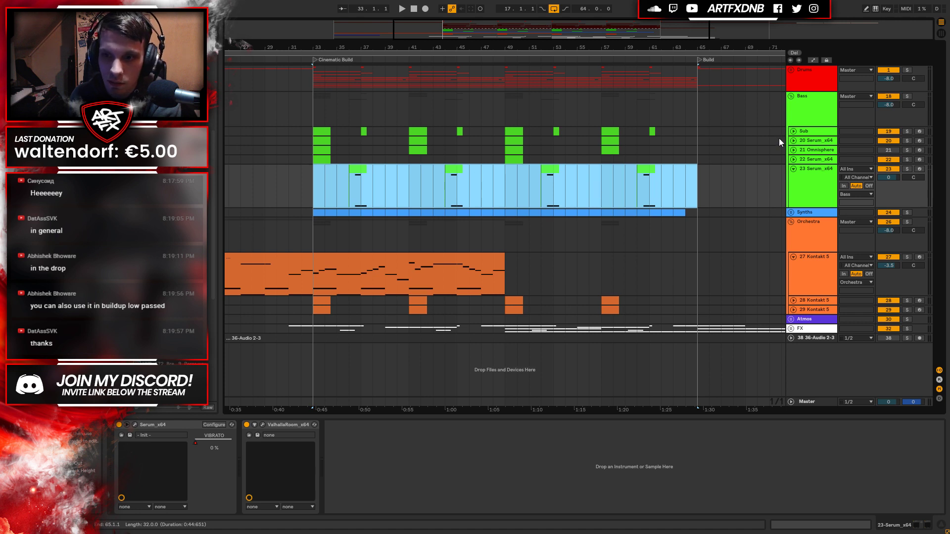
pyautogui.moveTo(313, 228); pyautogui.dragTo(699, 232)
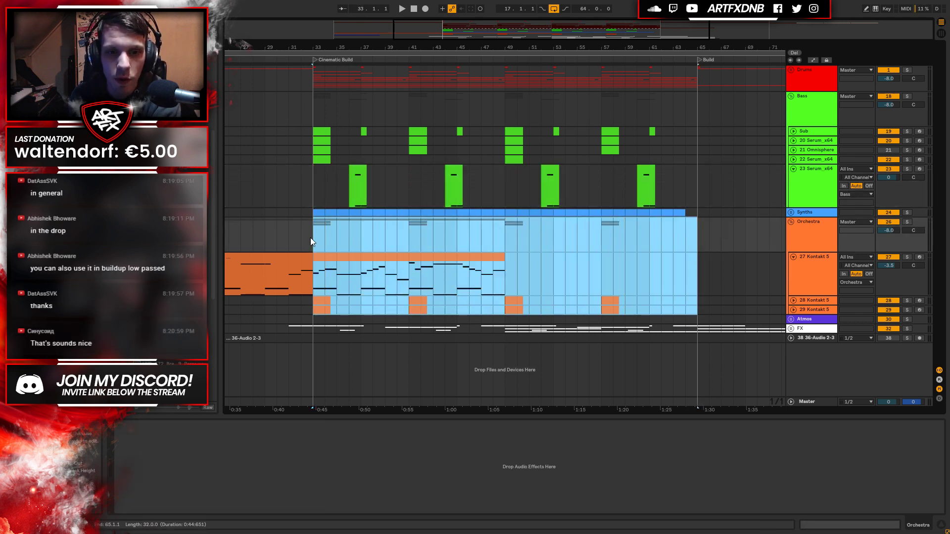
pyautogui.click(358, 190)
pyautogui.moveTo(359, 46)
pyautogui.mouseDown()
pyautogui.moveTo(359, 79)
pyautogui.moveTo(359, 44)
pyautogui.mouseUp()
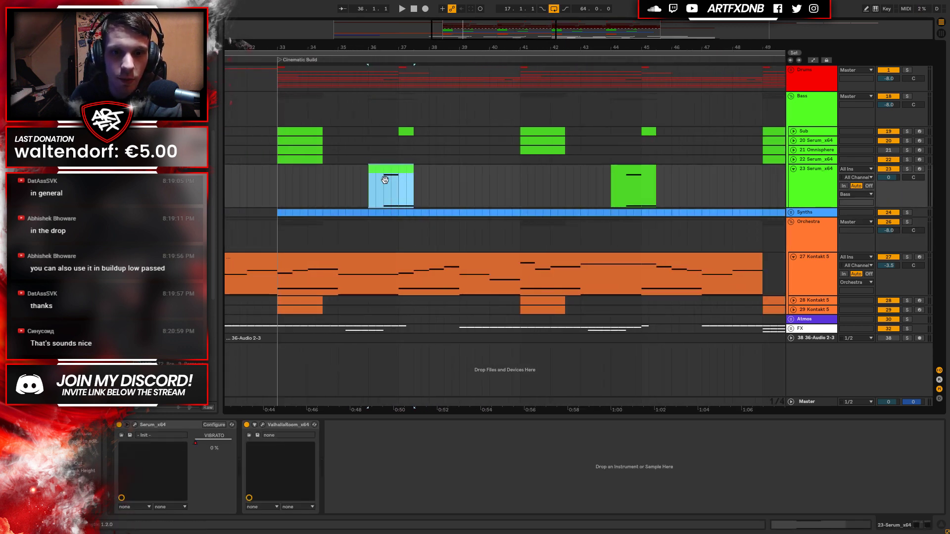
# Arm and solo the 23 Serum_x64 track, and listen to its clip at bar 36.
pyautogui.click(918, 169)
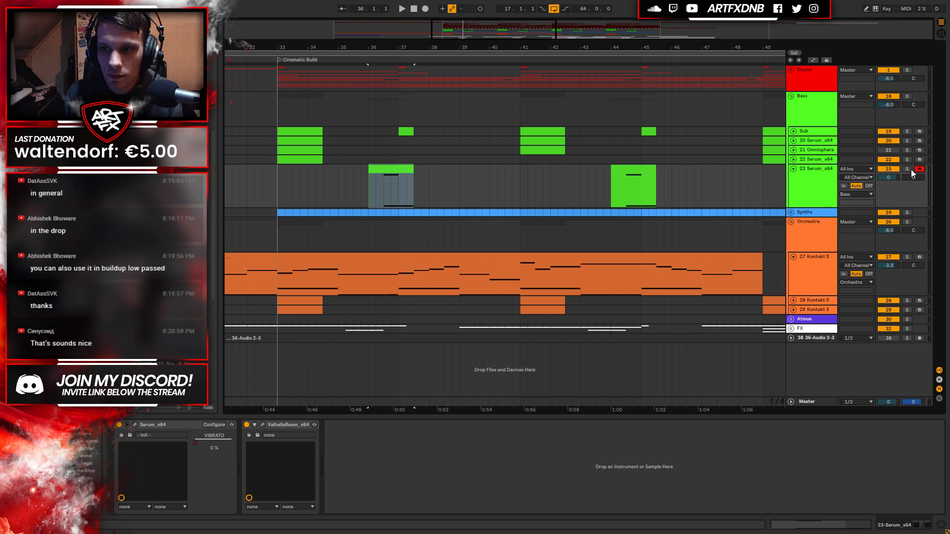
pyautogui.click(908, 169)
pyautogui.press('space')
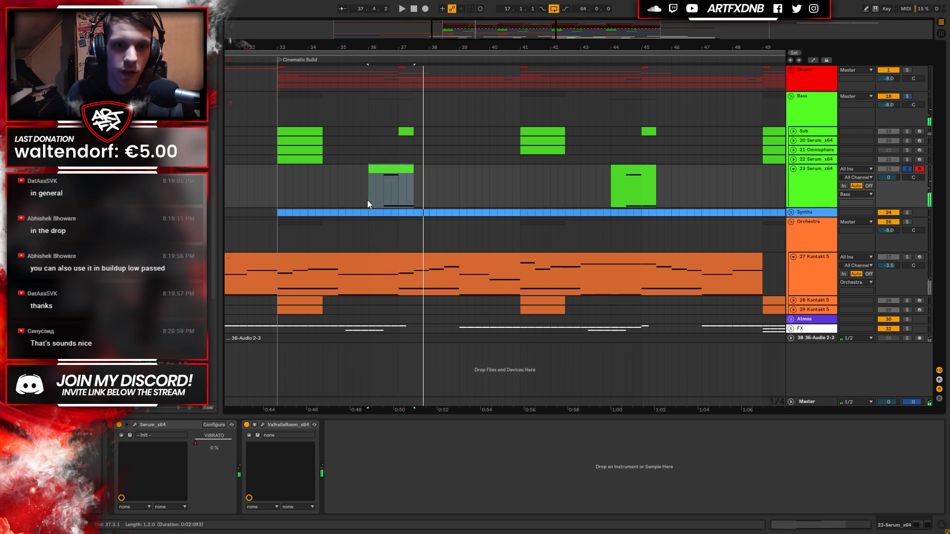
pyautogui.click(382, 198)
pyautogui.press('space')
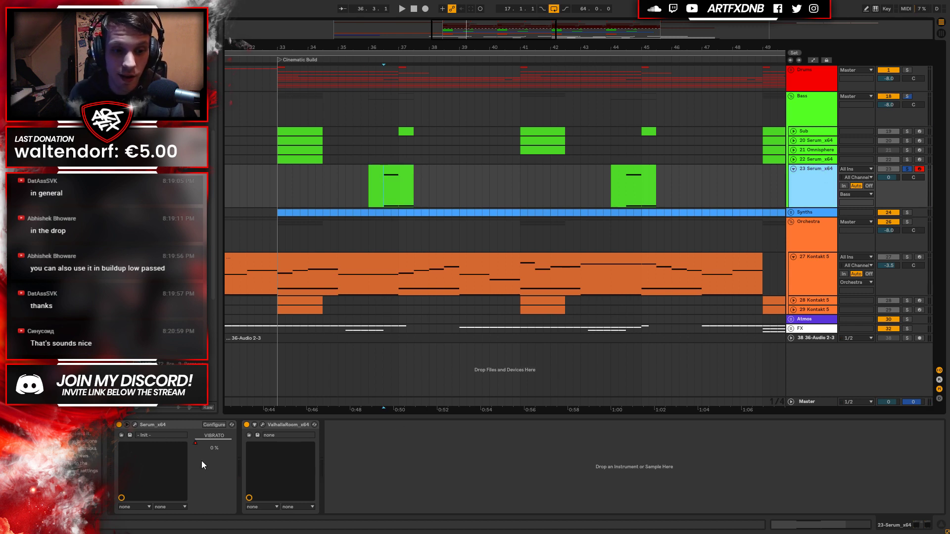
# Examine the oscillator, filter and FX settings of the Serum instrument on the 23 Serum_x64 track, and close it.
pyautogui.click(134, 425)
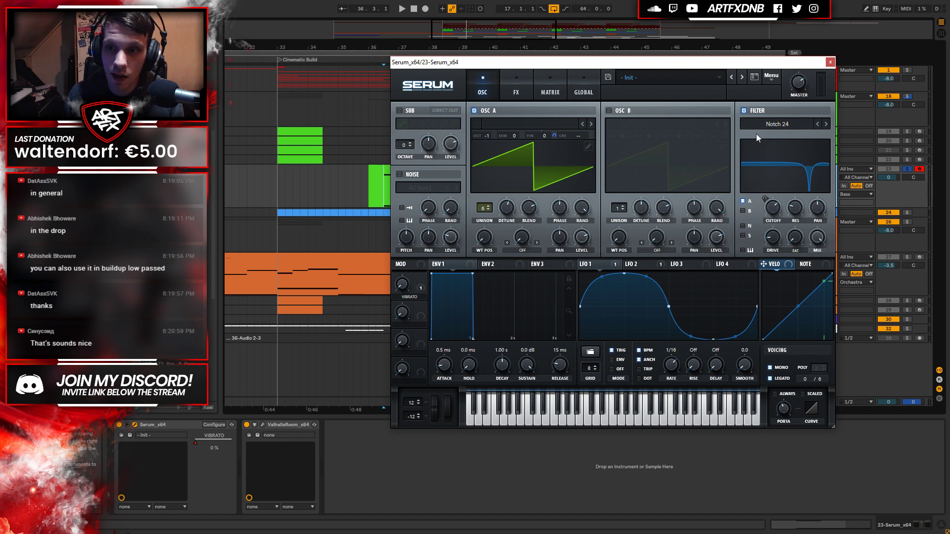
pyautogui.click(514, 90)
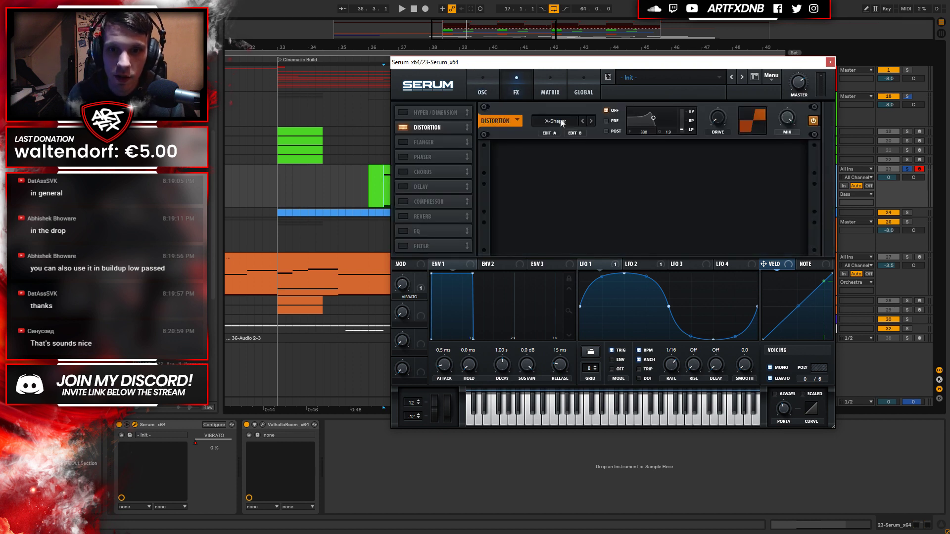
pyautogui.click(831, 63)
# Listen to the soloed 23 Serum_x64 clips at bars 36 and 44, and return the playback position to bar 33.
pyautogui.press('space')
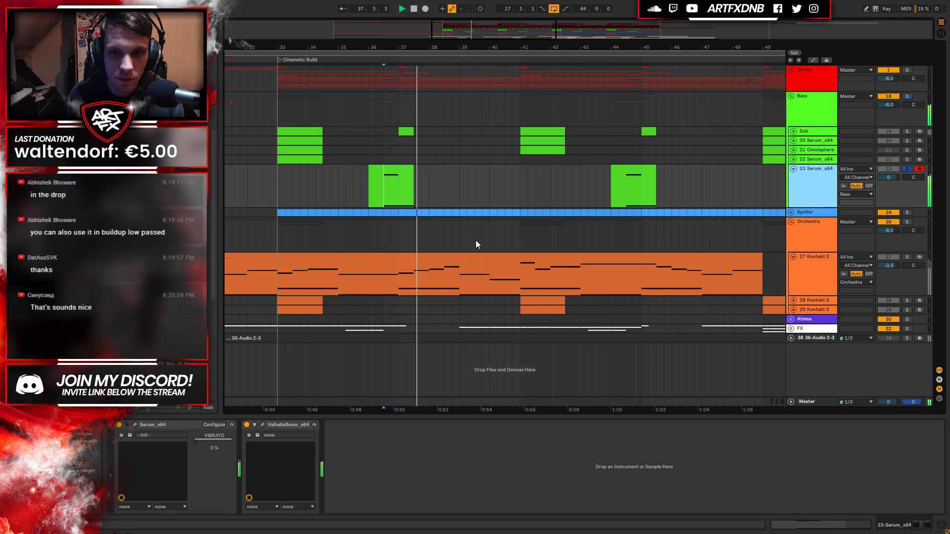
pyautogui.click(624, 194)
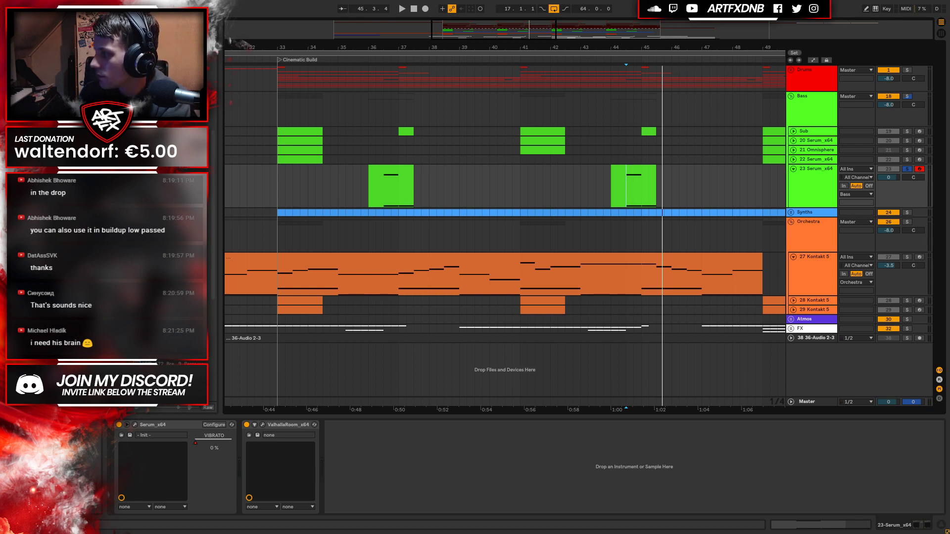
pyautogui.click(284, 186)
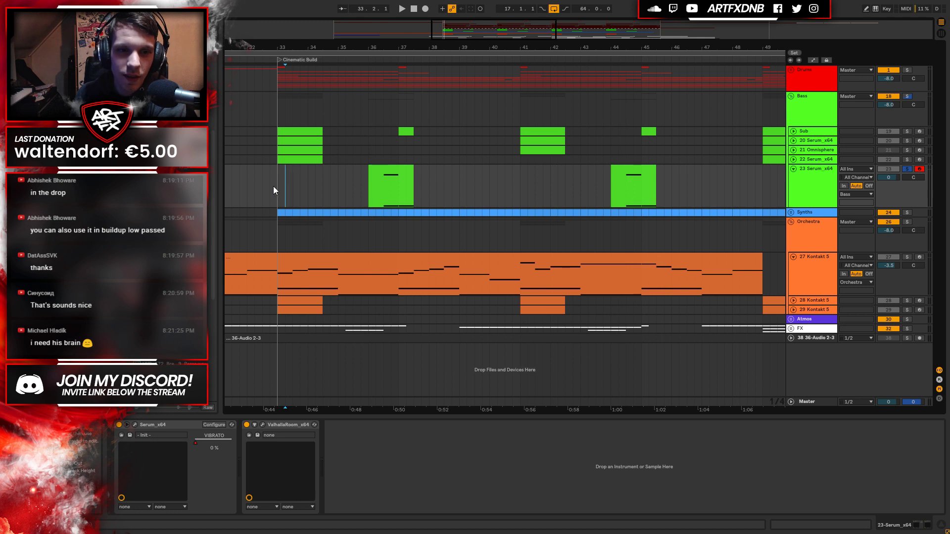
# Collapse and unsolo the 23 Serum_x64 track, and play the full arrangement from bar 31 into the Cinematic Build.
pyautogui.click(793, 169)
pyautogui.moveTo(614, 30); pyautogui.dragTo(612, 21)
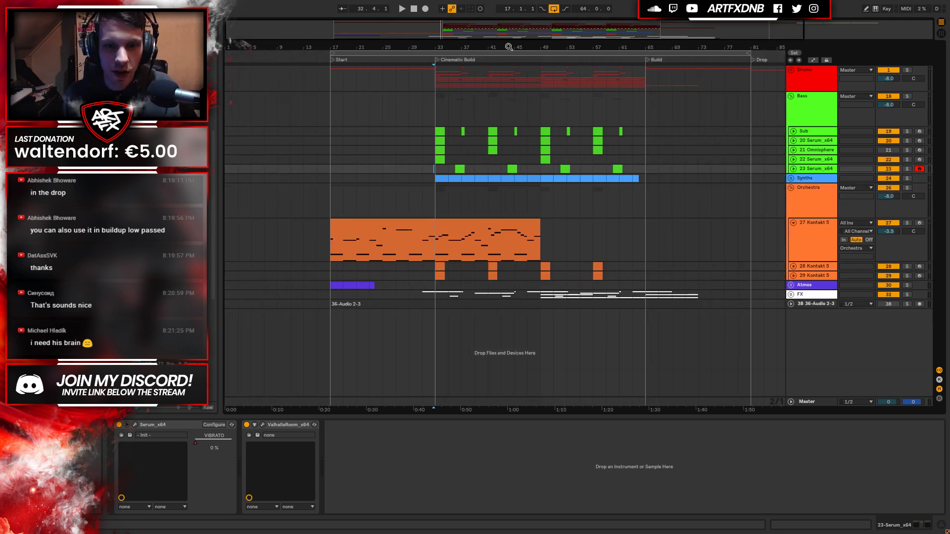
pyautogui.click(425, 231)
pyautogui.click(331, 246)
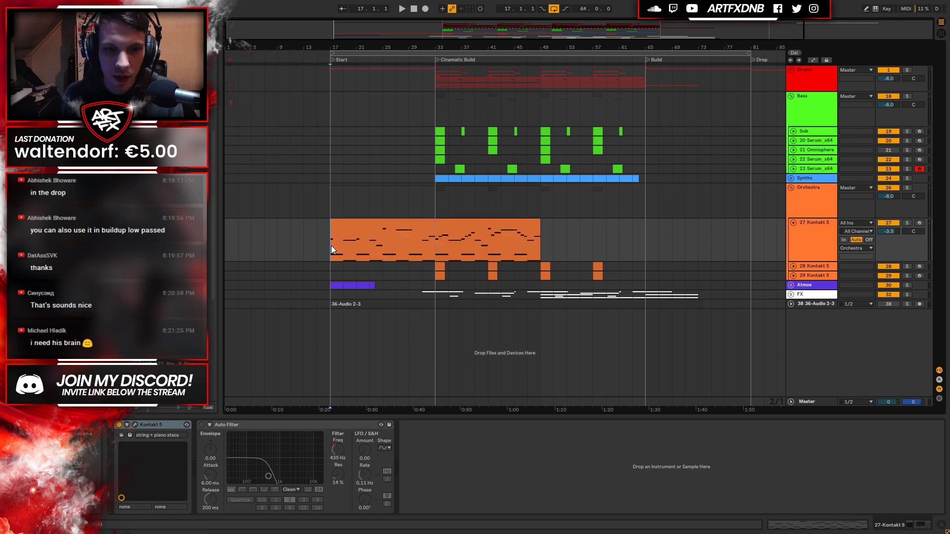
pyautogui.click(421, 245)
pyautogui.press('space')
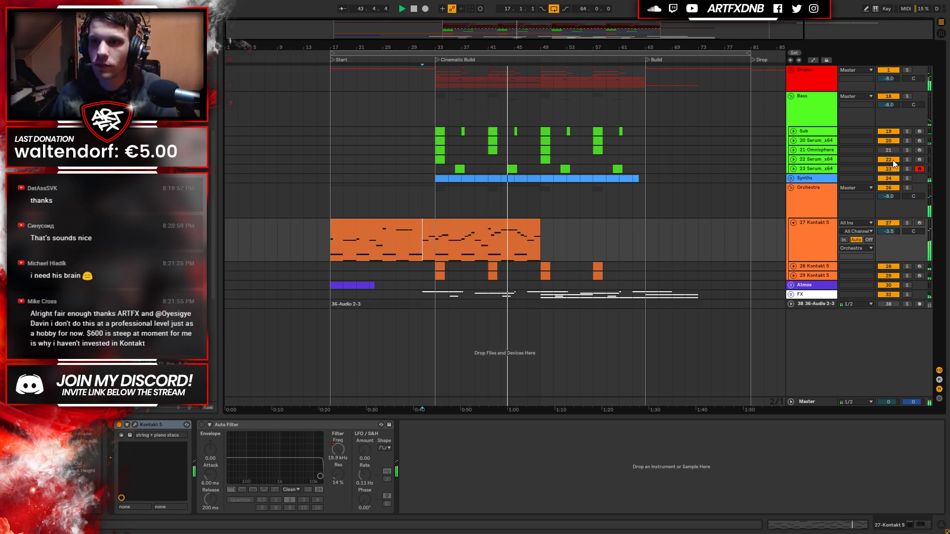
# Keep only the Bass group unfolded below Drums, expand its 21 Omnisphere track, and stop playback with the position at bar 33.
pyautogui.hotkey('alt', 'u')
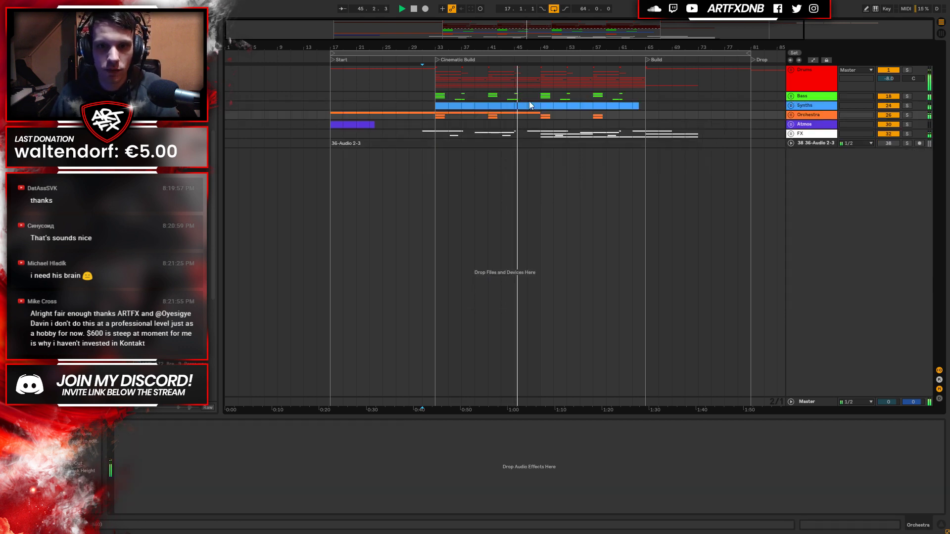
pyautogui.click(790, 96)
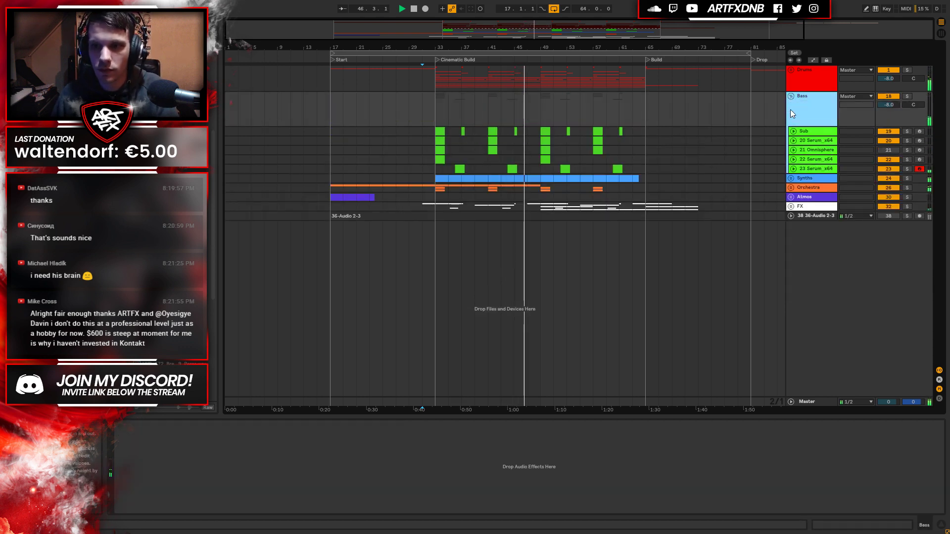
pyautogui.click(805, 149)
pyautogui.click(794, 150)
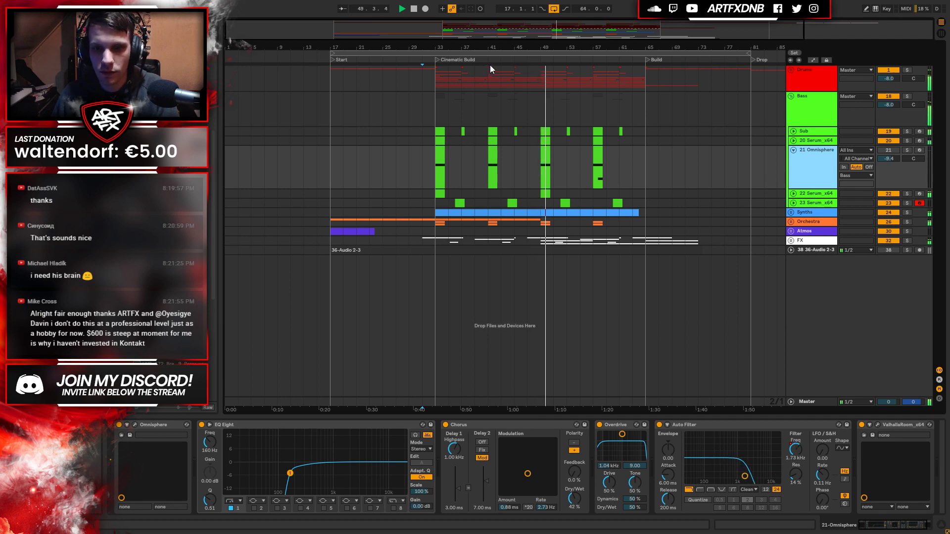
pyautogui.doubleClick(414, 9)
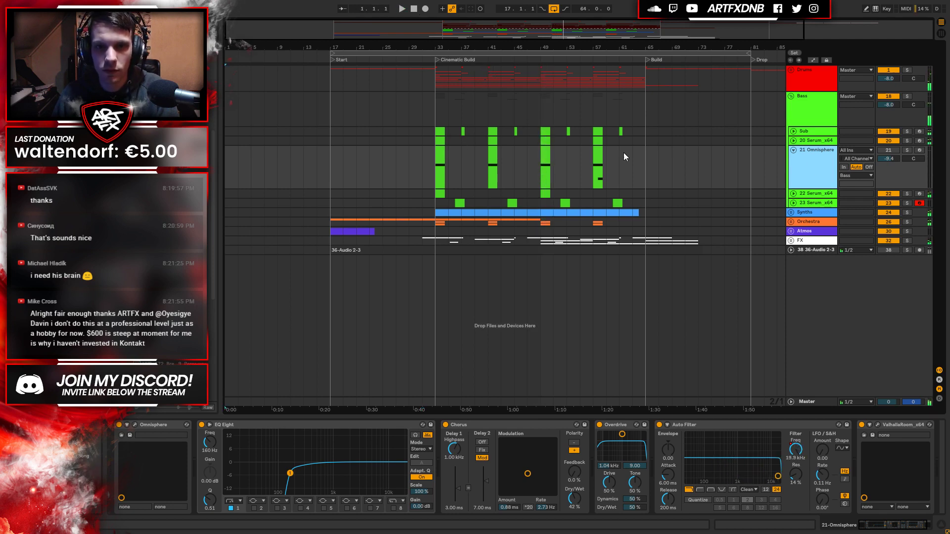
pyautogui.click(438, 182)
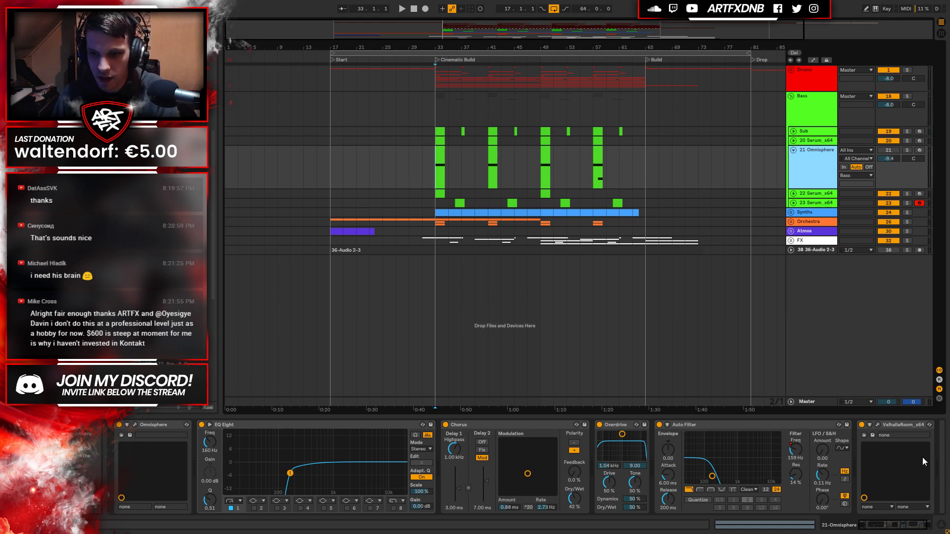
# Load the Japanese Children's Choir patch from the Human Voices category in the 21 Omnisphere instrument, and close it.
pyautogui.click(135, 426)
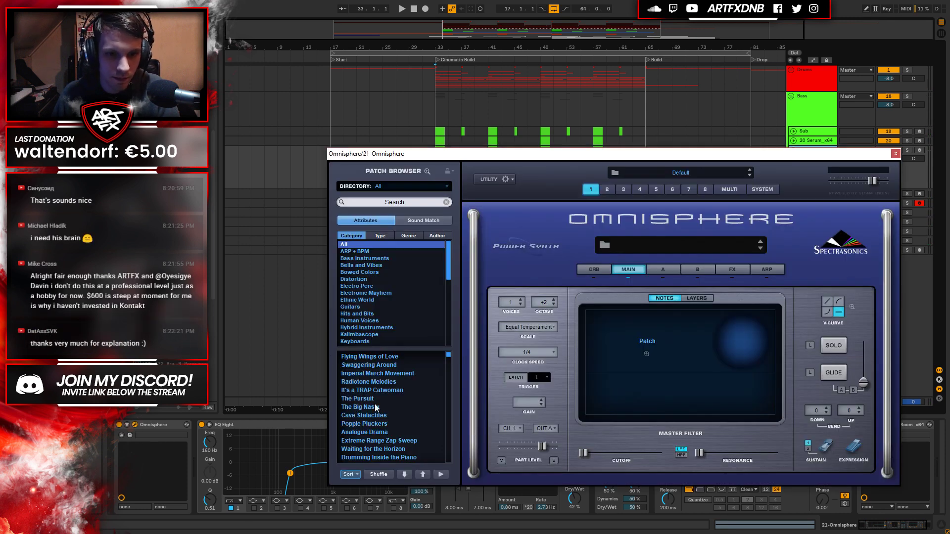
pyautogui.click(453, 322)
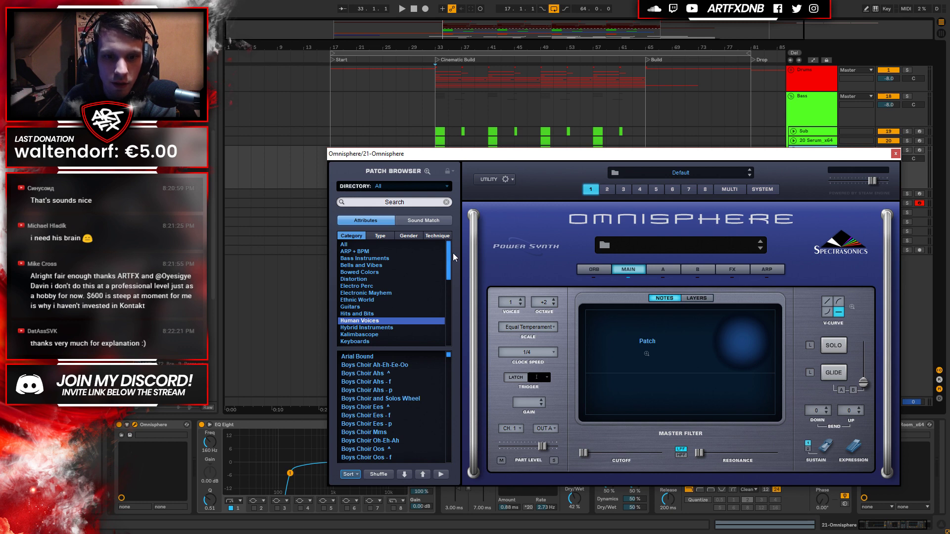
pyautogui.moveTo(450, 355); pyautogui.dragTo(448, 418)
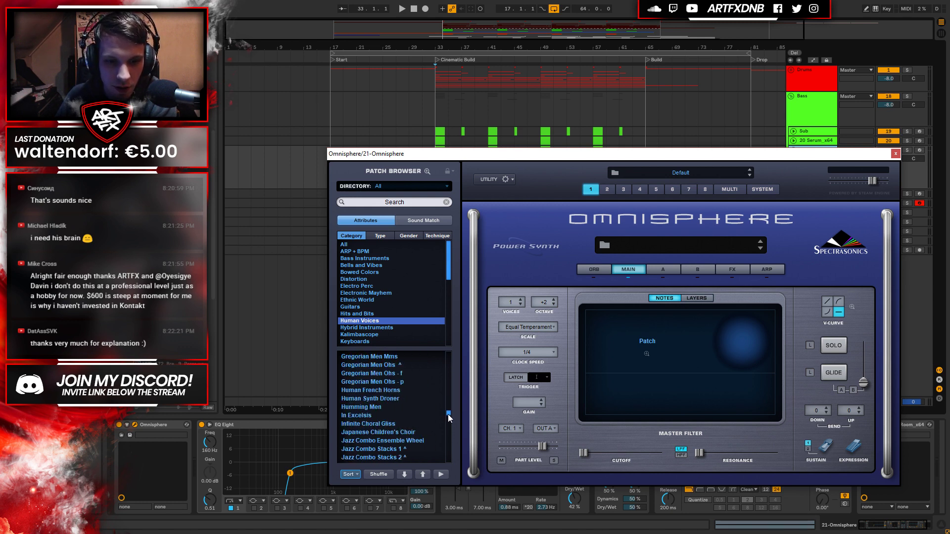
pyautogui.click(384, 432)
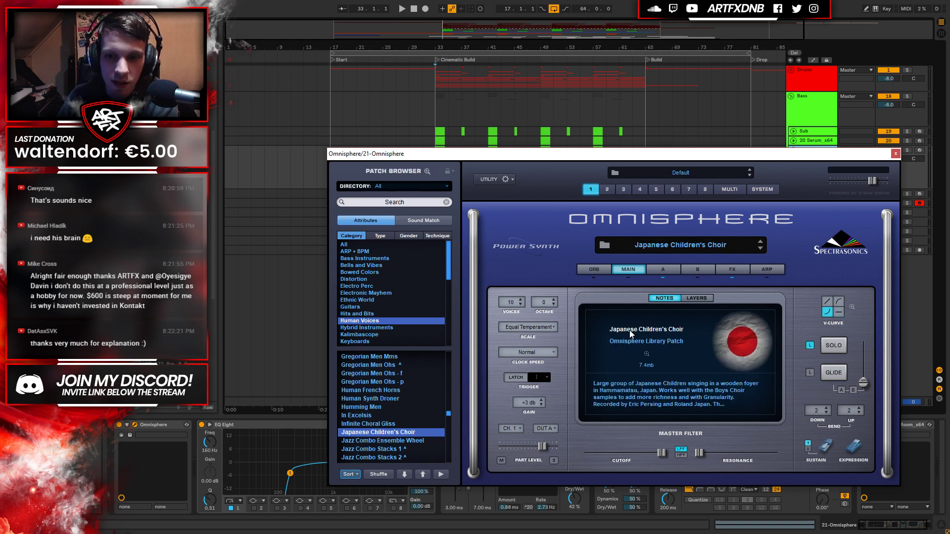
pyautogui.click(895, 153)
# Solo the 21 Omnisphere track, and check its clips at bars 57 and 33 by viewing notes and listening.
pyautogui.moveTo(436, 162); pyautogui.dragTo(445, 162)
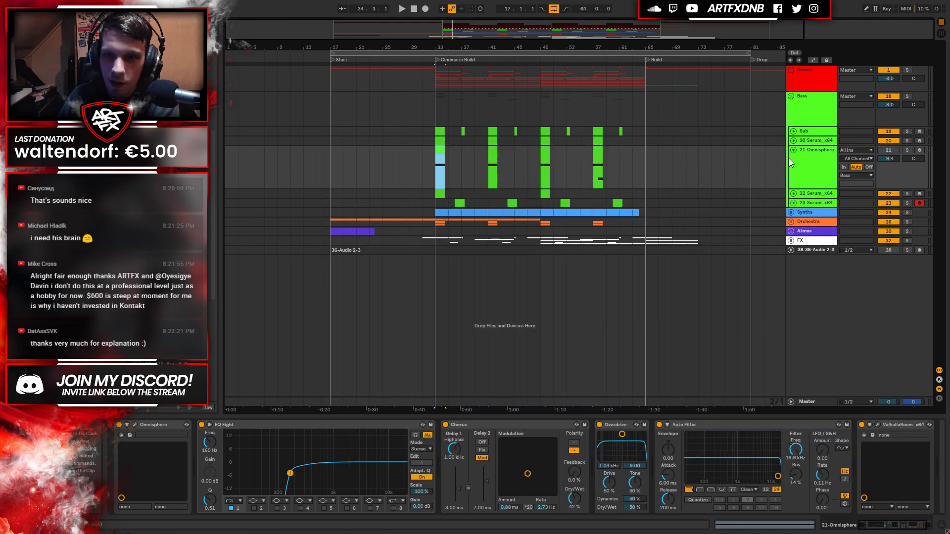
pyautogui.click(908, 150)
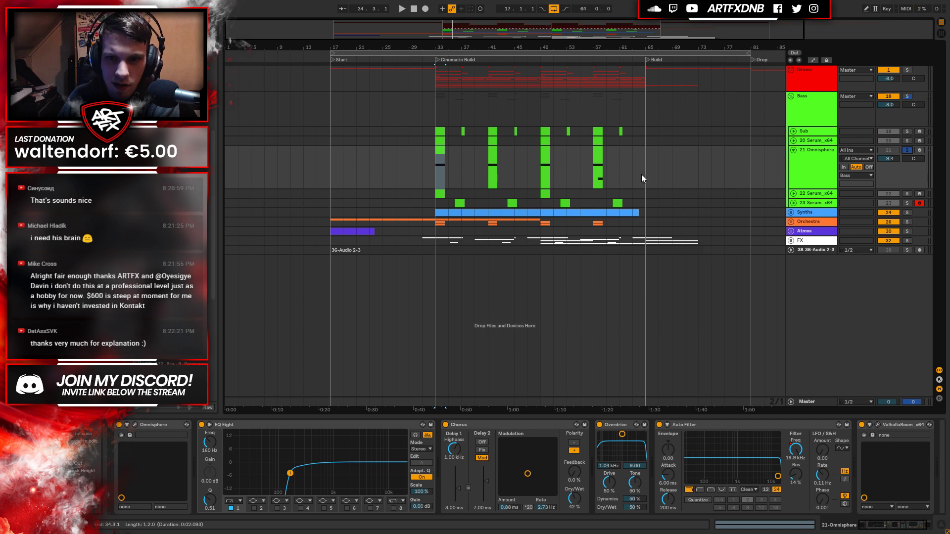
pyautogui.doubleClick(600, 153)
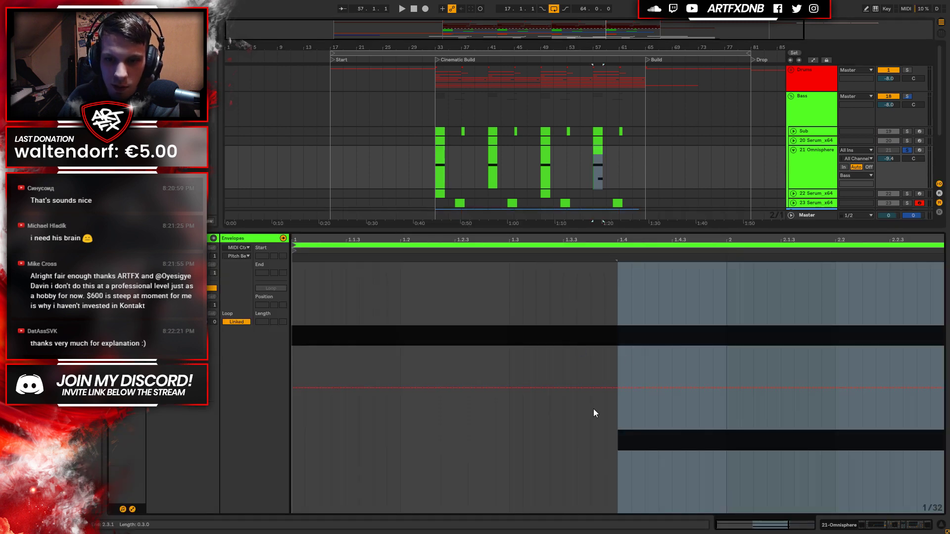
pyautogui.hotkey('shift', 'Tab')
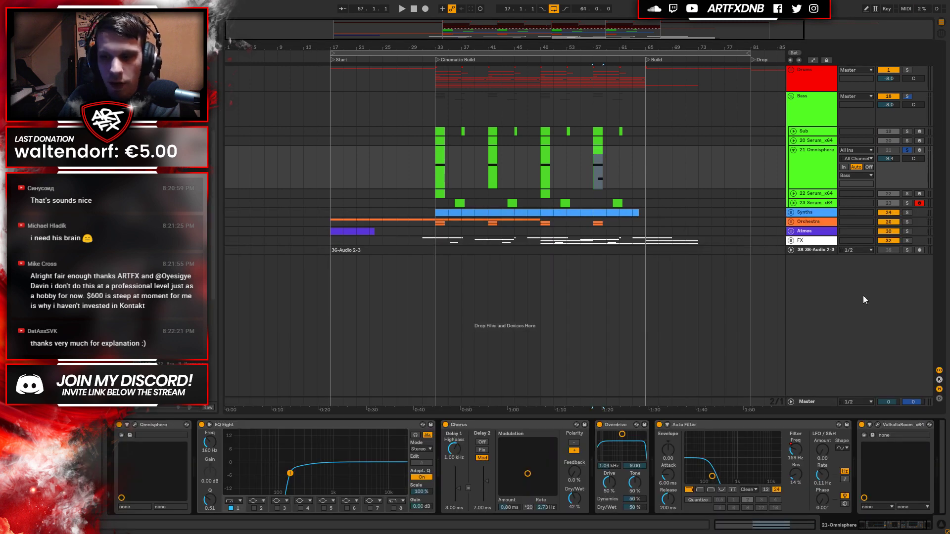
pyautogui.click(440, 157)
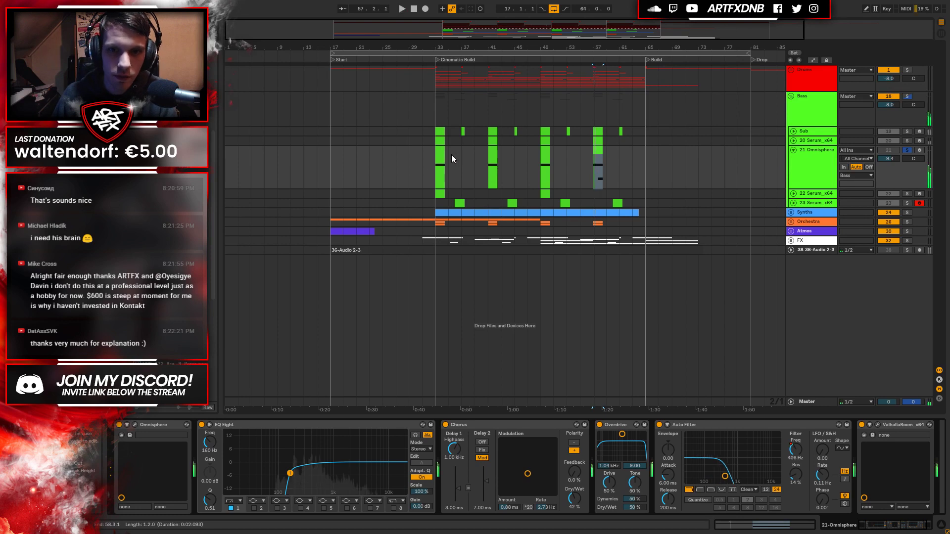
pyautogui.press('space')
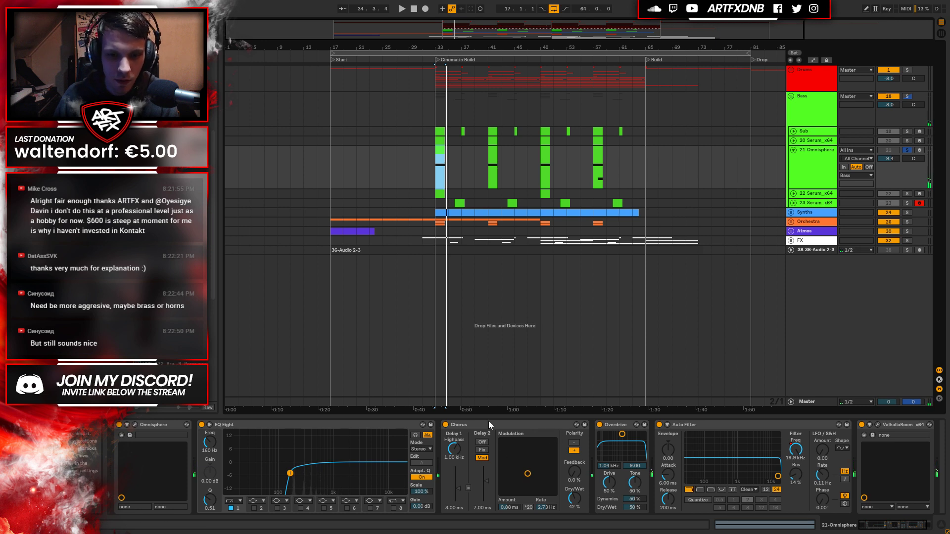
# Look through the patch categories in the 21 Omnisphere instrument's browser, and close the instrument.
pyautogui.click(135, 424)
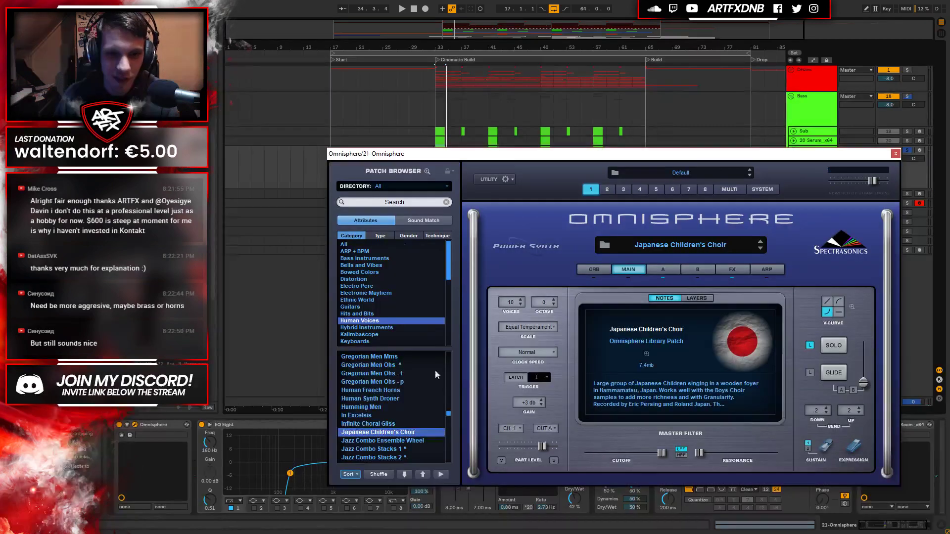
pyautogui.scroll(-5, 378, 282)
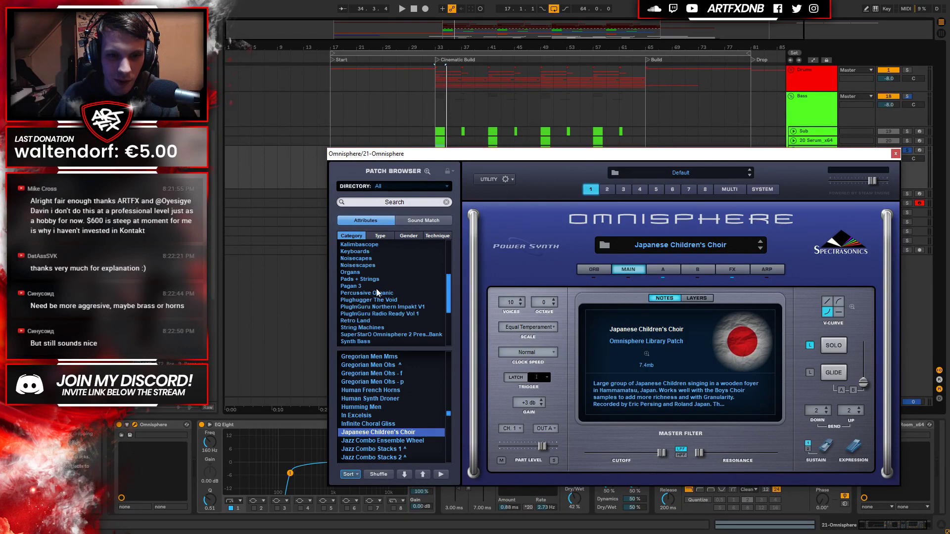
pyautogui.scroll(-4, 402, 322)
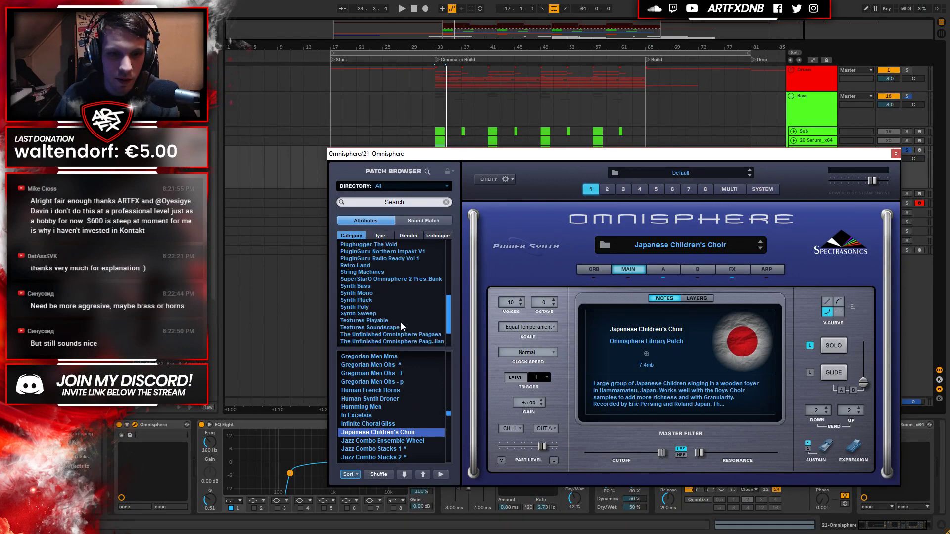
pyautogui.scroll(10, 420, 316)
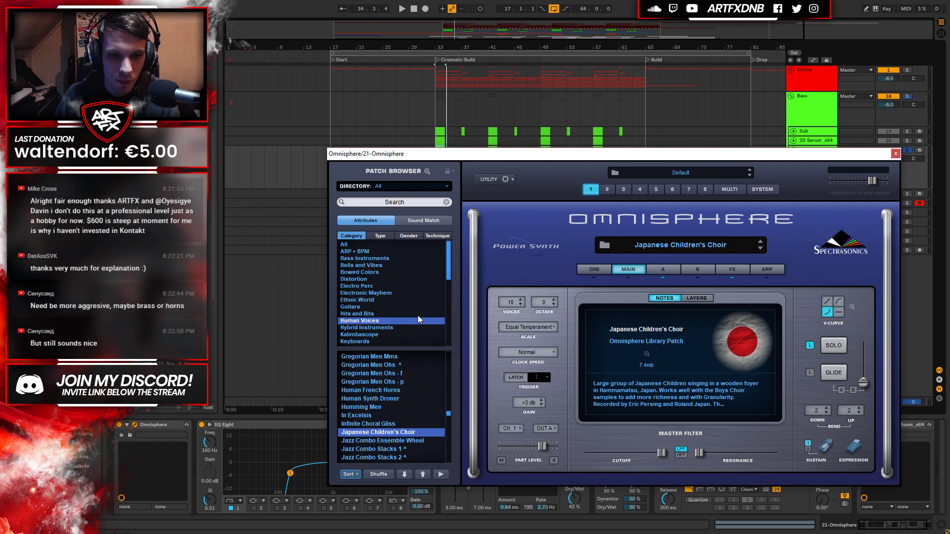
pyautogui.click(896, 154)
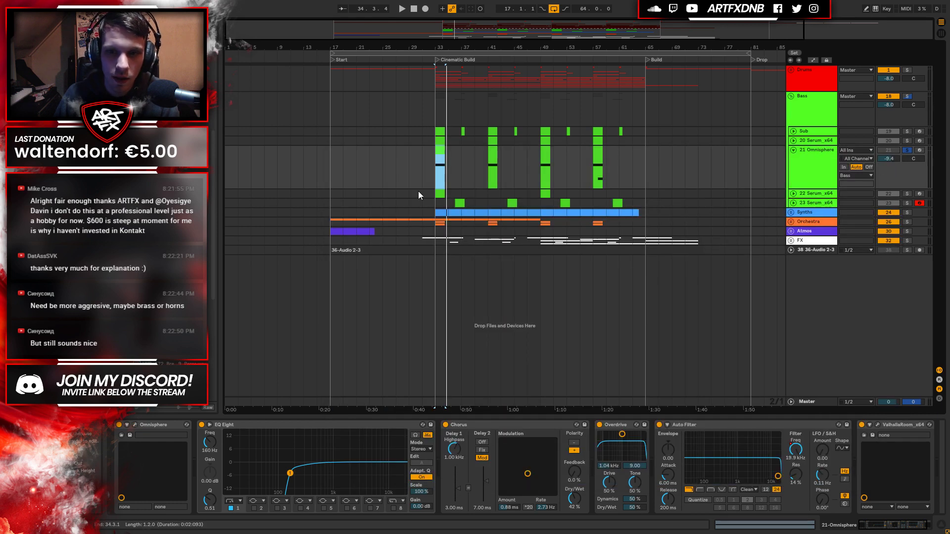
# Delete the EQ Eight, Chorus, Overdrive and Auto Filter from the 21 Omnisphere track, keeping the instrument and ValhallaRoom.
pyautogui.press('space')
pyautogui.press('space')
pyautogui.click(281, 423)
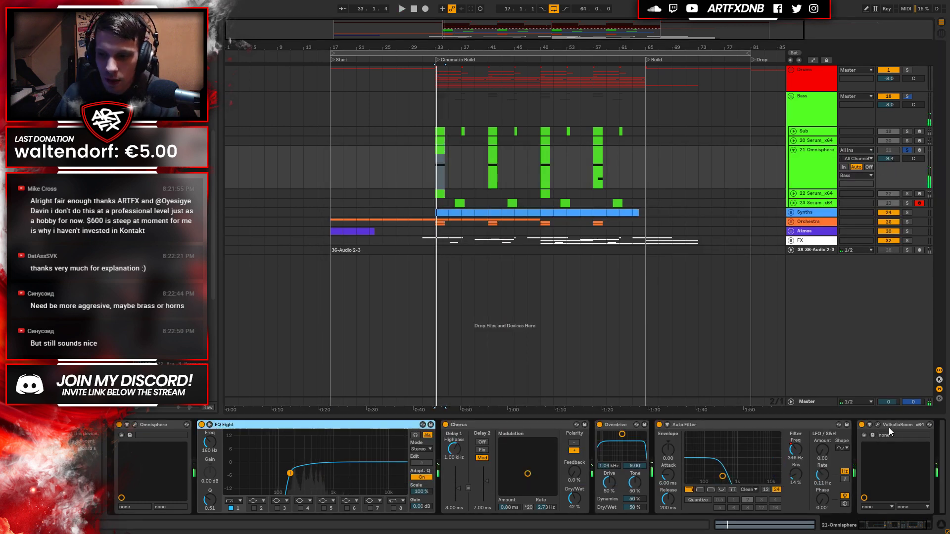
pyautogui.keyDown('shift'); pyautogui.click(904, 426); pyautogui.keyUp('shift')
pyautogui.click(808, 425)
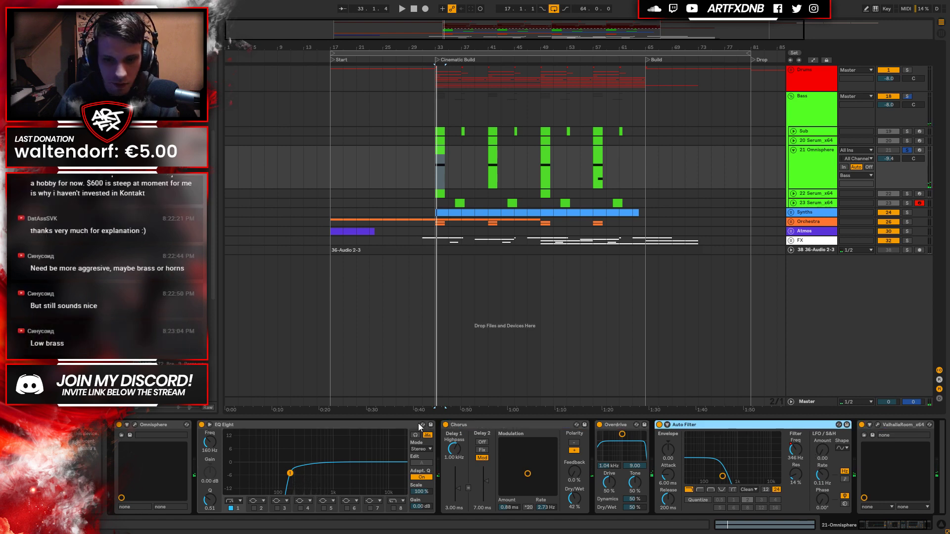
pyautogui.keyDown('shift'); pyautogui.click(335, 424); pyautogui.keyUp('shift')
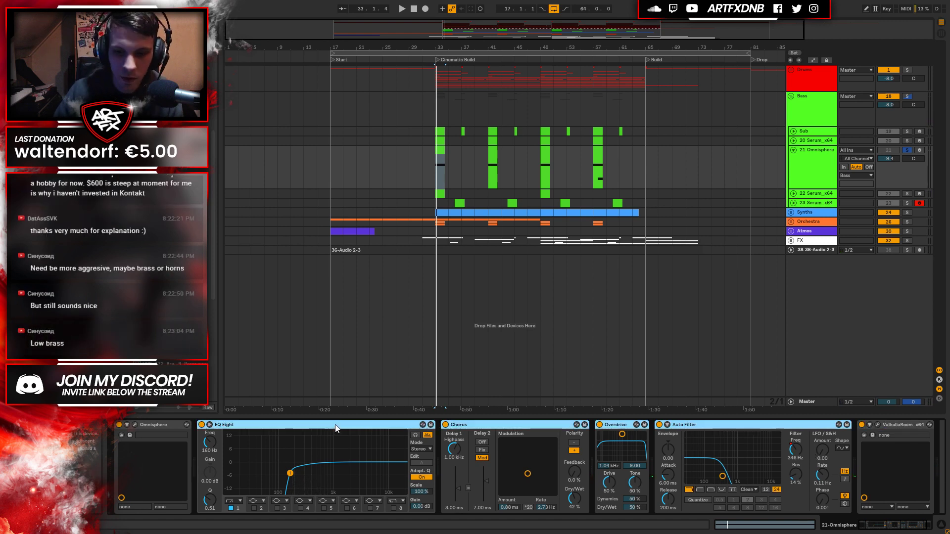
pyautogui.press('Delete')
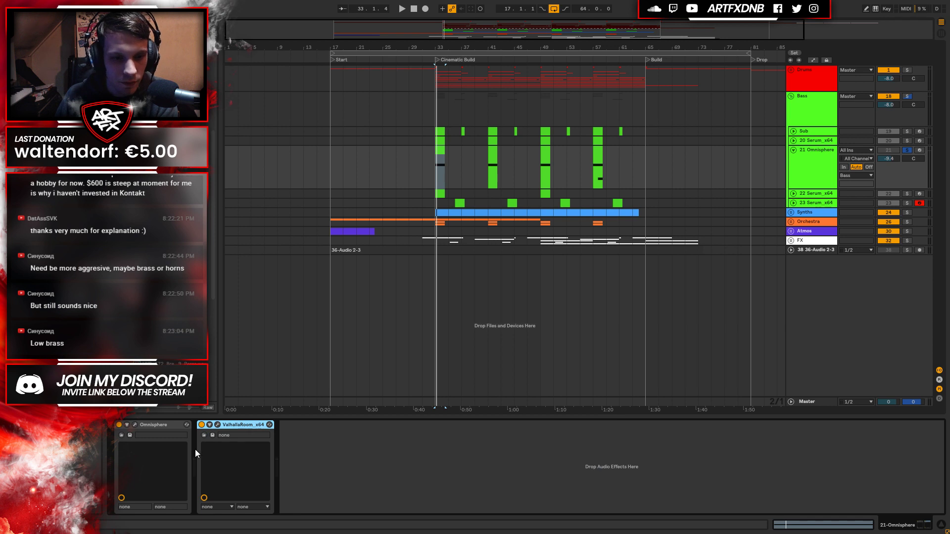
# Move the 21 Omnisphere track out of the Bass group to below FX, and put it in its own group.
pyautogui.click(440, 158)
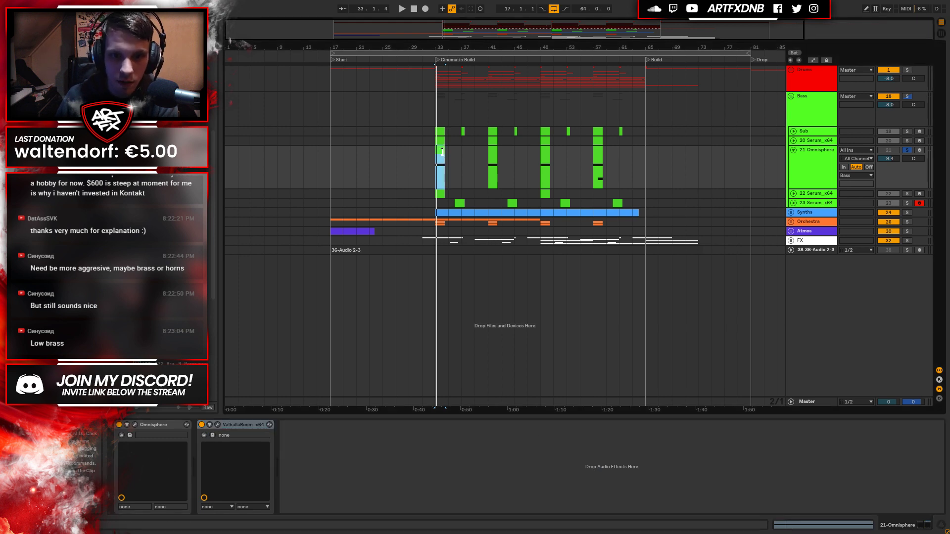
pyautogui.moveTo(822, 158); pyautogui.dragTo(816, 248)
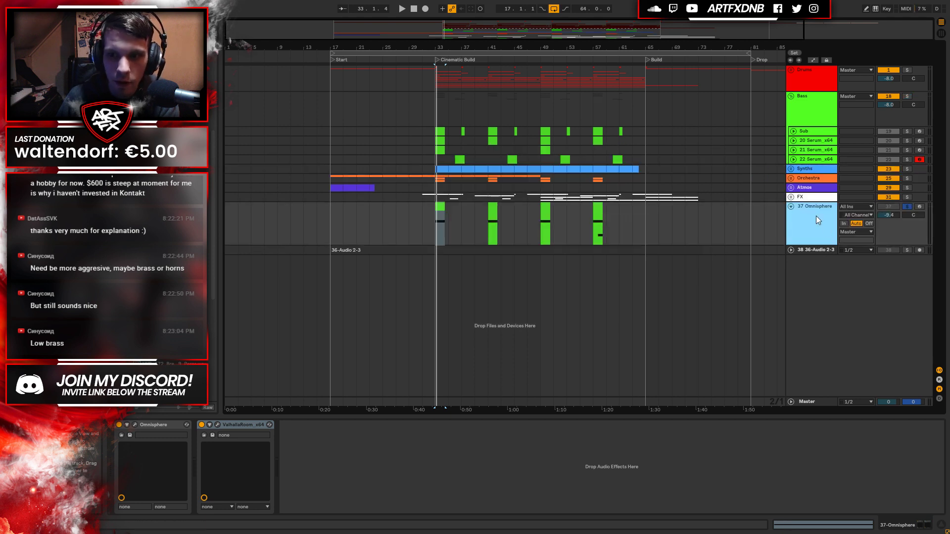
pyautogui.rightClick(809, 210)
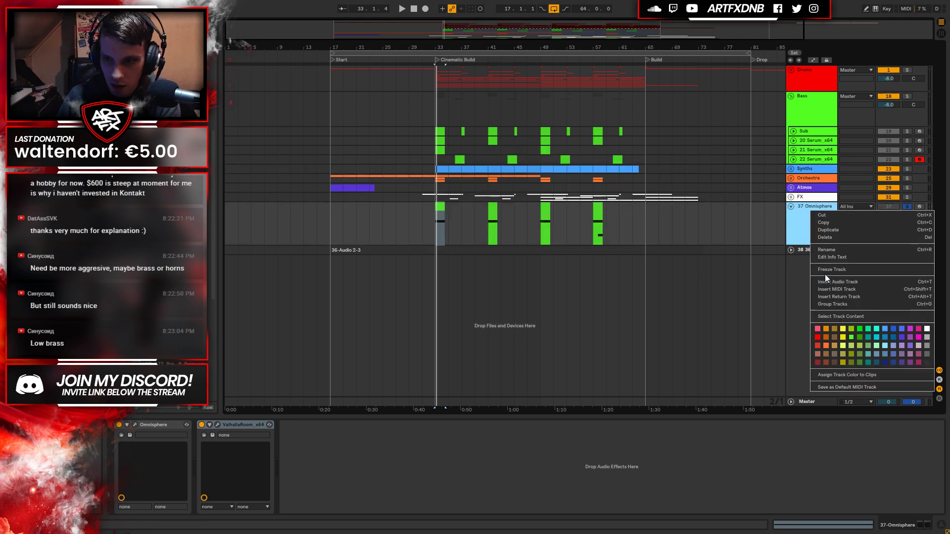
pyautogui.click(832, 304)
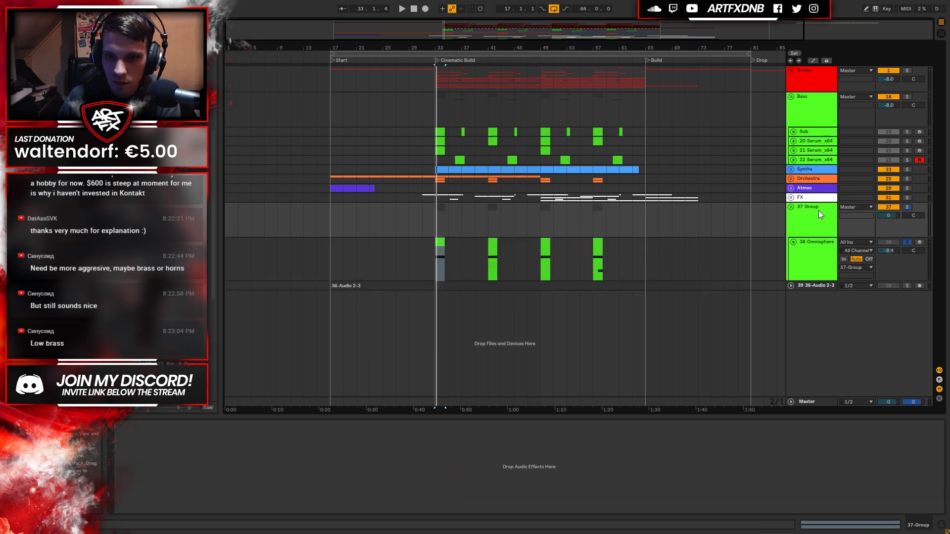
# Rename the new group as Vocals, and set its volume to -8.0 dB.
pyautogui.rightClick(813, 211)
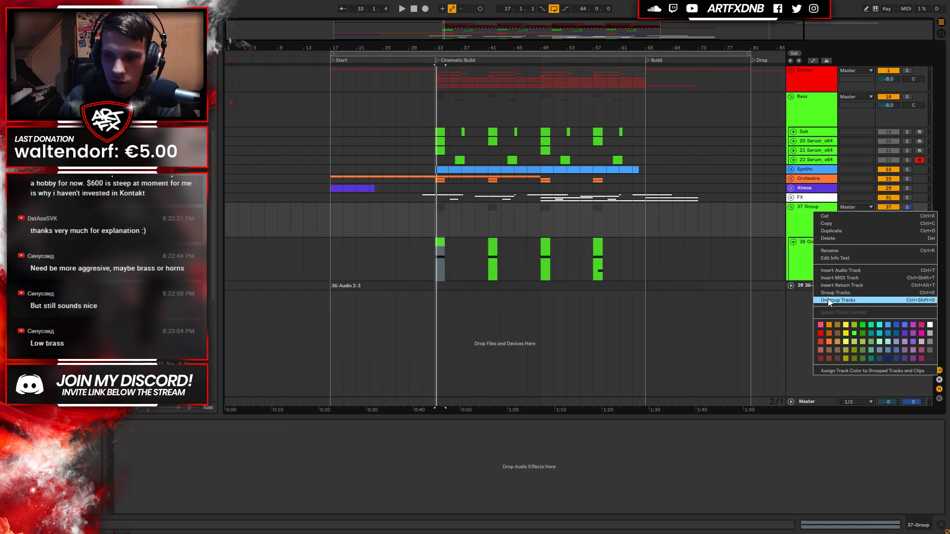
pyautogui.click(836, 250)
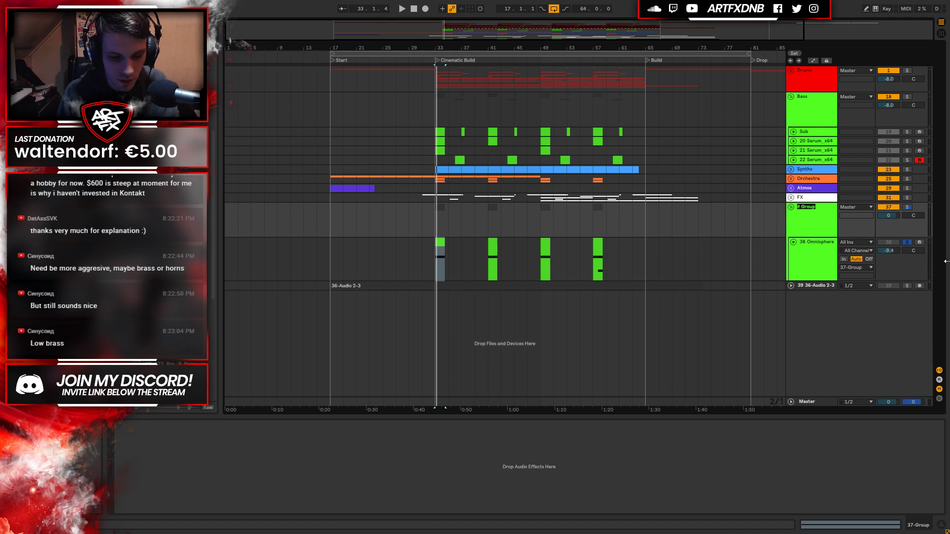
pyautogui.press('Return')
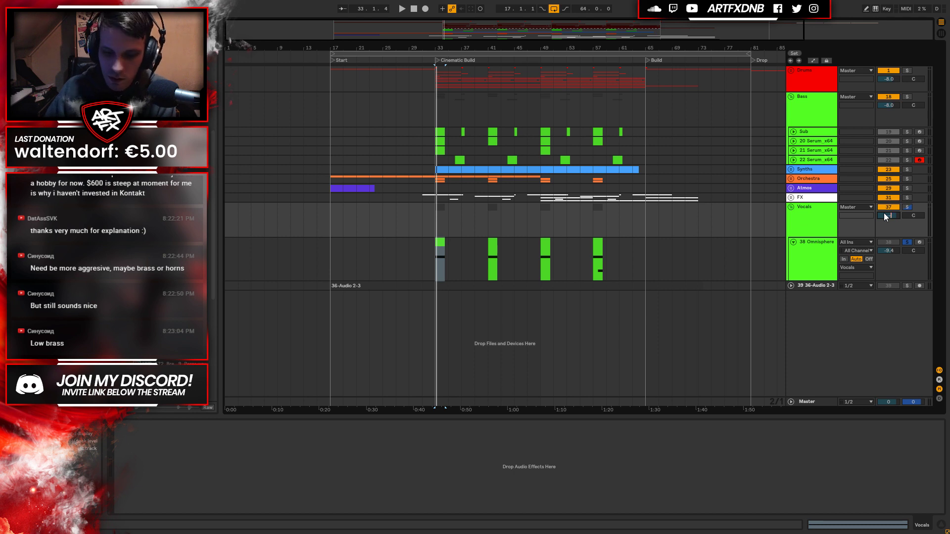
# Colour the Vocals group magenta, and assign that colour to its grouped track and clips.
pyautogui.rightClick(804, 218)
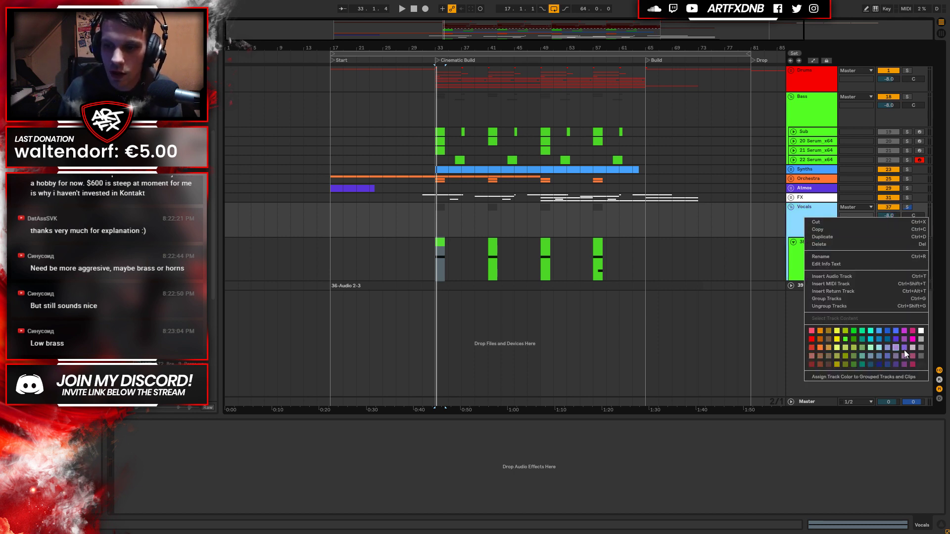
pyautogui.click(912, 339)
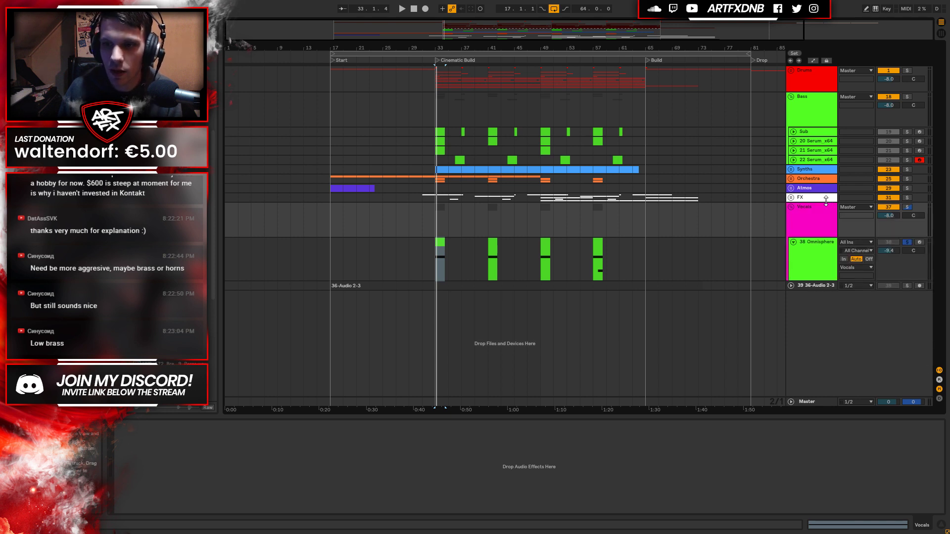
pyautogui.rightClick(821, 217)
pyautogui.click(847, 374)
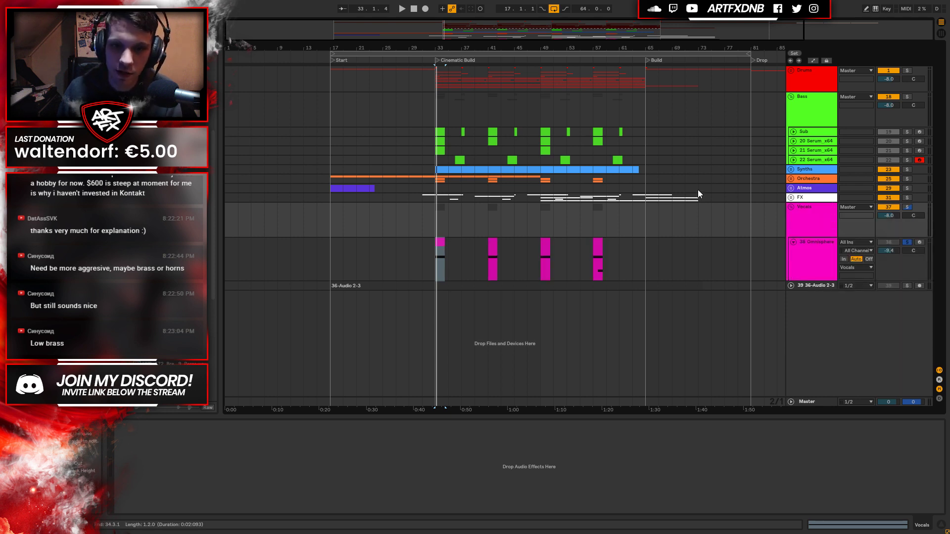
# Set the playback start to bar 33, fold and reopen the Vocals group, and play it soloed.
pyautogui.click(438, 221)
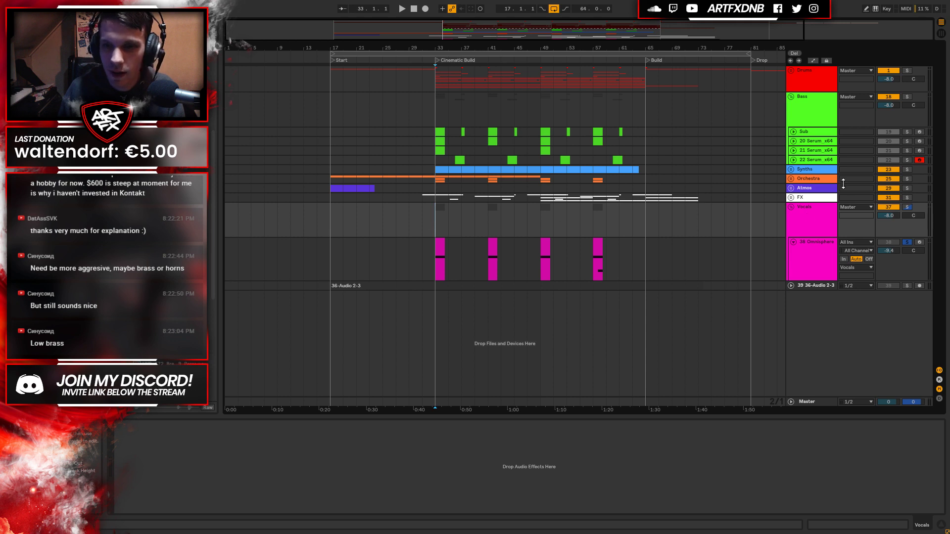
pyautogui.click(802, 218)
pyautogui.click(792, 208)
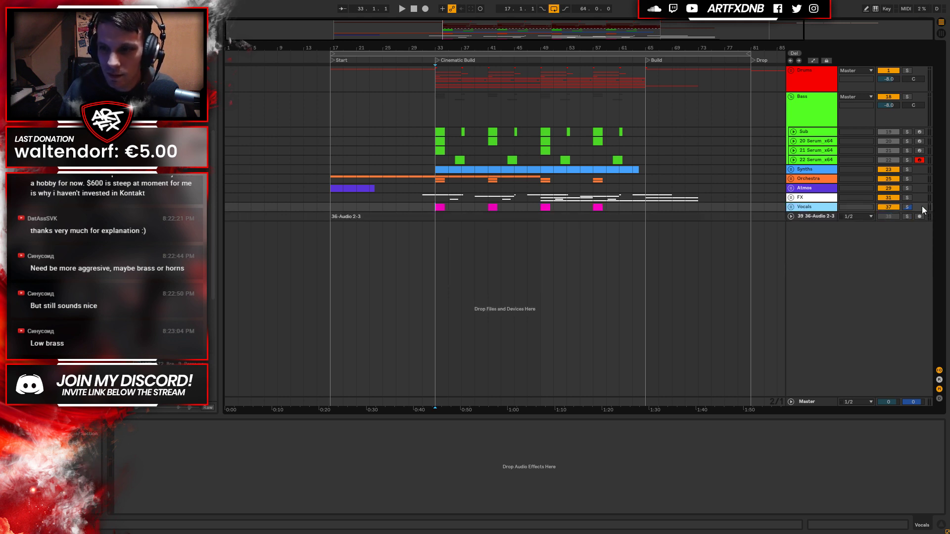
pyautogui.press('space')
pyautogui.click(791, 206)
pyautogui.press('space')
pyautogui.press('space')
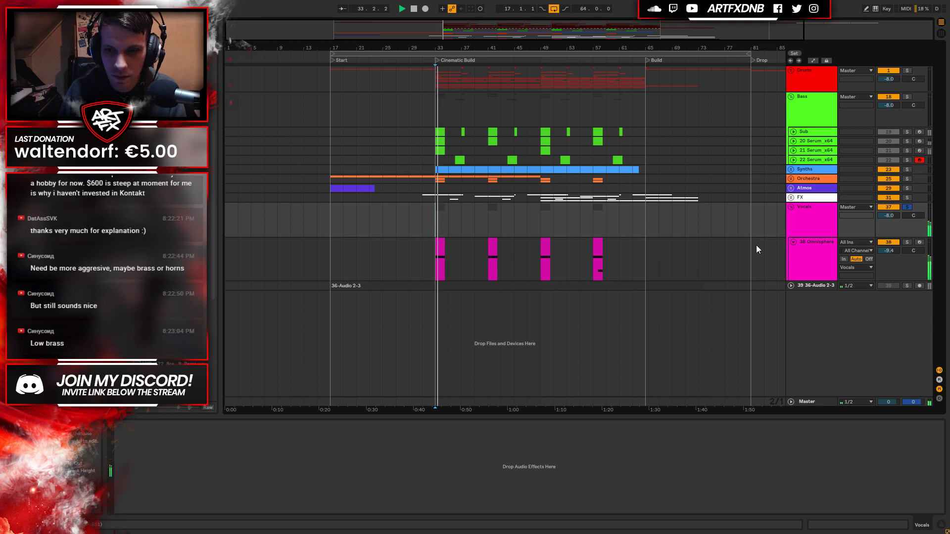
# Transpose the long note in the 38 Omnisphere clip at bar 33 up two octaves to G3, and listen to it.
pyautogui.click(817, 250)
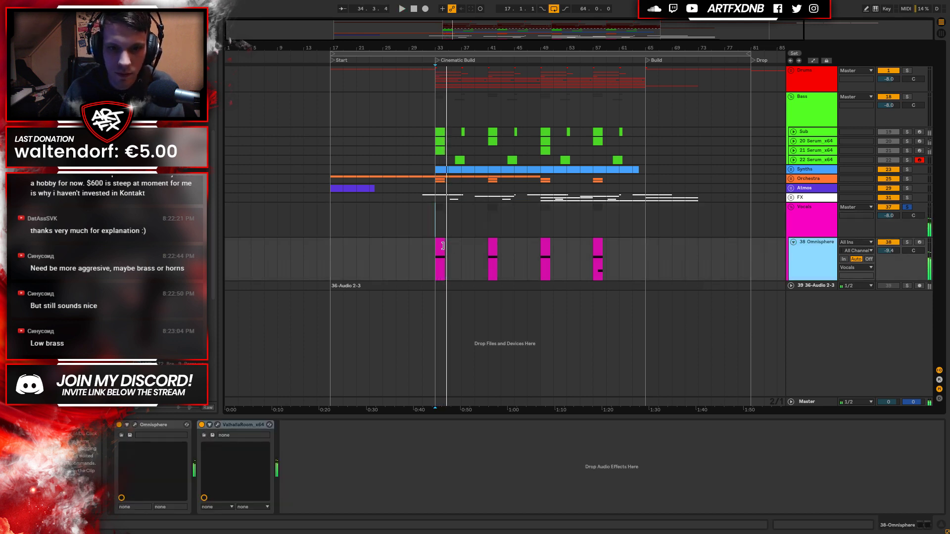
pyautogui.doubleClick(440, 245)
pyautogui.press('space')
pyautogui.click(132, 509)
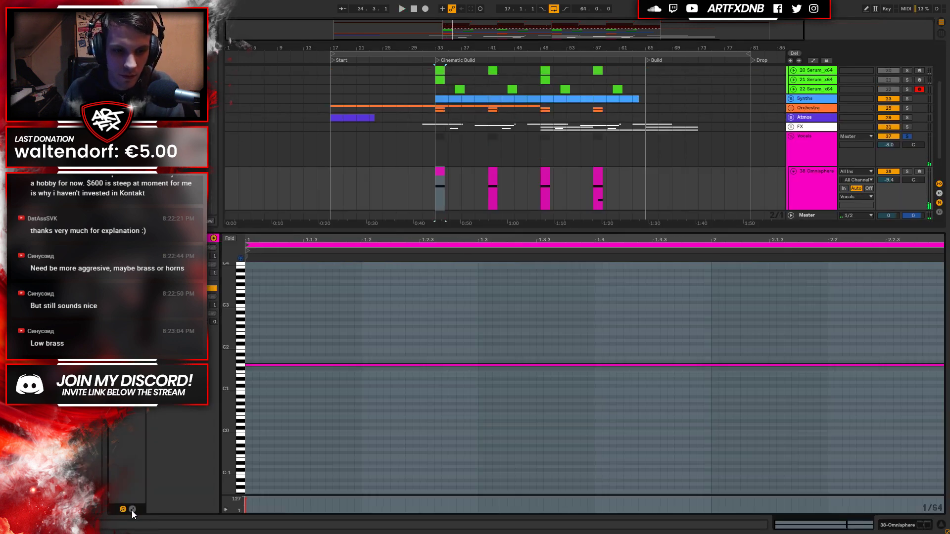
pyautogui.click(316, 407)
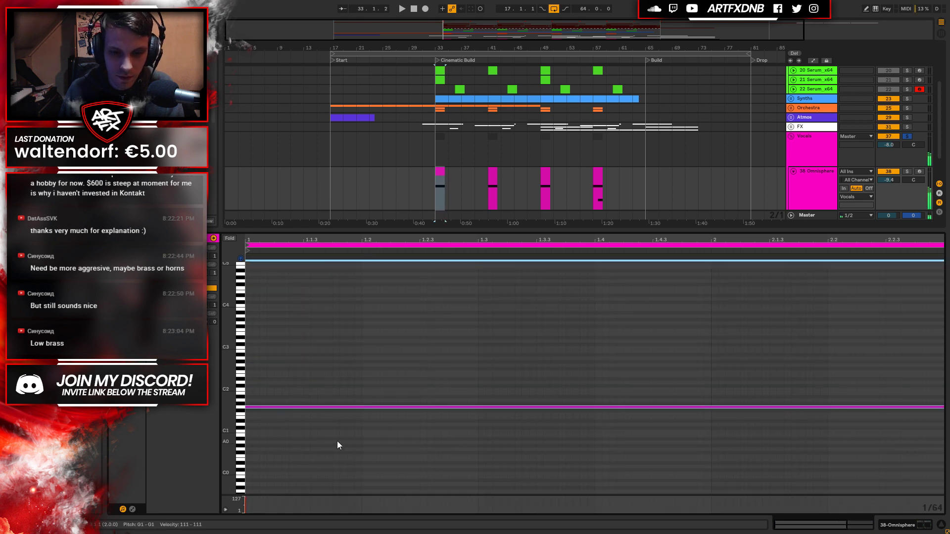
pyautogui.hotkey('shift', 'Up')
pyautogui.hotkey('shift', 'Up')
pyautogui.hotkey('shift', 'Down')
pyautogui.hotkey('shift', 'Up')
pyautogui.hotkey('shift', 'Up')
pyautogui.hotkey('shift', 'Down')
pyautogui.press('space')
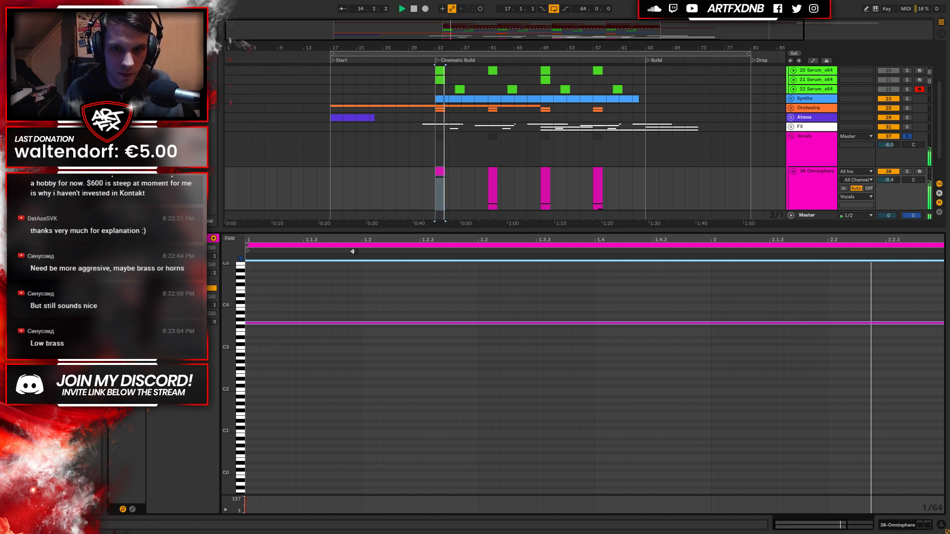
pyautogui.press('space')
# Copy the G3 note up to A#3 in the same clip, and play both notes together.
pyautogui.scroll(3, 254, 373)
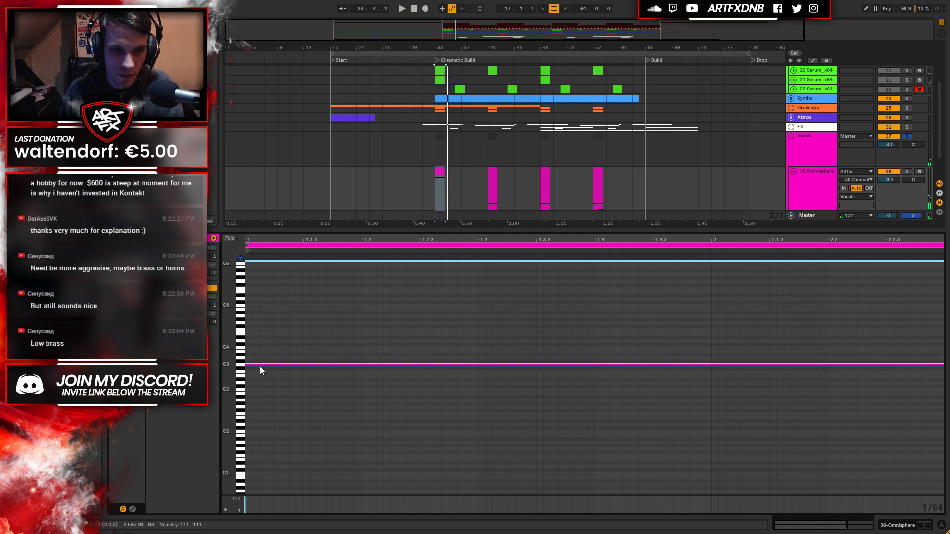
pyautogui.moveTo(260, 366); pyautogui.dragTo(261, 354)
pyautogui.press('space')
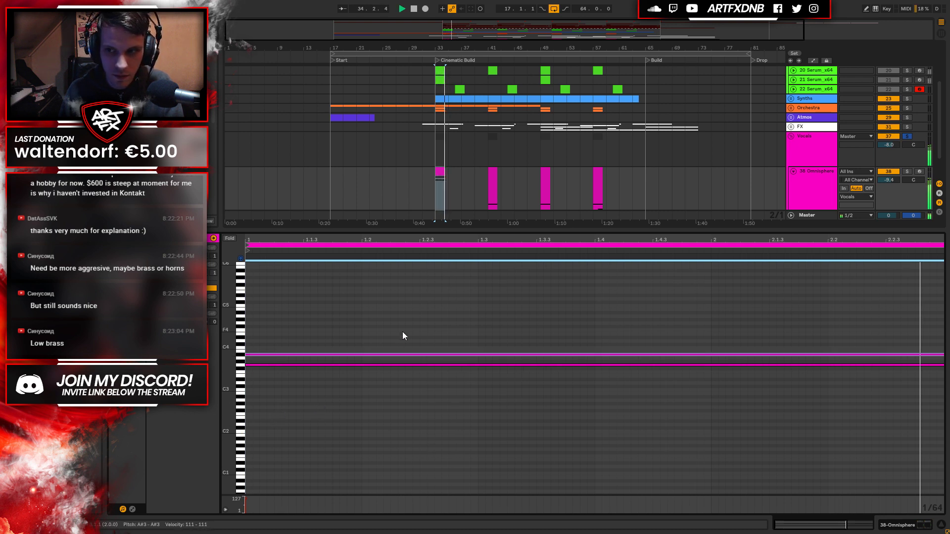
pyautogui.press('space')
# Unsolo the Vocals group, play the full arrangement from bar 33 with a closer view of the Cinematic Build, and stop playback.
pyautogui.click(912, 527)
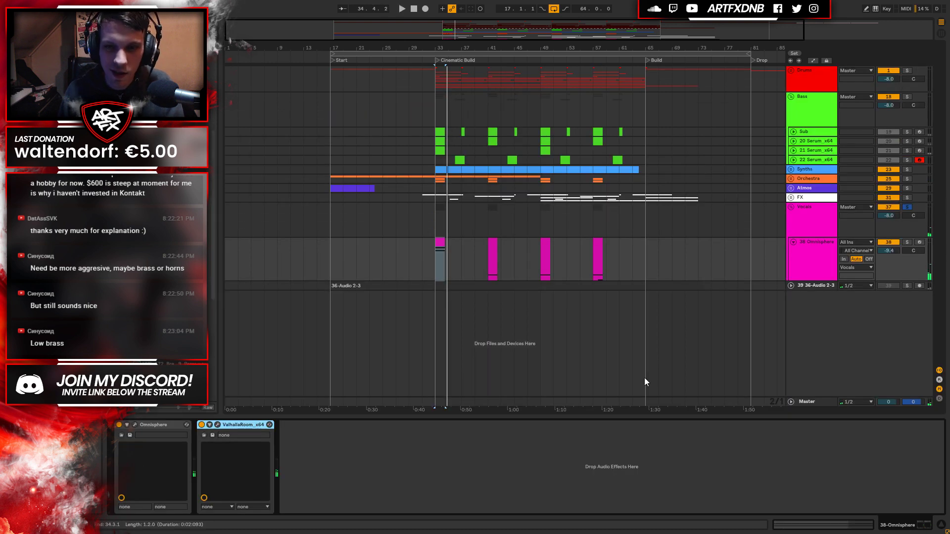
pyautogui.click(907, 206)
pyautogui.press('space')
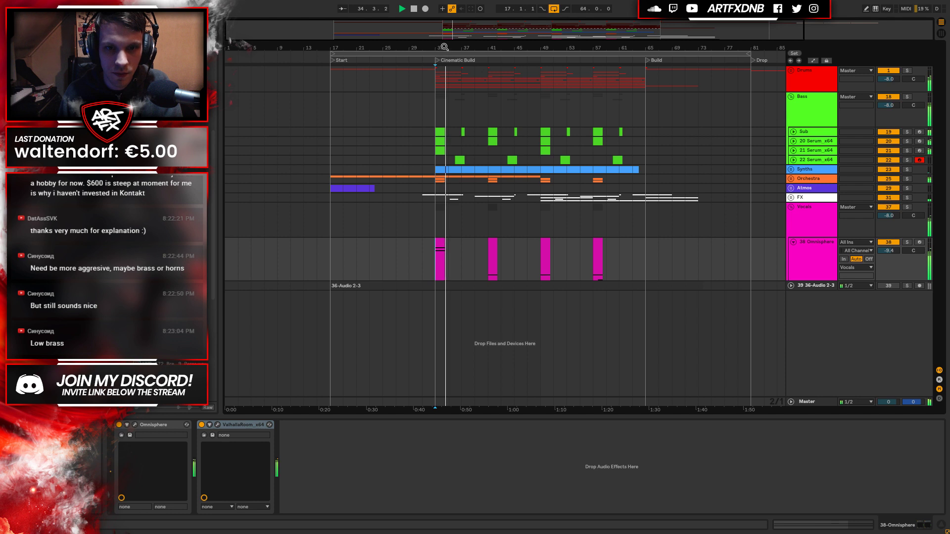
pyautogui.moveTo(452, 50); pyautogui.dragTo(454, 98)
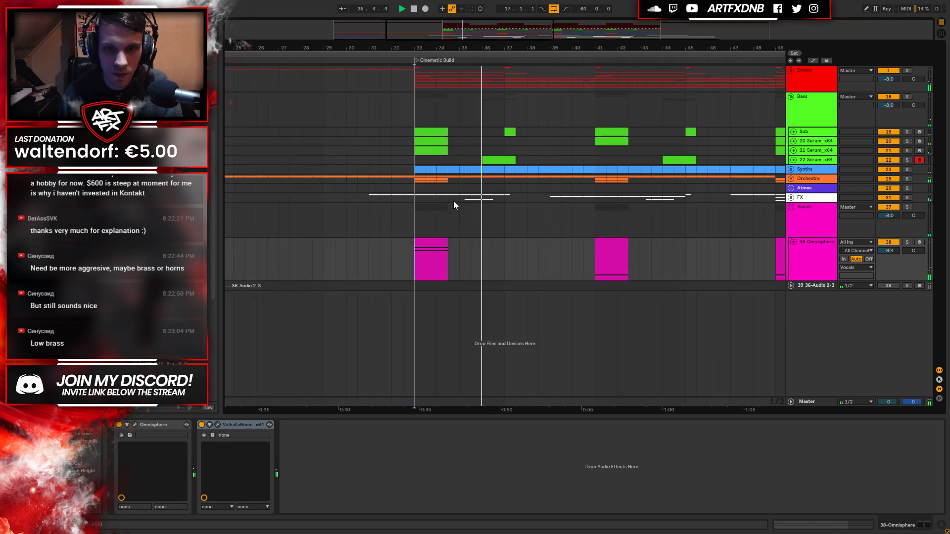
pyautogui.click(420, 248)
pyautogui.press('space')
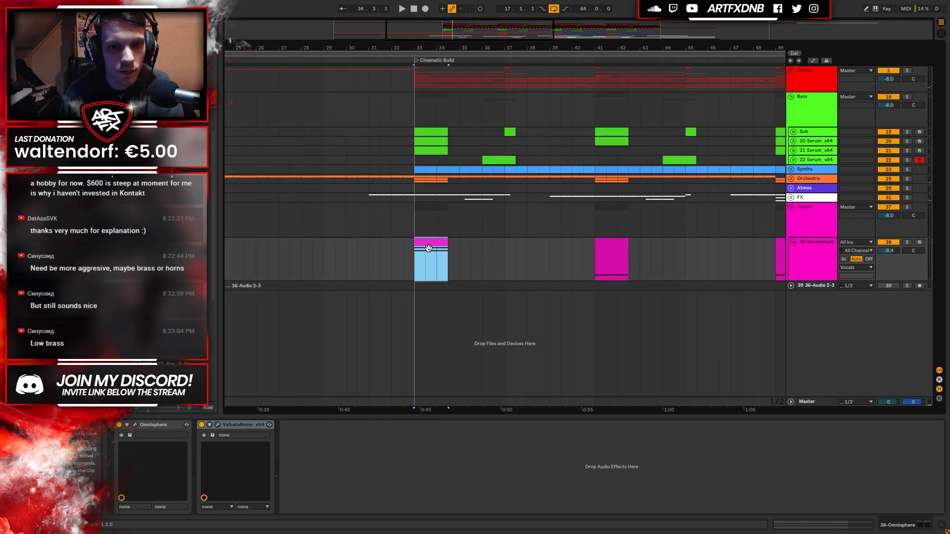
# Reopen the 38 Omnisphere clip at bar 33, and check its two sustained notes.
pyautogui.doubleClick(420, 248)
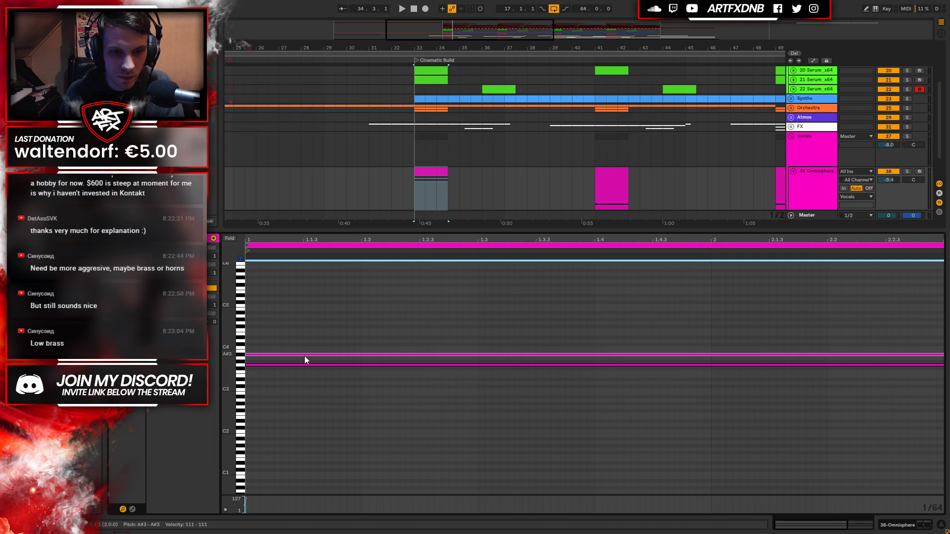
pyautogui.click(304, 365)
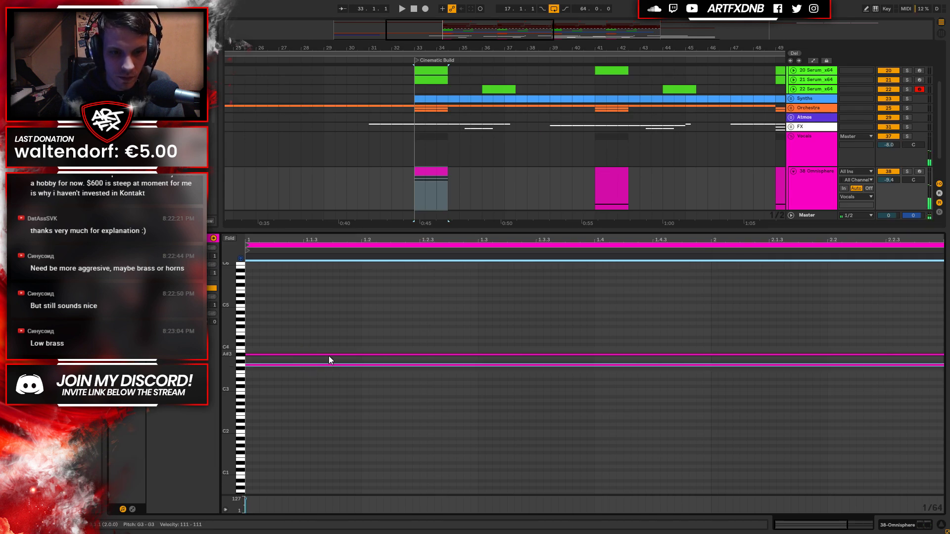
pyautogui.click(434, 176)
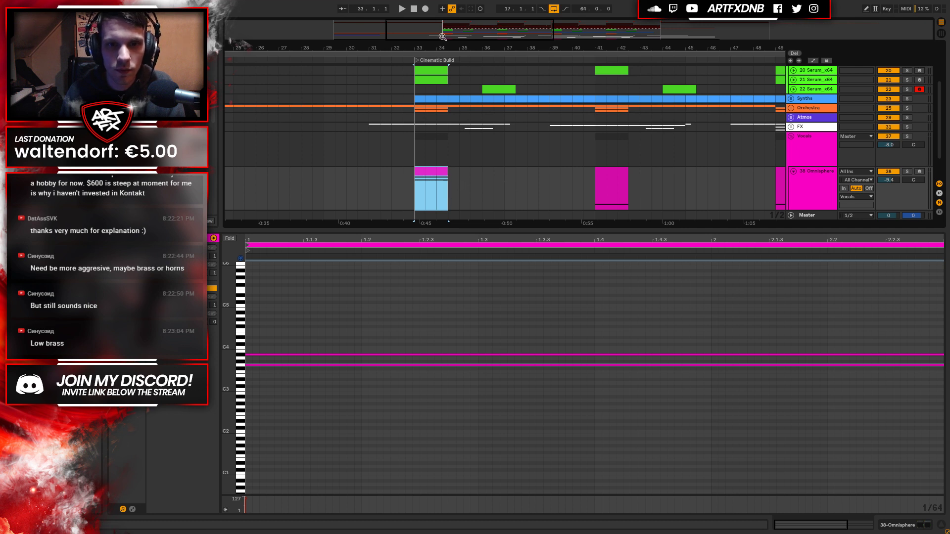
# Solo the 38 Omnisphere track and play its clip from bar 33.
pyautogui.press('+')
pyautogui.press('+')
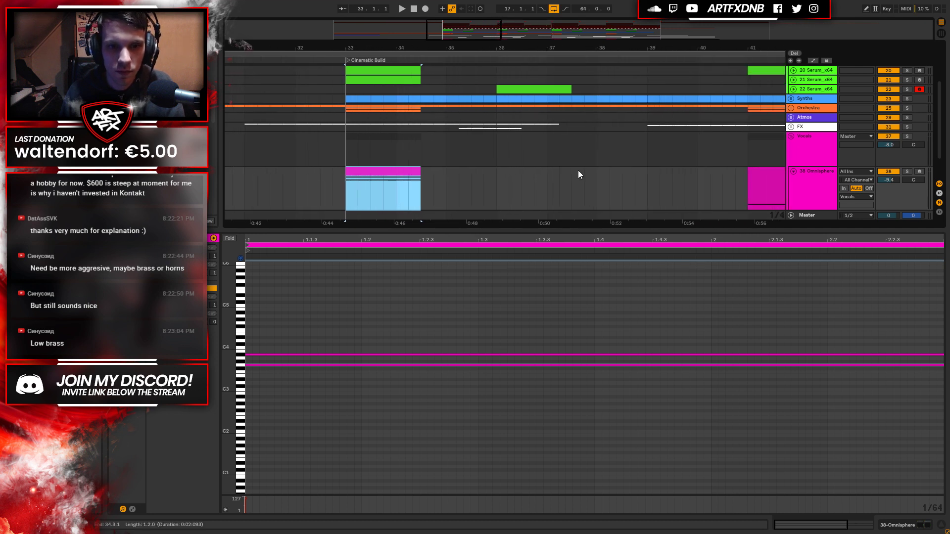
pyautogui.click(907, 171)
pyautogui.press('space')
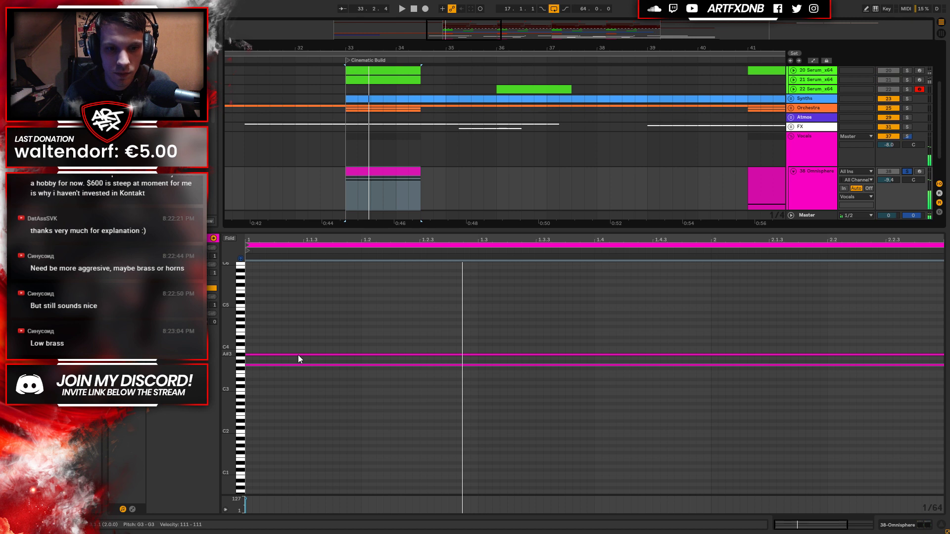
# Move the 38 Omnisphere clip from bar 33 to bar 35, unsolo the track, and play the arrangement from bar 33.
pyautogui.moveTo(373, 167); pyautogui.dragTo(452, 173)
pyautogui.press('space')
pyautogui.click(347, 182)
pyautogui.click(907, 172)
pyautogui.press('-')
pyautogui.moveTo(449, 186); pyautogui.dragTo(458, 187)
pyautogui.click(408, 191)
pyautogui.press('space')
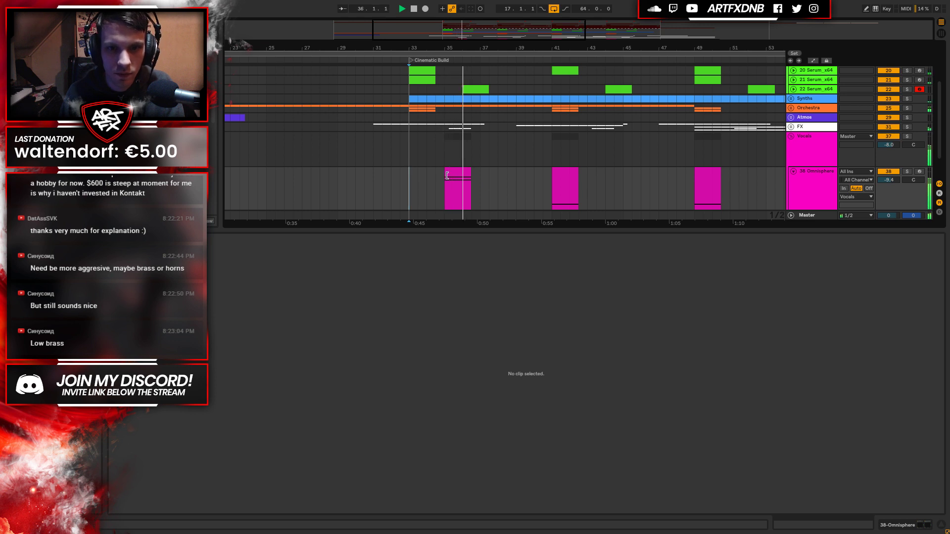
pyautogui.press('space')
# Move the 38 Omnisphere clip one bar later to bar 36 and play from just before it.
pyautogui.moveTo(460, 177); pyautogui.dragTo(483, 176)
pyautogui.click(453, 189)
pyautogui.press('space')
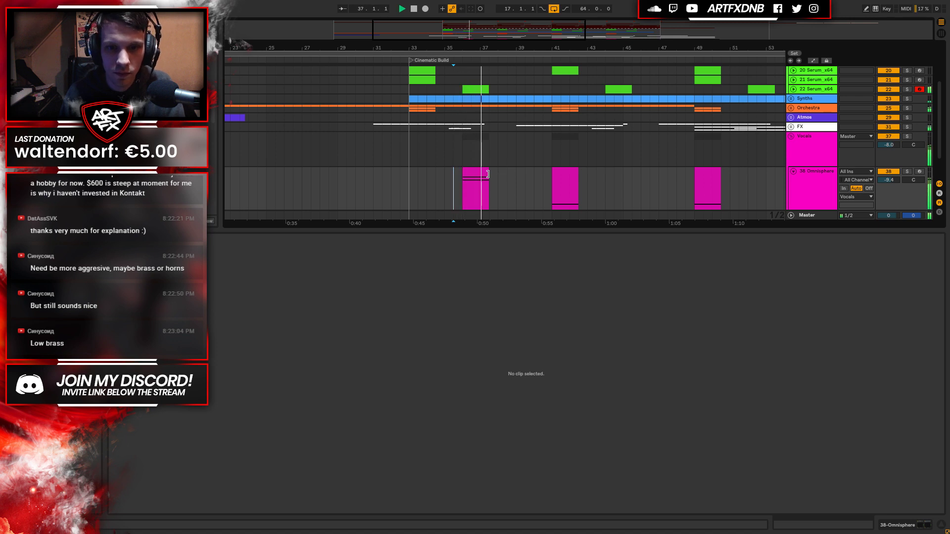
pyautogui.press('space')
# Shorten the 38 Omnisphere clip to end at bar 37, and play the arrangement from just before bar 33.
pyautogui.moveTo(488, 173); pyautogui.dragTo(480, 174)
pyautogui.click(400, 198)
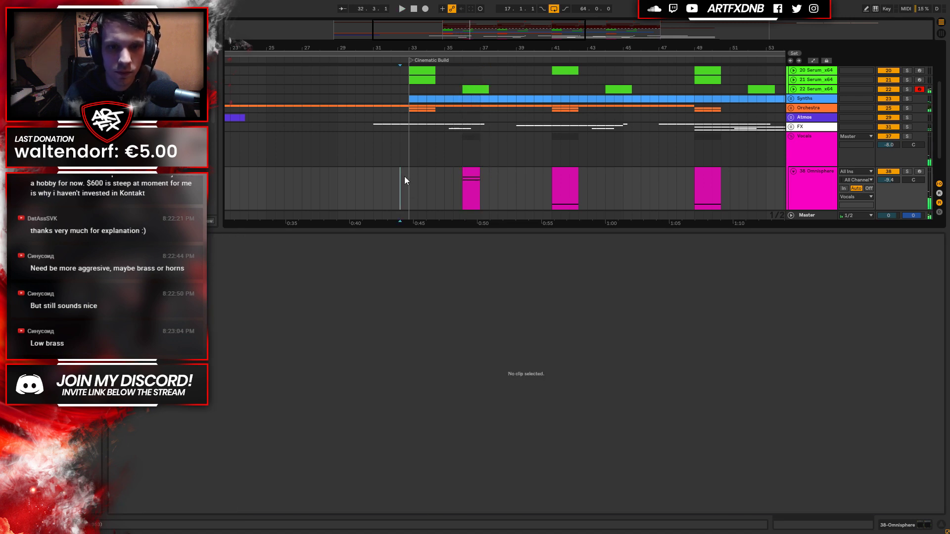
pyautogui.press('space')
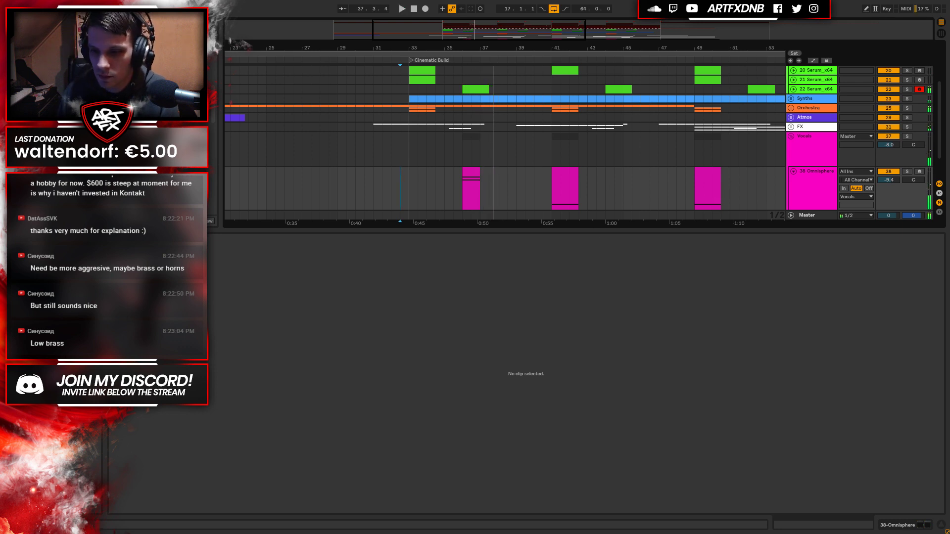
# Lower the A#3 note in the clip at bar 36 by one octave to A#2, and play the clip.
pyautogui.click(902, 526)
pyautogui.press('space')
pyautogui.doubleClick(470, 252)
pyautogui.moveTo(319, 365)
pyautogui.mouseDown()
pyautogui.moveTo(322, 378)
pyautogui.moveTo(320, 366)
pyautogui.mouseUp()
pyautogui.click(320, 355)
pyautogui.hotkey('shift', 'Down')
pyautogui.click(459, 192)
pyautogui.press('space')
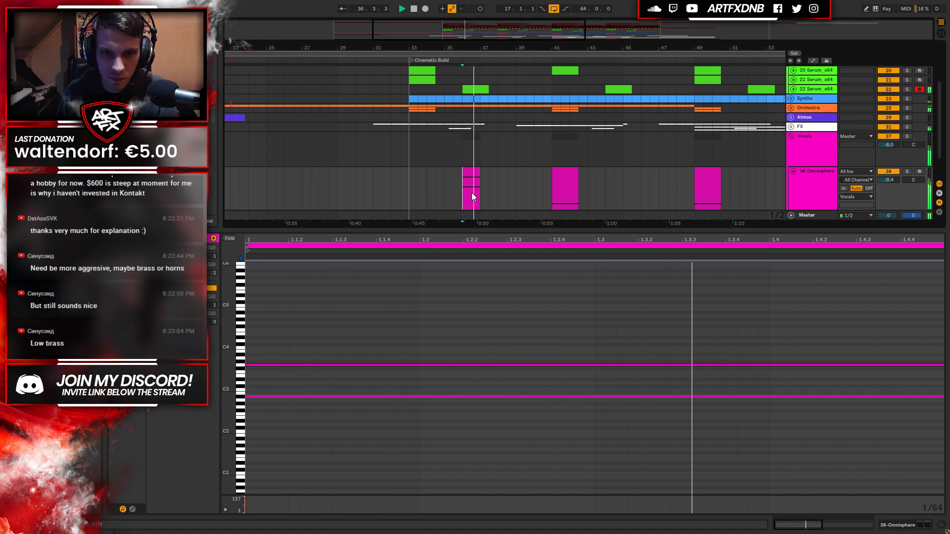
# Lower the A#2 note to G2 and move the 38 Omnisphere clip from bar 36 to bar 33.
pyautogui.press('space')
pyautogui.moveTo(284, 398); pyautogui.dragTo(286, 411)
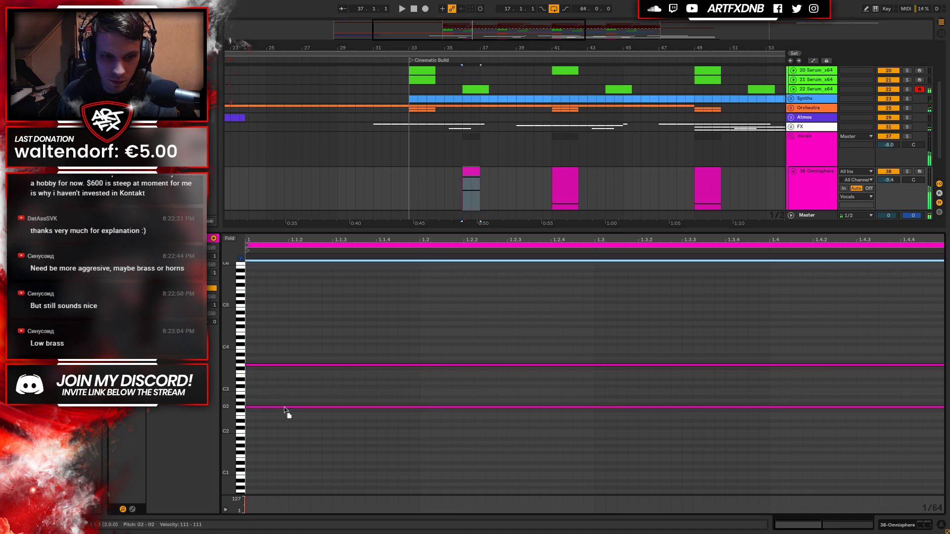
pyautogui.moveTo(467, 177); pyautogui.dragTo(413, 180)
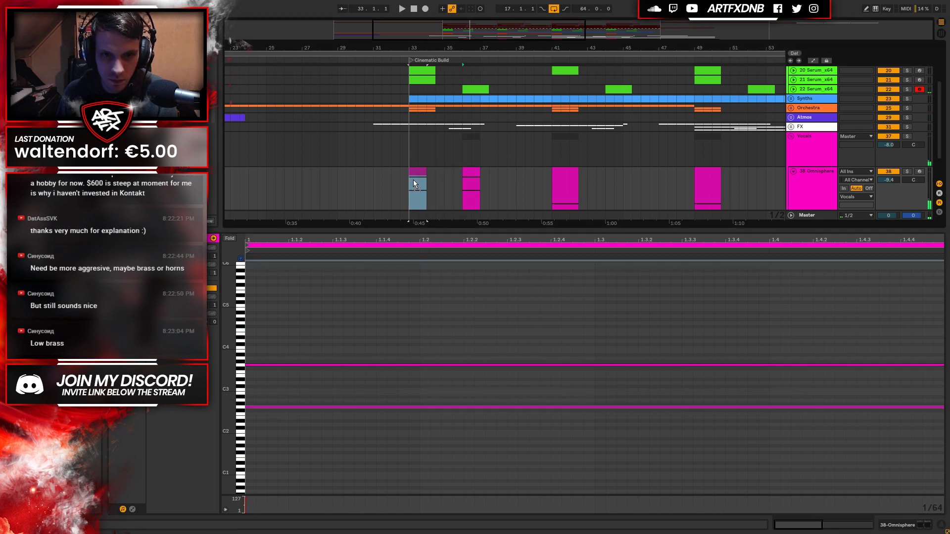
# Solo the 38 Omnisphere track and listen to its G3 and G2 notes from bar 33.
pyautogui.click(907, 172)
pyautogui.press('space')
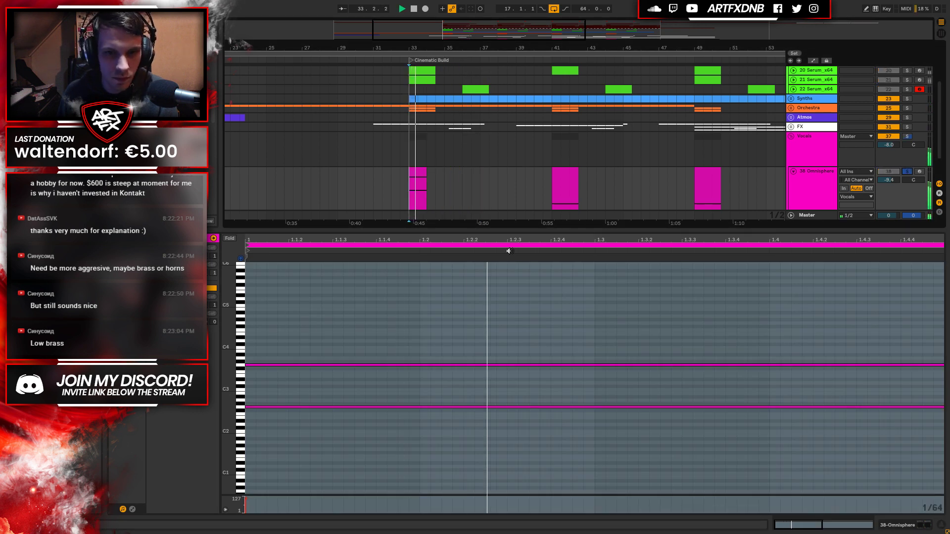
pyautogui.press('space')
# Extend the clip at bar 33 to four bars, stretch its G3 and G2 notes to fill it, and listen to the result.
pyautogui.moveTo(423, 175); pyautogui.dragTo(478, 179)
pyautogui.moveTo(604, 465); pyautogui.dragTo(653, 259)
pyautogui.press('Delete')
pyautogui.hotkey('ctrl', 'a')
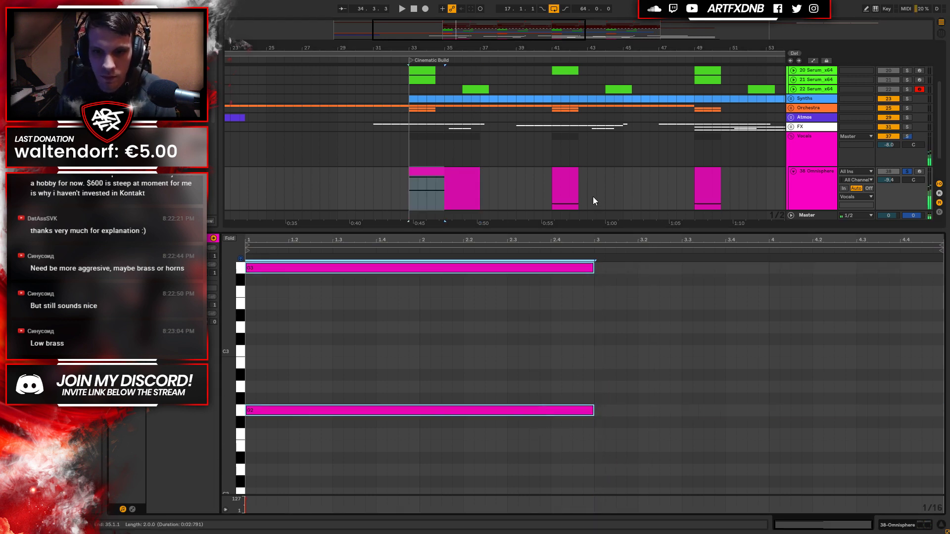
pyautogui.moveTo(594, 268); pyautogui.dragTo(934, 274)
pyautogui.press('space')
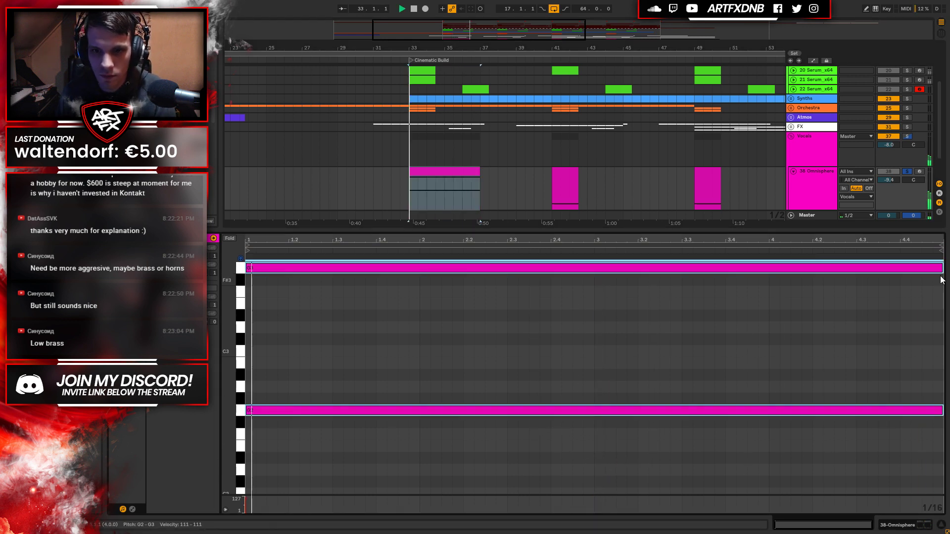
pyautogui.hotkey('shift', 'Tab')
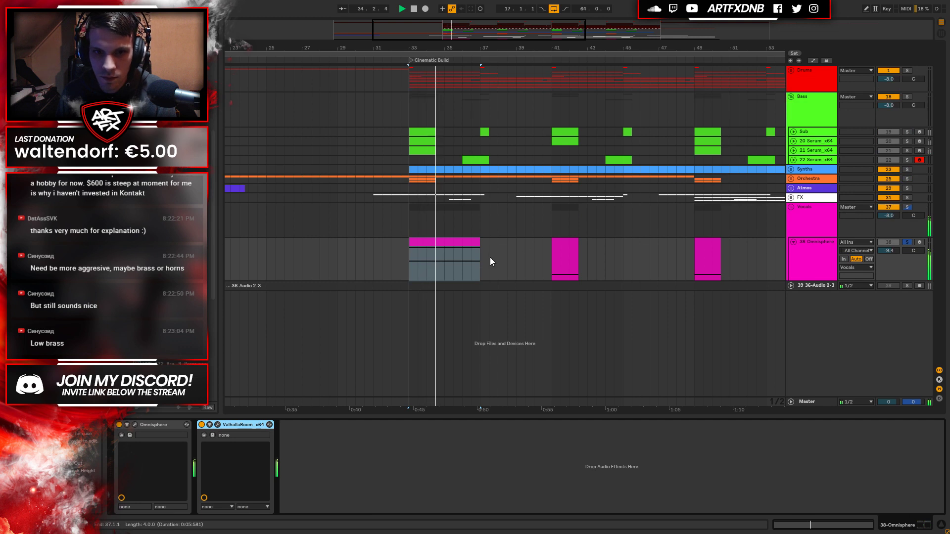
pyautogui.press('space')
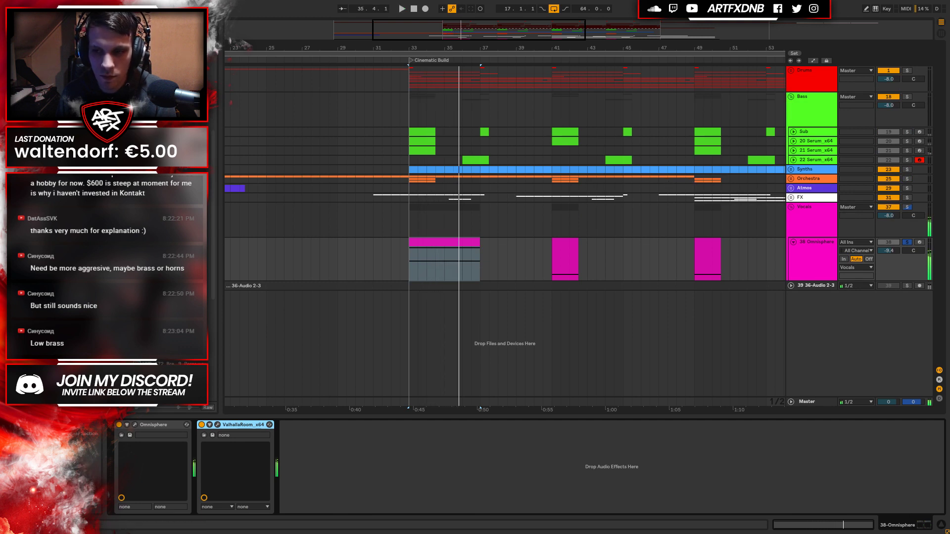
# Unsolo the Vocals group and play the full arrangement from bar 31 into the Cinematic Build.
pyautogui.click(905, 200)
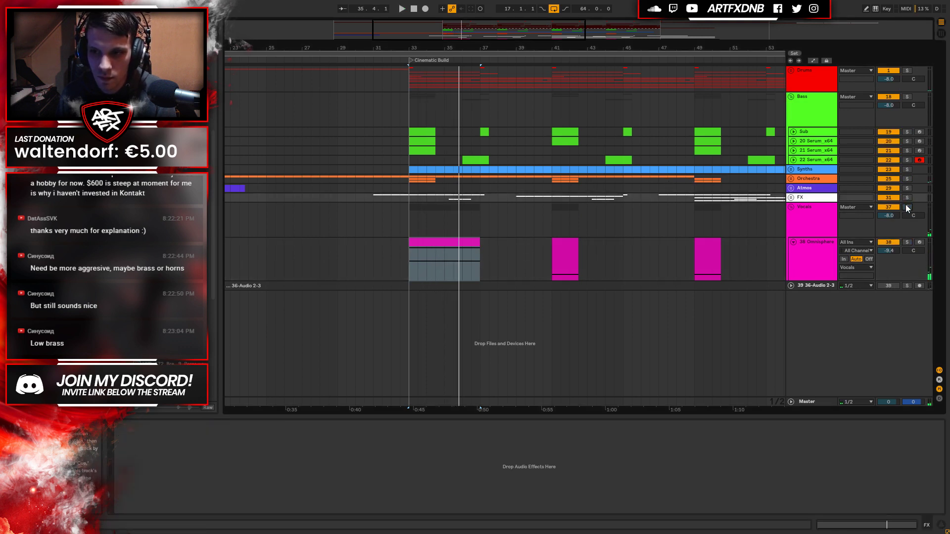
pyautogui.click(373, 220)
pyautogui.press('space')
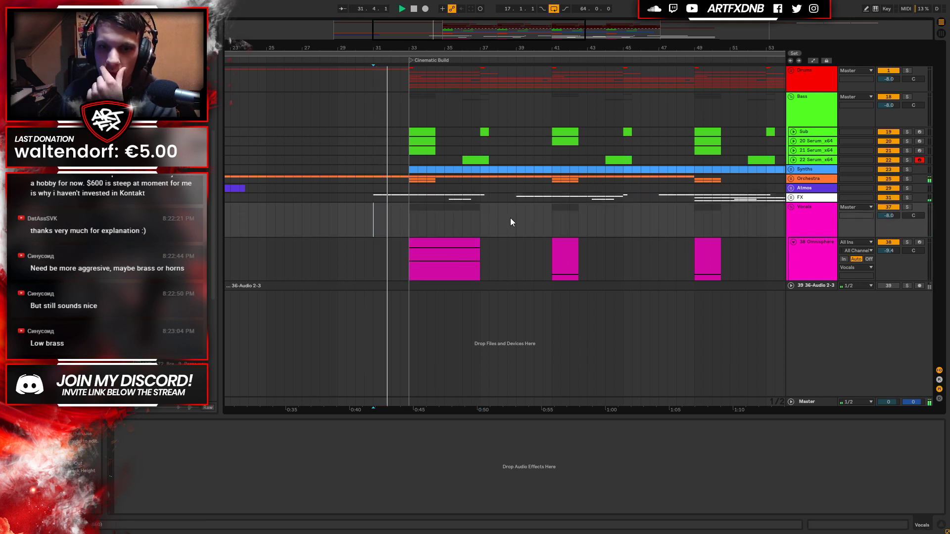
pyautogui.moveTo(435, 48); pyautogui.dragTo(438, 98)
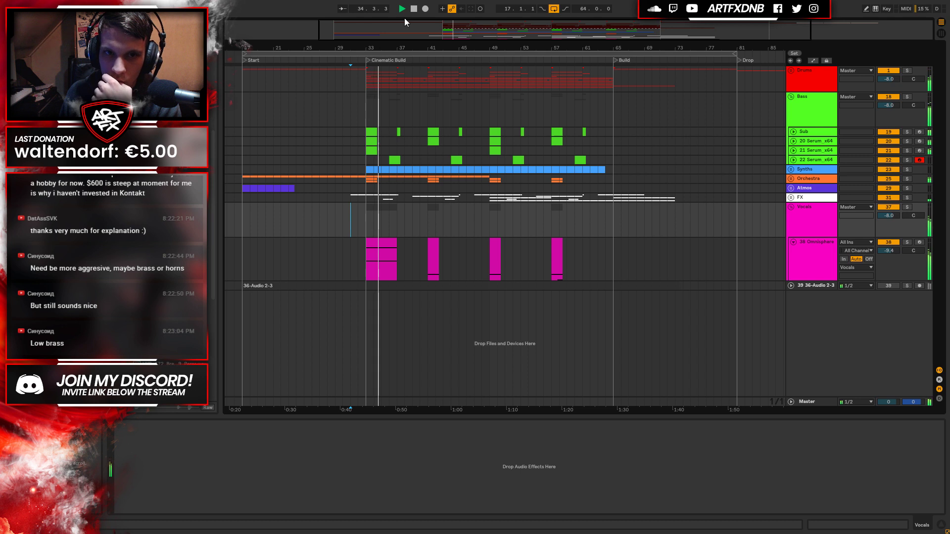
pyautogui.press('space')
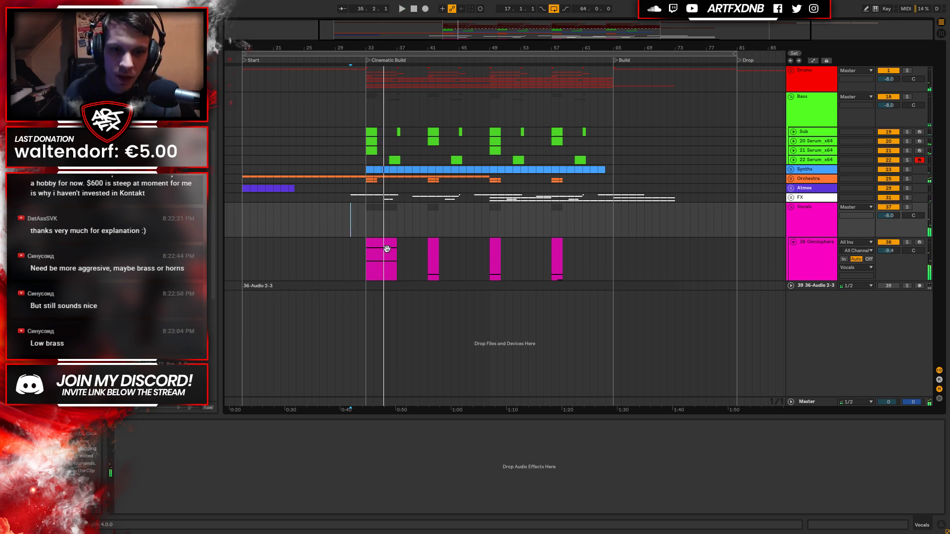
# Delete all 38 Omnisphere clips between bars 33 and 65, and collapse and deactivate the Vocals group.
pyautogui.click(390, 251)
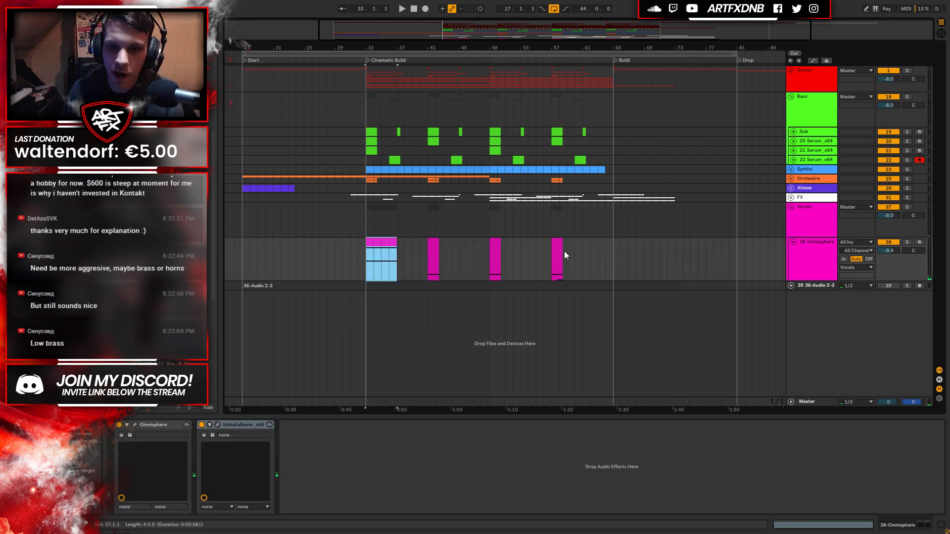
pyautogui.keyDown('shift'); pyautogui.click(613, 258); pyautogui.keyUp('shift')
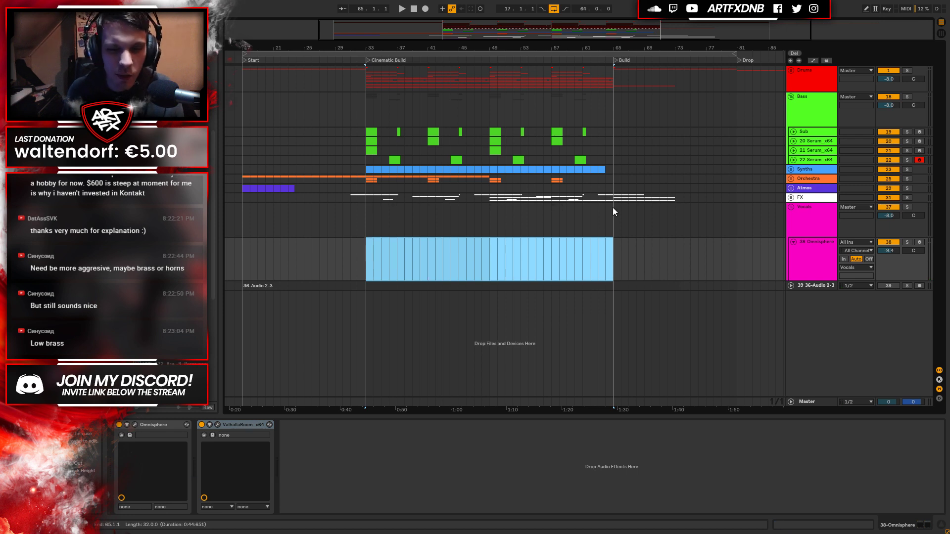
pyautogui.click(792, 207)
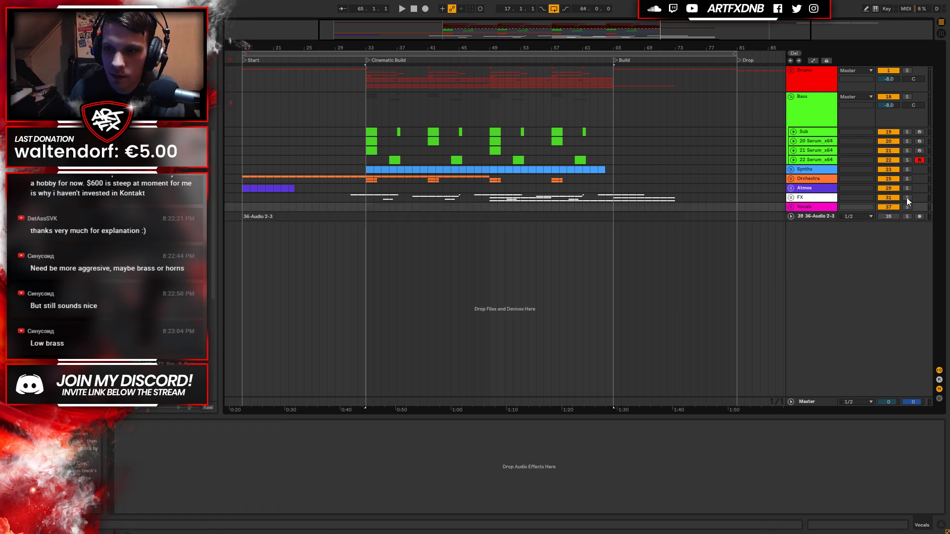
pyautogui.click(801, 209)
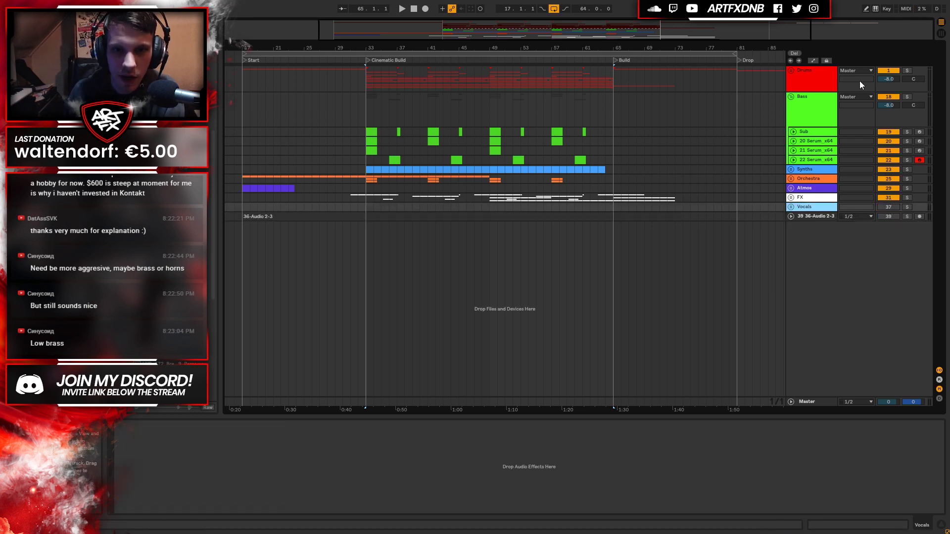
# Collapse the Bass group and expand the Orchestra group to show its Kontakt tracks.
pyautogui.click(824, 99)
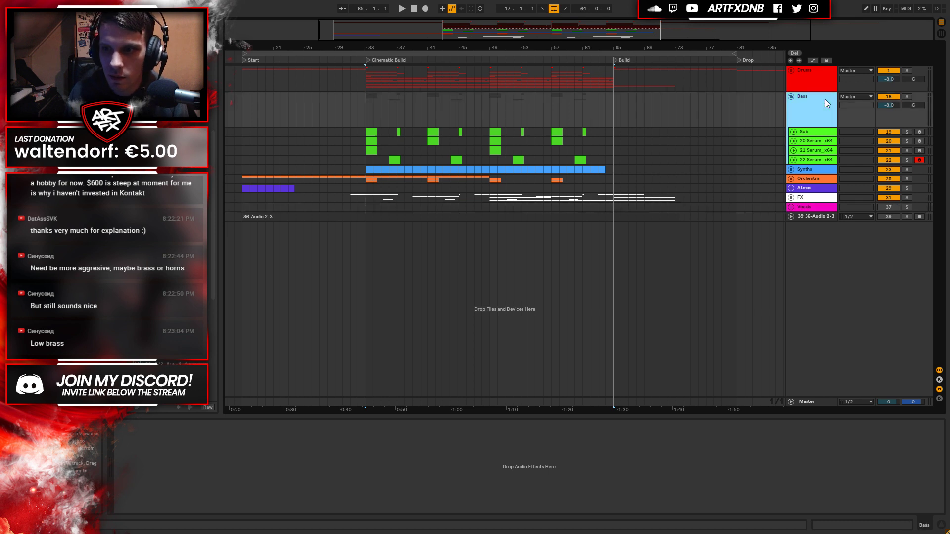
pyautogui.click(791, 96)
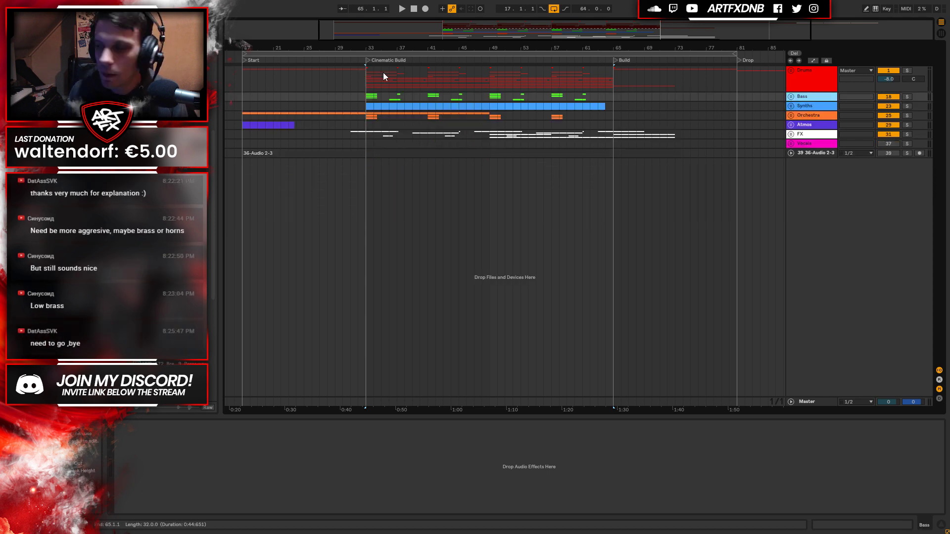
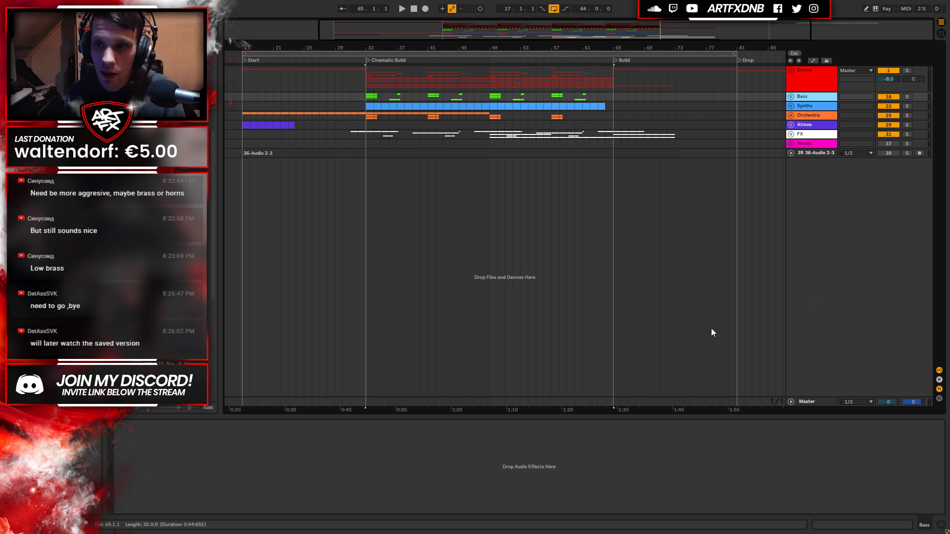
pyautogui.click(794, 126)
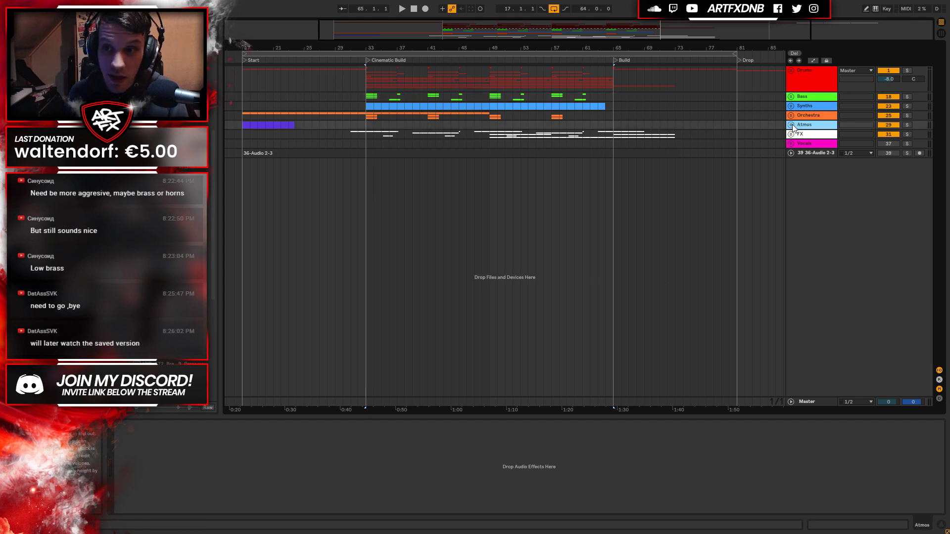
pyautogui.click(791, 126)
pyautogui.click(791, 124)
pyautogui.click(791, 115)
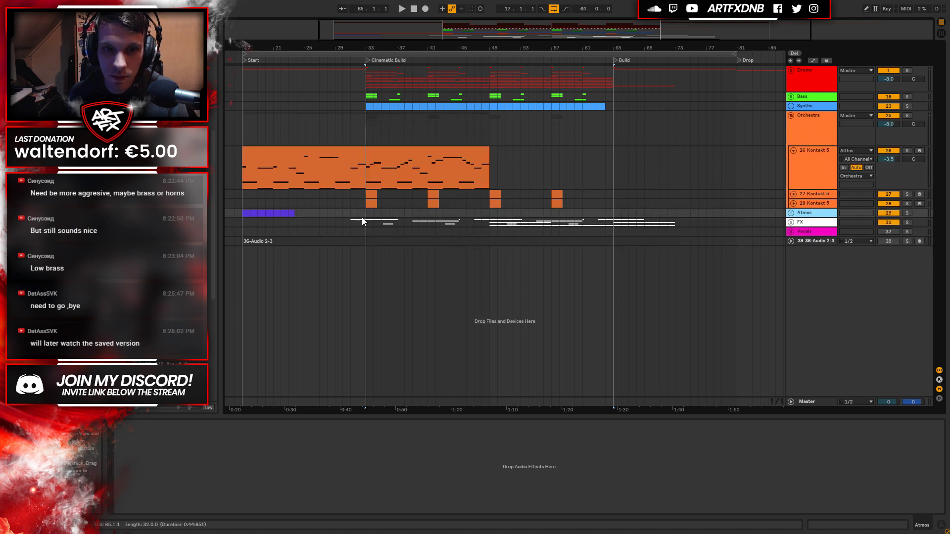
# Deactivate the 26 Kontakt 5 track and its long clip from bar 17 to 49, and collapse the track.
pyautogui.click(364, 195)
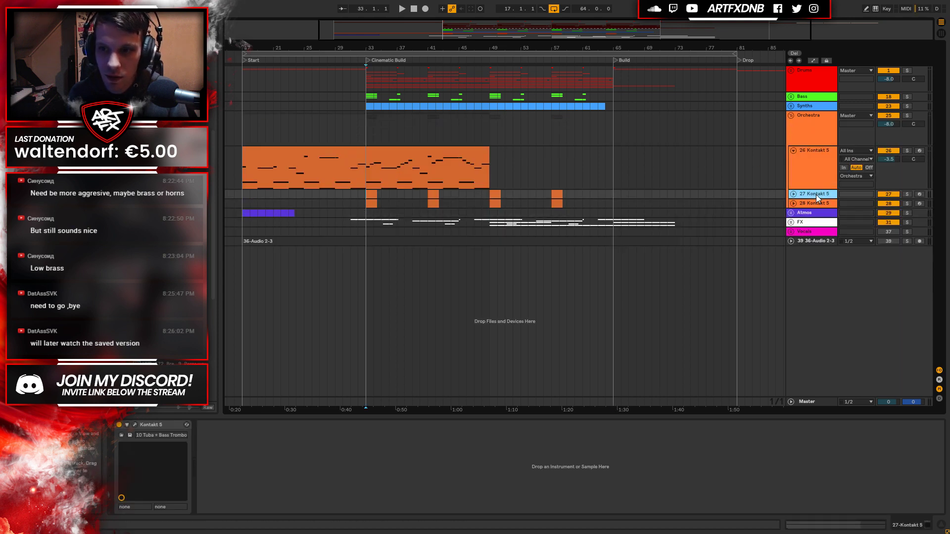
pyautogui.click(793, 150)
pyautogui.click(799, 151)
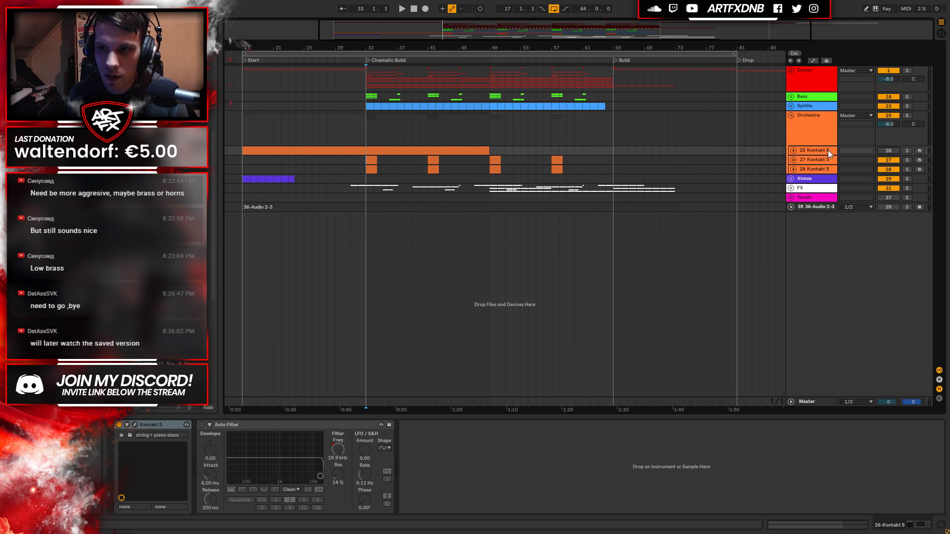
pyautogui.click(794, 150)
pyautogui.click(455, 152)
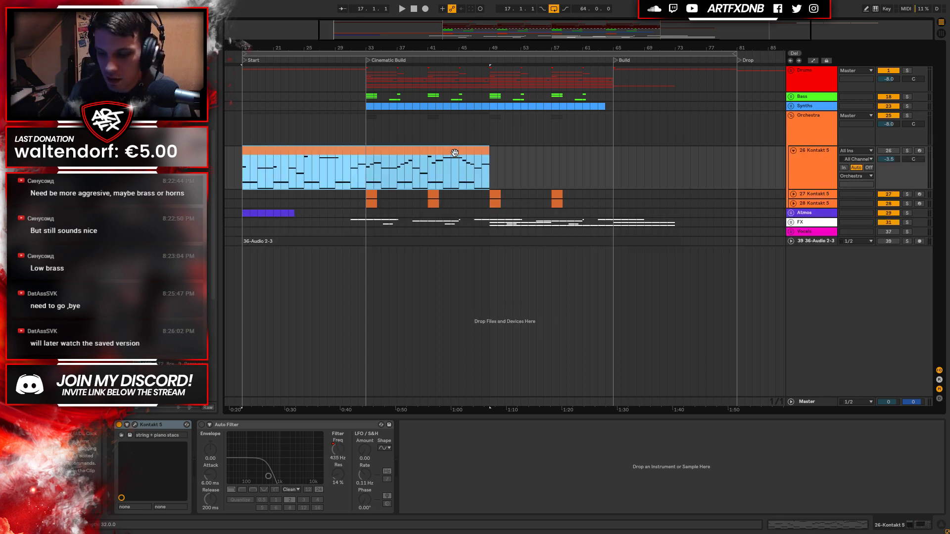
pyautogui.click(831, 155)
pyautogui.press('0')
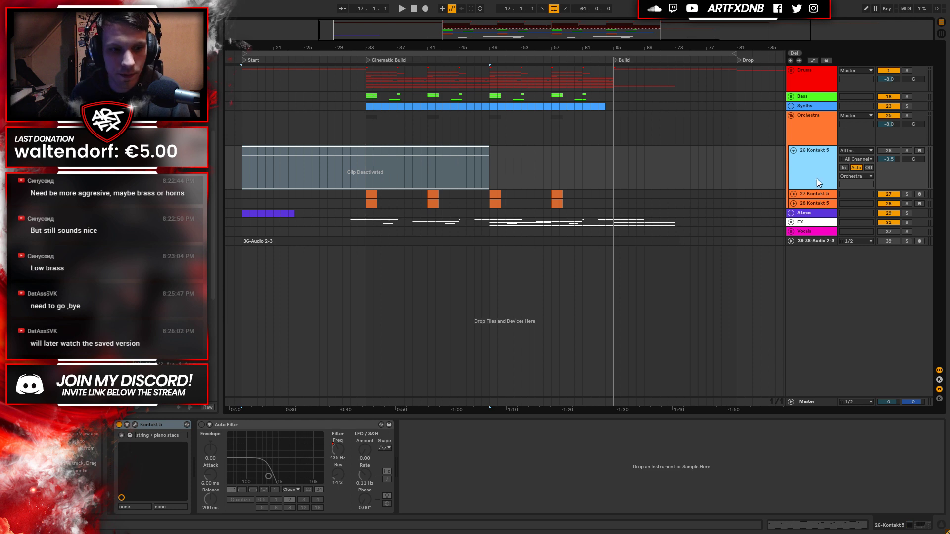
pyautogui.click(794, 151)
# Expand and solo the 27 Kontakt 5 track, and play it from bar 33.
pyautogui.click(795, 161)
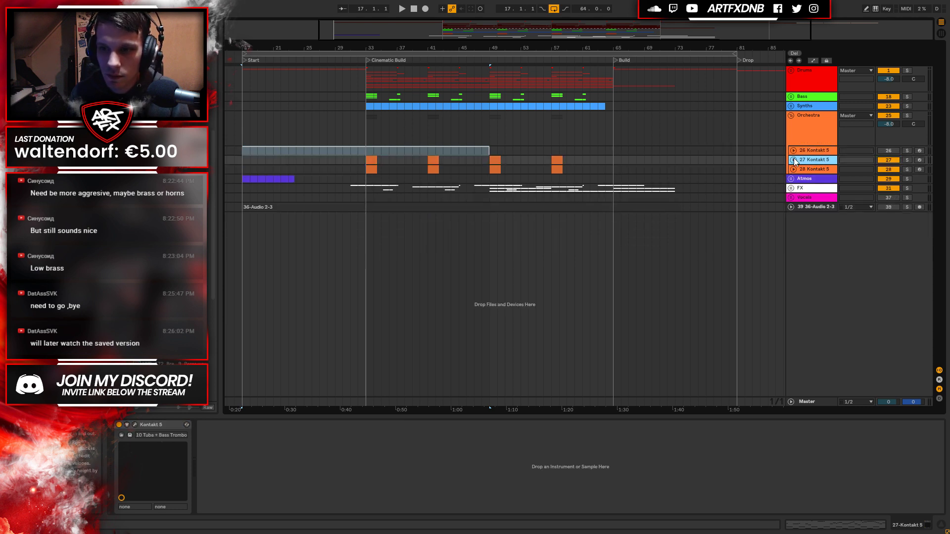
pyautogui.click(793, 160)
pyautogui.click(907, 160)
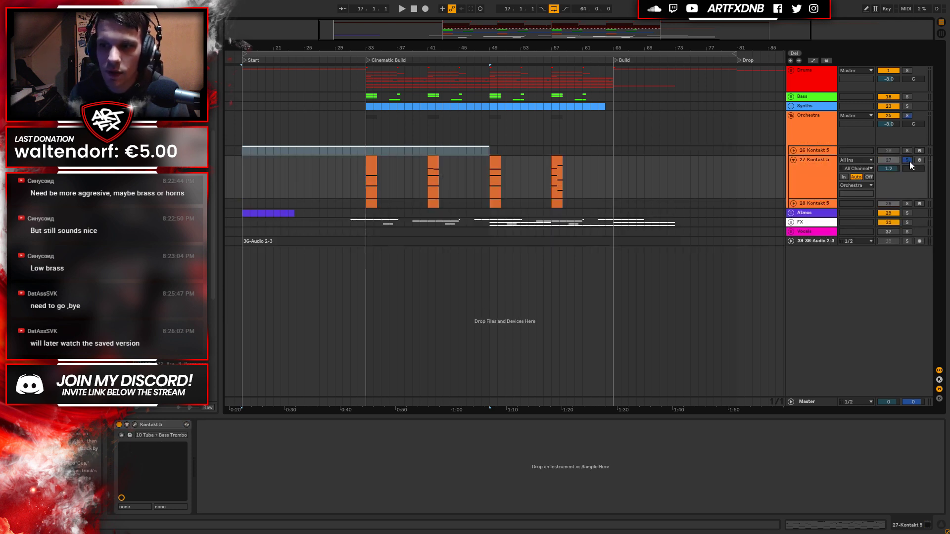
pyautogui.click(366, 186)
pyautogui.press('space')
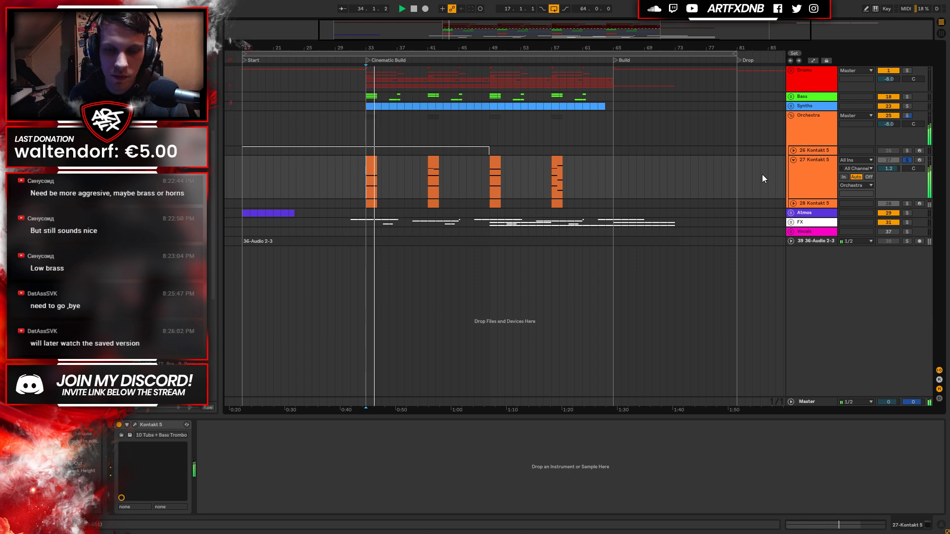
# Stop playback and rename the 27 Kontakt 5 track as Tuba.
pyautogui.click(818, 163)
pyautogui.hotkey('ctrl', 'r')
pyautogui.write('Tuba')
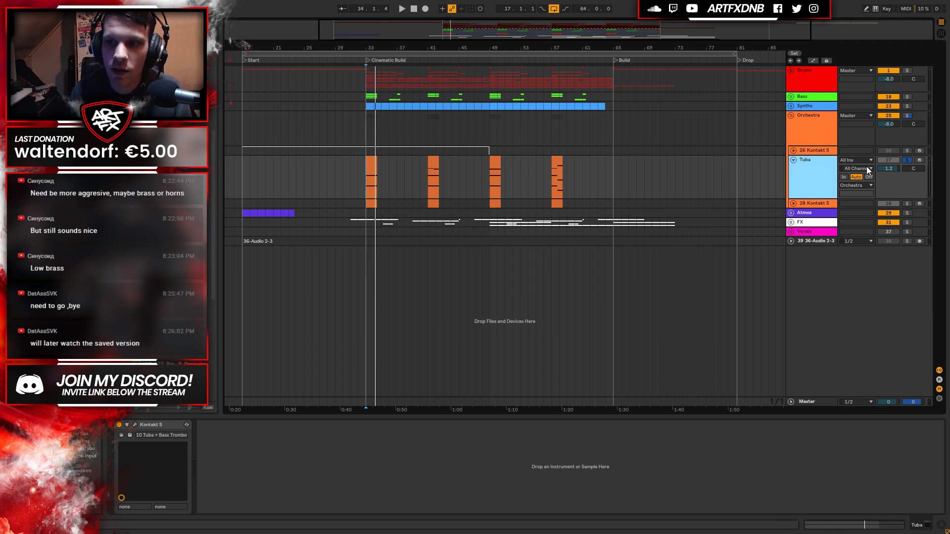
# Solo and expand the 28 Kontakt 5 track, and play its clip from bar 33.
pyautogui.click(907, 203)
pyautogui.click(794, 203)
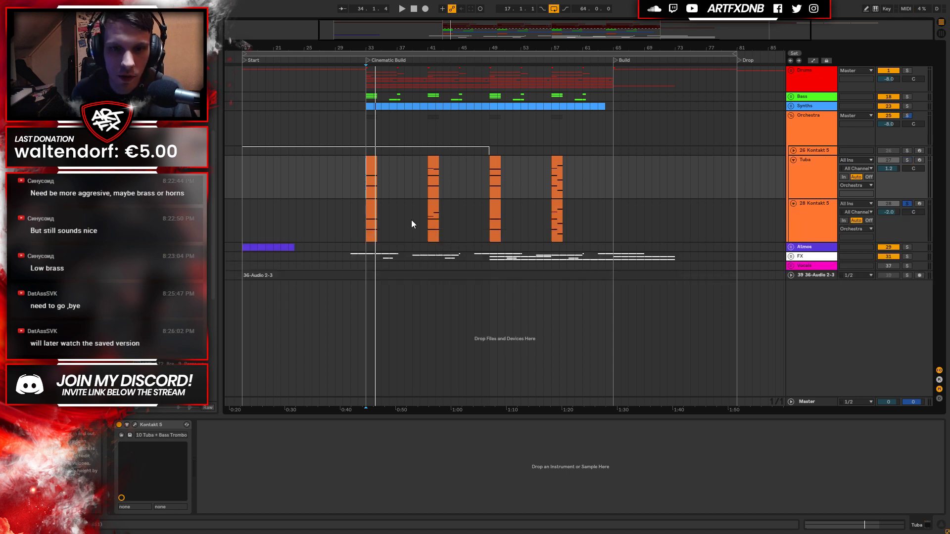
pyautogui.click(369, 211)
pyautogui.press('space')
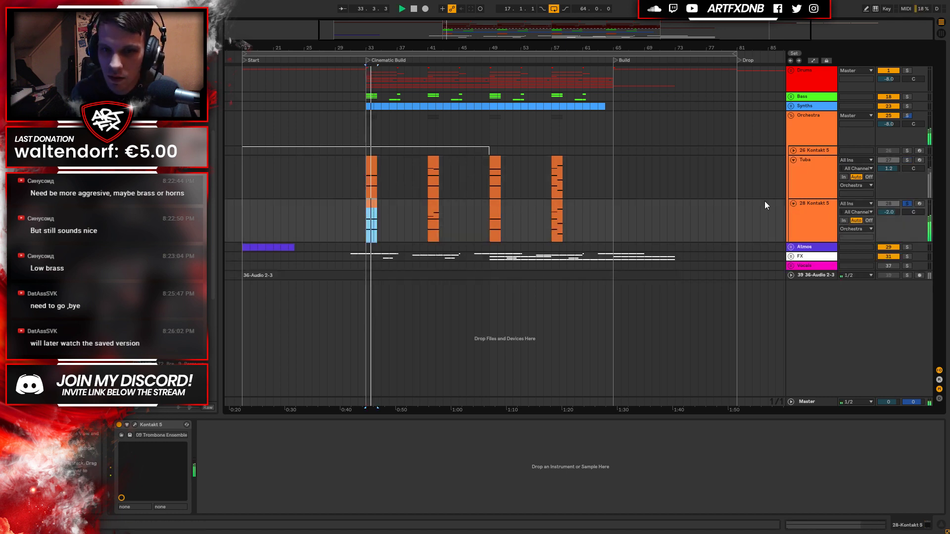
# Stop playback and rename the 28 Kontakt 5 track as Trombone.
pyautogui.press('space')
pyautogui.click(833, 209)
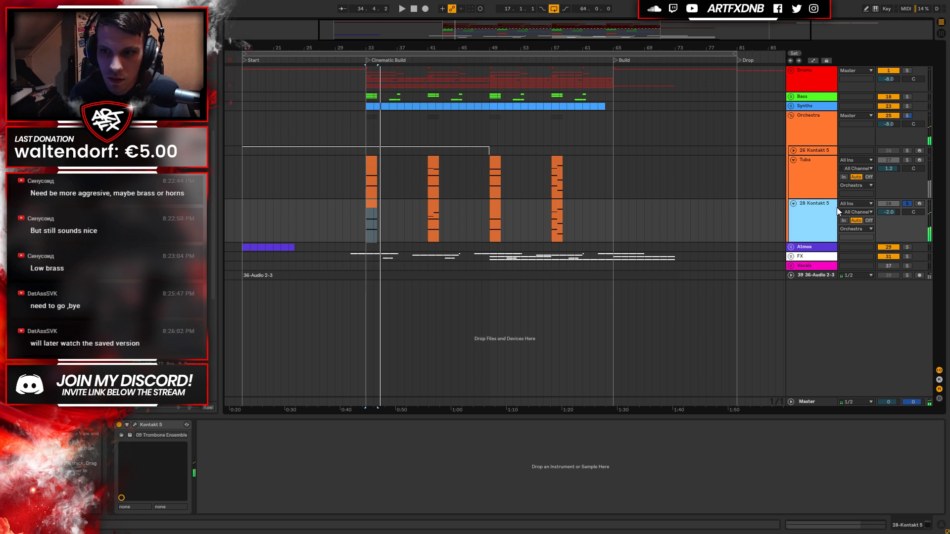
pyautogui.hotkey('ctrl', 'r')
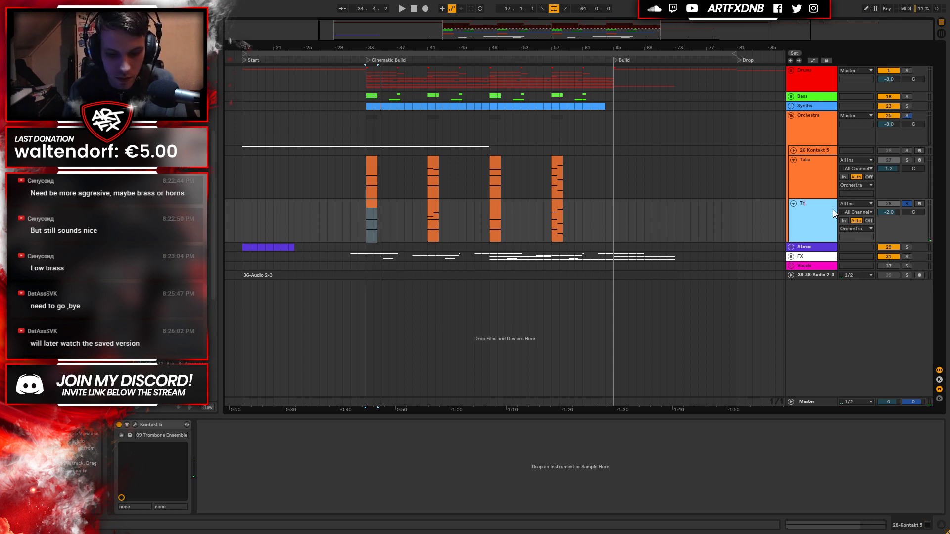
pyautogui.press('Return')
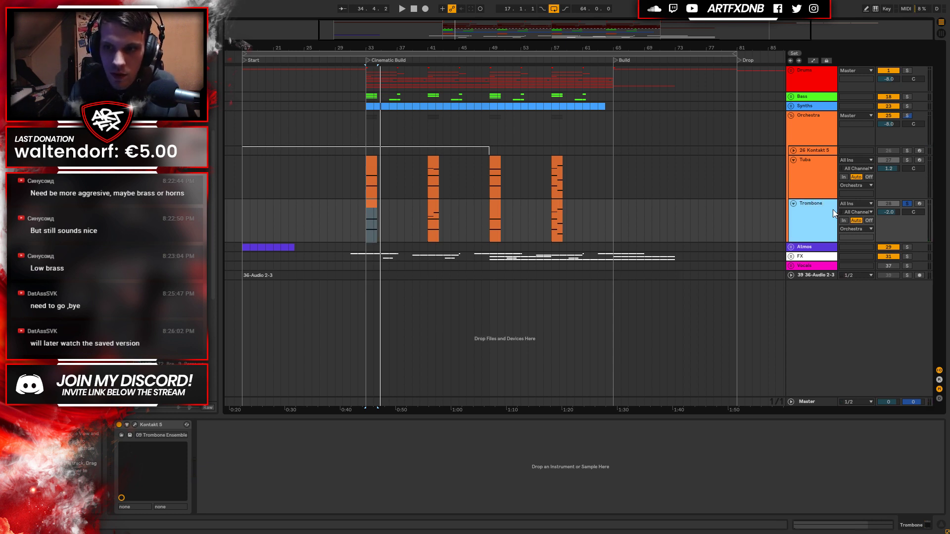
# Solo the Tuba track and audition its clips at bars 33 and 41 in turn.
pyautogui.click(819, 170)
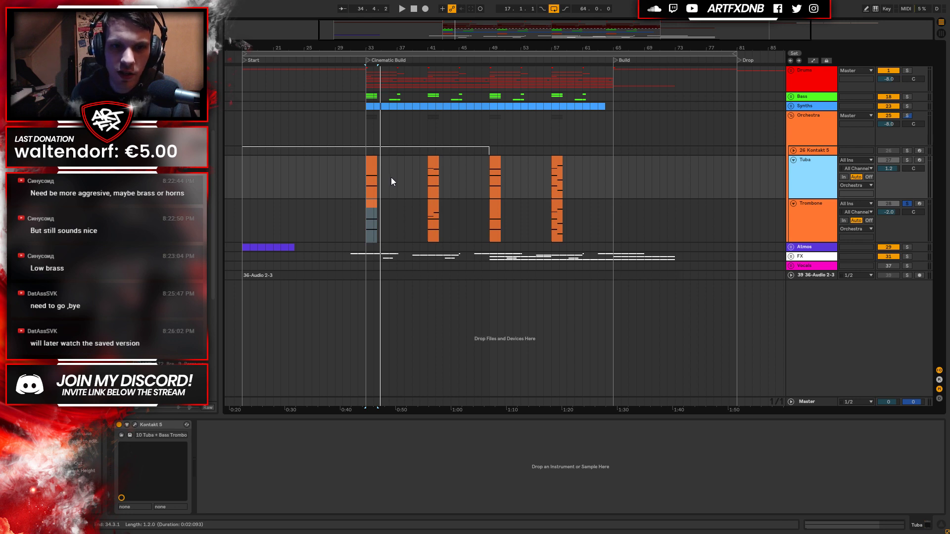
pyautogui.click(370, 170)
pyautogui.click(906, 160)
pyautogui.press('space')
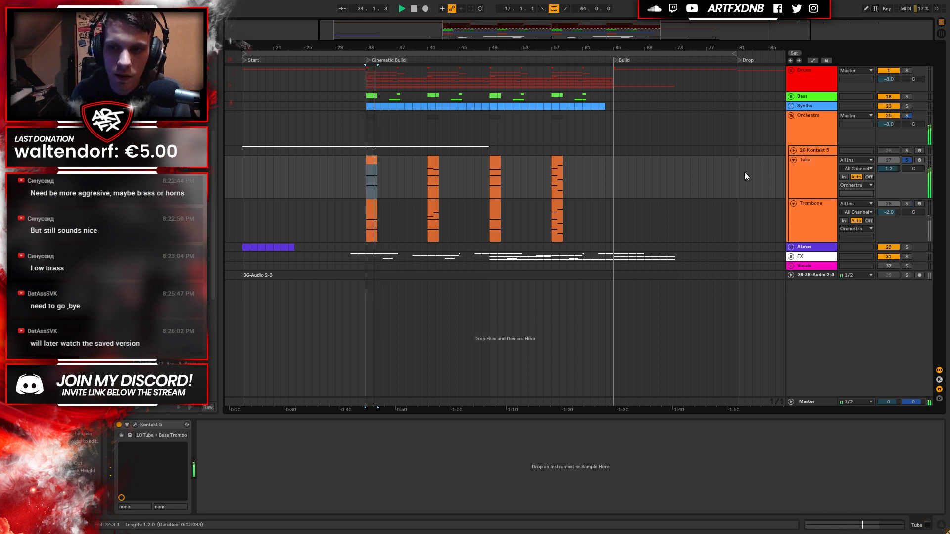
pyautogui.press('space')
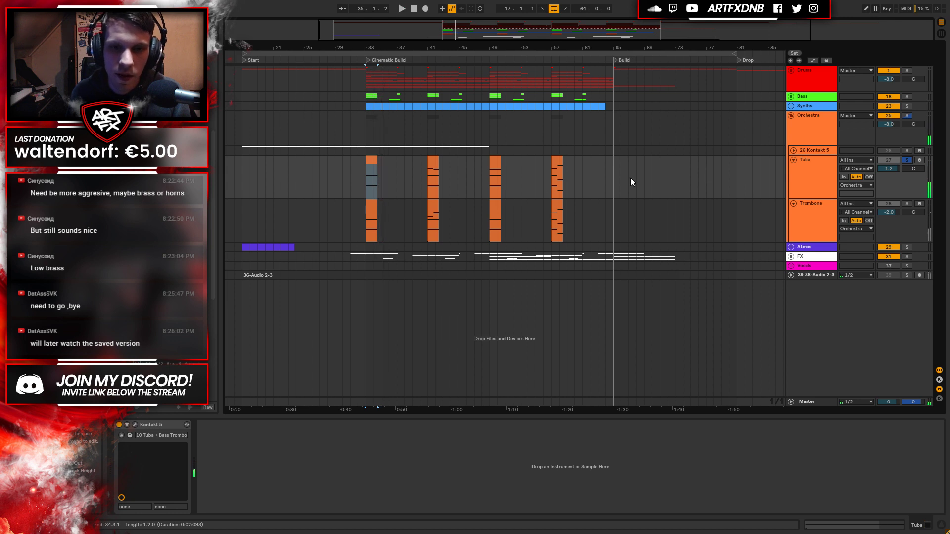
pyautogui.click(432, 174)
pyautogui.press('space')
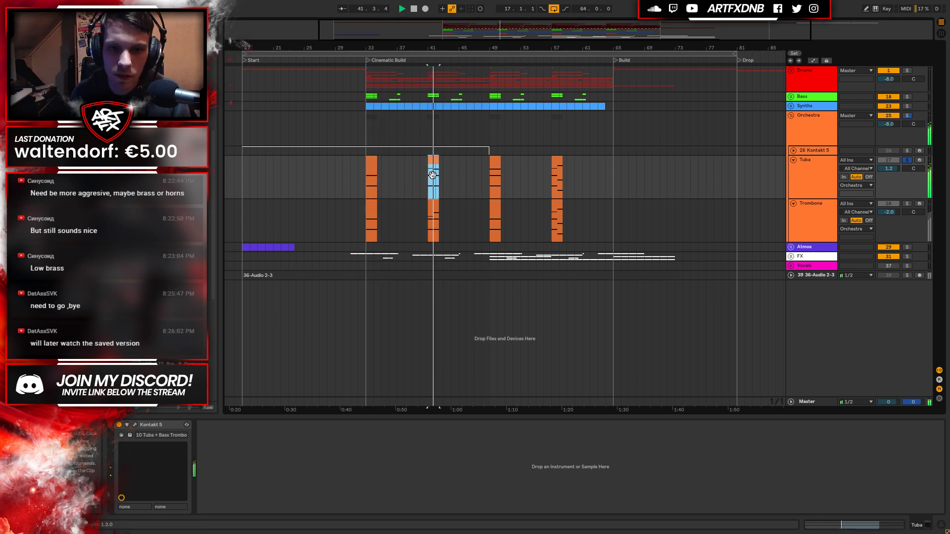
pyautogui.press('space')
# Solo the Trombone track together with Tuba and play both from bar 41.
pyautogui.click(902, 203)
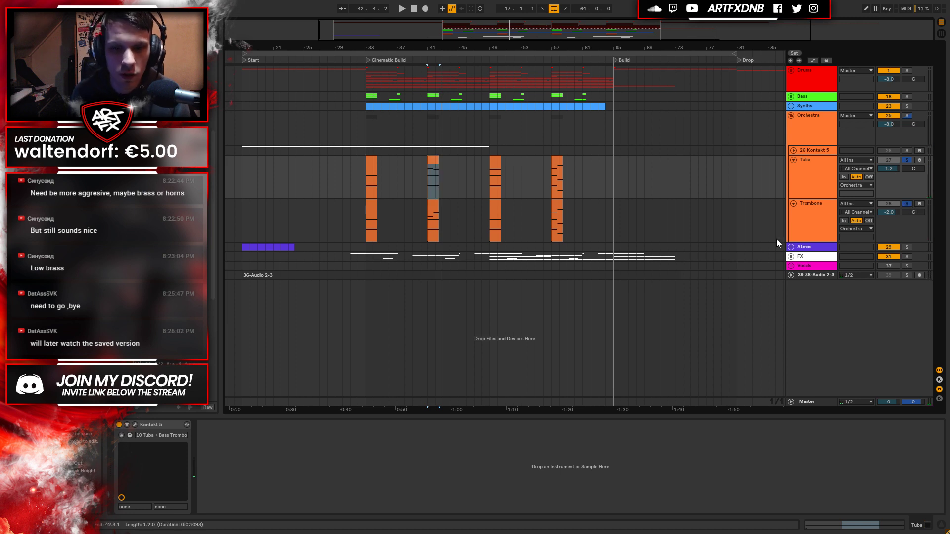
pyautogui.press('space')
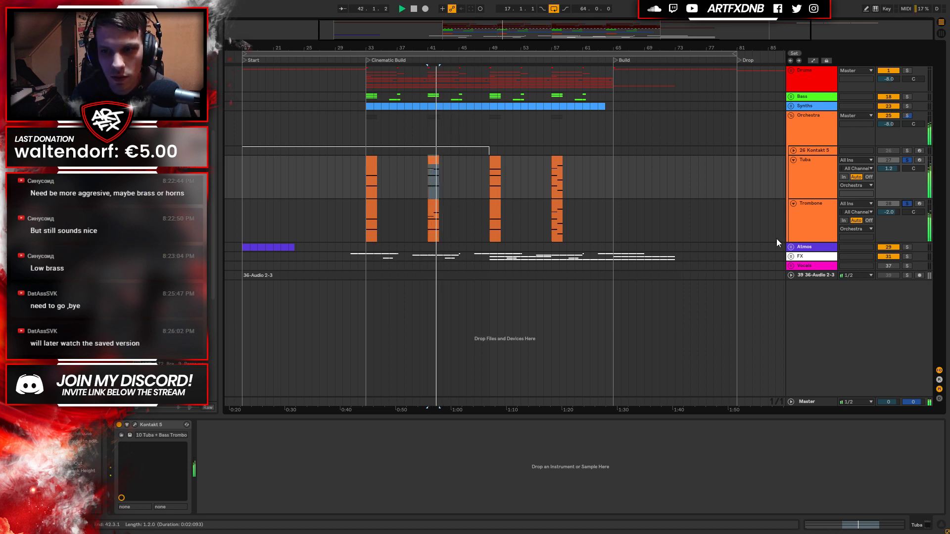
pyautogui.press('space')
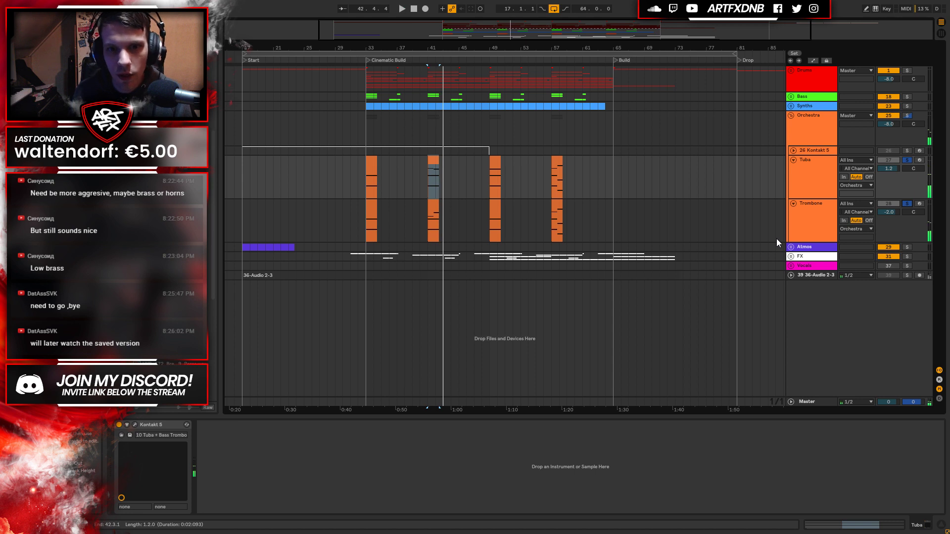
# Collapse the Tuba and Trombone tracks and select the Trombone track.
pyautogui.click(793, 160)
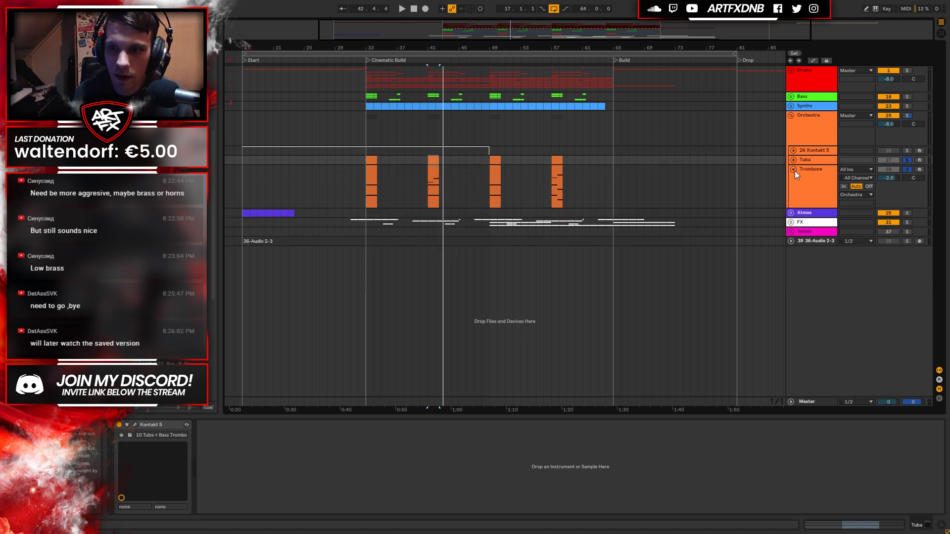
pyautogui.click(793, 170)
pyautogui.click(812, 150)
pyautogui.click(810, 170)
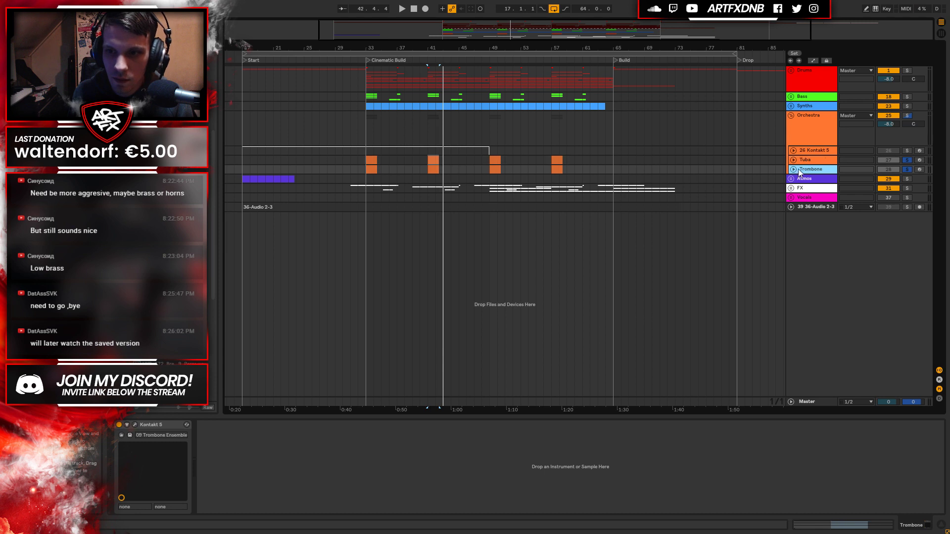
# Insert a MIDI track below Trombone in the Orchestra group and load Kontakt 5 on it.
pyautogui.rightClick(824, 170)
pyautogui.click(769, 269)
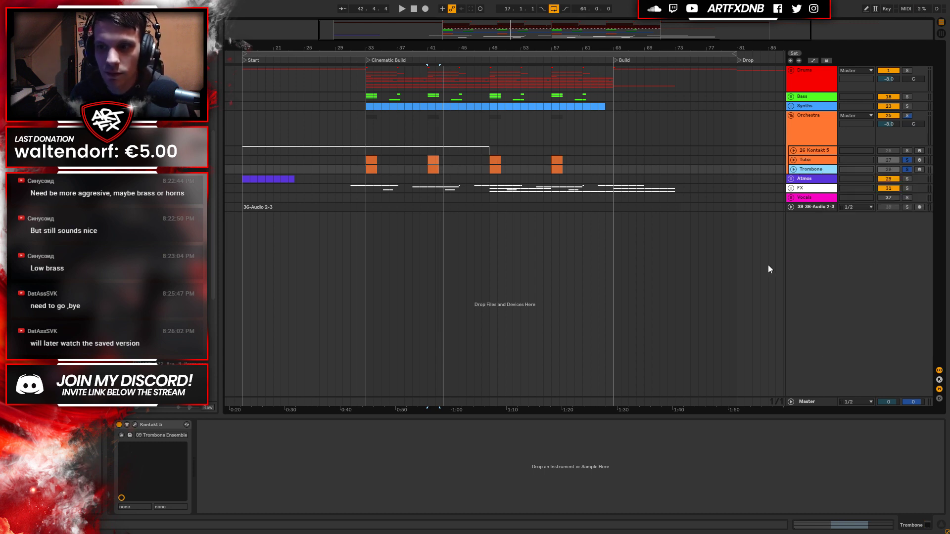
pyautogui.hotkey('ctrl', 'shift', 't')
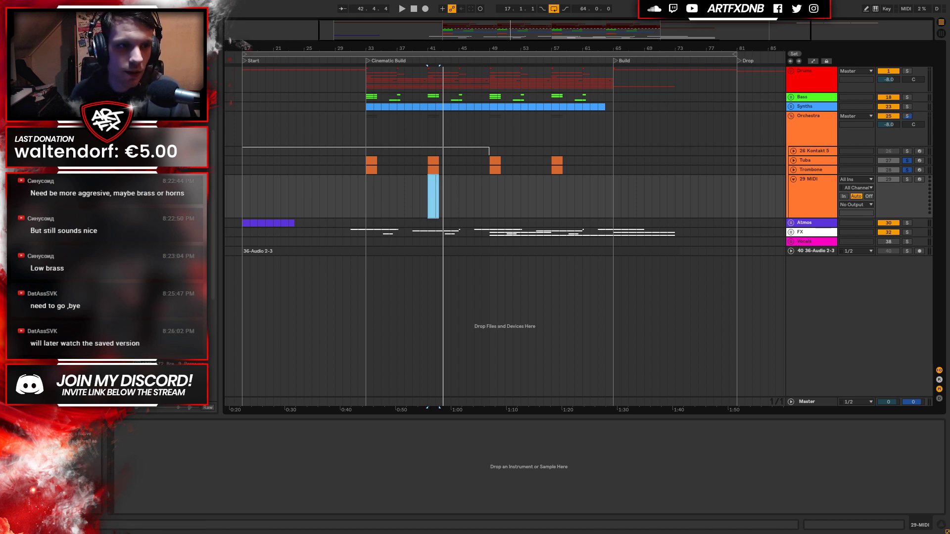
pyautogui.click(38, 119)
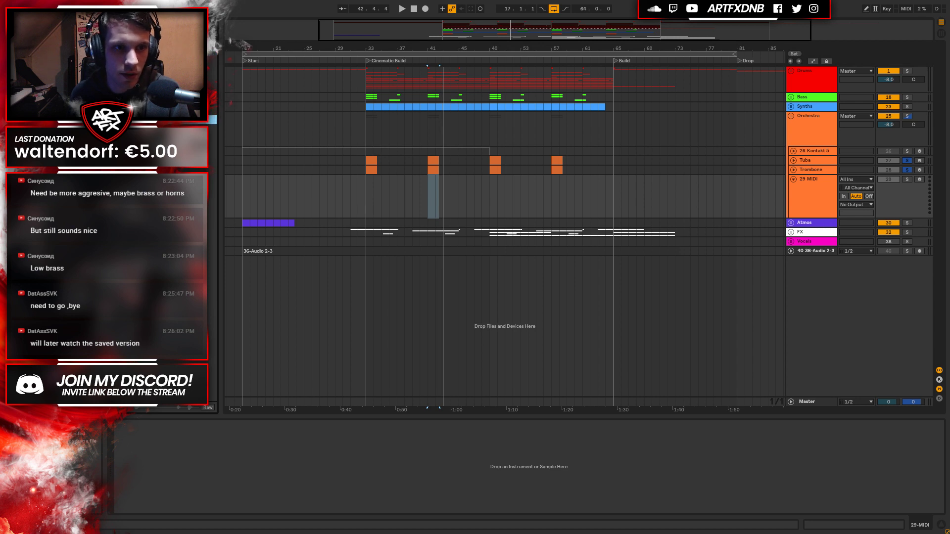
pyautogui.click(444, 198)
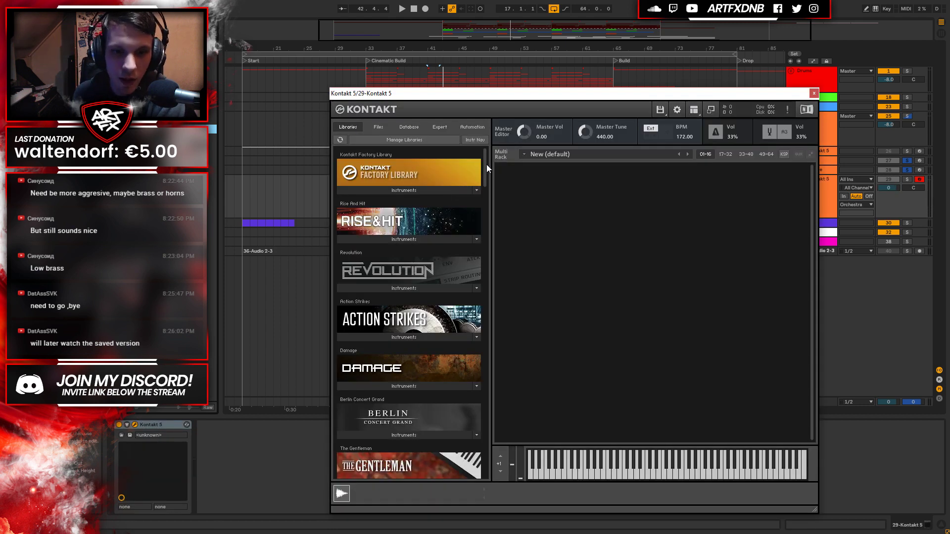
# Load Horns Essential.nki from the Symphony Essentials Brass Ensemble library into the new Kontakt instance.
pyautogui.moveTo(482, 156); pyautogui.dragTo(491, 280)
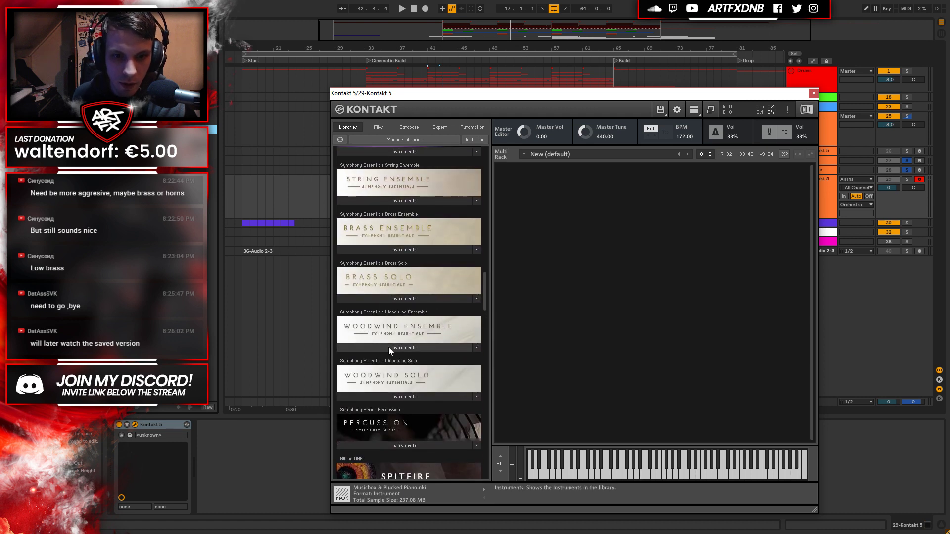
pyautogui.click(407, 250)
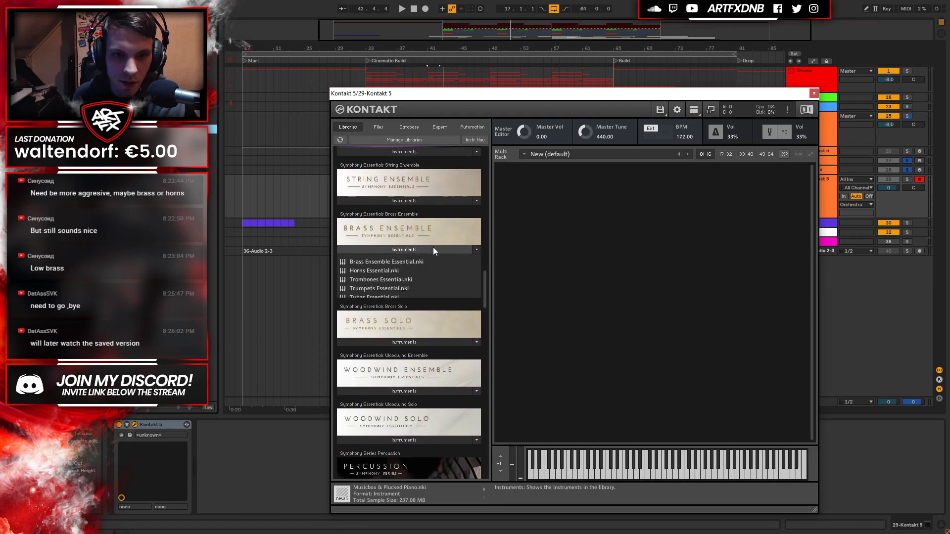
pyautogui.moveTo(373, 271); pyautogui.dragTo(649, 238)
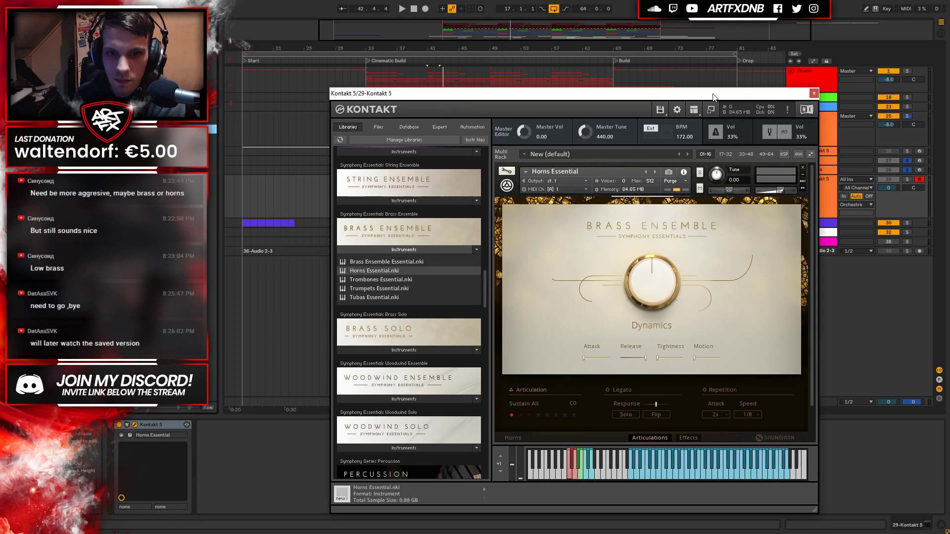
# Hide Kontakt's browser and move its window clear of the track headers.
pyautogui.click(696, 113)
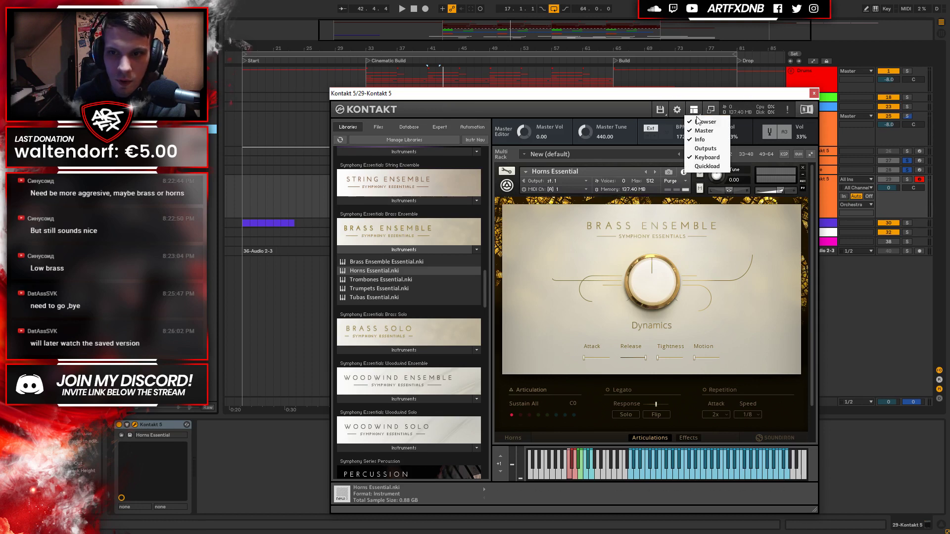
pyautogui.click(698, 121)
pyautogui.moveTo(475, 95); pyautogui.dragTo(748, 48)
pyautogui.moveTo(395, 44); pyautogui.dragTo(290, 48)
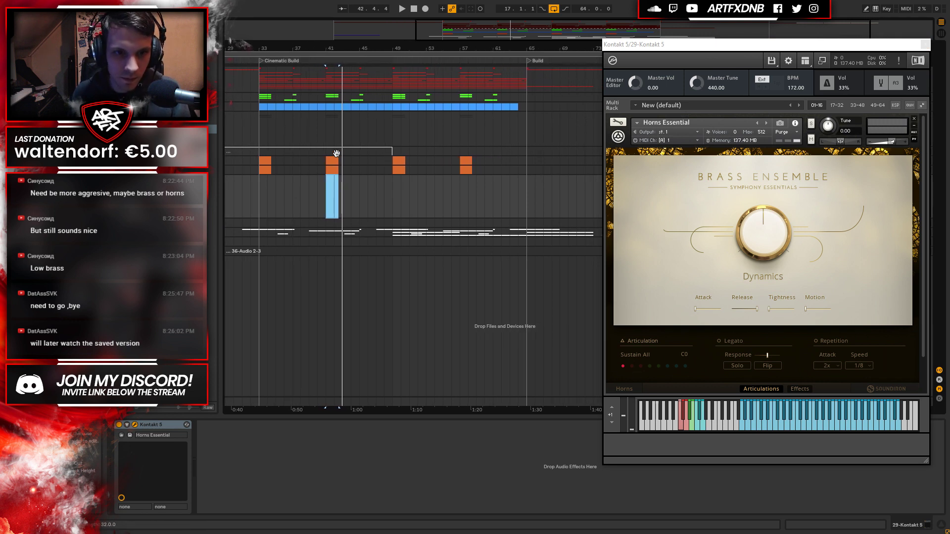
pyautogui.hscroll(-10, 411, 93)
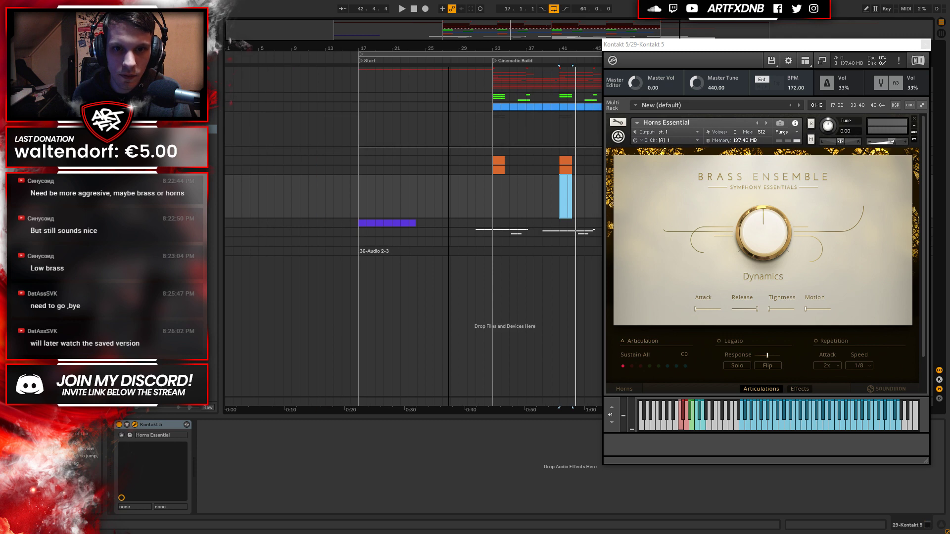
pyautogui.moveTo(729, 45); pyautogui.dragTo(742, 285)
# Expand the Trombone and Tuba tracks and copy the bar 41 Tuba clip onto the 29 Kontakt 5 track.
pyautogui.click(793, 170)
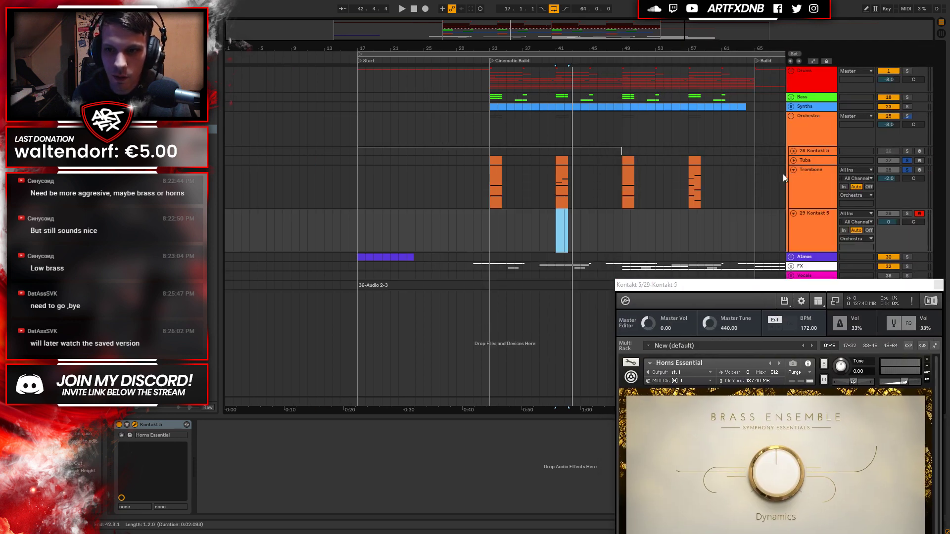
pyautogui.click(794, 160)
pyautogui.hscroll(10, 646, 49)
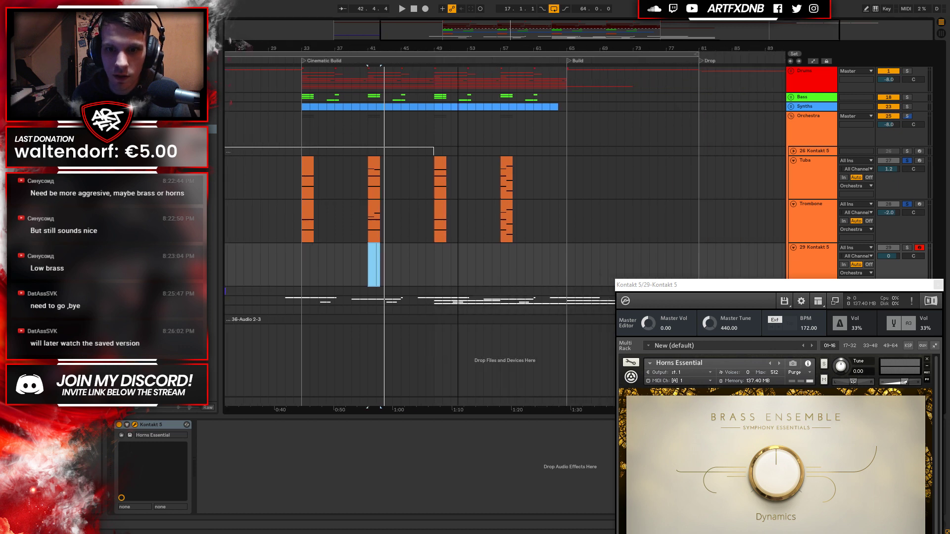
pyautogui.moveTo(692, 287); pyautogui.dragTo(665, 81)
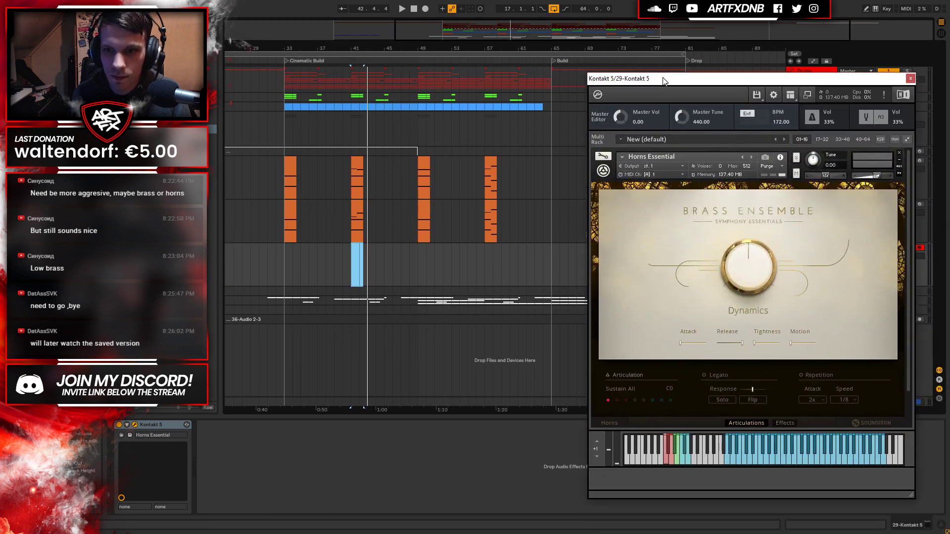
pyautogui.moveTo(352, 183); pyautogui.dragTo(359, 266)
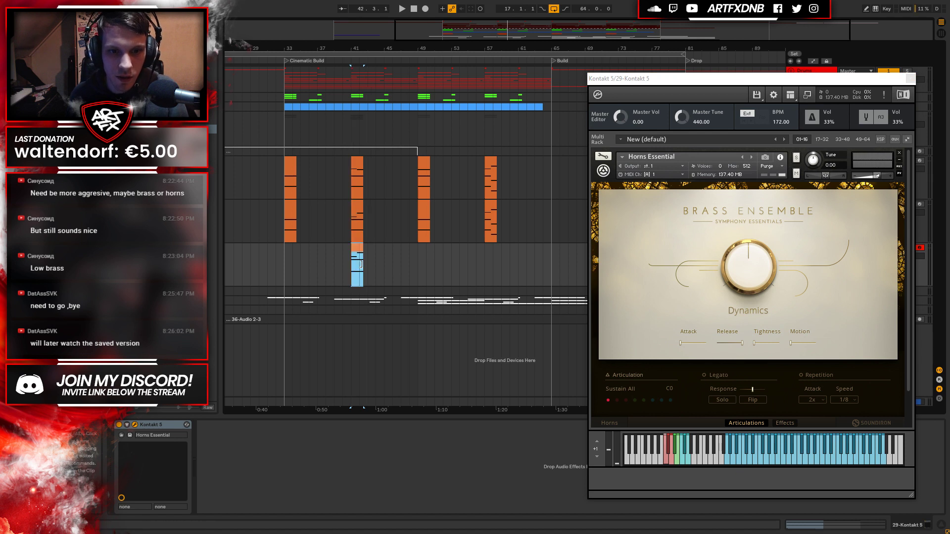
# Open the copied clip's notes, move the Kontakt window aside, and play the clip with the 29 Kontakt 5 track soloed.
pyautogui.doubleClick(358, 267)
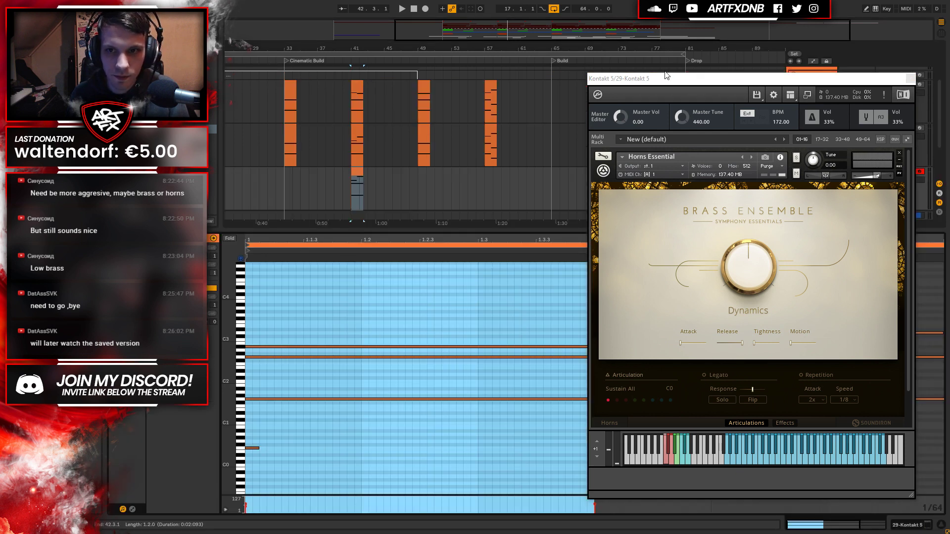
pyautogui.moveTo(681, 79); pyautogui.dragTo(1, 46)
pyautogui.moveTo(60, 45); pyautogui.dragTo(23, 44)
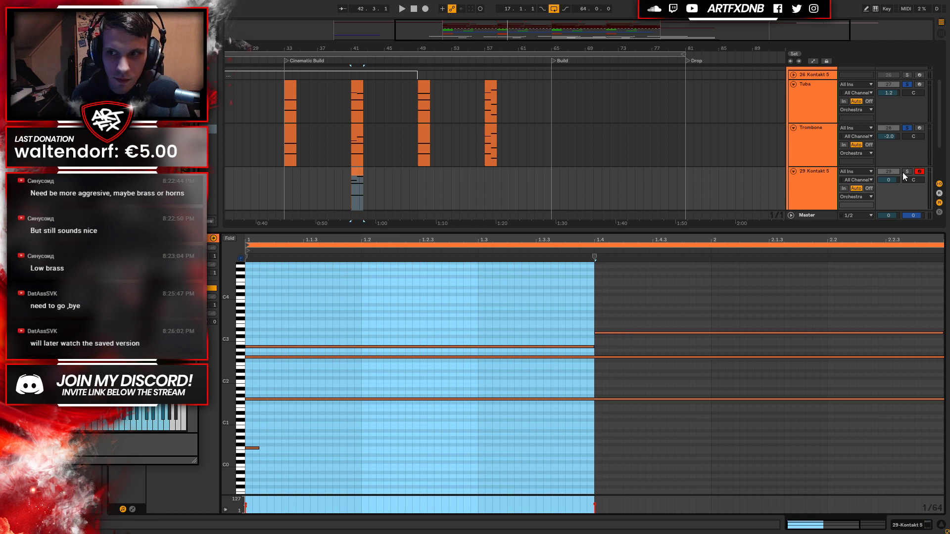
pyautogui.click(504, 268)
pyautogui.press('space')
pyautogui.press('space')
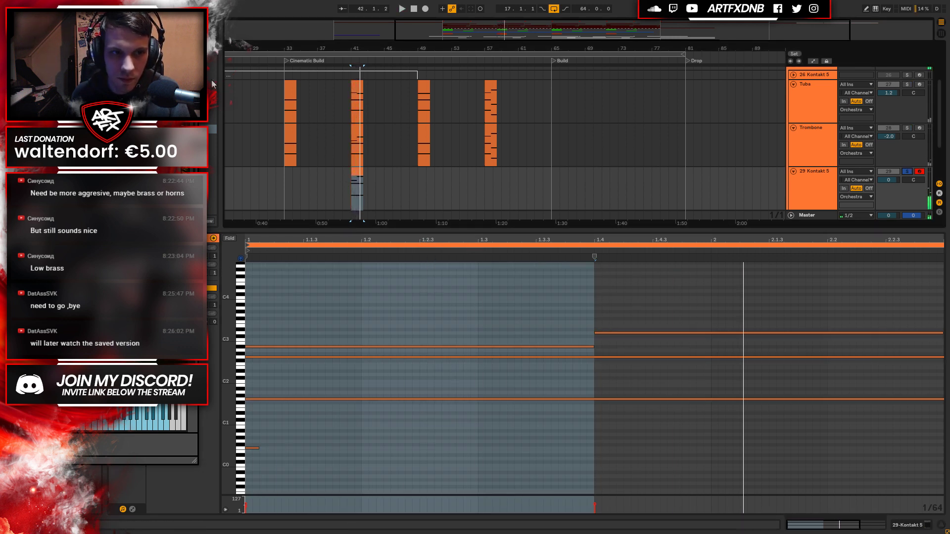
# Bring the Kontakt window into view, show its library browser and open the CineBrass Core Instruments_1_6 folder.
pyautogui.moveTo(24, 44); pyautogui.dragTo(568, 42)
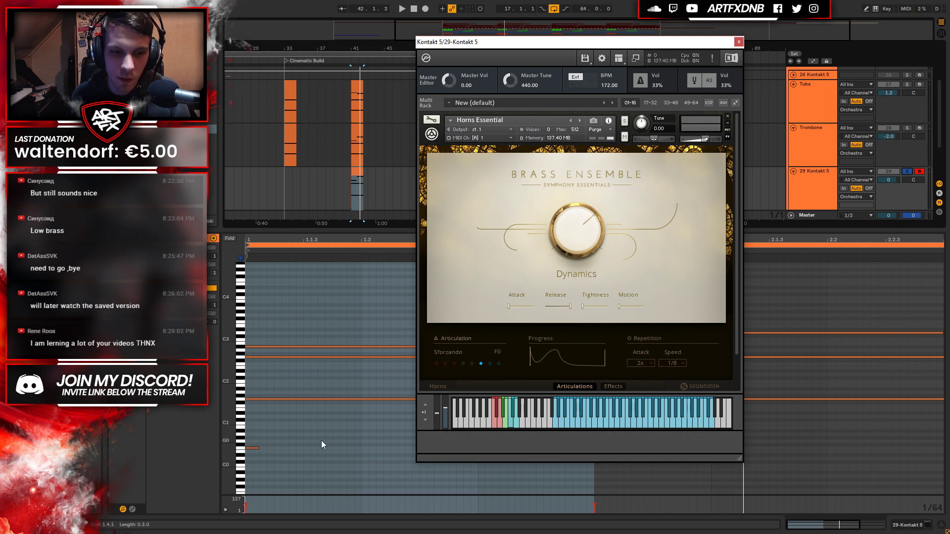
pyautogui.click(618, 58)
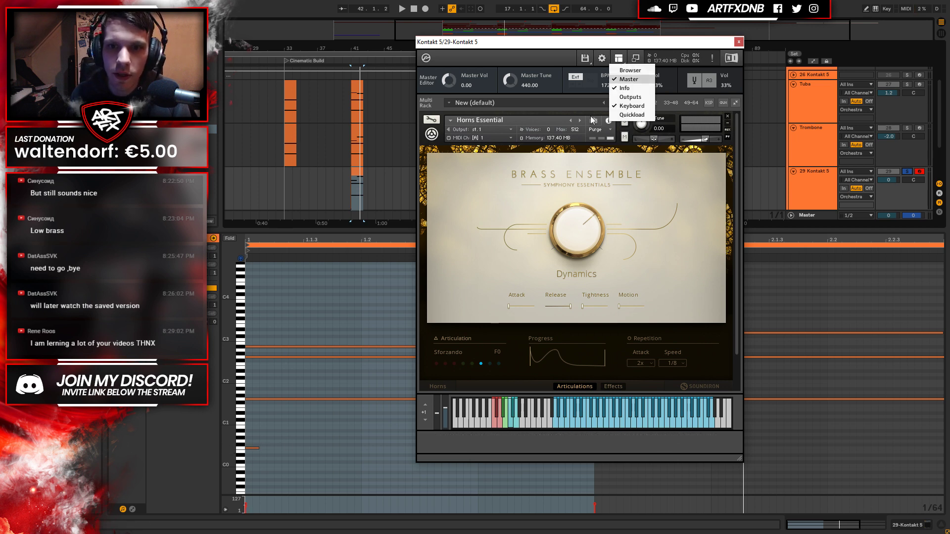
pyautogui.click(637, 71)
pyautogui.moveTo(571, 235); pyautogui.dragTo(588, 185)
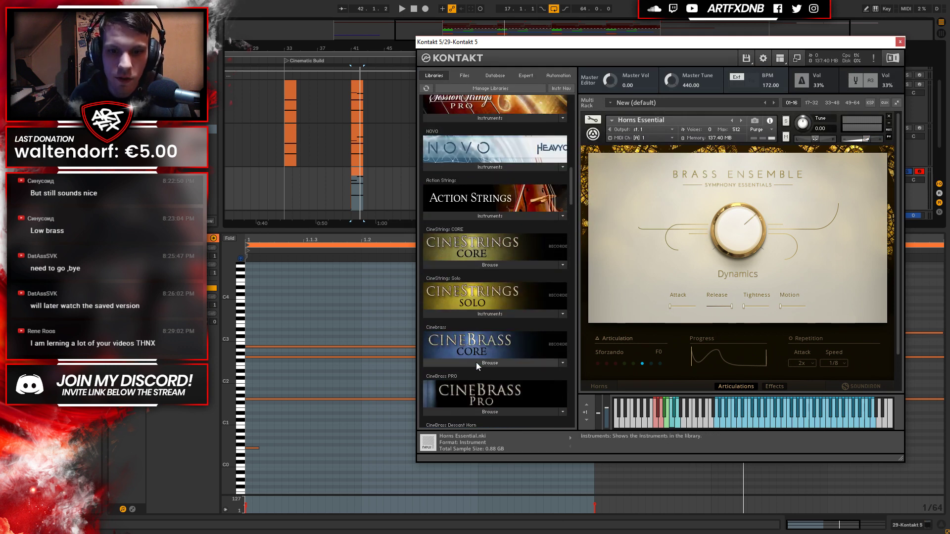
pyautogui.click(477, 362)
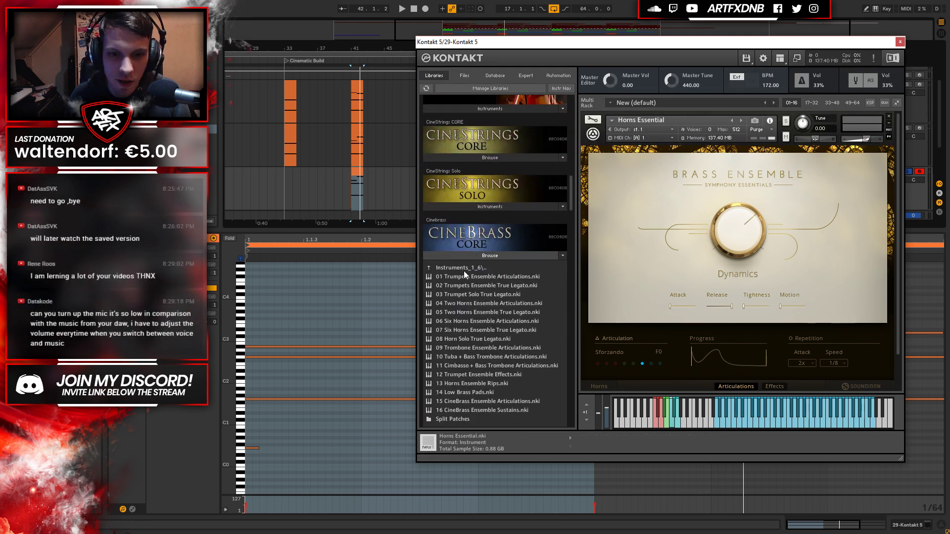
pyautogui.click(454, 268)
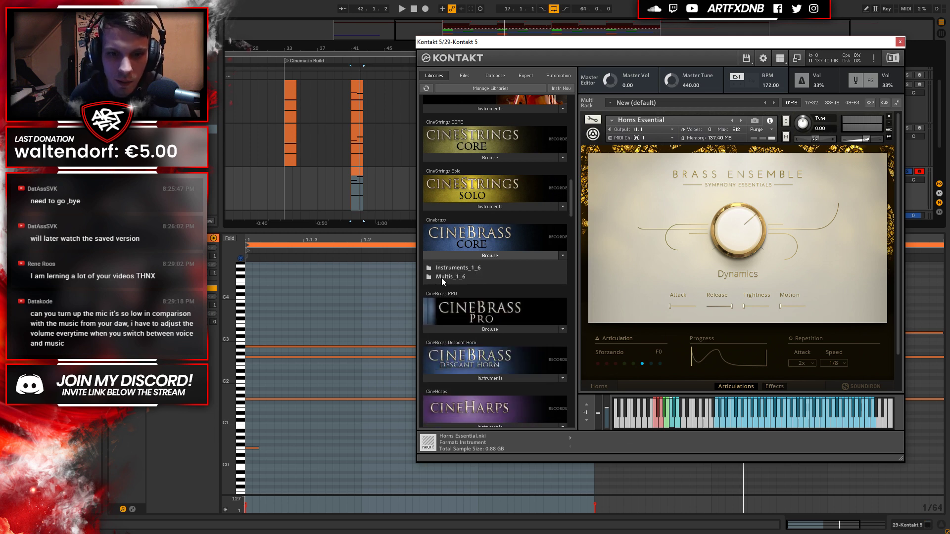
pyautogui.click(476, 269)
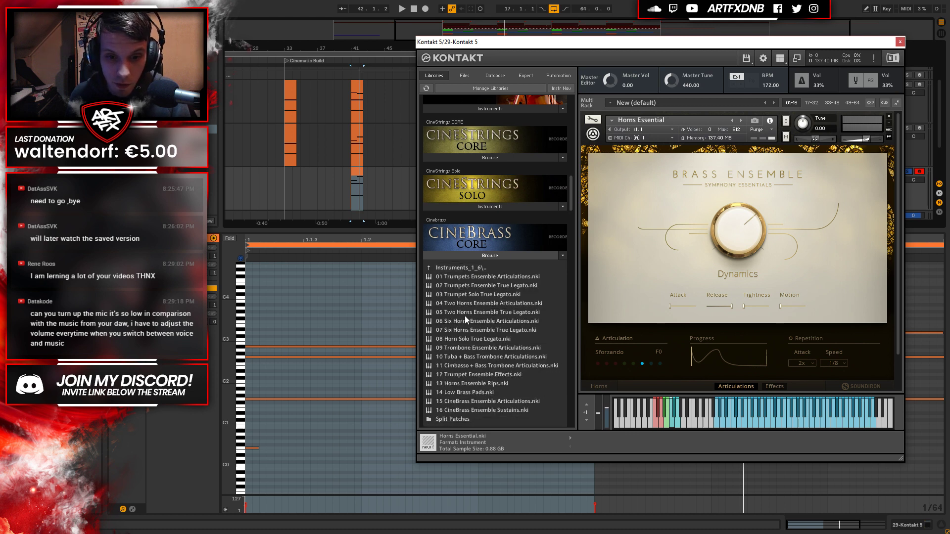
# Replace Horns Essential with 01 Trumpets Ensemble Articulations.nki from CineBrass Core, accepting the loss of changes.
pyautogui.click(453, 356)
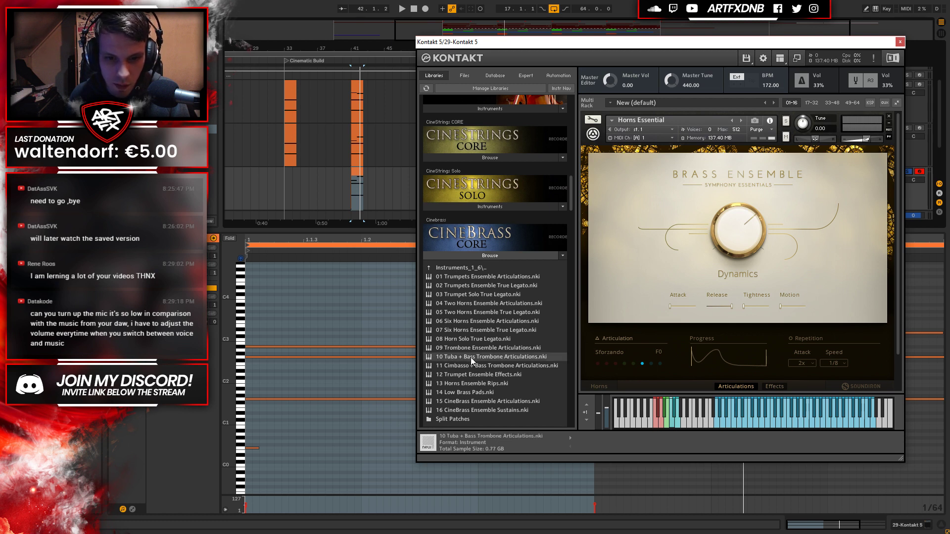
pyautogui.click(457, 347)
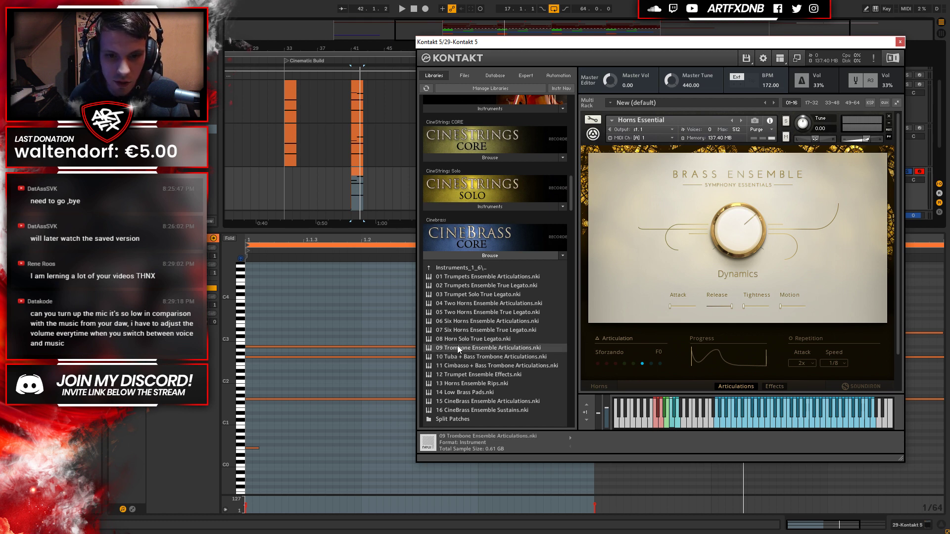
pyautogui.click(471, 304)
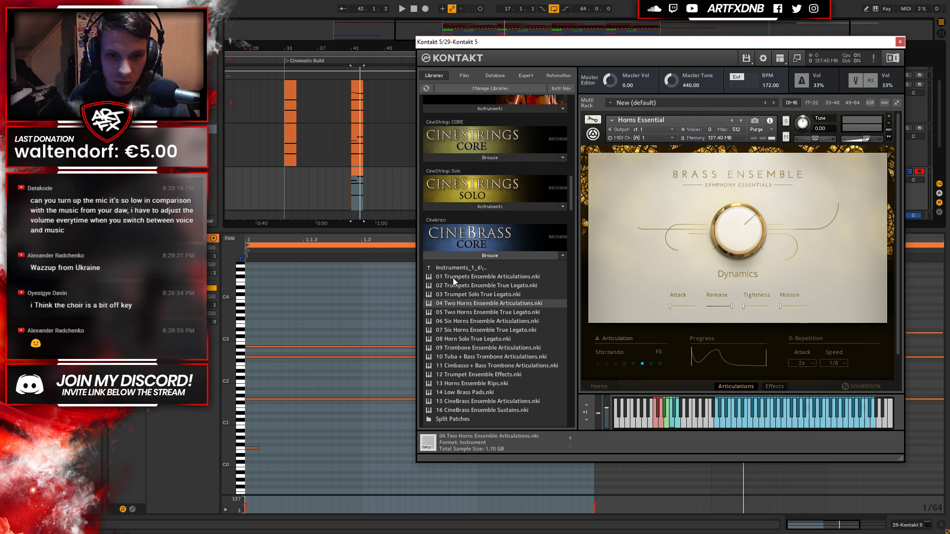
pyautogui.click(470, 284)
pyautogui.click(467, 278)
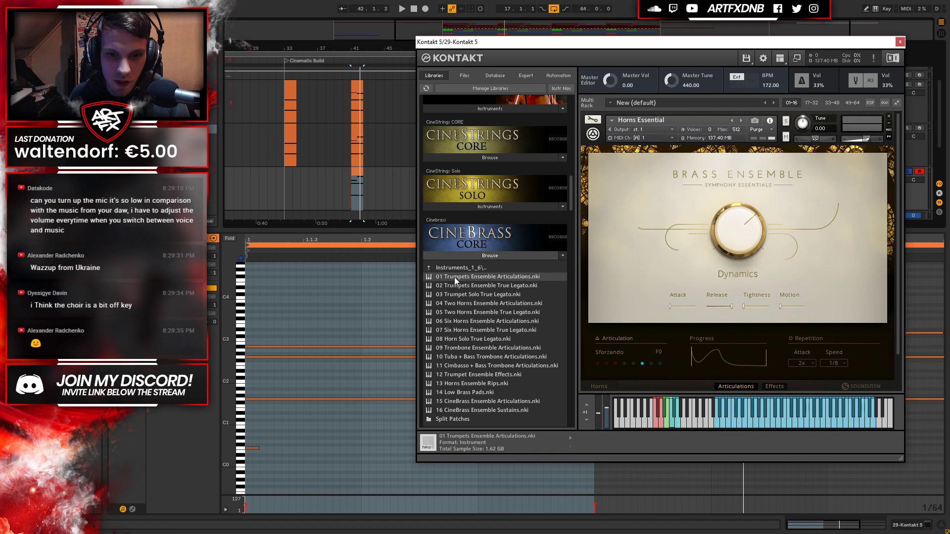
pyautogui.moveTo(740, 203); pyautogui.dragTo(693, 229)
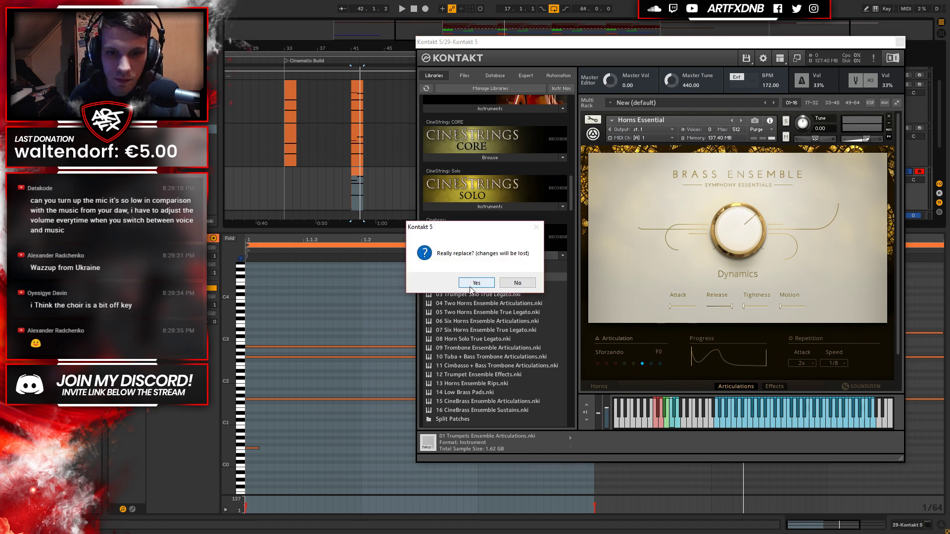
pyautogui.click(490, 280)
pyautogui.moveTo(587, 239); pyautogui.dragTo(620, 210)
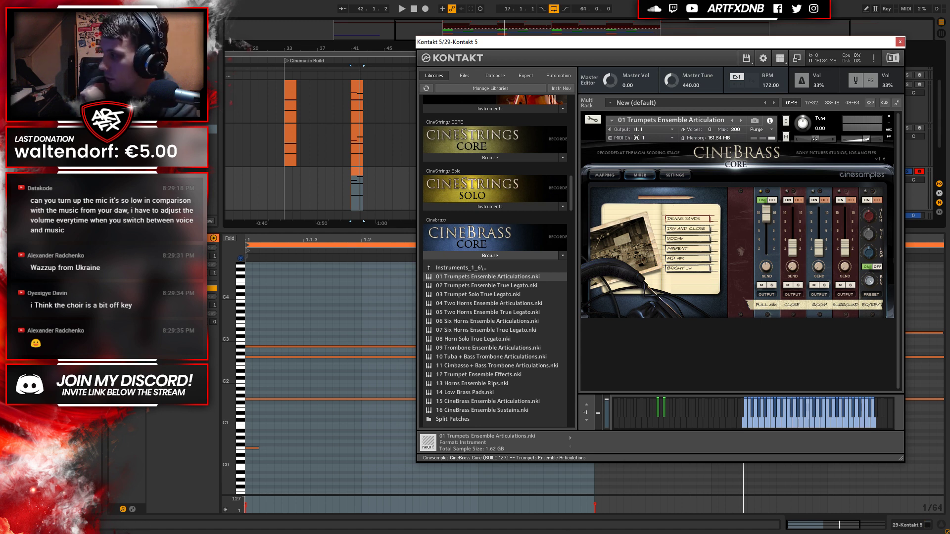
# Switch to Voicemeeter Banana, set the NT1A Mic 1 fader gain to 7.0 dB, and minimize the mixer.
pyautogui.click(376, 524)
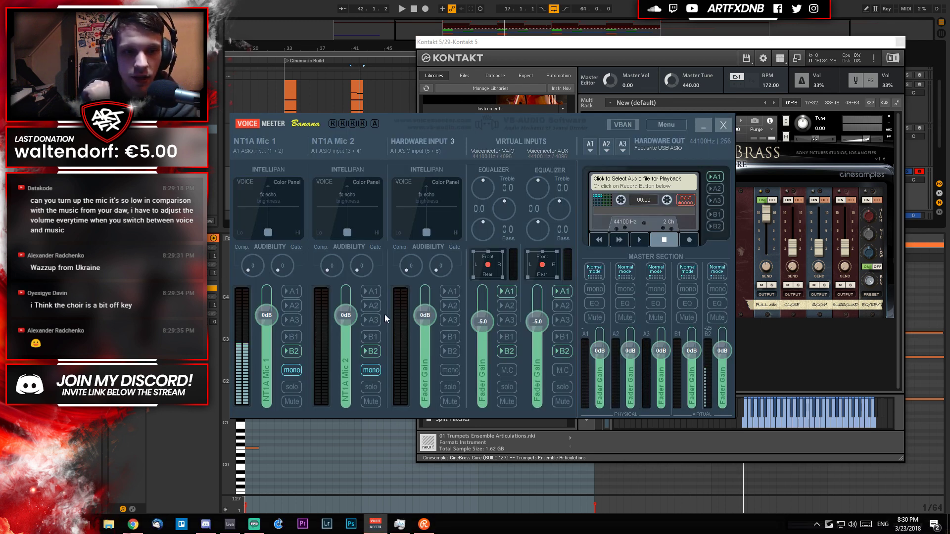
pyautogui.moveTo(266, 316); pyautogui.dragTo(266, 308)
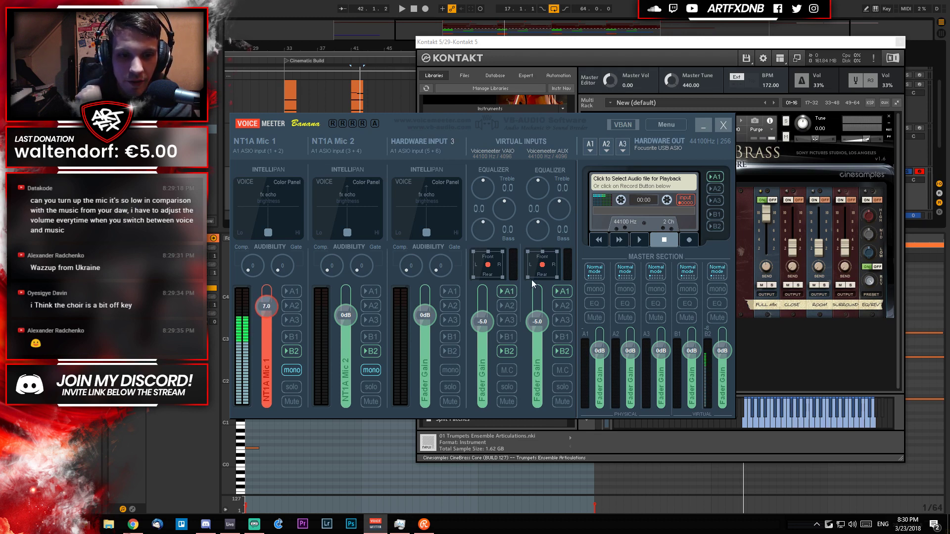
pyautogui.click(703, 125)
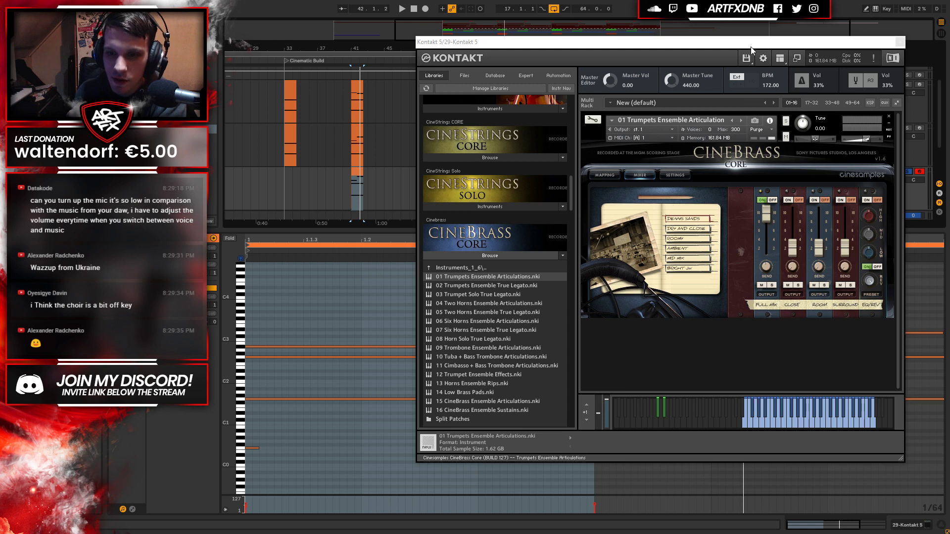
# Show the trumpet instrument's mapping settings and reduce Kontakt to the instrument view without its browser, clear of the arrangement clips.
pyautogui.click(604, 174)
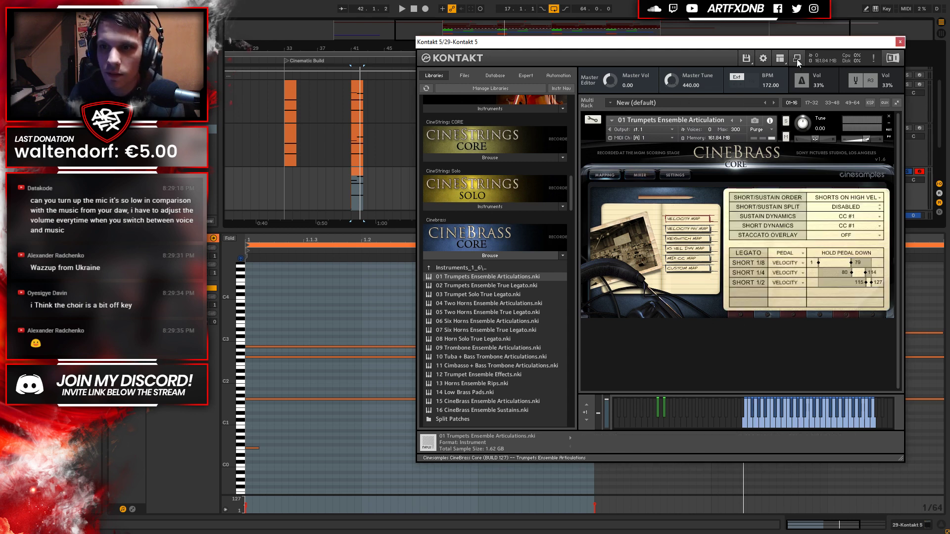
pyautogui.click(780, 58)
pyautogui.click(789, 70)
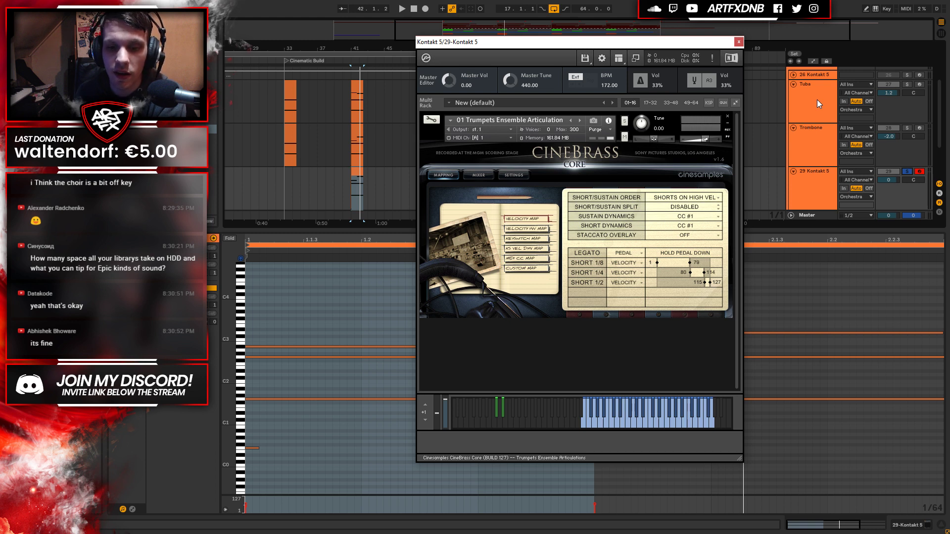
pyautogui.moveTo(630, 43); pyautogui.dragTo(817, 119)
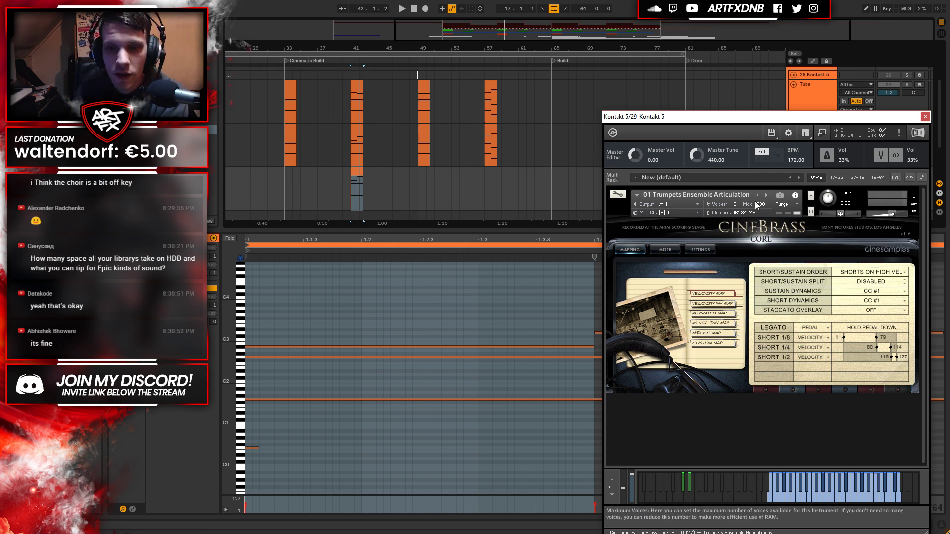
pyautogui.moveTo(725, 122); pyautogui.dragTo(696, 119)
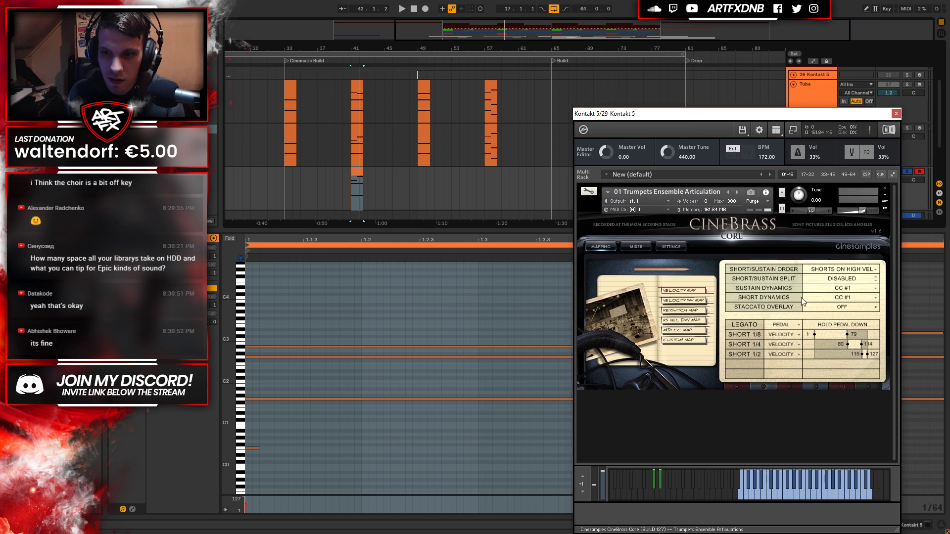
# Apply the KS Vel Dyn Map to the trumpets and turn on legato in Poly mode, closing the Kontakt window when done.
pyautogui.click(684, 321)
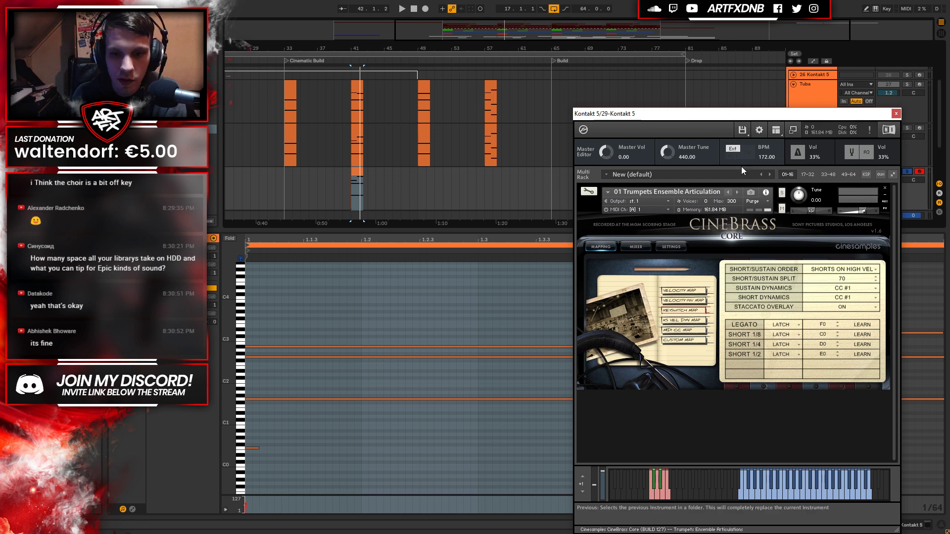
pyautogui.click(636, 246)
pyautogui.click(671, 246)
pyautogui.click(622, 279)
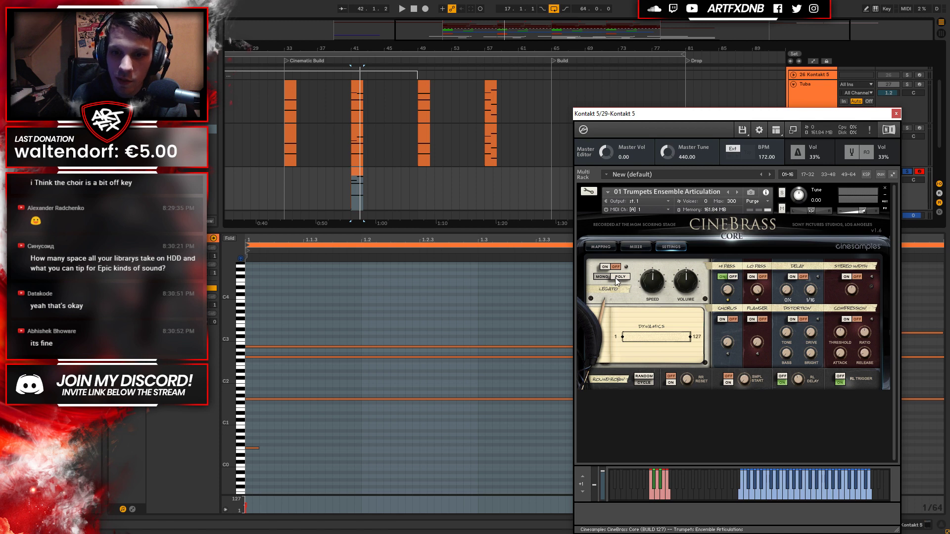
pyautogui.click(606, 268)
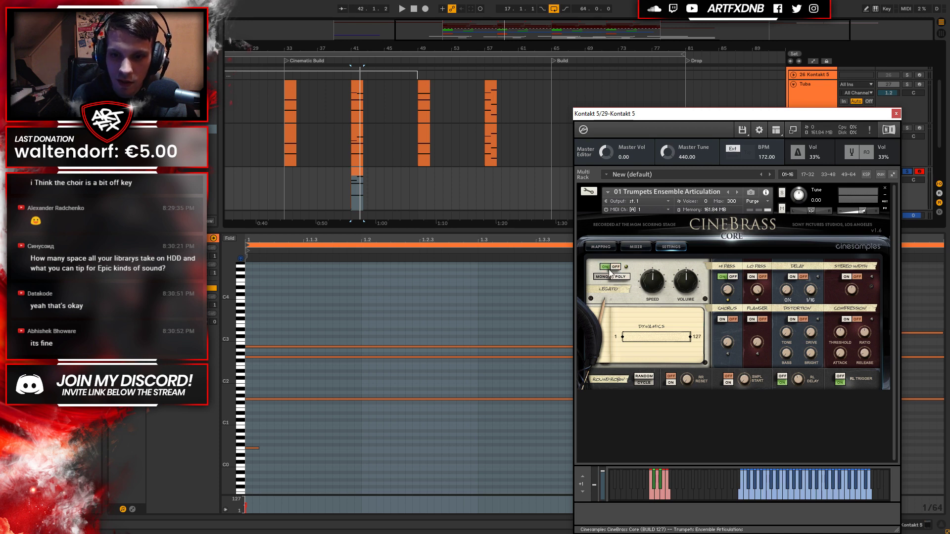
pyautogui.click(895, 113)
# Check the bar 41 Tuba and Trombone clip notes and delete the sustained chord notes from the 29 Kontakt 5 clip.
pyautogui.click(606, 346)
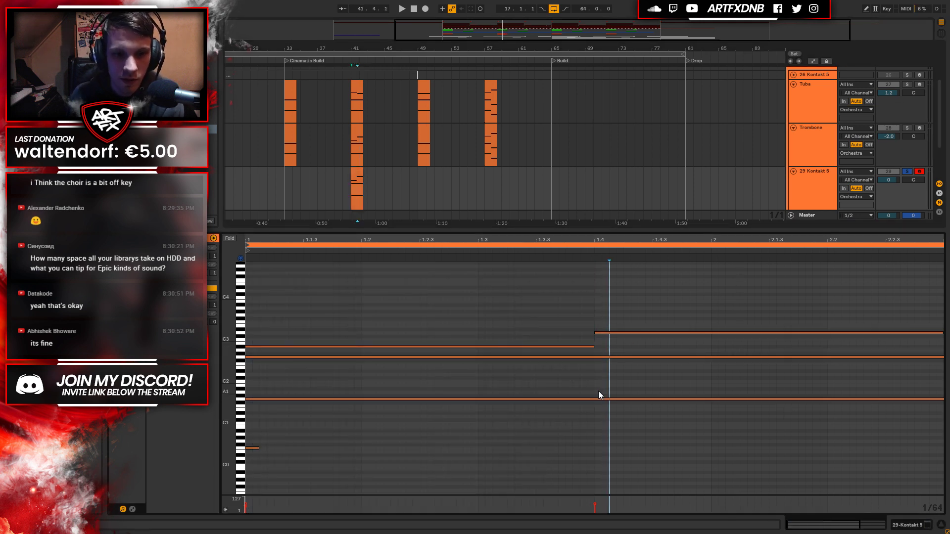
pyautogui.click(356, 95)
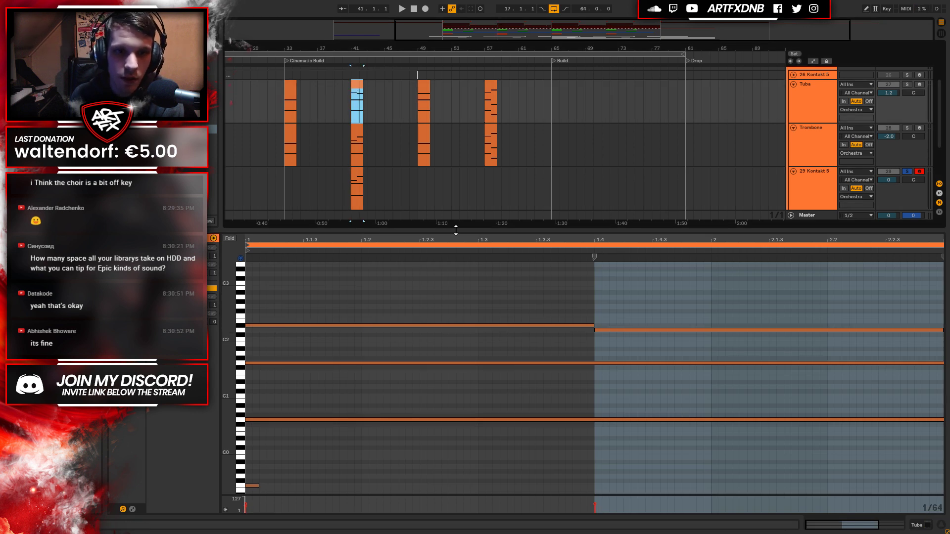
pyautogui.press('Down')
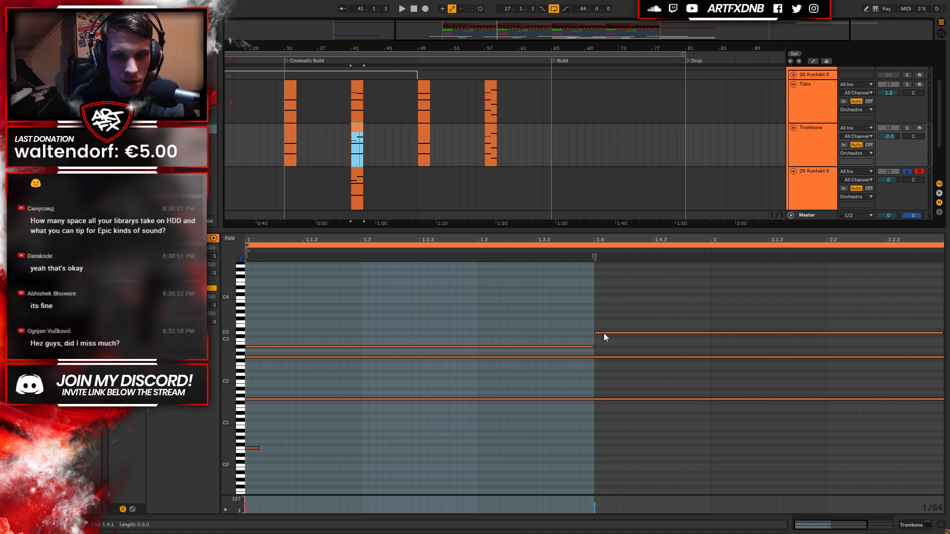
pyautogui.press('Down')
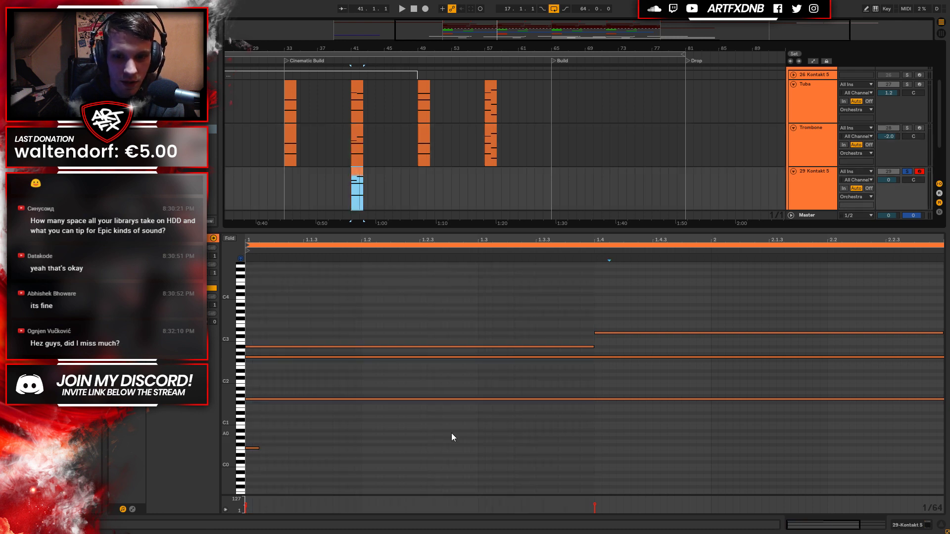
pyautogui.moveTo(387, 411); pyautogui.dragTo(670, 285)
pyautogui.press('Delete')
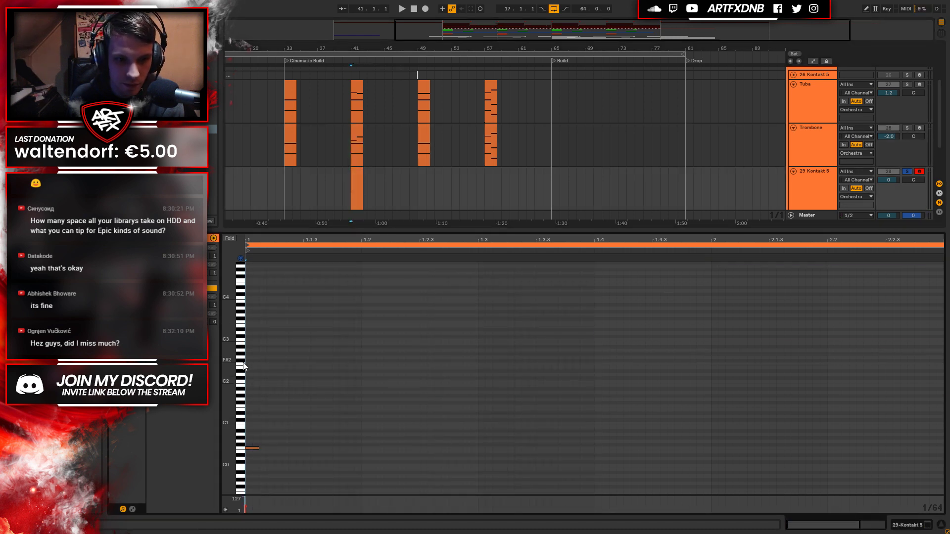
# Draw a held D#3 note from the clip's start and a D3 note from 1.4 to its end, and play them back.
pyautogui.click(242, 331)
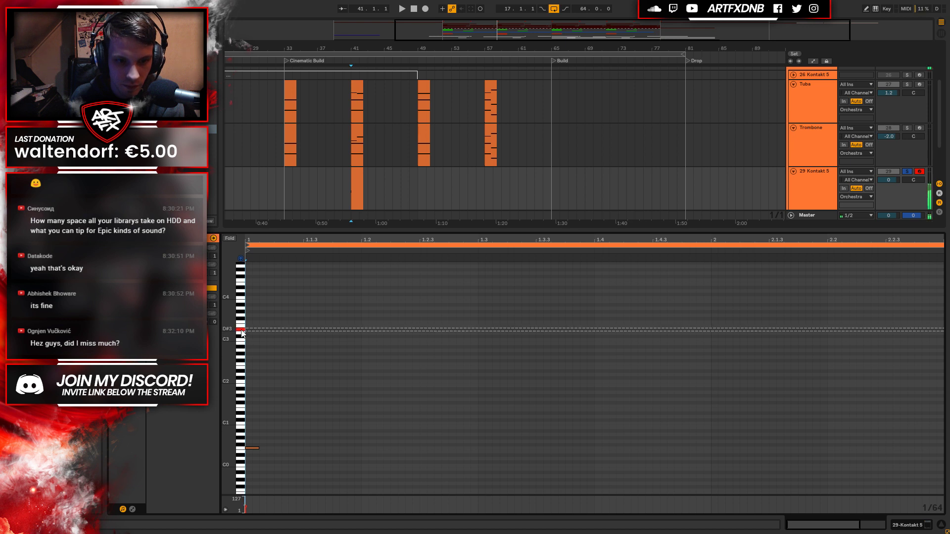
pyautogui.moveTo(249, 329); pyautogui.dragTo(942, 333)
pyautogui.click(596, 337)
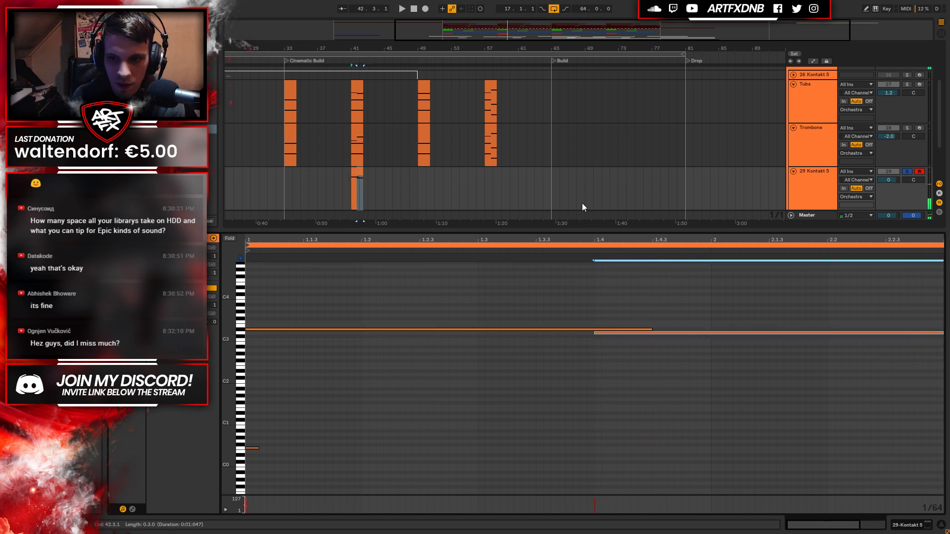
pyautogui.click(901, 171)
pyautogui.press('space')
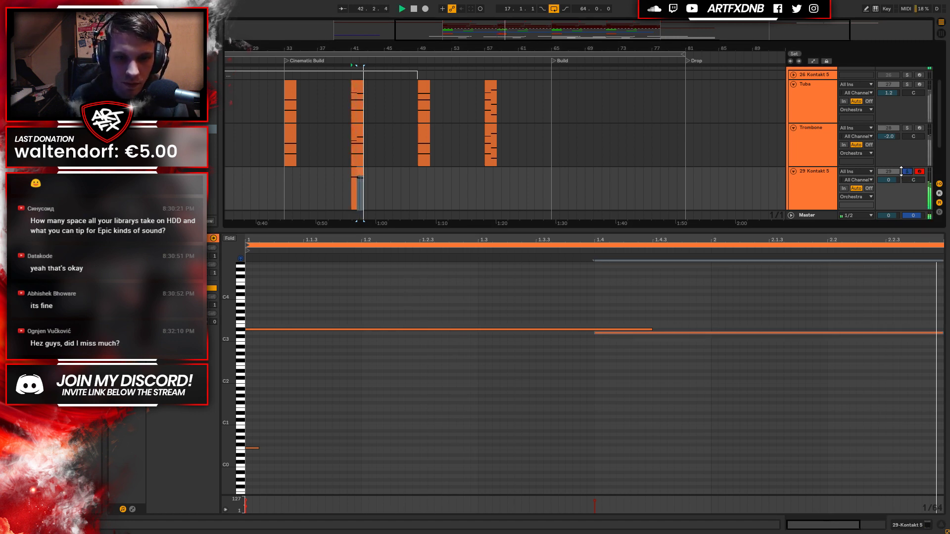
pyautogui.press('space')
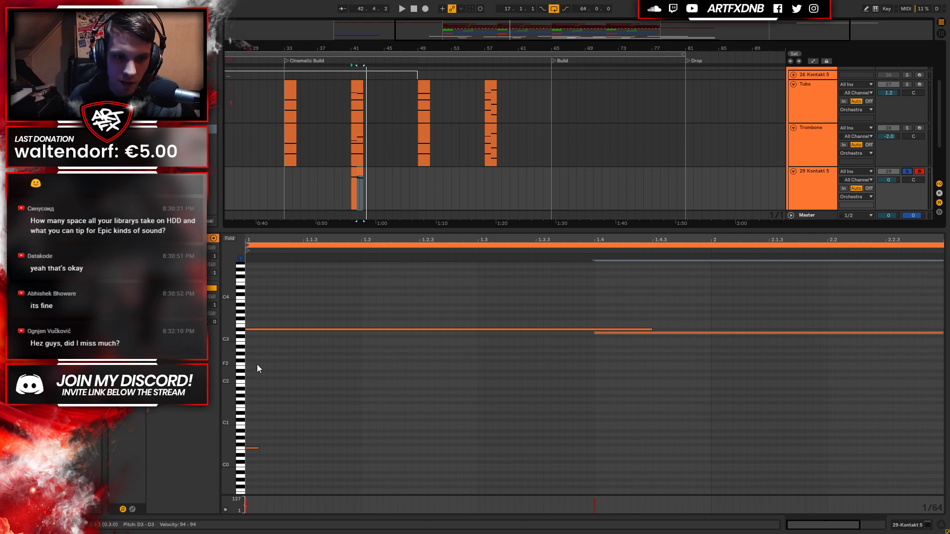
# Add a higher held note over each half of the trumpet clip, using D4 from 1.4, and play the whole clip.
pyautogui.moveTo(249, 391)
pyautogui.mouseDown()
pyautogui.moveTo(352, 390)
pyautogui.moveTo(352, 306)
pyautogui.moveTo(594, 304)
pyautogui.moveTo(603, 345)
pyautogui.mouseUp()
pyautogui.moveTo(594, 305); pyautogui.dragTo(942, 293)
pyautogui.doubleClick(596, 291)
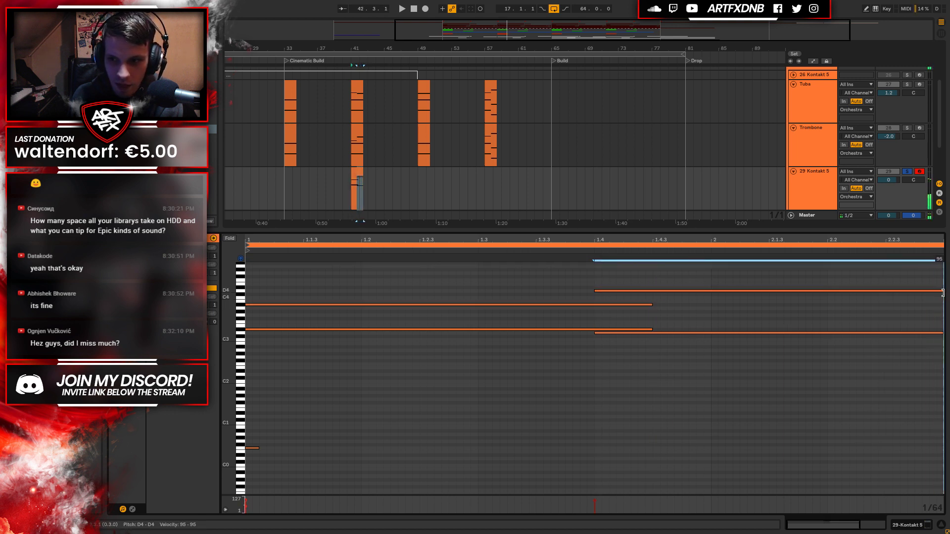
pyautogui.moveTo(655, 243); pyautogui.dragTo(553, 241)
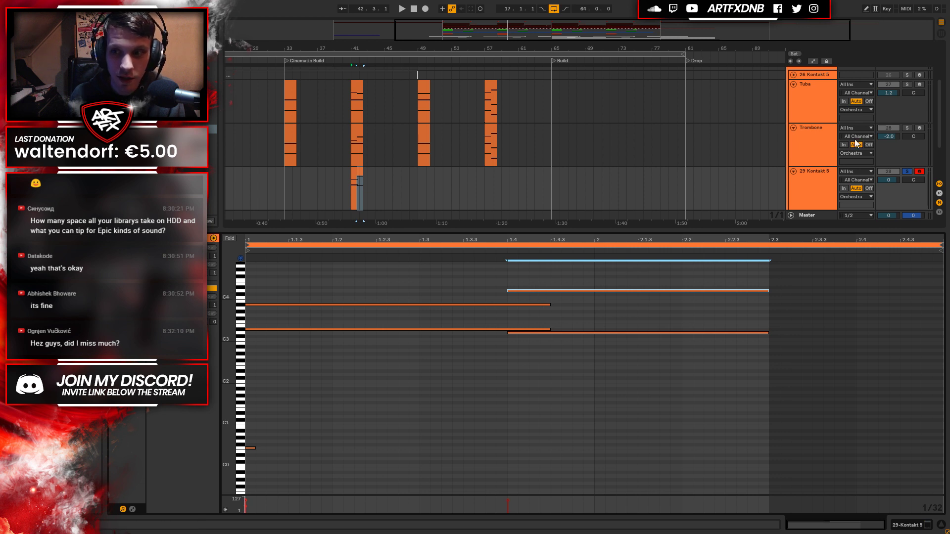
pyautogui.moveTo(348, 188); pyautogui.dragTo(364, 191)
pyautogui.press('space')
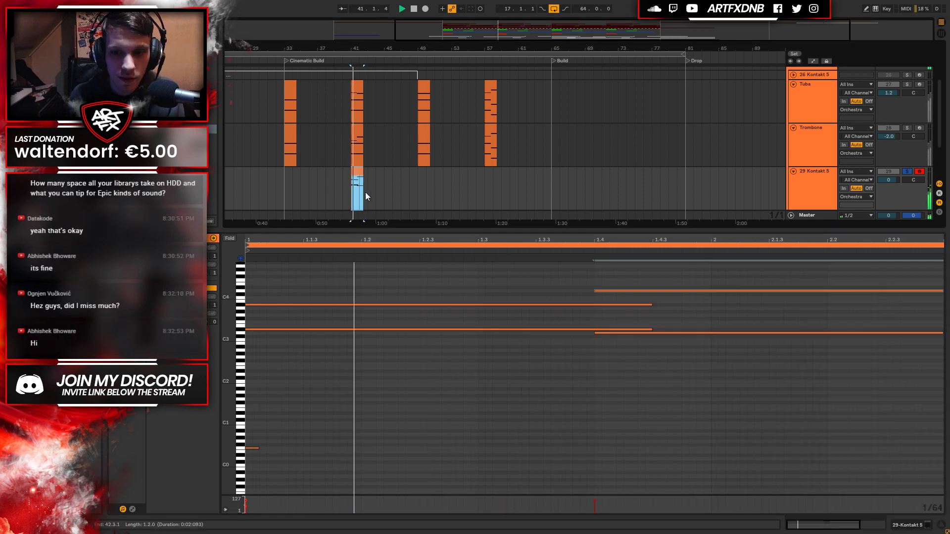
pyautogui.press('space')
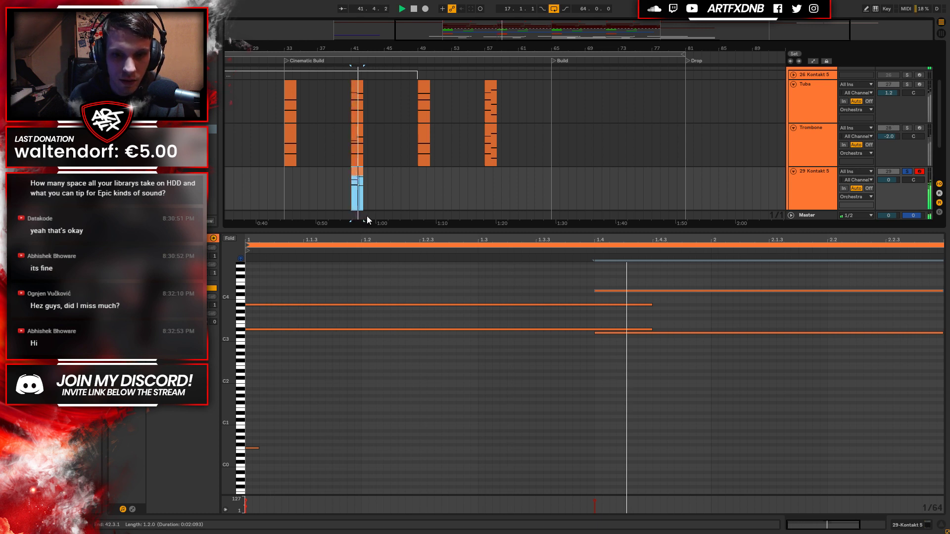
# Set the trumpets' legato to Poly mode in the CineBrass settings and play back the bar 41 clip.
pyautogui.press('space')
pyautogui.click(905, 525)
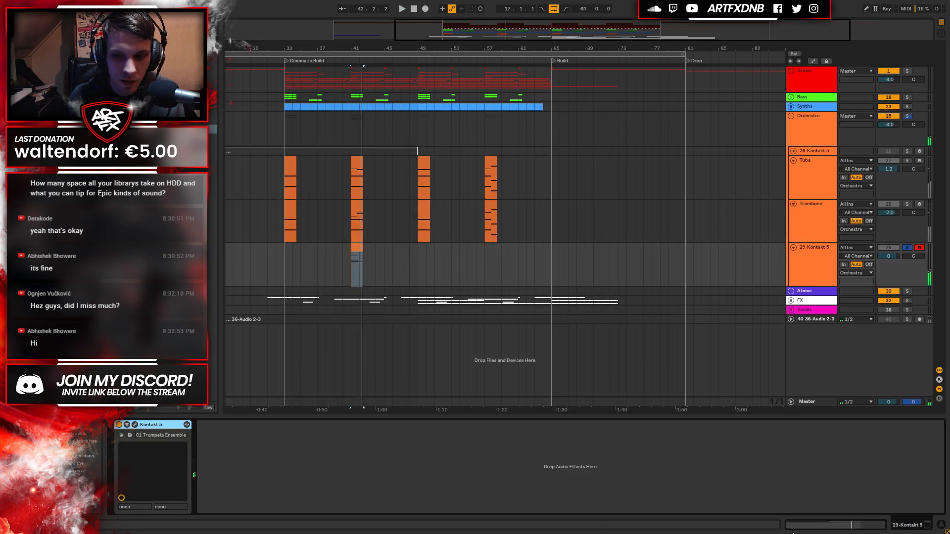
pyautogui.click(135, 424)
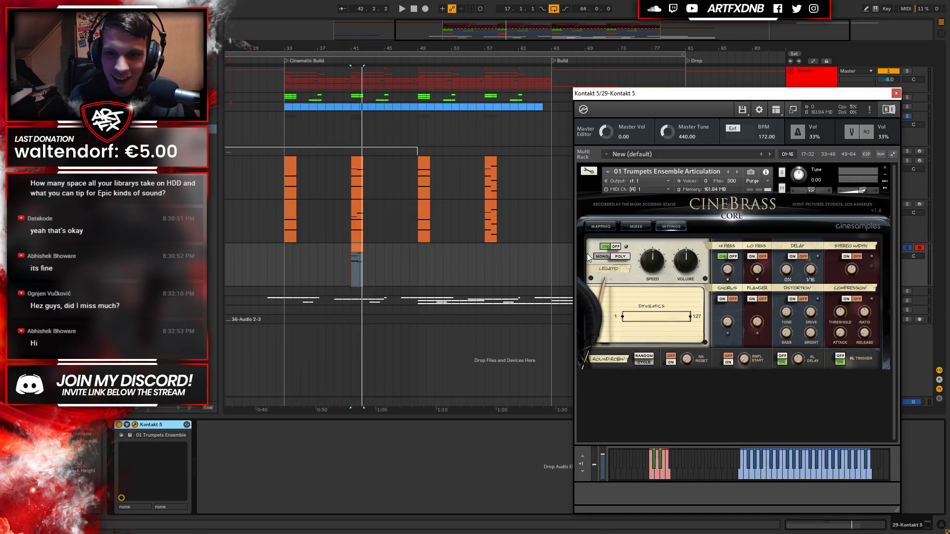
pyautogui.click(619, 257)
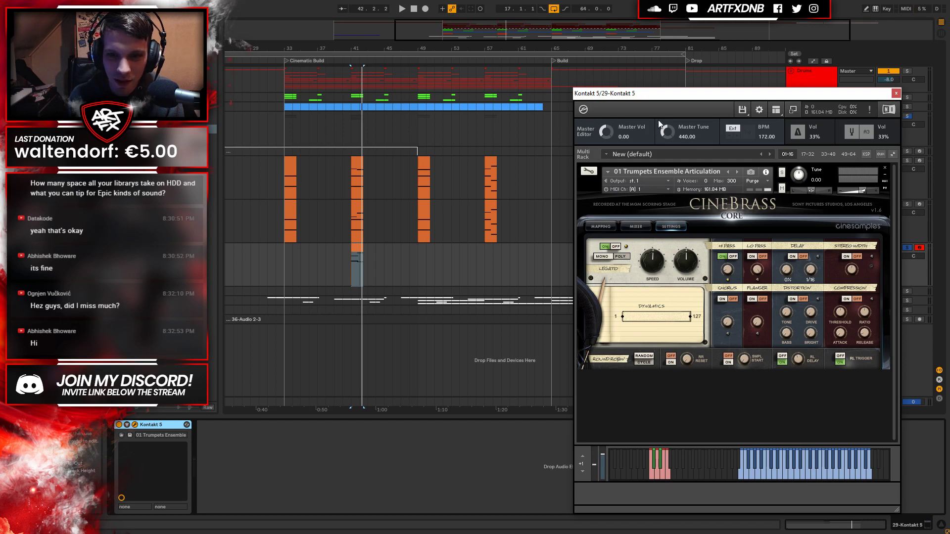
pyautogui.press('space')
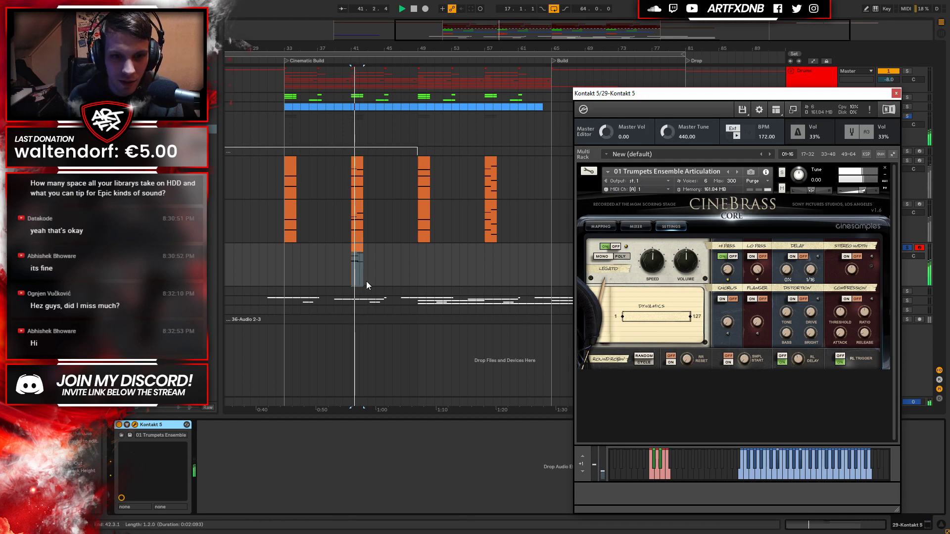
pyautogui.press('space')
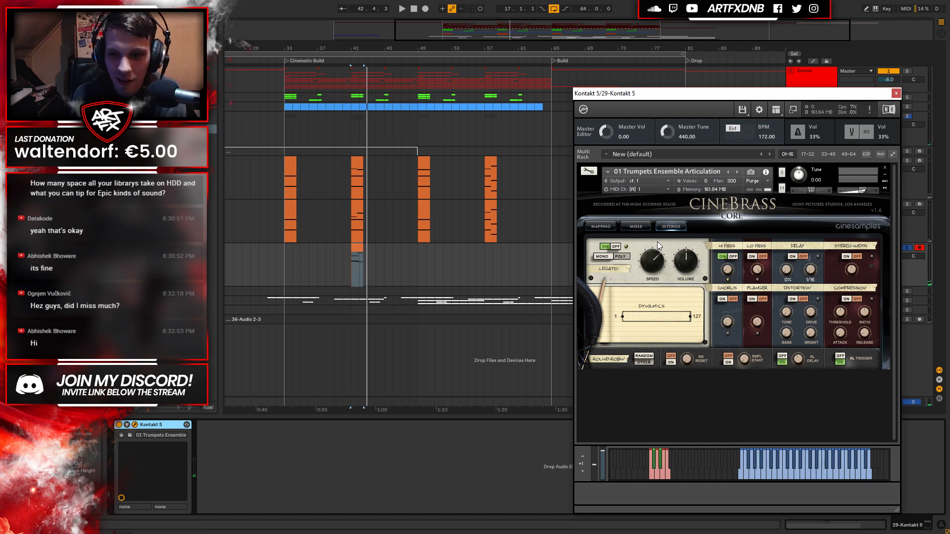
# Play the soloed trumpet clip again from bar 41, and close the Kontakt window.
pyautogui.moveTo(732, 96); pyautogui.dragTo(745, 77)
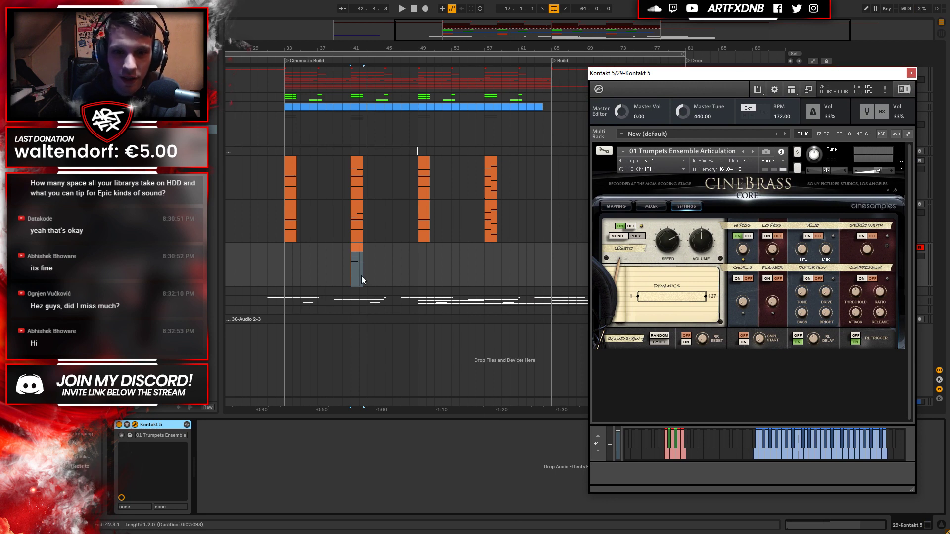
pyautogui.click(349, 268)
pyautogui.press('space')
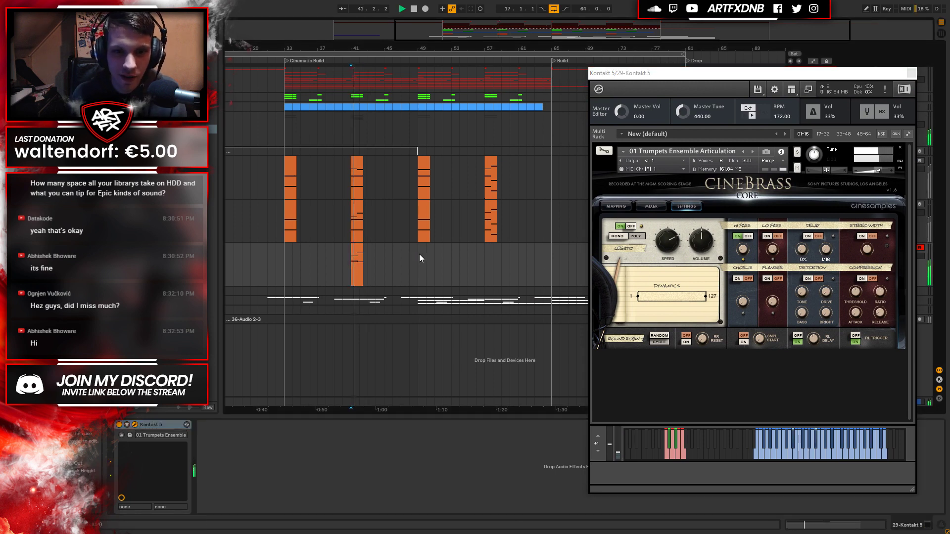
pyautogui.press('space')
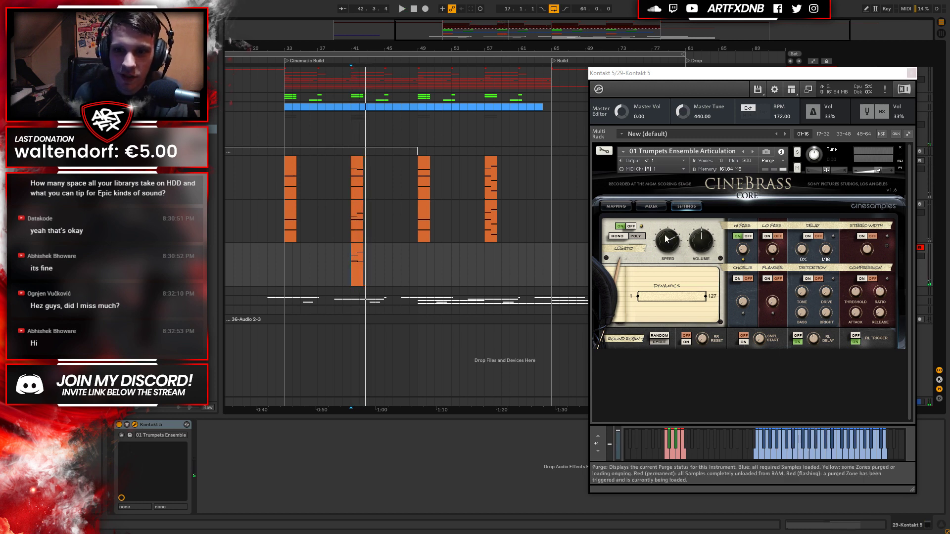
pyautogui.click(912, 73)
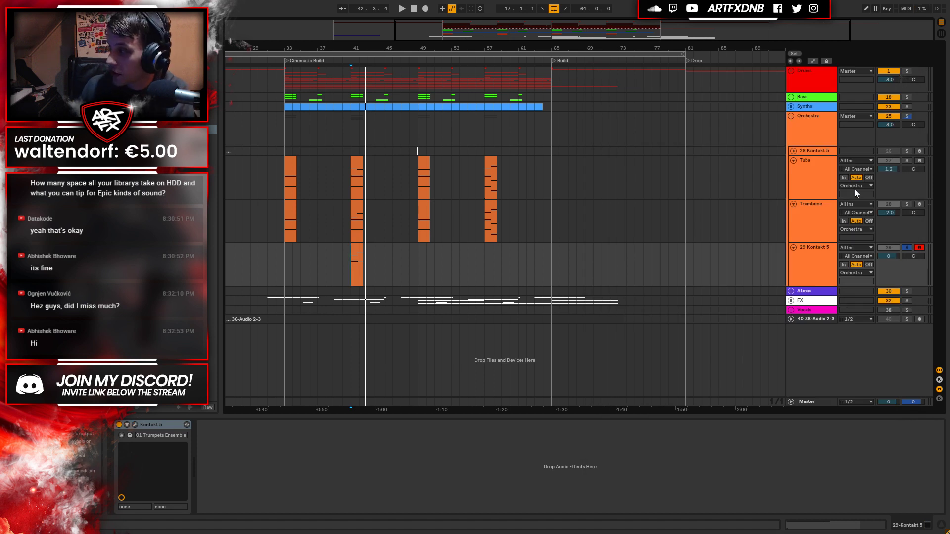
# Unsolo the 29 Kontakt 5 track and listen to the trumpets with the full mix from just before bar 41.
pyautogui.press('space')
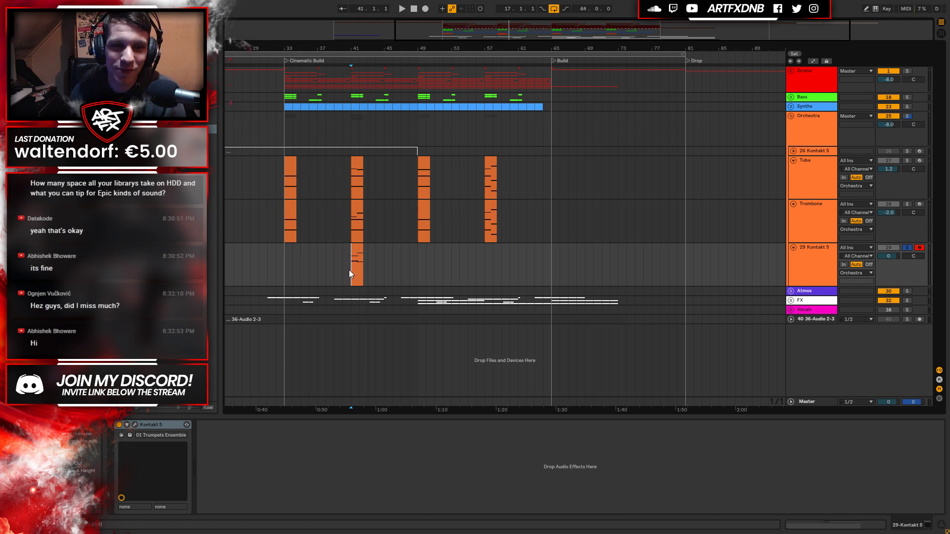
pyautogui.click(906, 247)
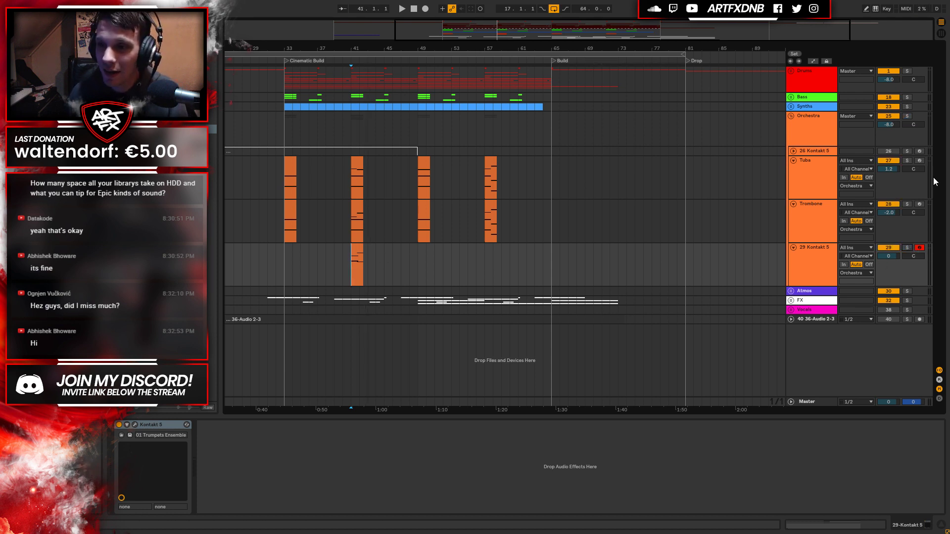
pyautogui.click(342, 259)
pyautogui.press('space')
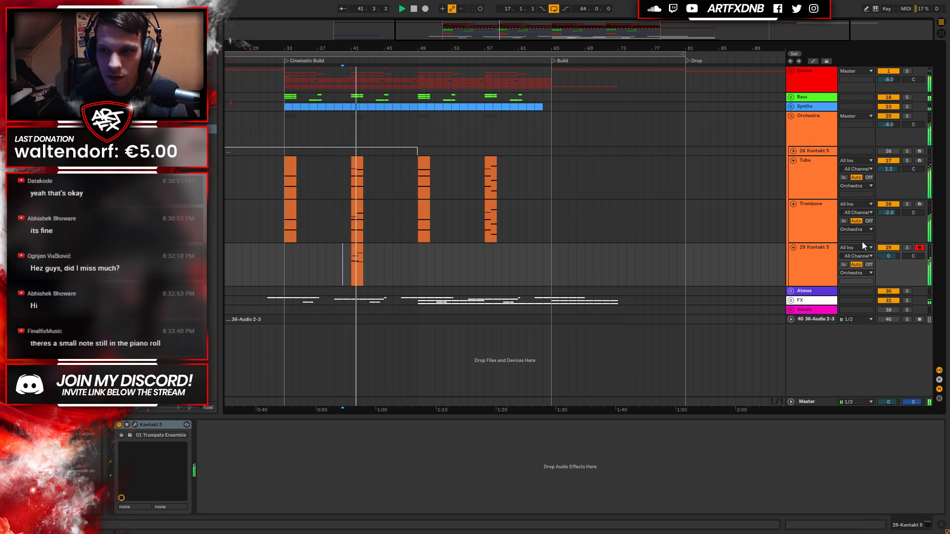
pyautogui.press('space')
# Solo the 29 Kontakt 5 track, lower the clip's D4 note at 1.4 to F#3, and play it back.
pyautogui.click(907, 248)
pyautogui.doubleClick(354, 252)
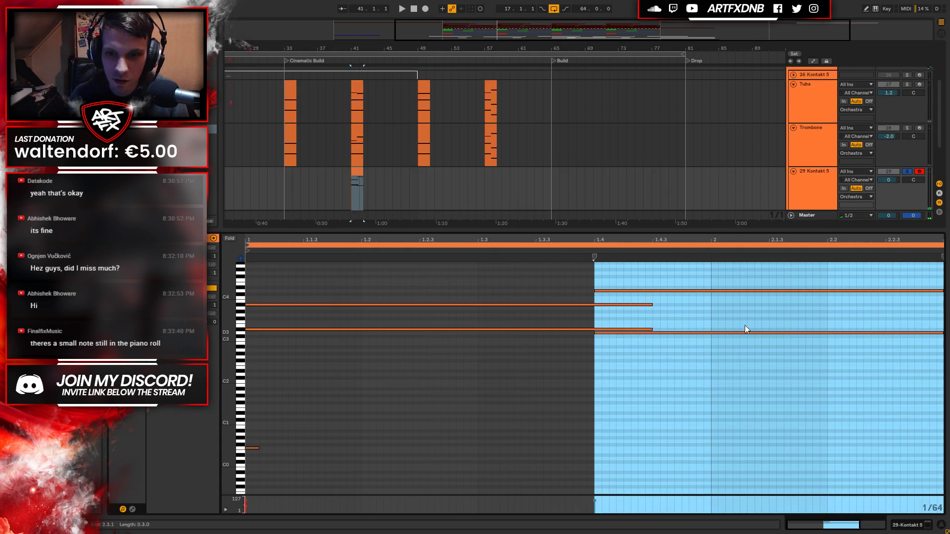
pyautogui.click(661, 291)
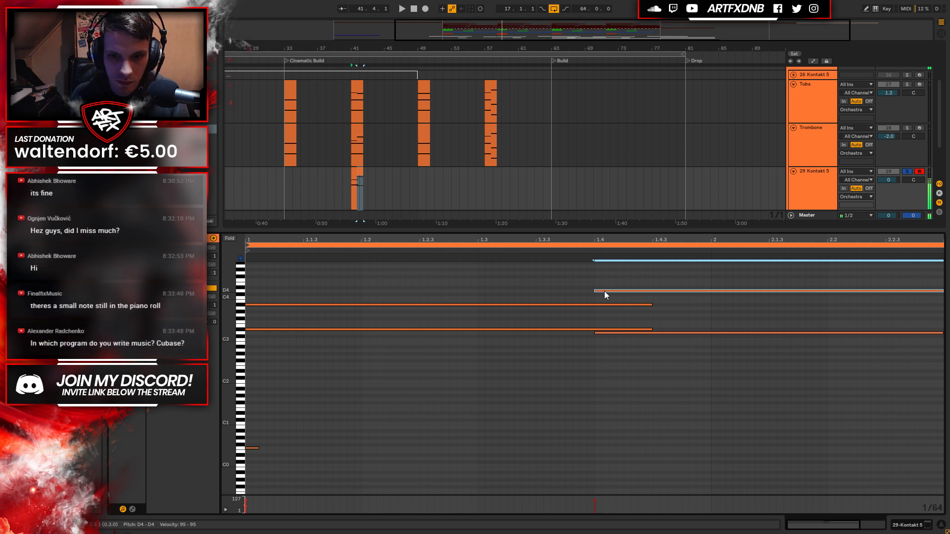
pyautogui.moveTo(604, 291); pyautogui.dragTo(605, 322)
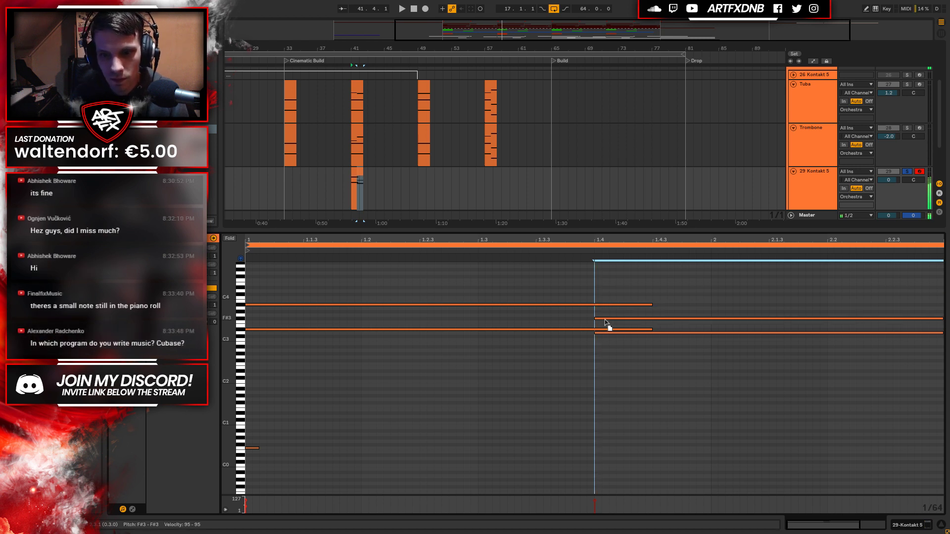
pyautogui.press('space')
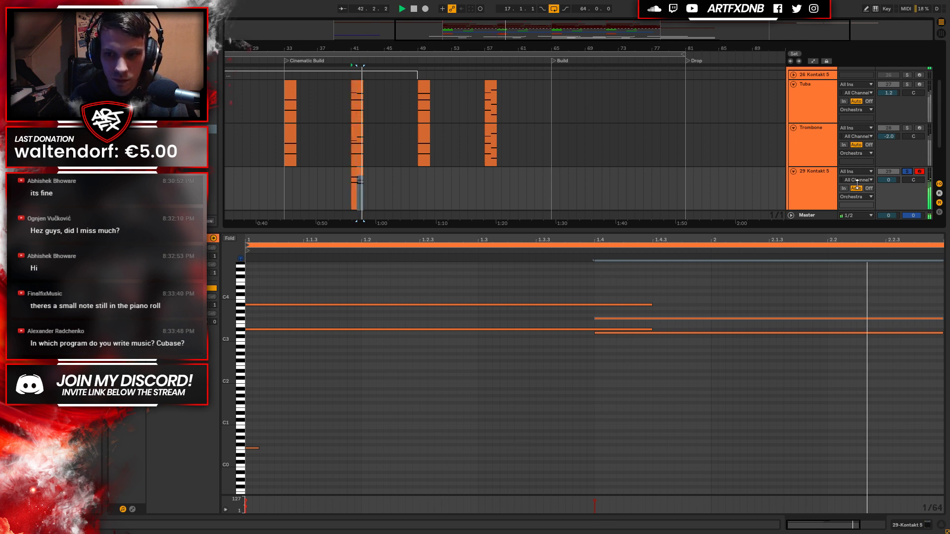
# Unsolo the trumpet track and play the revised notes with the full mix from bar 40.
pyautogui.click(908, 172)
pyautogui.click(341, 186)
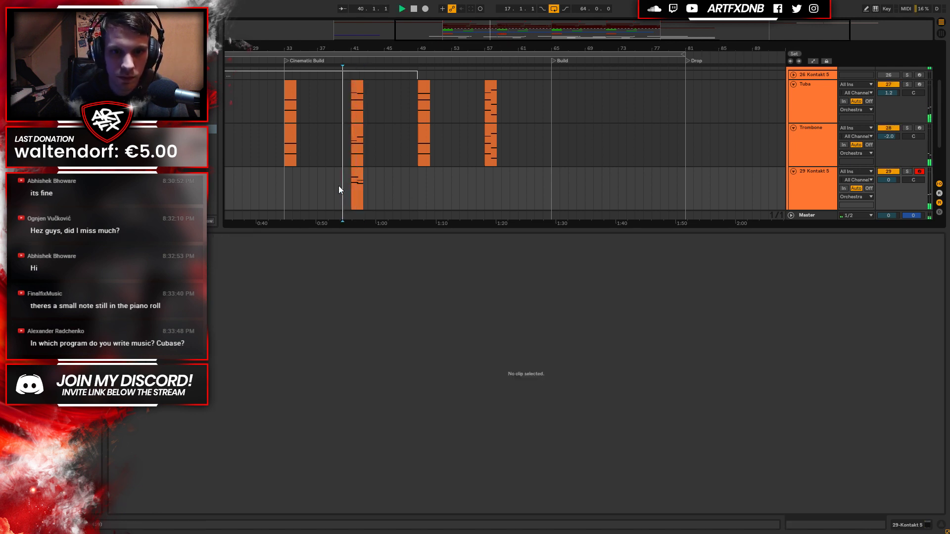
pyautogui.press('space')
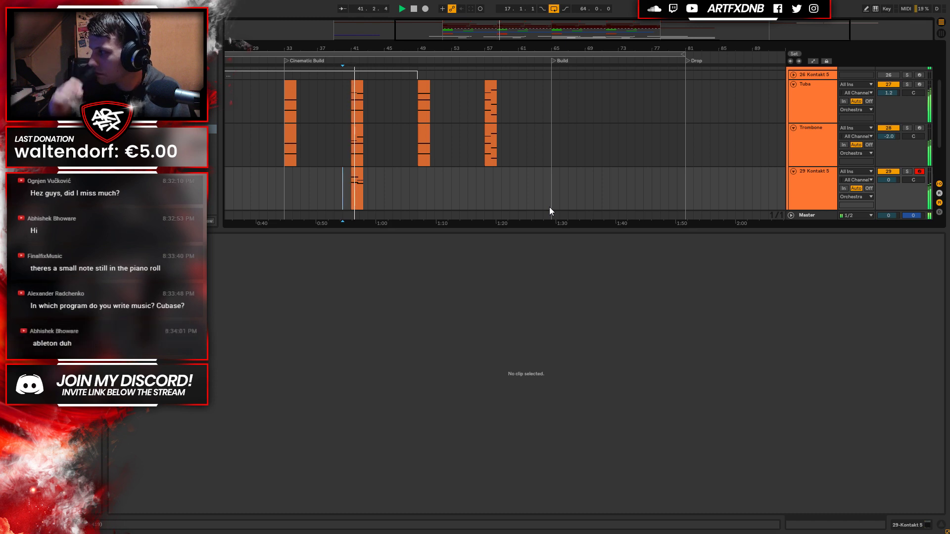
pyautogui.press('space')
# Check the short low note at the trumpet clip's start against the keyswitch assignments on the CineBrass Mapping page.
pyautogui.click(357, 190)
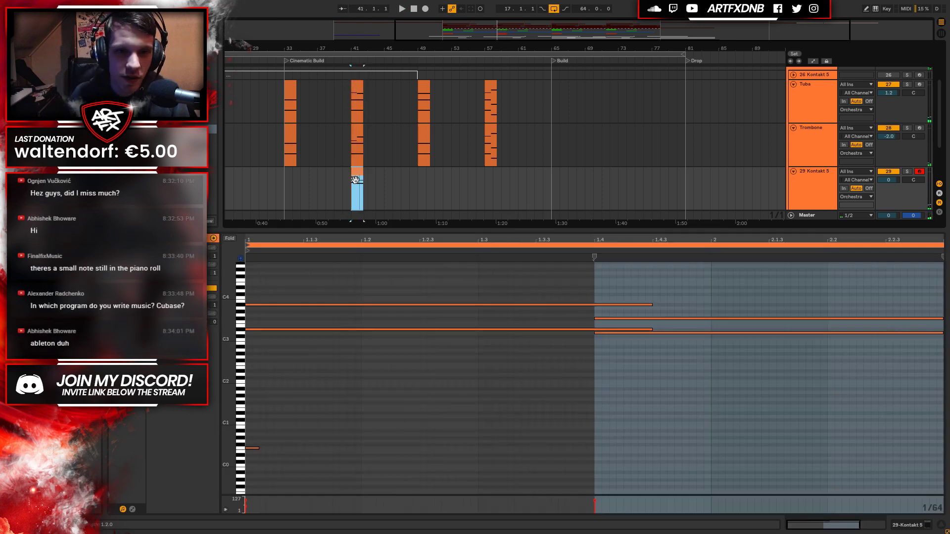
pyautogui.click(252, 448)
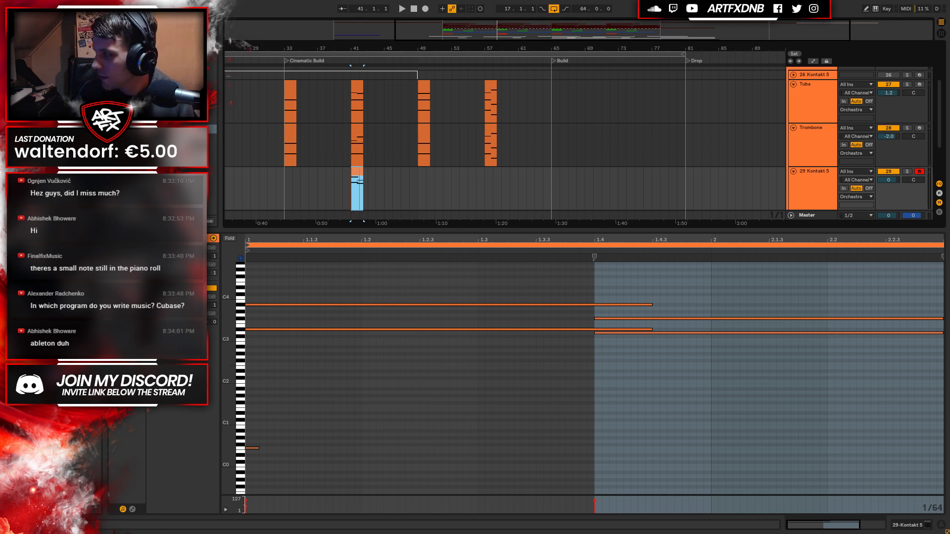
pyautogui.click(906, 525)
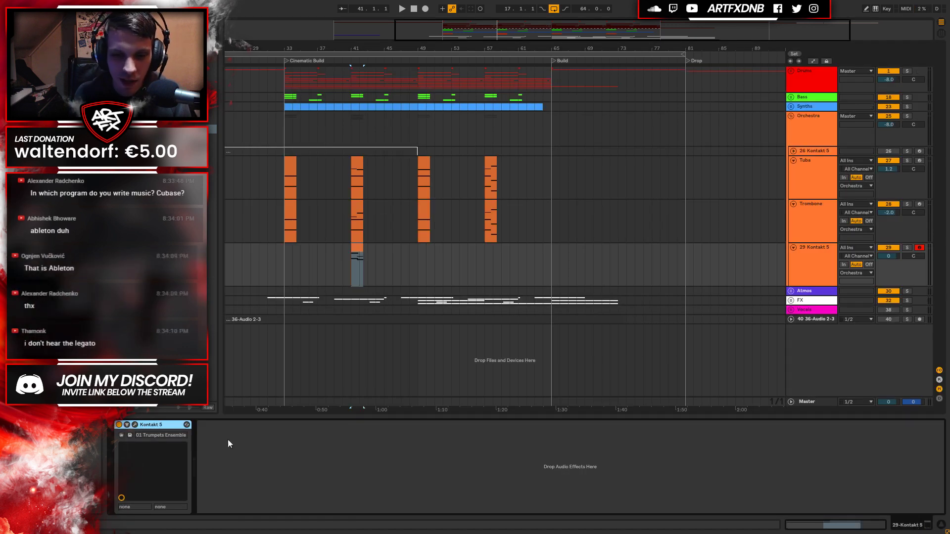
pyautogui.click(134, 425)
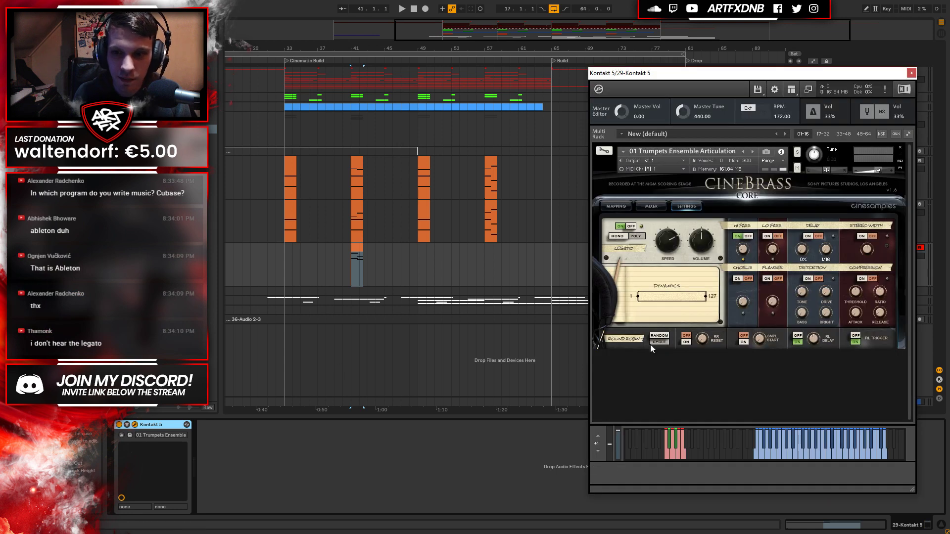
pyautogui.click(617, 207)
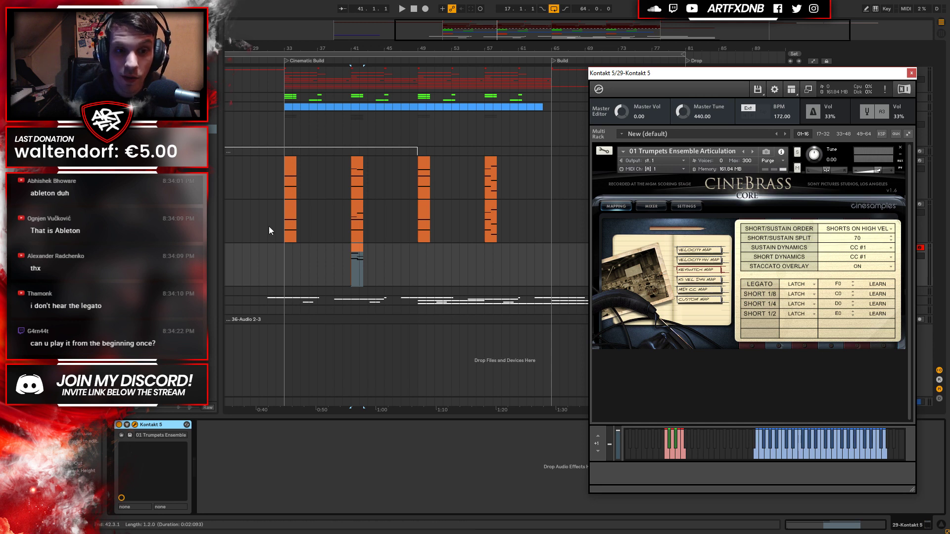
# Replace the short F0 keyswitch note at the start of the trumpet clip with a C0 note.
pyautogui.doubleClick(363, 241)
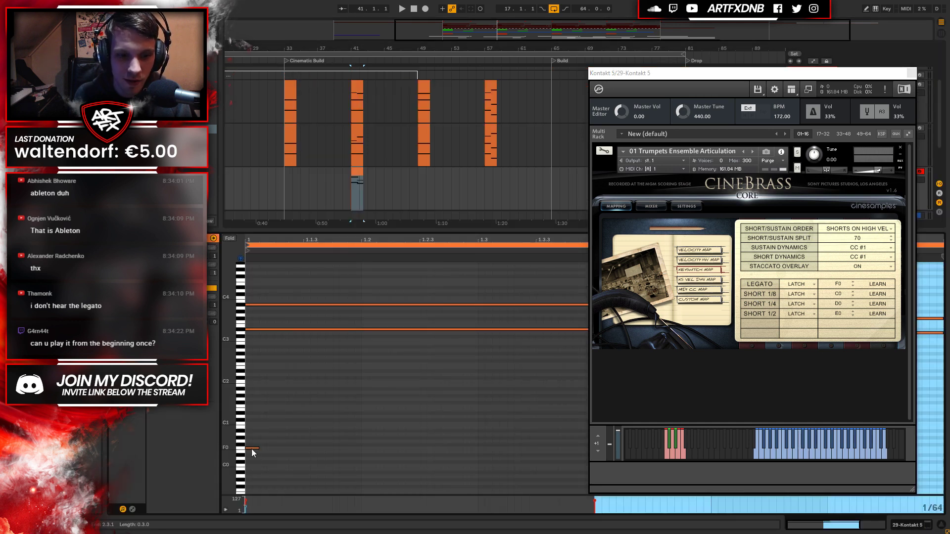
pyautogui.doubleClick(248, 465)
pyautogui.moveTo(250, 458); pyautogui.dragTo(268, 409)
pyautogui.press('Delete')
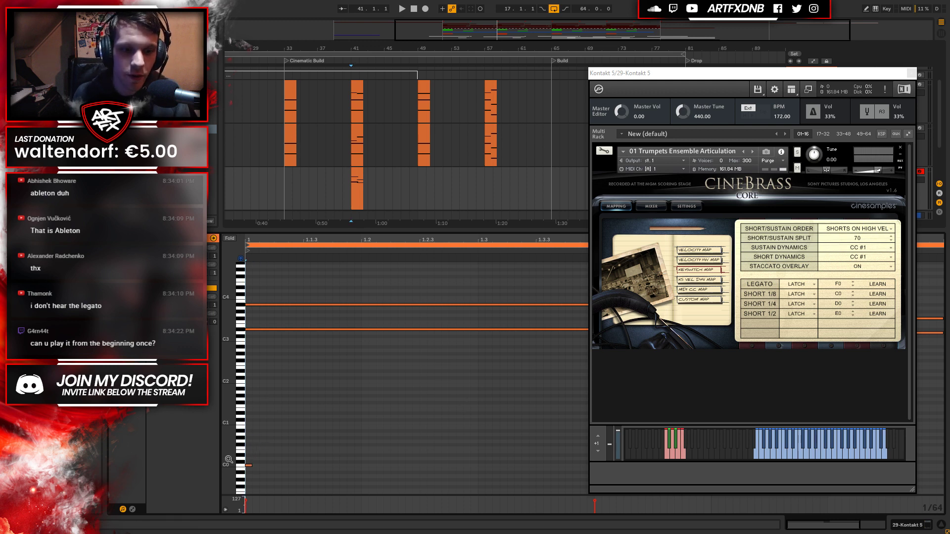
pyautogui.click(249, 465)
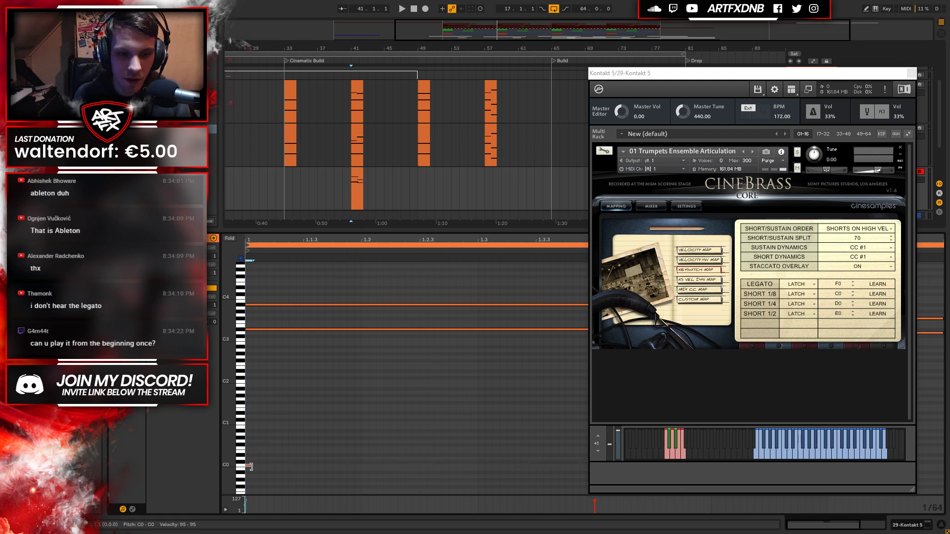
# Move the Kontakt window off the track controls, solo 29 Kontakt 5, and audition the clip with the C0 keyswitch.
pyautogui.click(357, 193)
pyautogui.moveTo(869, 78); pyautogui.dragTo(826, 235)
pyautogui.press('space')
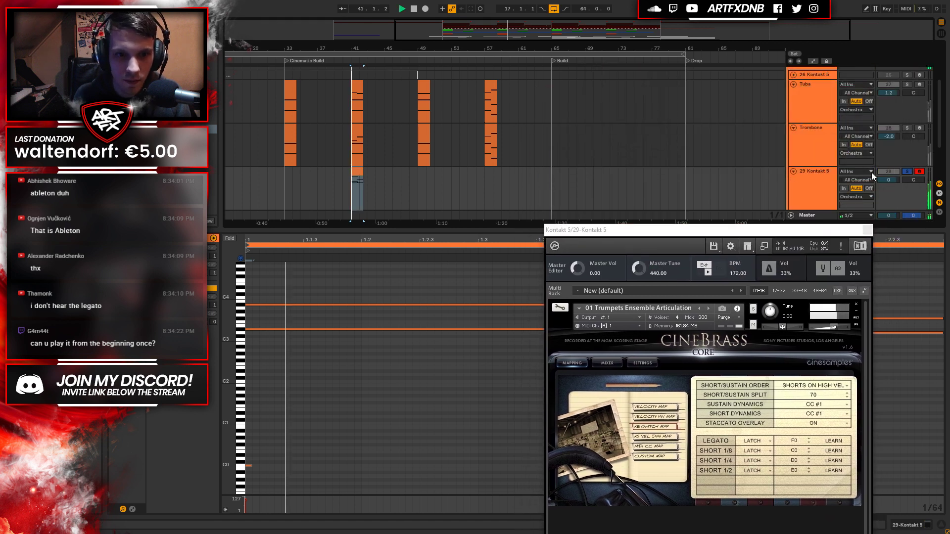
pyautogui.press('space')
pyautogui.press('space')
pyautogui.press('space')
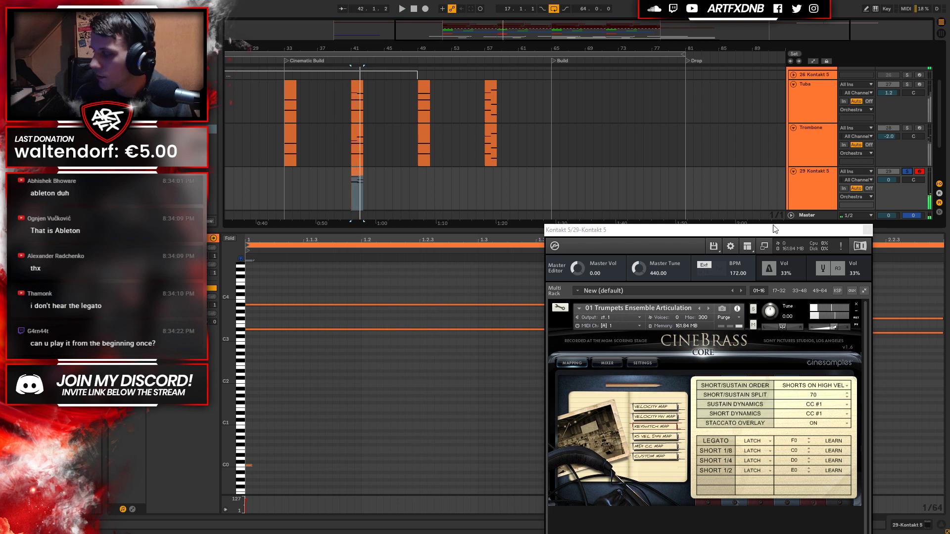
# Raise the keyswitch note to D0, E0 and finally F0, playing the trumpet clip at each pitch.
pyautogui.press('Up')
pyautogui.press('Up')
pyautogui.press('space')
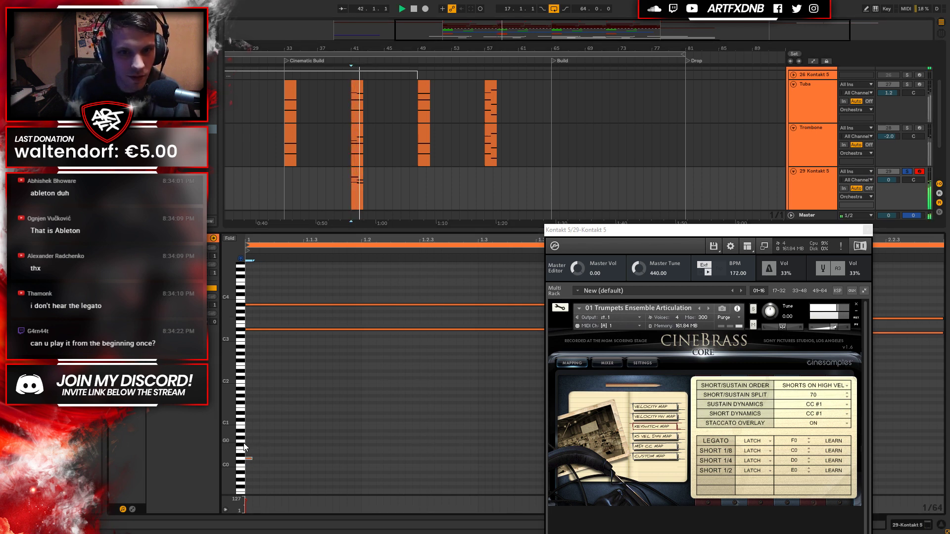
pyautogui.press('space')
pyautogui.press('Up')
pyautogui.press('Up')
pyautogui.press('space')
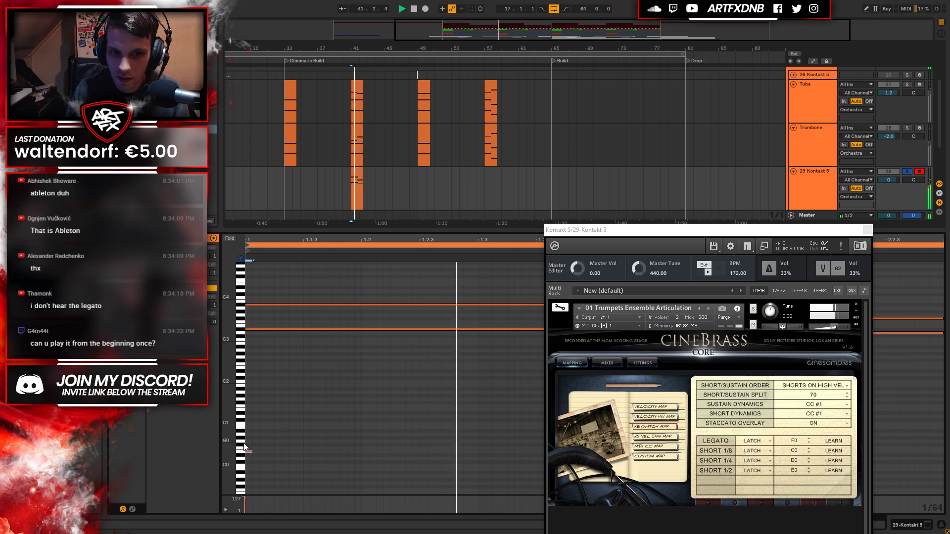
pyautogui.press('space')
pyautogui.press('Up')
pyautogui.press('space')
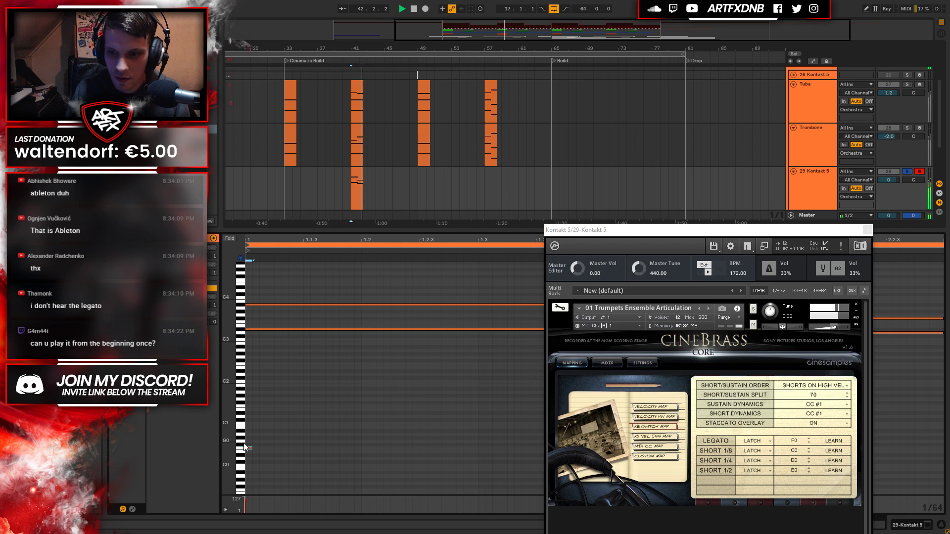
pyautogui.press('space')
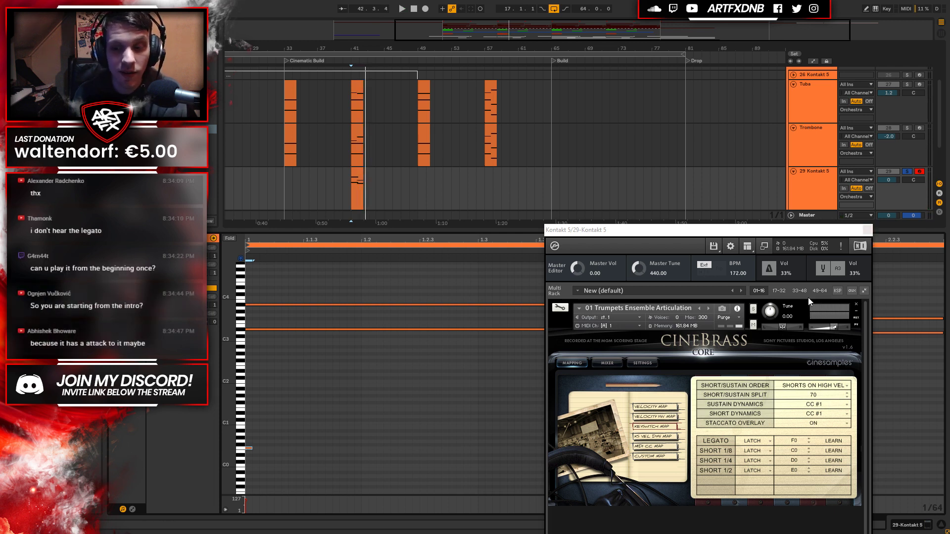
# Reopen the trumpet Kontakt window on the CineBrass Settings page with its legato controls and move it off the track controls.
pyautogui.click(867, 231)
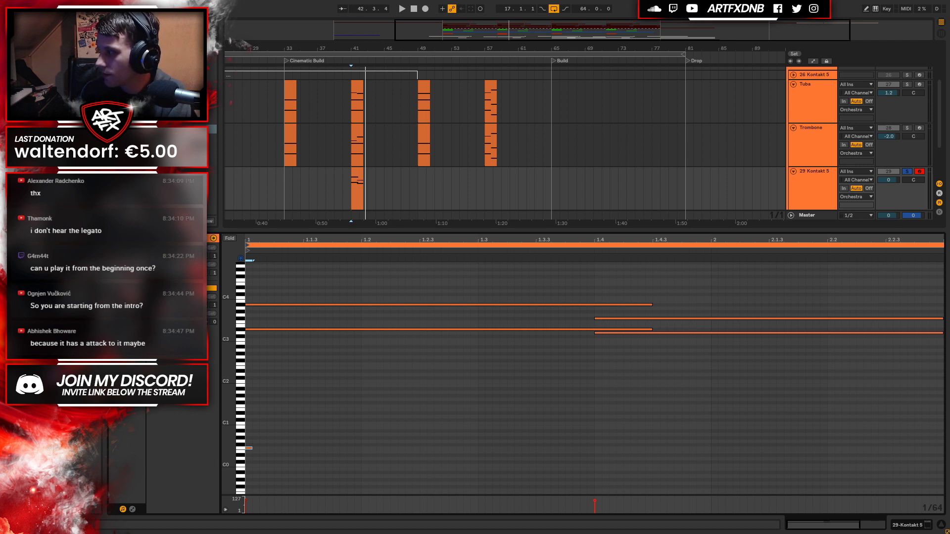
pyautogui.click(905, 525)
pyautogui.click(134, 425)
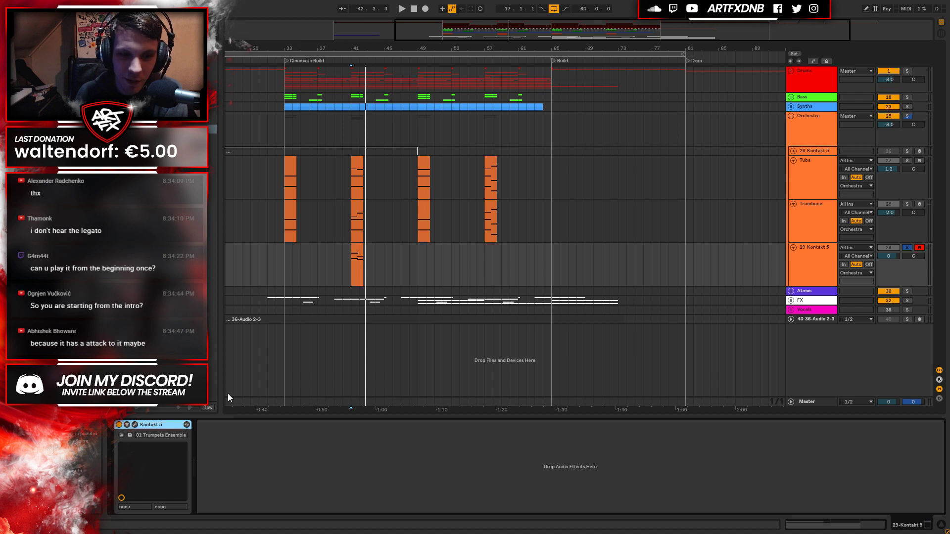
pyautogui.click(607, 228)
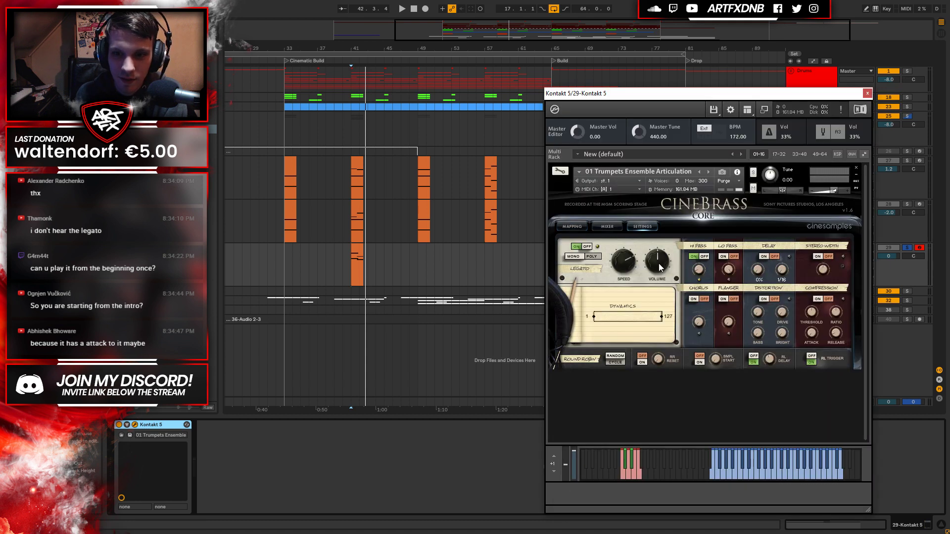
pyautogui.moveTo(838, 91); pyautogui.dragTo(714, 65)
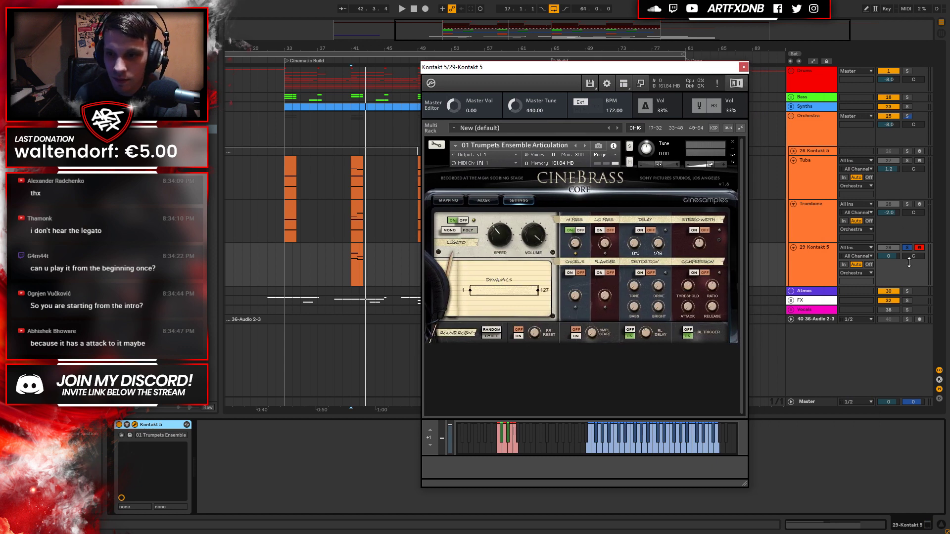
# Move the Kontakt window clear of the arrangement and audition the trumpet clip twice from its start at bar 41.
pyautogui.click(907, 248)
pyautogui.click(907, 248)
pyautogui.moveTo(644, 67); pyautogui.dragTo(775, 12)
pyautogui.click(364, 267)
pyautogui.click(349, 265)
pyautogui.press('space')
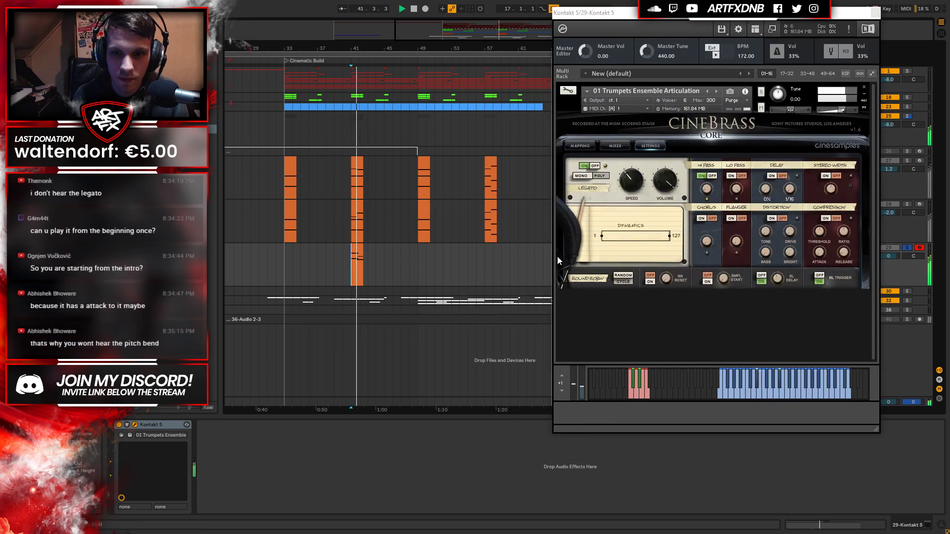
pyautogui.press('space')
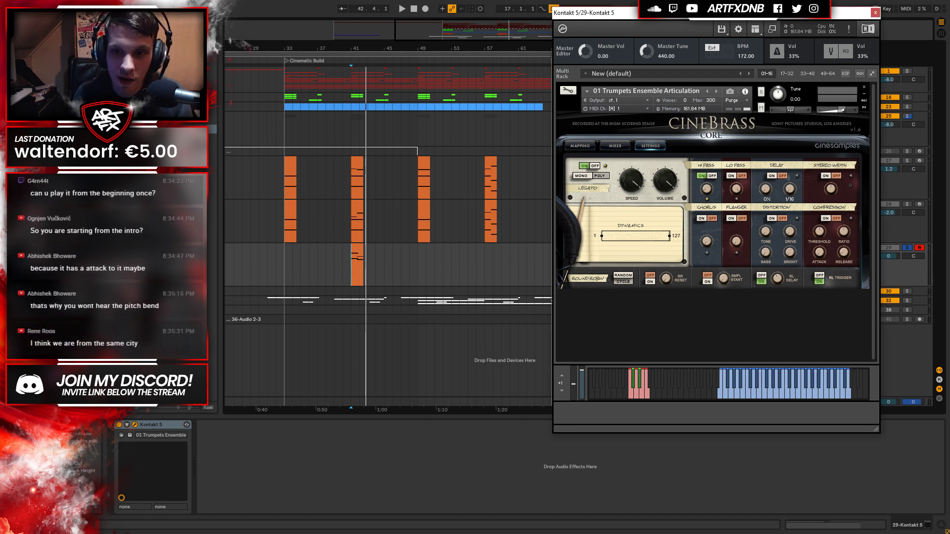
pyautogui.press('space')
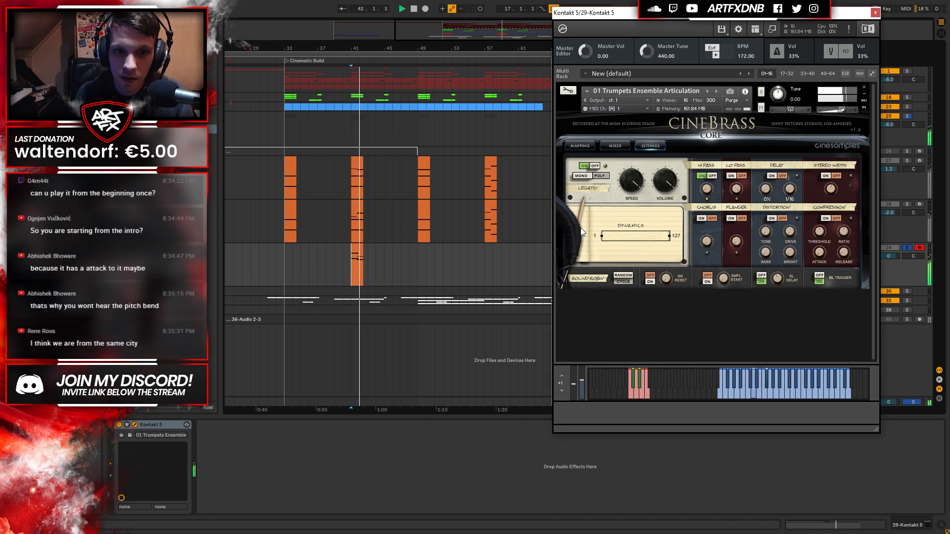
pyautogui.press('space')
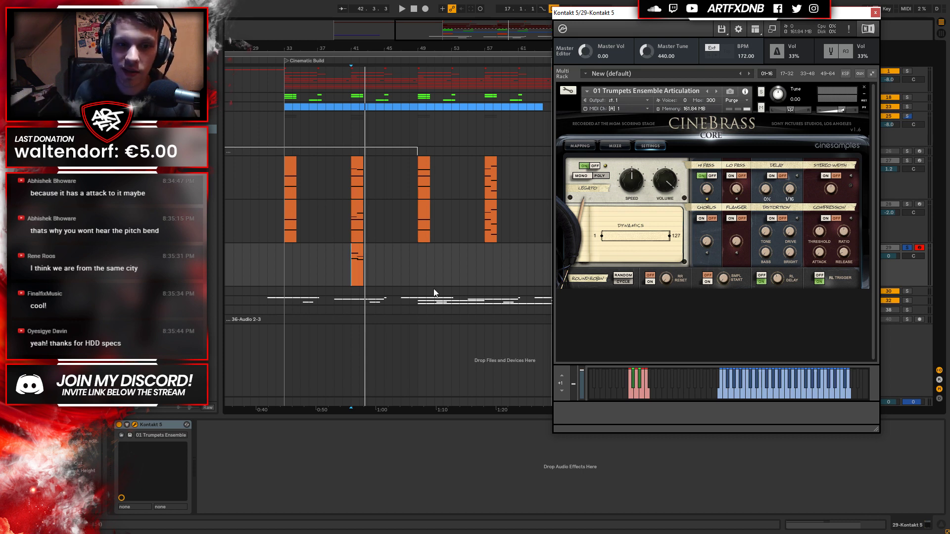
# In the trumpet clip, raise the upper second note to F#4 and deactivate the two lower notes.
pyautogui.doubleClick(357, 265)
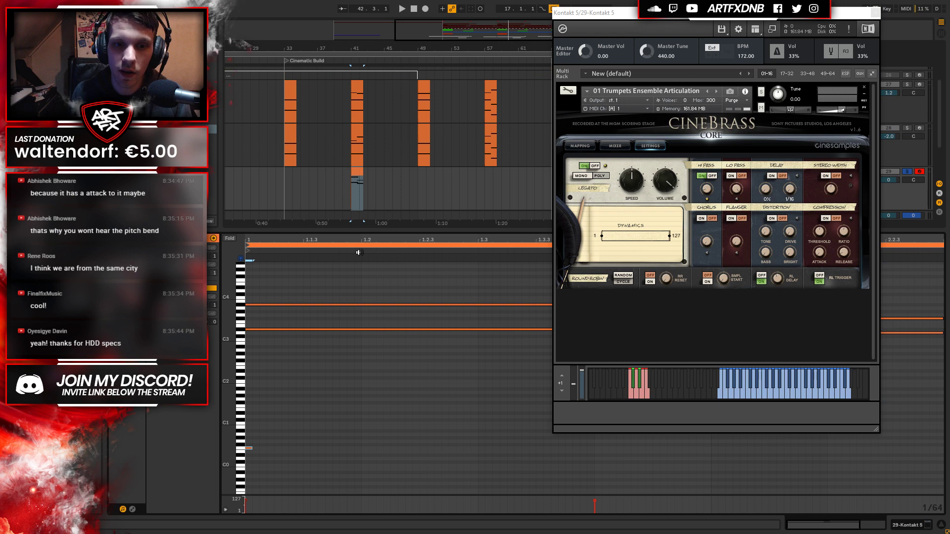
pyautogui.click(875, 12)
pyautogui.moveTo(658, 318); pyautogui.dragTo(658, 279)
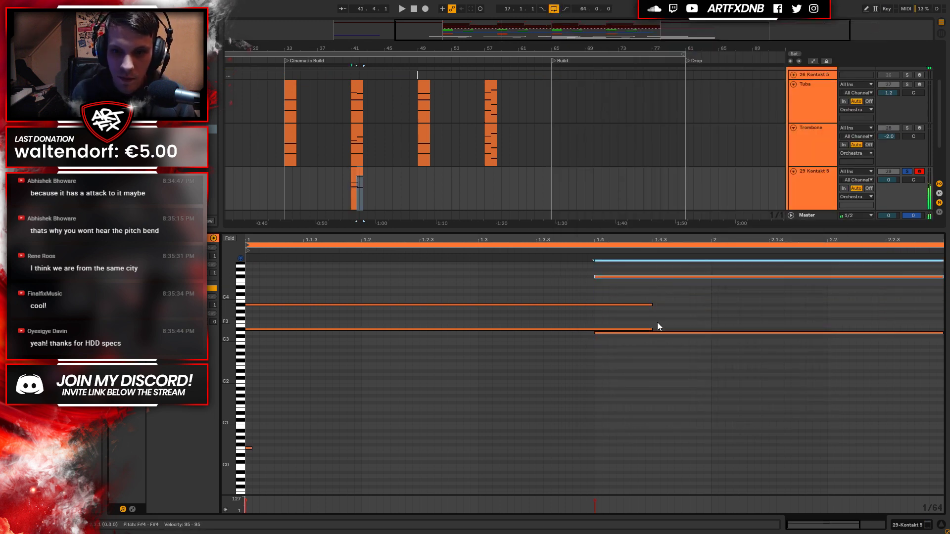
pyautogui.moveTo(617, 323); pyautogui.dragTo(641, 358)
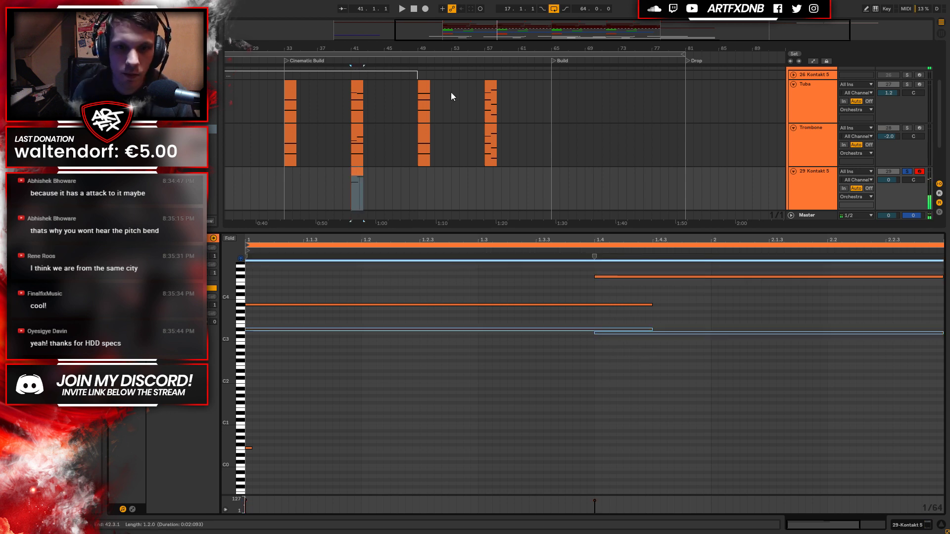
# Play the edited trumpet clip from its start to hear the single-line transition up to F#4.
pyautogui.click(349, 188)
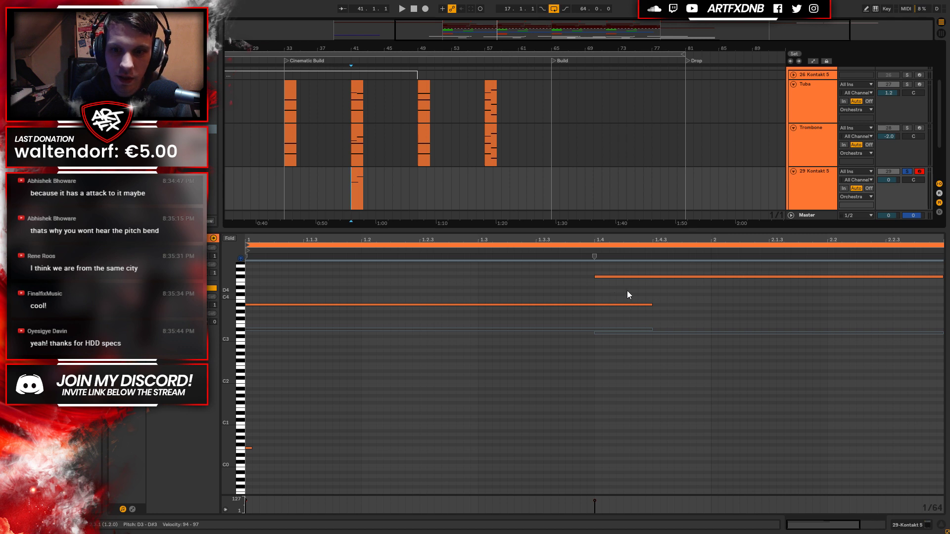
pyautogui.press('space')
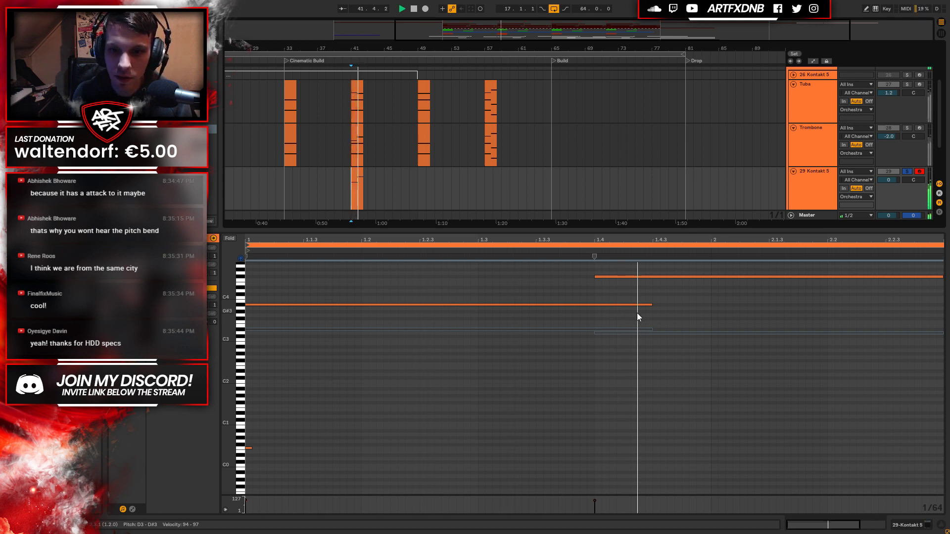
pyautogui.press('space')
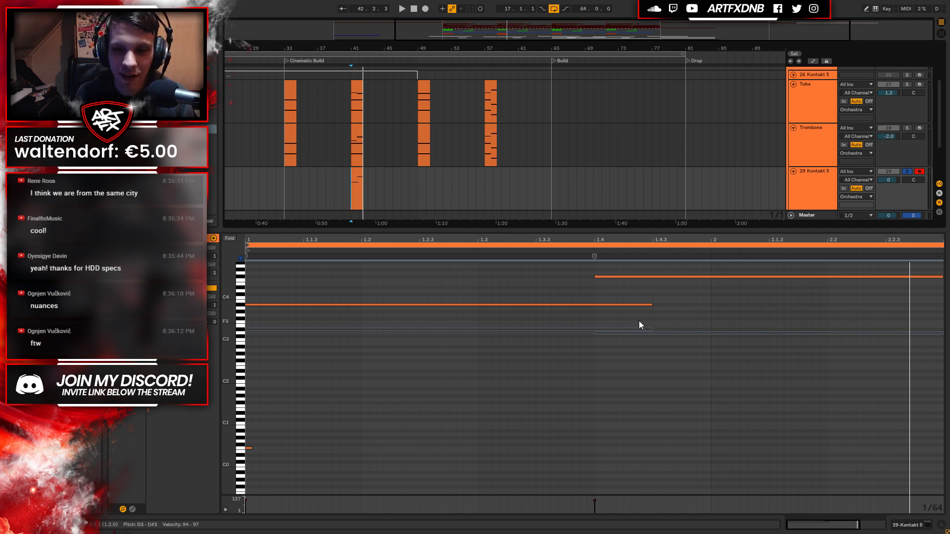
# Bring back the CineBrass legato settings in Kontakt and replay the trumpet clip several times to check the note transition.
pyautogui.click(908, 526)
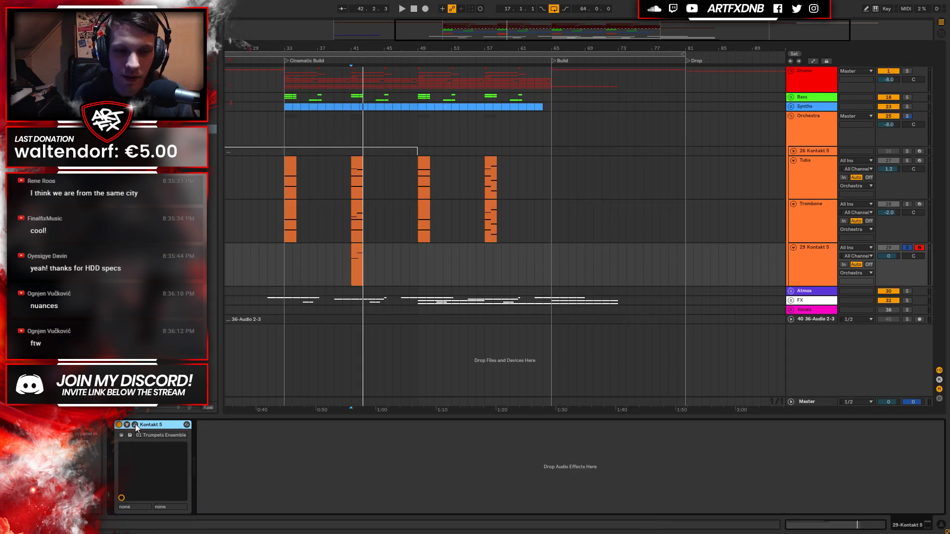
pyautogui.click(134, 425)
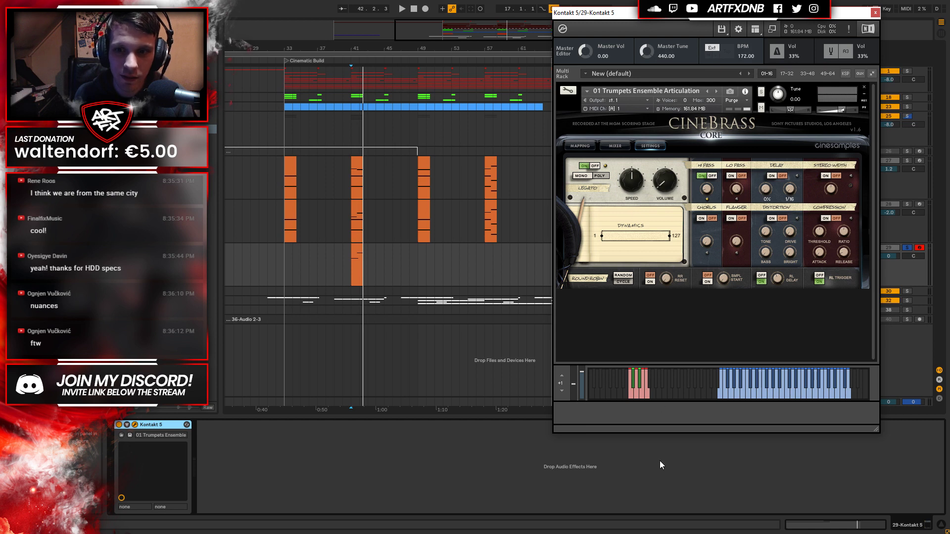
pyautogui.press('space')
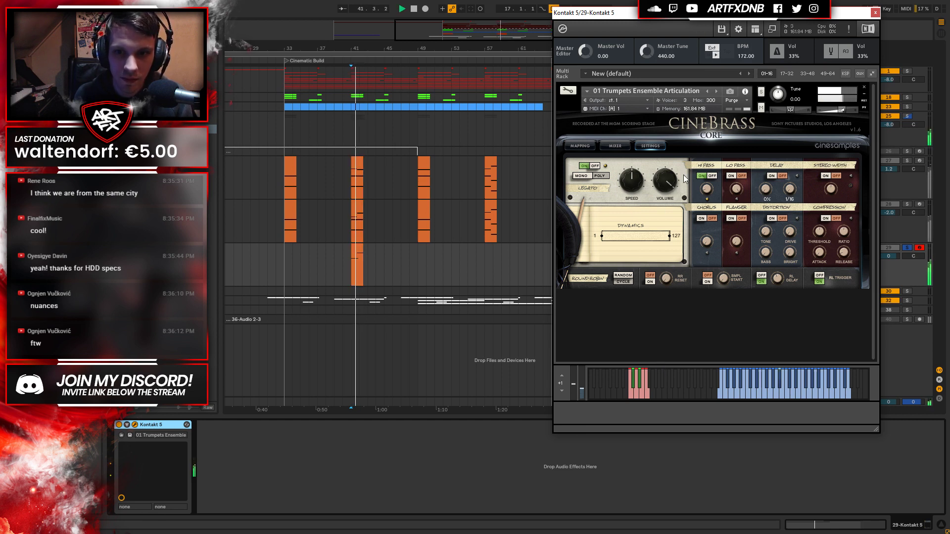
pyautogui.press('space')
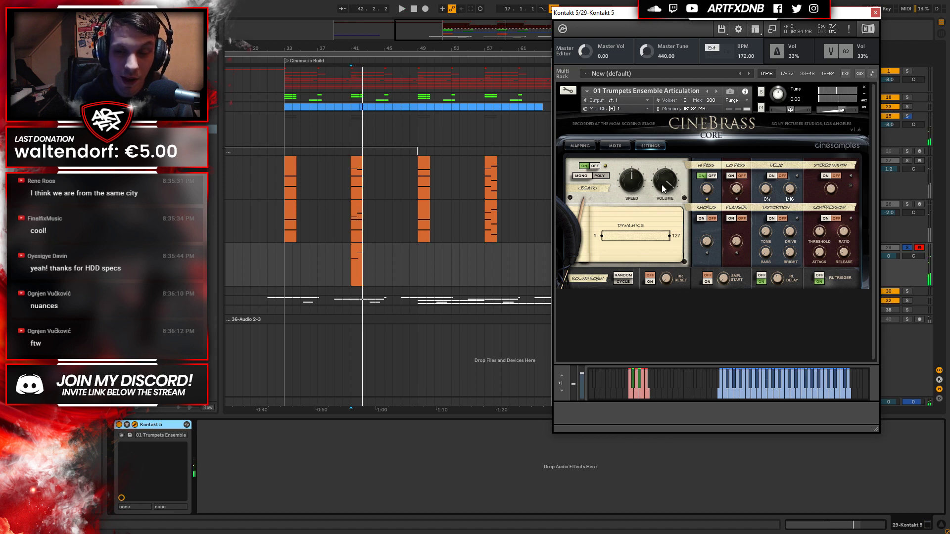
pyautogui.press('space')
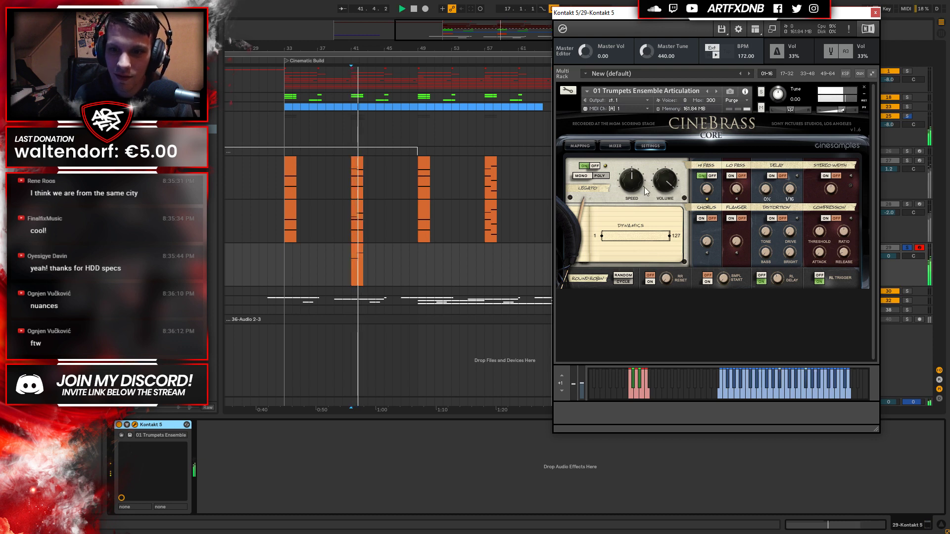
pyautogui.press('space')
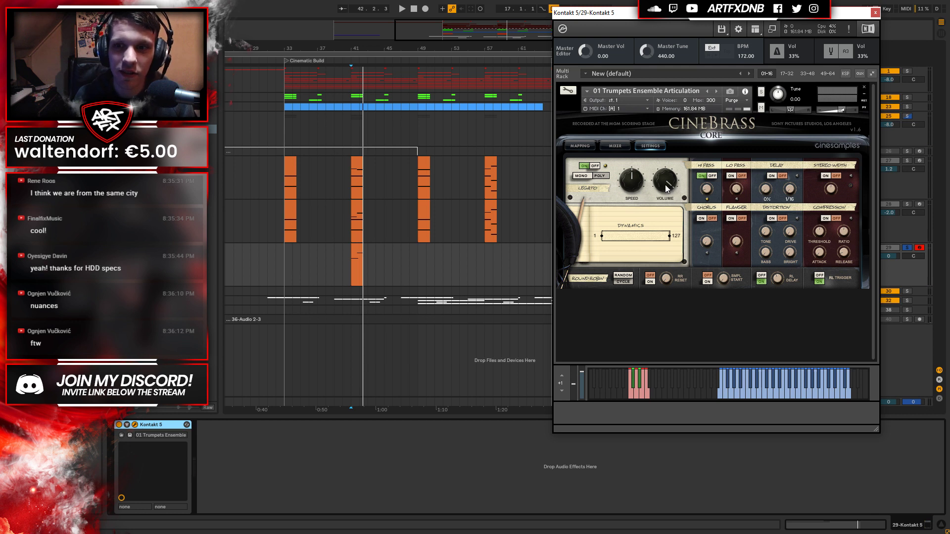
pyautogui.press('space')
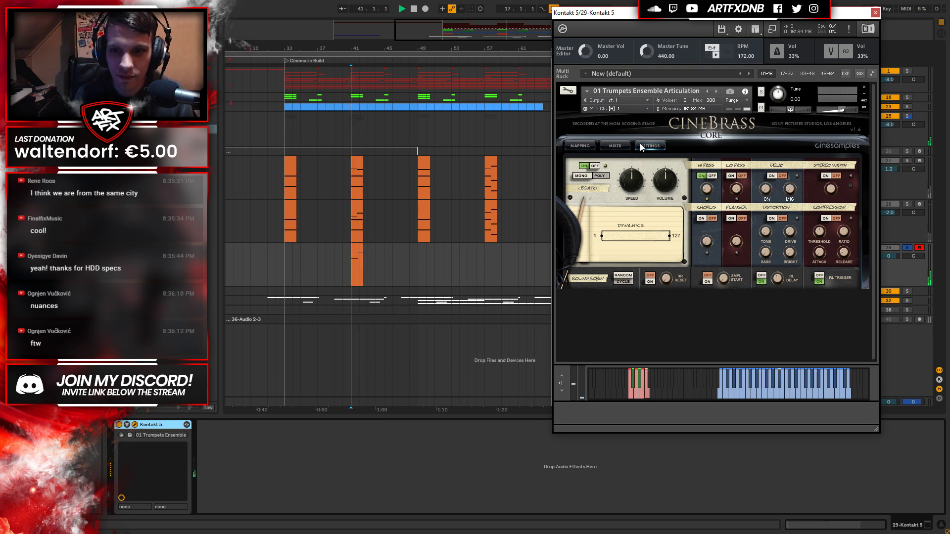
# Close the Kontakt instrument window, open the trumpet clip at bar 41 on the 29 Kontakt 5 track, and audition its notes.
pyautogui.click(875, 12)
pyautogui.press('space')
pyautogui.doubleClick(361, 273)
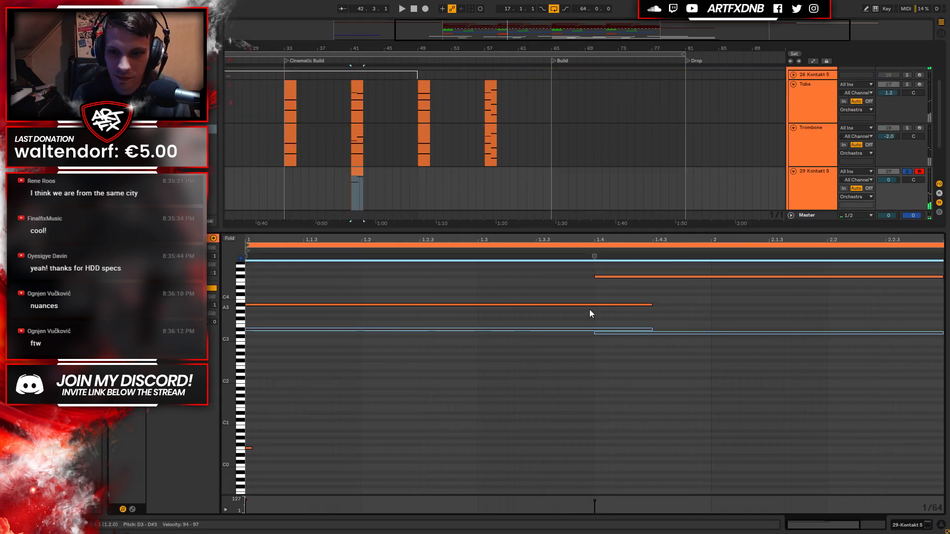
pyautogui.hotkey('ctrl', 'a')
pyautogui.press('space')
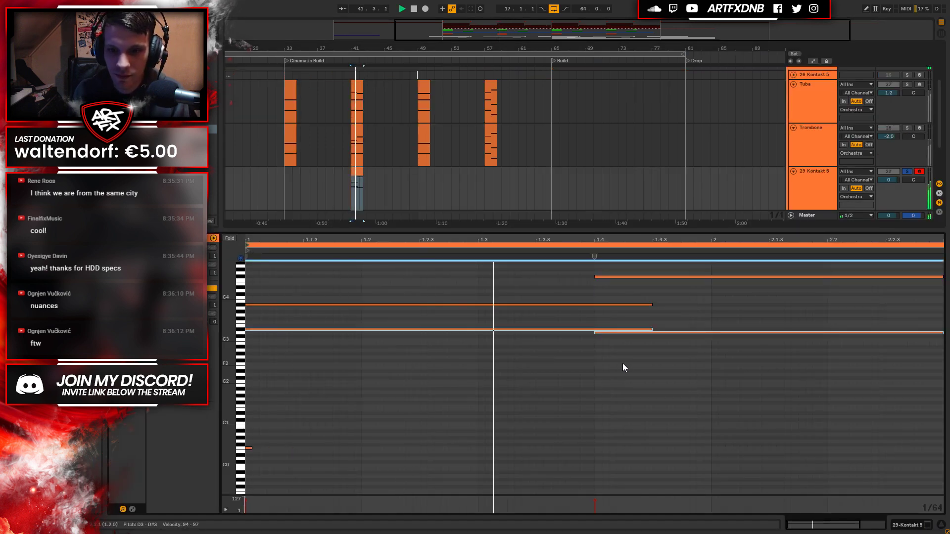
pyautogui.press('space')
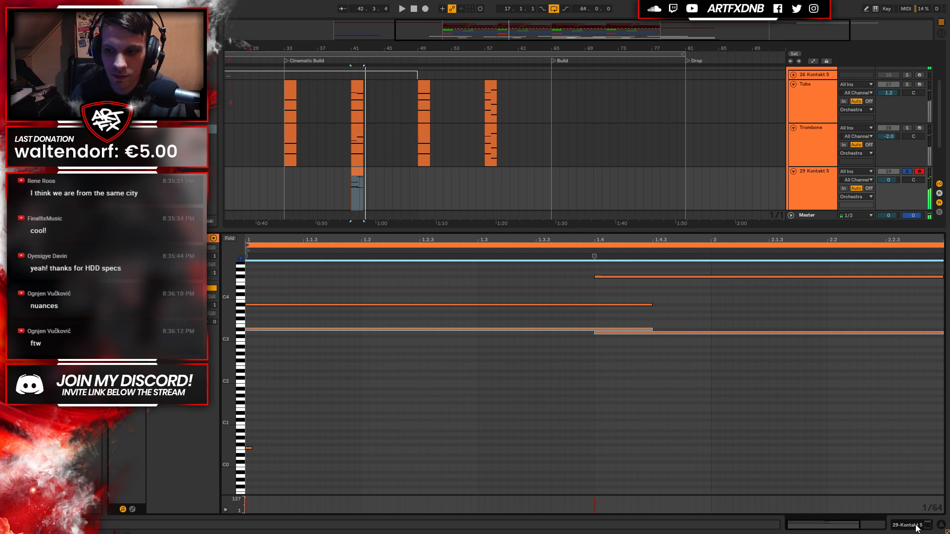
# Return to the track's device view and play the arrangement from about bar 40 to hear the trumpets in context.
pyautogui.click(907, 525)
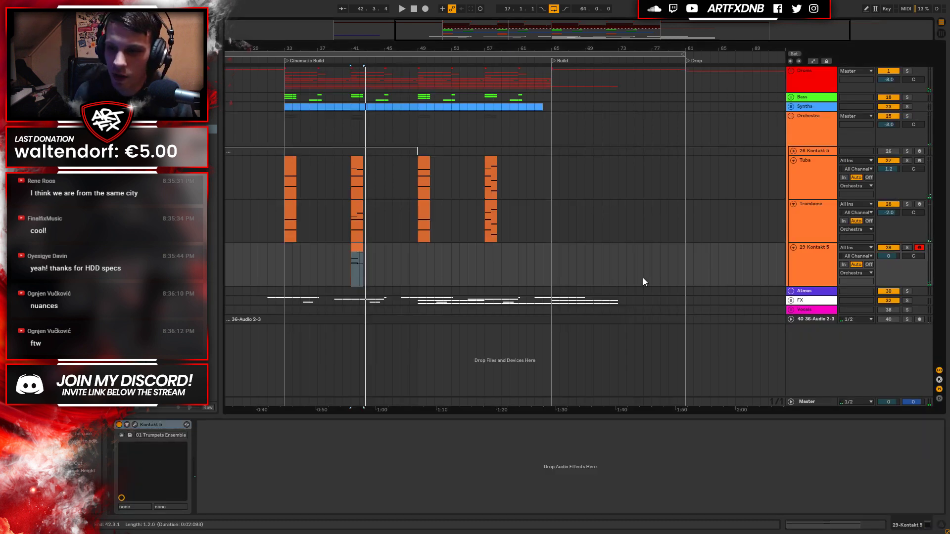
pyautogui.click(343, 268)
pyautogui.press('space')
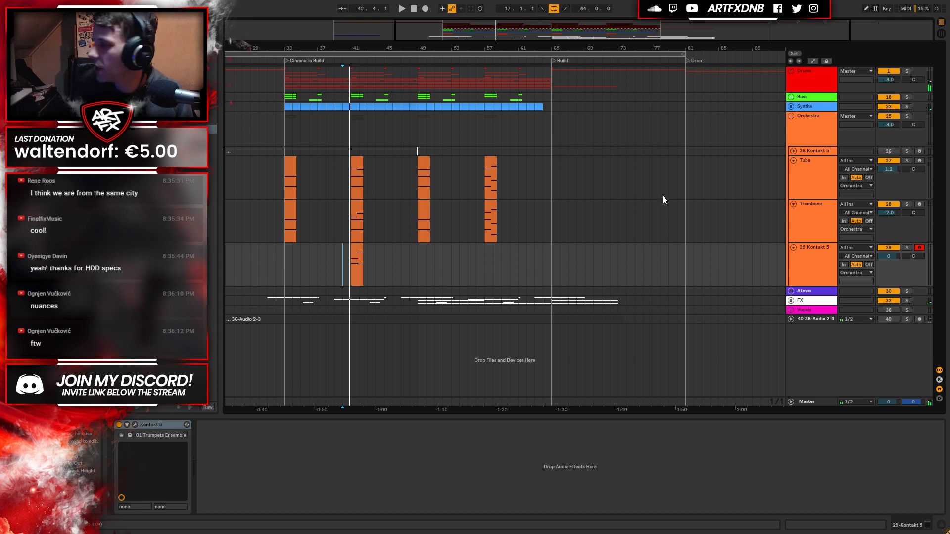
# Inspect the tracks inside the Drums and Percussion groups across the Cinematic Build, then fold both groups again.
pyautogui.press('-')
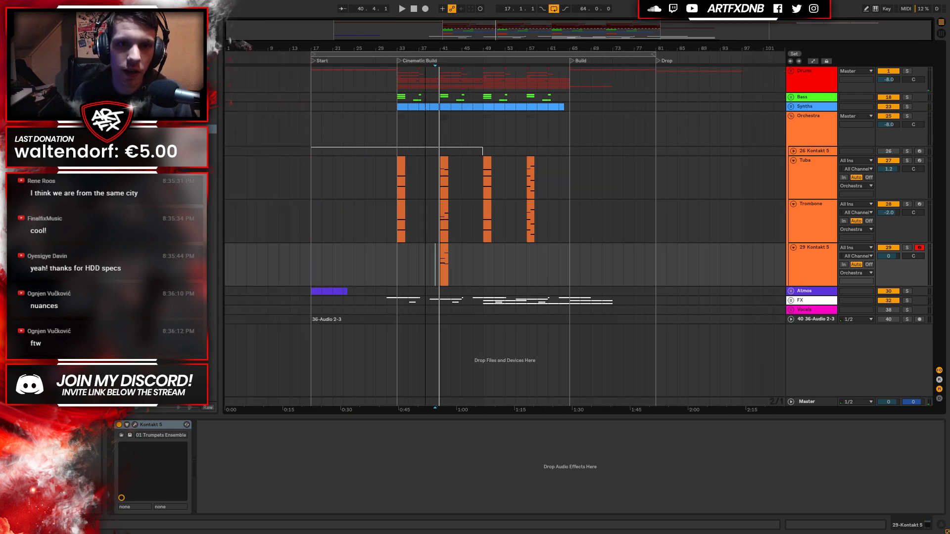
pyautogui.press('+')
pyautogui.press('-')
pyautogui.click(383, 74)
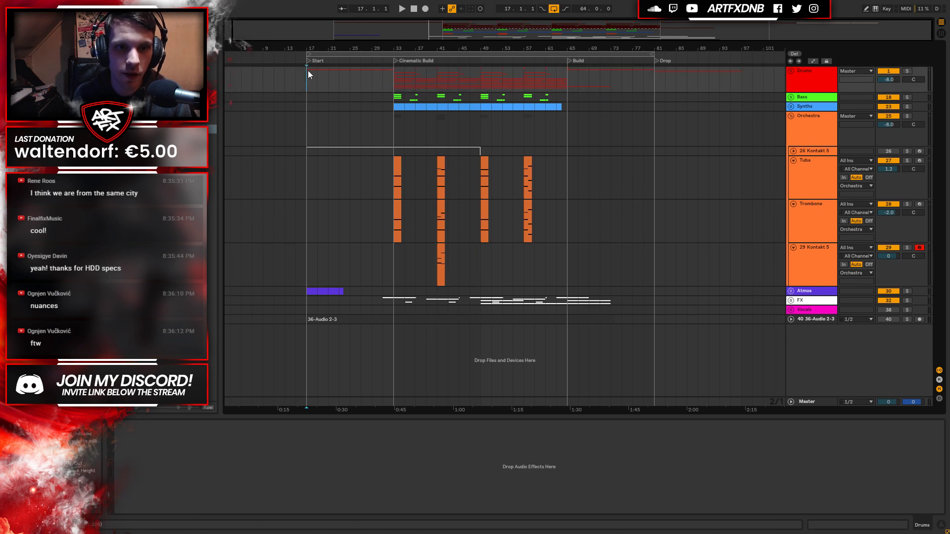
pyautogui.click(790, 71)
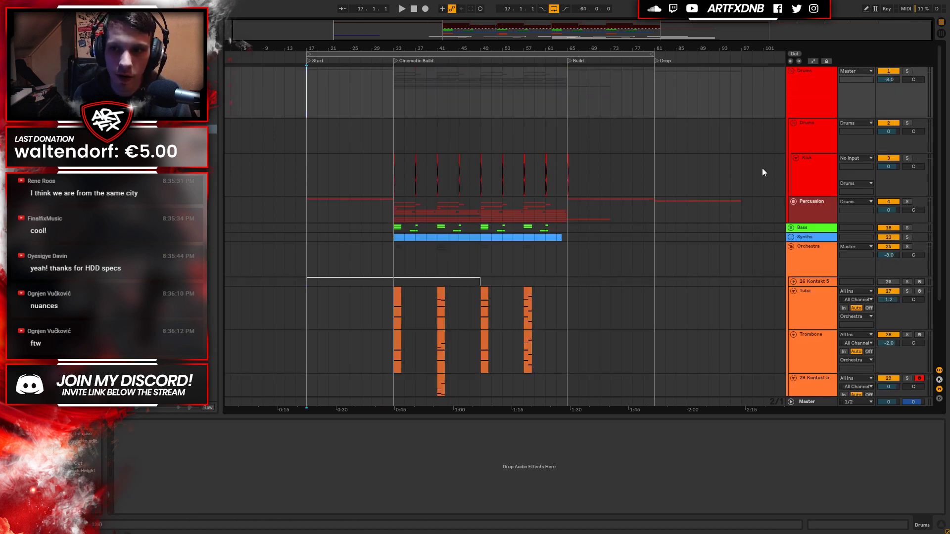
pyautogui.click(793, 202)
pyautogui.scroll(-2, 313, 315)
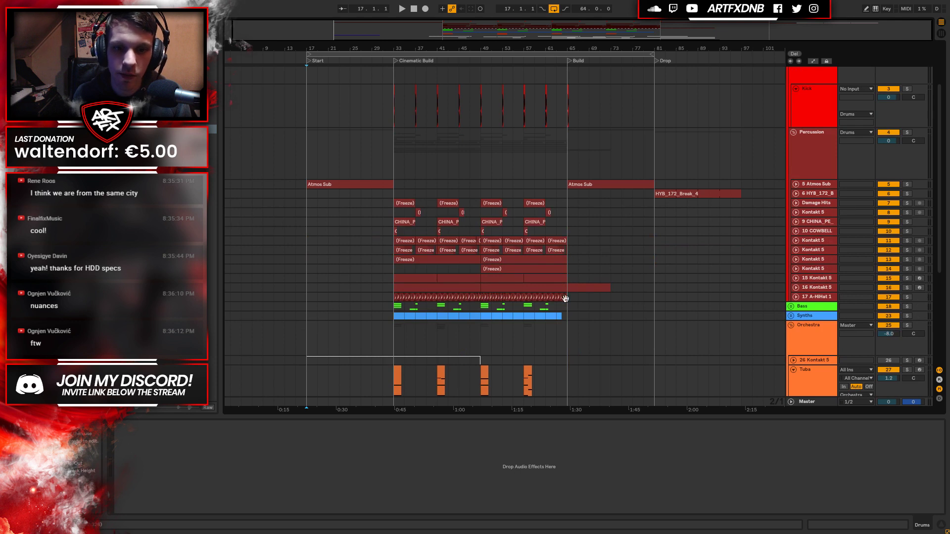
pyautogui.click(794, 133)
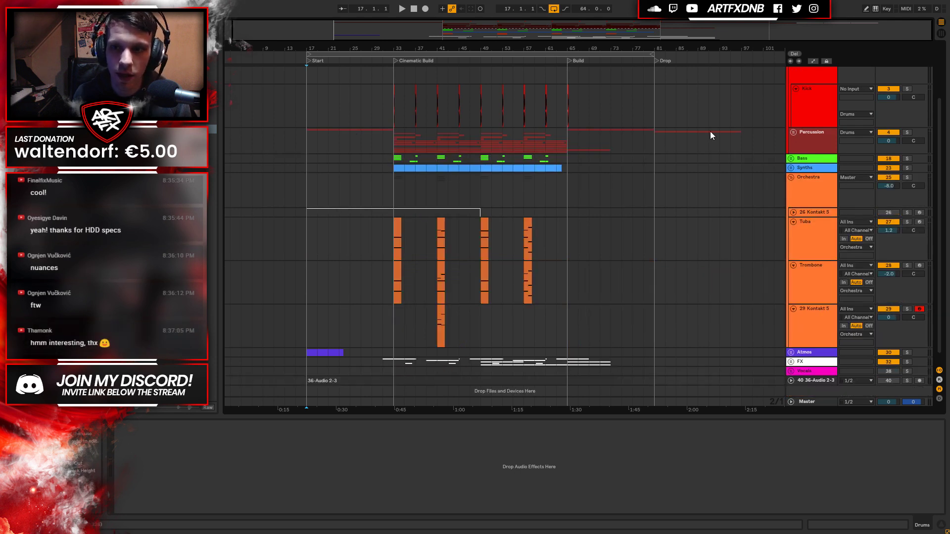
pyautogui.scroll(2, 851, 140)
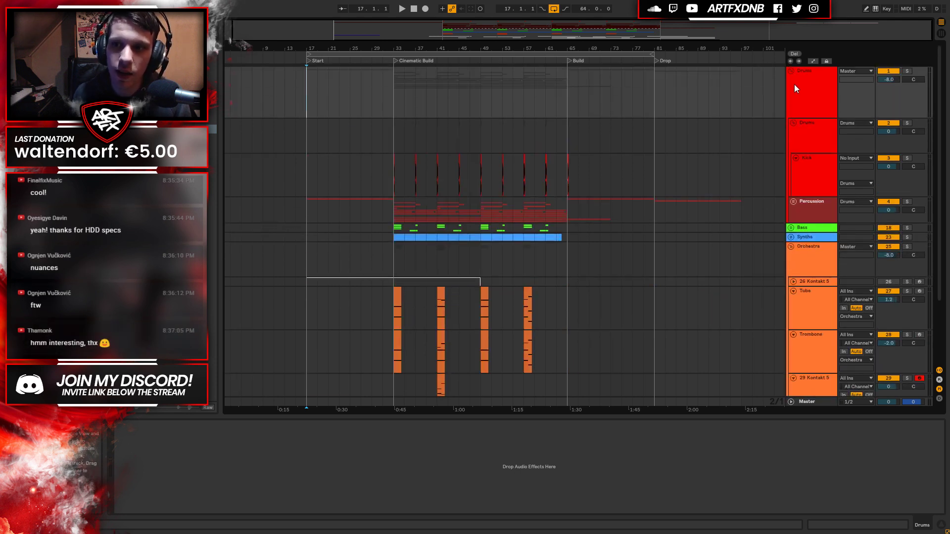
pyautogui.click(791, 71)
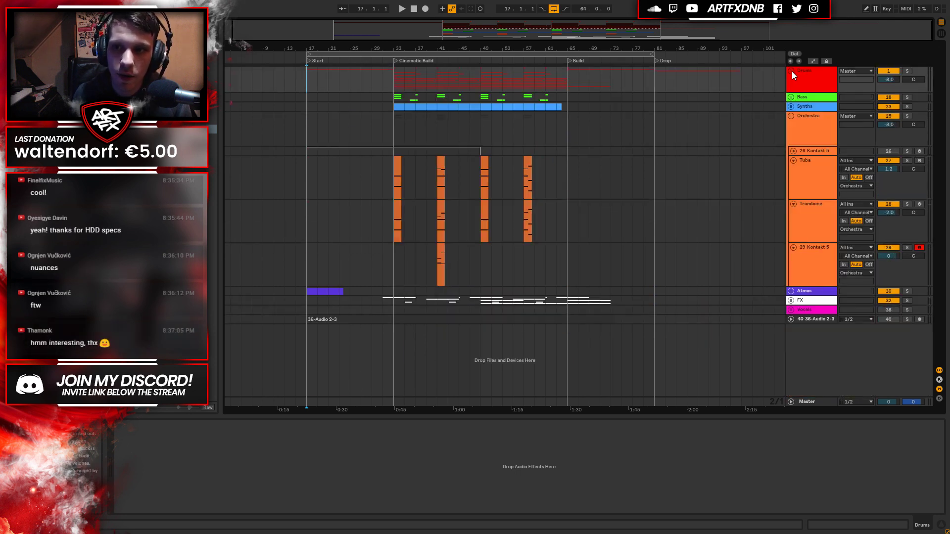
# Fold the Orchestra group and review the frozen Omnisphere clip in the Atmos group and the stretch up to bar 33.
pyautogui.click(791, 115)
pyautogui.click(790, 126)
pyautogui.click(316, 162)
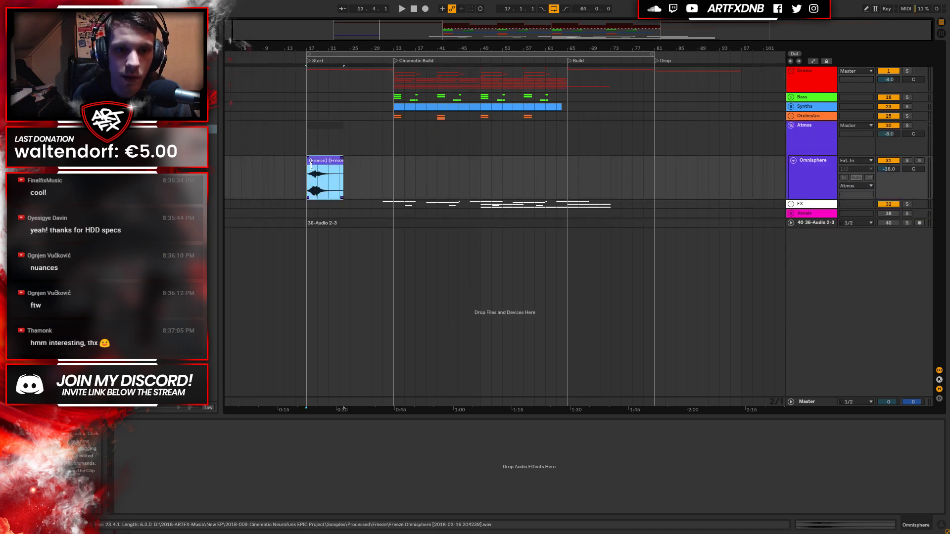
pyautogui.click(790, 125)
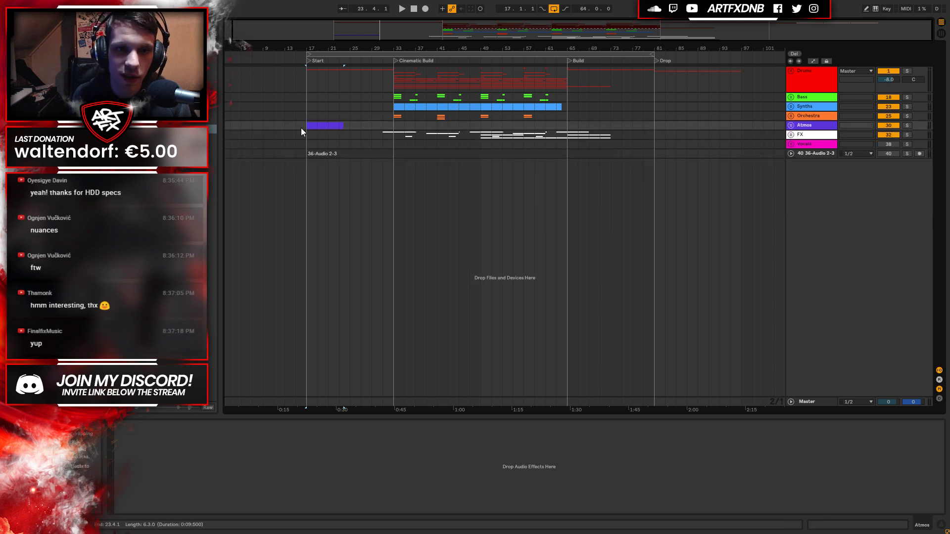
pyautogui.moveTo(321, 127); pyautogui.dragTo(394, 126)
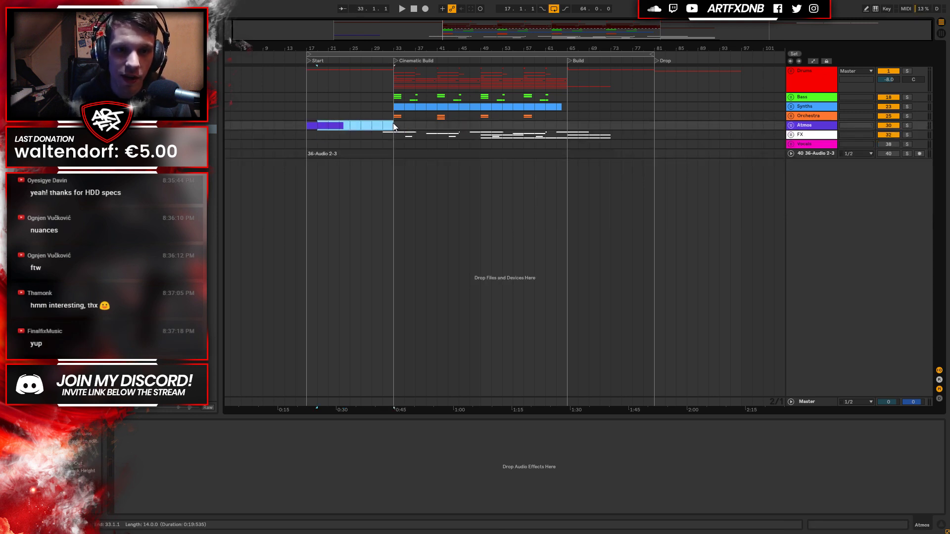
# Deactivate the trumpet clip at bar 41 on the 29 Kontakt 5 track and fold the Orchestra group.
pyautogui.click(382, 74)
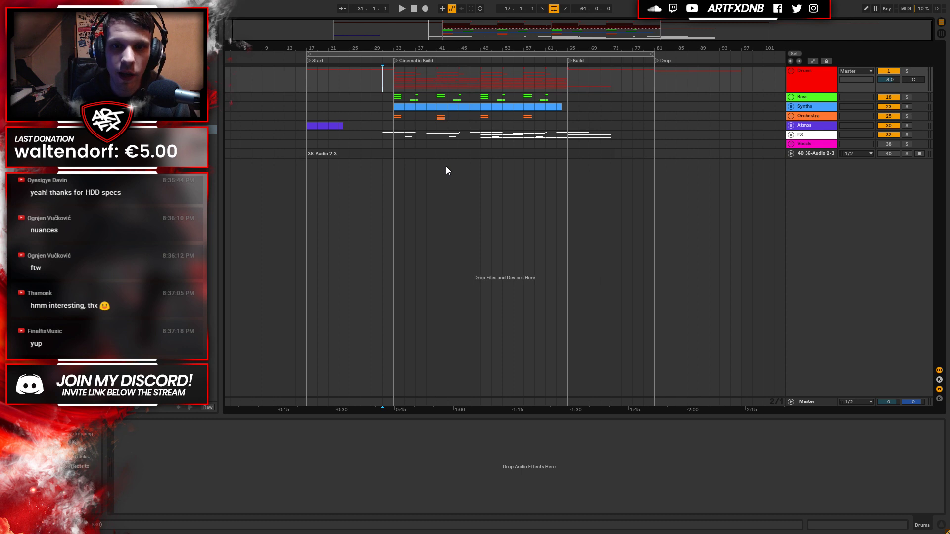
pyautogui.press('space')
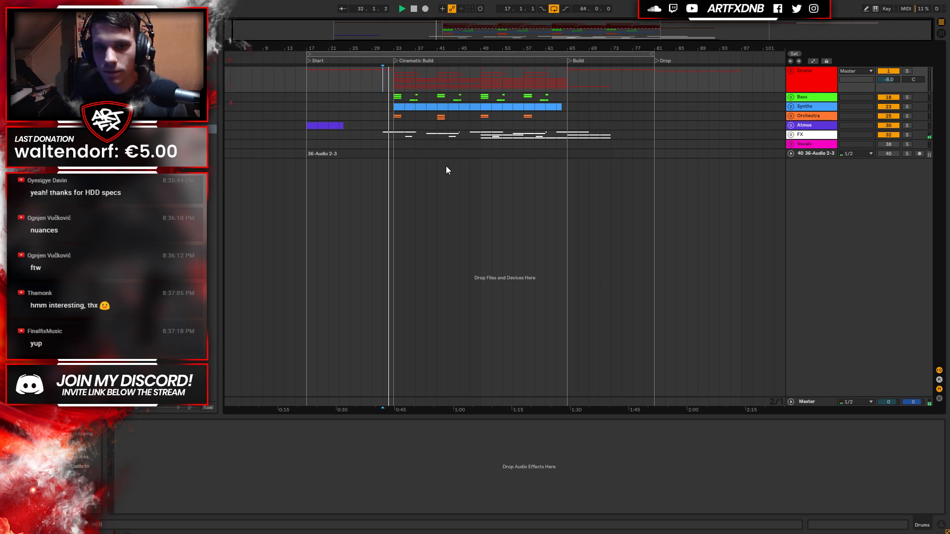
pyautogui.click(790, 116)
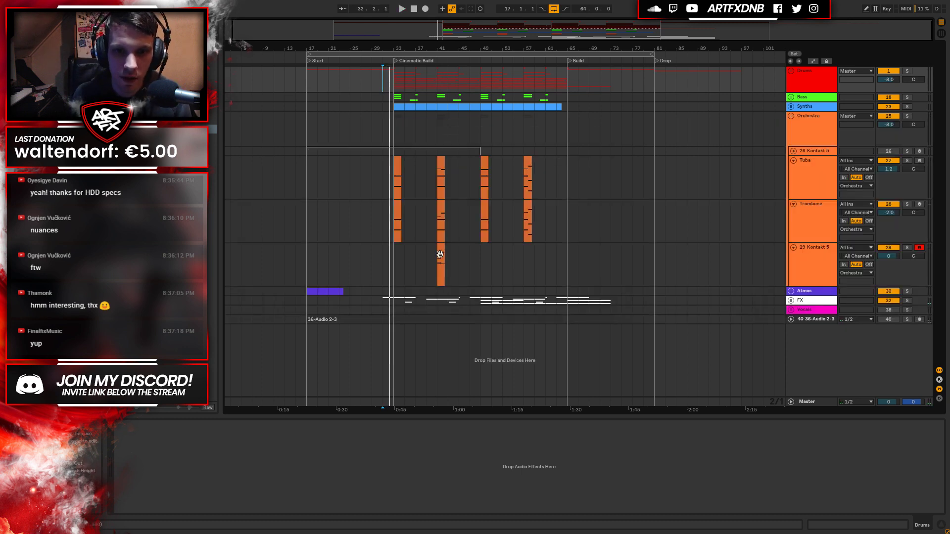
pyautogui.click(440, 251)
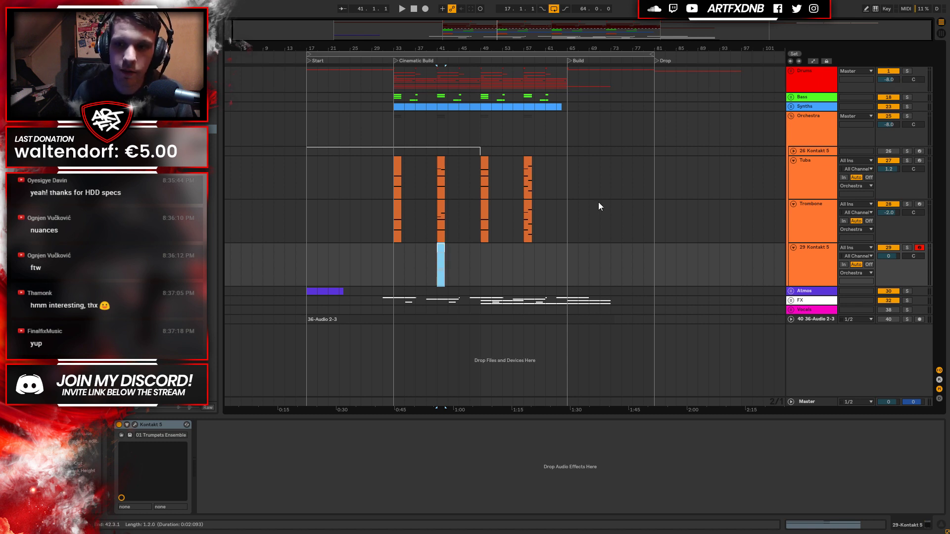
pyautogui.click(786, 122)
pyautogui.click(791, 115)
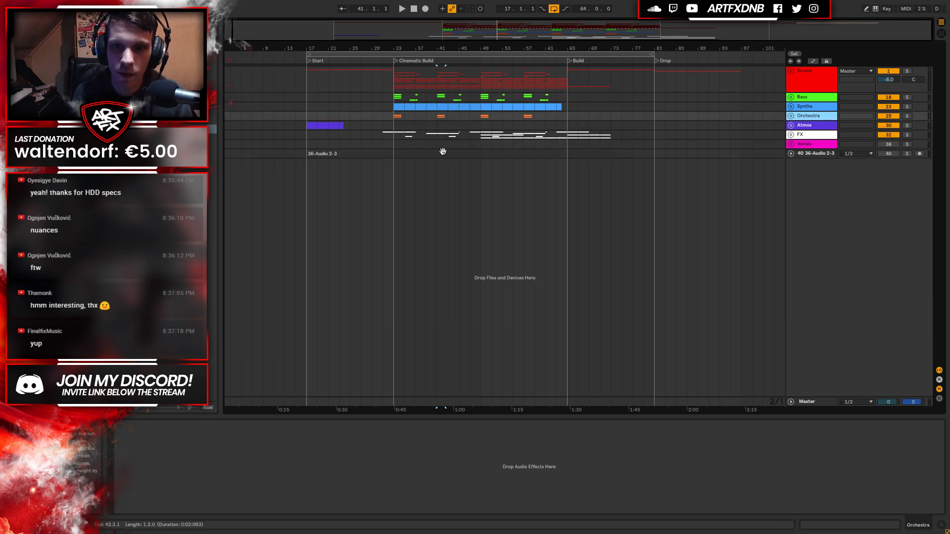
# Play the arrangement from bar 31 through the Cinematic Build into the start of the Build section.
pyautogui.click(382, 116)
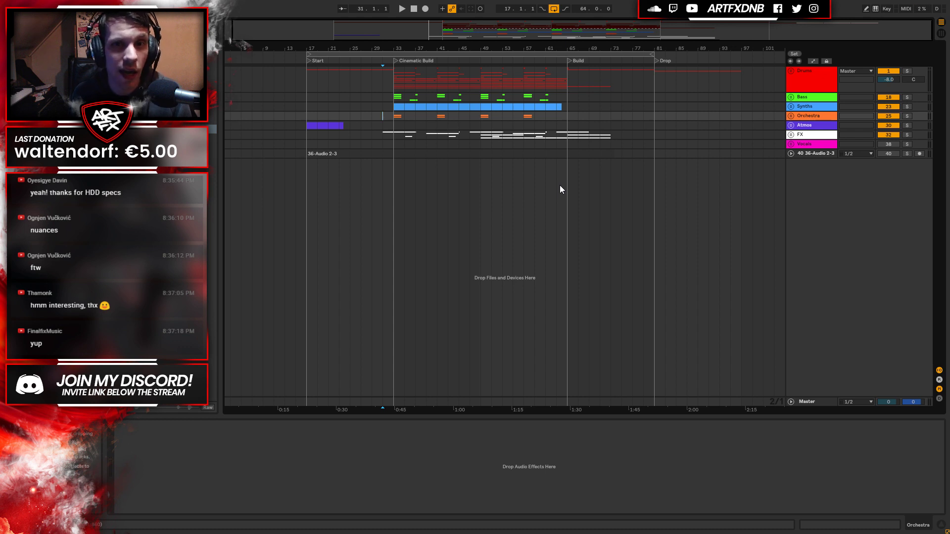
pyautogui.press('space')
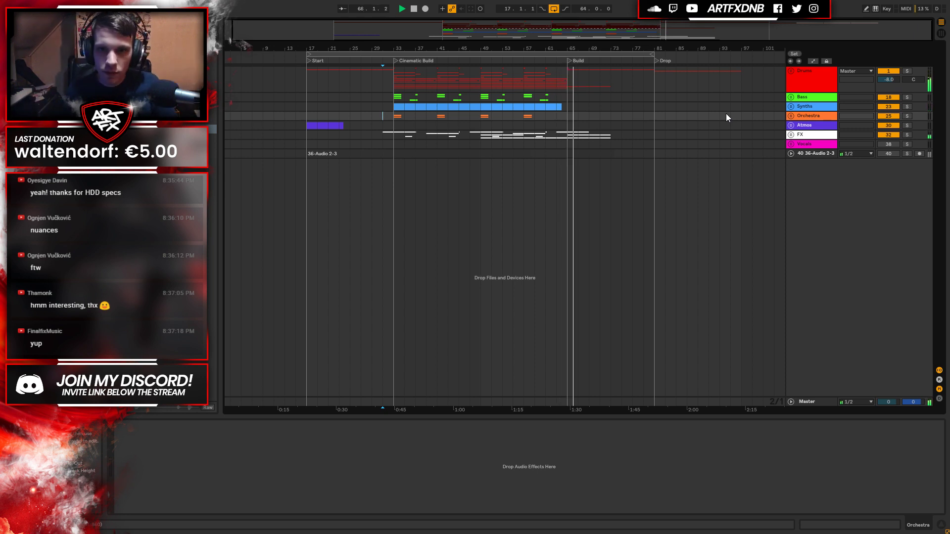
pyautogui.press('space')
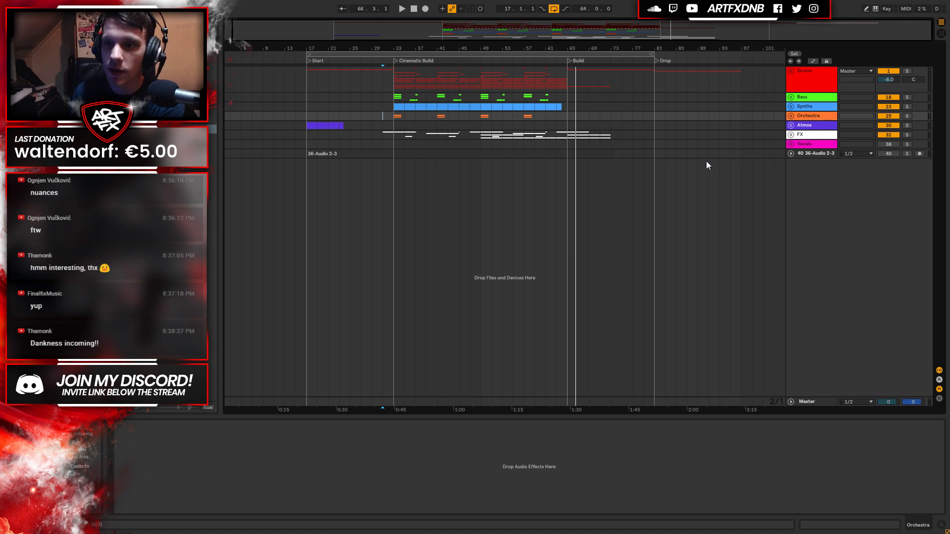
# Unfold the Orchestra group and reactivate the trumpet clip at bar 41 on the 29 Kontakt 5 track.
pyautogui.click(811, 115)
pyautogui.click(791, 115)
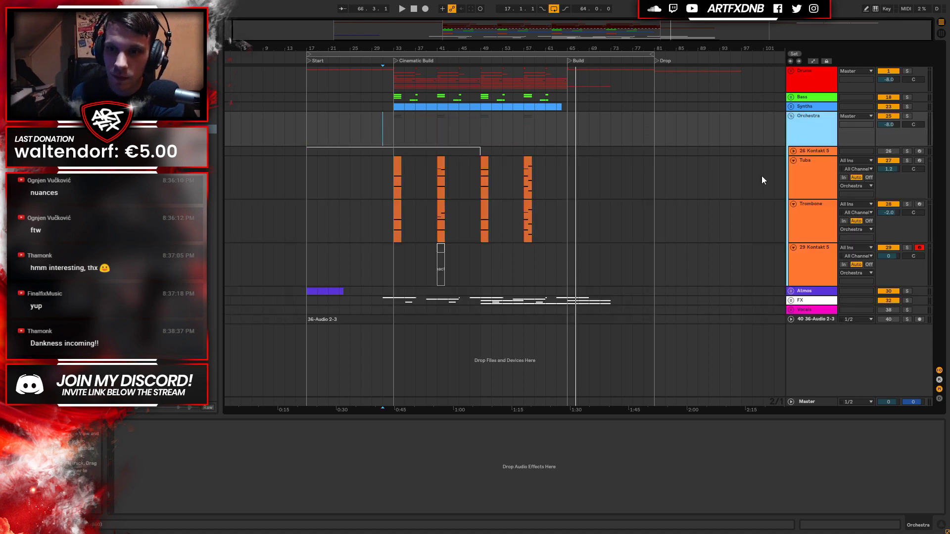
pyautogui.click(440, 248)
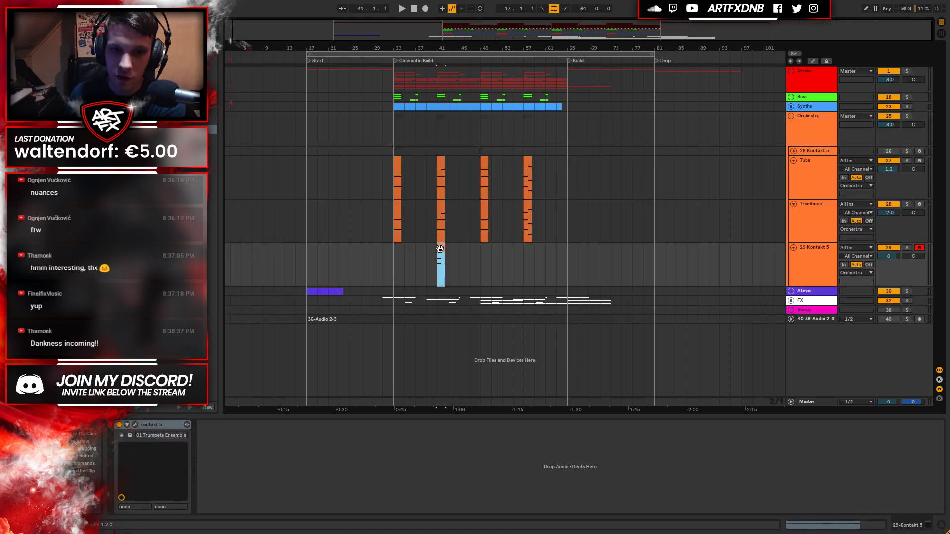
# Try the trumpet clip at bar 49 instead of bar 41 and audition it with the full arrangement.
pyautogui.click(393, 263)
pyautogui.moveTo(443, 250); pyautogui.dragTo(479, 265)
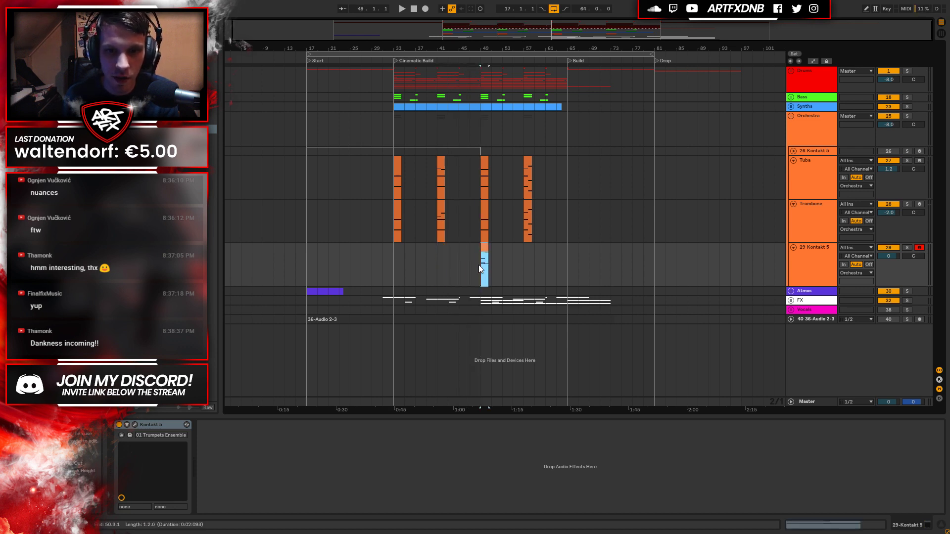
pyautogui.click(477, 261)
pyautogui.press('space')
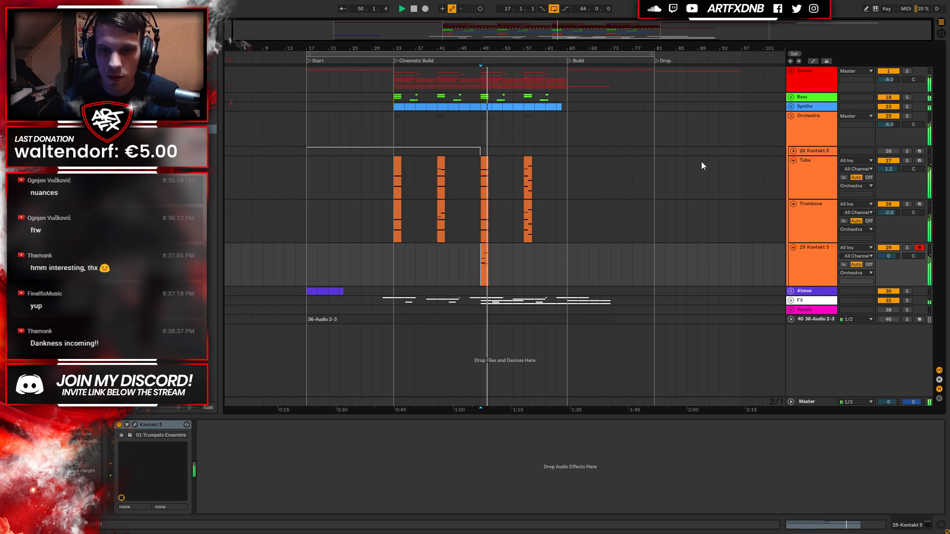
pyautogui.click(482, 254)
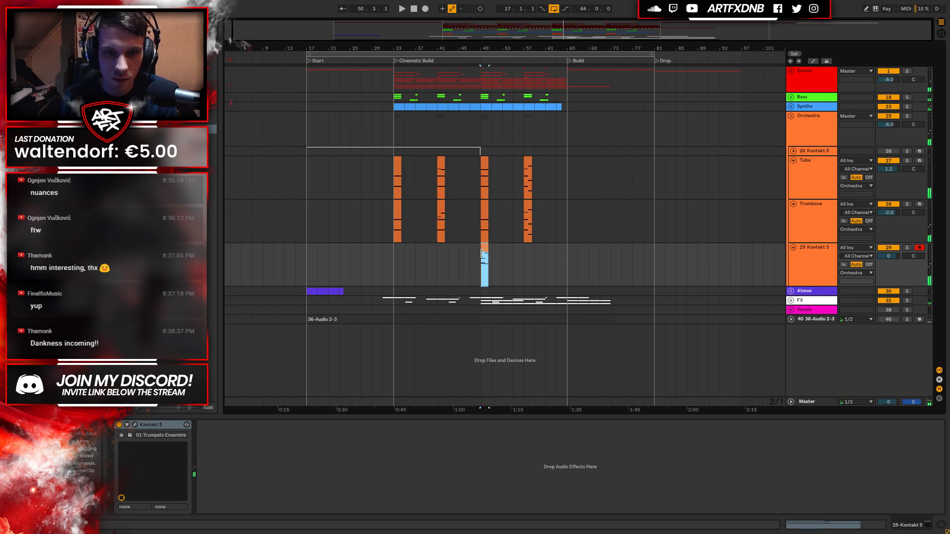
# Move the trumpet clip from bar 49 back to bar 41 and play from shortly before it.
pyautogui.moveTo(484, 250); pyautogui.dragTo(441, 256)
pyautogui.click(427, 264)
pyautogui.press('space')
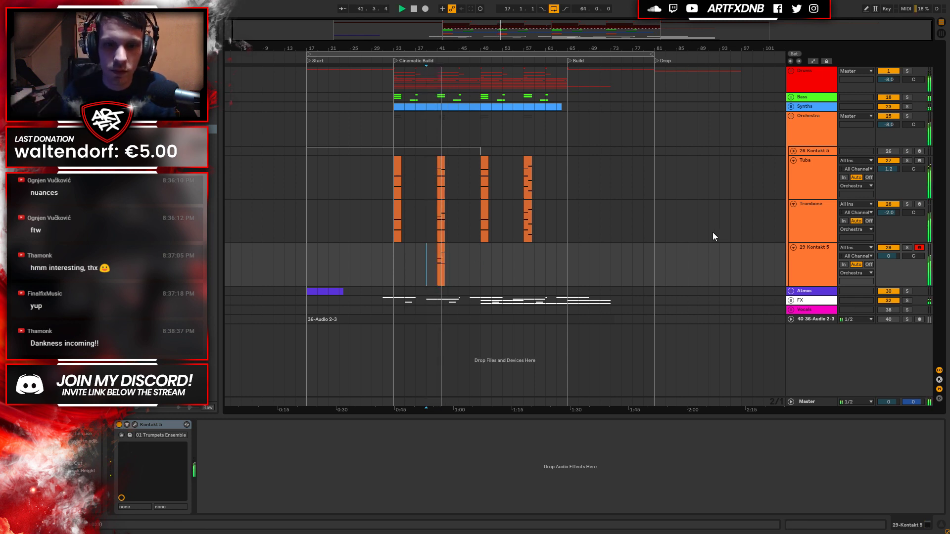
# Try the trumpet clip at bar 57 and audition it against the last brass hit.
pyautogui.click(440, 251)
pyautogui.moveTo(440, 249); pyautogui.dragTo(527, 250)
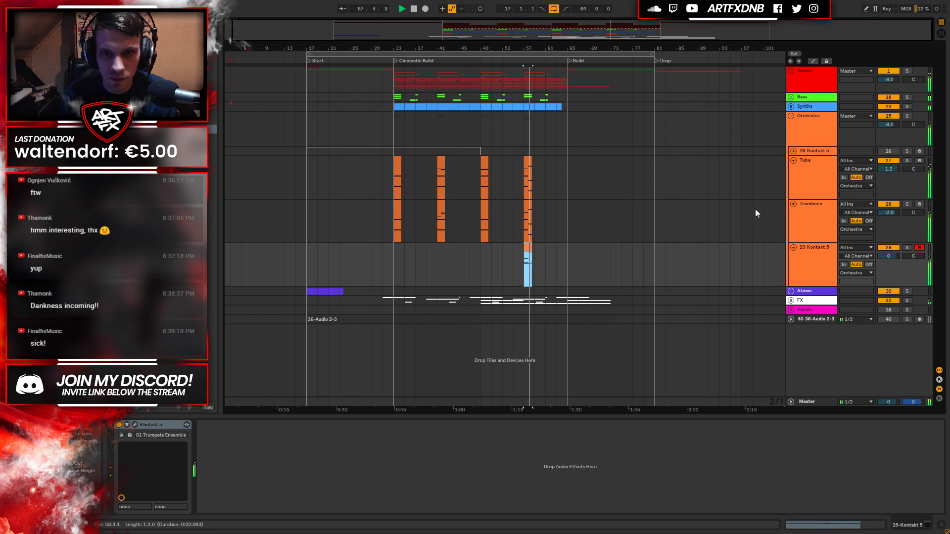
pyautogui.press('space')
# Place the trumpet clip back at bar 41 and solo the whole Orchestra group.
pyautogui.click(907, 247)
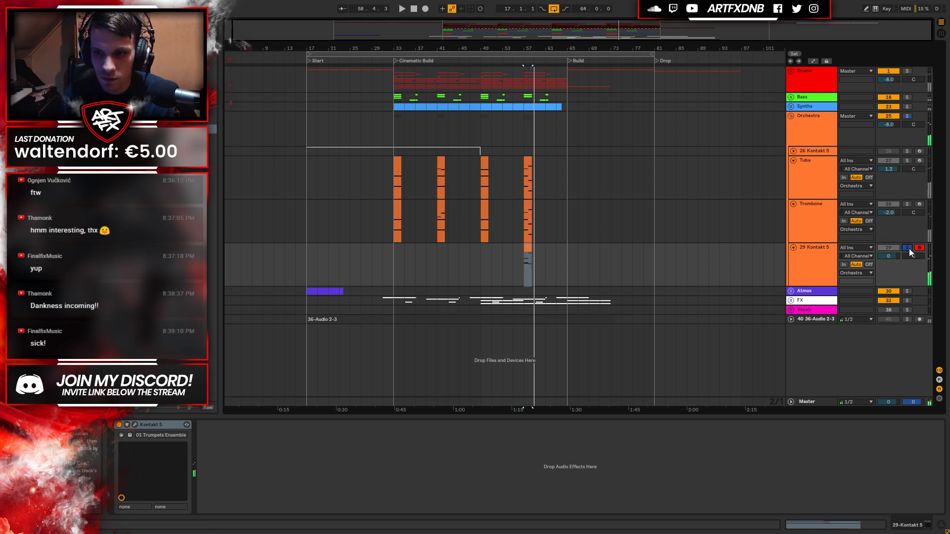
pyautogui.moveTo(528, 250); pyautogui.dragTo(440, 259)
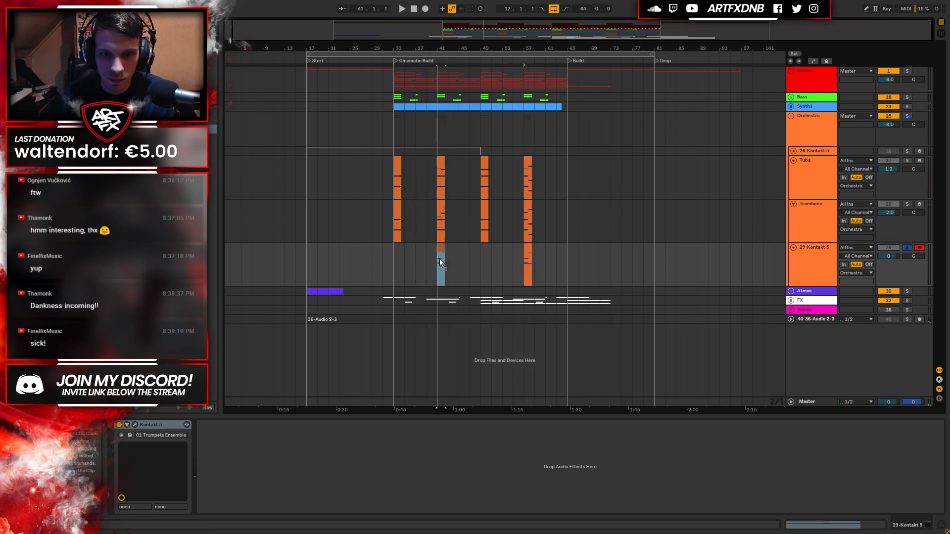
pyautogui.click(907, 117)
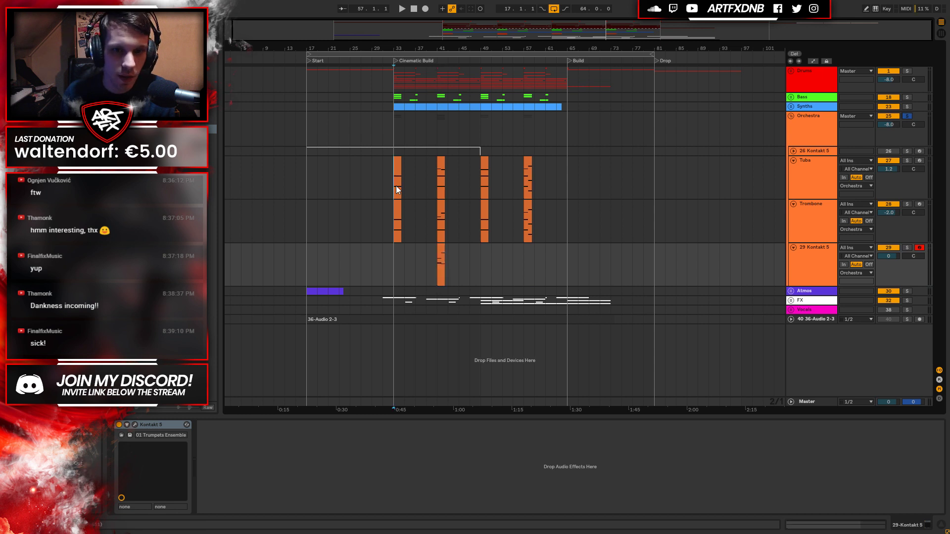
# Copy the Trombone clips at bars 33, 49 and 57 onto the 29 Kontakt 5 trumpet track at the same positions.
pyautogui.click(395, 188)
pyautogui.moveTo(397, 220); pyautogui.dragTo(398, 277)
pyautogui.moveTo(480, 224); pyautogui.dragTo(483, 265)
pyautogui.moveTo(528, 212); pyautogui.dragTo(523, 271)
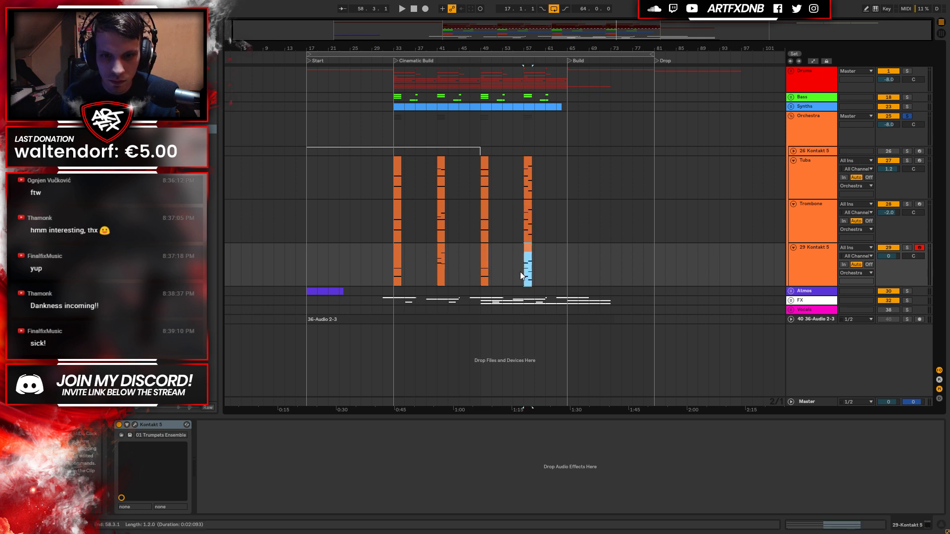
# Open the copied trumpet clip at bar 33 and transpose its two long notes up one octave.
pyautogui.doubleClick(397, 263)
pyautogui.moveTo(347, 422); pyautogui.dragTo(402, 279)
pyautogui.hotkey('shift', 'Up')
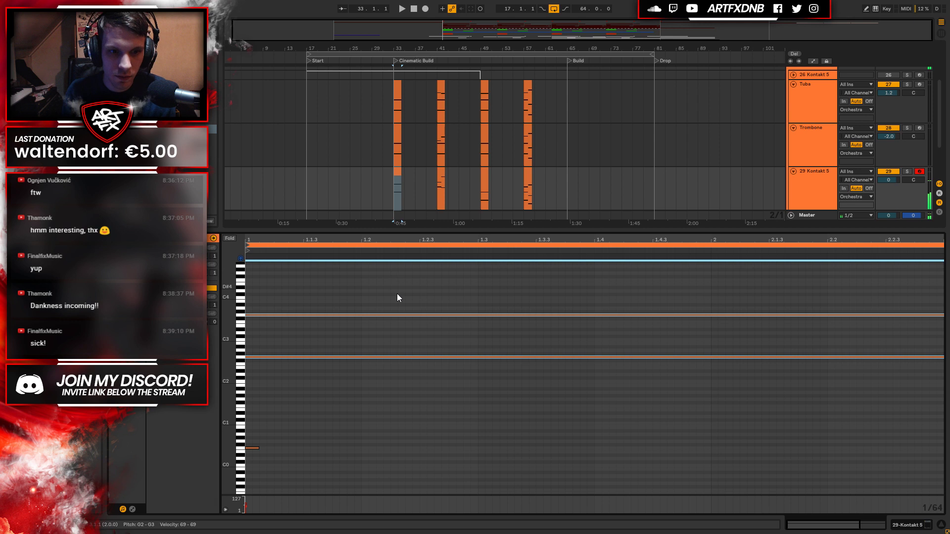
# Audition the transposed trumpet clip at bar 33 together with the rest of the Orchestra group.
pyautogui.press('space')
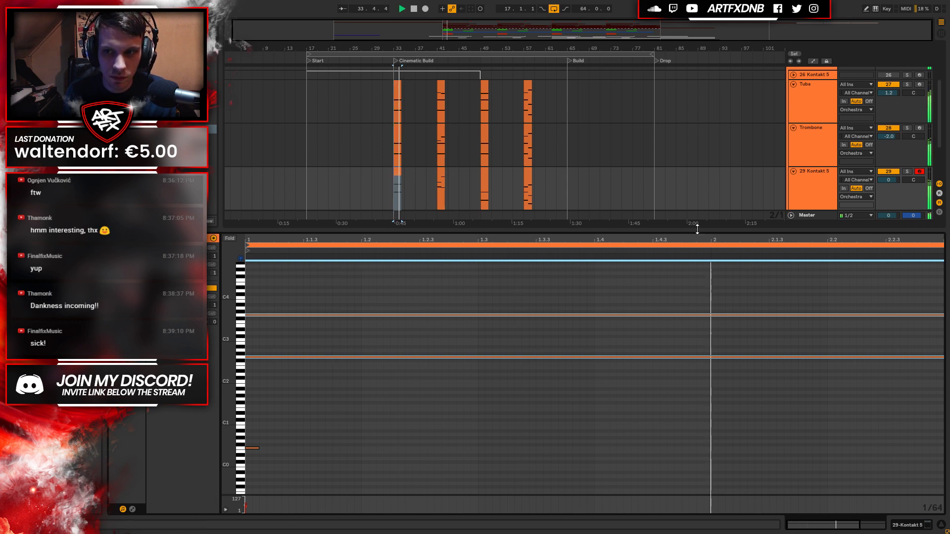
pyautogui.press('space')
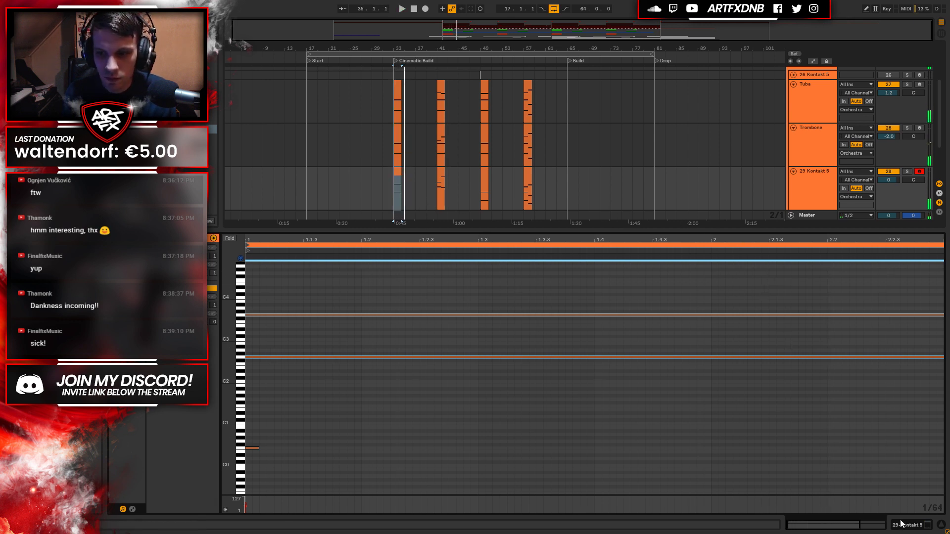
pyautogui.click(894, 524)
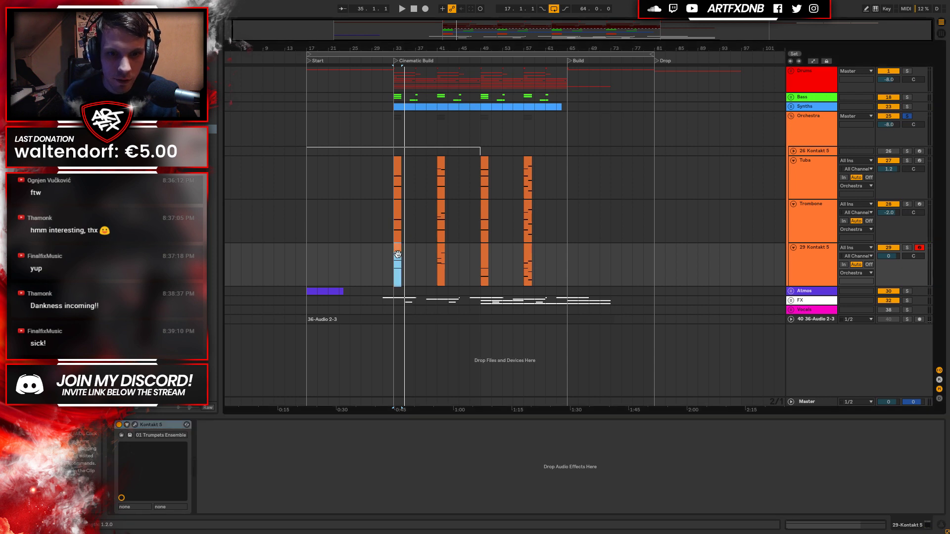
pyautogui.hotkey('shift', 'Tab')
# Try raising the upper long note of the bar 33 trumpet clip to D4 and audition it with the brass.
pyautogui.moveTo(311, 319); pyautogui.dragTo(314, 294)
pyautogui.press('space')
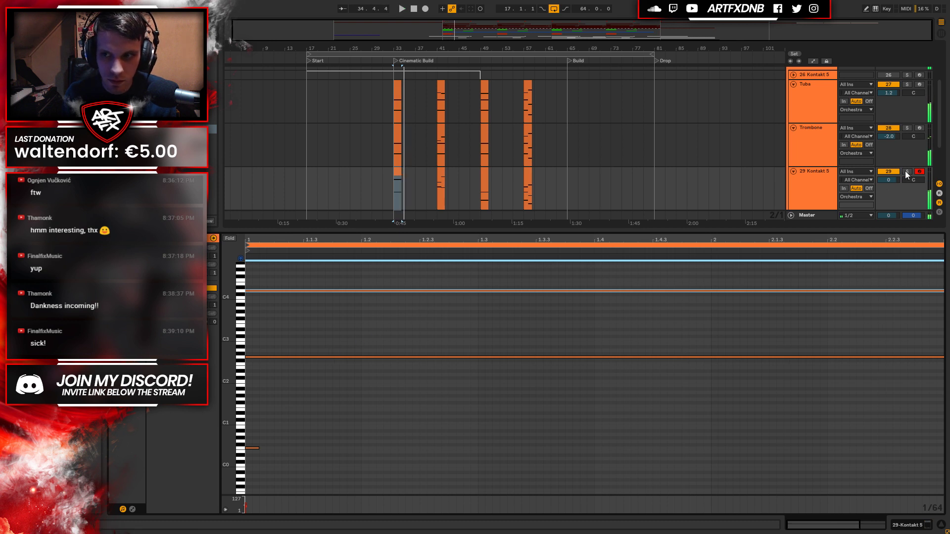
pyautogui.press('space')
pyautogui.click(384, 188)
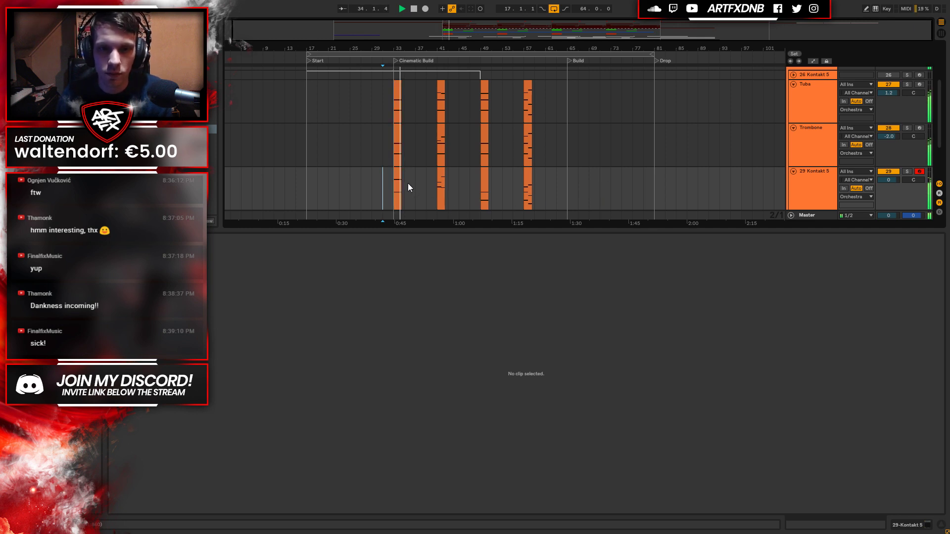
pyautogui.click(398, 174)
pyautogui.press('space')
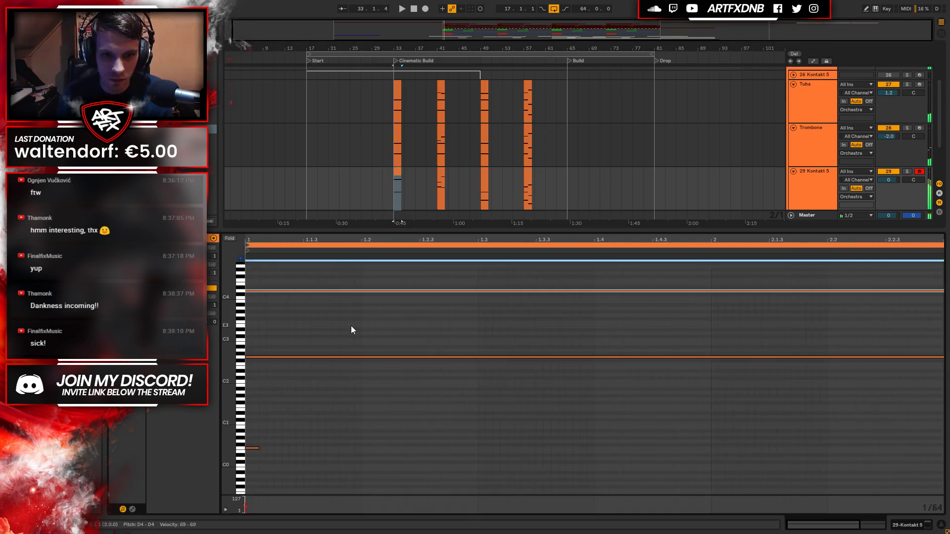
# Lower the upper long note of the bar 33 trumpet clip by seven semitones to G3.
pyautogui.press('Down')
pyautogui.press('Down')
pyautogui.press('Down')
pyautogui.press('Down')
pyautogui.press('Down')
pyautogui.press('Down')
pyautogui.press('Down')
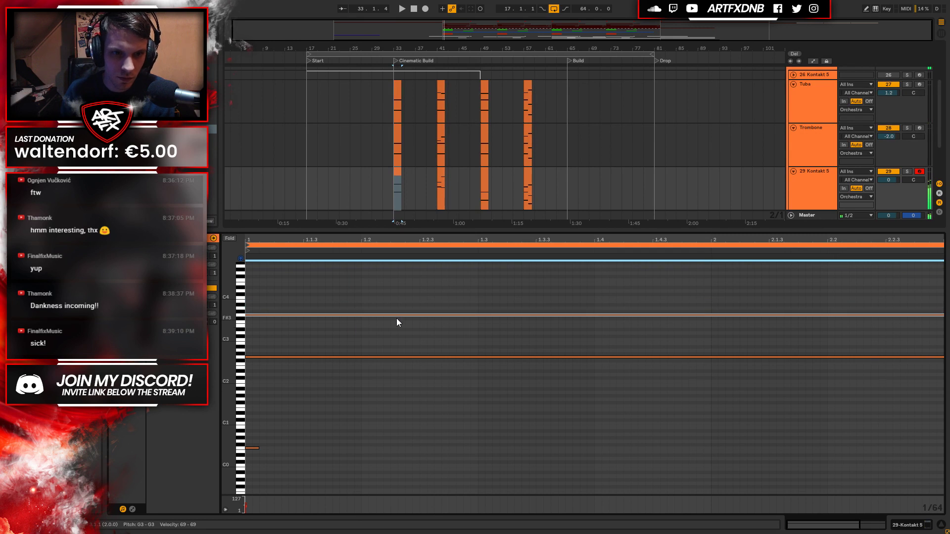
# Audition the bar 33 brass hit again with the upper trumpet note at G3.
pyautogui.click(377, 182)
pyautogui.press('space')
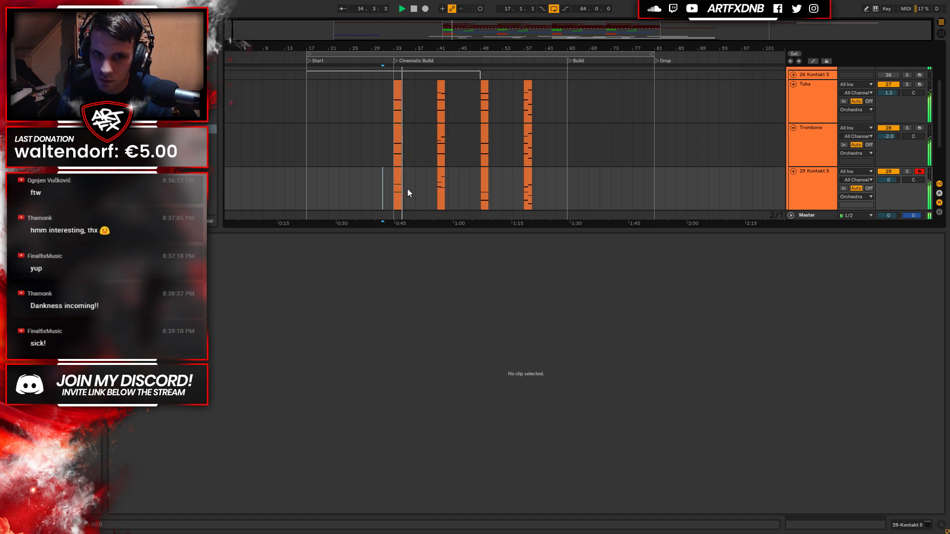
pyautogui.click(397, 195)
pyautogui.press('space')
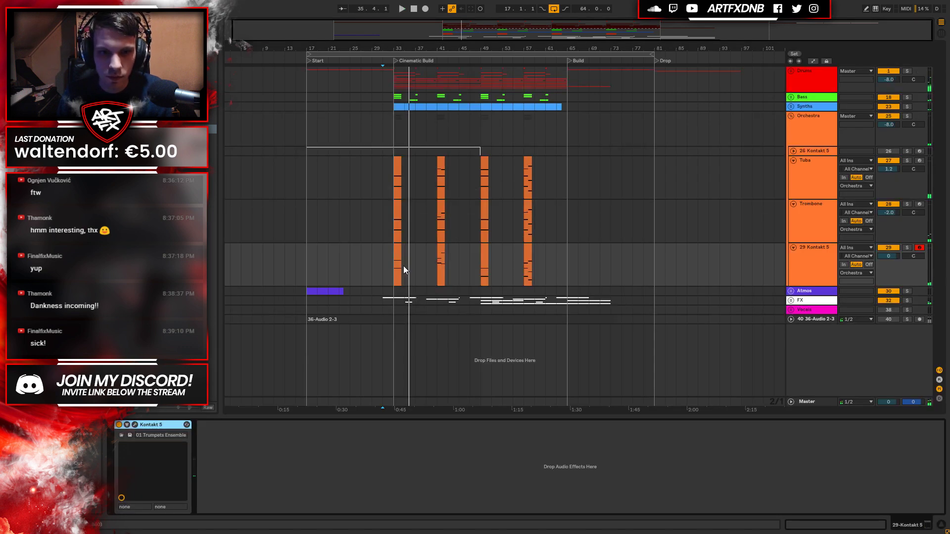
pyautogui.click(319, 332)
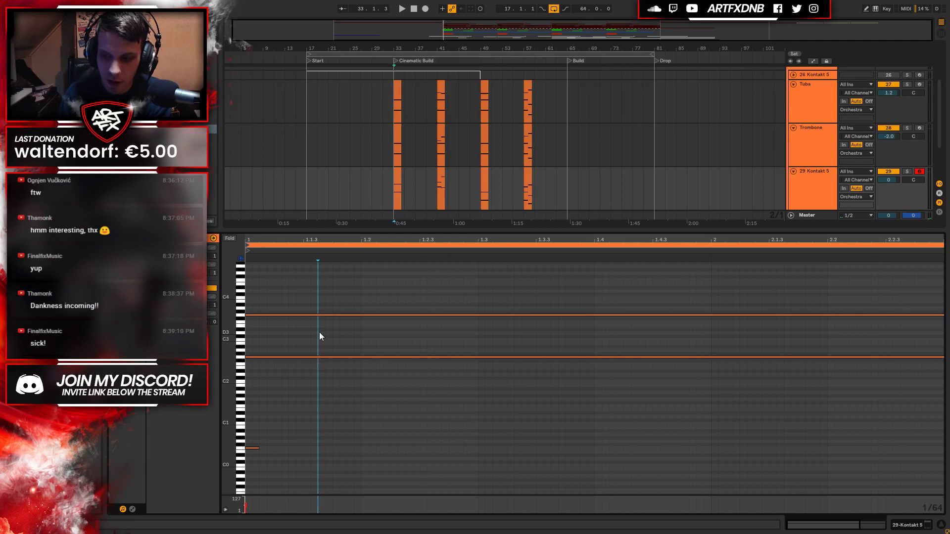
pyautogui.click(364, 264)
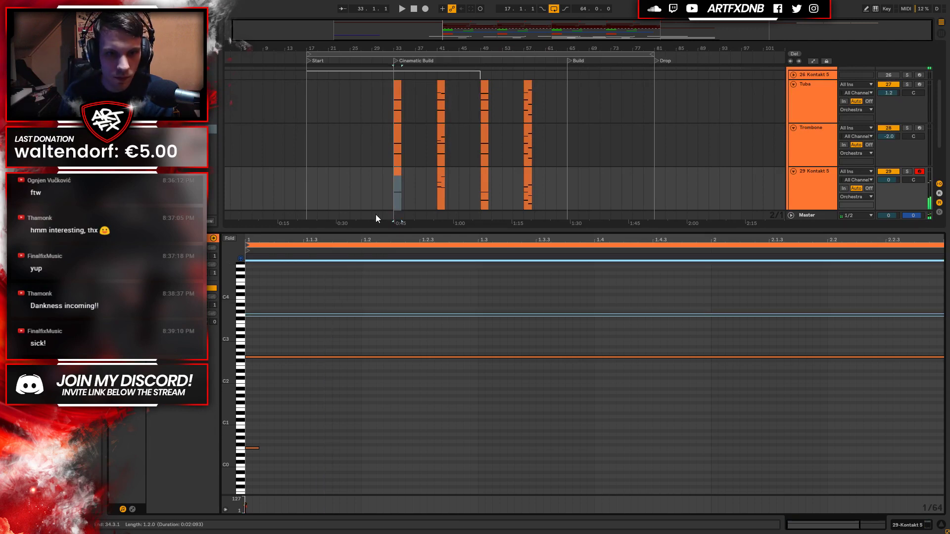
pyautogui.click(398, 179)
pyautogui.press('space')
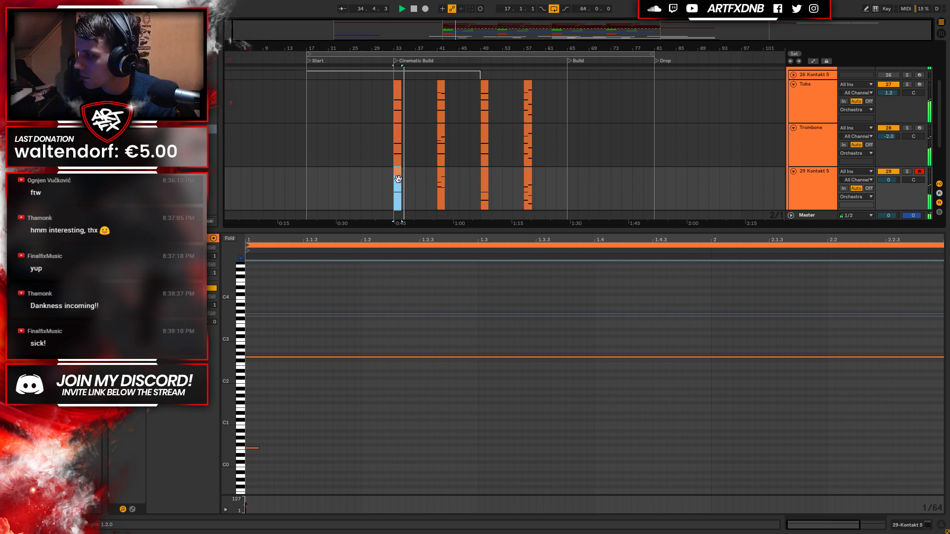
pyautogui.press('space')
# Solo the 29 Kontakt 5 trumpet track and play its bar 33 clip on its own.
pyautogui.click(907, 171)
pyautogui.press('space')
pyautogui.press('space')
# Bend the rising Modulation envelope of the bar 33 trumpet clip into a slow-starting curve and play it back.
pyautogui.click(133, 509)
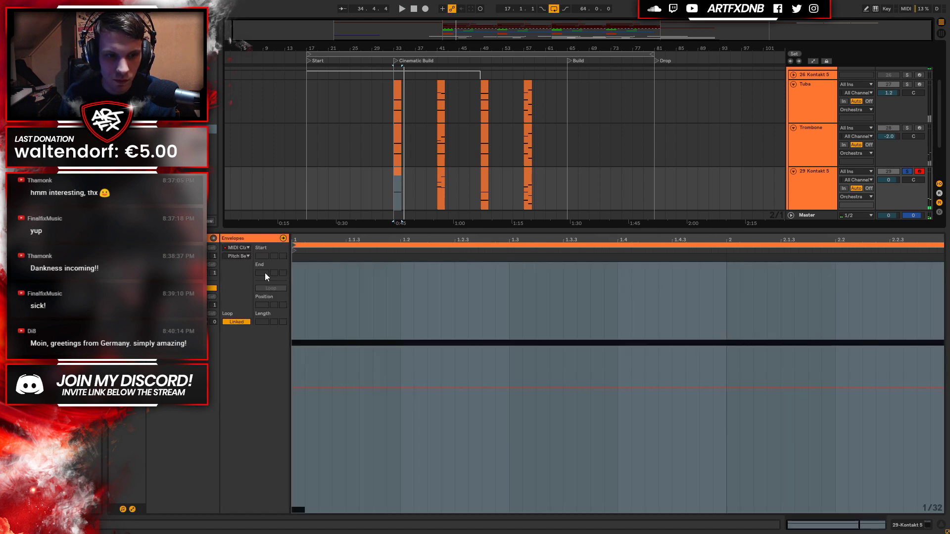
pyautogui.click(237, 256)
pyautogui.click(242, 277)
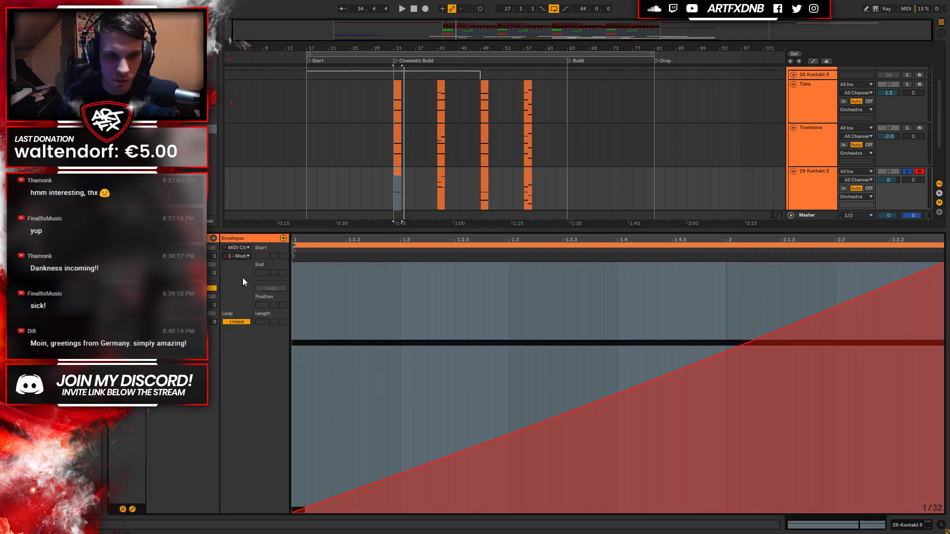
pyautogui.doubleClick(715, 238)
pyautogui.moveTo(514, 409); pyautogui.dragTo(571, 430)
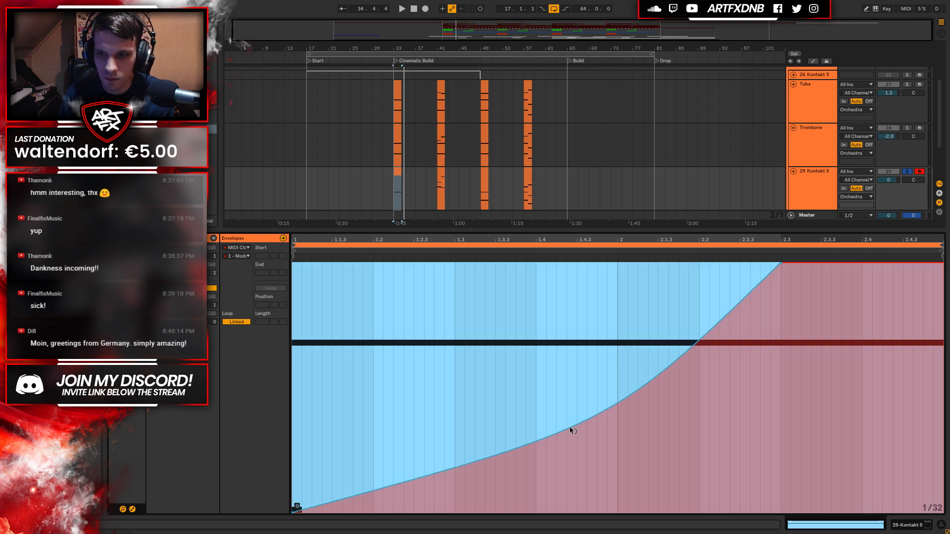
pyautogui.click(709, 305)
pyautogui.click(392, 191)
pyautogui.press('space')
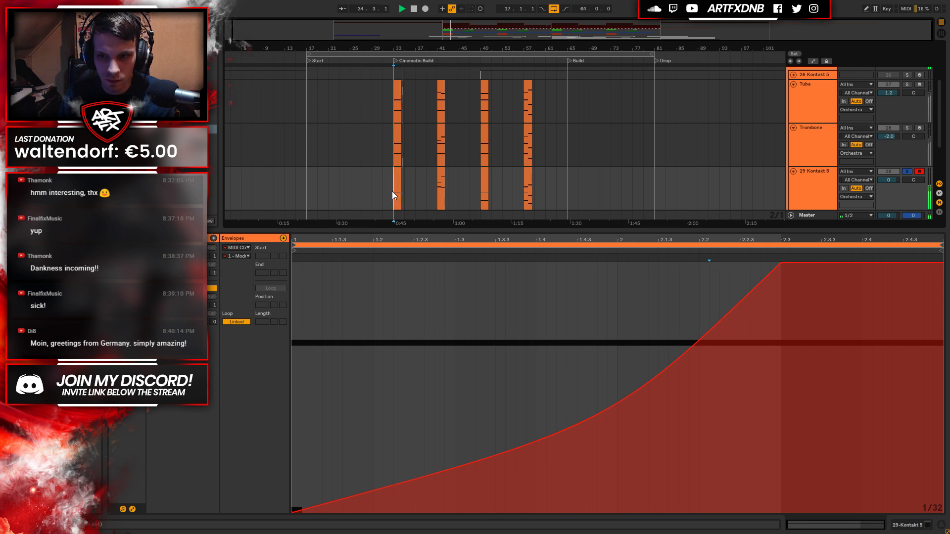
pyautogui.press('space')
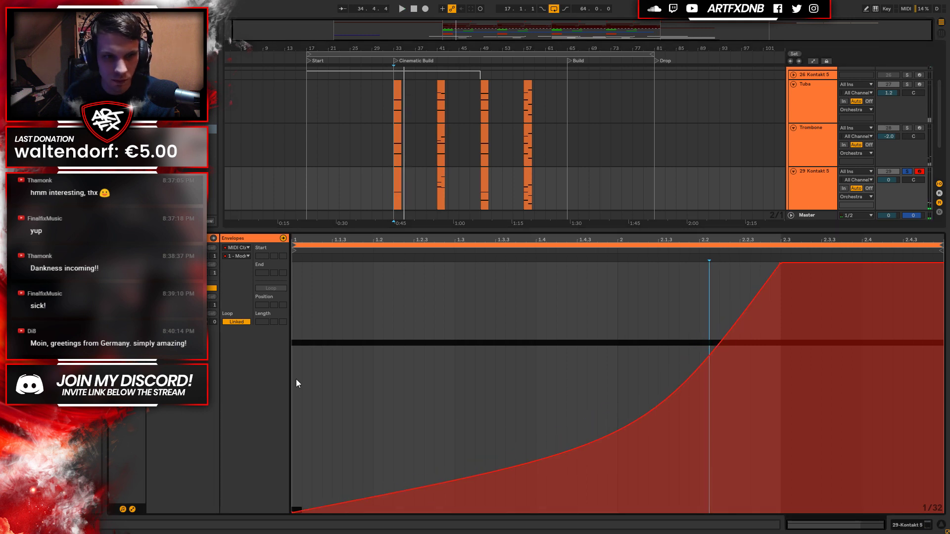
# Shape the trumpet clip's Expression envelope as a slow-starting curve that rises to 127 at position 2.3.
pyautogui.click(237, 256)
pyautogui.click(249, 353)
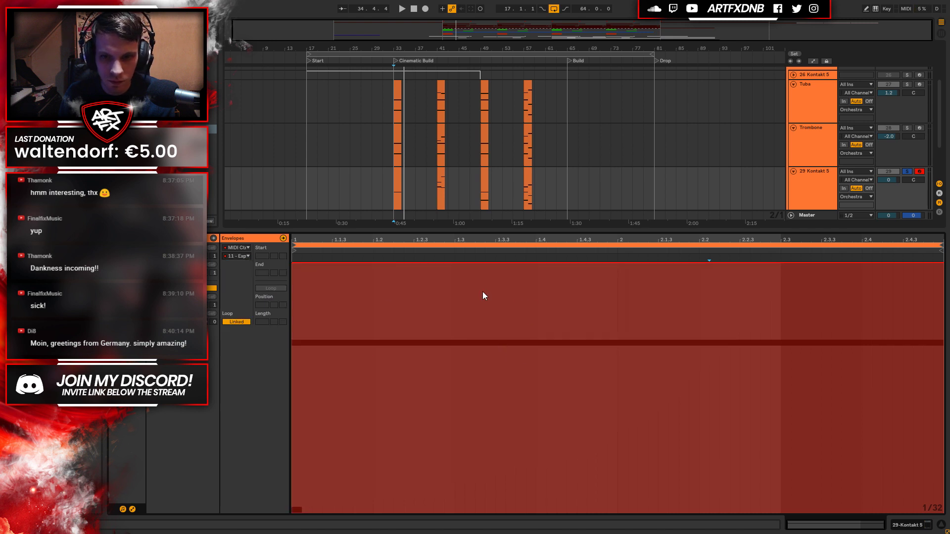
pyautogui.moveTo(739, 273); pyautogui.dragTo(781, 263)
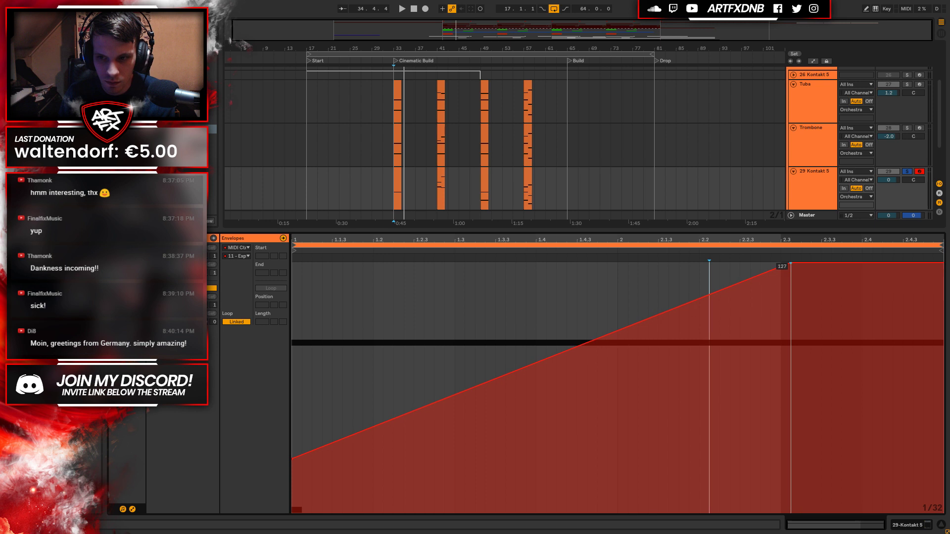
pyautogui.press('space')
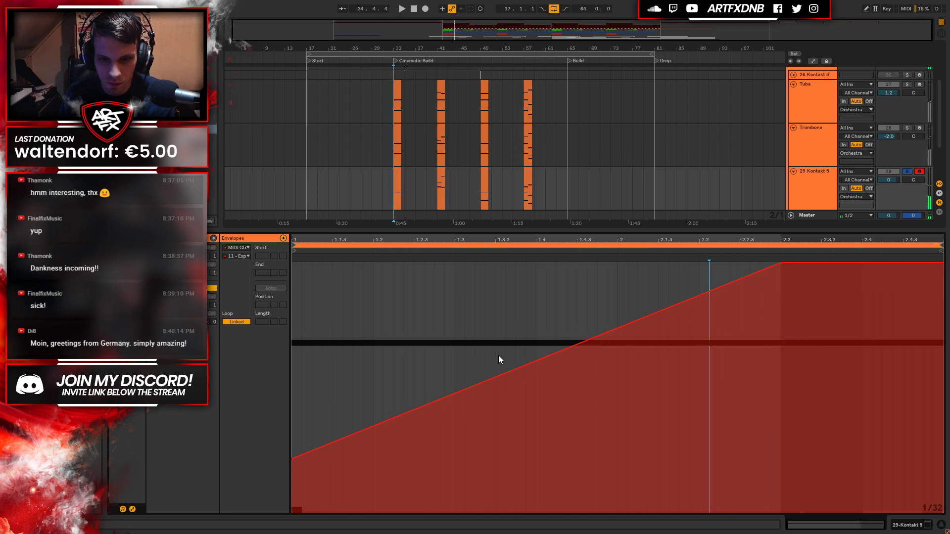
pyautogui.moveTo(520, 368); pyautogui.dragTo(582, 394)
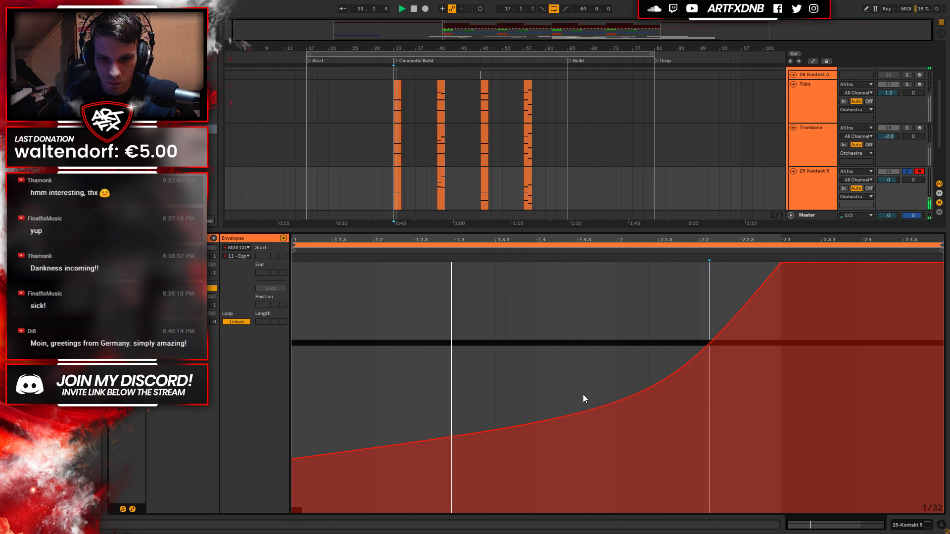
pyautogui.press('space')
pyautogui.moveTo(579, 390); pyautogui.dragTo(580, 377)
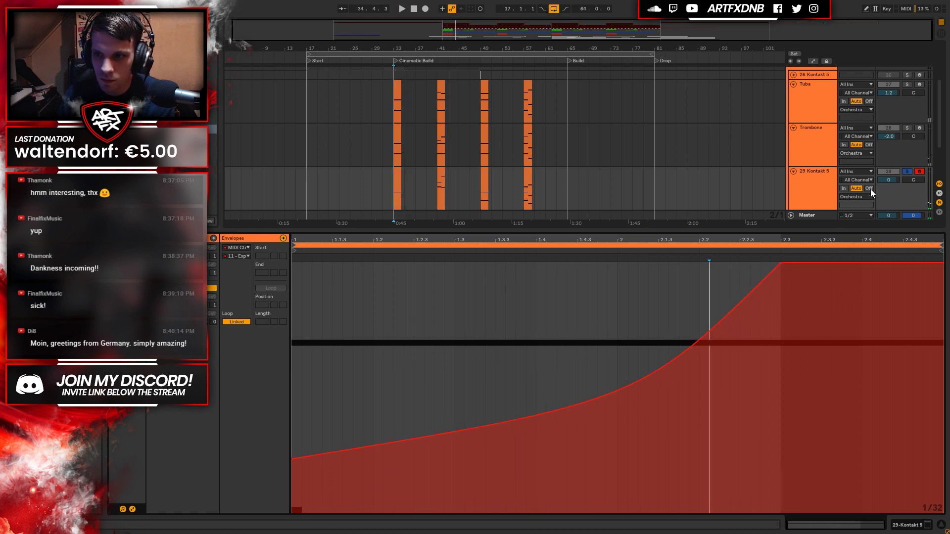
# Unsolo the trumpet track and audition the bar 33 clip with the full brass section.
pyautogui.click(907, 171)
pyautogui.click(387, 187)
pyautogui.press('space')
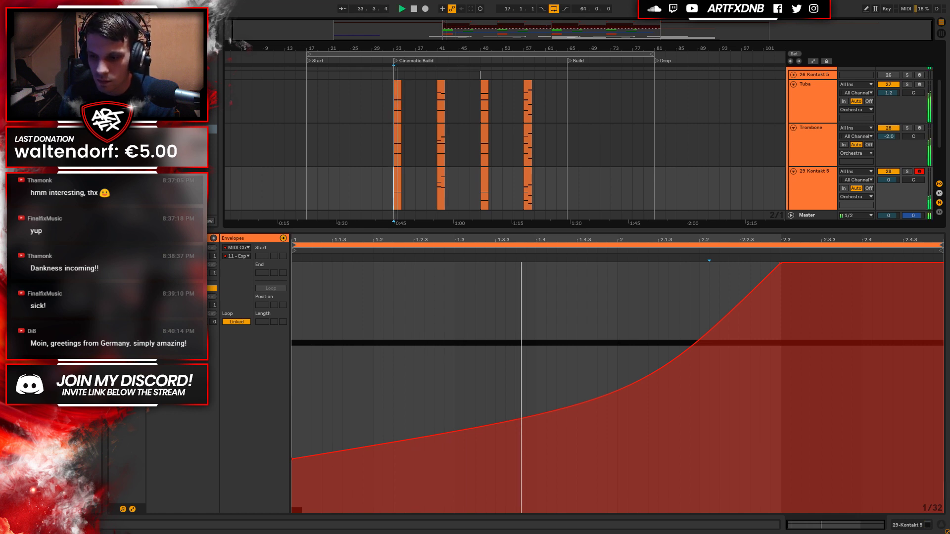
pyautogui.hotkey('shift', 'Tab')
pyautogui.click(397, 253)
pyautogui.press('space')
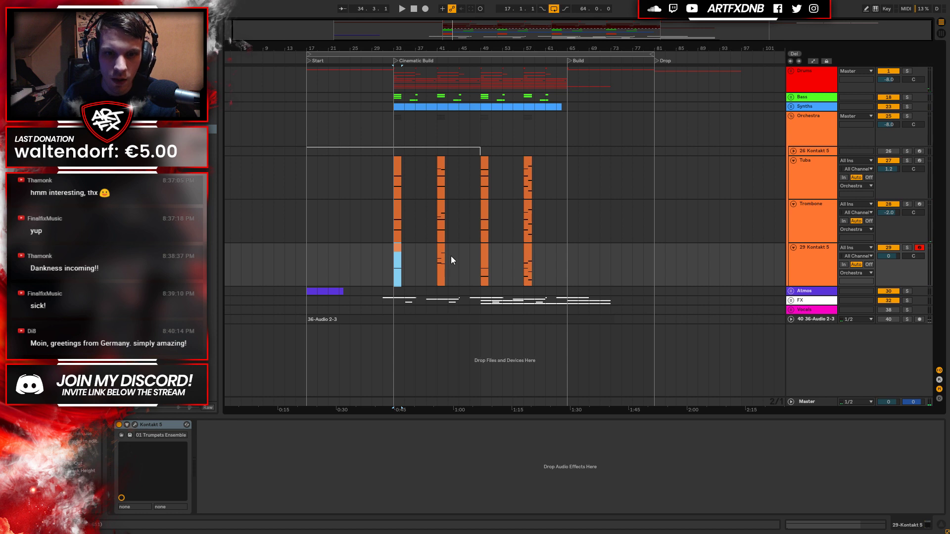
# Move the trumpet clip from bar 41 to bar 57, replacing the clip there.
pyautogui.click(447, 258)
pyautogui.hotkey('ctrl', 'v')
pyautogui.moveTo(445, 259); pyautogui.dragTo(527, 253)
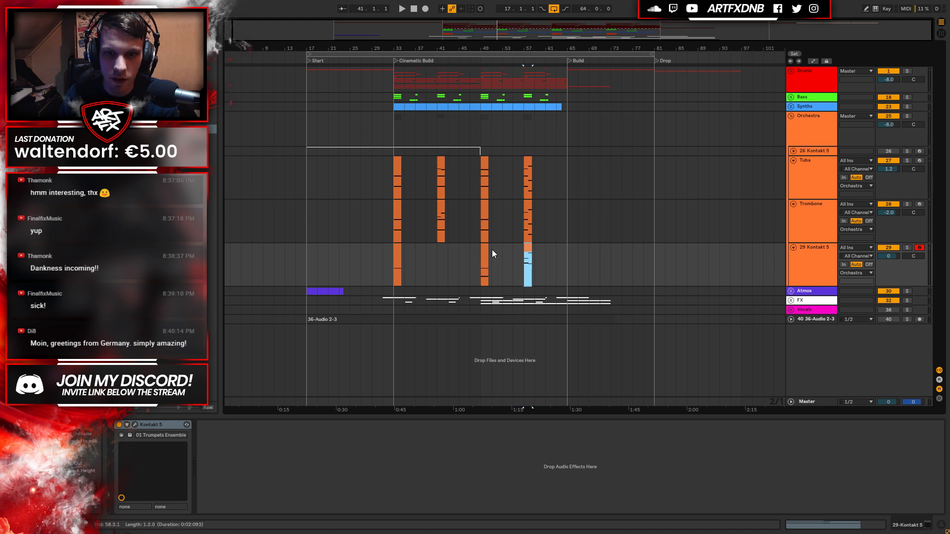
# Consolidate bars 49 to 65 of the trumpet track into one clip and delete the trumpet clip at bar 33.
pyautogui.doubleClick(484, 262)
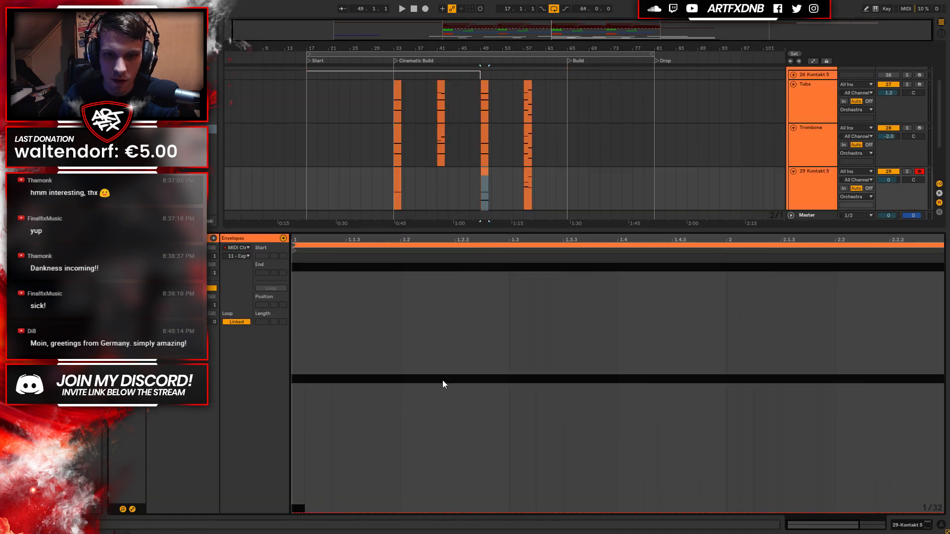
pyautogui.click(132, 510)
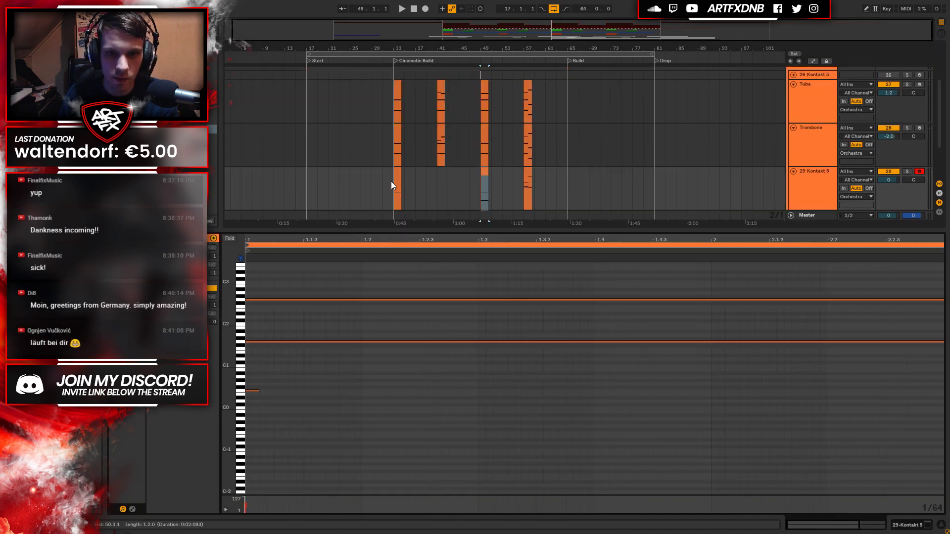
pyautogui.moveTo(480, 187); pyautogui.dragTo(569, 187)
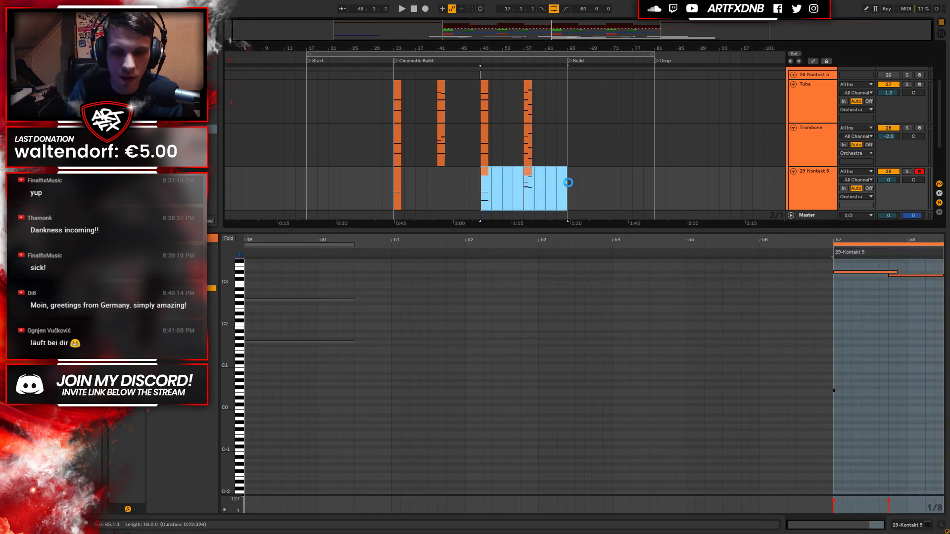
pyautogui.hotkey('ctrl', 'j')
pyautogui.click(396, 180)
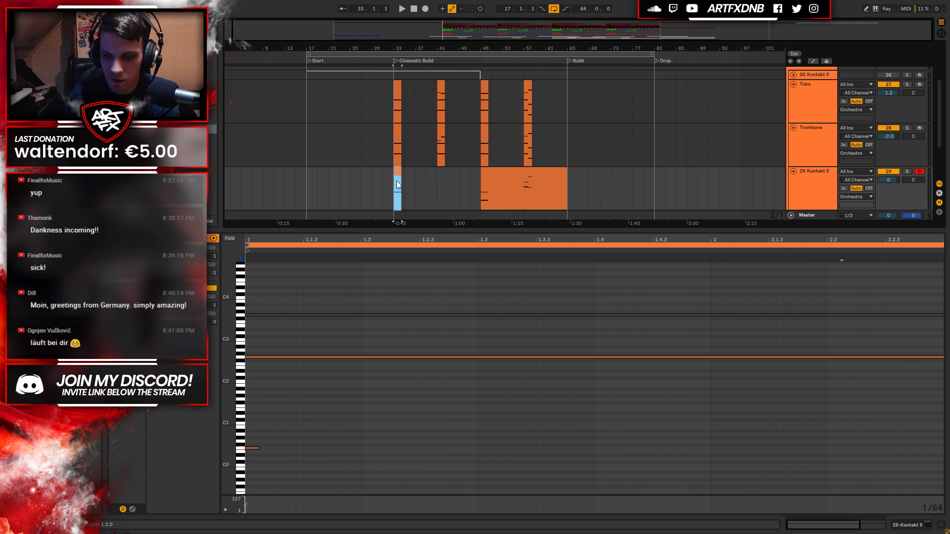
pyautogui.click(492, 183)
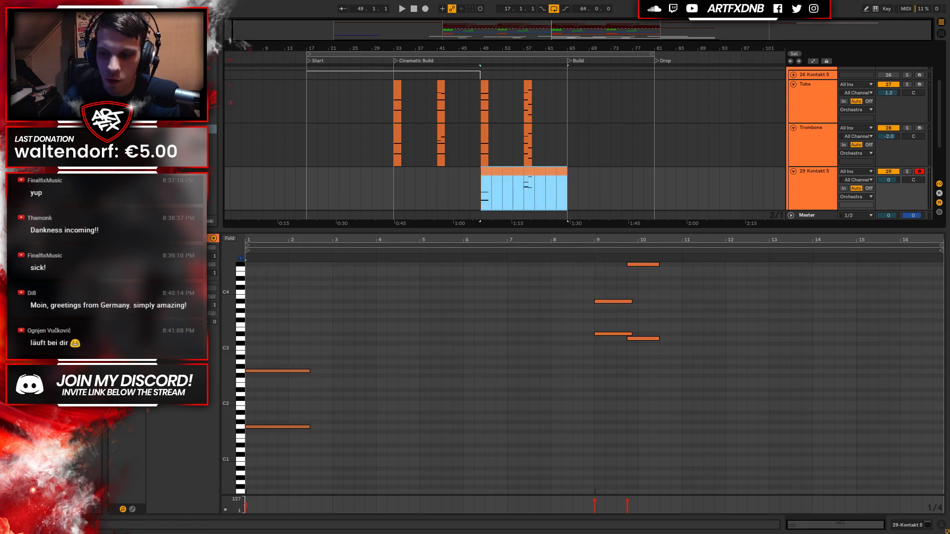
pyautogui.click(913, 529)
pyautogui.moveTo(391, 265); pyautogui.dragTo(473, 262)
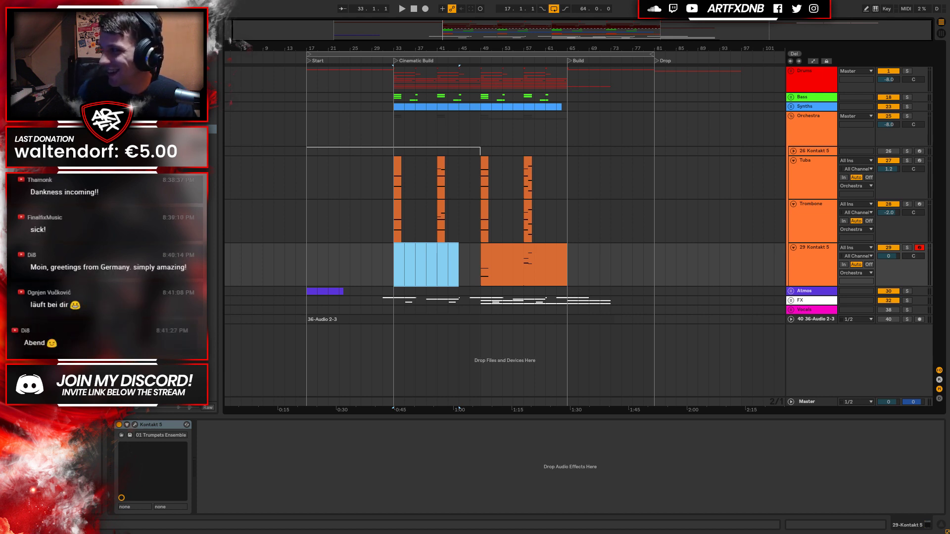
pyautogui.click(510, 249)
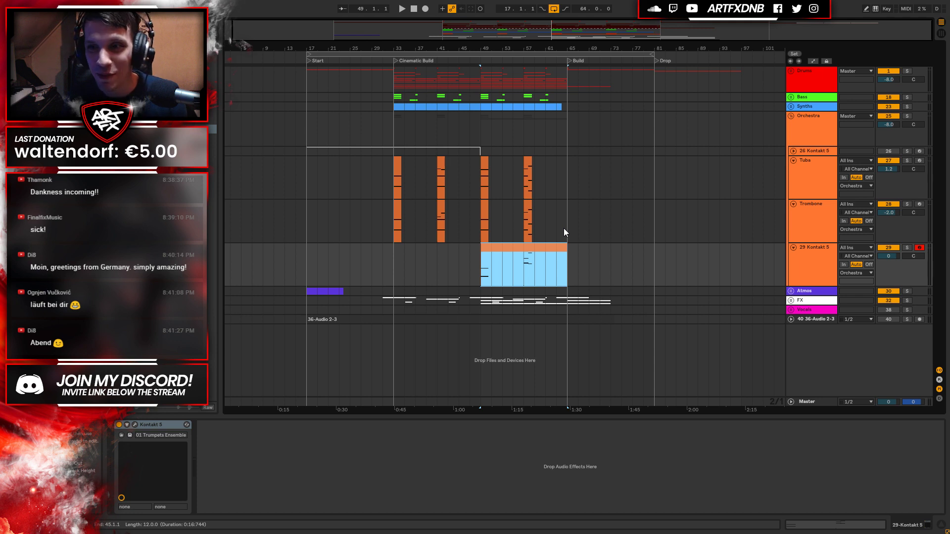
pyautogui.click(818, 260)
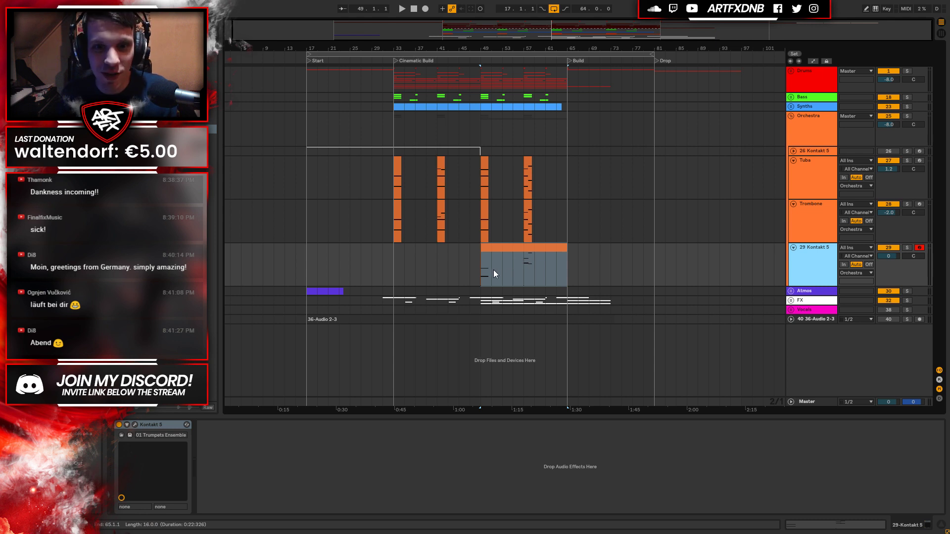
pyautogui.click(478, 272)
# Open the consolidated trumpet clip and transpose its two long opening notes up one octave.
pyautogui.doubleClick(511, 260)
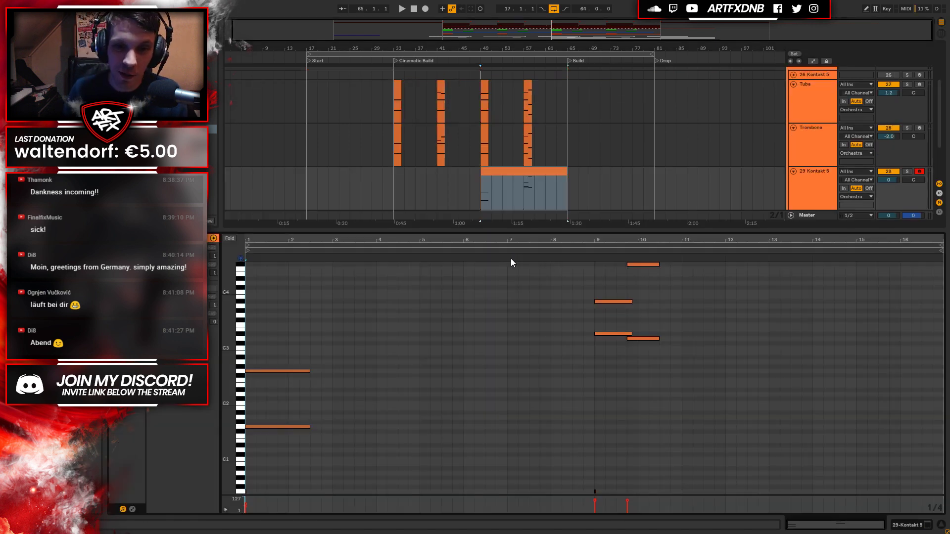
pyautogui.moveTo(316, 435); pyautogui.dragTo(255, 307)
pyautogui.hotkey('shift', 'Up')
# Solo the trumpet track and play it from about two bars before the consolidated clip.
pyautogui.click(907, 171)
pyautogui.click(470, 189)
pyautogui.press('space')
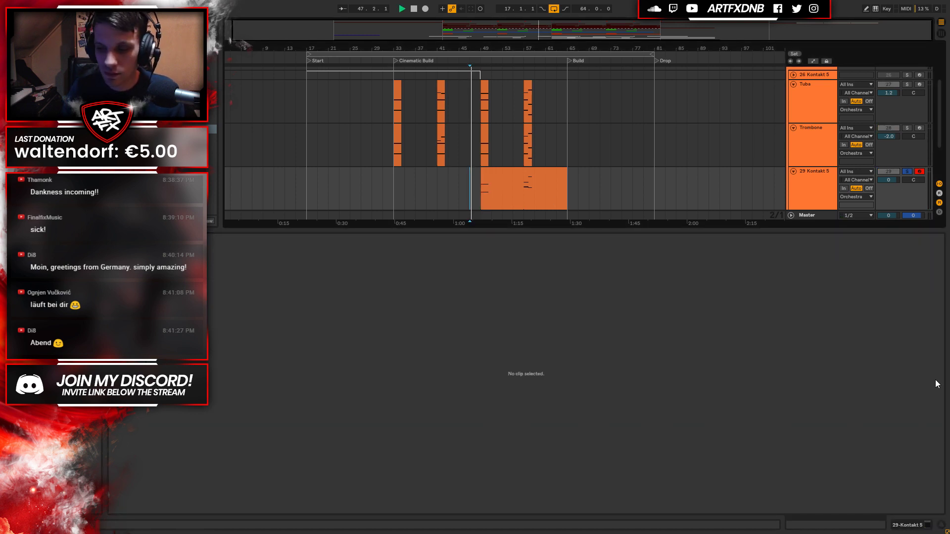
# Turn off the trumpet track's solo and listen to the consolidated clip in the full mix.
pyautogui.click(907, 198)
pyautogui.click(907, 247)
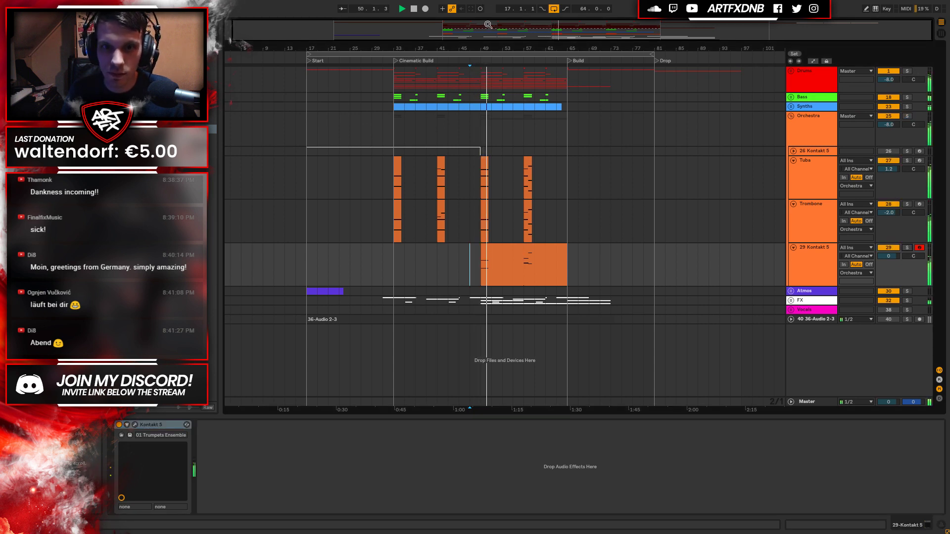
pyautogui.moveTo(488, 24); pyautogui.dragTo(490, 39)
pyautogui.moveTo(552, 36); pyautogui.dragTo(551, 33)
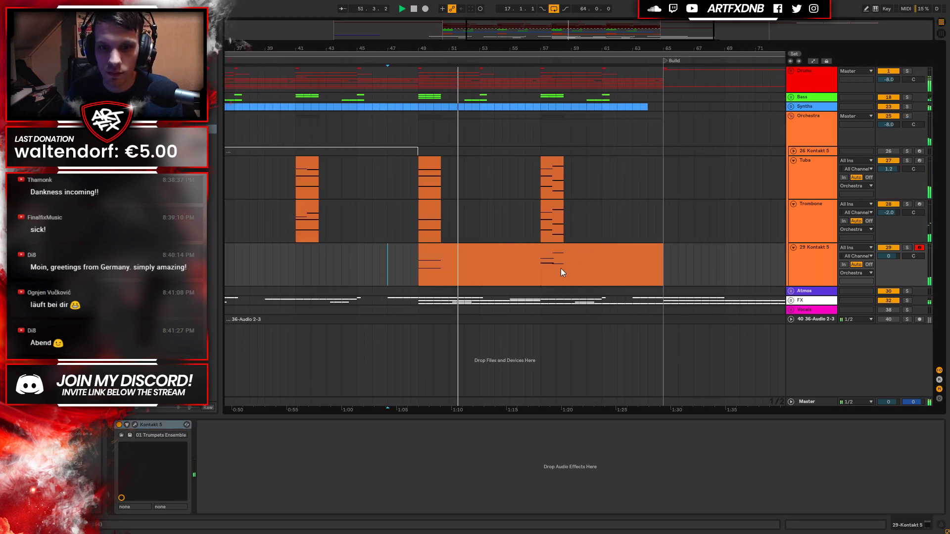
# Copy the trumpet clip's two opening notes to bar 5, raising the upper copy to A#3 and lowering the lower copy one semitone.
pyautogui.doubleClick(446, 252)
pyautogui.press('space')
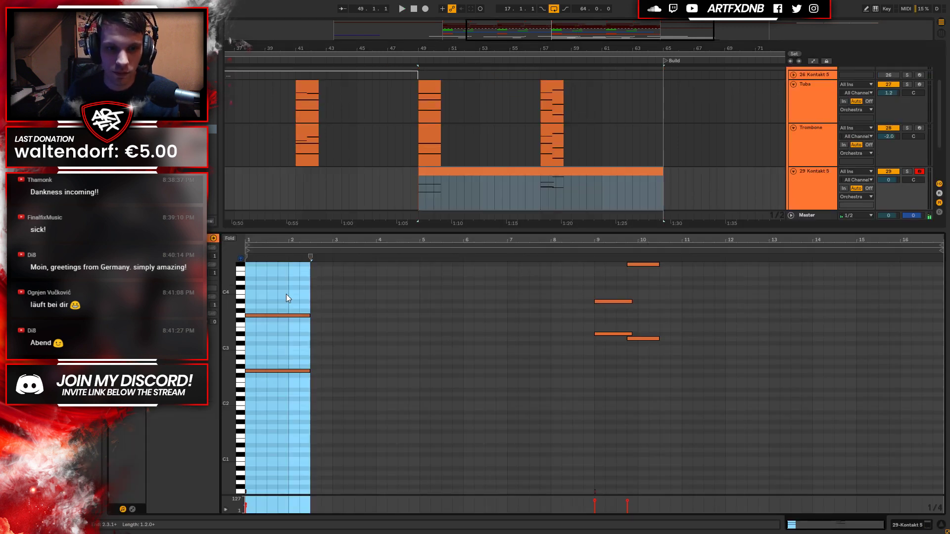
pyautogui.moveTo(290, 304); pyautogui.dragTo(268, 410)
pyautogui.moveTo(257, 370); pyautogui.dragTo(436, 372)
pyautogui.click(453, 331)
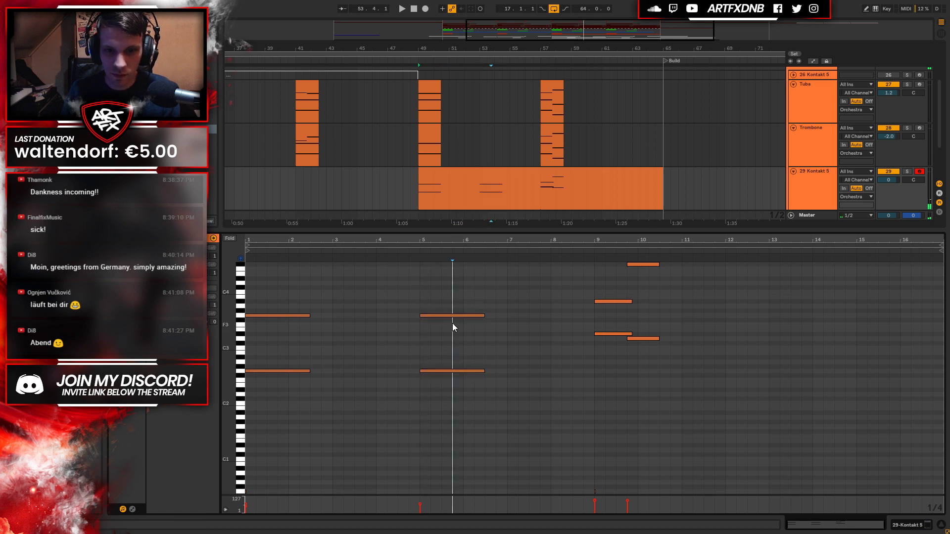
pyautogui.moveTo(449, 319); pyautogui.dragTo(449, 306)
pyautogui.moveTo(435, 371); pyautogui.dragTo(434, 378)
# Play the trumpet clip from bar 49 and raise its entire Expression envelope to 127.
pyautogui.click(412, 186)
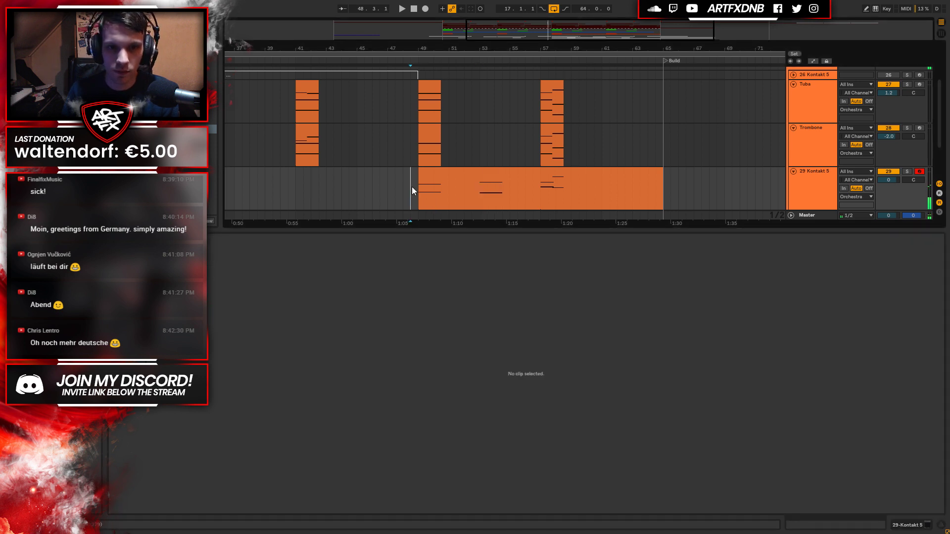
pyautogui.click(415, 188)
pyautogui.press('space')
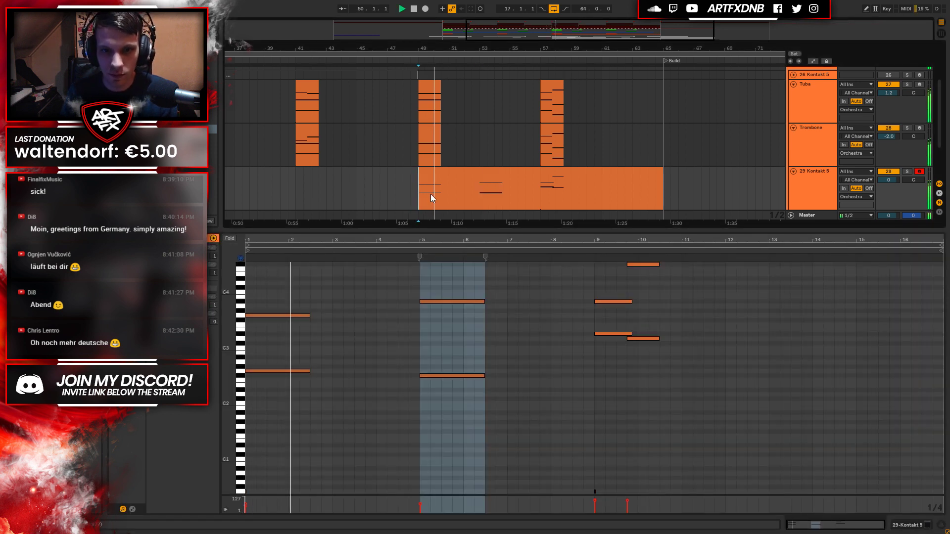
pyautogui.click(132, 509)
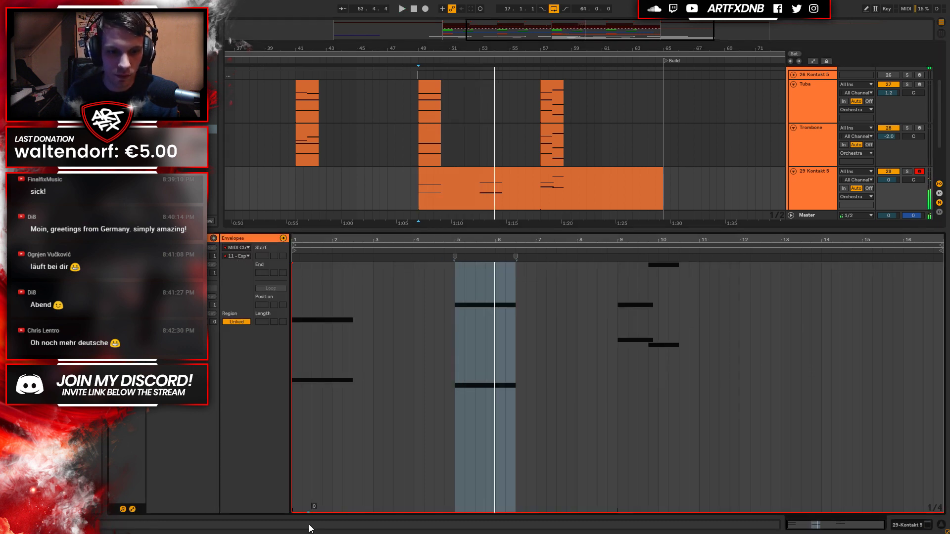
pyautogui.moveTo(292, 512); pyautogui.dragTo(288, 261)
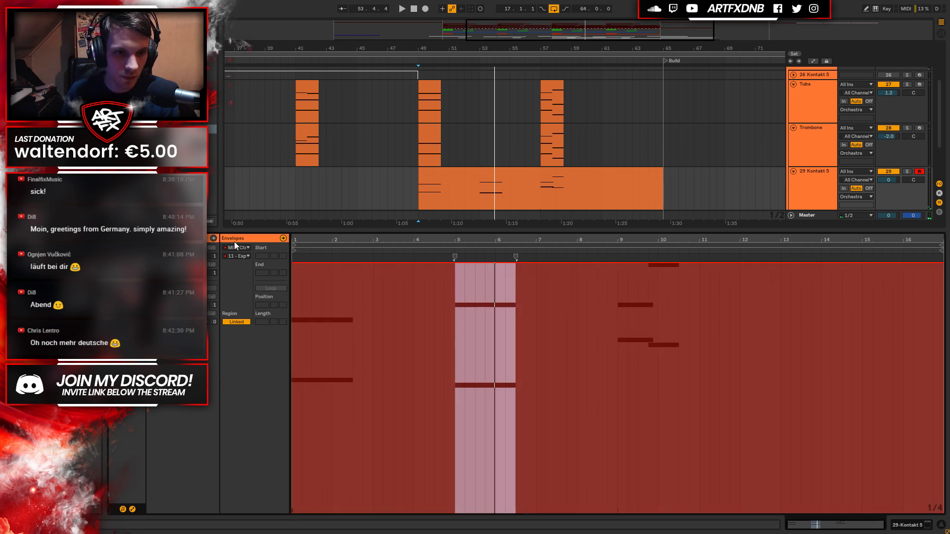
# Duplicate the Modulation envelope of clip bars 1 to 5 onto bars 5 to 9, with both ramps sloping back to zero.
pyautogui.click(237, 256)
pyautogui.click(241, 278)
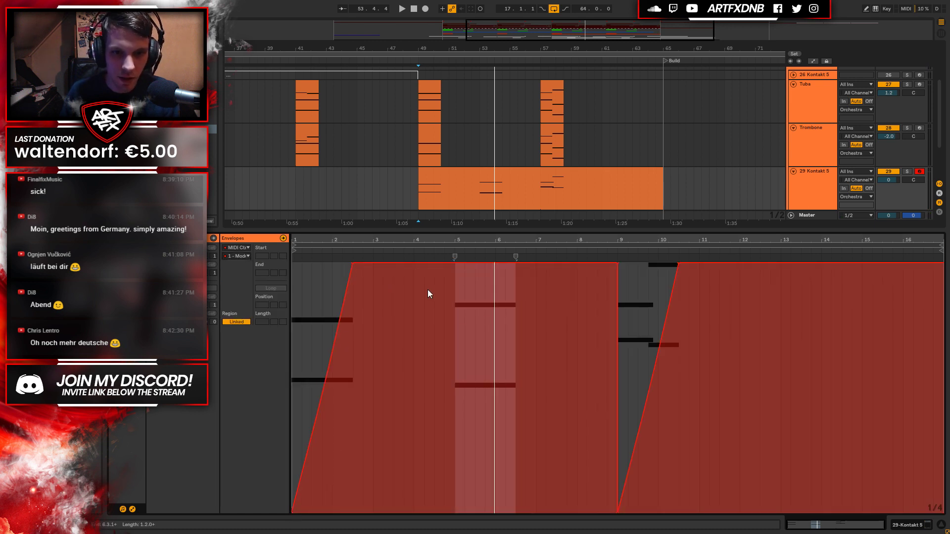
pyautogui.moveTo(453, 316); pyautogui.dragTo(295, 330)
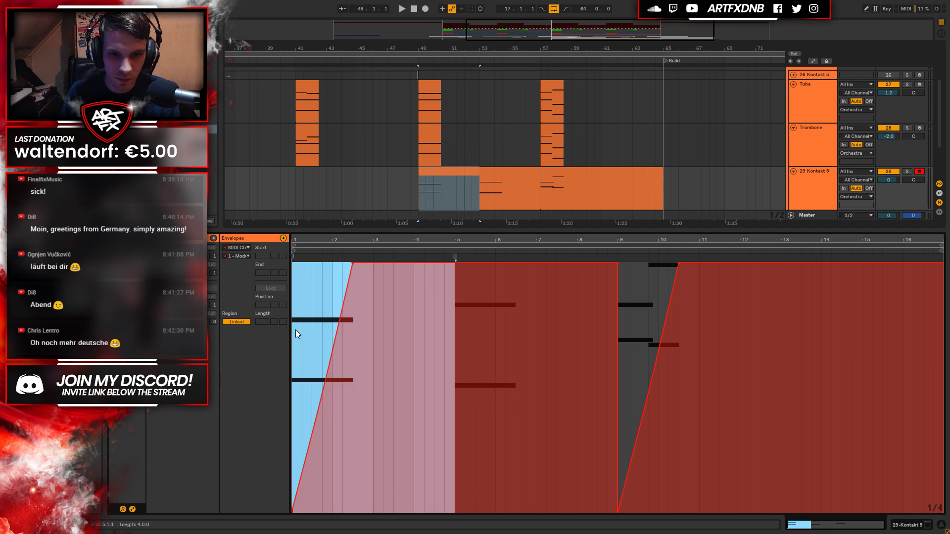
pyautogui.hotkey('ctrl', 'd')
pyautogui.click(302, 291)
pyautogui.press('space')
pyautogui.click(456, 263)
pyautogui.click(618, 264)
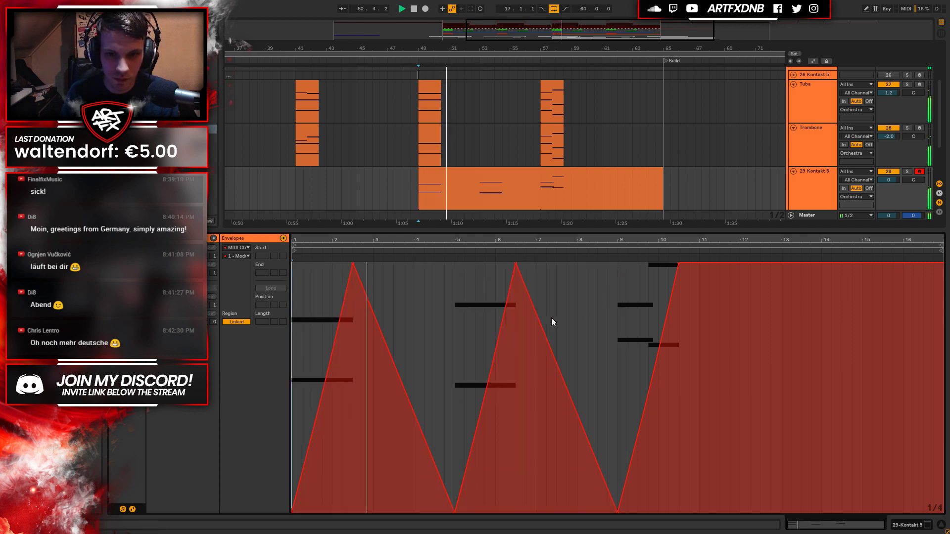
# Shape a gentle Expression swell over bars 1 to 5, peaking at the first notes' end, and duplicate it onto bars 5 to 9.
pyautogui.click(237, 256)
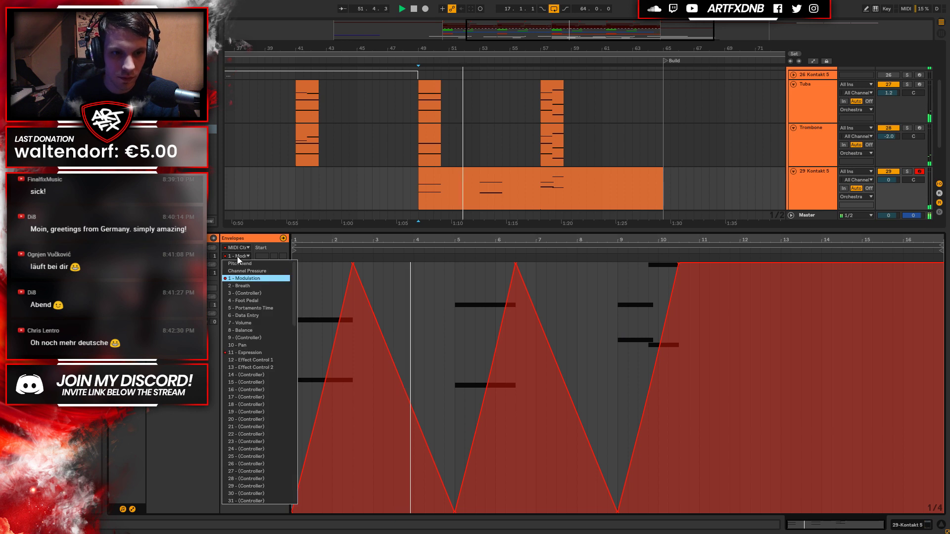
pyautogui.click(248, 354)
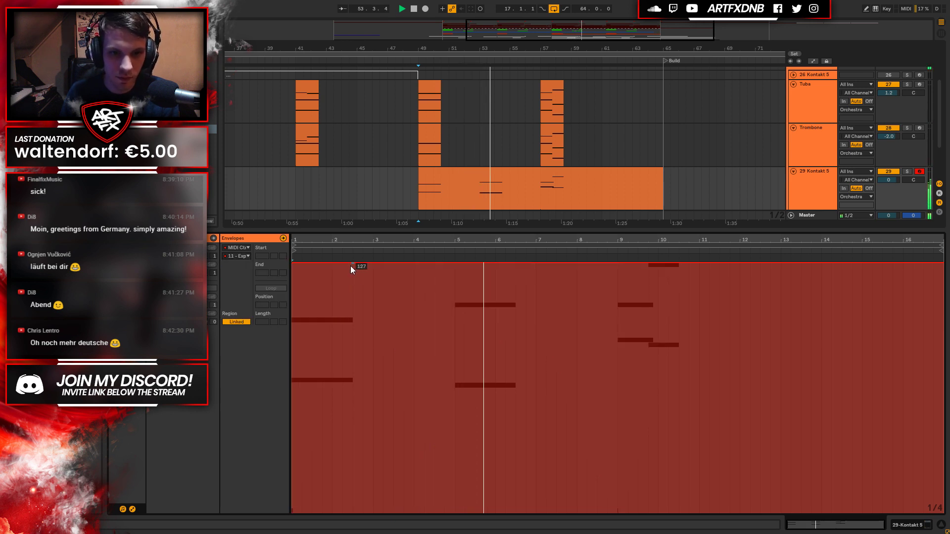
pyautogui.moveTo(292, 264); pyautogui.dragTo(292, 284)
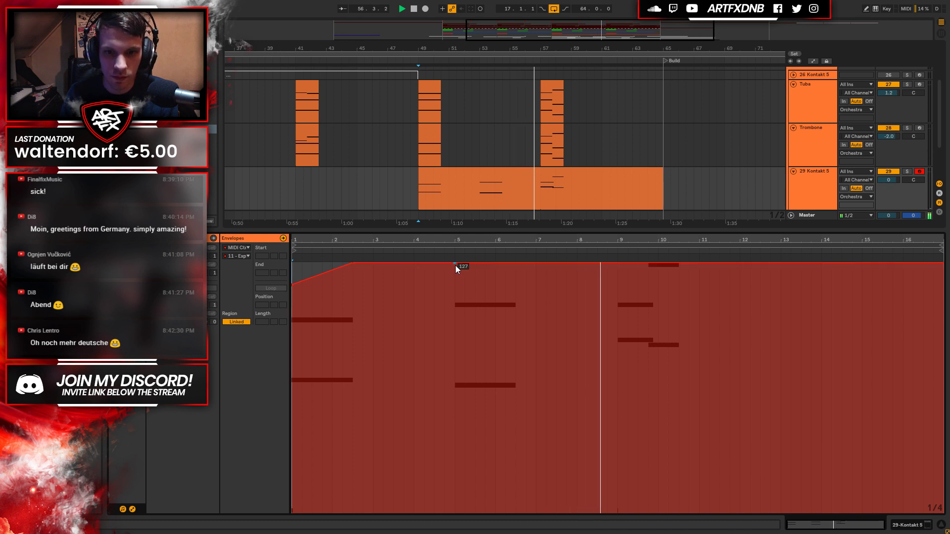
pyautogui.press('space')
pyautogui.moveTo(455, 265); pyautogui.dragTo(515, 263)
pyautogui.moveTo(293, 287); pyautogui.dragTo(293, 295)
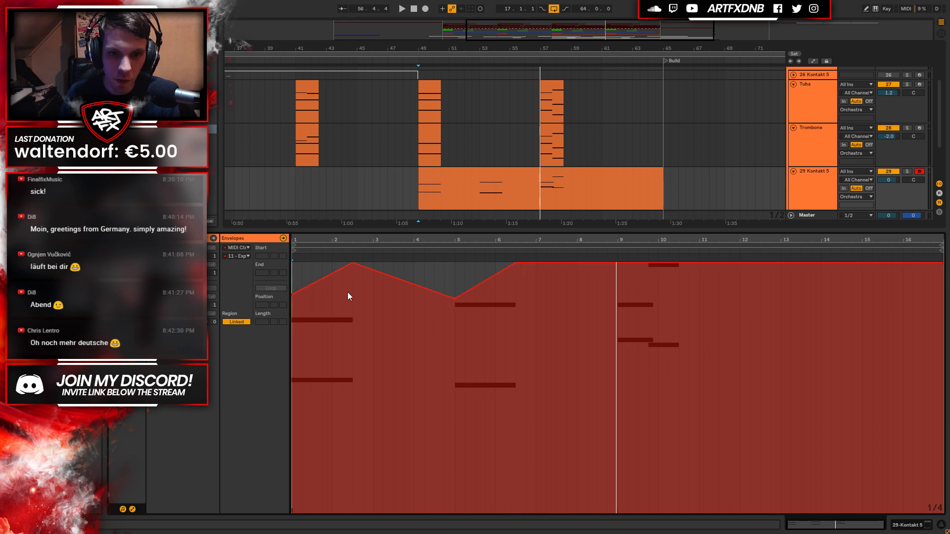
pyautogui.moveTo(453, 283); pyautogui.dragTo(294, 284)
pyautogui.hotkey('ctrl', 'd')
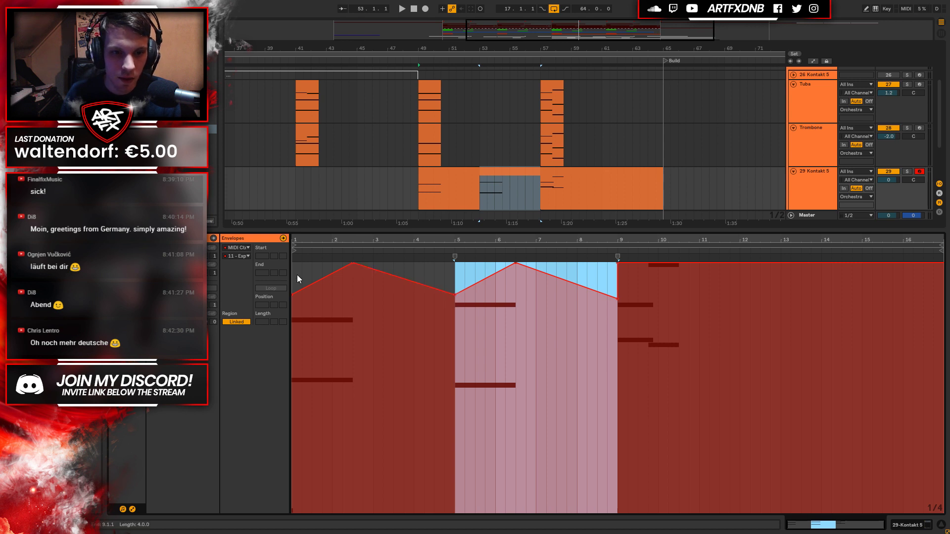
# Compare the trombone phrases at bars 33 and 41 with the trumpet phrases between bars 49 and 65.
pyautogui.moveTo(419, 56); pyautogui.dragTo(419, 48)
pyautogui.moveTo(343, 147); pyautogui.dragTo(384, 147)
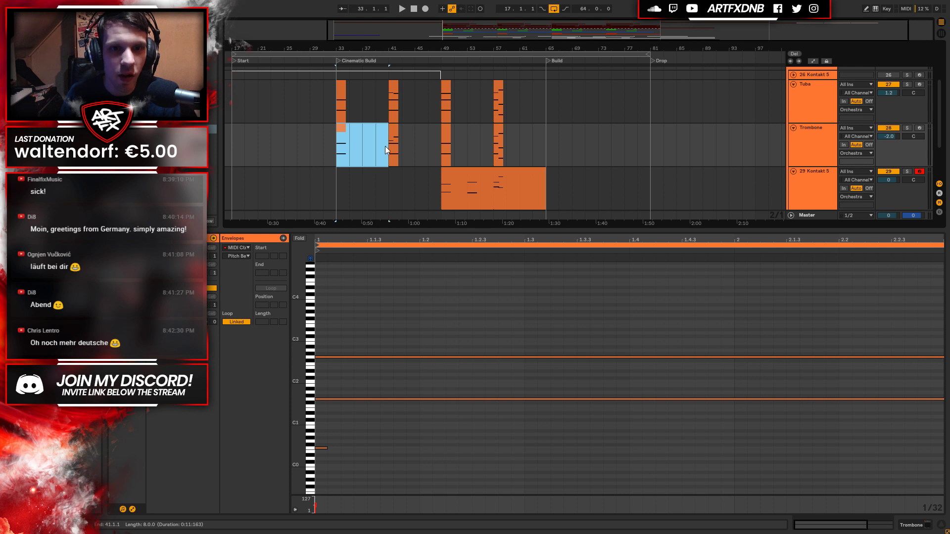
pyautogui.moveTo(386, 147); pyautogui.dragTo(413, 147)
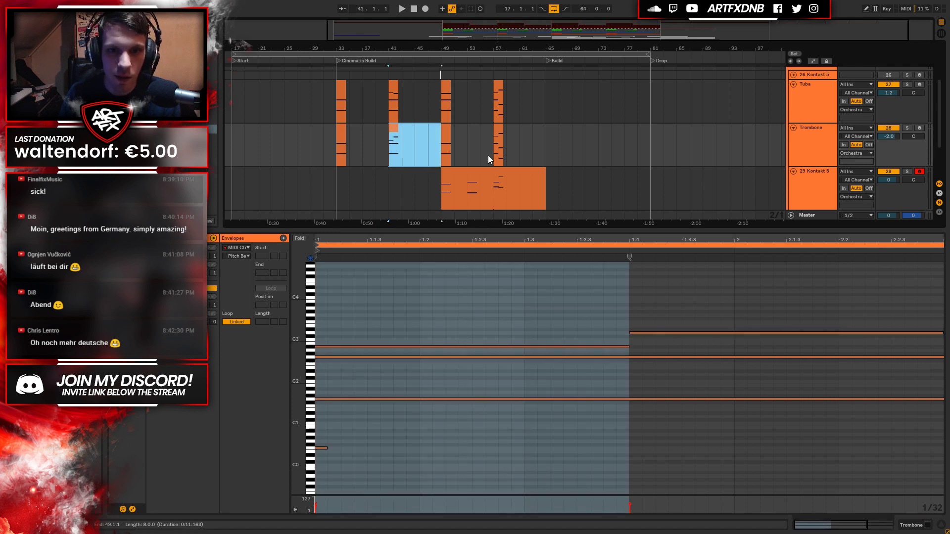
pyautogui.click(439, 189)
pyautogui.moveTo(438, 189); pyautogui.dragTo(544, 189)
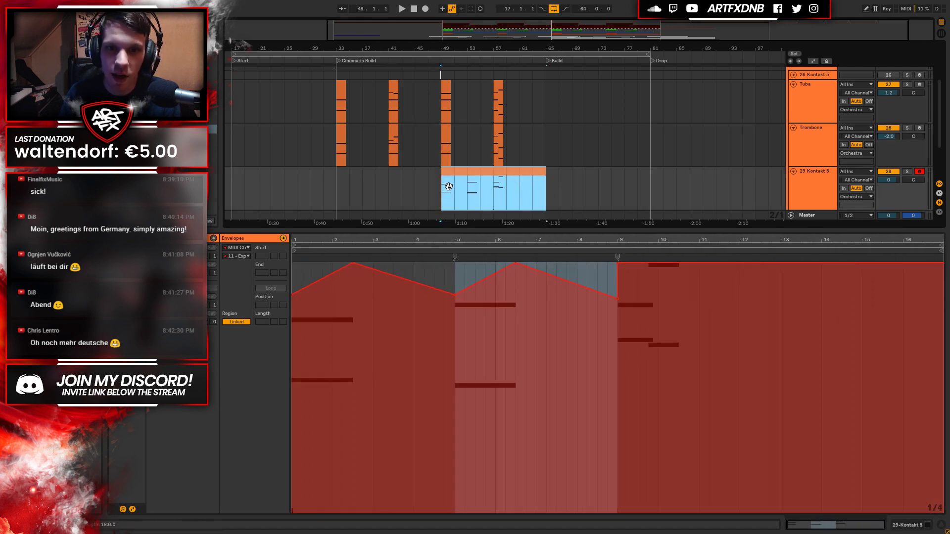
pyautogui.click(443, 191)
pyautogui.moveTo(443, 191); pyautogui.dragTo(488, 194)
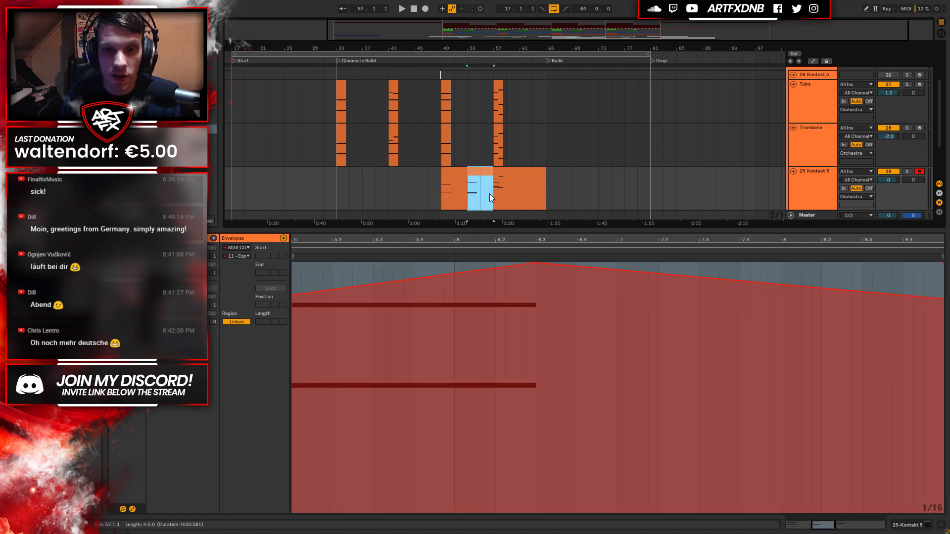
pyautogui.click(898, 524)
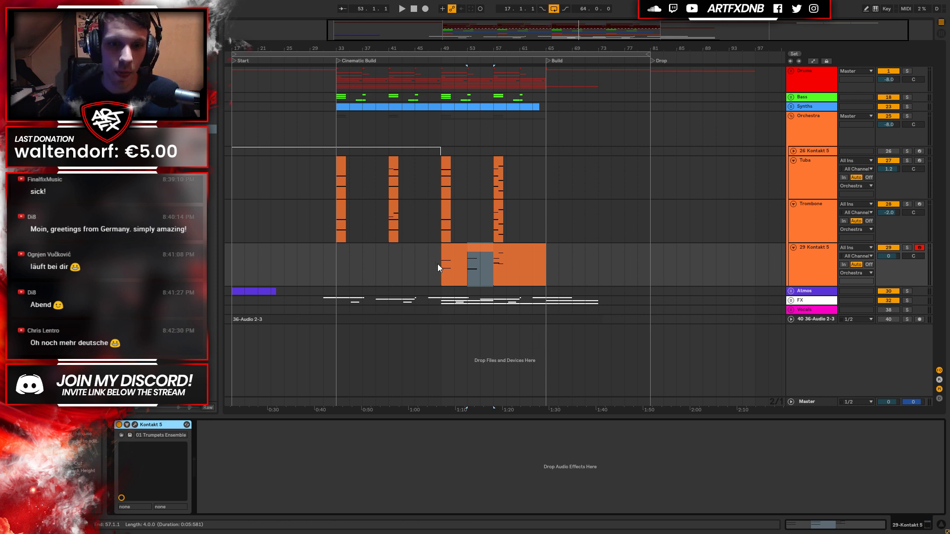
pyautogui.moveTo(439, 264); pyautogui.dragTo(480, 261)
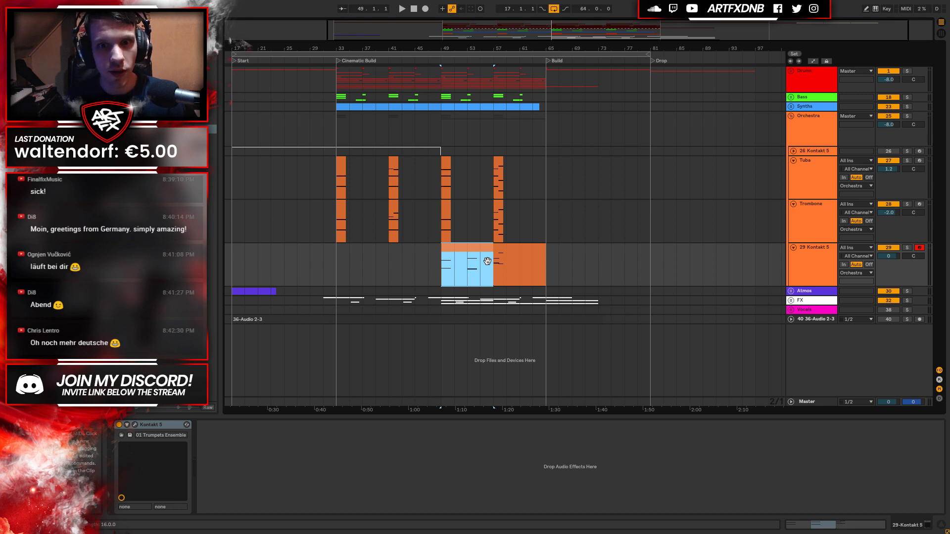
pyautogui.click(440, 269)
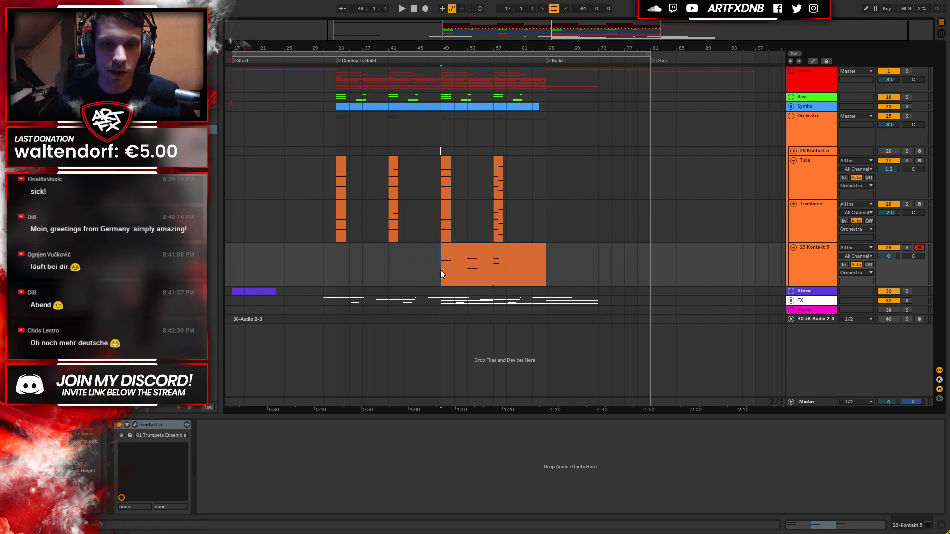
pyautogui.doubleClick(441, 269)
pyautogui.moveTo(467, 271); pyautogui.dragTo(491, 197)
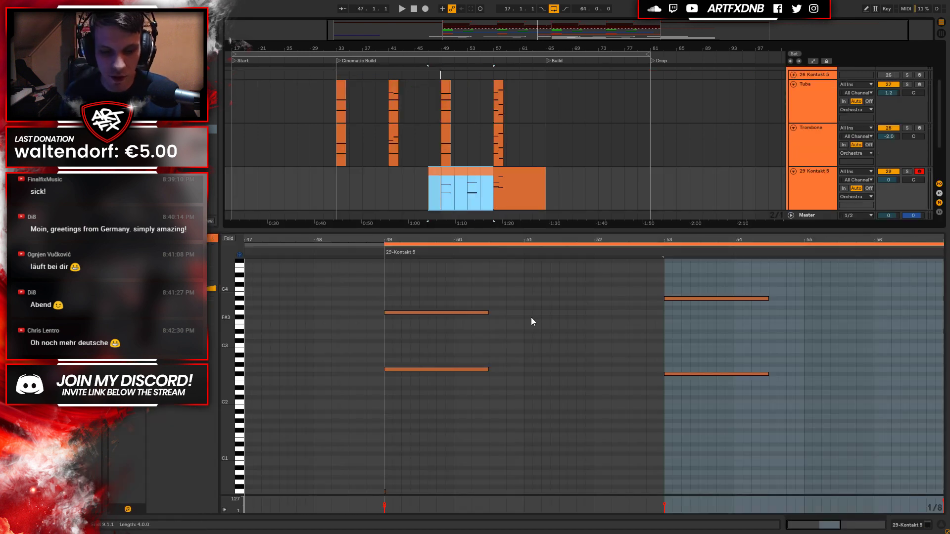
pyautogui.hotkey('shift', 'Tab')
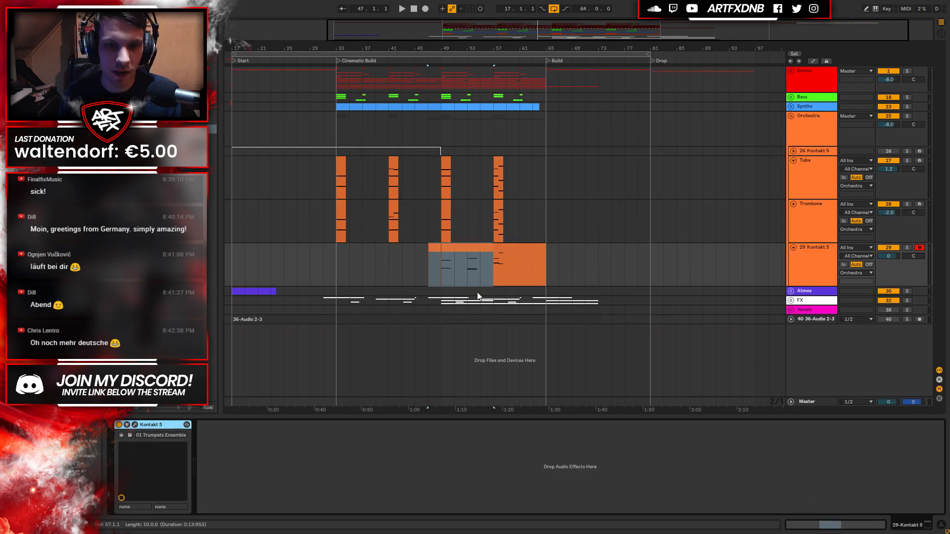
pyautogui.click(434, 255)
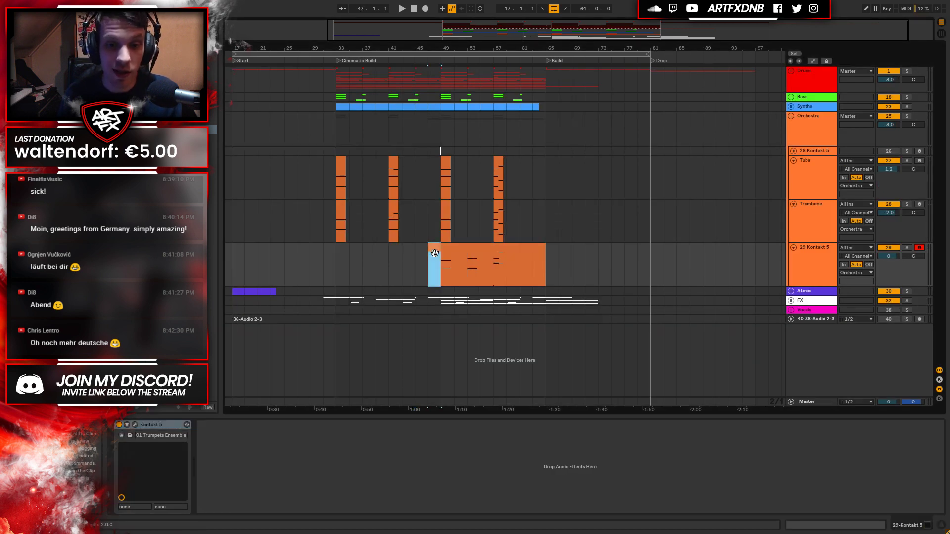
# Play the trumpet part in the mix and delete the four notes around bars 9 and 10 of its clip.
pyautogui.press('space')
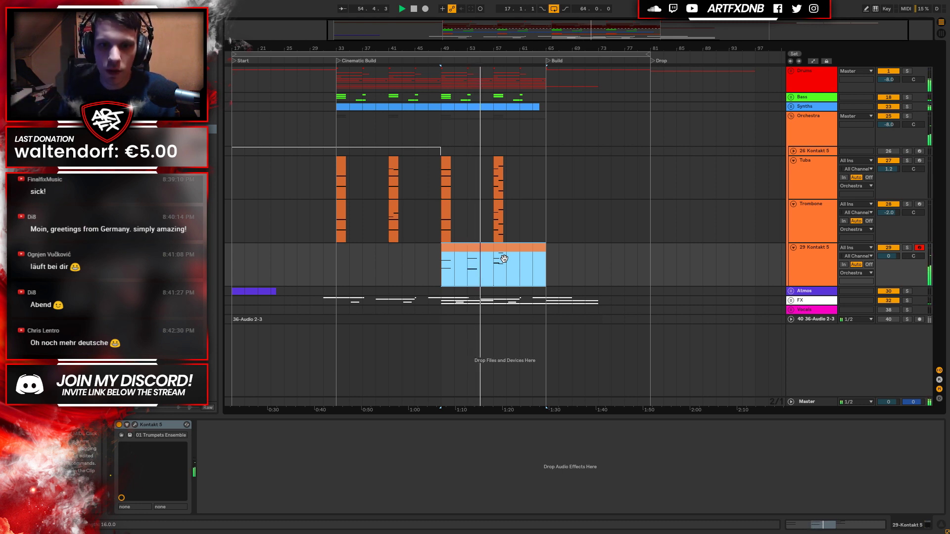
pyautogui.click(843, 251)
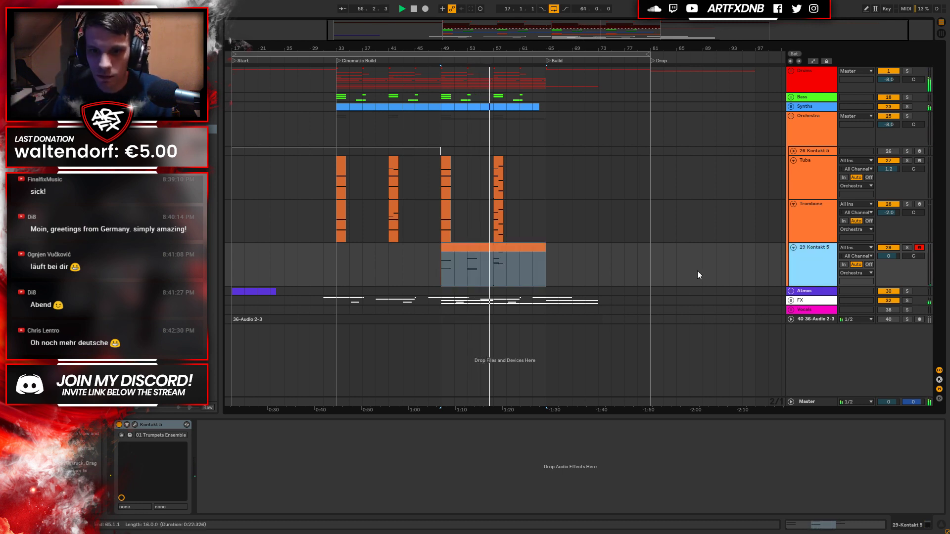
pyautogui.doubleClick(503, 250)
pyautogui.moveTo(624, 385); pyautogui.dragTo(718, 205)
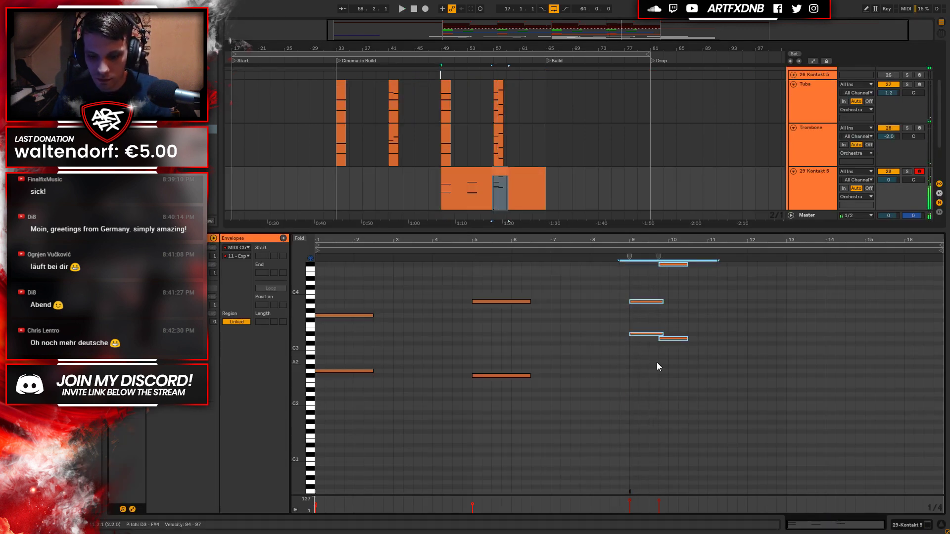
pyautogui.press('Delete')
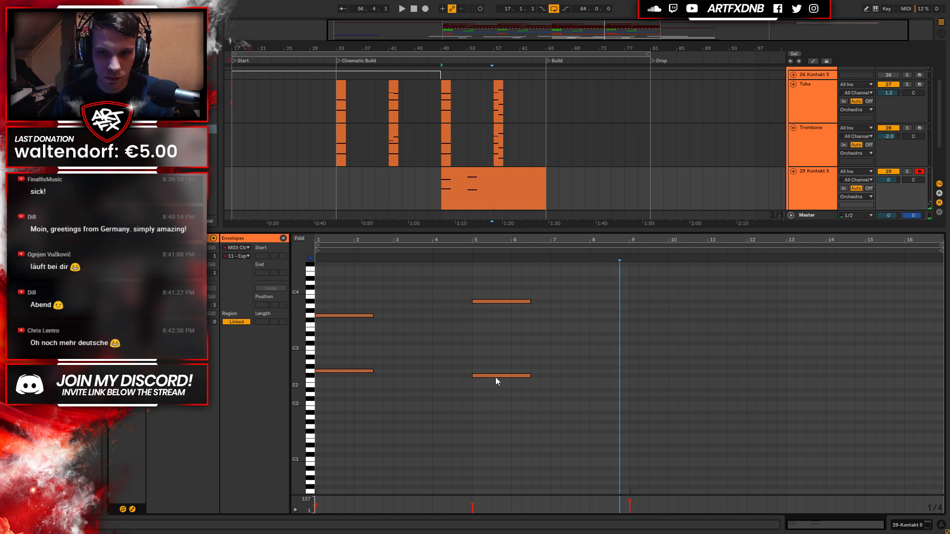
# Try a three-beat D4 note above the bar 5 chord, ending together with it, and play the result.
pyautogui.click(502, 302)
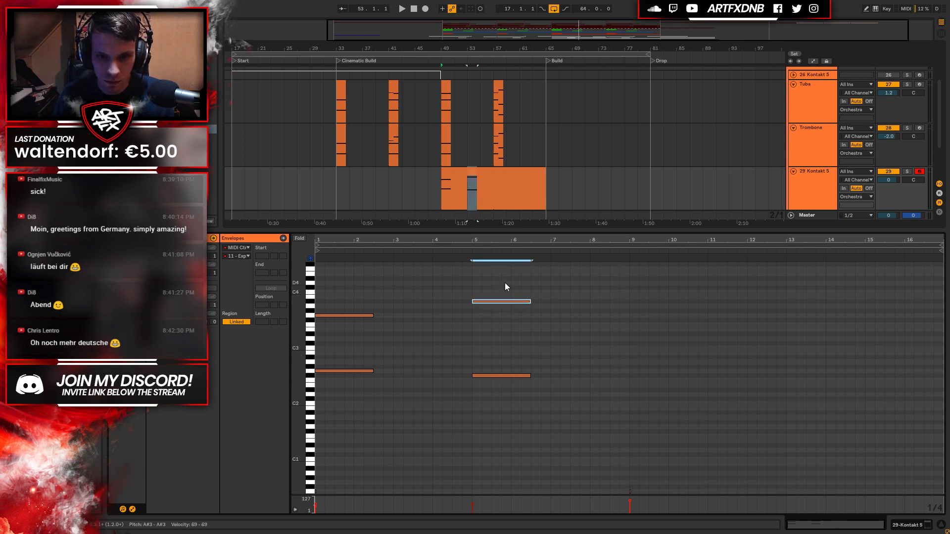
pyautogui.doubleClick(504, 283)
pyautogui.moveTo(511, 283); pyautogui.dragTo(529, 282)
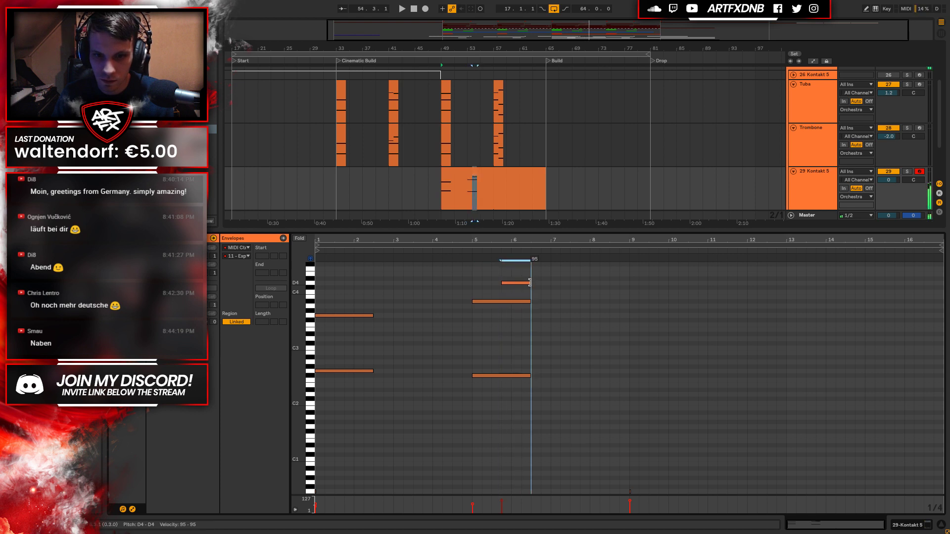
pyautogui.click(468, 191)
pyautogui.press('space')
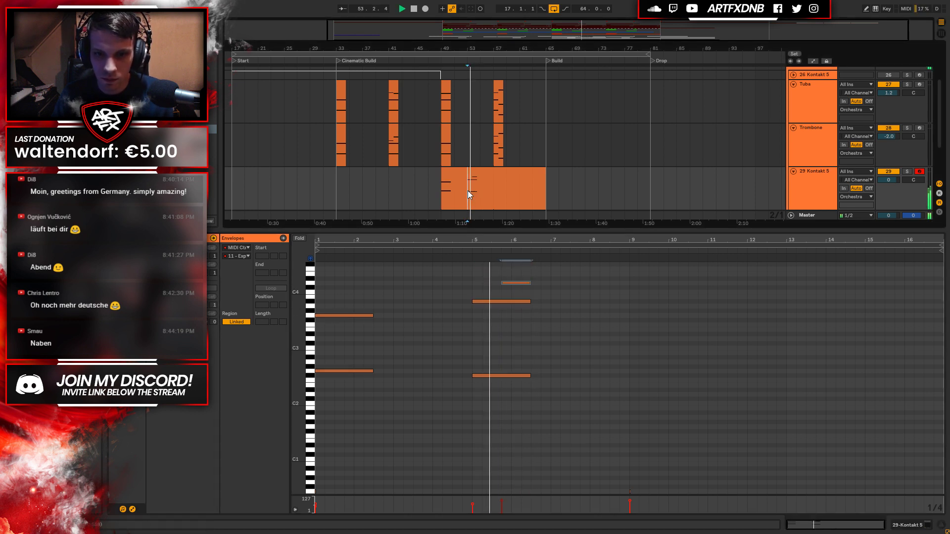
# Delete the added D4 note and play the bar 5 chord without it.
pyautogui.press('space')
pyautogui.moveTo(518, 292); pyautogui.dragTo(529, 265)
pyautogui.press('Delete')
pyautogui.press('space')
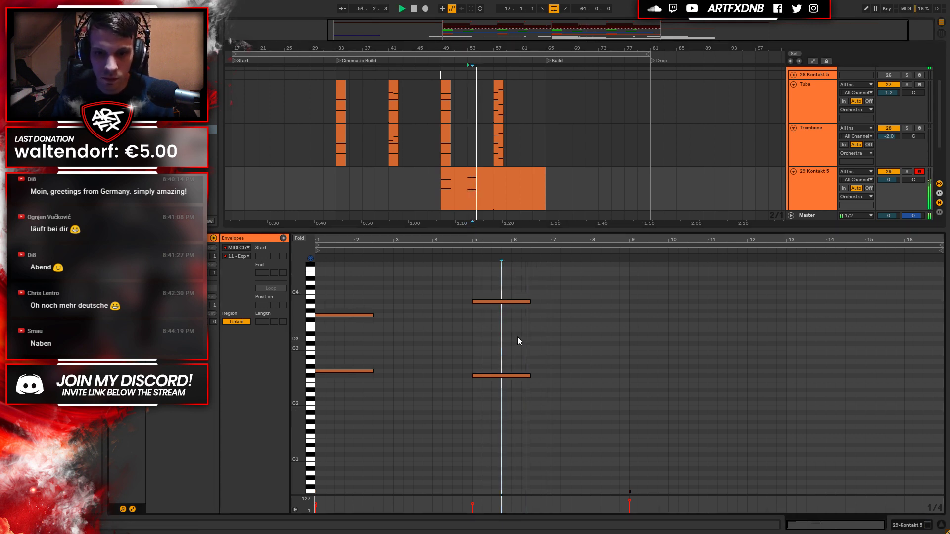
# Add a three-beat note one semitone below the A#3, ending together with the bar 5 chord, and play it.
pyautogui.press('space')
pyautogui.doubleClick(498, 306)
pyautogui.moveTo(510, 306); pyautogui.dragTo(533, 306)
pyautogui.press('space')
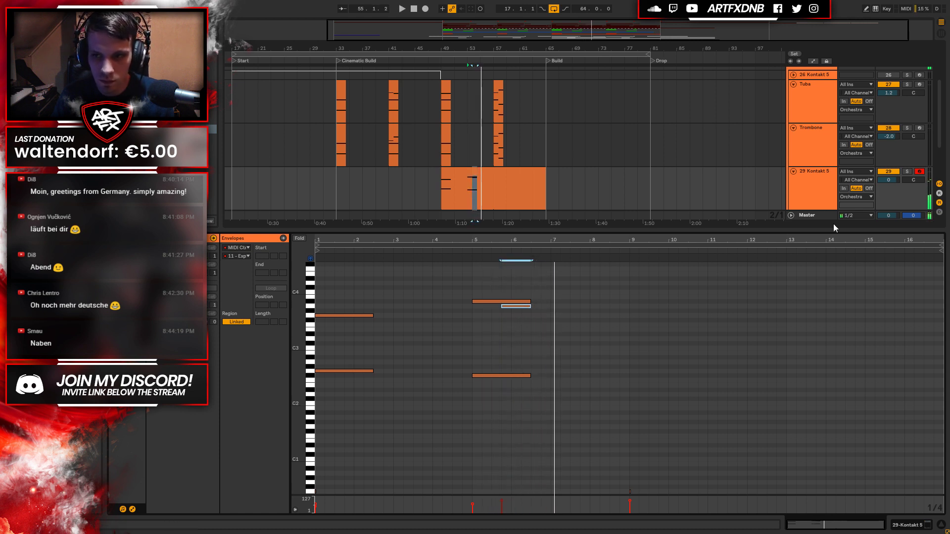
# Play the trumpet part soloed, and play it again unsoloed with the full mix from the start of its clip.
pyautogui.click(908, 172)
pyautogui.press('space')
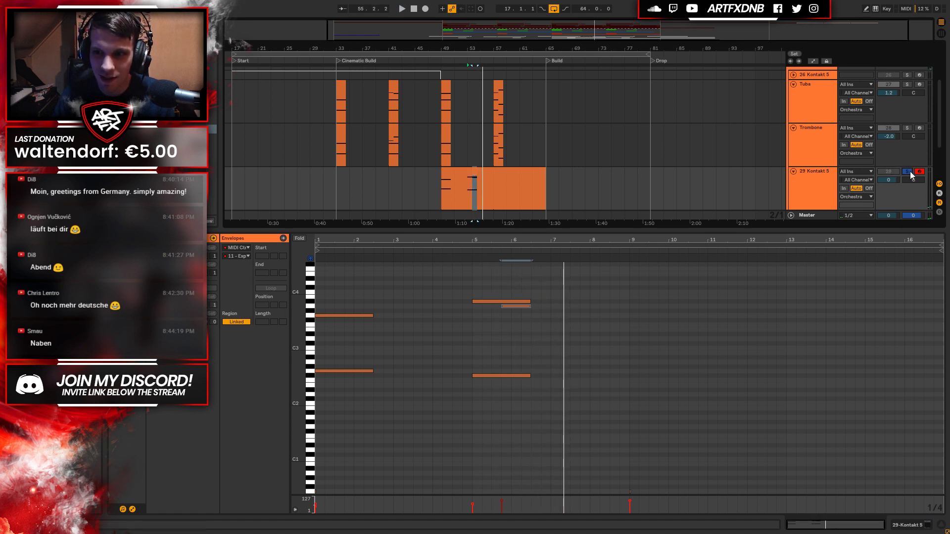
pyautogui.click(448, 191)
pyautogui.press('space')
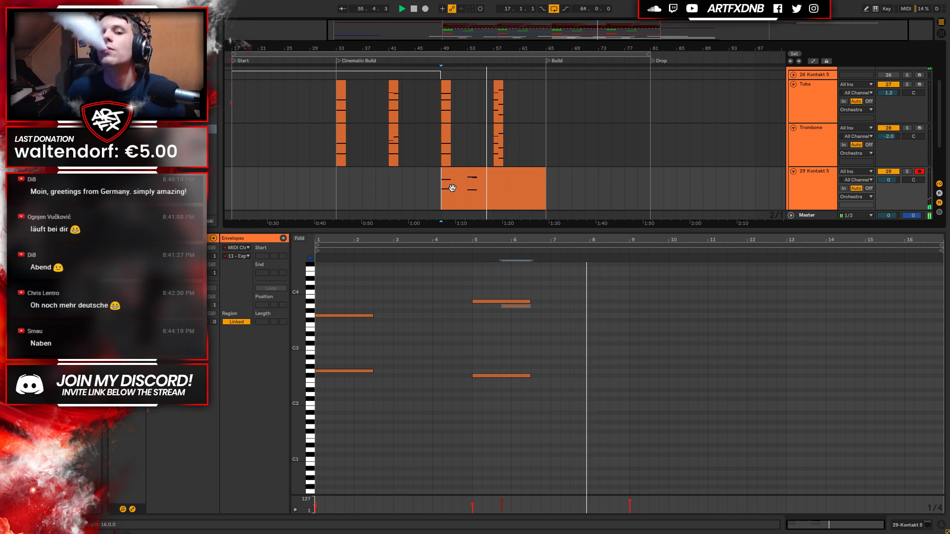
# Shorten the bar 5 A#3 note by one beat and play the phrase in the mix.
pyautogui.moveTo(529, 301); pyautogui.dragTo(522, 301)
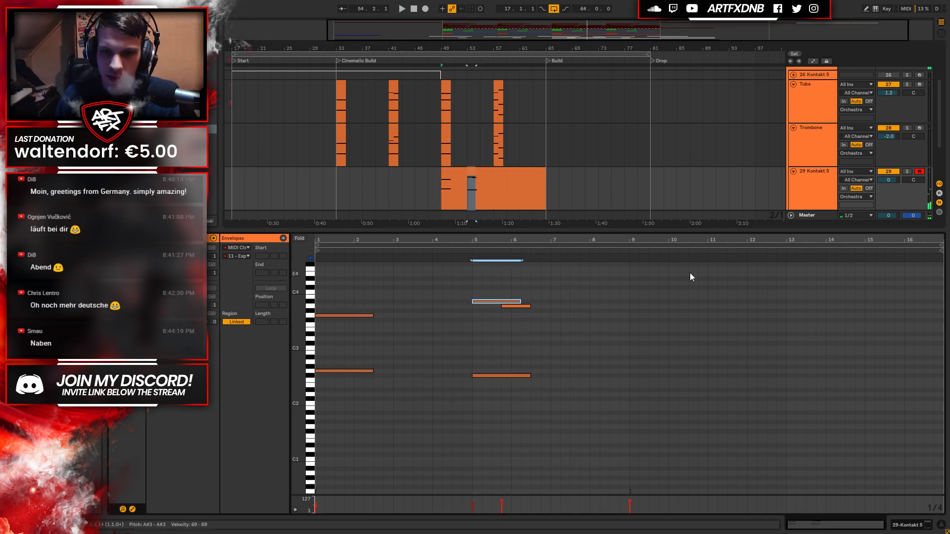
pyautogui.click(913, 526)
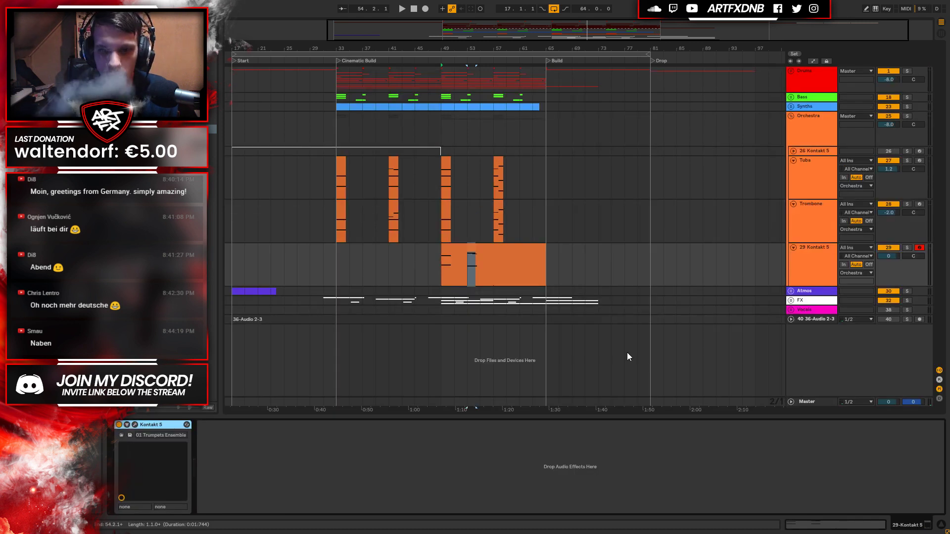
pyautogui.click(470, 269)
pyautogui.press('space')
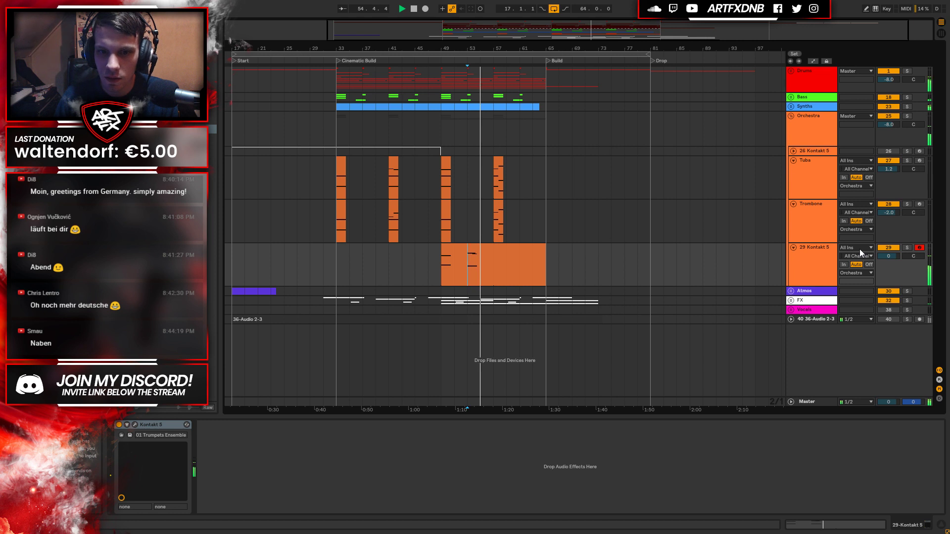
pyautogui.click(485, 249)
pyautogui.press('space')
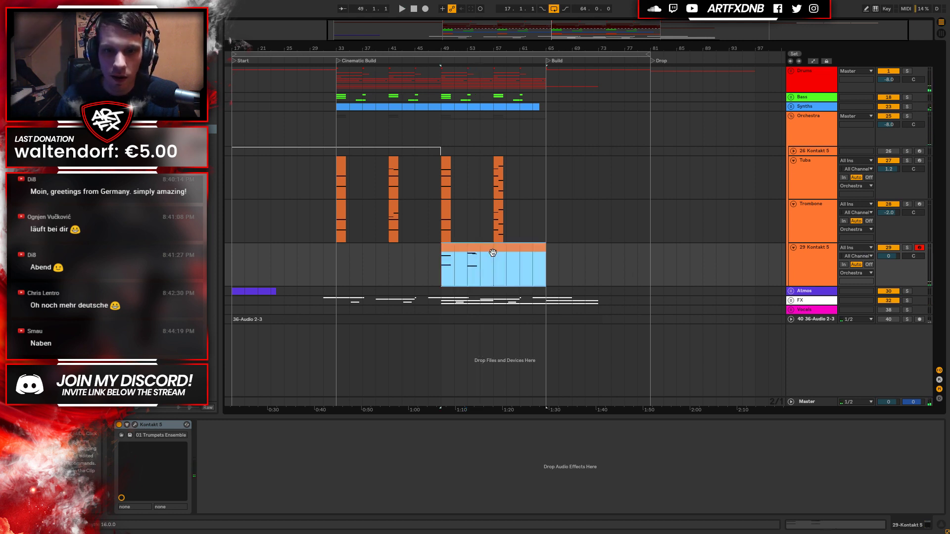
# Copy the bar 1 chord of the trumpet clip to bar 9 and raise the copy's upper note to A#3.
pyautogui.doubleClick(497, 270)
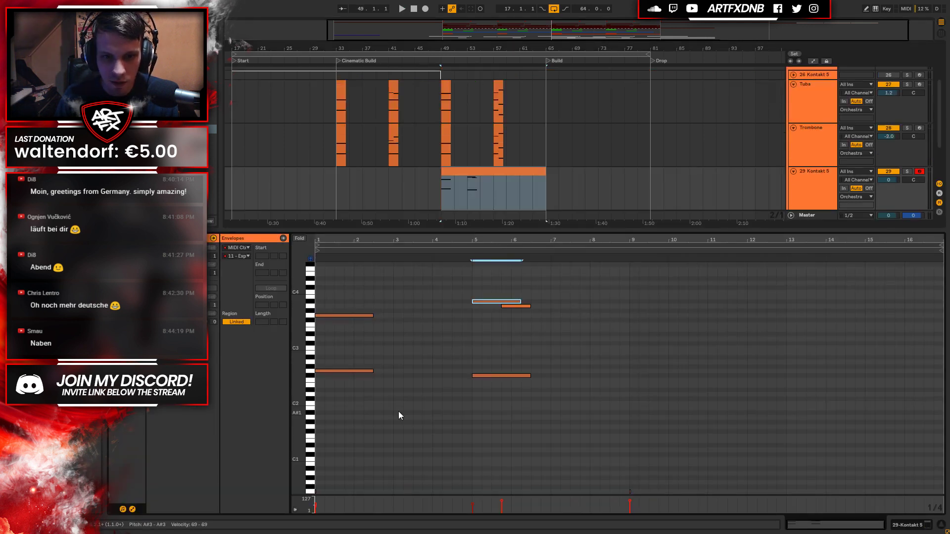
pyautogui.moveTo(361, 296); pyautogui.dragTo(649, 370)
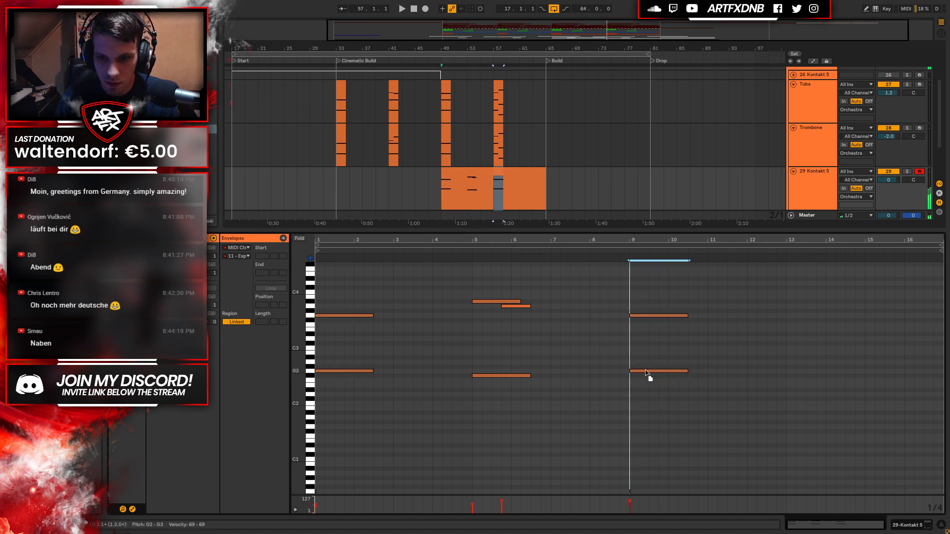
pyautogui.moveTo(642, 314); pyautogui.dragTo(641, 302)
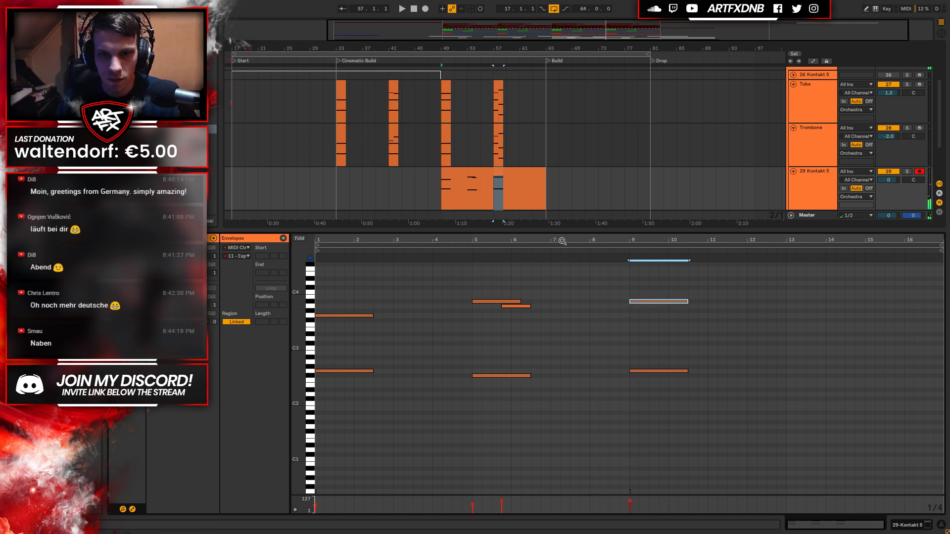
# Play the trumpet's bar 9 chord in the mix and examine the notes of the Trombone clip at bar 57.
pyautogui.click(492, 195)
pyautogui.press('space')
pyautogui.press('space')
pyautogui.moveTo(500, 47); pyautogui.dragTo(494, 140)
pyautogui.click(494, 140)
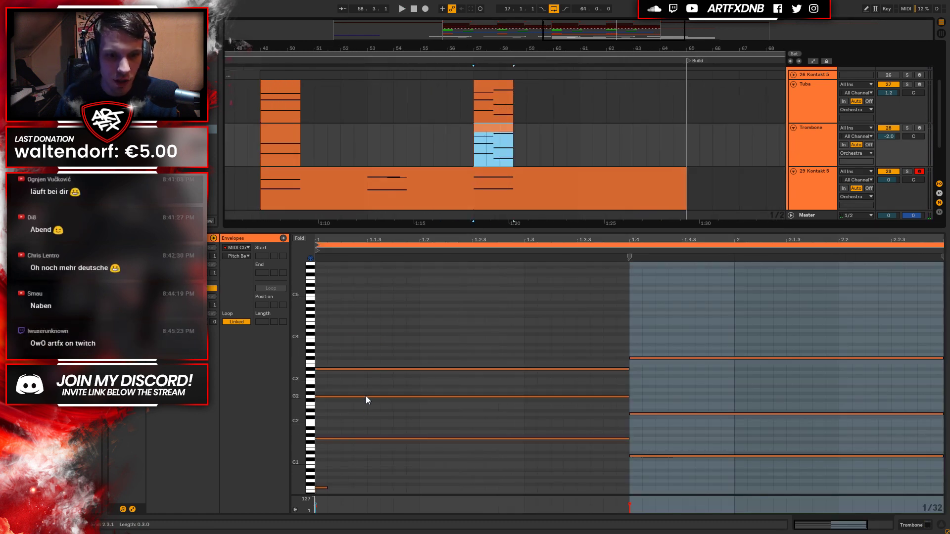
# Try the upper note of the trumpet's bar 9 chord five semitones higher, play it, and return the note to A#3.
pyautogui.click(488, 176)
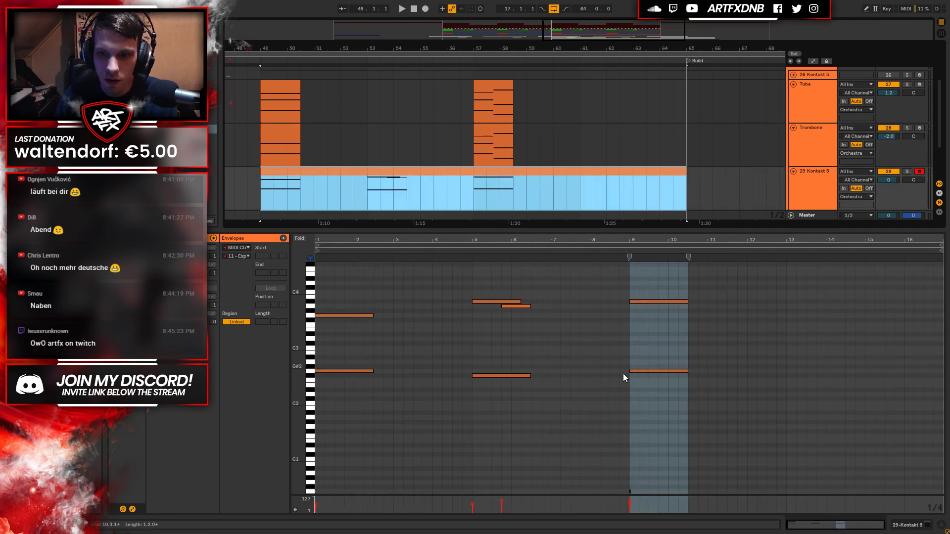
pyautogui.click(649, 338)
pyautogui.moveTo(640, 320); pyautogui.dragTo(640, 304)
pyautogui.click(468, 194)
pyautogui.press('space')
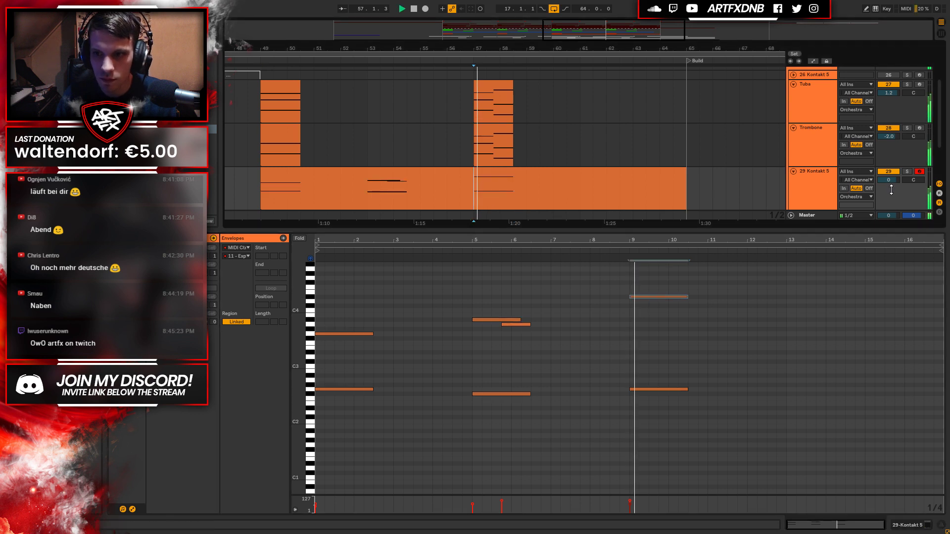
pyautogui.moveTo(669, 296); pyautogui.dragTo(668, 320)
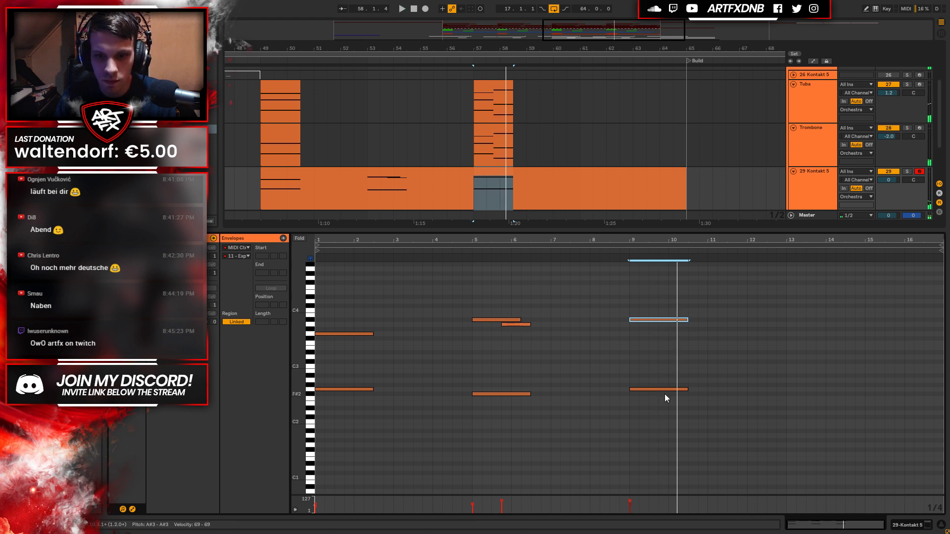
# Check the Trombone clip's second chord and add three-beat D2 and F#3 notes ending together with the trumpet's bar 9 chord.
pyautogui.click(495, 130)
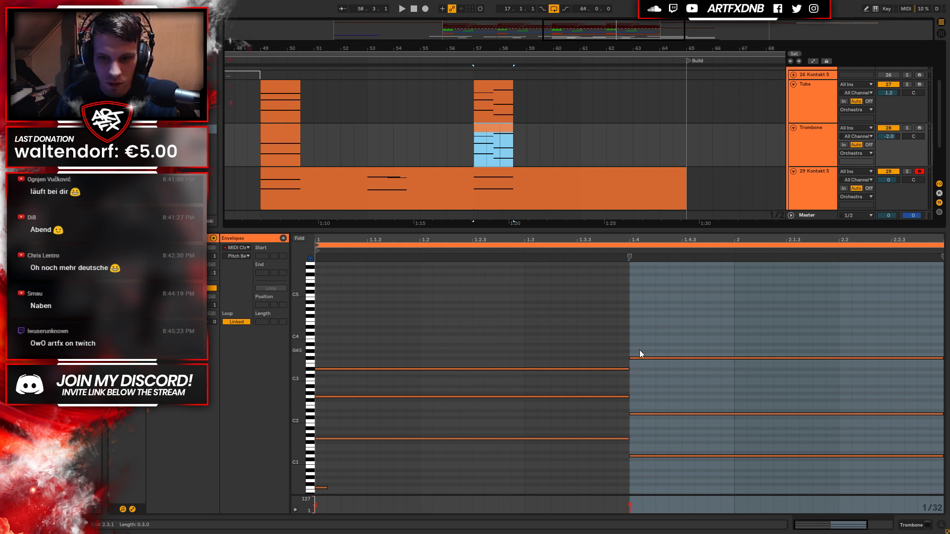
pyautogui.click(941, 523)
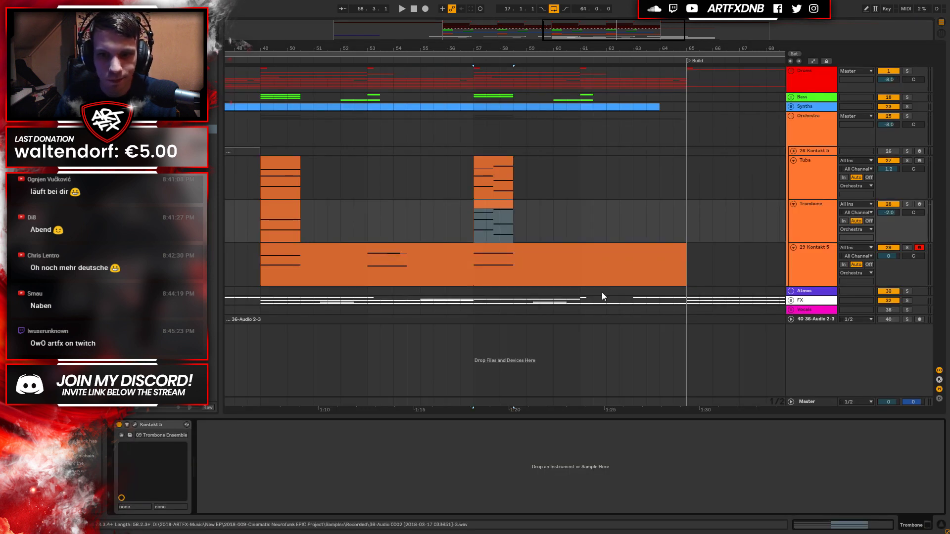
pyautogui.doubleClick(509, 261)
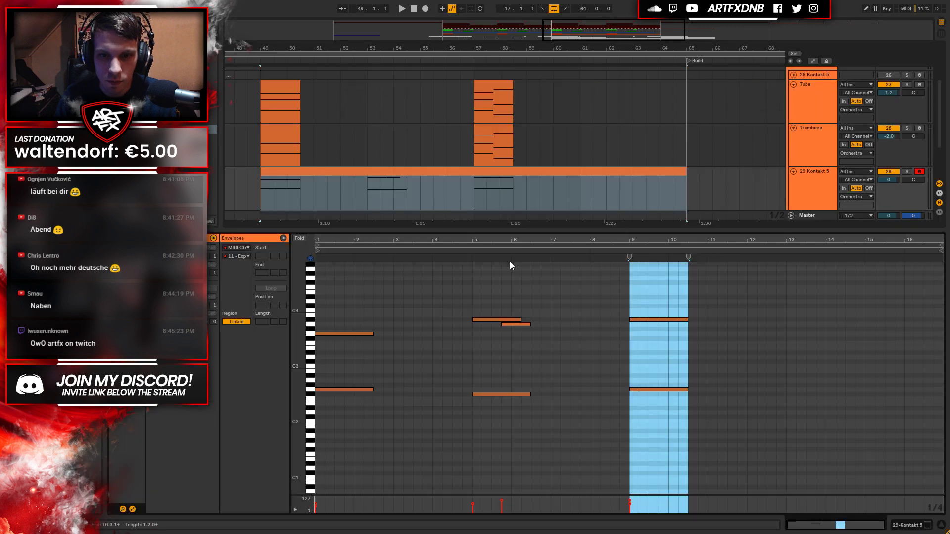
pyautogui.doubleClick(663, 414)
pyautogui.moveTo(668, 412); pyautogui.dragTo(687, 412)
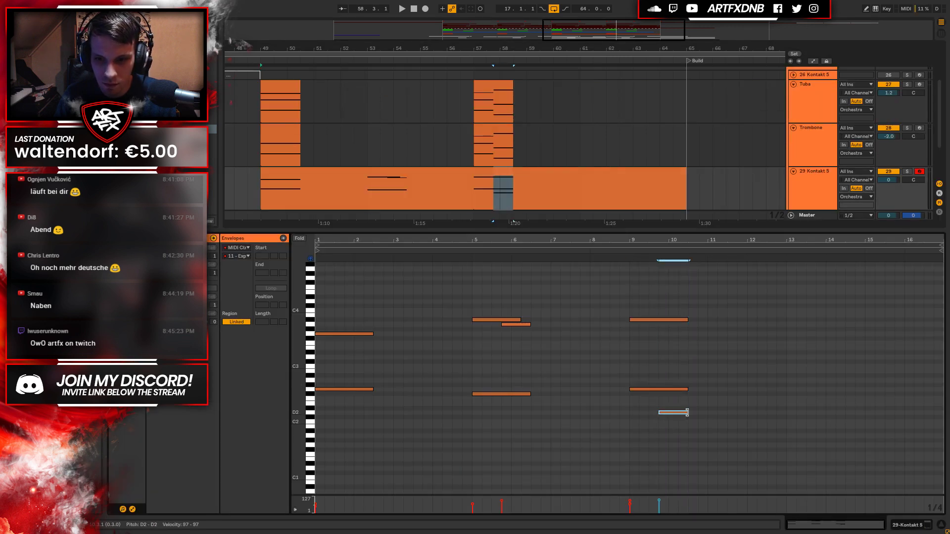
pyautogui.doubleClick(660, 337)
pyautogui.moveTo(668, 338); pyautogui.dragTo(687, 338)
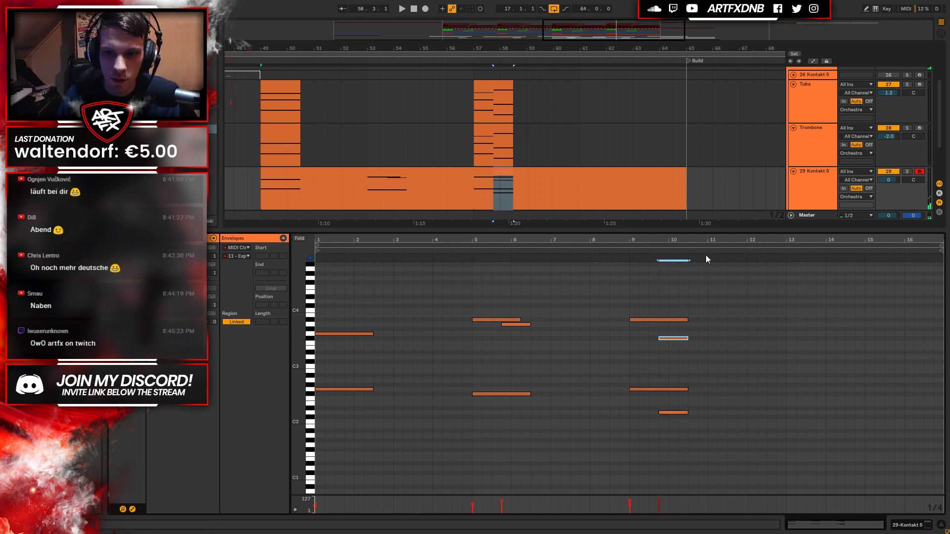
# Shorten both bar 9 chord notes by one beat and raise the added D2 note an octave to D3.
pyautogui.click(674, 320)
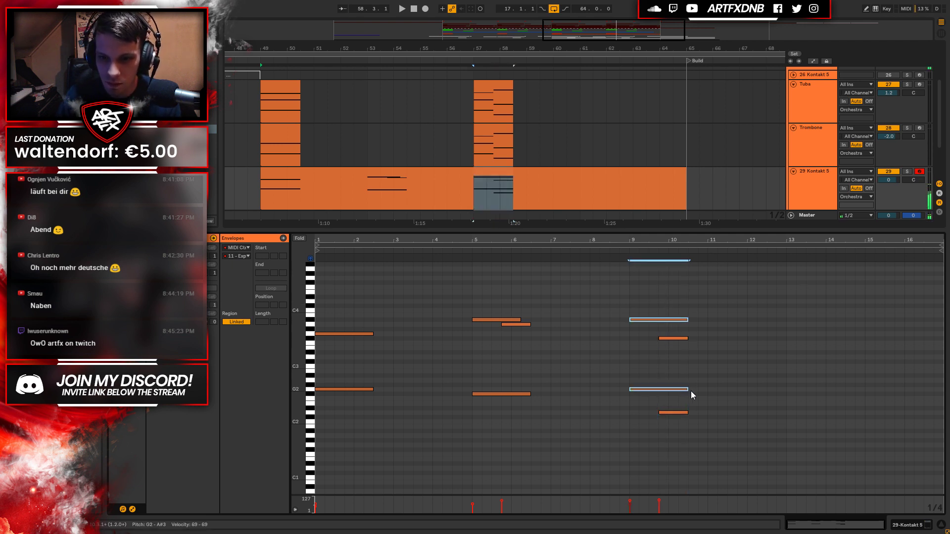
pyautogui.moveTo(689, 391); pyautogui.dragTo(682, 391)
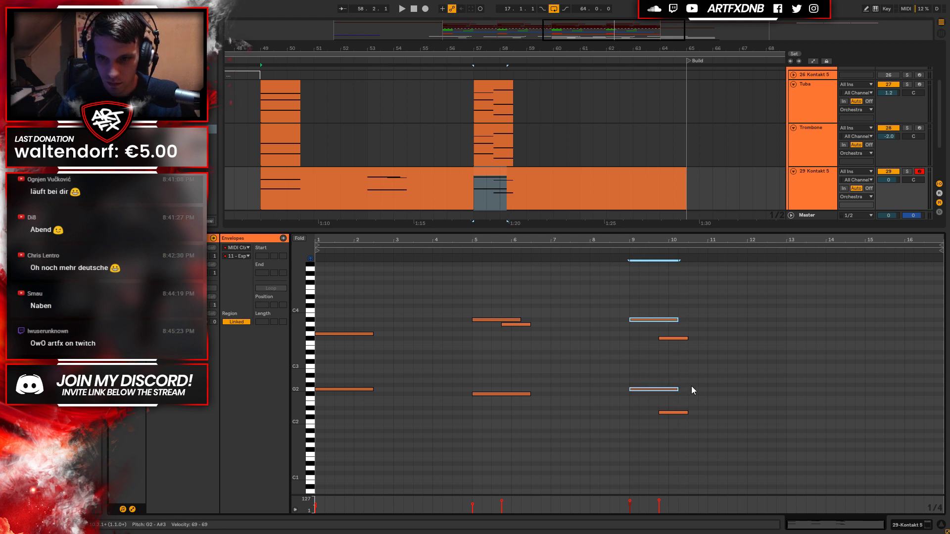
pyautogui.click(670, 413)
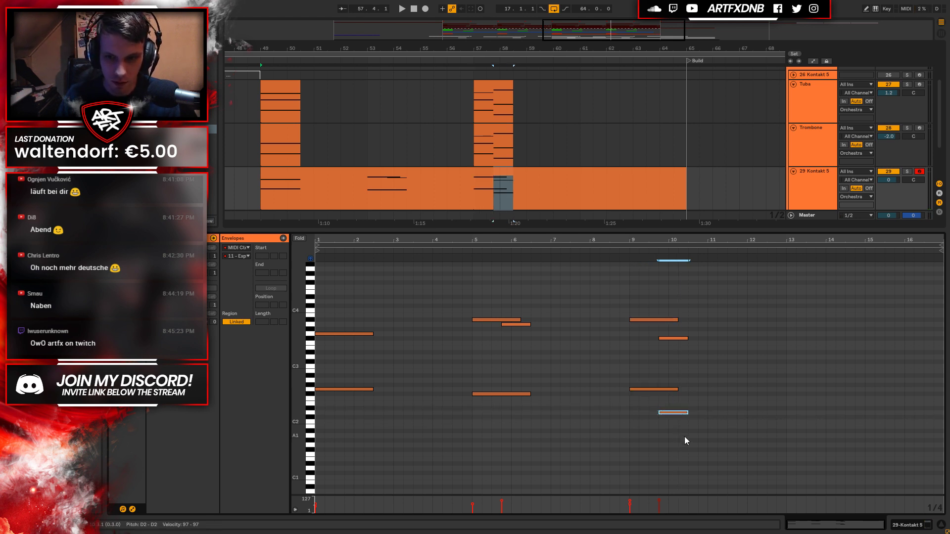
pyautogui.keyDown('shift'); pyautogui.click(677, 389); pyautogui.keyUp('shift')
pyautogui.click(673, 413)
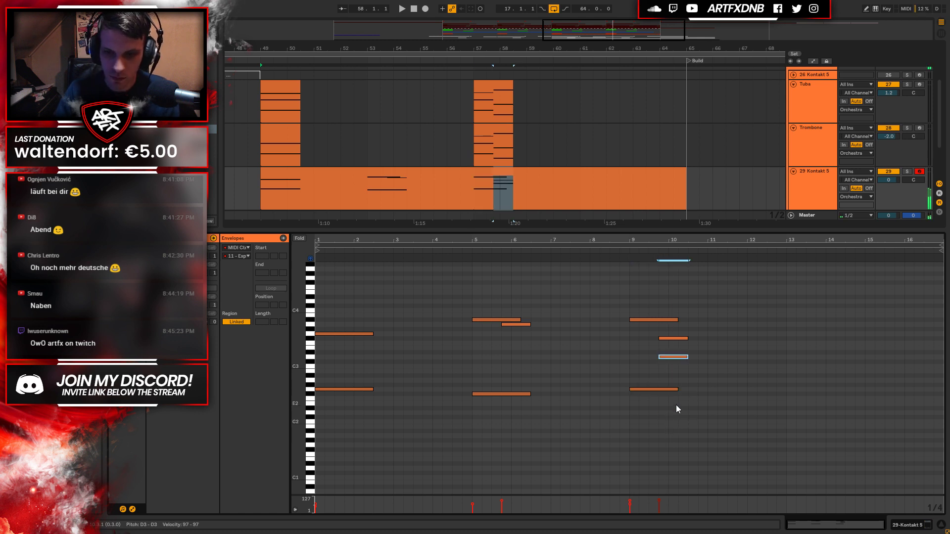
# Play the bar 9 phrase in the mix, and play it again with the trumpet track soloed.
pyautogui.click(470, 192)
pyautogui.press('space')
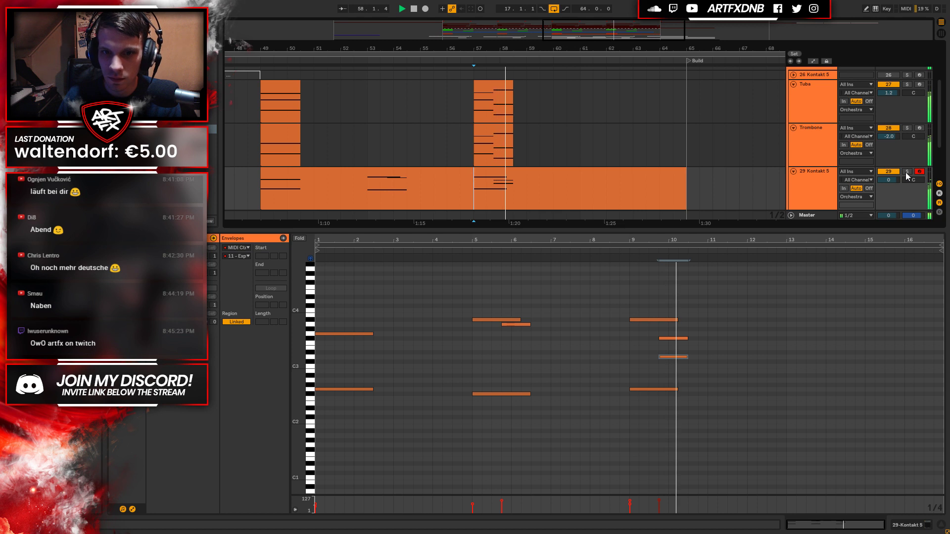
pyautogui.click(906, 173)
pyautogui.press('space')
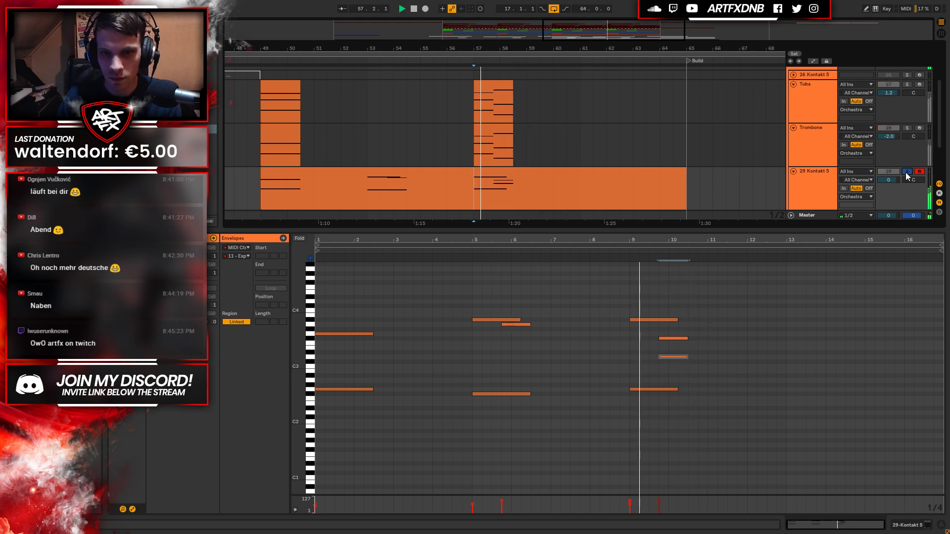
pyautogui.press('space')
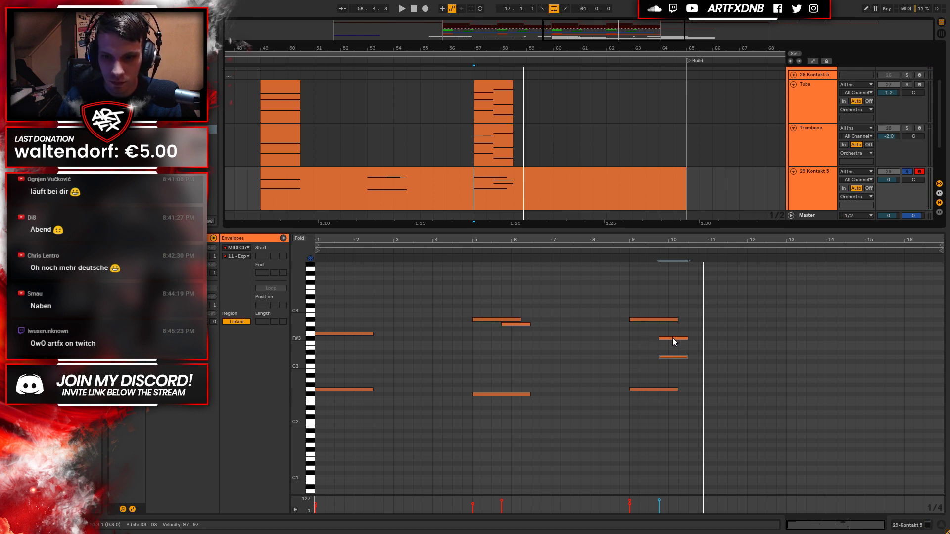
# Raise the added F#3 note to A3, extend the bar 9 A#3 note to end with it, and play the soloed phrase.
pyautogui.moveTo(672, 338); pyautogui.dragTo(689, 321)
pyautogui.click(657, 320)
pyautogui.press('space')
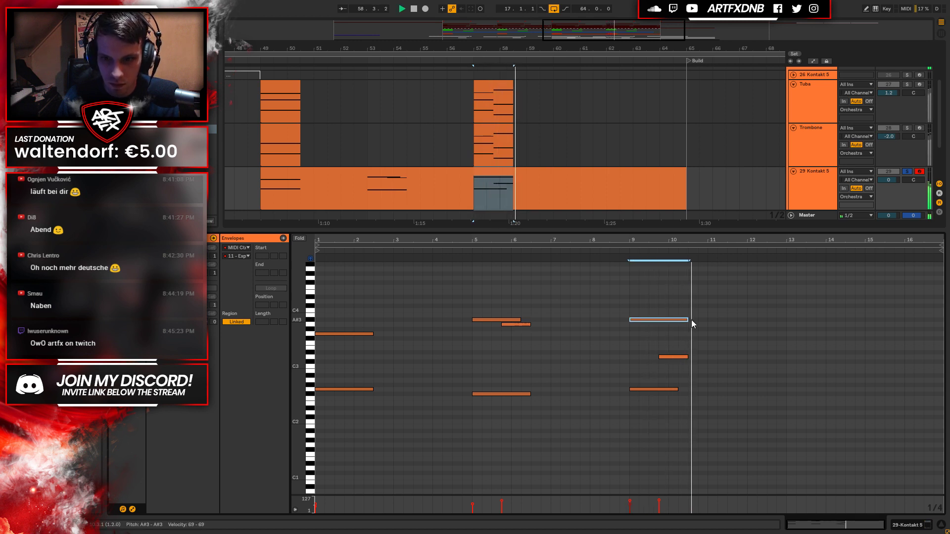
pyautogui.moveTo(687, 320)
pyautogui.mouseDown()
pyautogui.moveTo(658, 320)
pyautogui.moveTo(670, 333)
pyautogui.moveTo(663, 330)
pyautogui.mouseUp()
pyautogui.click(656, 320)
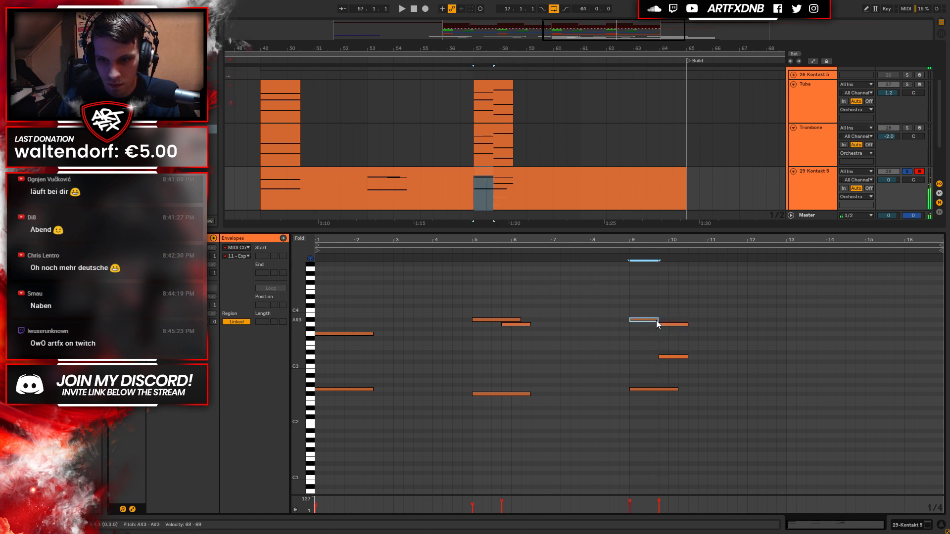
pyautogui.moveTo(657, 320); pyautogui.dragTo(687, 320)
pyautogui.press('space')
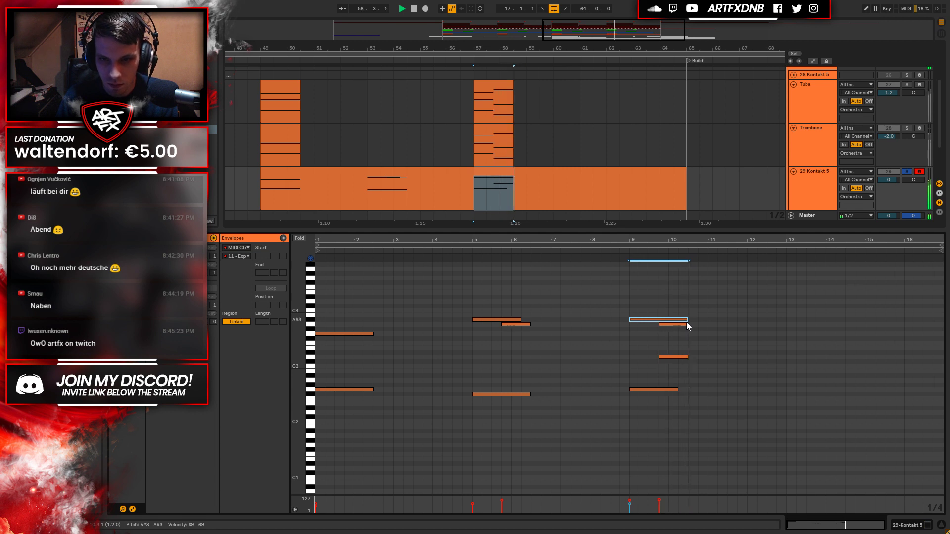
# Unsolo the trumpet track and play the arrangement from bar 53 through the bar 57 phrase.
pyautogui.click(907, 172)
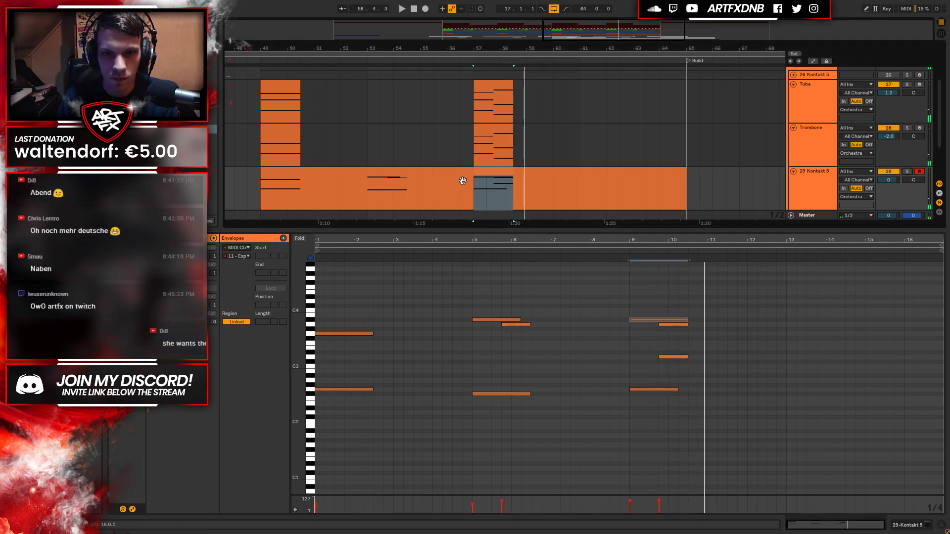
pyautogui.click(364, 192)
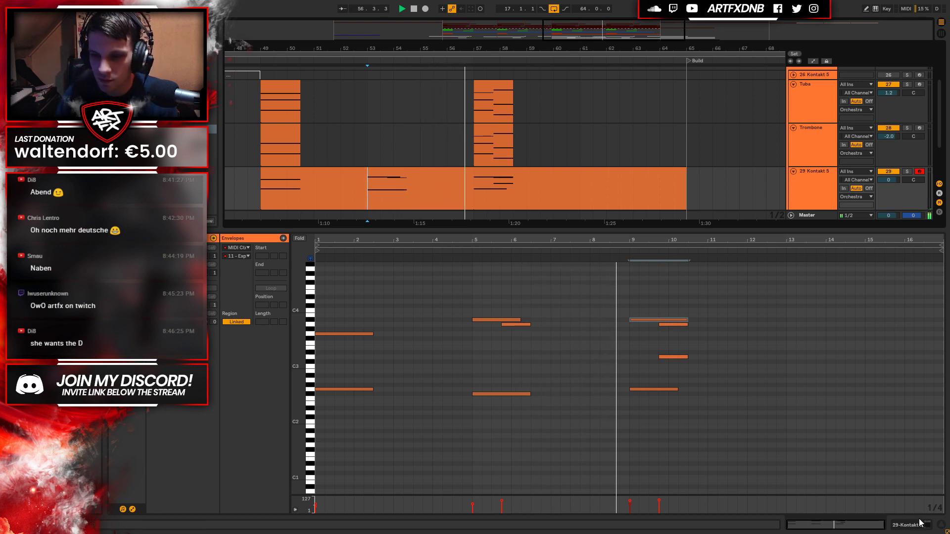
pyautogui.hotkey('shift', 'Tab')
pyautogui.press('-')
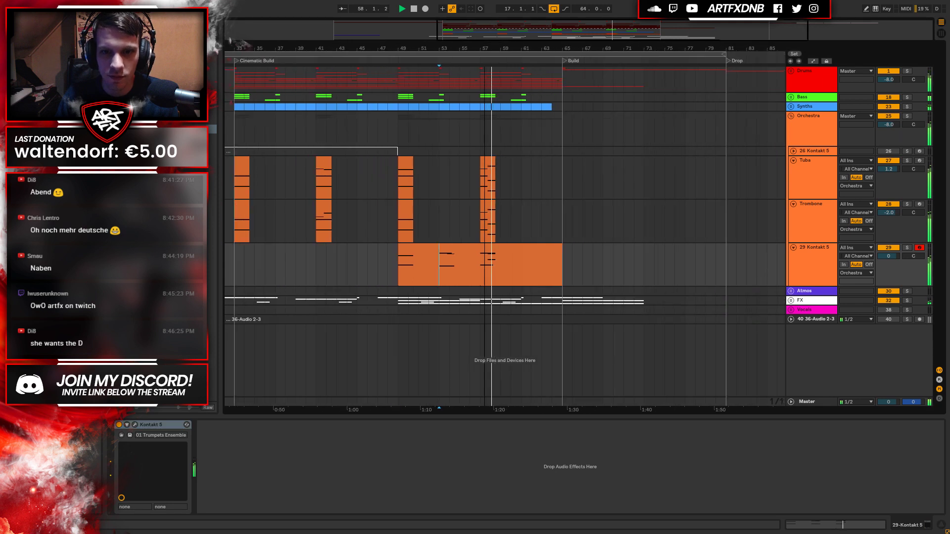
pyautogui.press('space')
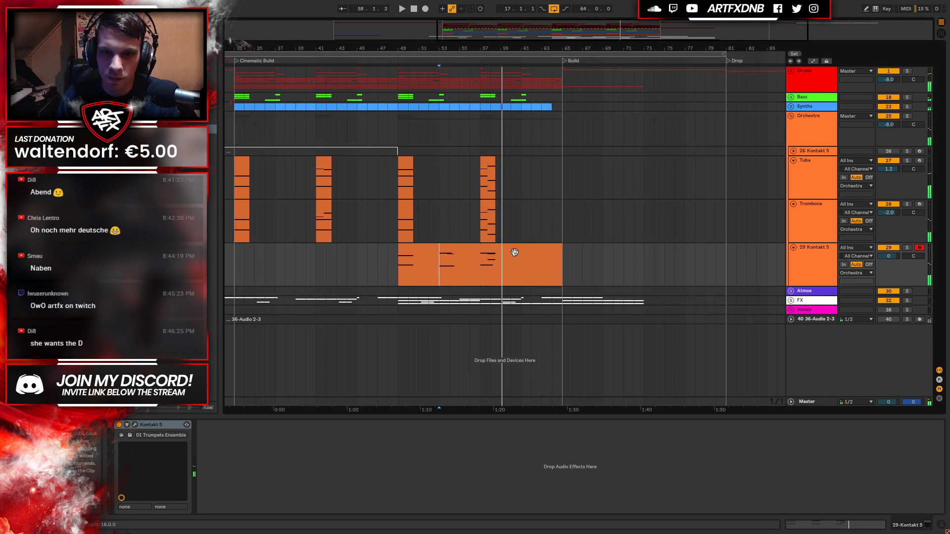
# Shorten the bar 9 A#3 note by one beat and play the arrangement from bar 57.
pyautogui.doubleClick(490, 250)
pyautogui.moveTo(687, 320); pyautogui.dragTo(678, 320)
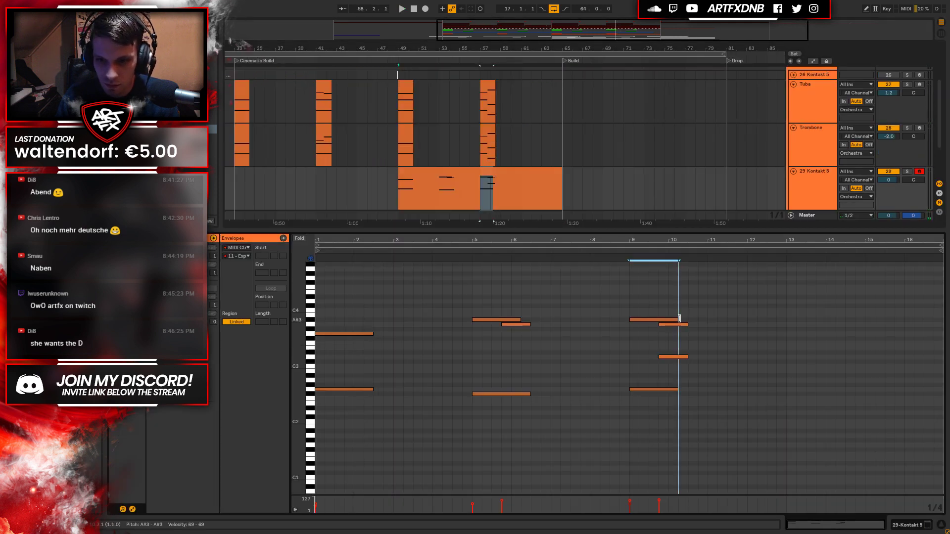
pyautogui.click(911, 528)
pyautogui.click(476, 272)
pyautogui.press('space')
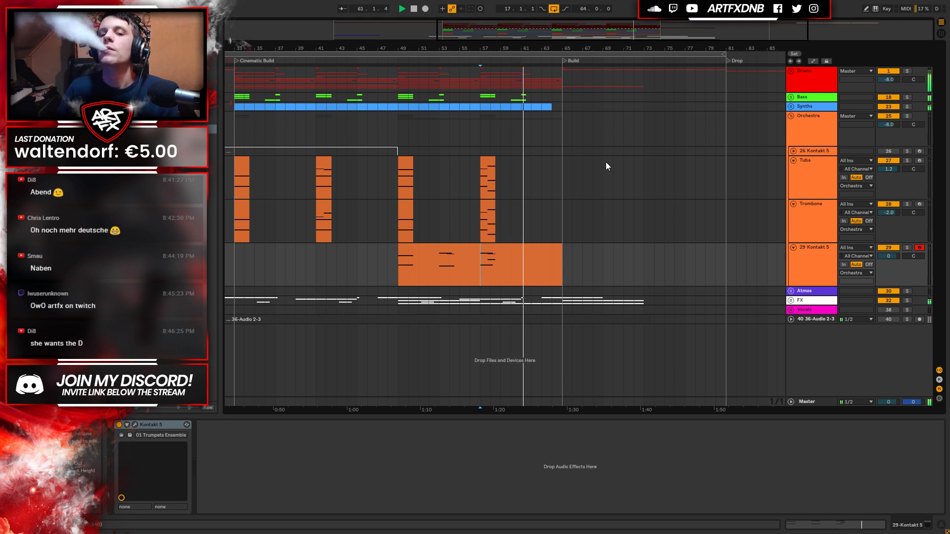
pyautogui.press('space')
pyautogui.click(451, 272)
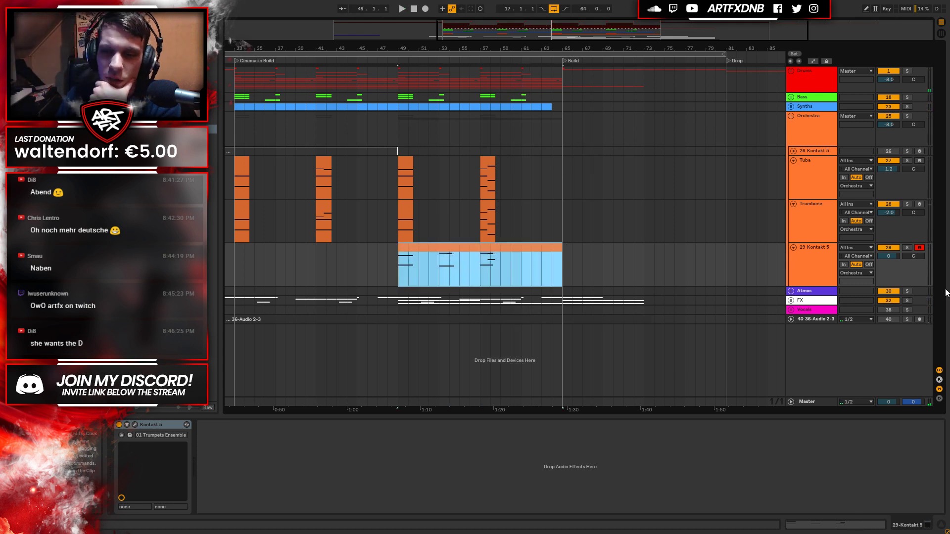
# Fold the Tuba and Trombone tracks and copy the trumpet clip's bar 5 phrase to bar 13.
pyautogui.click(793, 248)
pyautogui.click(794, 205)
pyautogui.click(793, 157)
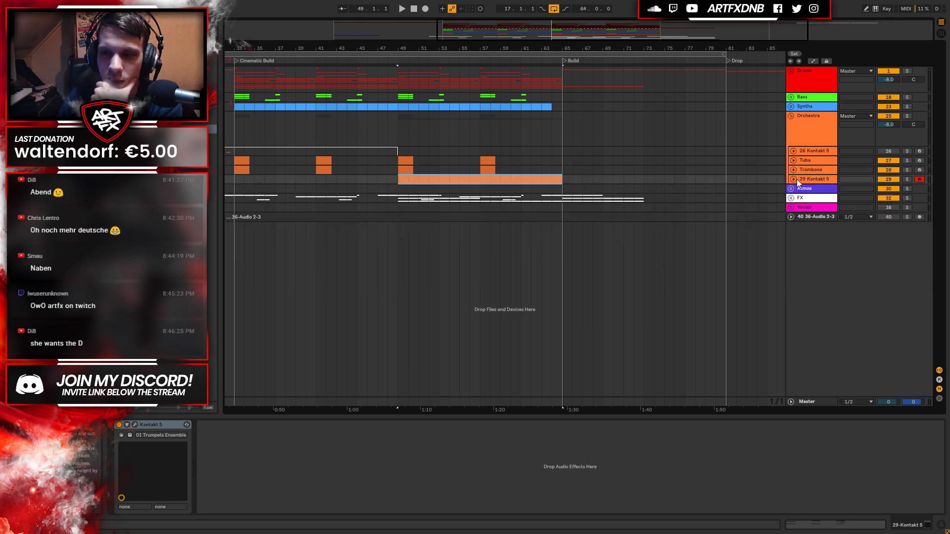
pyautogui.click(793, 179)
pyautogui.click(481, 209)
pyautogui.doubleClick(481, 208)
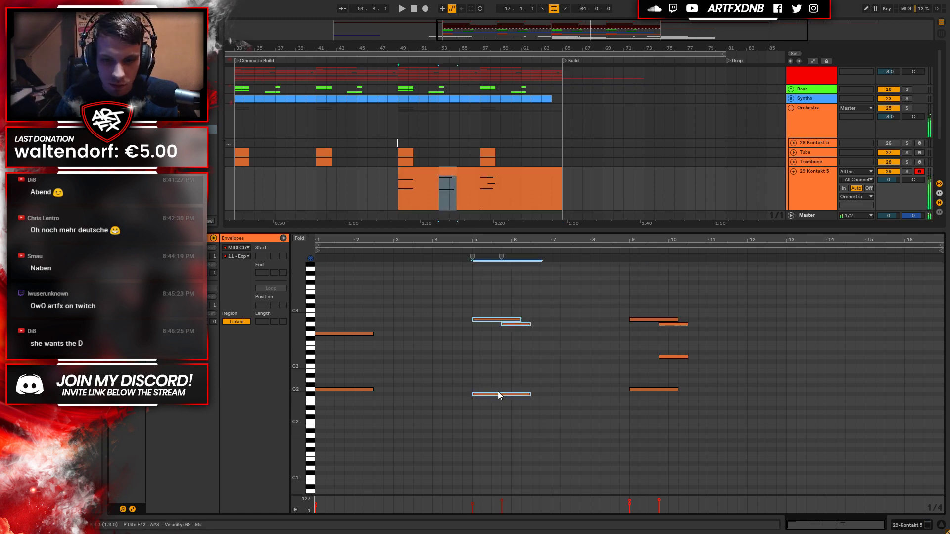
pyautogui.moveTo(489, 396); pyautogui.dragTo(806, 395)
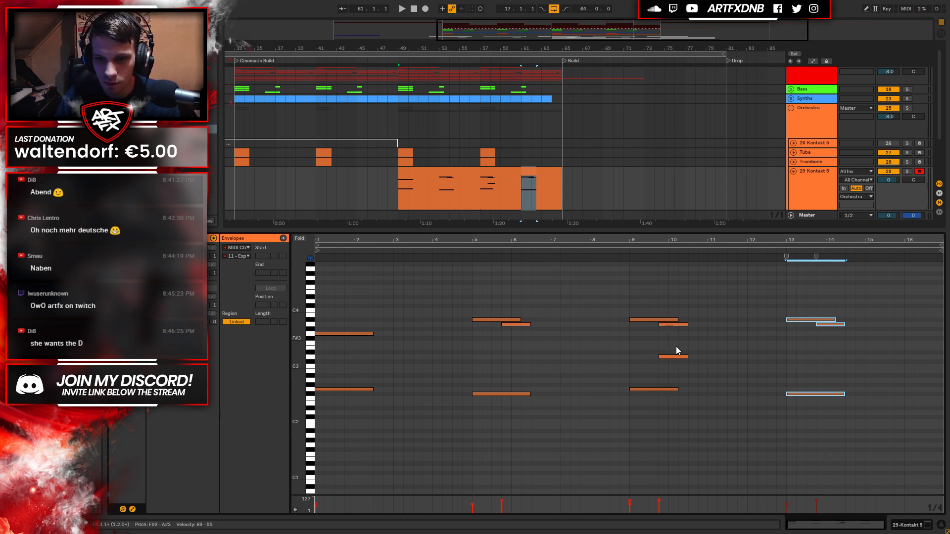
# Duplicate the trumpet clip's Expression envelope from bars 1–8 onto bars 9–16.
pyautogui.click(909, 525)
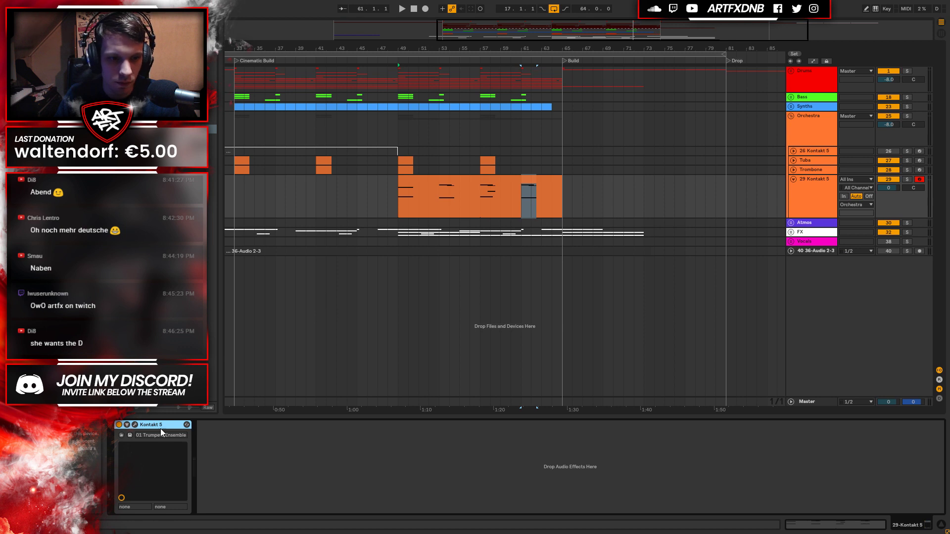
pyautogui.doubleClick(399, 196)
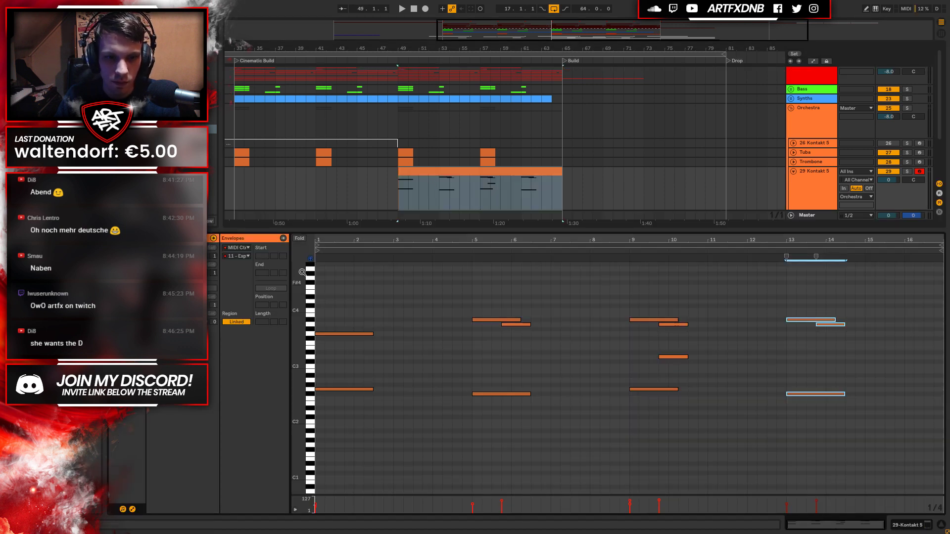
pyautogui.click(242, 256)
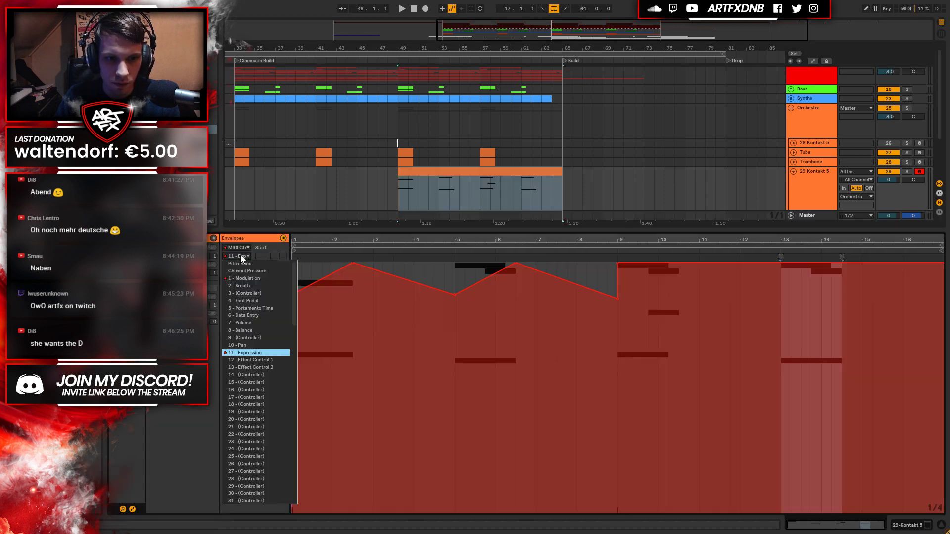
pyautogui.click(619, 326)
pyautogui.moveTo(617, 324); pyautogui.dragTo(291, 321)
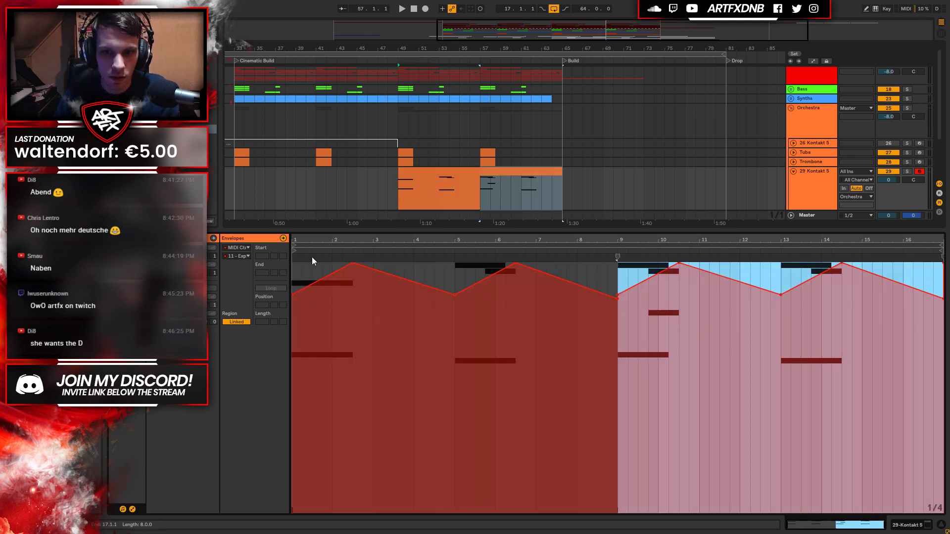
# Duplicate the trumpet clip's Modulation envelope from bars 1–8 onto bars 9–16.
pyautogui.click(242, 257)
pyautogui.click(247, 280)
pyautogui.moveTo(613, 325); pyautogui.dragTo(292, 321)
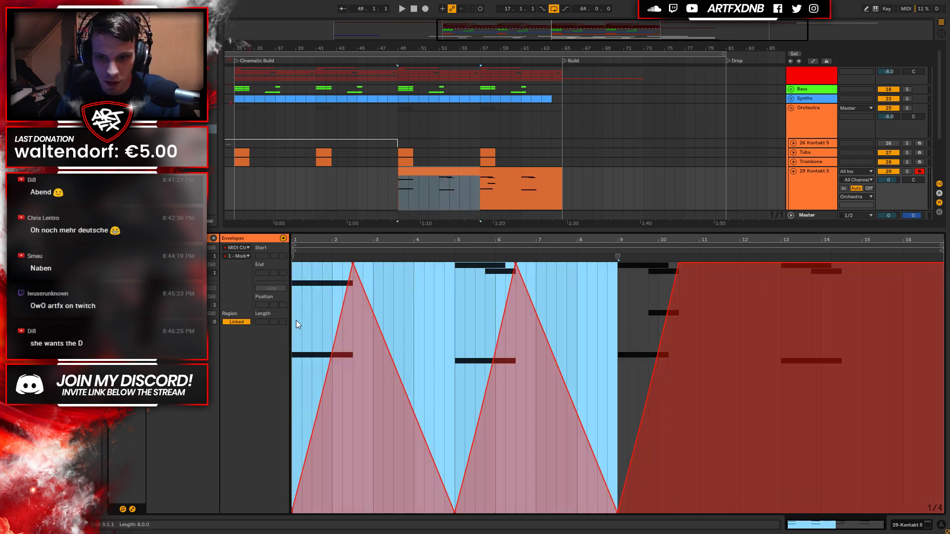
pyautogui.hotkey('ctrl', 'd')
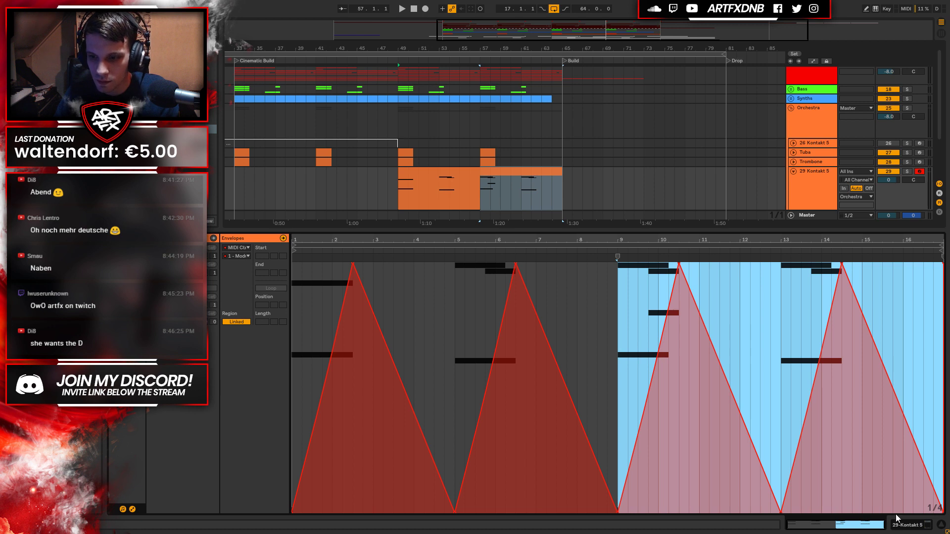
# Play the trumpet track soloed from bar 57, and take it out of solo.
pyautogui.click(911, 525)
pyautogui.click(482, 202)
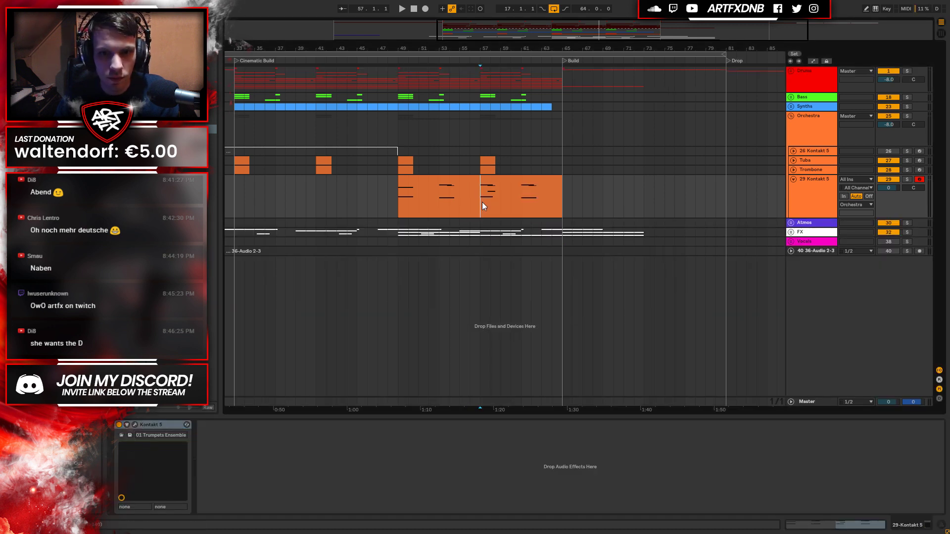
pyautogui.click(910, 181)
pyautogui.press('space')
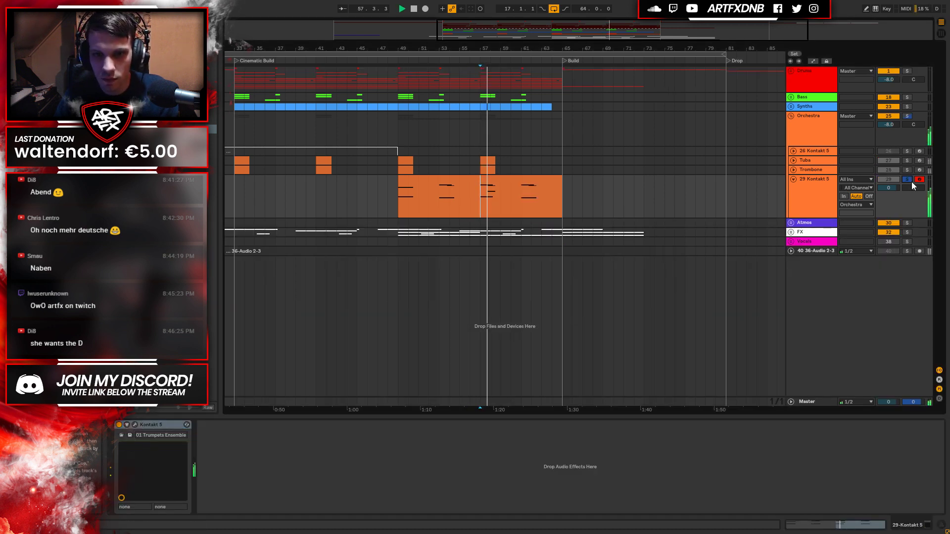
pyautogui.click(907, 180)
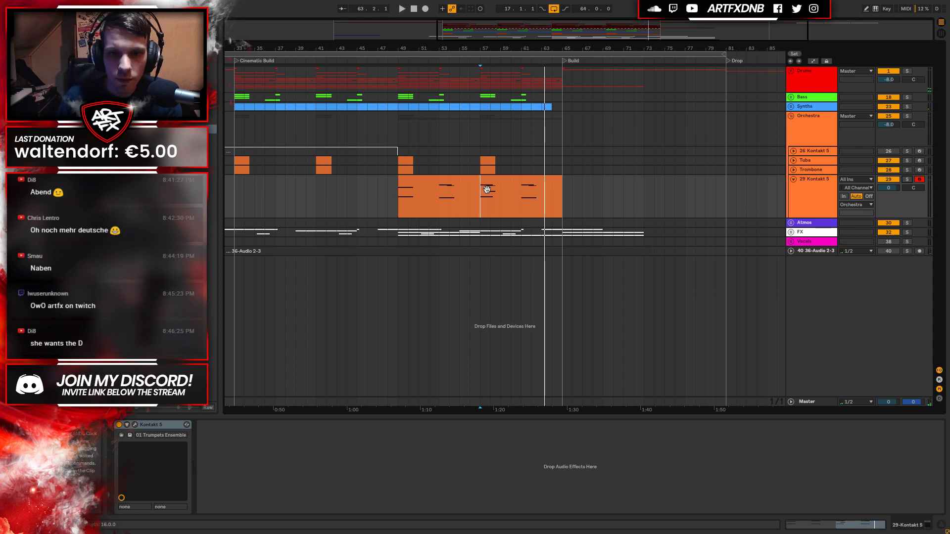
# Fold the trumpet track and unfold the Drums and Percussion groups, with the playback start at bar 49.
pyautogui.click(793, 176)
pyautogui.moveTo(429, 38); pyautogui.dragTo(426, 29)
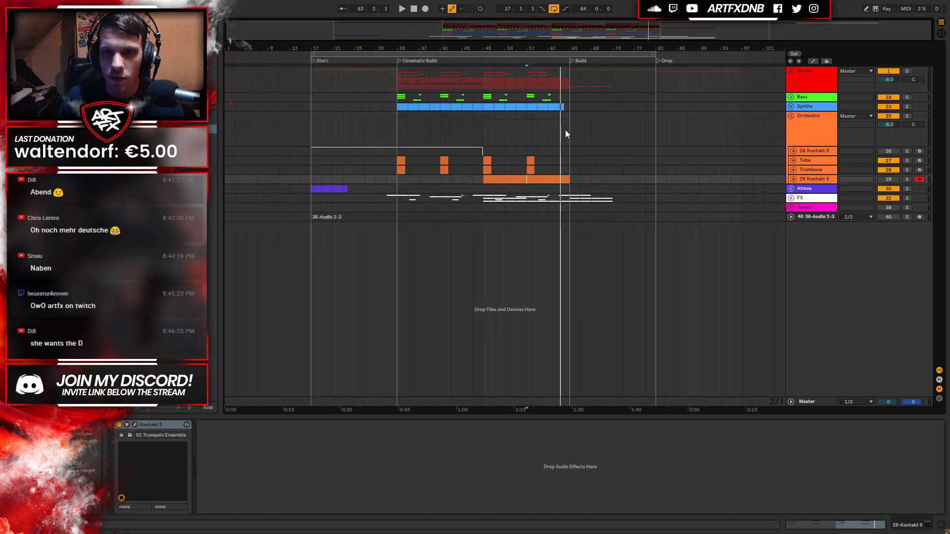
pyautogui.click(576, 84)
pyautogui.click(550, 74)
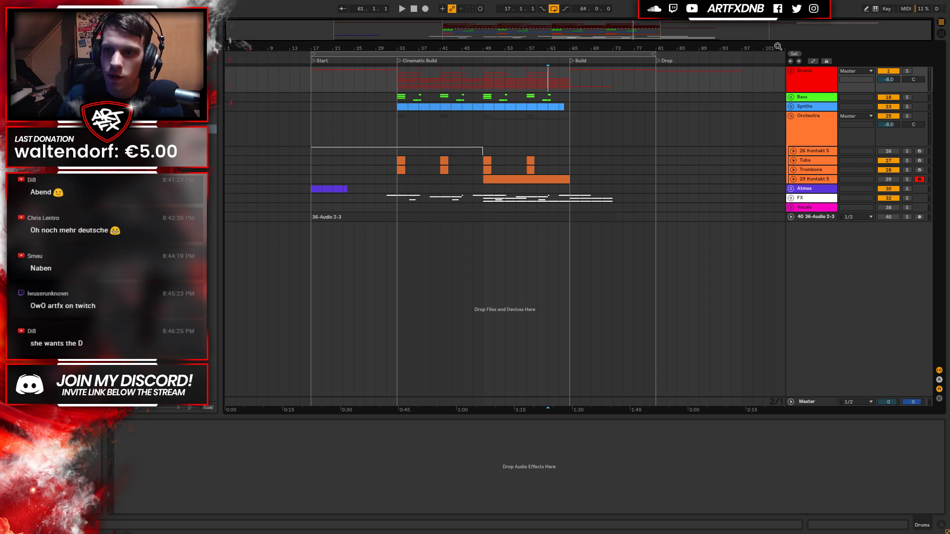
pyautogui.click(792, 71)
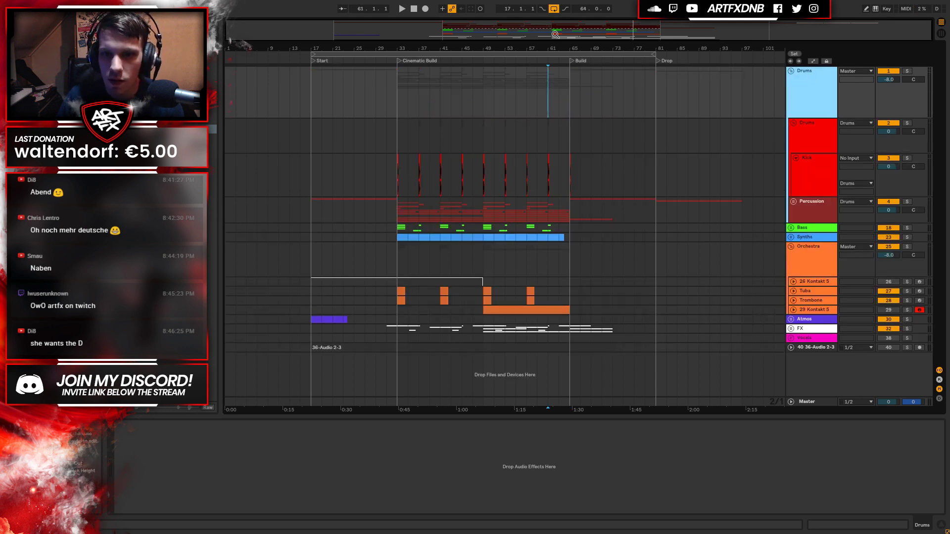
pyautogui.moveTo(564, 44); pyautogui.dragTo(435, 92)
pyautogui.click(458, 92)
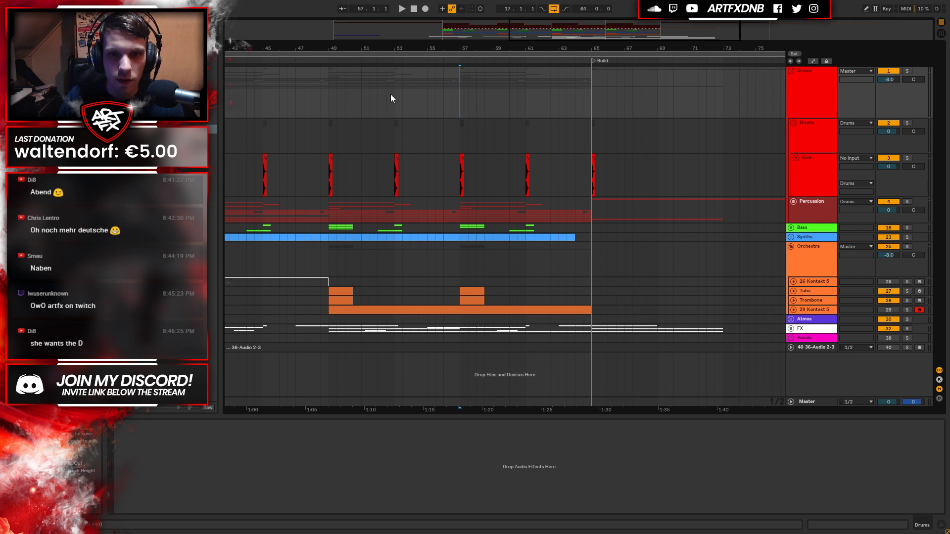
pyautogui.click(328, 94)
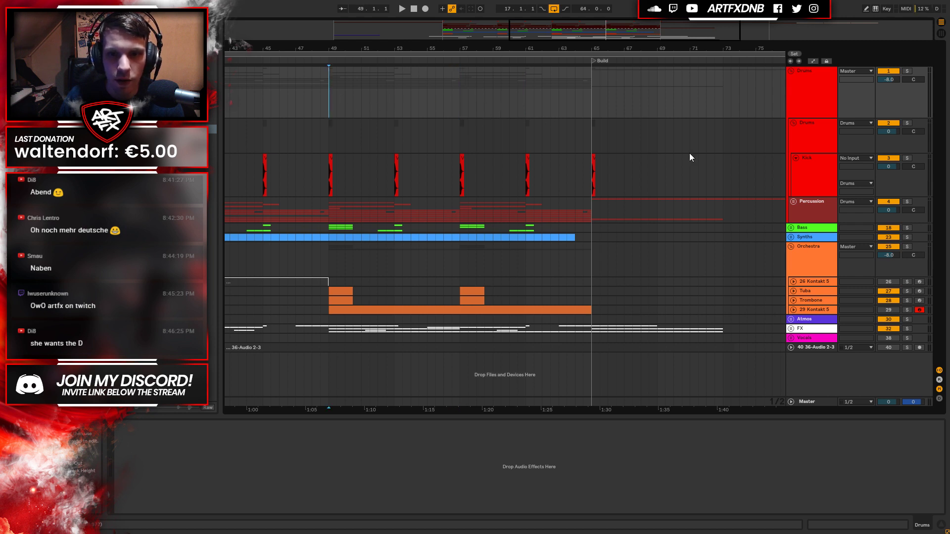
pyautogui.click(793, 202)
# Play the soloed Drums group from bar 49 and fold the Orchestra group.
pyautogui.scroll(-3, 814, 243)
pyautogui.scroll(3, 815, 244)
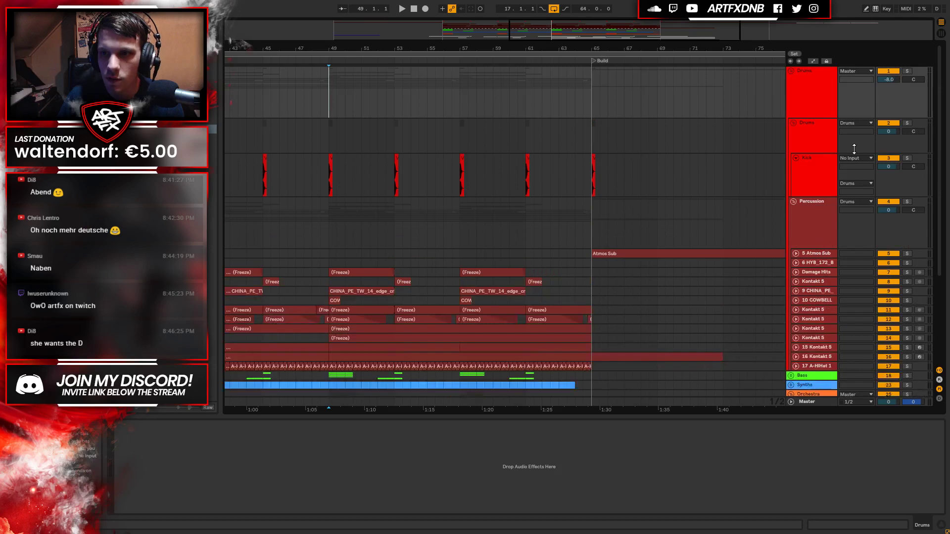
pyautogui.press('space')
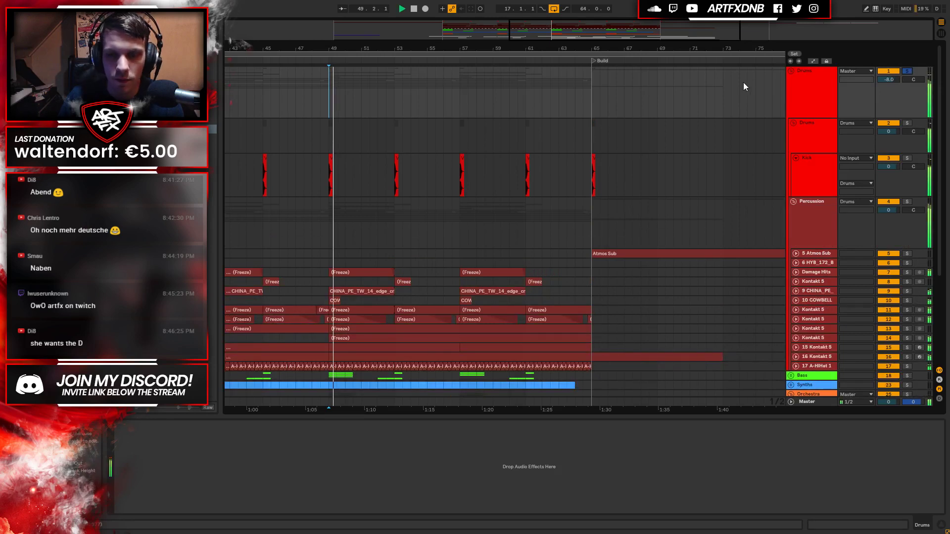
pyautogui.click(791, 70)
pyautogui.click(791, 70)
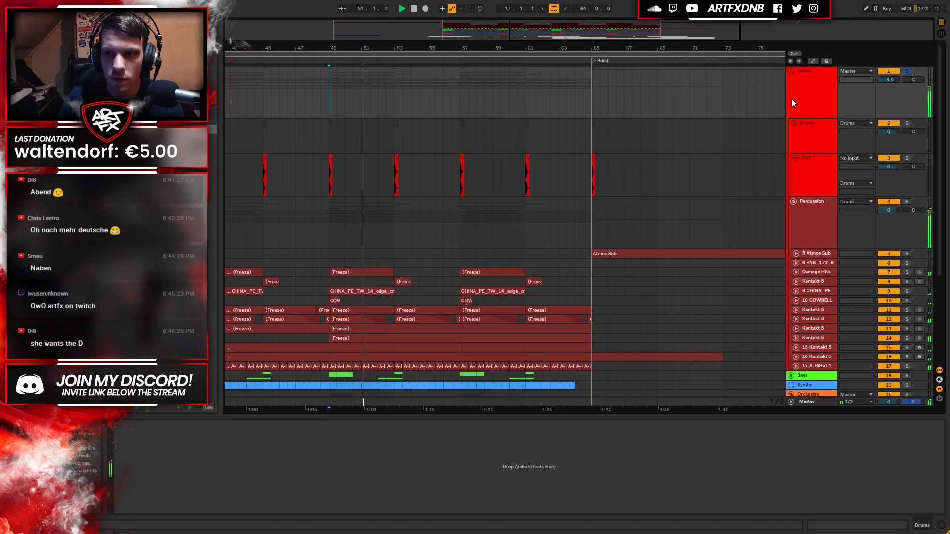
pyautogui.scroll(-4, 795, 317)
pyautogui.click(790, 306)
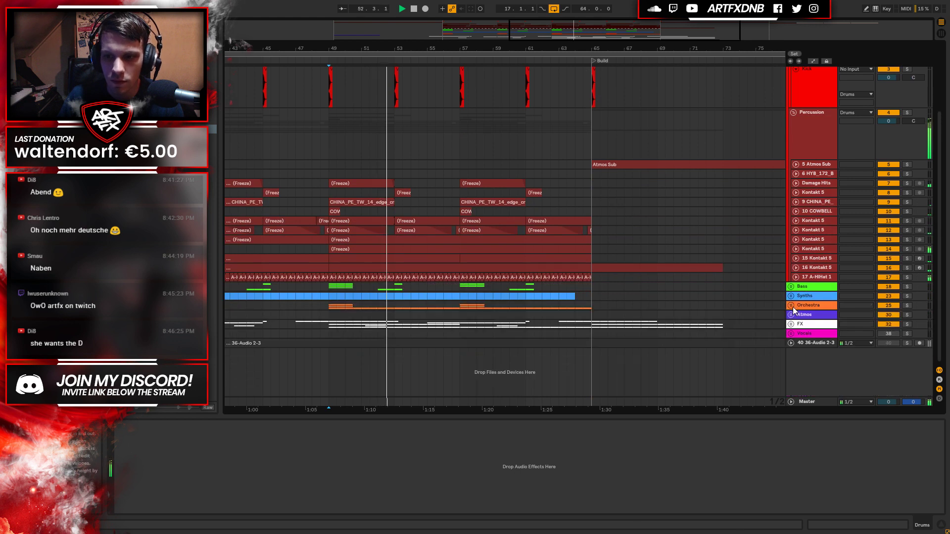
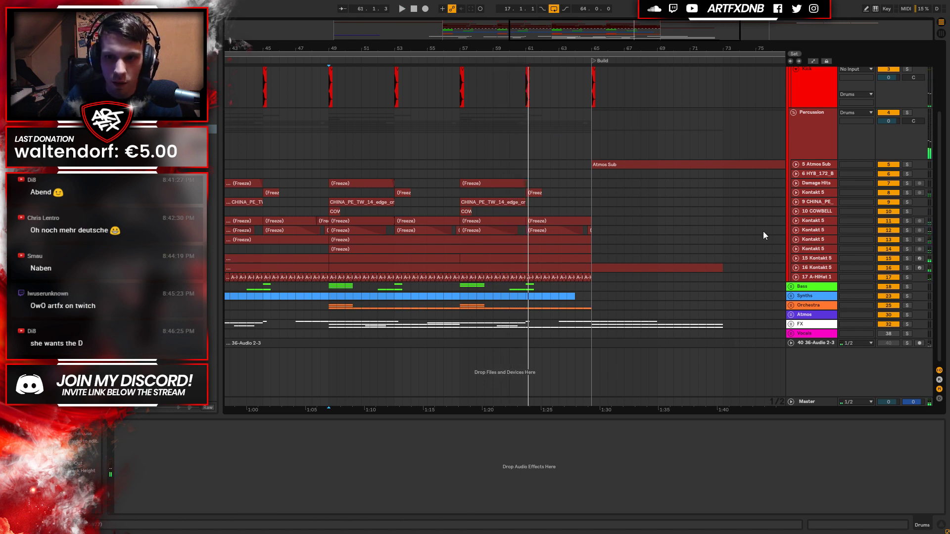
# Solo track 16 in the Percussion group, play it from bar 61, and rename it Cymbals.
pyautogui.click(796, 268)
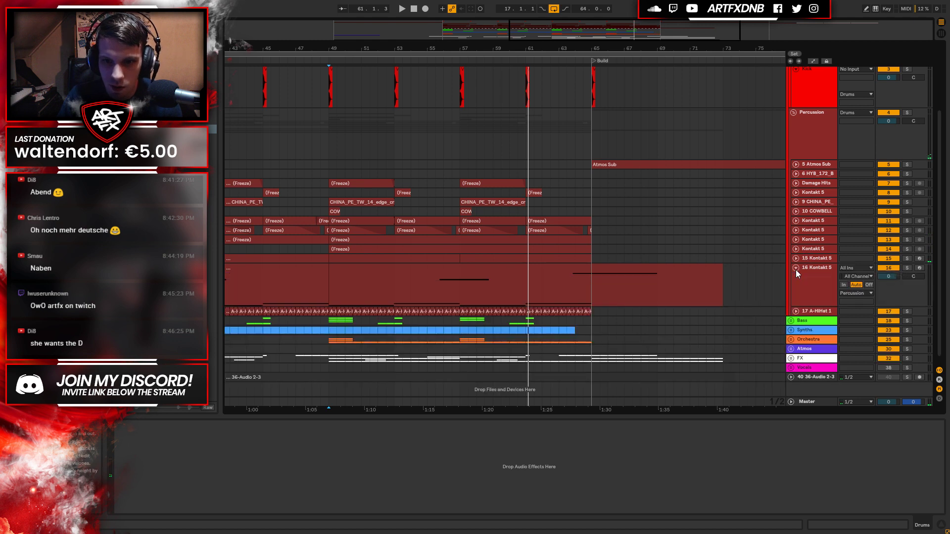
pyautogui.scroll(-1, 556, 229)
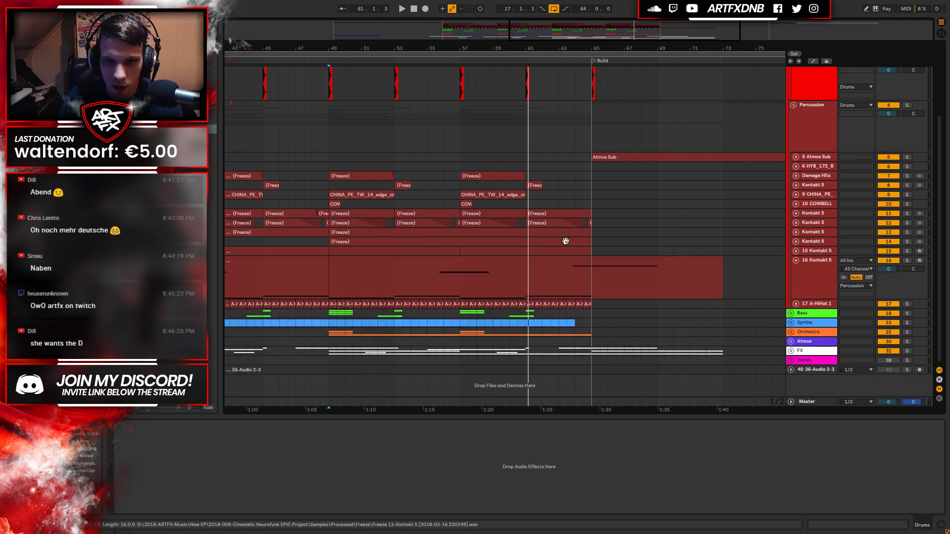
pyautogui.moveTo(557, 46); pyautogui.dragTo(556, 50)
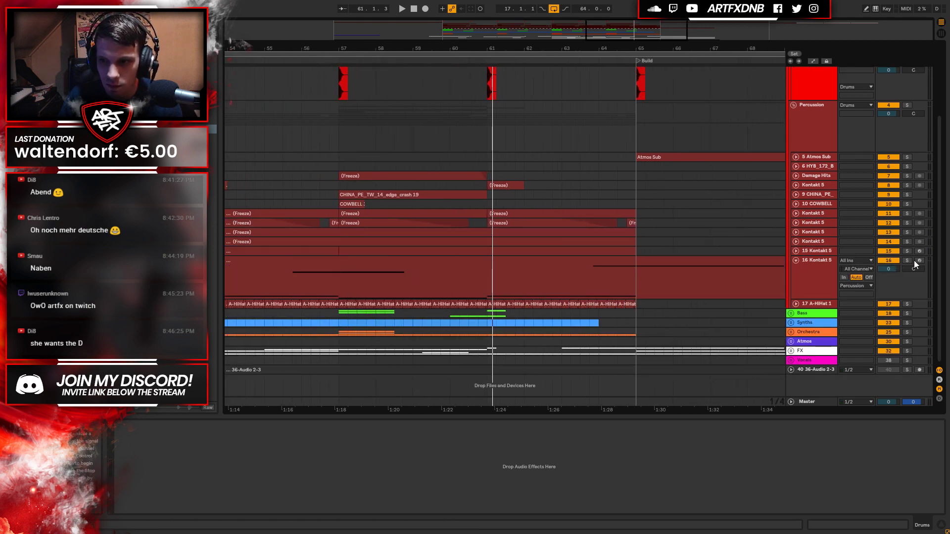
pyautogui.click(490, 277)
pyautogui.click(486, 284)
pyautogui.press('space')
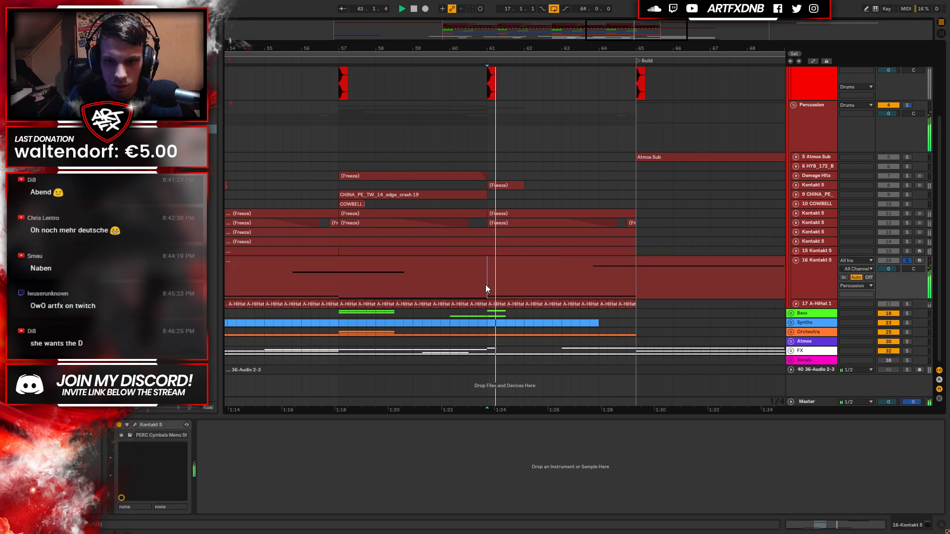
pyautogui.press('space')
pyautogui.click(814, 275)
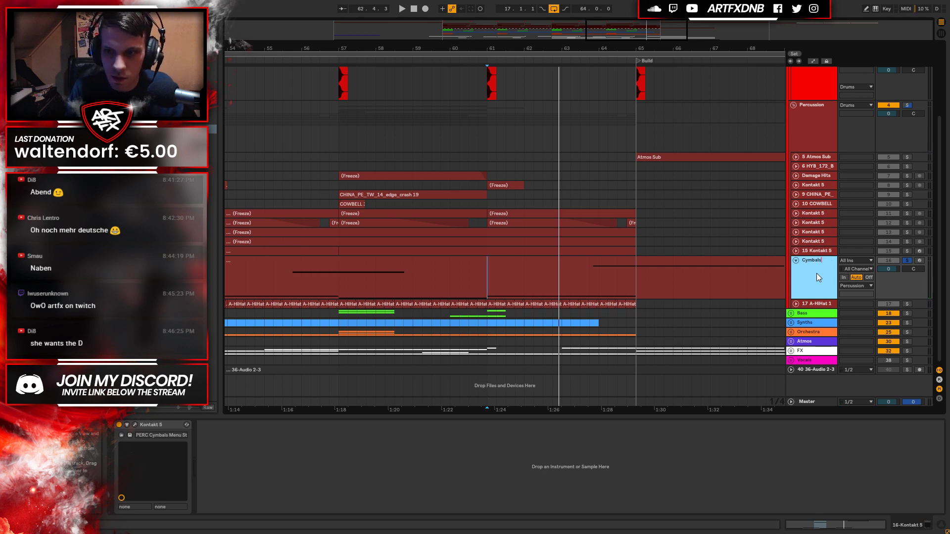
# Unfold and solo percussion track 15, and play it from just before bar 61.
pyautogui.click(804, 251)
pyautogui.click(796, 251)
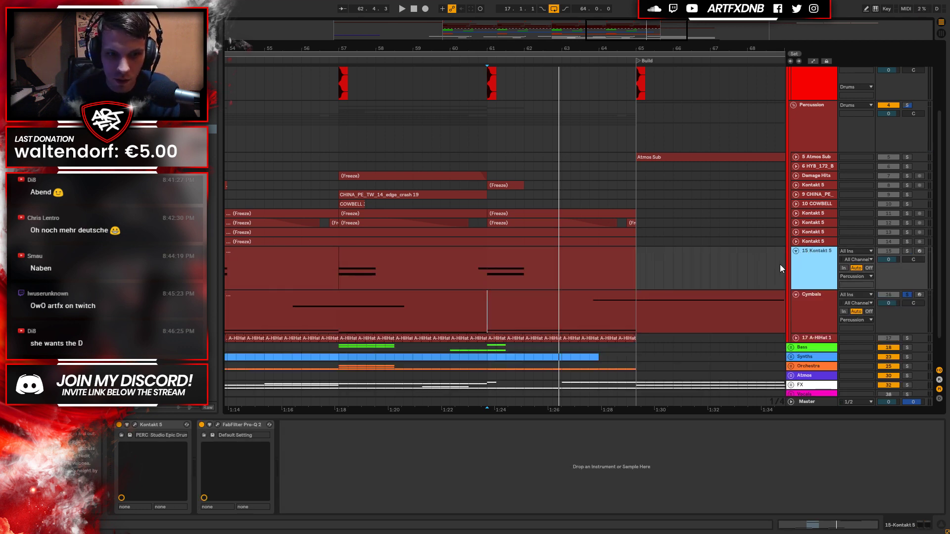
pyautogui.click(907, 251)
pyautogui.click(478, 275)
pyautogui.press('space')
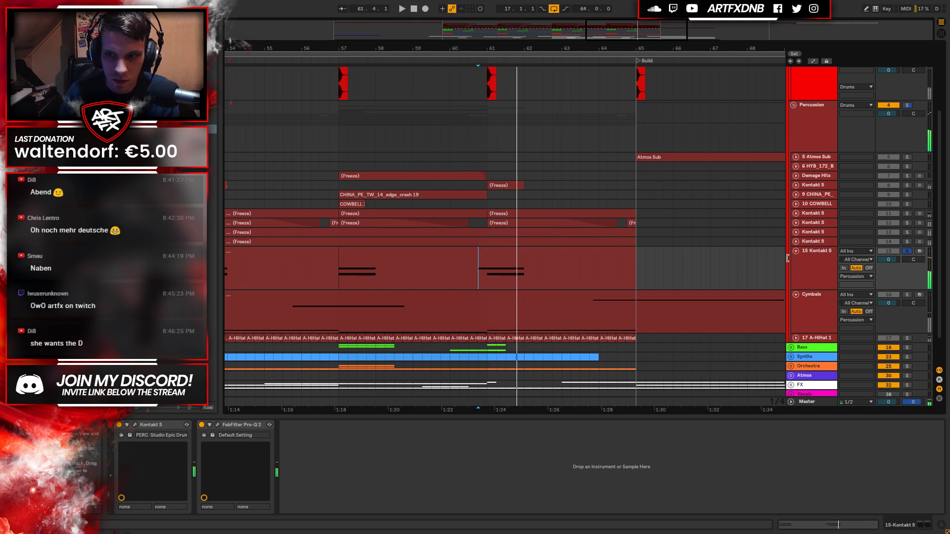
# Solo frozen percussion track 14, play it from bar 60, and trim its clip to end at bar 61.
pyautogui.click(794, 251)
pyautogui.click(794, 261)
pyautogui.click(798, 241)
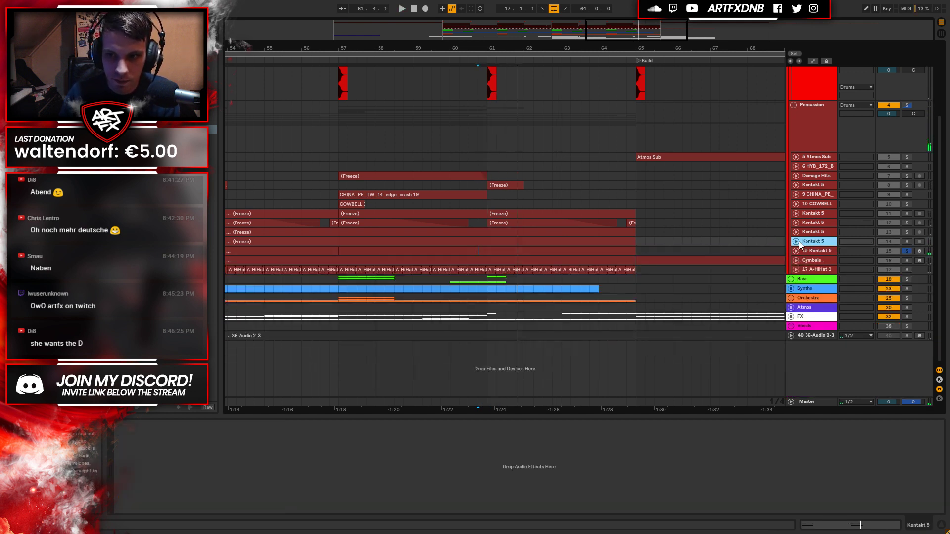
pyautogui.click(797, 242)
pyautogui.click(906, 241)
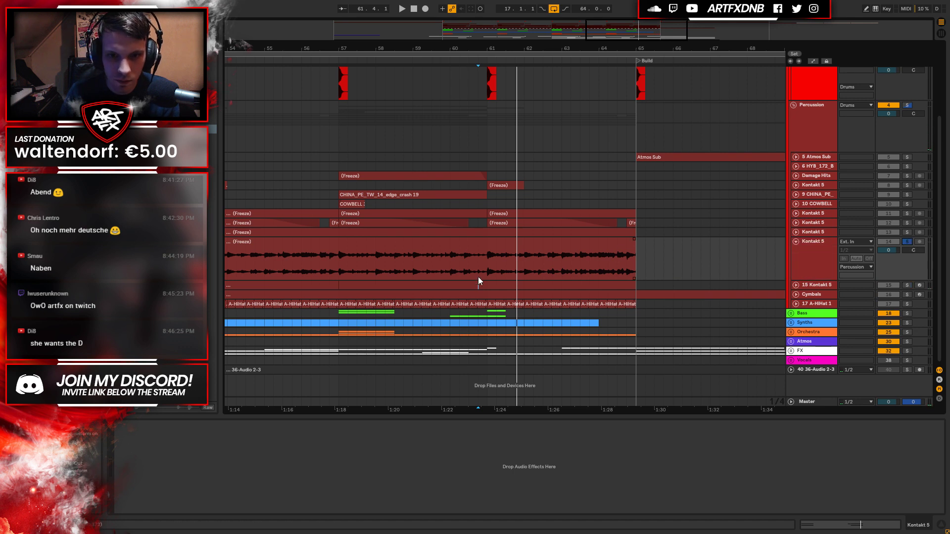
pyautogui.click(450, 260)
pyautogui.press('space')
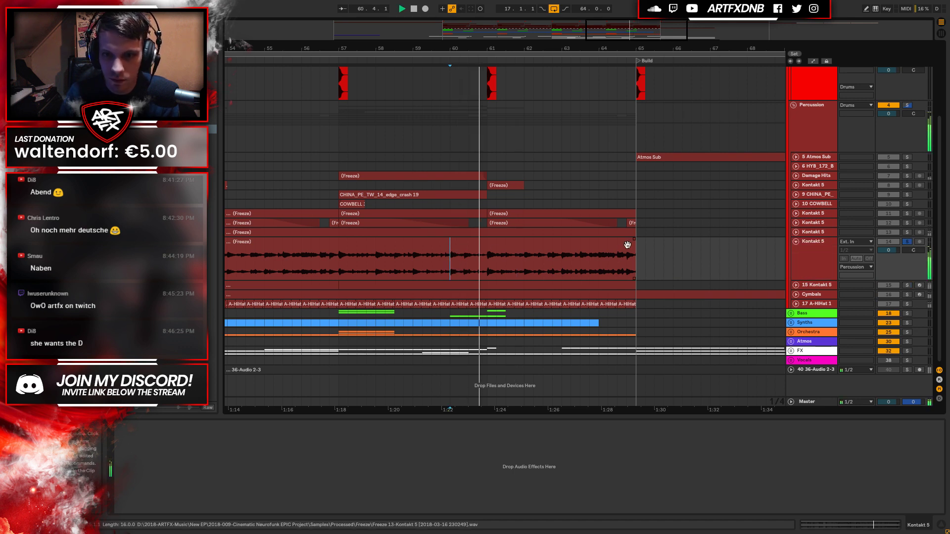
pyautogui.press('space')
pyautogui.moveTo(629, 245); pyautogui.dragTo(487, 267)
# Solo frozen percussion track 13, play it from bar 58, trim its clip to end at 61.2, and unsolo it.
pyautogui.click(795, 232)
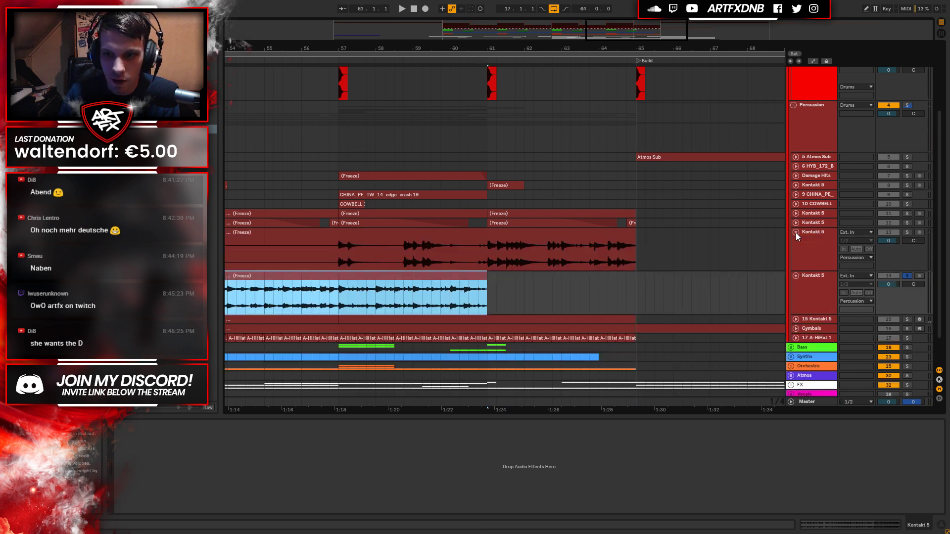
pyautogui.click(403, 257)
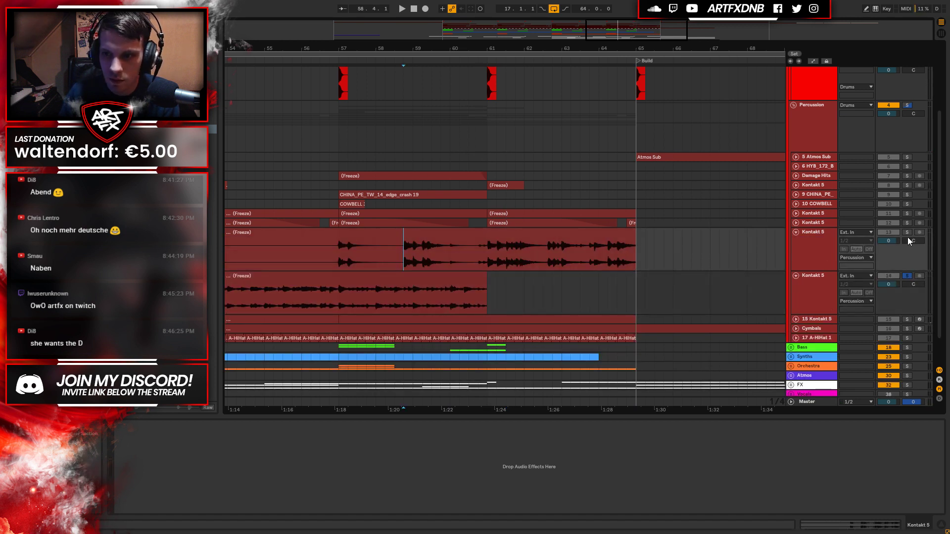
pyautogui.press('space')
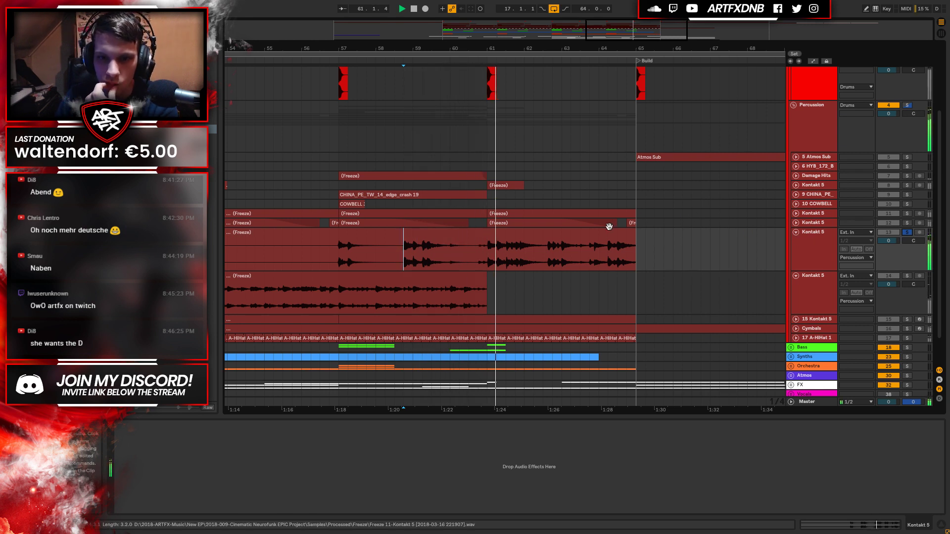
pyautogui.press('space')
pyautogui.moveTo(633, 244); pyautogui.dragTo(497, 250)
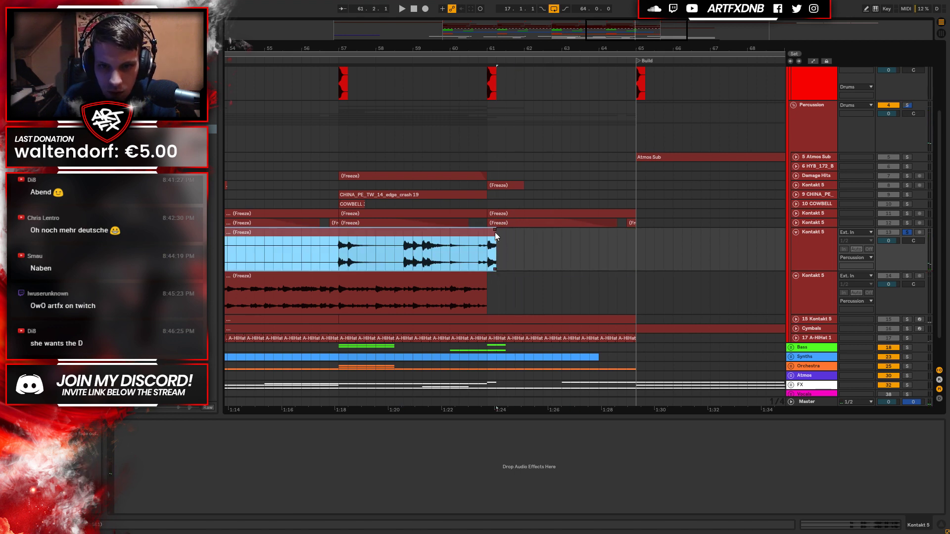
pyautogui.click(478, 253)
pyautogui.click(907, 232)
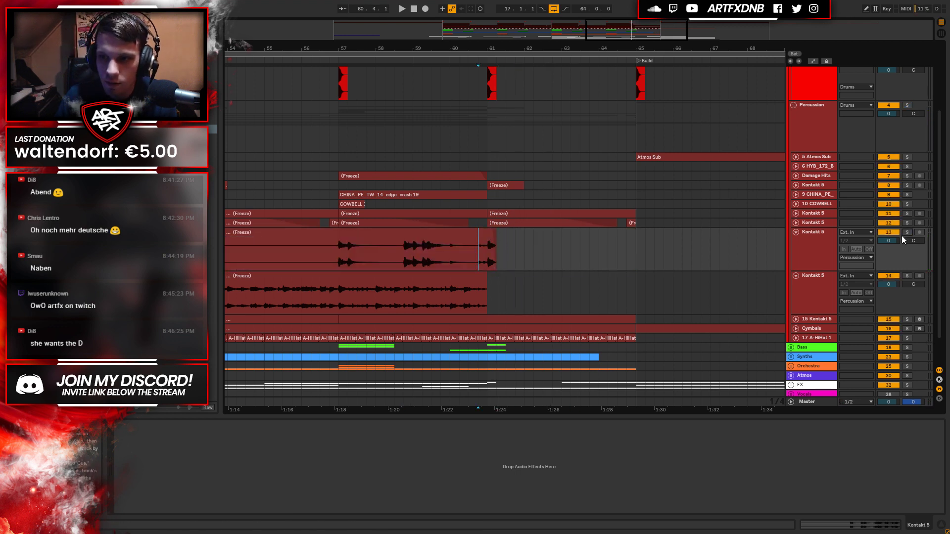
# Unfold percussion tracks 11, 12 and 17 A-HiHat 1 and examine their clips around bar 61.
pyautogui.click(796, 223)
pyautogui.click(795, 213)
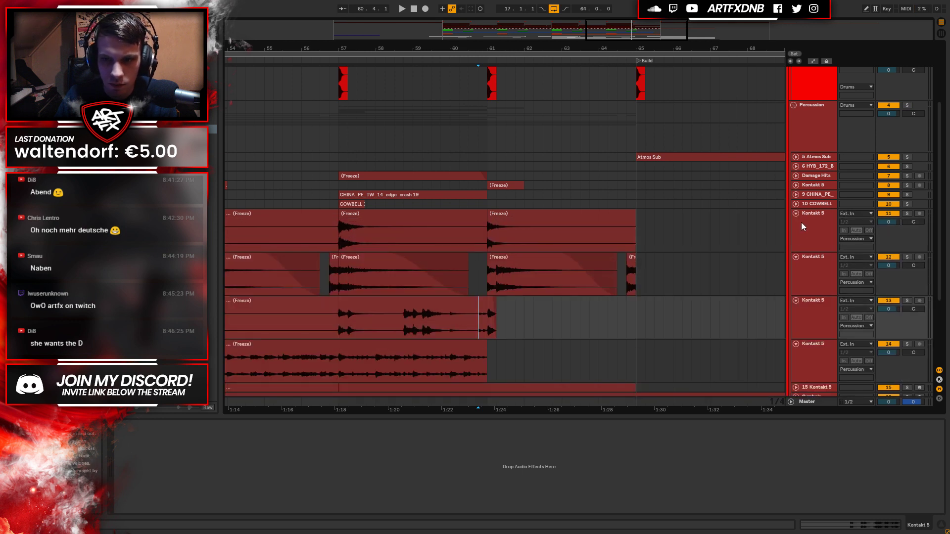
pyautogui.moveTo(512, 60); pyautogui.dragTo(496, 268)
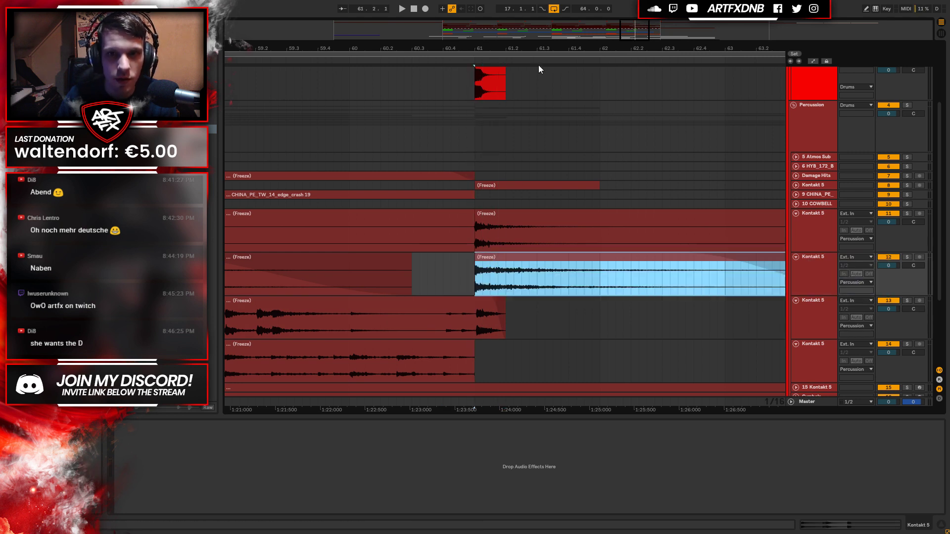
pyautogui.scroll(-5, 539, 69)
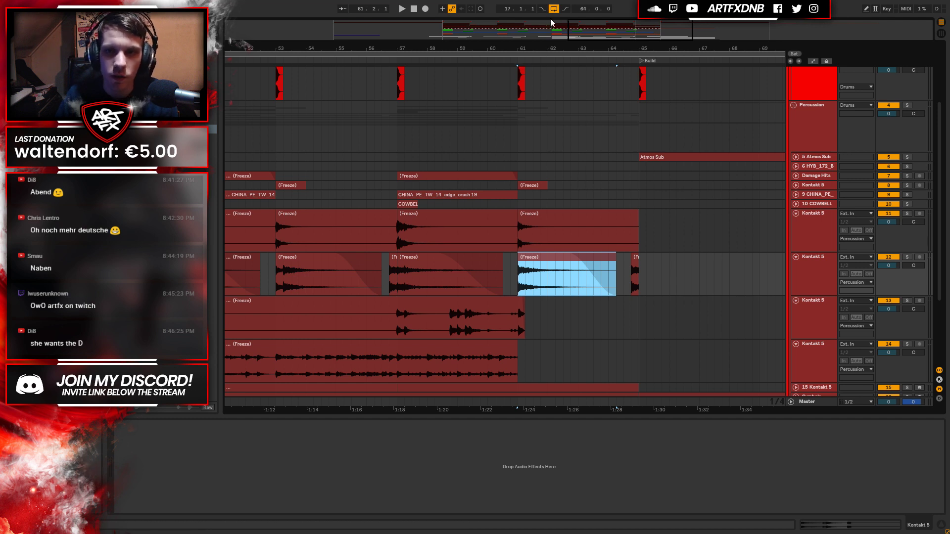
pyautogui.scroll(3, 559, 148)
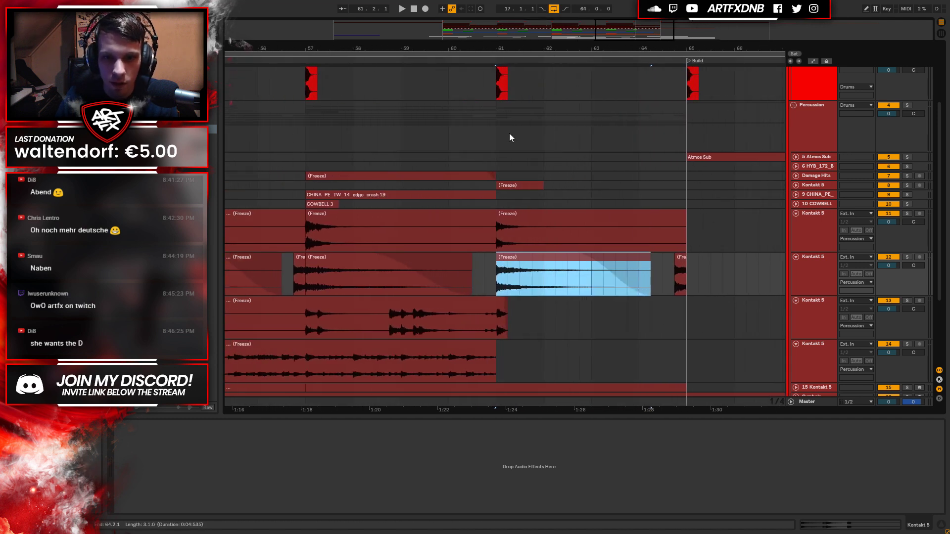
pyautogui.scroll(-2, 512, 156)
pyautogui.scroll(4, 527, 266)
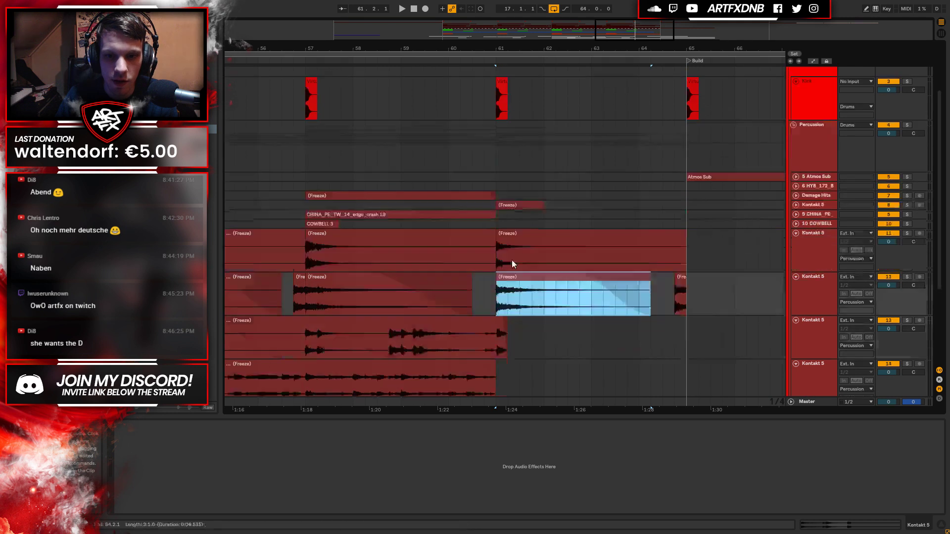
pyautogui.scroll(-4, 512, 259)
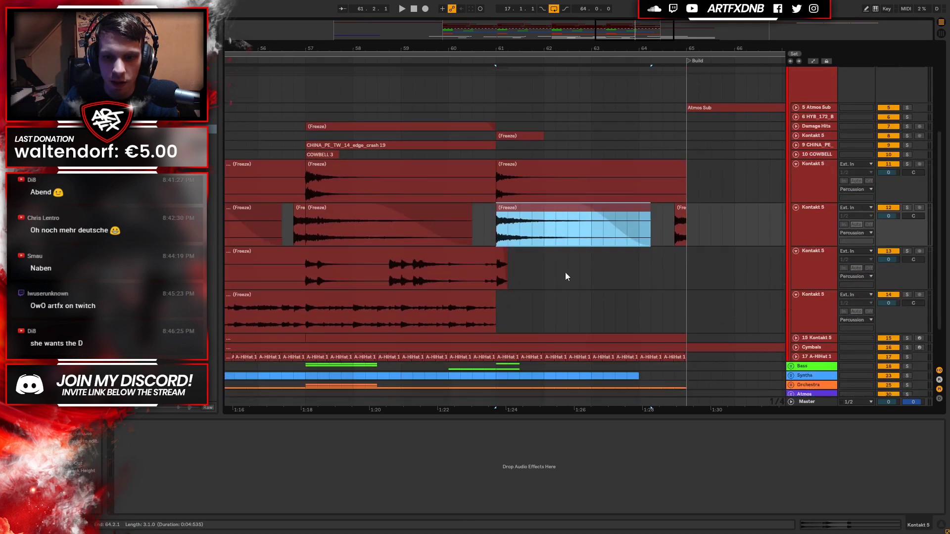
pyautogui.click(795, 356)
pyautogui.scroll(-2, 799, 362)
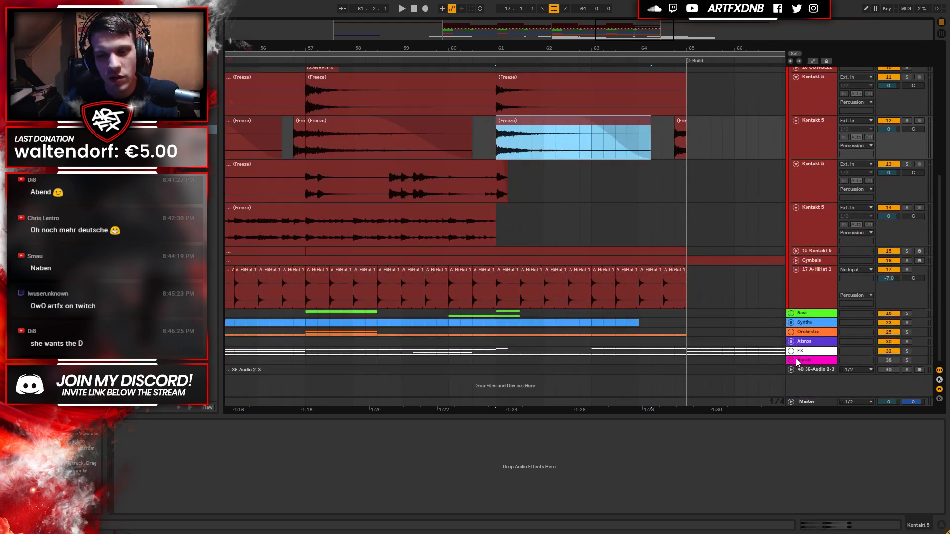
# Play the arrangement from bar 57 and solo the Drums group.
pyautogui.scroll(10, 796, 363)
pyautogui.click(301, 98)
pyautogui.press('space')
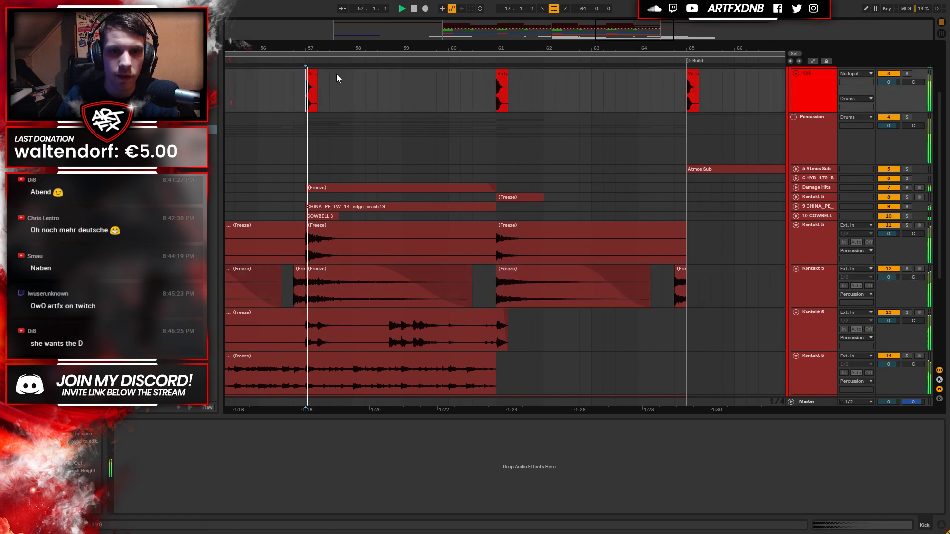
pyautogui.scroll(3, 643, 157)
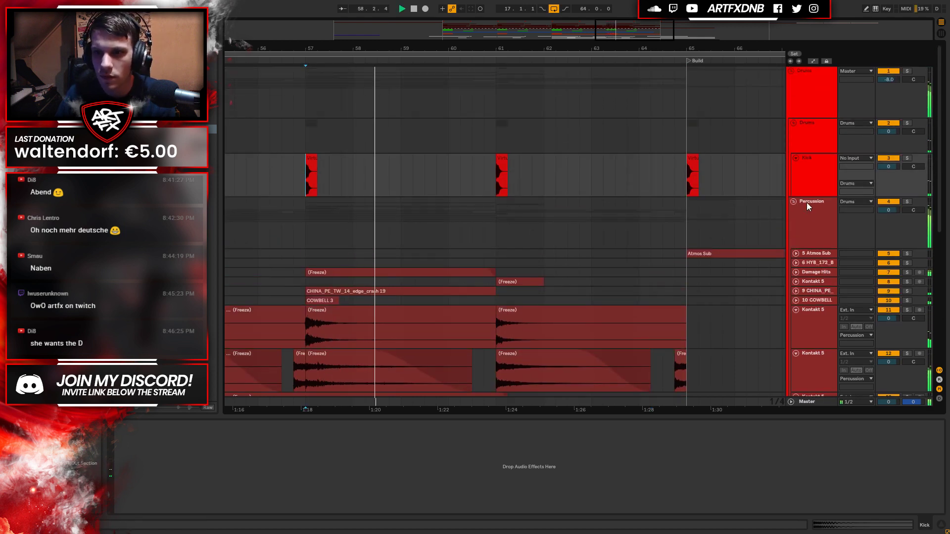
pyautogui.click(792, 201)
pyautogui.click(792, 72)
pyautogui.click(907, 71)
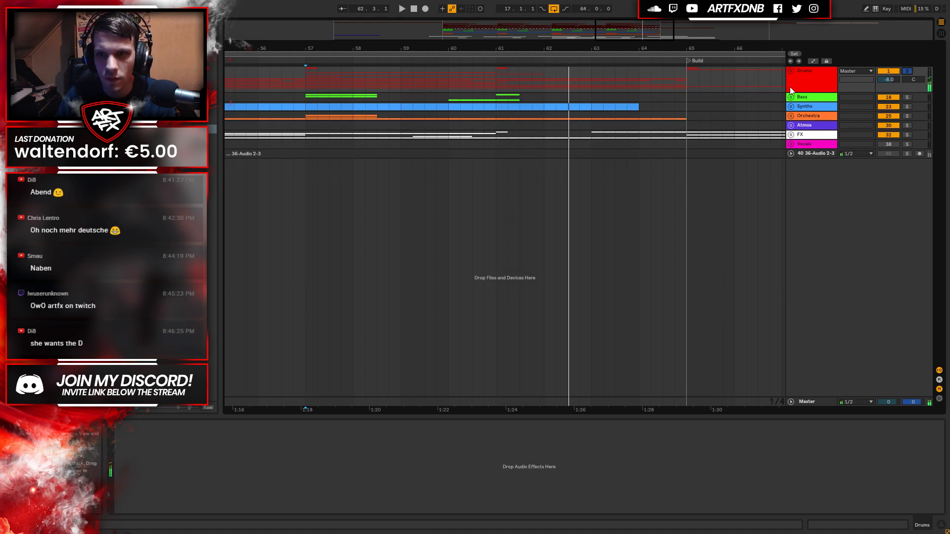
pyautogui.press('Right')
pyautogui.click(793, 201)
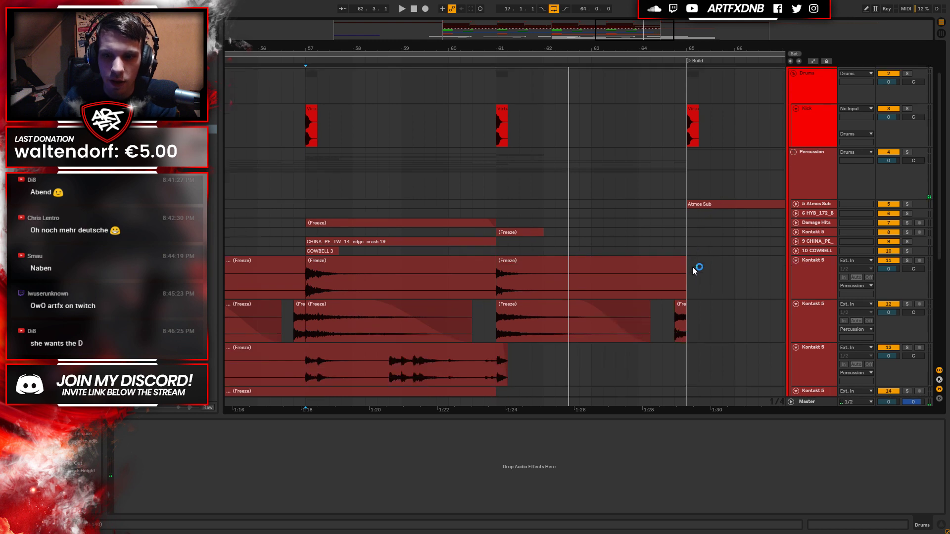
# Delete the clips on the 17 A-HiHat 1 track from bar 61 to bar 65.
pyautogui.click(511, 294)
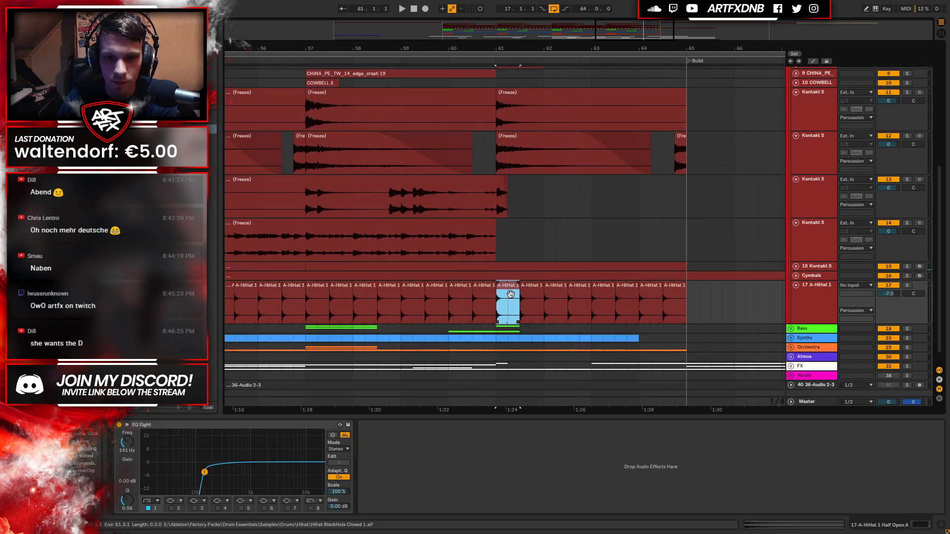
pyautogui.keyDown('shift'); pyautogui.click(672, 293); pyautogui.keyUp('shift')
pyautogui.press('Delete')
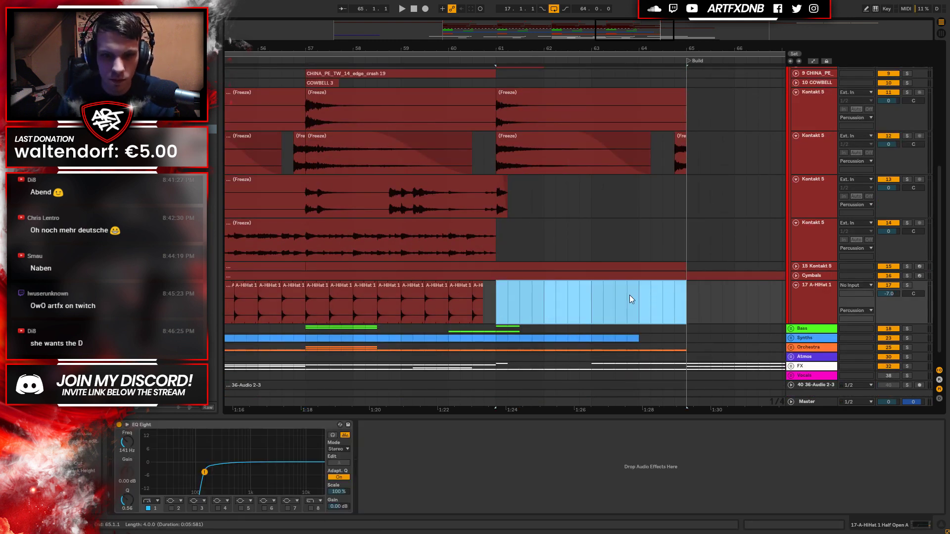
pyautogui.hotkey('ctrl', 'z')
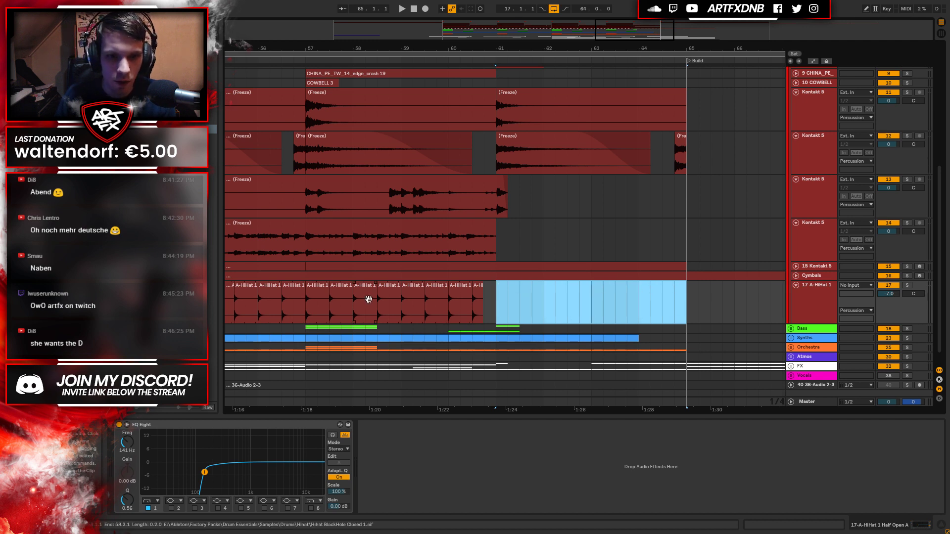
pyautogui.press('Delete')
# Shorten the hi-hat clips between bars 57 and 61 to about one beat each.
pyautogui.click(327, 295)
pyautogui.moveTo(327, 294); pyautogui.dragTo(435, 295)
pyautogui.click(433, 296)
pyautogui.click(460, 297)
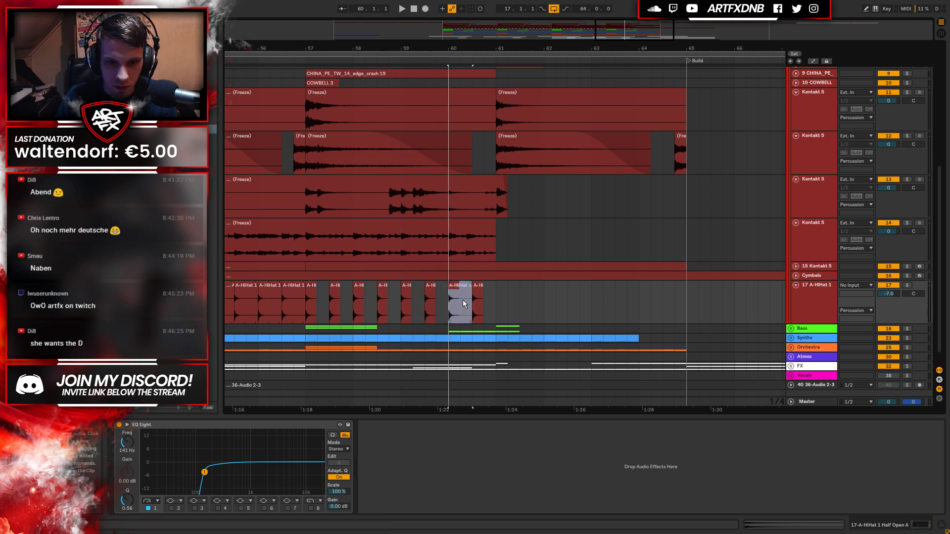
# Select all hi-hat clips from bar 33 to bar 57 and shorten them together to about one beat each.
pyautogui.click(311, 300)
pyautogui.moveTo(336, 48); pyautogui.dragTo(487, 8)
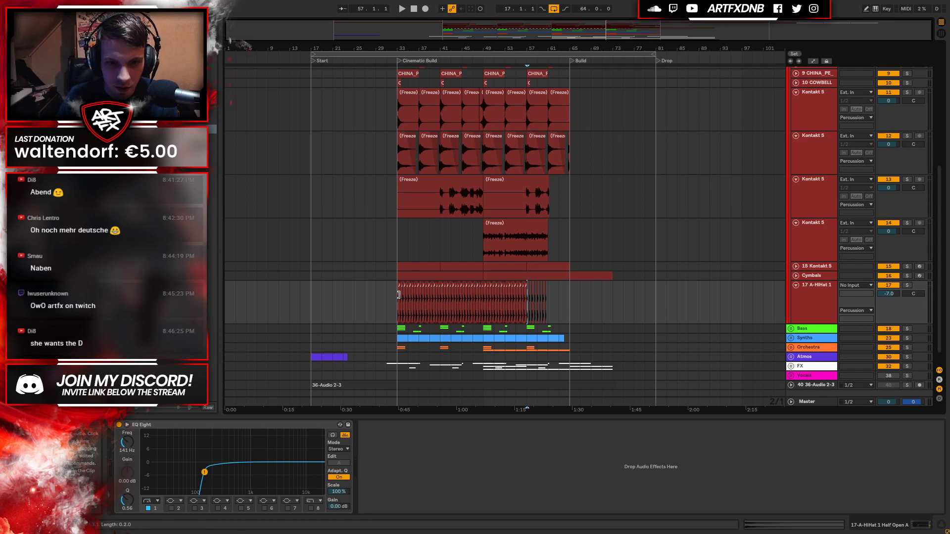
pyautogui.keyDown('shift'); pyautogui.click(526, 294); pyautogui.keyUp('shift')
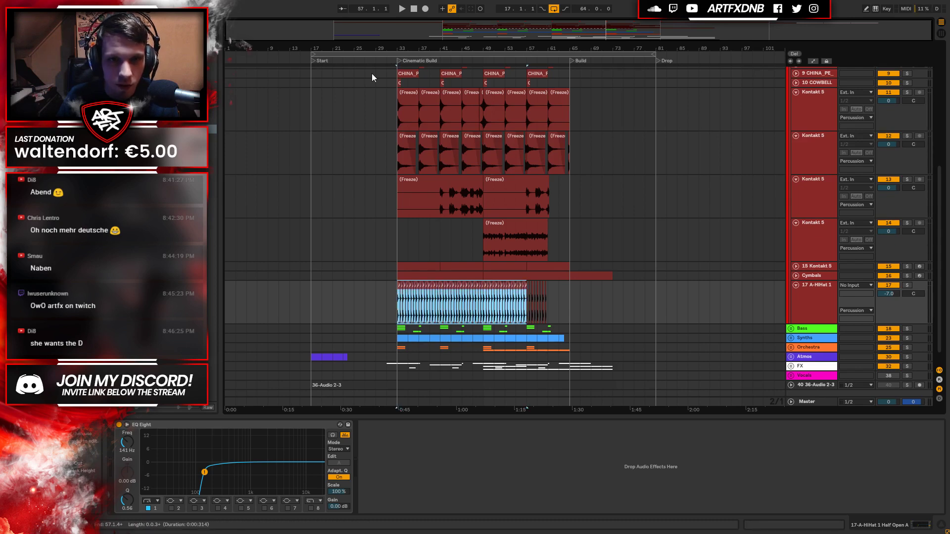
pyautogui.moveTo(405, 45); pyautogui.dragTo(288, 301)
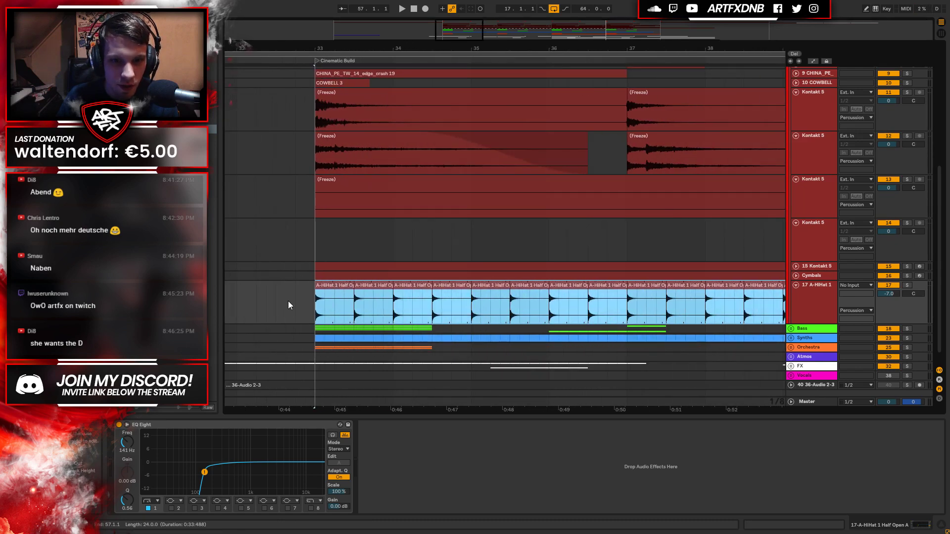
pyautogui.click(325, 293)
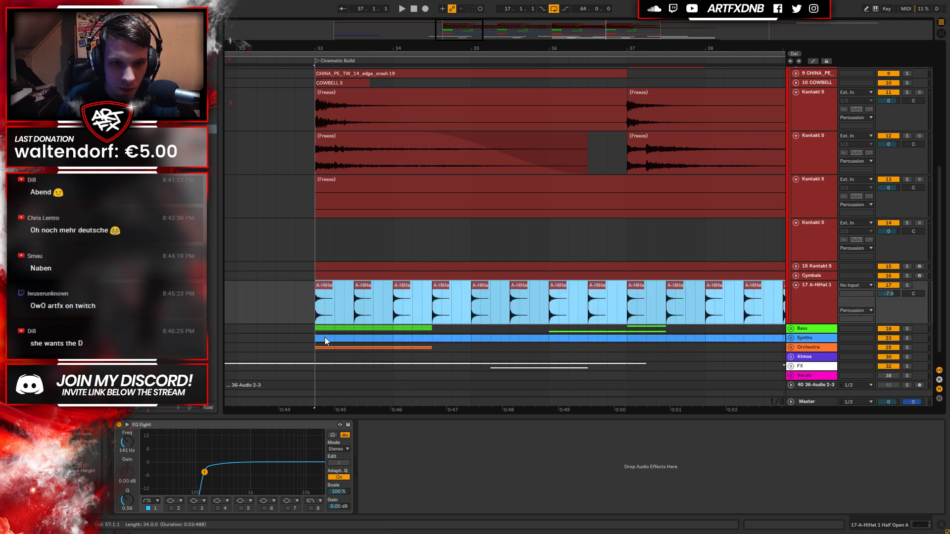
pyautogui.scroll(-5, 417, 307)
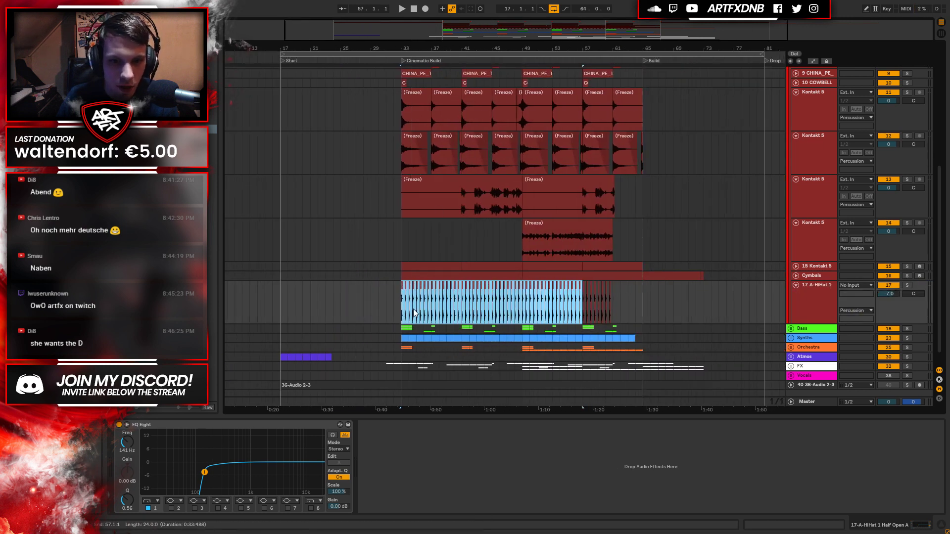
# Play the drums from bar 57 into the Build section and fold the 17 A-HiHat 1 track.
pyautogui.click(580, 302)
pyautogui.press('space')
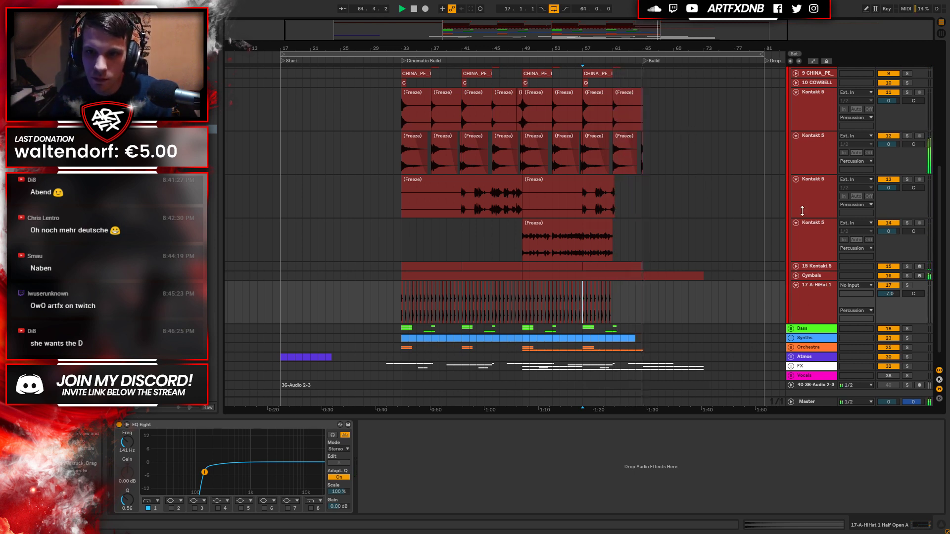
pyautogui.press('space')
pyautogui.click(795, 285)
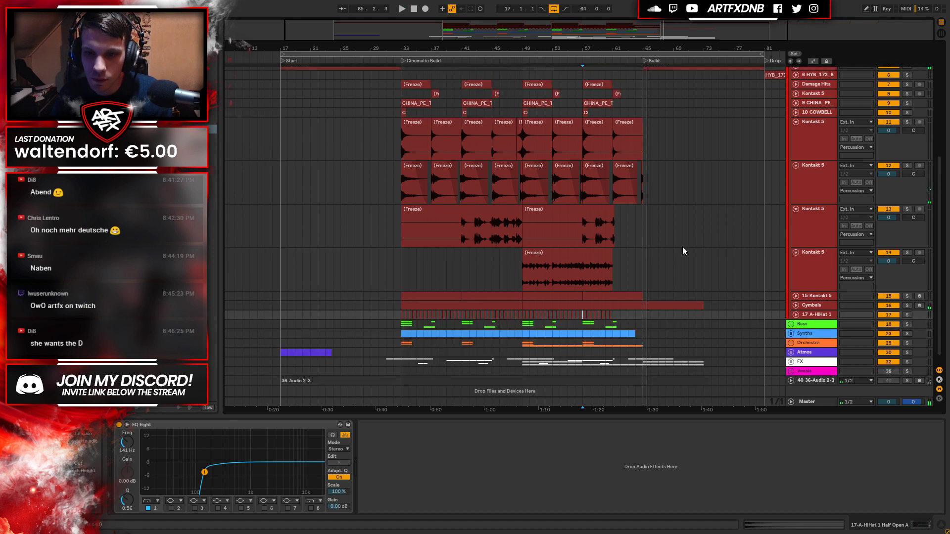
# Unfold the Cymbals track and deactivate the long note starting just before bar 64 in the clip that begins at bar 49.
pyautogui.click(795, 294)
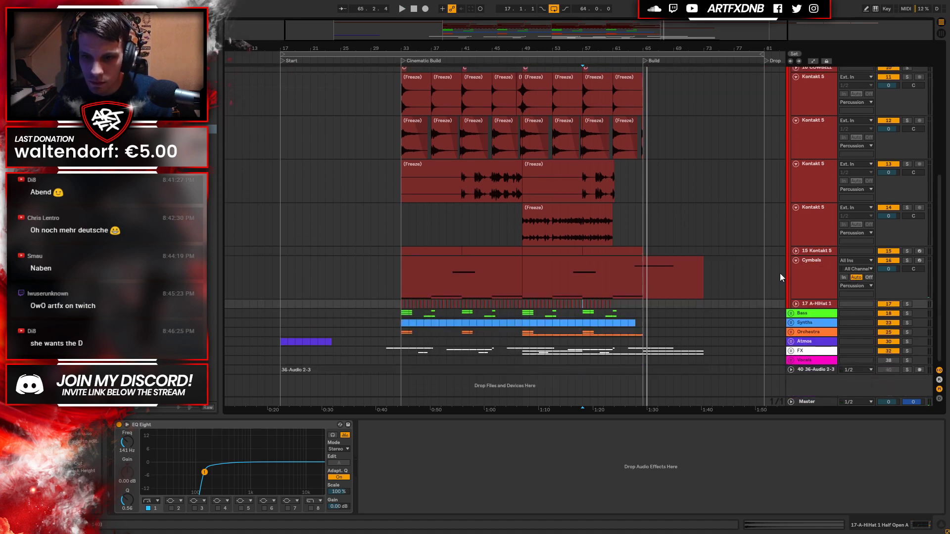
pyautogui.click(832, 262)
pyautogui.click(650, 269)
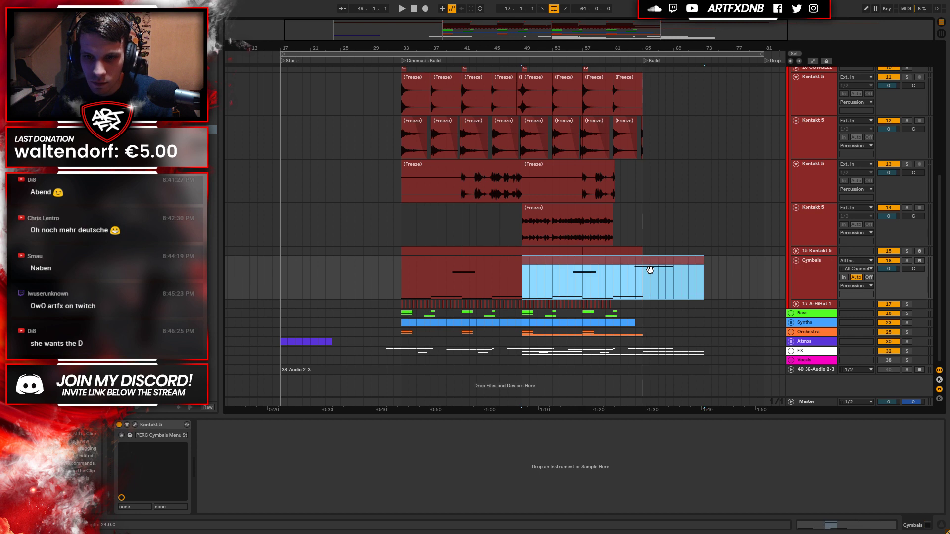
pyautogui.doubleClick(652, 265)
pyautogui.scroll(1, 590, 320)
pyautogui.scroll(3, 643, 346)
pyautogui.click(742, 341)
pyautogui.press('0')
pyautogui.click(928, 525)
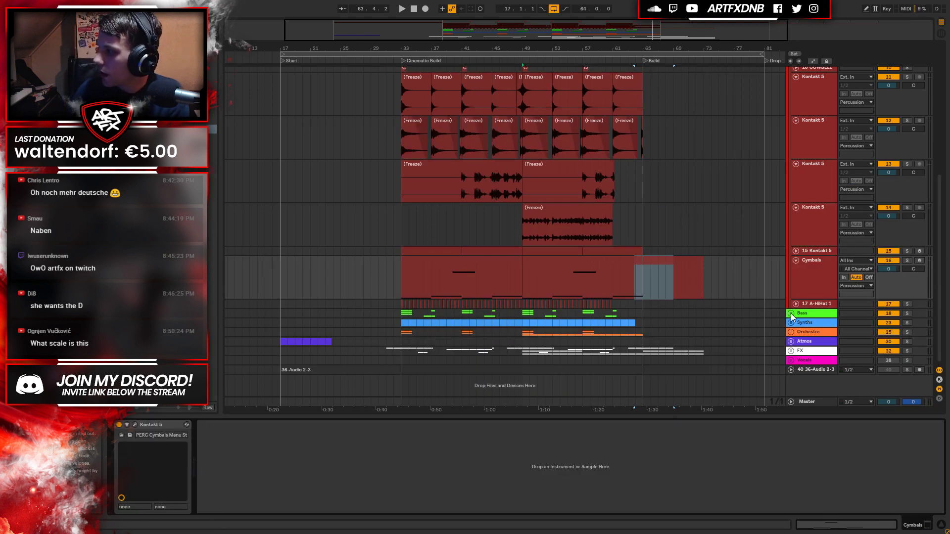
# Fold the frozen percussion tracks and the Percussion group, keeping the Drums subgroup unfolded.
pyautogui.keyDown('alt'); pyautogui.click(795, 208); pyautogui.keyUp('alt')
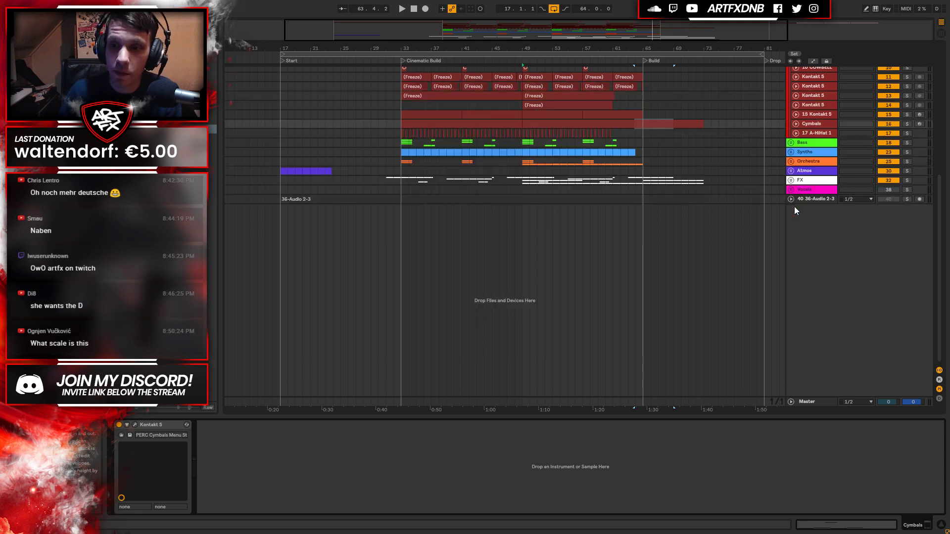
pyautogui.keyDown('alt'); pyautogui.click(796, 123); pyautogui.keyUp('alt')
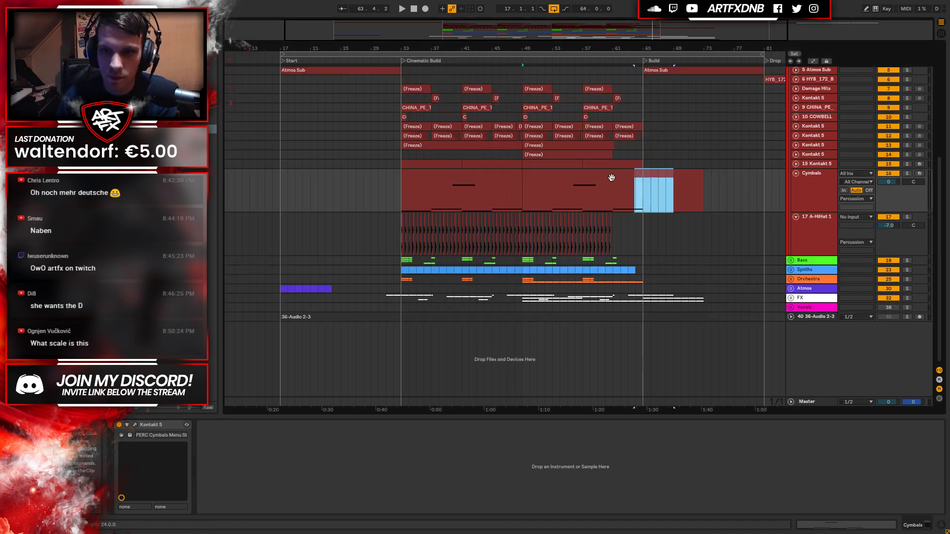
pyautogui.click(523, 98)
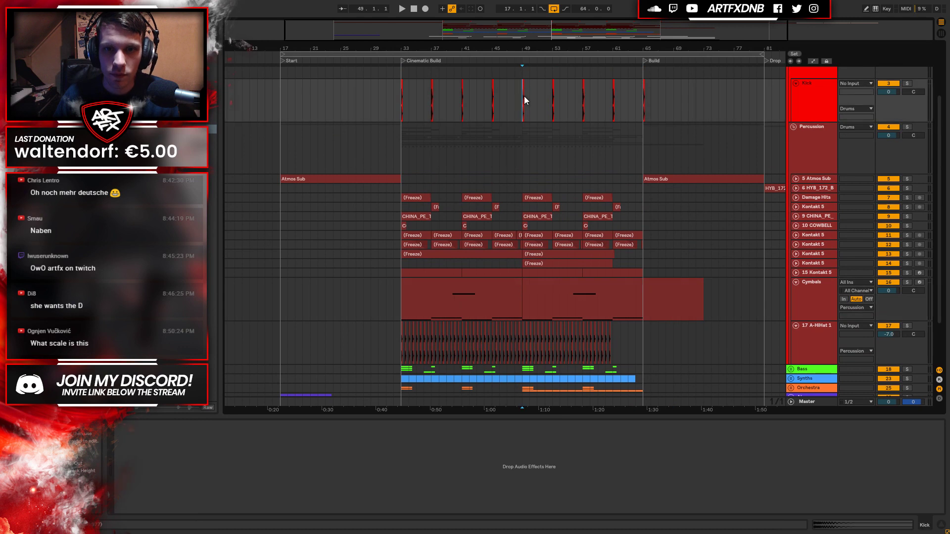
pyautogui.click(793, 127)
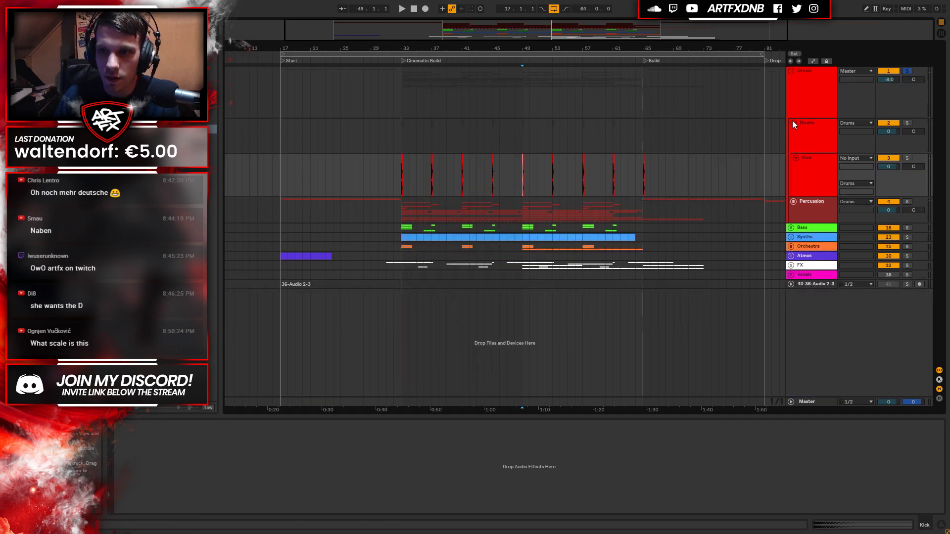
pyautogui.click(792, 123)
pyautogui.click(793, 124)
# Play the soloed Drums group from bar 57 and again from bar 48.
pyautogui.click(582, 131)
pyautogui.press('space')
pyautogui.click(515, 132)
pyautogui.press('space')
pyautogui.press('space')
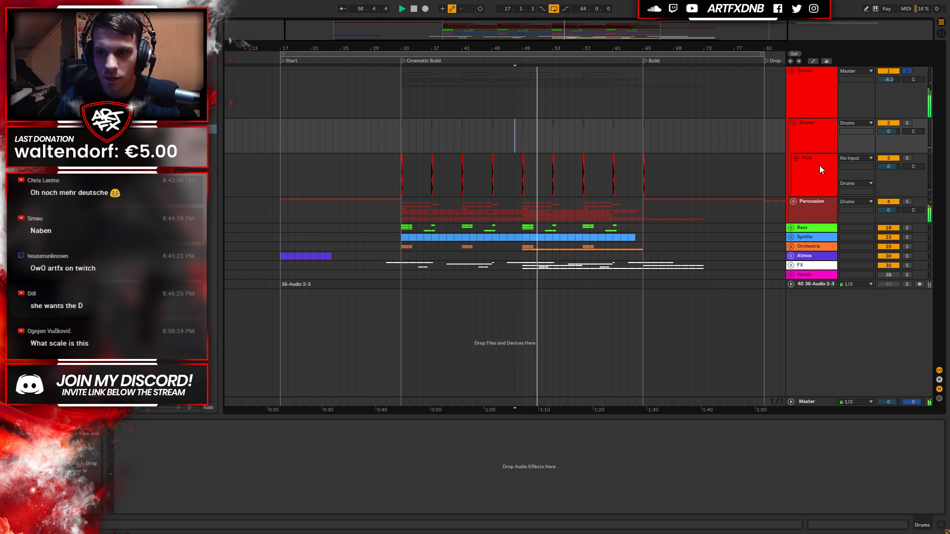
# Solo the Percussion group and unfold it together with its 15 Kontakt 5 track.
pyautogui.click(811, 204)
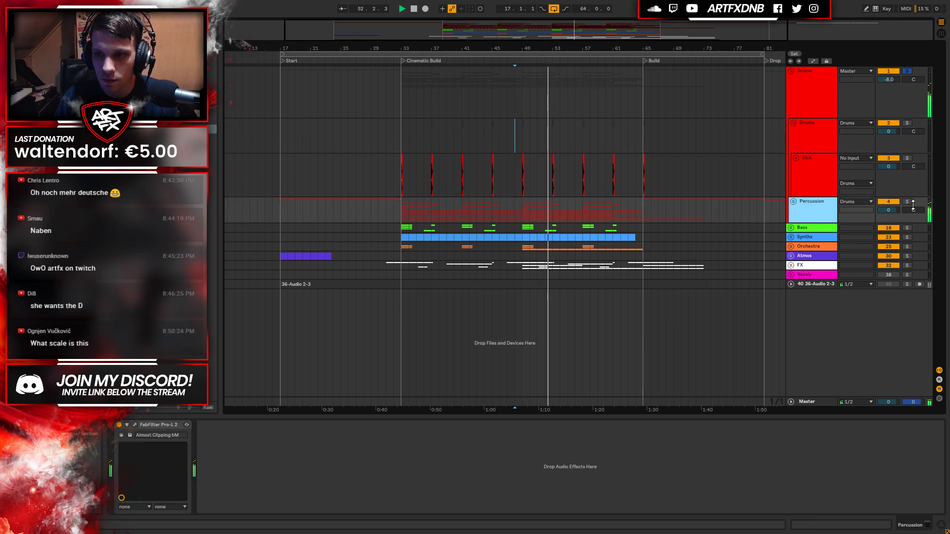
pyautogui.click(908, 201)
pyautogui.click(793, 202)
pyautogui.scroll(-5, 800, 301)
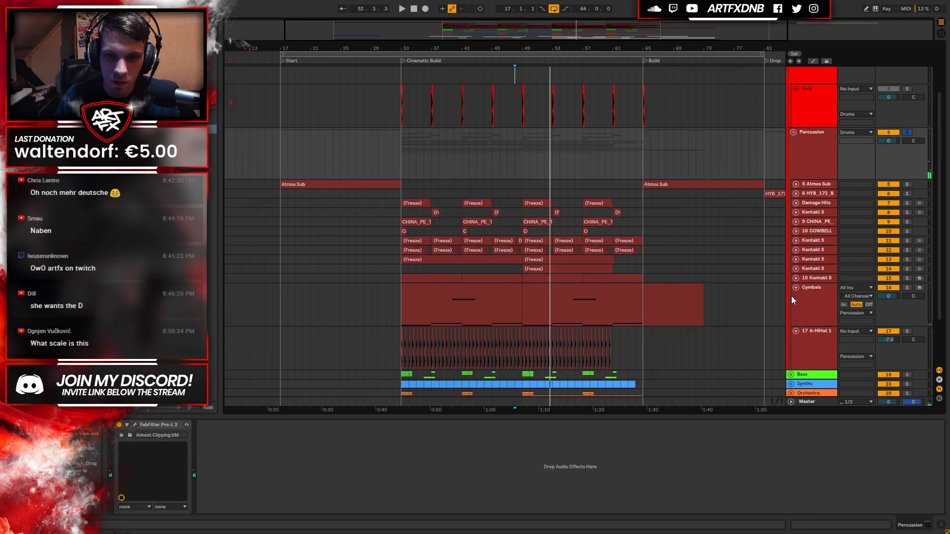
pyautogui.click(796, 218)
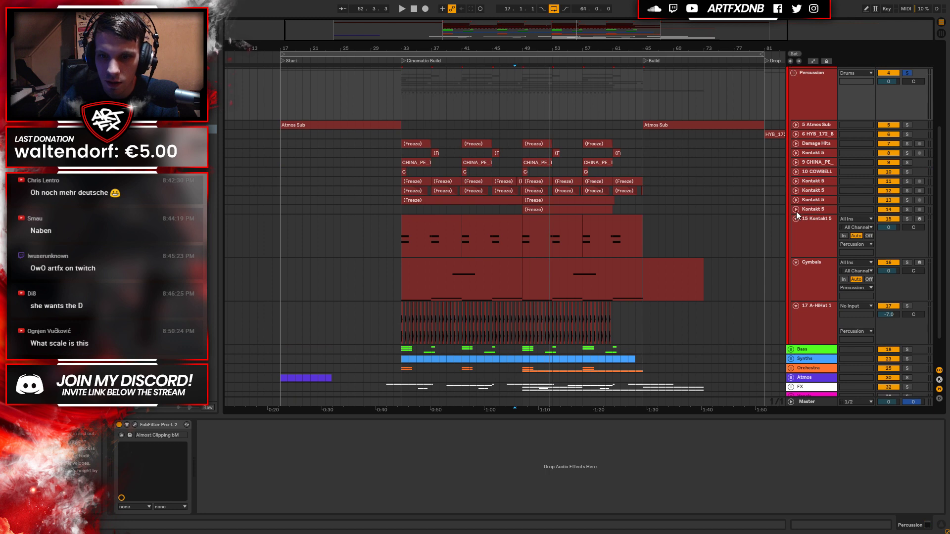
# Solo the 15 Kontakt 5 track and play it from bar 49.
pyautogui.click(832, 224)
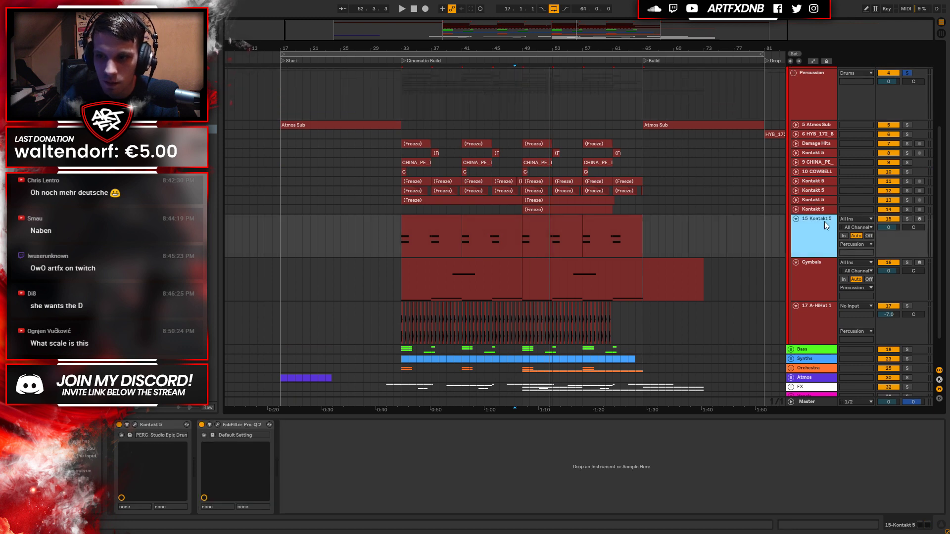
pyautogui.click(908, 219)
pyautogui.press('space')
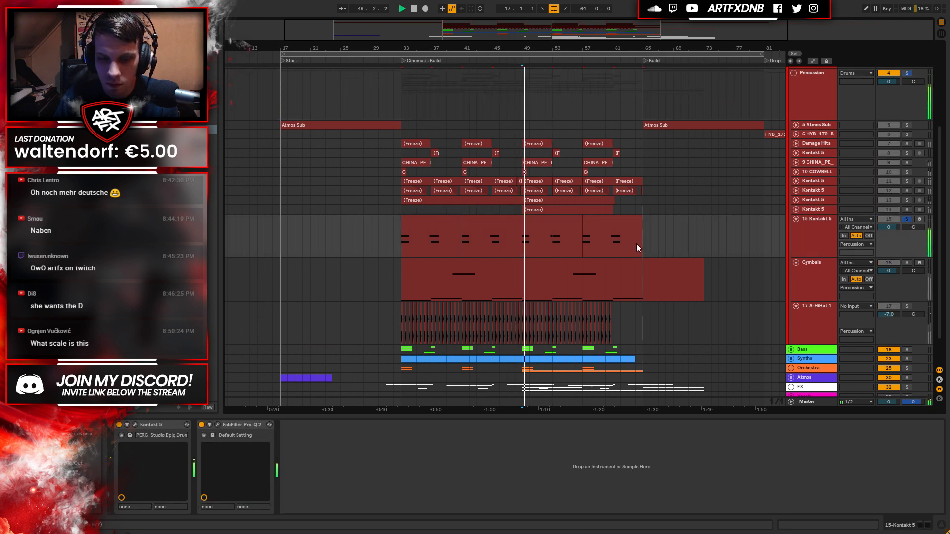
pyautogui.press('space')
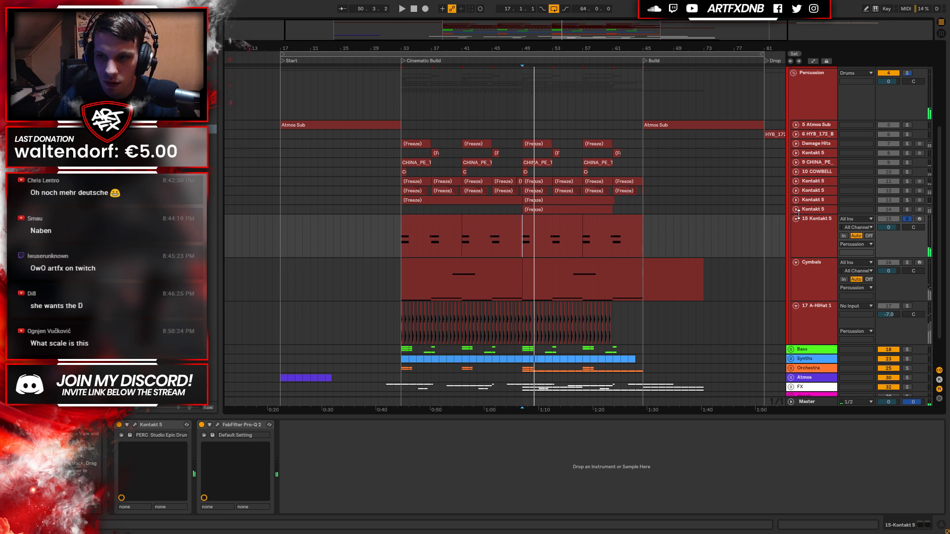
# Unfold and solo frozen Kontakt 5 track 14, then play it from bar 49.
pyautogui.click(796, 210)
pyautogui.click(908, 210)
pyautogui.press('space')
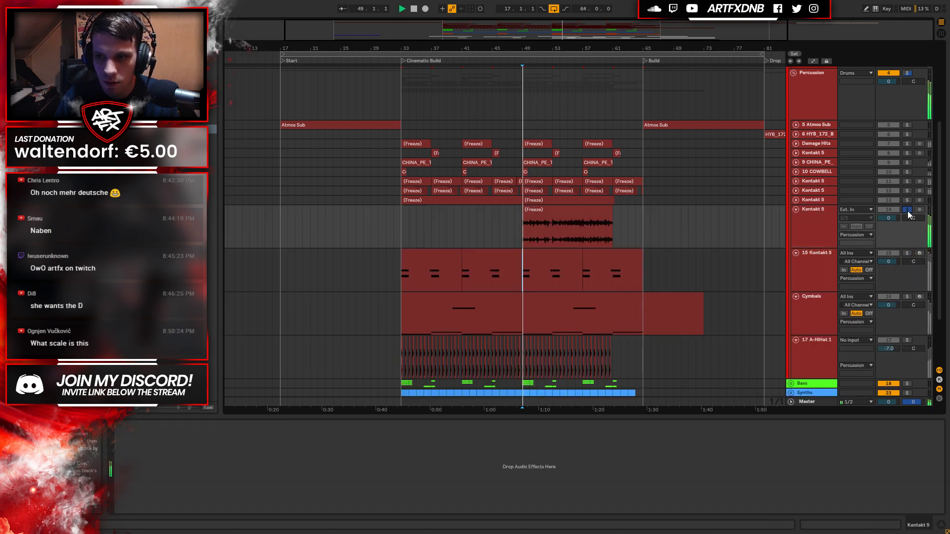
pyautogui.press('space')
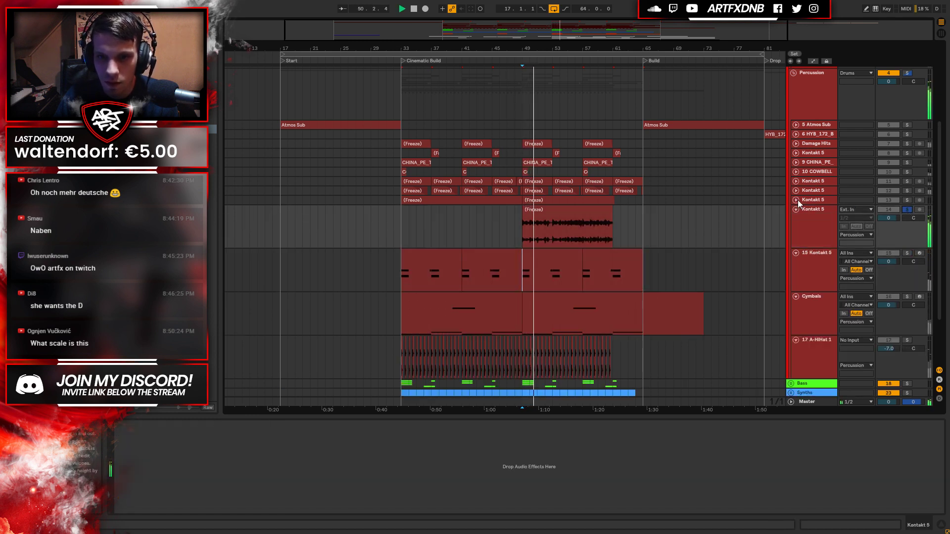
# Unfold frozen Kontakt 5 tracks 13 and 12, and play track 12 soloed from bar 49.
pyautogui.click(796, 200)
pyautogui.click(907, 191)
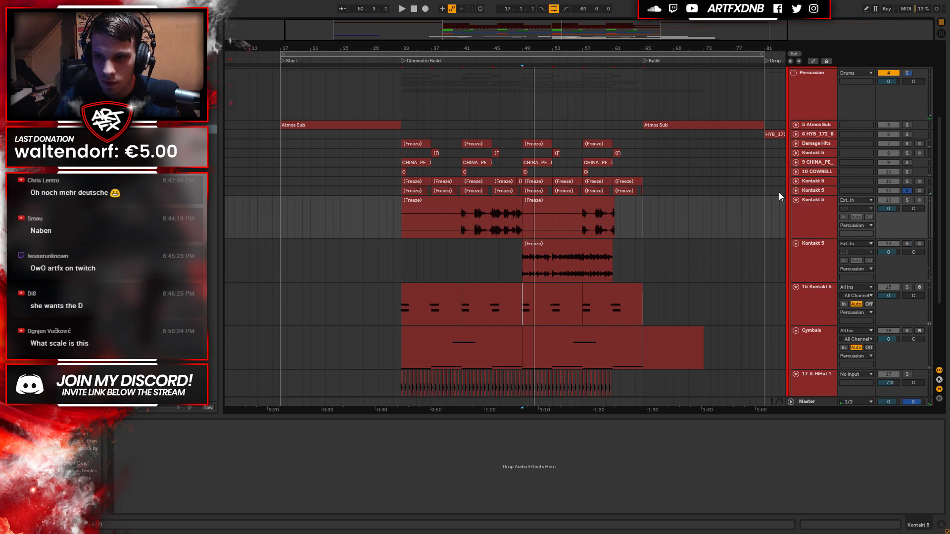
pyautogui.click(796, 191)
pyautogui.press('space')
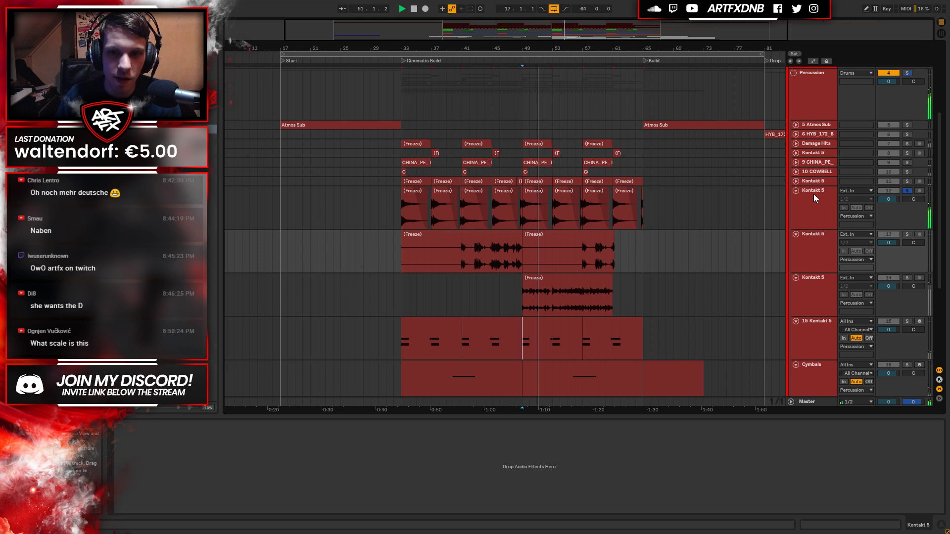
pyautogui.click(817, 210)
pyautogui.press('space')
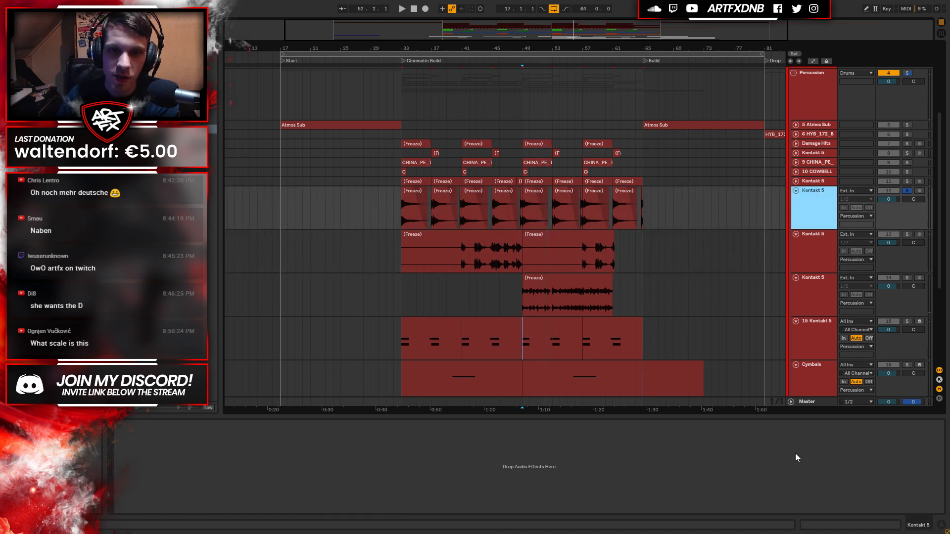
# Fold the percussion tracks 12 to 17, from the frozen Kontakt 5 tracks down to Cymbals and A-HiHat 1.
pyautogui.click(796, 192)
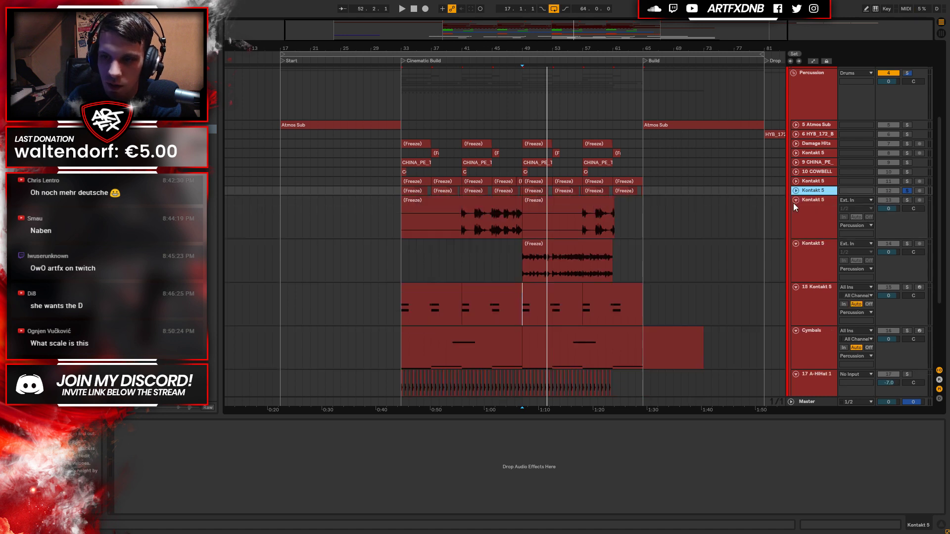
pyautogui.click(796, 200)
pyautogui.click(796, 209)
pyautogui.click(796, 219)
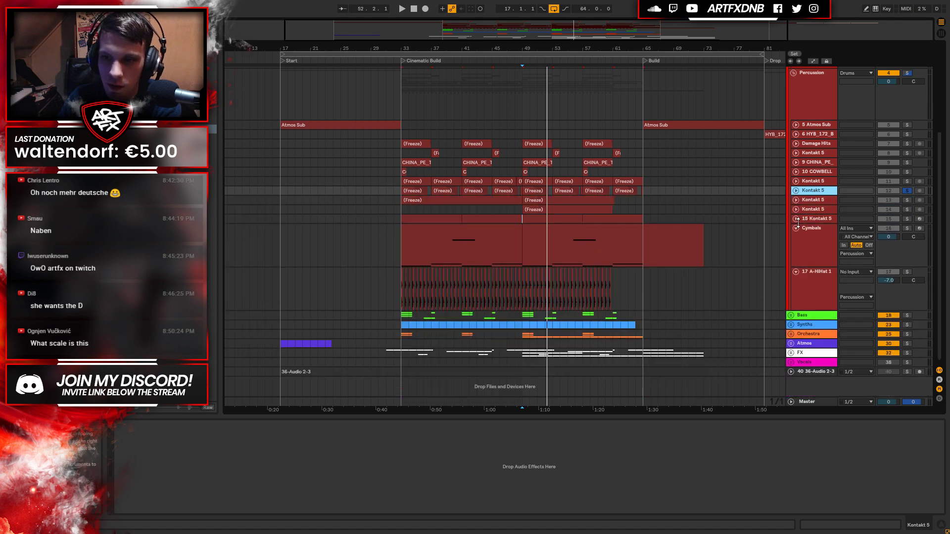
pyautogui.click(796, 228)
pyautogui.click(795, 238)
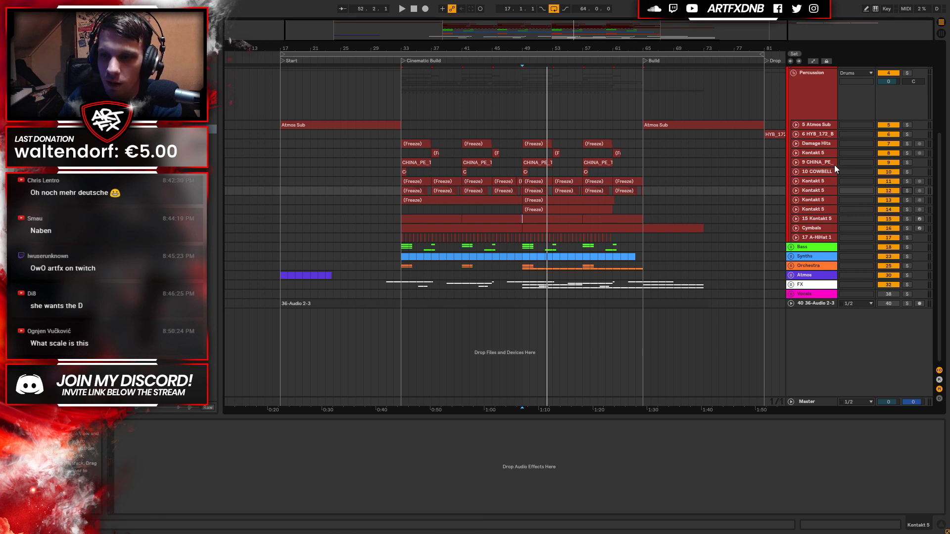
# Play the full arrangement from bar 49 and fold the Drums group.
pyautogui.click(524, 85)
pyautogui.press('space')
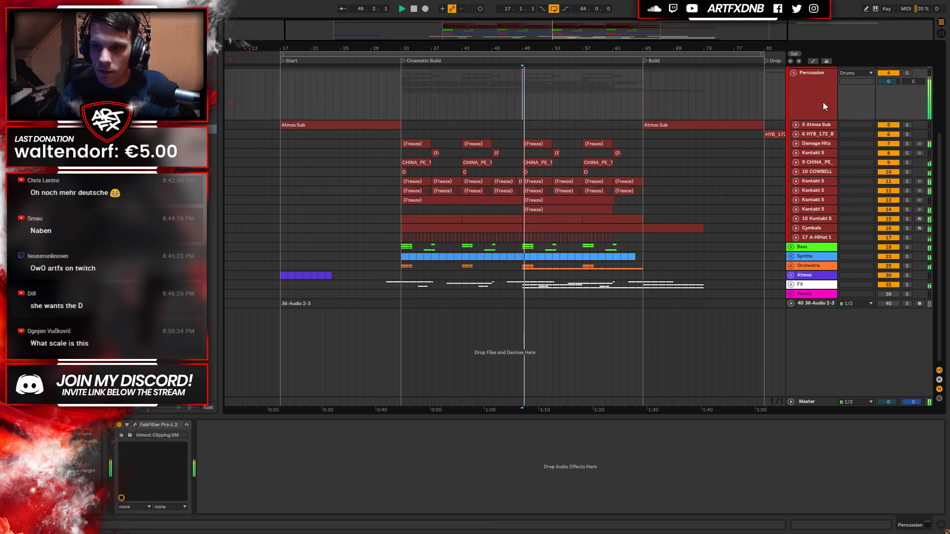
pyautogui.scroll(5, 802, 102)
pyautogui.scroll(2, 815, 103)
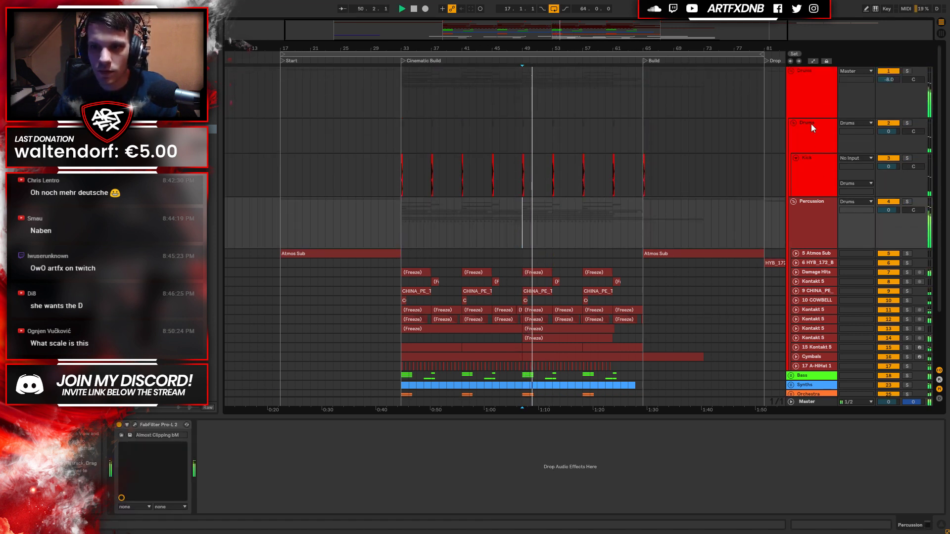
pyautogui.click(791, 71)
pyautogui.moveTo(638, 47); pyautogui.dragTo(612, 78)
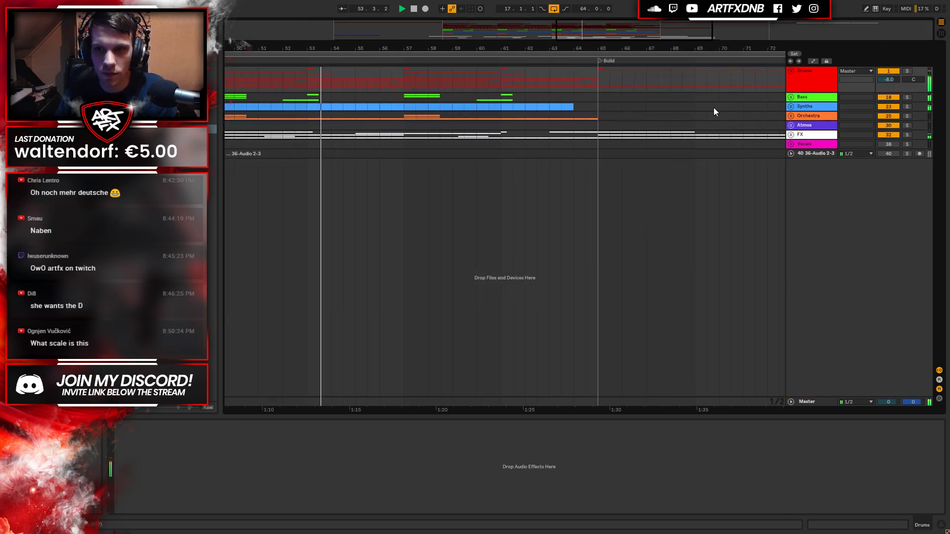
# Unfold the Synths group to examine where the 24 Serum_x64 clip ends before the Build section, and fold it again.
pyautogui.click(790, 107)
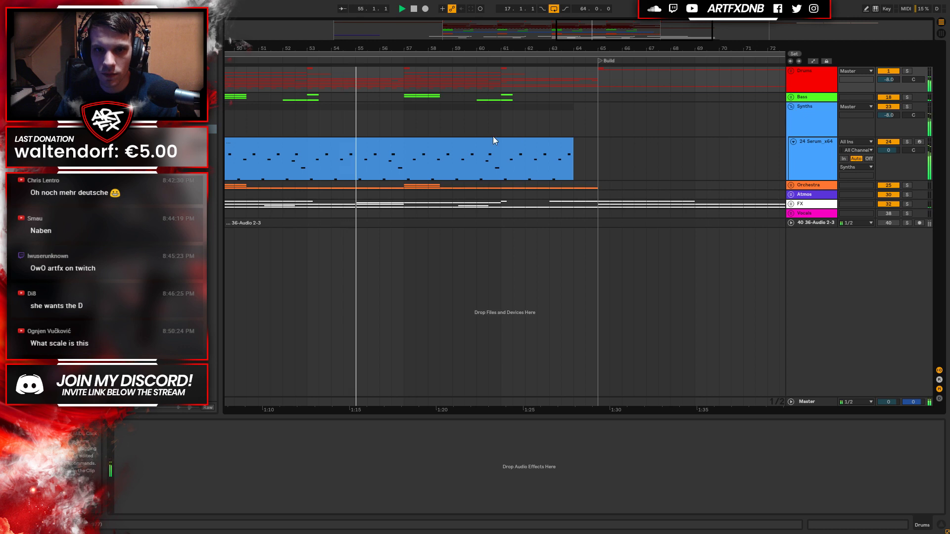
pyautogui.press('-')
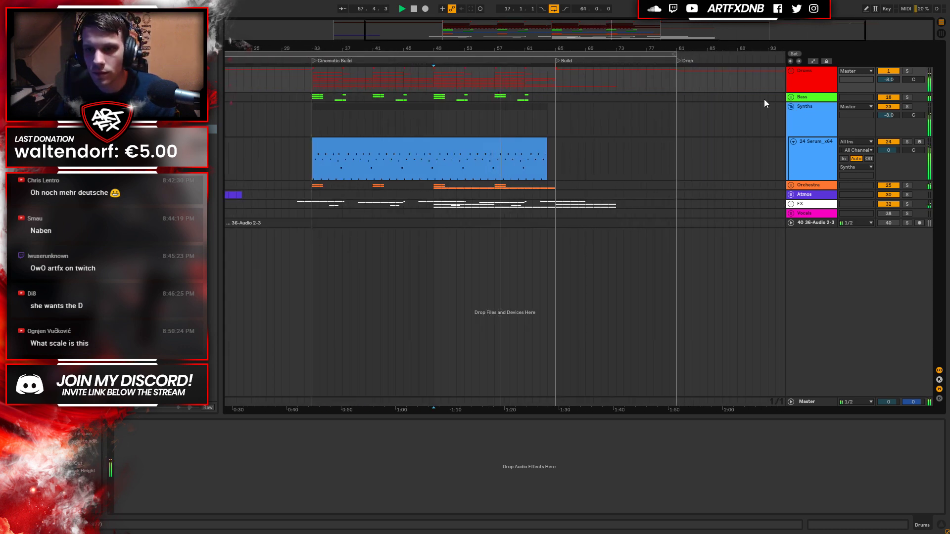
pyautogui.click(790, 107)
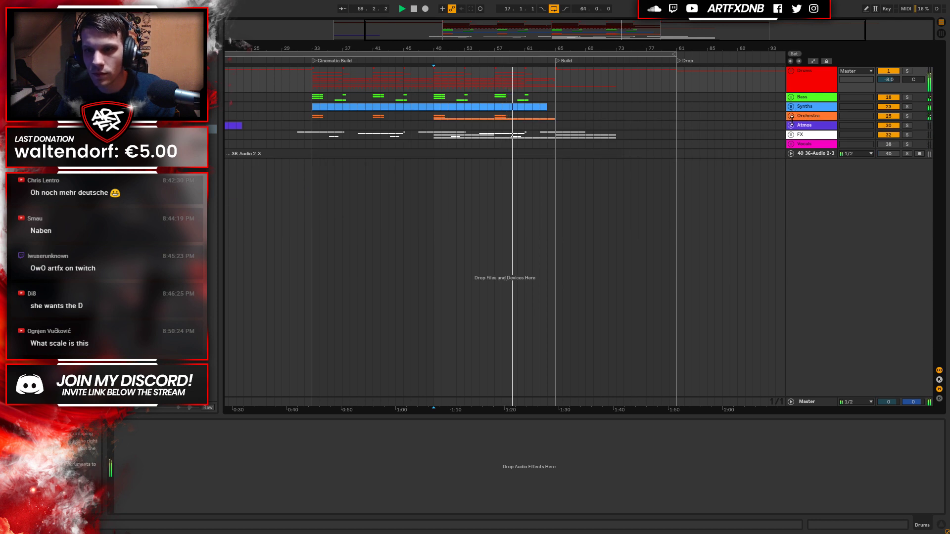
# Examine the 29 Kontakt 5 clip in the Orchestra group while playing into the Build section, stop playback and fold the group.
pyautogui.click(790, 116)
pyautogui.click(793, 179)
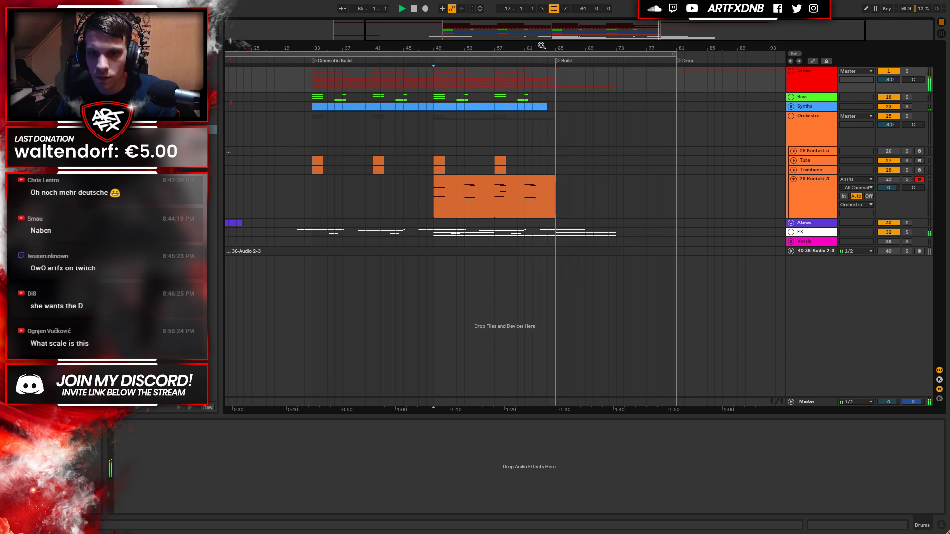
pyautogui.press('space')
pyautogui.moveTo(542, 45); pyautogui.dragTo(420, 50)
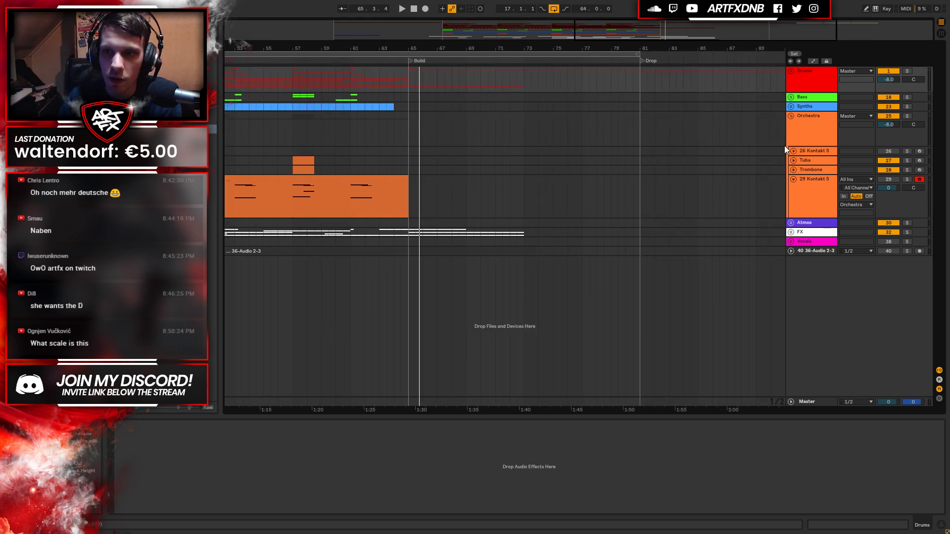
pyautogui.click(792, 117)
pyautogui.press('-')
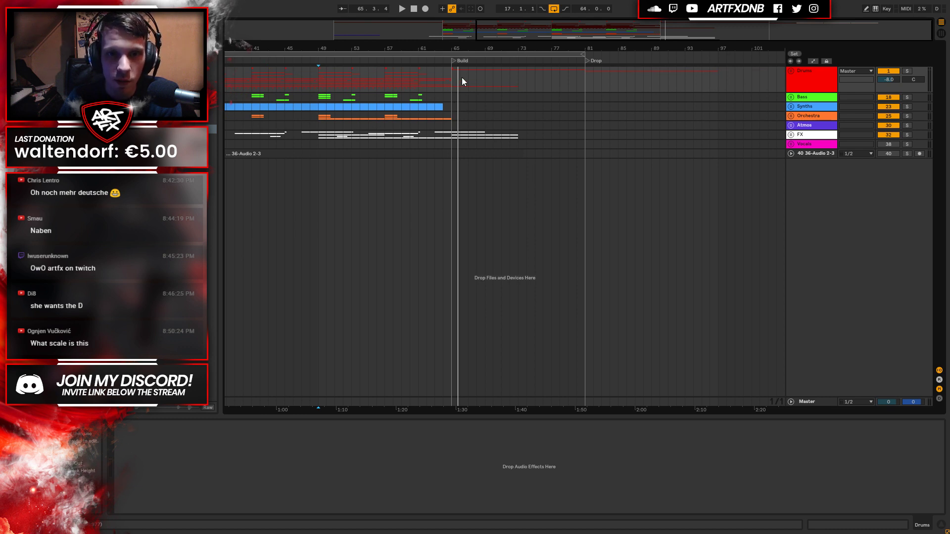
# Unfold the Drums group and select the Kick clip at bar 65, where the Build section starts.
pyautogui.click(791, 71)
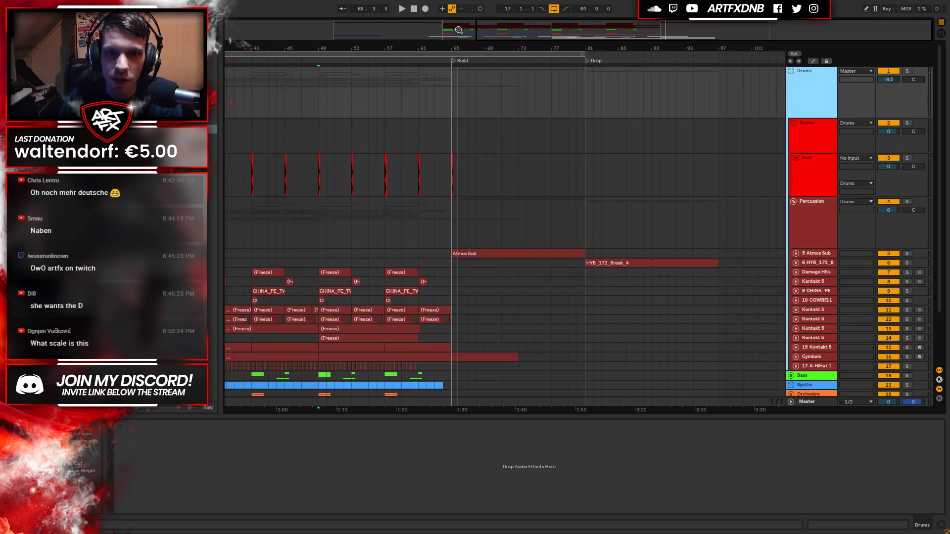
pyautogui.scroll(5, 450, 44)
pyautogui.scroll(-3, 451, 44)
pyautogui.scroll(3, 452, 44)
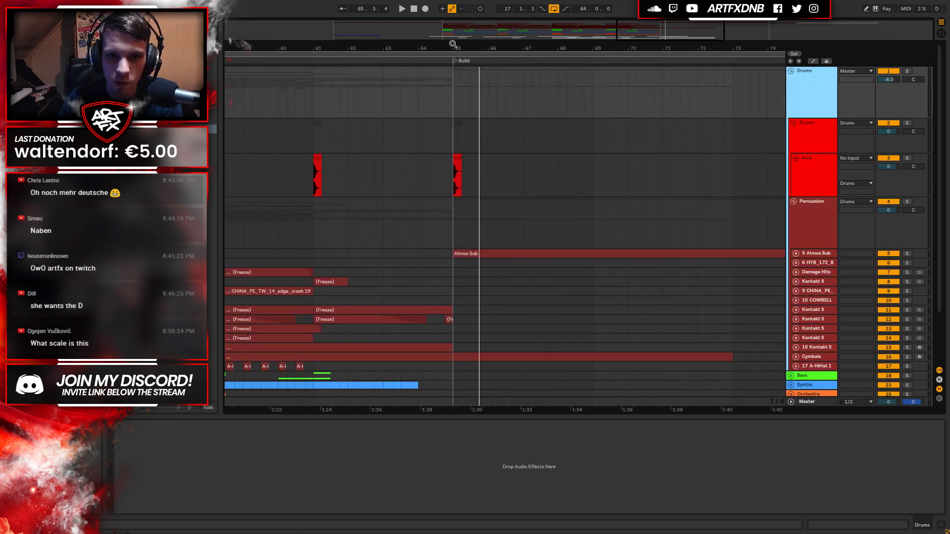
pyautogui.click(460, 165)
pyautogui.scroll(-5, 472, 49)
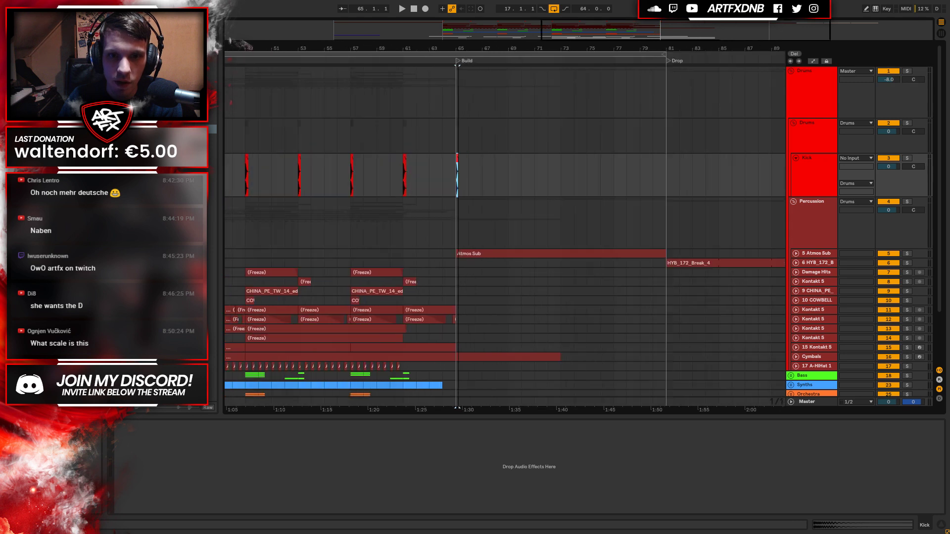
# Fold the Drums subgroup, the Percussion group and the main Drums group.
pyautogui.click(794, 125)
pyautogui.click(794, 129)
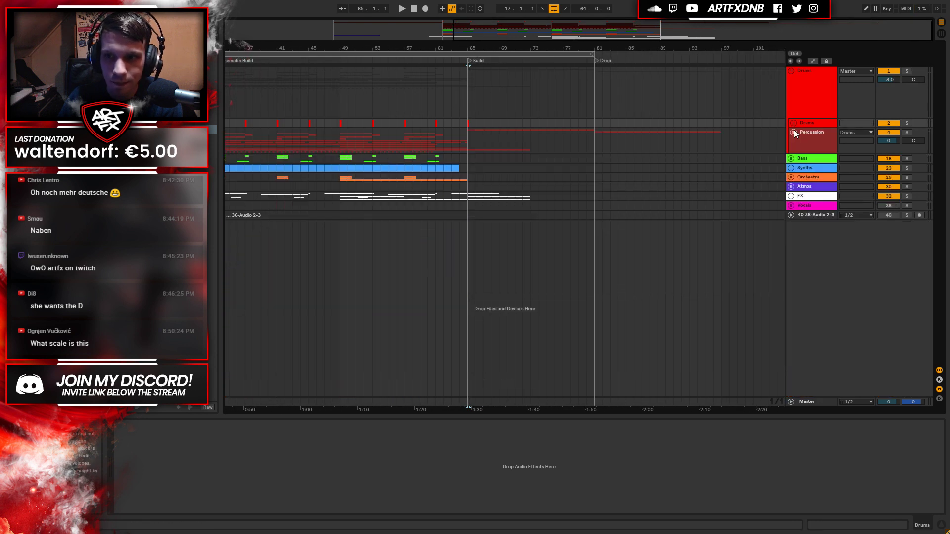
pyautogui.click(794, 69)
pyautogui.click(790, 72)
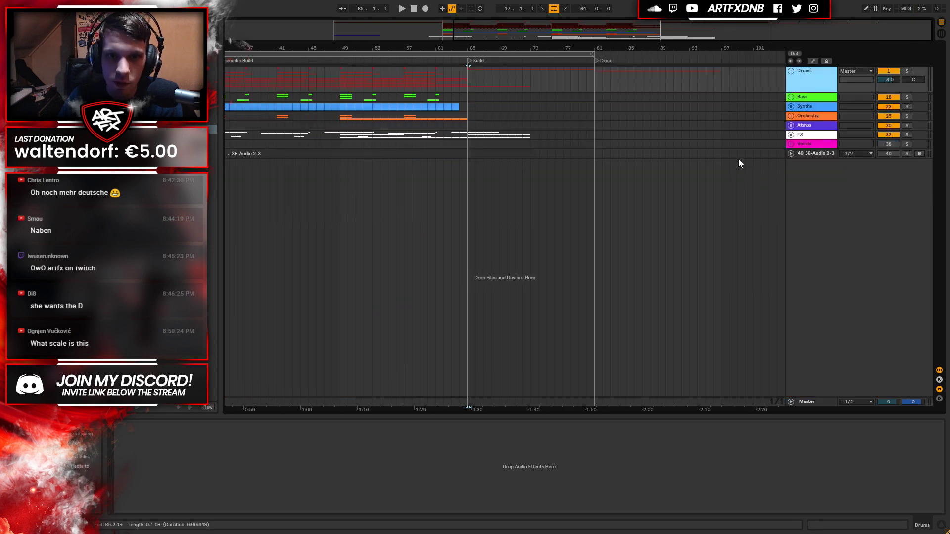
# Unfold the Synths group, play the soloed 24 Serum_x64 track from bar 59 and take off its solo.
pyautogui.click(435, 74)
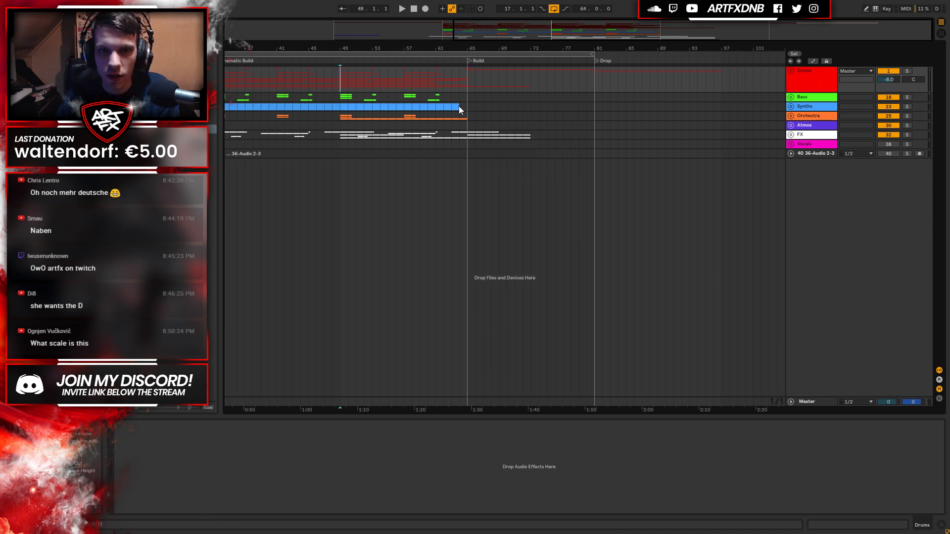
pyautogui.click(790, 107)
pyautogui.click(428, 155)
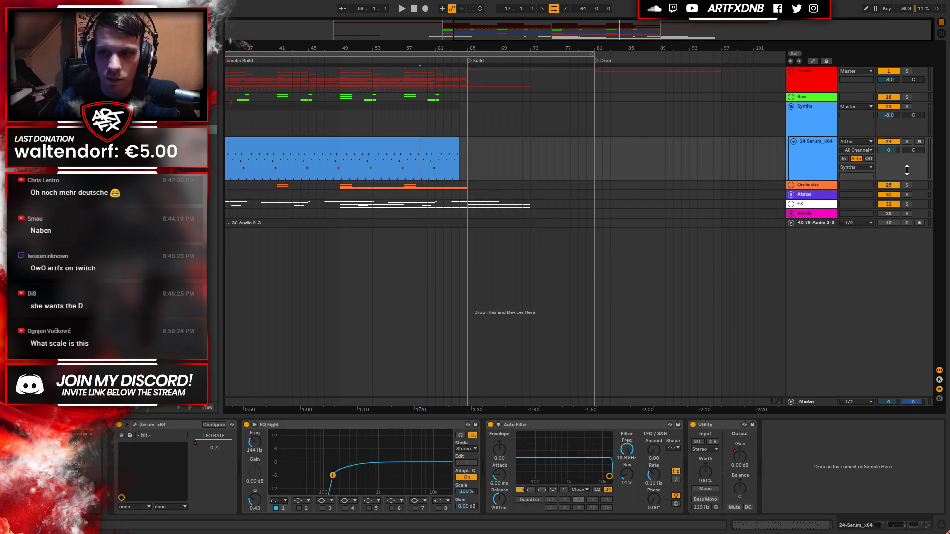
pyautogui.click(907, 141)
pyautogui.press('space')
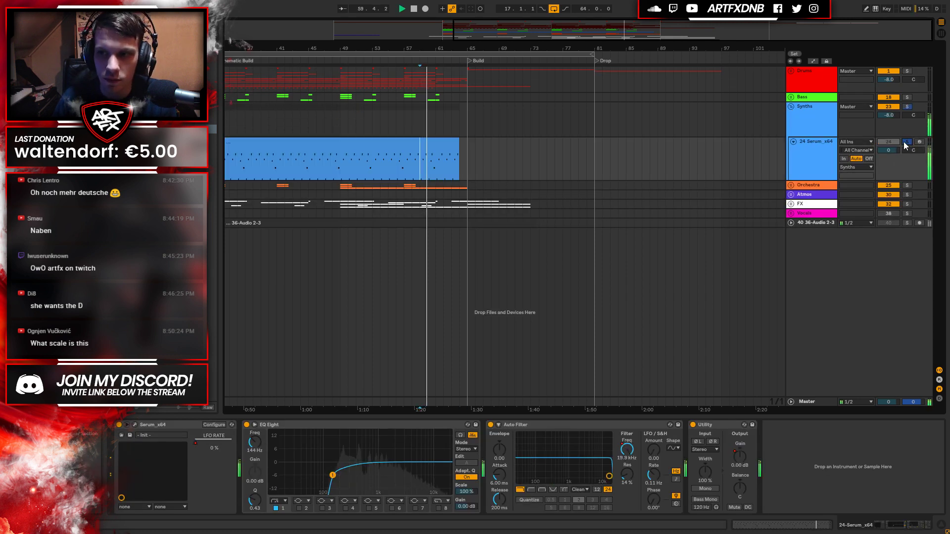
pyautogui.click(907, 141)
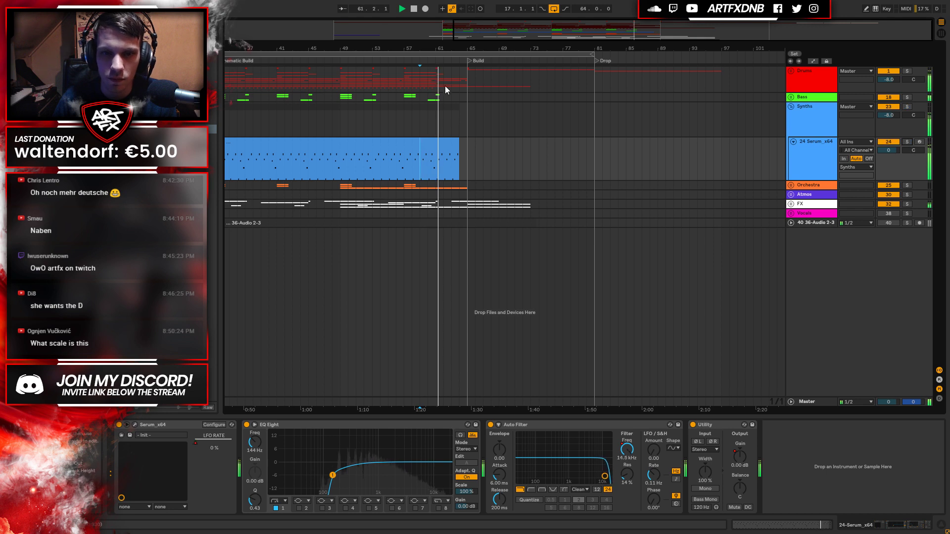
# Stop playback and copy one bar of the 24 Serum_x64 clip to bar 65 at the start of the Build section.
pyautogui.moveTo(445, 63)
pyautogui.mouseDown()
pyautogui.moveTo(505, 141)
pyautogui.moveTo(499, 148)
pyautogui.moveTo(536, 154)
pyautogui.moveTo(500, 156)
pyautogui.mouseUp()
pyautogui.press('space')
pyautogui.moveTo(378, 177); pyautogui.dragTo(554, 168)
# Show automation and reshape the copied Serum clip's Auto Filter frequency into a ramp rising to about 6.8 kHz at bar 66.
pyautogui.press('a')
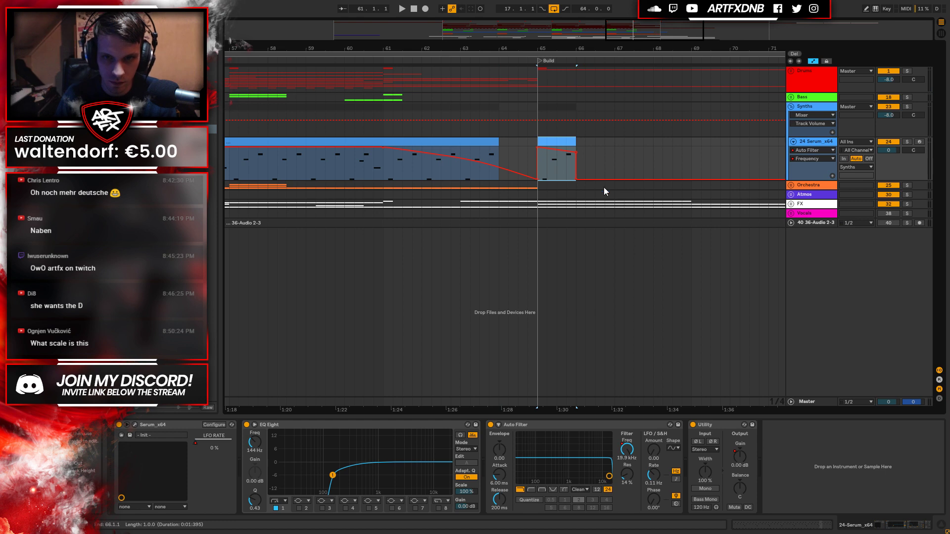
pyautogui.click(538, 147)
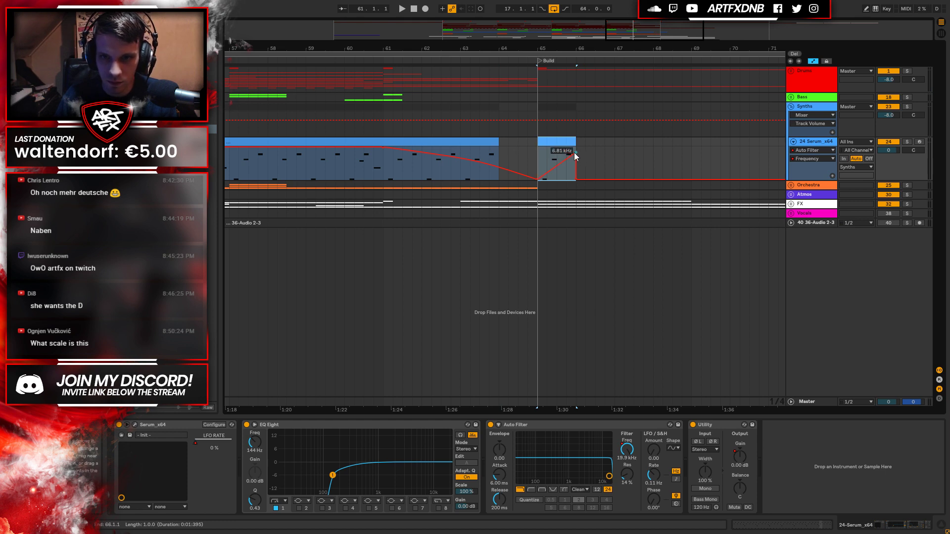
pyautogui.scroll(-5, 566, 122)
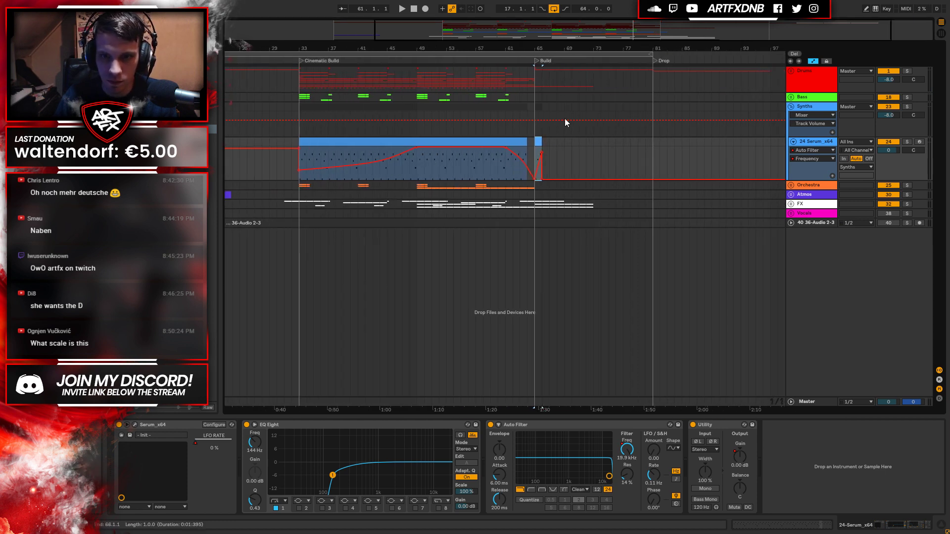
# Duplicate the one-bar 24 Serum_x64 clip repeatedly to fill the Build section from bar 65 to bar 81.
pyautogui.click(541, 144)
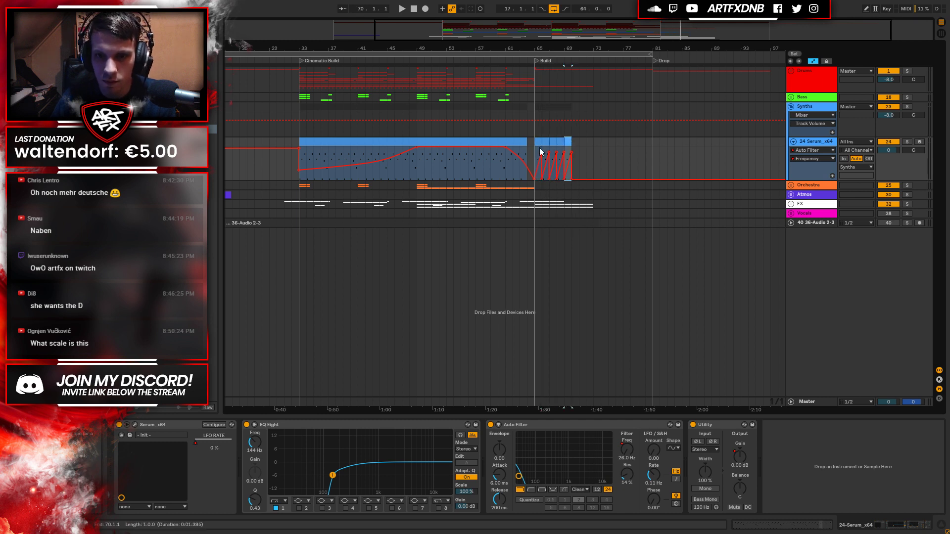
pyautogui.hotkey('ctrl', 'd')
pyautogui.hotkey('ctrl', 'd')
pyautogui.hotkey('ctrl', 'd')
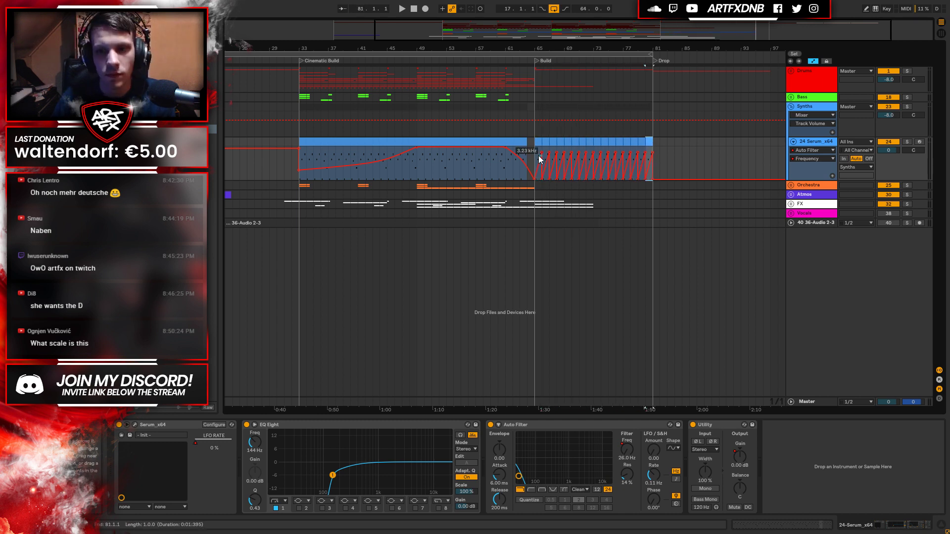
# Replace the repeated Auto Filter frequency ramps in the Build with one long rise from bar 65 to bar 73, held until bar 81.
pyautogui.moveTo(536, 156); pyautogui.dragTo(651, 155)
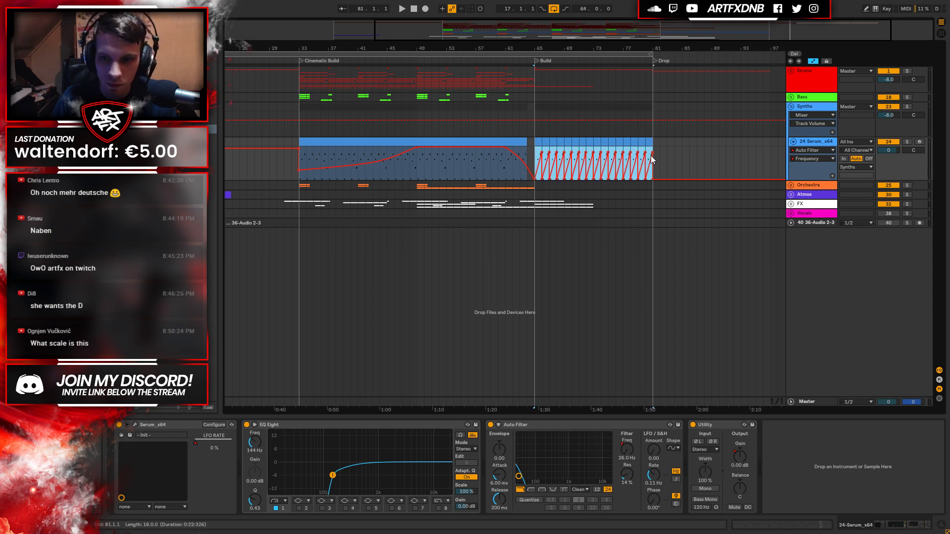
pyautogui.press('Delete')
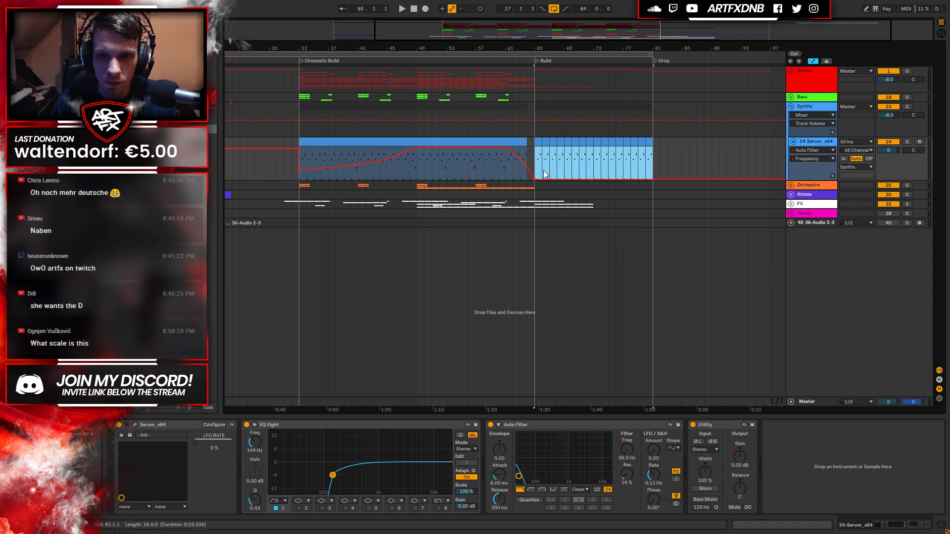
pyautogui.moveTo(551, 177); pyautogui.dragTo(551, 167)
pyautogui.click(623, 154)
pyautogui.moveTo(653, 167); pyautogui.dragTo(593, 148)
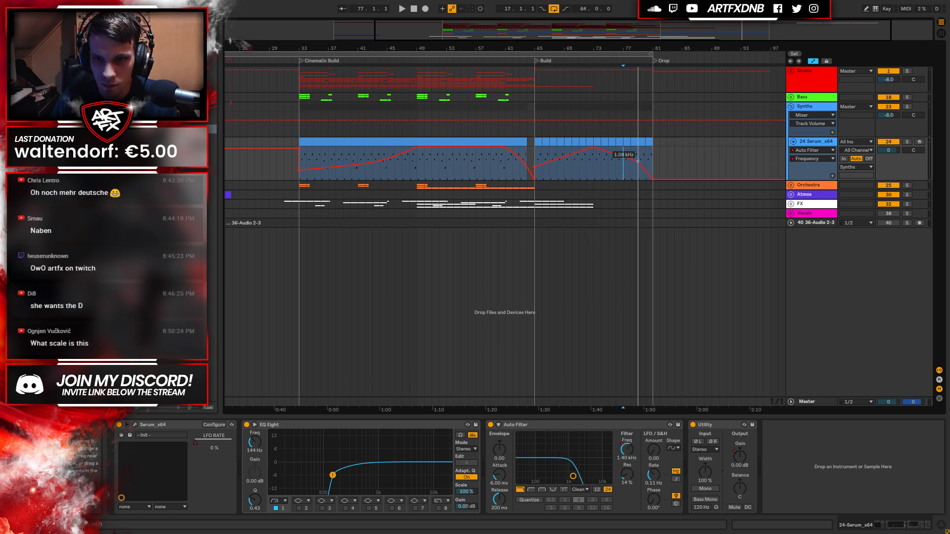
# Solo the 24 Serum_x64 track, play it from bar 65 and show its Utility gain and LFO RATE automation.
pyautogui.click(742, 456)
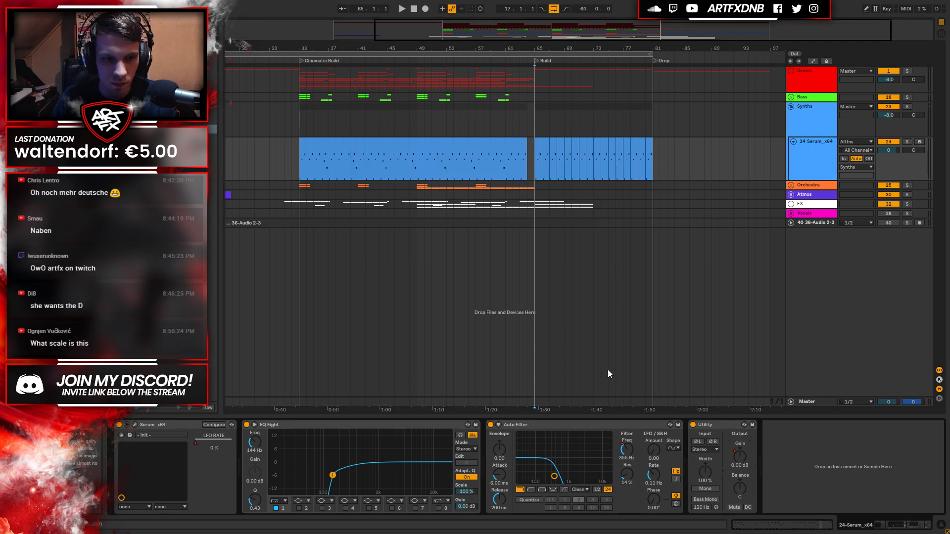
pyautogui.click(907, 142)
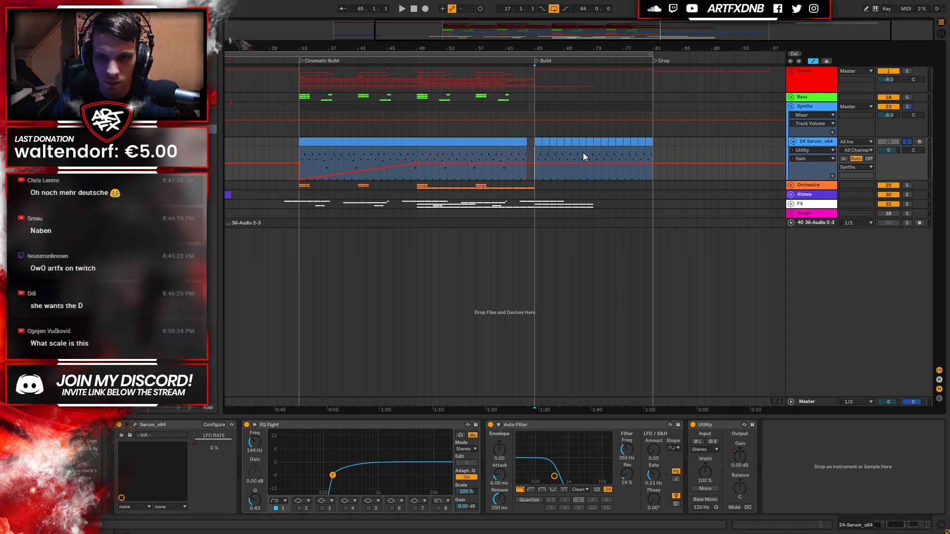
pyautogui.press('space')
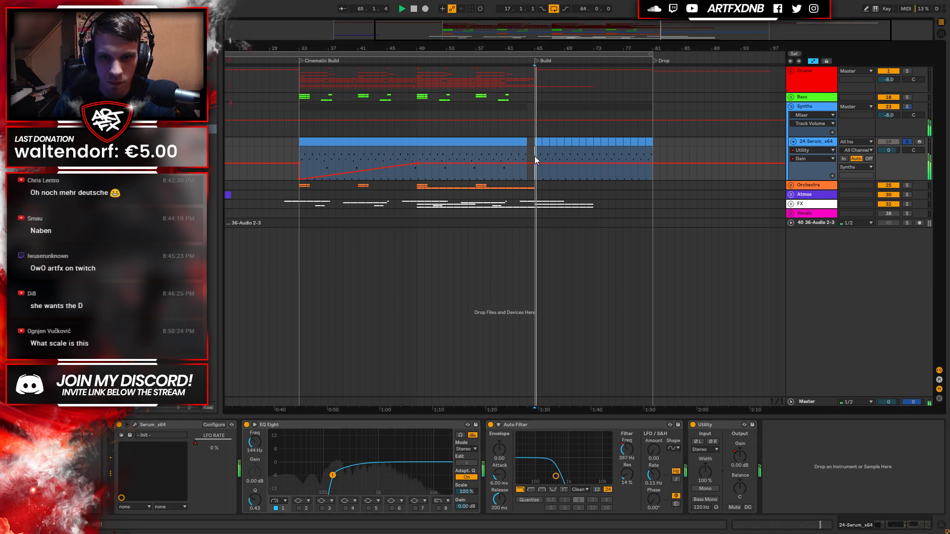
pyautogui.click(214, 449)
pyautogui.press('space')
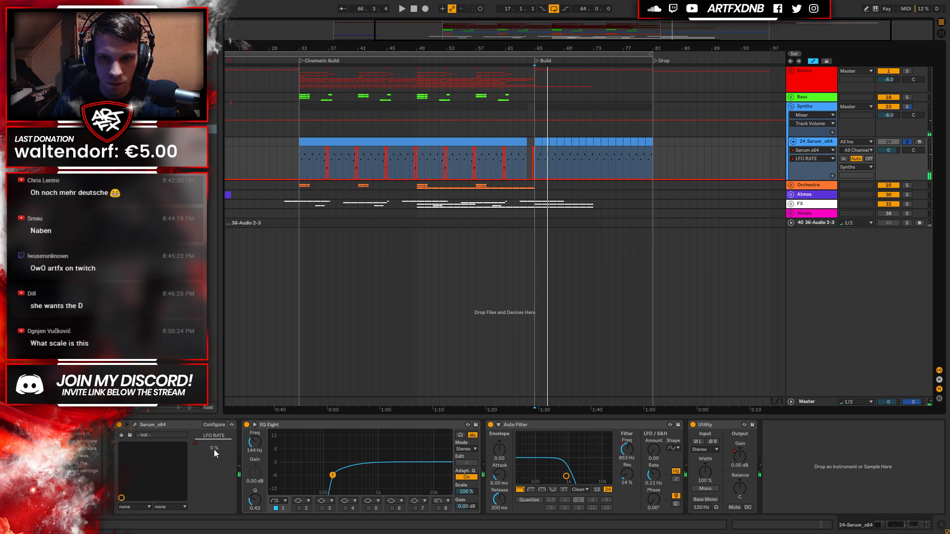
pyautogui.moveTo(517, 35)
pyautogui.mouseDown()
pyautogui.moveTo(530, 57)
pyautogui.moveTo(529, 30)
pyautogui.mouseUp()
pyautogui.press('space')
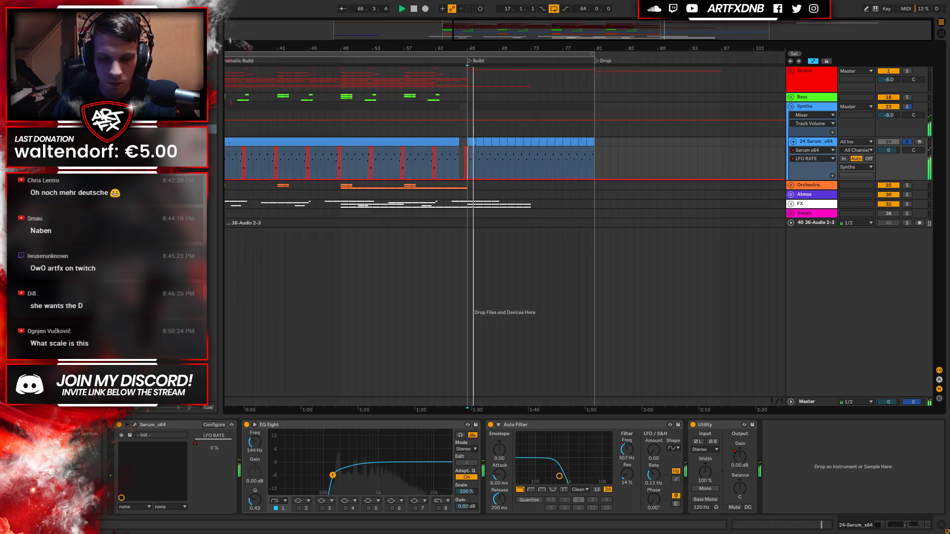
# Add a separate automation lane for each automated envelope on the 24 Serum_x64 track.
pyautogui.rightClick(822, 170)
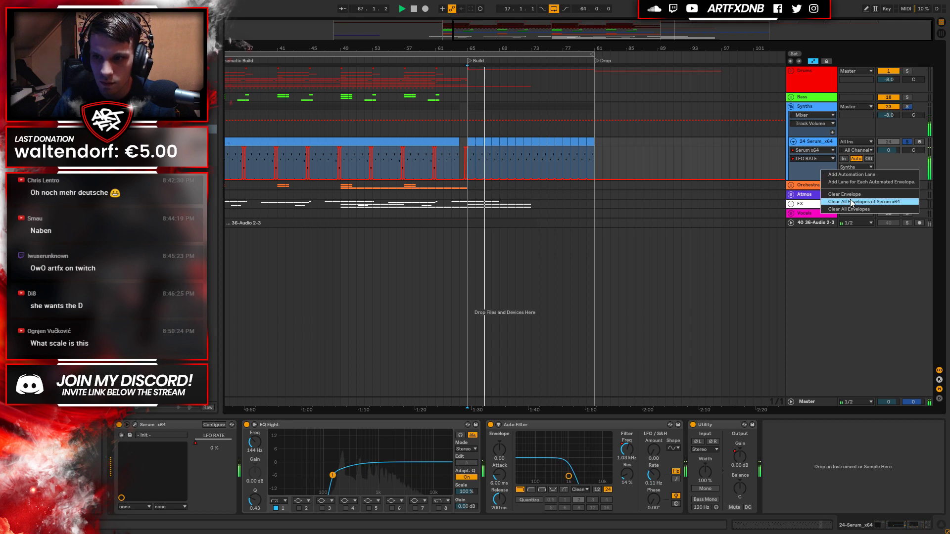
pyautogui.click(843, 183)
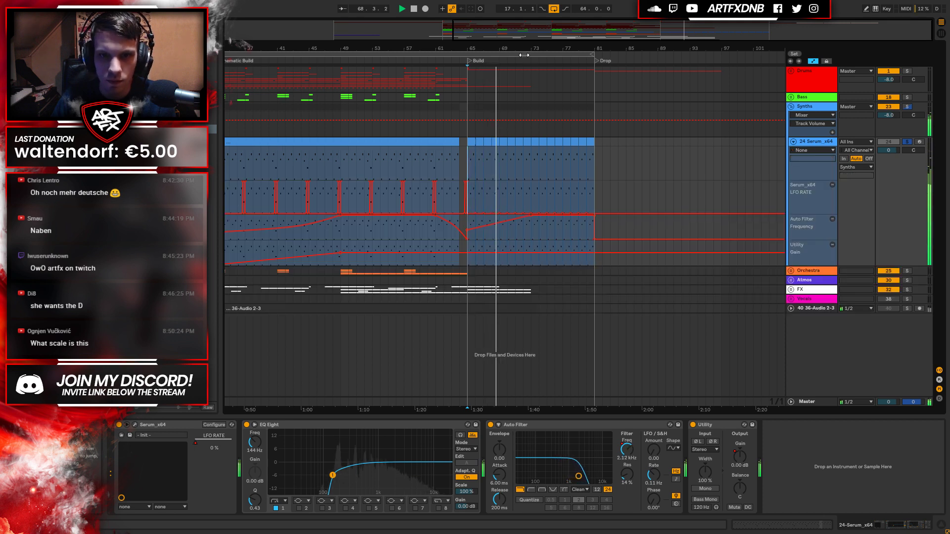
pyautogui.moveTo(466, 49); pyautogui.dragTo(466, 78)
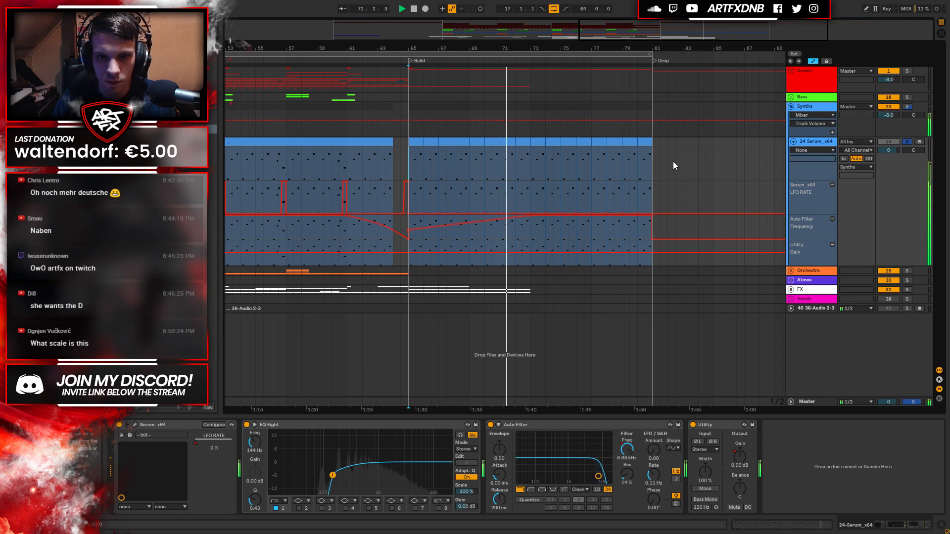
# Fold the 24 Serum_x64 track, take off its solo and play the full mix across the transition into the Build section.
pyautogui.click(794, 142)
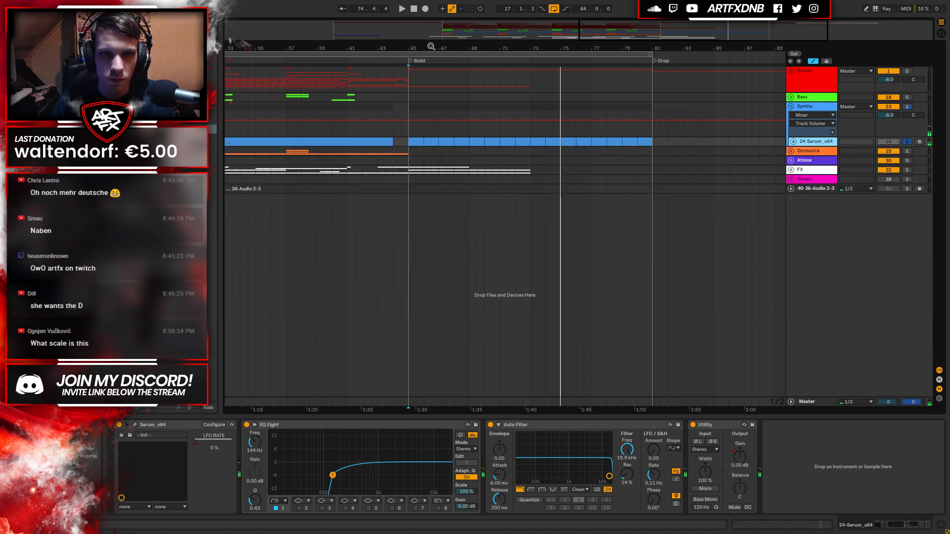
pyautogui.moveTo(431, 46); pyautogui.dragTo(431, 35)
pyautogui.click(541, 109)
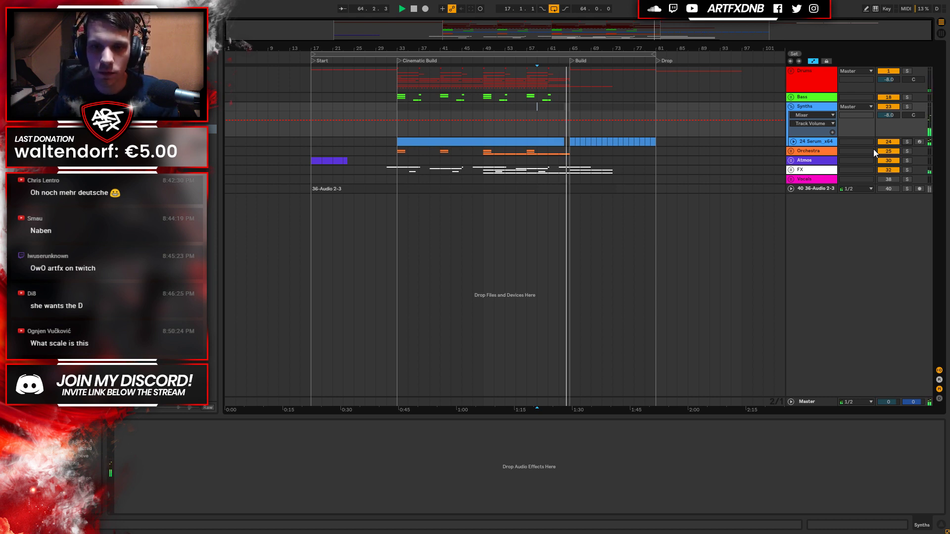
pyautogui.press('space')
# Shorten the long 24 Serum_x64 clip so it ends at bar 61 and play the transition from bar 57.
pyautogui.click(805, 141)
pyautogui.click(793, 142)
pyautogui.moveTo(559, 48); pyautogui.dragTo(565, 55)
pyautogui.moveTo(557, 142); pyautogui.dragTo(491, 147)
pyautogui.click(393, 156)
pyautogui.press('space')
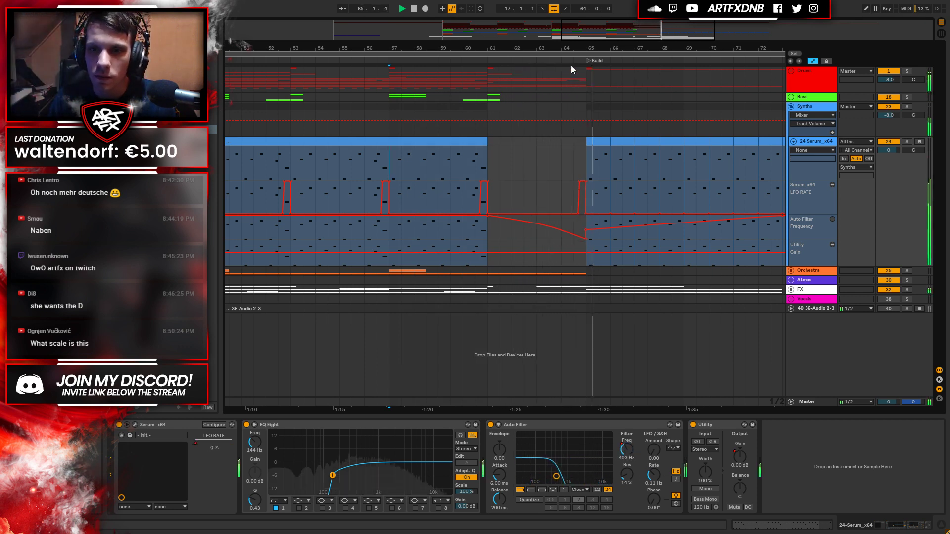
pyautogui.press('space')
# Delete all the 24 Serum_x64 clips in the Build section between bars 65 and 81.
pyautogui.moveTo(638, 49); pyautogui.dragTo(487, 64)
pyautogui.click(478, 145)
pyautogui.click(616, 142)
pyautogui.press('Delete')
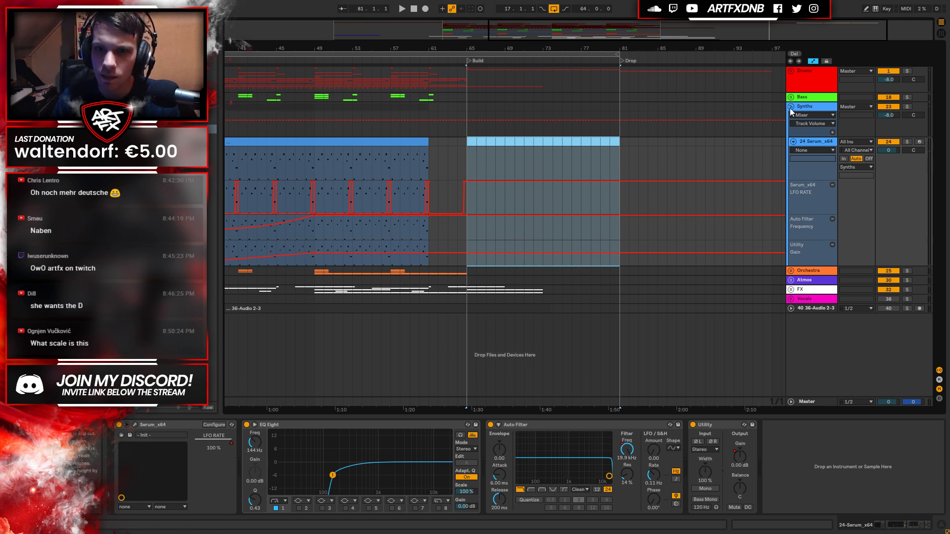
# Play the arrangement from bar 57, fold the 24 Serum_x64 track and the Synths group, and hide the automation.
pyautogui.click(462, 144)
pyautogui.click(419, 156)
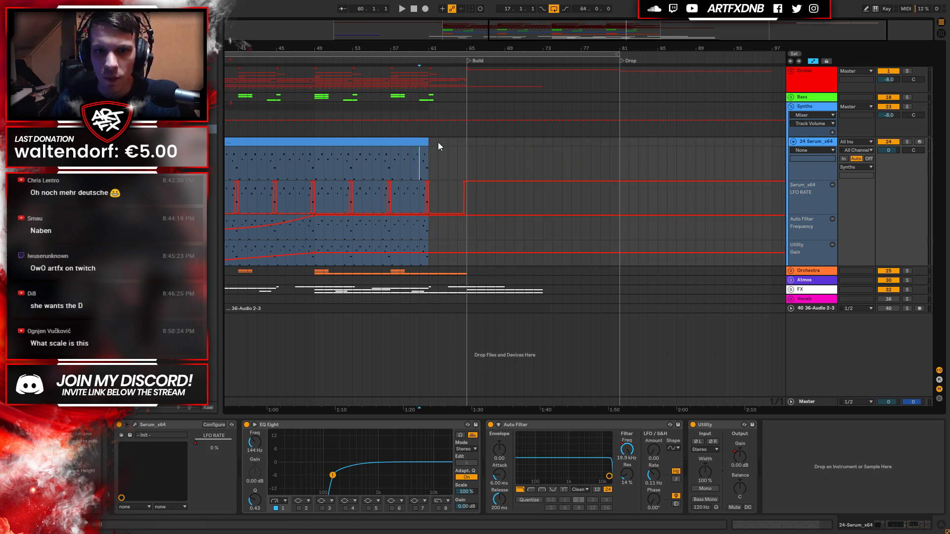
pyautogui.click(392, 160)
pyautogui.press('space')
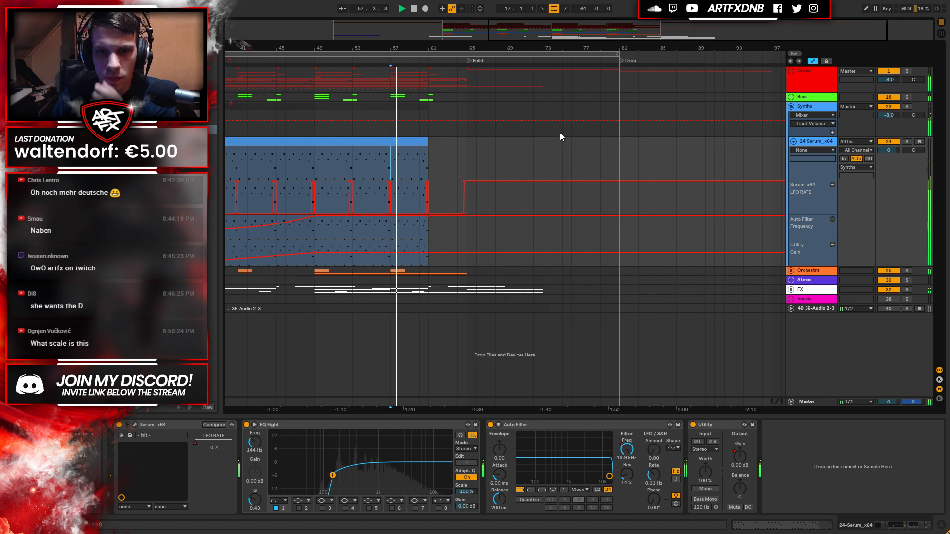
pyautogui.click(794, 142)
pyautogui.click(793, 141)
pyautogui.click(790, 107)
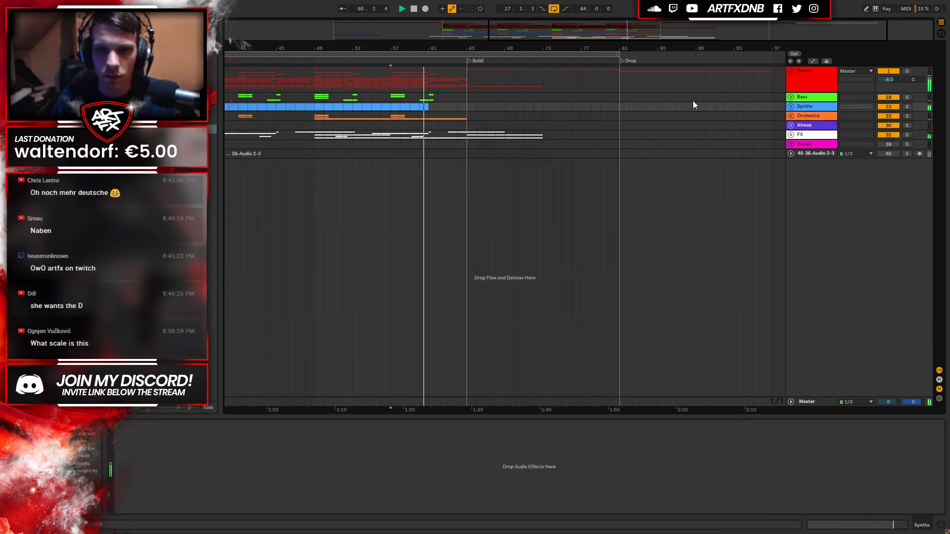
pyautogui.moveTo(429, 47); pyautogui.dragTo(429, 80)
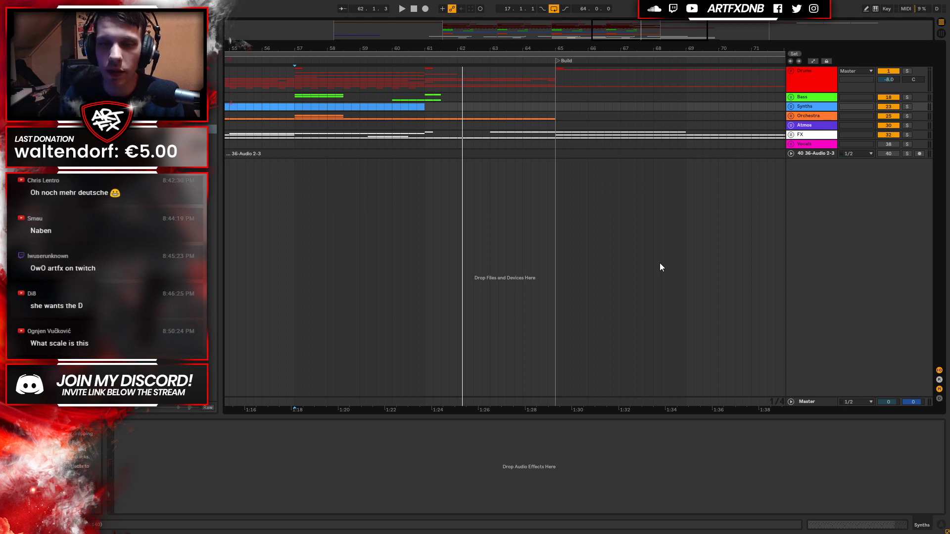
# Unfold the FX group and select the 37 Kontakt 5 track with its clip from bar 49 to bar 73.
pyautogui.click(791, 134)
pyautogui.doubleClick(411, 35)
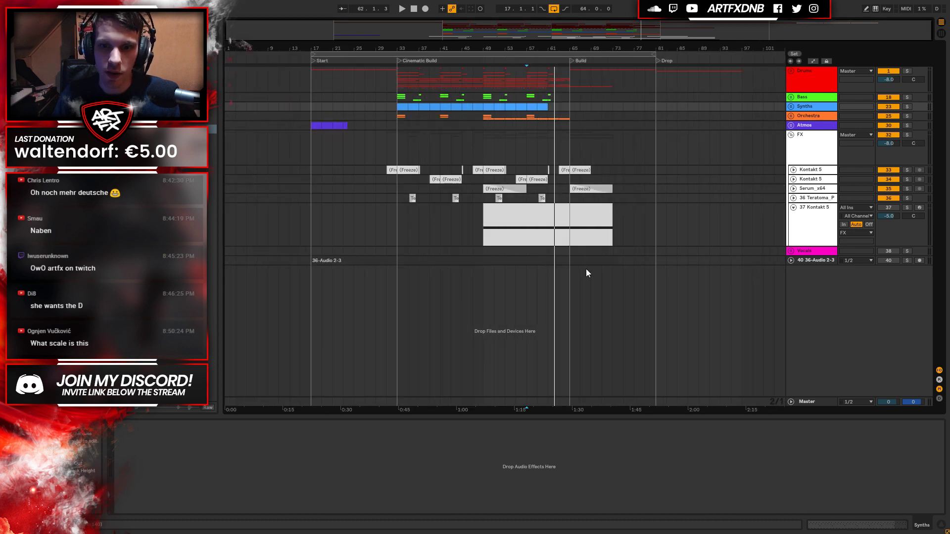
pyautogui.click(802, 213)
pyautogui.click(794, 208)
pyautogui.click(794, 209)
pyautogui.click(806, 218)
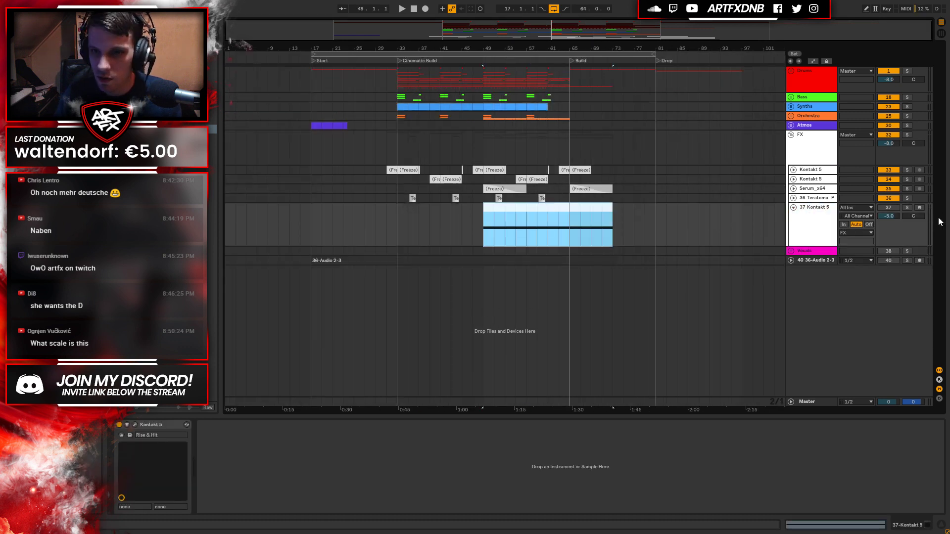
# Solo the 37 Kontakt 5 track, play its clip from bar 49 and open its Kontakt Rise & Hit window.
pyautogui.click(907, 207)
pyautogui.click(569, 209)
pyautogui.press('space')
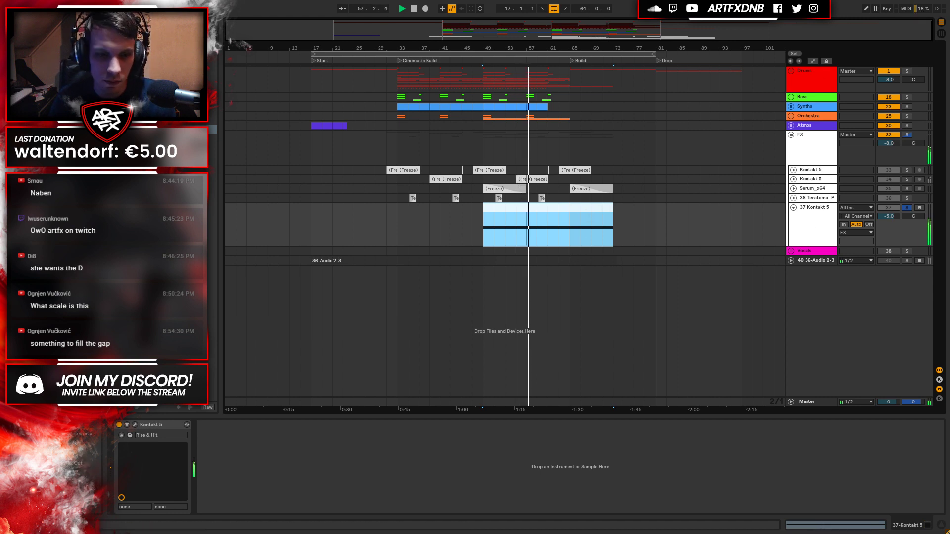
pyautogui.hotkey('ctrl', 'alt', 'p')
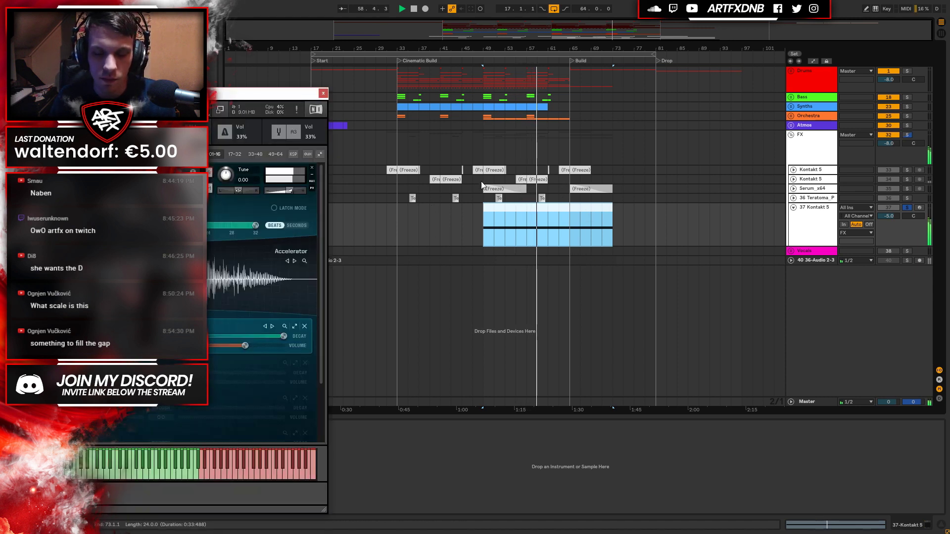
pyautogui.moveTo(211, 91); pyautogui.dragTo(772, 64)
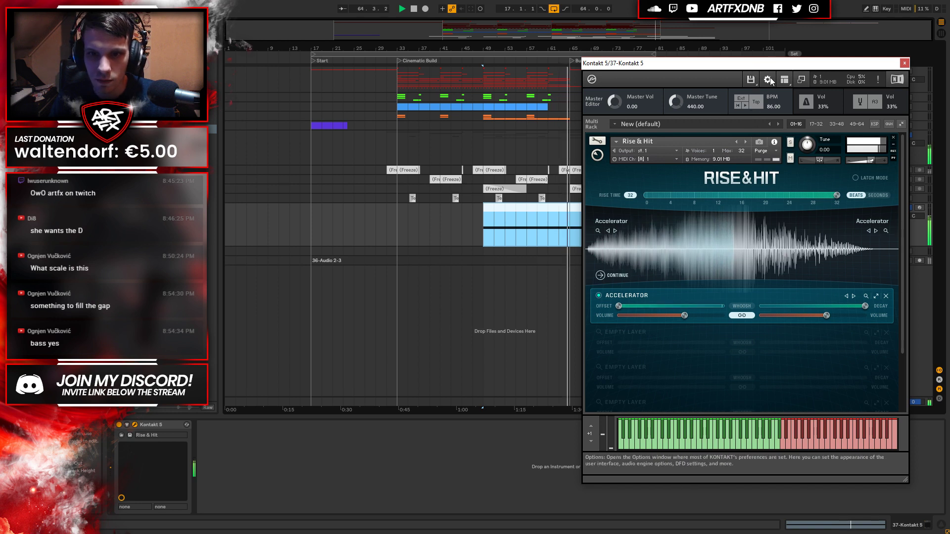
pyautogui.press('space')
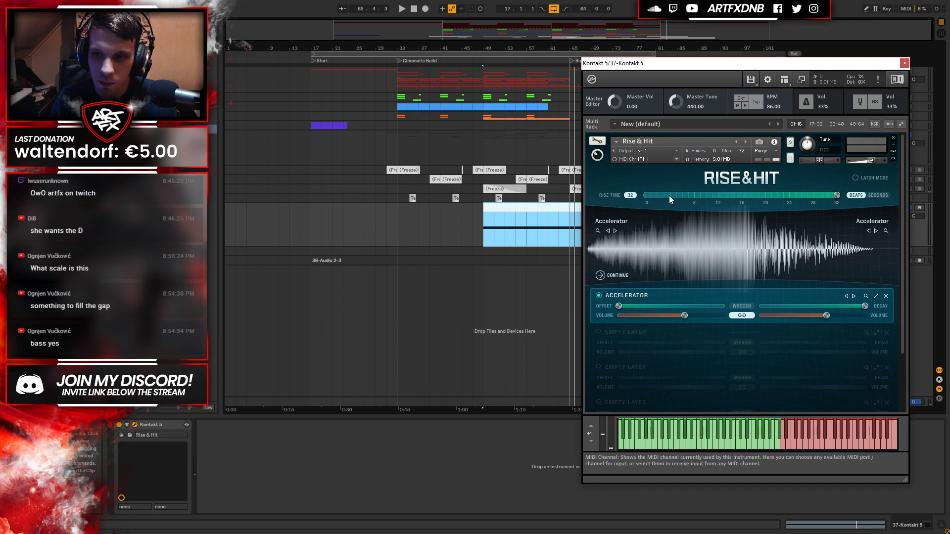
# Mark bars 49 to 61 of the riser clip, set the Rise & Hit rise time to 24 beats and close the Kontakt window.
pyautogui.moveTo(553, 231); pyautogui.dragTo(473, 230)
pyautogui.moveTo(836, 195); pyautogui.dragTo(790, 196)
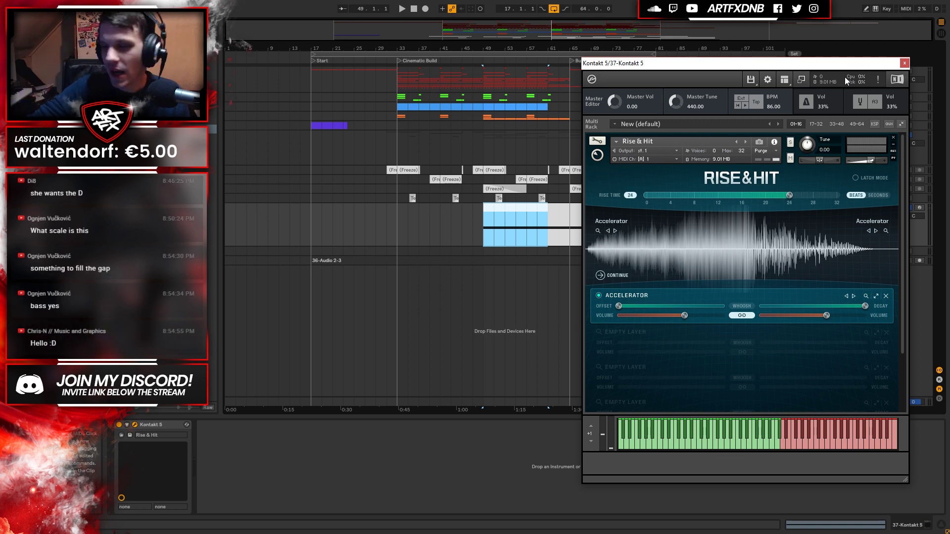
pyautogui.click(905, 63)
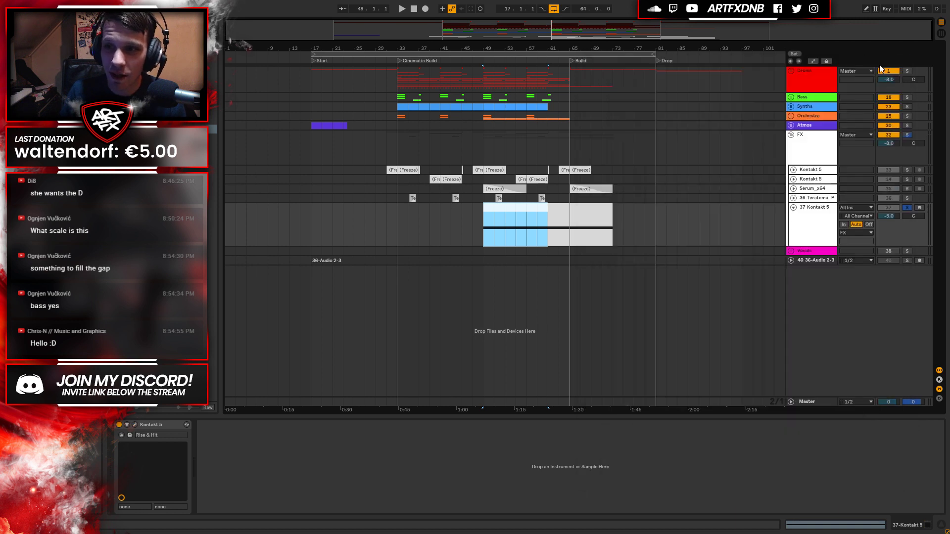
pyautogui.moveTo(548, 99); pyautogui.dragTo(569, 98)
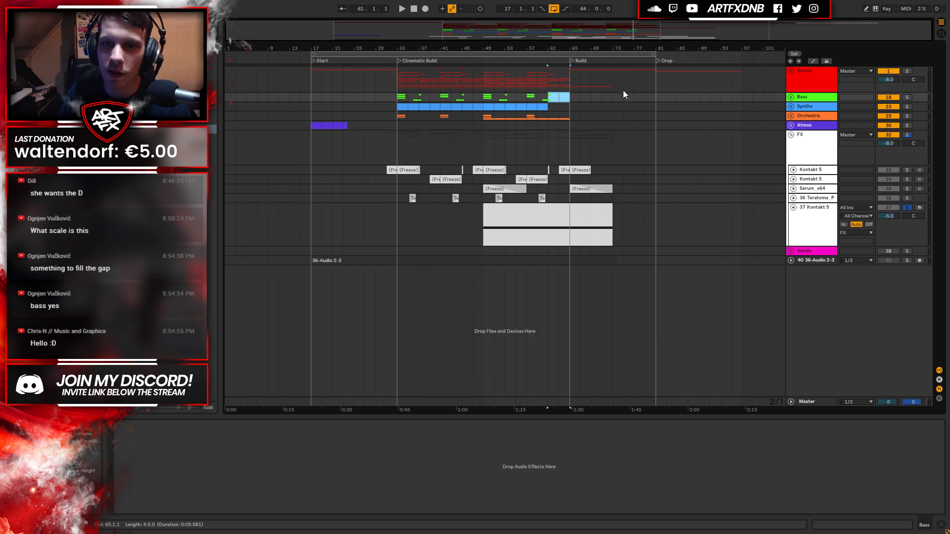
pyautogui.click(529, 230)
pyautogui.click(504, 215)
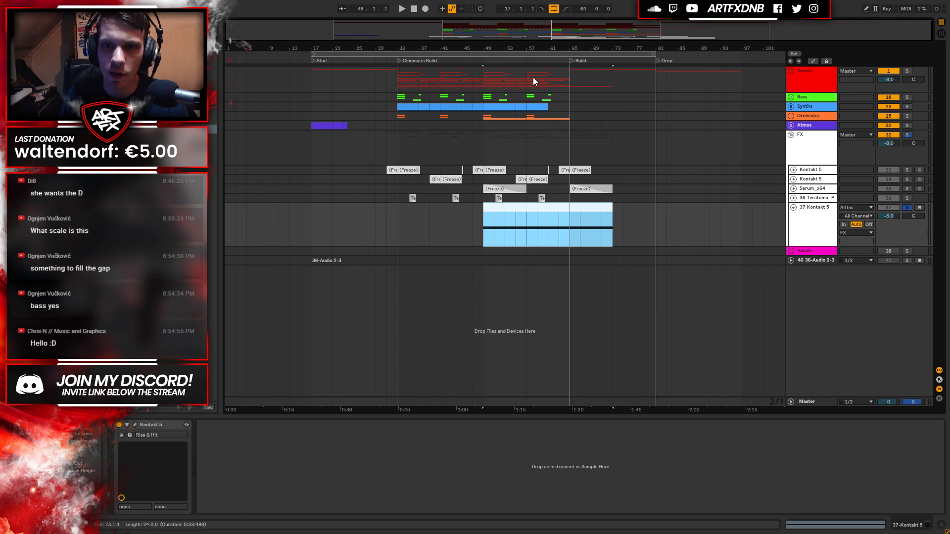
pyautogui.moveTo(571, 72); pyautogui.dragTo(742, 79)
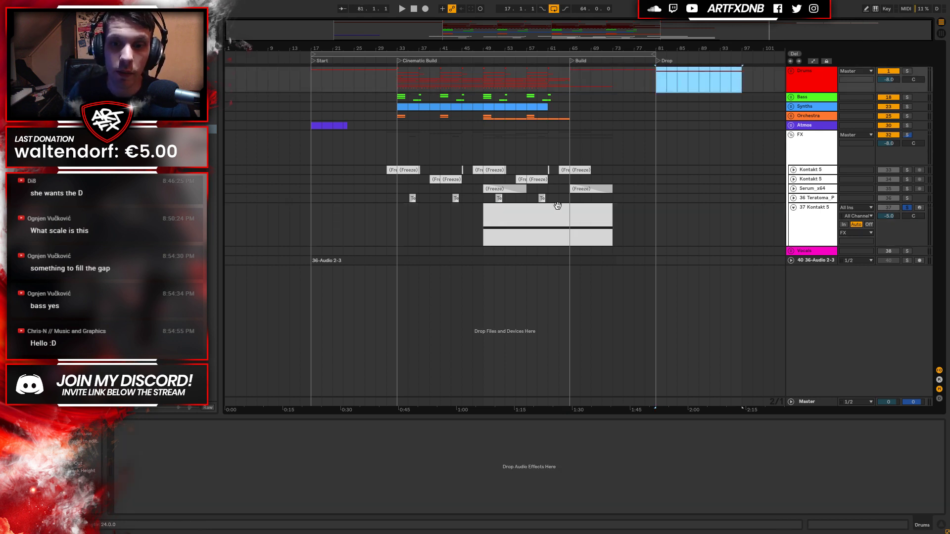
pyautogui.click(558, 206)
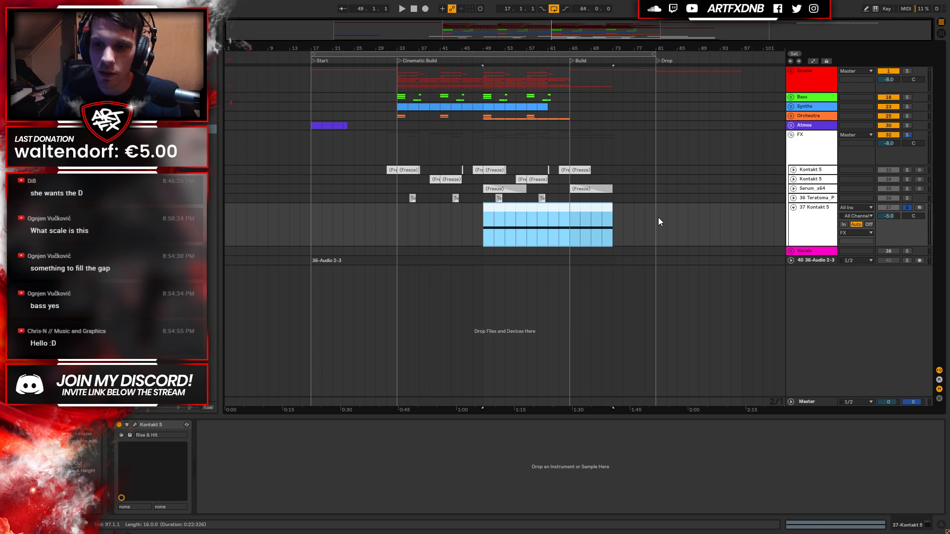
# Reopen the Rise & Hit window of the 37 Kontakt 5 track and open the layer browser for the Accelerator layer.
pyautogui.click(814, 209)
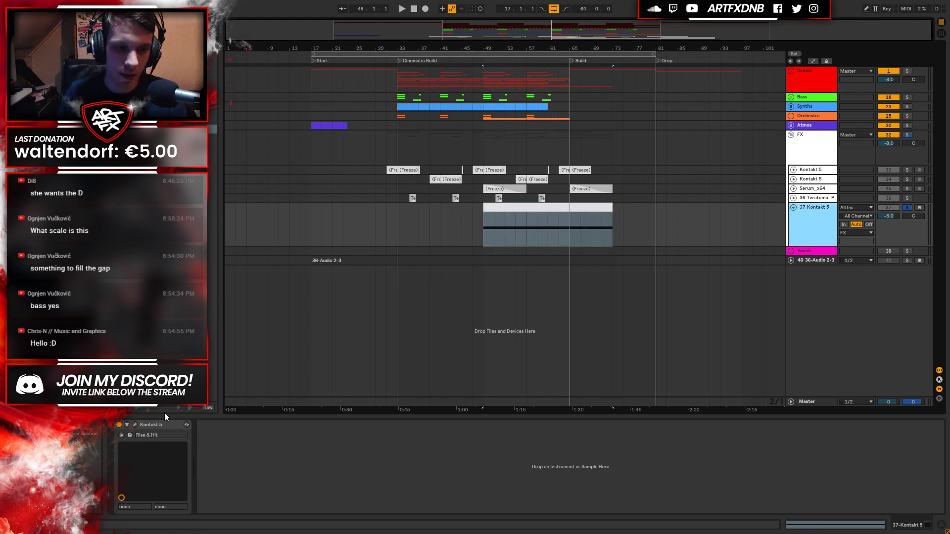
pyautogui.hotkey('ctrl', 'alt', 'p')
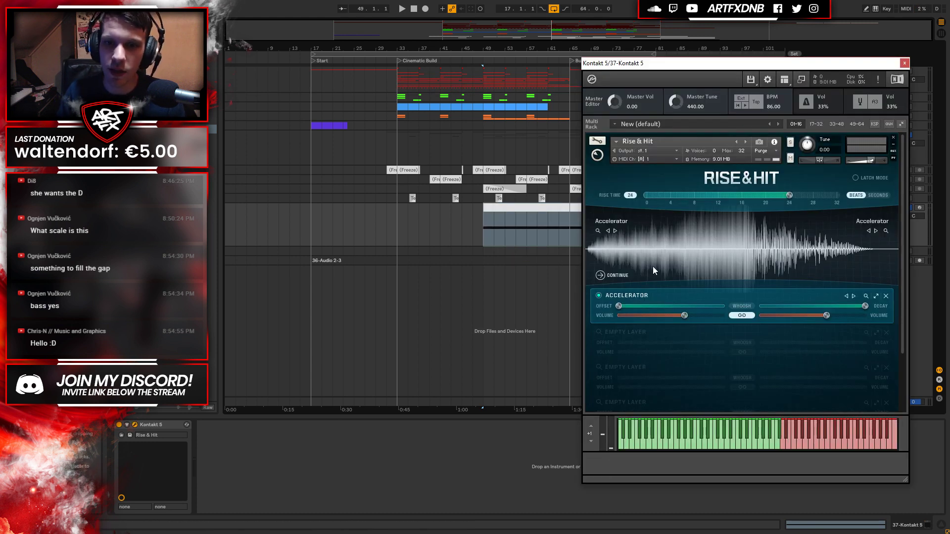
pyautogui.click(865, 296)
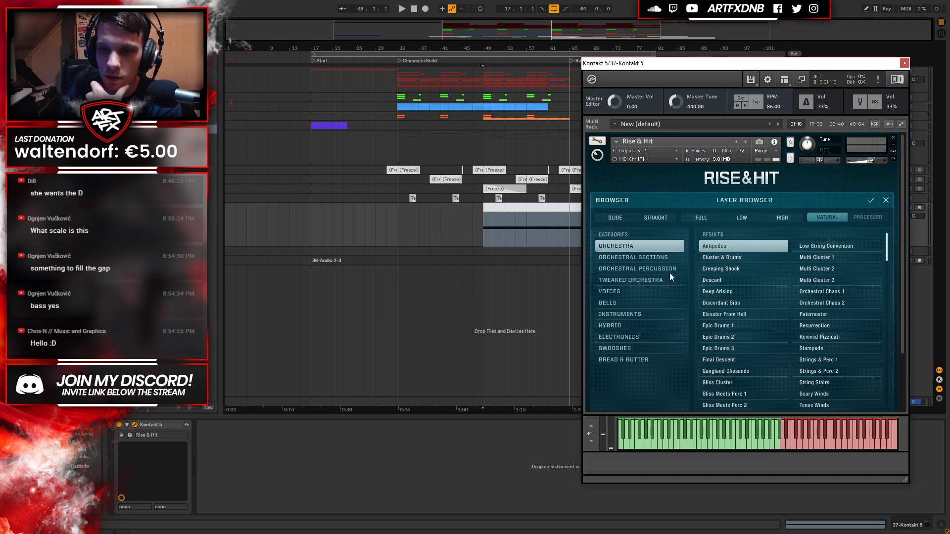
# Look through the layer browser's categories from Orchestra to Swooshes for a replacement riser sound.
pyautogui.moveTo(886, 243); pyautogui.dragTo(888, 412)
pyautogui.scroll(1, 841, 407)
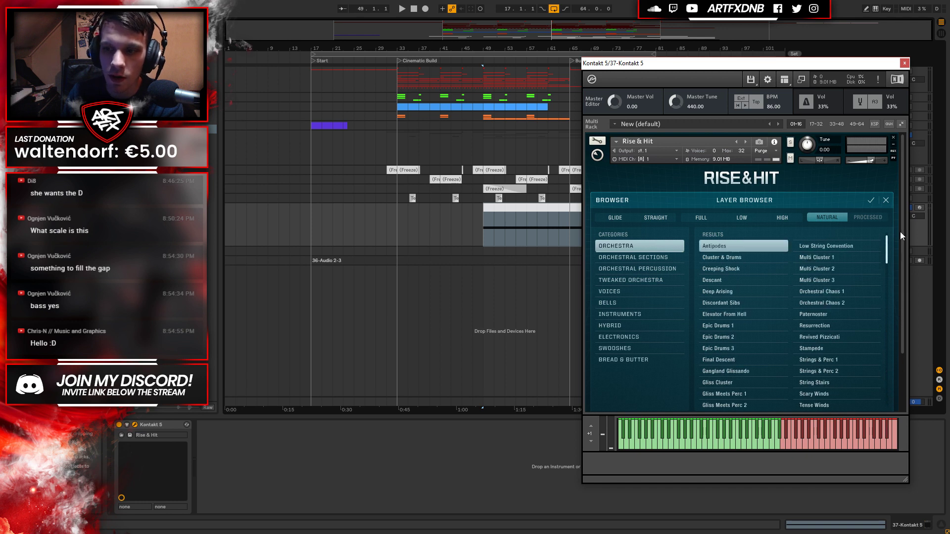
pyautogui.scroll(3, 847, 250)
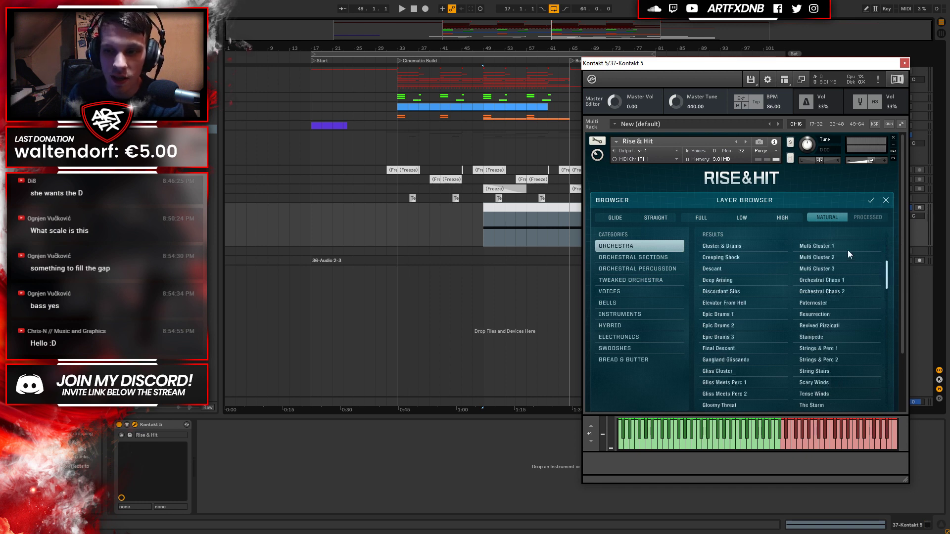
pyautogui.click(631, 257)
pyautogui.click(627, 268)
pyautogui.click(627, 280)
pyautogui.click(625, 291)
pyautogui.click(625, 303)
pyautogui.click(625, 325)
pyautogui.click(624, 348)
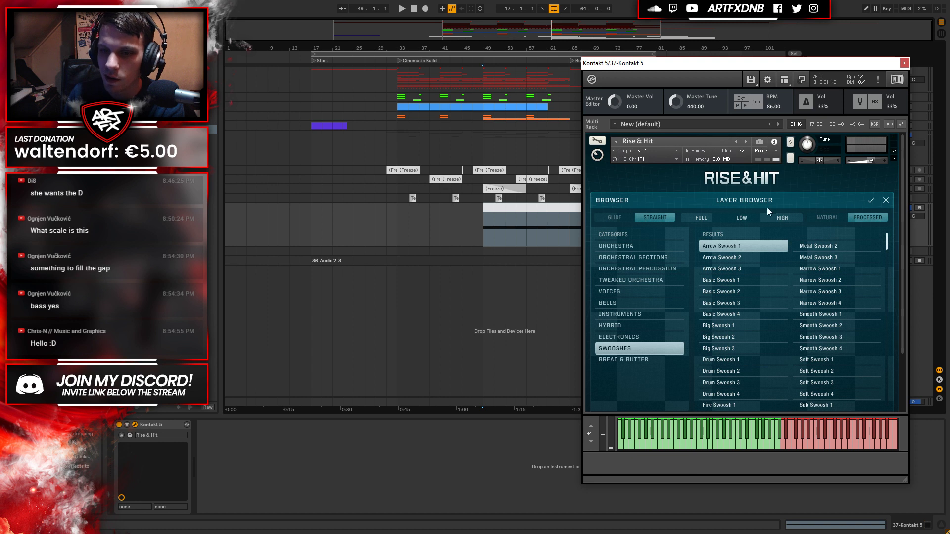
# Filter the Tweaked Orchestra category by Glide, load Accelerating Strings into the layer and play the riser from bar 49.
pyautogui.click(640, 268)
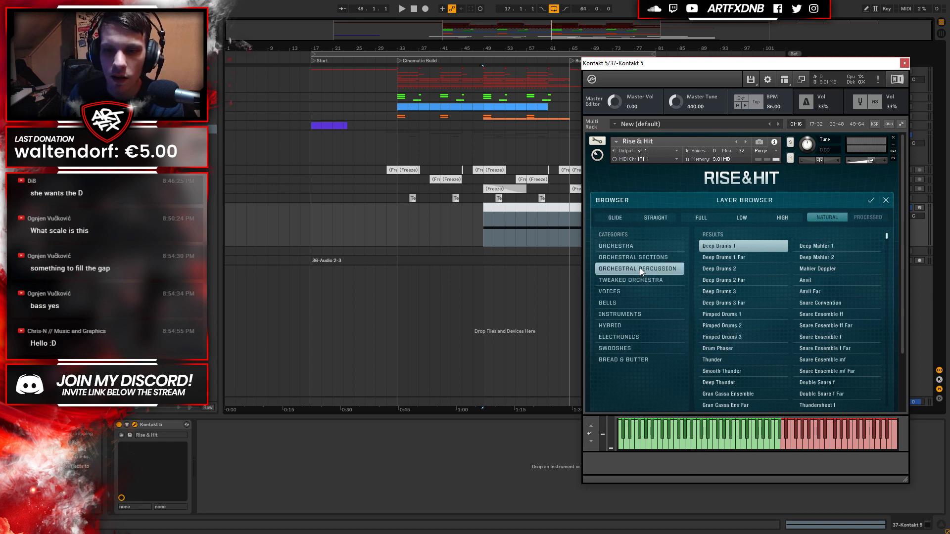
pyautogui.click(612, 218)
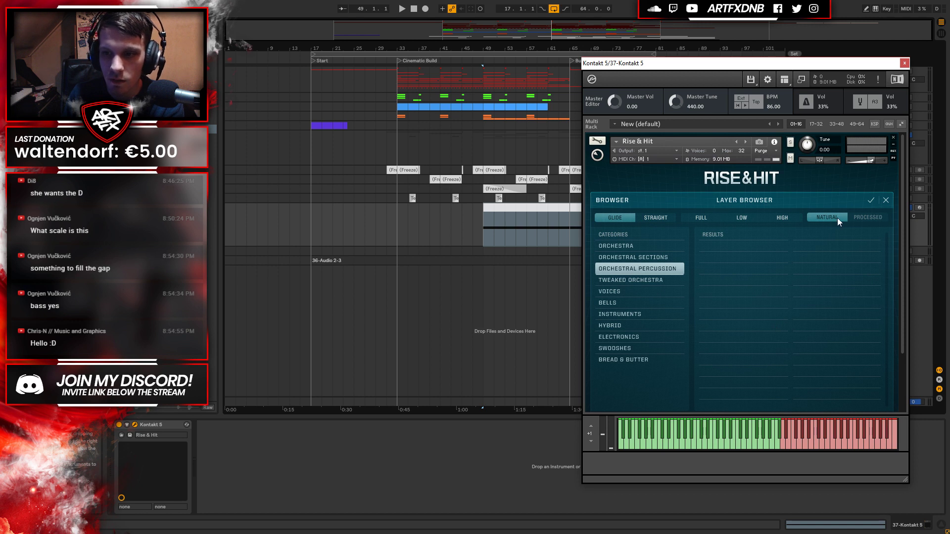
pyautogui.click(629, 279)
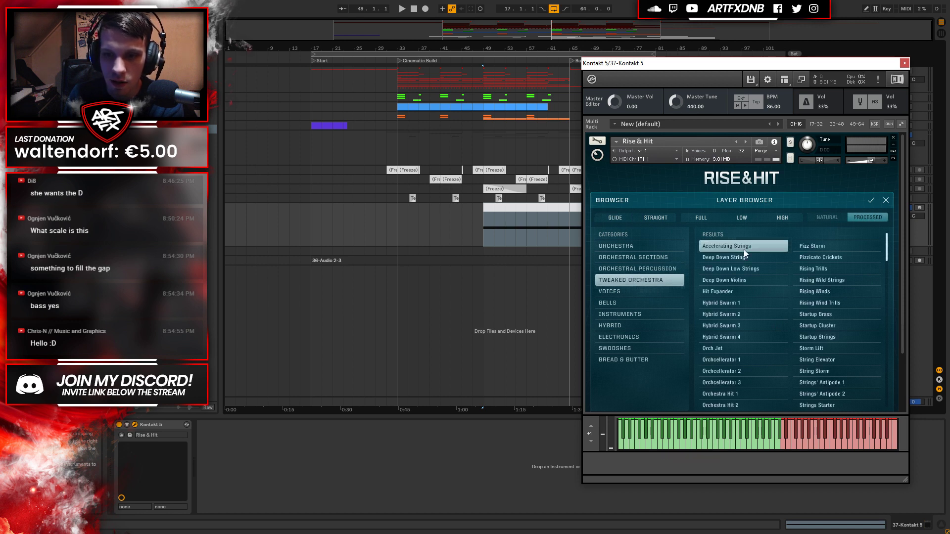
pyautogui.click(616, 219)
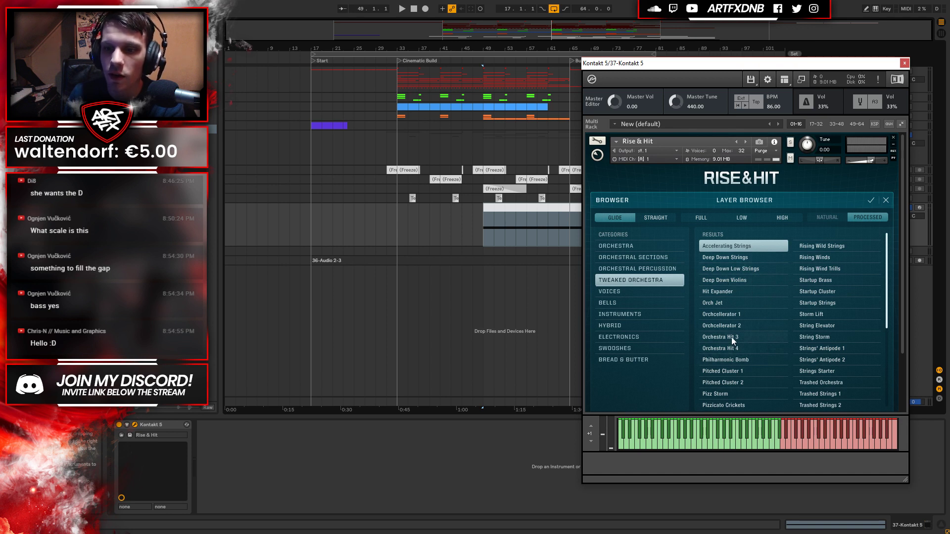
pyautogui.doubleClick(735, 246)
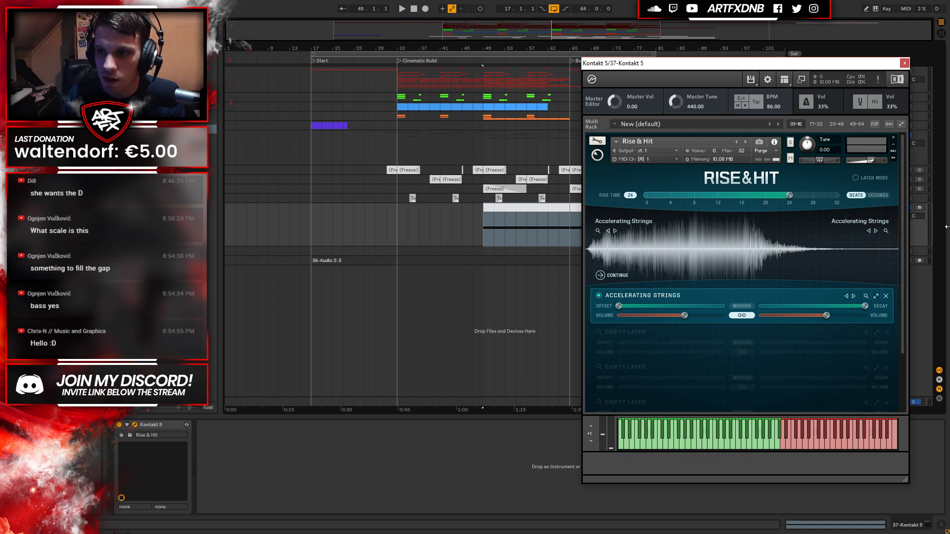
pyautogui.press('space')
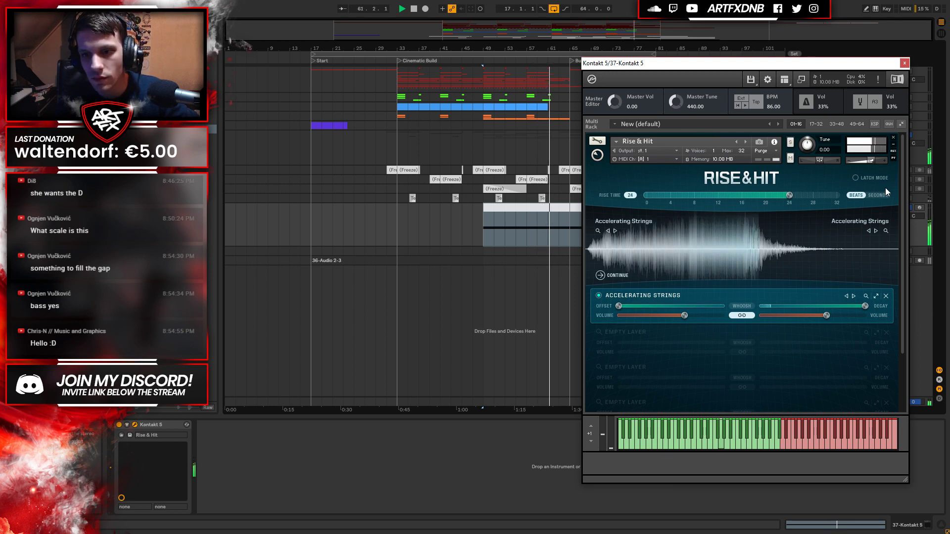
pyautogui.press('space')
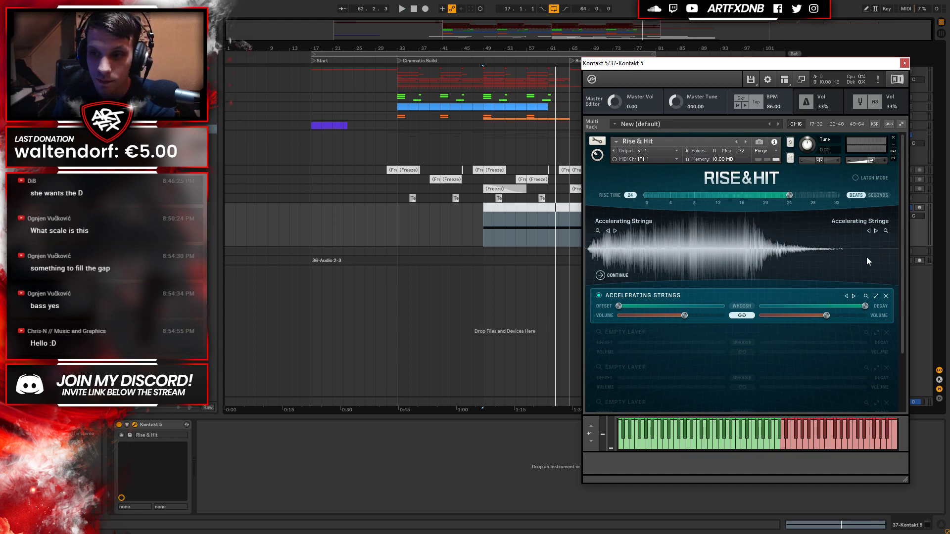
# Try Deep Down Strings as the riser layer and play it soloed from bar 49.
pyautogui.click(853, 296)
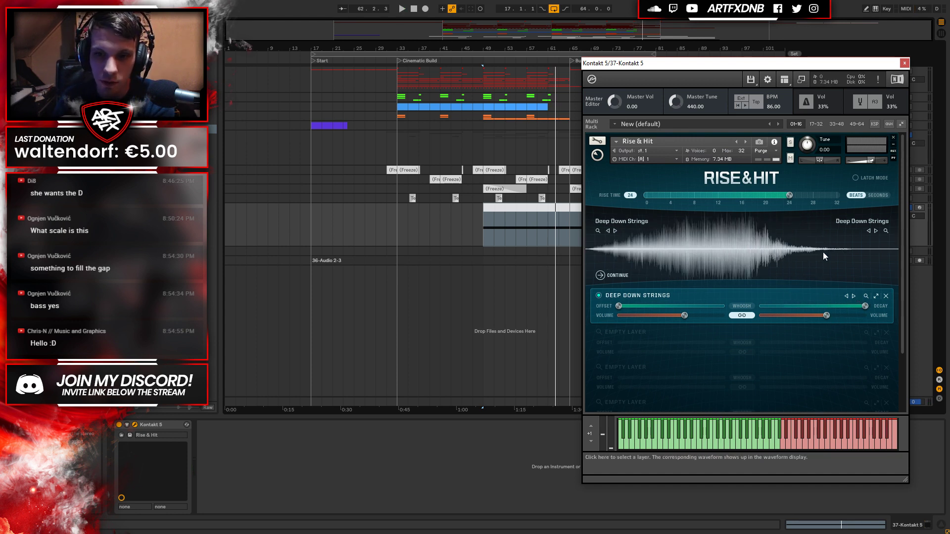
pyautogui.press('space')
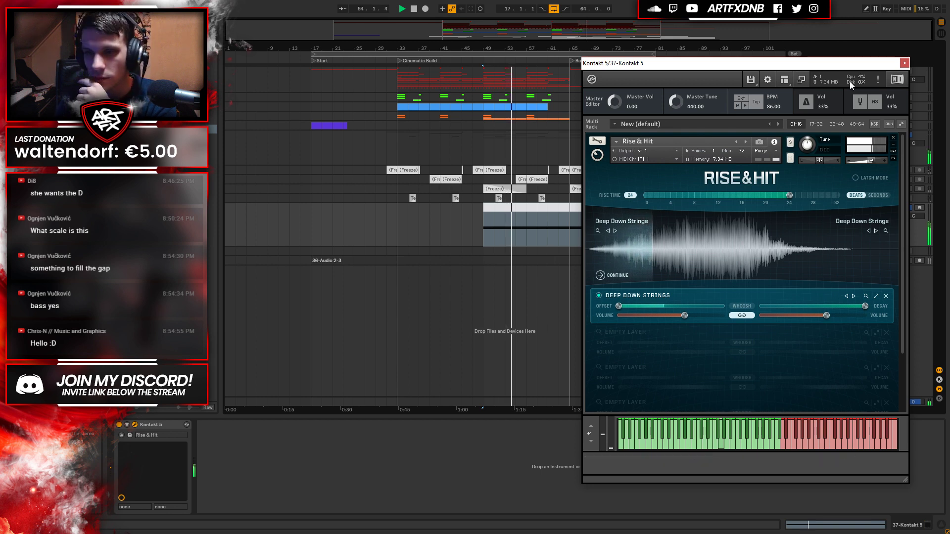
pyautogui.press('space')
# Unsolo the 37 Kontakt 5 track, play Deep Down Strings in the full mix and switch the layer to Deep Down Low Strings.
pyautogui.moveTo(871, 65); pyautogui.dragTo(456, 44)
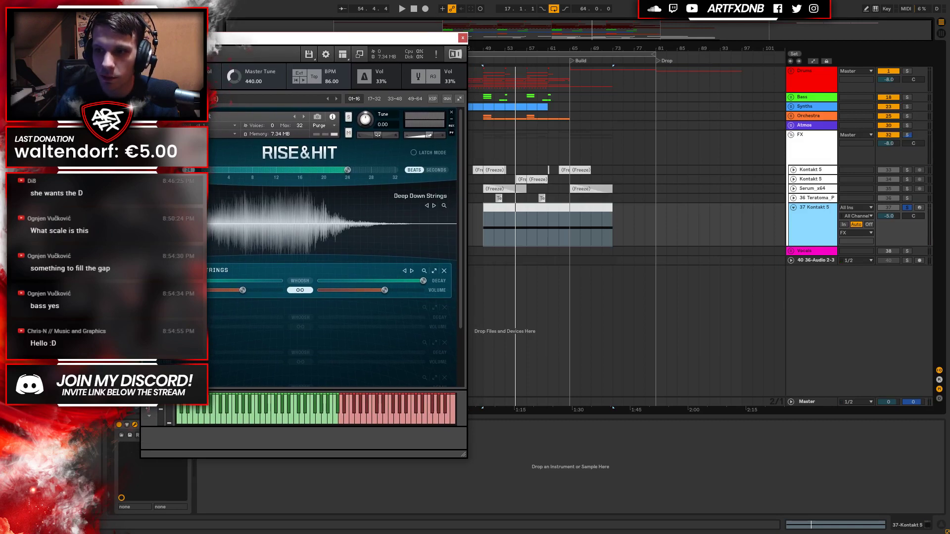
pyautogui.click(907, 207)
pyautogui.moveTo(532, 49); pyautogui.dragTo(493, 55)
pyautogui.moveTo(396, 40); pyautogui.dragTo(515, 48)
pyautogui.press('space')
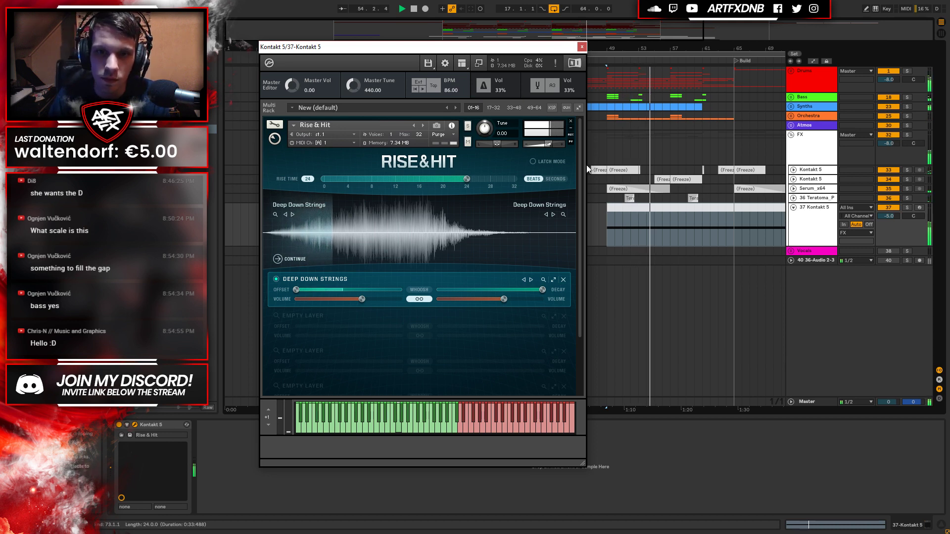
pyautogui.press('space')
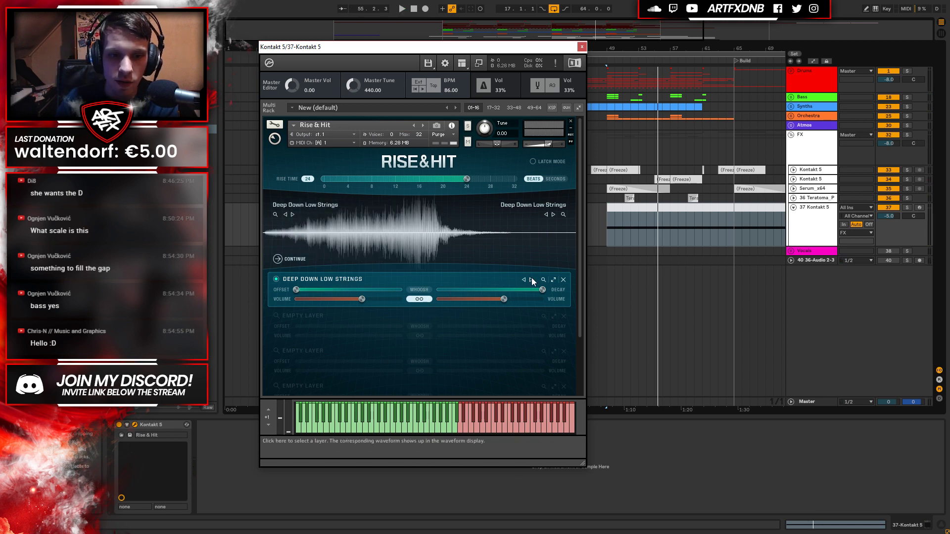
# Load Accelerating Strings from the Glide sounds of Tweaked Orchestra back into the riser layer.
pyautogui.click(544, 280)
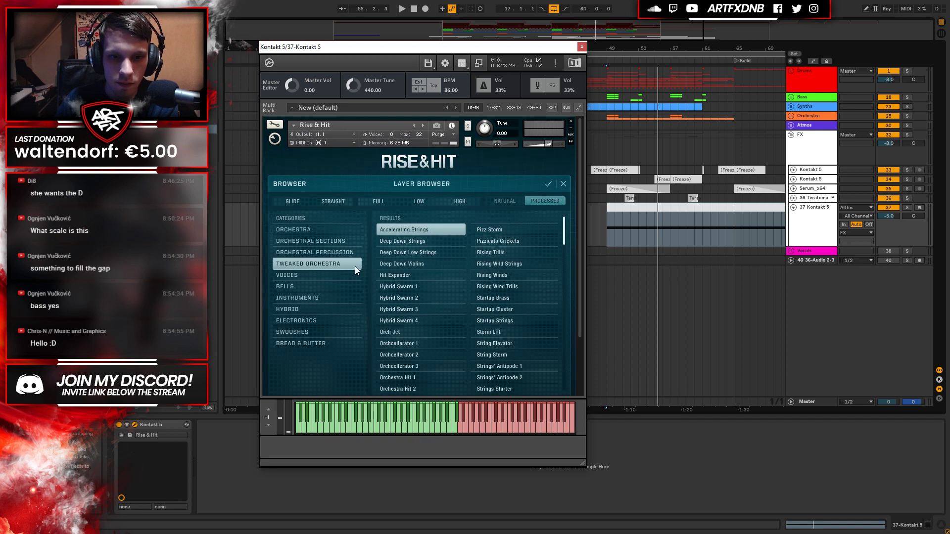
pyautogui.click(295, 197)
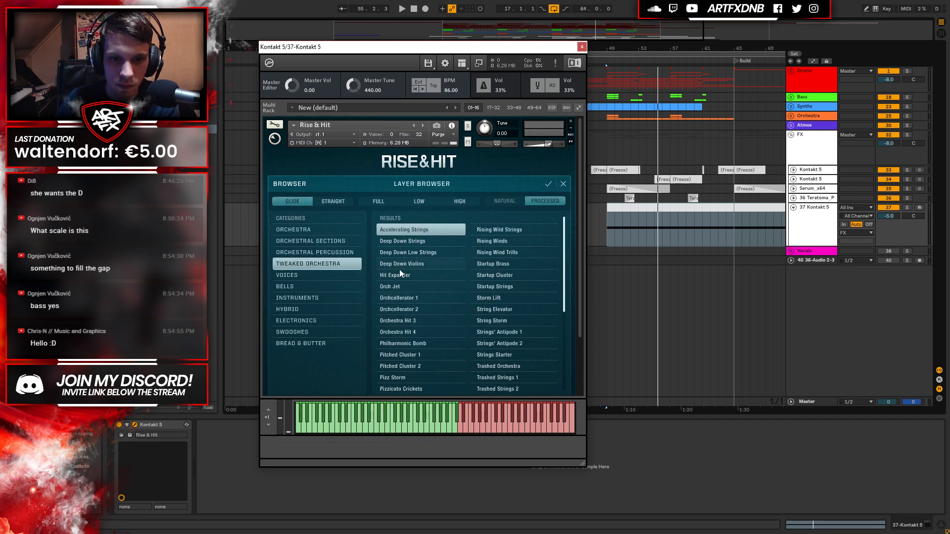
pyautogui.doubleClick(412, 228)
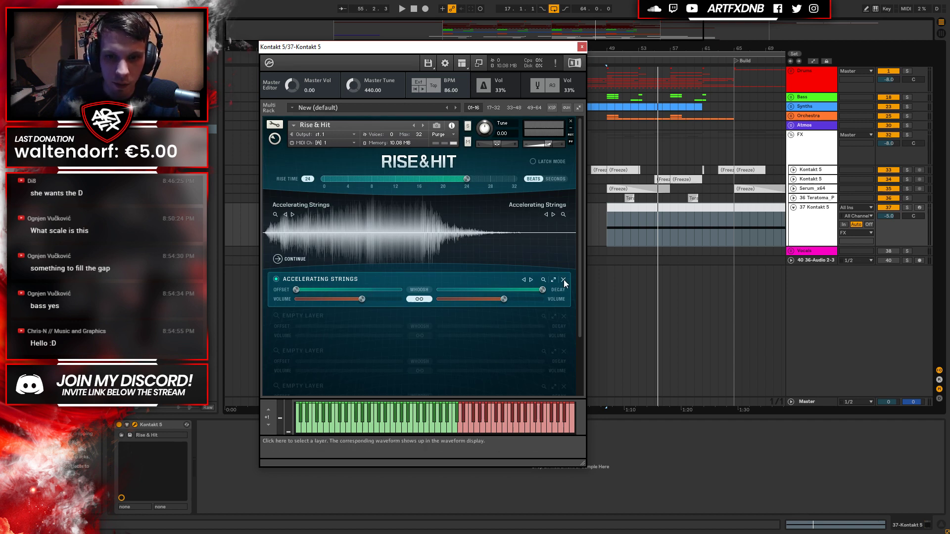
# Expand the Accelerating Strings layer controls, check its volume modulation curve and play the riser with 37 Kontakt 5 soloed.
pyautogui.click(554, 280)
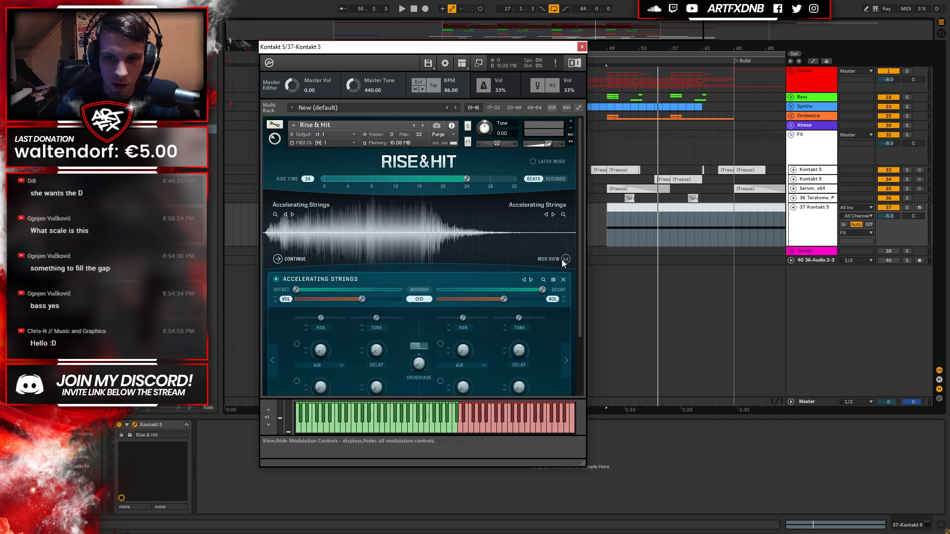
pyautogui.click(564, 260)
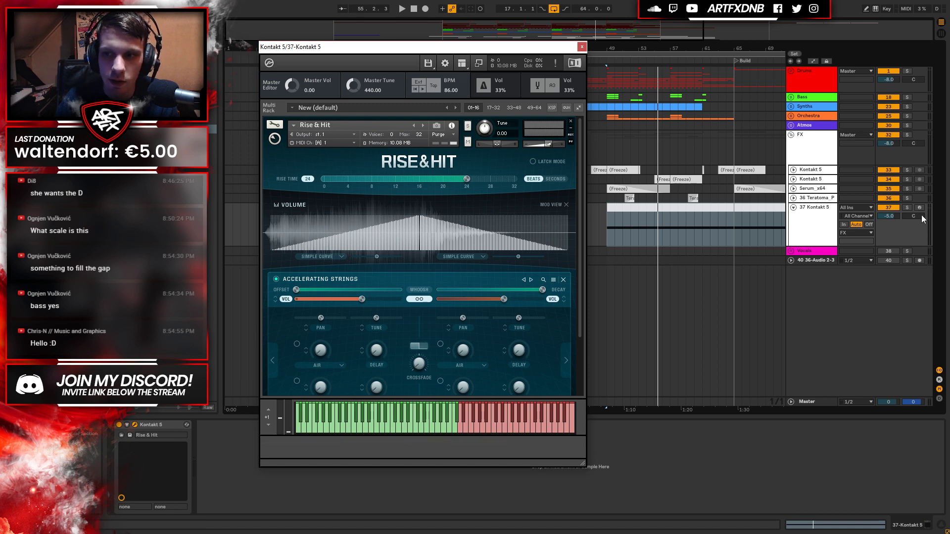
pyautogui.click(907, 207)
pyautogui.press('space')
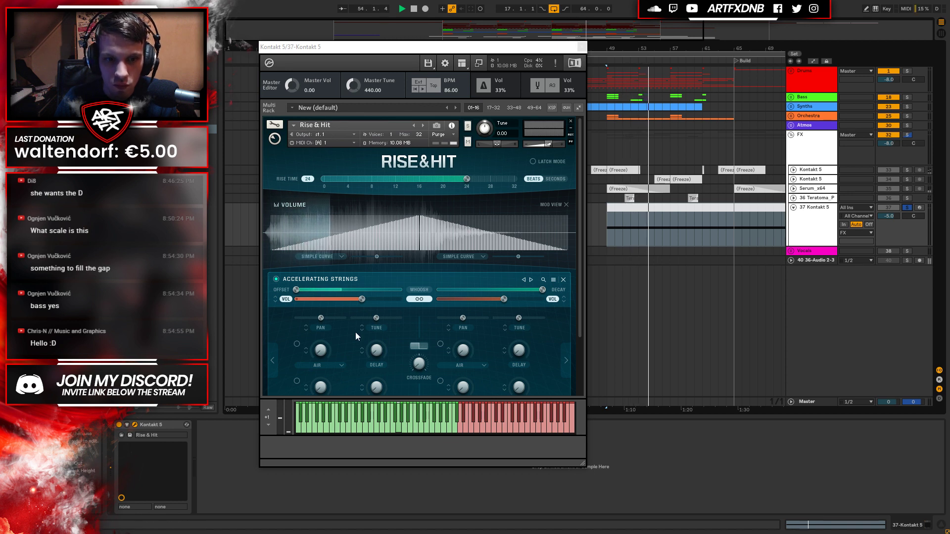
pyautogui.press('space')
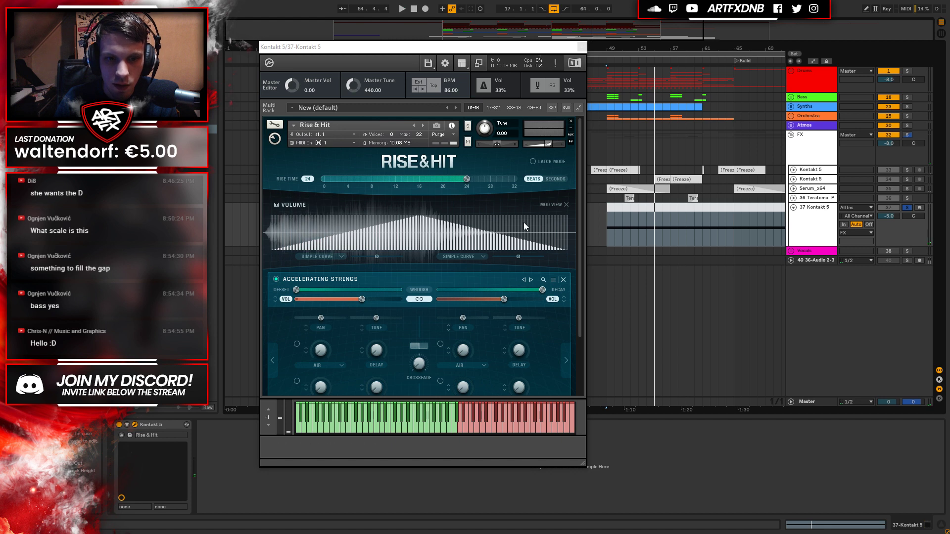
pyautogui.click(560, 205)
# While playing the riser, unlink the layer's rise and hit volumes, lower the hit volume to minimum and slightly raise the rise volume.
pyautogui.press('space')
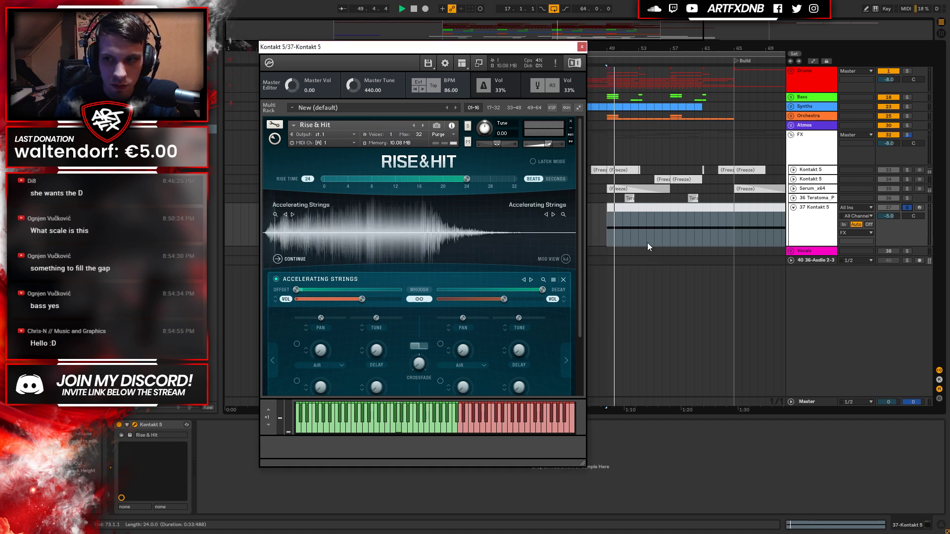
pyautogui.press('space')
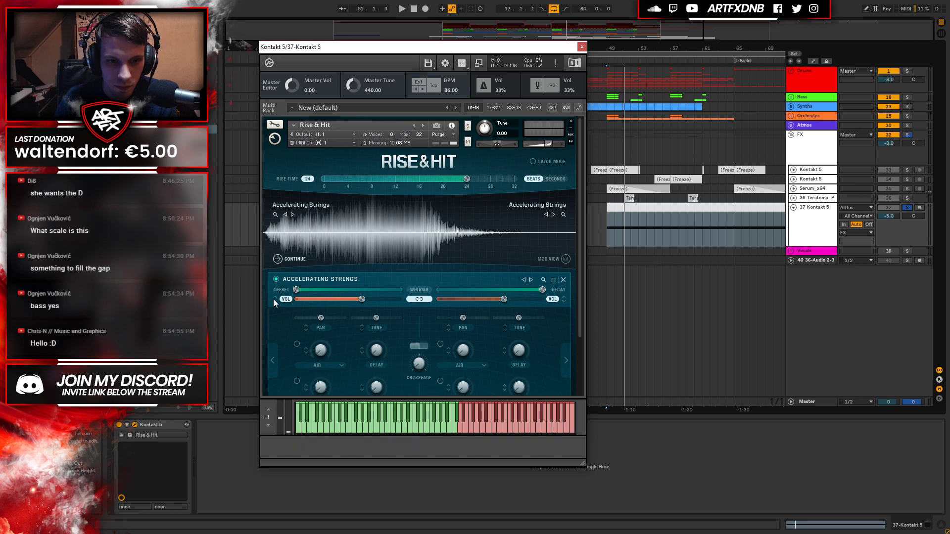
pyautogui.press('space')
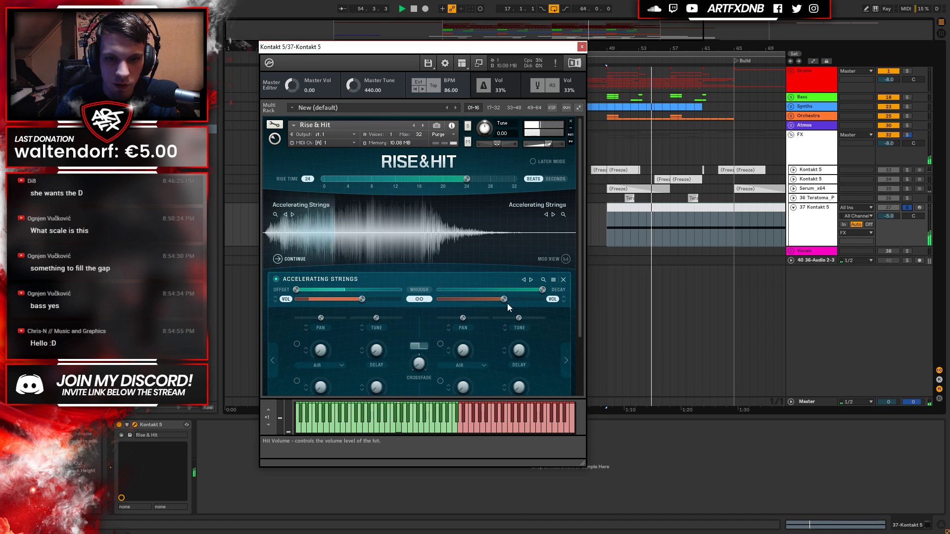
pyautogui.moveTo(506, 299)
pyautogui.mouseDown()
pyautogui.moveTo(491, 301)
pyautogui.moveTo(505, 301)
pyautogui.mouseUp()
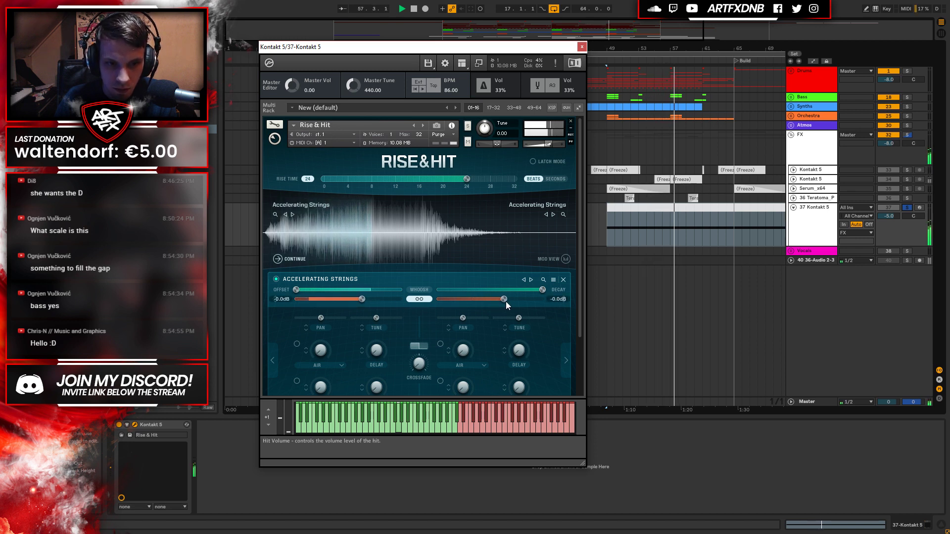
pyautogui.click(419, 298)
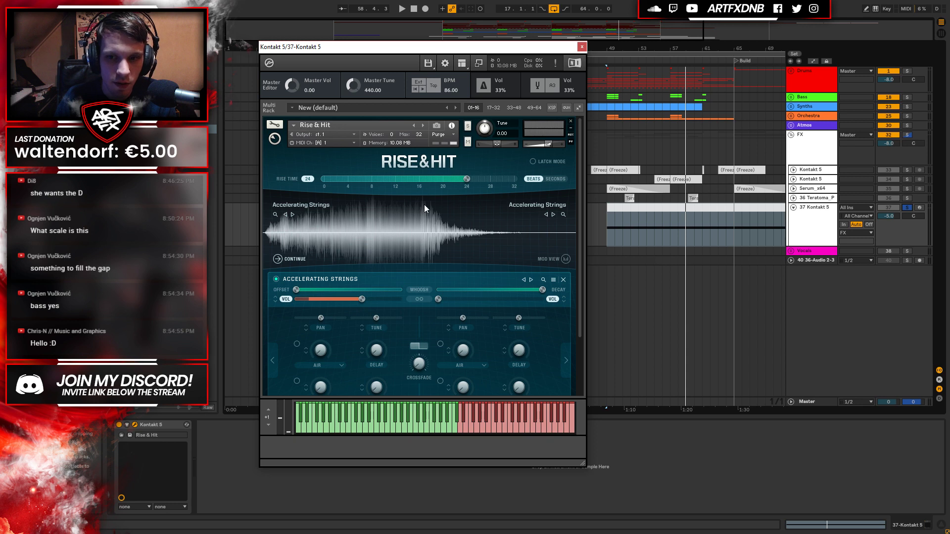
pyautogui.press('space')
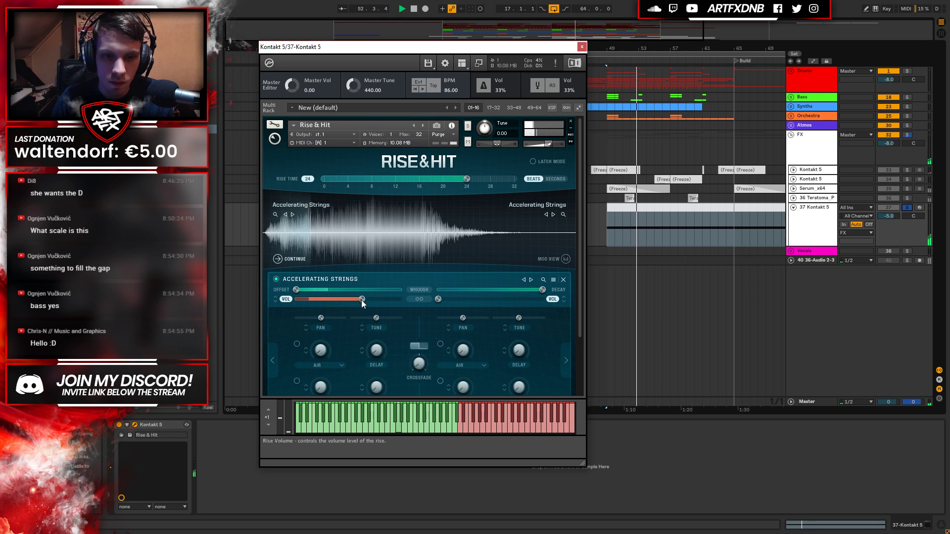
pyautogui.moveTo(363, 300); pyautogui.dragTo(373, 301)
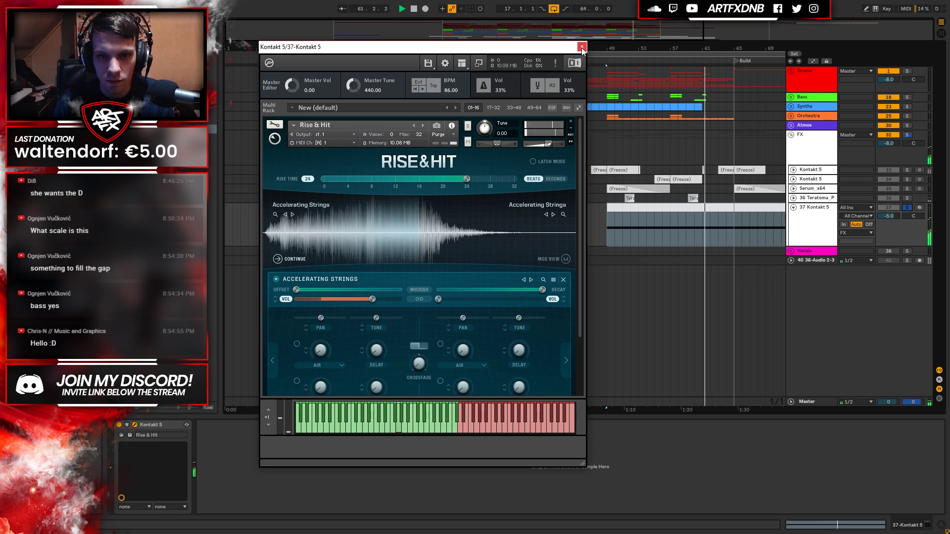
# Stop playback, unsolo the 37 Kontakt 5 track and close the Kontakt window.
pyautogui.press('space')
pyautogui.click(906, 208)
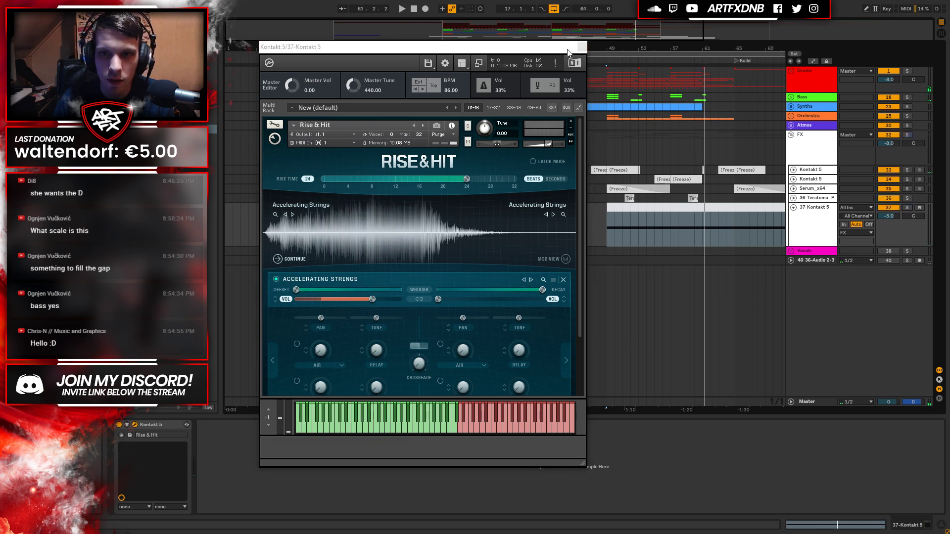
pyautogui.click(582, 51)
# Play the full mix from bar 47 past bar 61 to check the riser, selecting the 37 Kontakt 5 track.
pyautogui.click(593, 224)
pyautogui.press('space')
pyautogui.click(827, 212)
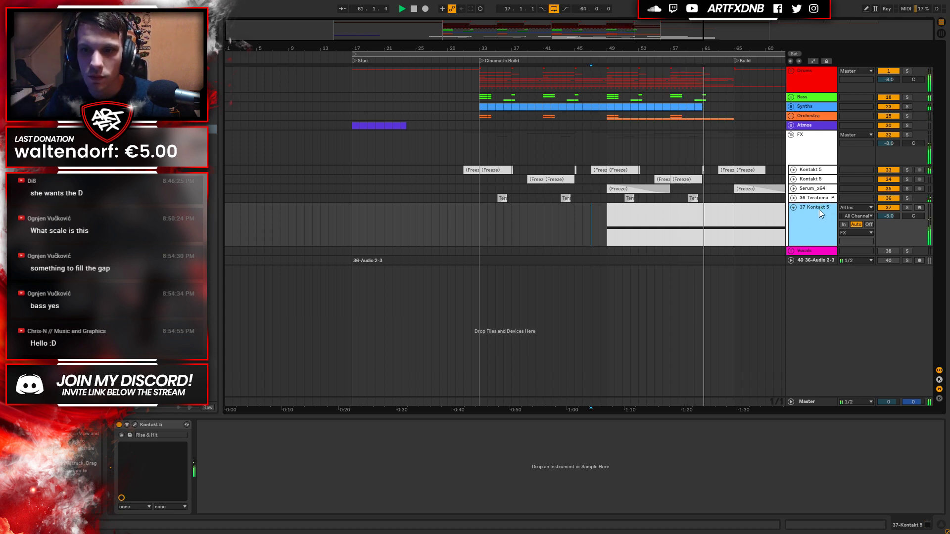
pyautogui.press('space')
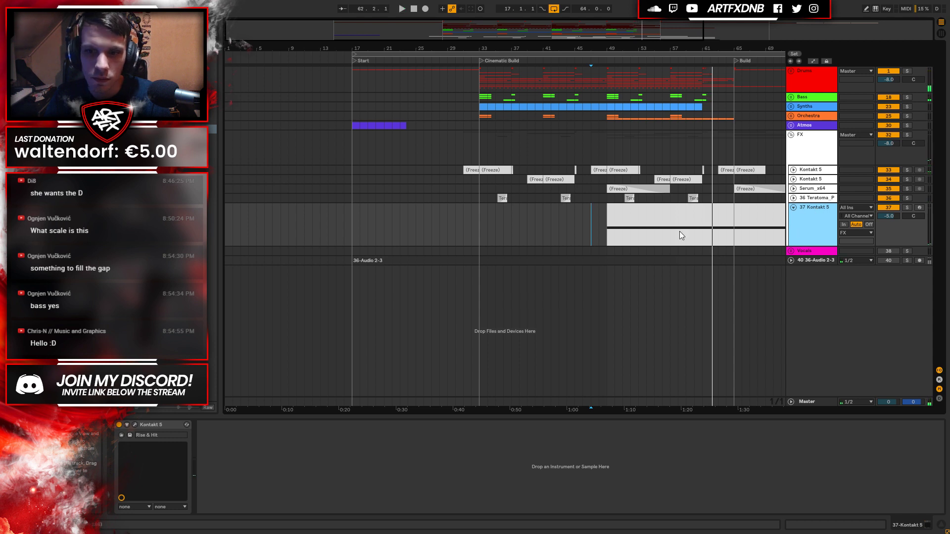
# Lower the rise tune of the Accelerating Strings layer and play the riser from bar 49 with 37 Kontakt 5 soloed.
pyautogui.click(135, 424)
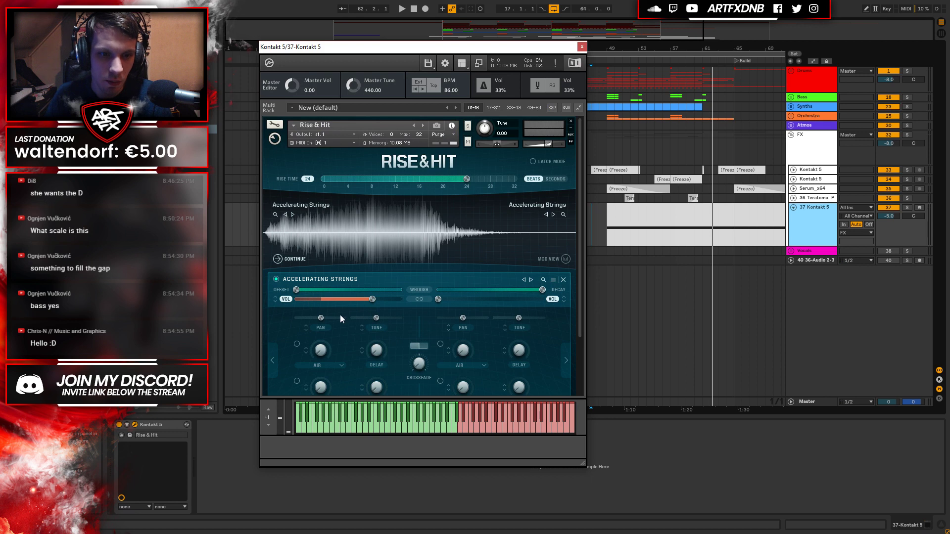
pyautogui.moveTo(378, 319); pyautogui.dragTo(337, 322)
pyautogui.click(673, 213)
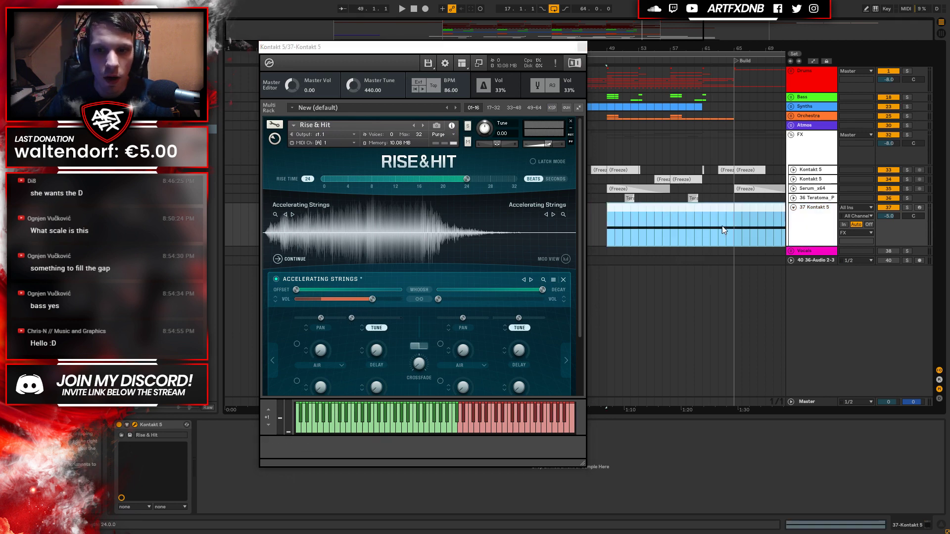
pyautogui.click(906, 208)
pyautogui.press('space')
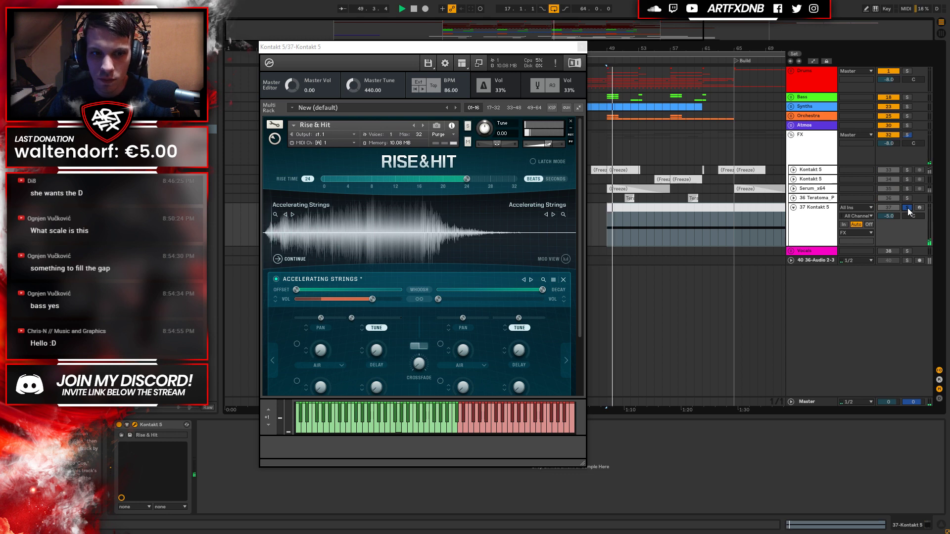
pyautogui.click(275, 298)
pyautogui.press('space')
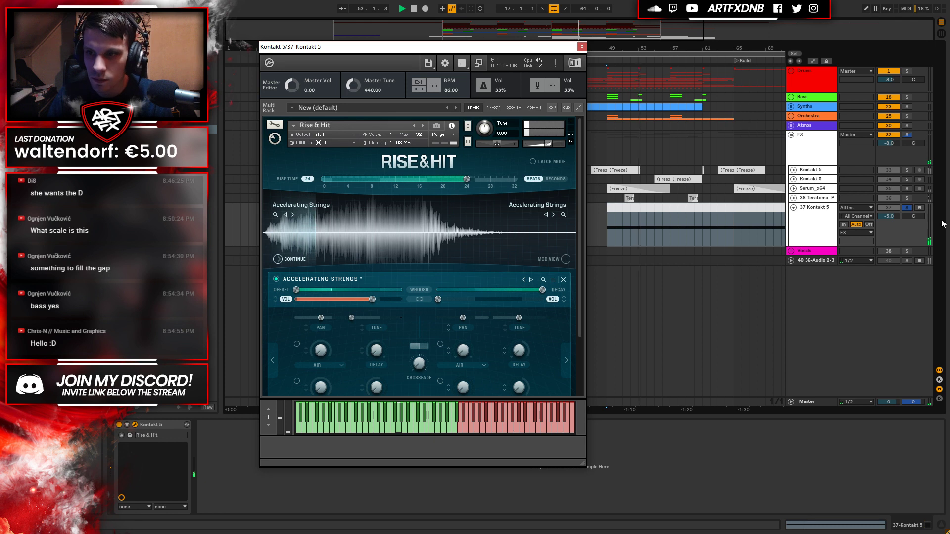
# Unsolo and fold the 37 Kontakt 5 track, close the Kontakt window and play the full mix into the Build section.
pyautogui.click(906, 207)
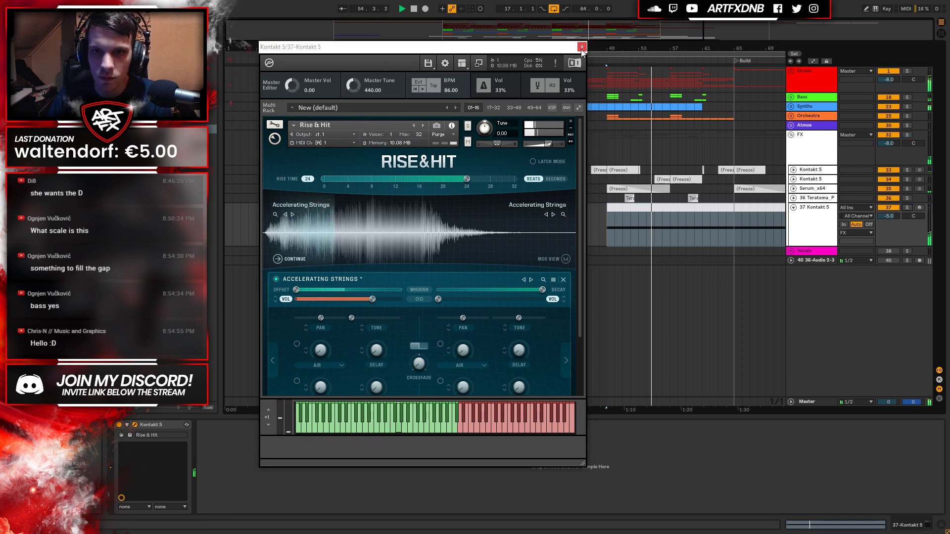
pyautogui.click(582, 47)
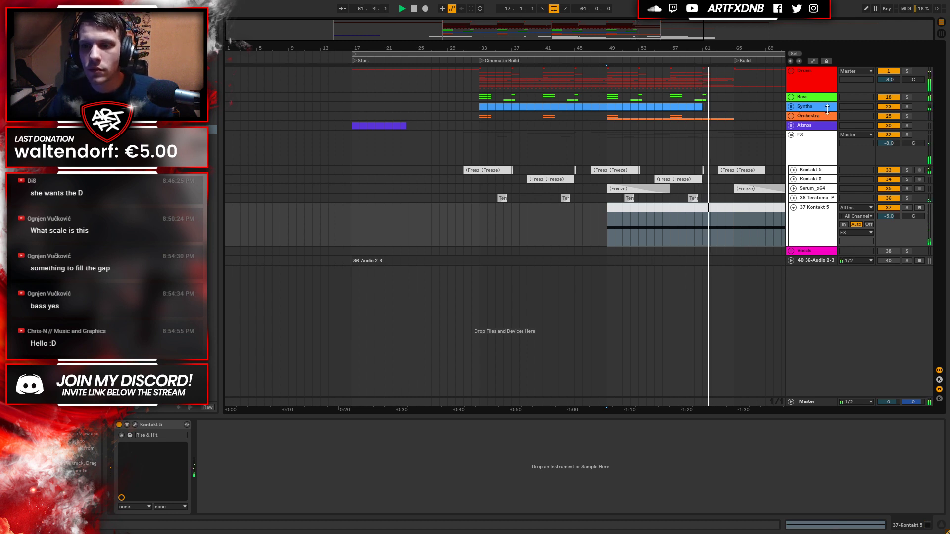
pyautogui.click(793, 207)
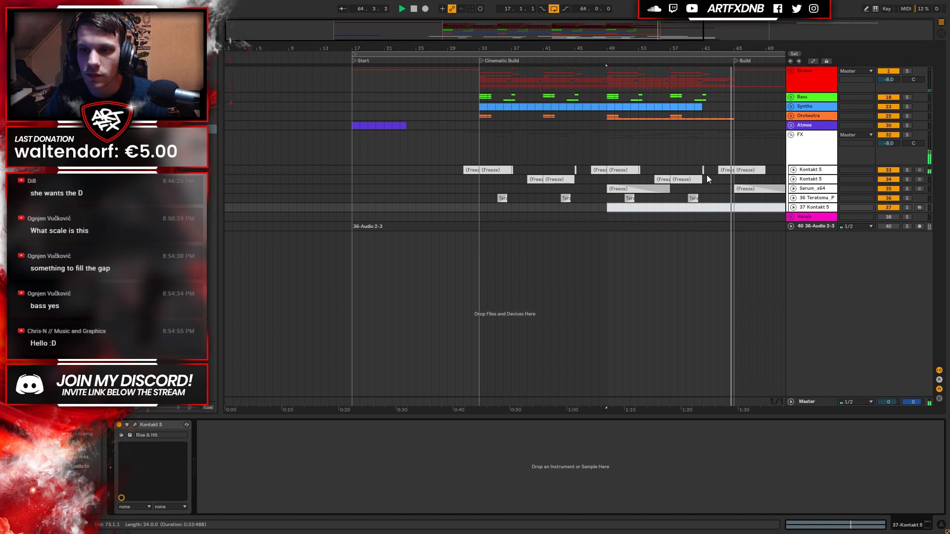
pyautogui.moveTo(734, 48); pyautogui.dragTo(346, 90)
pyautogui.press('space')
# Unfold the Drums group and its nested Drums group to reach the Kick track around bar 65.
pyautogui.click(791, 71)
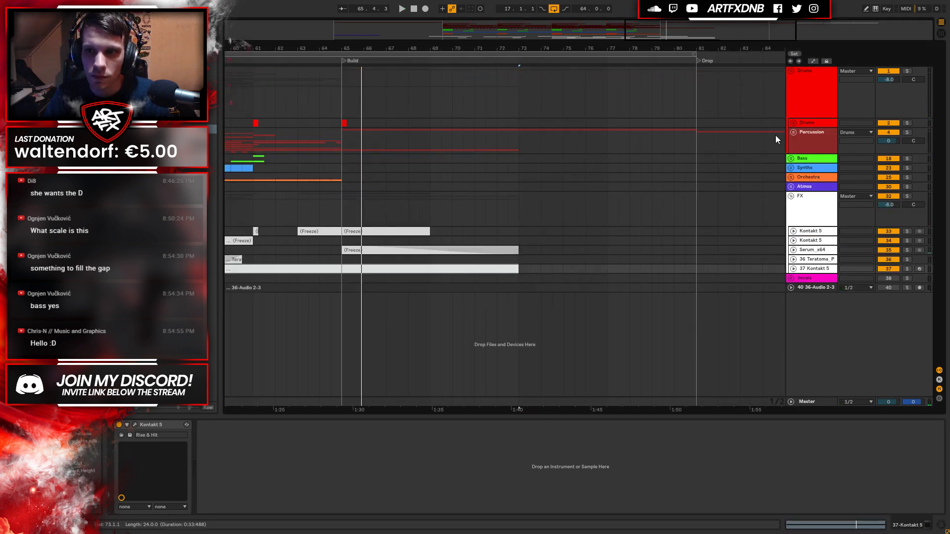
pyautogui.click(794, 123)
pyautogui.scroll(6, 352, 119)
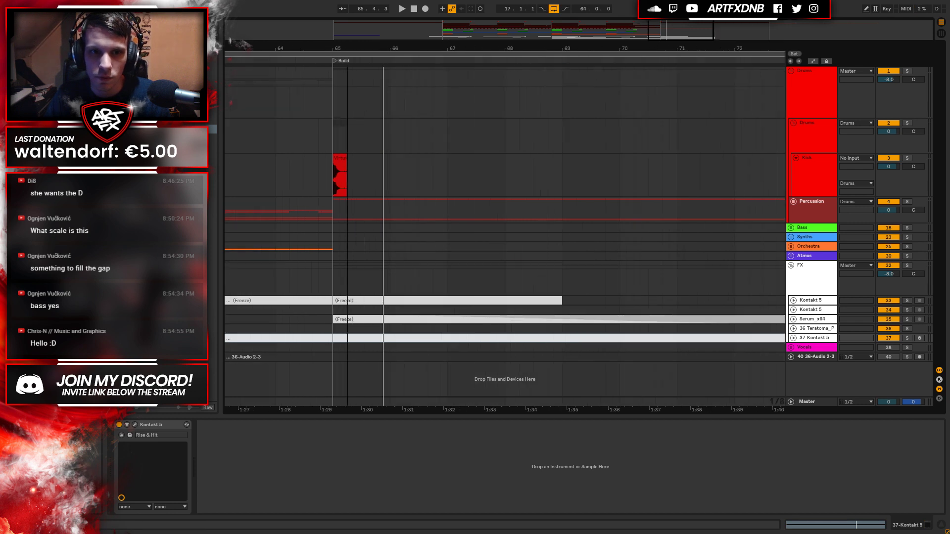
# Duplicate the kick clip at bar 65 repeatedly to place a kick on every beat up to bar 69.
pyautogui.click(336, 163)
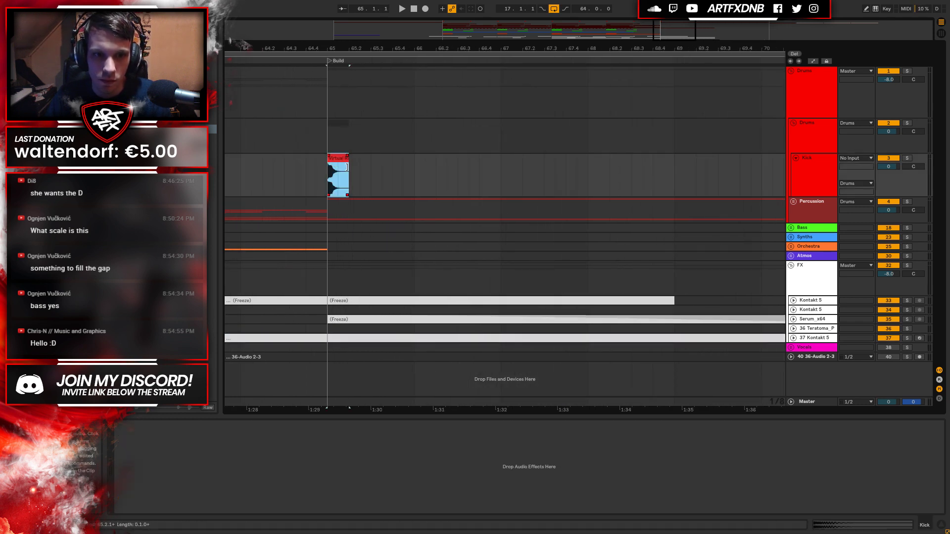
pyautogui.moveTo(335, 39); pyautogui.dragTo(335, 48)
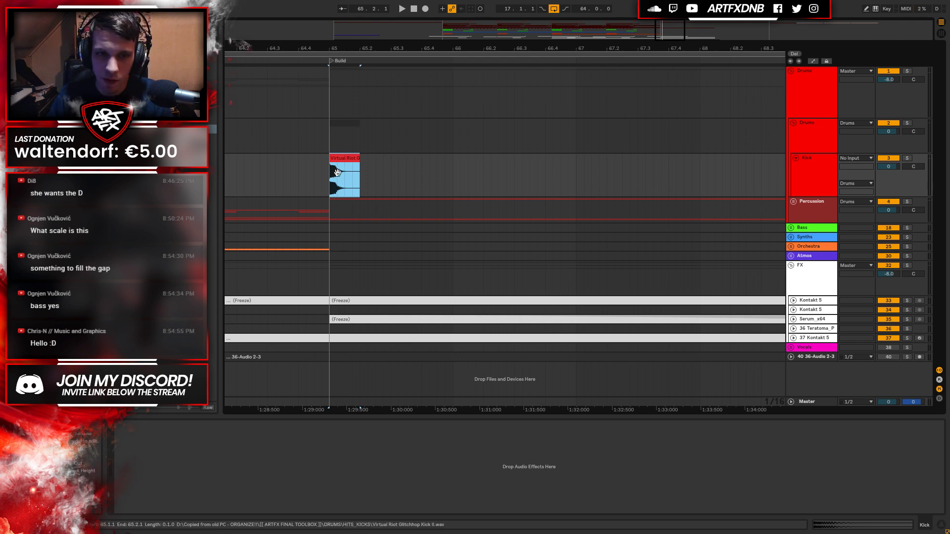
pyautogui.scroll(-3, 341, 164)
pyautogui.scroll(4, 347, 161)
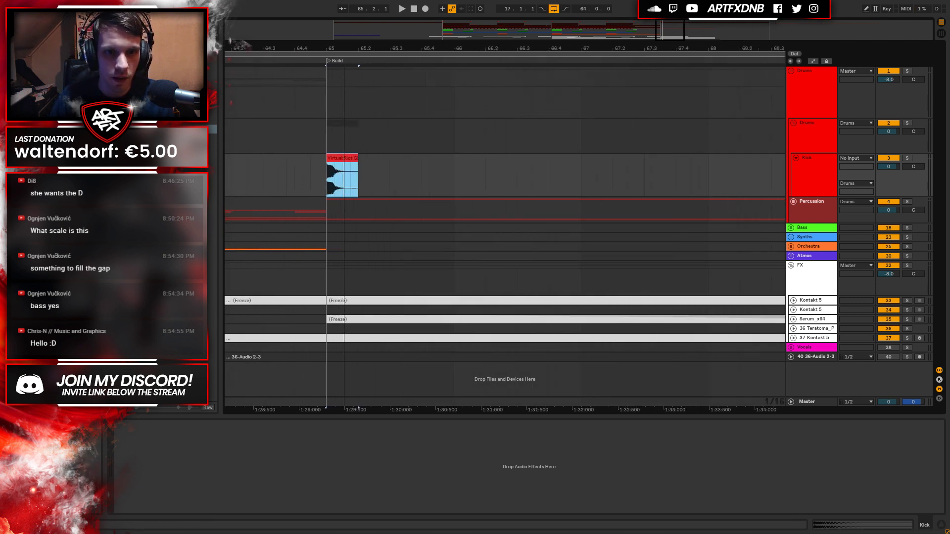
pyautogui.hotkey('ctrl', 'd')
pyautogui.hotkey('ctrl', 'd')
pyautogui.hotkey('ctrl', 'd')
pyautogui.hotkey('ctrl', 'd')
pyautogui.hotkey('ctrl', 'd')
pyautogui.hotkey('ctrl', 'd')
pyautogui.hotkey('ctrl', 'd')
pyautogui.hotkey('ctrl', 'd')
pyautogui.hotkey('ctrl', 'd')
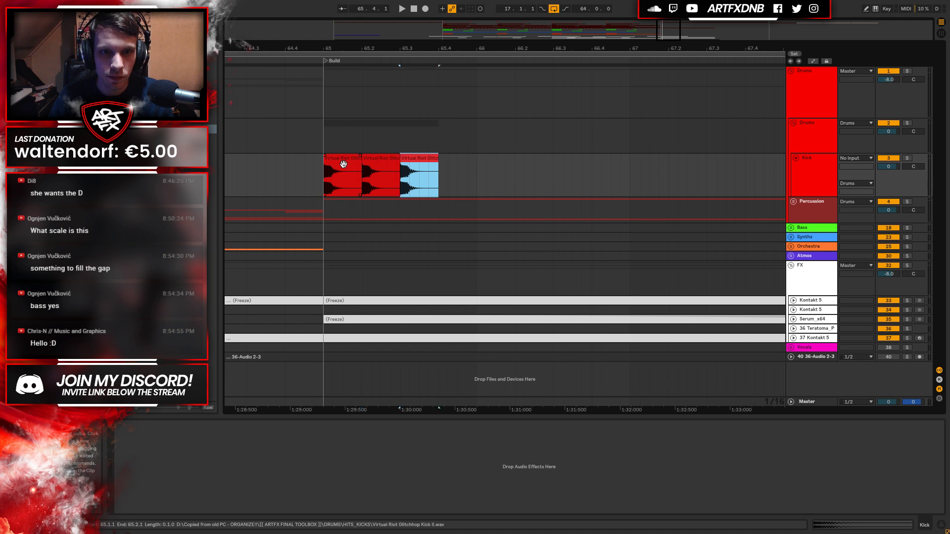
pyautogui.hotkey('ctrl', 'd')
pyautogui.hotkey('ctrl', 'd')
pyautogui.hotkey('ctrl', 'd')
pyautogui.hotkey('ctrl', 'd')
pyautogui.hotkey('ctrl', 'd')
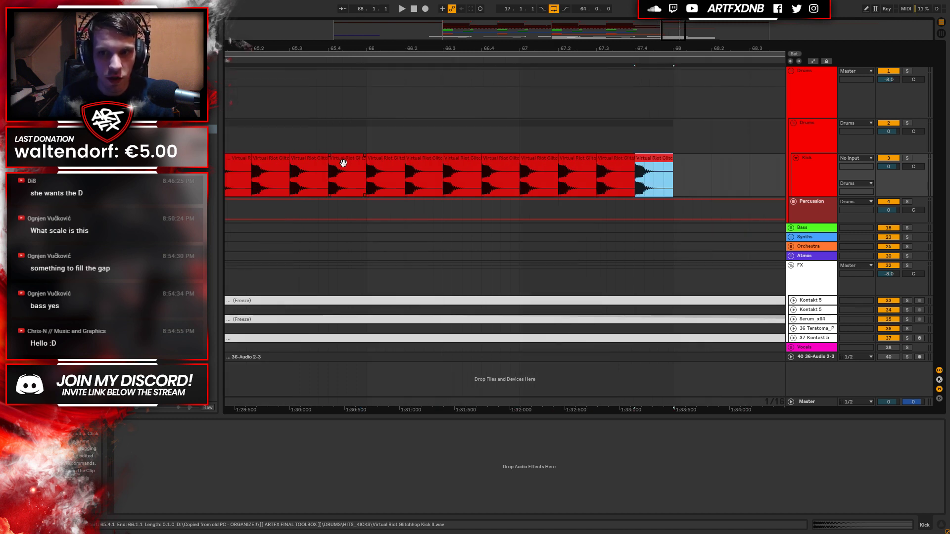
pyautogui.hotkey('ctrl', 'd')
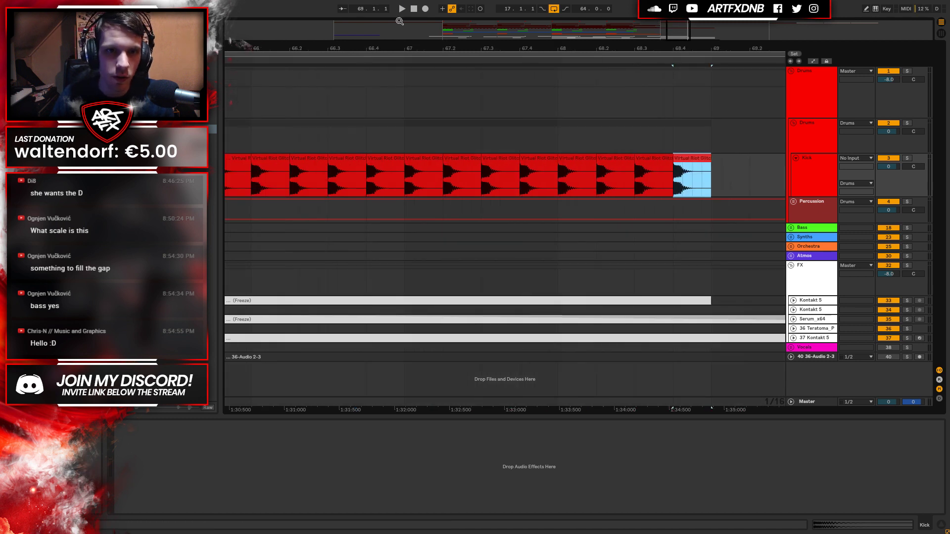
# Play from bar 63 to check the new kick pattern, then add a Utility effect to the Kick track.
pyautogui.scroll(-5, 281, 172)
pyautogui.click(300, 181)
pyautogui.press('space')
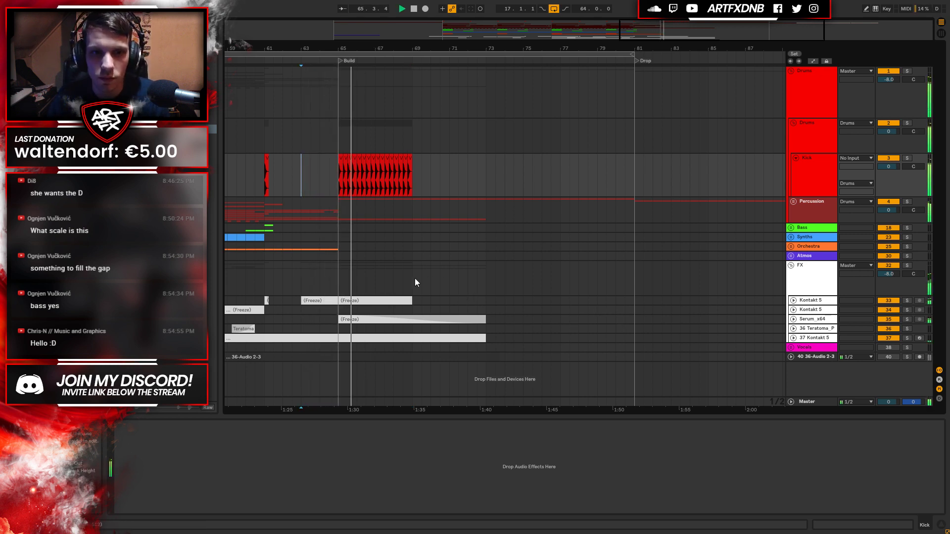
pyautogui.scroll(3, 349, 61)
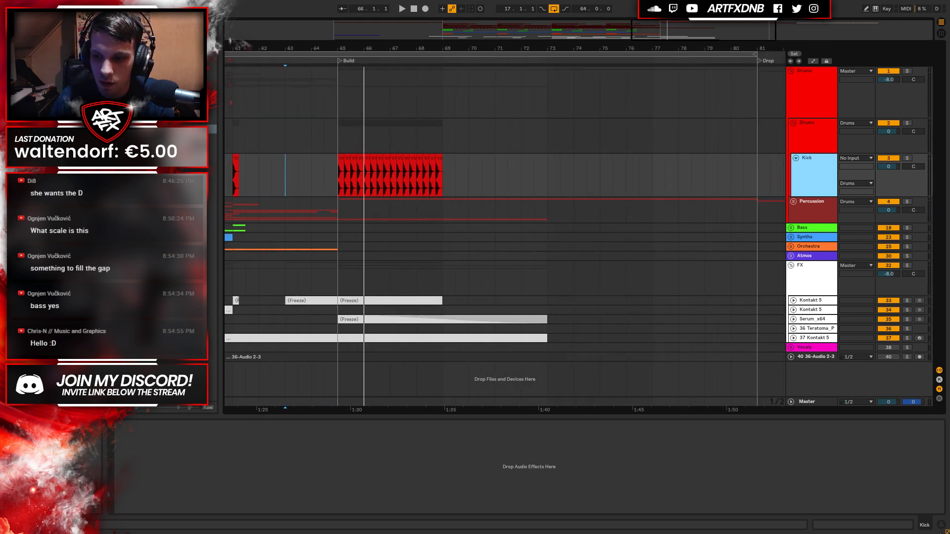
pyautogui.click(234, 270)
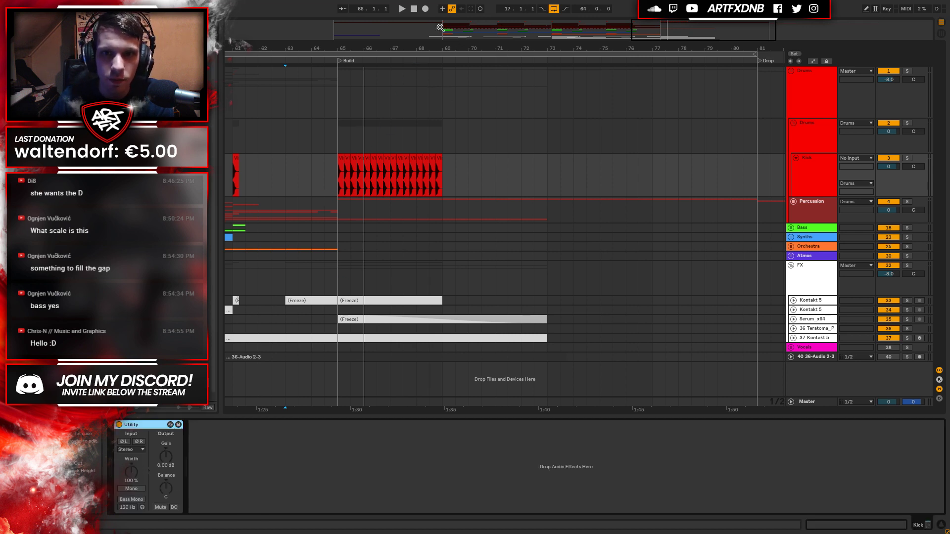
# Duplicate the four-bar kick pattern from bars 65 to 69 three times to fill the Build section up to bar 81.
pyautogui.click(446, 173)
pyautogui.moveTo(447, 173); pyautogui.dragTo(338, 175)
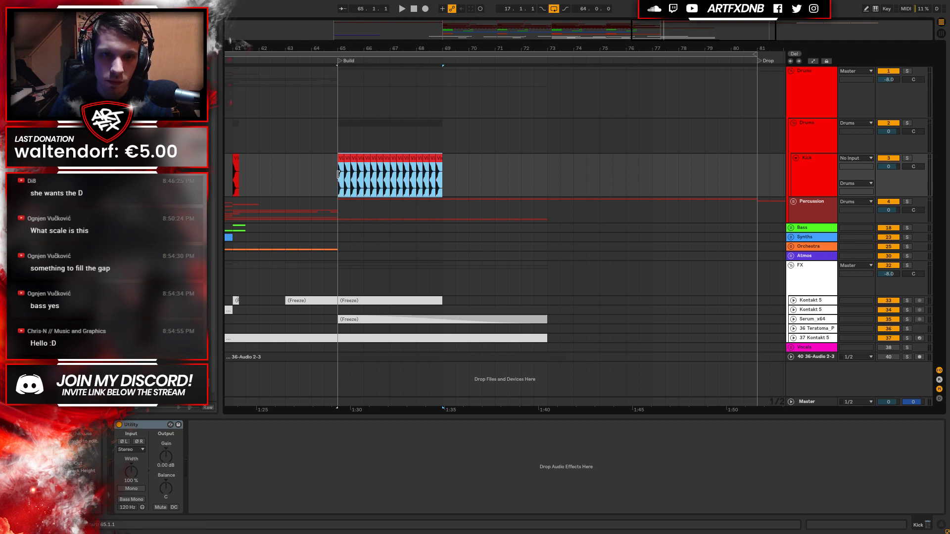
pyautogui.hotkey('ctrl', 'd')
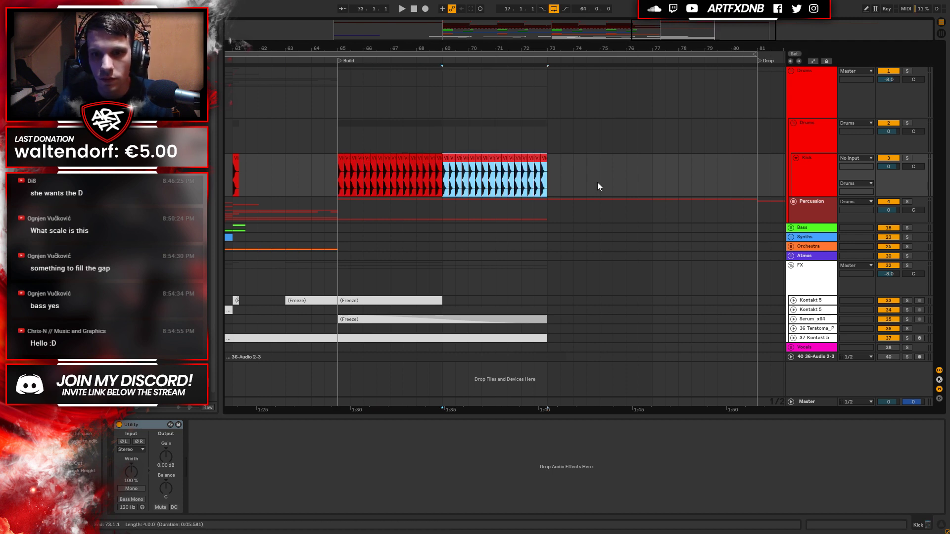
pyautogui.hotkey('ctrl', 'd')
pyautogui.hotkey('ctrl', 'd')
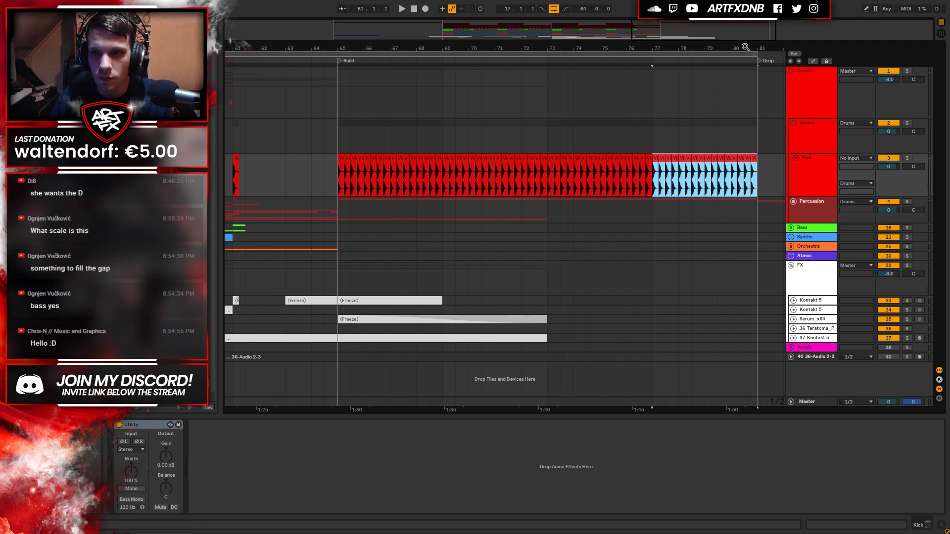
# Play the kicks from bar 80 and delete the last bar of them, from bar 80 to the Drop at bar 81.
pyautogui.press('+')
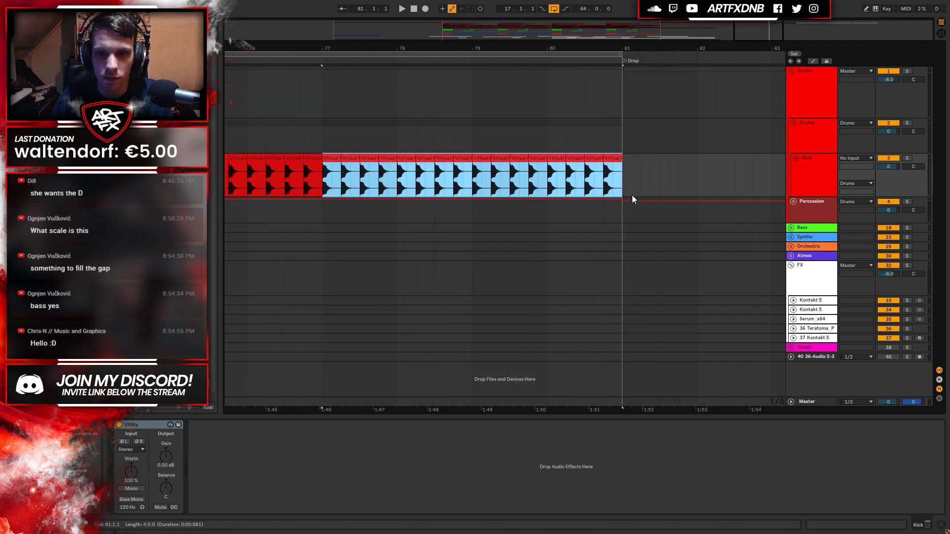
pyautogui.click(547, 180)
pyautogui.press('space')
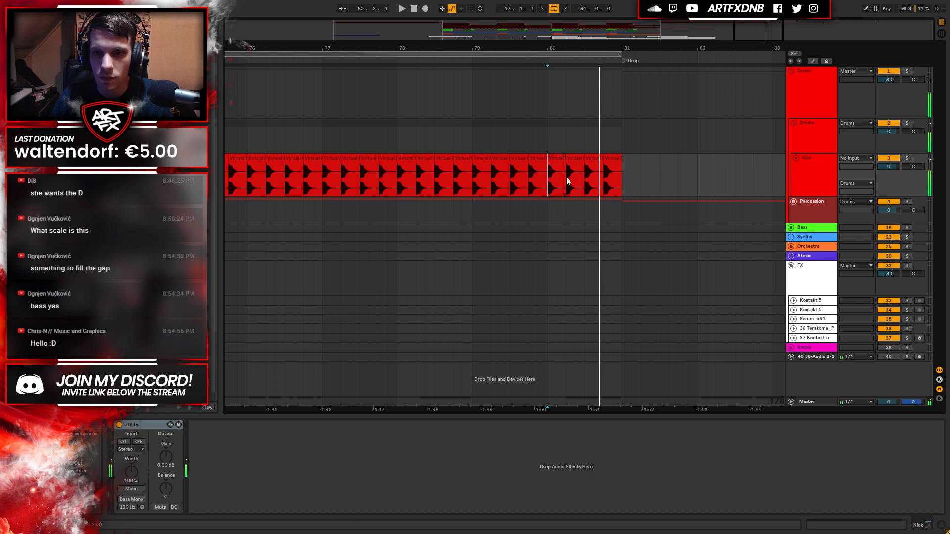
pyautogui.moveTo(616, 186); pyautogui.dragTo(545, 186)
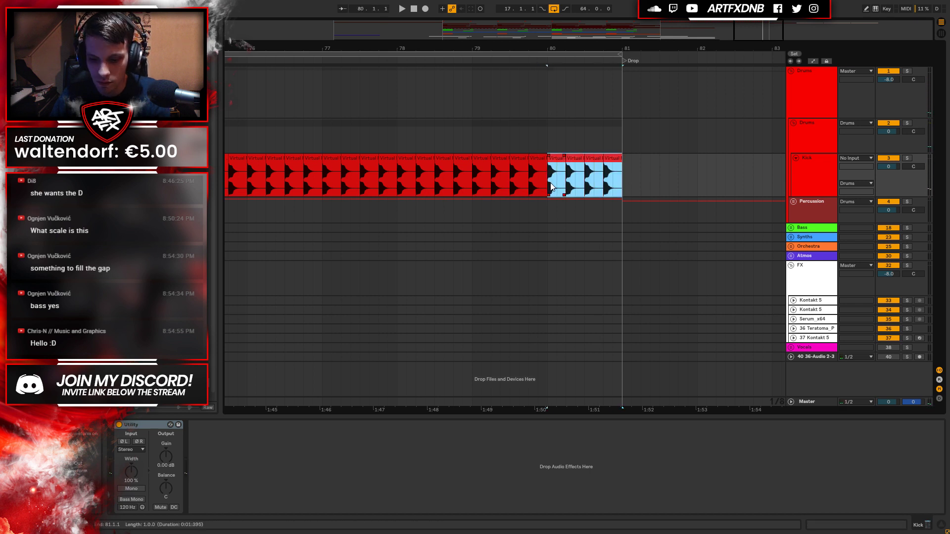
pyautogui.press('Delete')
pyautogui.press('-')
pyautogui.press('-')
pyautogui.press('-')
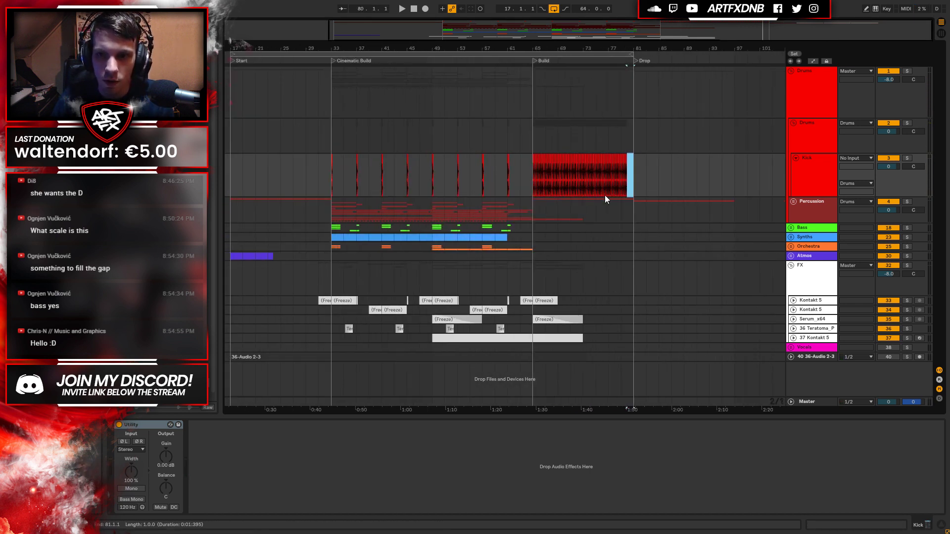
# Show automation and draw a rising Utility Gain ramp on the Kick track, starting at about -15.9 dB at bar 65 and ending at bar 80.
pyautogui.scroll(2, 616, 43)
pyautogui.click(868, 174)
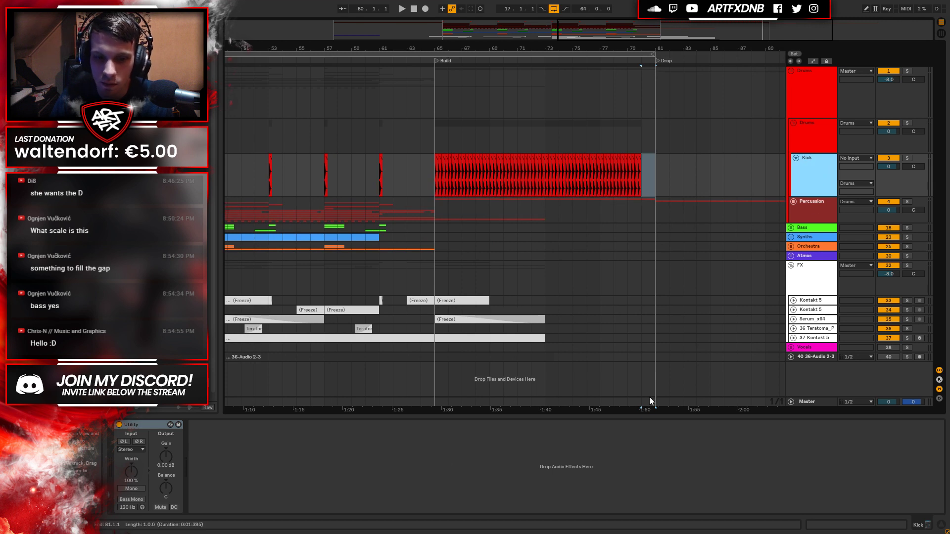
pyautogui.press('a')
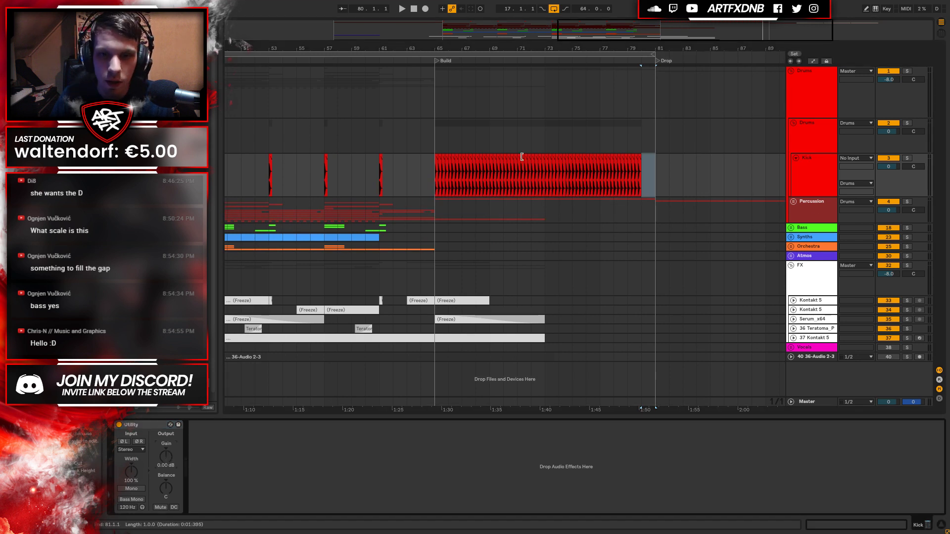
pyautogui.moveTo(435, 171); pyautogui.dragTo(641, 178)
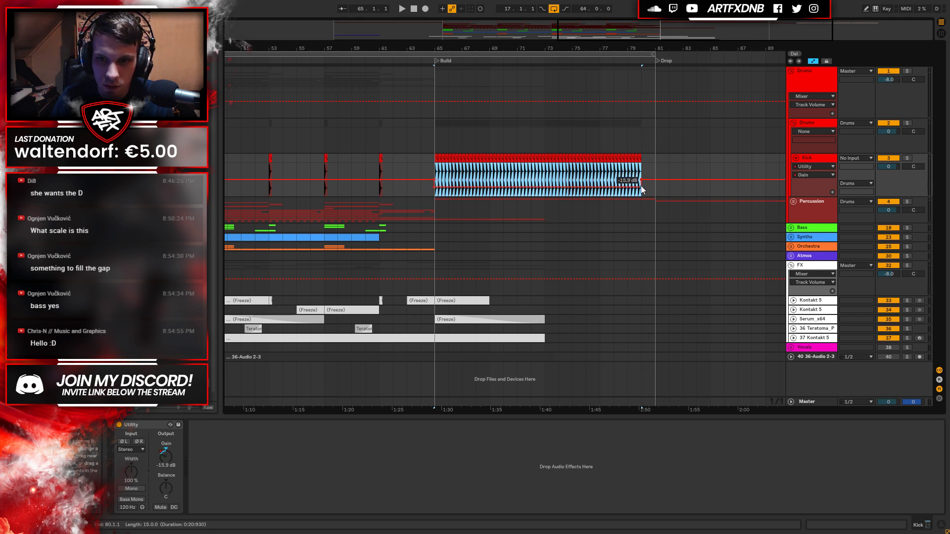
# While playing from bar 65, raise the middle of the Kick's Utility Gain ramp around bar 73.
pyautogui.press('space')
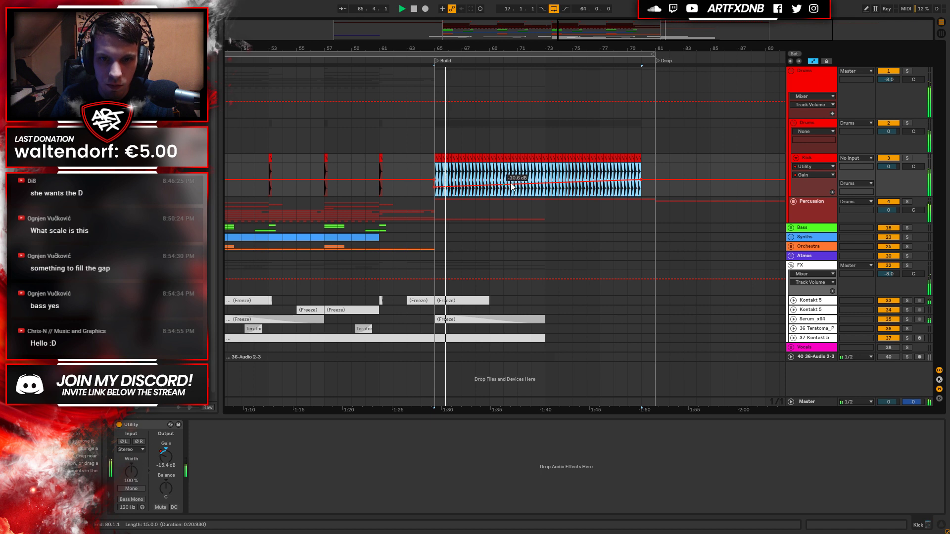
pyautogui.moveTo(536, 191); pyautogui.dragTo(544, 188)
pyautogui.moveTo(544, 187); pyautogui.dragTo(545, 181)
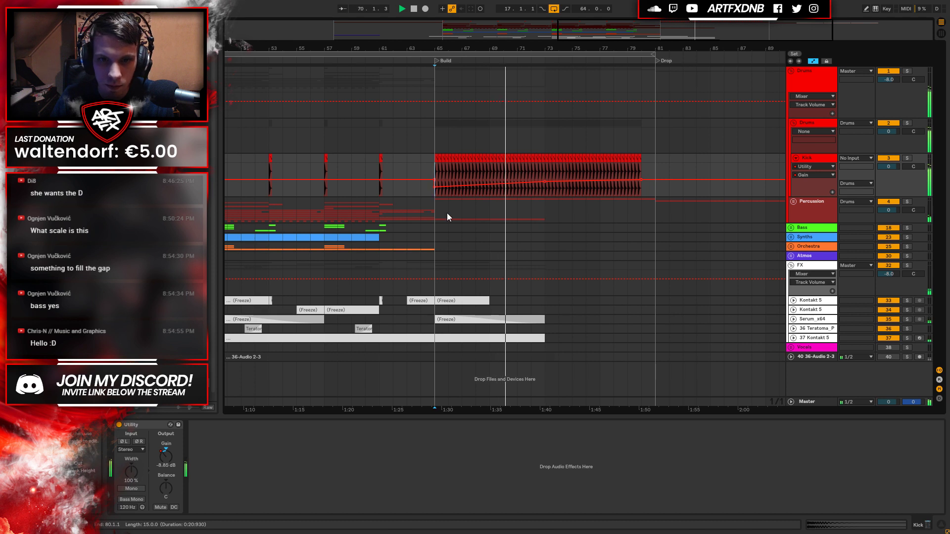
# Give the Kick's Utility Gain automation its own lane and add an Auto Filter to the Kick track.
pyautogui.click(832, 192)
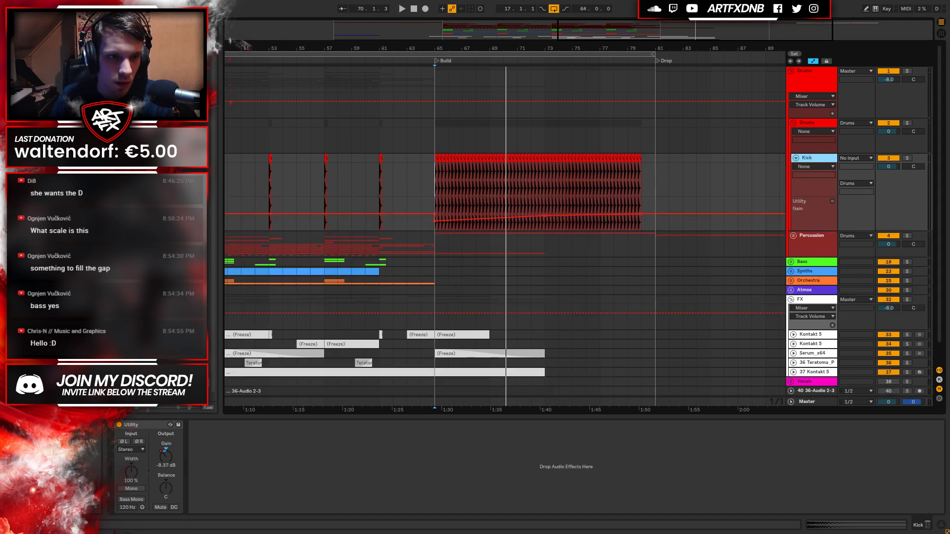
pyautogui.click(179, 171)
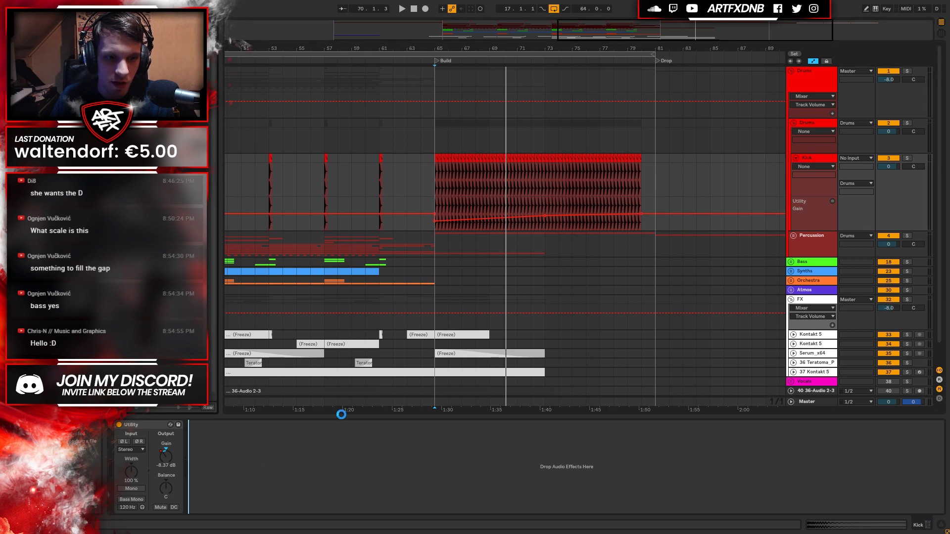
pyautogui.press('Return')
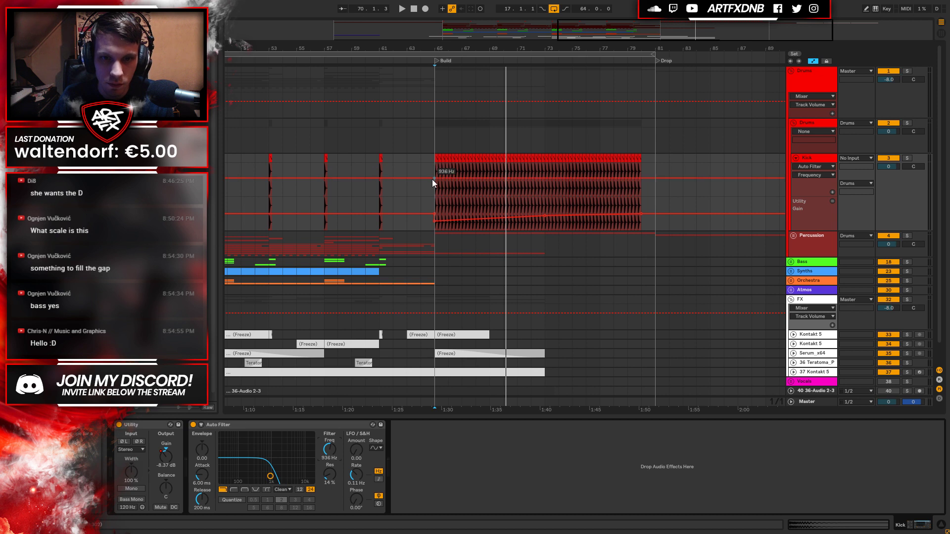
# Automate the Kick's Auto Filter frequency to fall from bar 63 to a low point at bar 65 and rise to 19.9 kHz at bar 80.
pyautogui.moveTo(433, 176)
pyautogui.mouseDown()
pyautogui.moveTo(434, 163)
pyautogui.moveTo(443, 183)
pyautogui.mouseUp()
pyautogui.click(407, 162)
pyautogui.click(435, 164)
pyautogui.moveTo(640, 183); pyautogui.dragTo(640, 162)
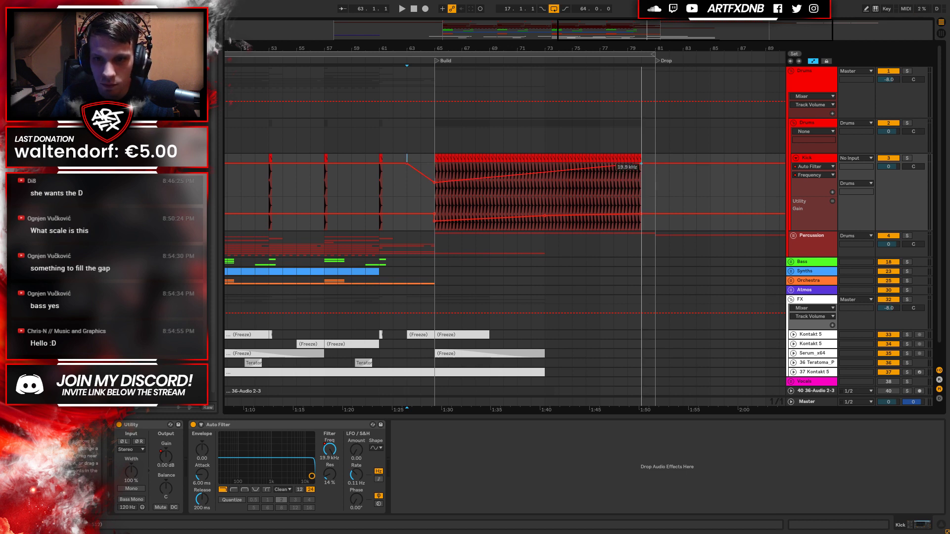
# Solo the Kick track, play from bar 65 and lower the filter frequency automation point at bar 65 further.
pyautogui.click(908, 158)
pyautogui.click(435, 161)
pyautogui.press('space')
pyautogui.moveTo(435, 182); pyautogui.dragTo(435, 189)
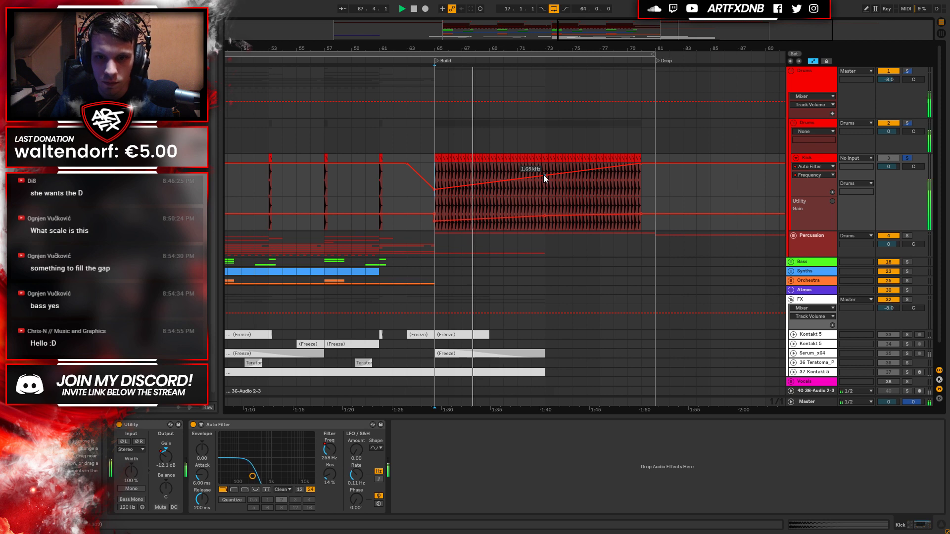
# Raise the Kick's Auto Filter frequency automation around bar 73 and play the unsoloed Kick from bar 63.
pyautogui.moveTo(545, 175); pyautogui.dragTo(545, 170)
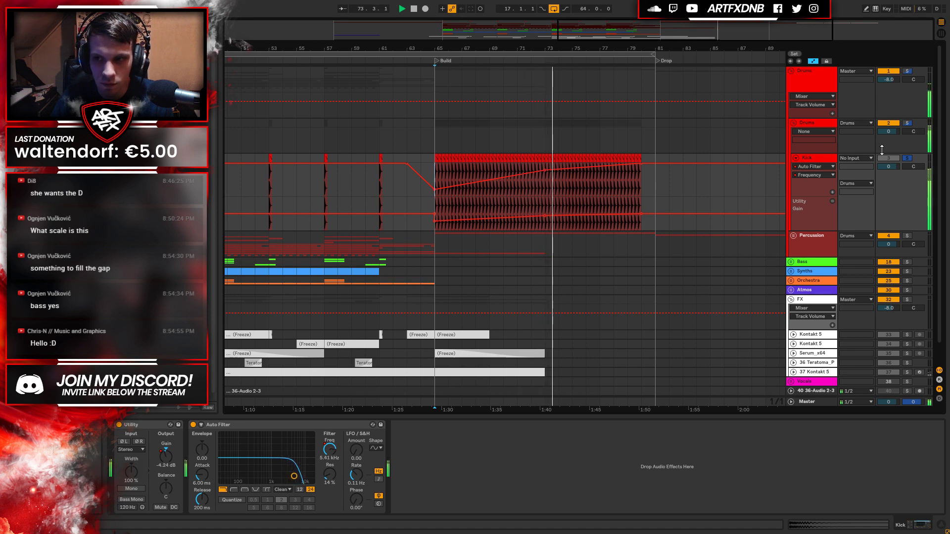
pyautogui.click(408, 159)
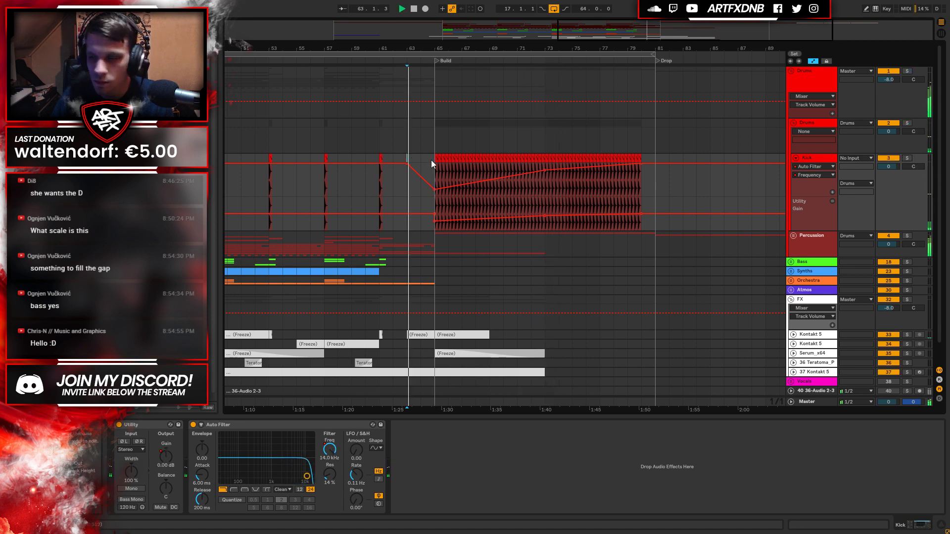
# Give the Kick's Auto Filter frequency automation its own lane.
pyautogui.press('a')
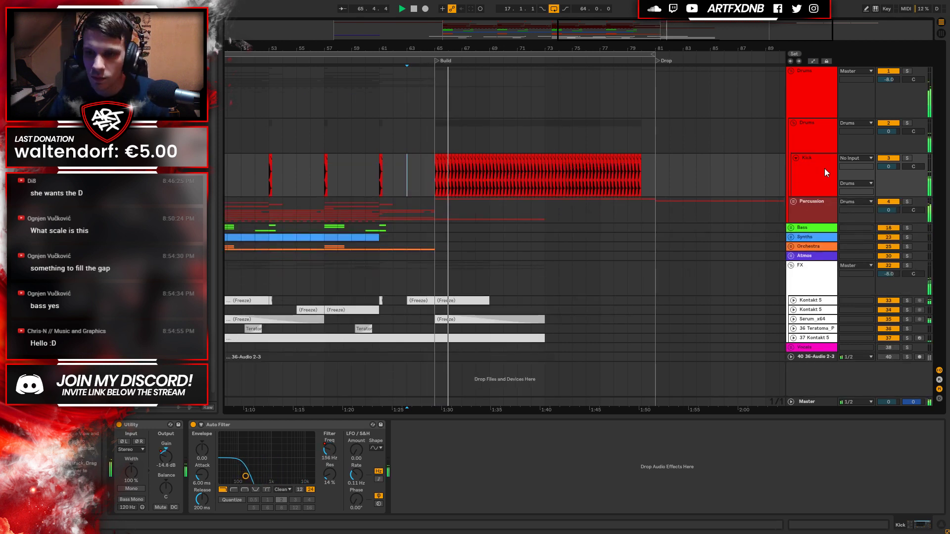
pyautogui.press('a')
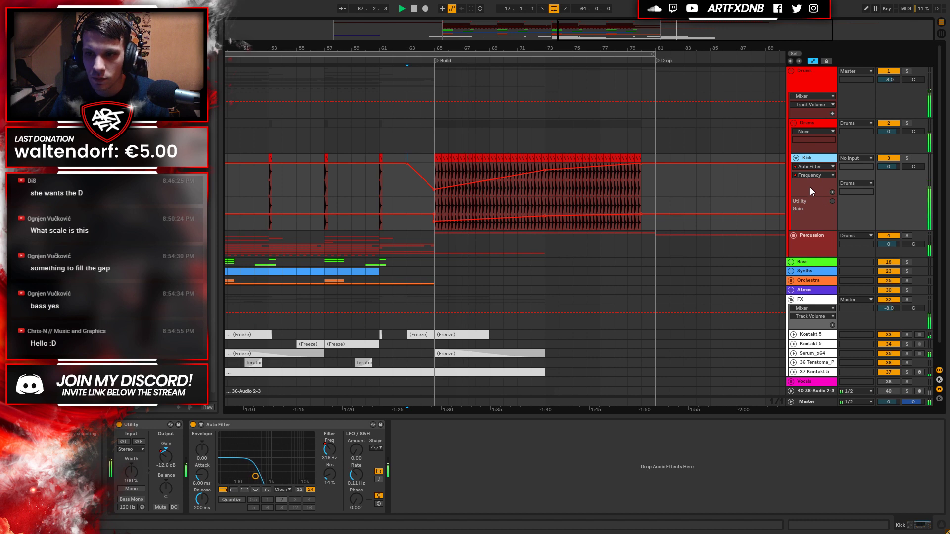
pyautogui.click(832, 191)
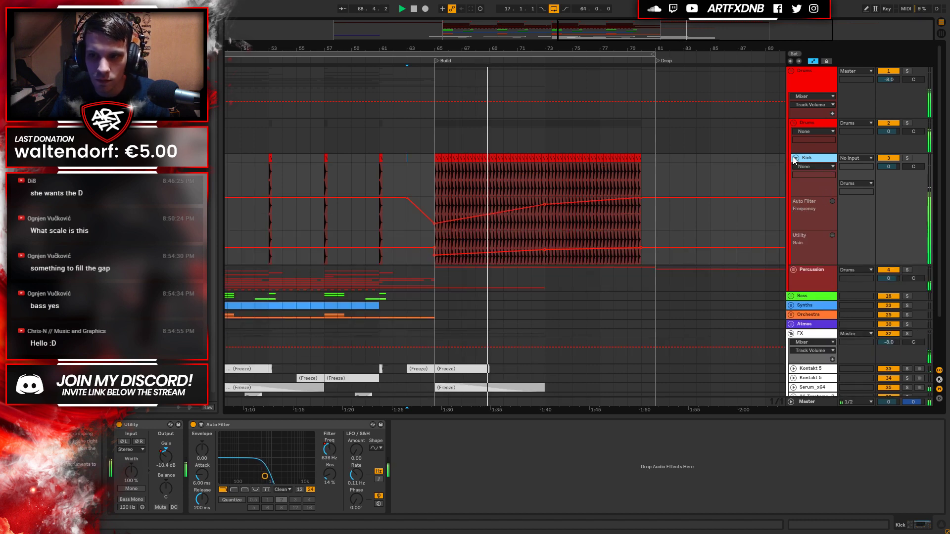
# Collapse the Drums and FX groups, hide the automation and stop playback.
pyautogui.click(793, 123)
pyautogui.click(791, 126)
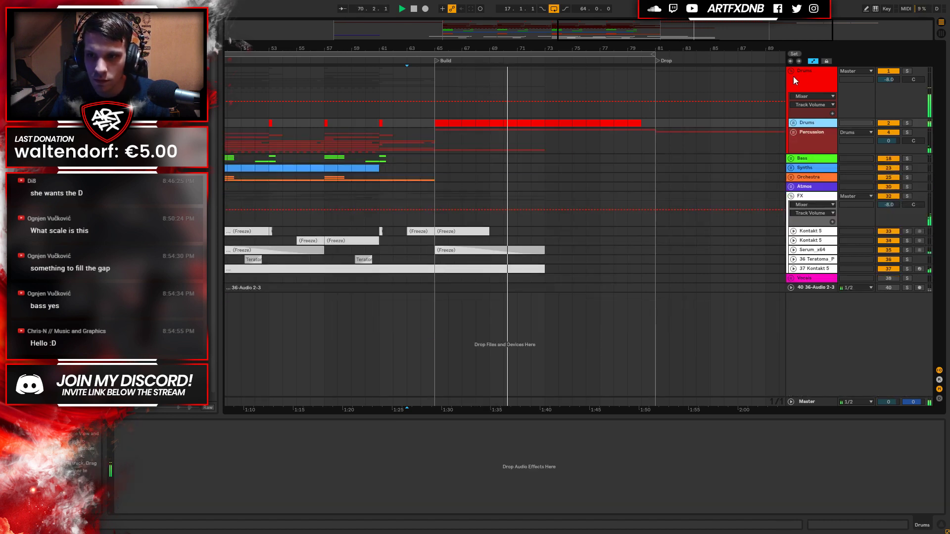
pyautogui.click(791, 71)
pyautogui.click(790, 136)
pyautogui.click(813, 60)
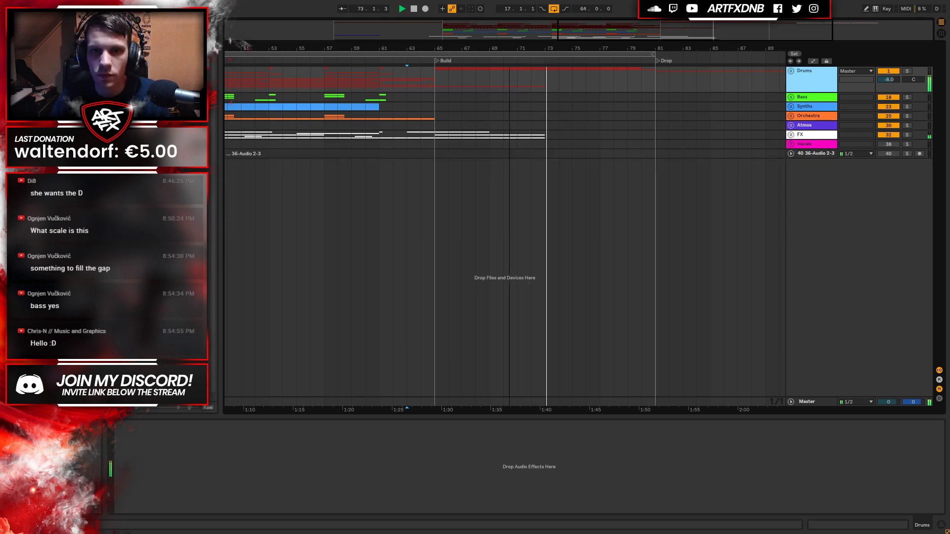
pyautogui.press('-')
pyautogui.press('space')
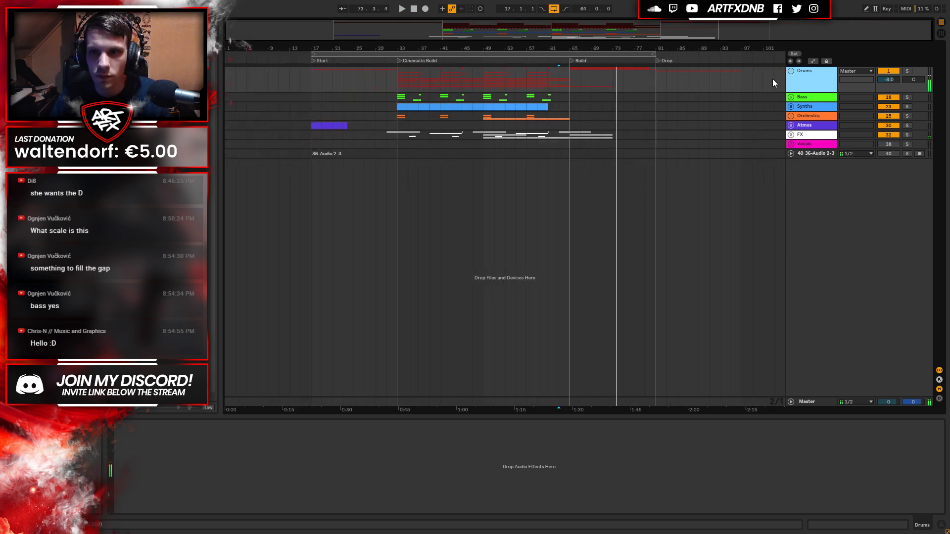
# Unfold the FX group, solo the 37 Kontakt 5 riser track and open its Rise & Hit instrument.
pyautogui.click(791, 135)
pyautogui.click(809, 207)
pyautogui.click(793, 207)
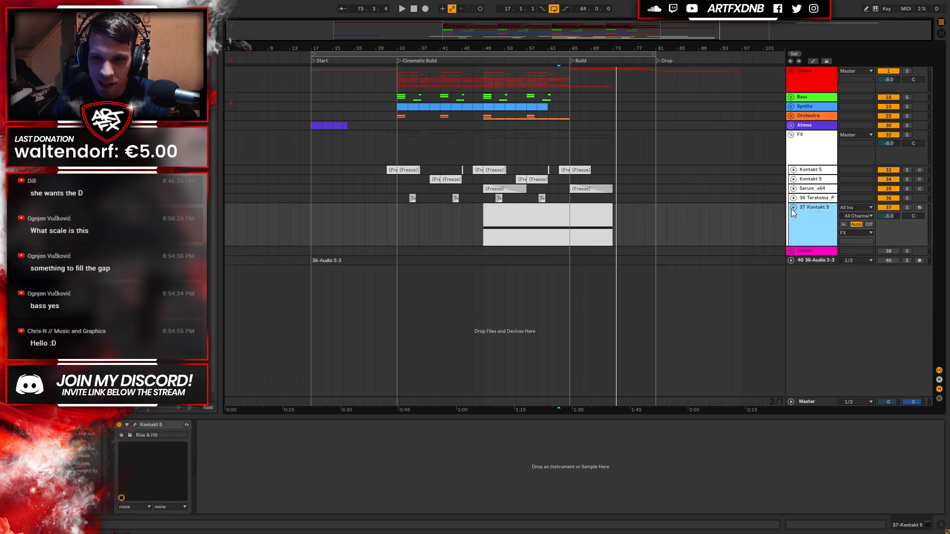
pyautogui.click(505, 206)
pyautogui.click(907, 207)
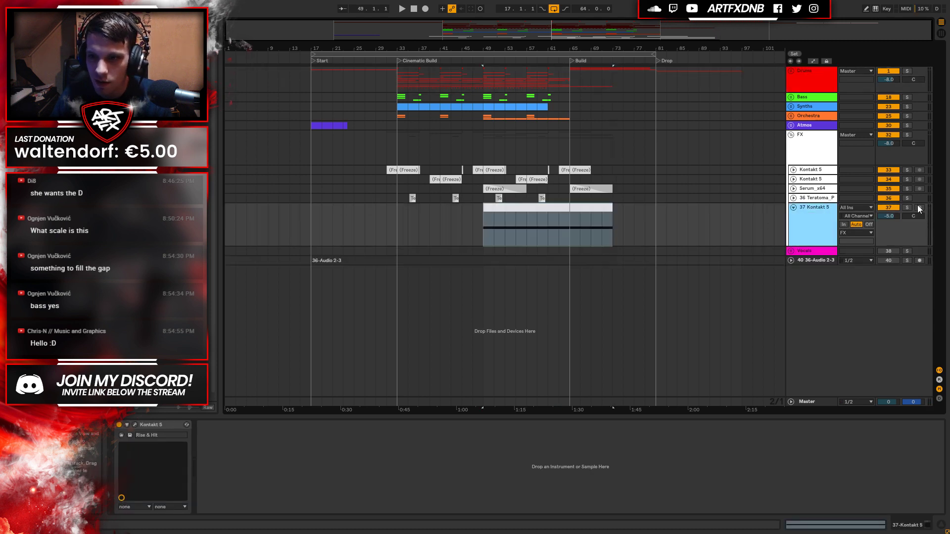
pyautogui.click(135, 425)
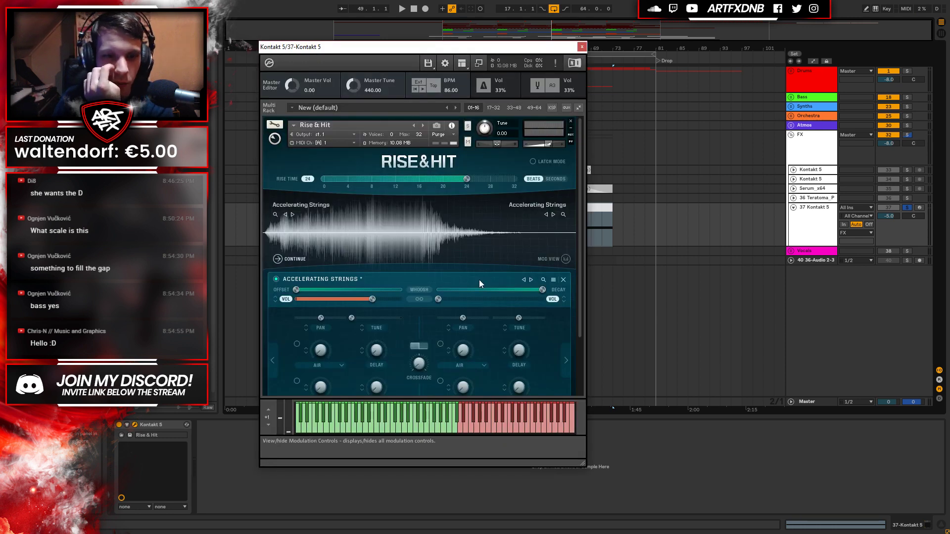
# Add a second Rise & Hit layer using the Big Choir Ahh Glide sound from the Glide voices.
pyautogui.scroll(-4, 514, 242)
pyautogui.click(554, 211)
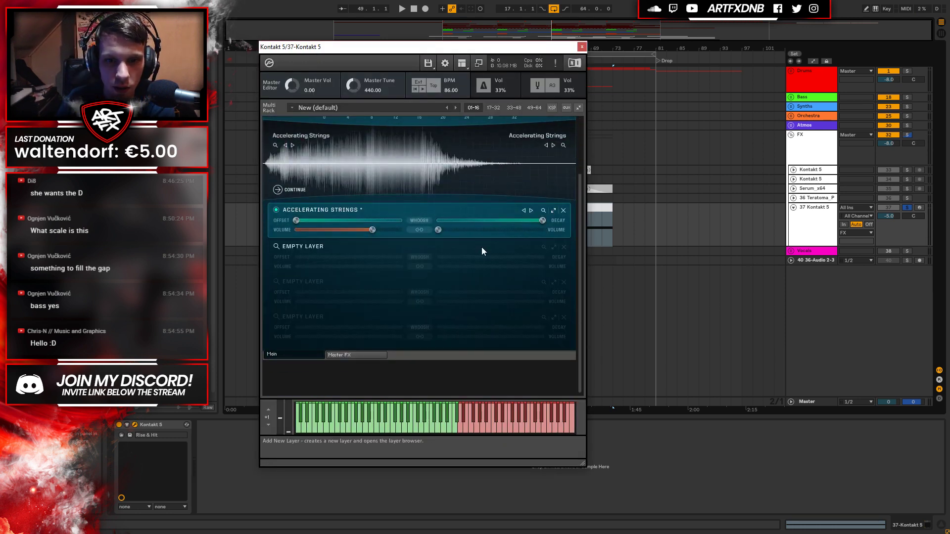
pyautogui.click(287, 246)
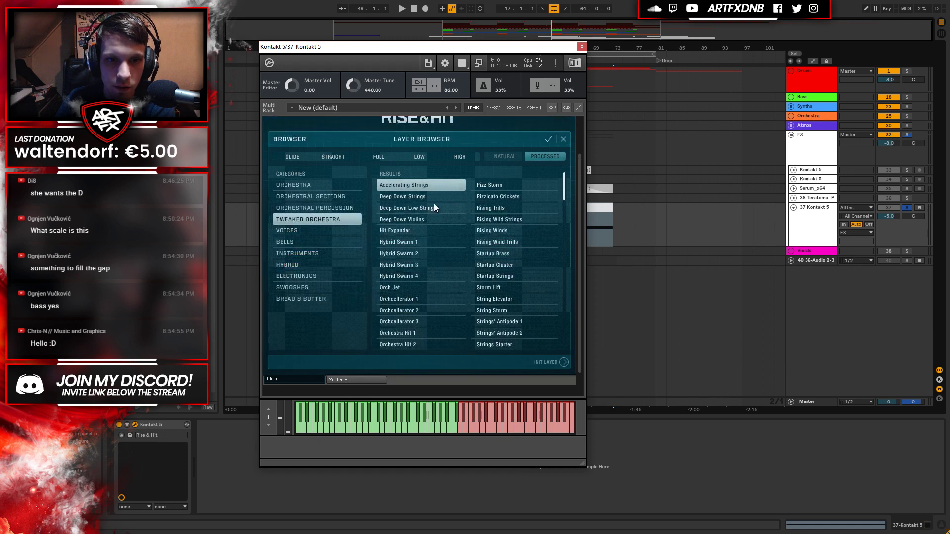
pyautogui.click(306, 177)
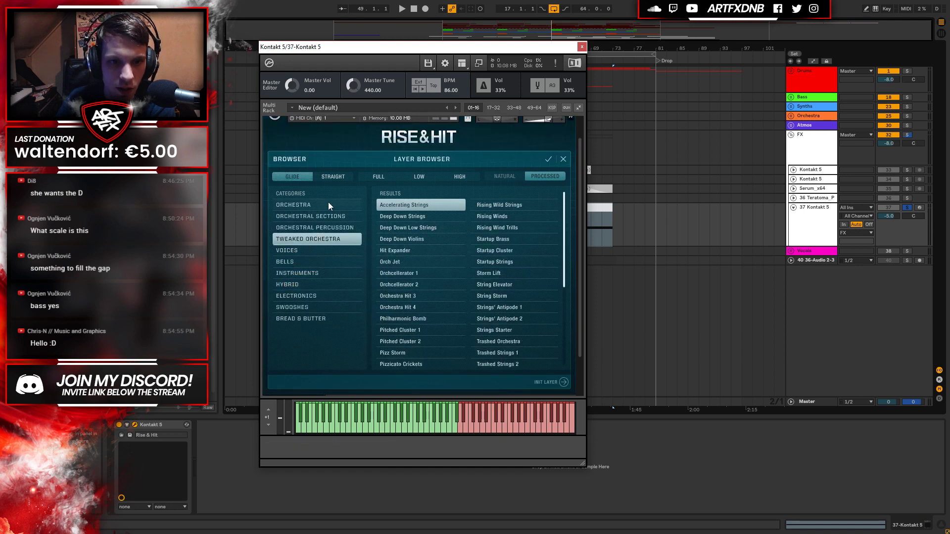
pyautogui.click(284, 251)
pyautogui.click(291, 179)
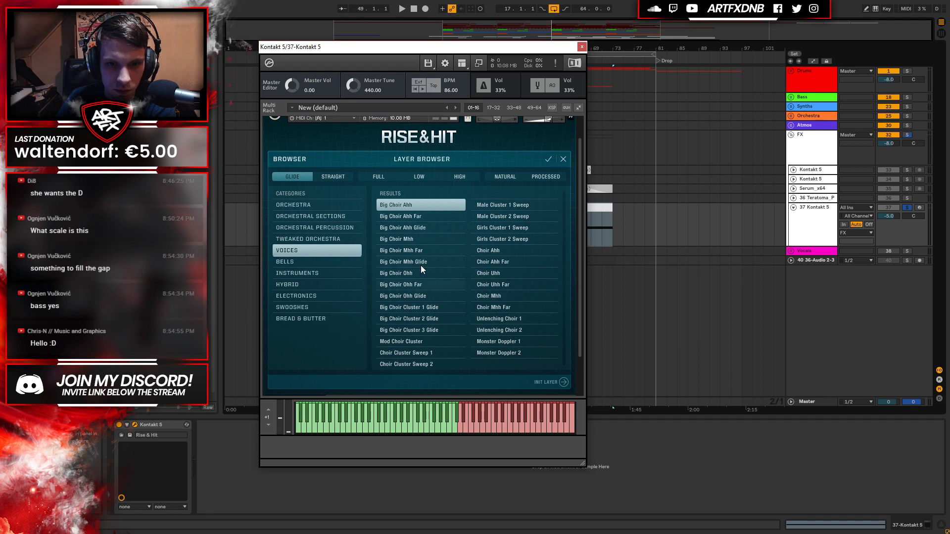
pyautogui.doubleClick(414, 226)
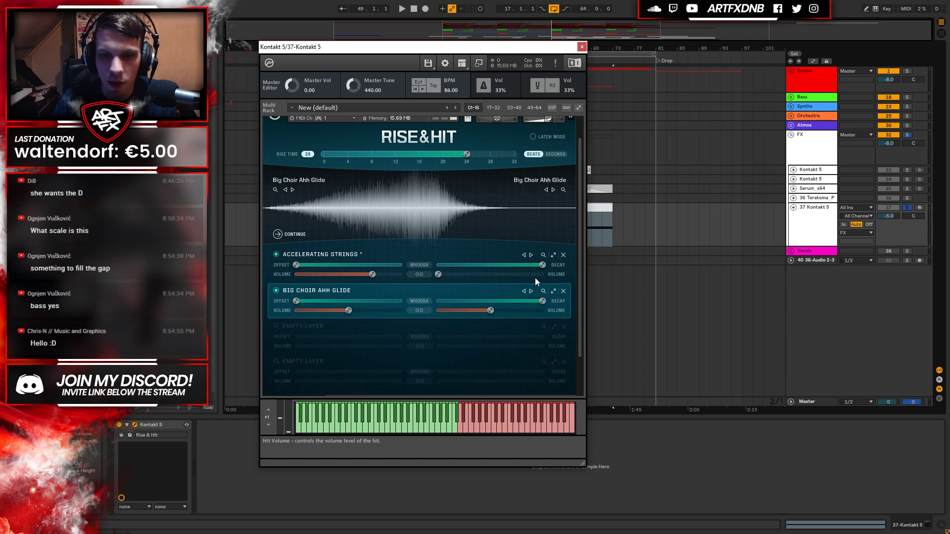
# Raise the rise volume of the Big Choir Ahh Glide layer and play the soloed riser from bar 49.
pyautogui.moveTo(357, 313); pyautogui.dragTo(366, 313)
pyautogui.press('space')
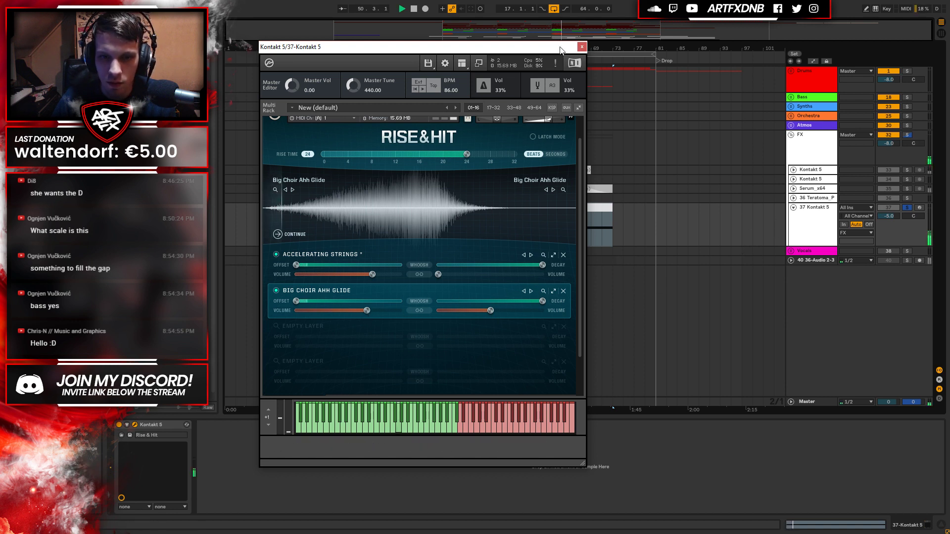
pyautogui.moveTo(528, 49); pyautogui.dragTo(484, 34)
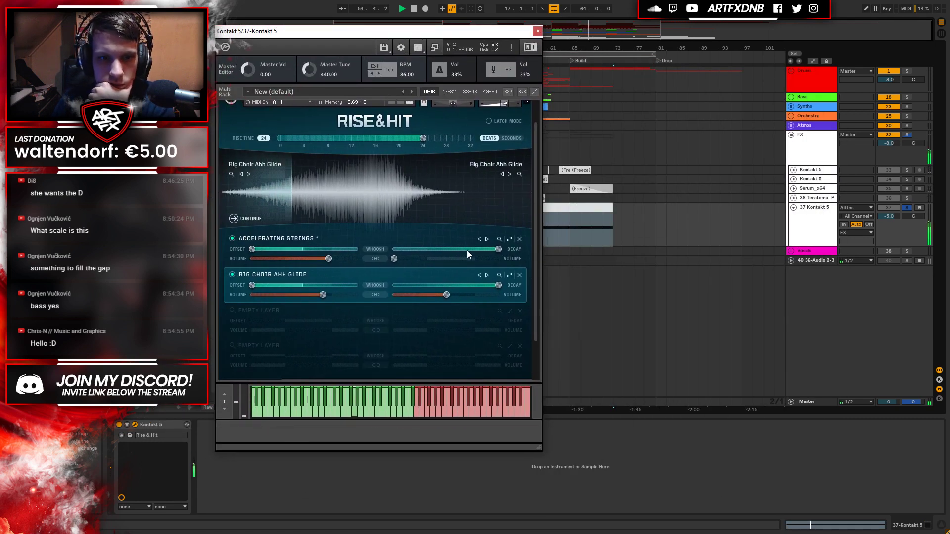
# Turn the Big Choir Ahh Glide layer's hit volume down to -inf dB and close the instrument window.
pyautogui.click(509, 275)
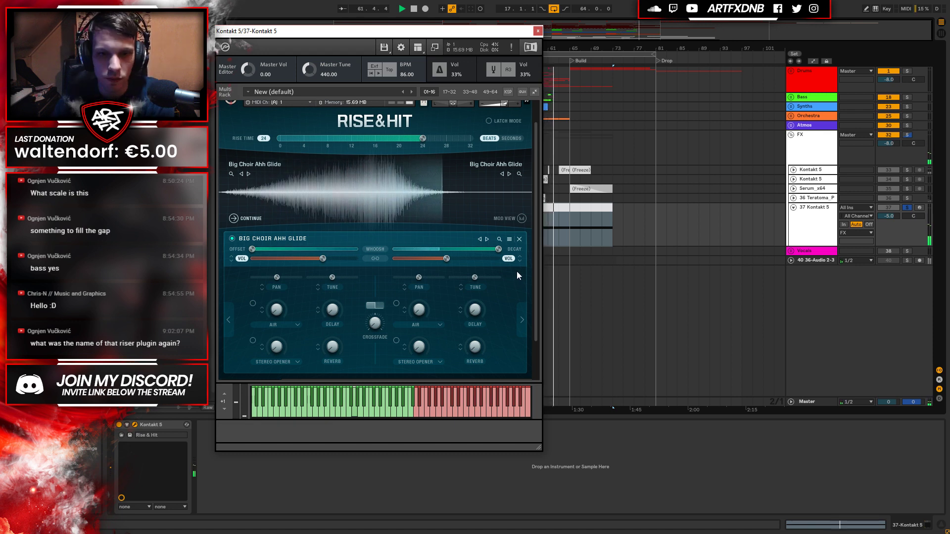
pyautogui.press('space')
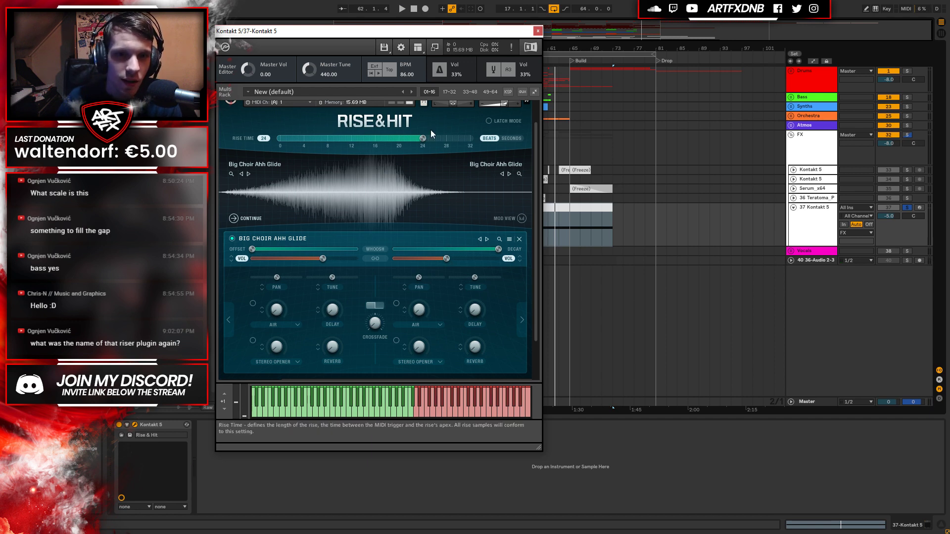
pyautogui.scroll(1, 536, 220)
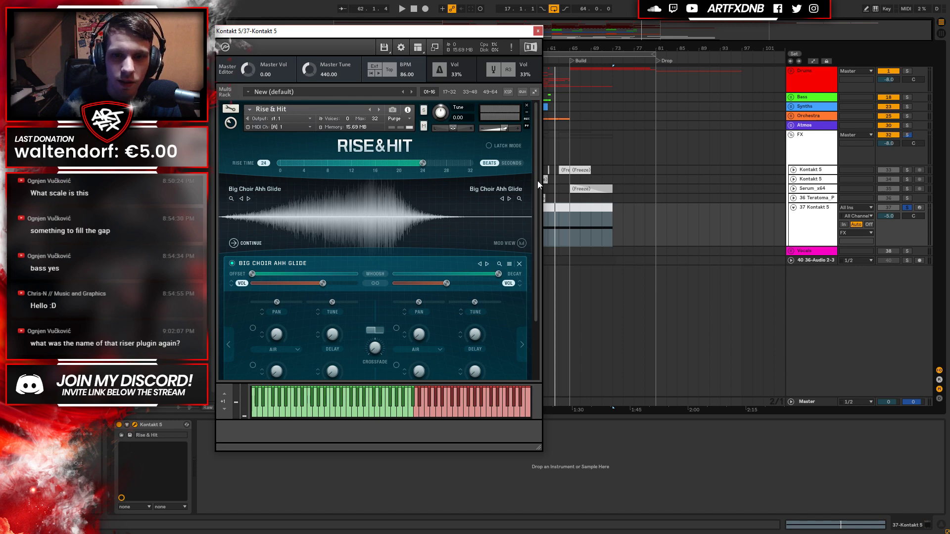
pyautogui.scroll(-3, 533, 245)
pyautogui.moveTo(446, 214); pyautogui.dragTo(393, 214)
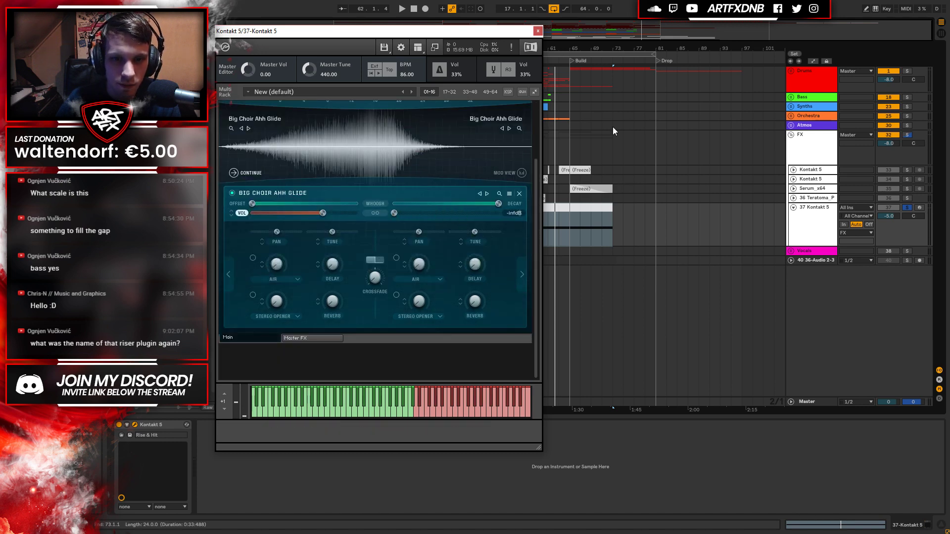
pyautogui.click(538, 30)
# Freeze and flatten the 37 Kontakt 5 riser track to audio.
pyautogui.click(484, 229)
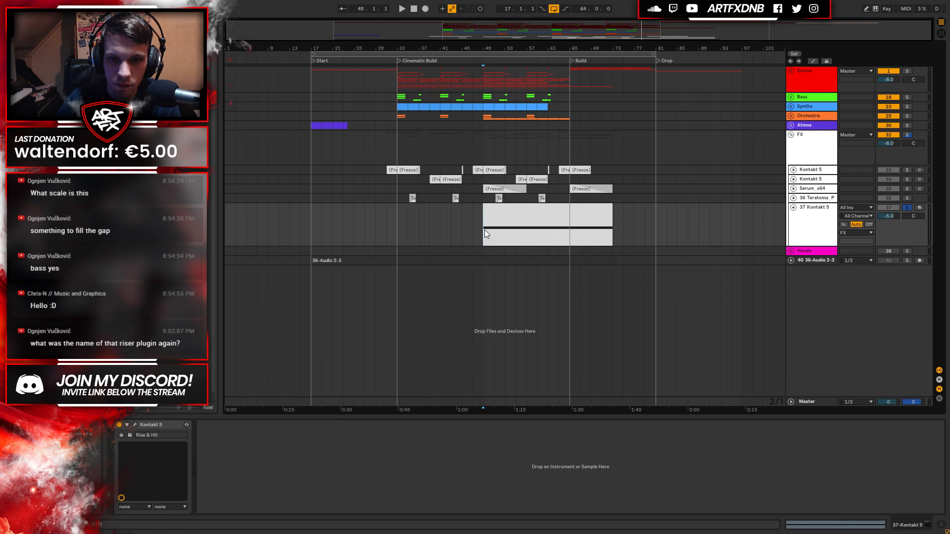
pyautogui.rightClick(815, 211)
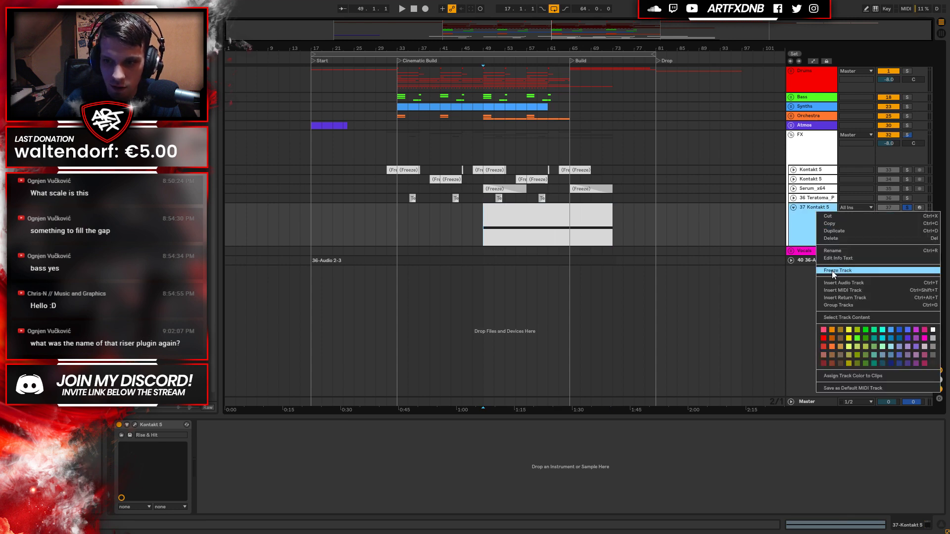
pyautogui.click(831, 271)
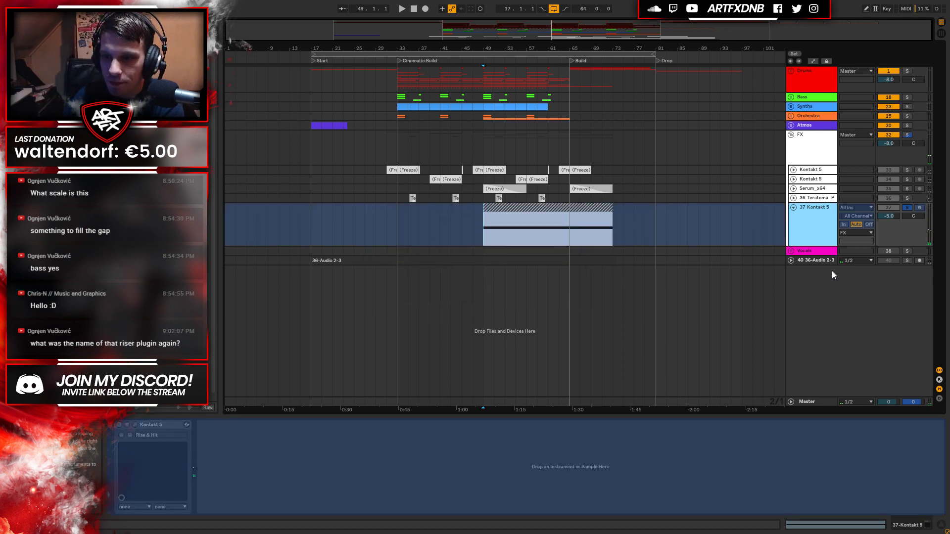
pyautogui.rightClick(822, 220)
pyautogui.click(846, 284)
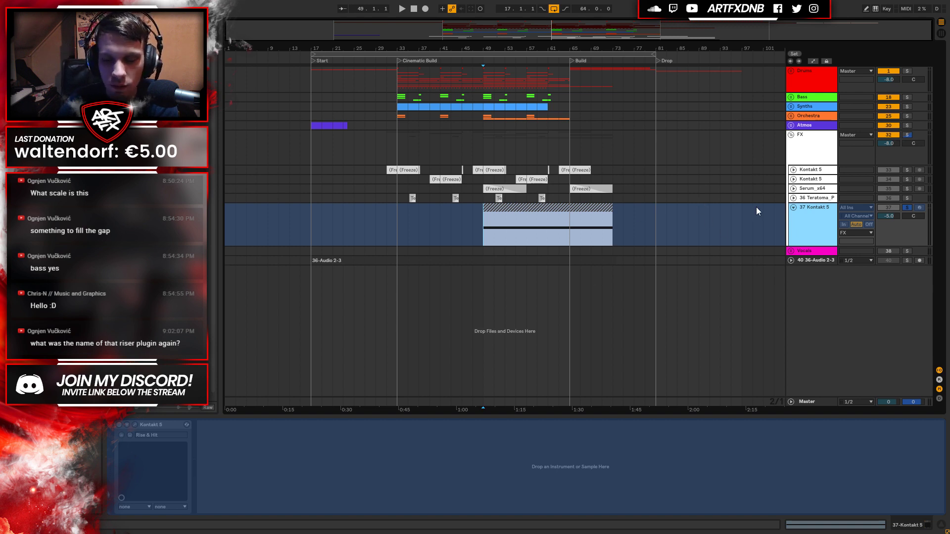
# Trim the flattened riser clip to end at bar 61 and play it soloed.
pyautogui.moveTo(611, 219); pyautogui.dragTo(558, 223)
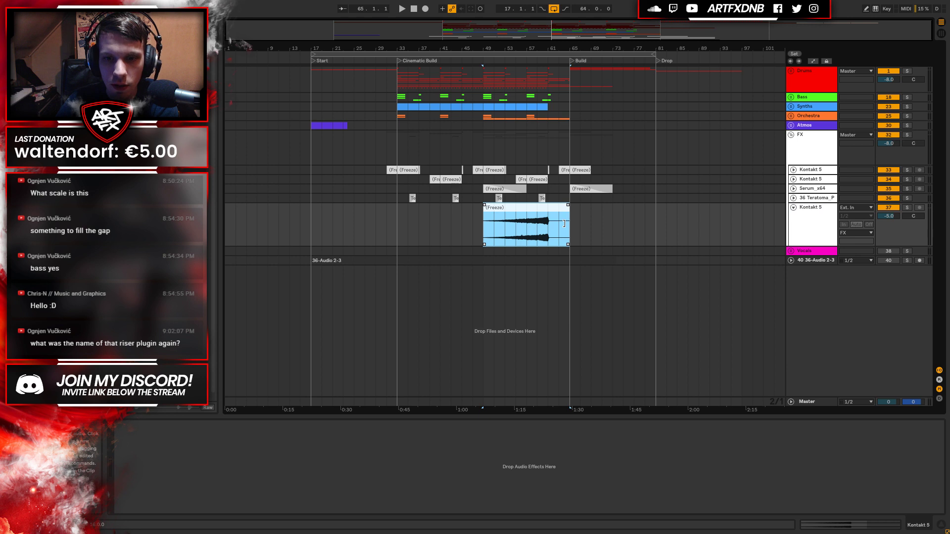
pyautogui.moveTo(520, 38); pyautogui.dragTo(586, 217)
pyautogui.moveTo(507, 51); pyautogui.dragTo(507, 15)
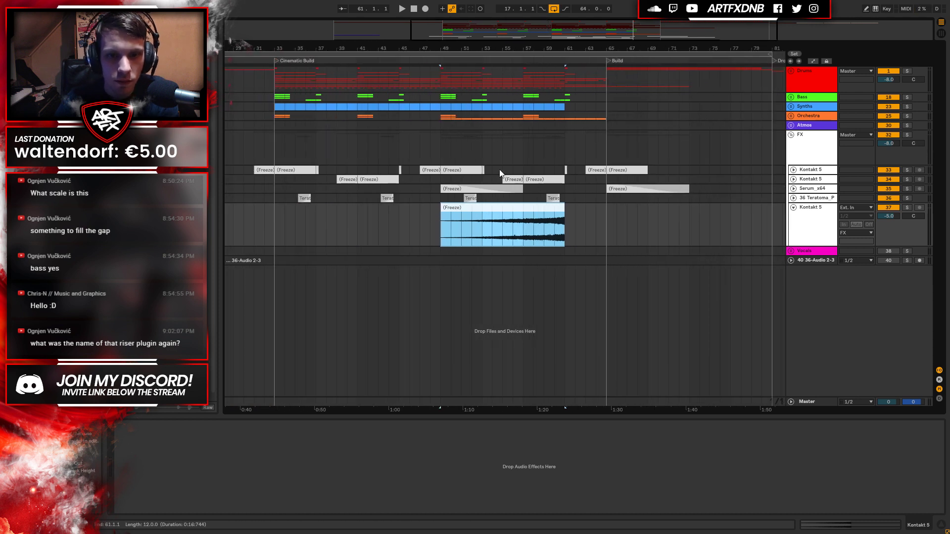
pyautogui.click(906, 208)
pyautogui.press('space')
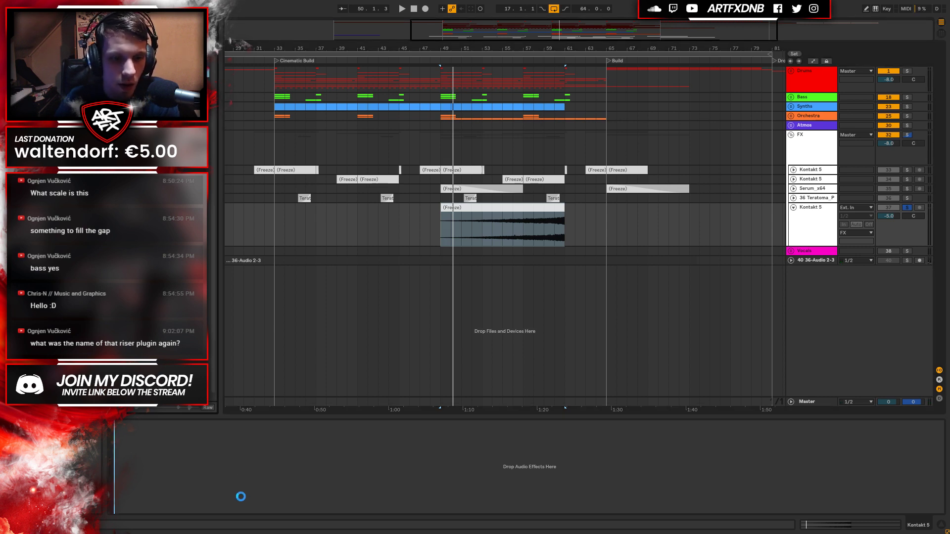
# Add an Auto Pan to the riser track with a synced 1/16 rate, raised amount, 0° phase and 180° offset.
pyautogui.moveTo(239, 480); pyautogui.dragTo(236, 480)
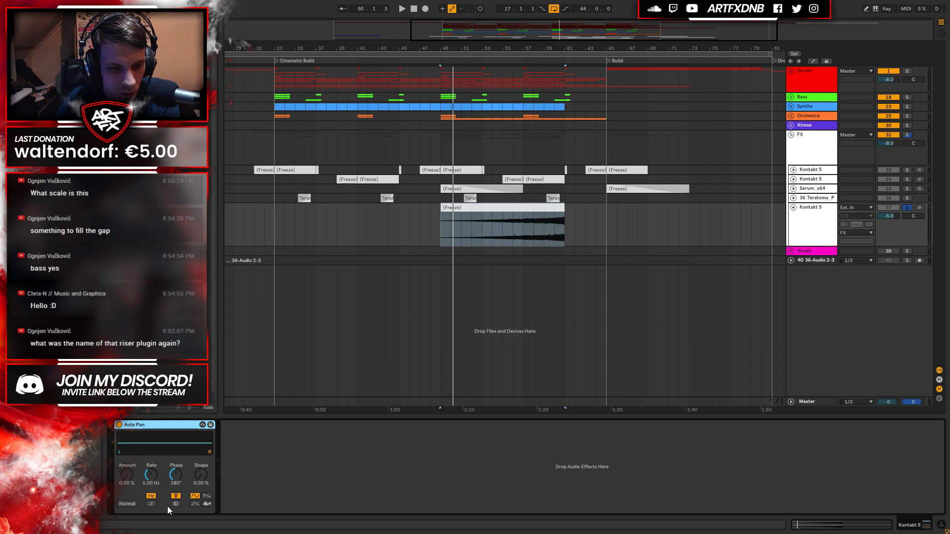
pyautogui.click(151, 504)
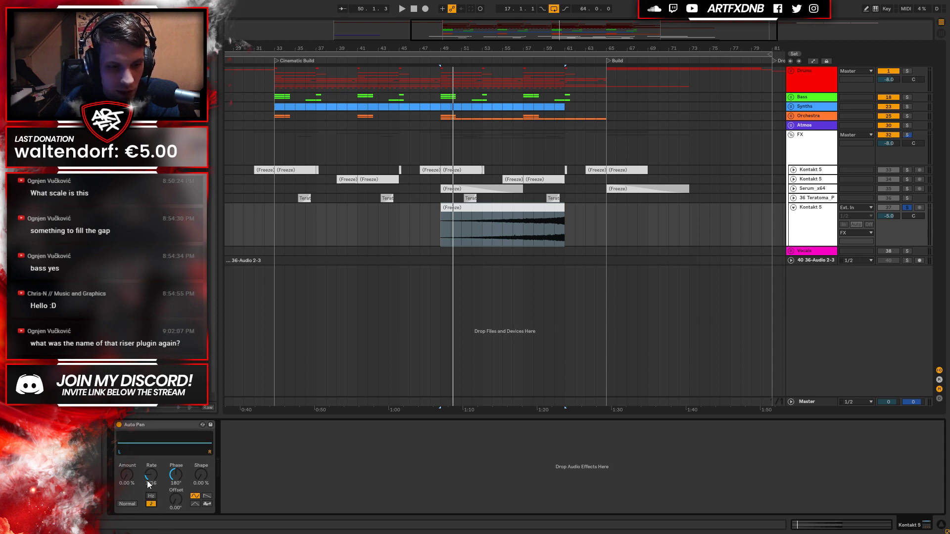
pyautogui.moveTo(133, 479); pyautogui.dragTo(134, 463)
pyautogui.moveTo(175, 499); pyautogui.dragTo(176, 478)
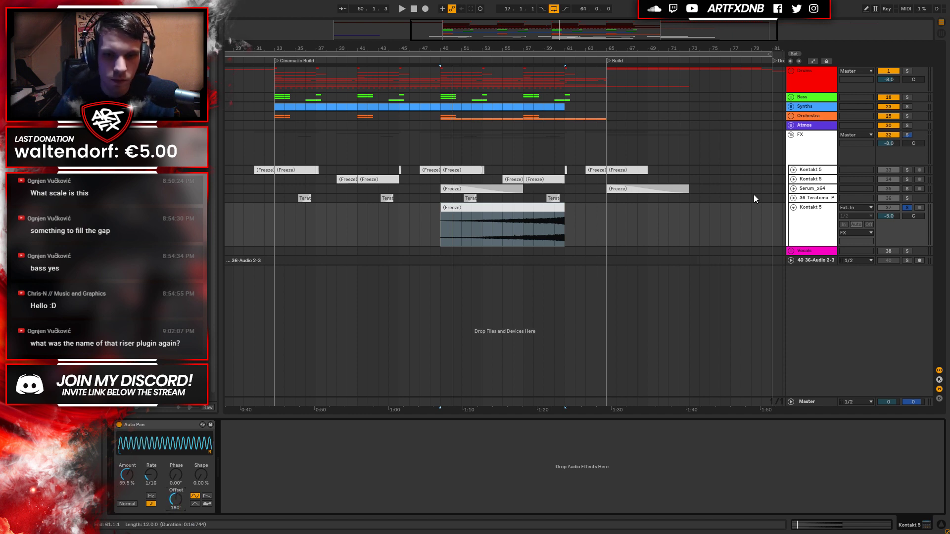
# Play the riser from bar 57, set the Auto Pan amount to 100 % and show its amount automation.
pyautogui.click(520, 230)
pyautogui.press('space')
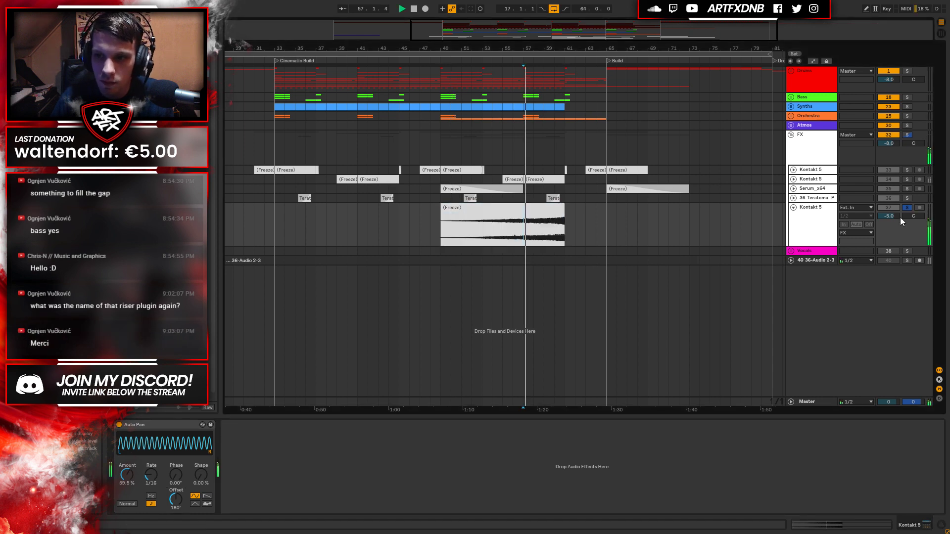
pyautogui.moveTo(127, 475); pyautogui.dragTo(127, 450)
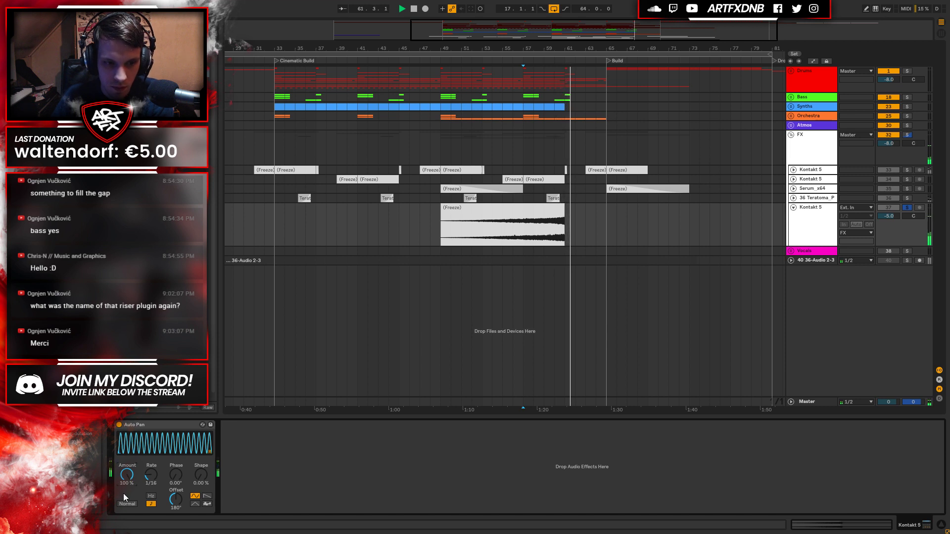
pyautogui.press('a')
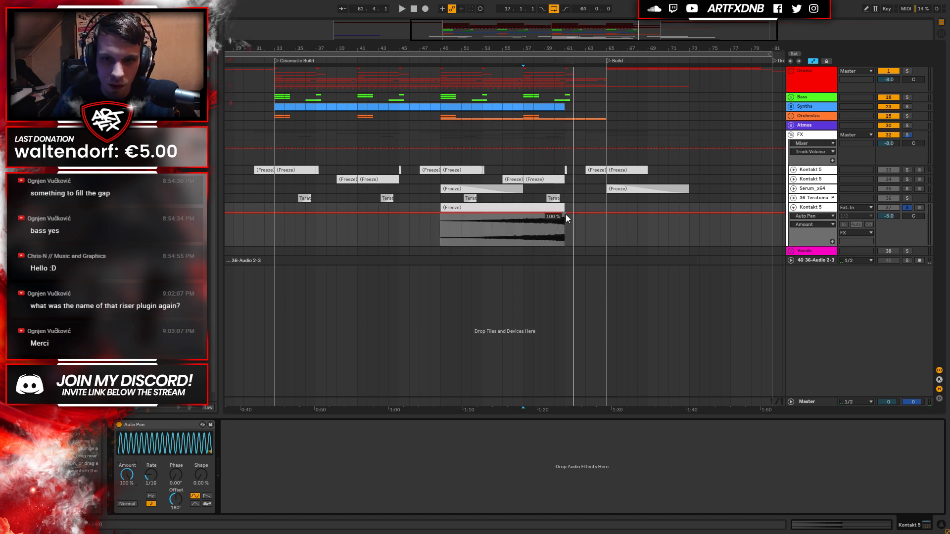
# Automate the riser's Auto Pan amount from 0 % at bar 49 up to 100 % just before bar 61, dropping to 0 % there.
pyautogui.click(565, 215)
pyautogui.click(442, 213)
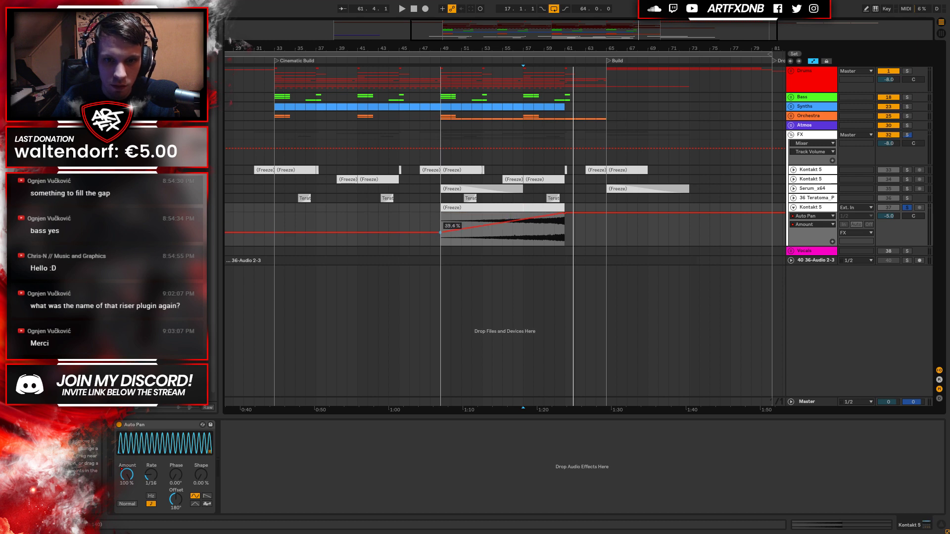
pyautogui.moveTo(441, 214); pyautogui.dragTo(440, 244)
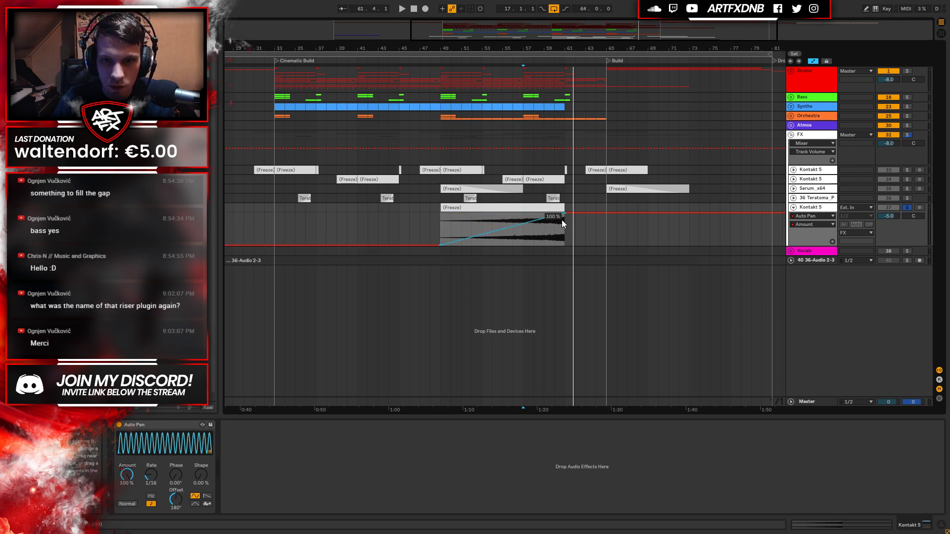
pyautogui.moveTo(563, 215); pyautogui.dragTo(564, 245)
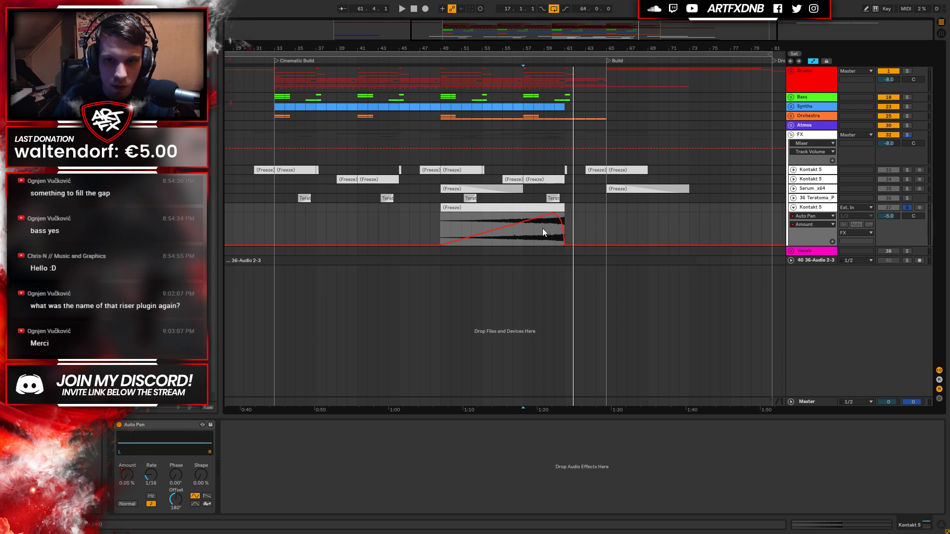
# Audition the riser's ending, bend the Auto Pan amount ramp into an upward-bulging curve and play the riser again from near its start.
pyautogui.click(540, 228)
pyautogui.press('space')
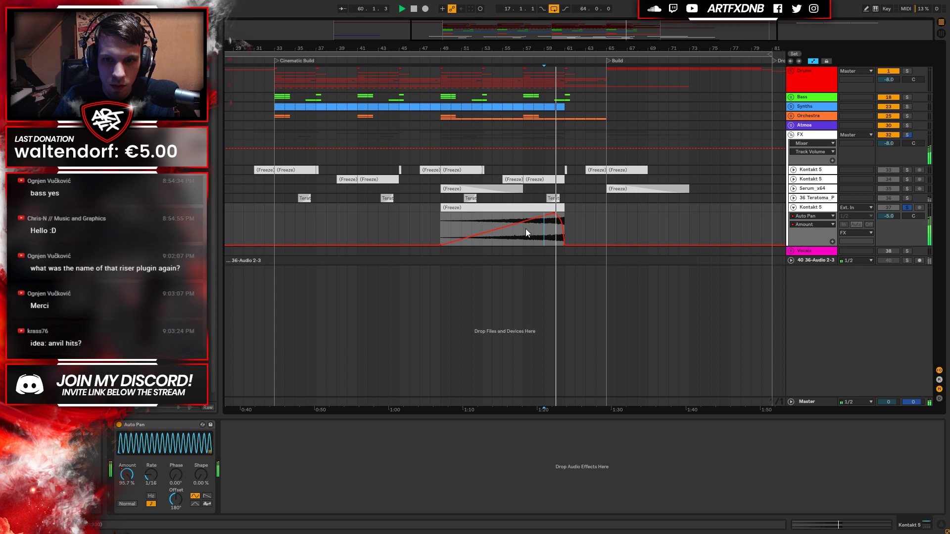
pyautogui.press('space')
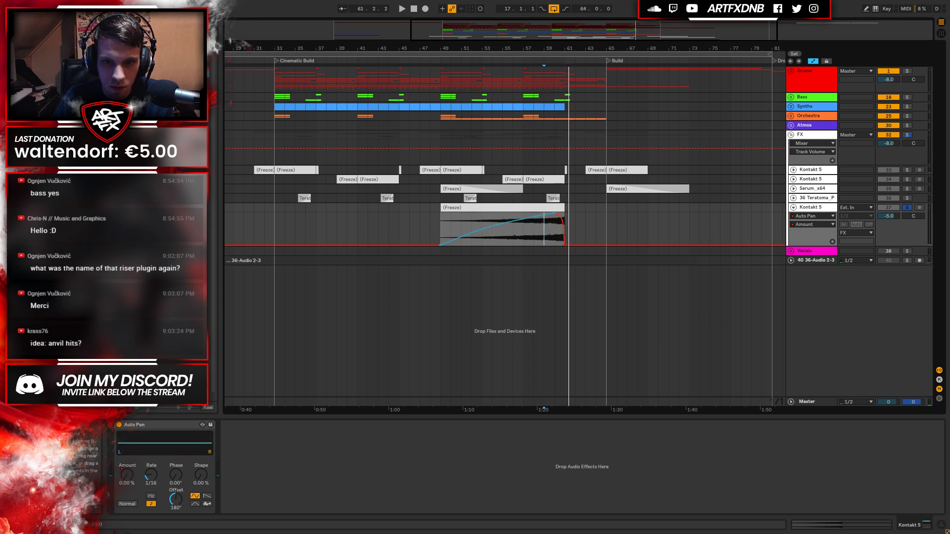
pyautogui.click(462, 221)
pyautogui.press('space')
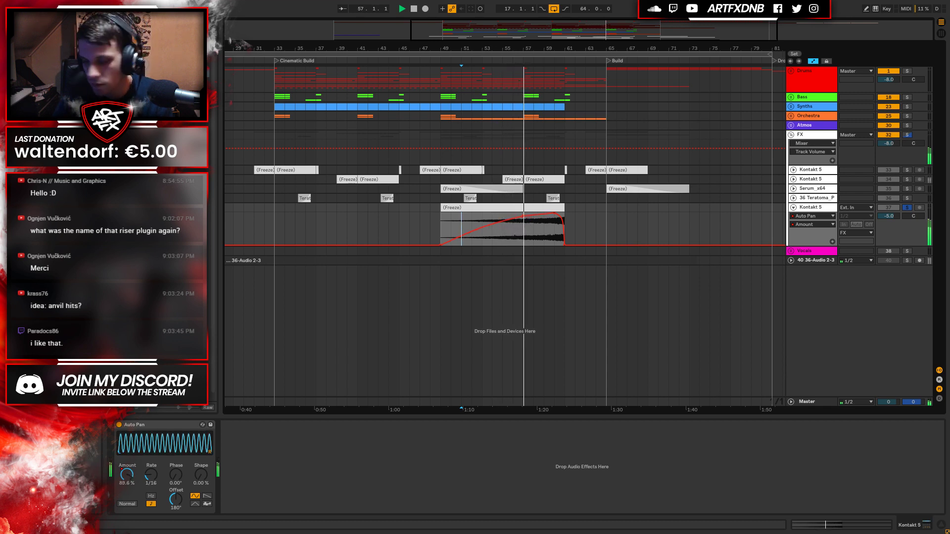
# Hide the automation, unsolo and fold the riser track, and listen to it in the full mix past bar 61.
pyautogui.press('a')
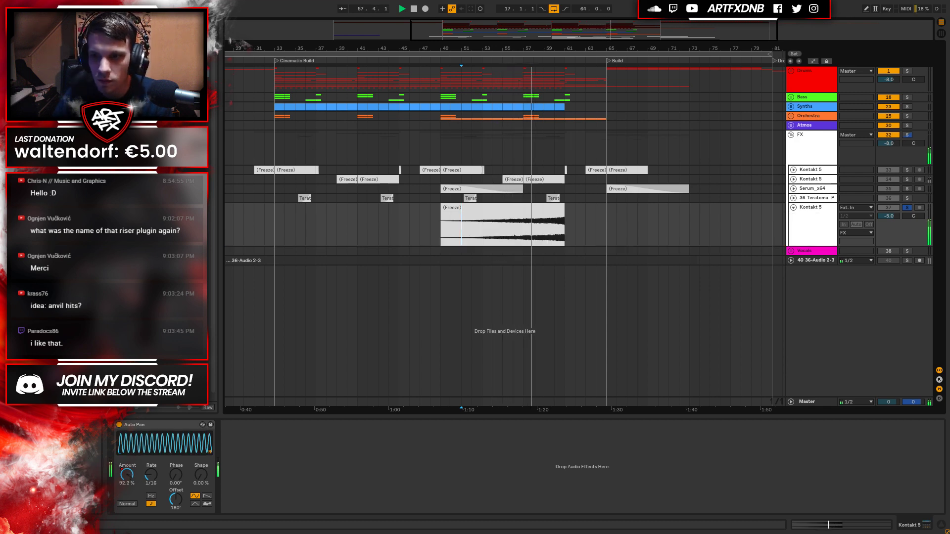
pyautogui.click(907, 208)
pyautogui.click(793, 208)
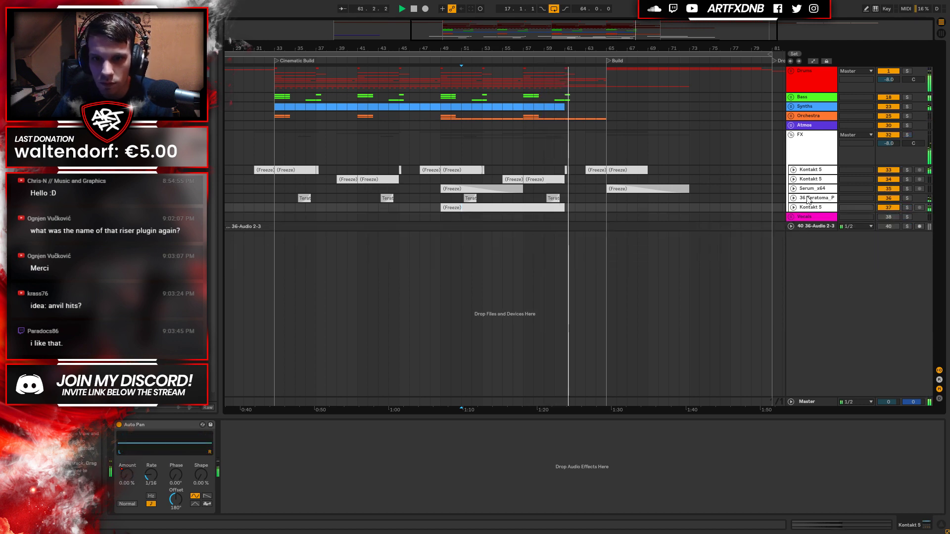
pyautogui.press('space')
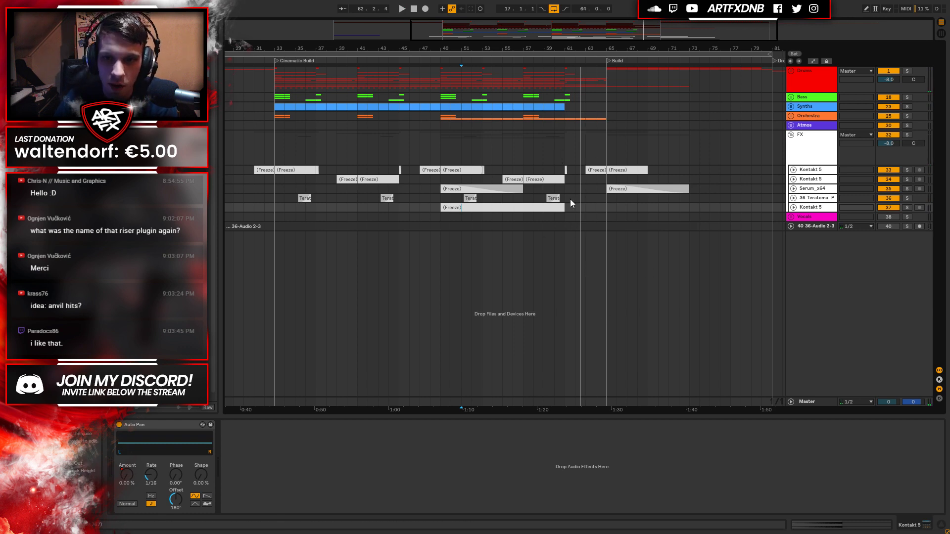
# Collapse the FX group and expand the Bass, Drums and Percussion groups to show their individual tracks.
pyautogui.hscroll(5, 504, 233)
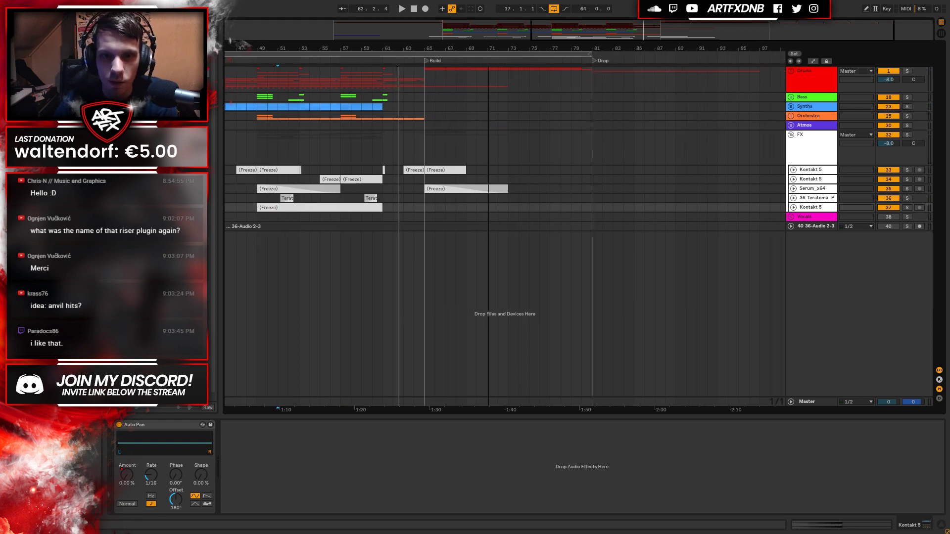
pyautogui.click(790, 135)
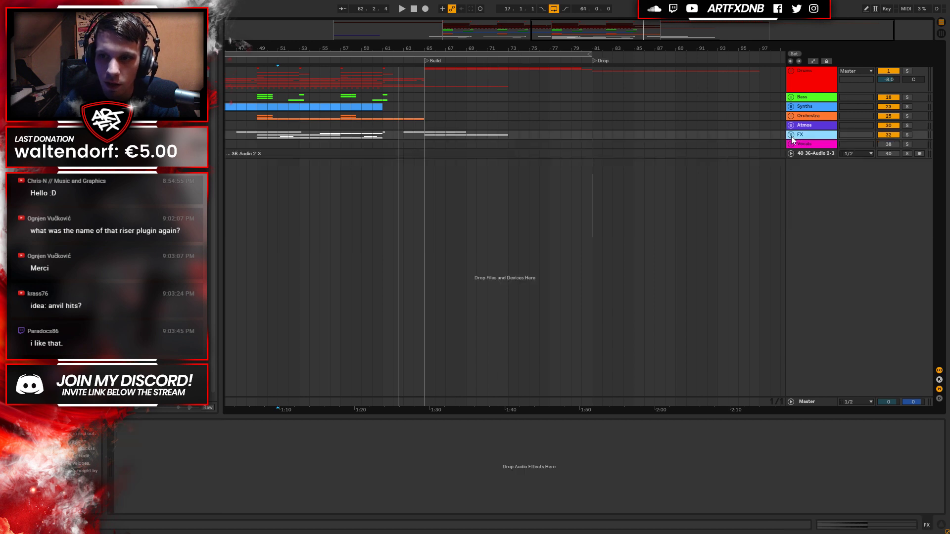
pyautogui.click(803, 97)
pyautogui.click(790, 97)
pyautogui.moveTo(369, 48); pyautogui.dragTo(489, 26)
pyautogui.click(790, 71)
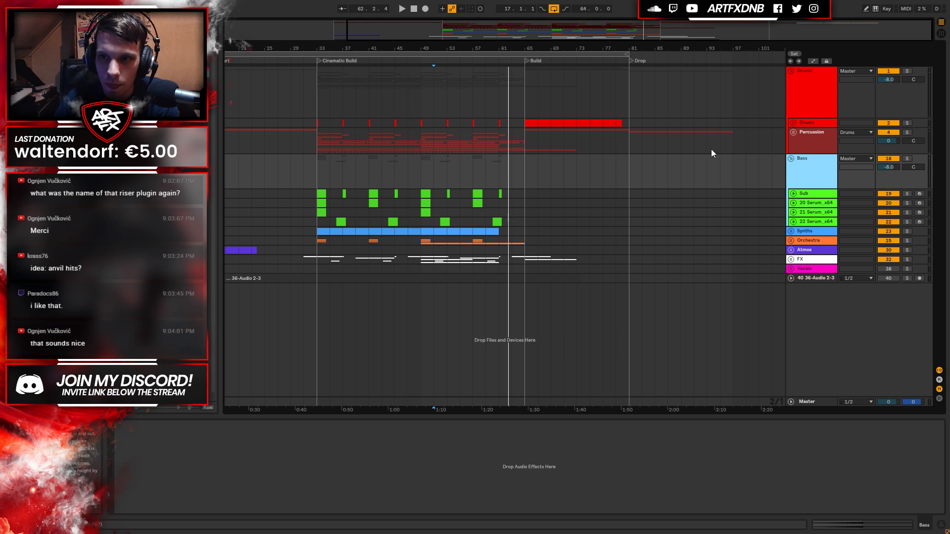
pyautogui.click(793, 132)
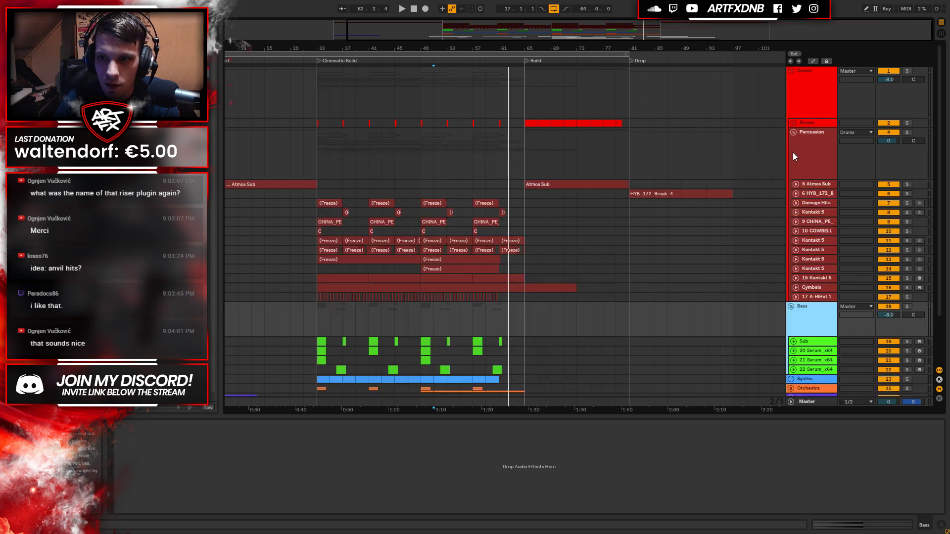
# Unfold the HYB_172_Break_4 track and reduce its drum break at the Drop to bars 81 to 85.
pyautogui.click(654, 193)
pyautogui.click(795, 193)
pyautogui.moveTo(674, 34); pyautogui.dragTo(418, 222)
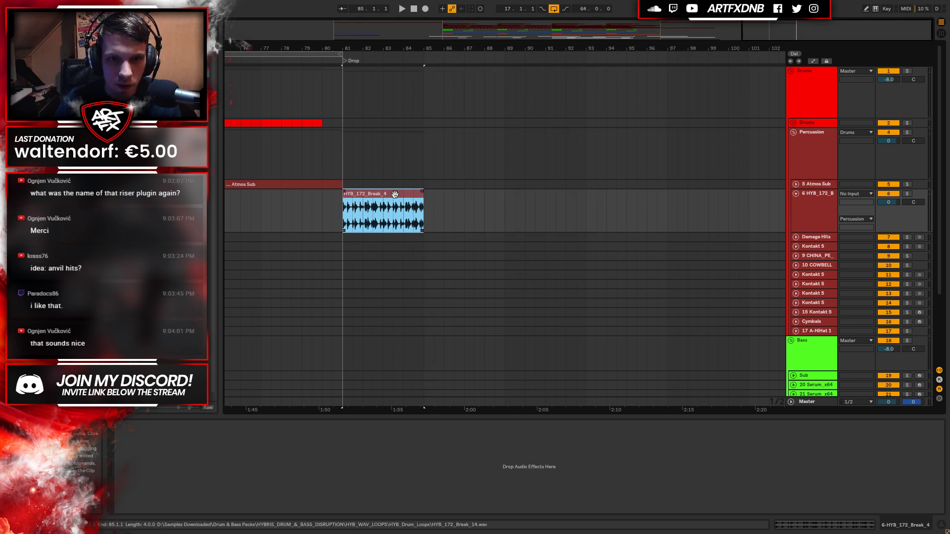
# Solo the HYB_172_Break_4 track and play the break loop at the start of the Drop.
pyautogui.click(658, 197)
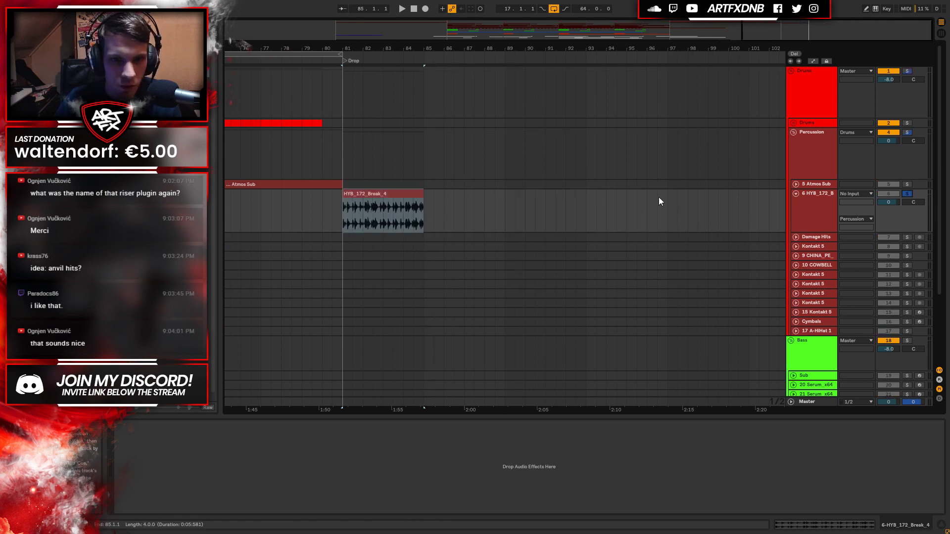
pyautogui.click(379, 193)
pyautogui.press('space')
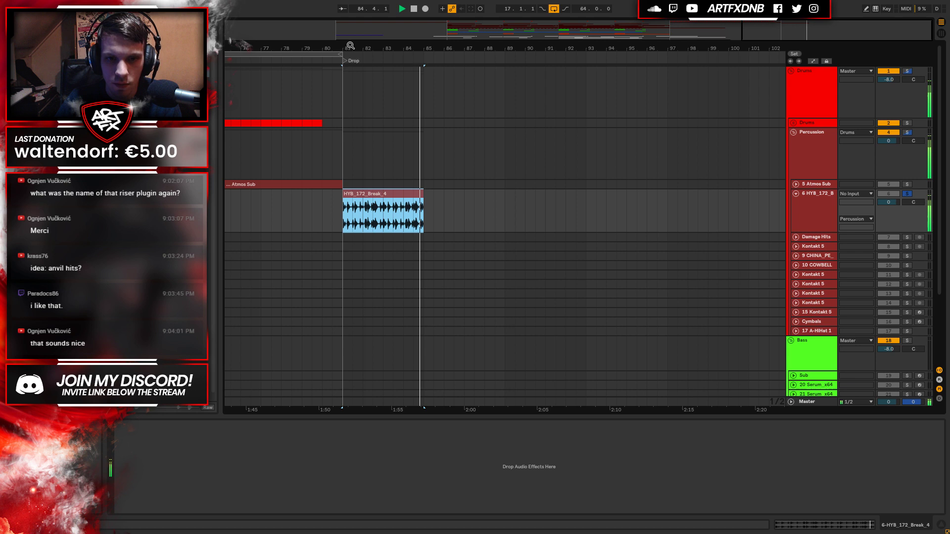
pyautogui.moveTo(350, 45); pyautogui.dragTo(341, 148)
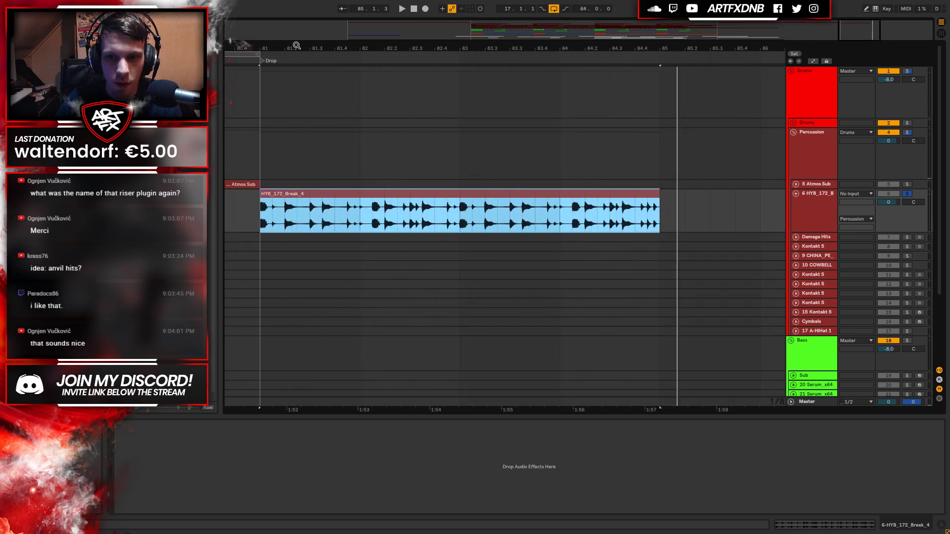
# Play the break loop from its start and from individual hits to study its drum pattern.
pyautogui.click(286, 221)
pyautogui.press('space')
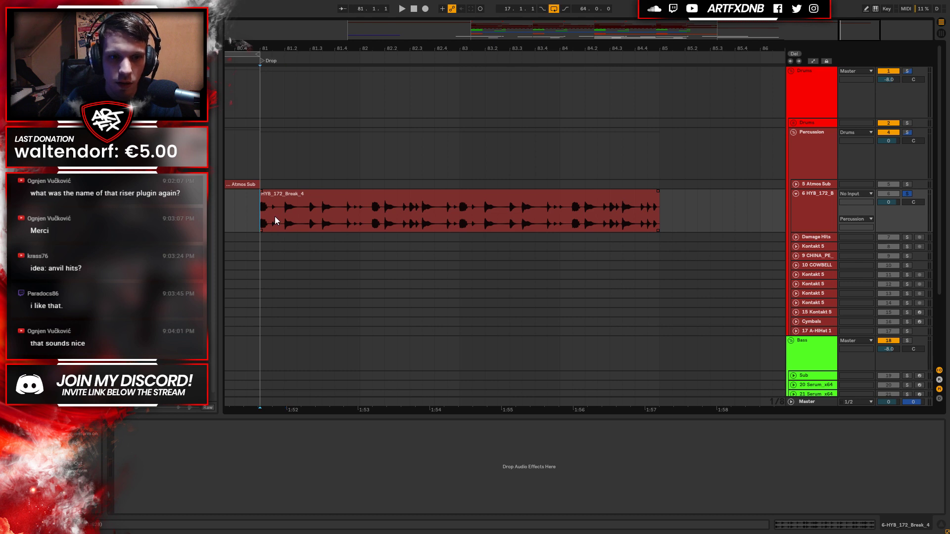
pyautogui.press('space')
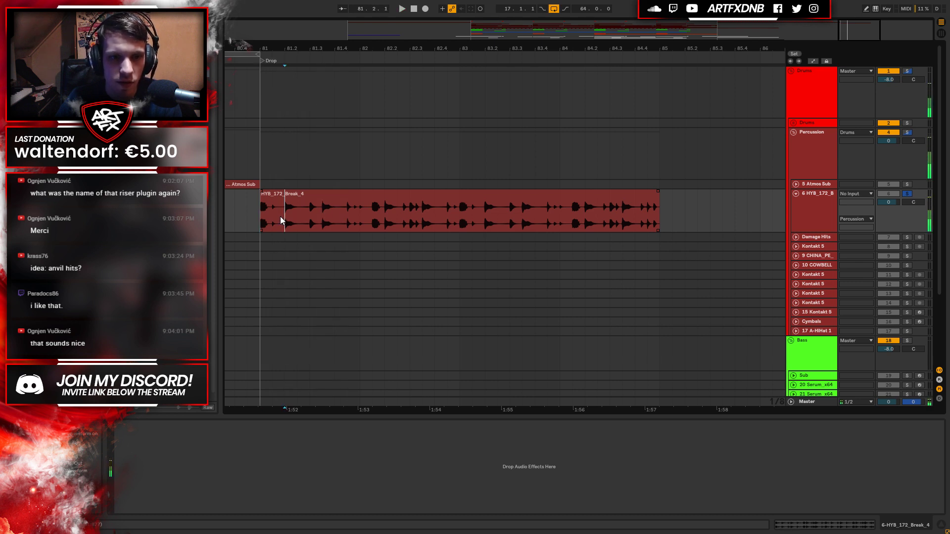
pyautogui.click(320, 215)
pyautogui.press('space')
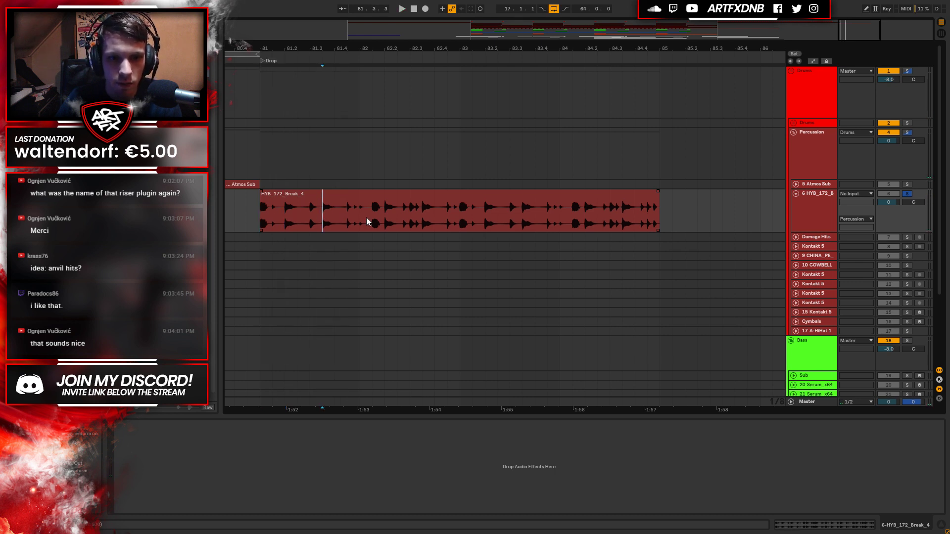
pyautogui.click(258, 218)
pyautogui.press('space')
pyautogui.press('space')
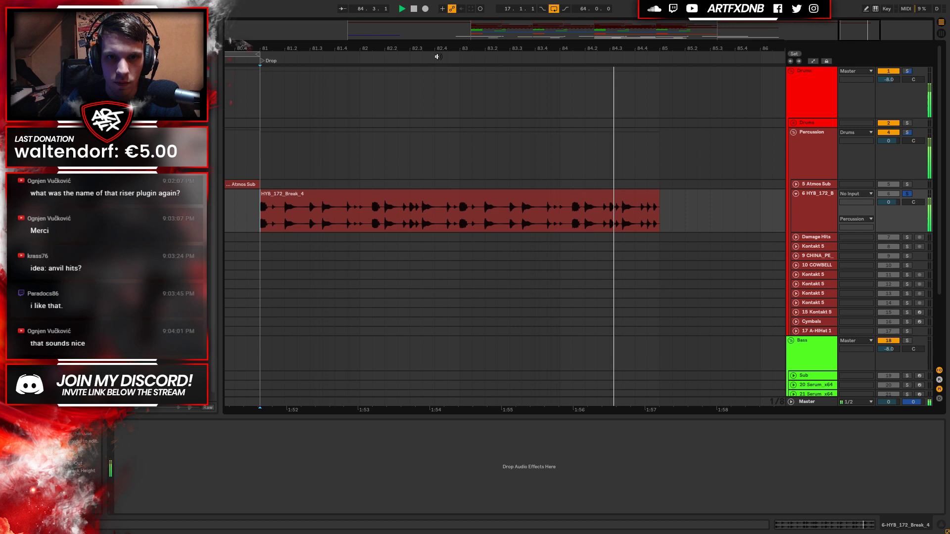
pyautogui.press('space')
# Unfold the Drums subgroup and copy a kick clip onto the break's four main kick positions between bars 81 and 85.
pyautogui.moveTo(437, 47); pyautogui.dragTo(681, 90)
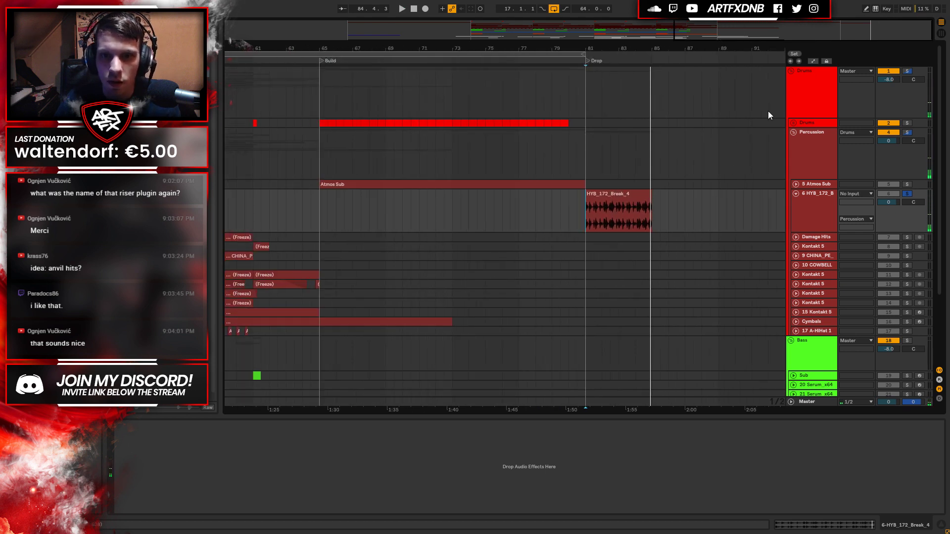
pyautogui.click(793, 123)
pyautogui.moveTo(254, 156)
pyautogui.mouseDown()
pyautogui.moveTo(500, 164)
pyautogui.moveTo(595, 155)
pyautogui.moveTo(591, 135)
pyautogui.moveTo(585, 159)
pyautogui.mouseUp()
pyautogui.moveTo(606, 48); pyautogui.dragTo(437, 48)
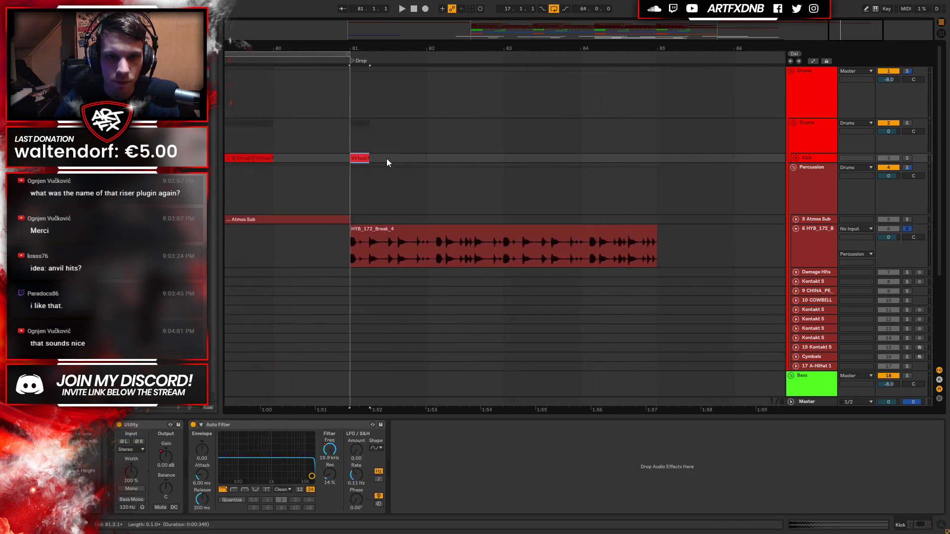
pyautogui.moveTo(356, 160); pyautogui.dragTo(597, 156)
# Loop bars 81 to 85 and play the unfolded Kick track soloed together with the break.
pyautogui.moveTo(657, 159); pyautogui.dragTo(348, 155)
pyautogui.hotkey('ctrl', 'l')
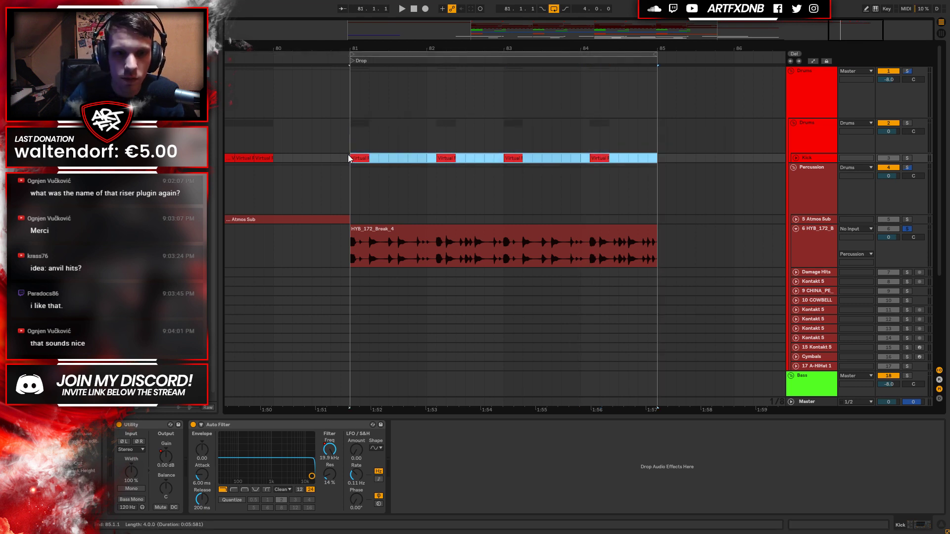
pyautogui.click(795, 158)
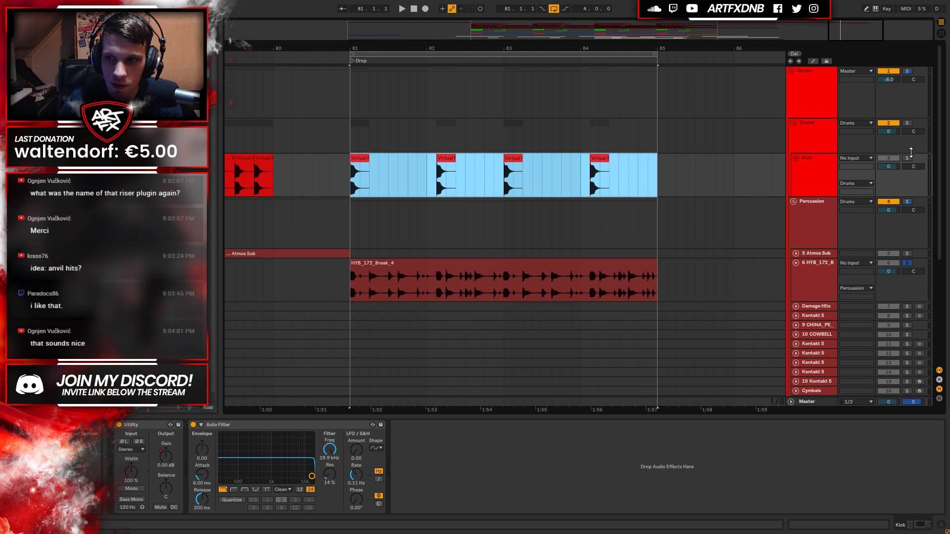
pyautogui.click(905, 158)
pyautogui.keyDown('ctrl'); pyautogui.click(907, 263); pyautogui.keyUp('ctrl')
pyautogui.press('space')
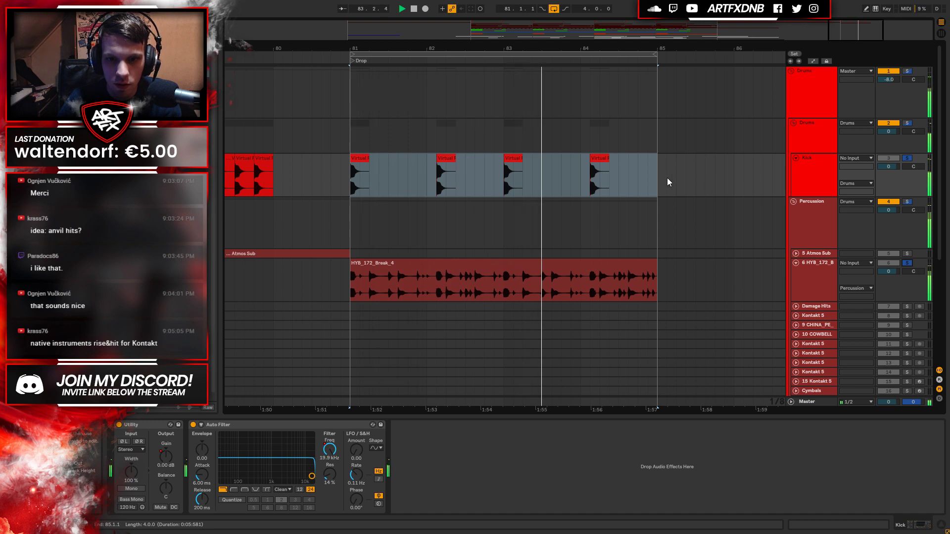
pyautogui.press('space')
# Insert a new audio track below the Kick track in the Drums subgroup.
pyautogui.click(819, 163)
pyautogui.rightClick(819, 162)
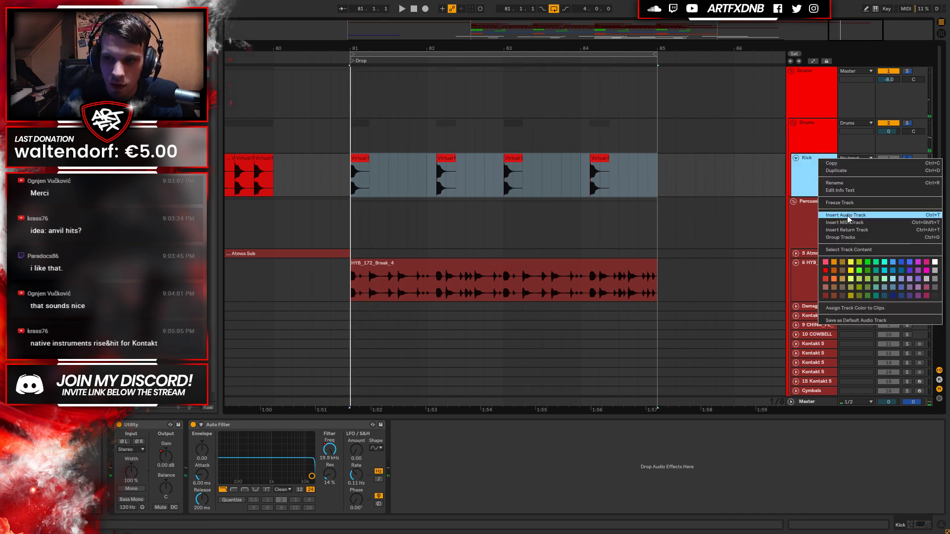
pyautogui.click(847, 220)
pyautogui.hotkey('ctrl', 't')
pyautogui.click(813, 206)
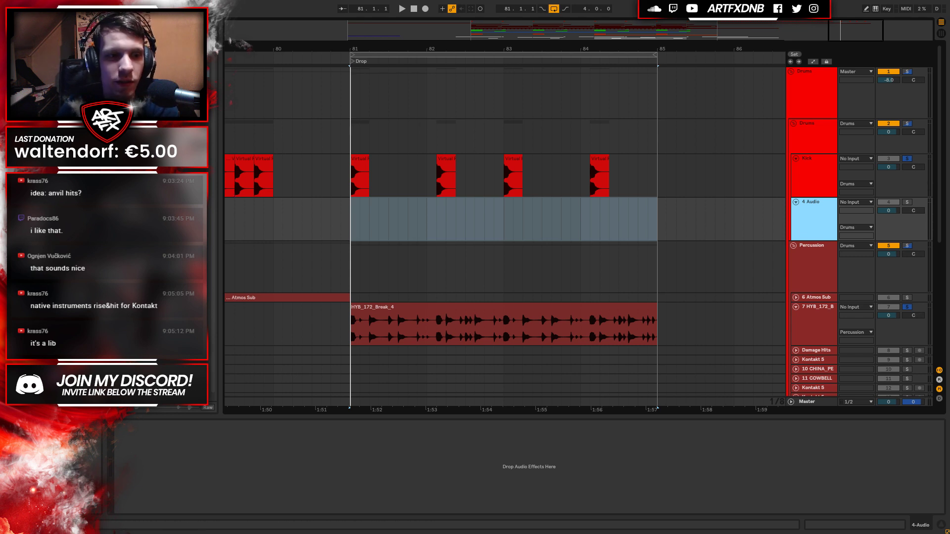
# Collapse the Kick track, the Drums subgroup, and the main Drums and Bass groups.
pyautogui.press('x')
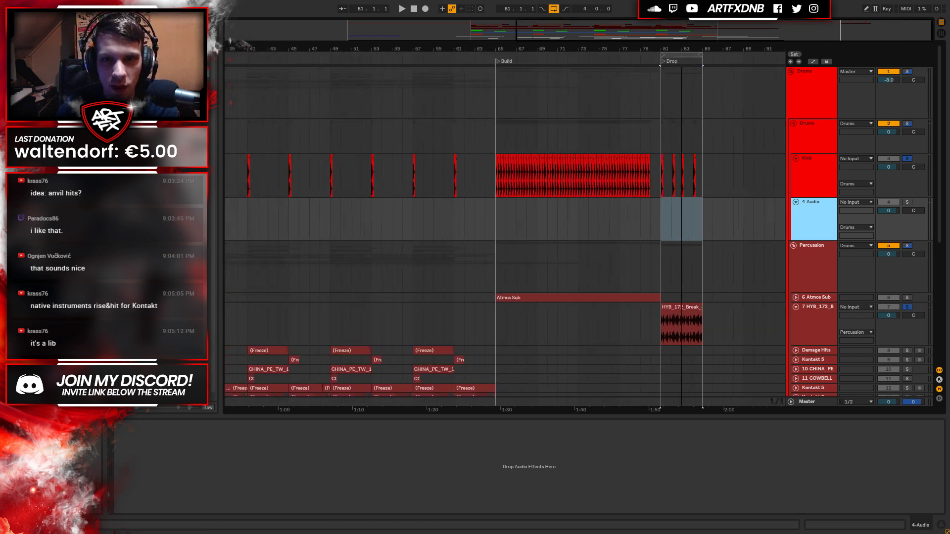
pyautogui.click(795, 158)
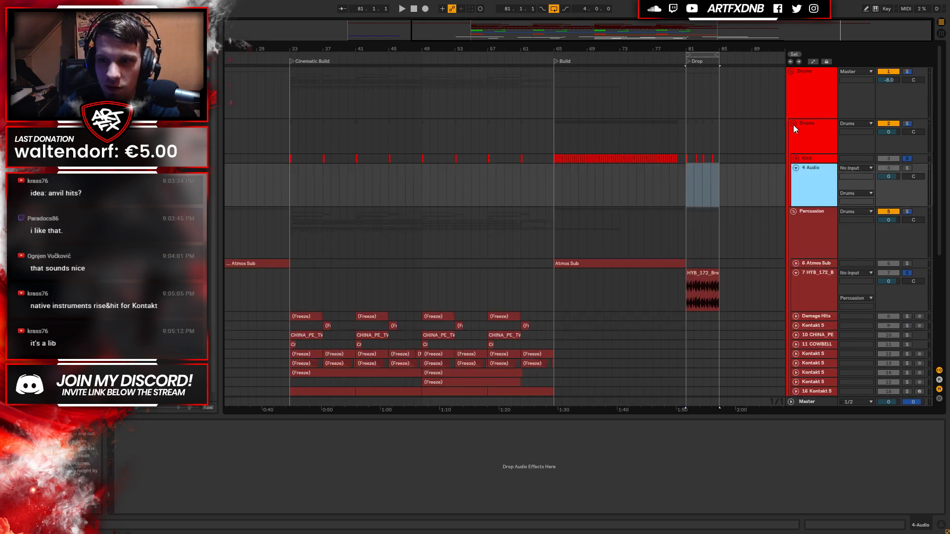
pyautogui.click(794, 123)
pyautogui.click(794, 73)
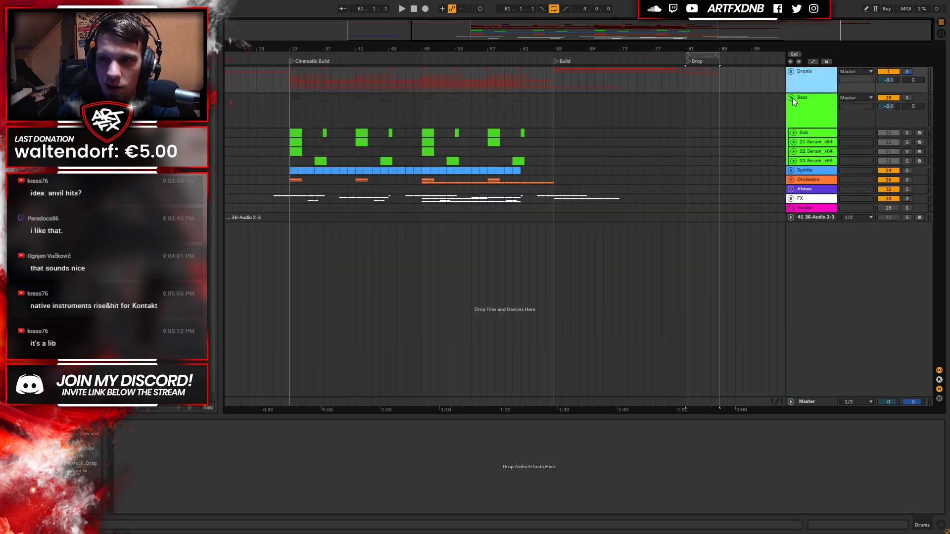
pyautogui.click(791, 99)
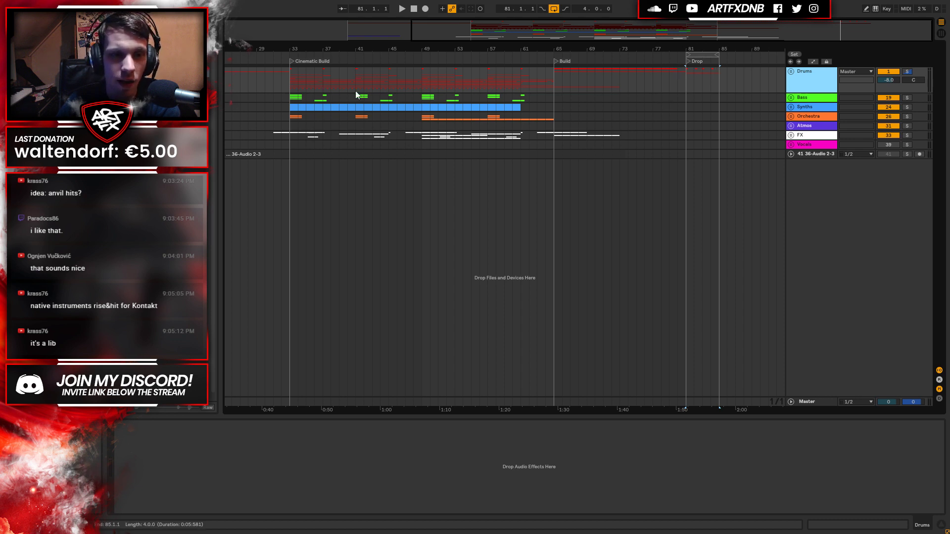
# Compare the Cinematic Build in bars 33 to 65 with the Drop in bars 81 to 85 by highlighting their group content.
pyautogui.moveTo(293, 74); pyautogui.dragTo(550, 86)
pyautogui.moveTo(687, 81); pyautogui.dragTo(702, 77)
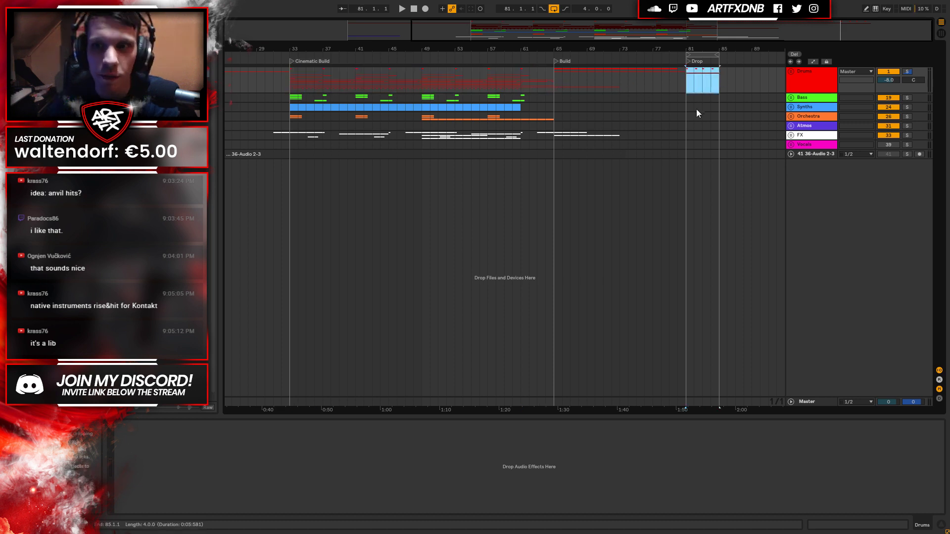
pyautogui.click(686, 88)
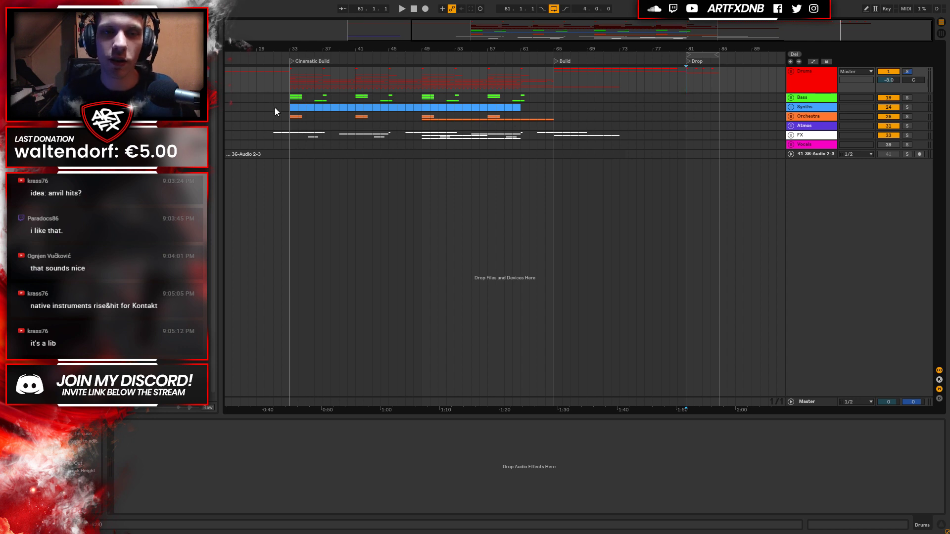
pyautogui.moveTo(300, 76); pyautogui.dragTo(565, 142)
pyautogui.moveTo(589, 48); pyautogui.dragTo(640, 46)
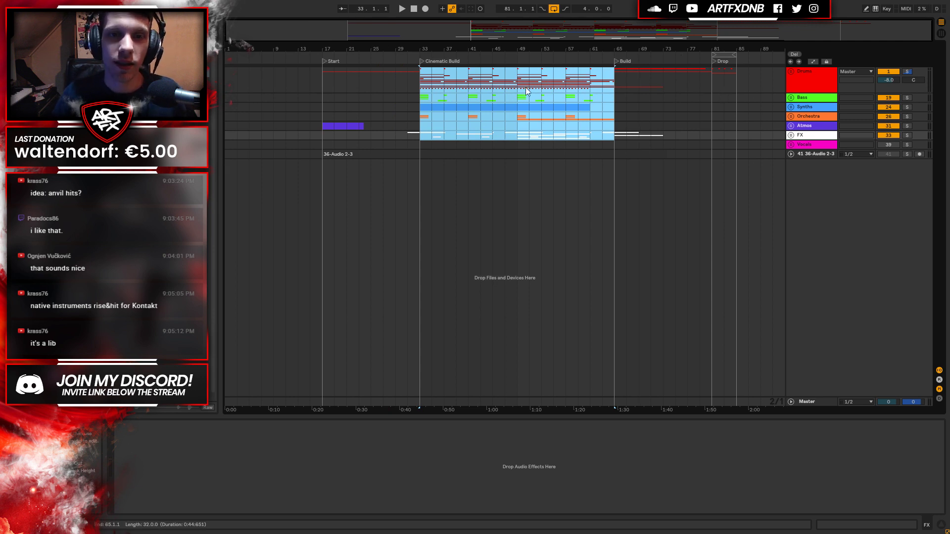
pyautogui.moveTo(416, 76); pyautogui.dragTo(617, 144)
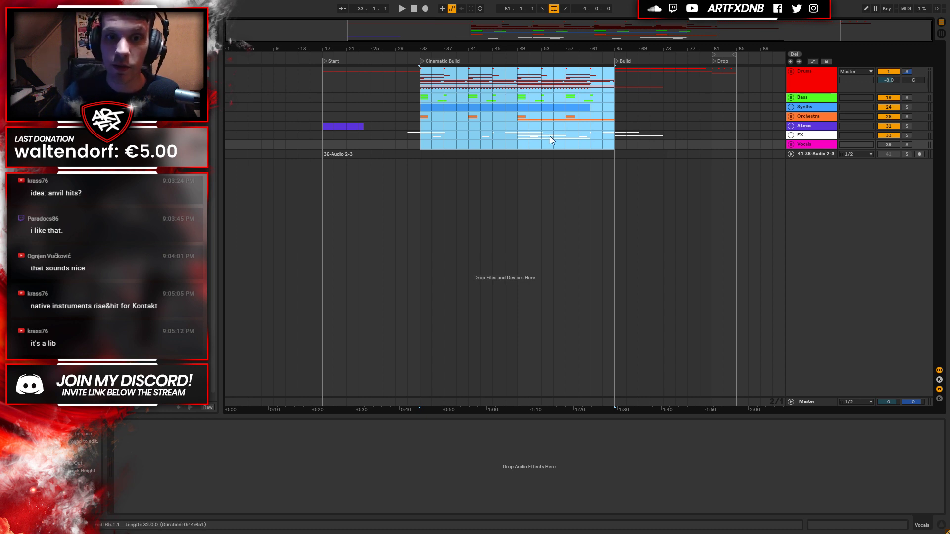
pyautogui.moveTo(713, 80); pyautogui.dragTo(736, 80)
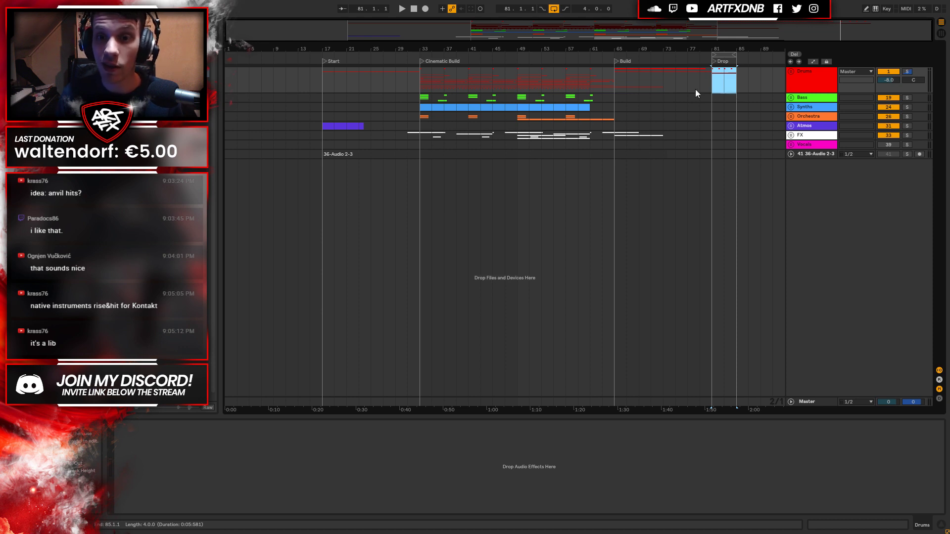
pyautogui.moveTo(431, 81); pyautogui.dragTo(589, 87)
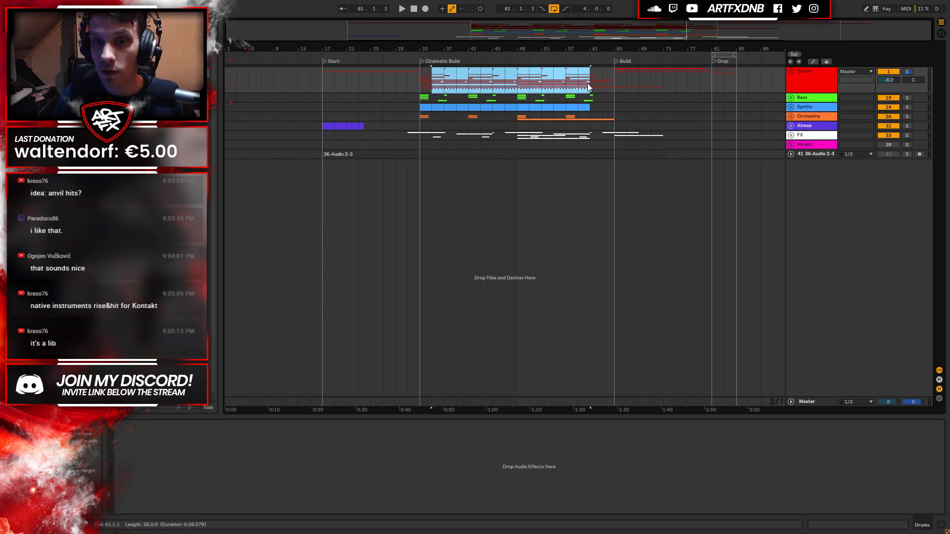
pyautogui.moveTo(423, 81); pyautogui.dragTo(603, 87)
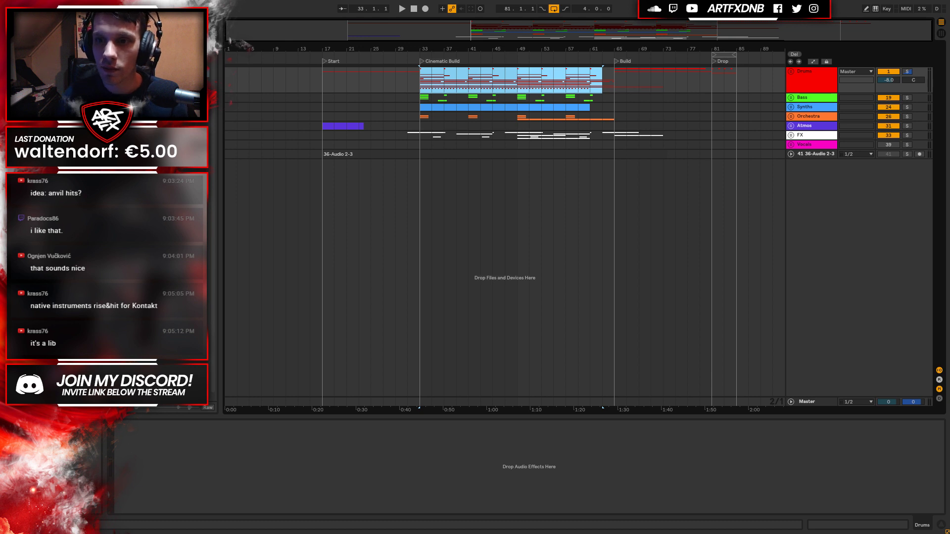
# Solo the main Drums group and briefly unfold it to inspect its tracks around the Drop.
pyautogui.click(806, 69)
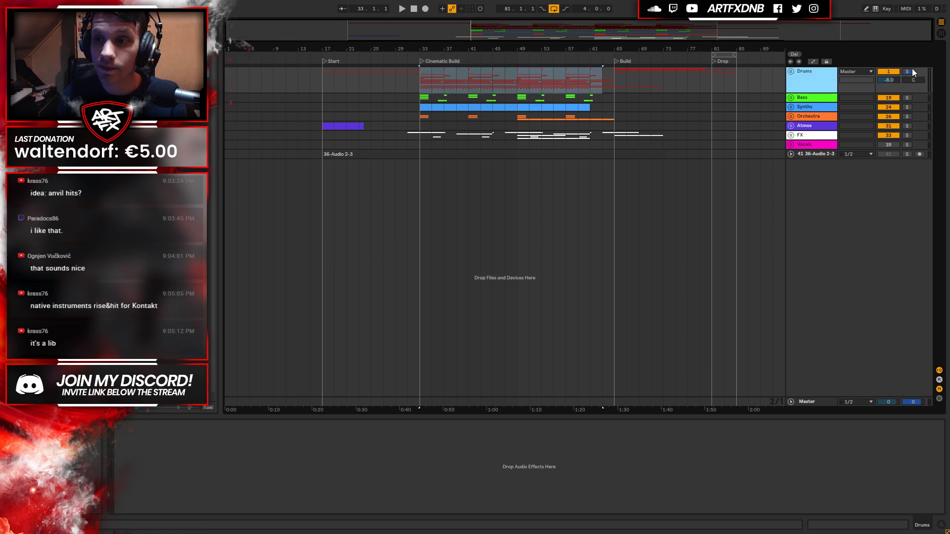
pyautogui.click(711, 75)
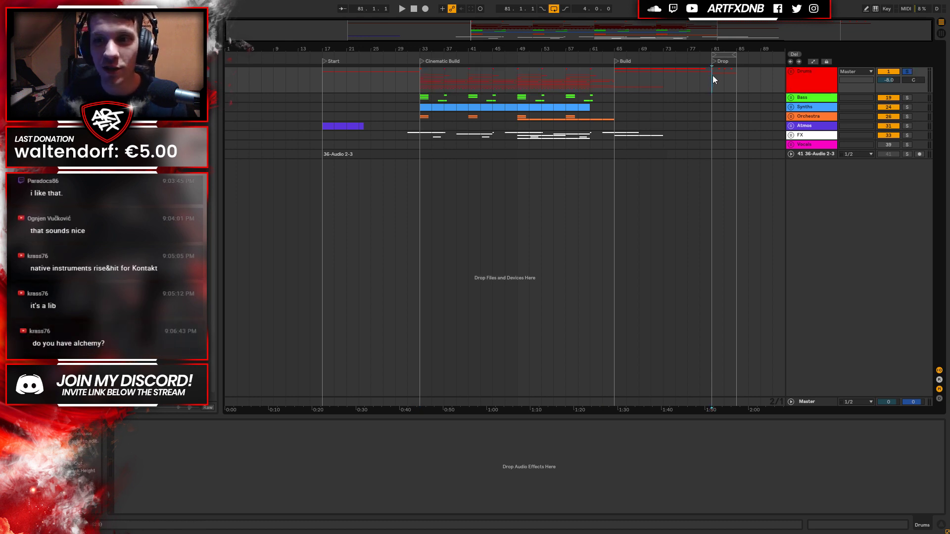
pyautogui.click(791, 70)
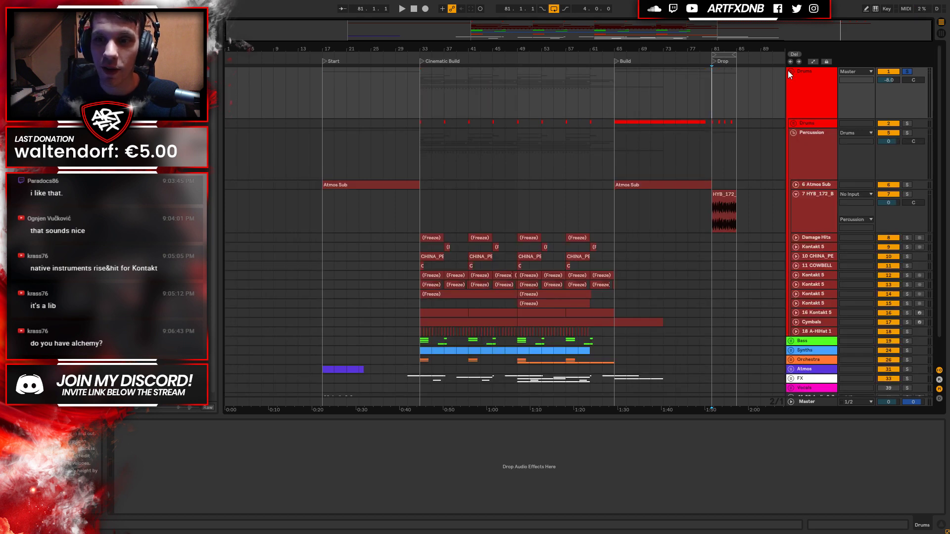
pyautogui.moveTo(730, 47); pyautogui.dragTo(346, 139)
pyautogui.press('x')
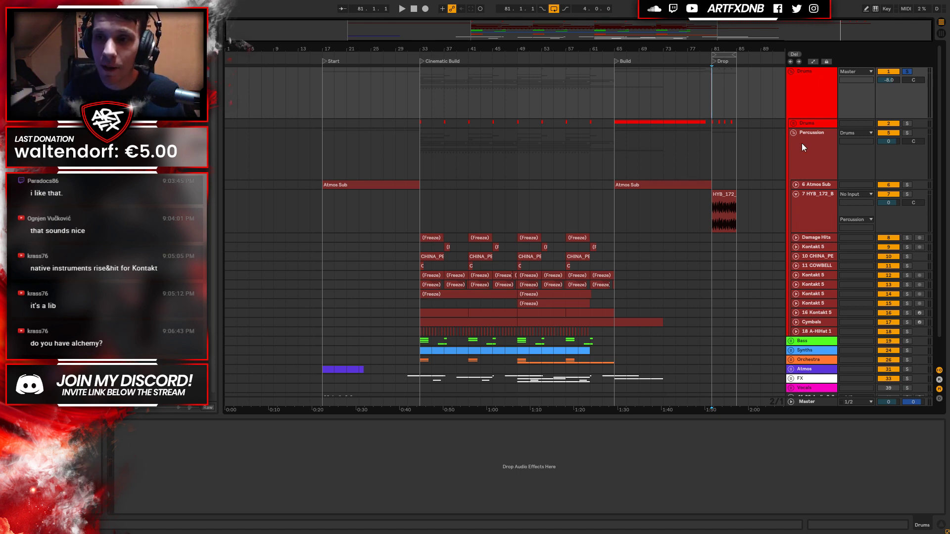
pyautogui.click(791, 71)
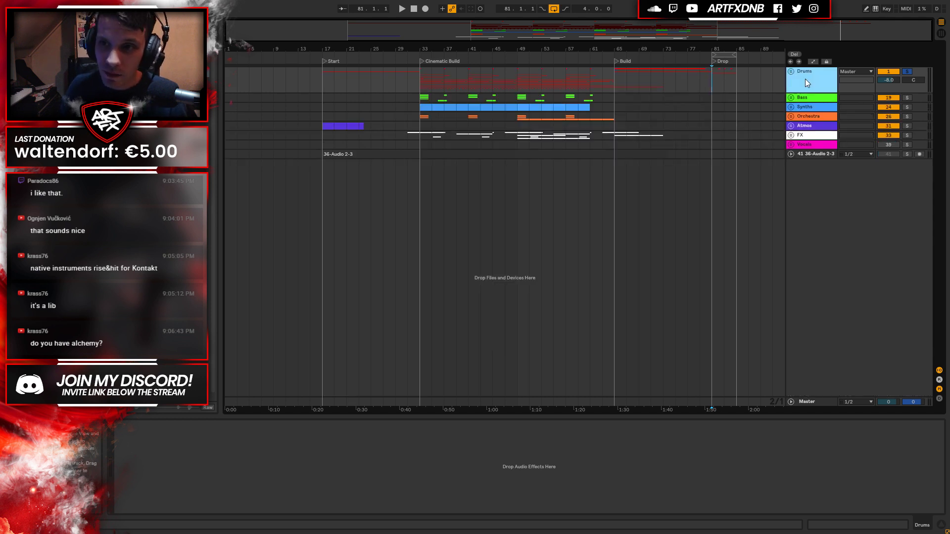
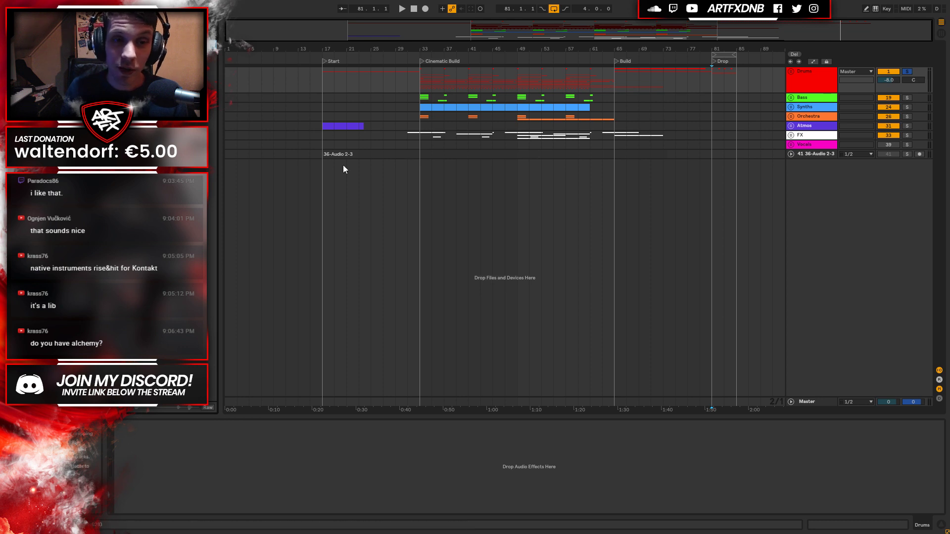
# Unfold the main Drums group at the Drop and play the looped section from bar 81.
pyautogui.click(822, 81)
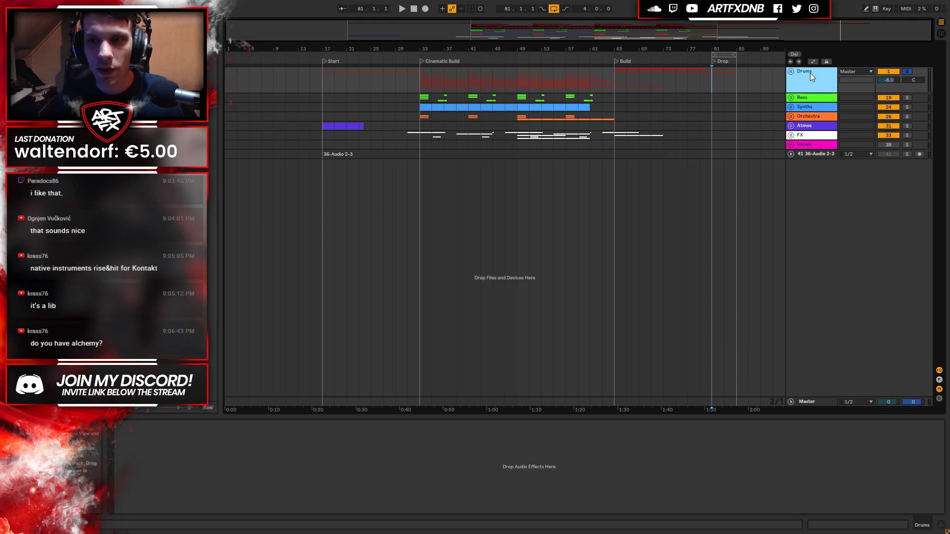
pyautogui.click(716, 76)
pyautogui.moveTo(726, 49); pyautogui.dragTo(725, 91)
pyautogui.hscroll(3, 753, 70)
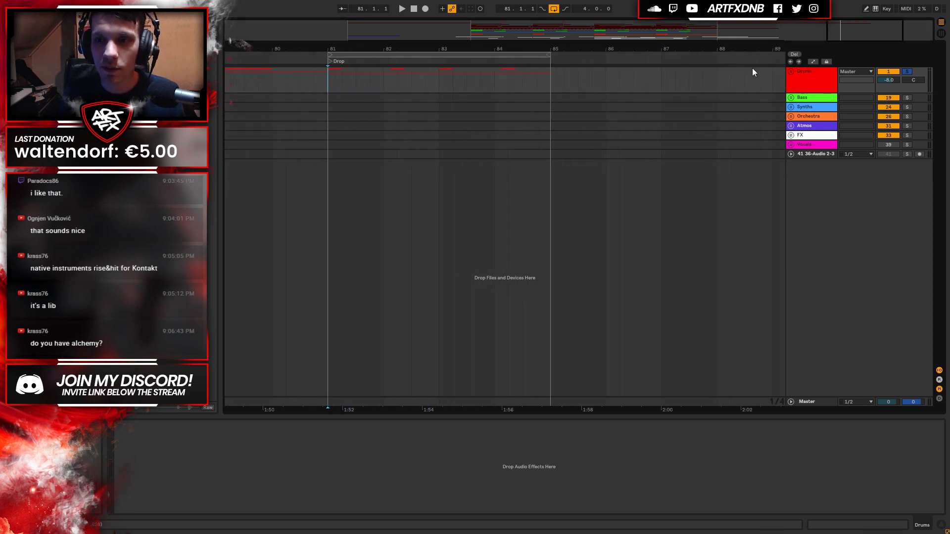
pyautogui.click(791, 72)
pyautogui.press('space')
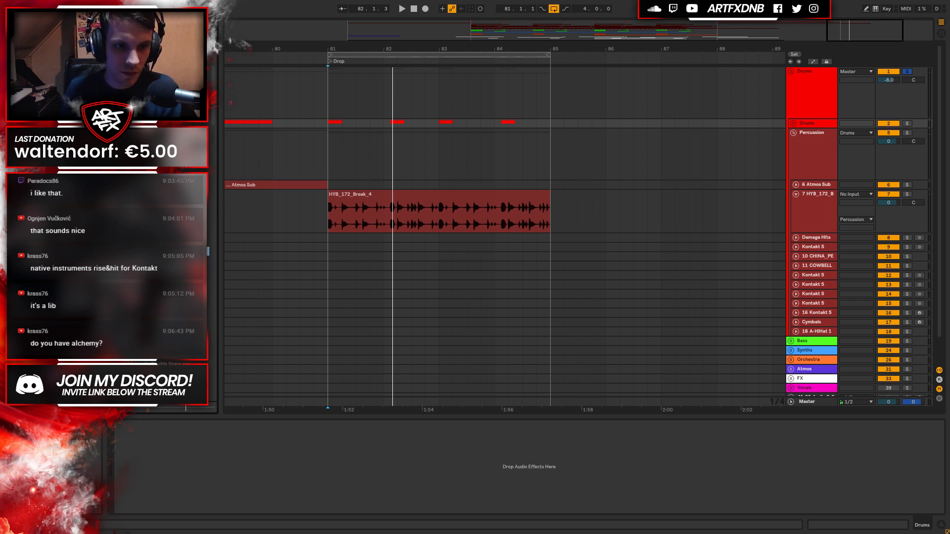
# Add an audio track named Snare to the Drums subgroup and place the ARTFX Tutorial Snare sample on it at 81.2.
pyautogui.moveTo(124, 223); pyautogui.dragTo(344, 174)
pyautogui.moveTo(347, 130); pyautogui.dragTo(231, 133)
pyautogui.click(794, 123)
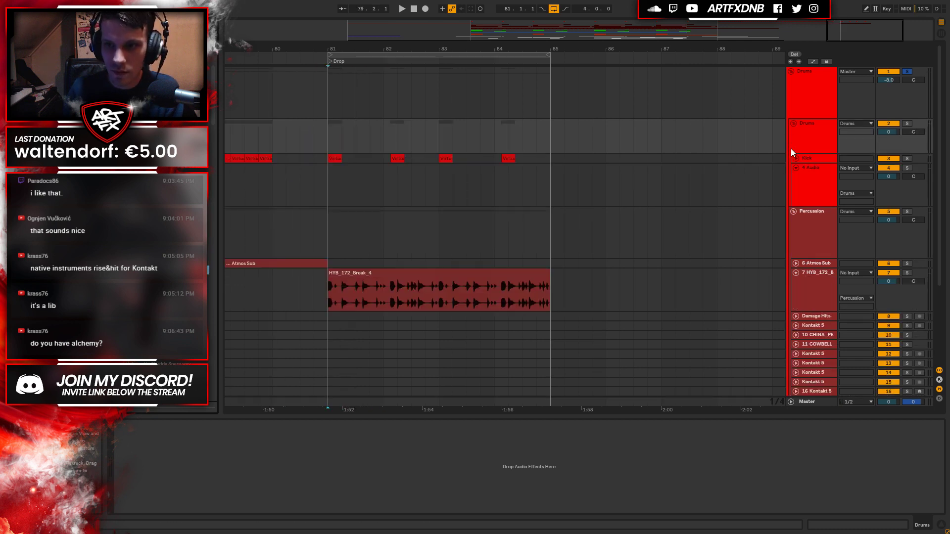
pyautogui.click(811, 174)
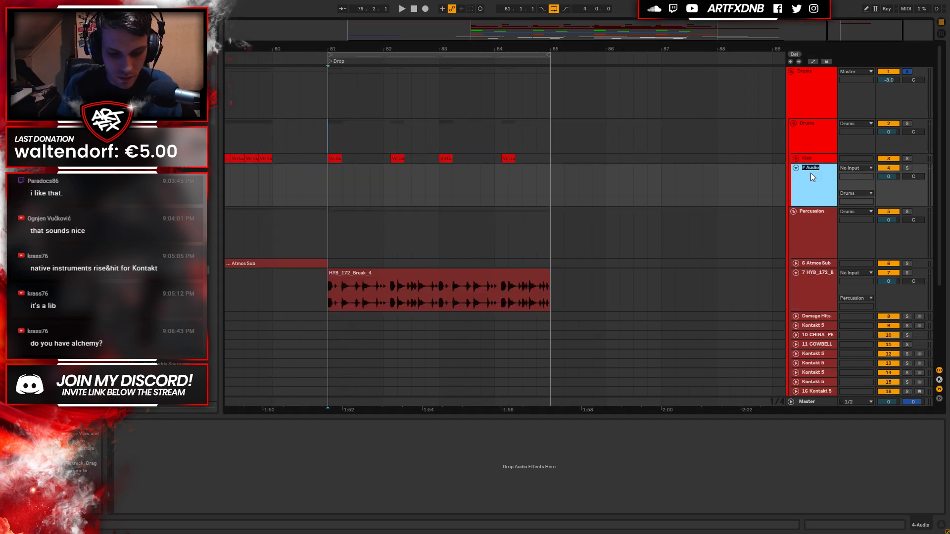
pyautogui.moveTo(123, 223); pyautogui.dragTo(345, 187)
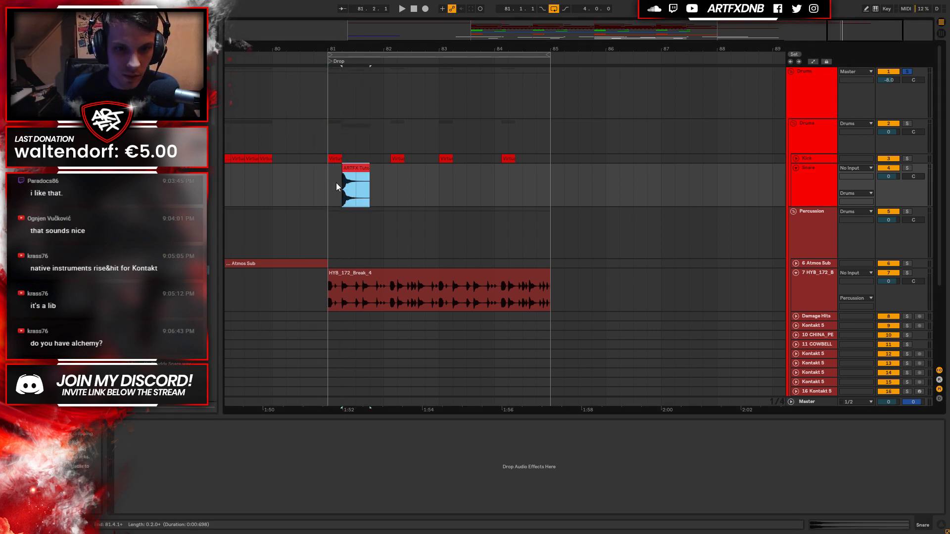
# Play the Drop from bar 81 and shorten the snare clip to one beat, ending at 81.3.
pyautogui.click(329, 177)
pyautogui.press('space')
pyautogui.press('+')
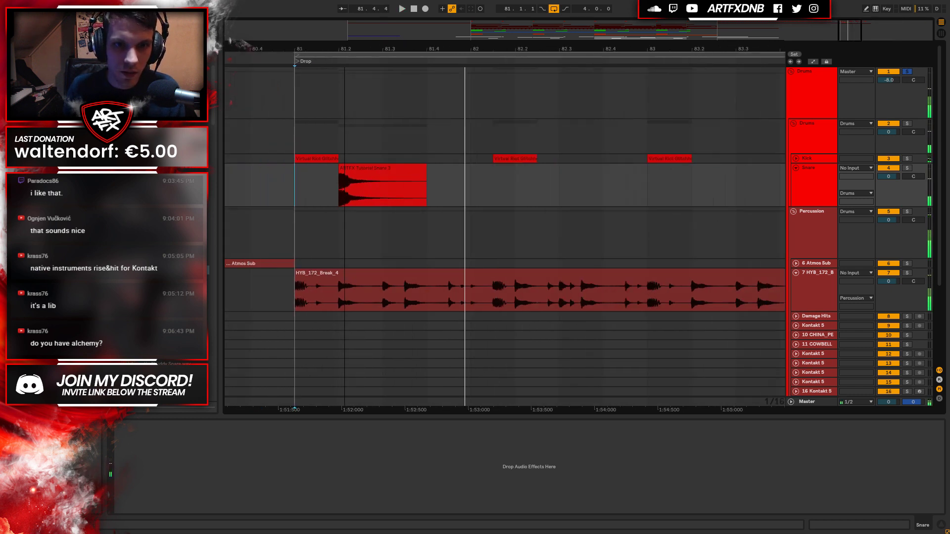
pyautogui.press('space')
pyautogui.click(417, 175)
pyautogui.moveTo(417, 176); pyautogui.dragTo(380, 170)
pyautogui.press('space')
pyautogui.press('space')
pyautogui.press('space')
pyautogui.press('space')
# Copy the snare clip to 81.3.3 and play the pattern from bar 81.
pyautogui.moveTo(367, 170); pyautogui.dragTo(410, 173)
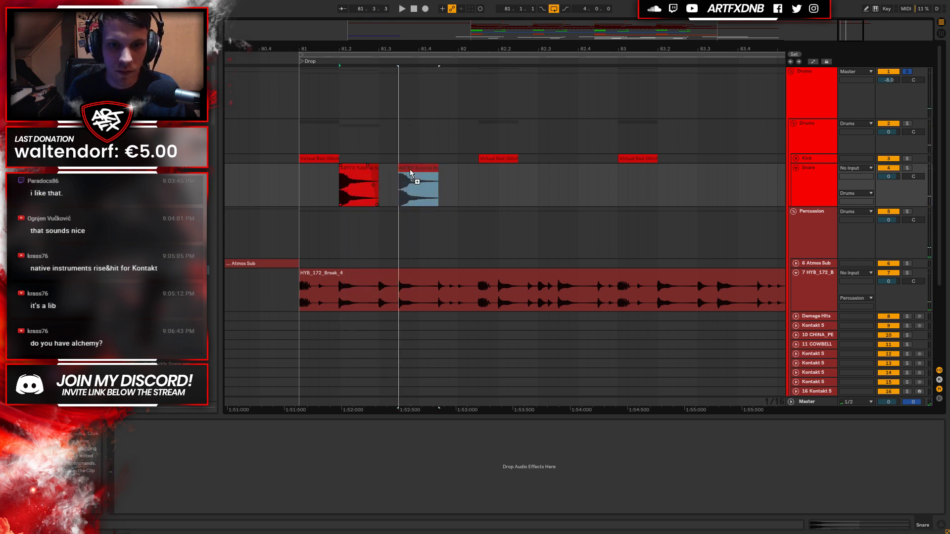
pyautogui.click(296, 191)
pyautogui.press('space')
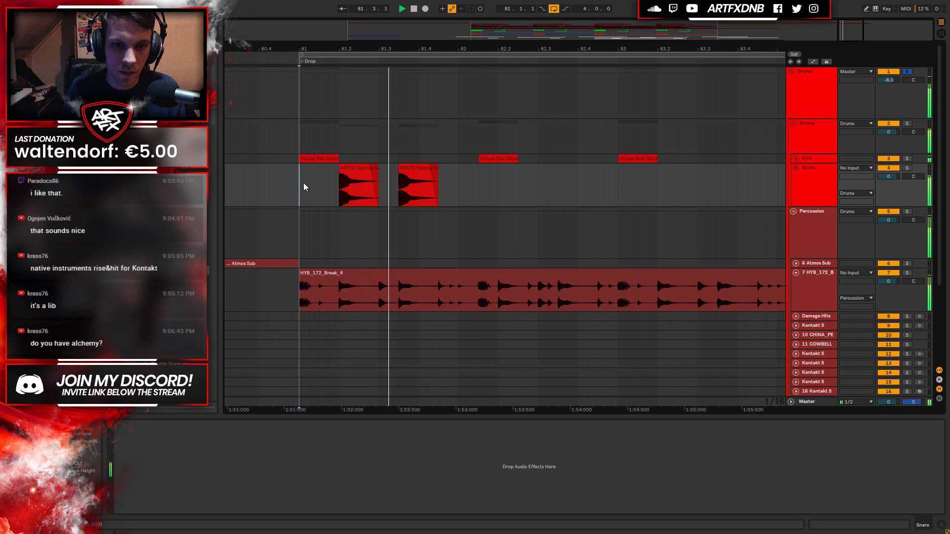
pyautogui.press('space')
# Duplicate bar 81 of the Snare track three times to fill the Drop through bar 84, and play the loop.
pyautogui.moveTo(458, 187); pyautogui.dragTo(298, 191)
pyautogui.hotkey('ctrl', 'd')
pyautogui.hotkey('ctrl', 'd')
pyautogui.hotkey('ctrl', 'd')
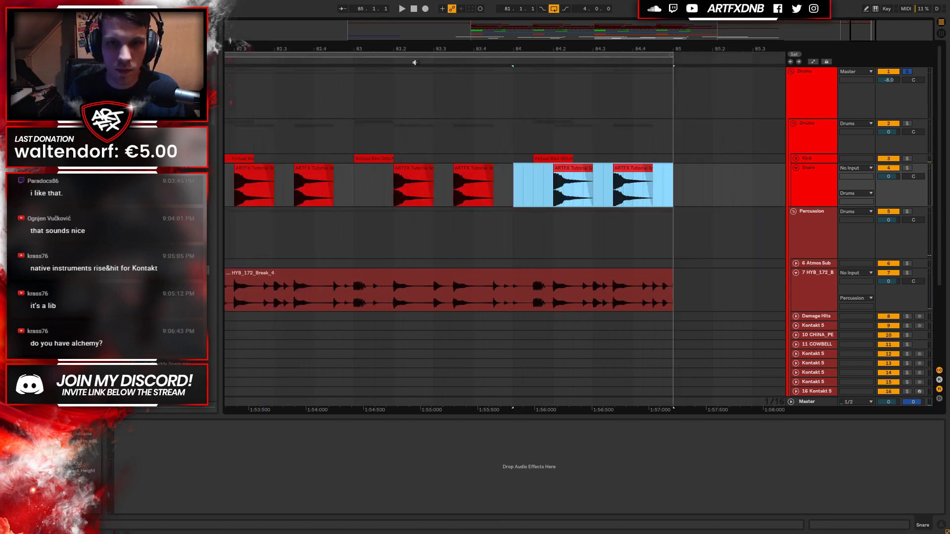
pyautogui.click(414, 55)
pyautogui.press('space')
pyautogui.moveTo(418, 48); pyautogui.dragTo(418, 30)
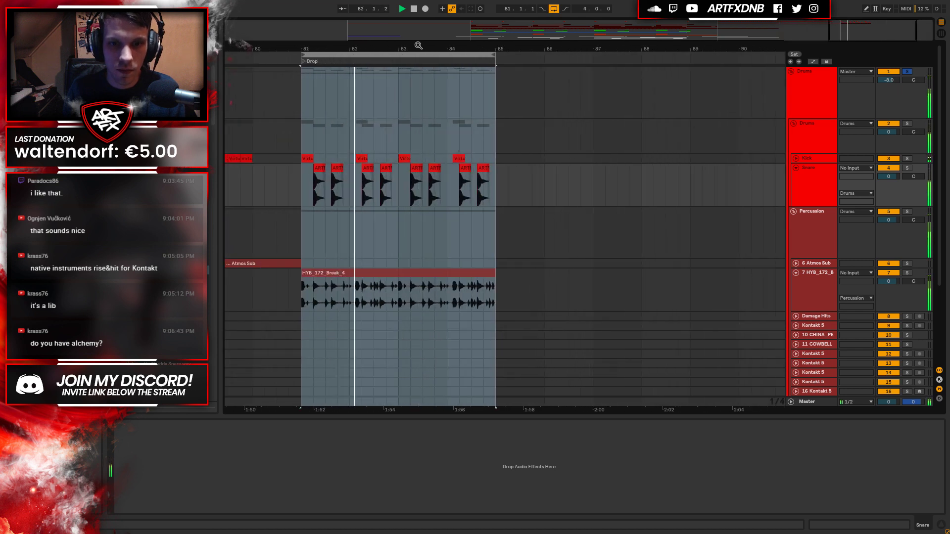
# Deactivate the HYB_172_Break_4 track and play the Drop with only the kicks and snares.
pyautogui.click(770, 284)
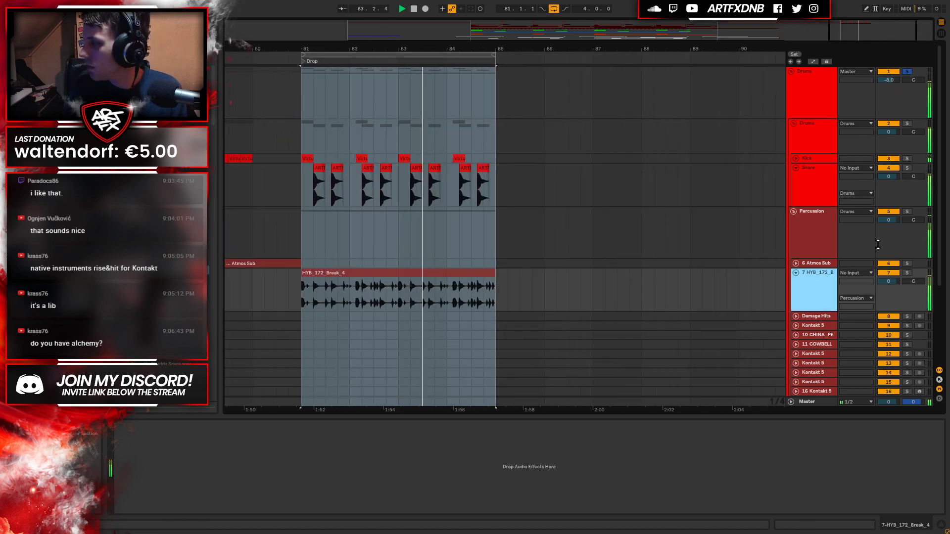
pyautogui.press('space')
pyautogui.press('+')
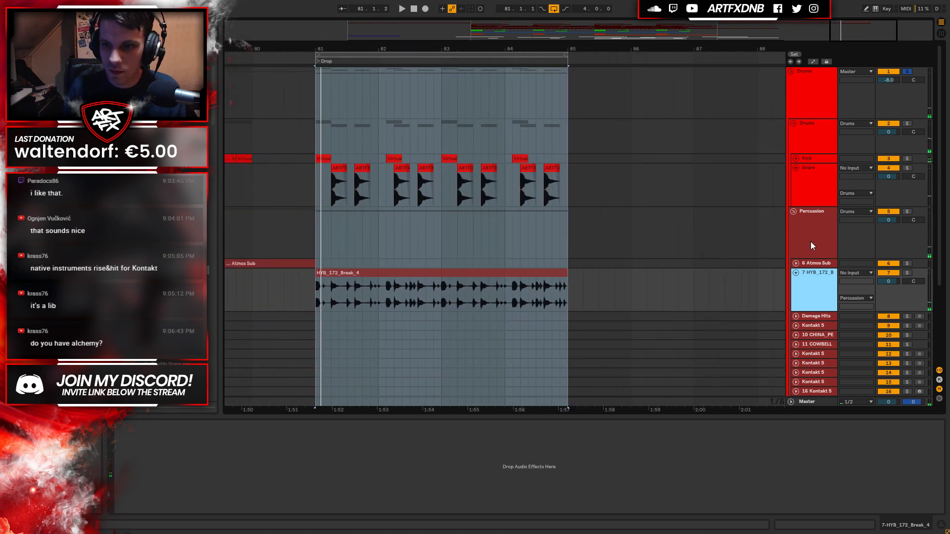
pyautogui.press('space')
pyautogui.click(510, 274)
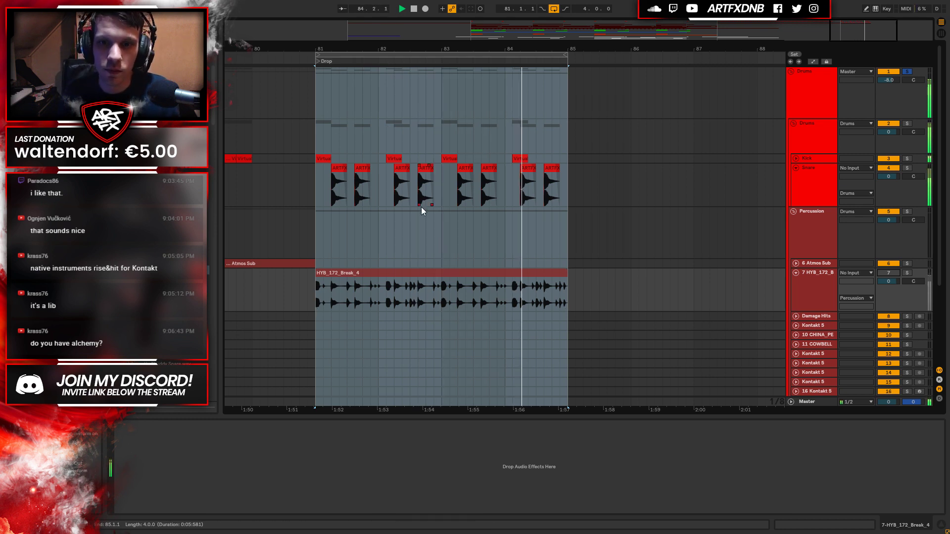
pyautogui.press('space')
# Duplicate the final snare clip of bar 84 directly after itself and play the extended pattern.
pyautogui.click(565, 180)
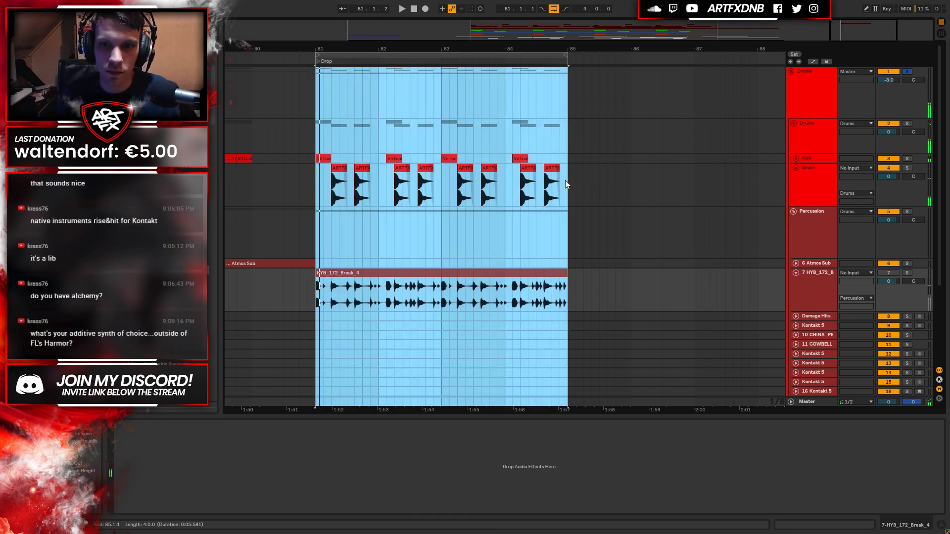
pyautogui.click(562, 180)
pyautogui.press('+')
pyautogui.click(542, 174)
pyautogui.hotkey('ctrl', 'd')
pyautogui.click(455, 158)
pyautogui.click(448, 160)
pyautogui.press('space')
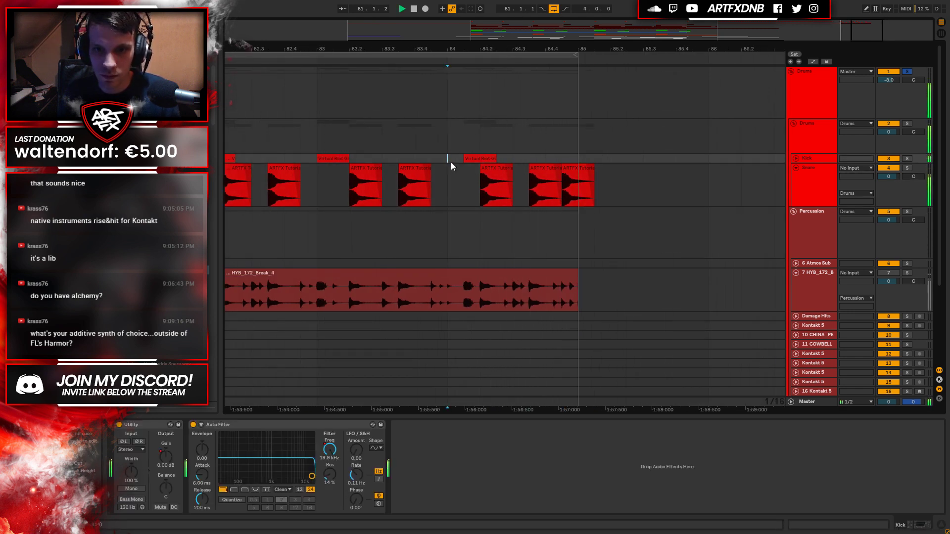
pyautogui.press('-')
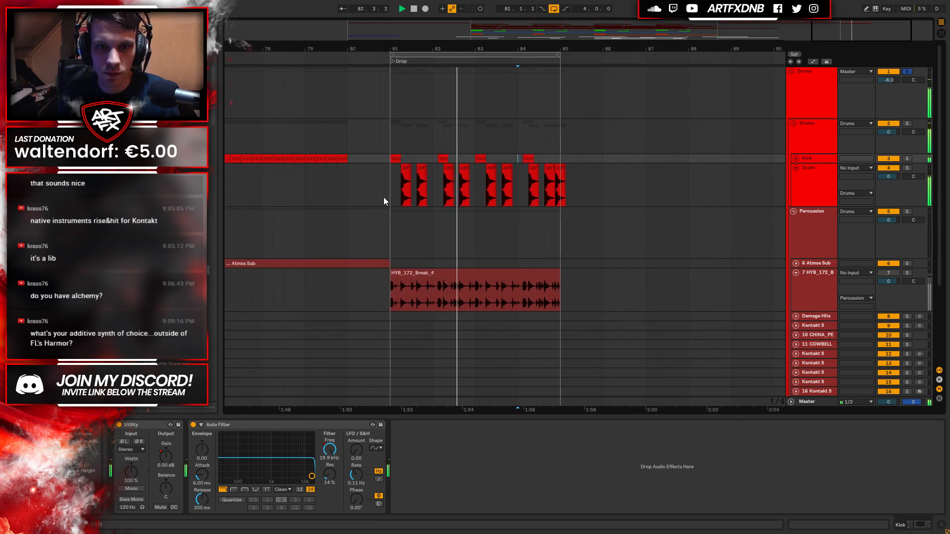
pyautogui.click(432, 39)
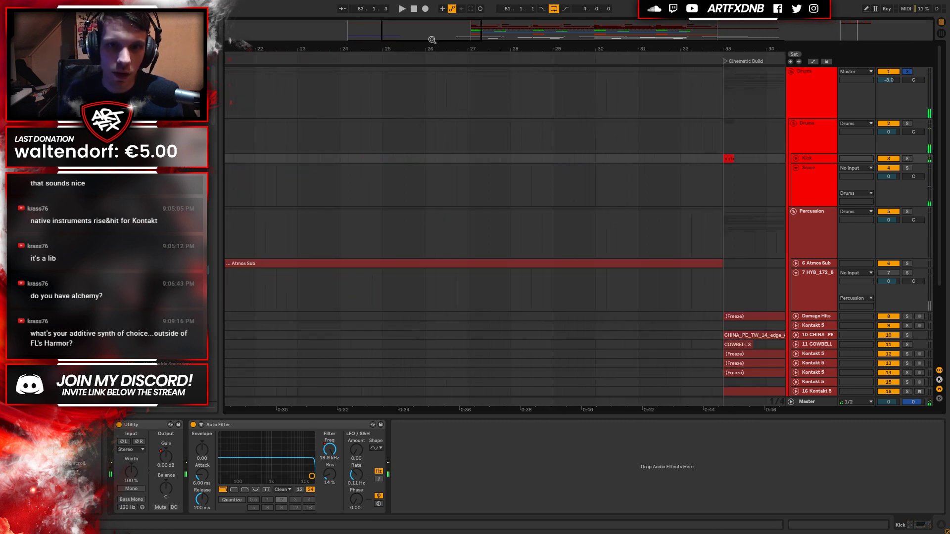
pyautogui.moveTo(743, 41); pyautogui.dragTo(441, 44)
pyautogui.press('z')
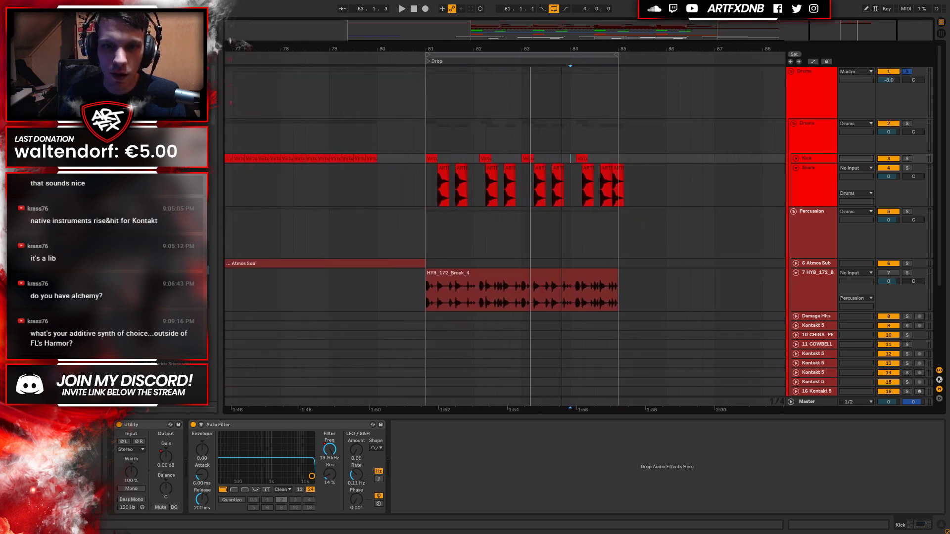
pyautogui.scroll(-3, 814, 241)
pyautogui.scroll(3, 809, 197)
pyautogui.scroll(-1, 806, 206)
# Examine the individual hits of the HYB_172_Break_4 clip around bar 81 and solo its track.
pyautogui.click(816, 247)
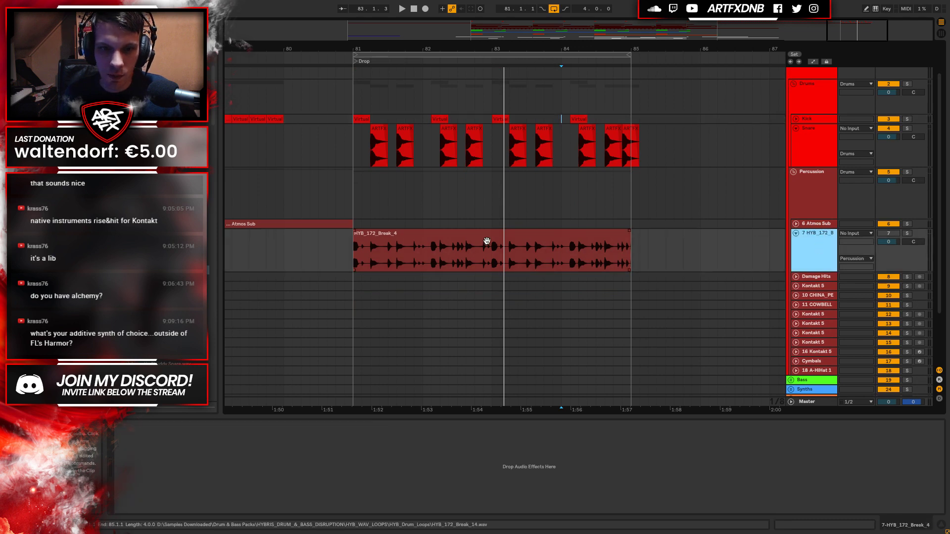
pyautogui.click(492, 241)
pyautogui.scroll(-1, 438, 258)
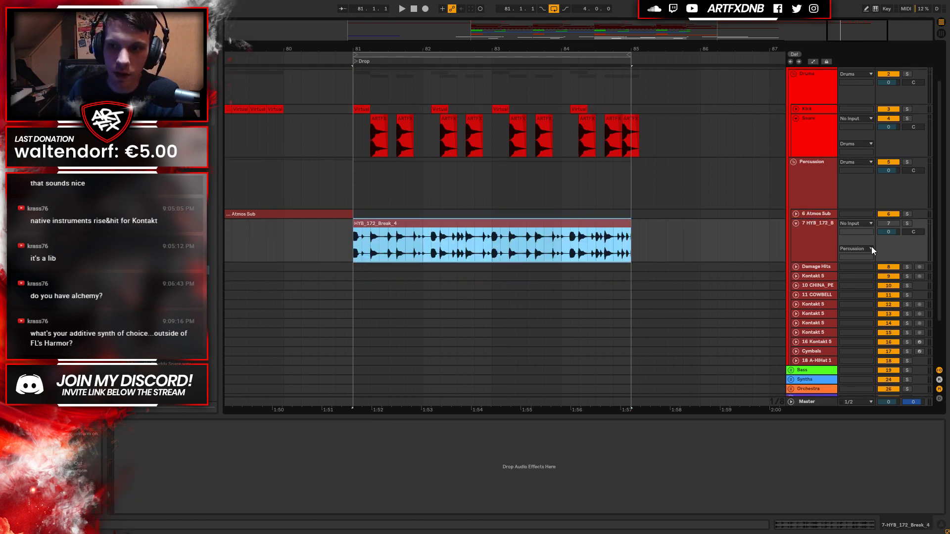
pyautogui.click(361, 252)
pyautogui.click(410, 244)
pyautogui.moveTo(406, 64)
pyautogui.mouseDown()
pyautogui.moveTo(392, 278)
pyautogui.moveTo(443, 248)
pyautogui.mouseUp()
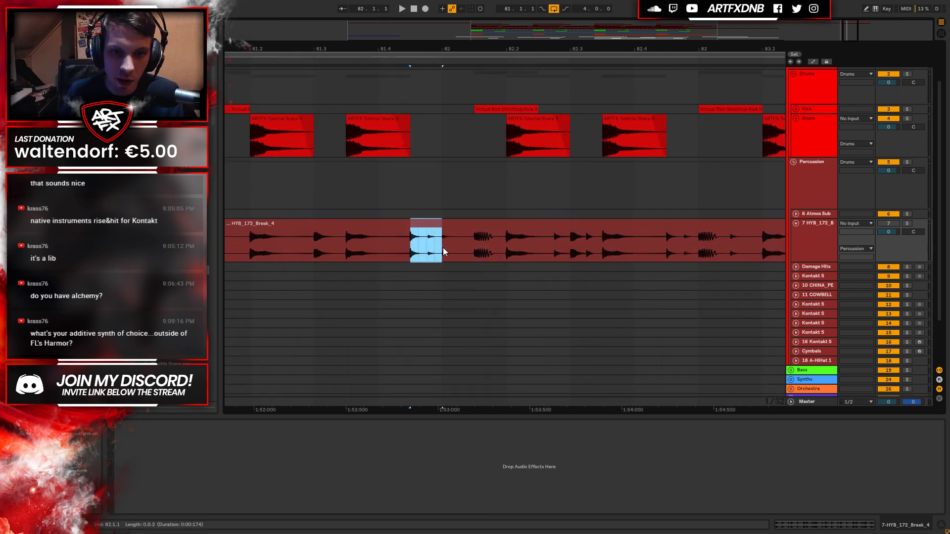
pyautogui.click(555, 250)
pyautogui.click(371, 223)
pyautogui.click(907, 223)
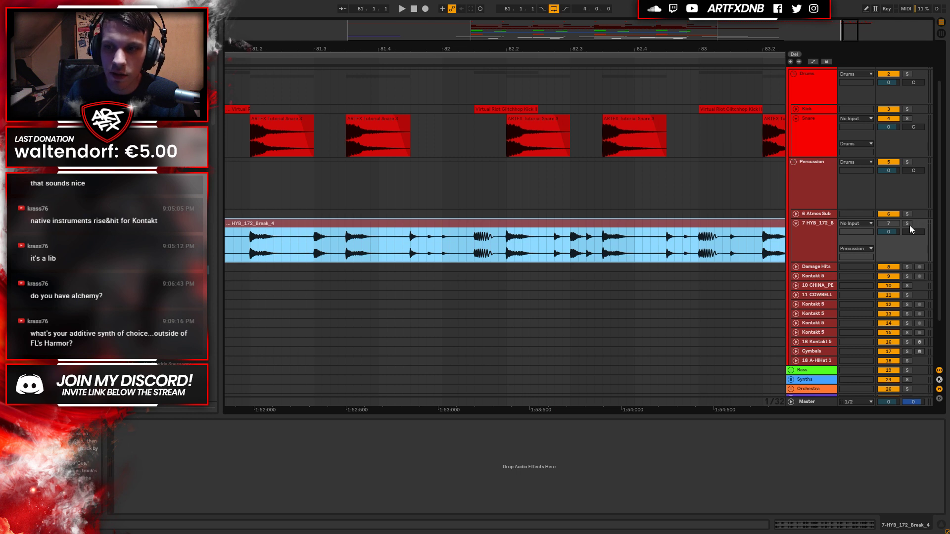
# Play the soloed break from the start of bar 81 to hear its opening kick.
pyautogui.moveTo(437, 49); pyautogui.dragTo(438, 35)
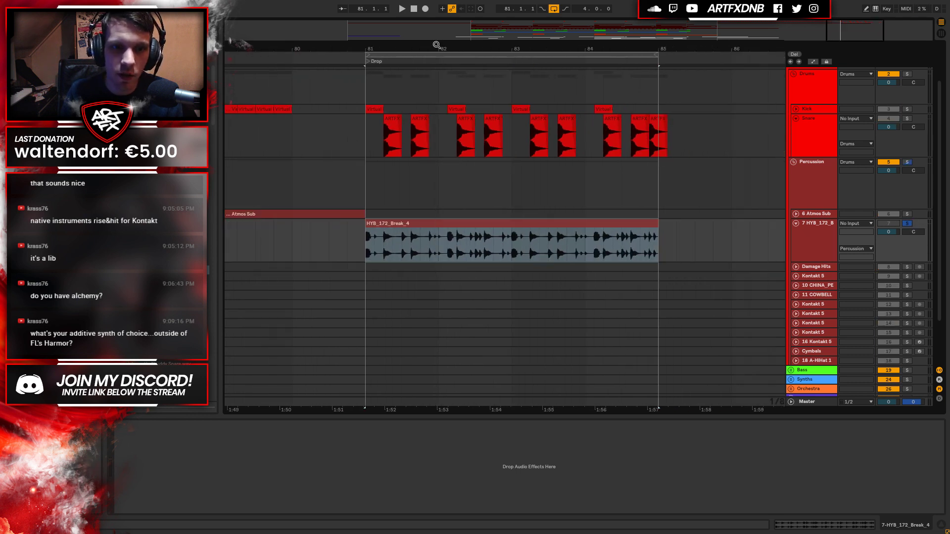
pyautogui.click(359, 245)
pyautogui.click(367, 243)
pyautogui.press('space')
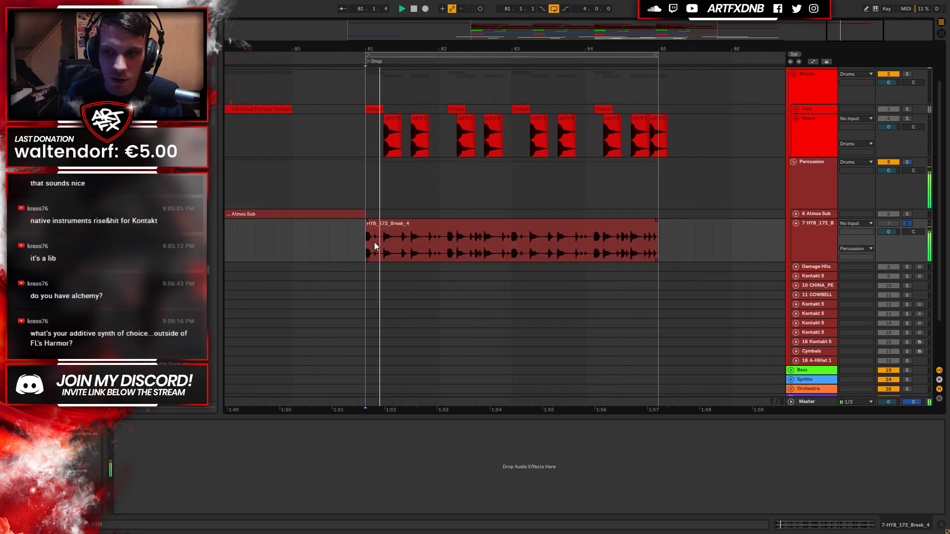
pyautogui.press('space')
pyautogui.scroll(5, 376, 119)
pyautogui.press('space')
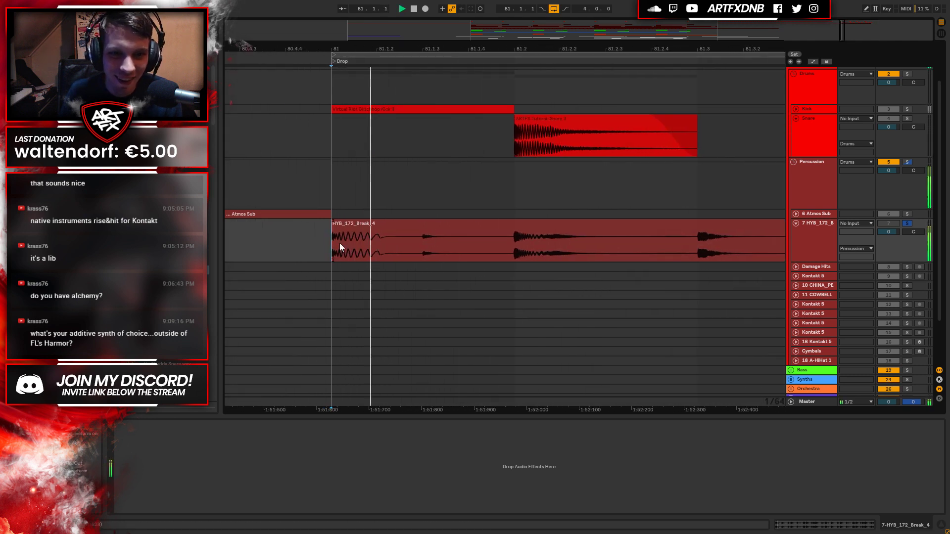
pyautogui.press('space')
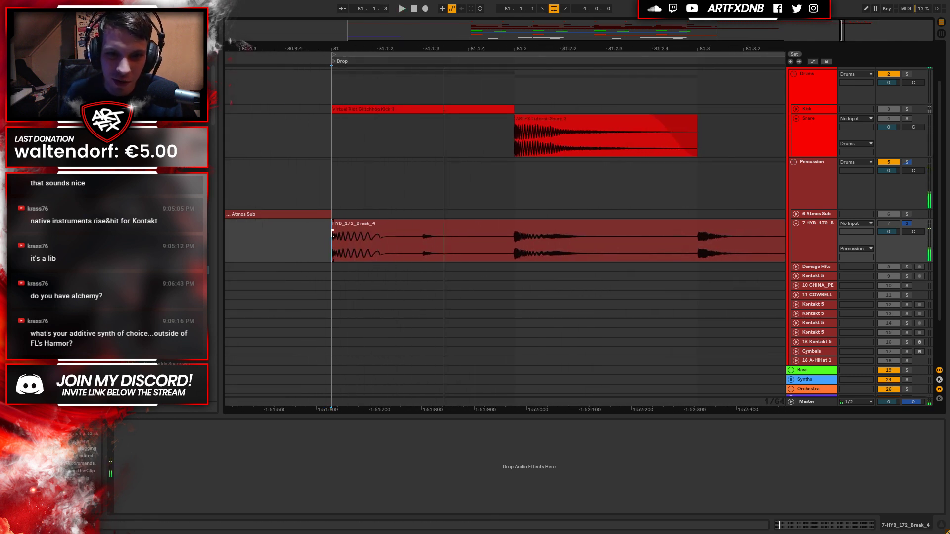
# Play the soloed break from 81.2 and from 81.4.3 to hear its snare and the hits before bar 82.
pyautogui.click(508, 250)
pyautogui.press('space')
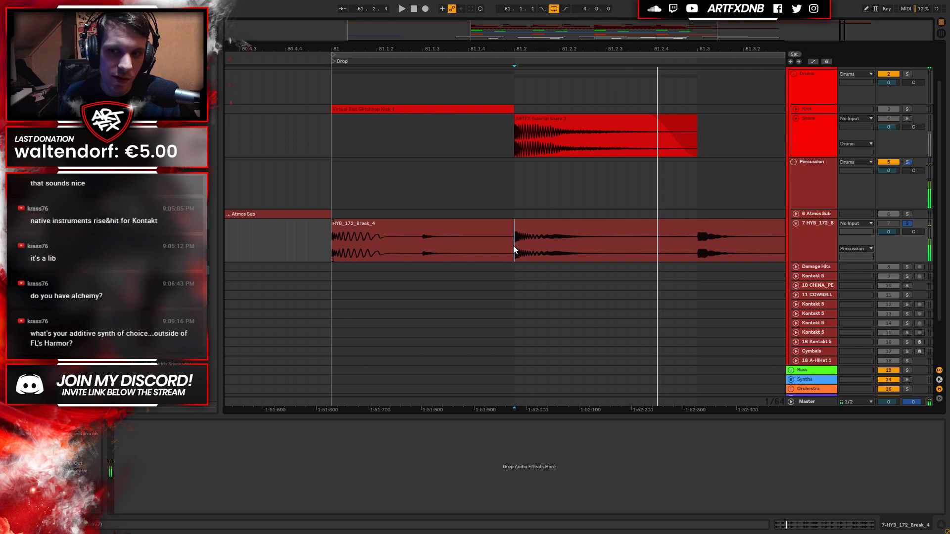
pyautogui.moveTo(662, 56); pyautogui.dragTo(306, 42)
pyautogui.click(383, 247)
pyautogui.press('space')
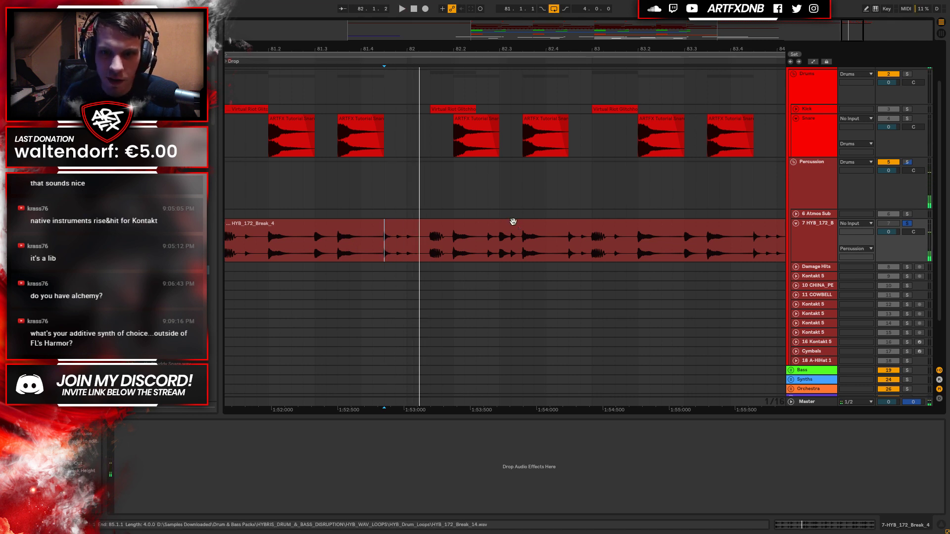
# Unsolo and fold the break track, and play the transition into the Drop from bar 80.
pyautogui.press('-')
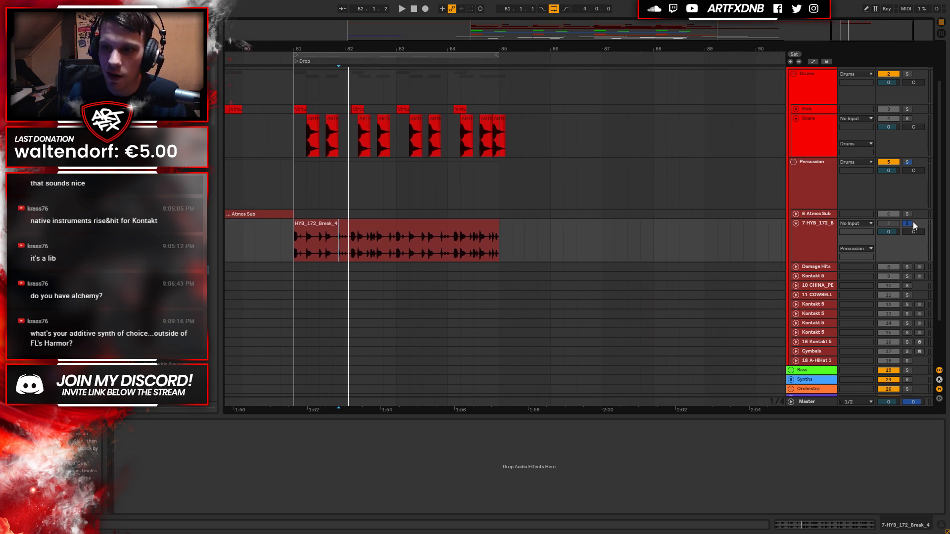
pyautogui.click(796, 223)
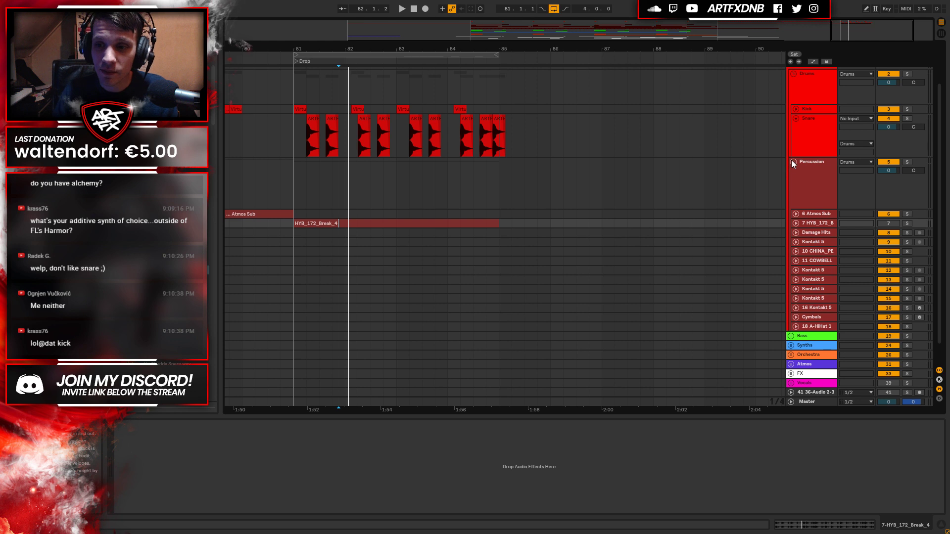
pyautogui.click(254, 214)
pyautogui.click(281, 143)
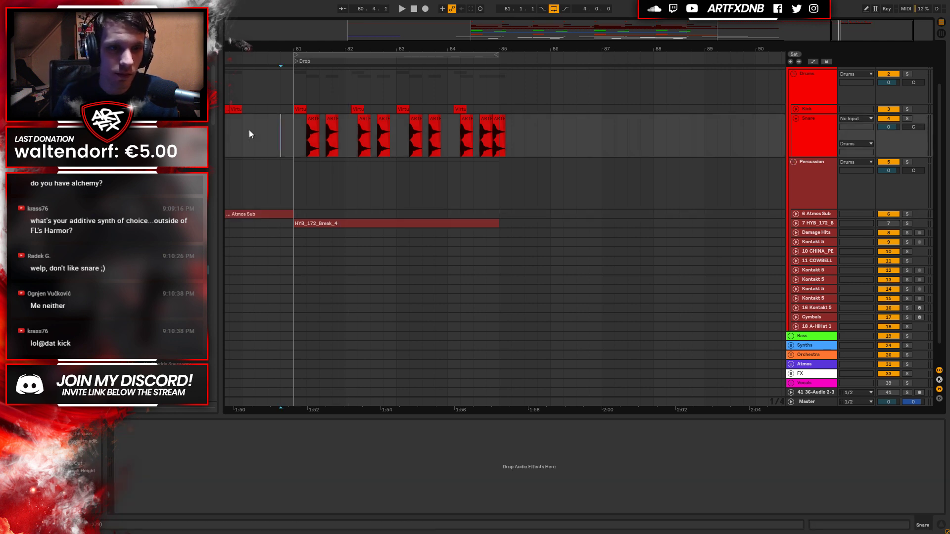
pyautogui.press('space')
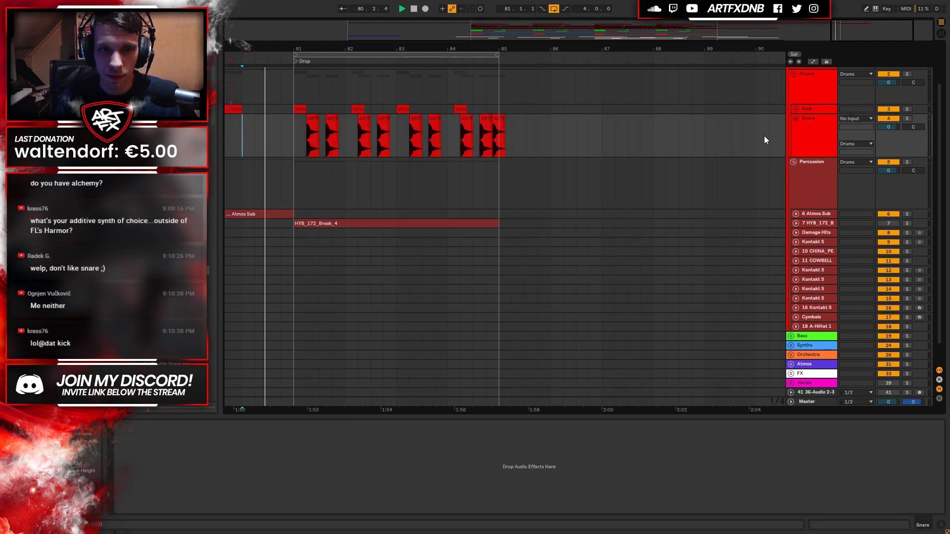
pyautogui.press('space')
# Fold the Drums subgroup and the Percussion group, and unfold the Bass group with its Sub track selected.
pyautogui.click(793, 73)
pyautogui.click(793, 132)
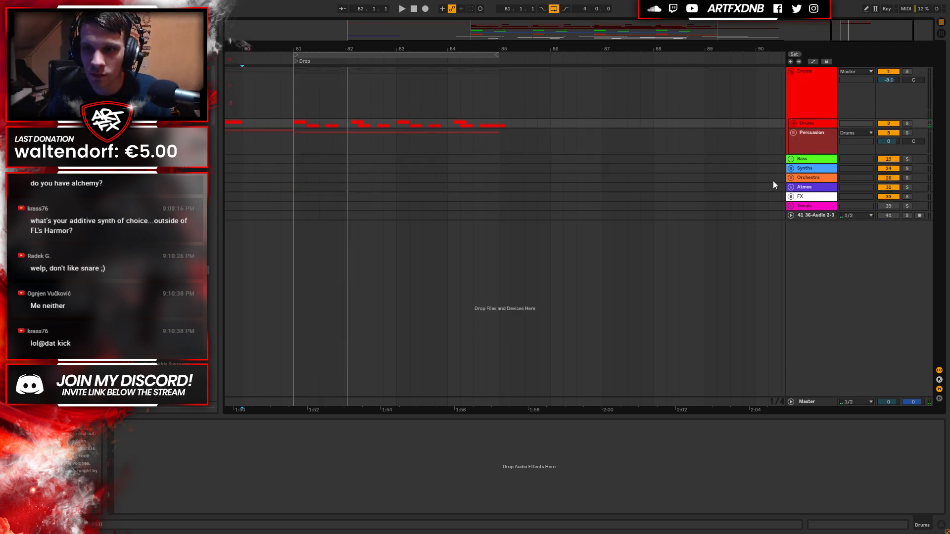
pyautogui.click(803, 158)
pyautogui.click(791, 158)
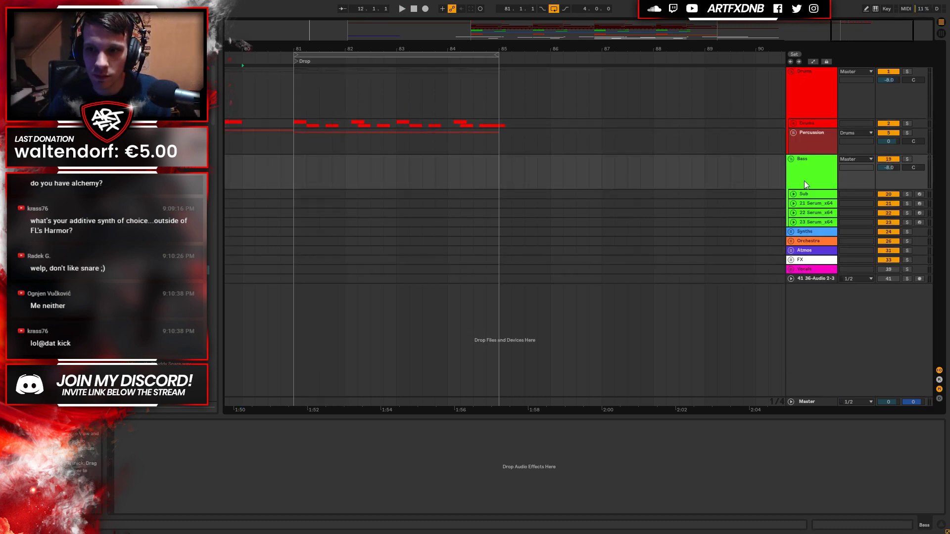
pyautogui.click(809, 194)
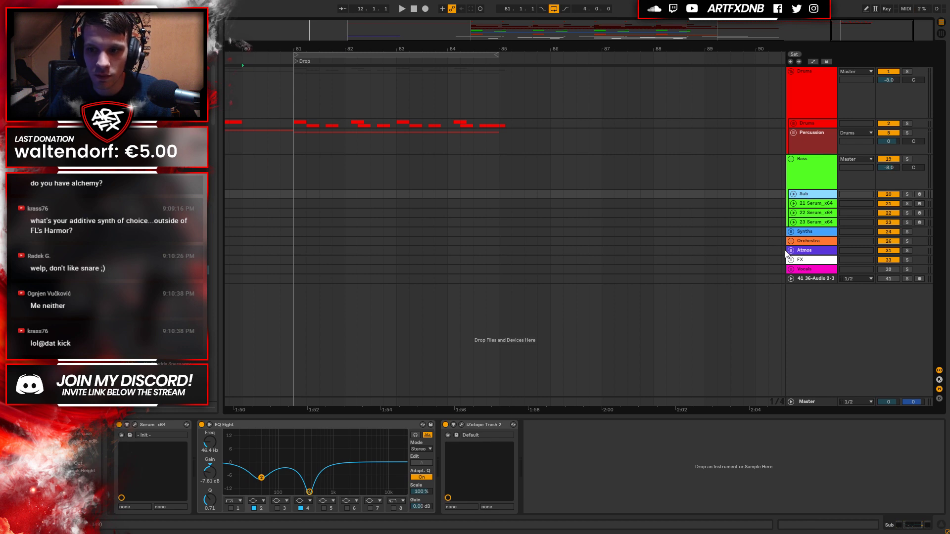
# Unfold and solo the 23 Serum_x64 track and play its last clip in the Cinematic Build.
pyautogui.scroll(-10, 693, 152)
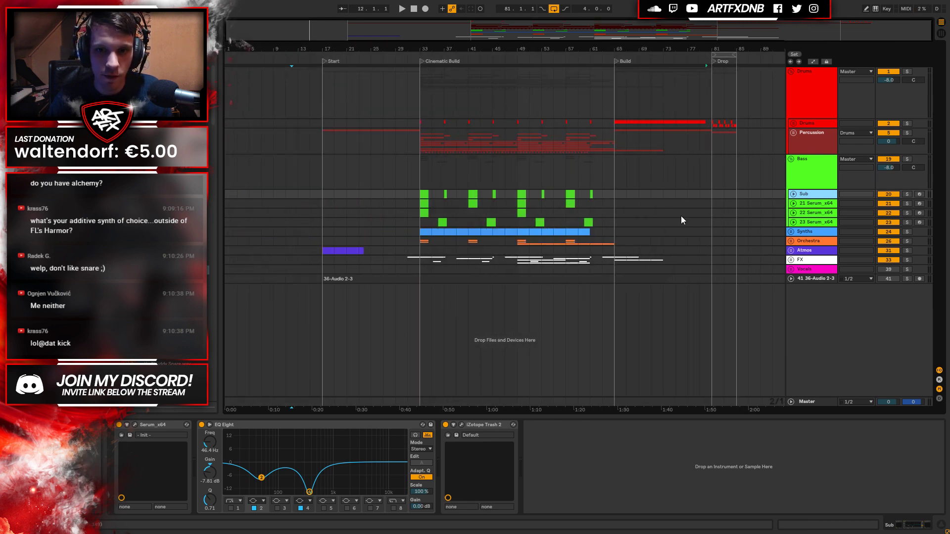
pyautogui.click(589, 222)
pyautogui.click(793, 222)
pyautogui.click(906, 222)
pyautogui.click(587, 228)
pyautogui.press('space')
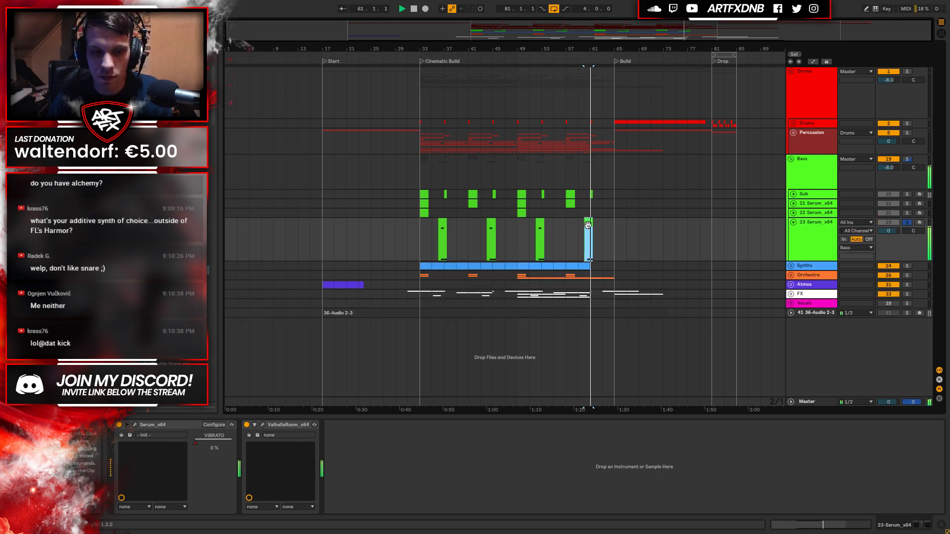
# Duplicate the 23 Serum_x64 track in the Bass group.
pyautogui.click(812, 222)
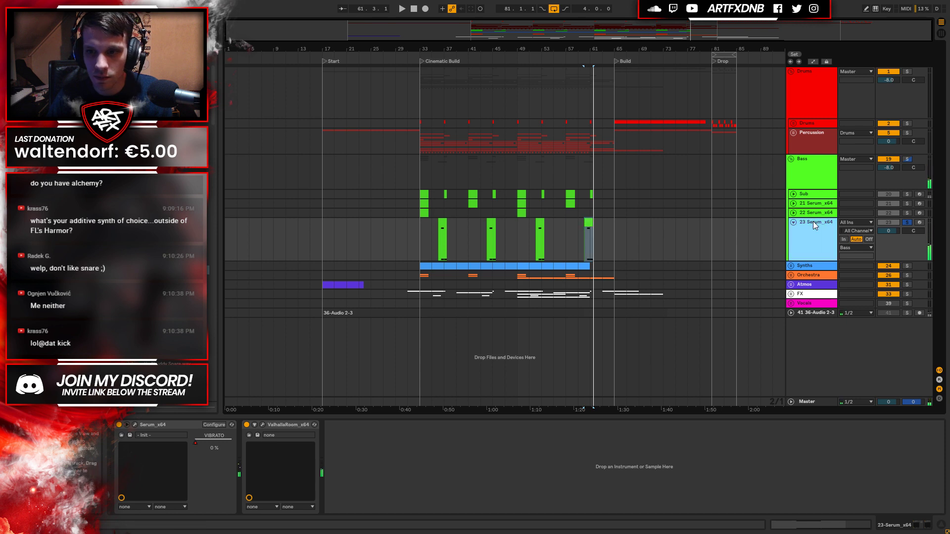
pyautogui.rightClick(812, 221)
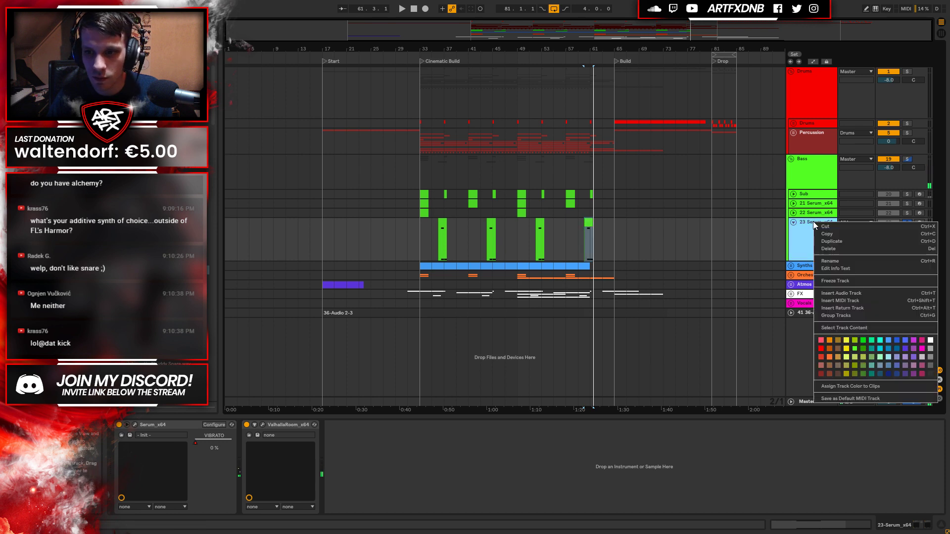
pyautogui.click(833, 241)
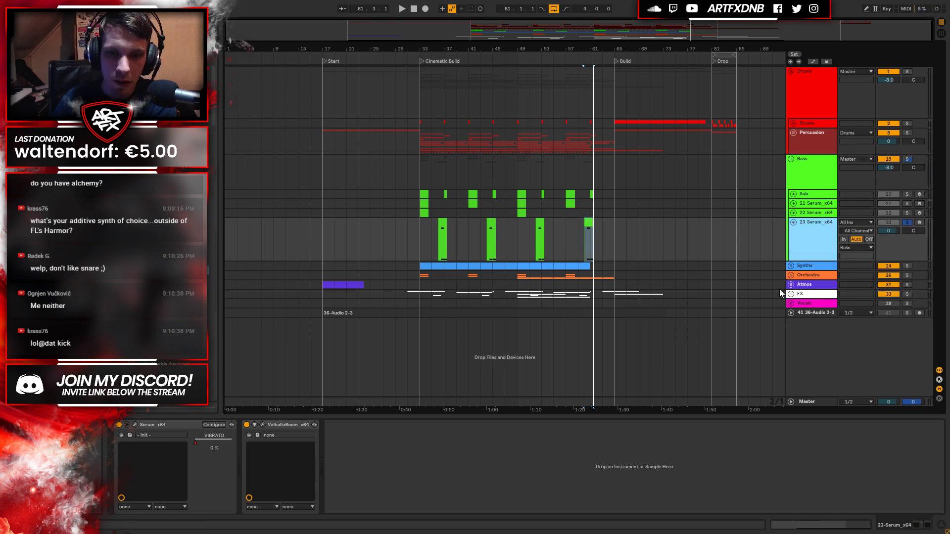
# Delete all but the first clip on the 24 Serum_x64 track, and move that clip to the Build marker at bar 65.
pyautogui.moveTo(432, 281); pyautogui.dragTo(607, 273)
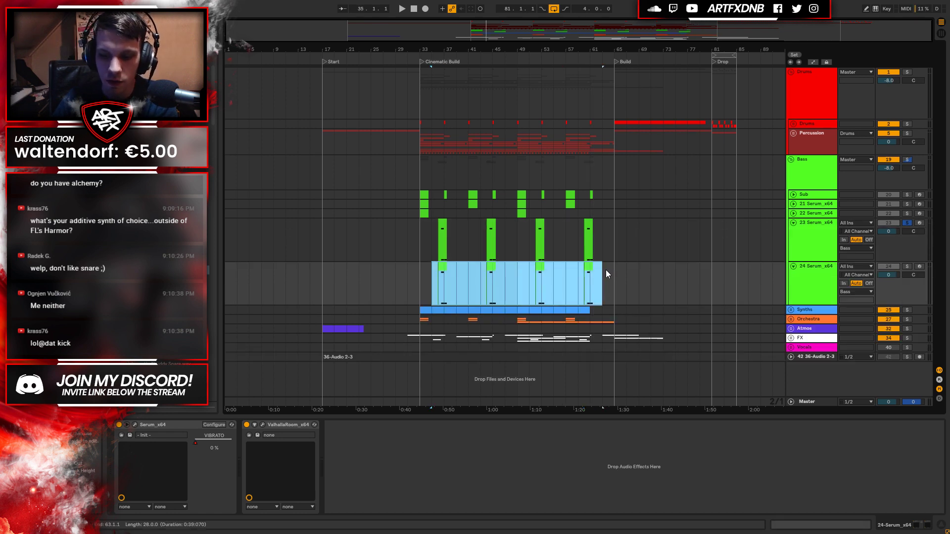
pyautogui.moveTo(479, 284); pyautogui.dragTo(632, 277)
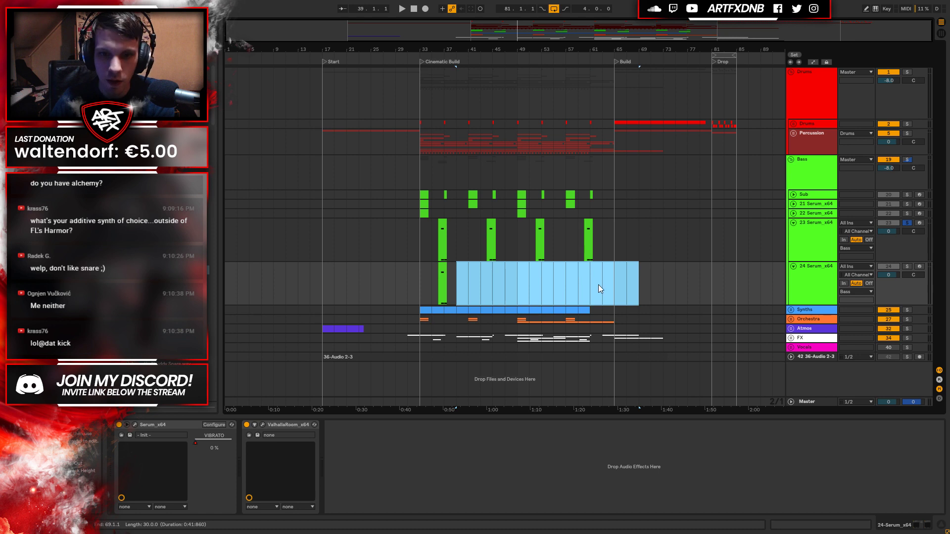
pyautogui.click(442, 269)
pyautogui.moveTo(622, 273); pyautogui.dragTo(619, 272)
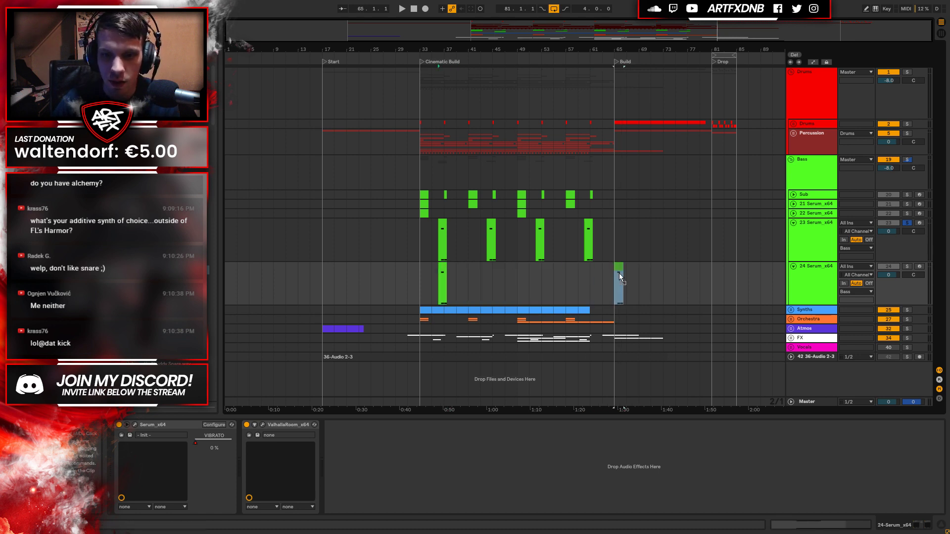
# Fold the 23 Serum_x64 track and turn off the ValhallaRoom reverb on the 24 Serum_x64 track.
pyautogui.click(805, 221)
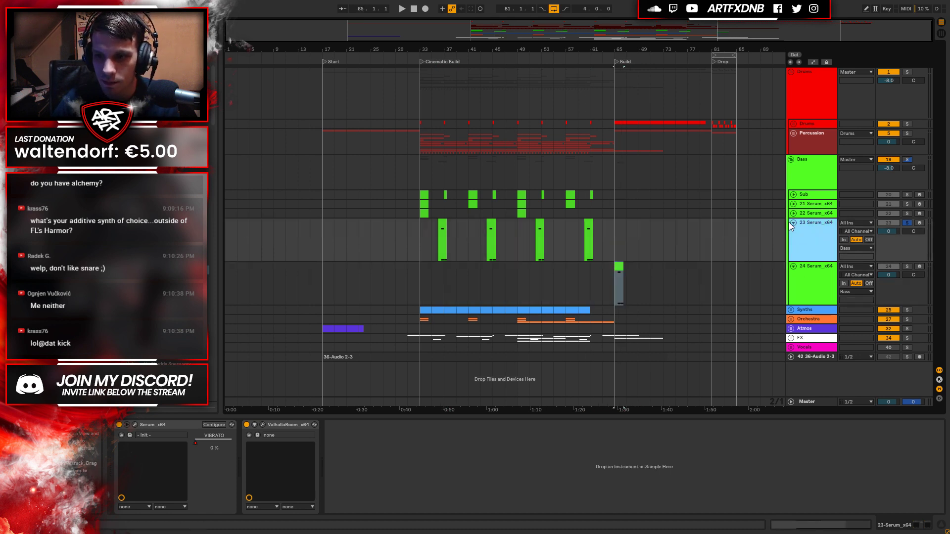
pyautogui.click(793, 222)
pyautogui.click(800, 233)
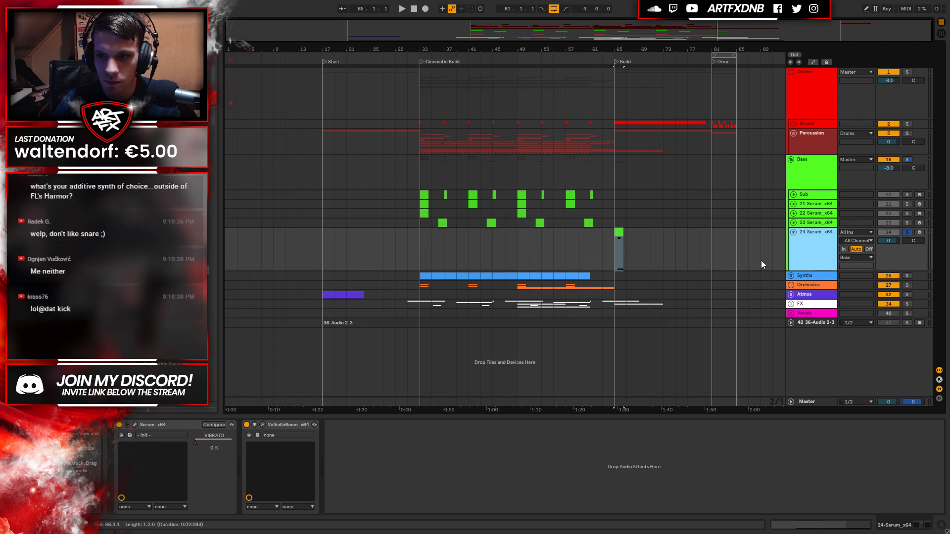
pyautogui.click(246, 424)
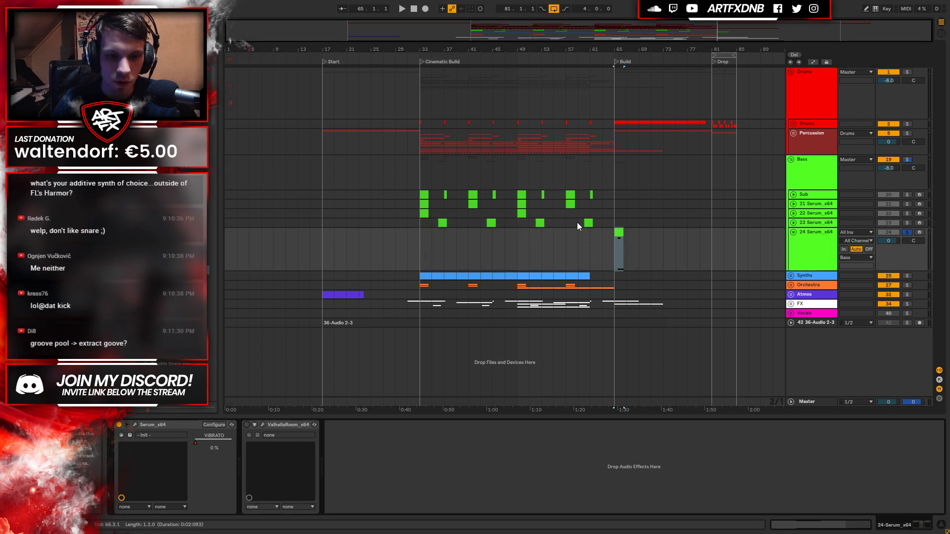
# Play the 24 Serum_x64 clip at bar 65 to hear it without reverb.
pyautogui.click(619, 238)
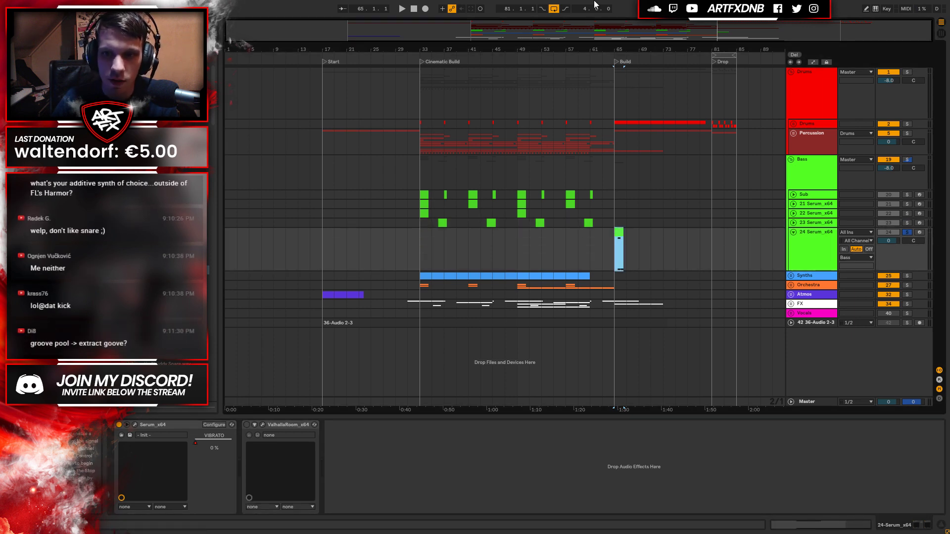
pyautogui.moveTo(638, 52); pyautogui.dragTo(610, 78)
pyautogui.press('space')
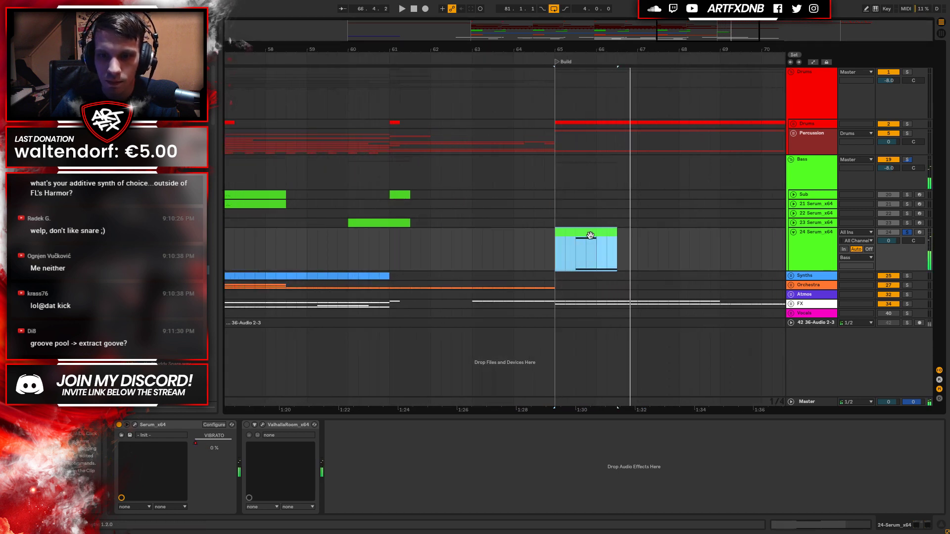
# Delete the Pitch Bend envelope ramp from the clip at bar 65.
pyautogui.hotkey('shift', 'Tab')
pyautogui.click(237, 256)
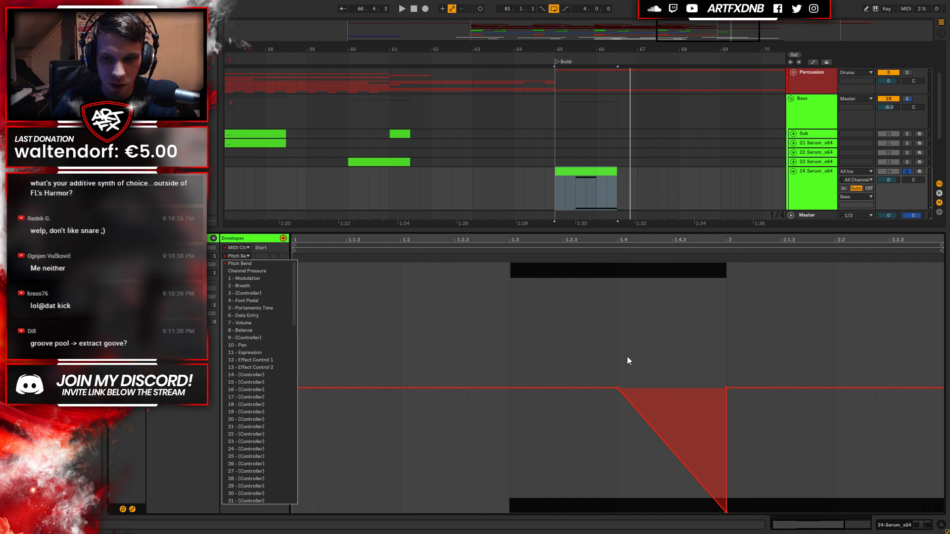
pyautogui.click(484, 320)
pyautogui.hotkey('ctrl', 'a')
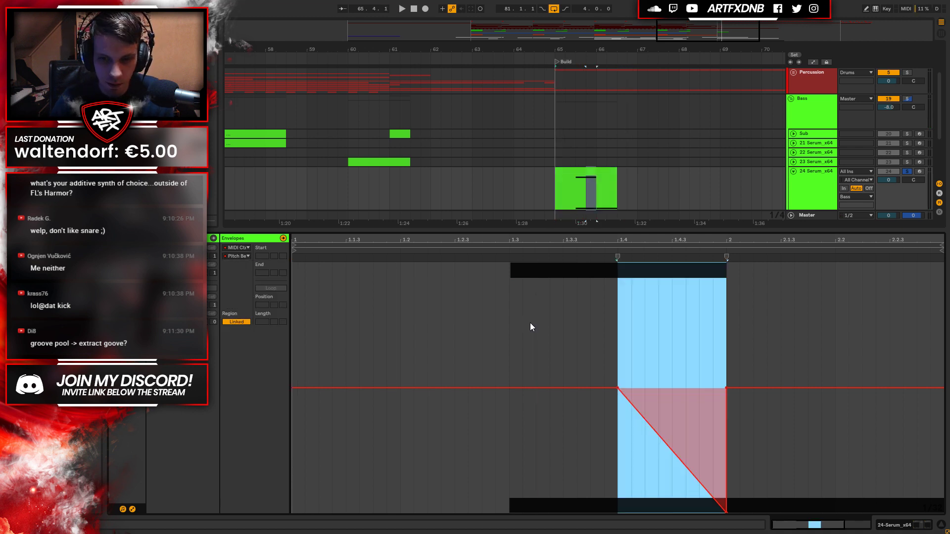
pyautogui.press('Delete')
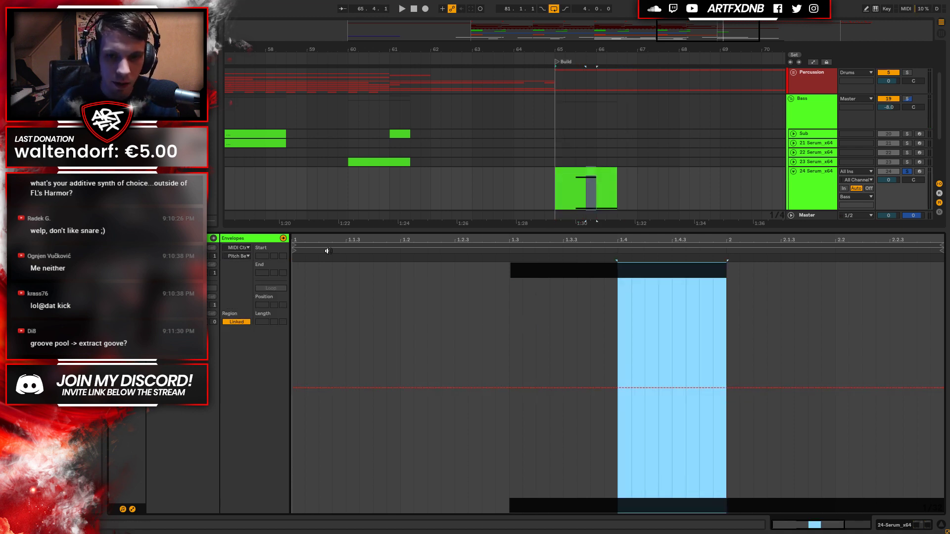
pyautogui.hotkey('shift', 'Tab')
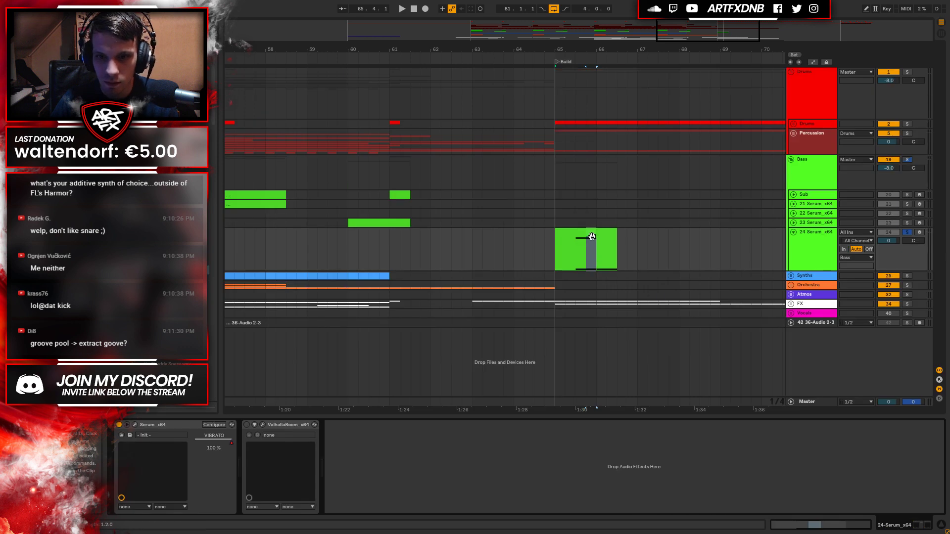
# Unfold the Drums subgroup and move the bass clip from bar 65 to the start of the Drop at bar 81.
pyautogui.click(592, 242)
pyautogui.press('-')
pyautogui.press('-')
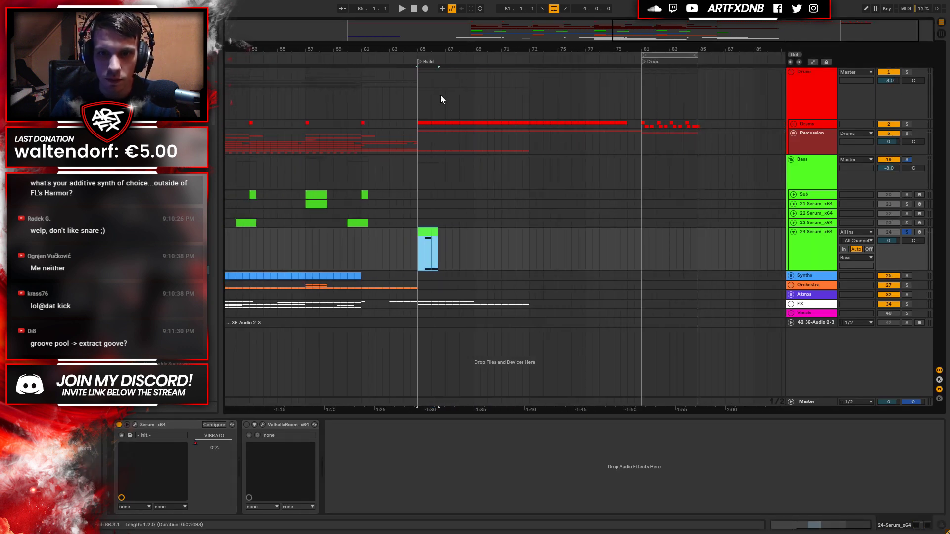
pyautogui.click(793, 124)
pyautogui.moveTo(431, 316); pyautogui.dragTo(657, 318)
pyautogui.moveTo(680, 52); pyautogui.dragTo(491, 265)
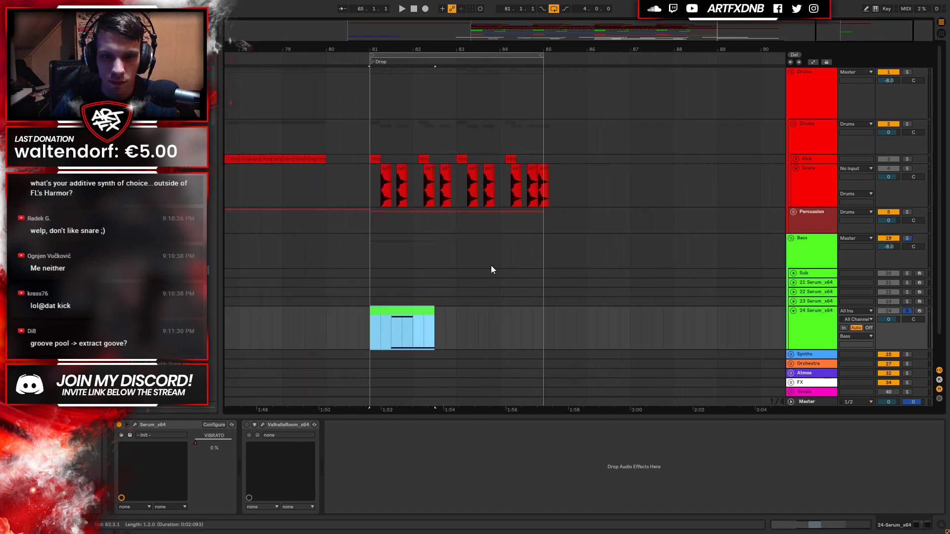
# Trim the last snare clip to end at bar 85, and solo the Drums group to play the Drop loop.
pyautogui.click(542, 179)
pyautogui.press('space')
pyautogui.press('space')
pyautogui.click(907, 72)
pyautogui.press('space')
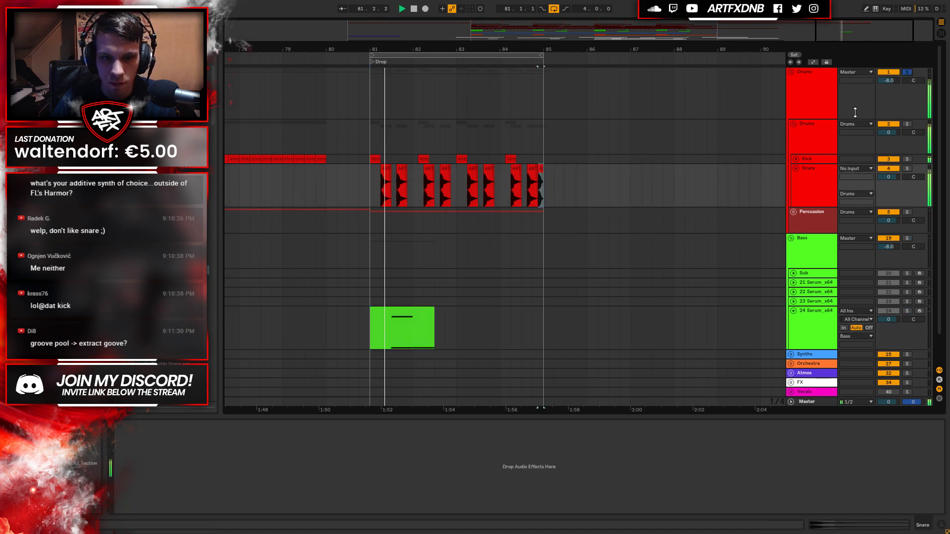
pyautogui.press('space')
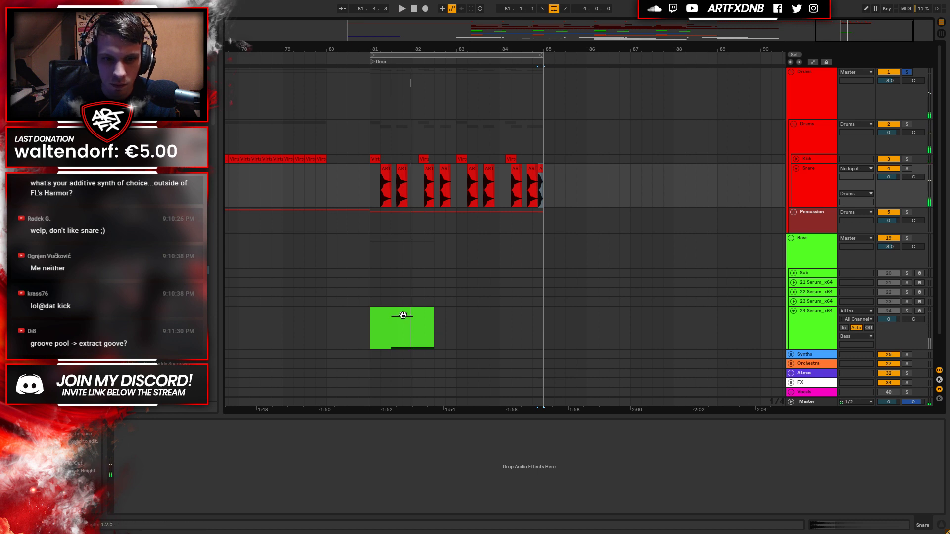
# Extend the bass clip in the Drop to bar 85 and delete all its notes.
pyautogui.doubleClick(392, 347)
pyautogui.click(132, 509)
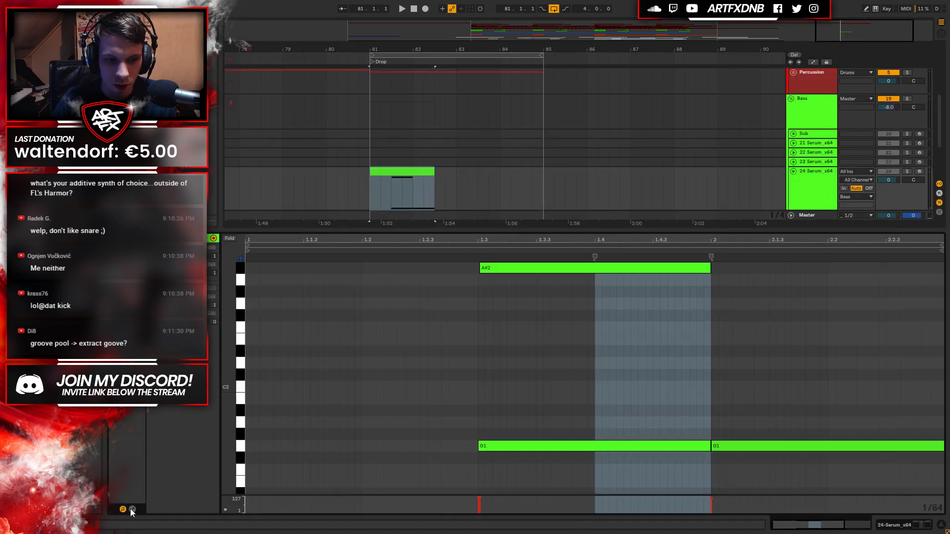
pyautogui.click(381, 187)
pyautogui.moveTo(534, 178); pyautogui.dragTo(542, 176)
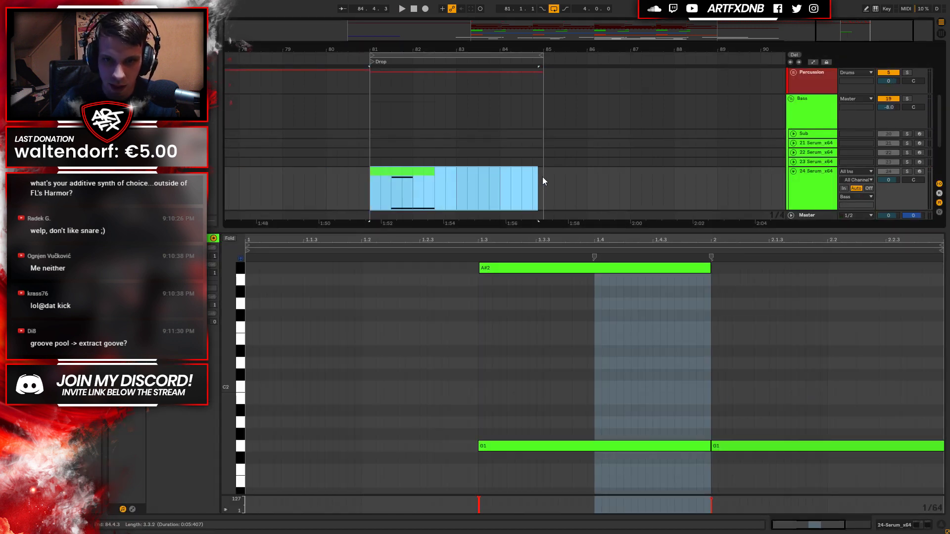
pyautogui.moveTo(510, 464); pyautogui.dragTo(292, 182)
pyautogui.press('Delete')
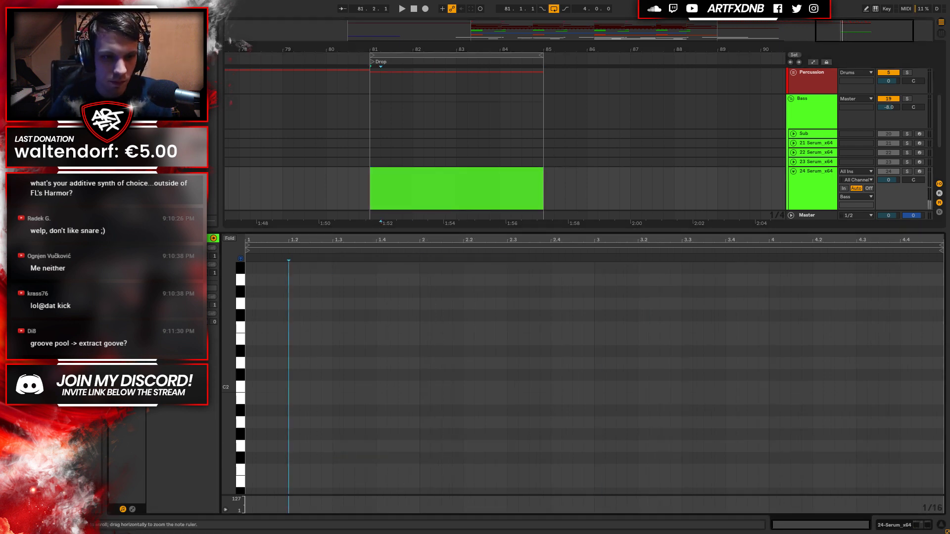
# Draw a G1 note across the full four bars of the bass clip and play it together with the drums.
pyautogui.moveTo(247, 397); pyautogui.dragTo(931, 384)
pyautogui.press('space')
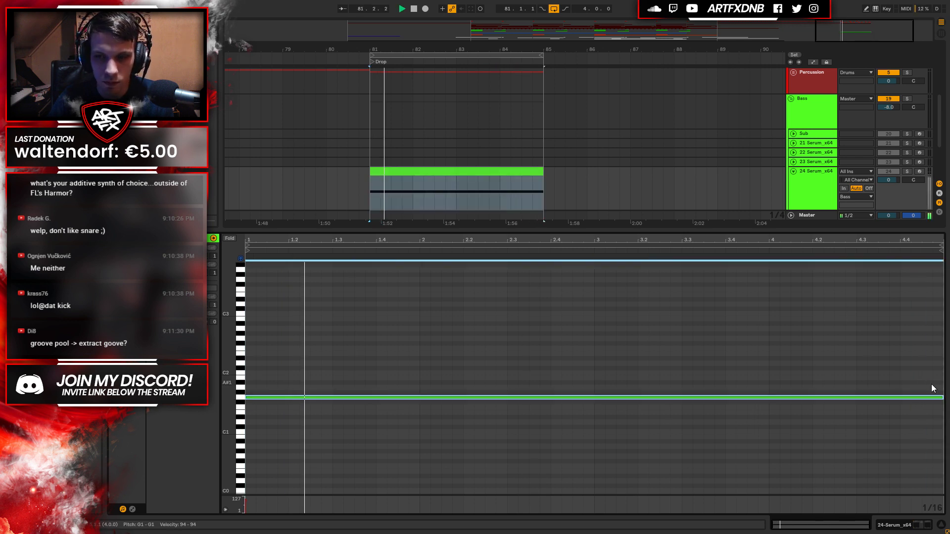
pyautogui.click(907, 171)
pyautogui.click(907, 172)
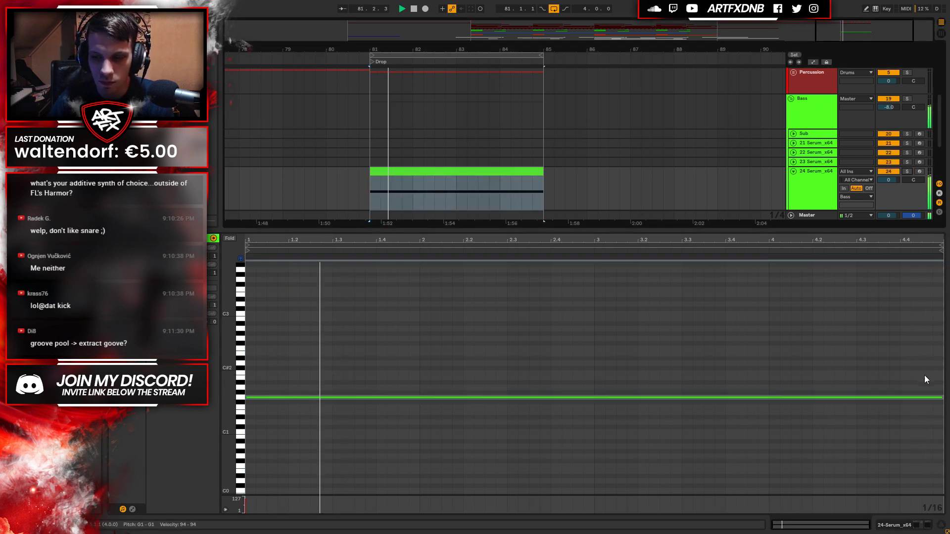
# Solo the 24 Serum_x64 track and shorten its Drop clip to one bar, ending at bar 82.
pyautogui.hotkey('shift', 'Tab')
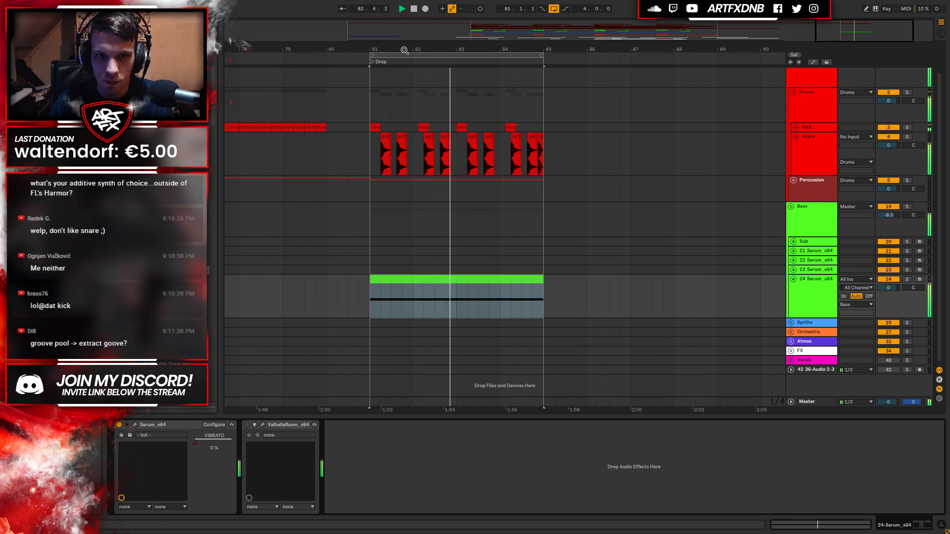
pyautogui.press('+')
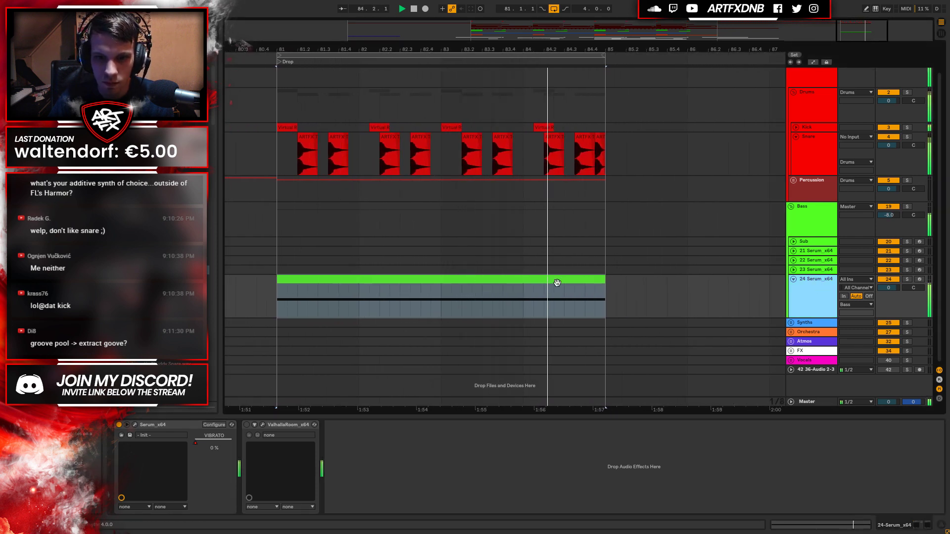
pyautogui.click(585, 280)
pyautogui.click(907, 279)
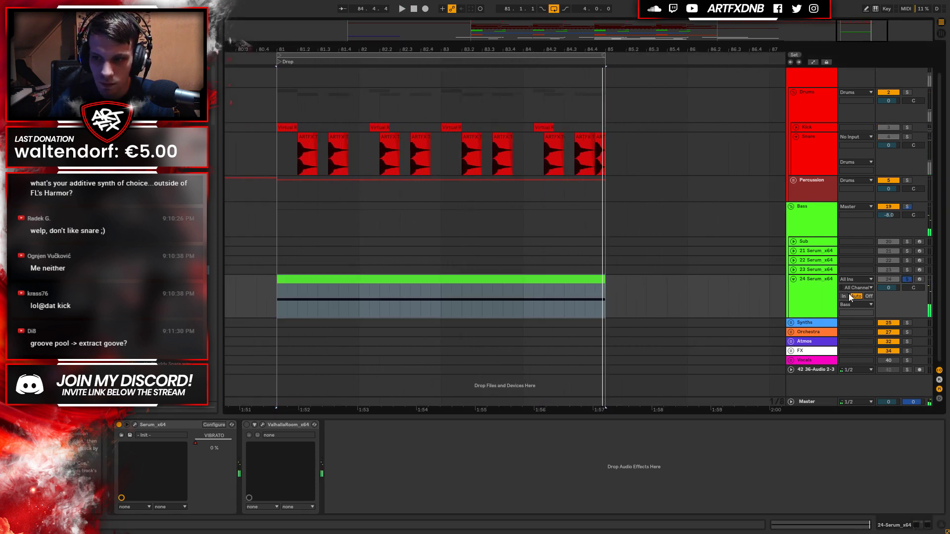
pyautogui.click(600, 283)
pyautogui.moveTo(600, 283); pyautogui.dragTo(354, 282)
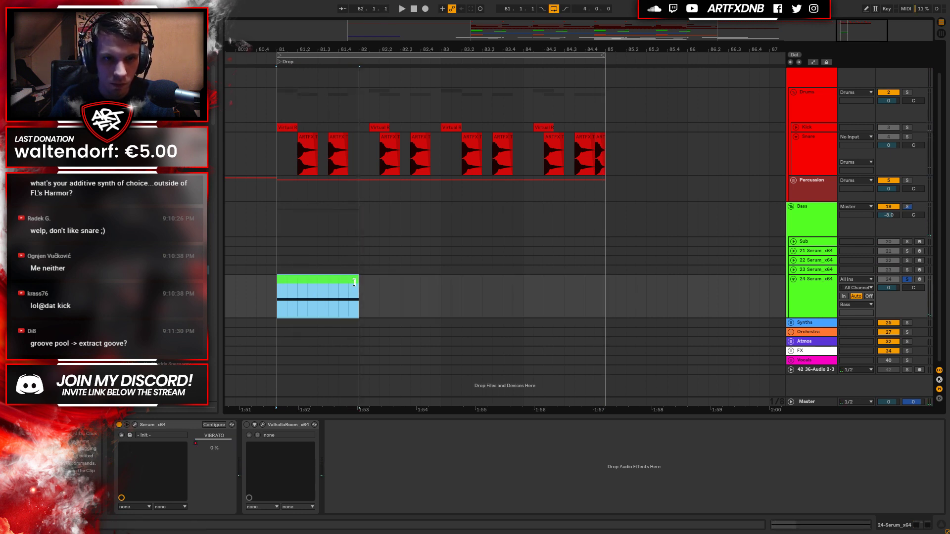
# Add an A#2 note from 1.2 to 1.3.2 and an A2 note from 1.3.3 to 1.4.4 above the held G1.
pyautogui.doubleClick(308, 282)
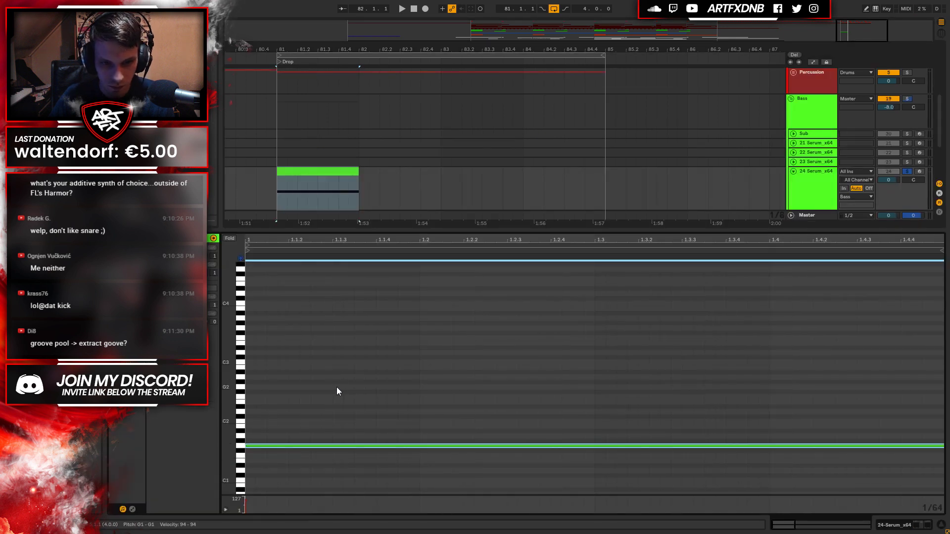
pyautogui.doubleClick(424, 372)
pyautogui.moveTo(440, 374); pyautogui.dragTo(640, 384)
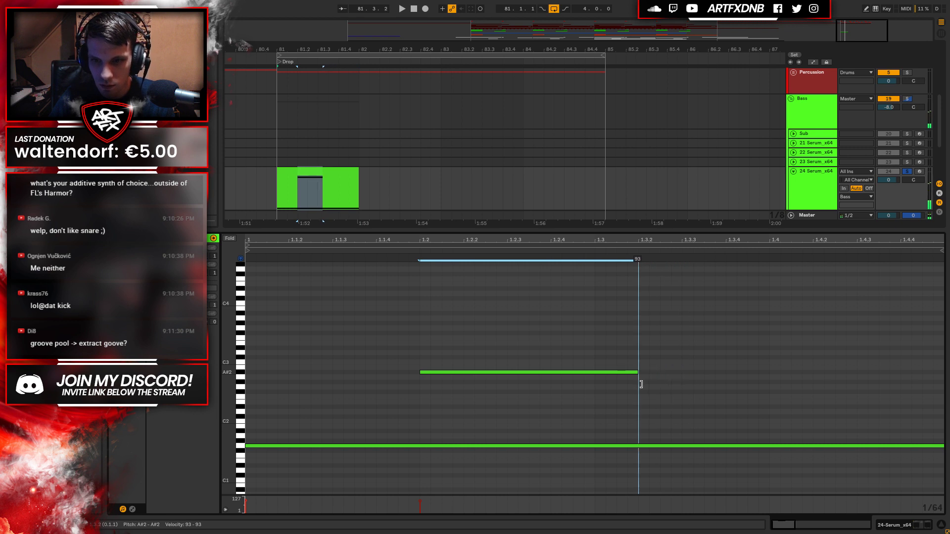
pyautogui.doubleClick(696, 378)
pyautogui.moveTo(701, 380); pyautogui.dragTo(901, 384)
pyautogui.hotkey('ctrl', 'u')
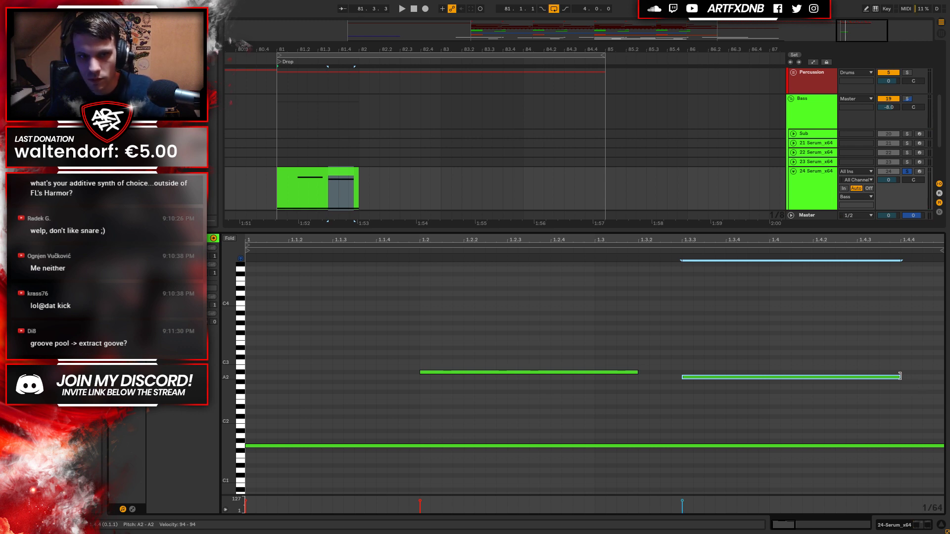
# Play the soloed bass phrase, lower its A2 note to G2, and play it again.
pyautogui.click(905, 173)
pyautogui.press('space')
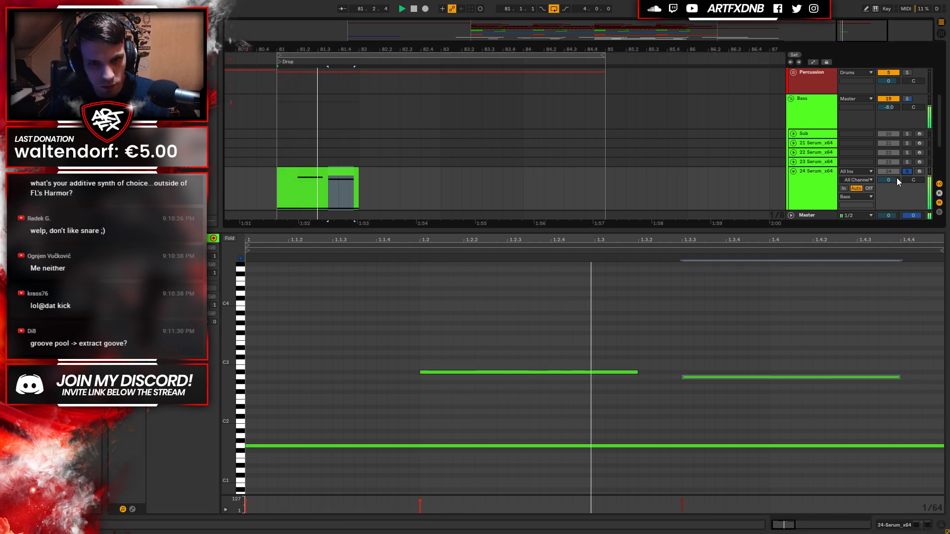
pyautogui.press('space')
pyautogui.moveTo(696, 377); pyautogui.dragTo(695, 387)
pyautogui.press('space')
pyautogui.press('space')
# Unsolo the 24 Serum_x64 track and play the one-bar bass clip with the drums from the start of the Drop.
pyautogui.click(257, 191)
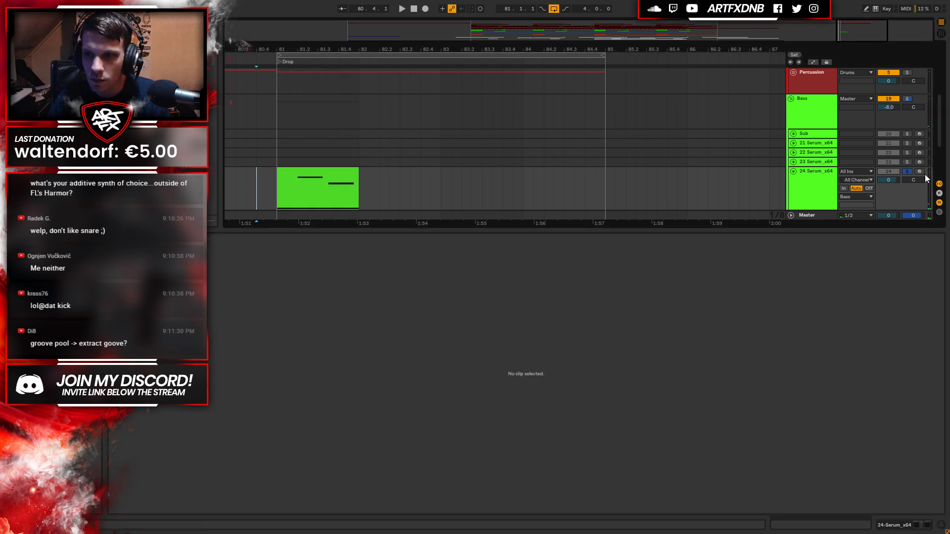
pyautogui.click(908, 171)
pyautogui.press('space')
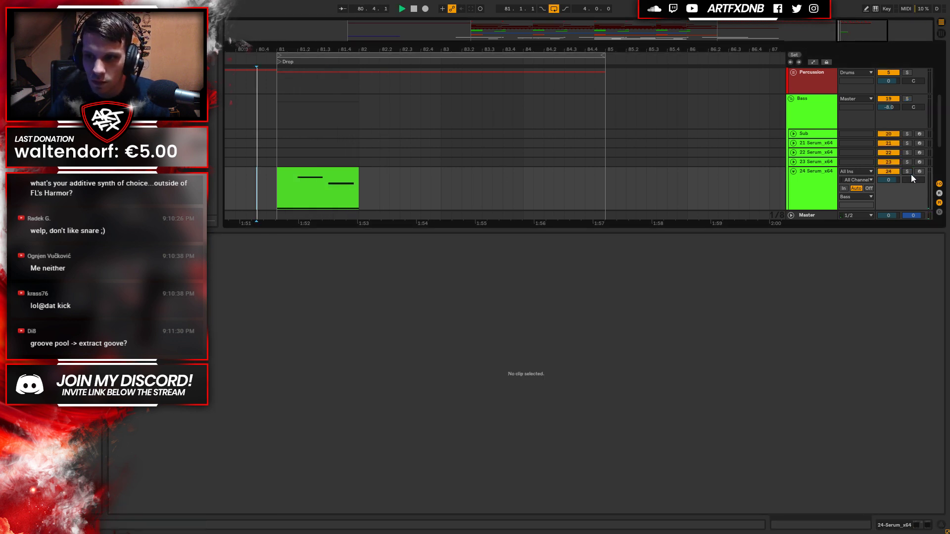
pyautogui.click(904, 527)
pyautogui.press('space')
pyautogui.press('a')
pyautogui.press('a')
pyautogui.click(278, 296)
pyautogui.press('space')
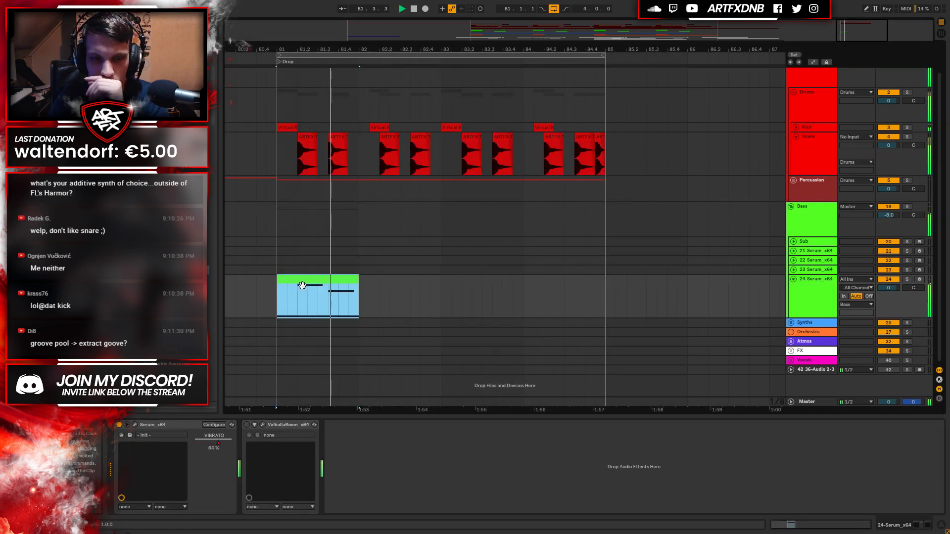
# Stop playback and extend the 24 Serum_x64 bass clip to two bars, ending at bar 83.
pyautogui.press('space')
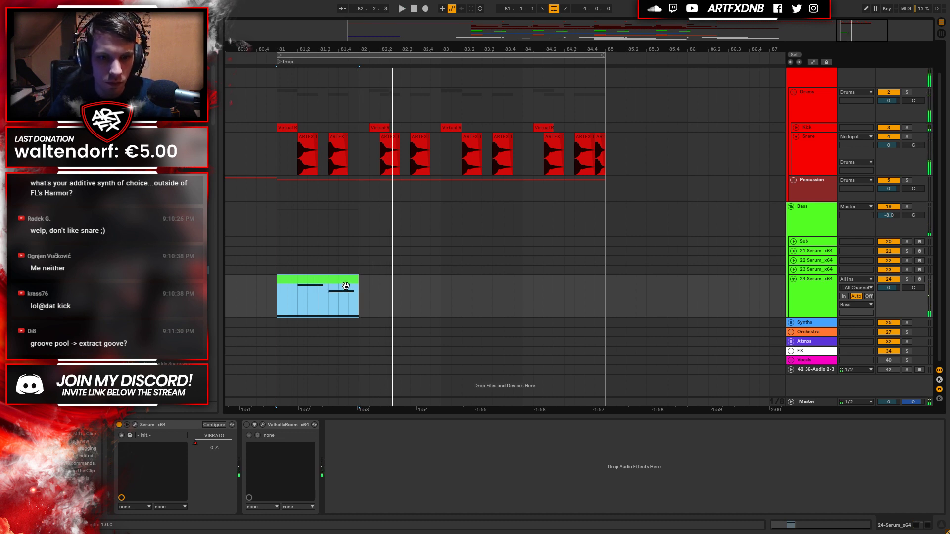
pyautogui.click(363, 298)
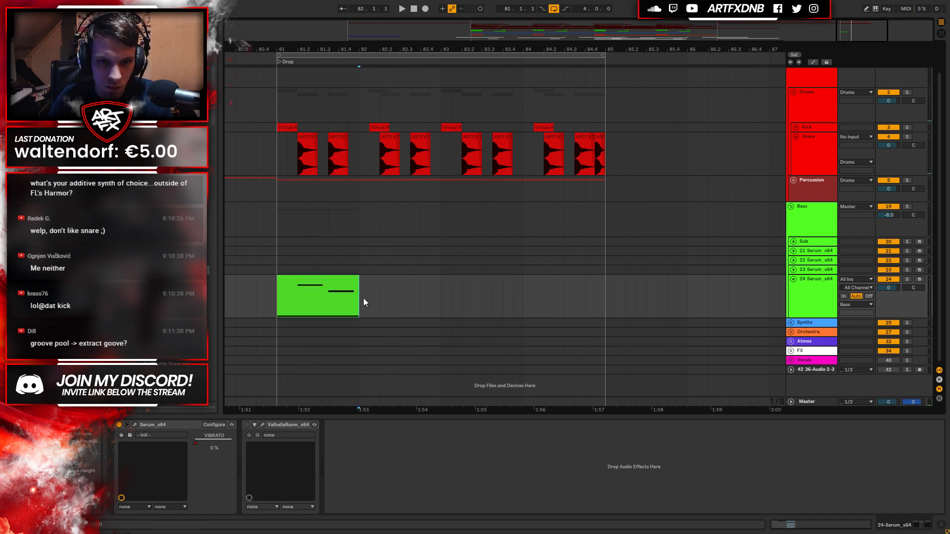
pyautogui.moveTo(358, 284); pyautogui.dragTo(441, 285)
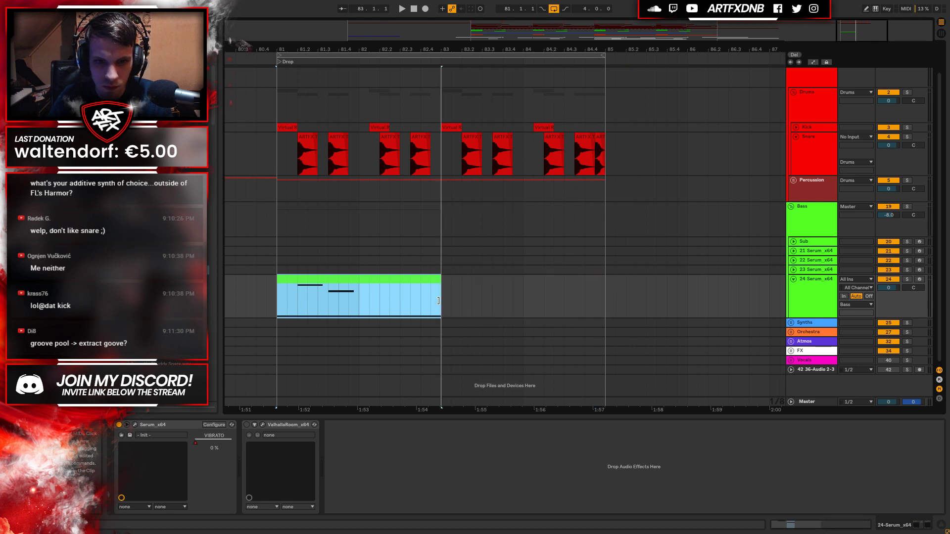
# Add an A#1 note across the clip's whole second bar above the held G1, and play the phrase with the drums.
pyautogui.doubleClick(418, 279)
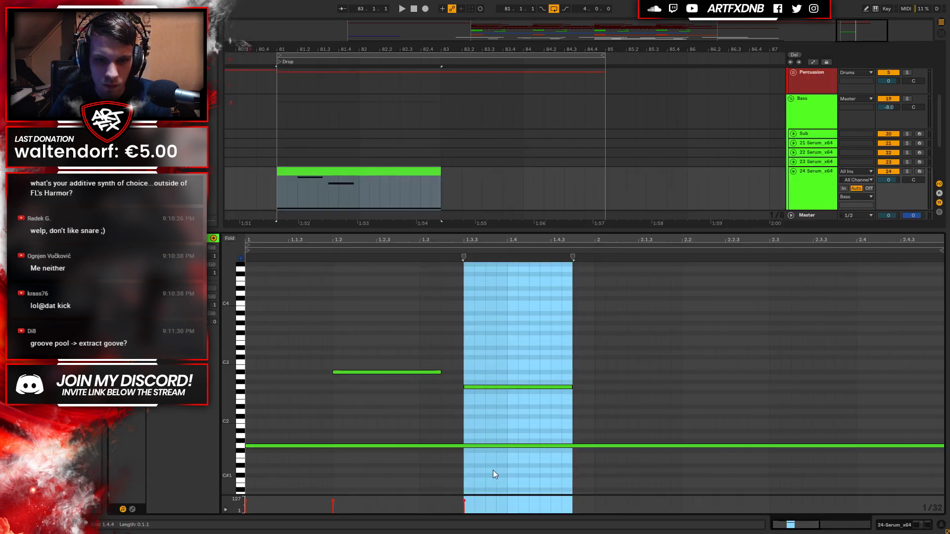
pyautogui.doubleClick(599, 431)
pyautogui.moveTo(606, 431); pyautogui.dragTo(943, 440)
pyautogui.click(769, 429)
pyautogui.press('space')
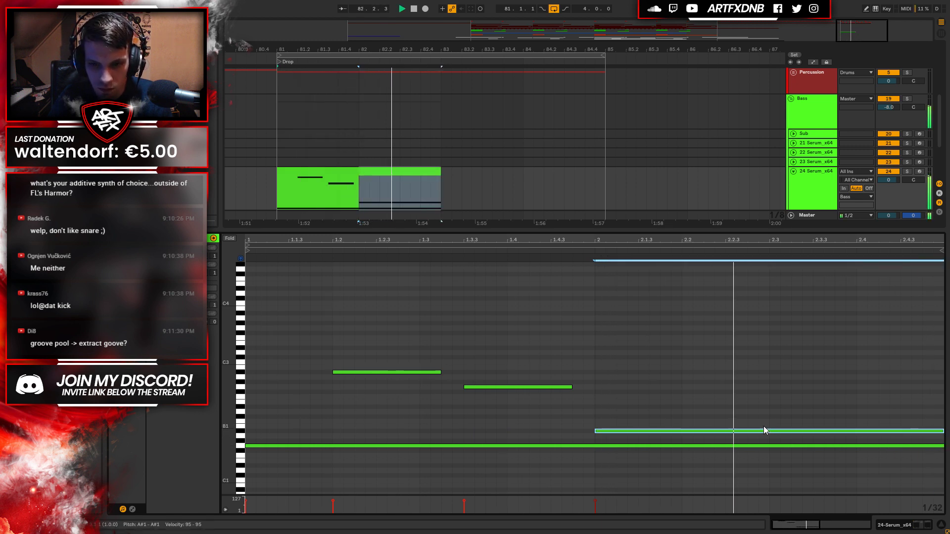
pyautogui.press('space')
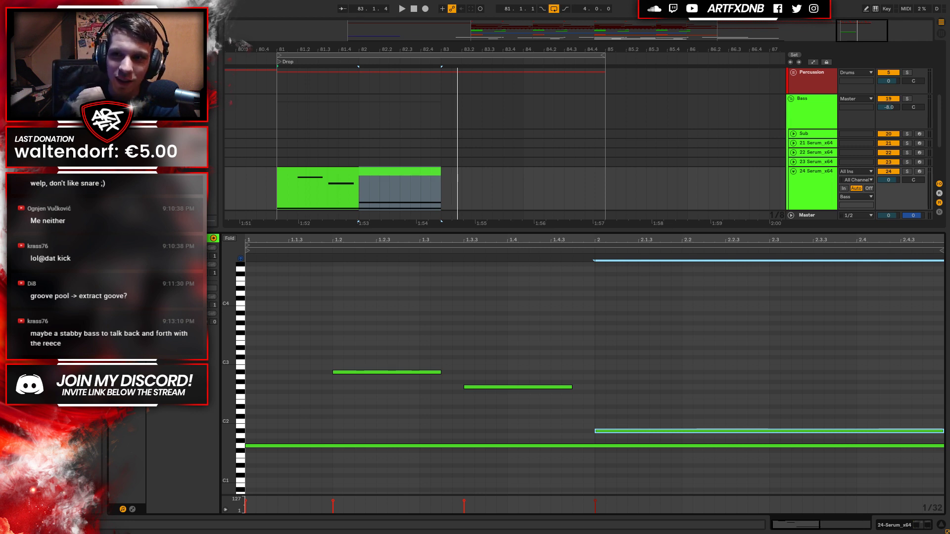
# Solo the Snare track and view the waveform of its first snare clip in the Drop.
pyautogui.scroll(4, 737, 157)
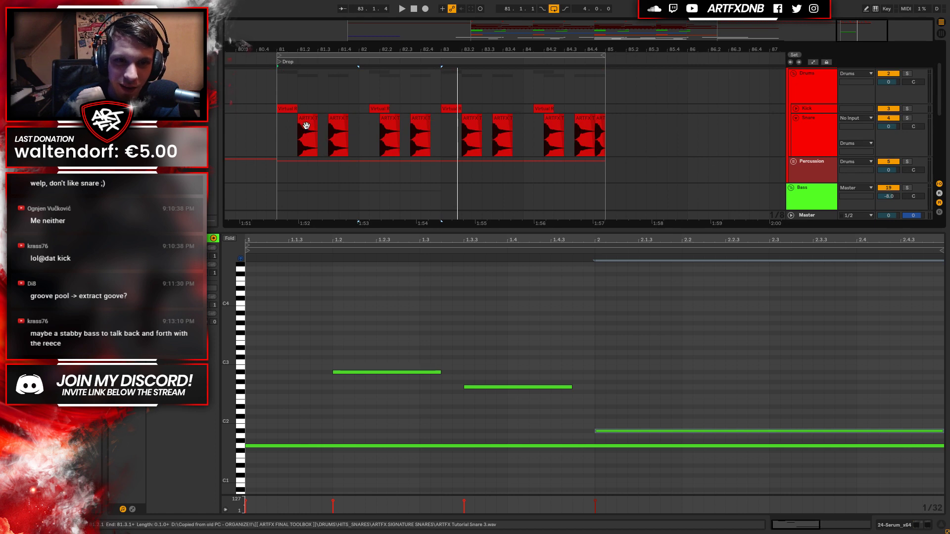
pyautogui.click(306, 125)
pyautogui.click(906, 118)
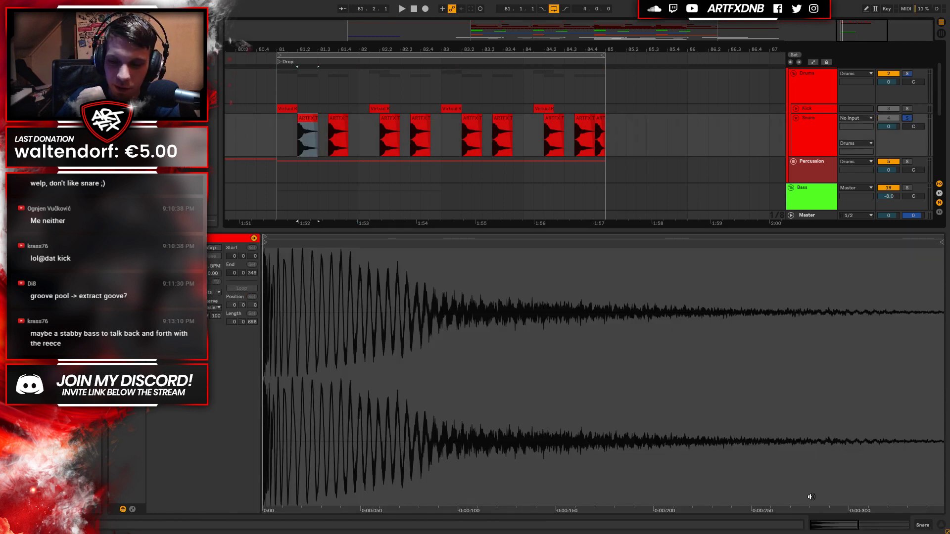
pyautogui.click(935, 531)
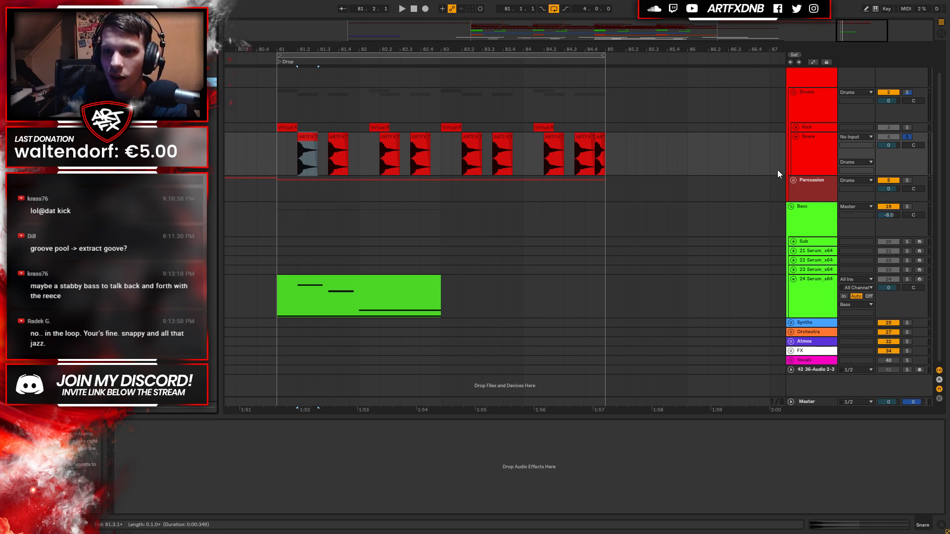
# Unfold the Percussion group and its HYB_172 break track, and open the HYB_172_Break_4 clip's waveform.
pyautogui.click(794, 181)
pyautogui.click(820, 193)
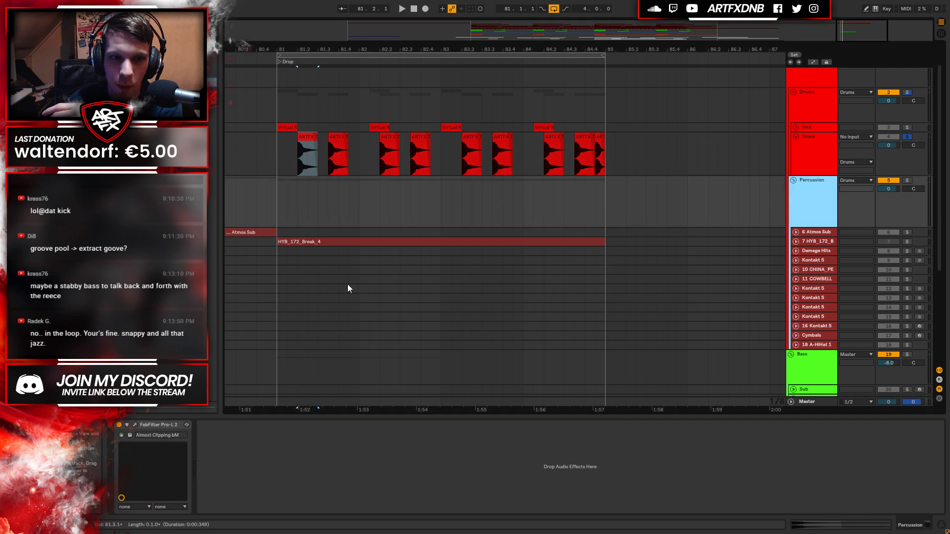
pyautogui.click(796, 242)
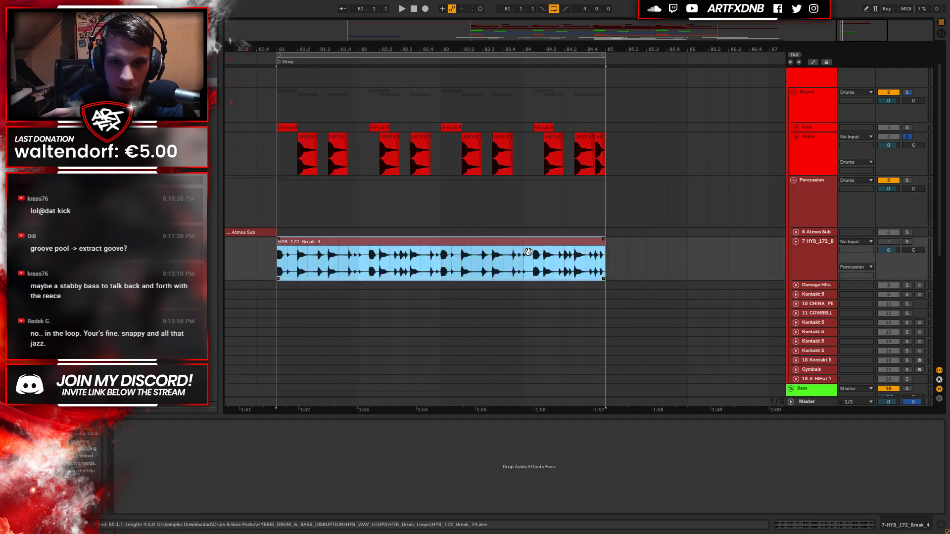
pyautogui.doubleClick(381, 260)
pyautogui.moveTo(286, 240)
pyautogui.mouseDown()
pyautogui.moveTo(286, 277)
pyautogui.moveTo(285, 242)
pyautogui.mouseUp()
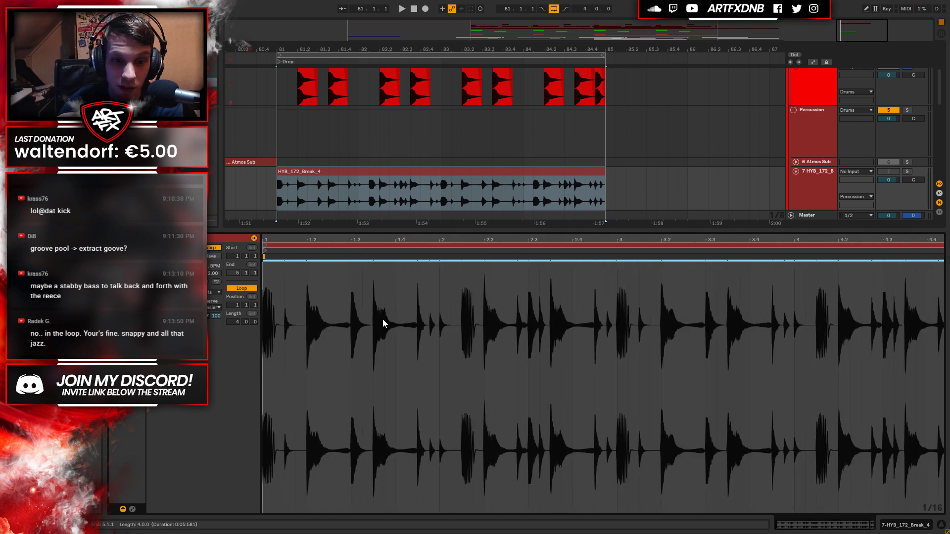
# Examine the smaller hits between the main drum hits of the HYB_172_Break_4 loop, first in its waveform and then in the arrangement.
pyautogui.moveTo(414, 333); pyautogui.dragTo(483, 339)
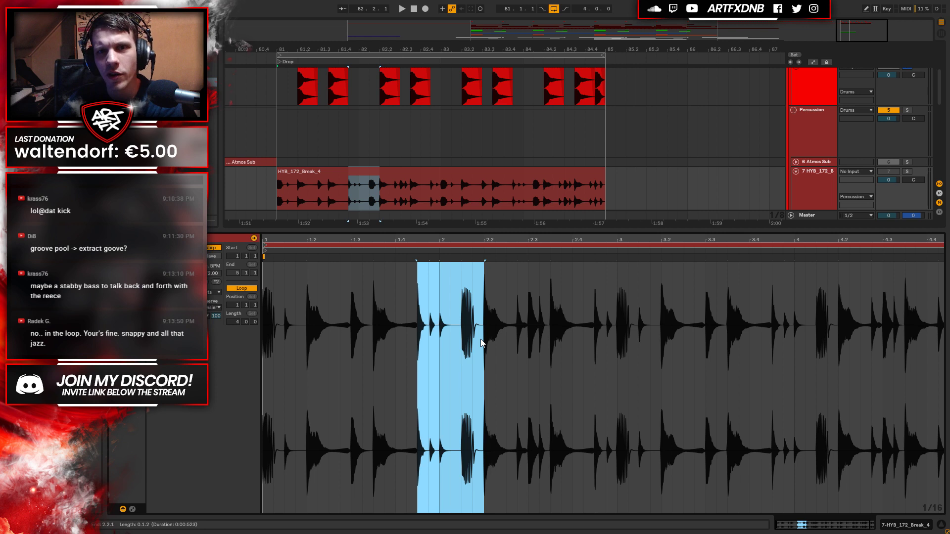
pyautogui.moveTo(482, 322); pyautogui.dragTo(767, 331)
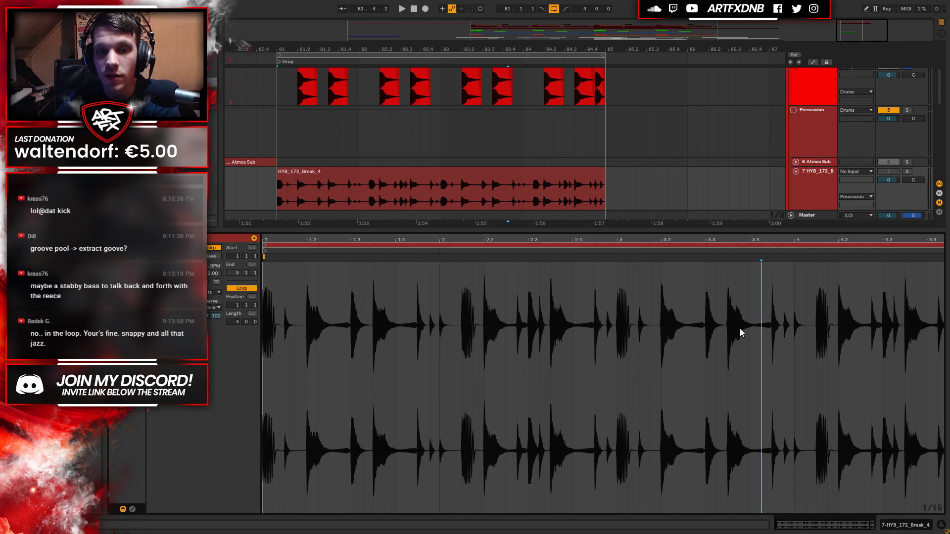
pyautogui.press('space')
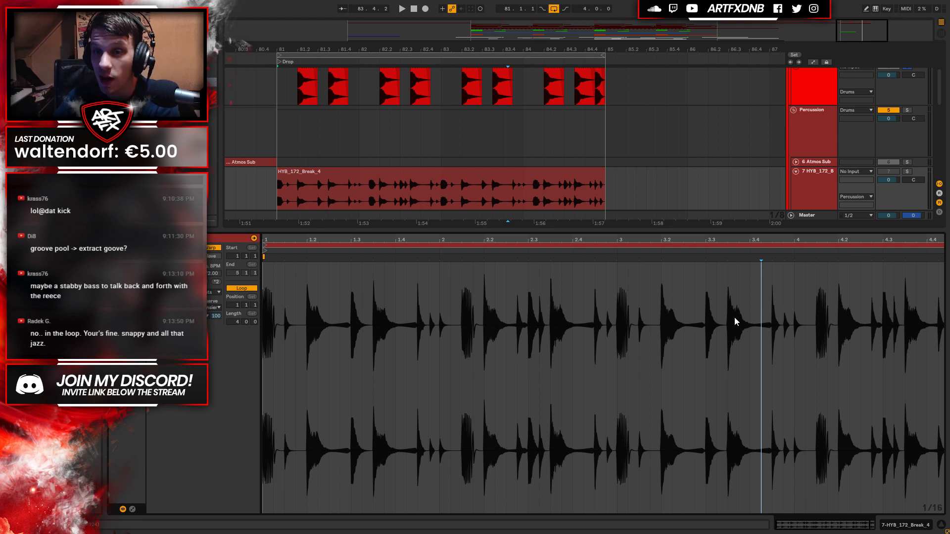
pyautogui.press('space')
pyautogui.moveTo(872, 242); pyautogui.dragTo(849, 239)
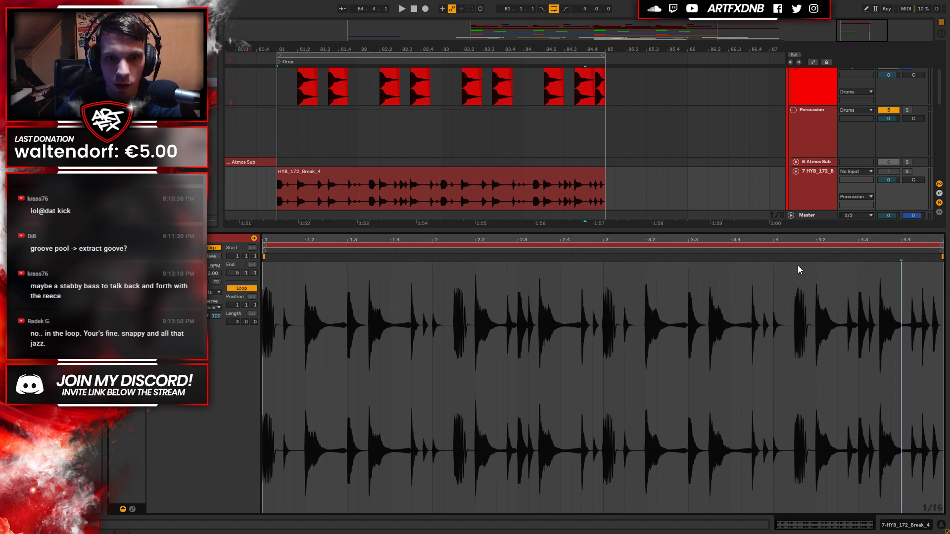
pyautogui.click(907, 526)
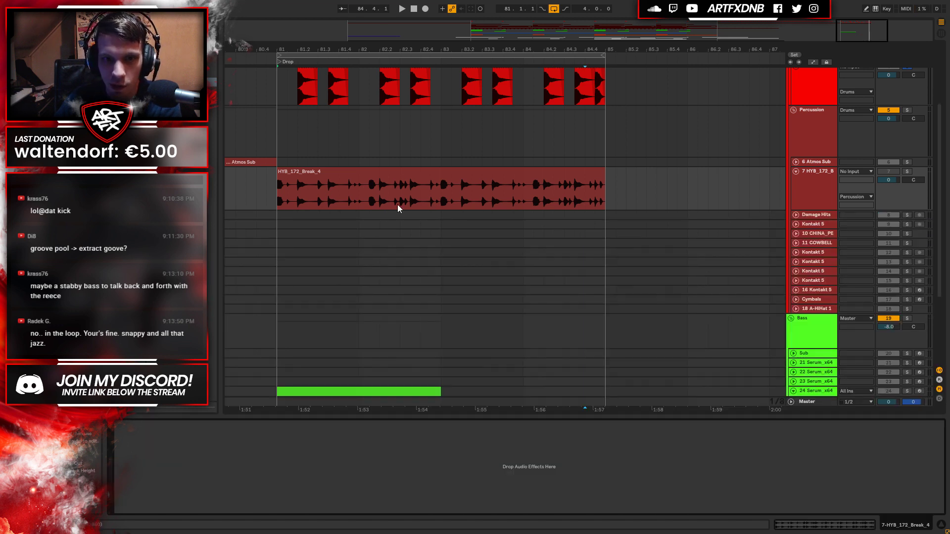
pyautogui.click(277, 188)
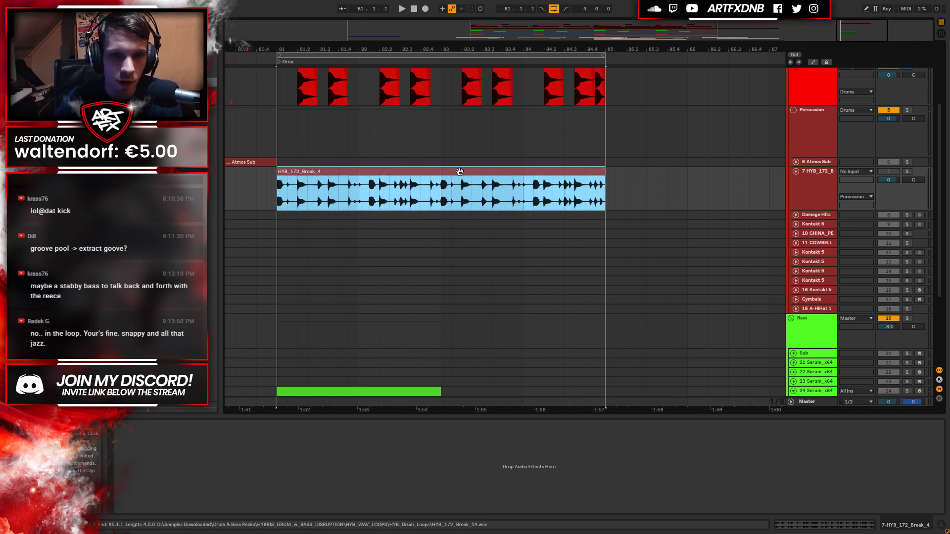
pyautogui.moveTo(346, 200); pyautogui.dragTo(423, 205)
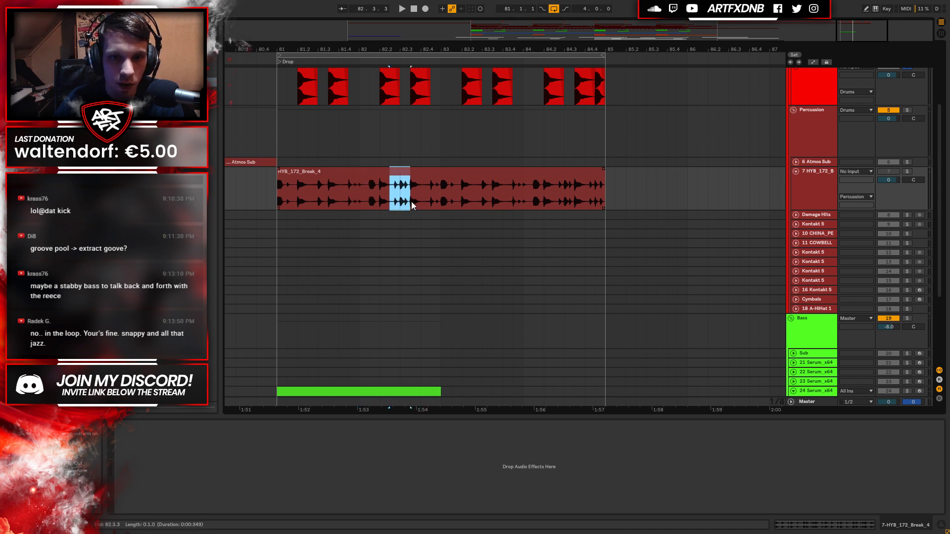
# Fold the HYB_172 break track and the Percussion group, and unsolo the Snare track.
pyautogui.click(796, 171)
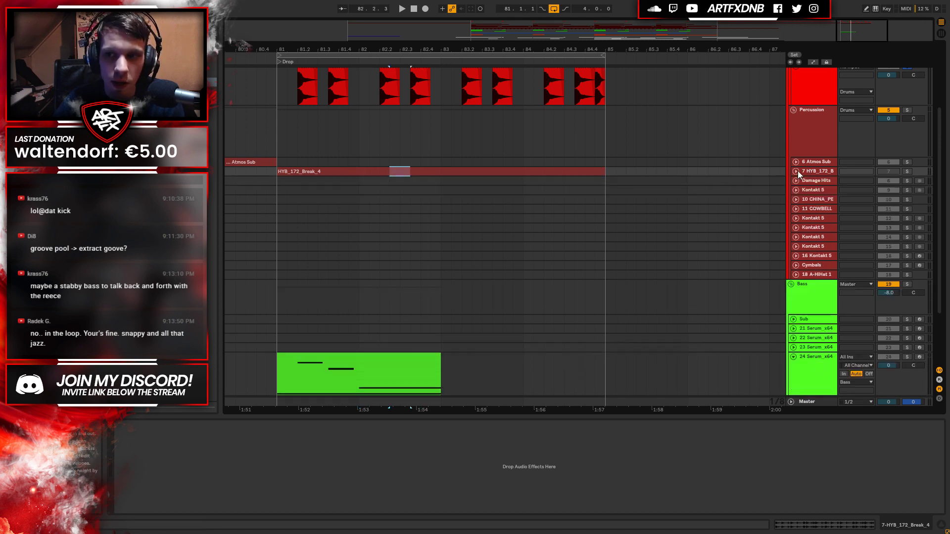
pyautogui.click(794, 109)
pyautogui.scroll(2, 376, 291)
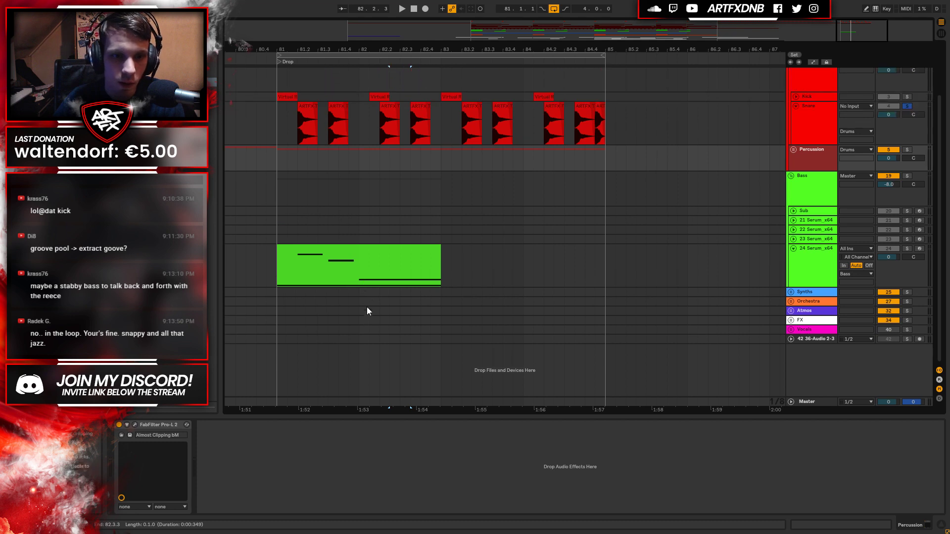
pyautogui.scroll(2, 366, 296)
# Solo the 24 Serum_x64 track and play its two-bar bass phrase.
pyautogui.click(906, 278)
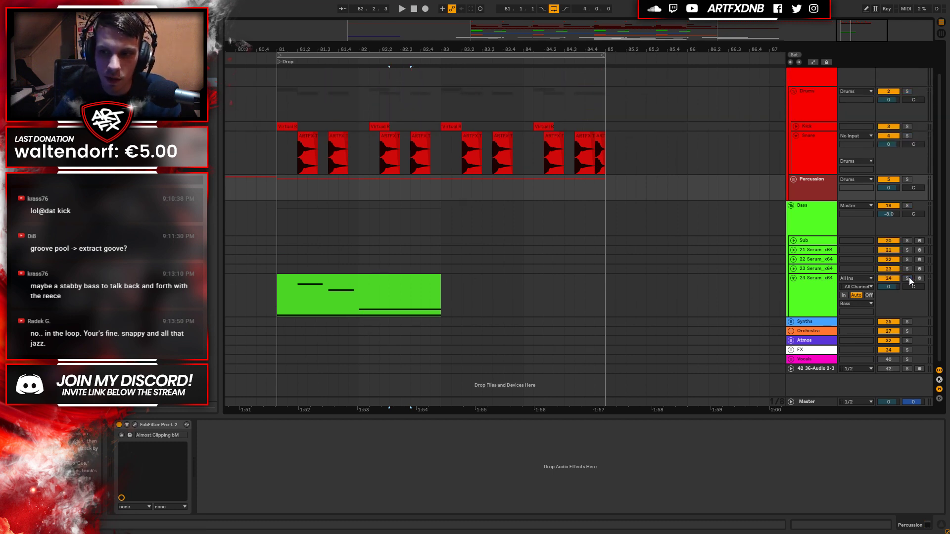
pyautogui.click(394, 275)
pyautogui.press('space')
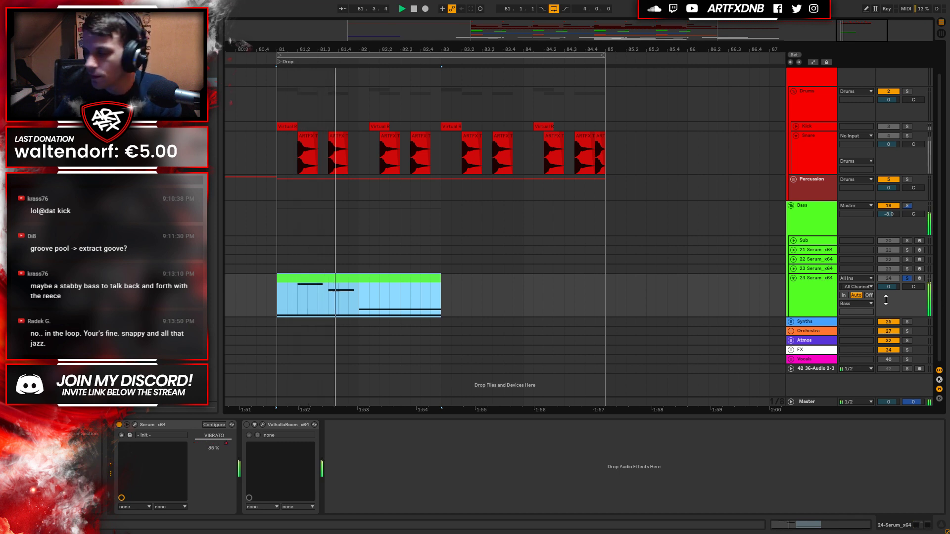
pyautogui.press('space')
# Draw a Pitch Bend envelope in the bass clip that rises after 2.2 and falls below zero by bar 3, and play it.
pyautogui.doubleClick(408, 275)
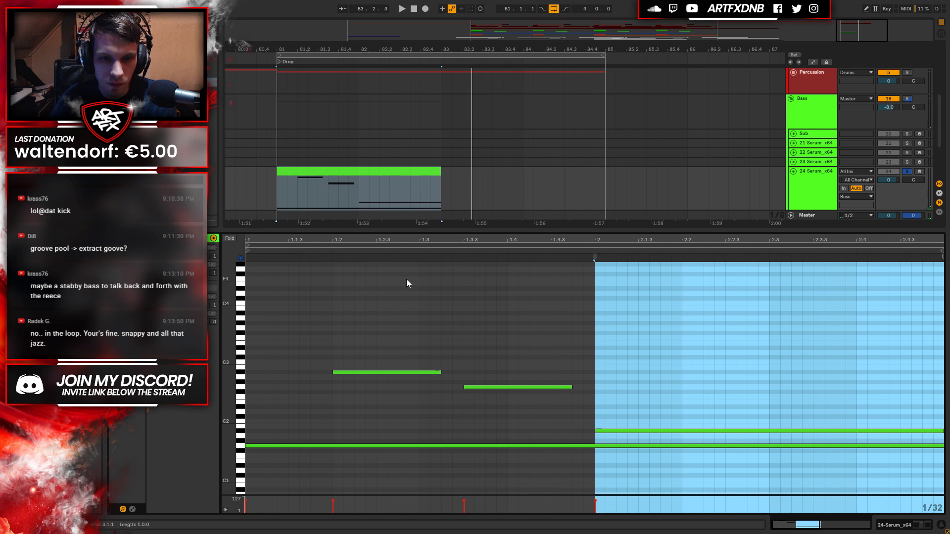
pyautogui.click(133, 509)
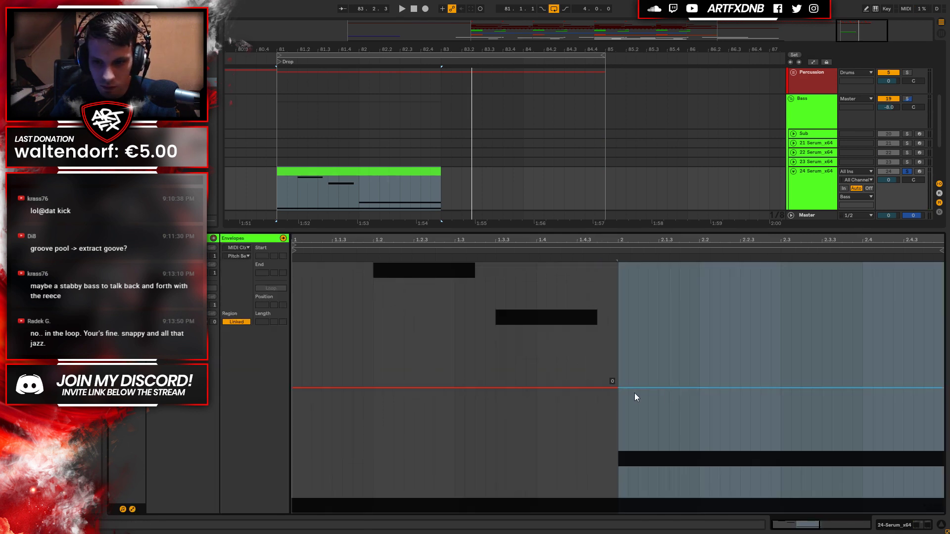
pyautogui.click(616, 388)
pyautogui.click(698, 388)
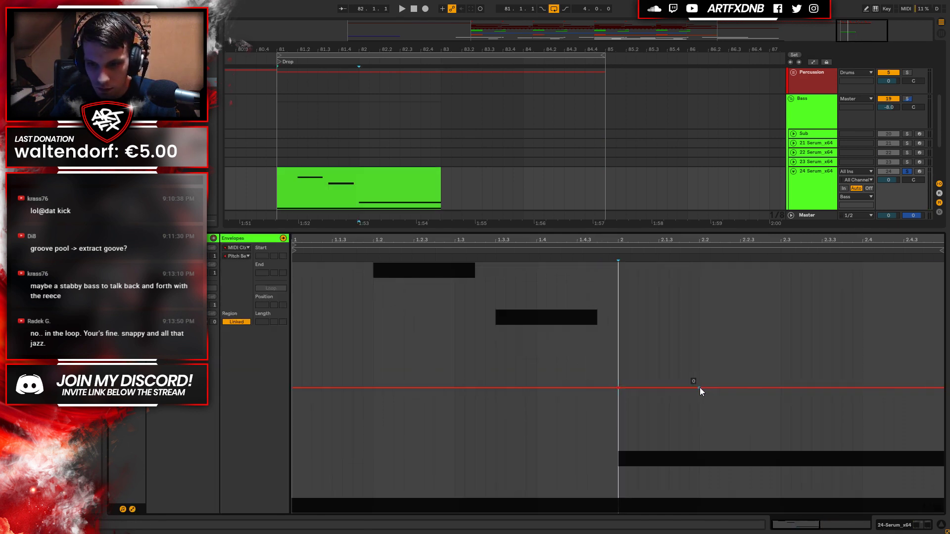
pyautogui.click(750, 388)
pyautogui.moveTo(724, 388); pyautogui.dragTo(925, 421)
pyautogui.press('space')
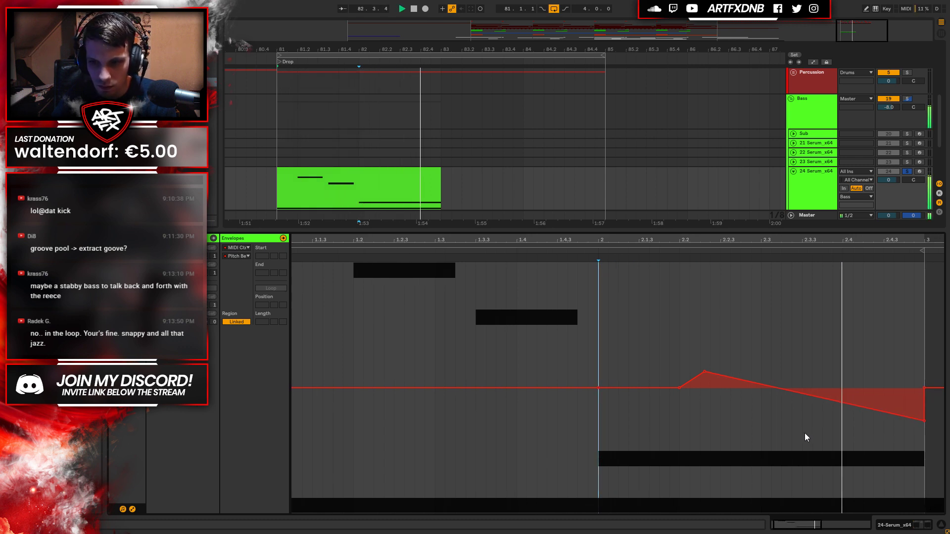
pyautogui.press('space')
# Move the bend's peak breakpoint to about 2.3.4 near zero, lower the end point to about -3400, and play the phrase.
pyautogui.moveTo(711, 371); pyautogui.dragTo(822, 391)
pyautogui.press('space')
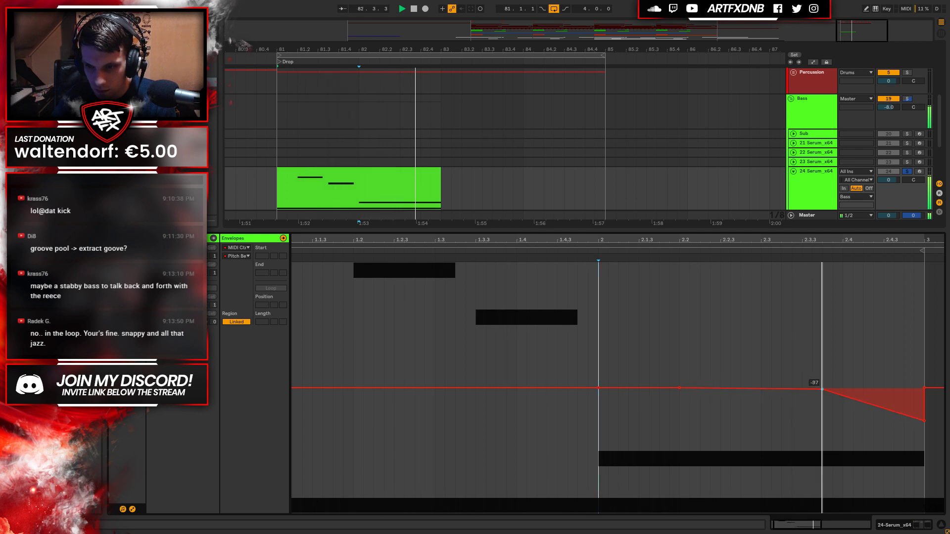
pyautogui.press('space')
pyautogui.moveTo(924, 421); pyautogui.dragTo(924, 440)
pyautogui.press('space')
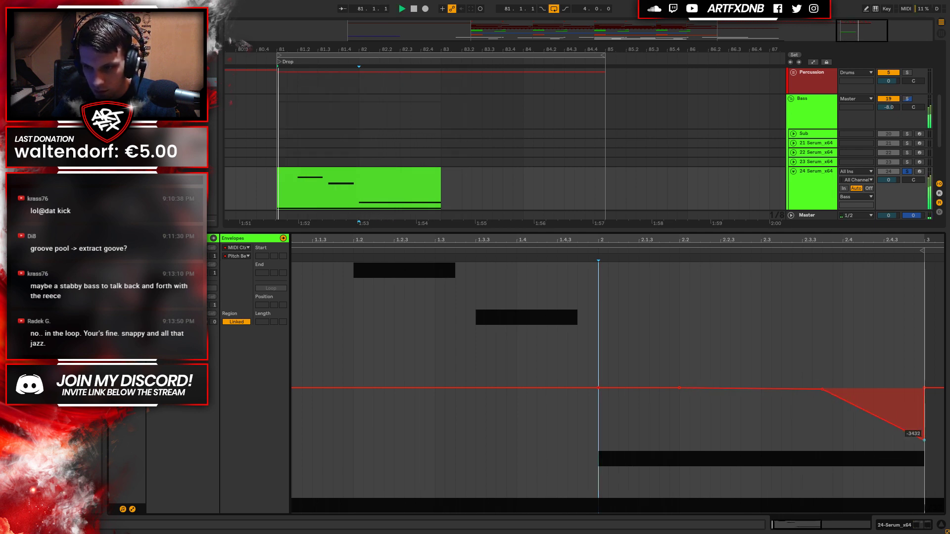
# Unsolo the Bass group and the 24 Serum_x64 track, and play the bent bass phrase with the drums from just before bar 81.
pyautogui.click(909, 526)
pyautogui.press('space')
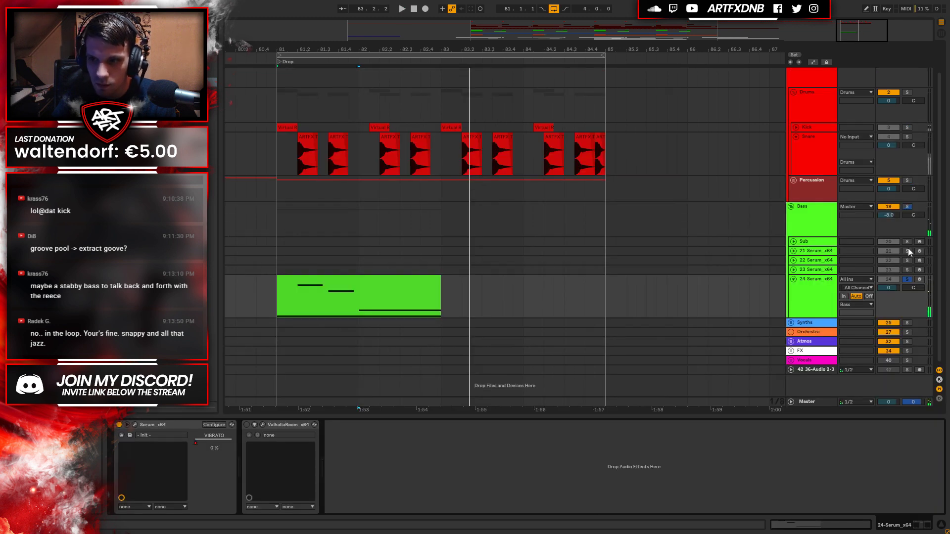
pyautogui.click(906, 206)
pyautogui.click(271, 298)
pyautogui.press('space')
pyautogui.click(820, 280)
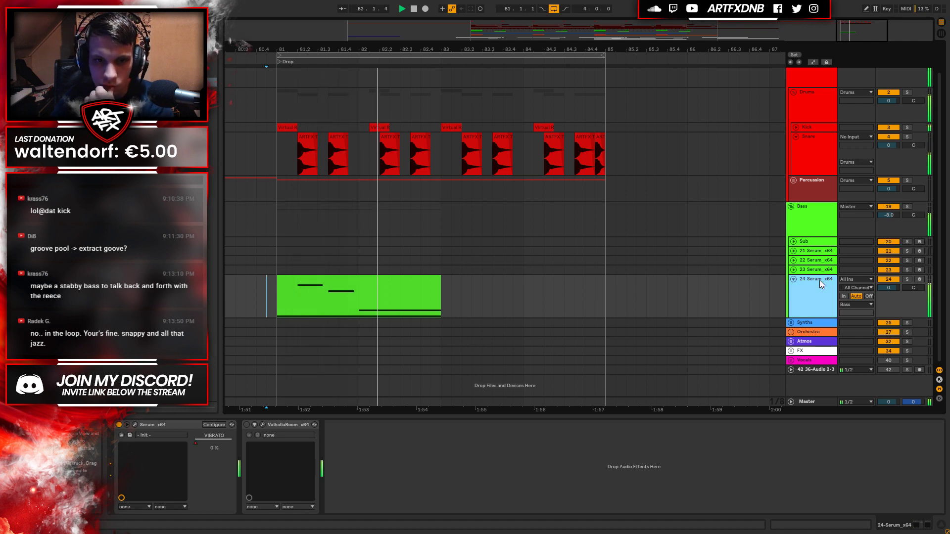
pyautogui.press('space')
# Recheck the bass clip's Pitch Bend envelope and open the Serum_x64 plug-in window of track 24.
pyautogui.doubleClick(414, 287)
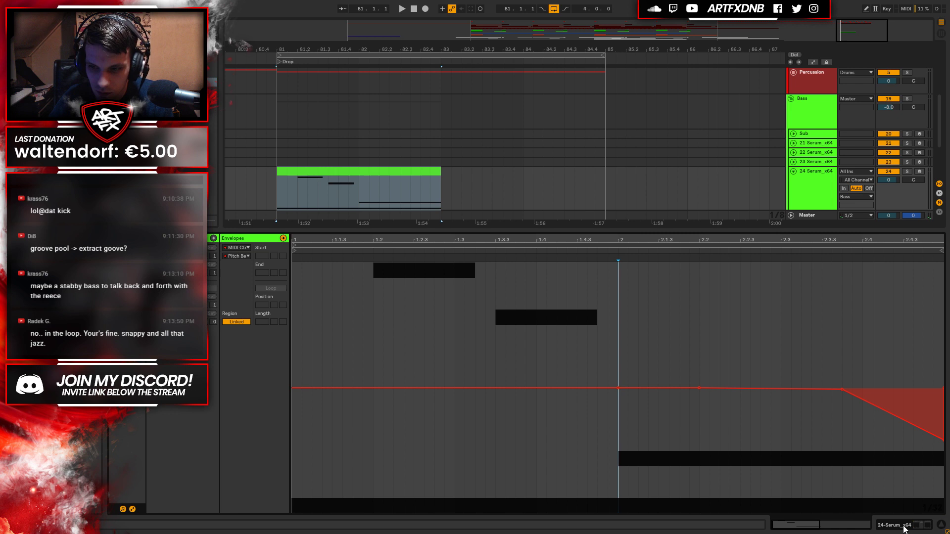
pyautogui.click(906, 527)
pyautogui.doubleClick(359, 286)
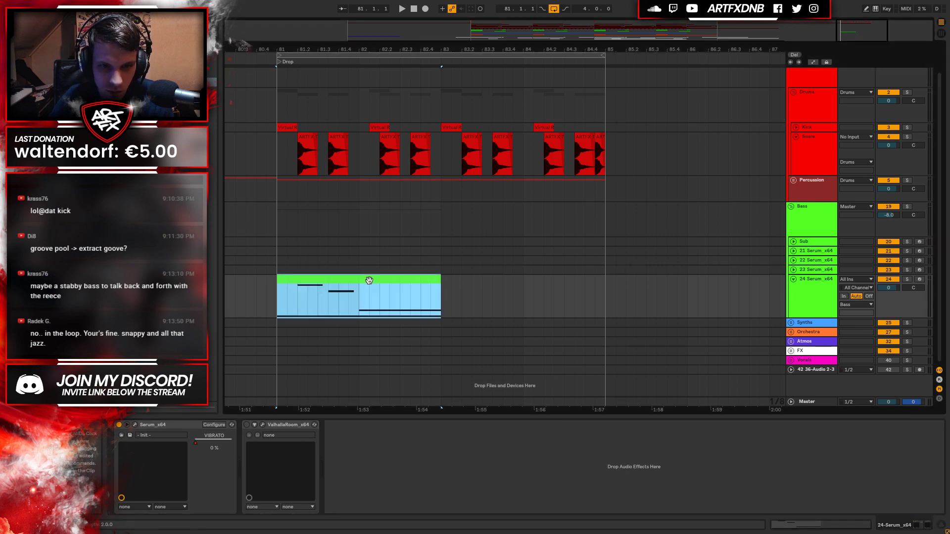
pyautogui.click(133, 510)
pyautogui.click(132, 509)
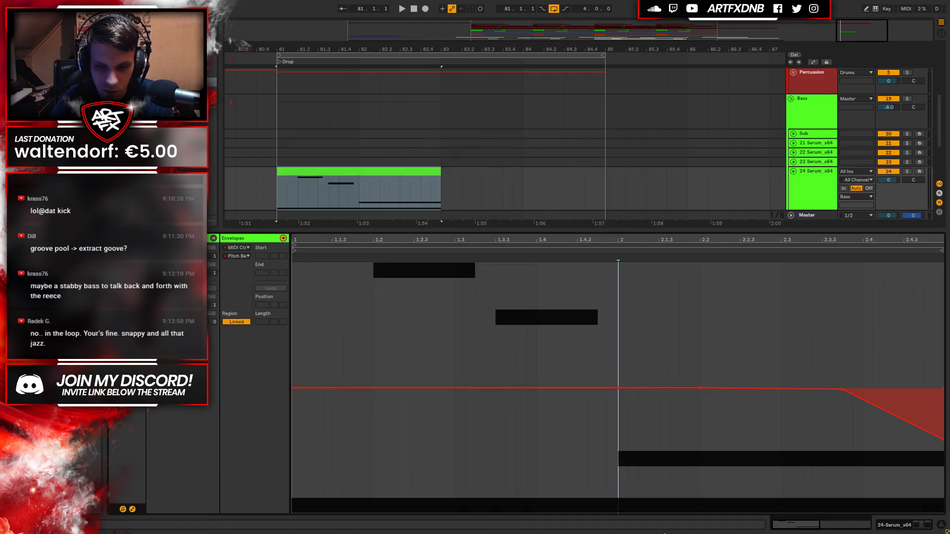
pyautogui.click(886, 526)
pyautogui.click(135, 424)
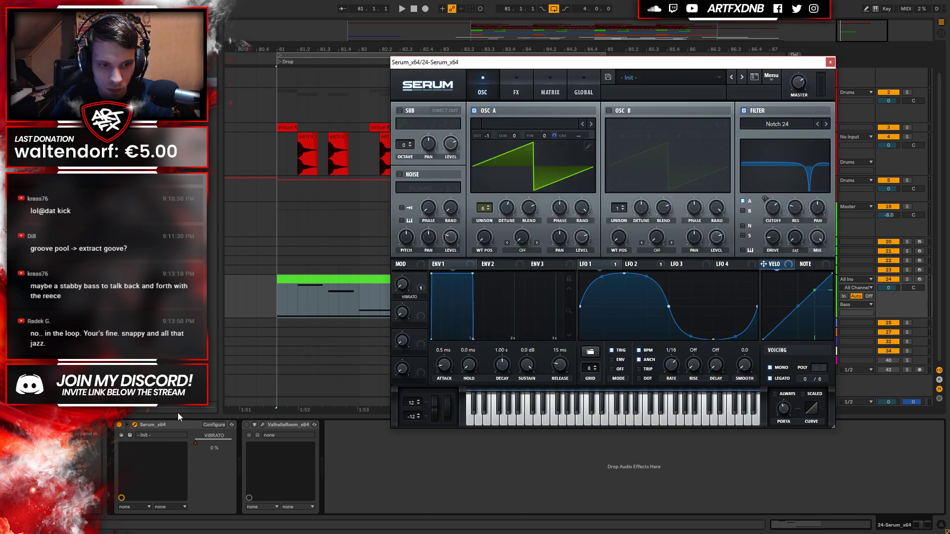
# Solo the 24 Serum_x64 track and look through Serum's FX, Matrix and Global pages.
pyautogui.moveTo(641, 64); pyautogui.dragTo(525, 88)
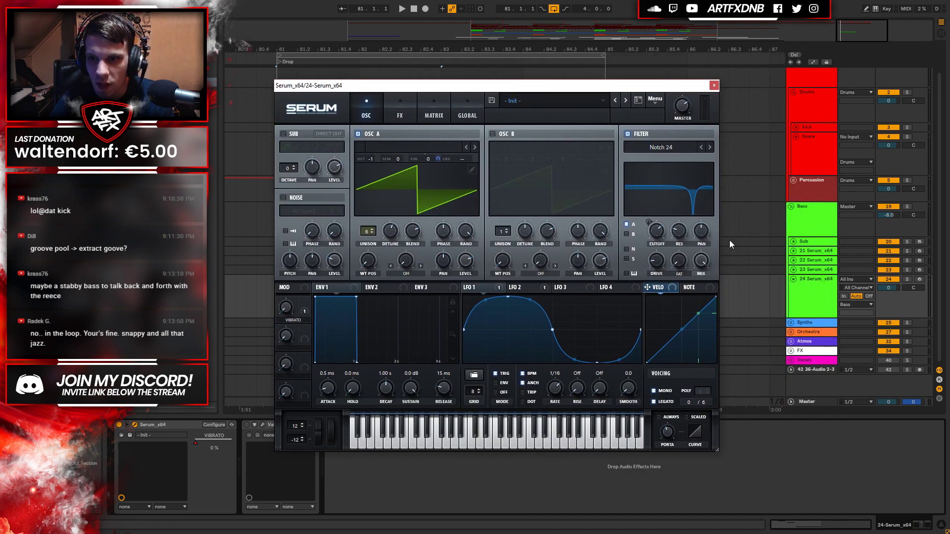
pyautogui.click(907, 279)
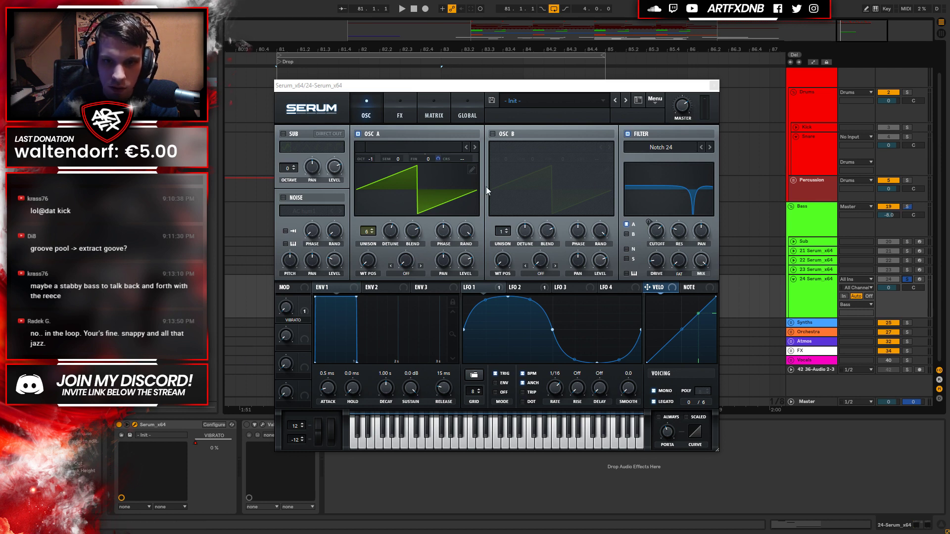
pyautogui.click(400, 115)
pyautogui.click(434, 115)
pyautogui.click(468, 116)
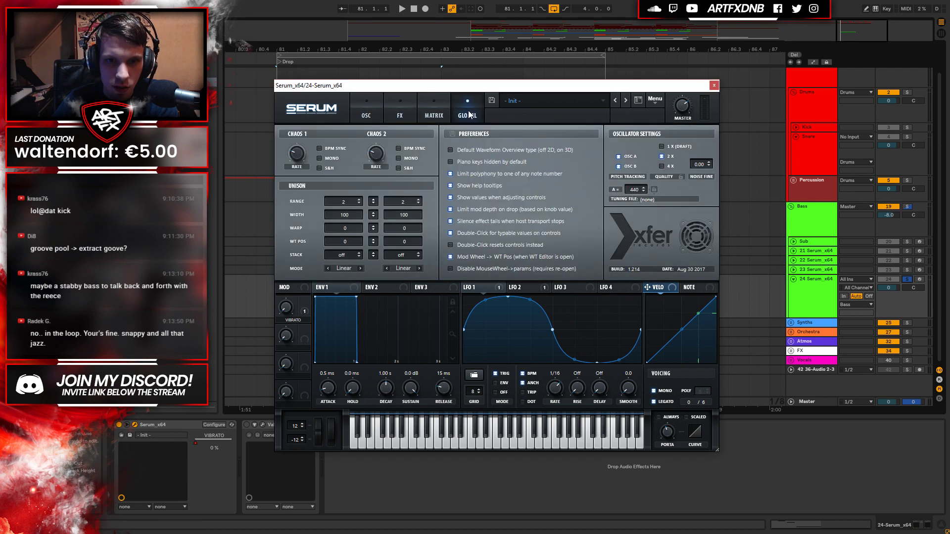
pyautogui.click(365, 114)
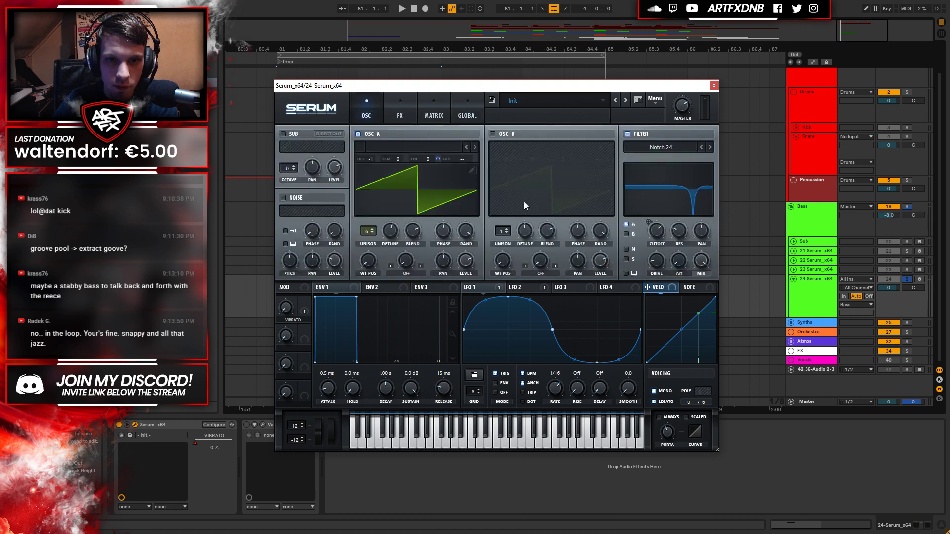
# Turn on Serum's oscillator B, route it through the filter, and play the bass phrase.
pyautogui.click(493, 133)
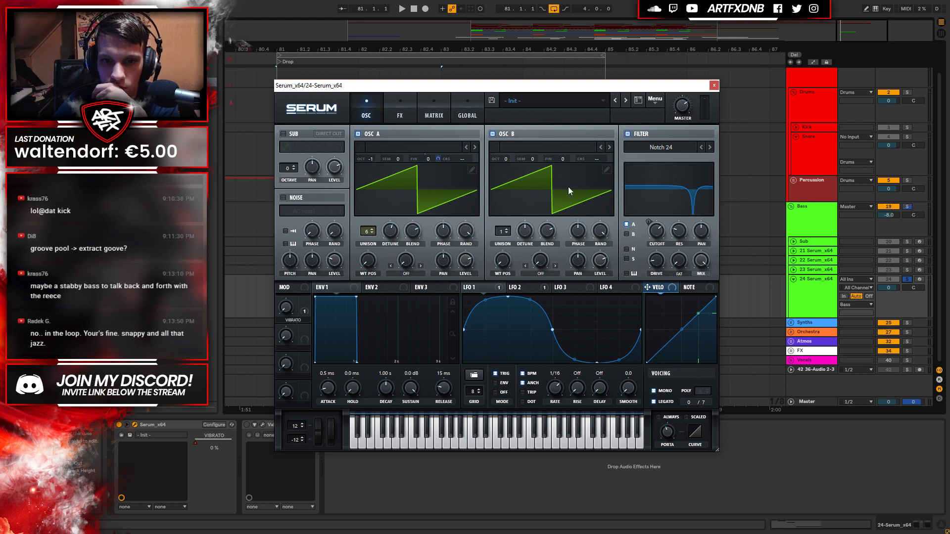
pyautogui.press('space')
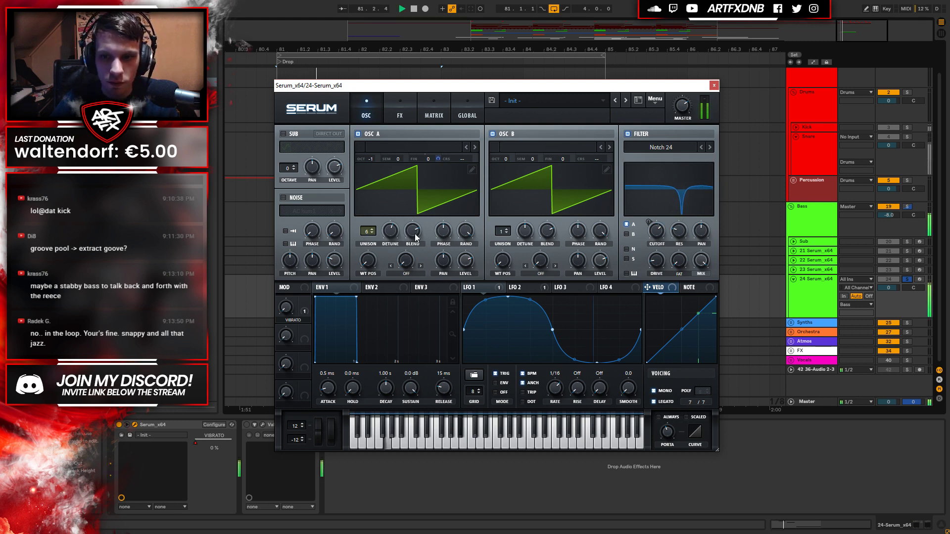
pyautogui.press('space')
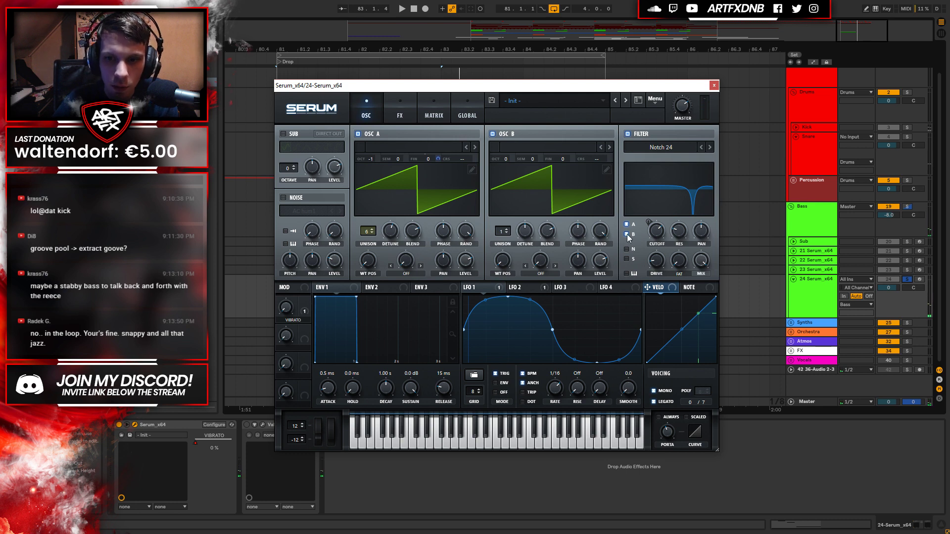
pyautogui.press('space')
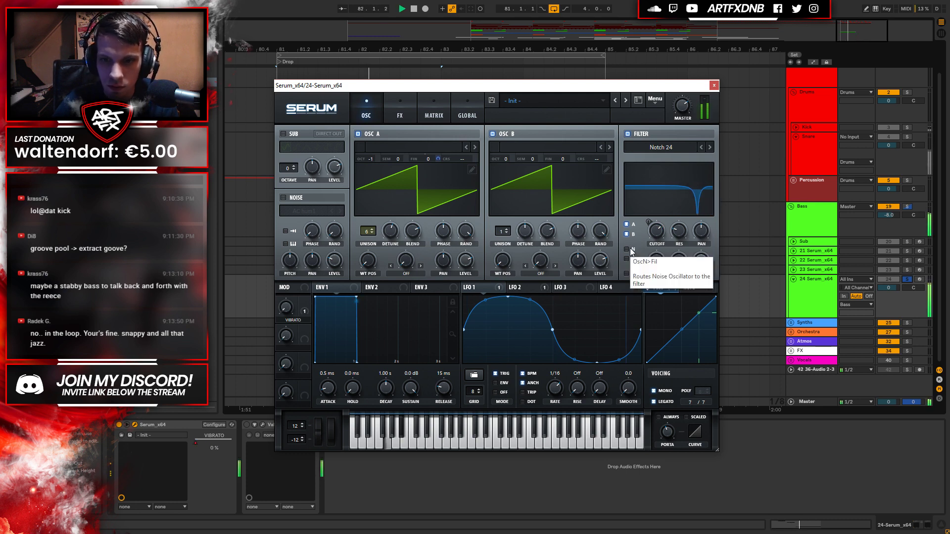
# Set oscillator B's octave to -1 and listen to the bass phrase.
pyautogui.press('space')
pyautogui.moveTo(507, 168); pyautogui.dragTo(506, 179)
pyautogui.press('space')
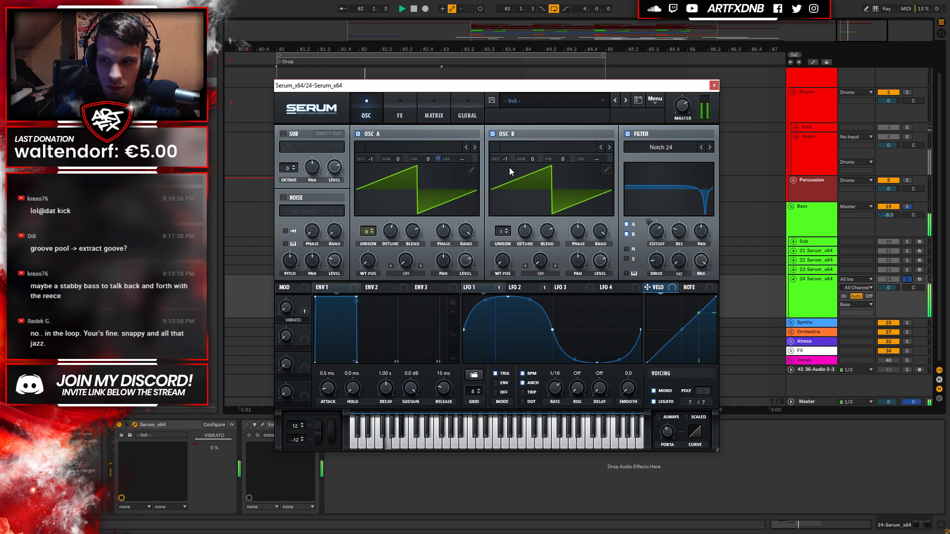
# Compare the bass phrase with oscillator B switched off and on during playback.
pyautogui.press('space')
pyautogui.click(492, 134)
pyautogui.press('space')
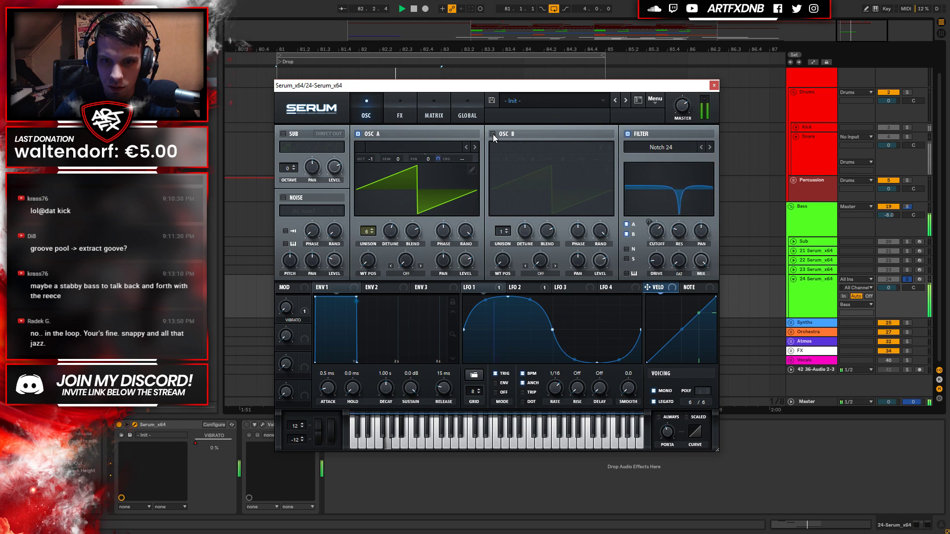
pyautogui.click(493, 134)
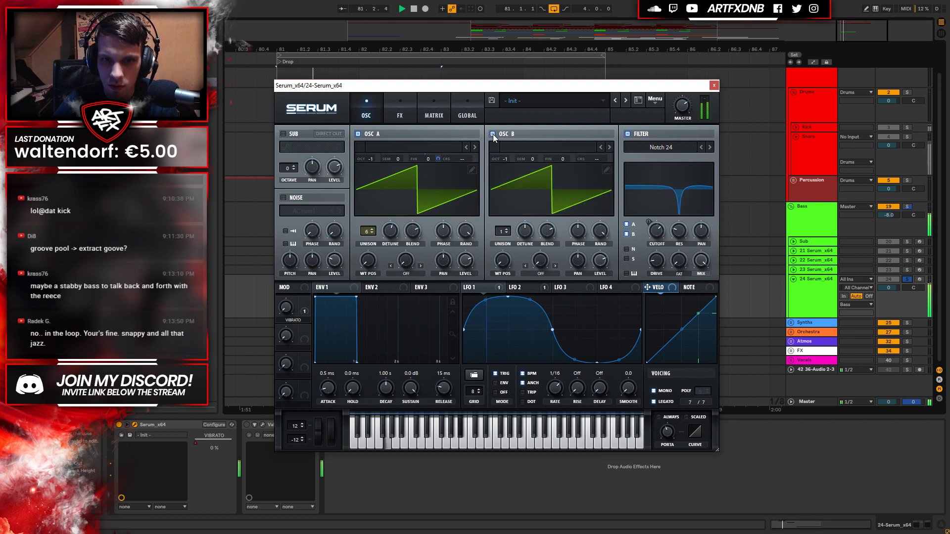
pyautogui.press('space')
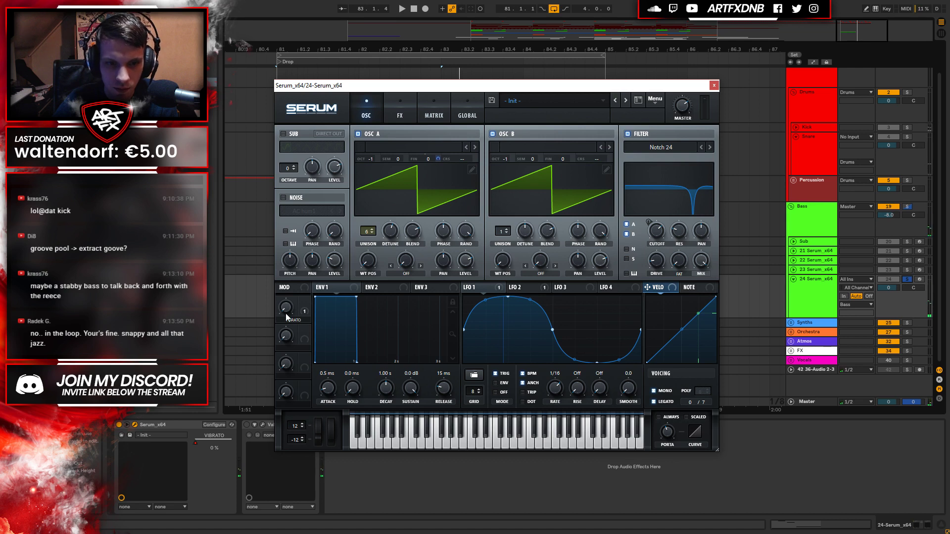
# Add a modulation in the third matrix row routing LFO 1 to oscillator B's fine tuning (B Fine).
pyautogui.moveTo(482, 289); pyautogui.dragTo(449, 227)
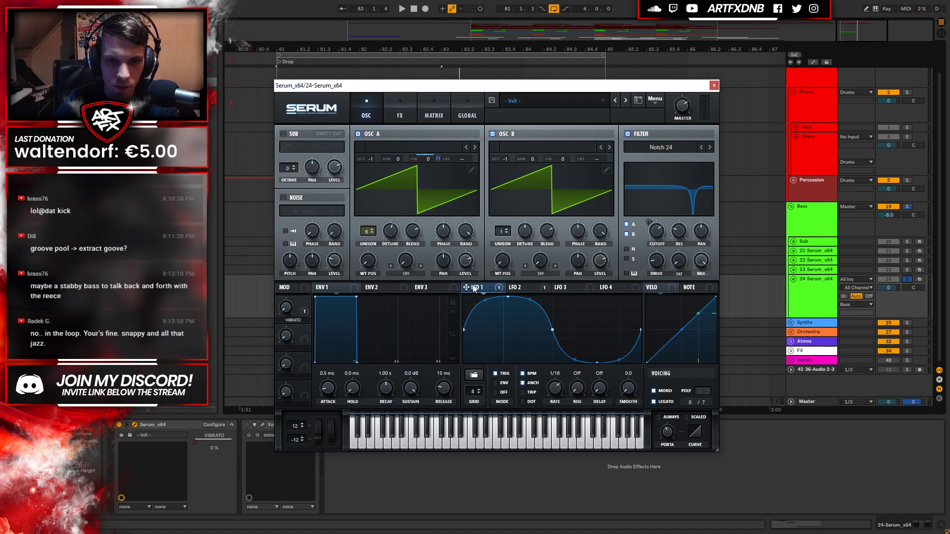
pyautogui.click(429, 106)
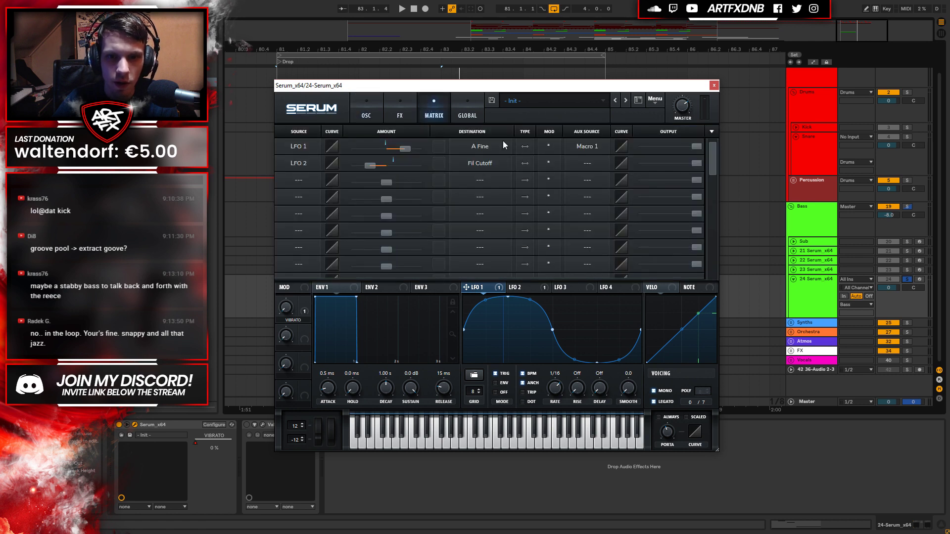
pyautogui.click(298, 185)
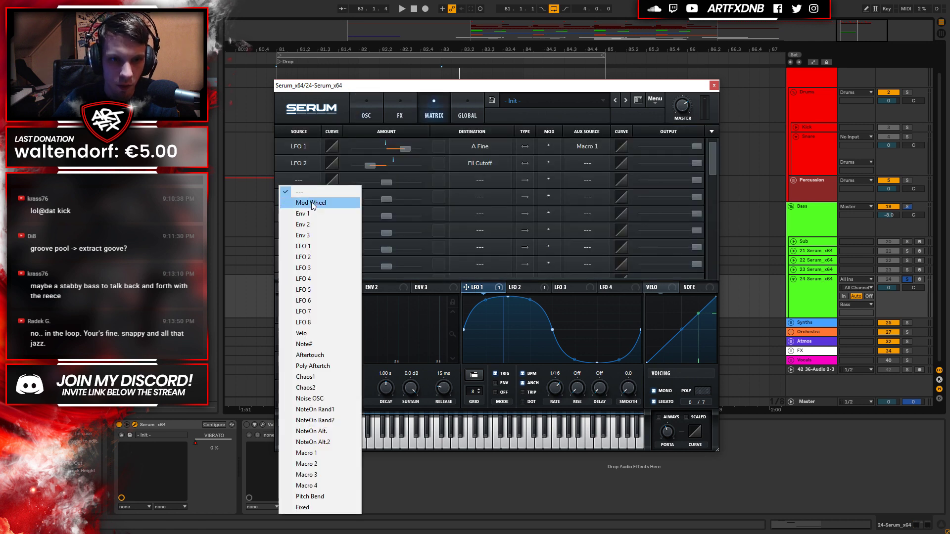
pyautogui.click(312, 256)
pyautogui.click(491, 179)
pyautogui.moveTo(495, 204)
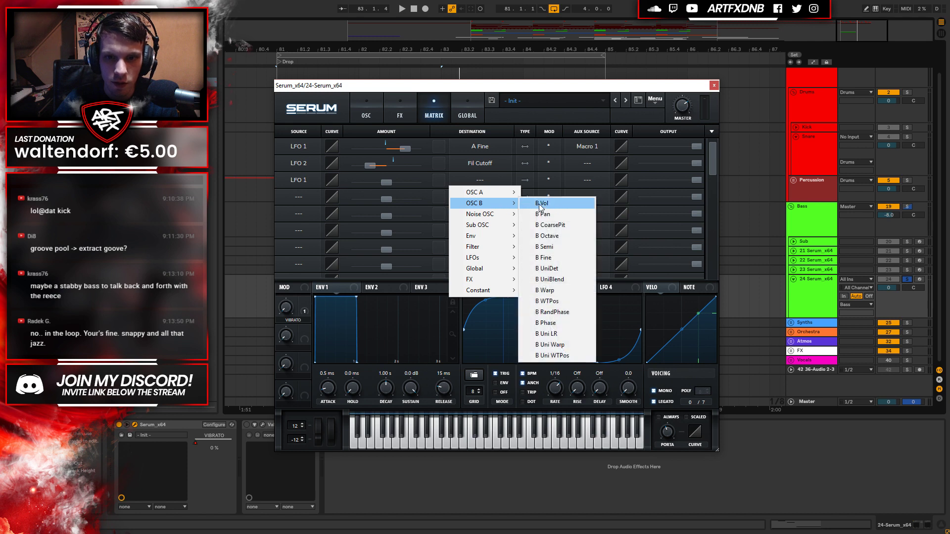
pyautogui.click(544, 258)
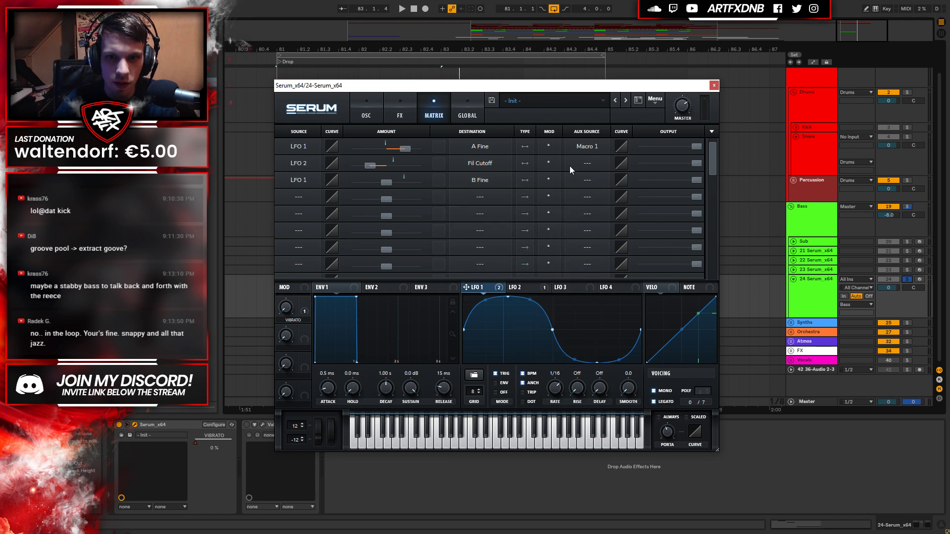
# Set Macro 1 as the auxiliary source of the LFO 1 to B Fine modulation and its amount to 53.
pyautogui.click(579, 181)
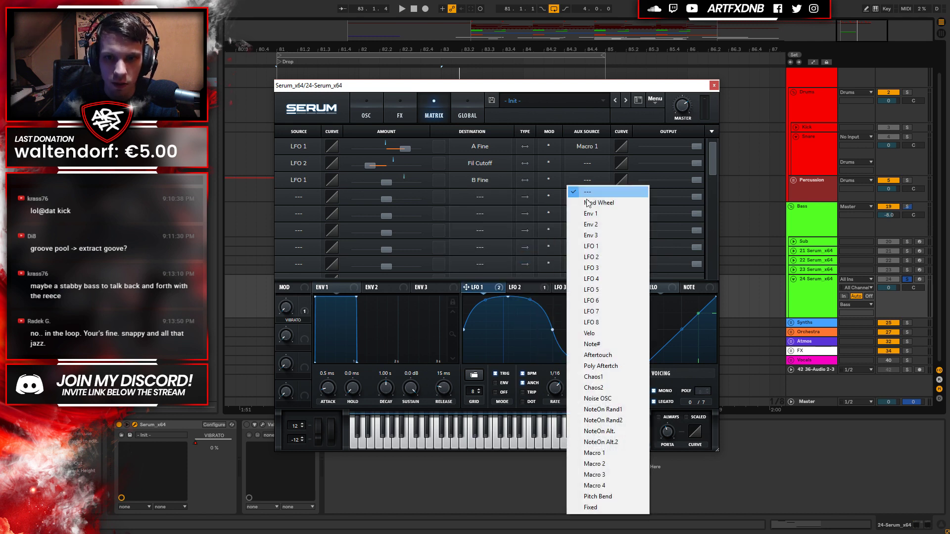
pyautogui.click(614, 455)
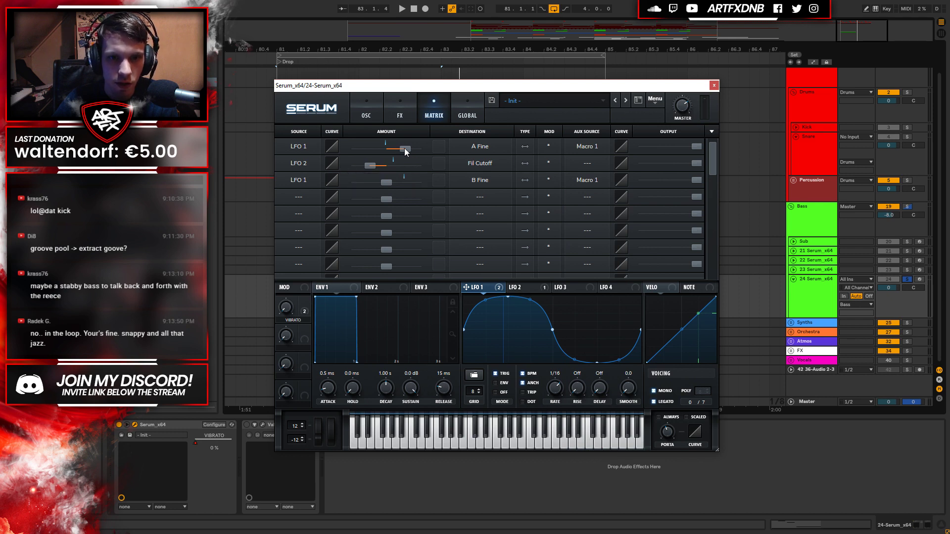
pyautogui.moveTo(386, 183); pyautogui.dragTo(393, 187)
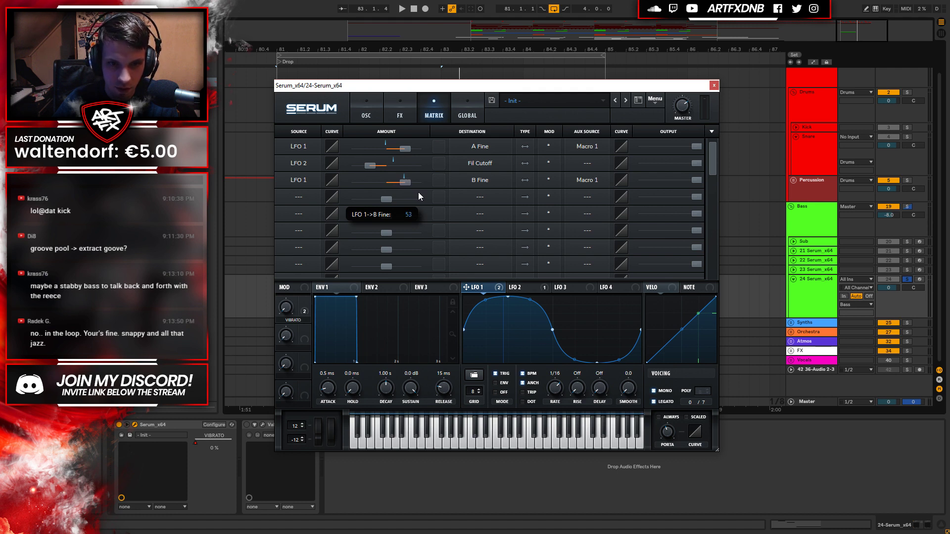
# Close the Serum window and play the soloed bass phrase from bar 81.
pyautogui.click(714, 85)
pyautogui.press('space')
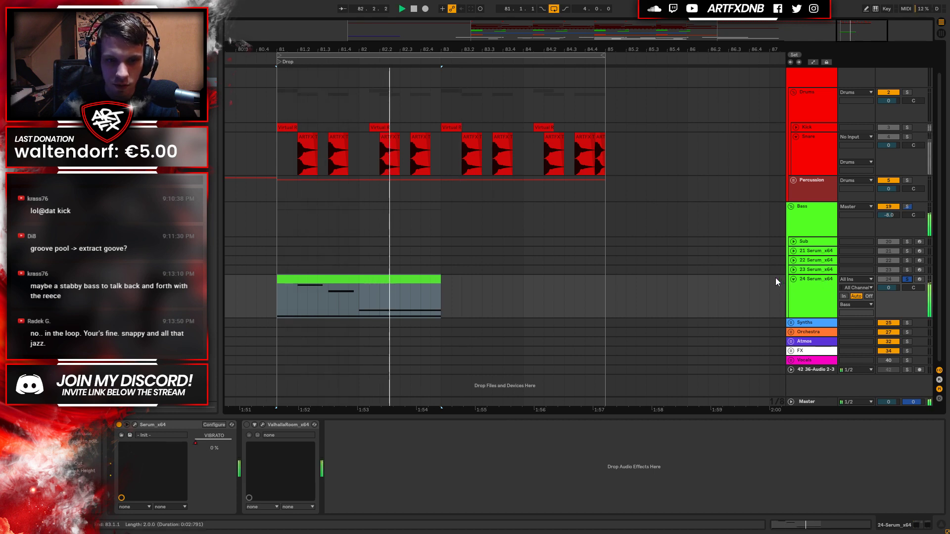
pyautogui.press('space')
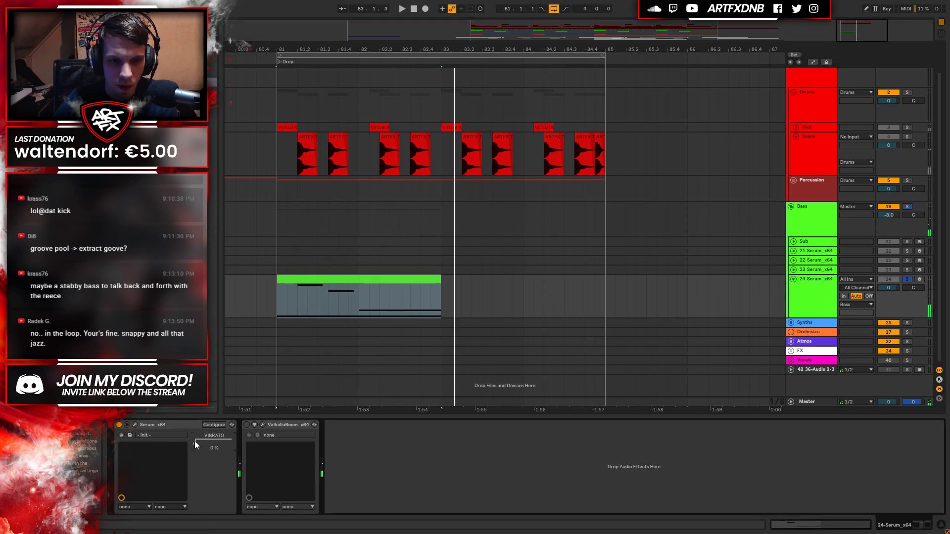
# Show the track's VIBRATO automation and draw a bump over the note at 81.2 that rises to 1.00 and falls back to zero.
pyautogui.press('a')
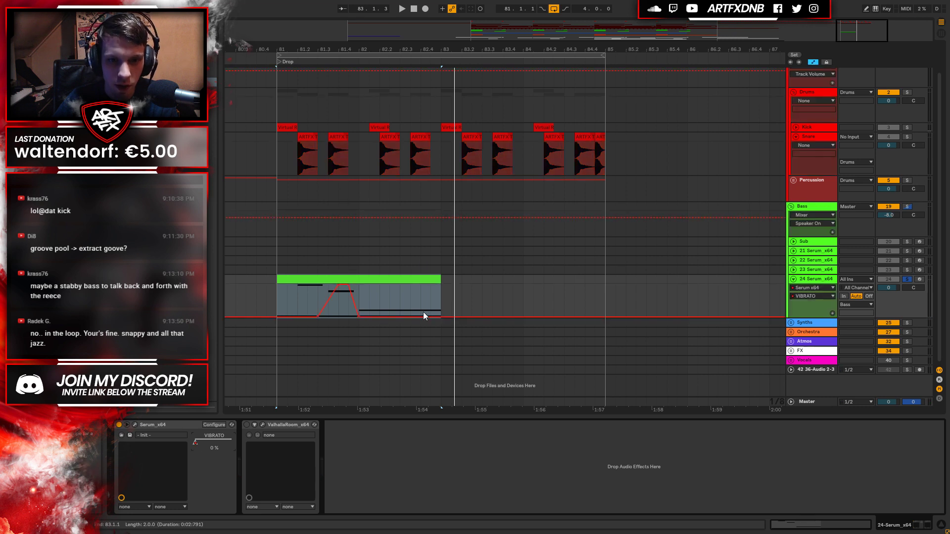
pyautogui.moveTo(303, 49); pyautogui.dragTo(416, 74)
pyautogui.click(414, 316)
pyautogui.moveTo(422, 316); pyautogui.dragTo(440, 285)
pyautogui.moveTo(449, 316); pyautogui.dragTo(405, 295)
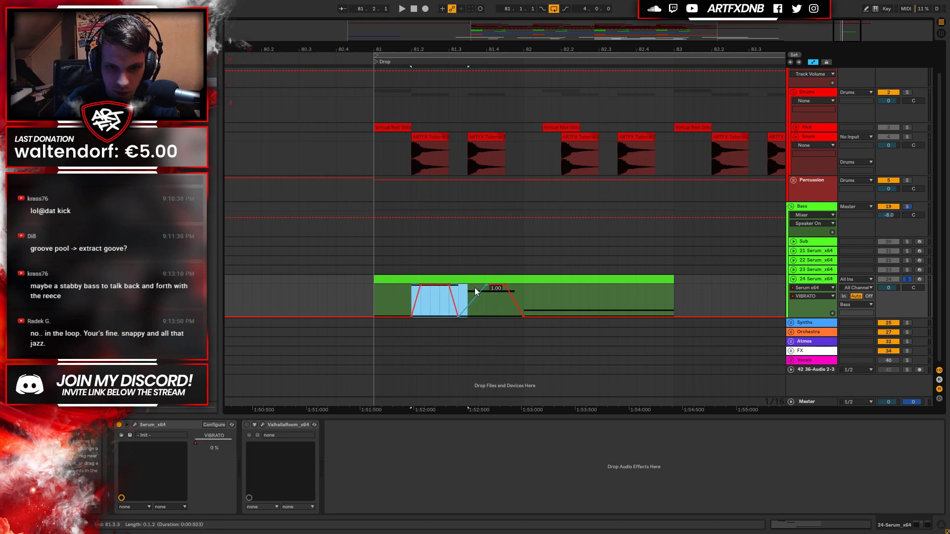
# Duplicate the vibrato bump from 81.2 onto the next note at 81.3.3, and play the phrase from bar 81.
pyautogui.moveTo(467, 298)
pyautogui.mouseDown()
pyautogui.moveTo(467, 317)
pyautogui.moveTo(420, 305)
pyautogui.mouseUp()
pyautogui.hotkey('ctrl', 'd')
pyautogui.click(397, 298)
pyautogui.press('space')
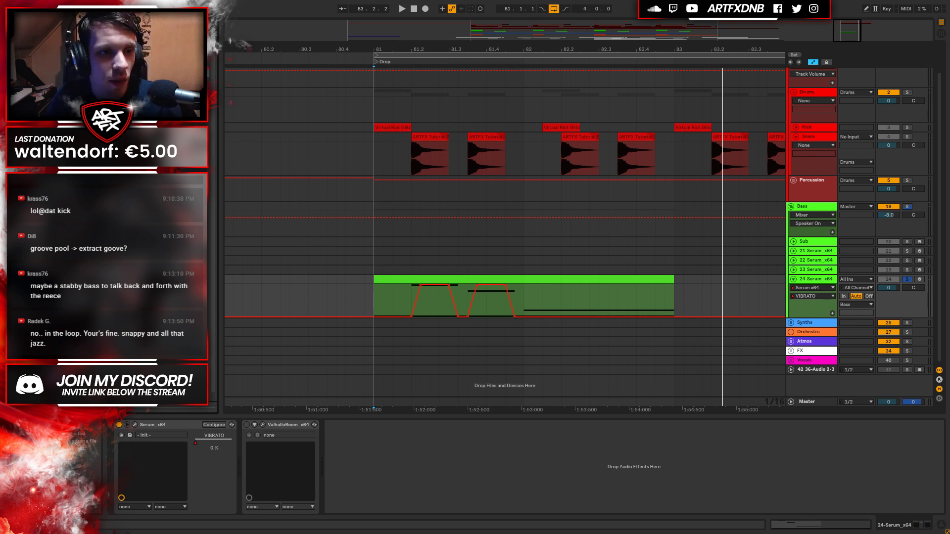
# Insert an Auto Filter between Serum_x64 and ValhallaRoom_x64 and put the VIBRATO automation in its own lane.
pyautogui.moveTo(291, 447); pyautogui.dragTo(255, 447)
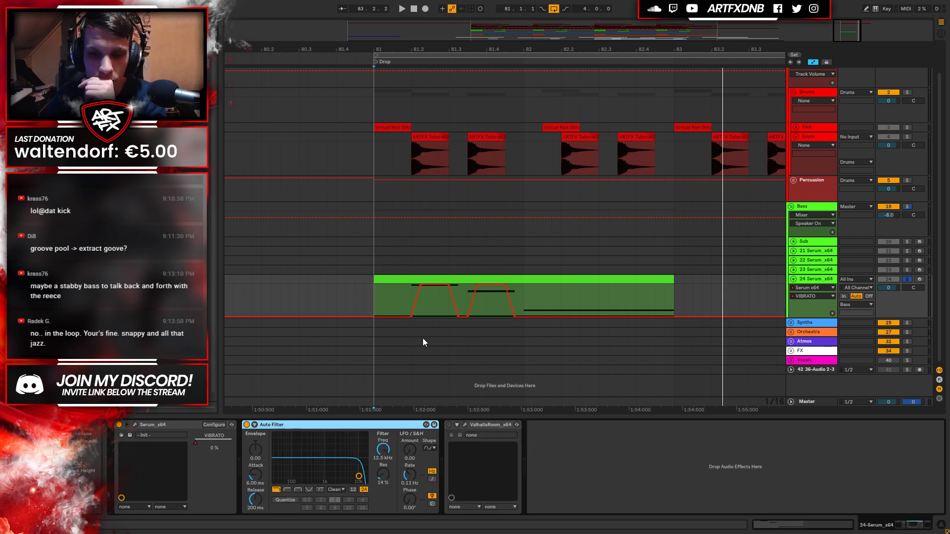
pyautogui.click(833, 314)
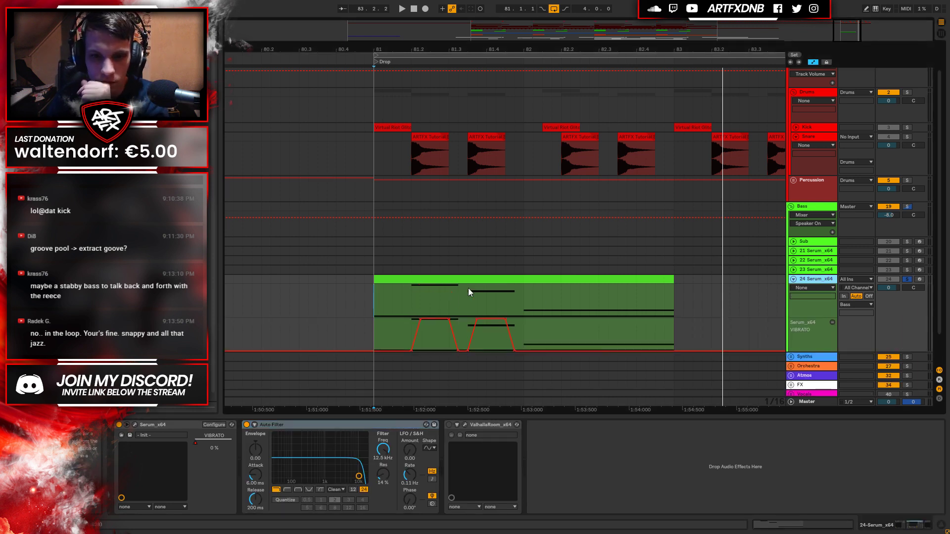
# Set the Auto Filter's frequency to 19.9 kHz and bring up its Frequency automation on the bass track.
pyautogui.click(174, 425)
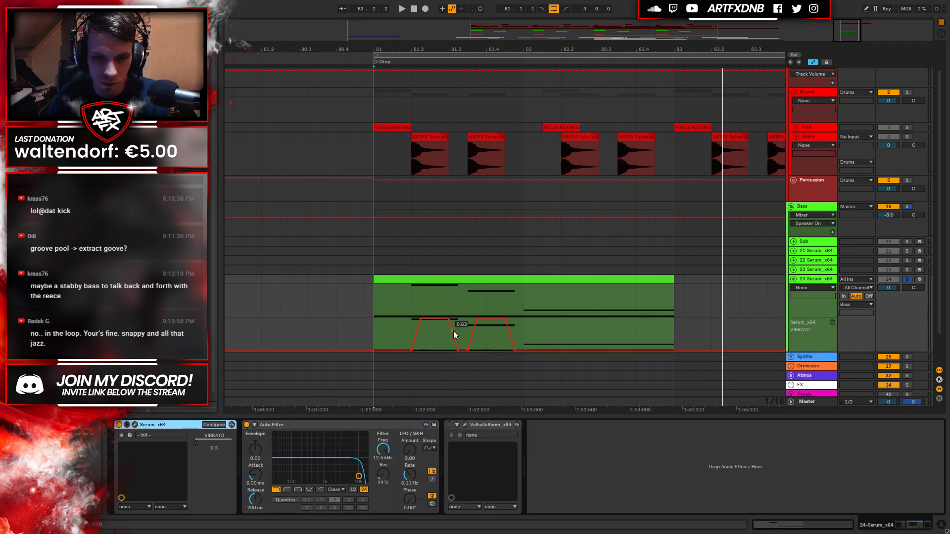
pyautogui.click(285, 423)
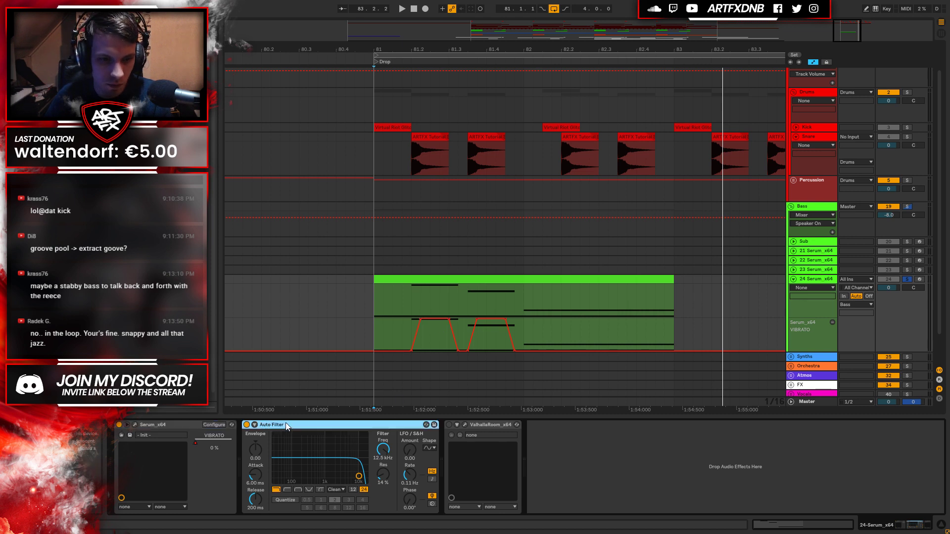
pyautogui.moveTo(383, 449); pyautogui.dragTo(383, 431)
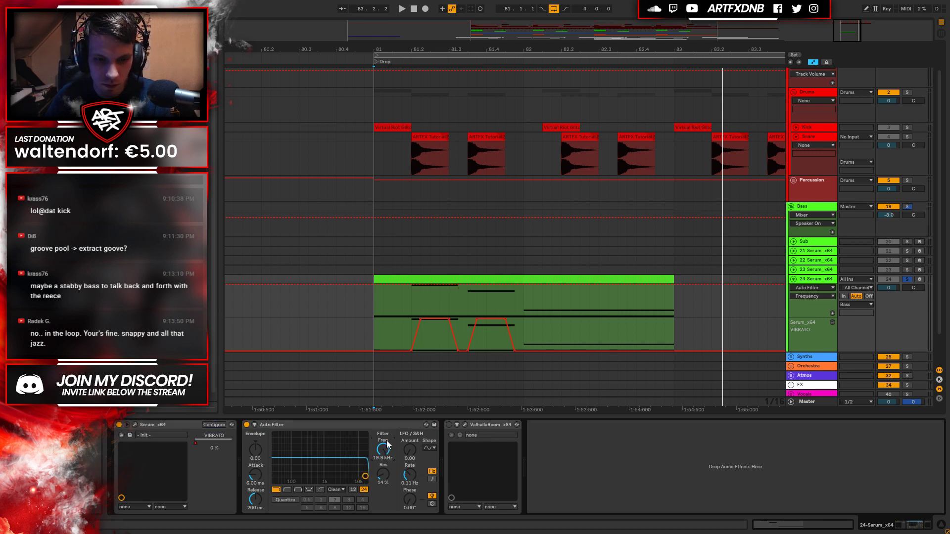
# Automate the filter frequency to curve down to about 159 Hz at bar 82 and rise to fully open by bar 83, and play it.
pyautogui.click(499, 285)
pyautogui.moveTo(522, 286); pyautogui.dragTo(523, 303)
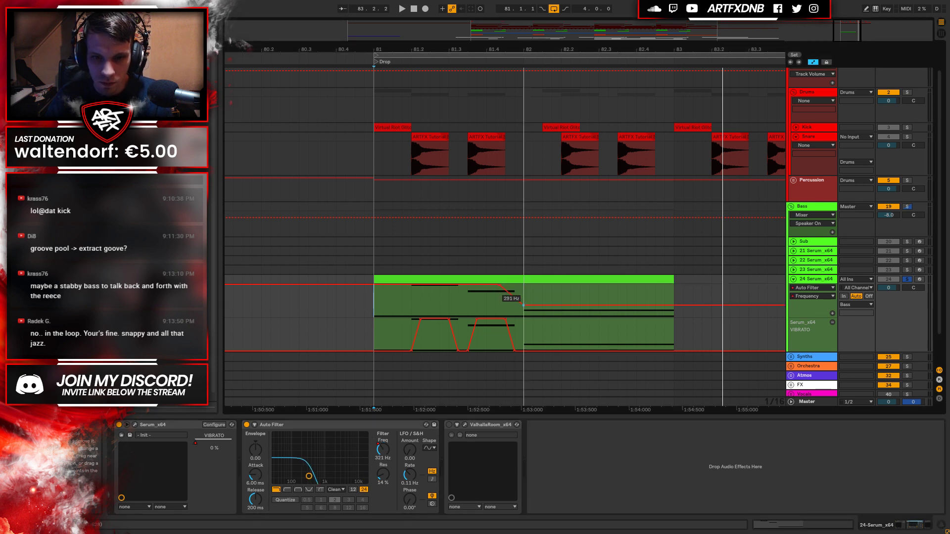
pyautogui.moveTo(674, 308); pyautogui.dragTo(674, 284)
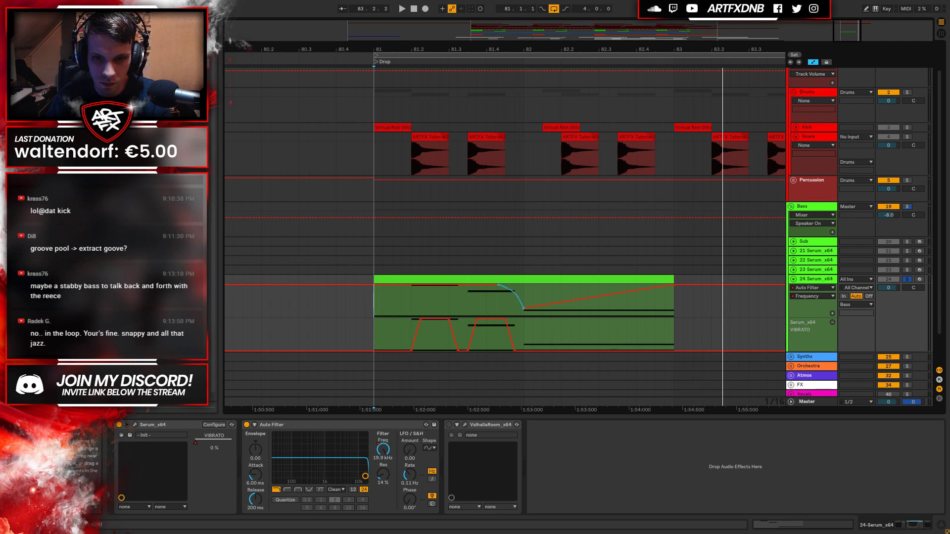
pyautogui.press('space')
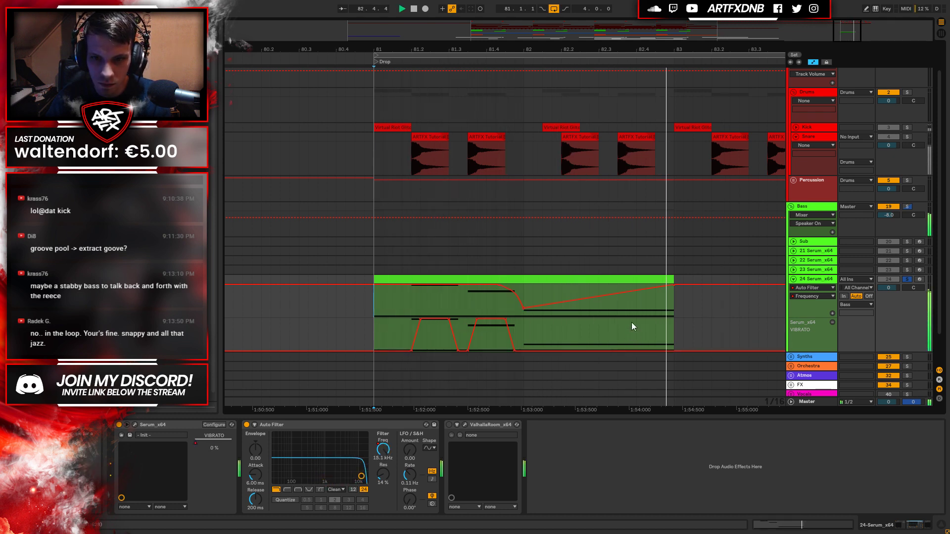
pyautogui.press('space')
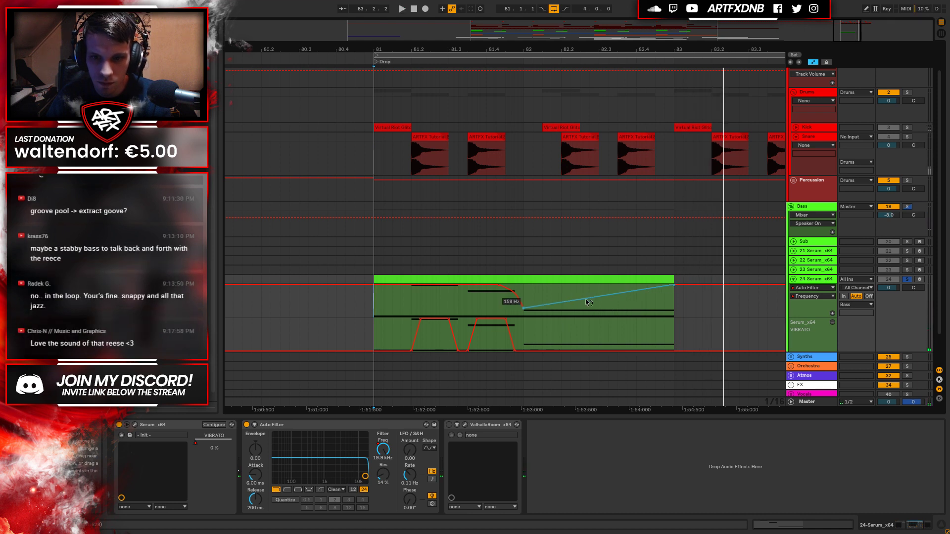
# Unsolo the 24 Serum_x64 track, play the drop with the drums from just before bar 81, and hide the automation lanes.
pyautogui.click(908, 280)
pyautogui.click(331, 277)
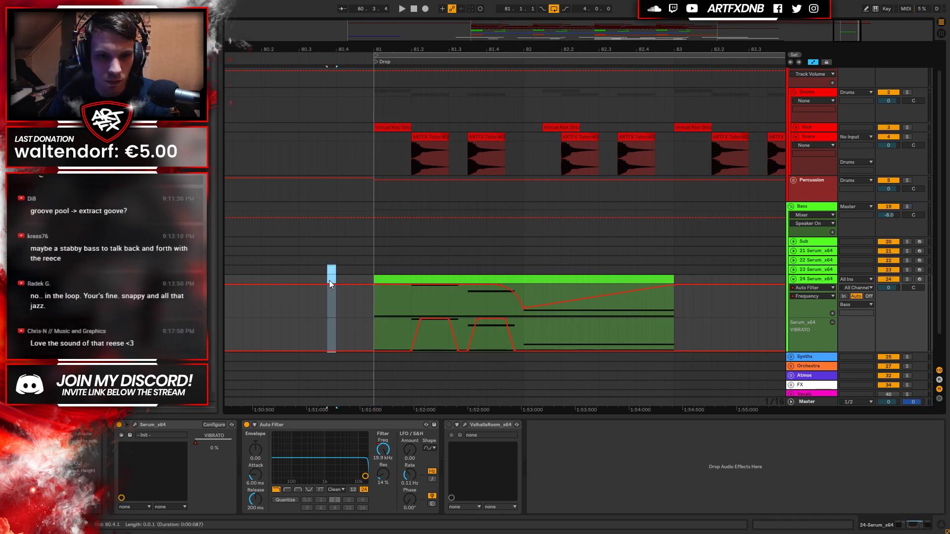
pyautogui.click(298, 286)
pyautogui.press('space')
pyautogui.press('a')
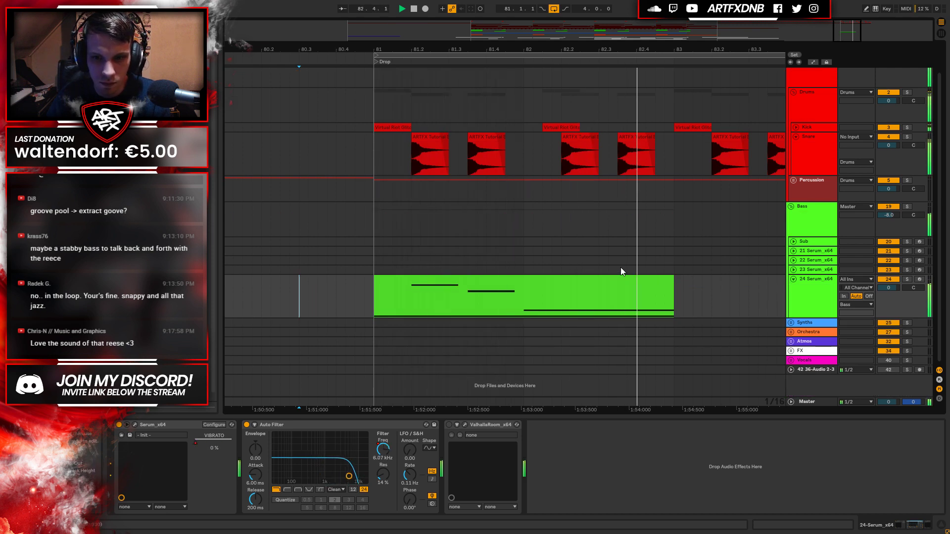
# Solo the 24 Serum_x64 track and play its two-bar bass clip from bar 81.
pyautogui.click(811, 280)
pyautogui.moveTo(480, 41); pyautogui.dragTo(384, 113)
pyautogui.click(422, 290)
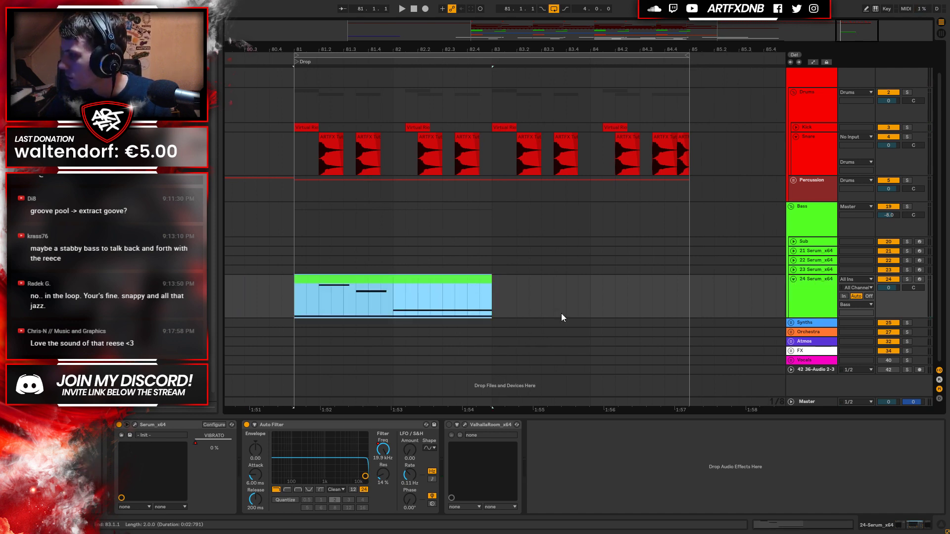
pyautogui.click(811, 292)
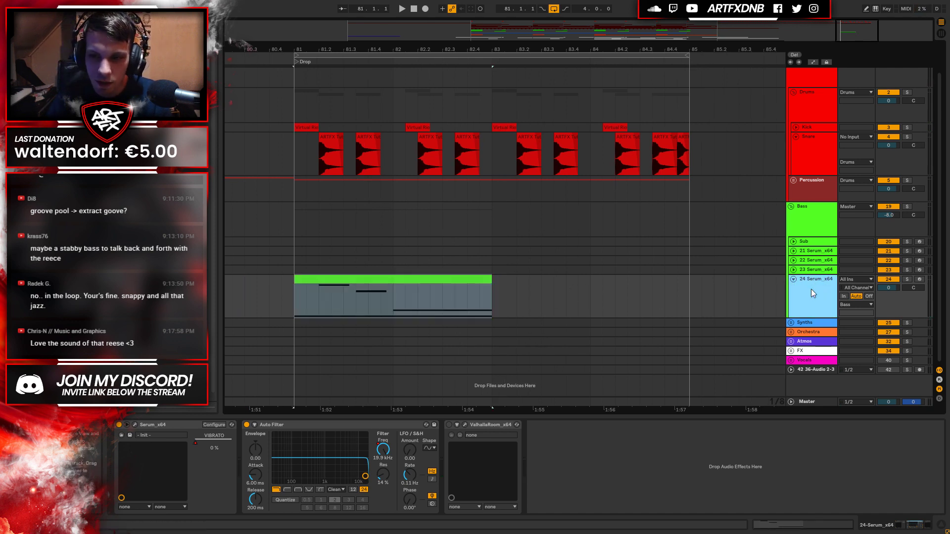
pyautogui.click(794, 280)
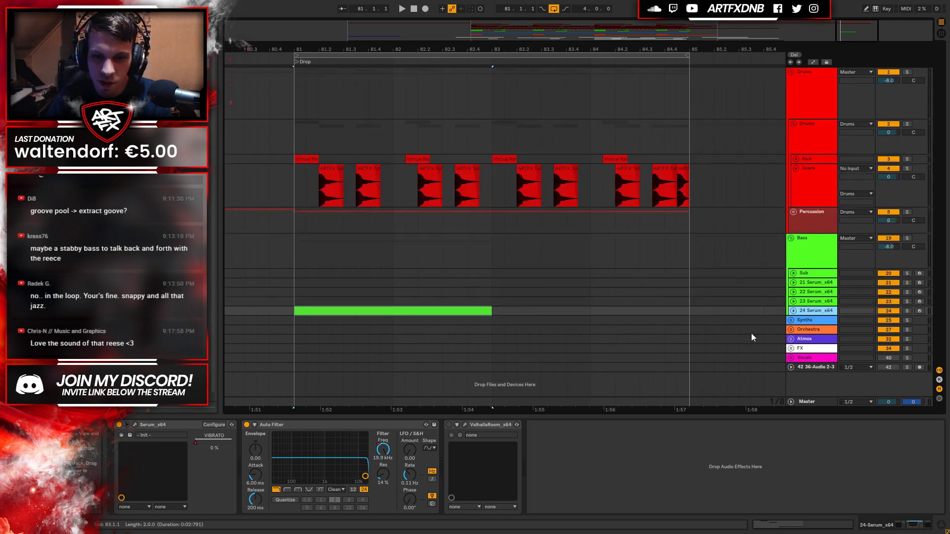
pyautogui.click(794, 311)
pyautogui.click(907, 311)
pyautogui.click(458, 312)
pyautogui.press('space')
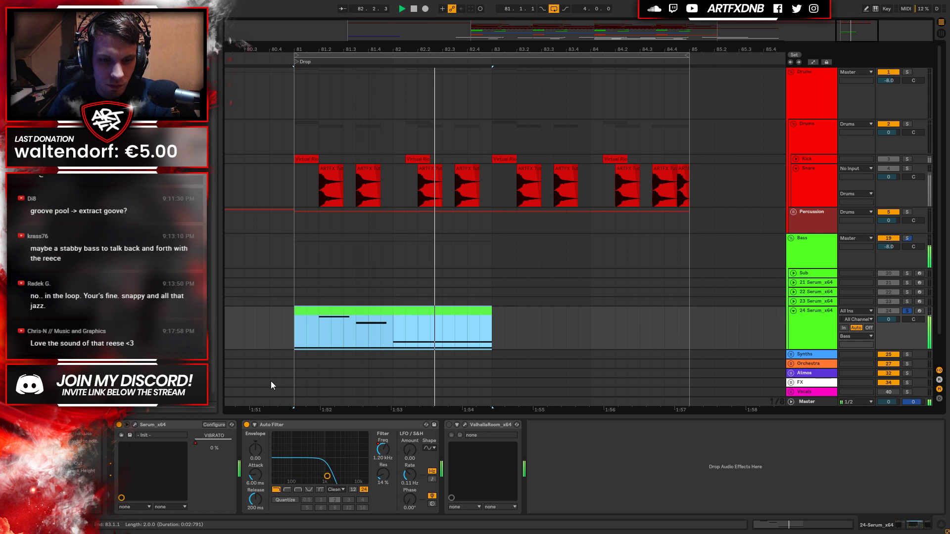
pyautogui.press('space')
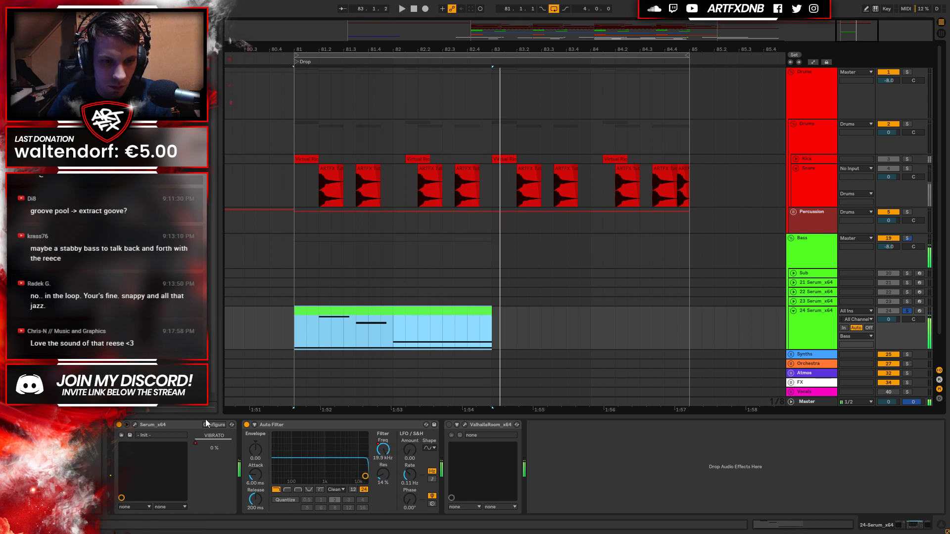
# Check the bass patch in the Serum_x64 window of track 24 and close the window.
pyautogui.click(758, 319)
pyautogui.click(135, 424)
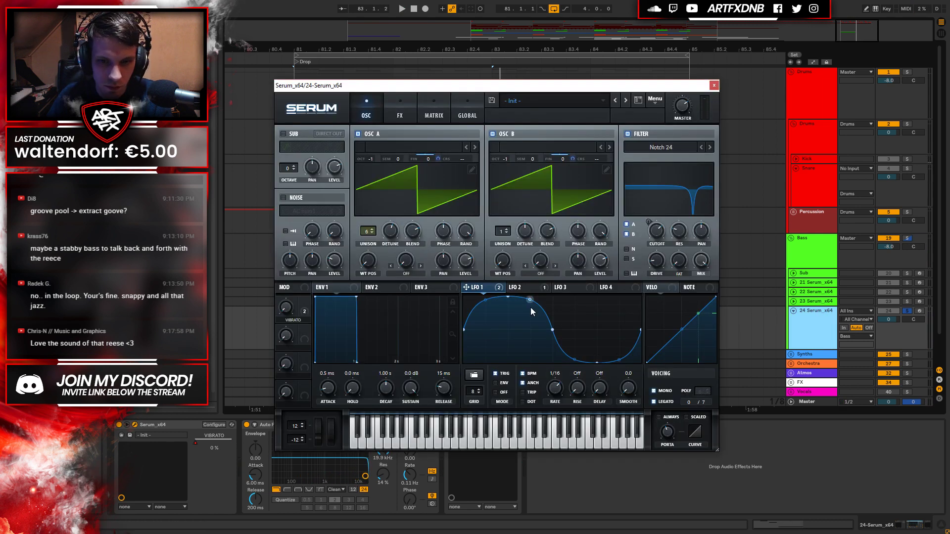
pyautogui.click(713, 88)
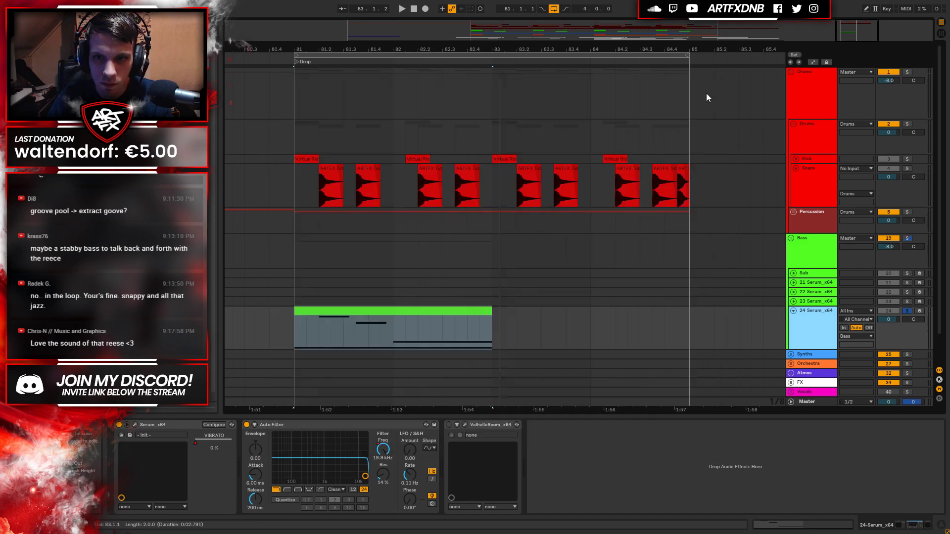
# Move the pitch bend breakpoint before the bass clip's closing dive to 2.4, raise it to about 3852, and play it.
pyautogui.doubleClick(463, 308)
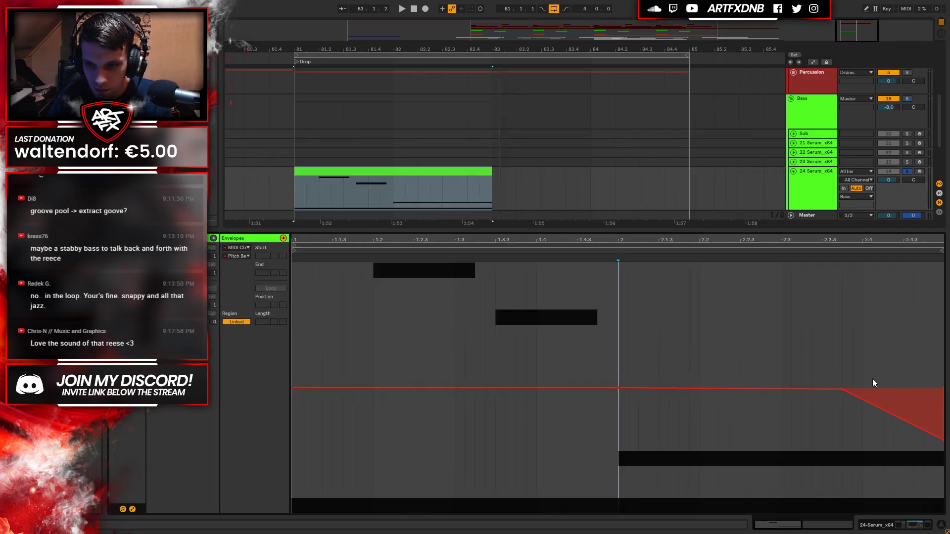
pyautogui.moveTo(841, 389); pyautogui.dragTo(859, 330)
pyautogui.press('space')
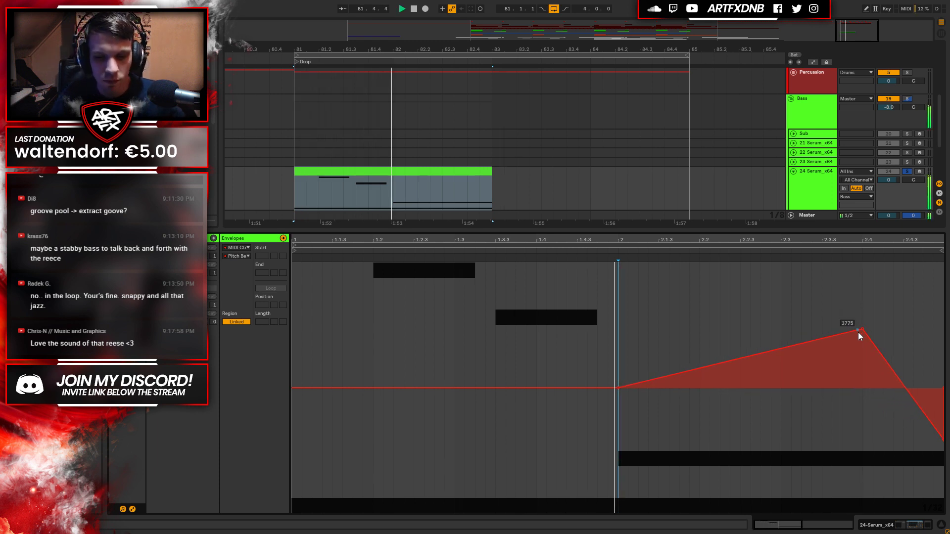
pyautogui.moveTo(860, 337); pyautogui.dragTo(865, 332)
pyautogui.press('space')
# Try a bent pitch rise with an extra breakpoint after 2.2, lower the peak to 711, and remove the extra breakpoint.
pyautogui.moveTo(710, 365); pyautogui.dragTo(730, 386)
pyautogui.press('space')
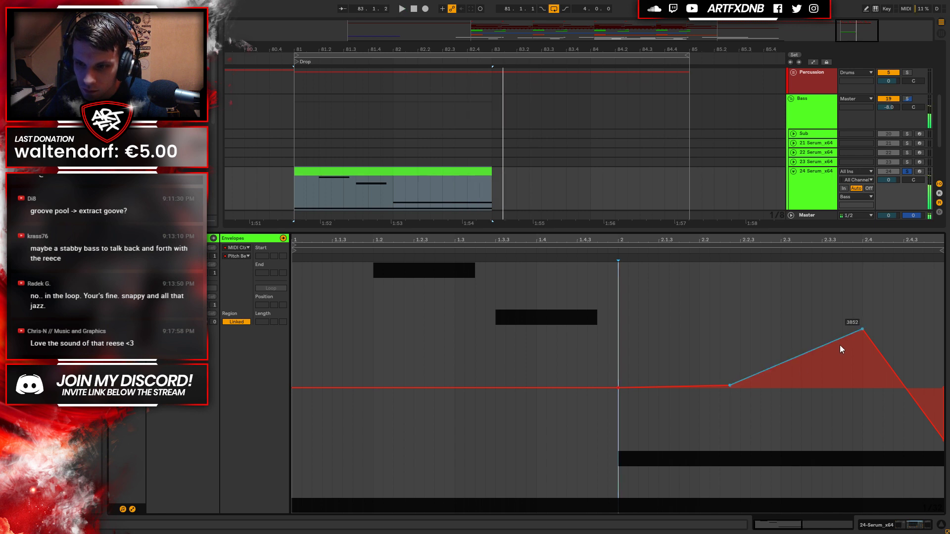
pyautogui.moveTo(862, 329); pyautogui.dragTo(862, 377)
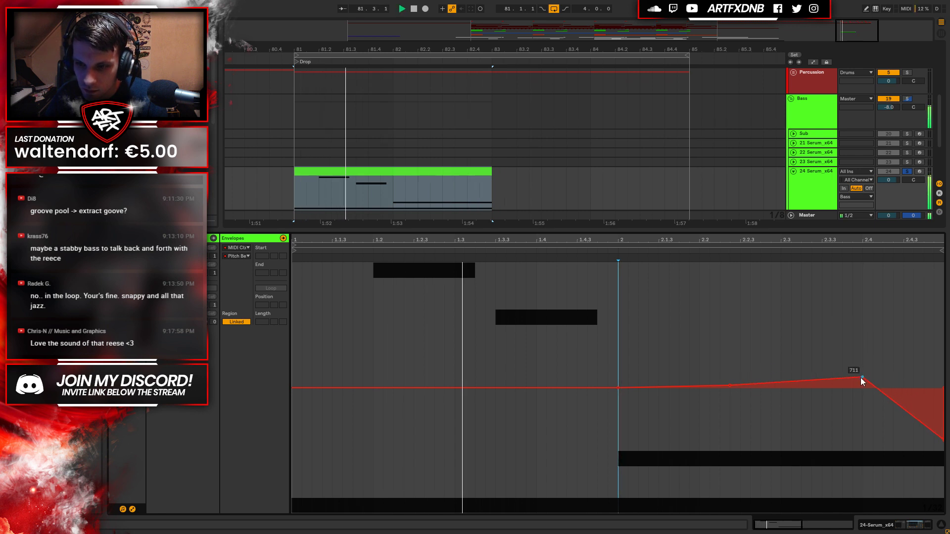
pyautogui.moveTo(729, 385); pyautogui.dragTo(730, 384)
pyautogui.click(729, 384)
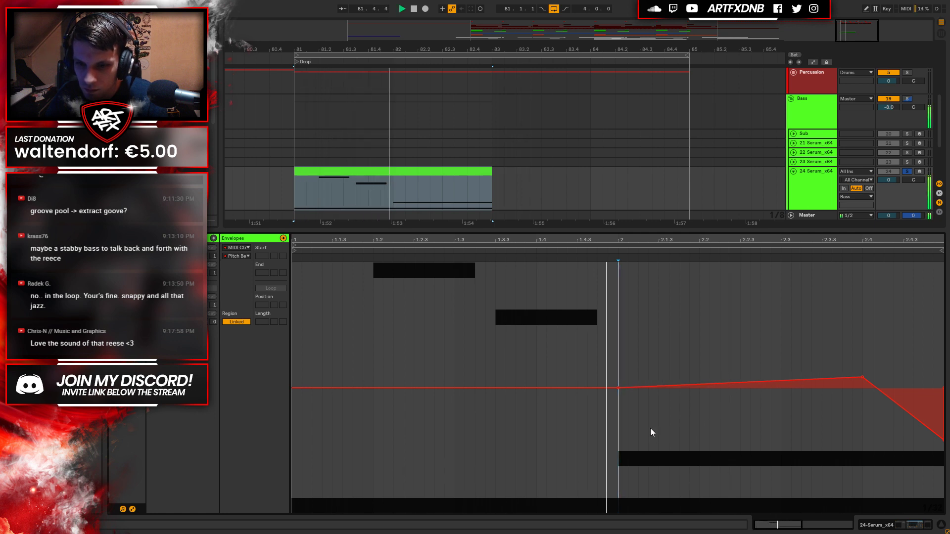
# Set the pitch bend breakpoint at 2.4 to 0 so only the closing dive bends, and play the phrase.
pyautogui.moveTo(862, 377); pyautogui.dragTo(862, 388)
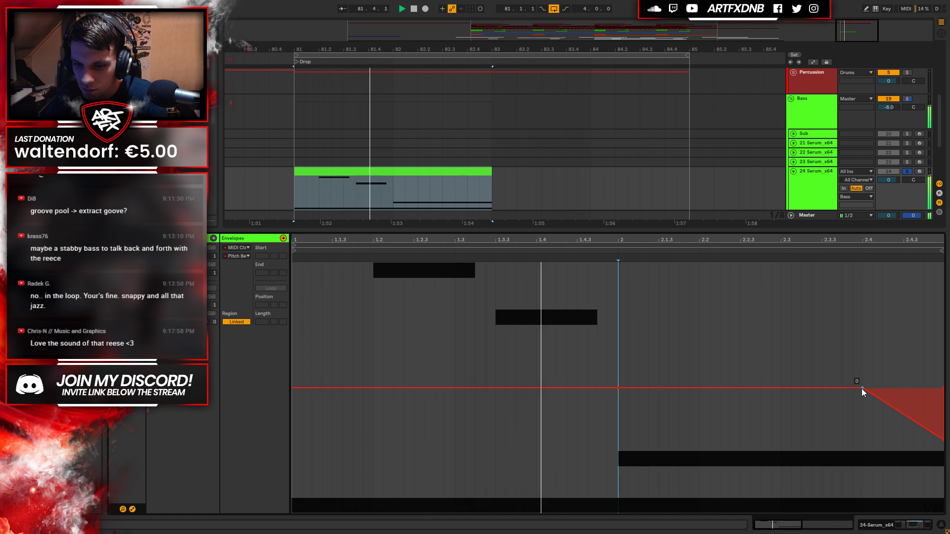
pyautogui.press('space')
pyautogui.press('space')
# Try the pitch bend breakpoint at 2.4 at about 1229 and below zero, and return it to 0.
pyautogui.moveTo(862, 388); pyautogui.dragTo(861, 373)
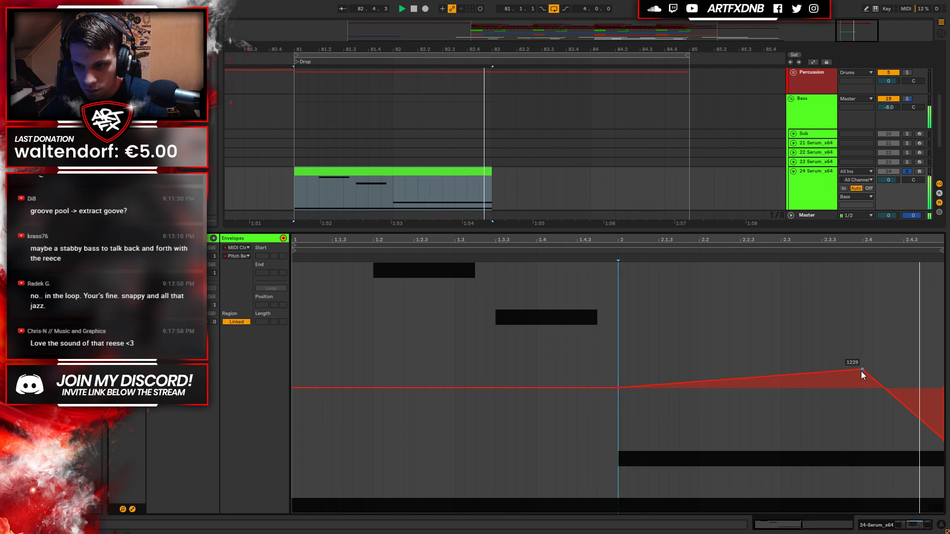
pyautogui.press('space')
pyautogui.moveTo(861, 370); pyautogui.dragTo(861, 408)
pyautogui.press('space')
pyautogui.press('space')
pyautogui.moveTo(860, 408); pyautogui.dragTo(862, 394)
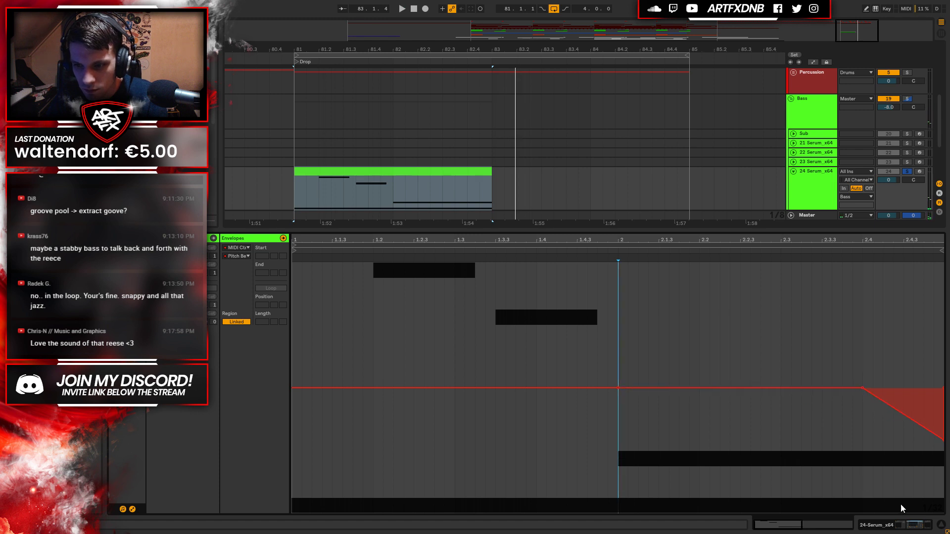
# Leave the clip editor, unsolo the bass track, and play the drop with the drums from just before bar 81.
pyautogui.hotkey('shift', 'Tab')
pyautogui.click(906, 279)
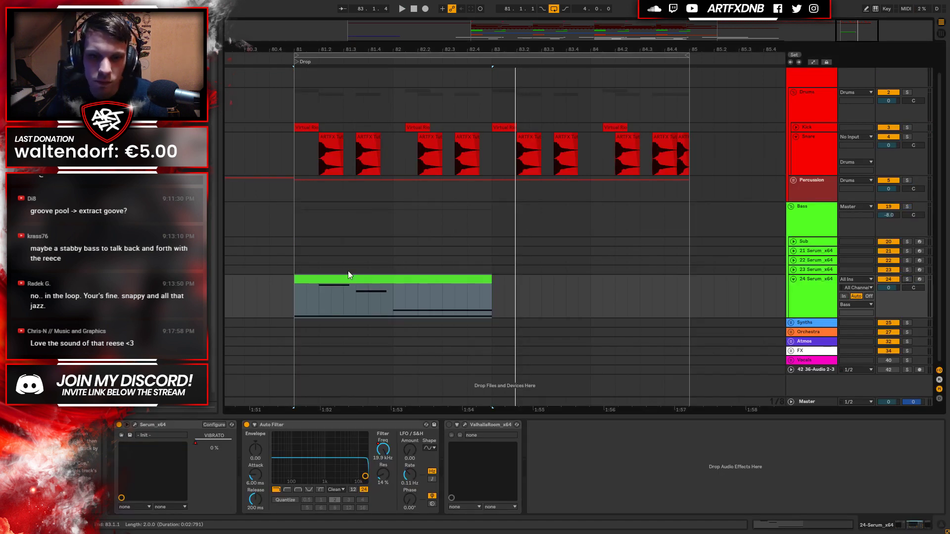
pyautogui.click(283, 297)
pyautogui.click(269, 295)
pyautogui.press('space')
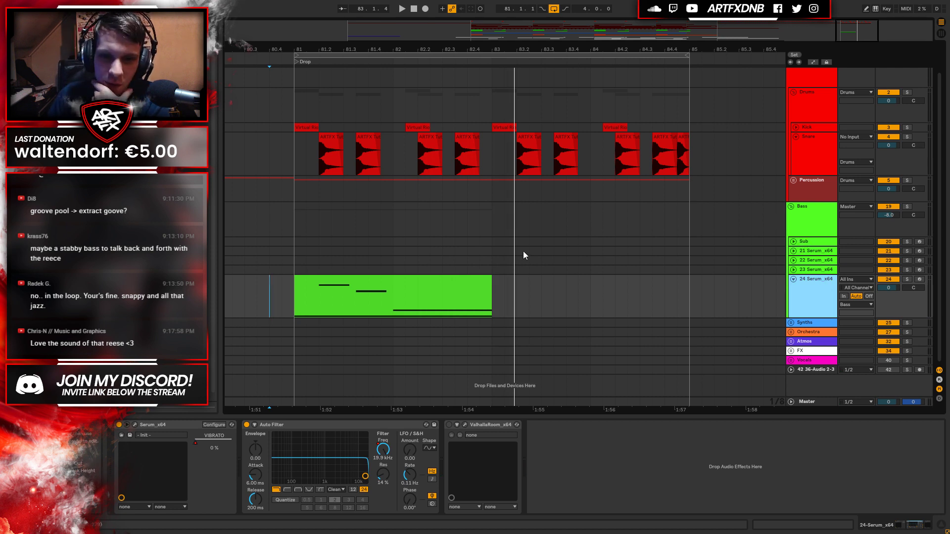
# Insert a new MIDI track below 24 Serum_x64 in the Bass group and load Serum_x64 on it.
pyautogui.moveTo(515, 223); pyautogui.dragTo(689, 229)
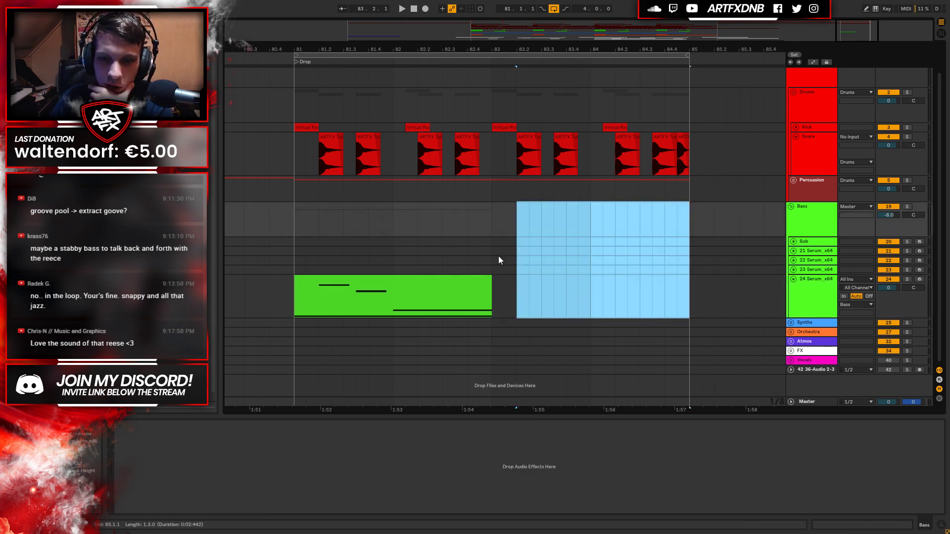
pyautogui.click(489, 213)
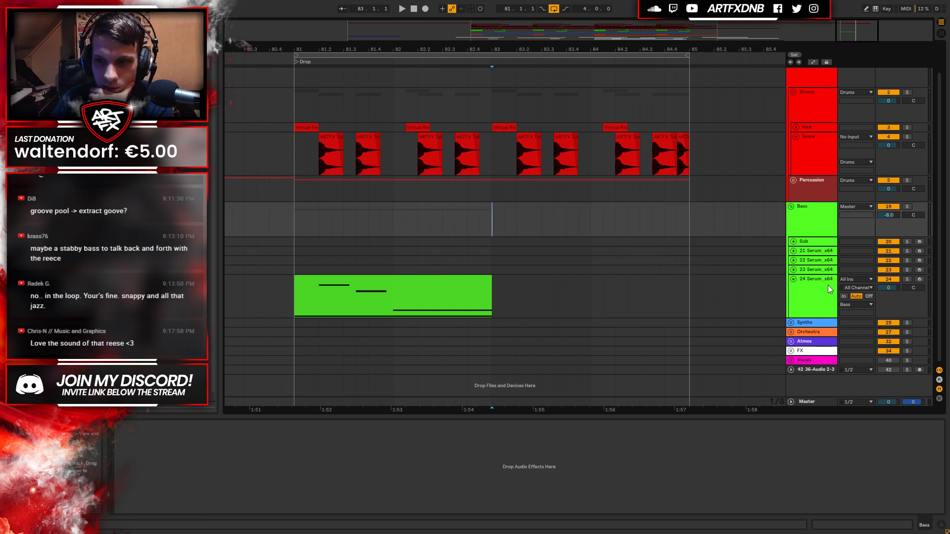
pyautogui.click(827, 286)
pyautogui.click(793, 279)
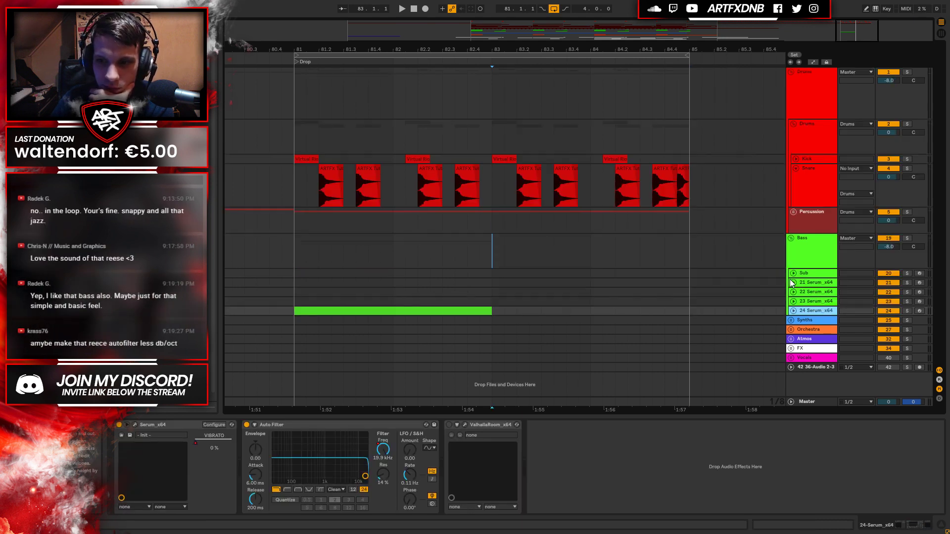
pyautogui.rightClick(807, 312)
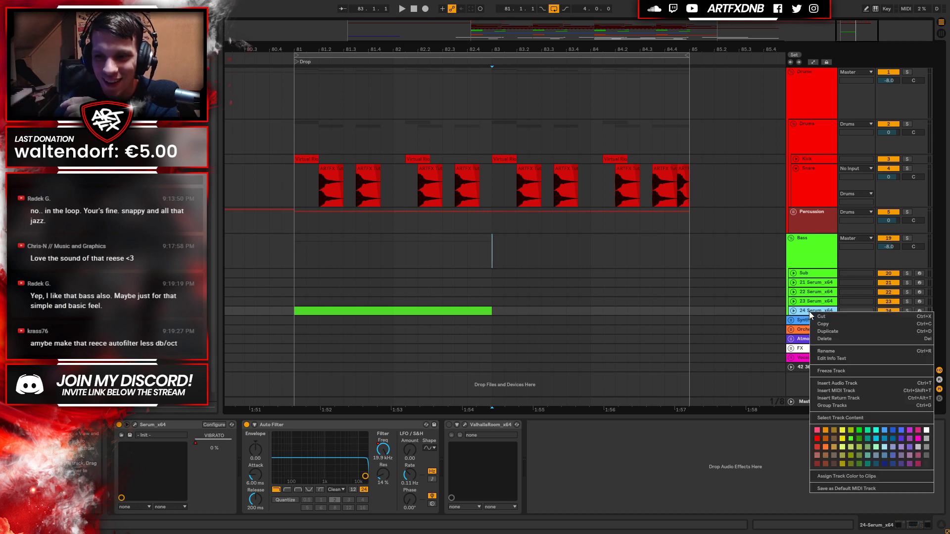
pyautogui.press('Escape')
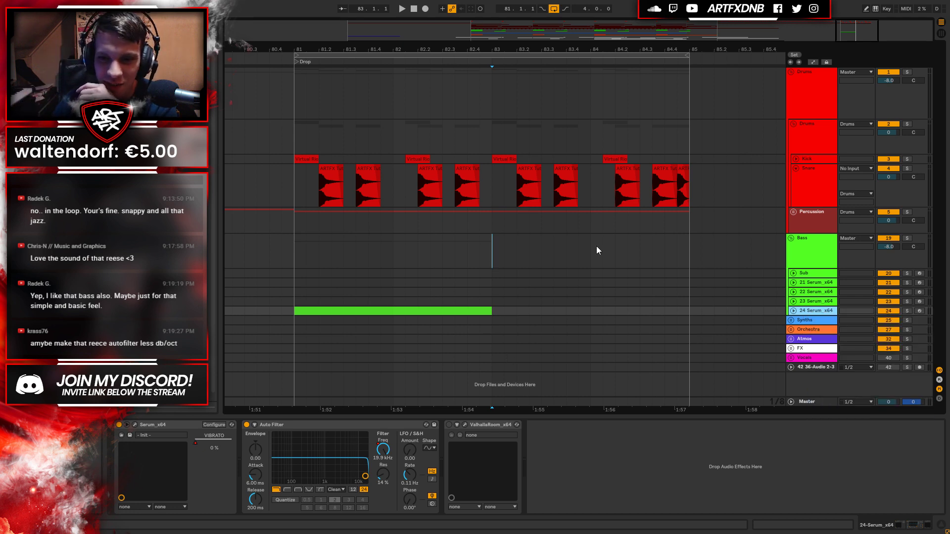
pyautogui.hotkey('ctrl', 'shift', 't')
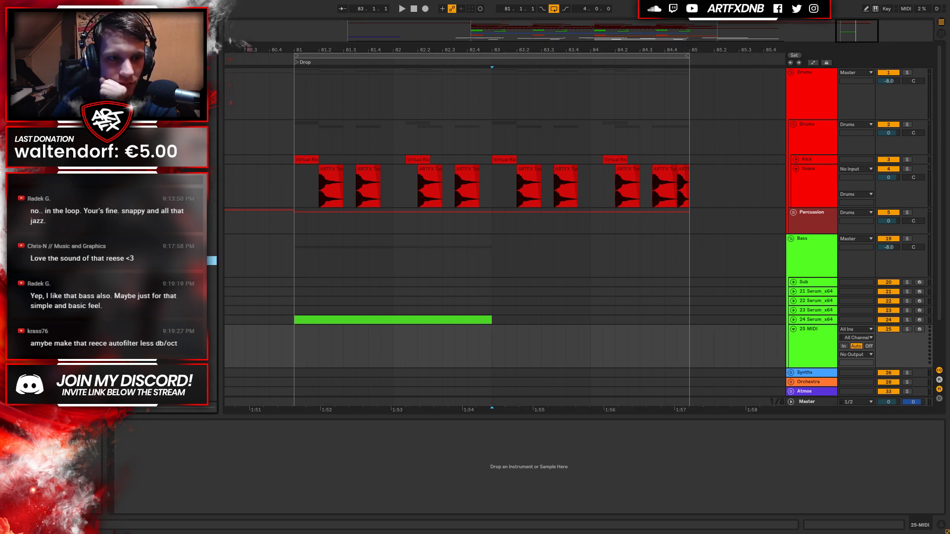
pyautogui.moveTo(675, 355); pyautogui.dragTo(675, 356)
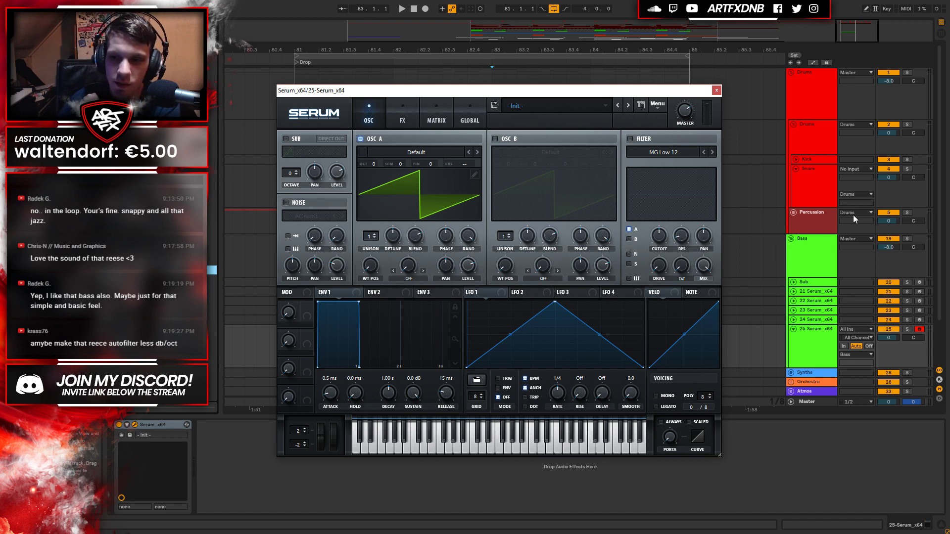
# Switch the Auto Filter on 24 Serum_x64 to the 12 dB slope and play the bass from bar 81, soloed and with the drums.
pyautogui.click(813, 320)
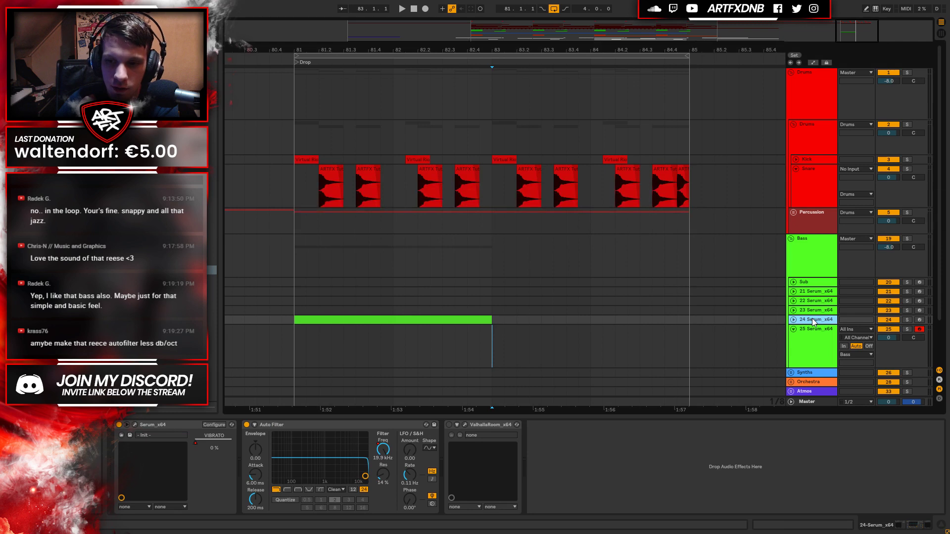
pyautogui.click(355, 489)
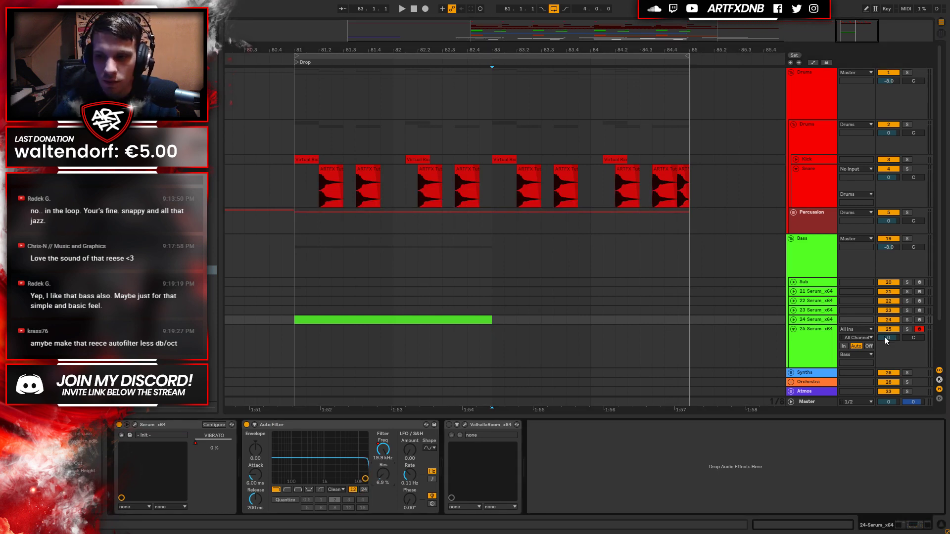
pyautogui.click(793, 320)
pyautogui.click(295, 339)
pyautogui.press('space')
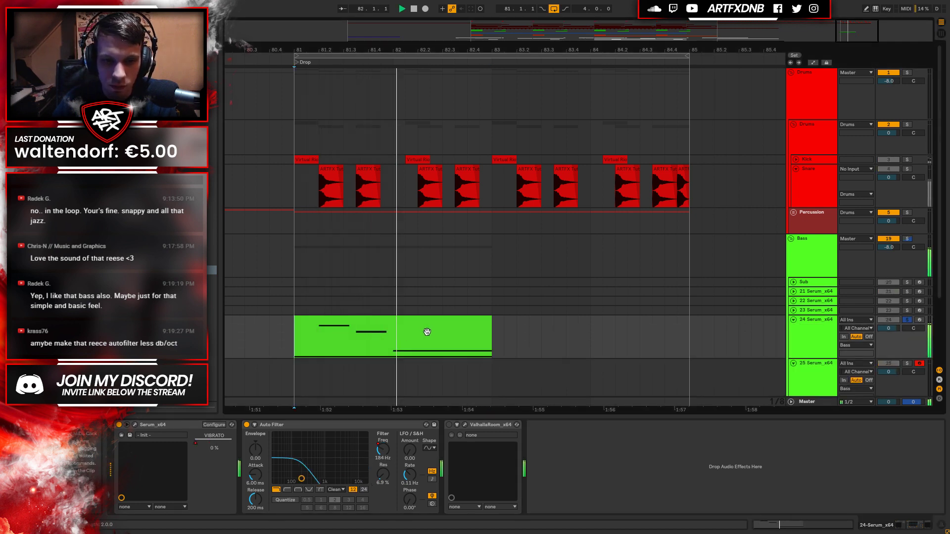
pyautogui.press('space')
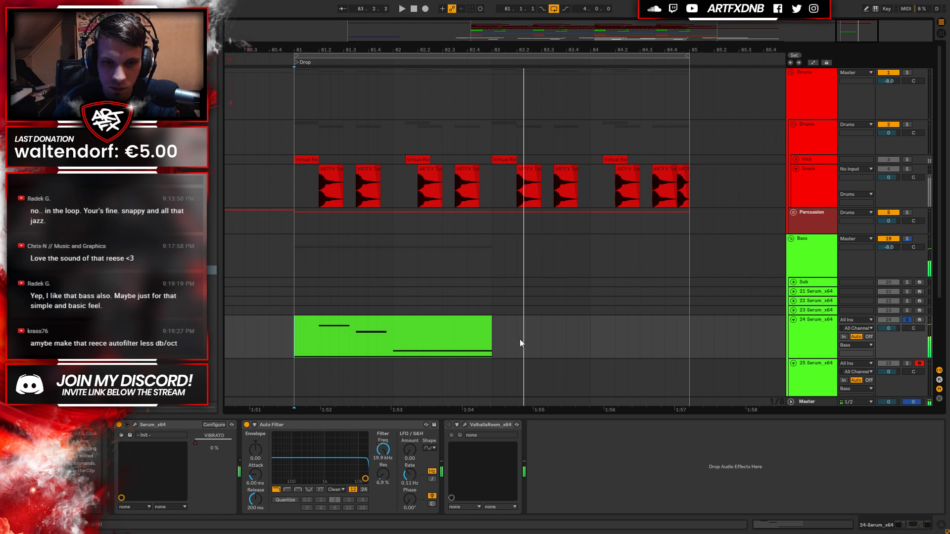
pyautogui.click(906, 319)
pyautogui.press('space')
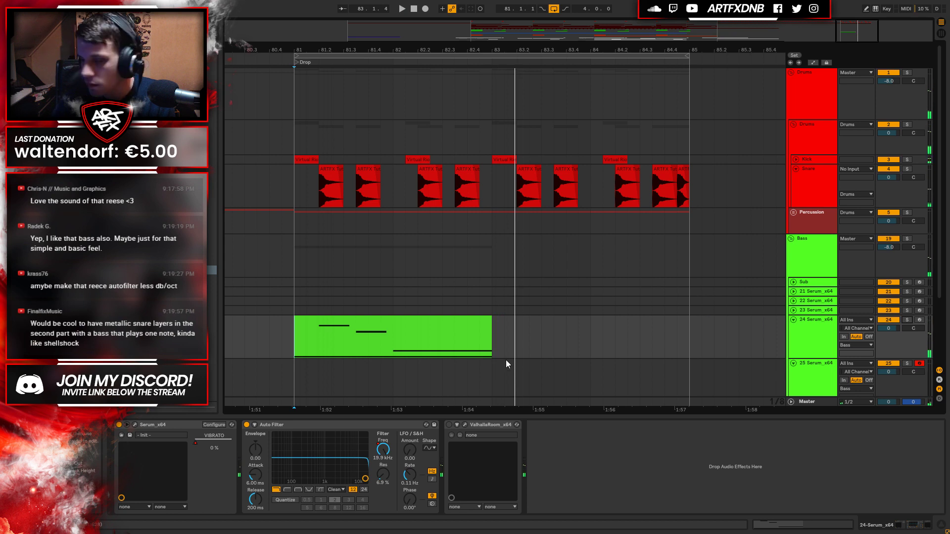
# View the initial patch in the Serum_x64 window of track 25 and close the window.
pyautogui.scroll(-3, 702, 304)
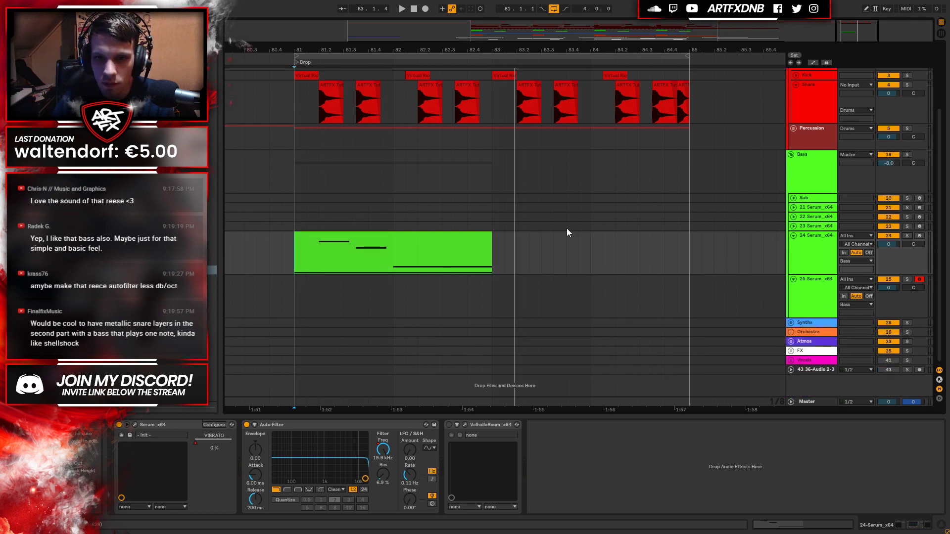
pyautogui.click(835, 328)
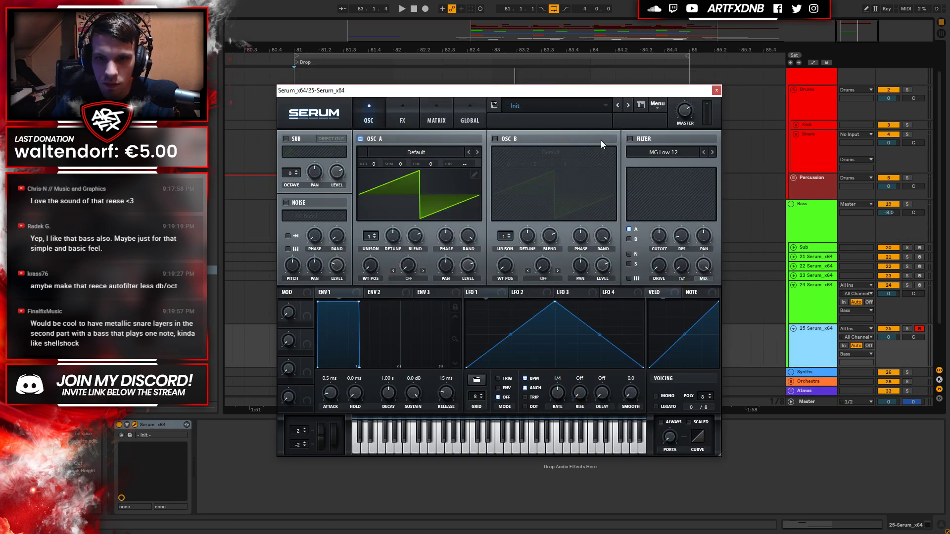
pyautogui.moveTo(629, 93)
pyautogui.mouseDown()
pyautogui.moveTo(675, 45)
pyautogui.moveTo(629, 100)
pyautogui.mouseUp()
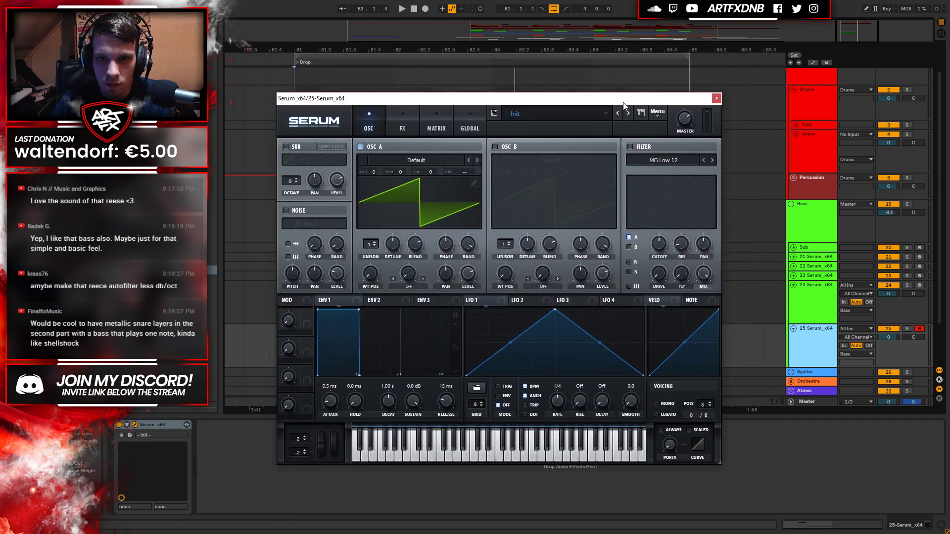
pyautogui.moveTo(696, 101); pyautogui.dragTo(518, 99)
pyautogui.click(537, 96)
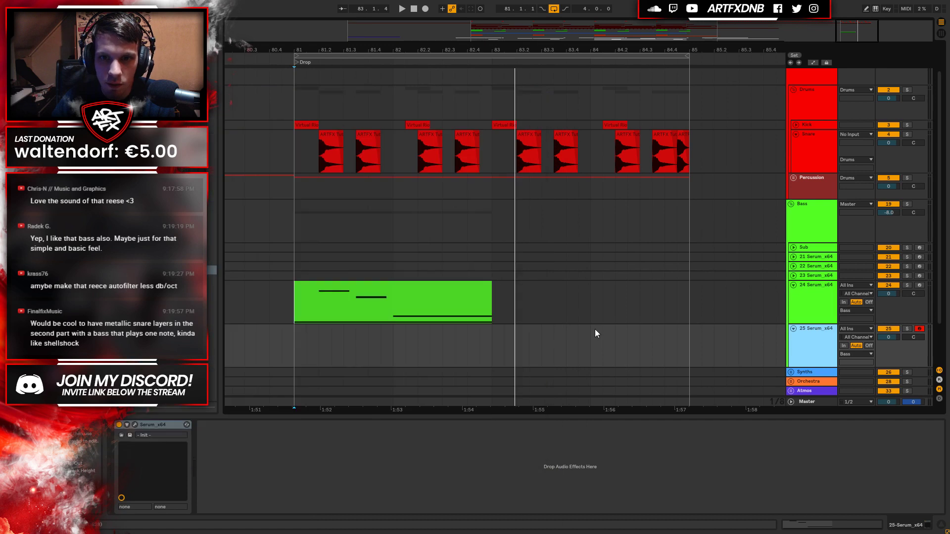
# Insert an empty two-bar MIDI clip on 25 Serum_x64 from bar 83 to 85 and play the drop for reference.
pyautogui.moveTo(502, 342); pyautogui.dragTo(602, 343)
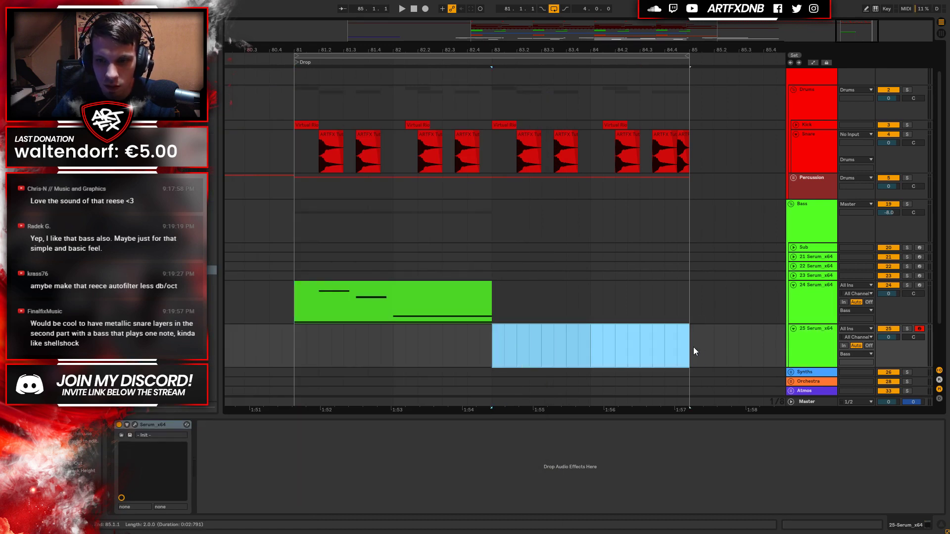
pyautogui.hotkey('ctrl', 'shift', 'm')
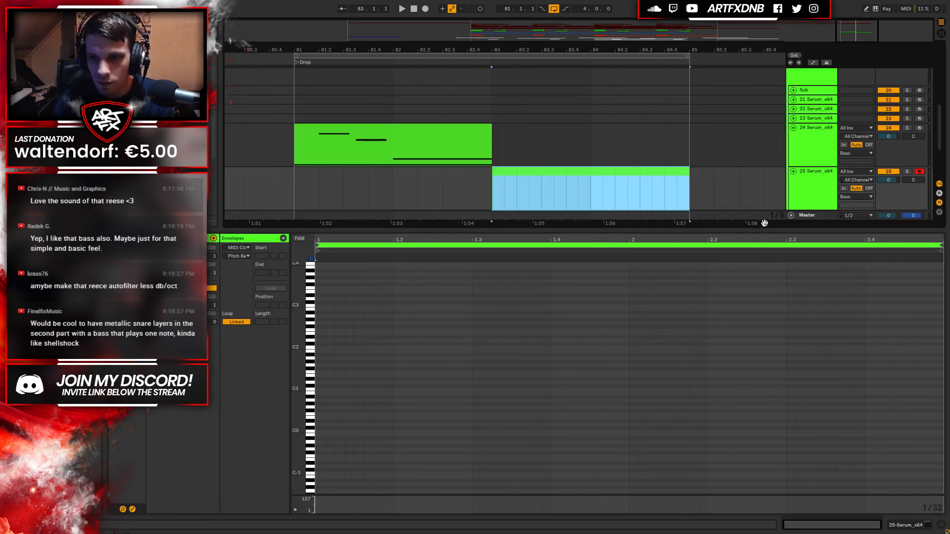
pyautogui.moveTo(765, 231); pyautogui.dragTo(765, 408)
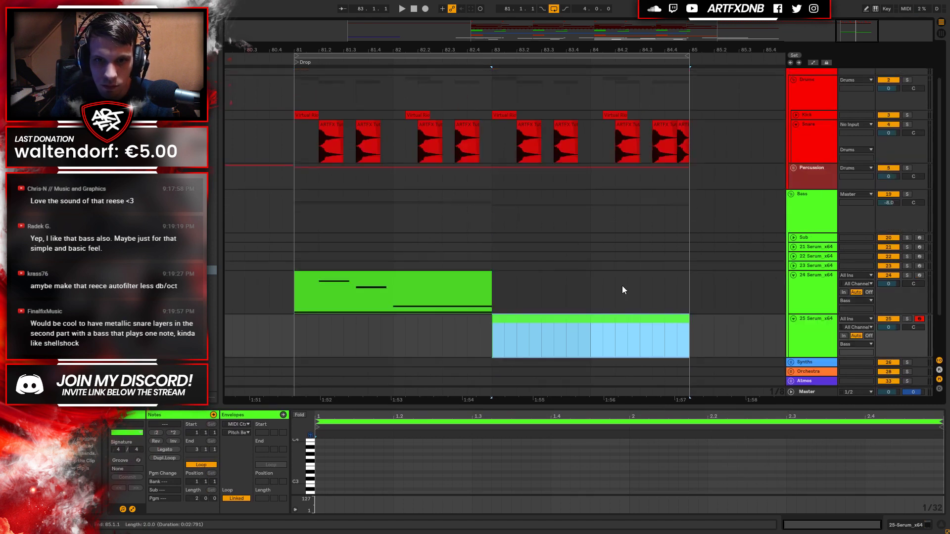
pyautogui.scroll(2, 509, 212)
pyautogui.click(295, 131)
pyautogui.press('space')
pyautogui.click(566, 324)
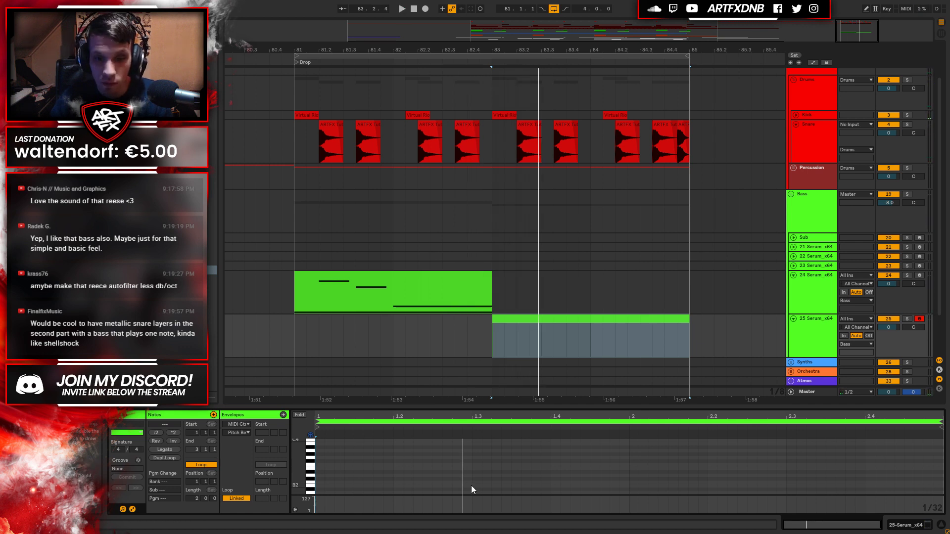
# Draw seven short G3 notes in the clip, at 1.2.3, 1.3, 1.4, 1.4.3, 2.1, 2.2.3 and 2.3.
pyautogui.doubleClick(475, 458)
pyautogui.moveTo(489, 458); pyautogui.dragTo(458, 459)
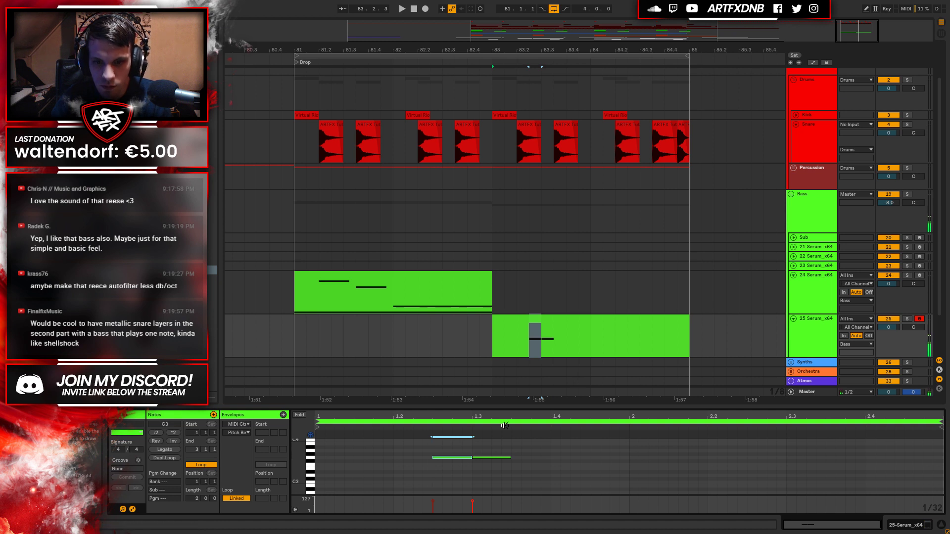
pyautogui.moveTo(494, 442)
pyautogui.mouseDown()
pyautogui.moveTo(445, 461)
pyautogui.moveTo(559, 459)
pyautogui.mouseUp()
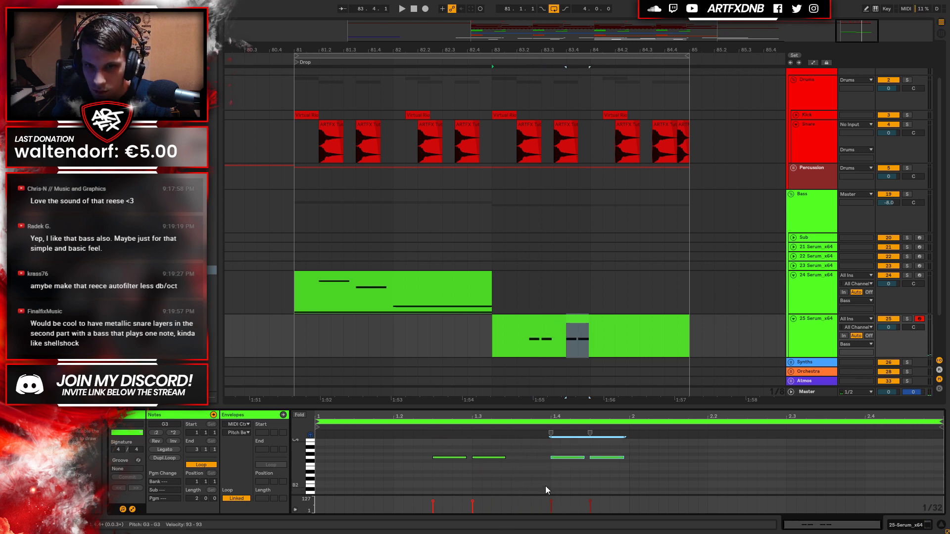
pyautogui.click(612, 468)
pyautogui.click(612, 457)
pyautogui.moveTo(612, 459)
pyautogui.mouseDown()
pyautogui.moveTo(647, 459)
pyautogui.moveTo(638, 465)
pyautogui.mouseUp()
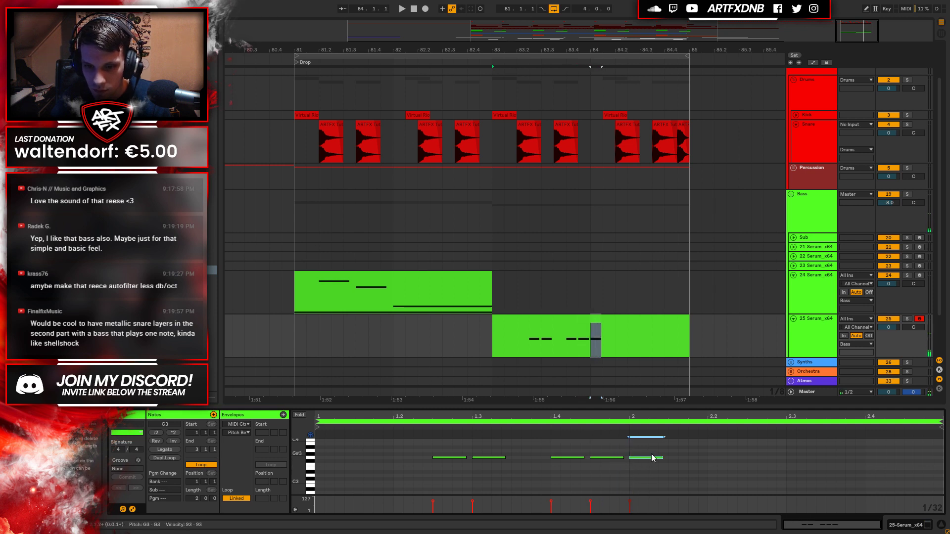
pyautogui.moveTo(429, 444); pyautogui.dragTo(768, 460)
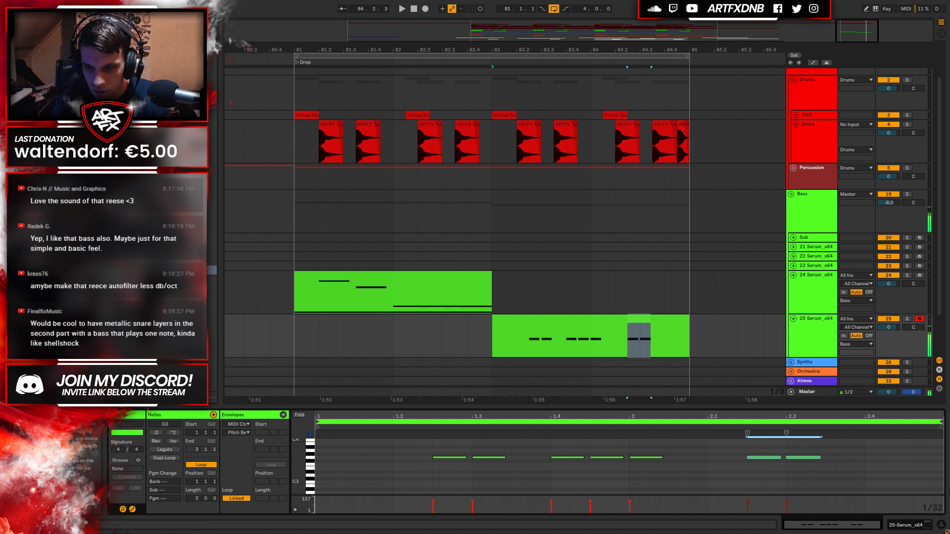
# Leave the clip editor and play the new clip on 25 Serum_x64 with the track soloed.
pyautogui.hotkey('shift', 'Tab')
pyautogui.click(630, 320)
pyautogui.click(630, 320)
pyautogui.press('space')
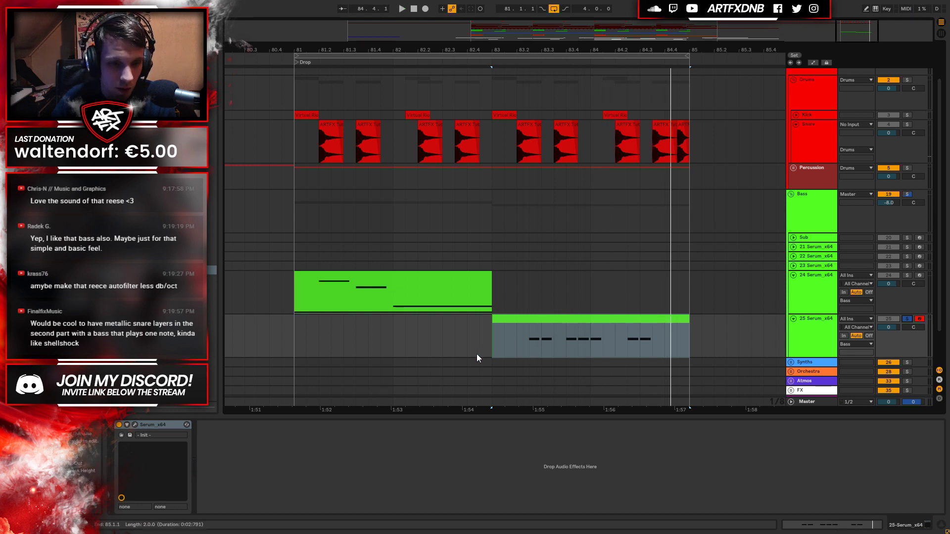
# Transpose all notes of the track 25 clip down two octaves to G1 and play the result.
pyautogui.click(148, 425)
pyautogui.doubleClick(530, 320)
pyautogui.click(414, 451)
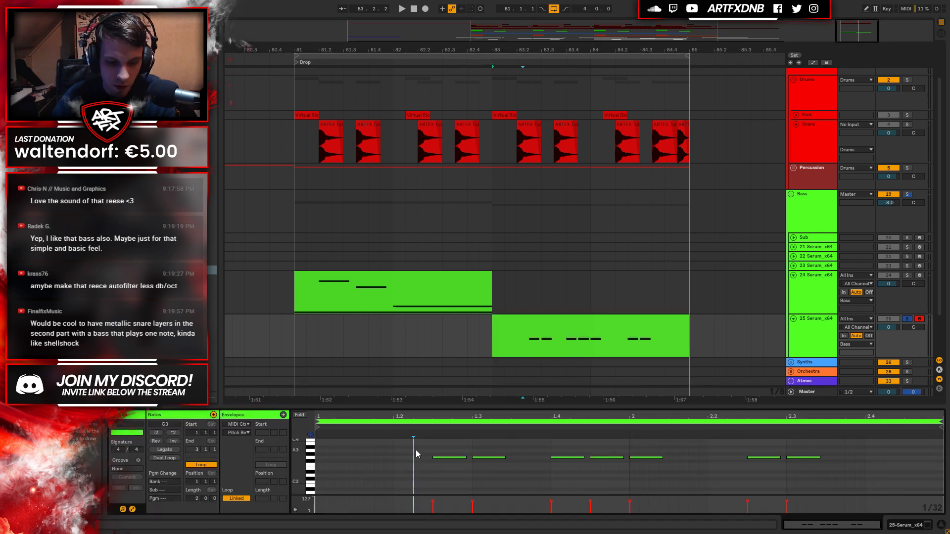
pyautogui.hotkey('ctrl', 'a')
pyautogui.hotkey('shift', 'Down')
pyautogui.press('space')
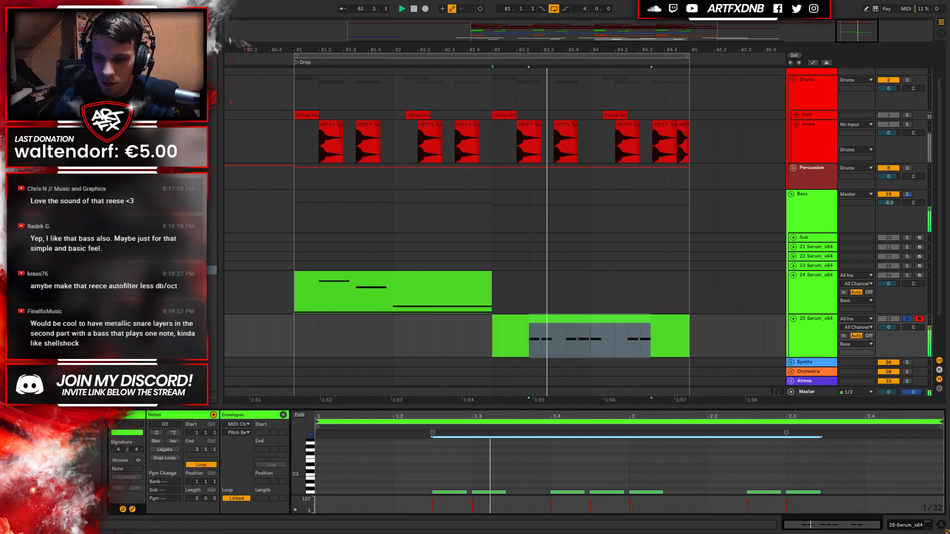
pyautogui.hotkey('shift', 'Down')
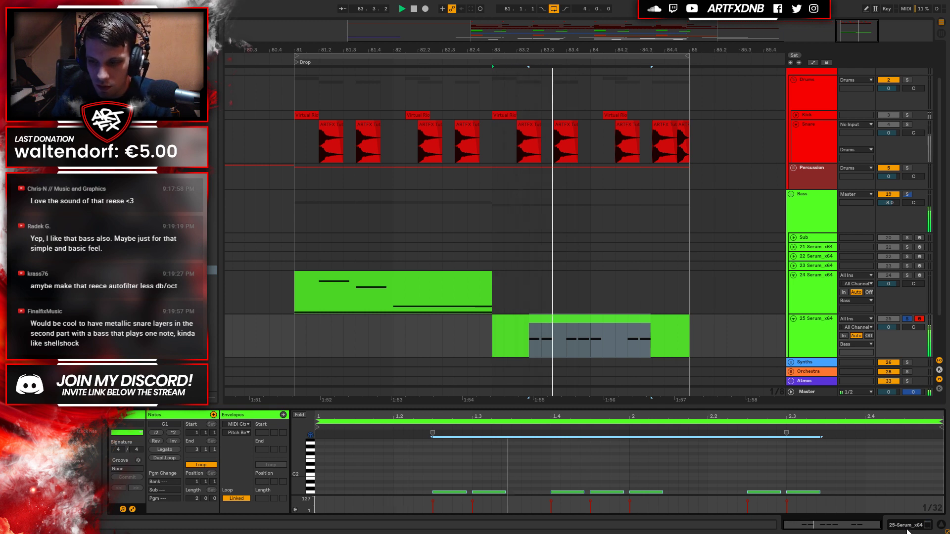
# Load the Reesey Mess 3 [SL] wavetable into oscillator A of track 25's Serum and play the bass.
pyautogui.click(906, 527)
pyautogui.click(135, 426)
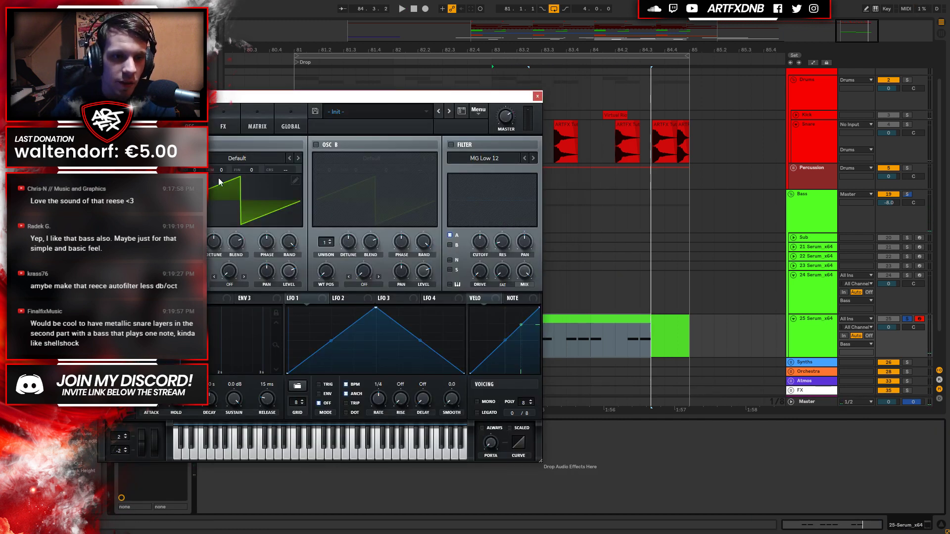
pyautogui.click(238, 162)
pyautogui.moveTo(228, 198)
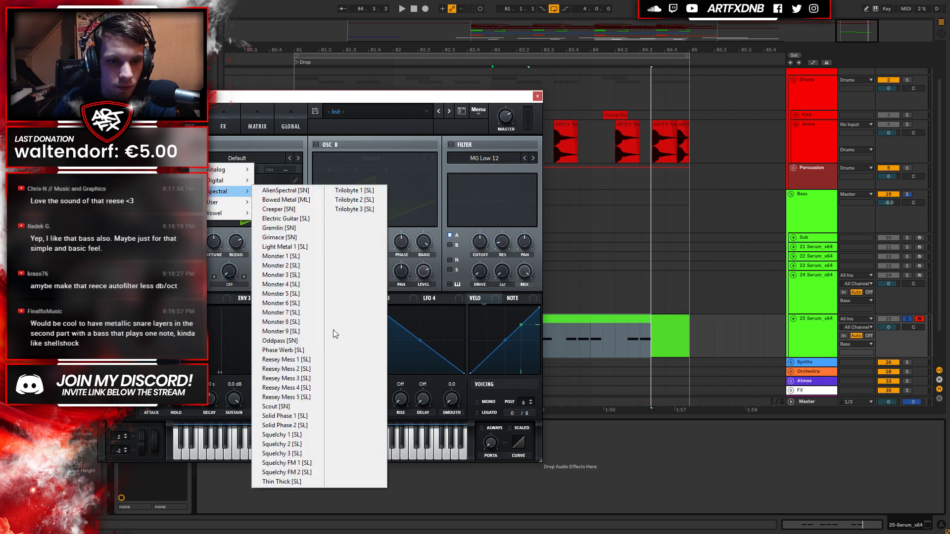
pyautogui.click(285, 378)
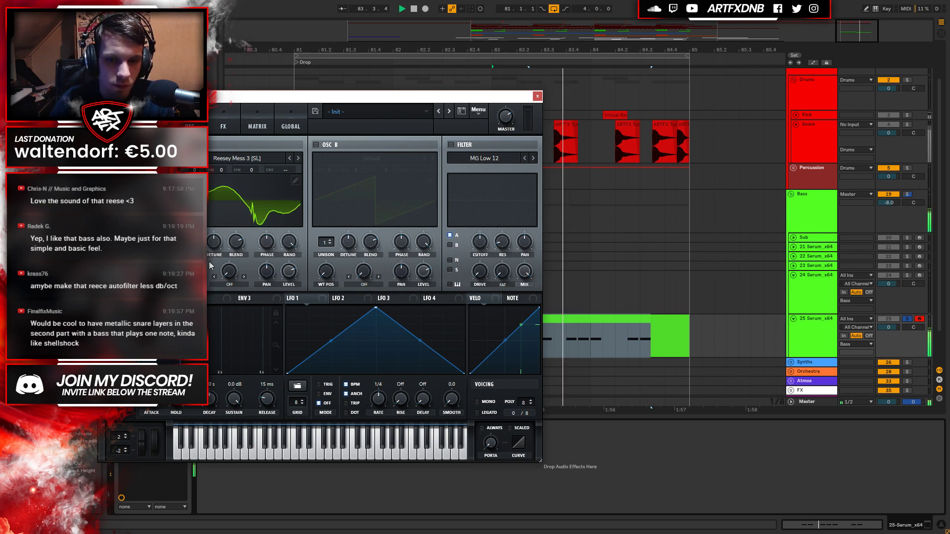
pyautogui.press('space')
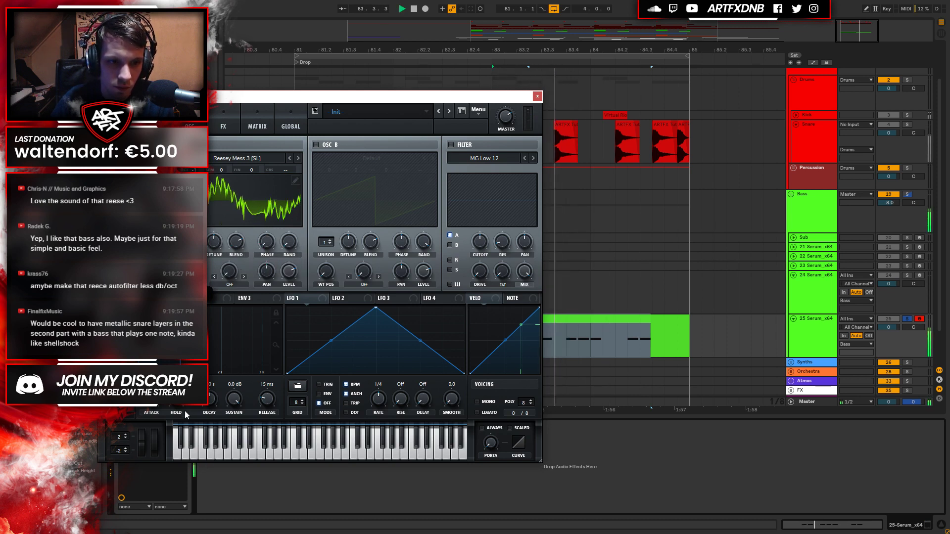
pyautogui.press('space')
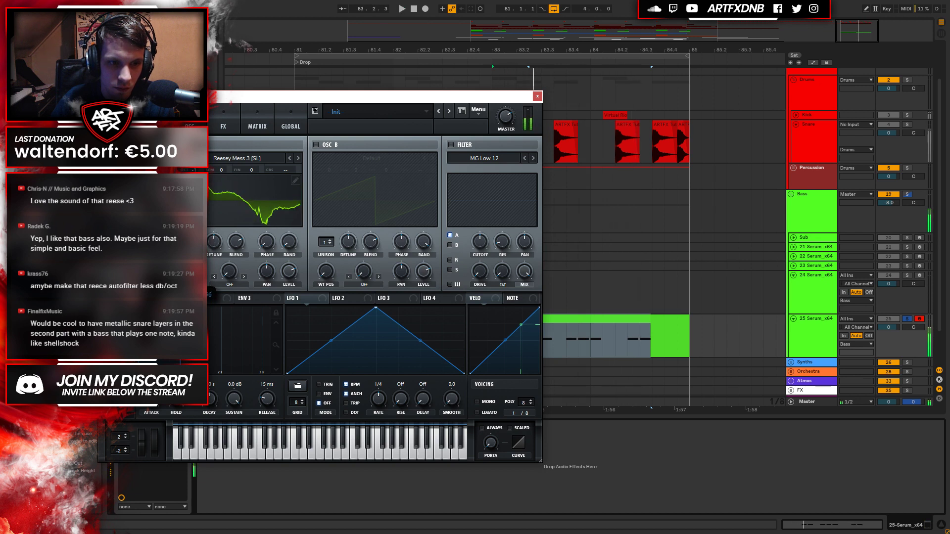
# Shape LFO 1 into a falling decay curve in ENV mode, modulating oscillator A's wavetable position, and play it.
pyautogui.moveTo(377, 308); pyautogui.dragTo(290, 298)
pyautogui.moveTo(382, 341); pyautogui.dragTo(377, 364)
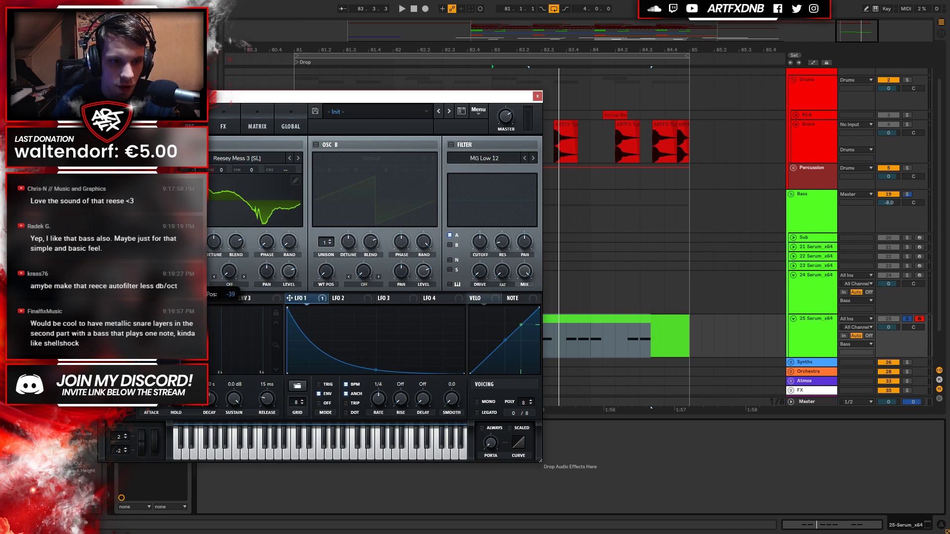
pyautogui.press('space')
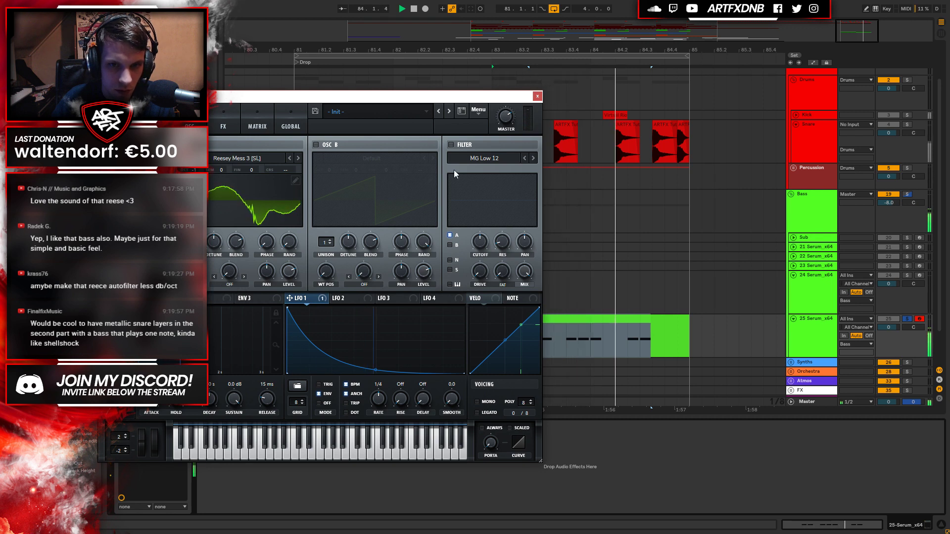
pyautogui.press('space')
# Enable the MG Low 12 filter in Serum, lower its cutoff, and modulate the cutoff with LFO 1.
pyautogui.click(451, 144)
pyautogui.moveTo(480, 241); pyautogui.dragTo(479, 274)
pyautogui.press('space')
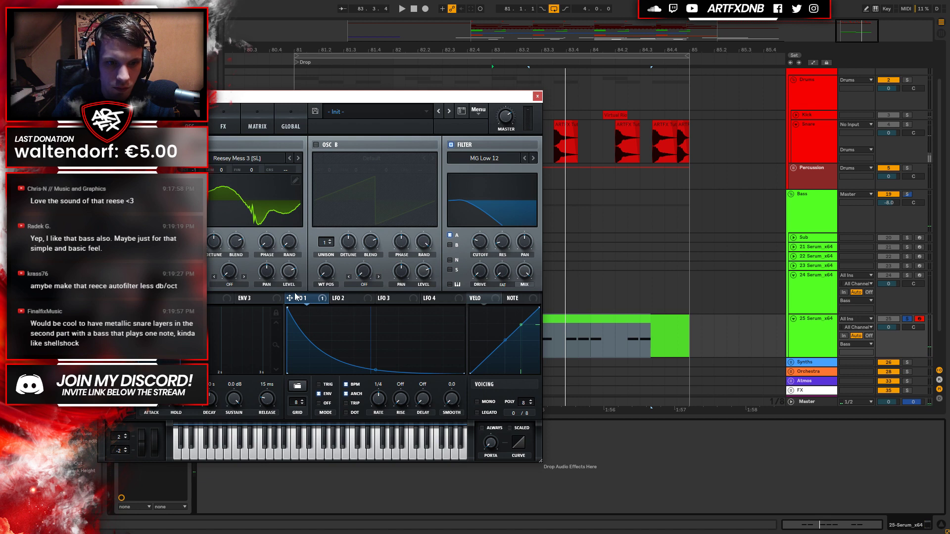
pyautogui.moveTo(484, 243); pyautogui.dragTo(476, 245)
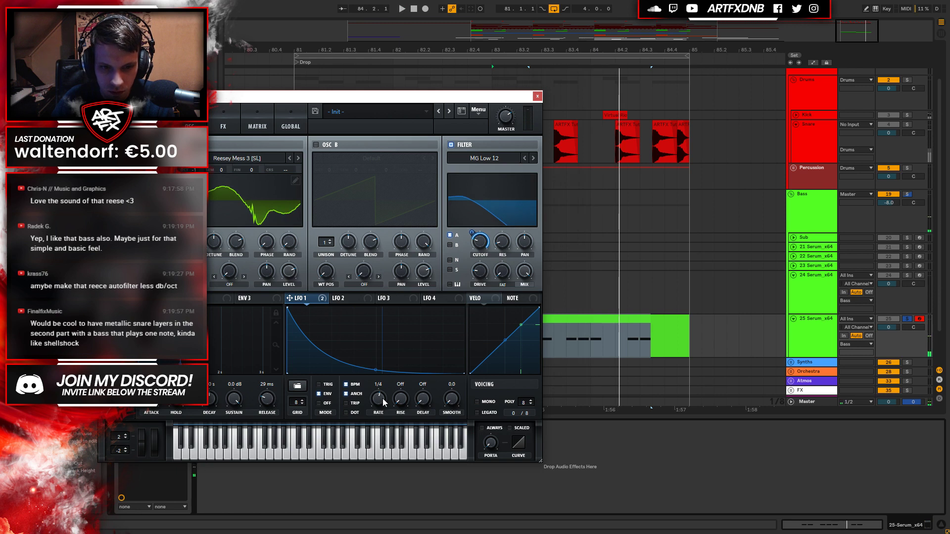
# Set the LFO 1 rate to 1/8, then close Serum and play the unsoloed bass with the drums from bar 83.
pyautogui.scroll(1, 381, 399)
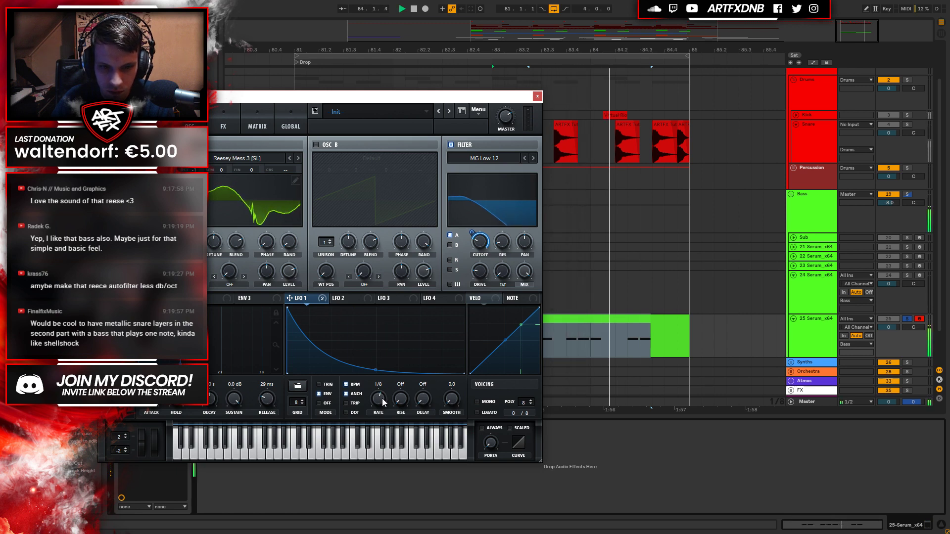
pyautogui.click(537, 96)
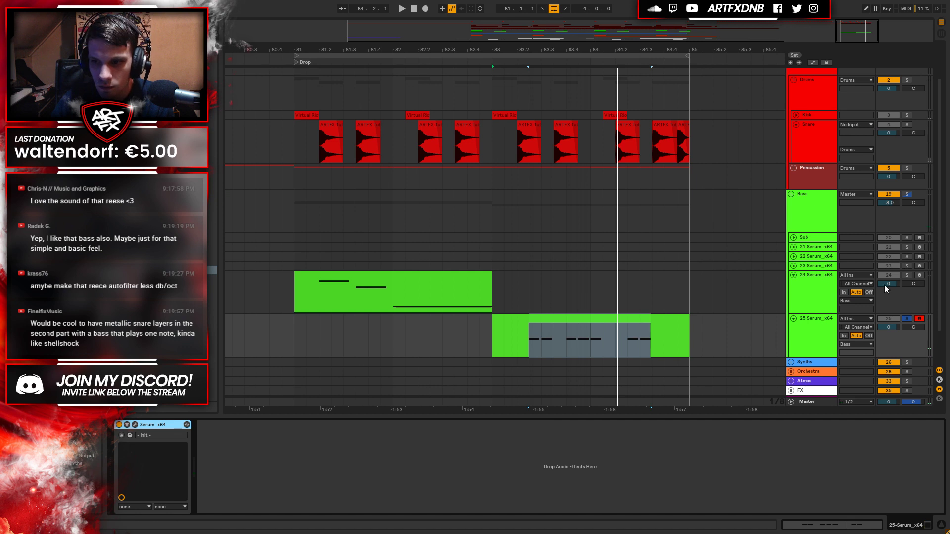
pyautogui.click(909, 319)
pyautogui.click(491, 340)
pyautogui.press('space')
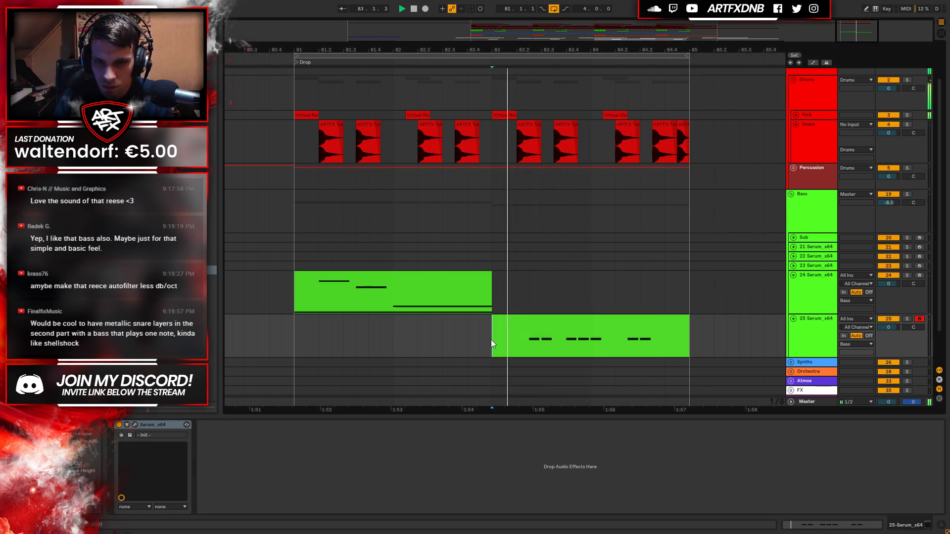
# Delete the first G1 note, extend the note at 1.3 with a short copy, and play it with the drums.
pyautogui.click(592, 329)
pyautogui.doubleClick(593, 330)
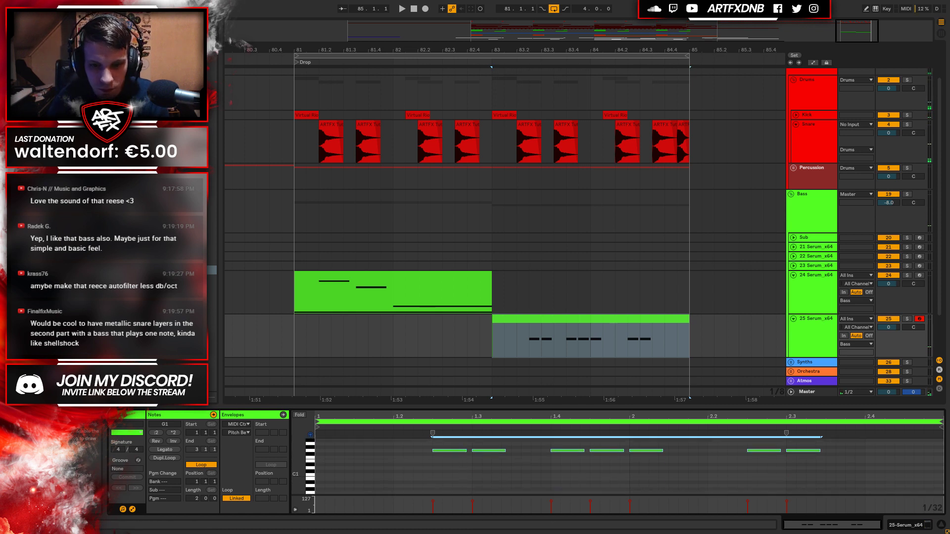
pyautogui.click(929, 528)
pyautogui.doubleClick(562, 320)
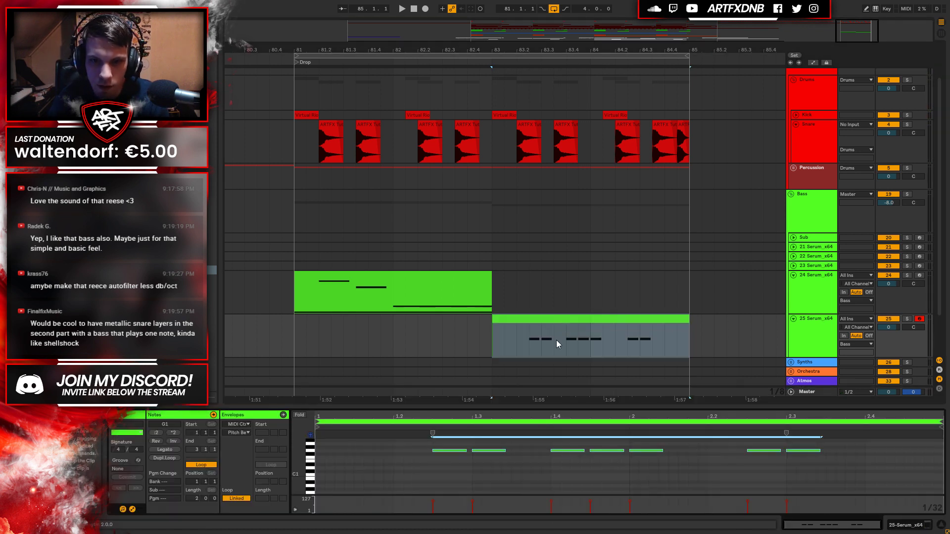
pyautogui.click(452, 450)
pyautogui.press('Delete')
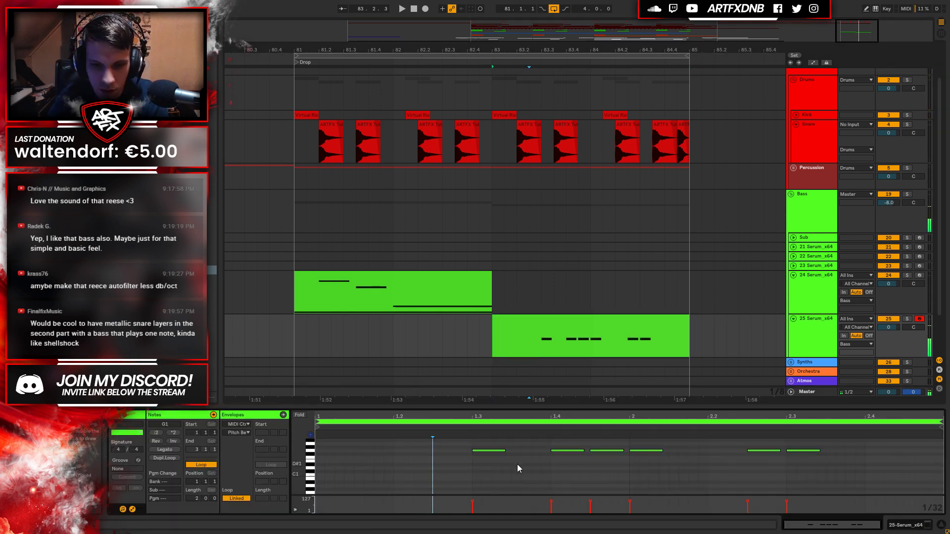
pyautogui.moveTo(506, 451)
pyautogui.mouseDown()
pyautogui.moveTo(485, 455)
pyautogui.moveTo(504, 453)
pyautogui.mouseUp()
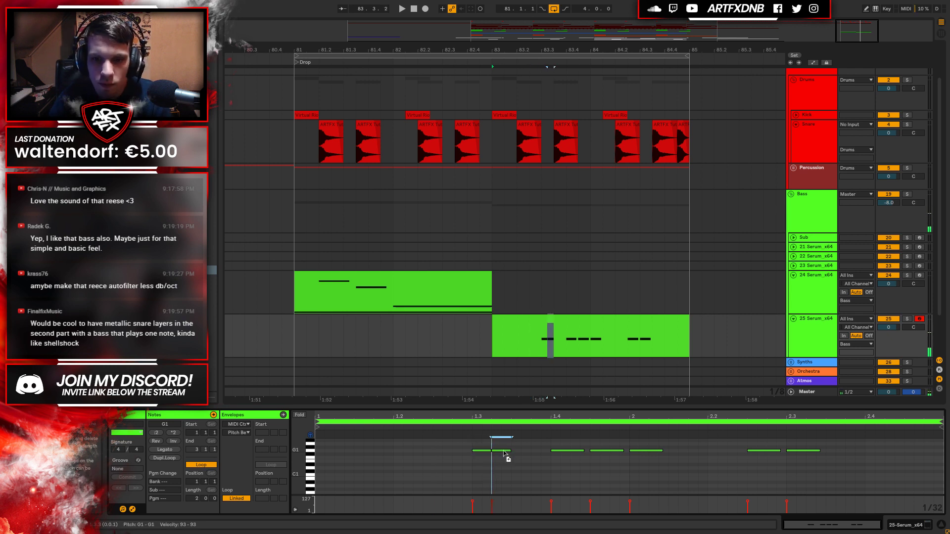
pyautogui.click(524, 148)
pyautogui.press('space')
pyautogui.press('space')
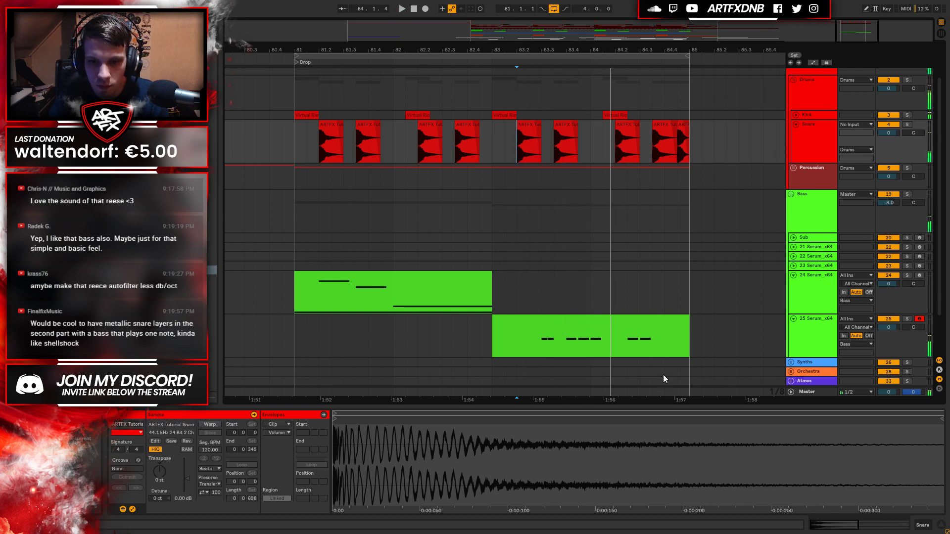
# Delete all other notes in the clip and lengthen the remaining G1 note at 1.3 to an eighth note.
pyautogui.click(609, 326)
pyautogui.moveTo(562, 453); pyautogui.dragTo(939, 445)
pyautogui.press('Delete')
pyautogui.press('space')
pyautogui.moveTo(512, 458); pyautogui.dragTo(451, 443)
pyautogui.press('space')
pyautogui.click(501, 450)
pyautogui.press('Delete')
pyautogui.click(476, 451)
pyautogui.moveTo(510, 451)
pyautogui.mouseDown()
pyautogui.moveTo(502, 451)
pyautogui.moveTo(525, 451)
pyautogui.moveTo(513, 452)
pyautogui.mouseUp()
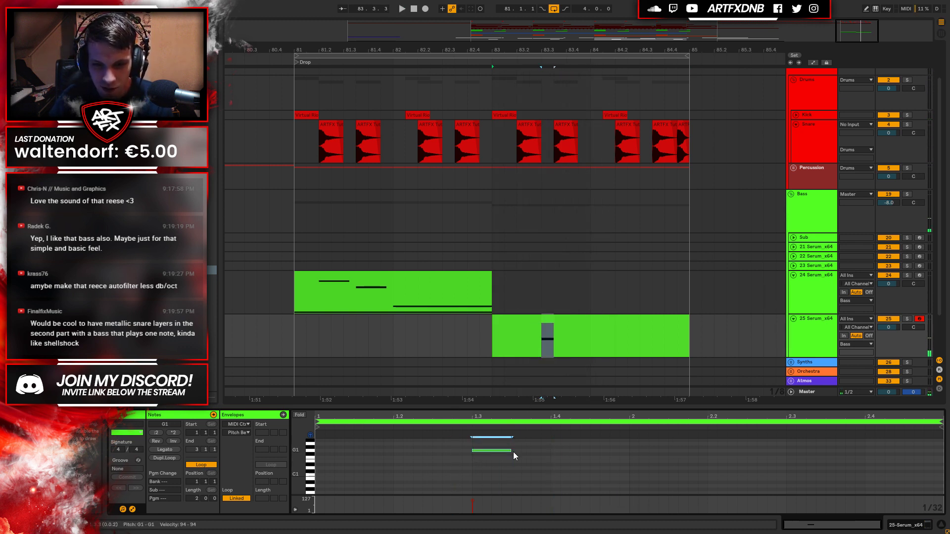
# Duplicate the G1 note, shift the copy back to 1.2.3 directly before the original, and play the pair.
pyautogui.hotkey('ctrl', 'd')
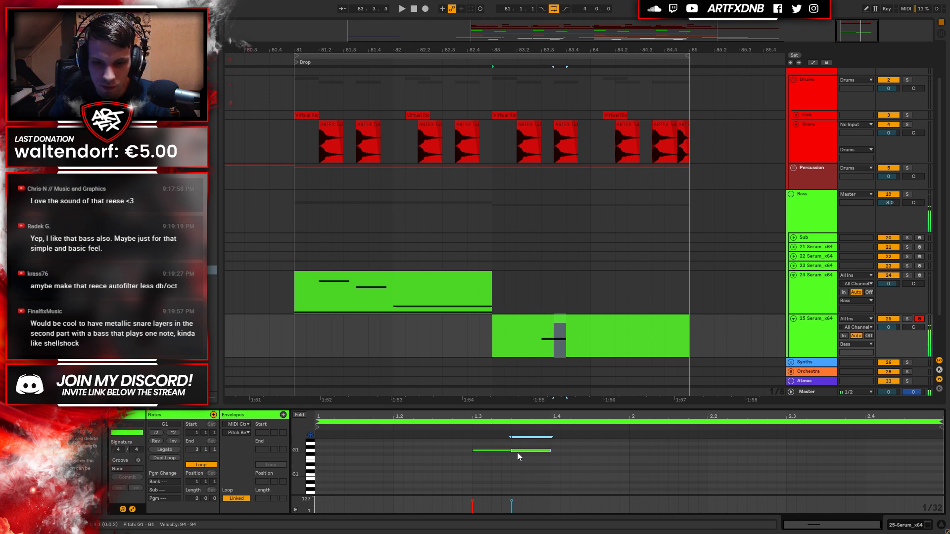
pyautogui.press('Left')
pyautogui.press('Left')
pyautogui.press('Left')
pyautogui.press('Left')
pyautogui.press('Left')
pyautogui.press('Left')
pyautogui.press('Left')
pyautogui.press('Left')
pyautogui.press('Left')
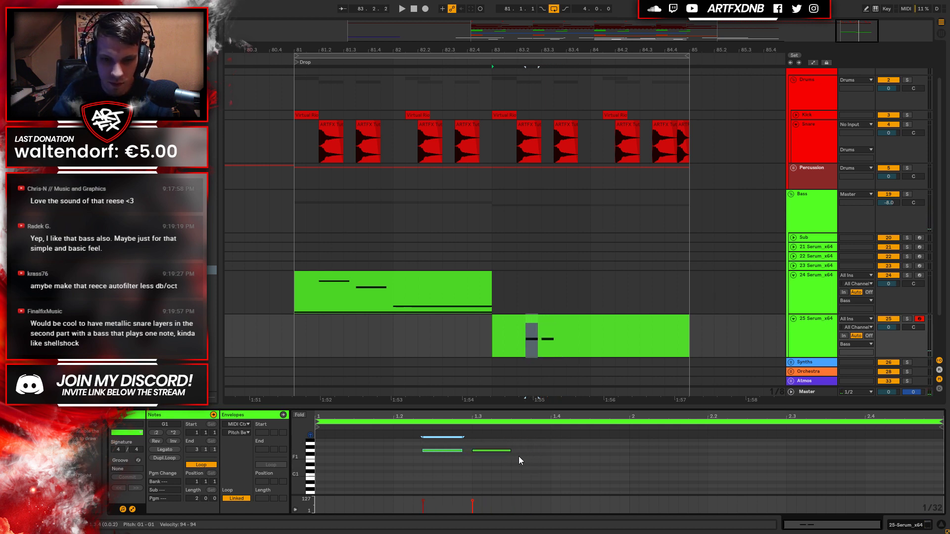
pyautogui.press('Right')
pyautogui.press('space')
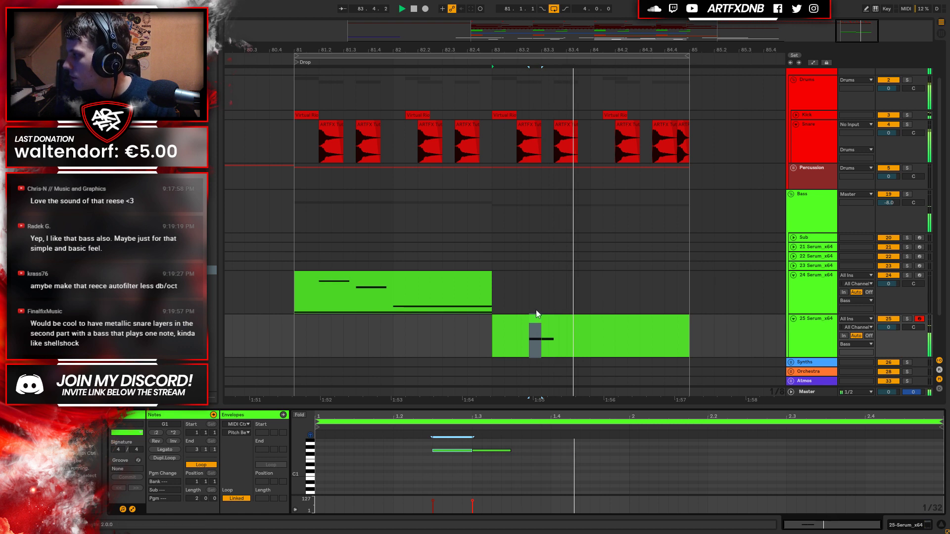
pyautogui.press('space')
# Copy the pair of G1 notes to 1.4, play the pattern, and return to the track's device view.
pyautogui.moveTo(497, 465); pyautogui.dragTo(575, 452)
pyautogui.press('space')
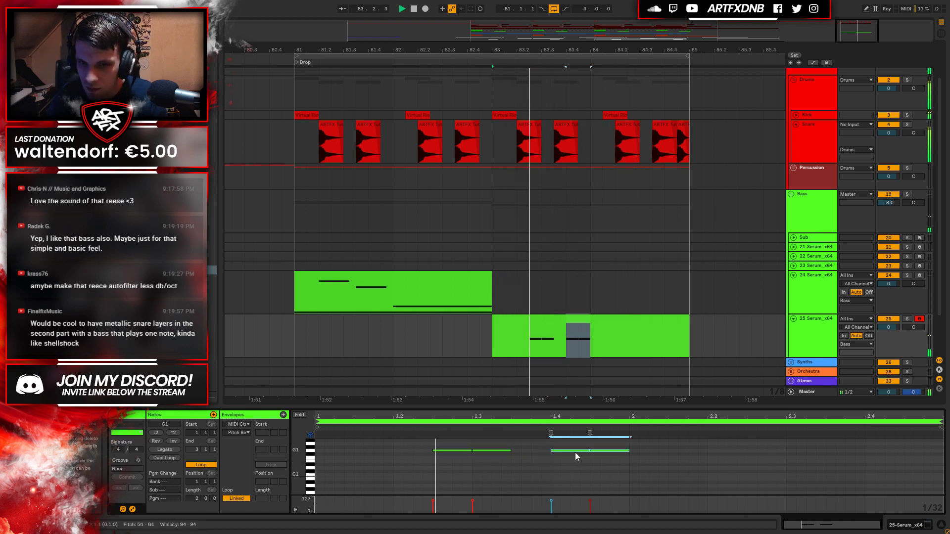
pyautogui.hotkey('shift', 'Tab')
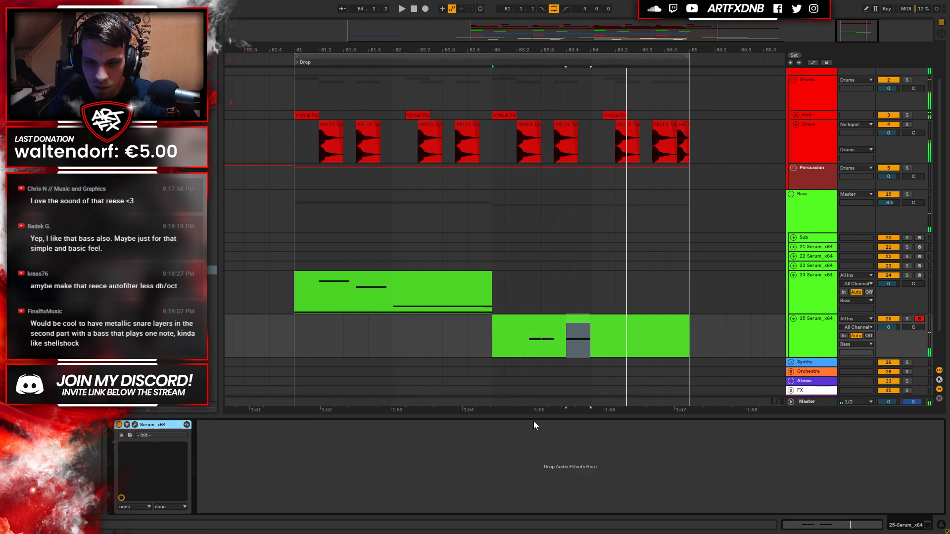
# Replace the paired G1 notes with single eighth notes at 1.2.4 and 1.4.3, playing the new rhythm with the drums.
pyautogui.click(299, 334)
pyautogui.press('space')
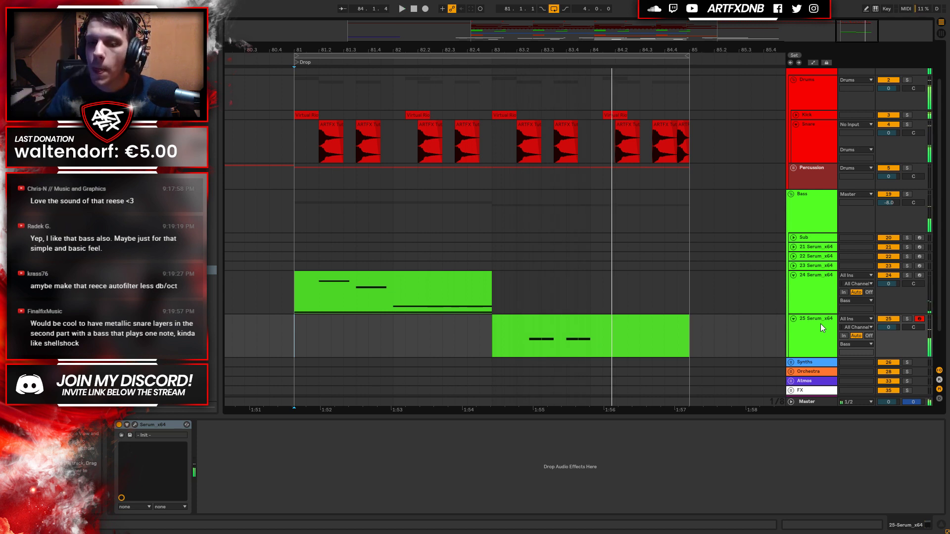
pyautogui.click(551, 322)
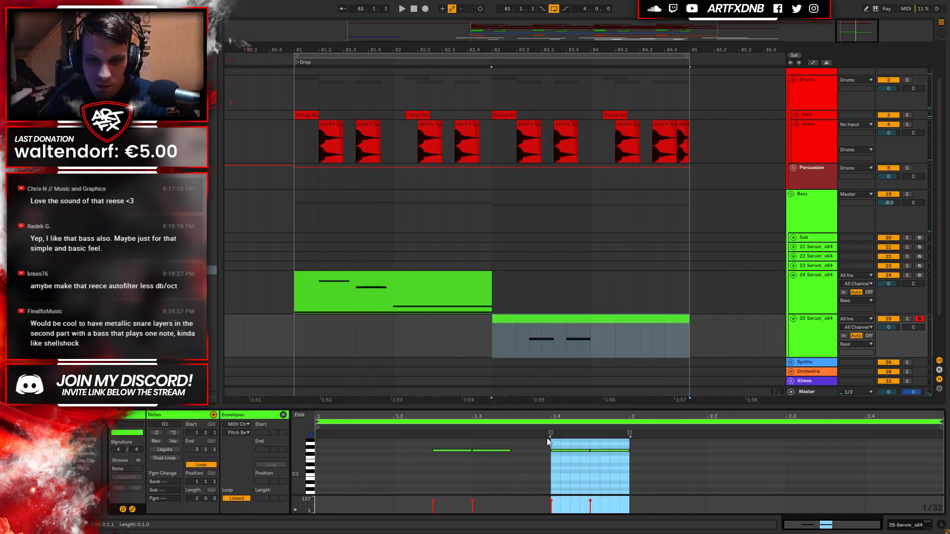
pyautogui.moveTo(480, 472); pyautogui.dragTo(768, 471)
pyautogui.press('Delete')
pyautogui.moveTo(434, 451); pyautogui.dragTo(615, 452)
pyautogui.press('space')
pyautogui.press('space')
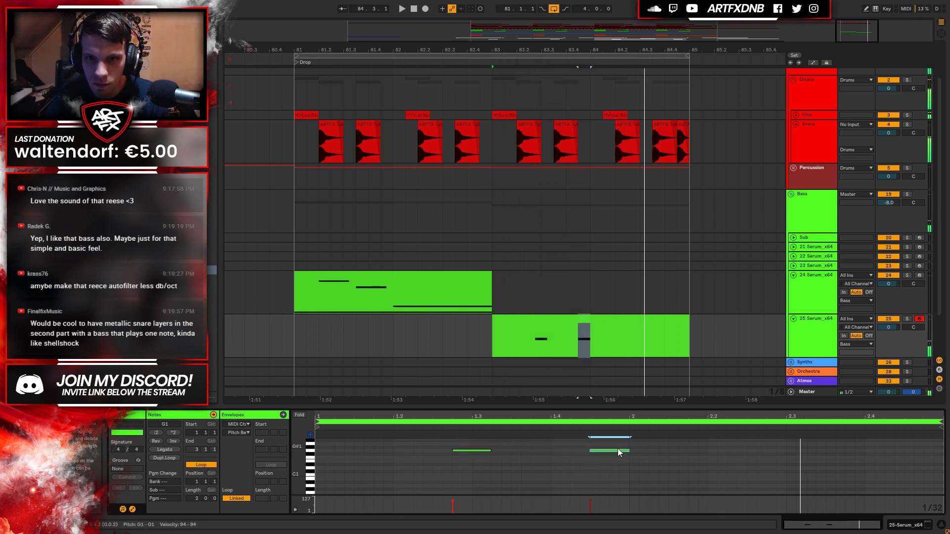
pyautogui.hotkey('shift', 'Tab')
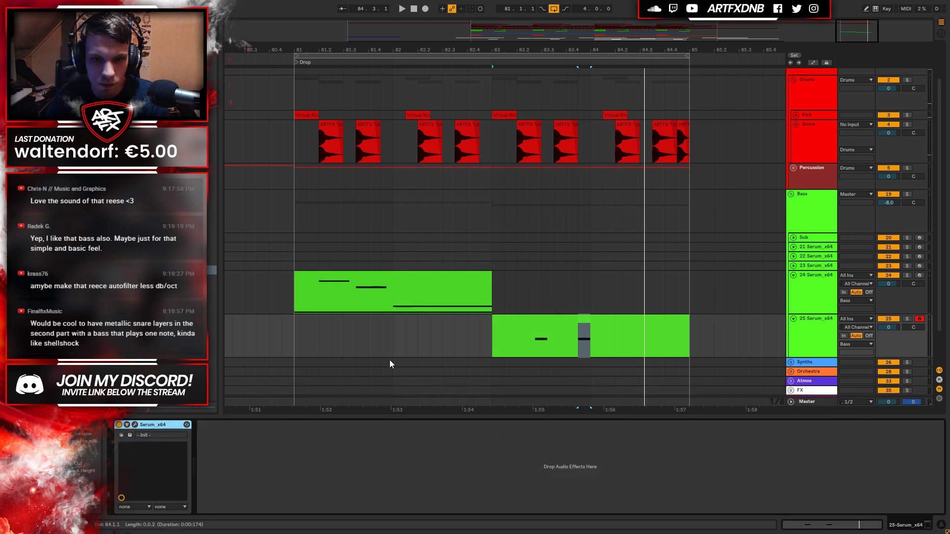
pyautogui.click(269, 332)
pyautogui.press('space')
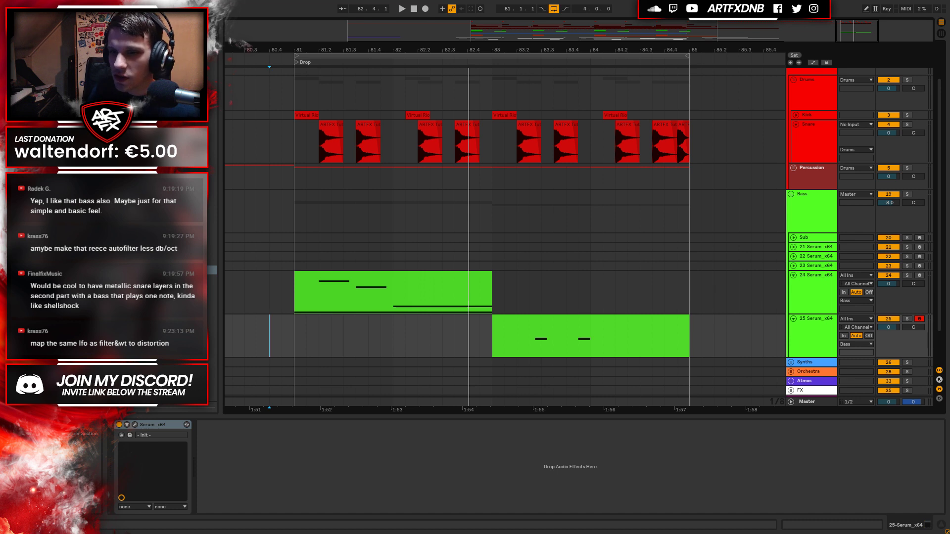
# Open the Serum synth on track 25 and solo the track.
pyautogui.click(133, 424)
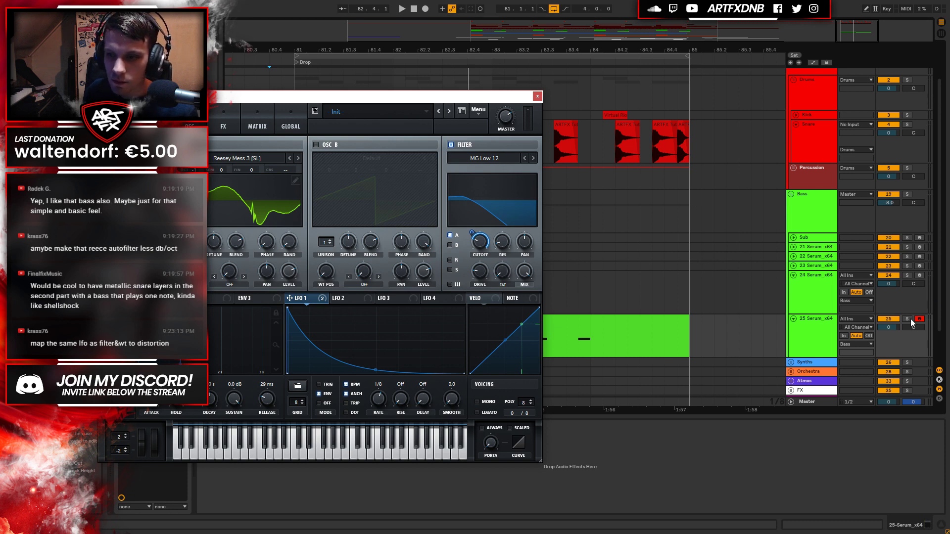
pyautogui.click(907, 319)
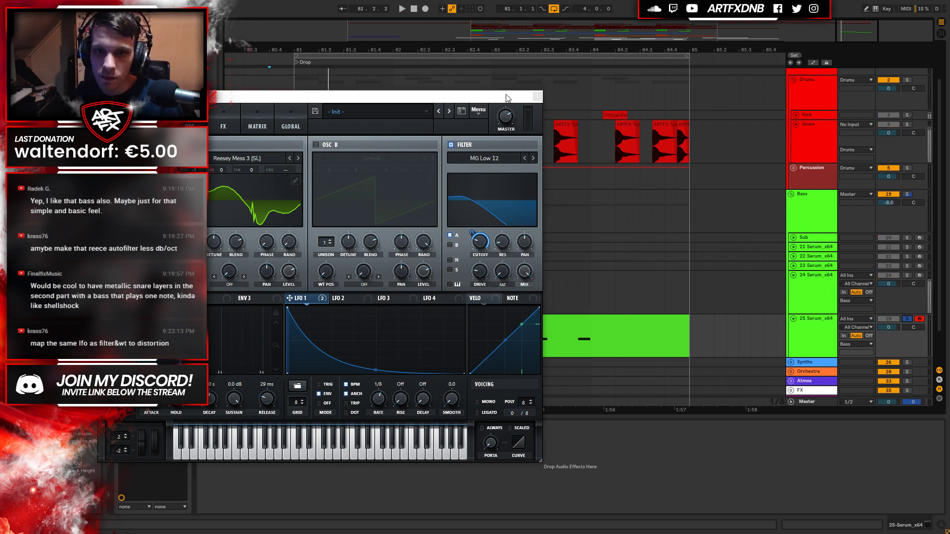
pyautogui.moveTo(495, 96); pyautogui.dragTo(422, 111)
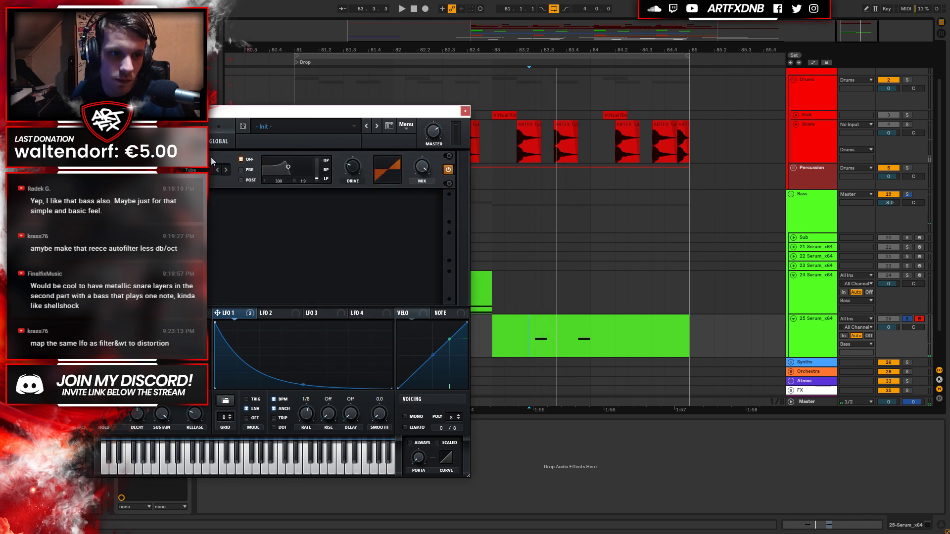
# Set Serum's distortion mode to X-Shaper and modulate its mix with LFO 1 from a base of 0%.
pyautogui.click(198, 170)
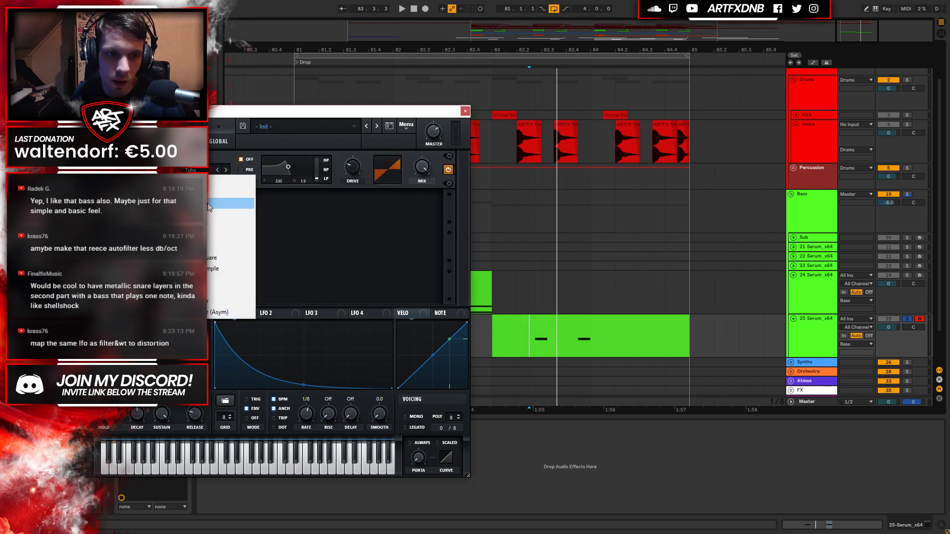
pyautogui.click(238, 300)
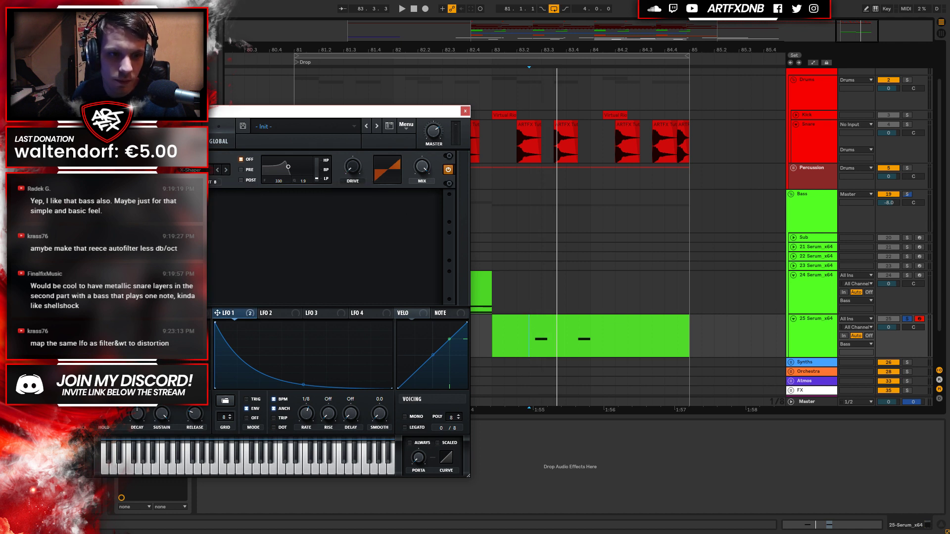
pyautogui.click(190, 170)
pyautogui.press('space')
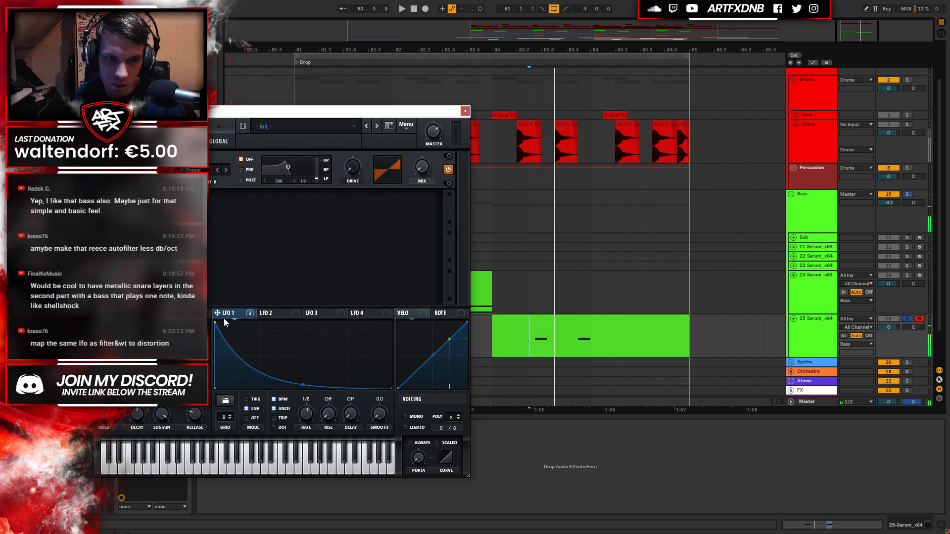
pyautogui.moveTo(424, 164); pyautogui.dragTo(425, 150)
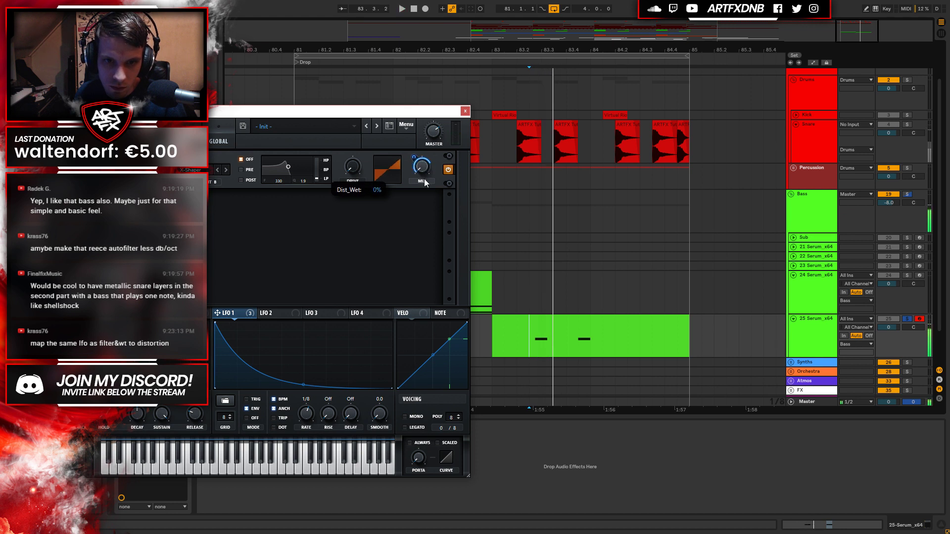
pyautogui.press('space')
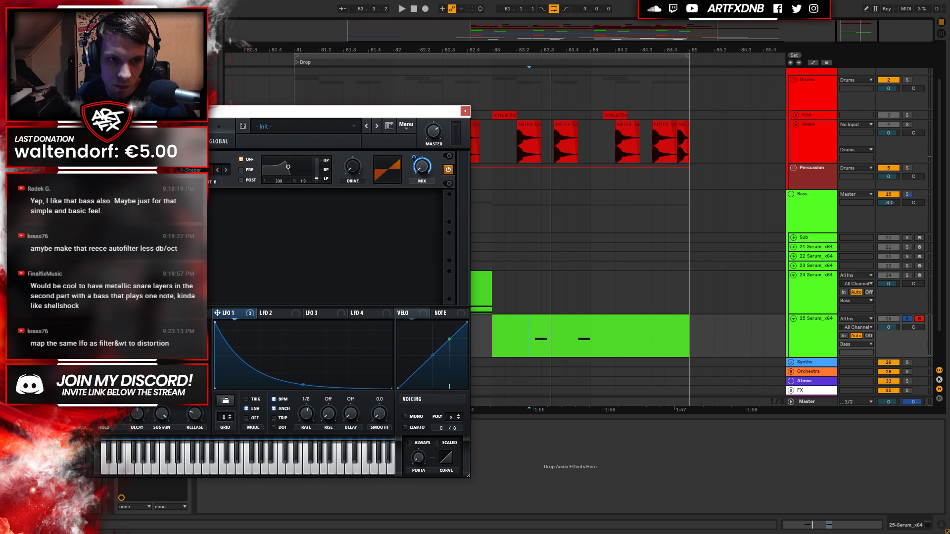
# Examine the X-Shaper curve during playback and compare the bass with the distortion bypassed and active.
pyautogui.click(184, 182)
pyautogui.press('space')
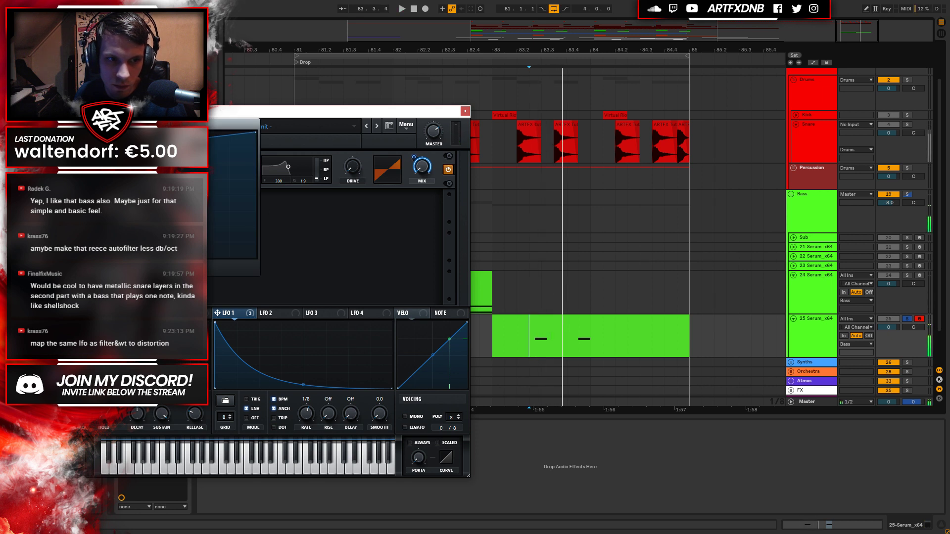
pyautogui.press('space')
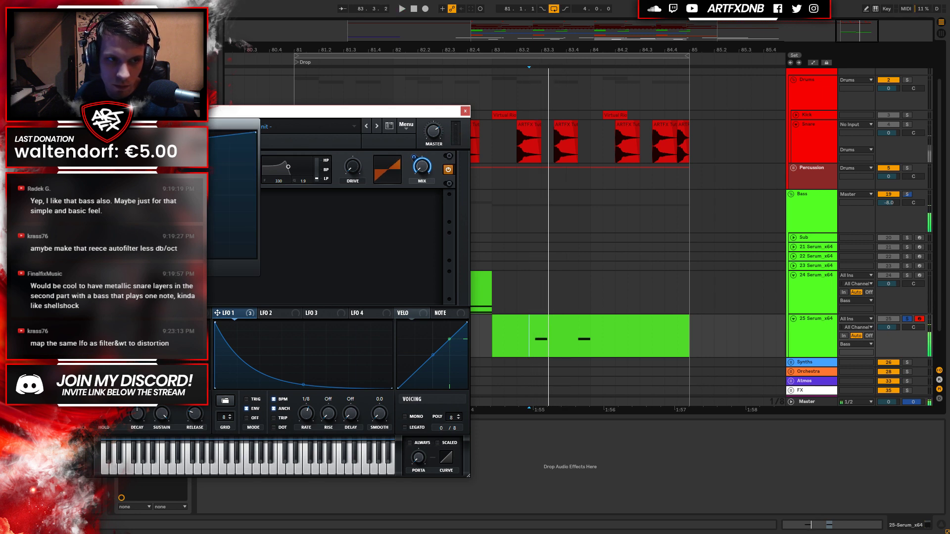
pyautogui.click(448, 169)
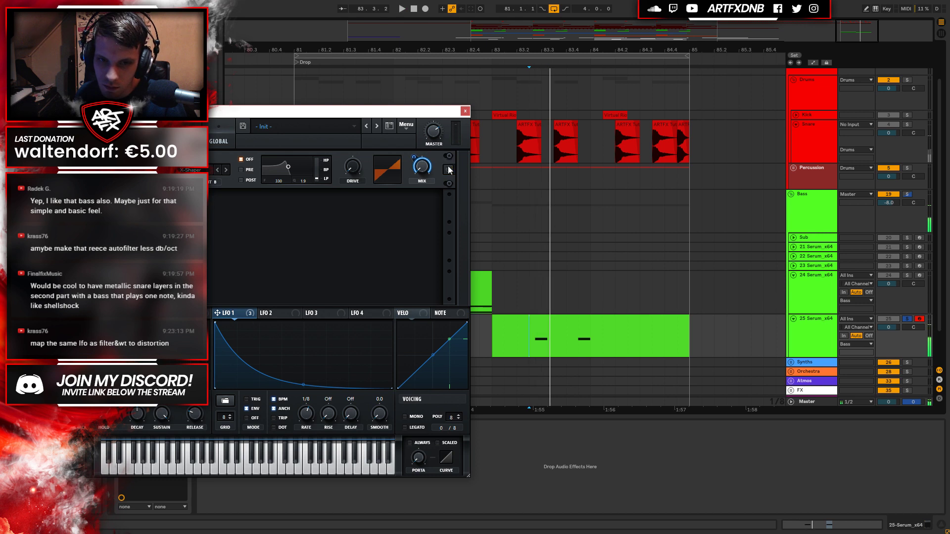
pyautogui.click(449, 169)
pyautogui.press('space')
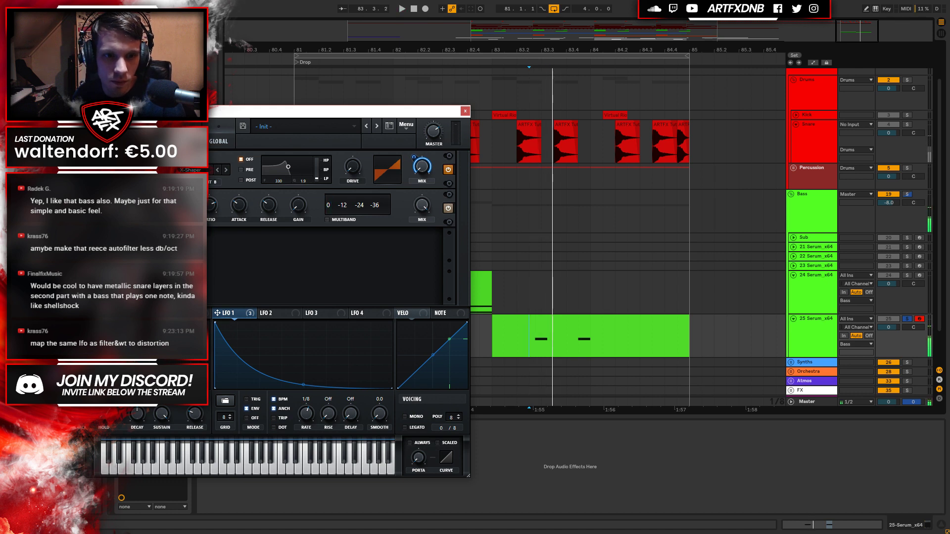
# Set the compressor's gain to 12.1 dB, enable multiband compression, and play the soloed bass.
pyautogui.press('space')
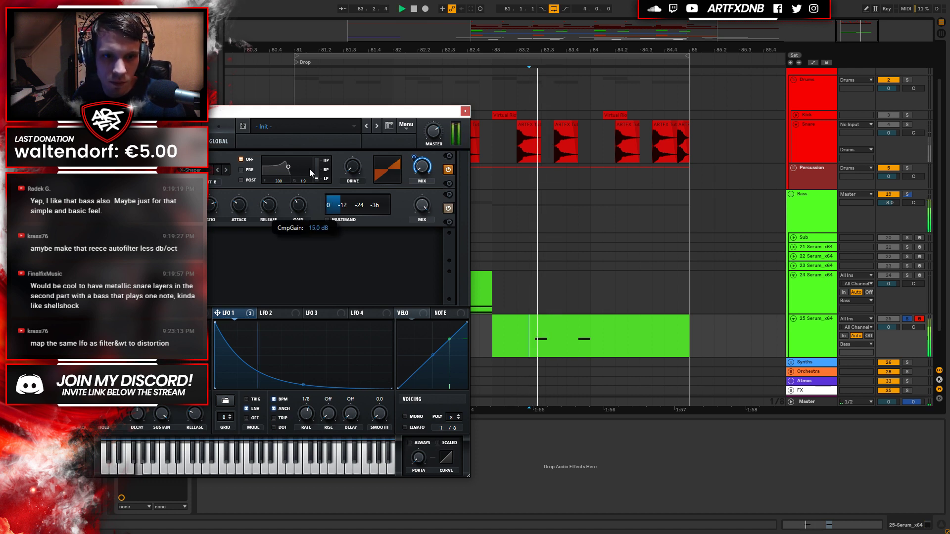
pyautogui.moveTo(311, 169); pyautogui.dragTo(309, 179)
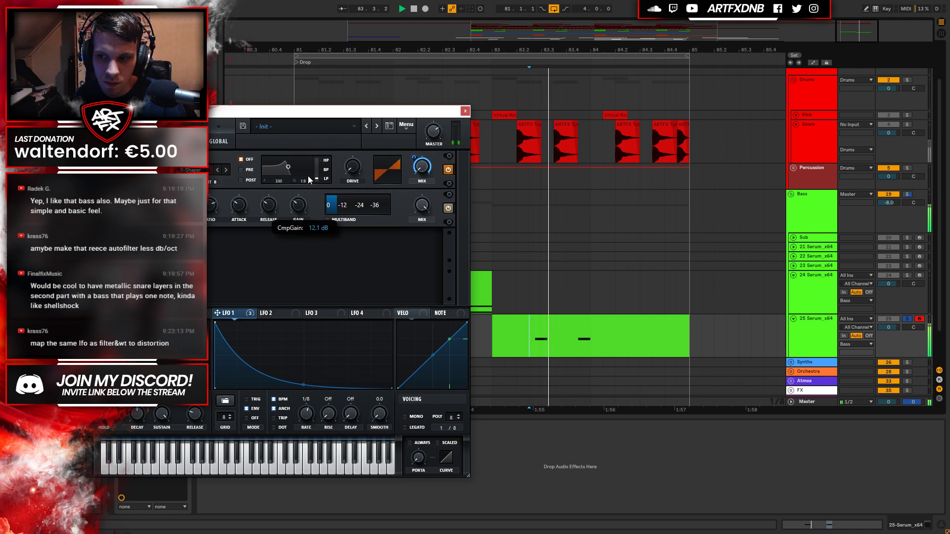
pyautogui.click(327, 219)
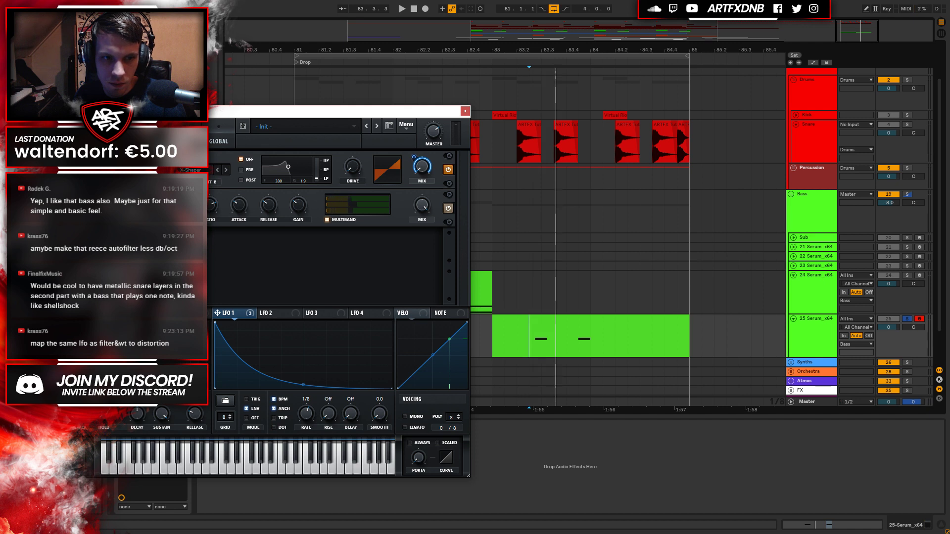
pyautogui.press('space')
pyautogui.moveTo(360, 213)
pyautogui.mouseDown()
pyautogui.moveTo(378, 214)
pyautogui.moveTo(368, 213)
pyautogui.mouseUp()
pyautogui.press('space')
pyautogui.moveTo(421, 218)
pyautogui.press('space')
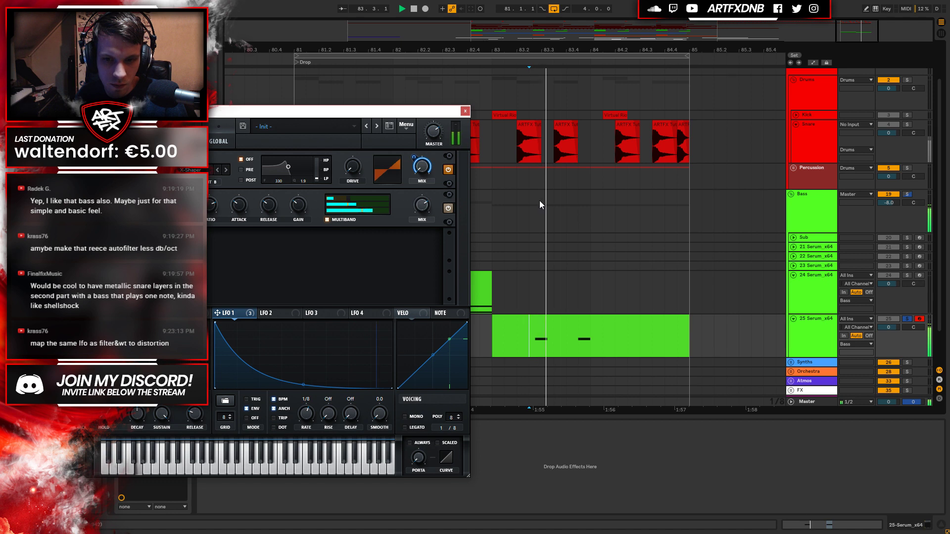
pyautogui.press('space')
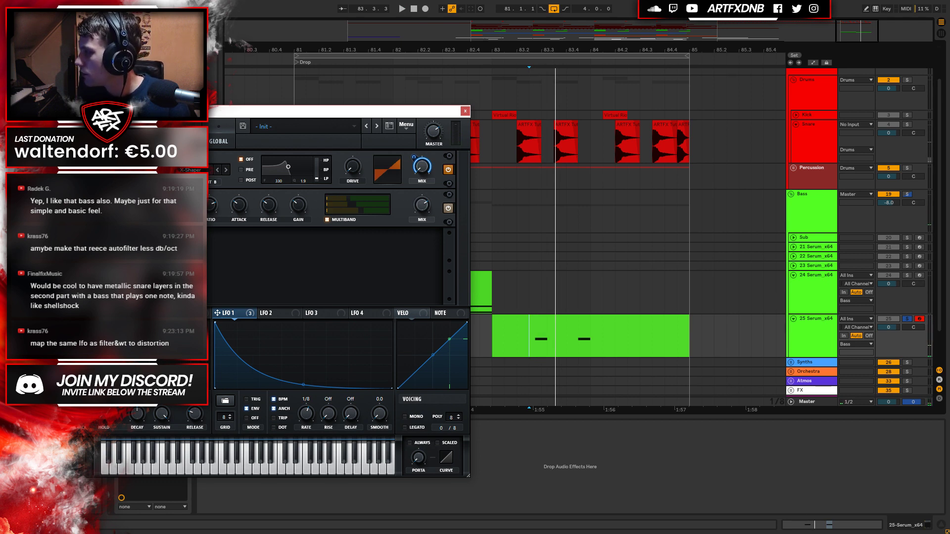
# Unsolo track 25, close its Serum window, and play the Drop from bar 81.
pyautogui.click(909, 319)
pyautogui.click(489, 333)
pyautogui.click(465, 111)
pyautogui.click(295, 332)
pyautogui.press('space')
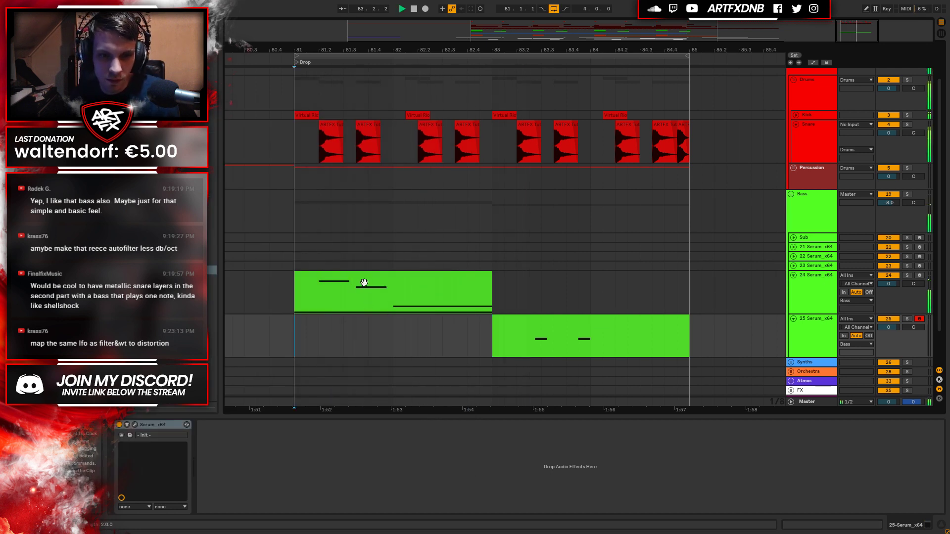
# Open the bass clip on track 24 in an enlarged note editor with its envelopes hidden.
pyautogui.click(366, 277)
pyautogui.press('space')
pyautogui.click(133, 509)
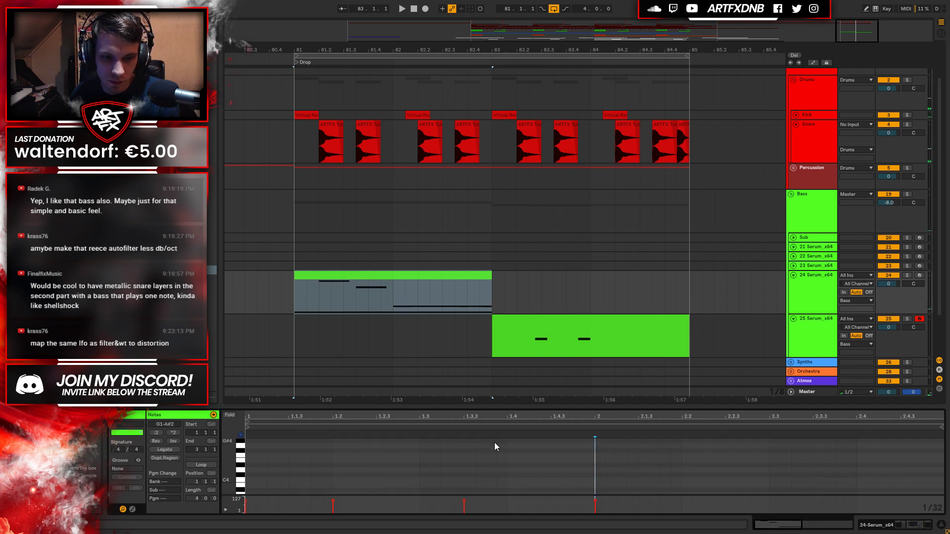
pyautogui.moveTo(487, 410); pyautogui.dragTo(514, 132)
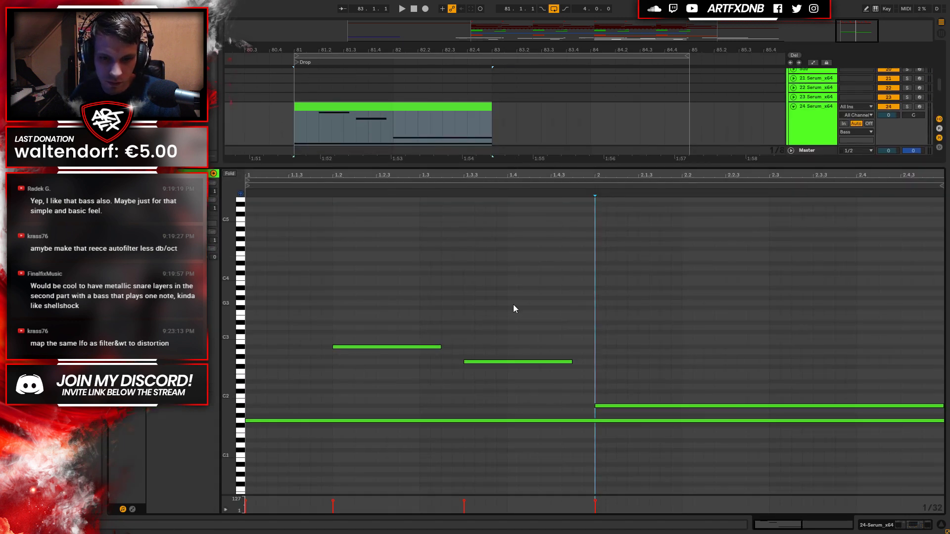
pyautogui.scroll(-1, 507, 309)
# Try the note at 1.3.3 at C3, C#3, D3 and F#2 while playing the clip.
pyautogui.click(482, 342)
pyautogui.moveTo(481, 341); pyautogui.dragTo(483, 317)
pyautogui.click(293, 132)
pyautogui.press('space')
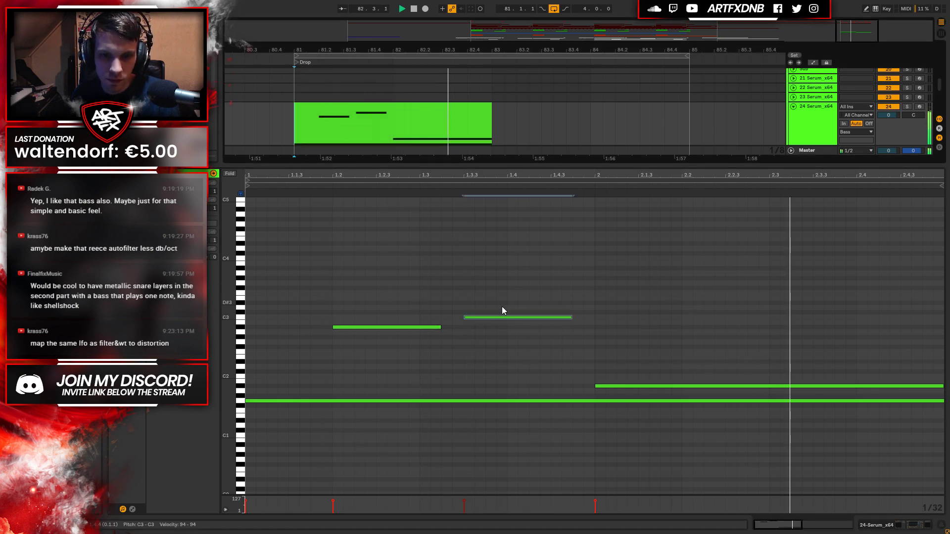
pyautogui.press('space')
pyautogui.moveTo(503, 317); pyautogui.dragTo(504, 313)
pyautogui.press('space')
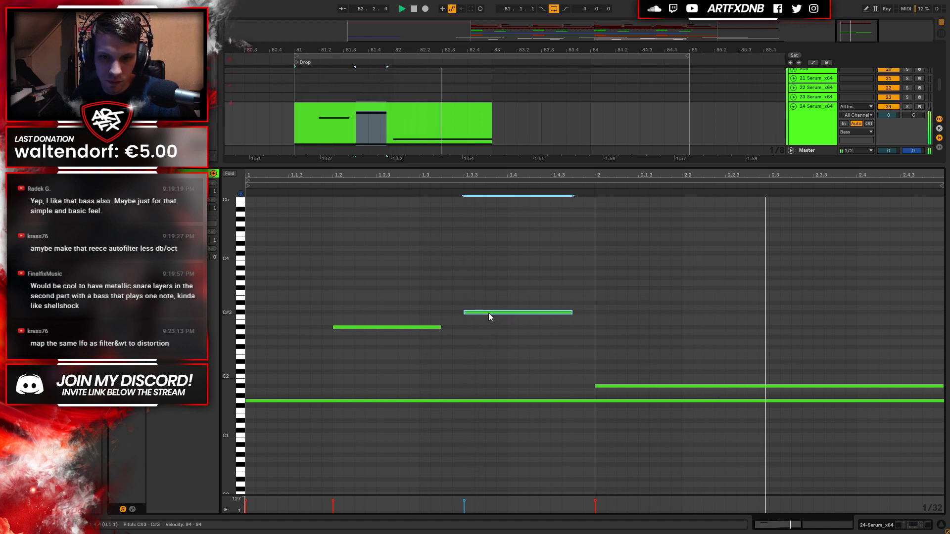
pyautogui.moveTo(488, 313); pyautogui.dragTo(489, 307)
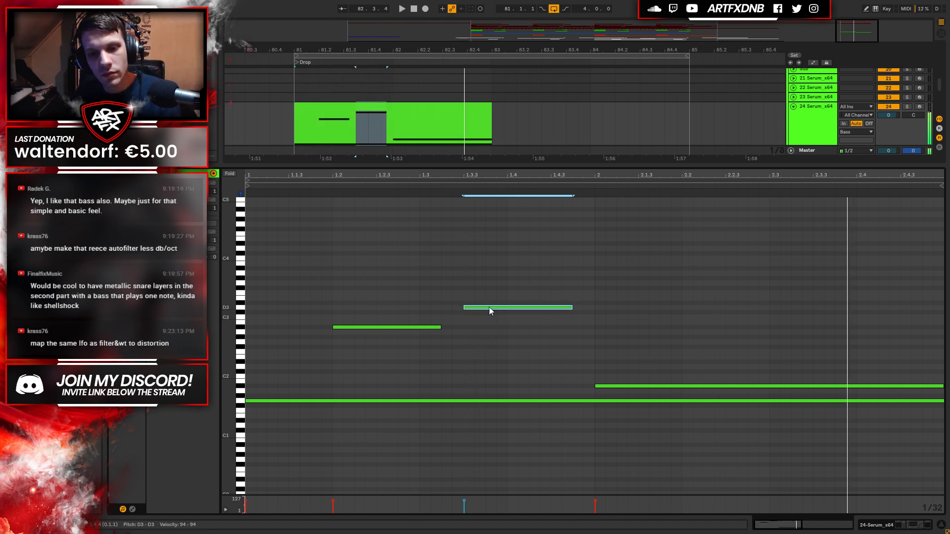
pyautogui.moveTo(486, 309); pyautogui.dragTo(488, 346)
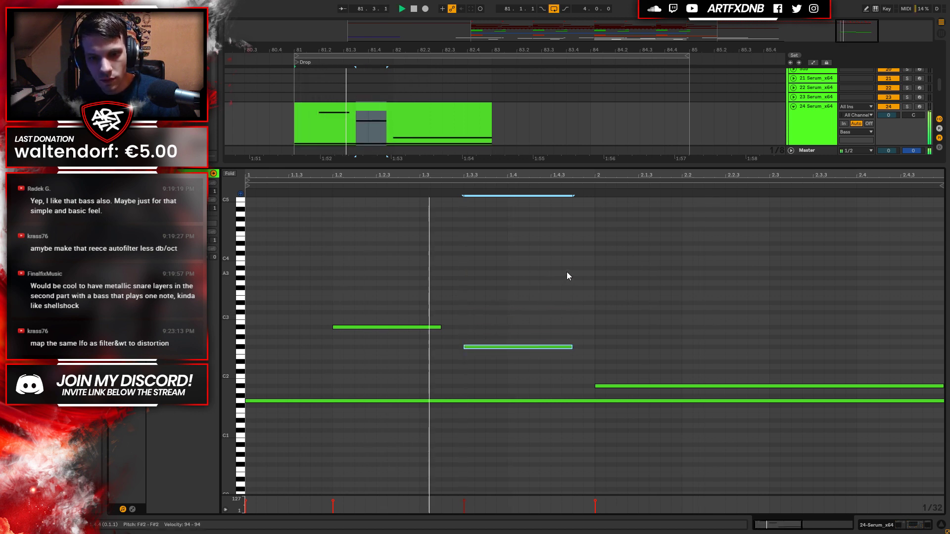
pyautogui.press('space')
# Raise the long note starting at bar 2 to D2 and play the phrase.
pyautogui.moveTo(626, 385)
pyautogui.mouseDown()
pyautogui.moveTo(623, 356)
pyautogui.moveTo(625, 372)
pyautogui.mouseUp()
pyautogui.press('space')
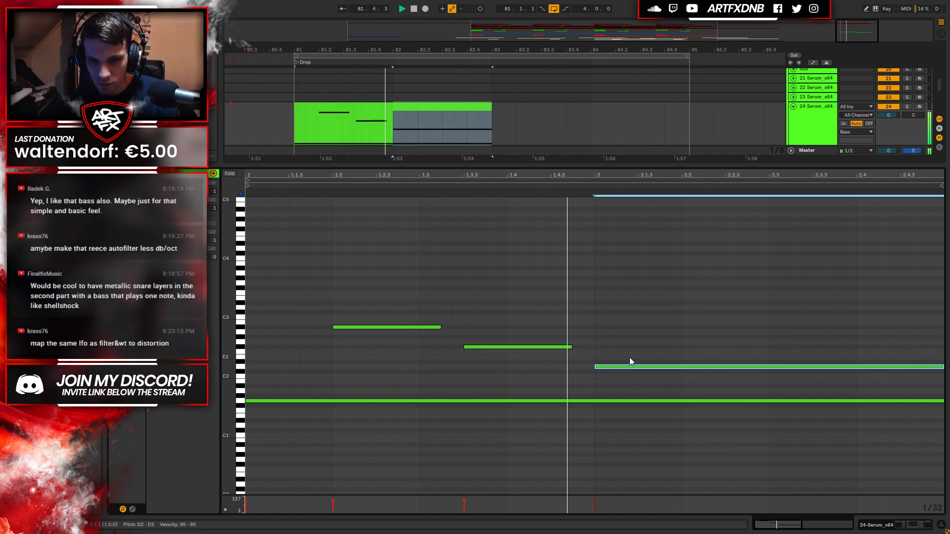
pyautogui.press('space')
# Try the note at 1.3.3 at D#2 and A2, playing the phrase from just before the Drop.
pyautogui.moveTo(481, 348); pyautogui.dragTo(481, 361)
pyautogui.press('space')
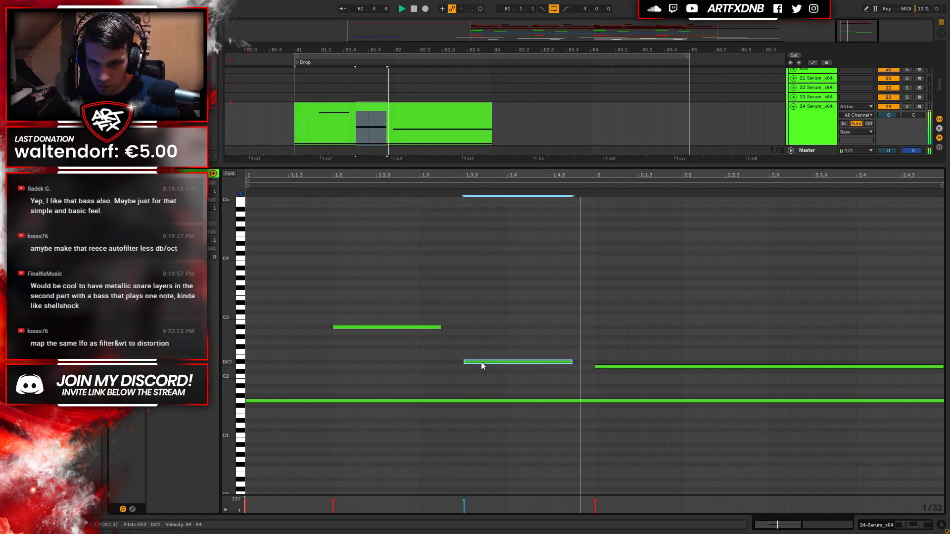
pyautogui.moveTo(481, 361); pyautogui.dragTo(479, 331)
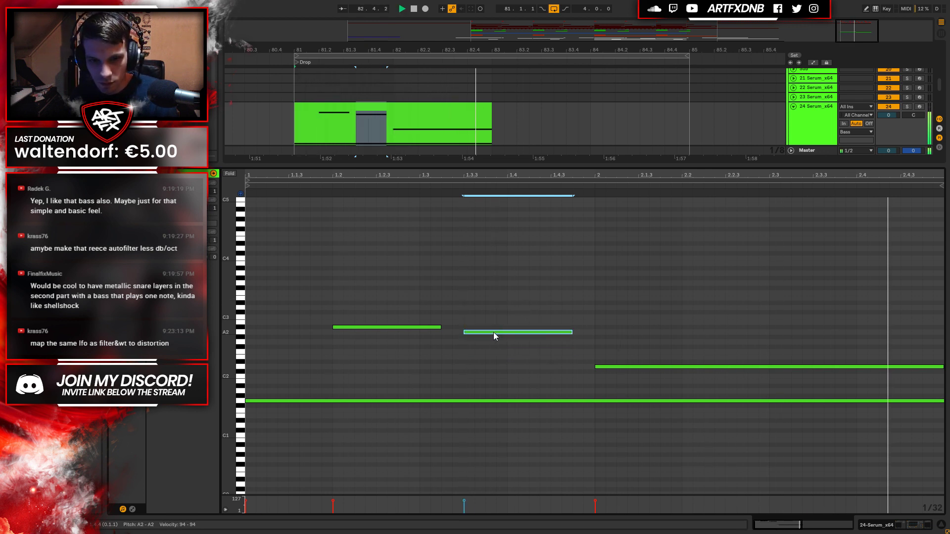
pyautogui.press('space')
pyautogui.click(262, 124)
pyautogui.press('space')
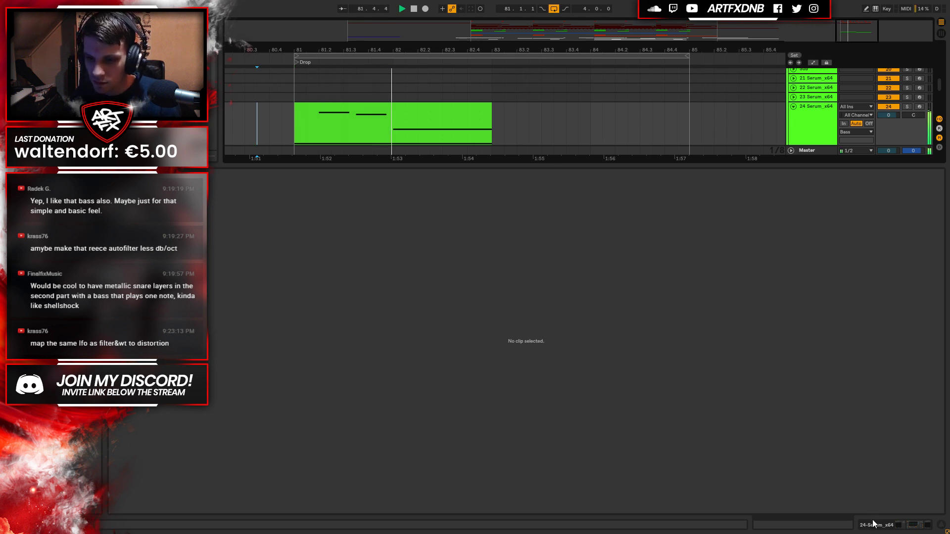
pyautogui.press('space')
# Reopen the bass clip on track 24 and lower the note at 1.3.3 to G2.
pyautogui.click(342, 107)
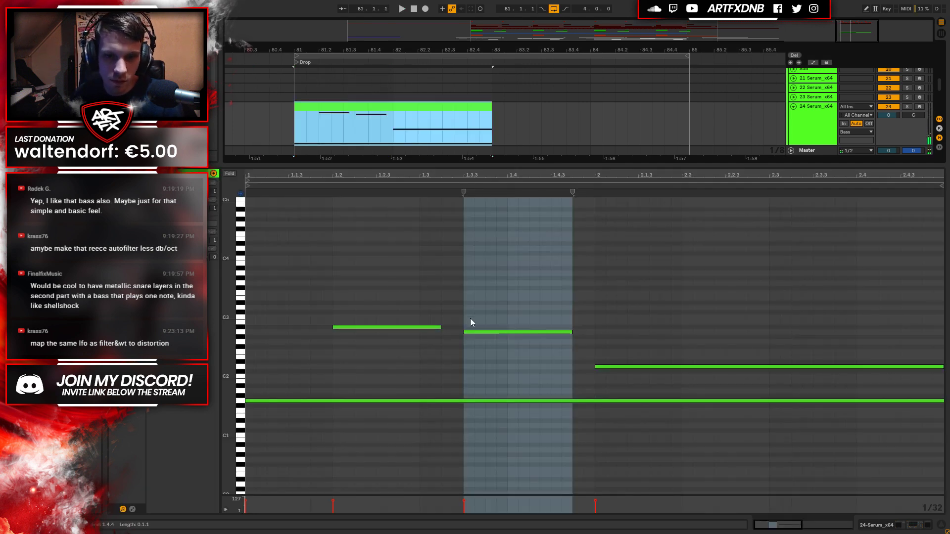
pyautogui.moveTo(471, 333); pyautogui.dragTo(471, 347)
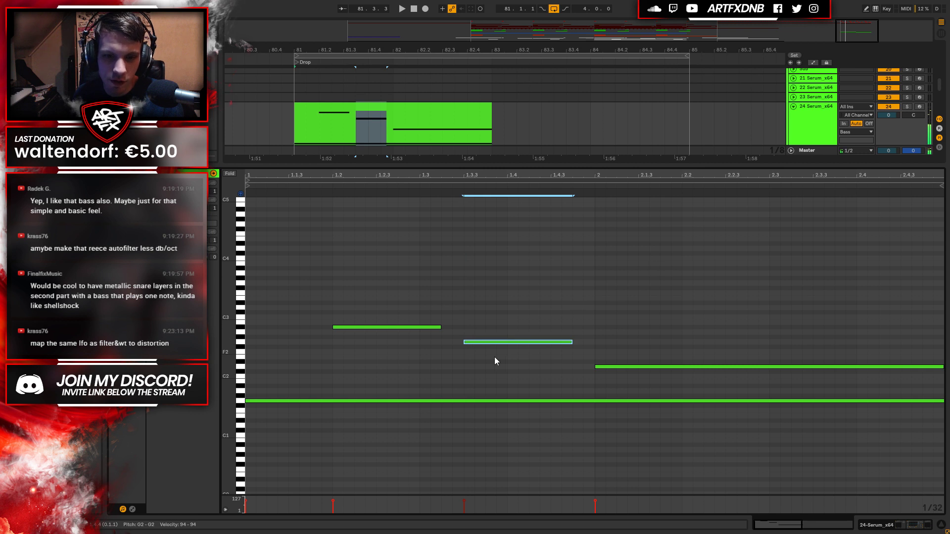
# Try the long note starting at bar 2 at A#1, return it to D2 and play the phrase again.
pyautogui.press('space')
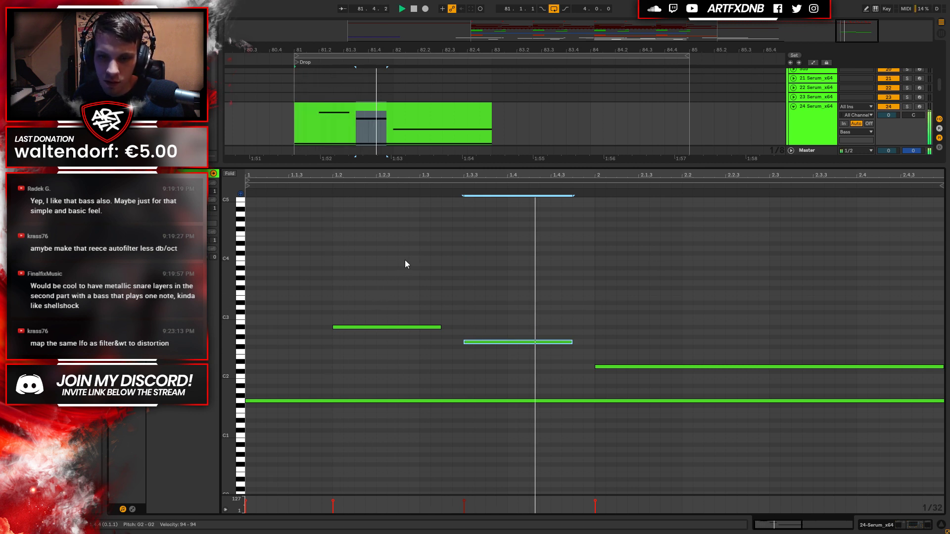
pyautogui.press('space')
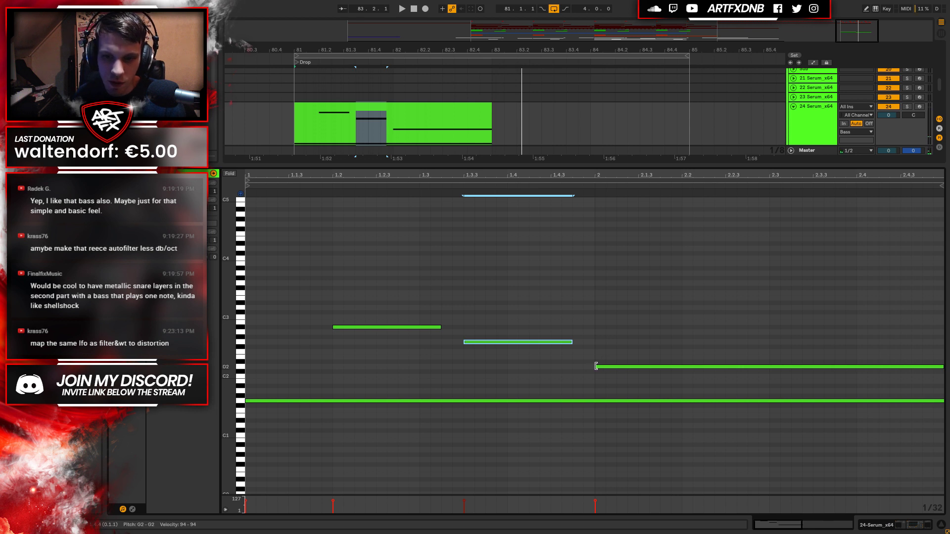
pyautogui.click(628, 367)
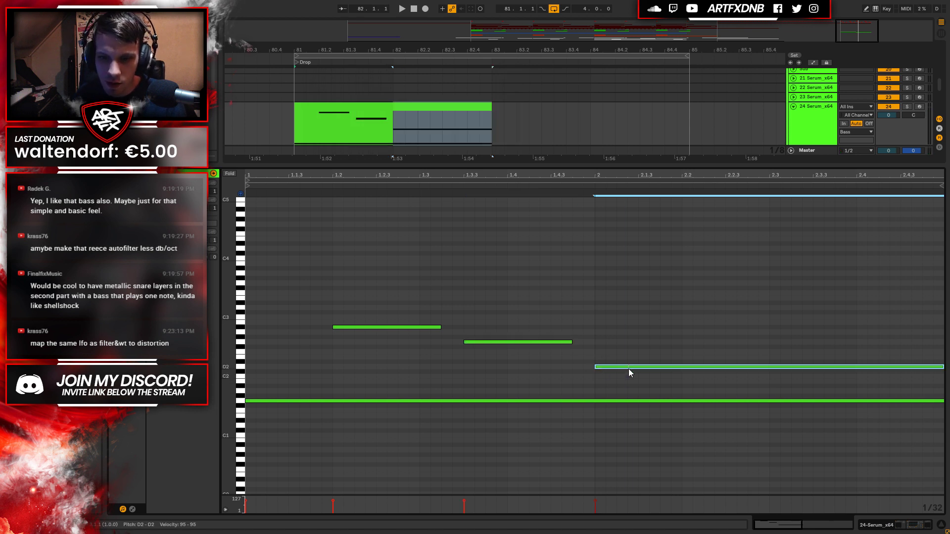
pyautogui.moveTo(628, 368); pyautogui.dragTo(629, 391)
pyautogui.press('space')
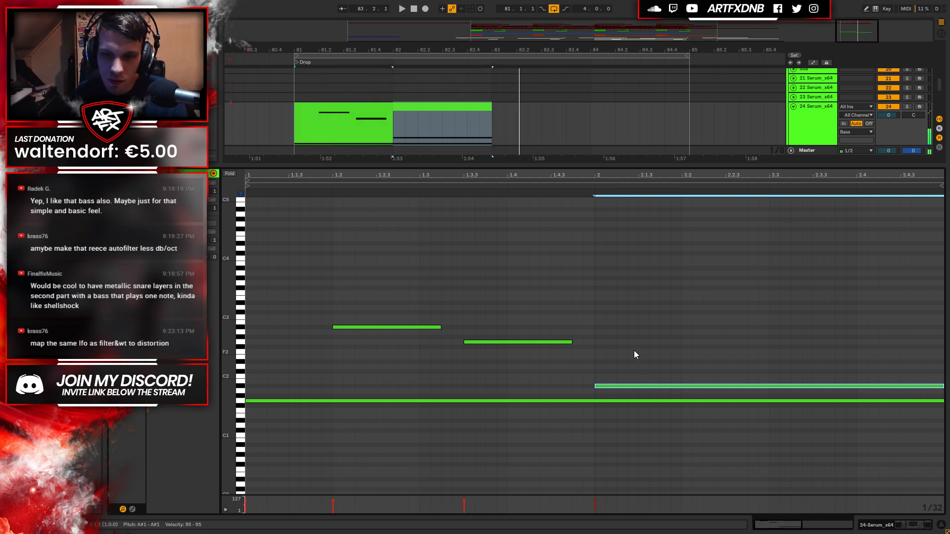
pyautogui.press('Up')
pyautogui.press('Up')
pyautogui.press('Up')
pyautogui.press('Up')
pyautogui.press('space')
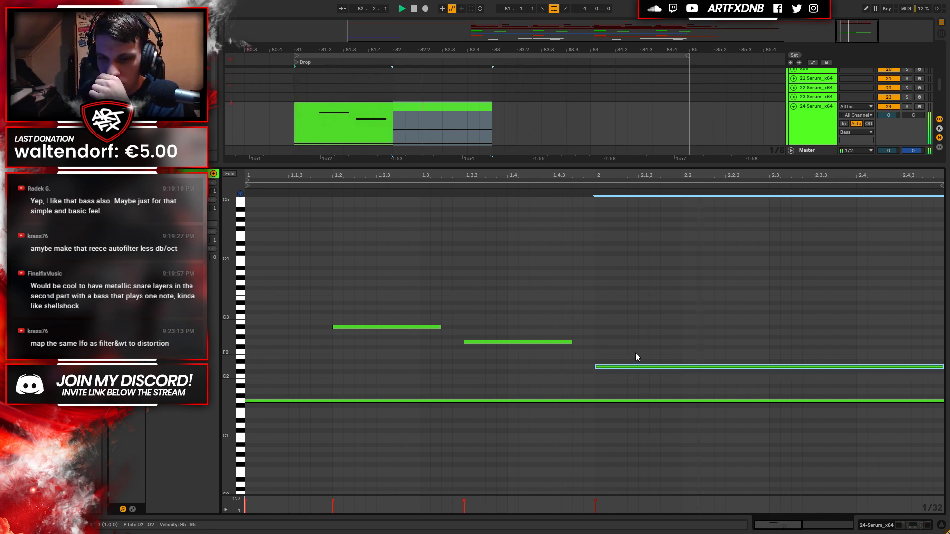
# Return to the arrangement, deactivate the bass clip on track 25 and play from bar 83.
pyautogui.click(893, 527)
pyautogui.press('space')
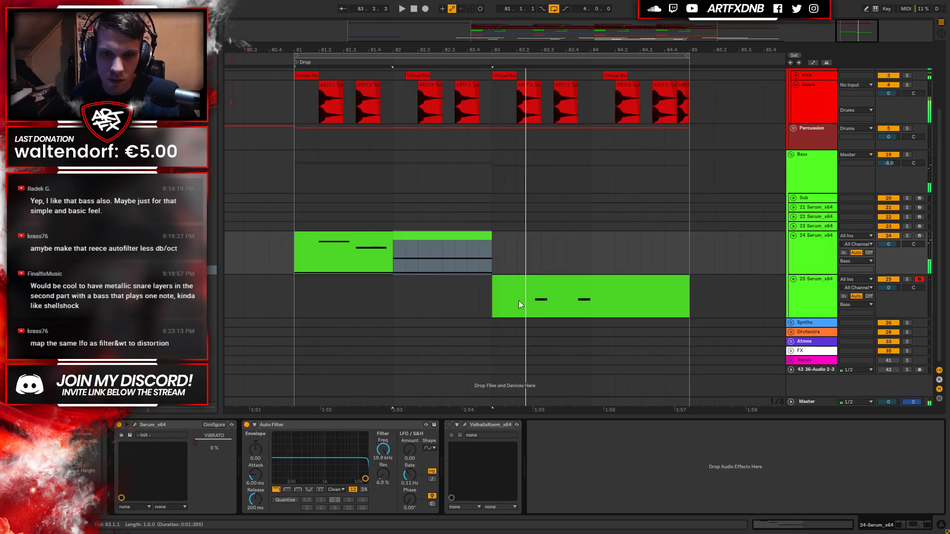
pyautogui.click(491, 258)
pyautogui.press('0')
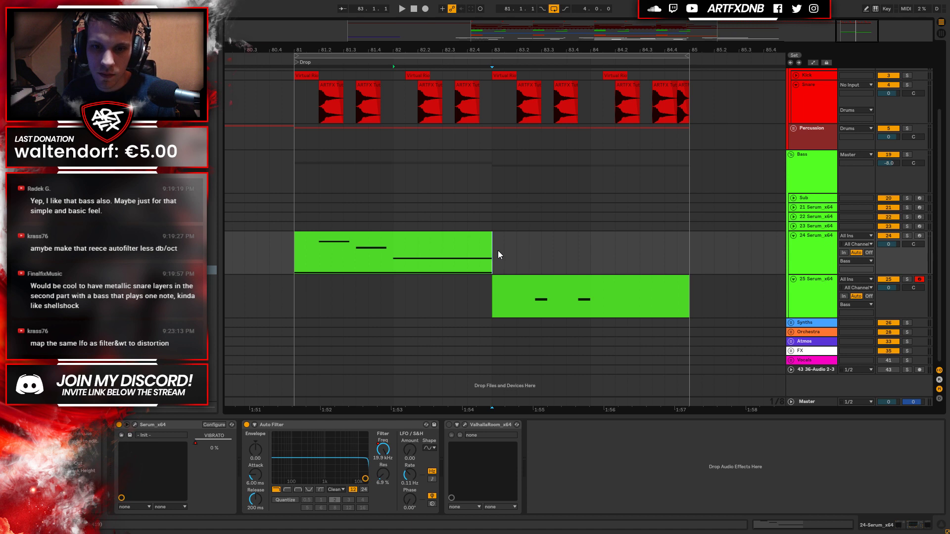
pyautogui.press('space')
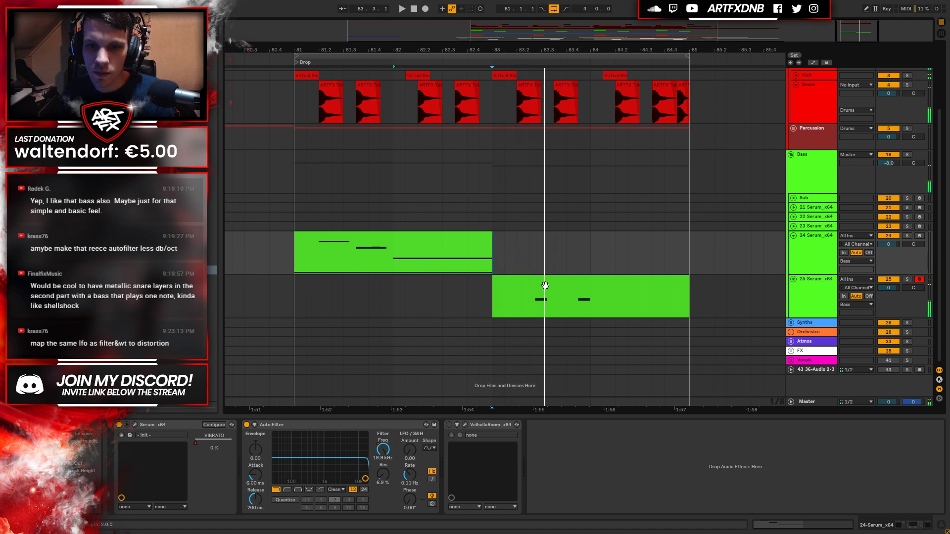
pyautogui.click(547, 278)
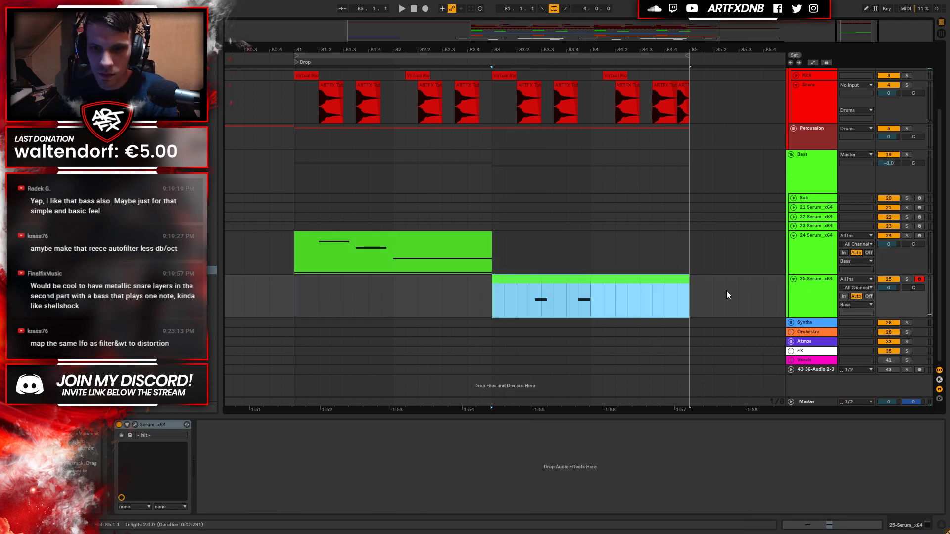
pyautogui.press('0')
pyautogui.click(495, 258)
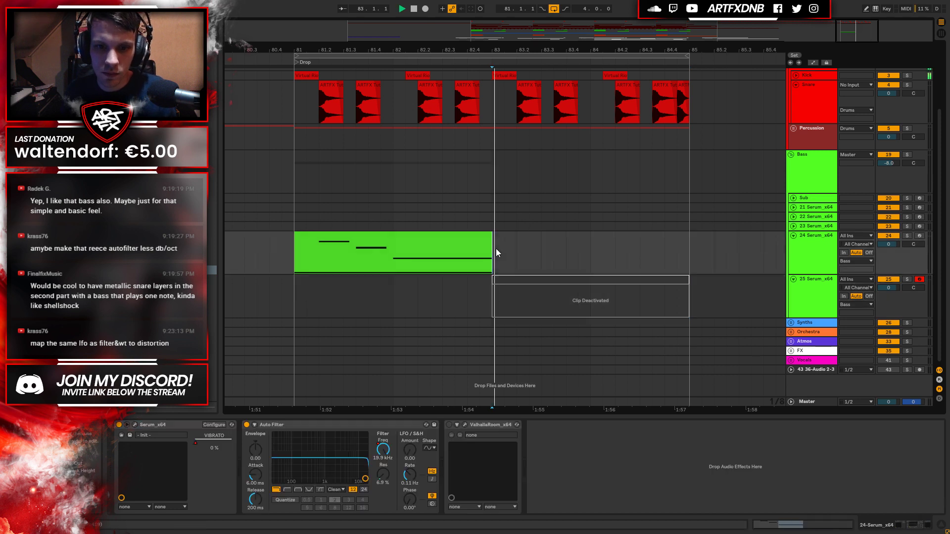
# Fold the Snare track, insert a MIDI track with Addictive Drums 2 below it and close the plug-in window.
pyautogui.scroll(1, 549, 258)
pyautogui.scroll(2, 549, 258)
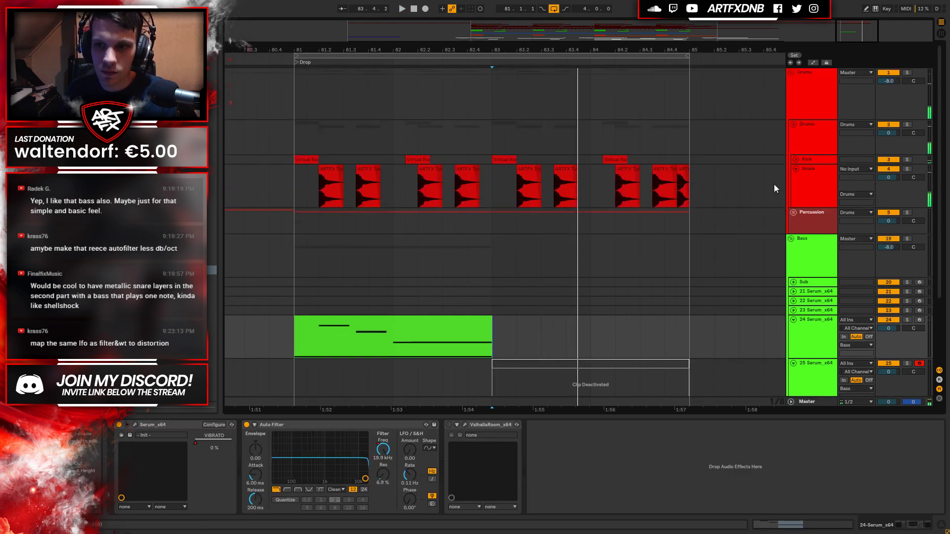
pyautogui.click(796, 168)
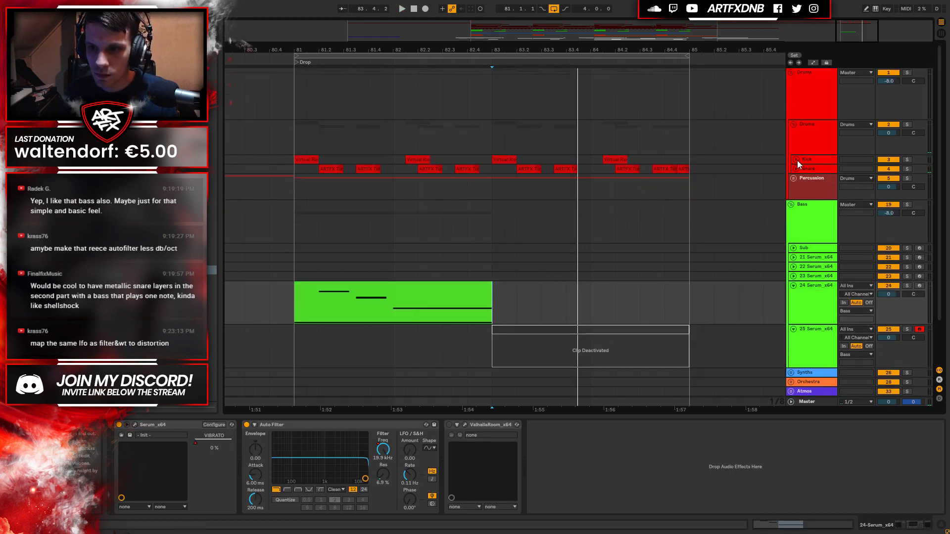
pyautogui.click(810, 170)
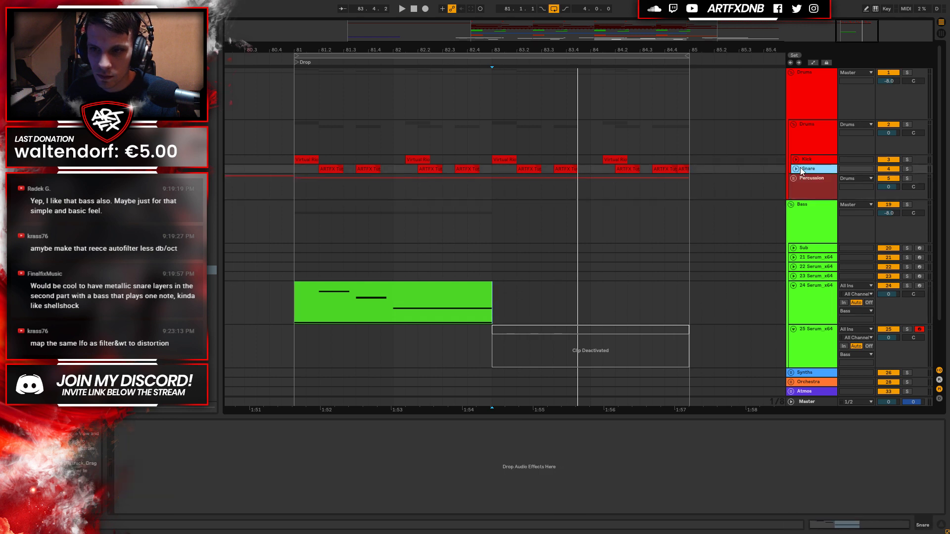
pyautogui.rightClick(807, 171)
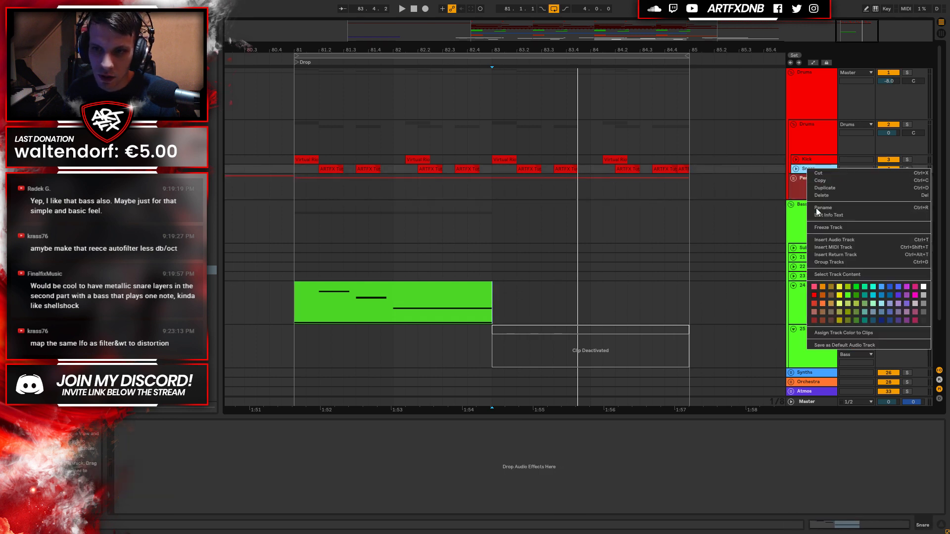
pyautogui.click(839, 247)
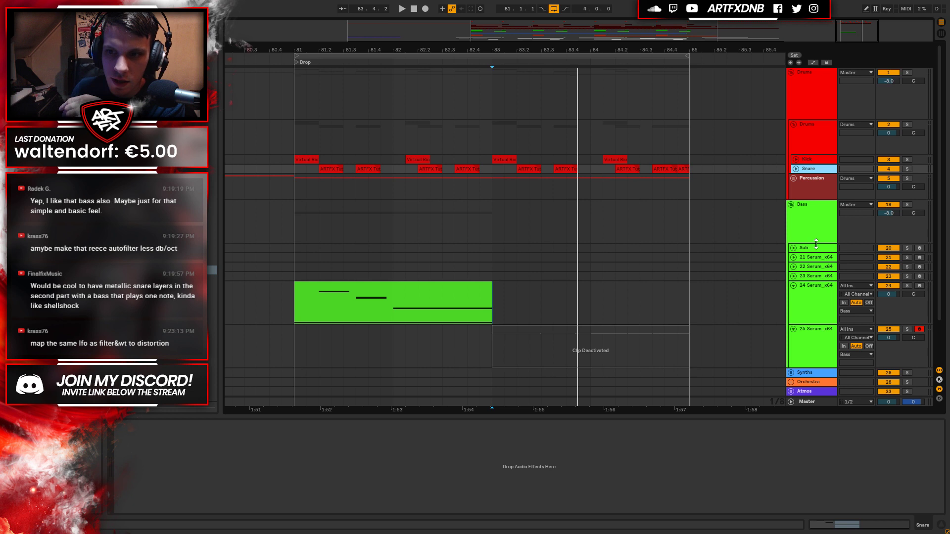
pyautogui.hotkey('ctrl', 'shift', 't')
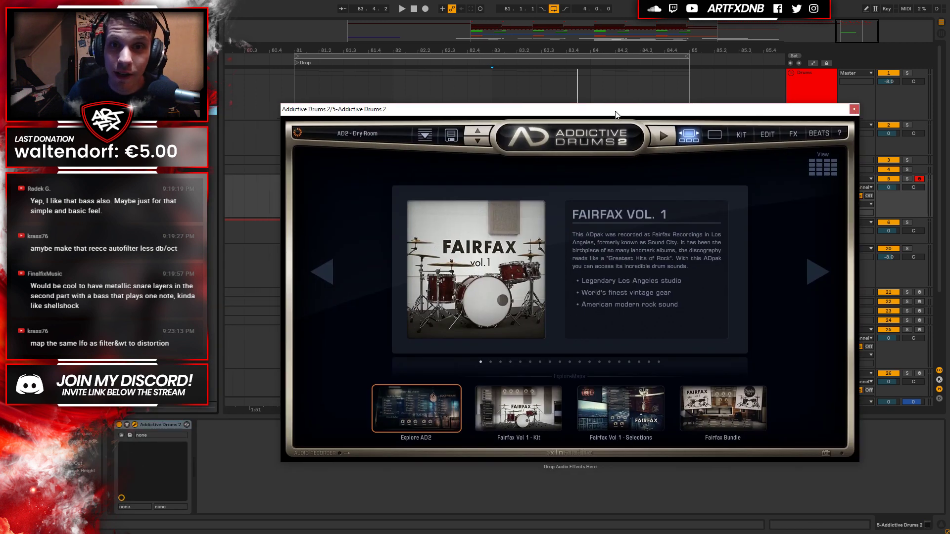
pyautogui.moveTo(616, 112); pyautogui.dragTo(604, 106)
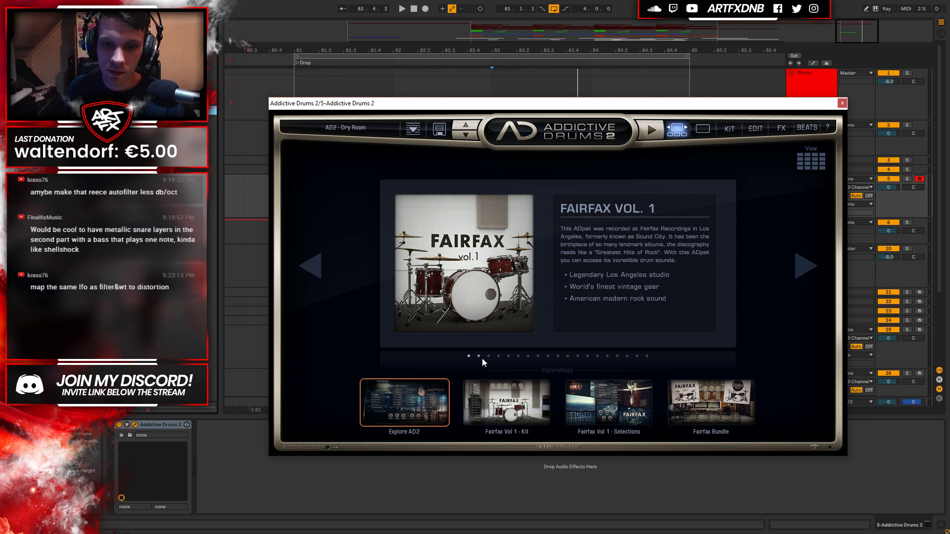
pyautogui.click(842, 104)
# Create a short MIDI clip on the Addictive Drums 2 track and move it to 83.2.
pyautogui.click(816, 191)
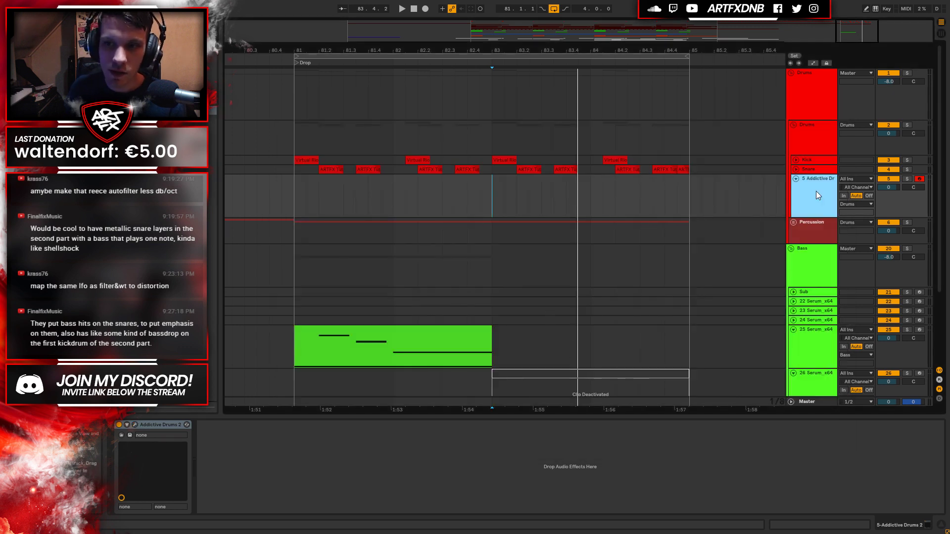
pyautogui.moveTo(492, 198); pyautogui.dragTo(480, 198)
pyautogui.hotkey('ctrl', 'shift', 'm')
pyautogui.moveTo(485, 107); pyautogui.dragTo(523, 117)
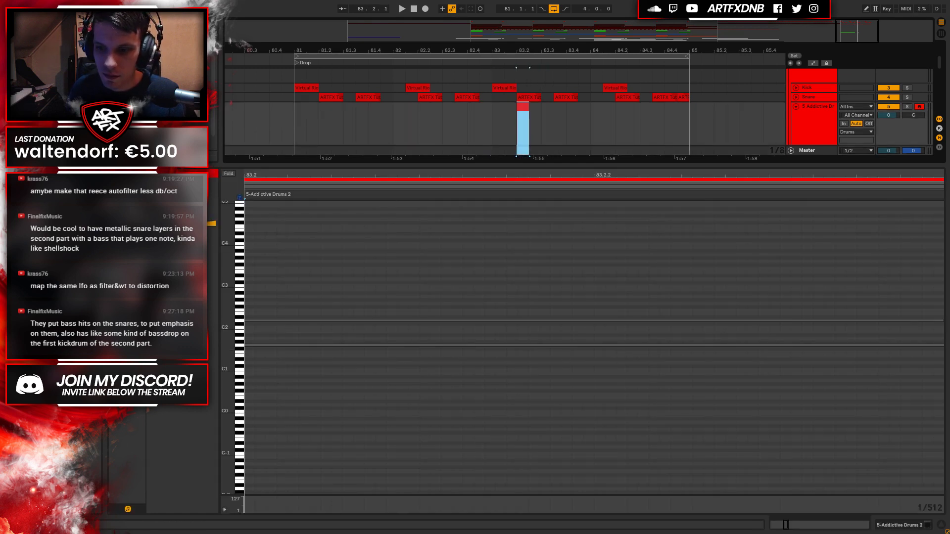
pyautogui.click(897, 524)
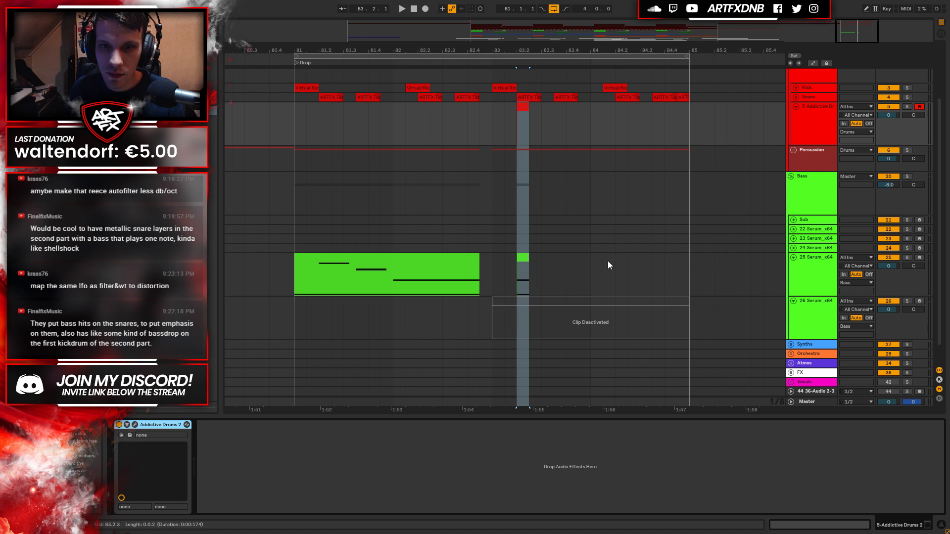
# Draw a D1 note just over half a sixteenth long at the drum clip's start and solo its track.
pyautogui.click(523, 122)
pyautogui.doubleClick(522, 108)
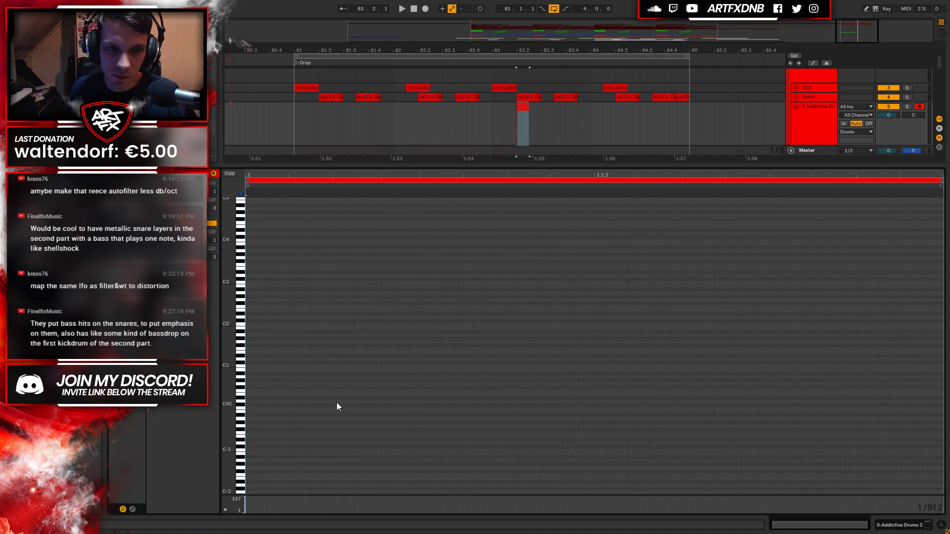
pyautogui.click(243, 368)
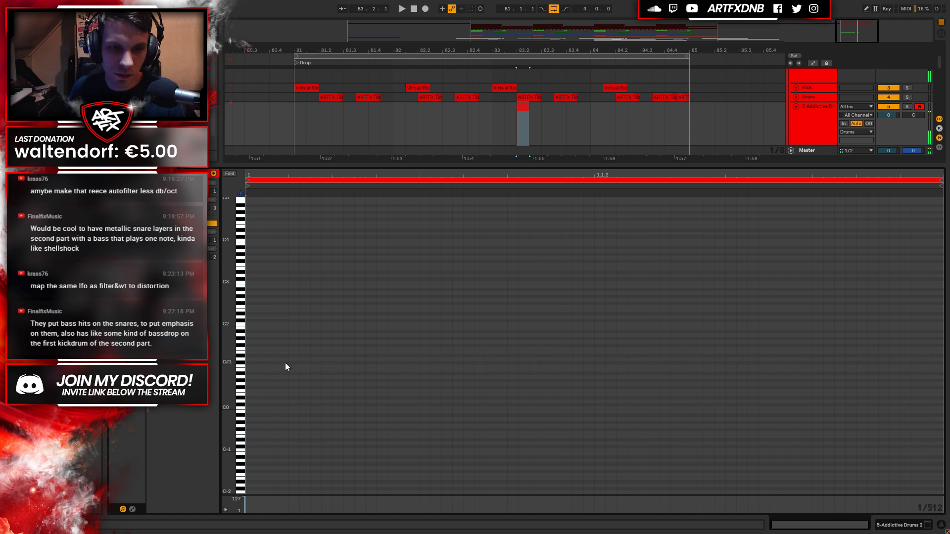
pyautogui.moveTo(248, 359); pyautogui.dragTo(464, 338)
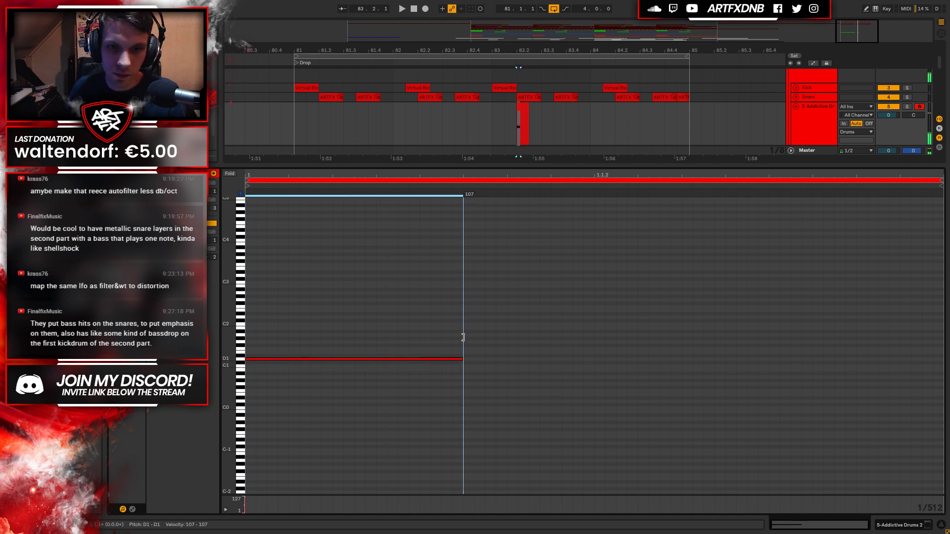
pyautogui.click(906, 106)
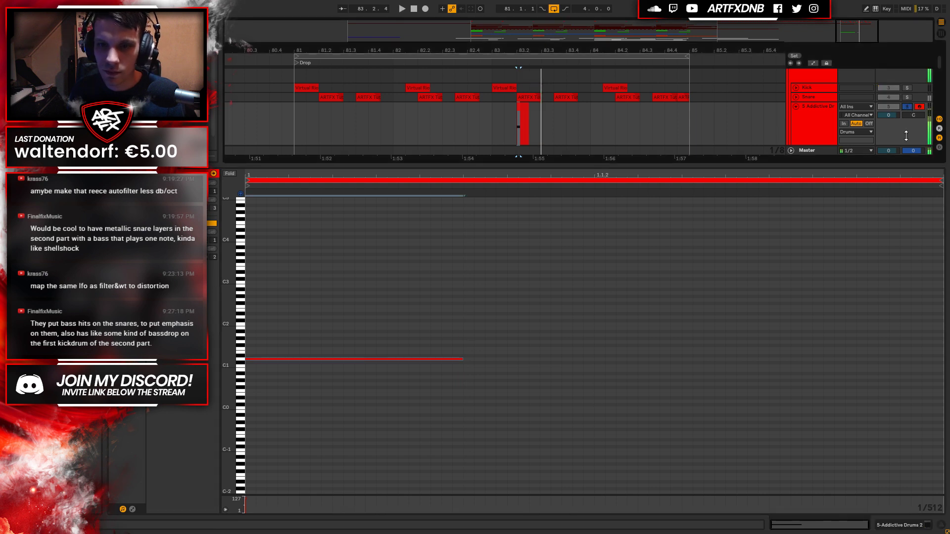
# Audition the tom and snare in the Addictive Drums 2 kit and replace the snare with the 10x4" Pearl Masterworks Piccolo.
pyautogui.click(908, 528)
pyautogui.click(134, 425)
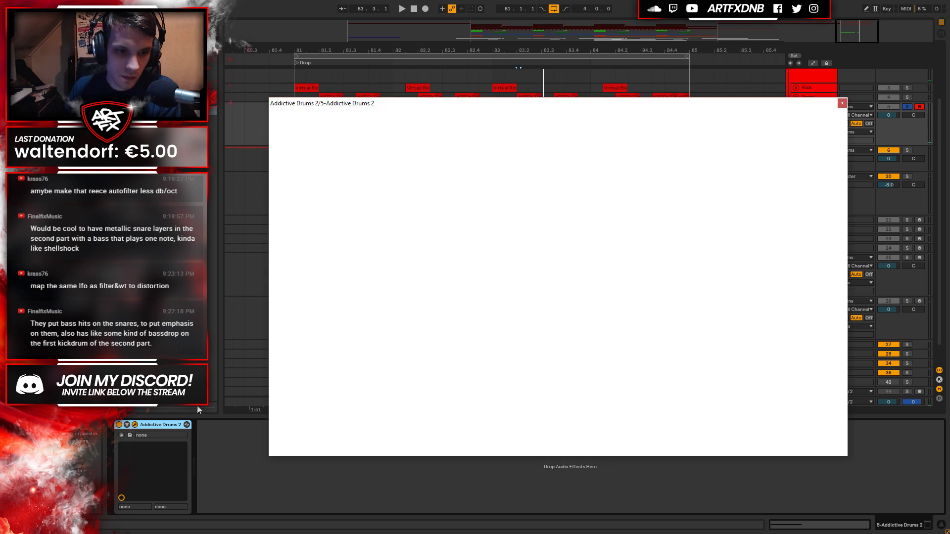
pyautogui.click(729, 129)
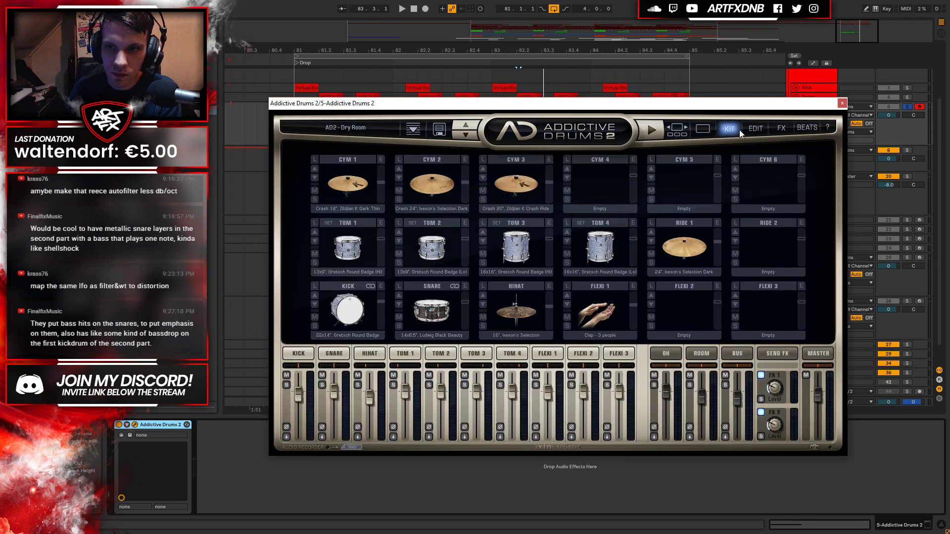
pyautogui.click(355, 250)
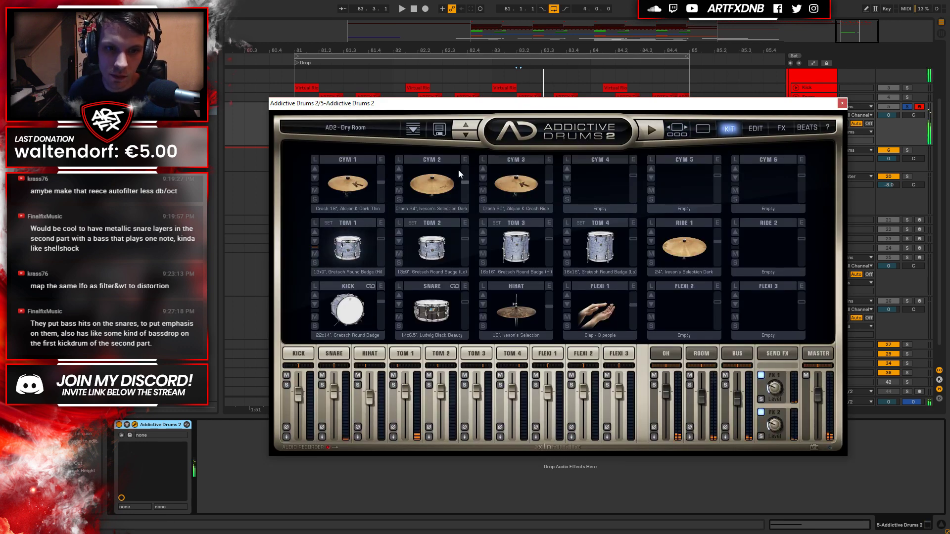
pyautogui.click(426, 317)
pyautogui.click(433, 303)
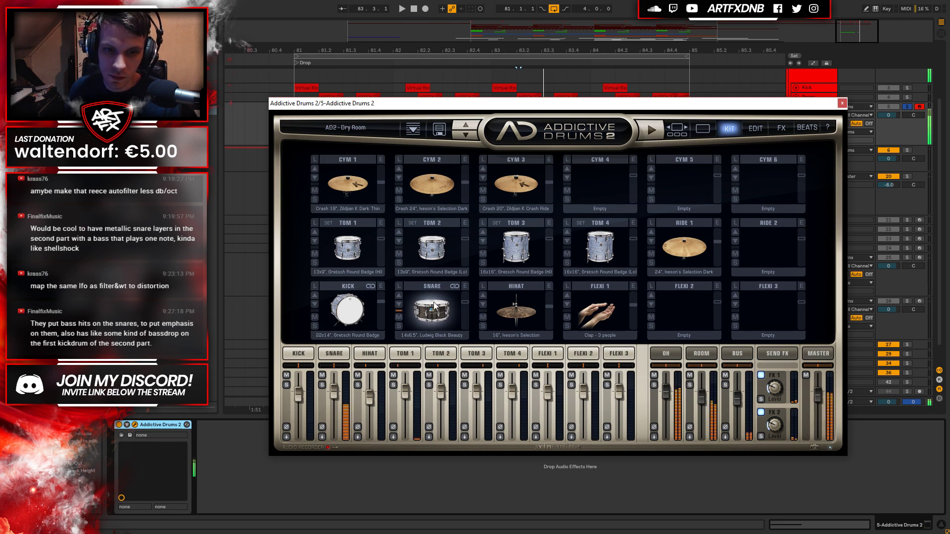
pyautogui.click(436, 295)
pyautogui.click(427, 335)
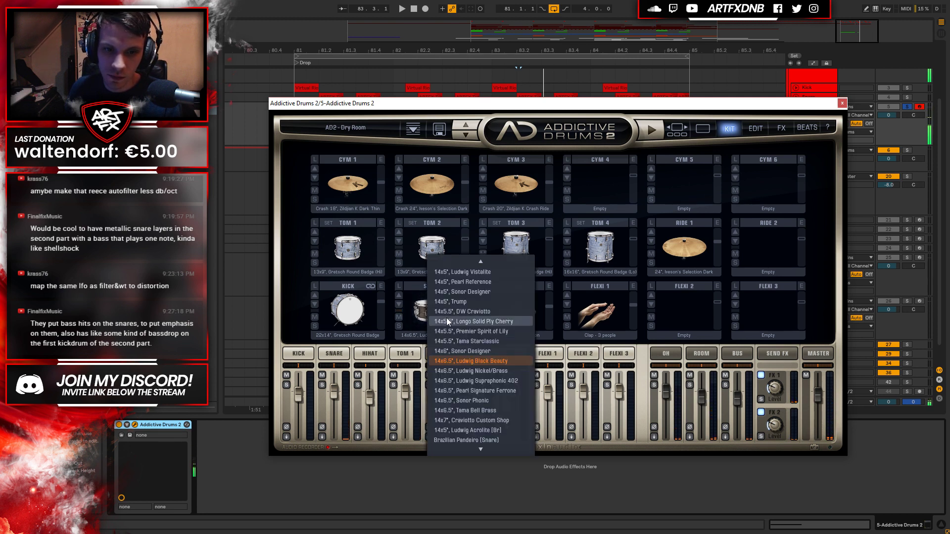
pyautogui.scroll(4, 487, 340)
pyautogui.click(494, 272)
# Uncover the arrangement behind the plug-in and play the drum clip at 83.2 to hear the piccolo snare.
pyautogui.press('space')
pyautogui.moveTo(617, 104); pyautogui.dragTo(621, 250)
pyautogui.click(545, 142)
pyautogui.doubleClick(523, 124)
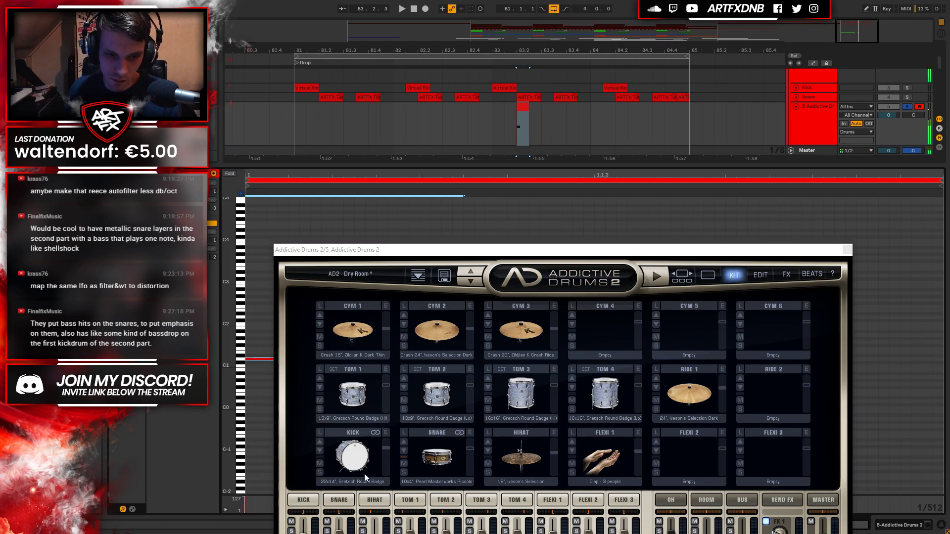
pyautogui.press('space')
pyautogui.press('space')
# Open the snare's editing page in Addictive Drums 2, turn off alternating samples and play the hit.
pyautogui.moveTo(554, 250); pyautogui.dragTo(574, 114)
pyautogui.click(490, 298)
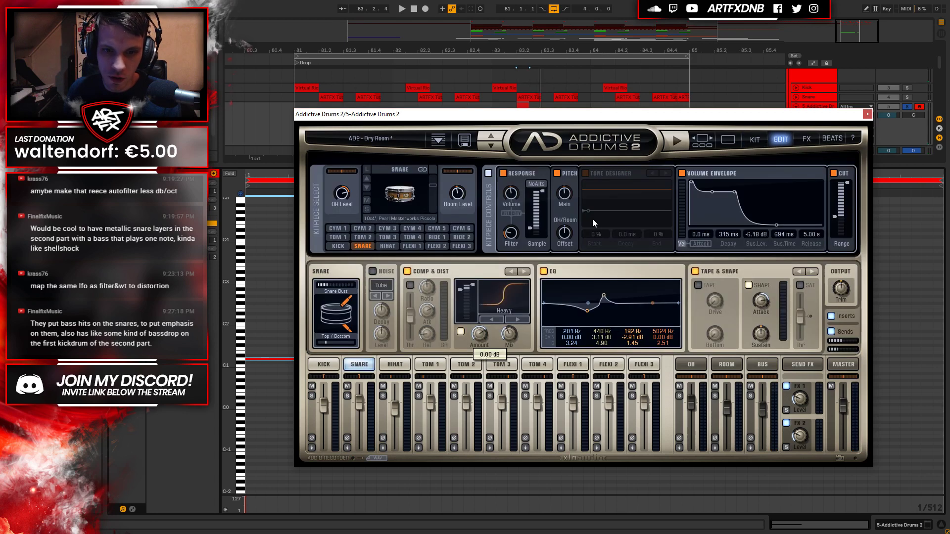
pyautogui.click(536, 184)
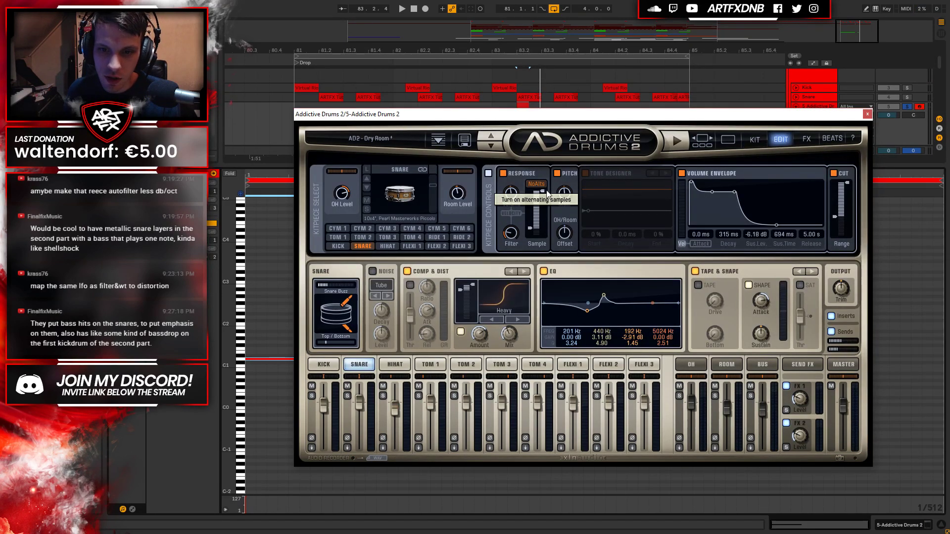
pyautogui.press('space')
# Turn off the snare's Comp & Dist, EQ and Tape & Shape modules and set its volume envelope release to 466 ms.
pyautogui.click(407, 271)
pyautogui.click(544, 271)
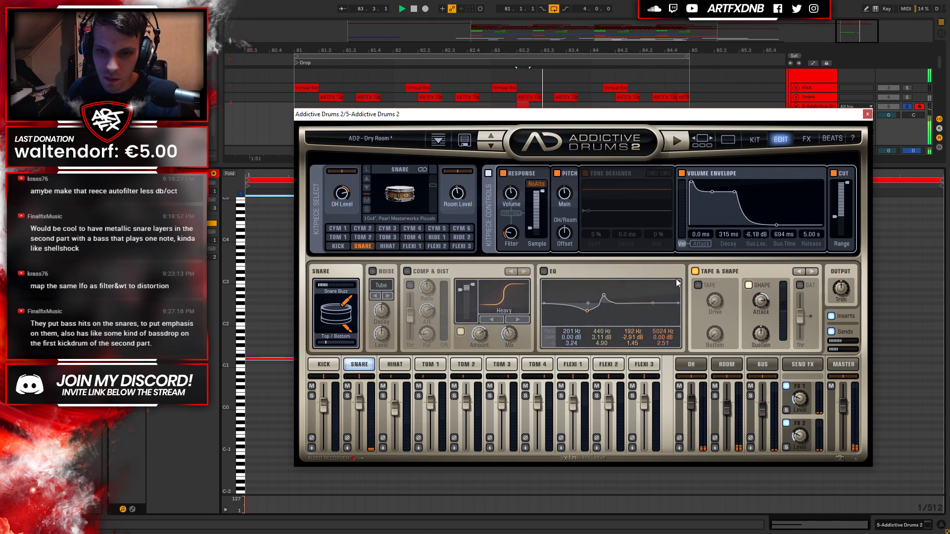
pyautogui.click(697, 271)
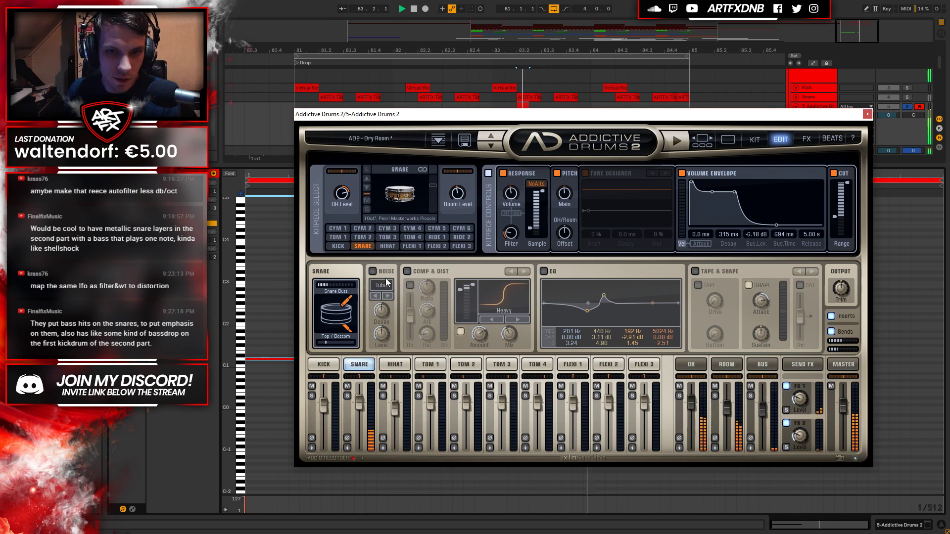
pyautogui.moveTo(808, 238); pyautogui.dragTo(805, 262)
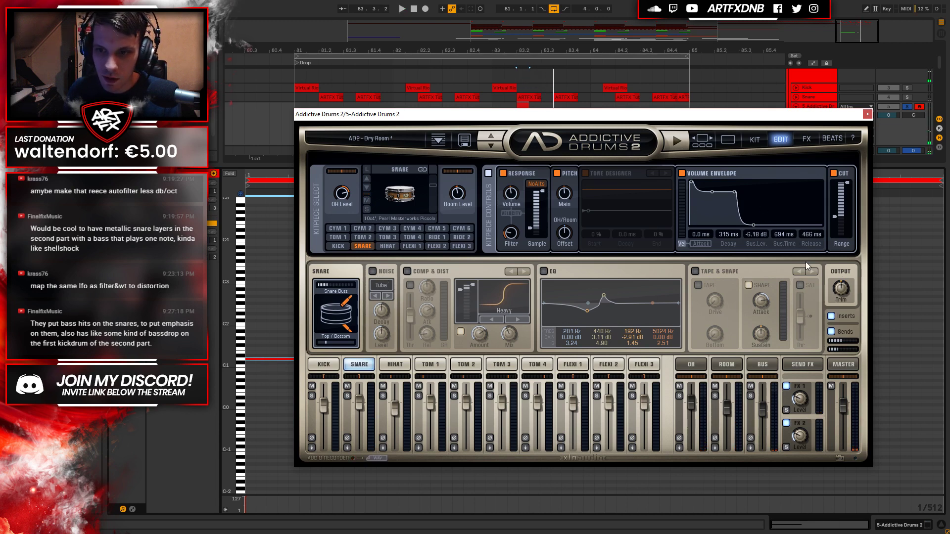
# Reshape the snare's volume envelope to 119 ms decay, -4.59 dB sustain level, 87.8 ms sustain time and 1.27 s release while auditioning it.
pyautogui.press('space')
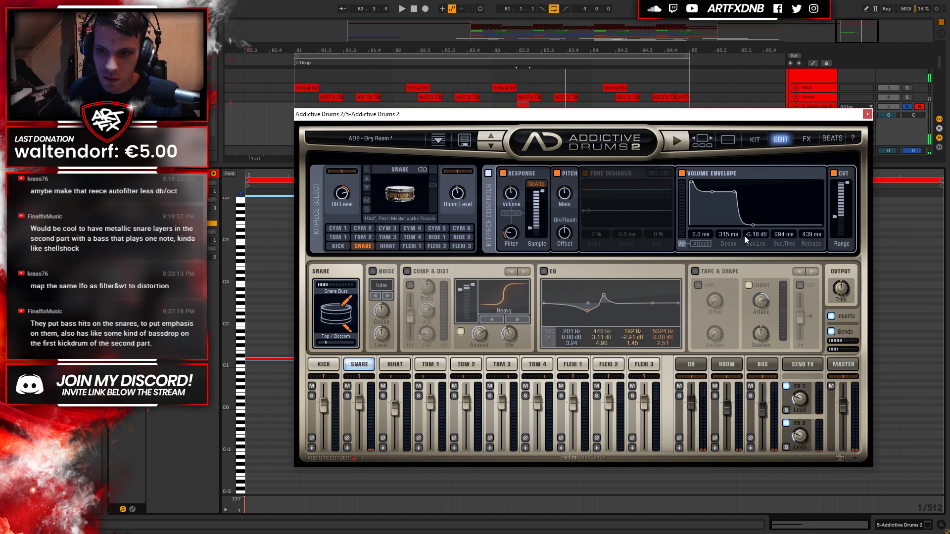
pyautogui.moveTo(794, 233)
pyautogui.mouseDown()
pyautogui.moveTo(774, 247)
pyautogui.moveTo(726, 253)
pyautogui.moveTo(728, 227)
pyautogui.moveTo(779, 242)
pyautogui.mouseUp()
pyautogui.scroll(5, 805, 237)
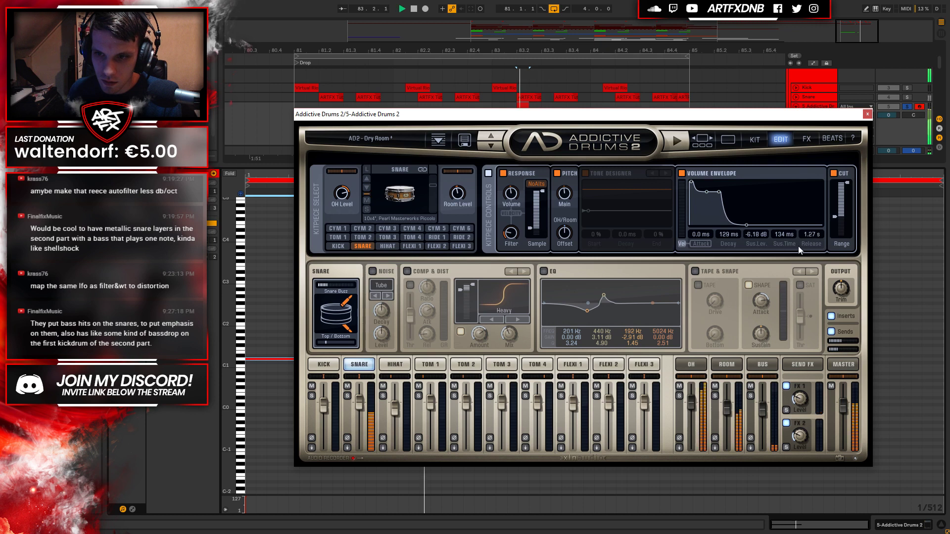
pyautogui.moveTo(782, 237); pyautogui.dragTo(782, 240)
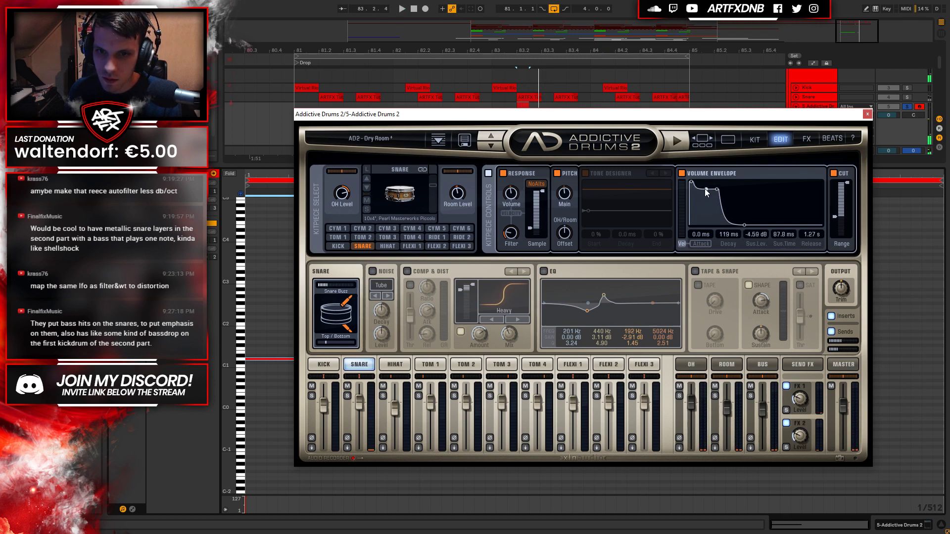
pyautogui.press('space')
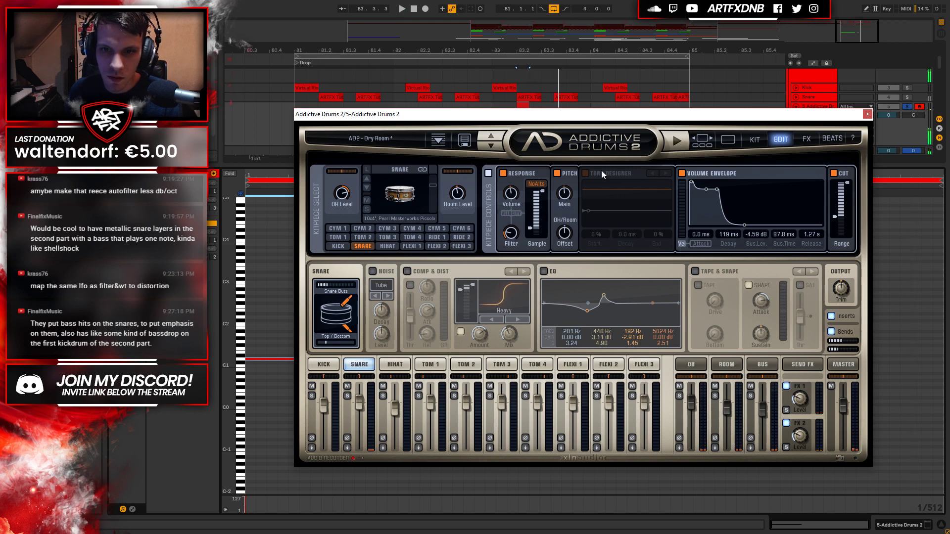
# Try the Tone Designer on the snare with 50% start, 25.9 ms decay and 37% end, and lower the main pitch to -2.74 st.
pyautogui.click(585, 173)
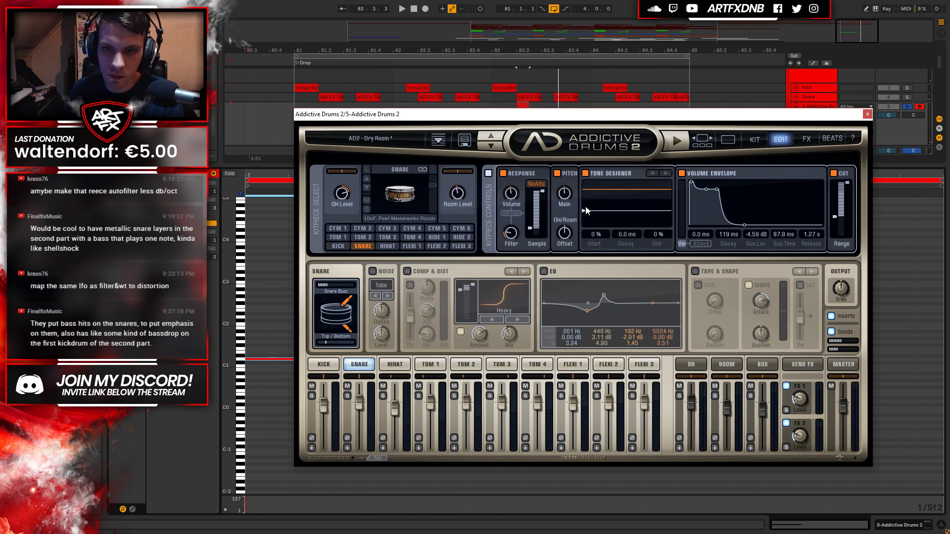
pyautogui.click(584, 202)
pyautogui.press('space')
pyautogui.press('space')
pyautogui.moveTo(589, 204); pyautogui.dragTo(568, 218)
pyautogui.press('space')
pyautogui.press('space')
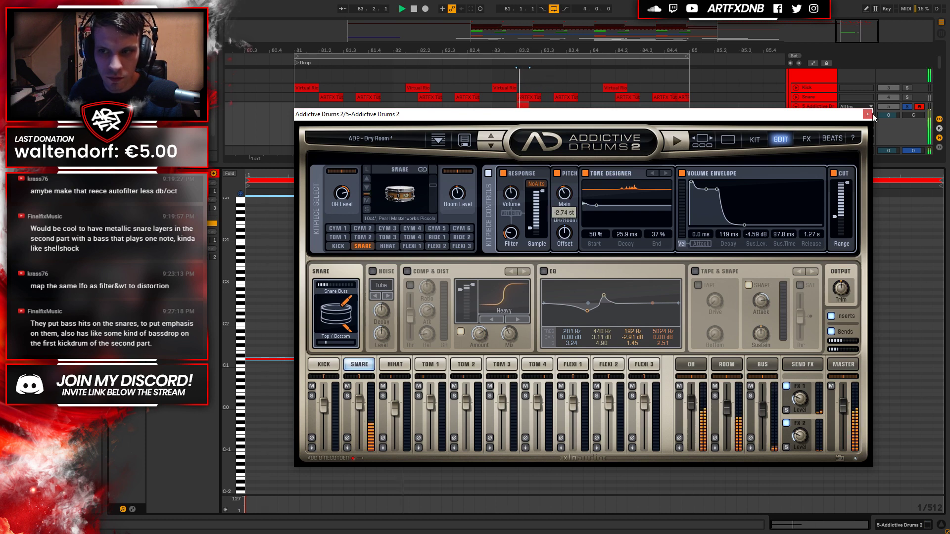
# Close the plug-in window, copy the Addictive Drums 2 clip from 83.2 to the next snare hit at 83.3.3 and play from bar 83.
pyautogui.click(867, 114)
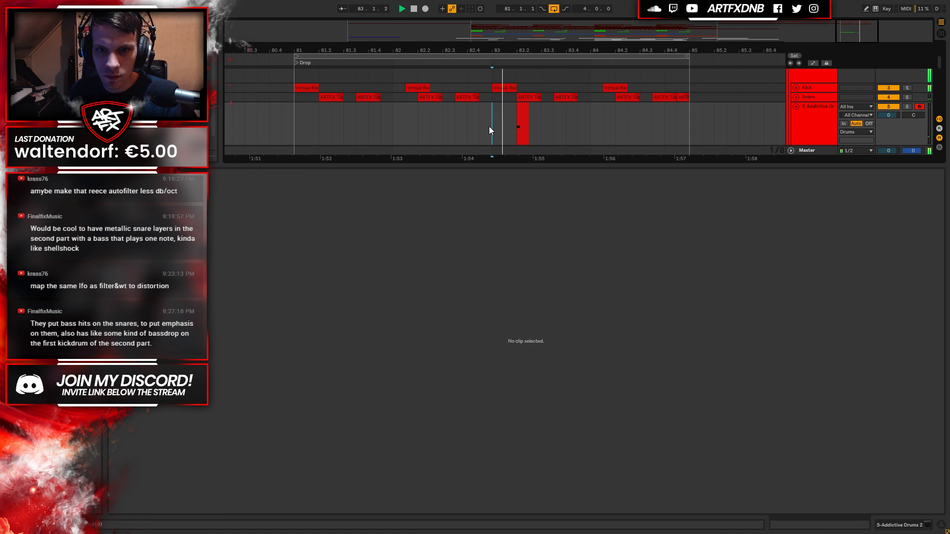
pyautogui.moveTo(522, 126); pyautogui.dragTo(569, 114)
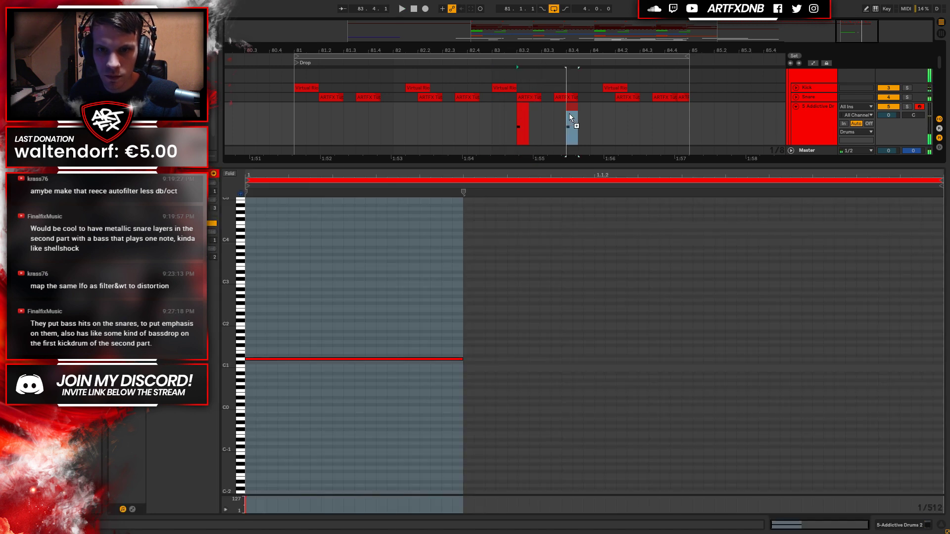
pyautogui.click(492, 121)
pyautogui.press('space')
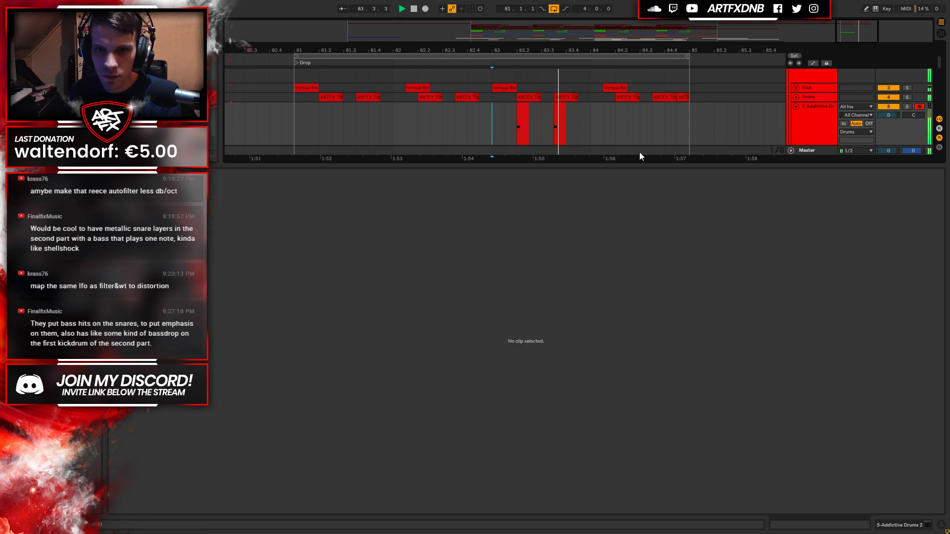
# Reopen Addictive Drums 2 from the track's devices, turn off the snare's Tone Designer and Pitch modules and play the clip at 83.2.
pyautogui.click(899, 526)
pyautogui.click(523, 119)
pyautogui.click(899, 525)
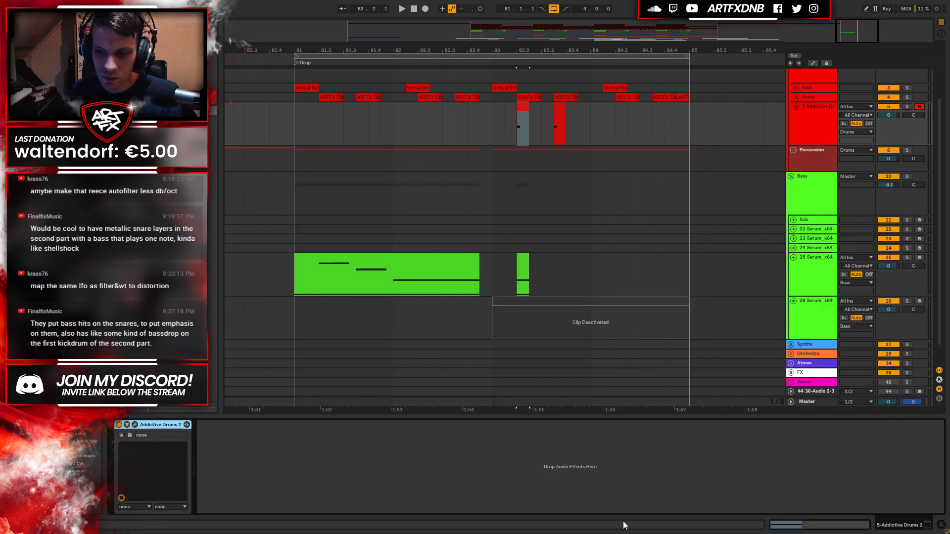
pyautogui.click(135, 425)
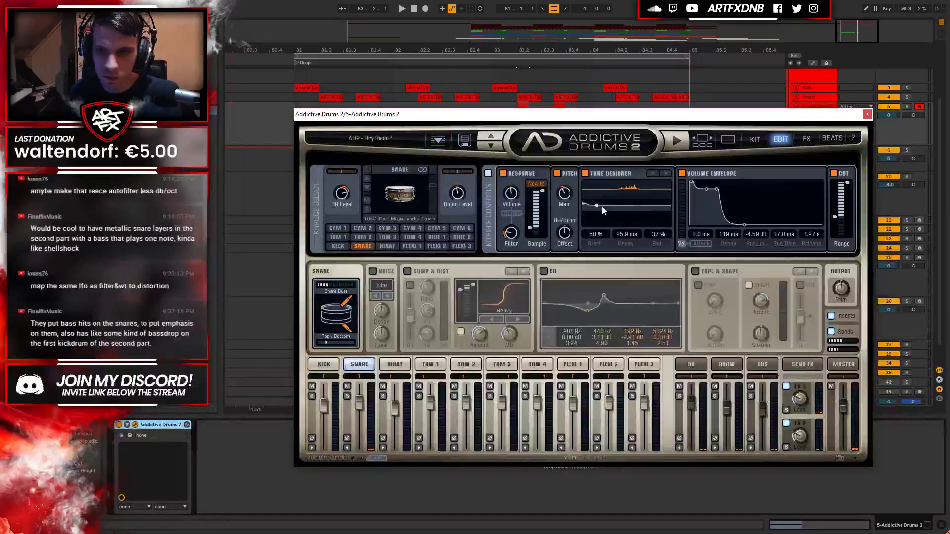
pyautogui.click(585, 173)
pyautogui.click(557, 173)
pyautogui.press('space')
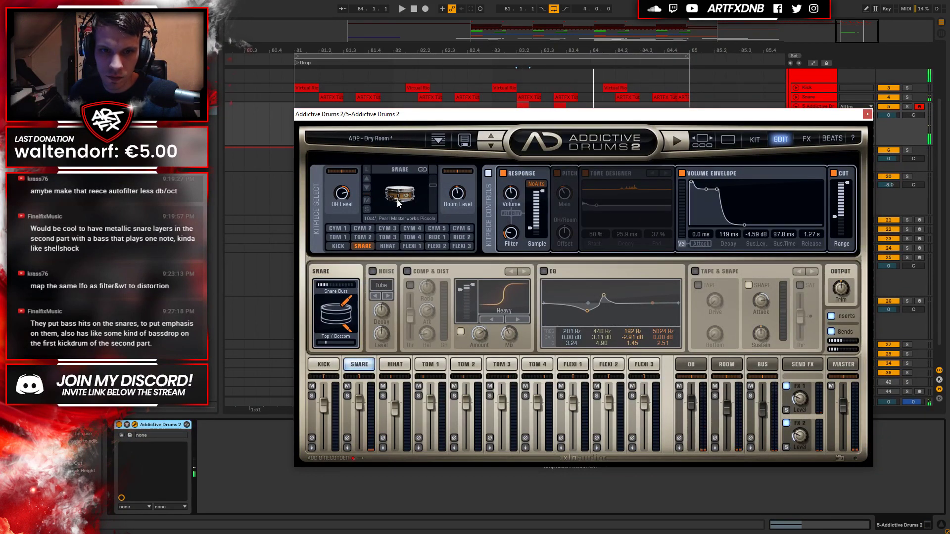
# Solo the Addictive Drums 2 track and audition successive snare models, settling on the 14x5" Sonor Designer.
pyautogui.click(366, 188)
pyautogui.click(366, 188)
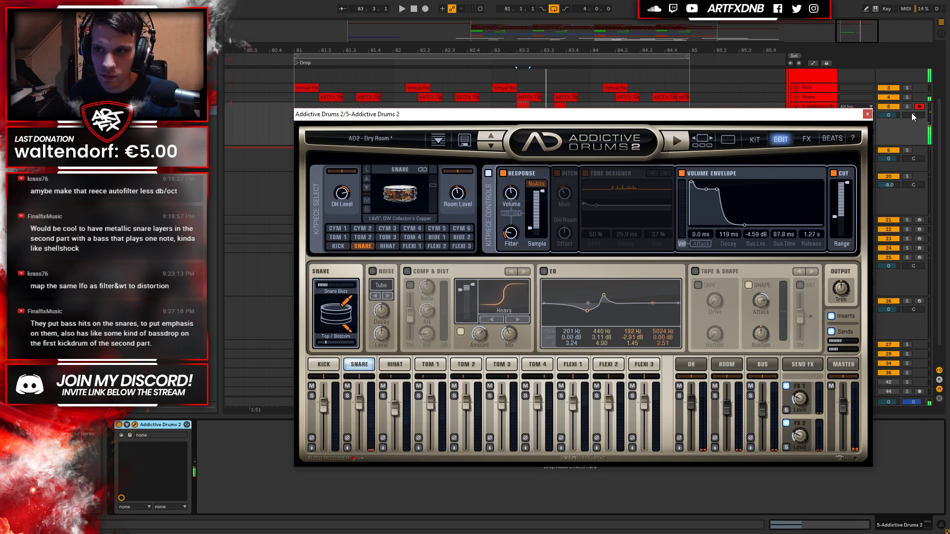
pyautogui.click(366, 188)
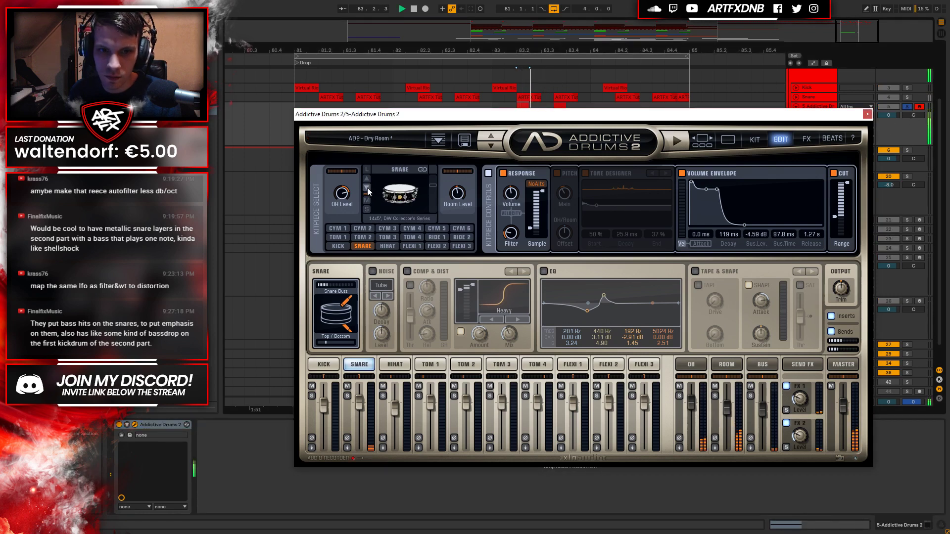
pyautogui.click(367, 188)
pyautogui.click(367, 188)
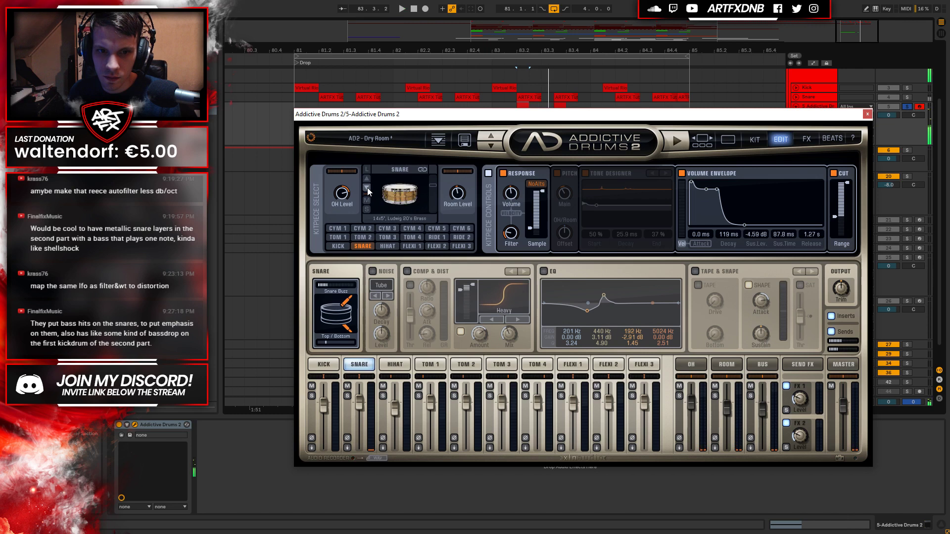
pyautogui.click(367, 189)
pyautogui.click(367, 189)
pyautogui.click(367, 188)
pyautogui.click(367, 188)
pyautogui.click(367, 189)
pyautogui.click(367, 188)
pyautogui.click(367, 189)
pyautogui.press('space')
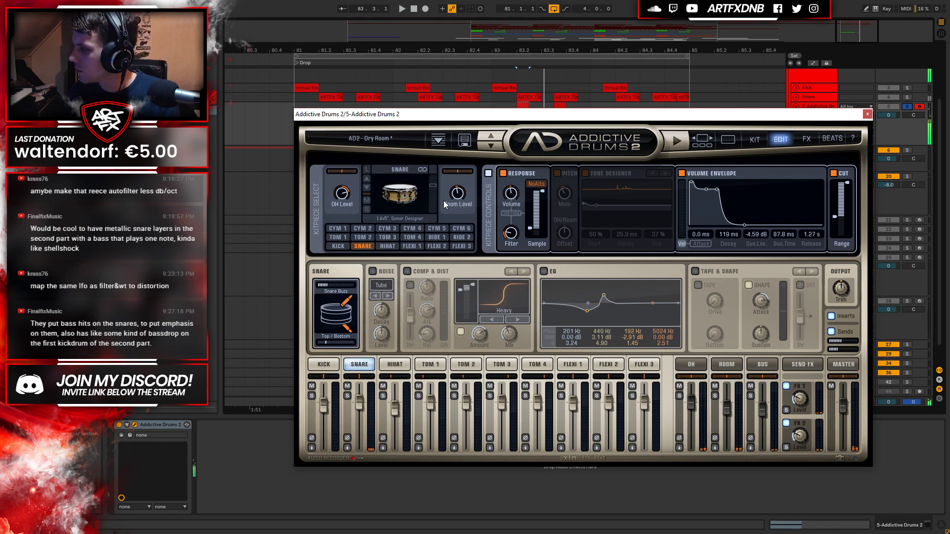
pyautogui.press('space')
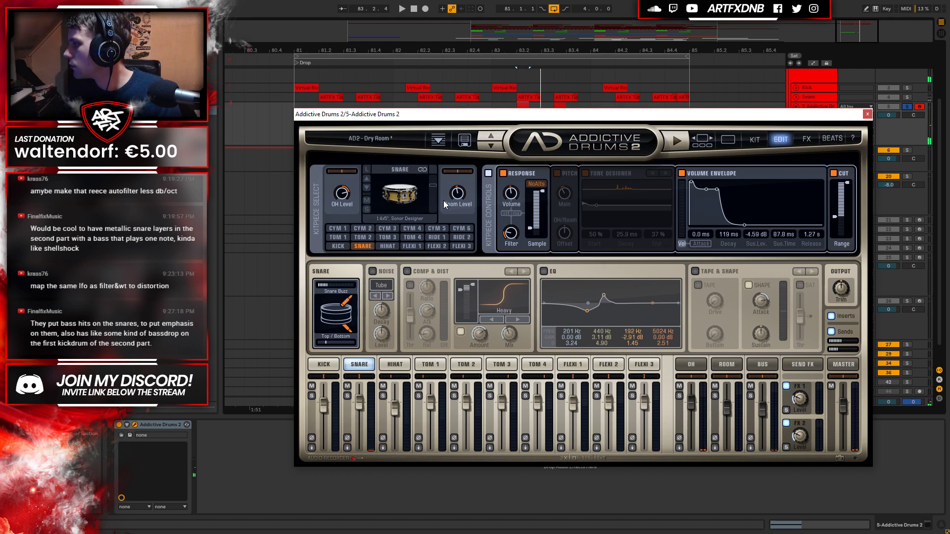
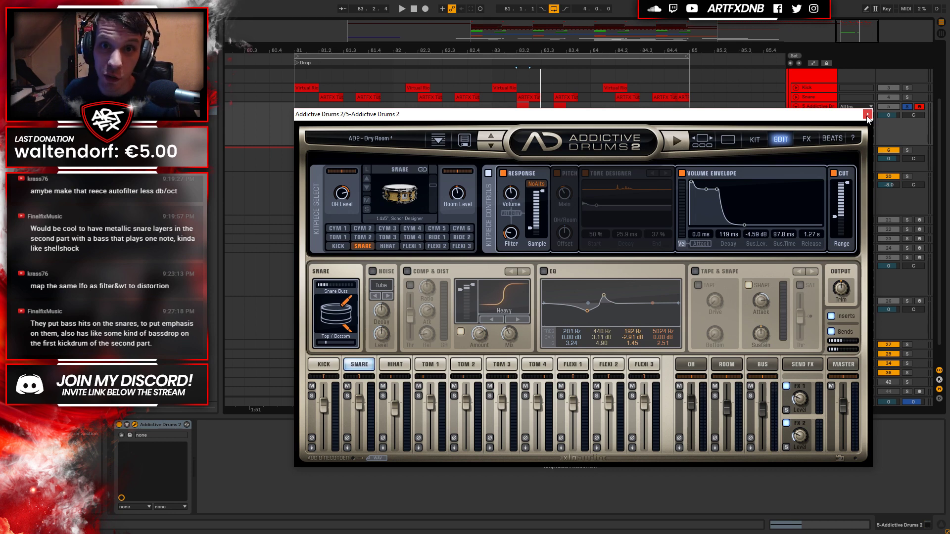
# Close the plug-in window, play from bar 83 and unsolo the Addictive Drums 2 track to hear the new snare with the other tracks.
pyautogui.click(868, 114)
pyautogui.click(522, 126)
pyautogui.click(494, 123)
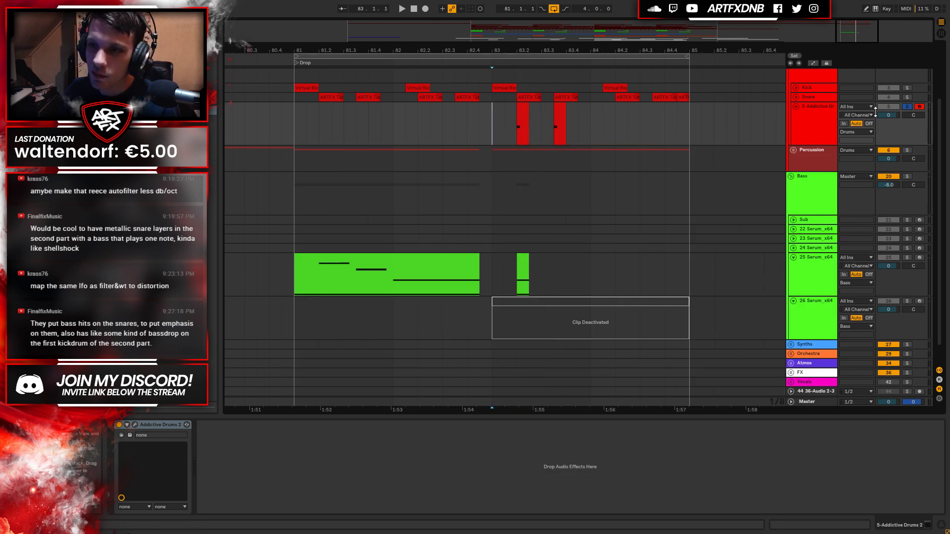
pyautogui.press('space')
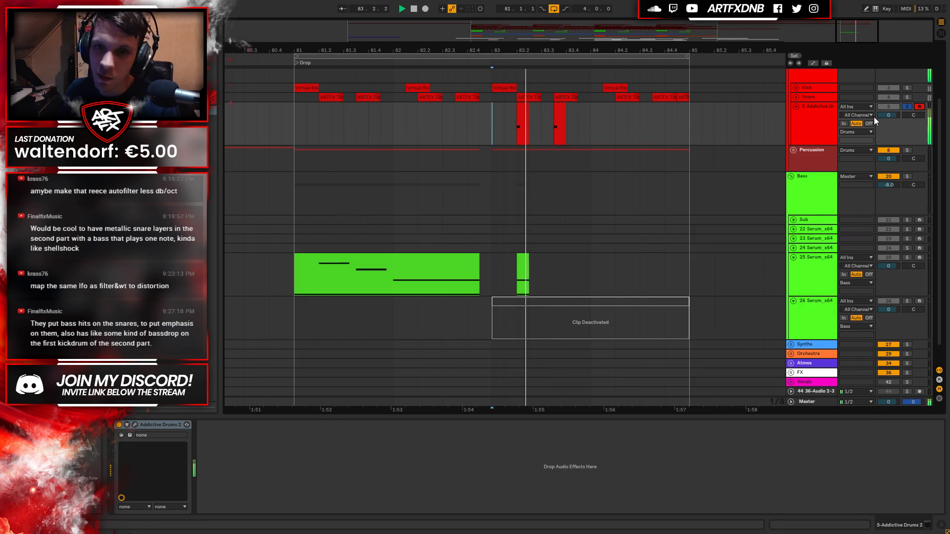
pyautogui.click(815, 119)
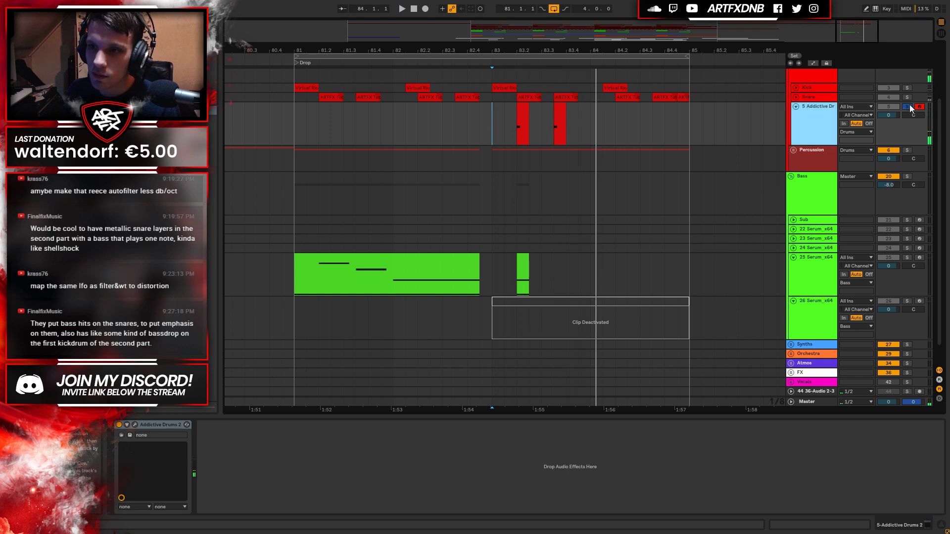
pyautogui.press('space')
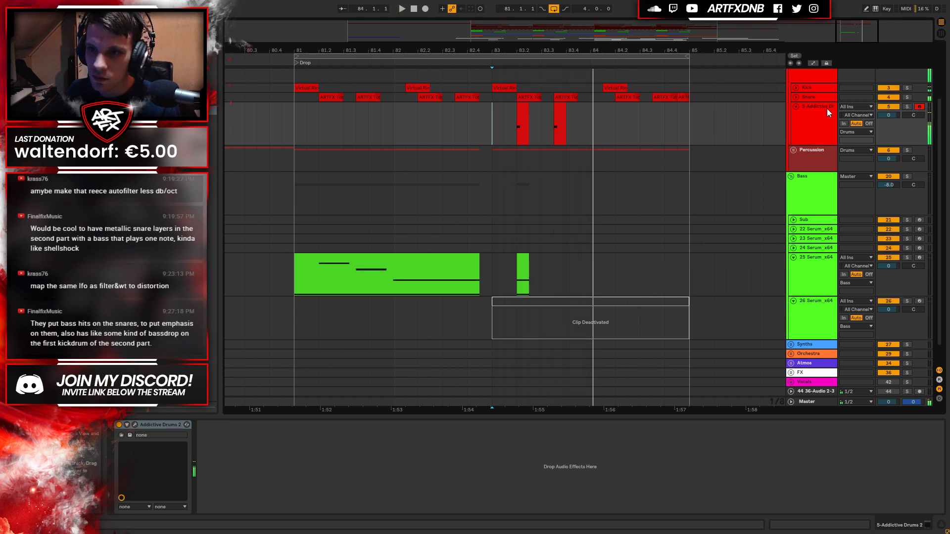
pyautogui.press('space')
# Solo the Addictive Drums 2 track again and play its clip at 83.2.
pyautogui.click(523, 124)
pyautogui.click(907, 106)
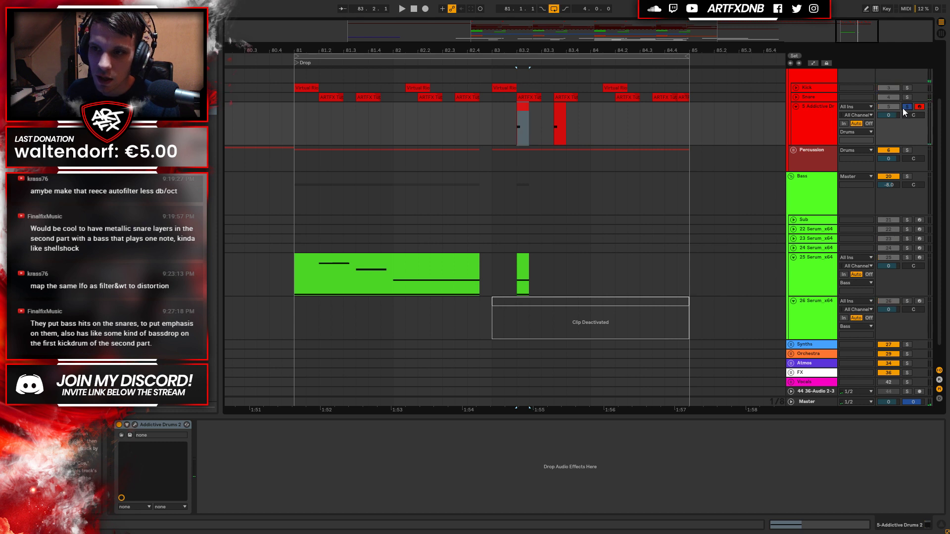
pyautogui.click(523, 119)
pyautogui.press('space')
pyautogui.press('space')
# Reopen Addictive Drums 2, turn on the snare's Pitch module and tune the main pitch to about -0.33 st during playback.
pyautogui.click(134, 425)
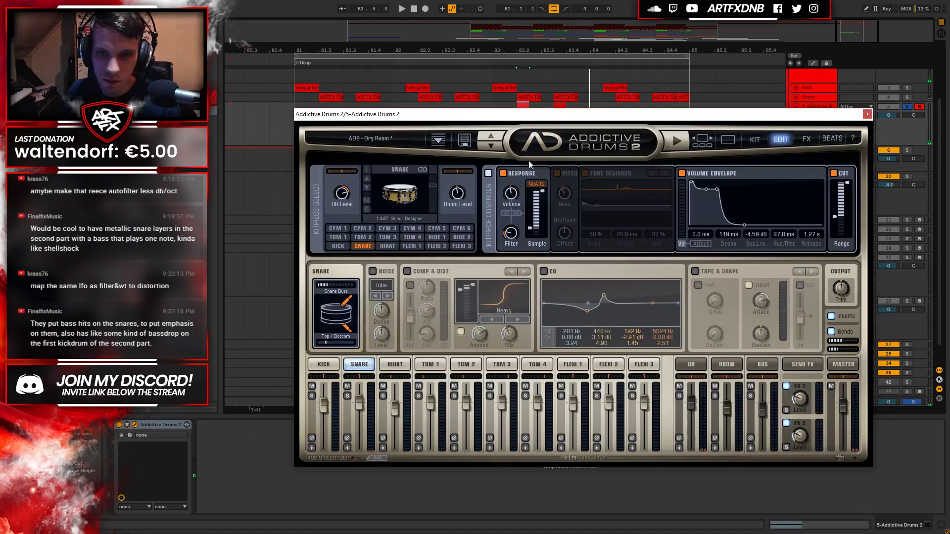
pyautogui.click(555, 175)
pyautogui.press('space')
pyautogui.moveTo(569, 191)
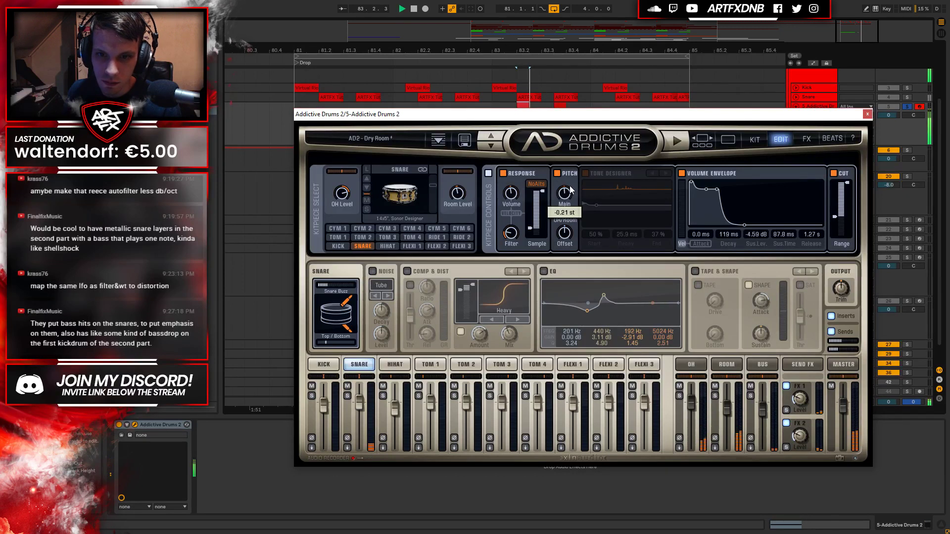
pyautogui.doubleClick(571, 189)
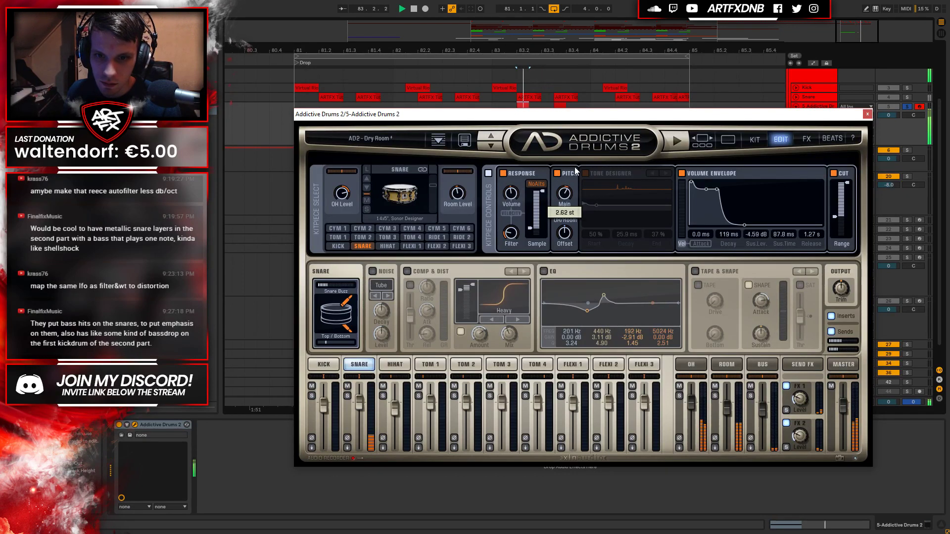
pyautogui.moveTo(572, 183); pyautogui.dragTo(572, 193)
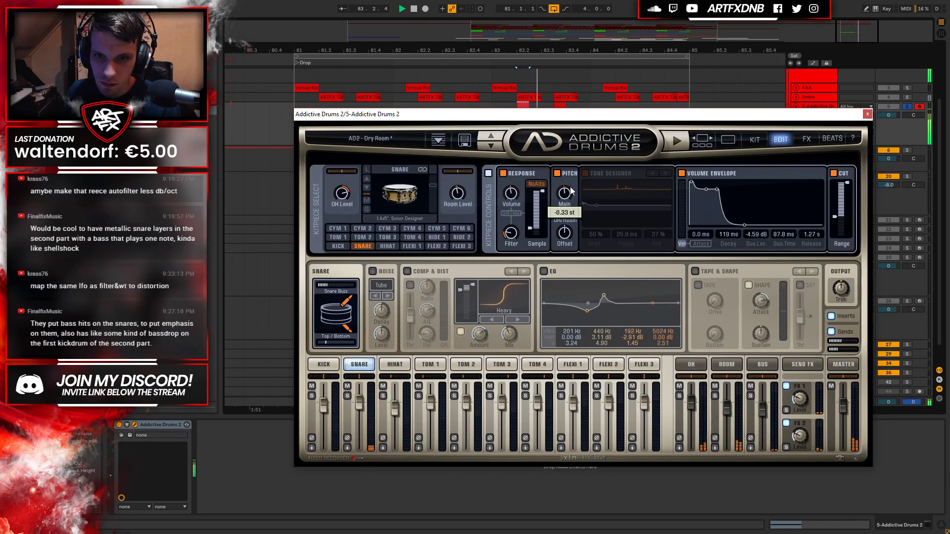
# Unsolo the Addictive Drums 2 track and lower the snare's main pitch further while listening against the other drums.
pyautogui.click(911, 107)
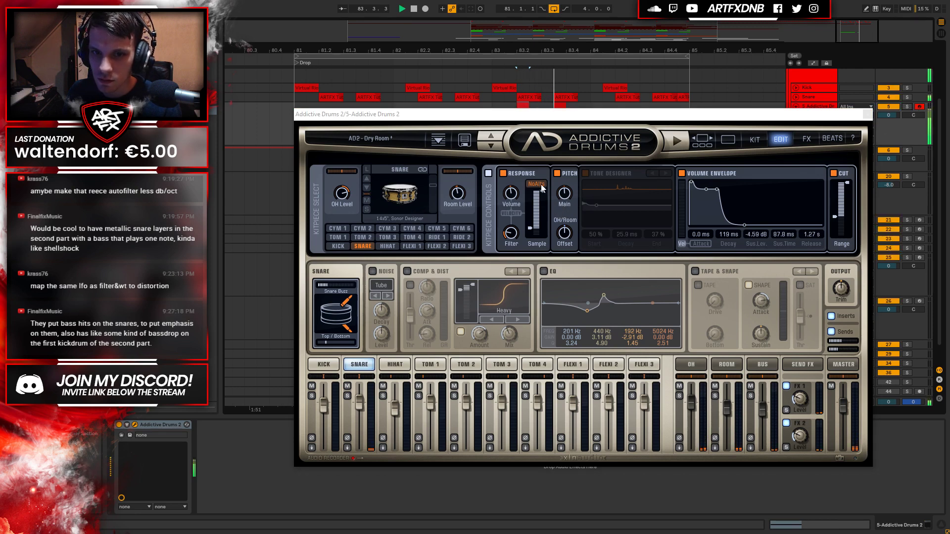
pyautogui.press('space')
pyautogui.moveTo(567, 193)
pyautogui.mouseDown()
pyautogui.moveTo(571, 184)
pyautogui.moveTo(565, 210)
pyautogui.mouseUp()
pyautogui.press('space')
pyautogui.scroll(2, 568, 201)
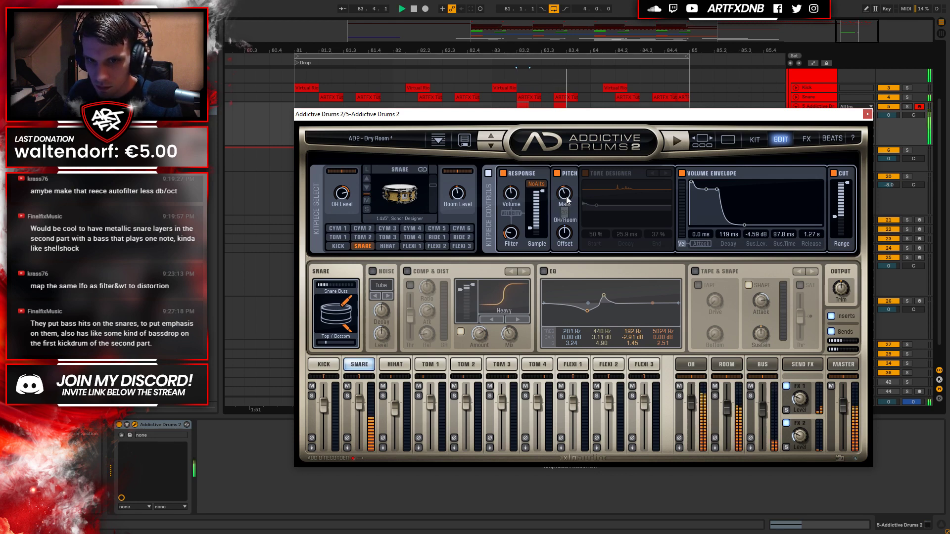
# Turn on the snare's Tone Designer with 34% start, 499 ms decay and 50% end, and solo the track to hear it alone.
pyautogui.click(585, 173)
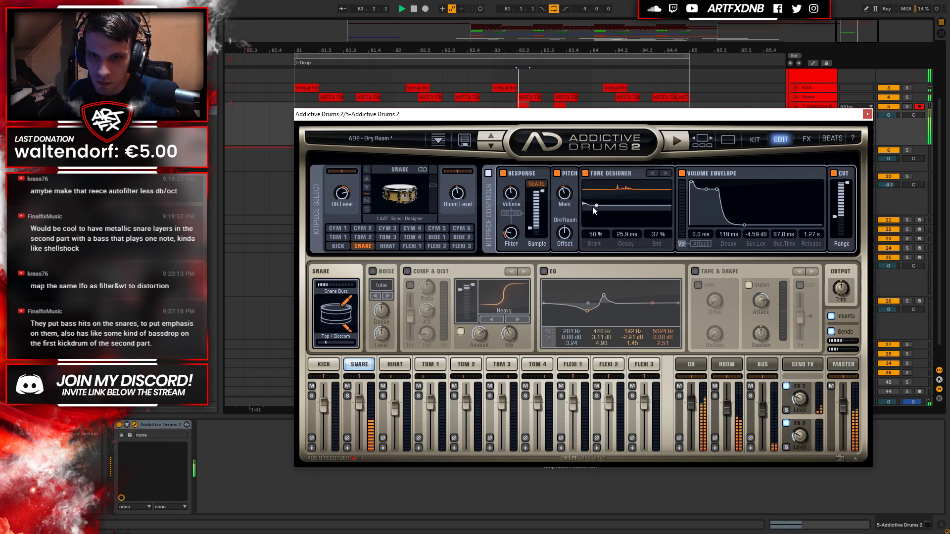
pyautogui.moveTo(584, 203); pyautogui.dragTo(626, 174)
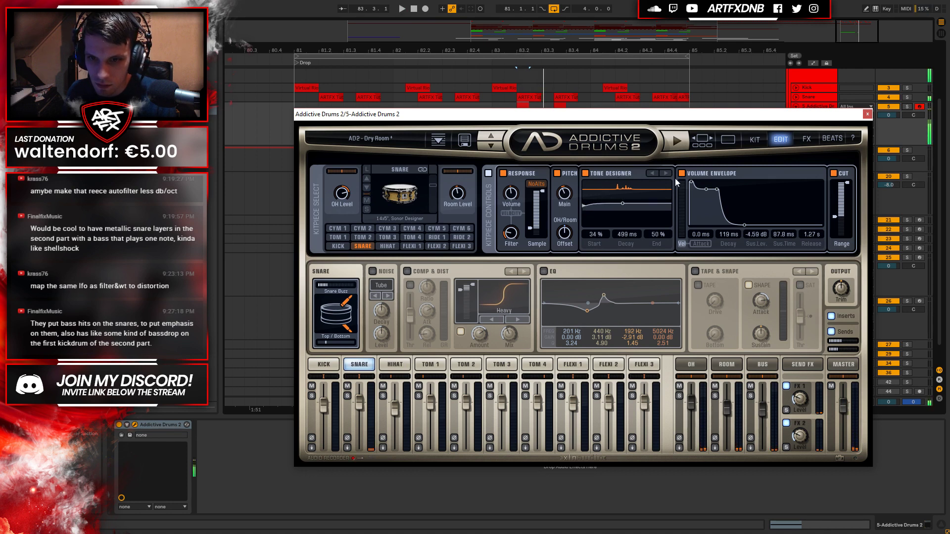
pyautogui.click(906, 106)
pyautogui.press('space')
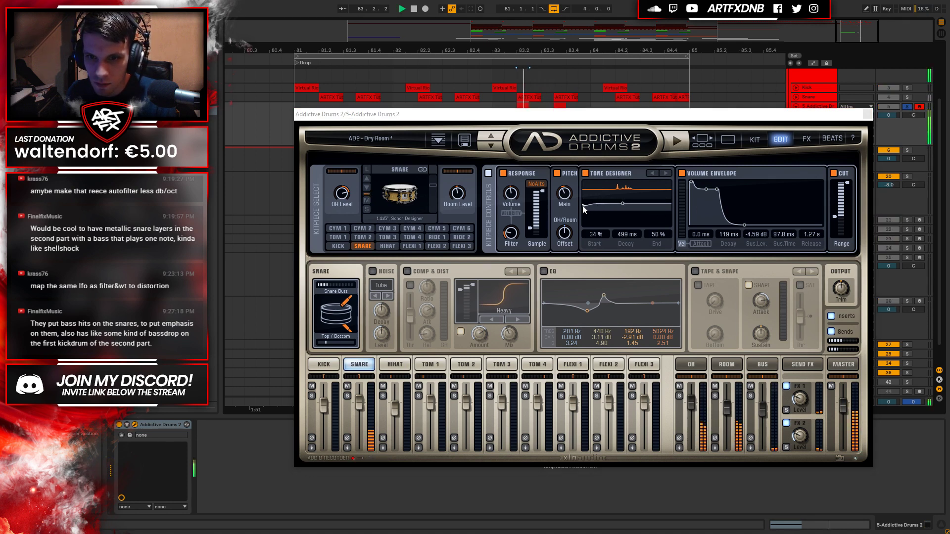
# Set the snare's Tone Designer start to -100% and decay to 99.1 ms.
pyautogui.moveTo(581, 206); pyautogui.dragTo(583, 226)
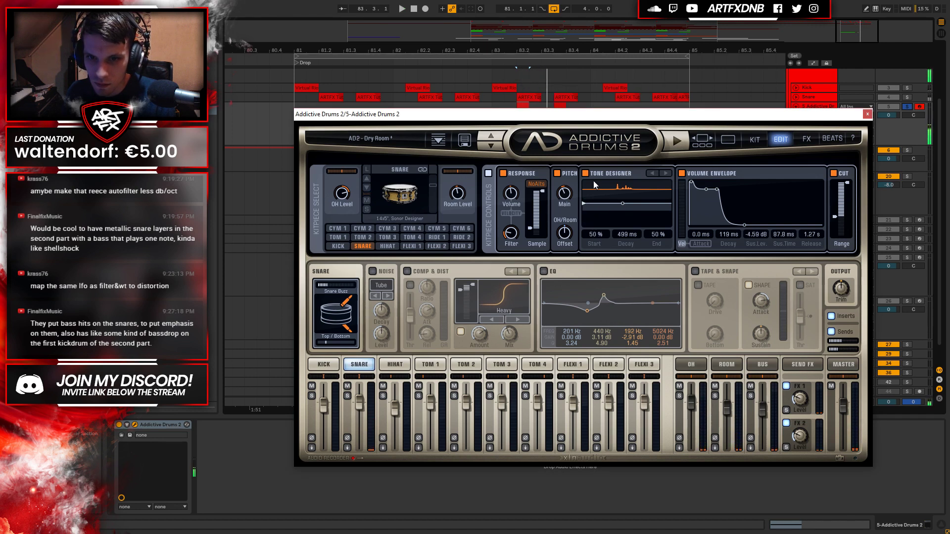
pyautogui.moveTo(592, 224); pyautogui.dragTo(601, 189)
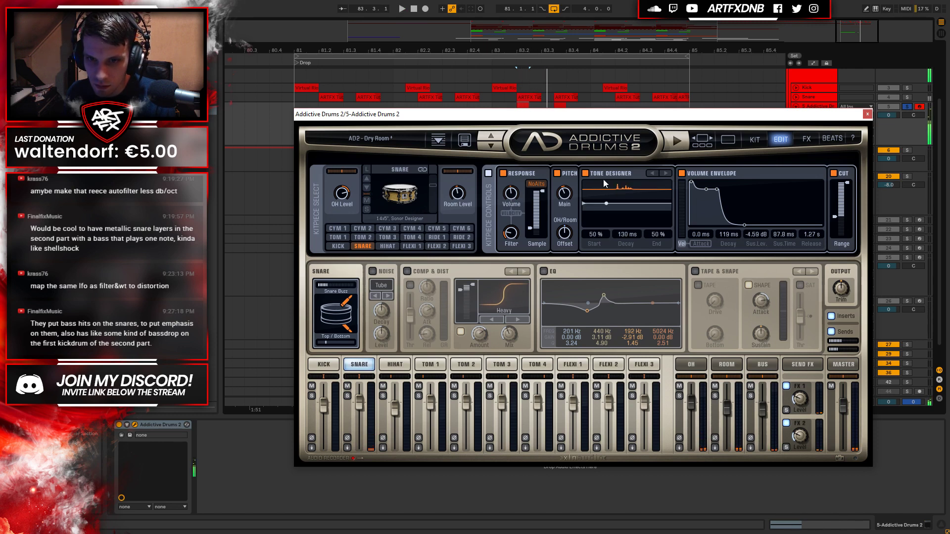
pyautogui.moveTo(584, 203); pyautogui.dragTo(605, 247)
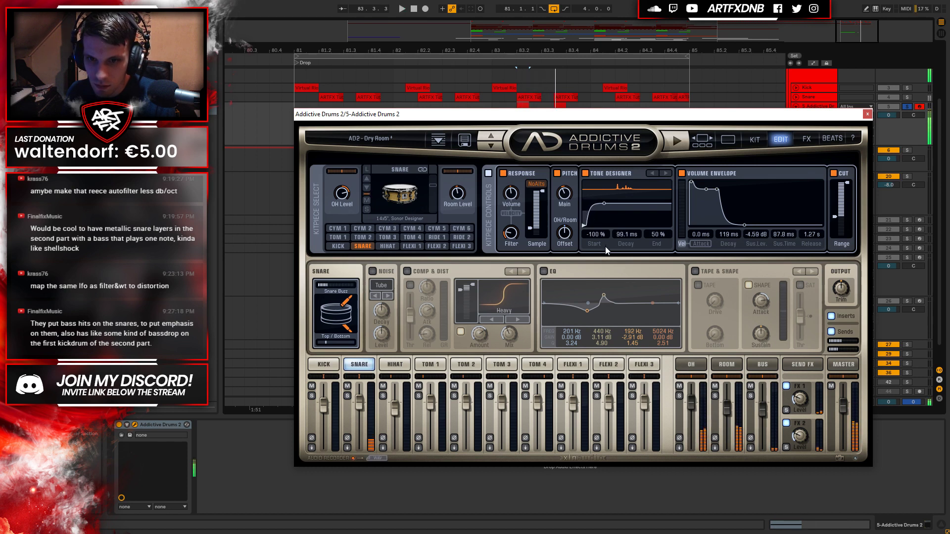
# Adjust the snare's Tone Designer to 117 ms decay and 47% end, comparing the sound with the module off and on.
pyautogui.moveTo(605, 204)
pyautogui.mouseDown()
pyautogui.moveTo(616, 206)
pyautogui.moveTo(594, 205)
pyautogui.moveTo(606, 205)
pyautogui.mouseUp()
pyautogui.click(585, 173)
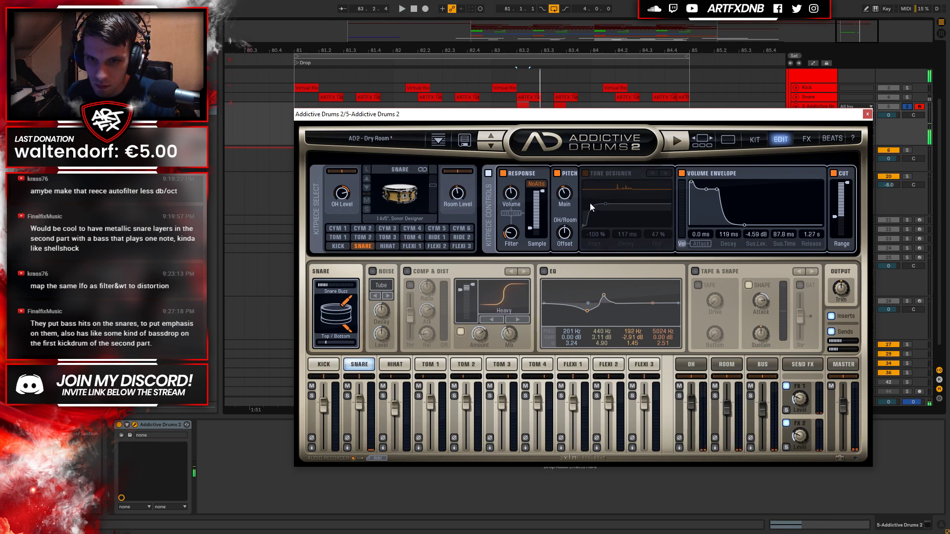
pyautogui.click(586, 173)
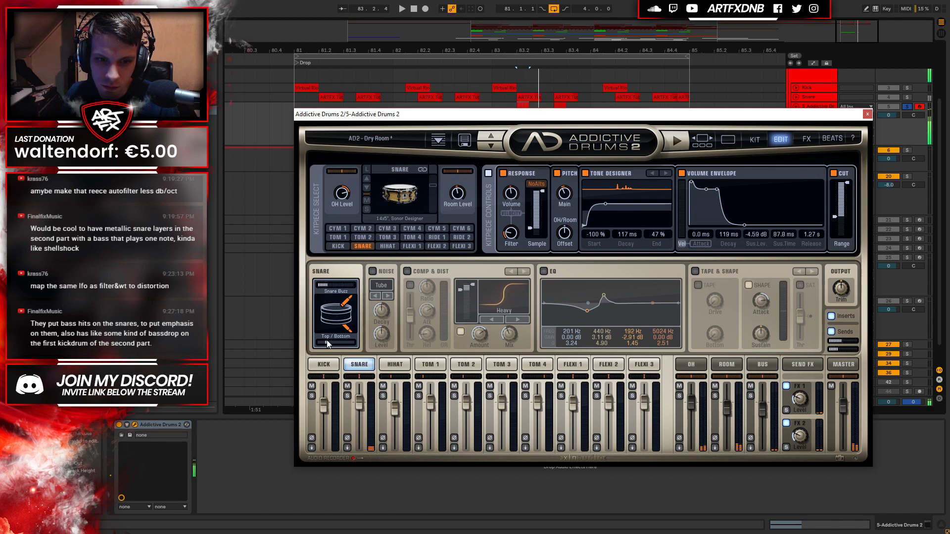
# Adjust the snare buzz and the top/bottom mic balance on the snare channel while auditioning the layer.
pyautogui.moveTo(327, 341); pyautogui.dragTo(325, 287)
pyautogui.press('space')
pyautogui.press('space')
pyautogui.moveTo(352, 345)
pyautogui.mouseDown()
pyautogui.moveTo(314, 341)
pyautogui.moveTo(334, 340)
pyautogui.mouseUp()
pyautogui.press('space')
pyautogui.press('space')
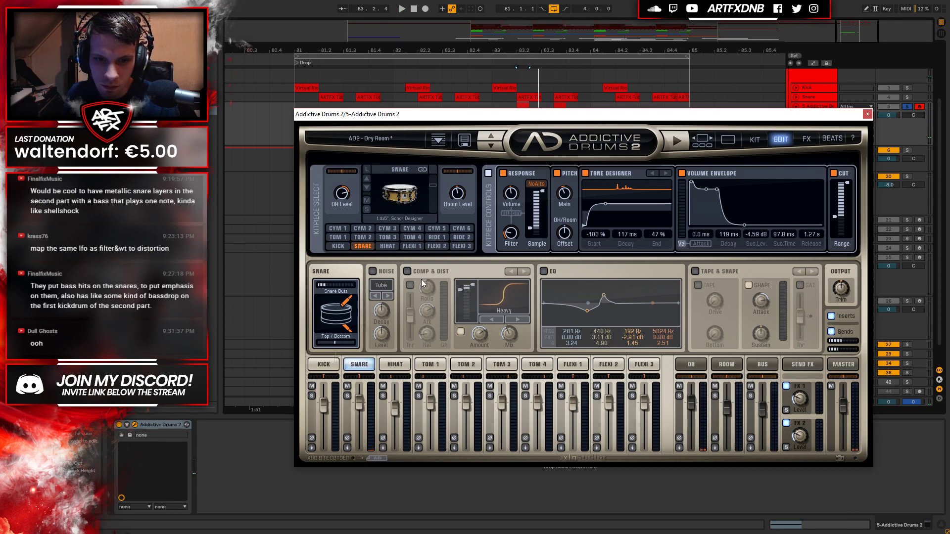
# Turn on the snare channel's EQ and mute the overhead, room and bus channels to rebalance the top/bottom mics.
pyautogui.click(544, 271)
pyautogui.press('space')
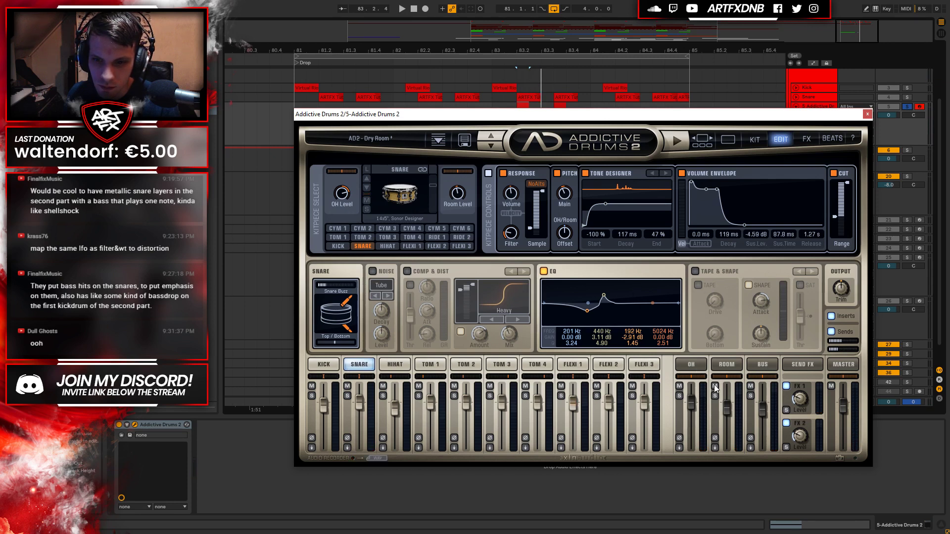
pyautogui.click(679, 386)
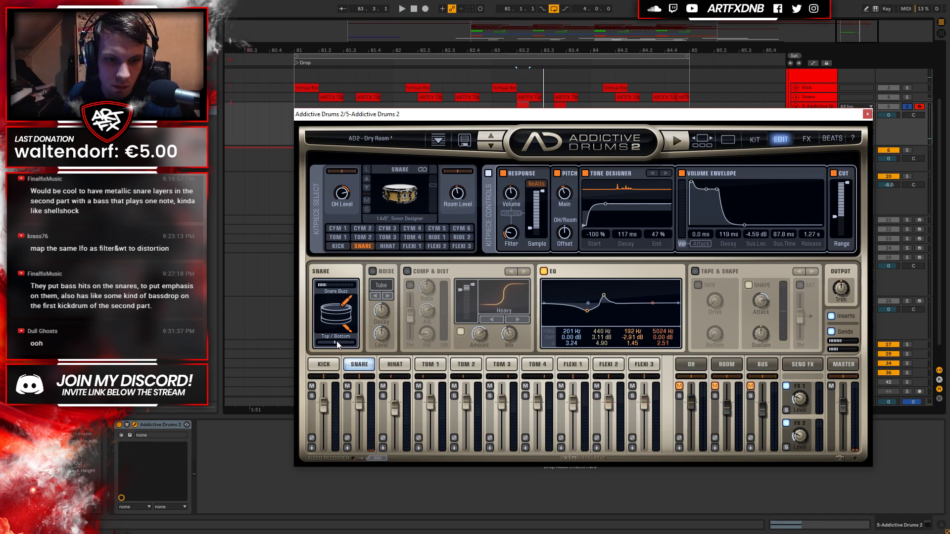
pyautogui.moveTo(319, 346)
pyautogui.mouseDown()
pyautogui.moveTo(303, 344)
pyautogui.moveTo(349, 347)
pyautogui.moveTo(322, 348)
pyautogui.moveTo(332, 334)
pyautogui.mouseUp()
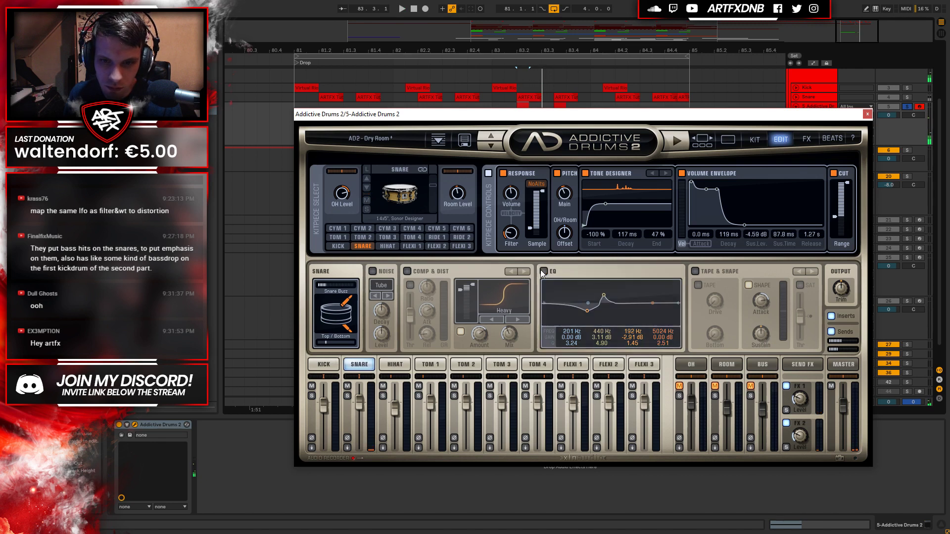
pyautogui.press('space')
pyautogui.press('space')
# Turn on the snare channel's Comp & Dist module and its compressor, with the threshold at about -30.35 dB.
pyautogui.click(417, 273)
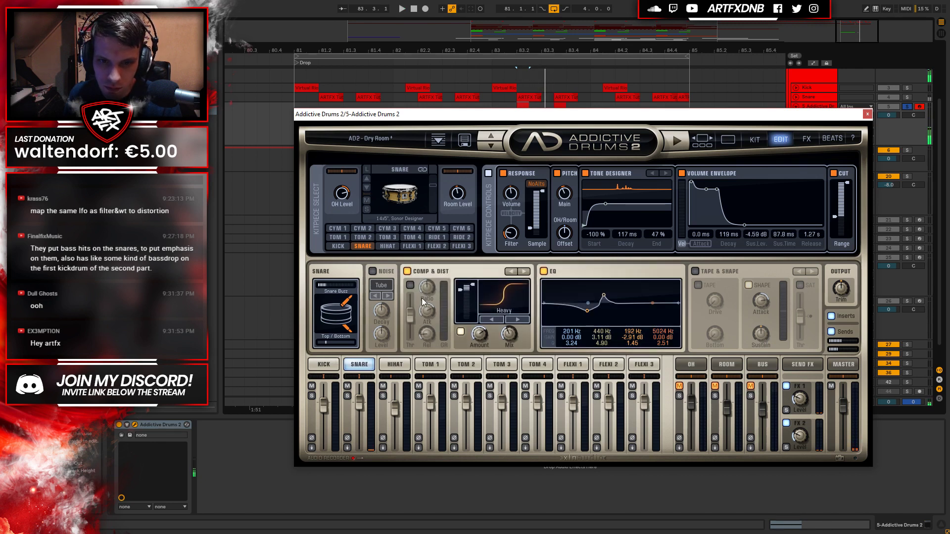
pyautogui.press('space')
pyautogui.click(414, 285)
pyautogui.press('space')
pyautogui.moveTo(409, 315); pyautogui.dragTo(410, 319)
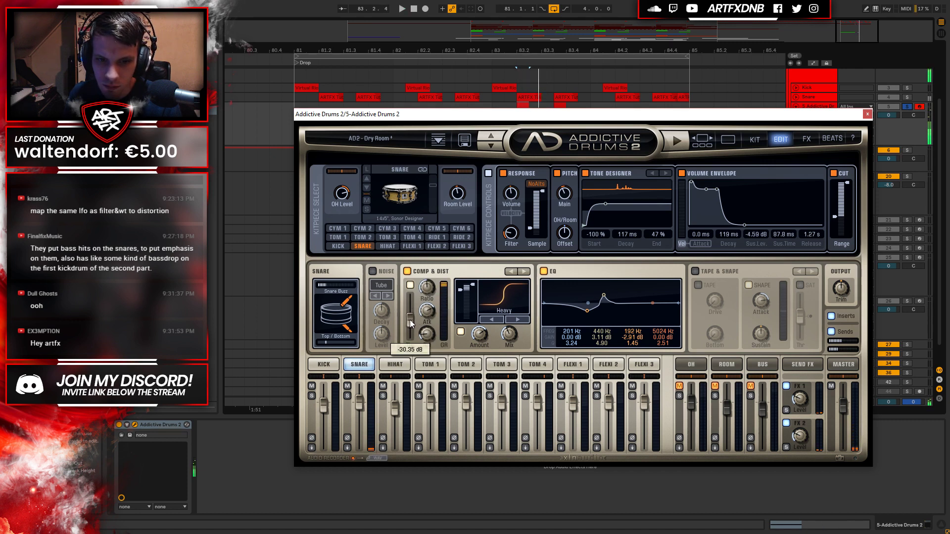
# Turn on the snare channel's Tape & Shape module and raise the shape sustain to about 48% during playback.
pyautogui.press('space')
pyautogui.click(695, 272)
pyautogui.press('space')
pyautogui.moveTo(765, 320)
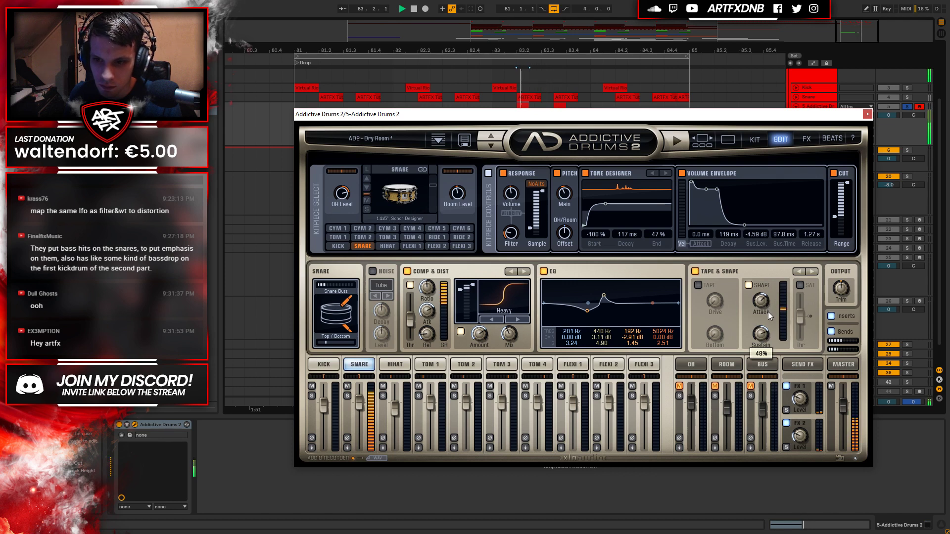
pyautogui.scroll(3, 763, 339)
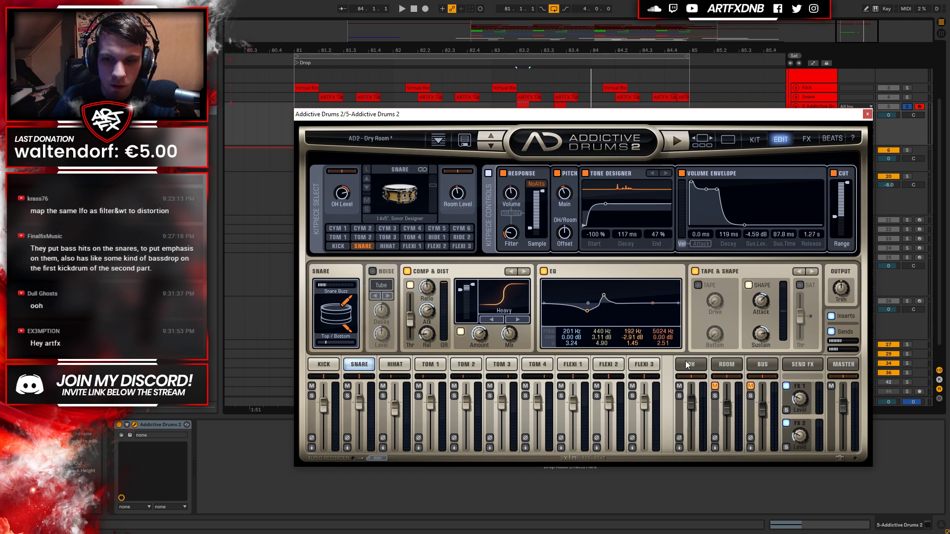
# Open the overhead channel's settings and solo it unmuted to hear it alone.
pyautogui.press('space')
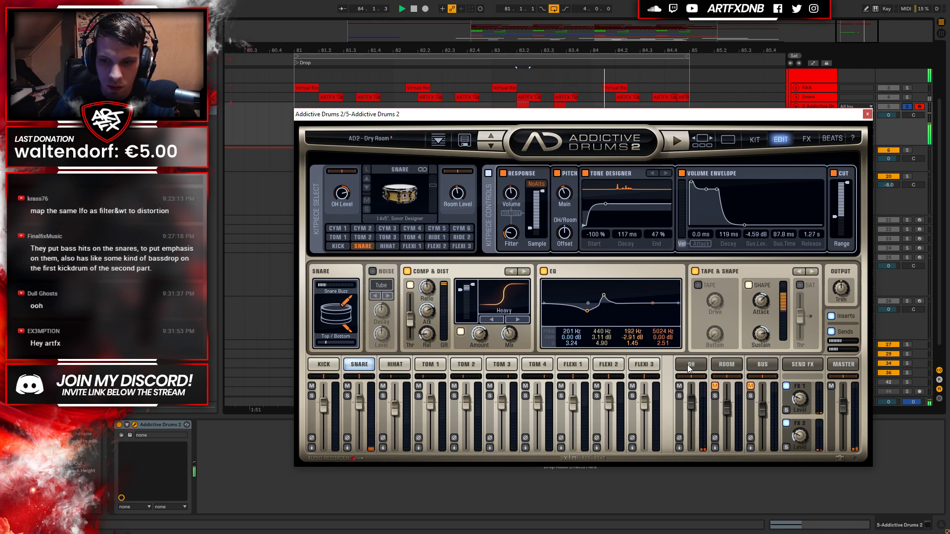
pyautogui.press('space')
pyautogui.click(690, 365)
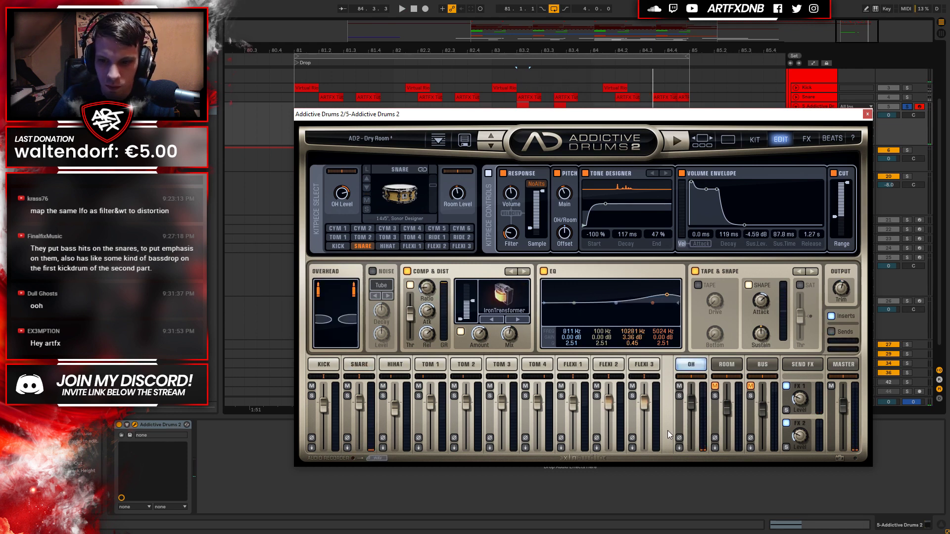
pyautogui.click(680, 396)
pyautogui.press('space')
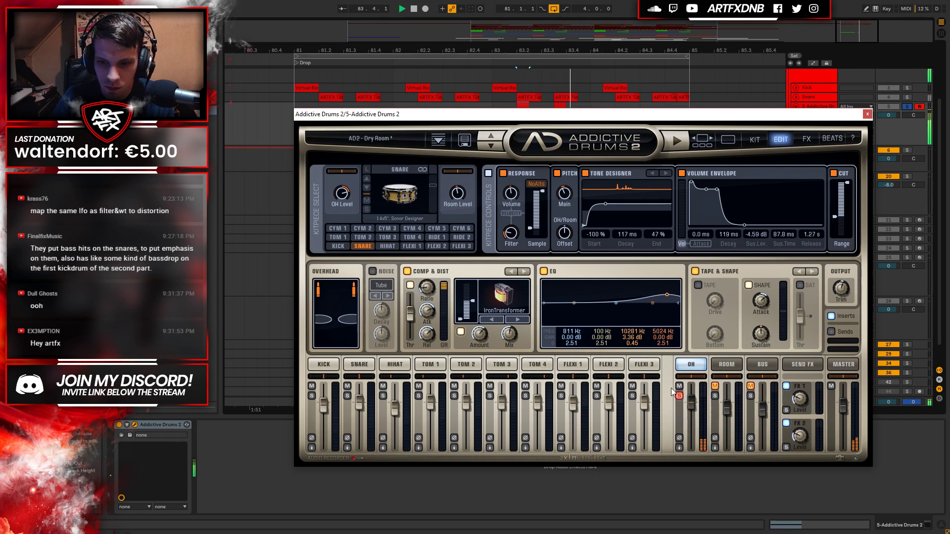
pyautogui.press('space')
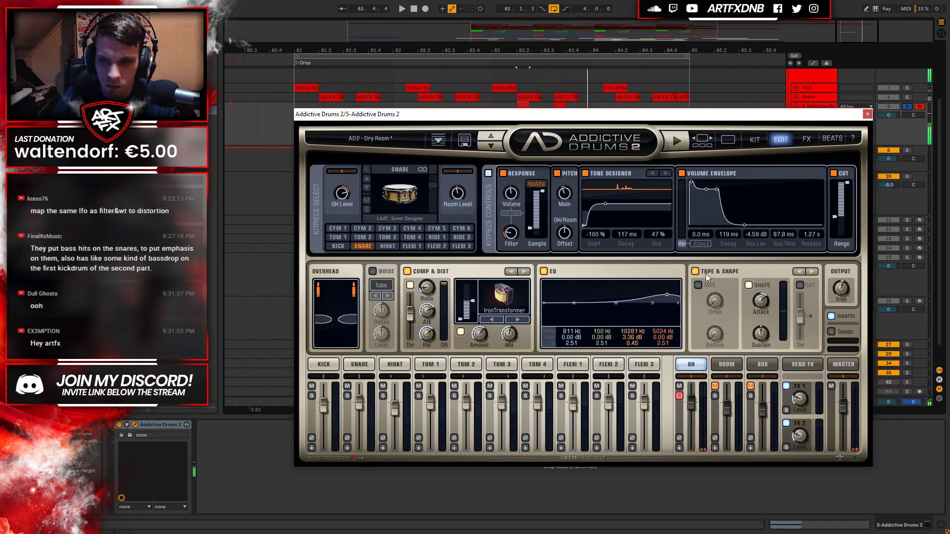
# Shape the overhead channel's transients, raising the shape sustain to about 60% while listening.
pyautogui.click(699, 285)
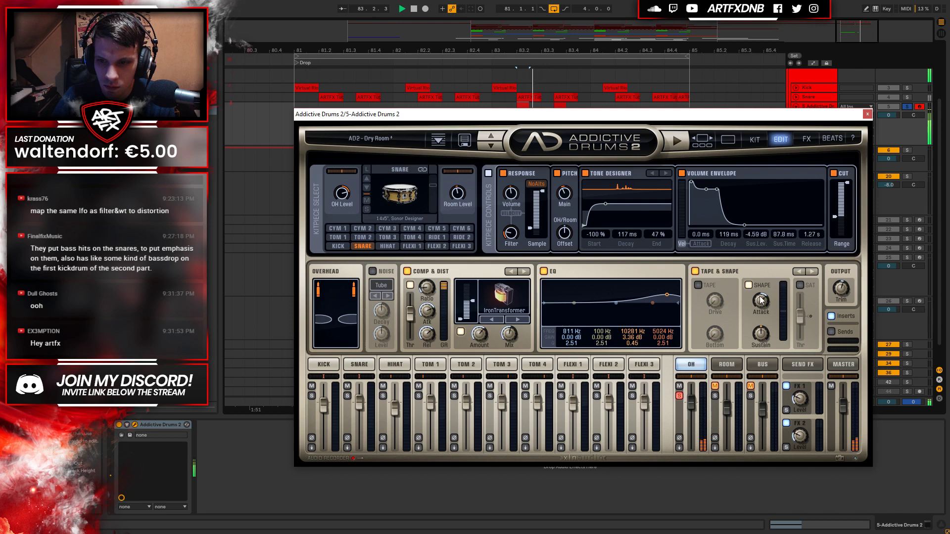
pyautogui.moveTo(766, 306); pyautogui.dragTo(765, 318)
pyautogui.press('space')
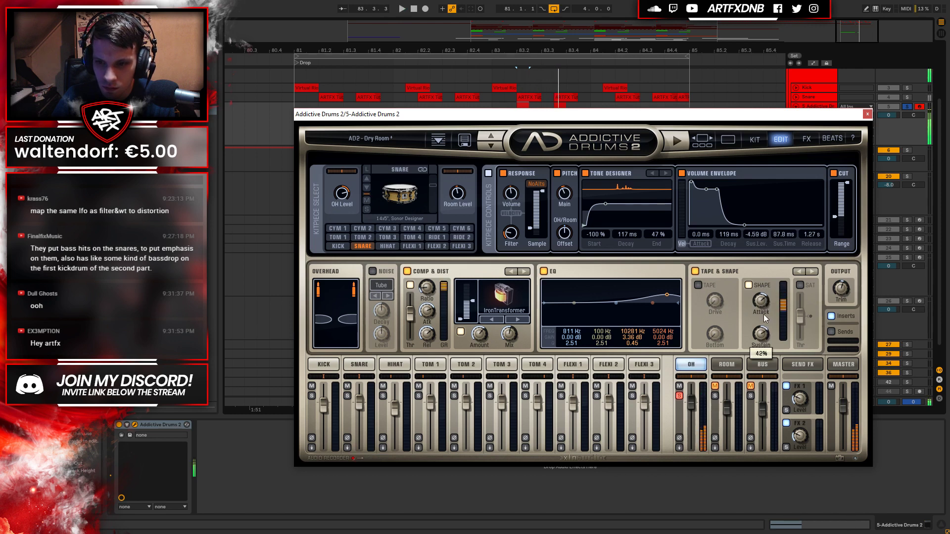
pyautogui.scroll(5, 765, 307)
pyautogui.moveTo(765, 307); pyautogui.dragTo(765, 353)
pyautogui.scroll(5, 770, 345)
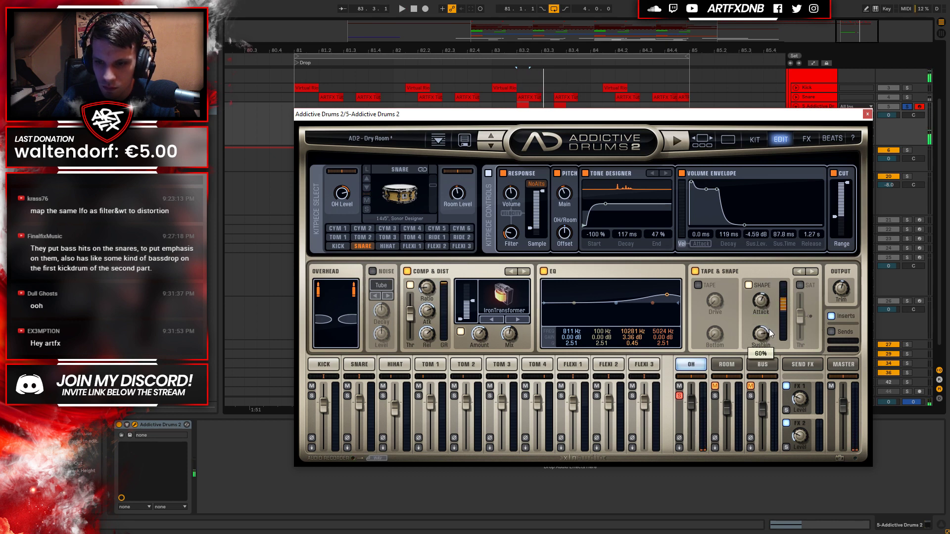
pyautogui.press('space')
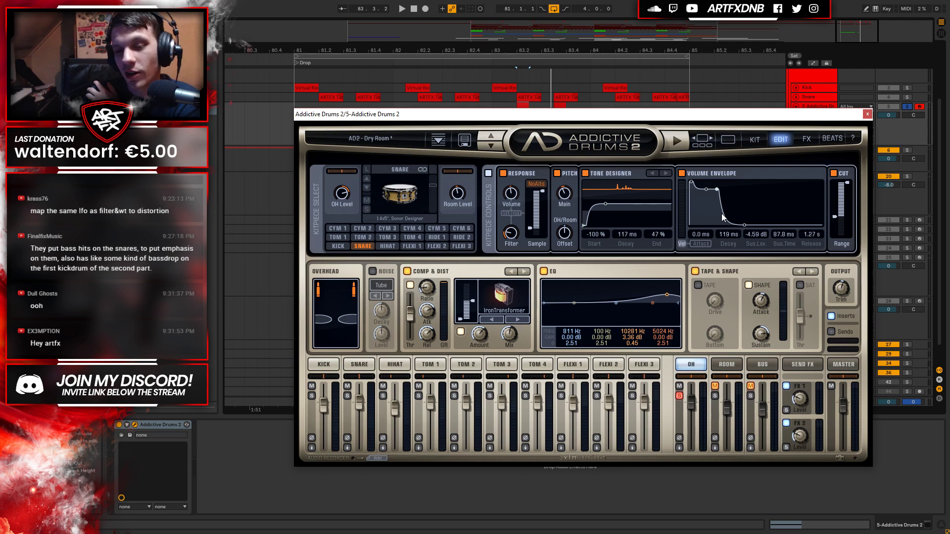
# Audition AirPressure, BitCrush and Heavy distortion on the overhead channel, choose Crunch and adjust its frequency range.
pyautogui.press('space')
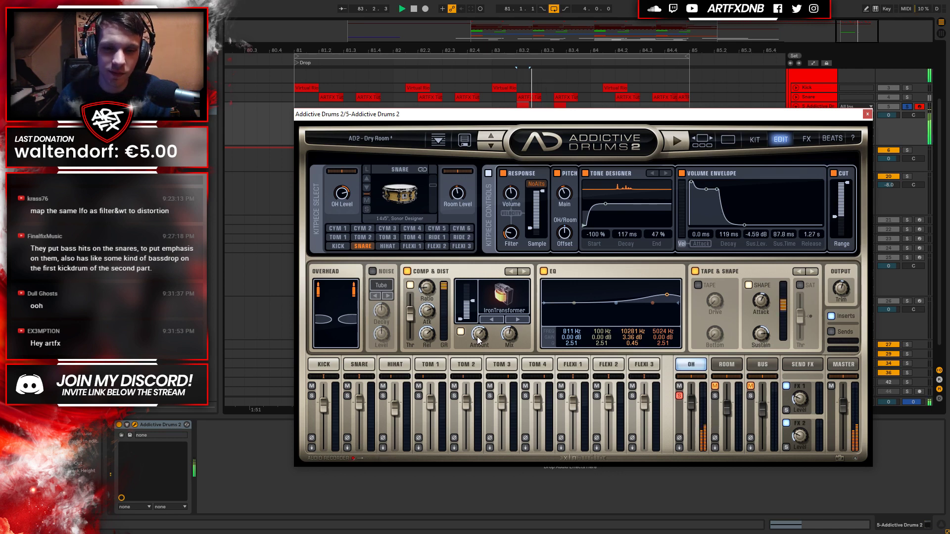
pyautogui.click(495, 320)
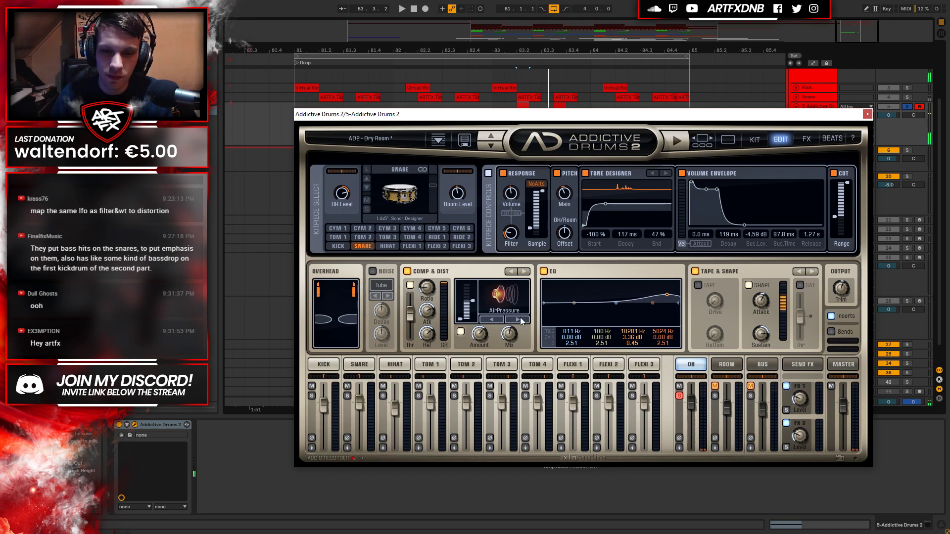
pyautogui.click(496, 320)
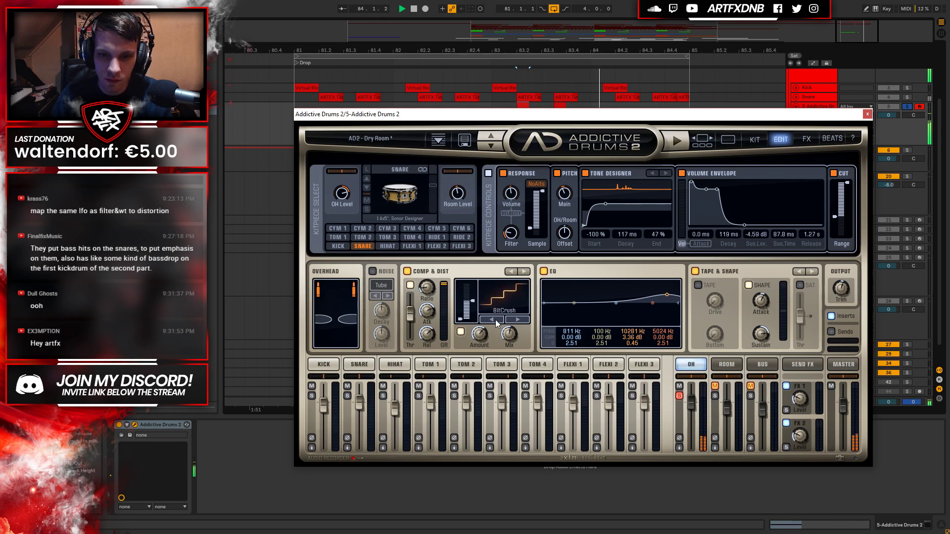
pyautogui.click(495, 320)
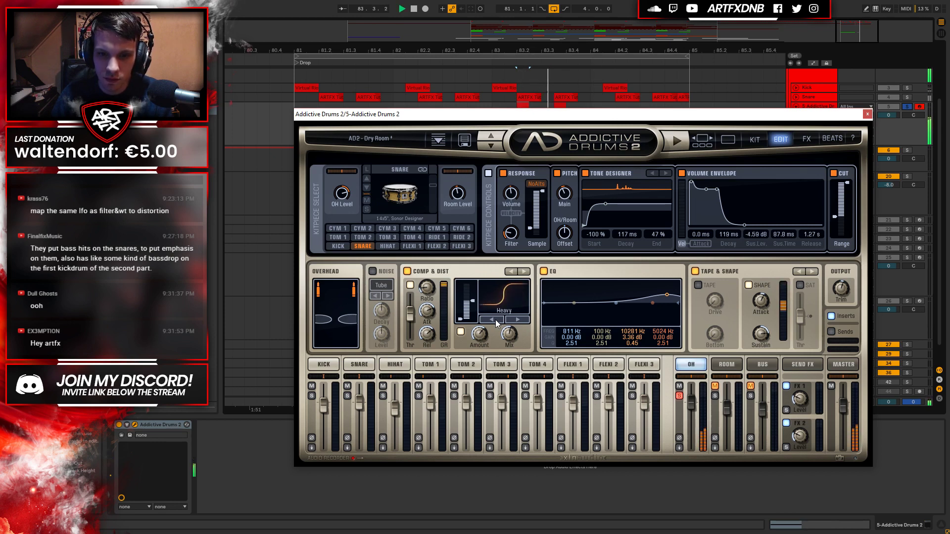
pyautogui.click(496, 320)
pyautogui.click(496, 320)
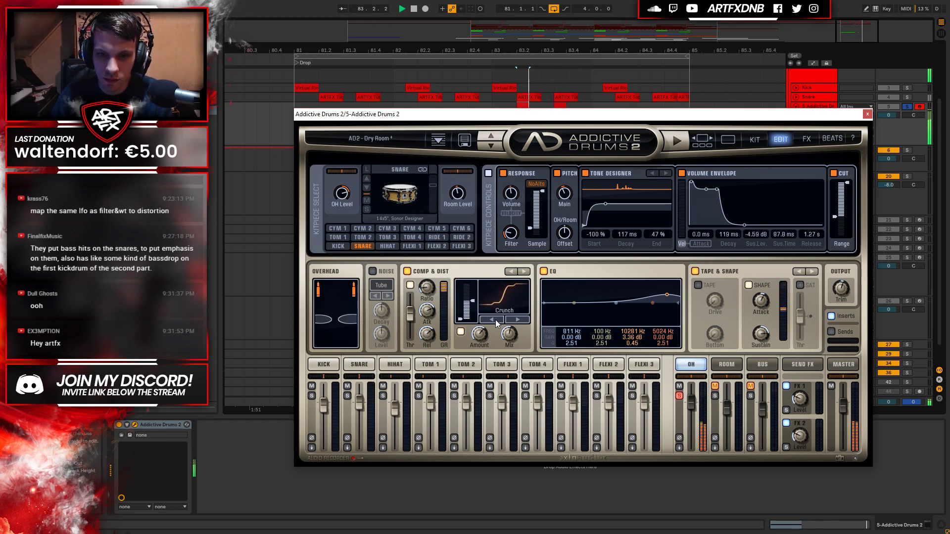
pyautogui.click(495, 320)
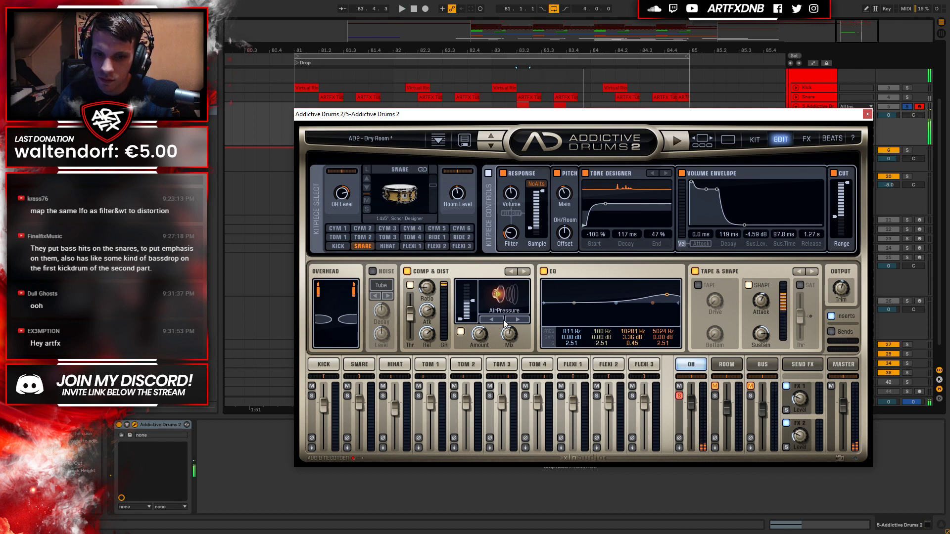
pyautogui.click(516, 320)
pyautogui.moveTo(472, 302)
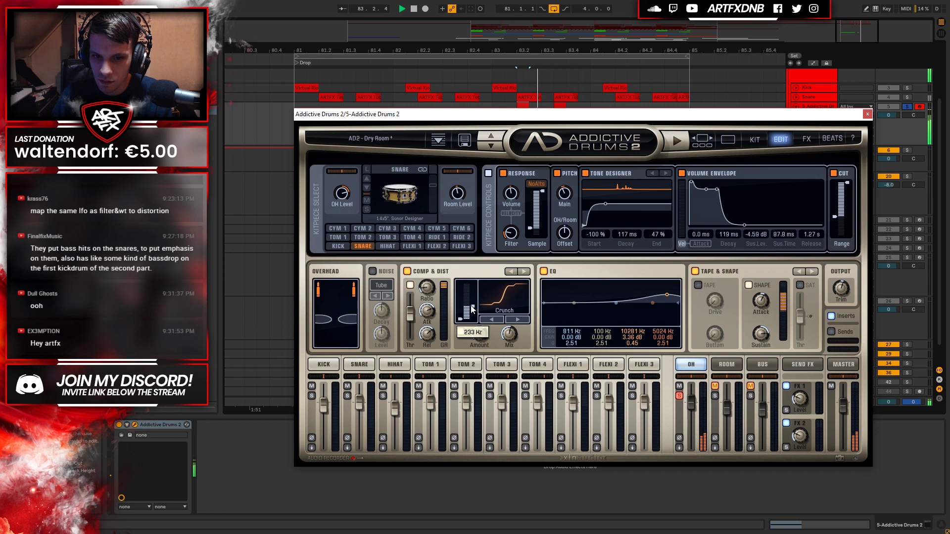
pyautogui.moveTo(471, 298); pyautogui.dragTo(471, 302)
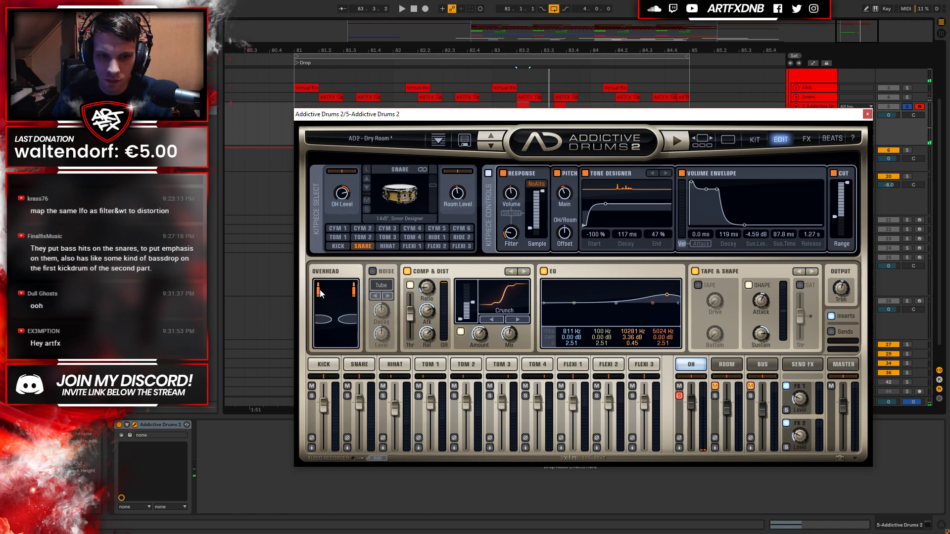
# Turn on the overhead channel's tape effect and set its drive to about 41%.
pyautogui.click(698, 286)
pyautogui.press('space')
pyautogui.moveTo(717, 303); pyautogui.dragTo(720, 272)
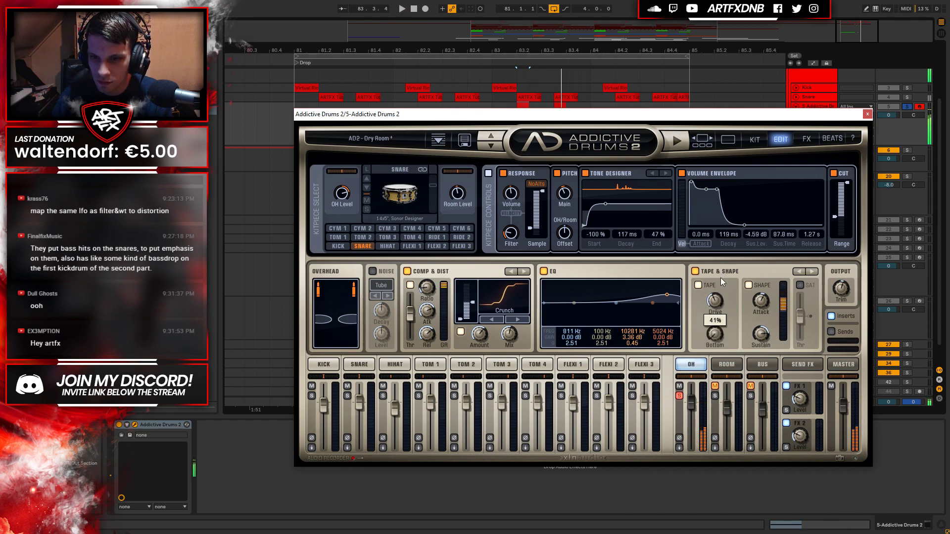
# Switch the solo from overhead to room, placing the room's EQ dip at 458 Hz, -2.16 dB and compressor attack at 7.13 ms.
pyautogui.click(679, 396)
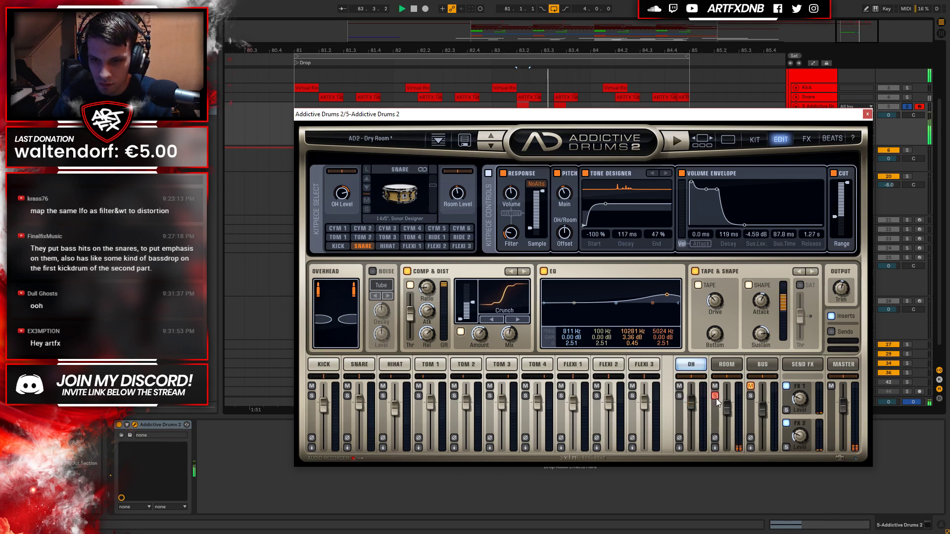
pyautogui.click(726, 365)
pyautogui.moveTo(609, 313)
pyautogui.mouseDown()
pyautogui.moveTo(620, 321)
pyautogui.moveTo(601, 312)
pyautogui.moveTo(655, 308)
pyautogui.moveTo(605, 309)
pyautogui.mouseUp()
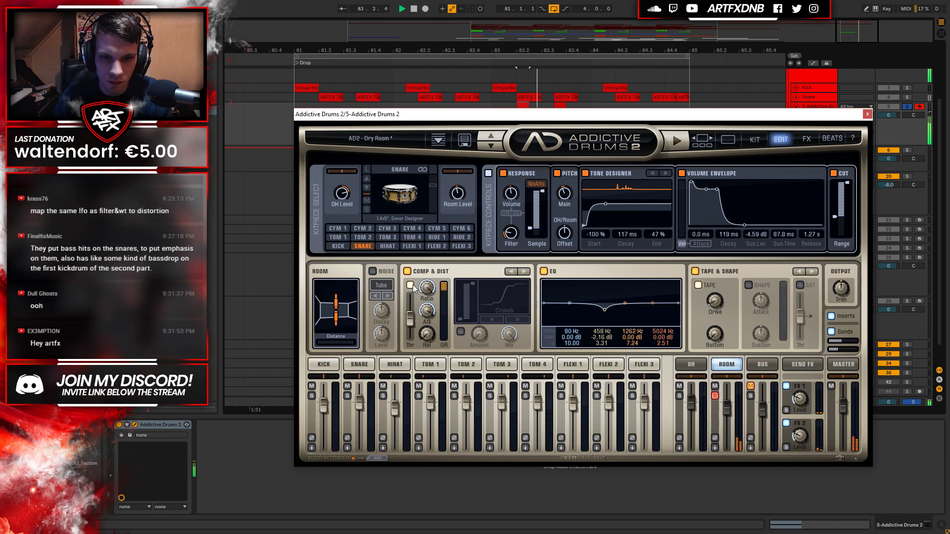
pyautogui.moveTo(410, 317); pyautogui.dragTo(436, 276)
pyautogui.press('space')
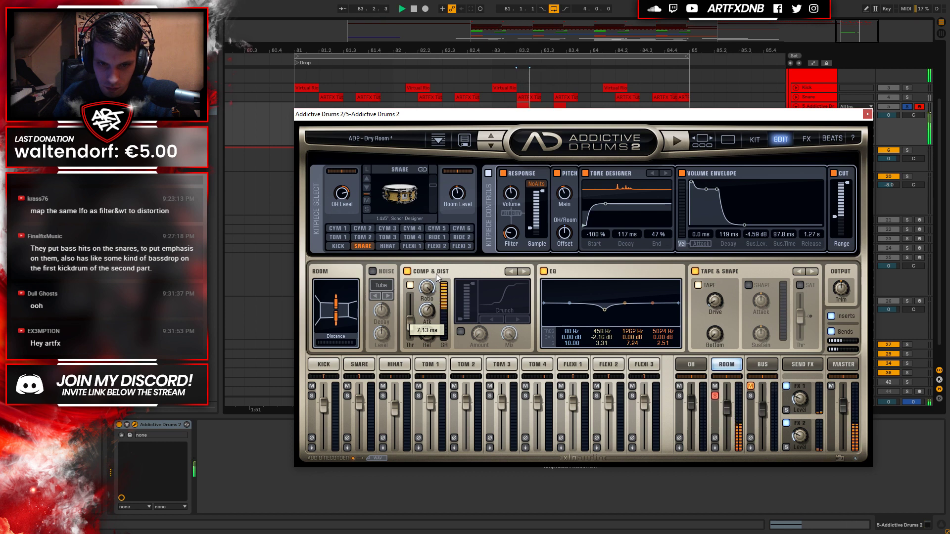
# Turn on the room channel's distortion with the IronTransformer type, about 56% amount and about 31% mix.
pyautogui.click(461, 332)
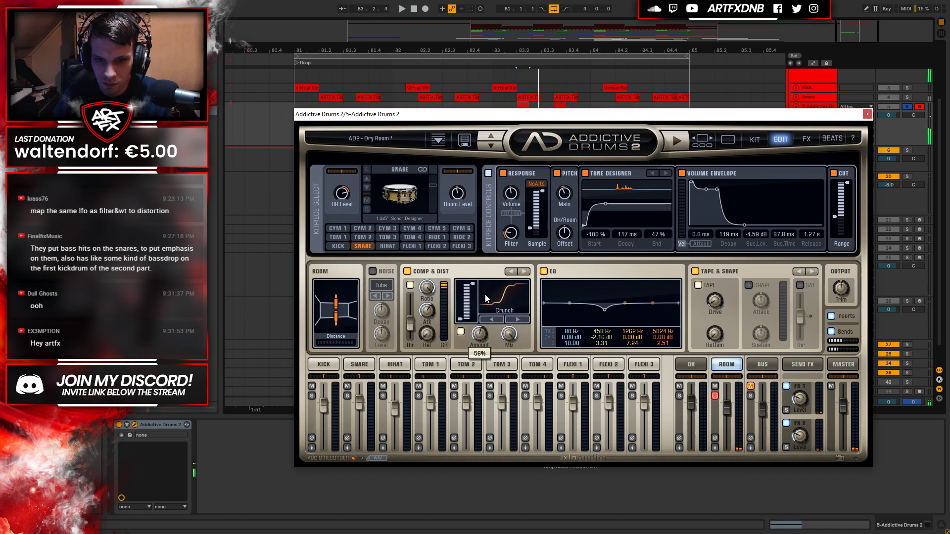
pyautogui.press('space')
pyautogui.click(491, 320)
pyautogui.moveTo(461, 319); pyautogui.dragTo(464, 298)
pyautogui.press('space')
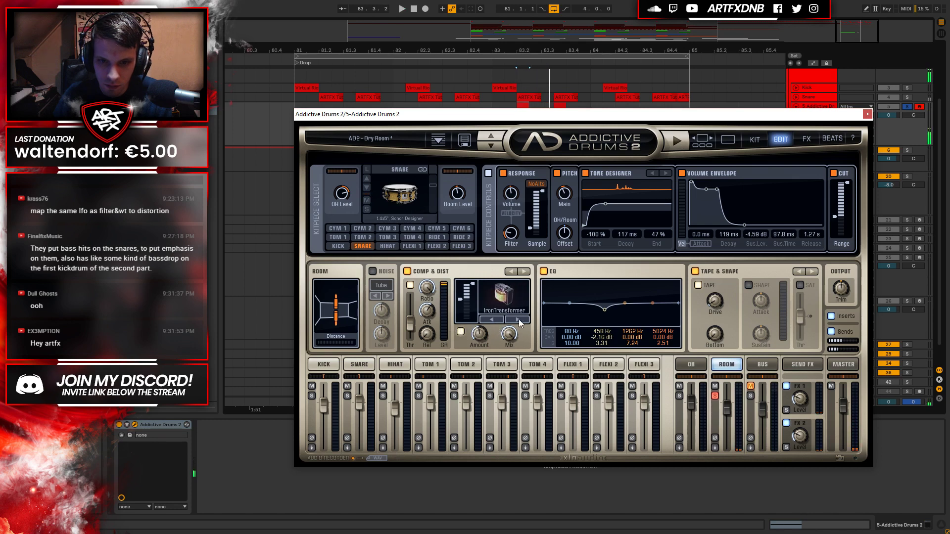
pyautogui.click(493, 320)
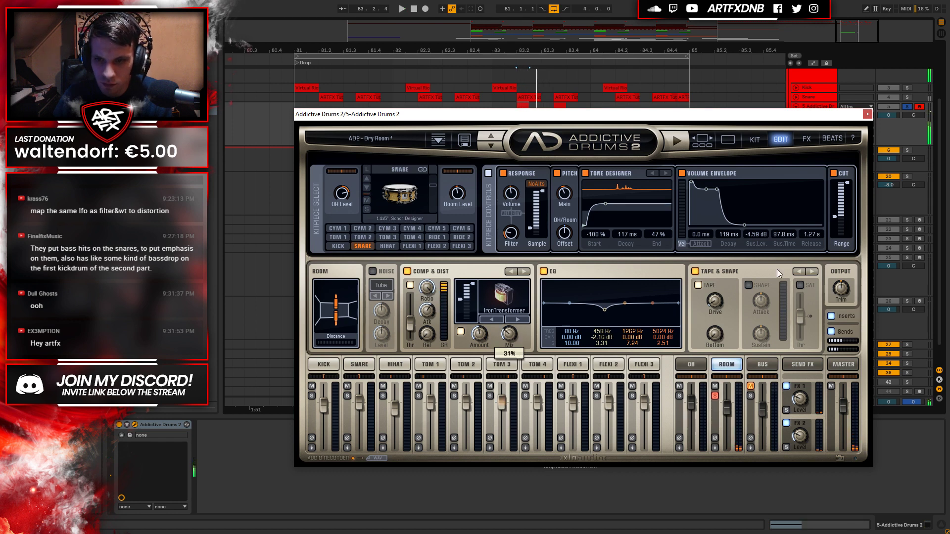
# Release the room channel's solo, then open the bus channel's settings and solo it unmuted.
pyautogui.click(715, 395)
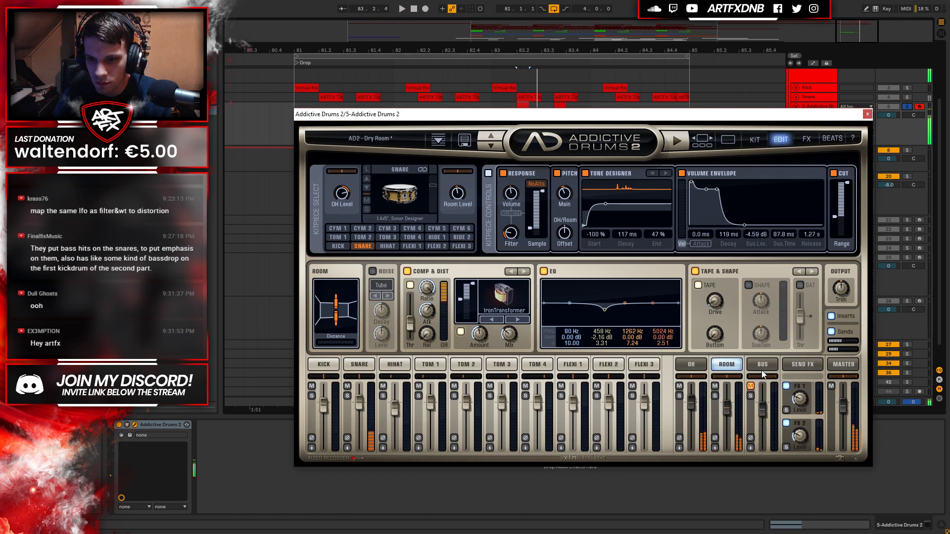
pyautogui.click(752, 398)
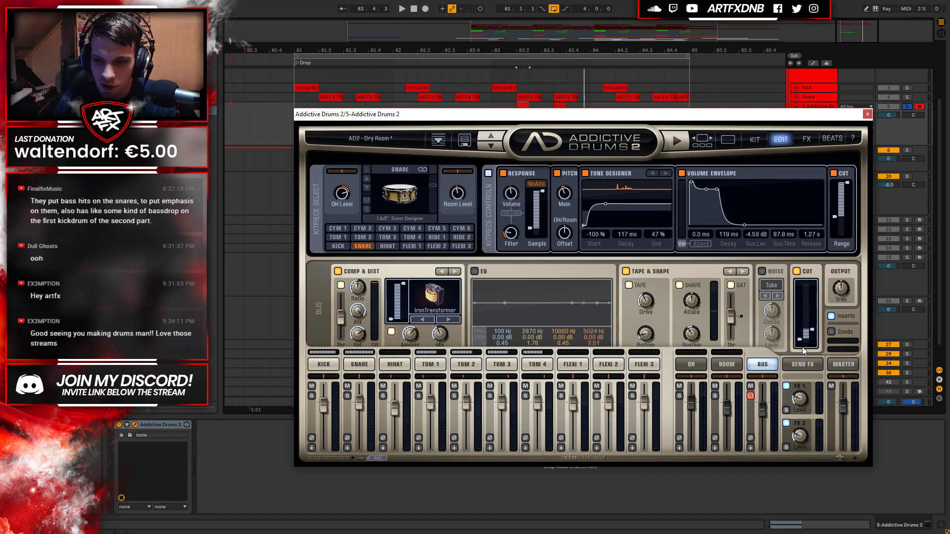
# Compare the bus channel's sound with and without its Cut filter during playback, leaving the filter switched off.
pyautogui.click(797, 272)
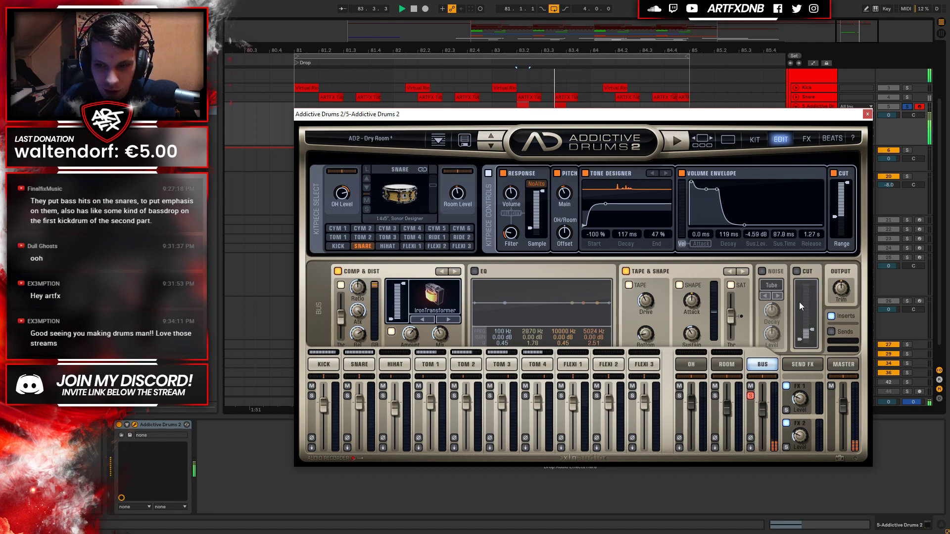
pyautogui.click(797, 271)
pyautogui.press('space')
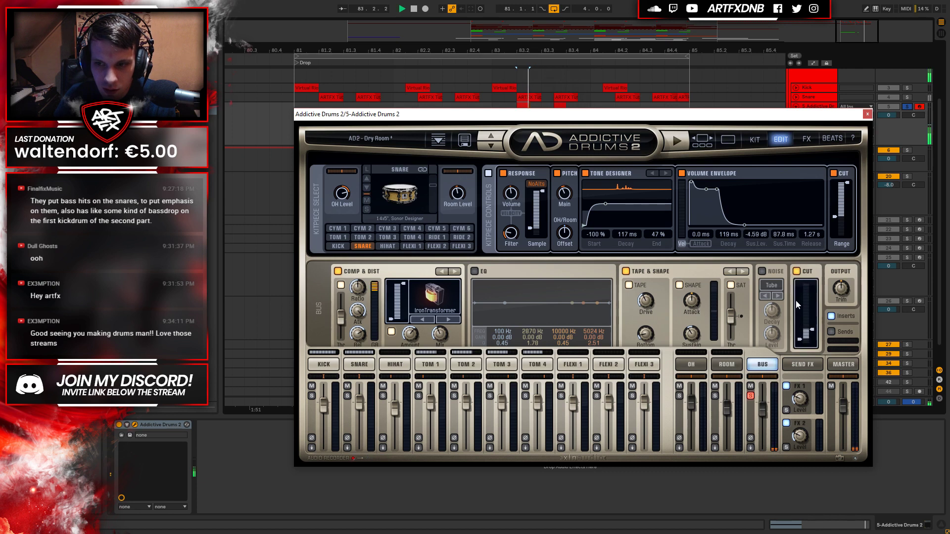
pyautogui.click(797, 272)
pyautogui.press('space')
pyautogui.press('space')
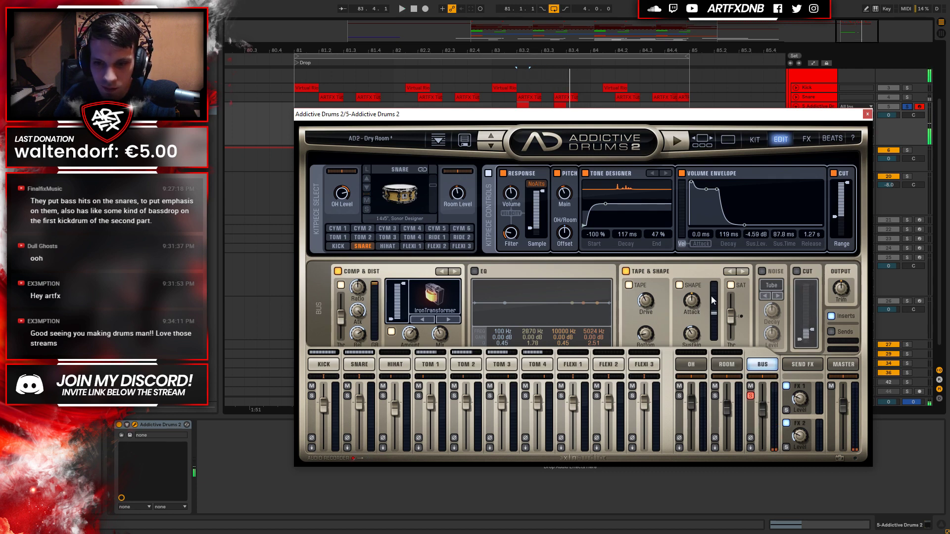
# Switch off the bus channel's Tape & Shape and Comp & Dist sections and release its solo for playback.
pyautogui.click(626, 271)
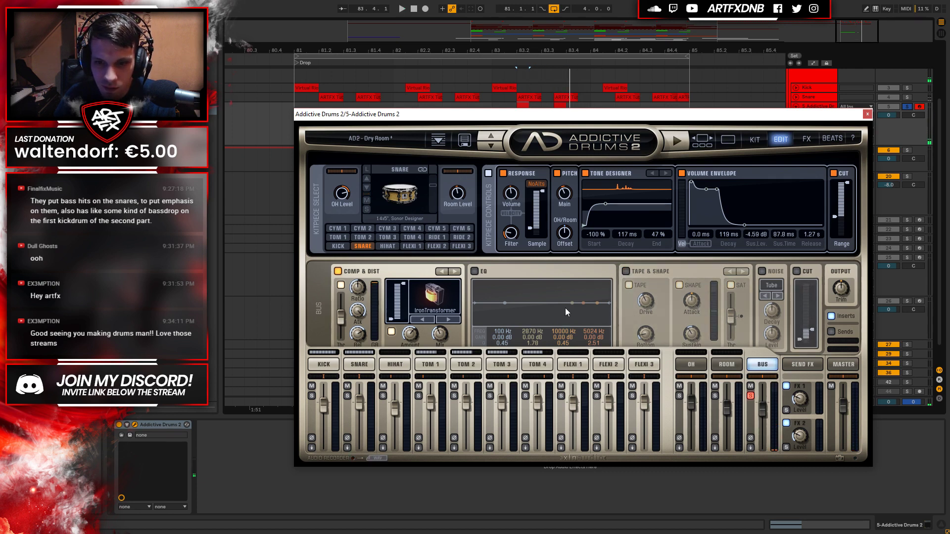
pyautogui.click(338, 271)
pyautogui.press('space')
pyautogui.press('space')
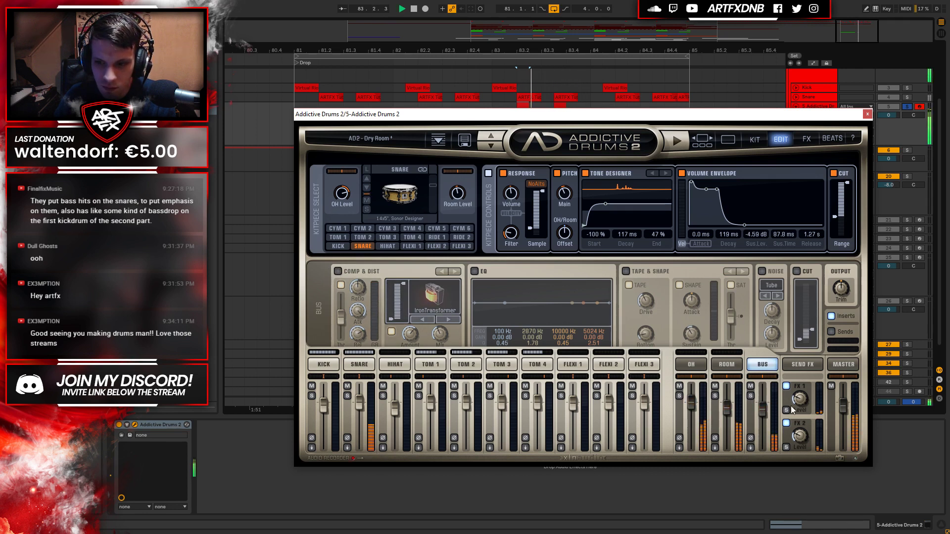
# Turn off both the FX1 and FX2 Delerb send effects and audition the dry snare layer.
pyautogui.click(801, 364)
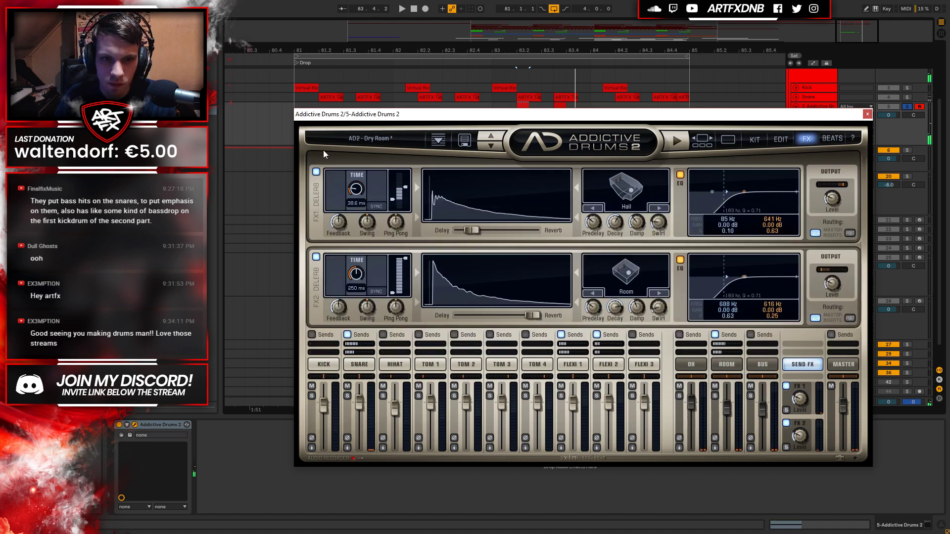
pyautogui.click(315, 172)
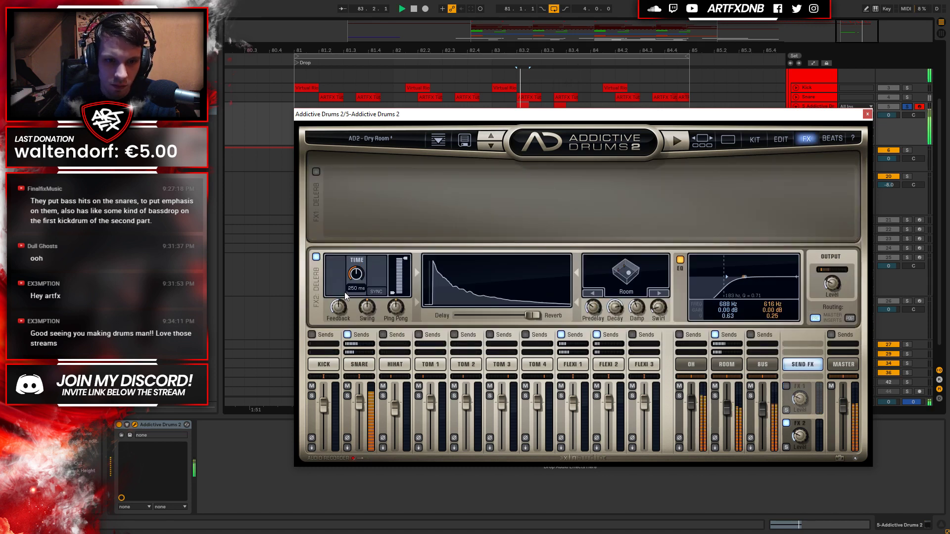
pyautogui.click(315, 257)
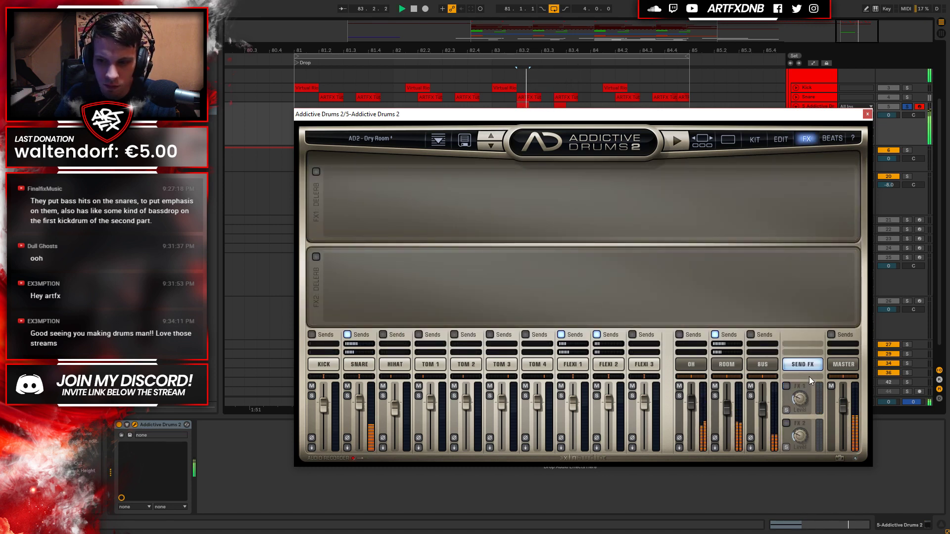
pyautogui.press('space')
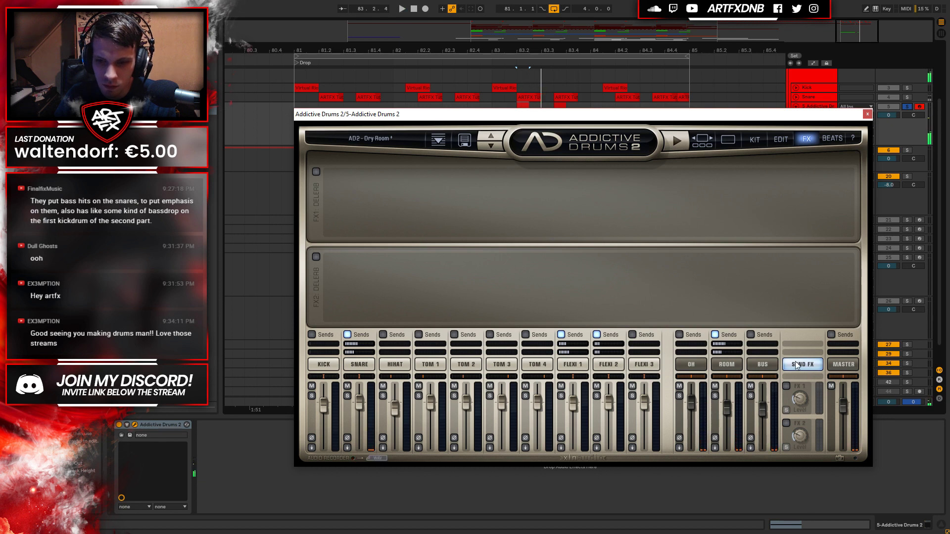
# Close the Addictive Drums 2 window and set the playback start to bar 83 on its track.
pyautogui.click(762, 364)
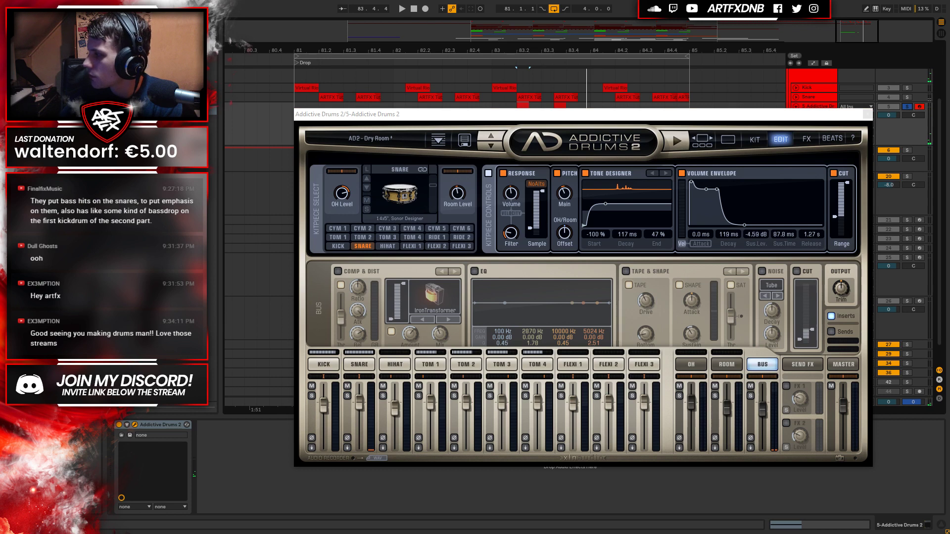
pyautogui.click(870, 115)
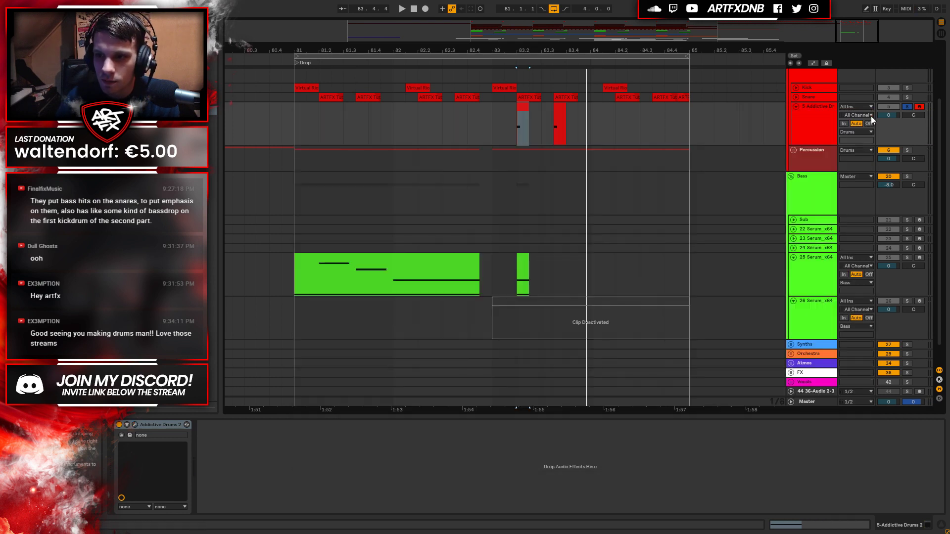
pyautogui.click(491, 121)
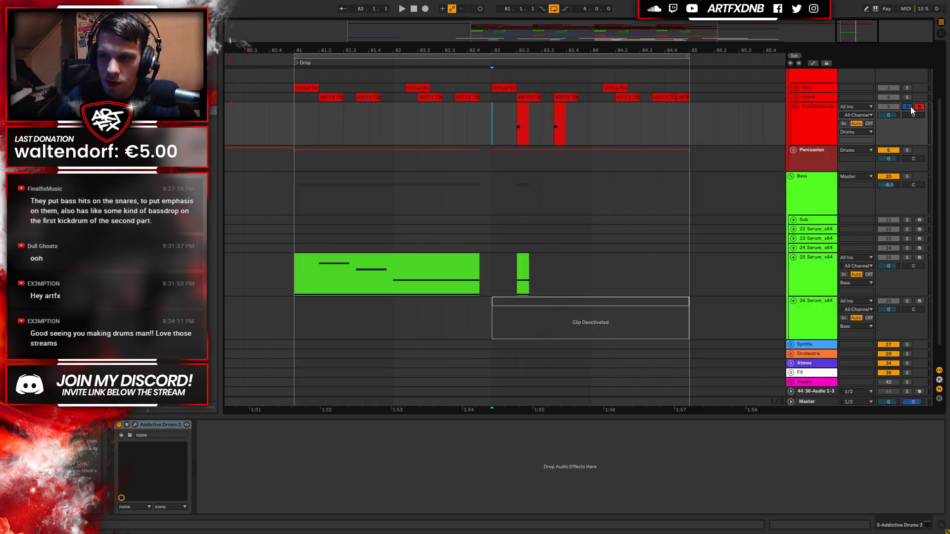
# Audition the Addictive Drums hits around bar 83 in the mix and with the drum tracks soloed.
pyautogui.click(467, 119)
pyautogui.press('space')
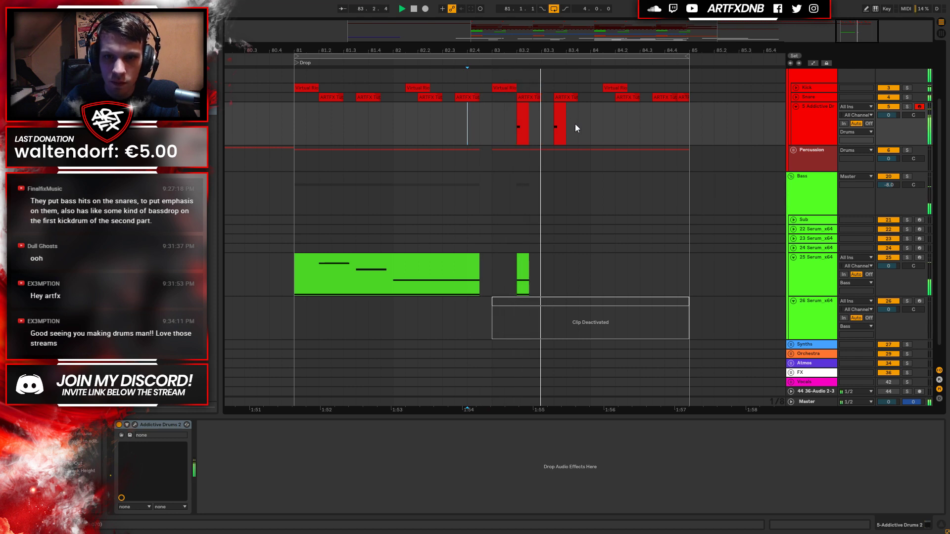
pyautogui.press('space')
pyautogui.click(526, 119)
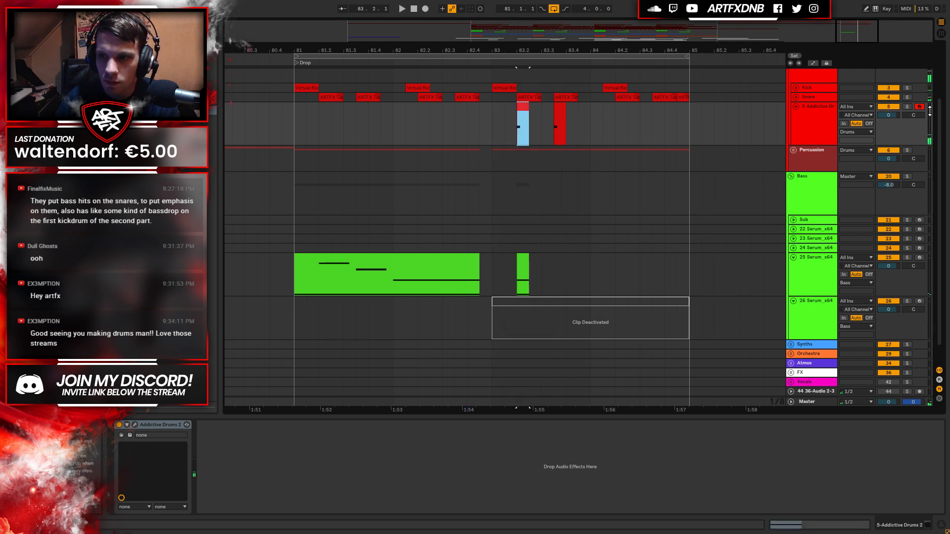
pyautogui.click(521, 119)
pyautogui.press('space')
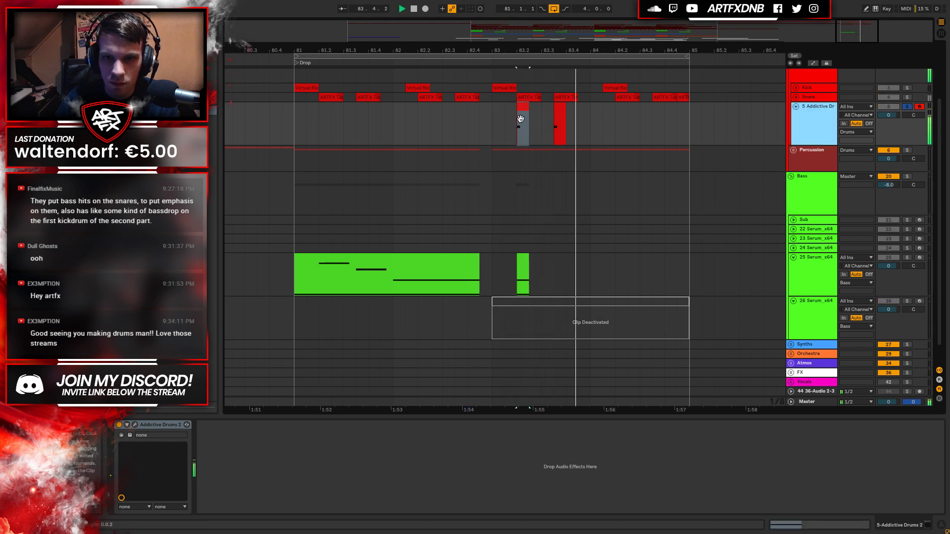
pyautogui.click(520, 119)
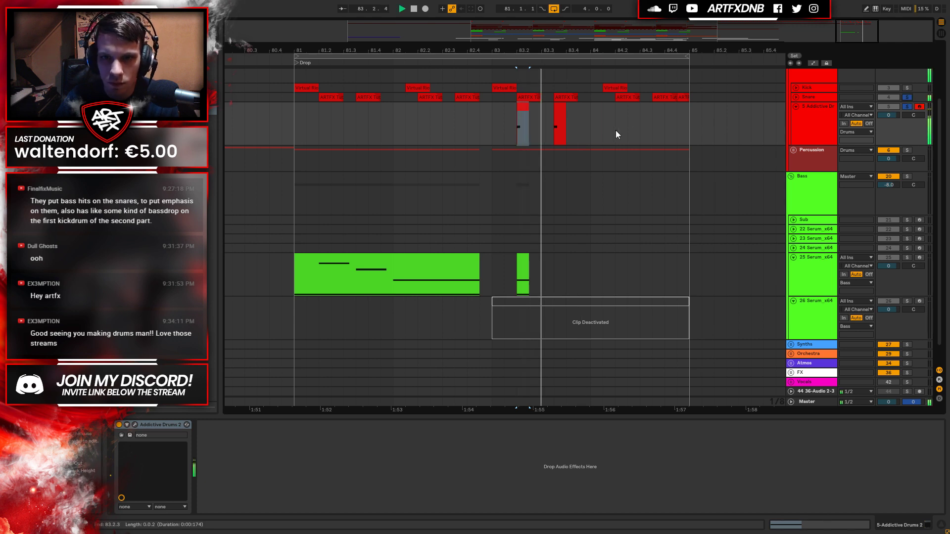
# Adjust the snare's main pitch to about -1.41 st in Addictive Drums 2 and turn off the track's solo.
pyautogui.click(135, 425)
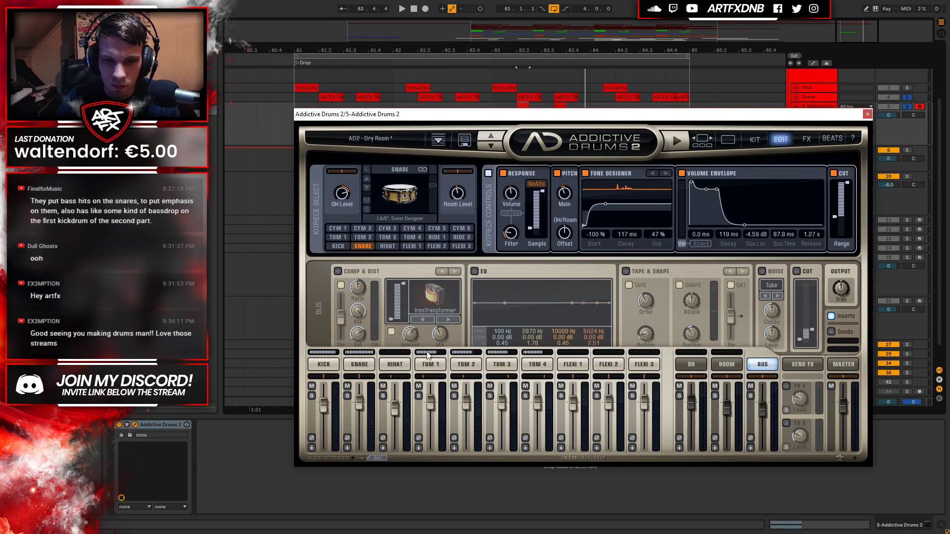
pyautogui.click(359, 364)
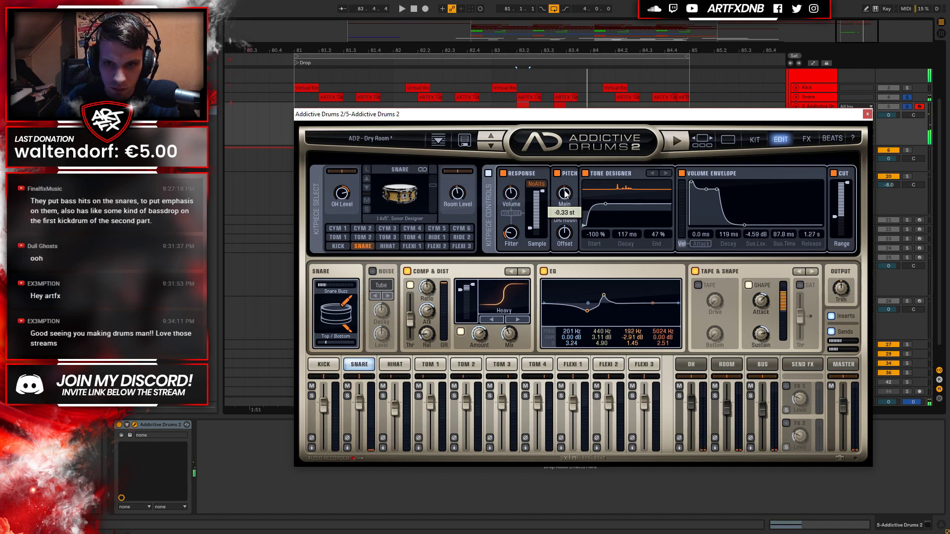
pyautogui.moveTo(565, 194); pyautogui.dragTo(569, 218)
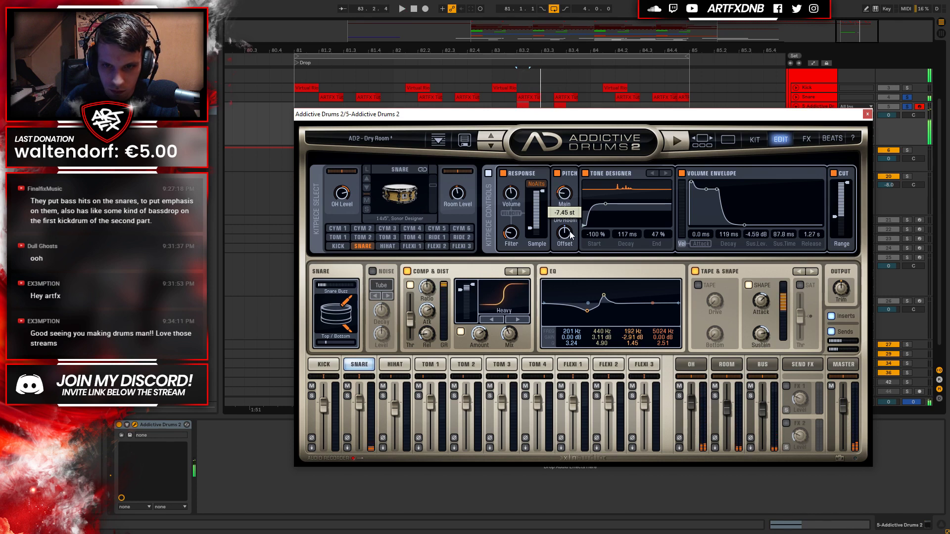
pyautogui.moveTo(568, 218); pyautogui.dragTo(568, 174)
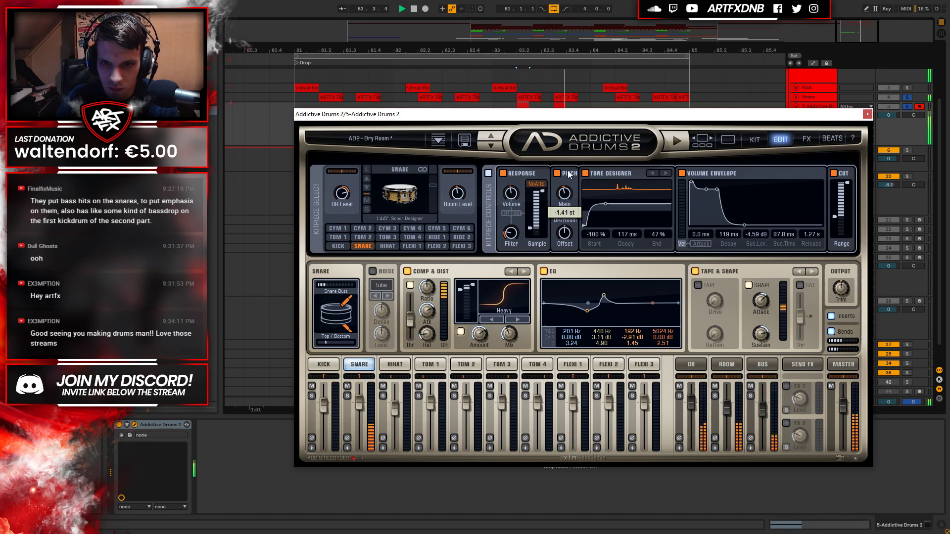
pyautogui.click(867, 115)
pyautogui.click(908, 106)
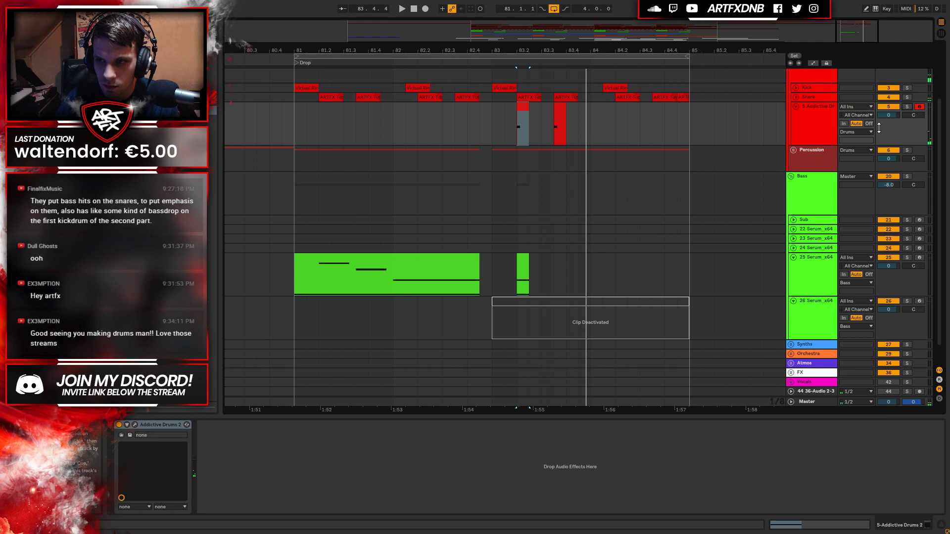
# Listen from bar 83 and shorten the snare's volume envelope release to 494 ms in Addictive Drums 2.
pyautogui.click(496, 122)
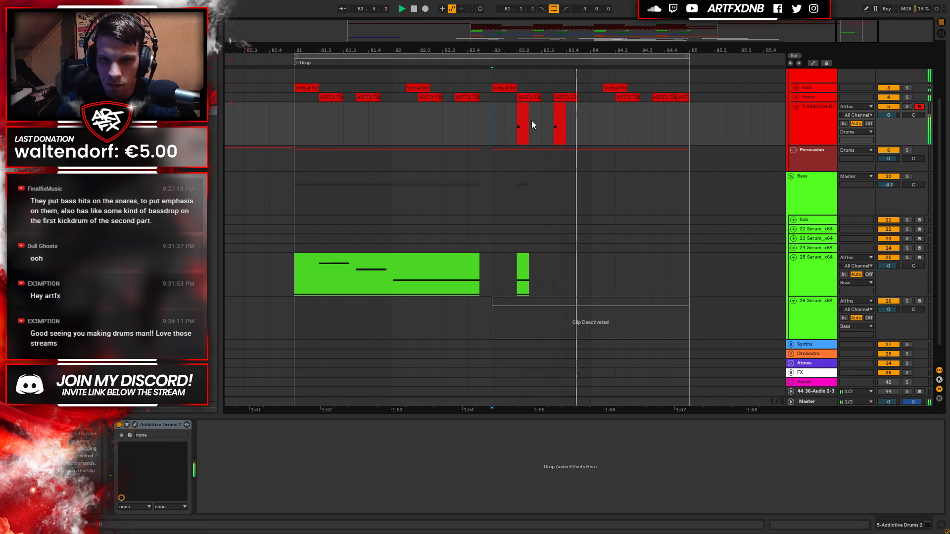
pyautogui.click(830, 99)
pyautogui.click(825, 117)
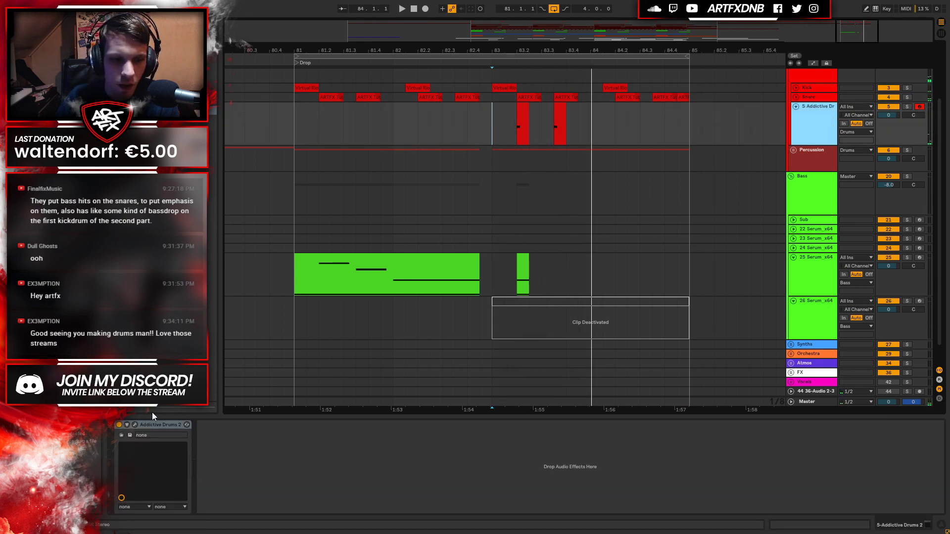
pyautogui.click(135, 424)
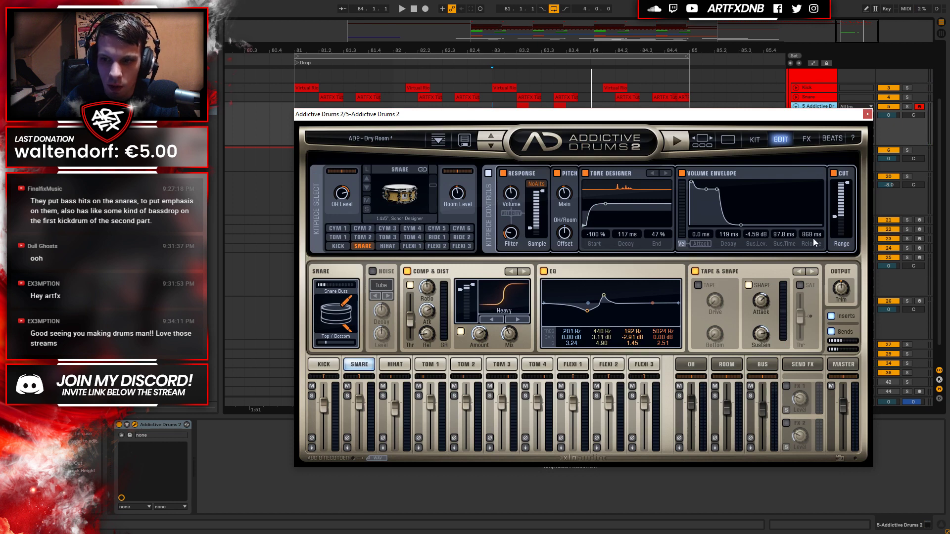
pyautogui.press('space')
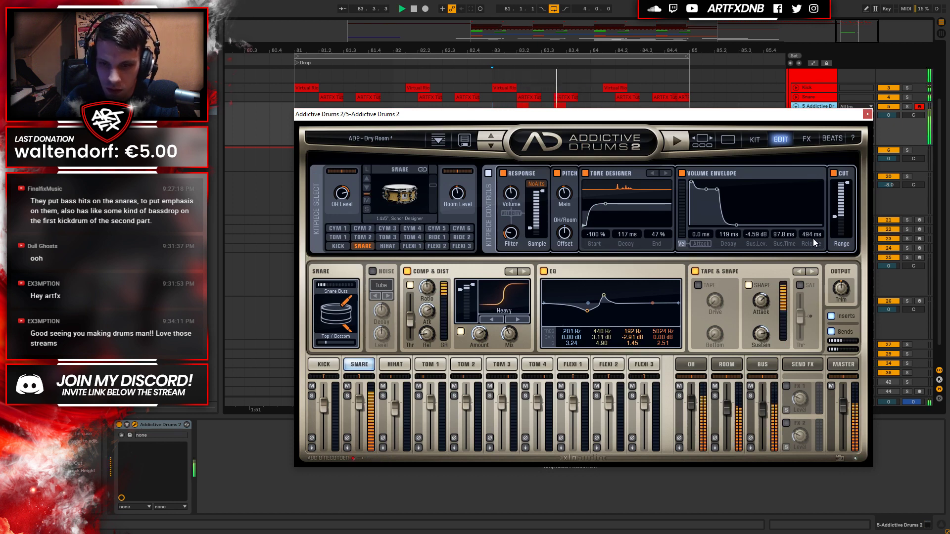
pyautogui.click(867, 114)
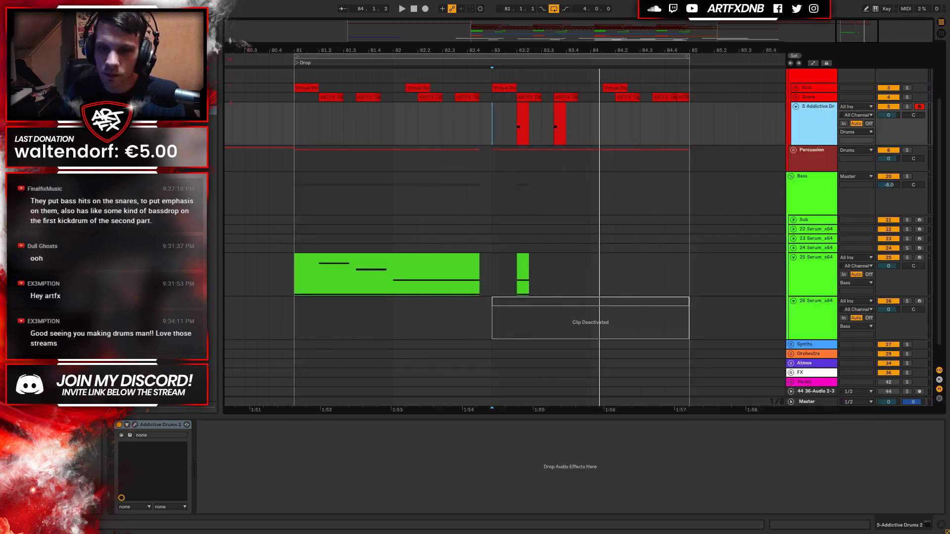
# Copy the Addictive Drums hit clip to 84.2 and 84.3.3, playing the section to check the rhythm.
pyautogui.press('space')
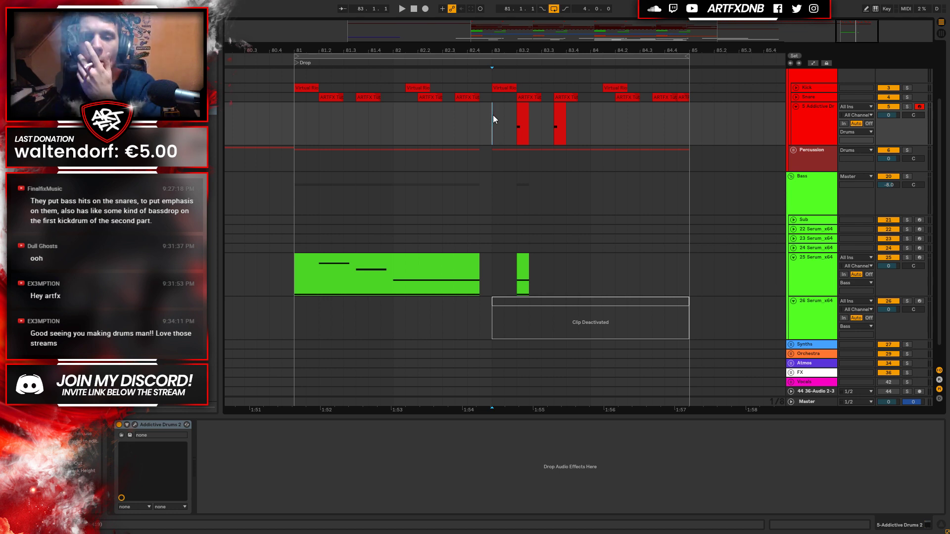
pyautogui.press('space')
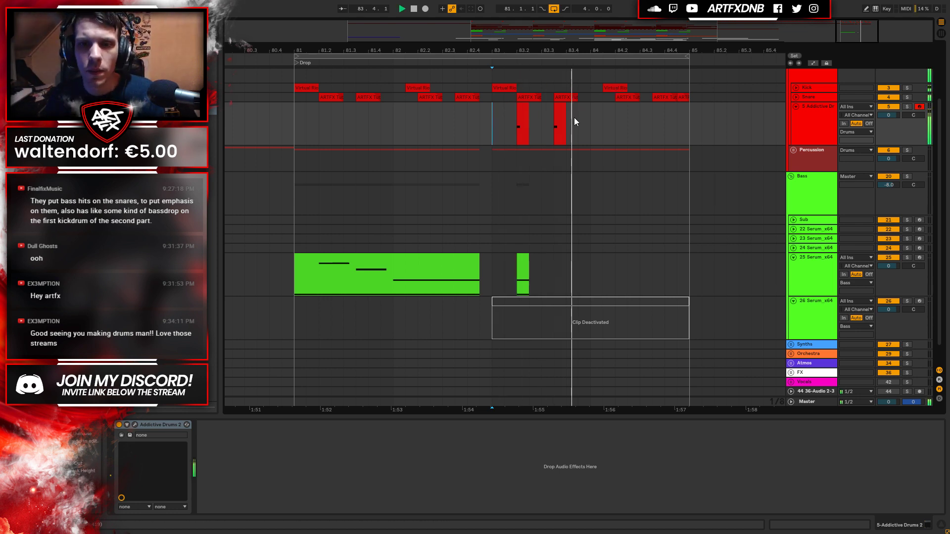
pyautogui.moveTo(590, 113)
pyautogui.mouseDown()
pyautogui.moveTo(494, 118)
pyautogui.moveTo(629, 111)
pyautogui.mouseUp()
pyautogui.click(527, 114)
pyautogui.click(590, 123)
pyautogui.click(484, 123)
pyautogui.press('space')
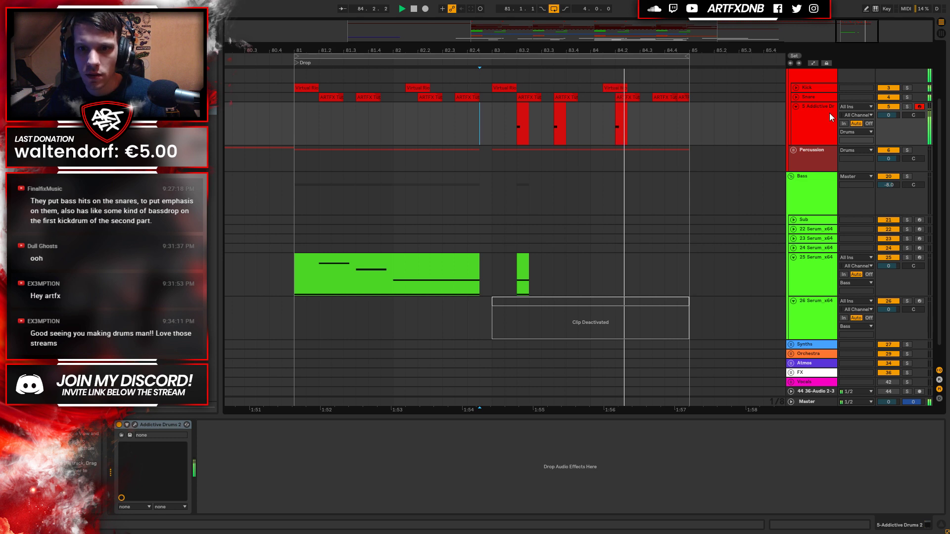
pyautogui.moveTo(619, 111); pyautogui.dragTo(656, 108)
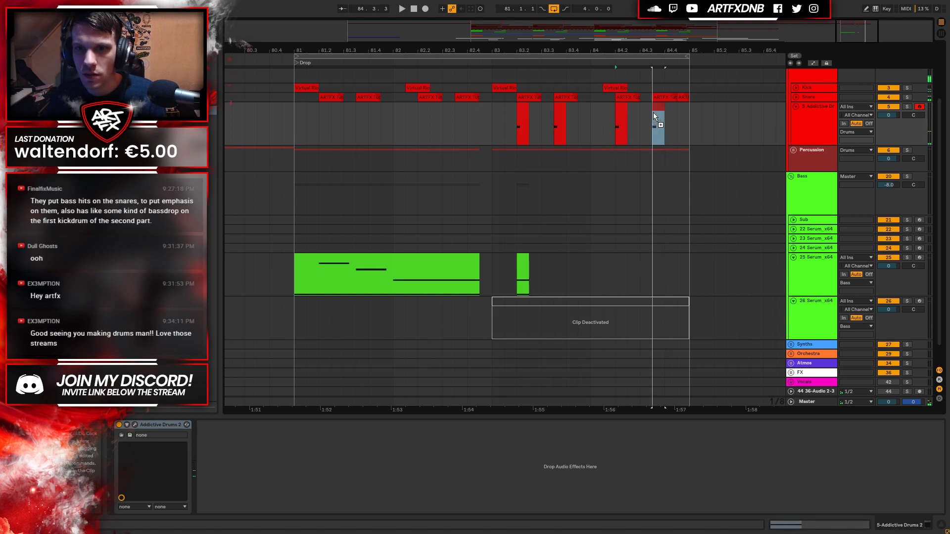
# Transpose the note in the Addictive Drums clip at 84.3.3 up to F1 and audition the change.
pyautogui.doubleClick(658, 109)
pyautogui.moveTo(263, 359); pyautogui.dragTo(265, 347)
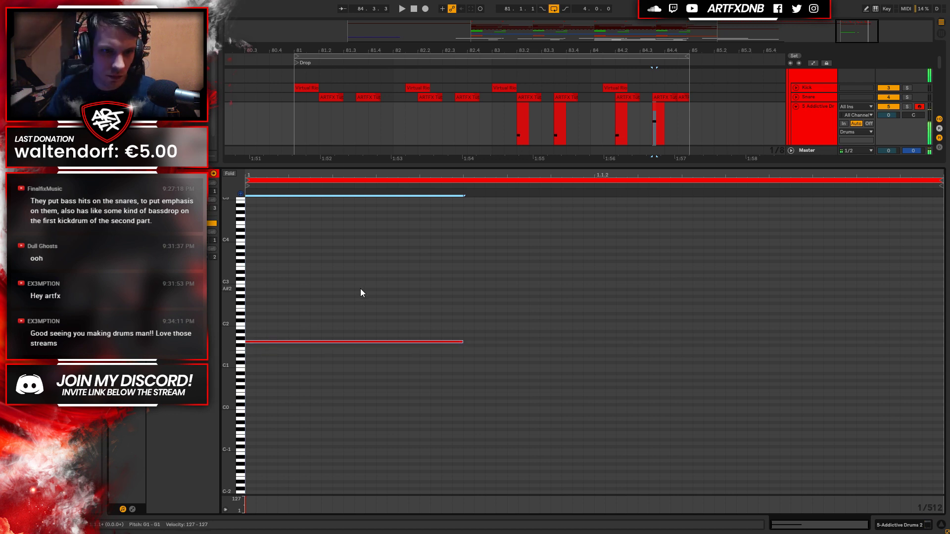
pyautogui.press('Down')
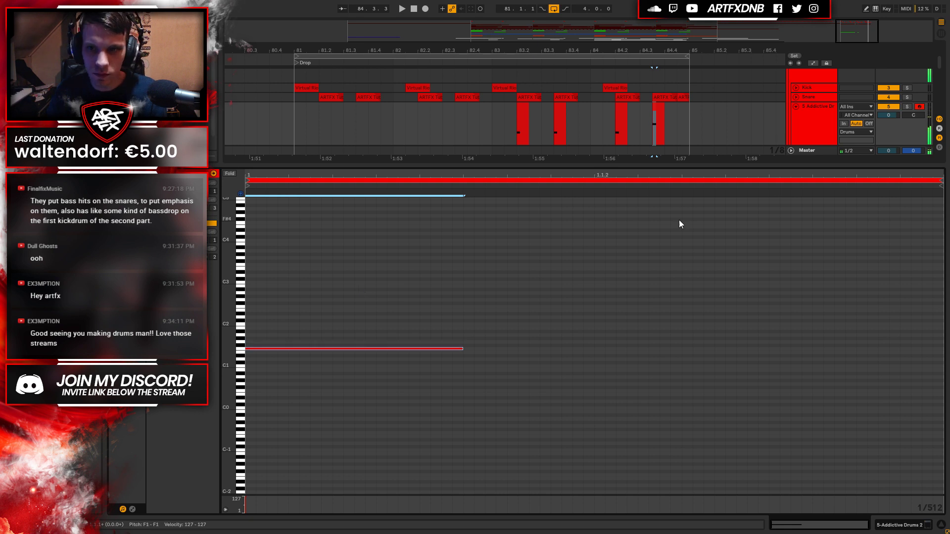
pyautogui.click(587, 125)
pyautogui.press('space')
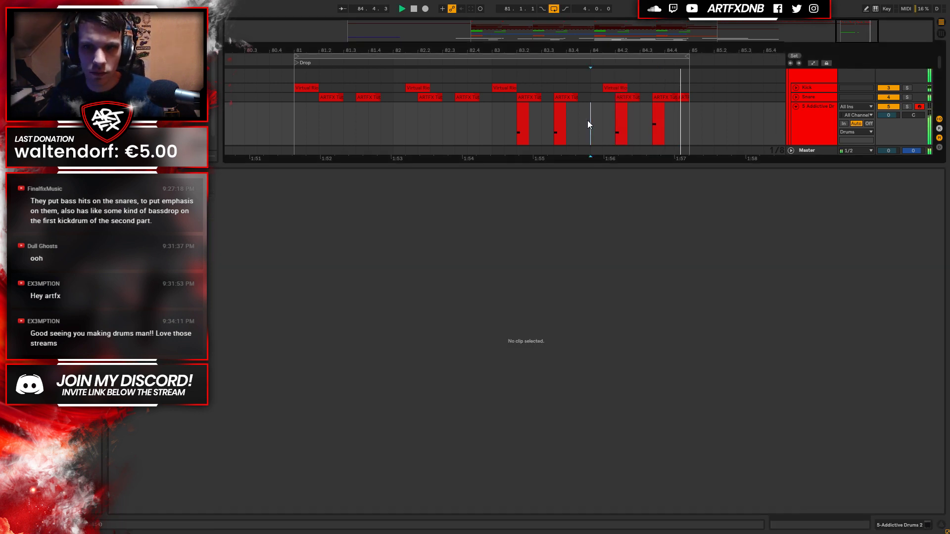
pyautogui.press('space')
pyautogui.click(912, 524)
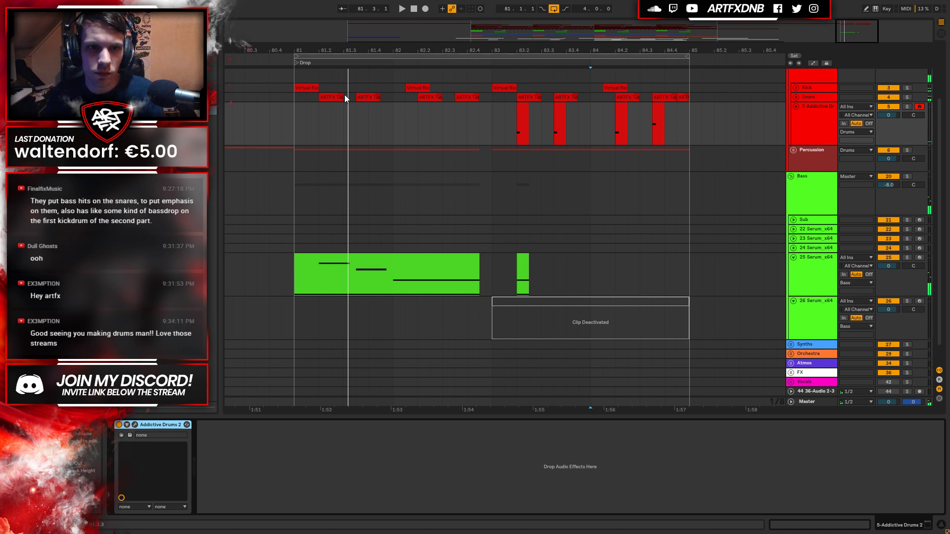
# Shorten the loop to the two bars starting at 83.1.1 and play it.
pyautogui.moveTo(299, 58); pyautogui.dragTo(497, 61)
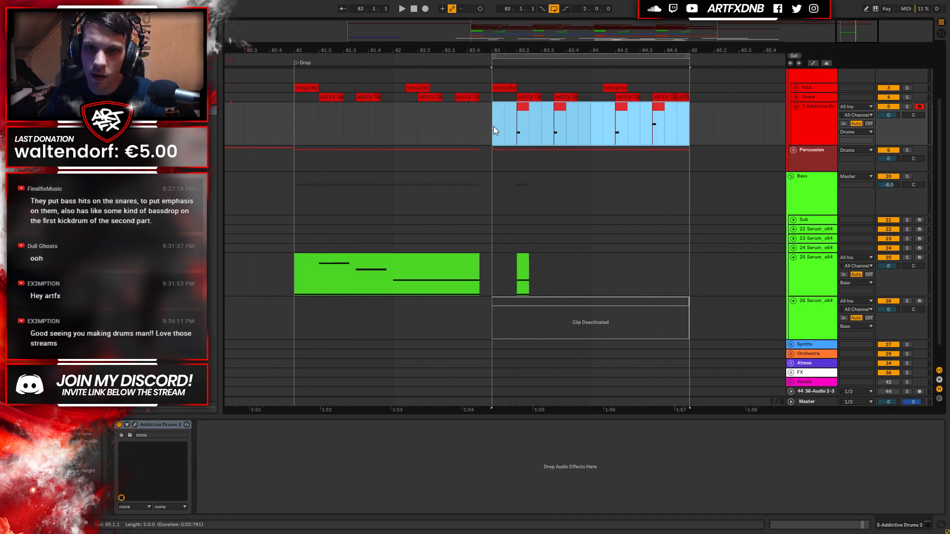
pyautogui.doubleClick(494, 126)
pyautogui.press('Delete')
pyautogui.press('space')
pyautogui.click(911, 525)
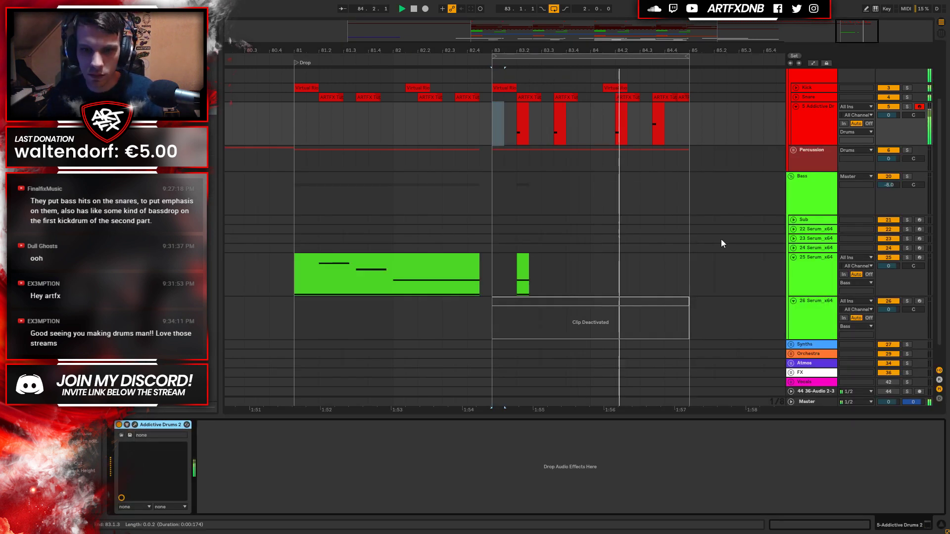
# Delete the short bass clip at 83.2 on the 25 Serum track and the last Snare clip at 84.4.3.
pyautogui.click(523, 275)
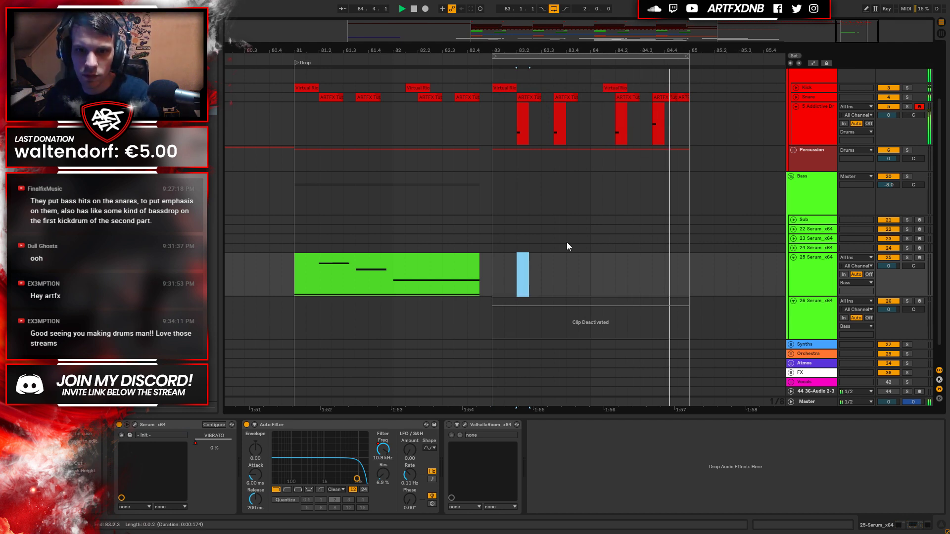
pyautogui.hotkey('ctrl', 'x')
pyautogui.click(683, 97)
pyautogui.hotkey('ctrl', 'v')
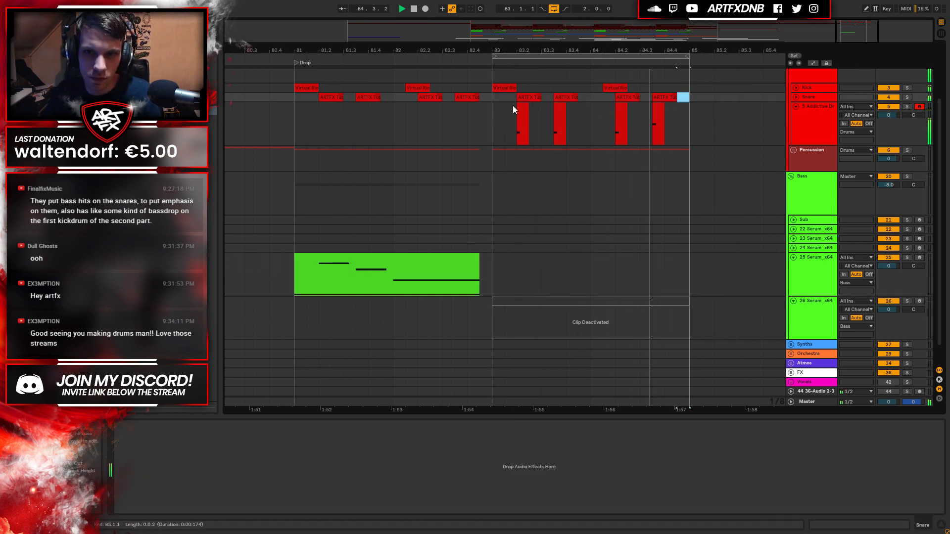
# Insert FabFilter Pro-Q 2 on the Addictive Drums track and add a low cut at about 186 Hz.
pyautogui.click(800, 102)
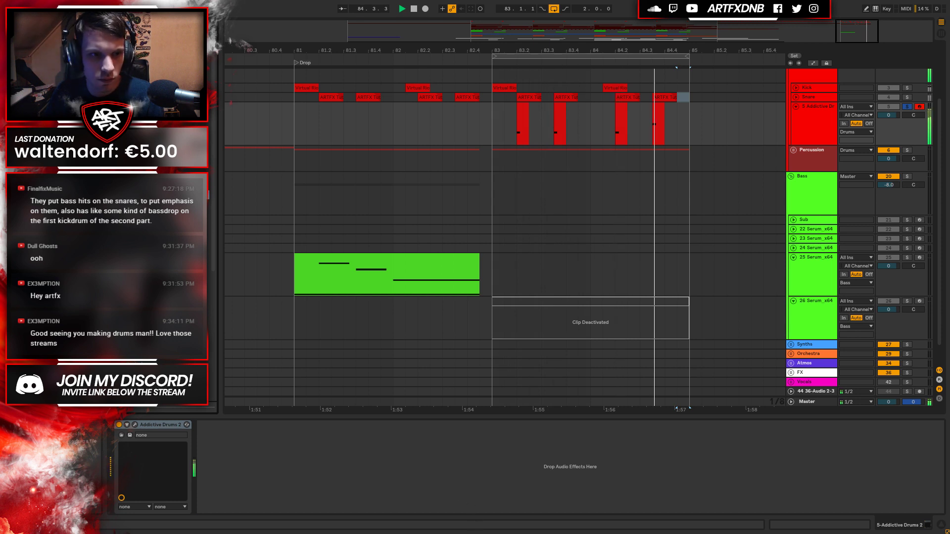
pyautogui.moveTo(149, 195); pyautogui.dragTo(372, 473)
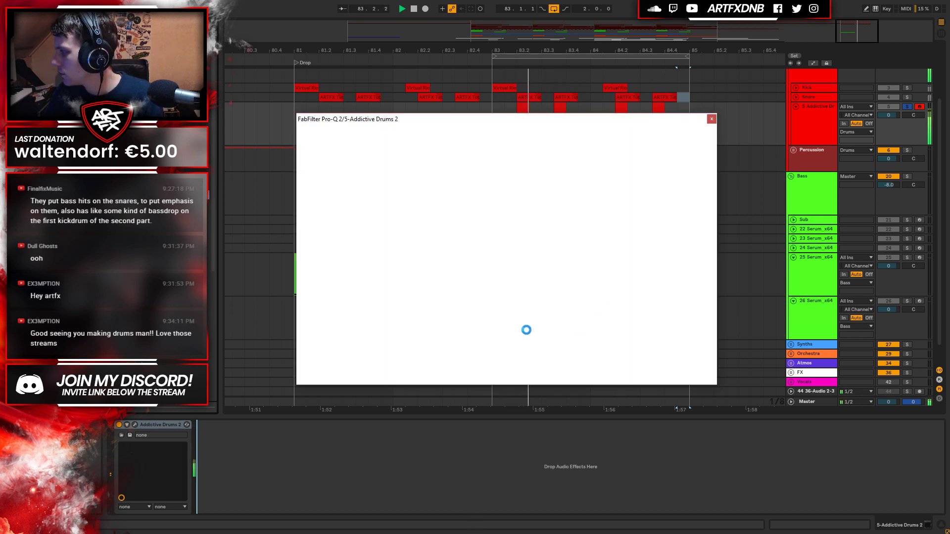
pyautogui.moveTo(480, 119); pyautogui.dragTo(603, 131)
pyautogui.doubleClick(429, 238)
pyautogui.moveTo(430, 239); pyautogui.dragTo(570, 236)
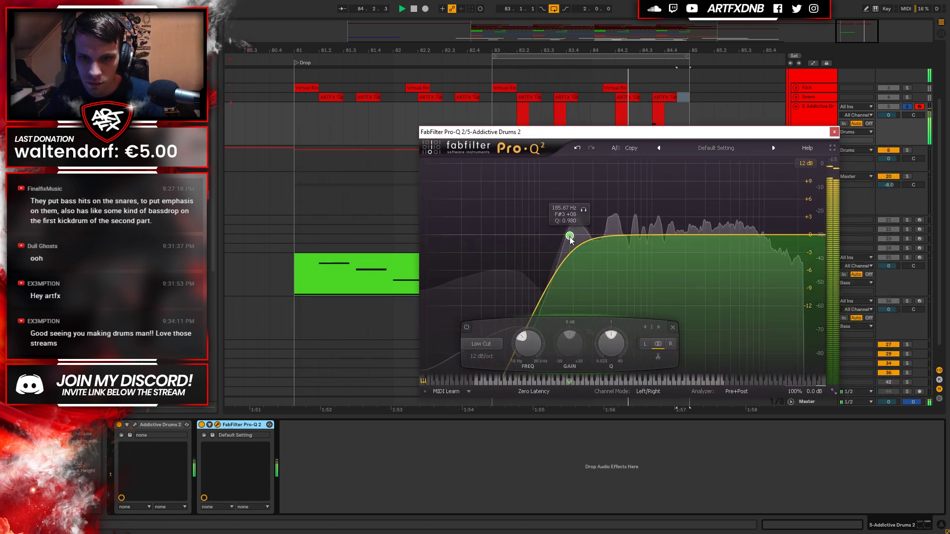
# Add a bell band, solo the Snare track for comparison, and move the band to about 529 Hz at +2.25 dB.
pyautogui.moveTo(645, 239); pyautogui.dragTo(603, 258)
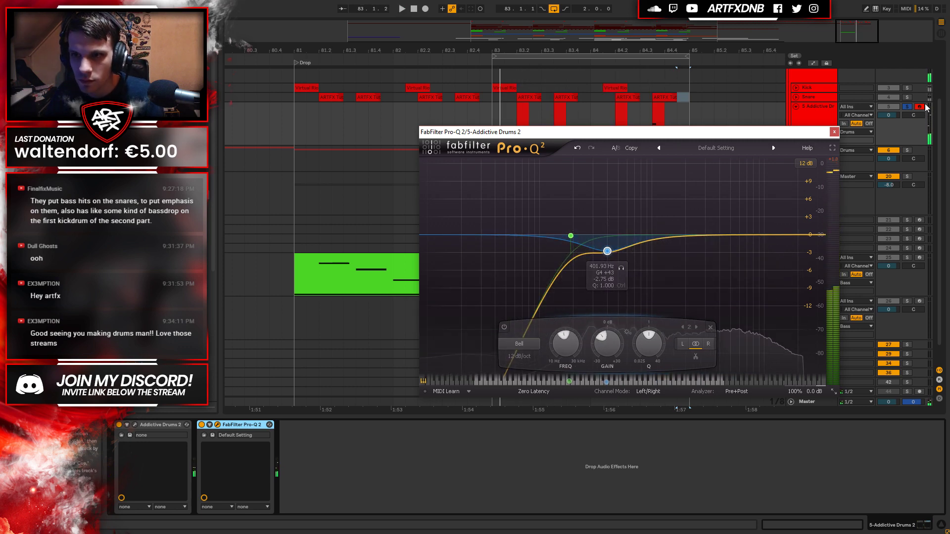
pyautogui.click(907, 97)
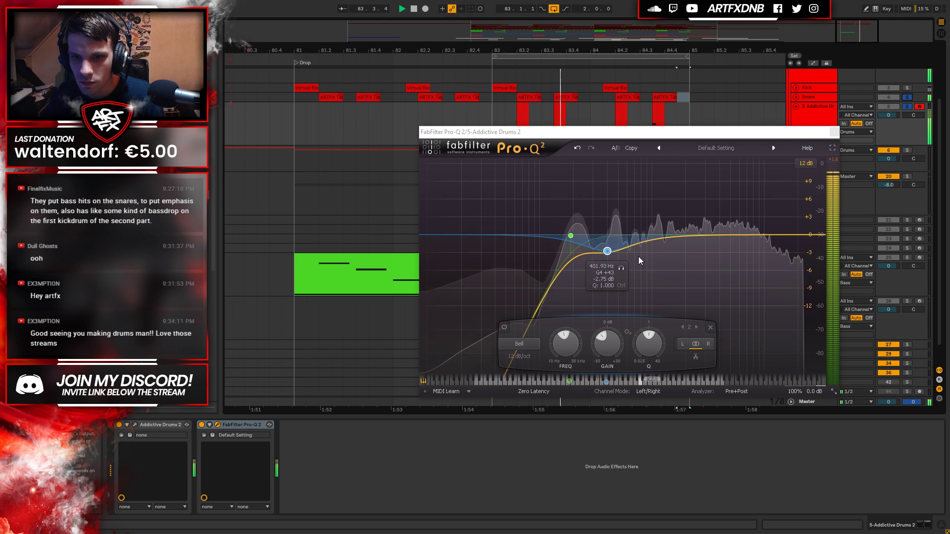
pyautogui.moveTo(607, 251); pyautogui.dragTo(621, 221)
pyautogui.press('space')
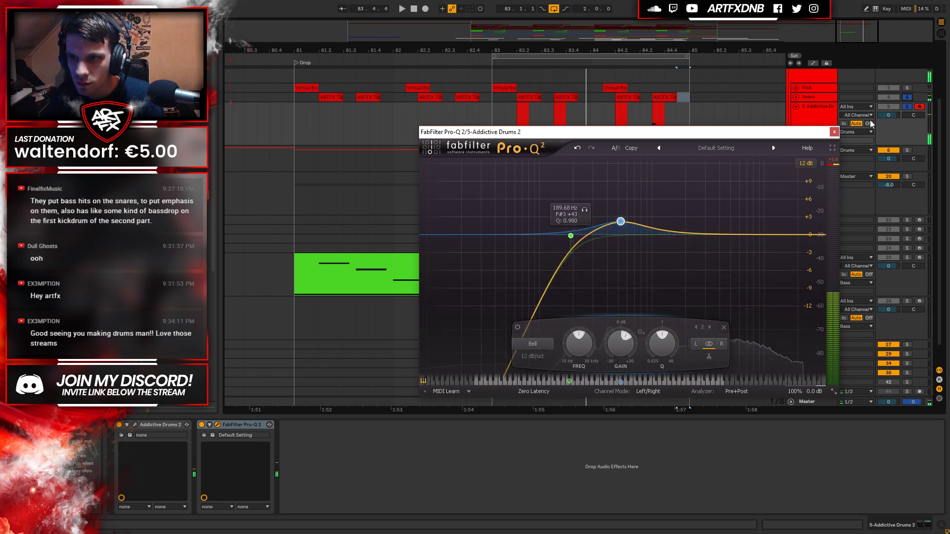
pyautogui.press('space')
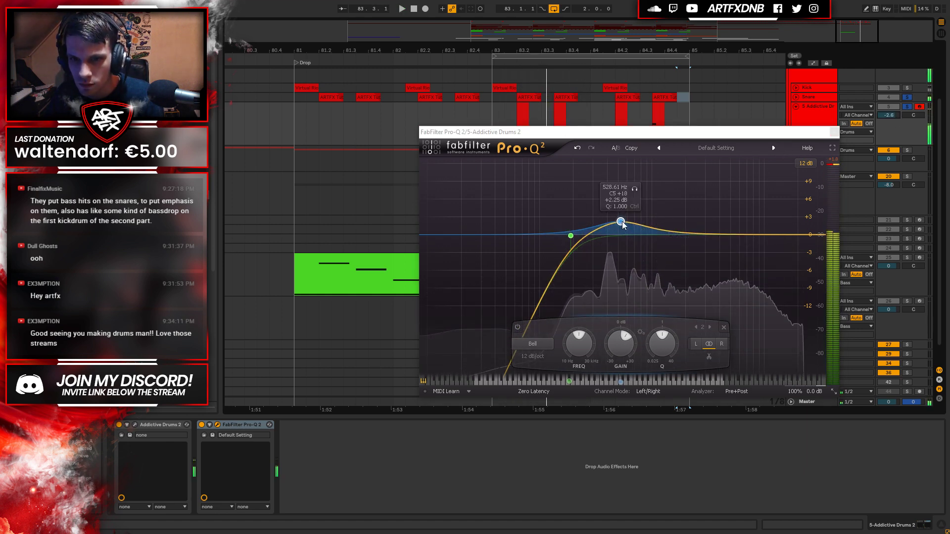
# Fine-tune the bell band to about 585 Hz with a gain of +0.92 dB while looping the snares.
pyautogui.click(620, 222)
pyautogui.moveTo(621, 221); pyautogui.dragTo(627, 219)
pyautogui.press('space')
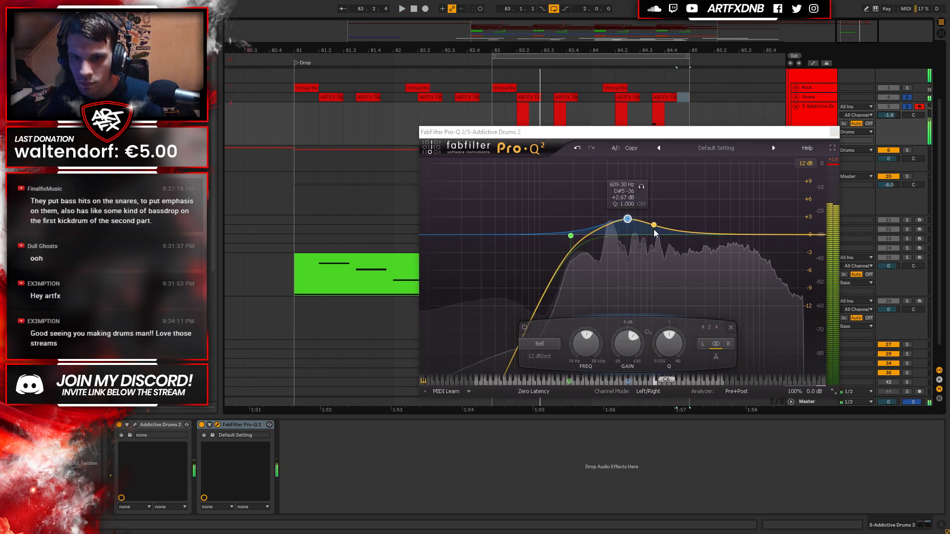
pyautogui.click(628, 222)
pyautogui.moveTo(627, 219); pyautogui.dragTo(626, 230)
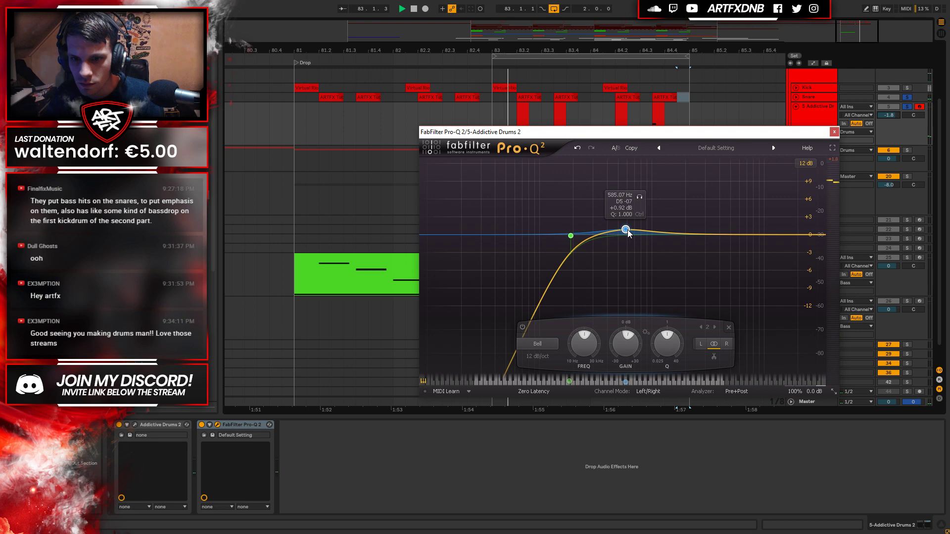
# Add a slight cut above the 585 Hz bell in Pro-Q 2, then unsolo the snare tracks and play the loop.
pyautogui.moveTo(700, 234); pyautogui.dragTo(677, 256)
pyautogui.click(833, 132)
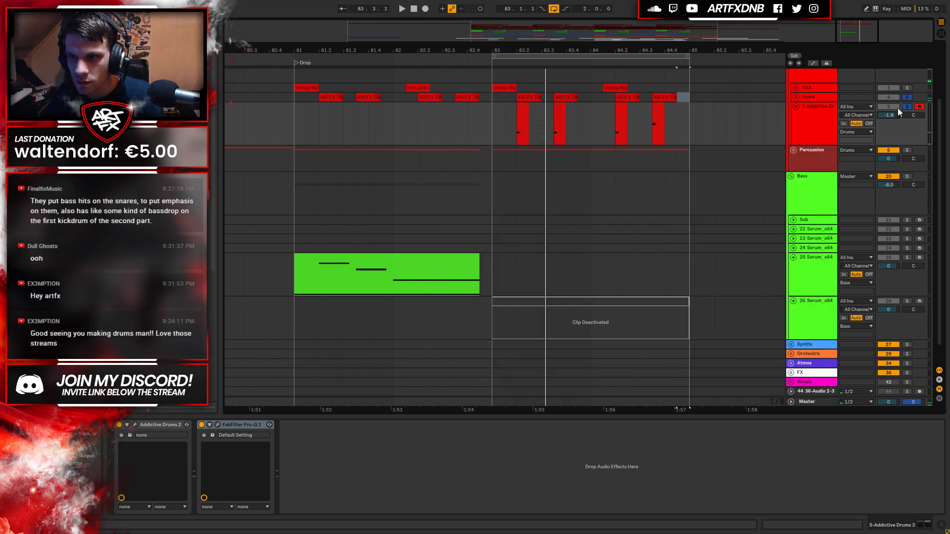
pyautogui.click(896, 108)
pyautogui.press('space')
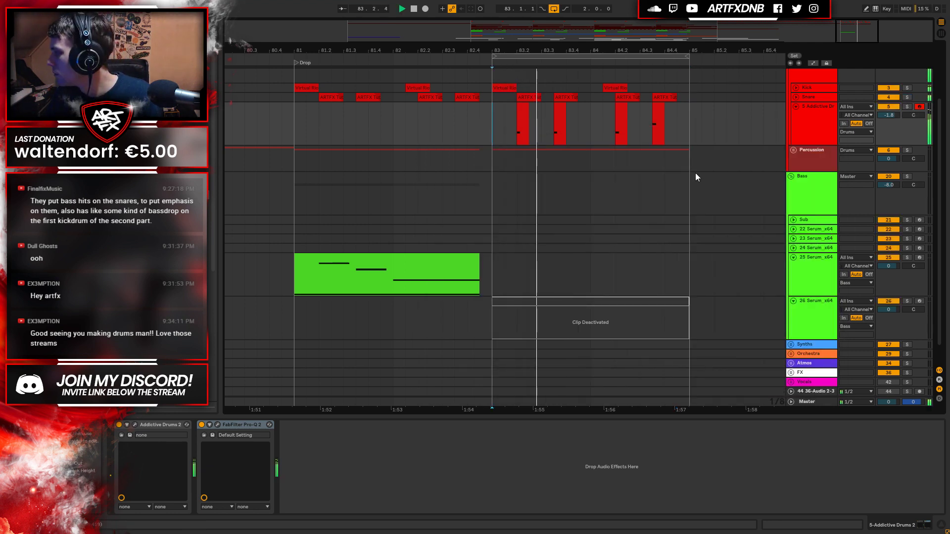
pyautogui.click(814, 108)
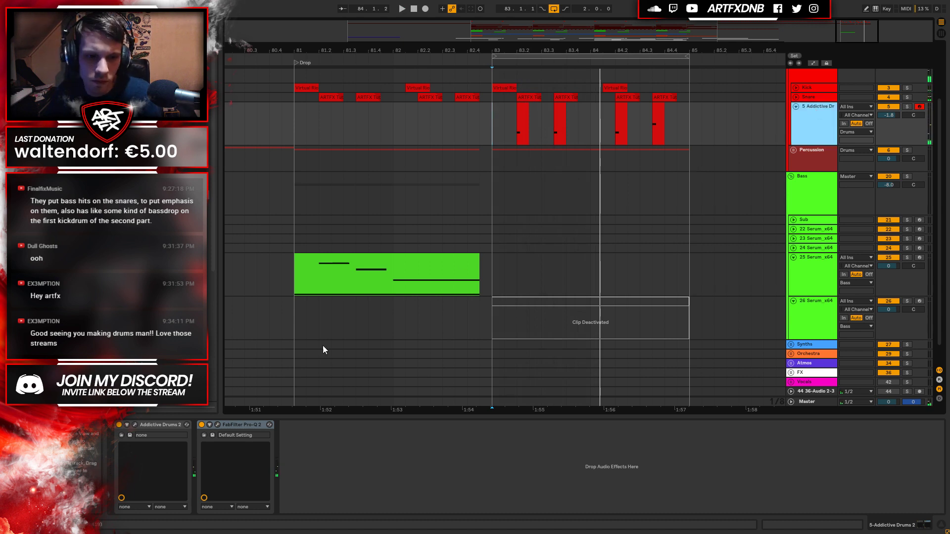
# Reduce the new cut band to only a very slight dip in the Addictive Drums track's Pro-Q 2 during playback.
pyautogui.click(217, 425)
pyautogui.moveTo(677, 256); pyautogui.dragTo(679, 237)
pyautogui.press('space')
pyautogui.click(834, 131)
pyautogui.press('space')
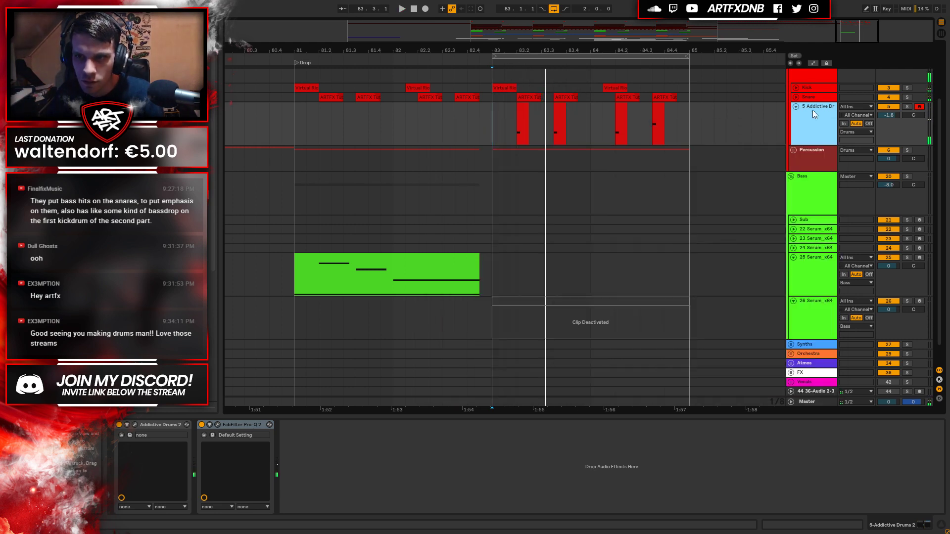
# Freeze the Addictive Drums track and flatten it to audio.
pyautogui.scroll(3, 690, 155)
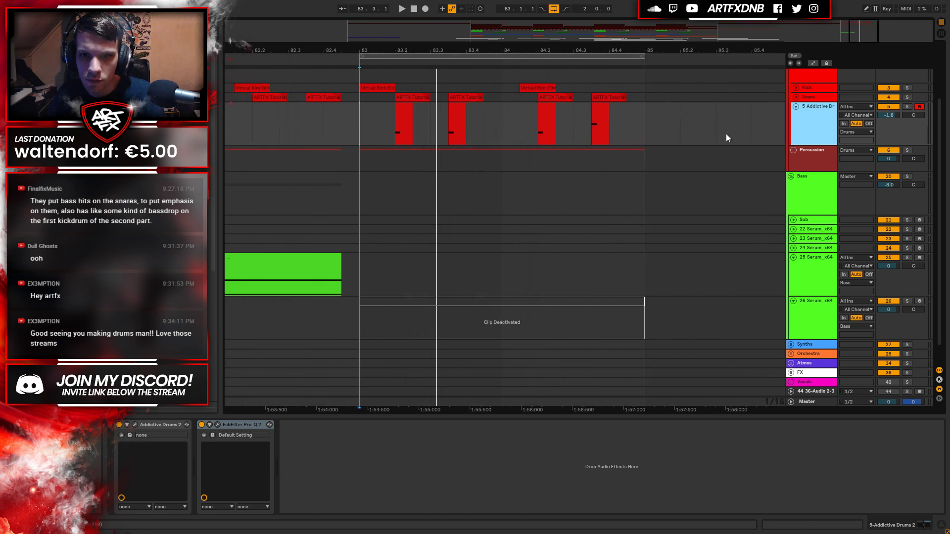
pyautogui.click(409, 119)
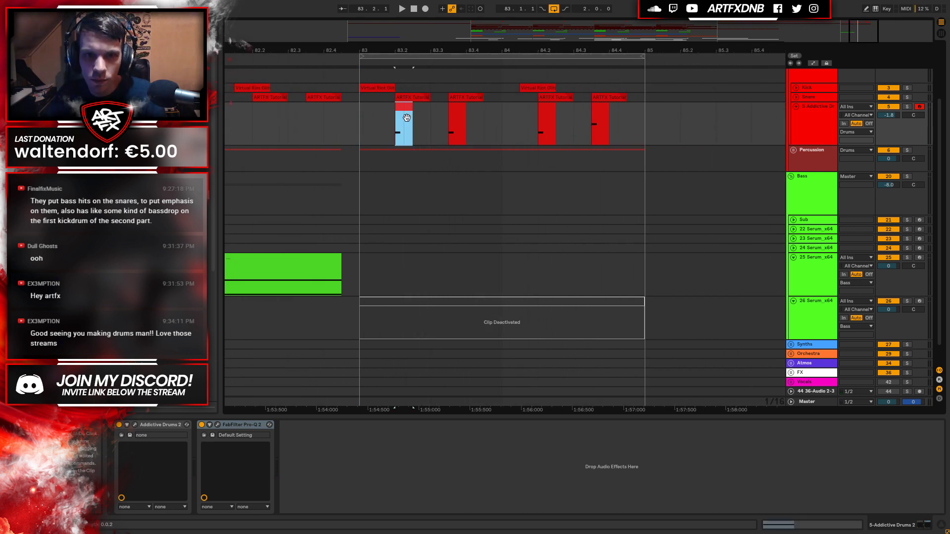
pyautogui.rightClick(818, 126)
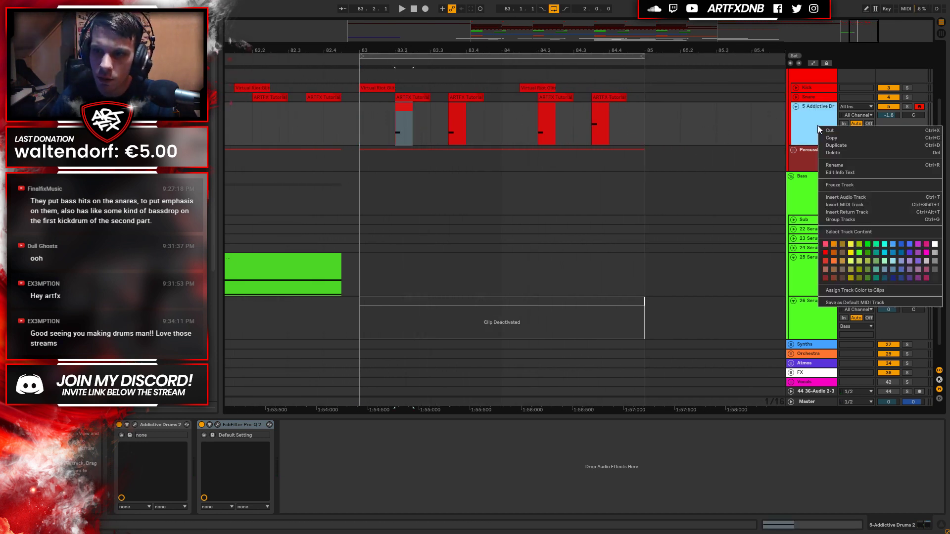
pyautogui.click(845, 185)
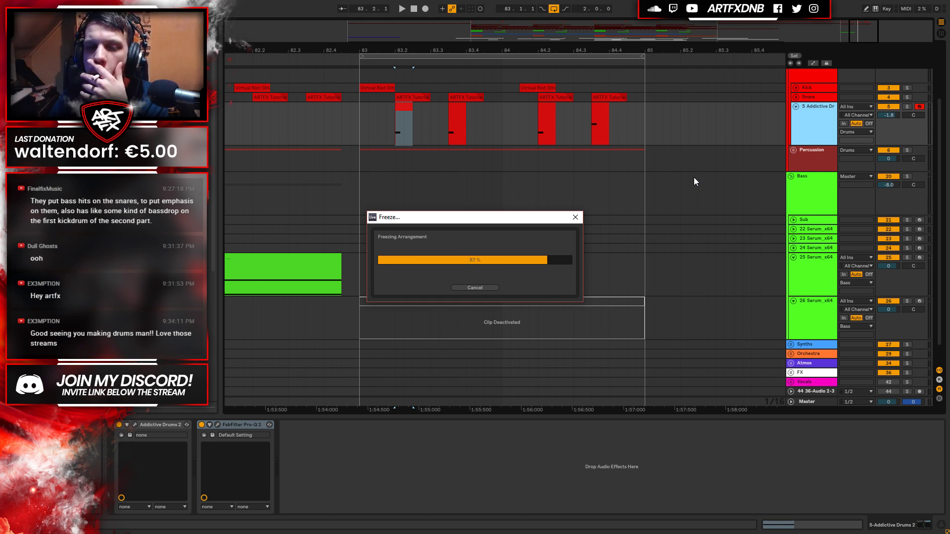
pyautogui.rightClick(816, 112)
pyautogui.click(841, 181)
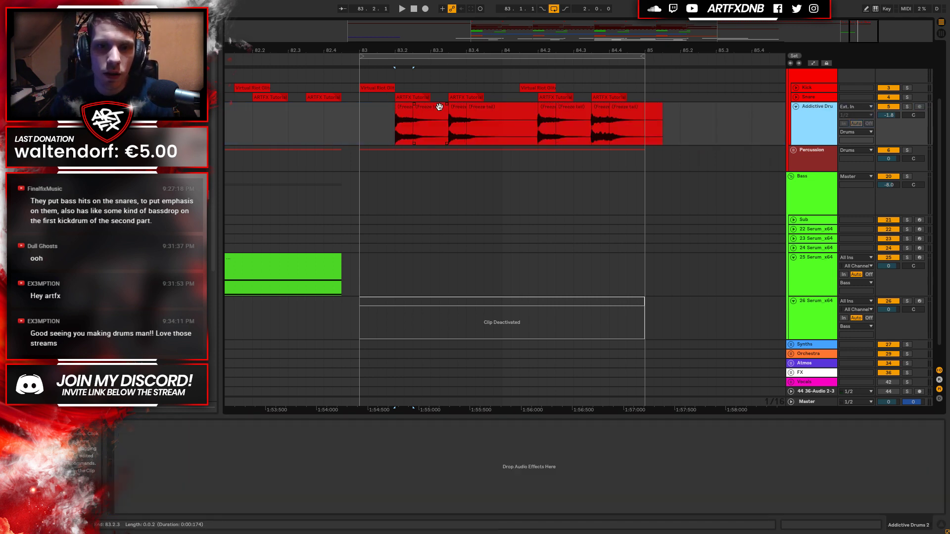
# Extend the frozen Addictive Drums hits over their tails and delete the leftover tail clips after 83.4.3 and after bar 85.
pyautogui.moveTo(395, 118); pyautogui.dragTo(499, 109)
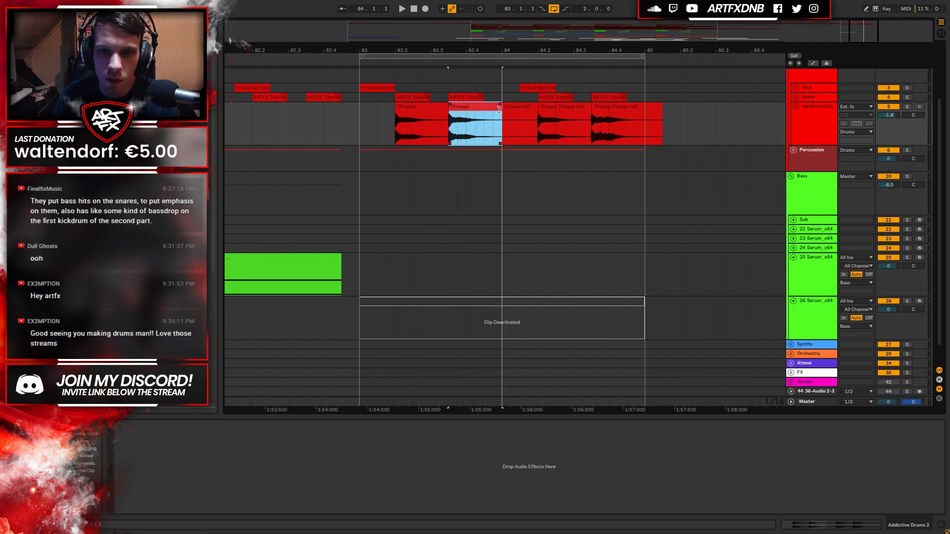
pyautogui.click(514, 107)
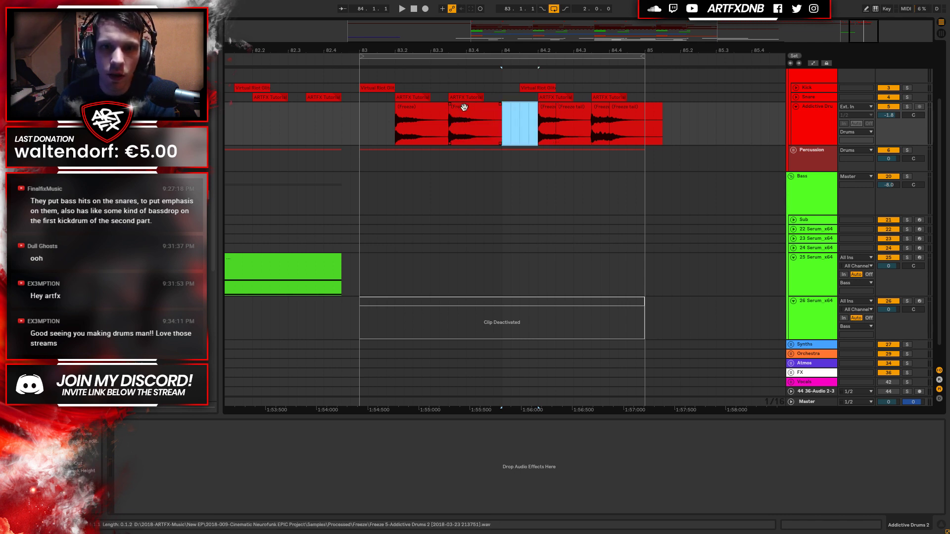
pyautogui.moveTo(553, 112); pyautogui.dragTo(644, 112)
pyautogui.click(574, 115)
pyautogui.click(651, 111)
pyautogui.press('Delete')
pyautogui.click(578, 110)
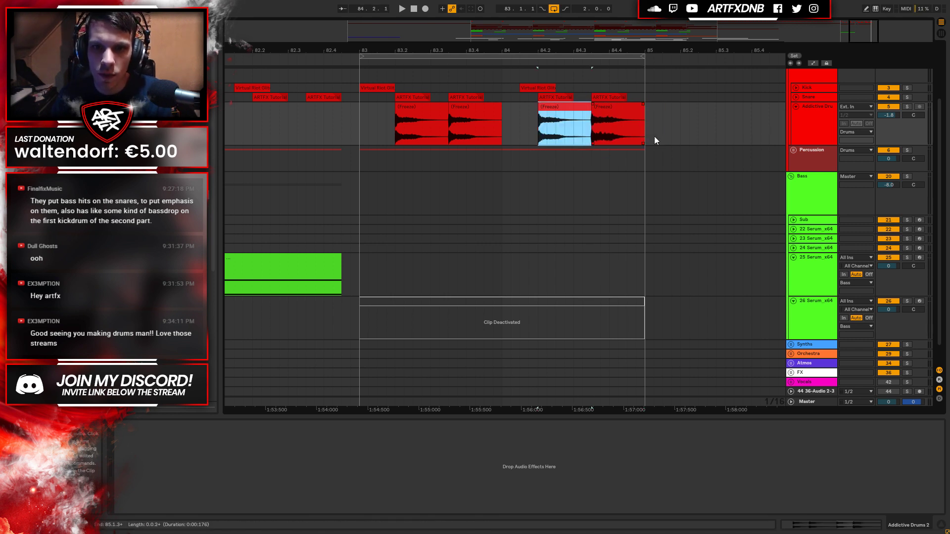
# Solo the Addictive Drums and Snare tracks and play the layered snare hits from 83.2.
pyautogui.click(908, 106)
pyautogui.press('space')
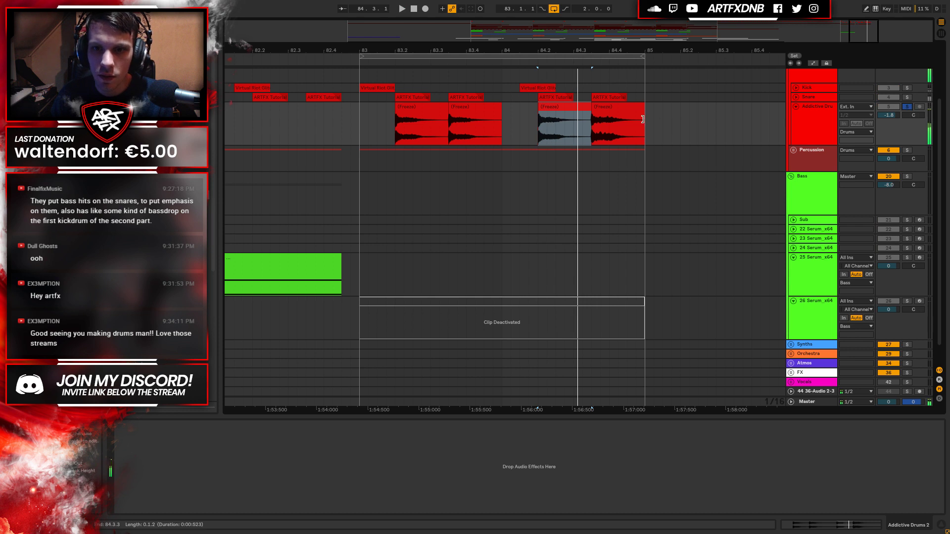
pyautogui.click(642, 119)
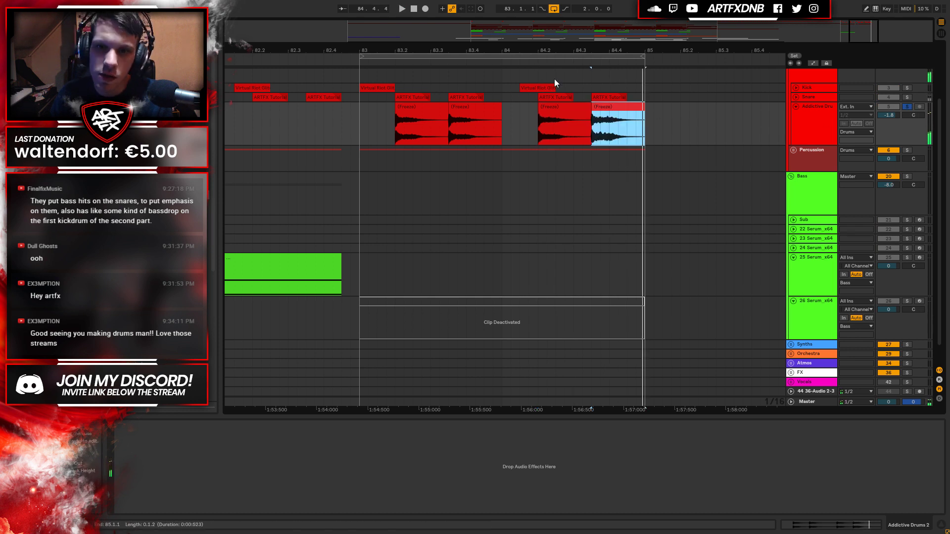
pyautogui.moveTo(402, 52); pyautogui.dragTo(350, 80)
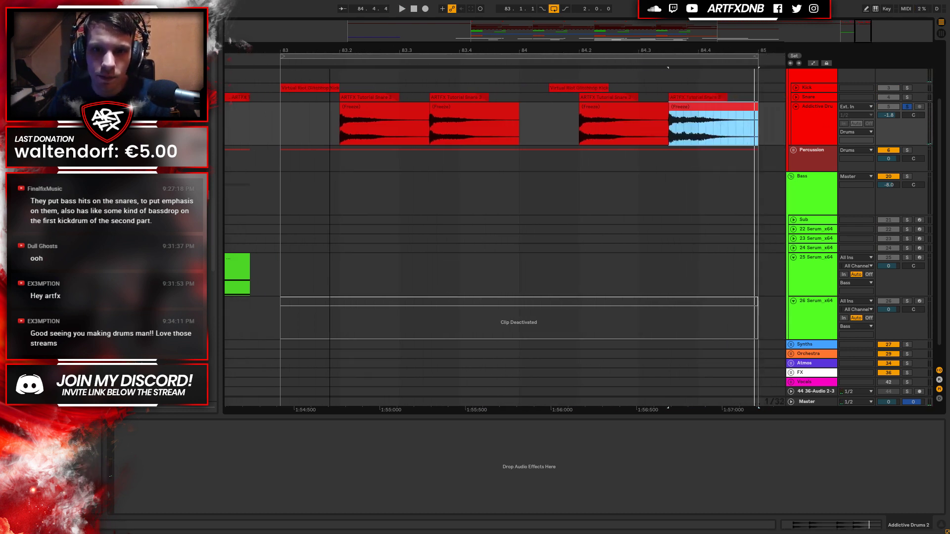
pyautogui.click(328, 110)
pyautogui.click(907, 97)
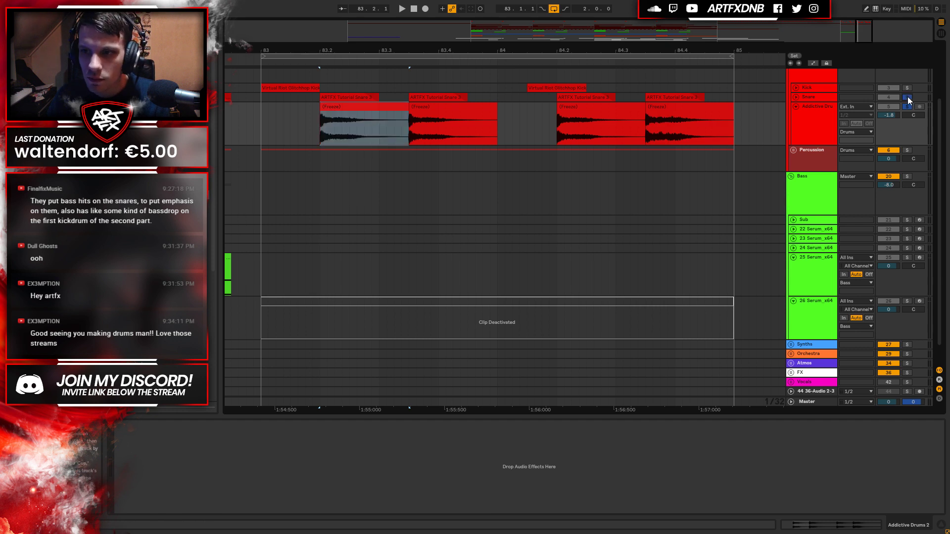
pyautogui.press('space')
pyautogui.press('space')
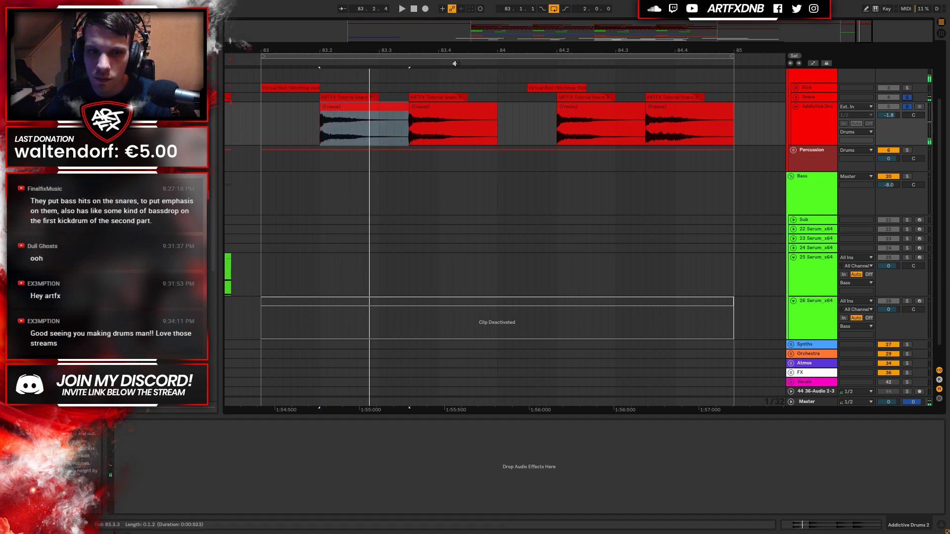
# Add a short fade-in to the first Addictive Drums clip at 83.2 and audition it.
pyautogui.moveTo(455, 63)
pyautogui.mouseDown()
pyautogui.moveTo(313, 108)
pyautogui.moveTo(334, 105)
pyautogui.mouseUp()
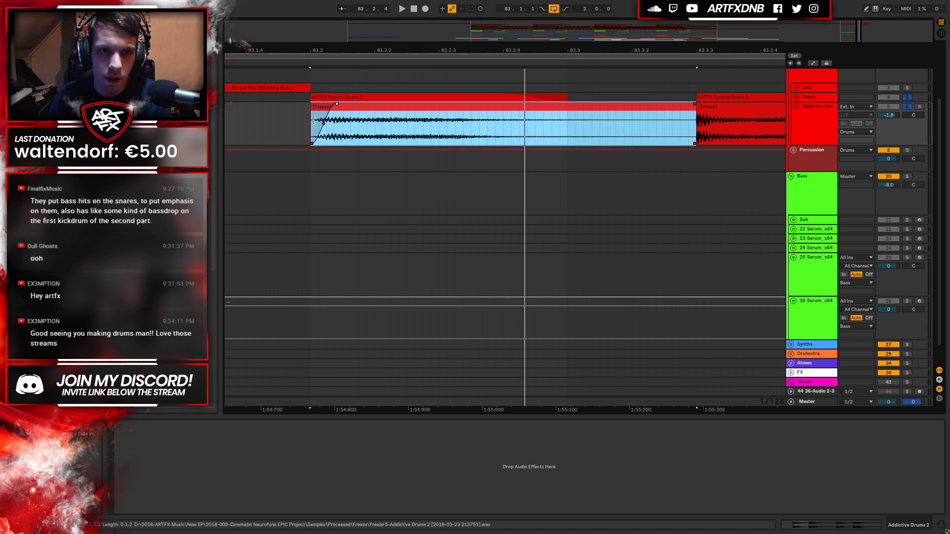
pyautogui.click(308, 120)
pyautogui.press('space')
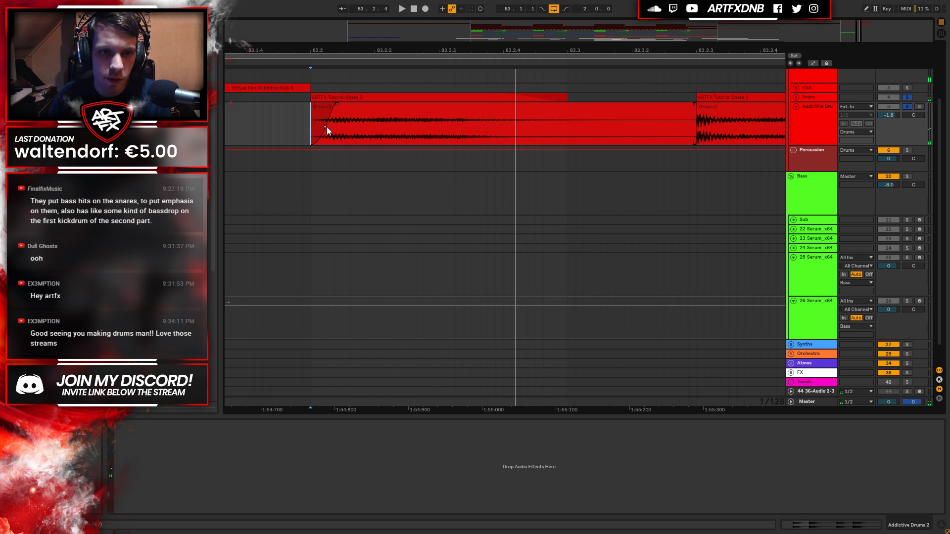
# Unfold the Snare track for comparison, then lengthen and curve the first Addictive Drums clip's fade-in with only that track soloed.
pyautogui.click(795, 96)
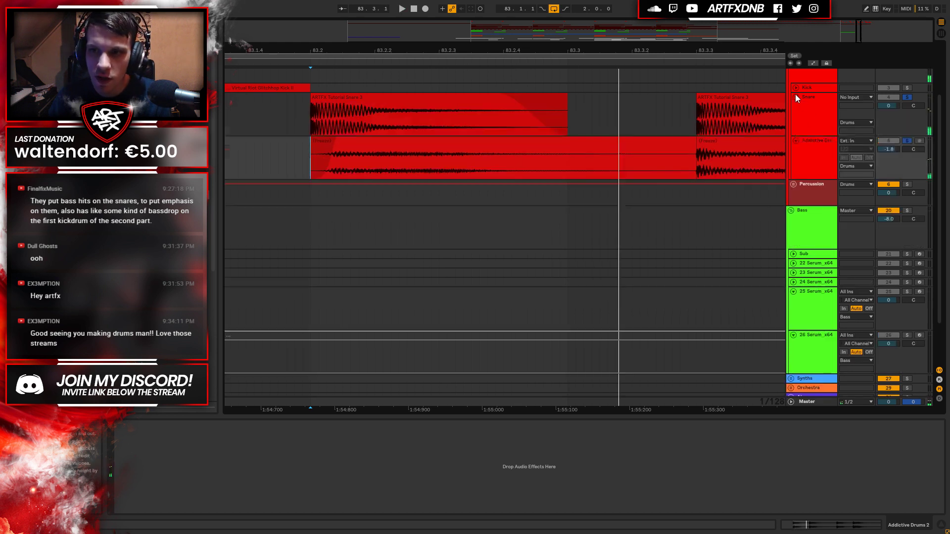
pyautogui.click(814, 94)
pyautogui.click(908, 98)
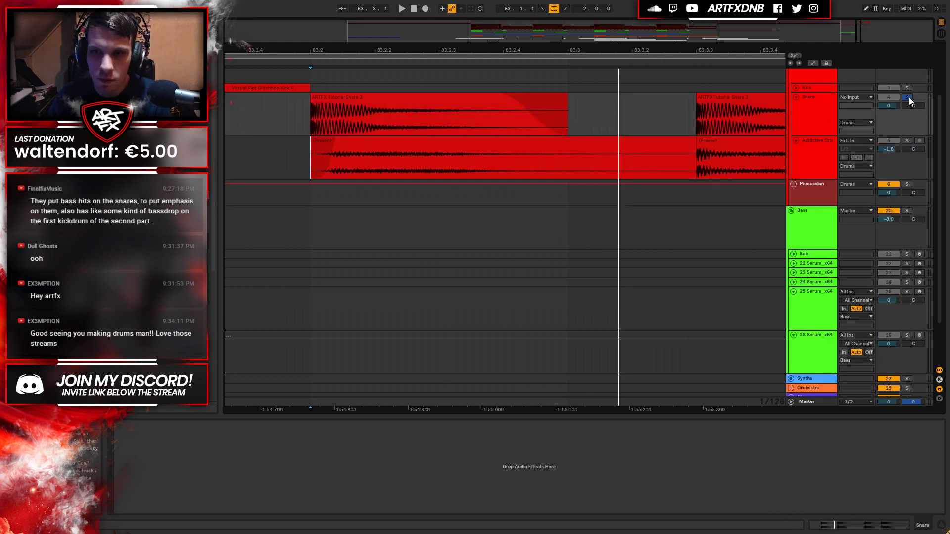
pyautogui.keyDown('ctrl'); pyautogui.click(911, 142); pyautogui.keyUp('ctrl')
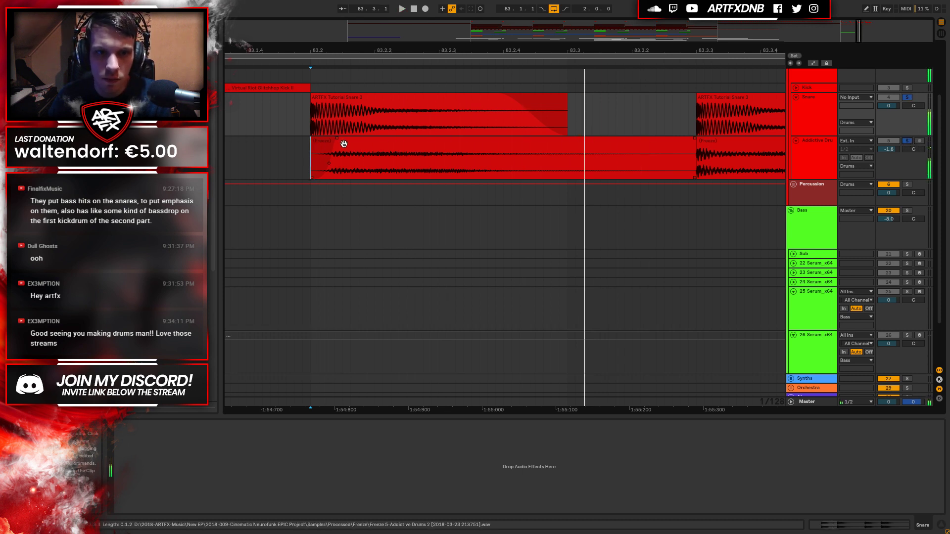
pyautogui.moveTo(337, 138); pyautogui.dragTo(341, 161)
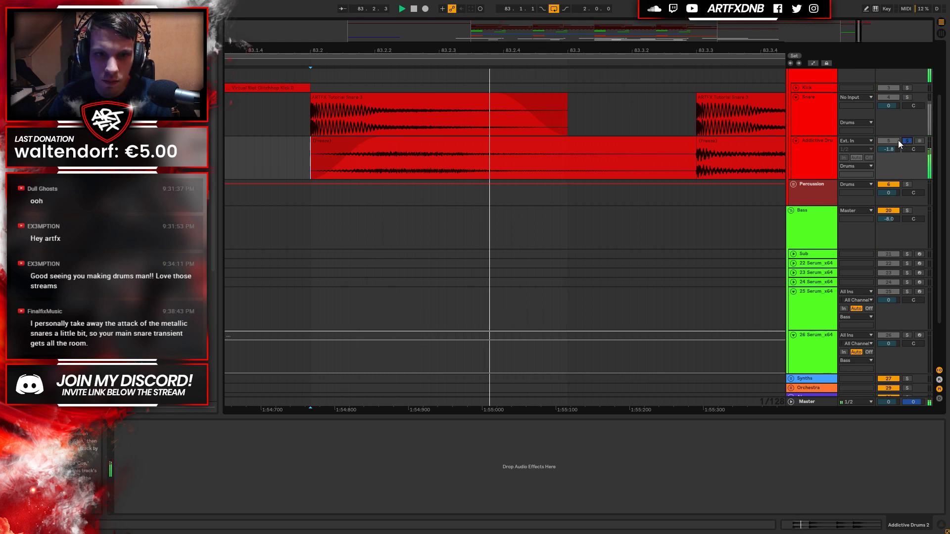
pyautogui.press('space')
# Shorten the first Addictive Drums clip to end at 83.3.2 and add a fade-out at its end.
pyautogui.press('-')
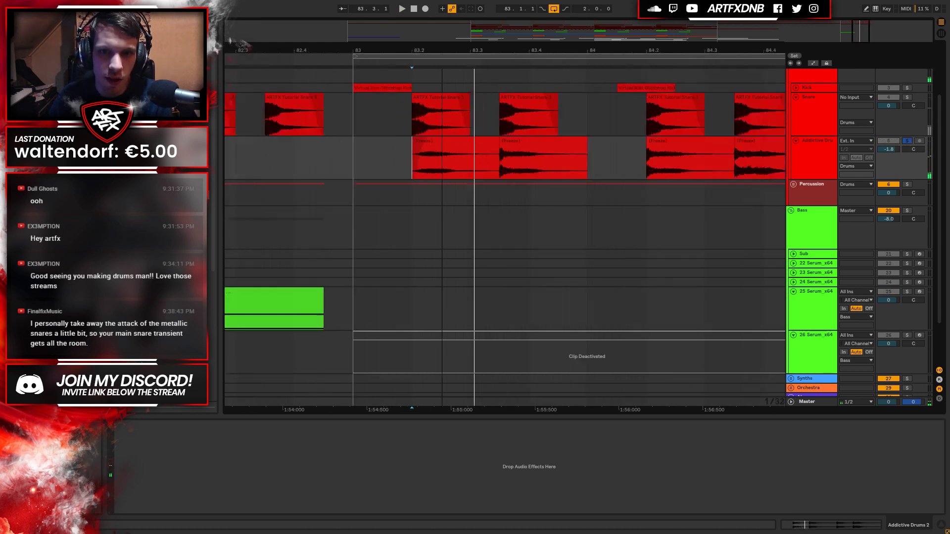
pyautogui.press('+')
pyautogui.click(356, 145)
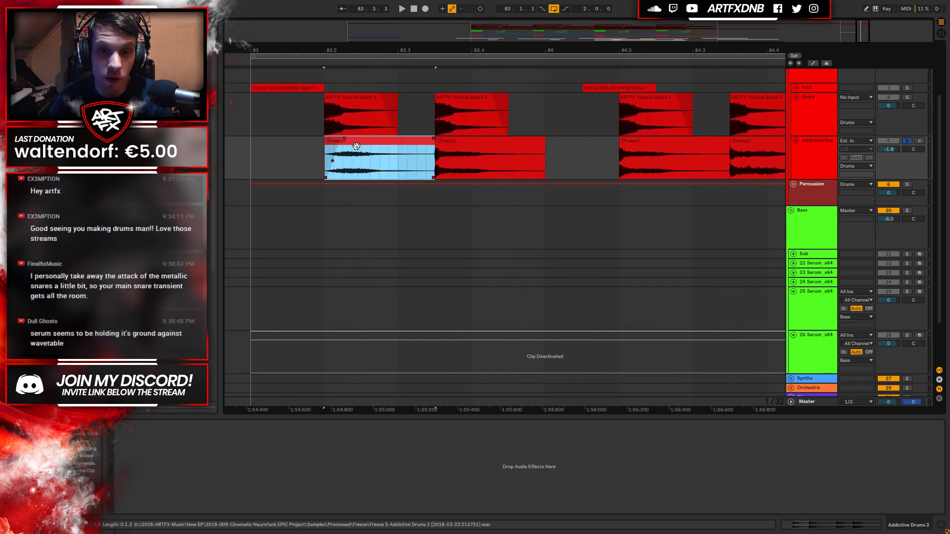
pyautogui.moveTo(434, 145); pyautogui.dragTo(397, 149)
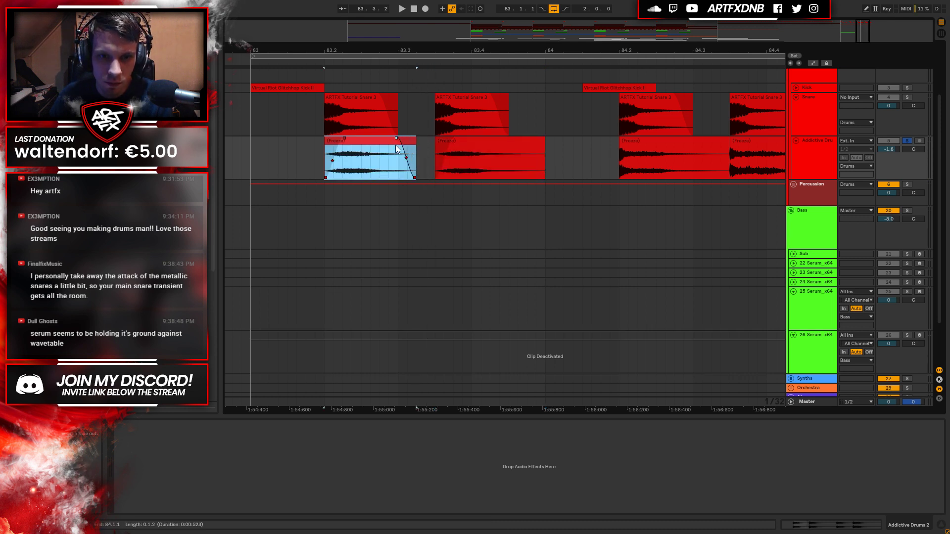
pyautogui.press('space')
# Lengthen and curve the first clip's fade-out, then unsolo Addictive Drums and play the full mix.
pyautogui.moveTo(398, 139); pyautogui.dragTo(389, 163)
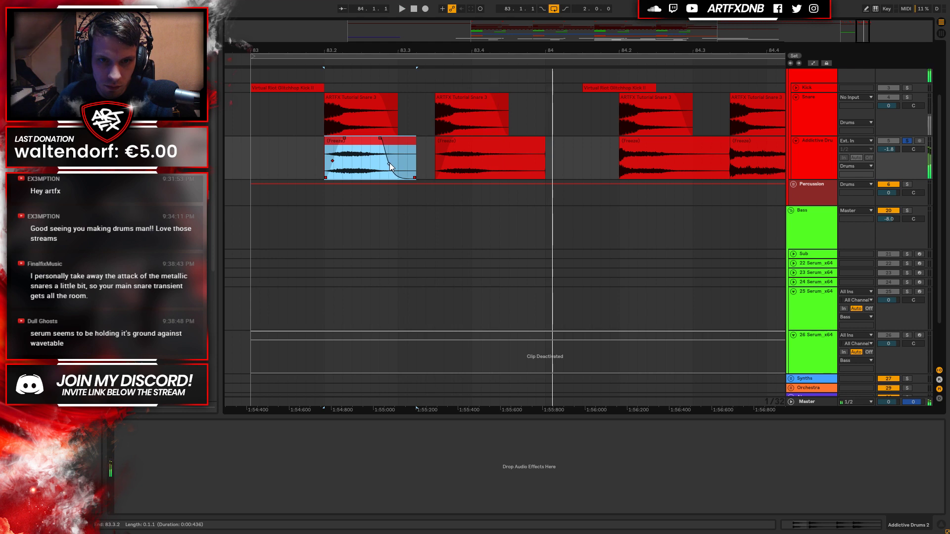
pyautogui.click(906, 141)
pyautogui.press('space')
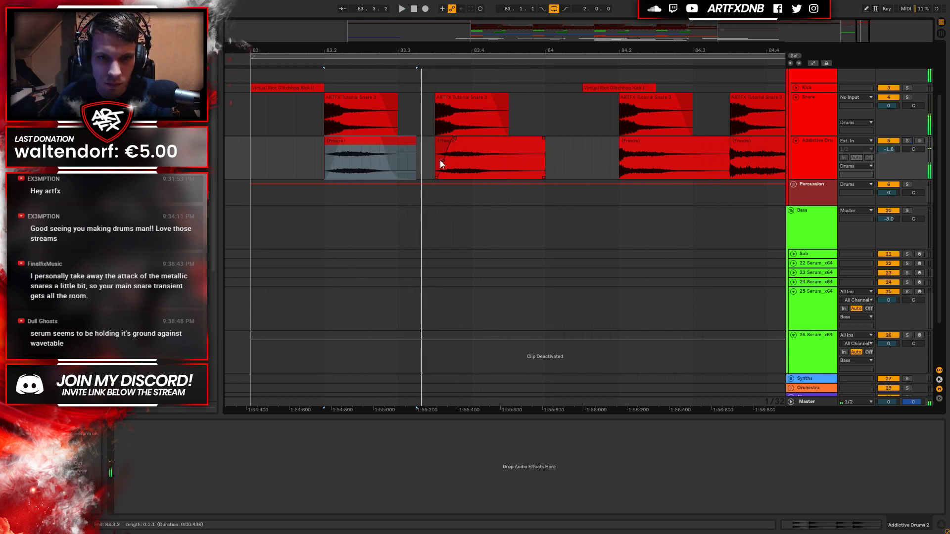
pyautogui.press('space')
# Copy the faded Addictive Drums clip onto the second hit at 83.3.3, delete the leftover end, and play the result.
pyautogui.click(354, 141)
pyautogui.moveTo(354, 141); pyautogui.dragTo(468, 142)
pyautogui.click(538, 145)
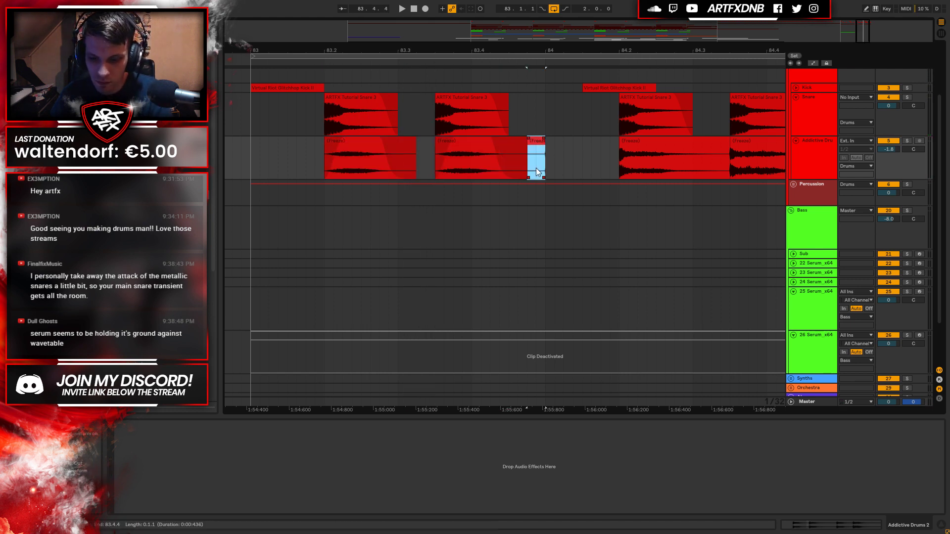
pyautogui.press('Delete')
pyautogui.click(386, 153)
pyautogui.press('space')
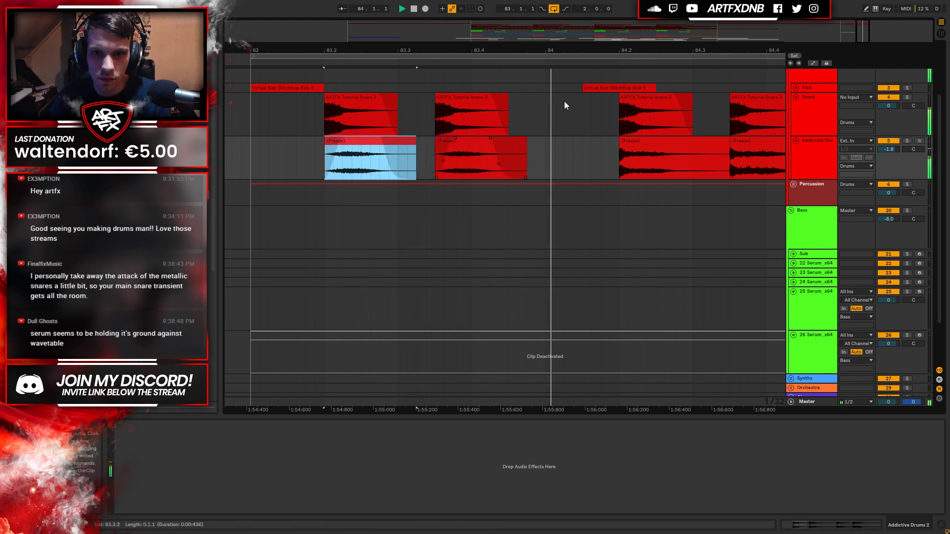
pyautogui.press('space')
# Copy the faded clip onto the Addictive Drums hits at 84.2 and 84.3.3, deleting the leftover ends.
pyautogui.press('-')
pyautogui.click(415, 164)
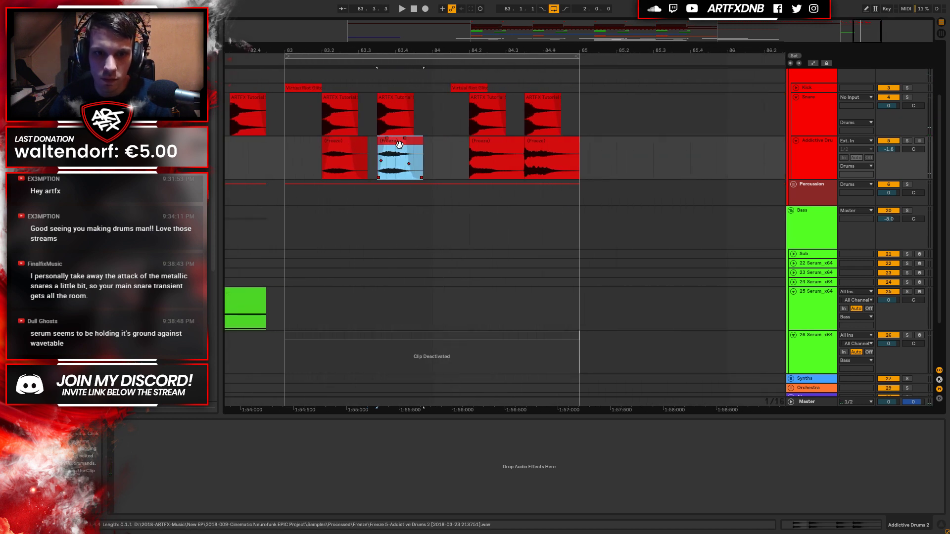
pyautogui.click(478, 153)
pyautogui.click(494, 150)
pyautogui.click(519, 145)
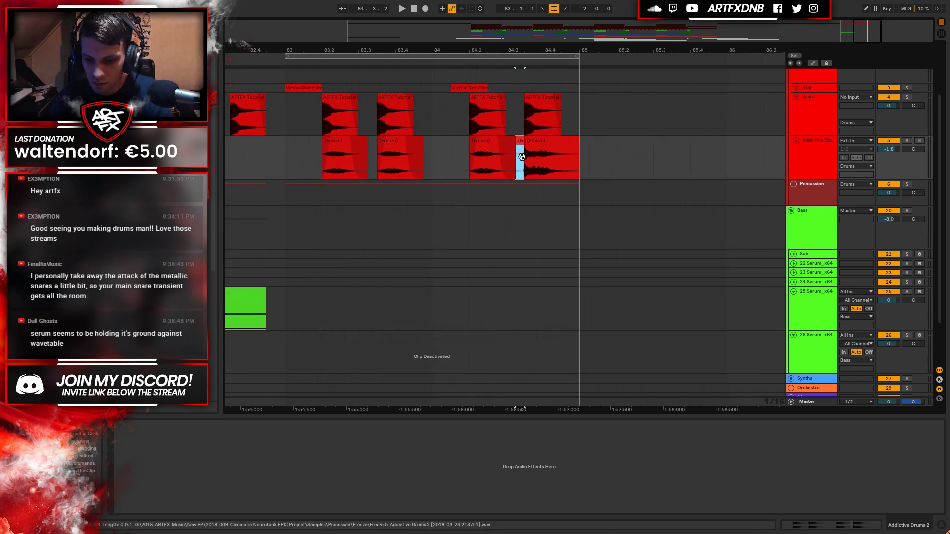
pyautogui.moveTo(485, 155); pyautogui.dragTo(542, 155)
pyautogui.click(574, 144)
# Move the last Addictive Drums clip's sample region to the fourth hit, from 2.3.3 to 2.4.4, and close the clip view.
pyautogui.click(540, 147)
pyautogui.doubleClick(540, 147)
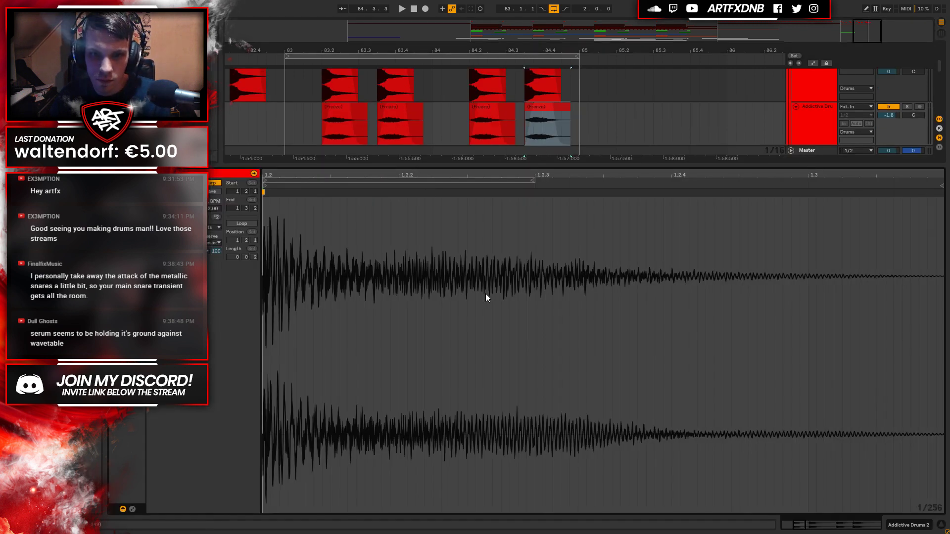
pyautogui.press('-')
pyautogui.press('-')
pyautogui.press('-')
pyautogui.moveTo(336, 187); pyautogui.dragTo(752, 233)
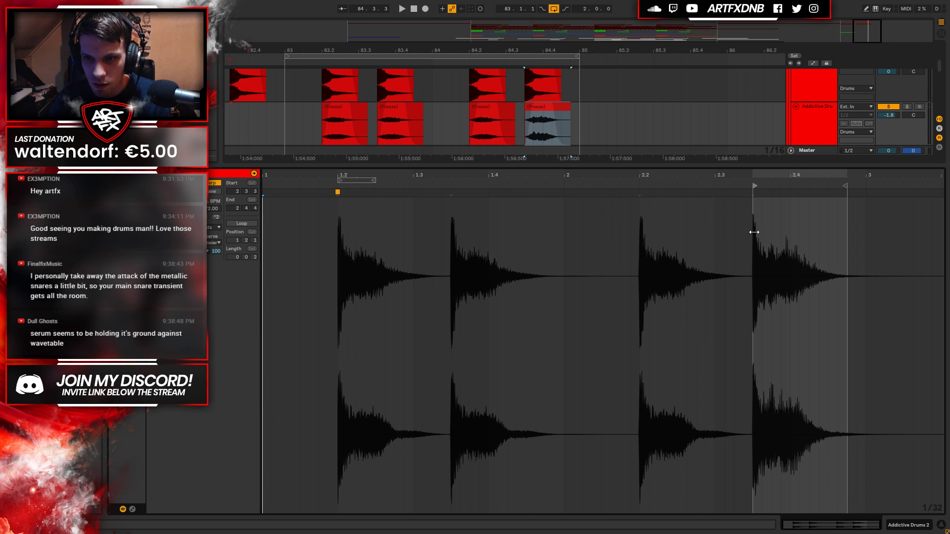
pyautogui.click(915, 527)
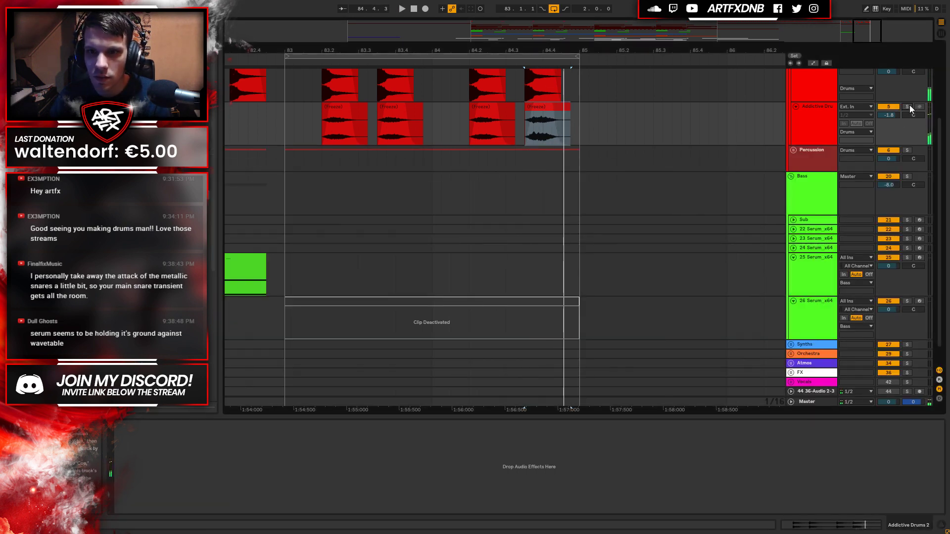
# Duplicate the Addictive Drums track and delete the first three clips from the copy.
pyautogui.click(818, 109)
pyautogui.scroll(3, 808, 134)
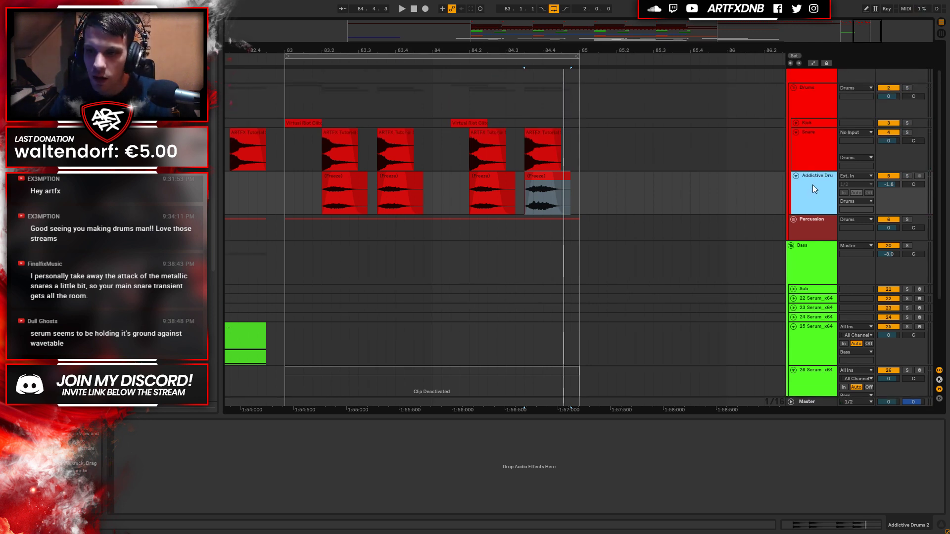
pyautogui.hotkey('ctrl', 'd')
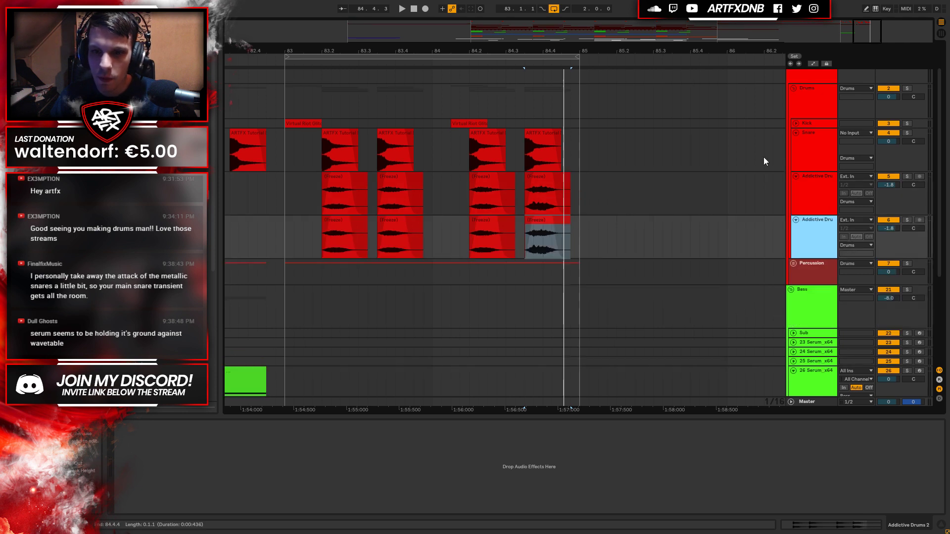
pyautogui.click(333, 225)
pyautogui.keyDown('shift'); pyautogui.click(480, 224); pyautogui.keyUp('shift')
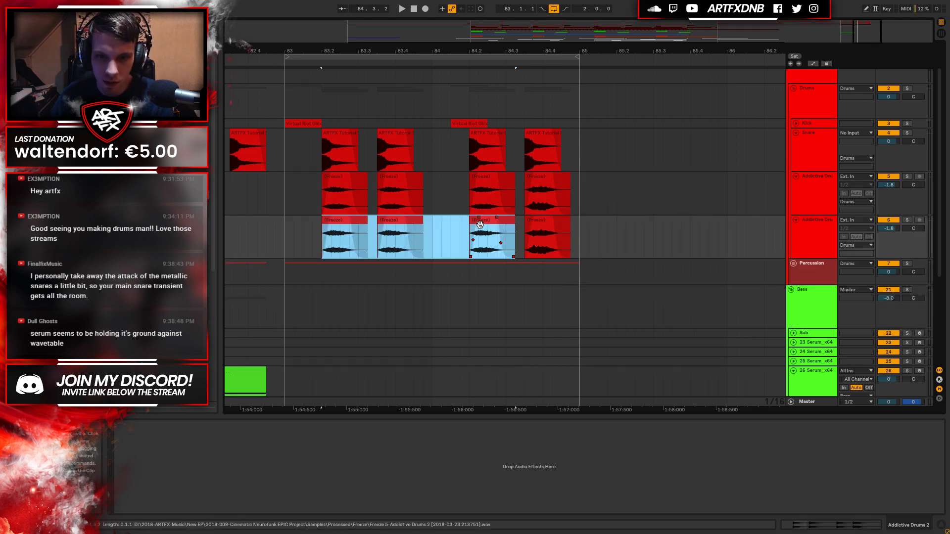
pyautogui.press('Delete')
# Move the fourth Addictive Drums hit from the original track onto the duplicate, then solo the duplicate and play it.
pyautogui.click(547, 193)
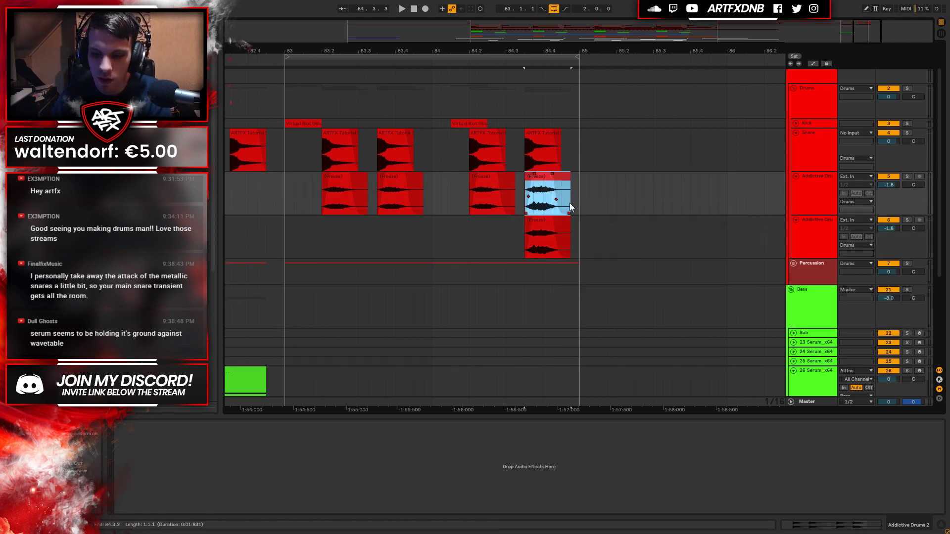
pyautogui.moveTo(548, 197); pyautogui.dragTo(558, 235)
pyautogui.click(907, 220)
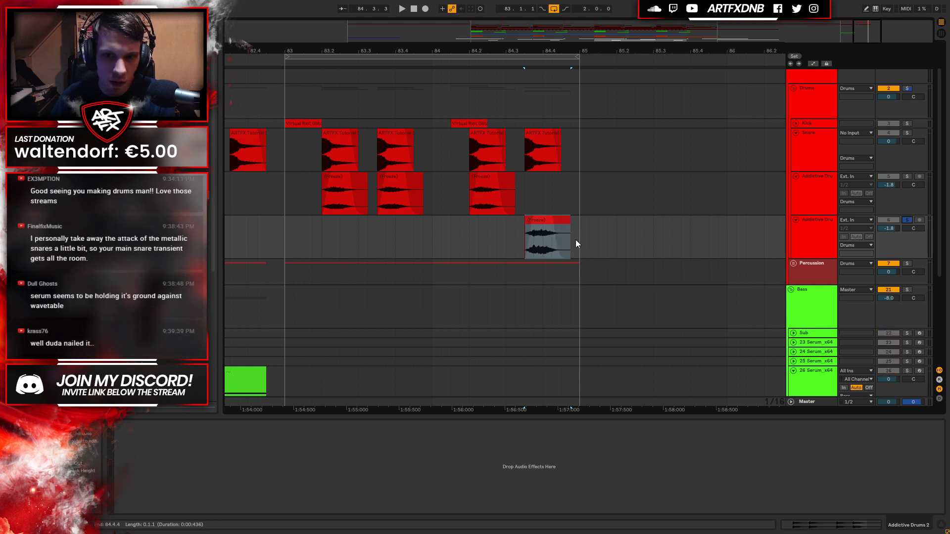
pyautogui.press('space')
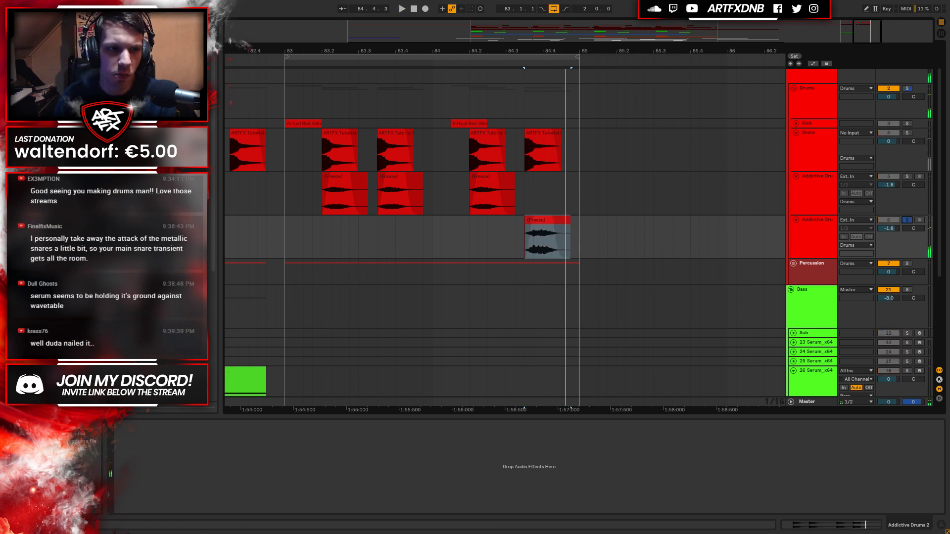
pyautogui.press('space')
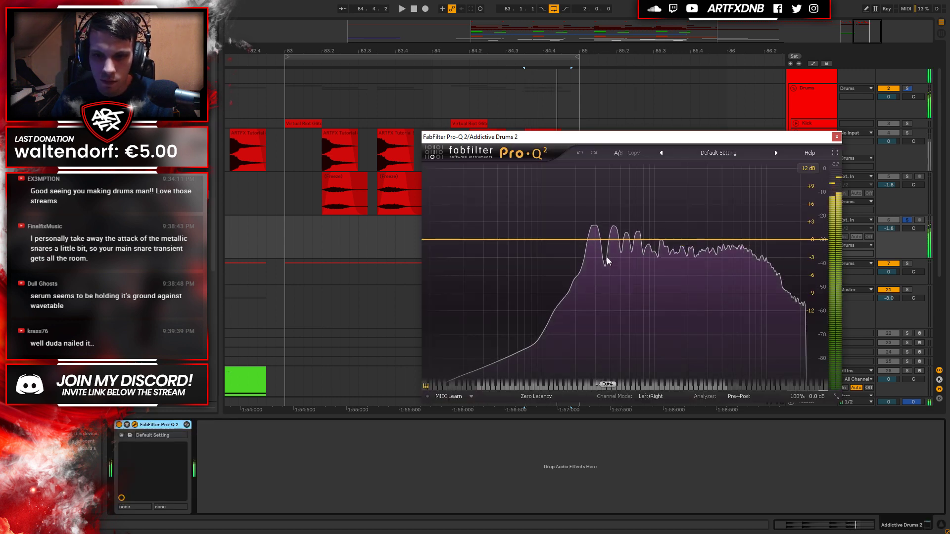
# Shape a narrow low-mid bell cut of about 5 dB in FabFilter Pro-Q 2 on the duplicate track during playback.
pyautogui.moveTo(631, 240); pyautogui.dragTo(629, 285)
pyautogui.scroll(10, 629, 285)
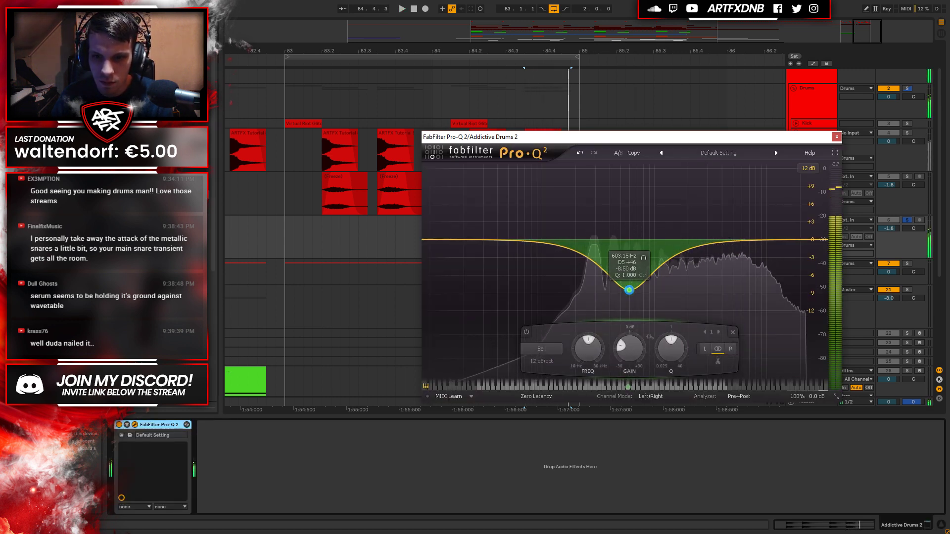
pyautogui.press('space')
pyautogui.scroll(-8, 629, 285)
pyautogui.moveTo(630, 285); pyautogui.dragTo(615, 275)
pyautogui.moveTo(615, 333); pyautogui.dragTo(615, 271)
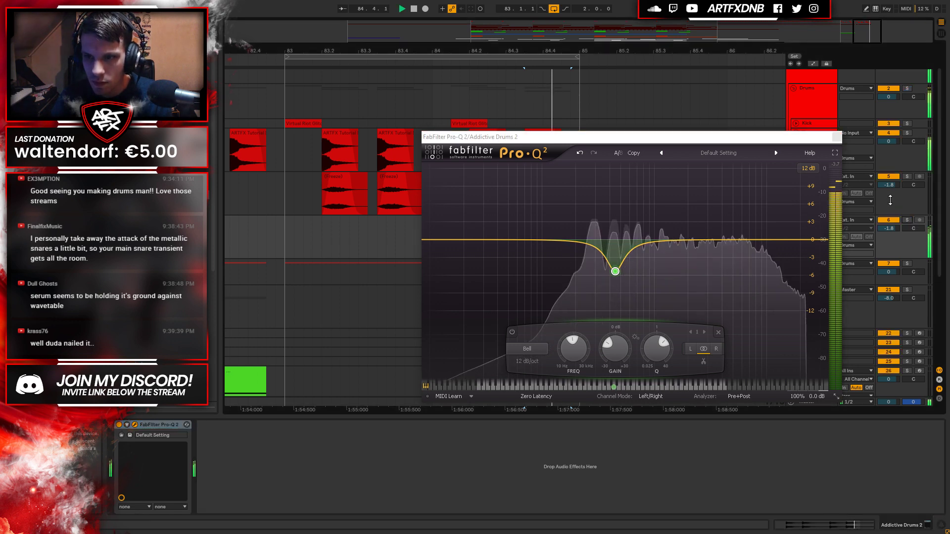
# Close the equalizer window and play the full mix from bar 83.
pyautogui.hotkey('ctrl', 'alt', 'p')
pyautogui.click(278, 205)
pyautogui.press('space')
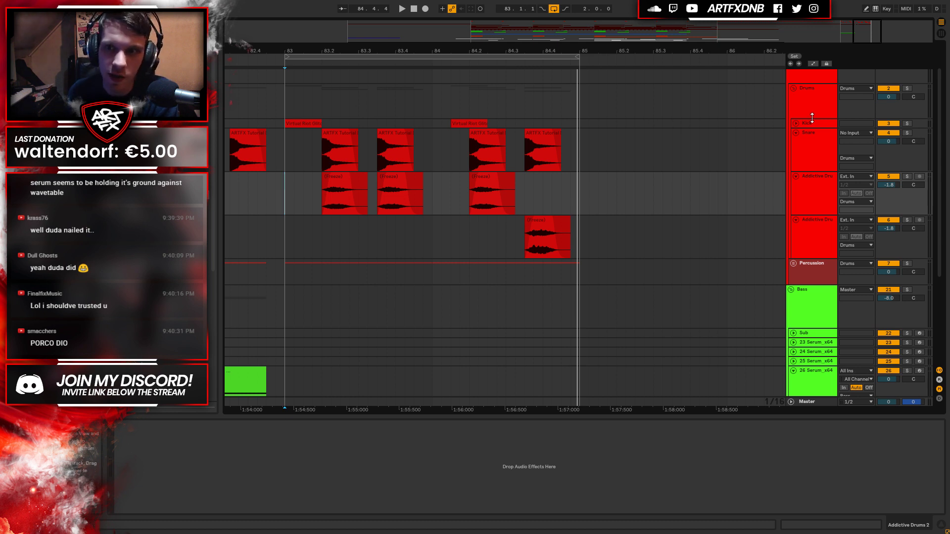
# Collapse the Snare track and both Addictive Drums tracks, then fold the inner Drums group.
pyautogui.click(800, 130)
pyautogui.click(796, 133)
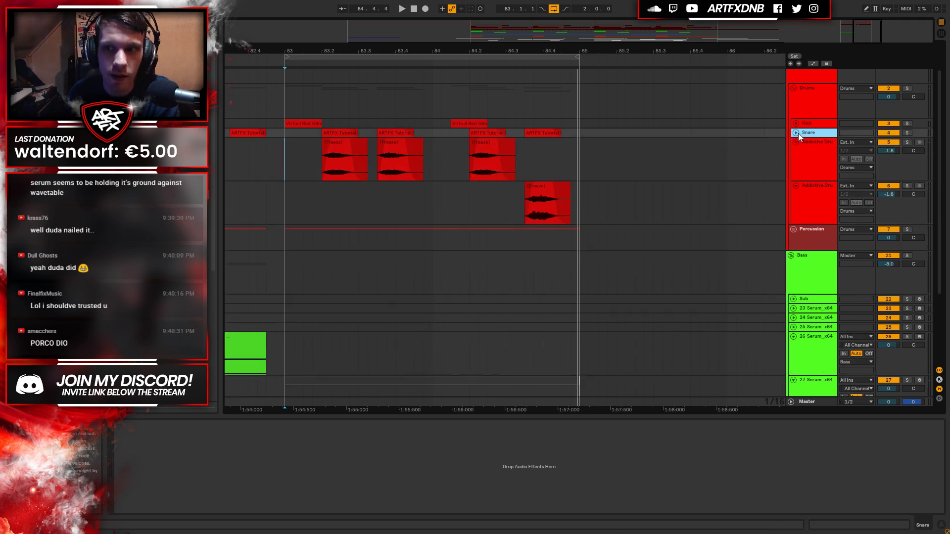
pyautogui.click(796, 141)
pyautogui.click(796, 151)
pyautogui.click(803, 150)
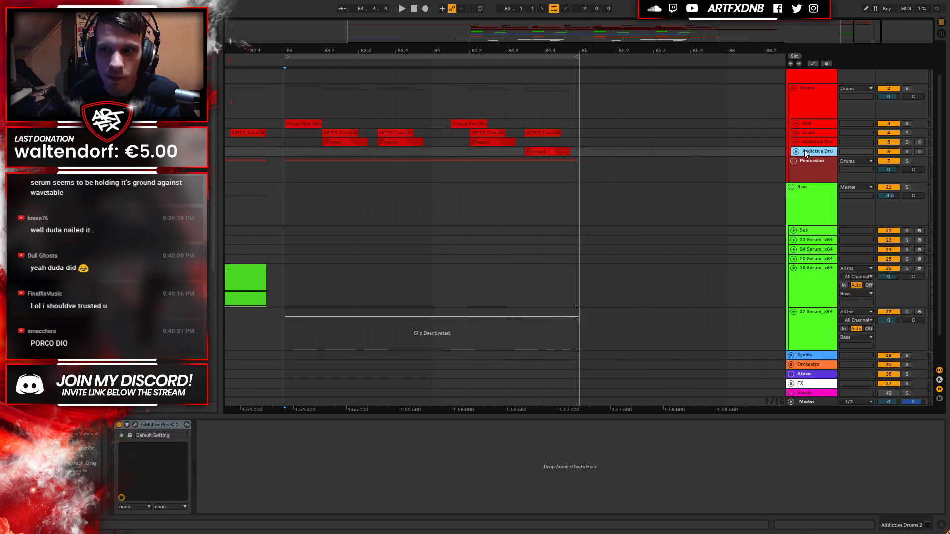
pyautogui.click(806, 142)
pyautogui.click(808, 133)
pyautogui.click(811, 125)
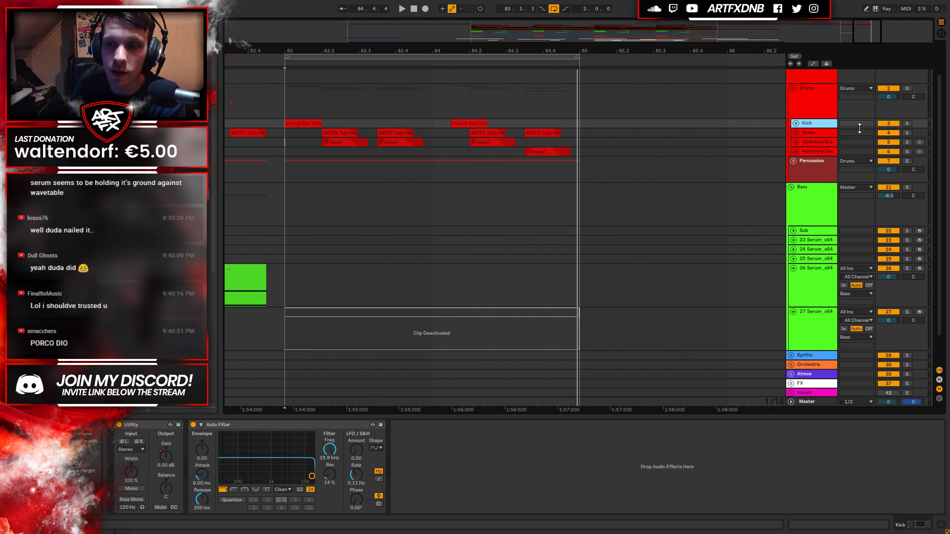
pyautogui.click(793, 88)
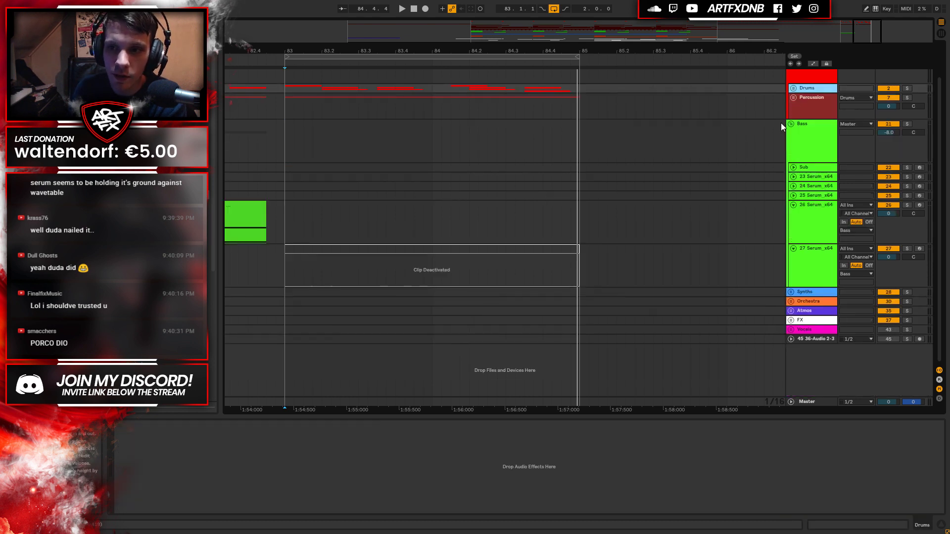
# Play the section from bar 83, check the Percussion group, and play the drop from bar 81.
pyautogui.moveTo(278, 65); pyautogui.dragTo(444, 90)
pyautogui.press('space')
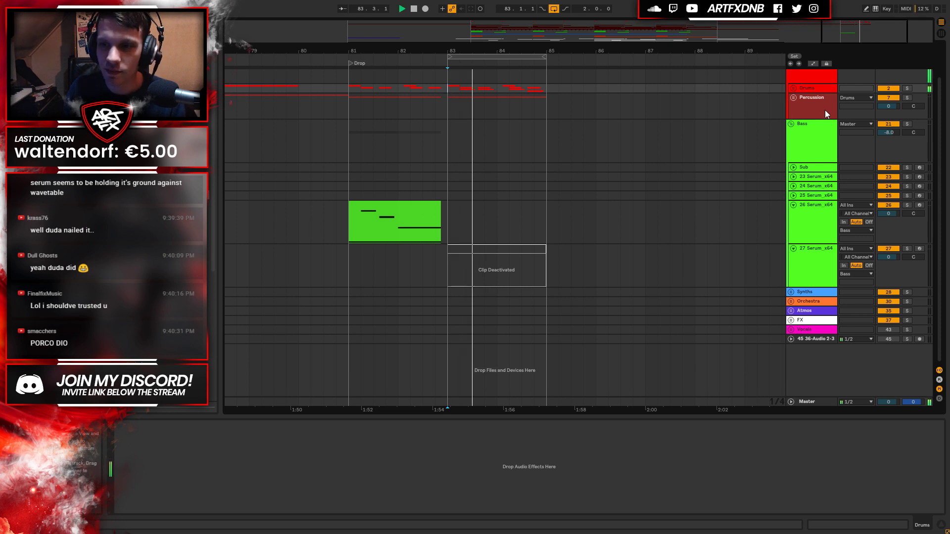
pyautogui.click(798, 100)
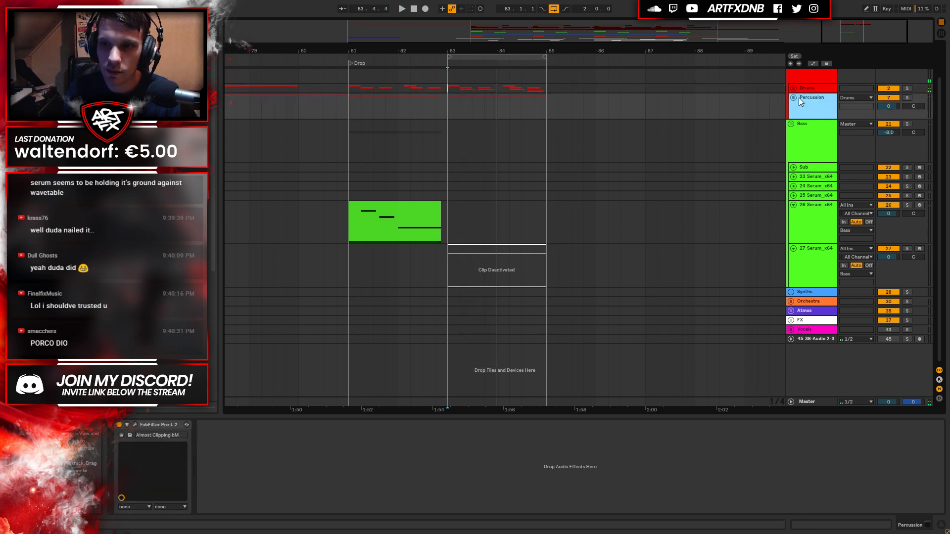
pyautogui.click(793, 98)
pyautogui.click(793, 98)
pyautogui.click(803, 89)
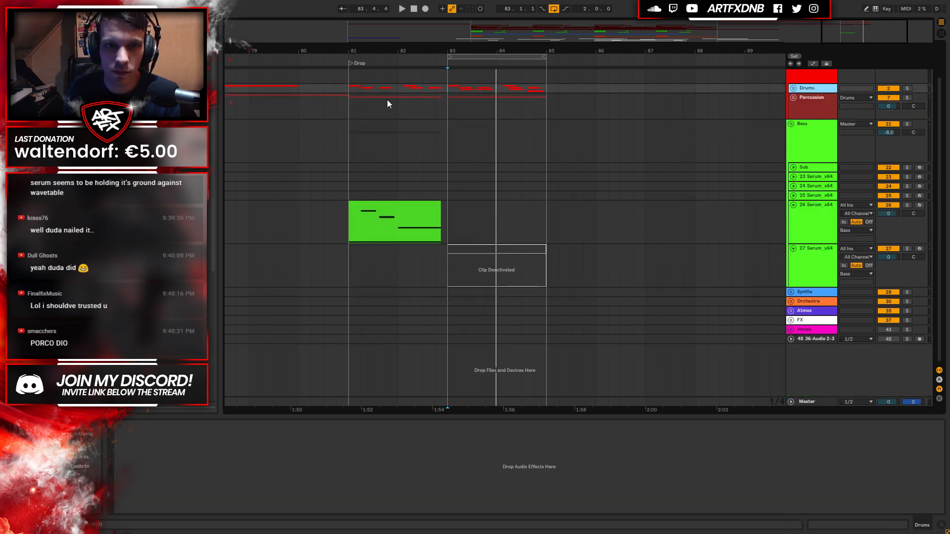
pyautogui.click(347, 87)
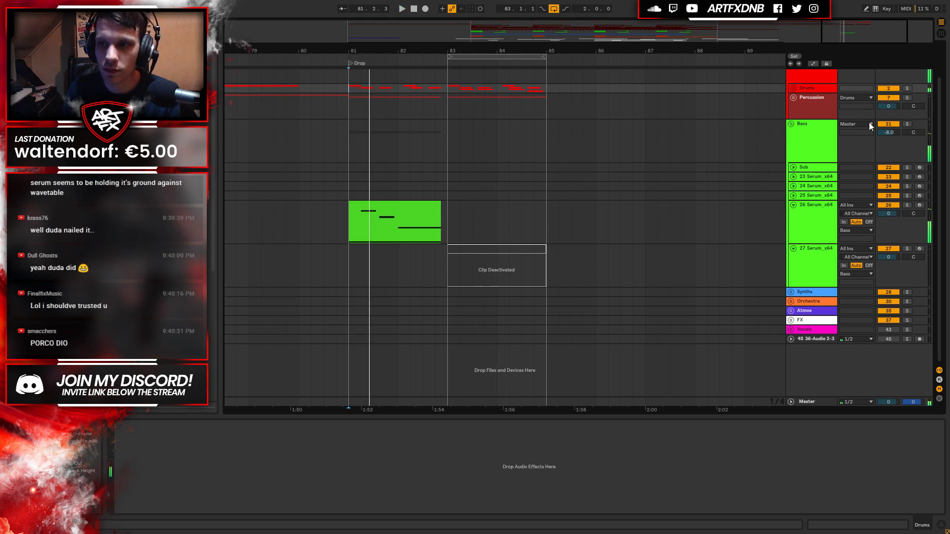
# Solo the top-level Drums group and play the drop.
pyautogui.scroll(2, 871, 119)
pyautogui.click(907, 73)
pyautogui.press('space')
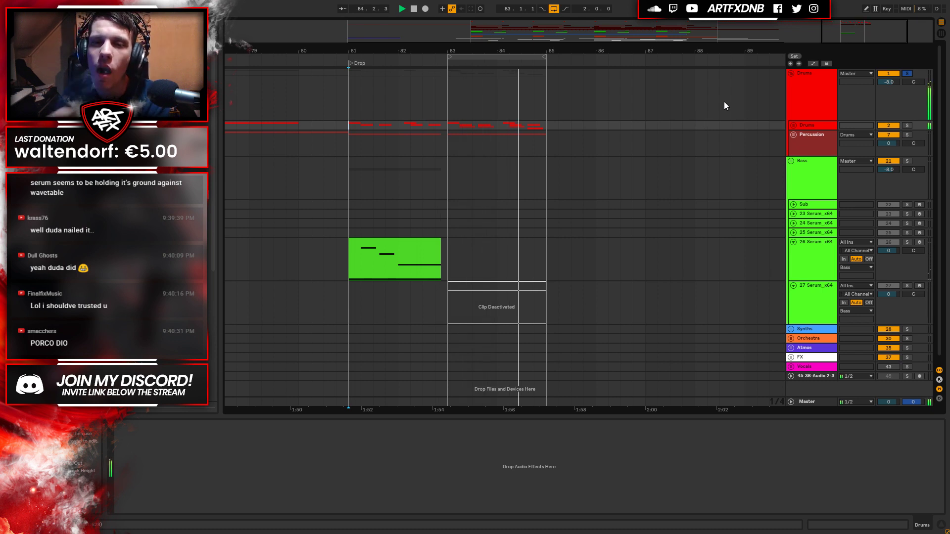
# Unfold the inner Drums group, expand both Addictive Drums tracks, and lower their volumes together to about -4.4 dB.
pyautogui.click(794, 125)
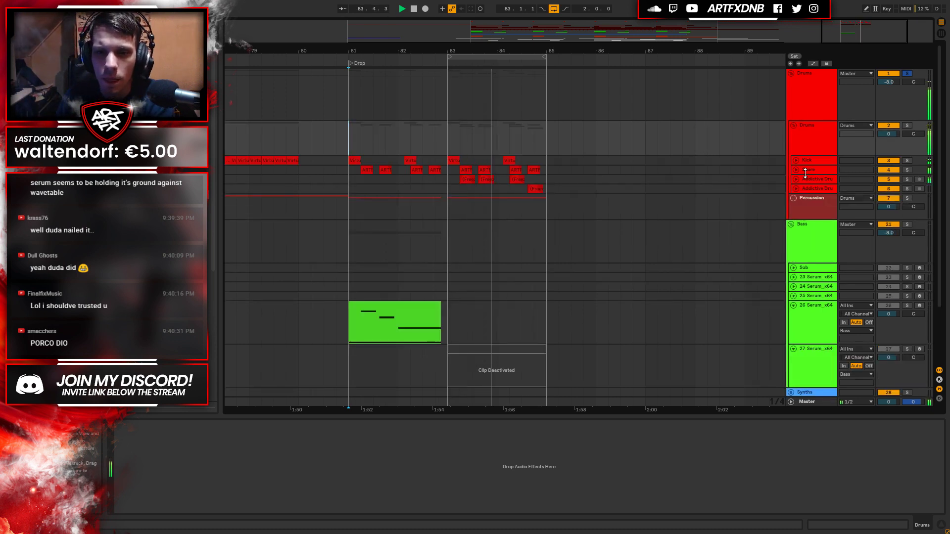
pyautogui.click(814, 188)
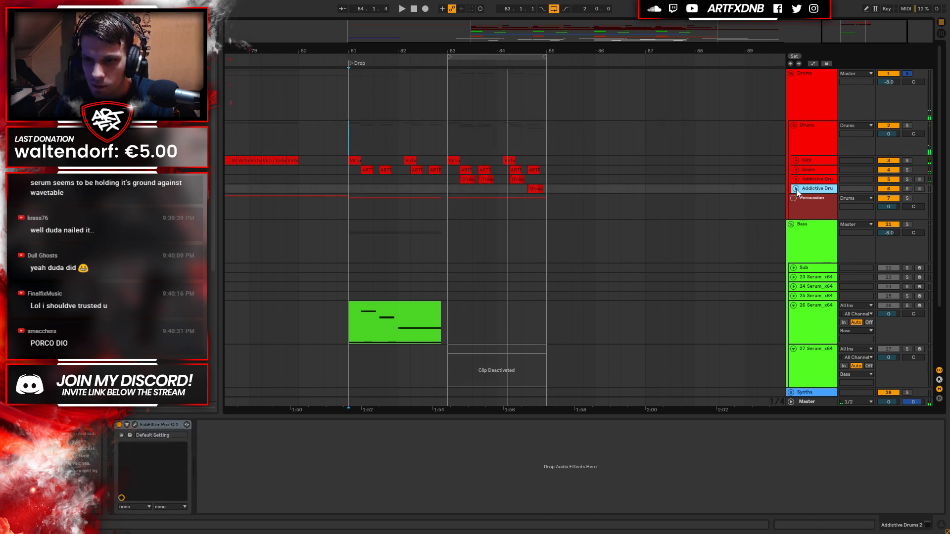
pyautogui.click(797, 189)
pyautogui.click(795, 178)
pyautogui.click(818, 179)
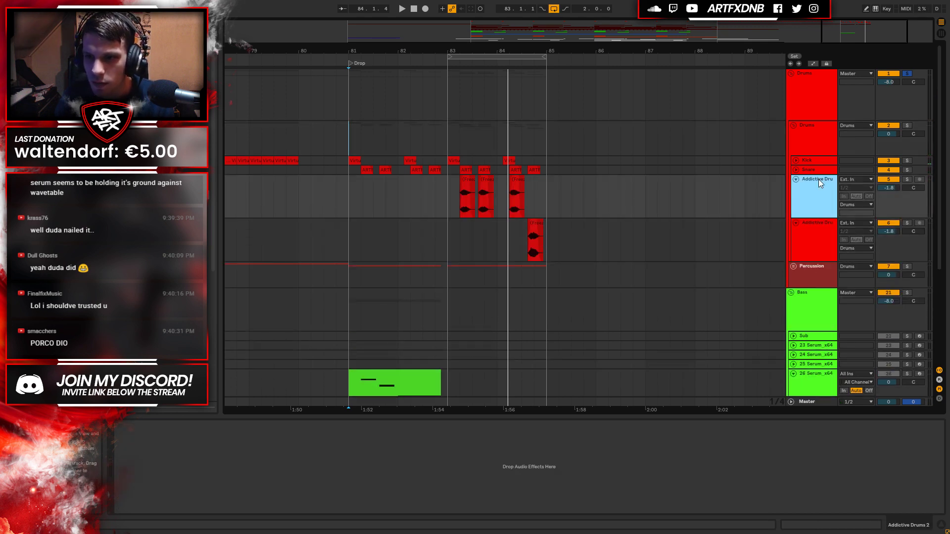
pyautogui.click(821, 221)
pyautogui.moveTo(899, 189); pyautogui.dragTo(899, 198)
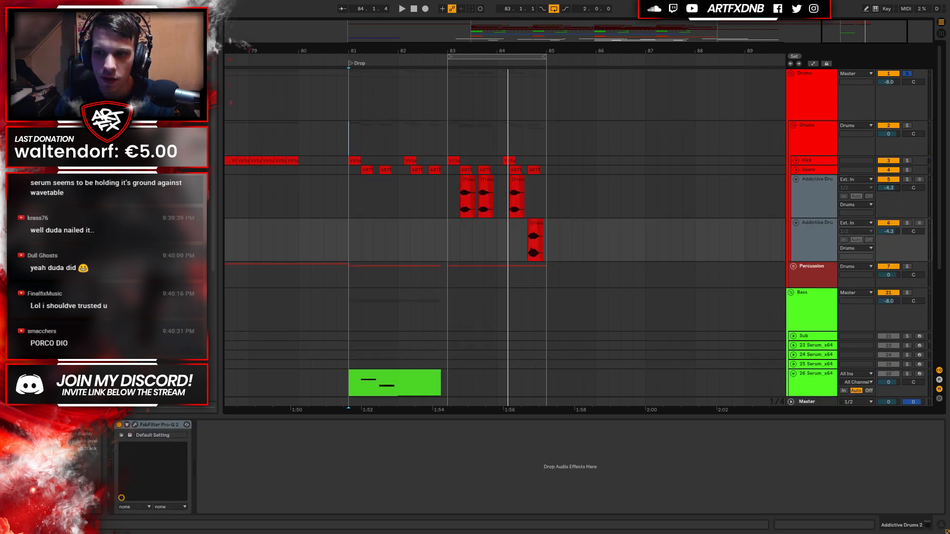
# Play the drums from bars 81 and 83, setting the first Addictive Drums track to -5.6 dB and the second to -4.7 dB.
pyautogui.press('space')
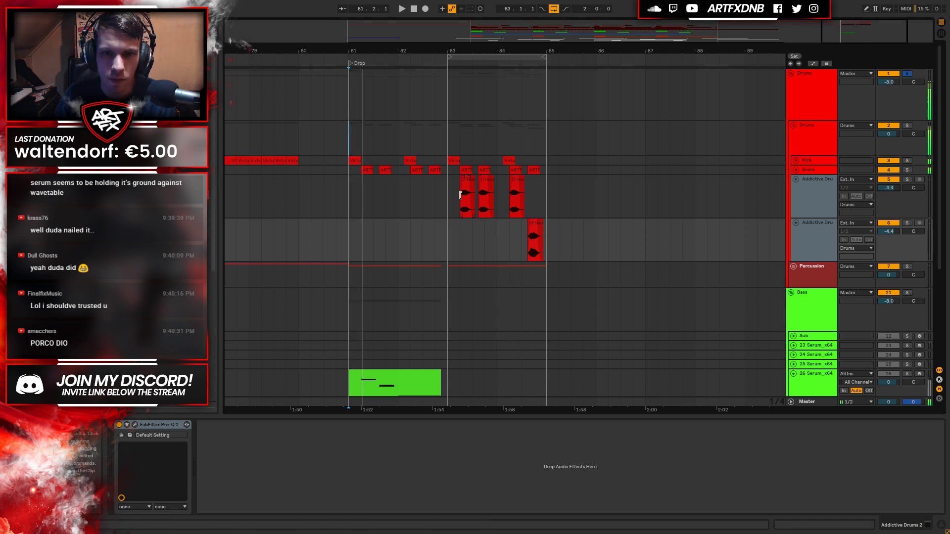
pyautogui.click(445, 198)
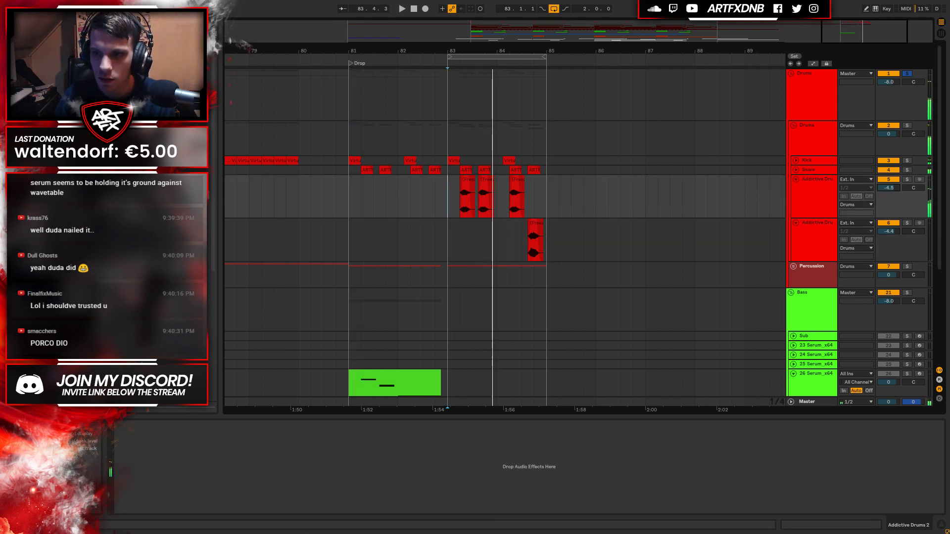
pyautogui.press('space')
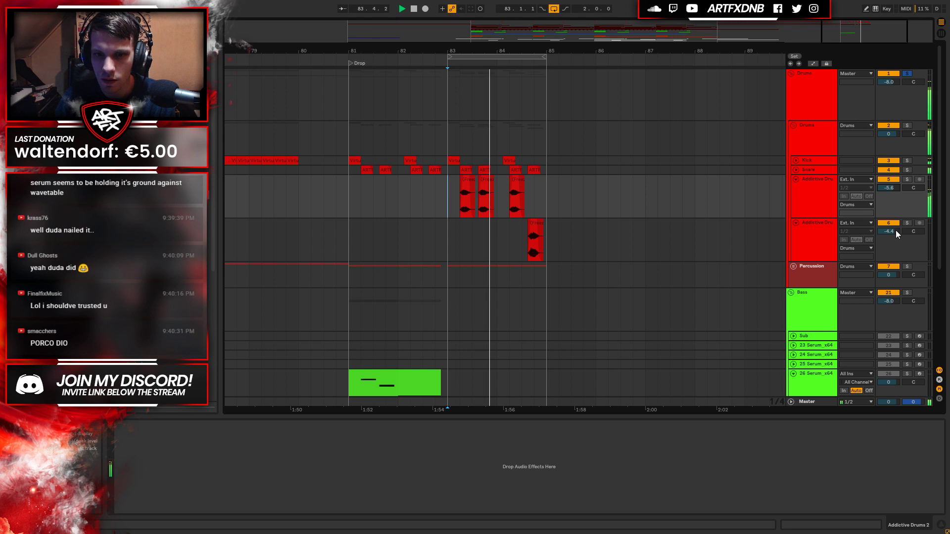
pyautogui.press('space')
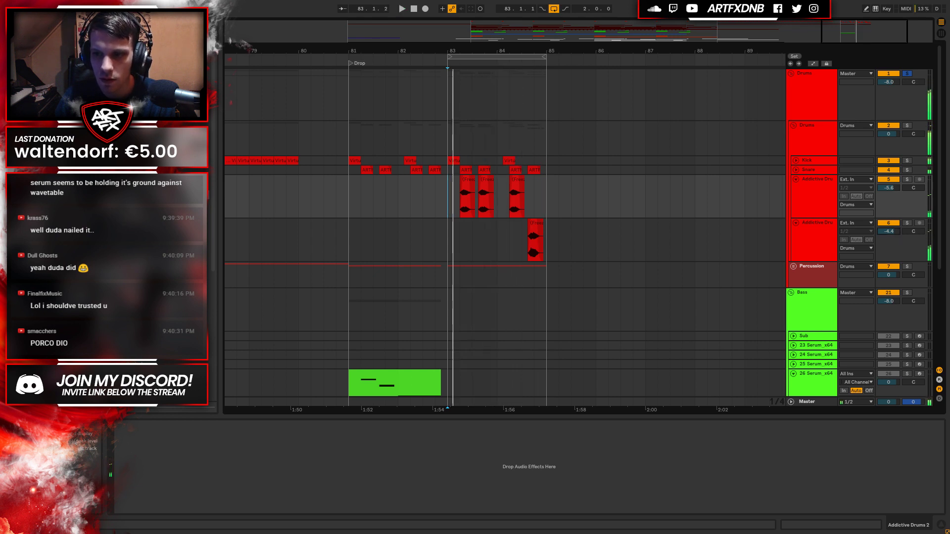
# Expand the Snare track, shorten the first snare clip at 81.2 to a length of 0.0.3, and play it.
pyautogui.click(367, 169)
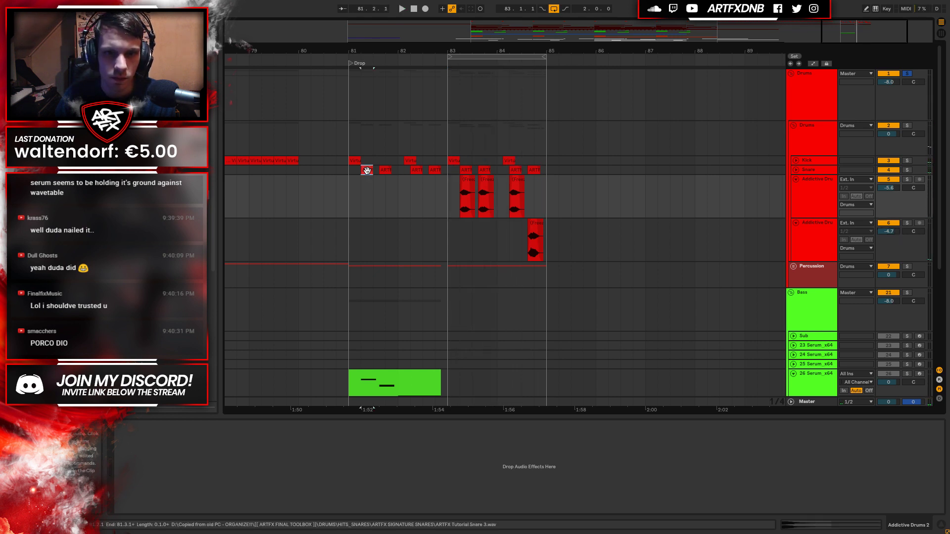
pyautogui.click(795, 170)
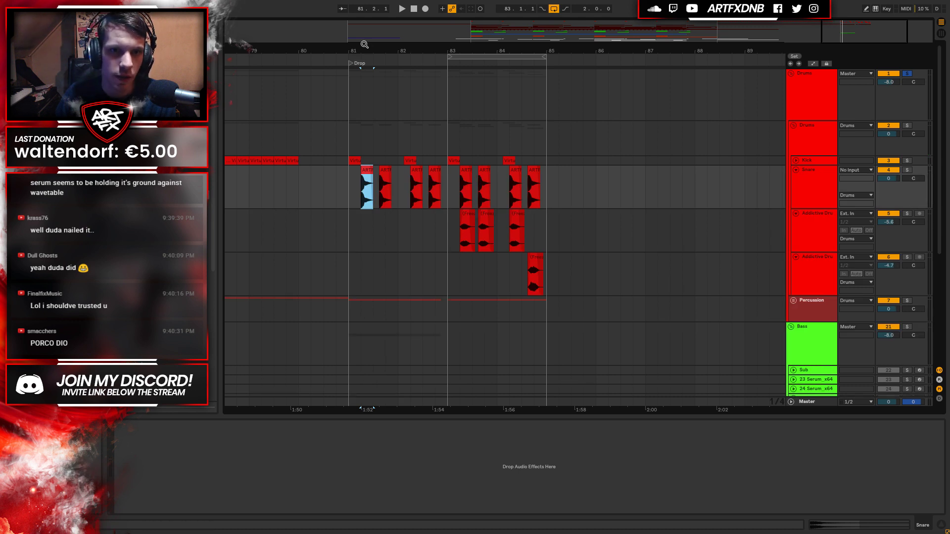
pyautogui.press('+')
pyautogui.moveTo(472, 173); pyautogui.dragTo(454, 173)
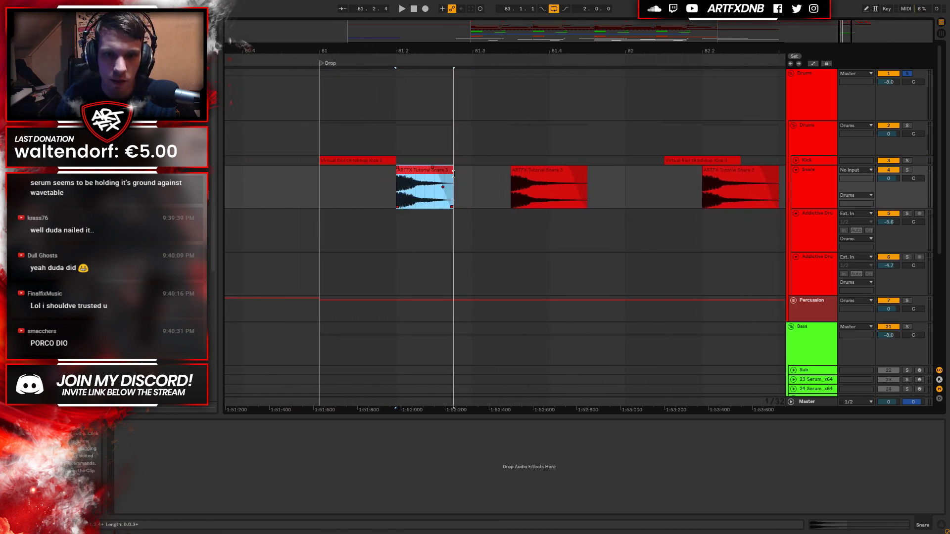
pyautogui.press('space')
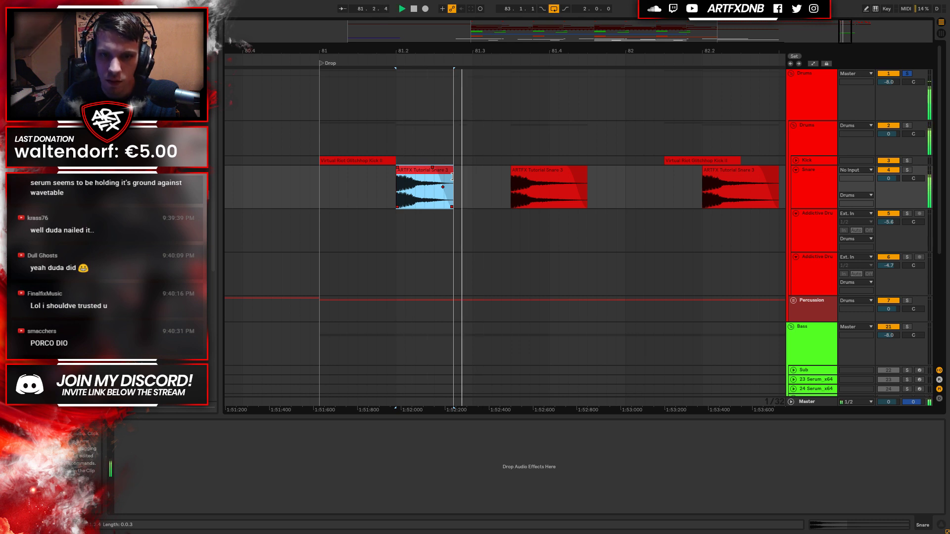
# Play the drop from bar 81 and shorten the second snare clip at 81.3.3 to three sixteenths.
pyautogui.click(529, 179)
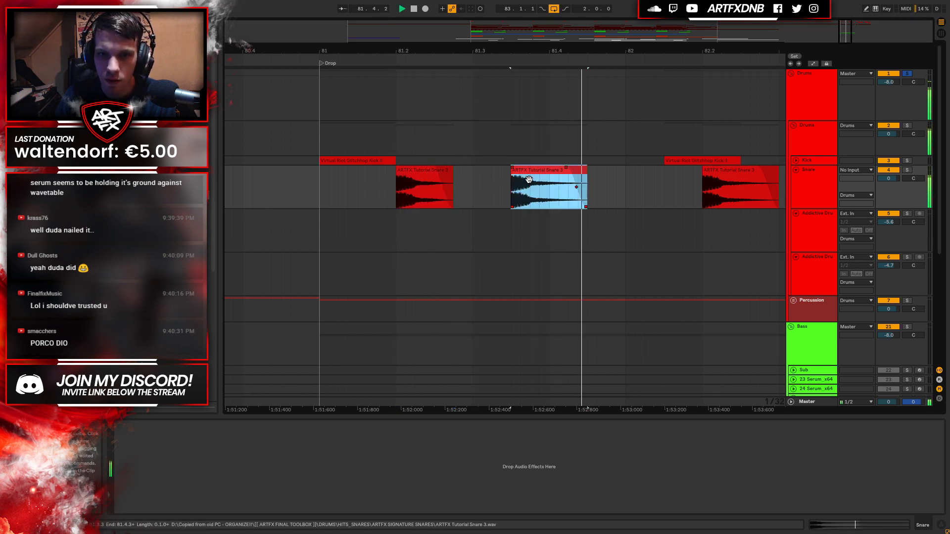
pyautogui.click(322, 180)
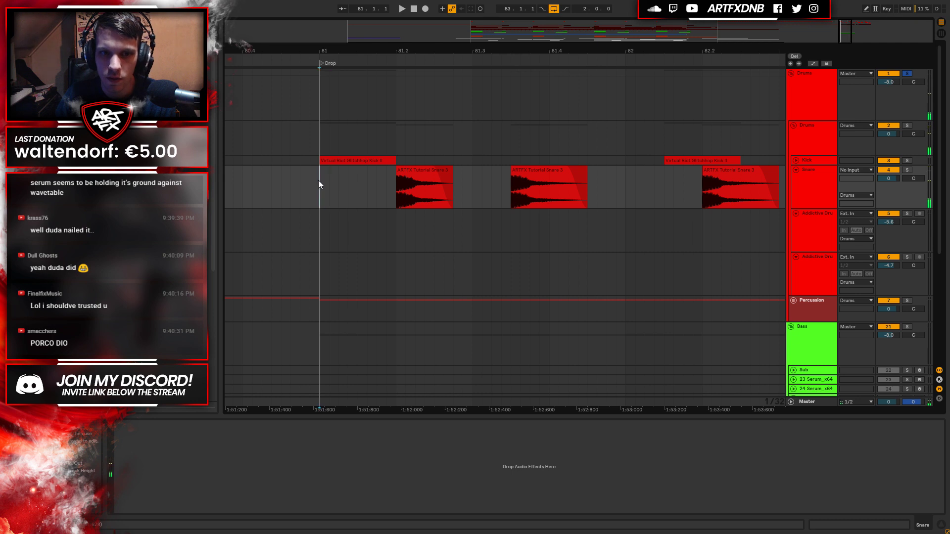
pyautogui.press('space')
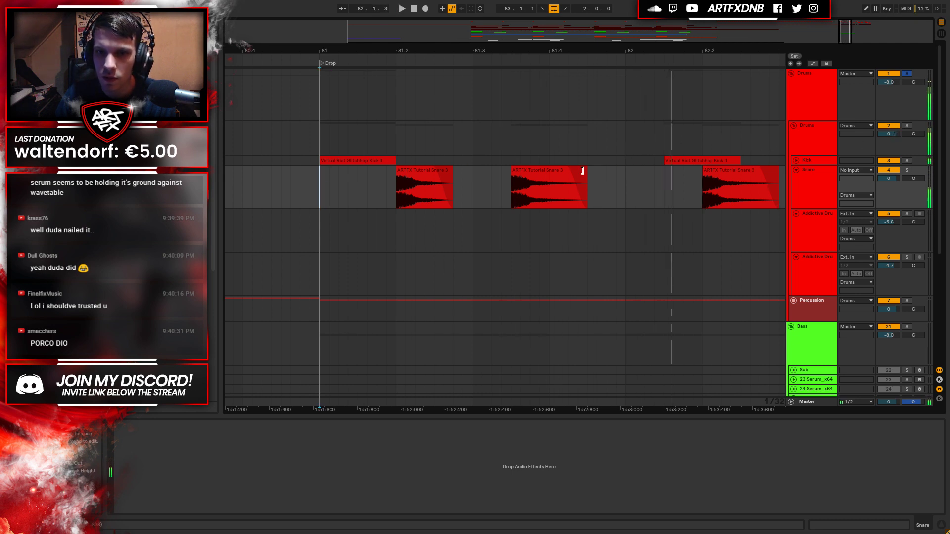
pyautogui.moveTo(586, 178); pyautogui.dragTo(568, 178)
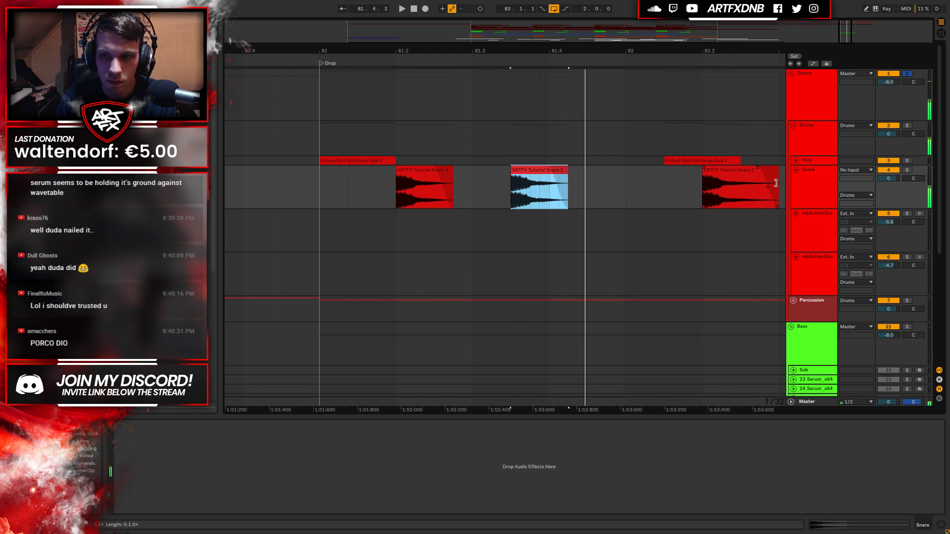
# Shorten the remaining main snare clips in bars 82 to 84 to three sixteenths and play the drums from bar 83.
pyautogui.moveTo(778, 183); pyautogui.dragTo(759, 183)
pyautogui.moveTo(736, 68); pyautogui.dragTo(869, 31)
pyautogui.click(450, 180)
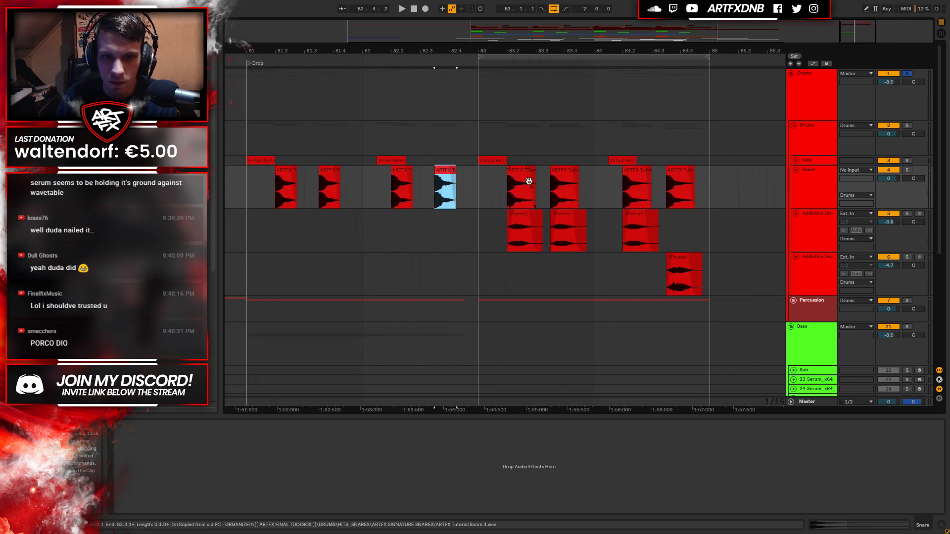
pyautogui.click(531, 183)
pyautogui.moveTo(578, 176); pyautogui.dragTo(572, 176)
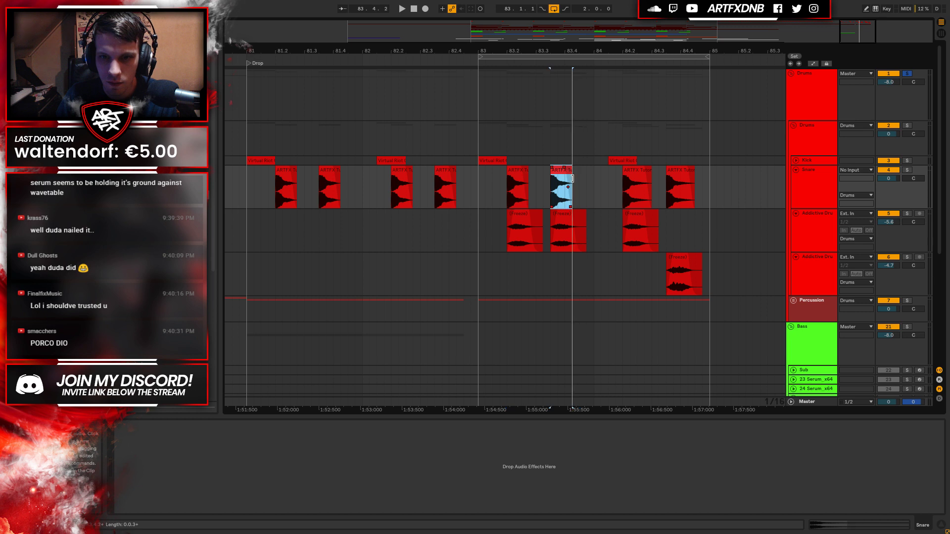
pyautogui.moveTo(651, 175); pyautogui.dragTo(688, 175)
pyautogui.click(501, 194)
pyautogui.press('space')
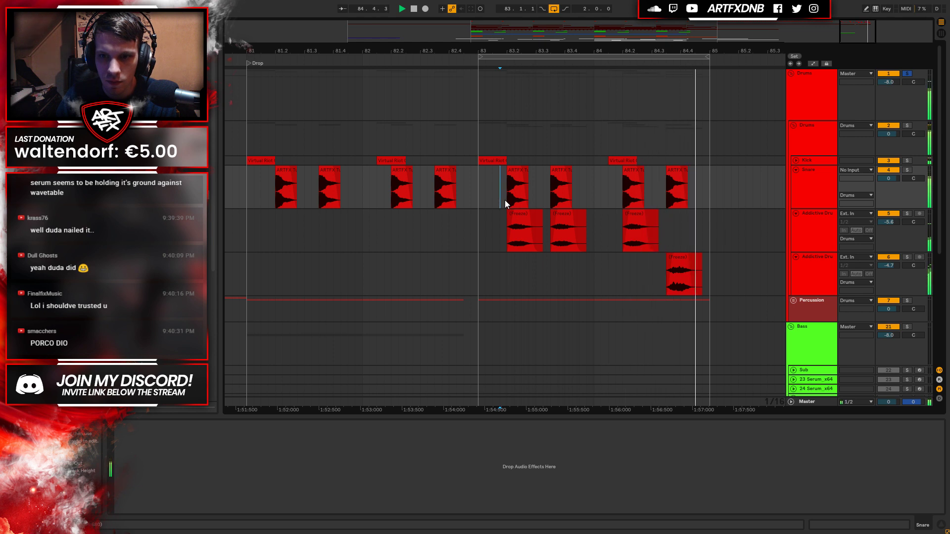
# Extend the loop to bars 81–85 and set the first Addictive Drums track to -9.2 dB and the second to -8.4 dB.
pyautogui.moveTo(479, 56); pyautogui.dragTo(247, 59)
pyautogui.click(821, 176)
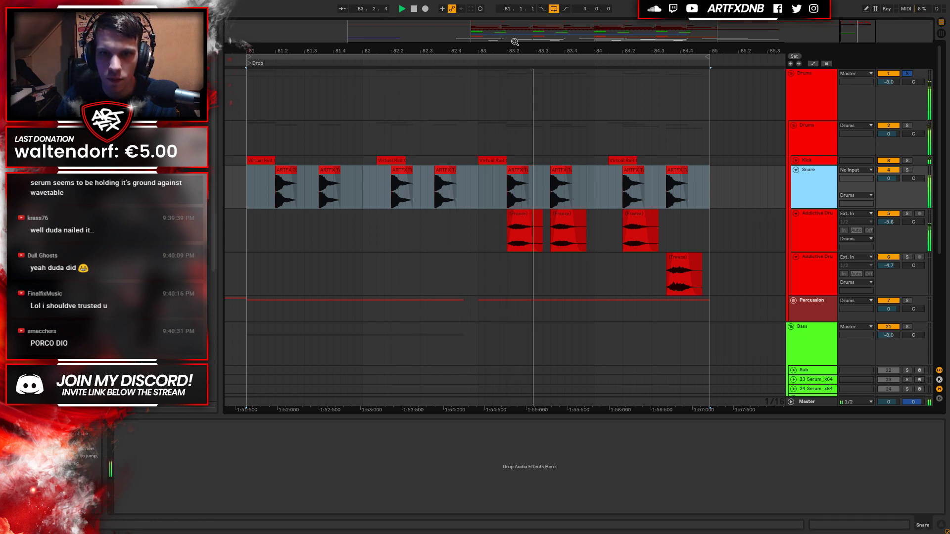
pyautogui.moveTo(890, 221); pyautogui.dragTo(894, 223)
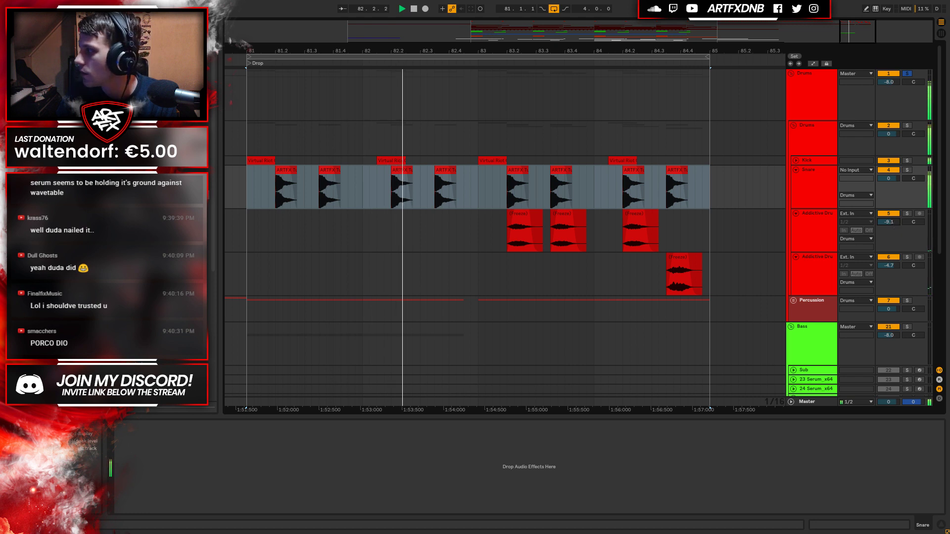
pyautogui.moveTo(893, 221); pyautogui.dragTo(893, 222)
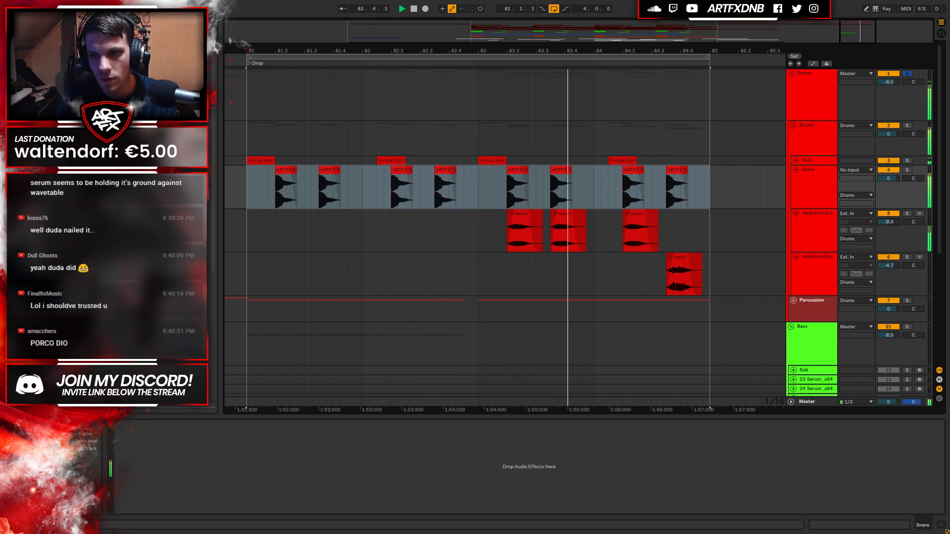
pyautogui.moveTo(893, 264); pyautogui.dragTo(893, 278)
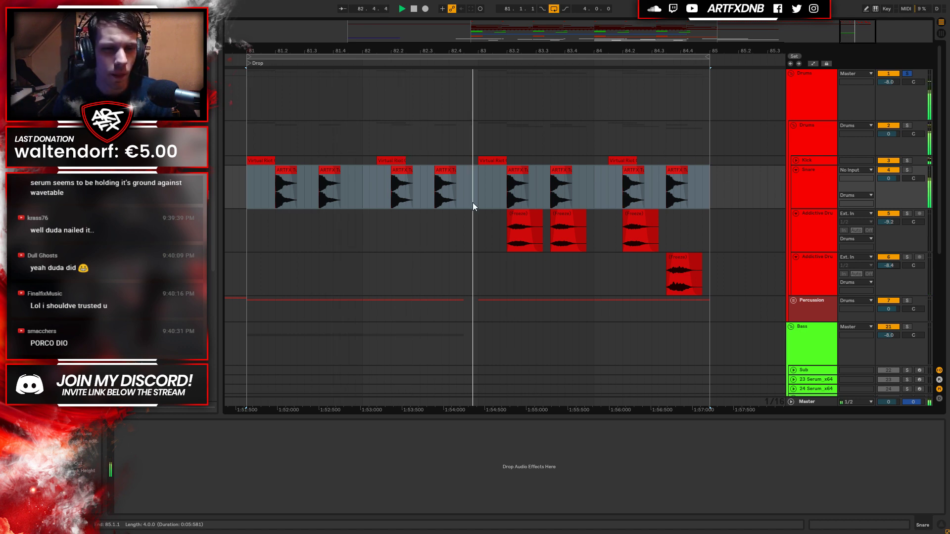
# Collapse the Snare and both Addictive Drums tracks and unfold the Percussion group.
pyautogui.click(799, 171)
pyautogui.keyDown('alt'); pyautogui.click(796, 170); pyautogui.keyUp('alt')
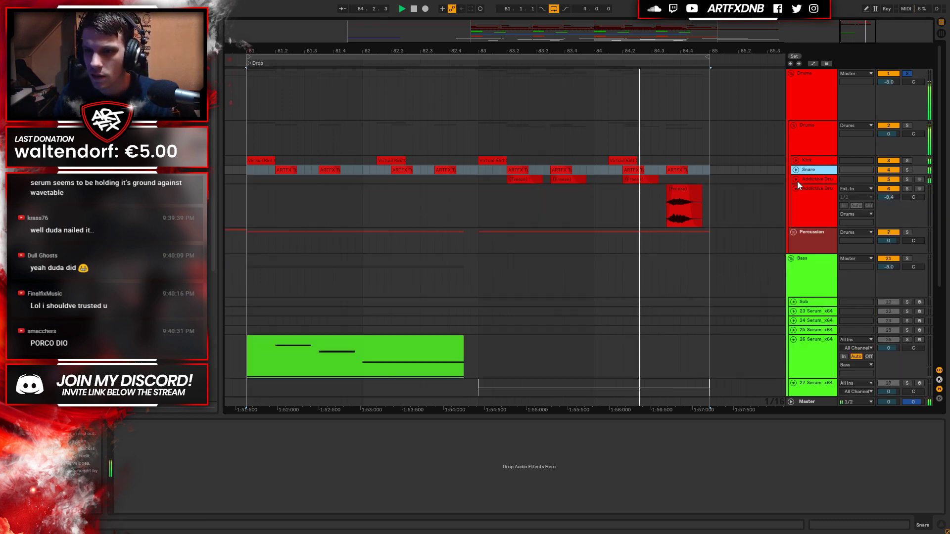
pyautogui.click(803, 200)
pyautogui.click(793, 198)
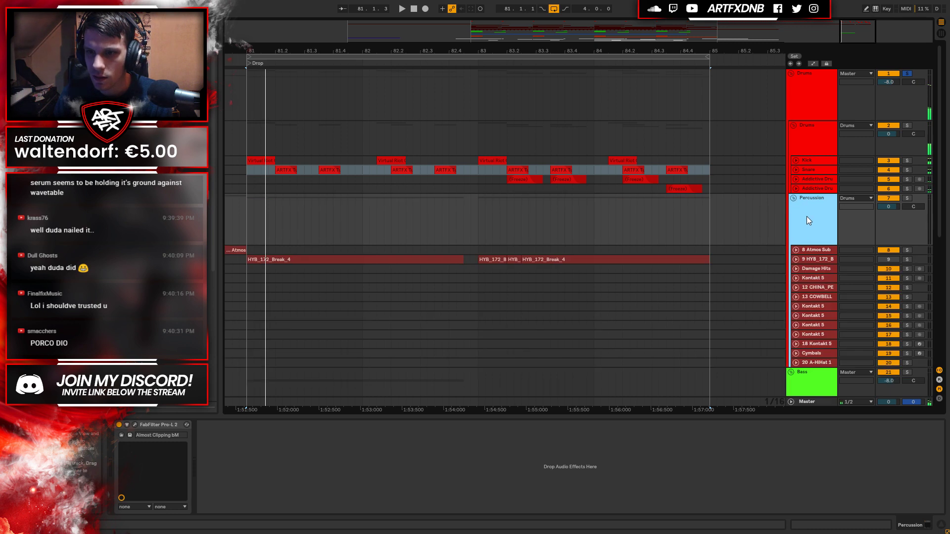
# Copy the last A-HiHat clip from before the build to the drop at bar 81 on the same track and play it.
pyautogui.scroll(-2, 802, 215)
pyautogui.press('-')
pyautogui.press('-')
pyautogui.press('-')
pyautogui.press('-')
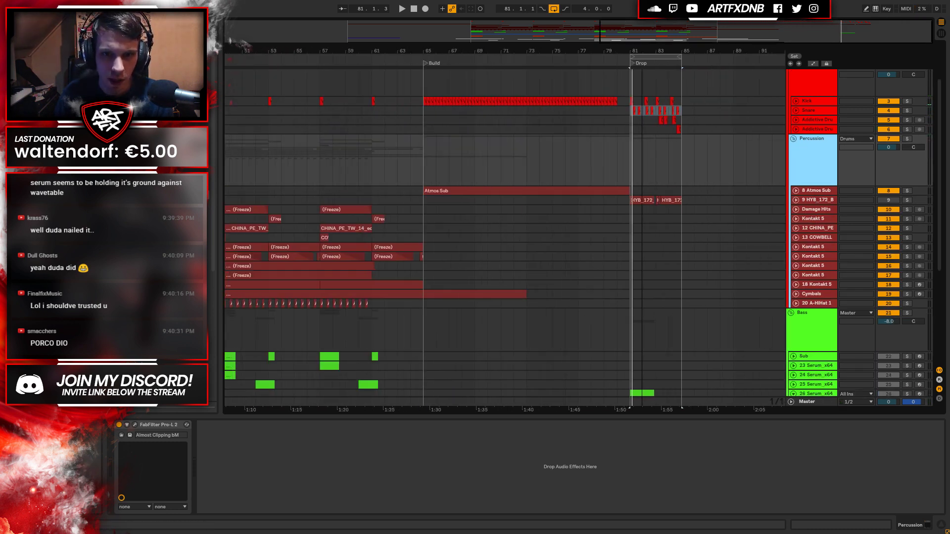
pyautogui.click(406, 303)
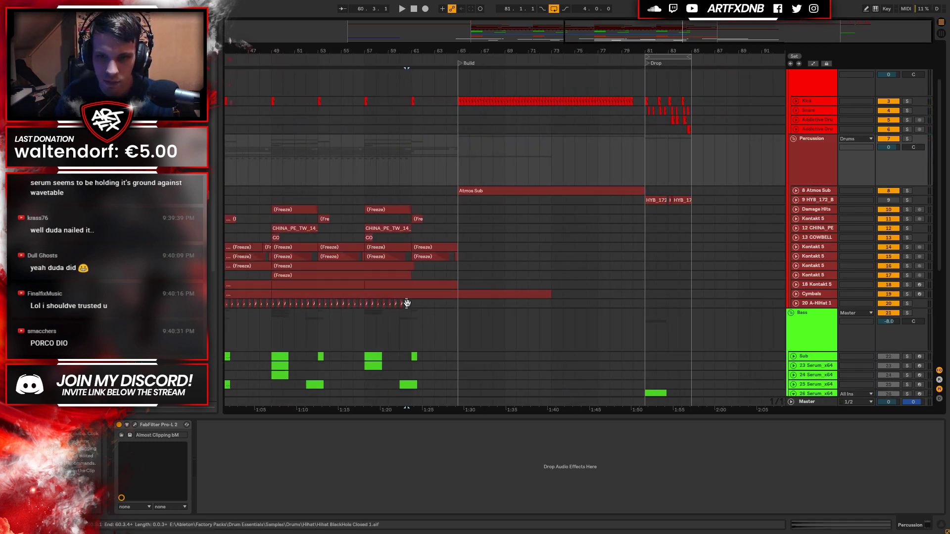
pyautogui.click(645, 303)
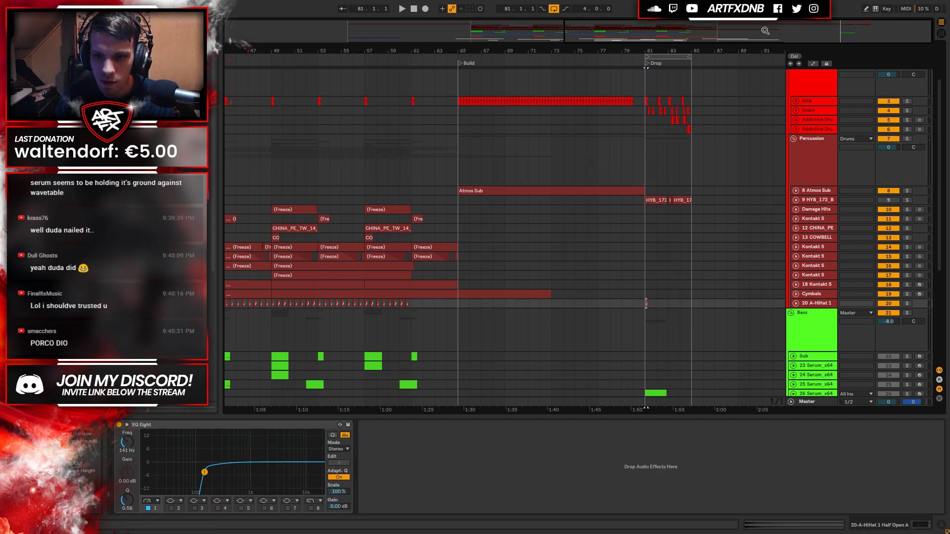
pyautogui.moveTo(684, 47); pyautogui.dragTo(414, 318)
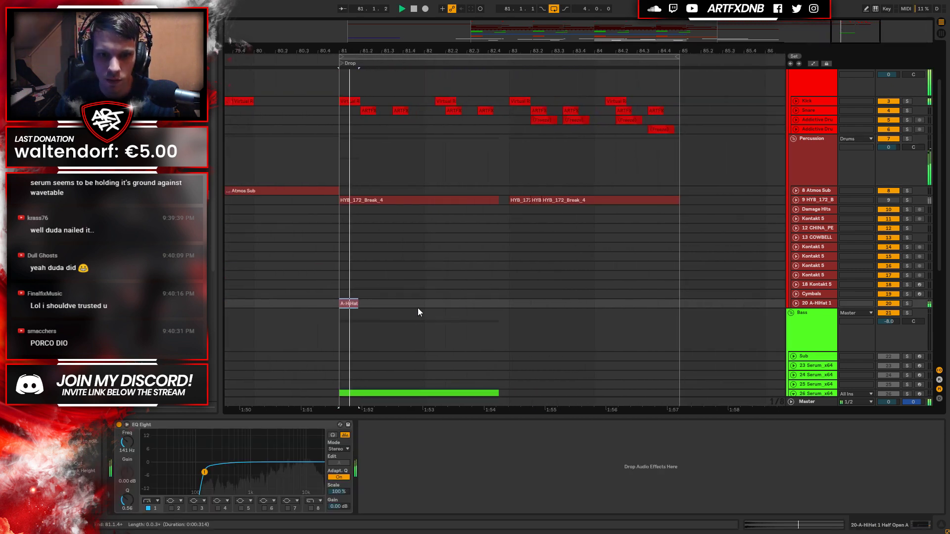
# Expand the A-HiHat track and duplicate the hi-hat at 81 in one-beat steps until it fills the loop to bar 85.
pyautogui.click(795, 304)
pyautogui.click(361, 319)
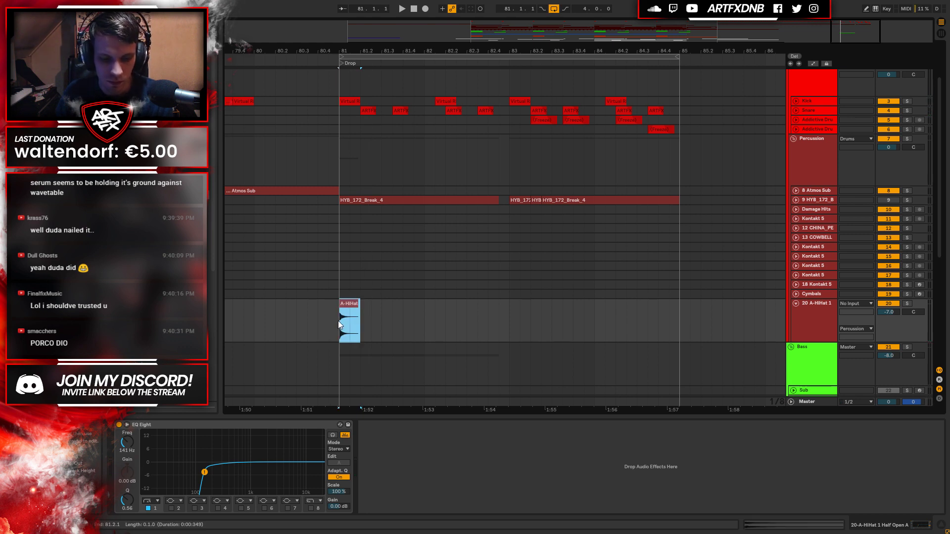
pyautogui.hotkey('ctrl', 'd')
pyautogui.hotkey('ctrl', 'd')
pyautogui.hotkey('ctrl', 'd')
pyautogui.hotkey('ctrl', 'd')
pyautogui.hotkey('ctrl', 'd')
pyautogui.hotkey('ctrl', 'd')
pyautogui.hotkey('ctrl', 'd')
pyautogui.hotkey('ctrl', 'd')
pyautogui.hotkey('ctrl', 'd')
pyautogui.hotkey('ctrl', 'd')
pyautogui.hotkey('ctrl', 'd')
pyautogui.hotkey('ctrl', 'd')
pyautogui.hotkey('ctrl', 'd')
pyautogui.hotkey('ctrl', 'd')
pyautogui.hotkey('ctrl', 'd')
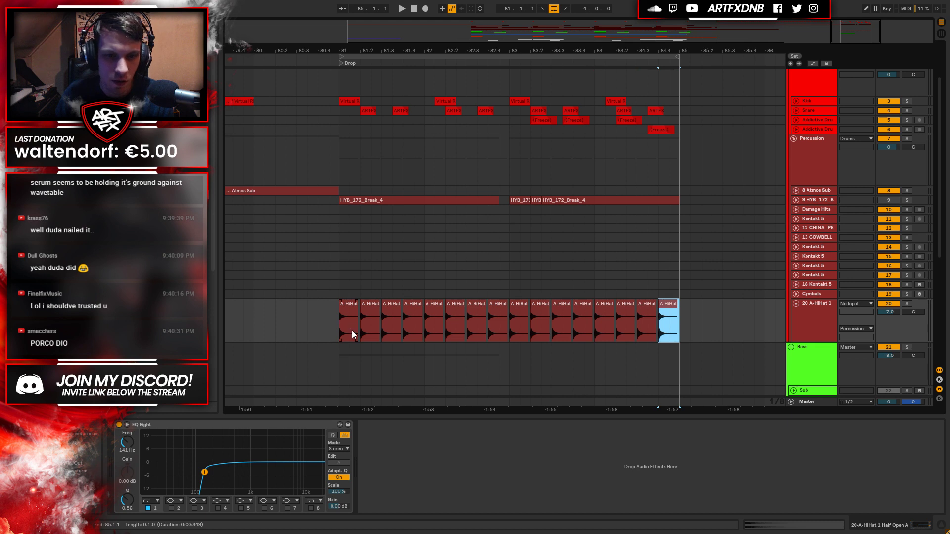
# Play the drop to hear the repeated hi-hats together with the drums.
pyautogui.click(319, 325)
pyautogui.press('space')
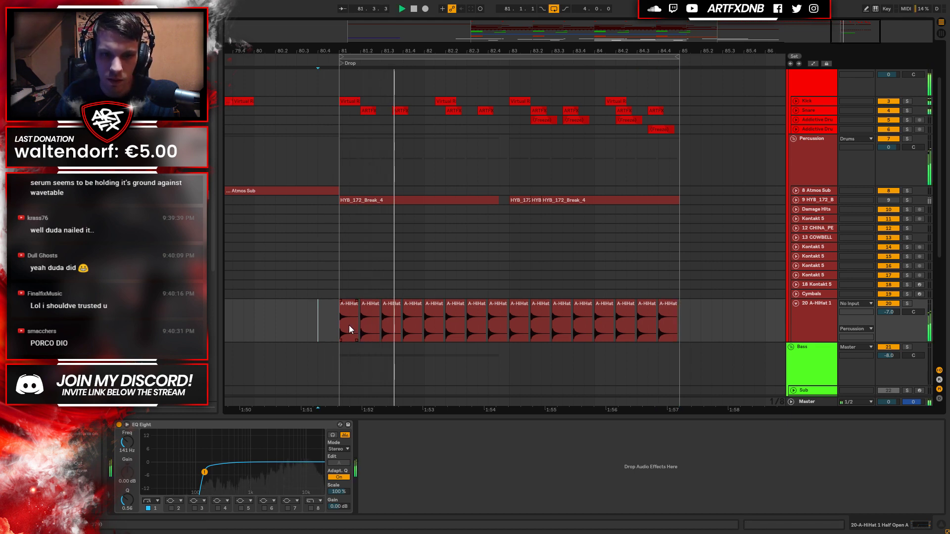
pyautogui.press('-')
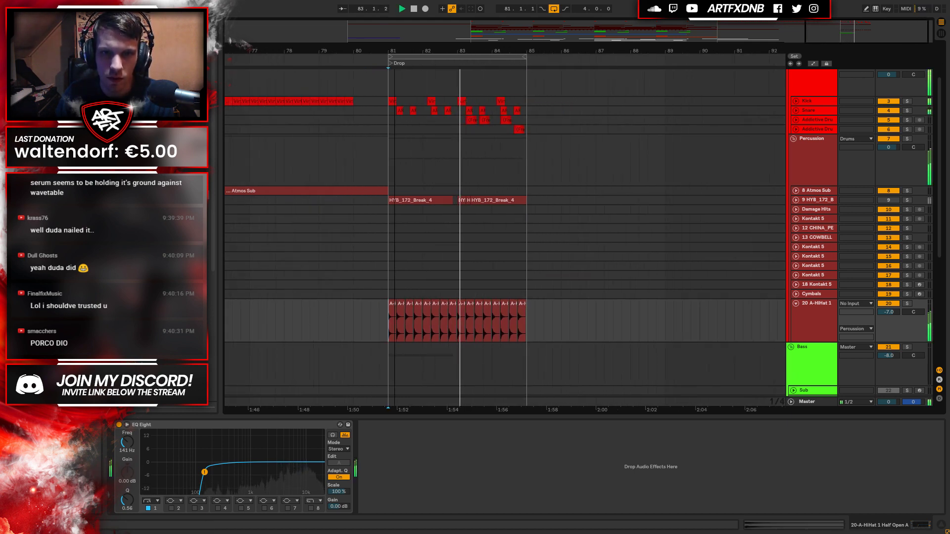
pyautogui.press('-')
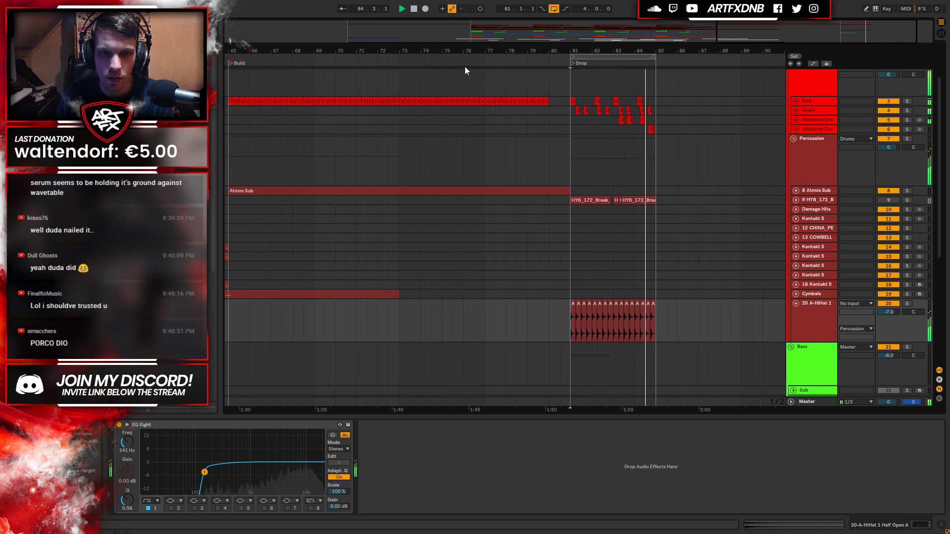
pyautogui.moveTo(462, 49); pyautogui.dragTo(500, 82)
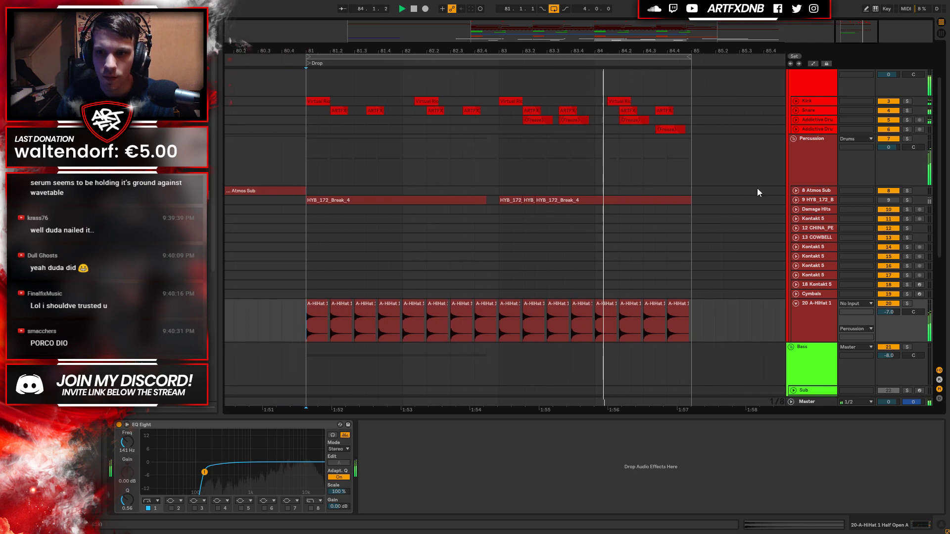
# Find the 172_Very good highhat rhythm sample and place it at bar 81 on a new audio track below A-HiHat.
pyautogui.click(802, 308)
pyautogui.click(45, 237)
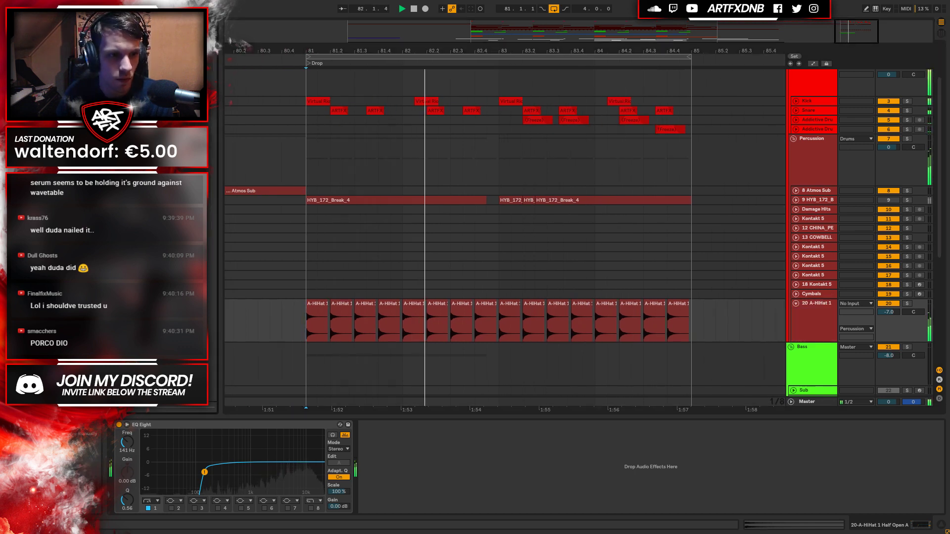
pyautogui.moveTo(213, 191); pyautogui.dragTo(215, 286)
pyautogui.scroll(5, 149, 277)
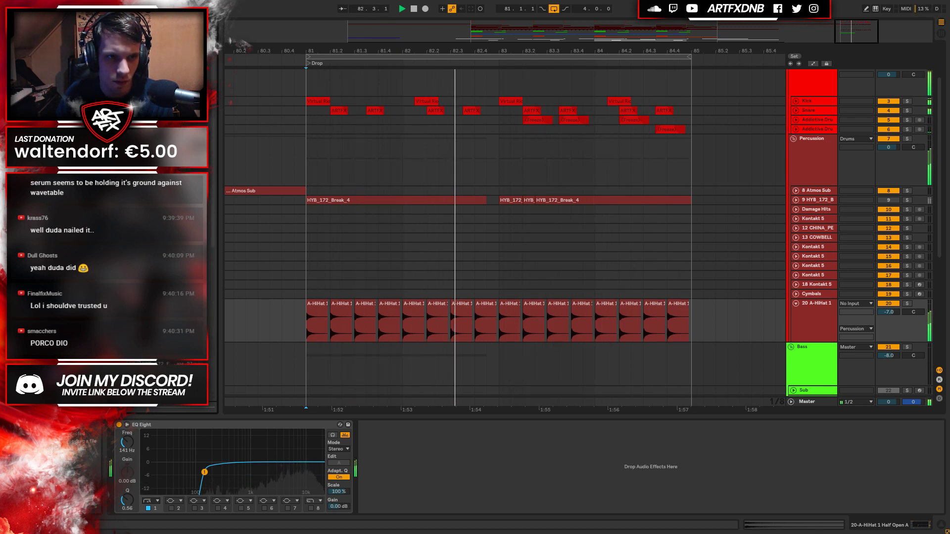
pyautogui.press('space')
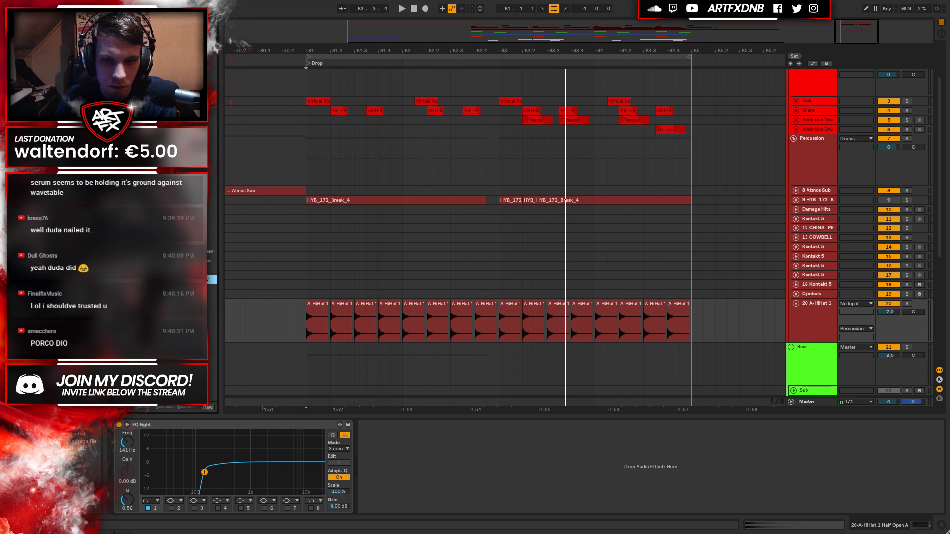
pyautogui.rightClick(821, 307)
pyautogui.click(838, 392)
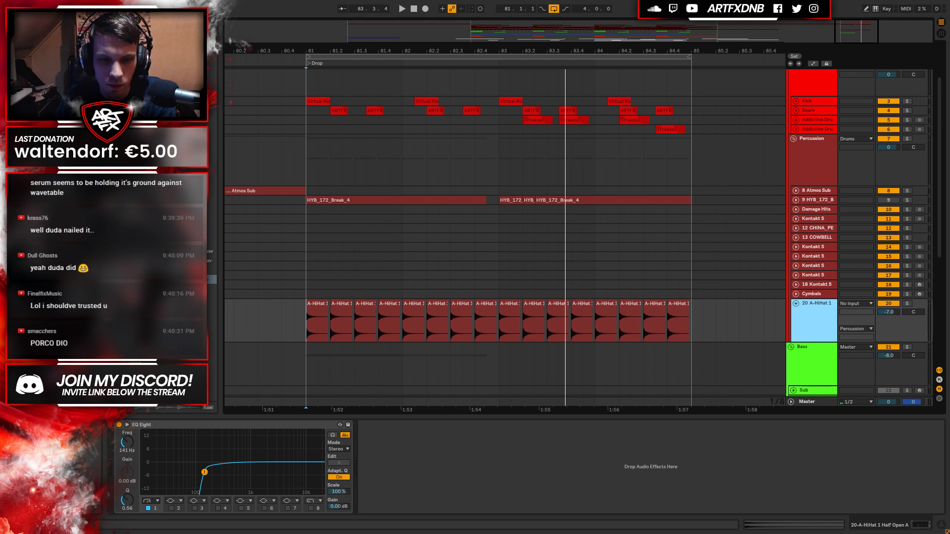
pyautogui.hotkey('ctrl', 't')
pyautogui.moveTo(308, 366); pyautogui.dragTo(309, 366)
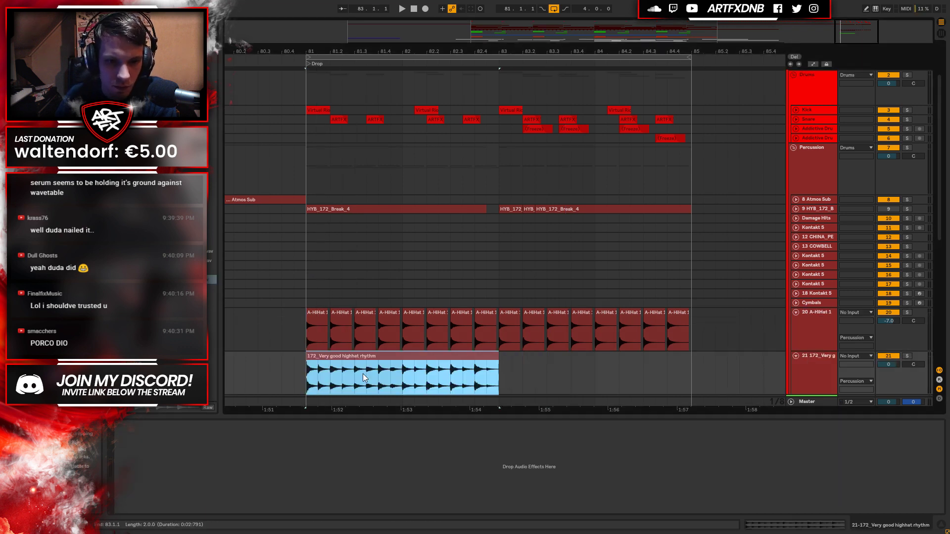
# Play the drop with the highhat rhythm loop and lower its track volume to about -9.1 dB.
pyautogui.press('space')
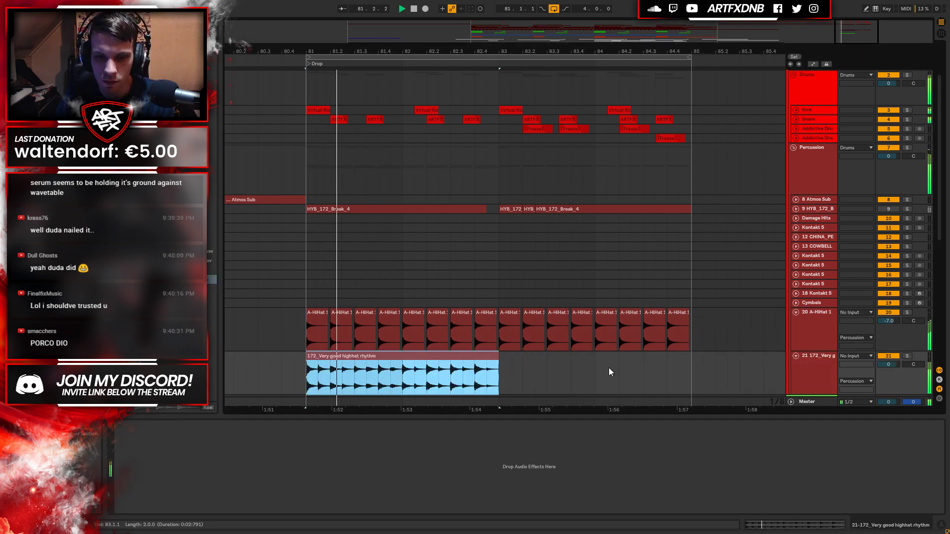
pyautogui.click(609, 373)
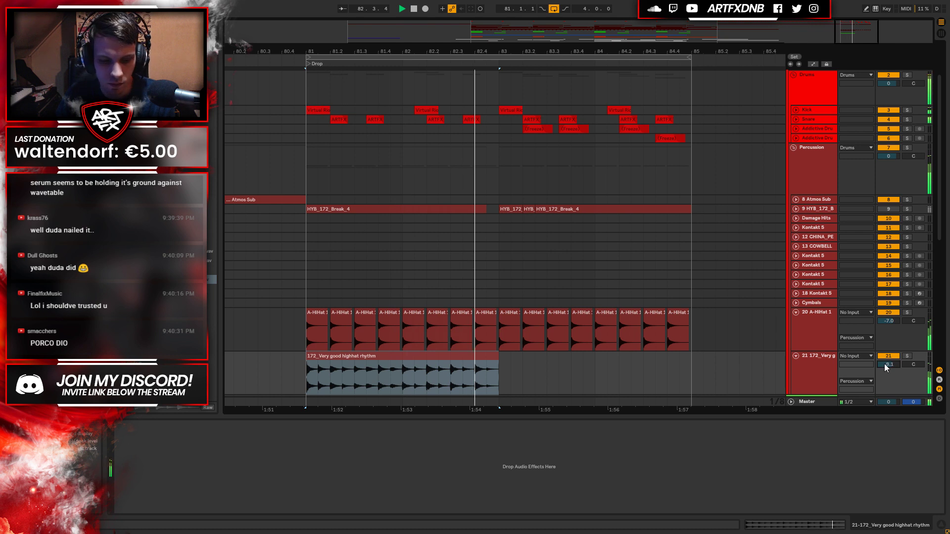
pyautogui.press('space')
pyautogui.click(479, 361)
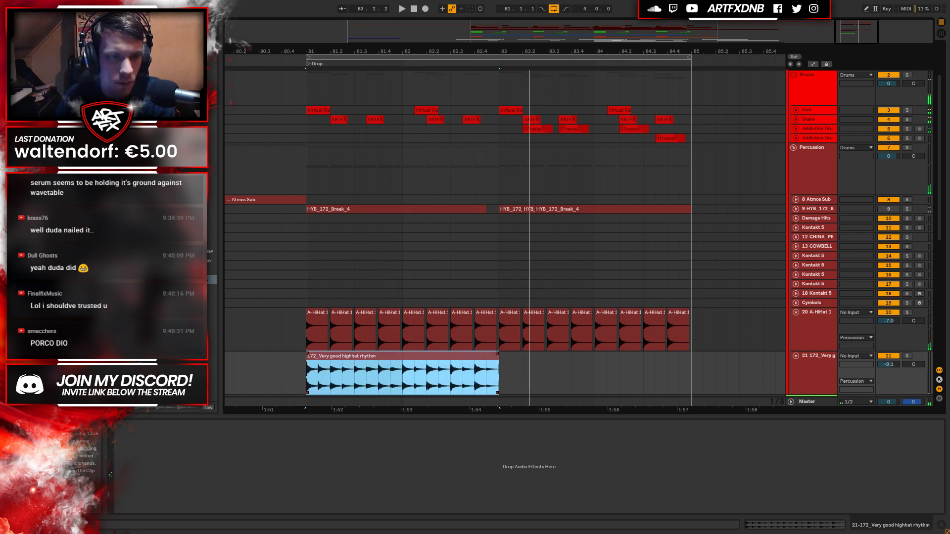
# Audition other percussion loop samples in the browser for a replacement for the highhat rhythm loop.
pyautogui.click(173, 270)
pyautogui.press('Up')
pyautogui.press('Up')
pyautogui.press('Up')
pyautogui.press('Up')
pyautogui.press('Up')
pyautogui.press('Up')
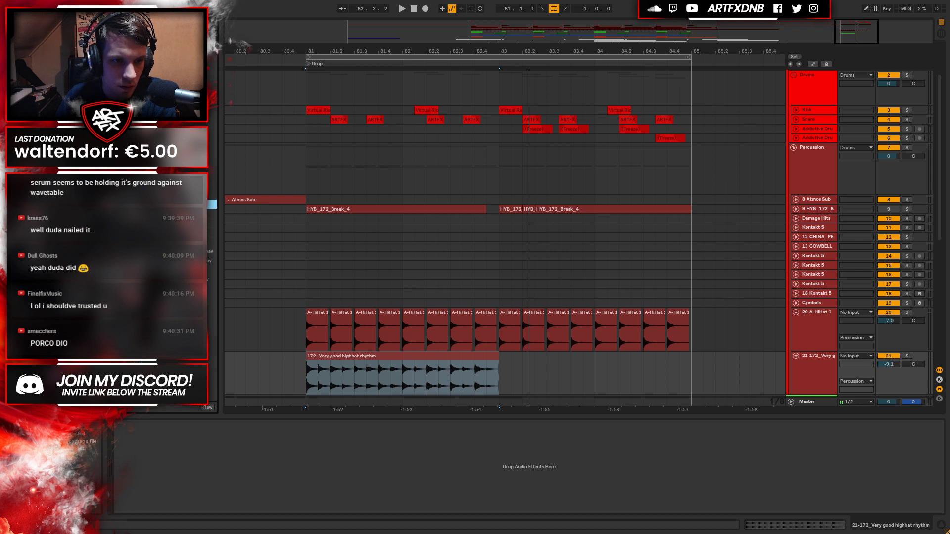
pyautogui.press('Up')
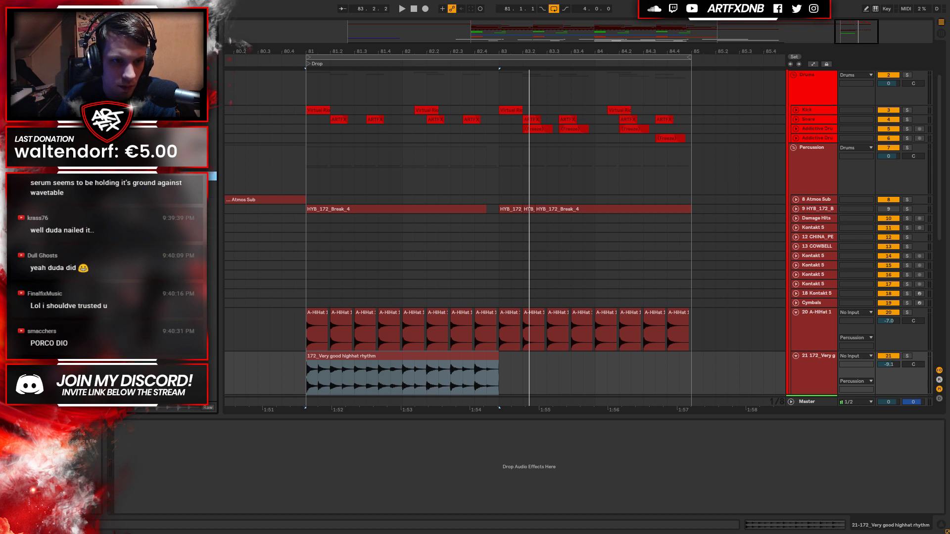
pyautogui.press('Up')
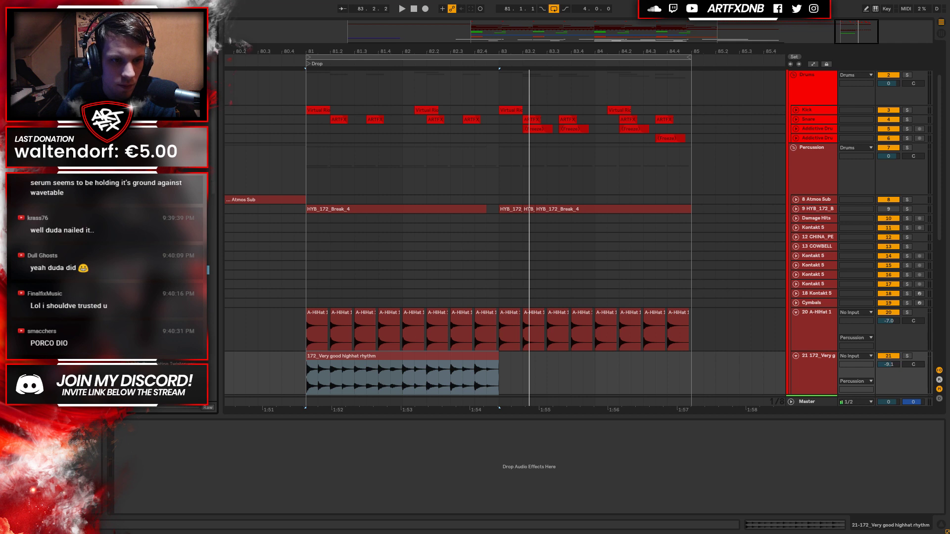
pyautogui.press('Up')
pyautogui.press('Up')
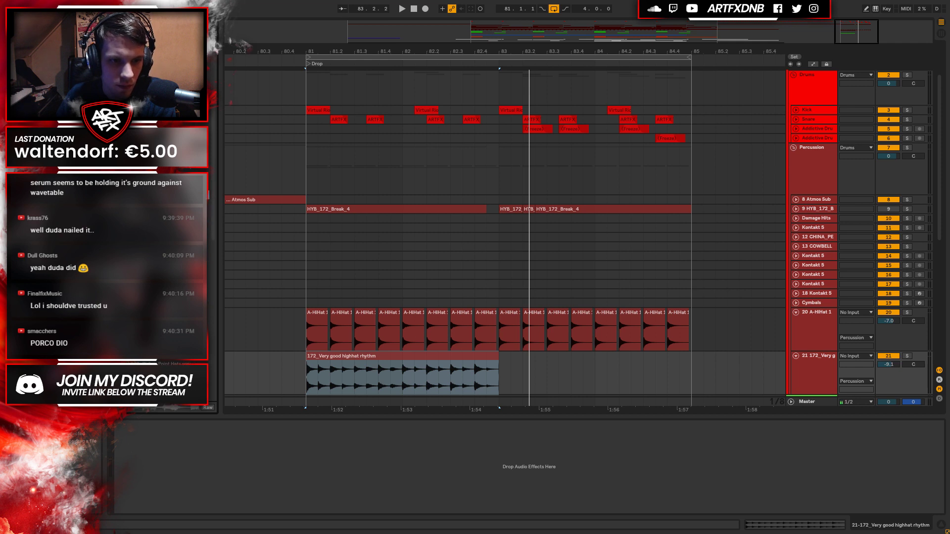
pyautogui.press('Up')
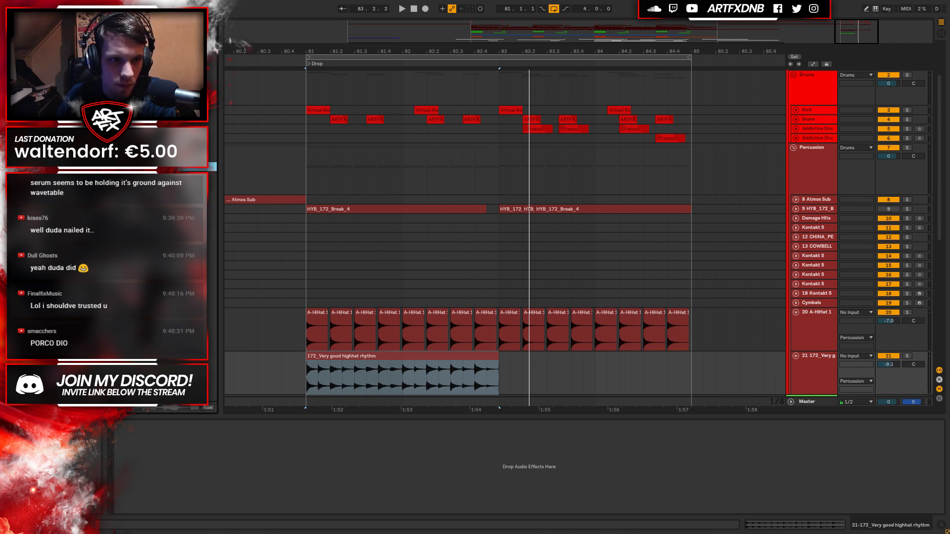
pyautogui.press('Up')
pyautogui.press('Up')
pyautogui.press('Up')
pyautogui.press('Up')
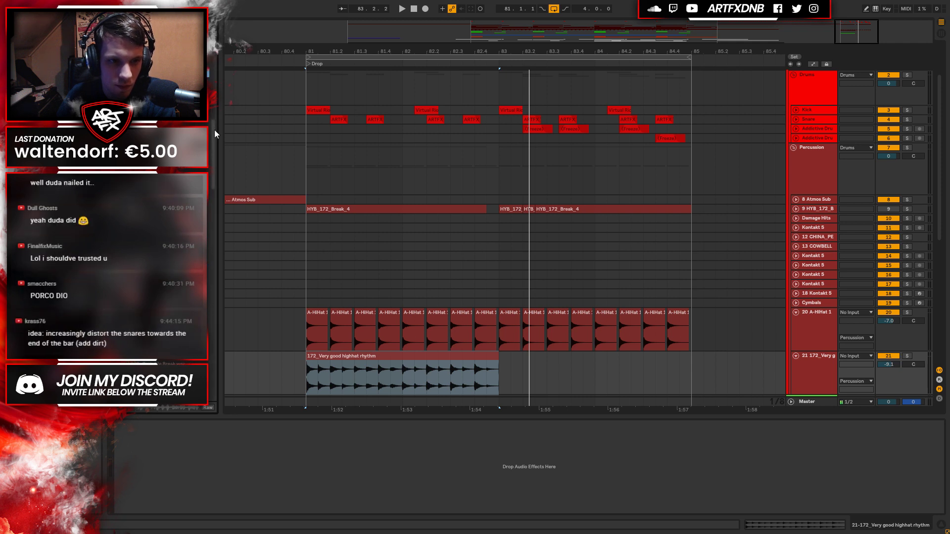
pyautogui.press('Up')
pyautogui.press('Down')
pyautogui.press('Down')
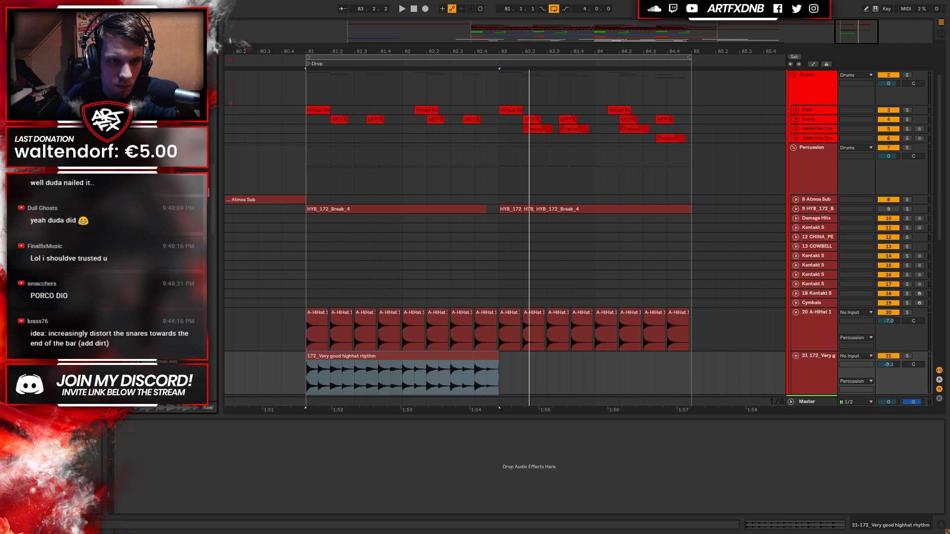
pyautogui.press('Down')
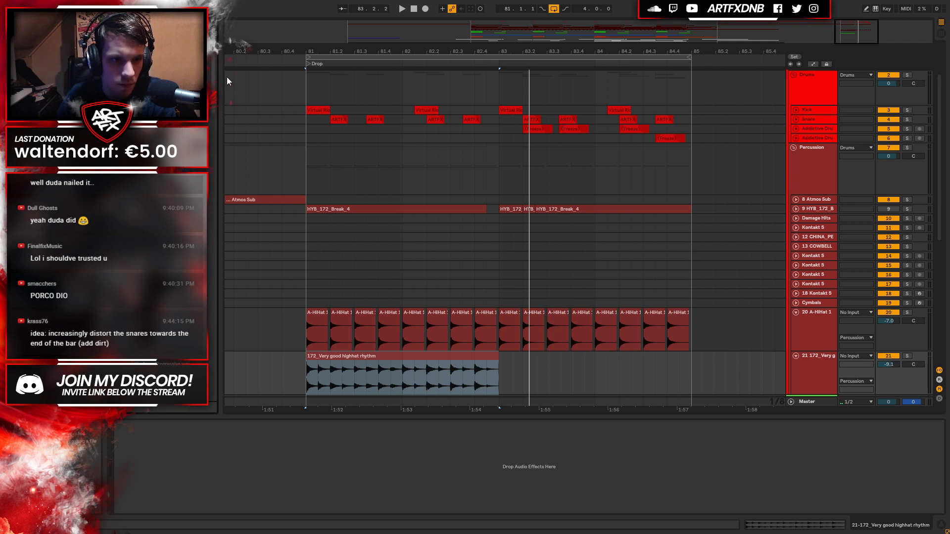
pyautogui.press('Down')
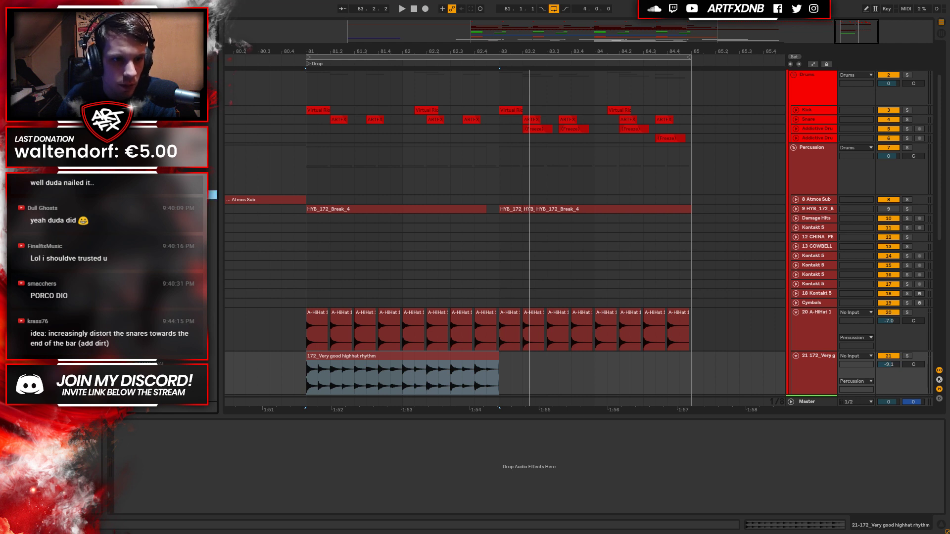
# Replace the highhat rhythm clip at bar 81 with the 172_Live Hats 2 sample, extend it to bar 83 and play it.
pyautogui.click(163, 260)
pyautogui.click(163, 280)
pyautogui.click(163, 289)
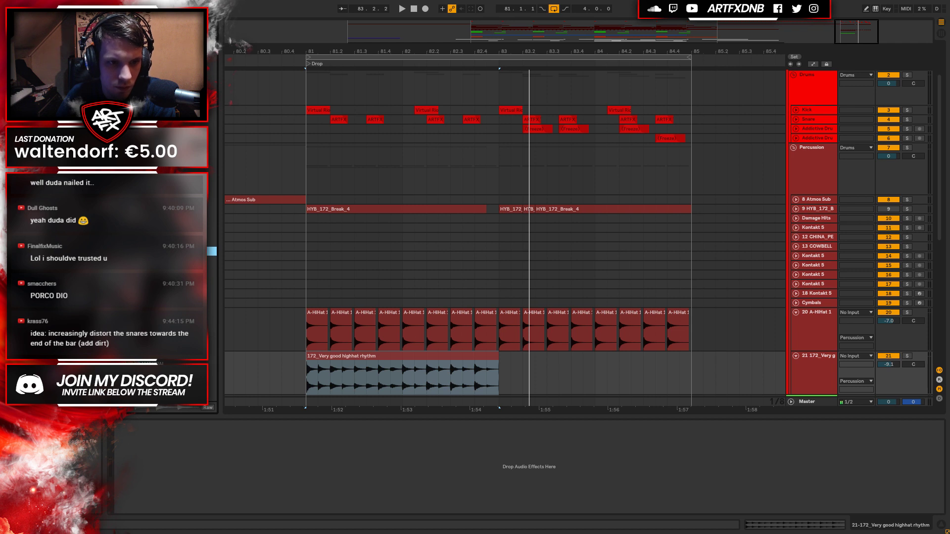
pyautogui.moveTo(163, 289); pyautogui.dragTo(329, 356)
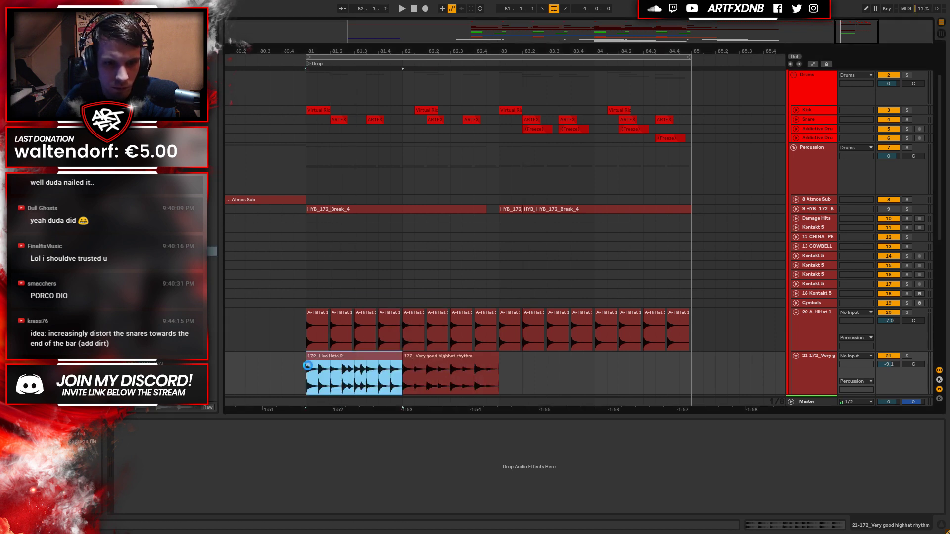
pyautogui.moveTo(401, 357); pyautogui.dragTo(499, 357)
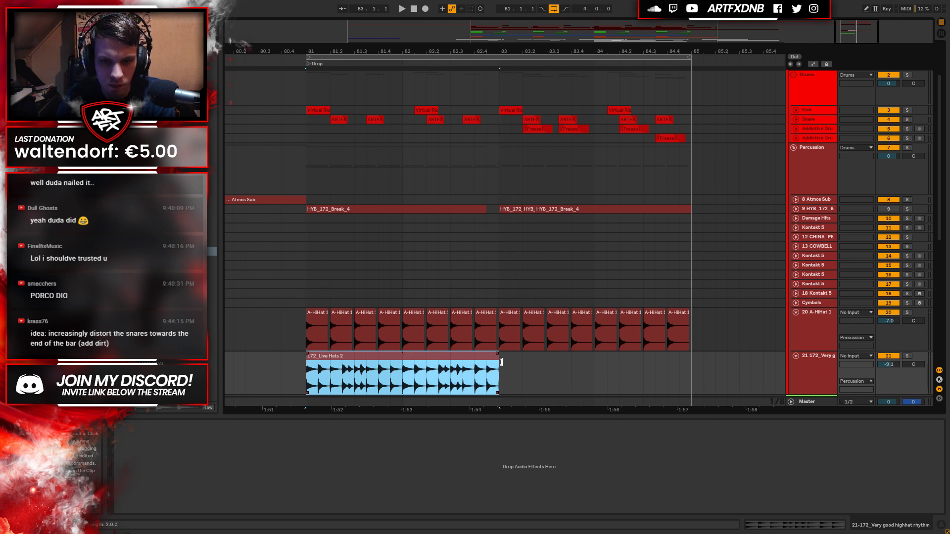
pyautogui.press('space')
pyautogui.press('space')
# Duplicate the 81.2.1 to 81.3.3 section of the Live Hats clip directly after itself and play the result.
pyautogui.moveTo(342, 383); pyautogui.dragTo(369, 378)
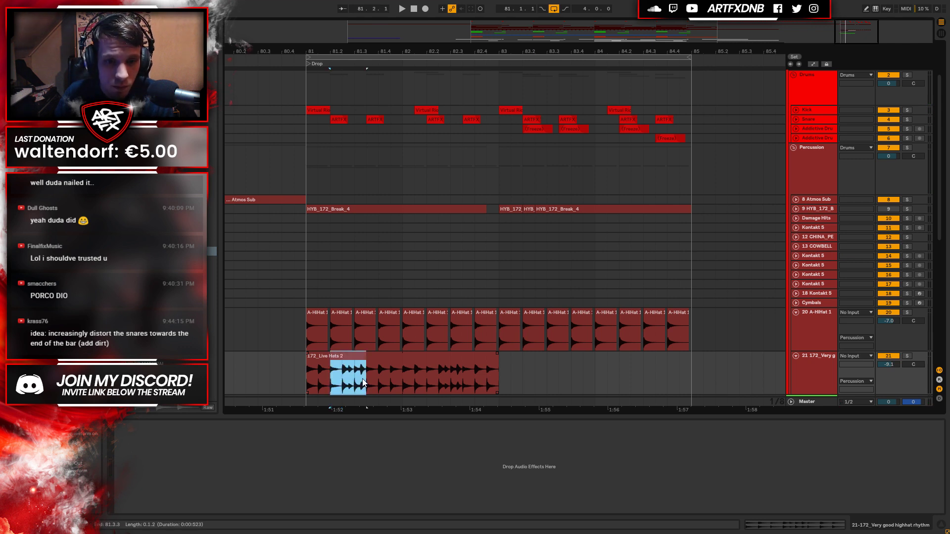
pyautogui.hotkey('ctrl', 'd')
pyautogui.click(308, 382)
pyautogui.press('space')
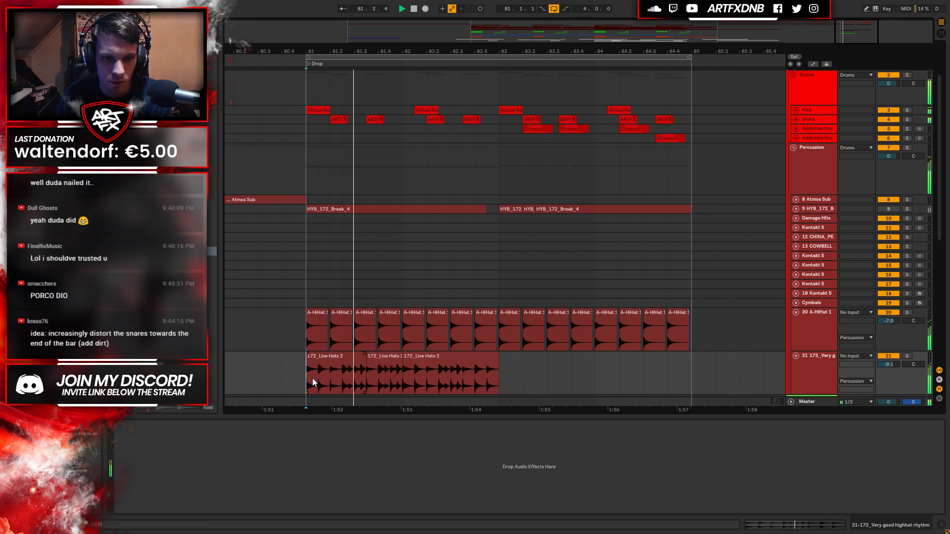
pyautogui.press('space')
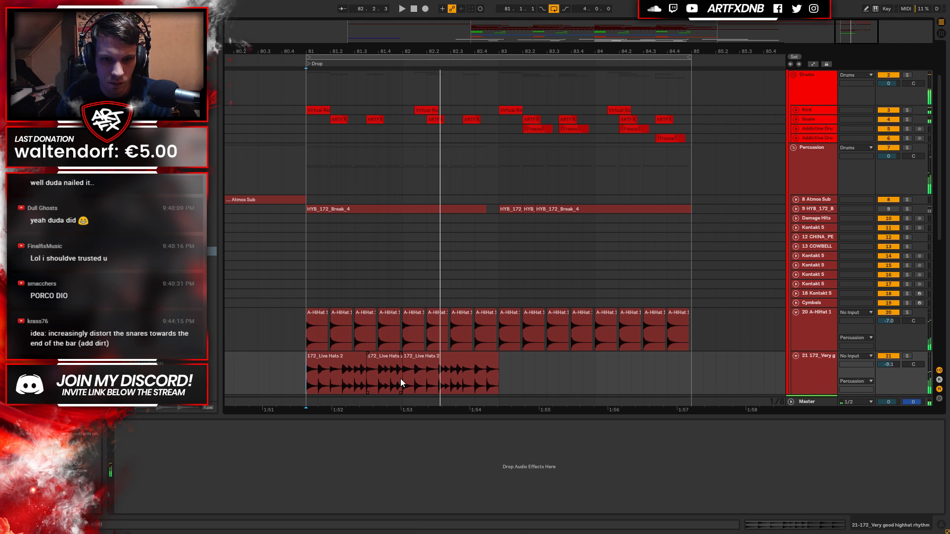
# Duplicate the 82.2.1 to 82.3.3 section of the Live Hats clip up to bar 83 and play from bar 81.
pyautogui.moveTo(401, 379); pyautogui.dragTo(461, 378)
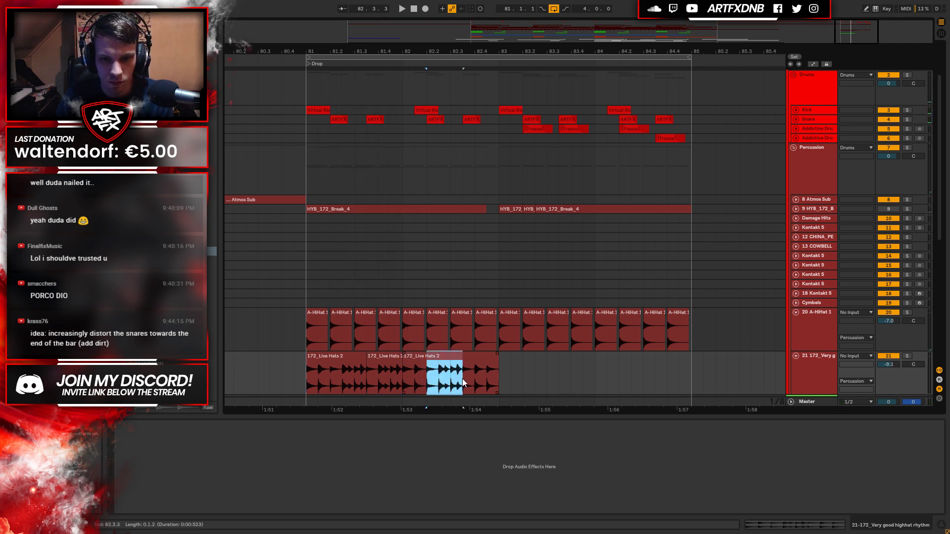
pyautogui.hotkey('ctrl', 'd')
pyautogui.click(327, 358)
pyautogui.press('space')
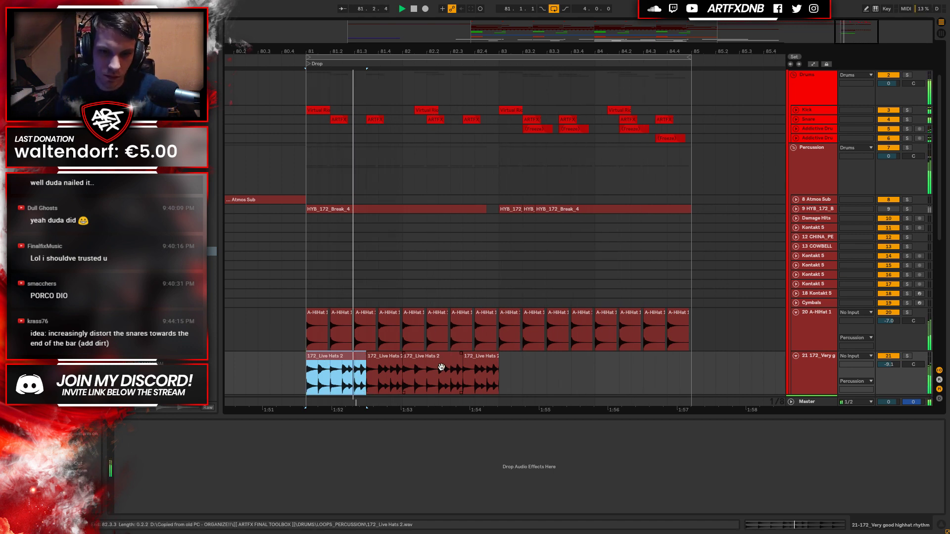
pyautogui.click(478, 371)
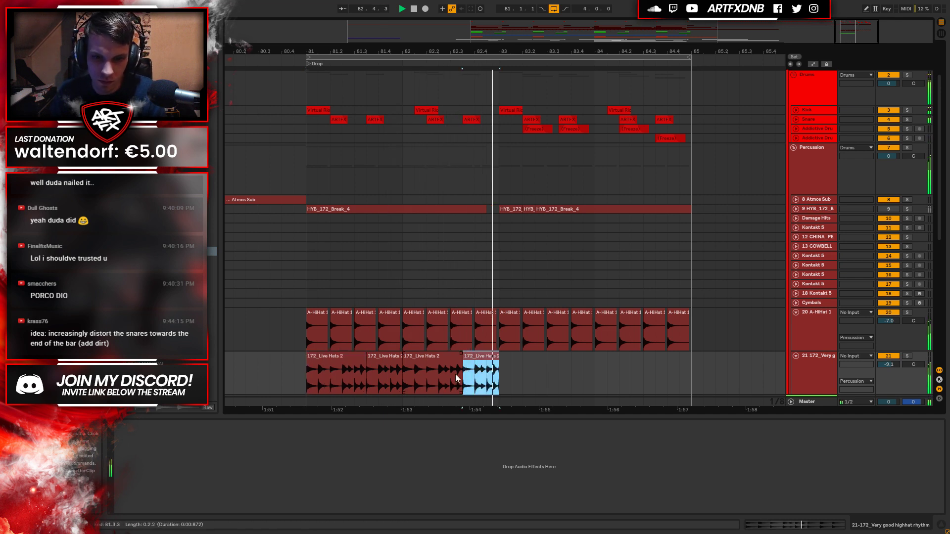
pyautogui.press('space')
# Cut out and delete the Live Hats section between 81.1.3 and 81.2.1, and play the drop.
pyautogui.moveTo(318, 379); pyautogui.dragTo(329, 379)
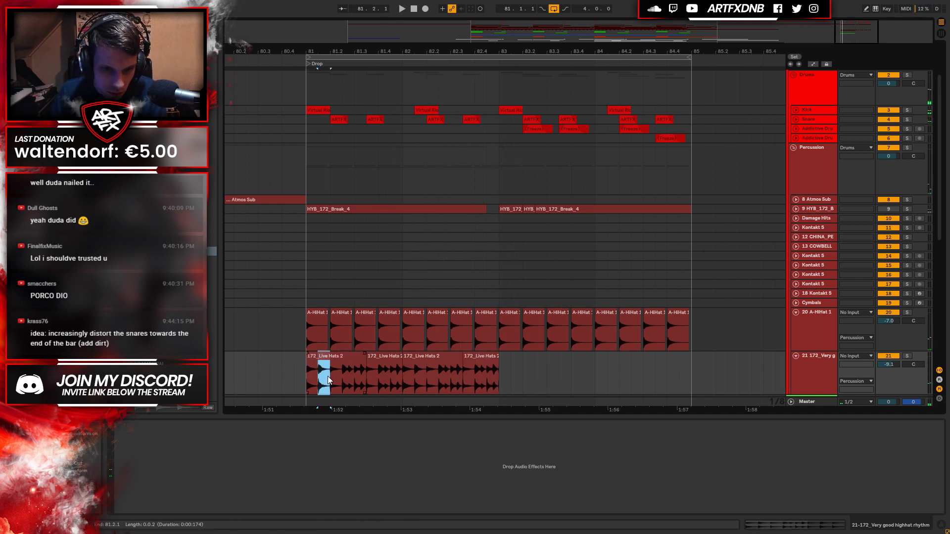
pyautogui.hotkey('ctrl', 'e')
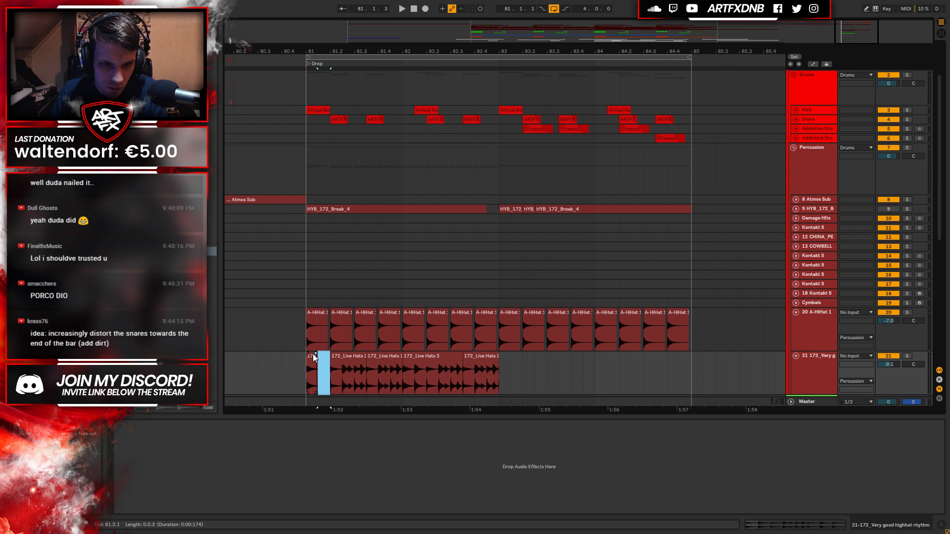
pyautogui.press('Delete')
pyautogui.click(295, 369)
pyautogui.press('space')
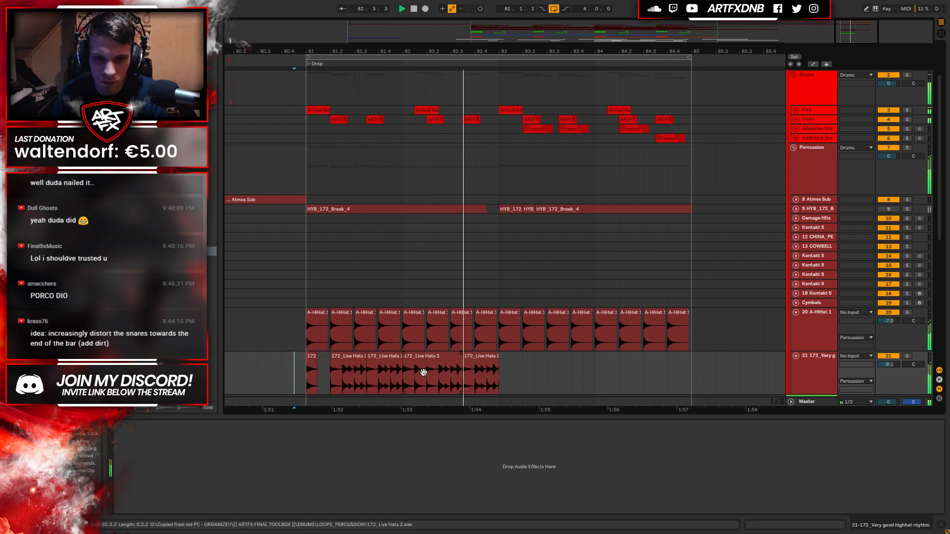
pyautogui.press('space')
# Duplicate all the edited Live Hats clips from bars 81–83 to bars 83–85 and play the loop.
pyautogui.click(480, 366)
pyautogui.keyDown('shift'); pyautogui.click(309, 365); pyautogui.keyUp('shift')
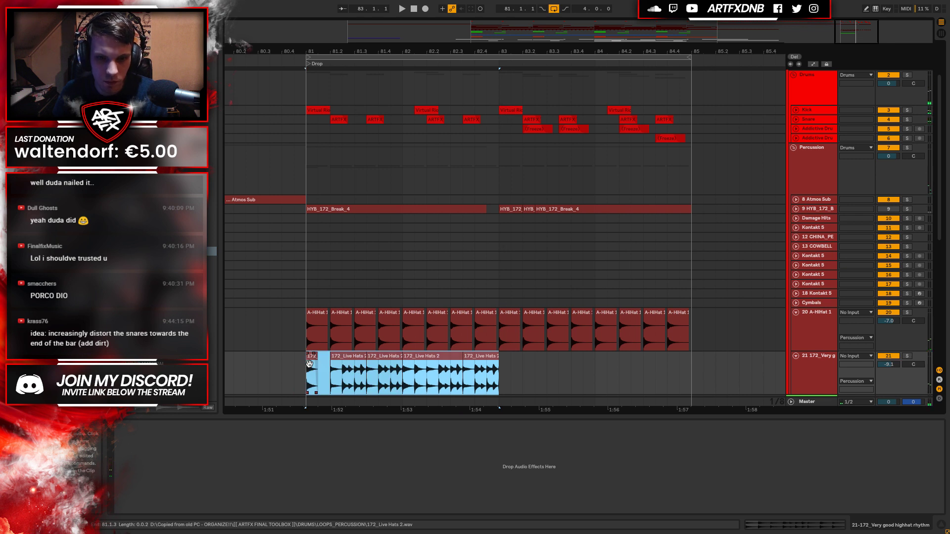
pyautogui.hotkey('ctrl', 'd')
pyautogui.press('space')
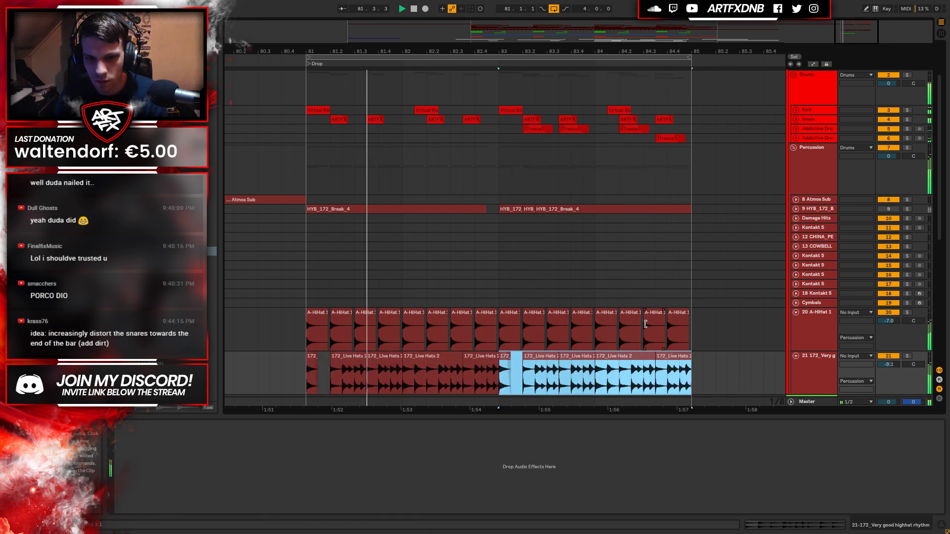
# Shorten the last Live Hats clip to end at 84.4, add a short fade-out to it and play the result.
pyautogui.click(671, 368)
pyautogui.moveTo(681, 53); pyautogui.dragTo(587, 177)
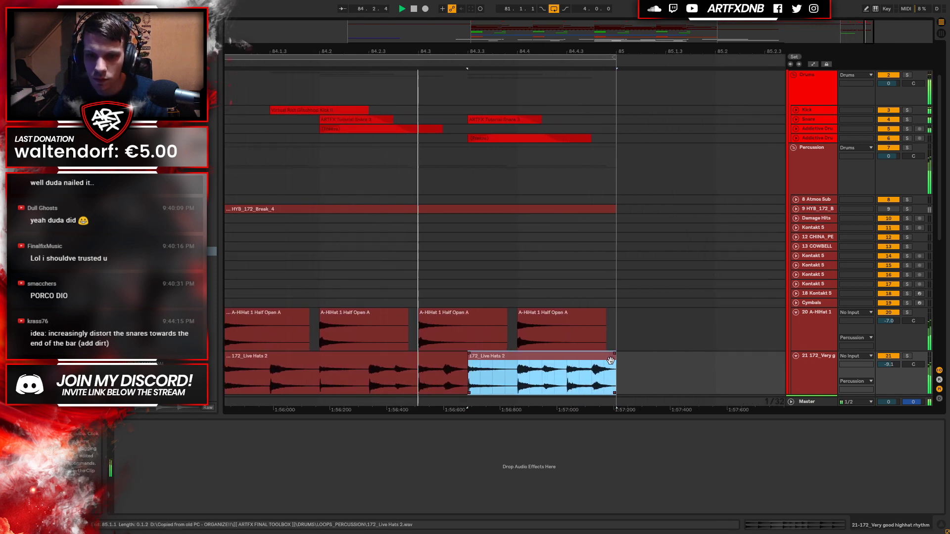
pyautogui.moveTo(614, 360); pyautogui.dragTo(516, 367)
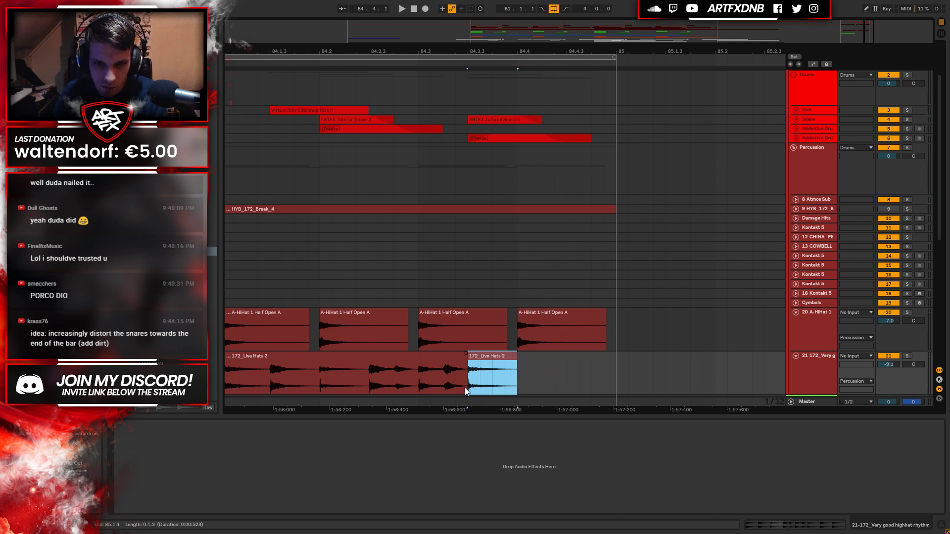
pyautogui.click(308, 380)
pyautogui.press('space')
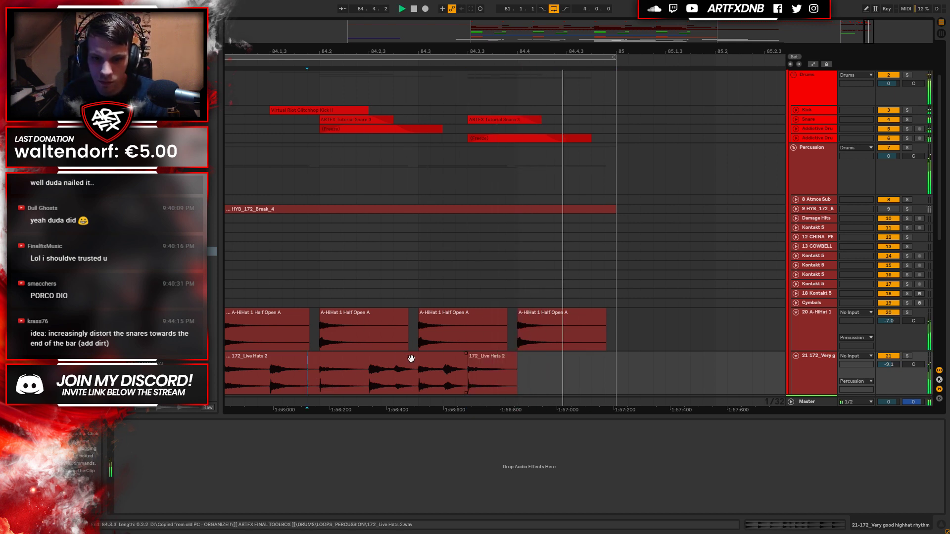
pyautogui.press('space')
pyautogui.moveTo(515, 354); pyautogui.dragTo(504, 354)
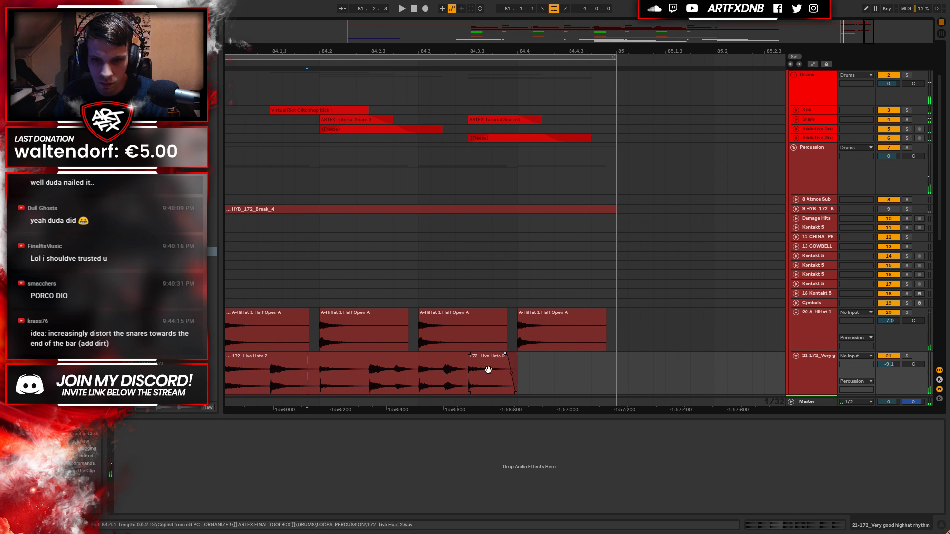
pyautogui.press('space')
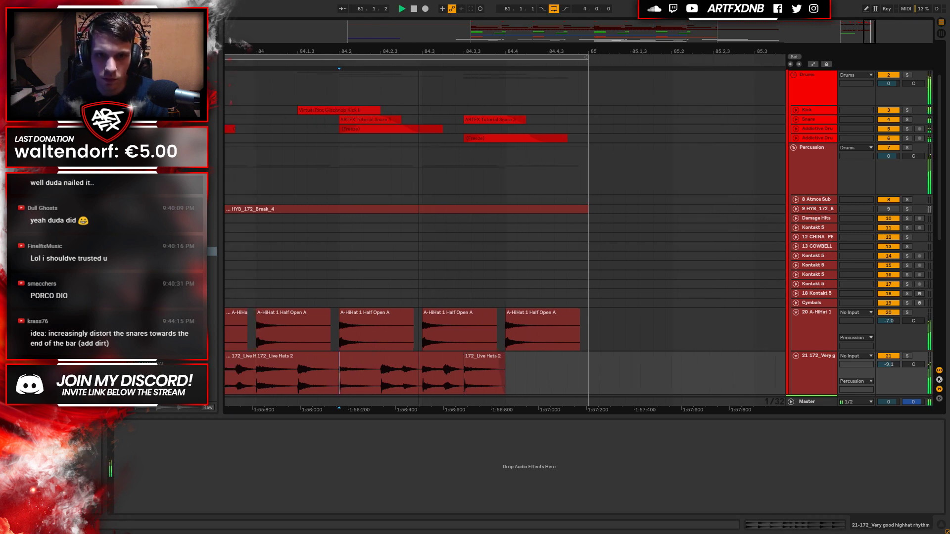
# Fold the expanded tracks and solo the Live Hats track below A-HiHat.
pyautogui.press('-')
pyautogui.press('-')
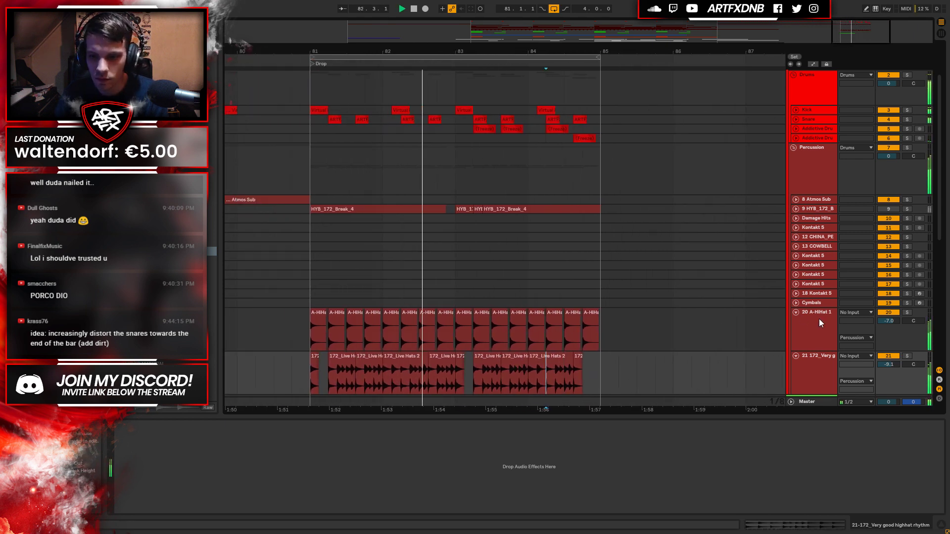
pyautogui.keyDown('alt'); pyautogui.click(796, 356); pyautogui.keyUp('alt')
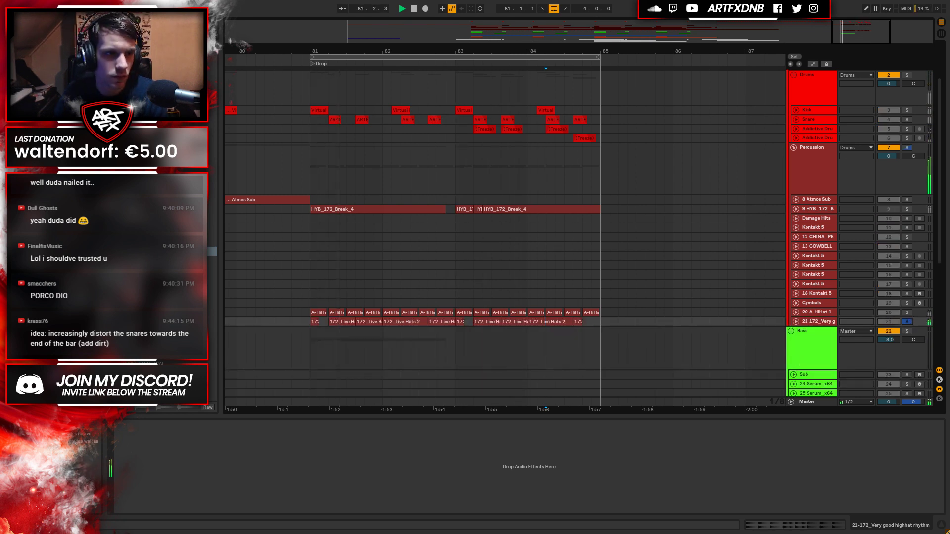
pyautogui.click(907, 322)
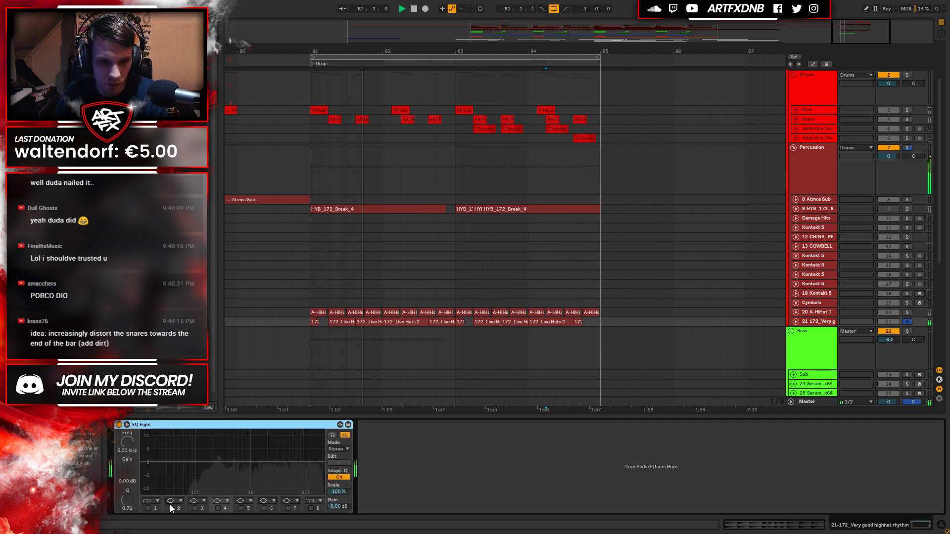
# Enable the first EQ Eight band on the Live Hats track as a low cut at 250 Hz, and unfold the track.
pyautogui.click(148, 508)
pyautogui.moveTo(158, 467); pyautogui.dragTo(218, 475)
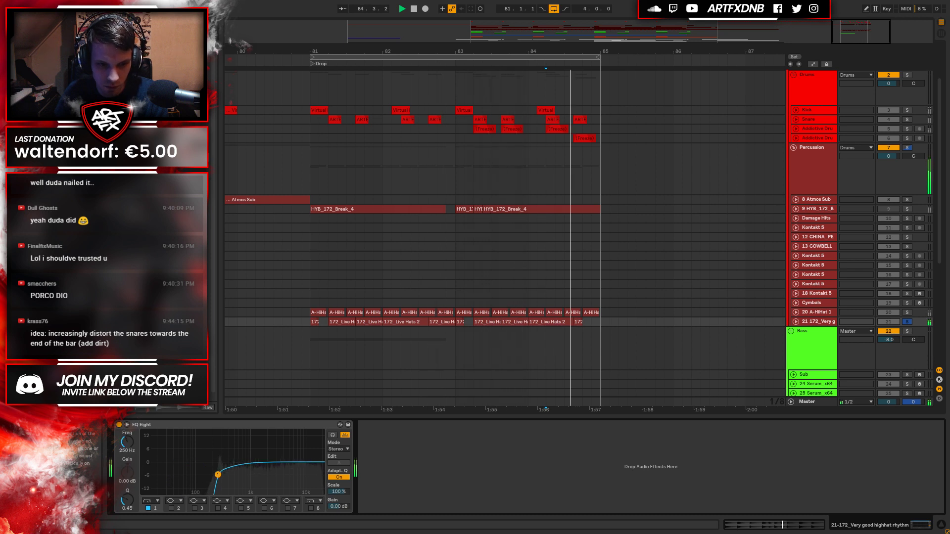
pyautogui.click(818, 322)
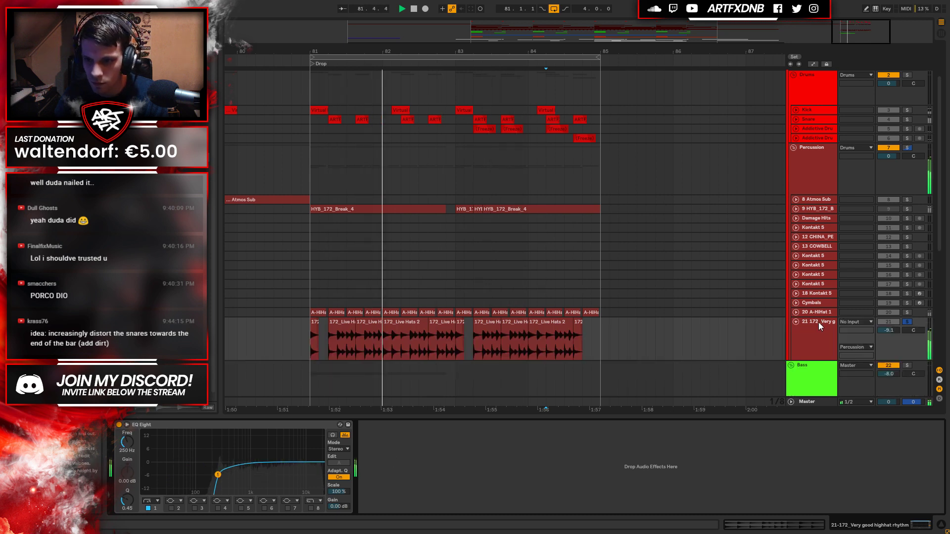
pyautogui.click(818, 322)
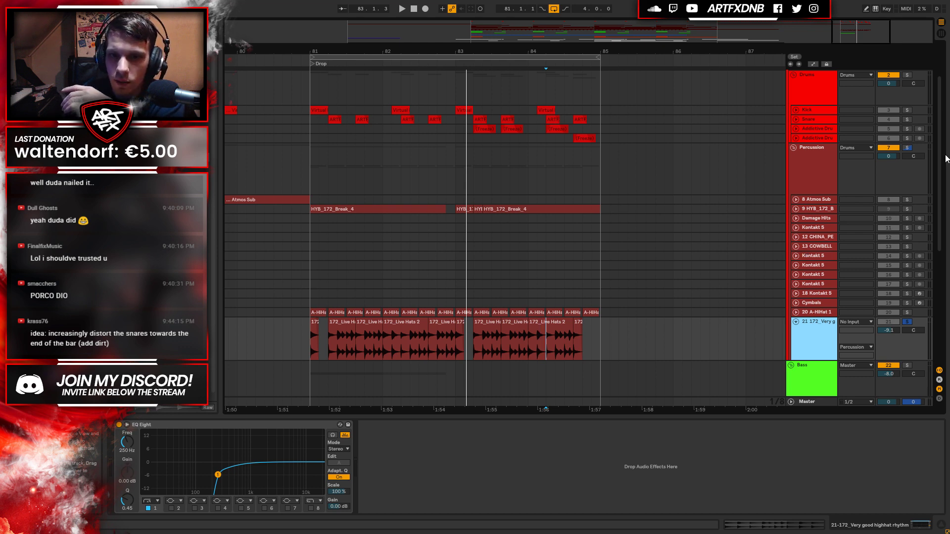
# Group the two Addictive Drums tracks below the Snare track and name the group Acoustic.
pyautogui.click(821, 129)
pyautogui.keyDown('shift'); pyautogui.click(821, 138); pyautogui.keyUp('shift')
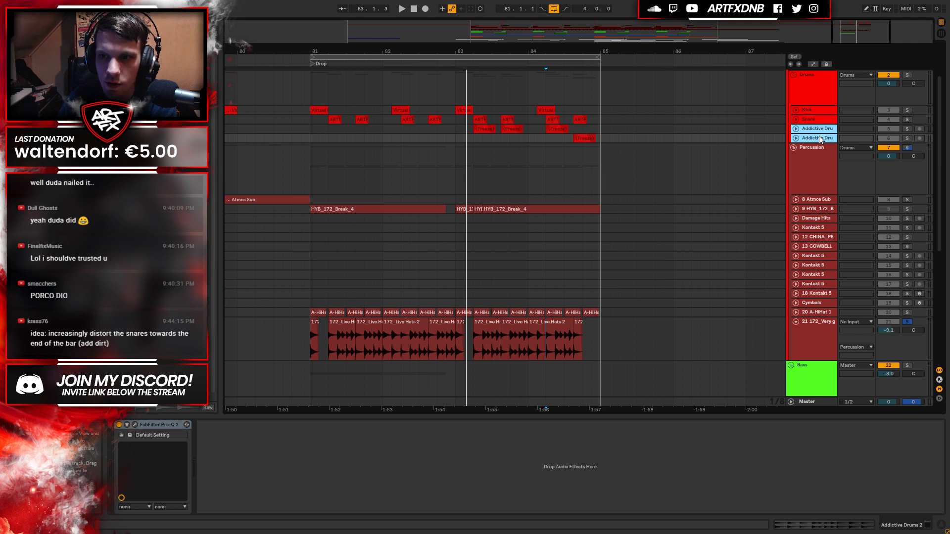
pyautogui.hotkey('ctrl', 'g')
pyautogui.click(824, 126)
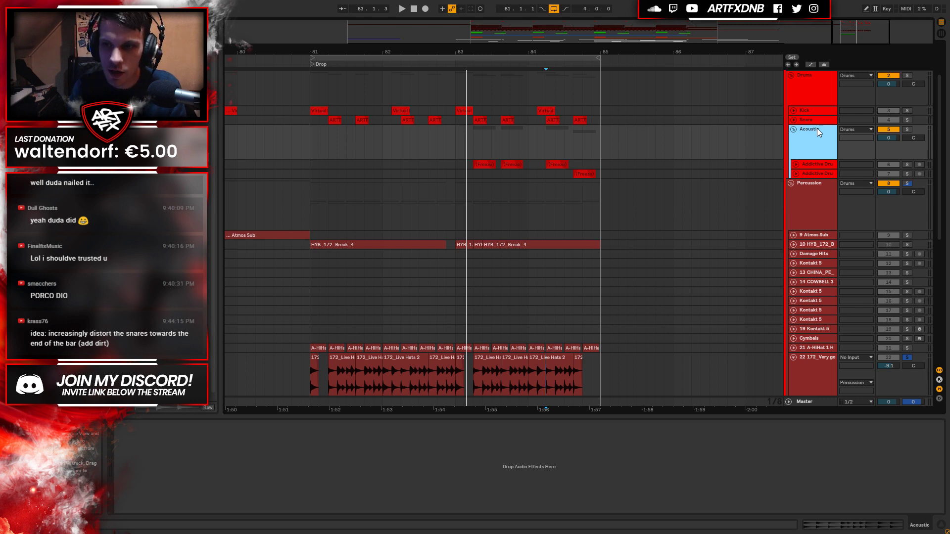
# Add Drum Buss to the Acoustic group and rename the group Acoustic Snares.
pyautogui.click(173, 151)
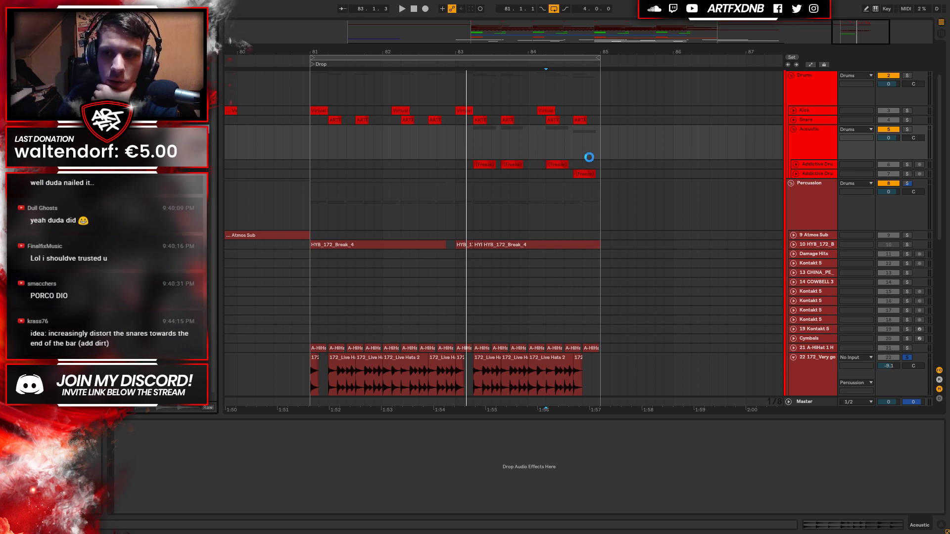
pyautogui.click(710, 151)
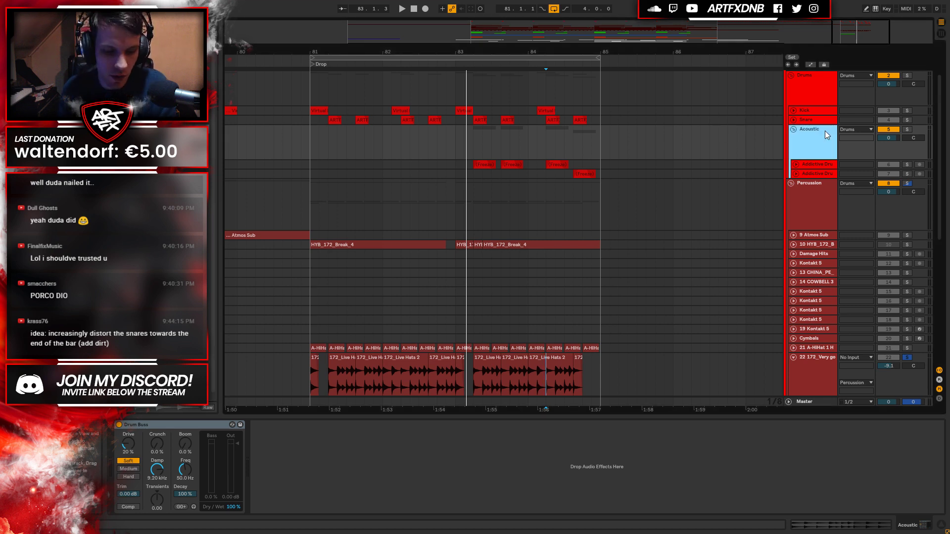
pyautogui.hotkey('ctrl', 'r')
pyautogui.write('Snares')
pyautogui.press('Return')
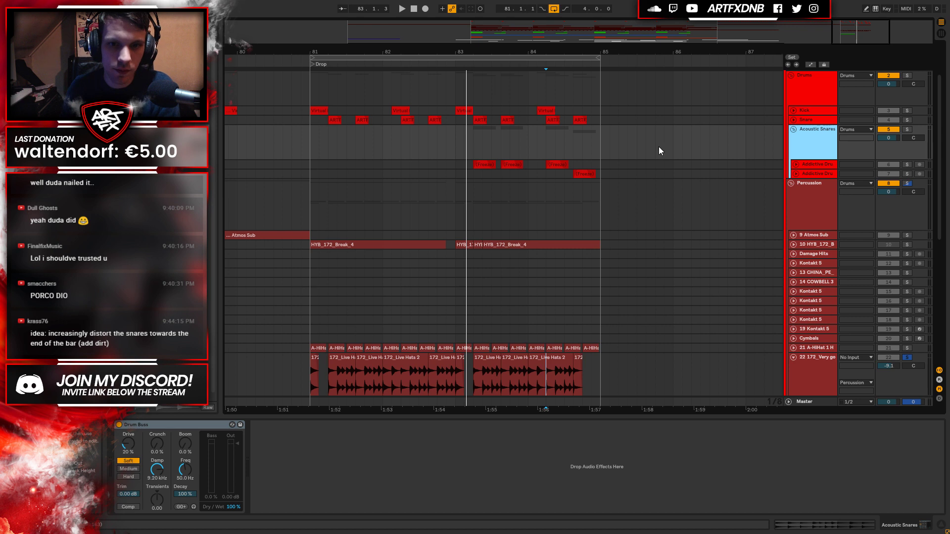
# Solo the Acoustic Snares group, play from bar 83, and try Drum Buss with Damp at 20.0 kHz and Drive at about 39 %.
pyautogui.click(908, 129)
pyautogui.click(459, 148)
pyautogui.press('space')
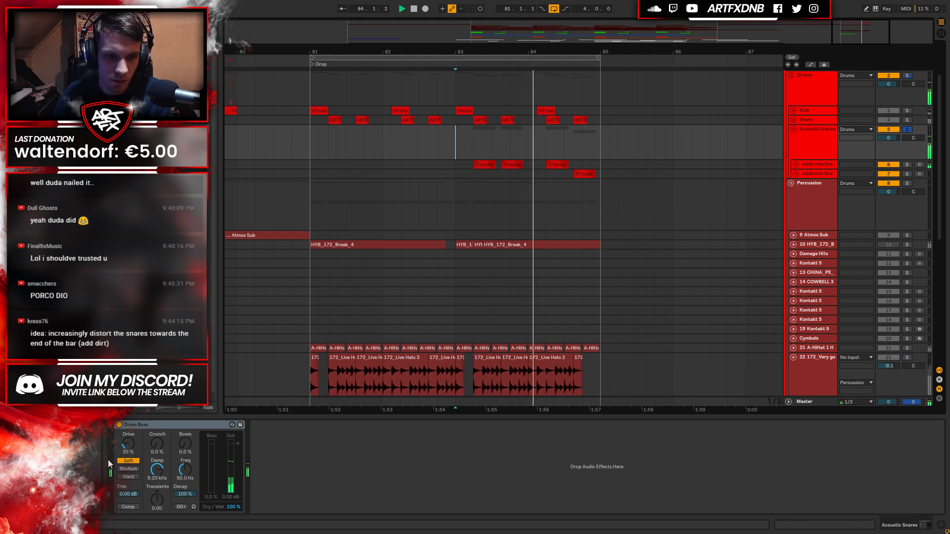
pyautogui.press('space')
pyautogui.moveTo(133, 443); pyautogui.dragTo(158, 446)
pyautogui.press('space')
pyautogui.press('space')
pyautogui.press('space')
pyautogui.moveTo(128, 444); pyautogui.dragTo(128, 421)
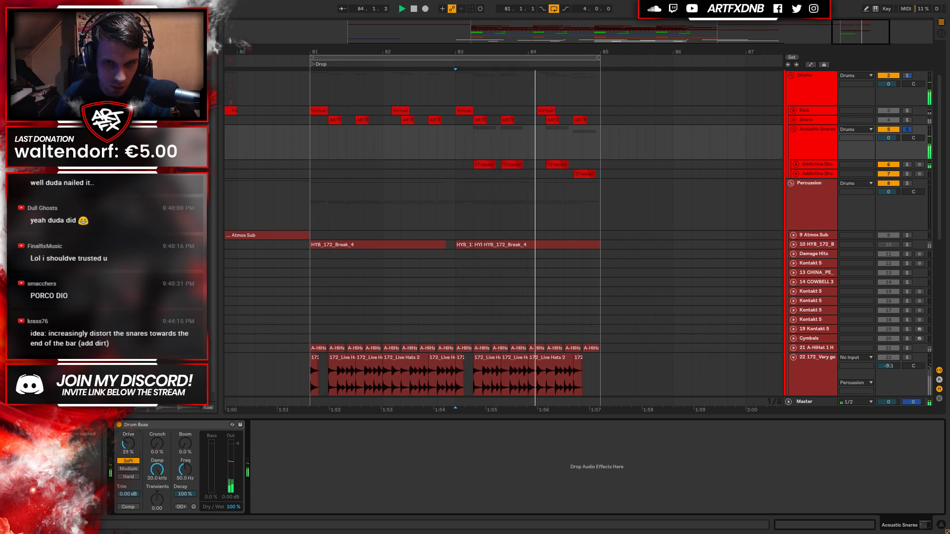
# Set the Drum Buss Drive on Acoustic Snares to 0.0 % and replay the soloed snares.
pyautogui.press('space')
pyautogui.moveTo(128, 443); pyautogui.dragTo(131, 461)
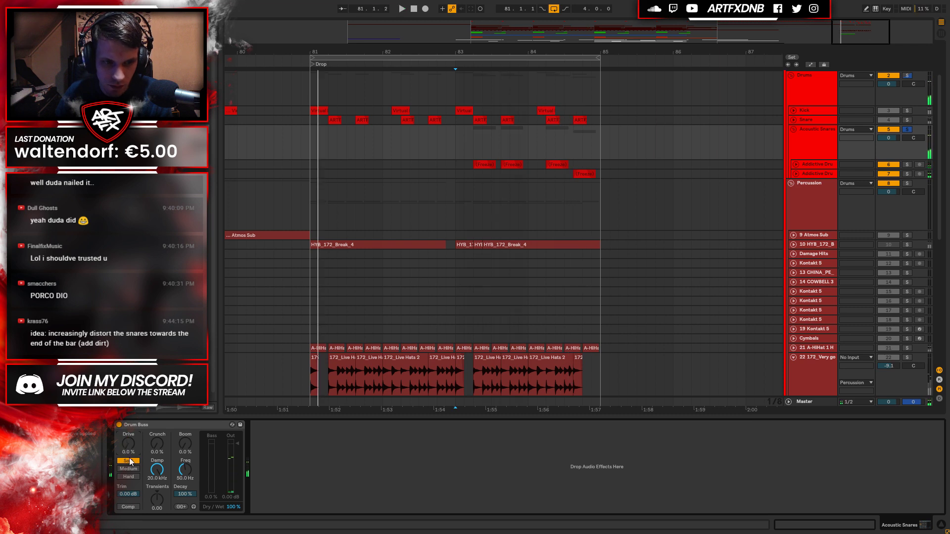
pyautogui.press('space')
pyautogui.press('space')
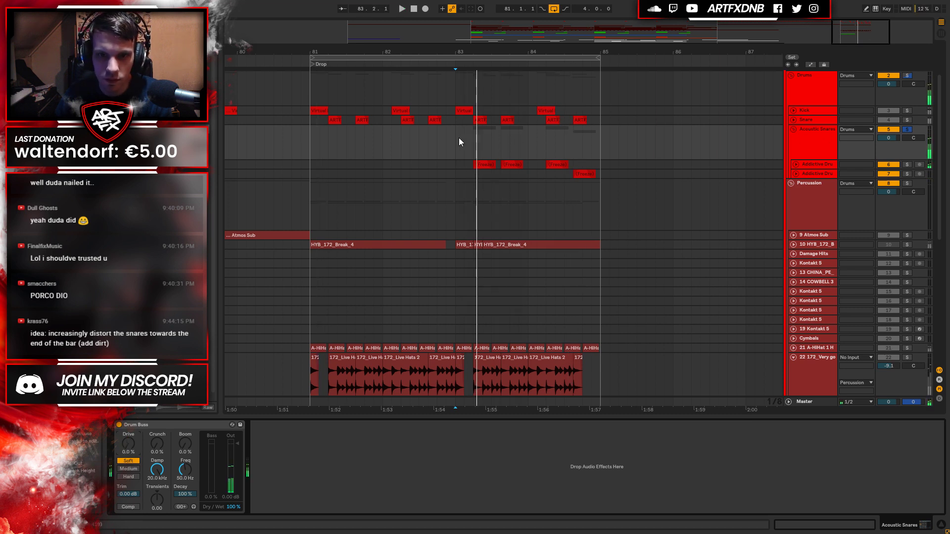
# Automate Drum Buss Drive on Acoustic Snares as a ramp from 83.2 to 85.1, rising to about 37 %, and play the loop.
pyautogui.click(455, 141)
pyautogui.moveTo(452, 141); pyautogui.dragTo(595, 130)
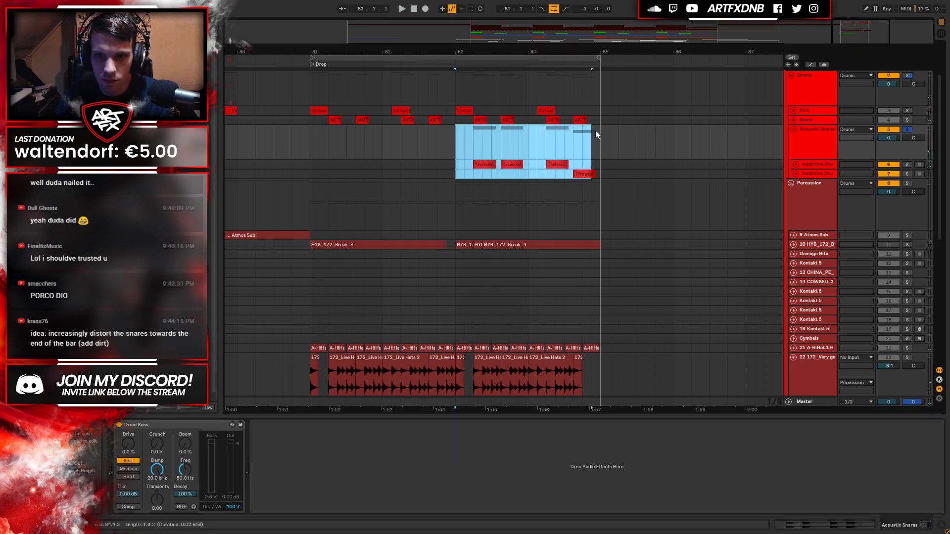
pyautogui.click(473, 143)
pyautogui.press('a')
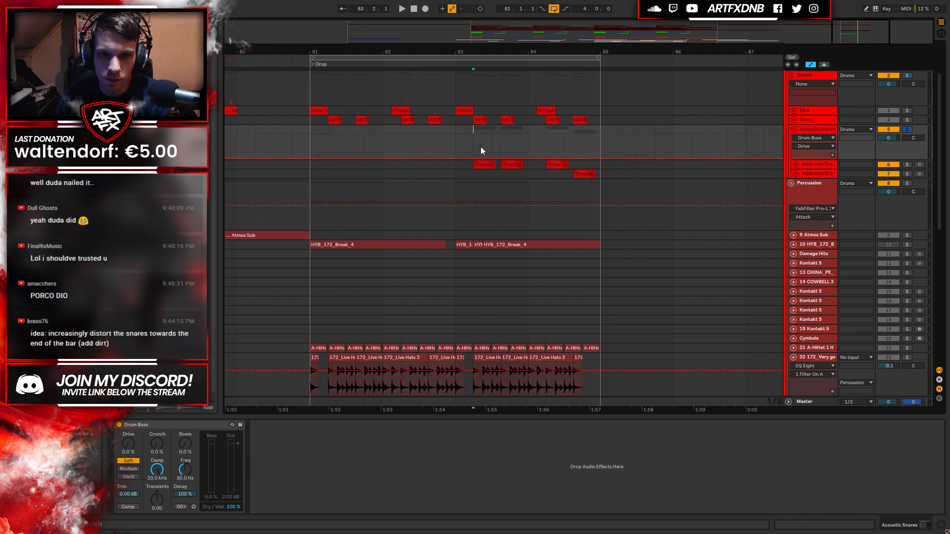
pyautogui.moveTo(481, 150); pyautogui.dragTo(548, 143)
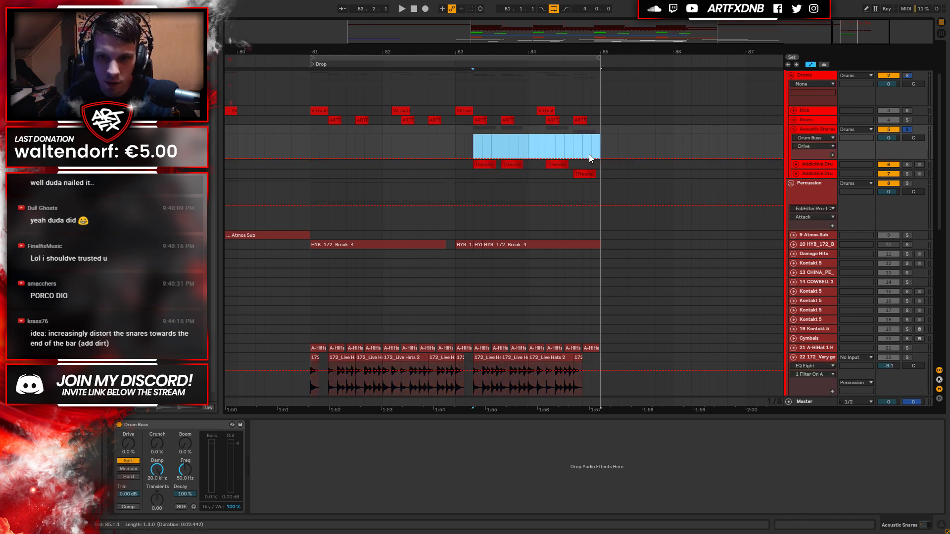
pyautogui.moveTo(589, 156); pyautogui.dragTo(589, 149)
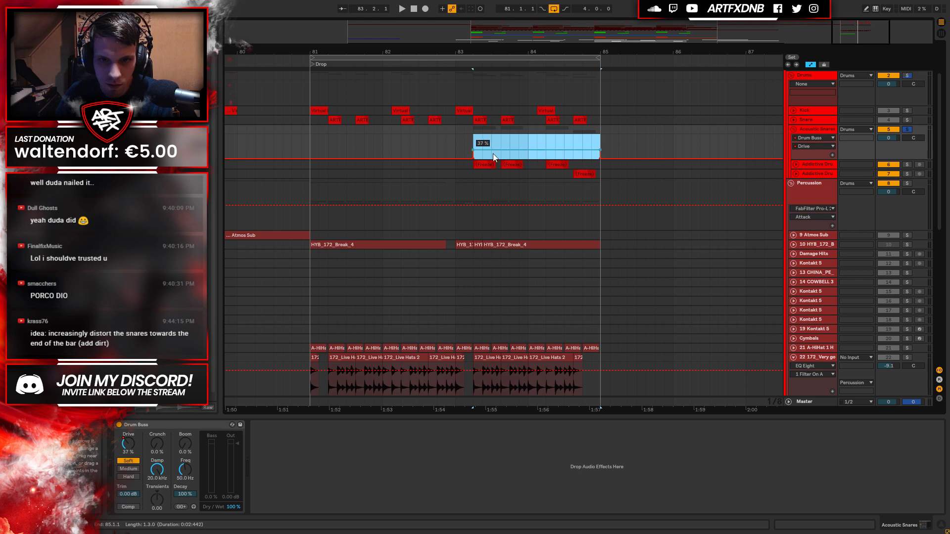
pyautogui.click(472, 150)
pyautogui.press('space')
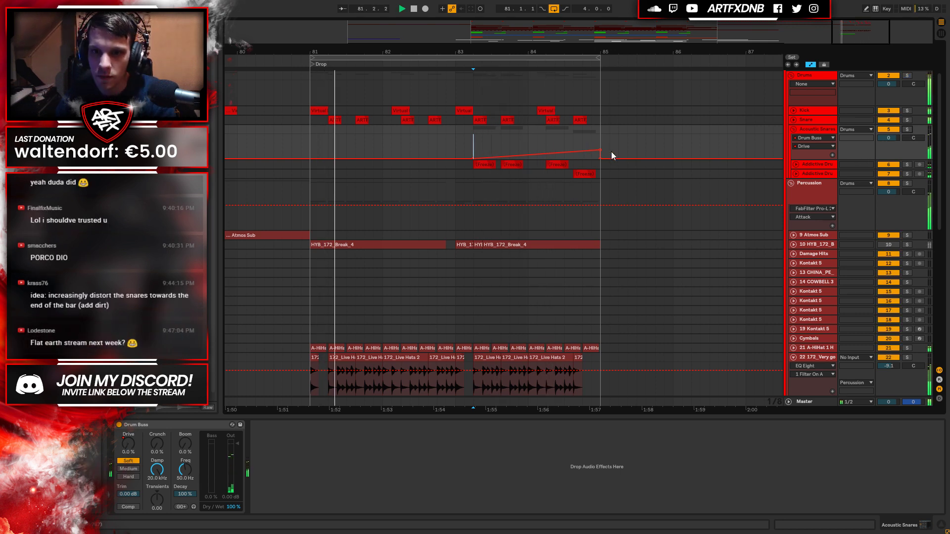
# Raise the end point of the Drum Buss Drive ramp at bar 85 to 49 %.
pyautogui.moveTo(601, 150); pyautogui.dragTo(599, 144)
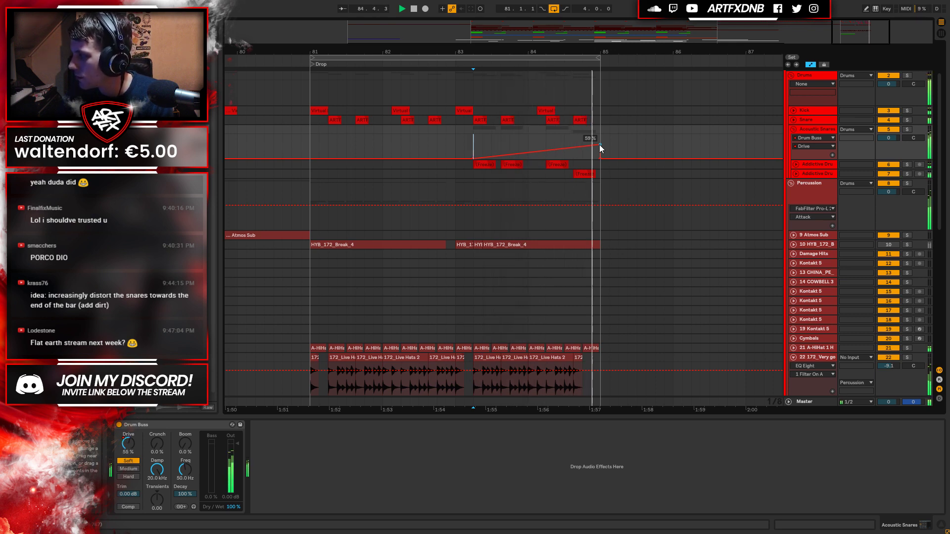
pyautogui.moveTo(599, 144)
pyautogui.mouseDown()
pyautogui.moveTo(569, 161)
pyautogui.moveTo(595, 148)
pyautogui.mouseUp()
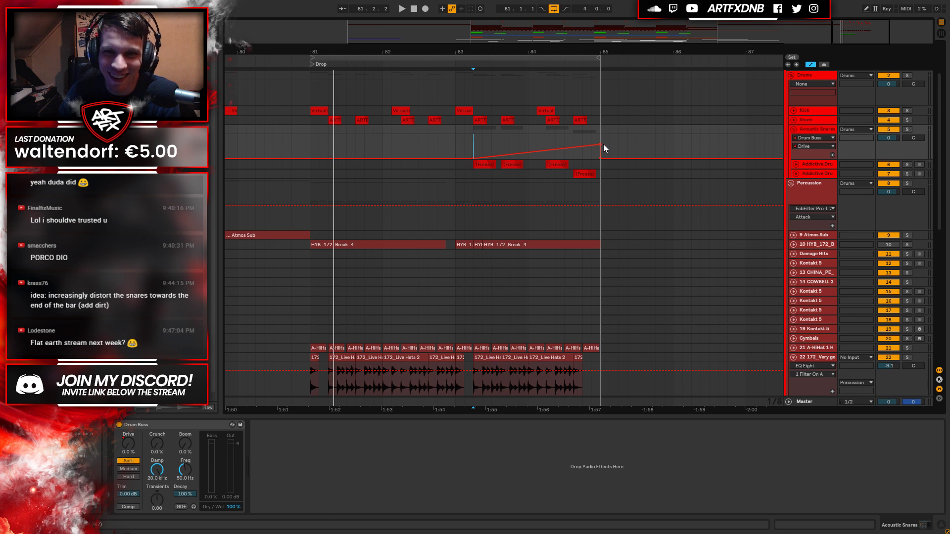
pyautogui.moveTo(600, 144); pyautogui.dragTo(600, 147)
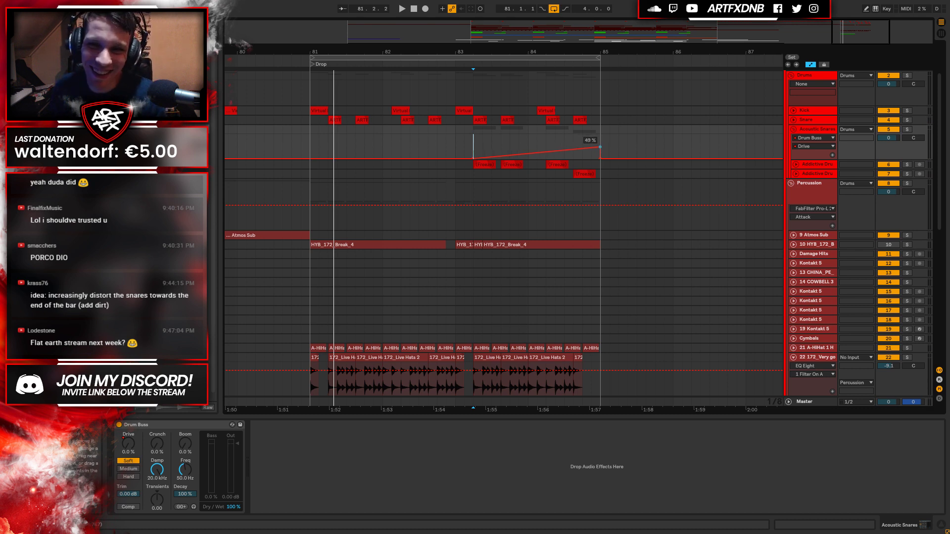
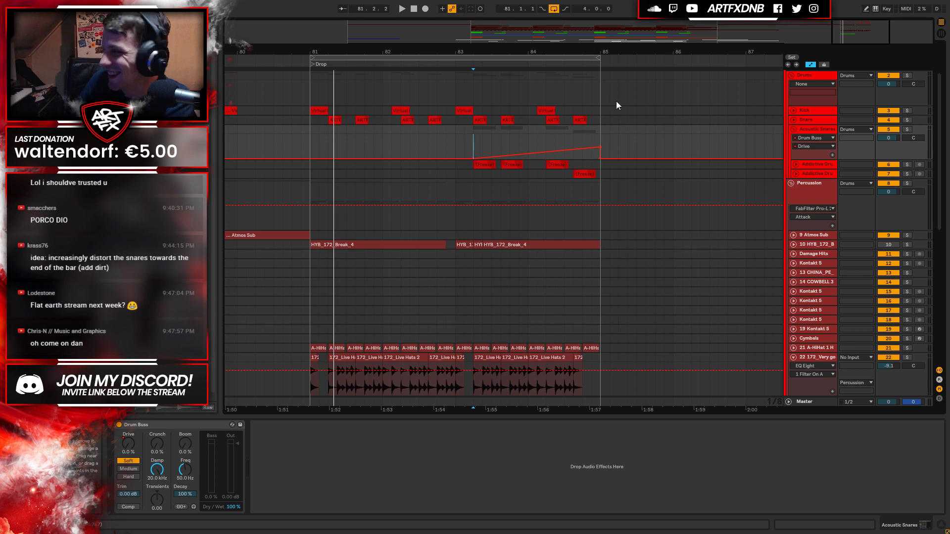
# Show the Drum Buss Drive automation in its own lane under the Acoustic Snares group.
pyautogui.click(475, 145)
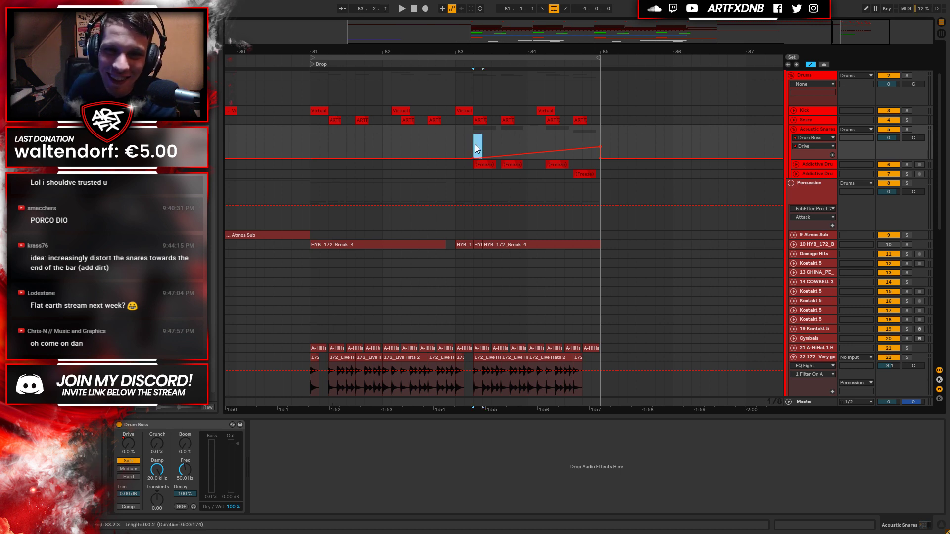
pyautogui.click(573, 143)
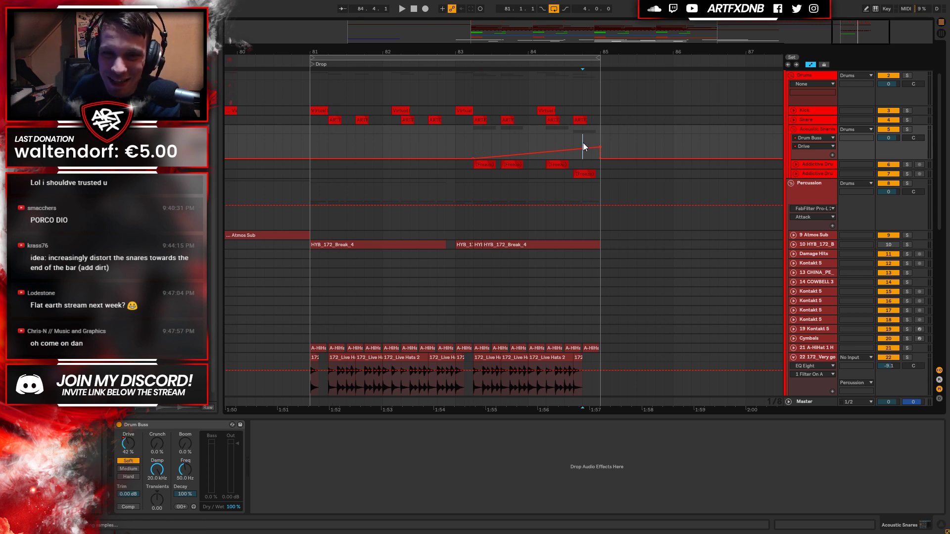
pyautogui.click(473, 148)
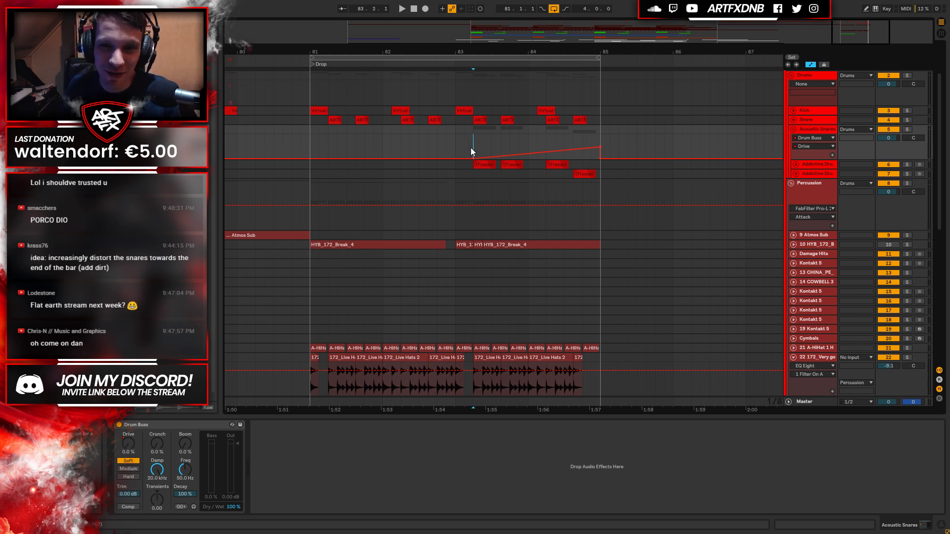
pyautogui.click(831, 155)
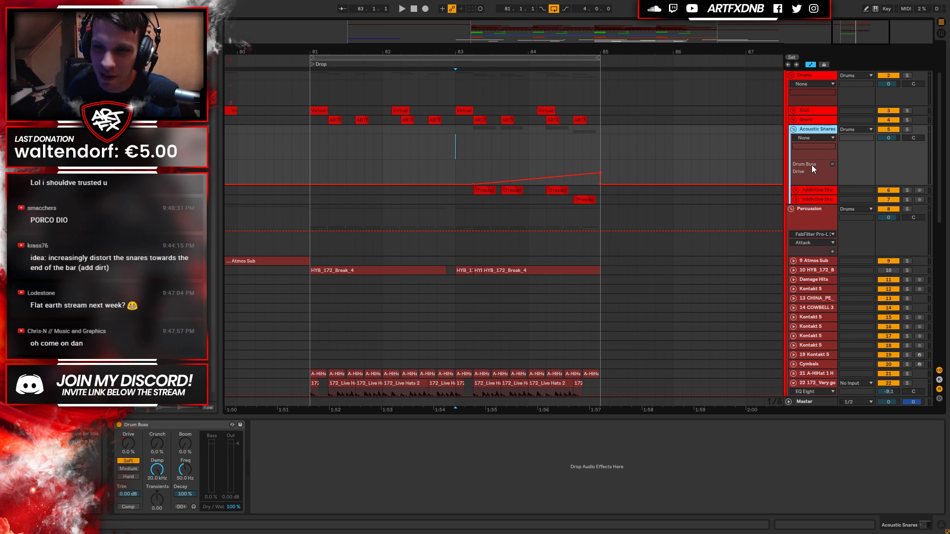
pyautogui.click(455, 168)
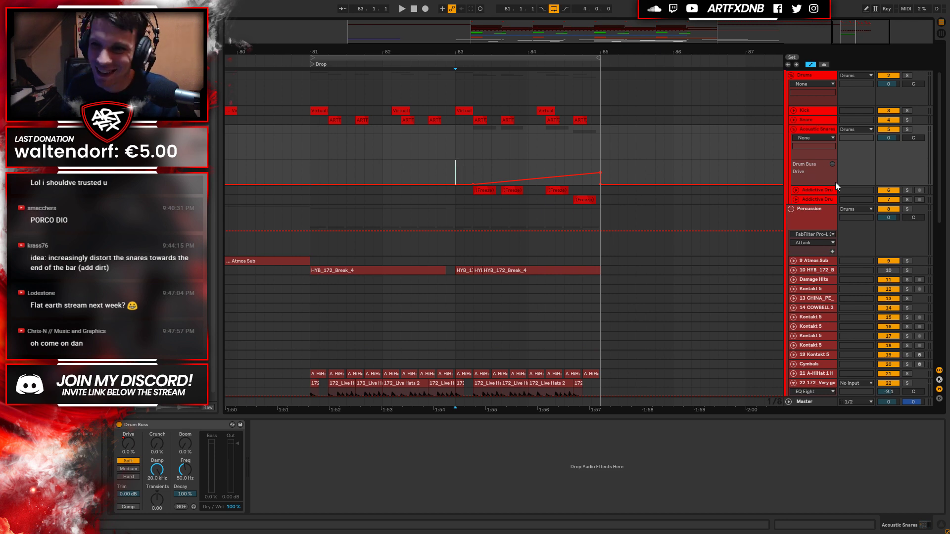
pyautogui.click(176, 424)
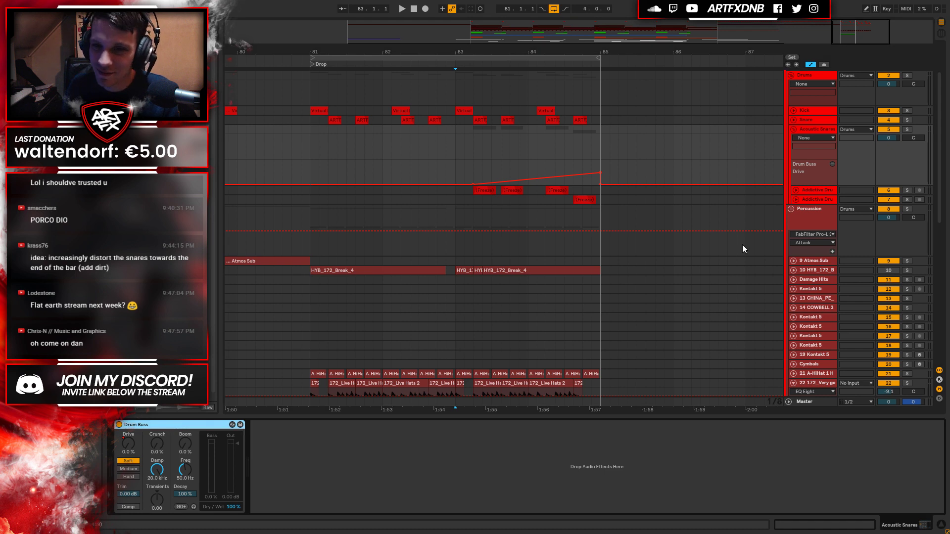
pyautogui.moveTo(601, 173); pyautogui.dragTo(600, 173)
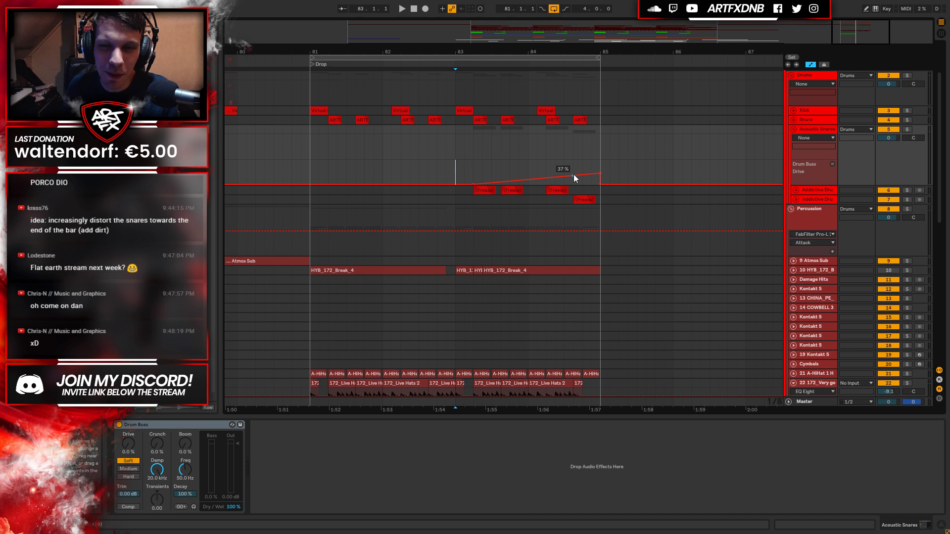
# Play the drop from just before bar 83 to check the snare distortion ramp in the full mix.
pyautogui.click(446, 171)
pyautogui.press('space')
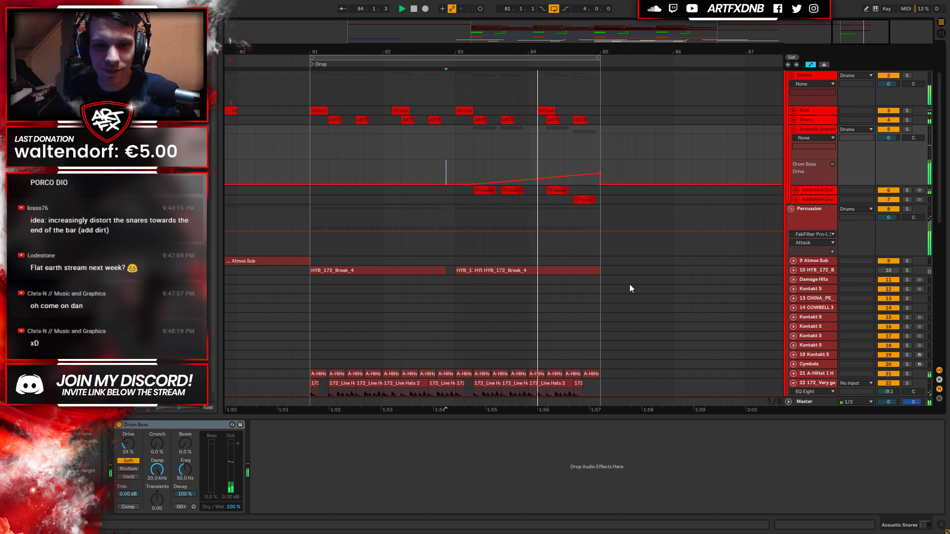
pyautogui.scroll(-5, 706, 280)
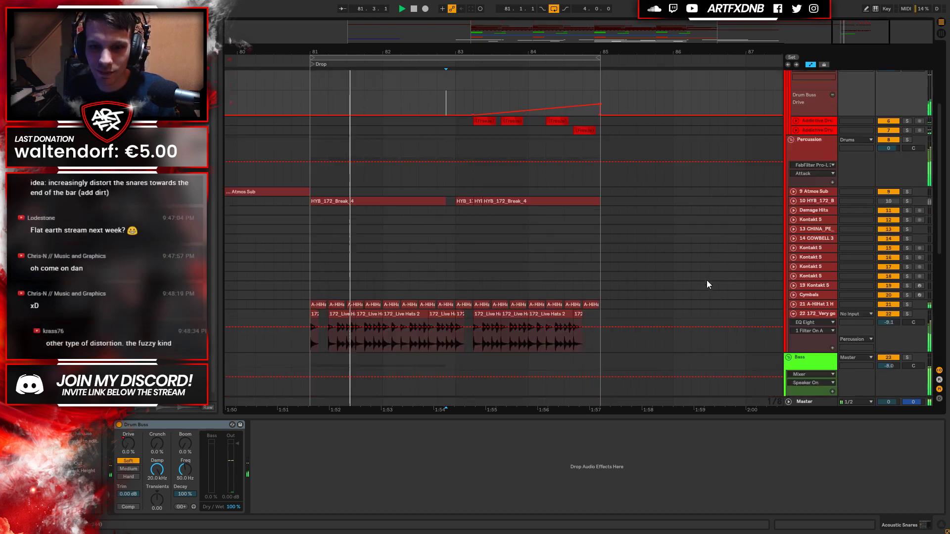
pyautogui.scroll(2, 693, 279)
pyautogui.scroll(3, 679, 278)
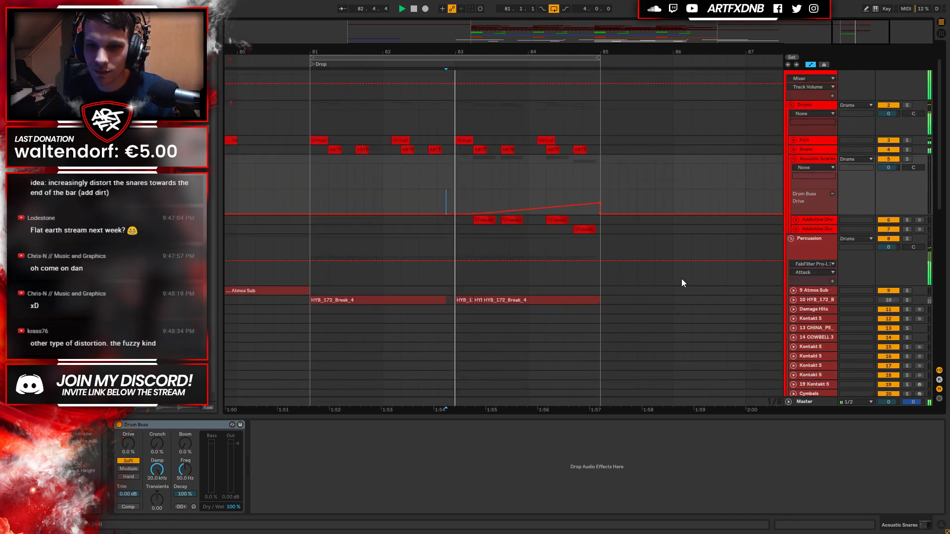
# Fold the inner Drums and Percussion groups and extend the 28 Serum_x64 clip to end at bar 83.
pyautogui.keyDown('alt'); pyautogui.click(792, 241); pyautogui.keyUp('alt')
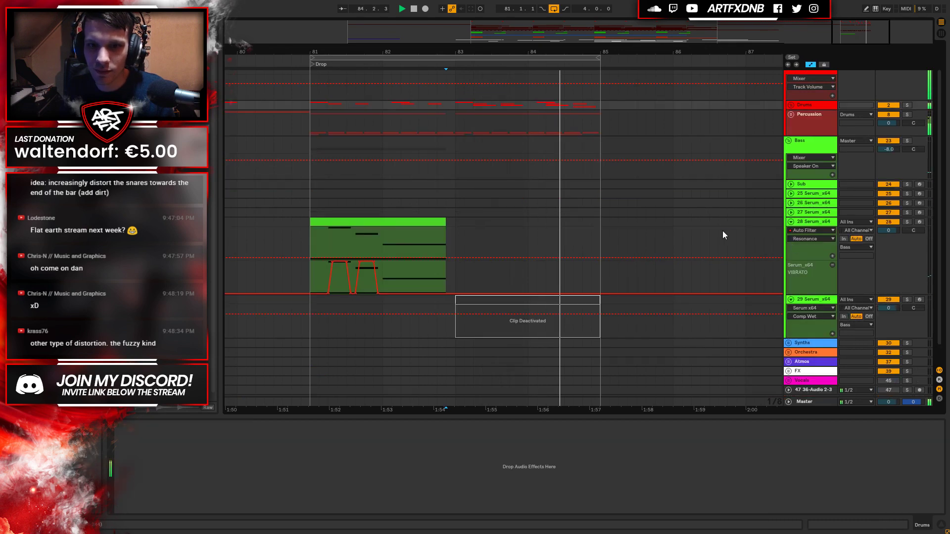
pyautogui.moveTo(442, 224); pyautogui.dragTo(455, 223)
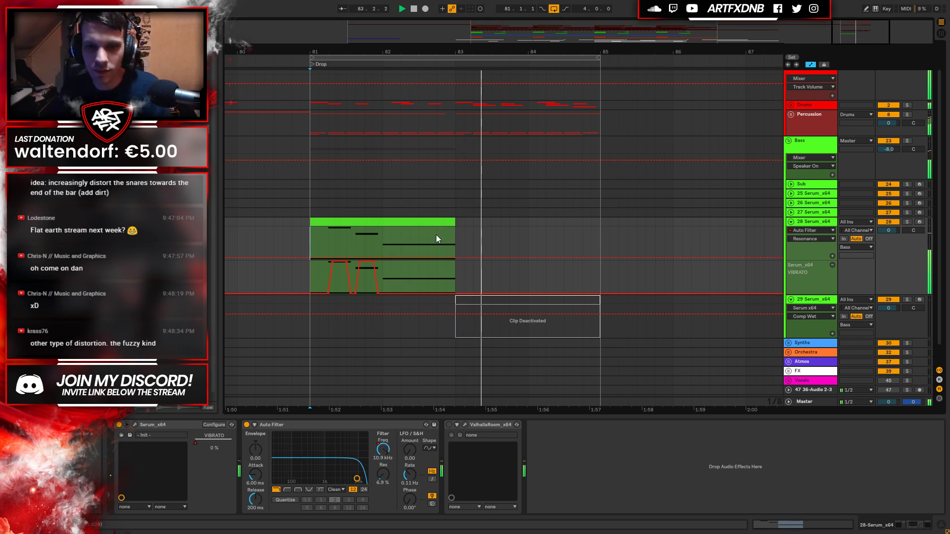
# Stop playback and fold the 28 and 29 Serum_x64 tracks and the Bass group.
pyautogui.click(790, 221)
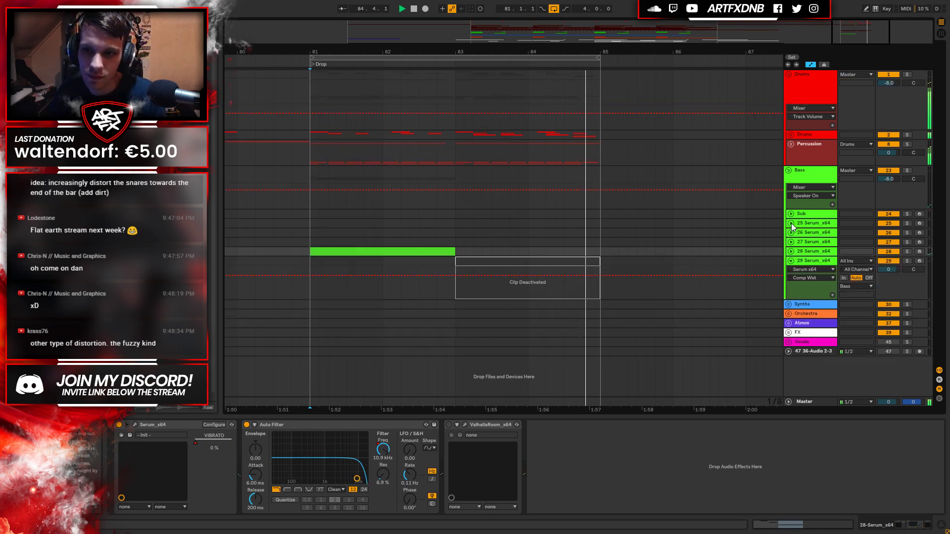
pyautogui.press('space')
pyautogui.click(790, 260)
pyautogui.click(790, 171)
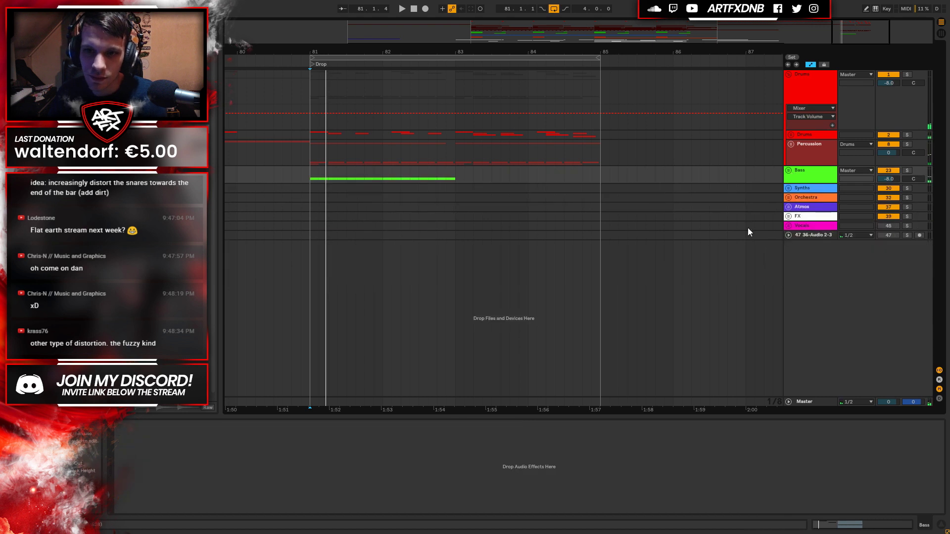
# Unfold the Percussion group, hide the automation lanes, and unfold the Bass group.
pyautogui.click(795, 146)
pyautogui.click(791, 144)
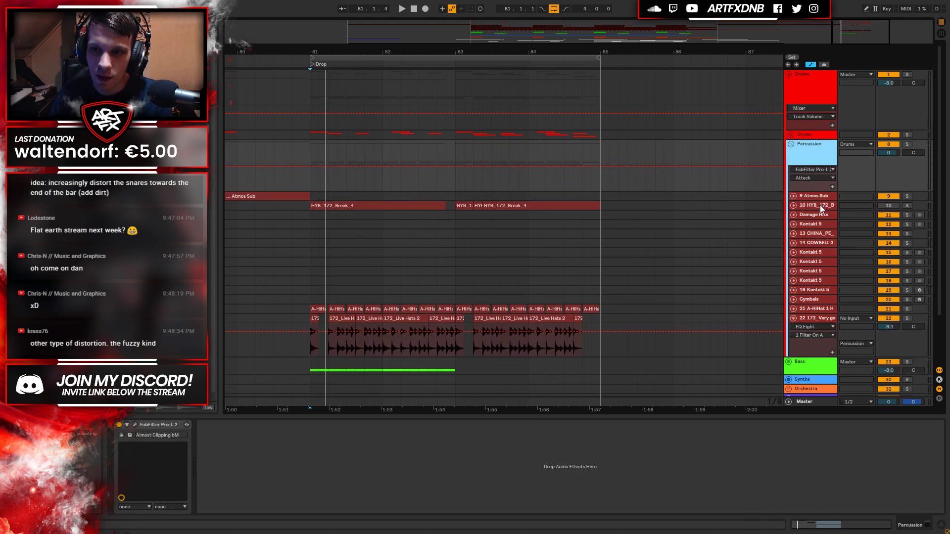
pyautogui.click(812, 319)
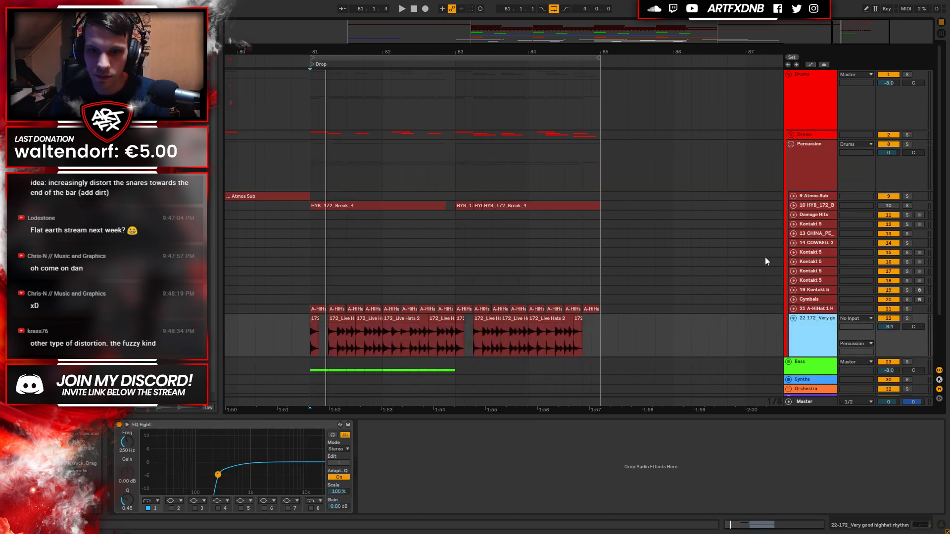
pyautogui.click(790, 365)
pyautogui.click(789, 362)
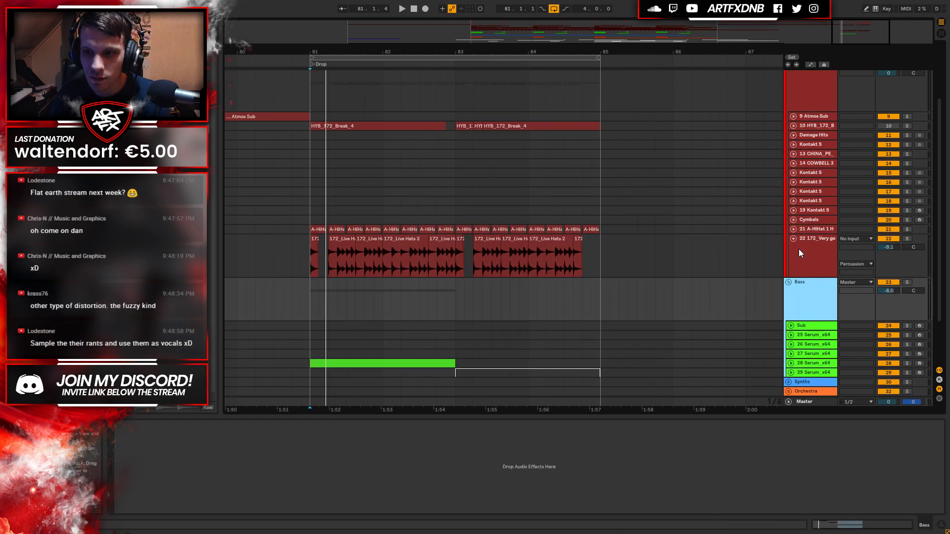
# Fold the Bass group and select the 22-172_Very good highhat rhythm track in the Percussion group.
pyautogui.click(788, 282)
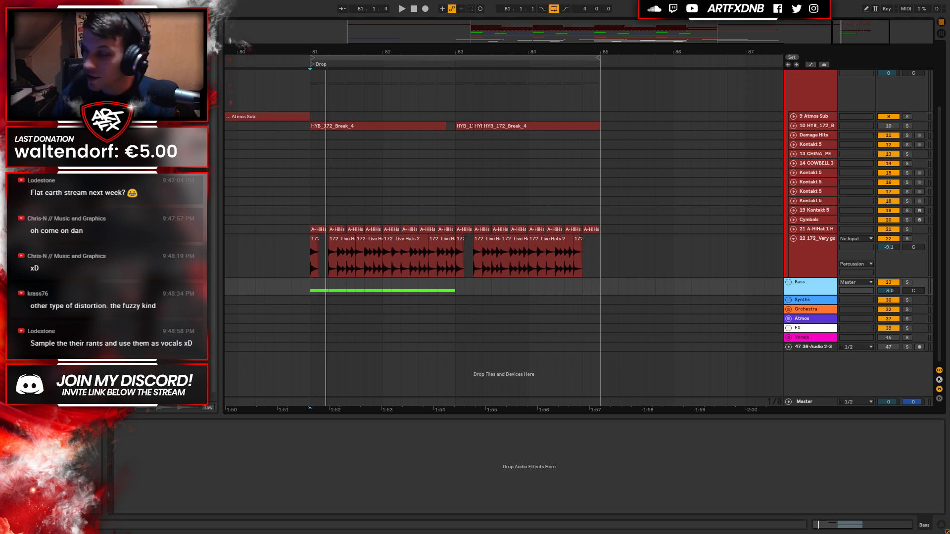
pyautogui.click(829, 251)
pyautogui.press('a')
pyautogui.press('a')
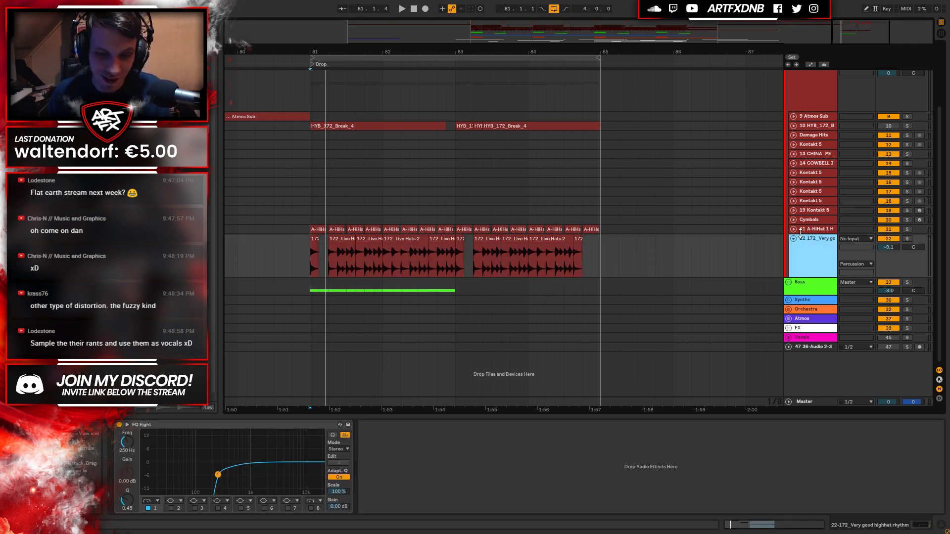
pyautogui.scroll(3, 814, 181)
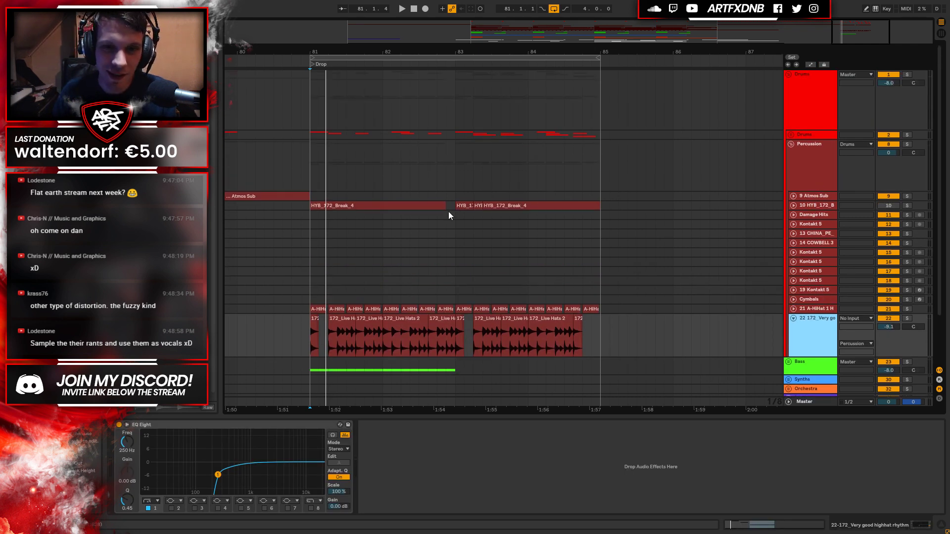
# Play the drop from 83.2 to hear the hi-hat rhythm layer against the drums.
pyautogui.moveTo(440, 56); pyautogui.dragTo(485, 72)
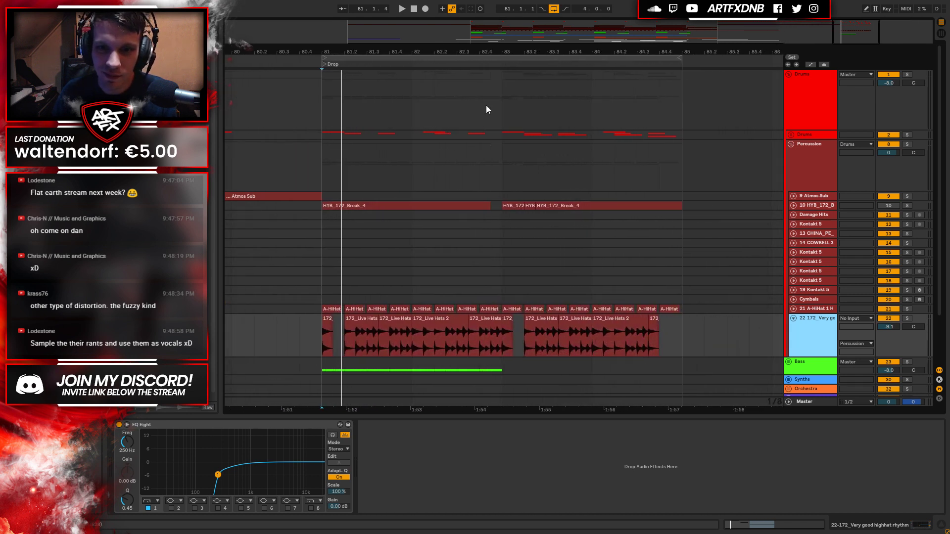
pyautogui.click(525, 154)
pyautogui.press('space')
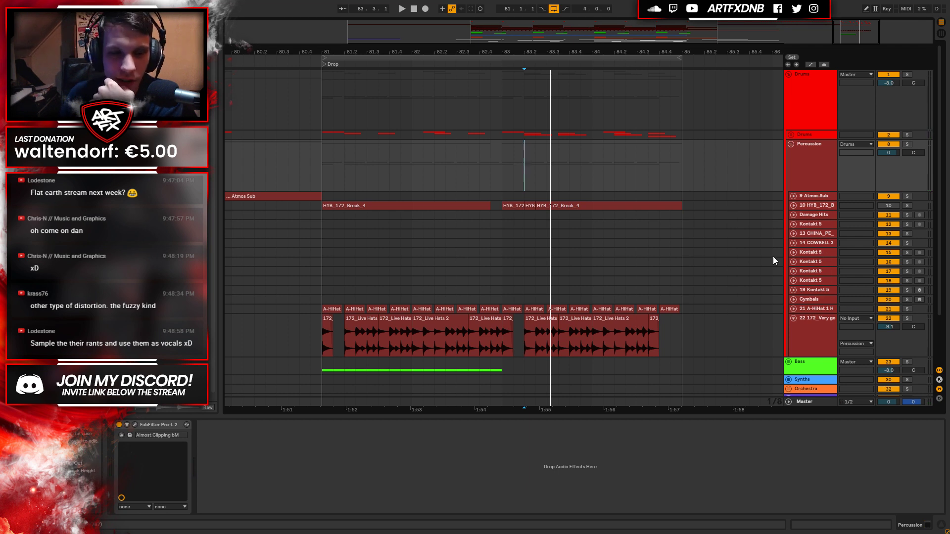
pyautogui.click(827, 320)
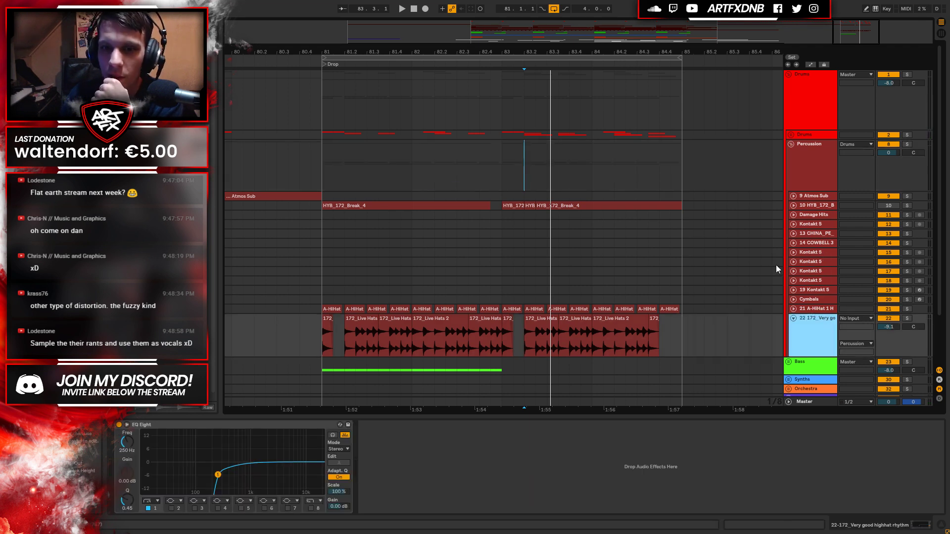
pyautogui.press('space')
pyautogui.press('space')
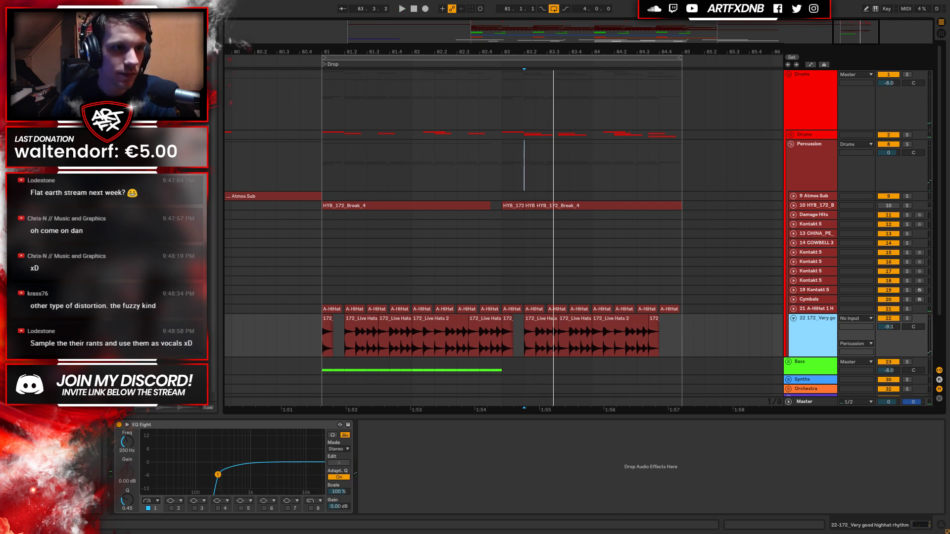
# Insert an audio track below the highhat rhythm track and place the 172_Saturated Cymbals loop on it at bar 81.
pyautogui.click(358, 85)
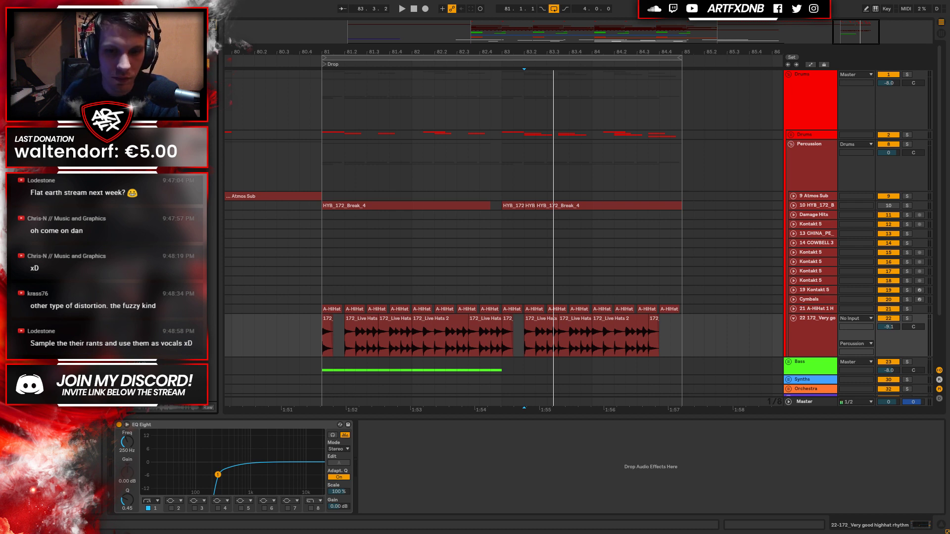
pyautogui.click(812, 319)
pyautogui.rightClick(811, 318)
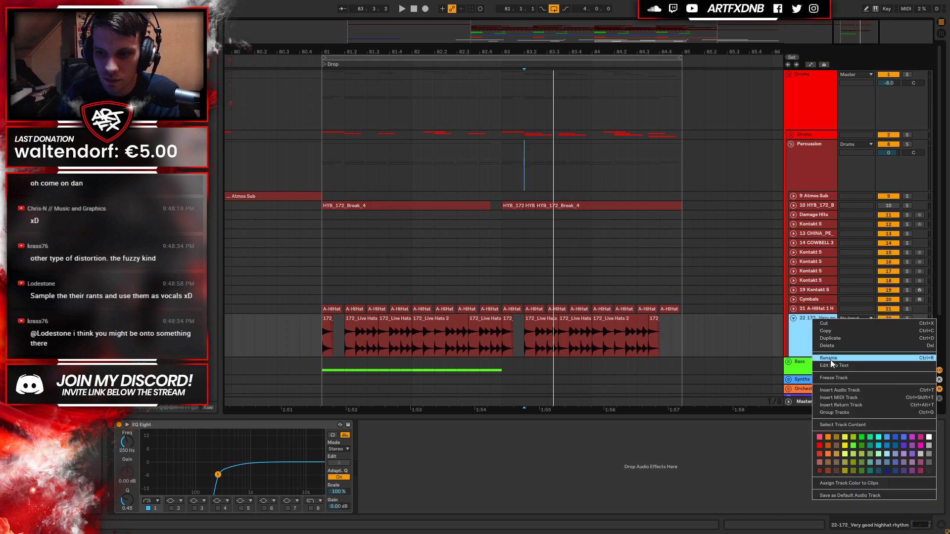
pyautogui.click(720, 402)
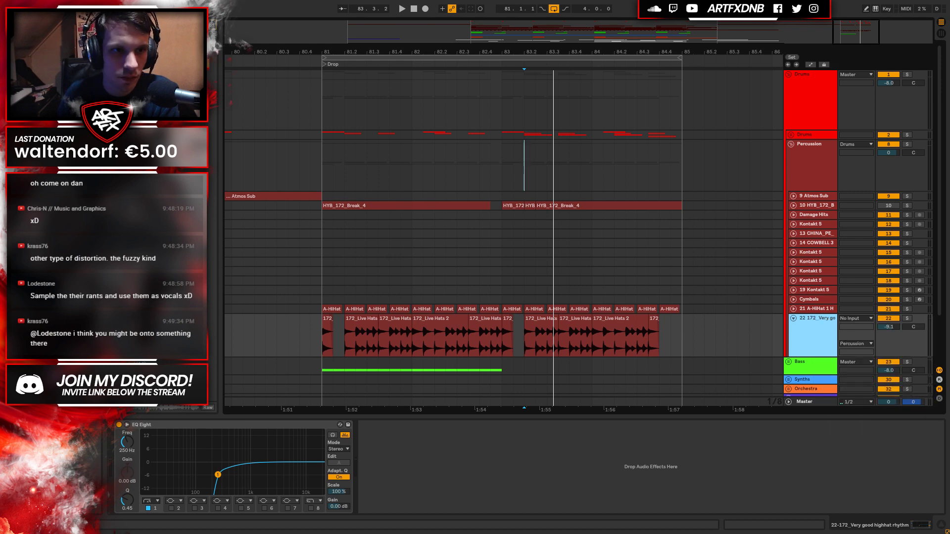
pyautogui.hotkey('ctrl', 't')
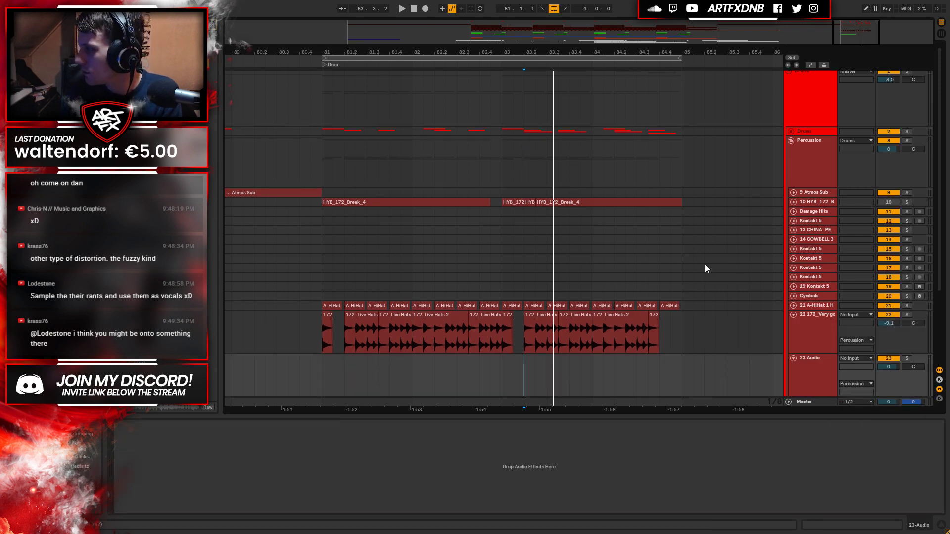
pyautogui.moveTo(149, 247); pyautogui.dragTo(328, 368)
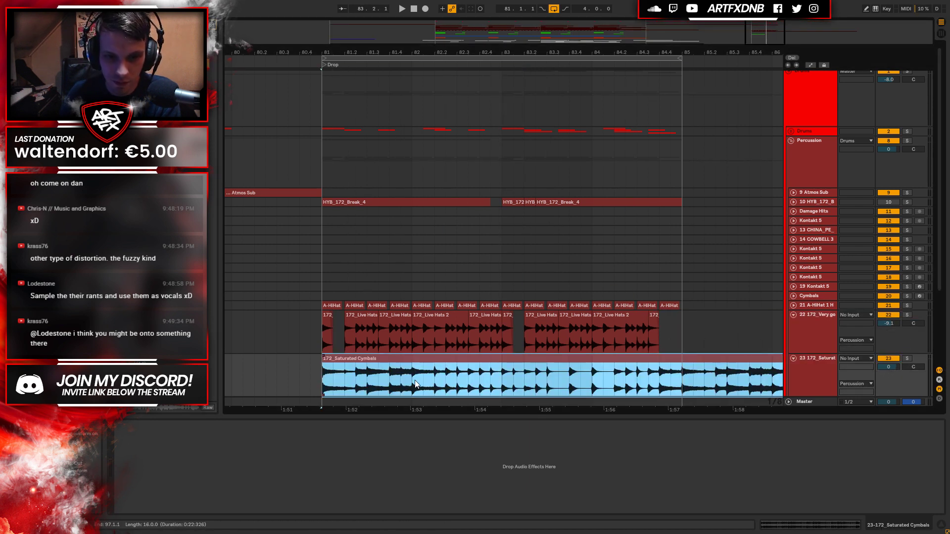
# Split out the one-beat slice at bar 82 of the Saturated Cymbals clip, delete the rest and move the slice to 83.2.
pyautogui.moveTo(415, 380); pyautogui.dragTo(431, 379)
pyautogui.hotkey('ctrl', 'e')
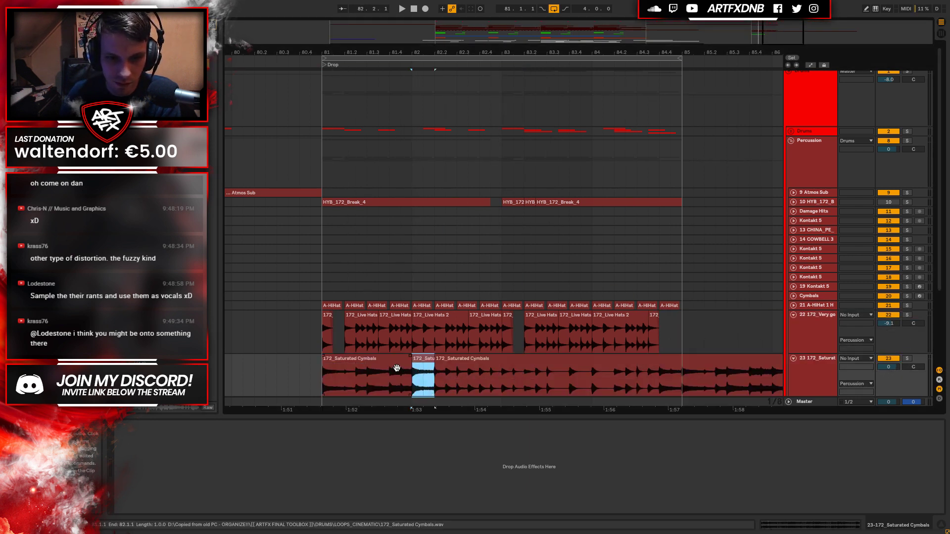
pyautogui.press('Left')
pyautogui.press('Delete')
pyautogui.moveTo(423, 365); pyautogui.dragTo(544, 361)
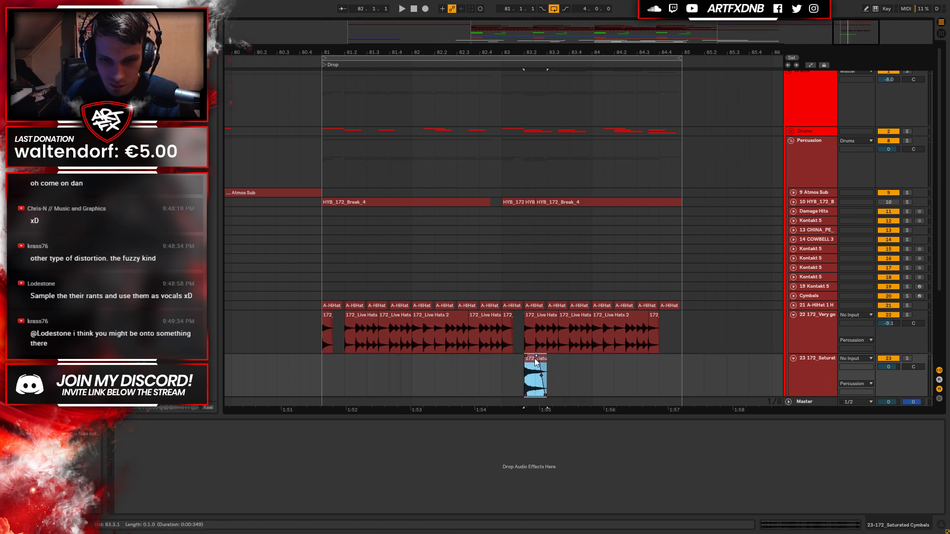
# Solo the Saturated Cymbals track to audition the hit at 83.2, then replay from bar 83 and unsolo it.
pyautogui.click(526, 369)
pyautogui.press('space')
pyautogui.click(906, 358)
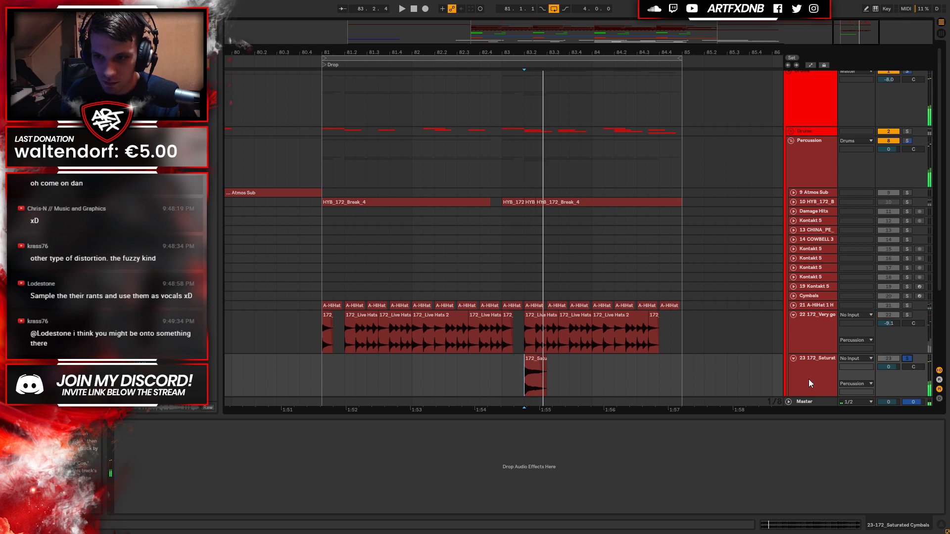
pyautogui.click(501, 371)
pyautogui.press('space')
pyautogui.click(906, 359)
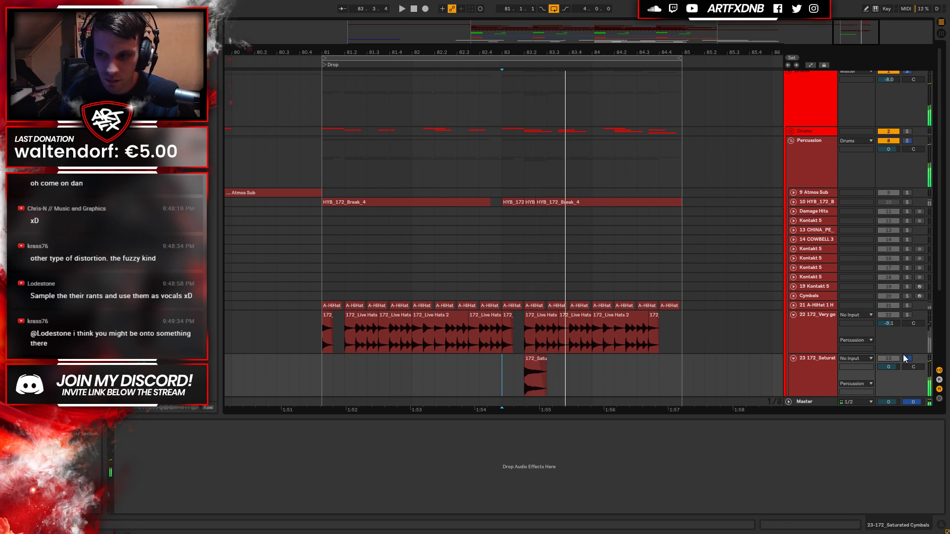
# Play from bar 83 and lower the Saturated Cymbals track's volume to -4.2 dB.
pyautogui.press('space')
pyautogui.press('space')
pyautogui.moveTo(533, 24); pyautogui.dragTo(517, 355)
pyautogui.click(396, 364)
pyautogui.press('space')
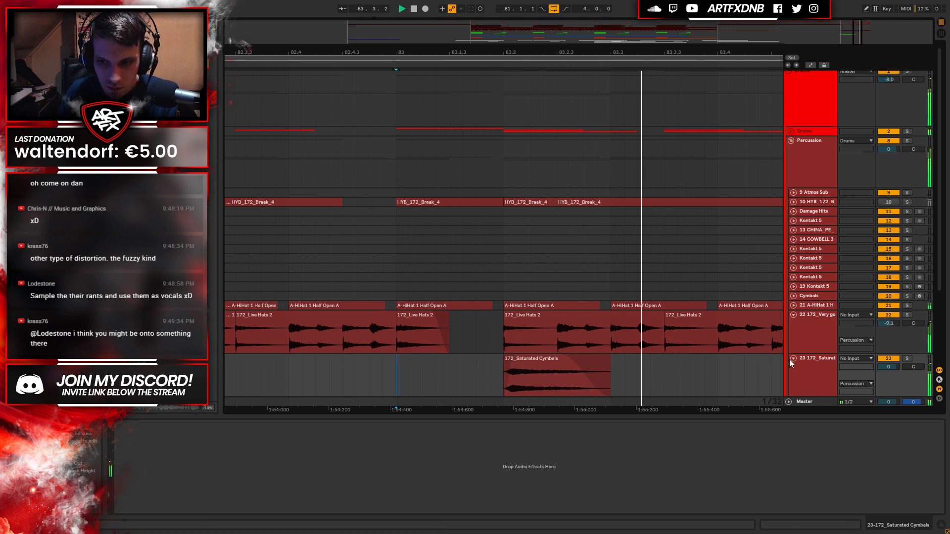
pyautogui.moveTo(889, 367); pyautogui.dragTo(888, 376)
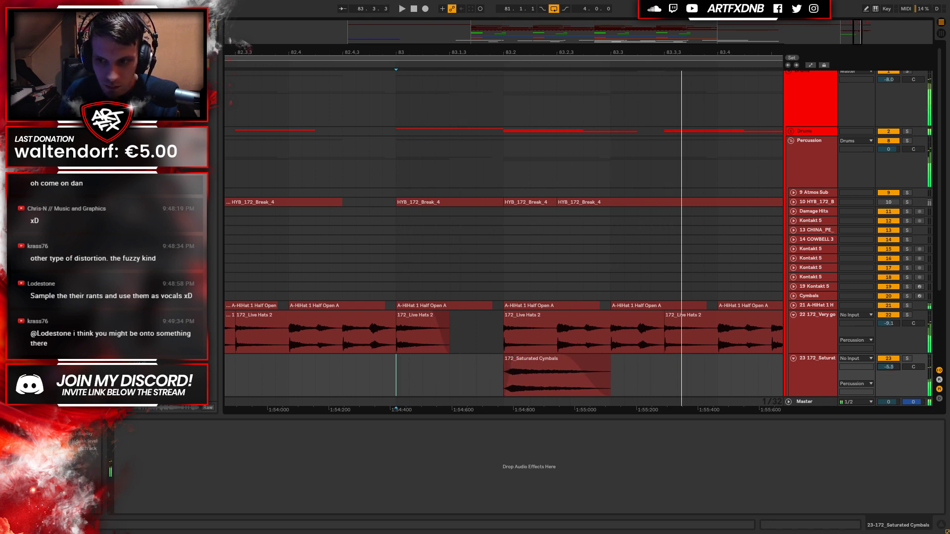
# Add a short fade-in to the start of the Saturated Cymbals clip at 83.2.
pyautogui.press('space')
pyautogui.moveTo(513, 355); pyautogui.dragTo(531, 358)
pyautogui.press('space')
pyautogui.click(519, 379)
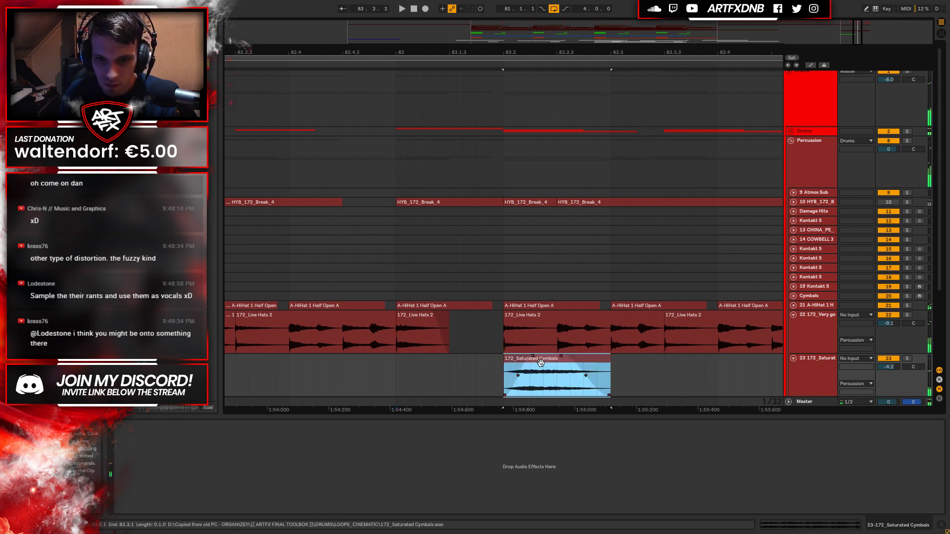
# Open the Saturated Cymbals clip's sample view and move its end marker to 2.2.1.
pyautogui.doubleClick(542, 363)
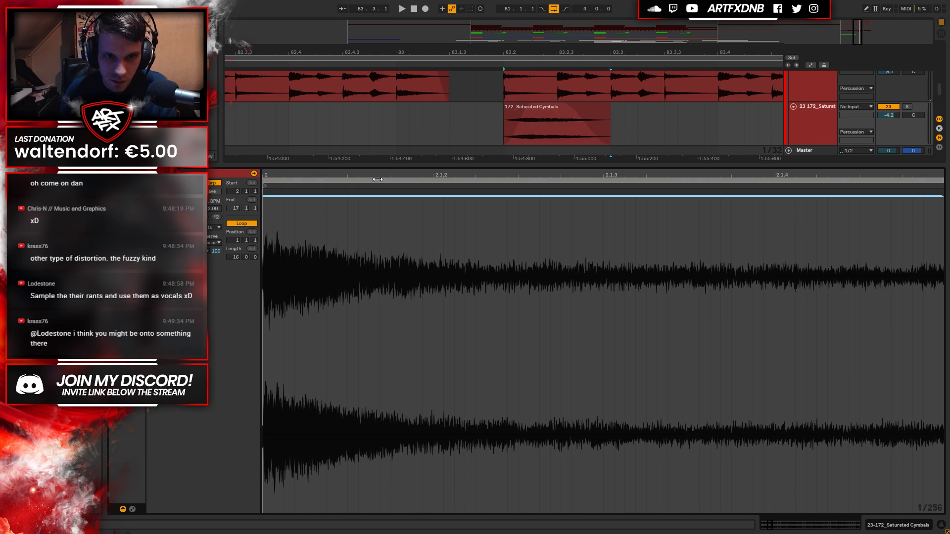
pyautogui.moveTo(375, 184)
pyautogui.mouseDown()
pyautogui.moveTo(233, 202)
pyautogui.moveTo(344, 208)
pyautogui.mouseUp()
pyautogui.press('space')
pyautogui.press('space')
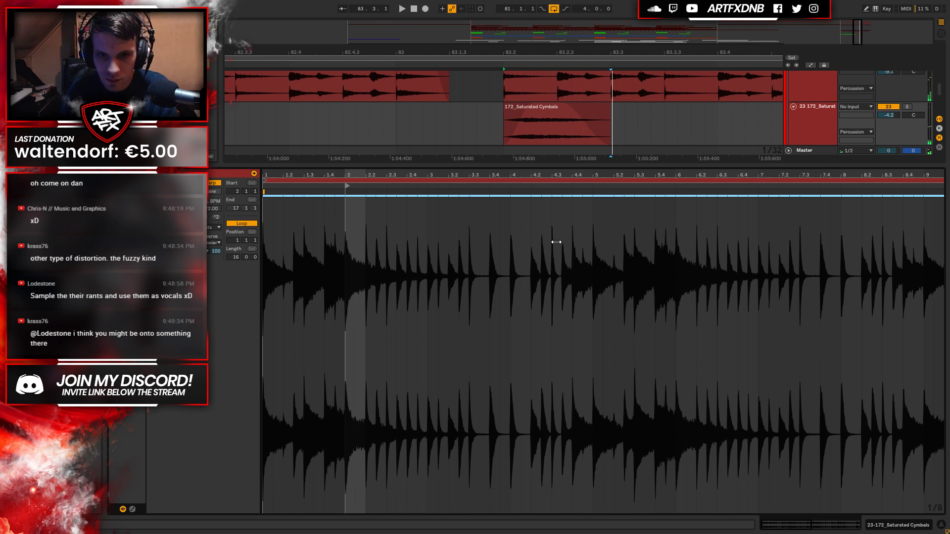
pyautogui.doubleClick(664, 183)
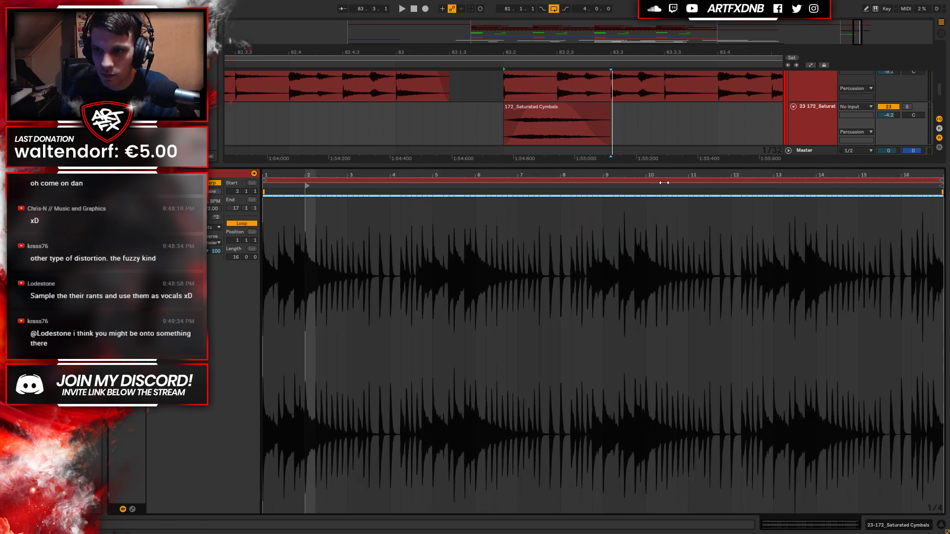
pyautogui.moveTo(941, 185); pyautogui.dragTo(317, 205)
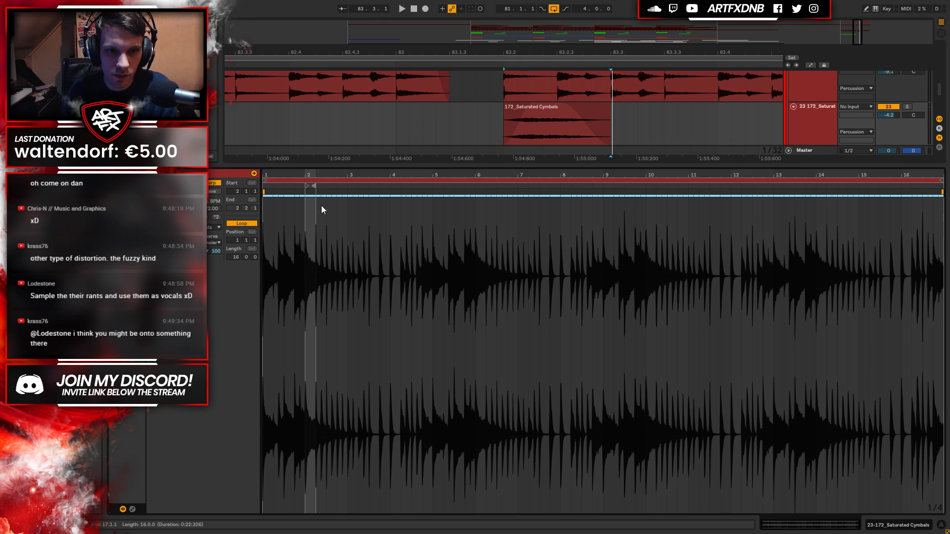
pyautogui.scroll(3, 316, 206)
pyautogui.scroll(-1, 322, 189)
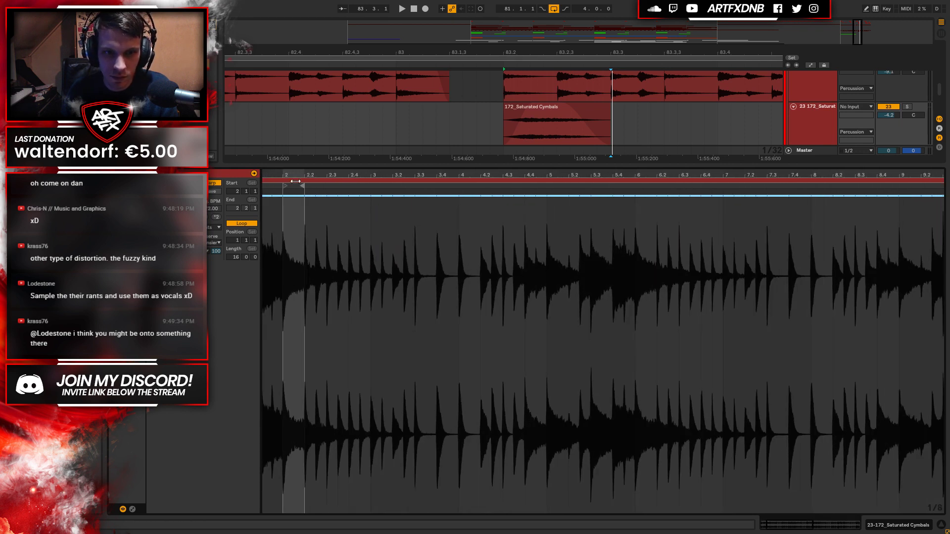
# Shift the cymbal clip's sample region to start at 6.1.1 and end at 6.2.1, audition it and close the sample view.
pyautogui.moveTo(295, 181); pyautogui.dragTo(633, 218)
pyautogui.press('space')
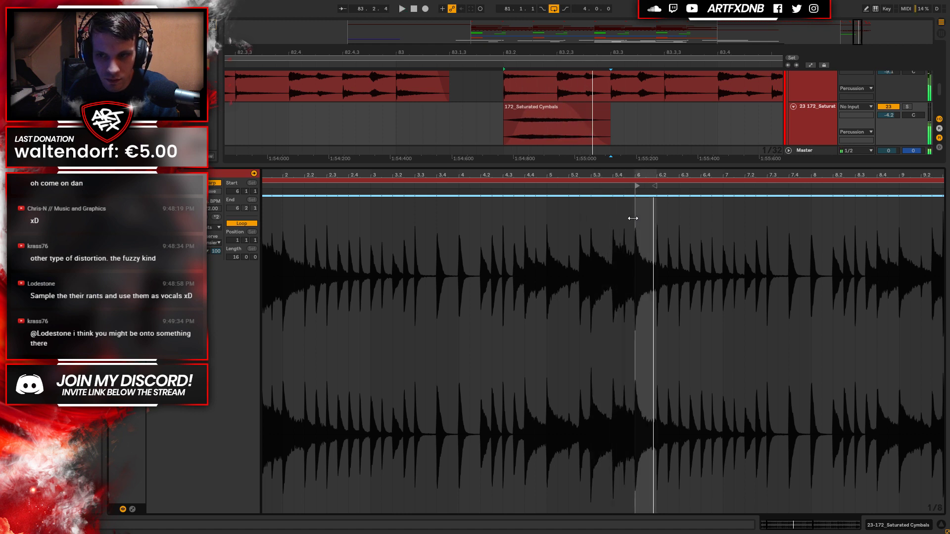
pyautogui.moveTo(632, 218); pyautogui.dragTo(638, 283)
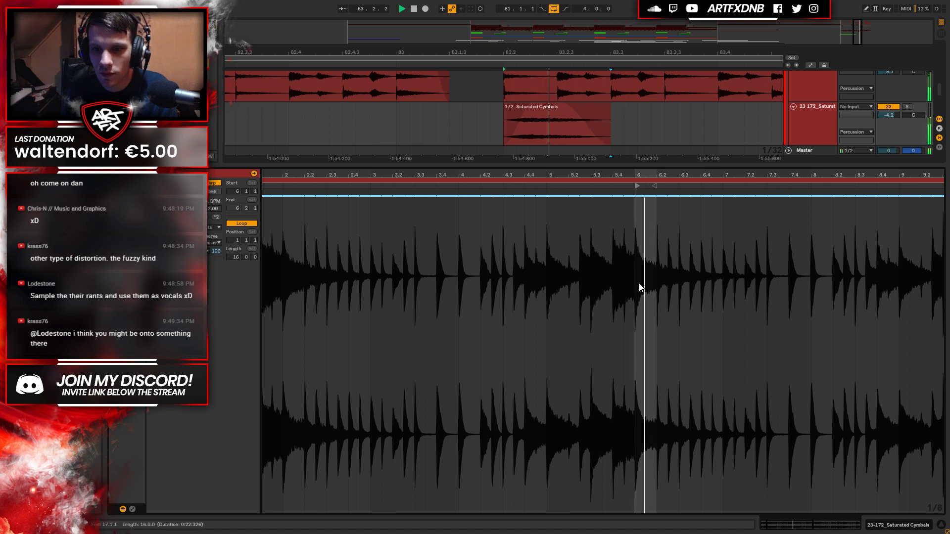
pyautogui.click(896, 527)
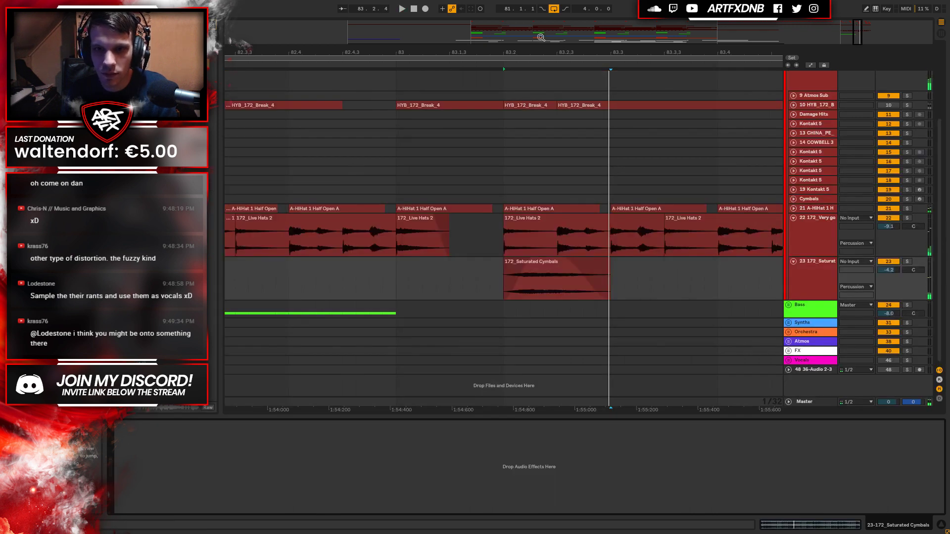
# Play the drop from just before bar 83 to check the new cymbal hit in the mix.
pyautogui.press('-')
pyautogui.press('-')
pyautogui.click(501, 273)
pyautogui.press('space')
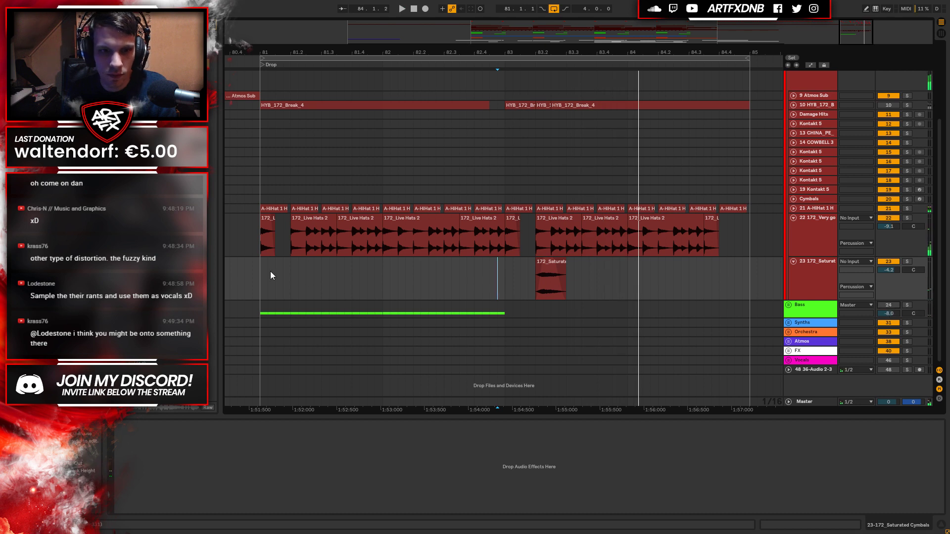
# Copy the Saturated Cymbals hit to 83.3.3 and delete the copy at 84.2.
pyautogui.click(550, 265)
pyautogui.moveTo(550, 265); pyautogui.dragTo(667, 265)
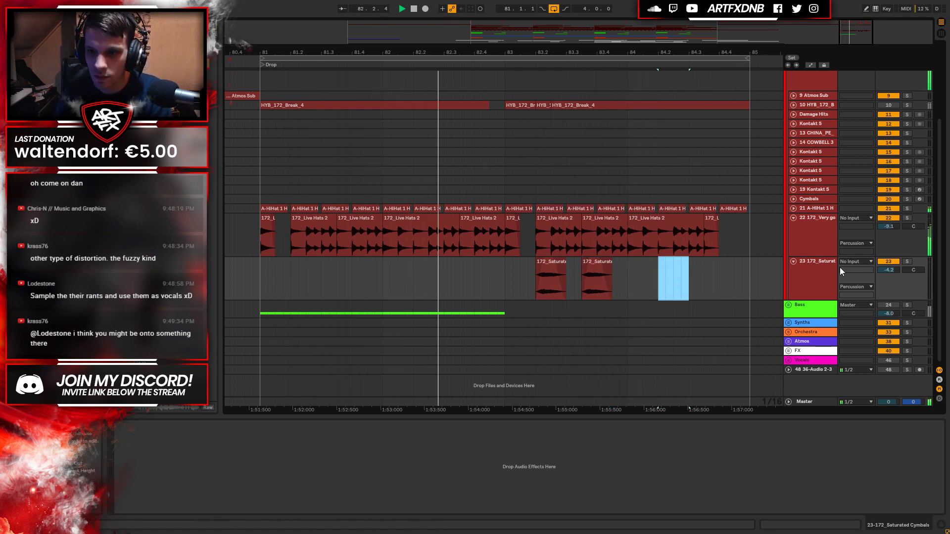
pyautogui.press('Delete')
# Lower the Saturated Cymbals track's volume to -8.3 dB during playback.
pyautogui.moveTo(891, 270); pyautogui.dragTo(891, 296)
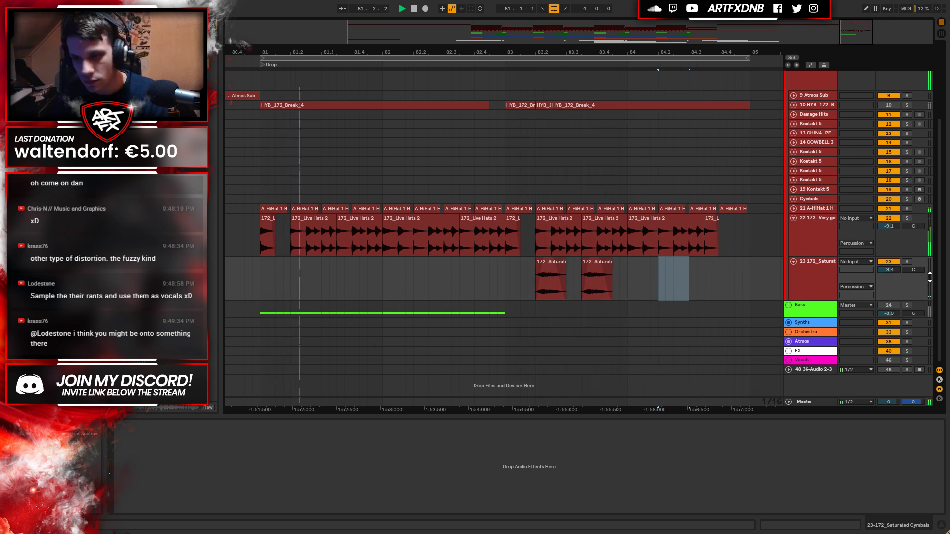
pyautogui.moveTo(889, 269); pyautogui.dragTo(889, 264)
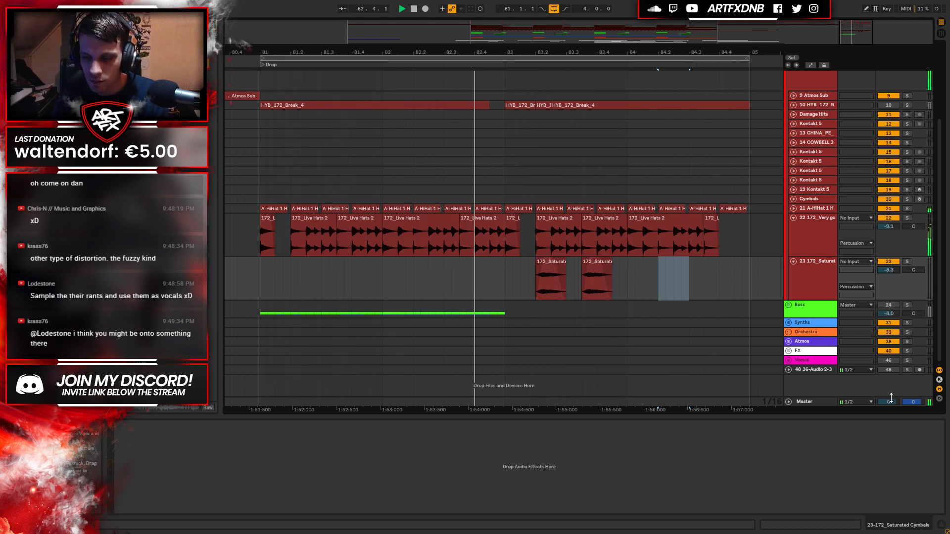
pyautogui.click(809, 287)
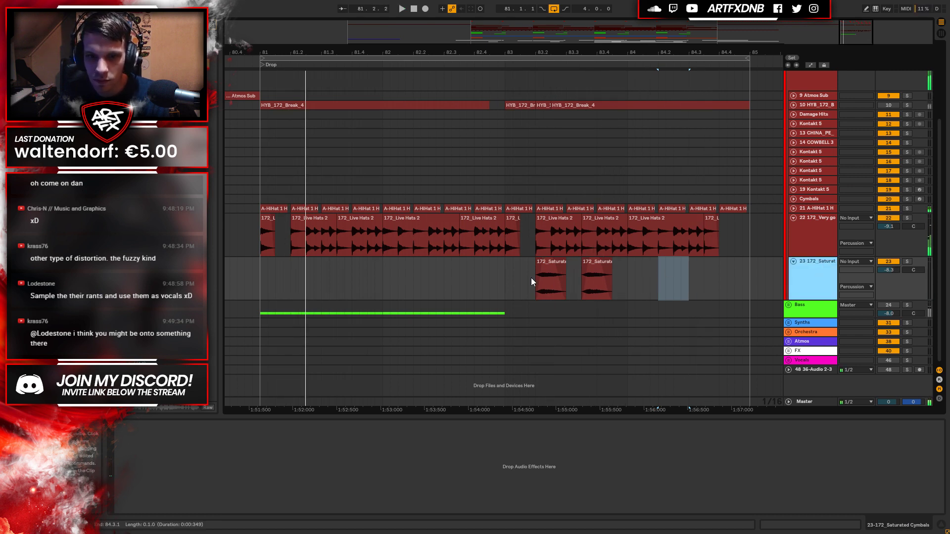
# Play the drop from the first cymbal hit at 83.2 to check both hits in the mix.
pyautogui.click(537, 297)
pyautogui.press('space')
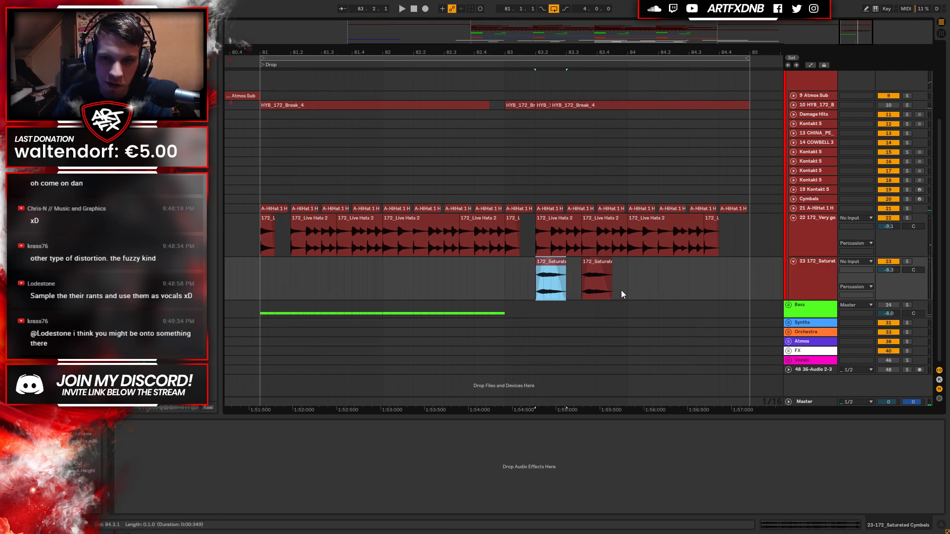
pyautogui.click(502, 280)
pyautogui.click(553, 270)
pyautogui.press('space')
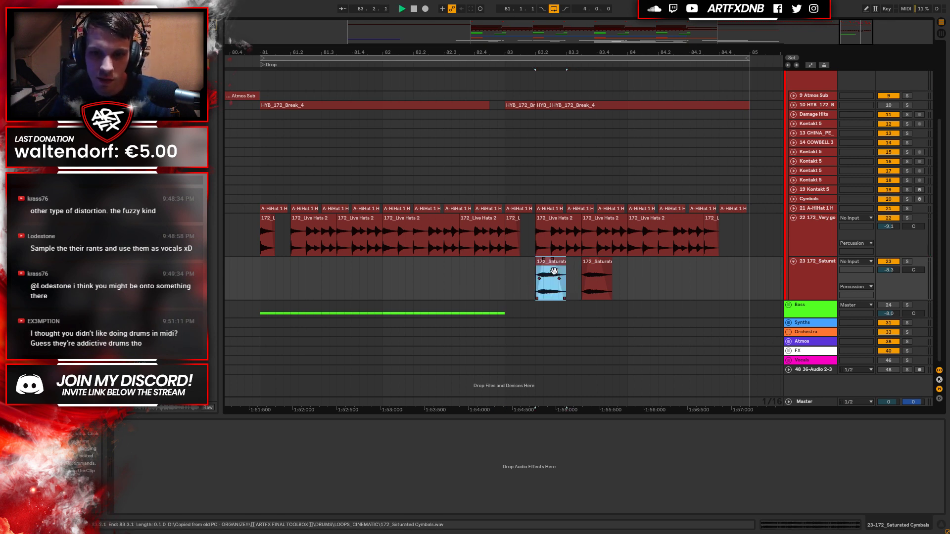
pyautogui.press('space')
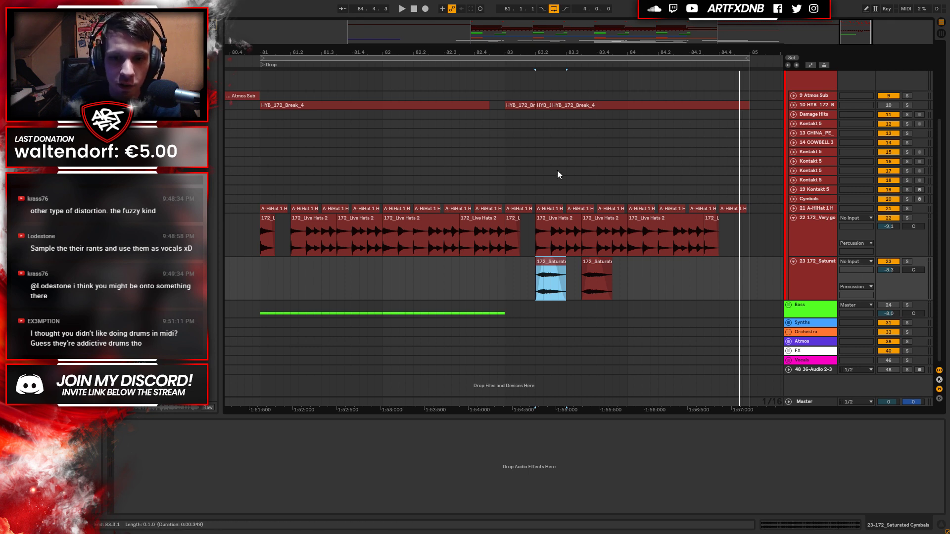
# Expand the HYB_172_Break, Cymbals and A-HiHat tracks and examine the Cinematic Build's cymbal part against the drop's percussion layers.
pyautogui.scroll(4, 696, 268)
pyautogui.scroll(-3, 707, 242)
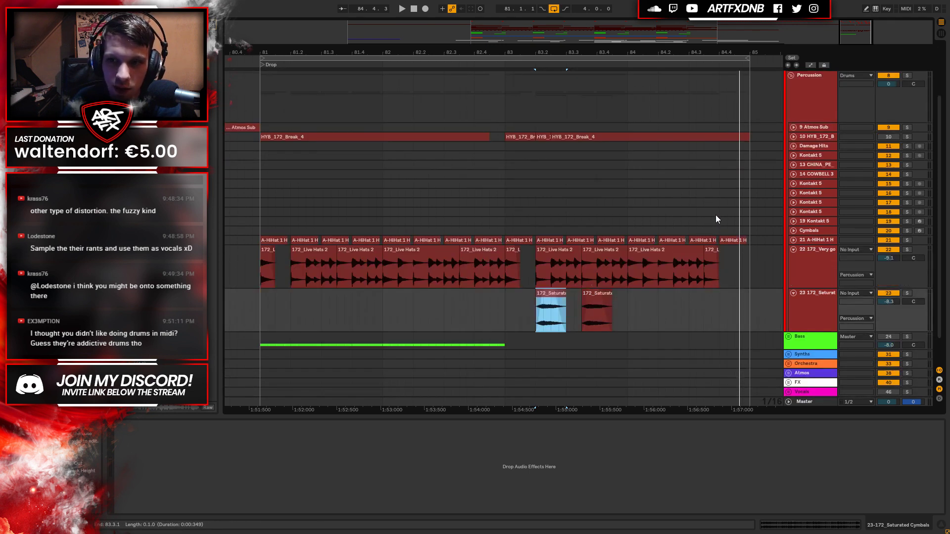
pyautogui.click(792, 136)
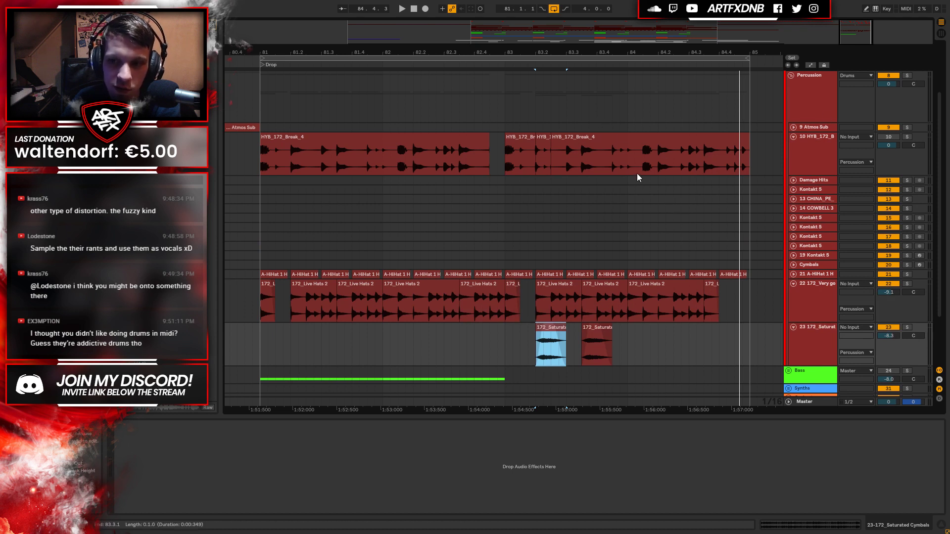
pyautogui.moveTo(631, 52); pyautogui.dragTo(630, 3)
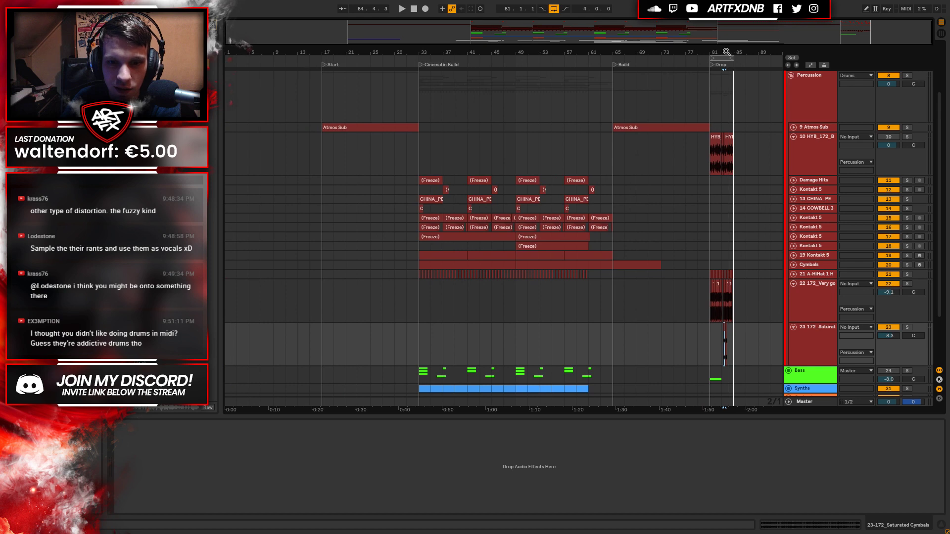
pyautogui.click(794, 274)
pyautogui.click(793, 266)
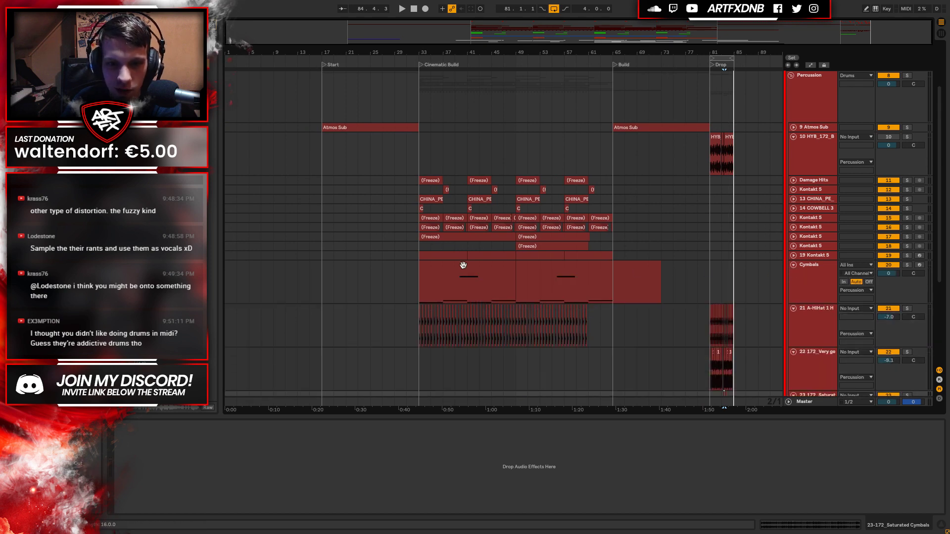
pyautogui.click(468, 285)
pyautogui.click(574, 278)
pyautogui.moveTo(718, 53); pyautogui.dragTo(460, 143)
pyautogui.scroll(-7, 520, 218)
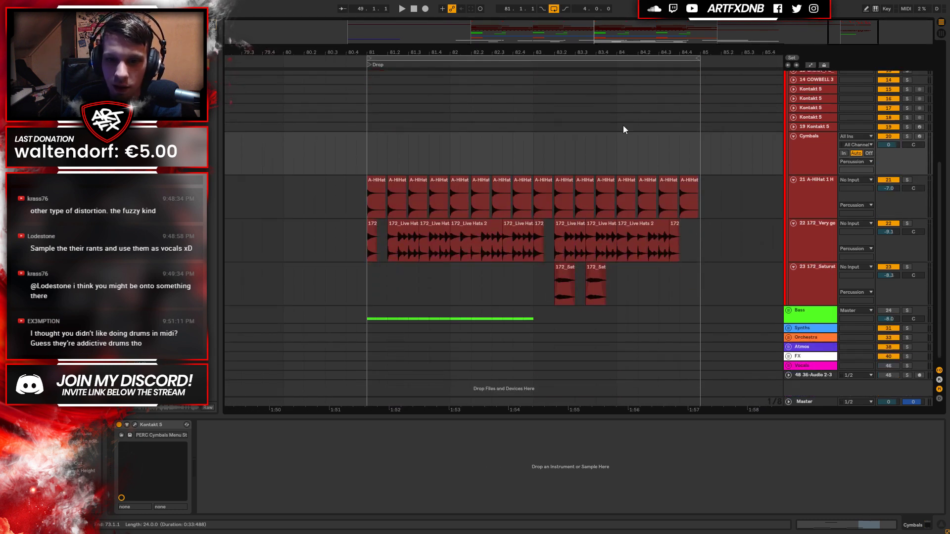
pyautogui.scroll(8, 623, 130)
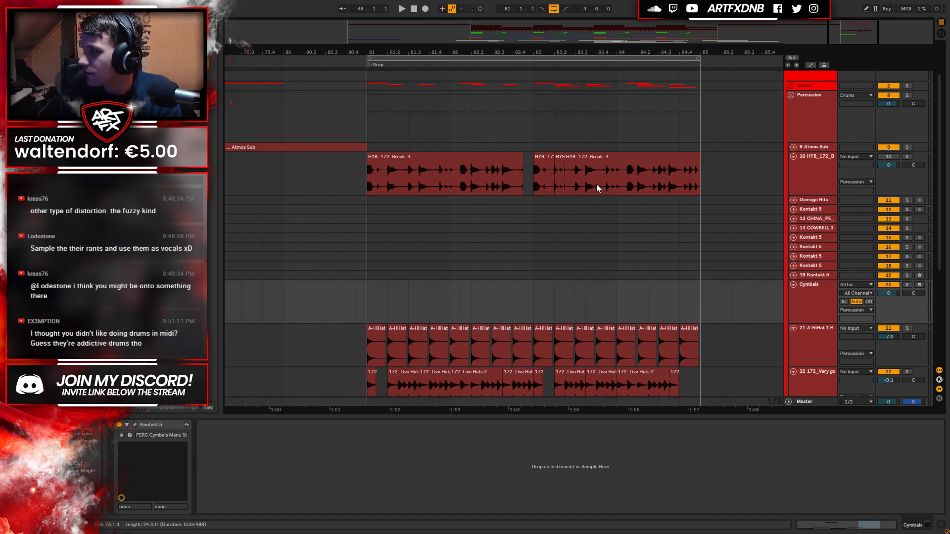
# Play the drop from bar 81 and look over the break, hi-hat and cymbal tracks.
pyautogui.click(369, 304)
pyautogui.press('space')
pyautogui.scroll(-5, 493, 298)
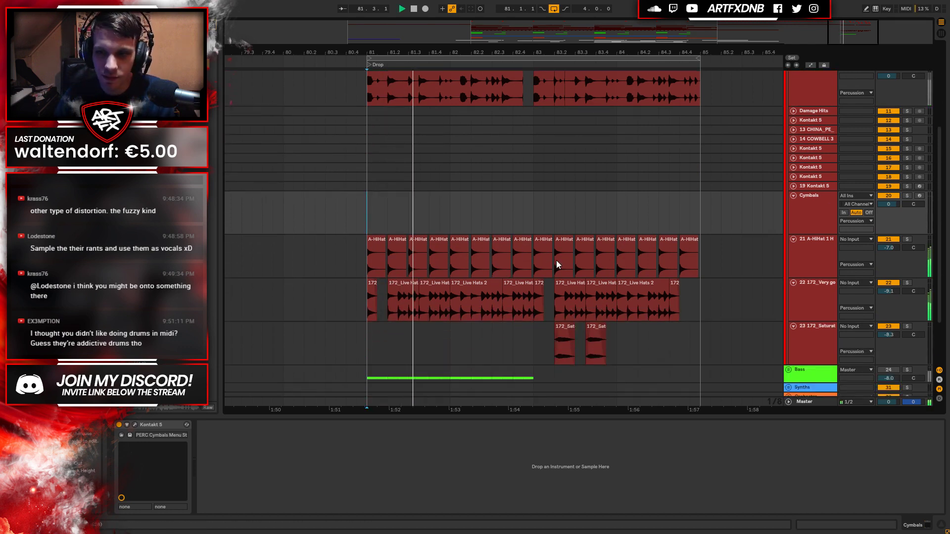
pyautogui.scroll(4, 606, 263)
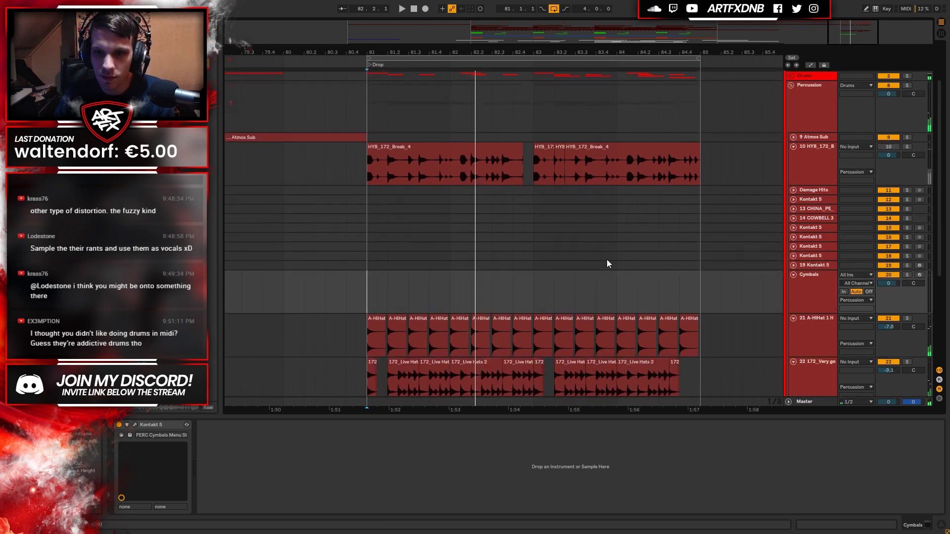
pyautogui.scroll(-5, 644, 260)
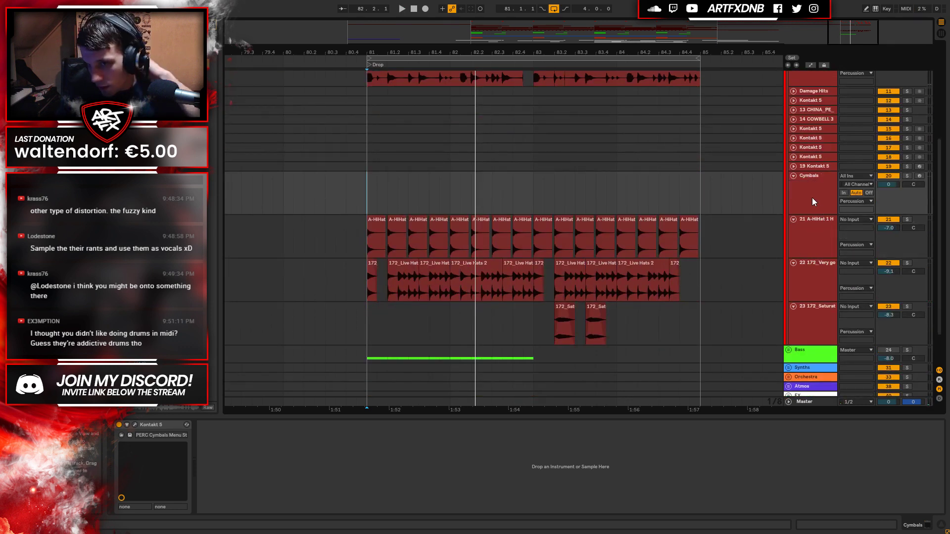
pyautogui.scroll(7, 615, 275)
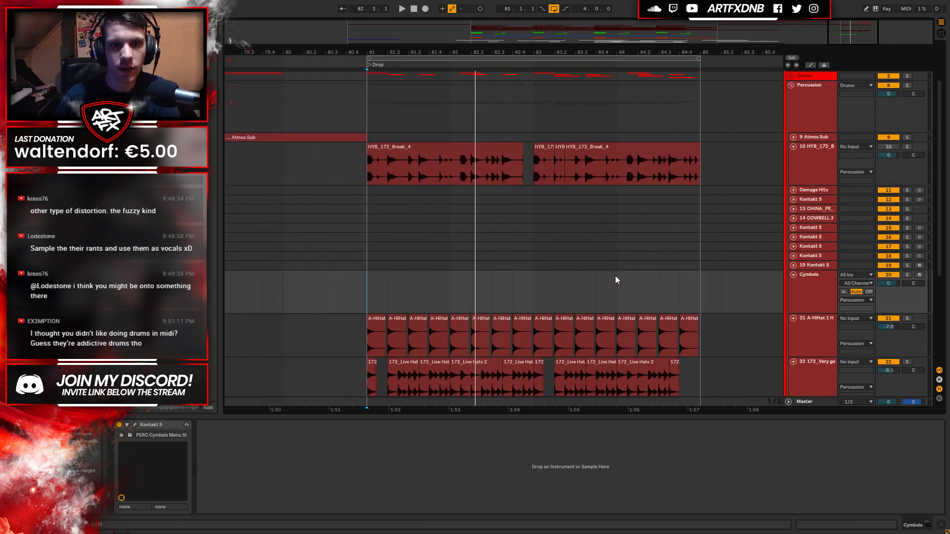
pyautogui.scroll(-5, 778, 240)
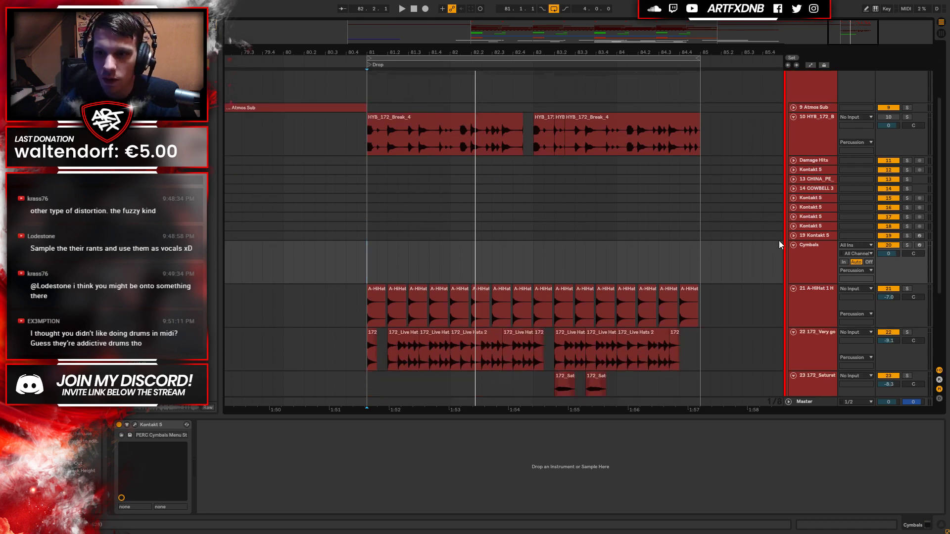
pyautogui.scroll(6, 780, 232)
# Collapse the Percussion group and insert a new audio track directly below Snare in the inner Drums group.
pyautogui.click(791, 145)
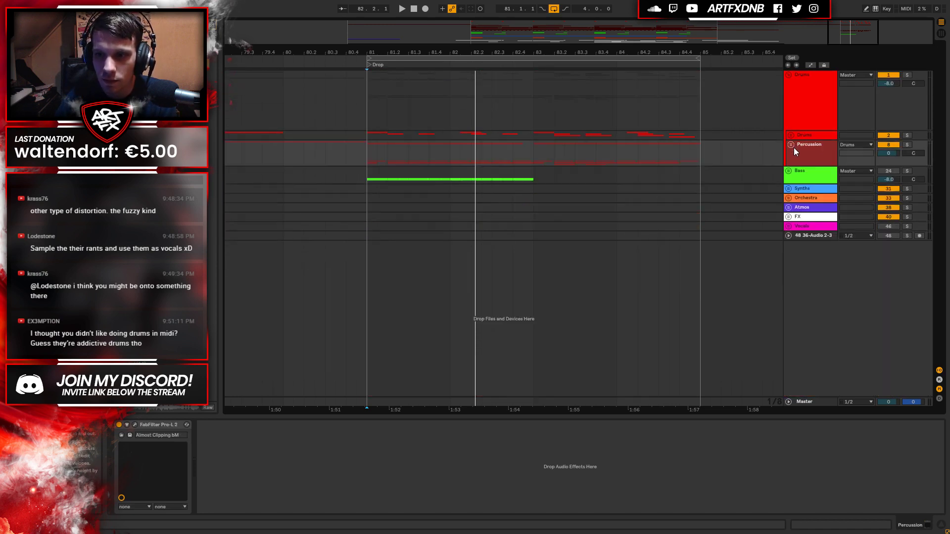
pyautogui.click(792, 201)
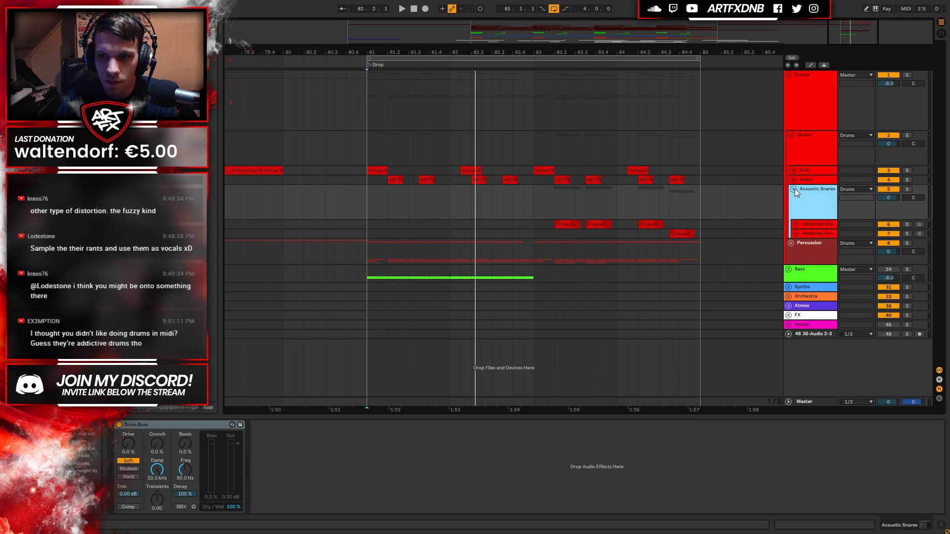
pyautogui.click(794, 190)
pyautogui.rightClick(806, 180)
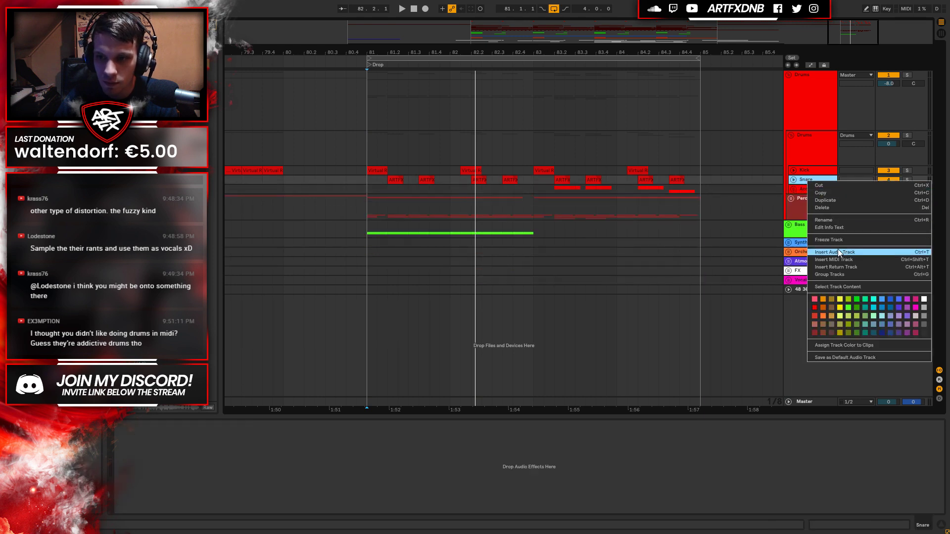
pyautogui.press('Escape')
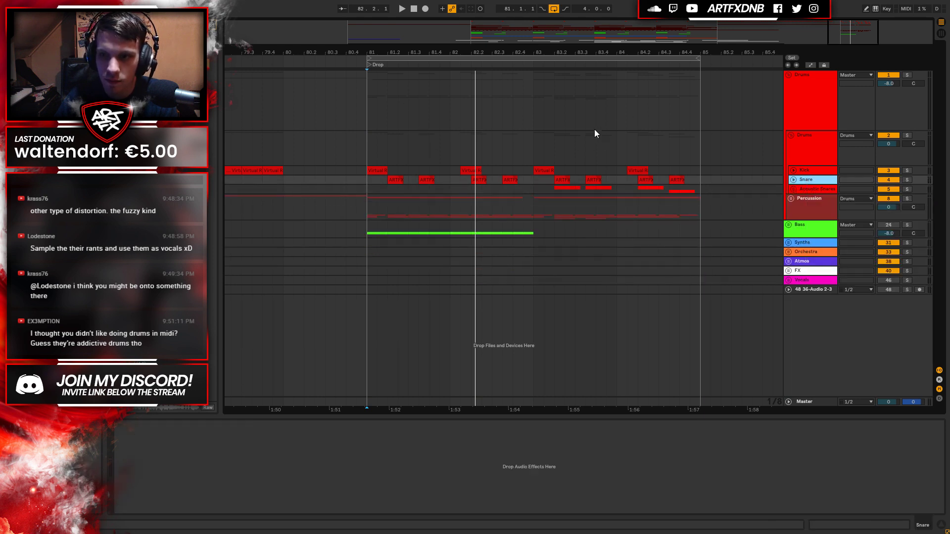
pyautogui.hotkey('ctrl', 't')
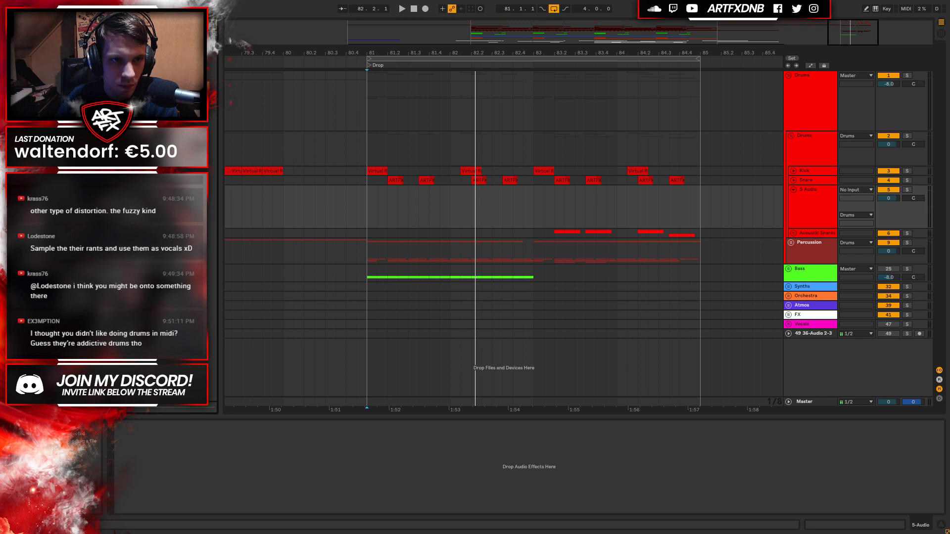
# Place the Au5_cymbal_crash_acoustic sample on the new track at 81.2, trimmed to the snare's length with a fade-in and fade-out.
pyautogui.moveTo(123, 223); pyautogui.dragTo(386, 198)
pyautogui.moveTo(569, 199); pyautogui.dragTo(408, 194)
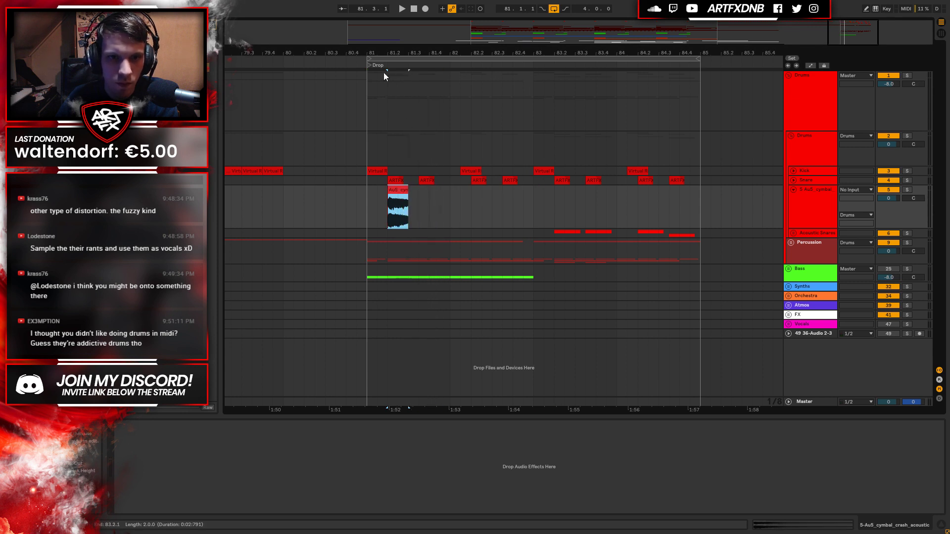
pyautogui.keyDown('ctrl'); pyautogui.scroll(8, 384, 73); pyautogui.keyUp('ctrl')
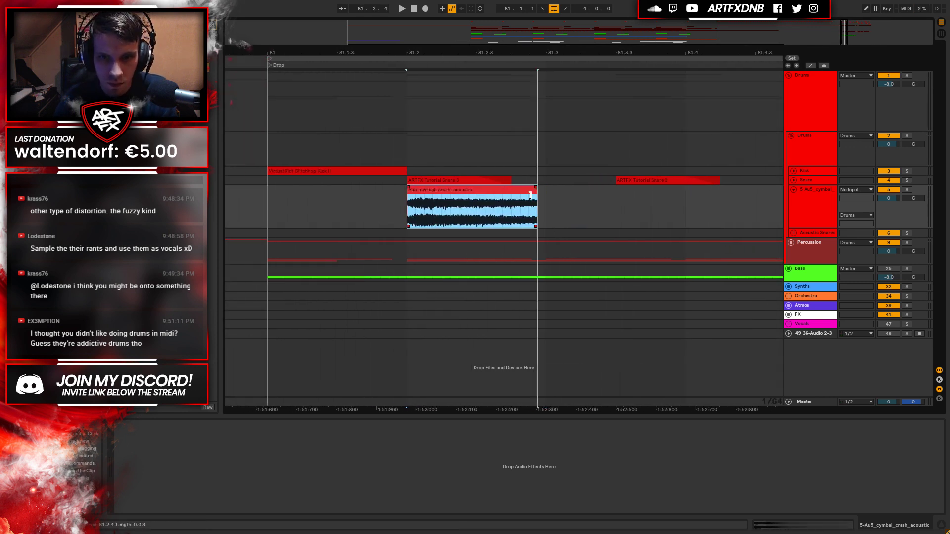
pyautogui.moveTo(530, 195); pyautogui.dragTo(472, 187)
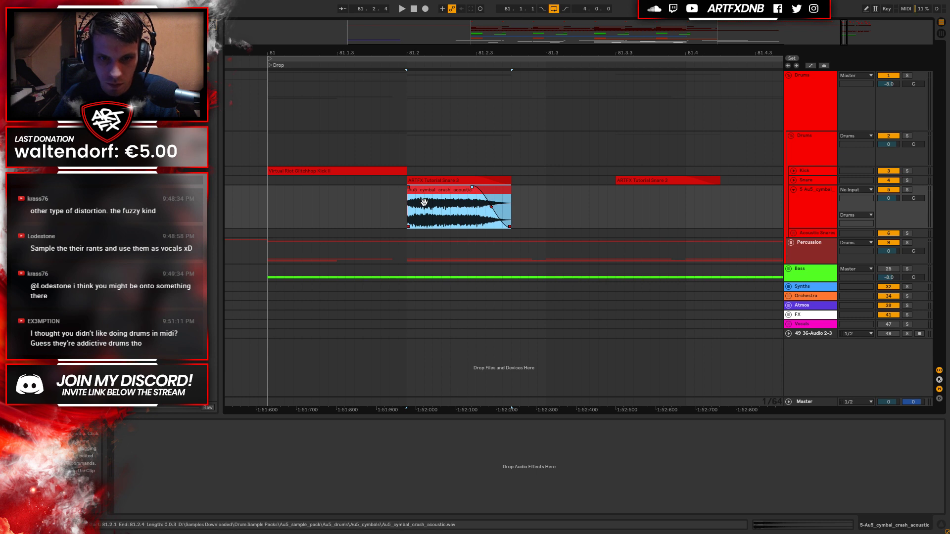
pyautogui.moveTo(409, 187); pyautogui.dragTo(429, 194)
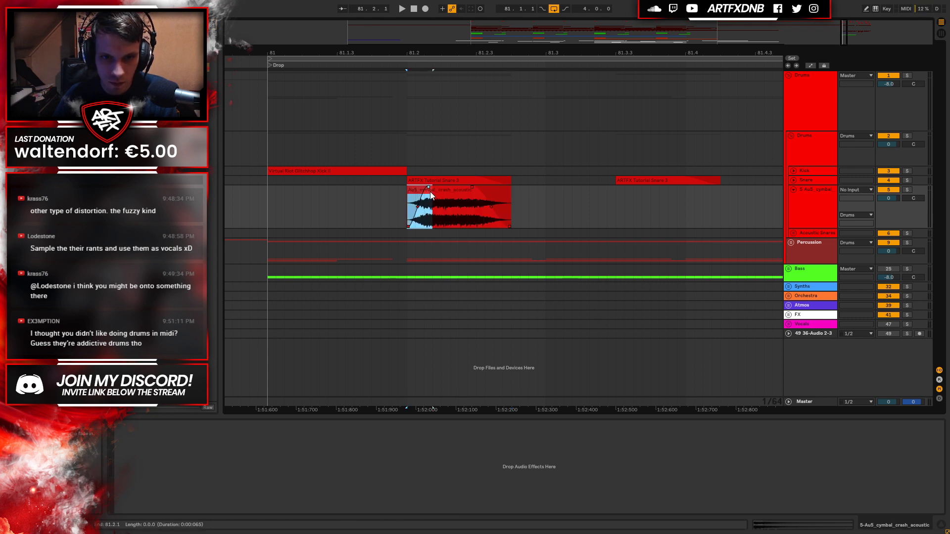
# Lower the acoustic cymbal crash track's volume to -12.6 dB and play it back briefly.
pyautogui.moveTo(889, 198); pyautogui.dragTo(888, 201)
pyautogui.press('space')
pyautogui.press('space')
# Copy the cymbal crash clip onto the second snare at 81.3.3 and play the drop from bar 81.
pyautogui.moveTo(535, 46); pyautogui.dragTo(416, 74)
pyautogui.click(400, 193)
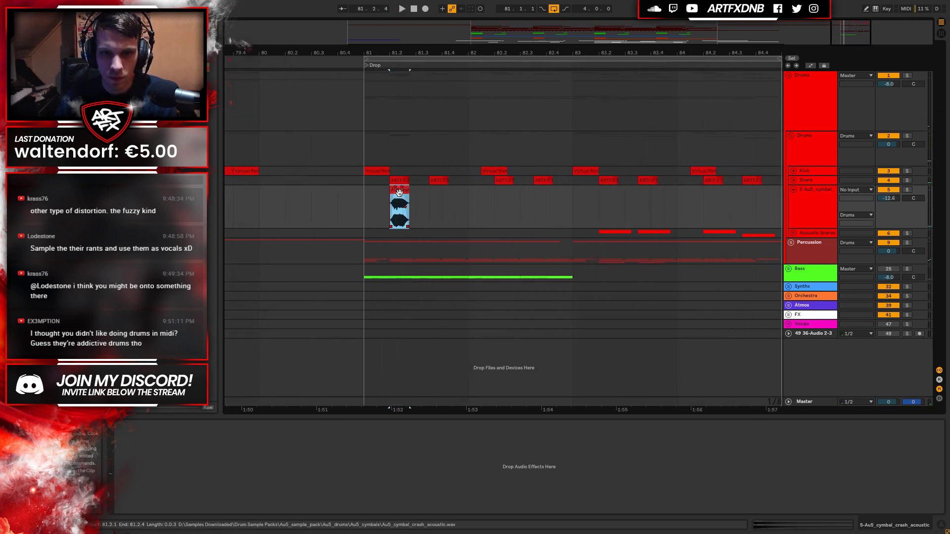
pyautogui.moveTo(399, 193); pyautogui.dragTo(439, 193)
pyautogui.click(363, 203)
pyautogui.press('space')
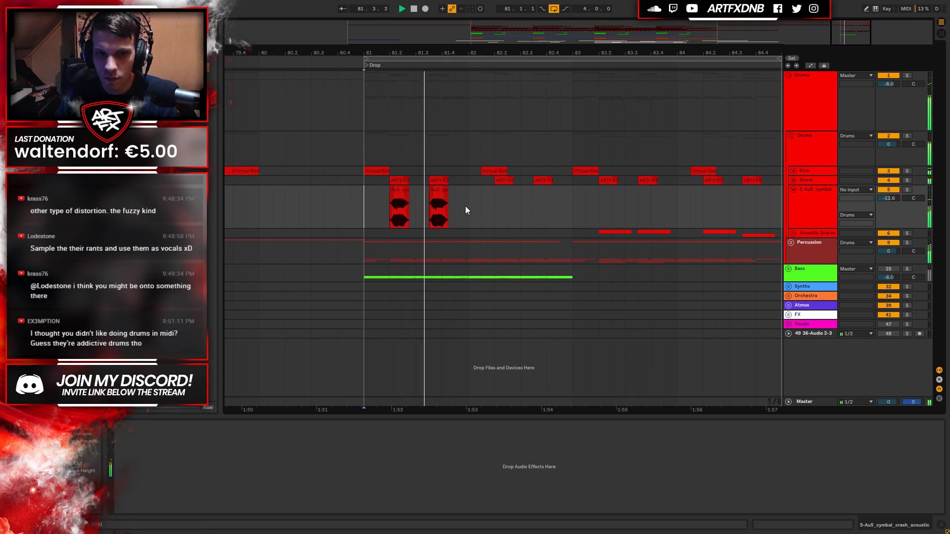
pyautogui.press('space')
# Duplicate bar 81 of the cymbal crash track three times to fill bars 82 to 84, and play the drop from the start.
pyautogui.moveTo(467, 206); pyautogui.dragTo(356, 209)
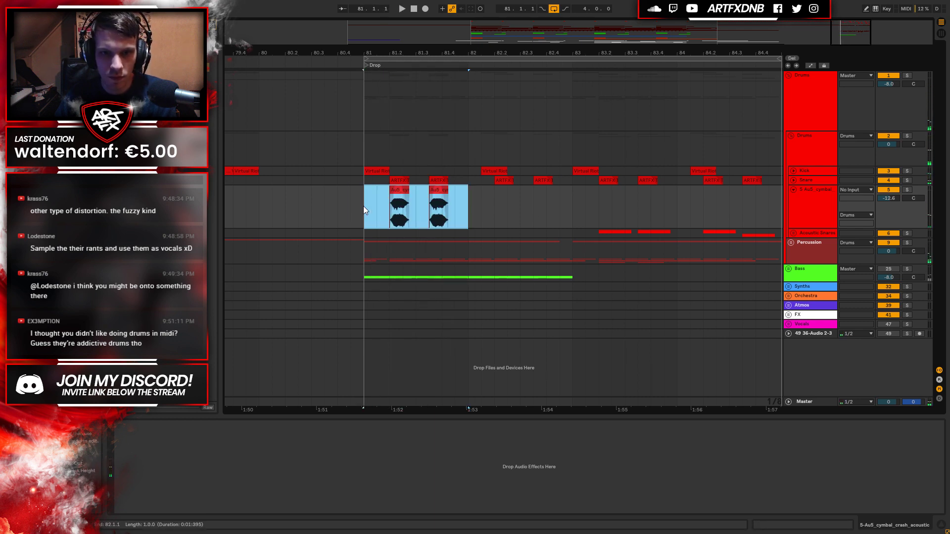
pyautogui.hotkey('ctrl', 'd')
pyautogui.hotkey('ctrl', 'd')
pyautogui.hotkey('ctrl', 'd')
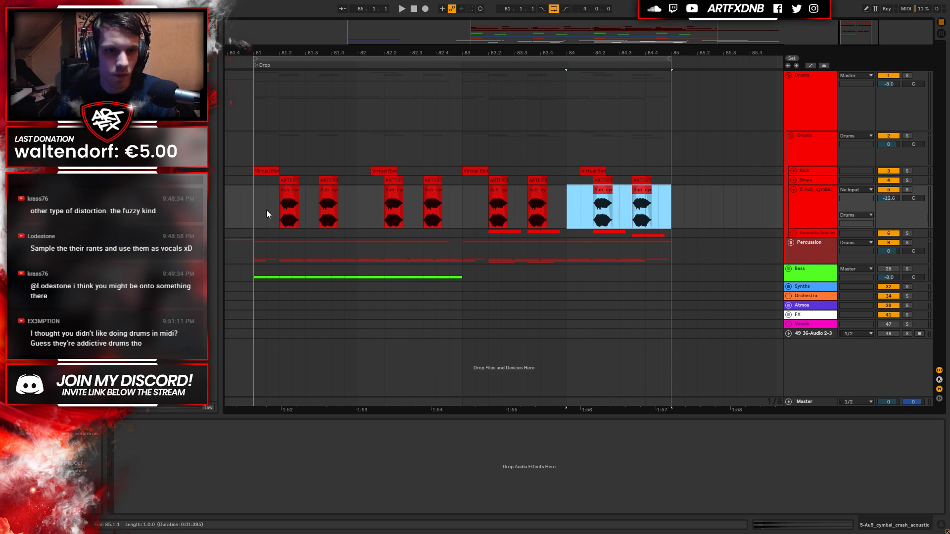
pyautogui.click(253, 199)
pyautogui.press('space')
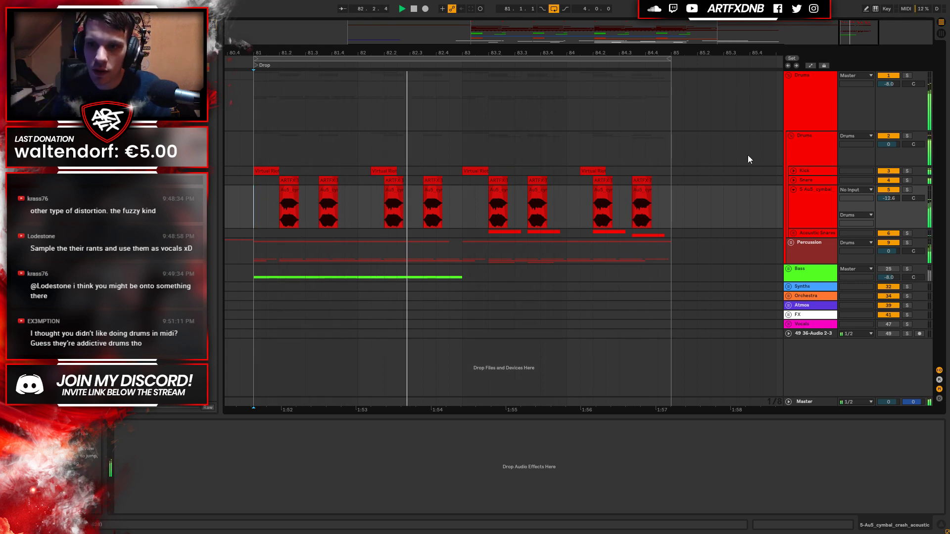
# Collapse the acoustic cymbal crash track and mute it.
pyautogui.click(793, 190)
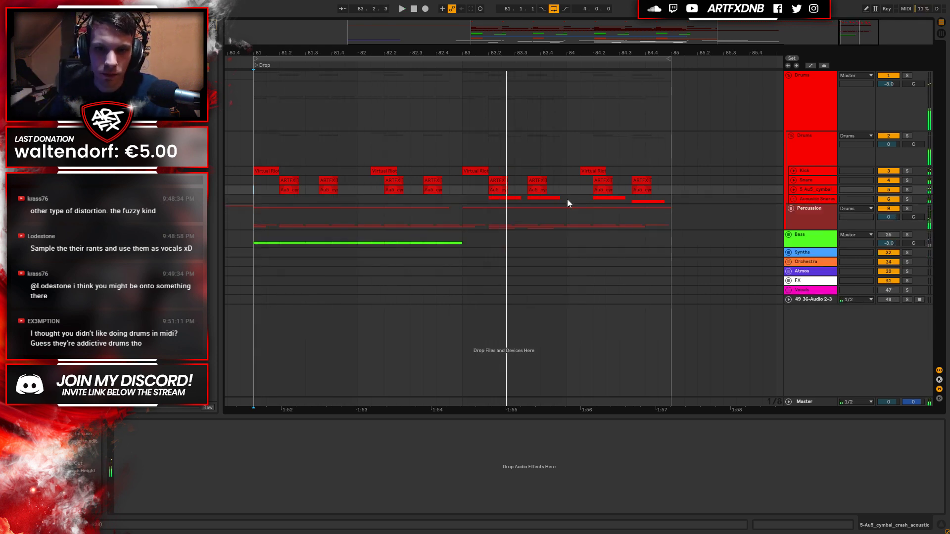
pyautogui.click(794, 190)
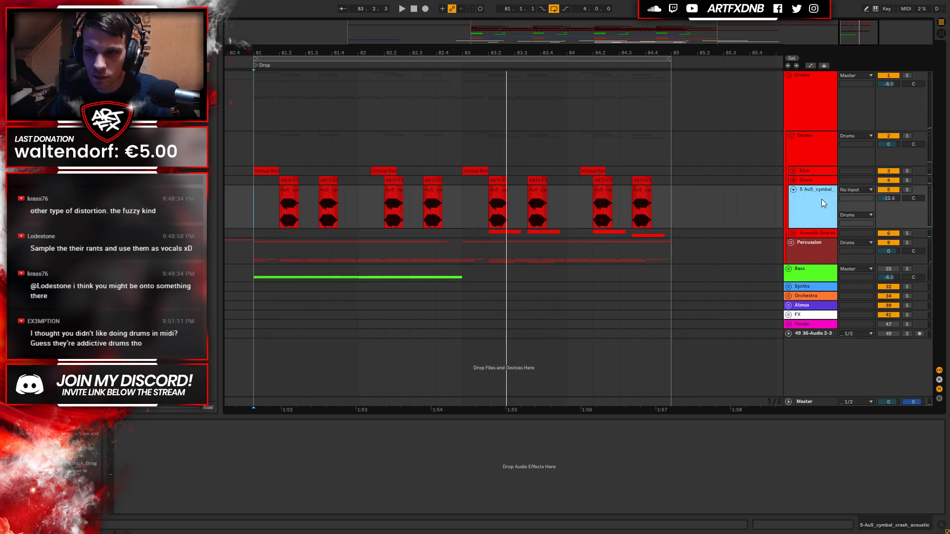
pyautogui.click(794, 190)
pyautogui.click(884, 191)
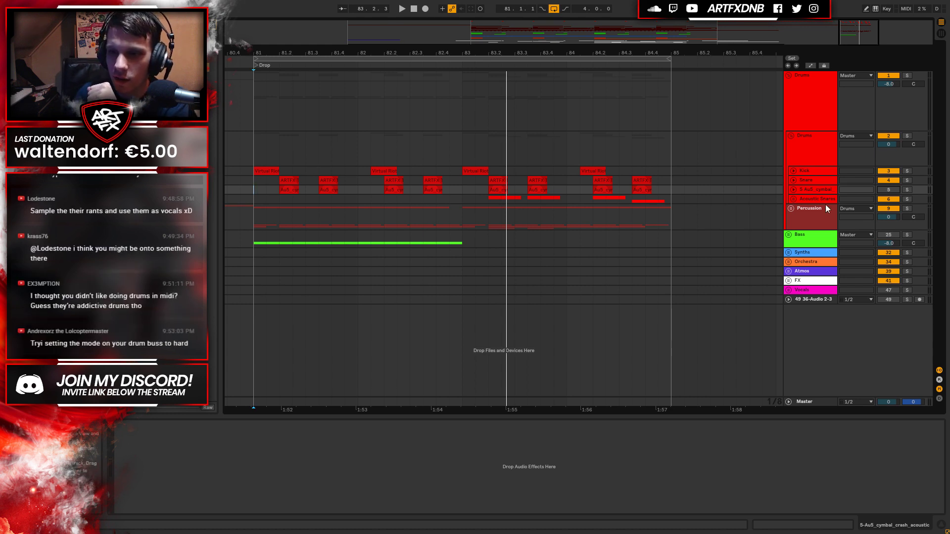
# Set the Drum Buss mode on the Acoustic Snares group to Hard, and solo the group during playback.
pyautogui.click(816, 198)
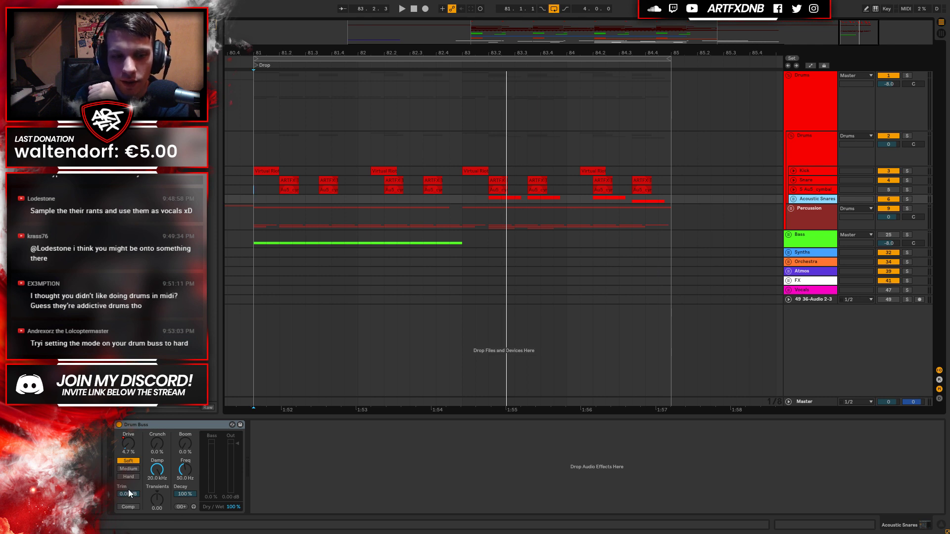
pyautogui.click(128, 477)
pyautogui.click(488, 200)
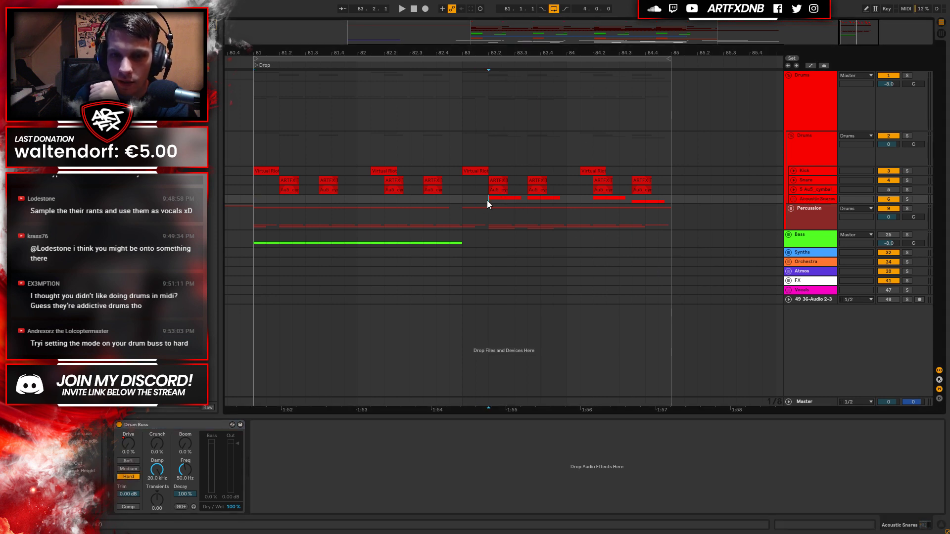
pyautogui.click(794, 199)
pyautogui.click(905, 199)
pyautogui.press('space')
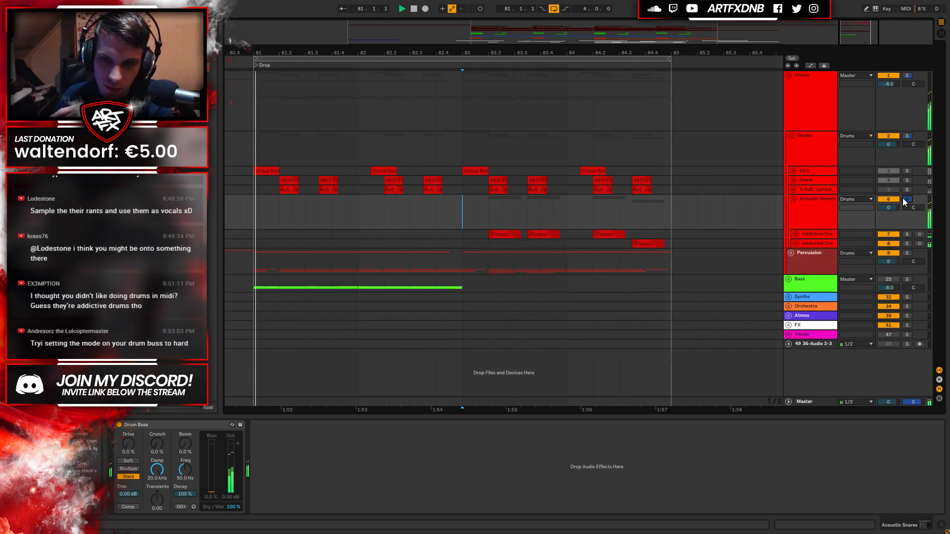
# Compare the Drum Buss Soft and Hard modes on the soloed Acoustic Snares during playback, ending on Hard.
pyautogui.click(822, 213)
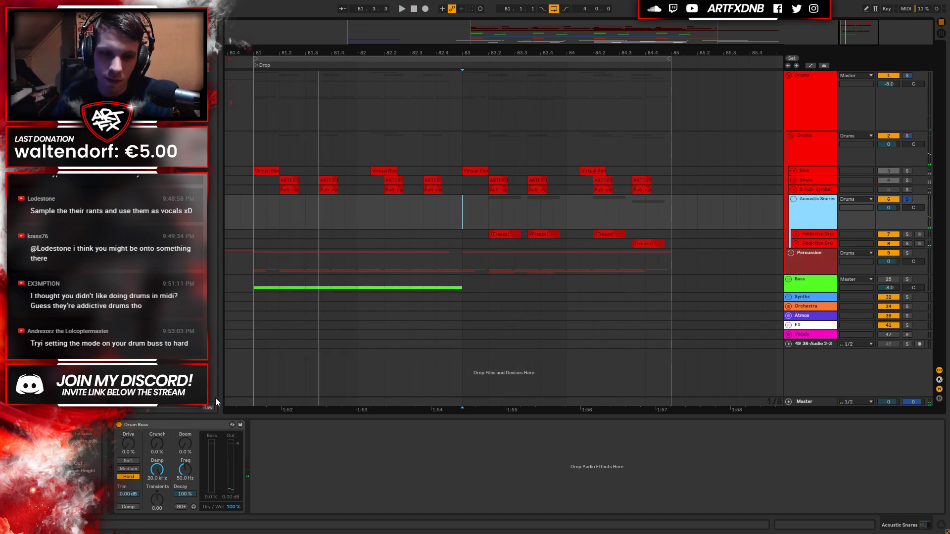
pyautogui.click(131, 461)
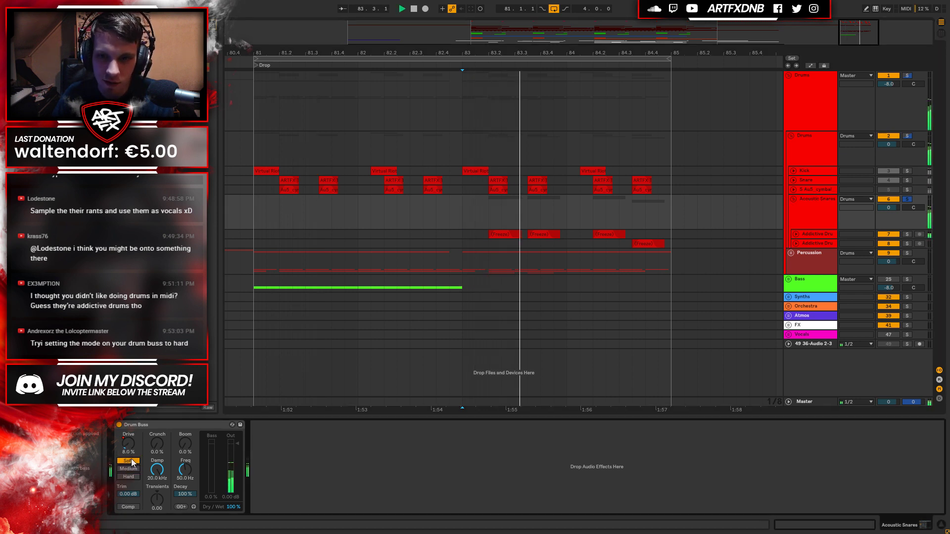
pyautogui.click(128, 475)
pyautogui.press('space')
pyautogui.press('space')
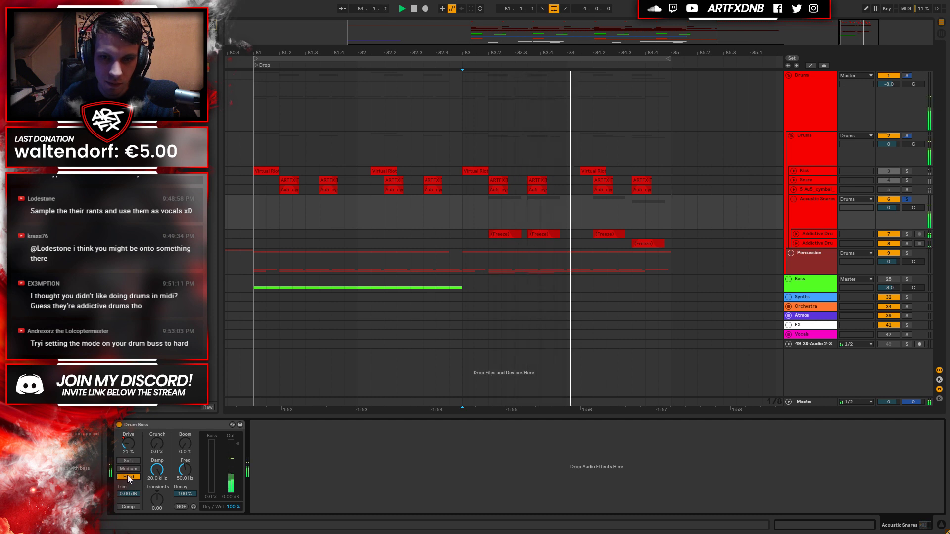
pyautogui.press('space')
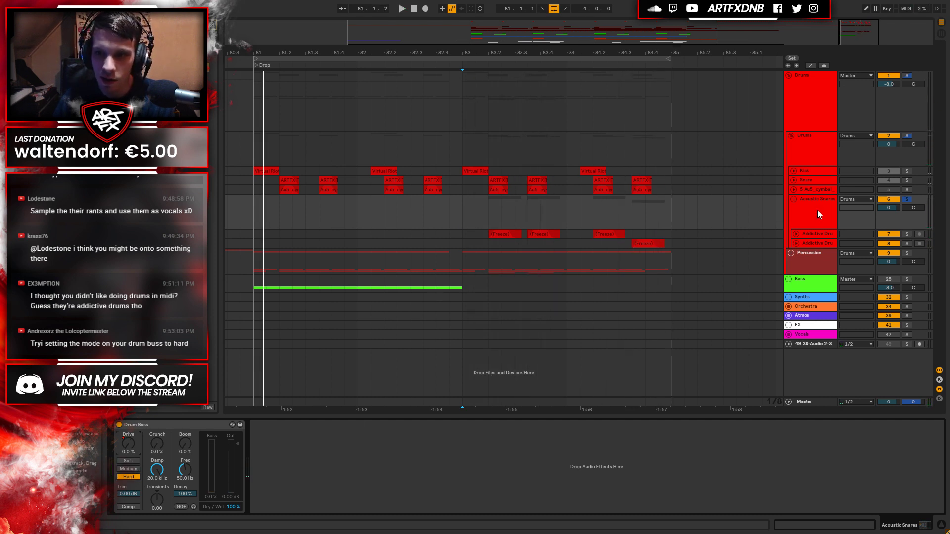
# Move the last Drum Buss Drive automation point of the Acoustic Snares to bar 84's last snare, set it to 35%, and audition it.
pyautogui.press('a')
pyautogui.moveTo(672, 219)
pyautogui.mouseDown()
pyautogui.moveTo(686, 206)
pyautogui.moveTo(632, 216)
pyautogui.mouseUp()
pyautogui.press('space')
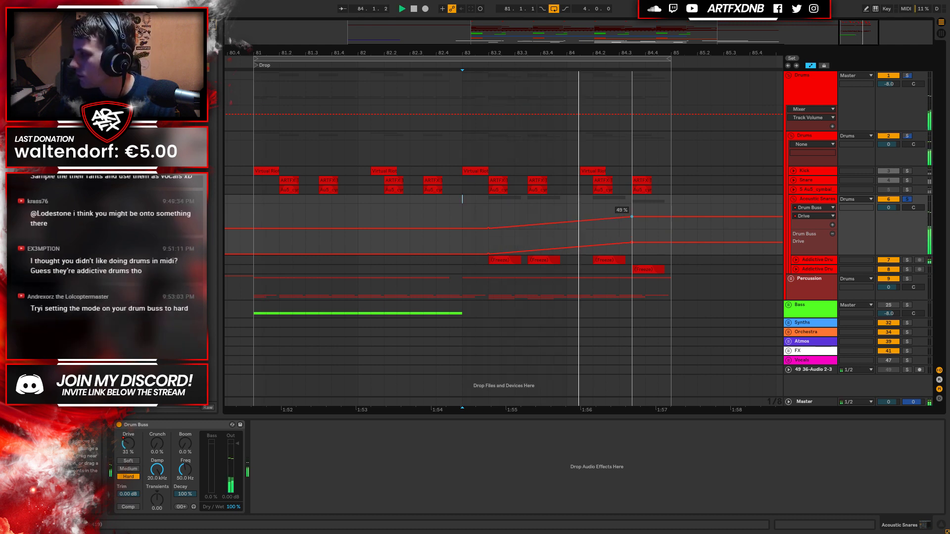
pyautogui.press('space')
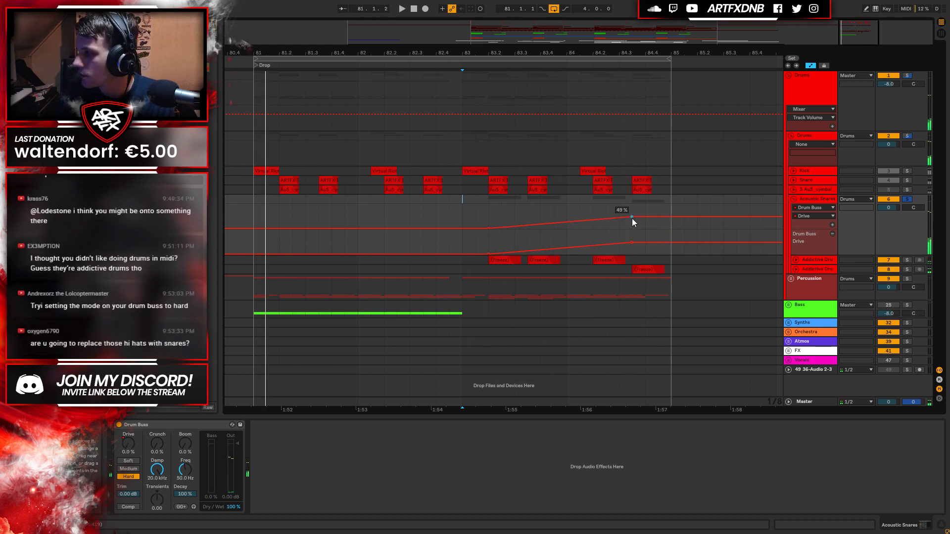
pyautogui.moveTo(631, 220); pyautogui.dragTo(632, 223)
pyautogui.press('space')
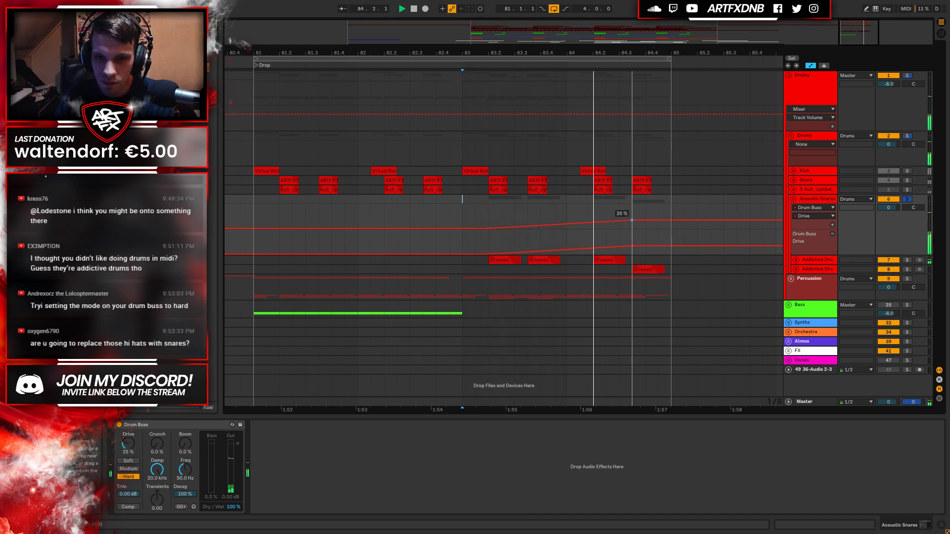
pyautogui.press('space')
# Play the drop with all drums audible, and collapse the Acoustic Snares and Drums groups.
pyautogui.press('space')
pyautogui.moveTo(448, 49); pyautogui.dragTo(619, 20)
pyautogui.press('space')
pyautogui.click(793, 199)
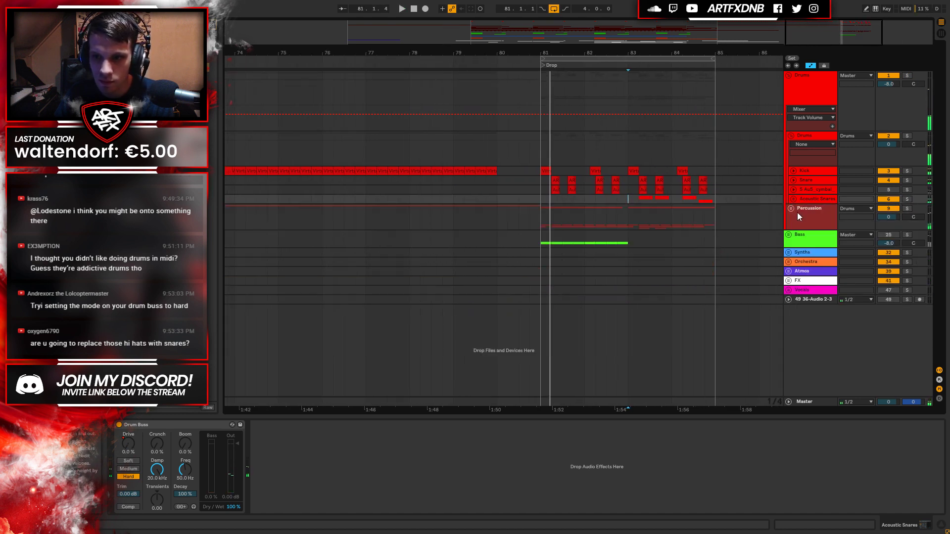
pyautogui.click(794, 210)
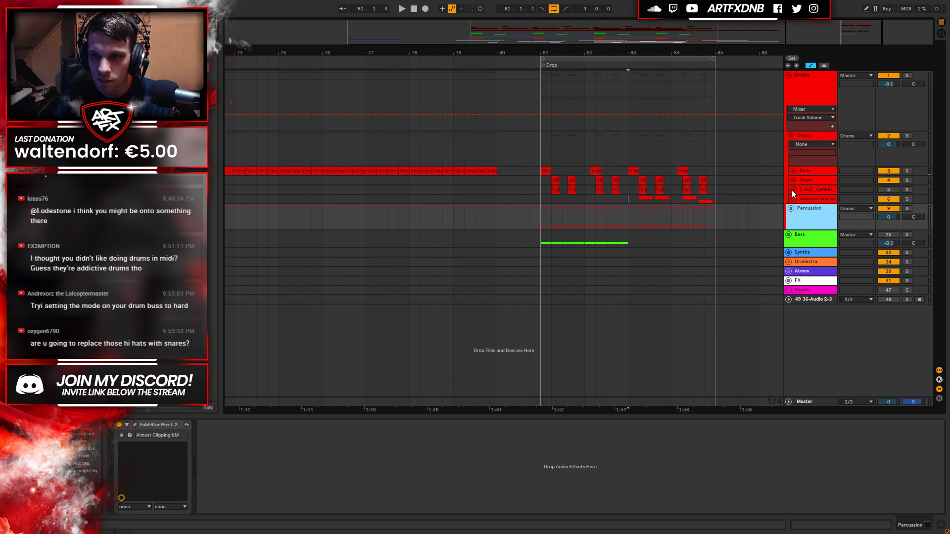
pyautogui.click(812, 179)
pyautogui.moveTo(597, 52); pyautogui.dragTo(366, 74)
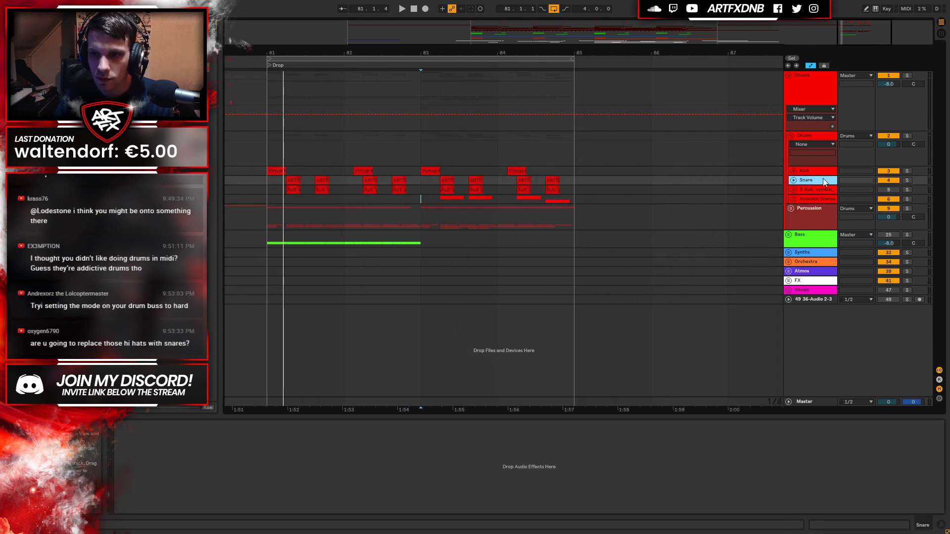
pyautogui.click(789, 75)
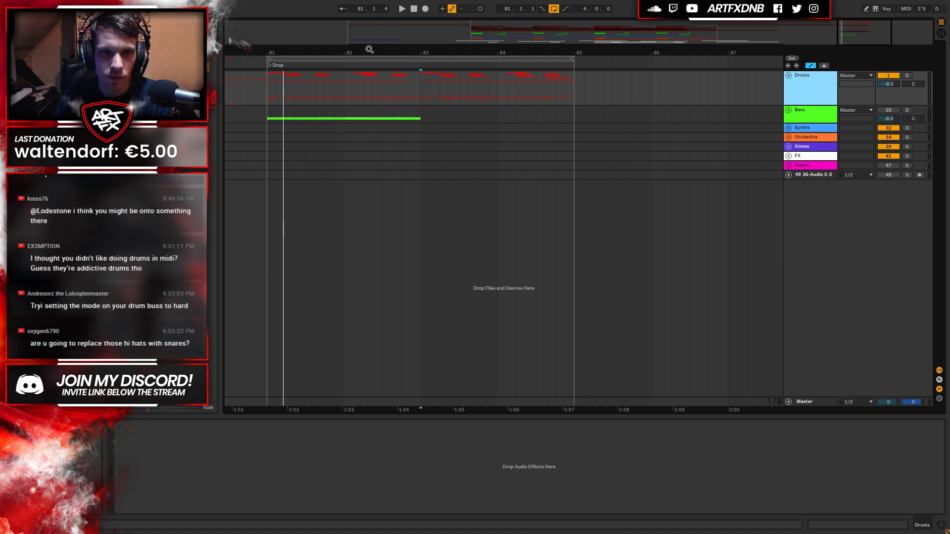
# Play the arrangement from just before the Build marker, around bar 64.
pyautogui.scroll(-5, 712, 84)
pyautogui.click(444, 81)
pyautogui.press('space')
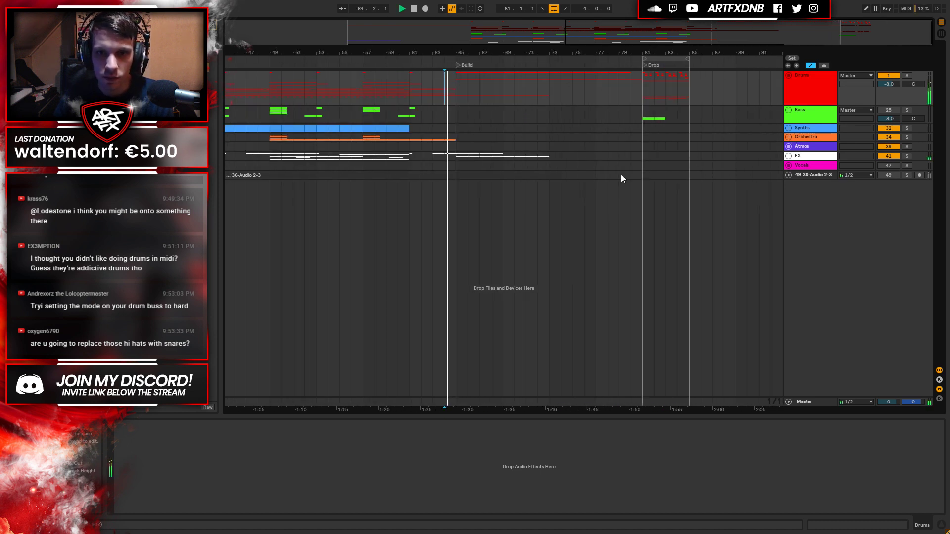
pyautogui.moveTo(671, 52); pyautogui.dragTo(671, 109)
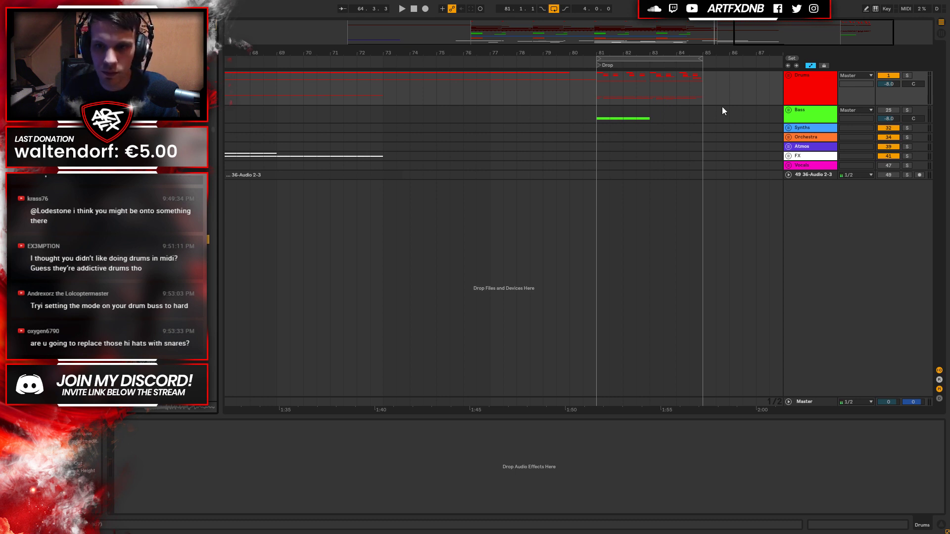
# Expand the Drums and Percussion groups, and collapse the individual tracks inside Percussion.
pyautogui.click(789, 75)
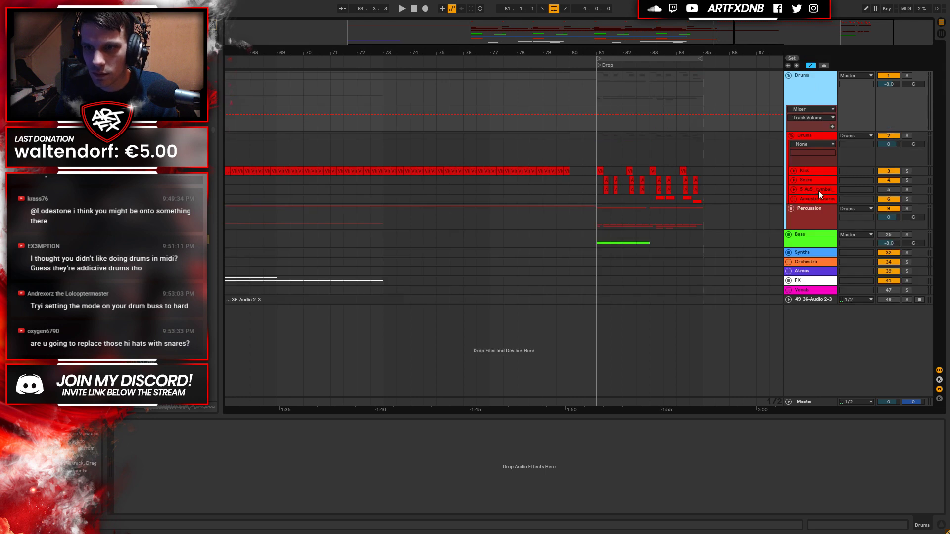
pyautogui.click(793, 200)
pyautogui.click(793, 199)
pyautogui.click(806, 213)
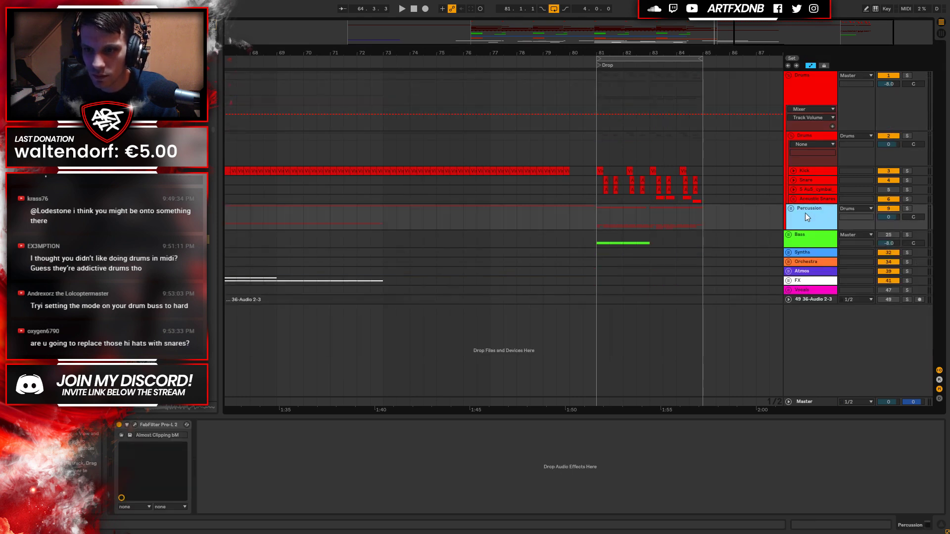
pyautogui.click(793, 211)
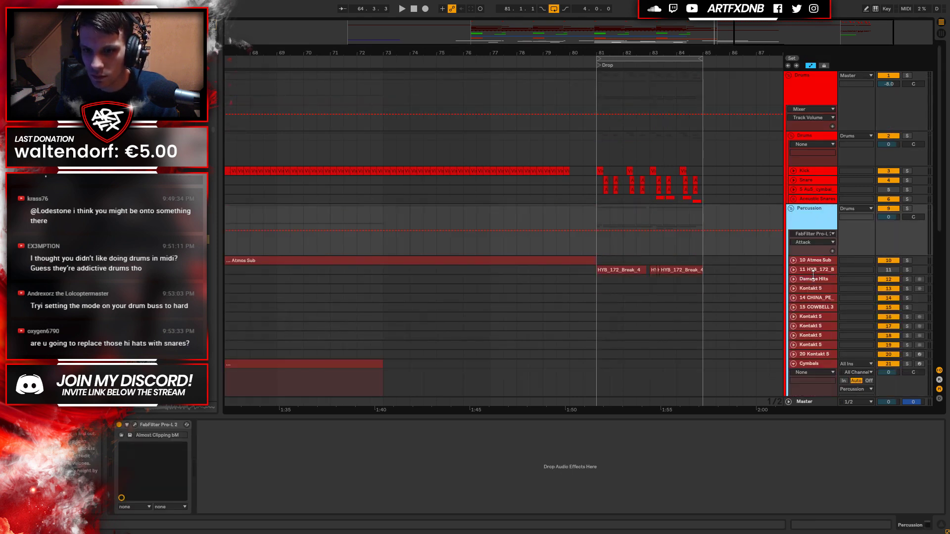
pyautogui.scroll(-5, 811, 262)
pyautogui.keyDown('alt'); pyautogui.click(793, 176); pyautogui.keyUp('alt')
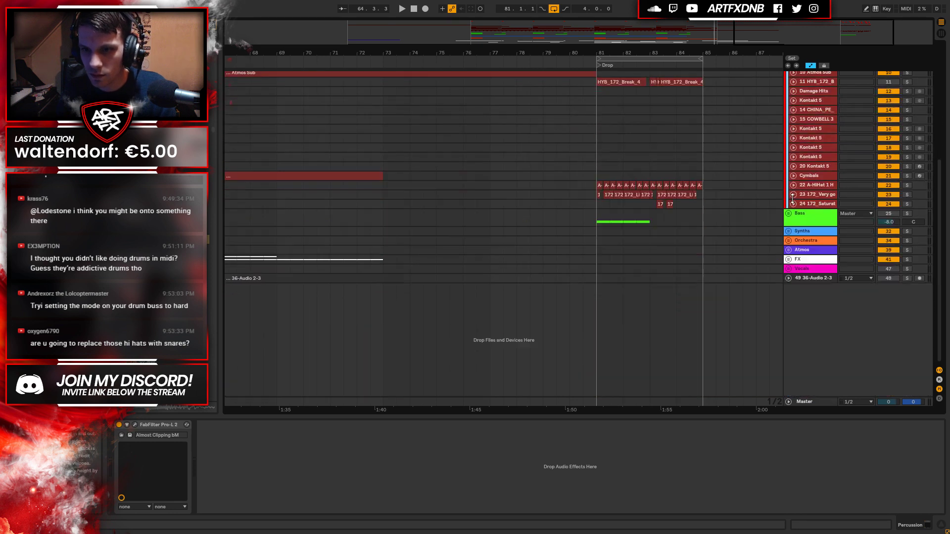
# Insert an audio track below the Saturated Cymbals track and place the 175_Fill_02 sample on it over the second half of bar 84.
pyautogui.rightClick(814, 204)
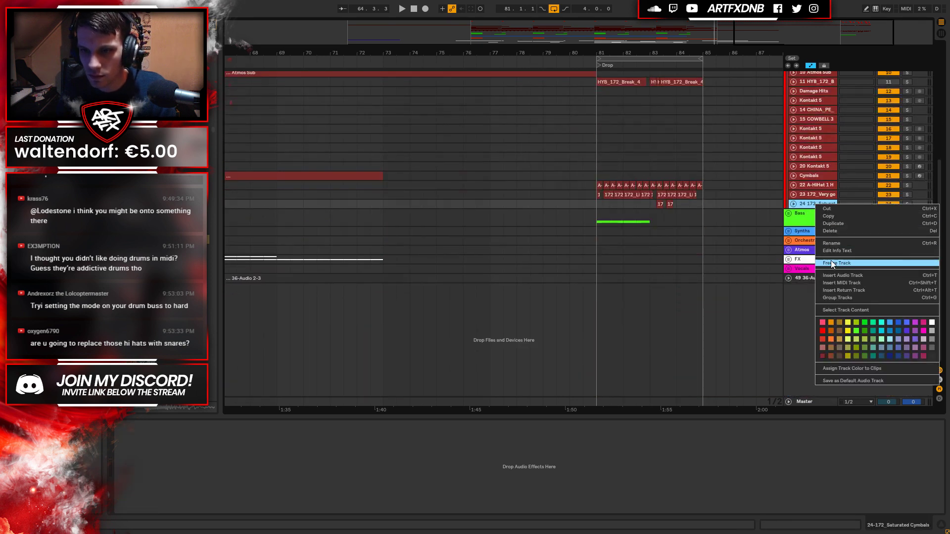
pyautogui.click(564, 139)
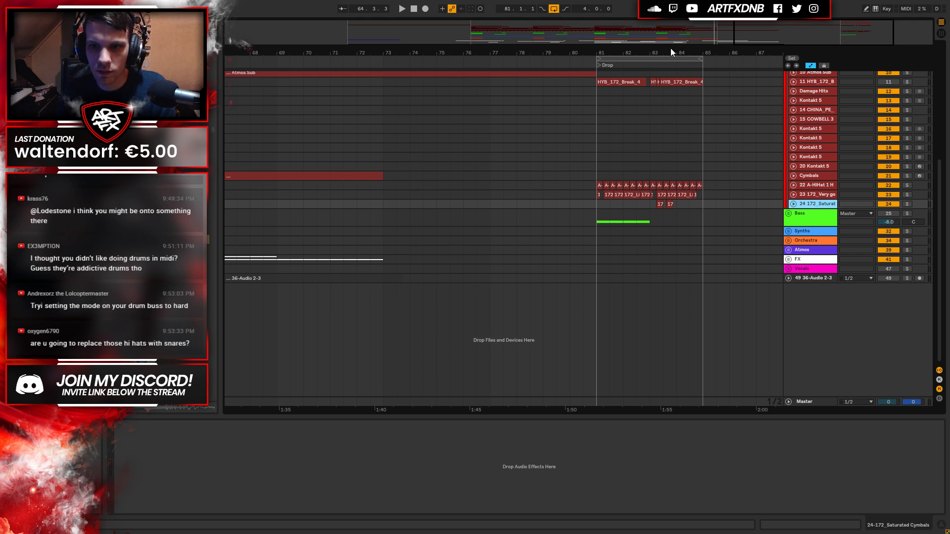
pyautogui.hotkey('ctrl', 't')
pyautogui.moveTo(683, 49); pyautogui.dragTo(668, 106)
pyautogui.moveTo(571, 57); pyautogui.dragTo(587, 53)
pyautogui.moveTo(99, 445); pyautogui.dragTo(619, 286)
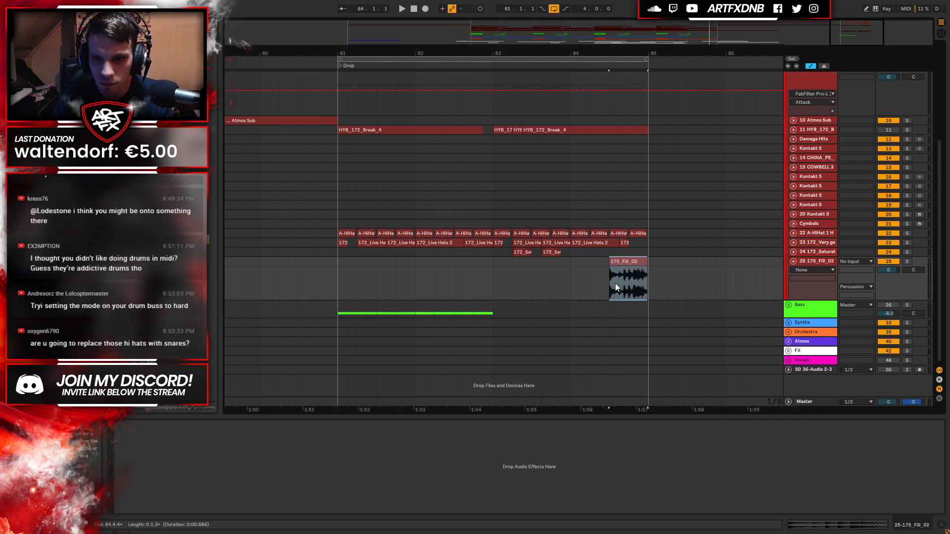
# Solo and audition the 175_Fill_02 track, enable Warp on its clip, and set the segment BPM to 175.
pyautogui.click(907, 262)
pyautogui.click(636, 260)
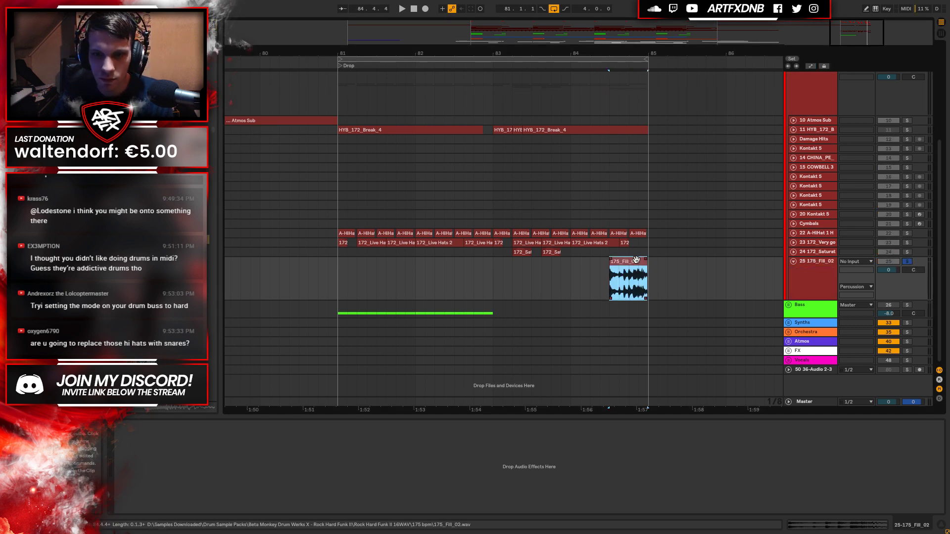
pyautogui.press('space')
pyautogui.doubleClick(630, 262)
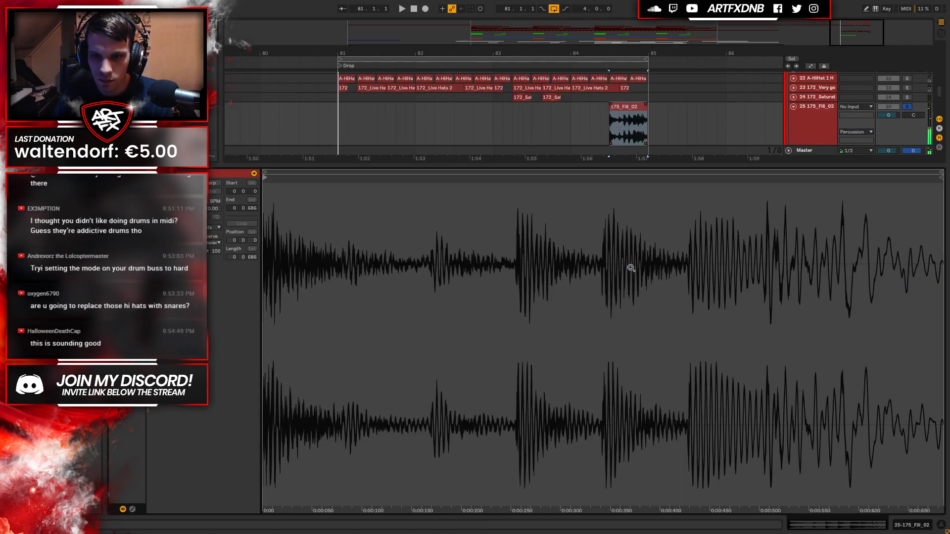
pyautogui.click(211, 183)
pyautogui.click(208, 210)
pyautogui.write('175')
pyautogui.press('Return')
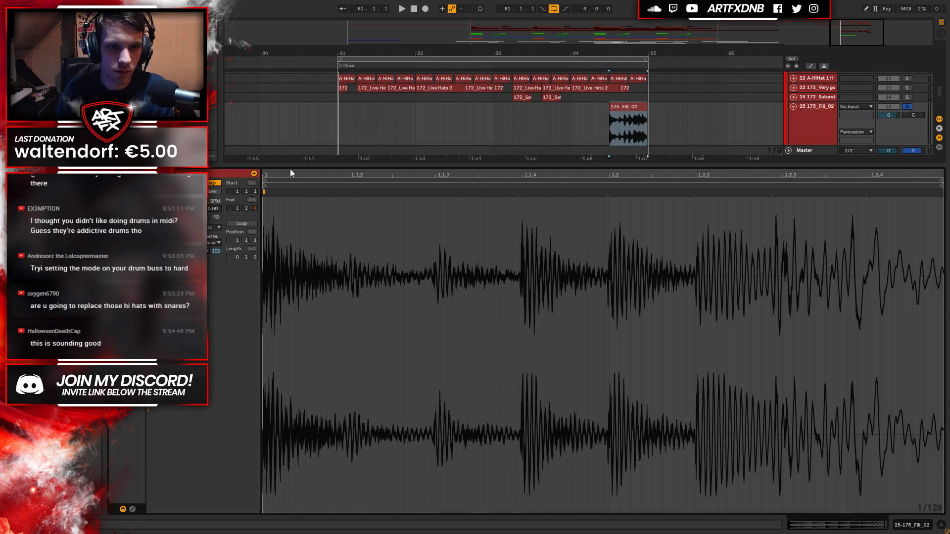
pyautogui.moveTo(291, 163); pyautogui.dragTo(291, 420)
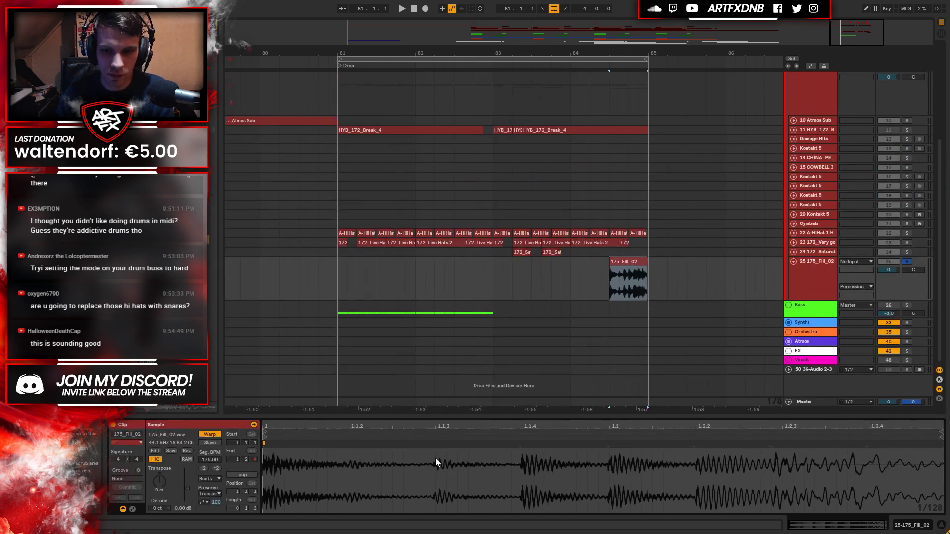
# Extend the end of the 175_Fill_02 clip to 1.3.1 so it reaches bar 85, and audition it.
pyautogui.click(613, 274)
pyautogui.press('space')
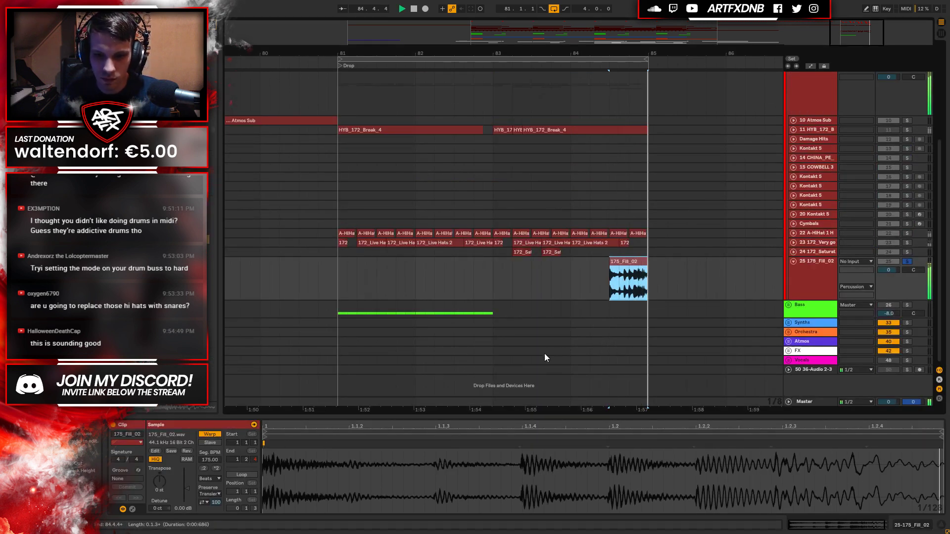
pyautogui.click(524, 425)
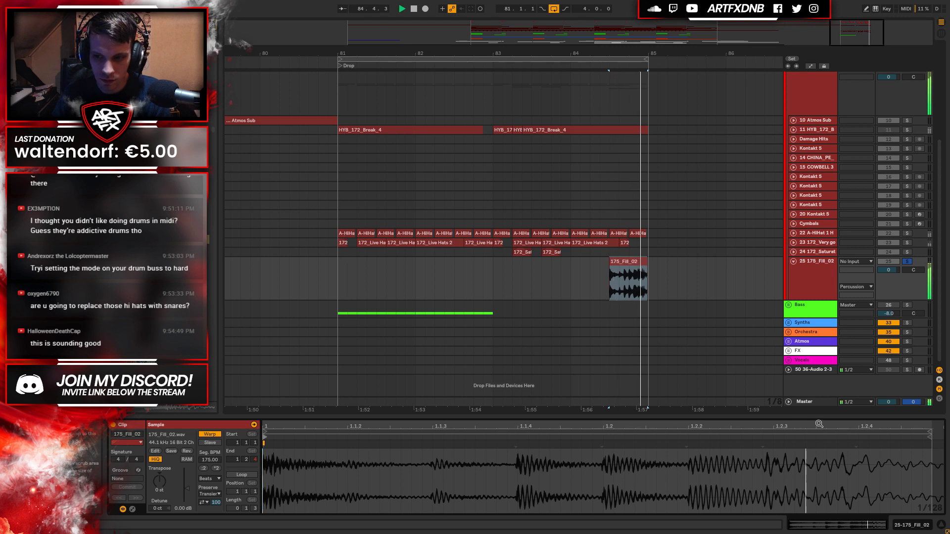
pyautogui.moveTo(928, 437); pyautogui.dragTo(944, 438)
pyautogui.press('space')
pyautogui.press('space')
pyautogui.click(629, 282)
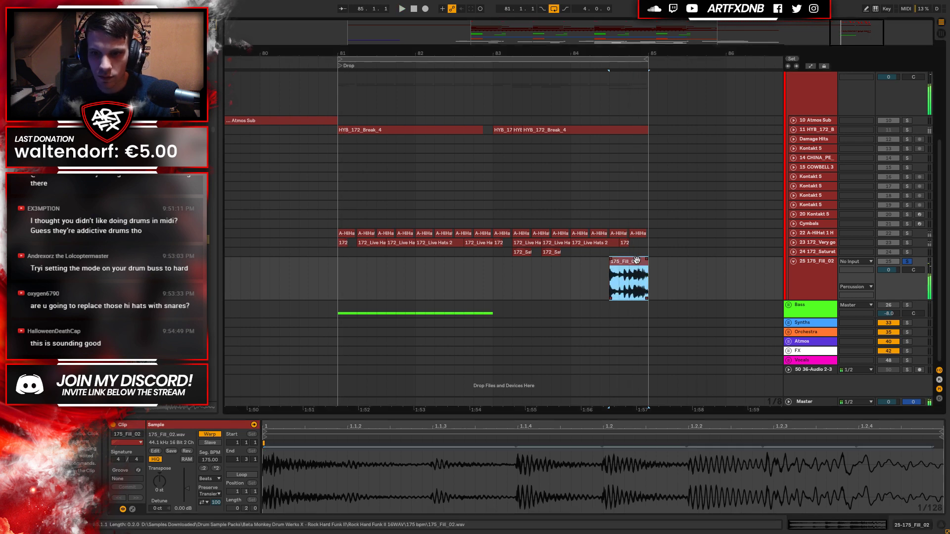
# Trim the start of the 175_Fill_02 clip to beat 84.4, unsolo its track, and play it with the other drums.
pyautogui.moveTo(609, 269); pyautogui.dragTo(629, 270)
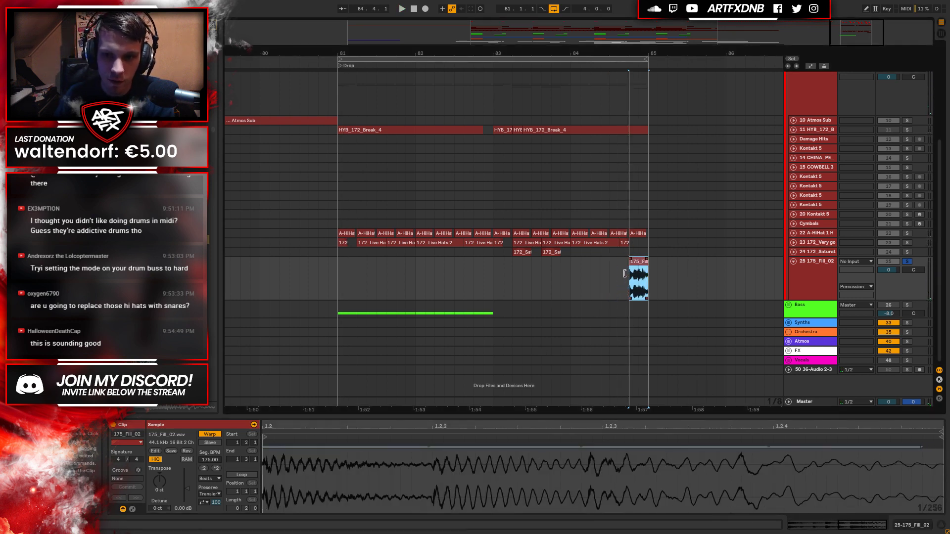
pyautogui.click(906, 261)
pyautogui.click(571, 281)
pyautogui.press('space')
pyautogui.press('space')
pyautogui.moveTo(628, 53); pyautogui.dragTo(604, 111)
# Shift the sample region of the 175_Fill_02 clip to run from 1.1.3 to 1.2.3, and audition the fill.
pyautogui.click(571, 289)
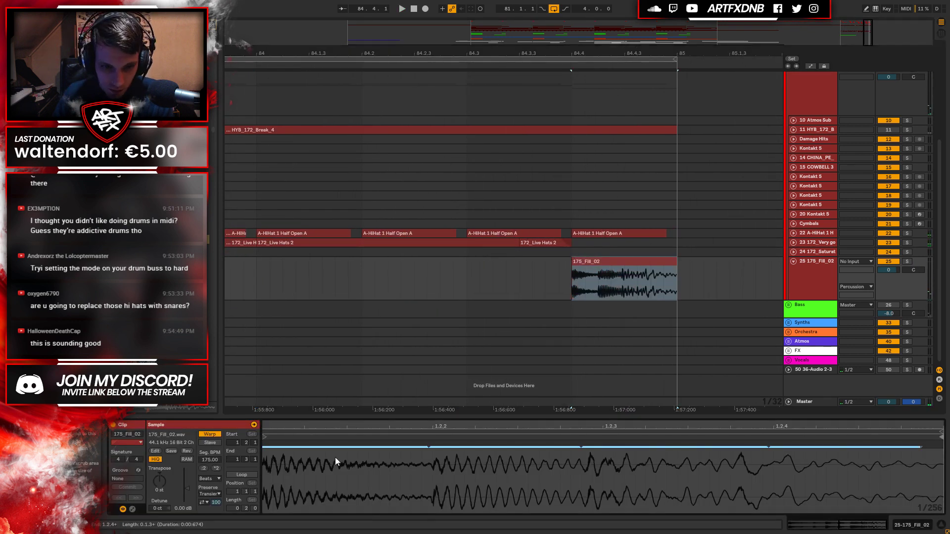
pyautogui.moveTo(604, 438)
pyautogui.mouseDown()
pyautogui.moveTo(381, 443)
pyautogui.moveTo(437, 444)
pyautogui.mouseUp()
pyautogui.press('space')
pyautogui.press('space')
pyautogui.press('space')
pyautogui.press('space')
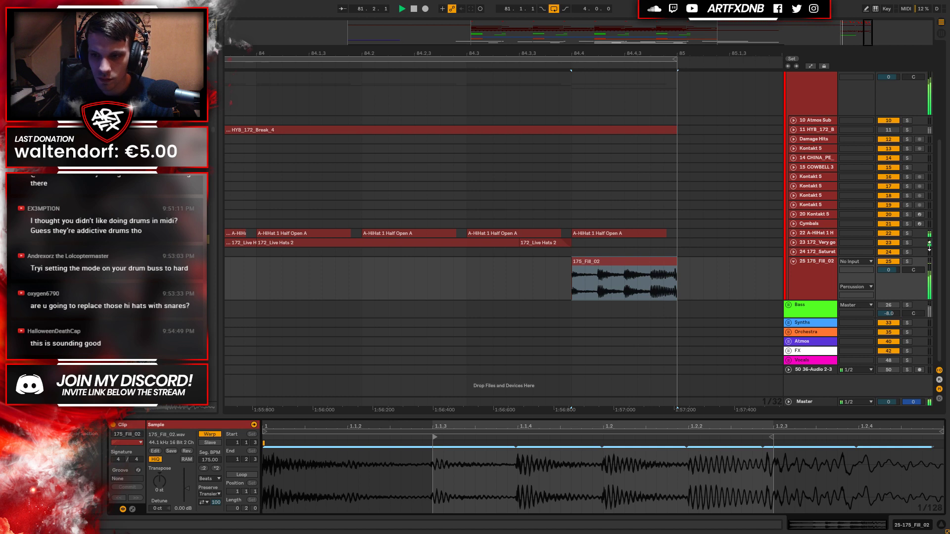
# Set the warp mode of the 175_Fill_02 clip to Re-Pitch, and expand the Live Hats track to show its waveforms.
pyautogui.click(215, 479)
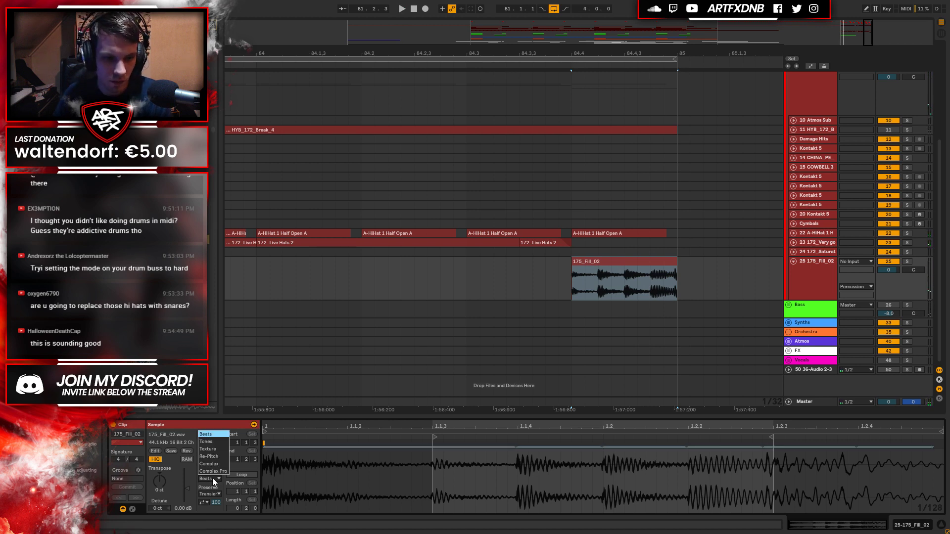
pyautogui.click(214, 462)
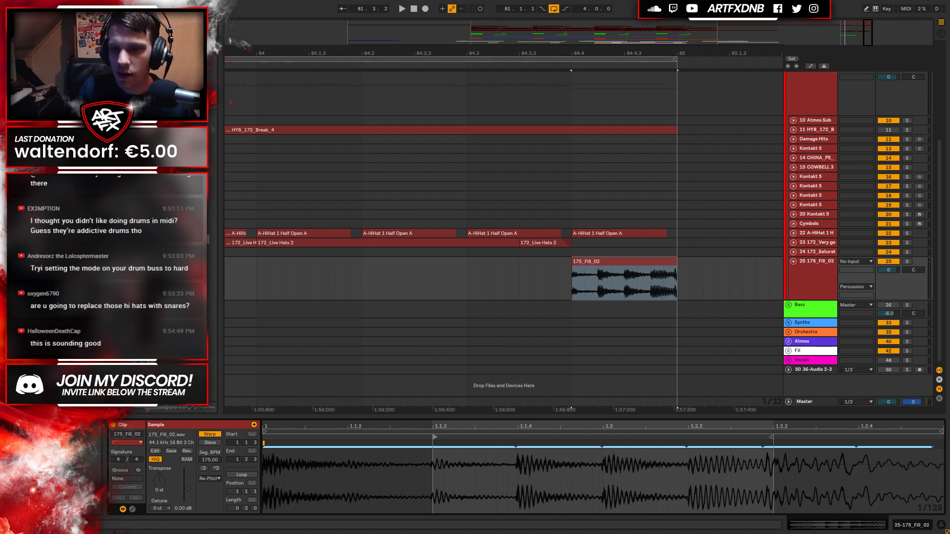
pyautogui.click(792, 242)
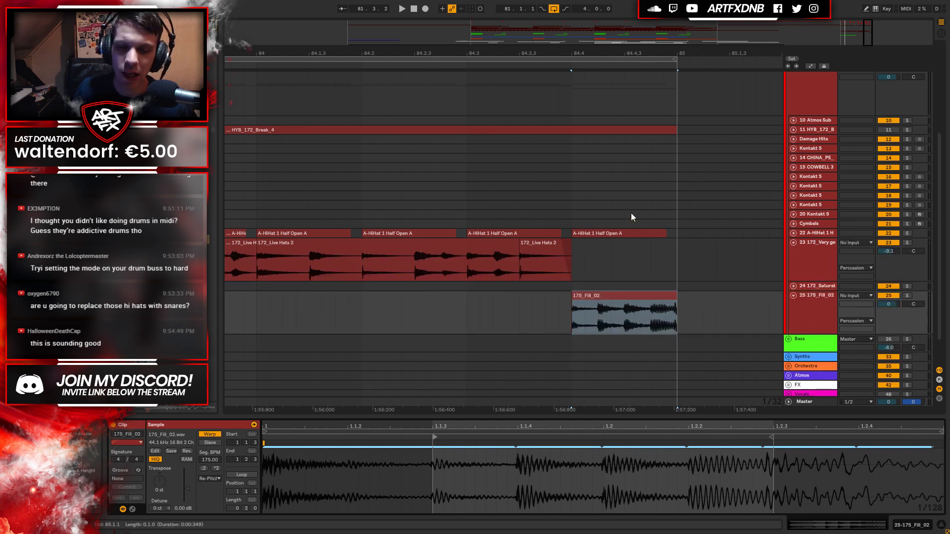
pyautogui.moveTo(466, 52); pyautogui.dragTo(515, 30)
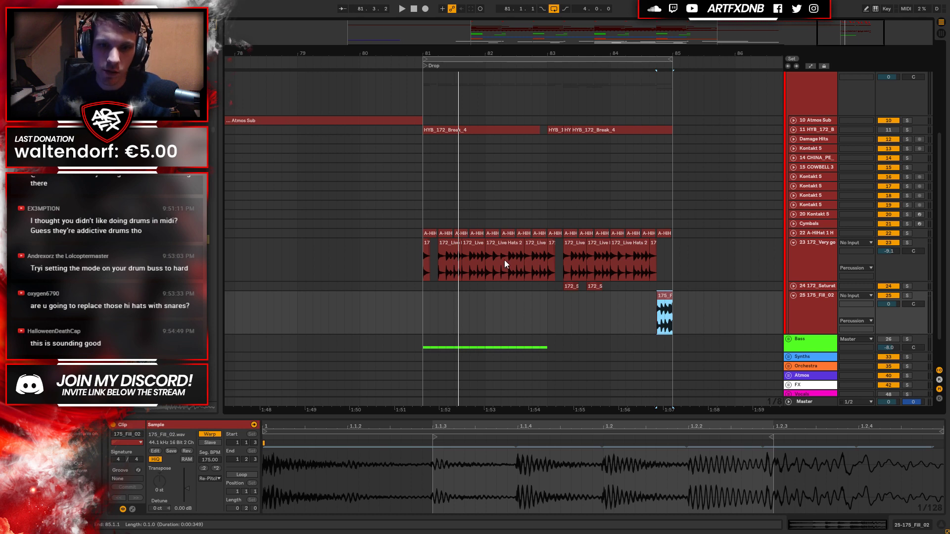
pyautogui.click(418, 315)
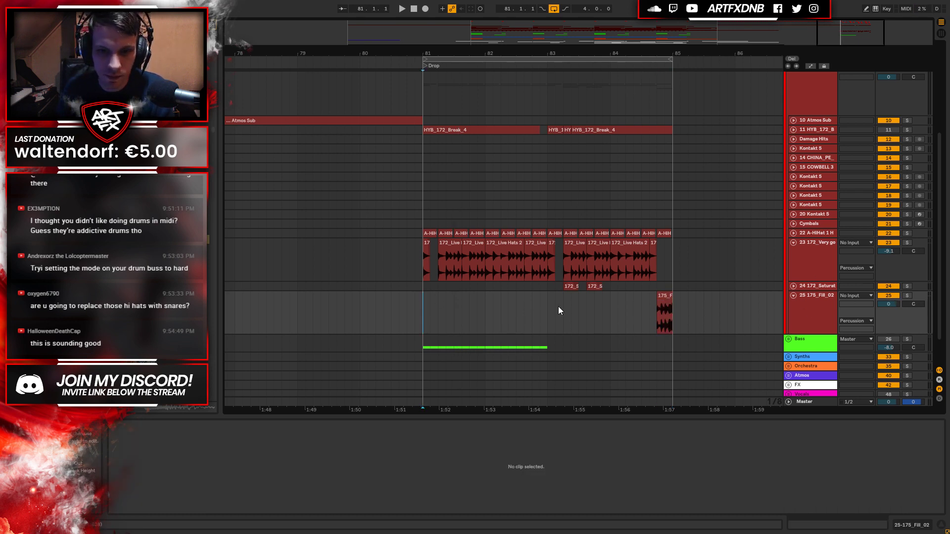
# Lower the 175_Fill_02 track's volume to -6.5 dB while playing the drop.
pyautogui.click(662, 310)
pyautogui.press('space')
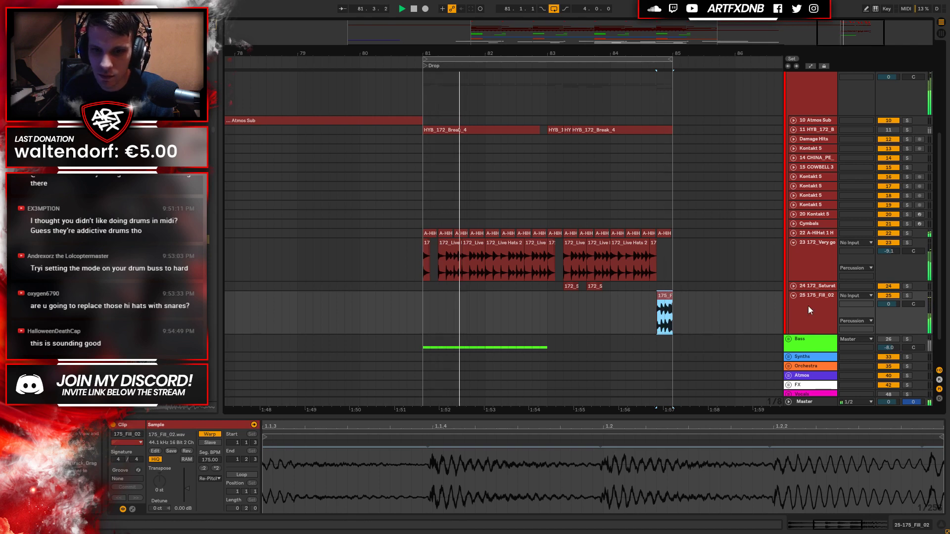
pyautogui.moveTo(889, 304); pyautogui.dragTo(888, 322)
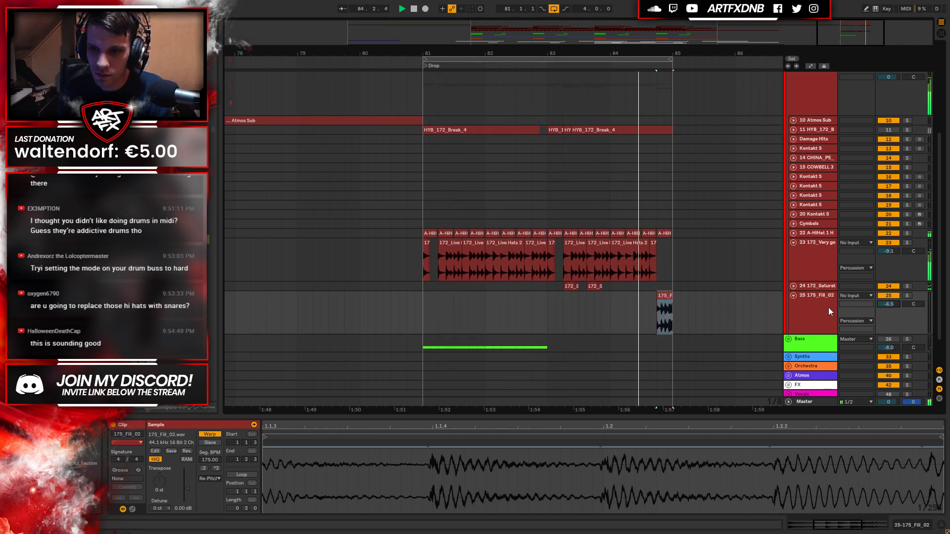
pyautogui.press('space')
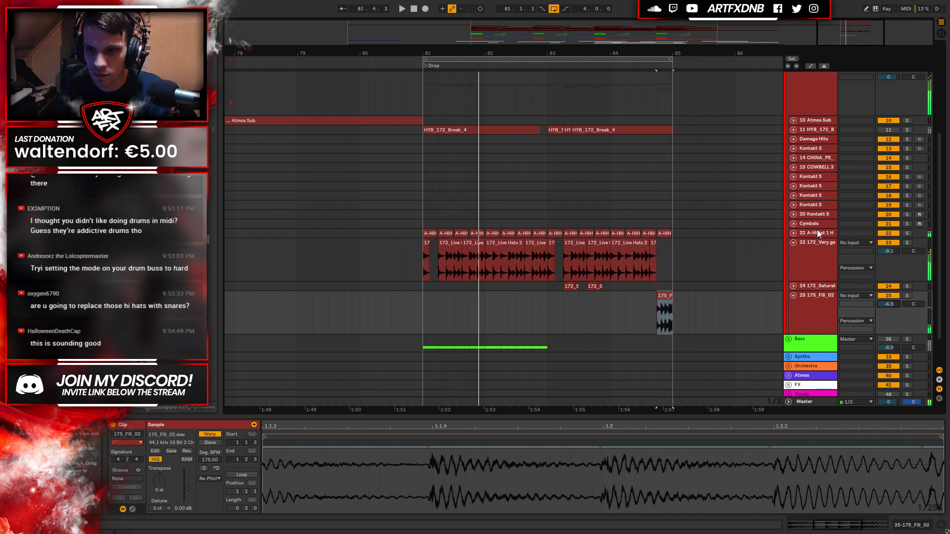
pyautogui.scroll(-2, 738, 321)
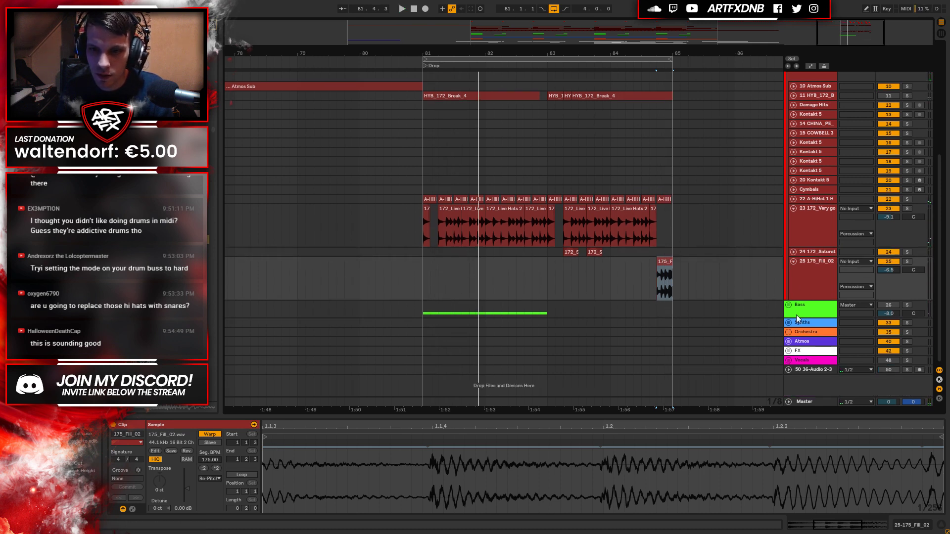
# Unfold the Acoustic Snares group, show its automation lanes, and play the drop from just after bar 83.
pyautogui.scroll(5, 824, 121)
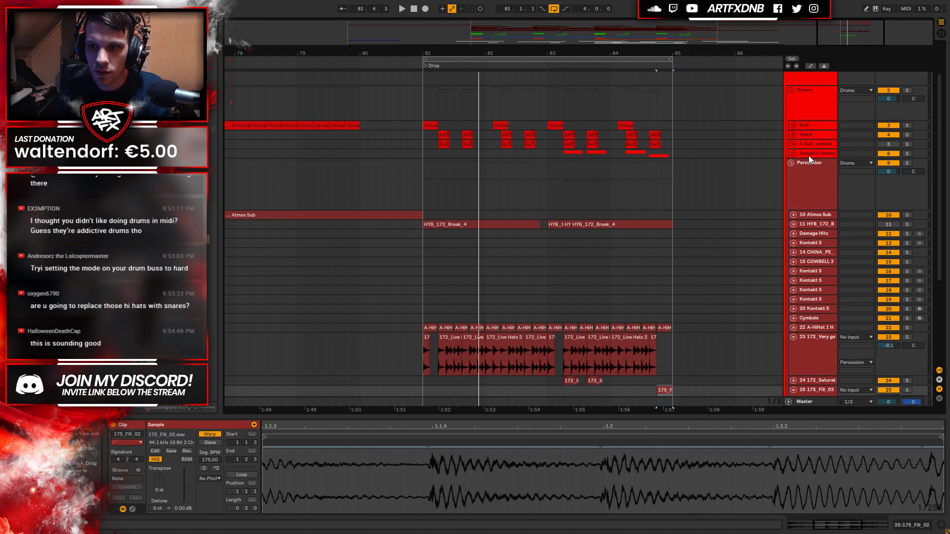
pyautogui.click(809, 154)
pyautogui.click(793, 153)
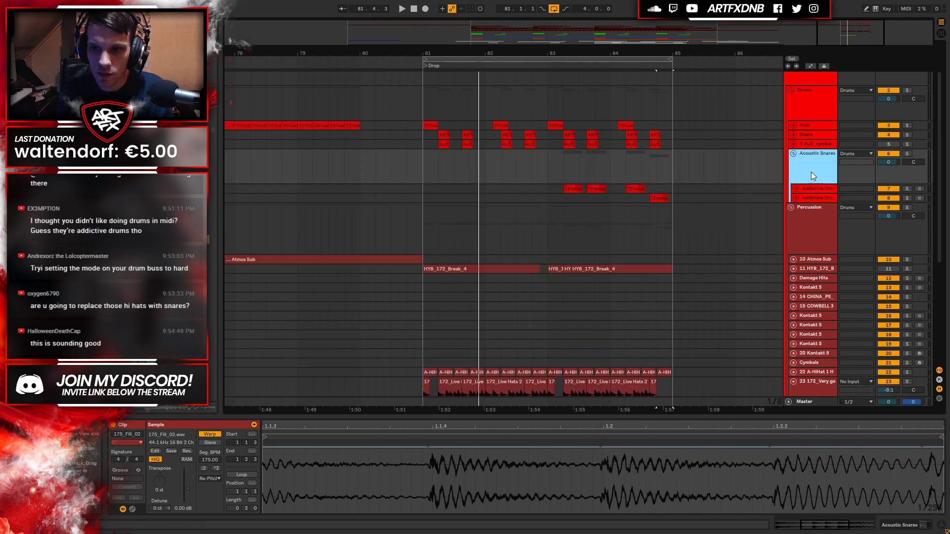
pyautogui.press('a')
pyautogui.click(818, 162)
pyautogui.click(811, 171)
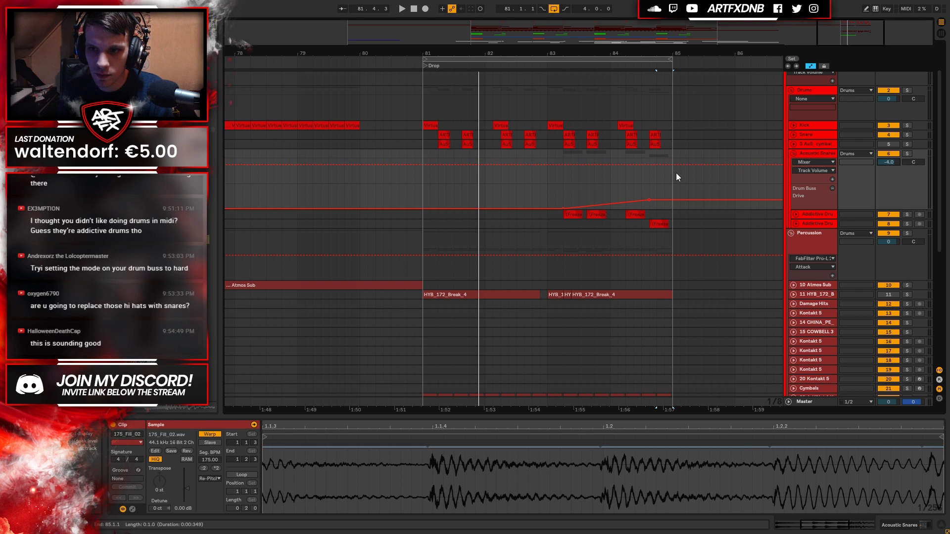
pyautogui.click(563, 158)
pyautogui.press('space')
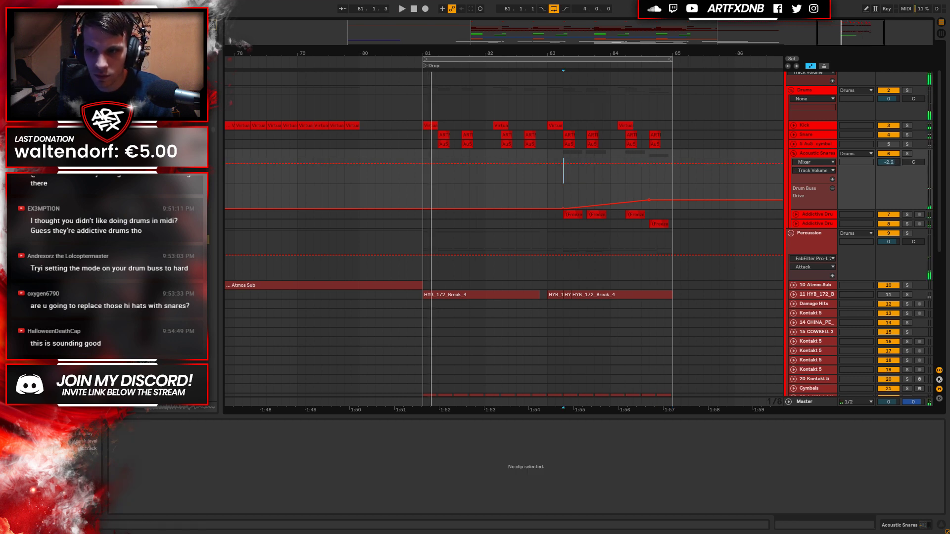
pyautogui.press('space')
# Audition the 172_Saturated Cymbals track in solo, and play it again with the rest of the drums.
pyautogui.click(816, 214)
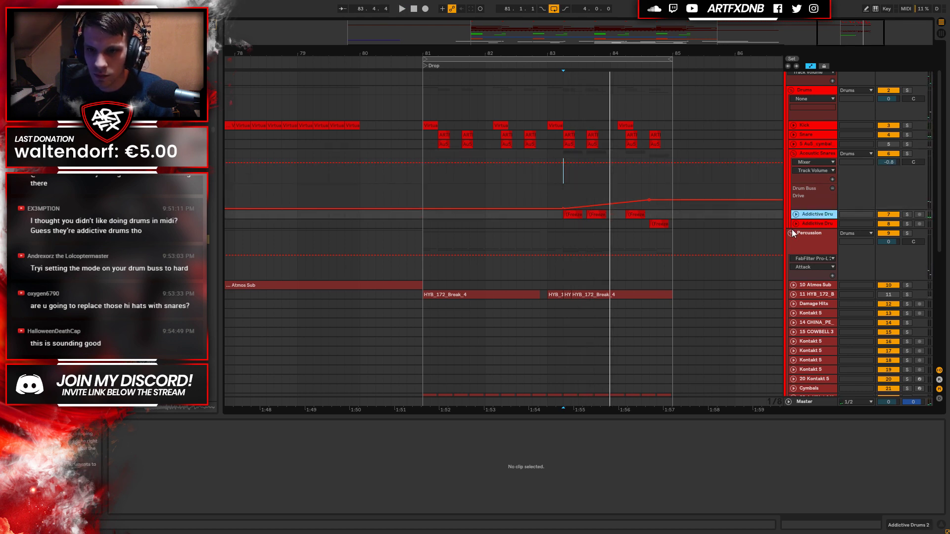
pyautogui.scroll(-5, 760, 151)
pyautogui.click(816, 273)
pyautogui.click(907, 273)
pyautogui.press('space')
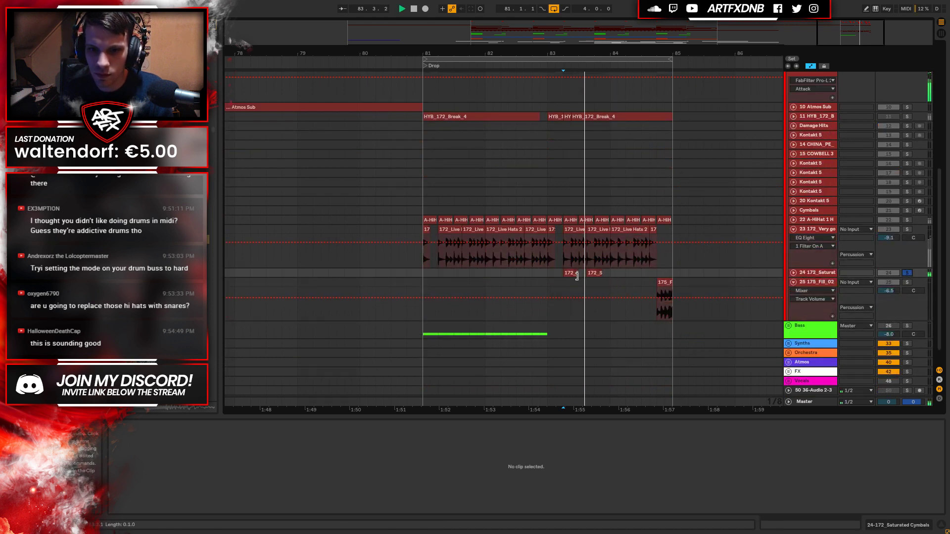
pyautogui.press('space')
pyautogui.click(908, 274)
pyautogui.press('space')
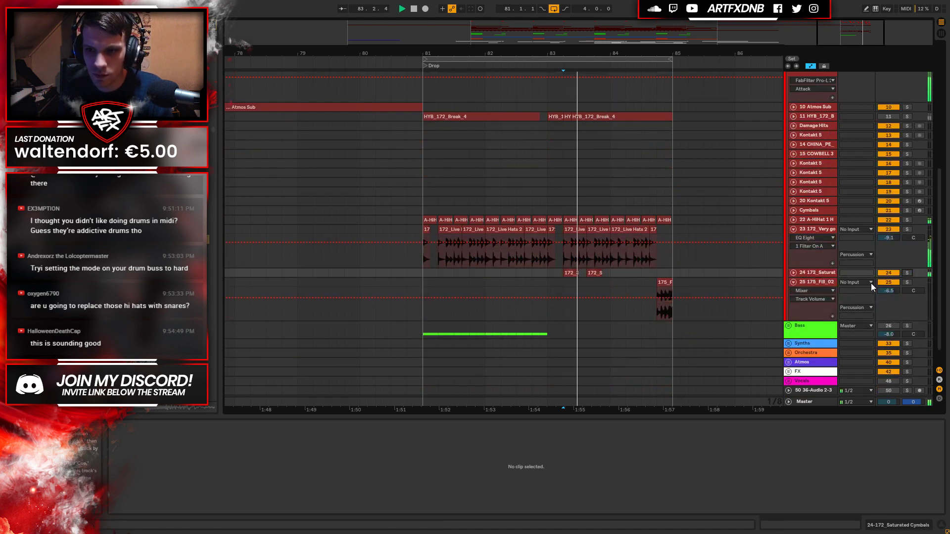
# Enable the Kull symbol layer track beneath Snare, audition it in solo, and return to the full drum mix.
pyautogui.scroll(3, 818, 241)
pyautogui.scroll(3, 818, 240)
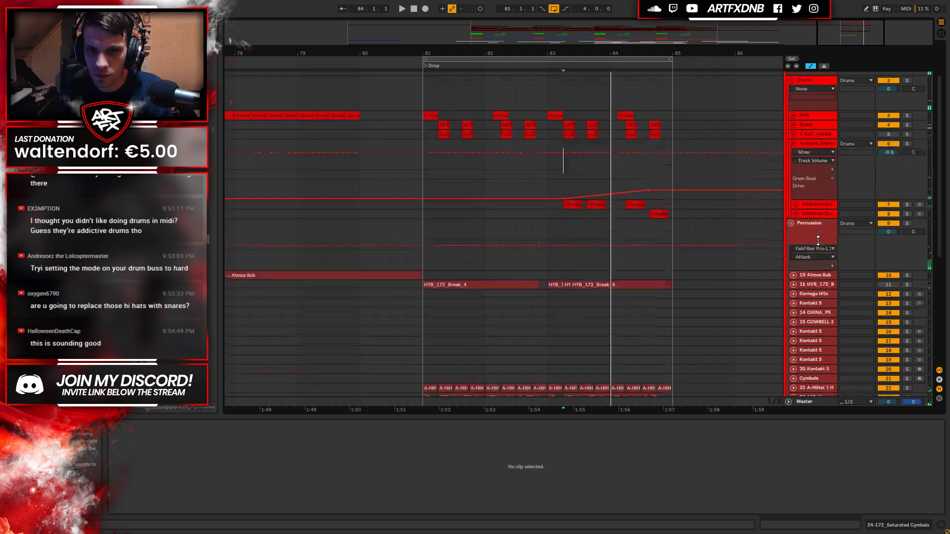
pyautogui.click(793, 144)
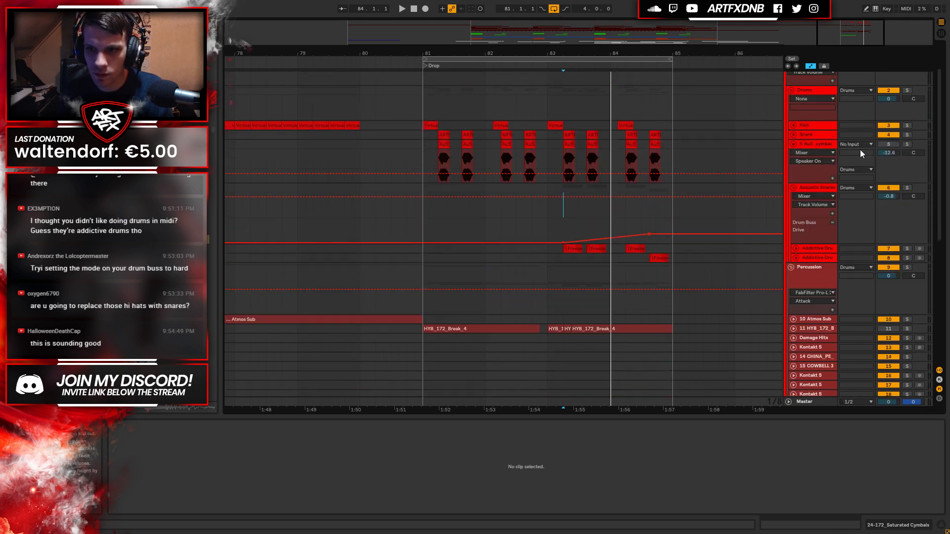
pyautogui.click(906, 144)
pyautogui.press('space')
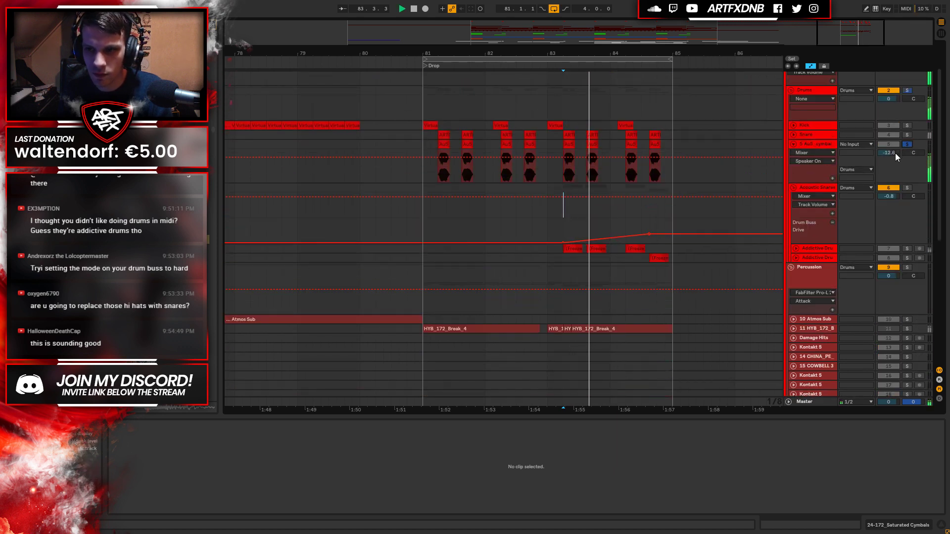
pyautogui.click(904, 145)
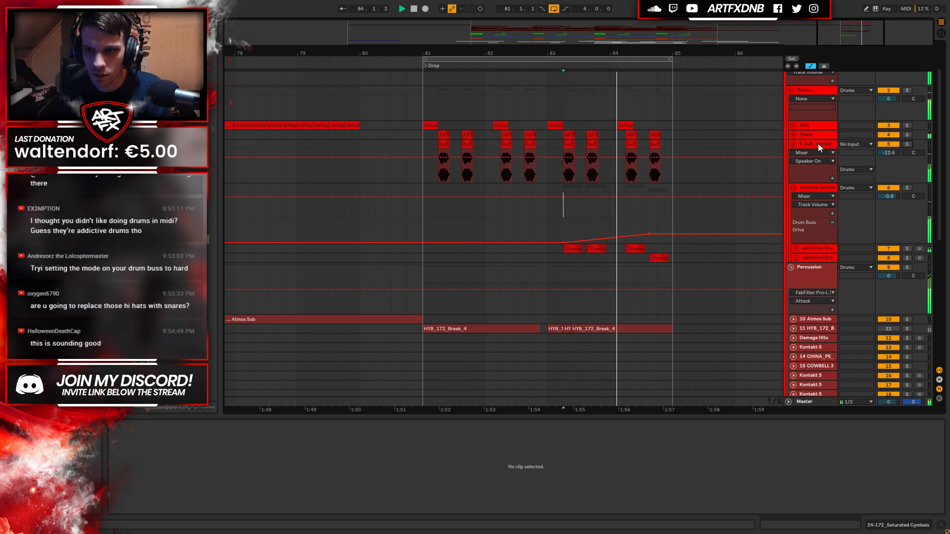
# Fold the Kull symbol track and the Acoustic Snares group, leaving the Percussion group unfolded.
pyautogui.click(792, 146)
pyautogui.click(794, 153)
pyautogui.click(792, 164)
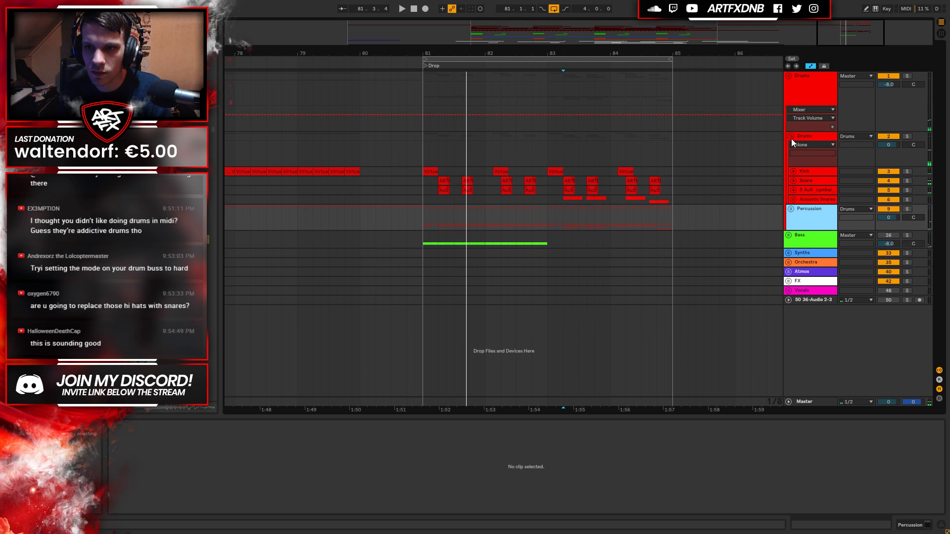
pyautogui.click(791, 138)
pyautogui.click(791, 145)
# Solo the 175_Fill_02 track and audition its fill clip at the end of the drop.
pyautogui.scroll(-2, 812, 222)
pyautogui.scroll(-1, 812, 232)
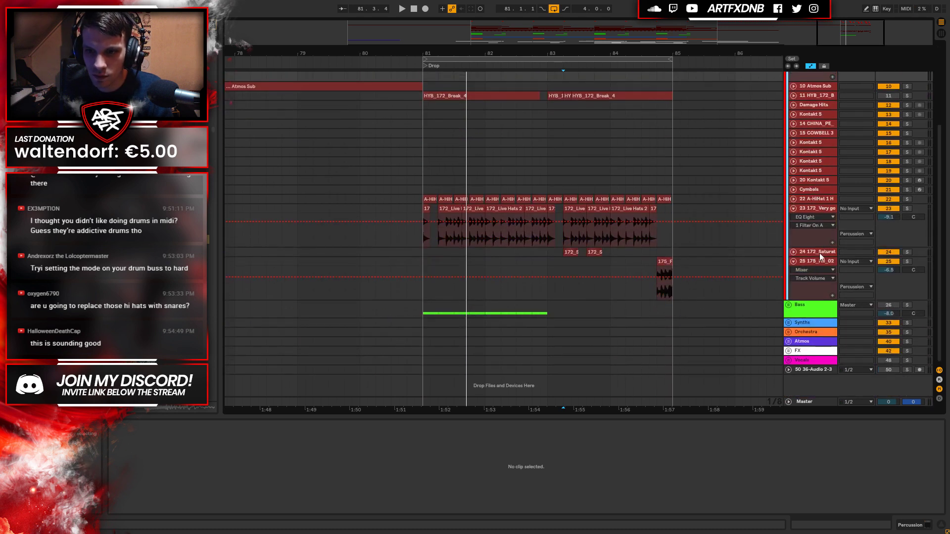
pyautogui.click(822, 263)
pyautogui.click(907, 261)
pyautogui.click(658, 270)
pyautogui.press('space')
pyautogui.press('space')
pyautogui.press('space')
pyautogui.press('space')
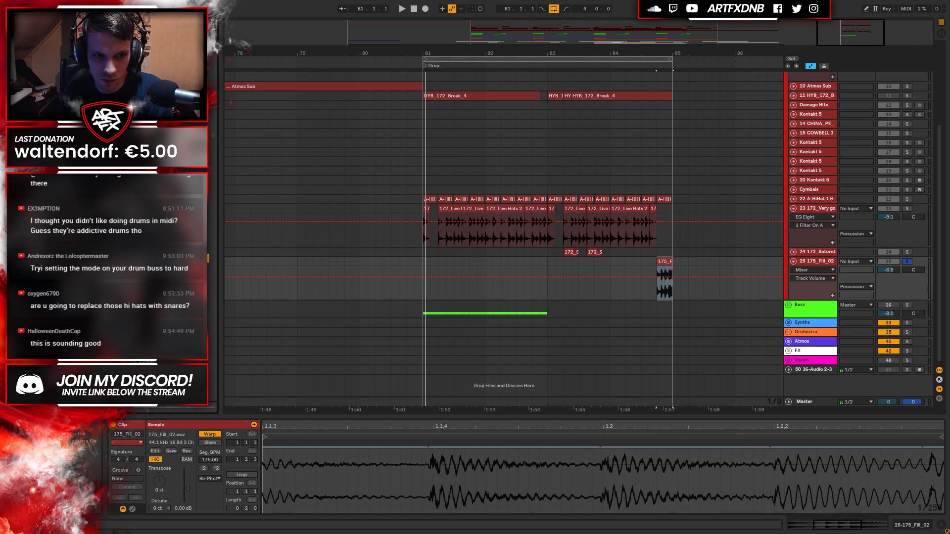
# Try the 180_fill_11 sample in the fill clip at 180 BPM, with the track volume at -0.8 dB, alongside the other drums.
pyautogui.click(659, 291)
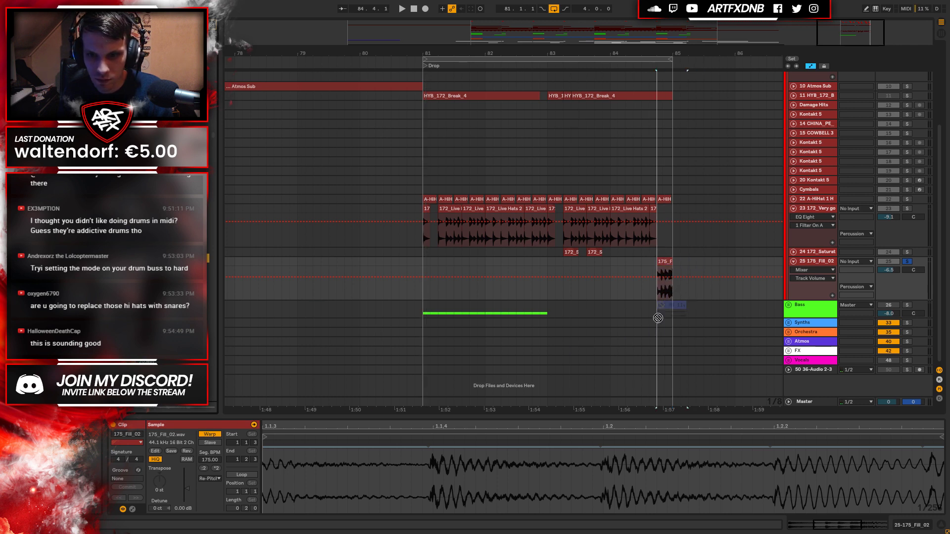
pyautogui.moveTo(637, 477); pyautogui.dragTo(623, 467)
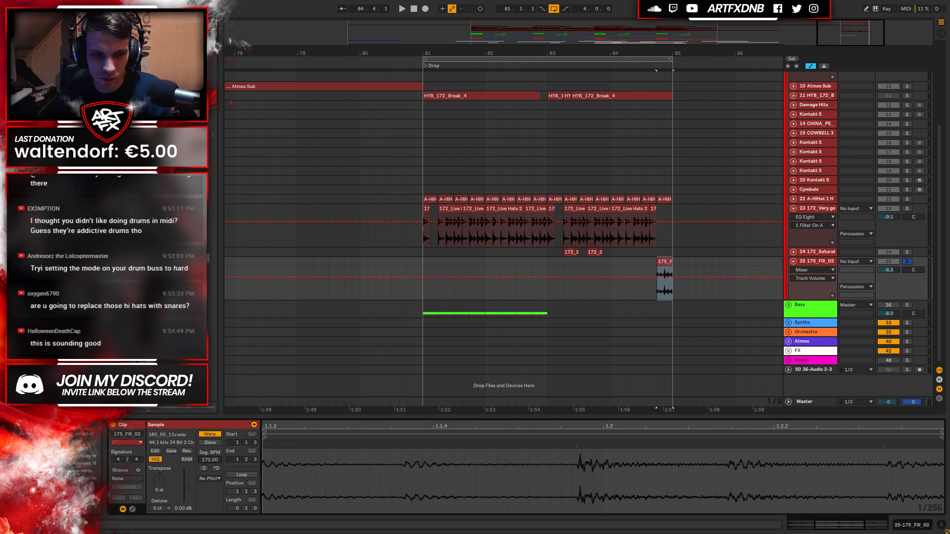
pyautogui.press('Return')
pyautogui.press('space')
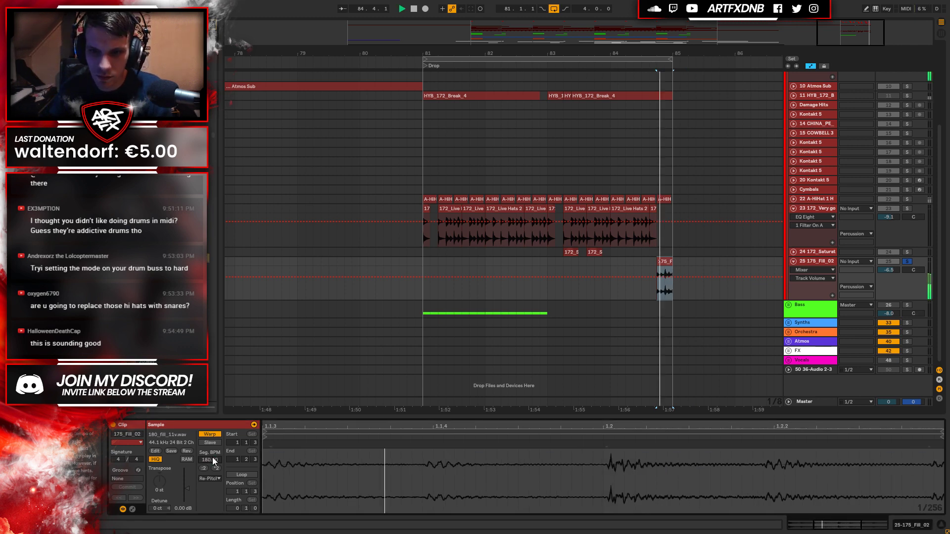
pyautogui.moveTo(929, 284); pyautogui.dragTo(930, 270)
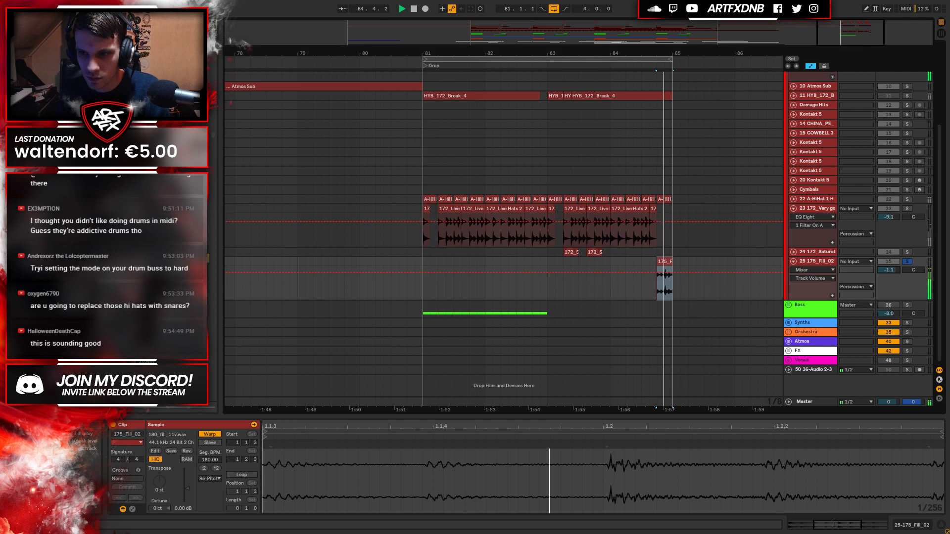
pyautogui.click(907, 261)
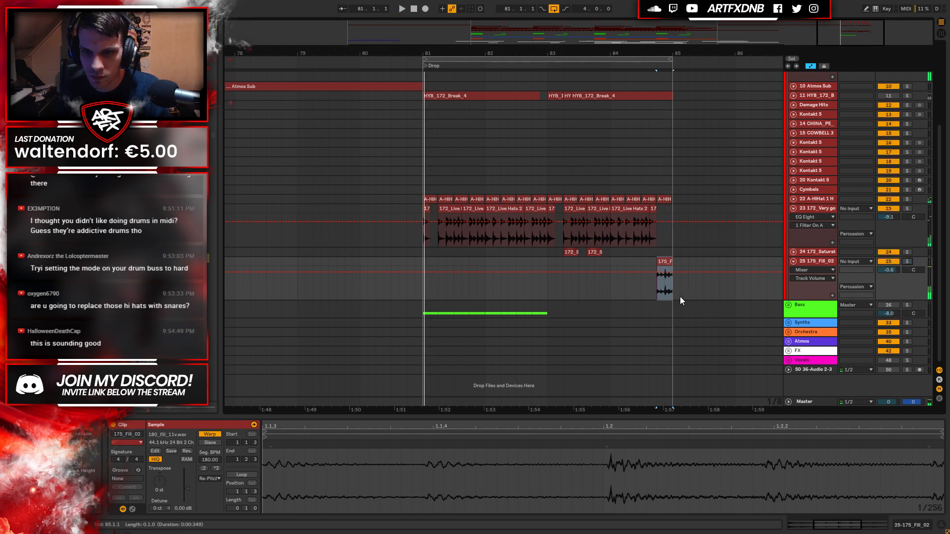
# Hide the automation lanes and play the end of the drop with the 175_Fill_02 clip.
pyautogui.click(622, 288)
pyautogui.press('a')
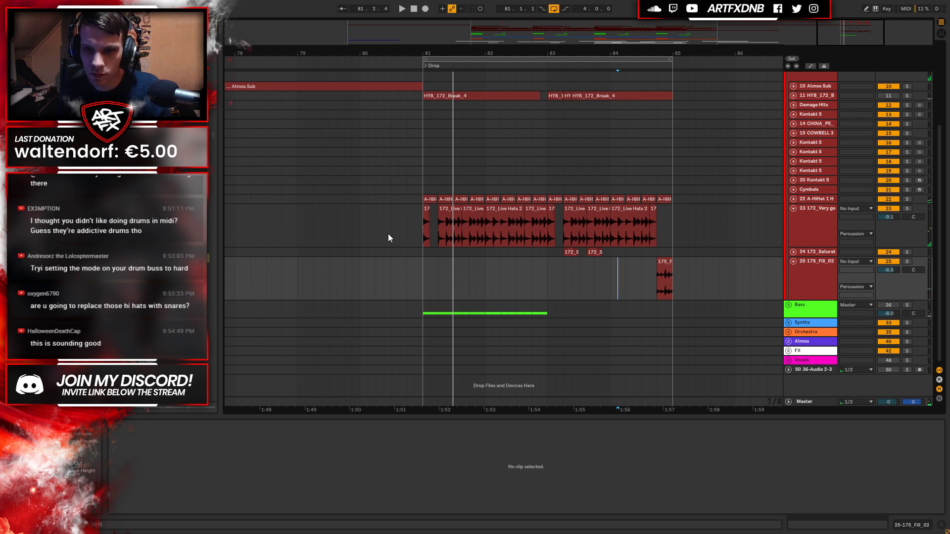
pyautogui.press('space')
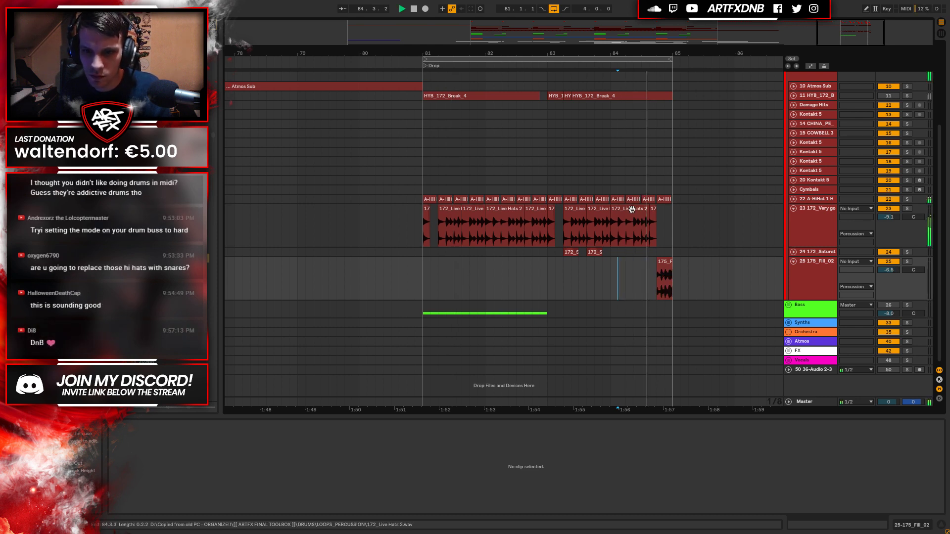
pyautogui.press('space')
# Inspect the 175_Fill_02 clip's waveform up close, and fold all the expanded Percussion tracks.
pyautogui.scroll(5, 668, 148)
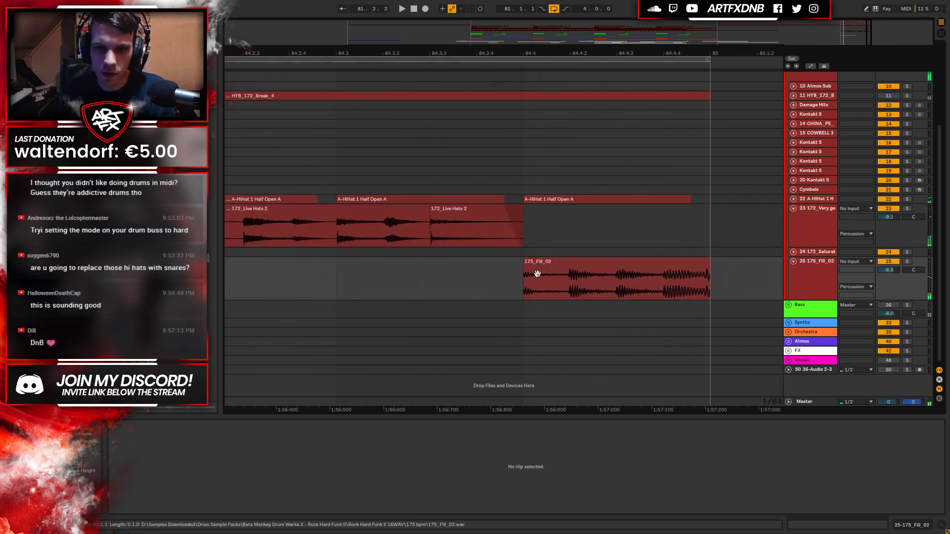
pyautogui.click(578, 267)
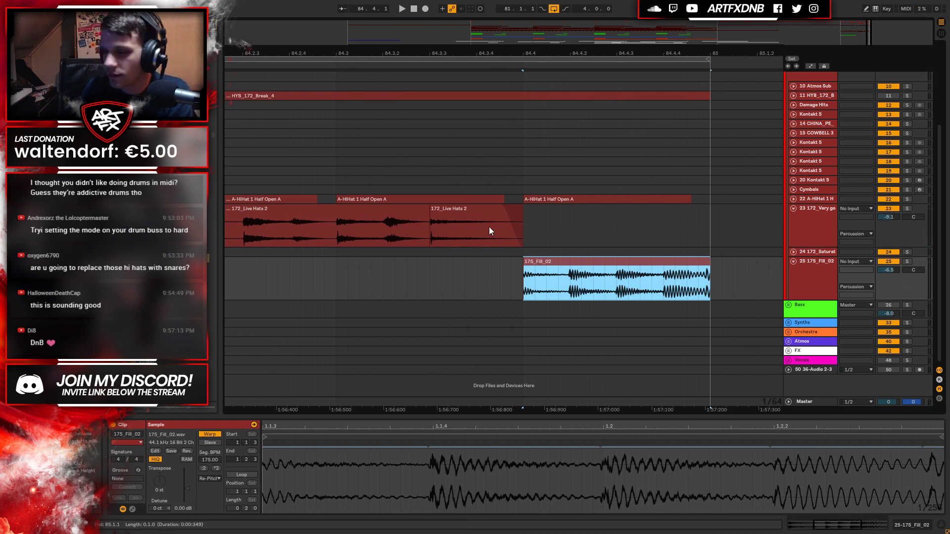
pyautogui.scroll(-10, 587, 50)
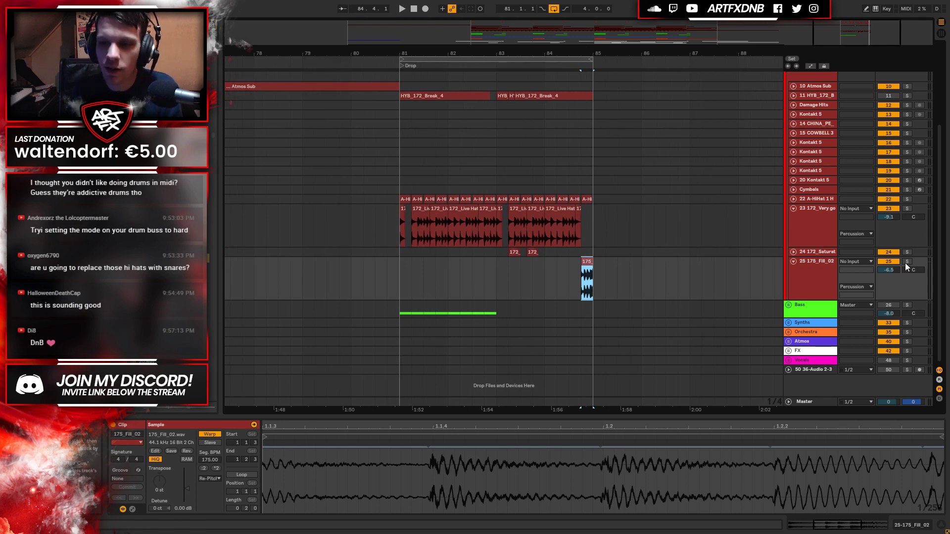
pyautogui.keyDown('alt'); pyautogui.click(793, 262); pyautogui.keyUp('alt')
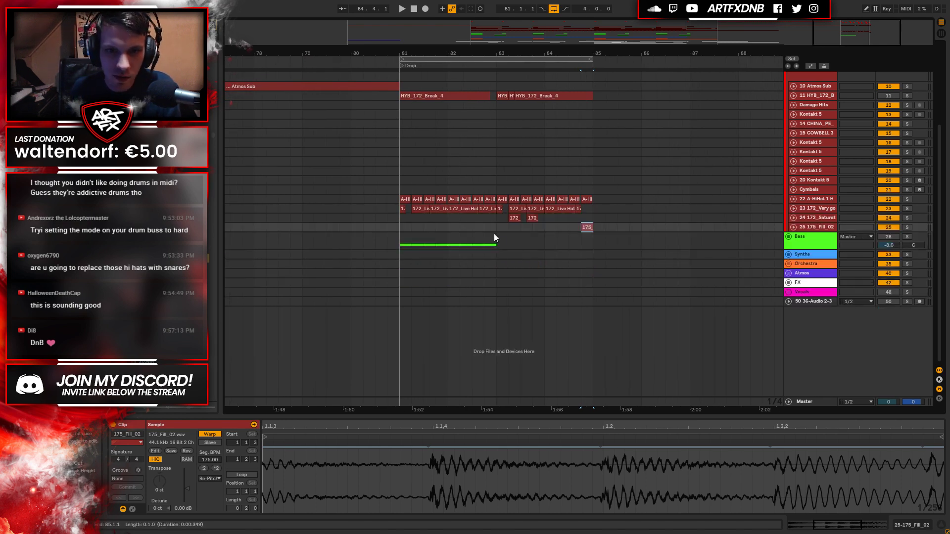
# Zoom out to the whole arrangement and set the playback start at bar 31, just before Cinematic Build.
pyautogui.click(402, 200)
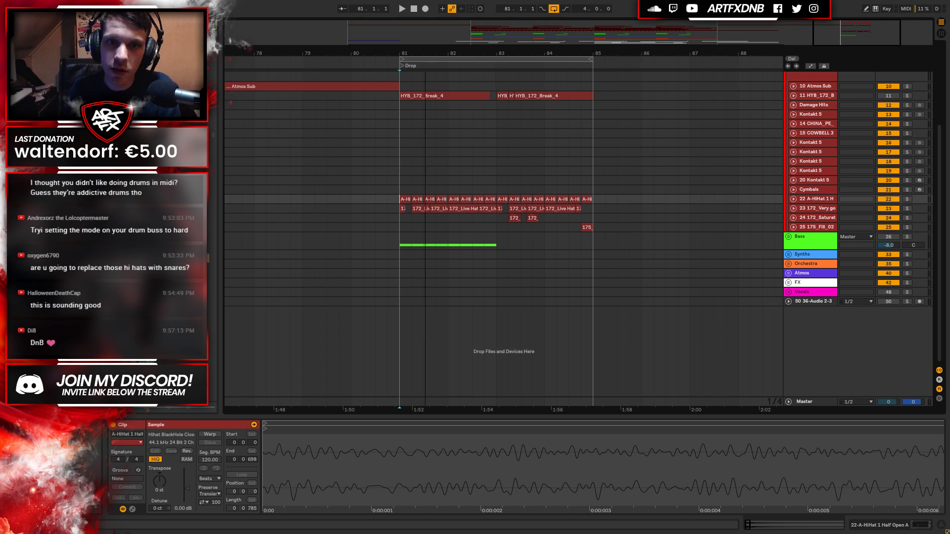
pyautogui.press('-')
pyautogui.press('-')
pyautogui.press('-')
pyautogui.press('-')
pyautogui.press('-')
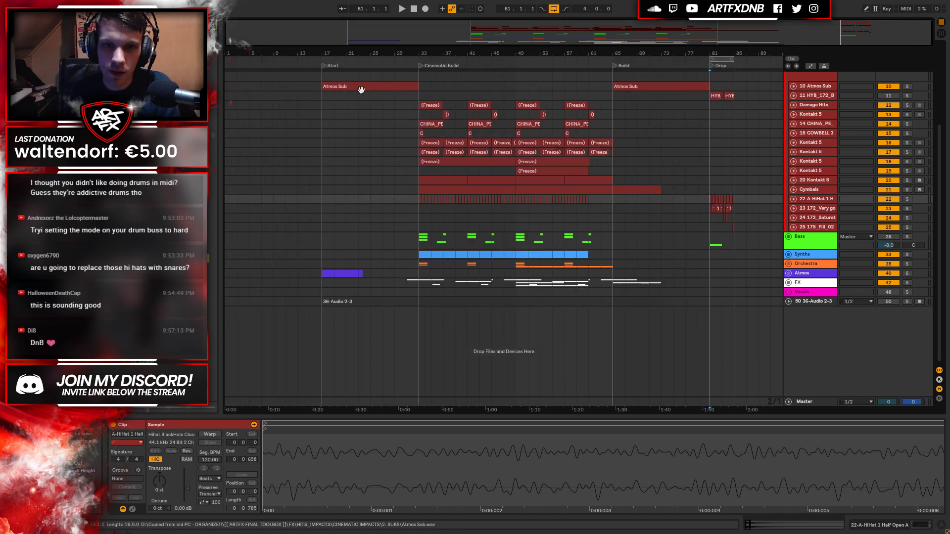
pyautogui.click(323, 73)
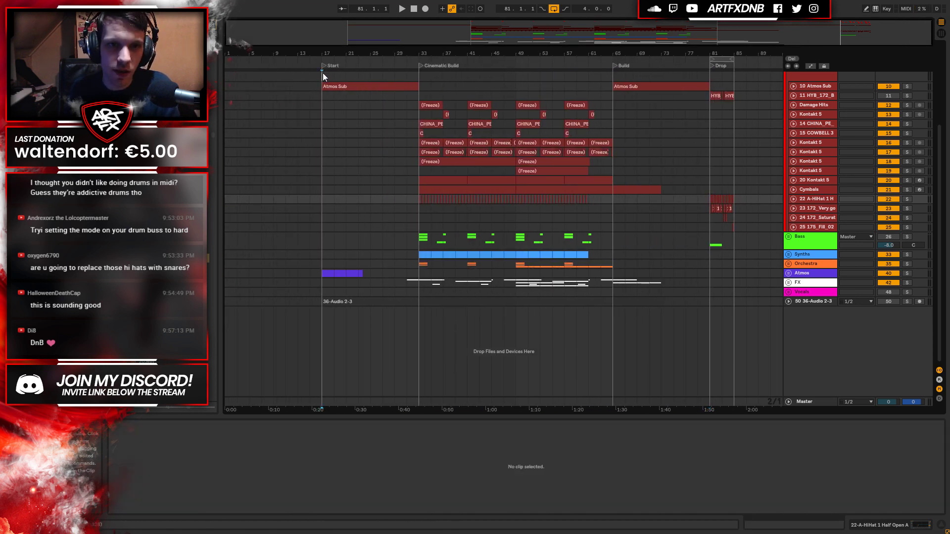
pyautogui.click(412, 78)
pyautogui.click(405, 78)
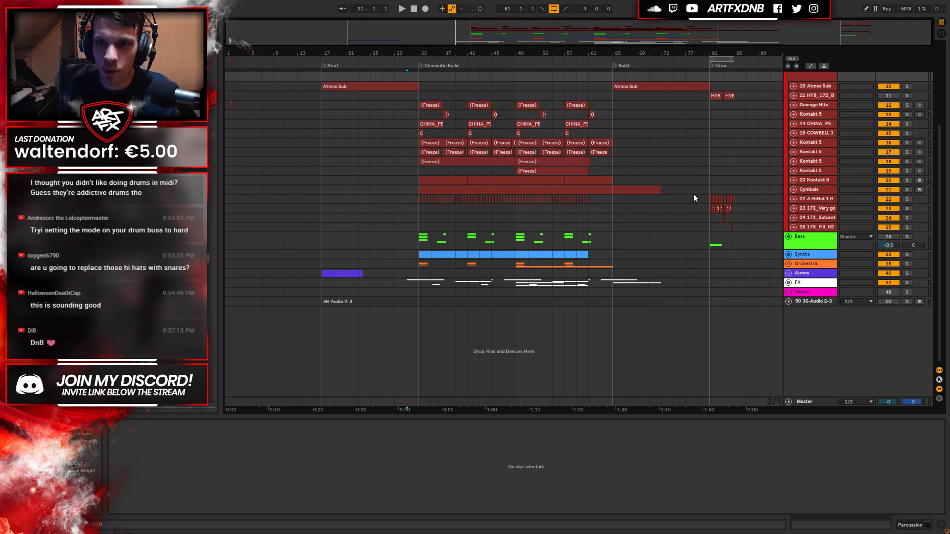
# Play the Cinematic Build from bar 31 with the Bass group enabled, and look over the tracks inside that group.
pyautogui.moveTo(693, 55)
pyautogui.mouseDown()
pyautogui.moveTo(693, 89)
pyautogui.moveTo(693, 55)
pyautogui.mouseUp()
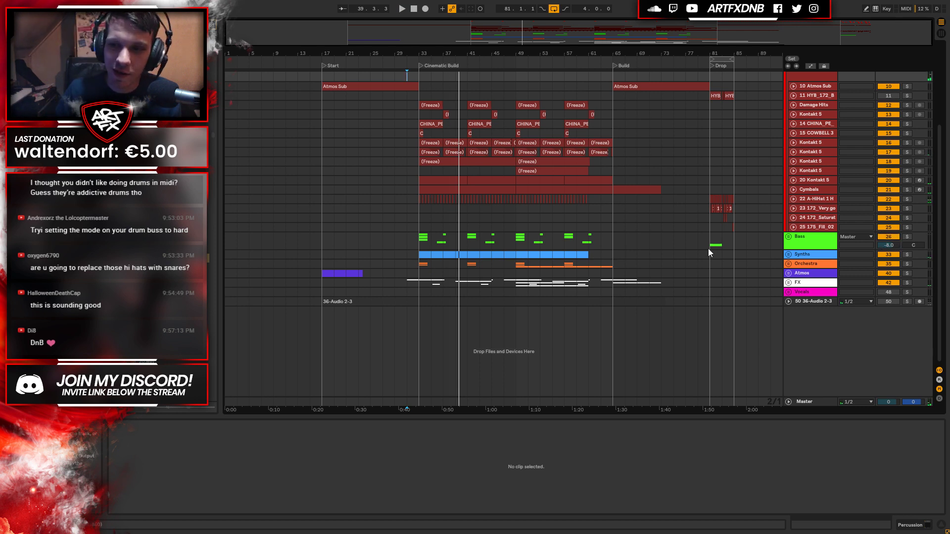
pyautogui.click(407, 240)
pyautogui.press('space')
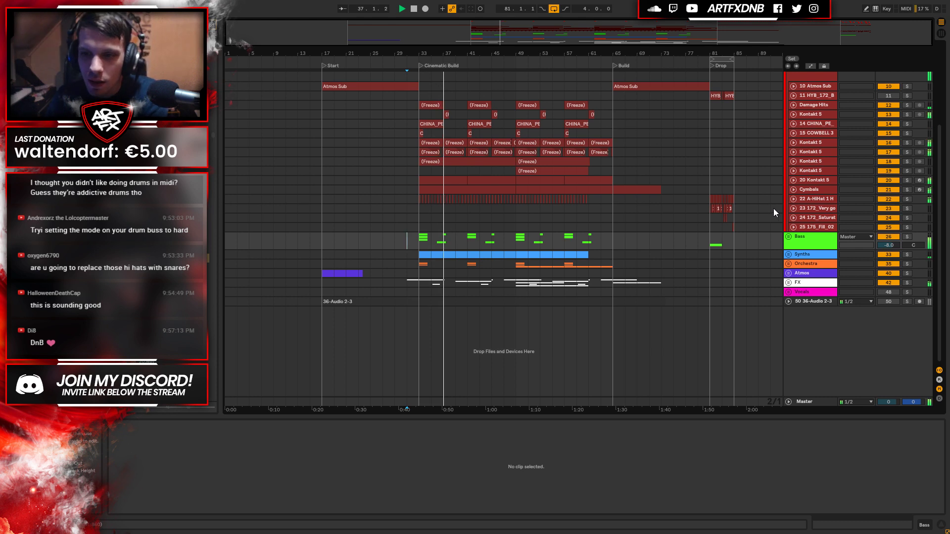
pyautogui.click(790, 237)
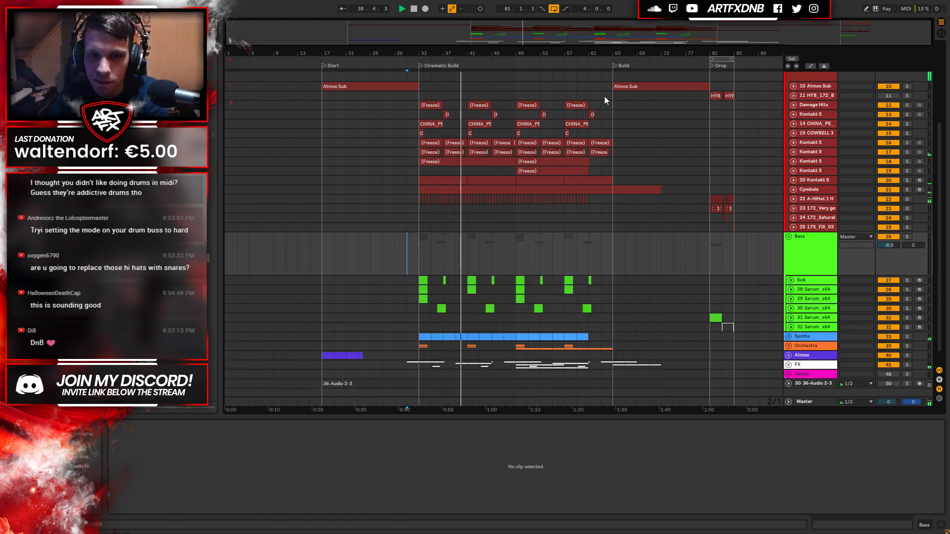
pyautogui.click(790, 237)
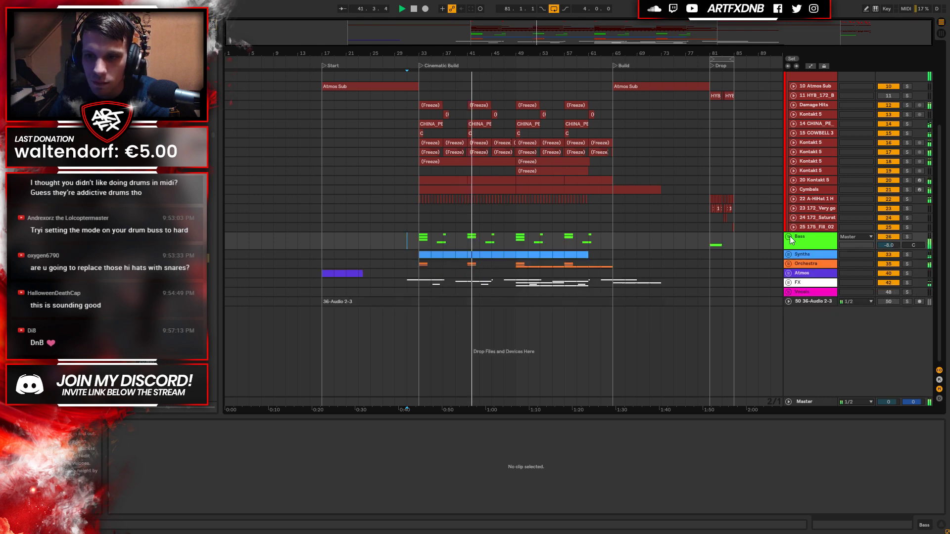
# Unfold the Orchestra group and mute its 39 Kontakt 5 track while the Cinematic Build plays.
pyautogui.click(788, 264)
pyautogui.click(827, 299)
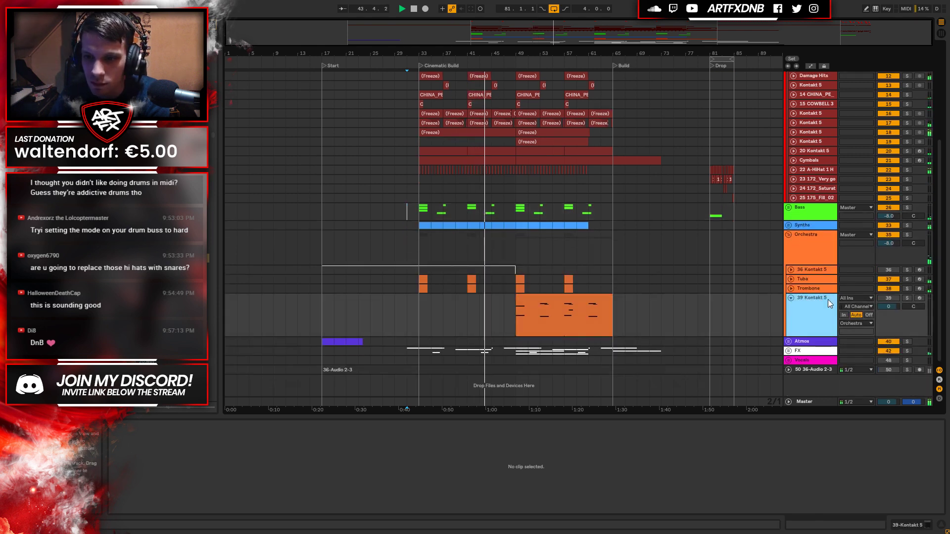
pyautogui.click(891, 299)
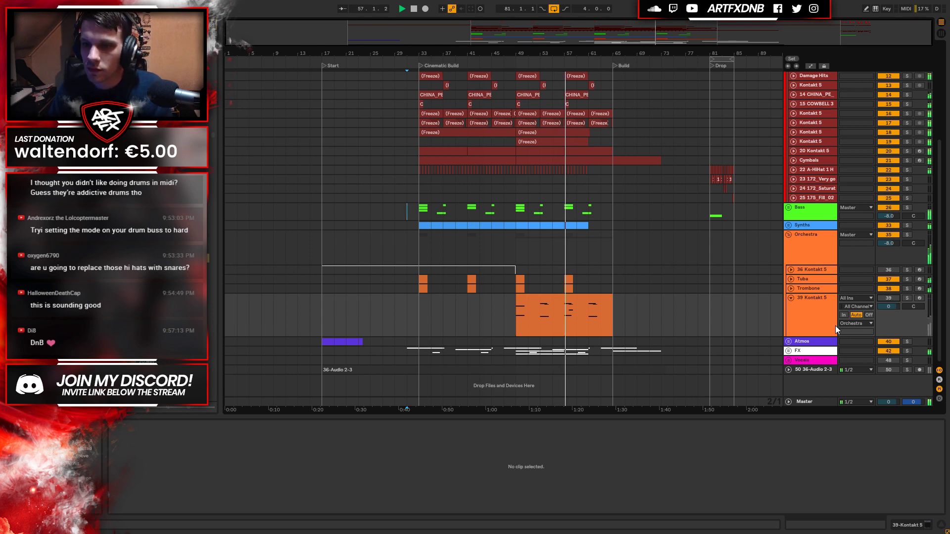
# Fold the 39 Kontakt 5 track and the Orchestra group, and stop the Cinematic Build playback.
pyautogui.click(790, 298)
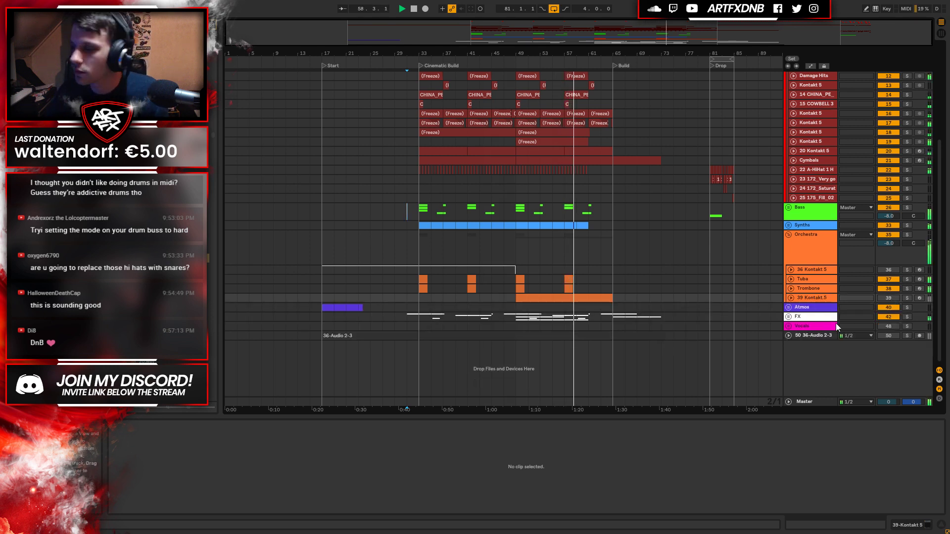
pyautogui.click(789, 235)
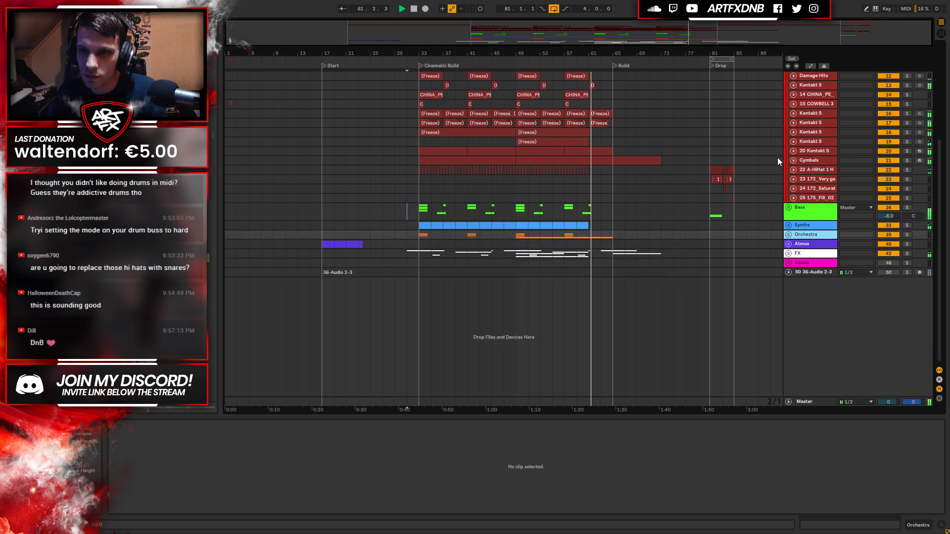
pyautogui.click(811, 198)
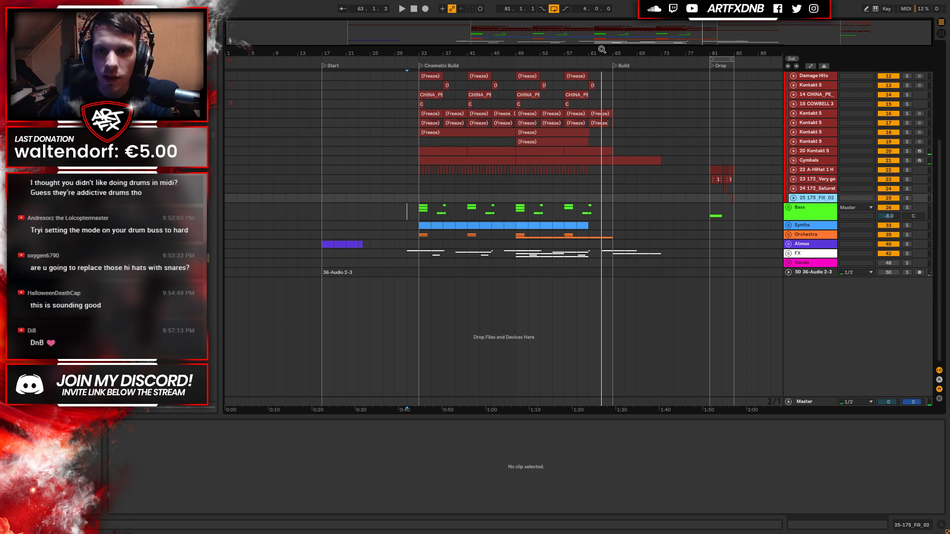
# Play the Drop from bar 81 and look over its drum, percussion and bass tracks.
pyautogui.moveTo(731, 48)
pyautogui.mouseDown()
pyautogui.moveTo(731, 124)
pyautogui.moveTo(504, 123)
pyautogui.moveTo(638, 94)
pyautogui.moveTo(731, 48)
pyautogui.mouseUp()
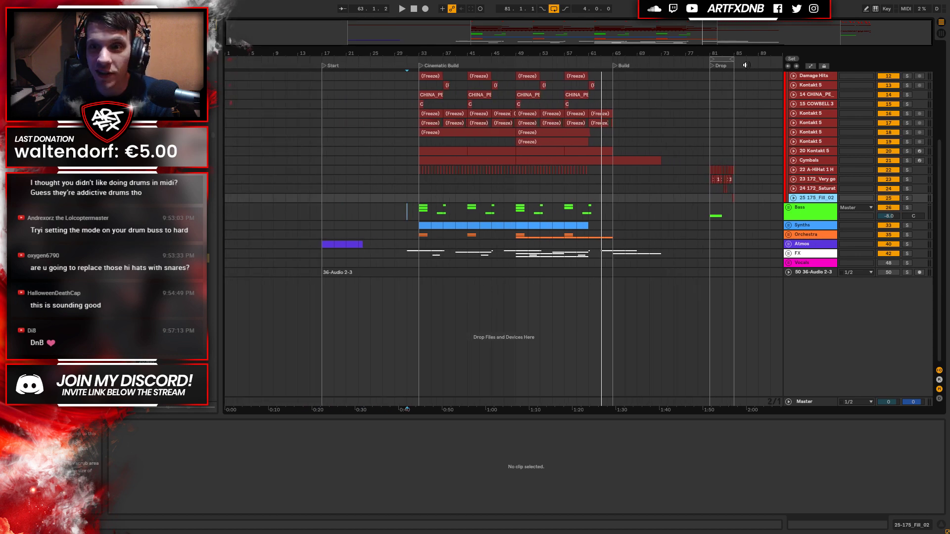
pyautogui.scroll(5, 730, 220)
pyautogui.click(711, 115)
pyautogui.press('space')
pyautogui.moveTo(739, 53); pyautogui.dragTo(762, 258)
pyautogui.press('a')
pyautogui.scroll(-1, 668, 257)
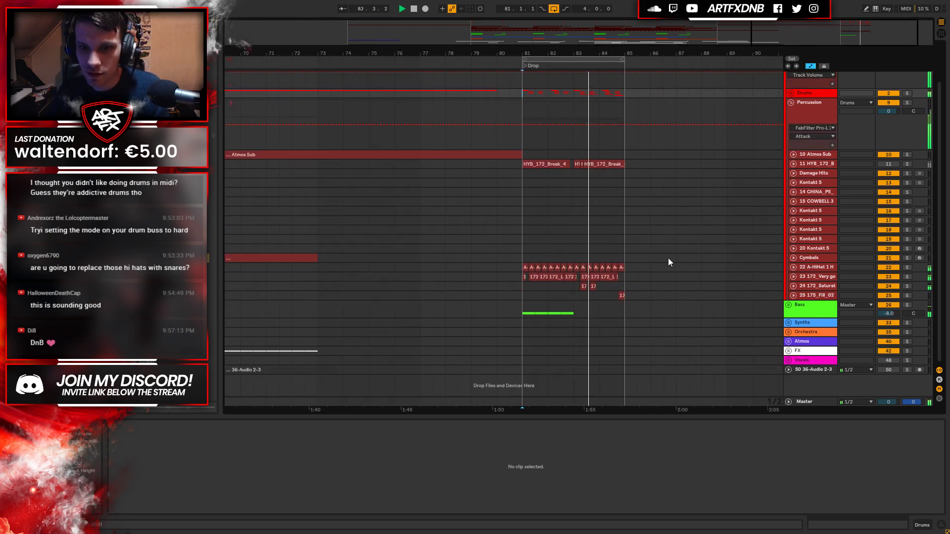
# Duplicate the Drop's bars 81–85 from the Drums through the Bass into bars 85–89, and extend the loop to all eight bars.
pyautogui.click(818, 312)
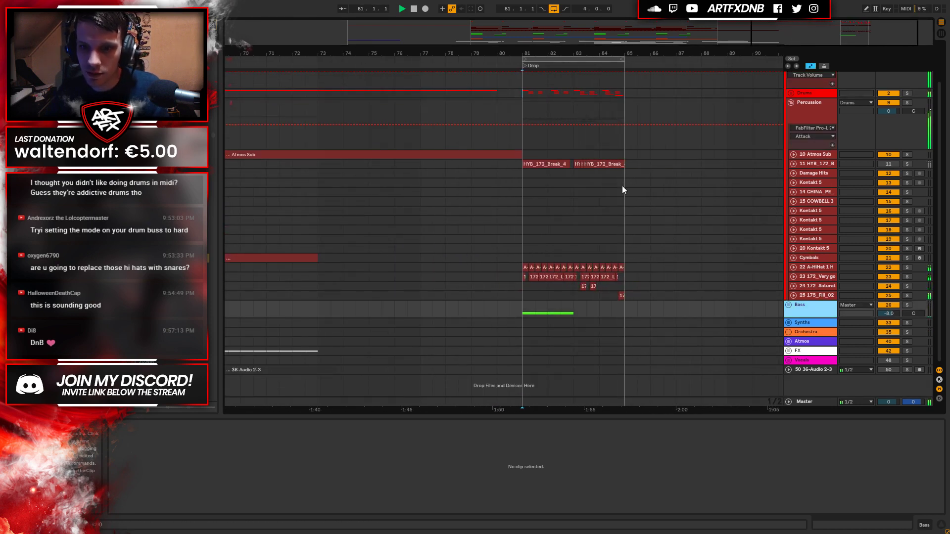
pyautogui.moveTo(624, 101); pyautogui.dragTo(523, 312)
pyautogui.hotkey('ctrl', 'd')
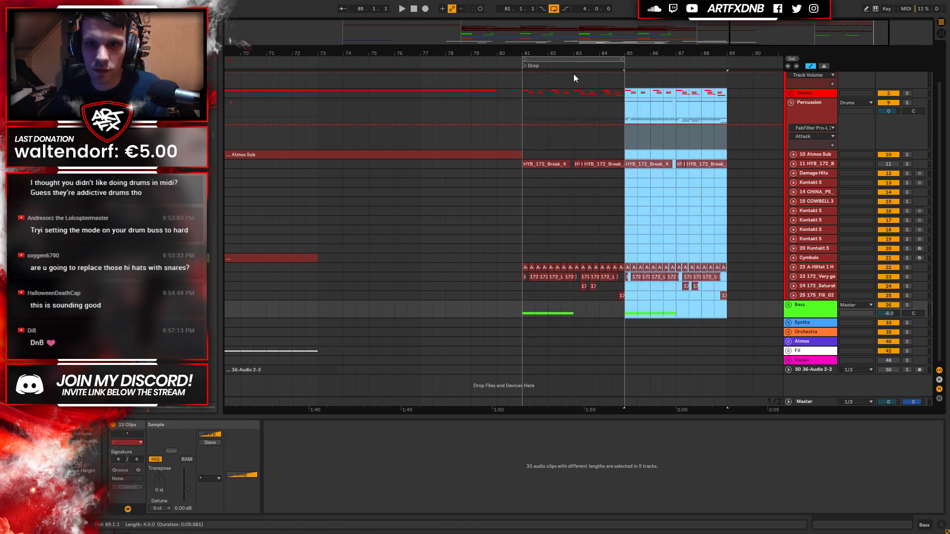
pyautogui.moveTo(615, 57); pyautogui.dragTo(726, 58)
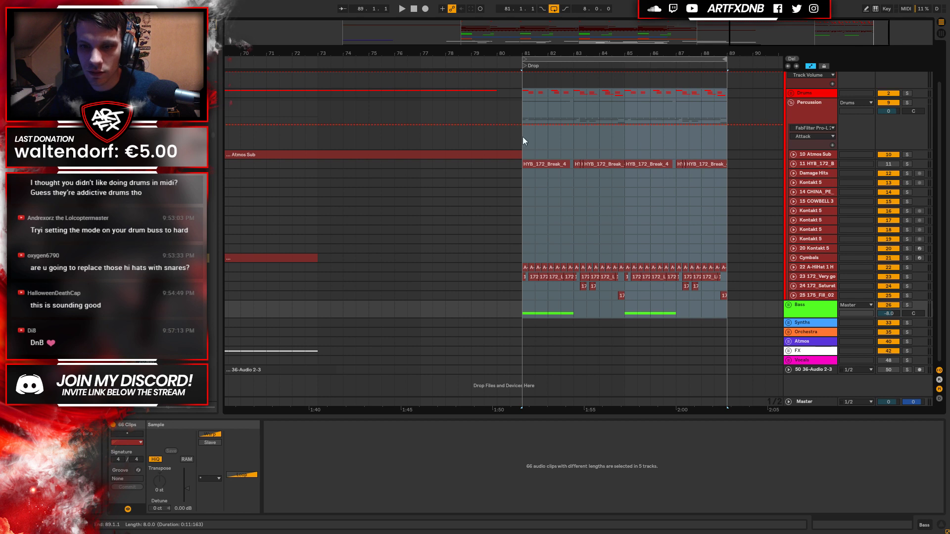
# Play the eight-bar Drop from bar 81 and fold the Percussion group.
pyautogui.click(518, 97)
pyautogui.press('space')
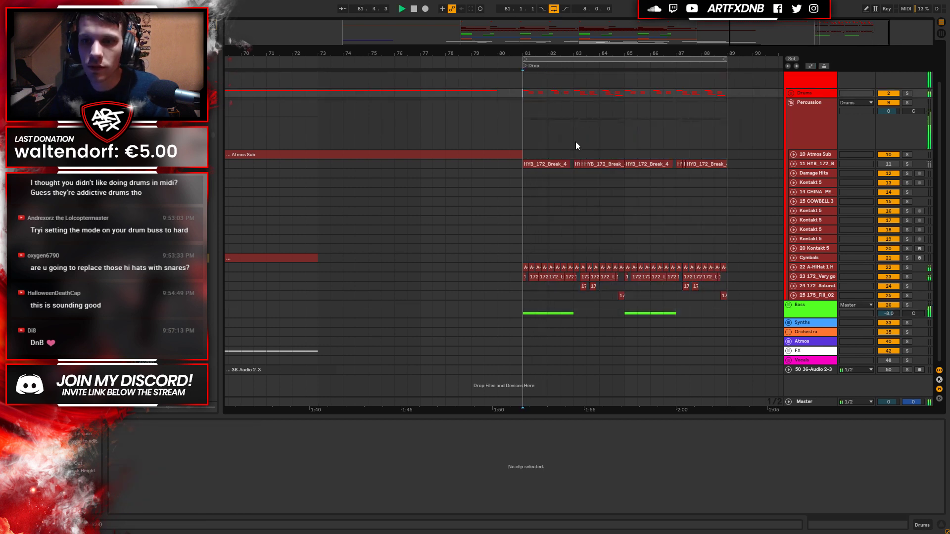
pyautogui.scroll(2, 782, 123)
pyautogui.click(791, 143)
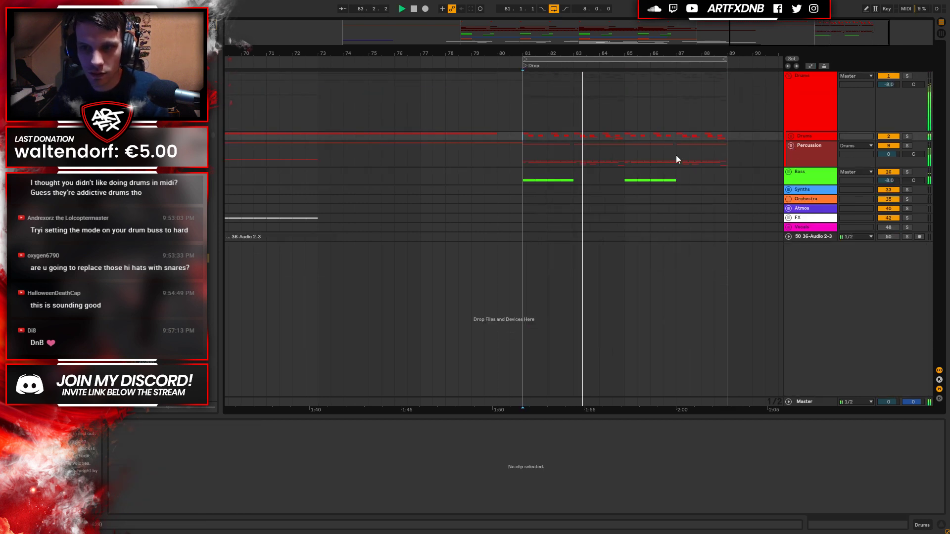
# Unfold the Bass group and the 31 Serum_x64 track, and open its bar 85 clip in an enlarged note editor.
pyautogui.moveTo(656, 42); pyautogui.dragTo(744, 146)
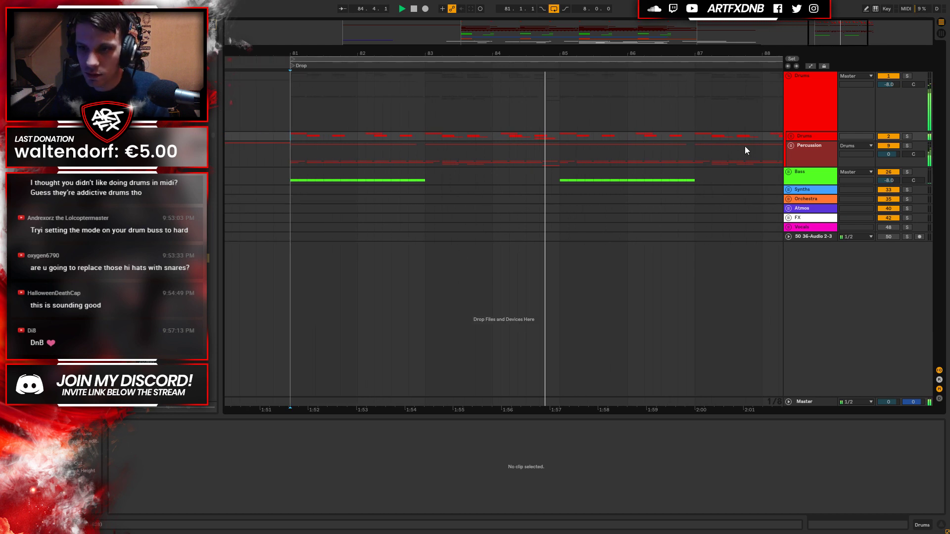
pyautogui.click(789, 172)
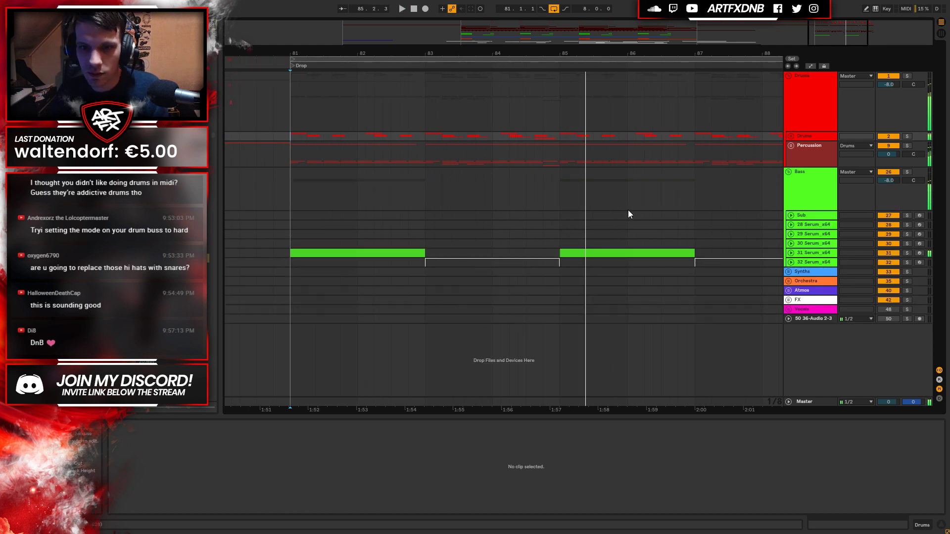
pyautogui.click(791, 253)
pyautogui.click(823, 261)
pyautogui.click(624, 254)
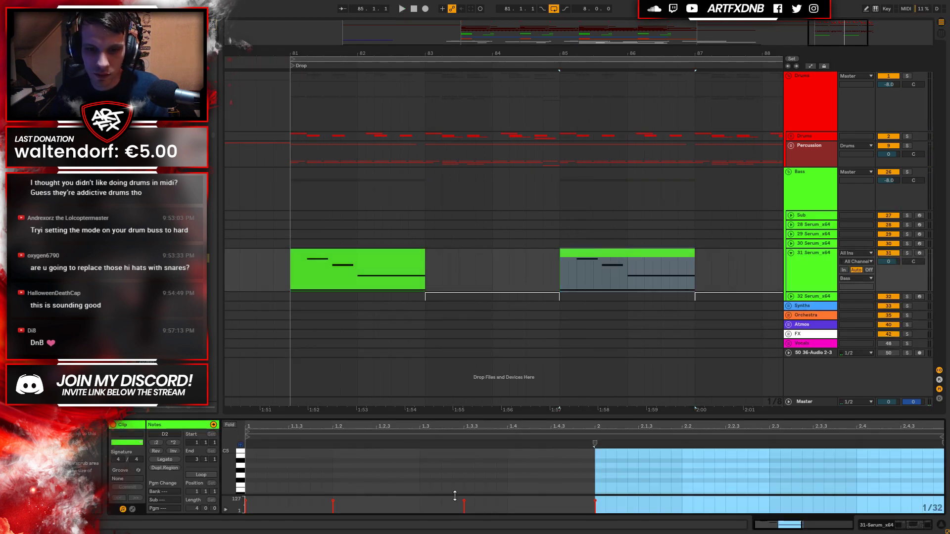
pyautogui.moveTo(519, 419); pyautogui.dragTo(519, 218)
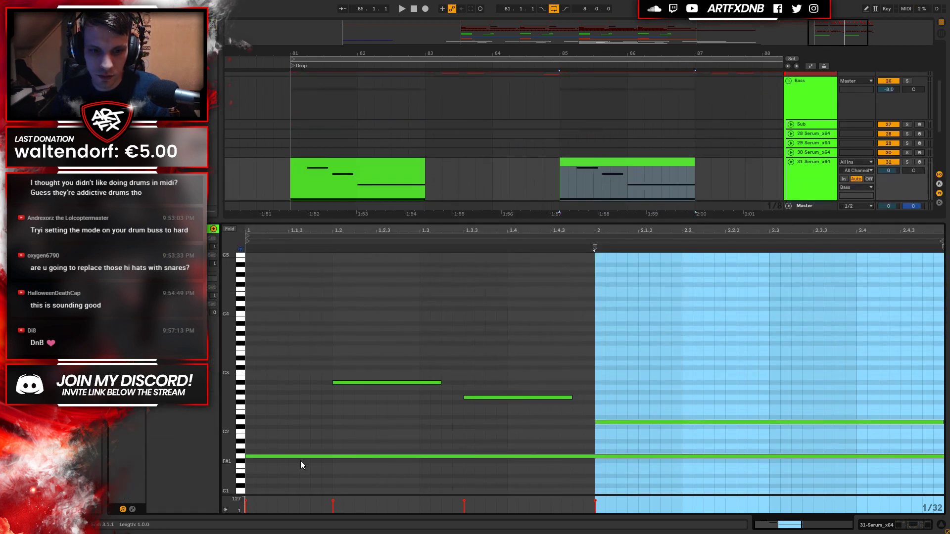
# Shorten the bar 85 clip's lowest note to start at 1.2, start the A#2 note slightly after 1.2, and play the clip.
pyautogui.moveTo(247, 456); pyautogui.dragTo(332, 456)
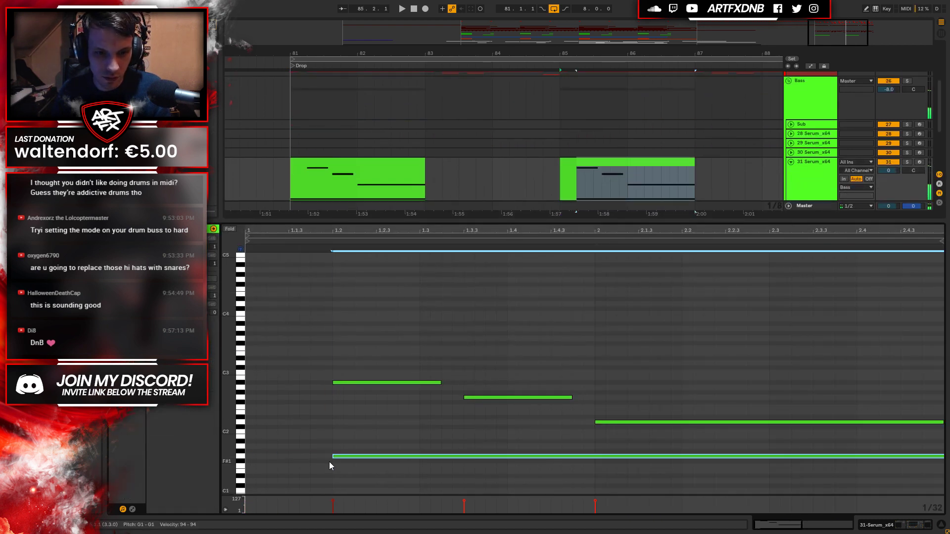
pyautogui.moveTo(333, 384); pyautogui.dragTo(338, 382)
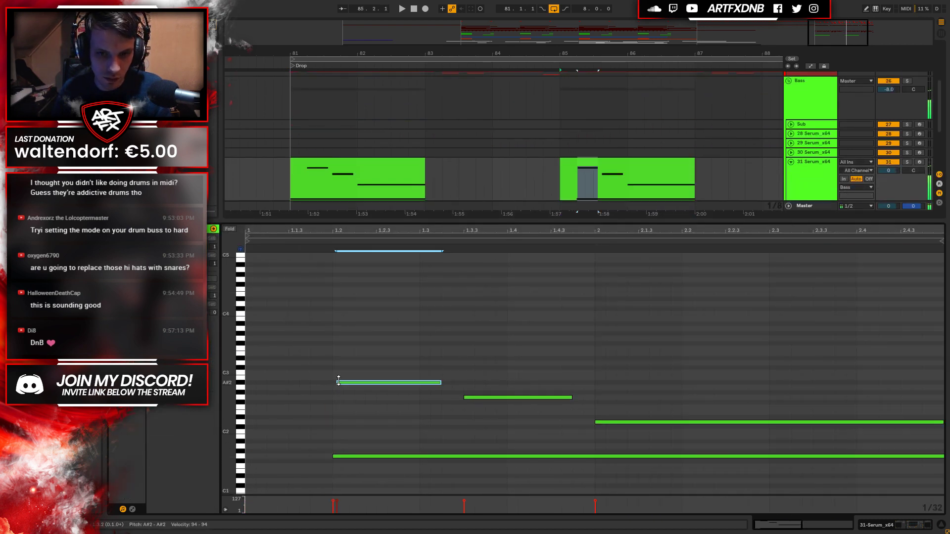
pyautogui.click(558, 177)
pyautogui.press('space')
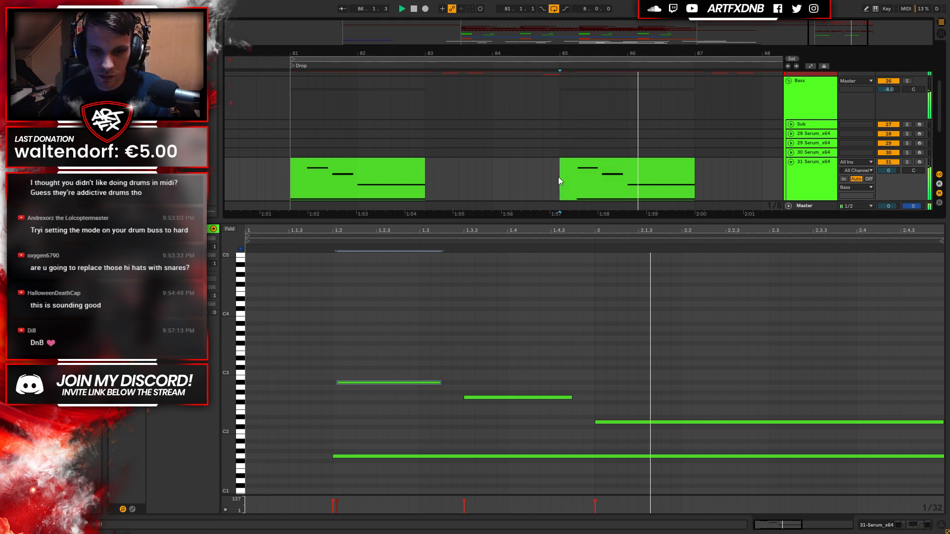
# Try raising the bar 85 clip's last note to D#2 and starting it at 2.2, playing the clip after each change.
pyautogui.moveTo(604, 421); pyautogui.dragTo(606, 417)
pyautogui.press('space')
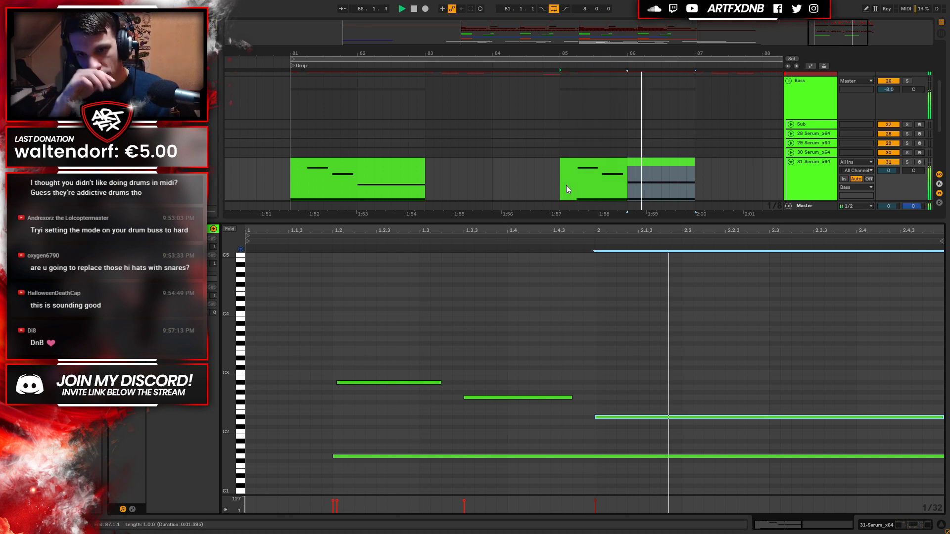
pyautogui.press('space')
pyautogui.click(908, 528)
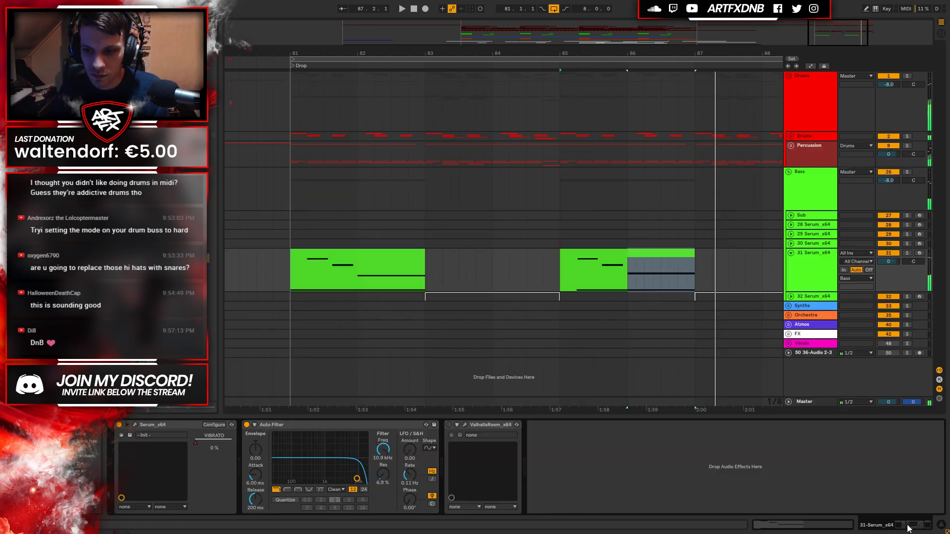
pyautogui.click(665, 162)
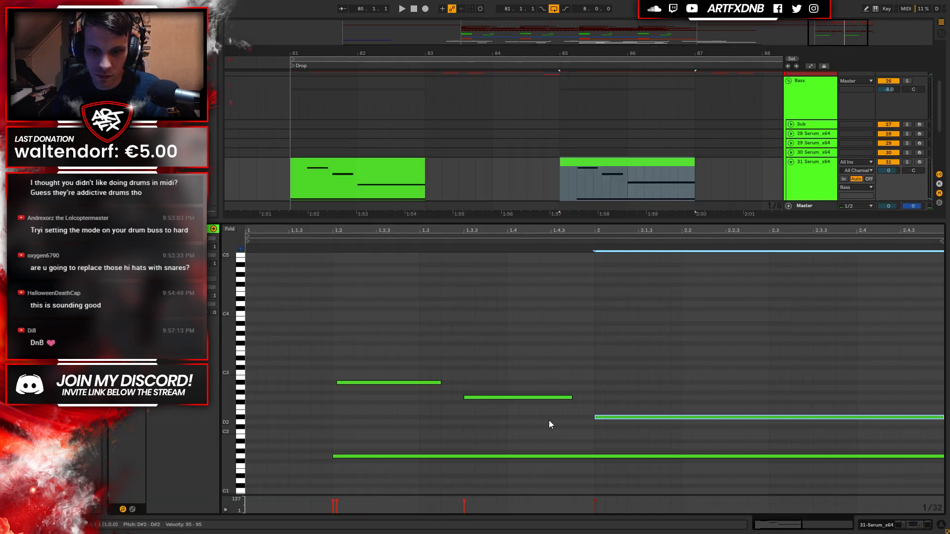
pyautogui.moveTo(597, 418); pyautogui.dragTo(682, 420)
pyautogui.press('space')
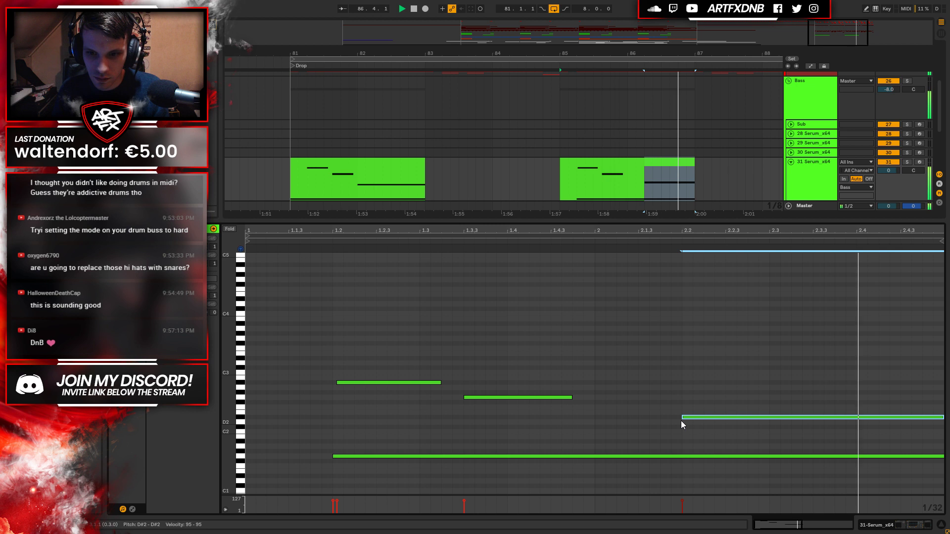
# Delete the D#2 note at 2.2 from the bar 85 clip and play the remaining notes.
pyautogui.moveTo(651, 223); pyautogui.dragTo(453, 384)
pyautogui.click(453, 429)
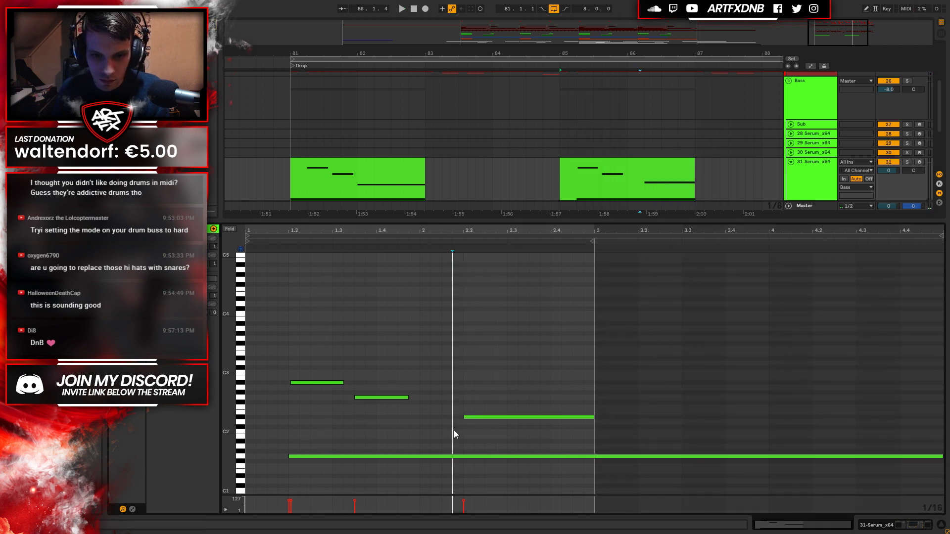
pyautogui.click(476, 418)
pyautogui.press('Delete')
pyautogui.press('space')
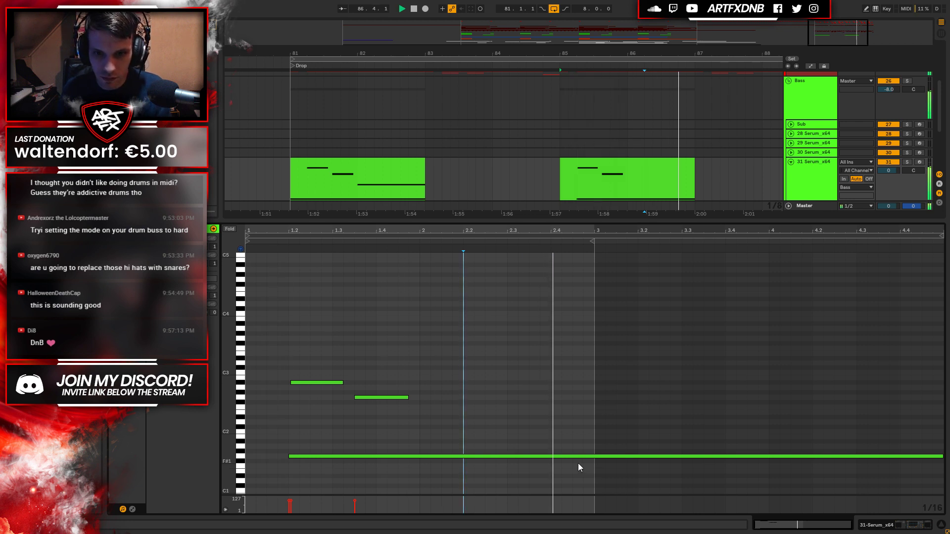
# Show the 31 Serum_x64 devices, play the Drop from just before bar 81, and fold the Bass group.
pyautogui.hotkey('shift', 'Tab')
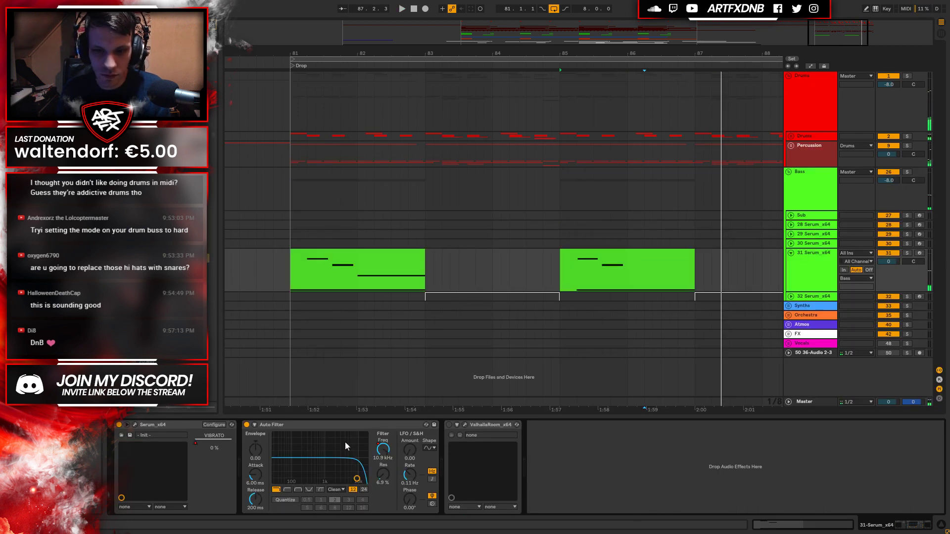
pyautogui.click(231, 271)
pyautogui.press('space')
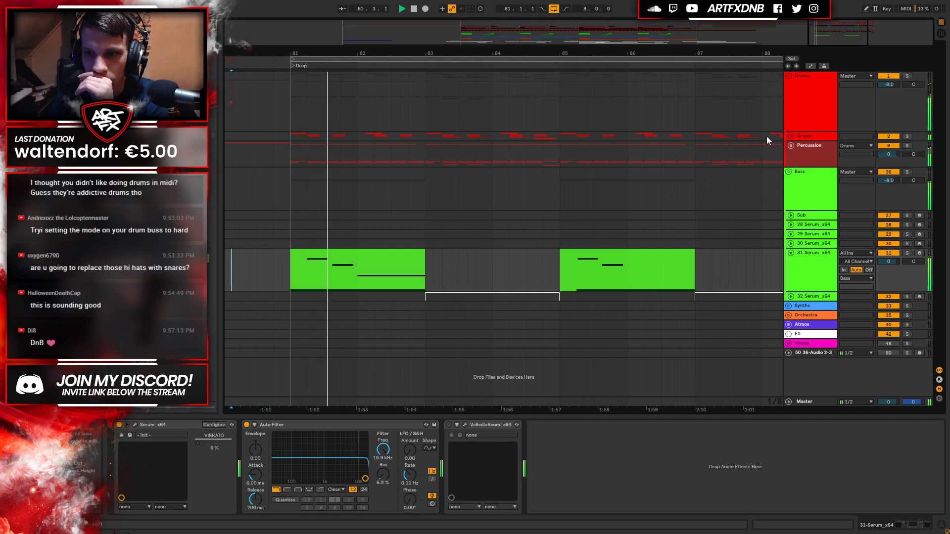
pyautogui.click(790, 175)
pyautogui.click(788, 172)
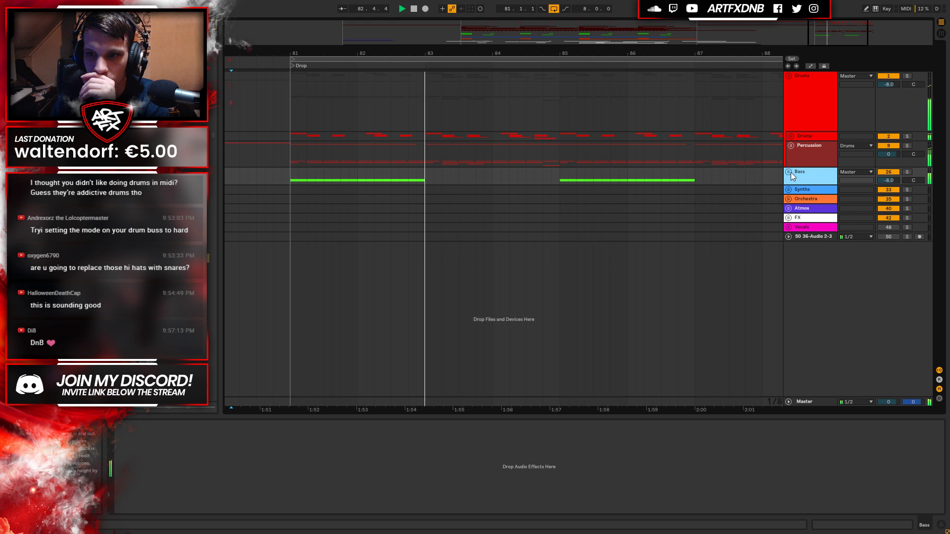
pyautogui.scroll(-5, 652, 99)
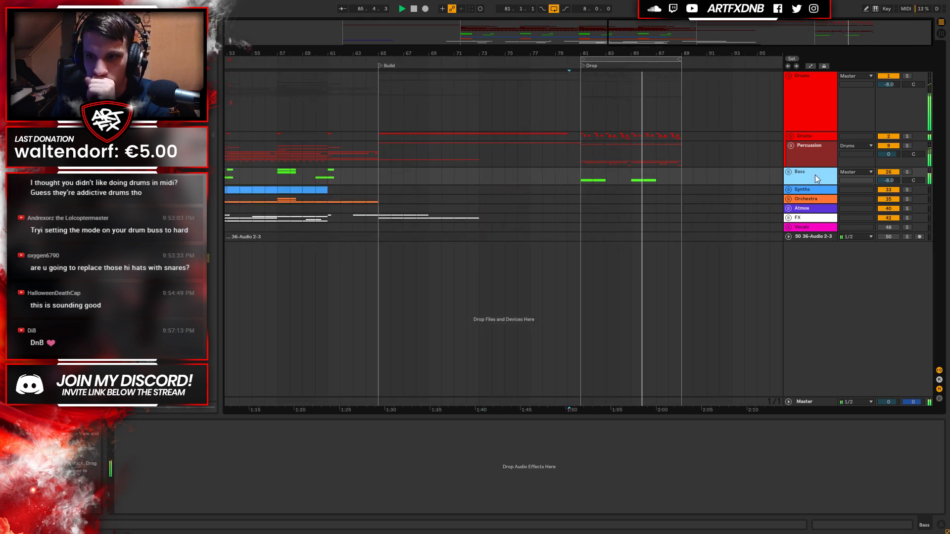
pyautogui.press('space')
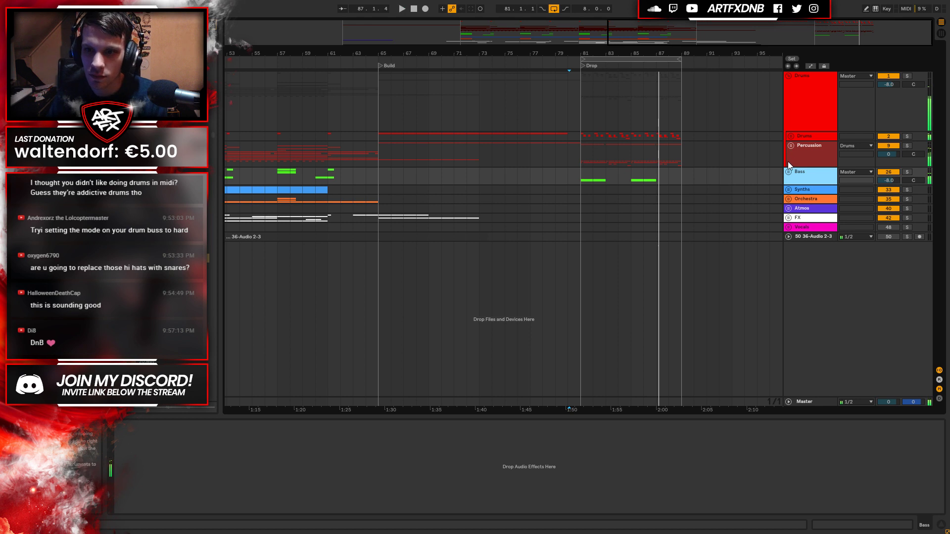
# Reopen the bar 85 clip in the Bass group, add an A1 note from 2.2 to the clip's end, and play it.
pyautogui.click(788, 172)
pyautogui.doubleClick(649, 275)
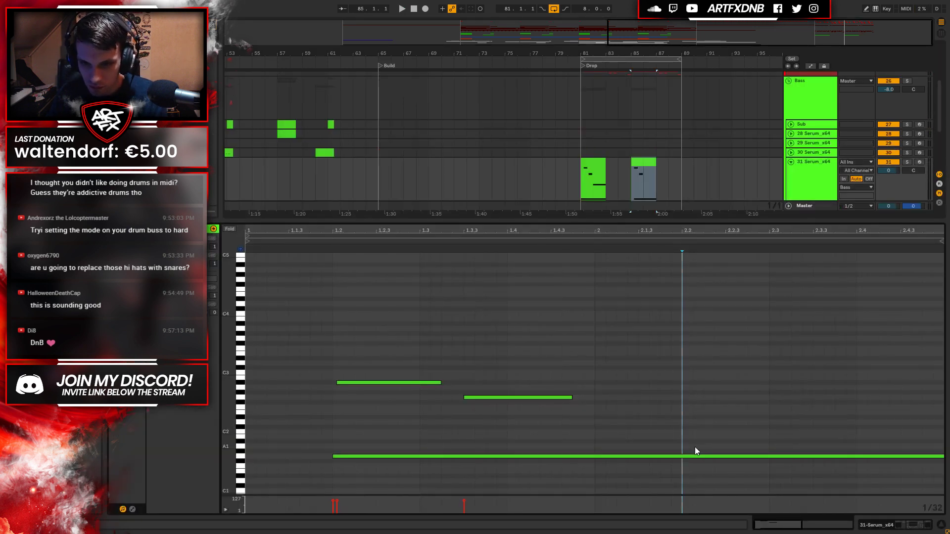
pyautogui.moveTo(682, 447); pyautogui.dragTo(942, 448)
pyautogui.press('space')
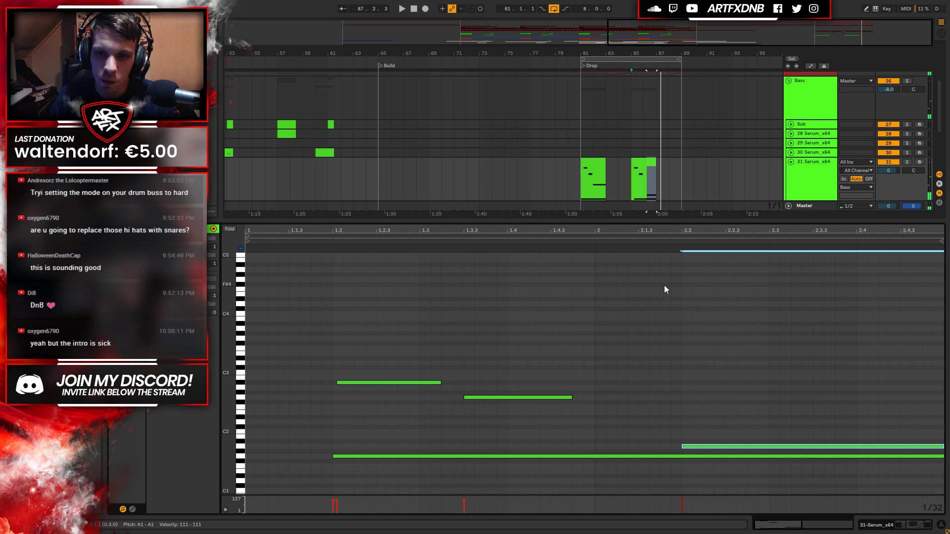
pyautogui.press('space')
# Select bars 81–89 on the 31 Serum_x64 track, solo the track, play it, and show its devices.
pyautogui.click(592, 164)
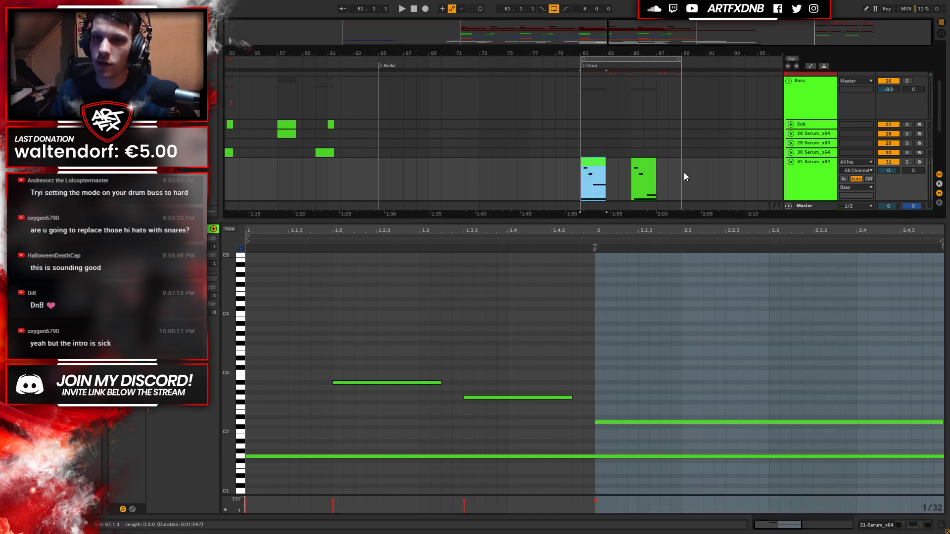
pyautogui.keyDown('shift'); pyautogui.click(678, 168); pyautogui.keyUp('shift')
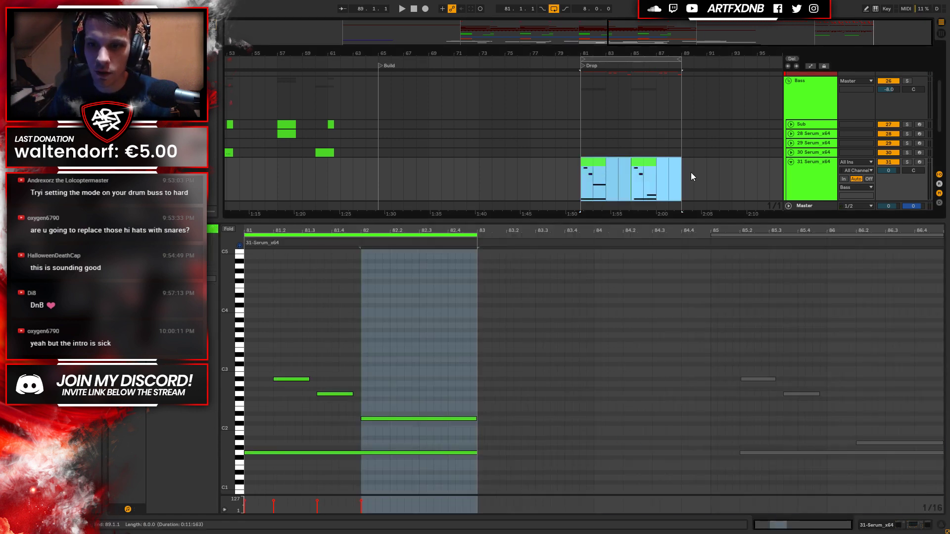
pyautogui.click(907, 162)
pyautogui.press('space')
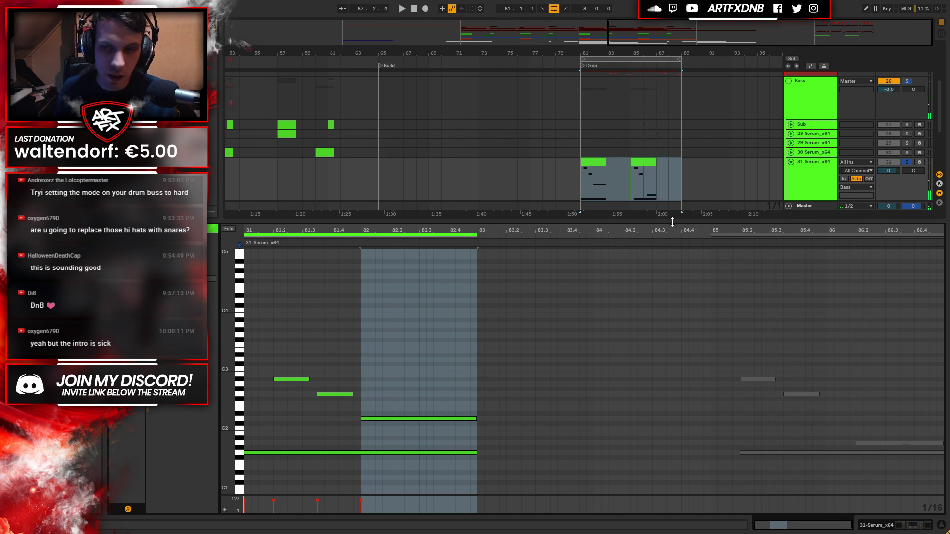
pyautogui.click(904, 526)
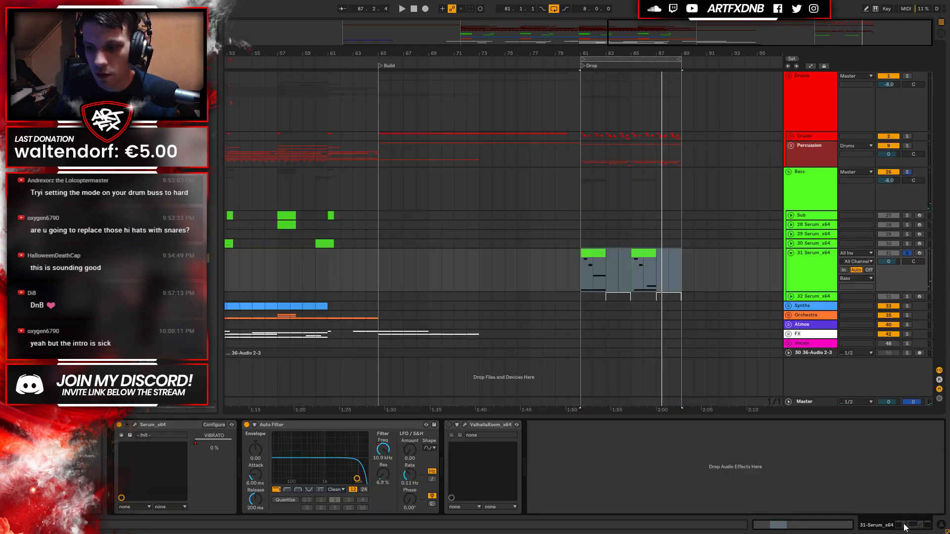
pyautogui.click(628, 277)
pyautogui.press('space')
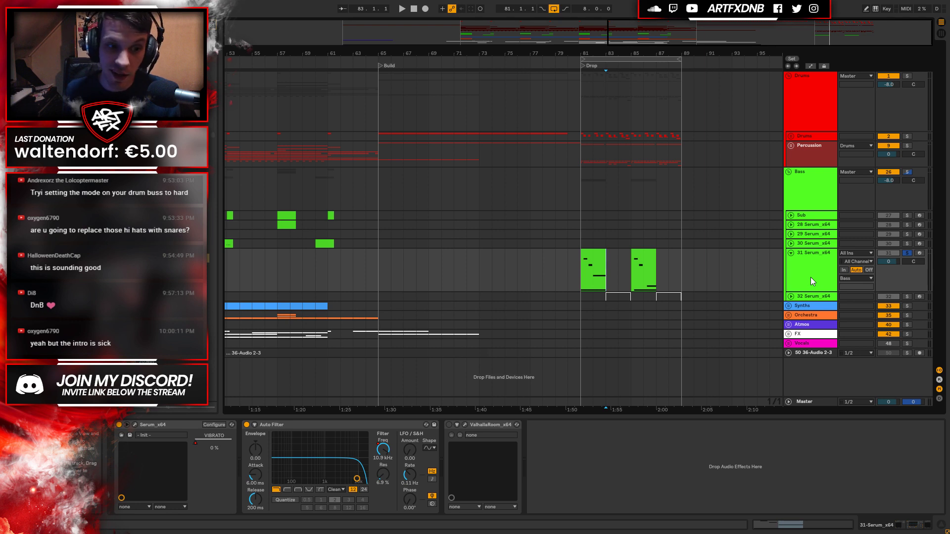
pyautogui.press('z')
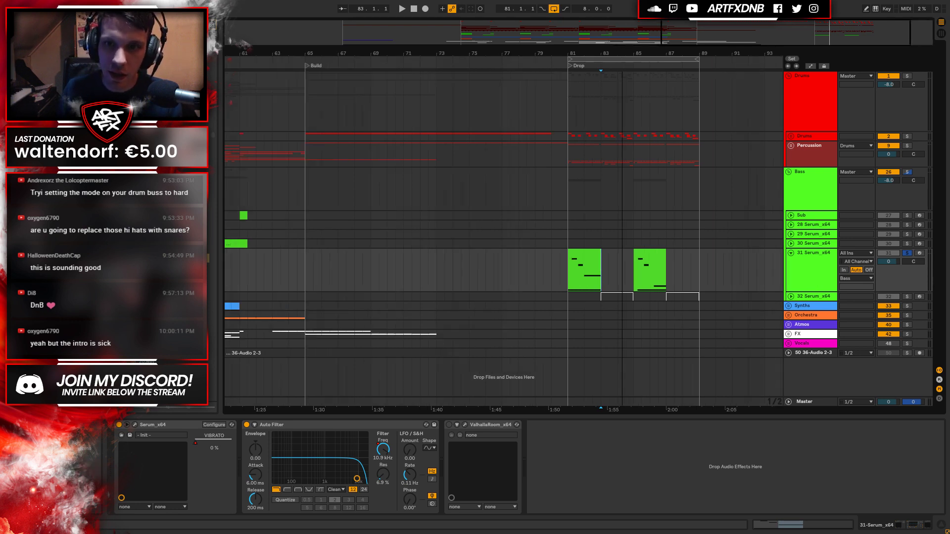
pyautogui.moveTo(414, 133); pyautogui.dragTo(440, 139)
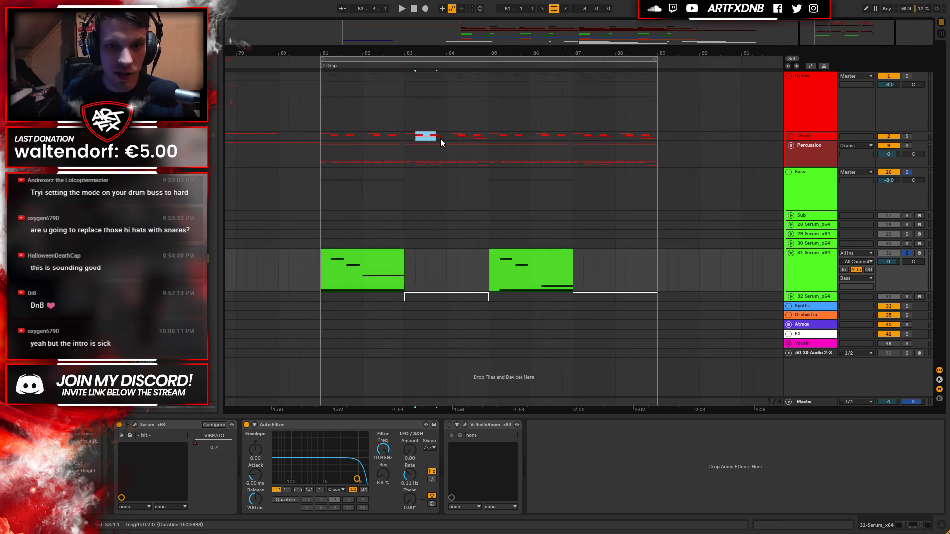
pyautogui.click(406, 137)
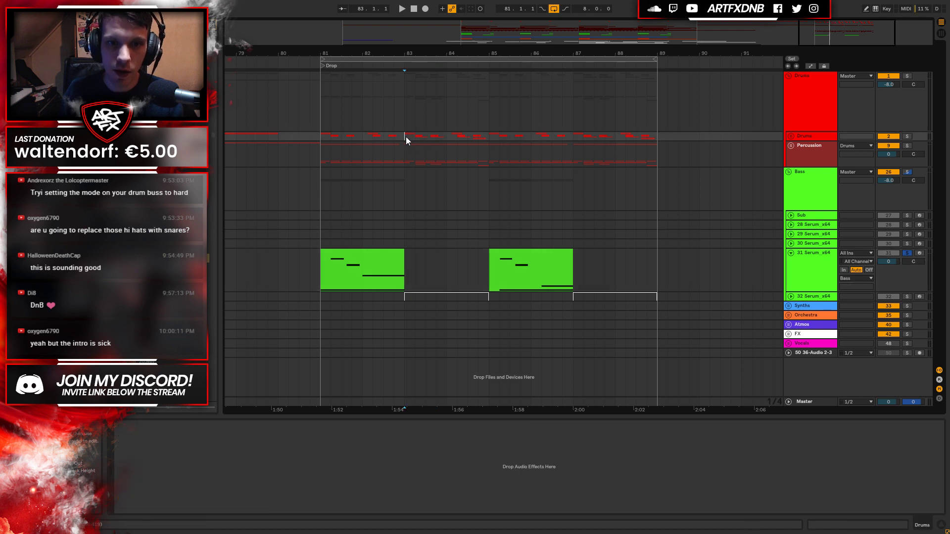
pyautogui.doubleClick(435, 293)
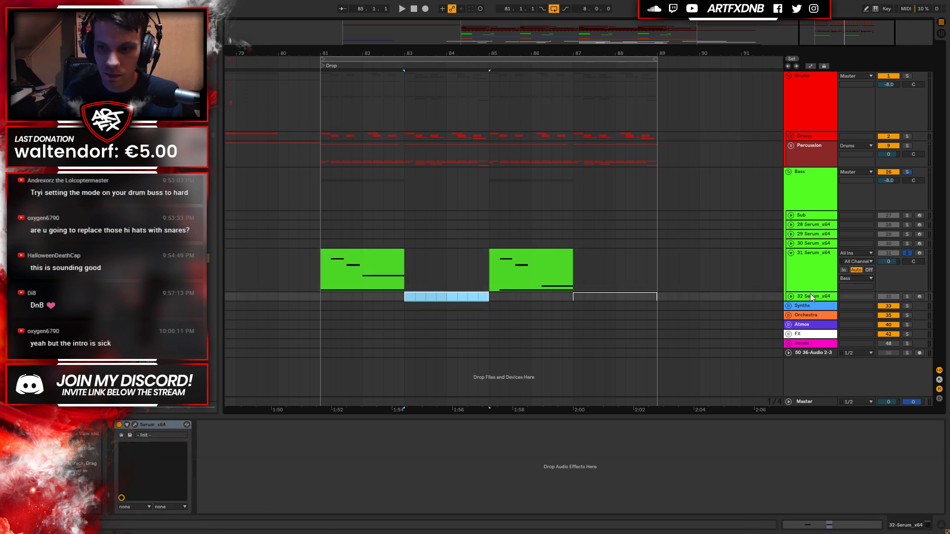
pyautogui.press('Delete')
pyautogui.click(409, 261)
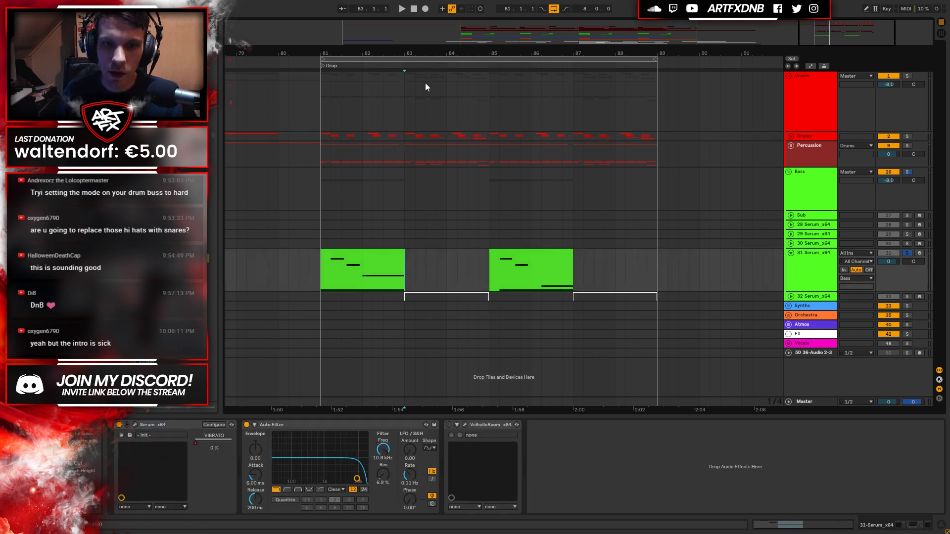
pyautogui.moveTo(430, 53)
pyautogui.mouseDown()
pyautogui.moveTo(438, 20)
pyautogui.moveTo(447, 70)
pyautogui.moveTo(444, 47)
pyautogui.moveTo(442, 61)
pyautogui.mouseUp()
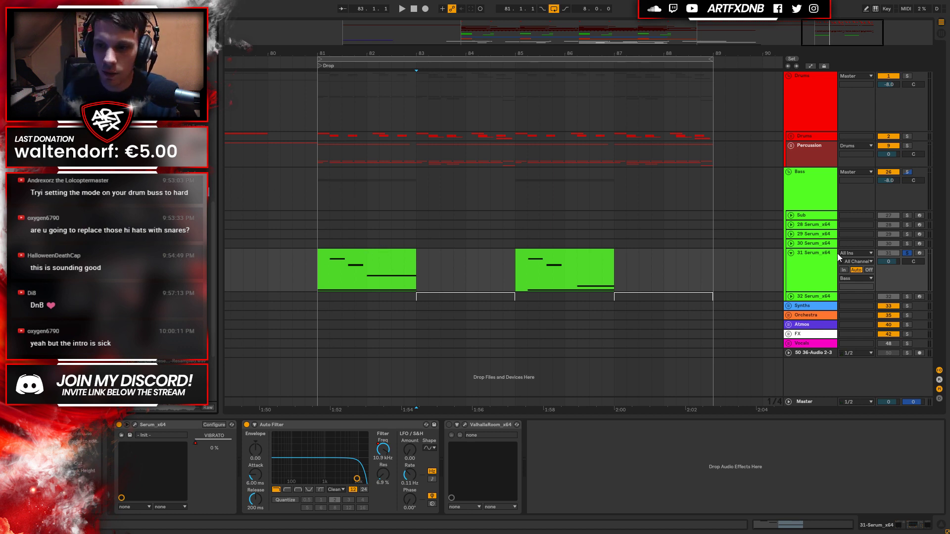
# Fold the 31 Serum_x64 track and insert a new MIDI track directly below it in the Bass group.
pyautogui.click(799, 253)
pyautogui.click(790, 253)
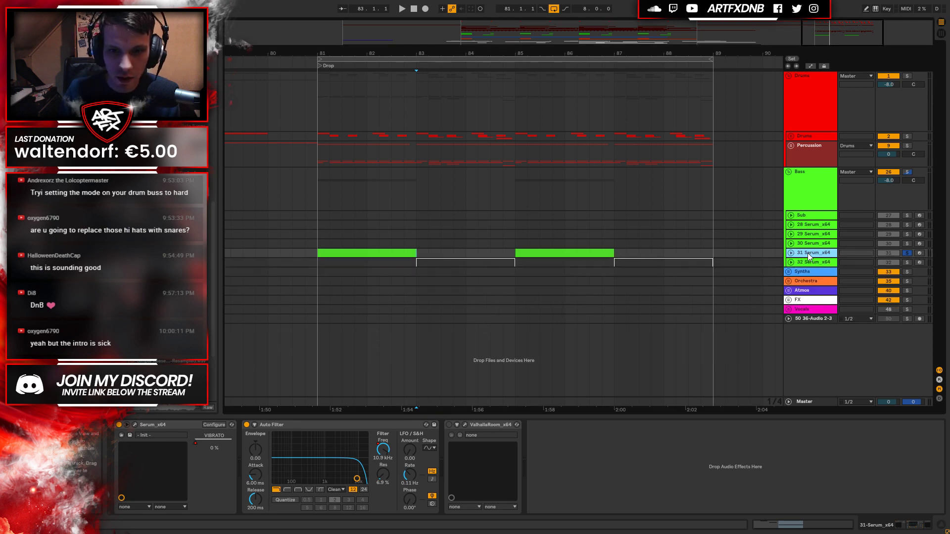
pyautogui.rightClick(808, 254)
pyautogui.click(838, 335)
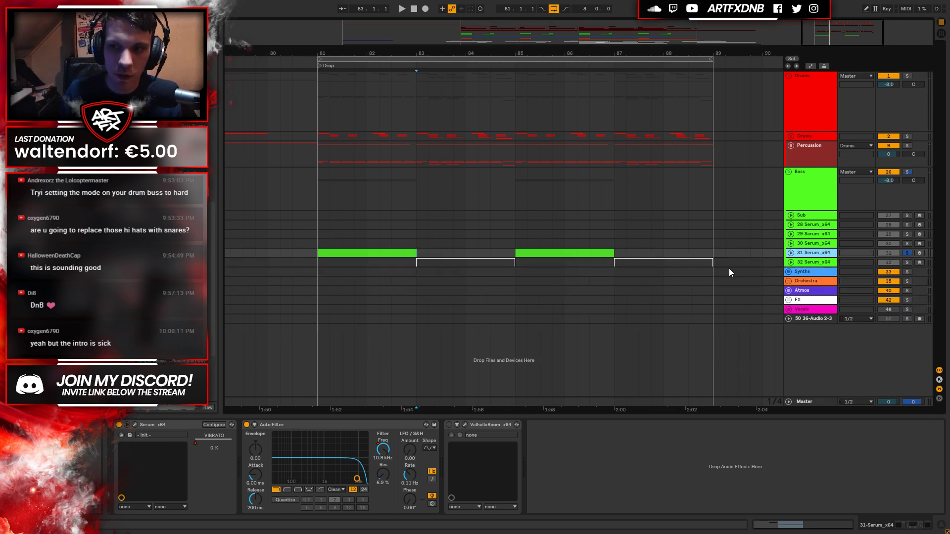
pyautogui.hotkey('ctrl', 'shift', 't')
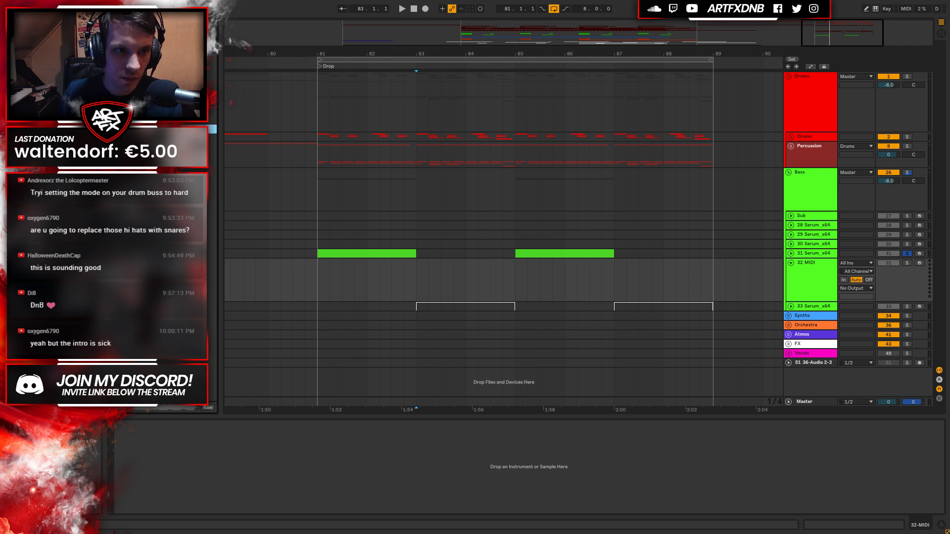
# Edit the G_2018-Reese-Clean instrument in Kontakt 5, set its zone's root key to G2 in the Mapping Editor, and close the plugin window.
pyautogui.click(448, 280)
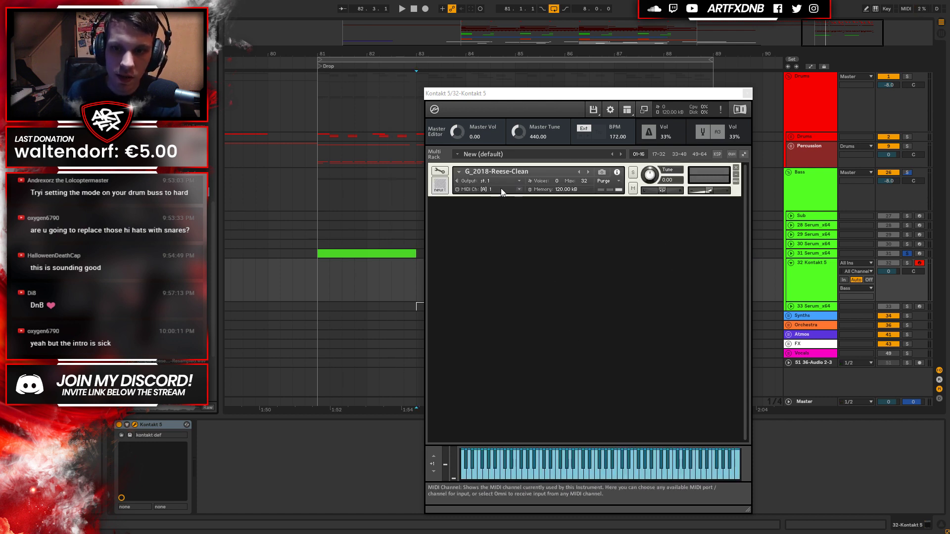
pyautogui.click(439, 171)
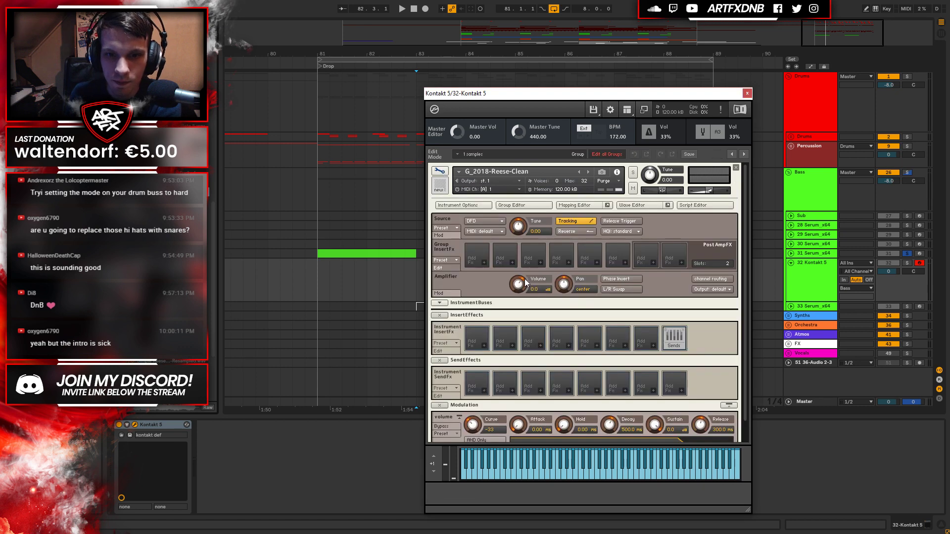
pyautogui.click(571, 205)
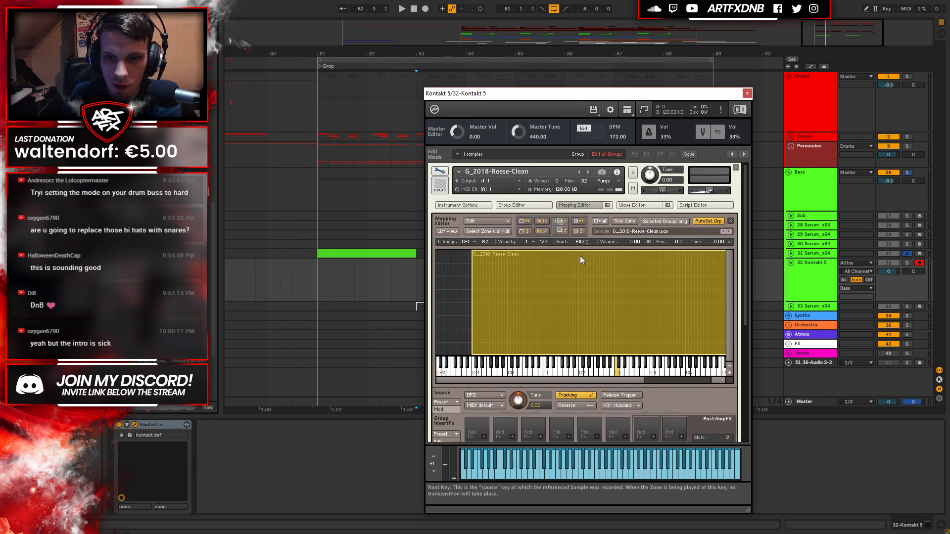
pyautogui.moveTo(580, 252); pyautogui.dragTo(580, 254)
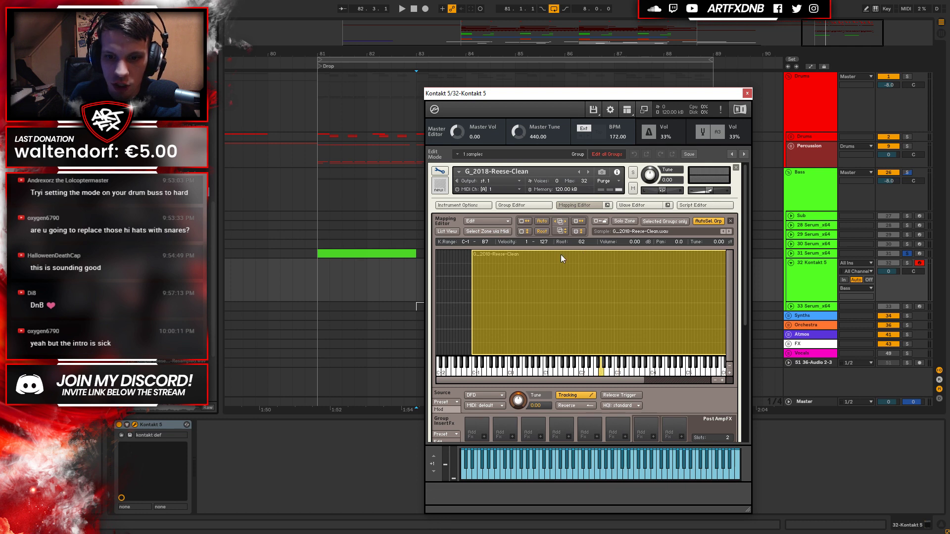
pyautogui.click(747, 94)
# Create a one-beat MIDI clip at bar 83 on the 32 Kontakt 5 track and draw a G2 note across its full length.
pyautogui.moveTo(433, 271); pyautogui.dragTo(418, 275)
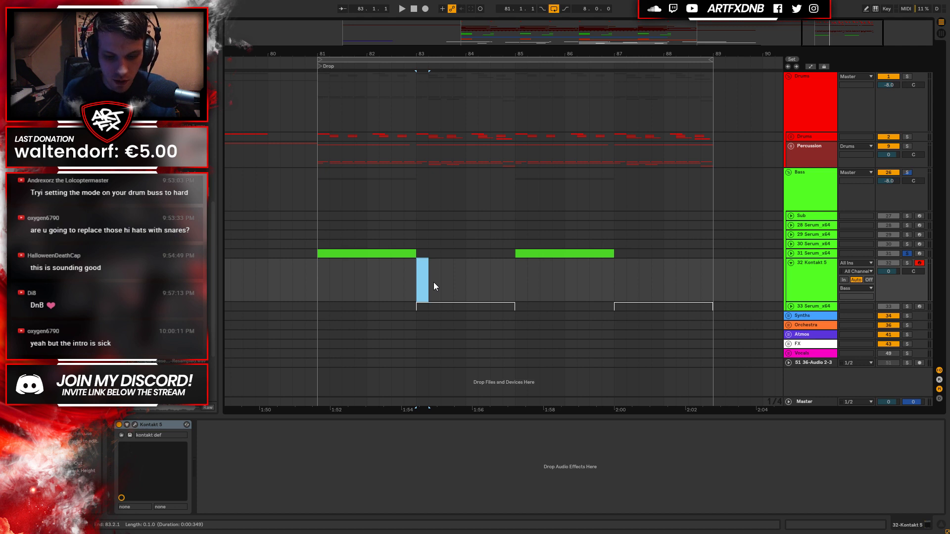
pyautogui.hotkey('ctrl', 'shift', 'm')
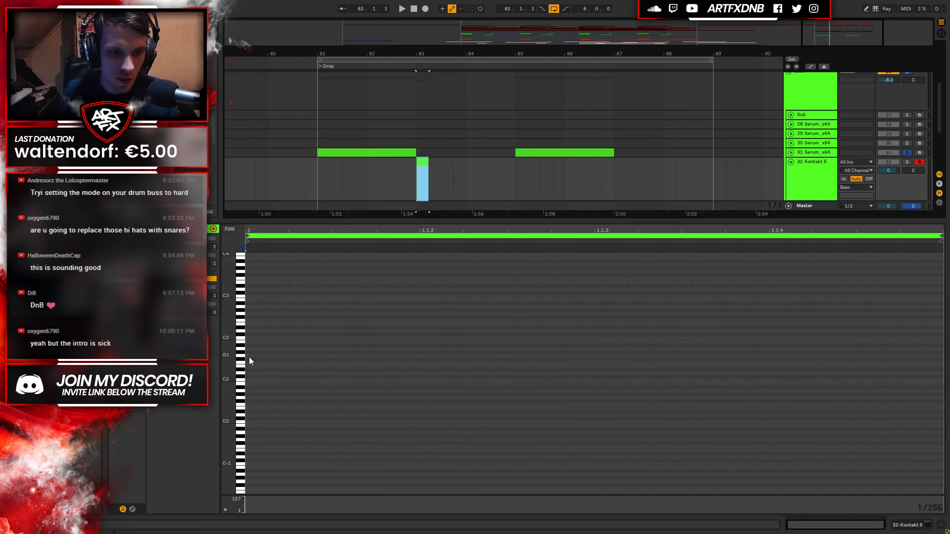
pyautogui.moveTo(251, 314); pyautogui.dragTo(939, 314)
# Unsolo the 31 Serum_x64 track and play the arrangement from bar 83 to hear the new Kontakt clip.
pyautogui.click(408, 184)
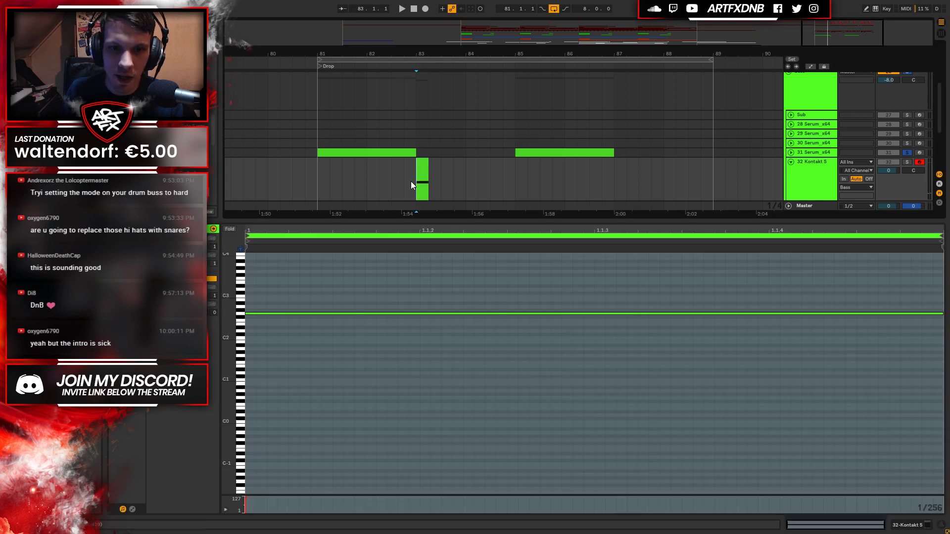
pyautogui.click(908, 153)
pyautogui.press('space')
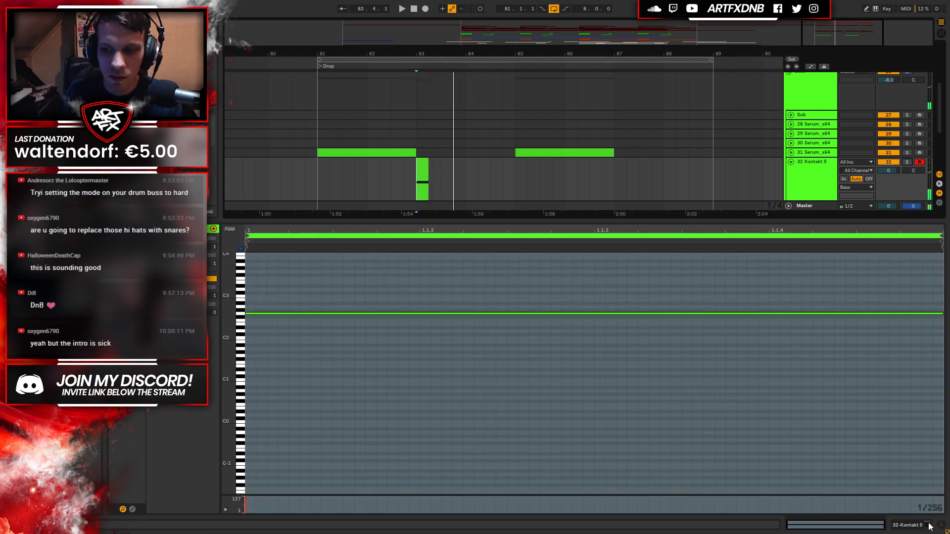
# Show the devices of the 32 Kontakt 5 track and reopen the Kontakt 5 plugin window.
pyautogui.hotkey('shift', 'Tab')
pyautogui.click(134, 425)
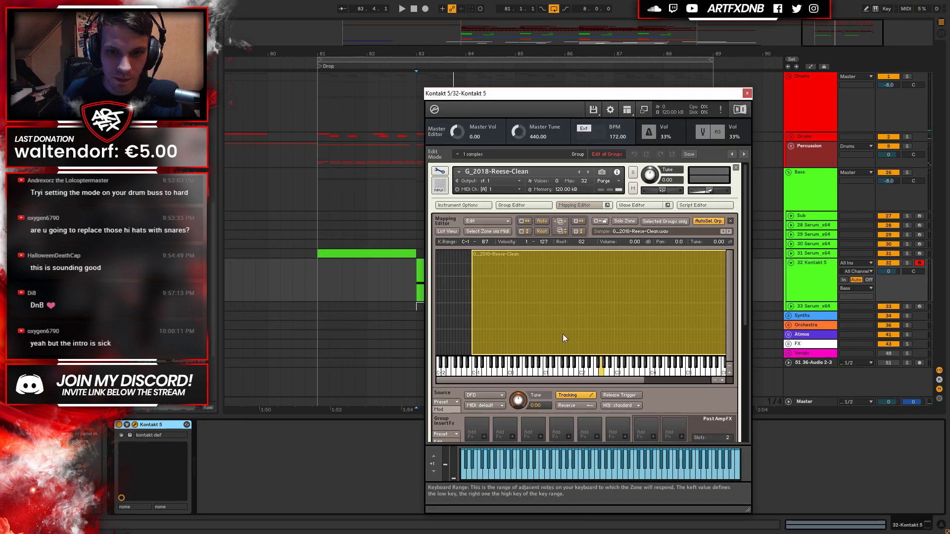
# Shorten the volume envelope's release to about 2.8 ms and audition the bass.
pyautogui.scroll(-5, 746, 239)
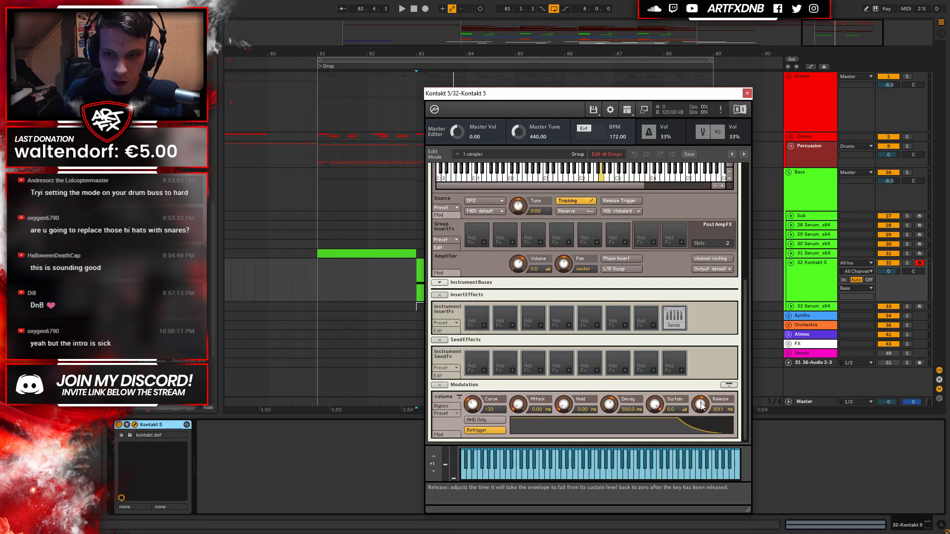
pyautogui.moveTo(698, 461); pyautogui.dragTo(704, 443)
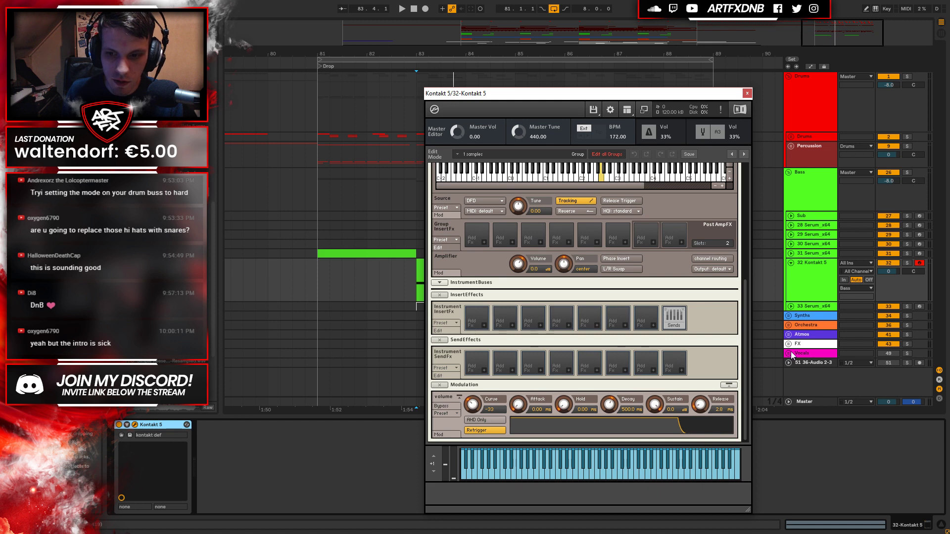
pyautogui.press('space')
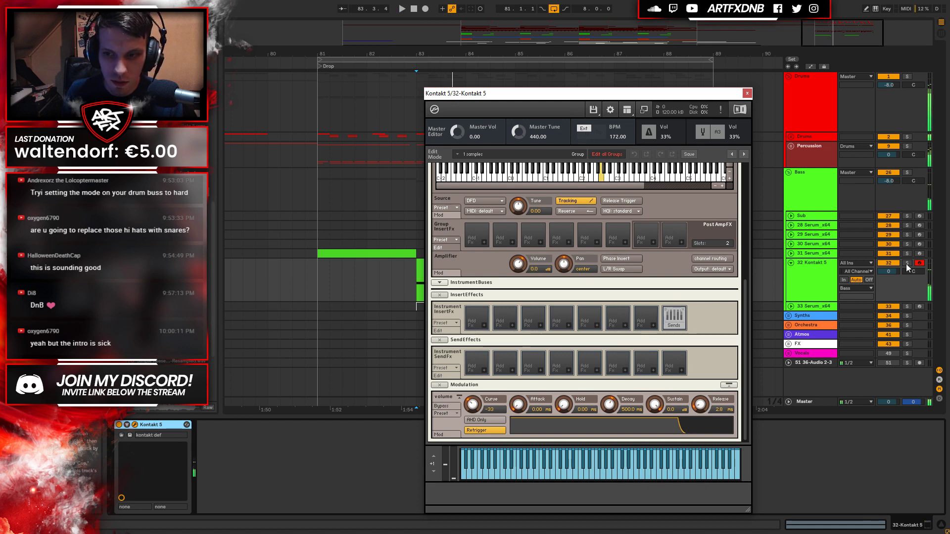
# Show the Source module's modulation assignments and close the Mapping Editor.
pyautogui.scroll(5, 748, 293)
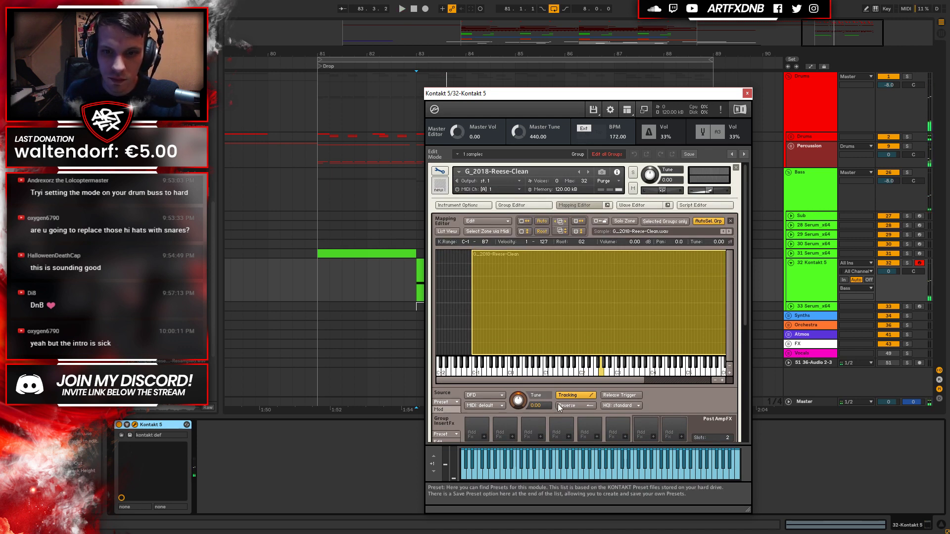
pyautogui.moveTo(744, 239); pyautogui.dragTo(741, 307)
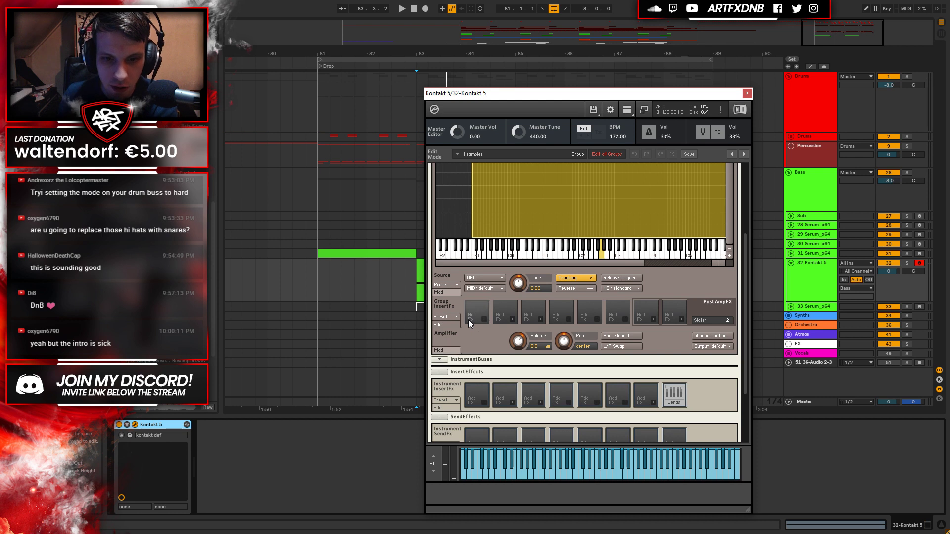
pyautogui.click(446, 293)
pyautogui.scroll(2, 539, 297)
pyautogui.scroll(2, 575, 218)
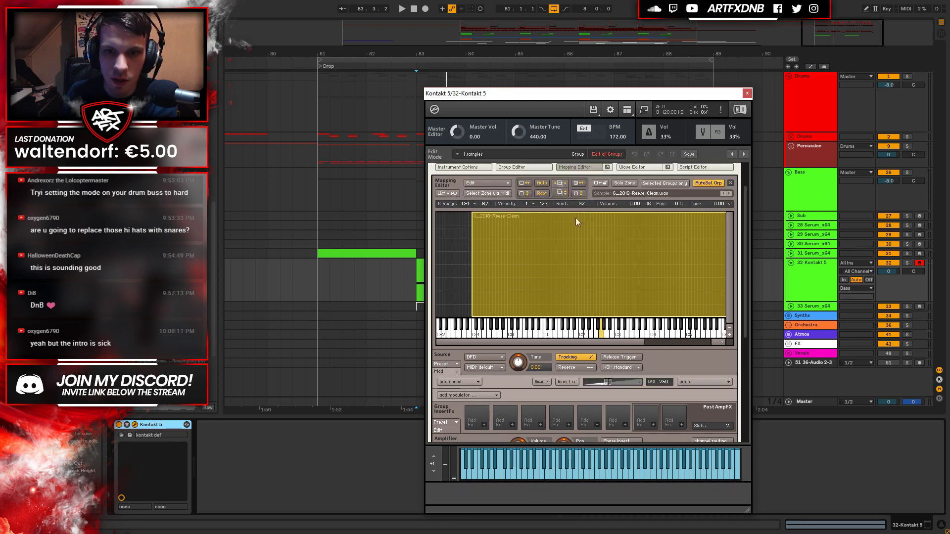
pyautogui.click(577, 194)
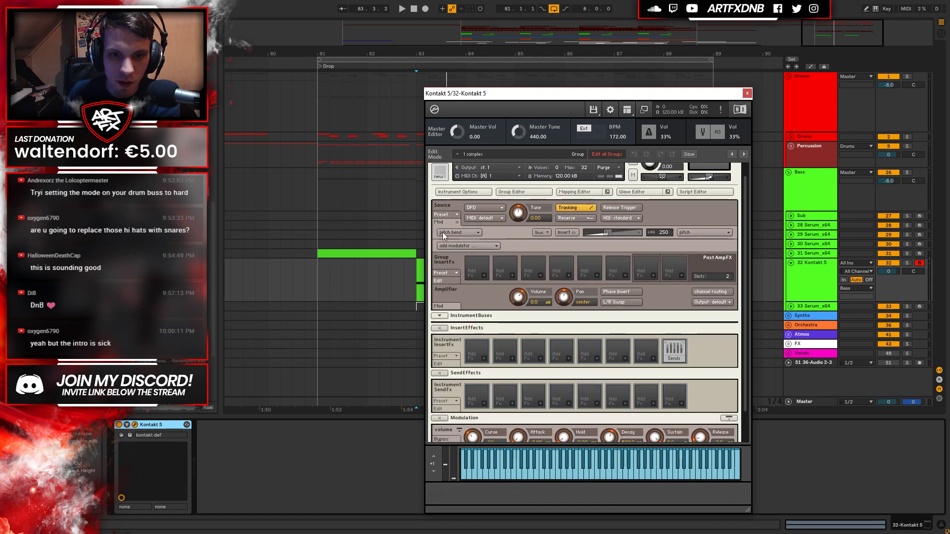
# Add an AHDSR envelope as a pitch modulator in the Source module and raise its modulation intensity to maximum.
pyautogui.click(450, 246)
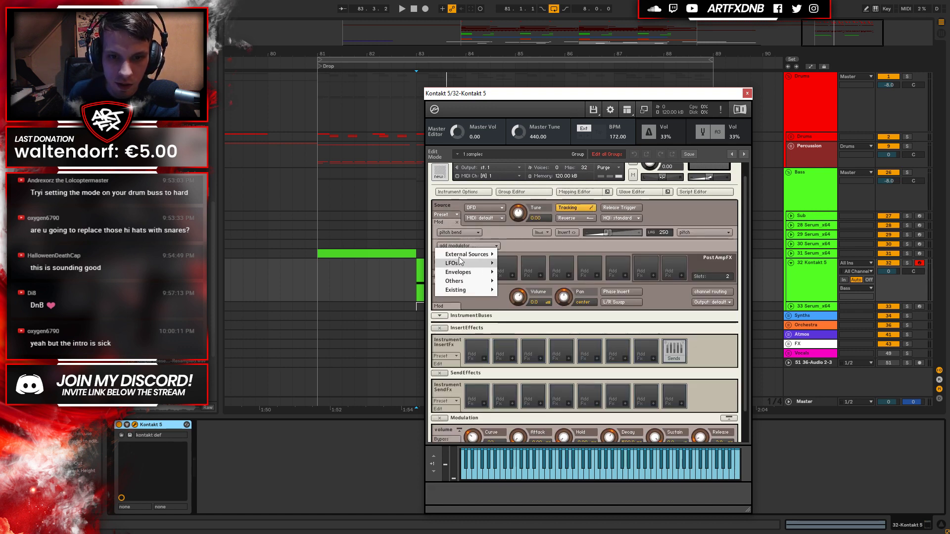
pyautogui.moveTo(458, 273)
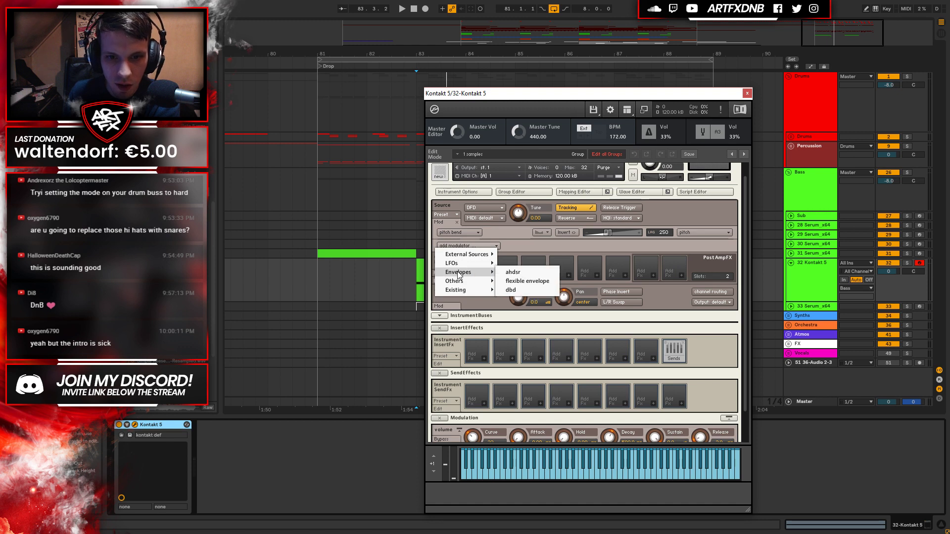
pyautogui.click(515, 272)
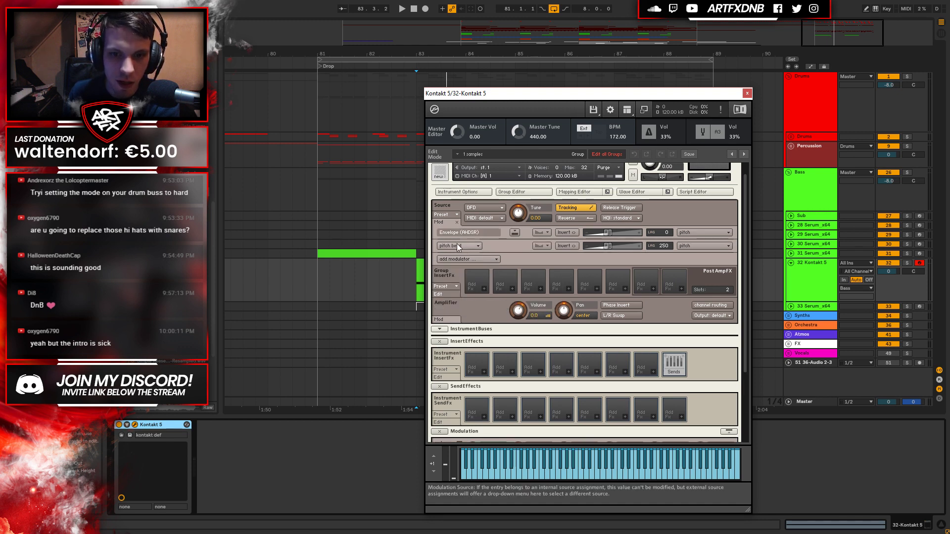
pyautogui.moveTo(606, 235); pyautogui.dragTo(638, 233)
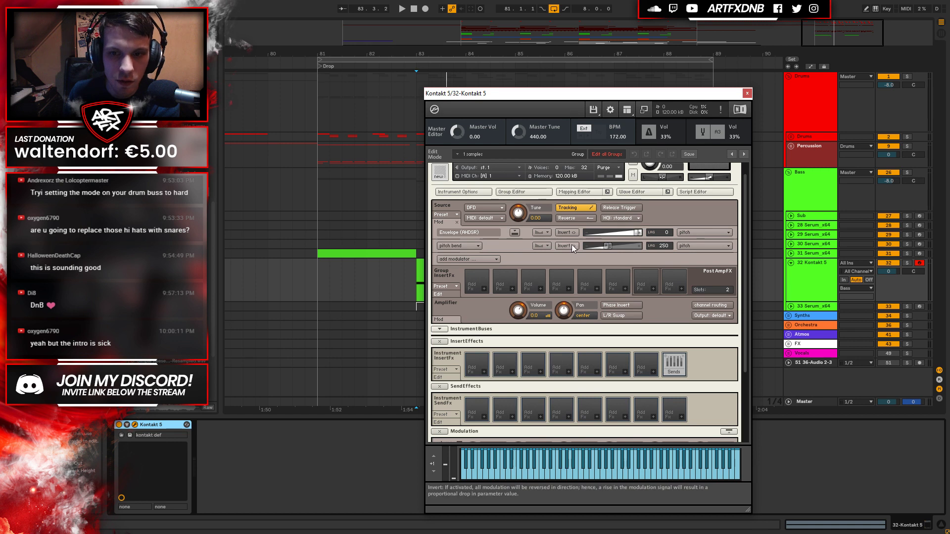
# Shape the pitch envelope with 0.00 ms attack, minimum sustain and a decay of about 300 ms.
pyautogui.click(515, 232)
pyautogui.scroll(-1, 514, 244)
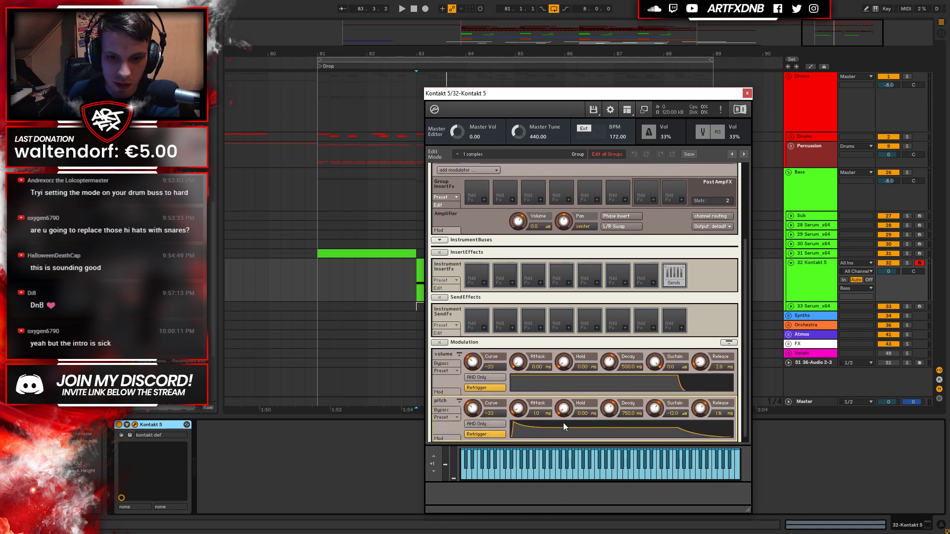
pyautogui.moveTo(654, 406); pyautogui.dragTo(653, 435)
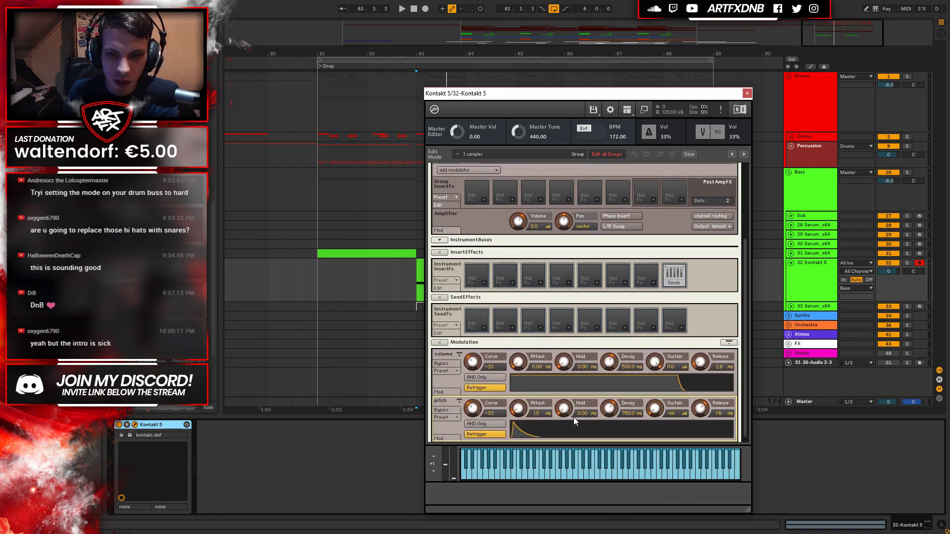
pyautogui.moveTo(518, 409); pyautogui.dragTo(519, 425)
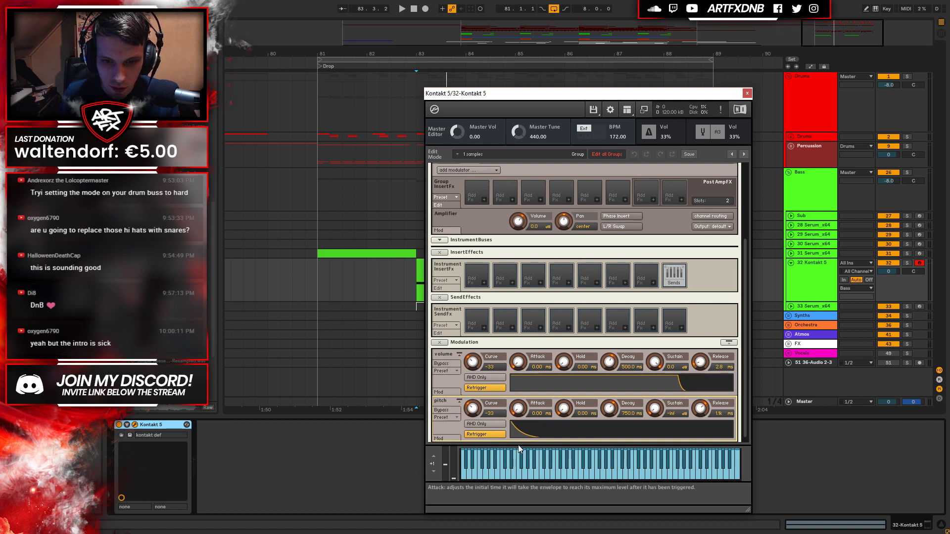
pyautogui.moveTo(606, 417); pyautogui.dragTo(606, 431)
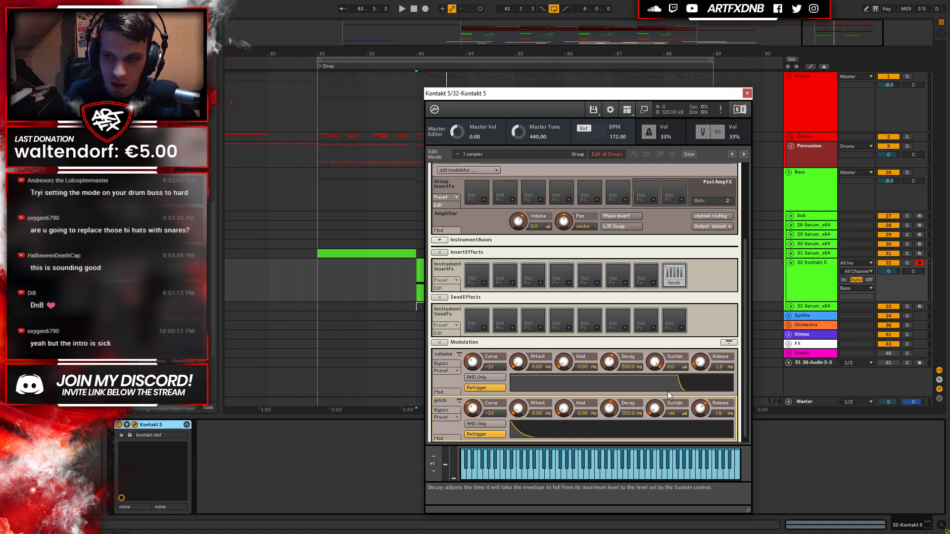
# Solo the 32 Kontakt 5 track and shorten the pitch envelope's decay further while auditioning it.
pyautogui.click(907, 262)
pyautogui.press('space')
pyautogui.moveTo(606, 411); pyautogui.dragTo(603, 419)
pyautogui.moveTo(746, 375); pyautogui.dragTo(684, 261)
pyautogui.press('space')
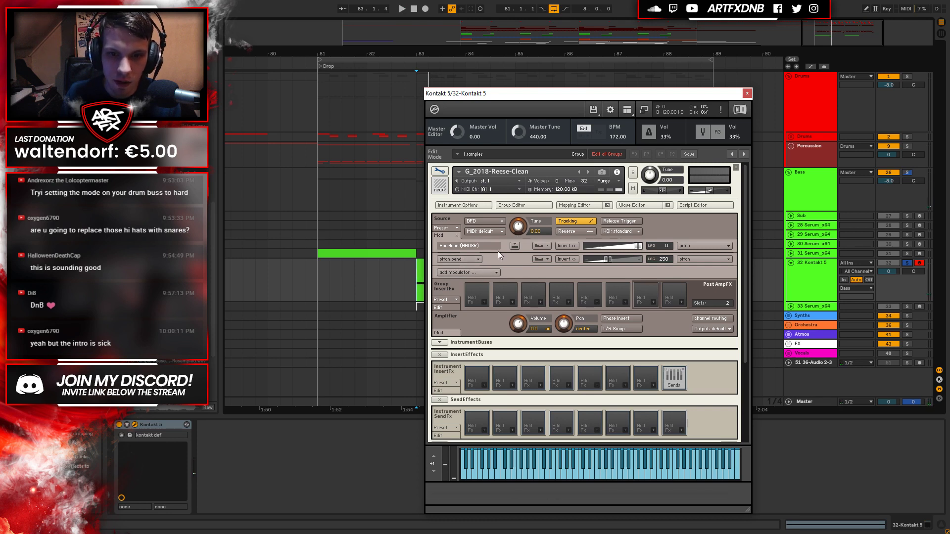
# Assign the existing pitch envelope to the source pitch a second time and set its intensity to about two-thirds of the fader range.
pyautogui.rightClick(481, 249)
pyautogui.click(458, 245)
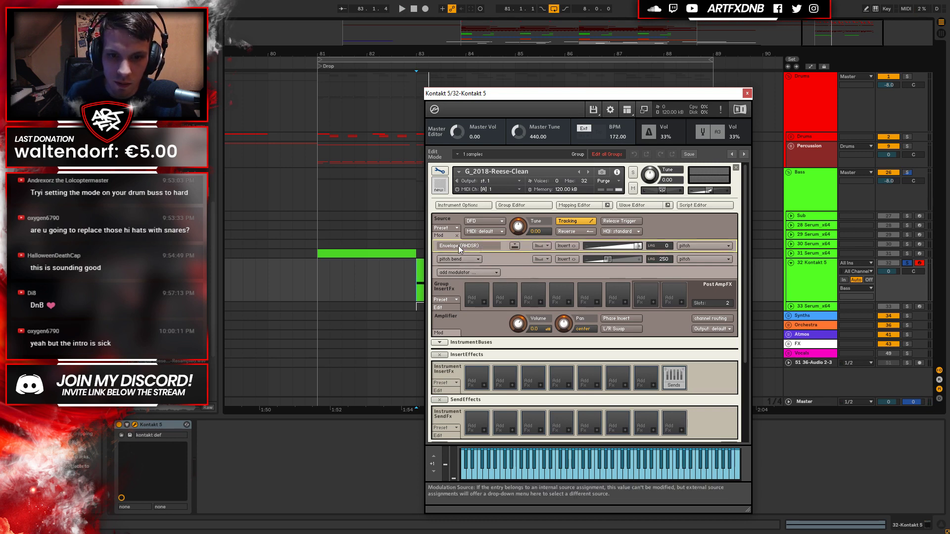
pyautogui.click(463, 272)
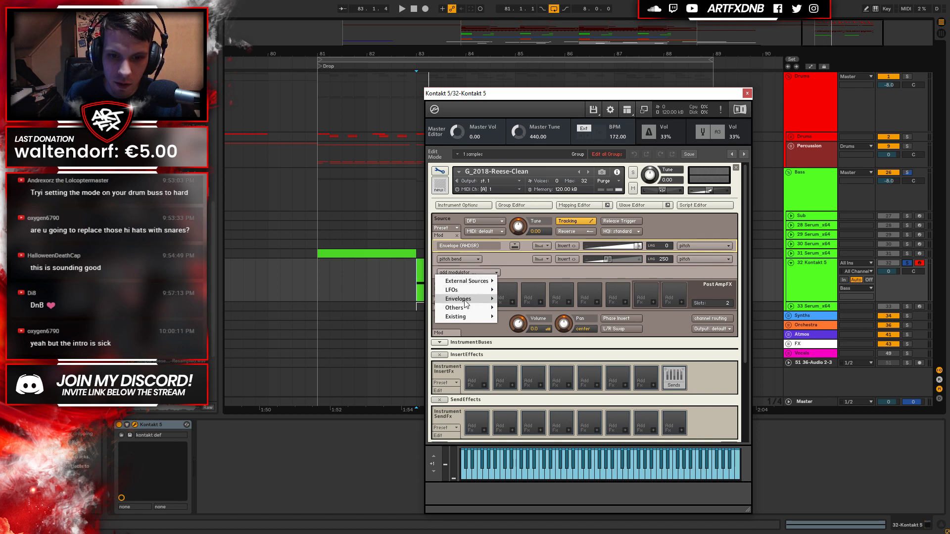
pyautogui.moveTo(465, 317)
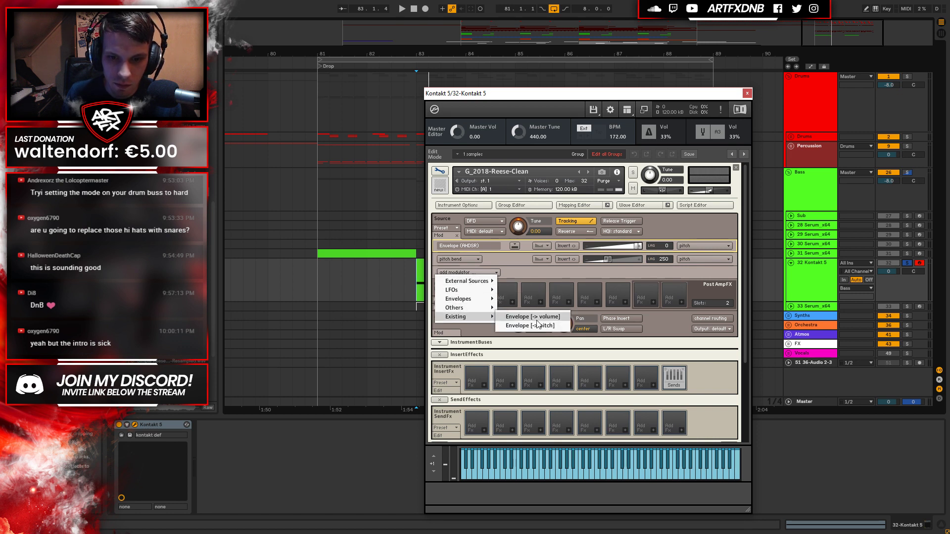
pyautogui.click(518, 325)
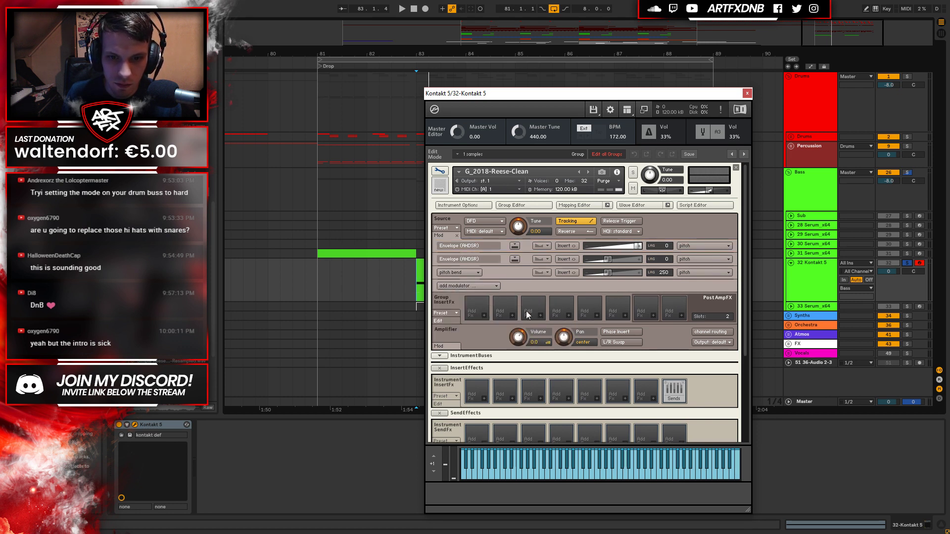
pyautogui.press('space')
pyautogui.press('space')
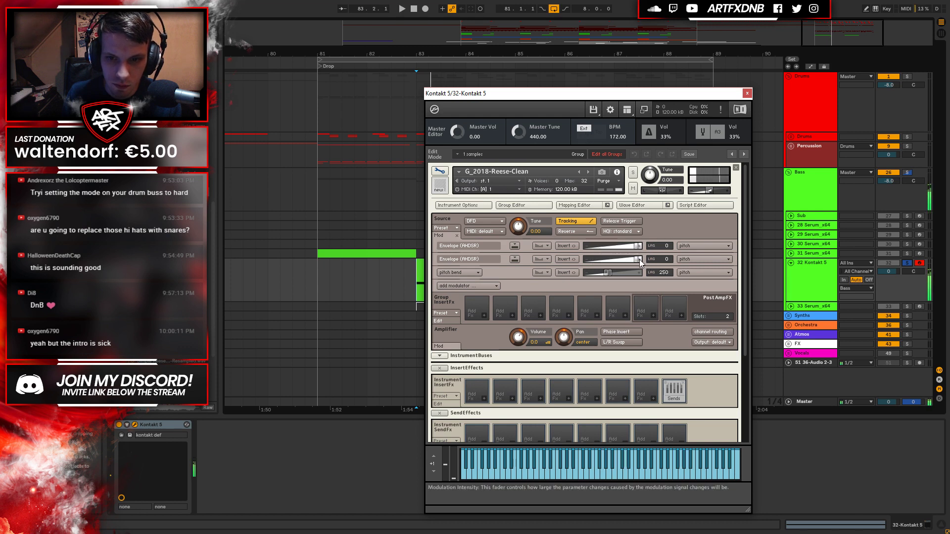
pyautogui.moveTo(638, 258); pyautogui.dragTo(621, 260)
# Insert a Ladder Notch filter in the first Group Insert FX slot.
pyautogui.moveTo(744, 233); pyautogui.dragTo(747, 213)
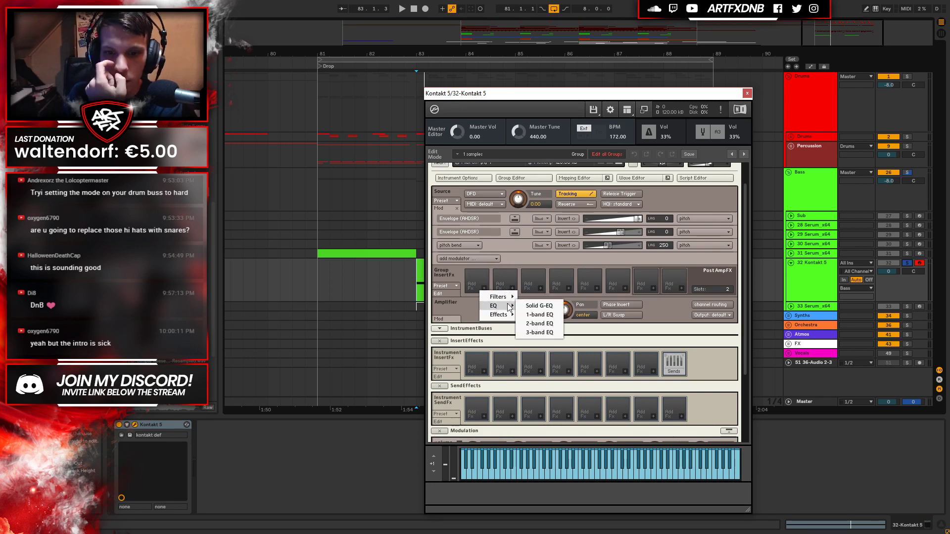
pyautogui.moveTo(501, 317)
pyautogui.moveTo(498, 297)
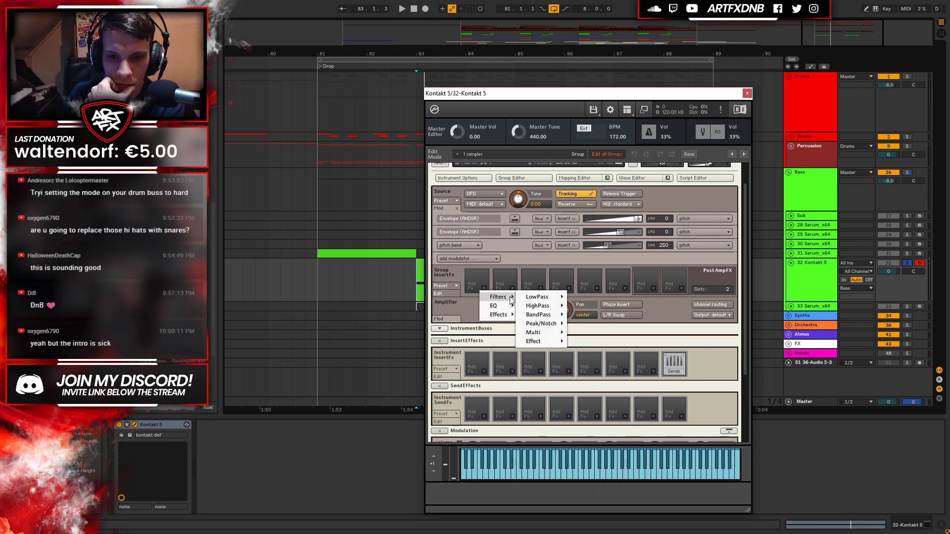
pyautogui.moveTo(541, 324)
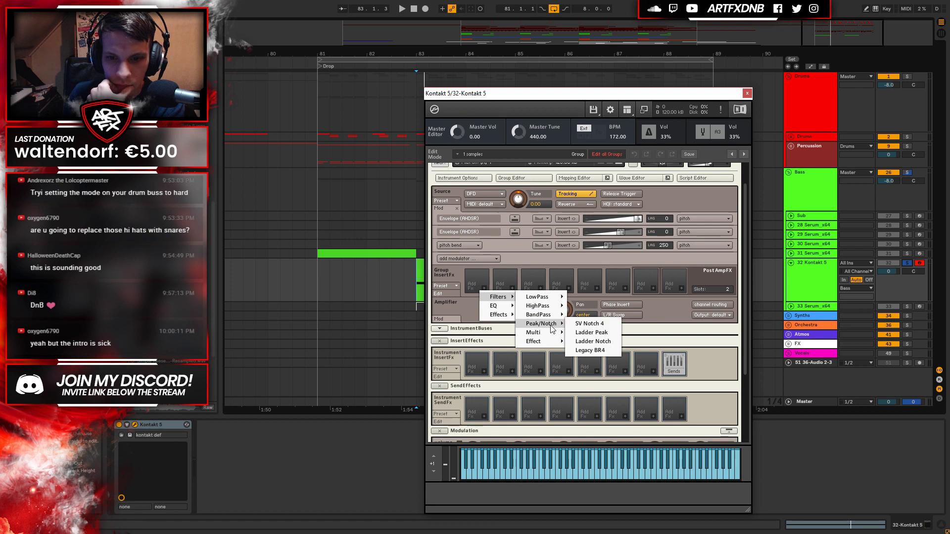
pyautogui.click(601, 341)
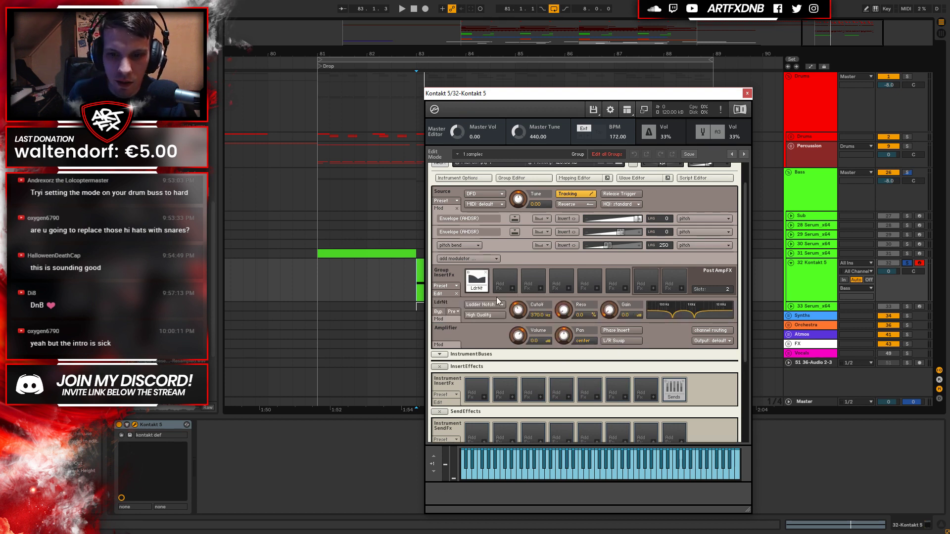
# Enable High Quality on the Ladder Notch filter and raise its cutoff to about 1.7 kHz while auditioning.
pyautogui.press('space')
pyautogui.moveTo(521, 299)
pyautogui.mouseDown()
pyautogui.moveTo(527, 262)
pyautogui.moveTo(515, 293)
pyautogui.moveTo(520, 269)
pyautogui.moveTo(519, 280)
pyautogui.mouseUp()
pyautogui.click(484, 315)
pyautogui.press('space')
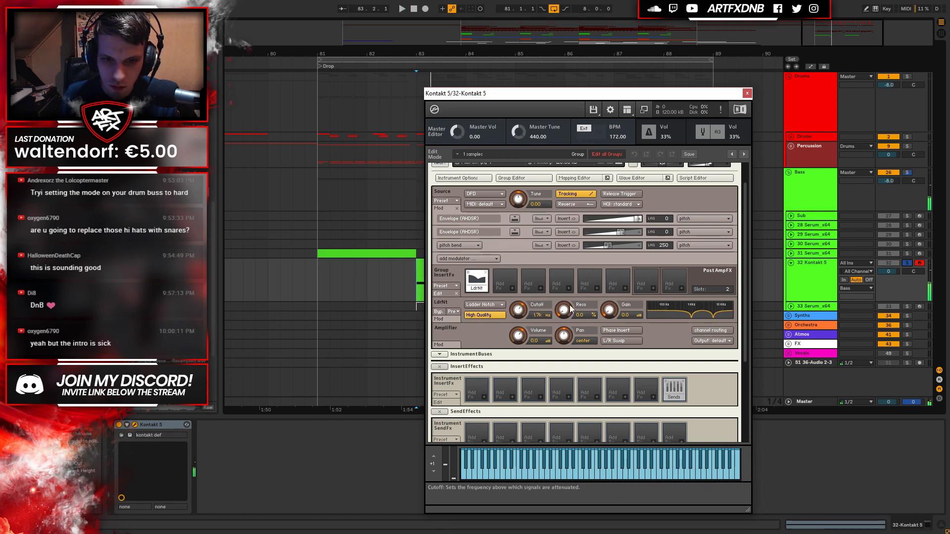
# Raise the notch filter's resonance to about 29% and lower its cutoff to about 550 Hz while auditioning.
pyautogui.moveTo(563, 310); pyautogui.dragTo(559, 277)
pyautogui.press('space')
pyautogui.moveTo(518, 309); pyautogui.dragTo(520, 335)
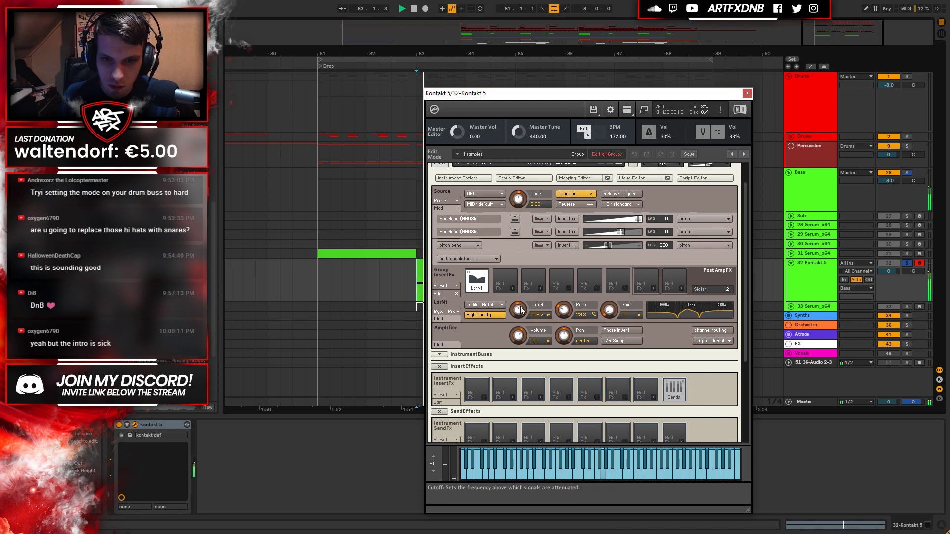
pyautogui.press('space')
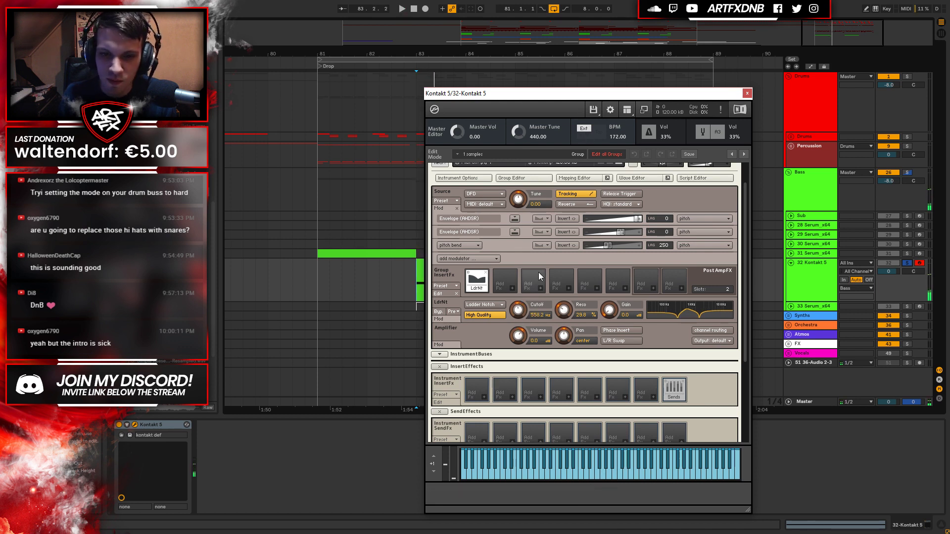
# Add an AHDSR envelope modulating the Ladder Notch filter's cutoff frequency and audition it.
pyautogui.click(456, 319)
pyautogui.click(464, 330)
pyautogui.moveTo(475, 356)
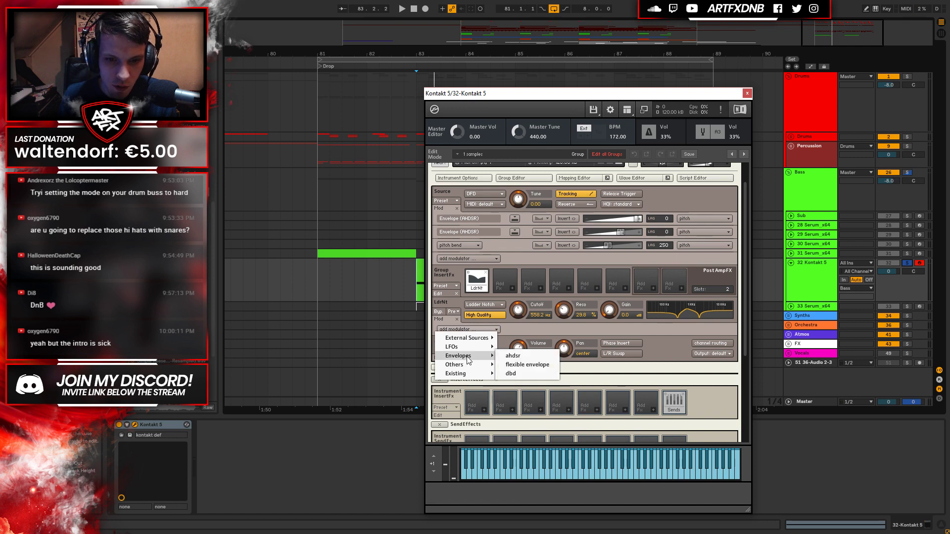
pyautogui.click(526, 355)
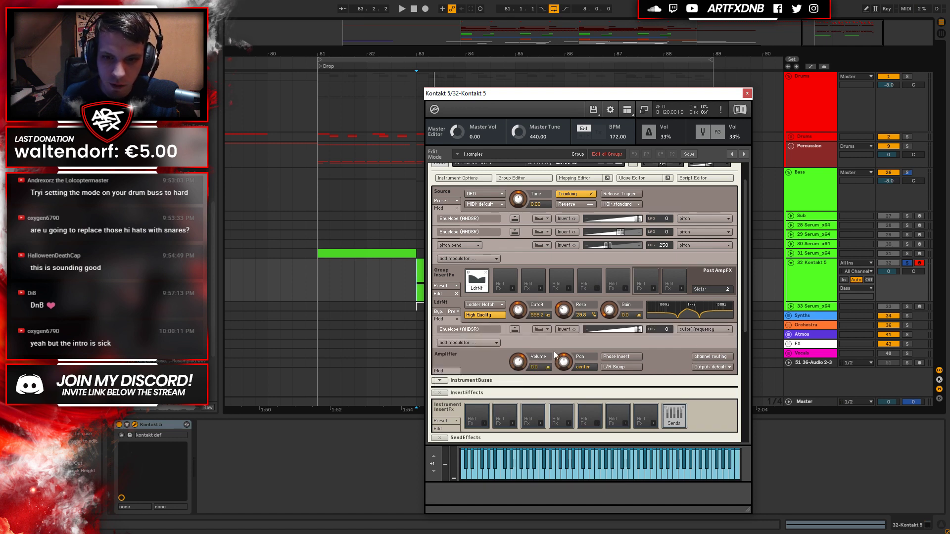
pyautogui.press('space')
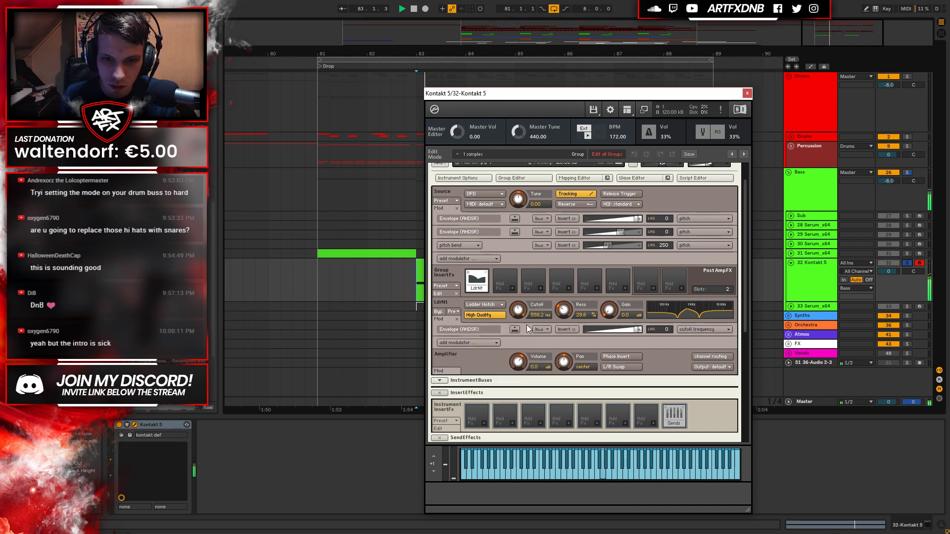
pyautogui.press('space')
# Set the cutoff envelope's sustain to minimum and its decay to about 129 ms, auditioning the result.
pyautogui.click(519, 329)
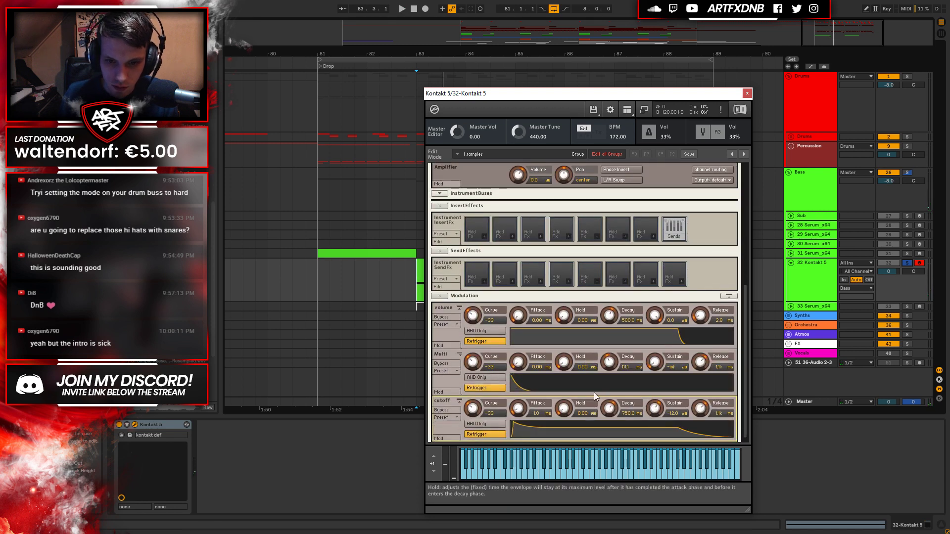
pyautogui.moveTo(659, 412); pyautogui.dragTo(647, 498)
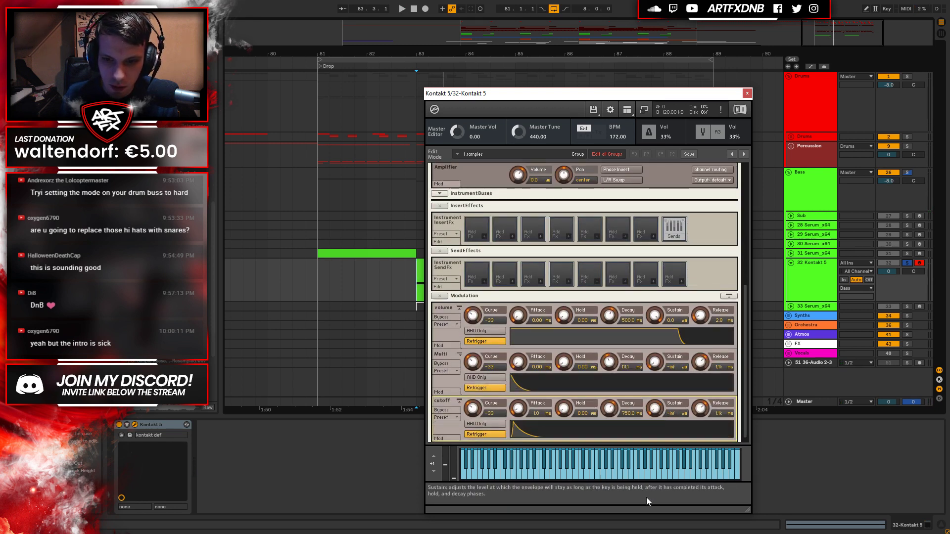
pyautogui.moveTo(608, 408); pyautogui.dragTo(607, 417)
pyautogui.press('space')
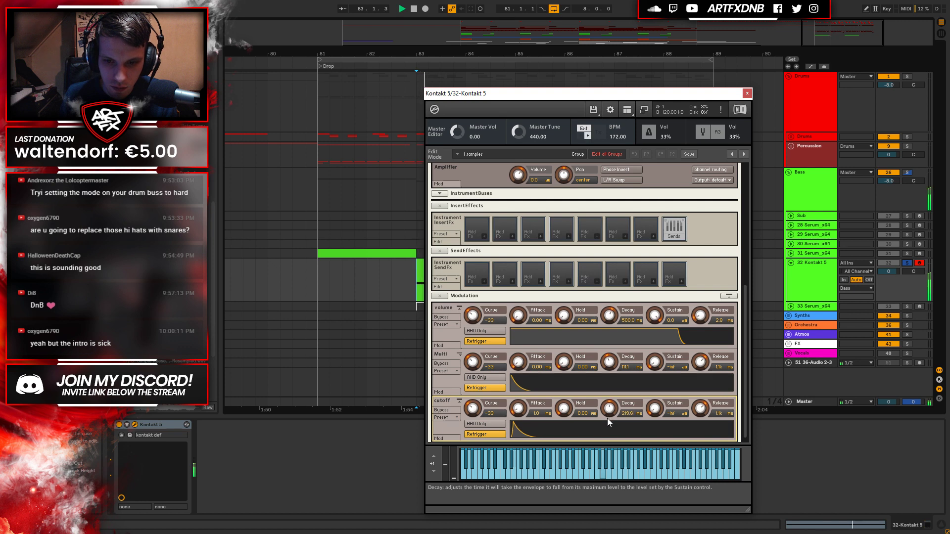
pyautogui.press('space')
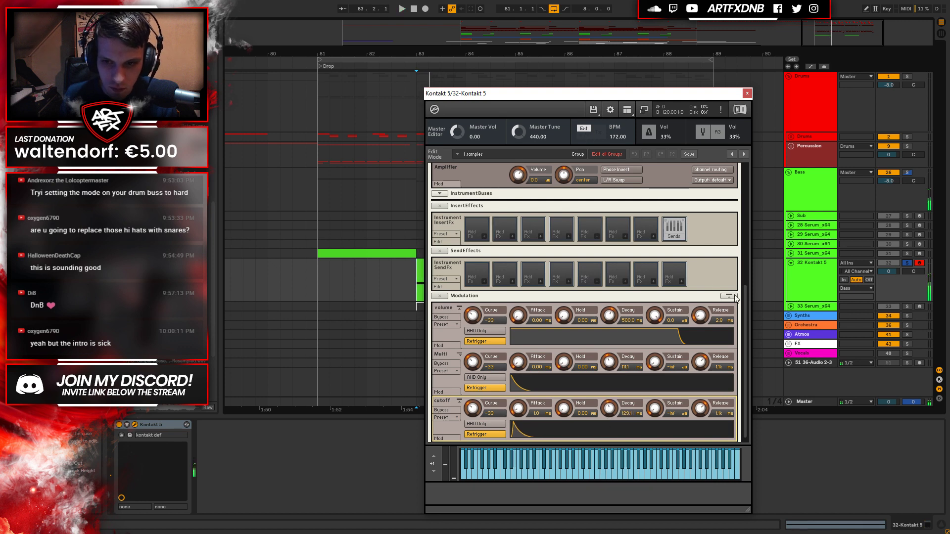
# Lower the modulation intensity of the AHDSR envelope controlling the Ladder Notch filter's cutoff.
pyautogui.moveTo(744, 315); pyautogui.dragTo(759, 196)
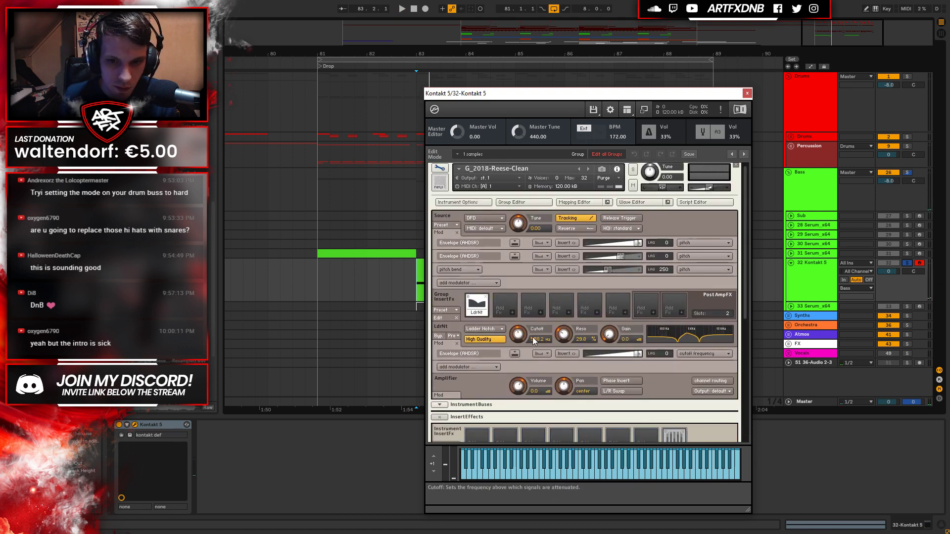
pyautogui.moveTo(638, 354); pyautogui.dragTo(601, 354)
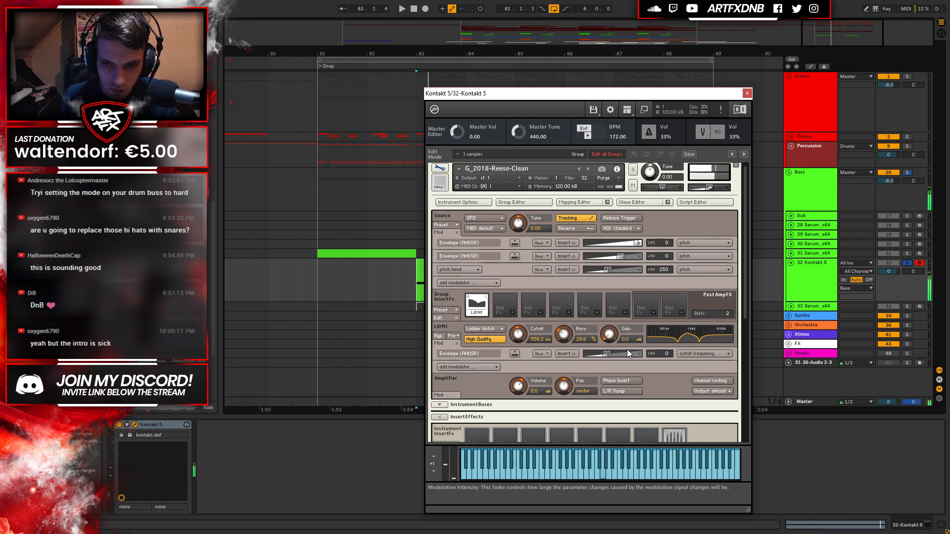
# Set the notch cutoff envelope's attack to 0 ms and its decay to about 1.0k ms while auditioning.
pyautogui.moveTo(747, 296); pyautogui.dragTo(745, 381)
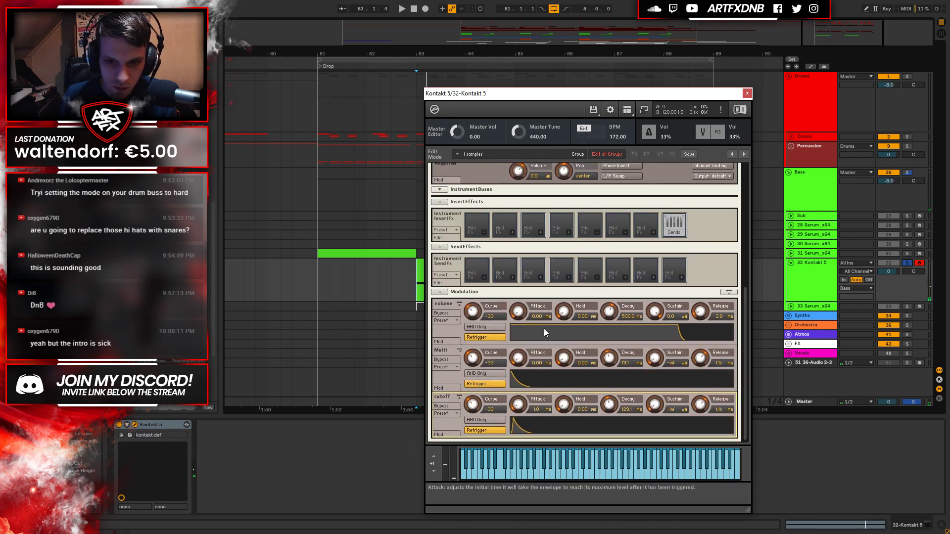
pyautogui.moveTo(527, 385); pyautogui.dragTo(527, 353)
pyautogui.press('space')
pyautogui.moveTo(519, 407); pyautogui.dragTo(518, 442)
pyautogui.press('space')
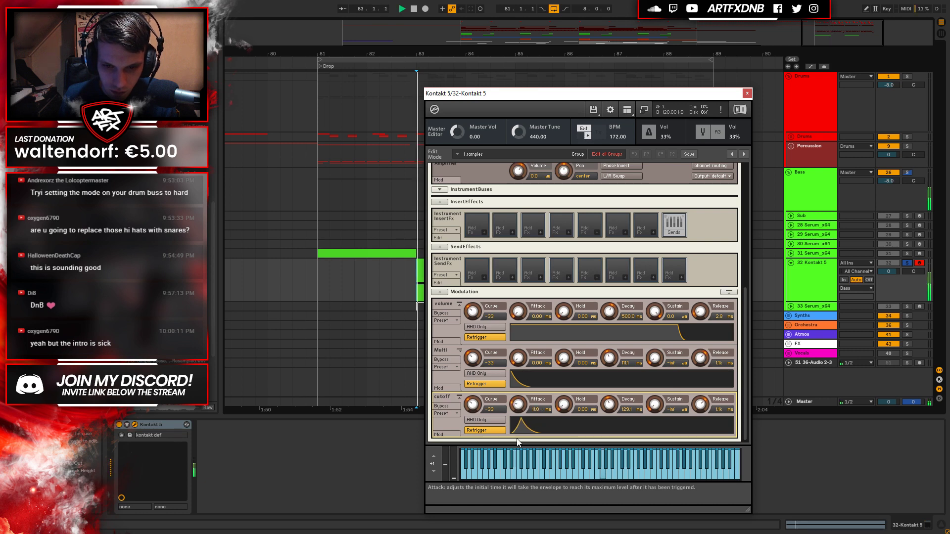
pyautogui.moveTo(610, 409); pyautogui.dragTo(613, 391)
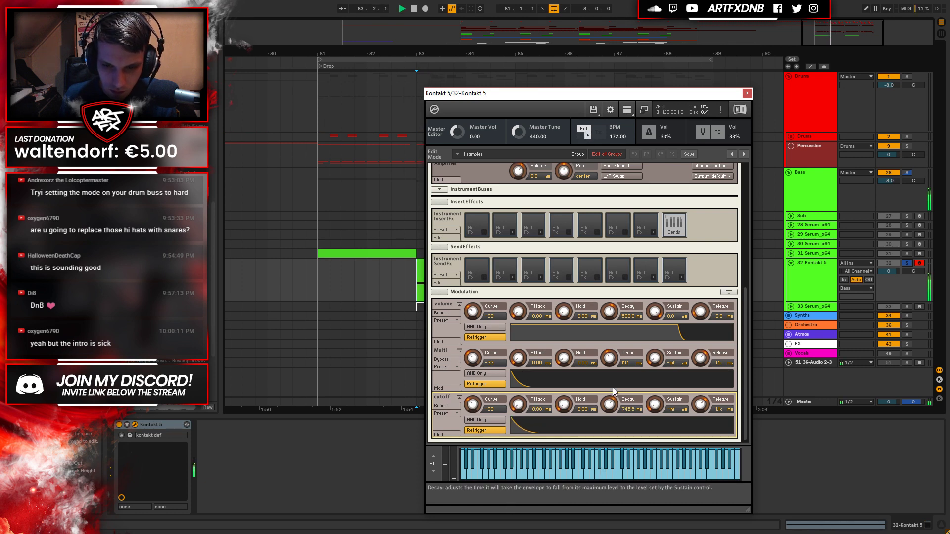
pyautogui.moveTo(609, 404); pyautogui.dragTo(609, 408)
pyautogui.press('space')
# Lower the Ladder Notch filter's cutoff to about 369 Hz and its resonance to 0% while auditioning.
pyautogui.scroll(5, 748, 352)
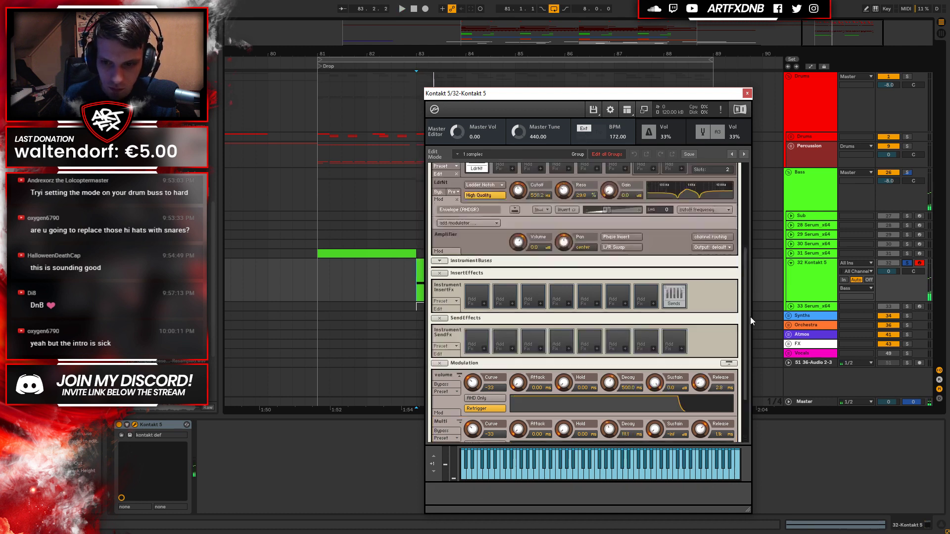
pyautogui.press('space')
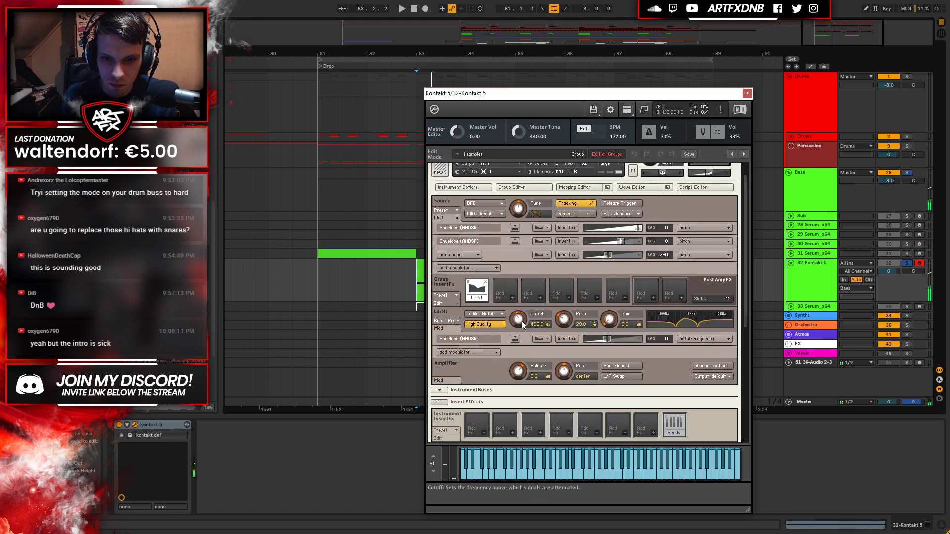
pyautogui.moveTo(520, 326)
pyautogui.mouseDown()
pyautogui.moveTo(515, 349)
pyautogui.moveTo(514, 322)
pyautogui.moveTo(514, 339)
pyautogui.mouseUp()
pyautogui.moveTo(565, 322); pyautogui.dragTo(560, 352)
pyautogui.press('space')
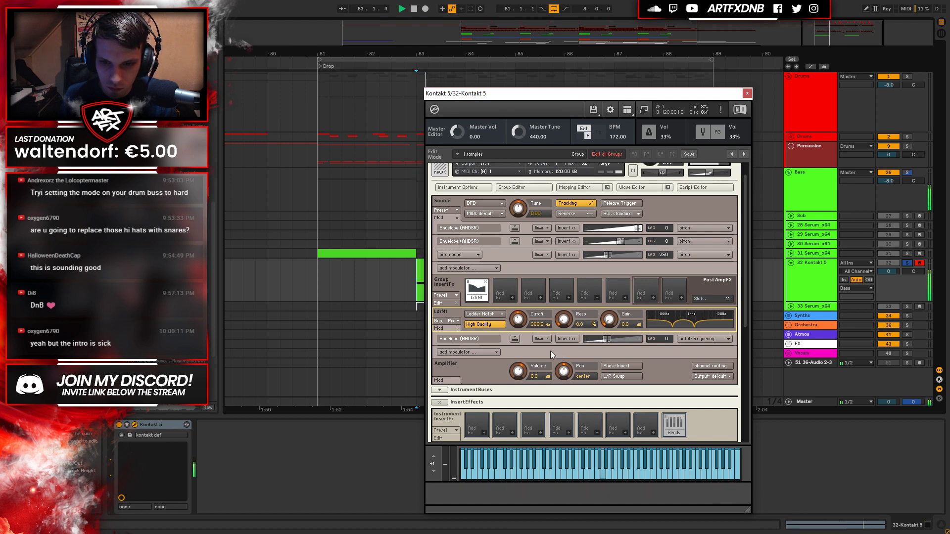
pyautogui.moveTo(520, 320)
pyautogui.mouseDown()
pyautogui.moveTo(521, 307)
pyautogui.moveTo(522, 319)
pyautogui.mouseUp()
pyautogui.press('space')
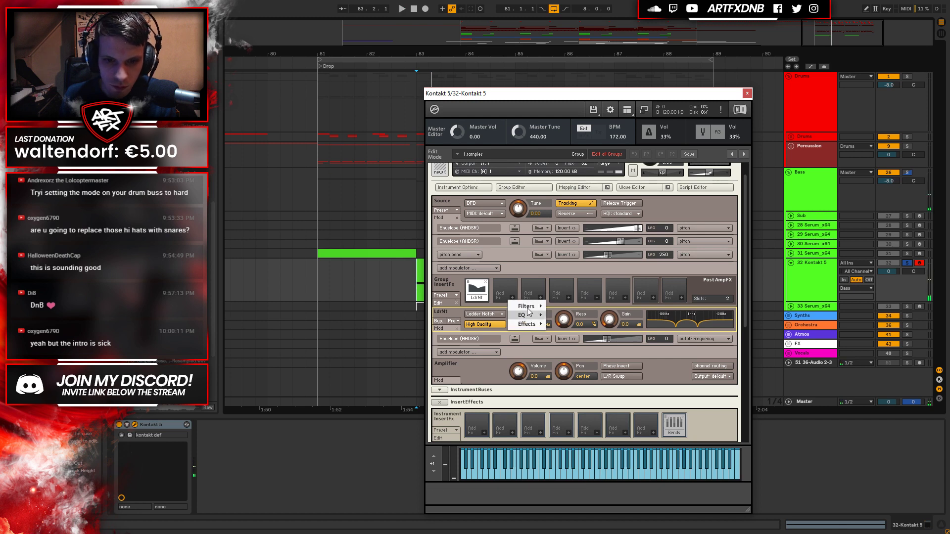
# Add an SV BP2 band-pass filter in the second group insert slot and lower its cutoff to about 43 Hz while auditioning.
pyautogui.moveTo(528, 307)
pyautogui.moveTo(579, 308)
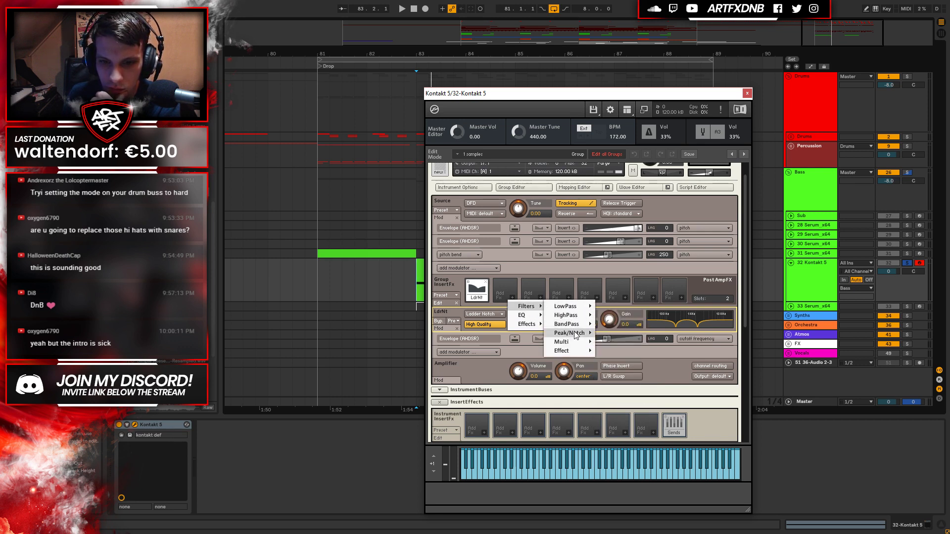
pyautogui.moveTo(576, 326)
pyautogui.click(619, 326)
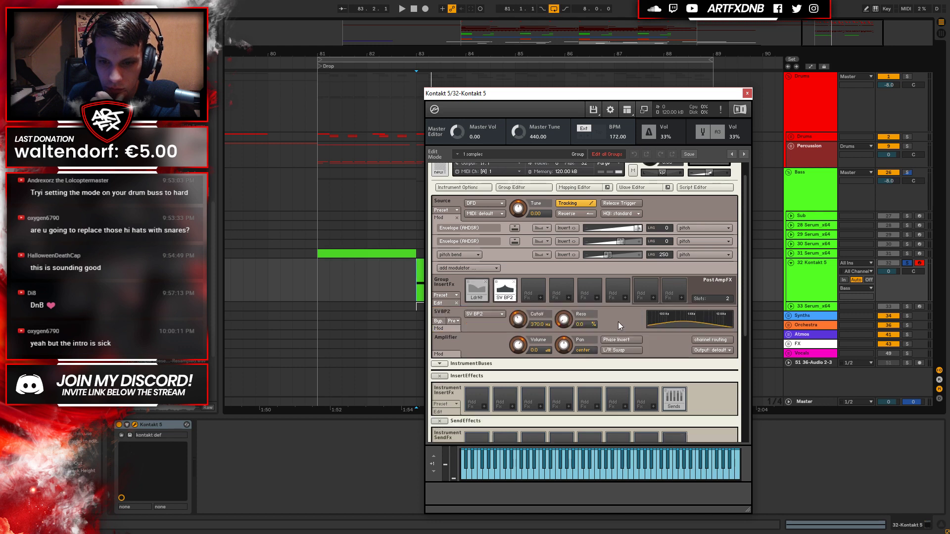
pyautogui.press('space')
pyautogui.moveTo(525, 322); pyautogui.dragTo(520, 354)
pyautogui.press('space')
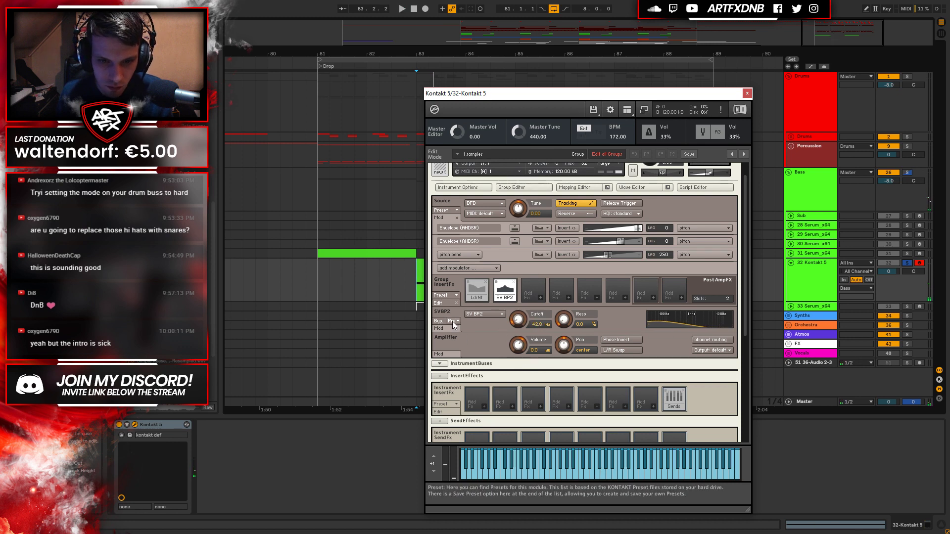
# Add a flexible envelope modulating the SV BP2 filter's cutoff frequency.
pyautogui.click(456, 330)
pyautogui.click(491, 339)
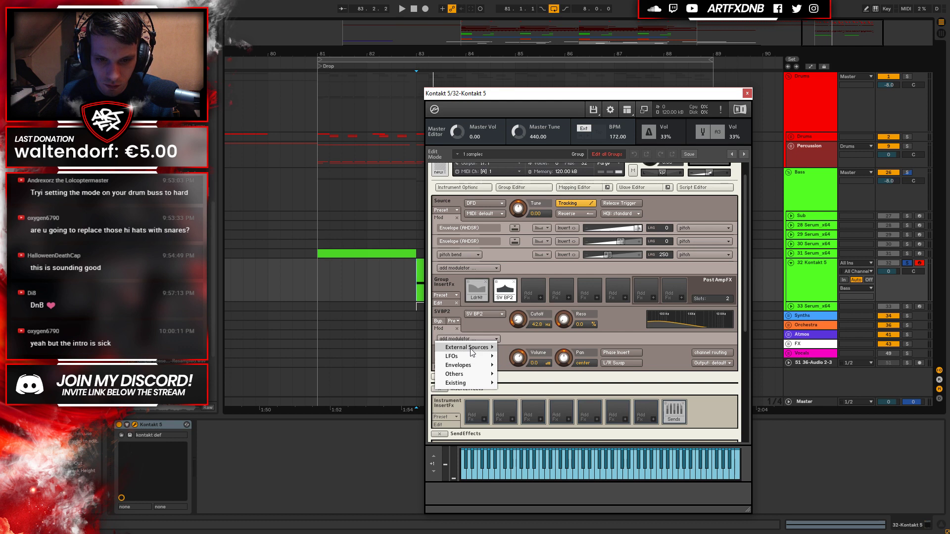
pyautogui.moveTo(470, 366)
pyautogui.click(527, 374)
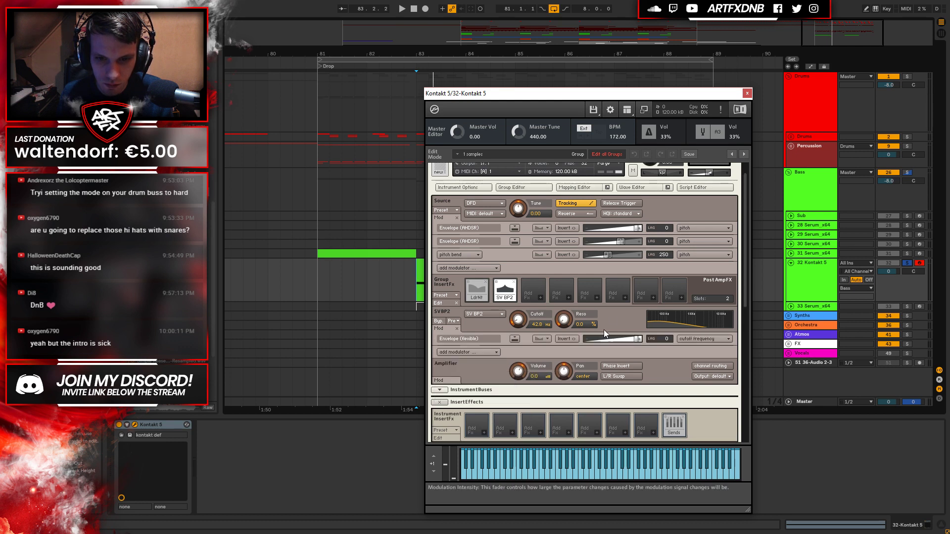
# Straighten the flexible envelope's initial rise, enable Tempo Sync, and adjust the curve of its decay segment.
pyautogui.scroll(-8, 611, 348)
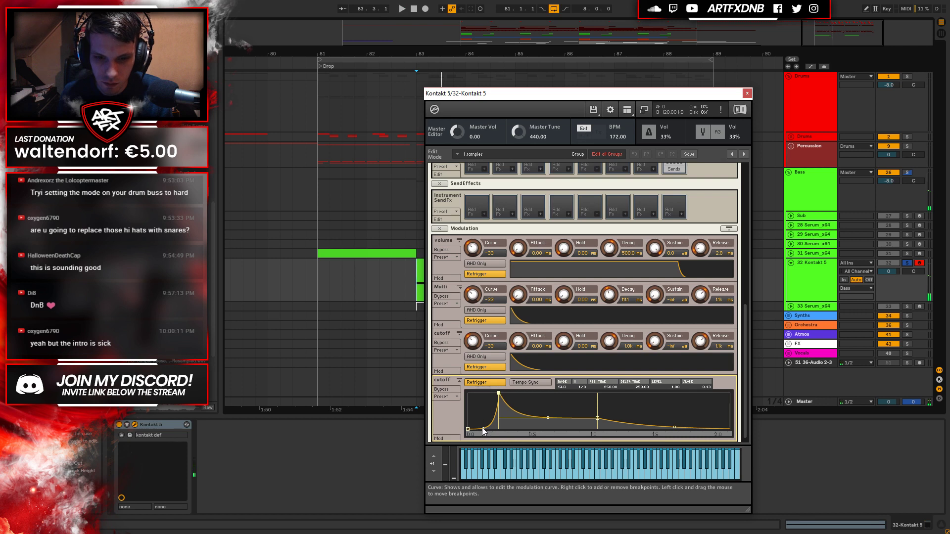
pyautogui.moveTo(481, 405)
pyautogui.mouseDown()
pyautogui.moveTo(479, 394)
pyautogui.moveTo(479, 408)
pyautogui.mouseUp()
pyautogui.click(529, 382)
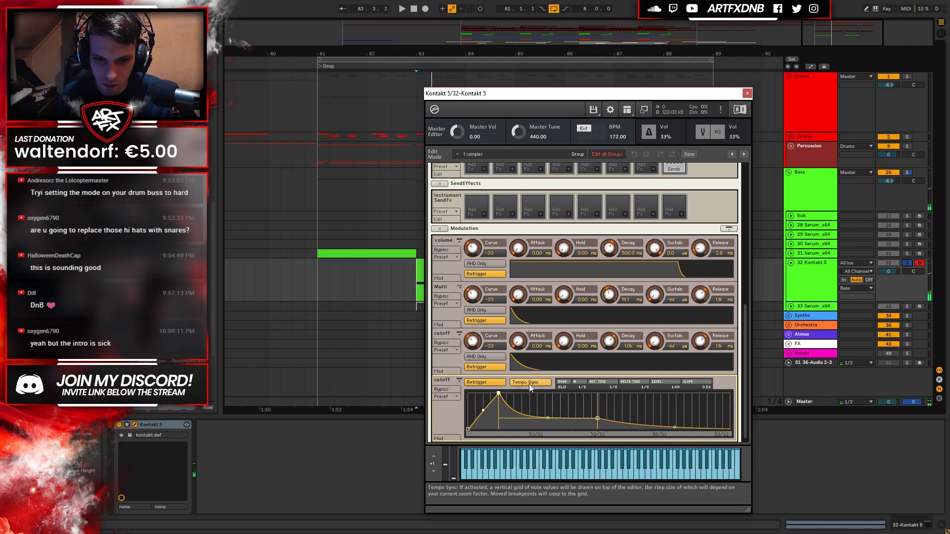
pyautogui.moveTo(549, 417)
pyautogui.mouseDown()
pyautogui.moveTo(548, 408)
pyautogui.moveTo(543, 419)
pyautogui.mouseUp()
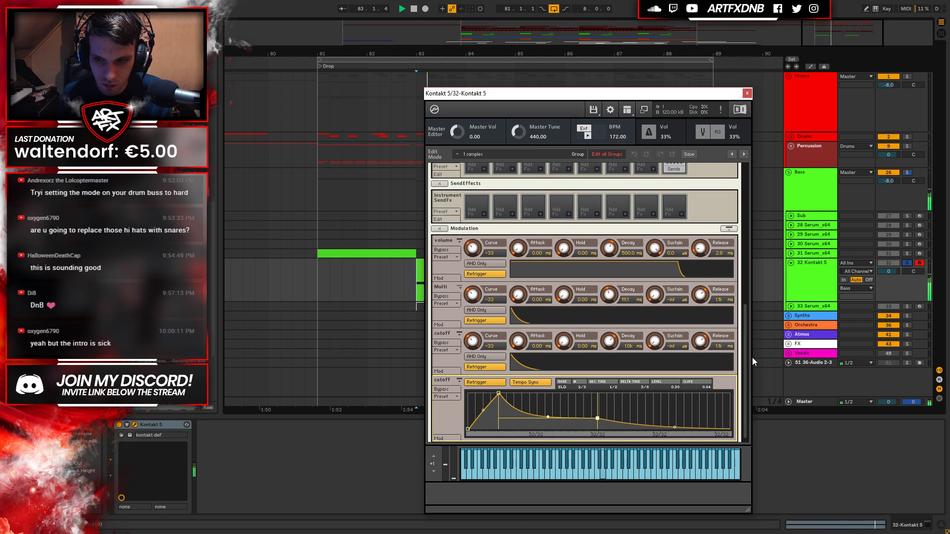
# Reduce the flexible envelope's modulation intensity to about 51% and set the SV BP2 cutoff to about 47 Hz while auditioning.
pyautogui.moveTo(746, 357); pyautogui.dragTo(746, 241)
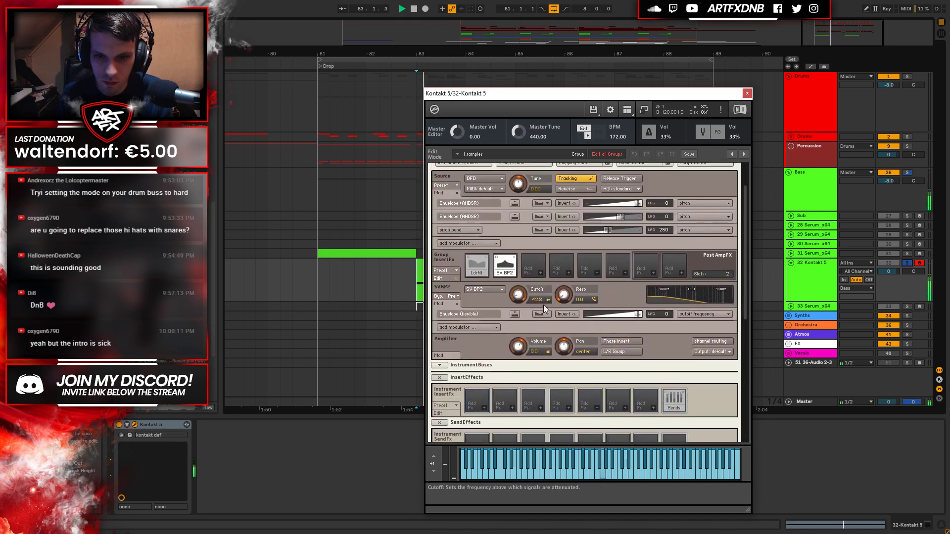
pyautogui.moveTo(638, 314); pyautogui.dragTo(623, 315)
pyautogui.press('space')
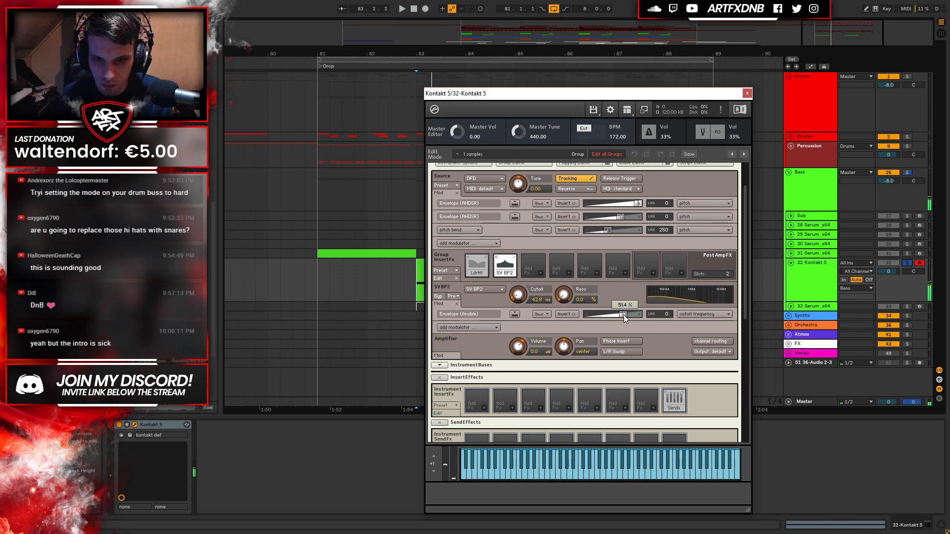
pyautogui.moveTo(519, 299)
pyautogui.mouseDown()
pyautogui.moveTo(518, 284)
pyautogui.moveTo(519, 307)
pyautogui.moveTo(518, 298)
pyautogui.mouseUp()
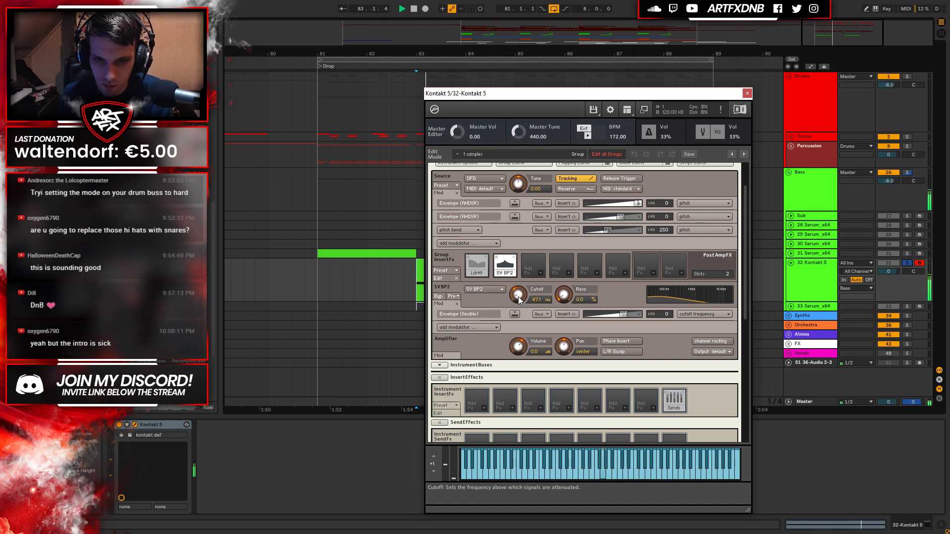
# Insert a Saturation effect in the third group slot, using enhanced mode with saturation at about 65%, and audition it.
pyautogui.click(541, 272)
pyautogui.moveTo(555, 301)
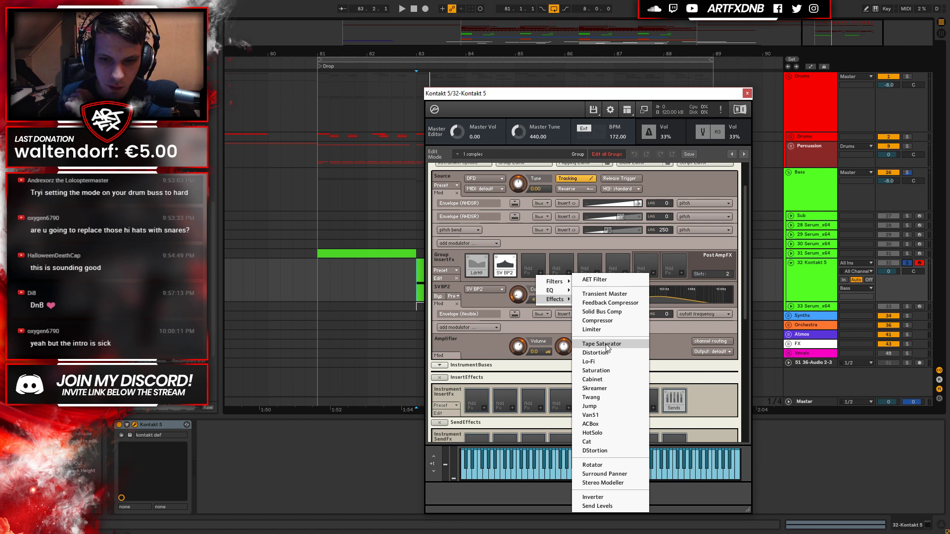
pyautogui.click(604, 373)
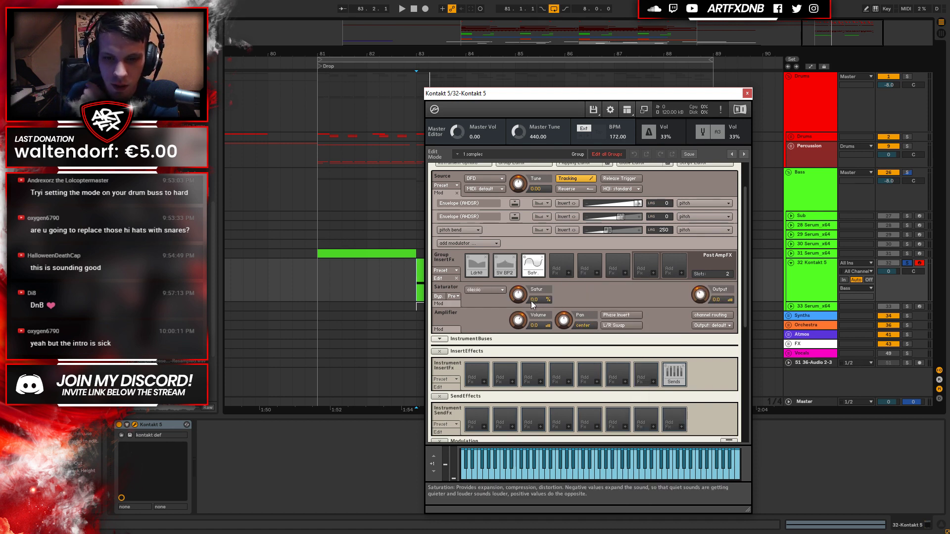
pyautogui.click(494, 290)
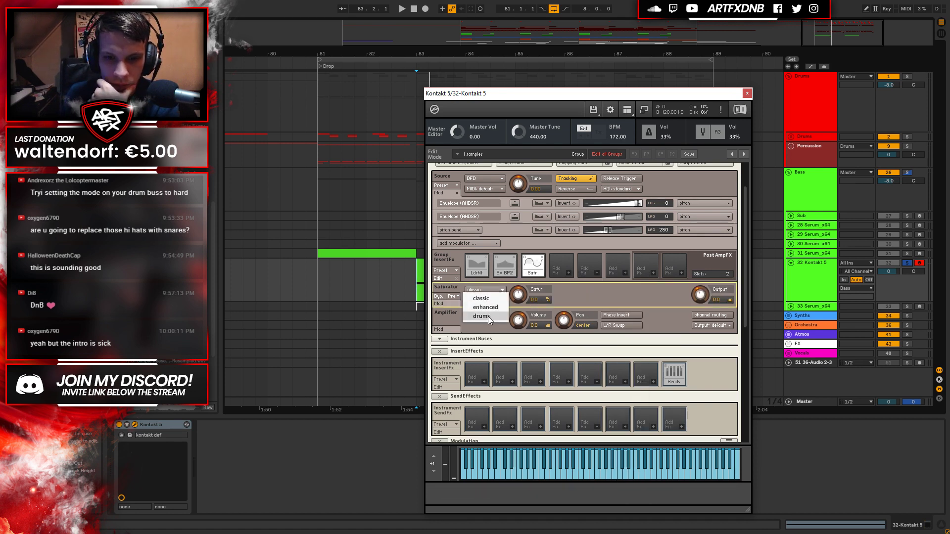
pyautogui.press('space')
pyautogui.moveTo(518, 305); pyautogui.dragTo(519, 294)
pyautogui.press('space')
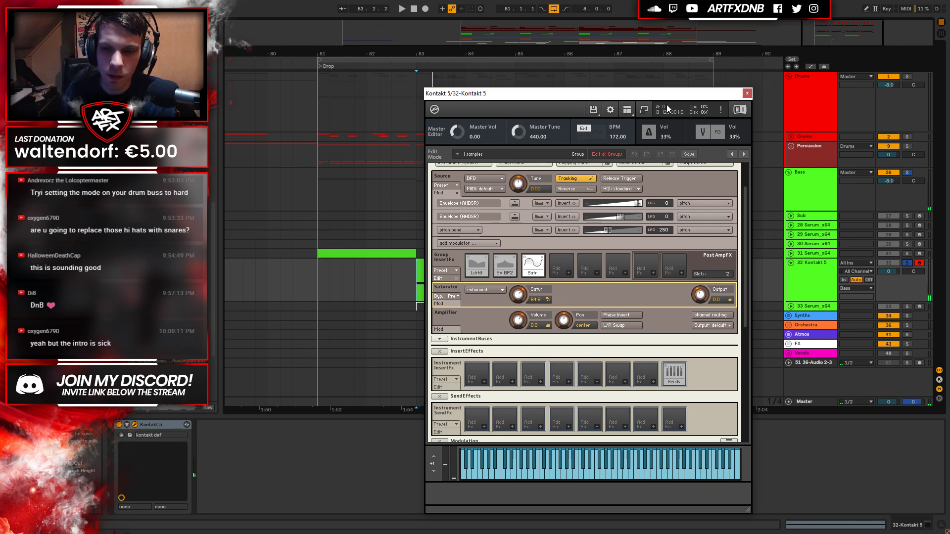
# Insert a 3-band EQ in the fourth group slot, cutting band 1 by 6 dB near 301 Hz and boosting band 2 by 3.6 dB.
pyautogui.click(567, 274)
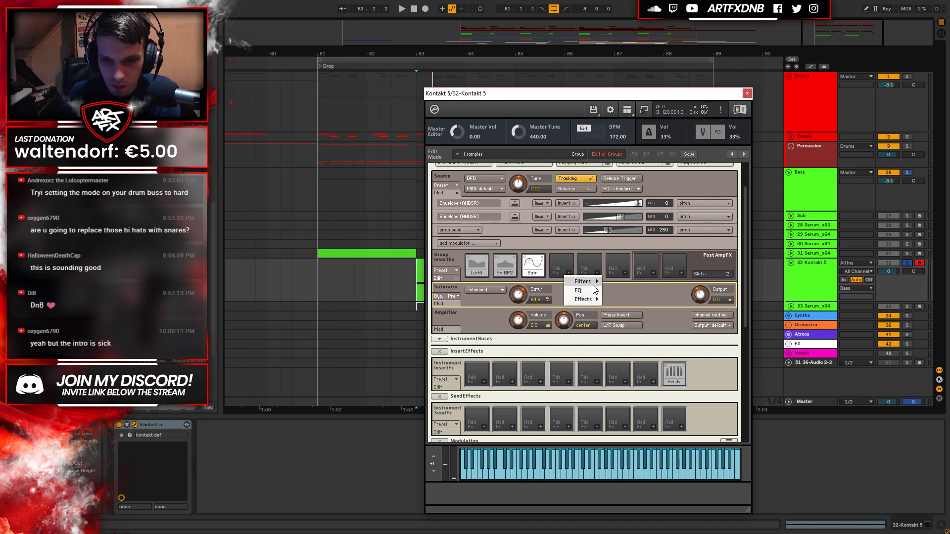
pyautogui.moveTo(584, 290)
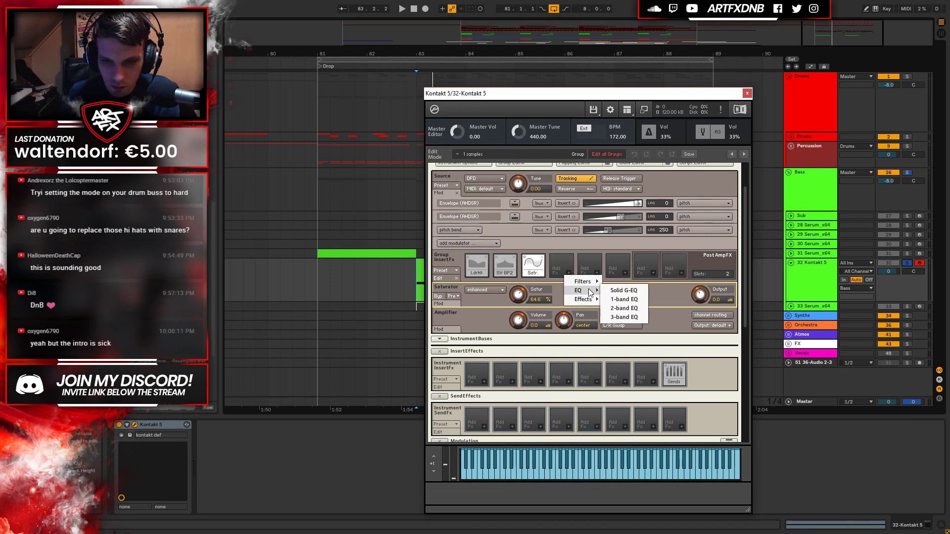
pyautogui.click(624, 317)
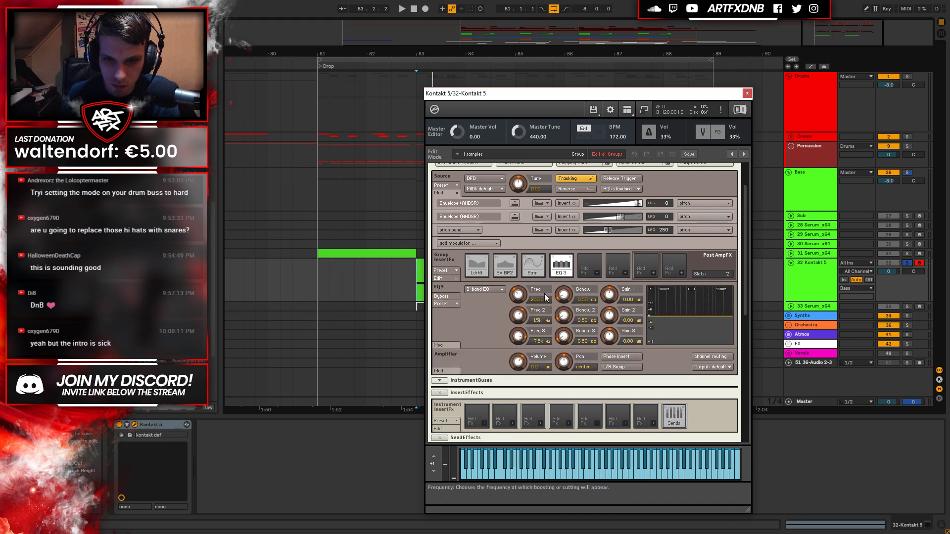
pyautogui.press('space')
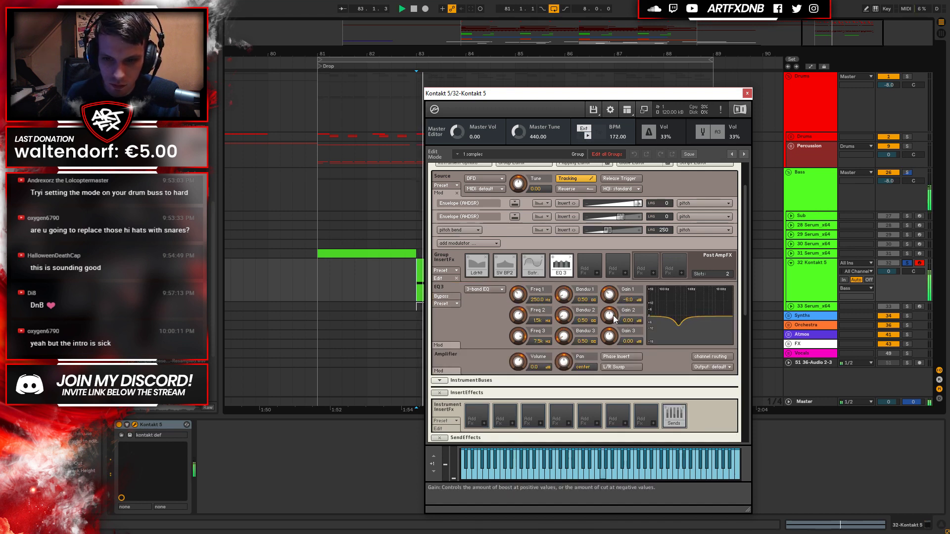
pyautogui.moveTo(520, 296)
pyautogui.mouseDown()
pyautogui.moveTo(521, 270)
pyautogui.moveTo(517, 293)
pyautogui.mouseUp()
pyautogui.press('space')
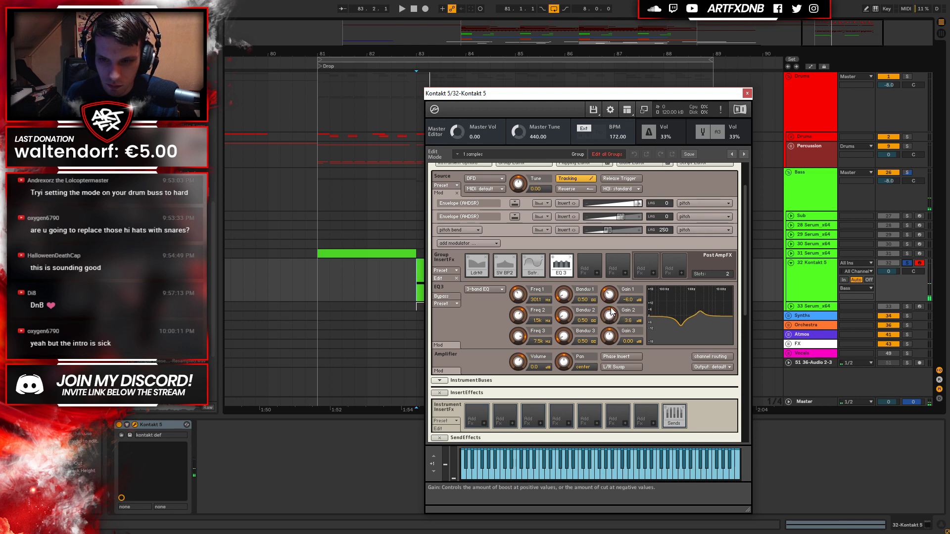
# Set the EQ's second band to a bandwidth of 1.3 and a frequency of about 6 kHz while auditioning.
pyautogui.moveTo(568, 293); pyautogui.dragTo(568, 288)
pyautogui.press('space')
pyautogui.press('space')
pyautogui.press('space')
pyautogui.moveTo(518, 315); pyautogui.dragTo(519, 296)
pyautogui.press('space')
pyautogui.press('space')
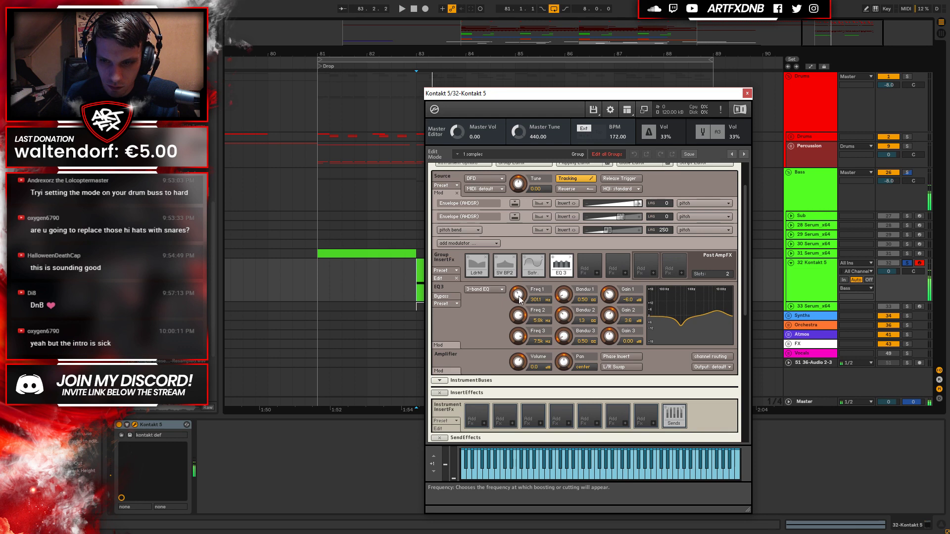
pyautogui.press('space')
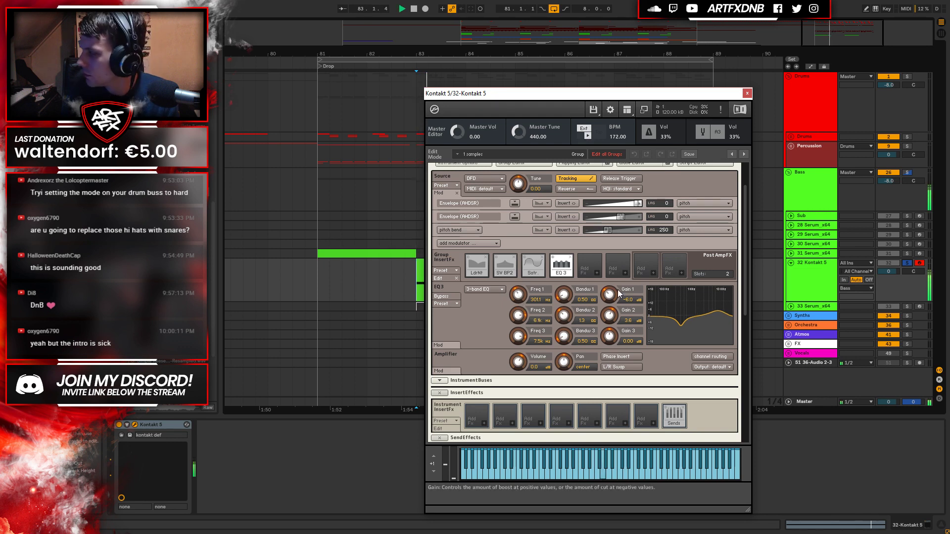
# Close the Kontakt window and audition the bass in the full mix with the Kontakt track temporarily unsoloed.
pyautogui.click(747, 94)
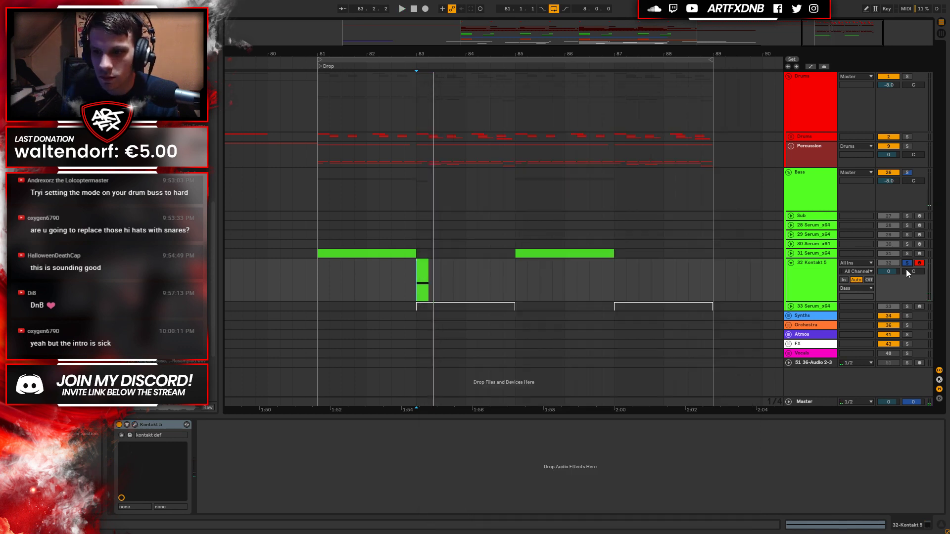
pyautogui.click(908, 264)
pyautogui.press('space')
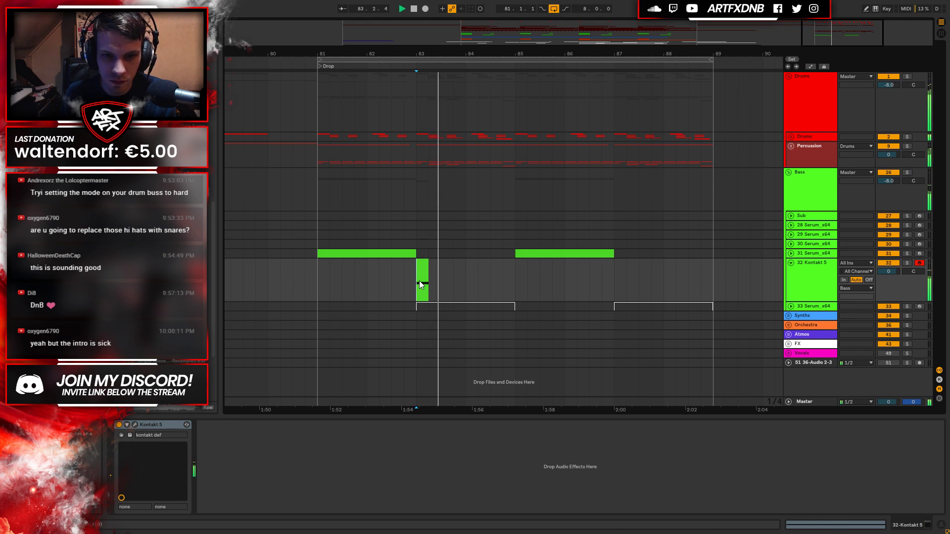
pyautogui.click(908, 262)
pyautogui.press('space')
# Move the playback start to the beginning of the drop at bar 81 and play the arrangement from there.
pyautogui.click(331, 269)
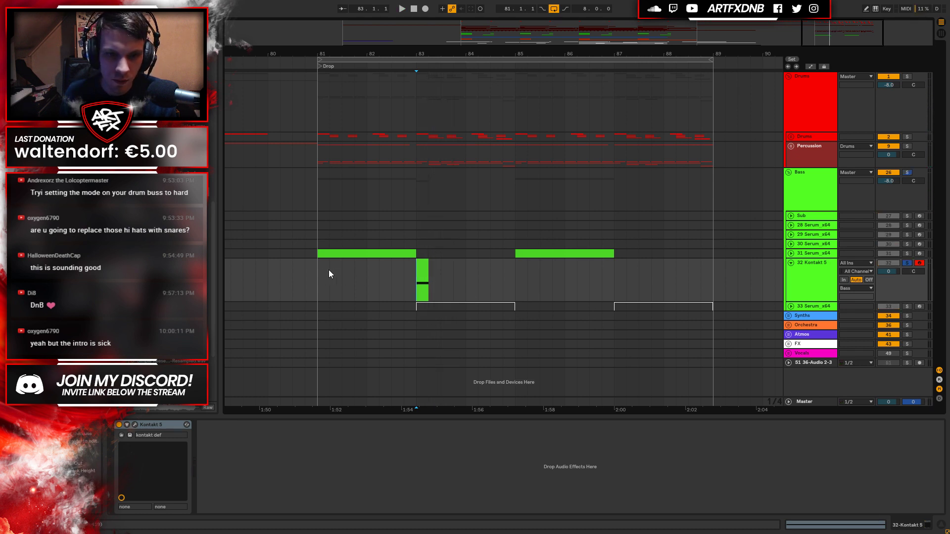
pyautogui.press('space')
pyautogui.press('space')
pyautogui.click(907, 264)
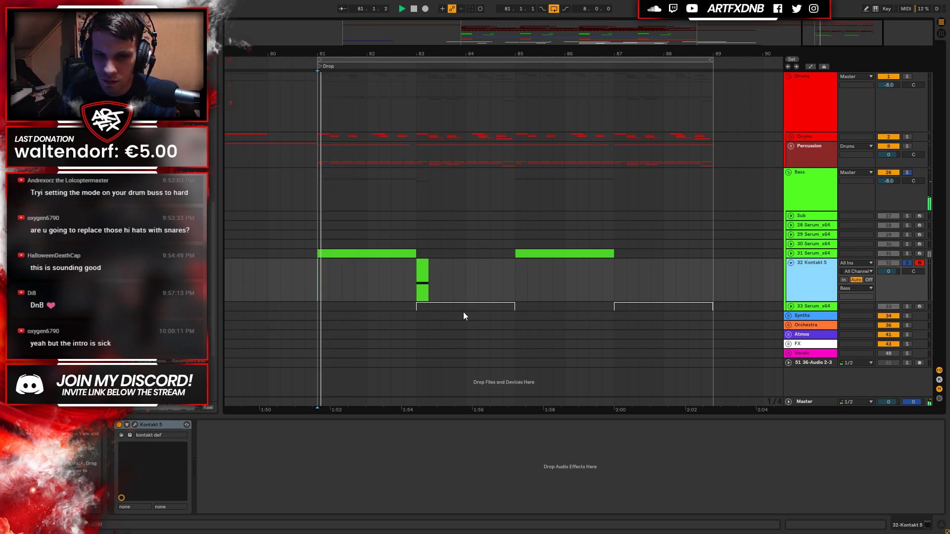
# Add iZotope Trash 2 after Kontakt 5 and bend its Stage 1 shaping curve steeply upward, auditioning the bass from bar 83.
pyautogui.click(416, 281)
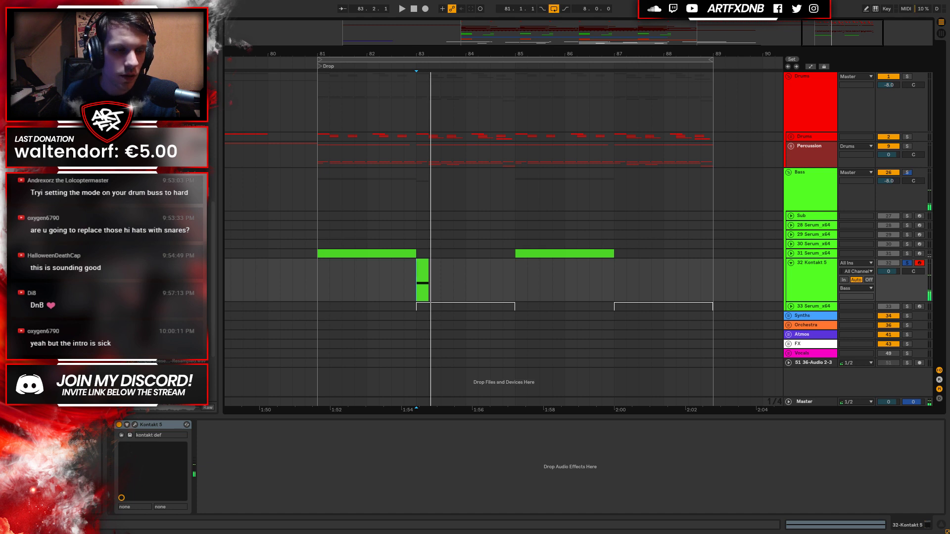
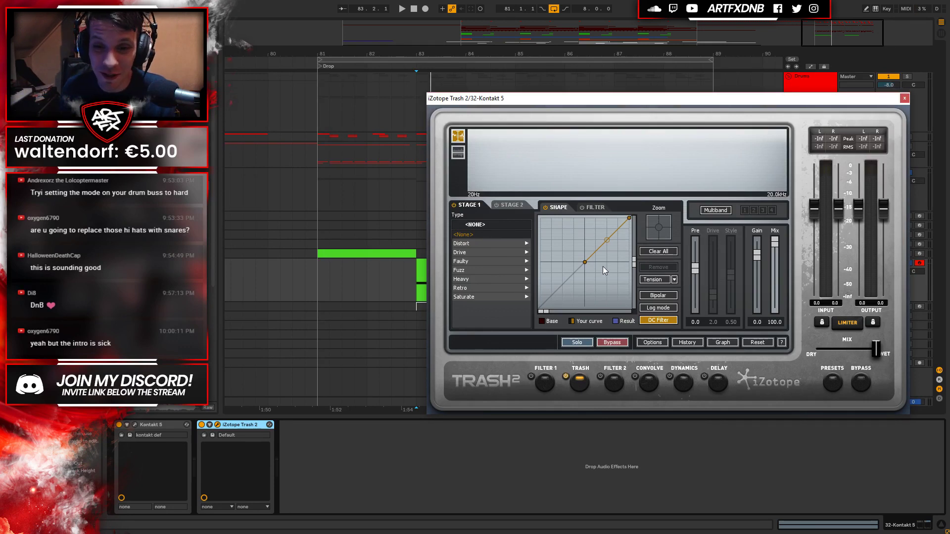
pyautogui.moveTo(600, 236); pyautogui.dragTo(597, 224)
pyautogui.press('space')
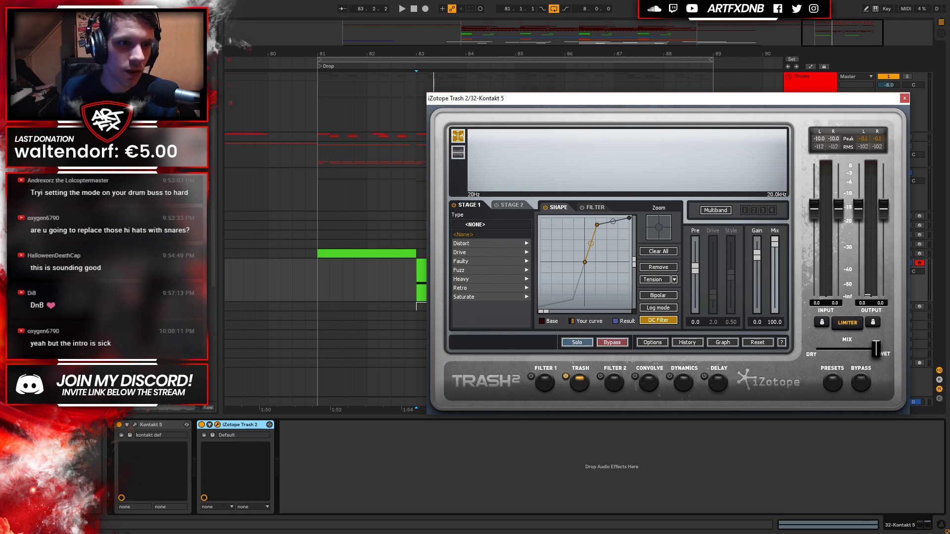
# Insert FabFilter Pro-Q 2 before Trash 2, cut a bell band about 8.5 dB near 123 Hz, and close both plugin windows.
pyautogui.hotkey('alt', 'Tab')
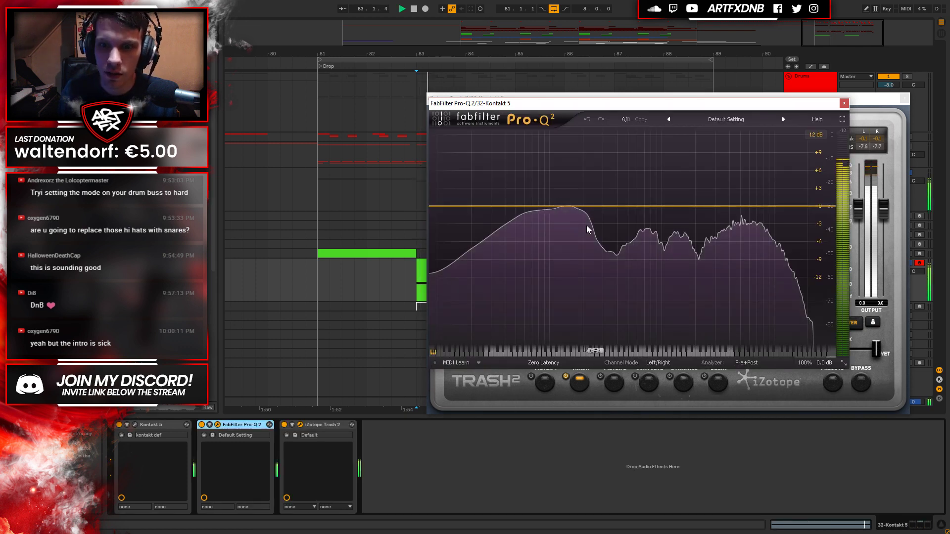
pyautogui.moveTo(563, 208); pyautogui.dragTo(560, 257)
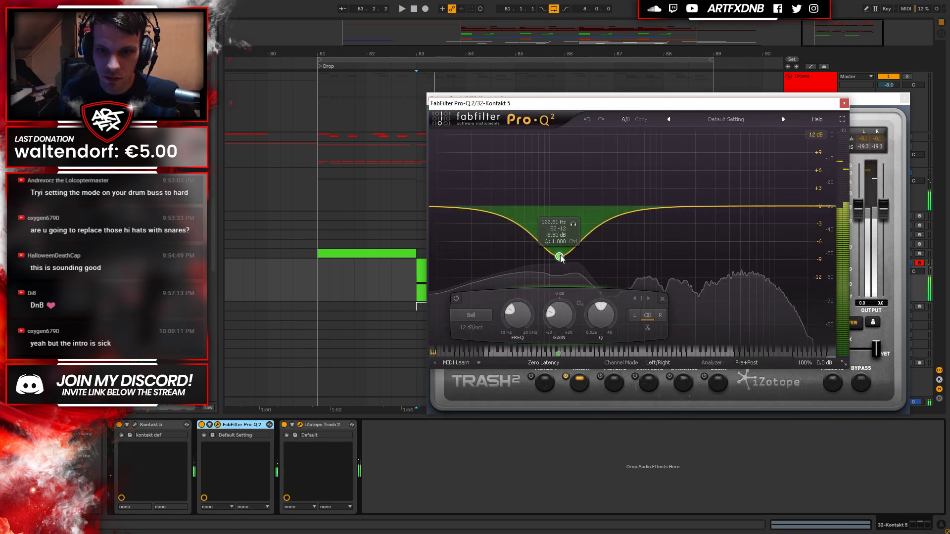
pyautogui.moveTo(649, 214); pyautogui.dragTo(676, 211)
pyautogui.press('space')
pyautogui.press('space')
pyautogui.click(843, 103)
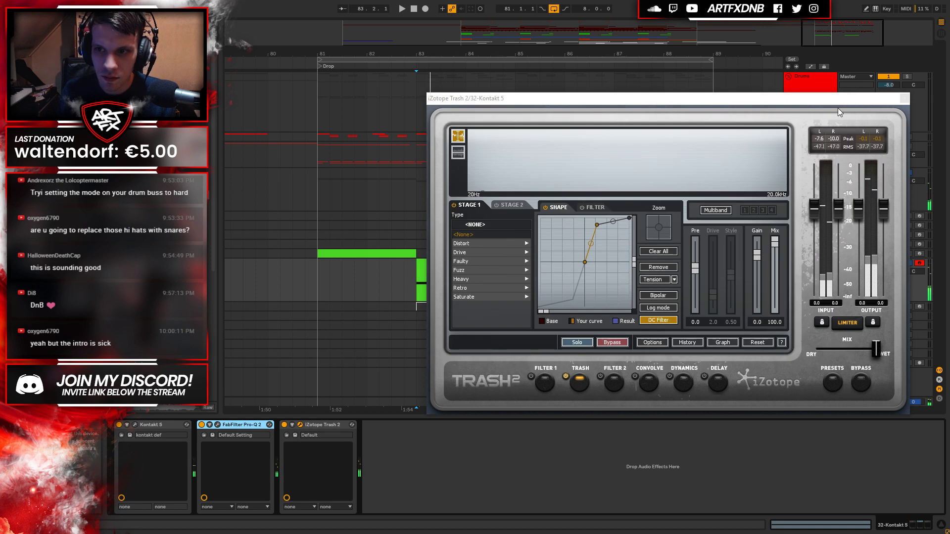
pyautogui.click(904, 98)
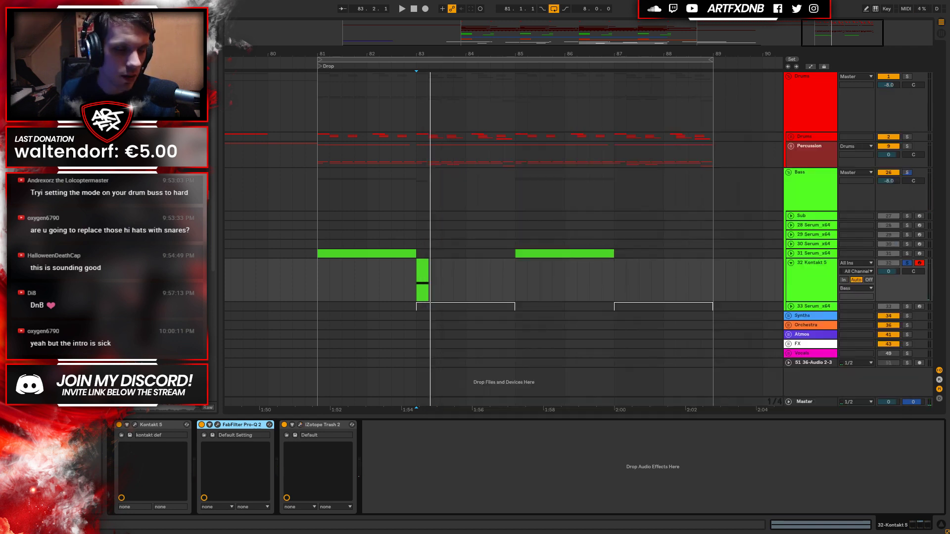
# Add the OTT multiband compressor after Trash 2 on the Kontakt track and audition the bass through it.
pyautogui.click(158, 129)
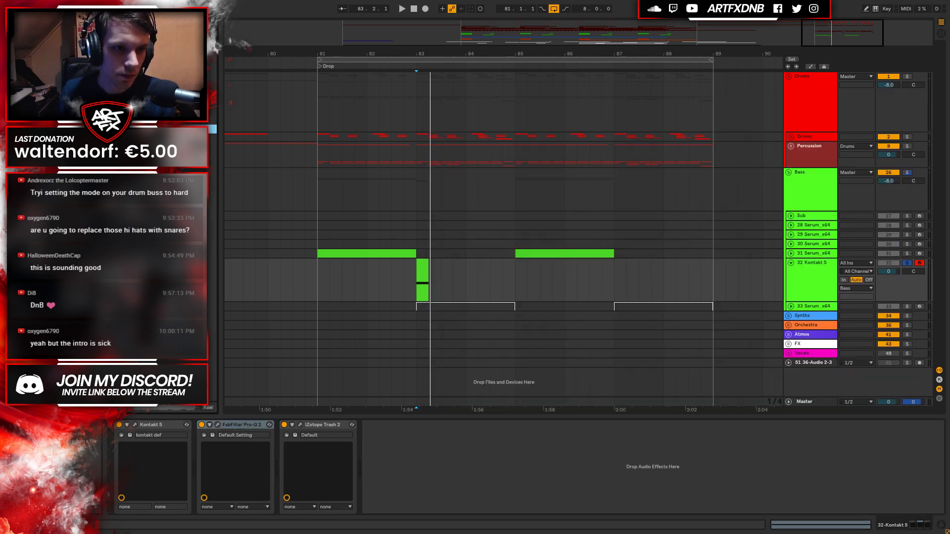
pyautogui.scroll(-5, 159, 198)
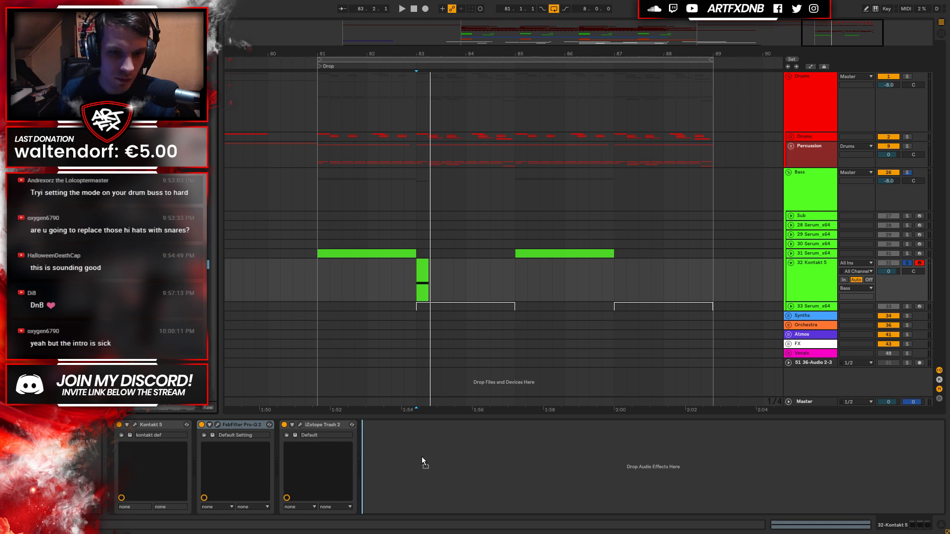
pyautogui.moveTo(422, 458); pyautogui.dragTo(423, 460)
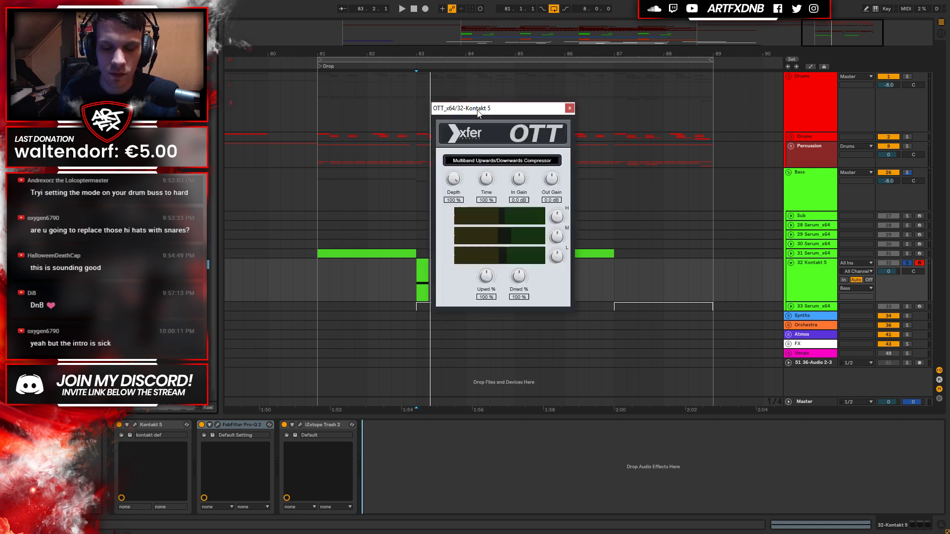
pyautogui.moveTo(476, 110); pyautogui.dragTo(560, 141)
pyautogui.press('space')
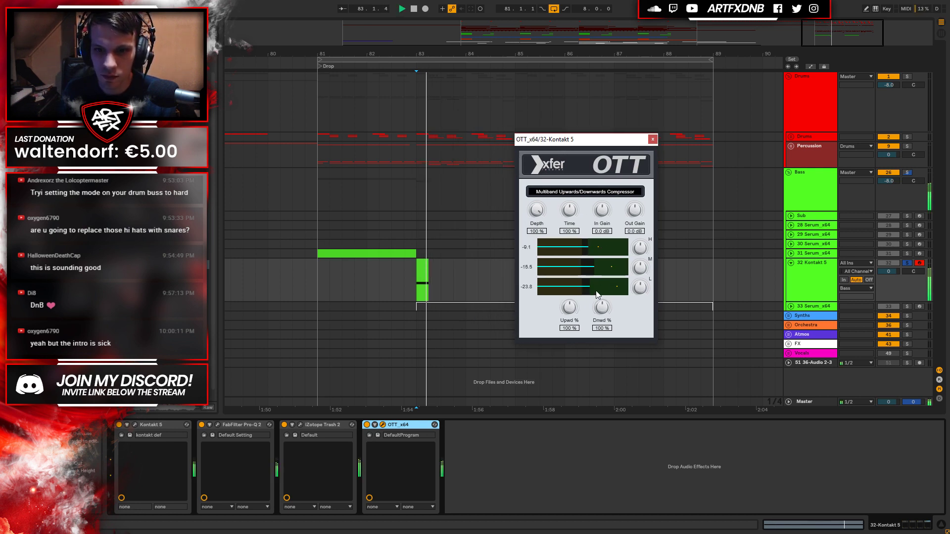
# Set OTT's depth to 70 % and compare the bass with the compressor bypassed and active.
pyautogui.press('space')
pyautogui.press('space')
pyautogui.moveTo(537, 250); pyautogui.dragTo(538, 236)
pyautogui.press('space')
pyautogui.press('space')
pyautogui.press('space')
pyautogui.press('space')
pyautogui.click(365, 425)
pyautogui.press('space')
pyautogui.press('space')
pyautogui.click(365, 425)
pyautogui.press('space')
pyautogui.press('space')
pyautogui.press('space')
pyautogui.press('space')
pyautogui.press('space')
pyautogui.press('space')
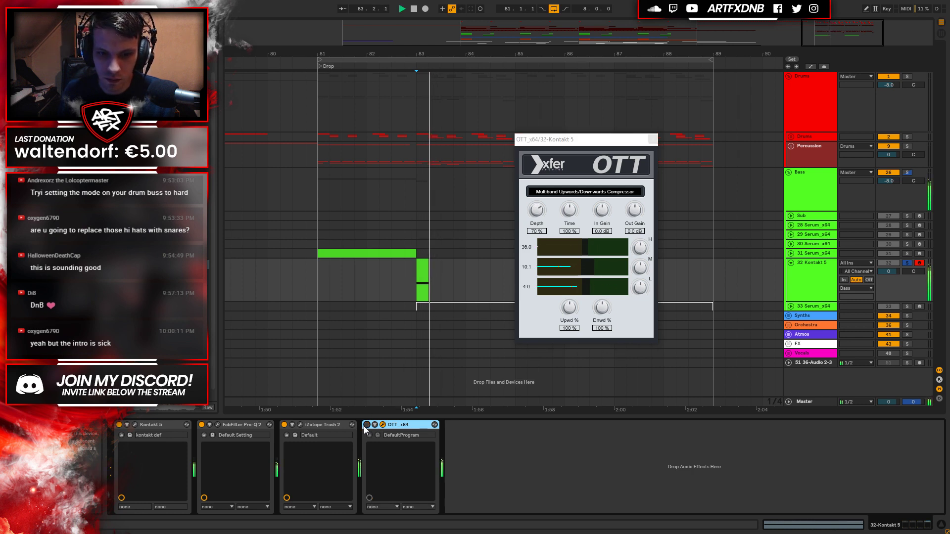
# Move OTT ahead of Trash 2 in the device chain and audition the bass repeatedly.
pyautogui.moveTo(393, 425); pyautogui.dragTo(302, 435)
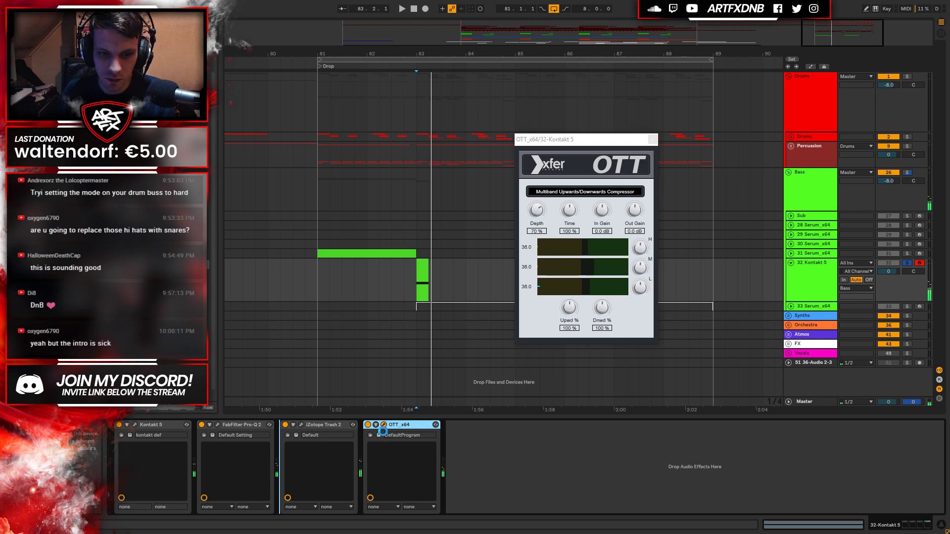
pyautogui.moveTo(388, 426); pyautogui.dragTo(293, 428)
pyautogui.press('space')
pyautogui.press('space')
pyautogui.press('space')
pyautogui.press('space')
pyautogui.press('space')
pyautogui.press('space')
pyautogui.press('space')
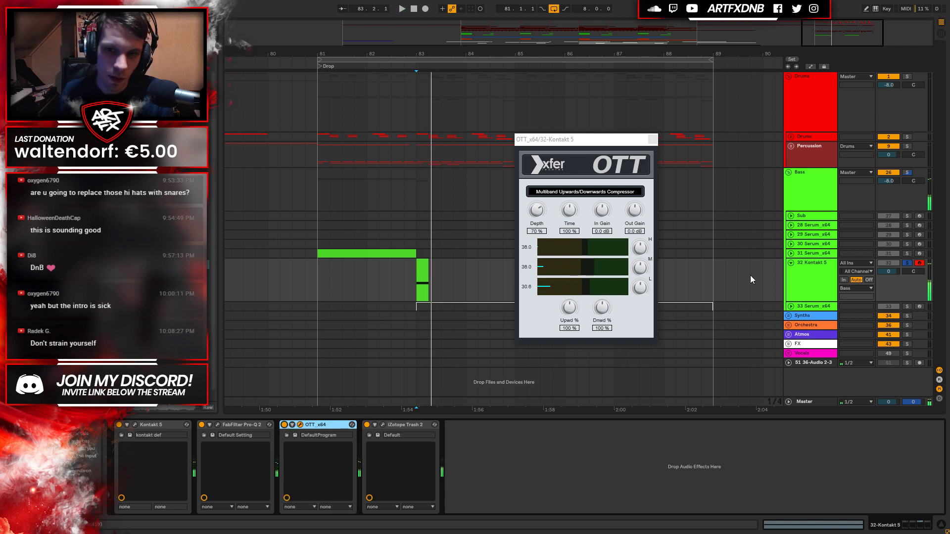
# Set OTT's depth to 83 % while auditioning, unsolo the Kontakt track and close the OTT window.
pyautogui.press('space')
pyautogui.press('space')
pyautogui.press('space')
pyautogui.press('space')
pyautogui.press('space')
pyautogui.press('space')
pyautogui.moveTo(537, 215); pyautogui.dragTo(537, 206)
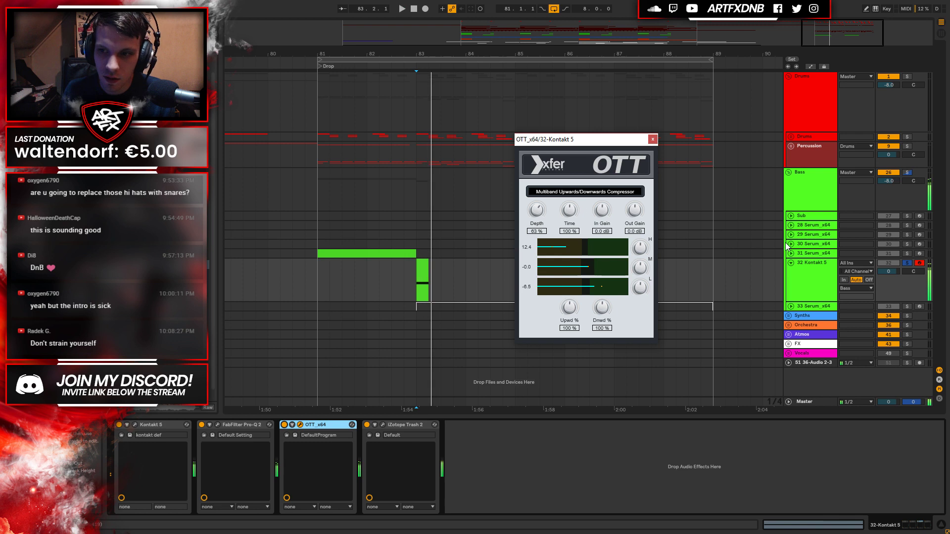
pyautogui.click(897, 263)
pyautogui.click(653, 139)
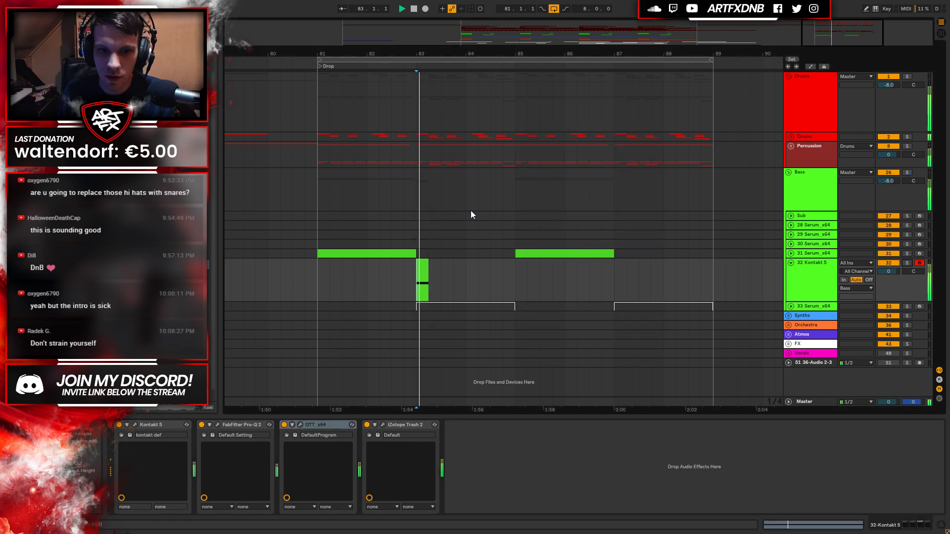
# Fold the Kontakt track and play the full arrangement from the start of the drop at bar 81.
pyautogui.click(824, 267)
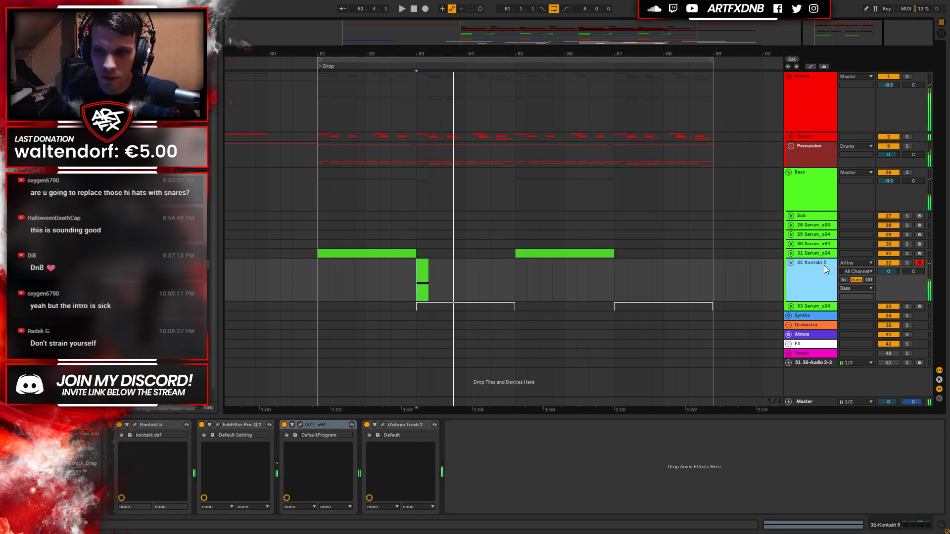
pyautogui.click(790, 263)
pyautogui.click(318, 264)
pyautogui.press('space')
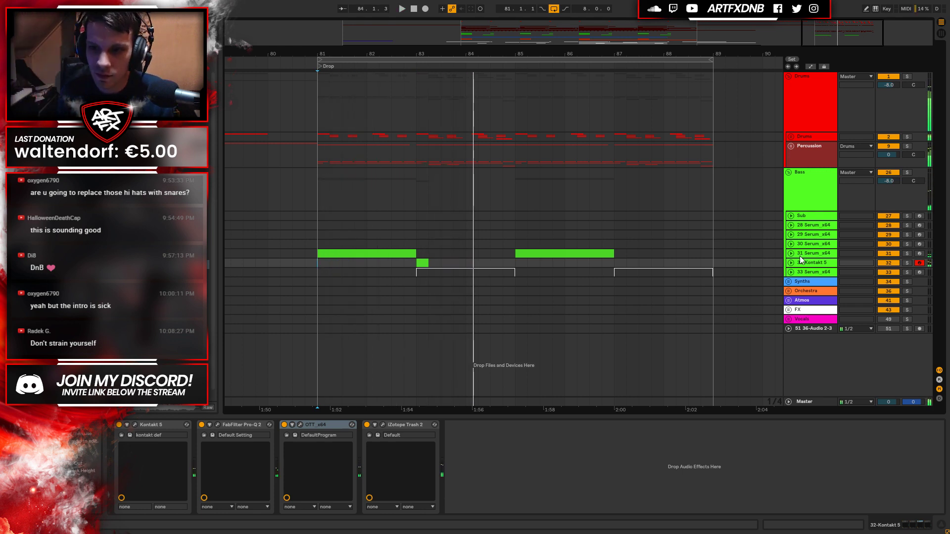
# Try shifting the Kontakt clip one beat later to 83.2 and play the mix from bar 83.
pyautogui.click(793, 265)
pyautogui.click(418, 274)
pyautogui.press('space')
pyautogui.press('Right')
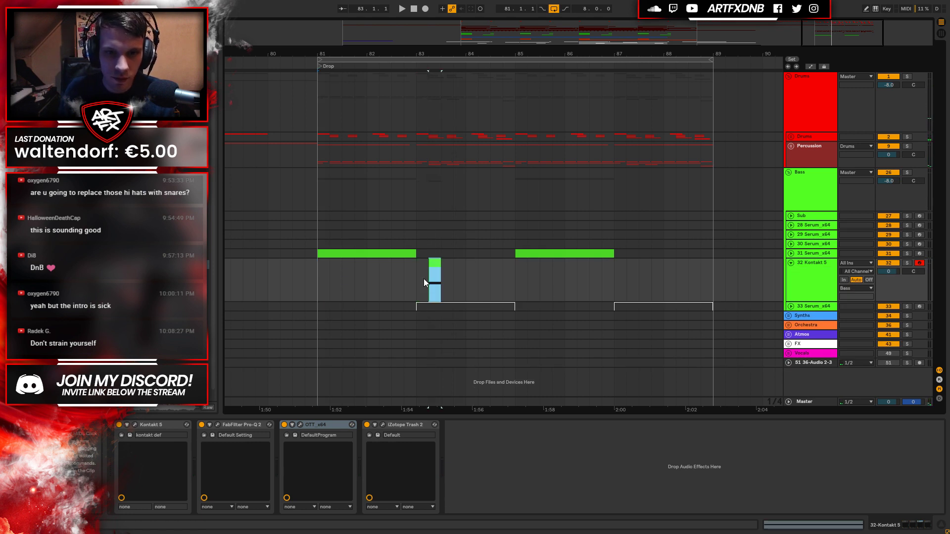
pyautogui.click(815, 268)
pyautogui.press('space')
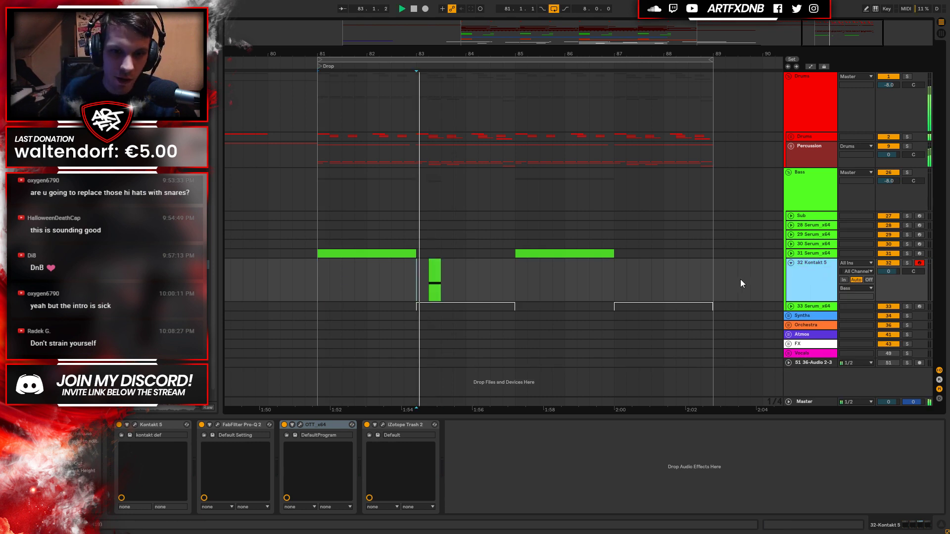
pyautogui.press('space')
pyautogui.click(791, 262)
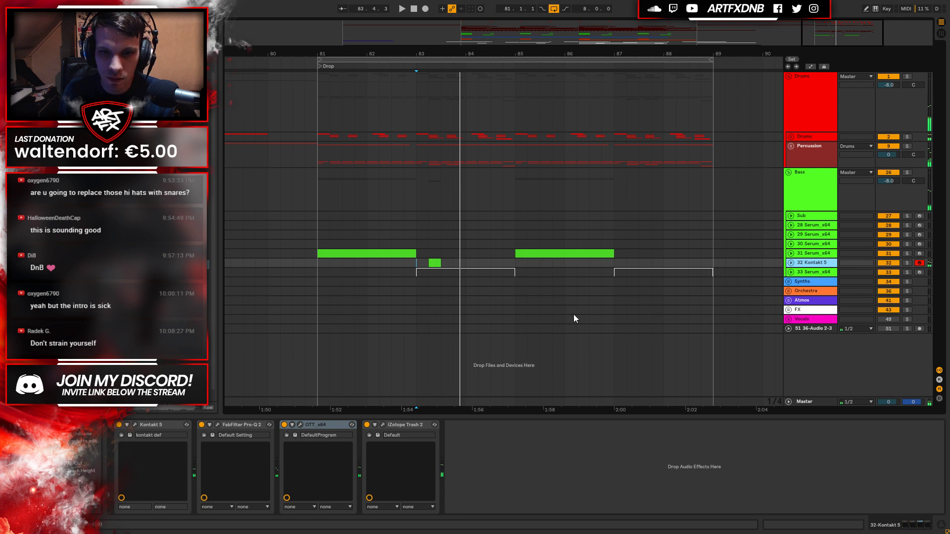
# Try a pitch bend envelope in the Kontakt clip that ramps from maximum down to centre, auditioning it soloed.
pyautogui.click(791, 263)
pyautogui.moveTo(438, 59); pyautogui.dragTo(507, 76)
pyautogui.click(491, 263)
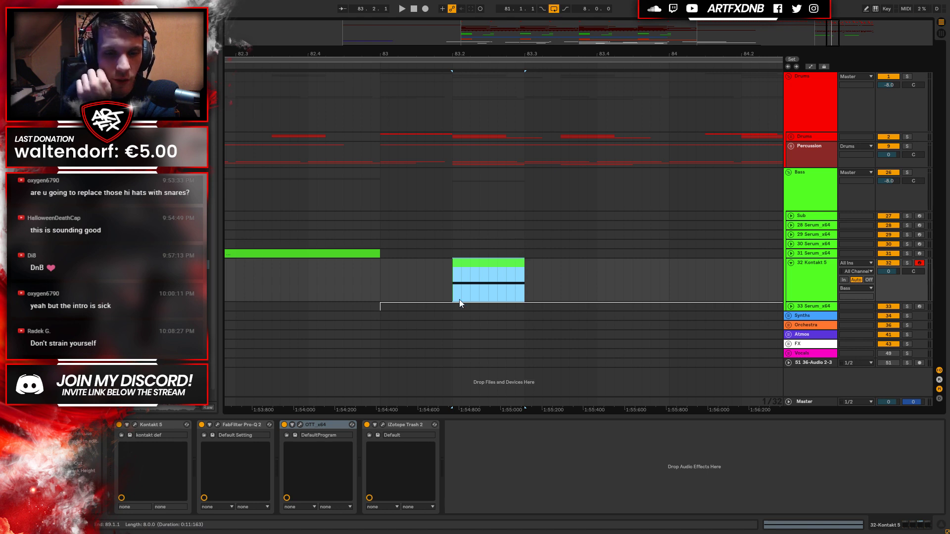
pyautogui.doubleClick(475, 267)
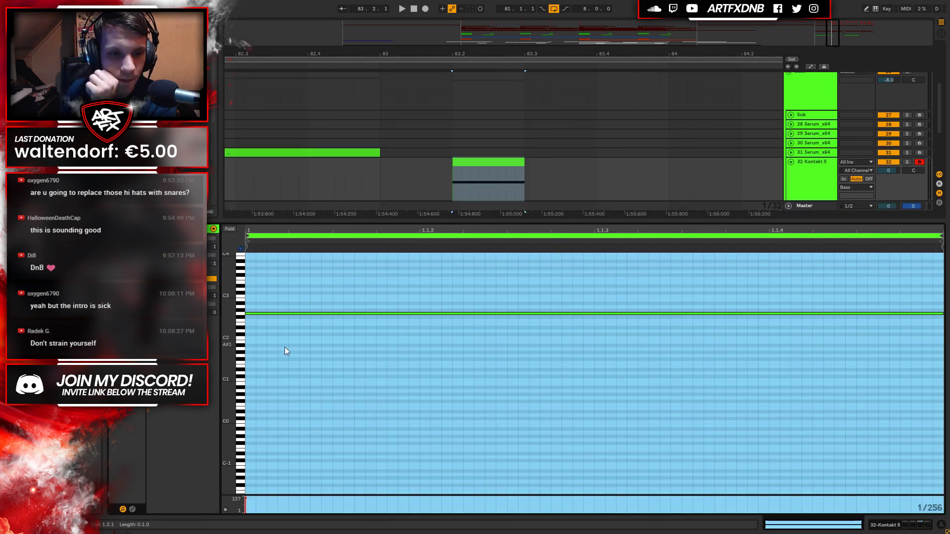
pyautogui.click(132, 509)
pyautogui.moveTo(351, 378); pyautogui.dragTo(351, 255)
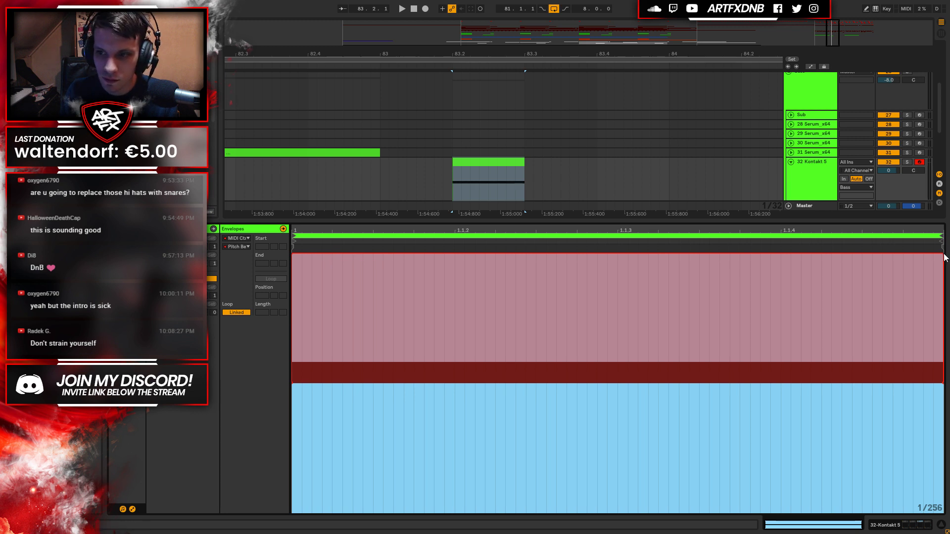
pyautogui.moveTo(945, 257); pyautogui.dragTo(942, 382)
pyautogui.click(905, 162)
pyautogui.press('space')
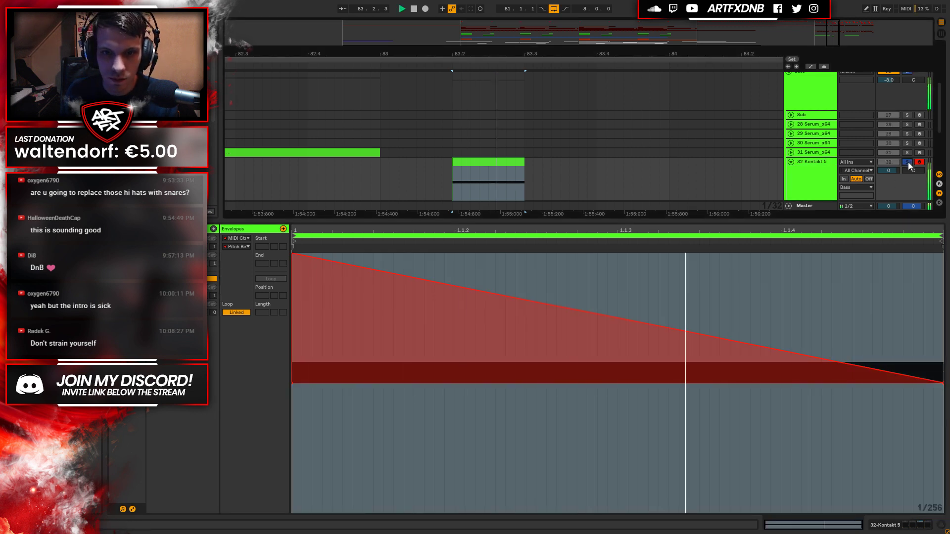
# Raise Kontakt's pitch bend modulation intensity to maximum, audition it, then close its window and play the clip in the unsoloed mix.
pyautogui.click(897, 529)
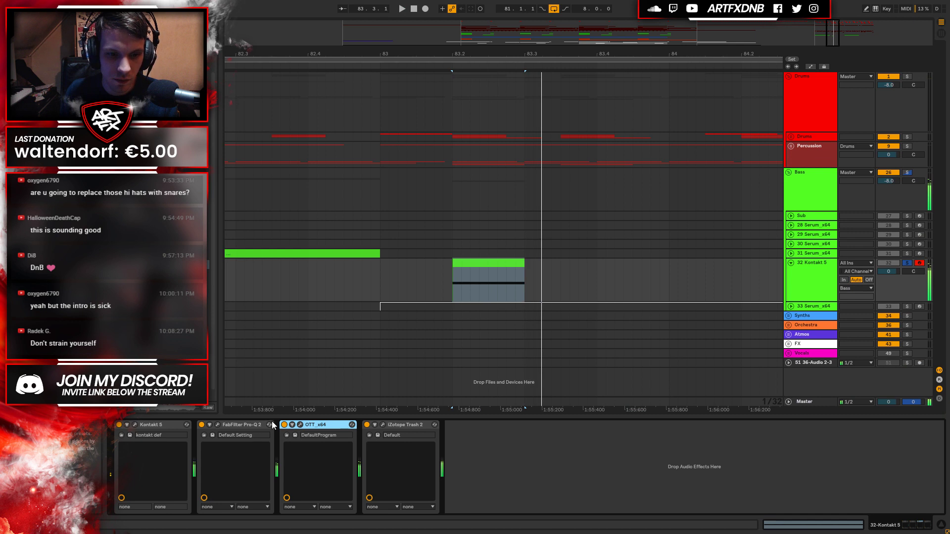
pyautogui.click(135, 425)
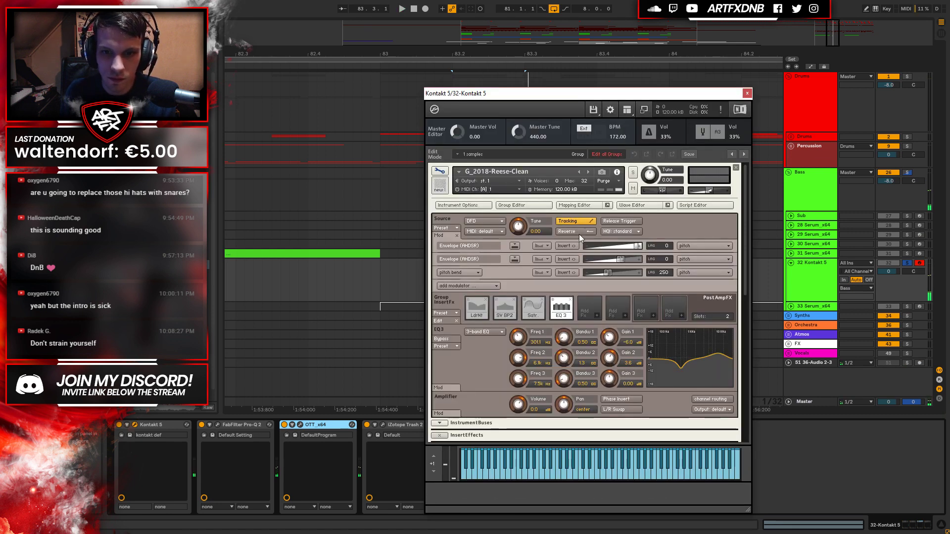
pyautogui.moveTo(607, 272); pyautogui.dragTo(659, 272)
pyautogui.press('space')
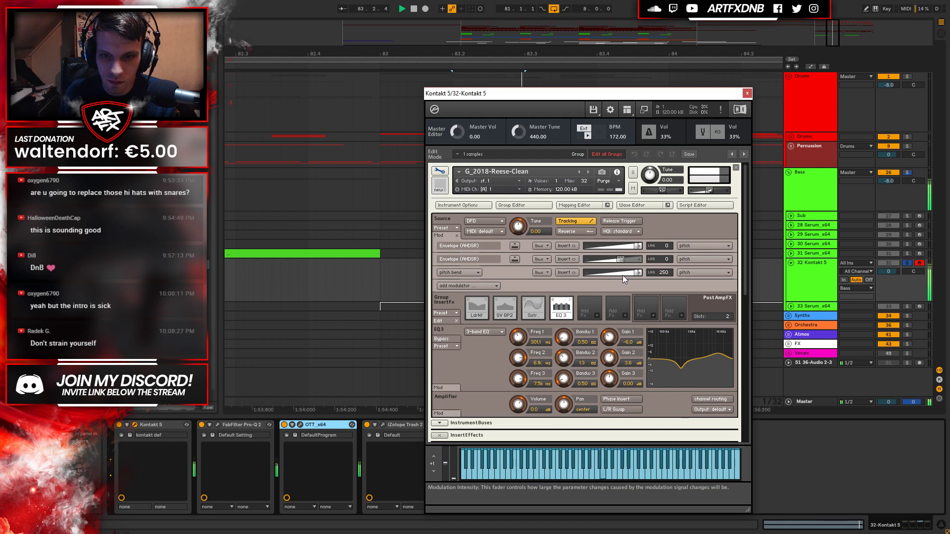
pyautogui.click(747, 93)
pyautogui.click(909, 263)
pyautogui.press('space')
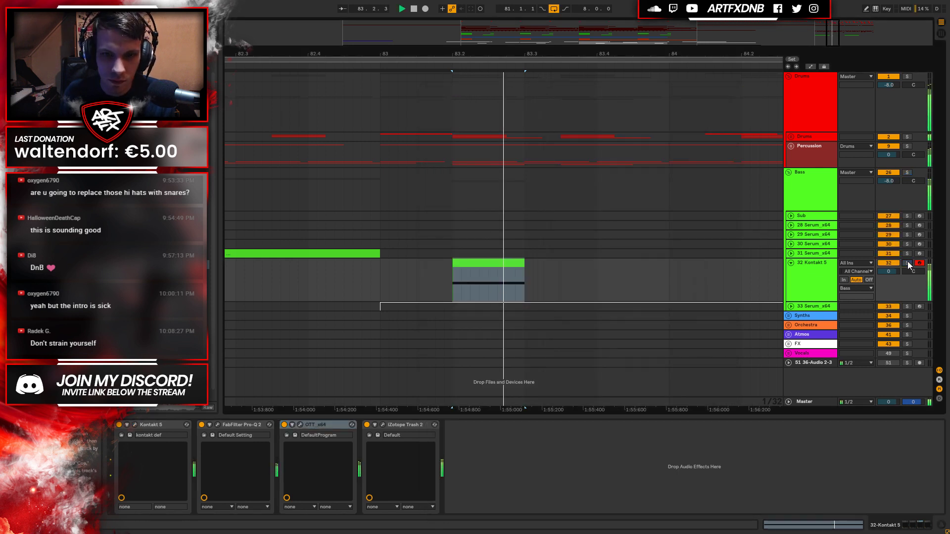
pyautogui.press('space')
# Remove the pitch bend ramp from the Kontakt clip, move the clip back to bar 83 and play the mix.
pyautogui.doubleClick(488, 280)
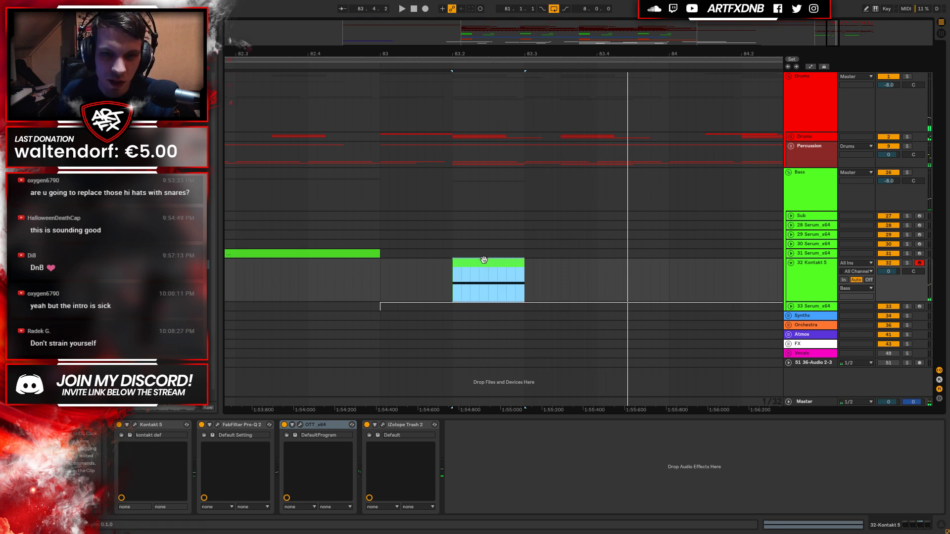
pyautogui.click(298, 256)
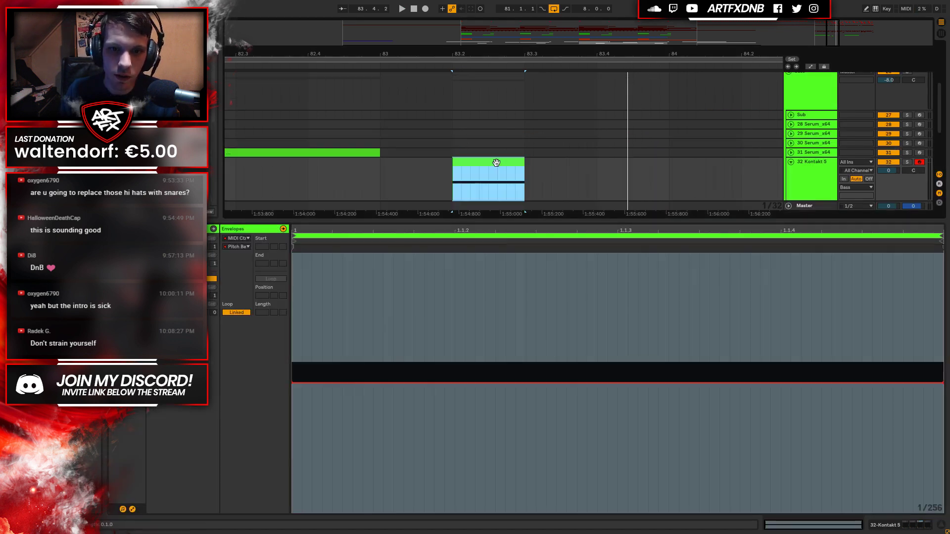
pyautogui.moveTo(493, 164); pyautogui.dragTo(421, 169)
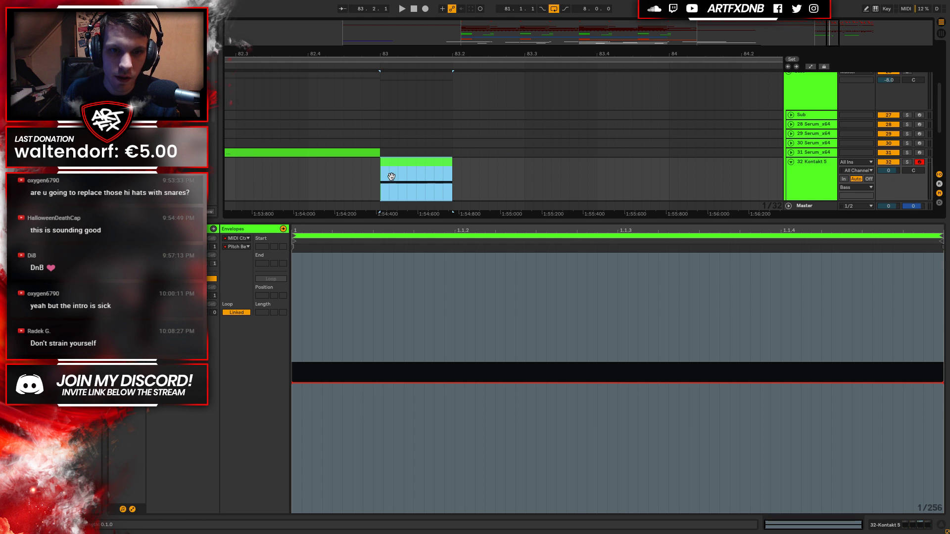
pyautogui.click(362, 176)
pyautogui.press('space')
pyautogui.hotkey('shift', 'Tab')
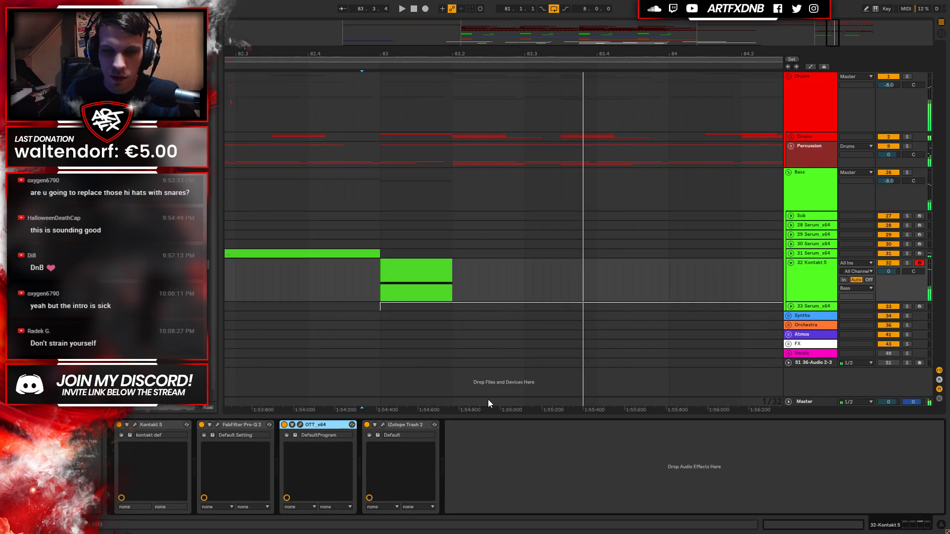
# Open the Kontakt clip's notes with the envelopes hidden and audition it from bar 83.
pyautogui.doubleClick(422, 275)
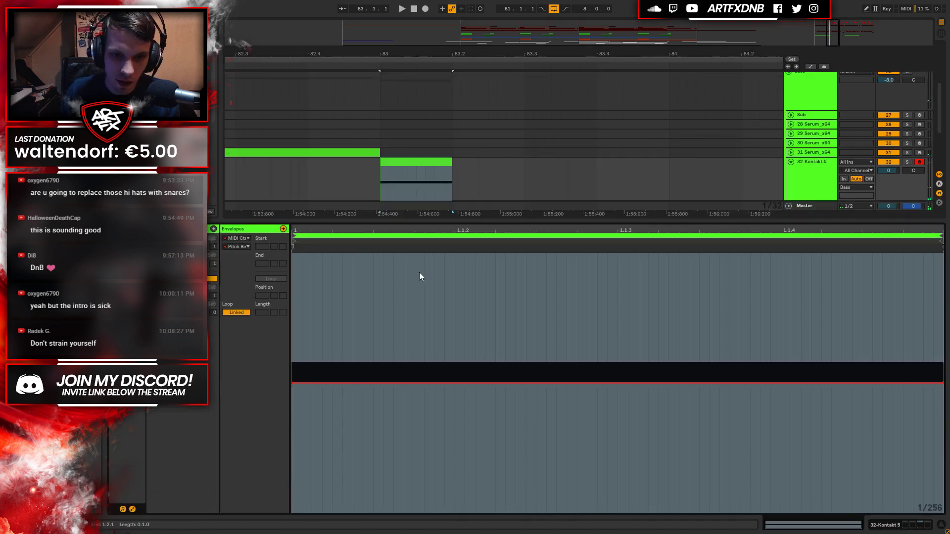
pyautogui.click(133, 510)
pyautogui.moveTo(943, 318); pyautogui.dragTo(937, 294)
pyautogui.press('space')
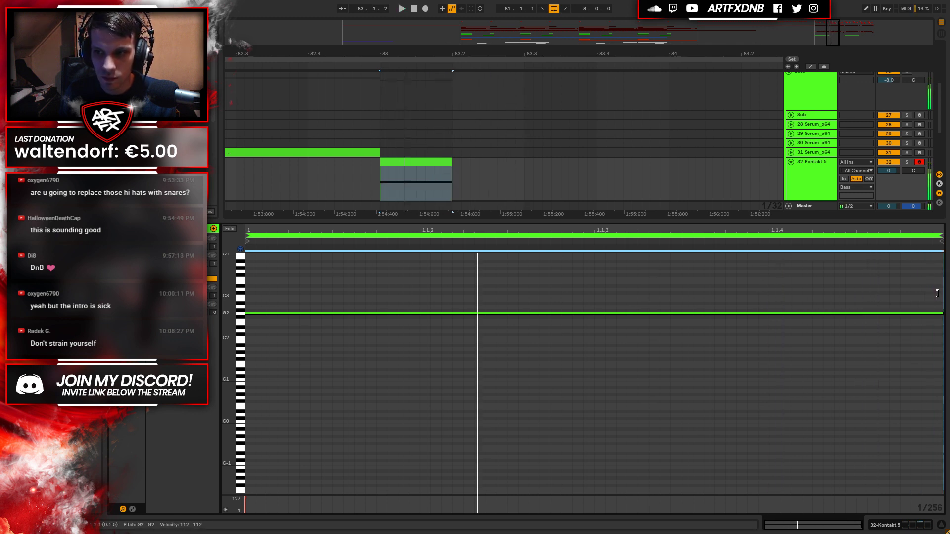
# Fold the Kontakt 5 track and play the whole drop from bar 81.
pyautogui.hotkey('shift', 'Tab')
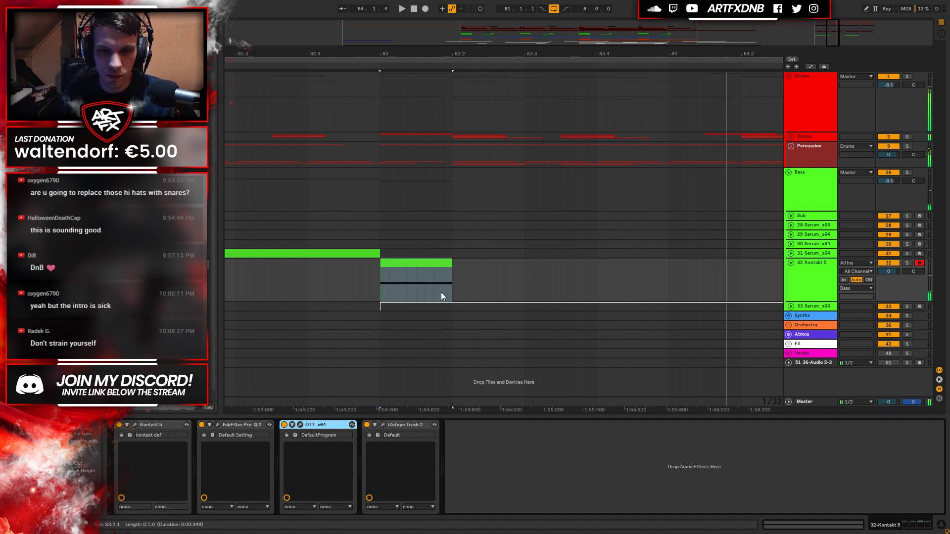
pyautogui.click(790, 263)
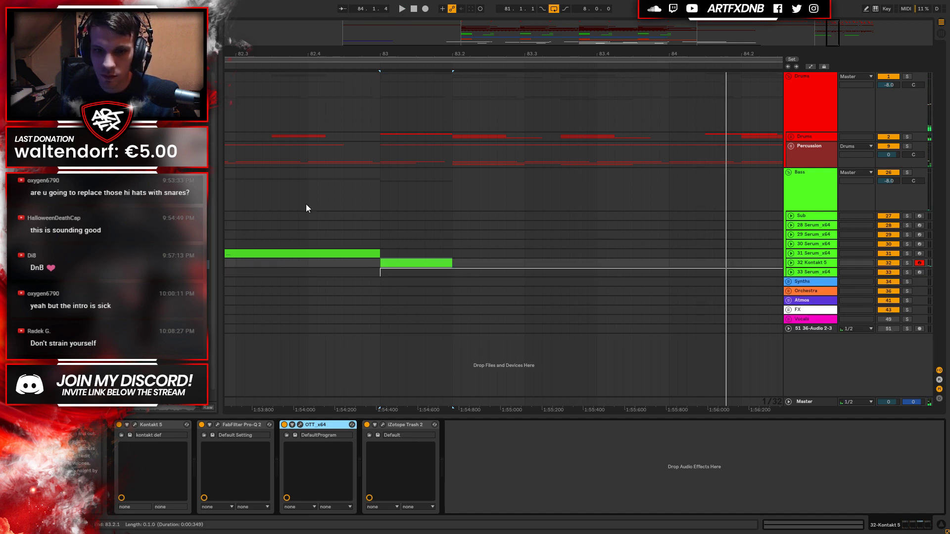
pyautogui.click(244, 262)
pyautogui.press('space')
pyautogui.moveTo(352, 54); pyautogui.dragTo(351, 13)
pyautogui.click(412, 113)
pyautogui.press('space')
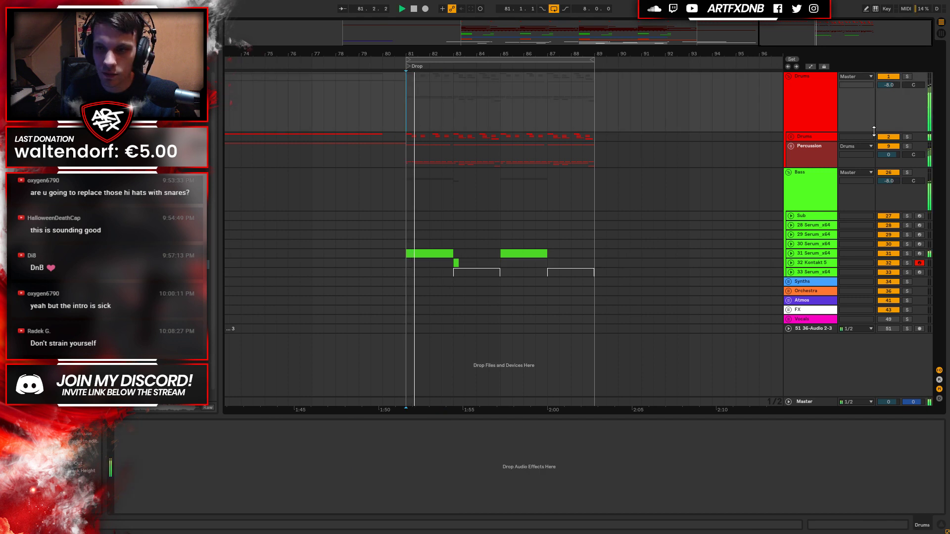
# Fold the Drums group, keeping the Bass group's tracks unfolded.
pyautogui.click(789, 173)
pyautogui.click(788, 76)
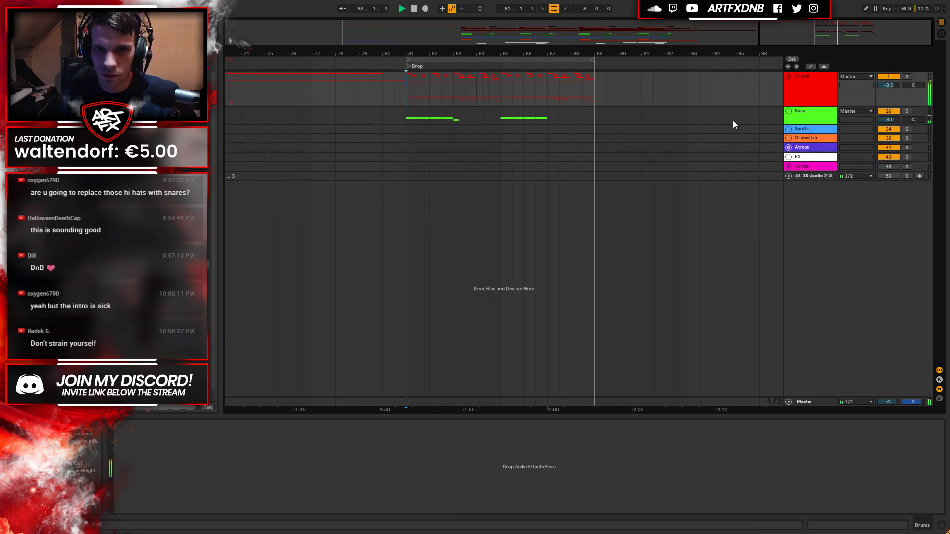
pyautogui.click(789, 111)
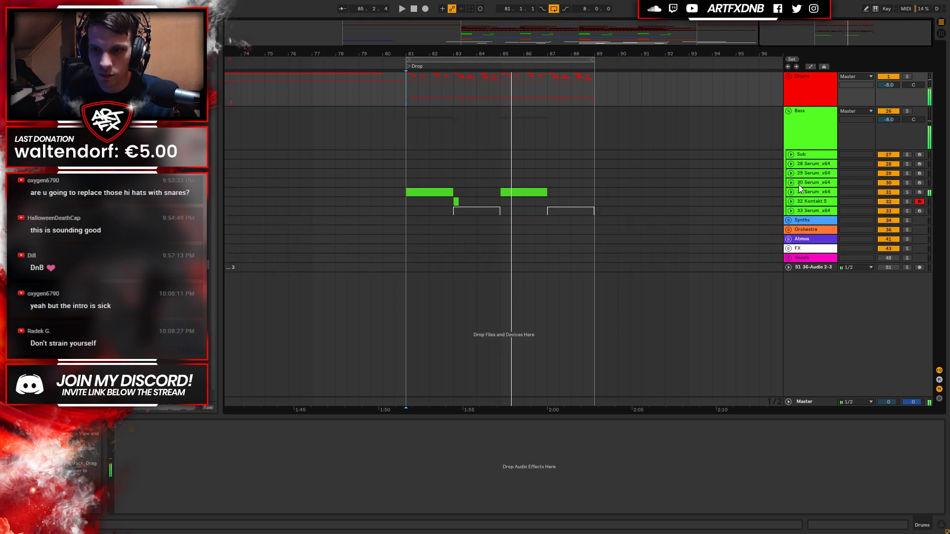
# Copy the Kontakt clip from bar 83 to bar 87 and play the drop from bar 85.
pyautogui.moveTo(459, 199); pyautogui.dragTo(552, 200)
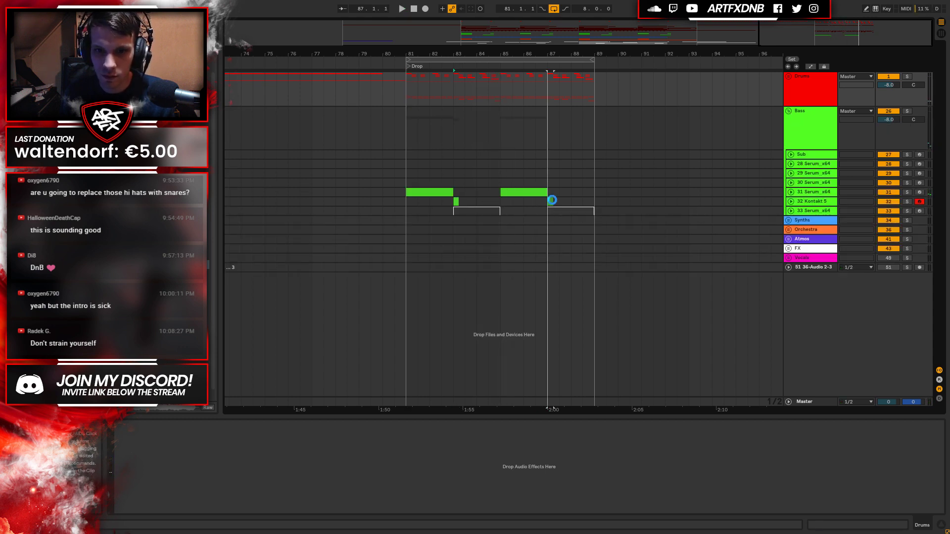
pyautogui.click(522, 202)
pyautogui.press('space')
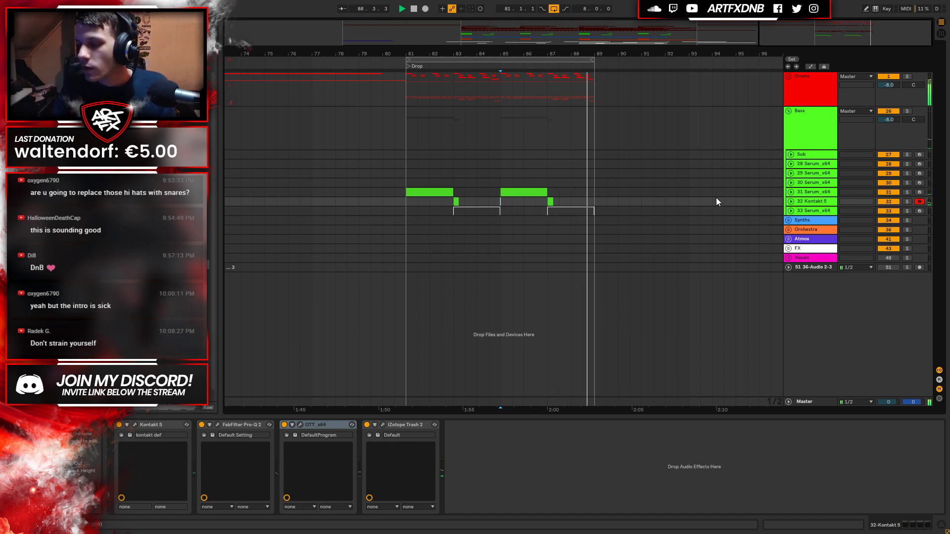
pyautogui.press('space')
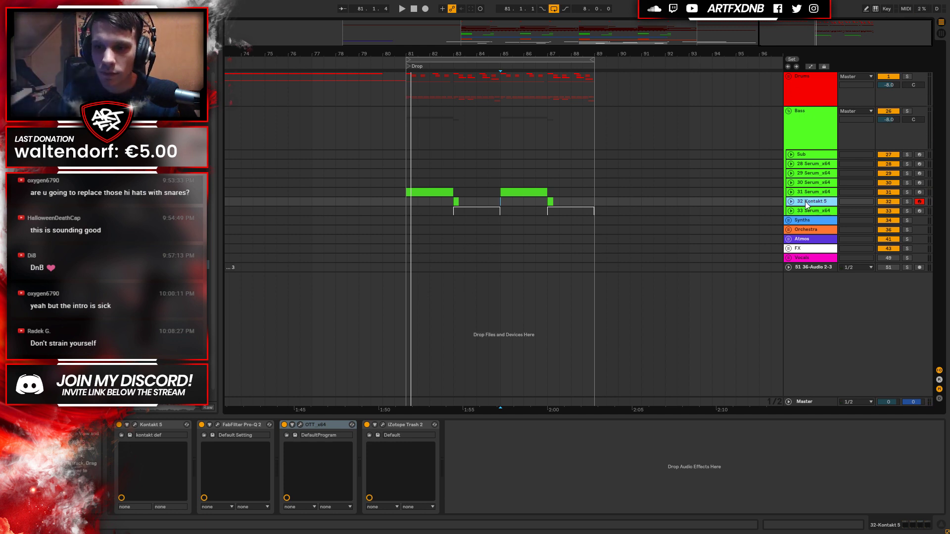
# Unfold the Kontakt 5 track and audition it soloed from bar 83.
pyautogui.click(791, 203)
pyautogui.click(454, 220)
pyautogui.press('space')
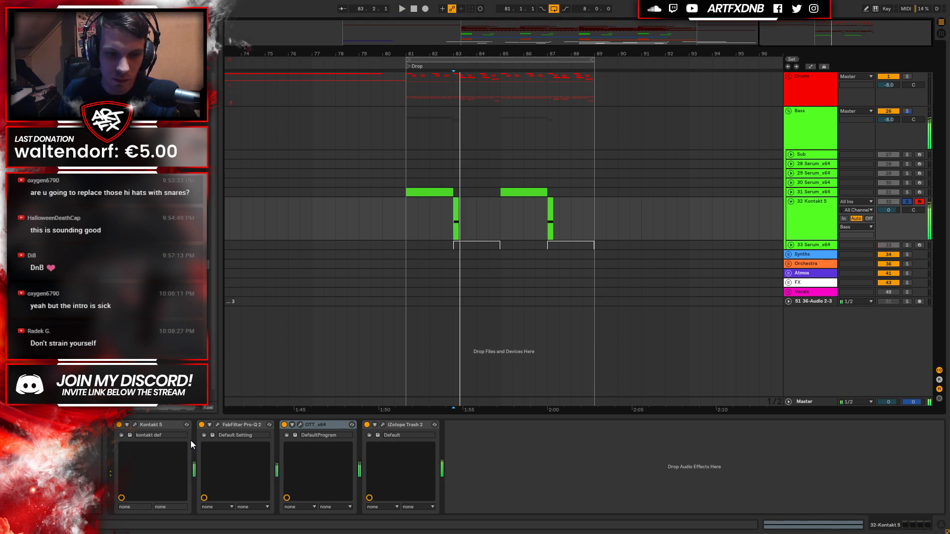
# Add an SV LP2 low-pass filter after EQ 3 in Kontakt's group inserts and lower its cutoff to about 30 Hz.
pyautogui.click(135, 424)
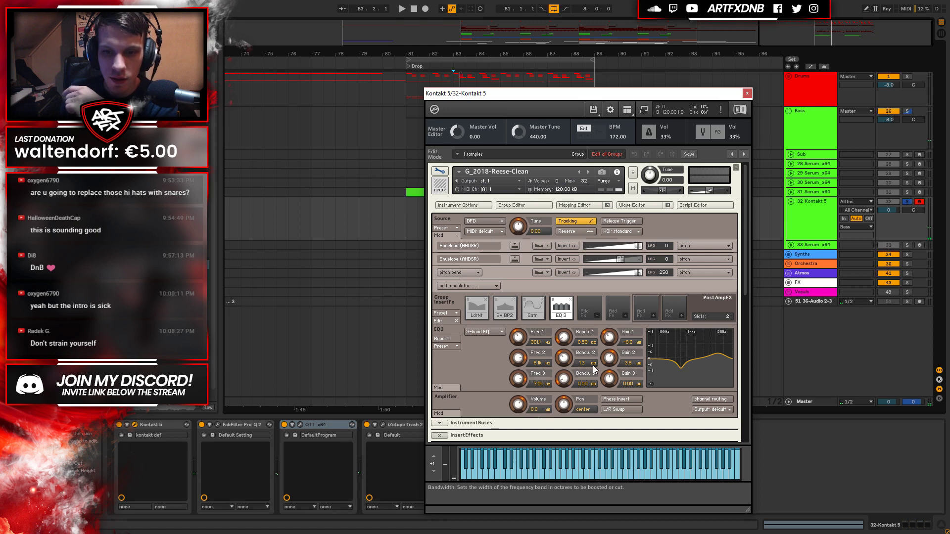
pyautogui.click(597, 315)
pyautogui.moveTo(611, 325)
pyautogui.moveTo(651, 324)
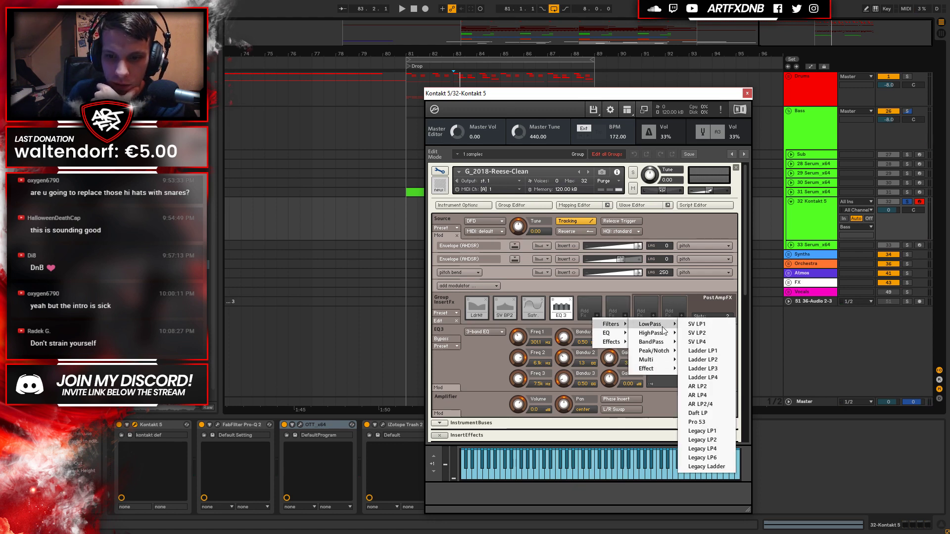
pyautogui.click(711, 334)
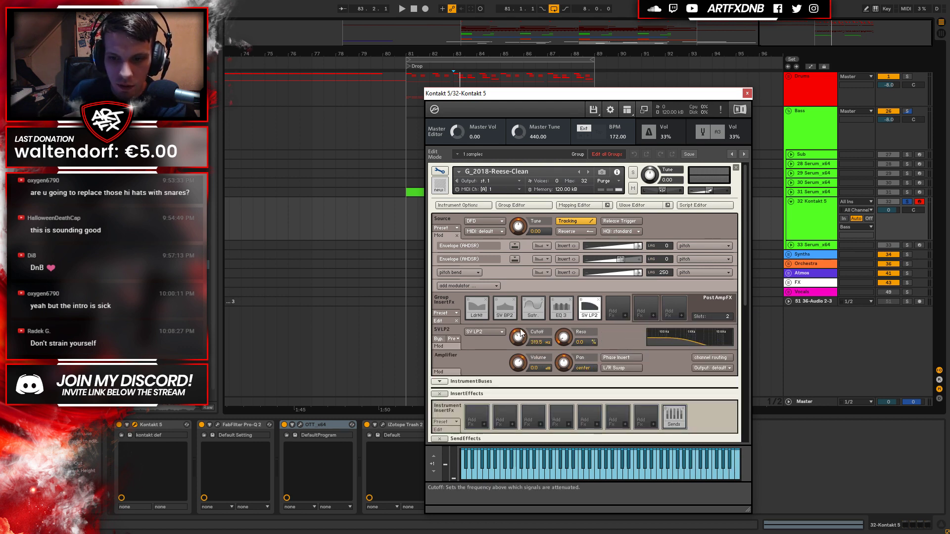
pyautogui.moveTo(537, 342); pyautogui.dragTo(536, 367)
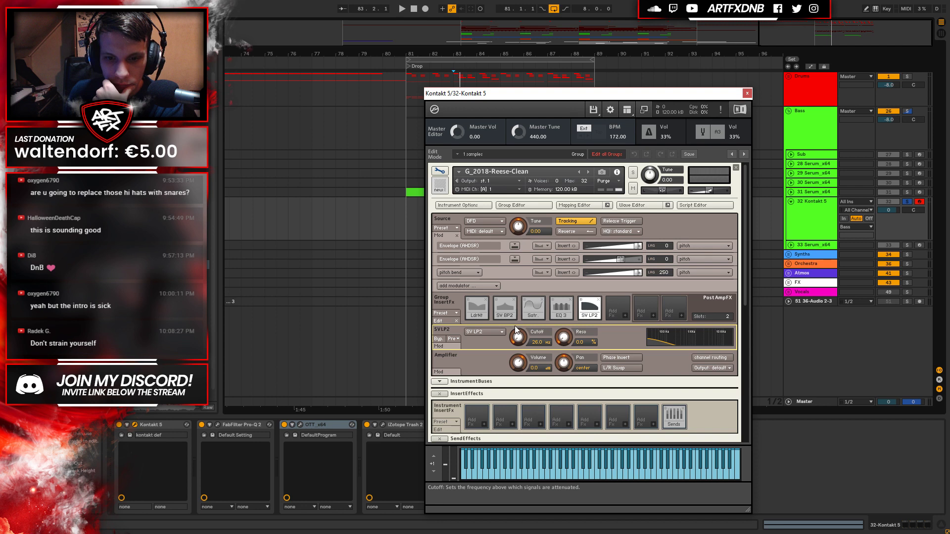
pyautogui.moveTo(518, 336)
pyautogui.mouseDown()
pyautogui.moveTo(522, 316)
pyautogui.moveTo(521, 341)
pyautogui.mouseUp()
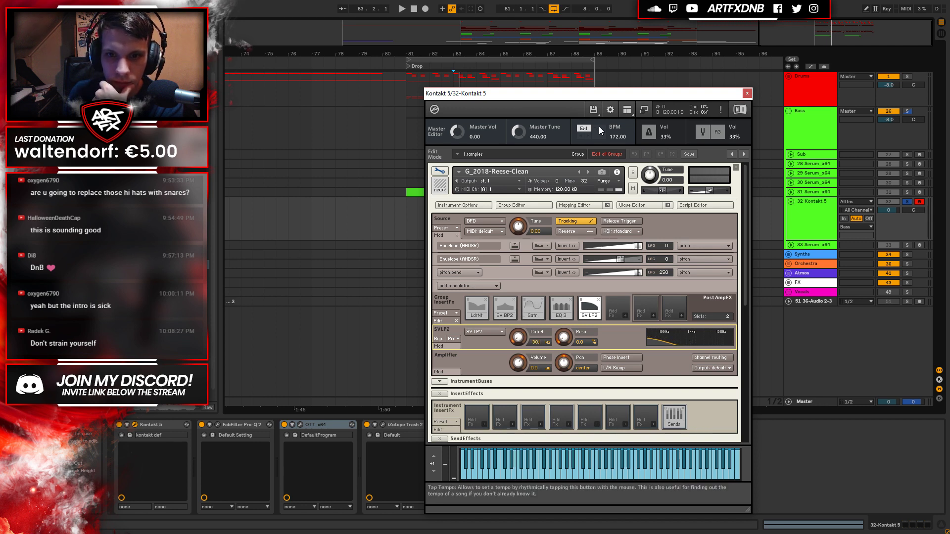
# Show Kontakt's browser with its automation list and move the window clear of the track headers.
pyautogui.click(626, 111)
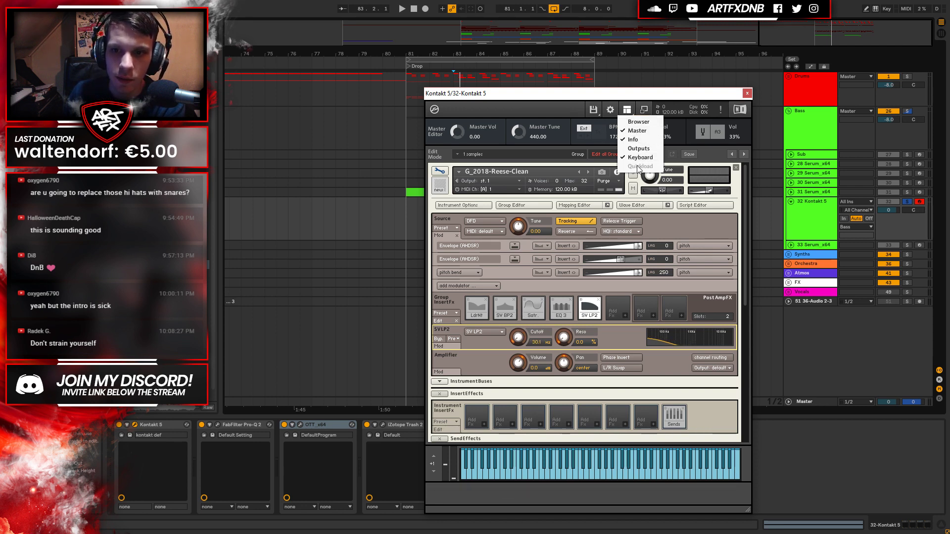
pyautogui.click(639, 122)
pyautogui.click(562, 127)
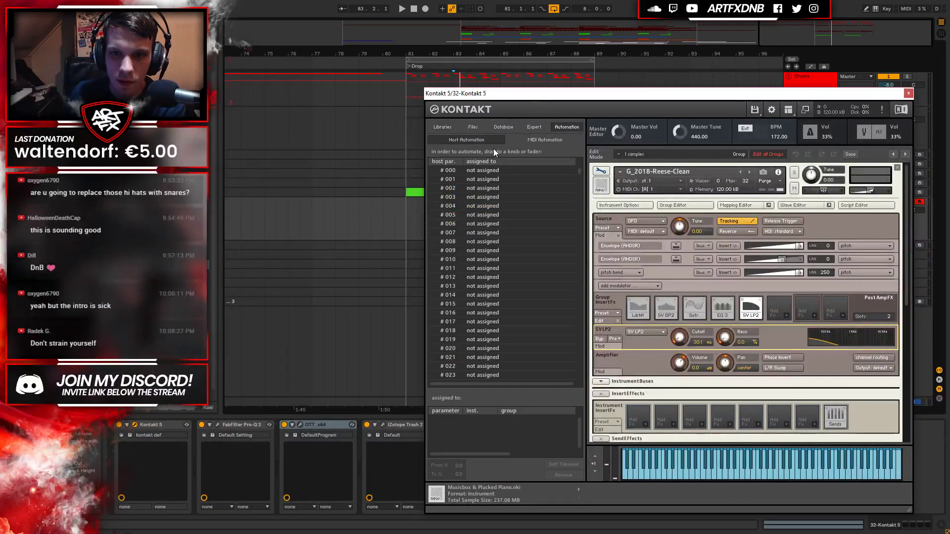
pyautogui.moveTo(536, 93); pyautogui.dragTo(399, 70)
# Lower the SV LP2 cutoff to 26.0 Hz and assign a MIDI CC modulator to it.
pyautogui.moveTo(540, 314); pyautogui.dragTo(541, 324)
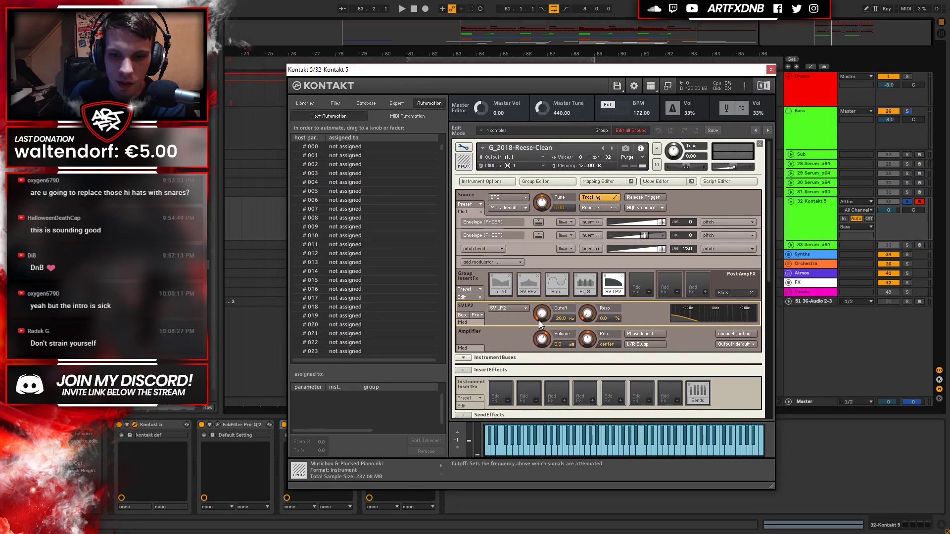
pyautogui.rightClick(541, 310)
pyautogui.moveTo(579, 353)
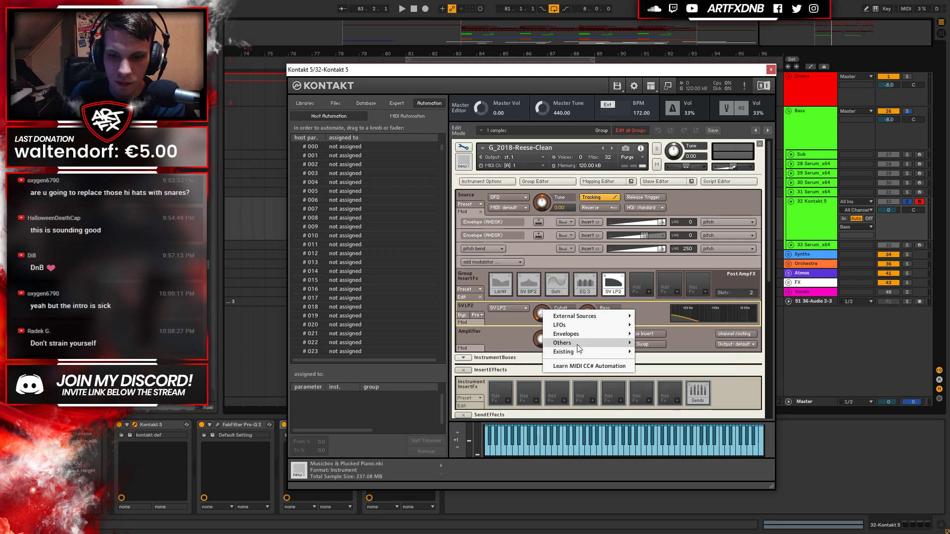
pyautogui.moveTo(581, 325)
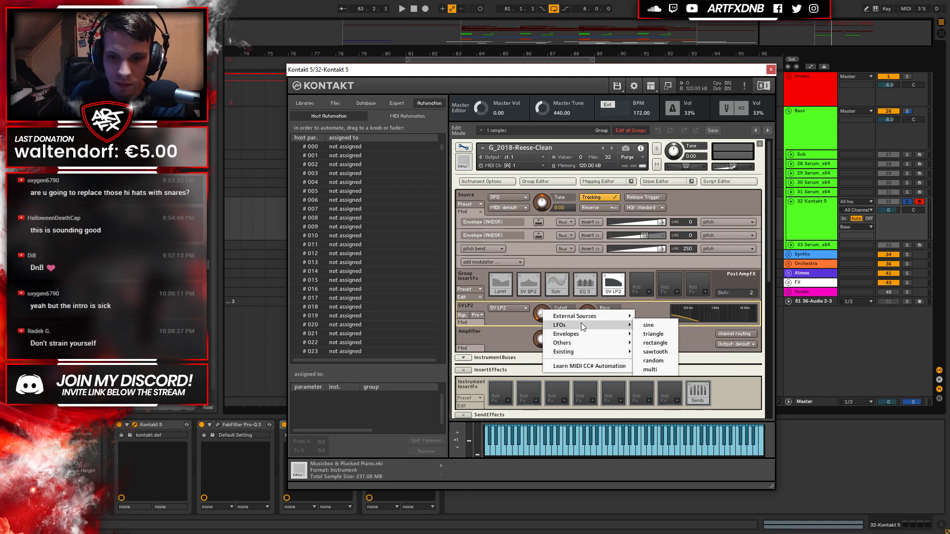
pyautogui.moveTo(539, 315)
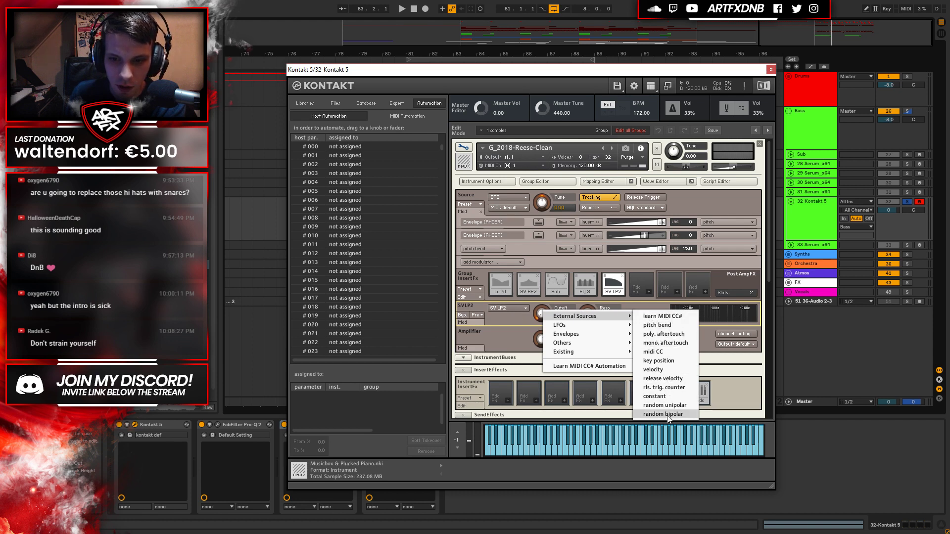
pyautogui.click(661, 352)
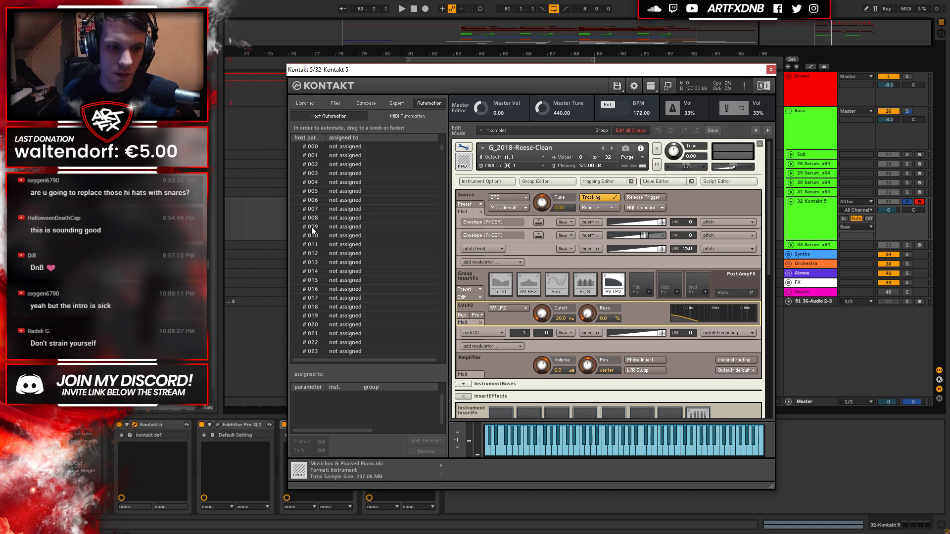
# Show the envelopes of the Kontakt clip at bar 83 and list the available MIDI controllers.
pyautogui.moveTo(746, 70); pyautogui.dragTo(830, 310)
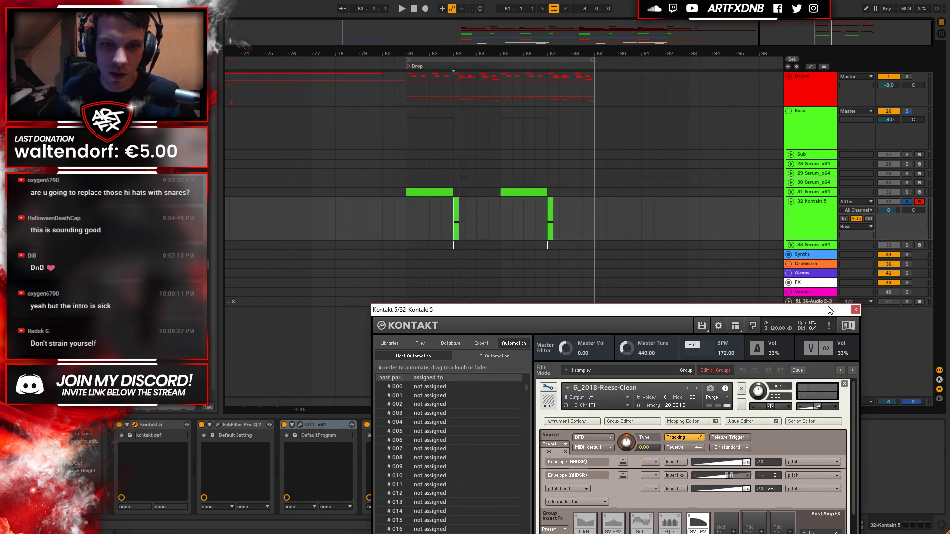
pyautogui.doubleClick(458, 210)
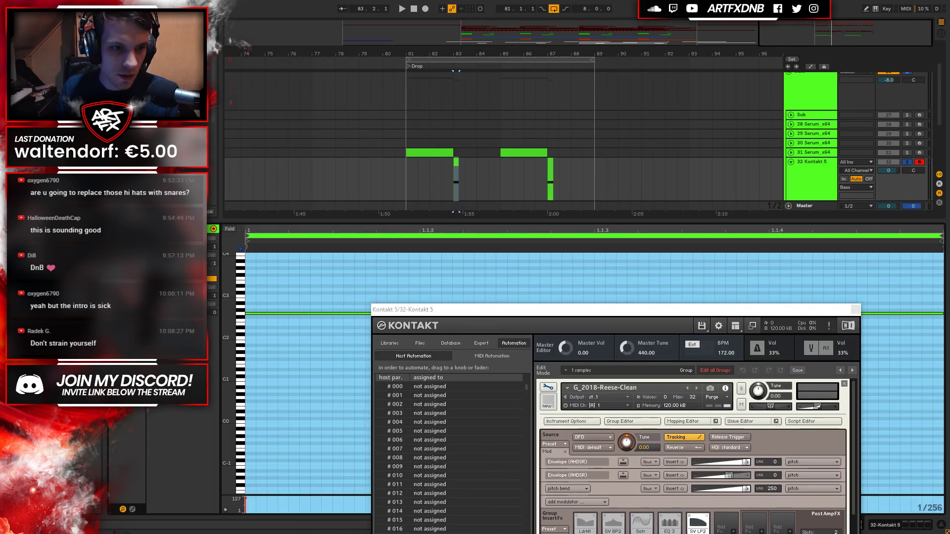
pyautogui.click(133, 509)
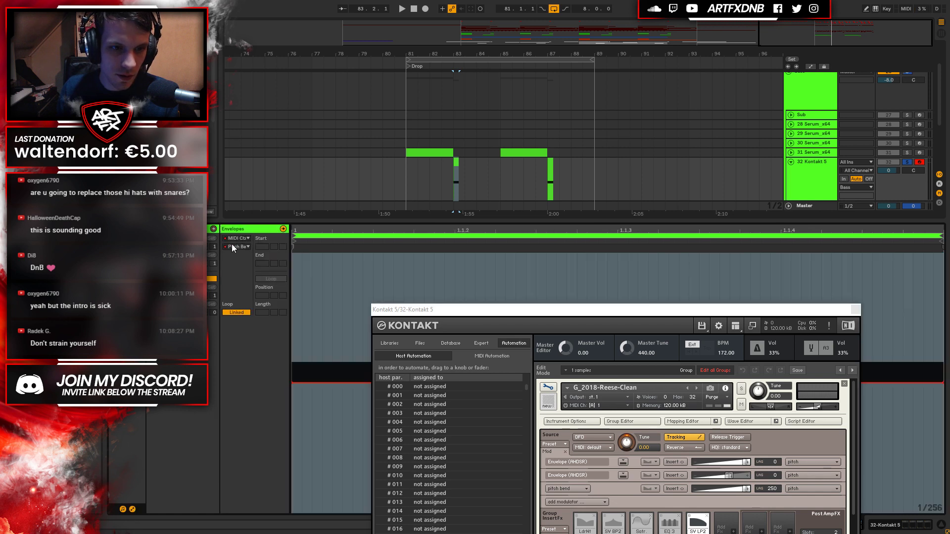
pyautogui.click(240, 246)
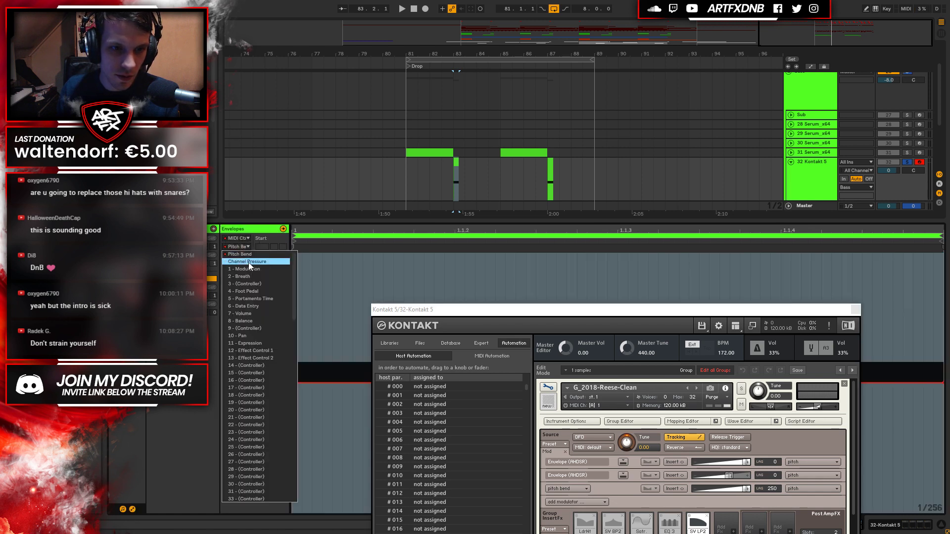
# Set the cutoff modulator's MIDI CC default value to 1 and raise the SV LP2 cutoff to about 19 kHz.
pyautogui.moveTo(524, 308); pyautogui.dragTo(522, 53)
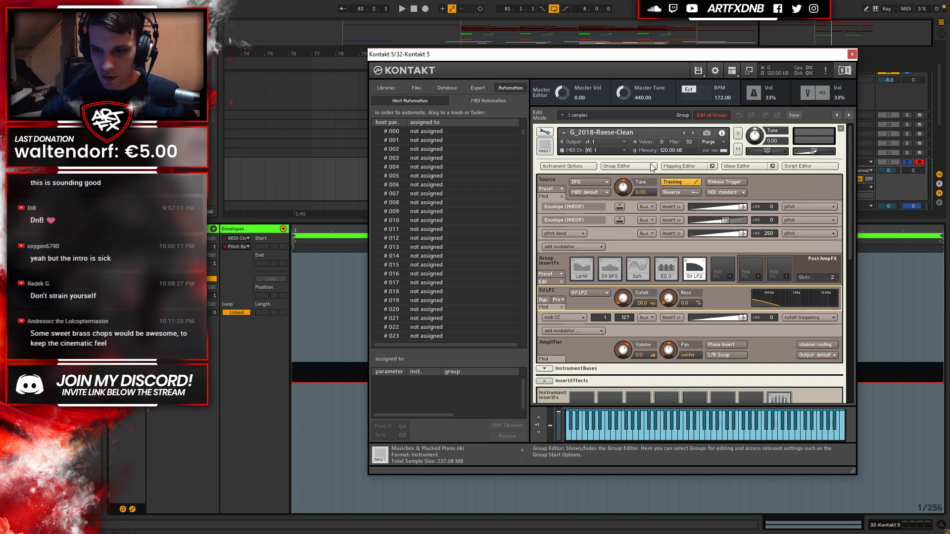
pyautogui.moveTo(625, 317); pyautogui.dragTo(623, 350)
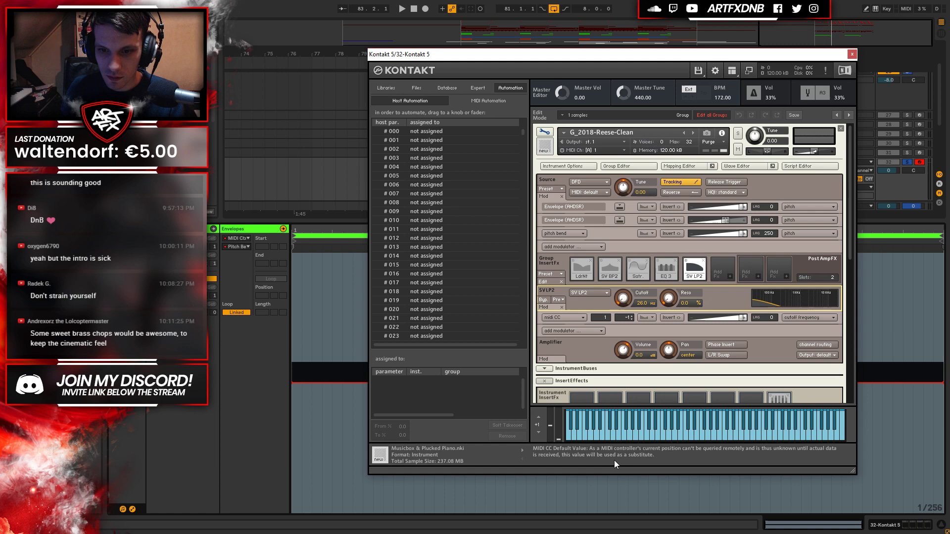
pyautogui.doubleClick(627, 317)
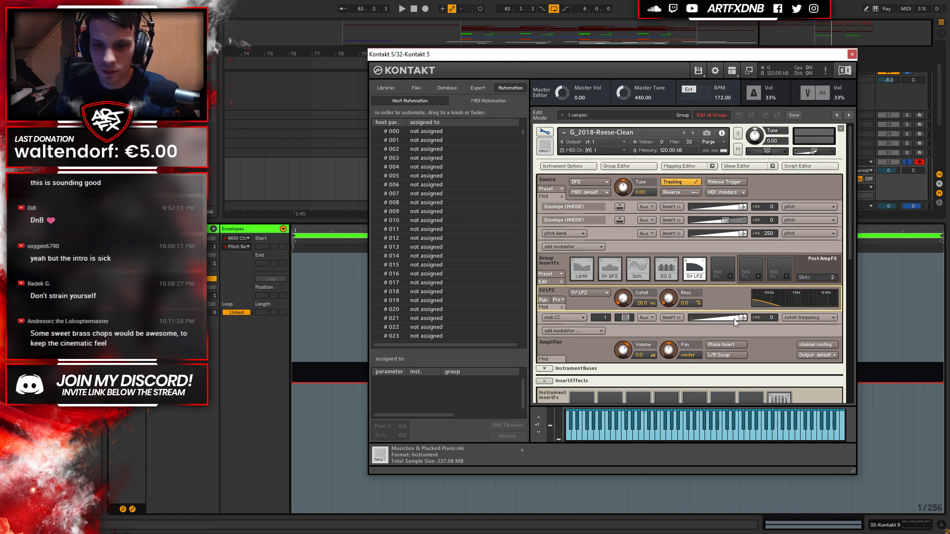
pyautogui.click(639, 322)
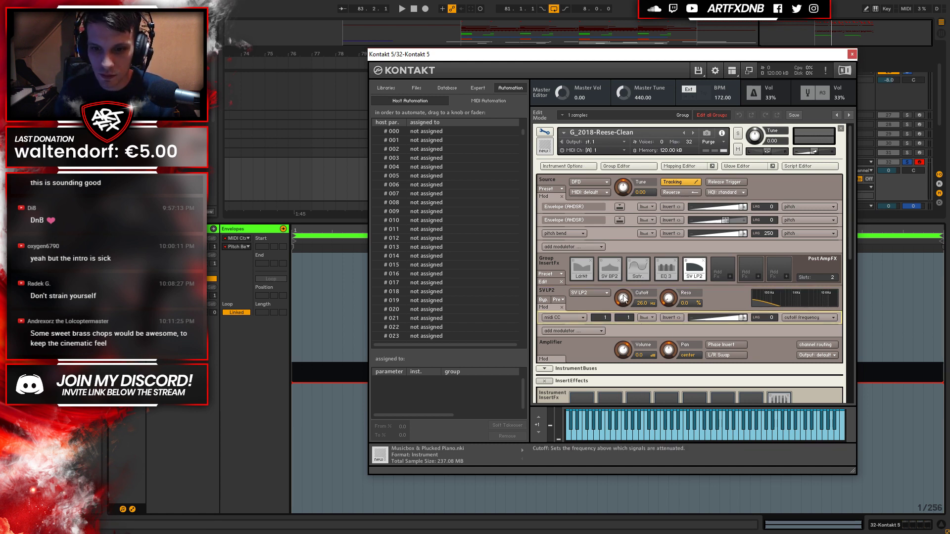
pyautogui.moveTo(623, 297); pyautogui.dragTo(665, 163)
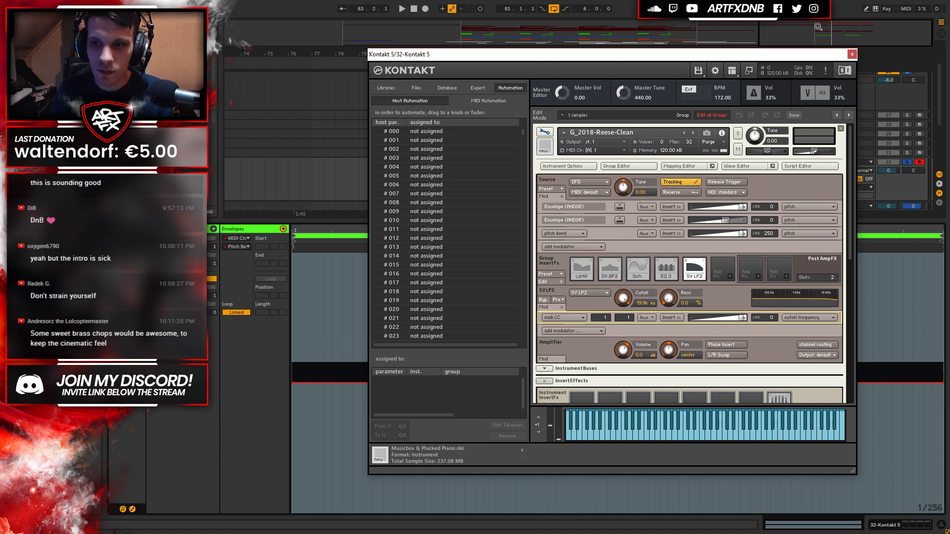
# Close Kontakt, draw a CC 1 Modulation envelope in the clip falling from 127 to 0, and audition it.
pyautogui.click(852, 55)
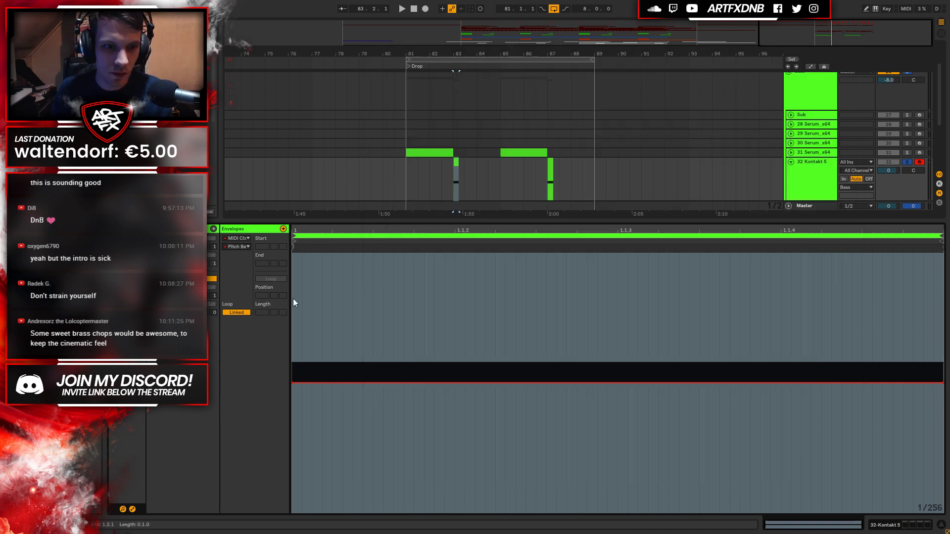
pyautogui.click(237, 246)
pyautogui.click(250, 268)
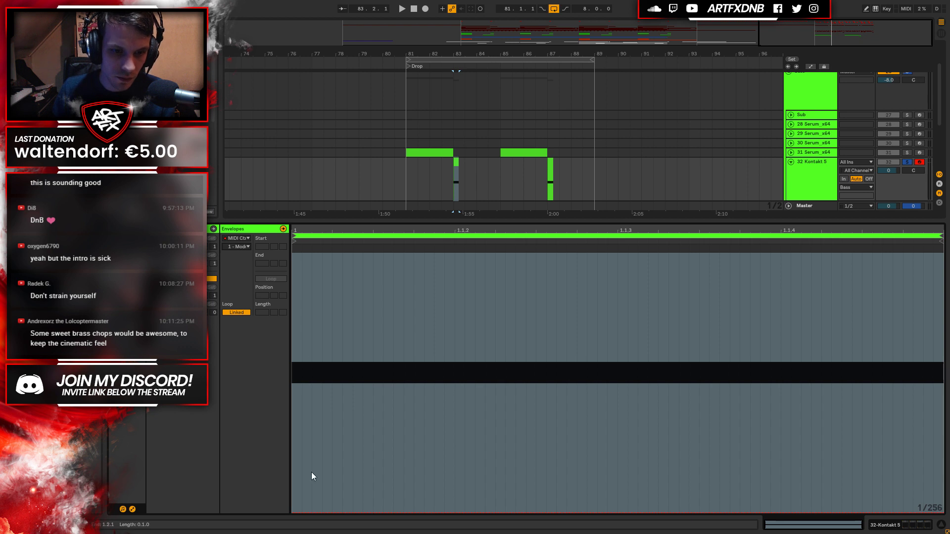
pyautogui.moveTo(294, 513); pyautogui.dragTo(477, 262)
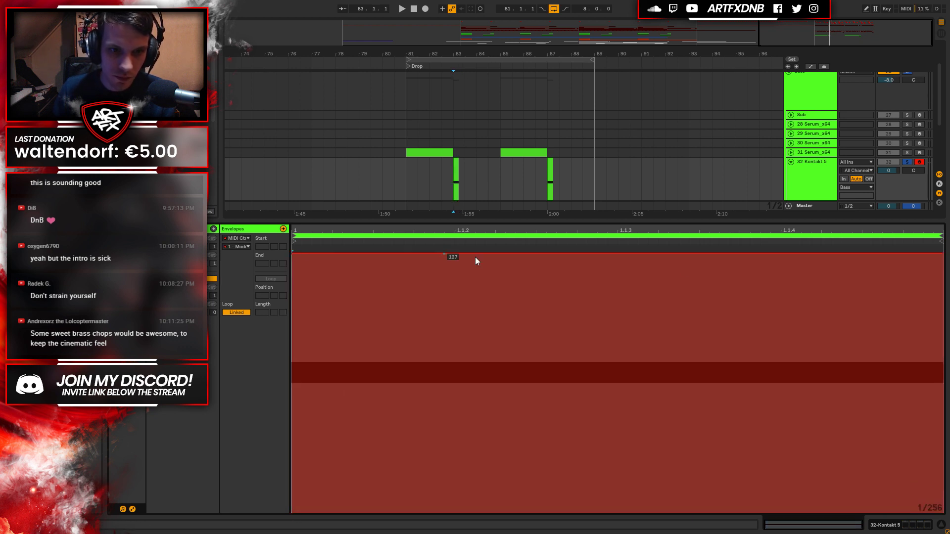
pyautogui.moveTo(933, 253); pyautogui.dragTo(928, 508)
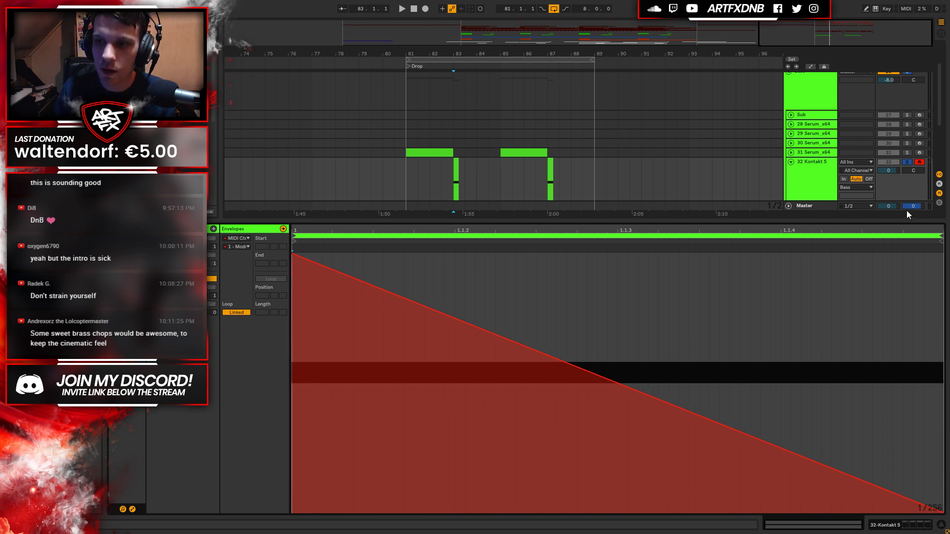
pyautogui.press('space')
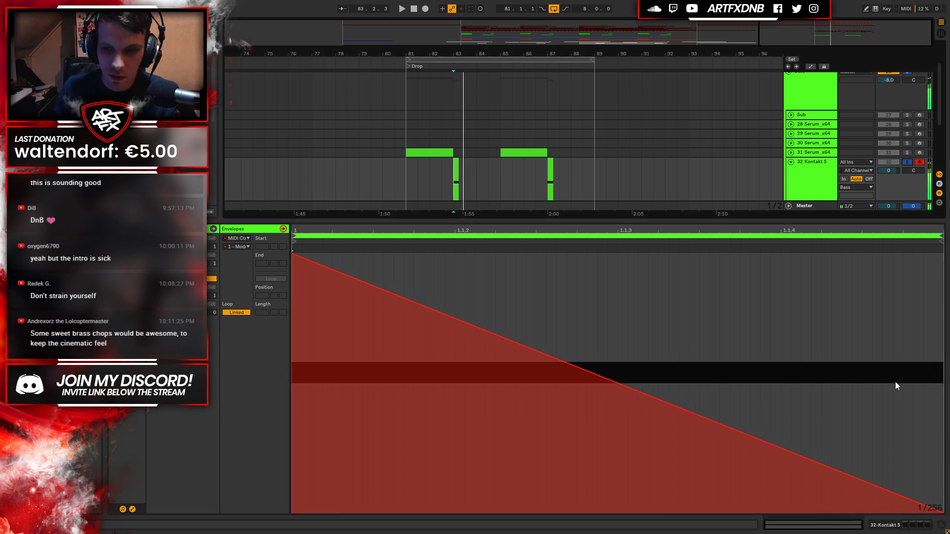
# Reopen the Kontakt 5 instrument and keep midi CC as the source of the SV LP2 cutoff modulator.
pyautogui.hotkey('shift', 'Tab')
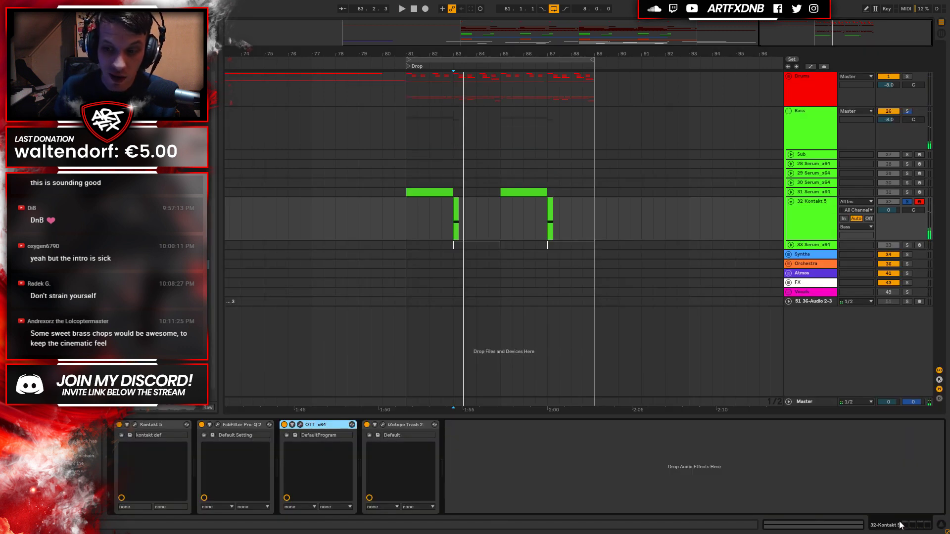
pyautogui.click(135, 425)
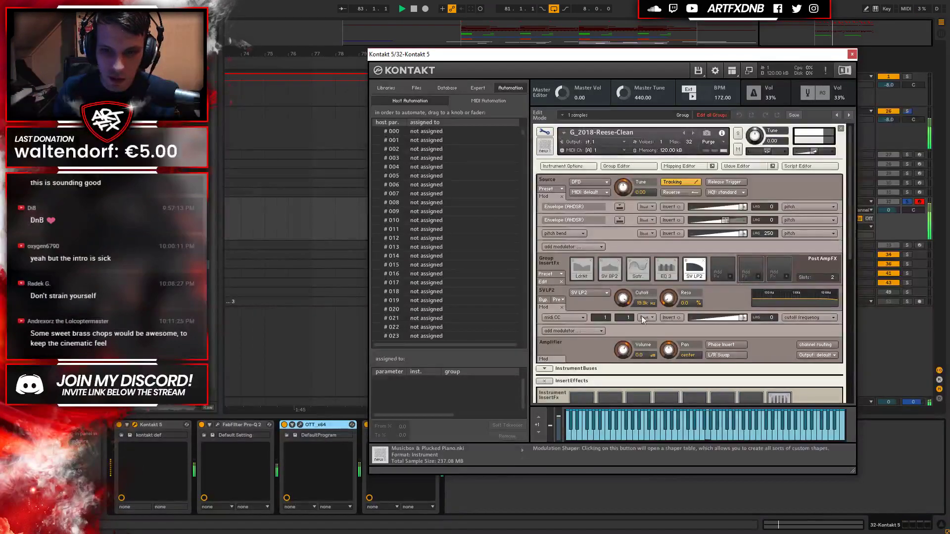
pyautogui.click(561, 318)
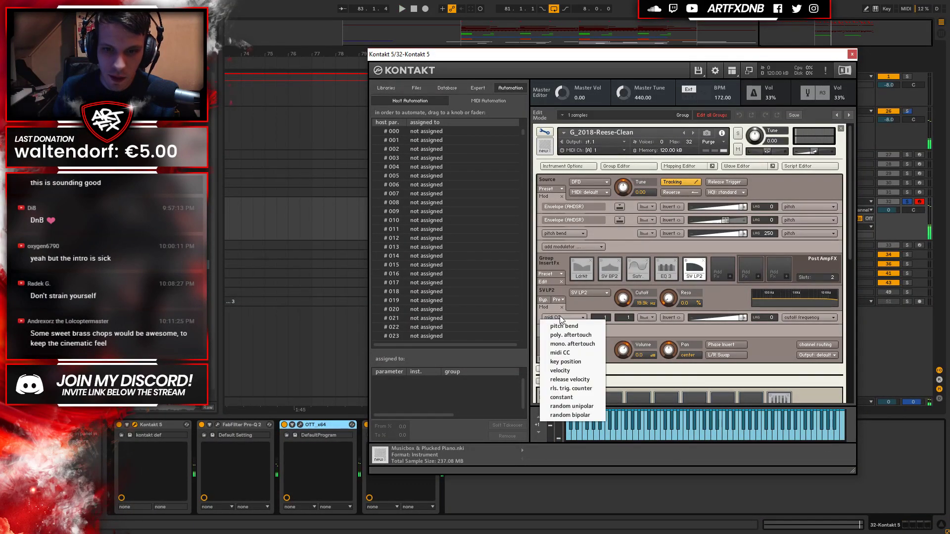
pyautogui.click(574, 353)
pyautogui.click(605, 319)
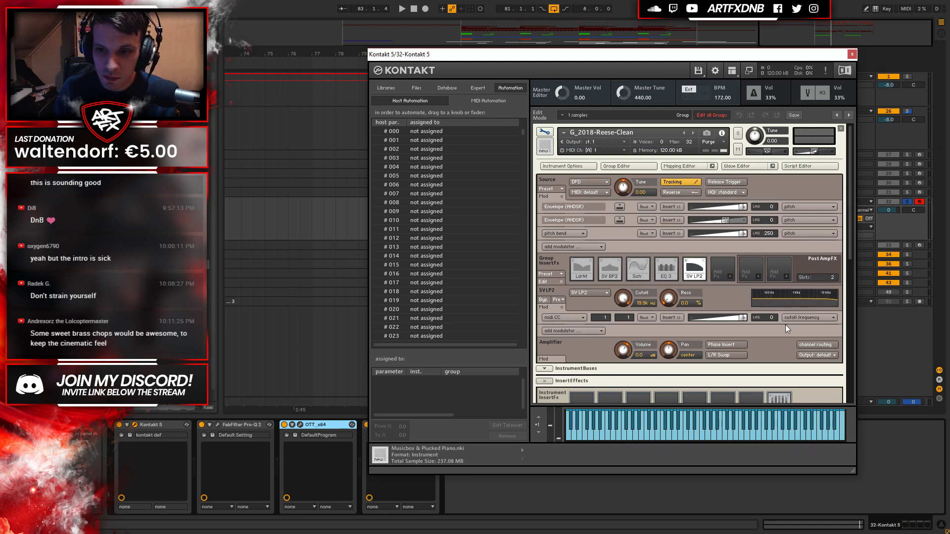
pyautogui.moveTo(737, 317)
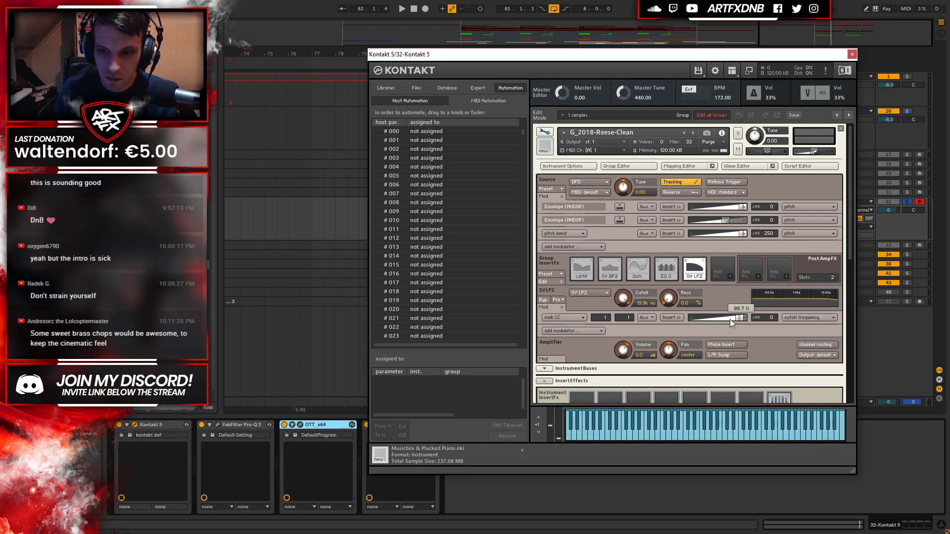
# Lower the SV LP2 cutoff to 26.0 Hz, audition the modulated filter sweep, and close Kontakt.
pyautogui.moveTo(623, 298); pyautogui.dragTo(622, 415)
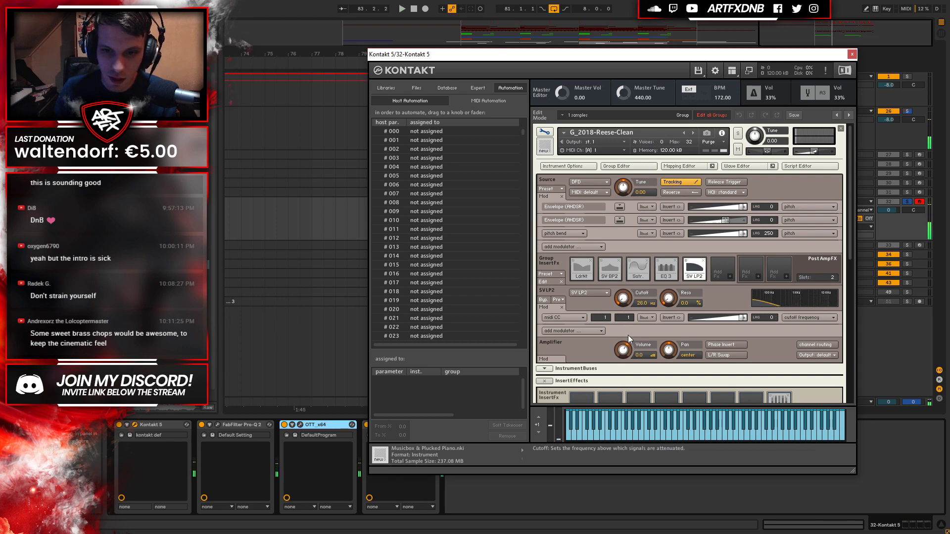
pyautogui.press('space')
pyautogui.press('space')
pyautogui.press('space')
pyautogui.press('space')
pyautogui.click(851, 54)
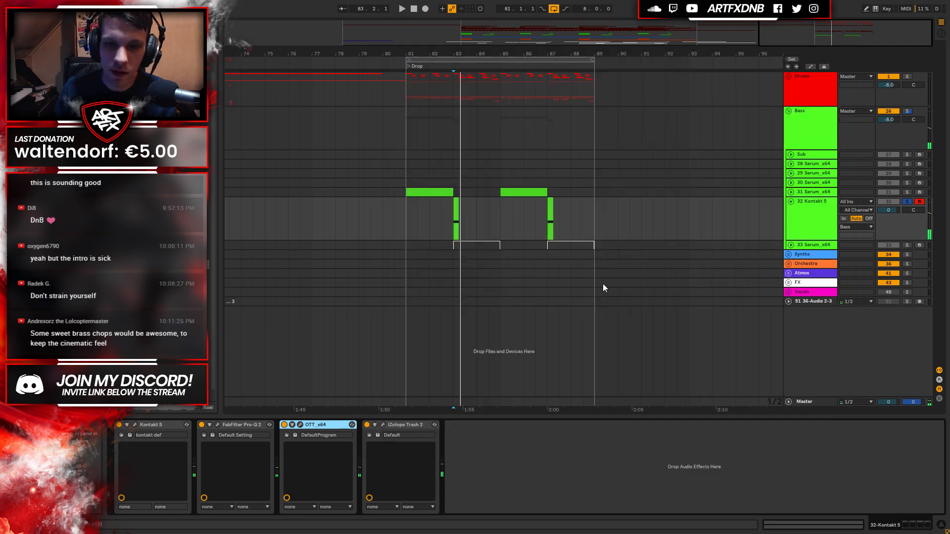
# Extend the Kontakt clip at bar 83 to end at 83.3.1 and audition the result.
pyautogui.doubleClick(456, 218)
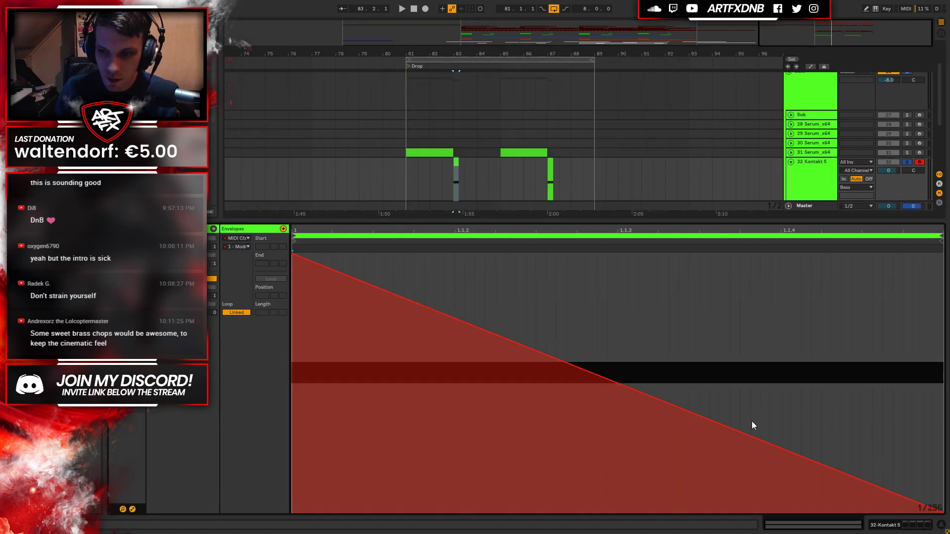
pyautogui.moveTo(455, 163); pyautogui.dragTo(465, 163)
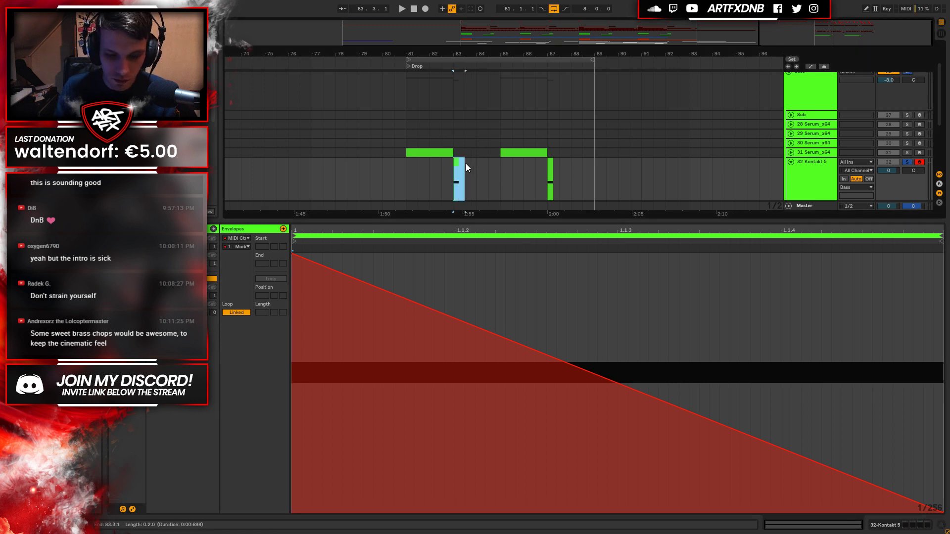
pyautogui.press('space')
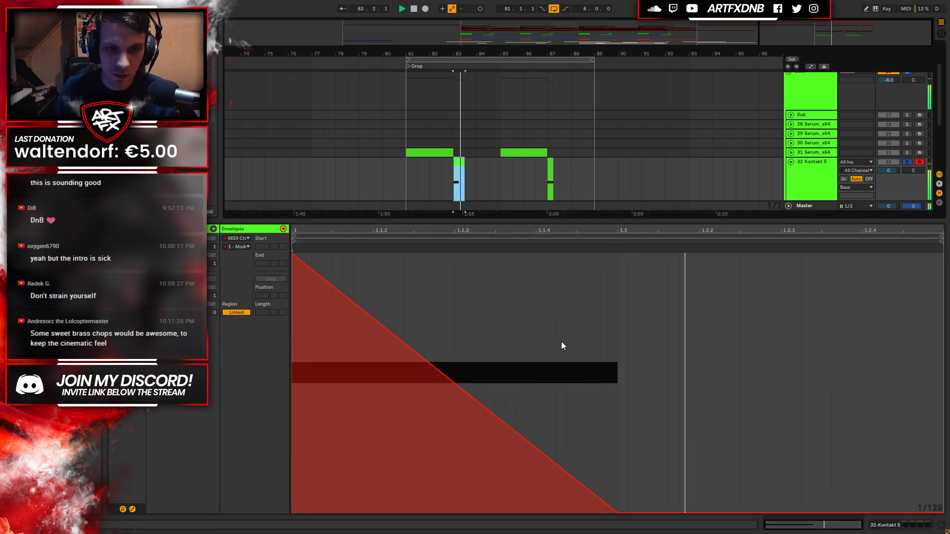
pyautogui.press('space')
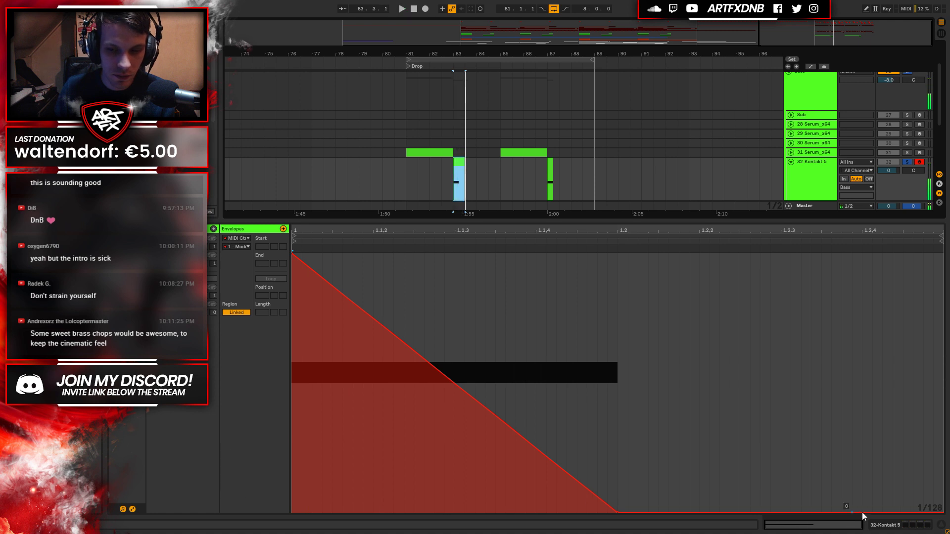
pyautogui.click(908, 527)
pyautogui.press('space')
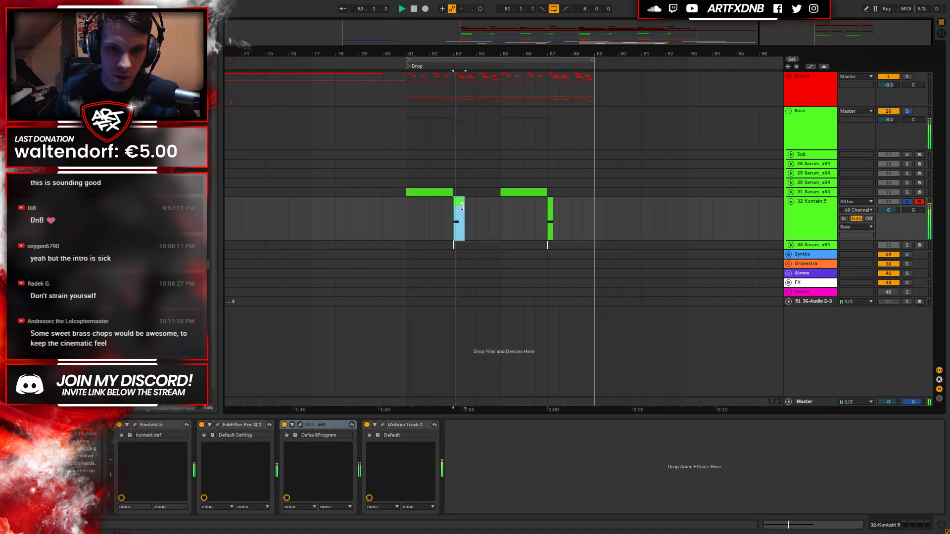
pyautogui.press('space')
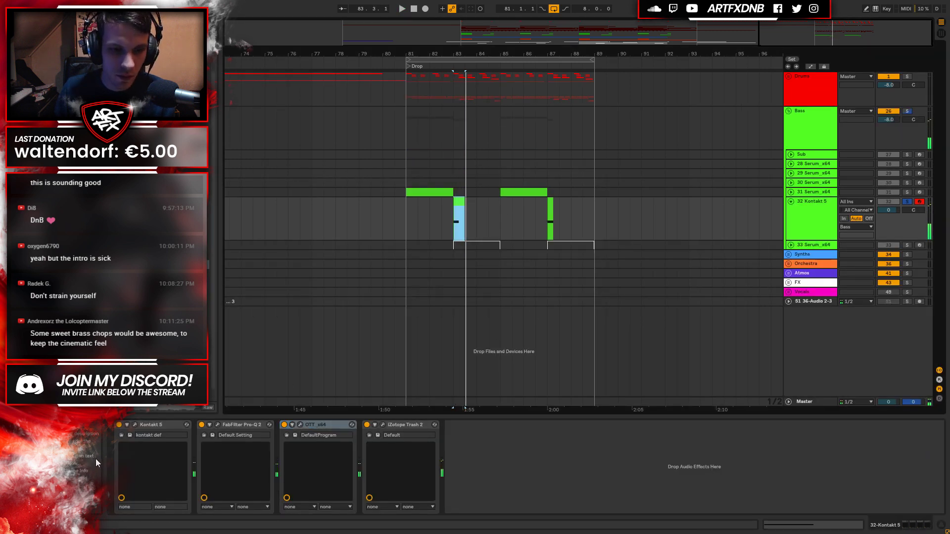
# Lengthen the release of Kontakt's volume envelope to about 90 ms, audition it, and close the instrument.
pyautogui.click(135, 424)
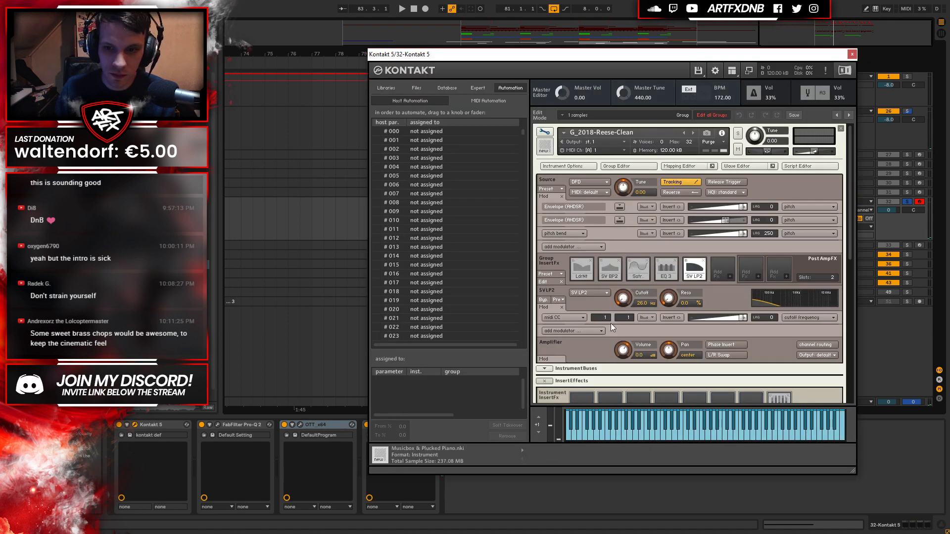
pyautogui.moveTo(849, 239); pyautogui.dragTo(848, 398)
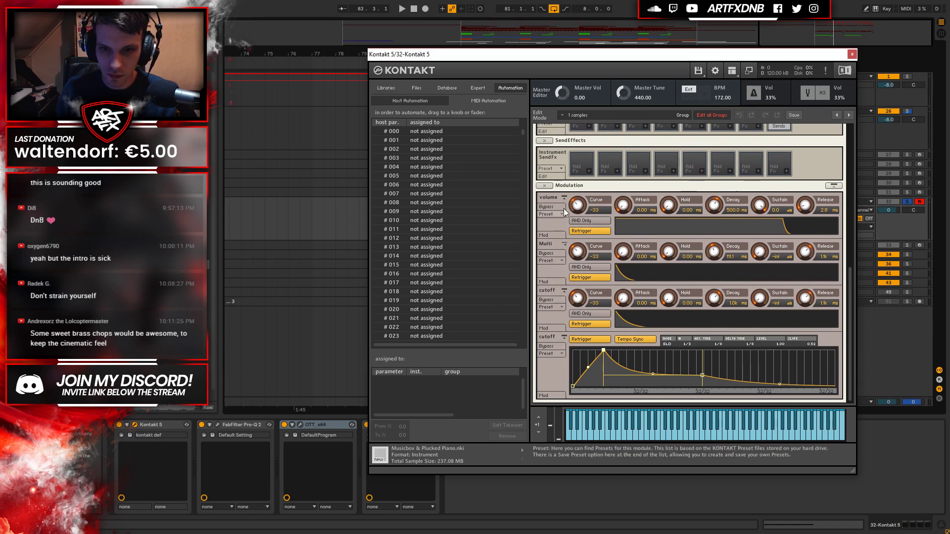
pyautogui.moveTo(807, 206)
pyautogui.mouseDown()
pyautogui.moveTo(810, 185)
pyautogui.moveTo(806, 215)
pyautogui.mouseUp()
pyautogui.press('space')
pyautogui.press('space')
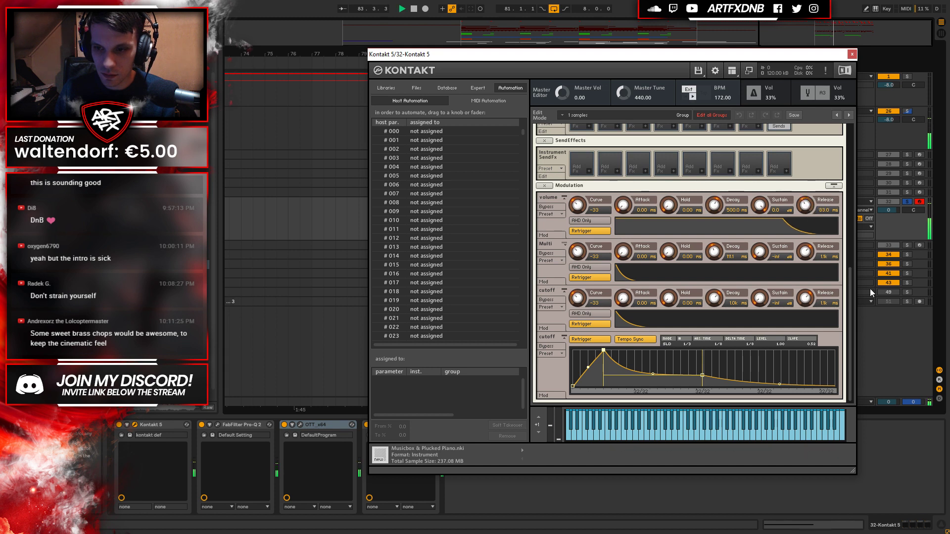
pyautogui.moveTo(850, 287); pyautogui.dragTo(850, 218)
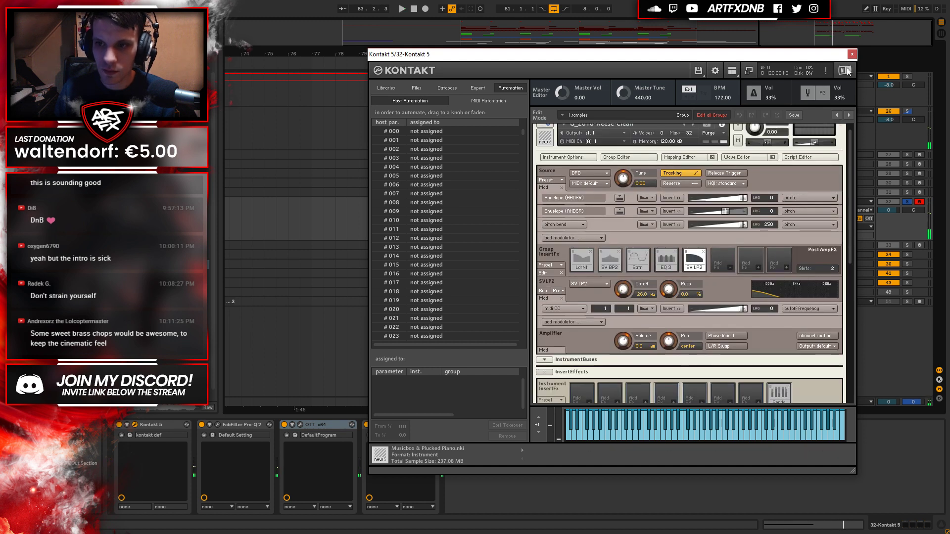
pyautogui.click(852, 54)
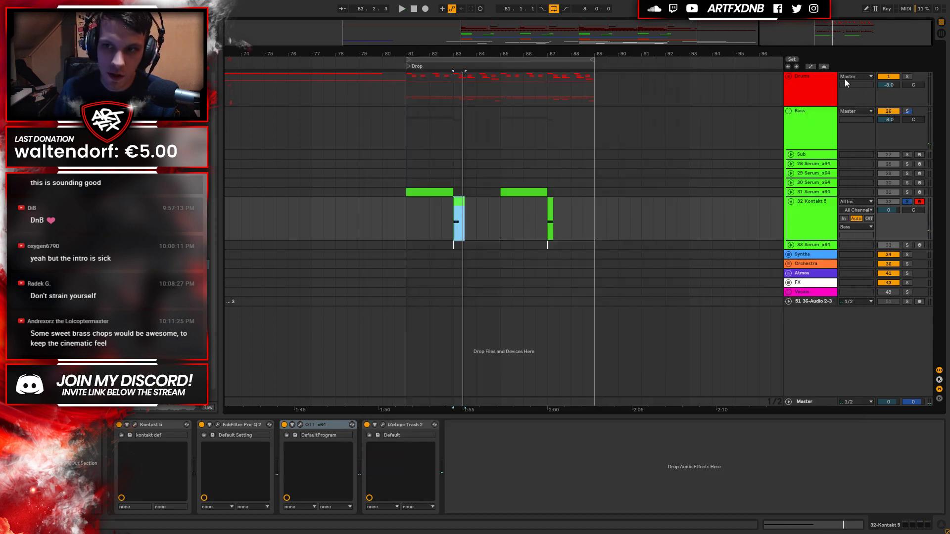
# Unsolo the Kontakt 5 track and, while the drop plays, extend its clip at bar 87 to end at 87.3.1.
pyautogui.click(907, 201)
pyautogui.press('space')
pyautogui.press('space')
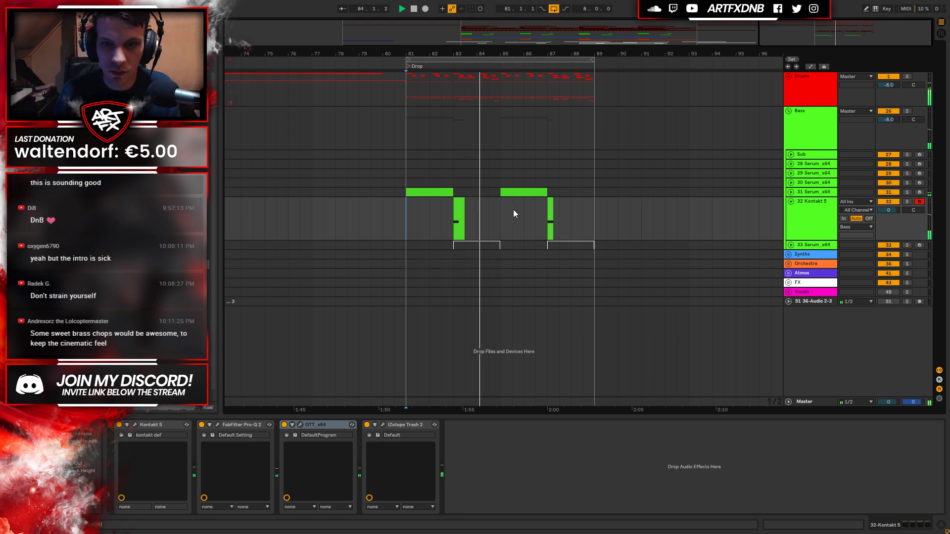
pyautogui.click(456, 210)
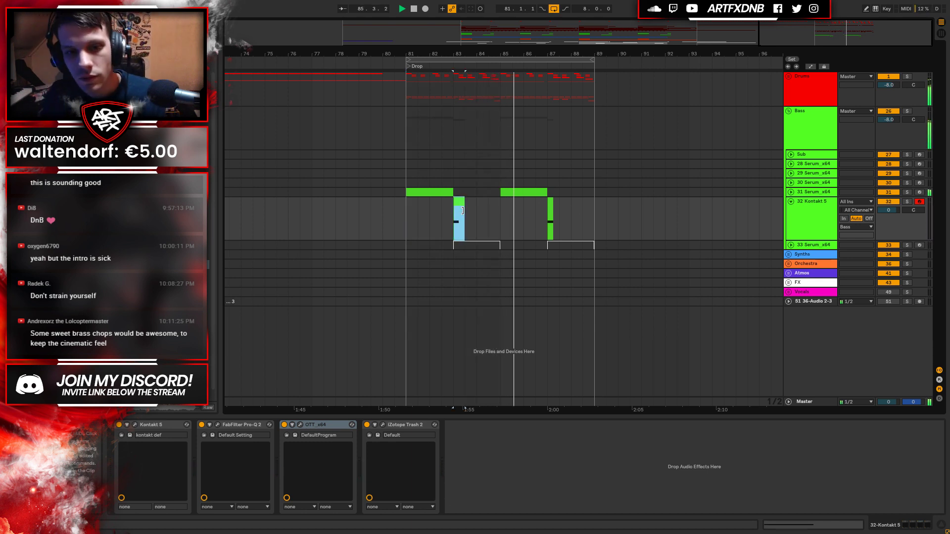
pyautogui.moveTo(552, 207); pyautogui.dragTo(556, 206)
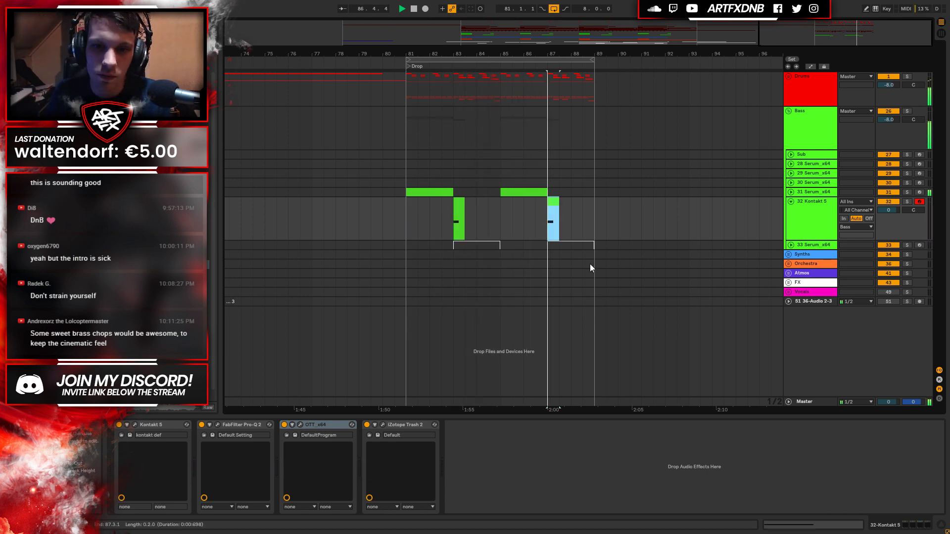
pyautogui.press('space')
pyautogui.click(447, 217)
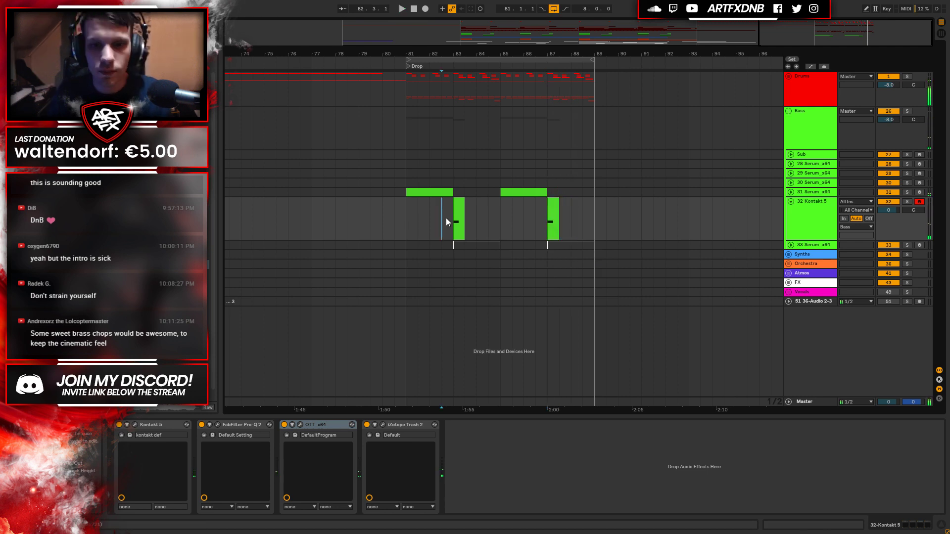
# Deactivate the 32 Kontakt 5 track and fold it in the arrangement.
pyautogui.click(839, 203)
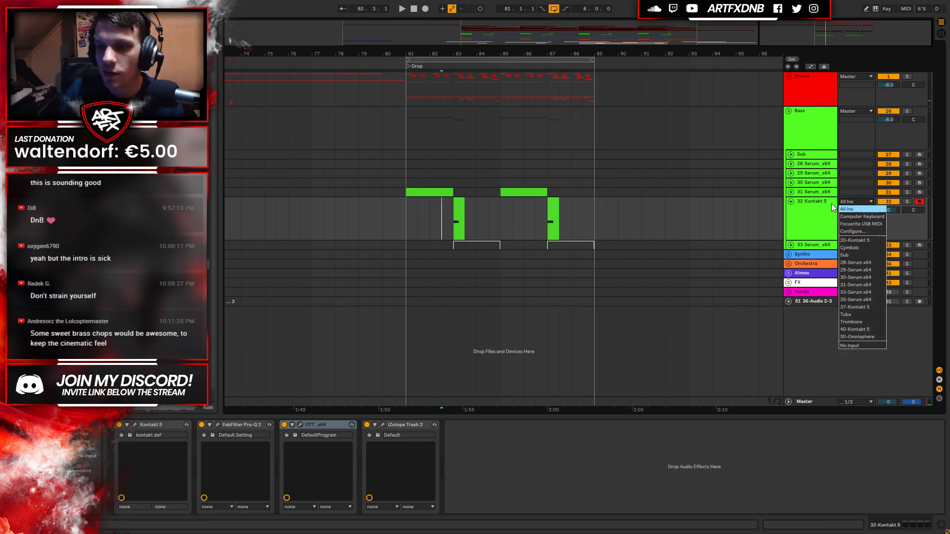
pyautogui.click(827, 203)
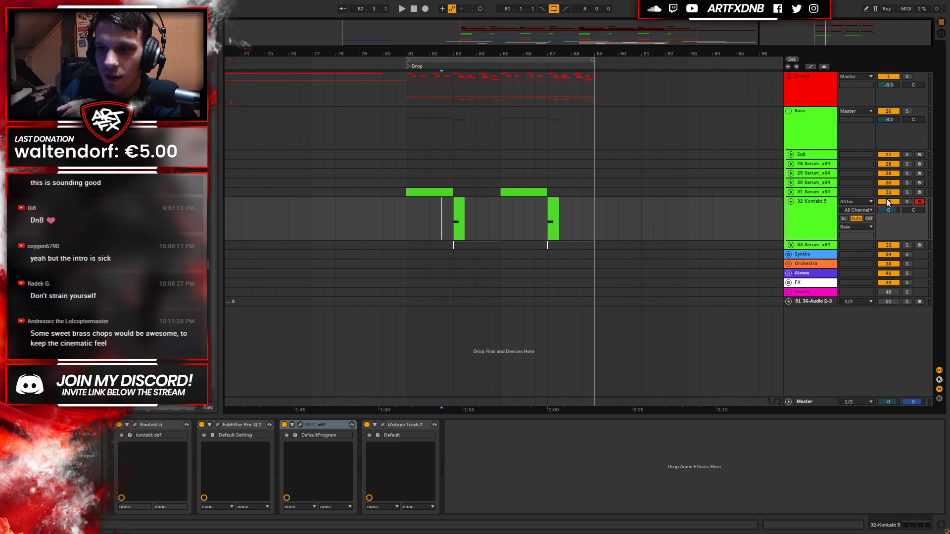
pyautogui.click(791, 201)
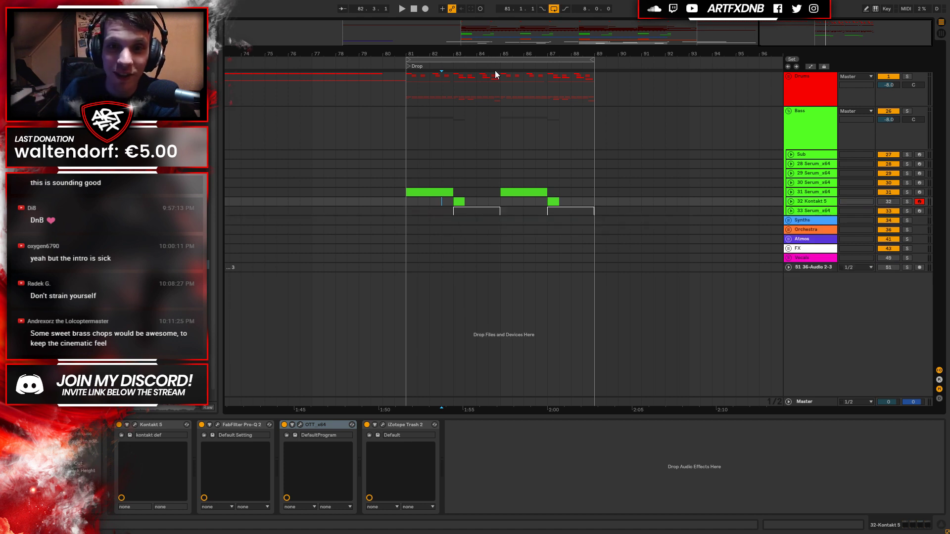
# View the whole arrangement with the Bass group folded and the Drums group and its Drums subgroup unfolded.
pyautogui.moveTo(486, 53); pyautogui.dragTo(495, 30)
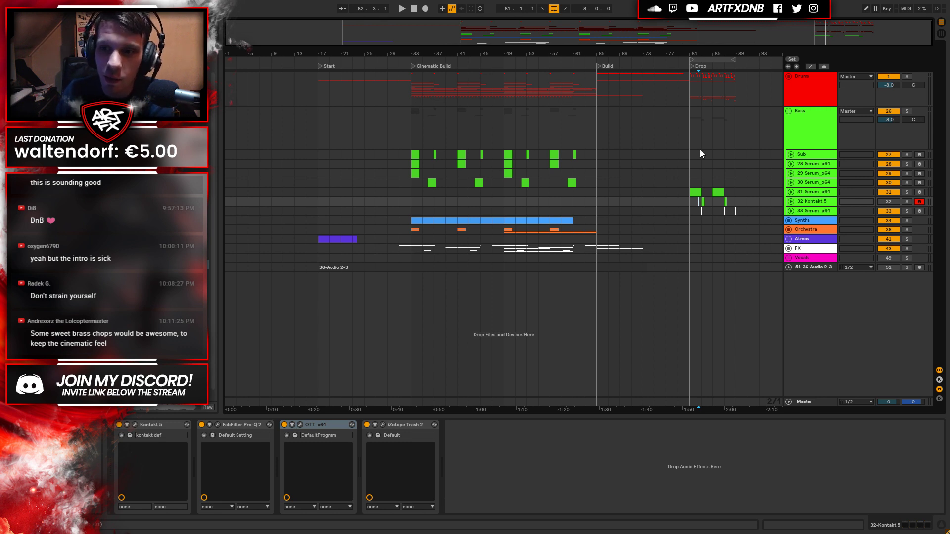
pyautogui.click(817, 113)
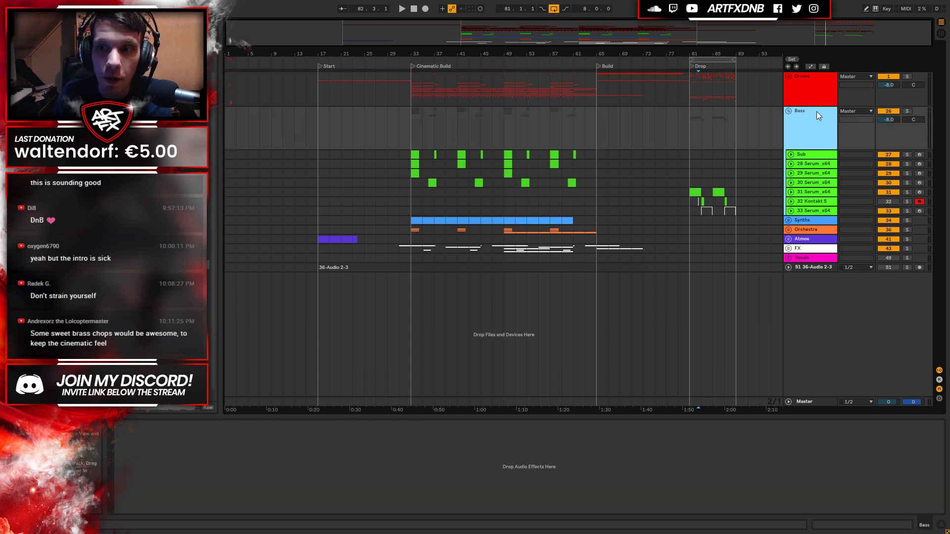
pyautogui.click(788, 111)
pyautogui.click(798, 82)
pyautogui.click(790, 76)
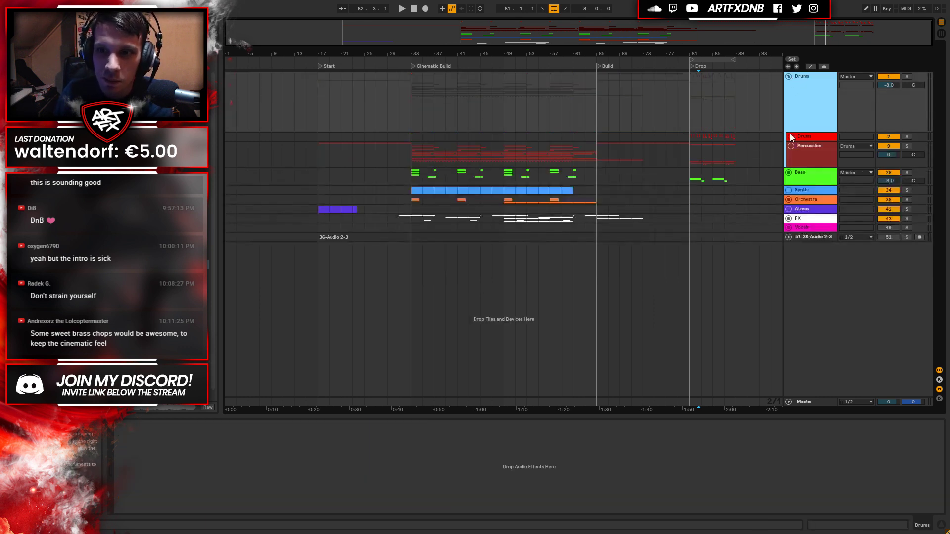
pyautogui.click(797, 137)
pyautogui.click(792, 137)
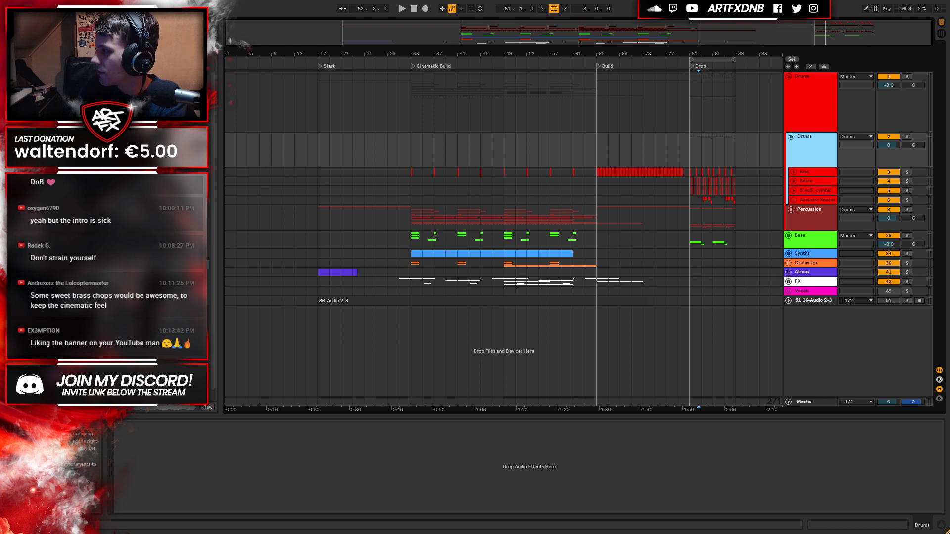
# Fold the inner Drums subgroup, unfold the Bass group's tracks, and return to the drop at bars 81 to 89.
pyautogui.click(597, 154)
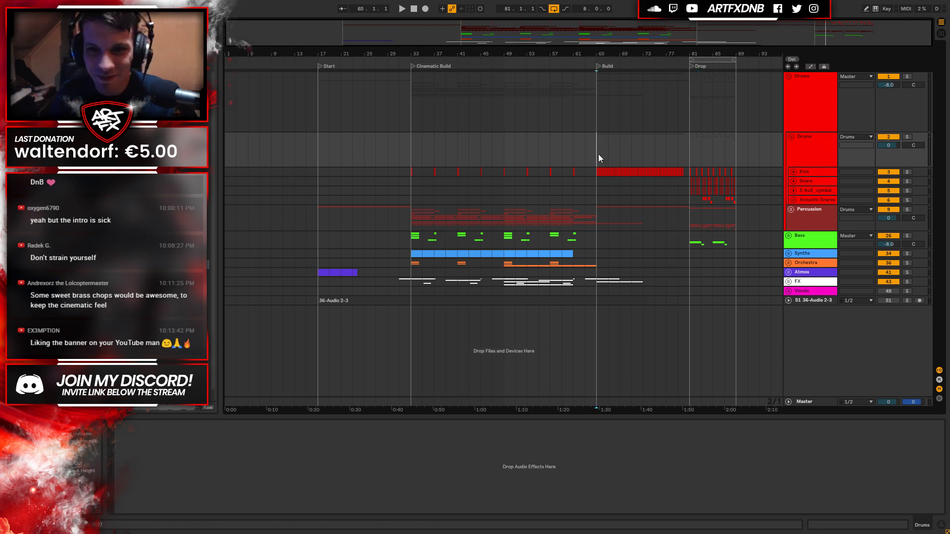
pyautogui.press('Left')
pyautogui.click(805, 154)
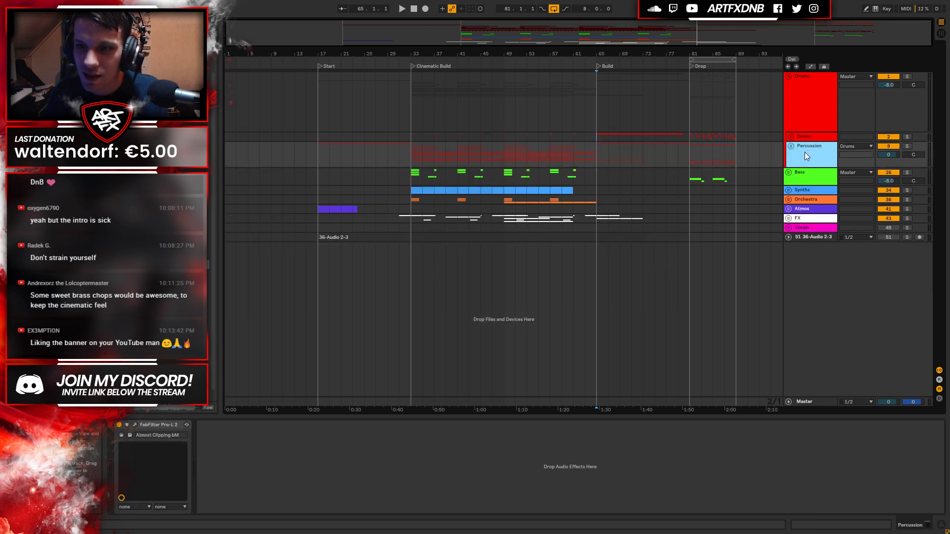
pyautogui.click(801, 175)
pyautogui.click(789, 174)
pyautogui.moveTo(719, 56); pyautogui.dragTo(718, 148)
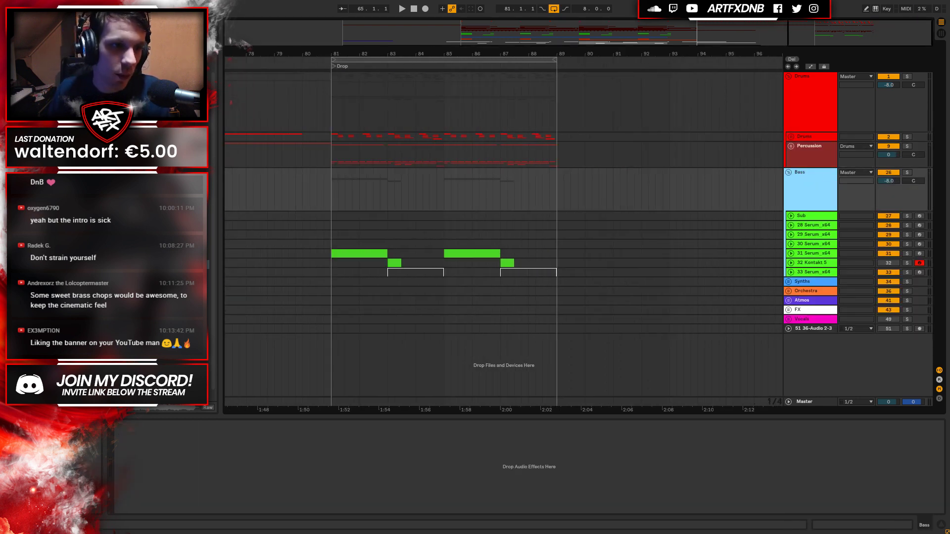
# Look through the sounds in the browser and select the 33 Serum_x64 track in the Bass group.
pyautogui.hotkey('ctrl', 'f')
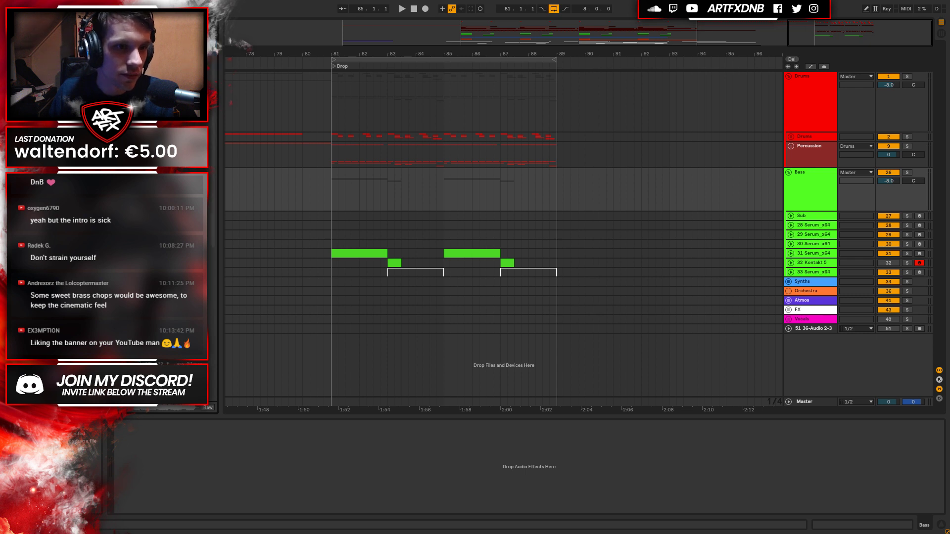
pyautogui.scroll(-6, 168, 232)
pyautogui.click(168, 233)
pyautogui.press('Up')
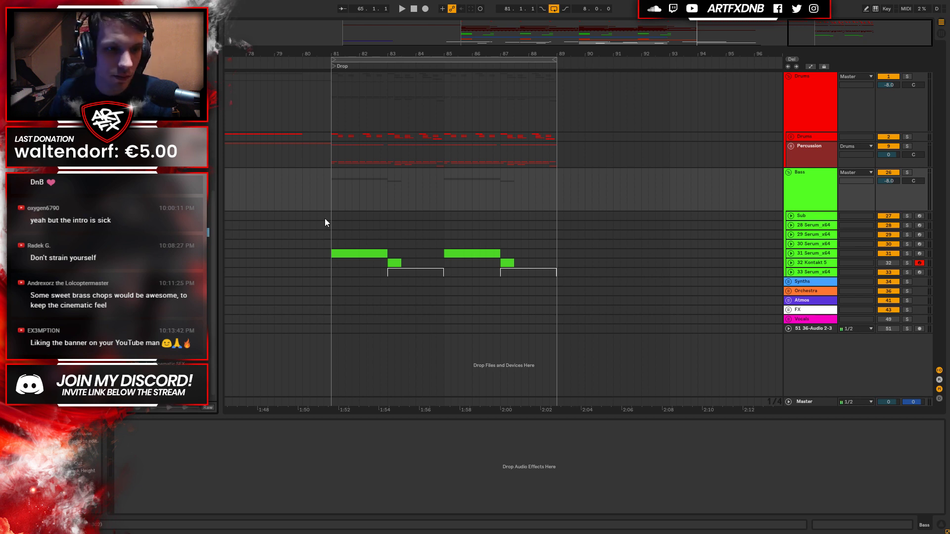
pyautogui.rightClick(814, 271)
pyautogui.click(669, 349)
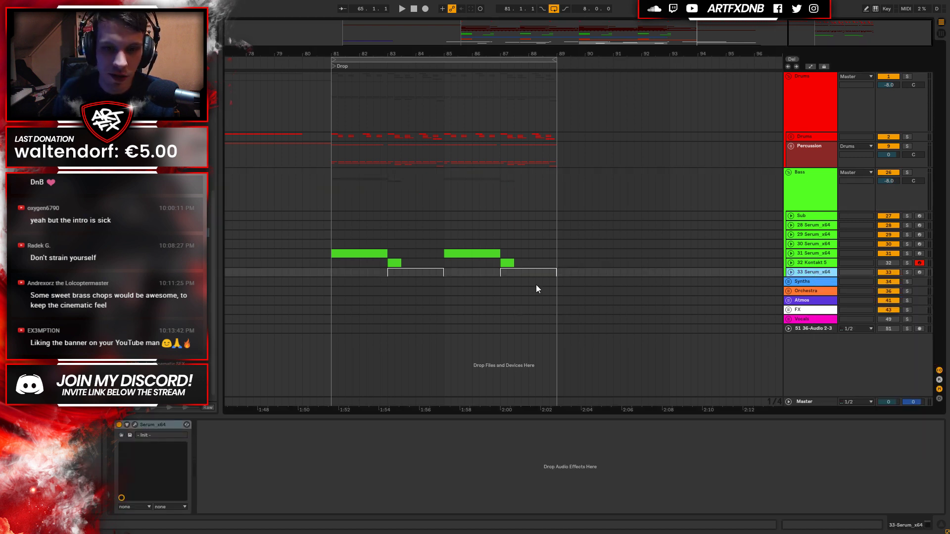
# Add an audio track to the Bass group, place the HYB_172_G_SynthBass_13 loop at bar 83 and audition it.
pyautogui.hotkey('ctrl', 't')
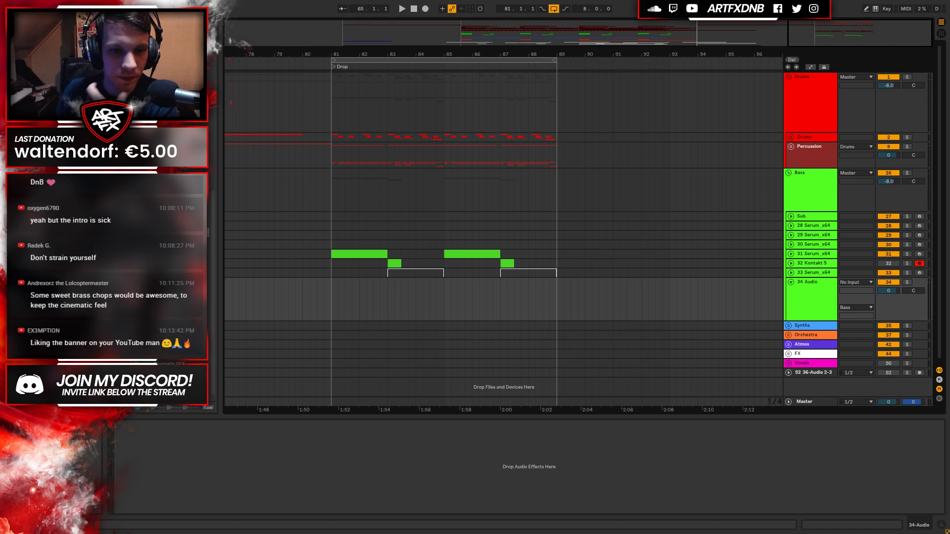
pyautogui.moveTo(218, 297)
pyautogui.mouseDown()
pyautogui.moveTo(382, 282)
pyautogui.moveTo(390, 292)
pyautogui.mouseUp()
pyautogui.click(373, 296)
pyautogui.press('space')
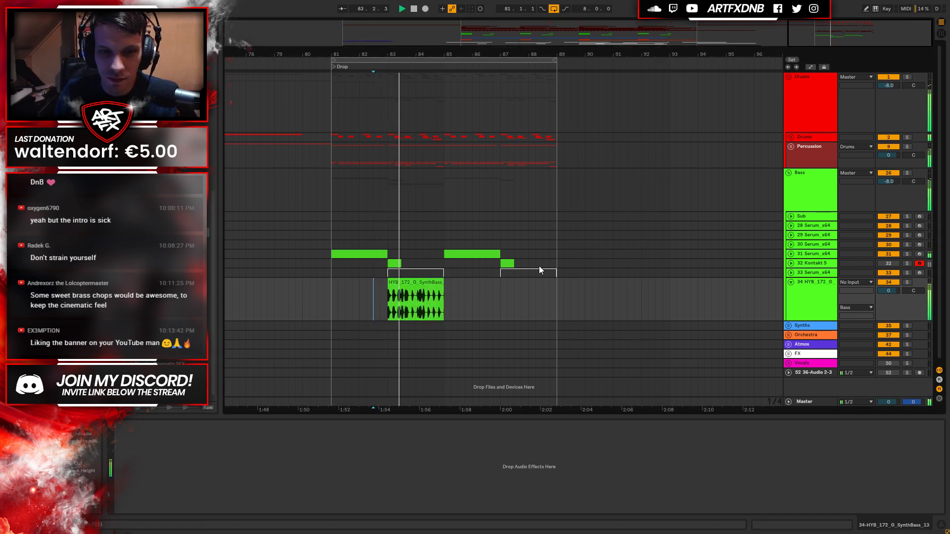
pyautogui.moveTo(407, 23); pyautogui.dragTo(413, 47)
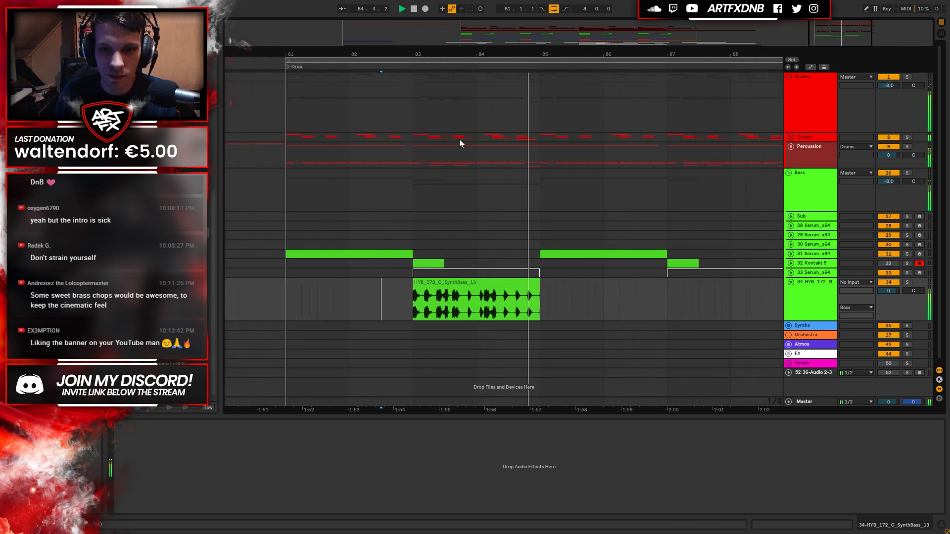
pyautogui.click(491, 276)
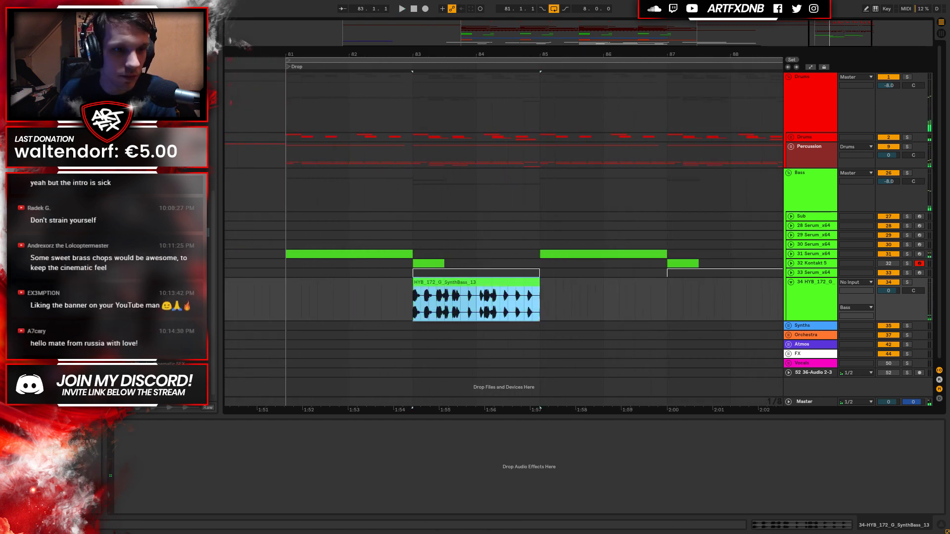
pyautogui.press('space')
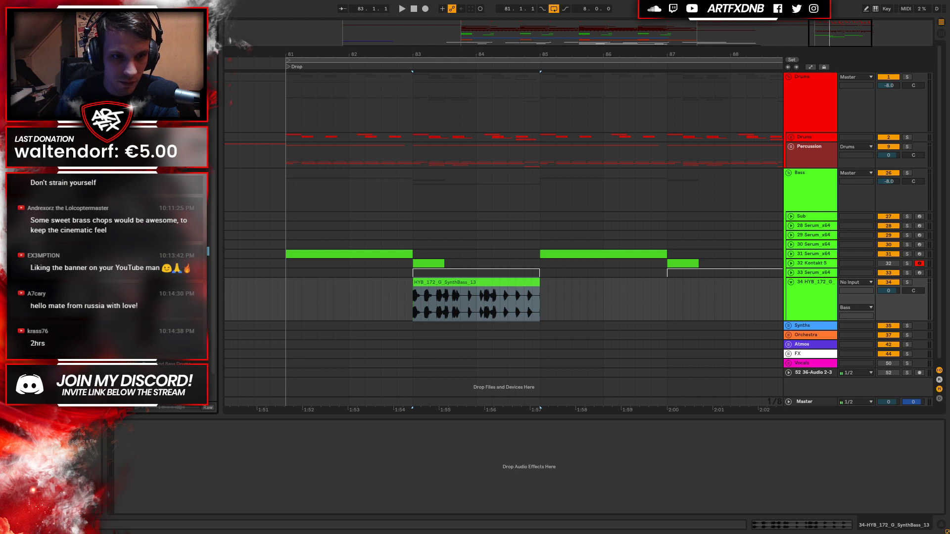
# Replace the loop with HYB_172_F_SynthBass_Miro_2 from bar 81, audition it soloed and delete it.
pyautogui.moveTo(173, 251); pyautogui.dragTo(285, 297)
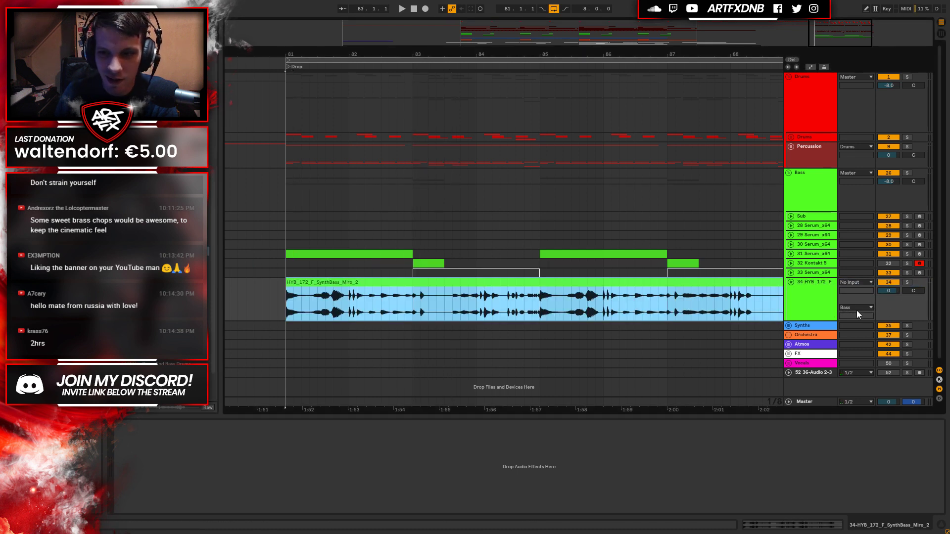
pyautogui.press('space')
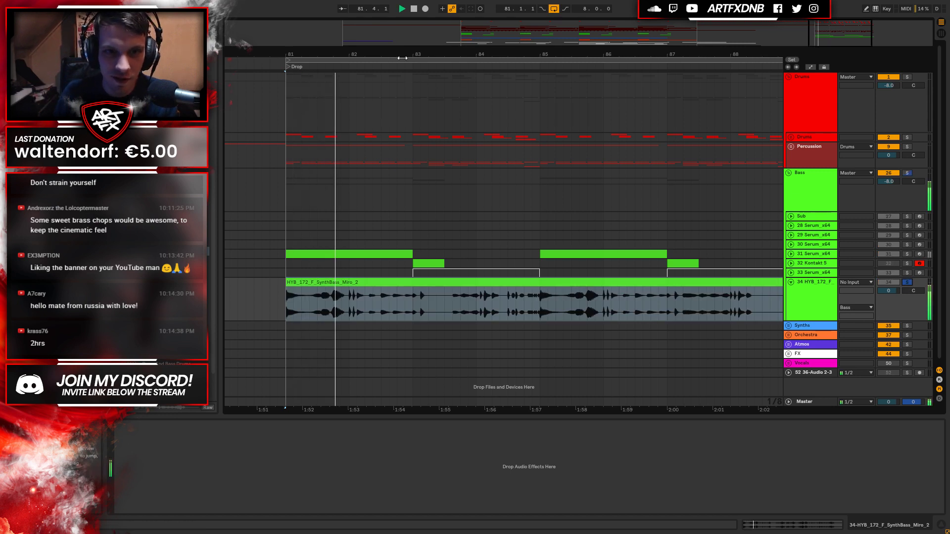
pyautogui.press('z')
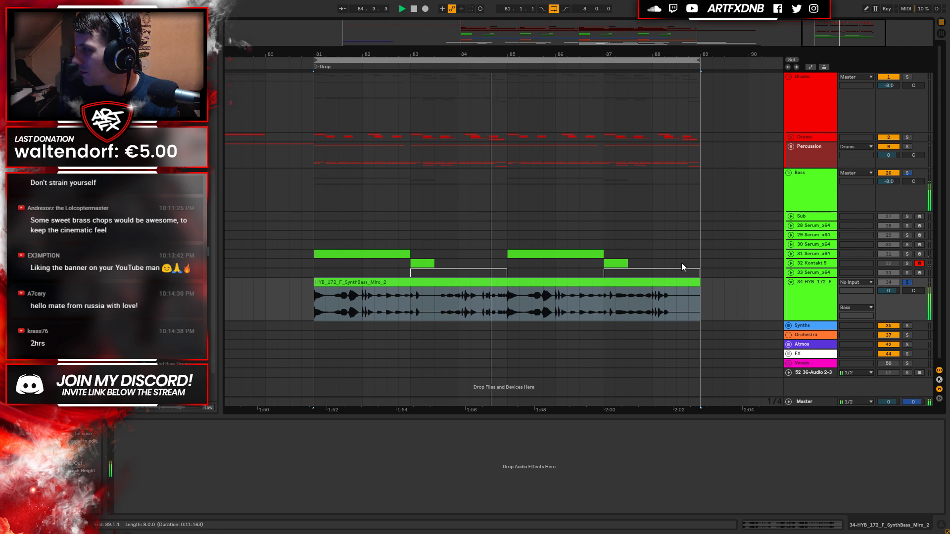
pyautogui.press('space')
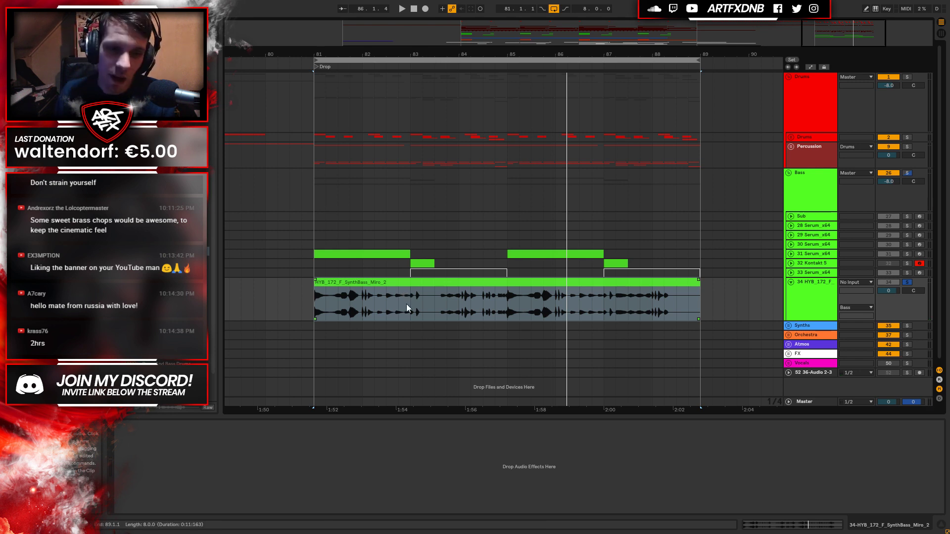
pyautogui.press('Delete')
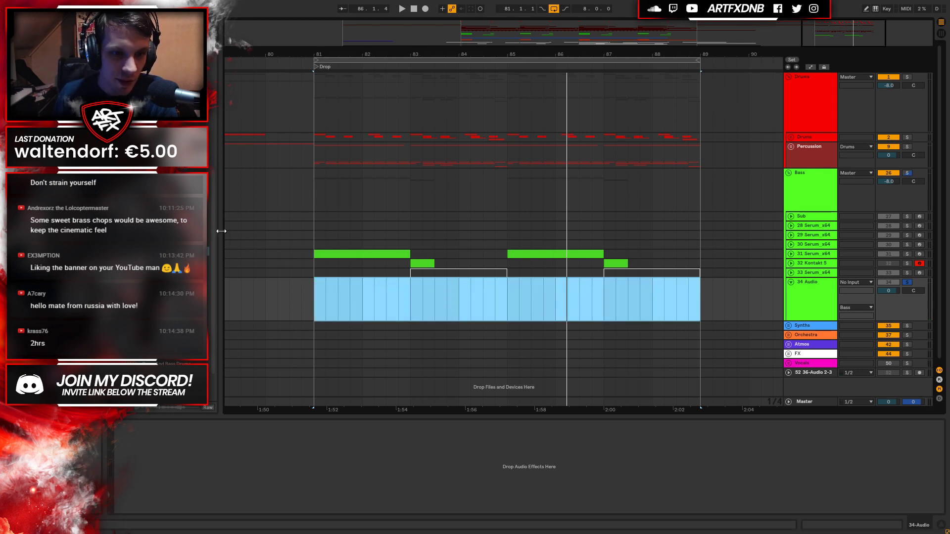
# Widen the browser and step through the bass loop samples to audition alternatives.
pyautogui.moveTo(219, 231); pyautogui.dragTo(279, 231)
pyautogui.click(198, 242)
pyautogui.press('Down')
pyautogui.press('Down')
pyautogui.press('Down')
pyautogui.press('Down')
pyautogui.press('Down')
pyautogui.press('Down')
pyautogui.press('Up')
pyautogui.press('Down')
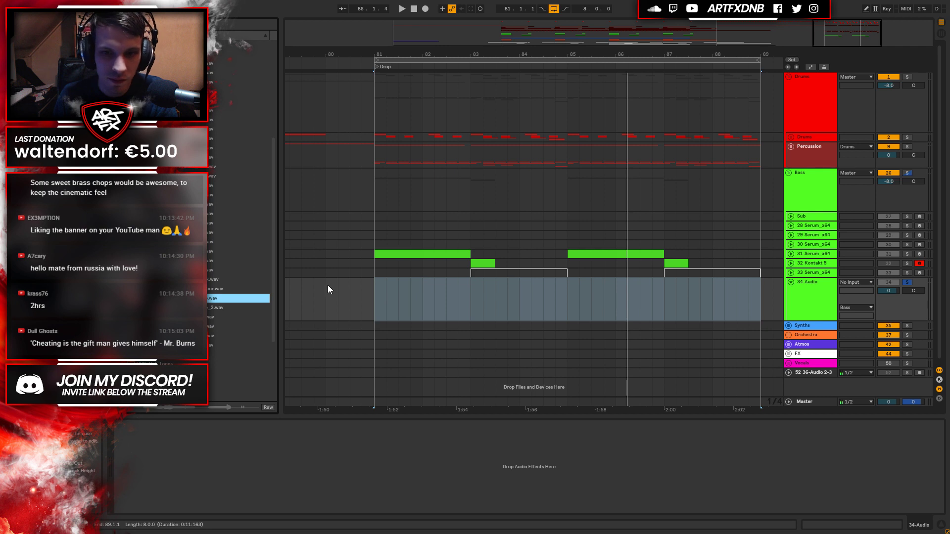
# Place the HYB_172_F_SynthBass_Miro loop at bar 83 on the 34 Audio track and check its clip settings.
pyautogui.moveTo(238, 299); pyautogui.dragTo(476, 301)
pyautogui.doubleClick(500, 281)
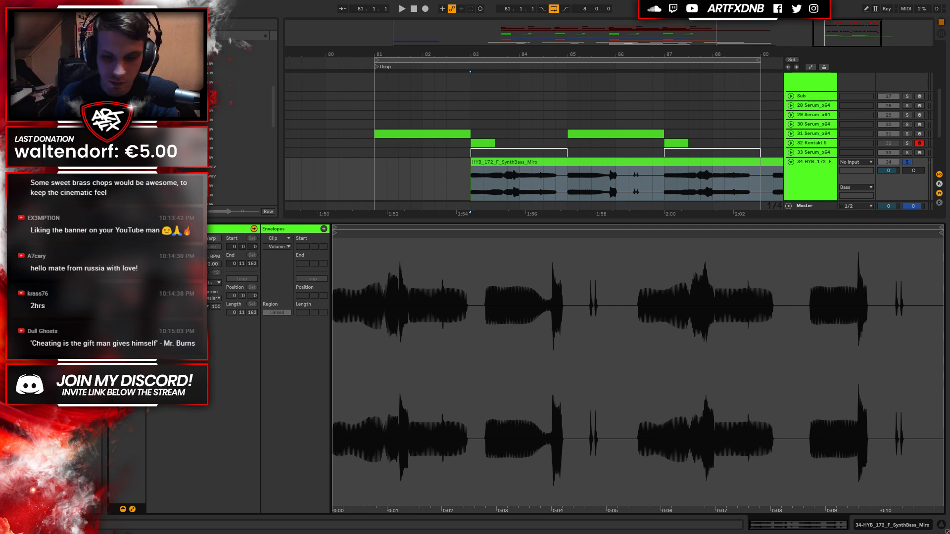
pyautogui.click(943, 525)
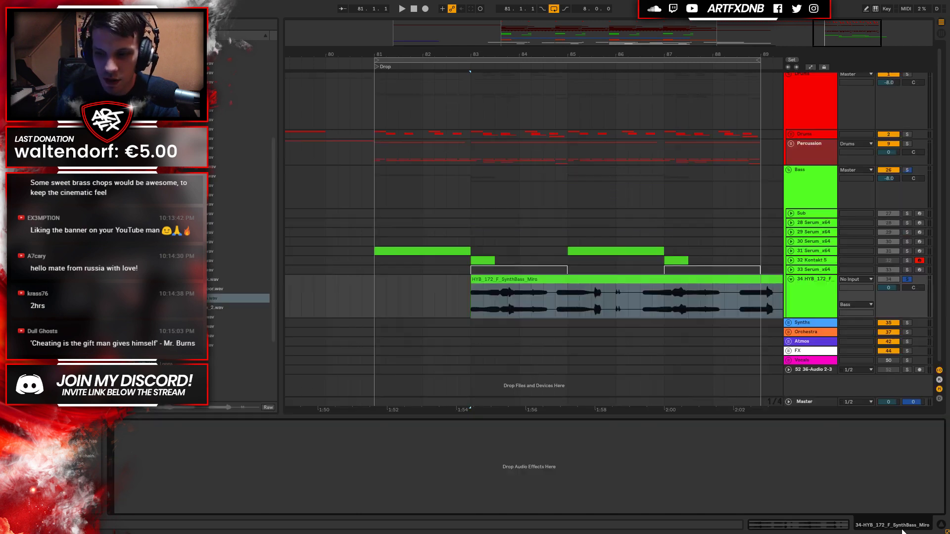
# Cut the SynthBass_Miro loop down to its first beat at bar 83, remove the rest and play the remaining piece.
pyautogui.moveTo(484, 300); pyautogui.dragTo(579, 307)
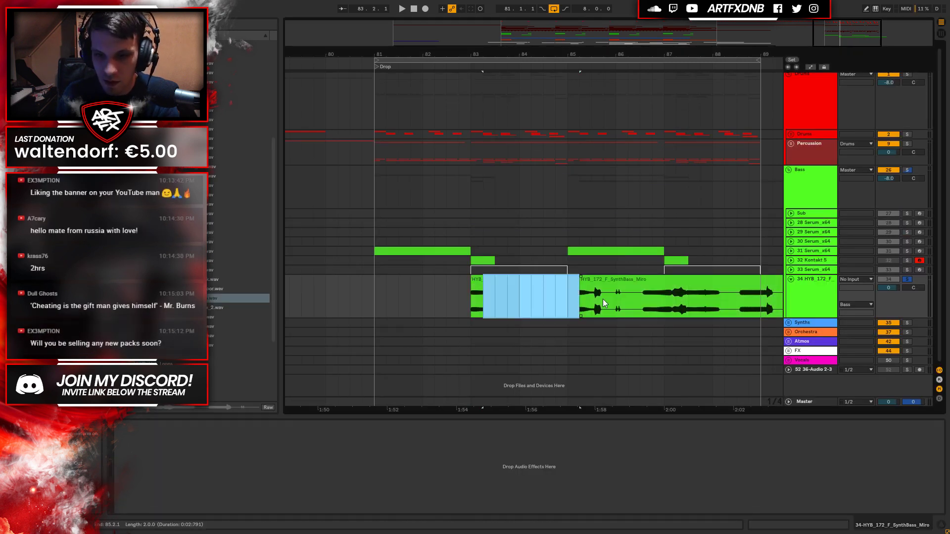
pyautogui.press('Delete')
pyautogui.click(593, 301)
pyautogui.press('Delete')
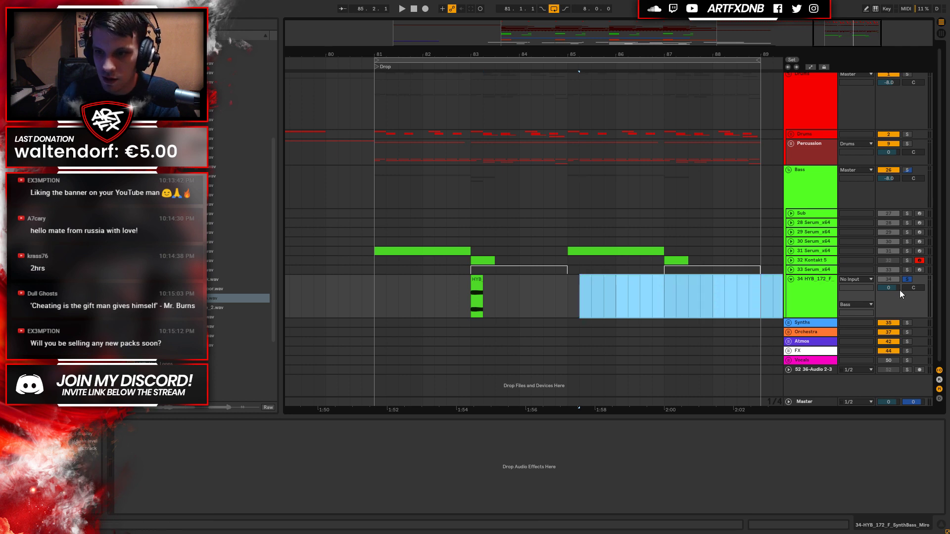
pyautogui.click(476, 294)
pyautogui.press('space')
pyautogui.press('space')
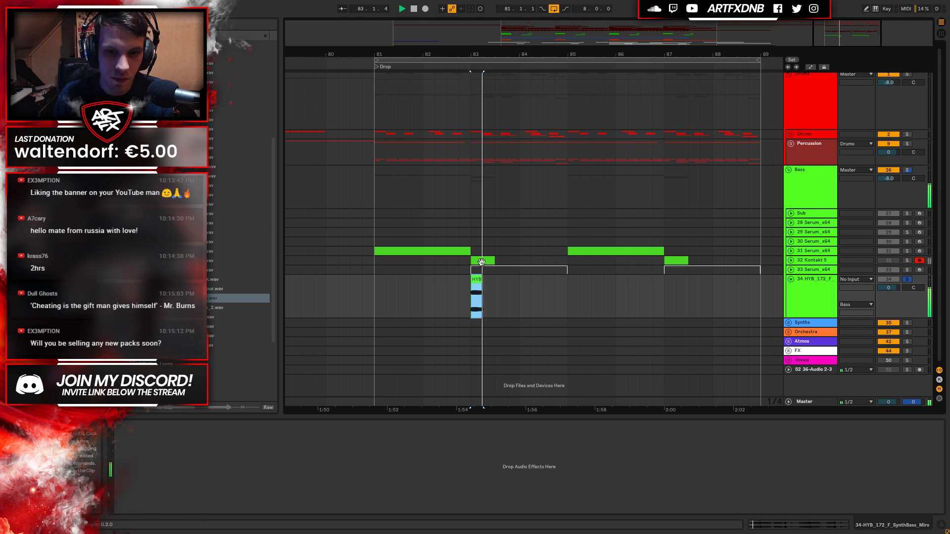
# Shift the clip's sample start to the loud transient at 0:01:227 and audition the new one-beat section.
pyautogui.hotkey('shift', 'Tab')
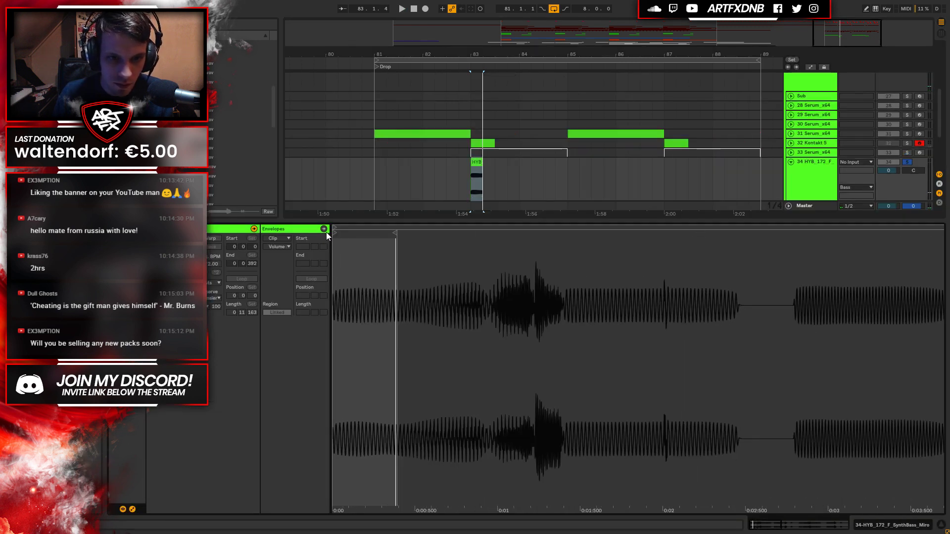
pyautogui.moveTo(332, 233); pyautogui.dragTo(535, 277)
pyautogui.press('space')
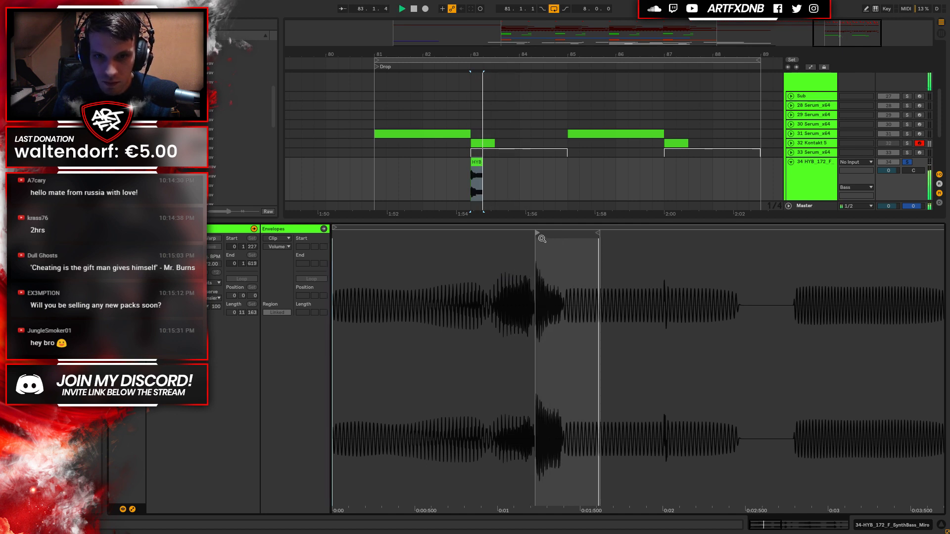
pyautogui.moveTo(476, 48); pyautogui.dragTo(477, 52)
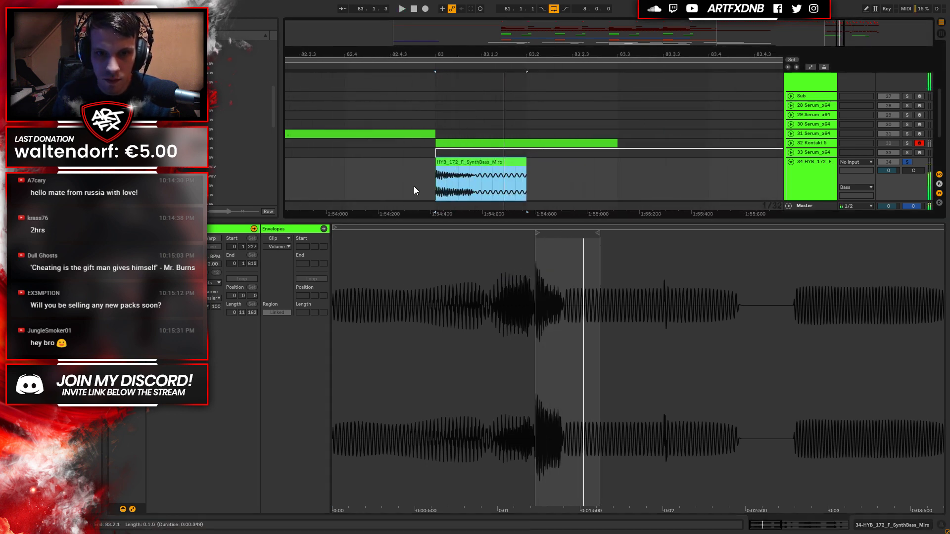
# Unsolo the 34 track and play the drop from just after bar 81 to hear the bass stab in context.
pyautogui.click(346, 176)
pyautogui.click(906, 163)
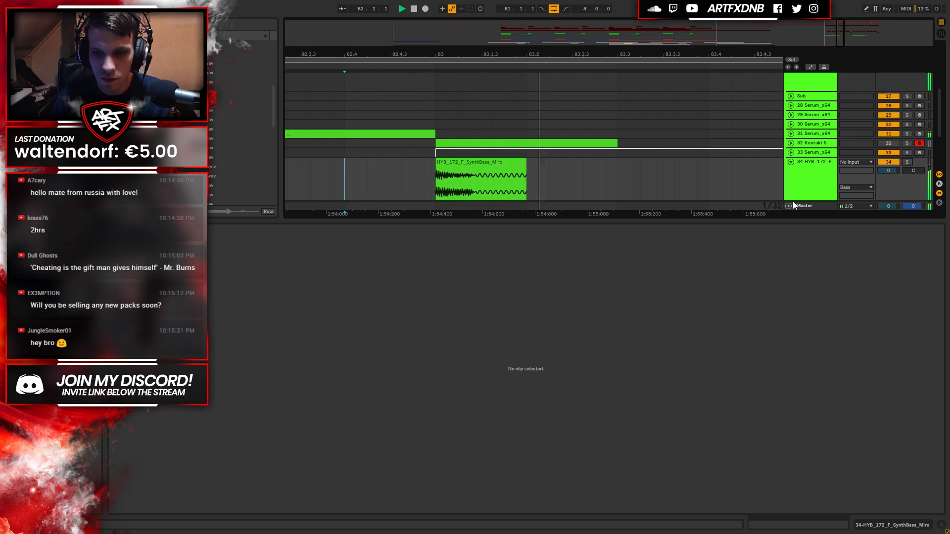
pyautogui.click(903, 526)
pyautogui.press('-')
pyautogui.click(346, 306)
pyautogui.press('space')
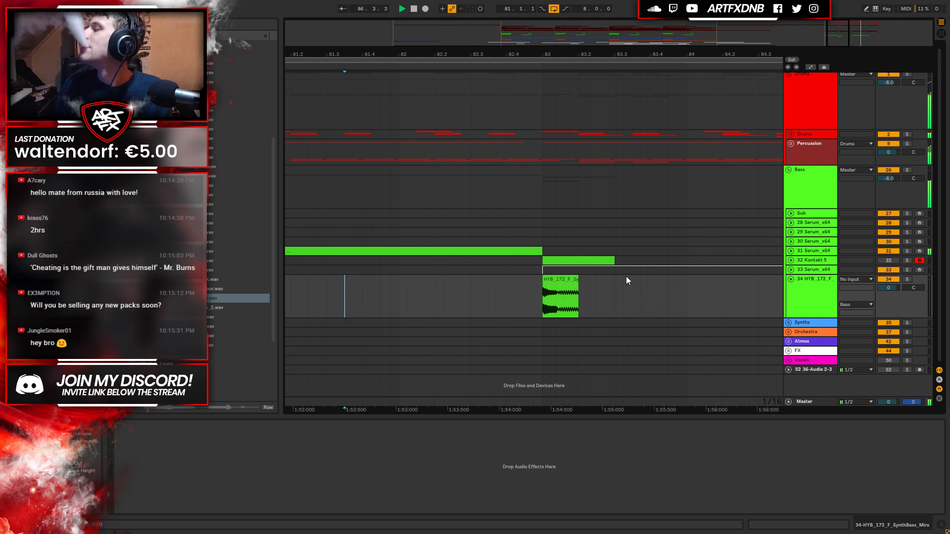
pyautogui.press('space')
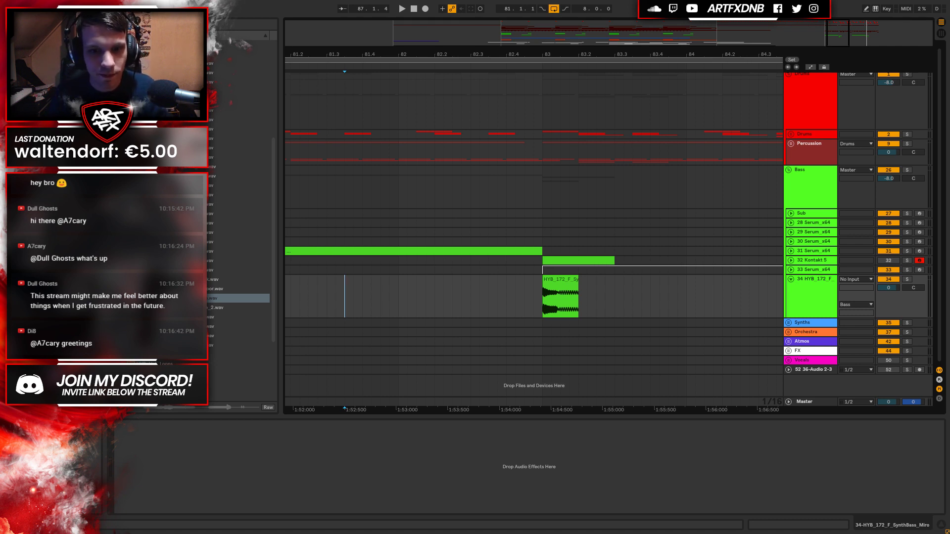
# Play the one-beat bass stab in the drop and move it to start at 83.2.3.
pyautogui.click(542, 291)
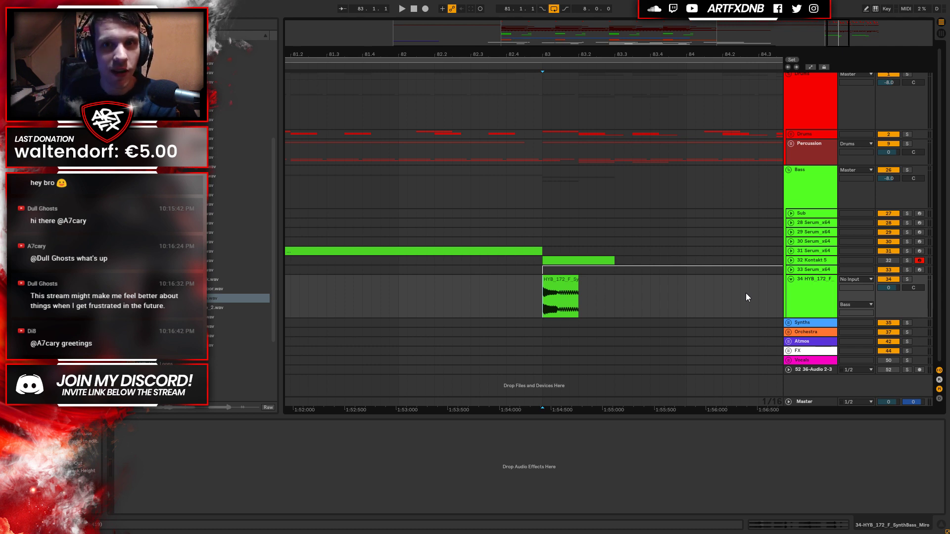
pyautogui.moveTo(563, 55); pyautogui.dragTo(563, 35)
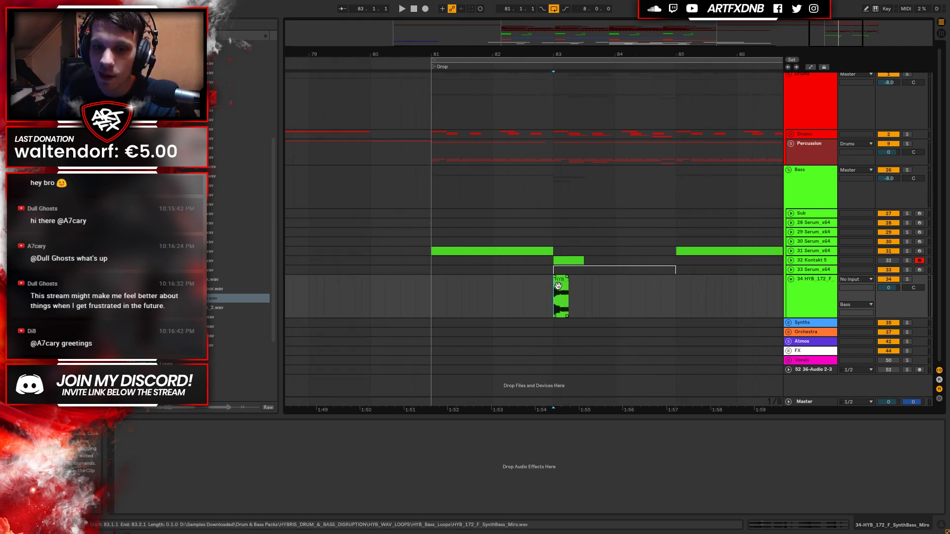
pyautogui.press('space')
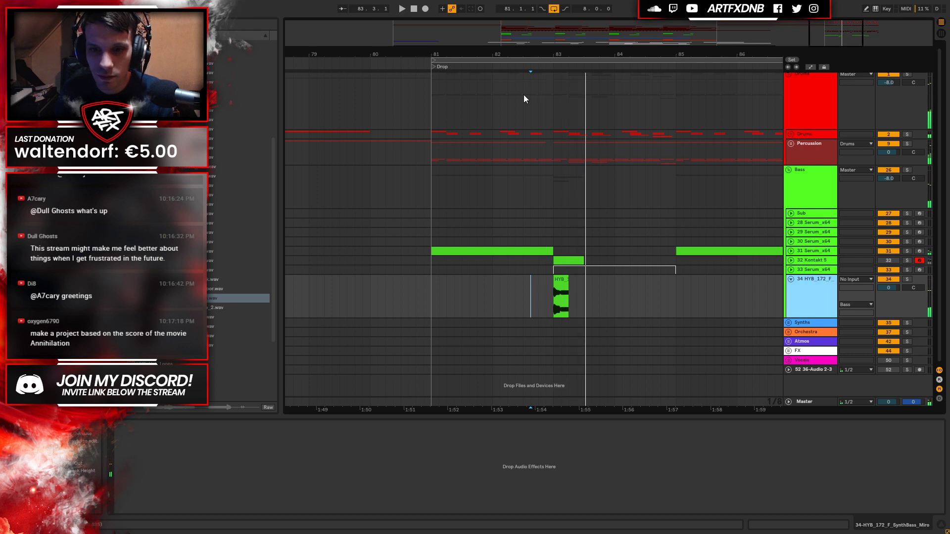
pyautogui.moveTo(565, 46); pyautogui.dragTo(460, 68)
pyautogui.moveTo(420, 292); pyautogui.dragTo(520, 292)
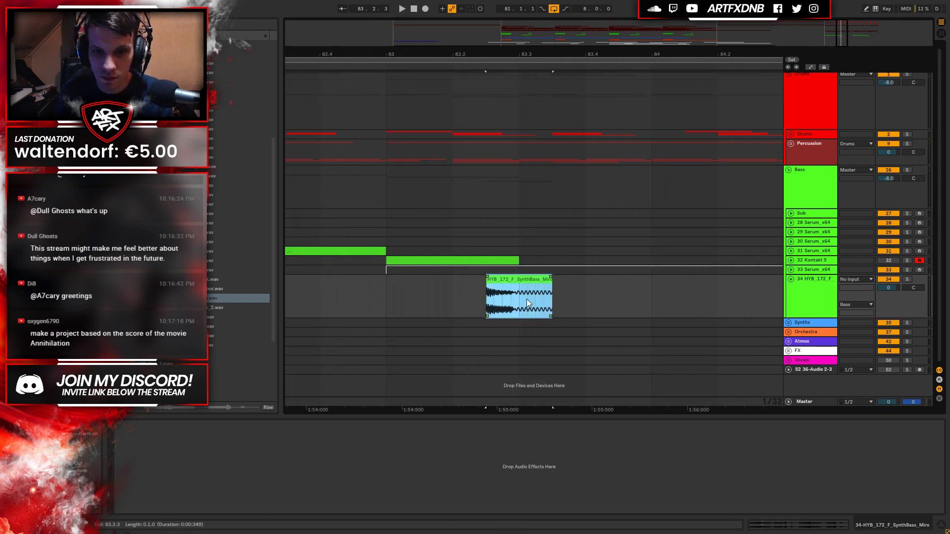
# Duplicate the first half-beat of the bass stab over its second half at 83.3 and play the result.
pyautogui.click(482, 299)
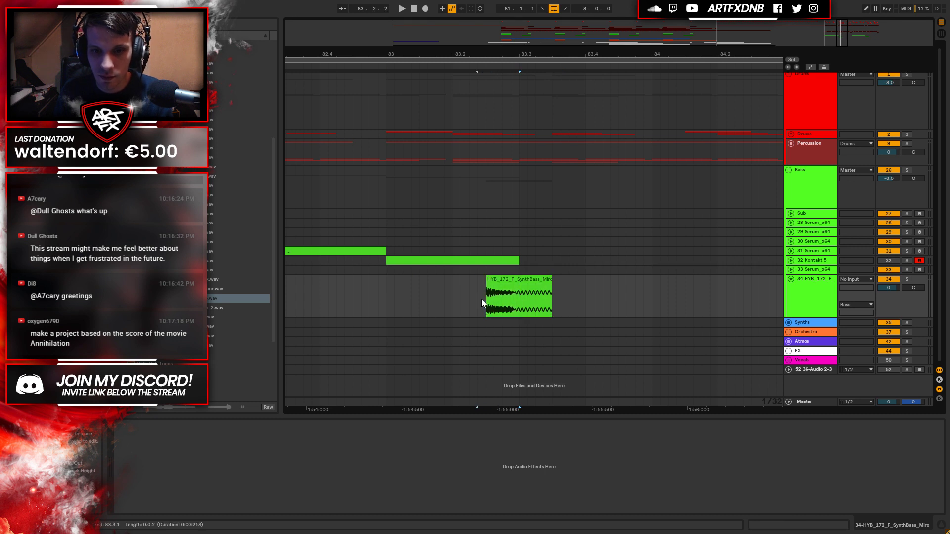
pyautogui.moveTo(509, 300); pyautogui.dragTo(521, 299)
pyautogui.hotkey('ctrl', 'd')
pyautogui.press('space')
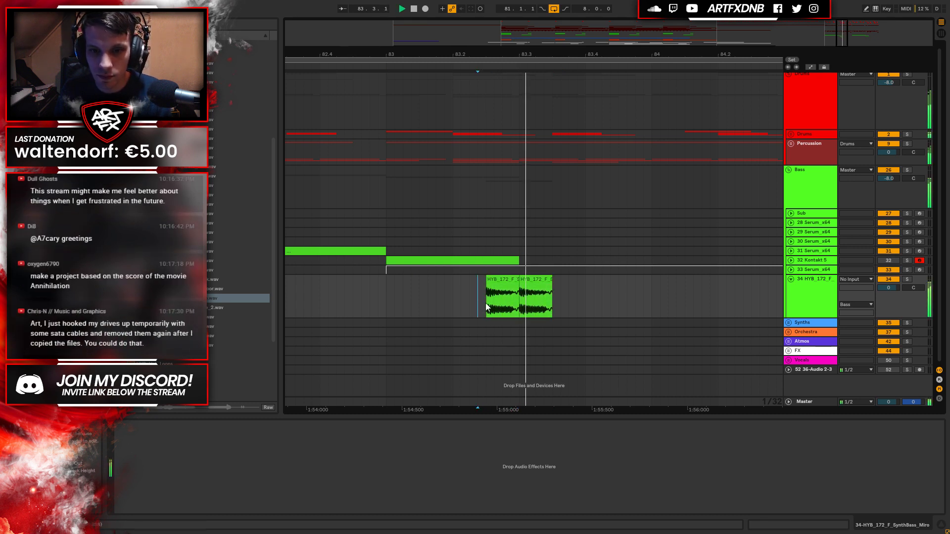
pyautogui.press('space')
# Delete both SynthBass_Miro pieces from the 34 track.
pyautogui.click(509, 290)
pyautogui.keyDown('shift'); pyautogui.click(535, 292); pyautogui.keyUp('shift')
pyautogui.hotkey('ctrl', 'j')
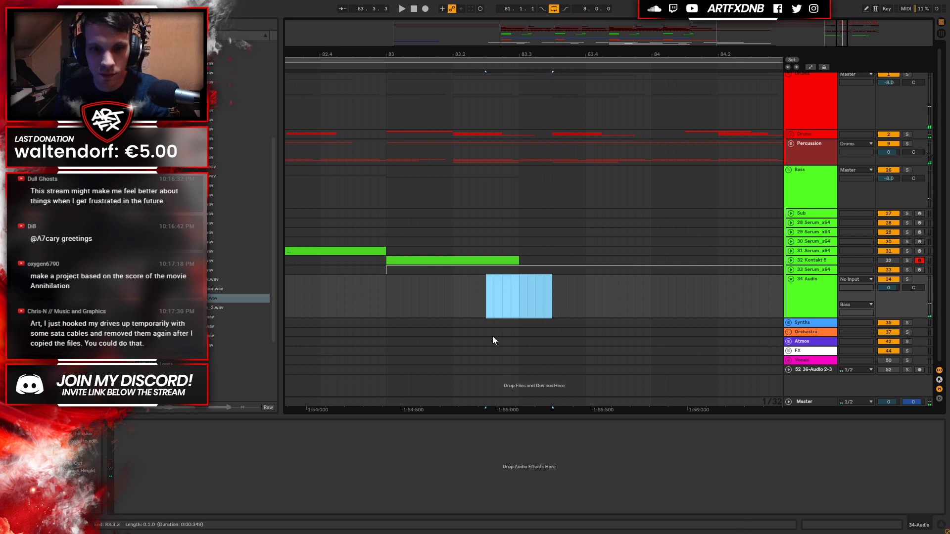
# Look through the bass loops, switch to the reese samples and audition the MorphFilter+Filterbank+Bandpass reese.
pyautogui.click(217, 289)
pyautogui.press('Up')
pyautogui.press('Up')
pyautogui.press('Up')
pyautogui.press('Up')
pyautogui.press('Up')
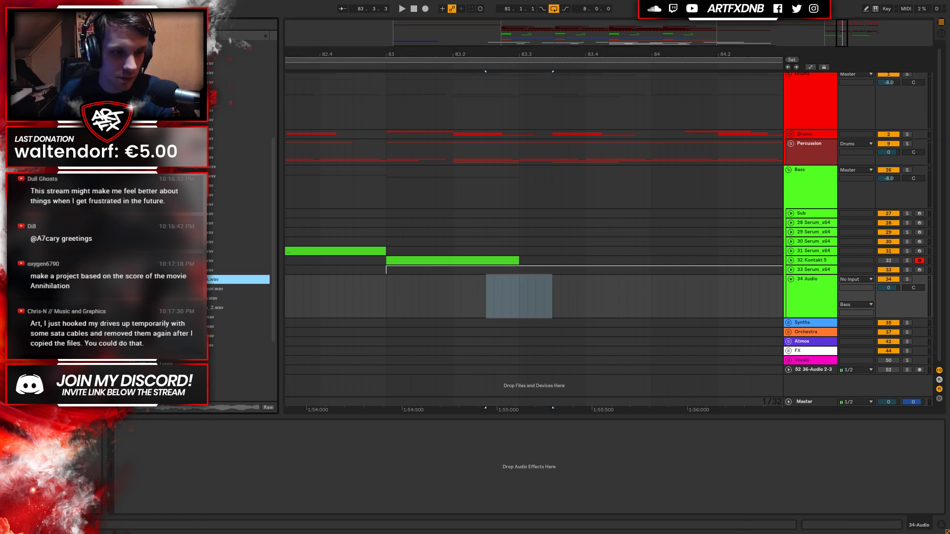
pyautogui.press('Left')
pyautogui.press('Right')
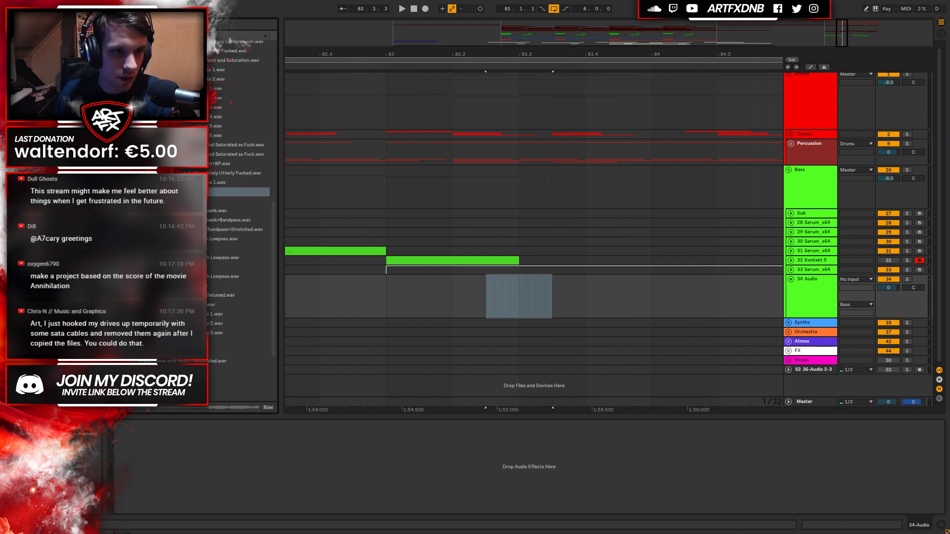
pyautogui.click(215, 211)
pyautogui.press('Down')
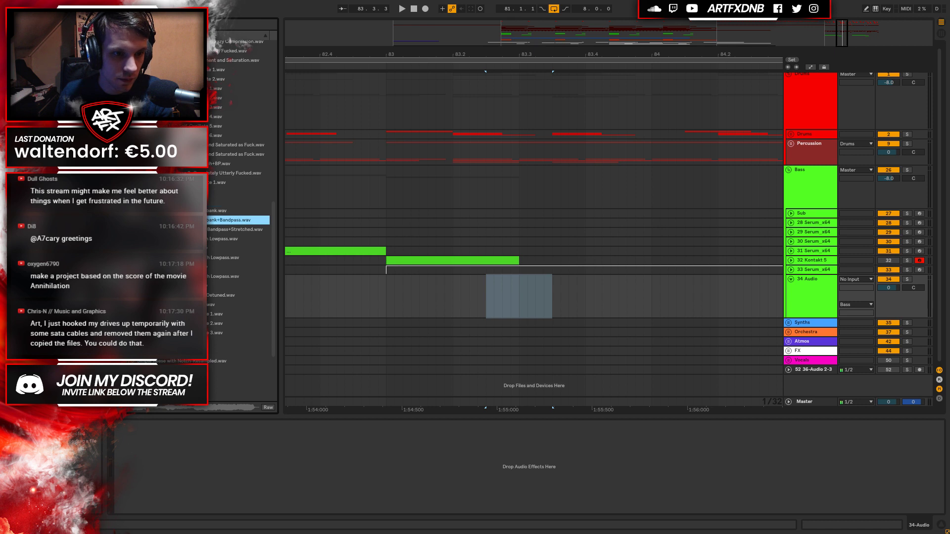
# Place the G_2018-Reese-MorphFilter+Filterbank+Bandpass sample at bar 83 on the 34 track and turn off its warping.
pyautogui.moveTo(519, 296); pyautogui.dragTo(385, 302)
pyautogui.doubleClick(477, 281)
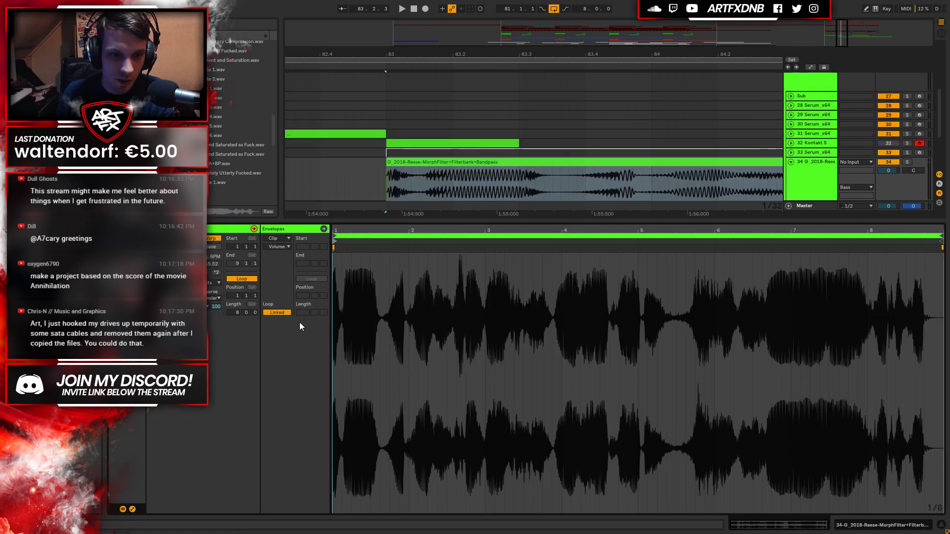
pyautogui.click(213, 237)
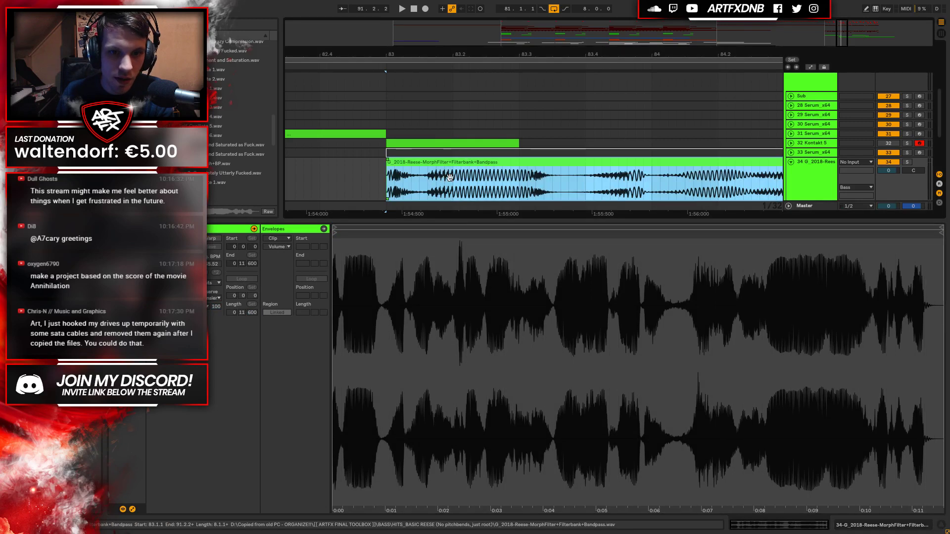
pyautogui.moveTo(498, 52); pyautogui.dragTo(872, 64)
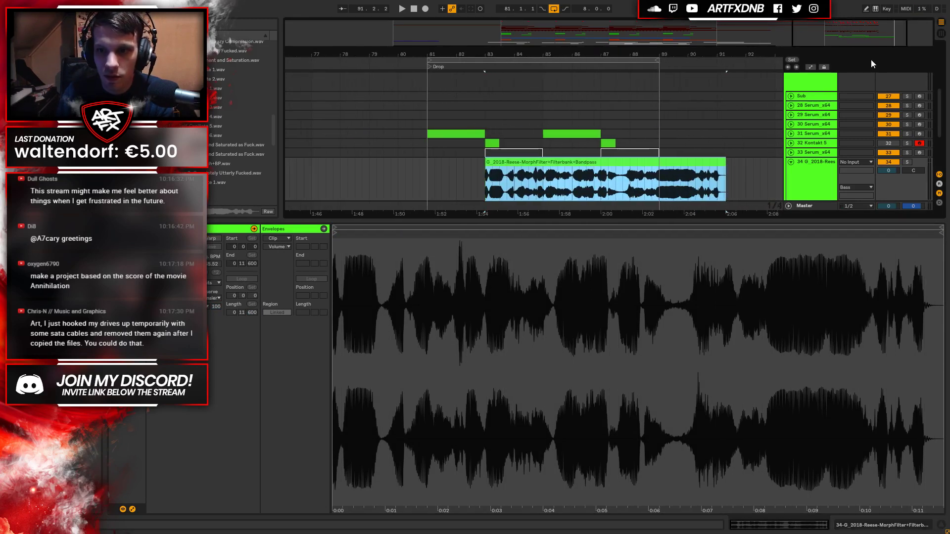
# Solo the 34 track, move the MorphFilter reese clip to start at bar 81 and play it.
pyautogui.click(908, 162)
pyautogui.moveTo(602, 164); pyautogui.dragTo(553, 165)
pyautogui.press('space')
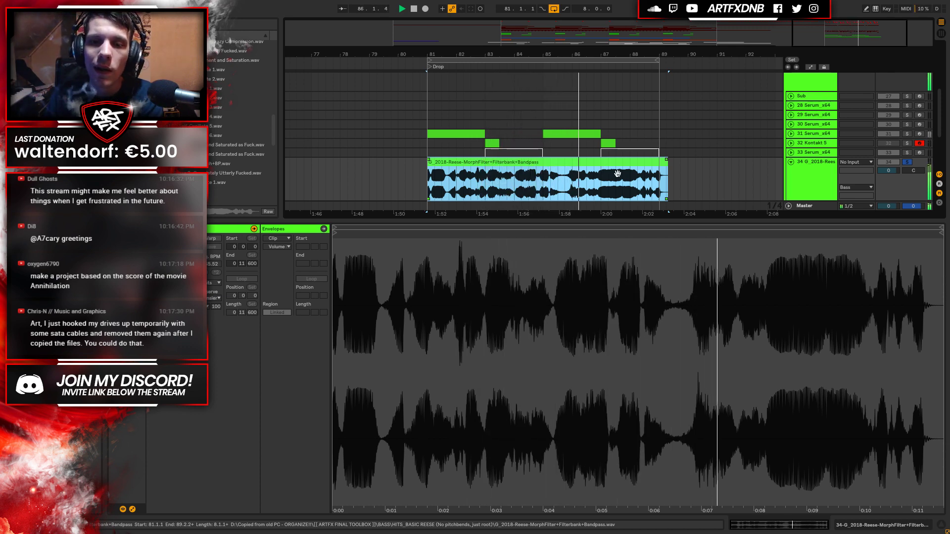
pyautogui.click(901, 525)
pyautogui.press('space')
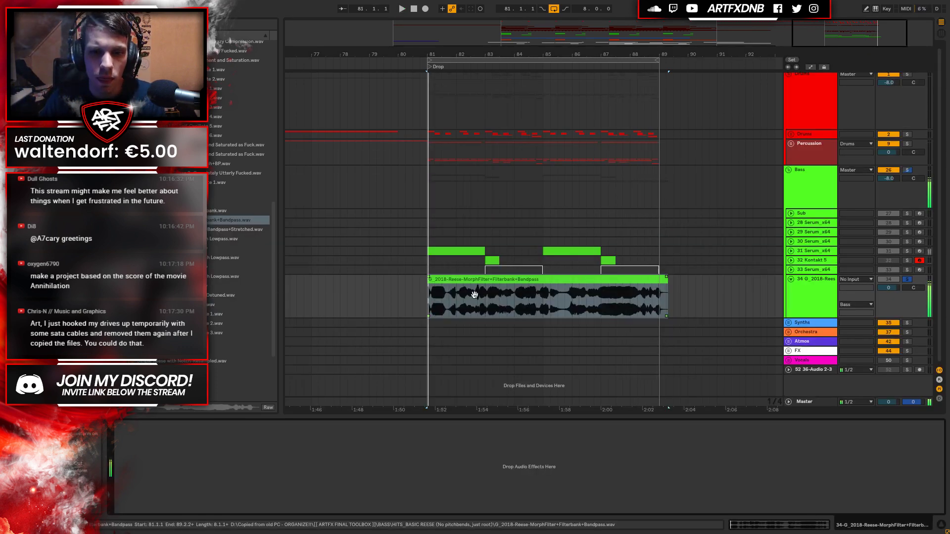
# Audition the neighbouring reese samples up to G - Basic Saw Reese 2_Resampled and Saturated as Fuck.
pyautogui.click(474, 294)
pyautogui.click(200, 230)
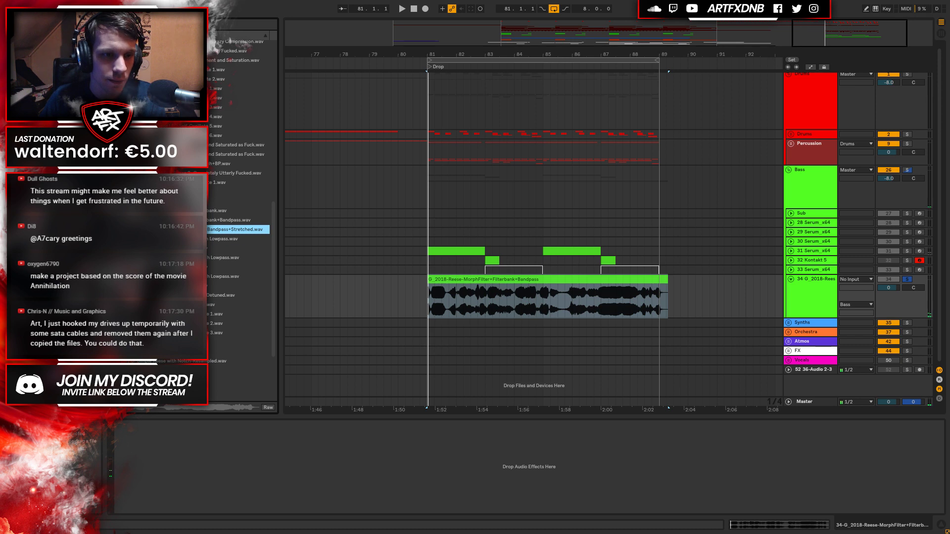
pyautogui.press('Down')
pyautogui.press('Down')
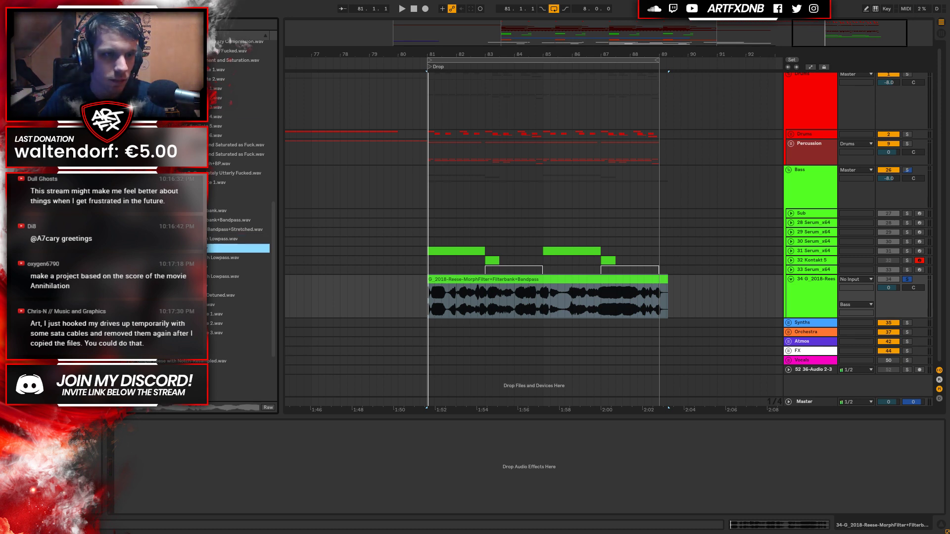
pyautogui.press('Up')
pyautogui.press('Up')
pyautogui.press('Up')
pyautogui.press('Up')
pyautogui.press('Up')
pyautogui.press('Up')
pyautogui.press('Up')
pyautogui.press('Up')
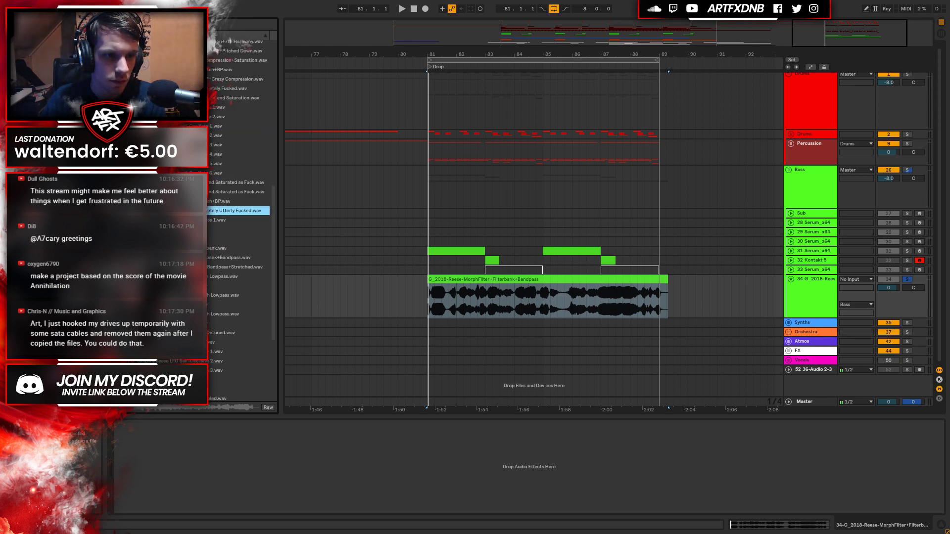
pyautogui.press('Up')
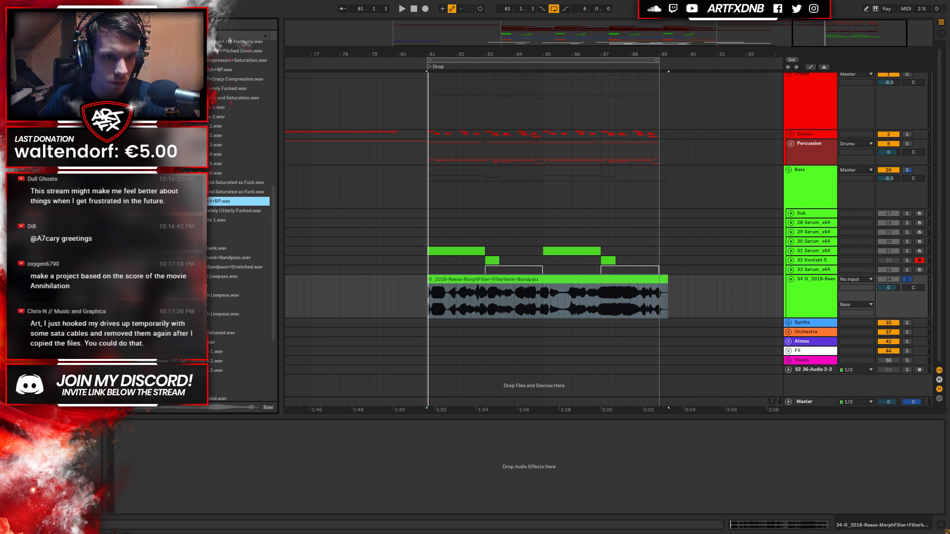
pyautogui.press('Up')
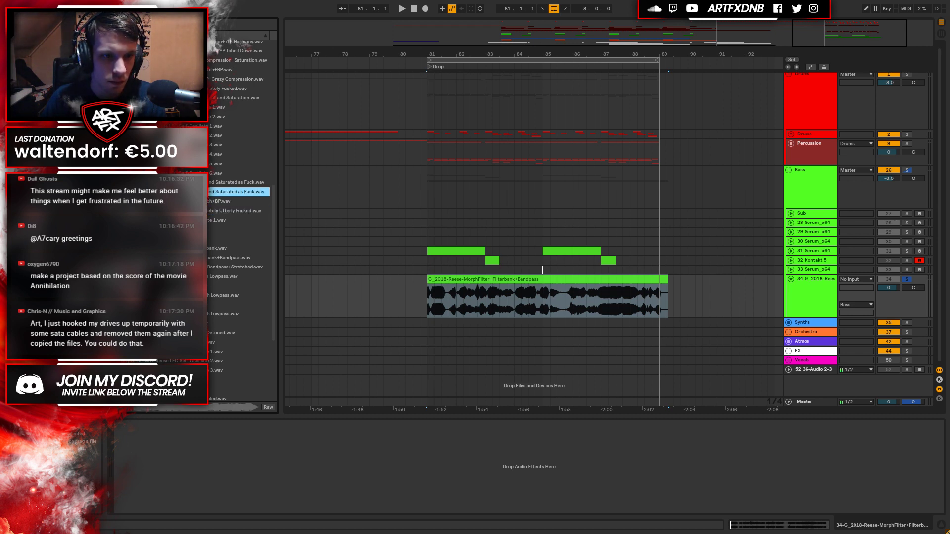
# Replace the clip at bar 81 with G - Basic Saw Reese 2_Resampled and Saturated as Fuck and turn off its warping.
pyautogui.moveTo(237, 191); pyautogui.dragTo(430, 281)
pyautogui.doubleClick(587, 299)
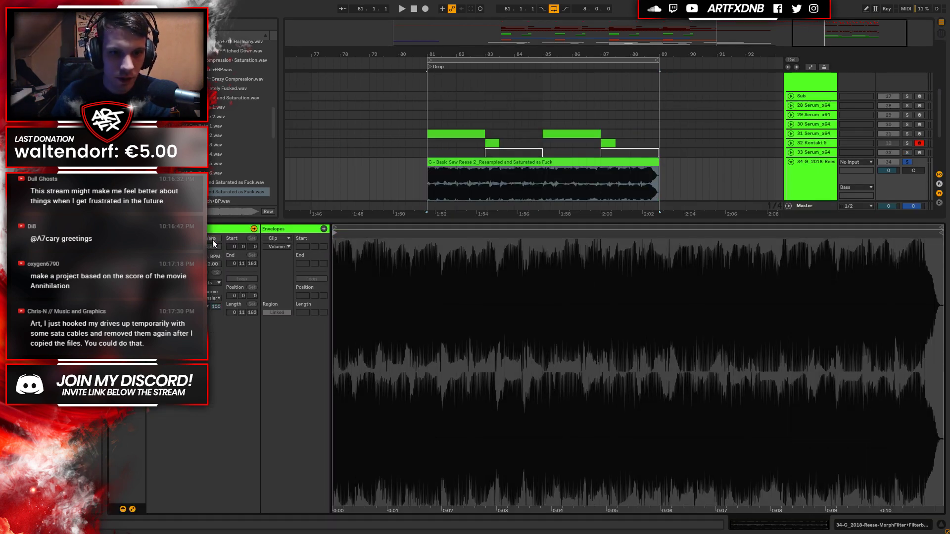
# Move the saw reese clip to 83.2, delete everything after its first one and a half beats and play the piece.
pyautogui.moveTo(500, 57); pyautogui.dragTo(500, 99)
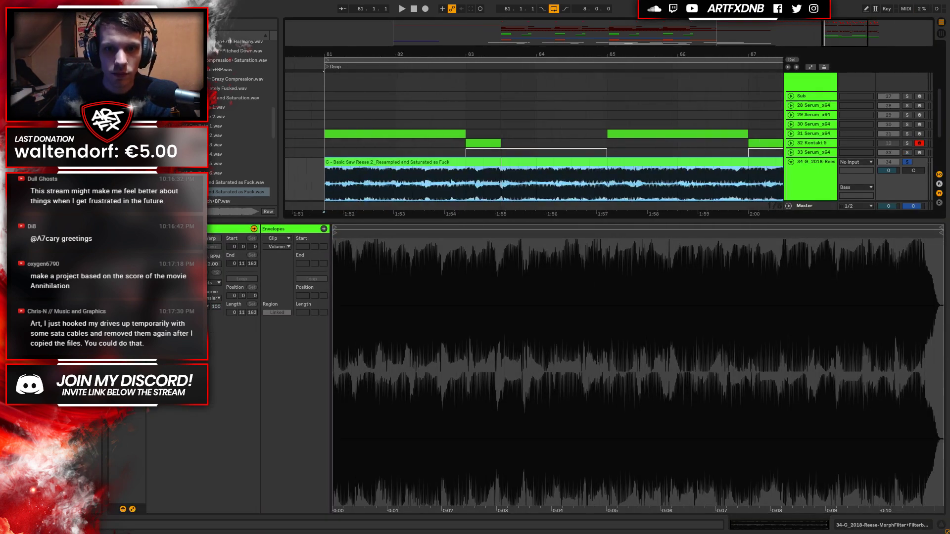
pyautogui.moveTo(443, 181)
pyautogui.mouseDown()
pyautogui.moveTo(599, 179)
pyautogui.moveTo(565, 180)
pyautogui.mouseUp()
pyautogui.click(504, 161)
pyautogui.moveTo(505, 162); pyautogui.dragTo(554, 186)
pyautogui.press('Delete')
pyautogui.click(568, 162)
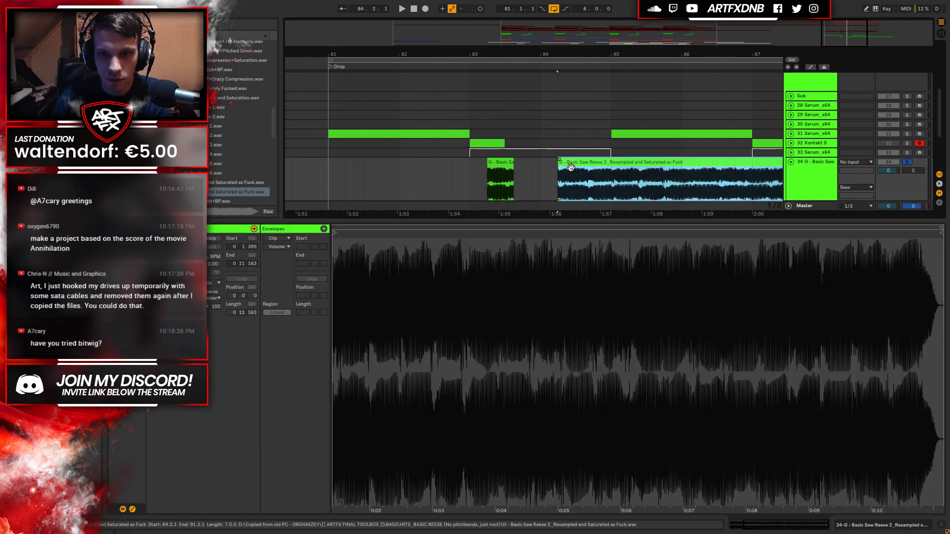
pyautogui.press('Delete')
pyautogui.click(508, 166)
pyautogui.press('space')
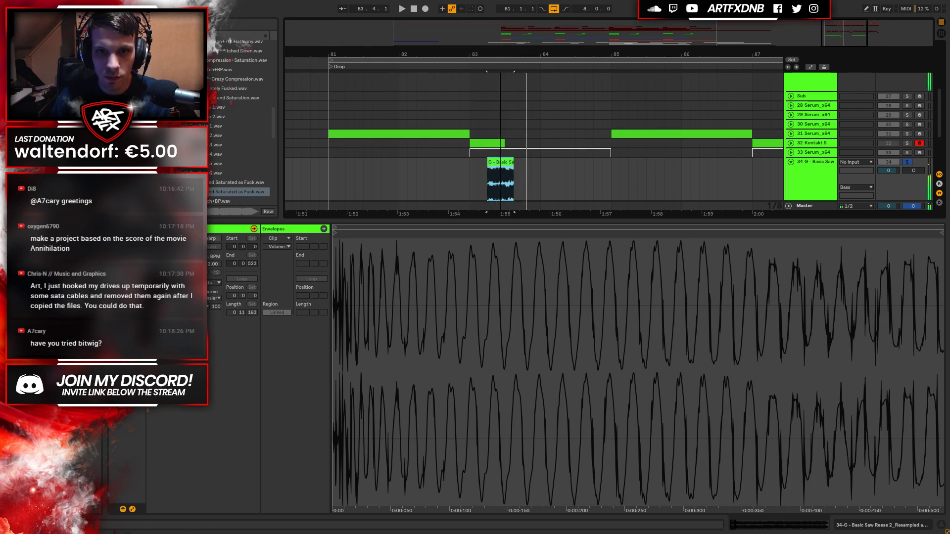
# Try moving the saw reese piece to the start of bar 83.
pyautogui.moveTo(501, 53); pyautogui.dragTo(502, 89)
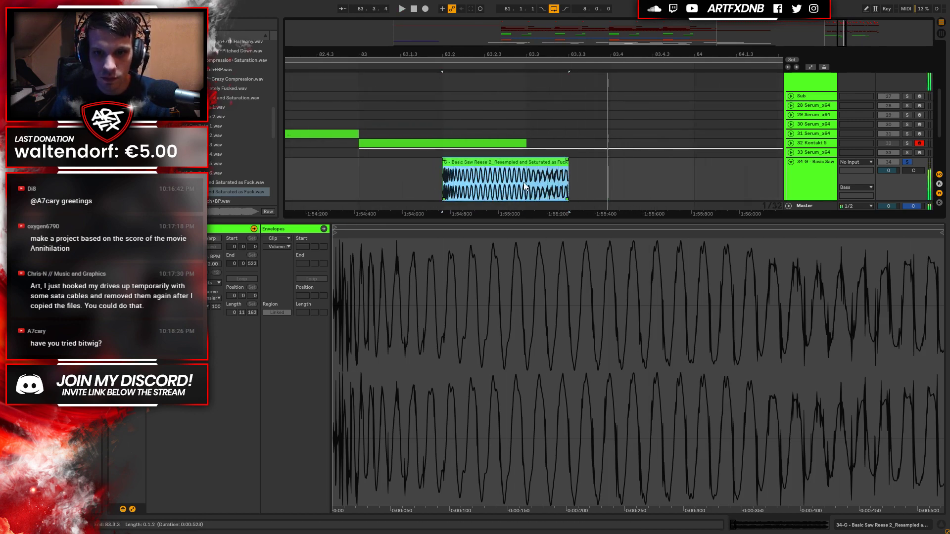
pyautogui.moveTo(516, 166); pyautogui.dragTo(433, 171)
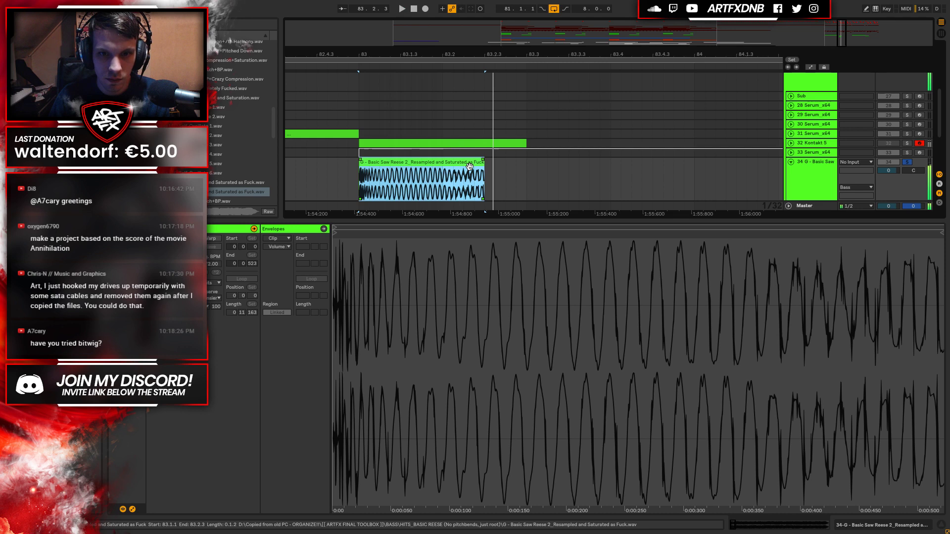
pyautogui.hotkey('ctrl', 'z')
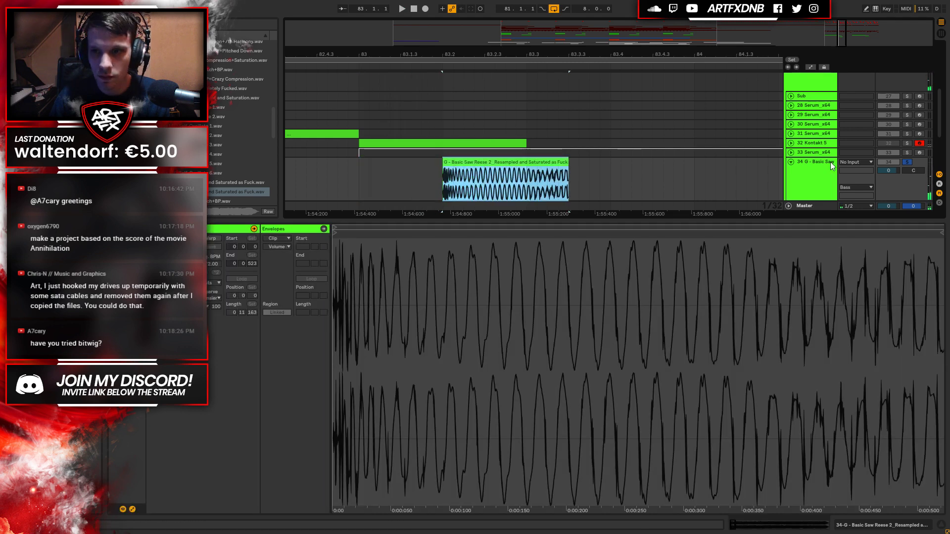
# Unsolo the 34 track and fade in the saw reese piece over roughly its first half-beat, with its end at 83.3.3.
pyautogui.click(906, 163)
pyautogui.click(445, 161)
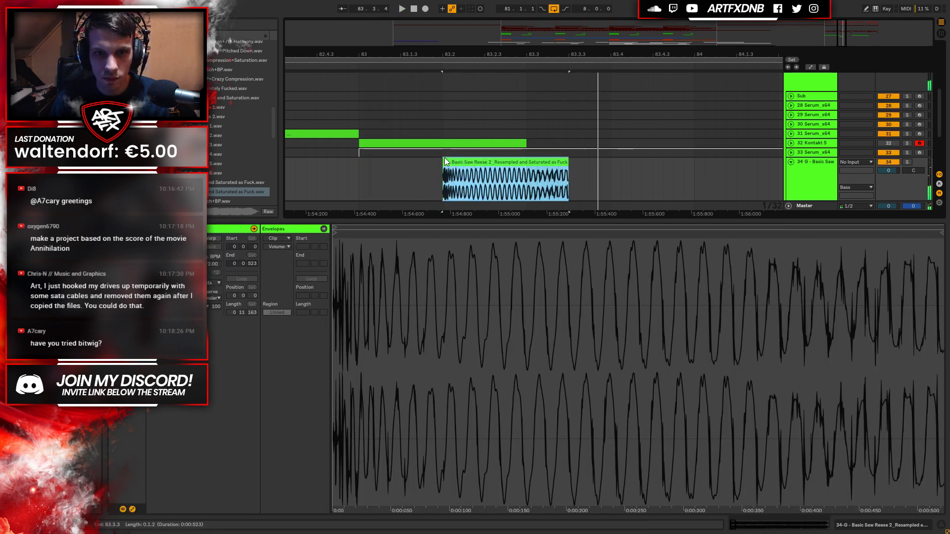
pyautogui.moveTo(482, 160); pyautogui.dragTo(480, 160)
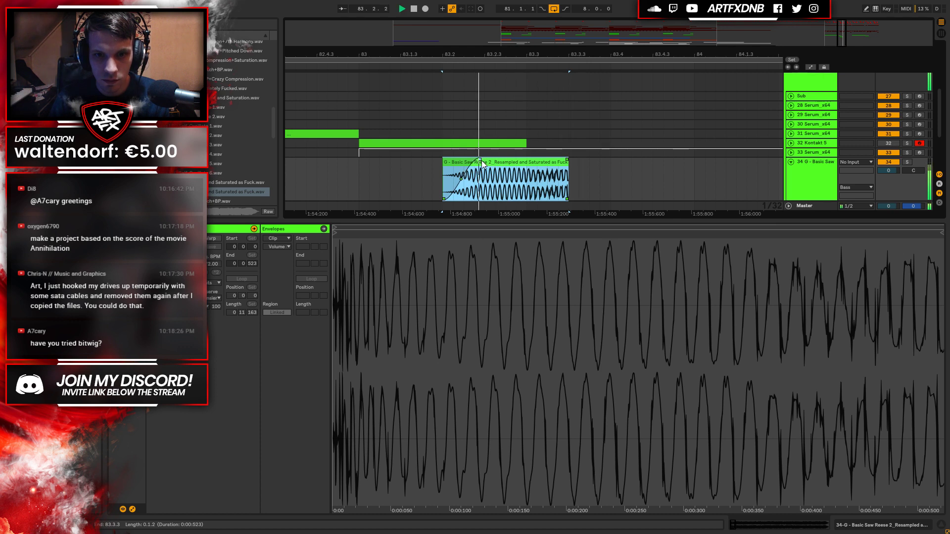
pyautogui.moveTo(567, 163); pyautogui.dragTo(527, 165)
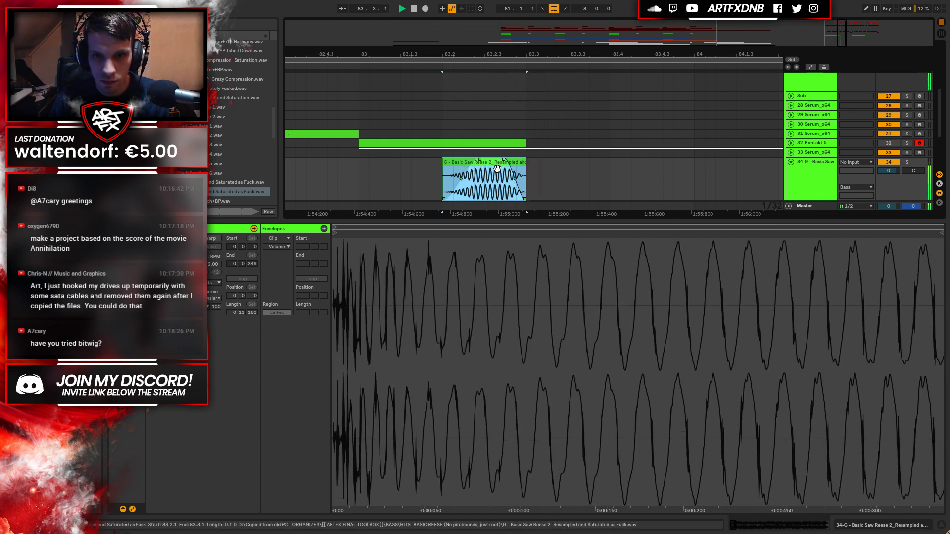
pyautogui.moveTo(504, 160); pyautogui.dragTo(567, 169)
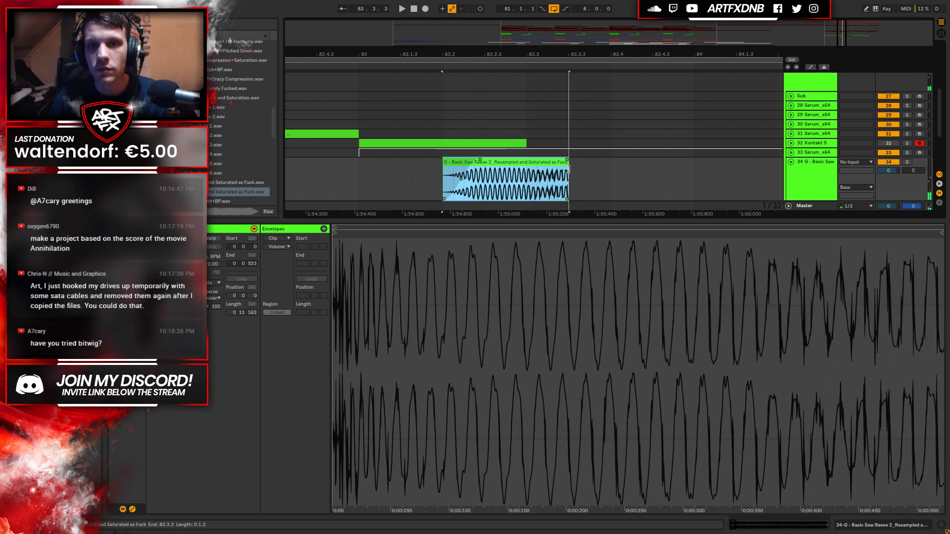
# Duplicate the faded saw reese piece directly after itself at 83.3.3 and play the result.
pyautogui.hotkey('ctrl', 'd')
pyautogui.click(485, 172)
pyautogui.press('space')
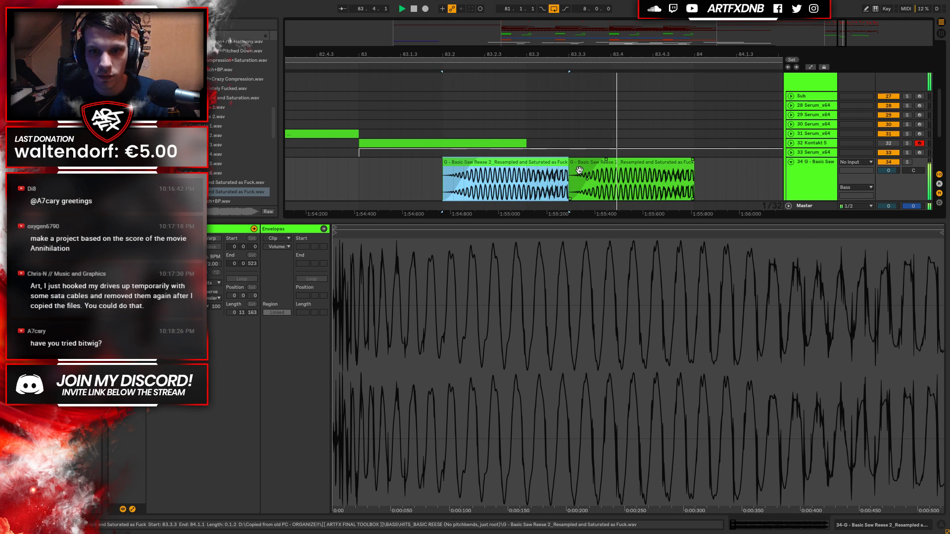
# Shift the first reese piece's sample region to start at 0.594 s and play it from just before bar 83.
pyautogui.press('0')
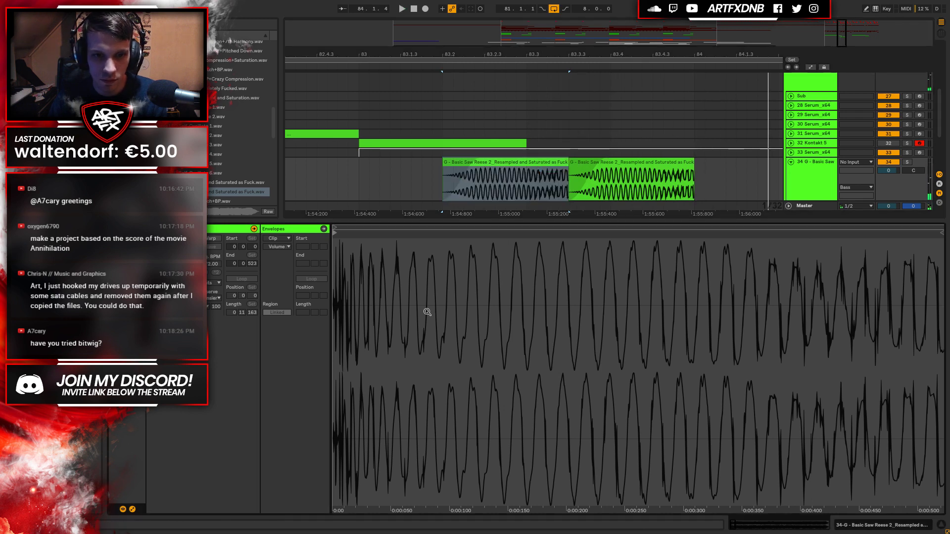
pyautogui.moveTo(395, 240); pyautogui.dragTo(484, 246)
pyautogui.press('space')
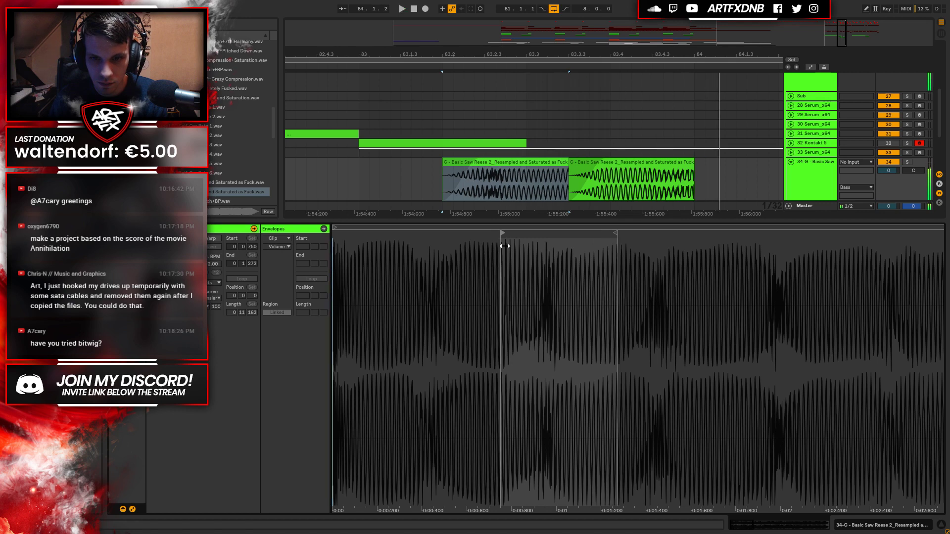
pyautogui.moveTo(485, 246); pyautogui.dragTo(468, 246)
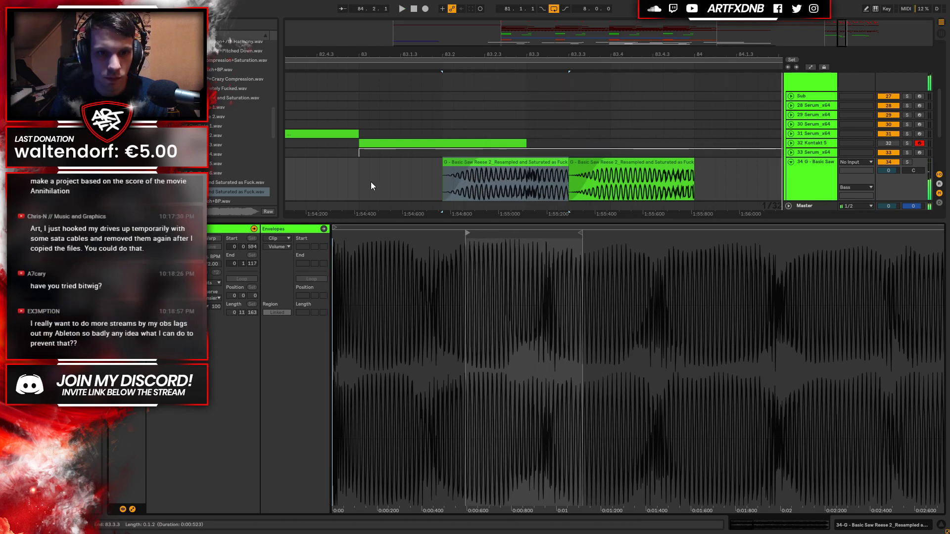
pyautogui.click(349, 183)
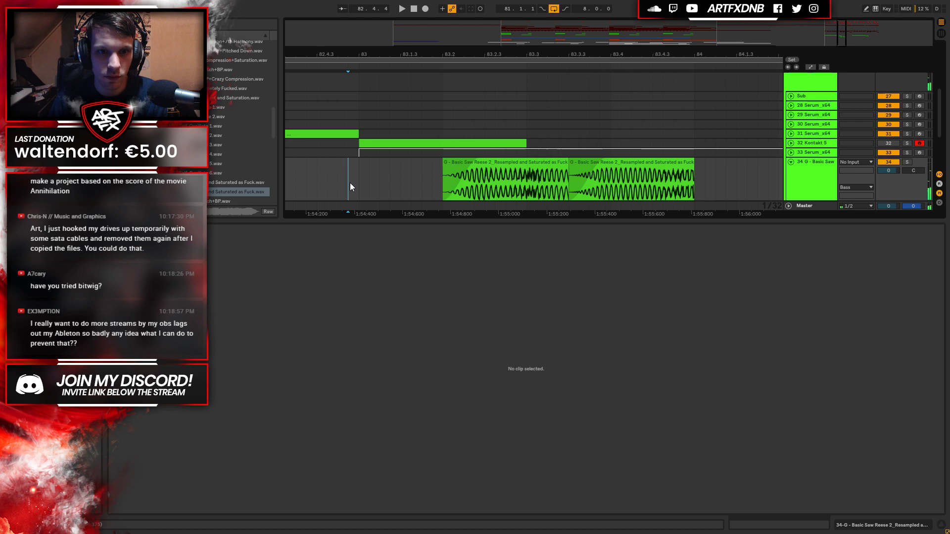
pyautogui.click(476, 164)
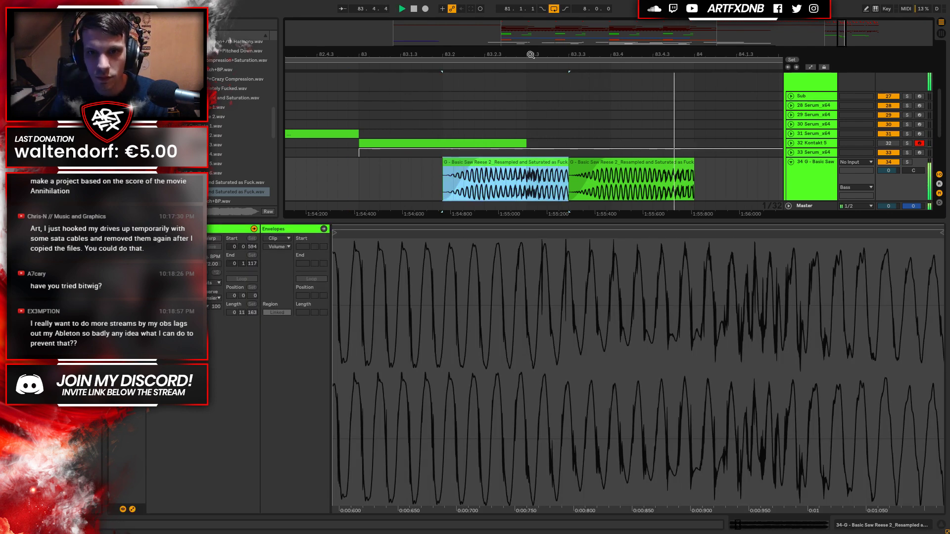
# Try a shorter end for the first reese piece against the second one and undo the edit.
pyautogui.press('-')
pyautogui.moveTo(530, 55); pyautogui.dragTo(427, 54)
pyautogui.press('space')
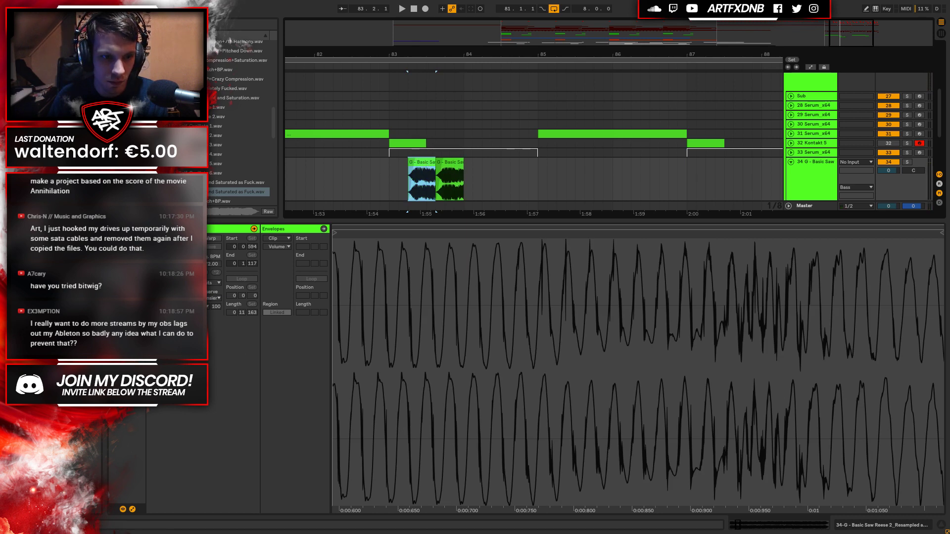
pyautogui.moveTo(435, 162); pyautogui.dragTo(433, 163)
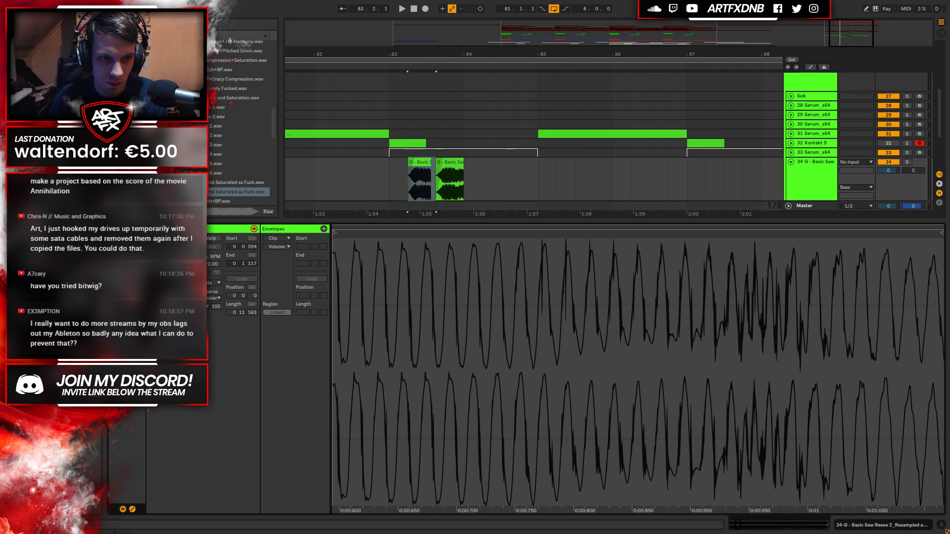
pyautogui.moveTo(427, 166); pyautogui.dragTo(430, 155)
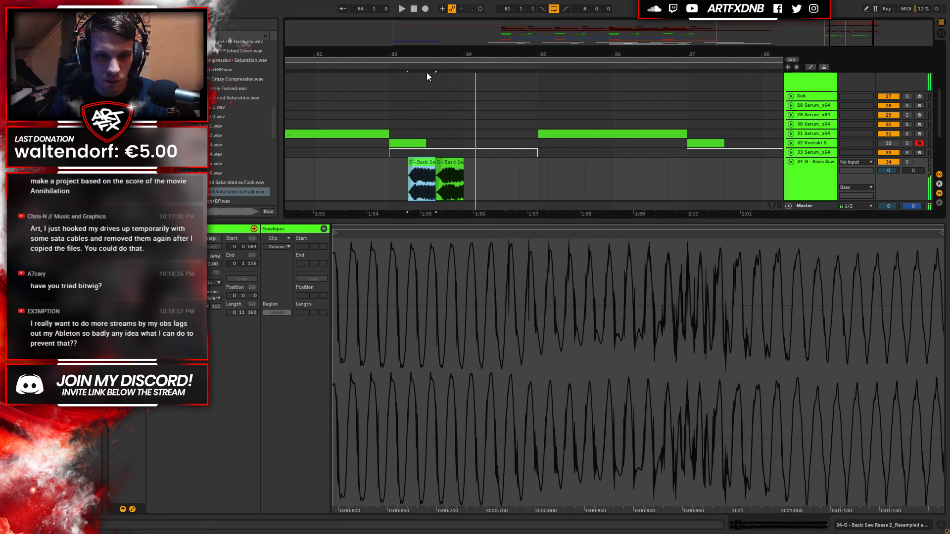
pyautogui.hotkey('ctrl', 'z')
pyautogui.press('space')
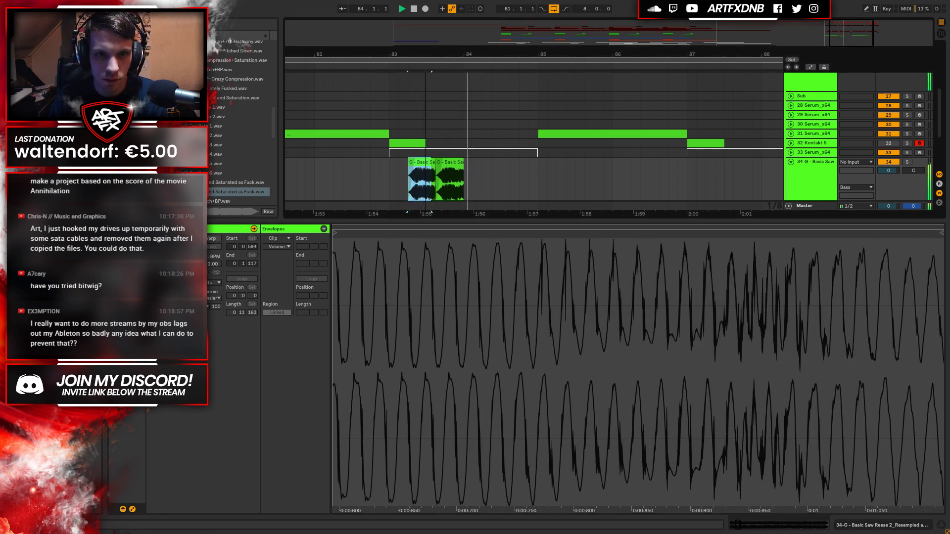
pyautogui.press('space')
# Solo the 34 track and add an Auto Filter to it.
pyautogui.press('+')
pyautogui.press('+')
pyautogui.click(900, 527)
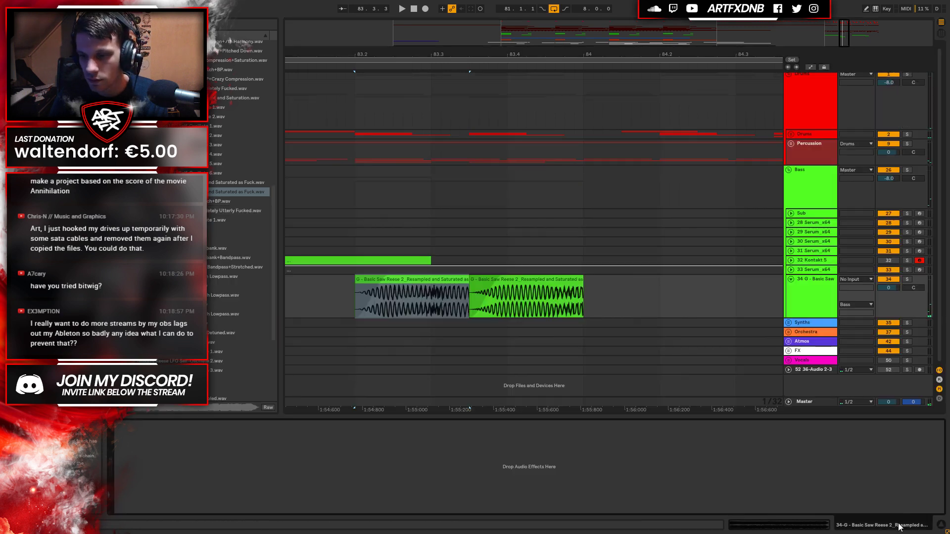
pyautogui.click(906, 279)
pyautogui.press('space')
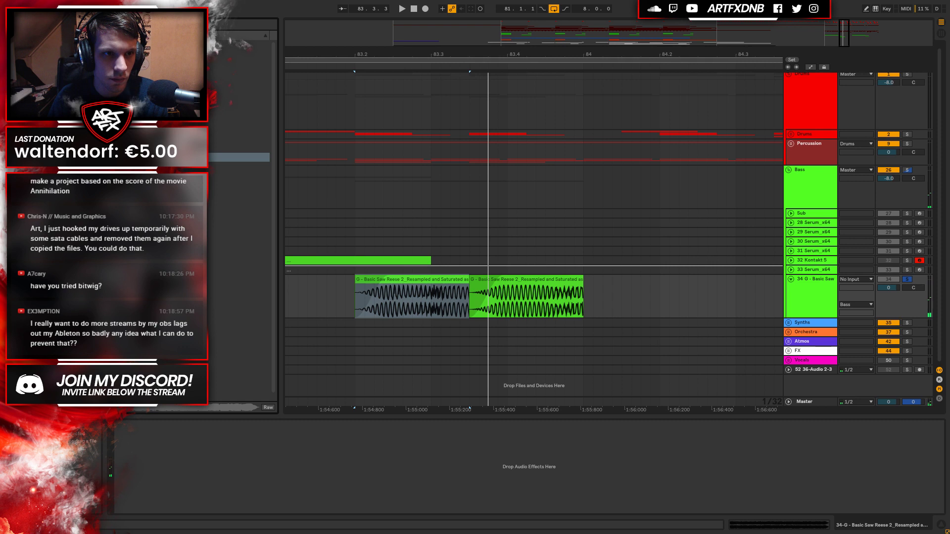
pyautogui.moveTo(168, 63); pyautogui.dragTo(417, 311)
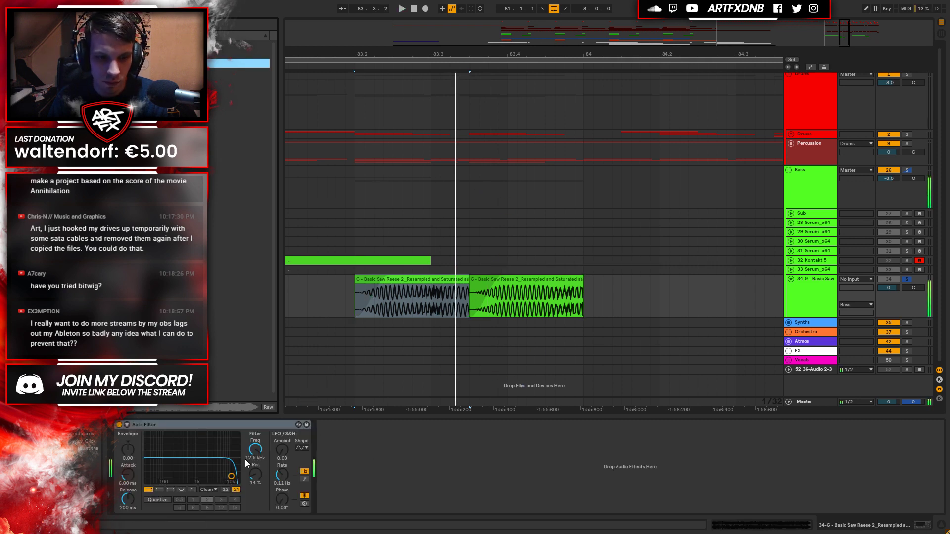
# Set the Auto Filter to a 12 dB band-pass and lower its frequency to 30.4 Hz.
pyautogui.click(182, 490)
pyautogui.moveTo(255, 449)
pyautogui.mouseDown()
pyautogui.moveTo(255, 475)
pyautogui.moveTo(271, 470)
pyautogui.moveTo(255, 450)
pyautogui.mouseUp()
pyautogui.moveTo(228, 492); pyautogui.dragTo(228, 496)
pyautogui.press('space')
pyautogui.moveTo(157, 477)
pyautogui.mouseDown()
pyautogui.moveTo(205, 477)
pyautogui.moveTo(160, 477)
pyautogui.mouseUp()
# Show the 34 track's Auto Filter frequency automation and draw a rise-and-fall peak of about 3.25 kHz across the first reese piece.
pyautogui.click(352, 320)
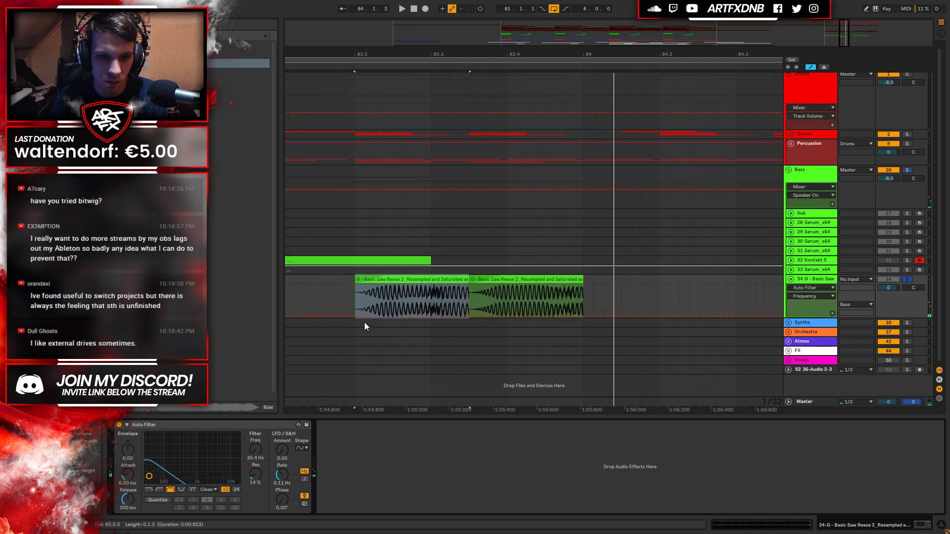
pyautogui.press('a')
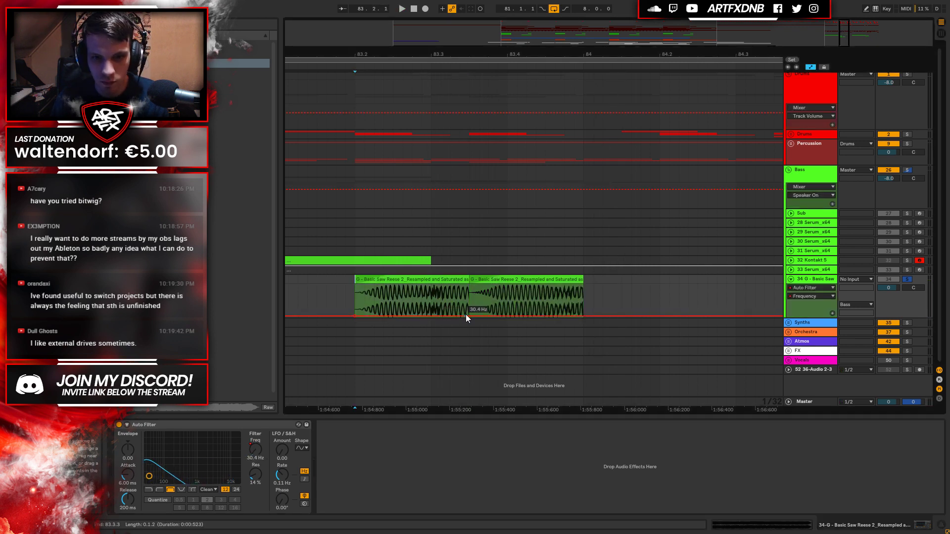
pyautogui.moveTo(410, 315); pyautogui.dragTo(412, 296)
pyautogui.press('space')
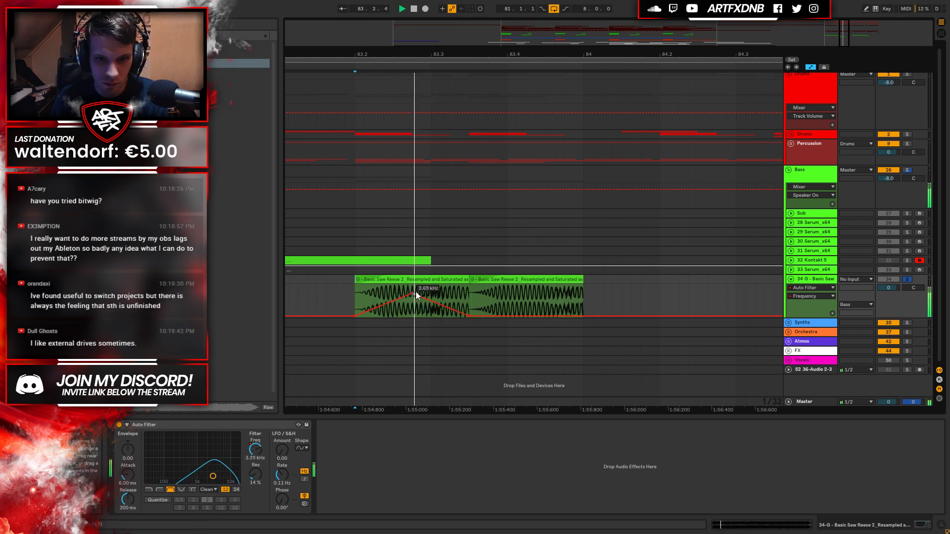
pyautogui.press('space')
# Duplicate the first reese piece with its filter automation over the second piece and play both.
pyautogui.moveTo(470, 304); pyautogui.dragTo(383, 305)
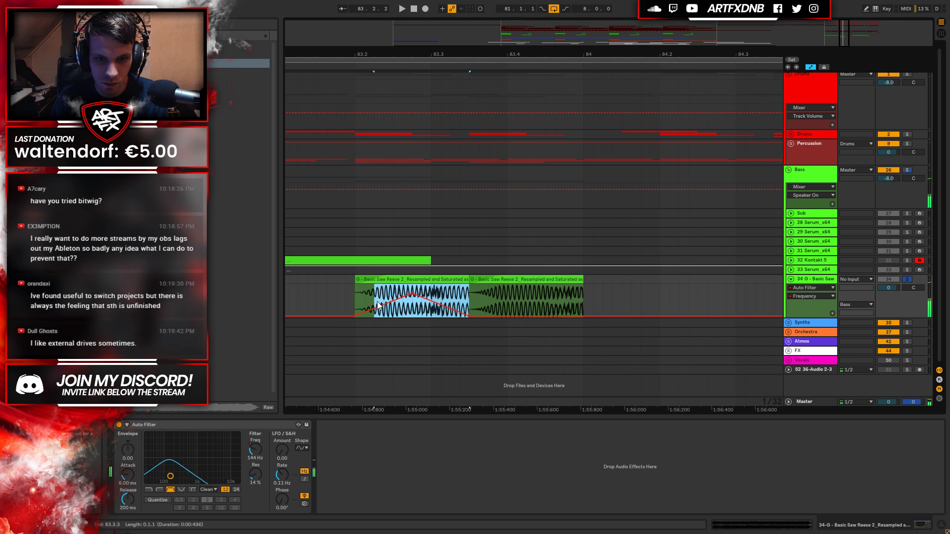
pyautogui.hotkey('ctrl', 'd')
pyautogui.press('space')
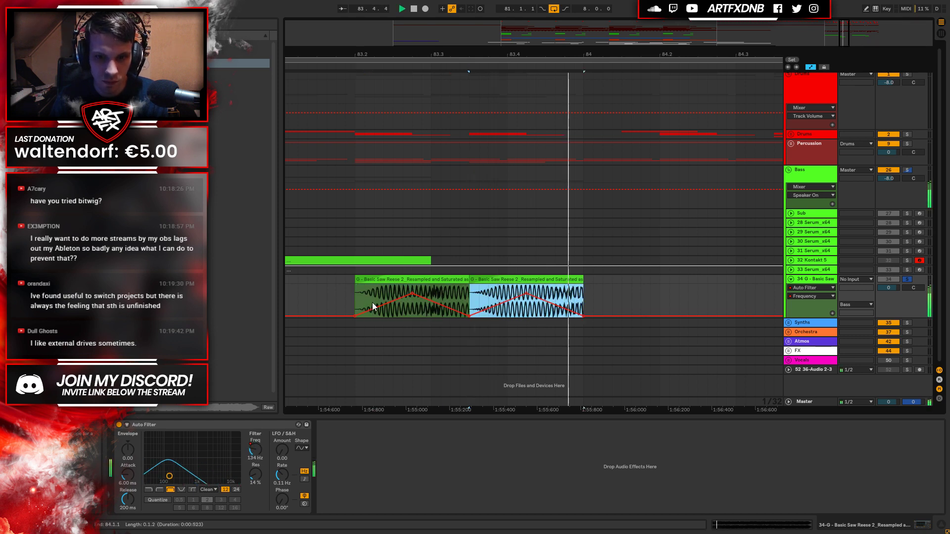
pyautogui.click(350, 296)
# Move the second piece's filter frequency peak slightly earlier and lower than the copied one, playing both pieces to judge it.
pyautogui.moveTo(524, 300)
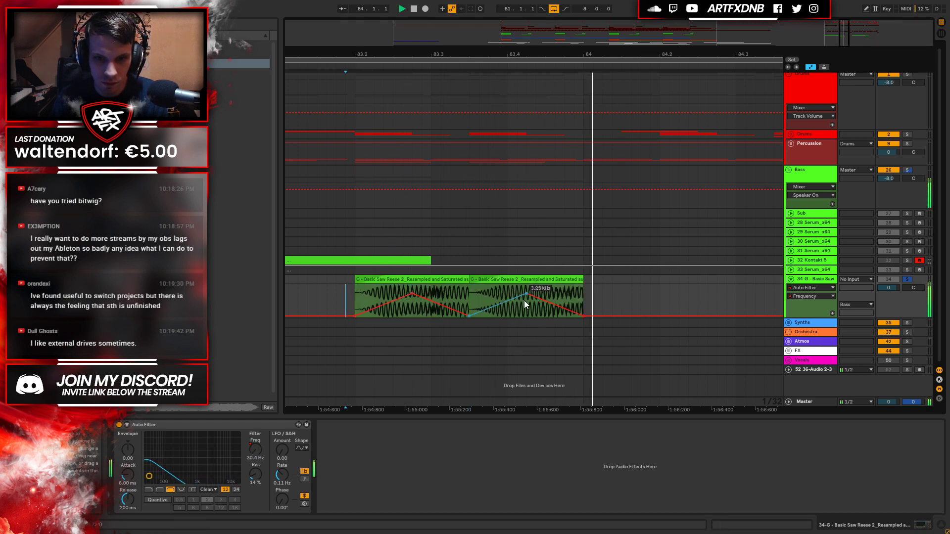
pyautogui.moveTo(527, 296); pyautogui.dragTo(508, 298)
pyautogui.click(355, 296)
pyautogui.press('space')
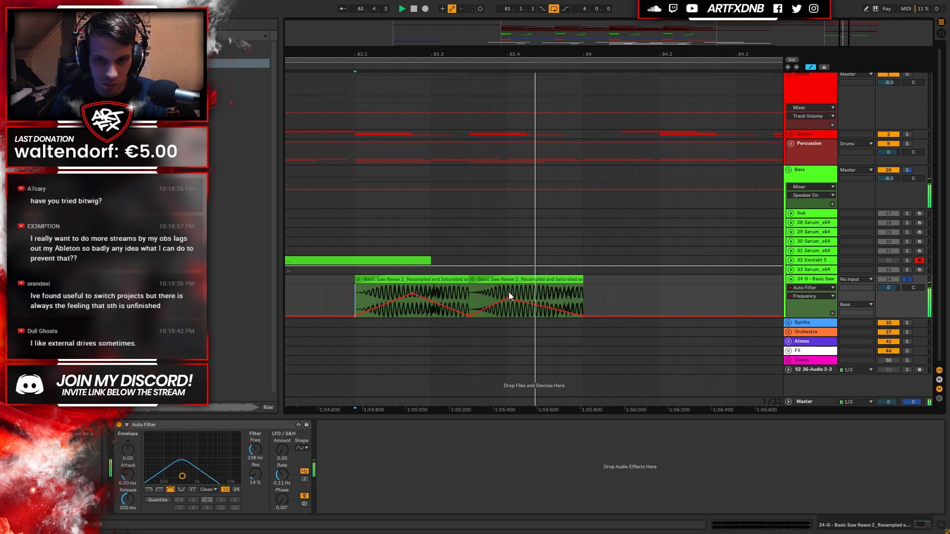
pyautogui.press('space')
pyautogui.press('space')
pyautogui.moveTo(507, 299)
pyautogui.moveTo(507, 299); pyautogui.dragTo(517, 299)
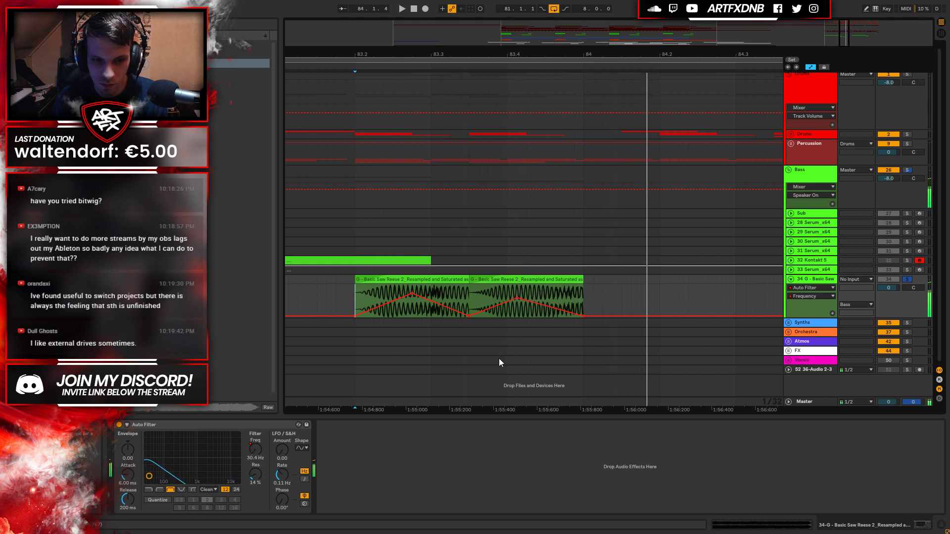
pyautogui.press('space')
# Unsolo the 34 track, hide the automation and play the reese pieces in the full mix from bar 83.
pyautogui.click(907, 279)
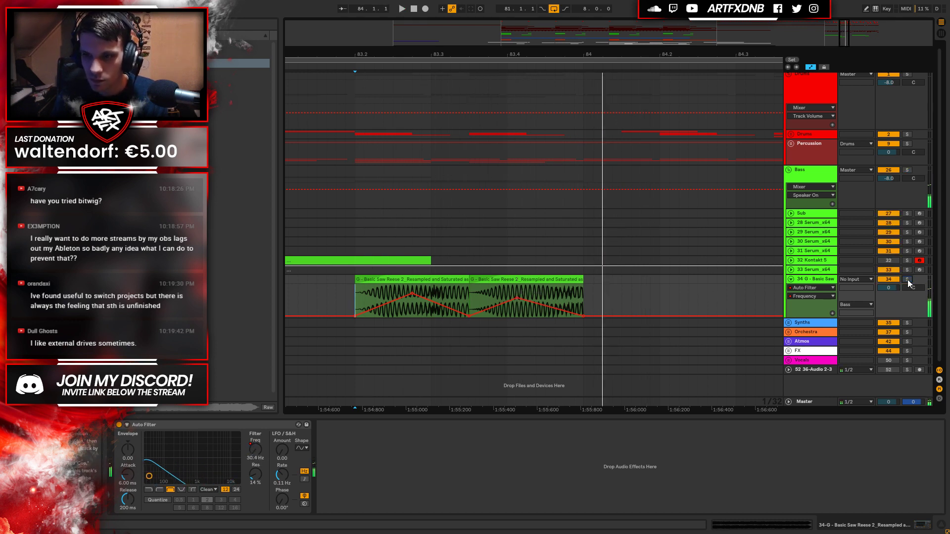
pyautogui.click(345, 298)
pyautogui.press('space')
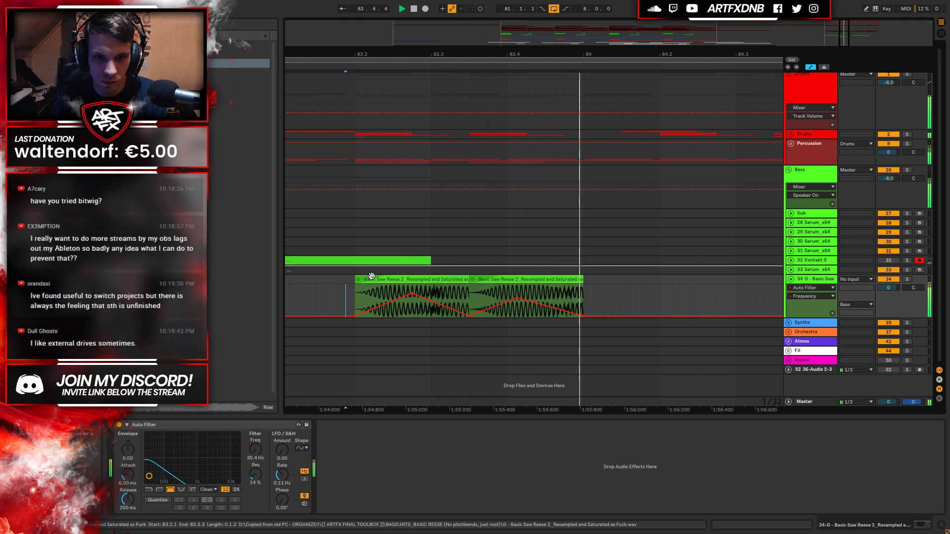
pyautogui.moveTo(454, 46); pyautogui.dragTo(446, 123)
pyautogui.press('space')
pyautogui.click(448, 293)
pyautogui.press('a')
pyautogui.press('space')
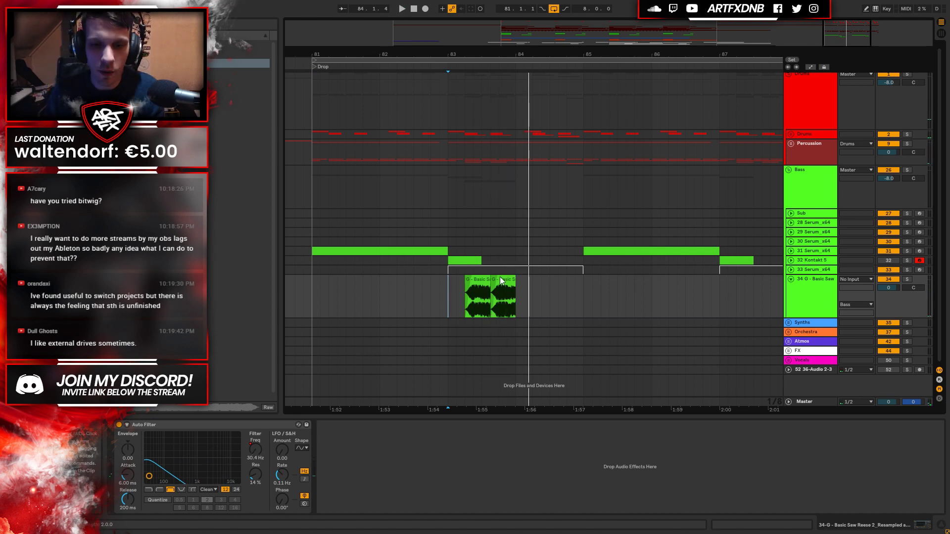
pyautogui.press('space')
# Add a Glue Compressor after the 34 track's Auto Filter, then solo the track and play the reese pieces.
pyautogui.click(503, 297)
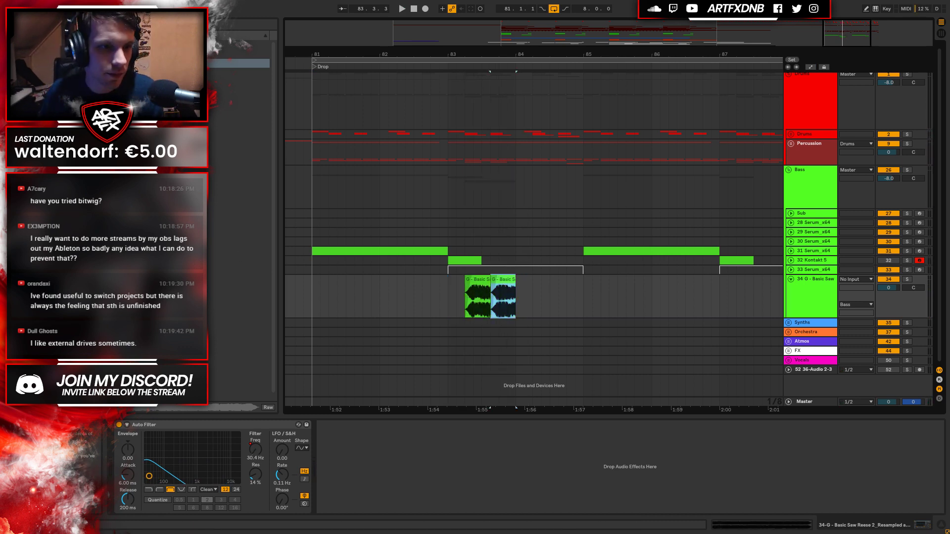
pyautogui.click(233, 232)
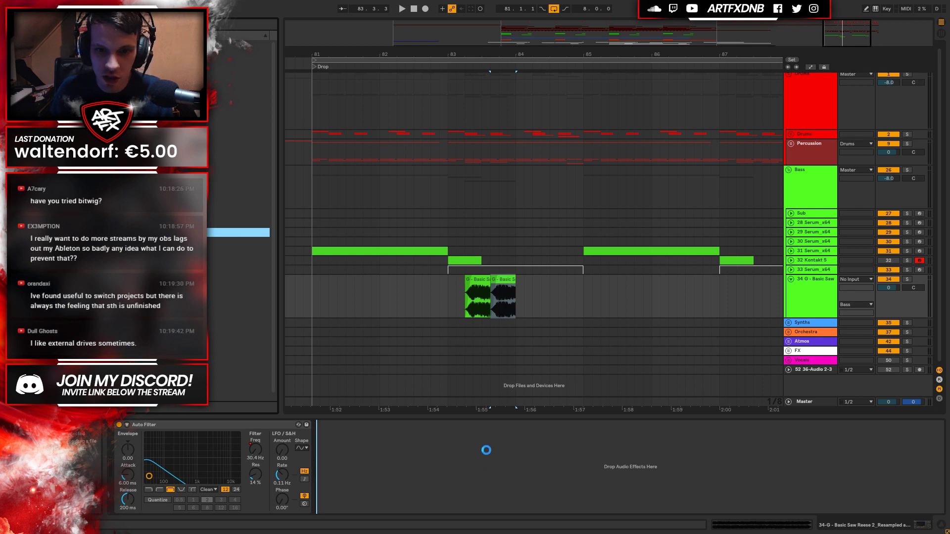
pyautogui.click(906, 279)
pyautogui.press('space')
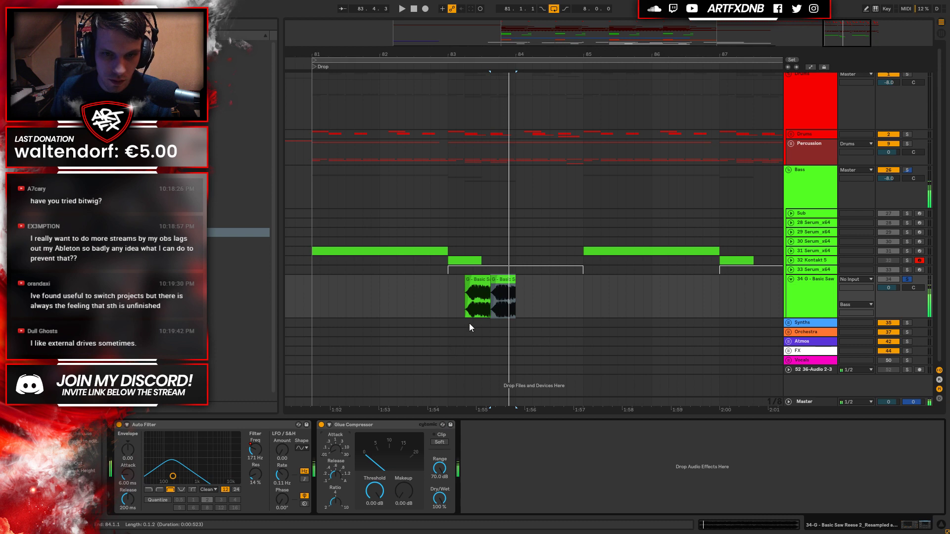
pyautogui.click(471, 299)
# Set the Glue Compressor to a -27.6 dB threshold and 20 dB makeup with soft clipping on, checking it during playback.
pyautogui.moveTo(375, 489); pyautogui.dragTo(375, 505)
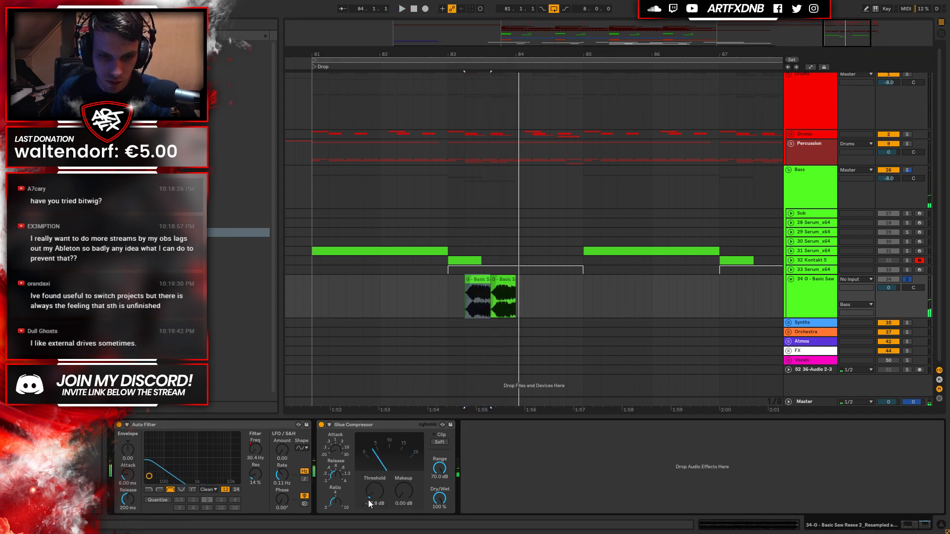
pyautogui.moveTo(404, 491); pyautogui.dragTo(403, 488)
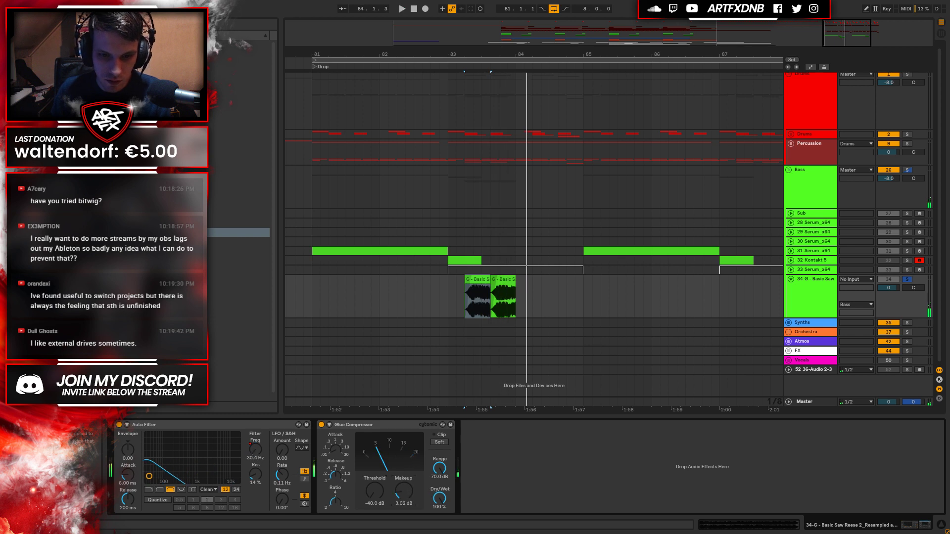
pyautogui.press('space')
pyautogui.click(440, 442)
pyautogui.moveTo(373, 494); pyautogui.dragTo(373, 471)
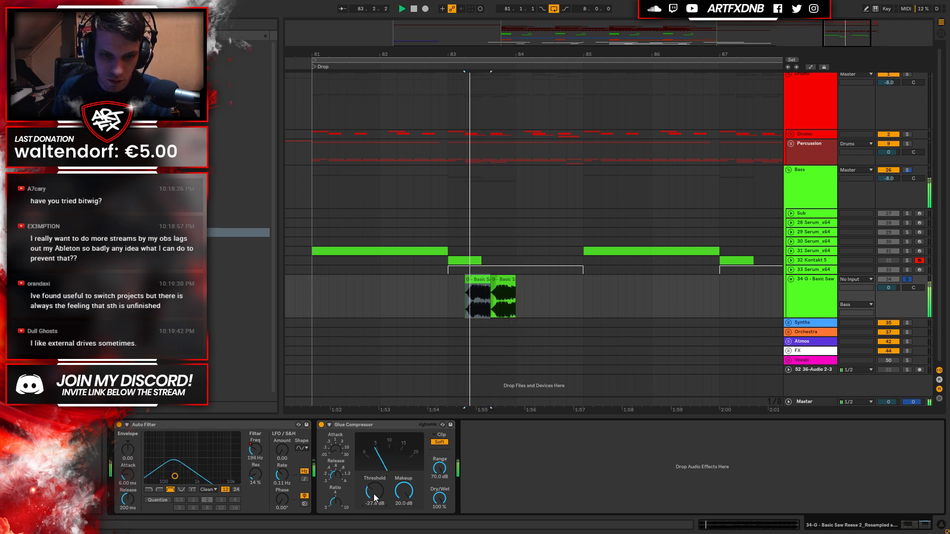
pyautogui.press('space')
pyautogui.moveTo(373, 494); pyautogui.dragTo(373, 495)
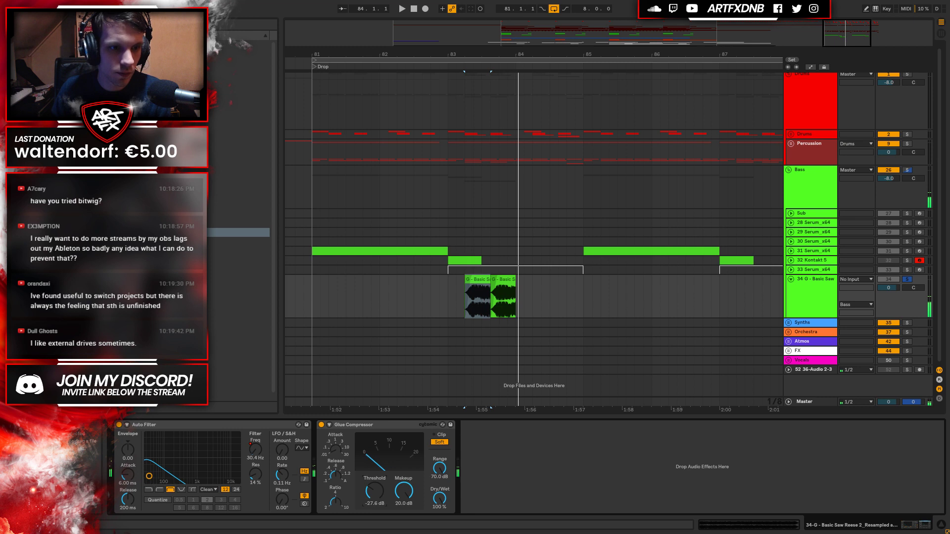
# Insert an EQ Eight between the Auto Filter and the Glue Compressor on the 34 track.
pyautogui.click(336, 461)
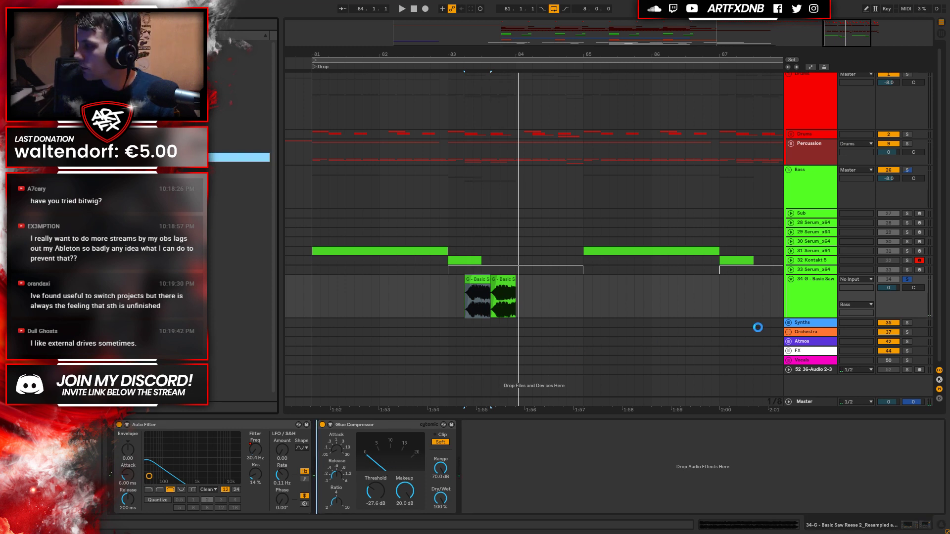
pyautogui.press('Return')
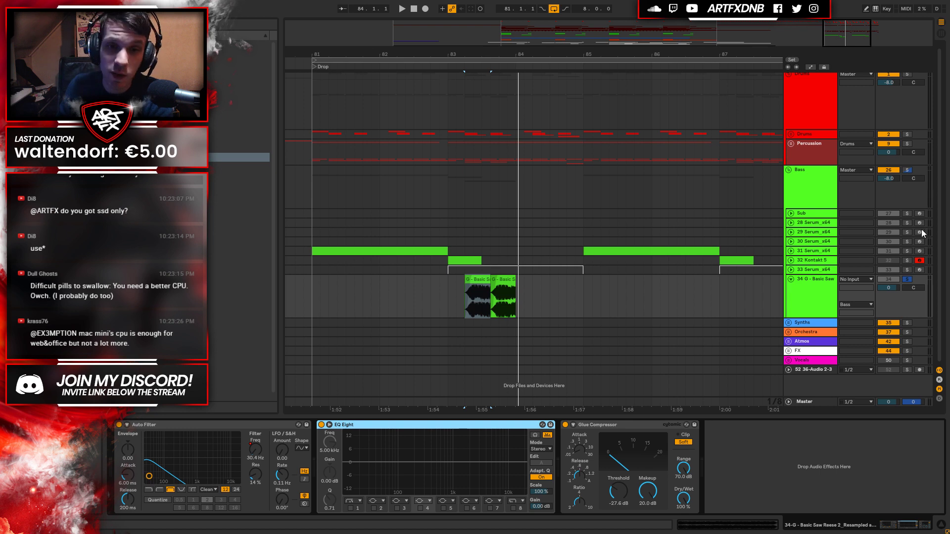
pyautogui.click(464, 292)
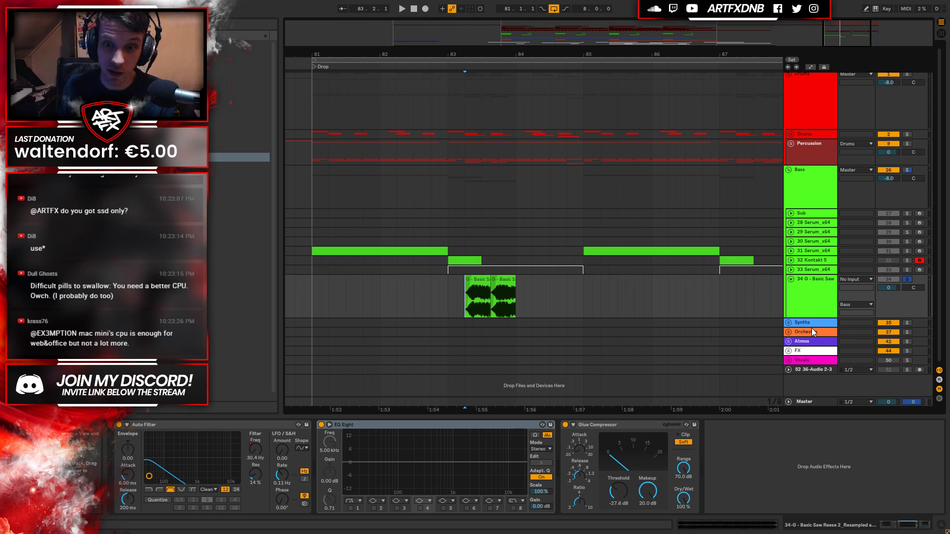
pyautogui.click(824, 286)
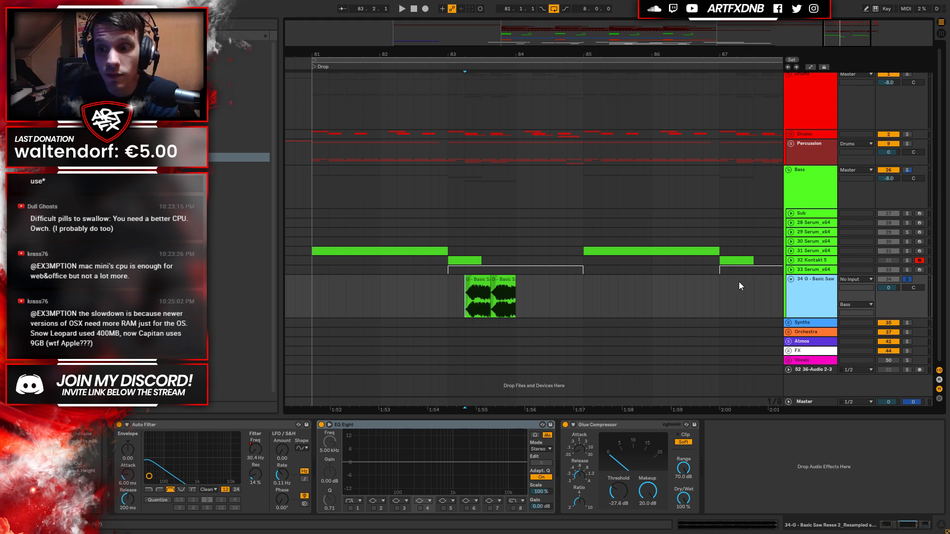
pyautogui.click(790, 280)
pyautogui.click(811, 273)
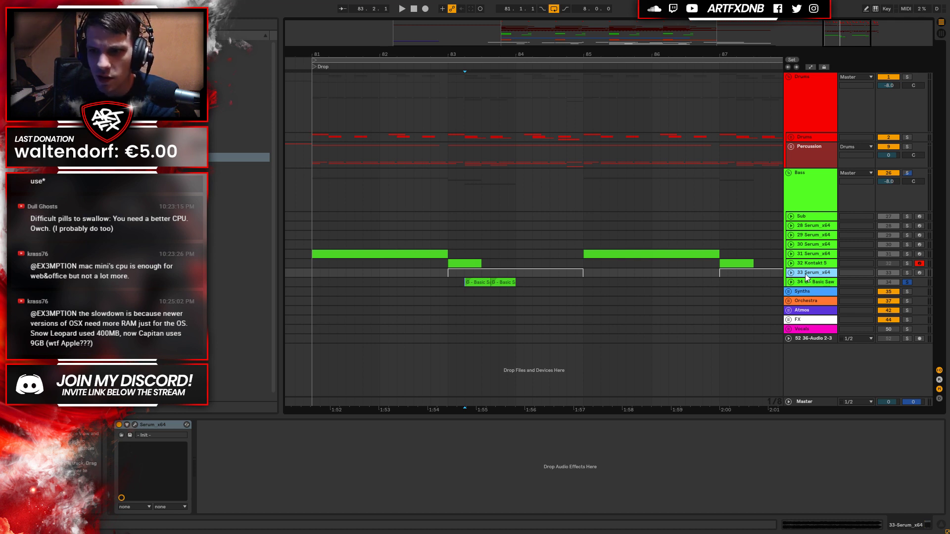
pyautogui.click(807, 281)
pyautogui.click(790, 282)
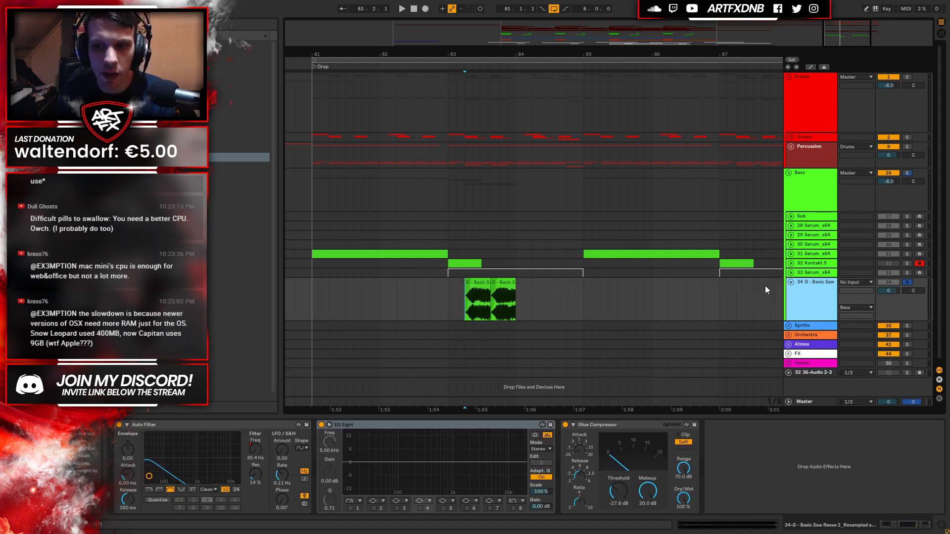
pyautogui.click(478, 289)
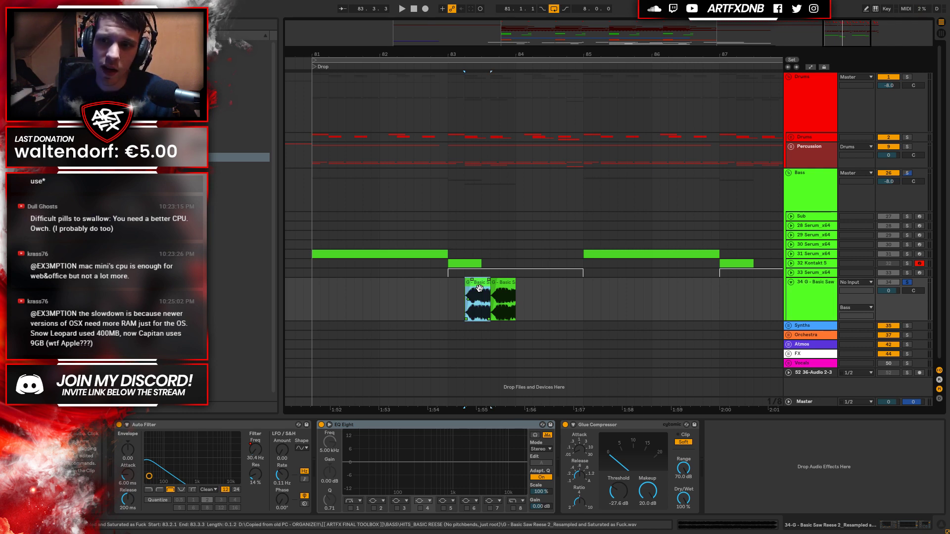
pyautogui.click(496, 290)
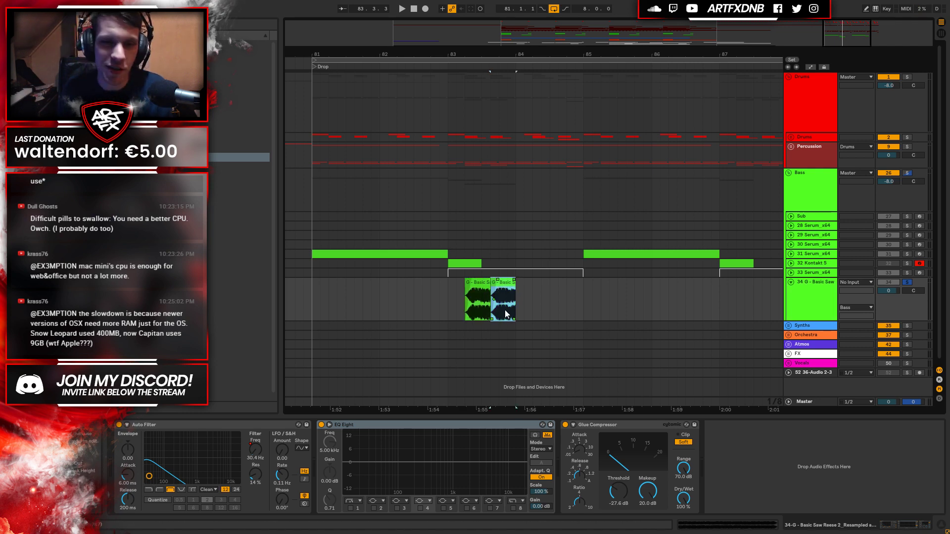
pyautogui.click(478, 297)
pyautogui.moveTo(573, 54); pyautogui.dragTo(519, 56)
pyautogui.click(820, 283)
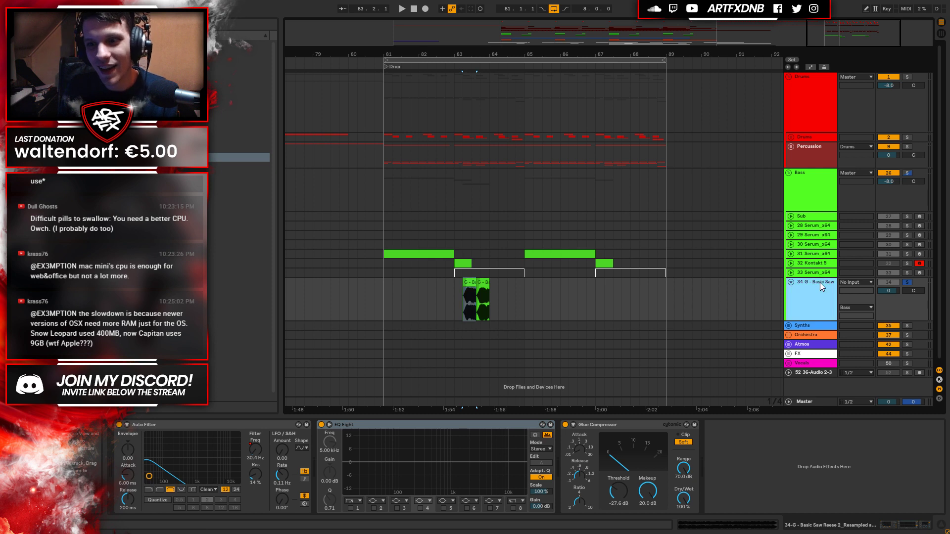
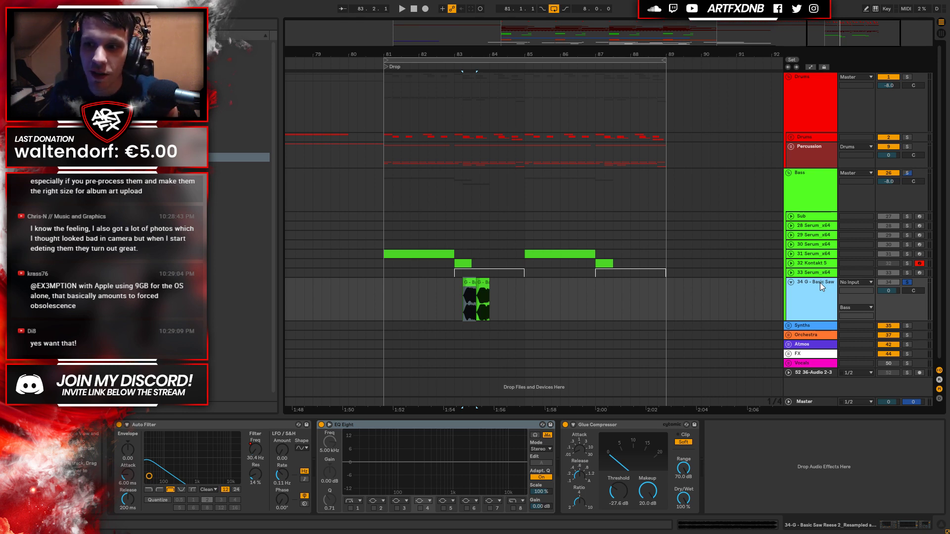
# Unsolo the 34 track and place the playback start at the beginning of the drop at bar 81.
pyautogui.click(905, 283)
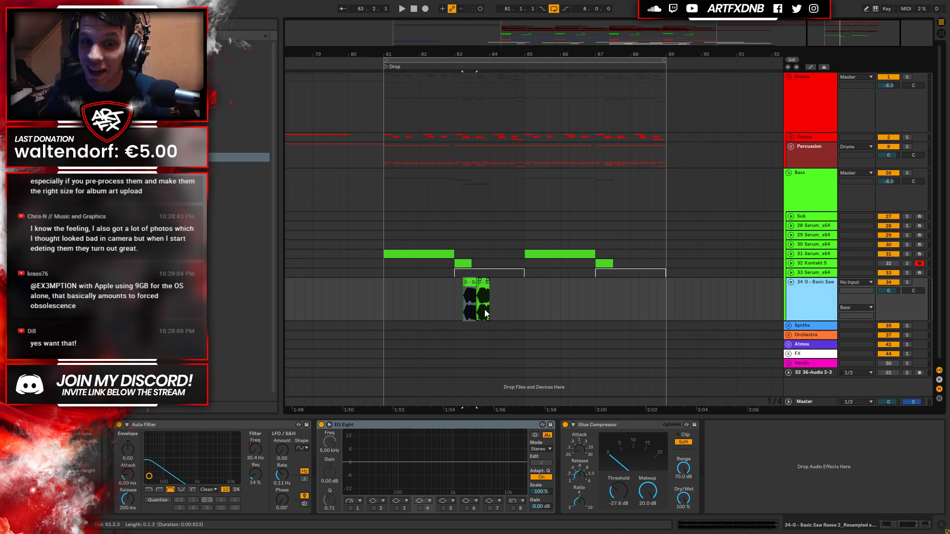
pyautogui.click(456, 301)
pyautogui.click(391, 301)
pyautogui.click(387, 300)
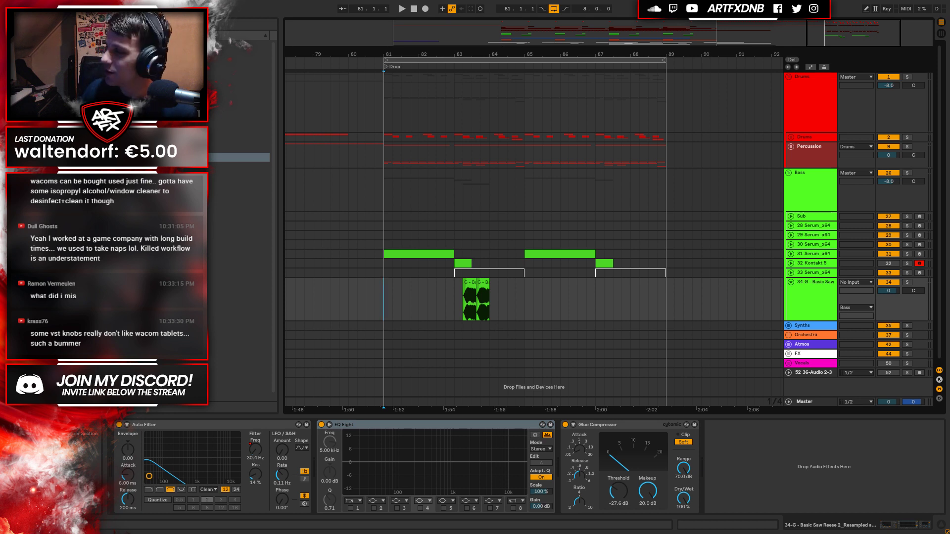
# Fold the Bass group and play the full arrangement from the drop at bar 81.
pyautogui.click(788, 172)
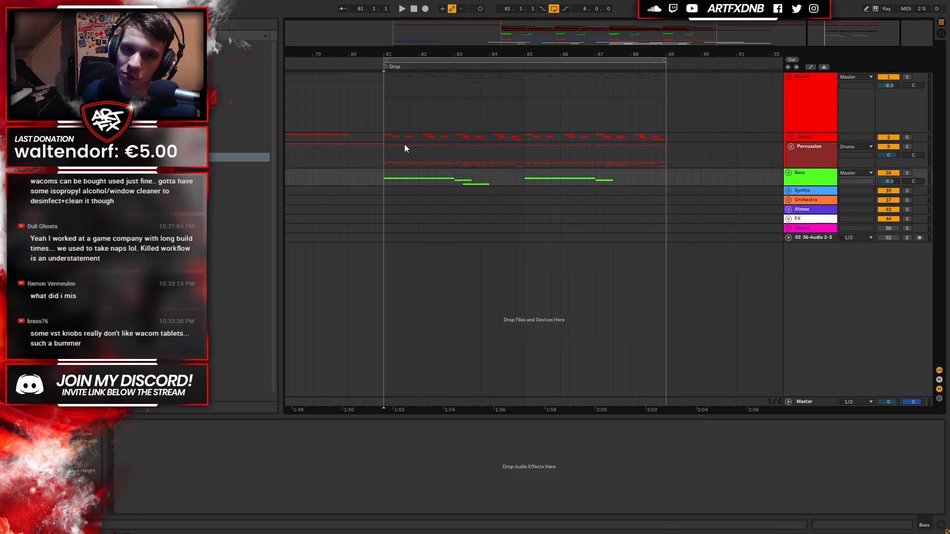
pyautogui.click(385, 139)
pyautogui.moveTo(424, 54); pyautogui.dragTo(584, 121)
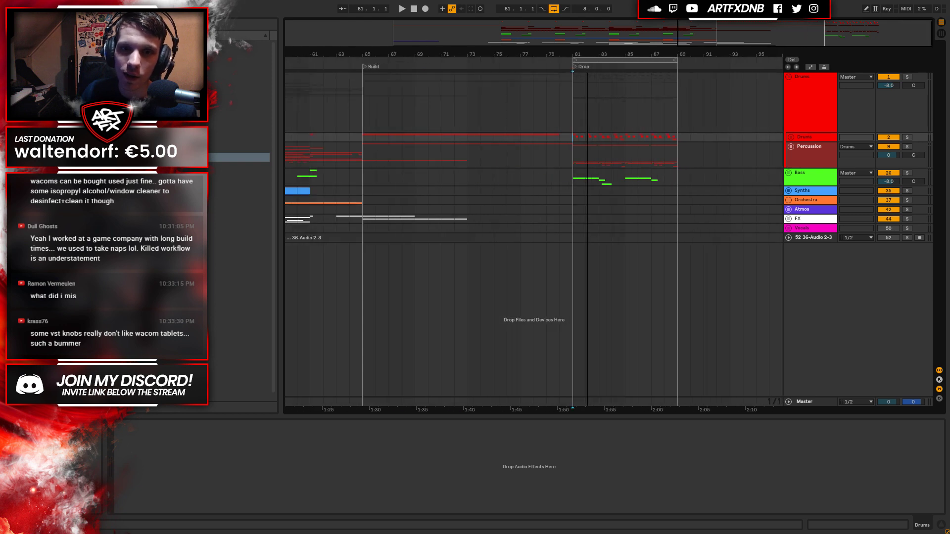
pyautogui.click(560, 138)
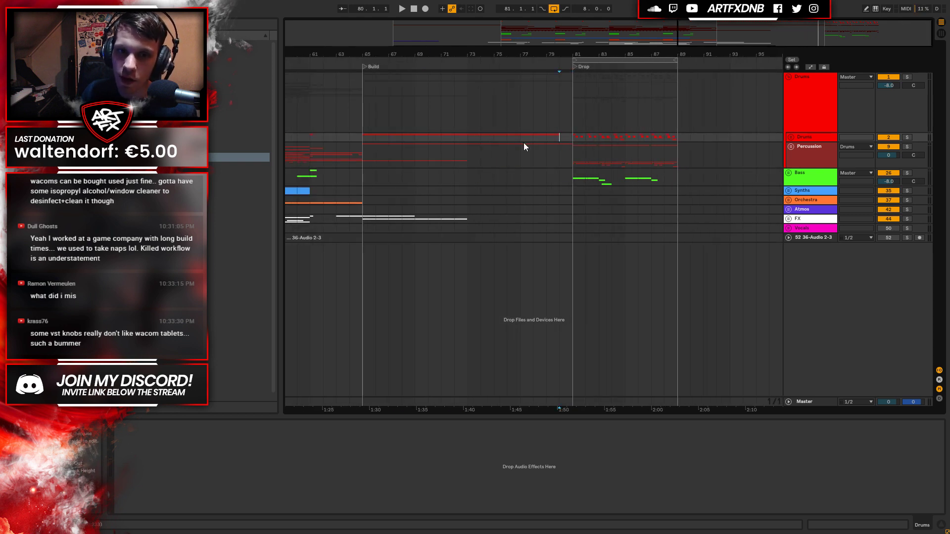
pyautogui.click(571, 136)
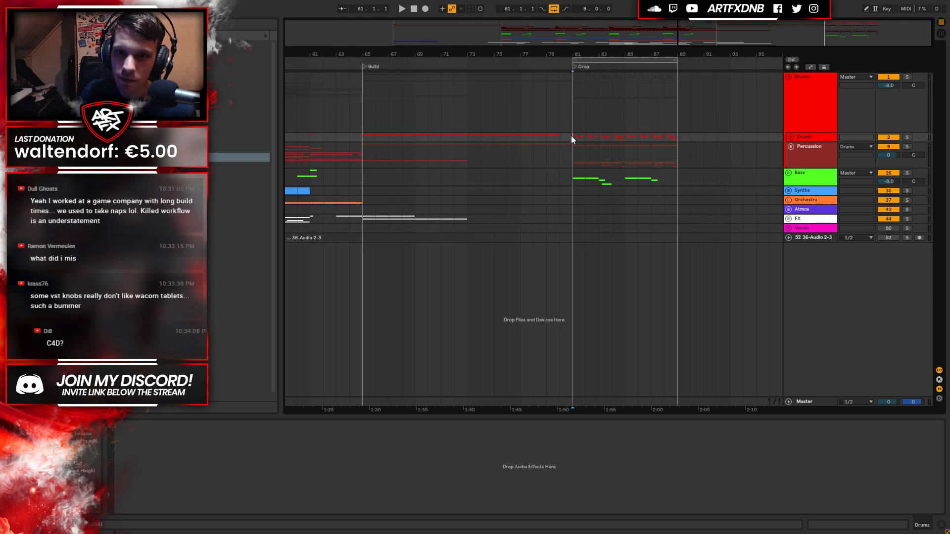
pyautogui.press('space')
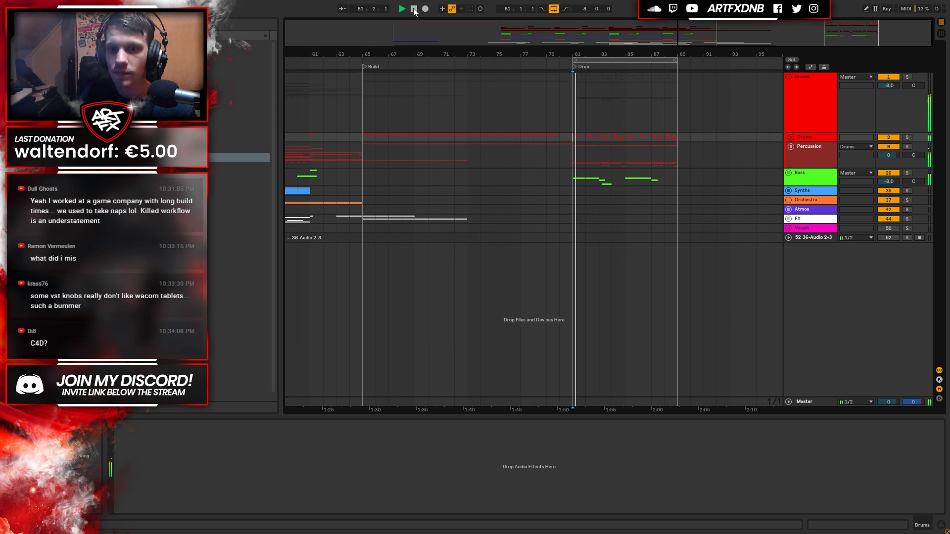
# Fold the Drums group in the arrangement.
pyautogui.click(809, 170)
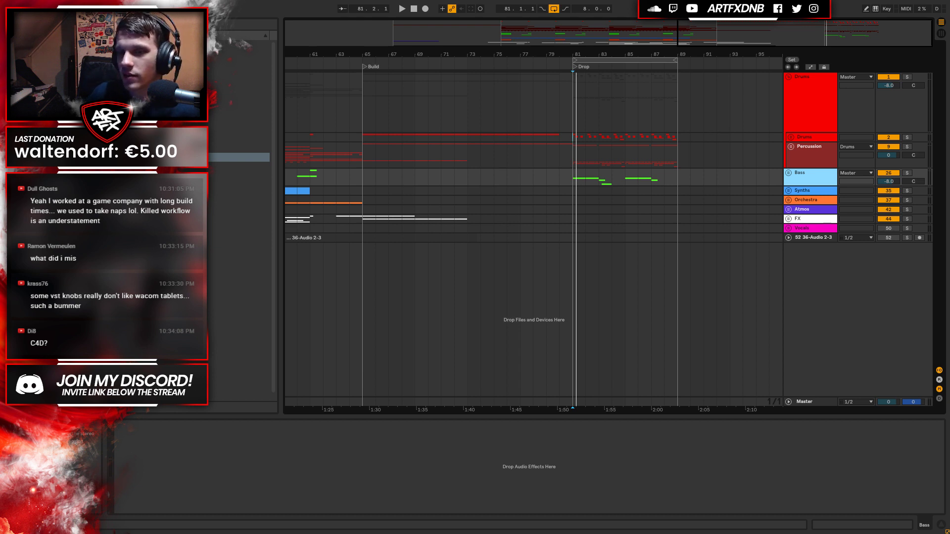
pyautogui.click(577, 138)
pyautogui.click(826, 156)
pyautogui.click(810, 178)
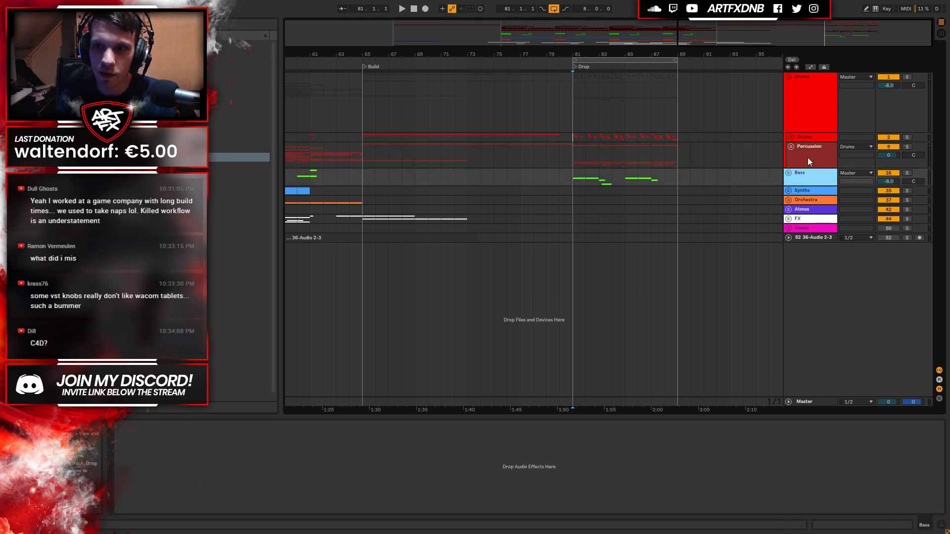
pyautogui.click(811, 151)
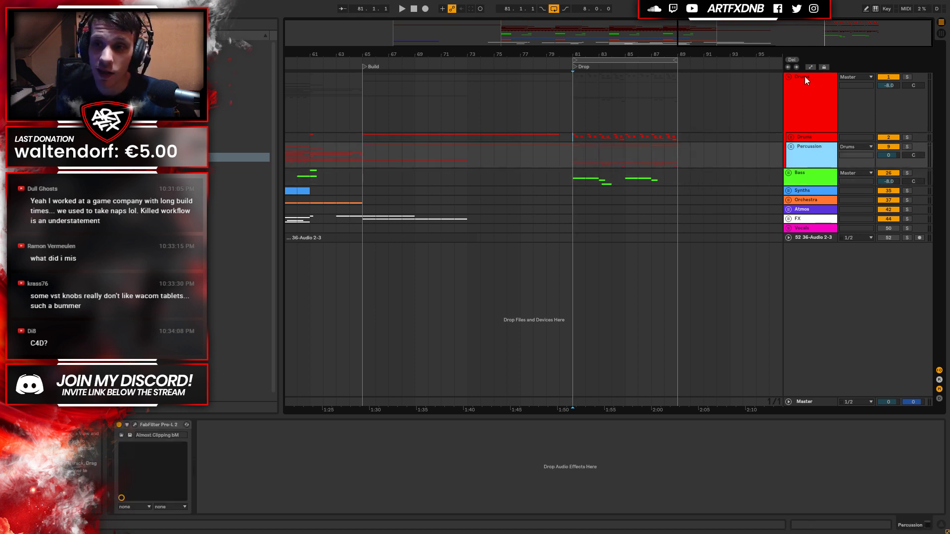
pyautogui.click(787, 77)
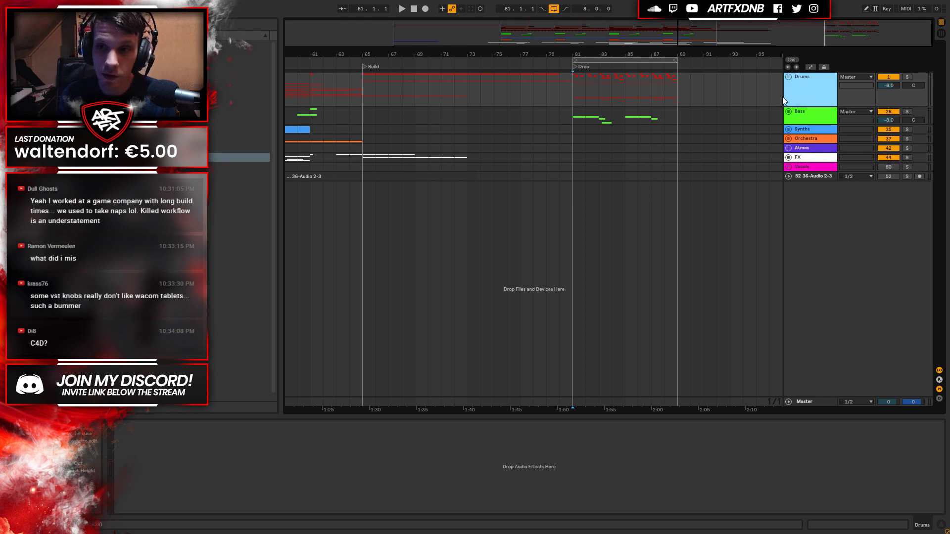
pyautogui.click(574, 79)
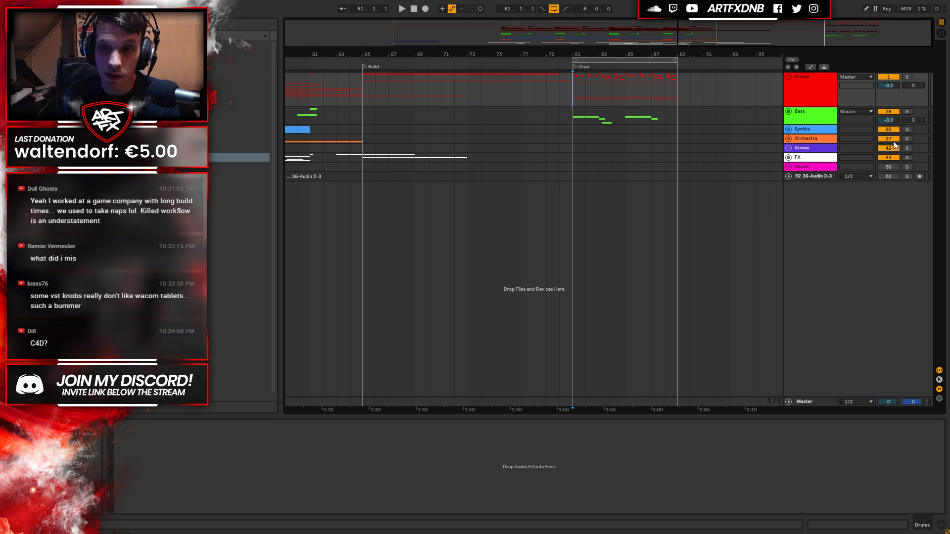
pyautogui.moveTo(574, 79); pyautogui.dragTo(670, 81)
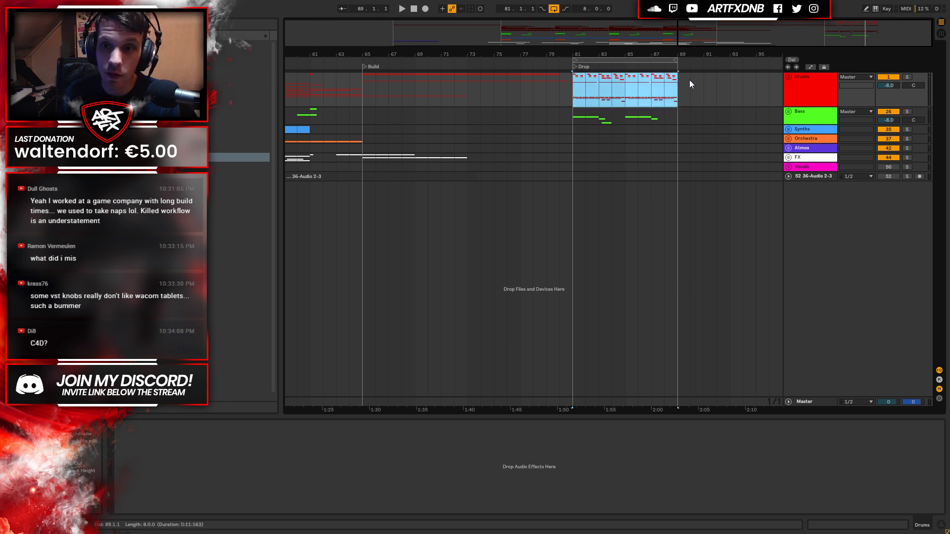
pyautogui.click(681, 82)
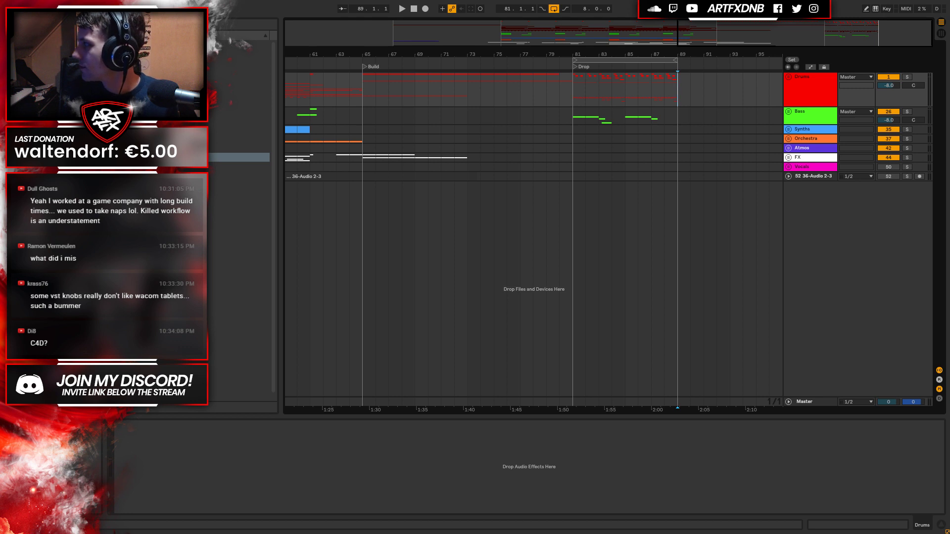
# Play the transition into the build at bar 65, followed by the drop from bar 81.
pyautogui.press('space')
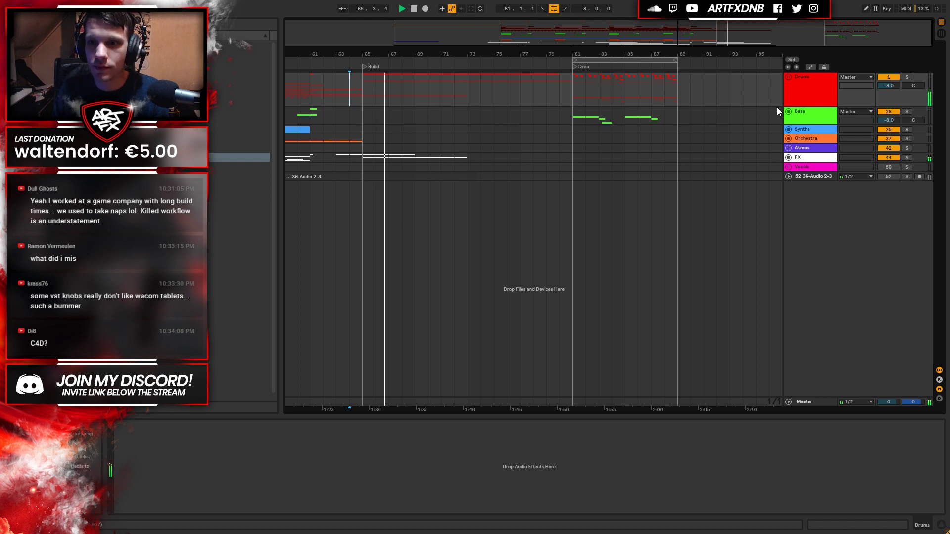
pyautogui.click(807, 111)
pyautogui.click(577, 80)
pyautogui.press('space')
pyautogui.press('space')
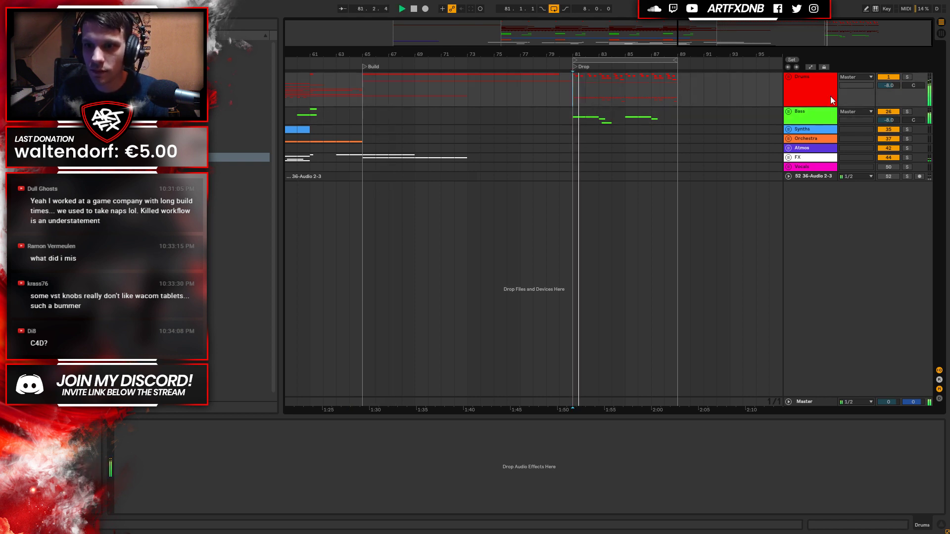
# Unfold the Bass group and audition the first saw reese clip at bar 83 on the 34 track.
pyautogui.click(789, 112)
pyautogui.moveTo(621, 54); pyautogui.dragTo(621, 99)
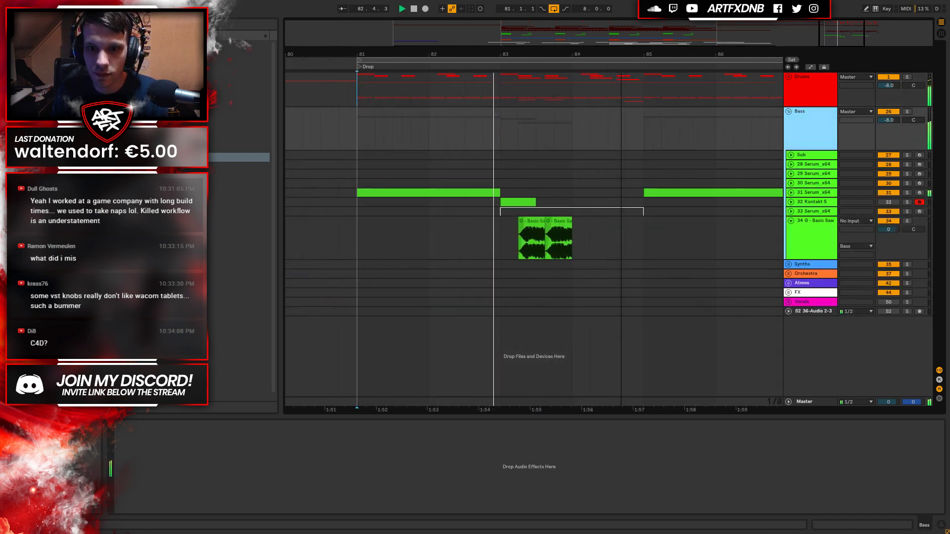
pyautogui.click(871, 223)
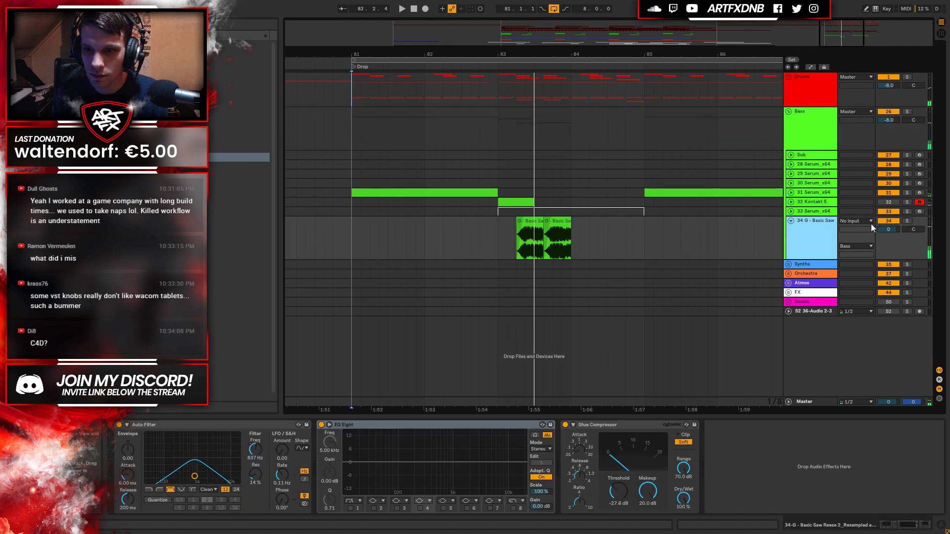
pyautogui.press('space')
pyautogui.click(532, 253)
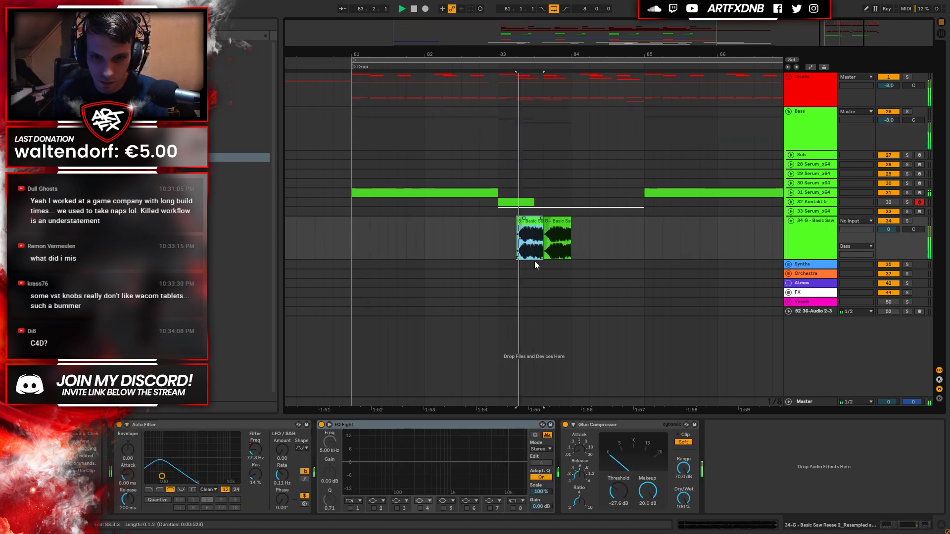
pyautogui.press('space')
# Enable band 6 of the 34 track's EQ Eight and cut about 11.5 dB around 2.9 kHz, checking it during playback.
pyautogui.click(467, 509)
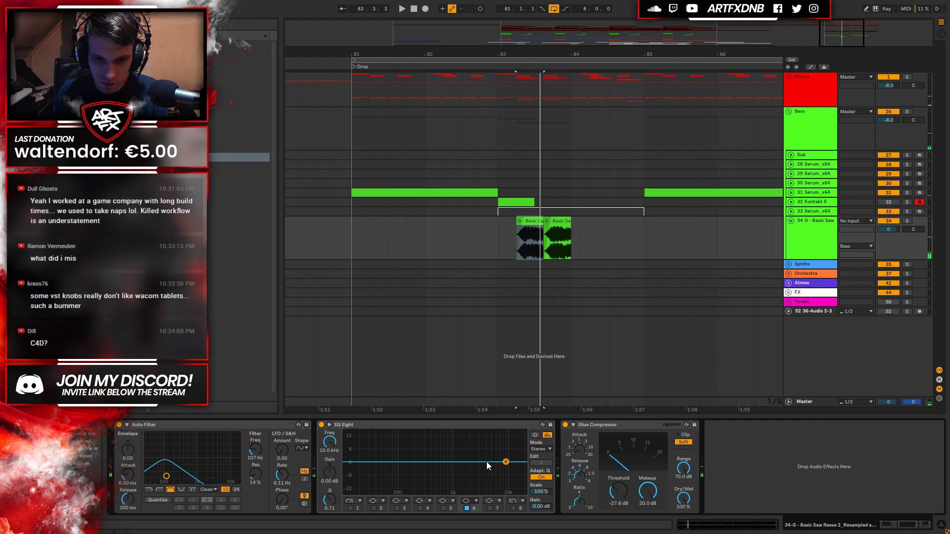
pyautogui.moveTo(505, 461); pyautogui.dragTo(476, 485)
pyautogui.press('space')
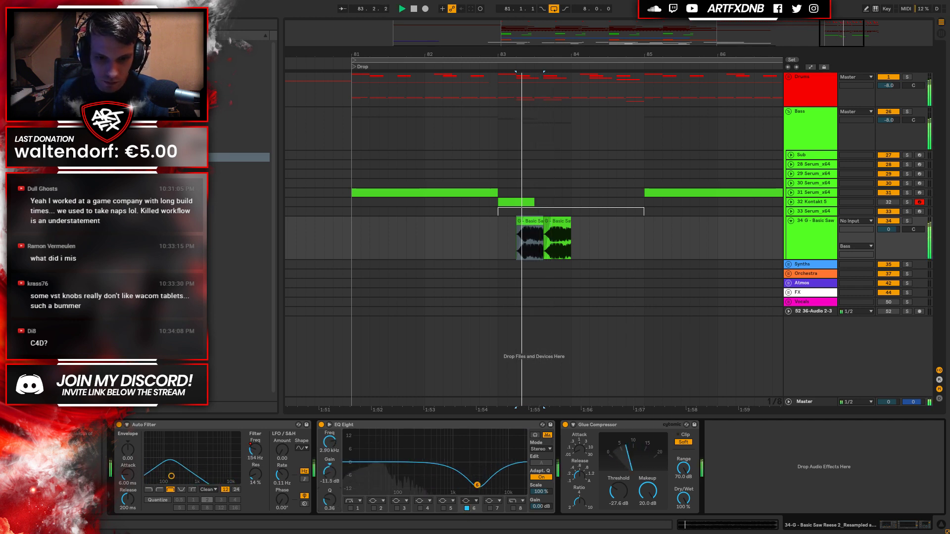
pyautogui.press('space')
# Open the second saw reese clip and audition it, returning to the 34 track's devices while playing from bar 83.
pyautogui.doubleClick(549, 229)
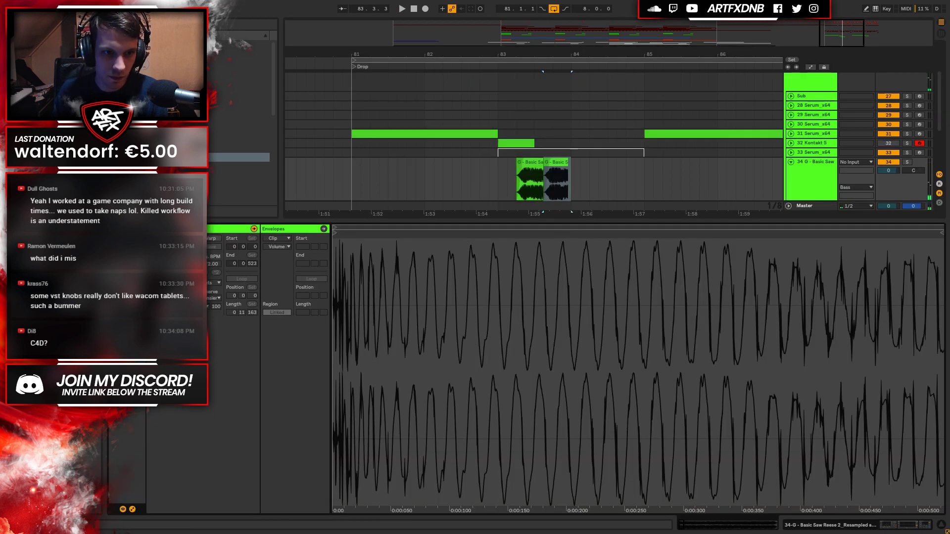
pyautogui.press('space')
pyautogui.press('space')
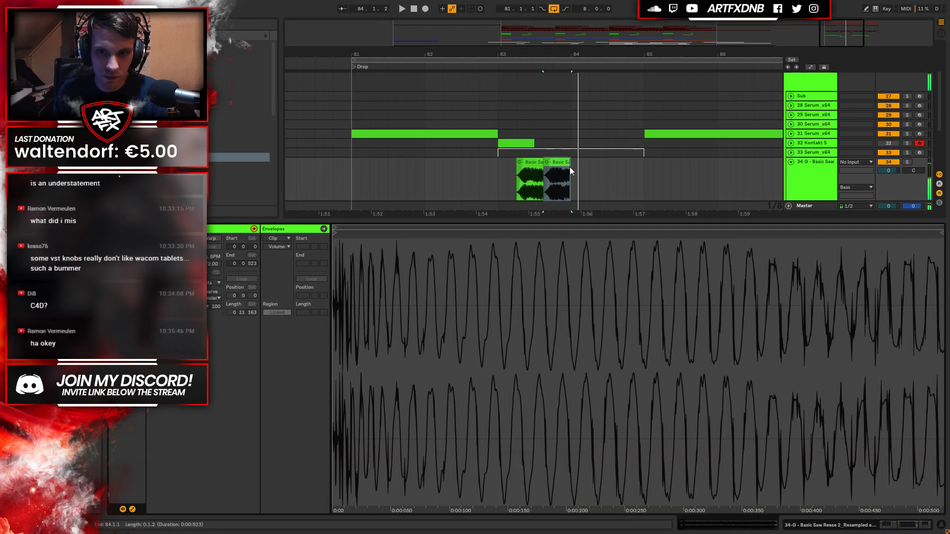
pyautogui.press('space')
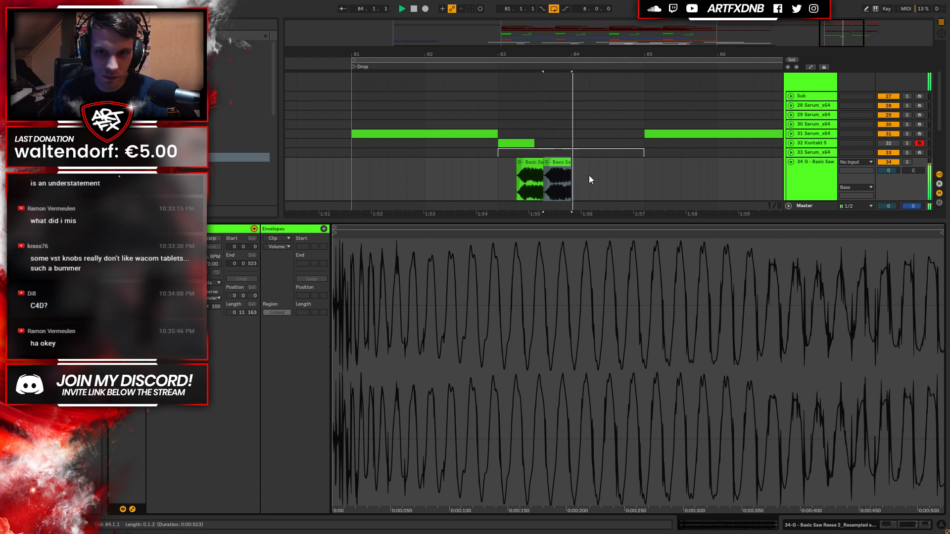
pyautogui.click(498, 165)
pyautogui.click(908, 523)
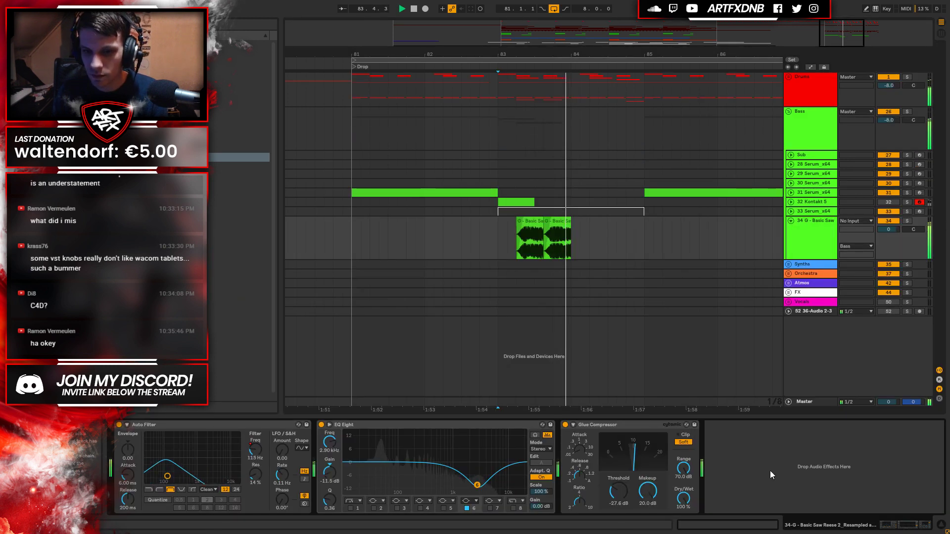
# Replay the reese phrase from bar 83 and again from within bar 82 to hear it in context.
pyautogui.press('space')
pyautogui.moveTo(540, 43); pyautogui.dragTo(541, 111)
pyautogui.press('space')
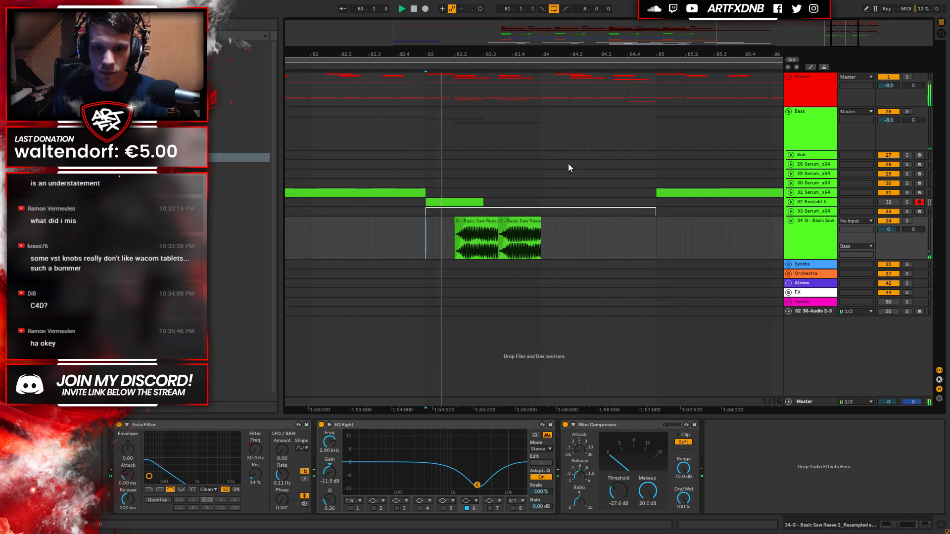
pyautogui.click(820, 222)
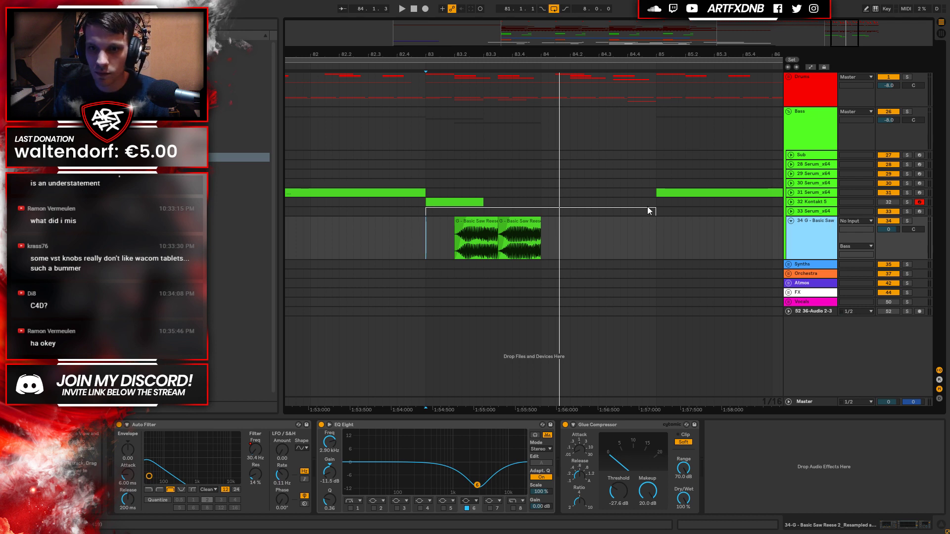
pyautogui.moveTo(541, 62); pyautogui.dragTo(540, 54)
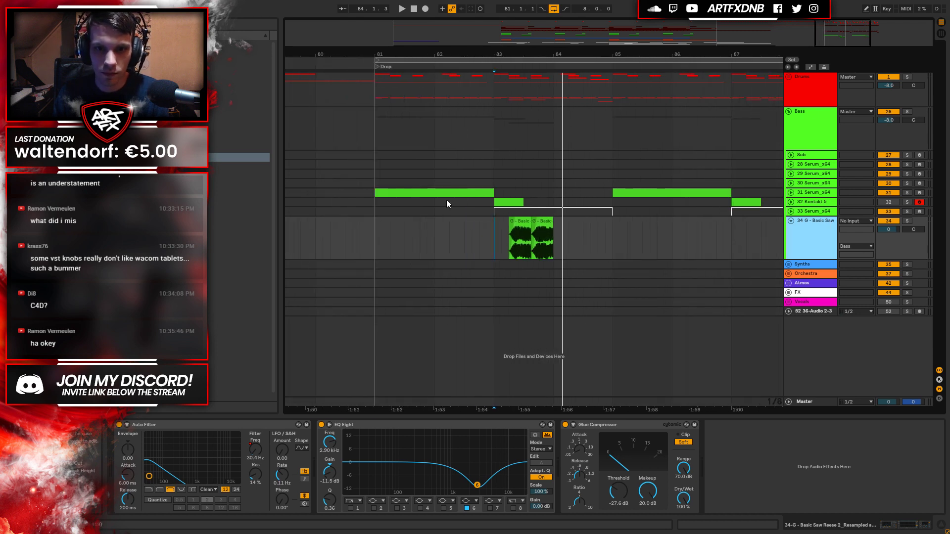
pyautogui.click(456, 164)
pyautogui.press('space')
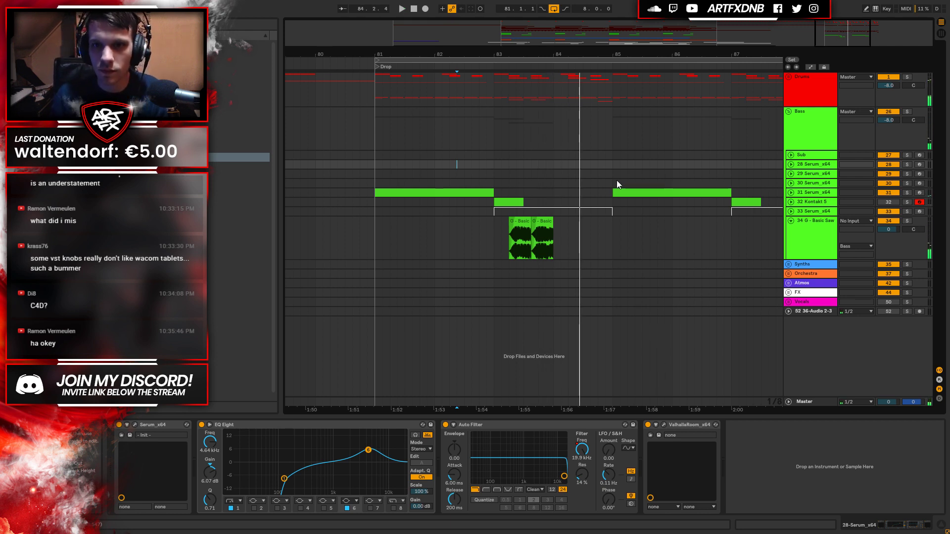
# Unfold the Drums group and its Drums subgroup, move the kick in bar 84 to the bar's start, and play from bar 83.
pyautogui.click(789, 77)
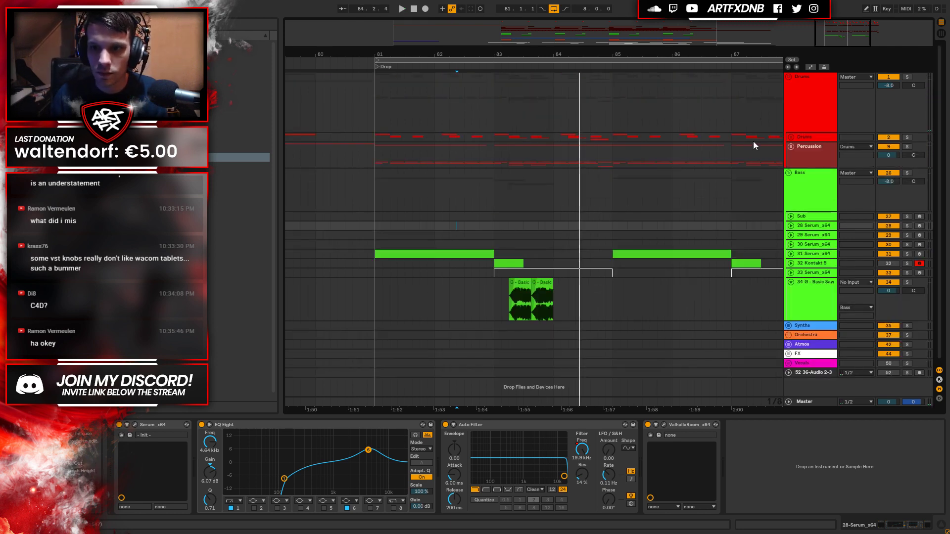
pyautogui.click(790, 138)
pyautogui.moveTo(561, 172); pyautogui.dragTo(552, 172)
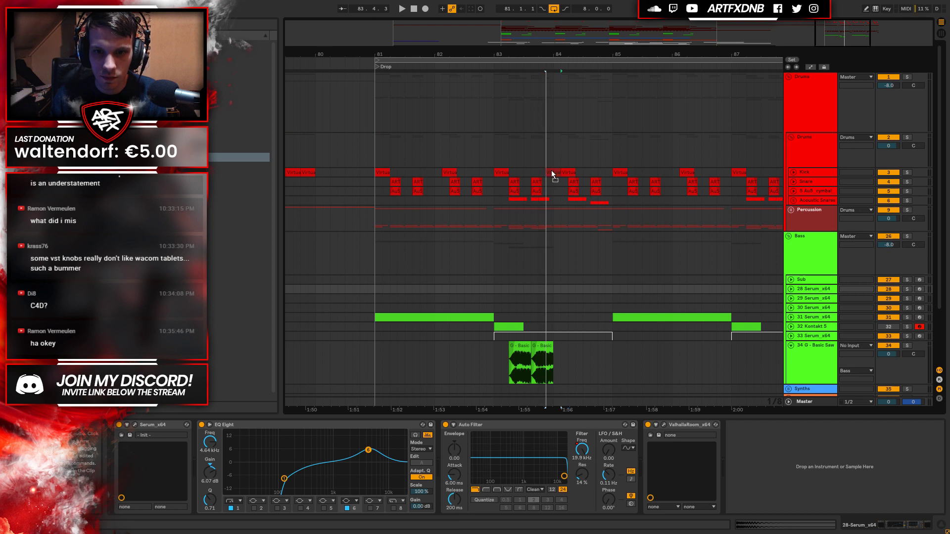
pyautogui.click(491, 171)
pyautogui.press('space')
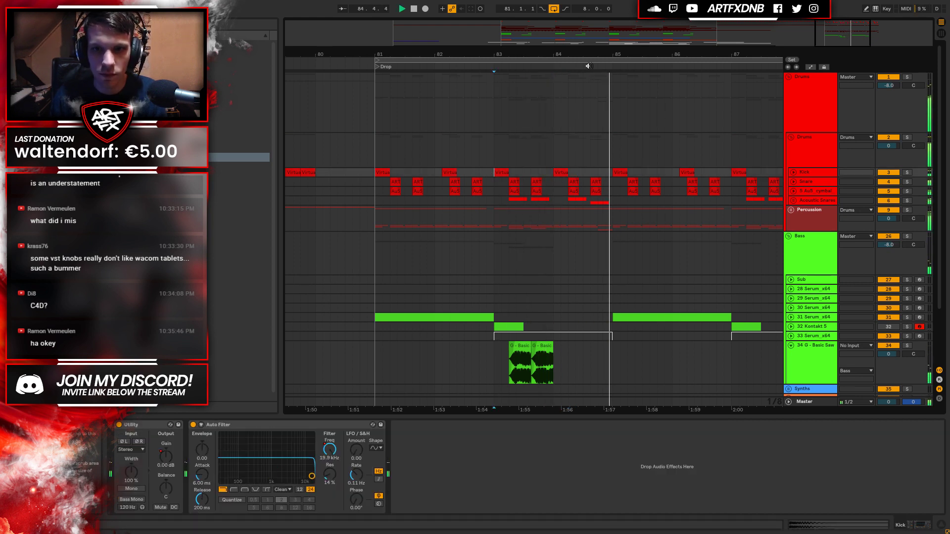
# Try the bar 84 kick half a beat earlier and half a beat later, and restore it to the start of bar 84.
pyautogui.moveTo(590, 54); pyautogui.dragTo(525, 170)
pyautogui.press('space')
pyautogui.press('space')
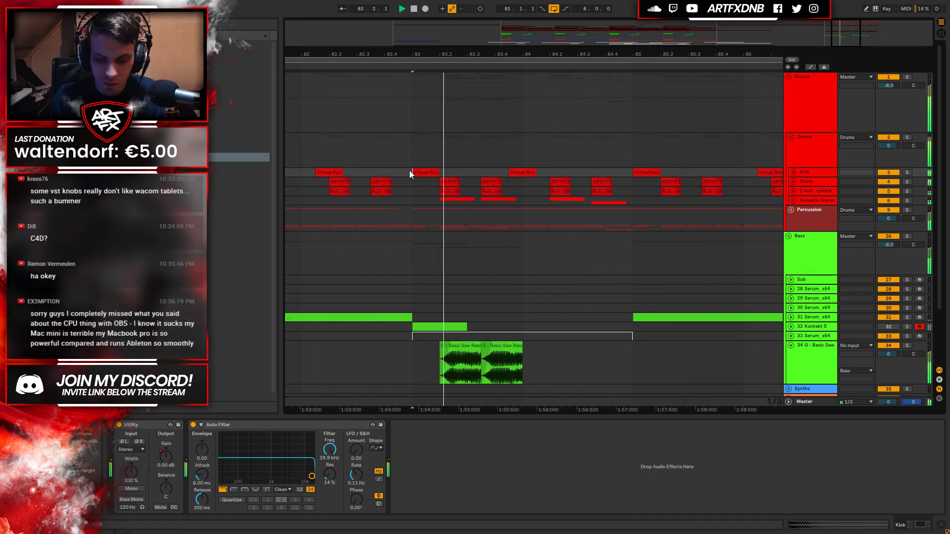
pyautogui.press('space')
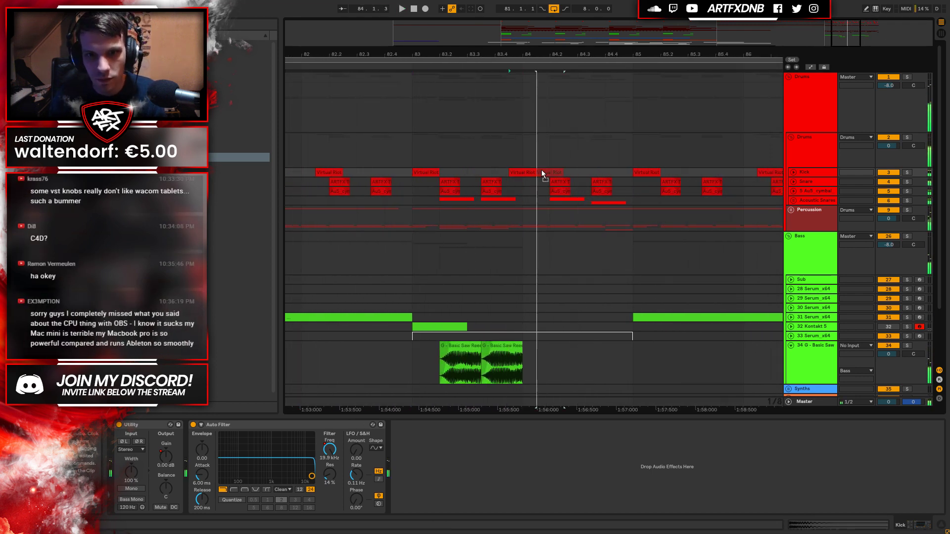
pyautogui.click(533, 172)
pyautogui.click(409, 173)
pyautogui.hotkey('ctrl', 'z')
pyautogui.press('space')
# Unfold the Percussion group and move the last kick of the drop to the start of bar 88.
pyautogui.scroll(-3, 658, 239)
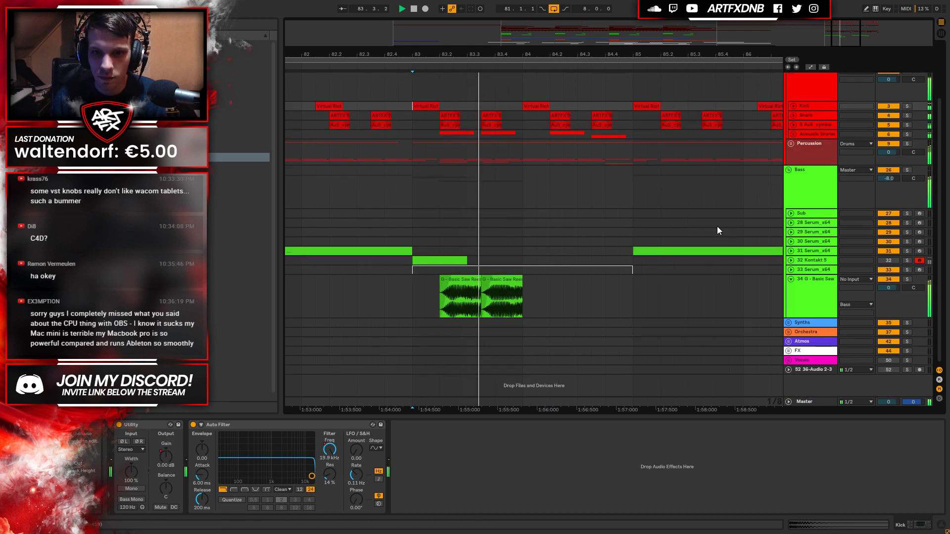
pyautogui.click(790, 143)
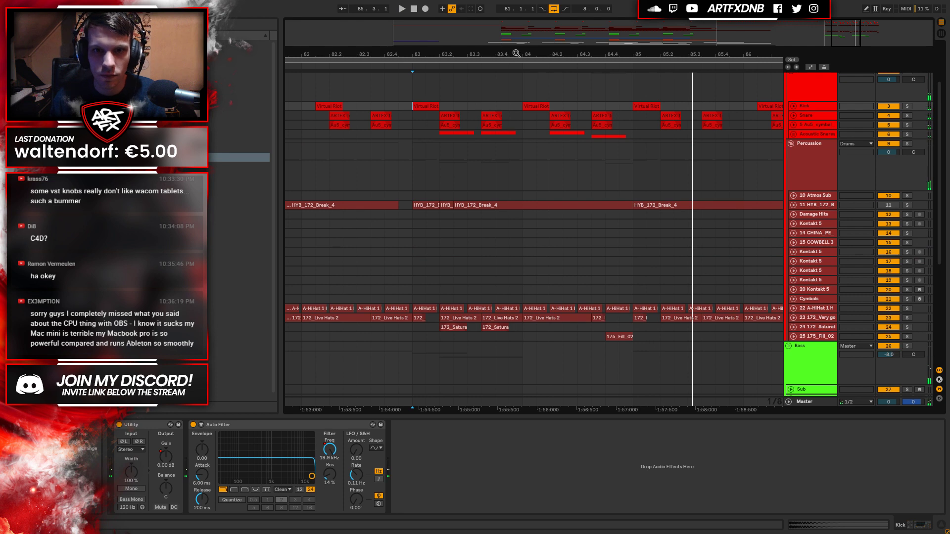
pyautogui.press('-')
pyautogui.press('+')
pyautogui.press('+')
pyautogui.press('+')
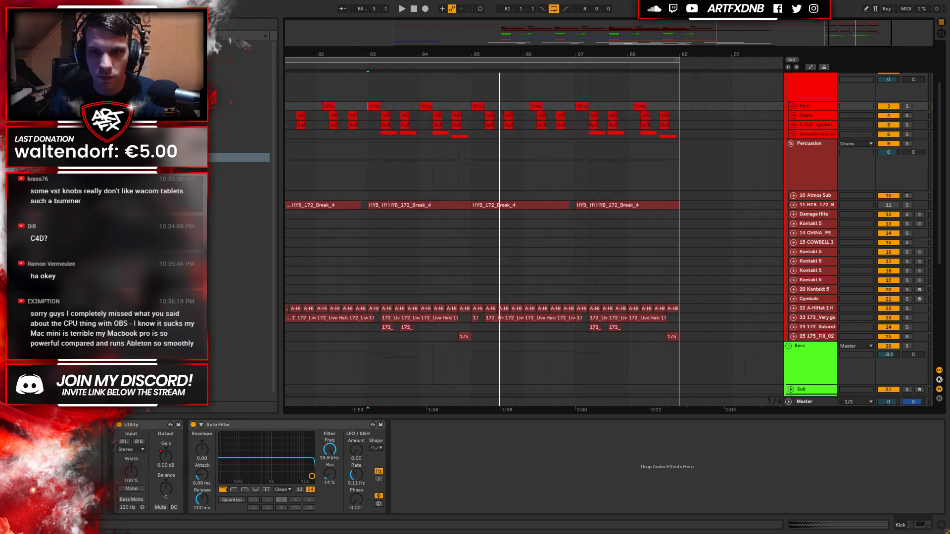
pyautogui.press('space')
pyautogui.click(624, 106)
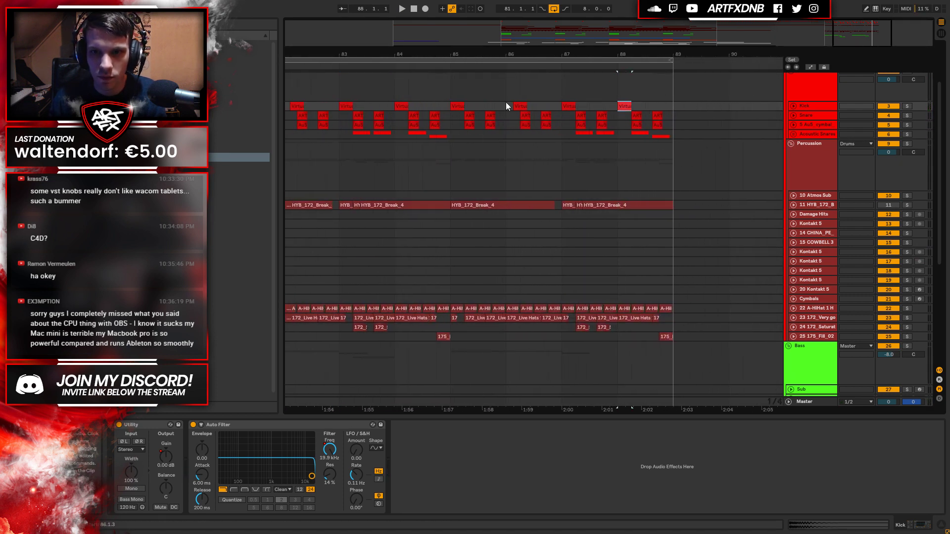
# Play the whole drop from bar 81, fold the Bass group, and return the playback start to bar 81.
pyautogui.press('-')
pyautogui.press('-')
pyautogui.click(430, 106)
pyautogui.press('space')
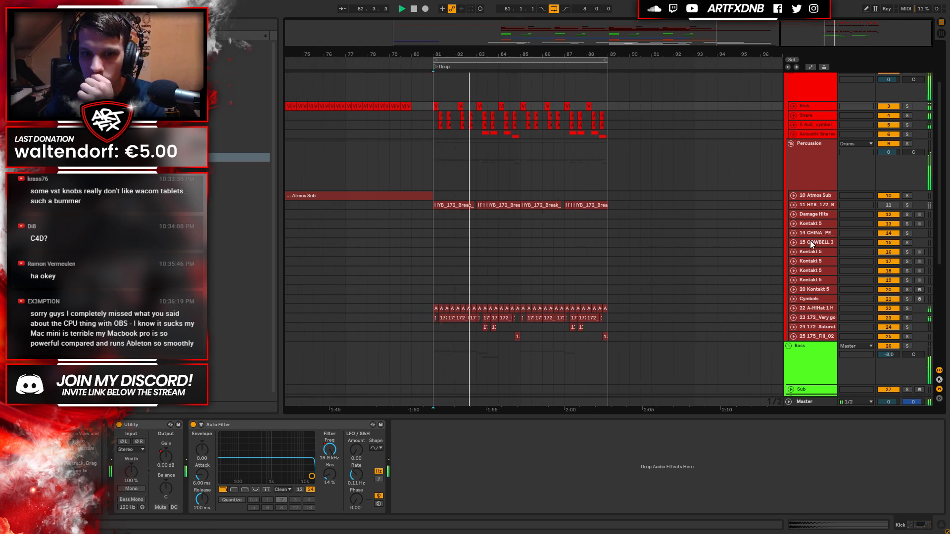
pyautogui.click(789, 346)
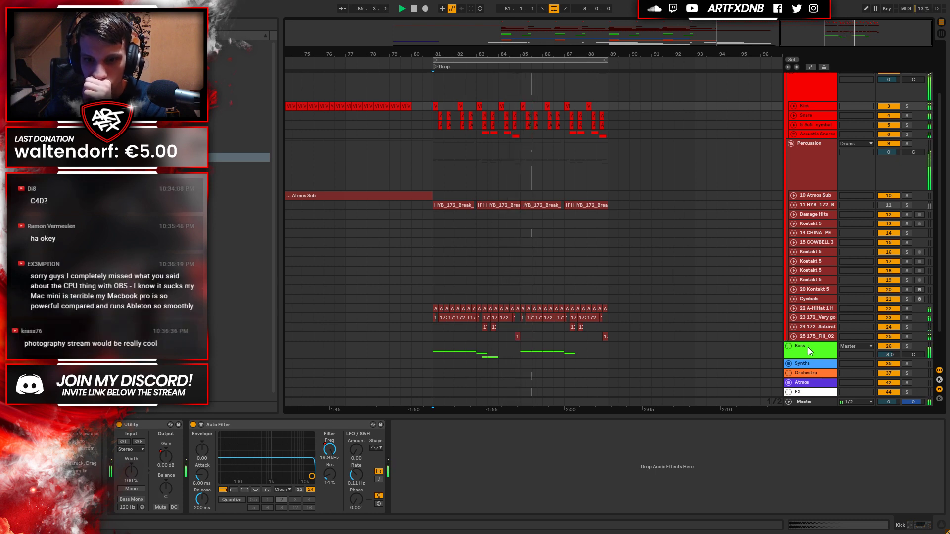
pyautogui.click(809, 346)
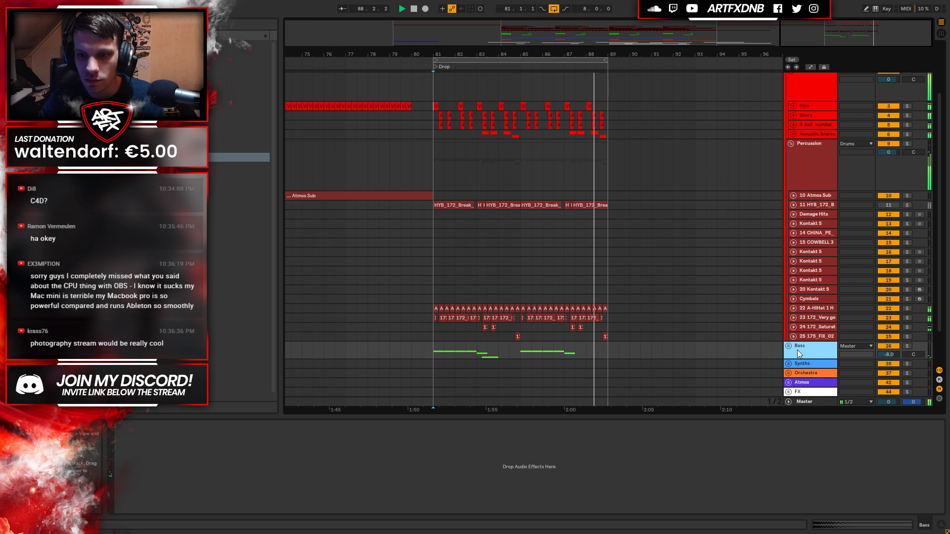
pyautogui.press('space')
pyautogui.click(439, 183)
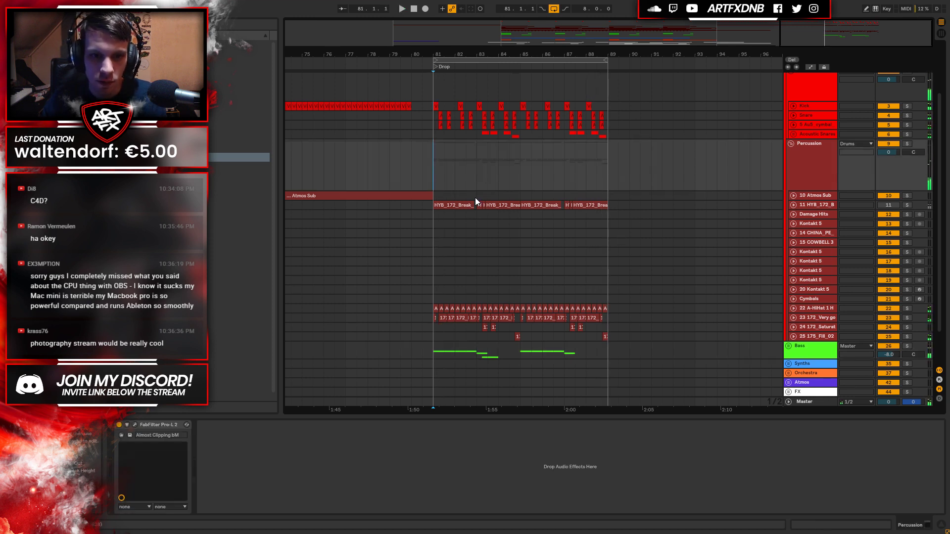
# Fold the Percussion and Drums groups so the whole arrangement shows only the main groups.
pyautogui.press('a')
pyautogui.press('a')
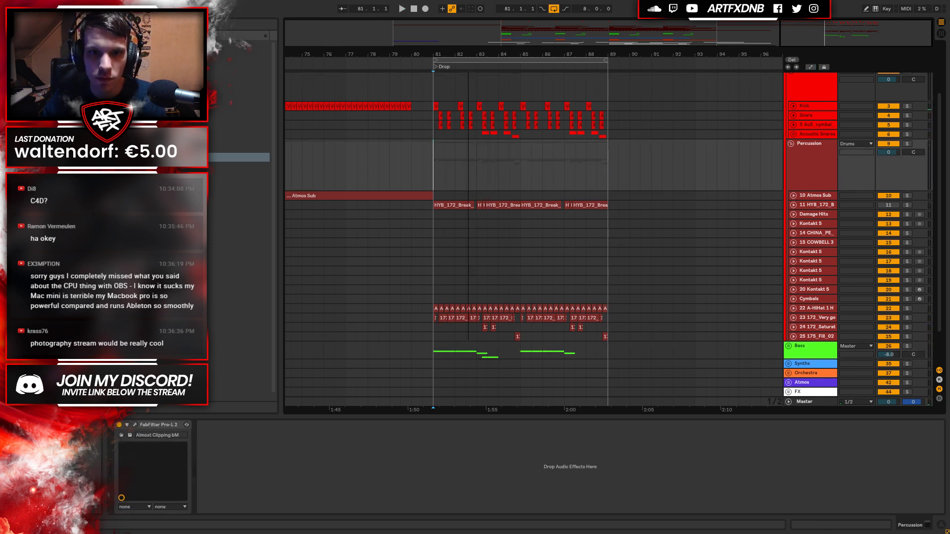
pyautogui.press('-')
pyautogui.press('-')
pyautogui.press('-')
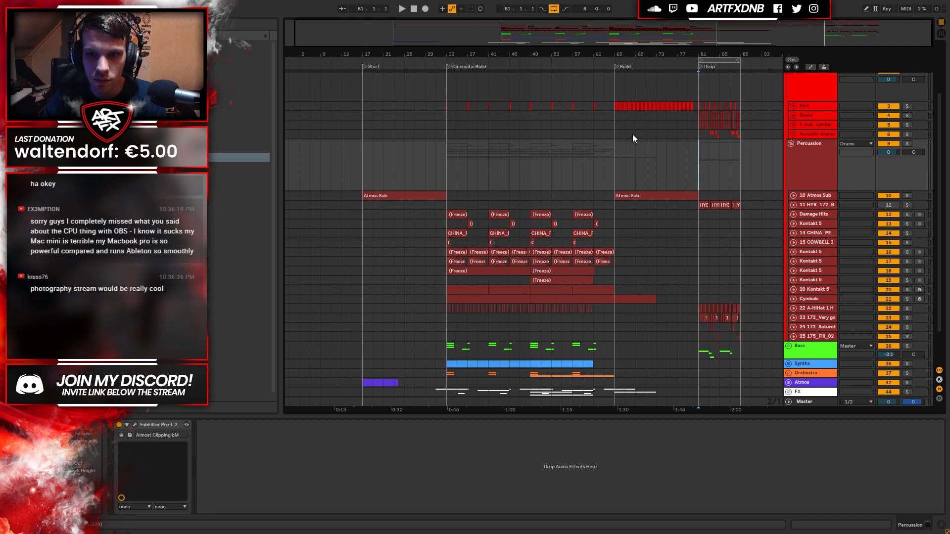
pyautogui.click(792, 135)
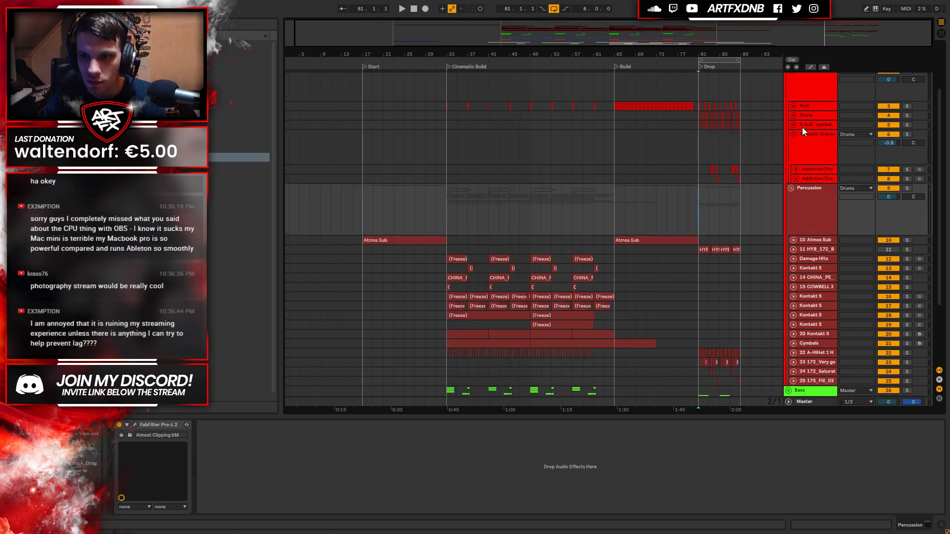
pyautogui.click(793, 135)
pyautogui.click(792, 143)
pyautogui.click(789, 77)
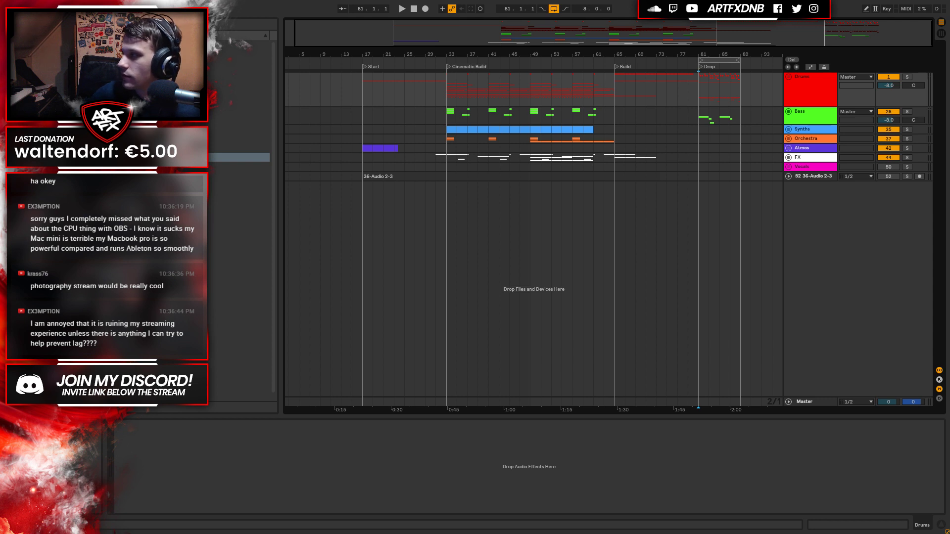
# Play from around bar 61 into the Build, then from bar 79 into the Drop.
pyautogui.click(593, 95)
pyautogui.press('space')
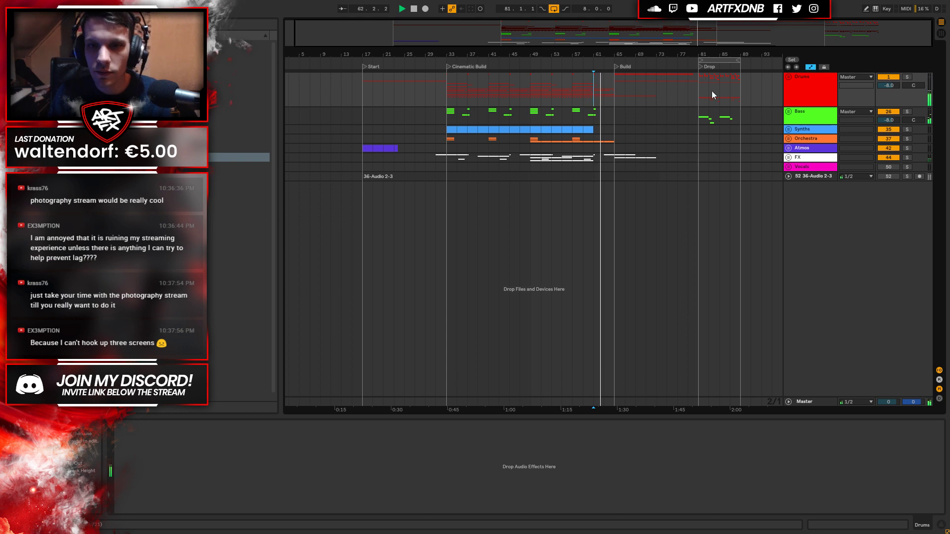
pyautogui.moveTo(618, 56); pyautogui.dragTo(517, 121)
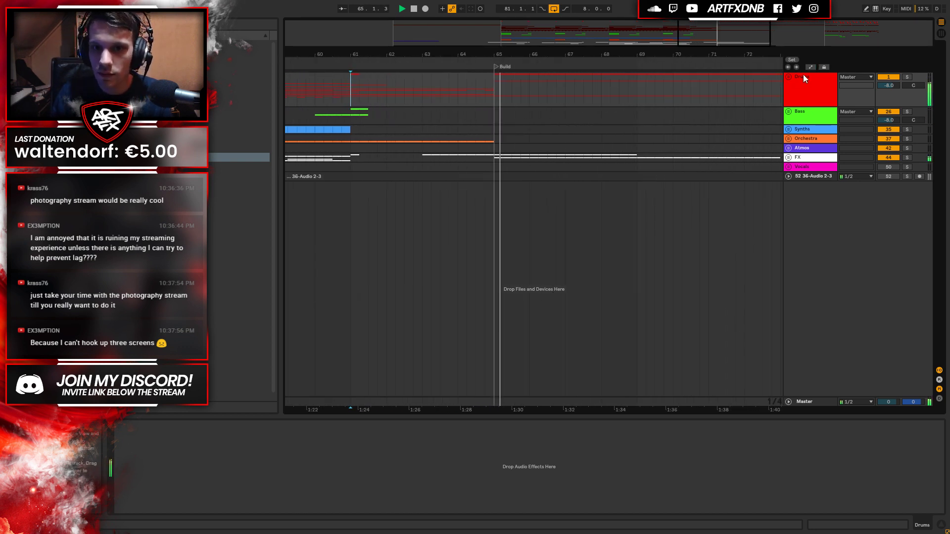
pyautogui.moveTo(716, 55); pyautogui.dragTo(648, 30)
pyautogui.click(691, 84)
pyautogui.moveTo(744, 53); pyautogui.dragTo(744, 92)
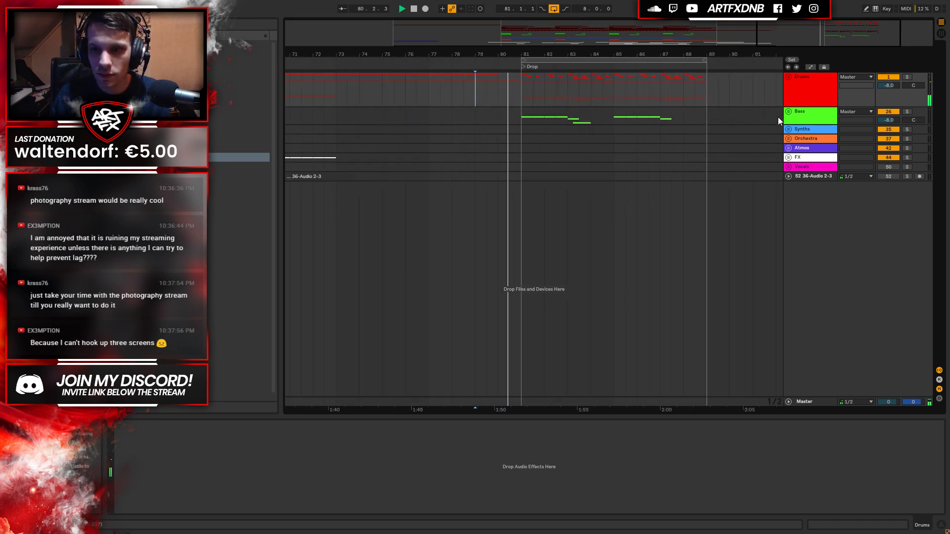
# Unfold the Drums group and its Percussion group to show the individual percussion tracks.
pyautogui.click(800, 94)
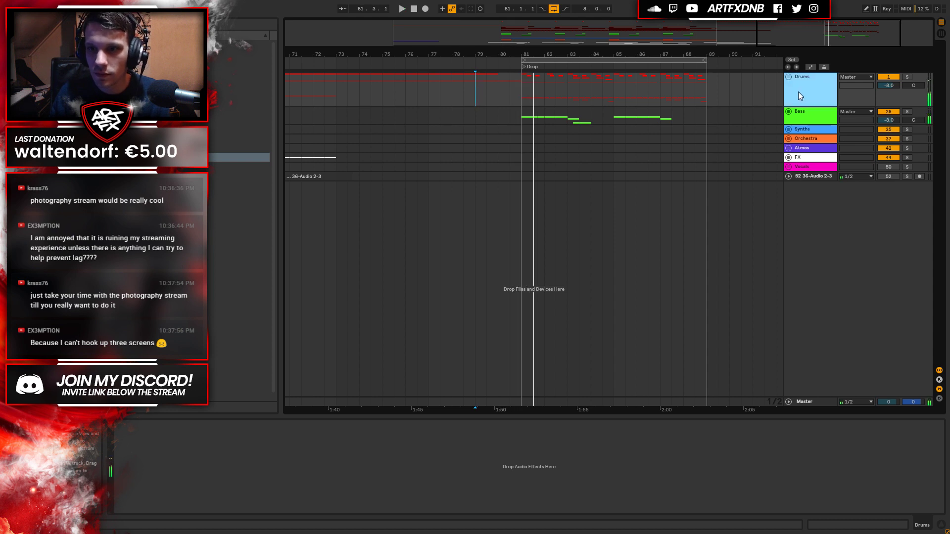
pyautogui.click(788, 77)
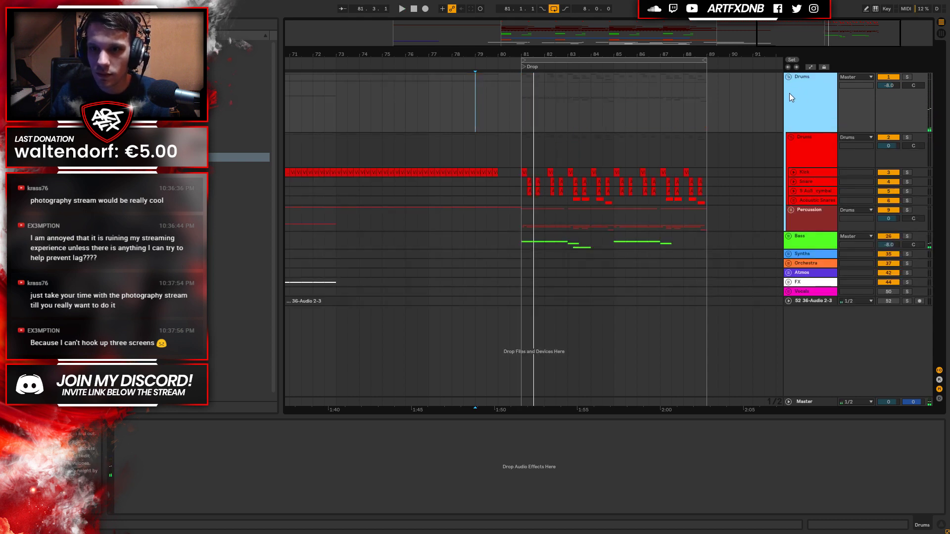
pyautogui.click(802, 201)
pyautogui.click(791, 210)
pyautogui.scroll(-5, 715, 298)
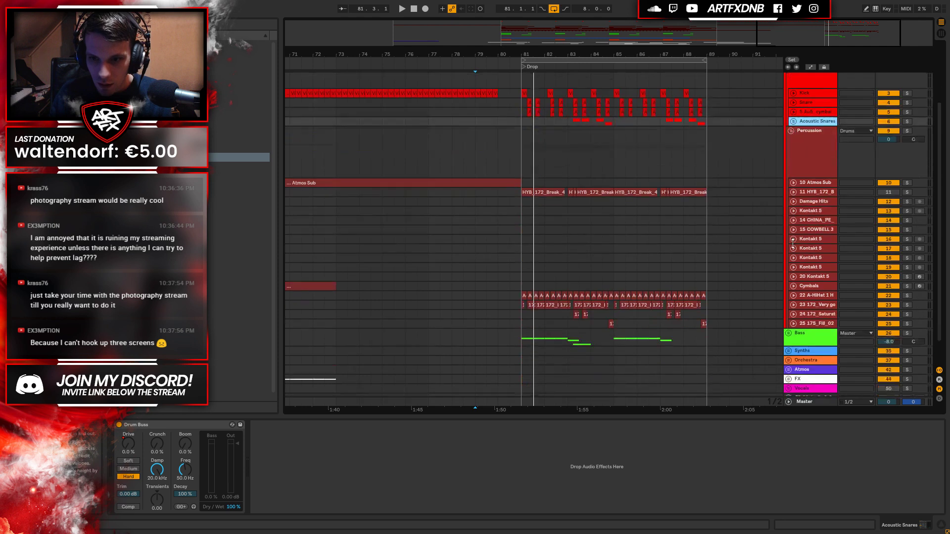
# Copy the 175_Fill clip from the end of the drop to just before bar 81 and play the transition.
pyautogui.moveTo(703, 303); pyautogui.dragTo(517, 302)
pyautogui.click(513, 304)
pyautogui.moveTo(534, 45); pyautogui.dragTo(610, 99)
pyautogui.press('space')
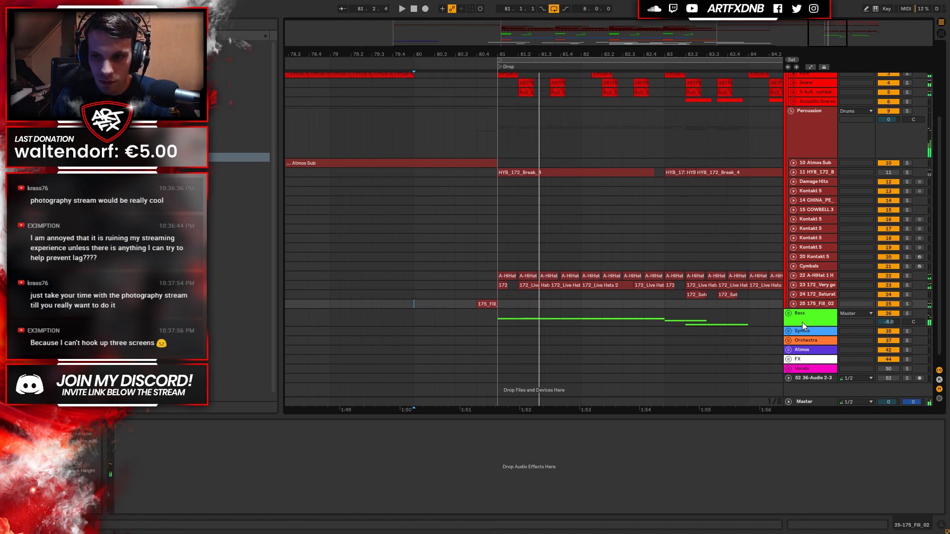
# Unfold the Bass group and the 31 Serum track, and show the automation on its bar 81 clip.
pyautogui.click(788, 313)
pyautogui.scroll(-5, 801, 326)
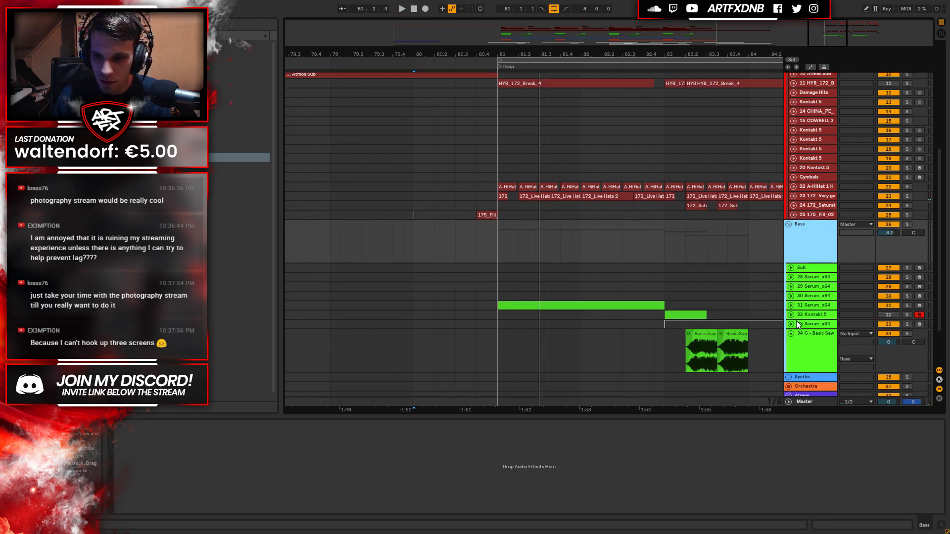
pyautogui.click(803, 304)
pyautogui.click(548, 317)
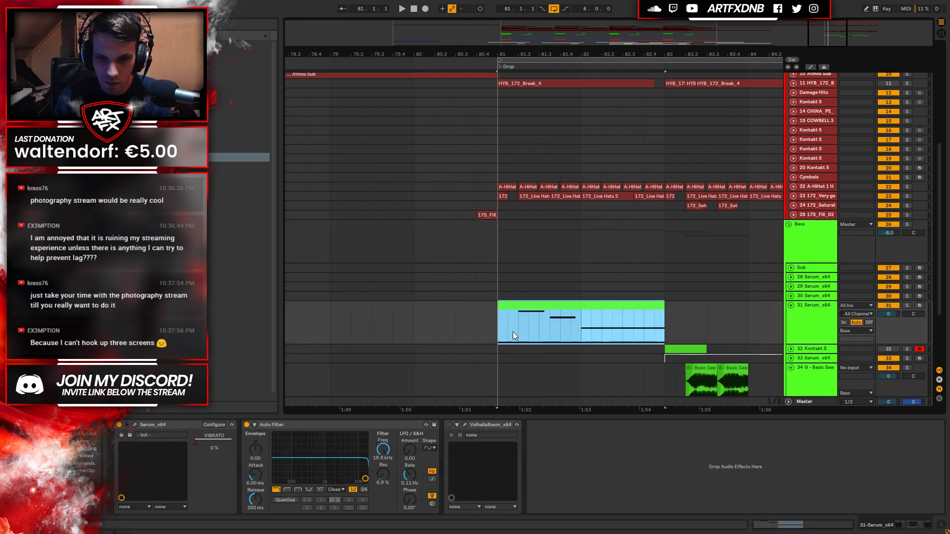
pyautogui.press('a')
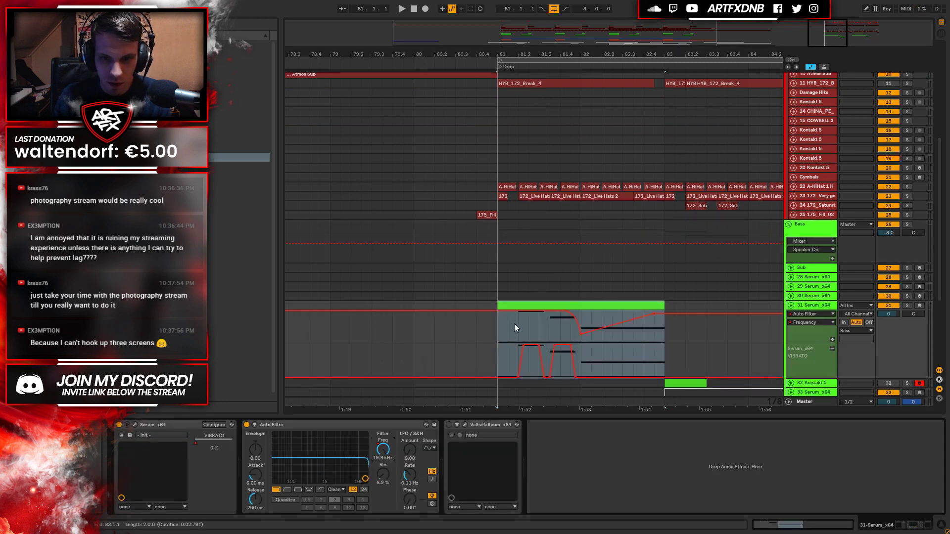
pyautogui.click(516, 314)
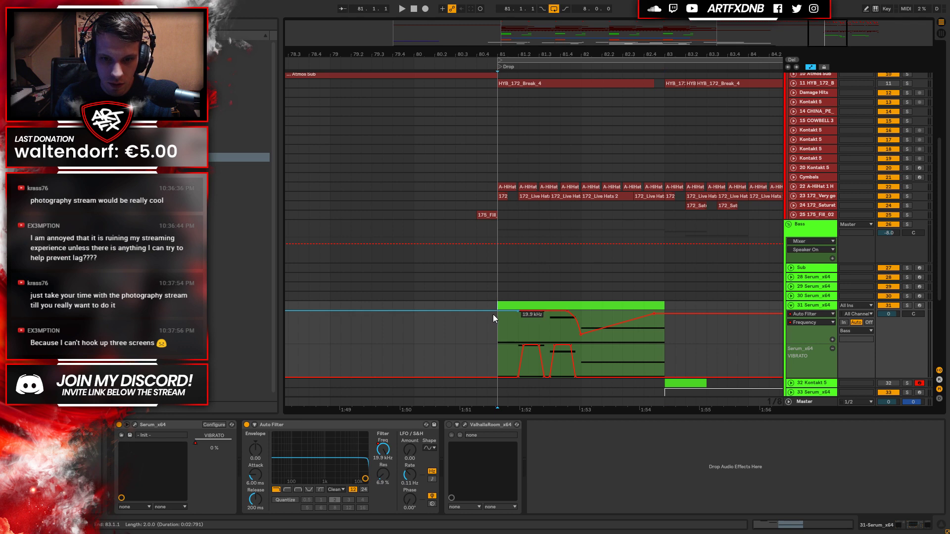
# Lower the 31 Serum Auto Filter frequency at bar 81, curve its rise up to 19.9 kHz, and play the drop's opening.
pyautogui.moveTo(495, 313); pyautogui.dragTo(496, 341)
pyautogui.press('space')
pyautogui.moveTo(497, 339)
pyautogui.mouseDown()
pyautogui.moveTo(507, 323)
pyautogui.moveTo(509, 332)
pyautogui.mouseUp()
pyautogui.press('space')
pyautogui.press('space')
pyautogui.press('space')
pyautogui.press('space')
pyautogui.press('space')
pyautogui.press('space')
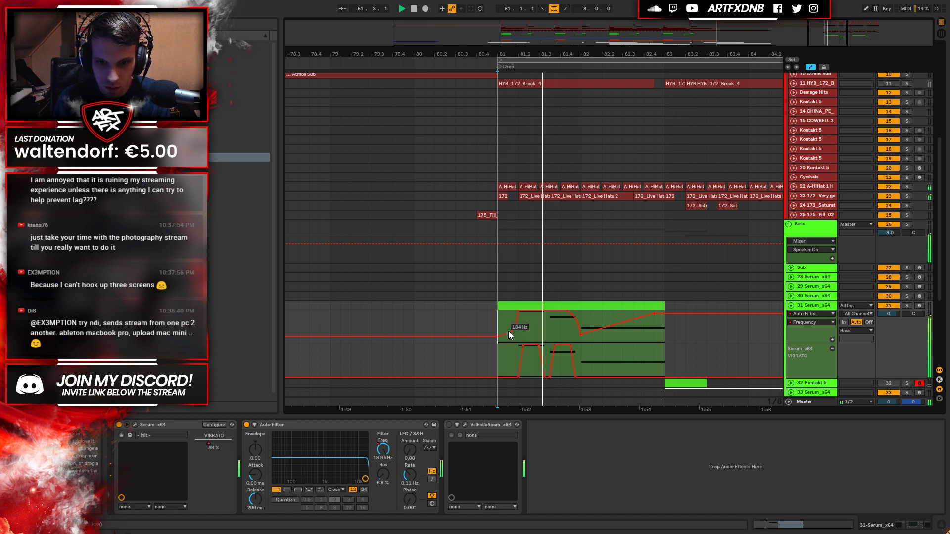
pyautogui.press('space')
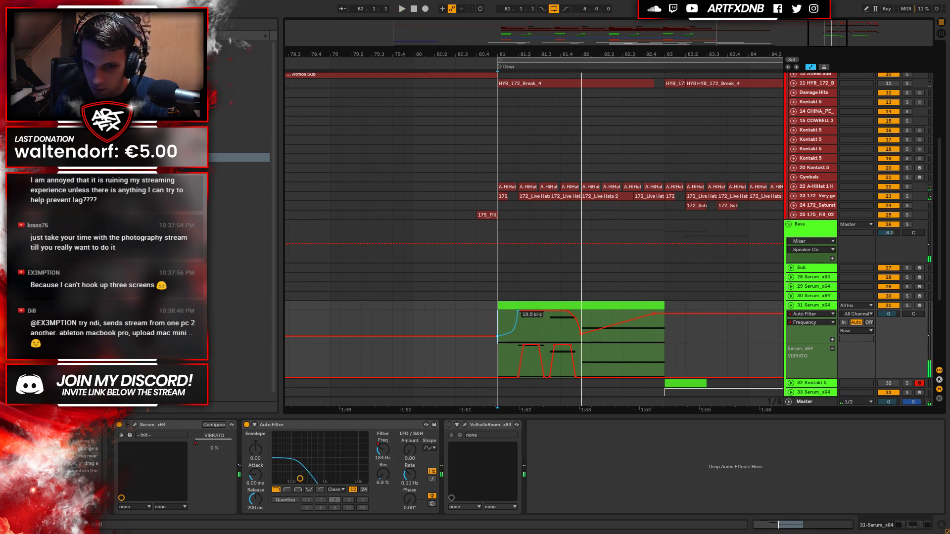
pyautogui.press('space')
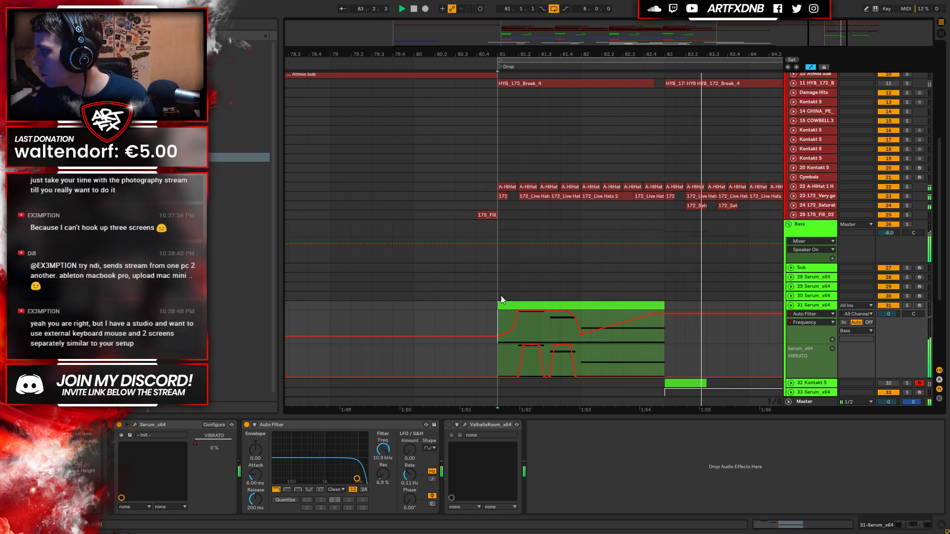
pyautogui.press('space')
# Fold the 31 Serum track and play the Basic Saw reese clips from the start of bar 83.
pyautogui.click(791, 306)
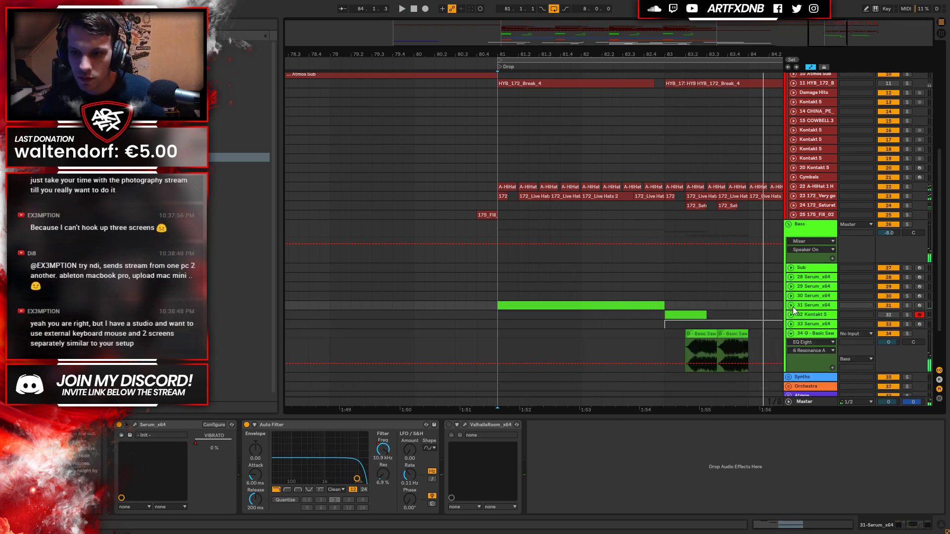
pyautogui.hotkey('ctrl', 'd')
pyautogui.press('-')
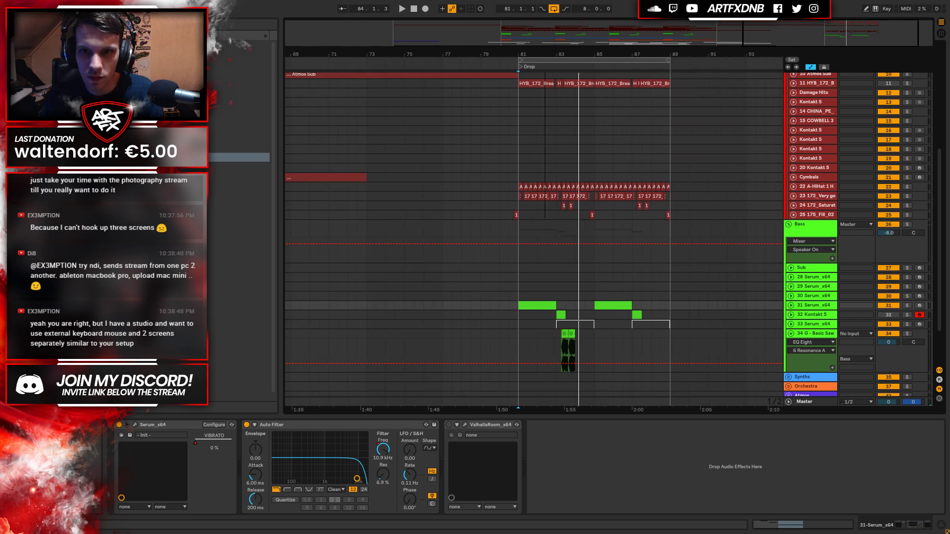
pyautogui.press('+')
pyautogui.click(519, 354)
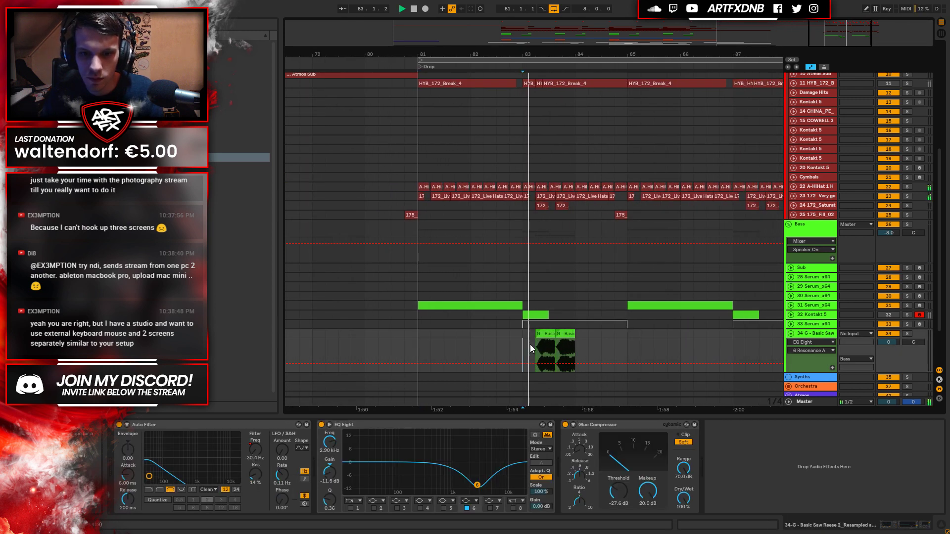
pyautogui.click(802, 341)
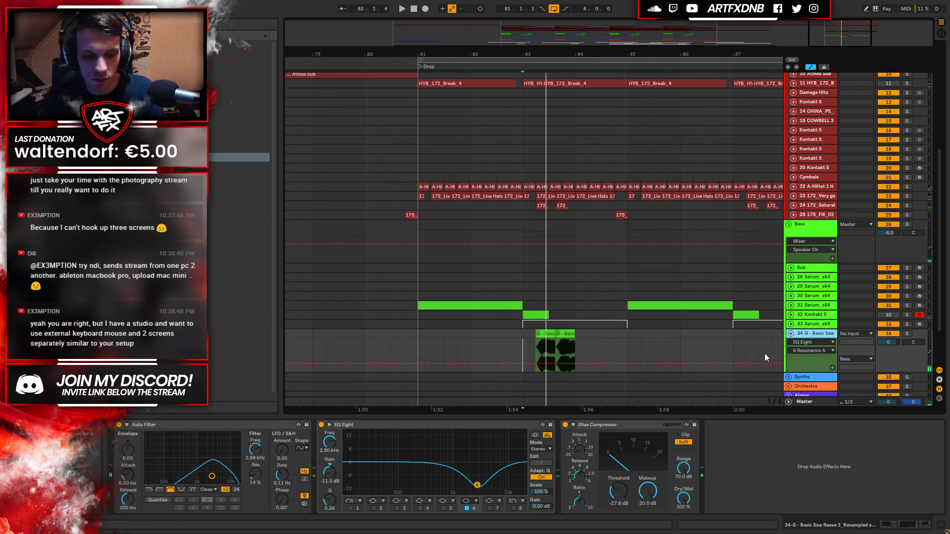
# Listen to bar 83 with the Basic Saw reese track muted, and switch the track back on.
pyautogui.click(408, 336)
pyautogui.press('space')
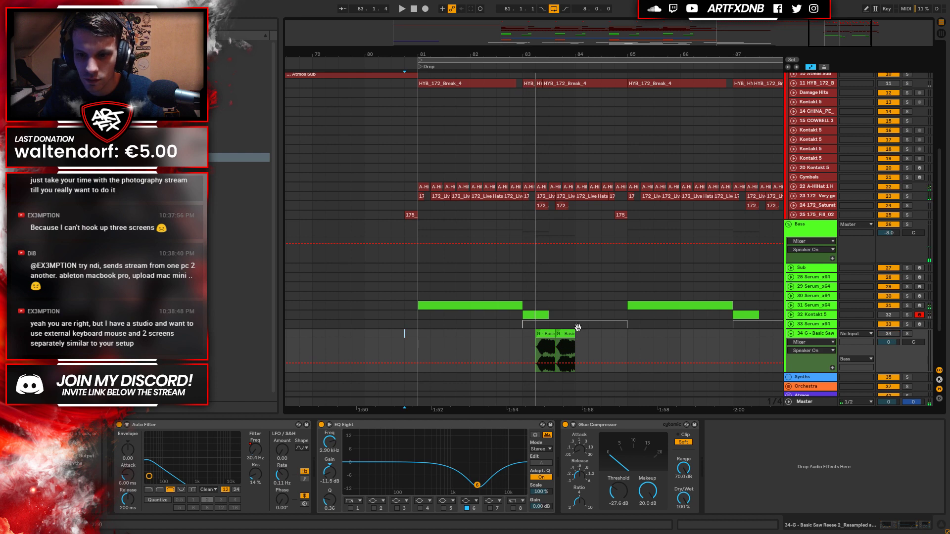
pyautogui.click(522, 338)
pyautogui.press('space')
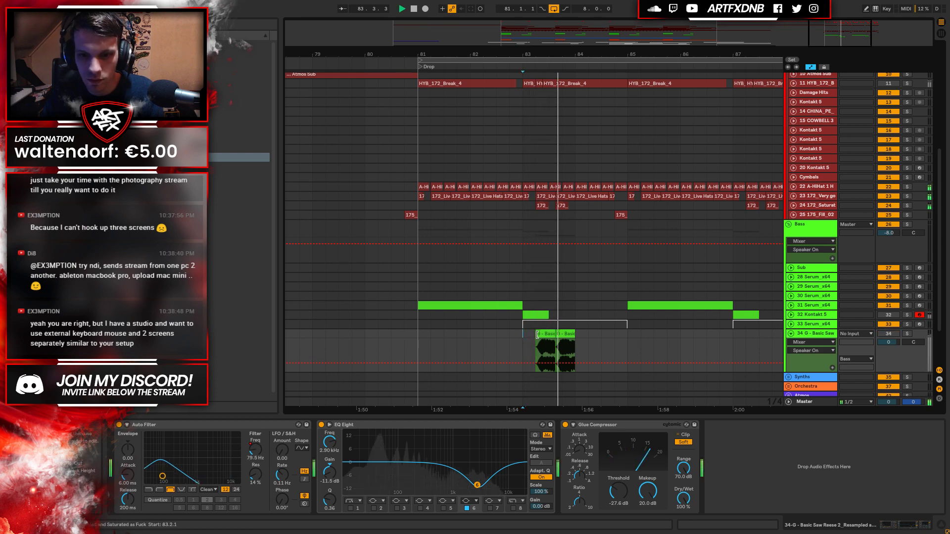
pyautogui.press('space')
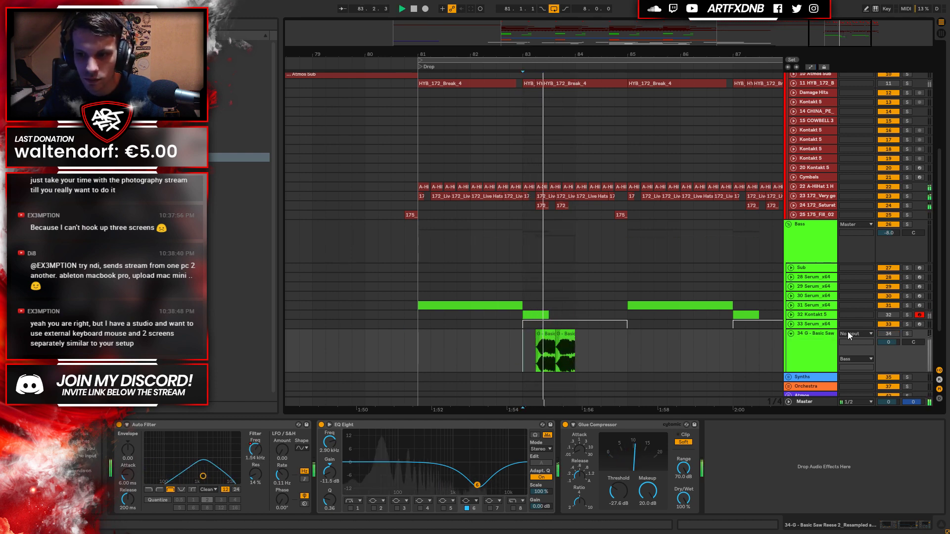
pyautogui.press('Up')
pyautogui.press('space')
pyautogui.press('space')
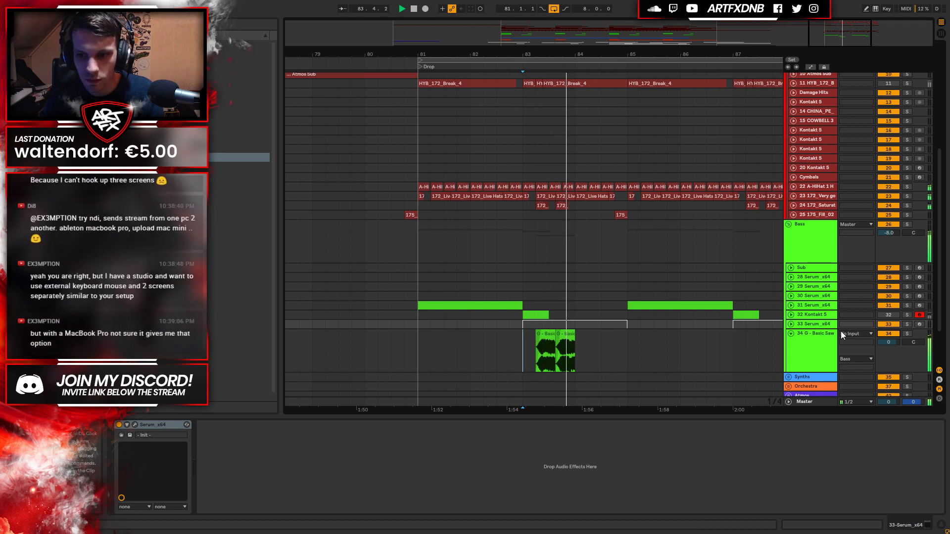
# Move both Basic Saw reese clips one bar later, from bar 83 into bar 84.
pyautogui.click(548, 336)
pyautogui.press('space')
pyautogui.press('space')
pyautogui.press('space')
pyautogui.click(566, 336)
pyautogui.keyDown('shift'); pyautogui.click(544, 338); pyautogui.keyUp('shift')
pyautogui.moveTo(544, 337); pyautogui.dragTo(590, 339)
pyautogui.click(573, 345)
# Play the moved reese clips from the end of bar 83 on into the second half of the drop.
pyautogui.press('space')
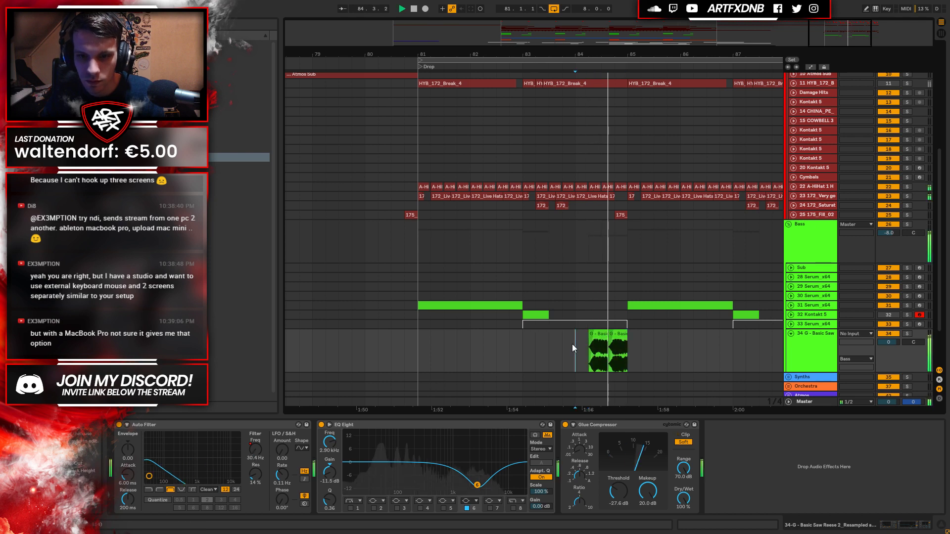
pyautogui.press('space')
pyautogui.click(607, 60)
pyautogui.click(574, 341)
pyautogui.press('space')
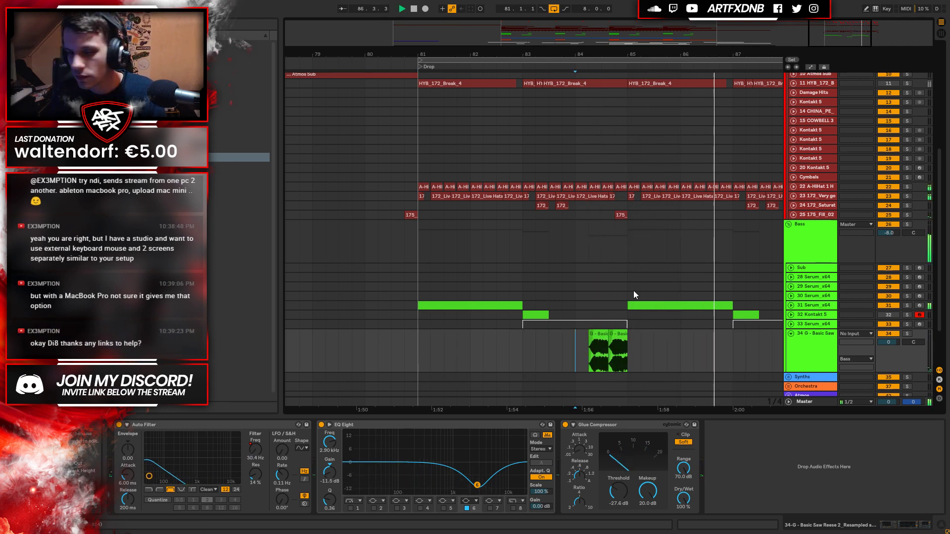
pyautogui.moveTo(621, 56); pyautogui.dragTo(585, 42)
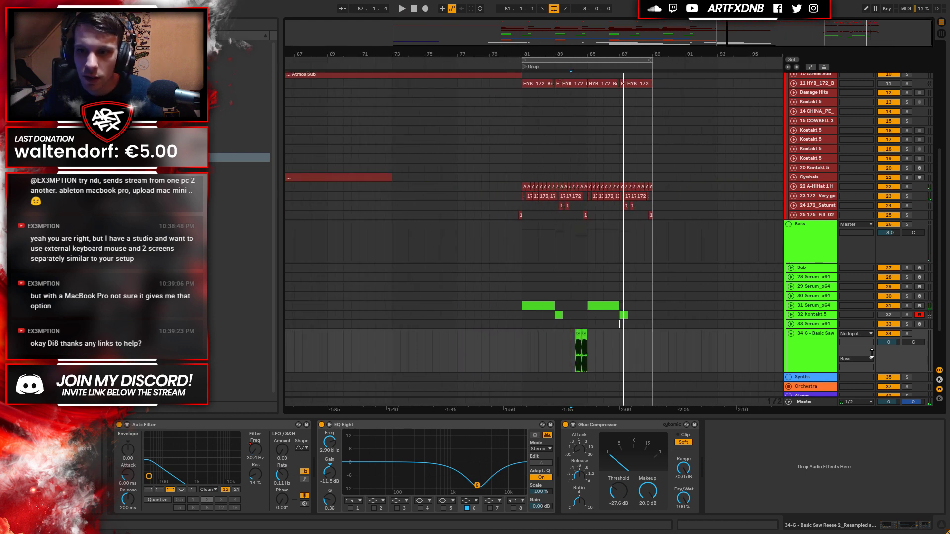
# Fold the Bass, Percussion and Drums groups and set the playback start to the Start locator at bar 17.
pyautogui.click(789, 224)
pyautogui.scroll(5, 814, 209)
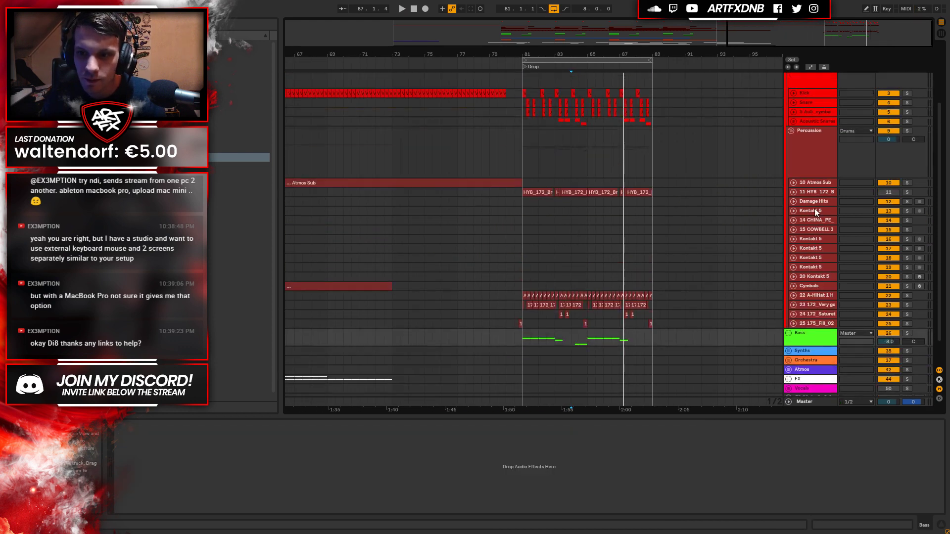
pyautogui.click(788, 128)
pyautogui.click(791, 129)
pyautogui.click(788, 77)
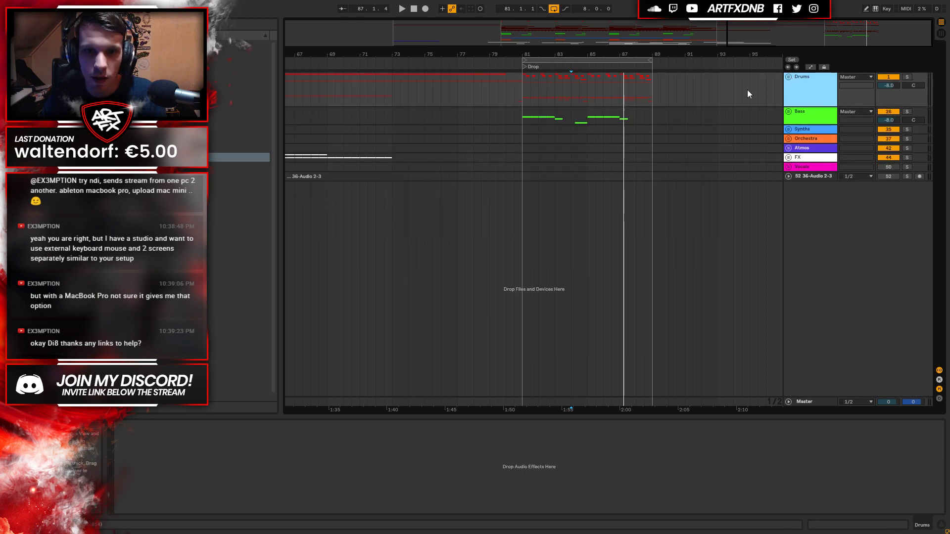
pyautogui.moveTo(488, 51); pyautogui.dragTo(689, 50)
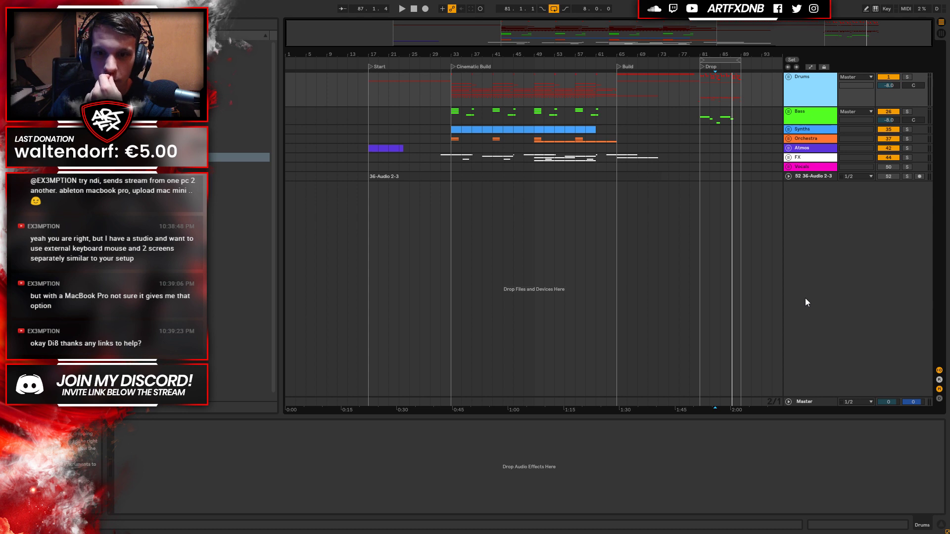
pyautogui.click(374, 78)
pyautogui.click(371, 66)
# Leave full-screen view and save the Live set under the new name 2018-009-Cinematic Neurofunk EPIC v2.
pyautogui.press('F11')
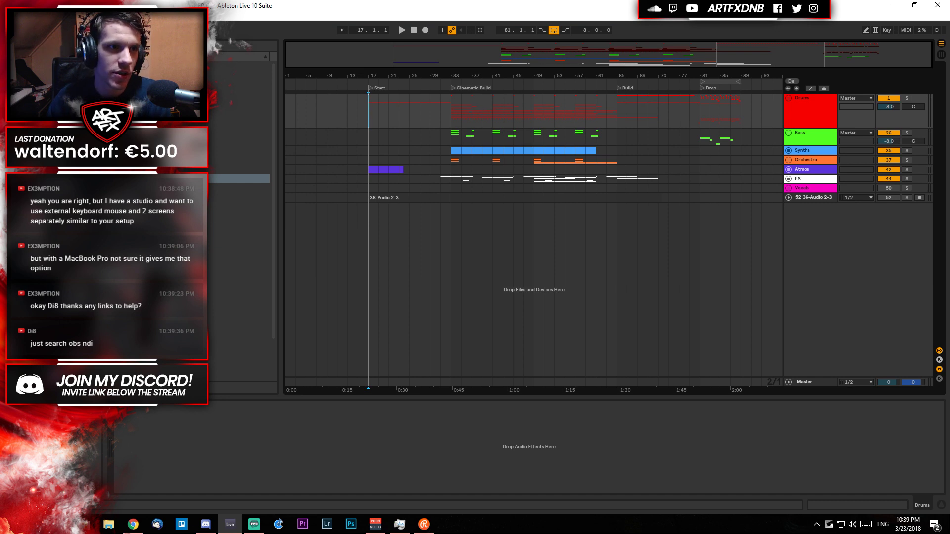
pyautogui.hotkey('ctrl', 'shift', 's')
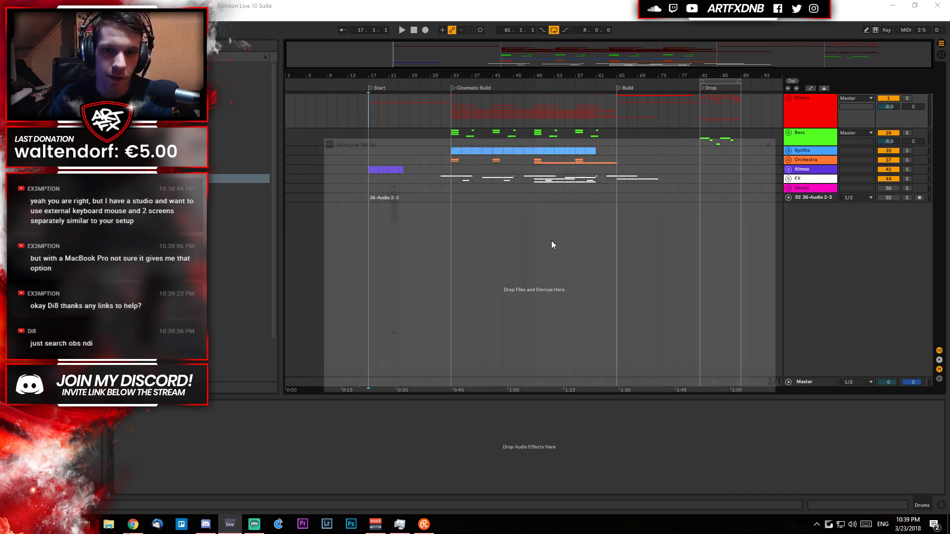
pyautogui.click(474, 352)
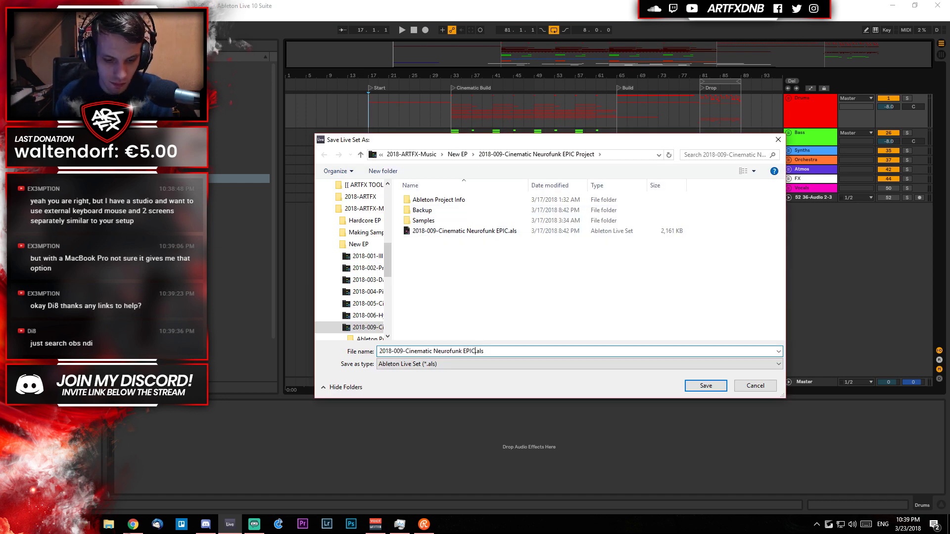
pyautogui.press('Return')
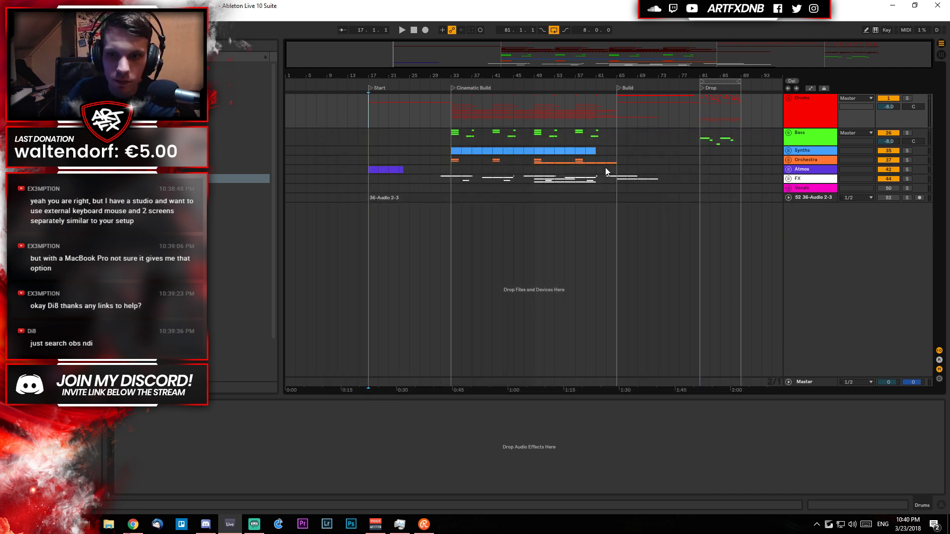
# Open an earlier project from the recently used sets and place the playback start at bar 9.
pyautogui.click(7, 14)
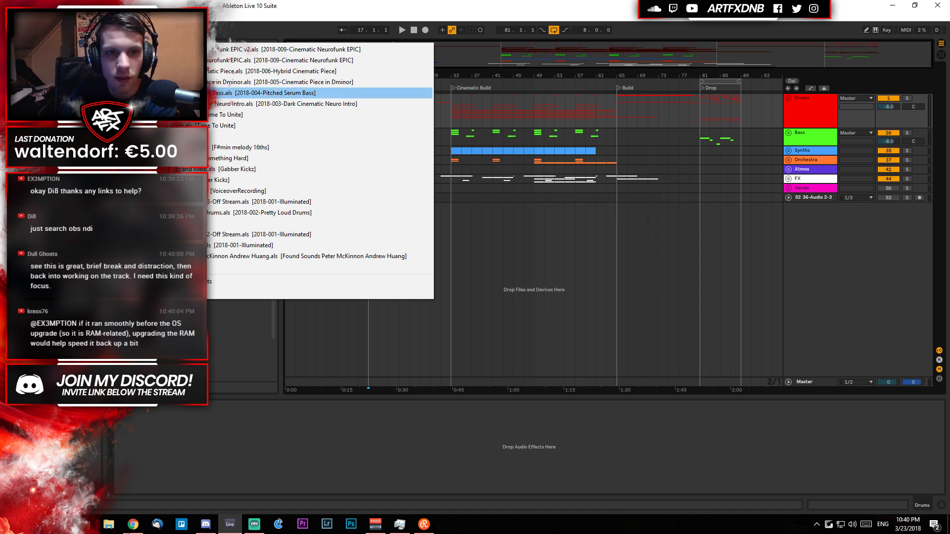
pyautogui.press('Escape')
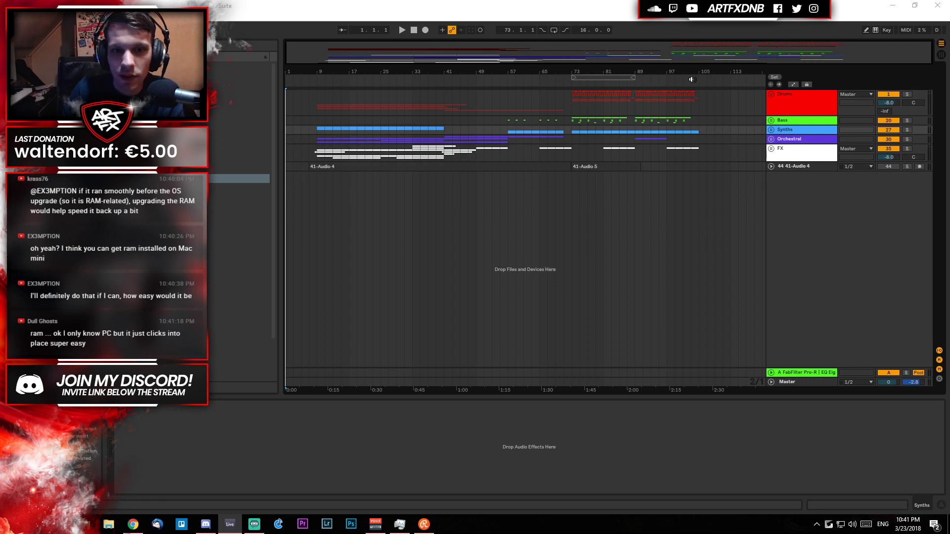
pyautogui.click(317, 97)
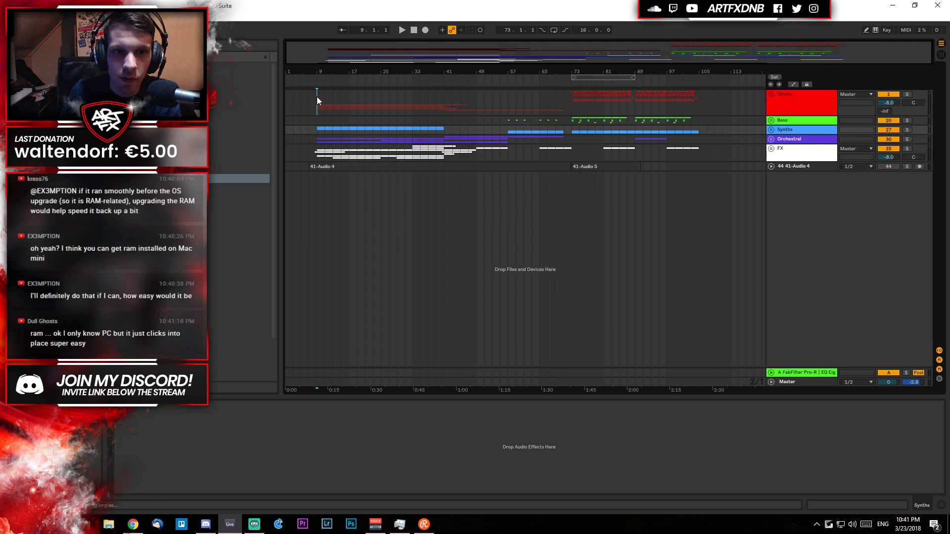
# Unfold the Orchestral group to inspect its Kontakt 5, Strings, Legato Cello and Brass Trombone tracks, and fold it again.
pyautogui.click(792, 139)
pyautogui.click(770, 139)
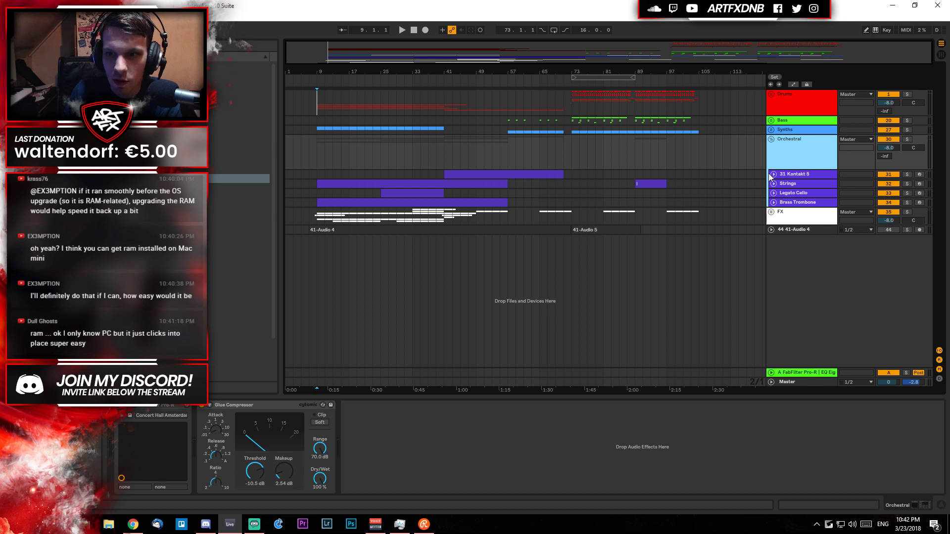
pyautogui.click(792, 174)
pyautogui.click(774, 174)
pyautogui.click(774, 174)
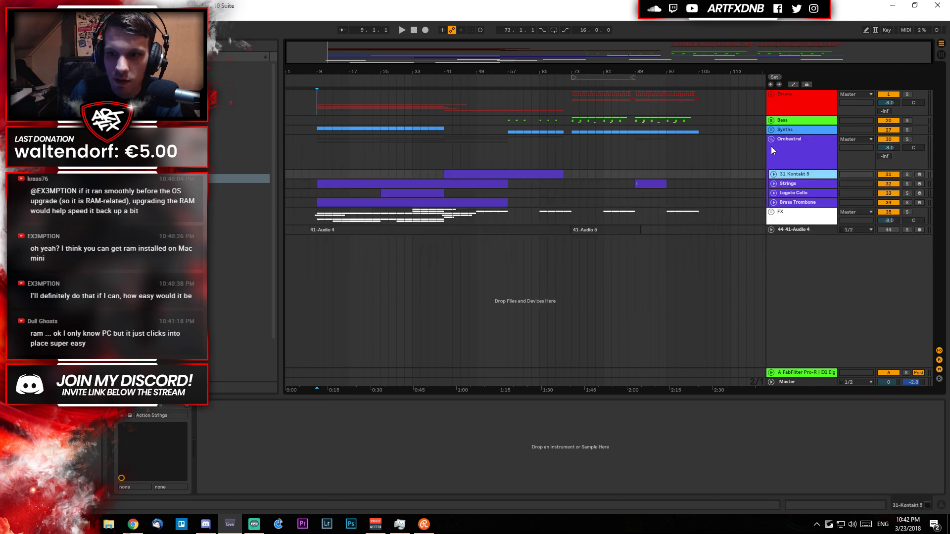
pyautogui.click(771, 139)
# Unfold the Drums group, Bass group and Main Bassline track to inspect the drop clips and bass devices from bar 73.
pyautogui.click(564, 101)
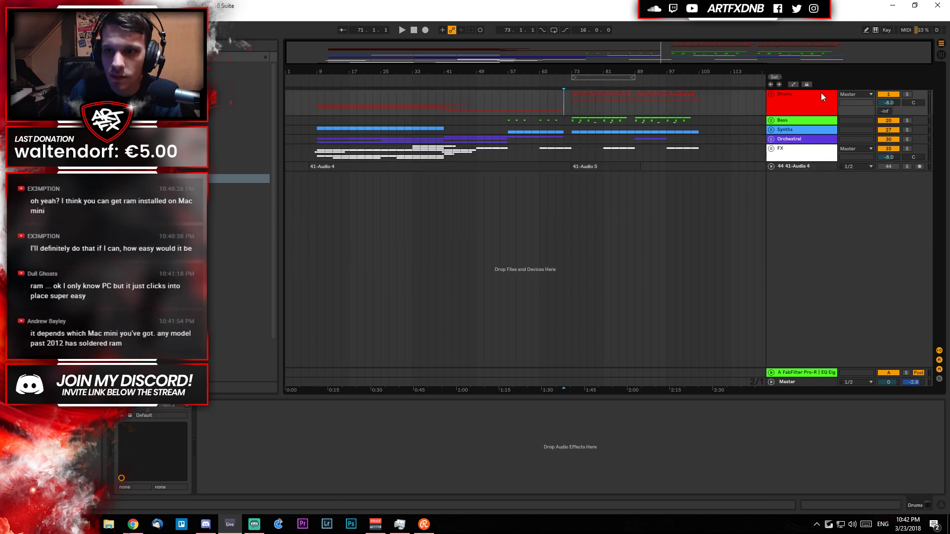
pyautogui.click(771, 94)
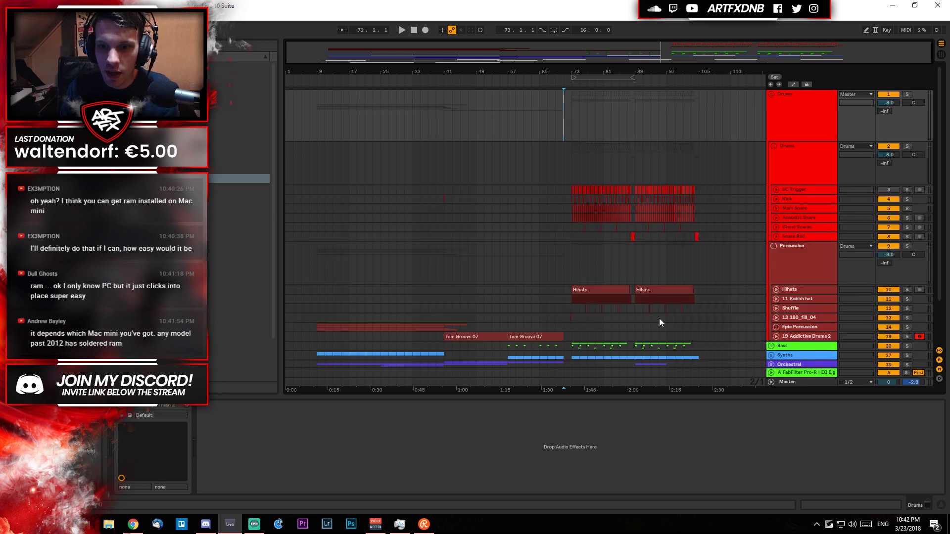
pyautogui.scroll(-2, 643, 279)
pyautogui.moveTo(649, 70); pyautogui.dragTo(774, 297)
pyautogui.click(770, 295)
pyautogui.scroll(-3, 657, 292)
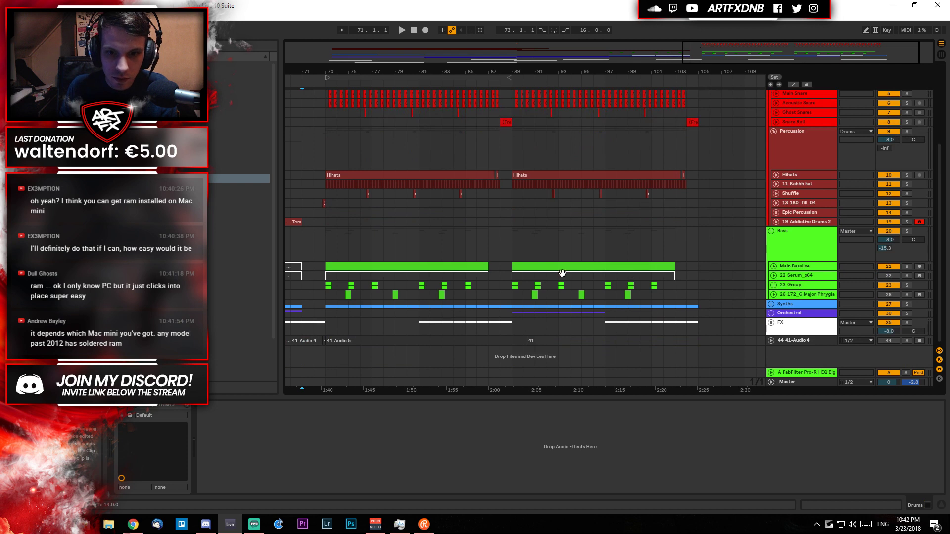
pyautogui.click(773, 267)
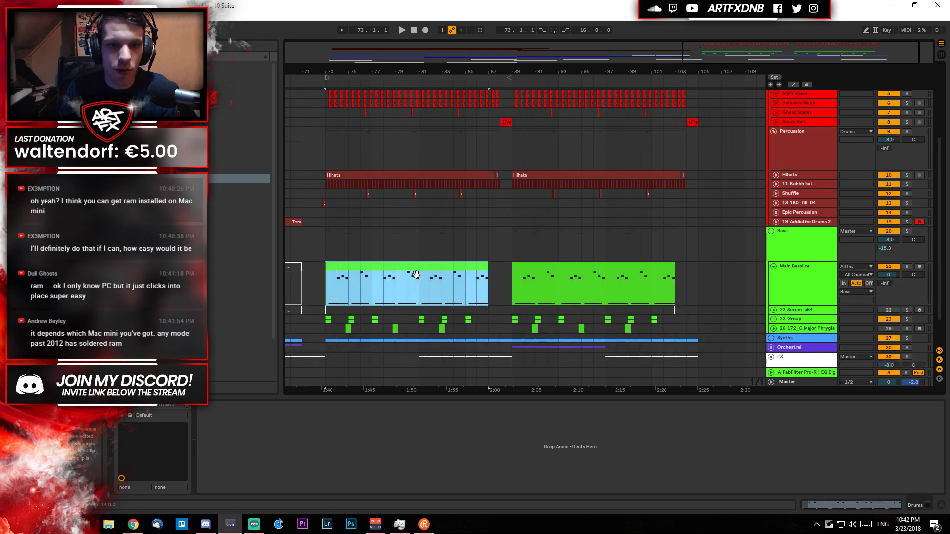
pyautogui.click(322, 290)
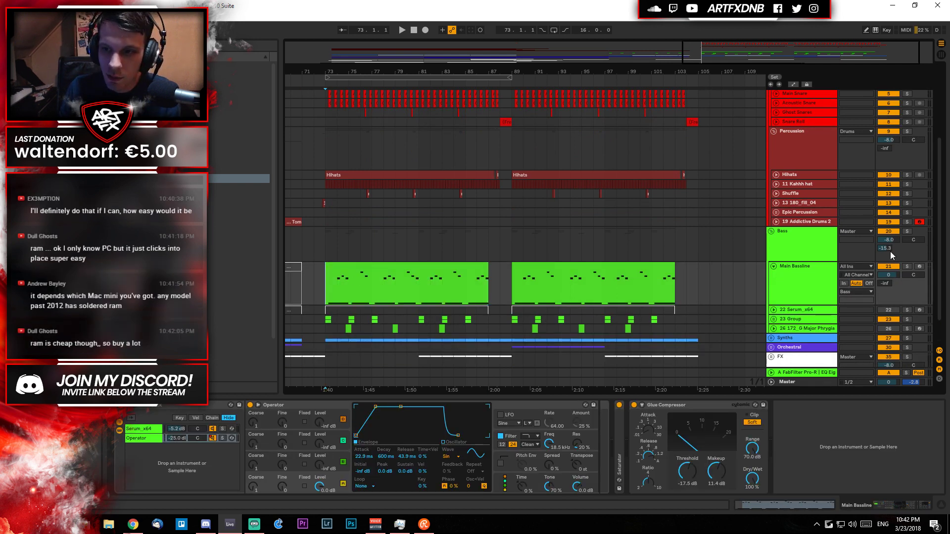
# Show the whole arrangement full screen with the playback start at bar 7 and all groups folded.
pyautogui.moveTo(423, 70); pyautogui.dragTo(627, 67)
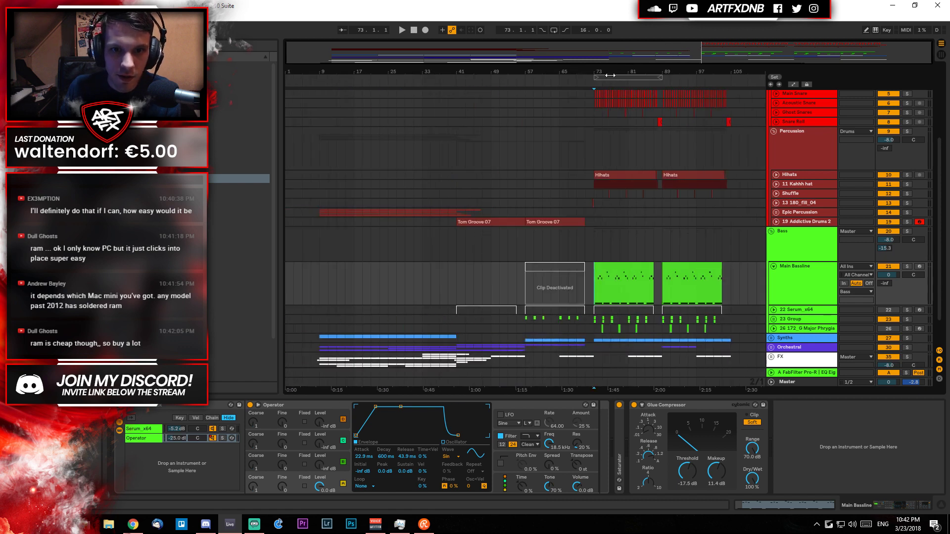
pyautogui.scroll(-3, 346, 268)
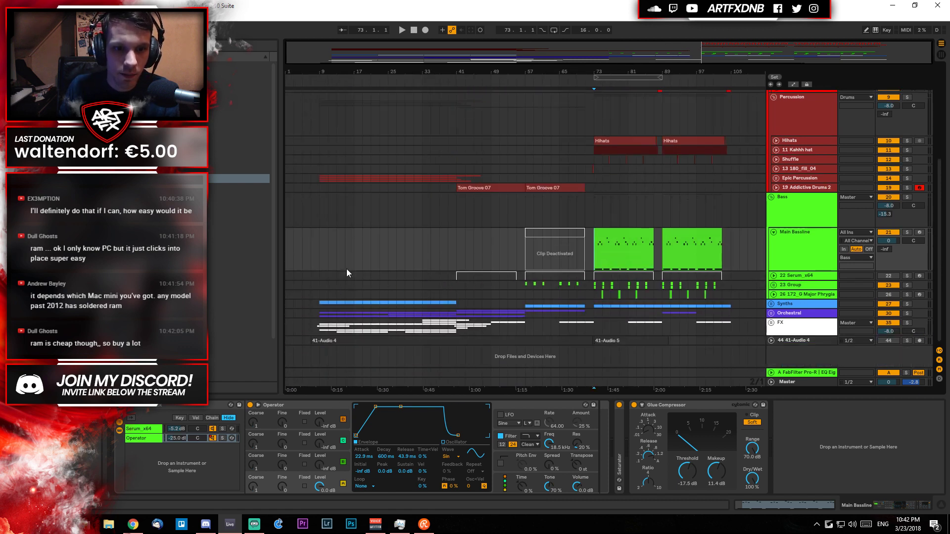
pyautogui.click(311, 328)
pyautogui.press('F11')
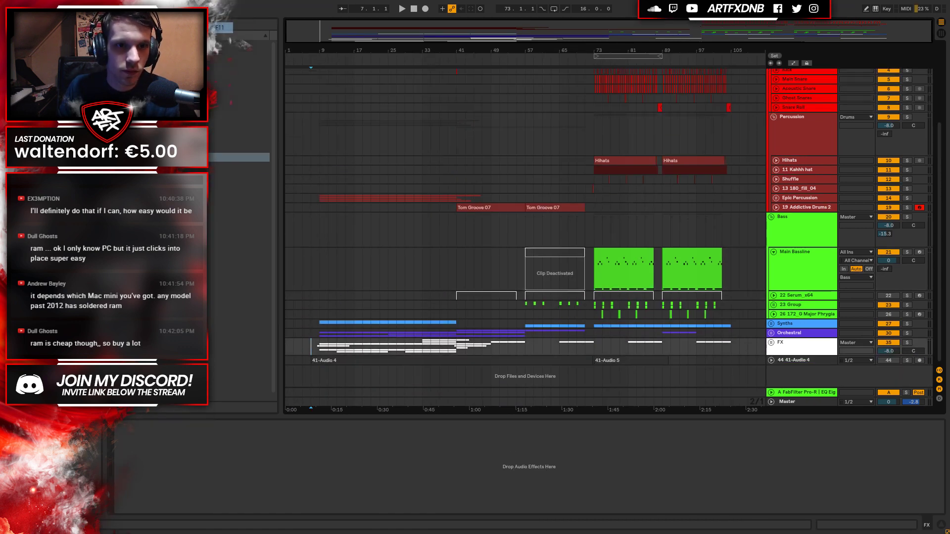
pyautogui.scroll(8, 670, 146)
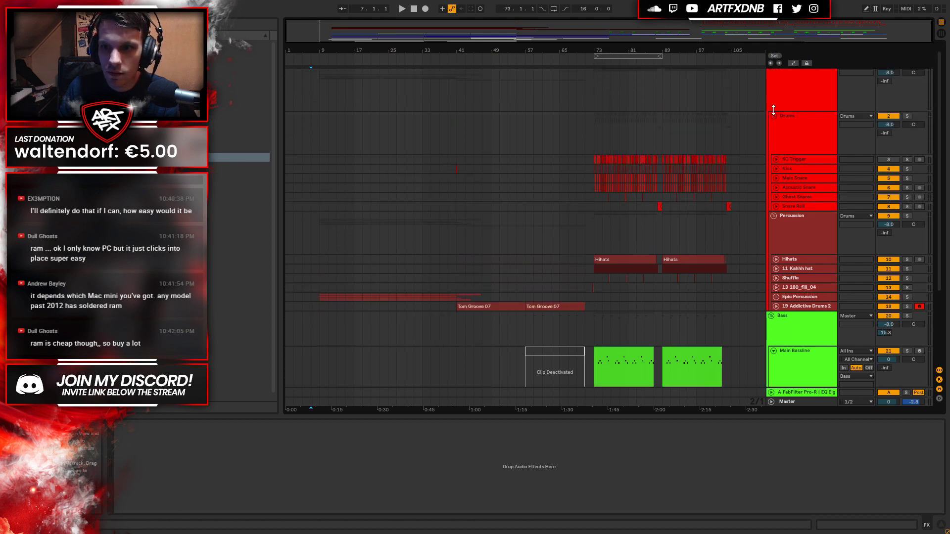
pyautogui.scroll(1, 776, 94)
pyautogui.click(770, 76)
pyautogui.keyDown('alt'); pyautogui.click(771, 72); pyautogui.keyUp('alt')
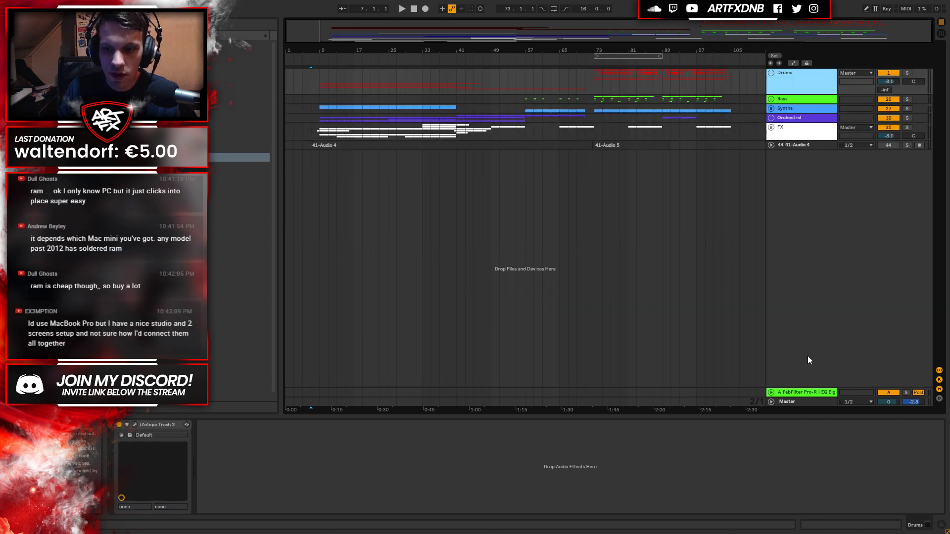
# Switch off the Sonarworks plug-in on the Master track and place the playback start at bar 7 on the Drums group.
pyautogui.click(804, 402)
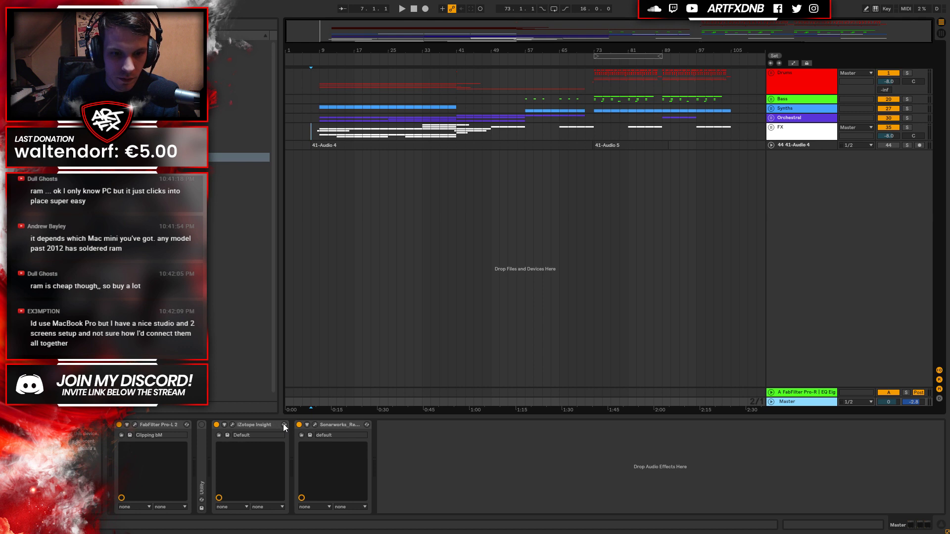
pyautogui.click(299, 425)
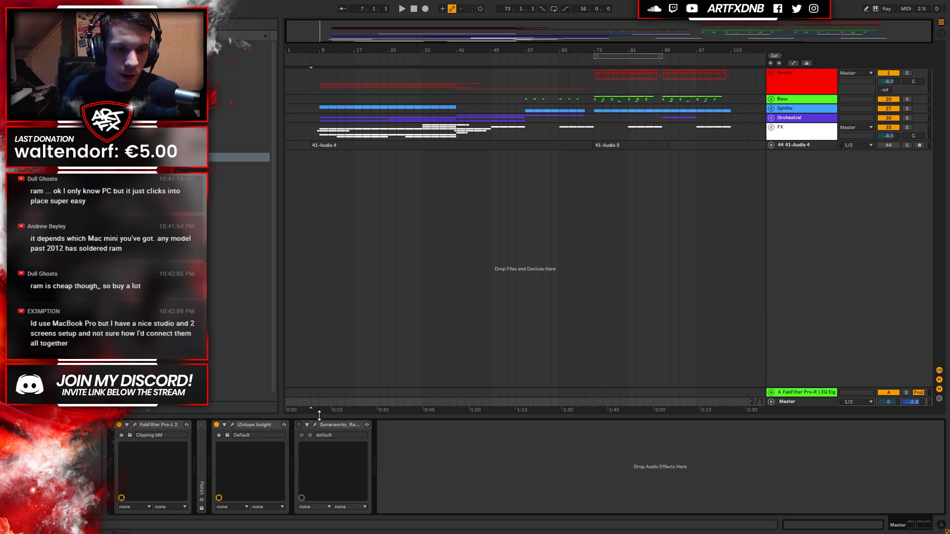
pyautogui.click(316, 76)
pyautogui.press('Left')
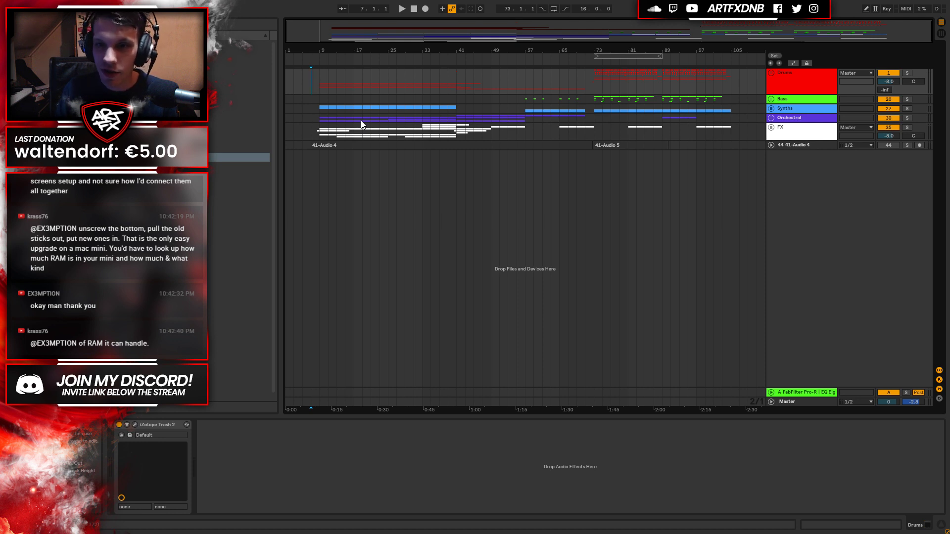
# Unfold the 41-Audio 4 track to show its waveforms and play the arrangement from bar 7.
pyautogui.click(771, 145)
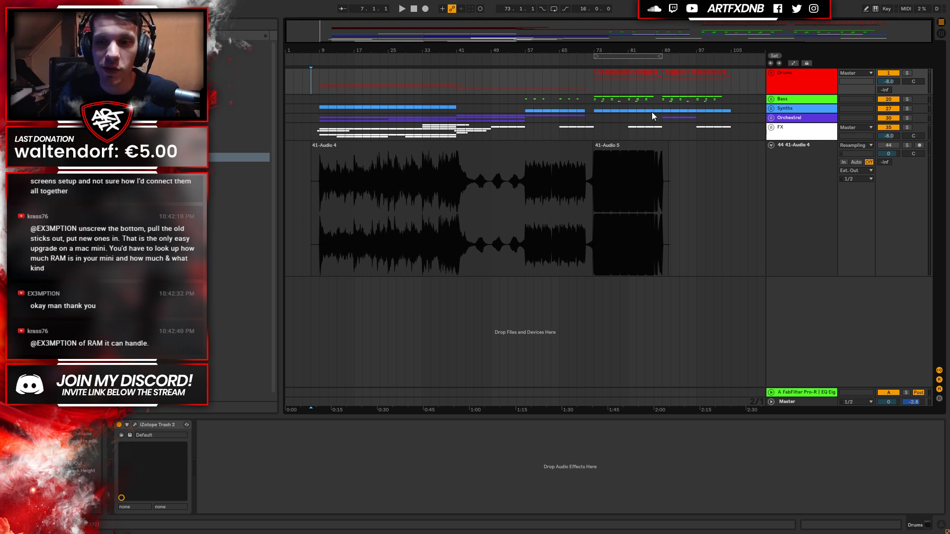
pyautogui.click(319, 83)
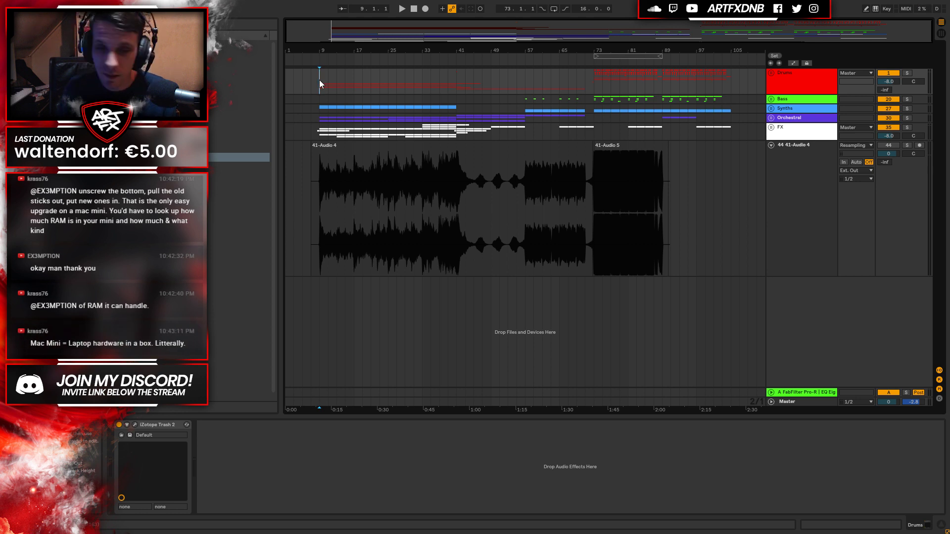
pyautogui.click(313, 77)
pyautogui.press('space')
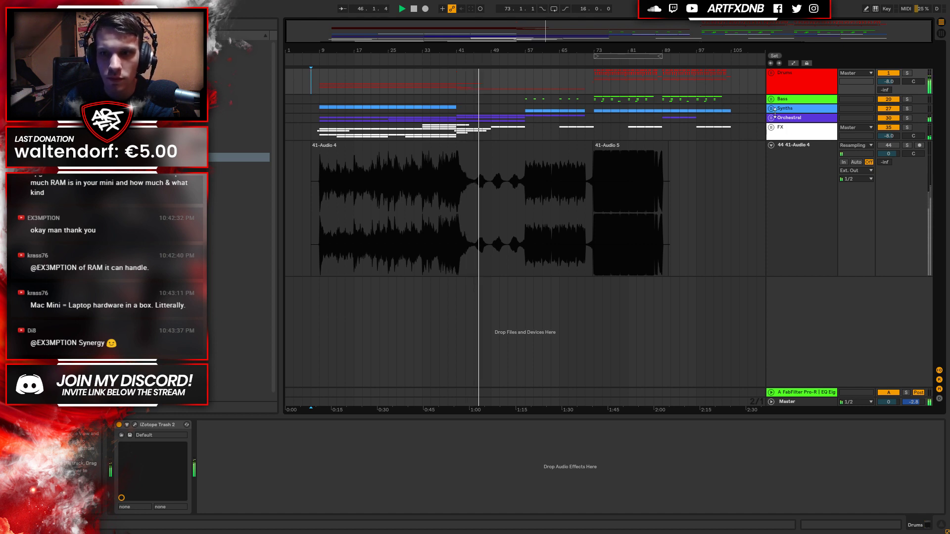
# Unfold the Drums group and the Addictive Drums 2 track to follow the Tom Groove 07 clips during playback.
pyautogui.click(771, 73)
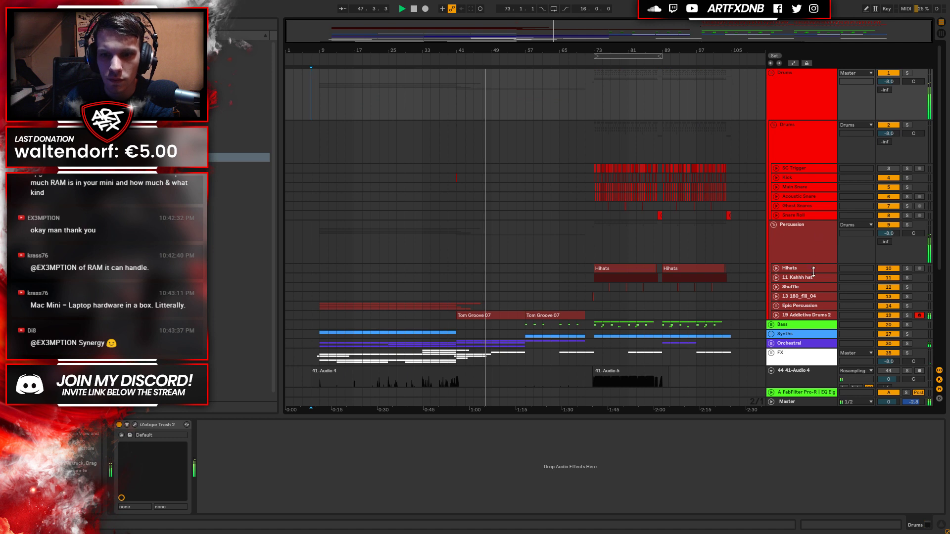
pyautogui.click(776, 314)
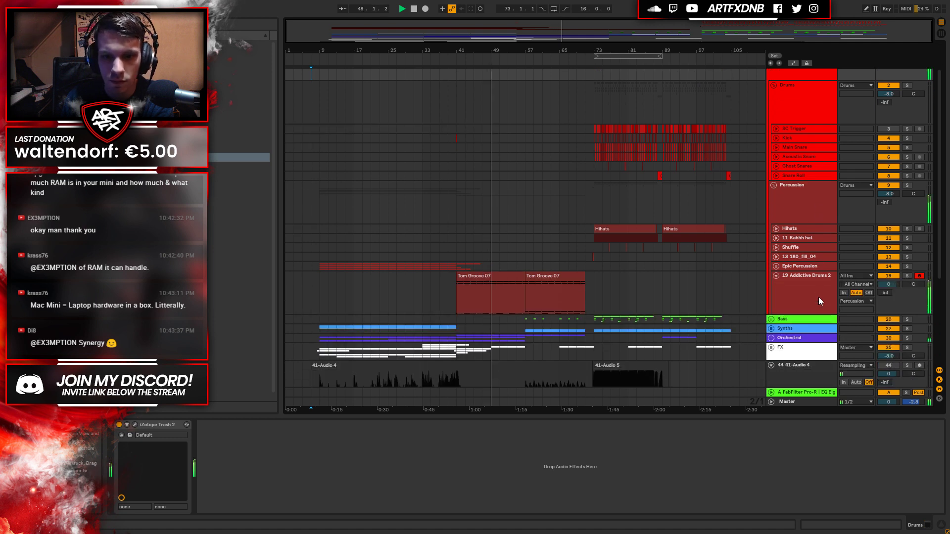
pyautogui.scroll(-2, 785, 230)
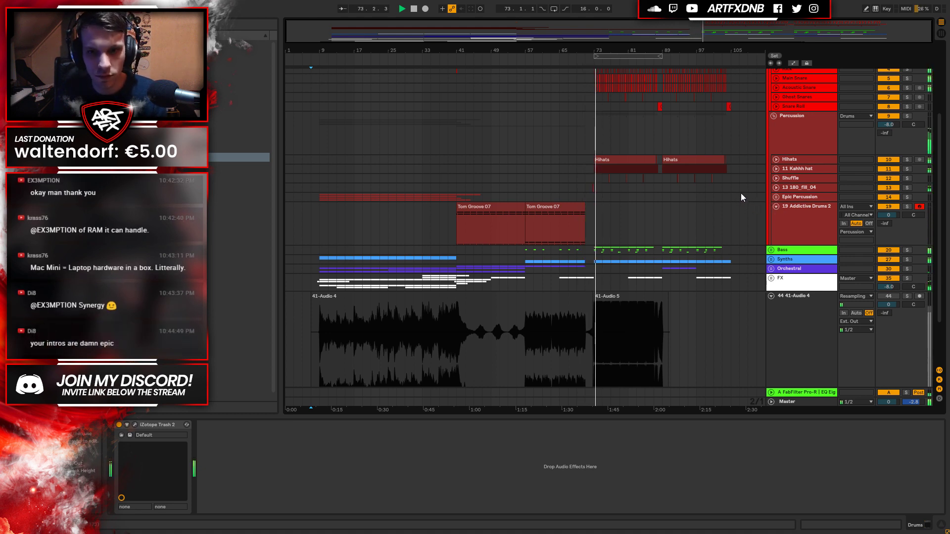
# Fold the Addictive Drums 2 track, the Percussion group and the Drums group while playback continues.
pyautogui.click(768, 212)
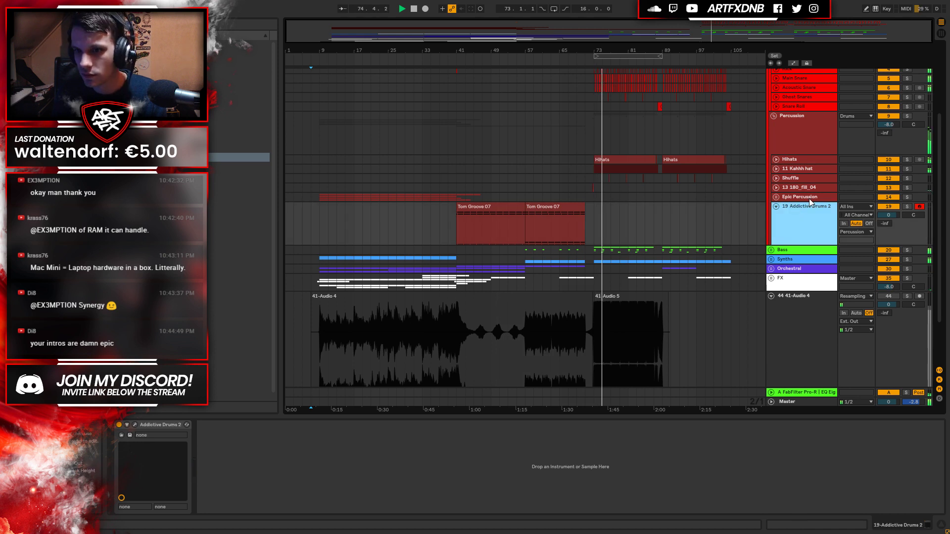
pyautogui.click(776, 206)
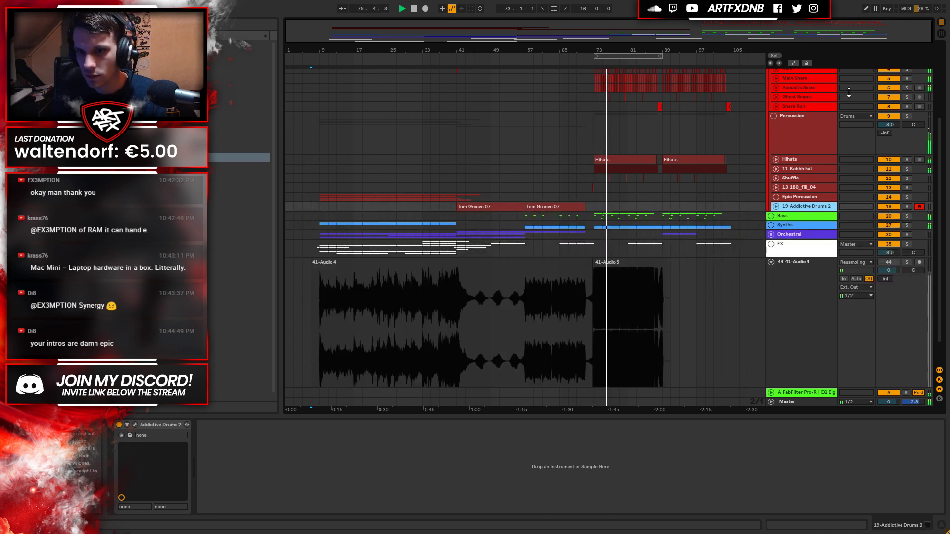
pyautogui.click(774, 116)
pyautogui.scroll(4, 856, 132)
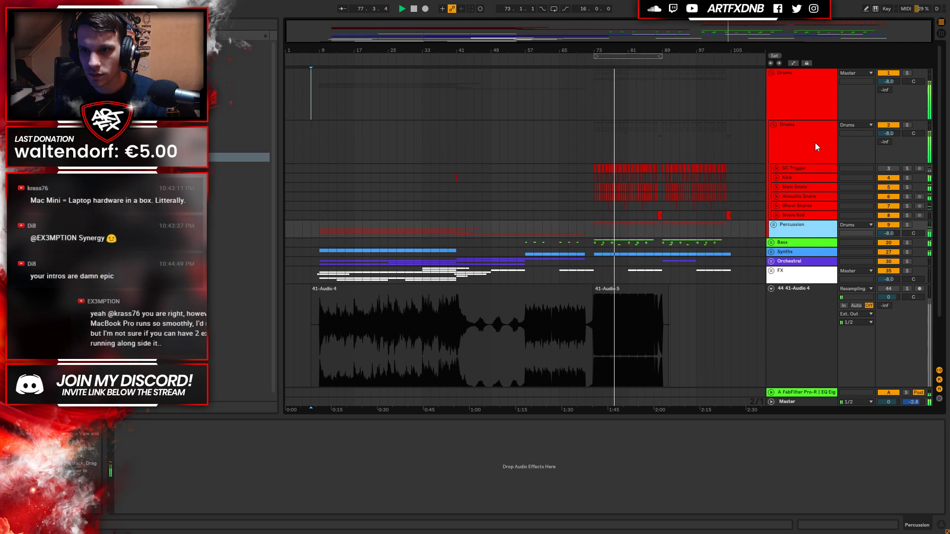
pyautogui.click(772, 75)
# Check the Bass group's sidechain compressor and unfold the Synths group to examine the Cinematic Rhythm and Serum_x64 clips.
pyautogui.click(806, 108)
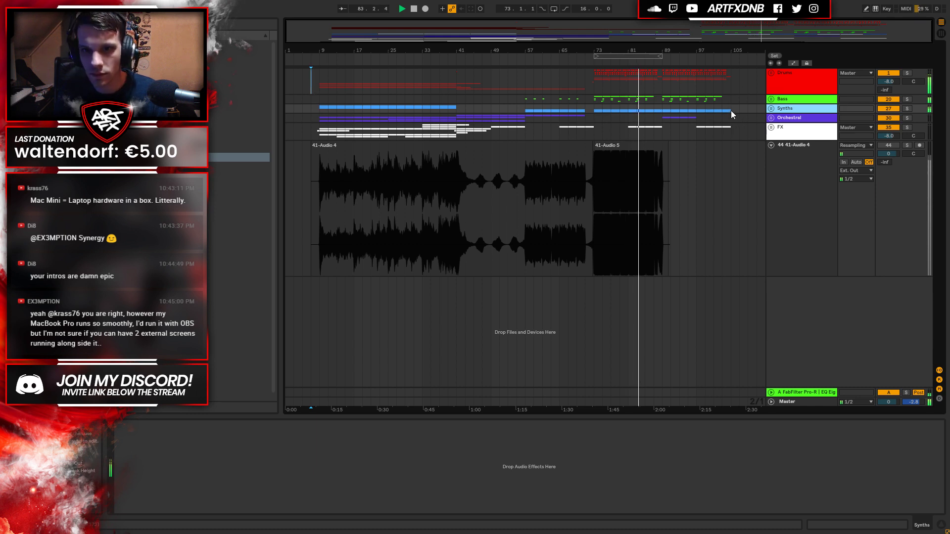
pyautogui.click(787, 100)
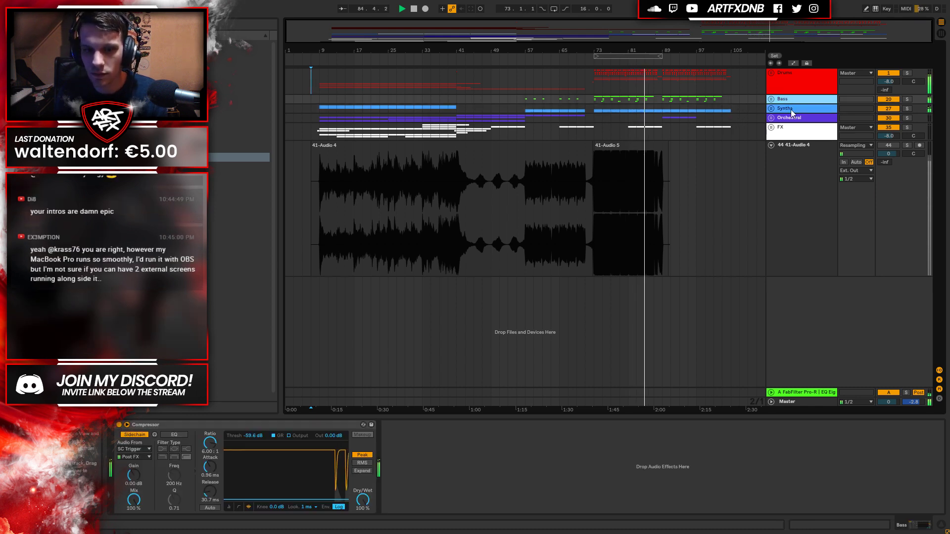
pyautogui.click(794, 108)
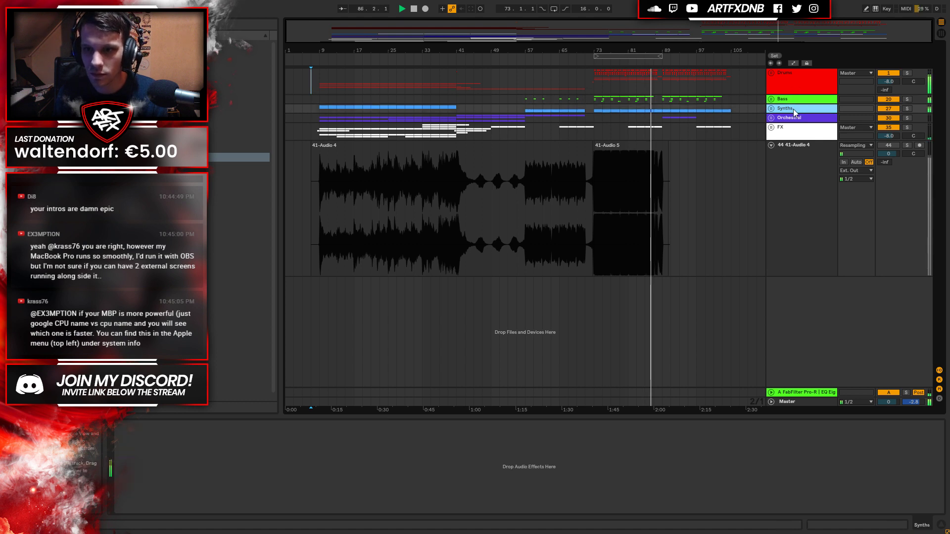
pyautogui.press('Right')
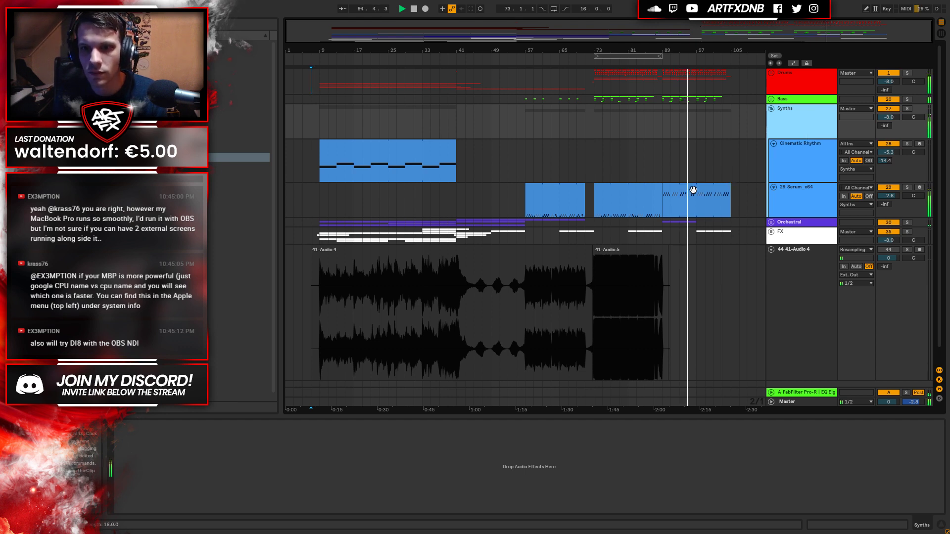
# Fold the Synths group, show the Bass group's sidechain compressor during playback, and stop playback.
pyautogui.click(771, 110)
pyautogui.click(787, 100)
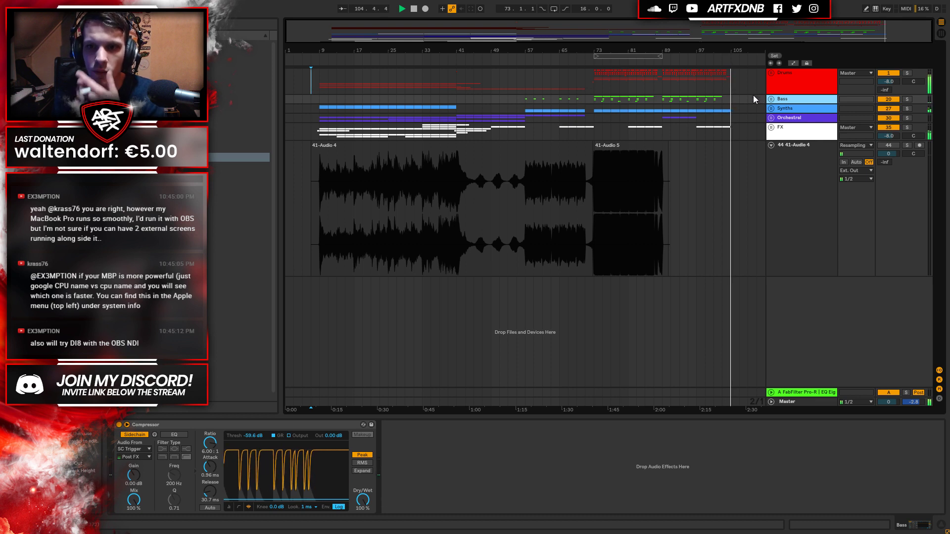
pyautogui.click(404, 8)
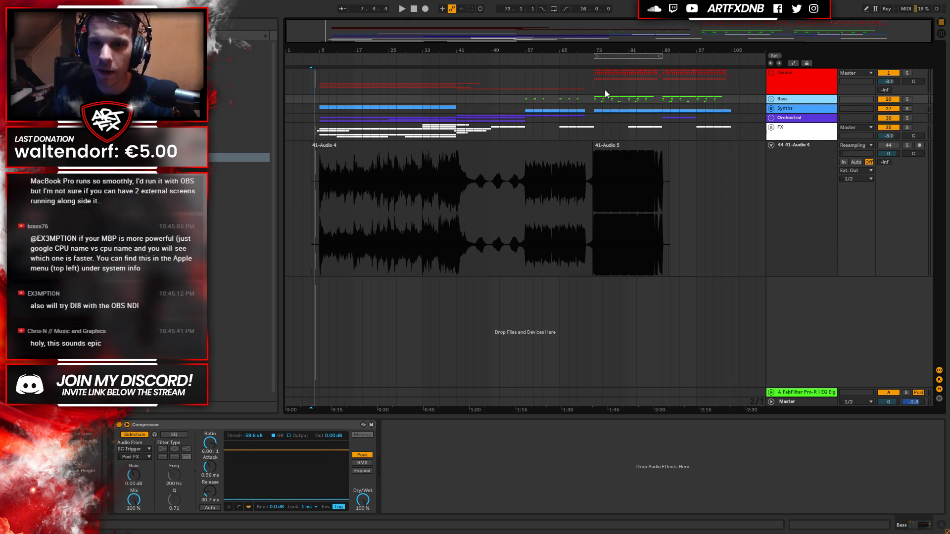
# Set the playback start to bar 73 and unfold the Synths group to examine its Serum clips, then fold it again.
pyautogui.click(597, 101)
pyautogui.click(794, 109)
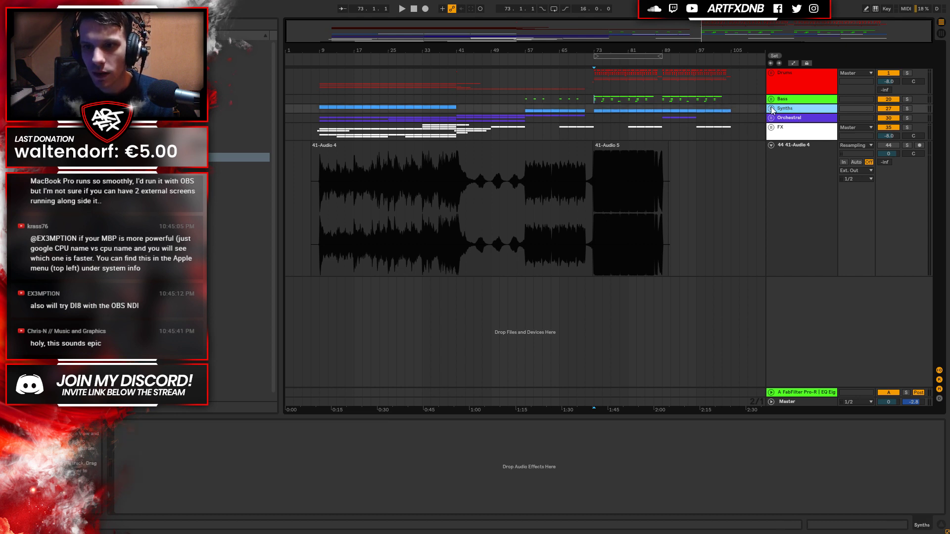
pyautogui.click(771, 108)
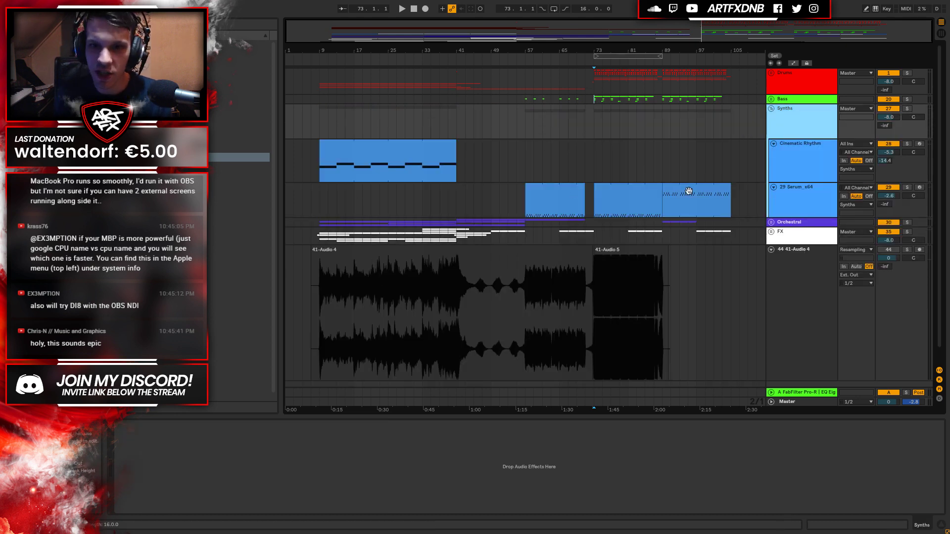
pyautogui.click(772, 108)
# Unfold the Bass group and play it soloed from bar 73 with the drop section enlarged.
pyautogui.click(770, 99)
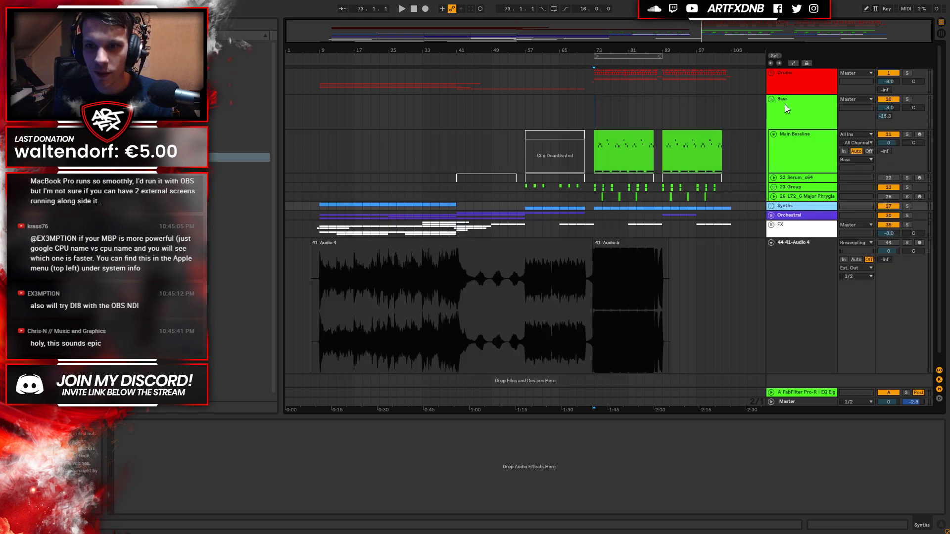
pyautogui.click(596, 124)
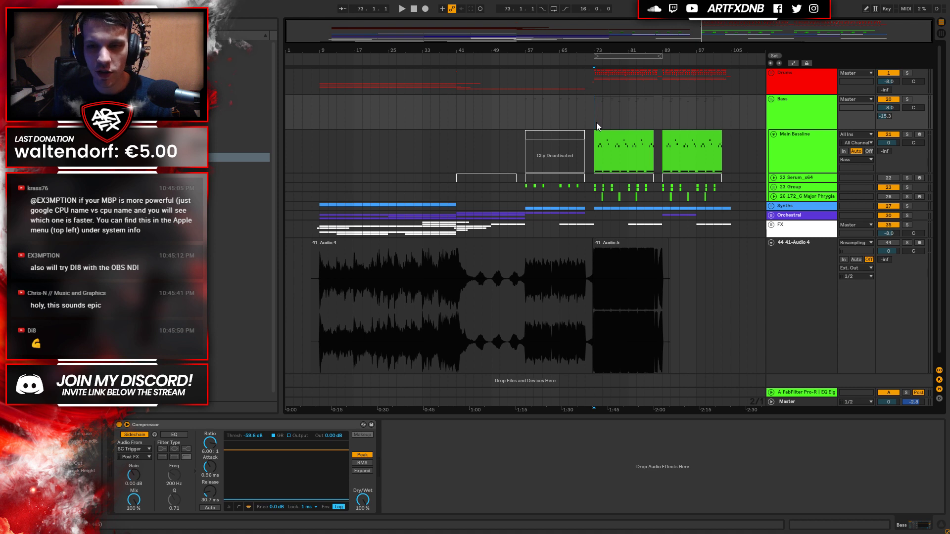
pyautogui.moveTo(629, 53); pyautogui.dragTo(480, 47)
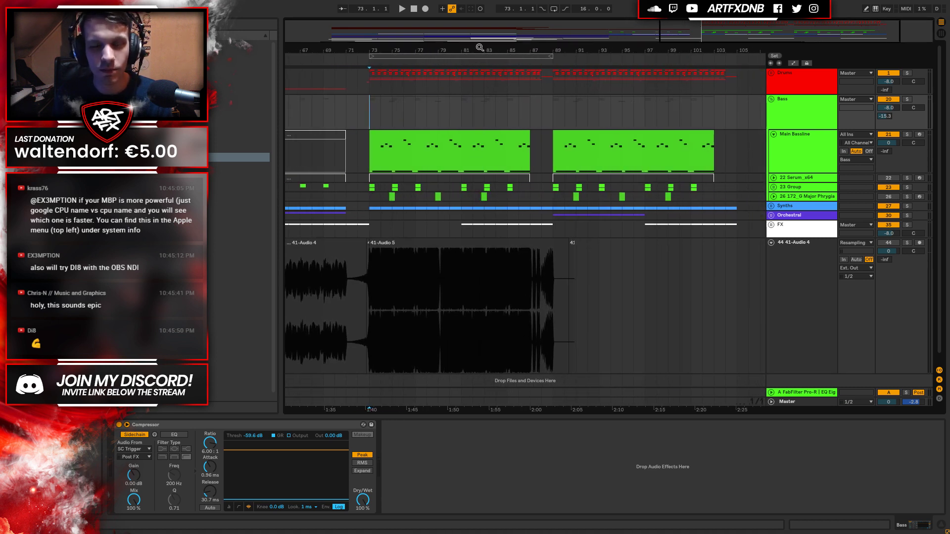
pyautogui.click(369, 110)
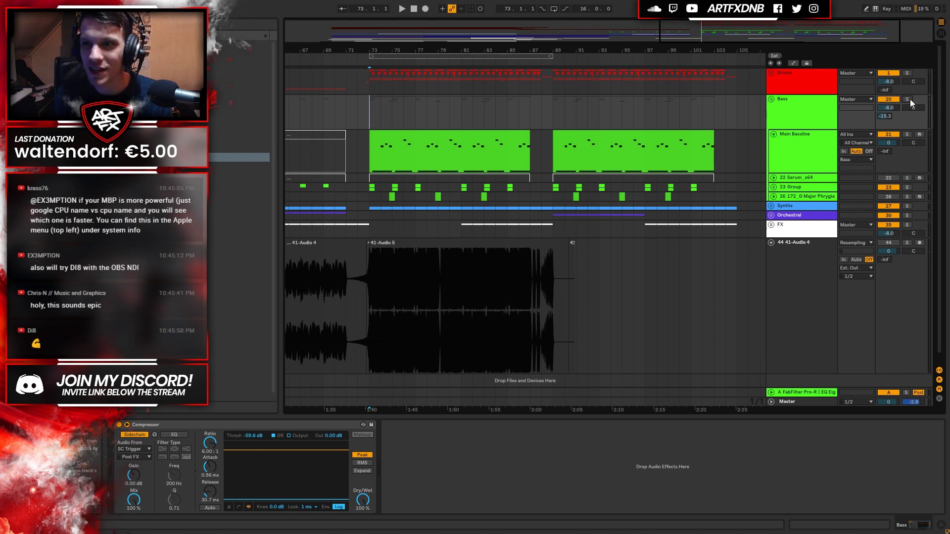
pyautogui.press('space')
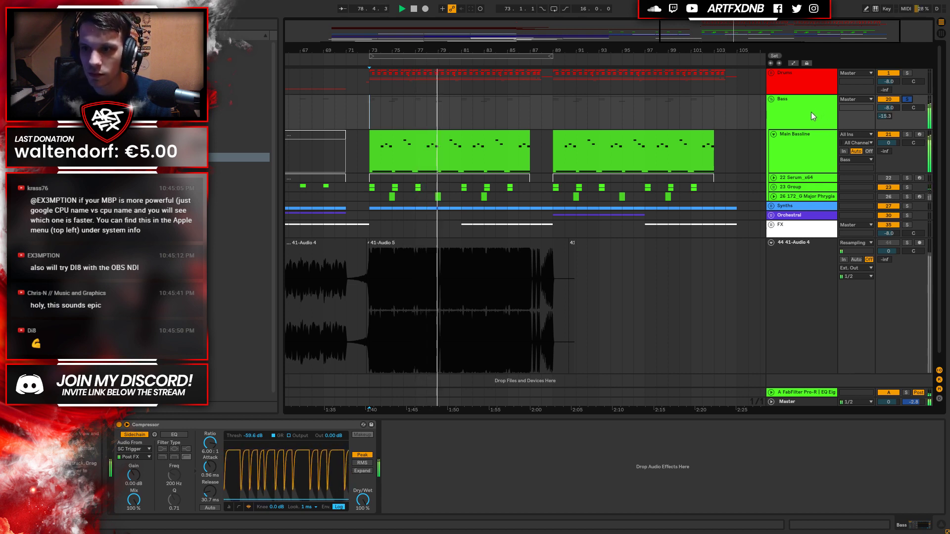
# Show the Main Bassline track's device chain, fold the track, and resume the soloed bass playback.
pyautogui.click(802, 138)
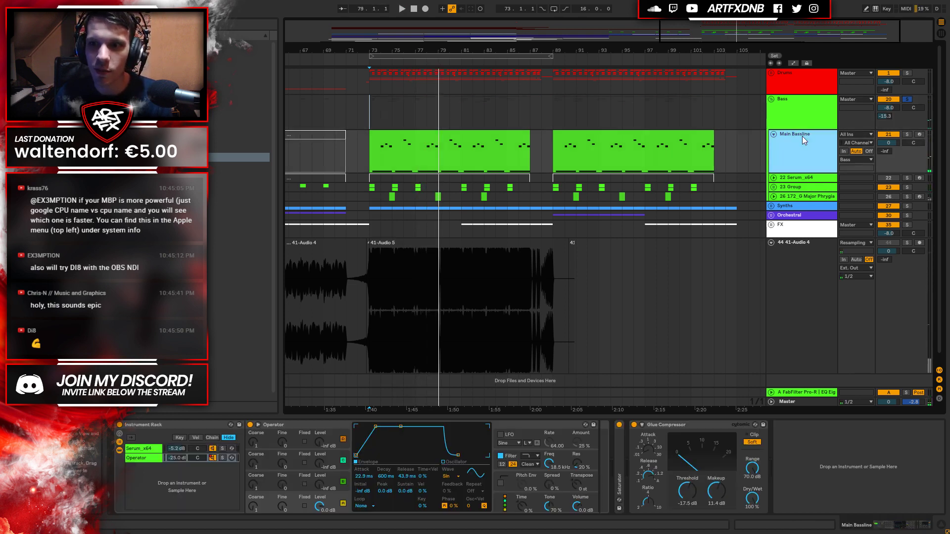
pyautogui.click(773, 134)
pyautogui.press('space')
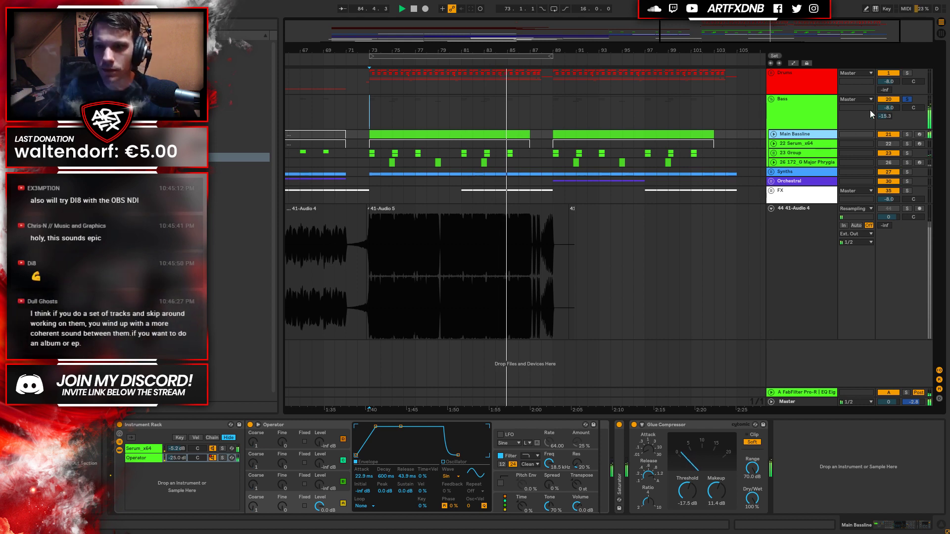
# Fold the Bass group and solo the Drums group, playing it from bar 73.
pyautogui.click(773, 99)
pyautogui.click(819, 76)
pyautogui.click(907, 73)
pyautogui.click(381, 76)
# Show the Drums group's iZotope Trash 2 device and compare the drums with it switched off and on.
pyautogui.click(799, 81)
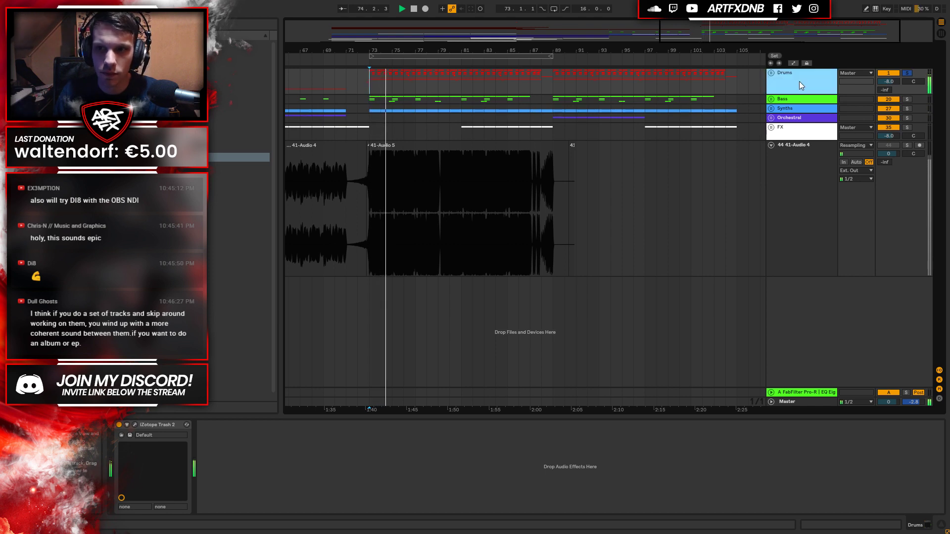
pyautogui.click(119, 425)
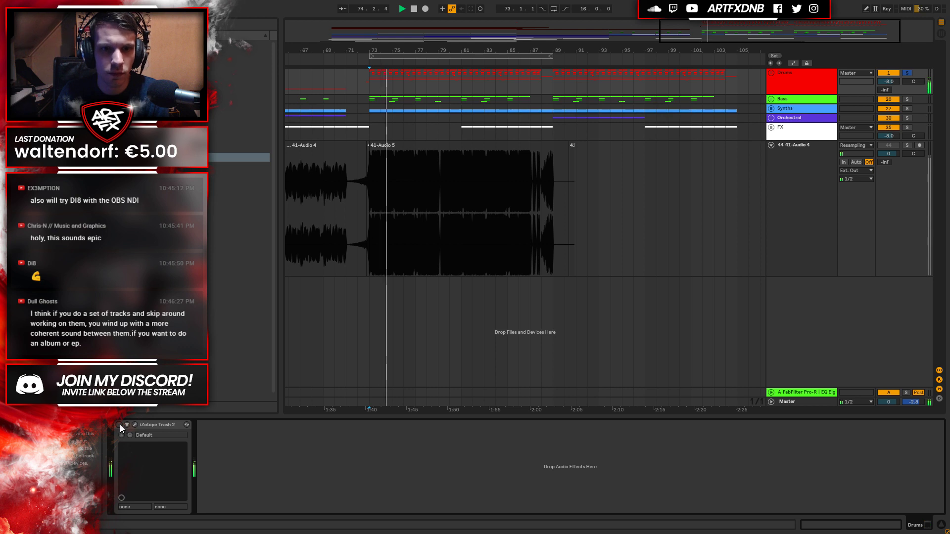
pyautogui.click(120, 424)
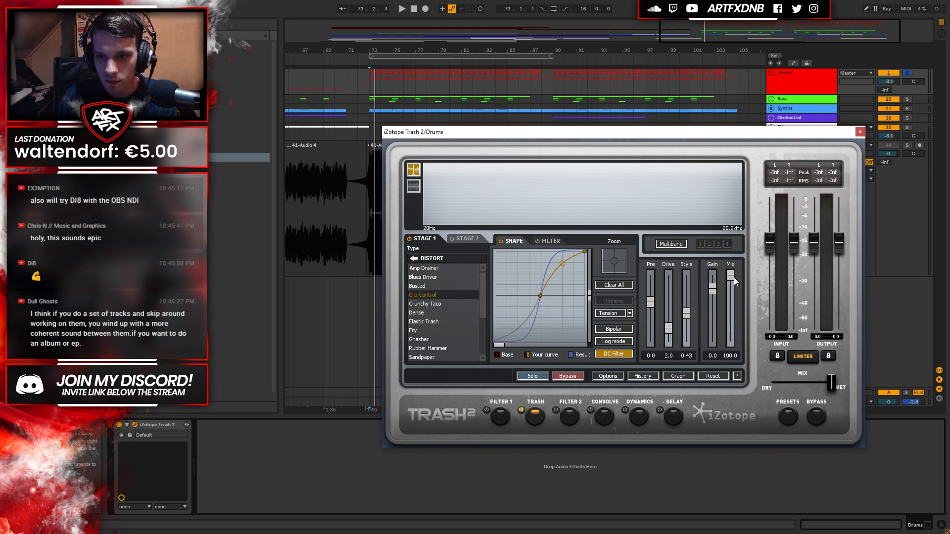
# Audition Trash 2's Clip Control distortion on the drums by lowering its Mix fully and returning it to 100, then stop playback.
pyautogui.press('space')
pyautogui.moveTo(734, 301); pyautogui.dragTo(730, 356)
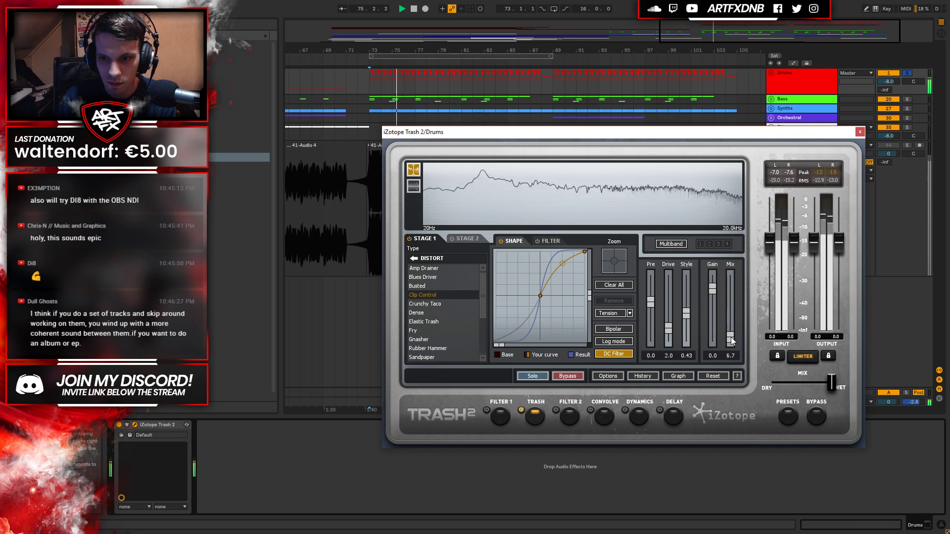
pyautogui.moveTo(728, 397); pyautogui.dragTo(738, 200)
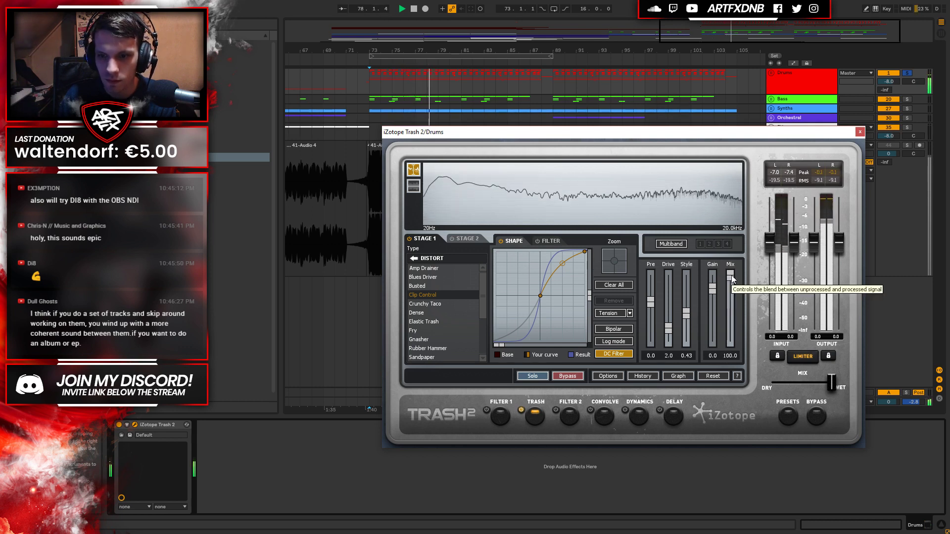
pyautogui.press('space')
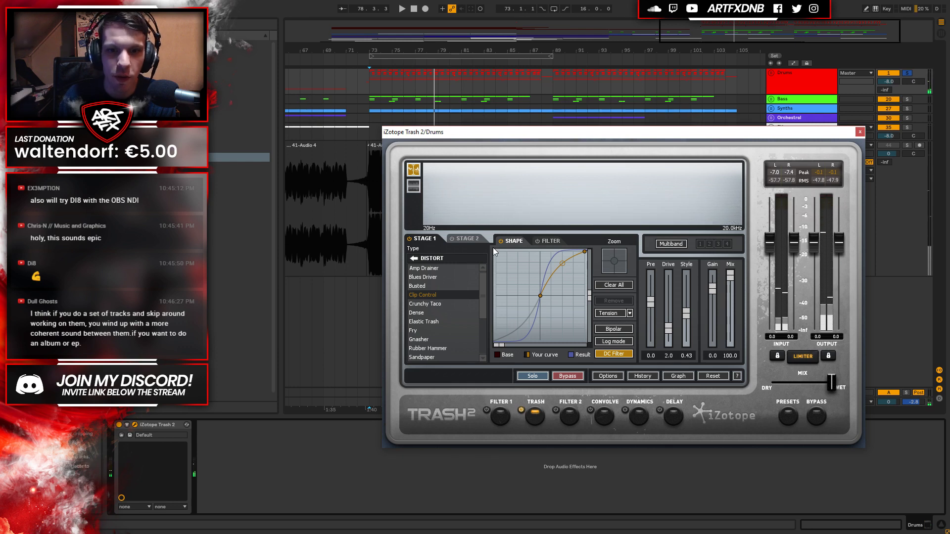
# In Trash 2 on the Drums group, set Filter 1's second node to about -2.5 dB at 66 Hz during playback, and close the plugin.
pyautogui.click(546, 241)
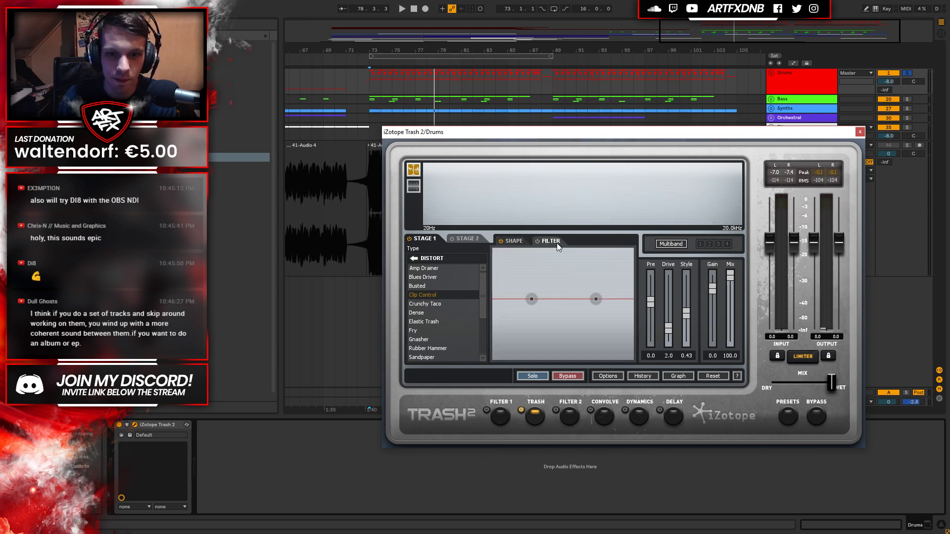
pyautogui.click(501, 417)
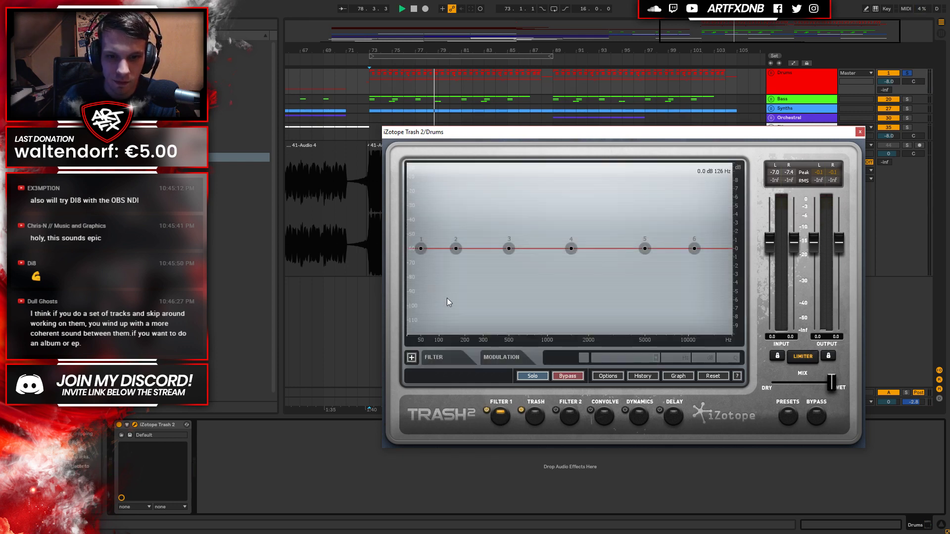
pyautogui.press('space')
pyautogui.moveTo(456, 249); pyautogui.dragTo(427, 295)
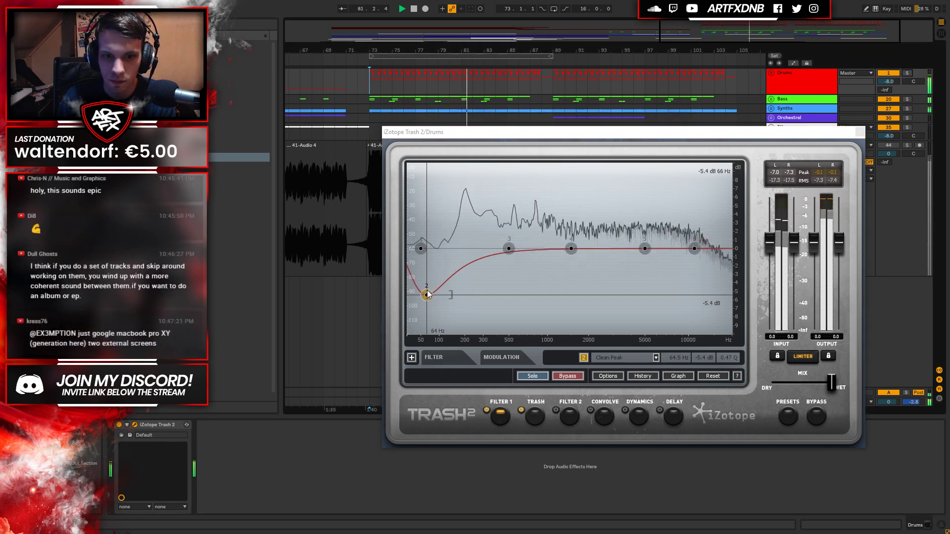
pyautogui.moveTo(427, 295); pyautogui.dragTo(426, 272)
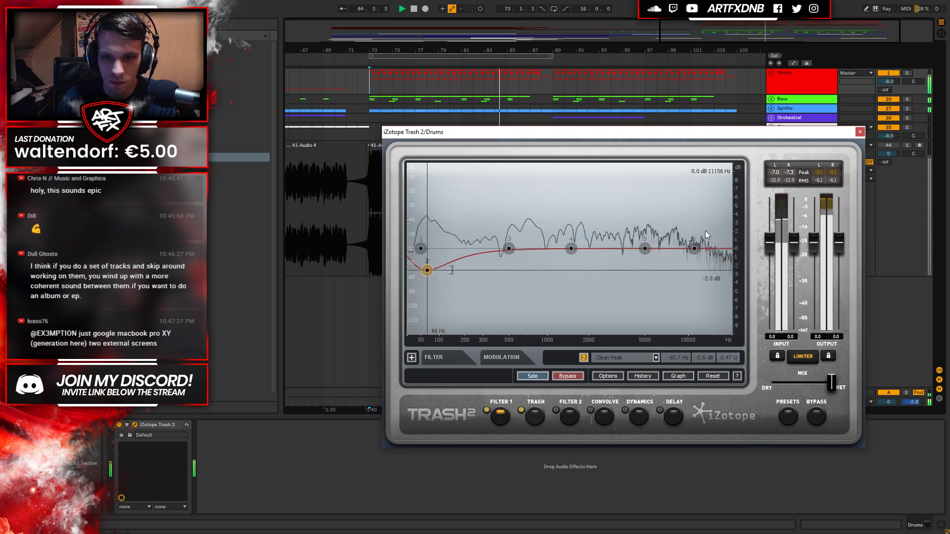
pyautogui.click(860, 132)
pyautogui.press('space')
pyautogui.click(795, 88)
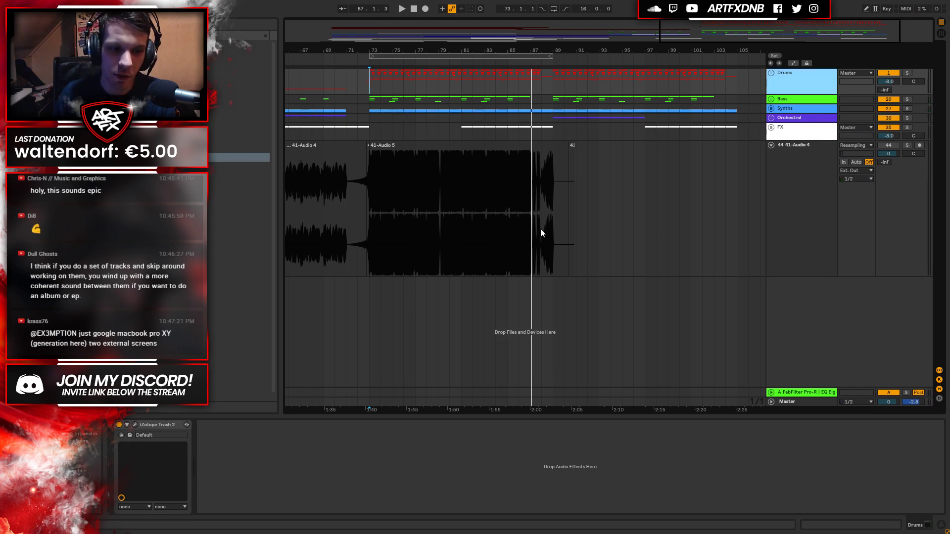
pyautogui.hotkey('ctrl', 'alt', 'p')
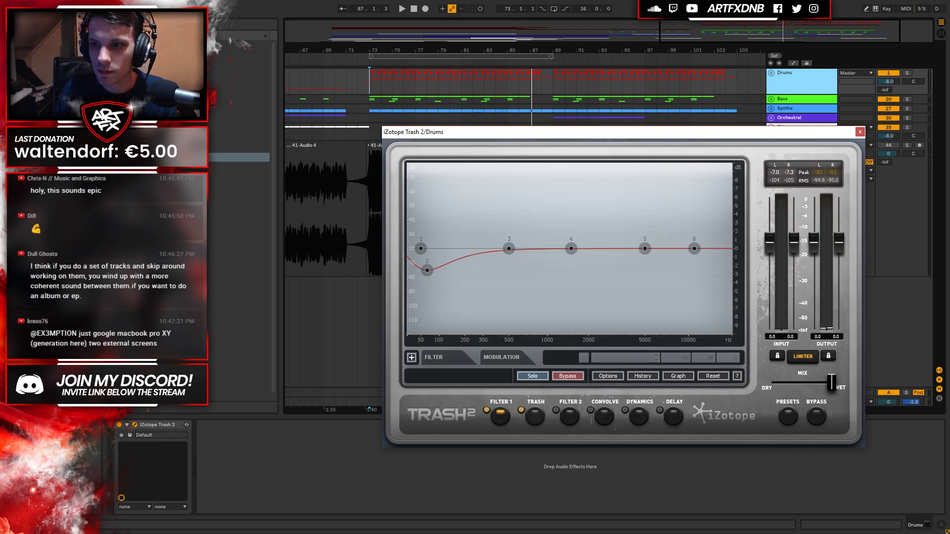
pyautogui.click(860, 132)
# Fold the 41-Audio 4 track, show the whole arrangement and play it from about bar 41.
pyautogui.click(772, 144)
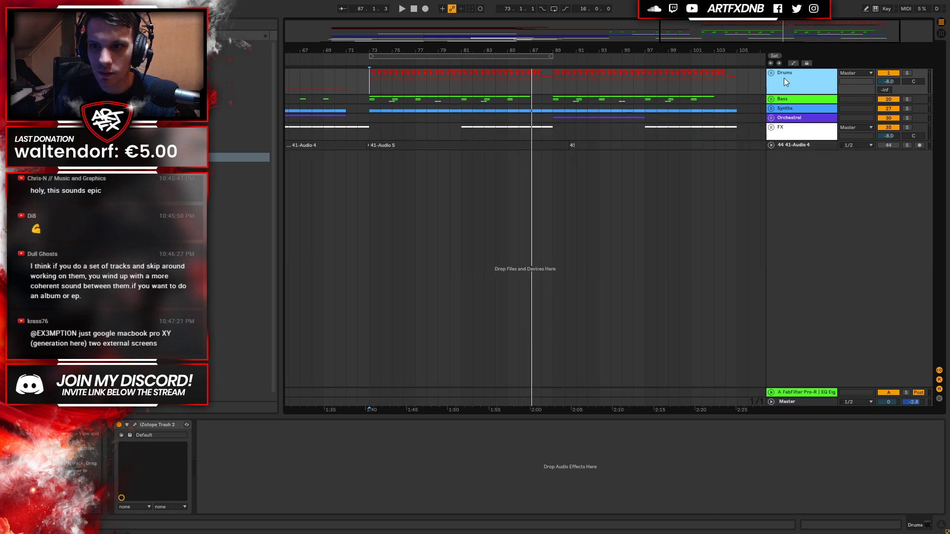
pyautogui.doubleClick(701, 37)
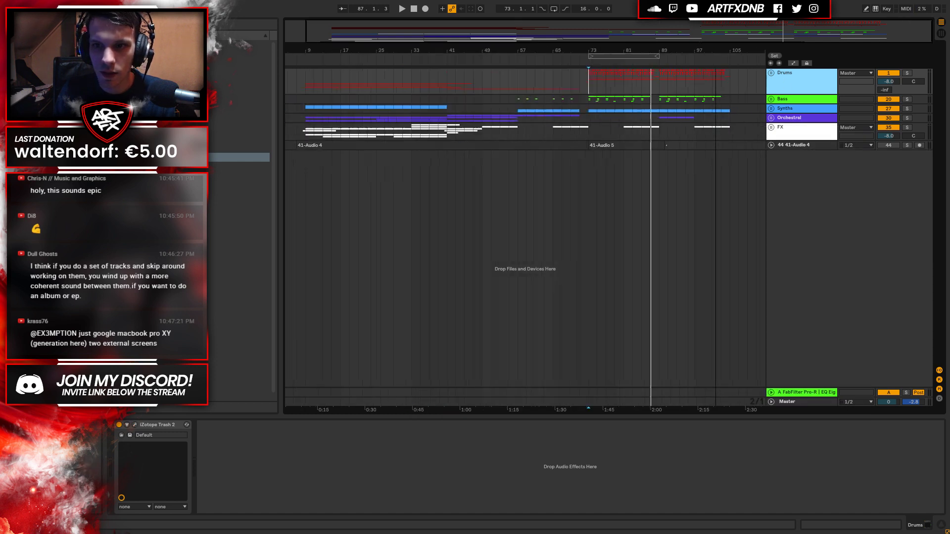
pyautogui.click(456, 84)
pyautogui.press('space')
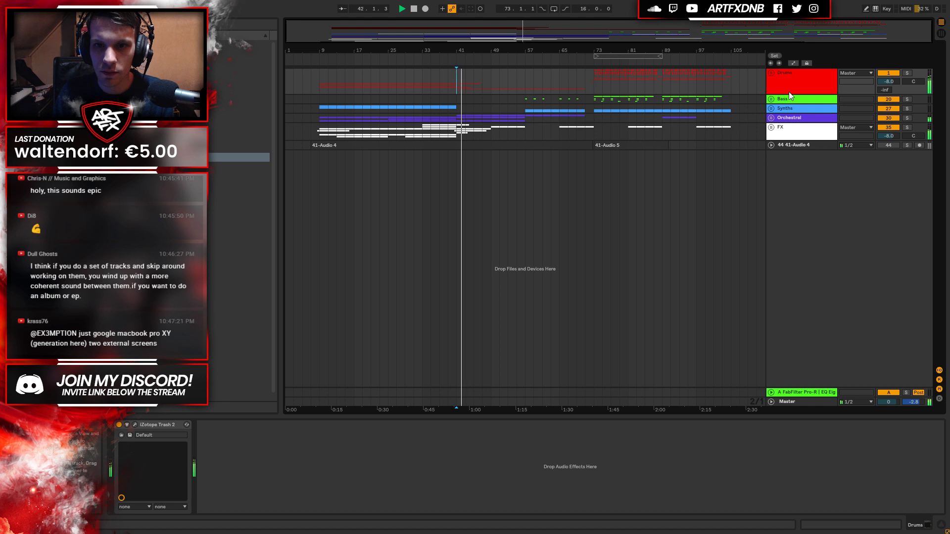
# Stop playback and unfold the Drums group, its Percussion subgroup and the 19 Addictive Drums 2 track.
pyautogui.click(790, 72)
pyautogui.press('space')
pyautogui.click(771, 72)
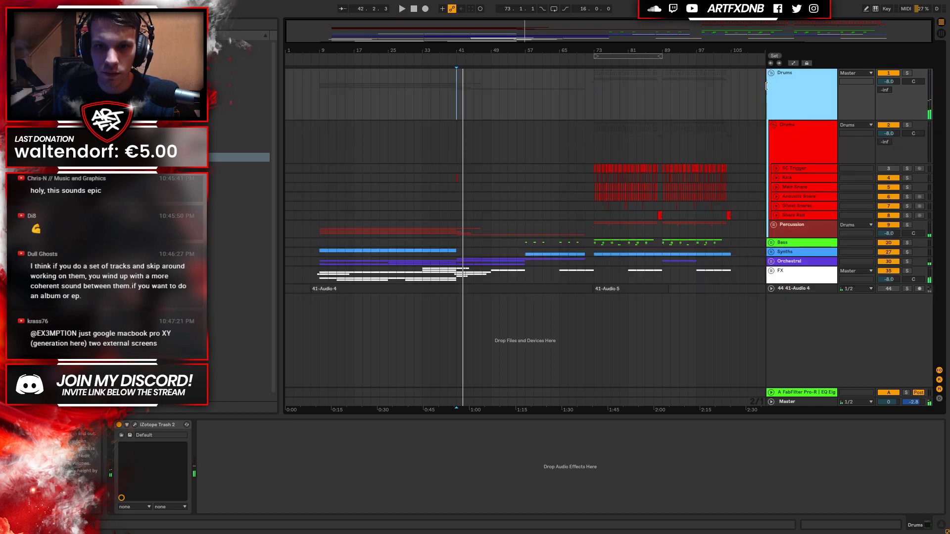
pyautogui.click(773, 225)
pyautogui.scroll(-1, 773, 225)
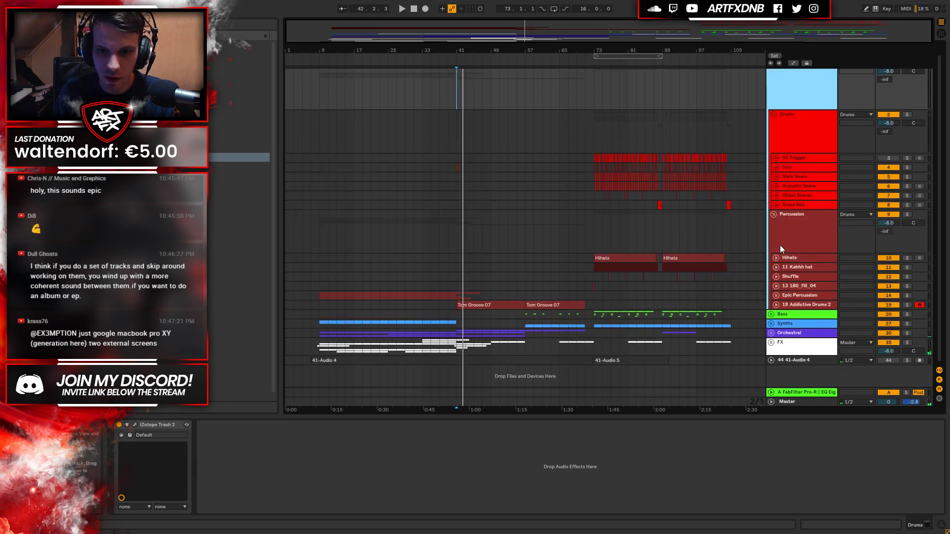
pyautogui.click(794, 305)
pyautogui.click(776, 305)
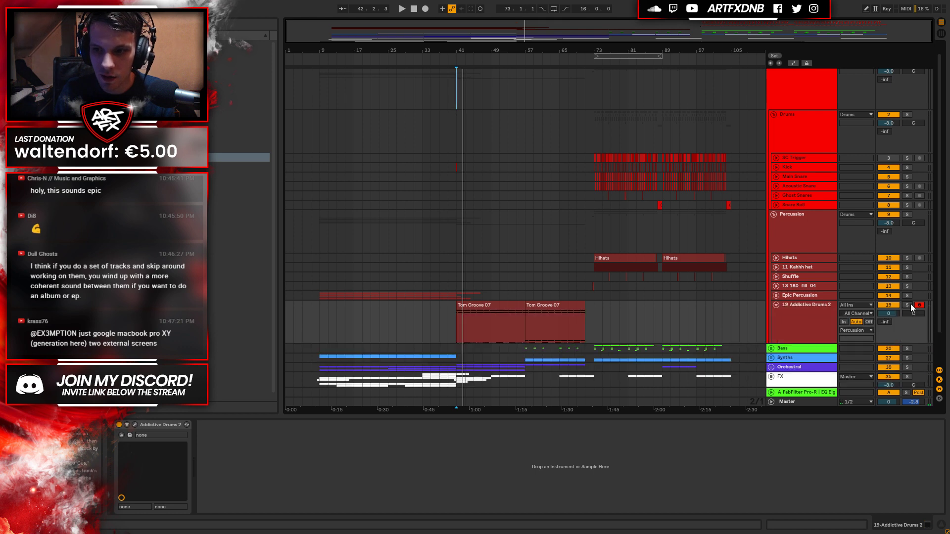
# Solo the Addictive Drums 2 track and play its Tom Groove 07 clips from the first one.
pyautogui.click(484, 306)
pyautogui.press('space')
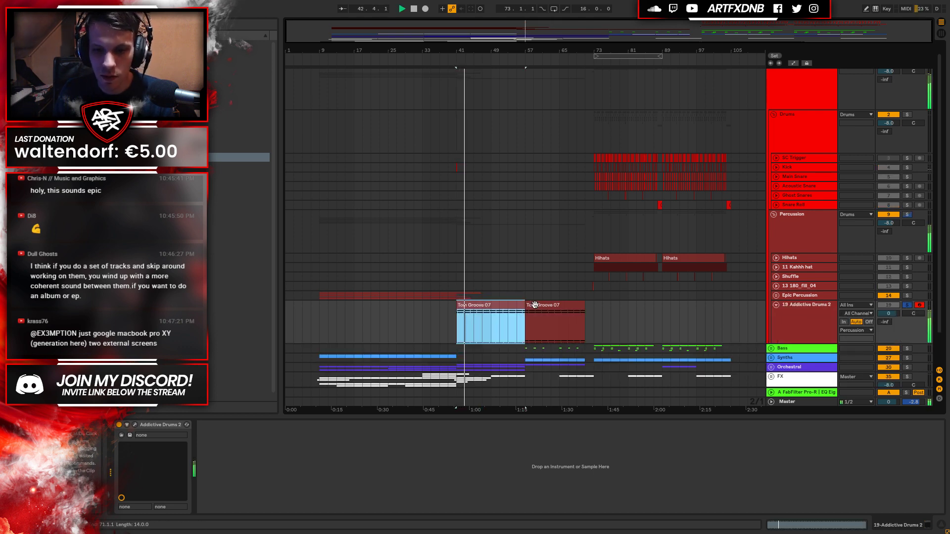
pyautogui.keyDown('shift'); pyautogui.click(549, 309); pyautogui.keyUp('shift')
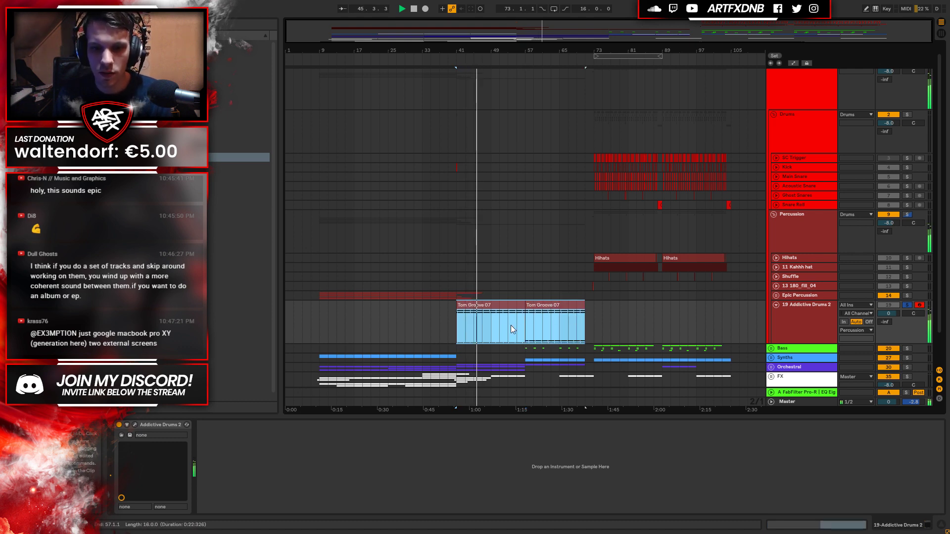
pyautogui.click(784, 309)
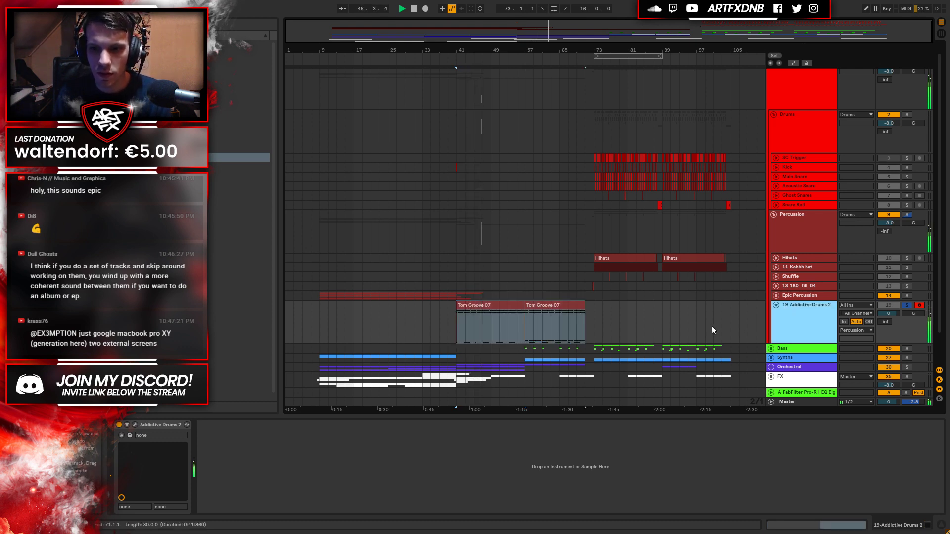
pyautogui.click(457, 319)
# In Addictive Drums 2, lower the Master channel's compressor threshold to about -21.10 dB and restart playback.
pyautogui.click(135, 424)
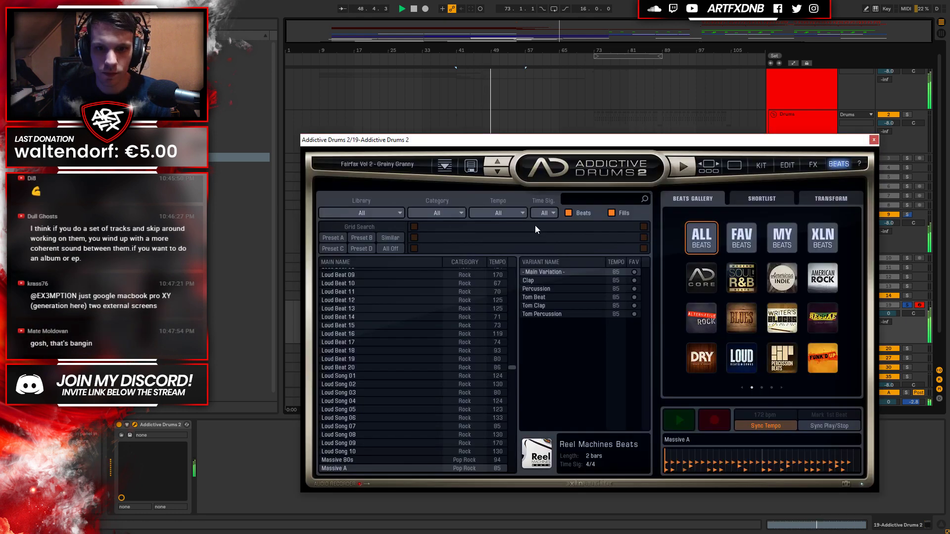
pyautogui.click(761, 167)
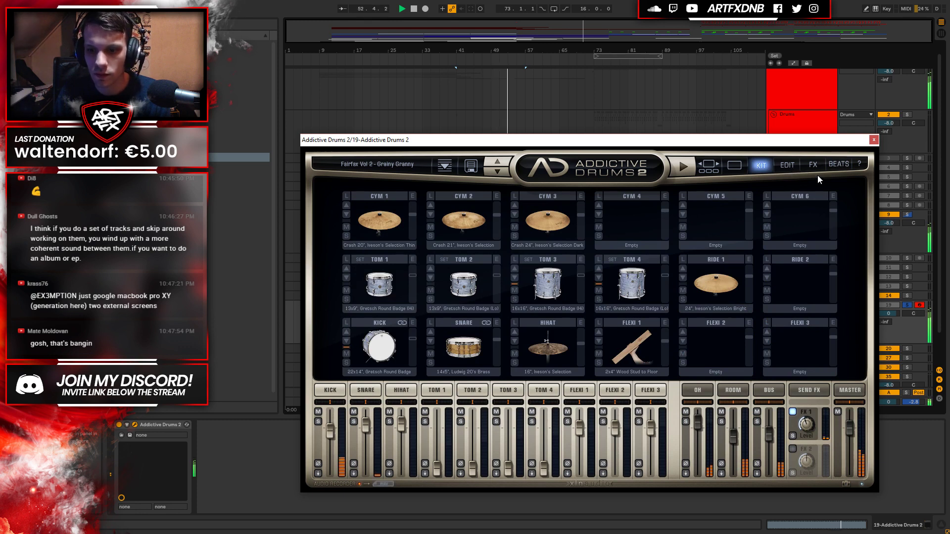
pyautogui.click(849, 391)
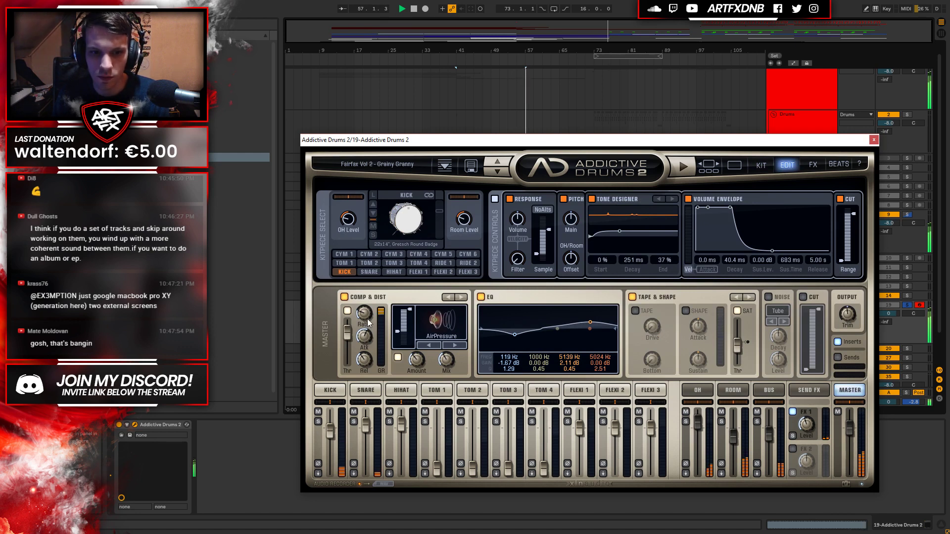
pyautogui.moveTo(348, 333); pyautogui.dragTo(344, 341)
pyautogui.press('space')
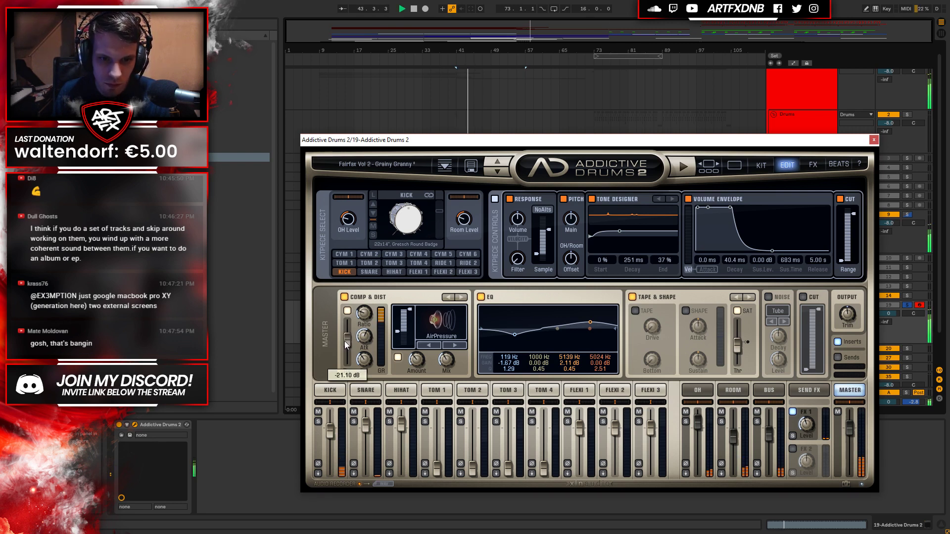
# Audition successive kick drum models during playback and settle on the black 22x18 Ludwig kick.
pyautogui.click(373, 212)
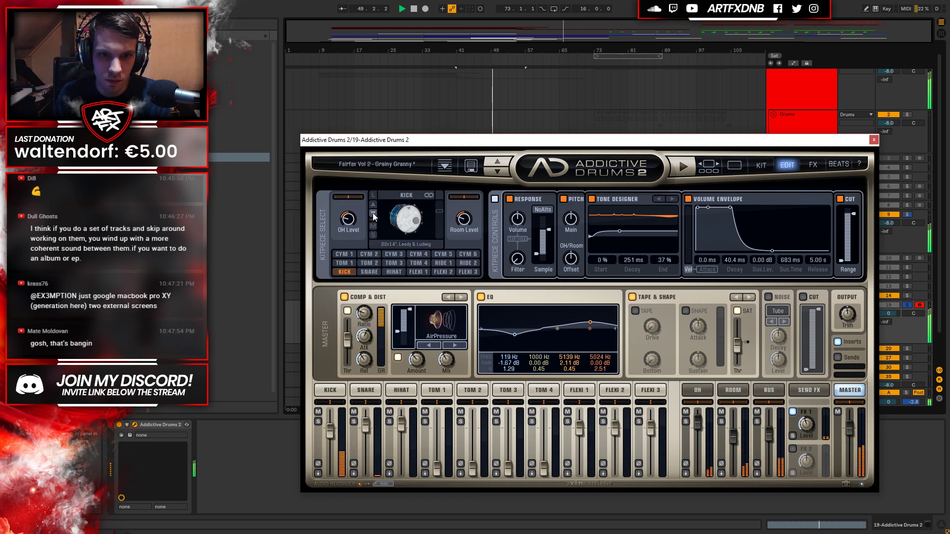
pyautogui.click(373, 212)
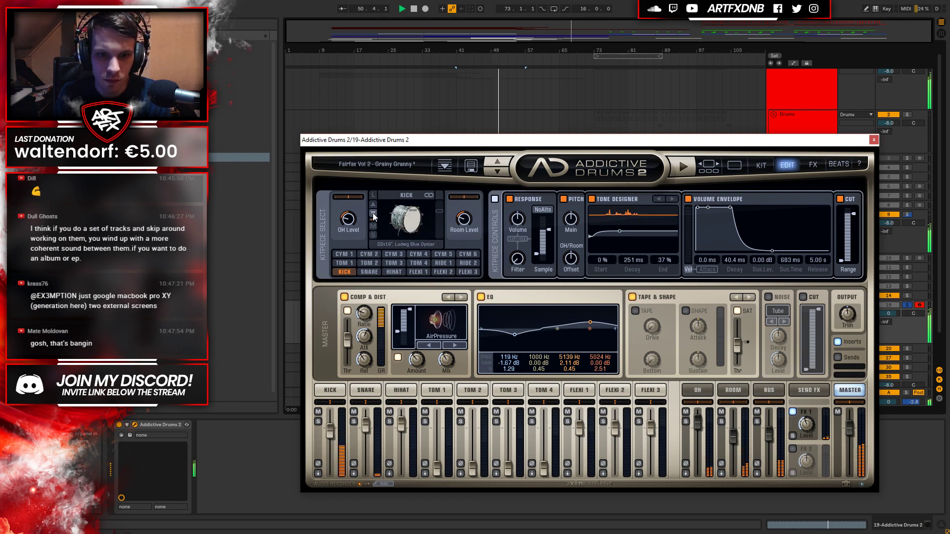
pyautogui.click(373, 213)
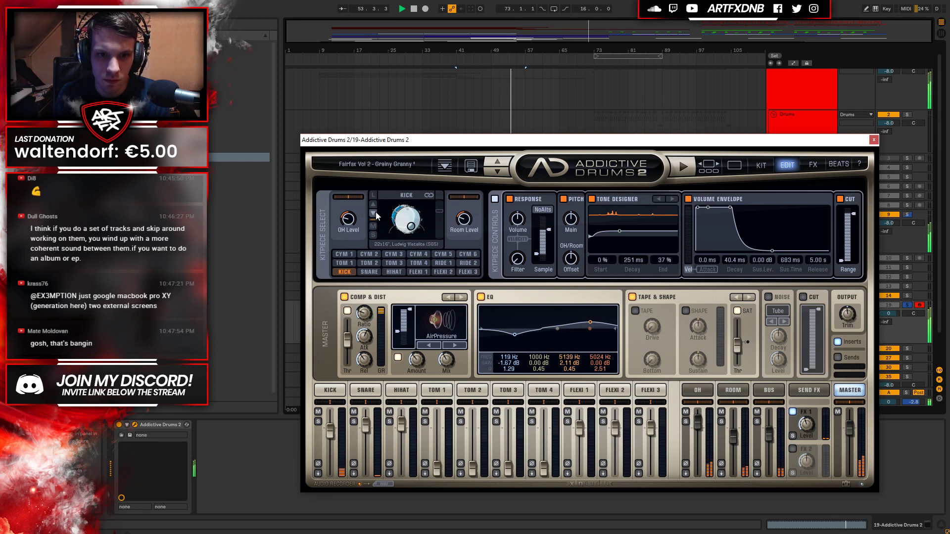
pyautogui.click(374, 213)
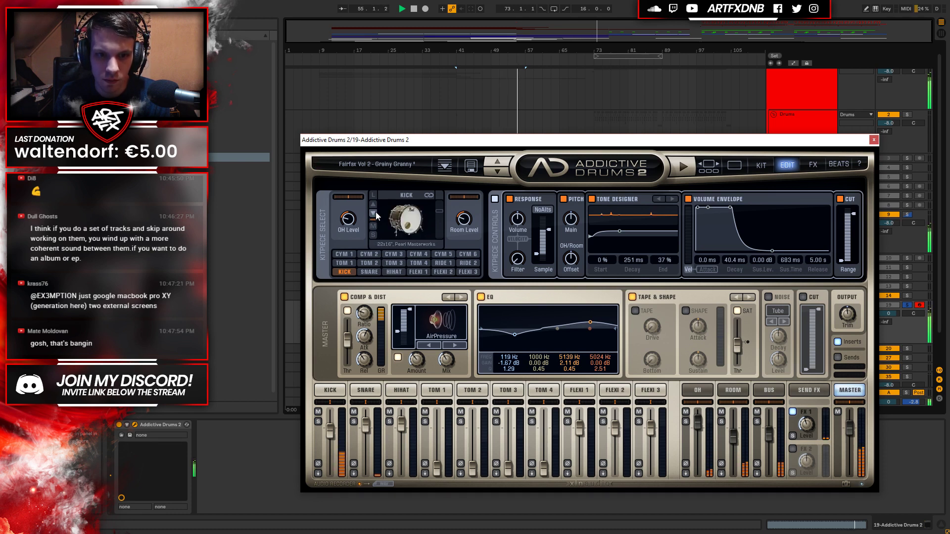
pyautogui.click(374, 213)
pyautogui.click(374, 214)
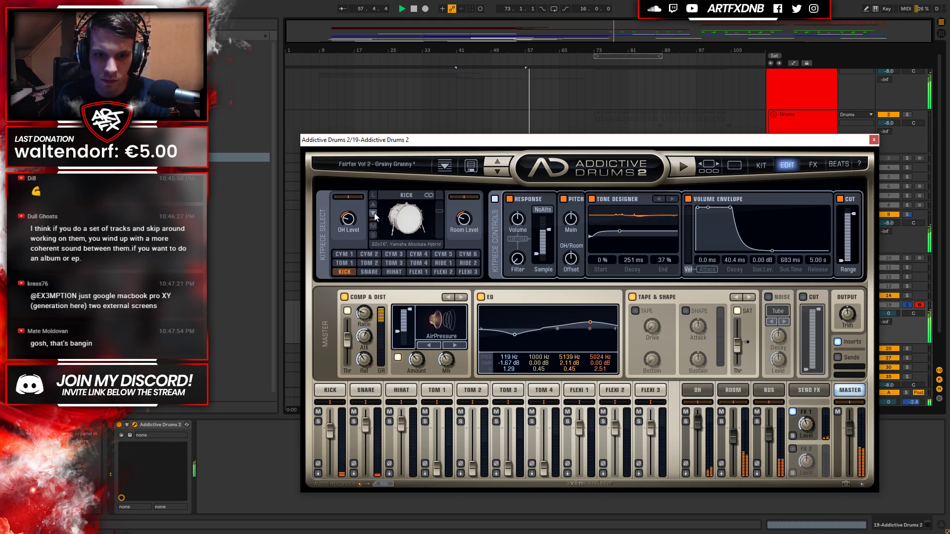
pyautogui.click(374, 214)
pyautogui.click(374, 213)
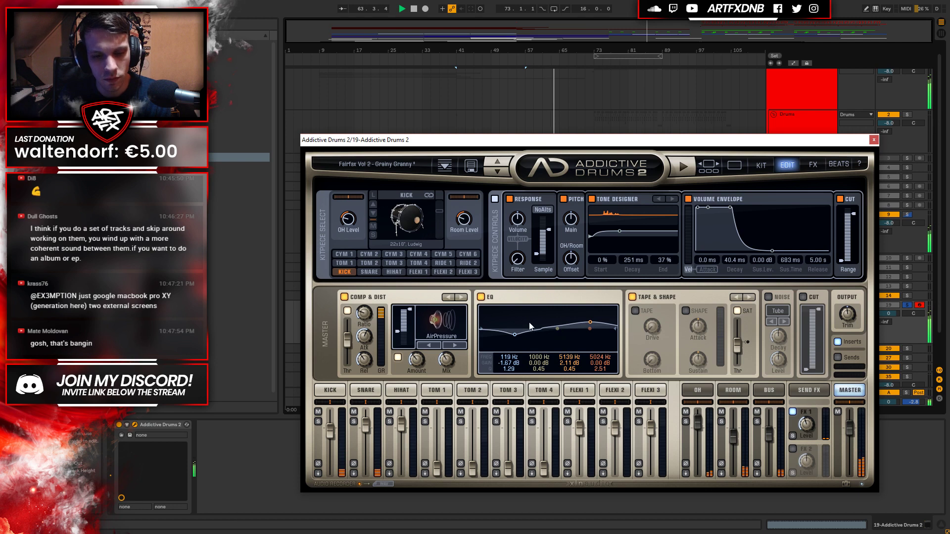
# Show the snare channel, load the Ludwig Acrolite snare and play from the second Tom Groove 07 clip.
pyautogui.click(380, 389)
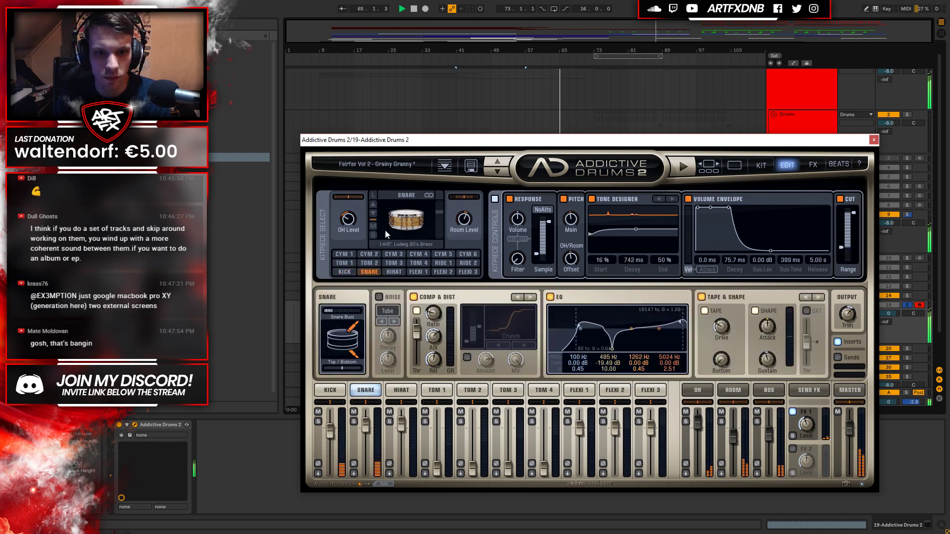
pyautogui.click(375, 212)
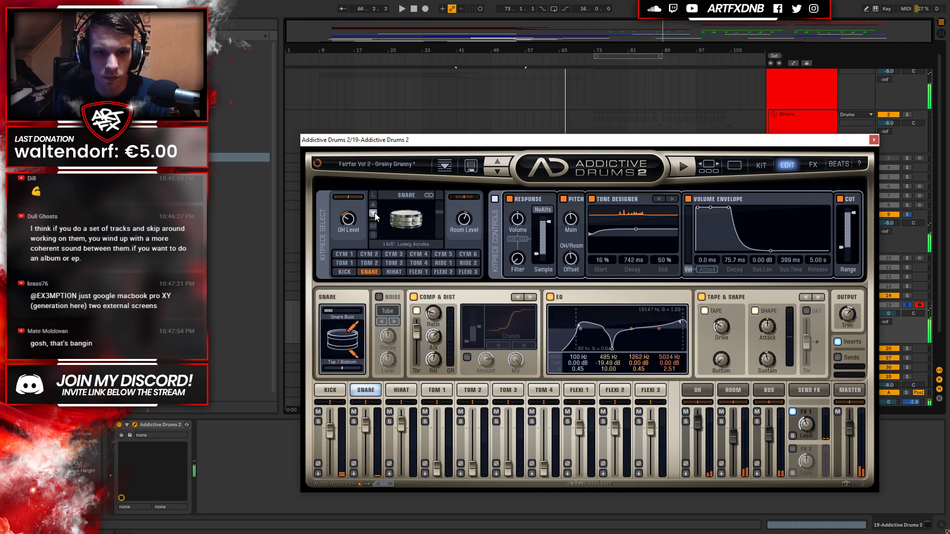
pyautogui.moveTo(523, 142); pyautogui.dragTo(480, 89)
pyautogui.press('space')
pyautogui.click(546, 308)
pyautogui.press('space')
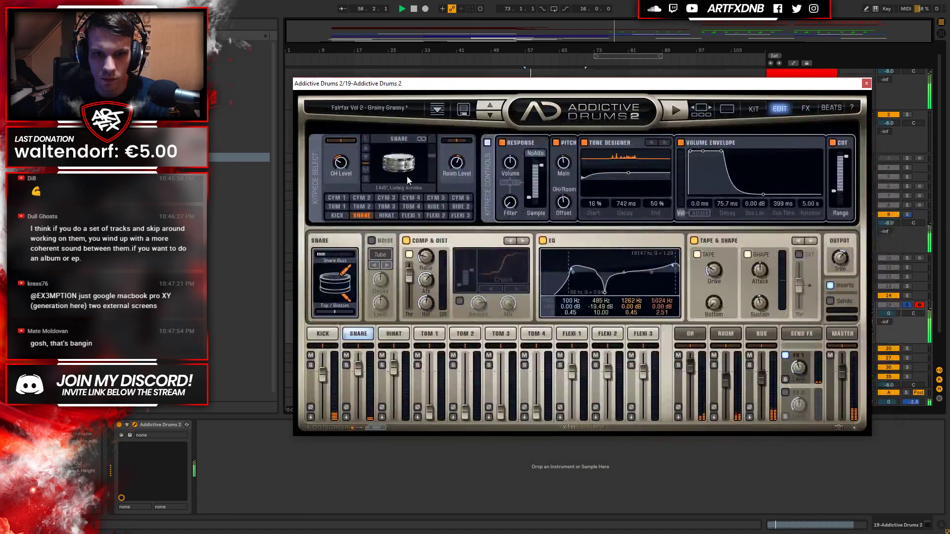
# Audition further snare models during playback and settle on the red 14x5 Tromp snare.
pyautogui.click(365, 157)
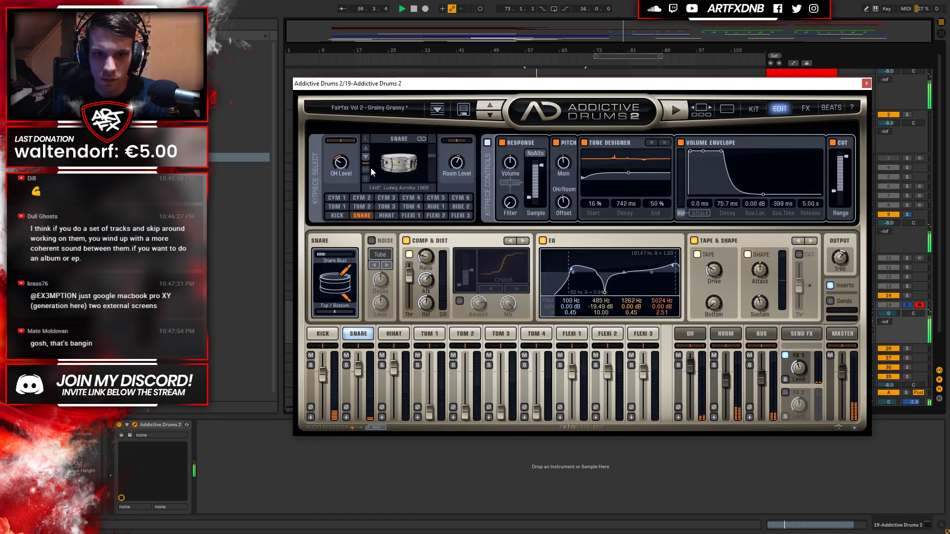
pyautogui.click(366, 157)
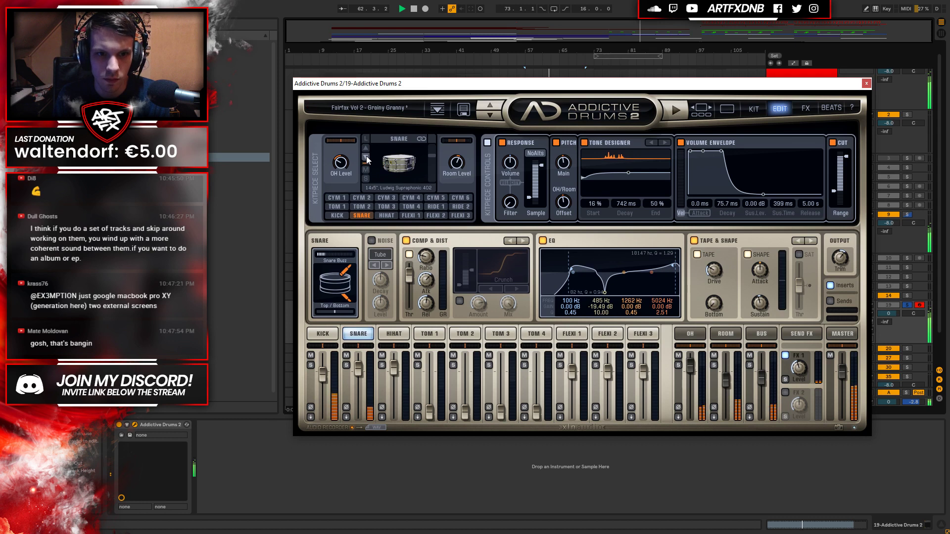
pyautogui.click(366, 157)
pyautogui.click(366, 157)
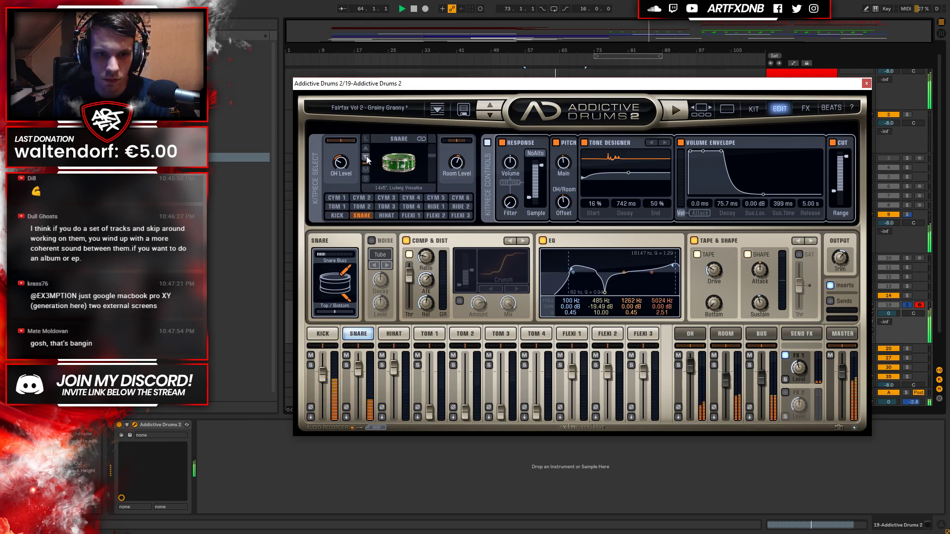
pyautogui.click(366, 158)
pyautogui.click(366, 158)
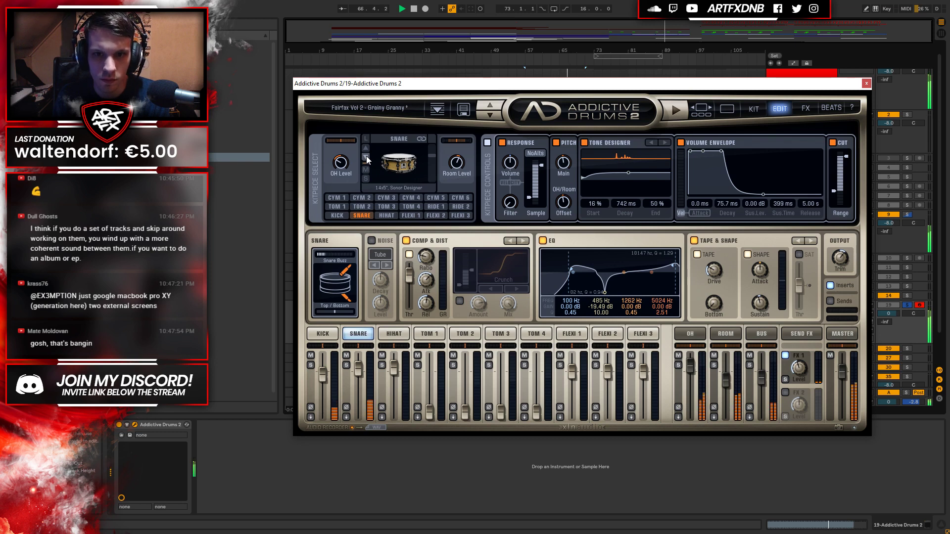
pyautogui.click(366, 157)
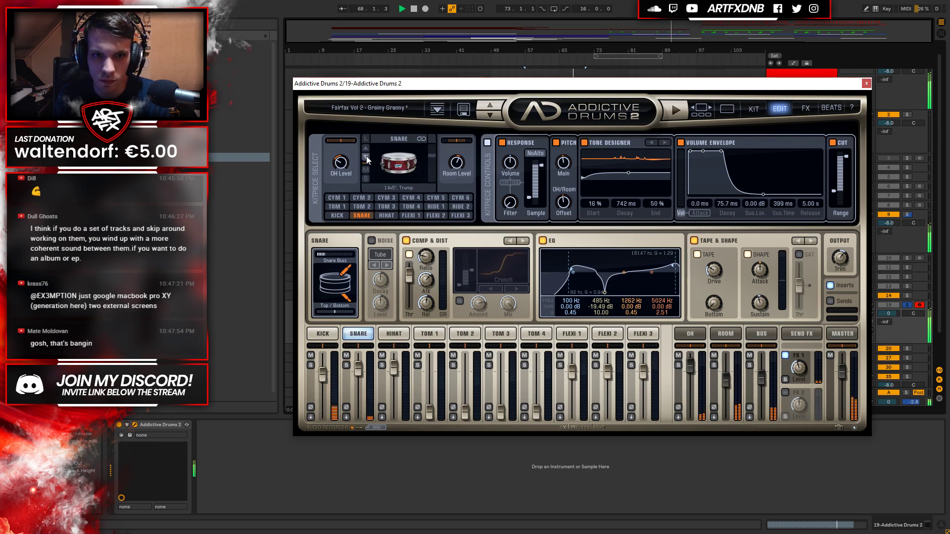
pyautogui.click(366, 149)
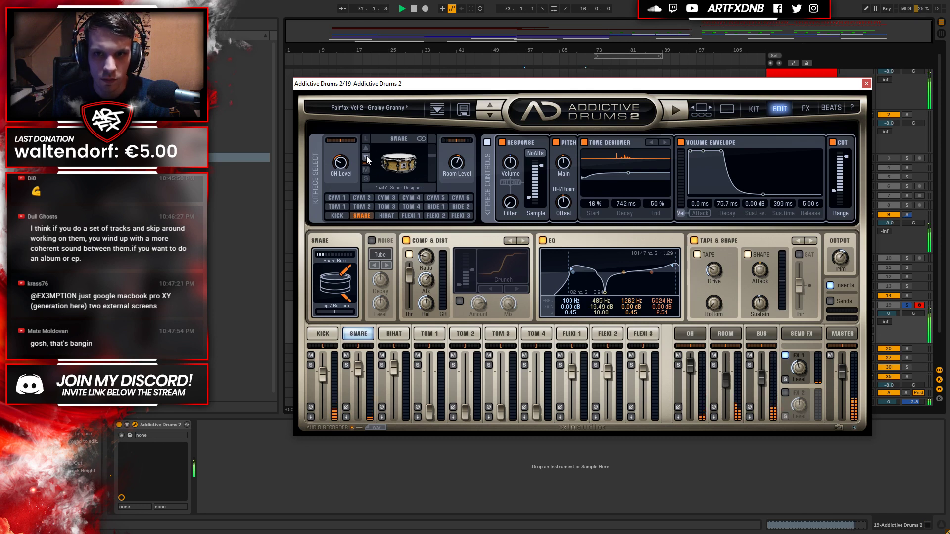
pyautogui.click(367, 157)
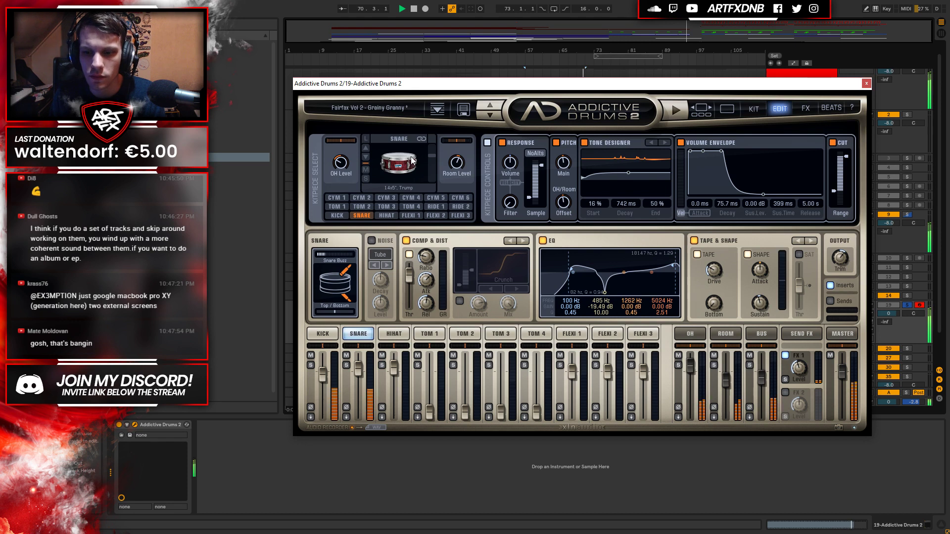
# Lower the snare fader slightly, check the silent tom faders during playback and close the drum plug-in window.
pyautogui.moveTo(360, 381); pyautogui.dragTo(361, 379)
pyautogui.press('space')
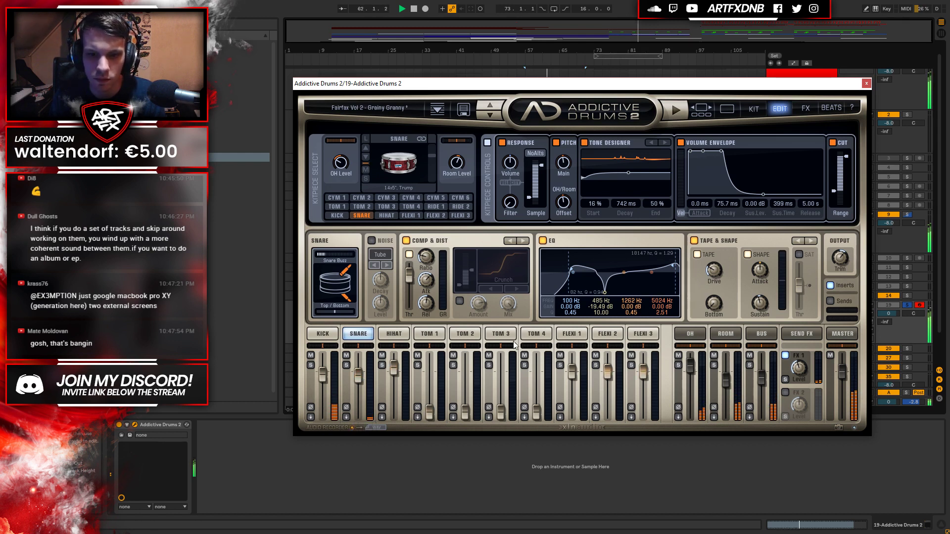
pyautogui.moveTo(430, 410); pyautogui.dragTo(504, 436)
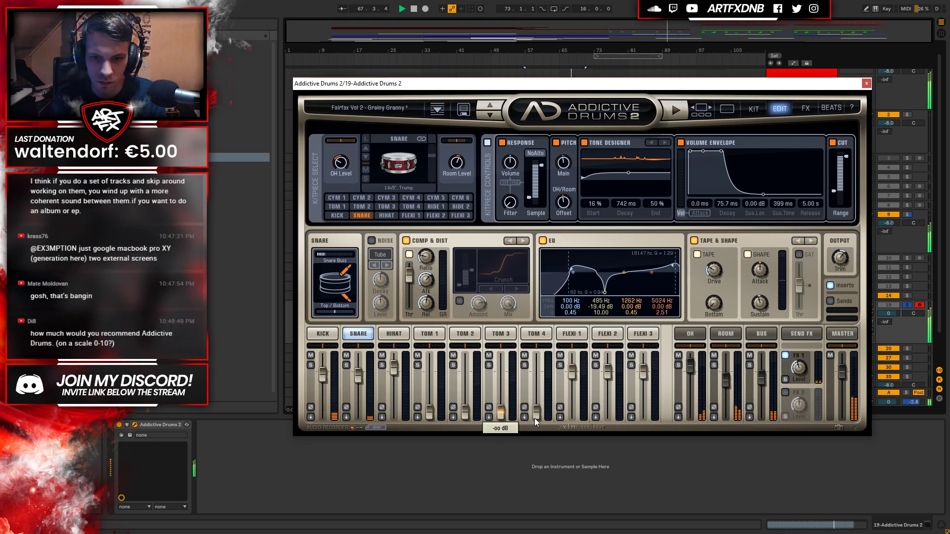
pyautogui.click(866, 83)
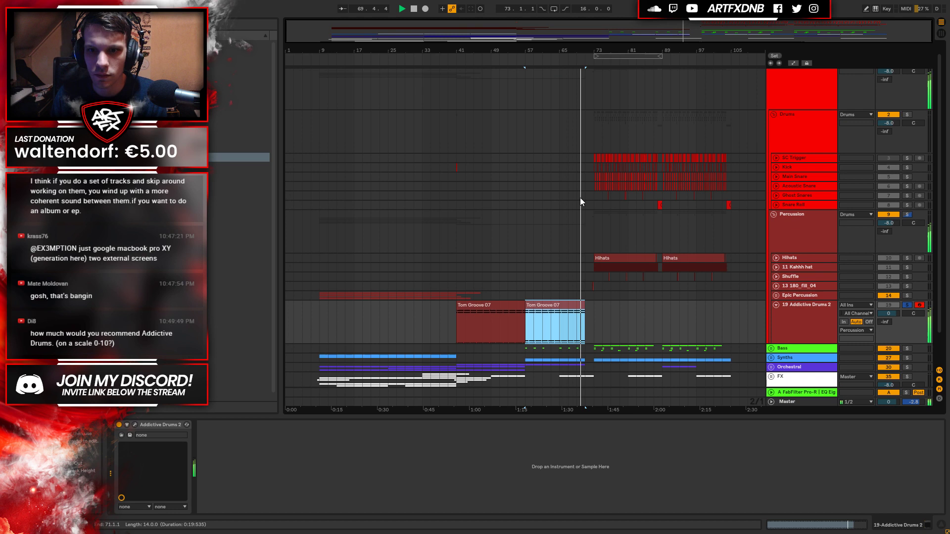
# Reopen Addictive Drums 2 and audition further snare models during playback, up to the Longo Solid Ply Cherry snare.
pyautogui.click(800, 309)
pyautogui.click(137, 424)
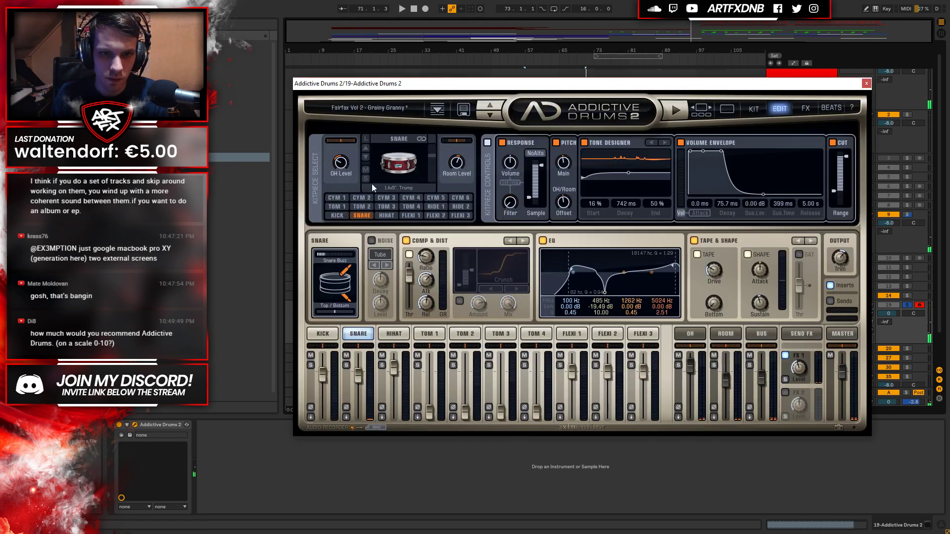
pyautogui.click(366, 157)
pyautogui.press('space')
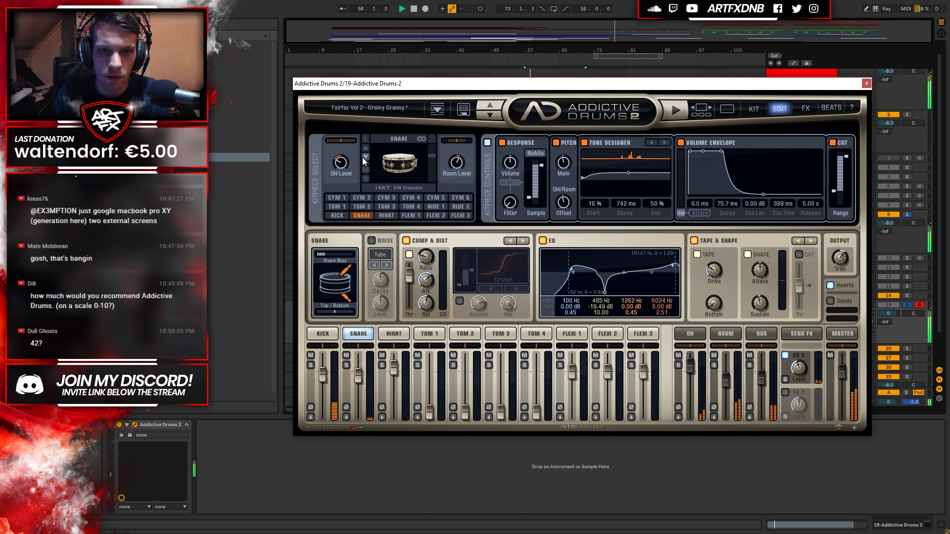
pyautogui.click(366, 157)
# Loop bars 65 to 71 of the second Tom Groove 07 clip, keeping the plug-in window out of the way.
pyautogui.moveTo(495, 83); pyautogui.dragTo(494, 390)
pyautogui.click(563, 324)
pyautogui.moveTo(561, 324); pyautogui.dragTo(585, 325)
pyautogui.hotkey('ctrl', 'l')
pyautogui.moveTo(494, 392); pyautogui.dragTo(412, 14)
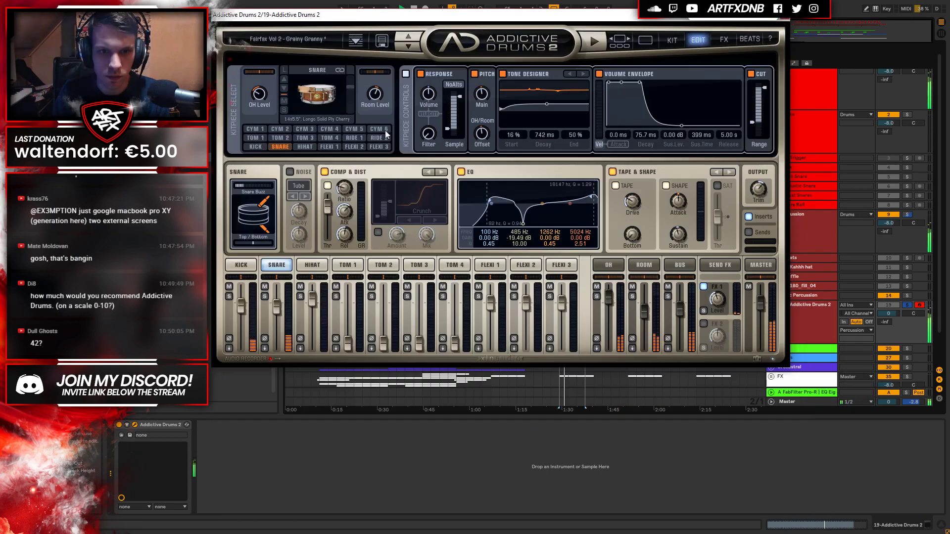
# Load the 14x5.5 Premier Spirit of Lily snare and lower the snare fader slightly.
pyautogui.click(284, 88)
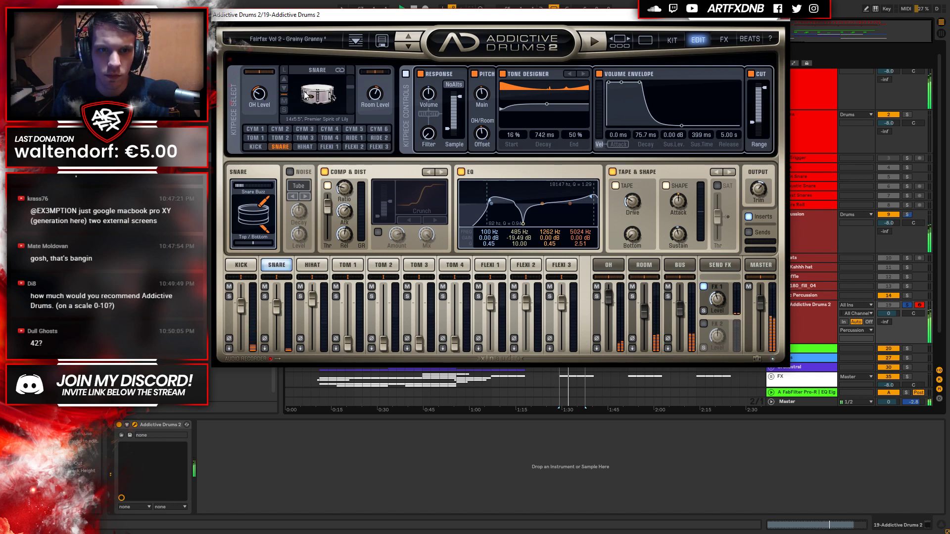
pyautogui.moveTo(277, 307); pyautogui.dragTo(277, 309)
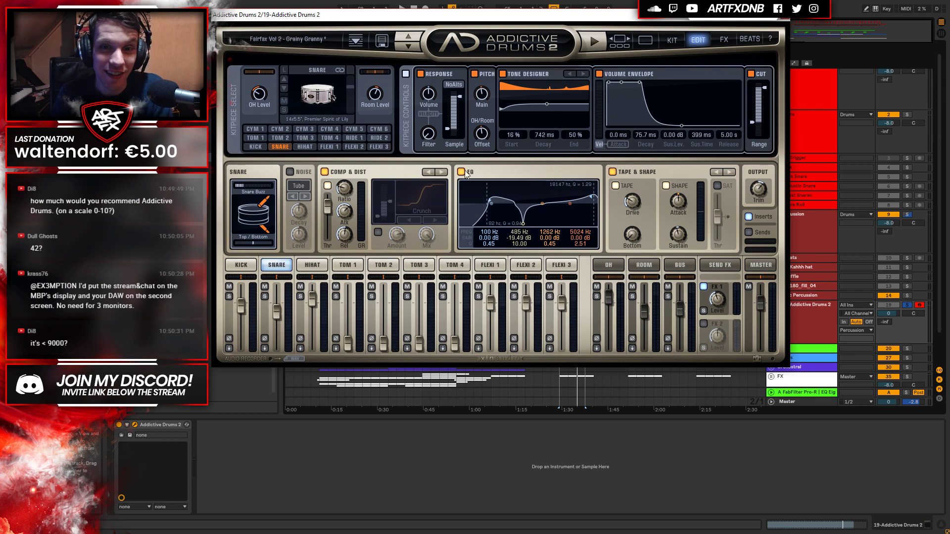
pyautogui.moveTo(362, 23); pyautogui.dragTo(449, 92)
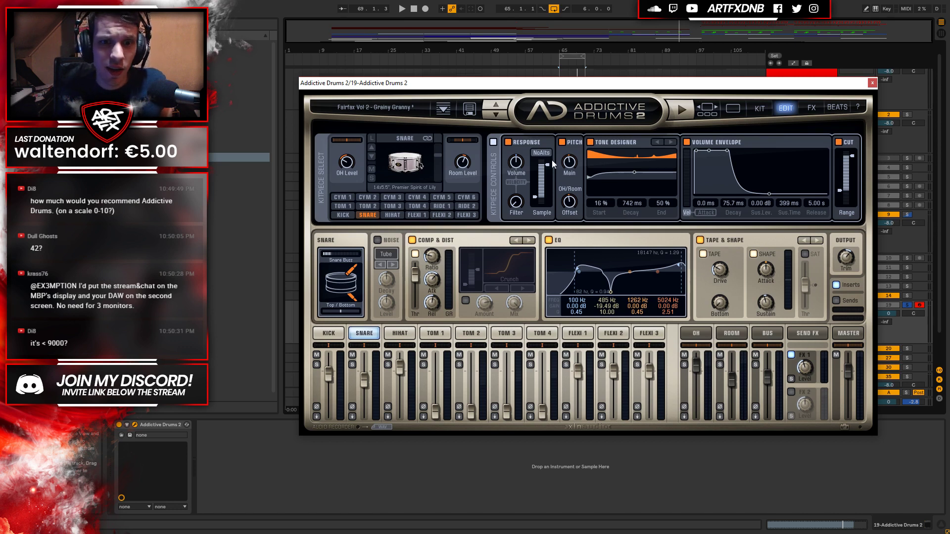
# Compare the snare during playback with its EQ, Comp & Dist and Tape & Shape sections each bypassed and re-enabled.
pyautogui.click(424, 156)
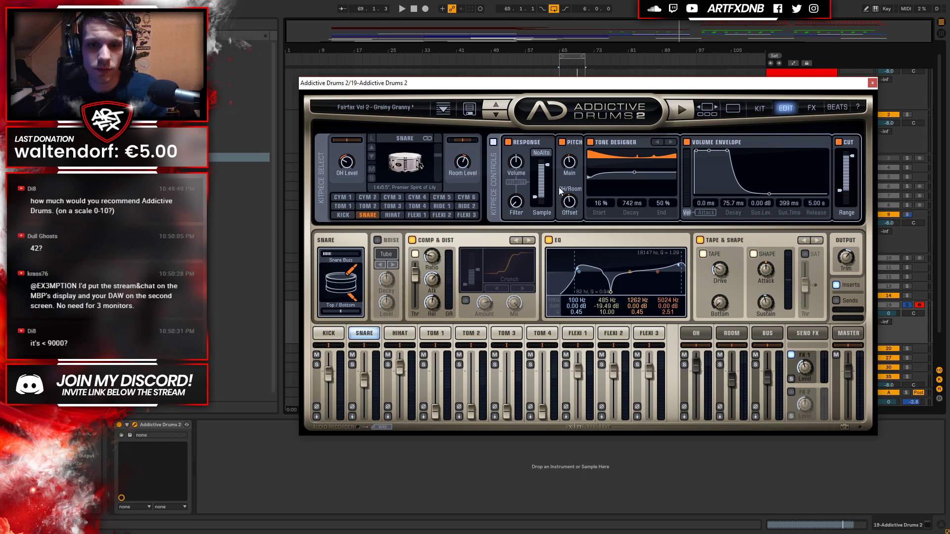
pyautogui.press('space')
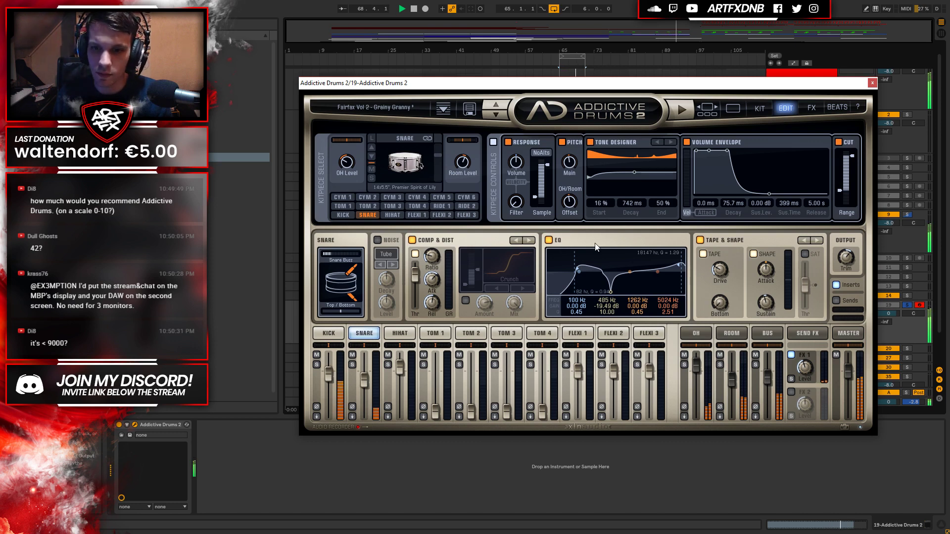
pyautogui.click(548, 241)
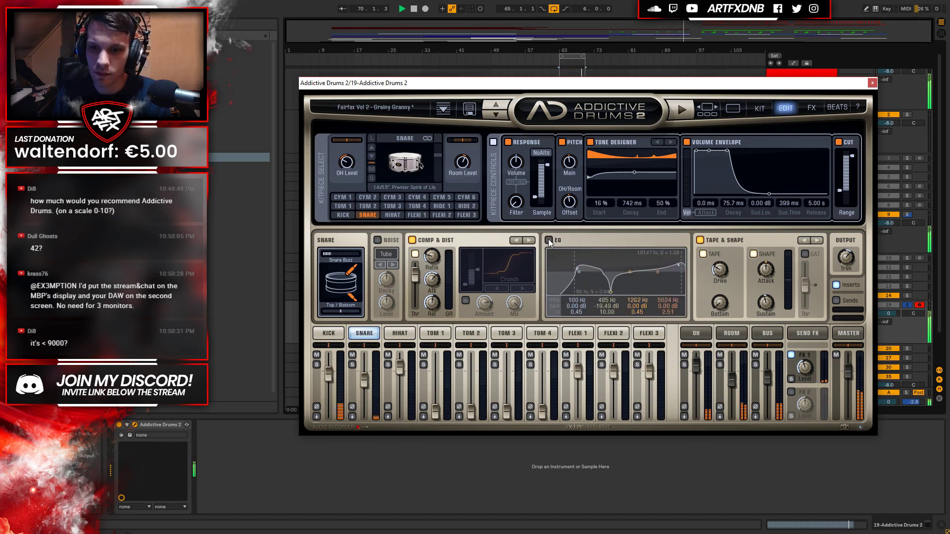
pyautogui.click(548, 241)
pyautogui.click(412, 240)
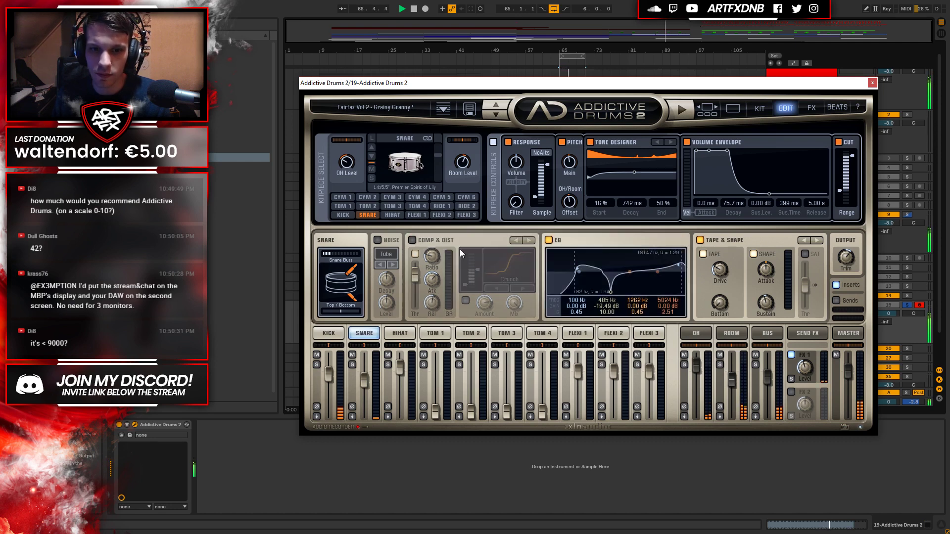
pyautogui.click(412, 241)
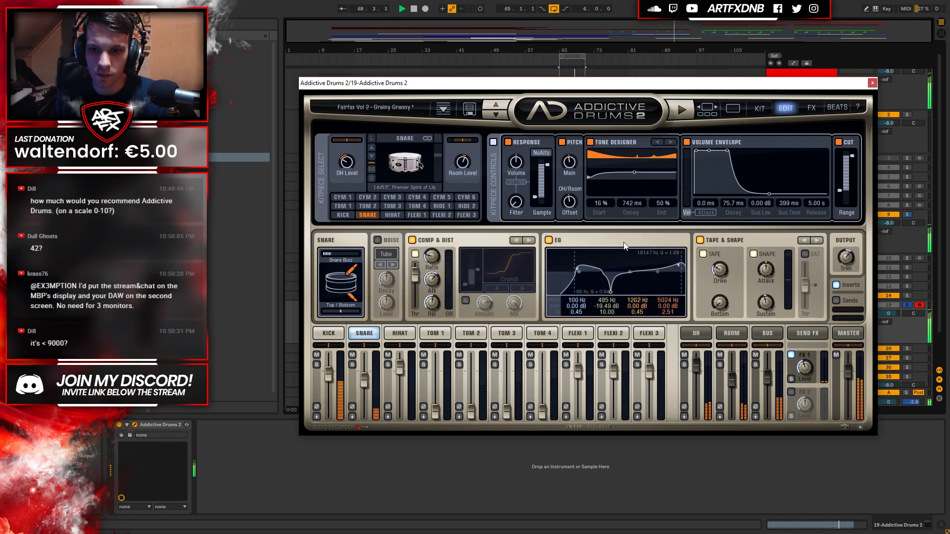
pyautogui.click(699, 241)
pyautogui.click(699, 240)
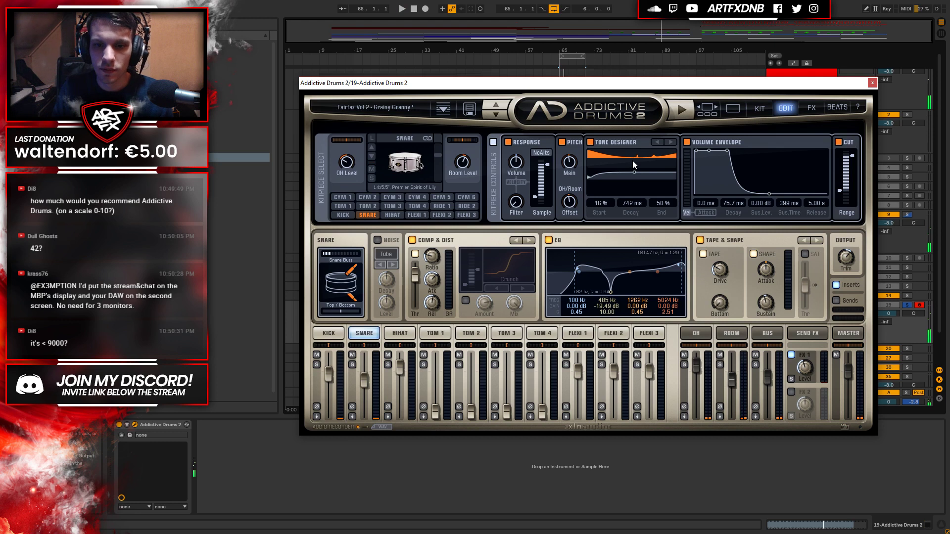
# Close the drum plug-in, unsolo the Percussion group and play the full arrangement from just before the first Tom Groove 07 clip.
pyautogui.click(872, 83)
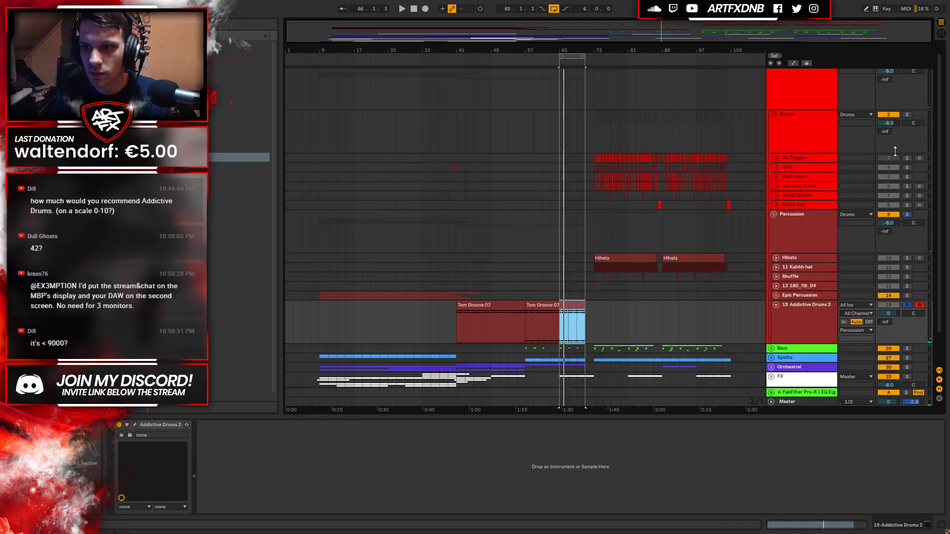
pyautogui.click(910, 218)
pyautogui.click(907, 214)
pyautogui.click(447, 324)
pyautogui.click(434, 321)
pyautogui.press('space')
pyautogui.click(449, 322)
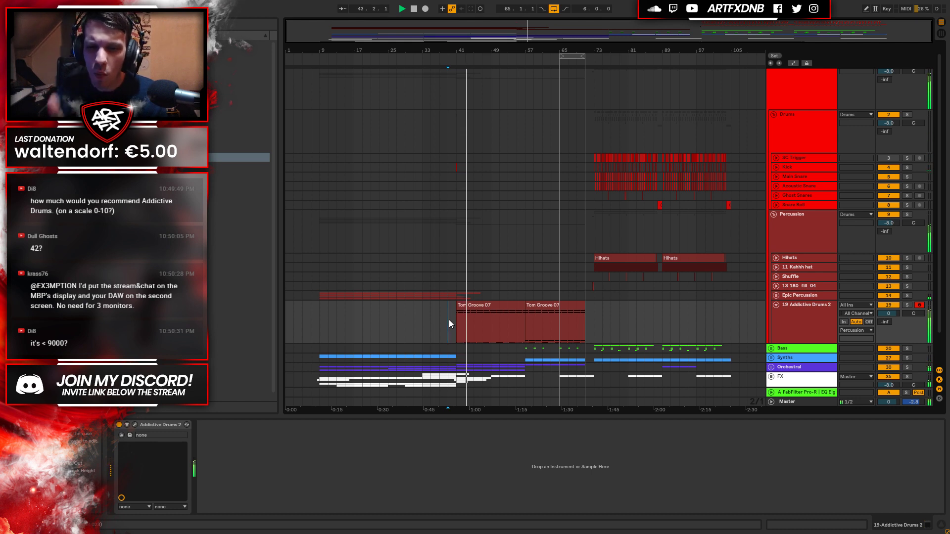
# Expand the Orchestral group, check its Brass Trombone track and unfold the 31 Kontakt 5 track.
pyautogui.click(771, 366)
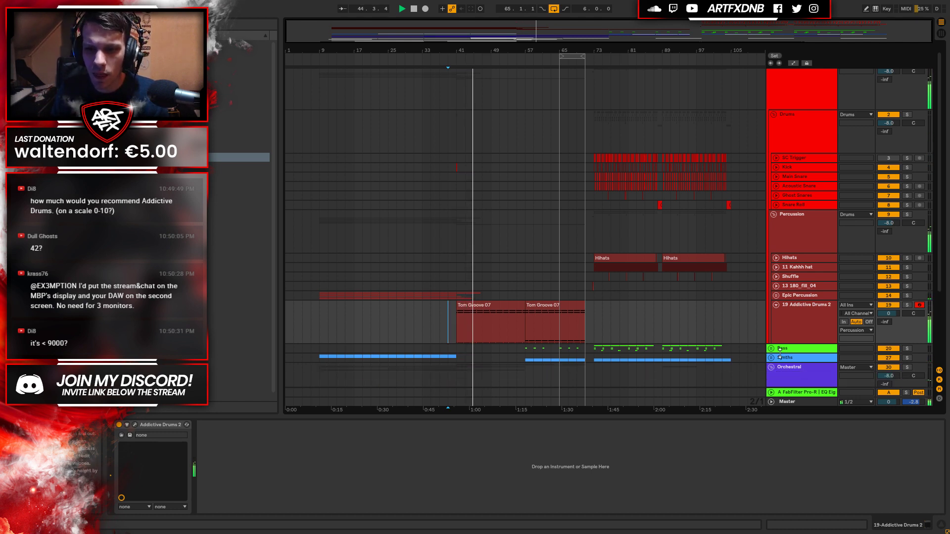
pyautogui.scroll(-2, 780, 347)
pyautogui.scroll(-1, 780, 347)
pyautogui.click(792, 333)
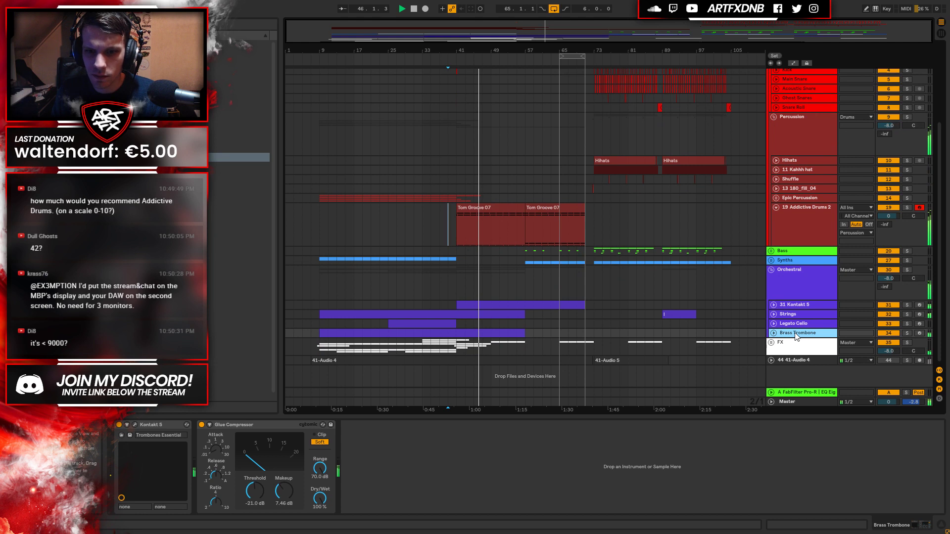
pyautogui.click(788, 305)
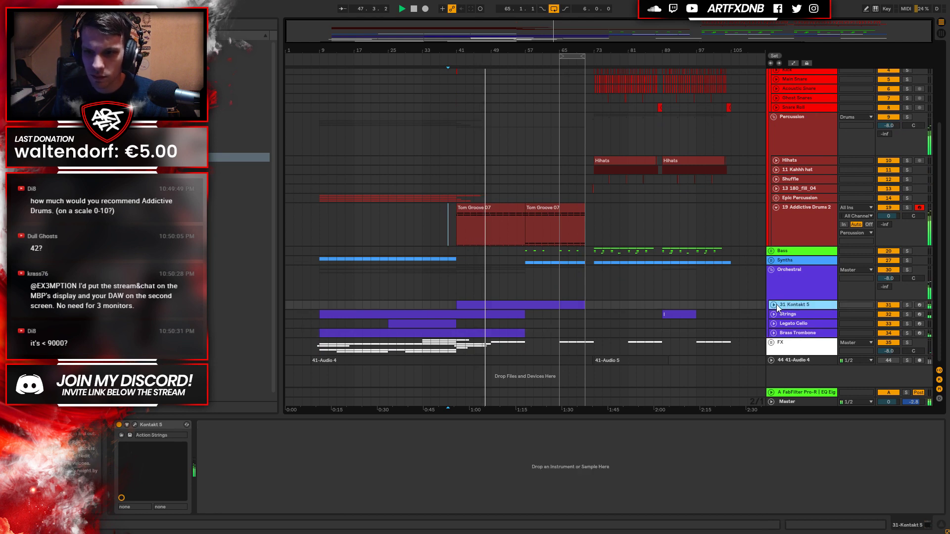
pyautogui.click(775, 304)
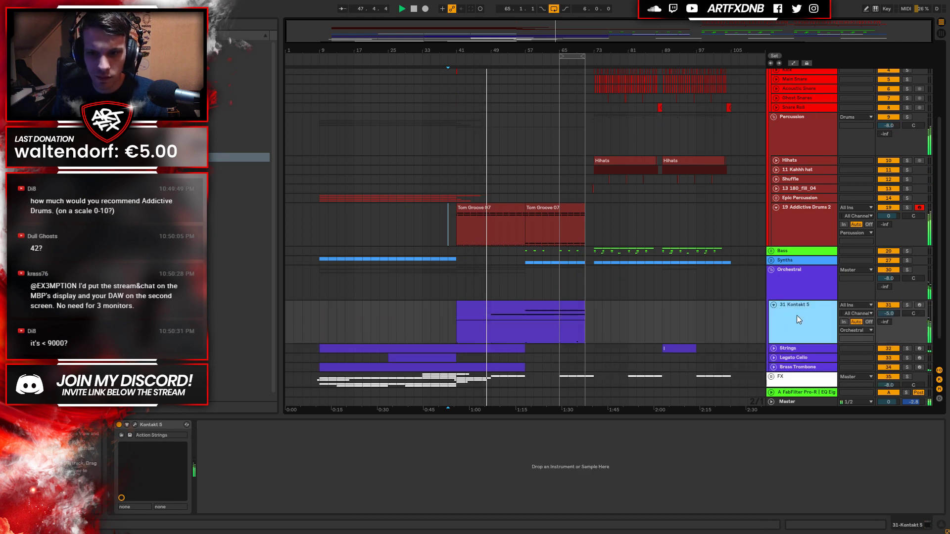
# Solo the 31 Kontakt 5 track, play its clip and select the C#0 phrase in Action Strings.
pyautogui.click(907, 305)
pyautogui.click(505, 312)
pyautogui.press('space')
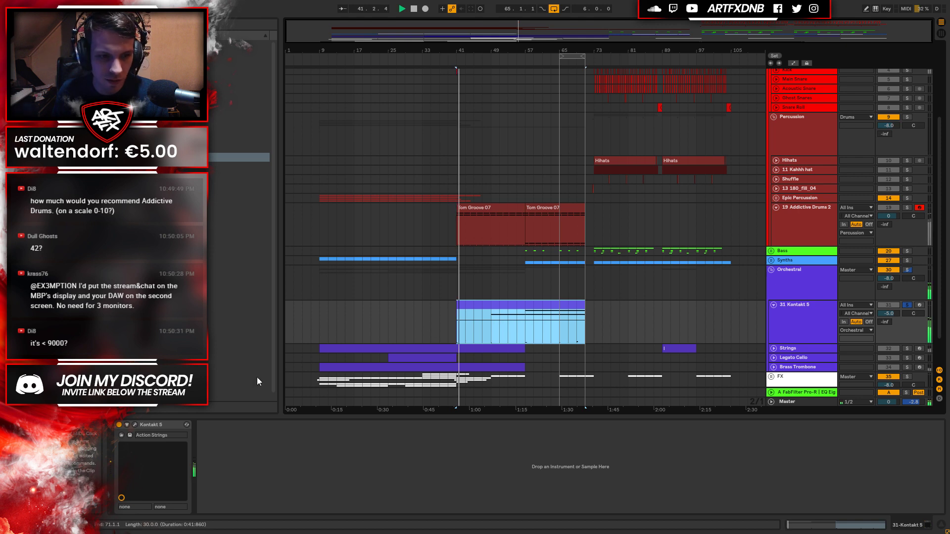
pyautogui.hotkey('ctrl', 'alt', 'p')
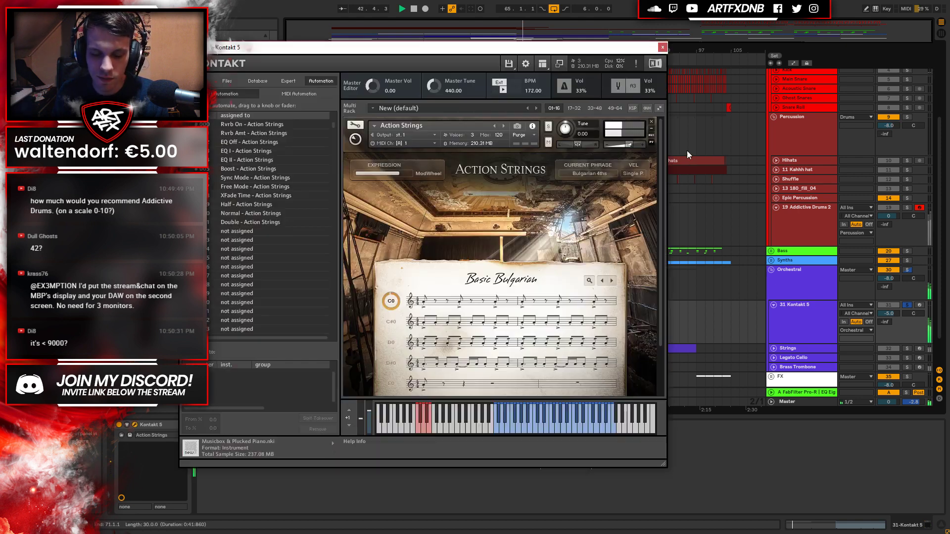
pyautogui.click(391, 321)
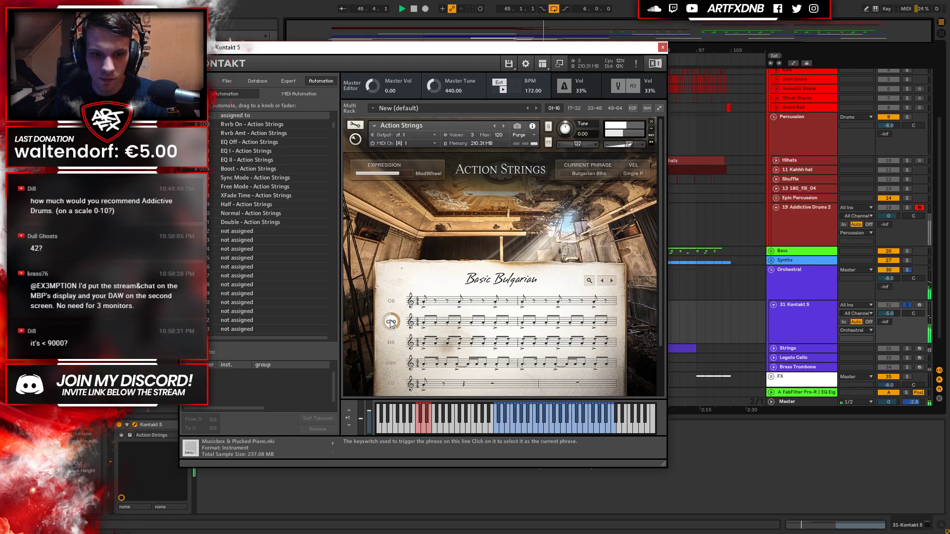
# Show Kontakt's library list, toggle its view options and close the instrument window.
pyautogui.moveTo(546, 50); pyautogui.dragTo(576, 56)
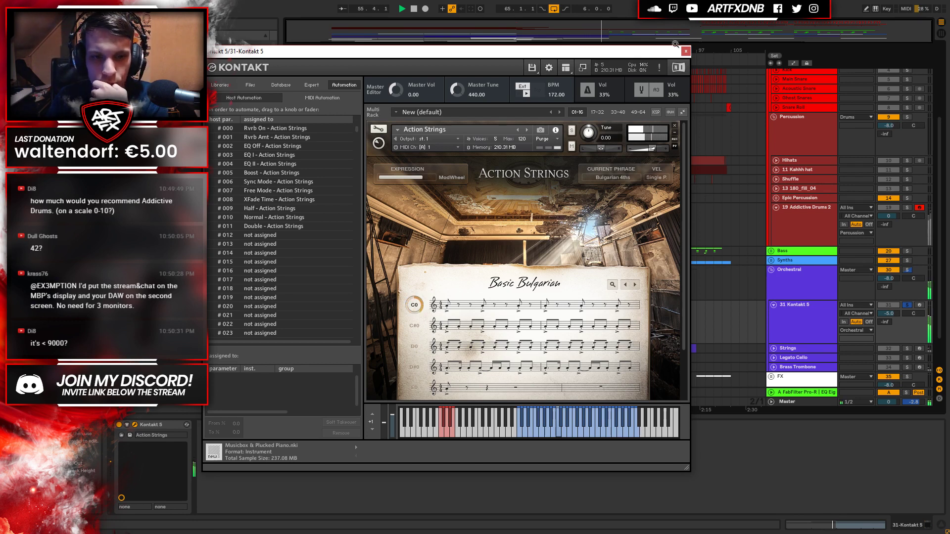
pyautogui.click(220, 86)
pyautogui.click(566, 67)
pyautogui.click(576, 88)
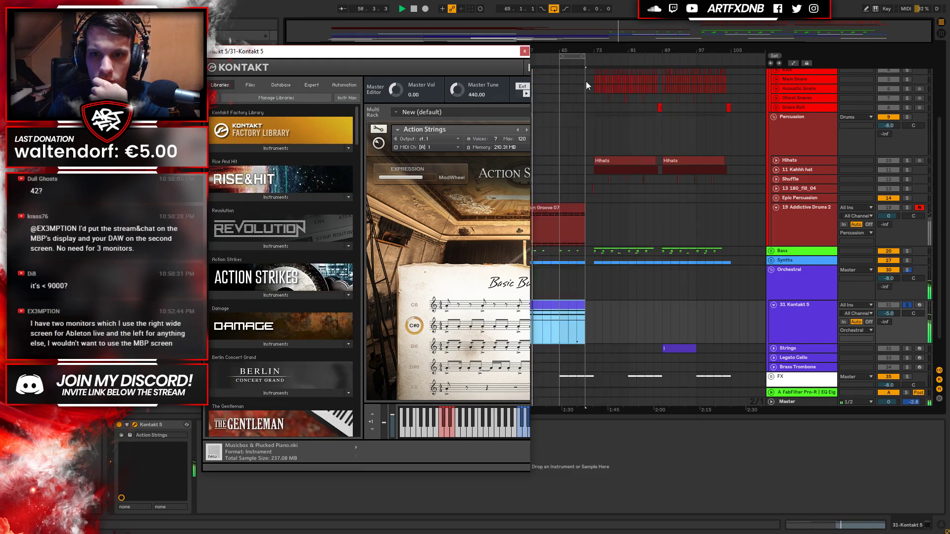
pyautogui.click(524, 51)
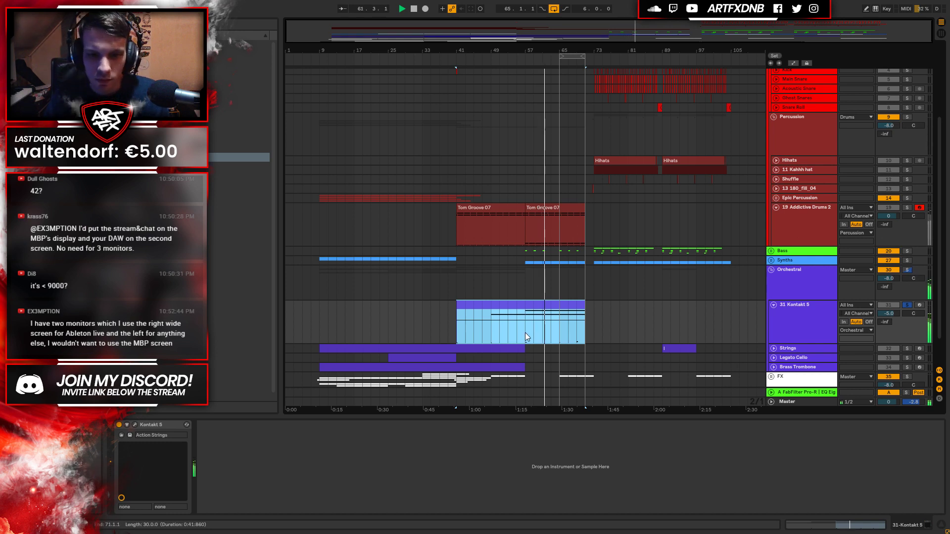
# Unsolo the 31 Kontakt 5 track and play the full arrangement from just before its clip.
pyautogui.click(750, 299)
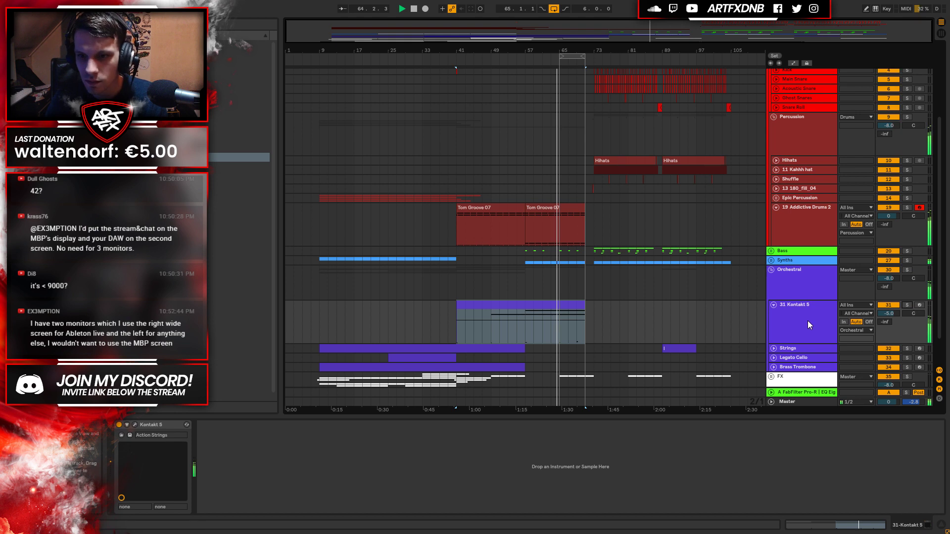
pyautogui.click(793, 321)
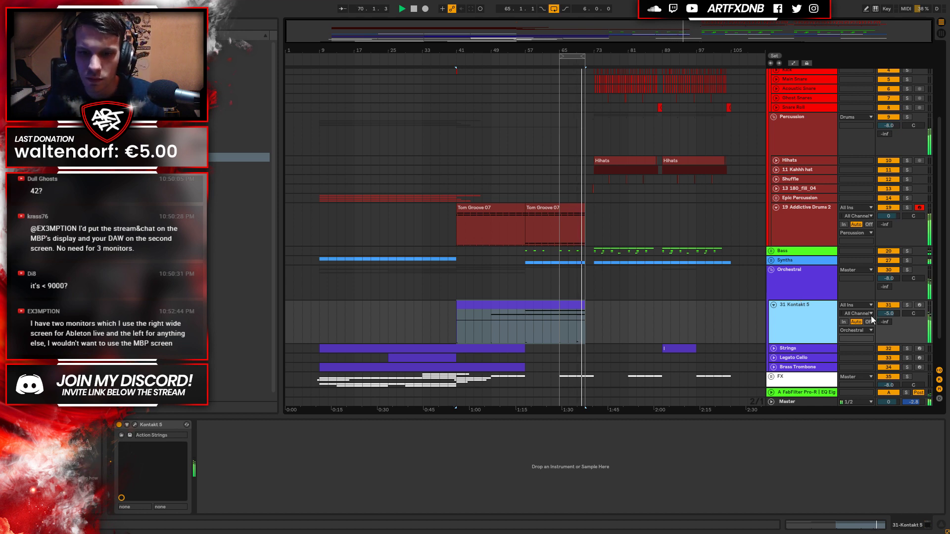
pyautogui.press('space')
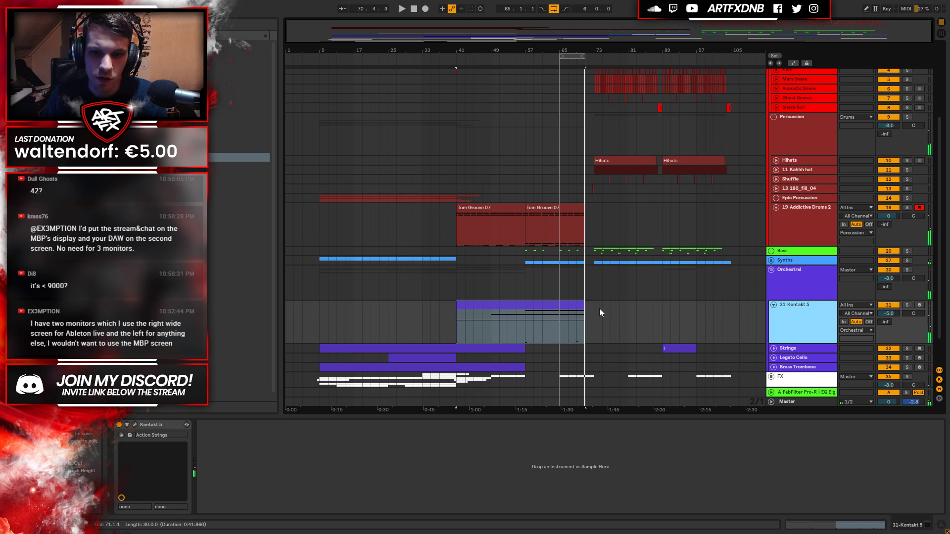
pyautogui.click(572, 306)
pyautogui.doubleClick(908, 306)
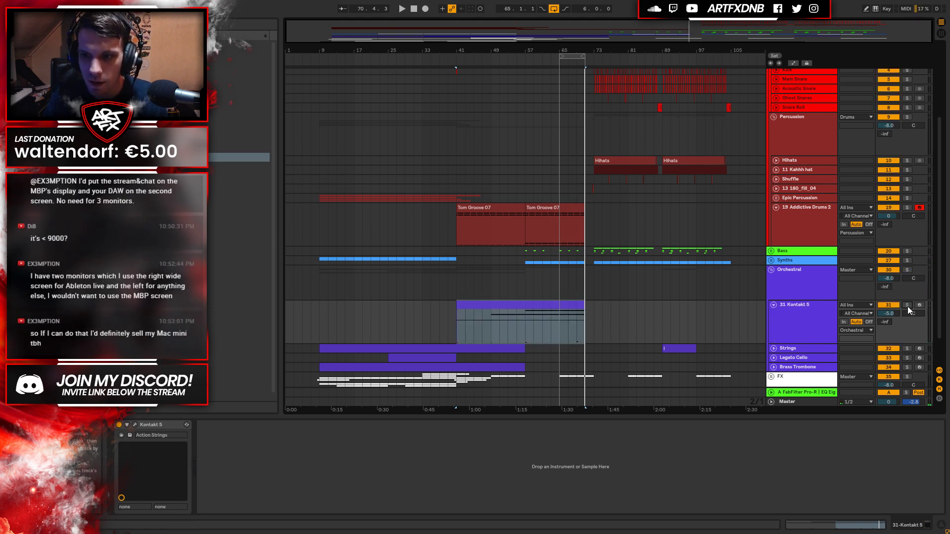
pyautogui.click(453, 325)
pyautogui.press('space')
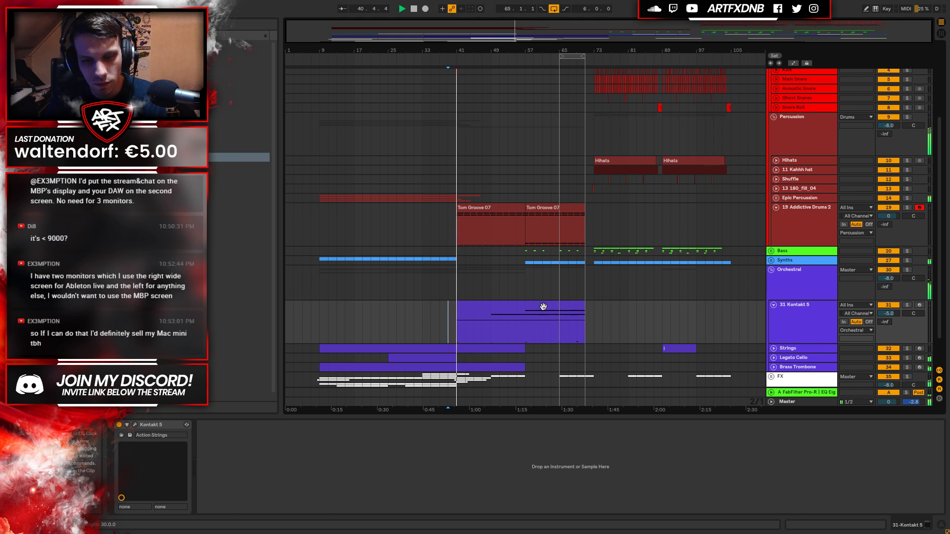
# Deactivate the 31 Kontakt 5 track during playback and fold it.
pyautogui.click(891, 306)
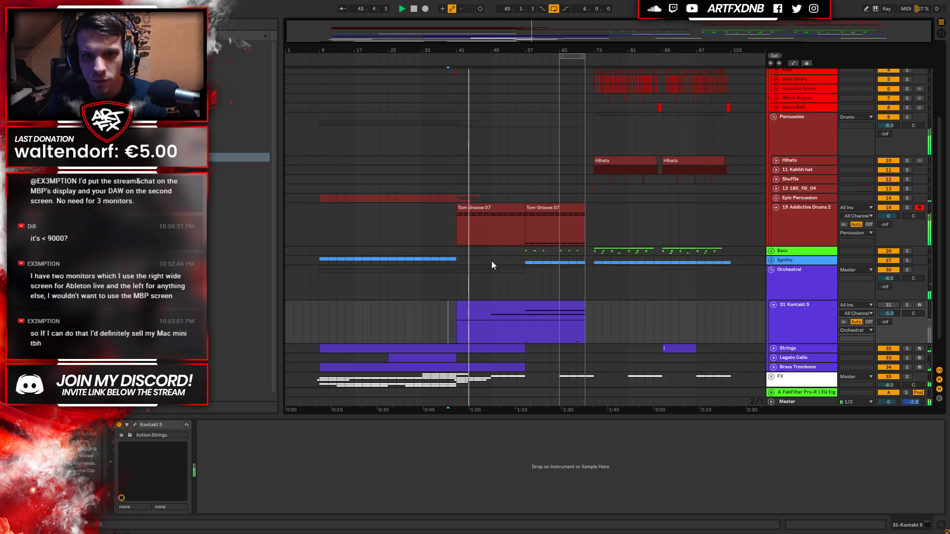
pyautogui.click(774, 305)
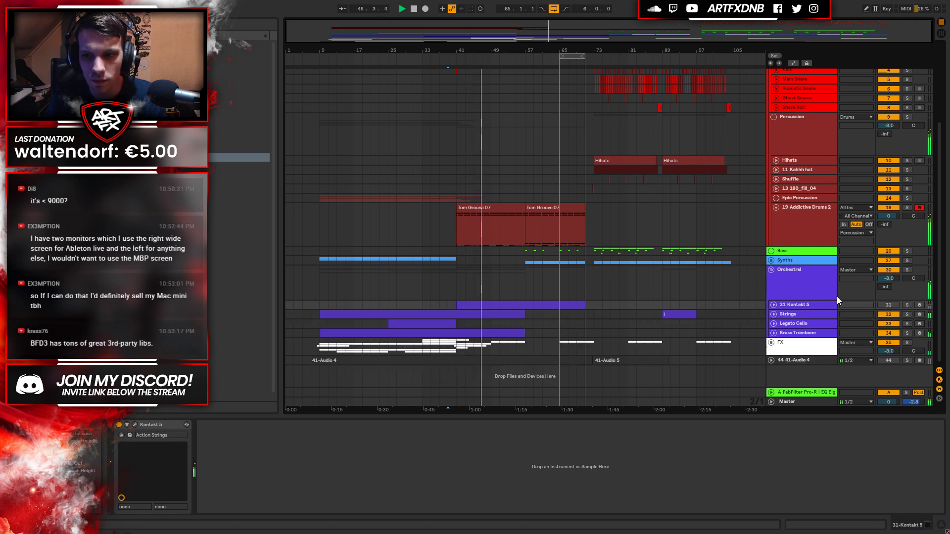
pyautogui.click(816, 305)
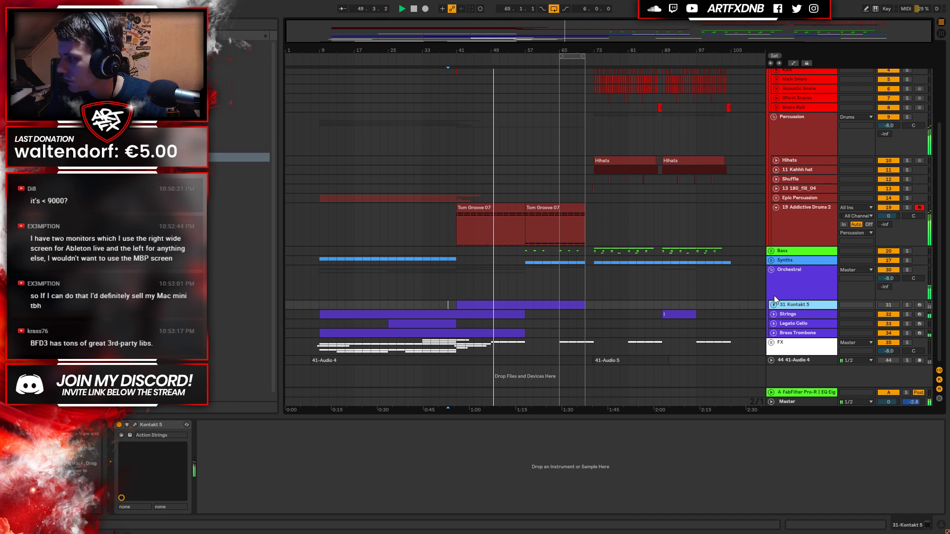
# Stop playback and delete the 31 Kontakt 5 track from the Orchestral group.
pyautogui.click(460, 224)
pyautogui.press('space')
pyautogui.click(797, 231)
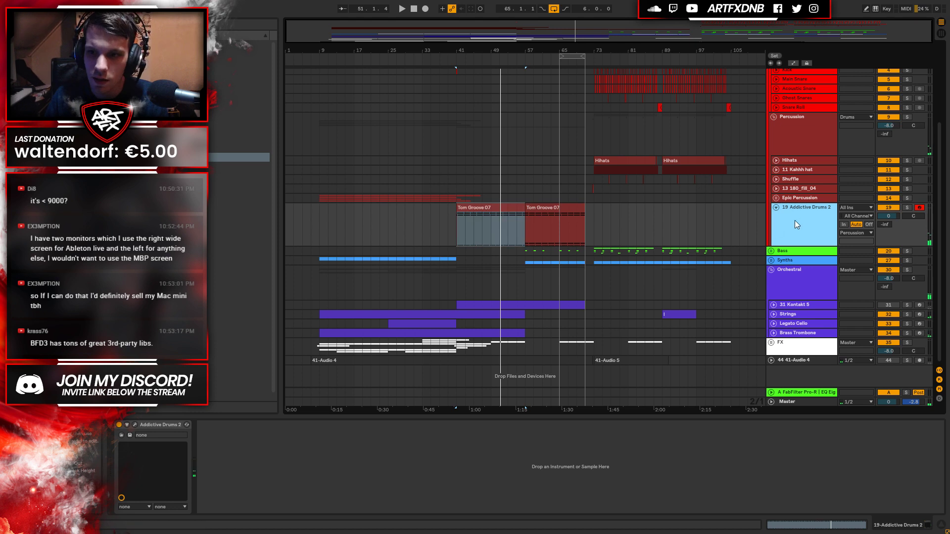
pyautogui.click(490, 305)
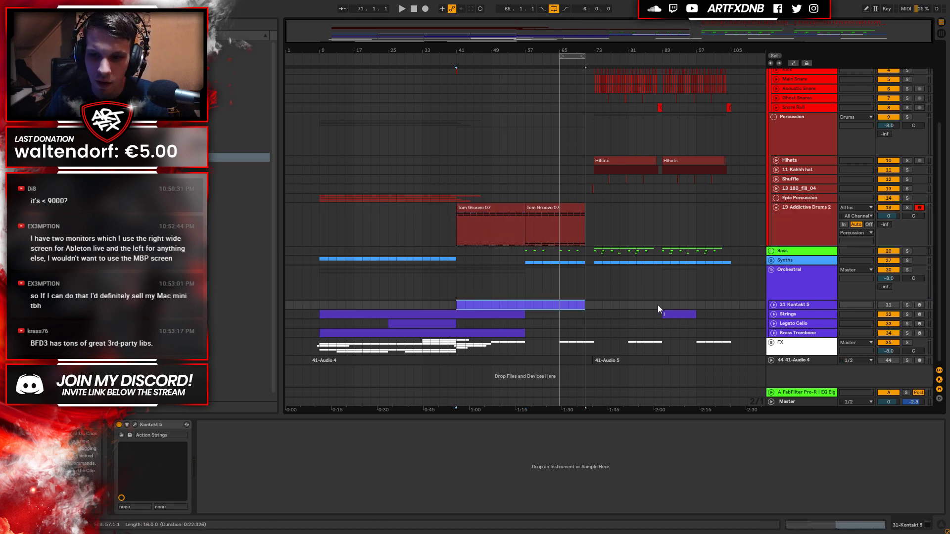
pyautogui.click(791, 304)
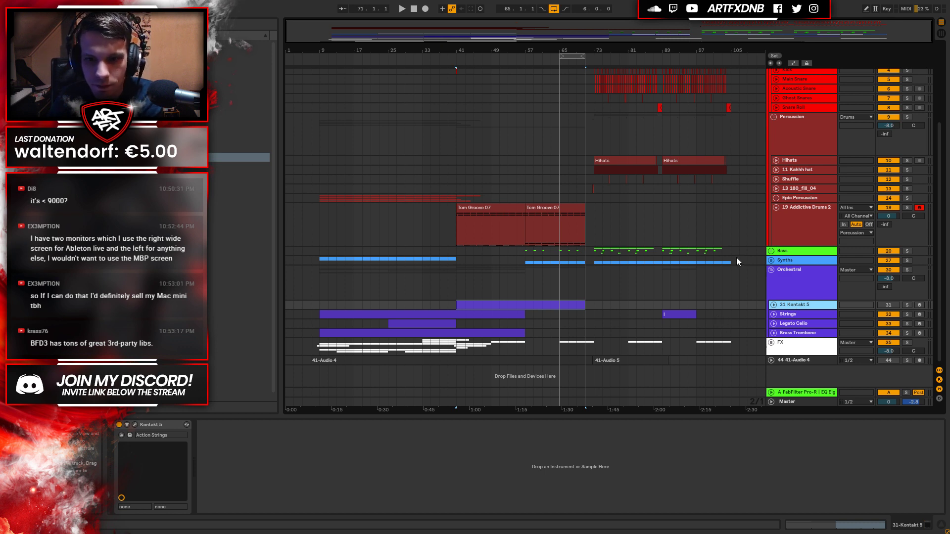
pyautogui.press('Delete')
# Unfold the FX group and its Serum_x64 track around bar 73 of the arrangement.
pyautogui.moveTo(593, 53)
pyautogui.mouseDown()
pyautogui.moveTo(594, 79)
pyautogui.moveTo(594, 69)
pyautogui.mouseUp()
pyautogui.click(771, 342)
pyautogui.scroll(-3, 751, 339)
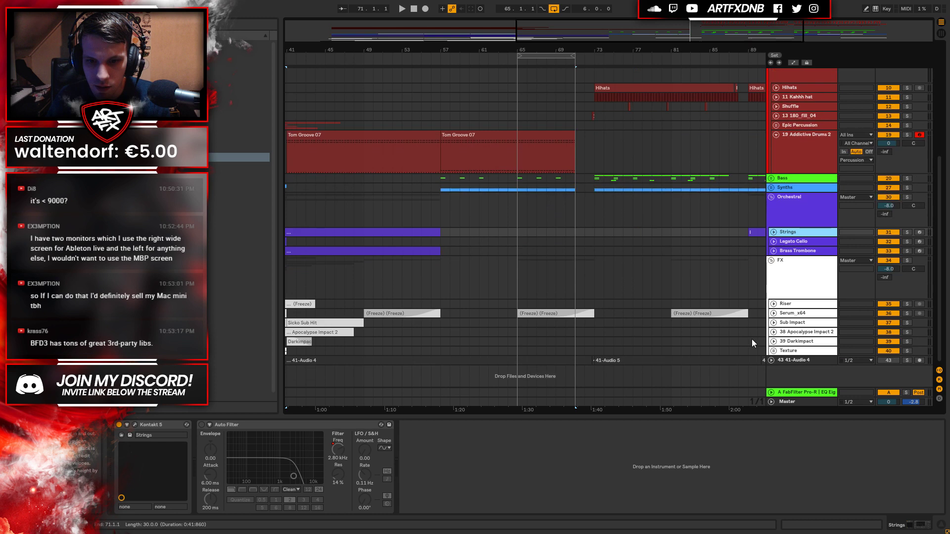
pyautogui.click(774, 313)
pyautogui.scroll(-1, 637, 297)
# Solo the Serum_x64 track in the FX group and audition the end of its clip before bar 73.
pyautogui.click(581, 280)
pyautogui.click(583, 287)
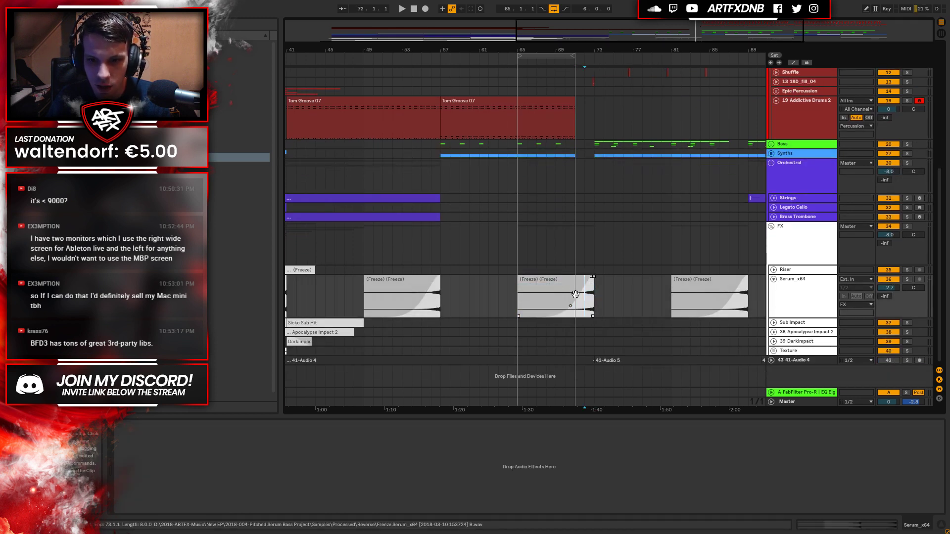
pyautogui.click(906, 280)
pyautogui.press('space')
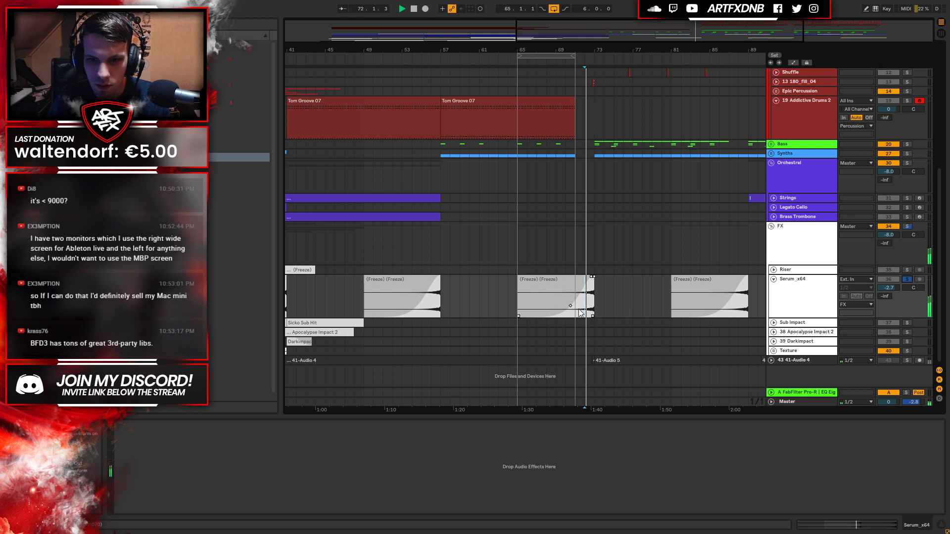
pyautogui.click(581, 312)
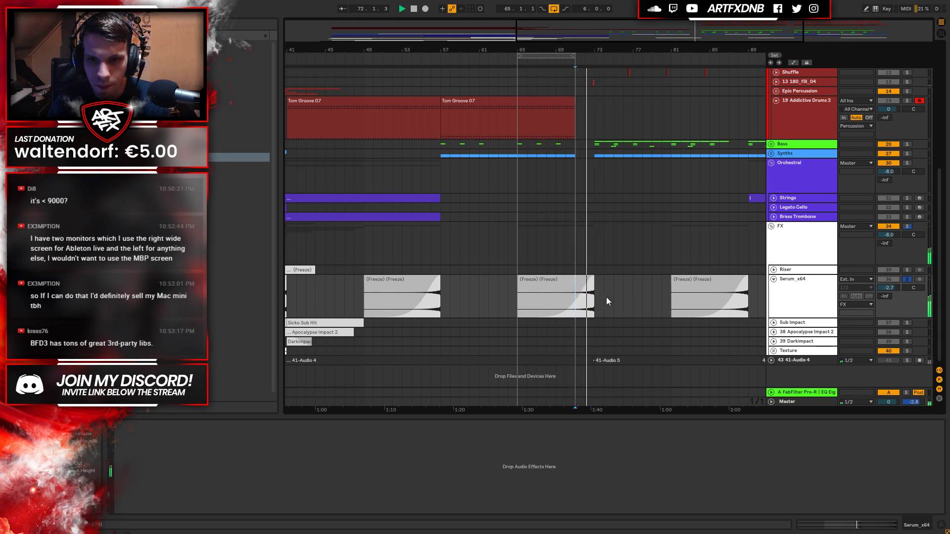
pyautogui.moveTo(593, 279)
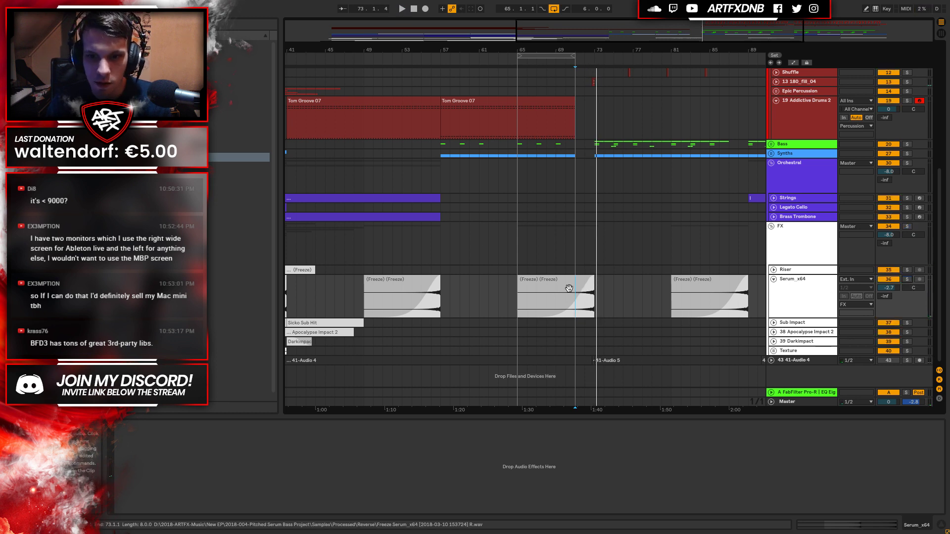
# Set the arrangement loop to the FX Serum_x64 clip spanning bars 65 to 73 and play from bar 69.
pyautogui.click(582, 293)
pyautogui.hotkey('ctrl', 'l')
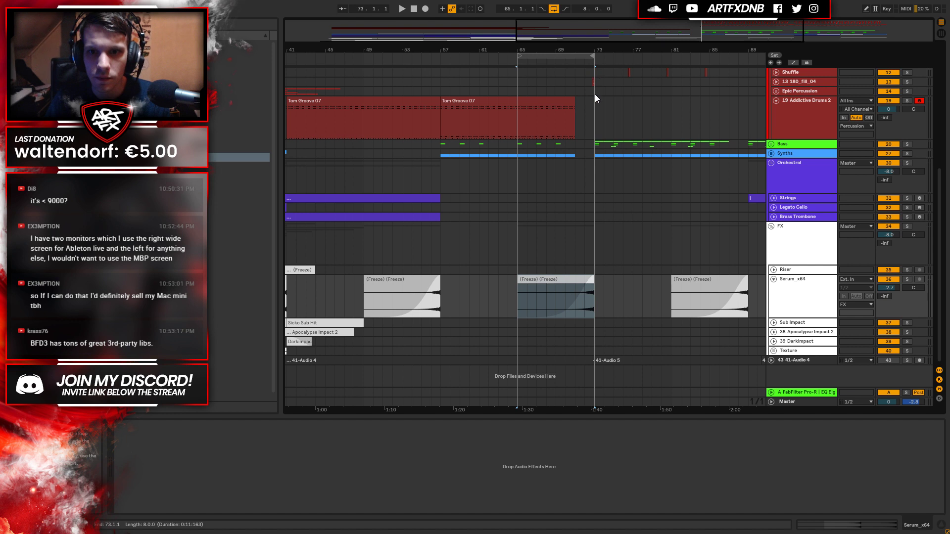
pyautogui.click(556, 297)
pyautogui.press('space')
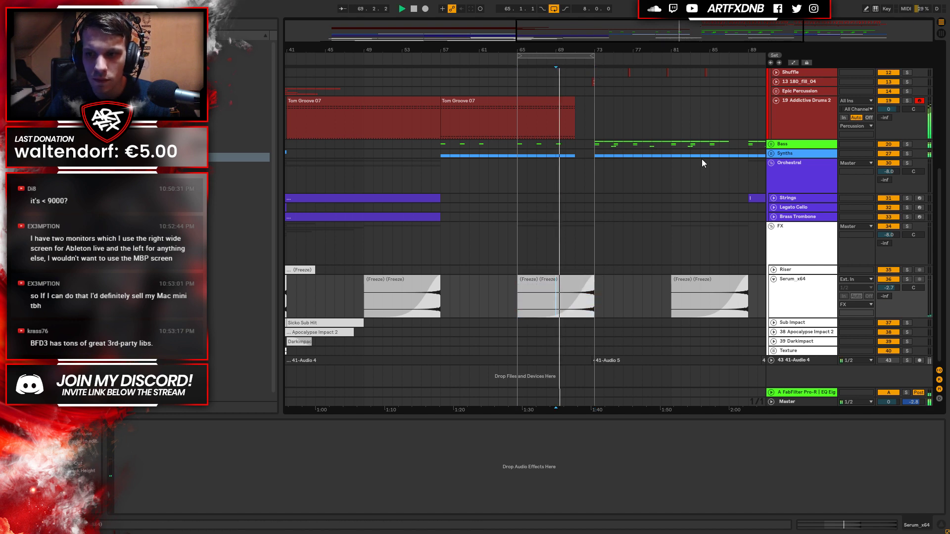
# Unfold the Bass group and 23 Group, and deactivate the Serum_x64 clips between bars 55 and 71.
pyautogui.click(774, 144)
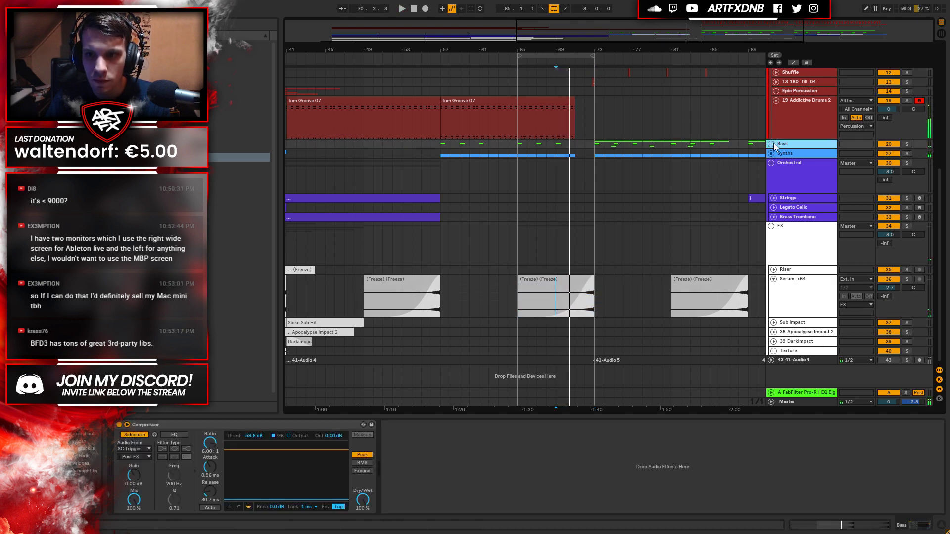
pyautogui.click(771, 144)
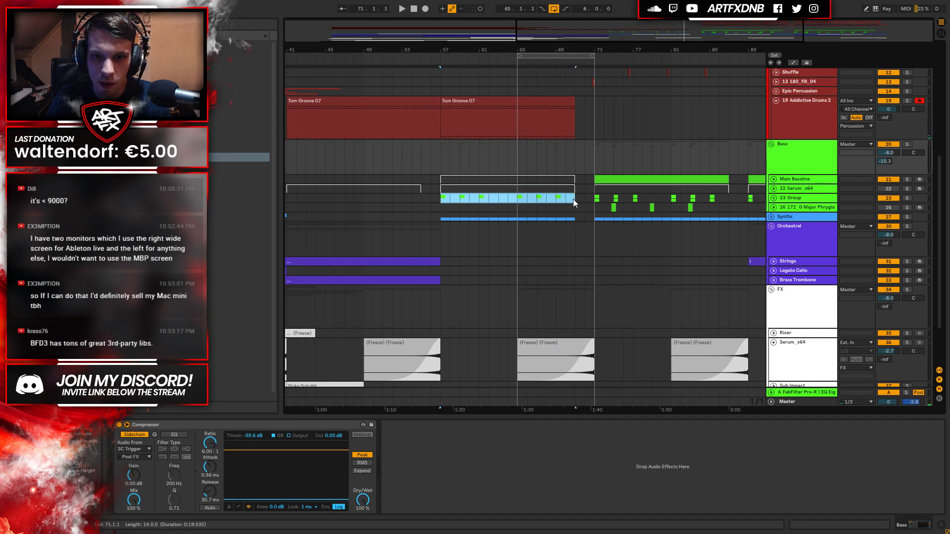
pyautogui.click(573, 200)
pyautogui.click(771, 198)
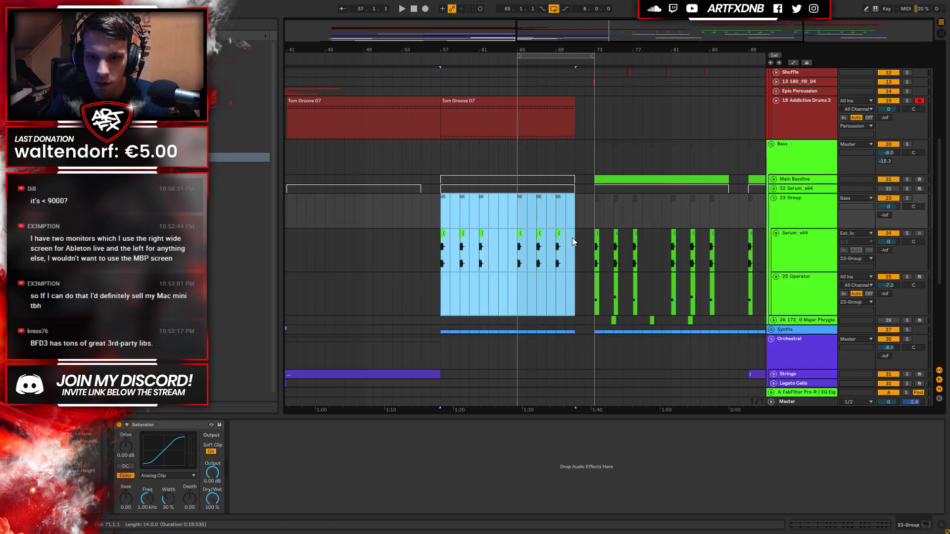
pyautogui.moveTo(573, 242); pyautogui.dragTo(428, 242)
pyautogui.press('0')
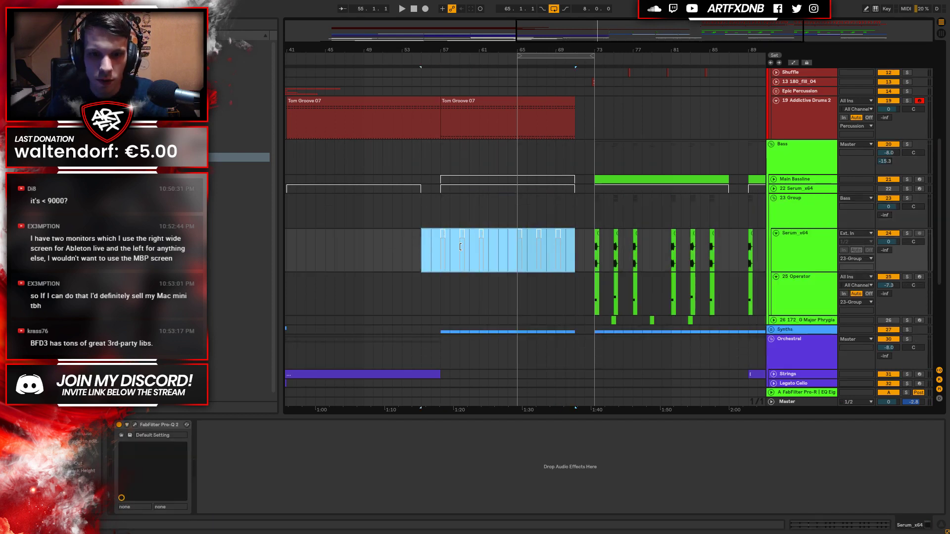
# Play the arrangement from bar 57, unfold the Synths group and select the 29 Serum_x64 clip starting there.
pyautogui.click(437, 244)
pyautogui.press('space')
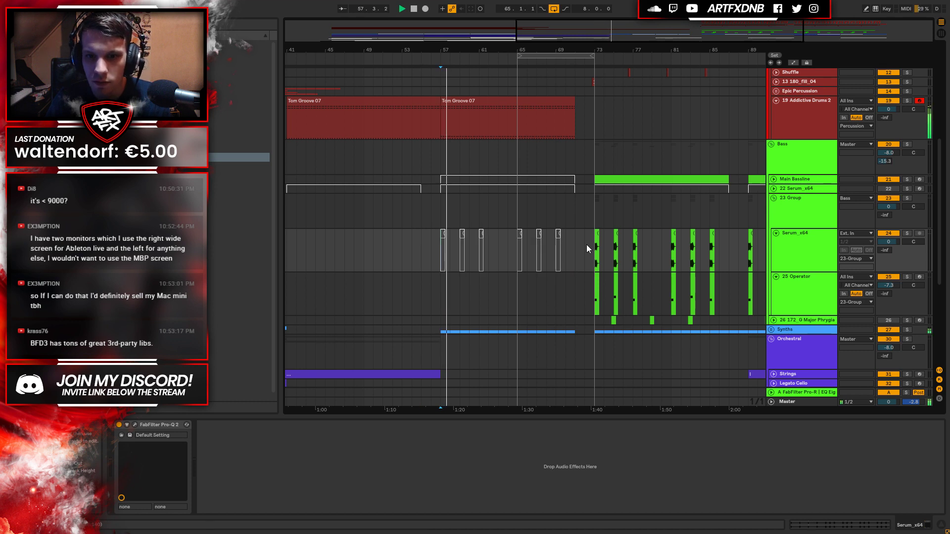
pyautogui.scroll(-3, 584, 257)
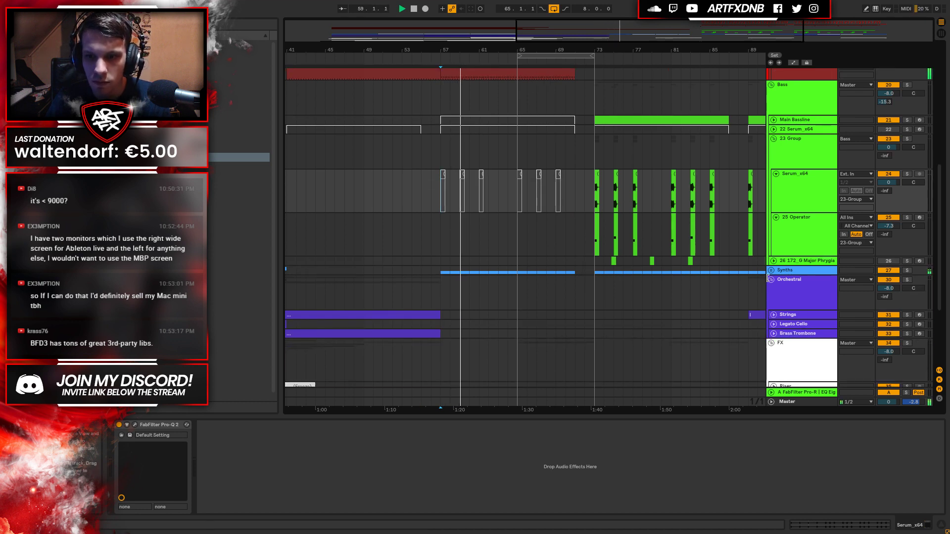
pyautogui.click(771, 270)
pyautogui.scroll(-6, 585, 273)
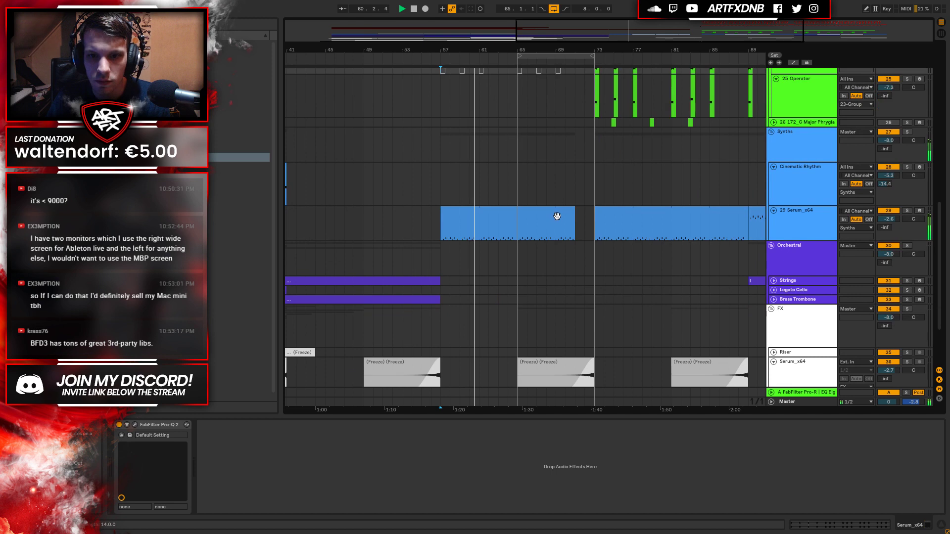
pyautogui.click(557, 216)
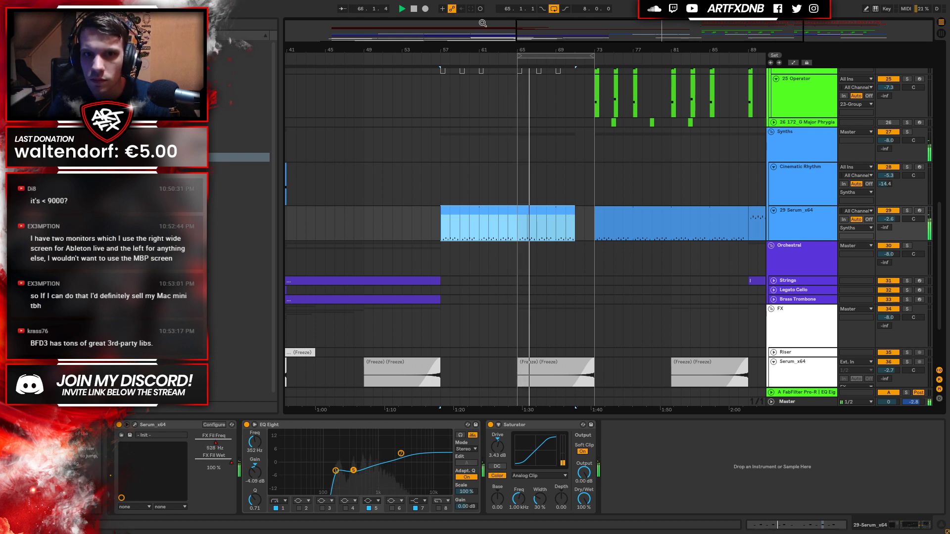
# Extend the end of the arrangement loop to bar 89 and set the playback start to bar 73.
pyautogui.moveTo(539, 47); pyautogui.dragTo(409, 45)
pyautogui.scroll(2, 529, 241)
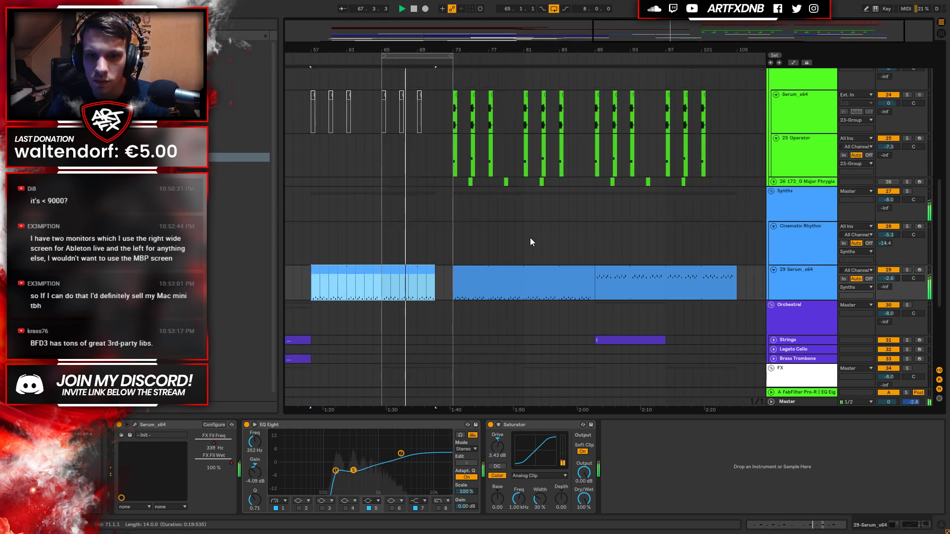
pyautogui.scroll(2, 524, 240)
pyautogui.moveTo(452, 56); pyautogui.dragTo(595, 57)
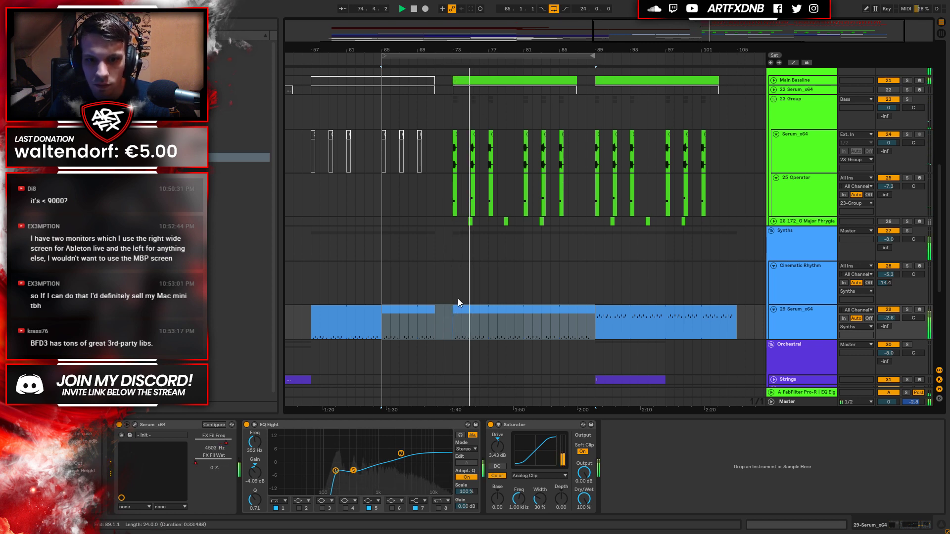
pyautogui.click(452, 321)
pyautogui.press('space')
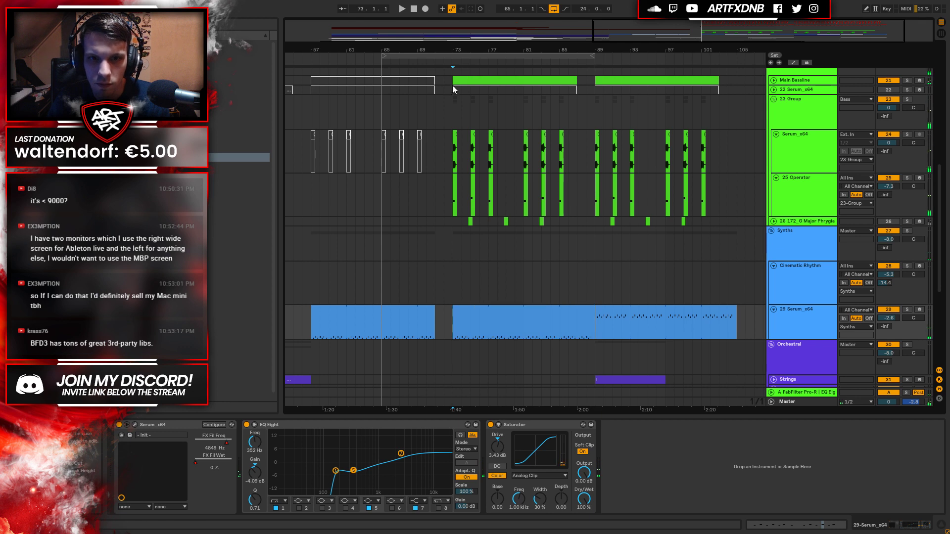
# Unfold and solo the Main Bassline track and play it from bar 73.
pyautogui.click(449, 82)
pyautogui.click(774, 80)
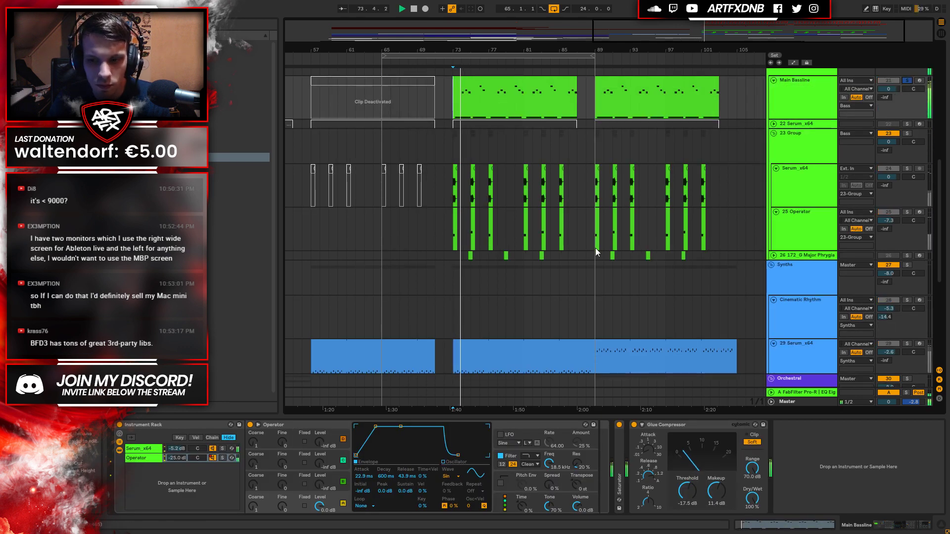
pyautogui.click(802, 103)
pyautogui.scroll(5, 687, 211)
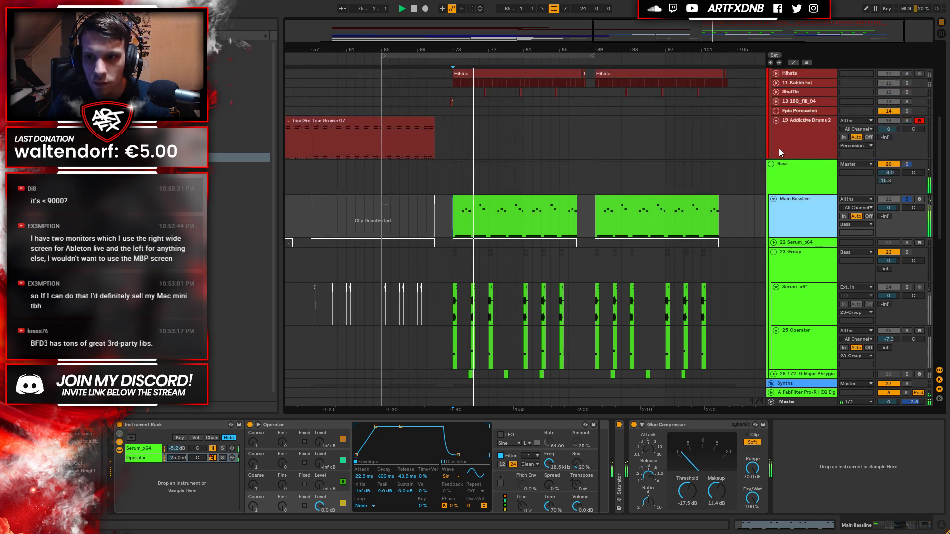
# Solo the Bass group during playback, and switch the solo to the top-level Drums group.
pyautogui.click(797, 177)
pyautogui.click(907, 164)
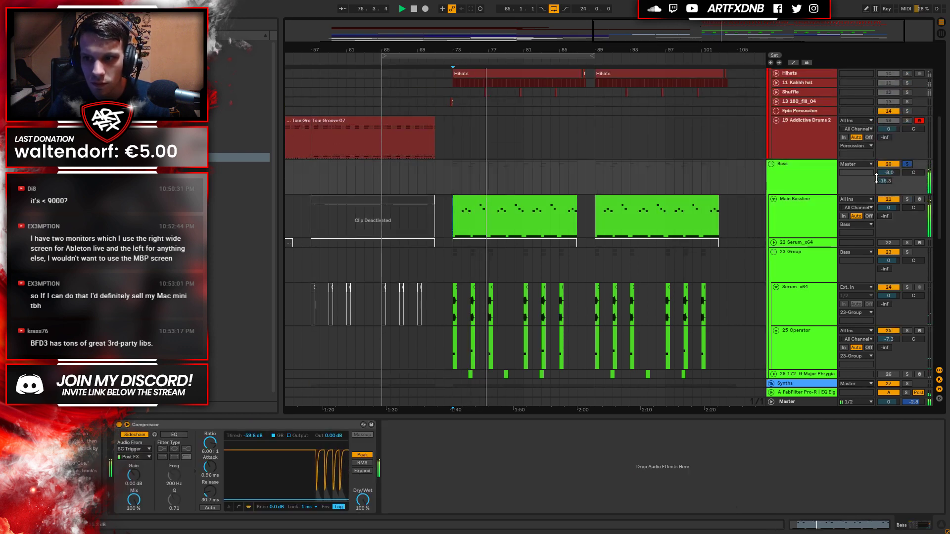
pyautogui.click(804, 175)
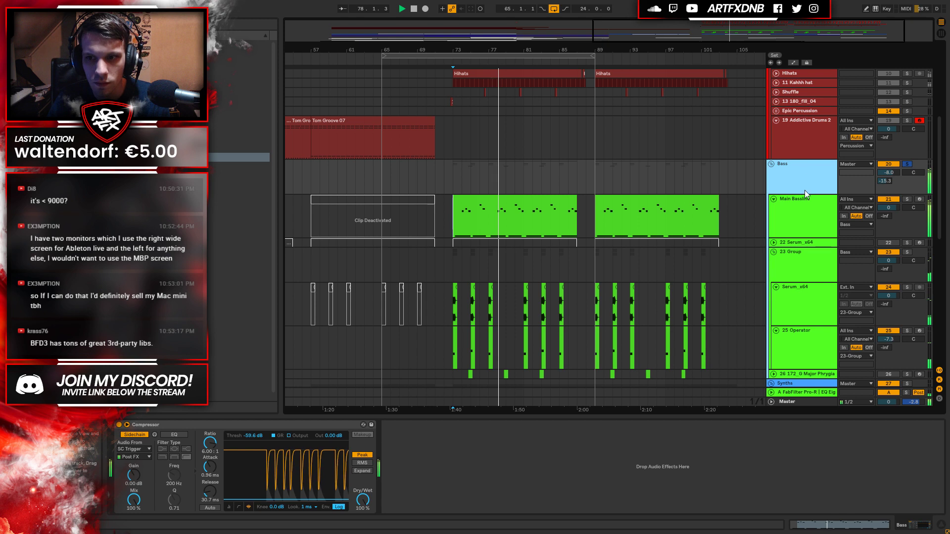
pyautogui.scroll(6, 800, 202)
pyautogui.scroll(2, 800, 203)
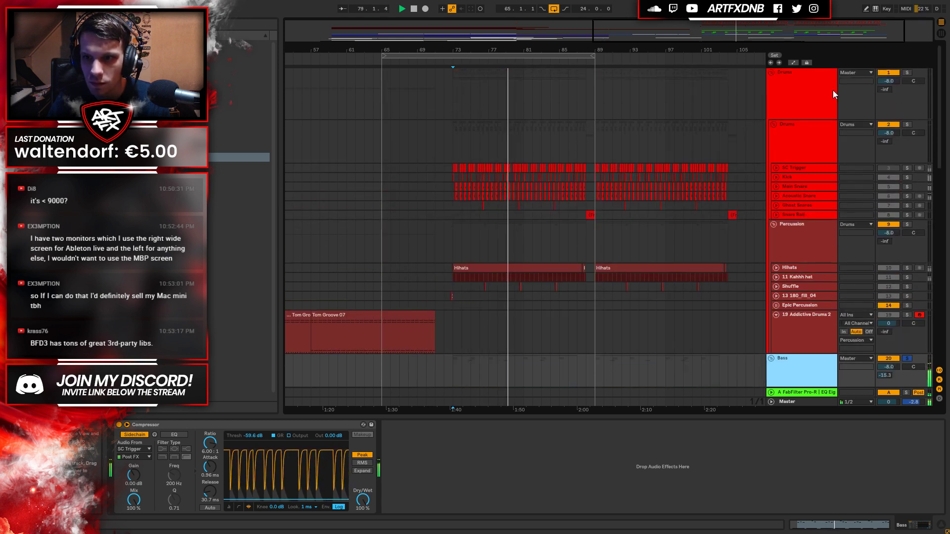
pyautogui.click(907, 73)
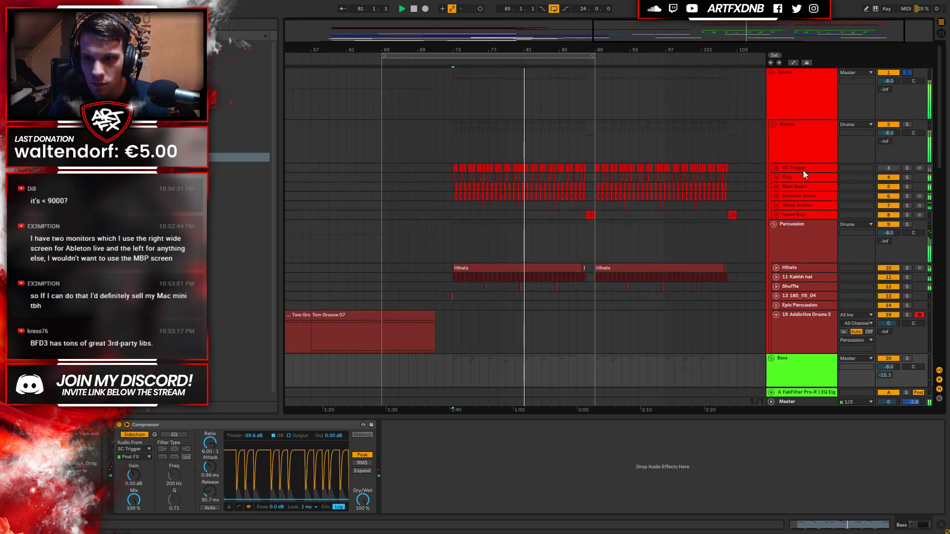
# Turn off iZotope Trash 2 on the top-level Drums group and play the drums from bar 73.
pyautogui.click(797, 90)
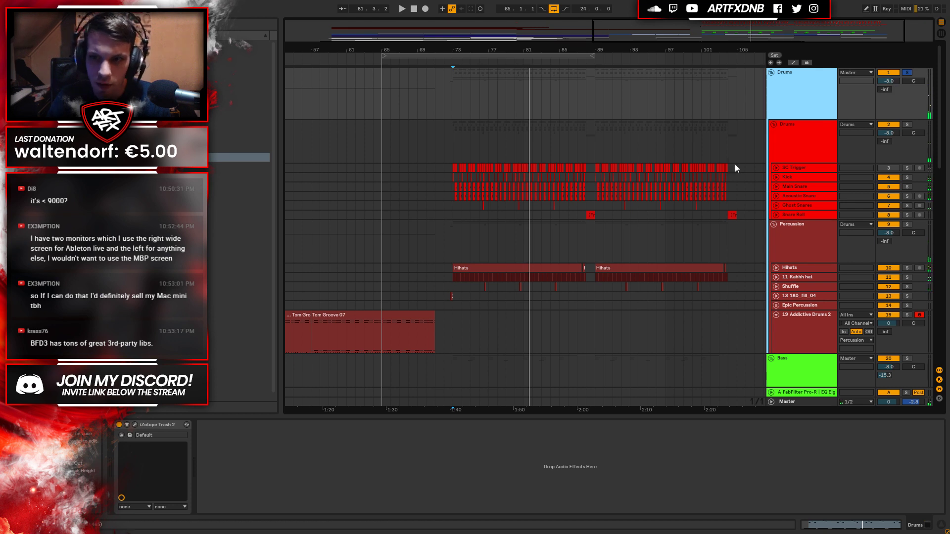
pyautogui.click(815, 135)
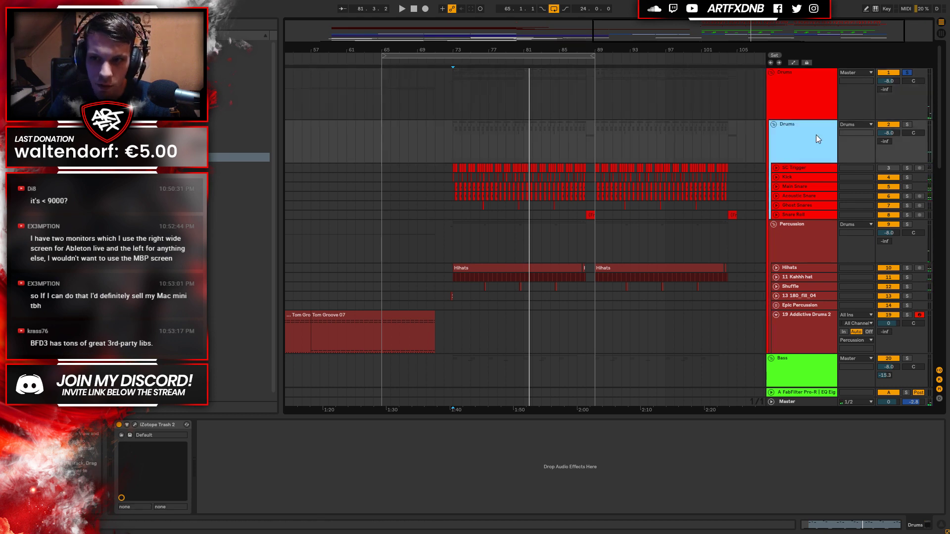
pyautogui.click(794, 92)
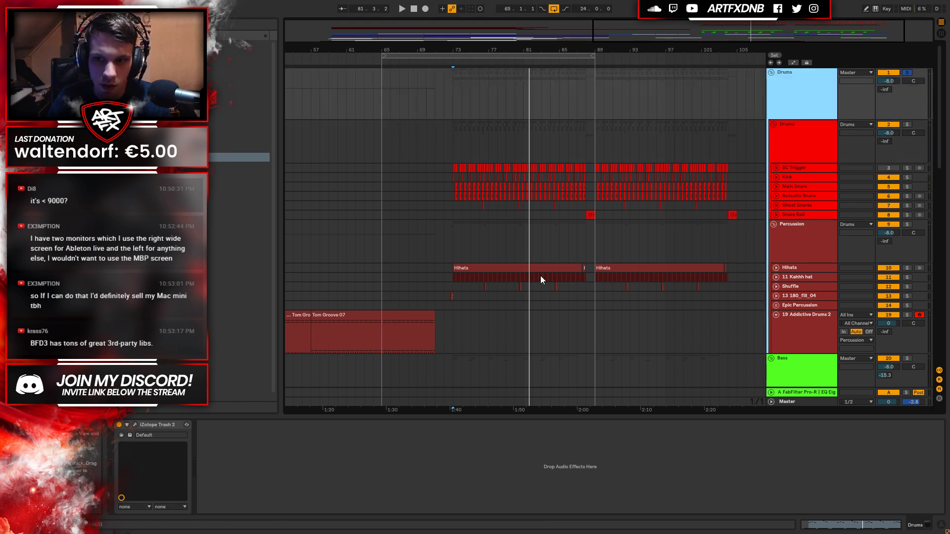
pyautogui.click(119, 425)
pyautogui.press('space')
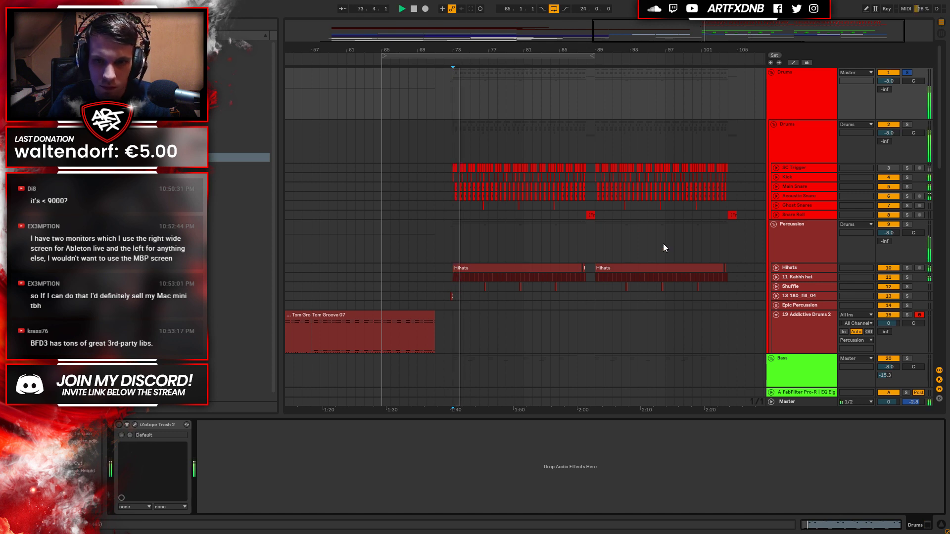
# Solo the nested Drums group as well and replay it from bar 73.
pyautogui.click(814, 135)
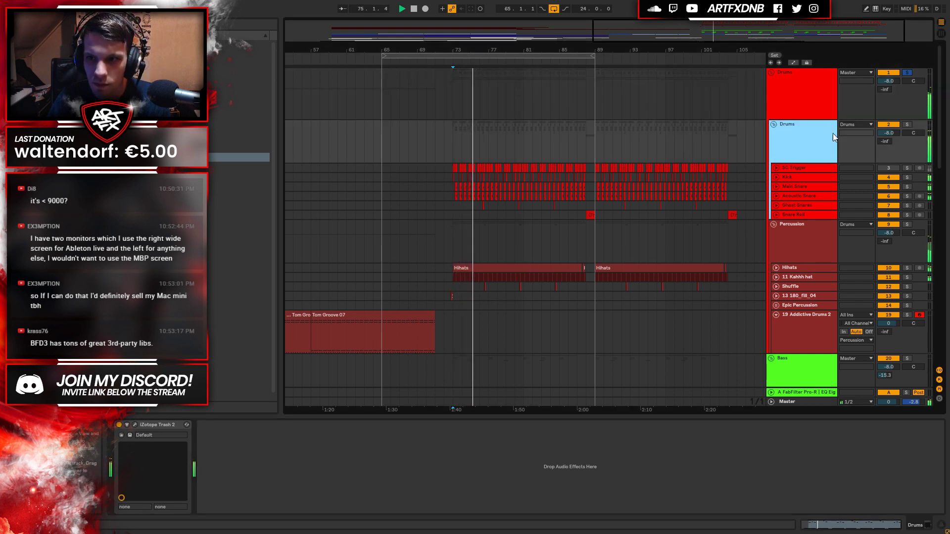
pyautogui.click(907, 124)
pyautogui.press('space')
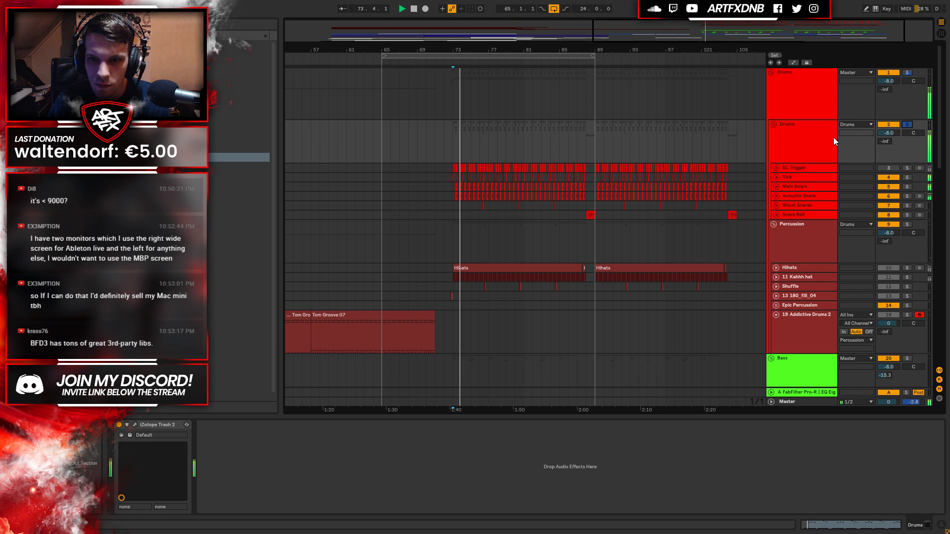
# Reset the volumes of the nested Drums group and the Percussion group to 0, replaying the drums from bar 73.
pyautogui.click(889, 132)
pyautogui.press('Delete')
pyautogui.press('space')
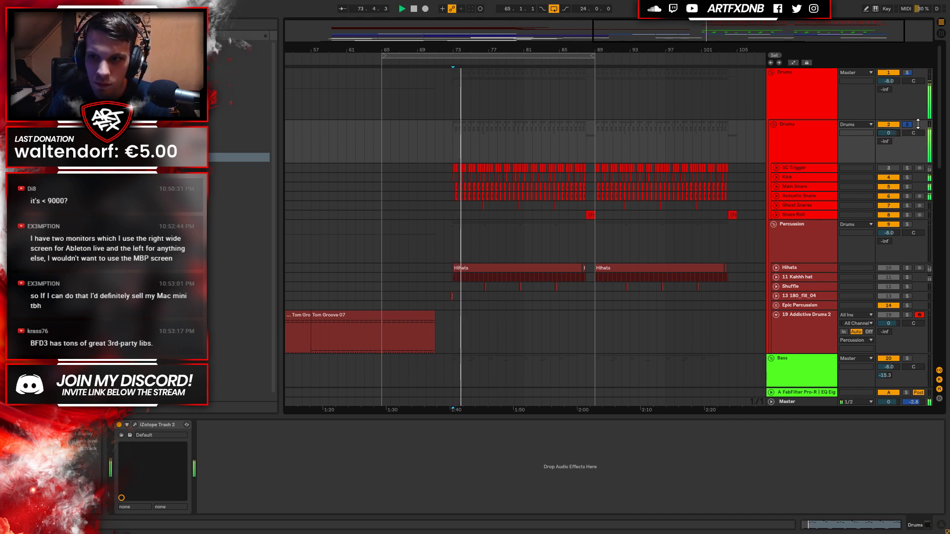
pyautogui.click(893, 235)
pyautogui.press('Delete')
pyautogui.press('space')
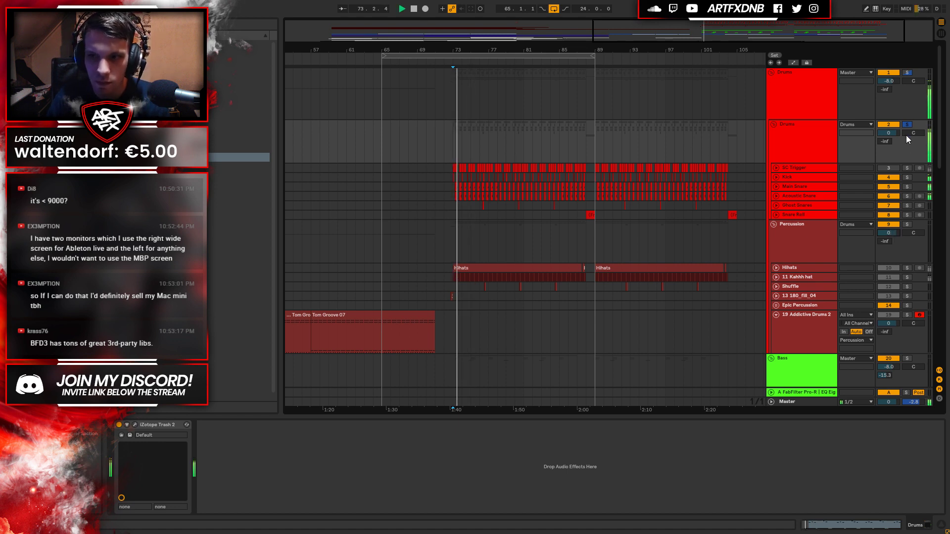
# Switch the solo to the top-level Drums group, and unsolo it to replay the full mix from bar 73.
pyautogui.click(907, 73)
pyautogui.press('space')
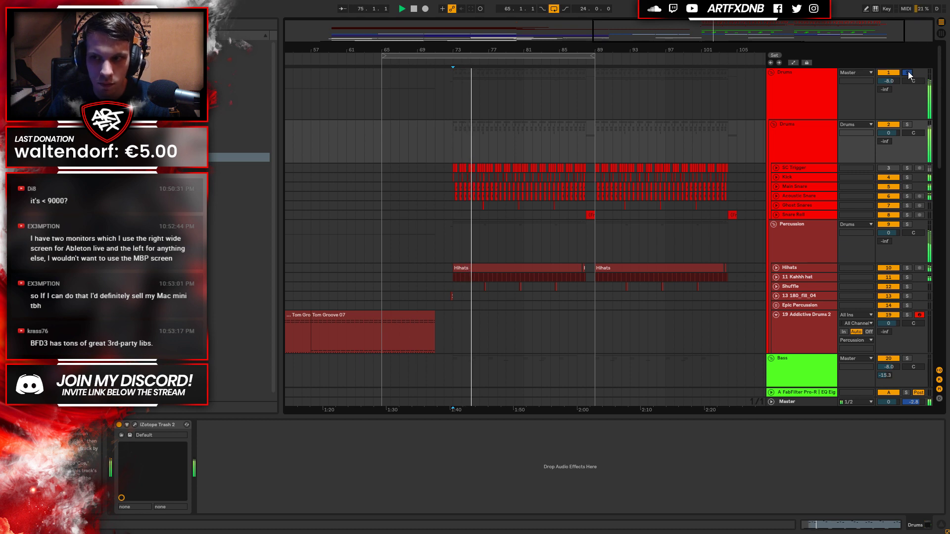
pyautogui.press('space')
# Fold the nested Drums group and the Percussion group in the arrangement.
pyautogui.click(803, 129)
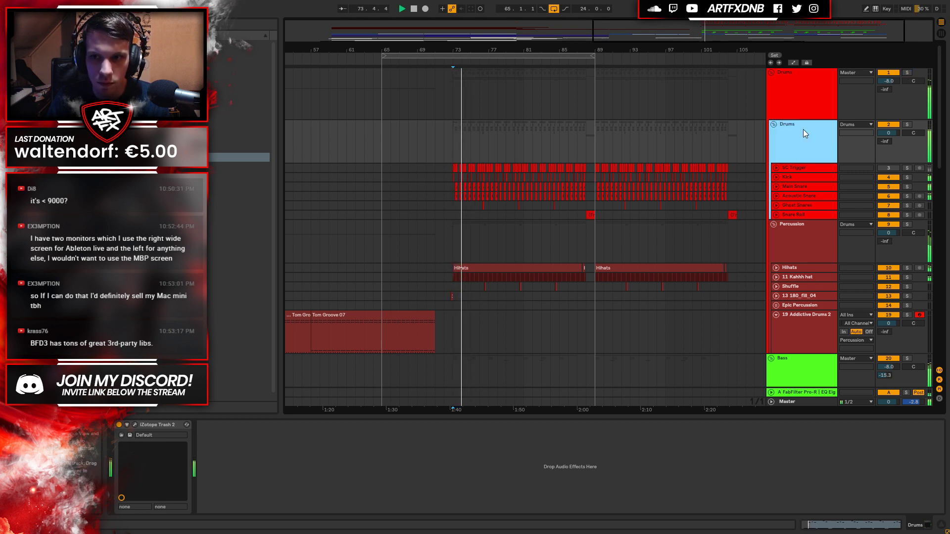
pyautogui.click(774, 125)
pyautogui.click(787, 142)
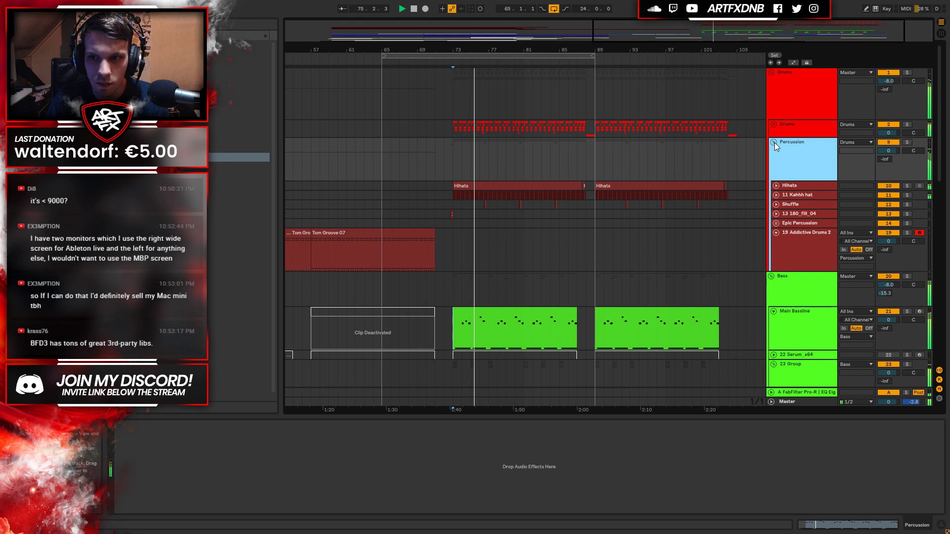
pyautogui.click(774, 143)
pyautogui.click(800, 160)
# Compare the devices on the Main Bassline track with the sidechain Compressor on the Bass group during playback.
pyautogui.click(788, 204)
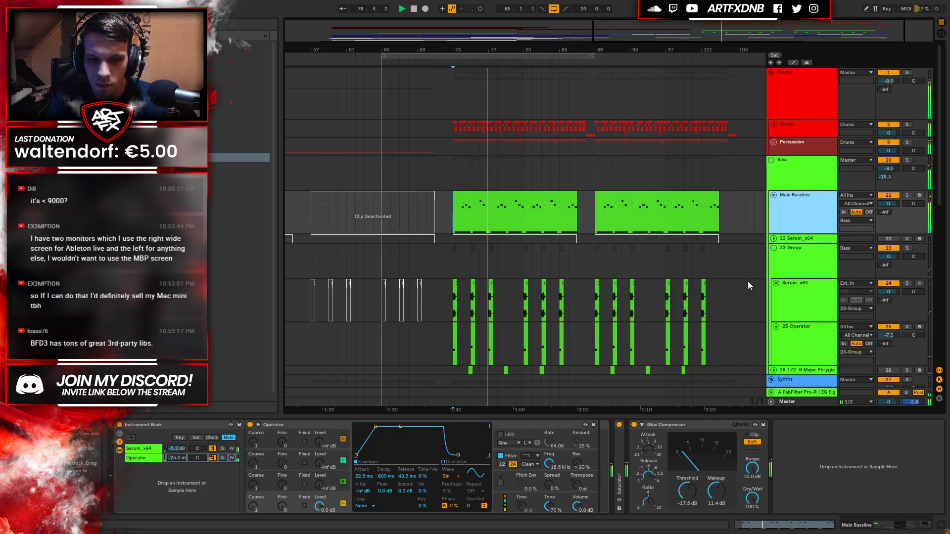
pyautogui.click(794, 174)
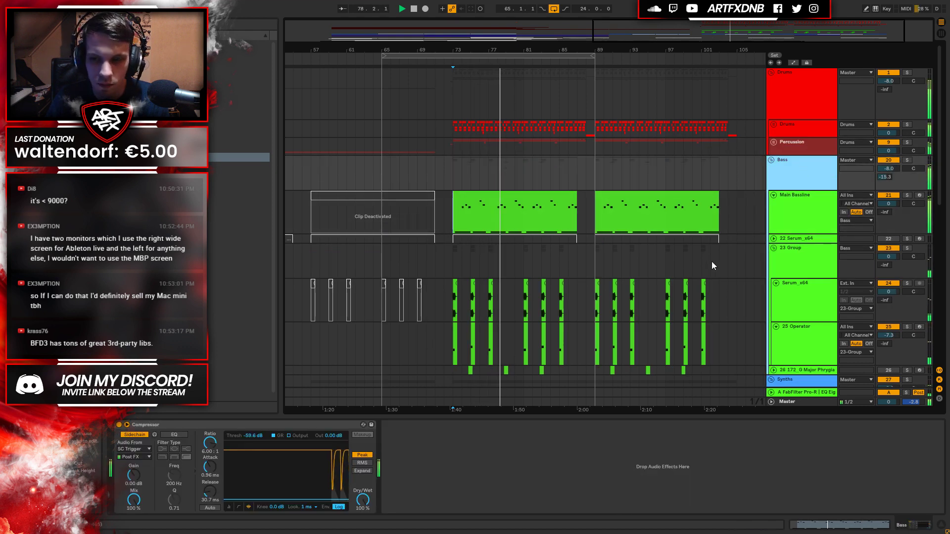
pyautogui.click(800, 205)
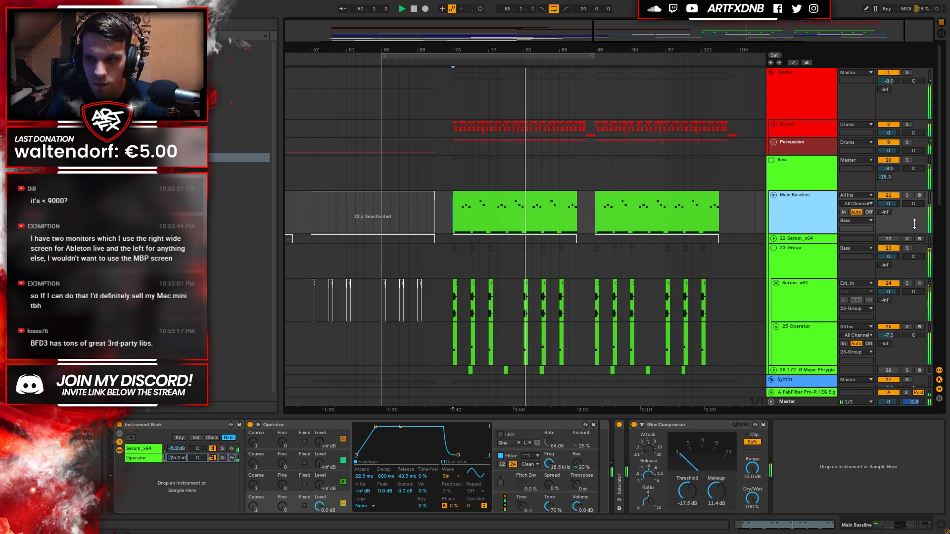
pyautogui.click(796, 163)
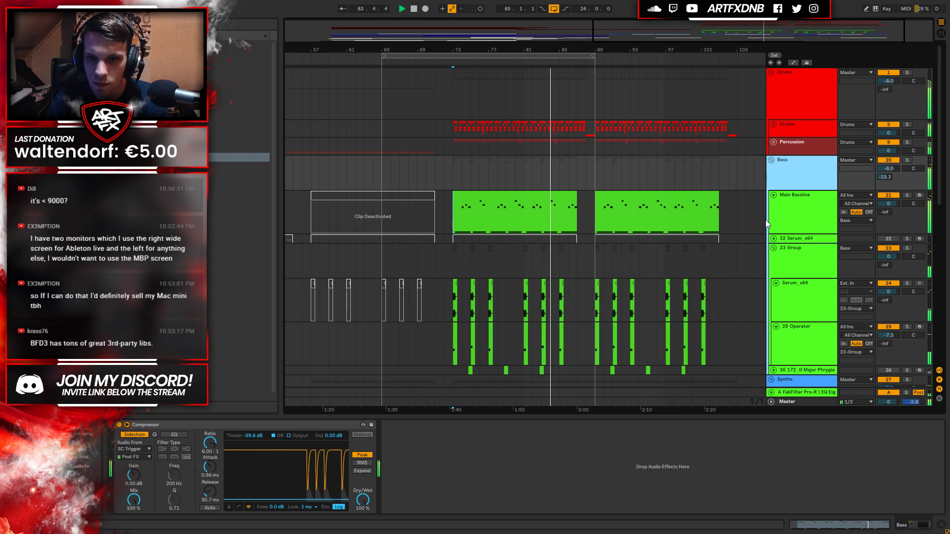
# Fold the Bass, Synths, Orchestral and FX groups, and turn off the arrangement loop.
pyautogui.click(772, 160)
pyautogui.click(774, 168)
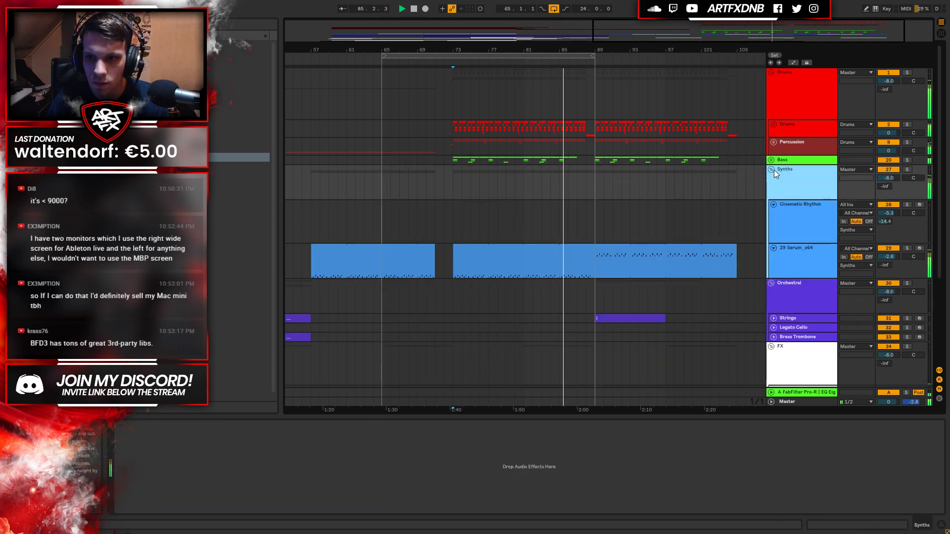
pyautogui.click(772, 170)
pyautogui.click(773, 178)
pyautogui.click(772, 188)
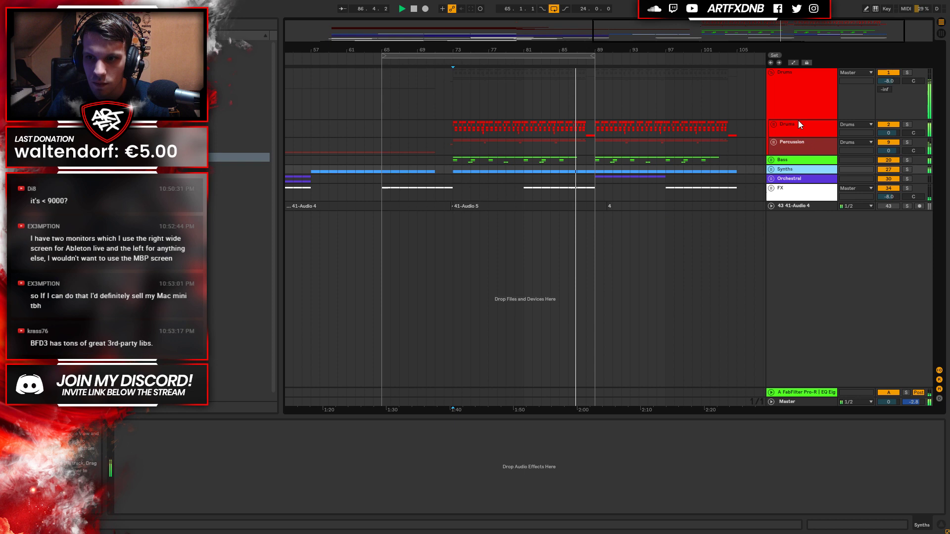
pyautogui.click(554, 9)
pyautogui.moveTo(564, 50); pyautogui.dragTo(564, 59)
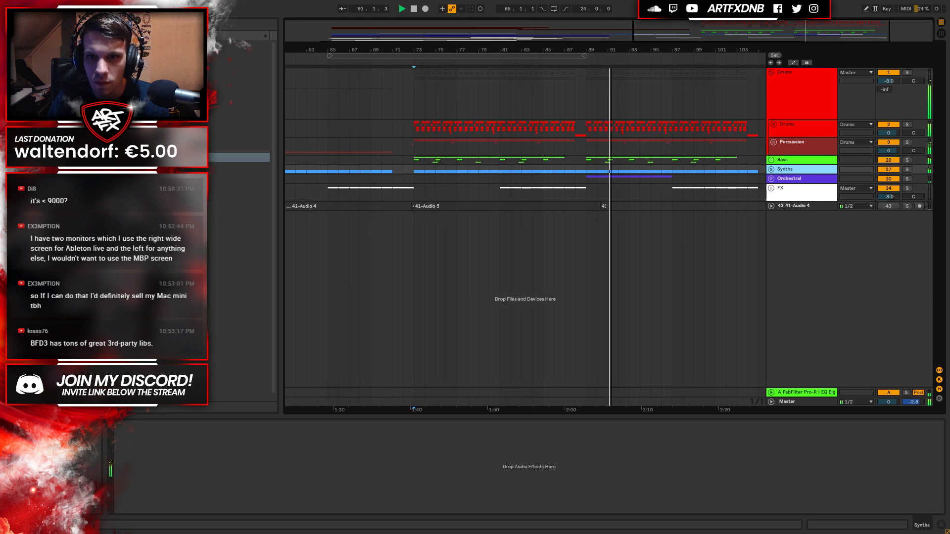
# Open iZotope Trash 2 on the top-level Drums group and show its Trash module.
pyautogui.click(777, 86)
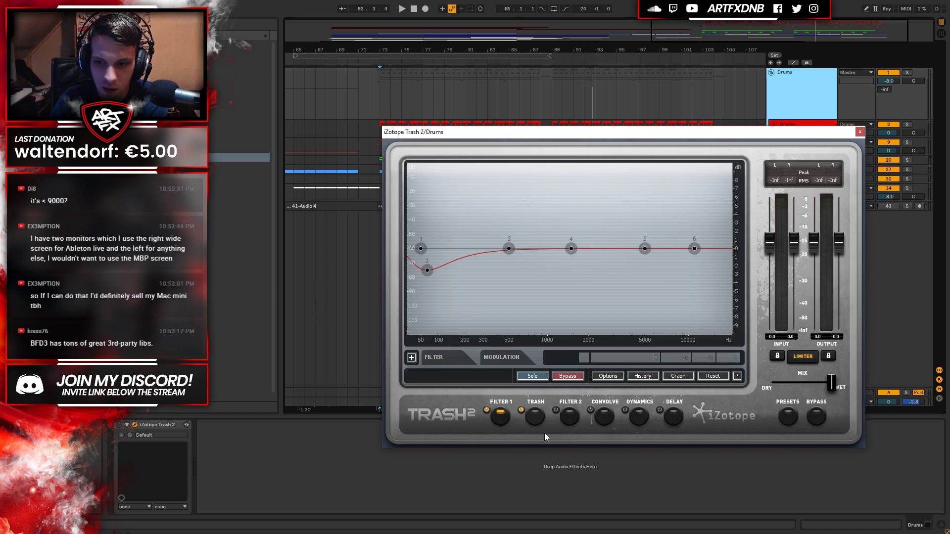
pyautogui.click(788, 416)
pyautogui.click(788, 416)
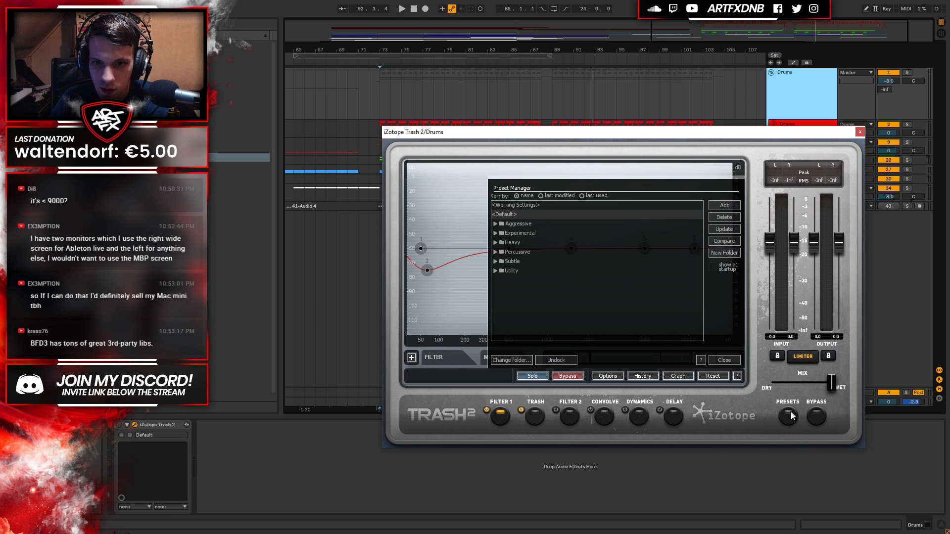
pyautogui.click(525, 414)
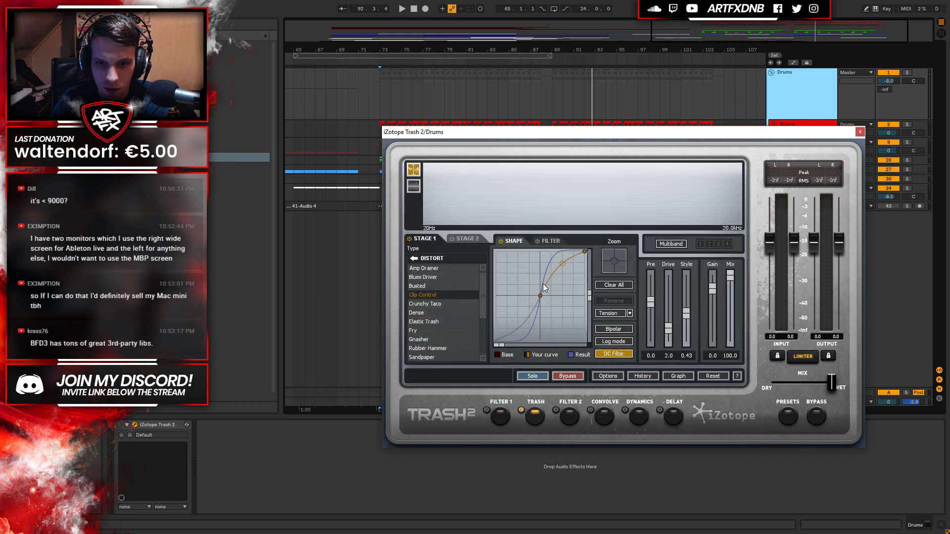
# Reset the Stage 1 shape curve to a straight line and set its distortion type to None.
pyautogui.rightClick(566, 262)
pyautogui.click(572, 334)
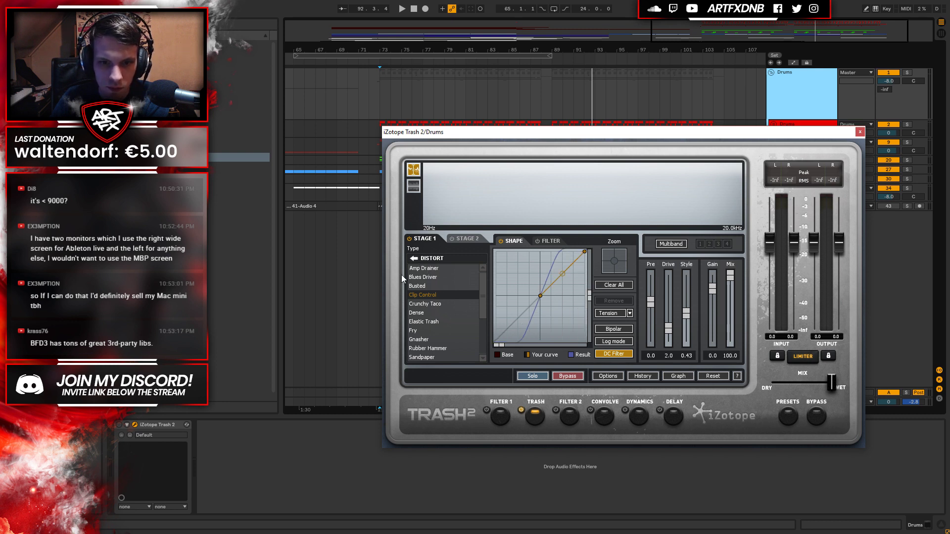
pyautogui.click(413, 259)
pyautogui.click(417, 268)
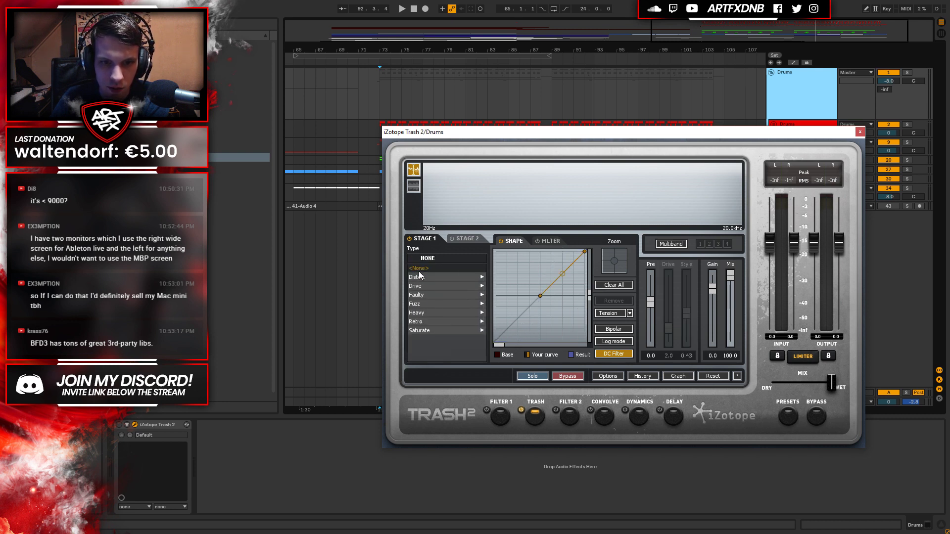
# Solo the top-level Drums group and play the drums from bar 73 with the changed Trash settings.
pyautogui.click(909, 73)
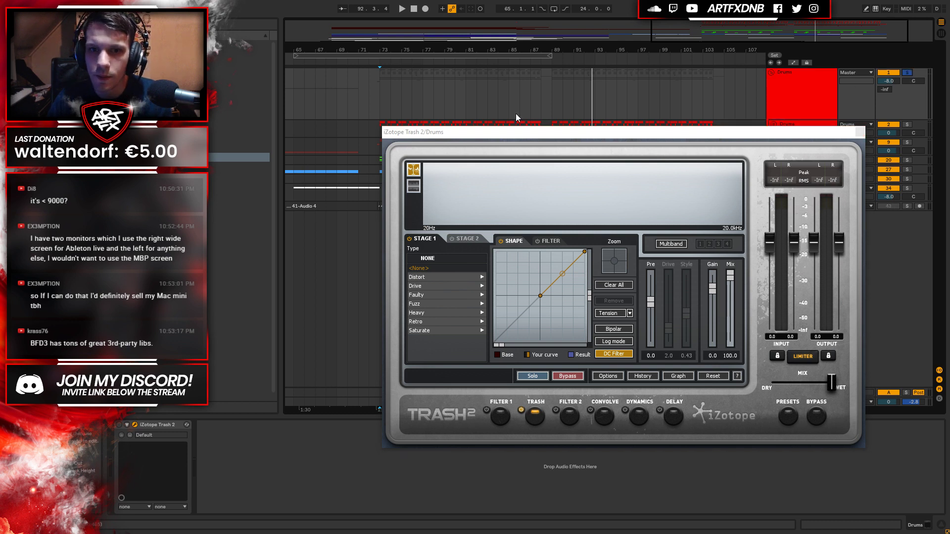
pyautogui.press('space')
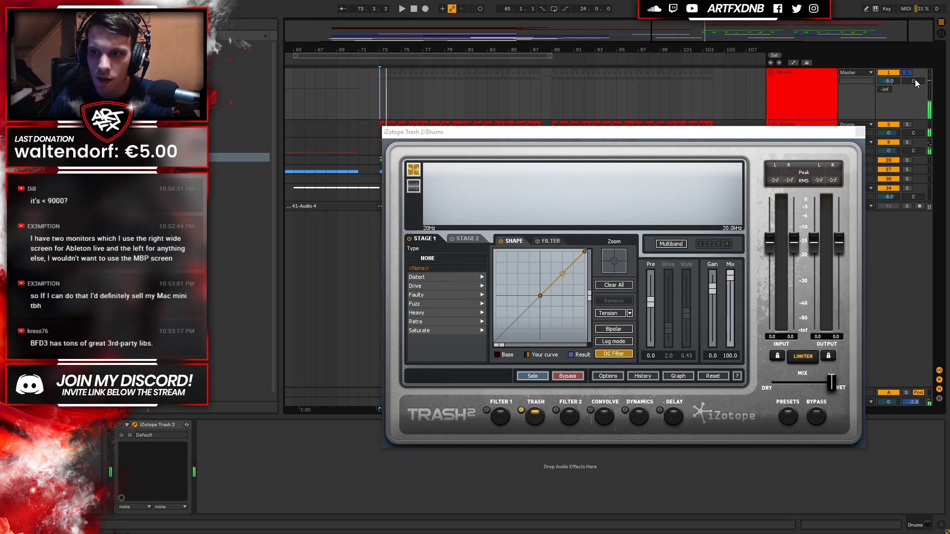
pyautogui.press('space')
# Move the Trash 2 window clear of the tracks, bend the Stage 1 shape curve slightly upward, and replay the mix.
pyautogui.moveTo(794, 138); pyautogui.dragTo(762, 211)
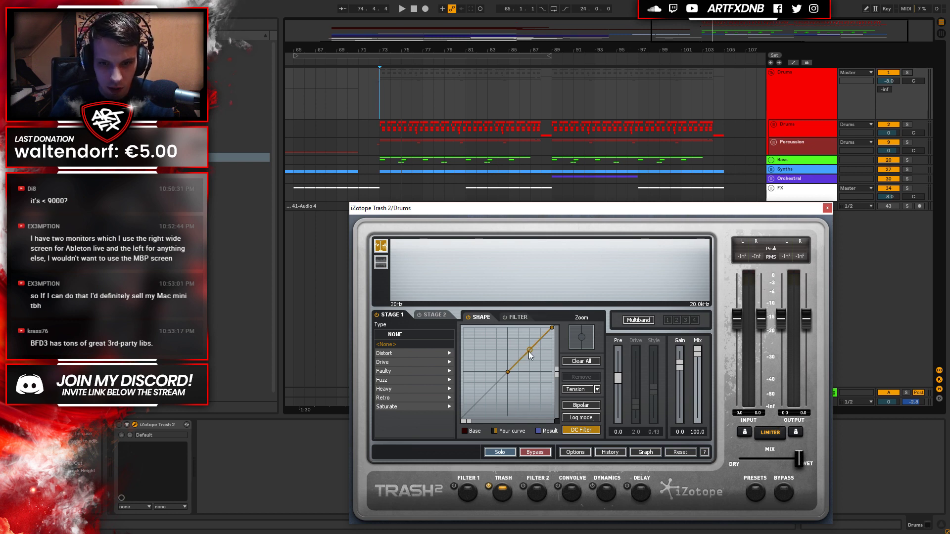
pyautogui.moveTo(529, 349); pyautogui.dragTo(529, 342)
pyautogui.press('space')
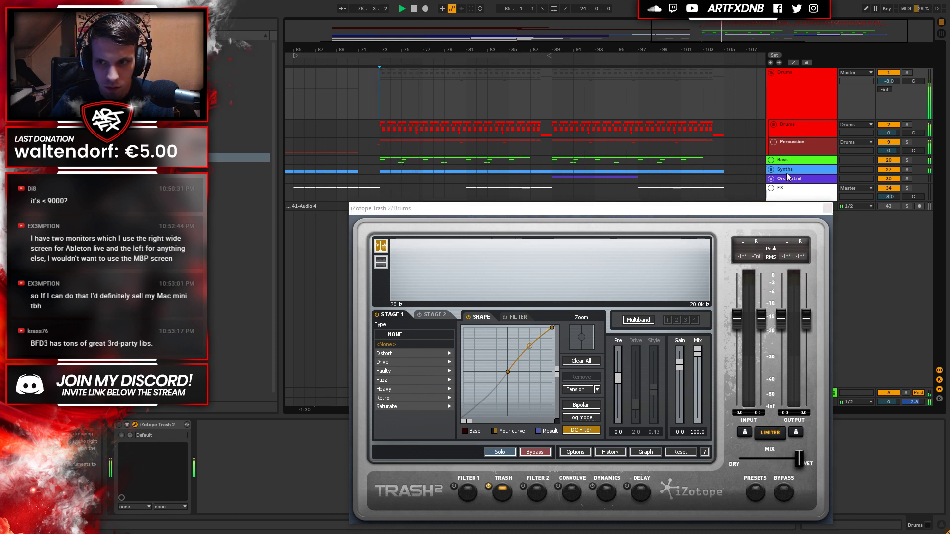
# Unfold the Bass group, show its Compressor, and play the soloed group from bar 73.
pyautogui.click(794, 161)
pyautogui.click(771, 159)
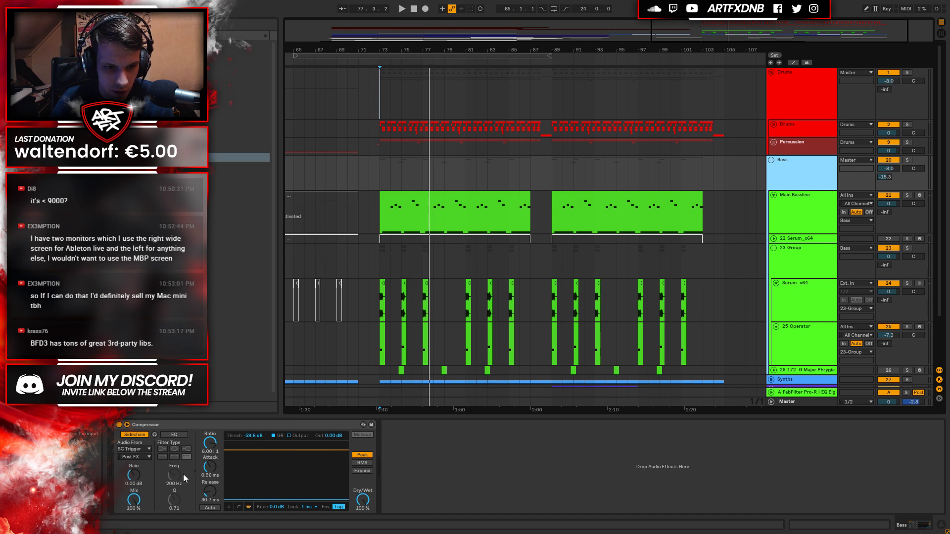
pyautogui.click(207, 474)
pyautogui.click(907, 160)
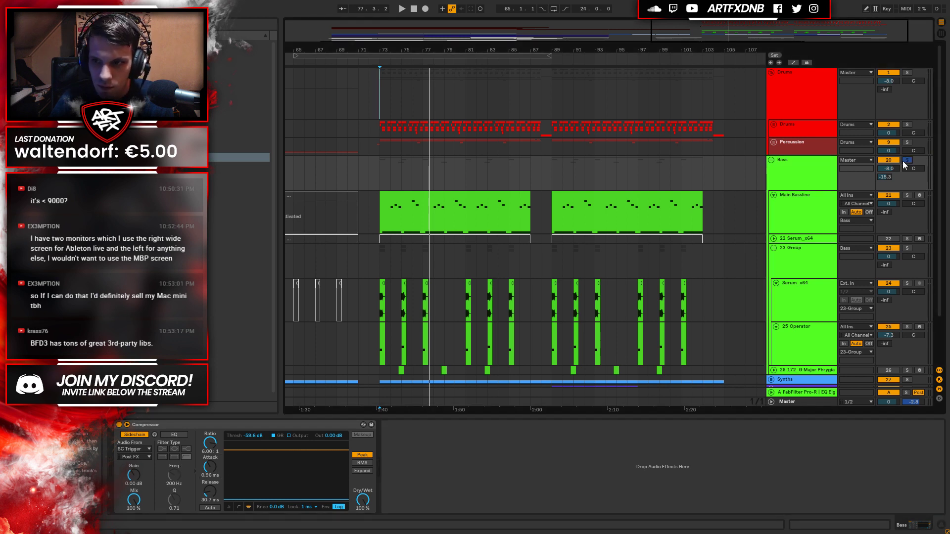
pyautogui.press('space')
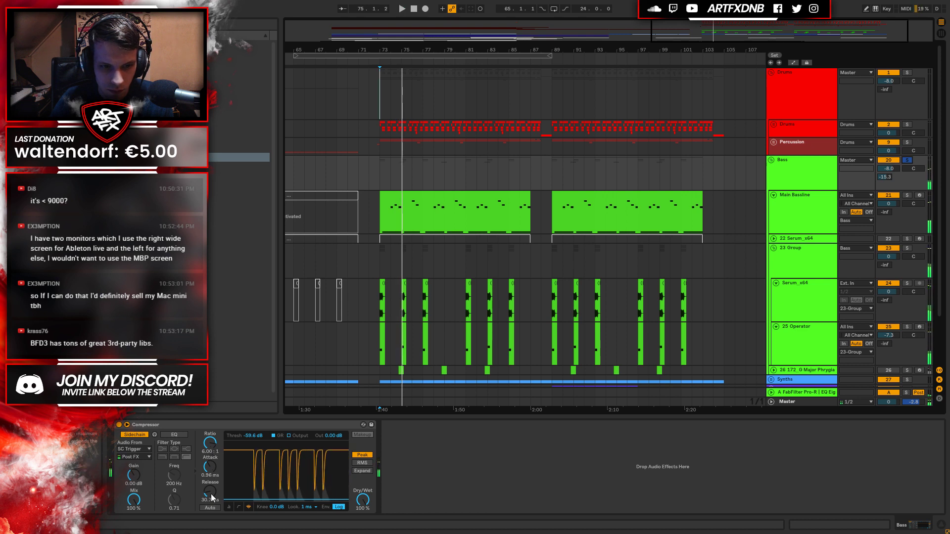
# Set the Bass group Compressor's threshold to -inf dB and its release to 53.6 ms, replaying the soloed bass.
pyautogui.moveTo(275, 500); pyautogui.dragTo(275, 501)
pyautogui.press('space')
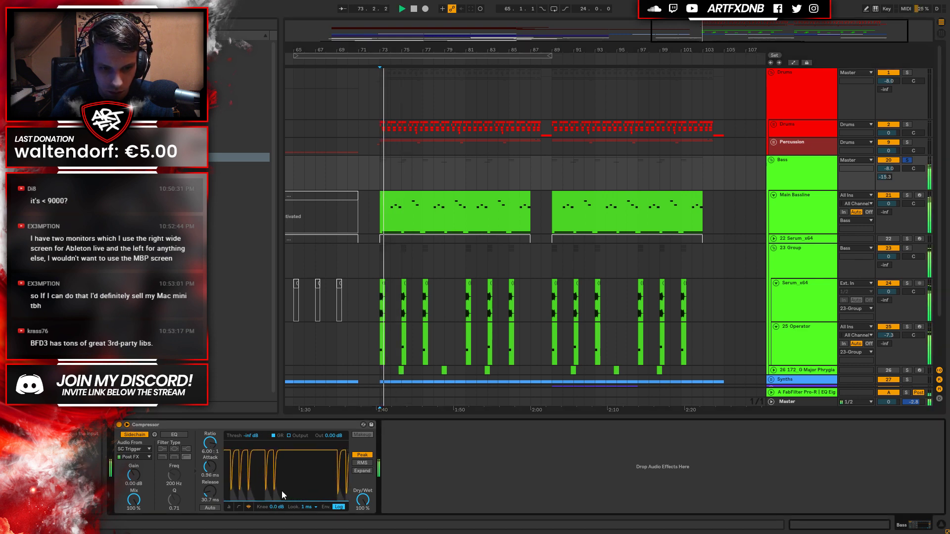
pyautogui.moveTo(210, 492); pyautogui.dragTo(212, 494)
pyautogui.press('space')
pyautogui.press('space')
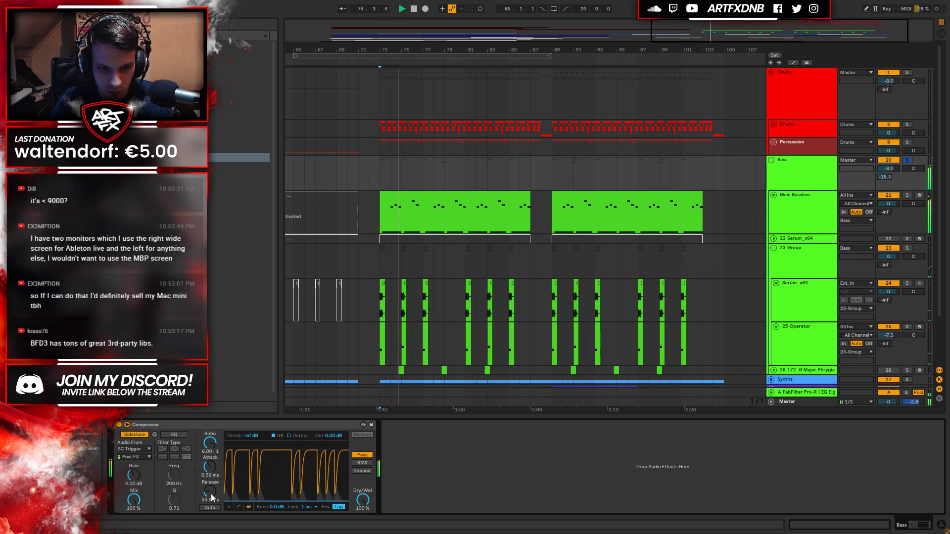
# Unsolo the Bass group and, while the full mix plays, set its Compressor's release to 45.0 ms and threshold to -42.7 dB.
pyautogui.press('space')
pyautogui.click(906, 160)
pyautogui.press('space')
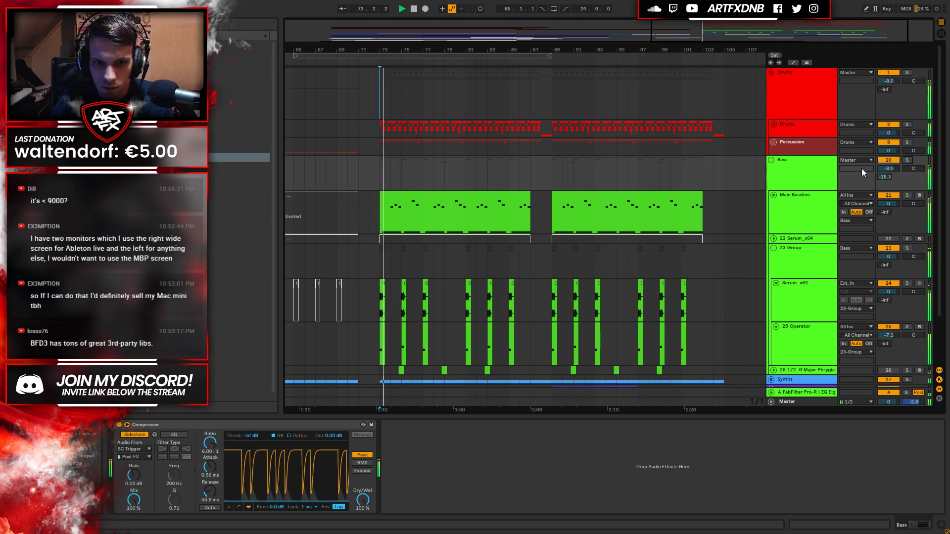
pyautogui.moveTo(212, 496); pyautogui.dragTo(234, 494)
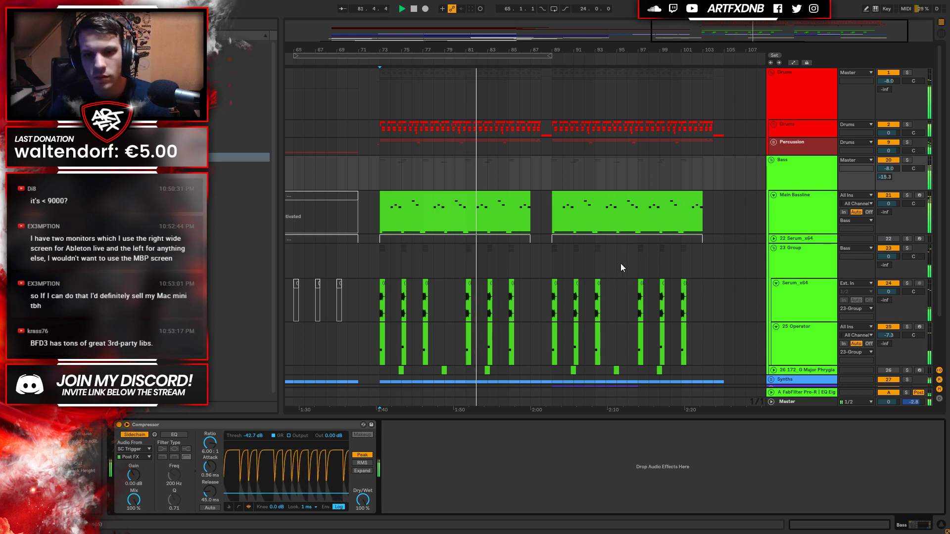
# Fold the Bass group and the top-level Drums group while the drop keeps playing.
pyautogui.click(771, 160)
pyautogui.moveTo(501, 49); pyautogui.dragTo(501, 35)
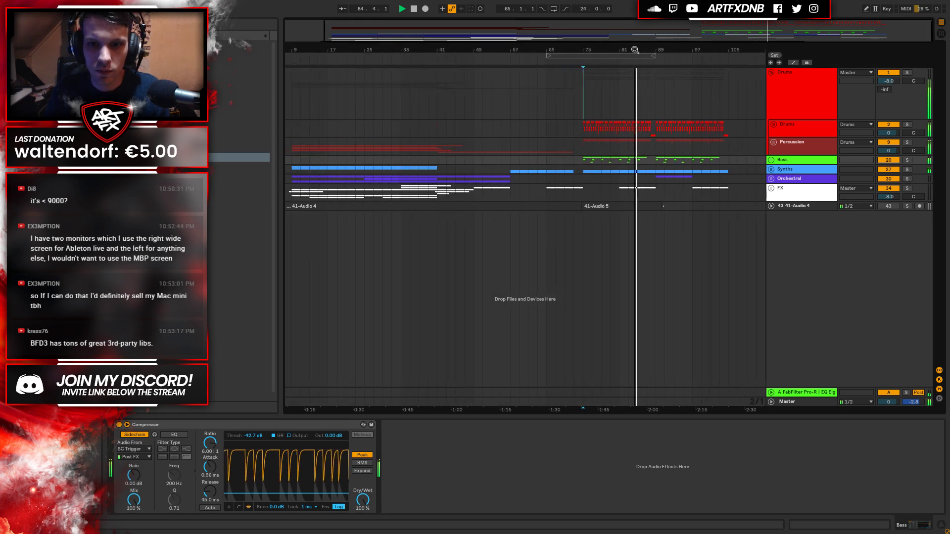
pyautogui.click(799, 76)
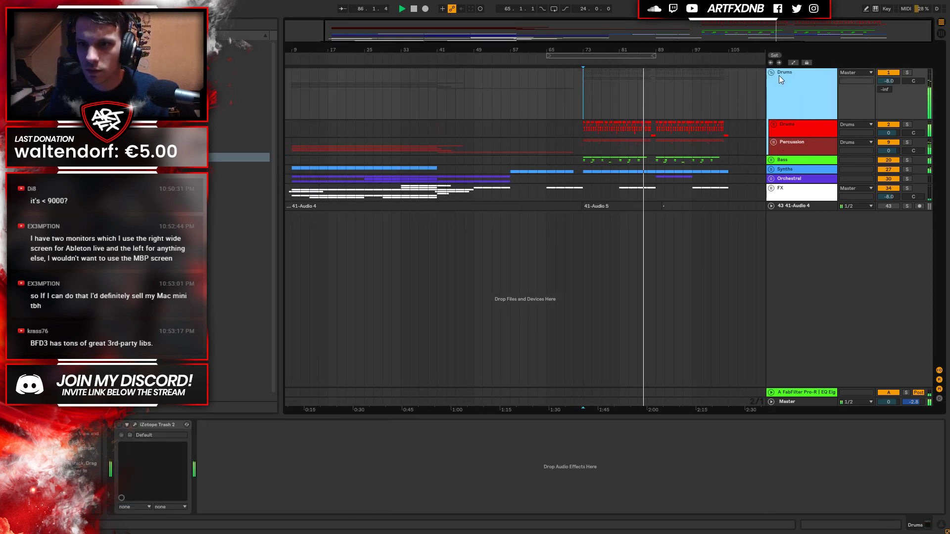
pyautogui.click(772, 73)
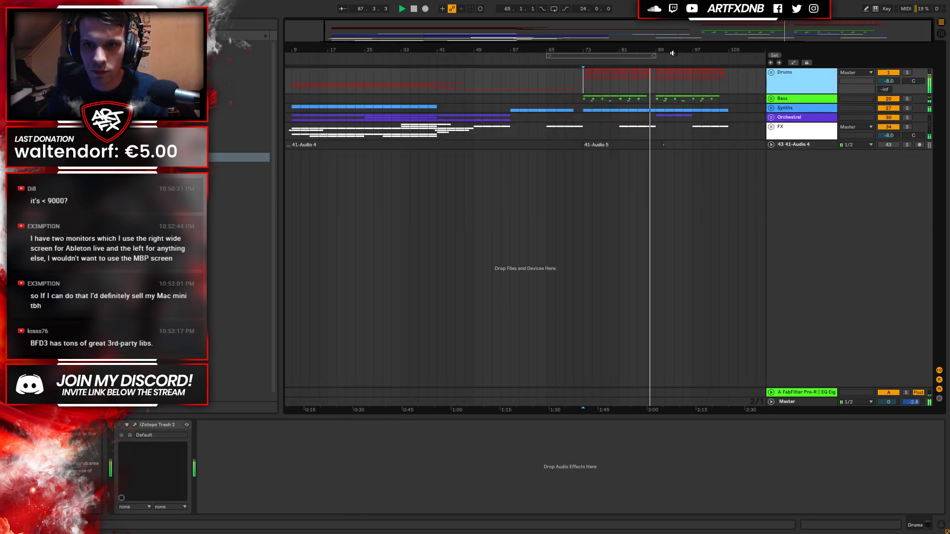
pyautogui.moveTo(673, 52); pyautogui.dragTo(587, 48)
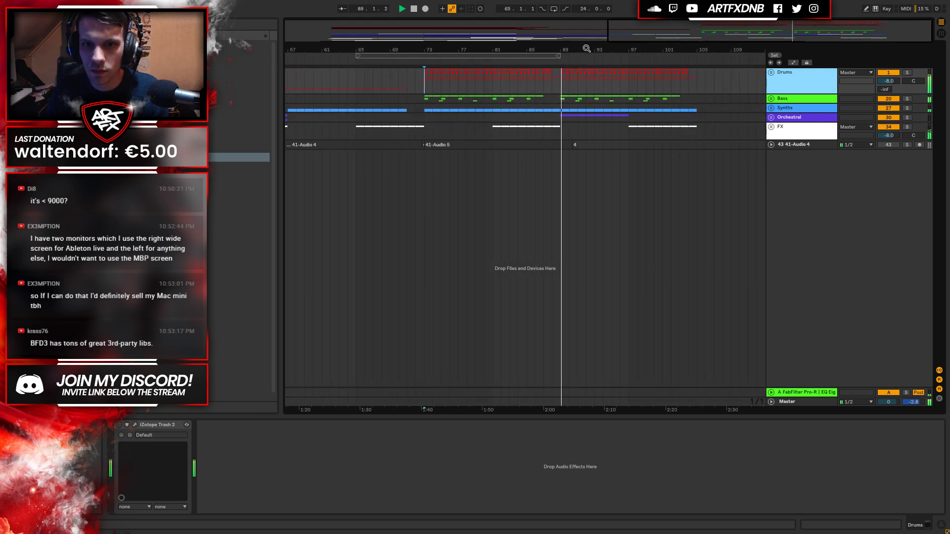
# Unfold the Synths group to examine the devices on its 29 Serum_x64 track, and fold the group again.
pyautogui.click(788, 108)
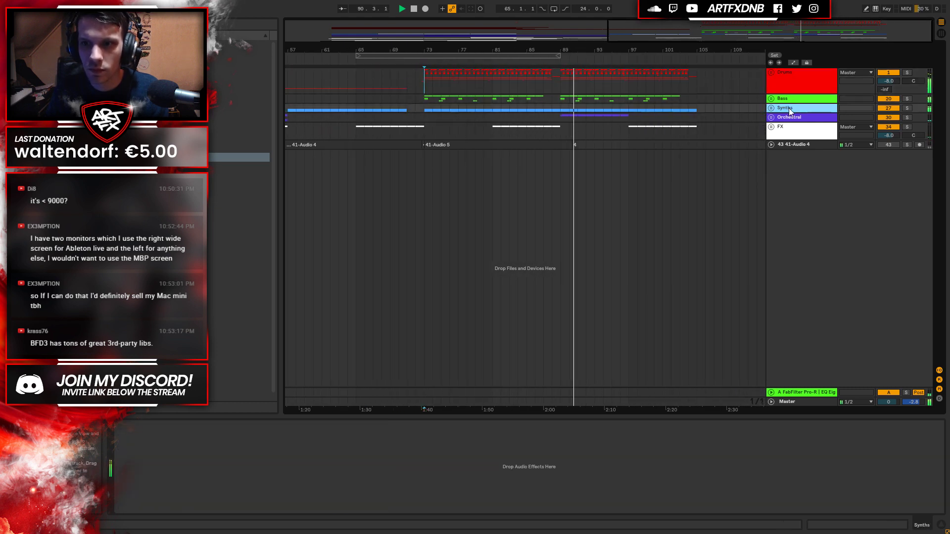
pyautogui.click(772, 109)
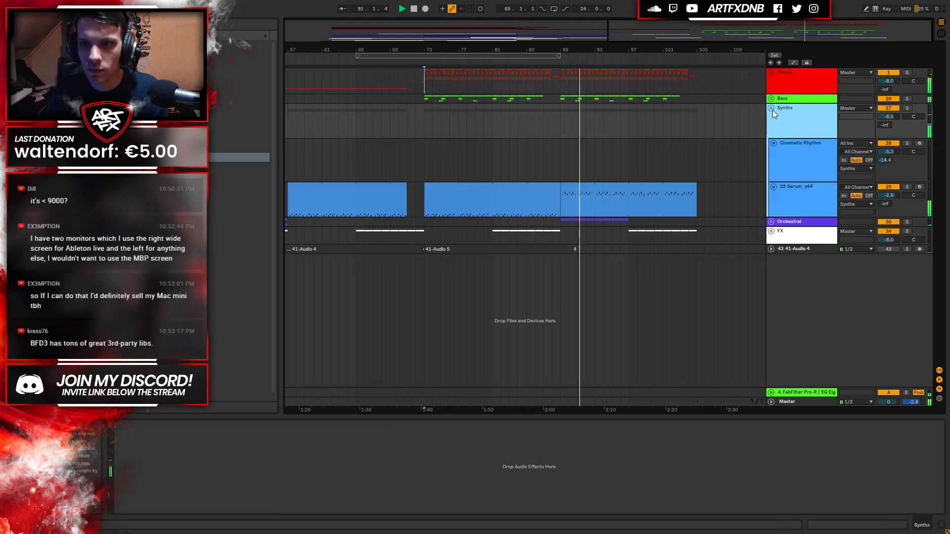
pyautogui.click(803, 188)
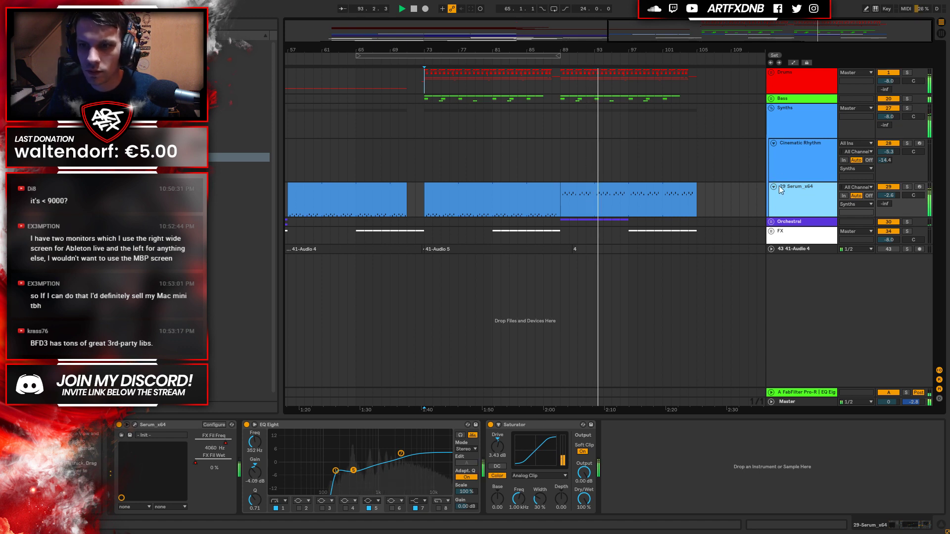
pyautogui.click(771, 108)
# Unfold the Bass group and examine the devices on its Main Bassline and 22 Serum_x64 tracks.
pyautogui.click(771, 99)
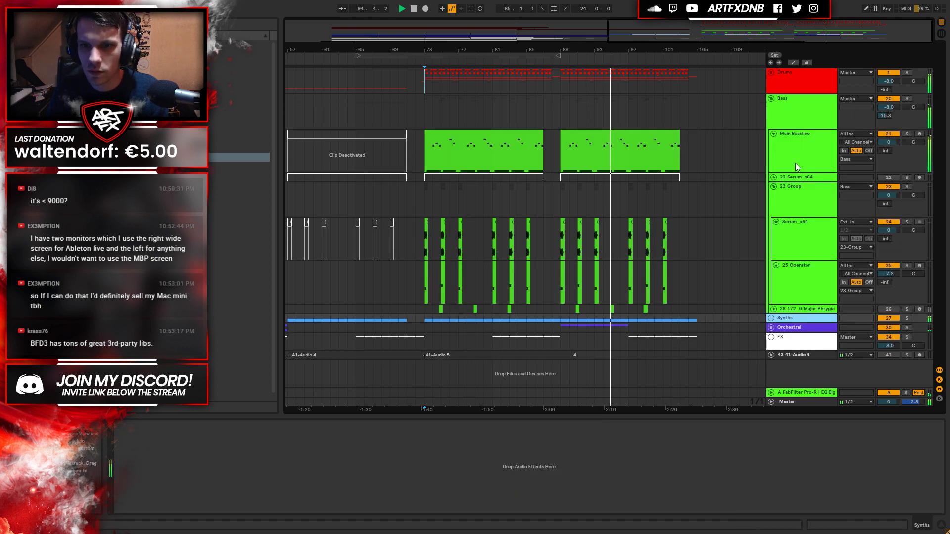
pyautogui.click(794, 163)
pyautogui.click(794, 176)
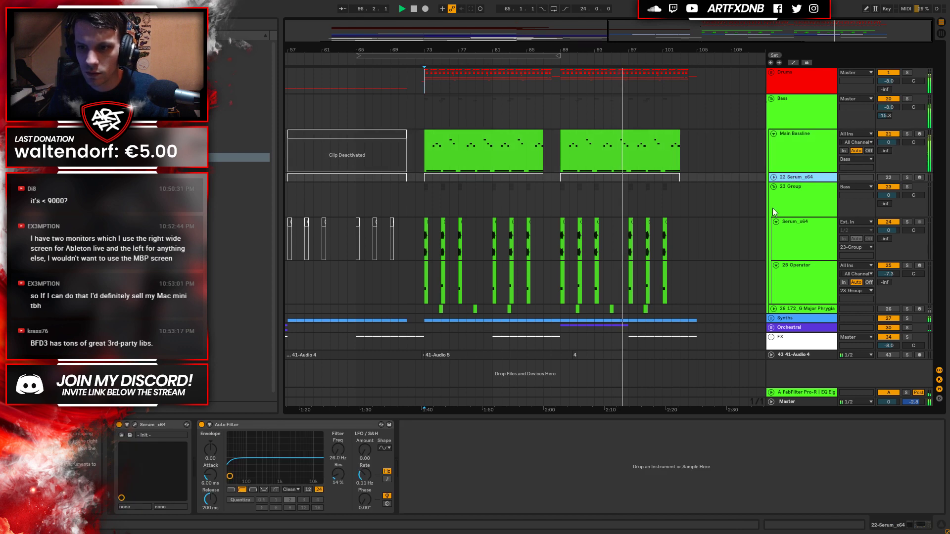
# Unfold the Synths group and examine the FX settings of its 29 Serum_x64 track's Serum plugin while the drop plays.
pyautogui.click(786, 320)
pyautogui.scroll(-4, 793, 311)
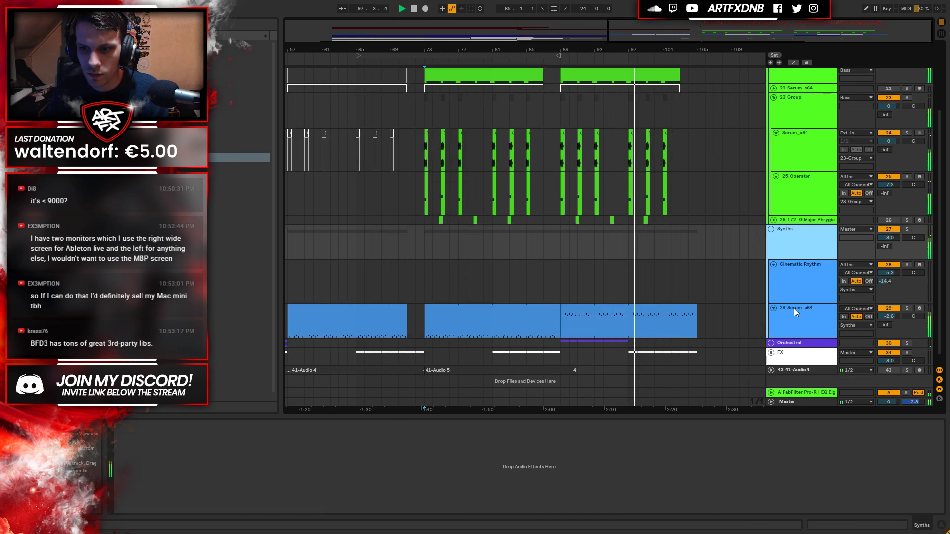
pyautogui.click(876, 299)
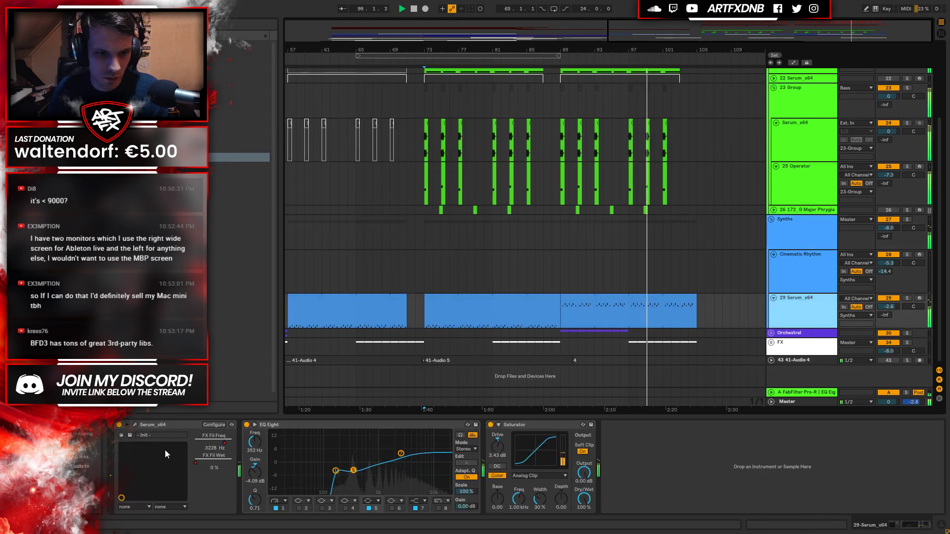
pyautogui.click(151, 423)
pyautogui.moveTo(462, 131); pyautogui.dragTo(568, 65)
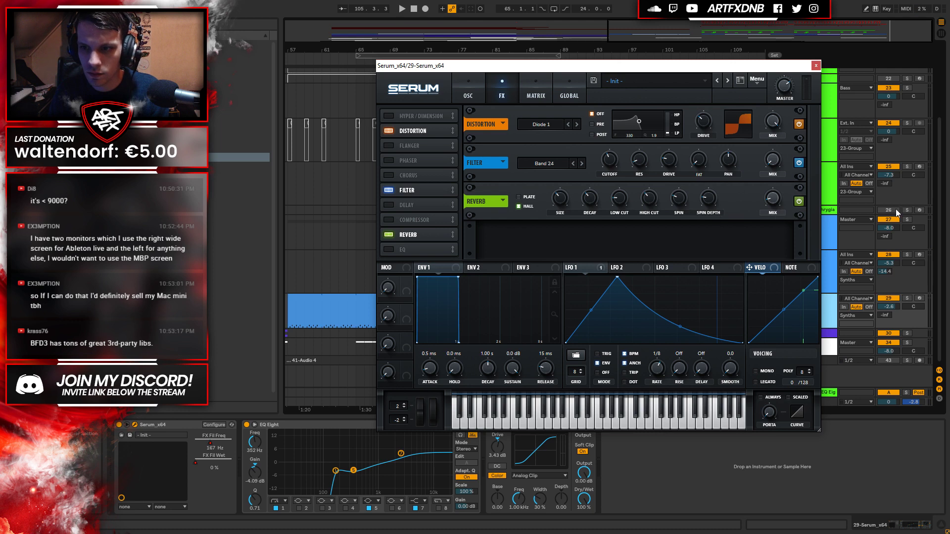
pyautogui.press('space')
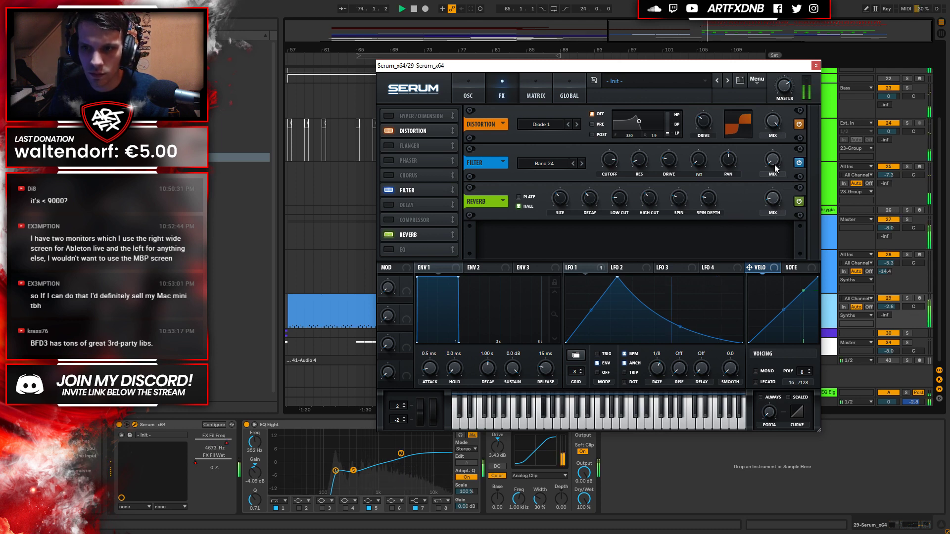
pyautogui.moveTo(780, 203)
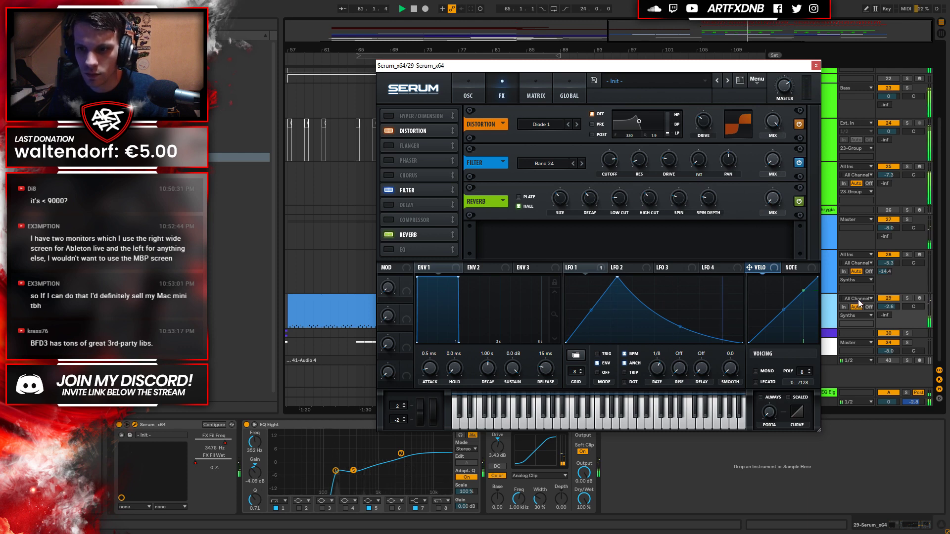
# Solo the 29 Serum_x64 track, set Serum's Env 1 release to 193 ms, and unsolo the track.
pyautogui.moveTo(733, 66); pyautogui.dragTo(479, 20)
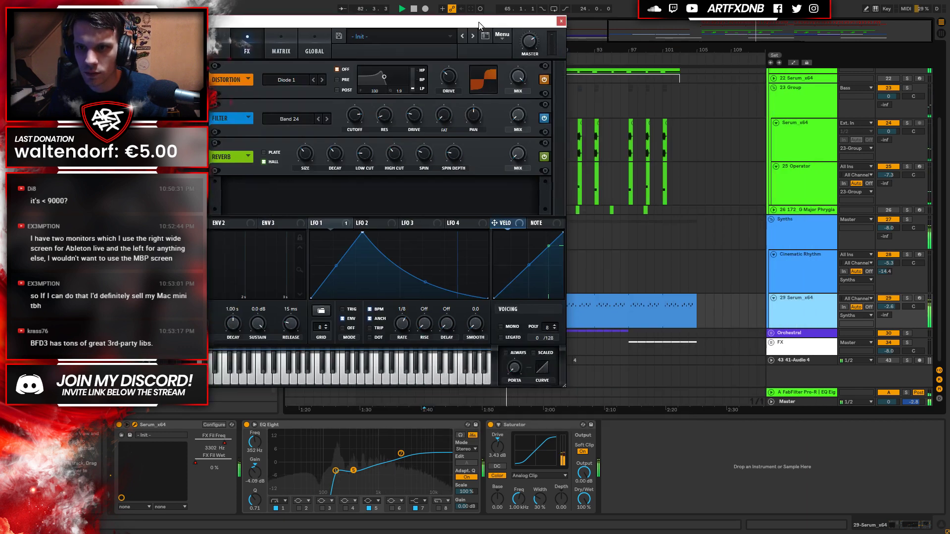
pyautogui.click(907, 298)
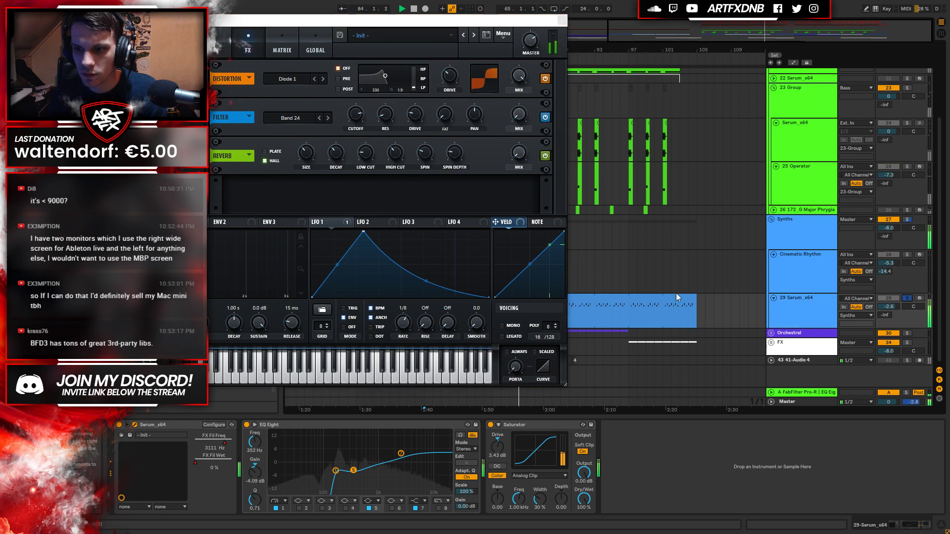
pyautogui.moveTo(518, 24); pyautogui.dragTo(685, 55)
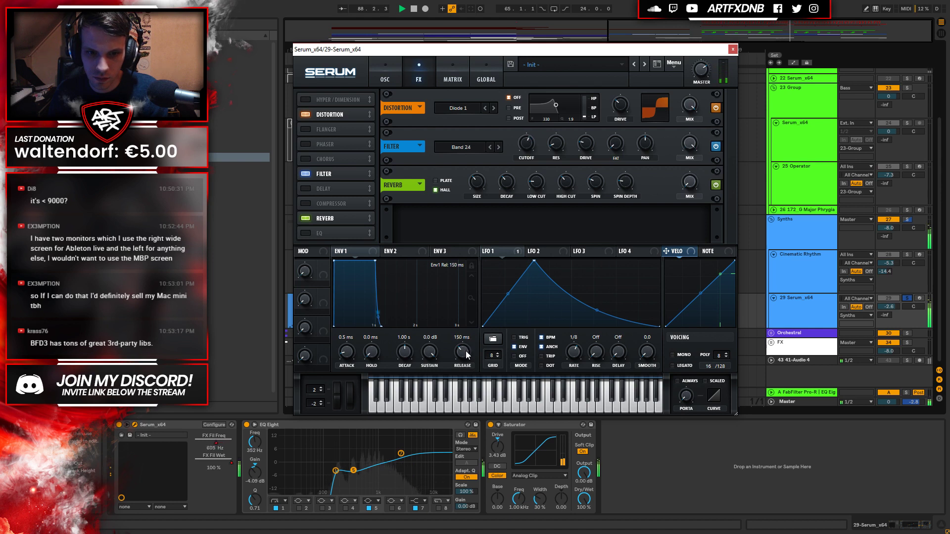
pyautogui.scroll(2, 465, 355)
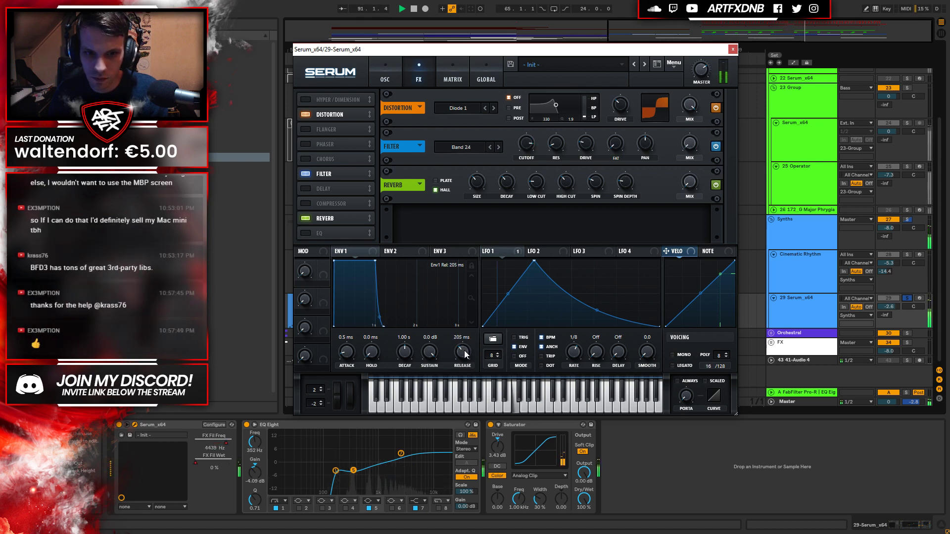
pyautogui.click(907, 300)
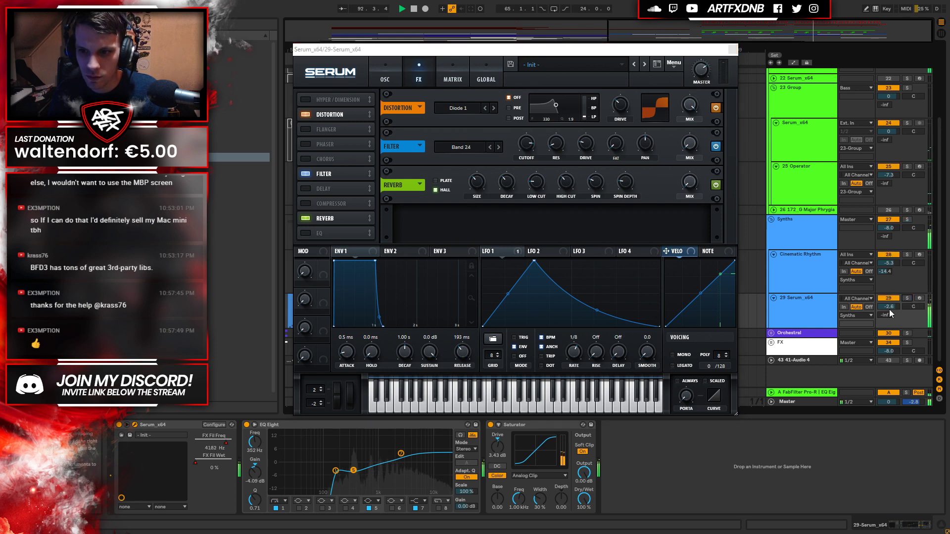
# Close the Serum window and insert an Overdrive before the Saturator on the 29 Serum_x64 track.
pyautogui.click(812, 304)
pyautogui.click(733, 50)
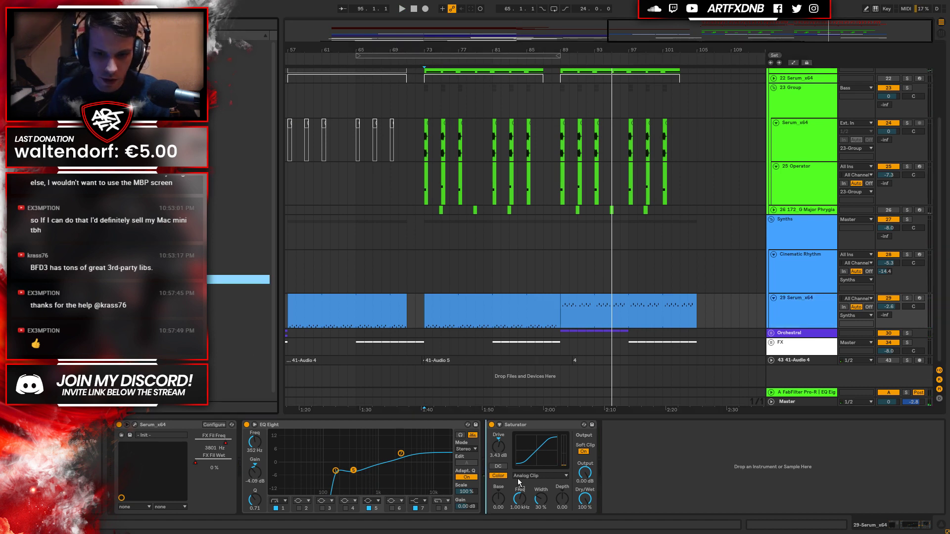
pyautogui.click(575, 449)
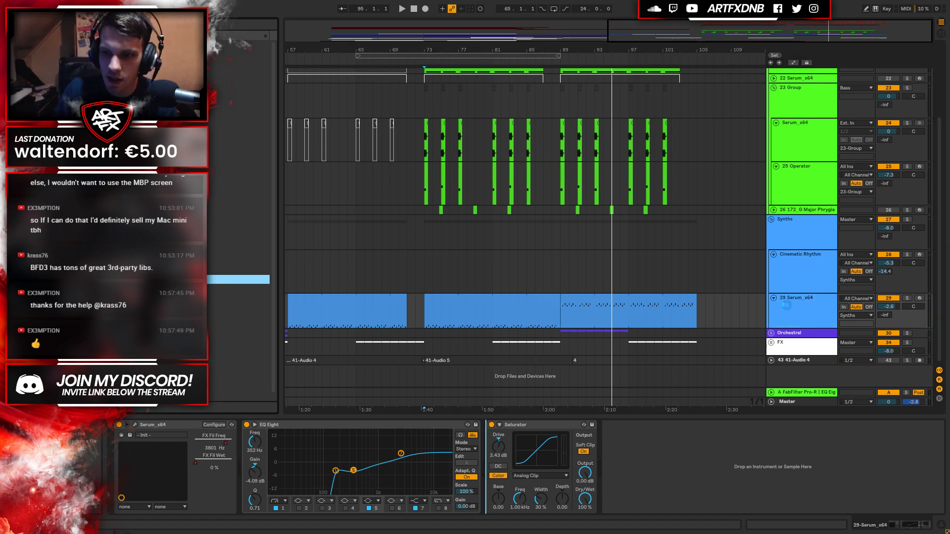
pyautogui.press('Return')
# While playing from bar 89 with the track soloed, set Overdrive to 2.71 kHz, bandwidth 6.70, Drive 35% and Dry/Wet 27%, comparing it bypassed.
pyautogui.click(906, 298)
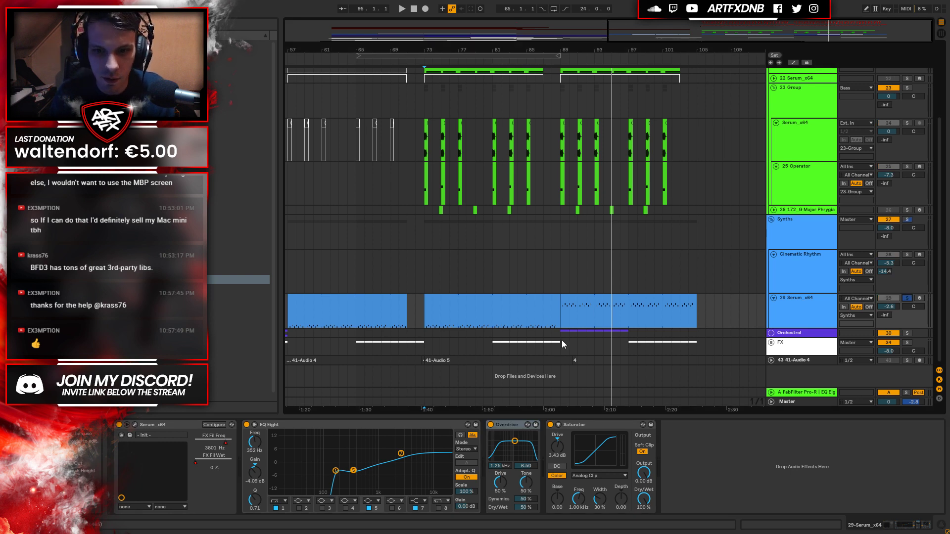
pyautogui.click(564, 303)
pyautogui.click(559, 316)
pyautogui.press('space')
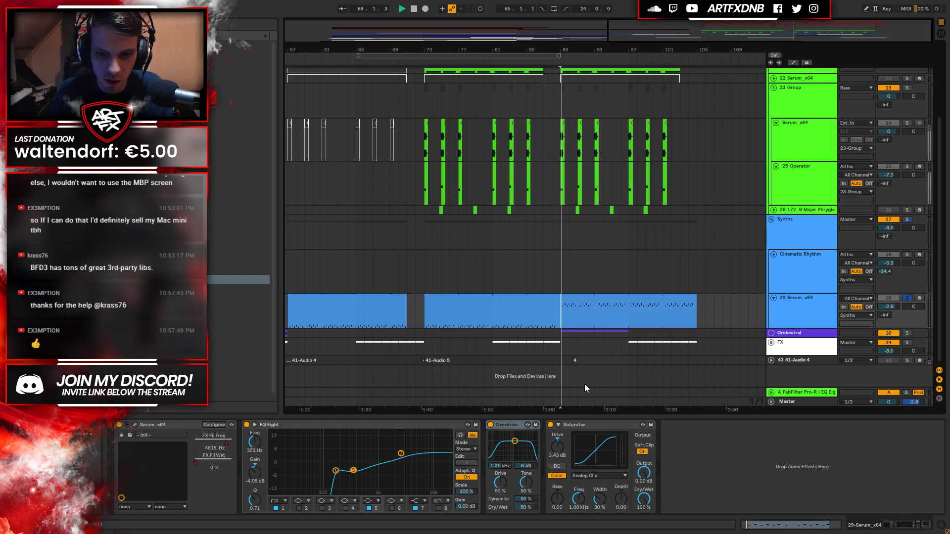
pyautogui.moveTo(516, 447); pyautogui.dragTo(526, 440)
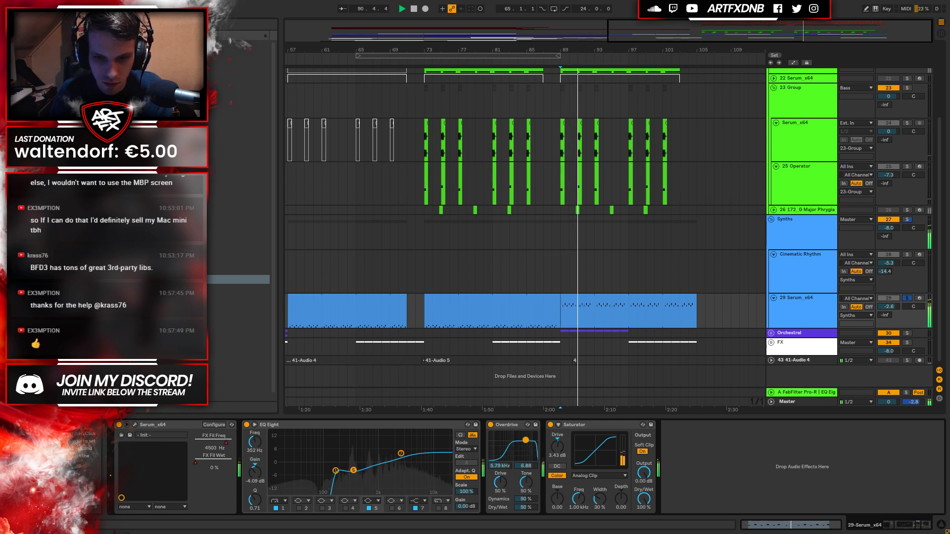
pyautogui.moveTo(527, 507); pyautogui.dragTo(528, 516)
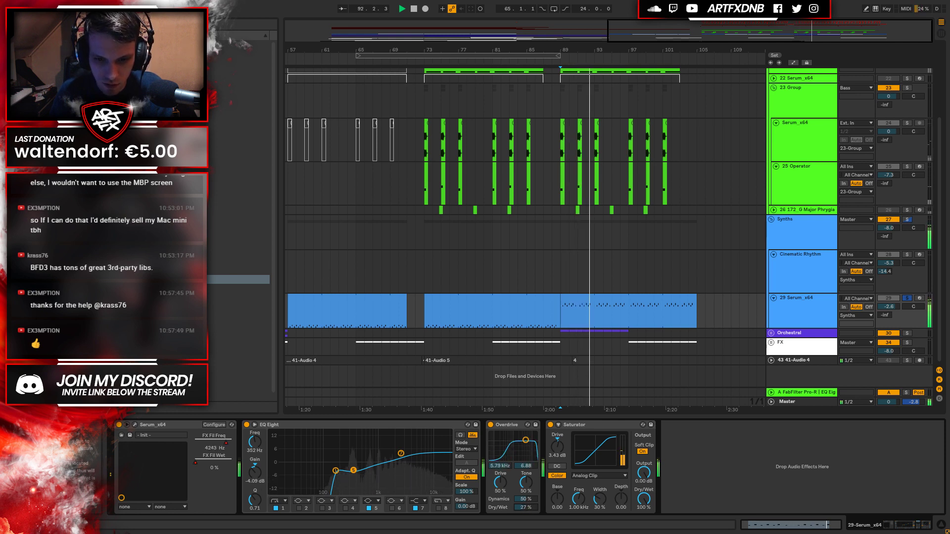
pyautogui.moveTo(526, 440); pyautogui.dragTo(520, 440)
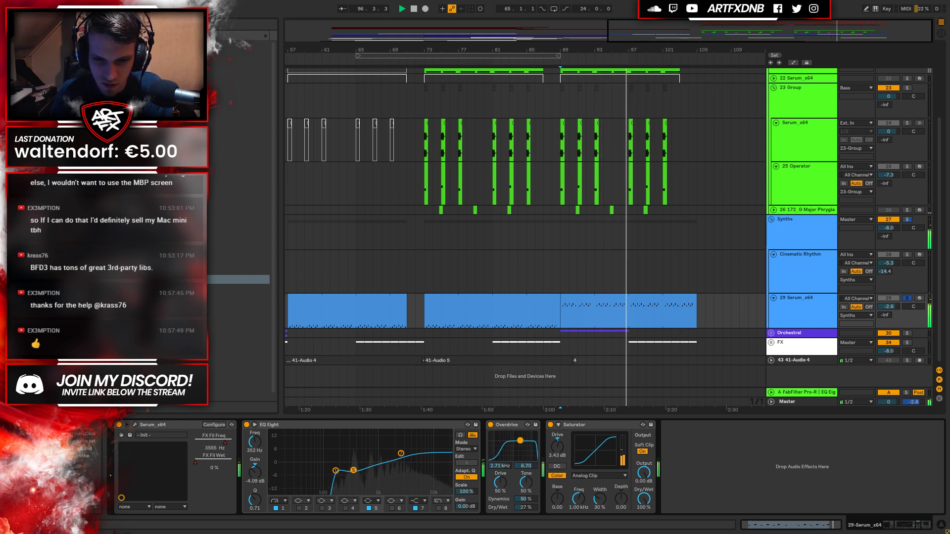
pyautogui.moveTo(499, 491); pyautogui.dragTo(500, 499)
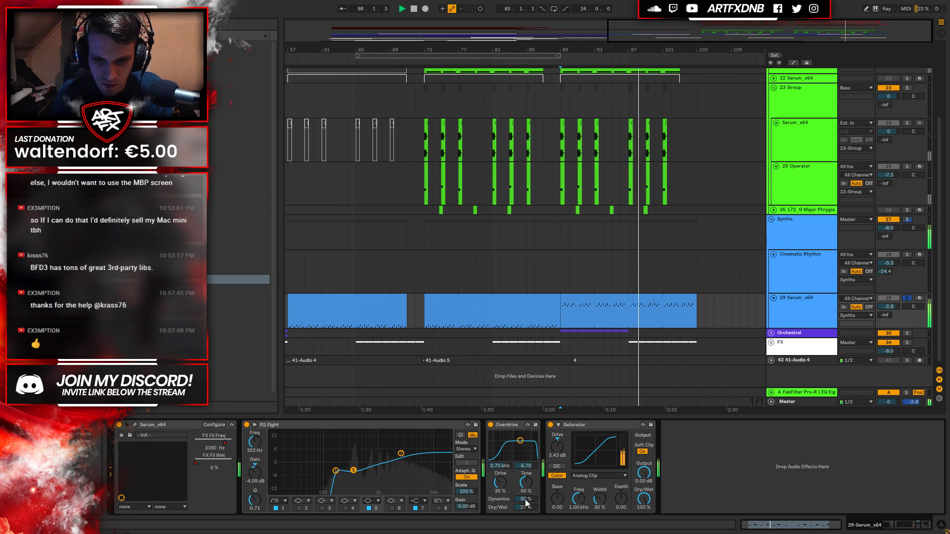
pyautogui.click(490, 425)
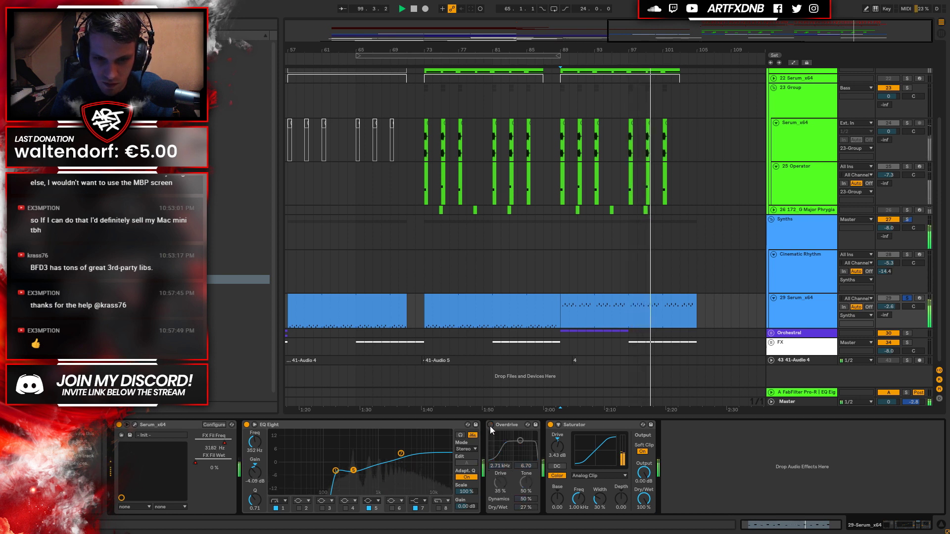
pyautogui.click(490, 425)
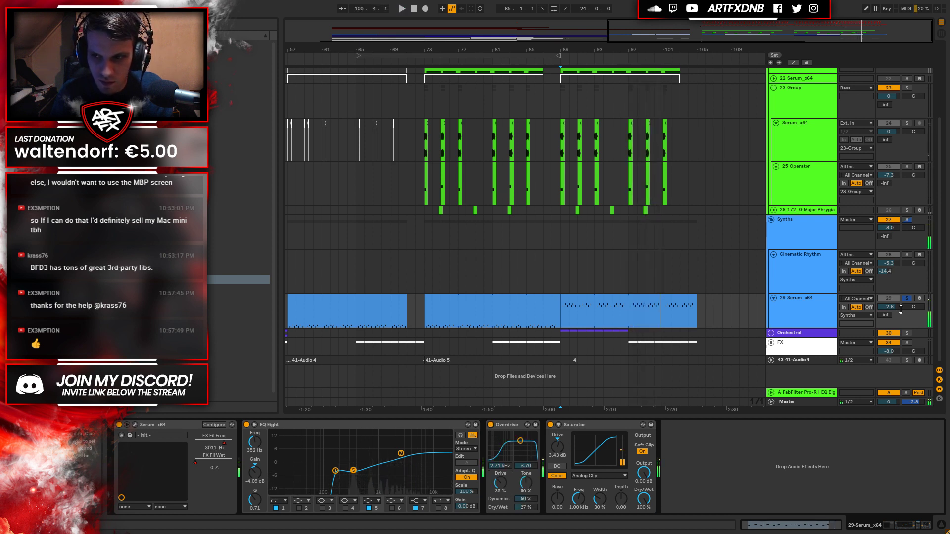
pyautogui.press('space')
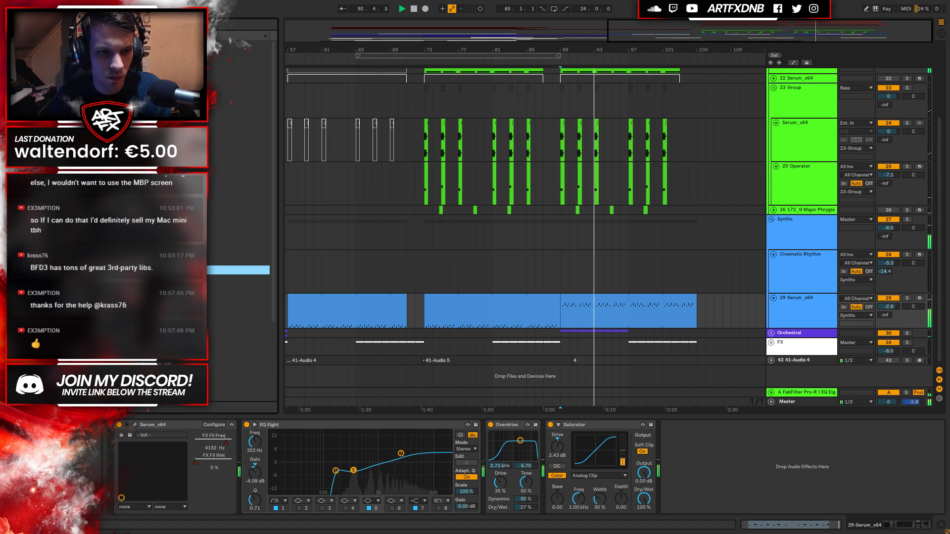
# Stop playback and insert an OTT multiband compressor between the Overdrive and the Saturator.
pyautogui.press('space')
pyautogui.click(558, 466)
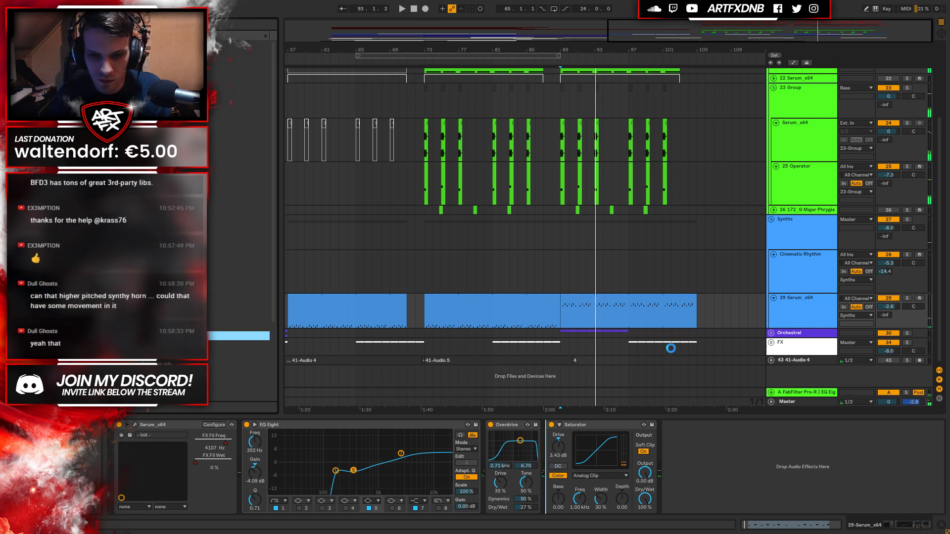
pyautogui.hotkey('ctrl', 'z')
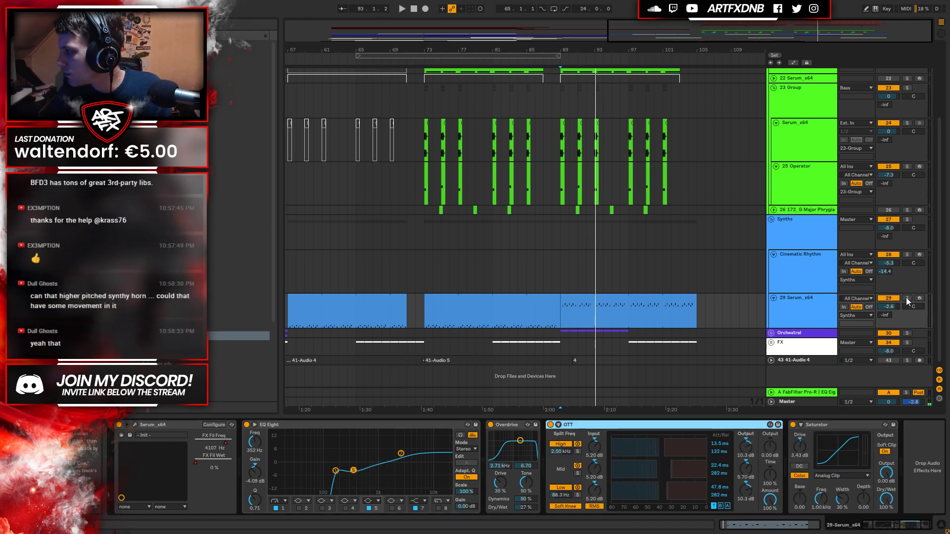
# During playback, set OTT's high-band attack to 431 ms, mid-band attack to 716 ms and Amount to 54%, comparing it bypassed.
pyautogui.click(906, 298)
pyautogui.press('space')
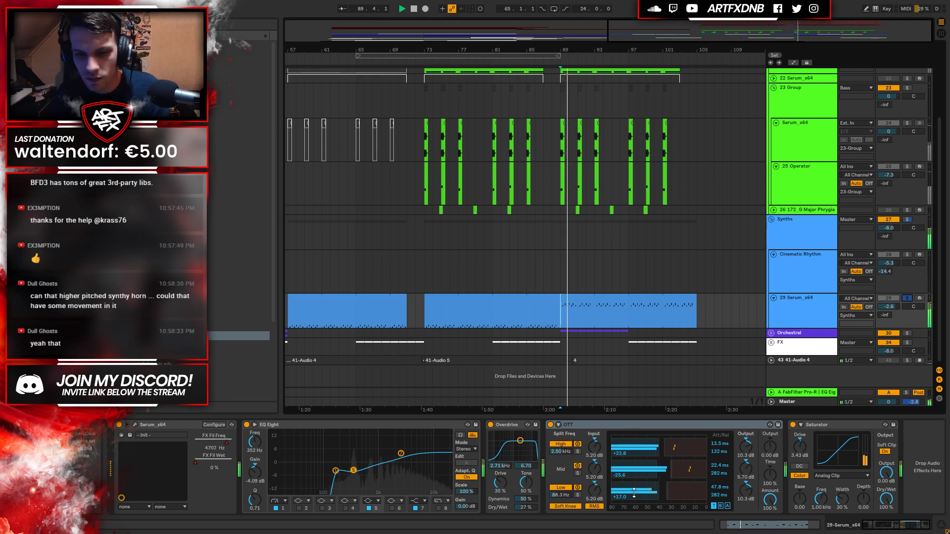
pyautogui.press('space')
pyautogui.moveTo(769, 503); pyautogui.dragTo(769, 478)
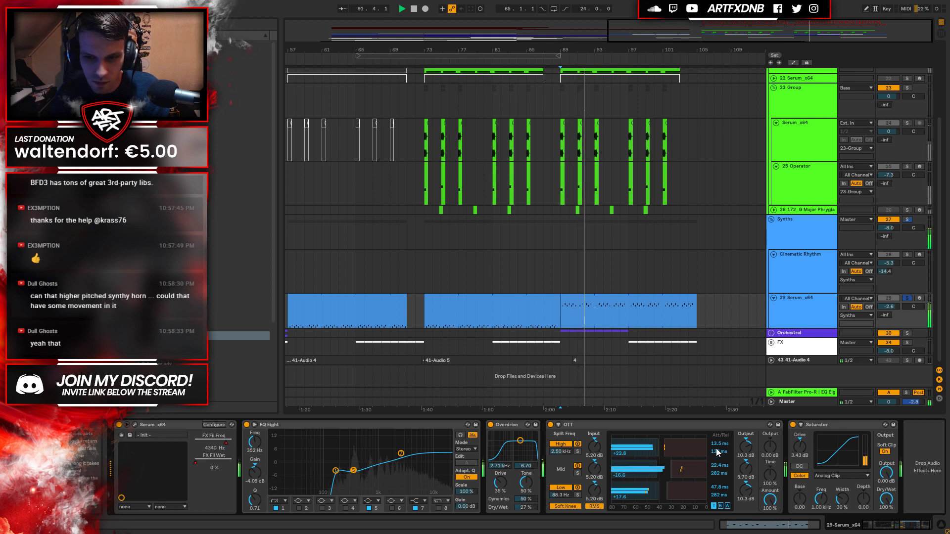
pyautogui.moveTo(717, 444)
pyautogui.mouseDown()
pyautogui.moveTo(718, 453)
pyautogui.moveTo(718, 441)
pyautogui.mouseUp()
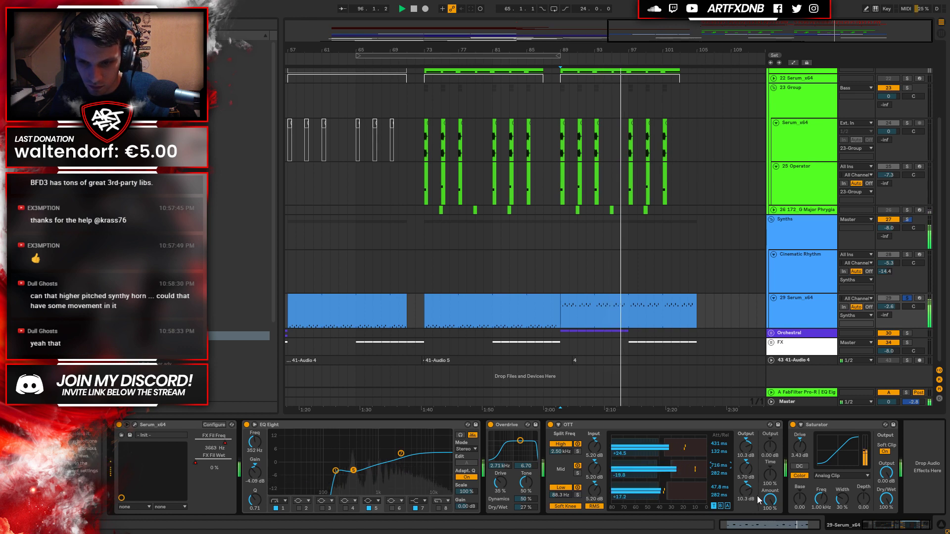
pyautogui.moveTo(760, 500); pyautogui.dragTo(760, 525)
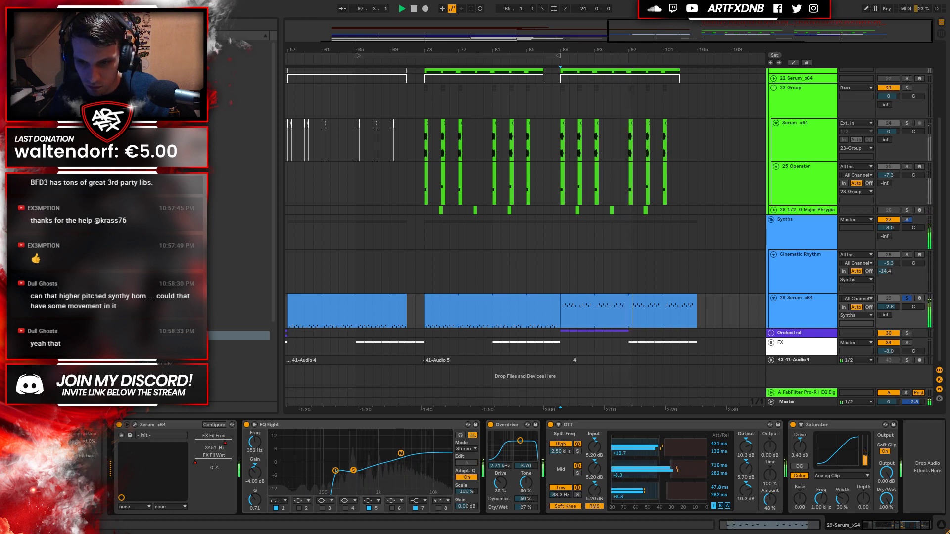
pyautogui.moveTo(770, 501); pyautogui.dragTo(769, 492)
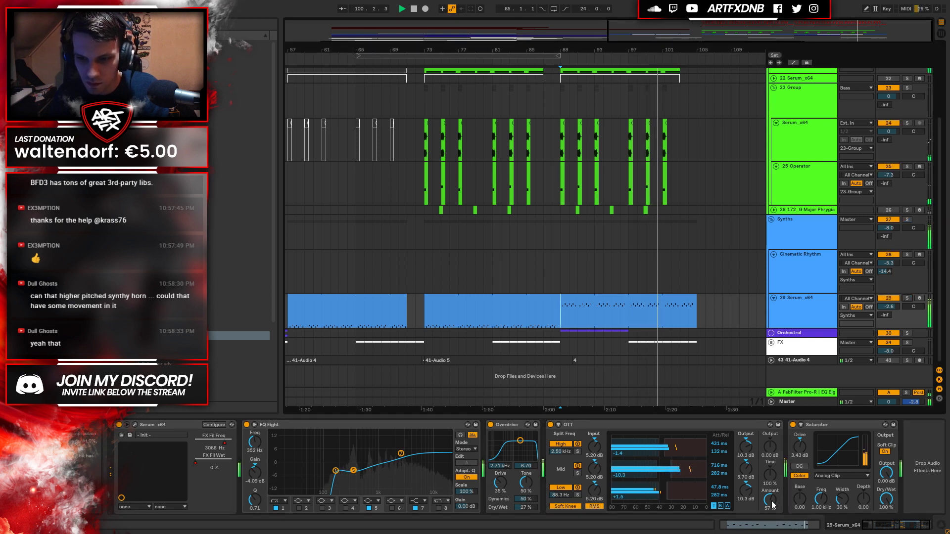
pyautogui.click(550, 425)
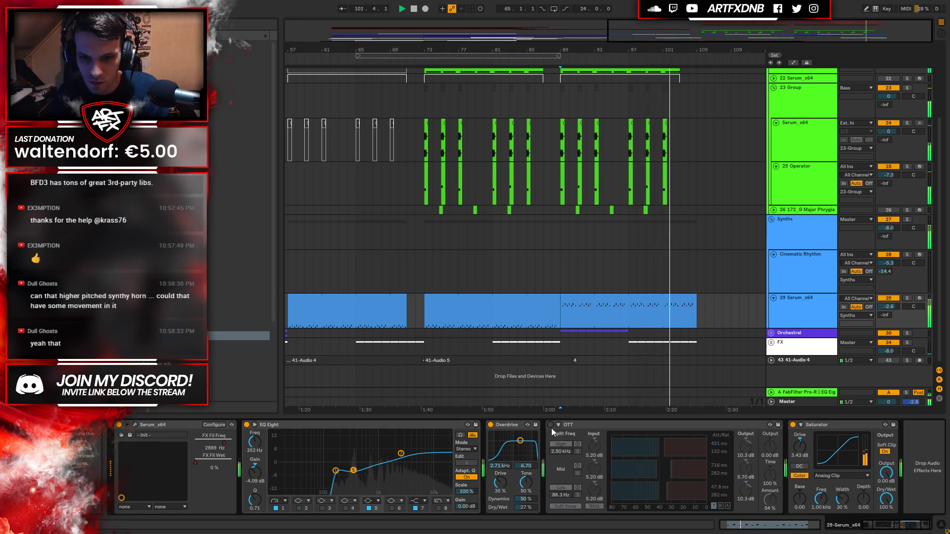
pyautogui.click(550, 425)
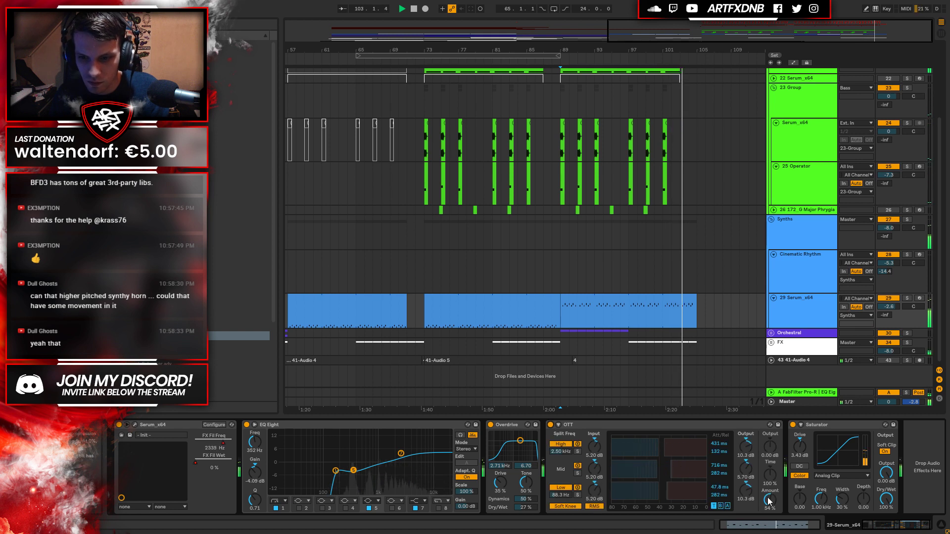
# Insert an EQ Eight after OTT with a low cut on band 1 and a 3.35 dB boost at 6.81 kHz, Q 0.33, on band 6.
pyautogui.moveTo(239, 158)
pyautogui.mouseDown()
pyautogui.moveTo(752, 375)
pyautogui.moveTo(786, 455)
pyautogui.mouseUp()
pyautogui.click(571, 411)
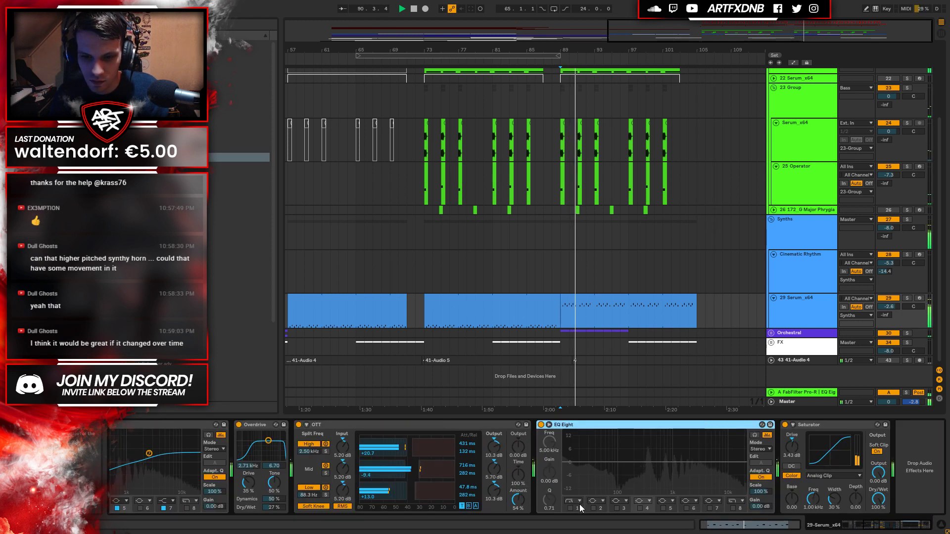
pyautogui.click(572, 509)
pyautogui.moveTo(591, 469); pyautogui.dragTo(626, 476)
pyautogui.click(687, 509)
pyautogui.moveTo(722, 469)
pyautogui.mouseDown()
pyautogui.moveTo(660, 482)
pyautogui.moveTo(649, 444)
pyautogui.moveTo(732, 447)
pyautogui.moveTo(720, 453)
pyautogui.mouseUp()
pyautogui.press('space')
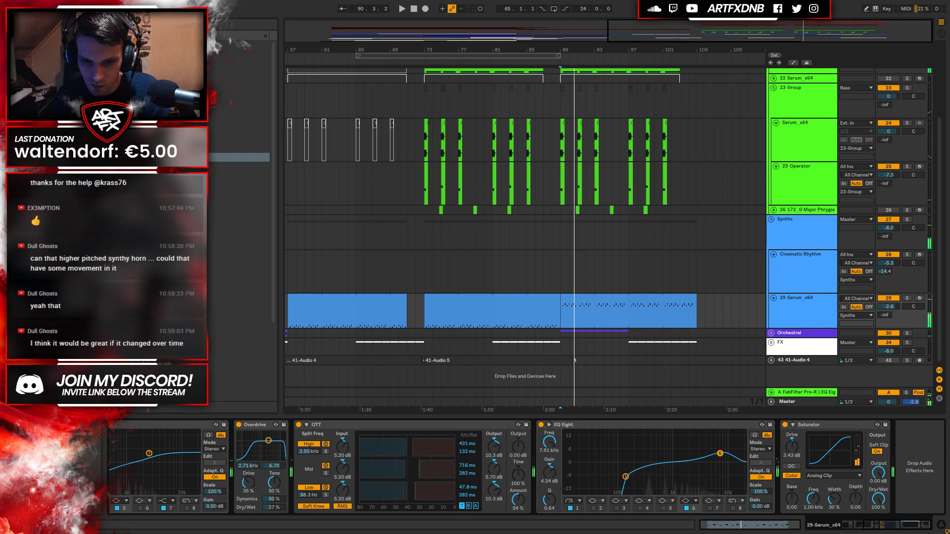
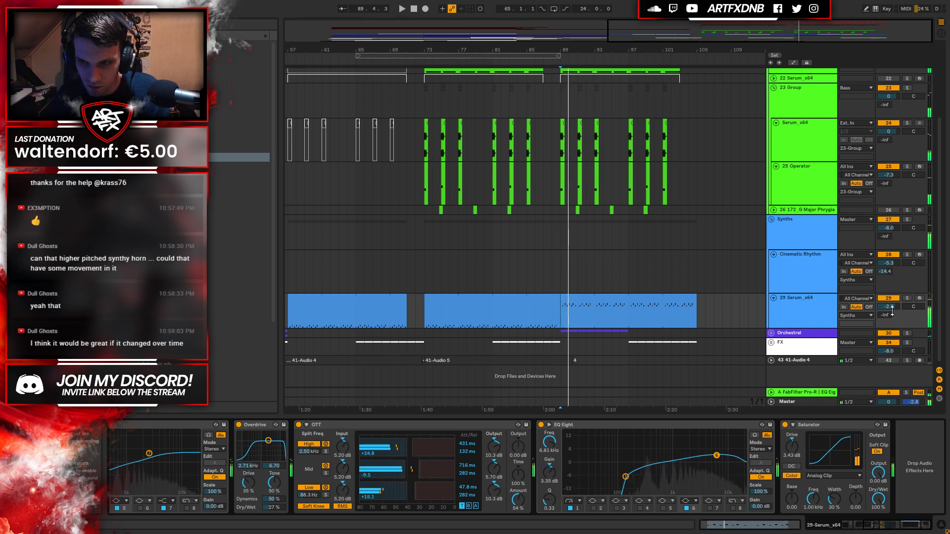
# Set the 29 Serum_x64 track's volume to -5.1 dB and play it soloed from bar 57.
pyautogui.press('space')
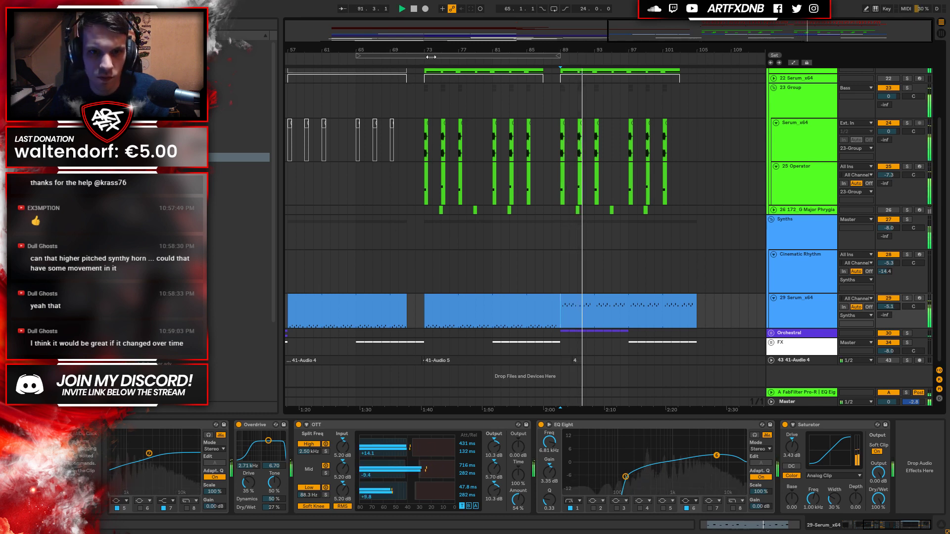
pyautogui.press('-')
pyautogui.click(527, 309)
pyautogui.press('space')
pyautogui.press('space')
pyautogui.click(906, 298)
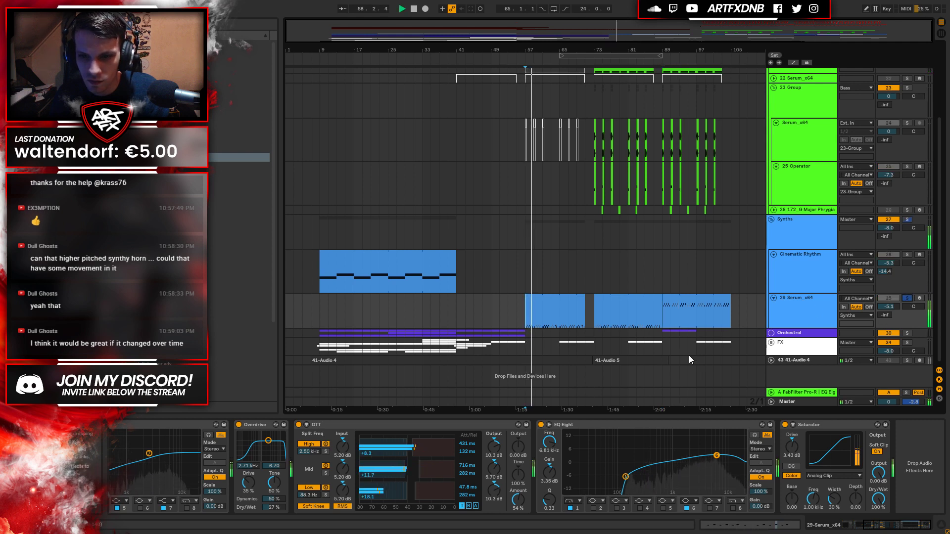
# Play the 29 Serum_x64 part from bar 73 soloed and with the full mix.
pyautogui.press('space')
pyautogui.click(593, 317)
pyautogui.press('space')
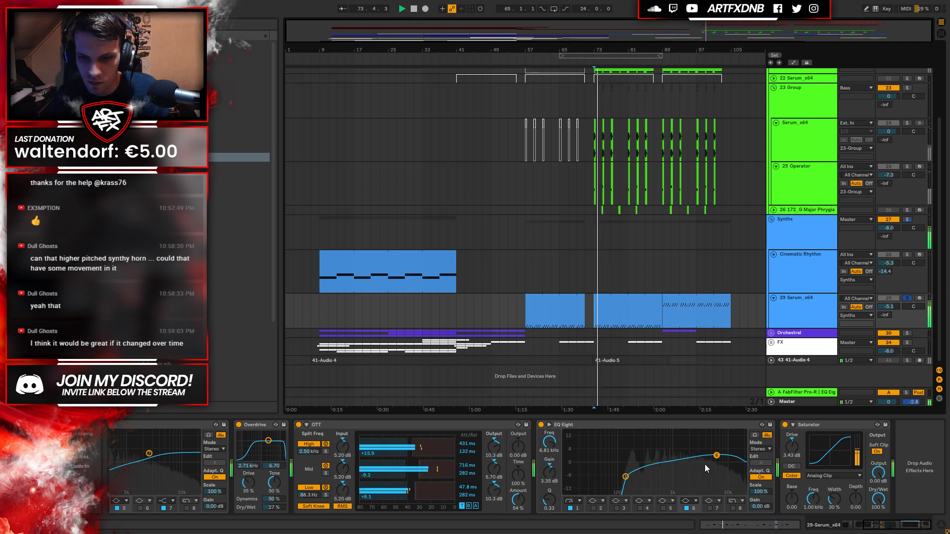
pyautogui.click(908, 298)
pyautogui.press('space')
pyautogui.press('space')
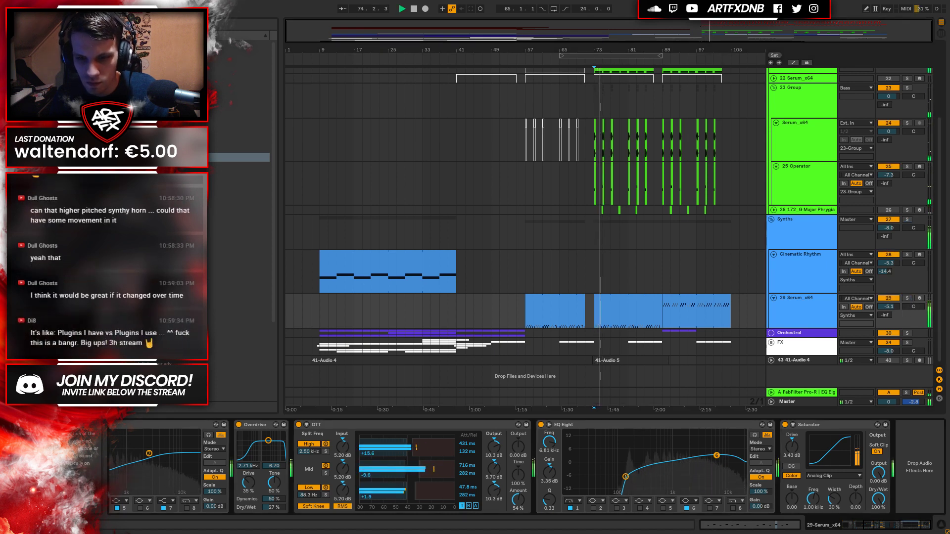
# Lengthen all notes in the 29 Serum_x64 clip at bar 73 slightly beyond a sixteenth, checking them soloed.
pyautogui.doubleClick(623, 296)
pyautogui.press('space')
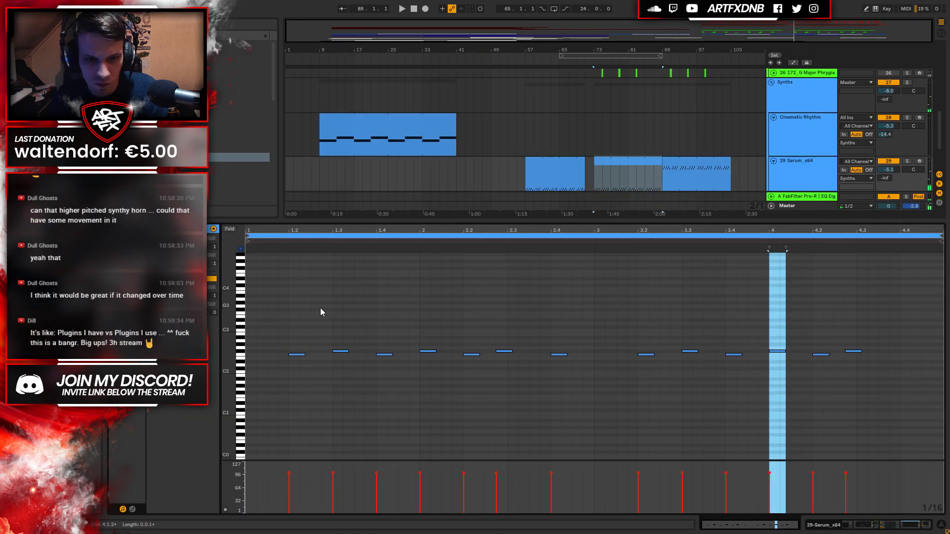
pyautogui.hotkey('ctrl', 'a')
pyautogui.moveTo(304, 356); pyautogui.dragTo(313, 356)
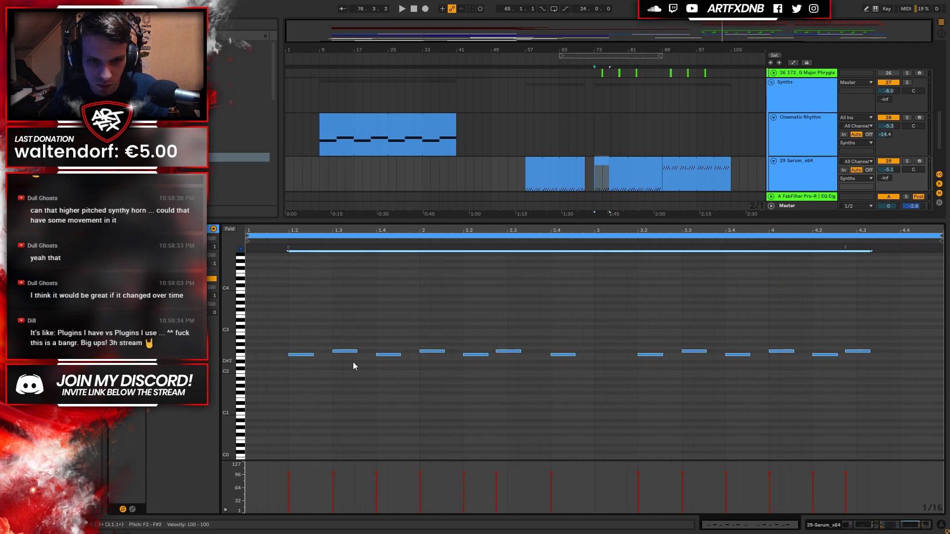
pyautogui.click(907, 162)
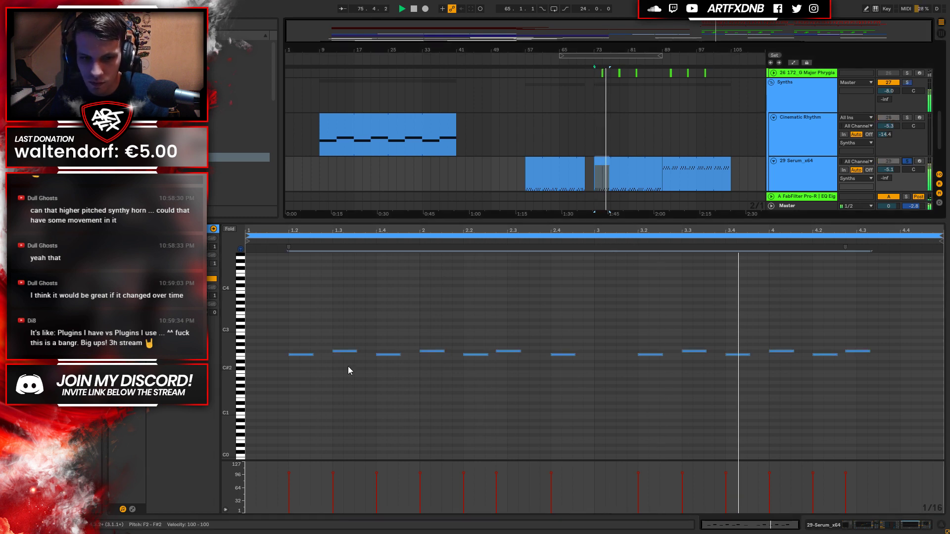
pyautogui.hotkey('ctrl', 'a')
pyautogui.moveTo(312, 356); pyautogui.dragTo(309, 357)
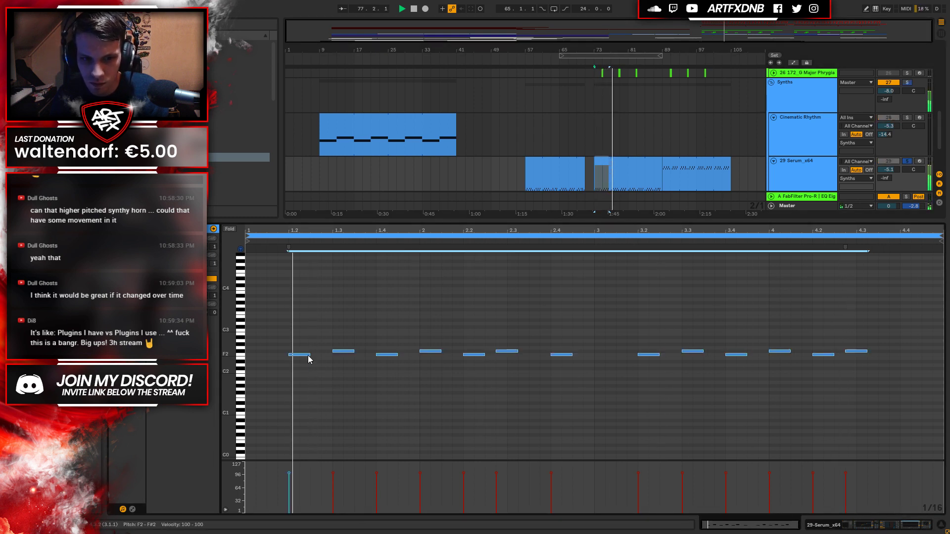
# Compare OTT on the 29 Serum_x64 track bypassed and active, and set its mid-band attack to 2.77 s and release to 847 ms.
pyautogui.click(908, 525)
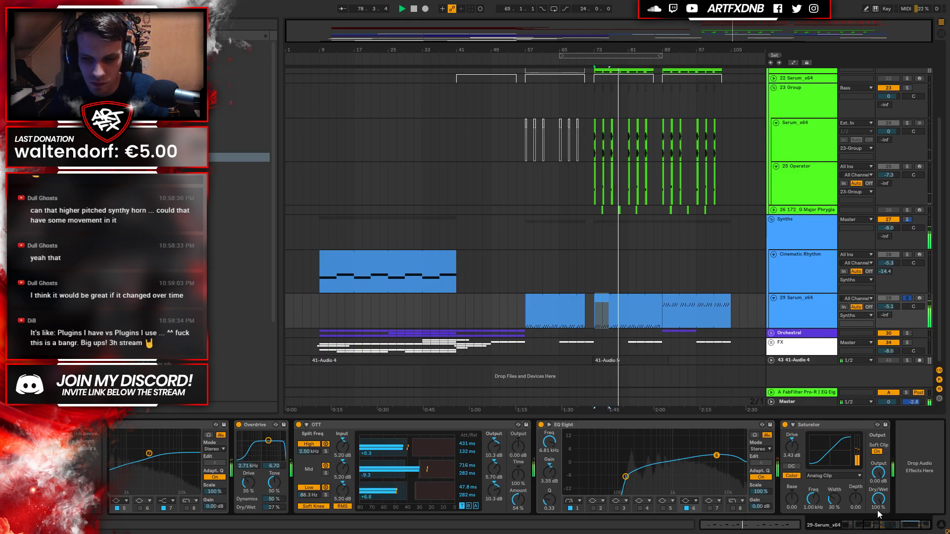
pyautogui.hscroll(-5, 512, 473)
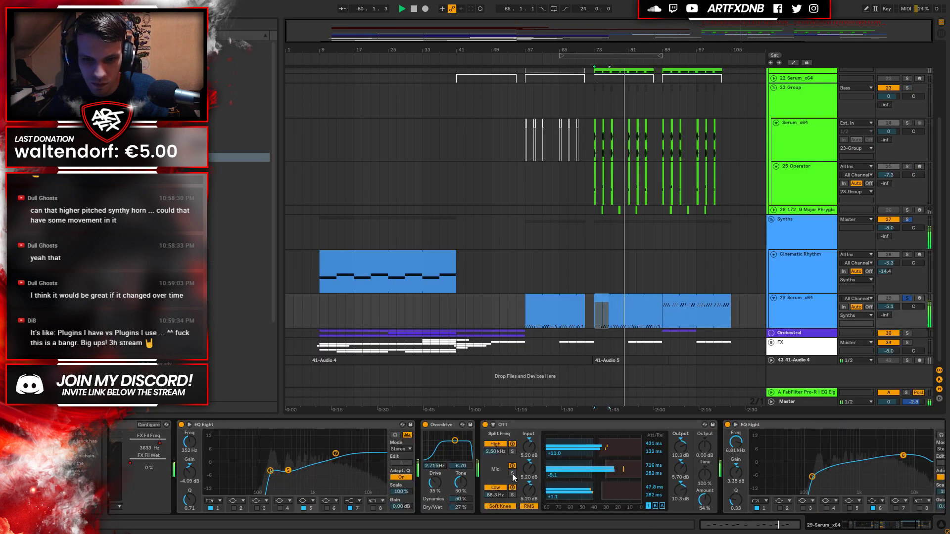
pyautogui.click(485, 424)
pyautogui.click(485, 424)
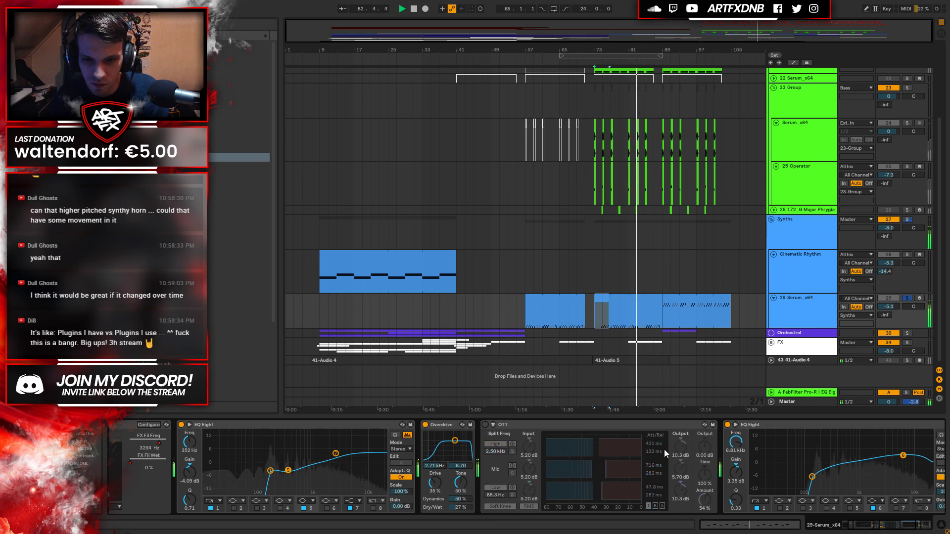
pyautogui.click(485, 424)
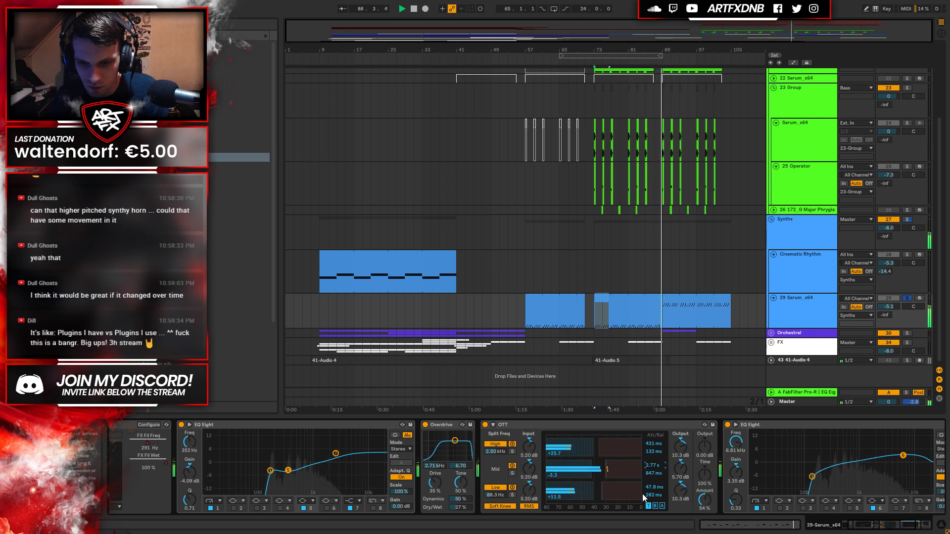
# Unsolo 29 Serum_x64, play the drop from bar 73 in the full mix and fold the Synths and Bass groups.
pyautogui.click(907, 298)
pyautogui.click(620, 303)
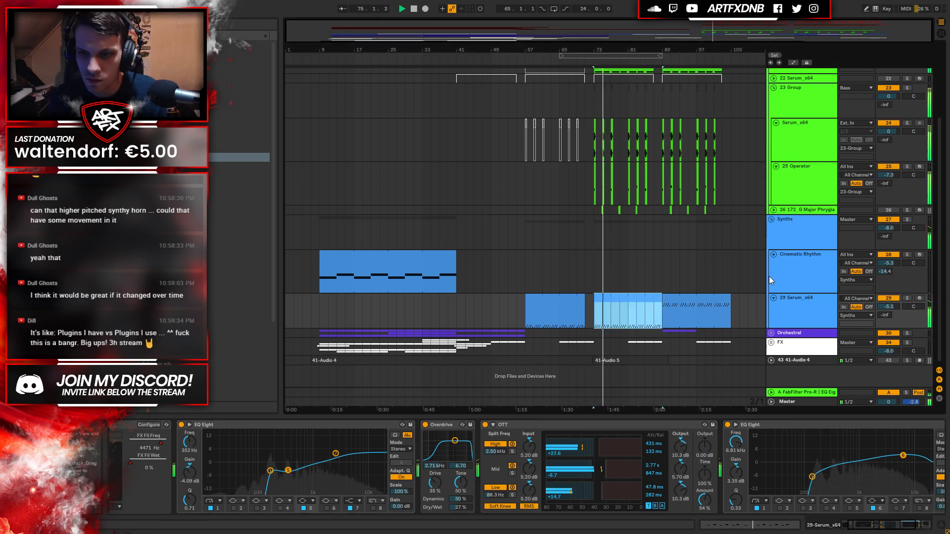
pyautogui.click(770, 218)
pyautogui.click(771, 92)
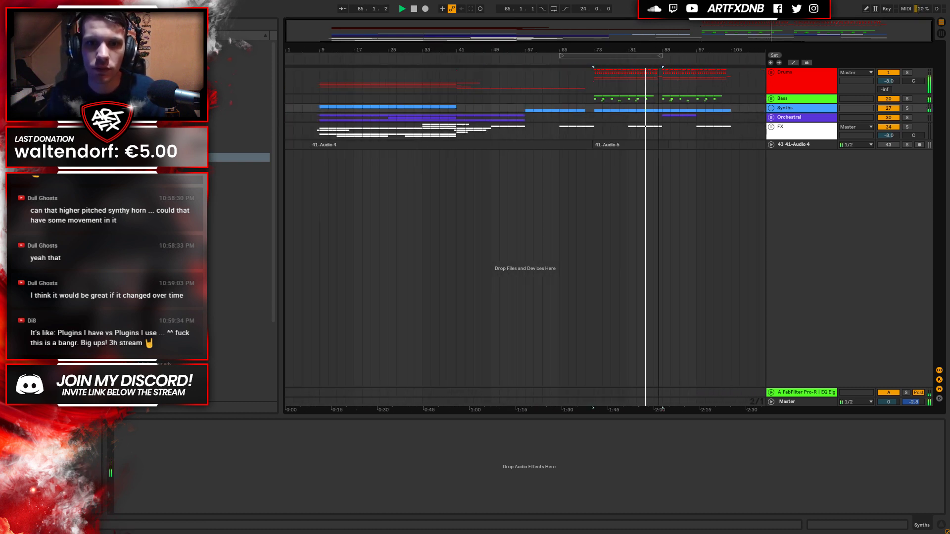
pyautogui.click(790, 98)
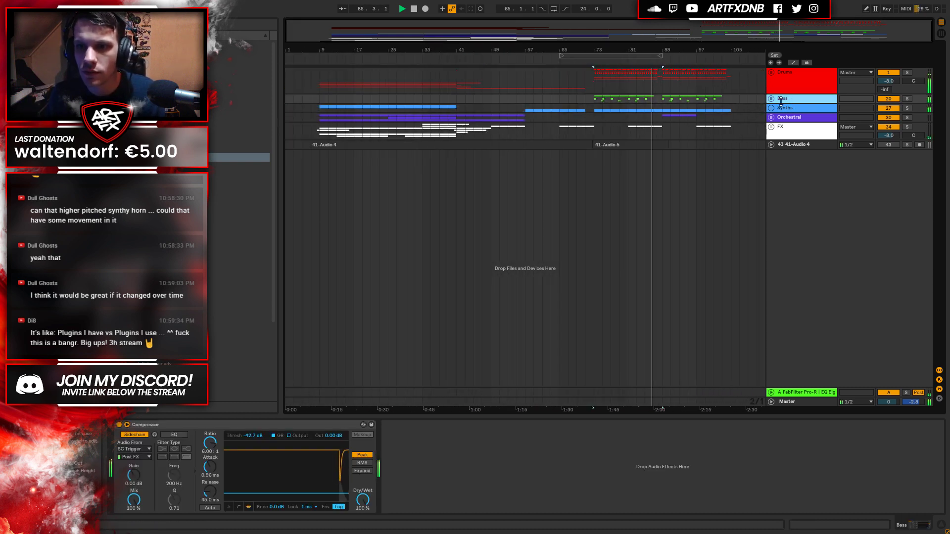
pyautogui.click(783, 108)
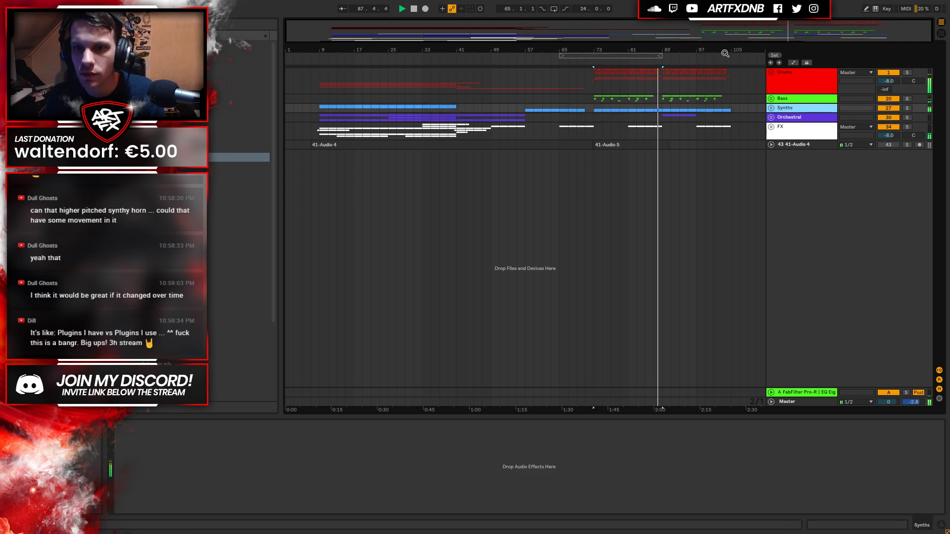
pyautogui.press('space')
# Unfold the Drums groups and play the Snare Roll clip at bar 88 soloed.
pyautogui.click(787, 81)
pyautogui.click(771, 72)
pyautogui.click(792, 126)
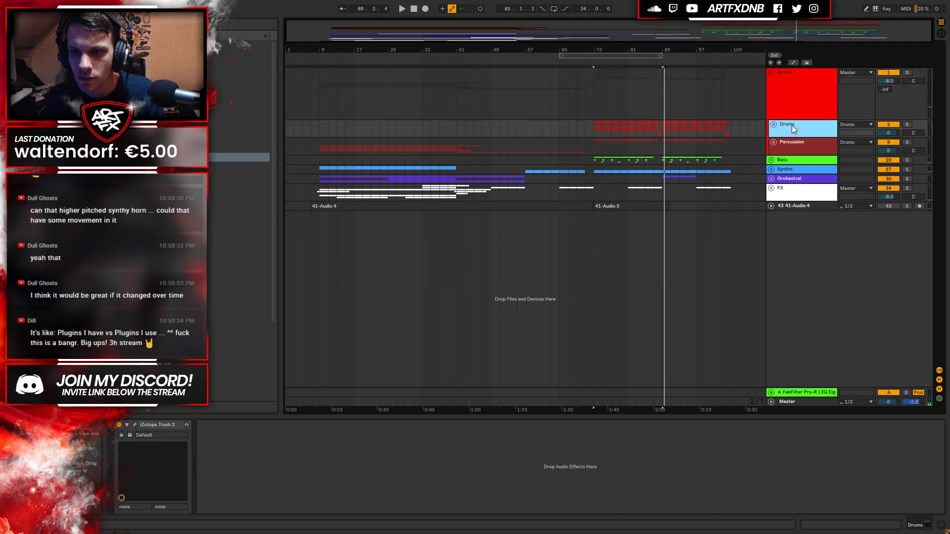
pyautogui.click(774, 124)
pyautogui.click(659, 213)
pyautogui.moveTo(663, 51); pyautogui.dragTo(624, 50)
pyautogui.moveTo(787, 219); pyautogui.dragTo(786, 253)
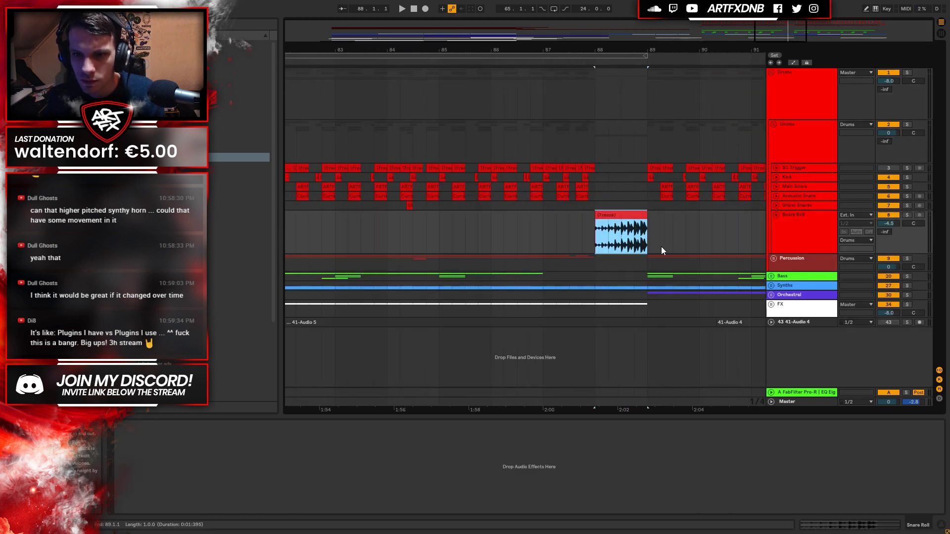
pyautogui.click(907, 214)
pyautogui.press('space')
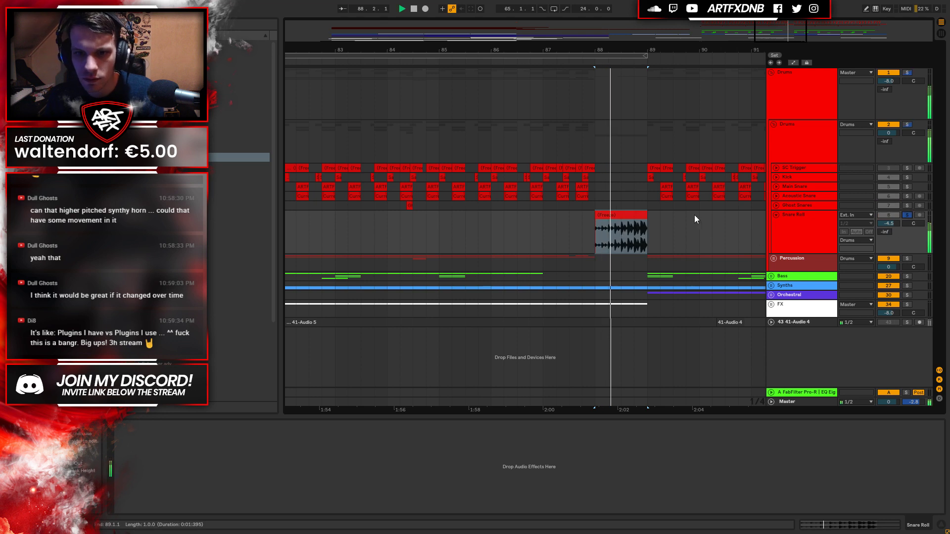
# Trim the start of the Snare Roll clip to 88.4, leaving one beat before bar 89, and unsolo the track.
pyautogui.moveTo(569, 49); pyautogui.dragTo(569, 54)
pyautogui.moveTo(476, 223); pyautogui.dragTo(612, 246)
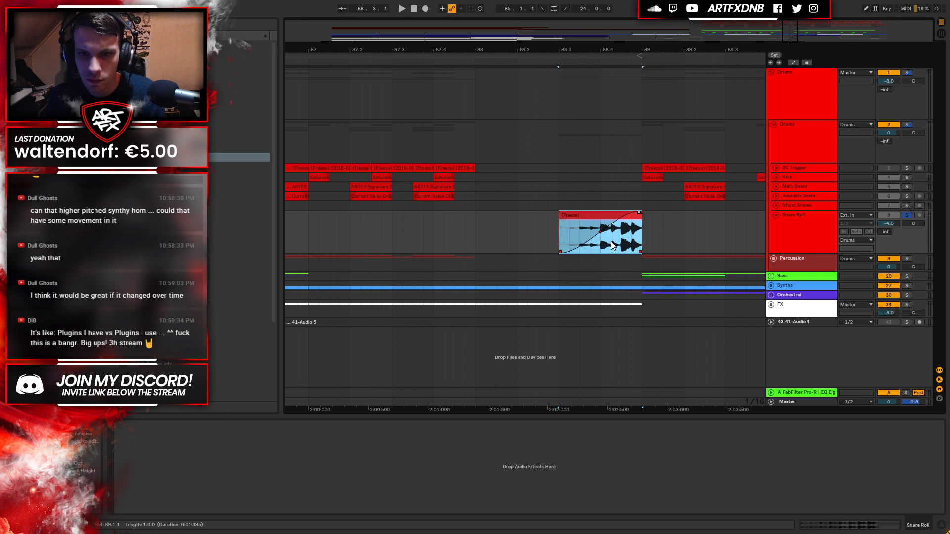
pyautogui.click(546, 230)
pyautogui.press('space')
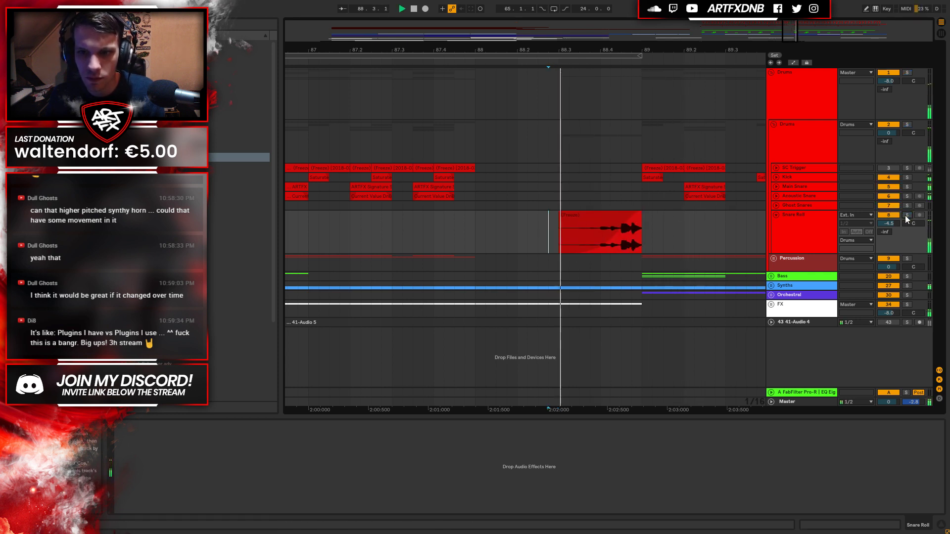
pyautogui.keyDown('ctrl'); pyautogui.scroll(2, 611, 164); pyautogui.keyUp('ctrl')
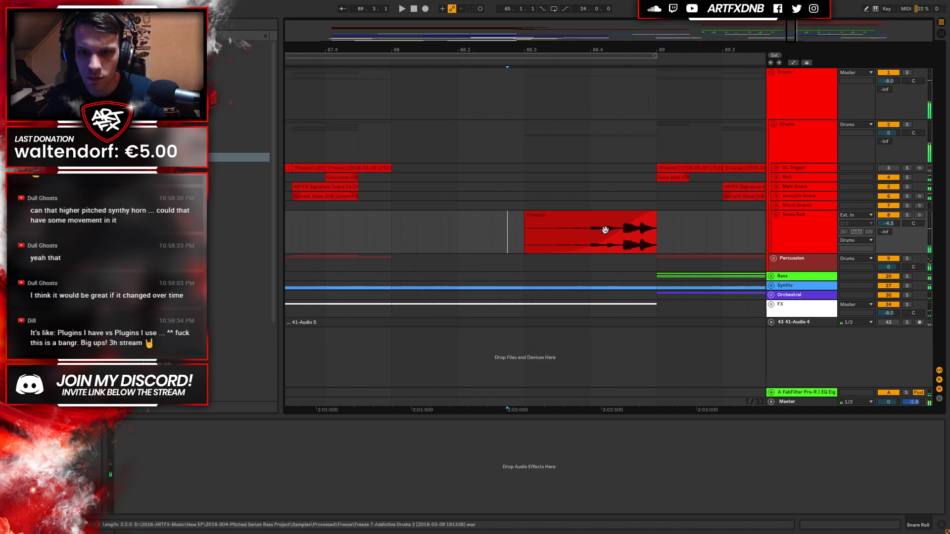
pyautogui.moveTo(523, 218); pyautogui.dragTo(591, 218)
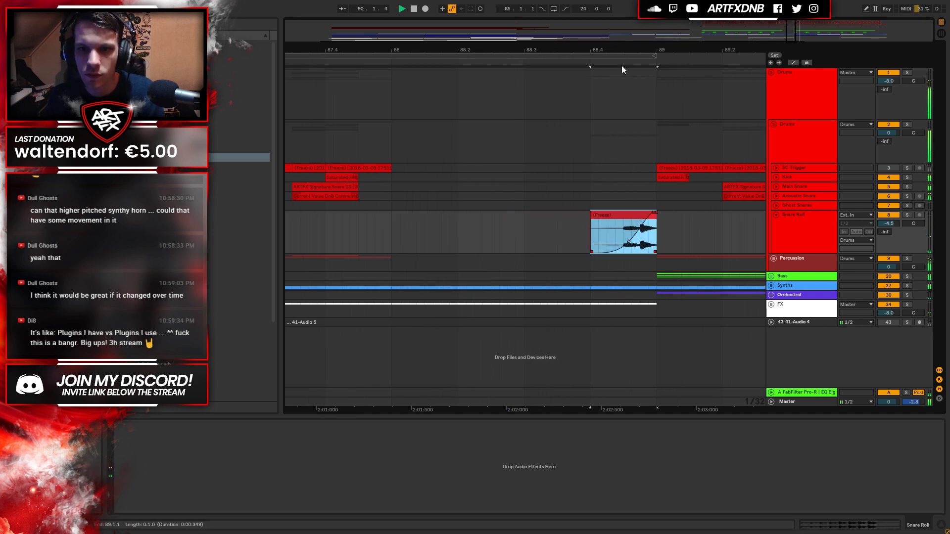
# Play through the end of the drop and delete the last Snare Roll clip near bar 104.
pyautogui.press('-')
pyautogui.press('-')
pyautogui.press('-')
pyautogui.press('-')
pyautogui.press('-')
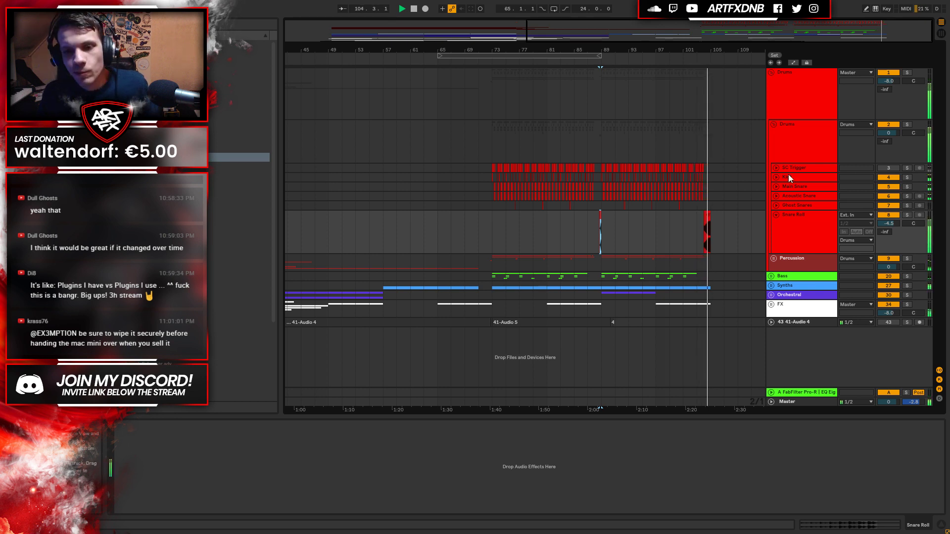
pyautogui.click(706, 220)
pyautogui.press('space')
pyautogui.press('Delete')
pyautogui.click(595, 225)
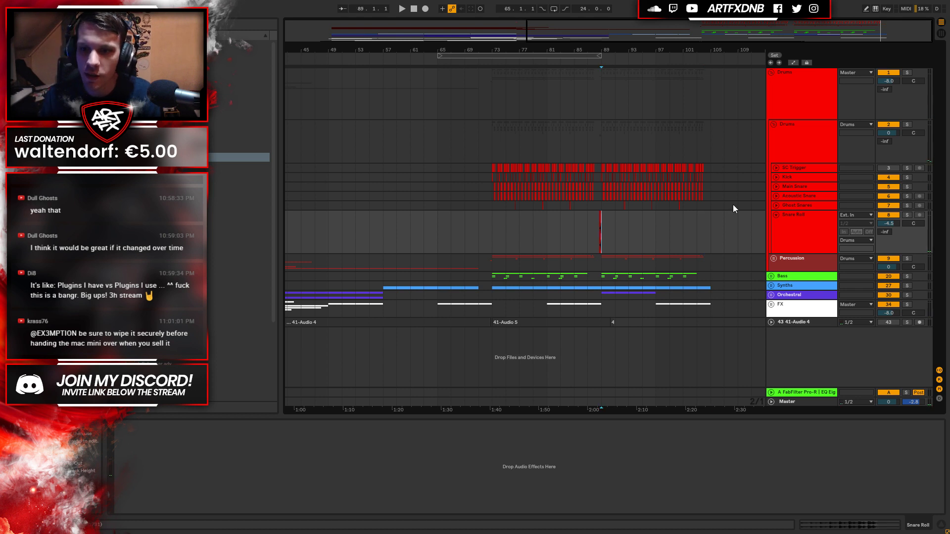
# Fold the Snare Roll track and both Drums groups, and show the whole arrangement.
pyautogui.click(777, 215)
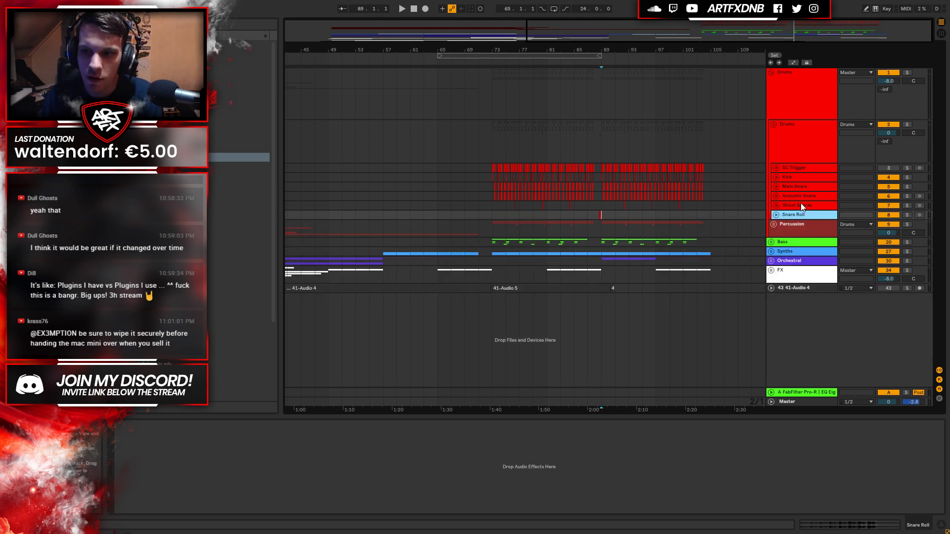
pyautogui.click(774, 126)
pyautogui.click(772, 72)
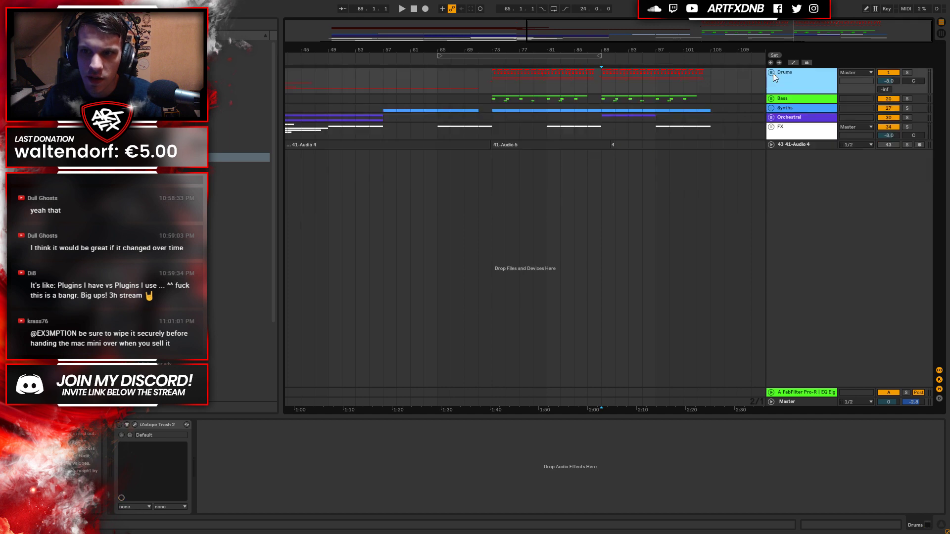
pyautogui.moveTo(420, 46); pyautogui.dragTo(548, 39)
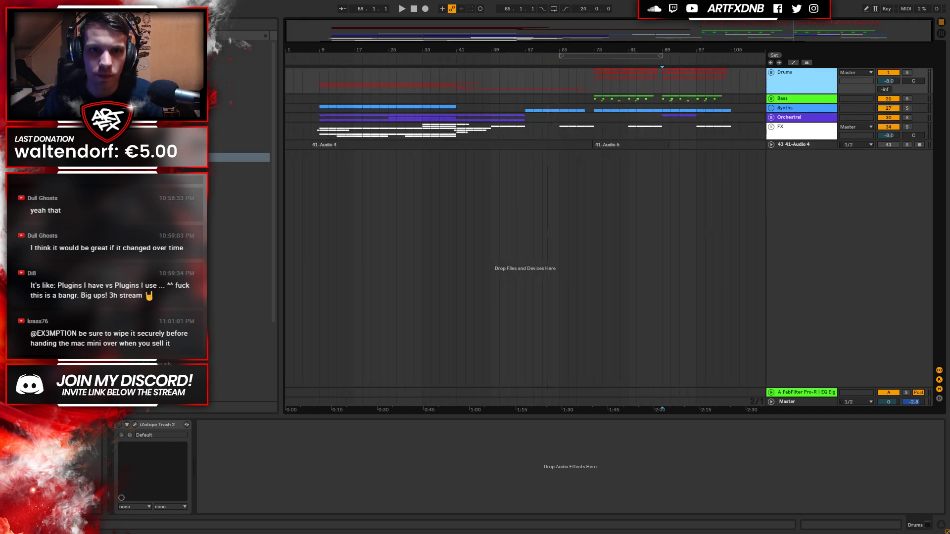
# Unfold the Synths group, open Serum on the 29 Serum_x64 track and play its part soloed from bar 73.
pyautogui.click(771, 107)
pyautogui.click(791, 128)
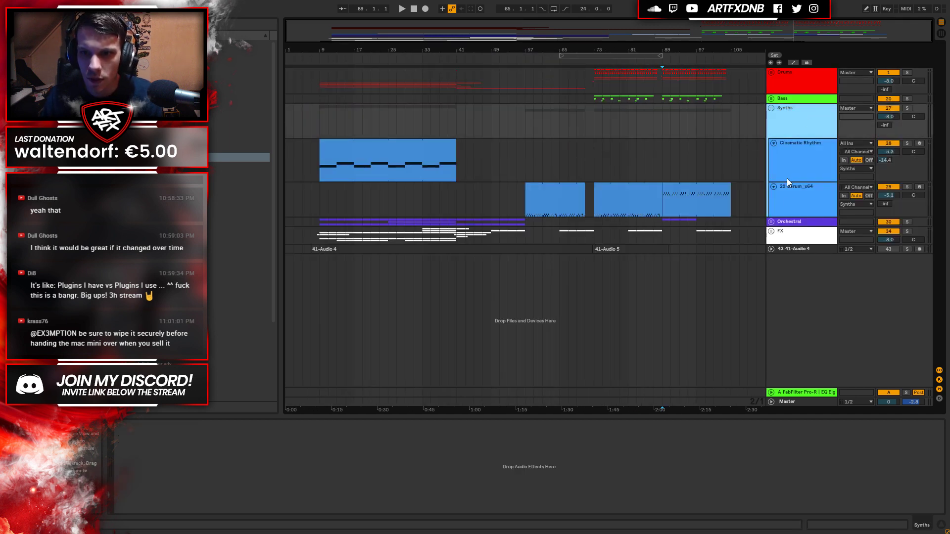
pyautogui.click(747, 215)
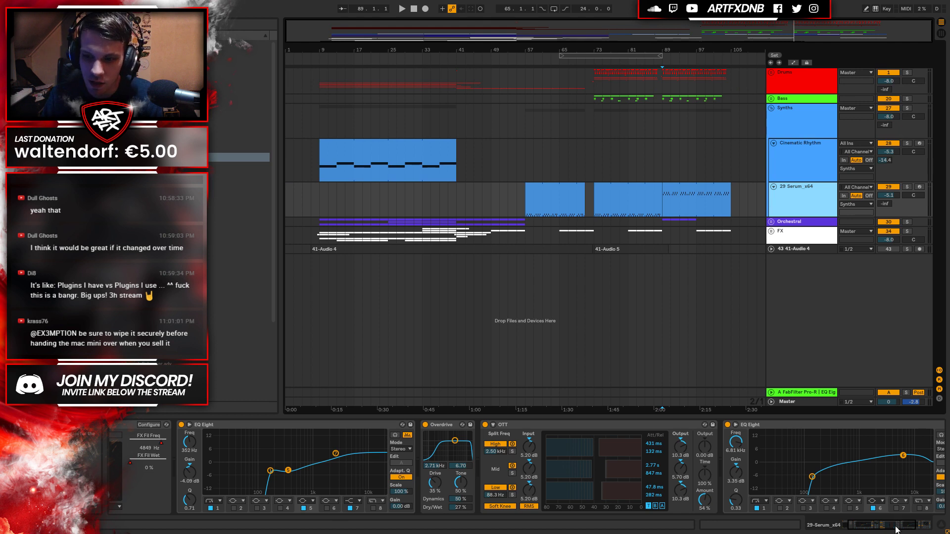
pyautogui.moveTo(897, 529); pyautogui.dragTo(752, 529)
pyautogui.click(134, 425)
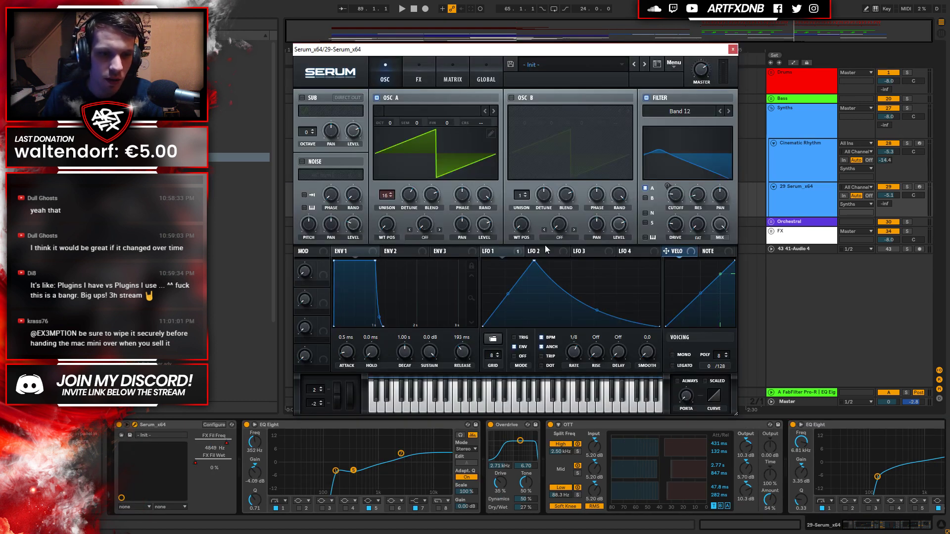
pyautogui.moveTo(458, 50); pyautogui.dragTo(518, 207)
pyautogui.click(648, 186)
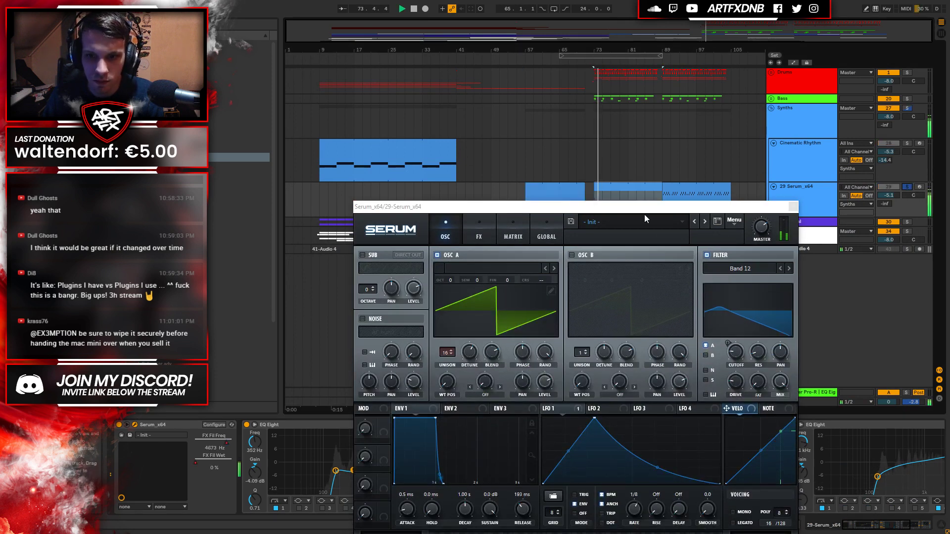
# Adjust LFO 1's modulation amount on Serum's filter cutoff during playback.
pyautogui.moveTo(645, 207); pyautogui.dragTo(632, 101)
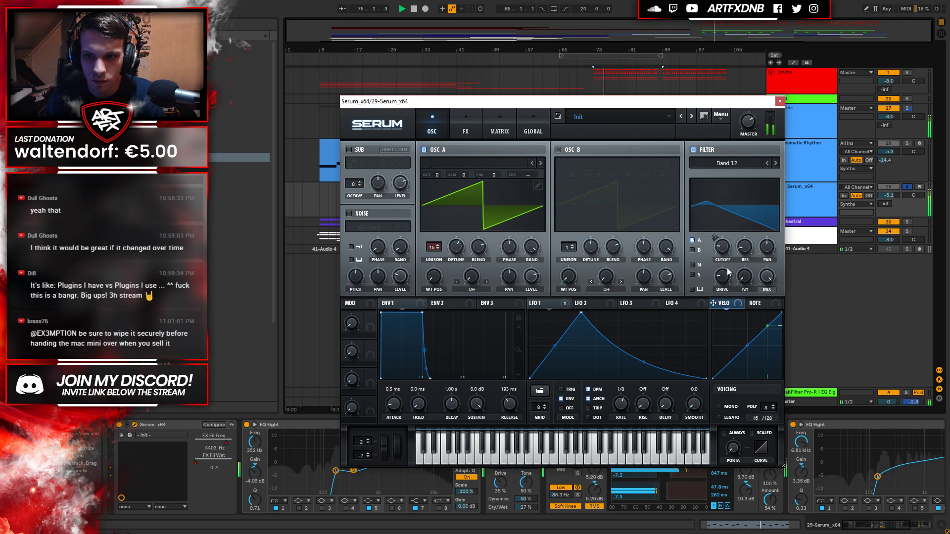
pyautogui.click(561, 305)
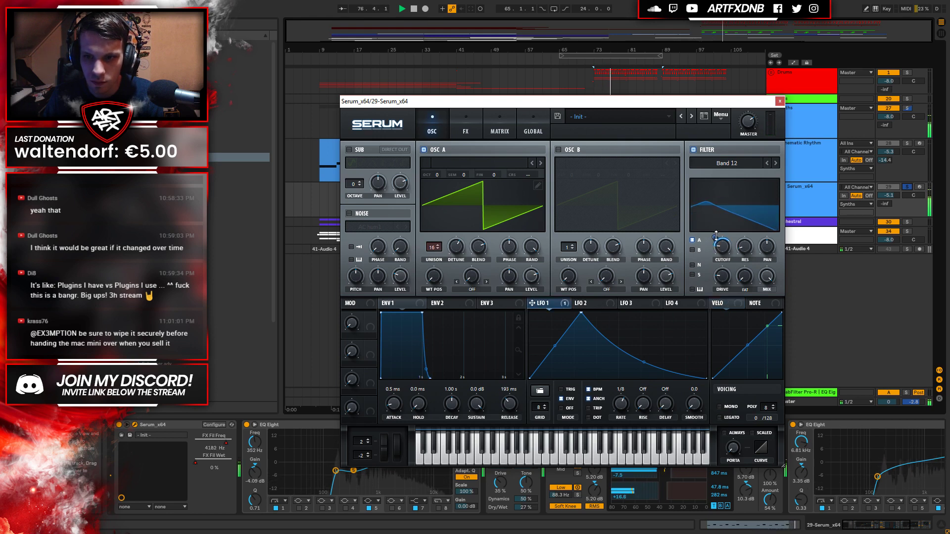
pyautogui.moveTo(712, 243)
pyautogui.moveTo(711, 243)
pyautogui.mouseDown()
pyautogui.moveTo(707, 255)
pyautogui.moveTo(711, 235)
pyautogui.mouseUp()
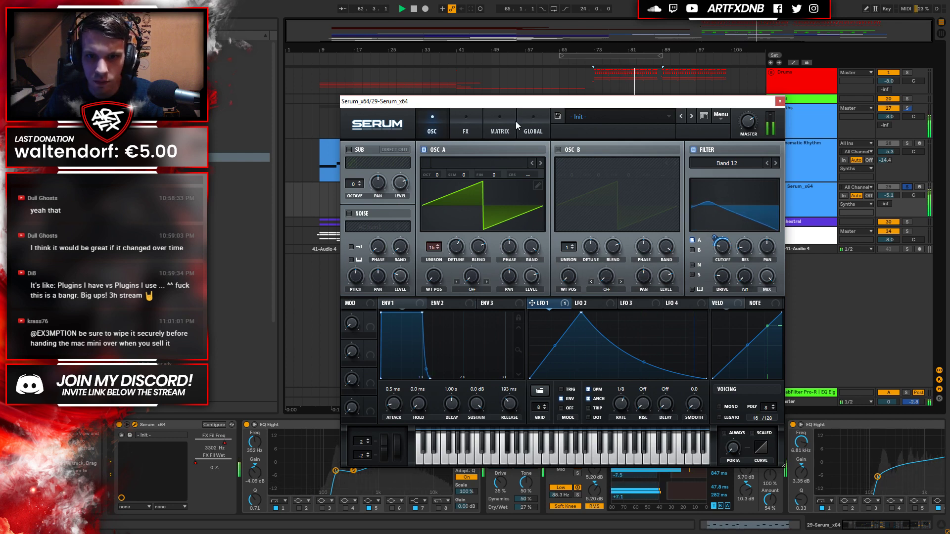
# Compare the synth sound with Serum's Reverb effect bypassed and enabled.
pyautogui.click(465, 130)
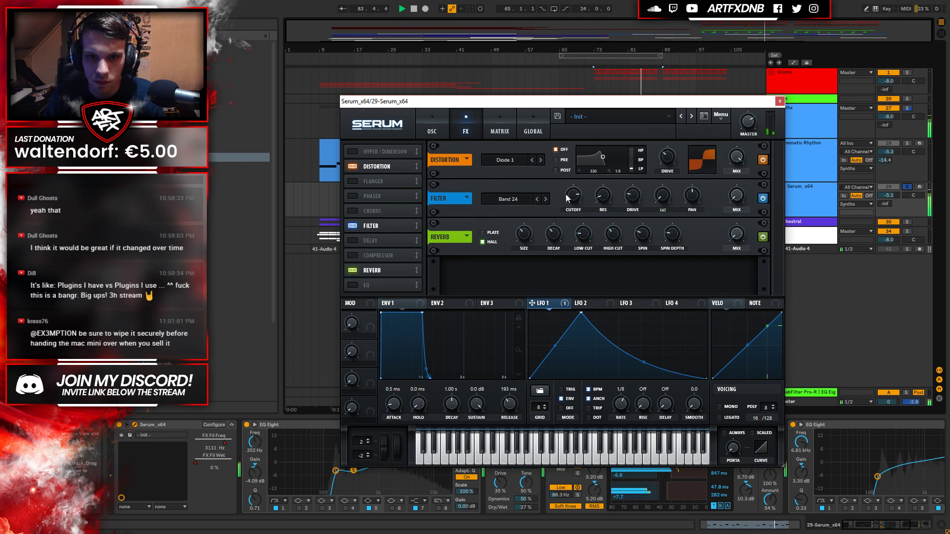
pyautogui.click(352, 271)
pyautogui.click(352, 271)
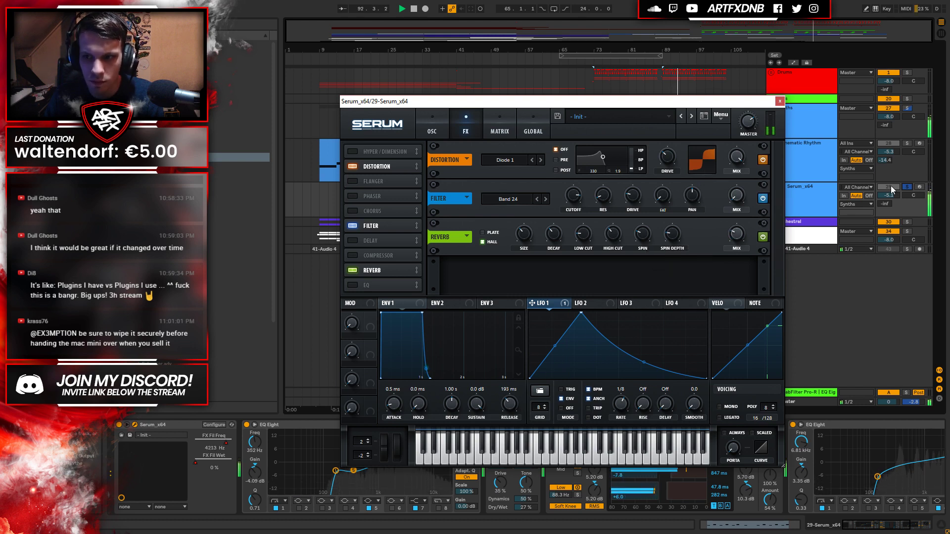
# Unsolo the 29 Serum_x64 track and adjust Serum's Reverb mix during playback, raising it to about 48%.
pyautogui.click(907, 190)
pyautogui.click(737, 235)
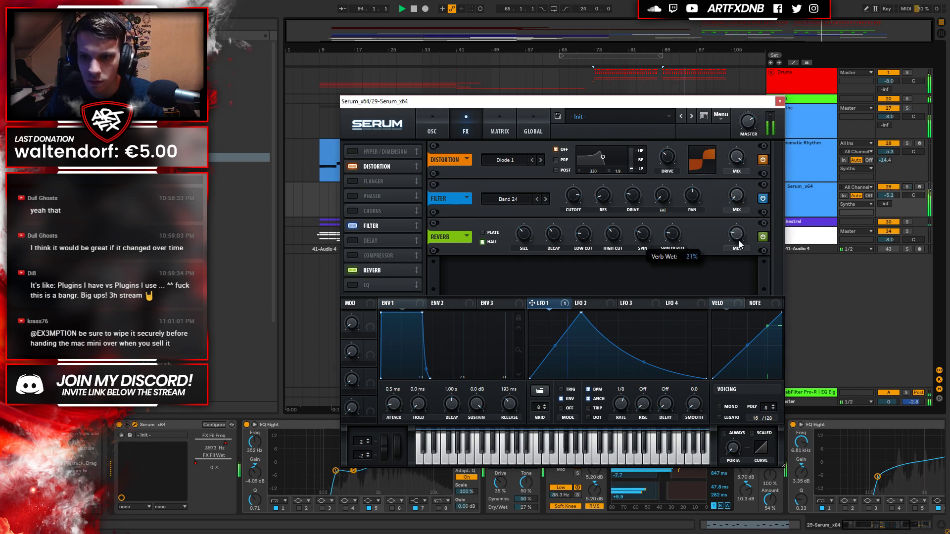
pyautogui.moveTo(740, 238); pyautogui.dragTo(740, 235)
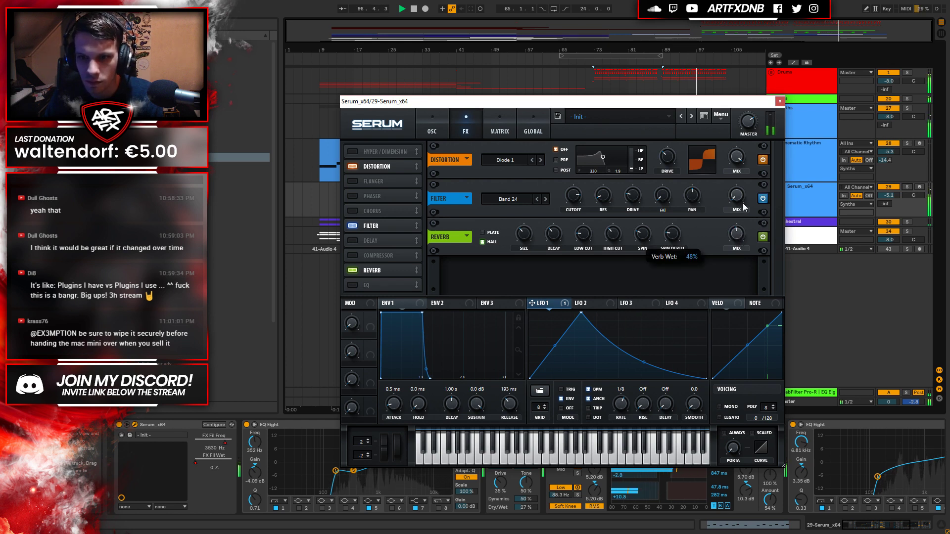
pyautogui.moveTo(738, 237); pyautogui.dragTo(717, 199)
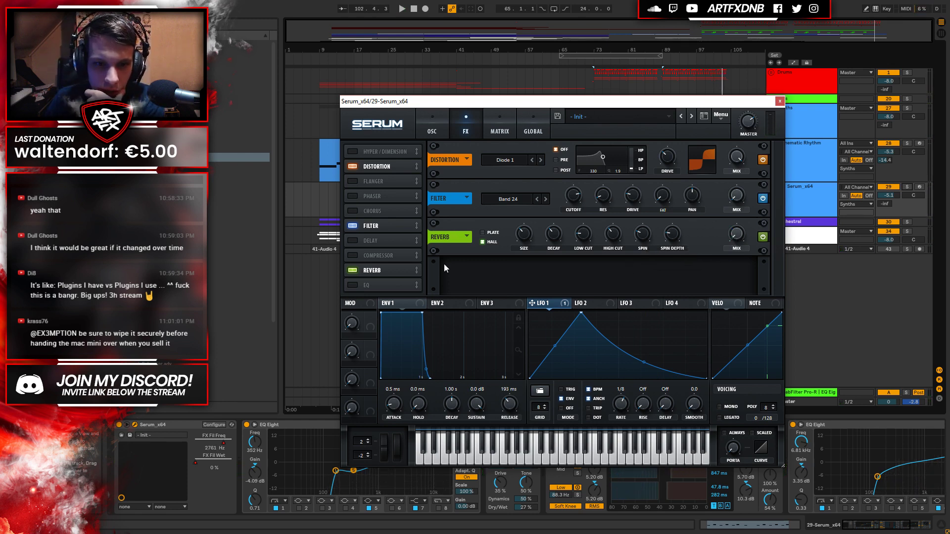
# Assign a macro named REVERB to Serum's Reverb mix, play the part from bar 73 and close Serum.
pyautogui.moveTo(728, 221); pyautogui.dragTo(724, 257)
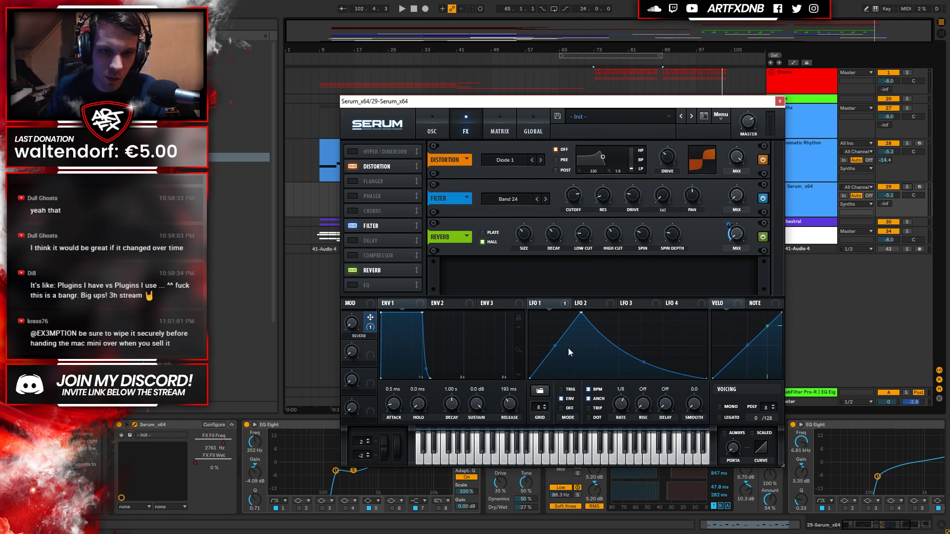
pyautogui.press('space')
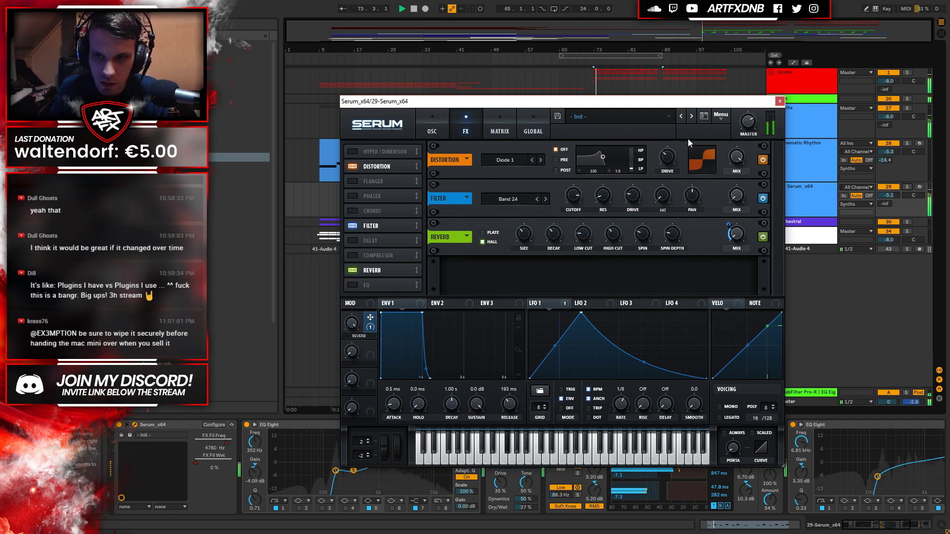
pyautogui.click(779, 99)
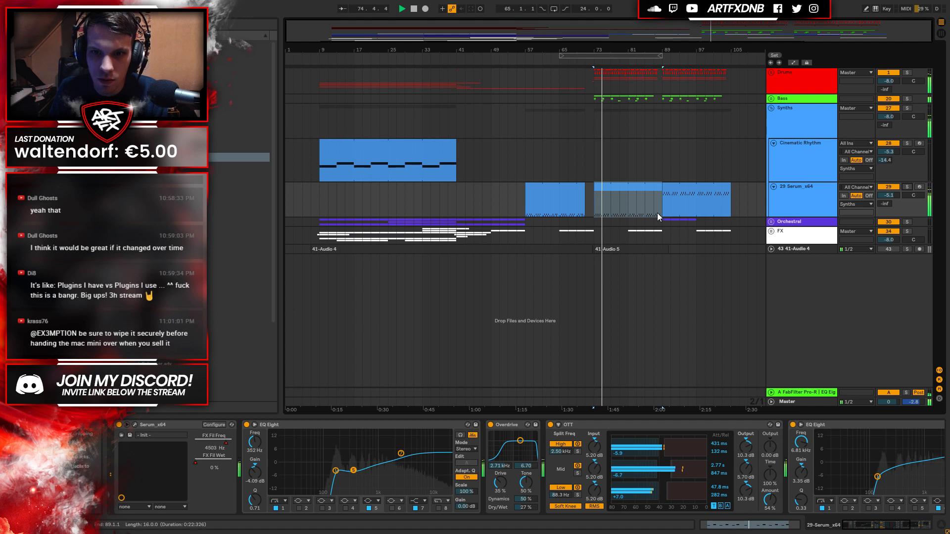
# Show the automation lanes and drop the 29 Serum_x64 REVERB macro automation to 0 for the first beat of bar 75.
pyautogui.click(633, 190)
pyautogui.press('space')
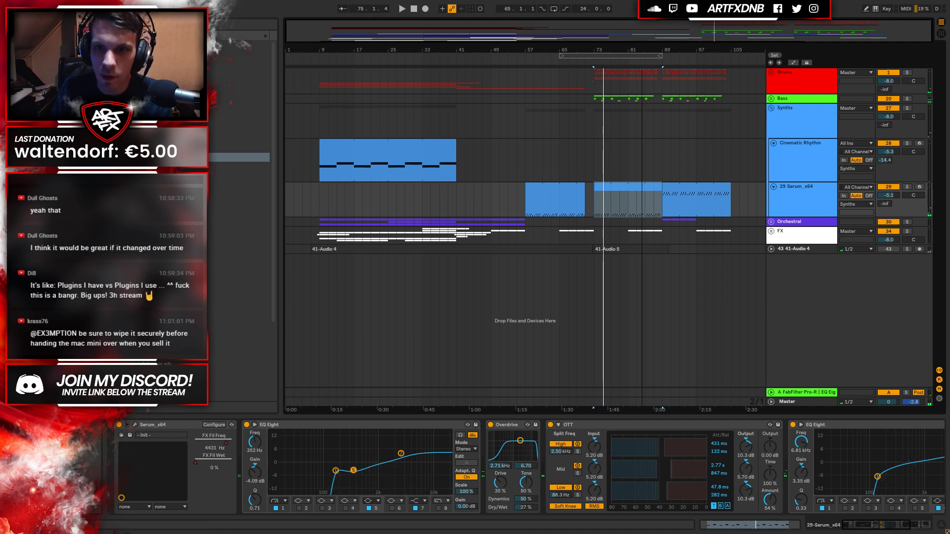
pyautogui.press('z')
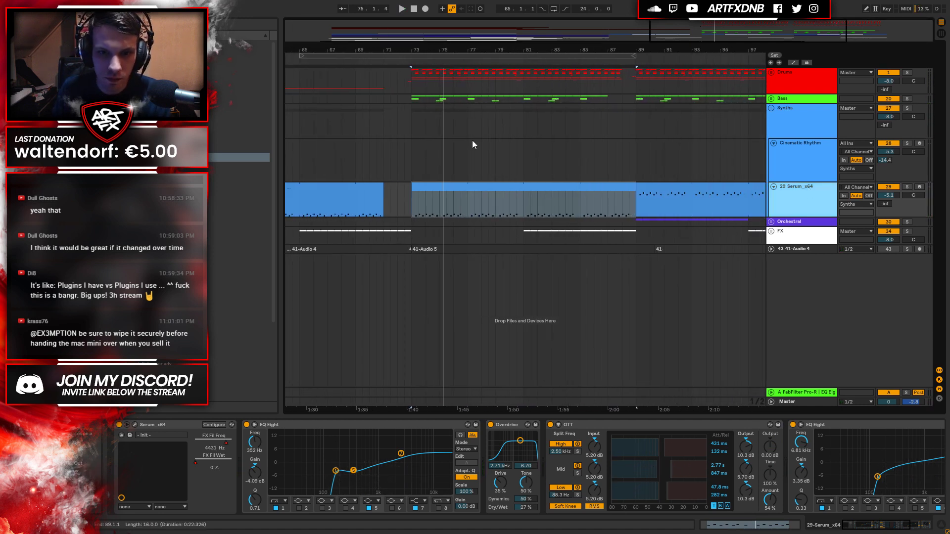
pyautogui.scroll(3, 443, 188)
pyautogui.press('space')
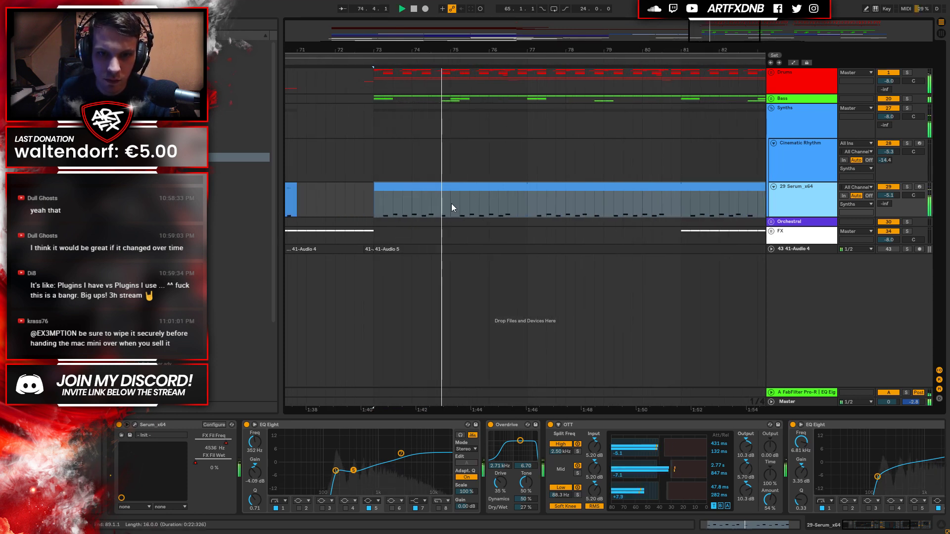
pyautogui.press('a')
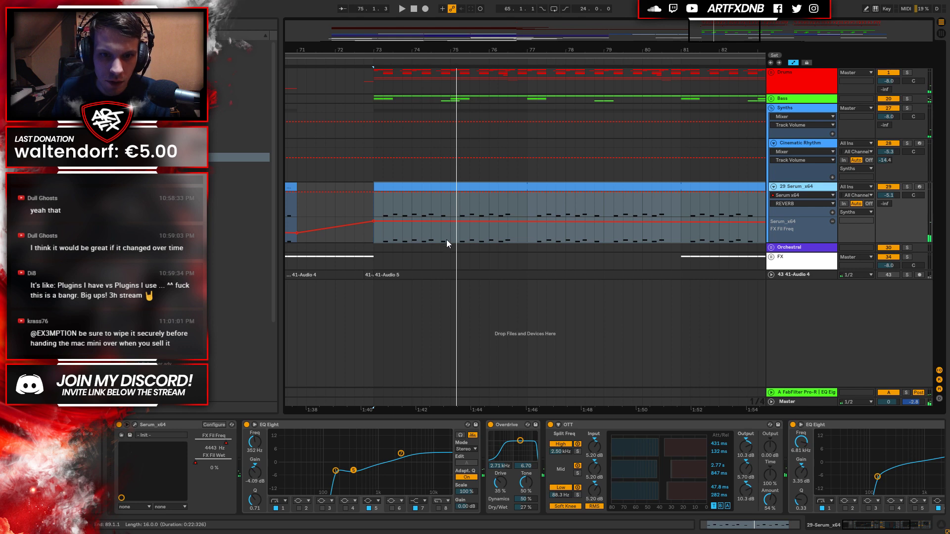
pyautogui.moveTo(449, 200); pyautogui.dragTo(460, 200)
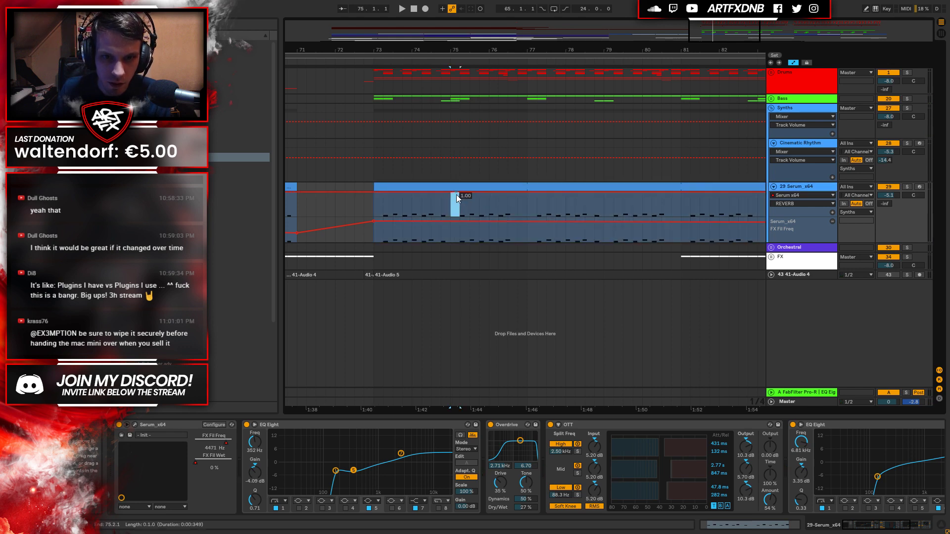
# Play from bar 73 and drop the REVERB automation to 0 for the first beat of bar 77.
pyautogui.click(378, 207)
pyautogui.press('space')
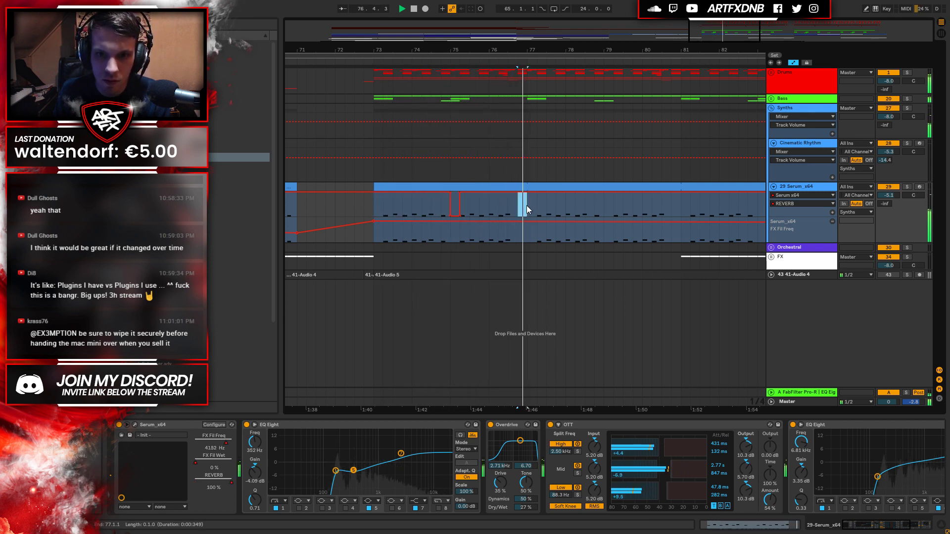
pyautogui.moveTo(526, 206); pyautogui.dragTo(483, 236)
pyautogui.press('space')
pyautogui.click(381, 207)
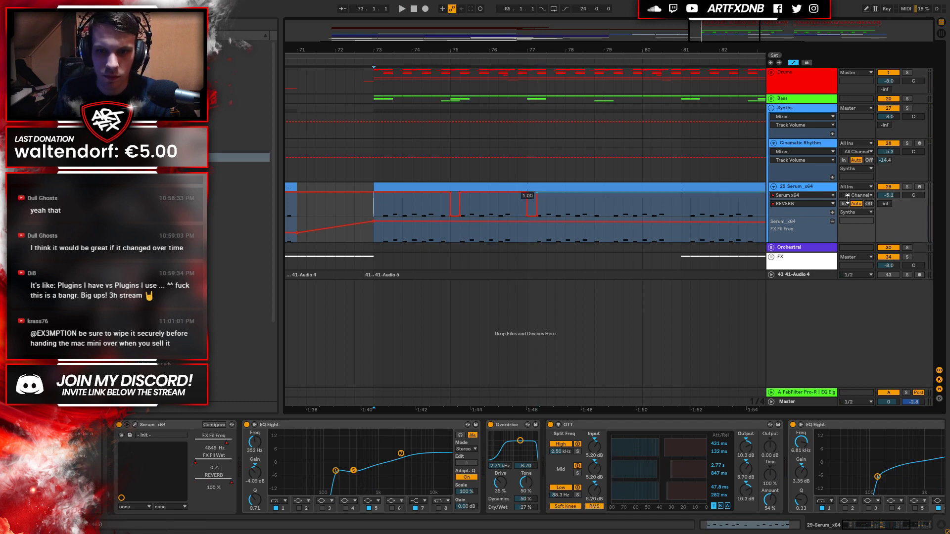
# Solo the 29 Serum_x64 track and extend the REVERB automation dip at bar 77 back over the last beat of bar 76.
pyautogui.click(908, 187)
pyautogui.press('space')
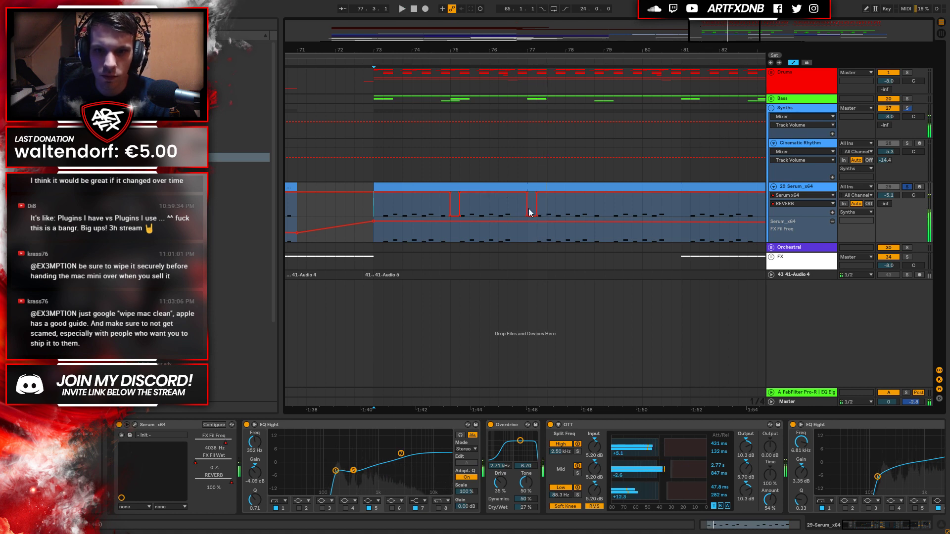
pyautogui.press('space')
pyautogui.moveTo(518, 206); pyautogui.dragTo(523, 206)
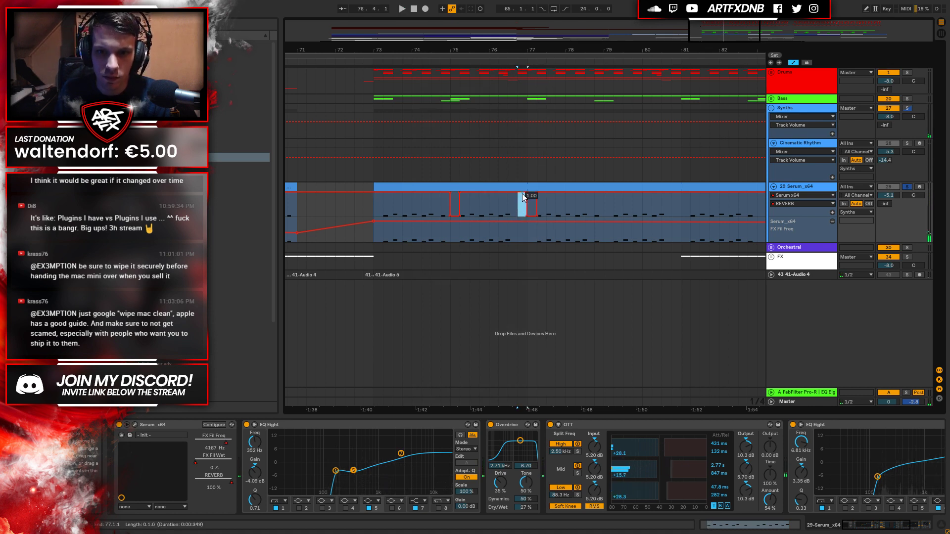
pyautogui.click(488, 207)
pyautogui.press('space')
pyautogui.press('space')
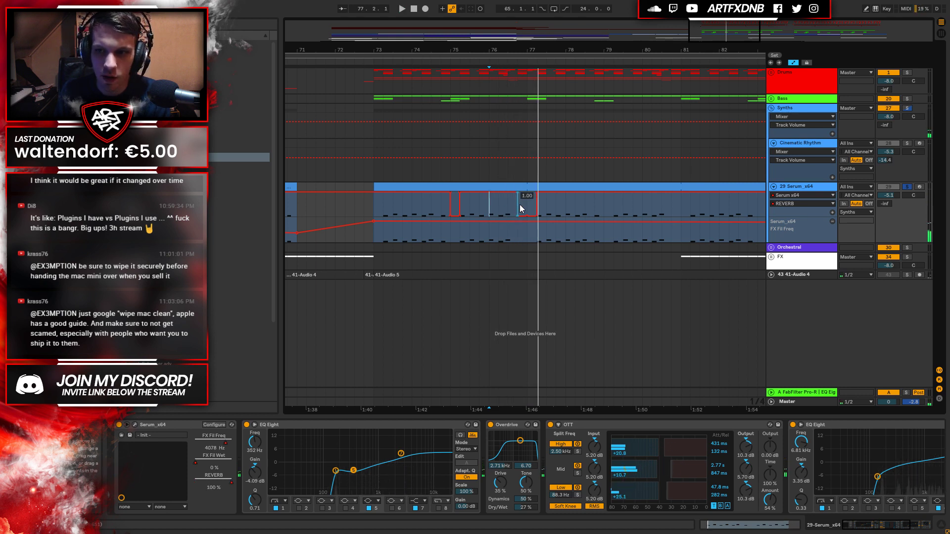
# Listen to the soloed 29 Serum_x64 part between bars 73 and 77 to judge the REVERB automation dips.
pyautogui.click(373, 200)
pyautogui.press('space')
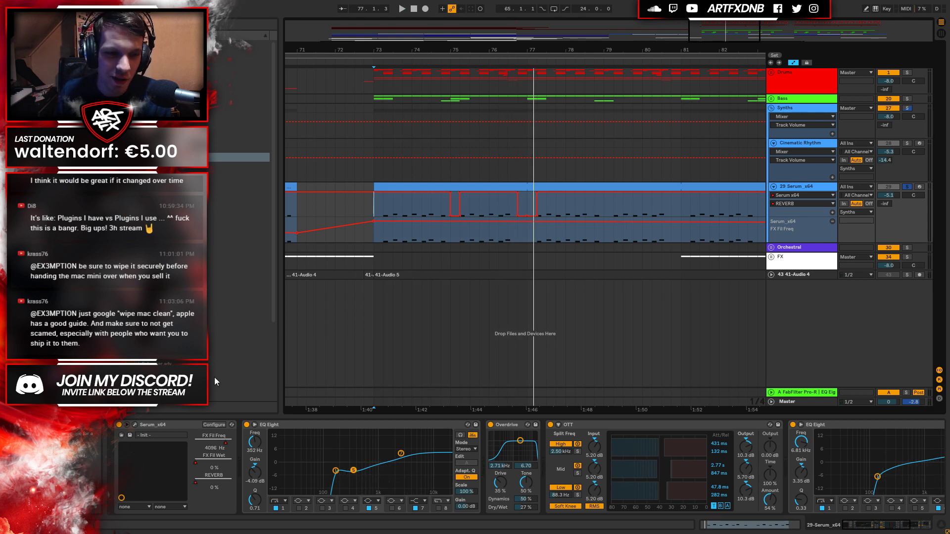
pyautogui.press('space')
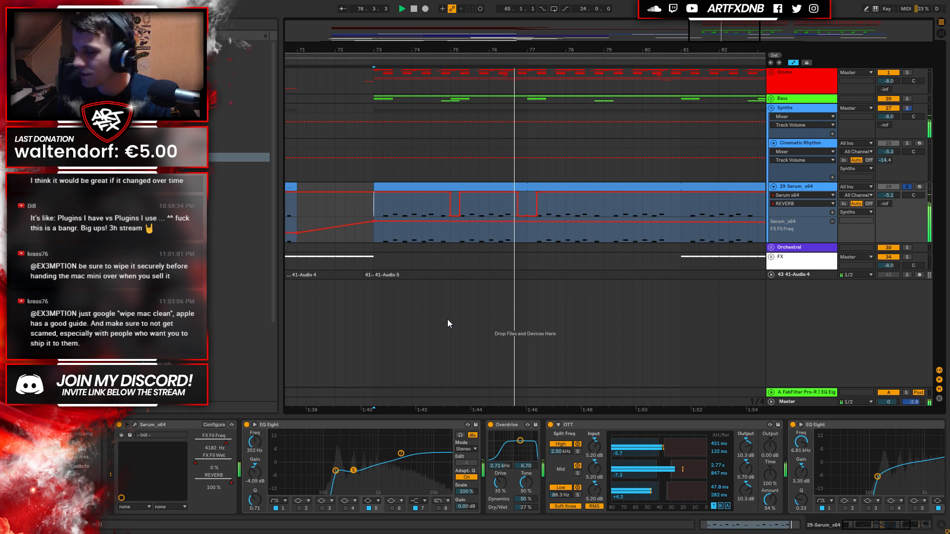
pyautogui.press('space')
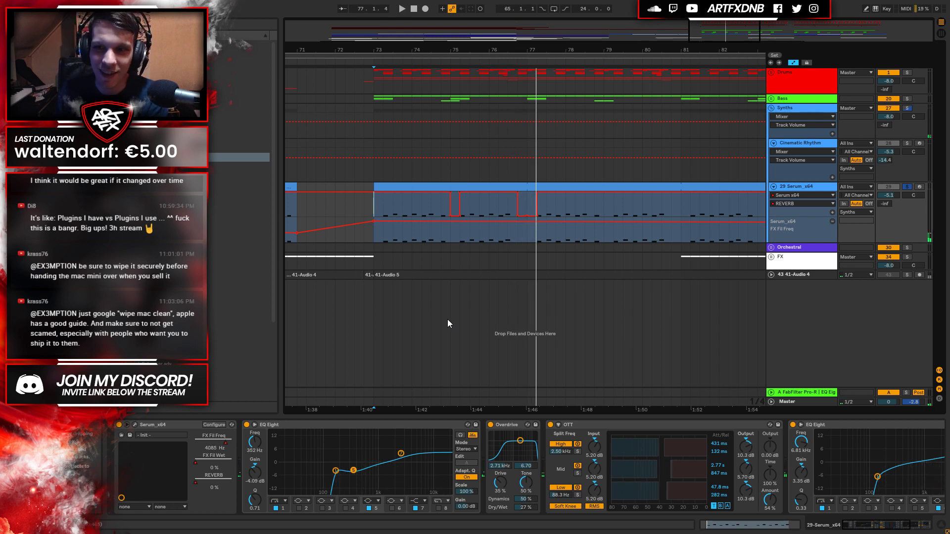
pyautogui.click(377, 203)
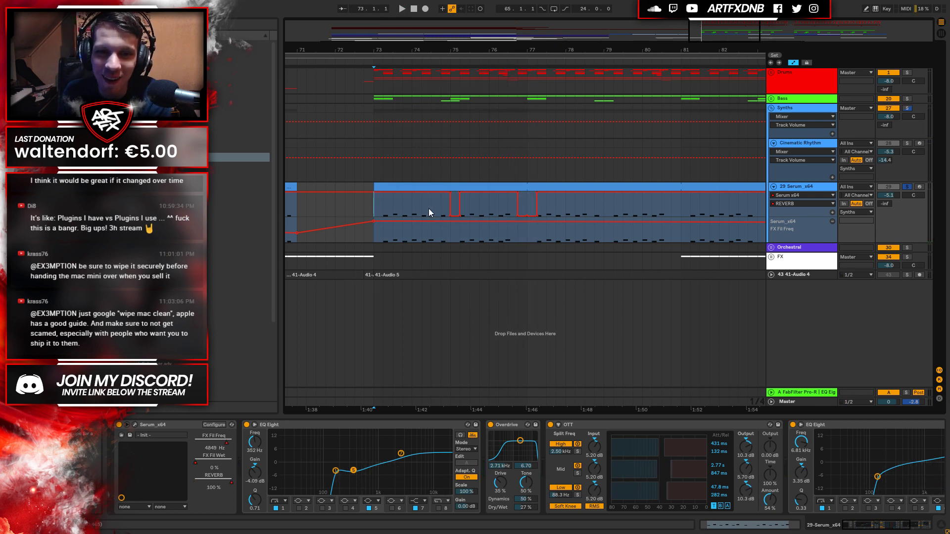
pyautogui.click(450, 217)
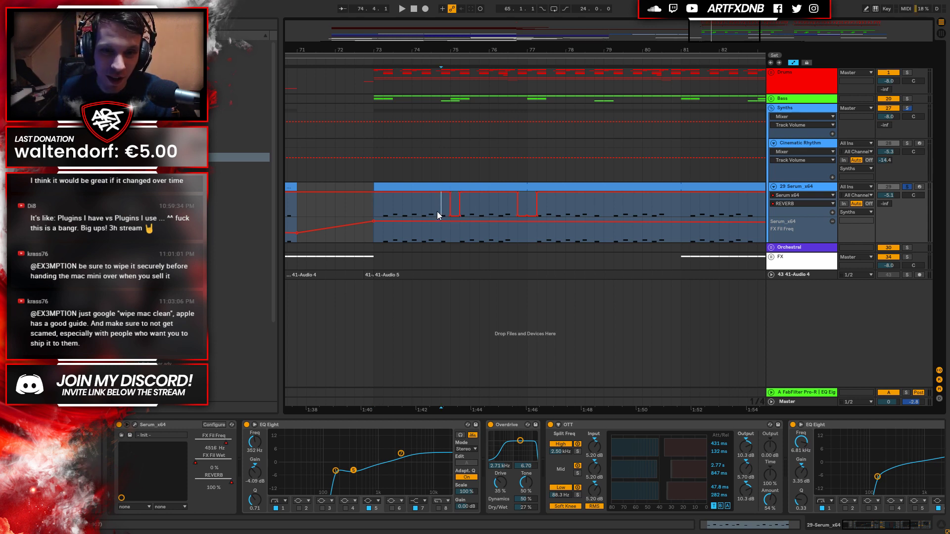
pyautogui.click(434, 210)
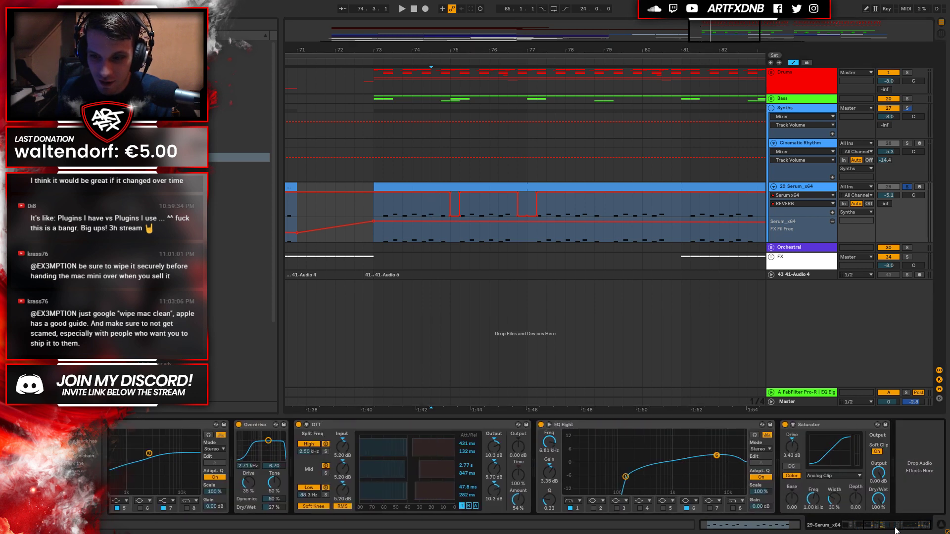
pyautogui.press('space')
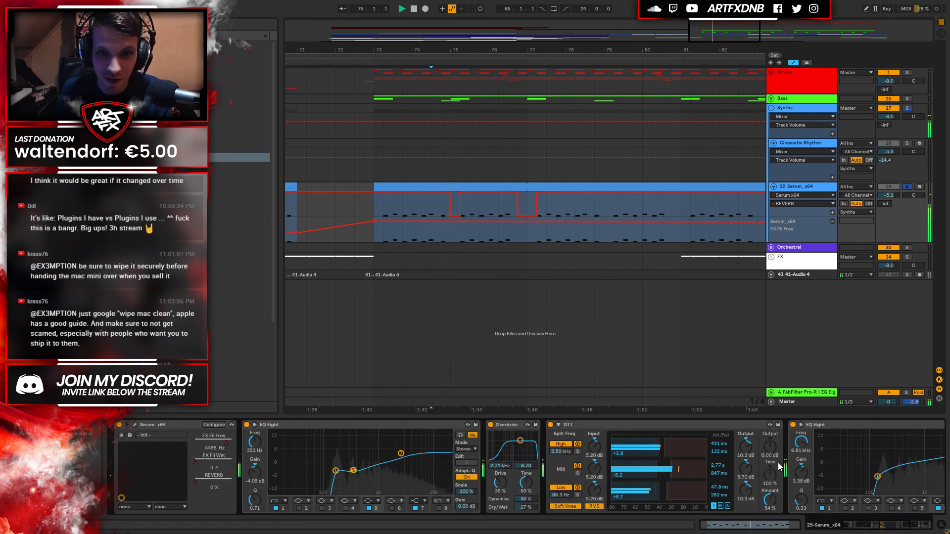
pyautogui.click(502, 207)
pyautogui.press('space')
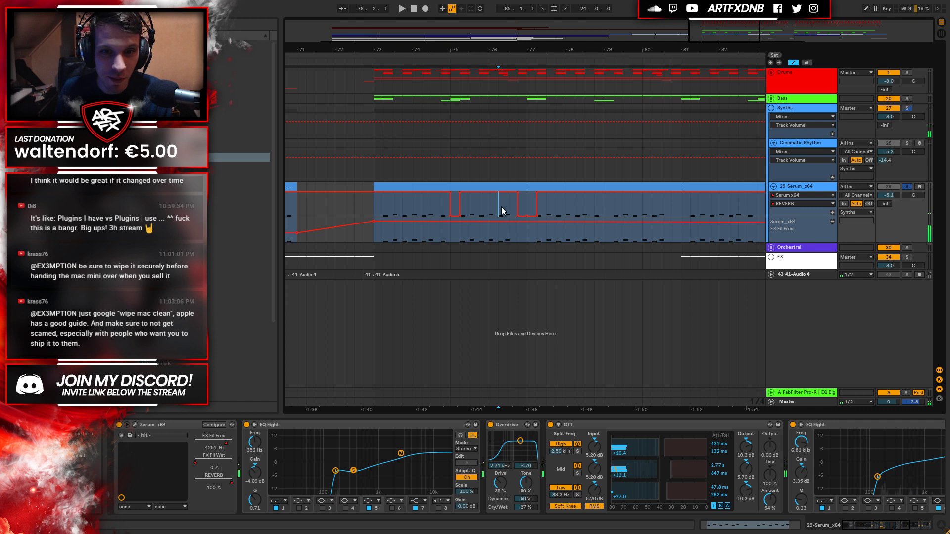
pyautogui.press('space')
pyautogui.press('space')
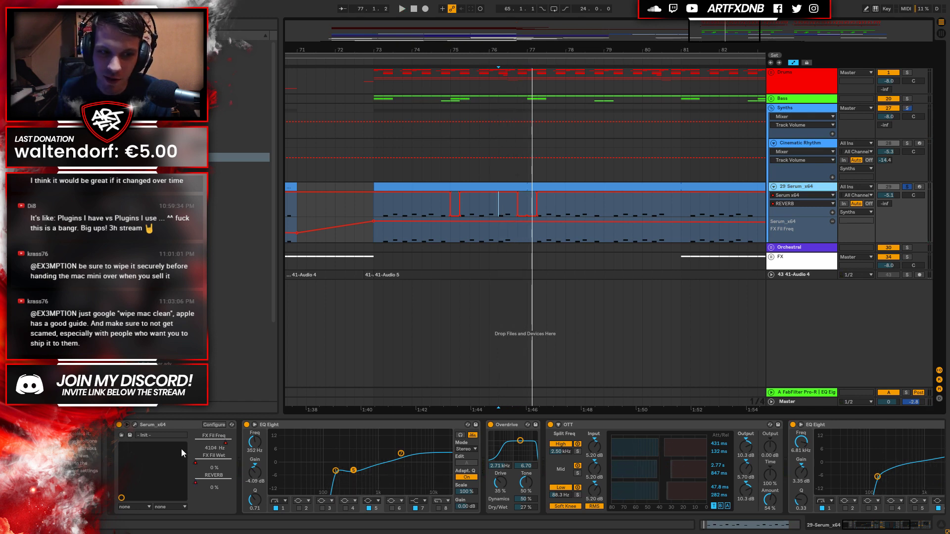
# Open Serum's FX page and watch the effects while replaying the automated section from bar 73.
pyautogui.click(135, 425)
pyautogui.click(465, 130)
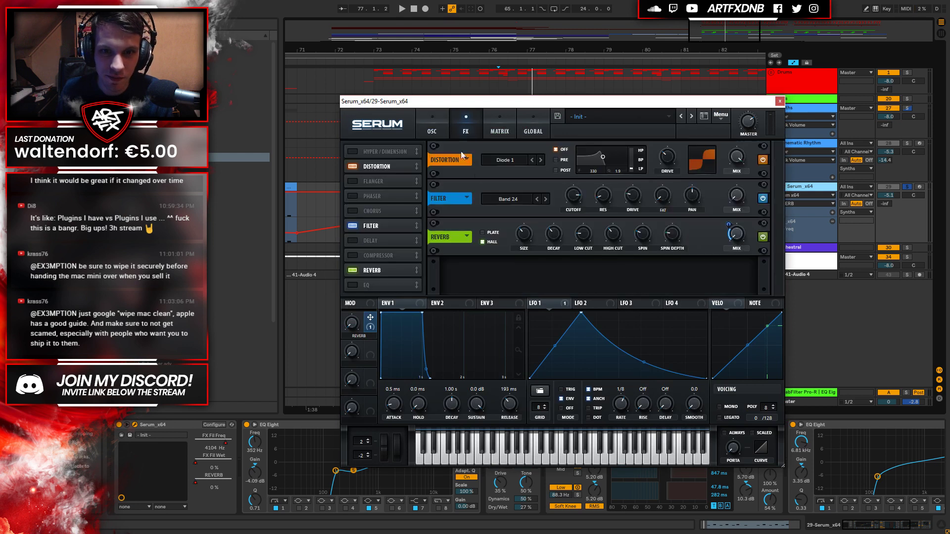
pyautogui.moveTo(612, 108); pyautogui.dragTo(582, 242)
pyautogui.click(404, 203)
pyautogui.press('space')
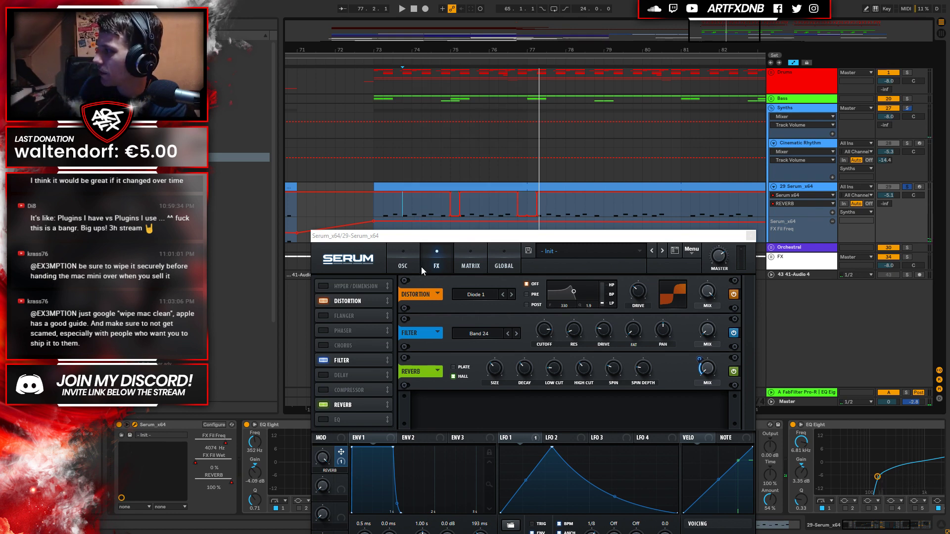
pyautogui.moveTo(495, 243); pyautogui.dragTo(509, 93)
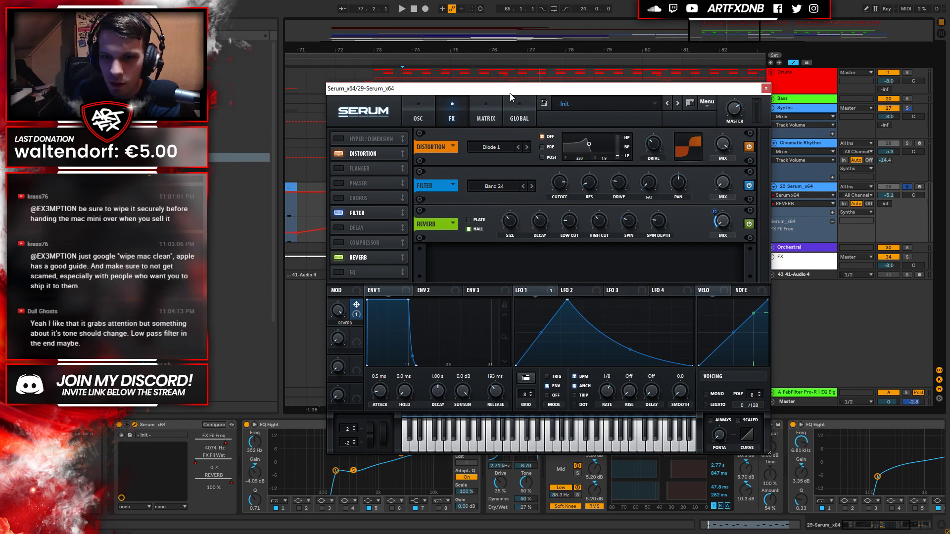
pyautogui.moveTo(509, 93)
pyautogui.mouseDown()
pyautogui.moveTo(542, 349)
pyautogui.moveTo(523, 246)
pyautogui.moveTo(525, 94)
pyautogui.mouseUp()
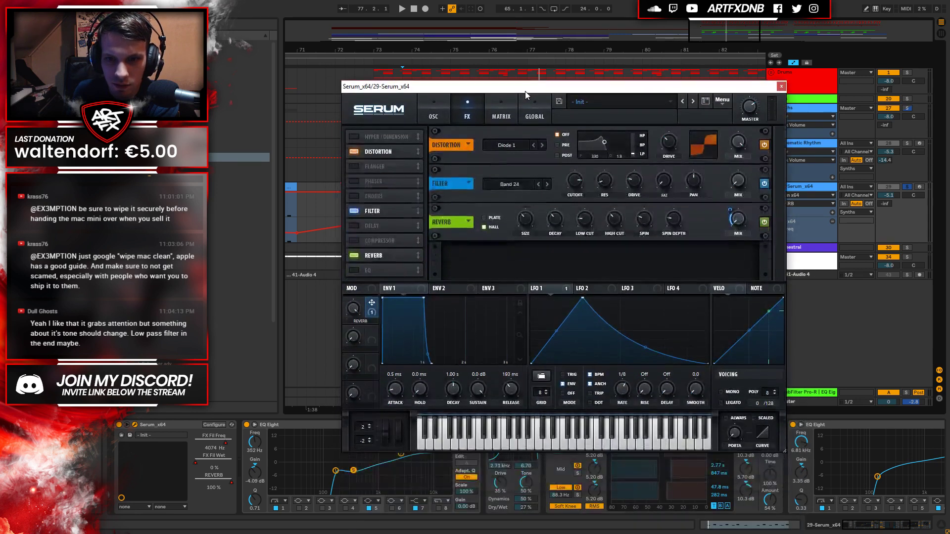
# Check the REVERB macro in Serum, re-enable the overridden automation and play from bar 73 again.
pyautogui.click(353, 310)
pyautogui.moveTo(684, 82); pyautogui.dragTo(642, 322)
pyautogui.click(461, 9)
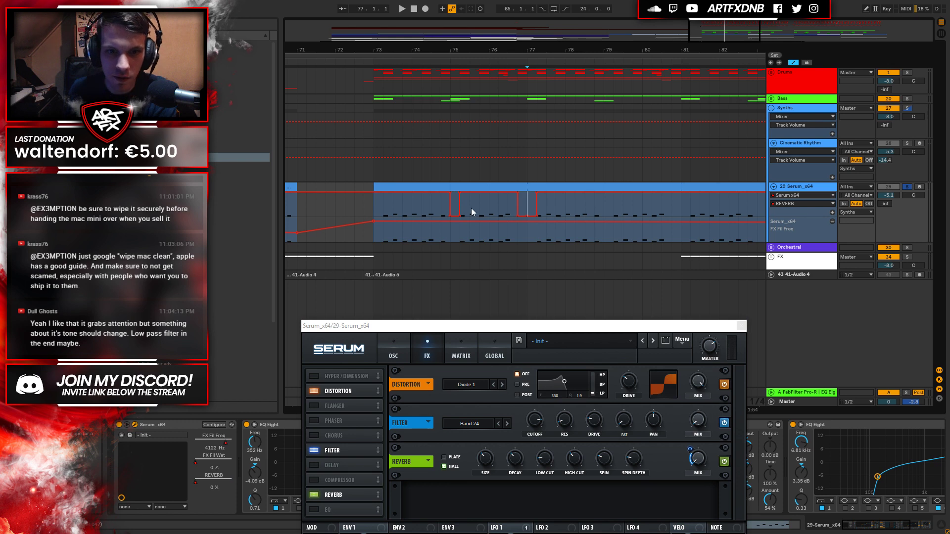
pyautogui.click(378, 208)
pyautogui.press('space')
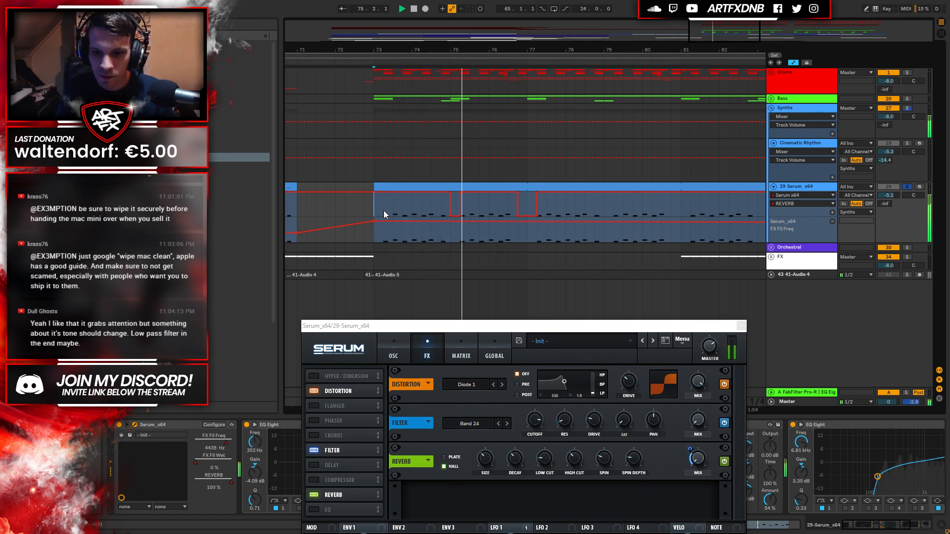
# Remove the REVERB macro's assignment from Serum's Reverb mix, re-enable the automation and close Serum.
pyautogui.moveTo(404, 329); pyautogui.dragTo(458, 144)
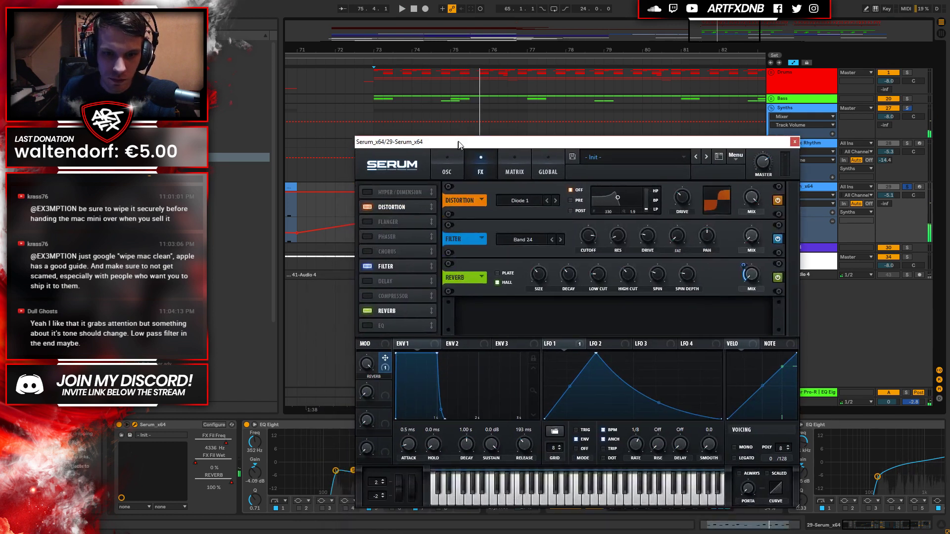
pyautogui.click(386, 367)
pyautogui.click(406, 403)
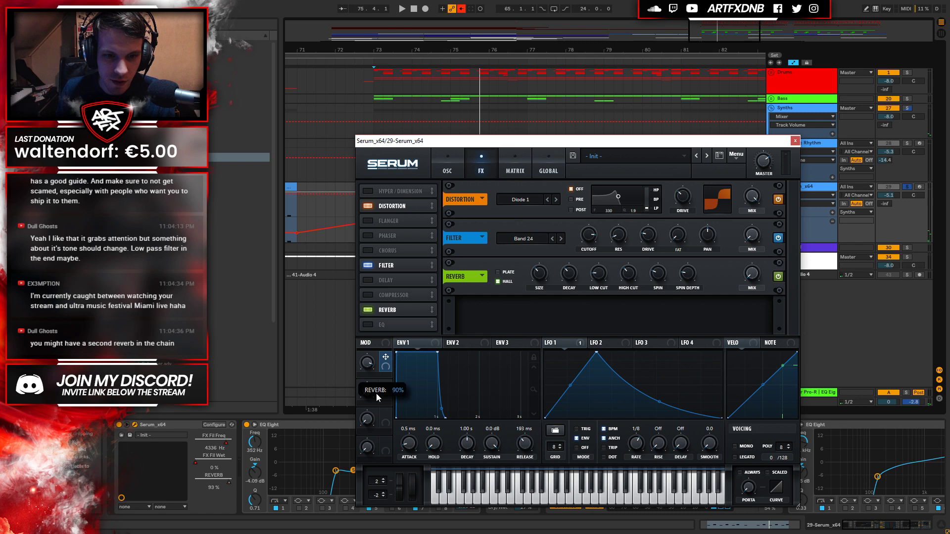
pyautogui.click(461, 9)
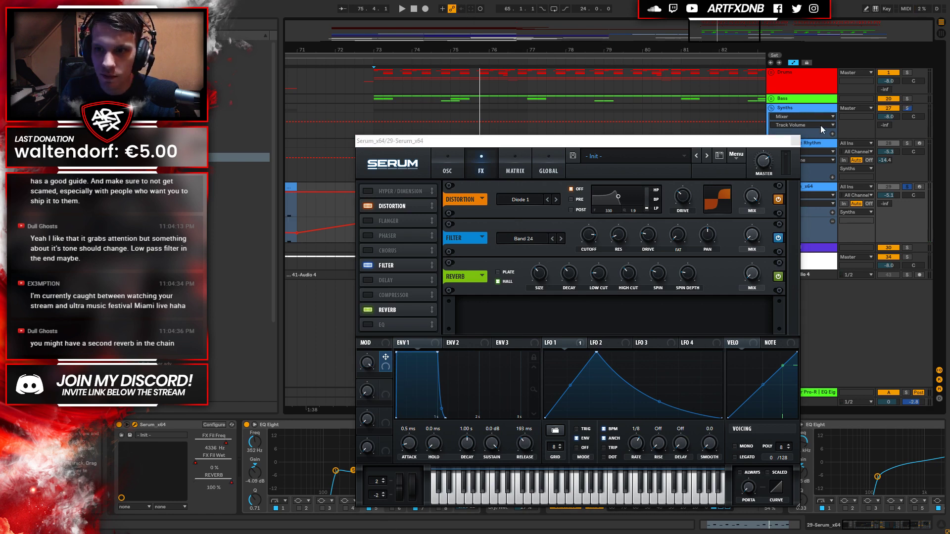
pyautogui.click(795, 141)
# Delete the REVERB automation dips on the 29 Serum_x64 track between bars 73 and 78.
pyautogui.moveTo(373, 206); pyautogui.dragTo(562, 206)
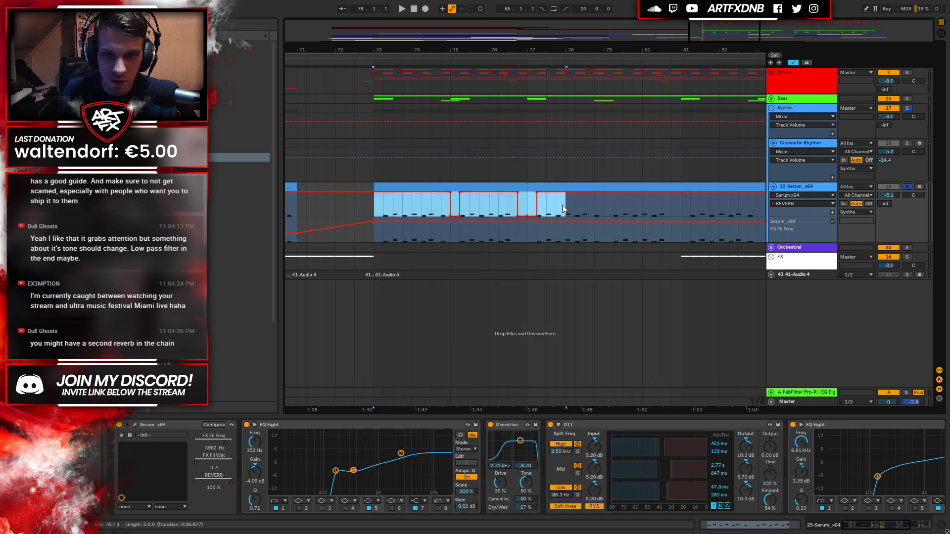
pyautogui.press('Delete')
pyautogui.click(375, 203)
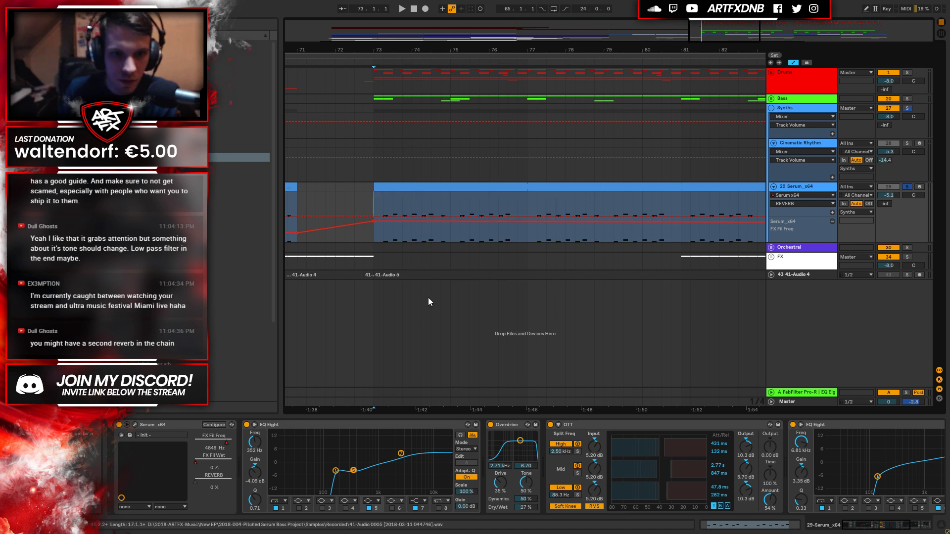
# Expose Serum's Reverb mix as a Verb Wet automation lane and draw dips to 0% at bar 75 and from 76.4 to 77.2.
pyautogui.click(135, 424)
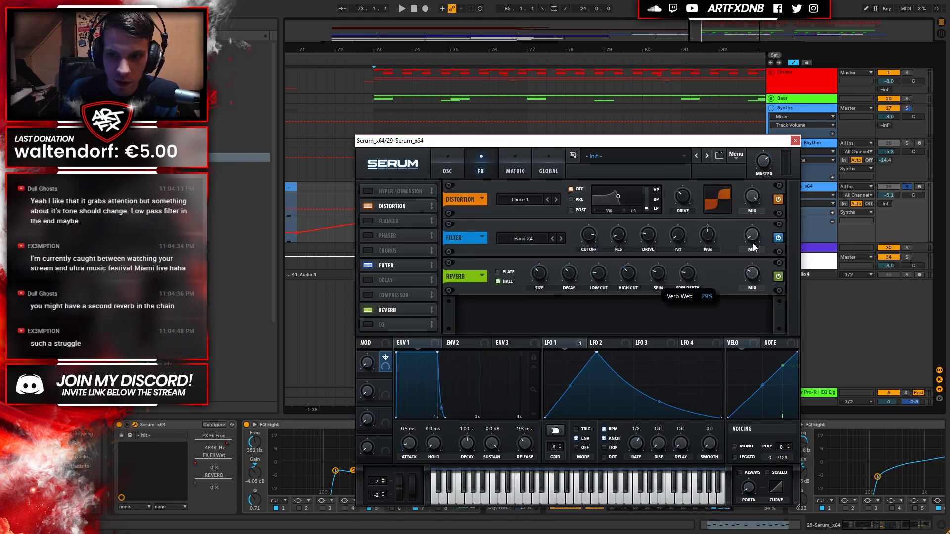
pyautogui.click(794, 142)
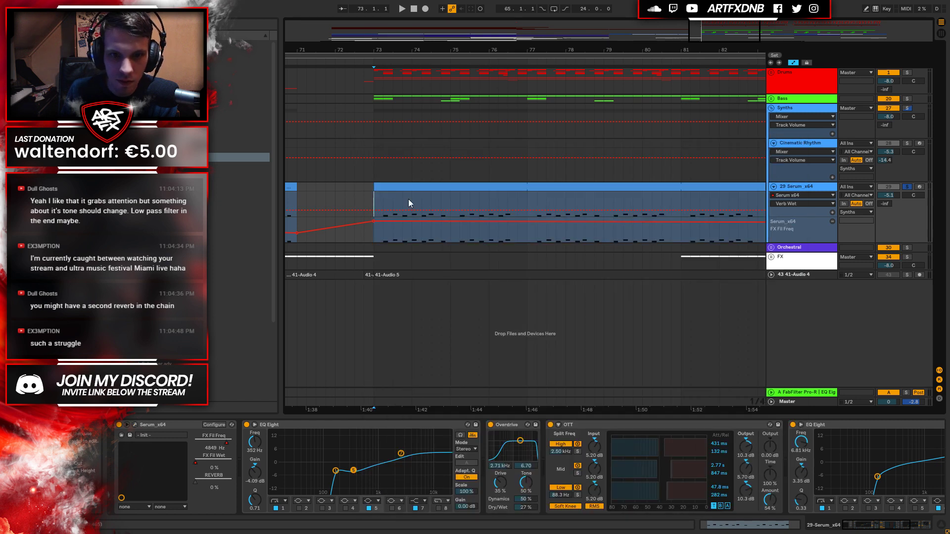
pyautogui.click(450, 198)
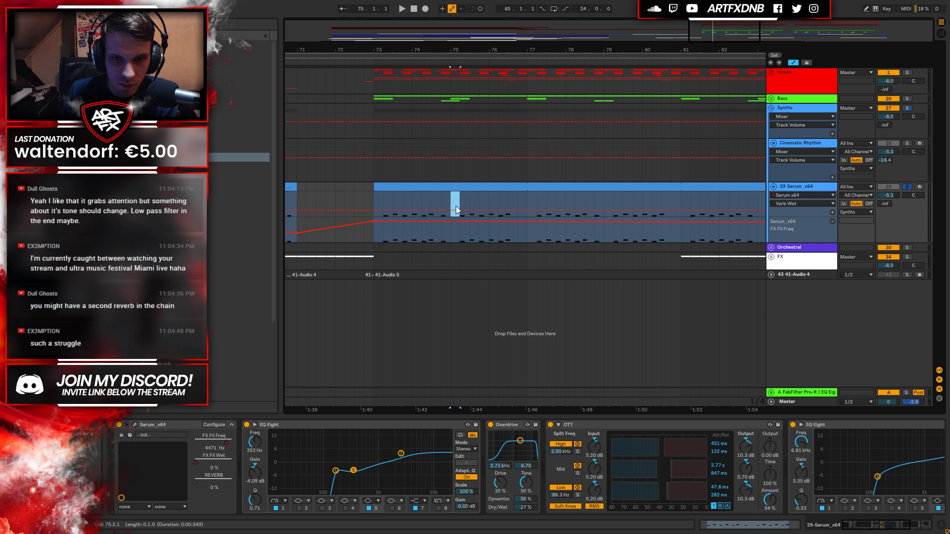
pyautogui.click(456, 210)
pyautogui.click(526, 206)
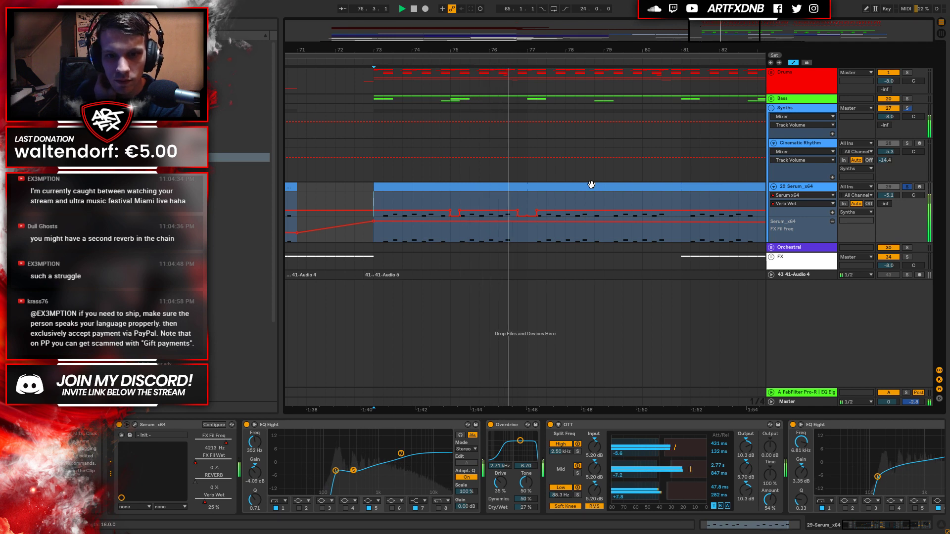
# Replay the soloed 29 Serum_x64 part from bar 73 to judge the Verb Wet dips, briefly checking Serum's oscillator page.
pyautogui.press('space')
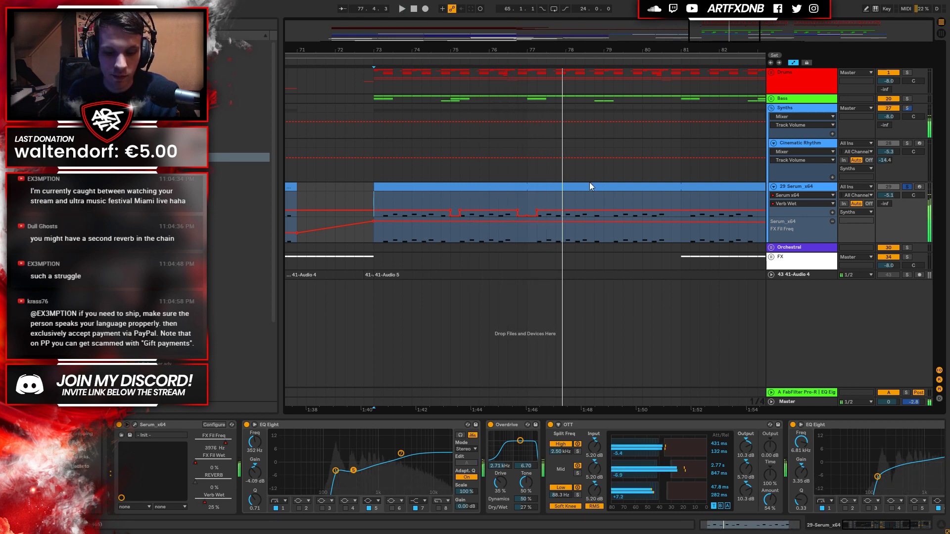
pyautogui.click(517, 203)
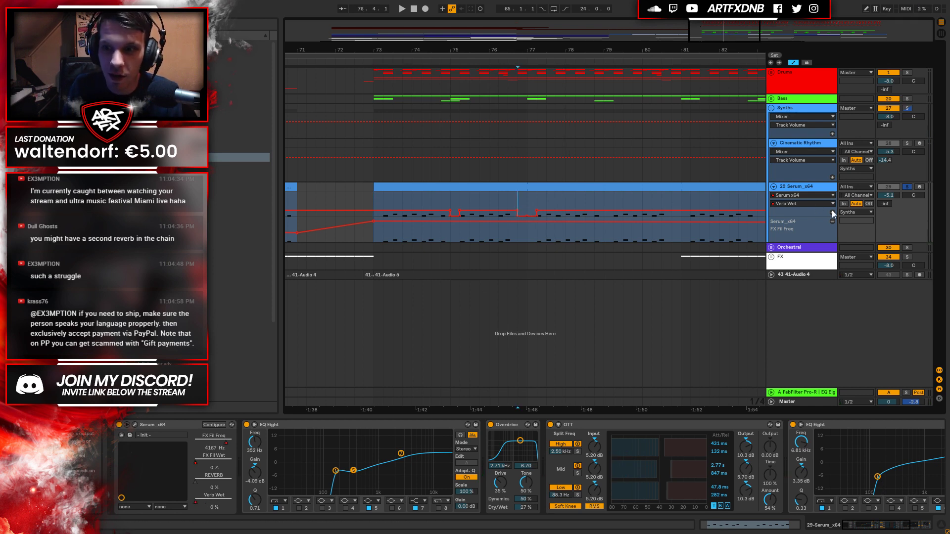
pyautogui.click(376, 195)
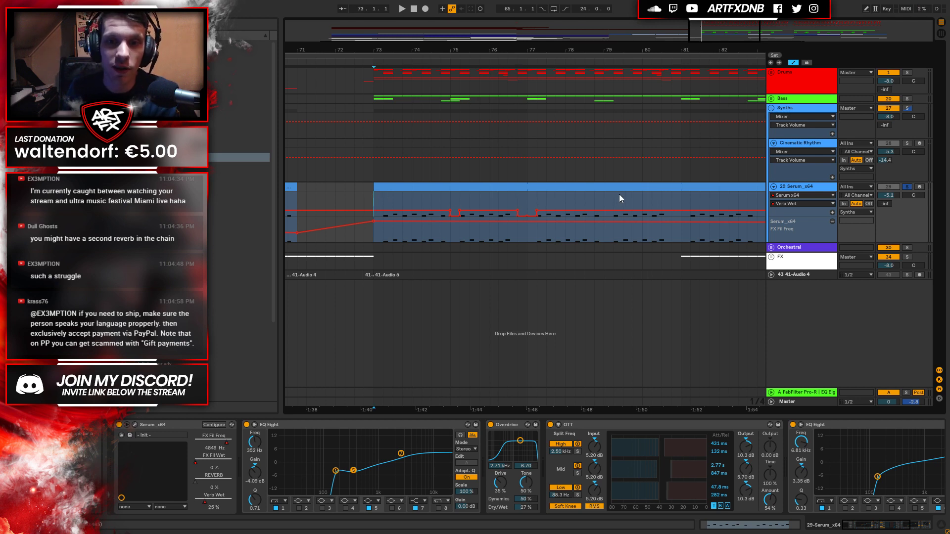
pyautogui.click(134, 425)
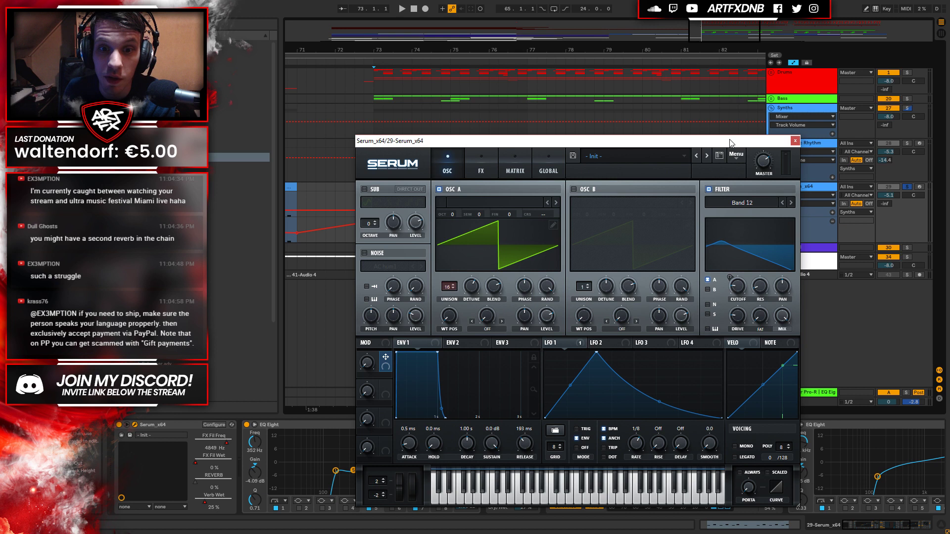
pyautogui.click(794, 143)
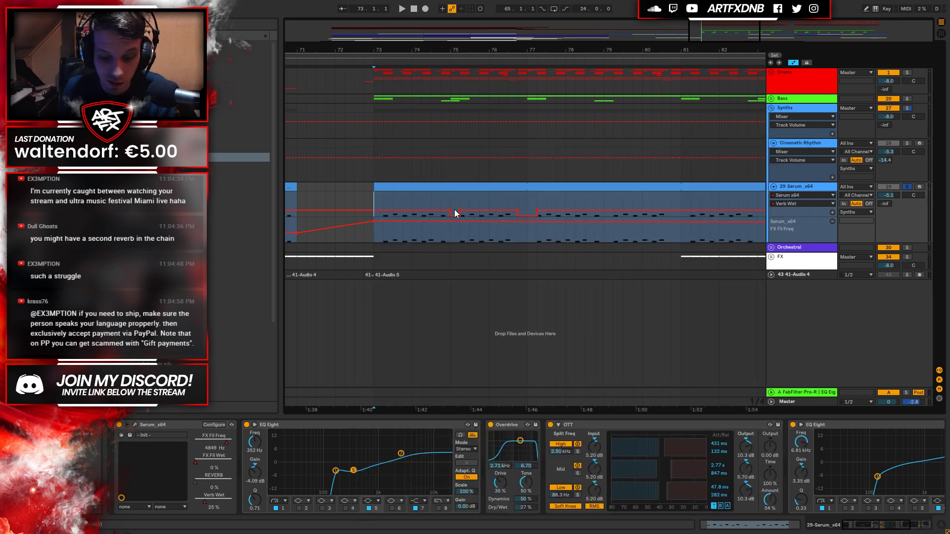
pyautogui.press('space')
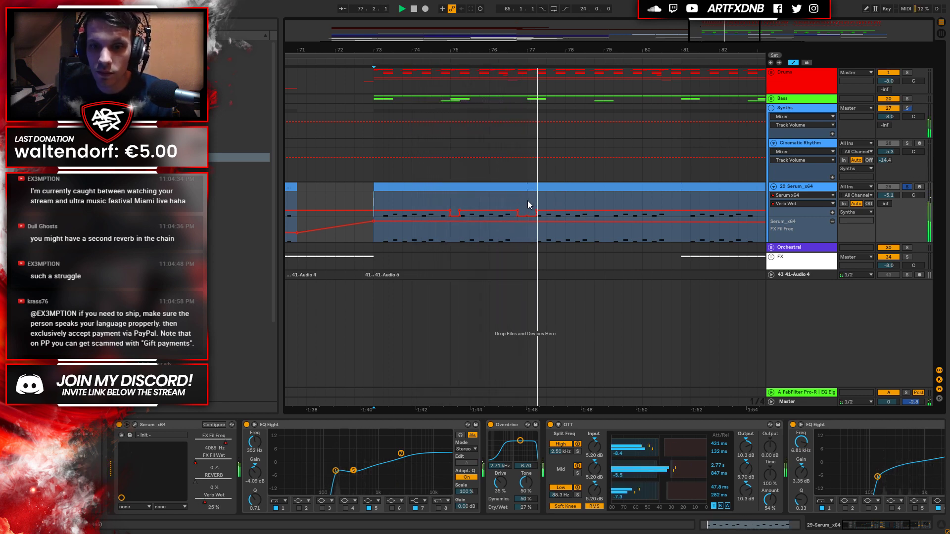
pyautogui.press('space')
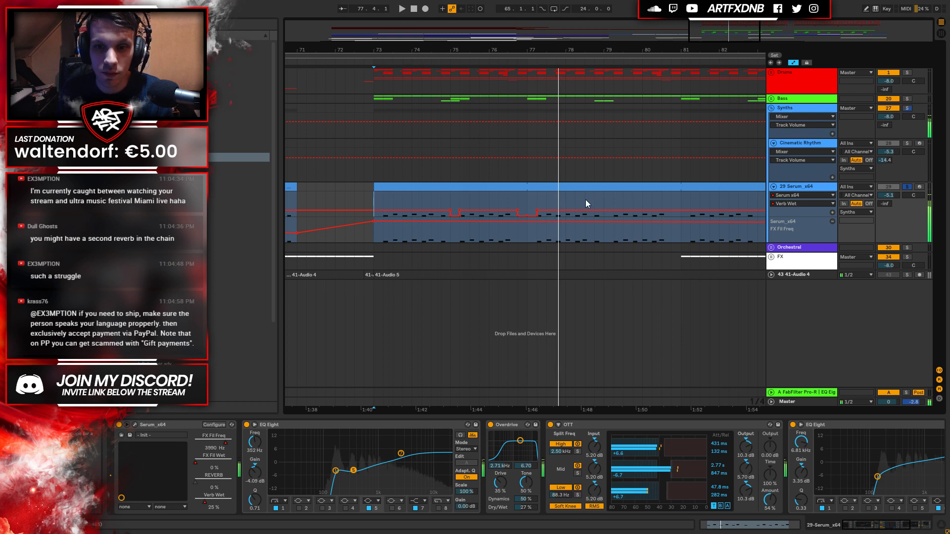
# Add a one-beat Verb Wet dip at bar 73 and duplicate the four-bar automation pattern onto bars 77 to 81.
pyautogui.click(528, 199)
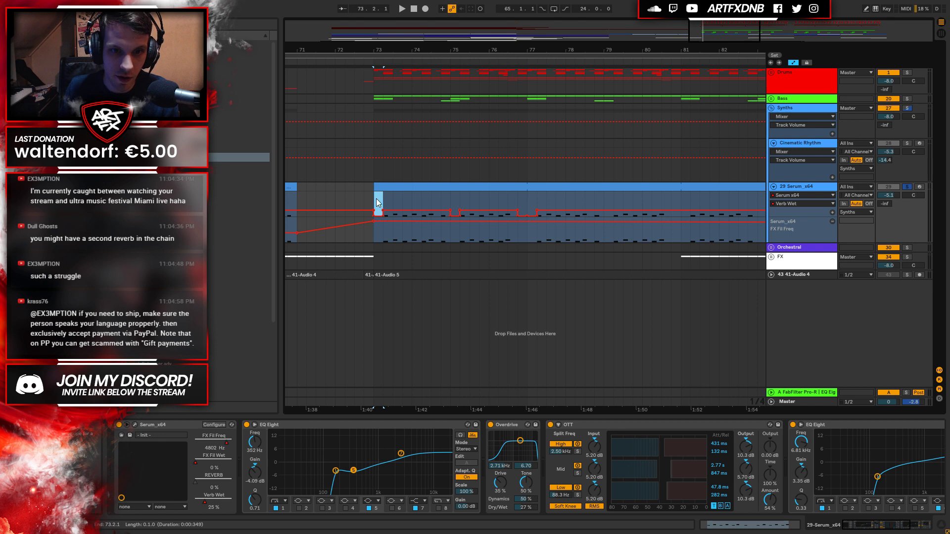
pyautogui.hotkey('ctrl', 'd')
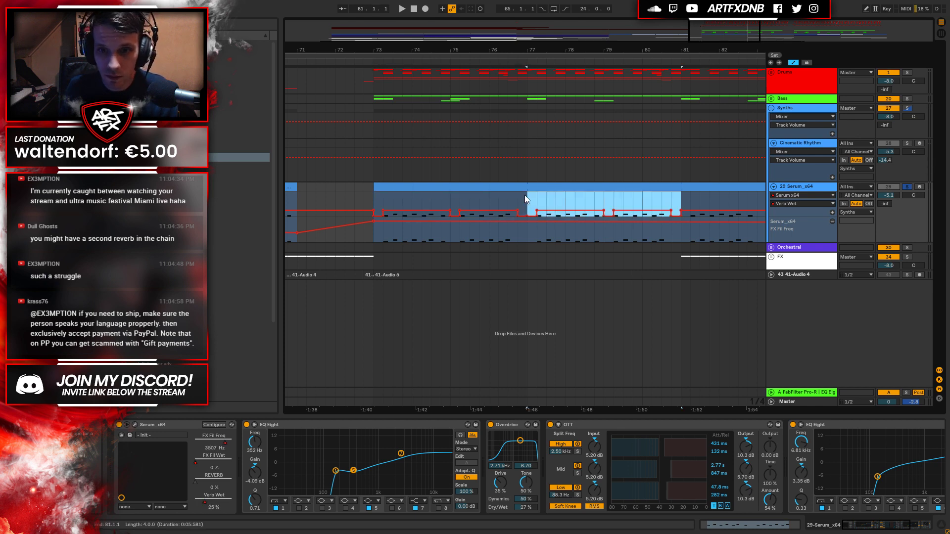
pyautogui.click(381, 202)
pyautogui.press('space')
# Duplicate the eight-bar Verb Wet pattern of bars 73 to 81 repeatedly until it reaches bar 105.
pyautogui.moveTo(681, 203); pyautogui.dragTo(372, 203)
pyautogui.hotkey('ctrl', 'd')
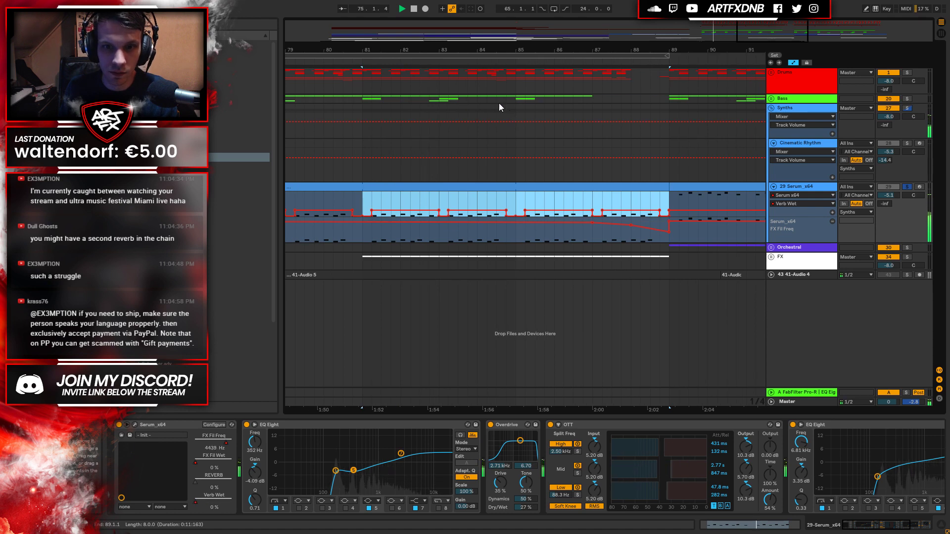
pyautogui.moveTo(495, 50); pyautogui.dragTo(493, 48)
pyautogui.hotkey('ctrl', 'd')
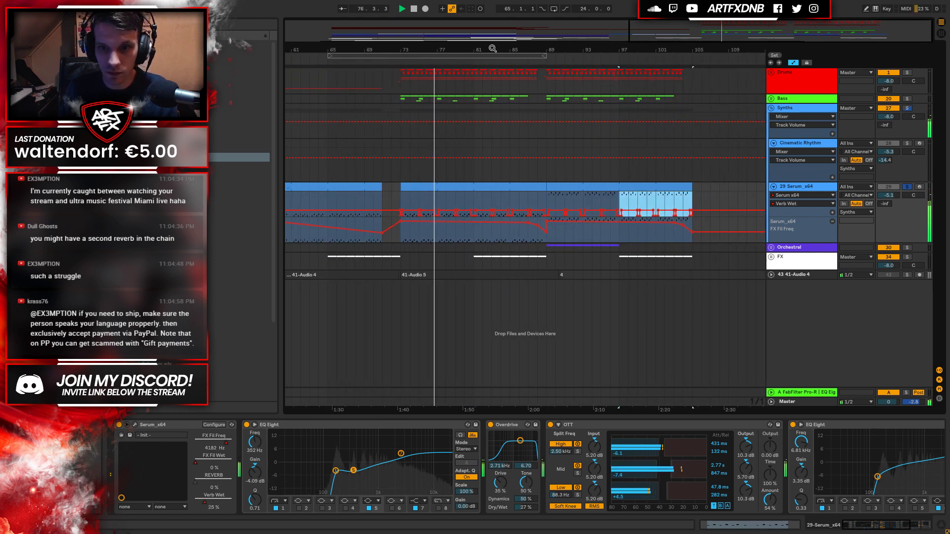
pyautogui.hotkey('ctrl', 'd')
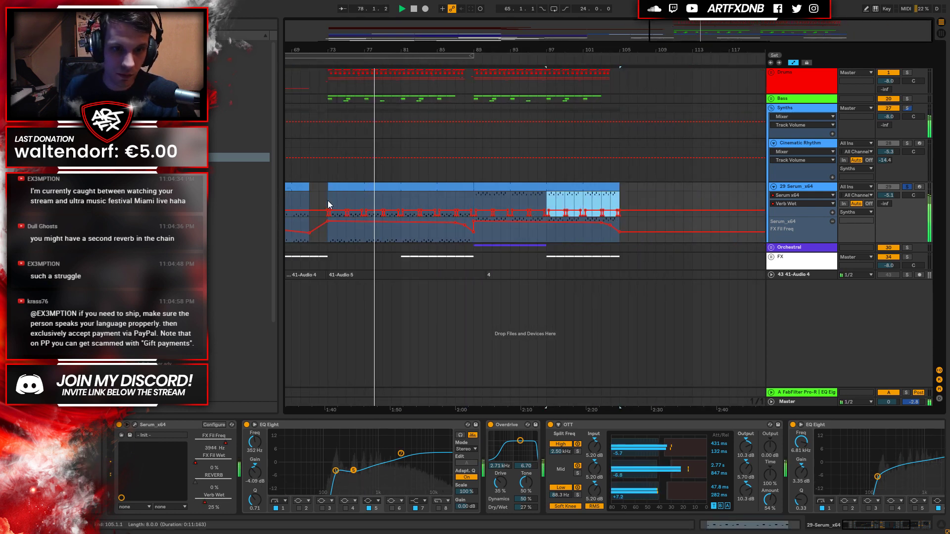
# Listen to the drop from bar 73 in the full mix, then solo the 29 Serum_x64 track again.
pyautogui.click(328, 202)
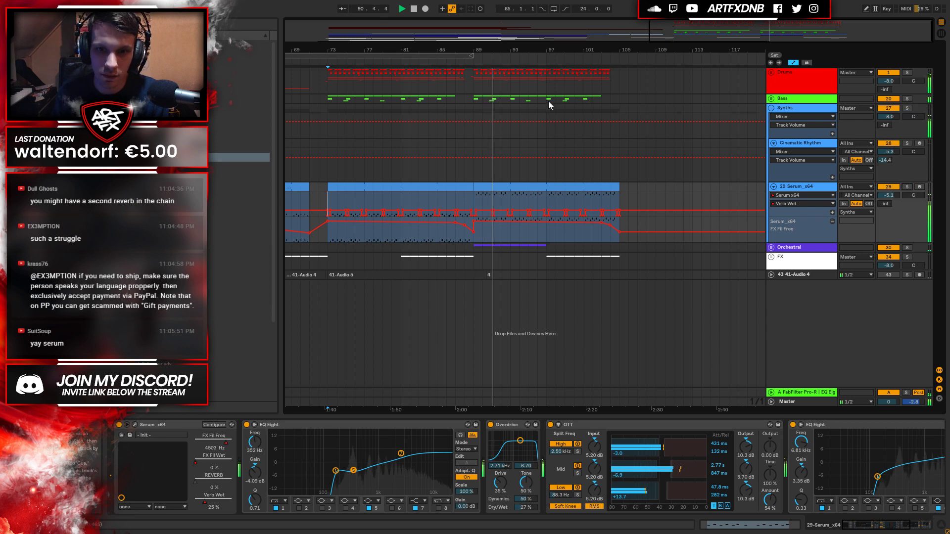
pyautogui.moveTo(494, 50); pyautogui.dragTo(495, 90)
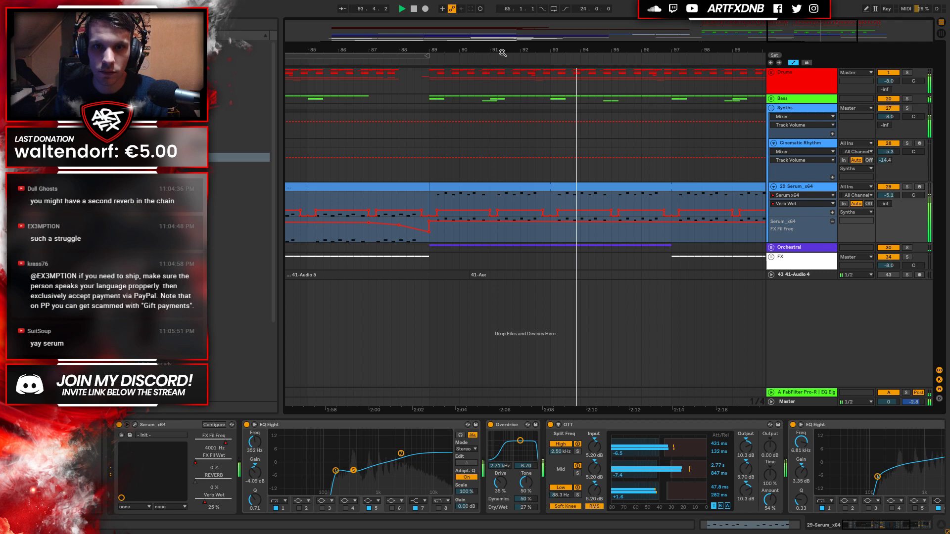
pyautogui.moveTo(502, 52); pyautogui.dragTo(502, 35)
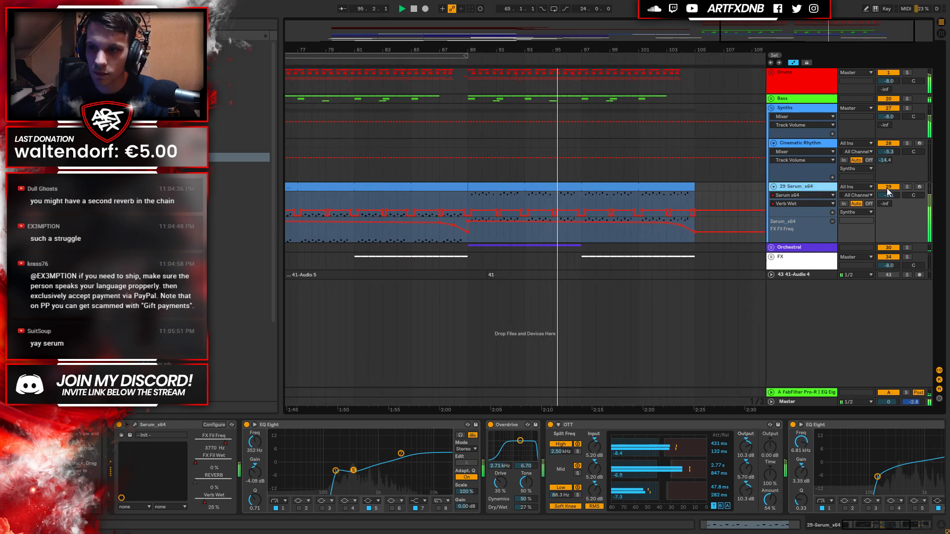
pyautogui.click(907, 187)
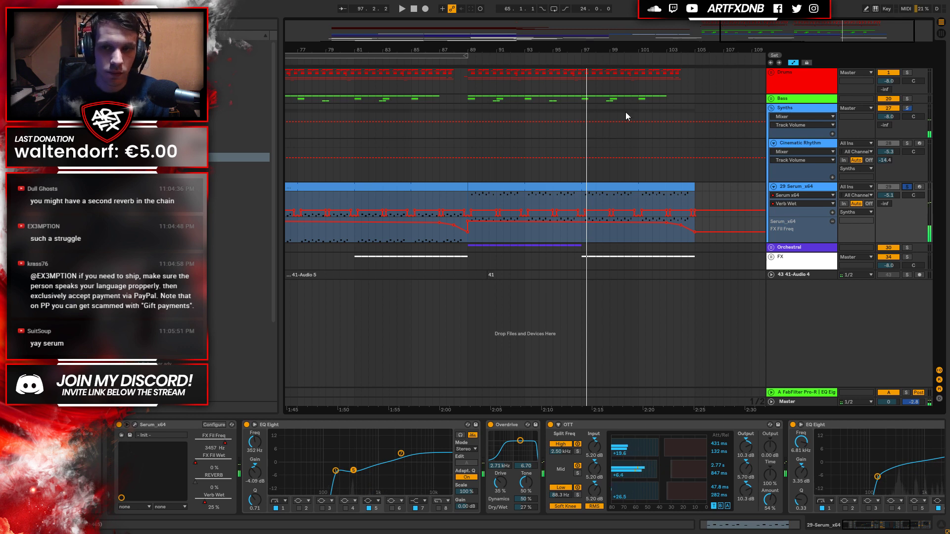
pyautogui.moveTo(585, 45); pyautogui.dragTo(643, 25)
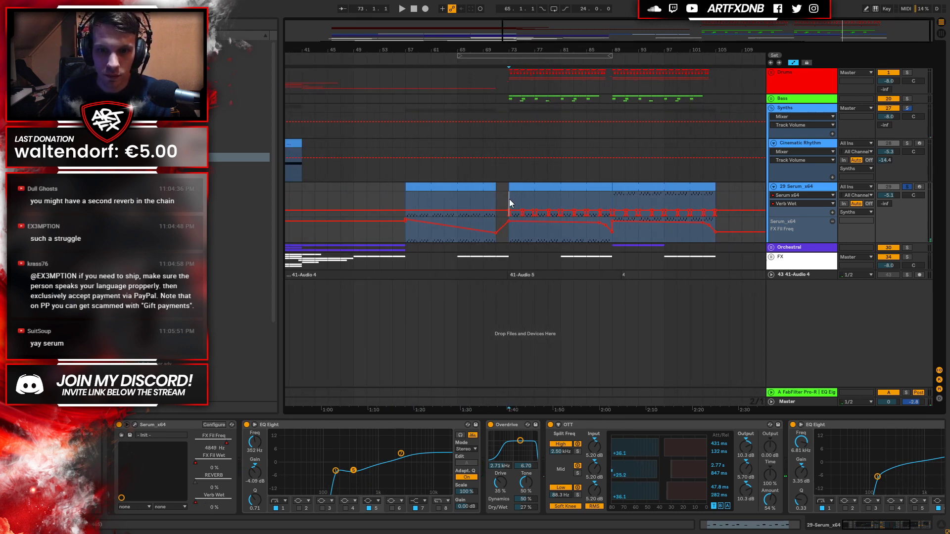
# Copy the Verb Wet automation of bars 73 to 89 to bar 57 and play from there.
pyautogui.click(410, 196)
pyautogui.press('space')
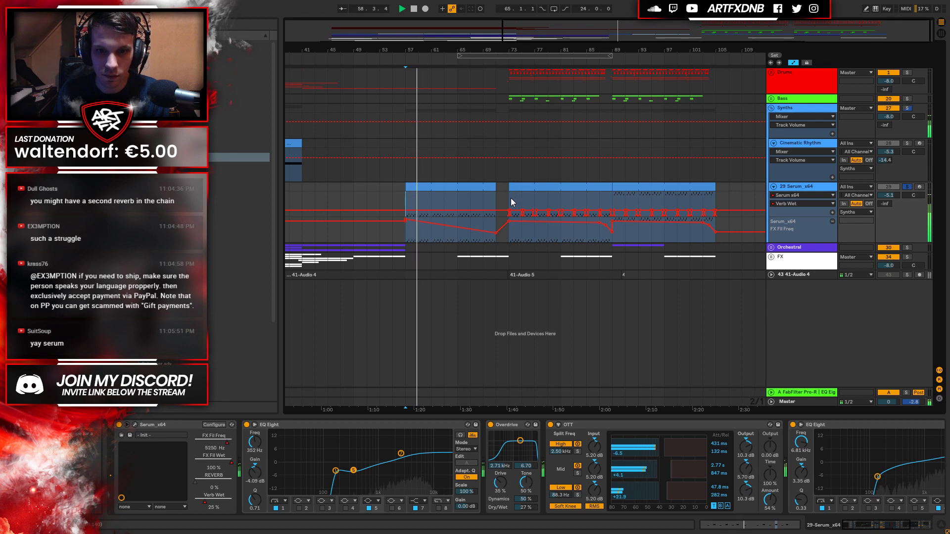
pyautogui.press('space')
pyautogui.moveTo(510, 198); pyautogui.dragTo(541, 198)
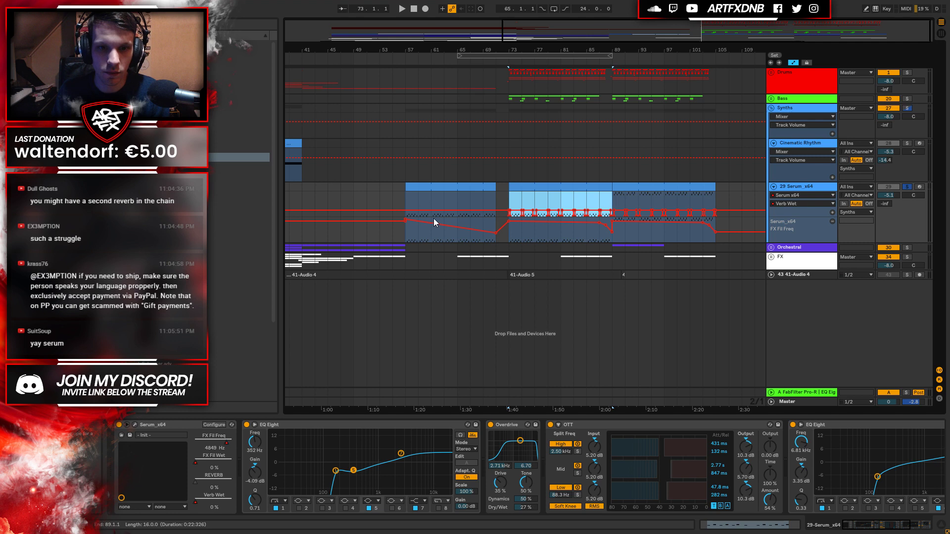
pyautogui.click(409, 199)
pyautogui.press('space')
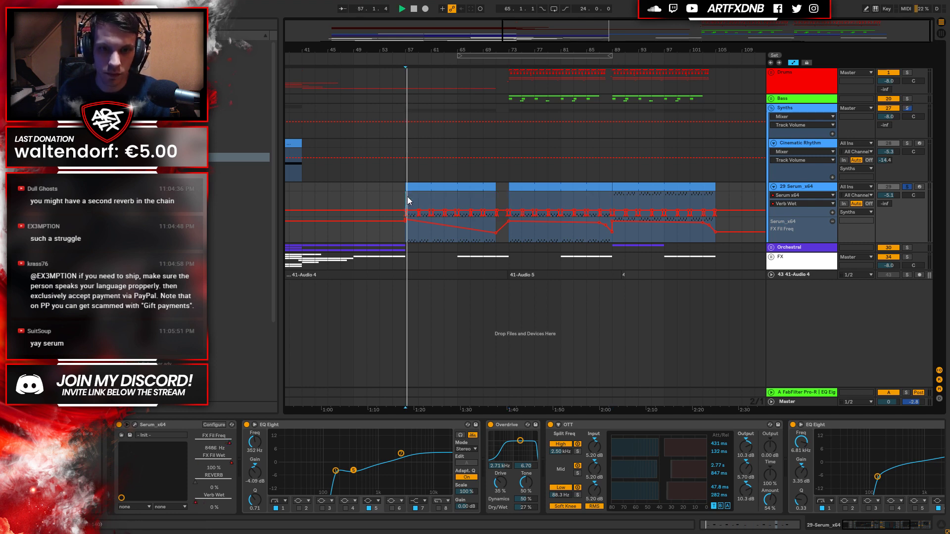
# Add a Utility device after the Saturator on 29 Serum_x64 and show its Gain automation.
pyautogui.click(239, 265)
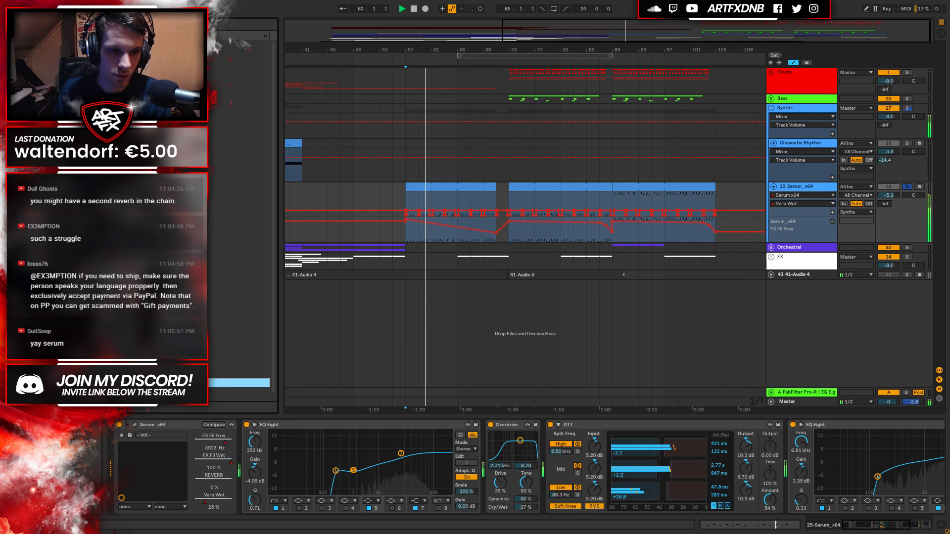
pyautogui.press('Return')
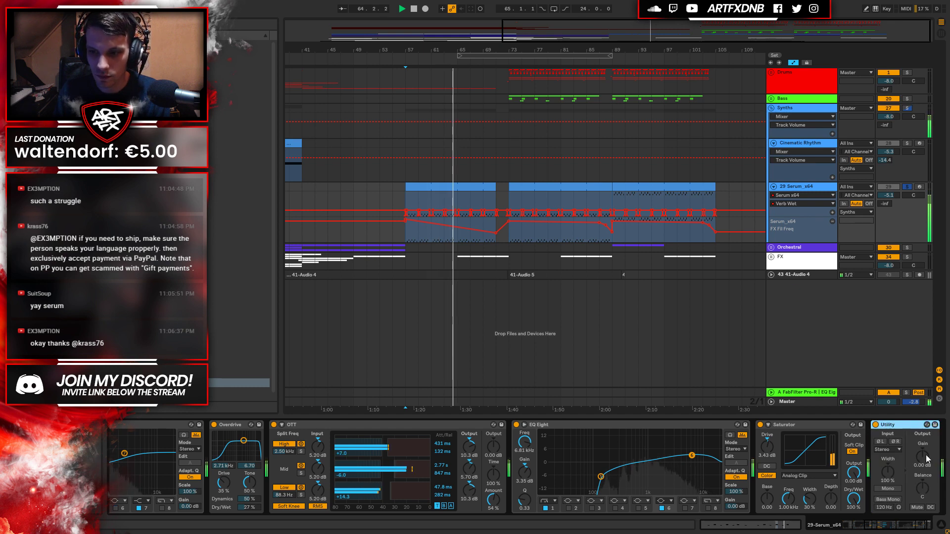
pyautogui.click(923, 455)
# Draw a rising Utility Gain fade-in across bars 57 to 71 on 29 Serum_x64 and play it unsoloed in the full mix.
pyautogui.moveTo(407, 198); pyautogui.dragTo(456, 198)
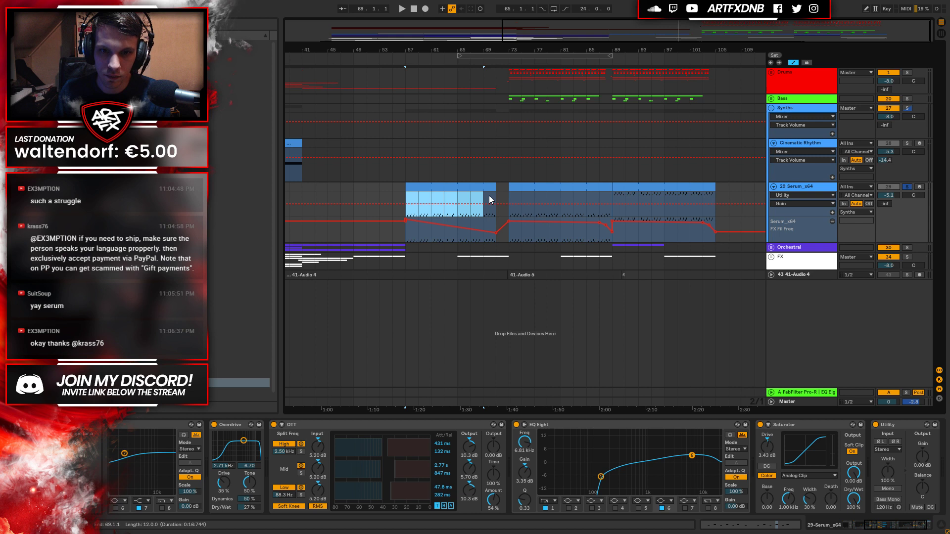
pyautogui.moveTo(479, 203)
pyautogui.mouseDown()
pyautogui.moveTo(479, 218)
pyautogui.moveTo(496, 221)
pyautogui.mouseUp()
pyautogui.press('space')
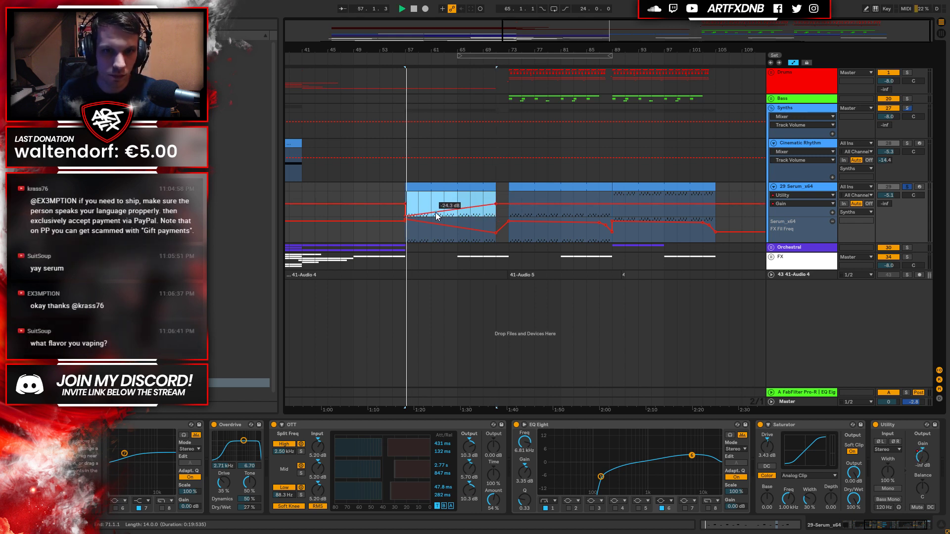
pyautogui.click(887, 197)
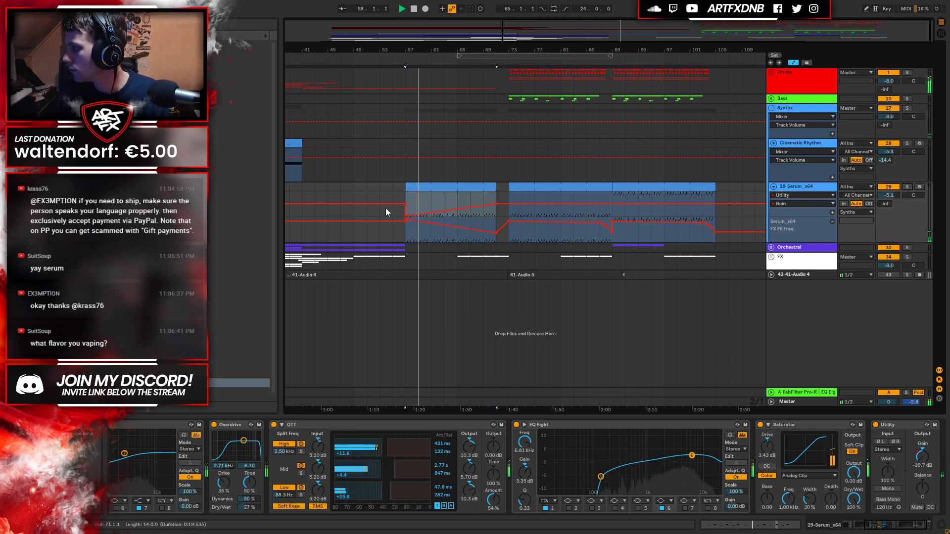
pyautogui.click(404, 217)
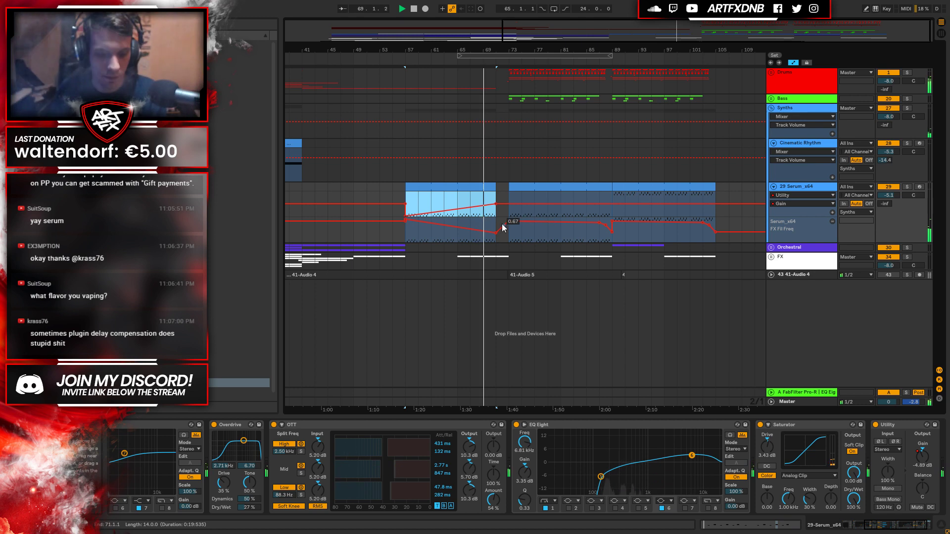
# Hide the automation lanes and view the Cinematic Rhythm track's devices while the drop plays.
pyautogui.press('a')
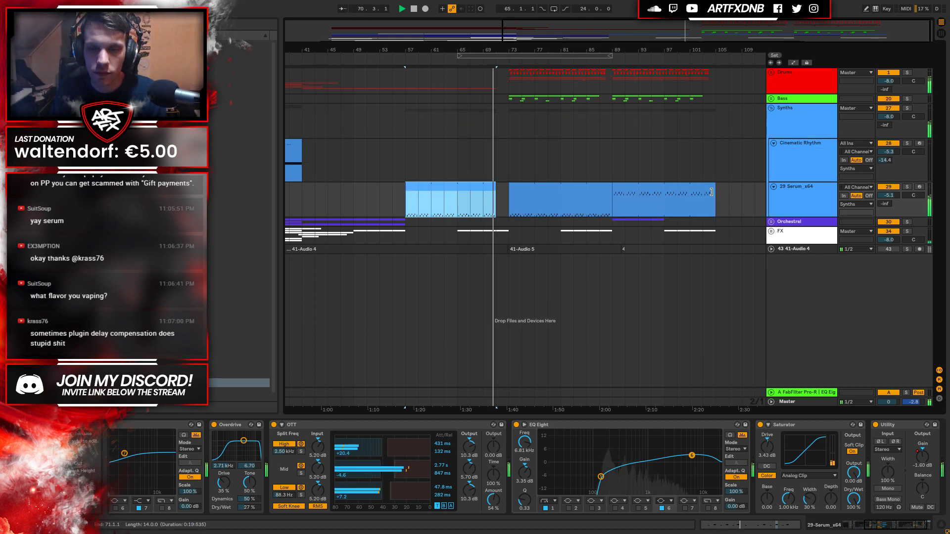
pyautogui.moveTo(517, 52); pyautogui.dragTo(701, 208)
pyautogui.click(821, 196)
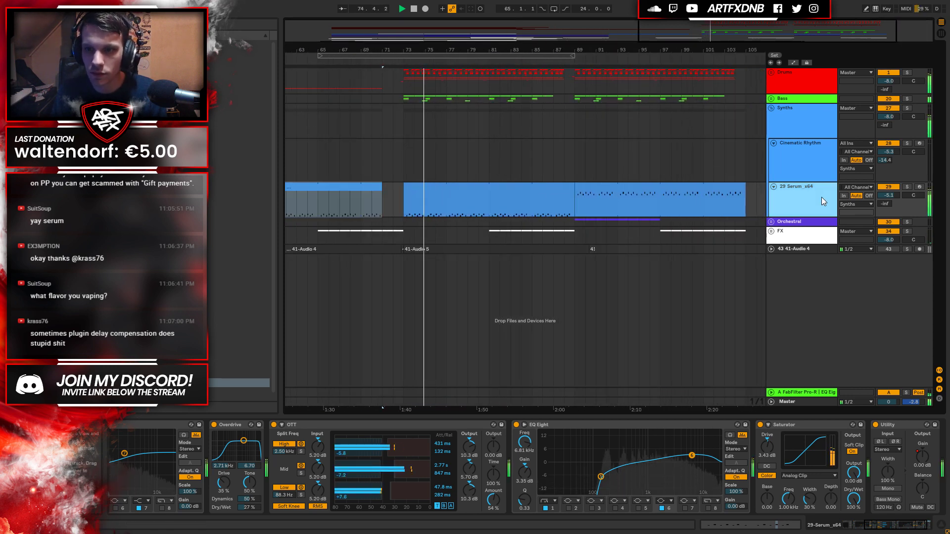
pyautogui.moveTo(915, 525); pyautogui.dragTo(870, 525)
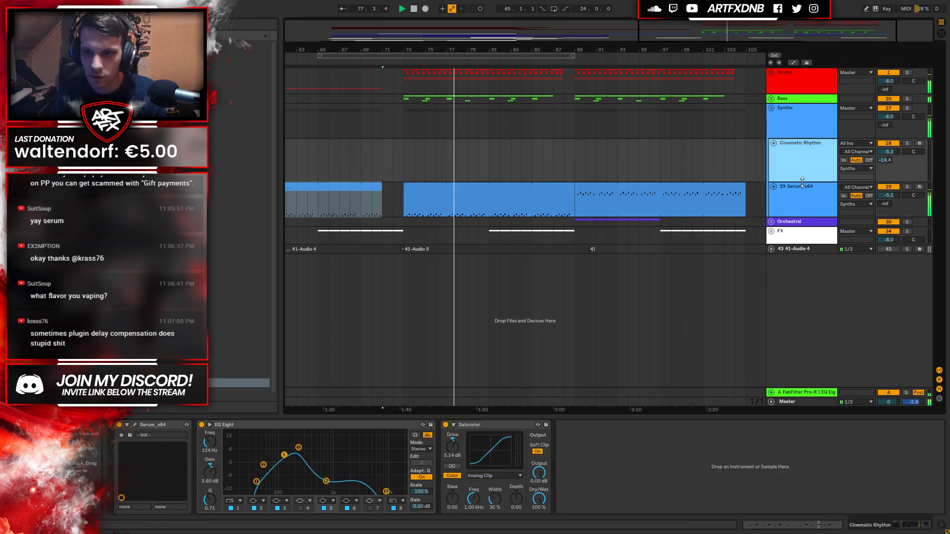
# Show the Verb Wet automation of 29 Serum_x64 and lower the raised segments in bars 73 to 77 to 18 %.
pyautogui.click(773, 187)
pyautogui.click(774, 188)
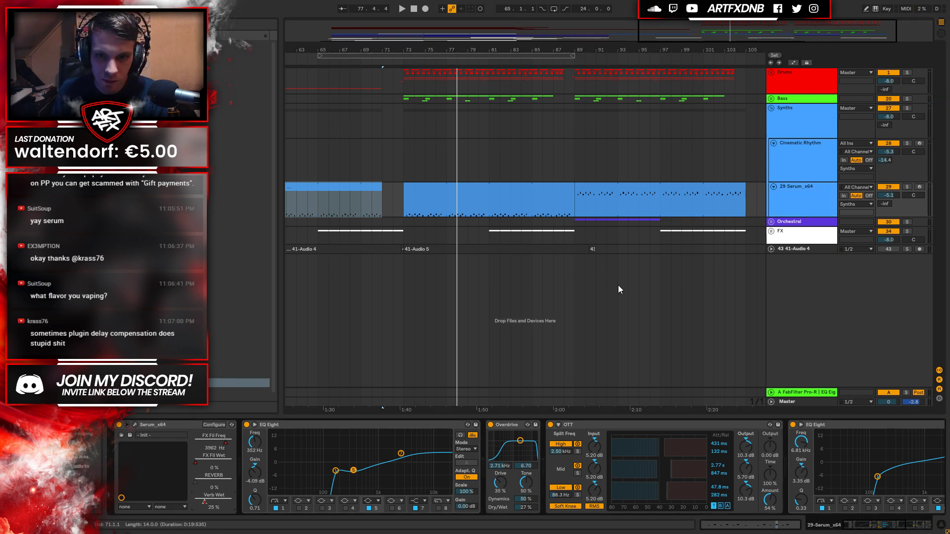
pyautogui.press('a')
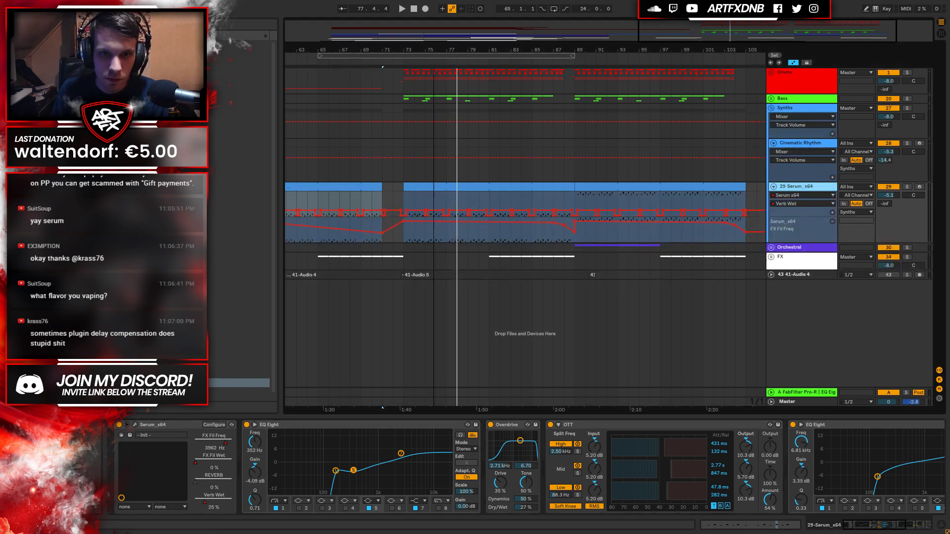
pyautogui.press('+')
pyautogui.press('+')
pyautogui.press('+')
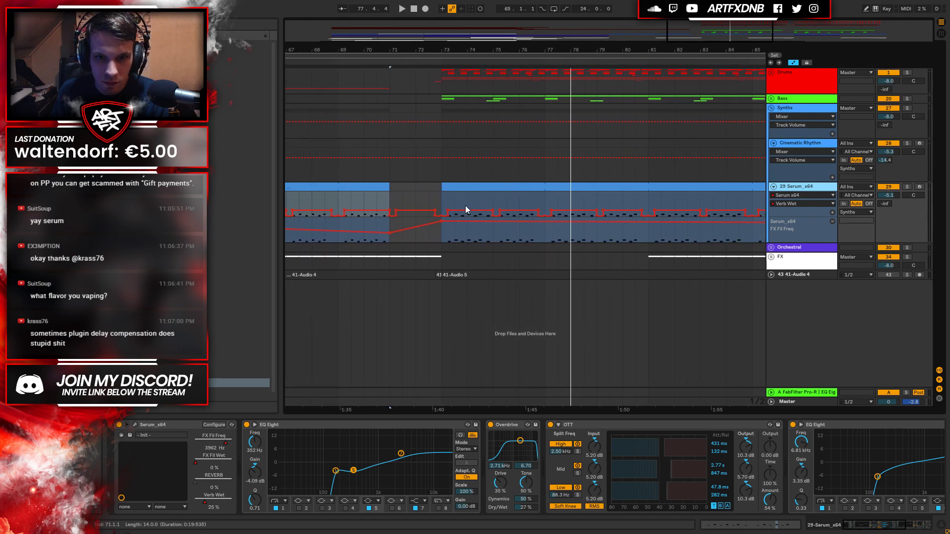
pyautogui.click(465, 207)
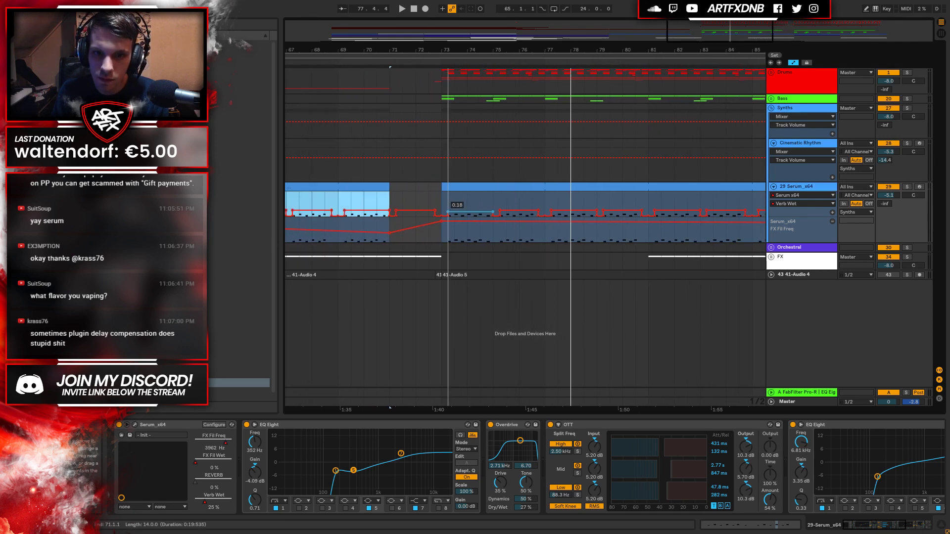
pyautogui.moveTo(519, 206); pyautogui.dragTo(518, 212)
# Play the lowered reverb section from bar 73 with 29 Serum_x64 soloed.
pyautogui.click(444, 198)
pyautogui.press('space')
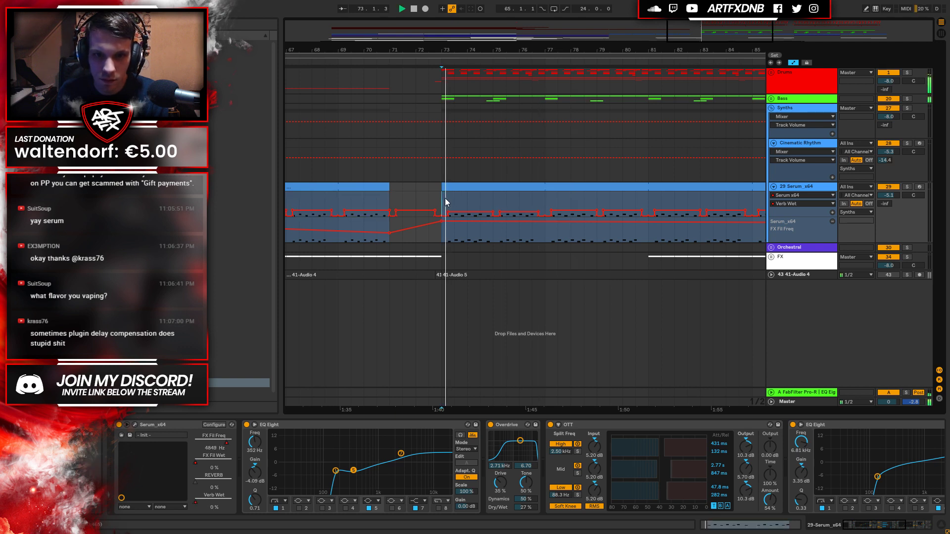
pyautogui.click(908, 187)
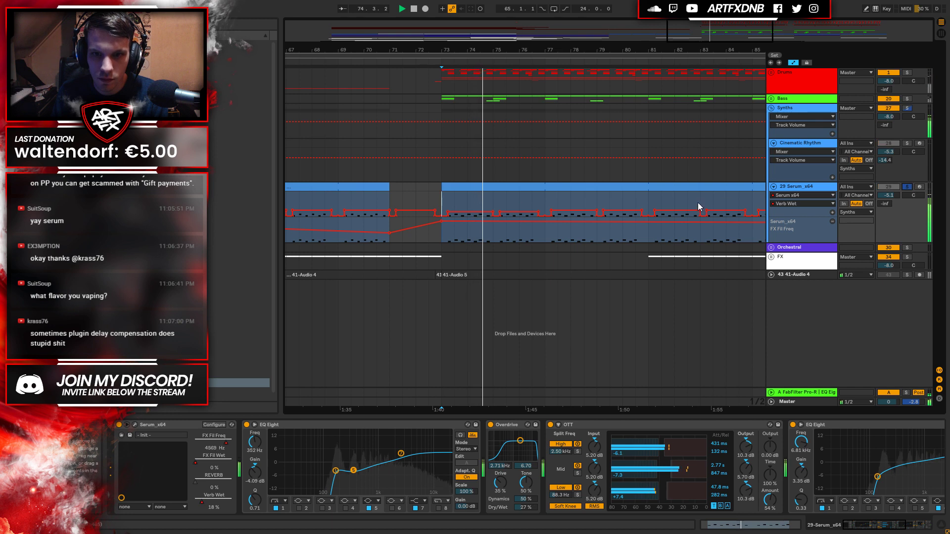
# Duplicate the Verb Wet automation of bars 73 to 77 repeatedly until it fills the drop up to bar 105.
pyautogui.click(544, 200)
pyautogui.press('space')
pyautogui.moveTo(544, 200); pyautogui.dragTo(446, 199)
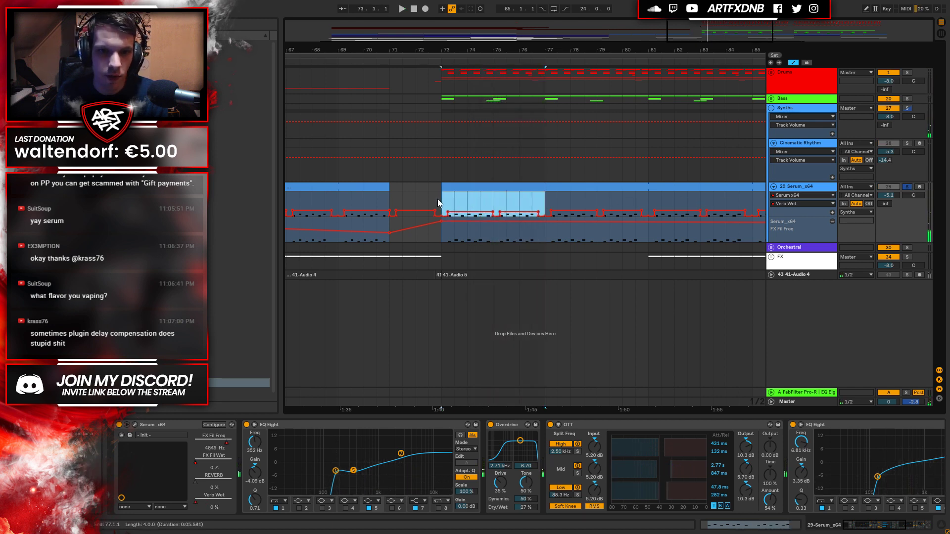
pyautogui.hotkey('ctrl', 'd')
pyautogui.hotkey('ctrl', 'd')
pyautogui.hotkey('ctrl', 'd')
pyautogui.hotkey('ctrl', 'd')
pyautogui.hotkey('ctrl', 'd')
pyautogui.hotkey('ctrl', 'd')
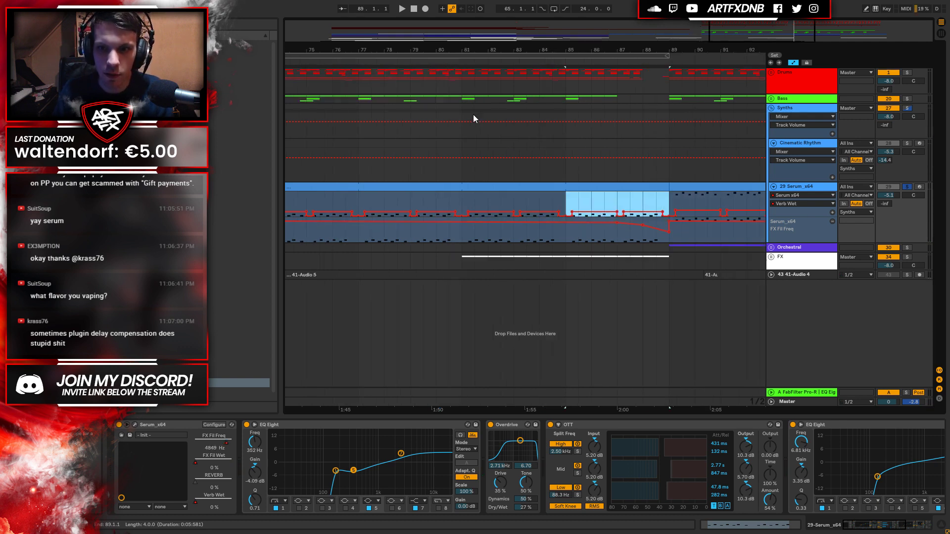
pyautogui.hotkey('ctrl', 'd')
pyautogui.hotkey('ctrl', 'd')
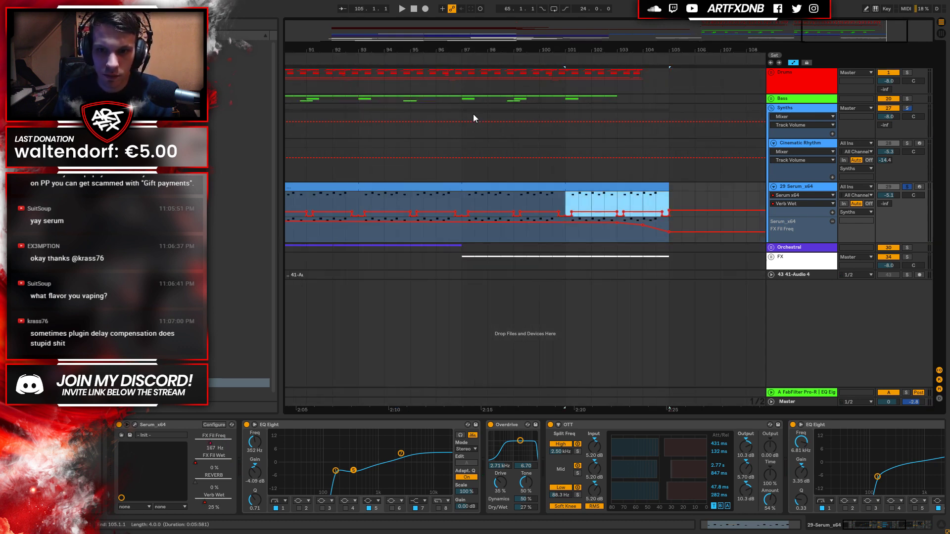
# Copy the adjusted Verb Wet automation from the start of the drop across bars 57 to 73.
pyautogui.press('-')
pyautogui.press('-')
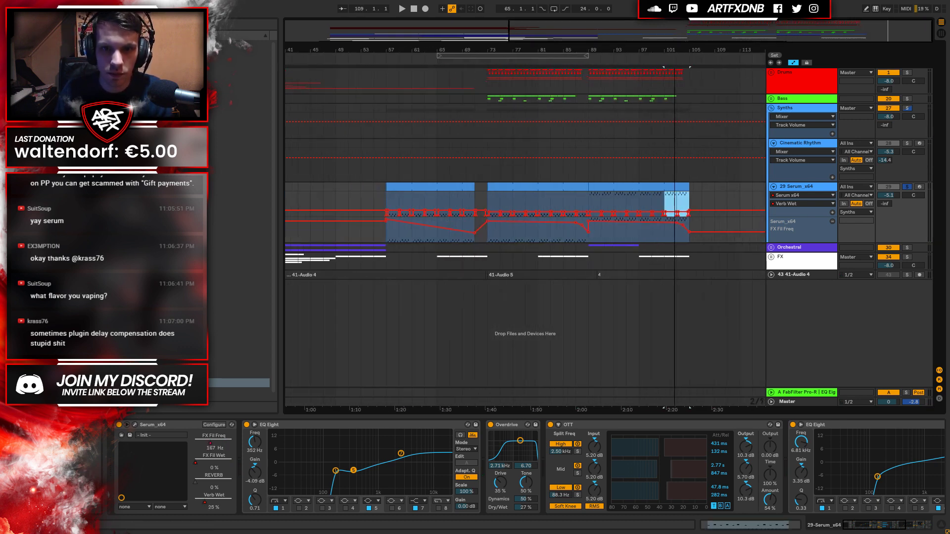
pyautogui.moveTo(494, 198); pyautogui.dragTo(505, 198)
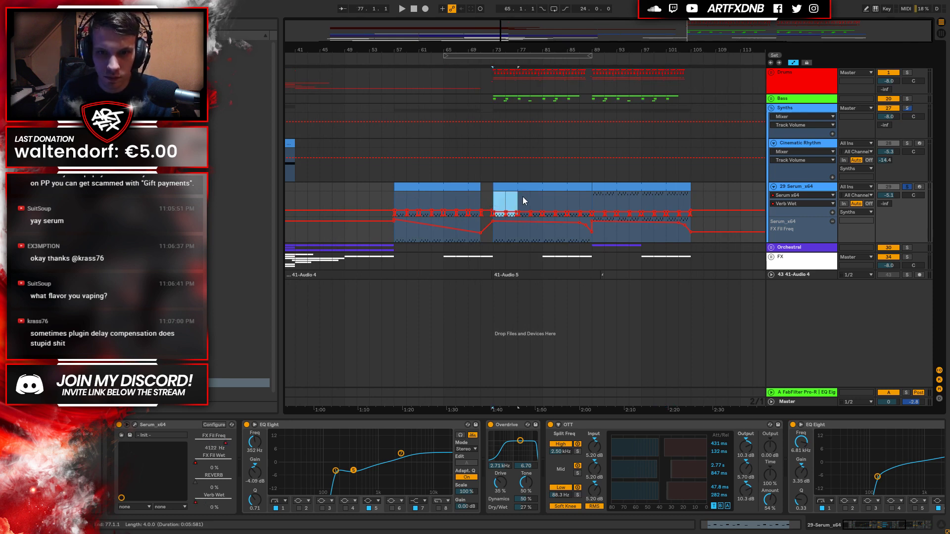
pyautogui.click(394, 200)
pyautogui.hotkey('ctrl', 'v')
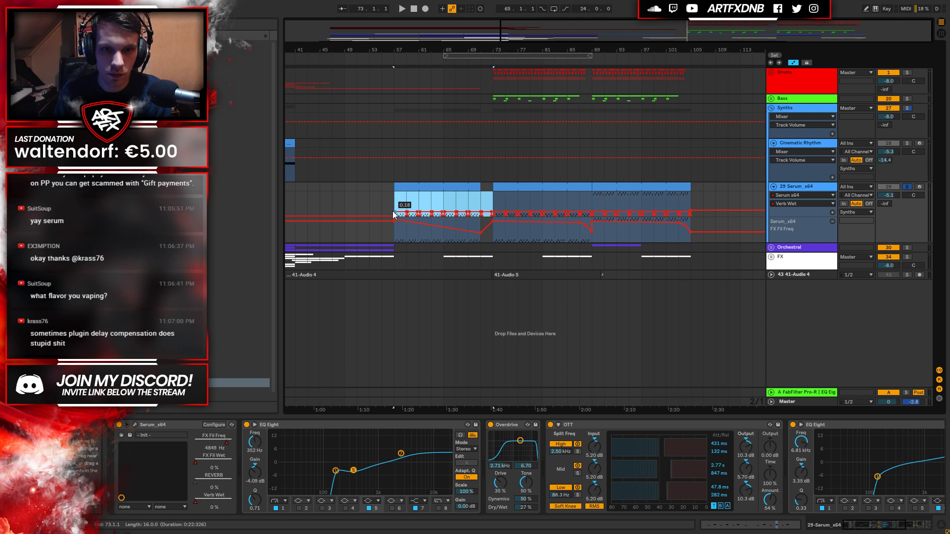
# Unsolo 29 Serum_x64, hide the automation lanes and play the build-up into the drop from bar 69.
pyautogui.click(384, 200)
pyautogui.press('space')
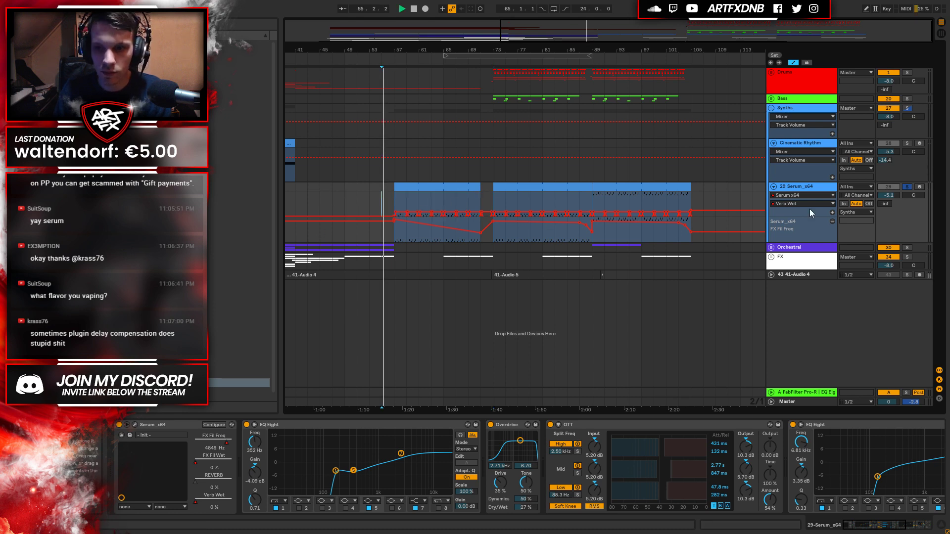
pyautogui.click(907, 187)
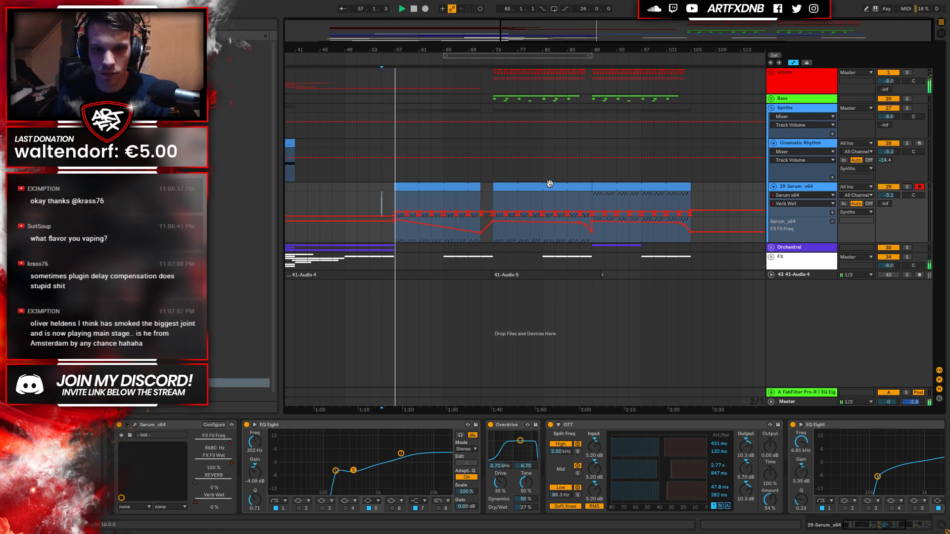
pyautogui.press('a')
pyautogui.click(468, 204)
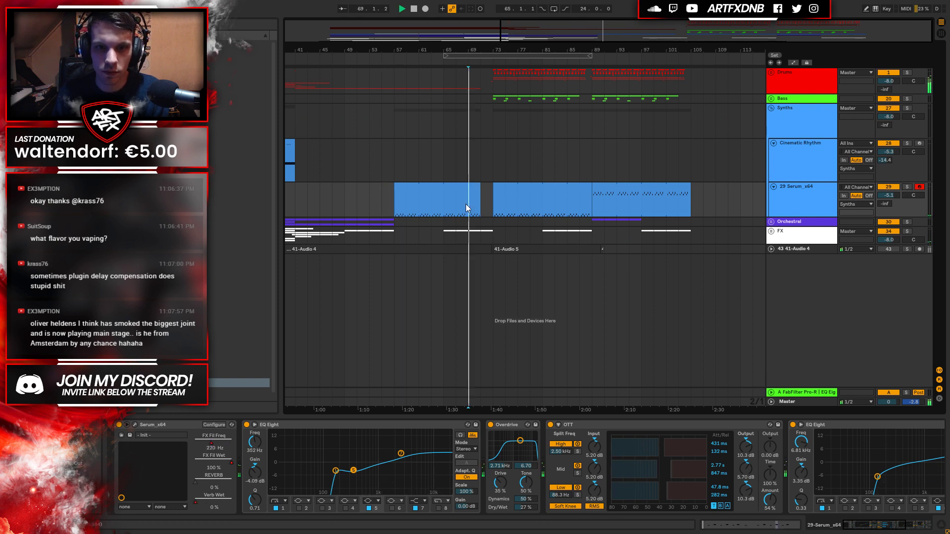
pyautogui.press('space')
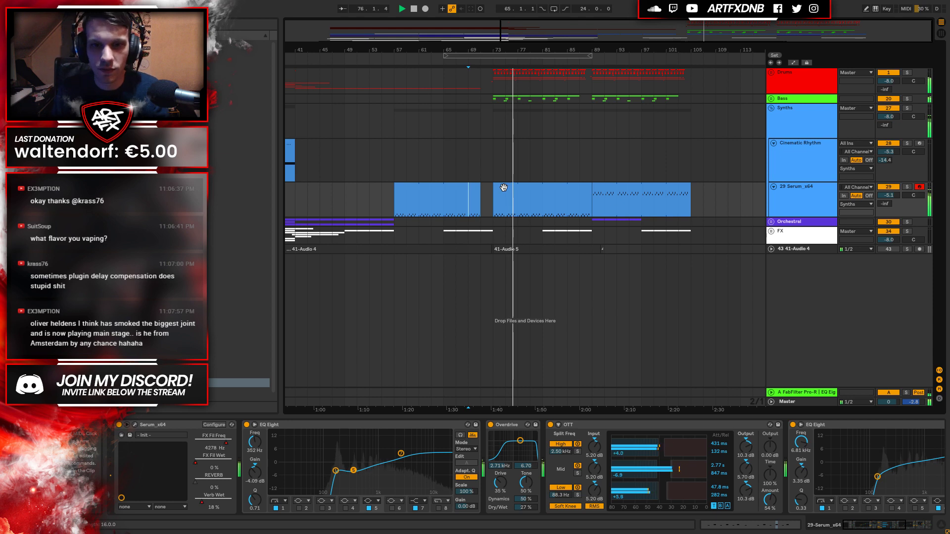
# Collapse the 29 Serum_x64 and Cinematic Rhythm tracks and fold the Synths group while the drop plays.
pyautogui.click(797, 188)
pyautogui.click(773, 186)
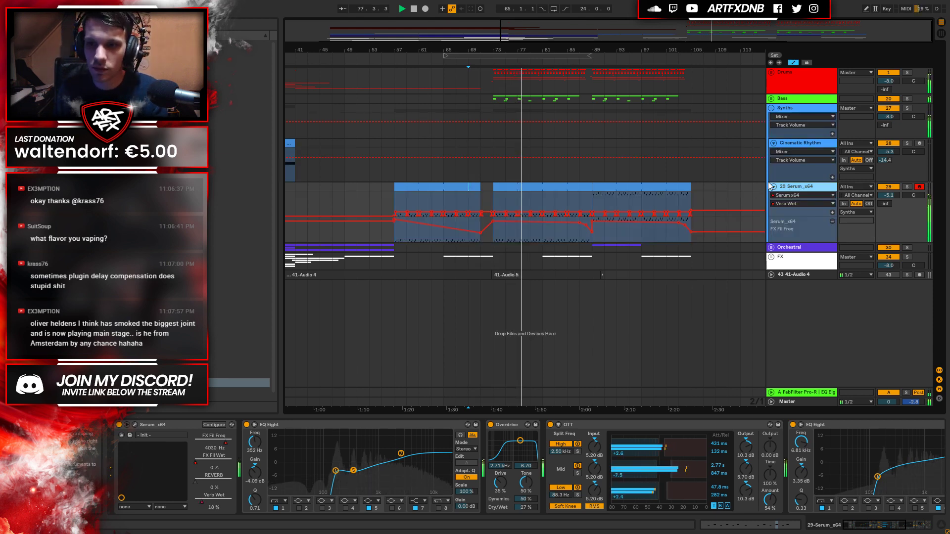
pyautogui.click(774, 143)
pyautogui.click(770, 108)
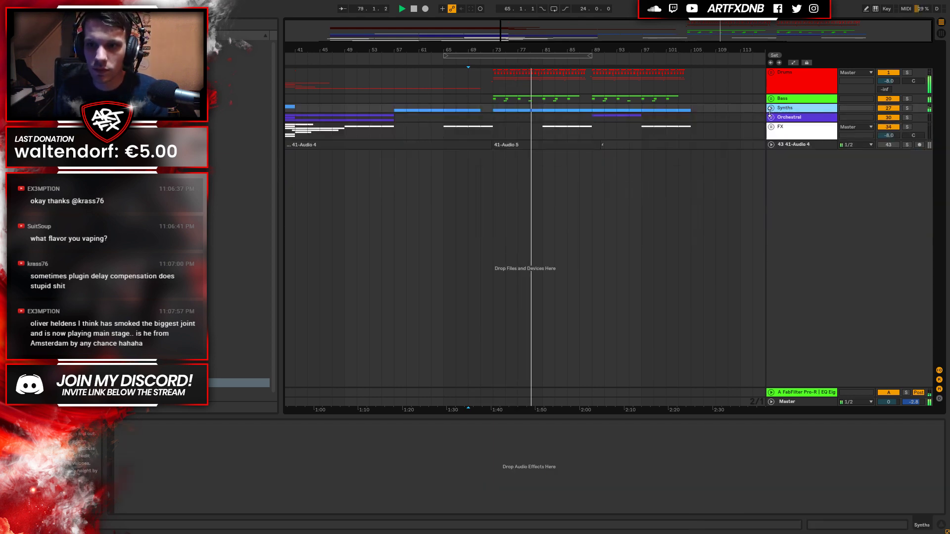
pyautogui.click(493, 108)
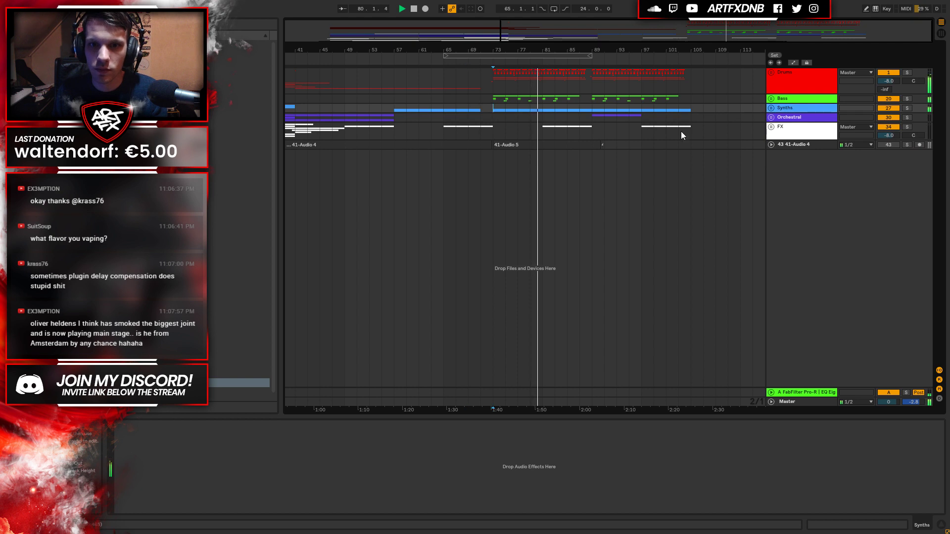
pyautogui.click(771, 108)
pyautogui.click(773, 108)
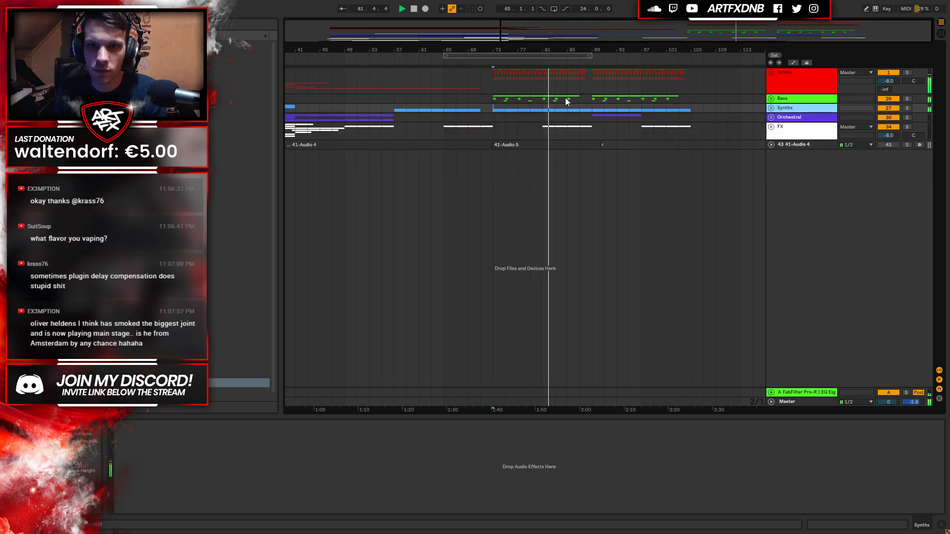
# Play the drop from bar 73 with the Drums group soloed and show the group's devices.
pyautogui.click(494, 78)
pyautogui.press('space')
pyautogui.click(908, 72)
pyautogui.press('space')
pyautogui.click(800, 72)
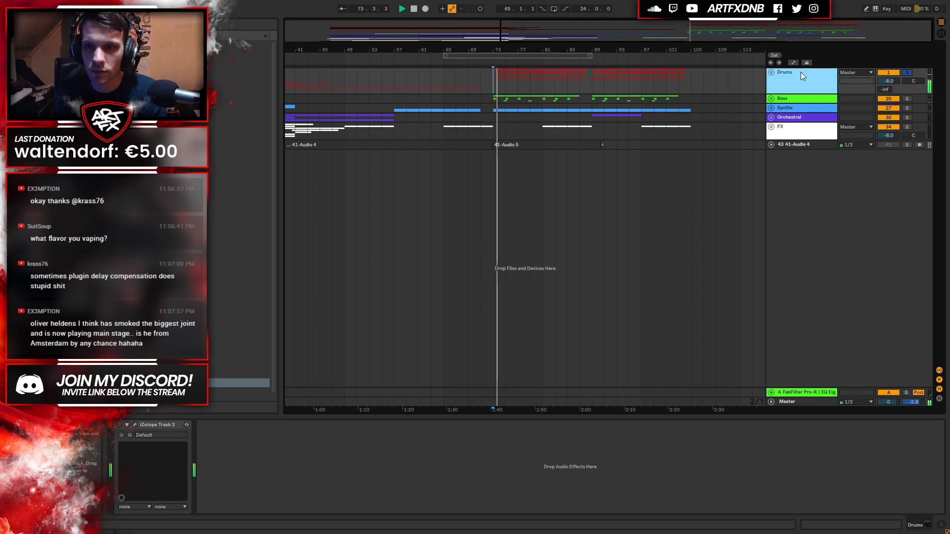
# Unfold the Drums group and its nested Drums group, and add an EQ Eight to the Kick track.
pyautogui.click(770, 71)
pyautogui.click(791, 126)
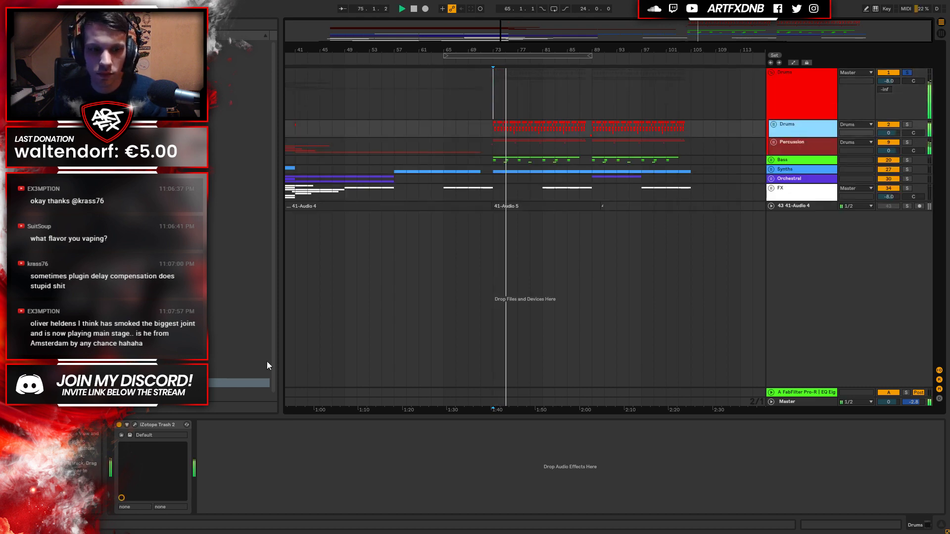
pyautogui.click(773, 124)
pyautogui.click(794, 177)
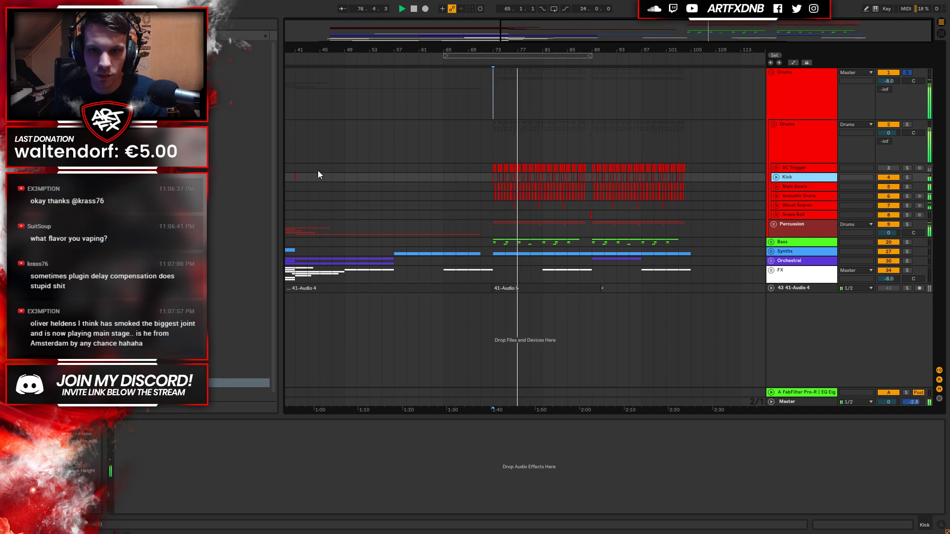
pyautogui.click(248, 478)
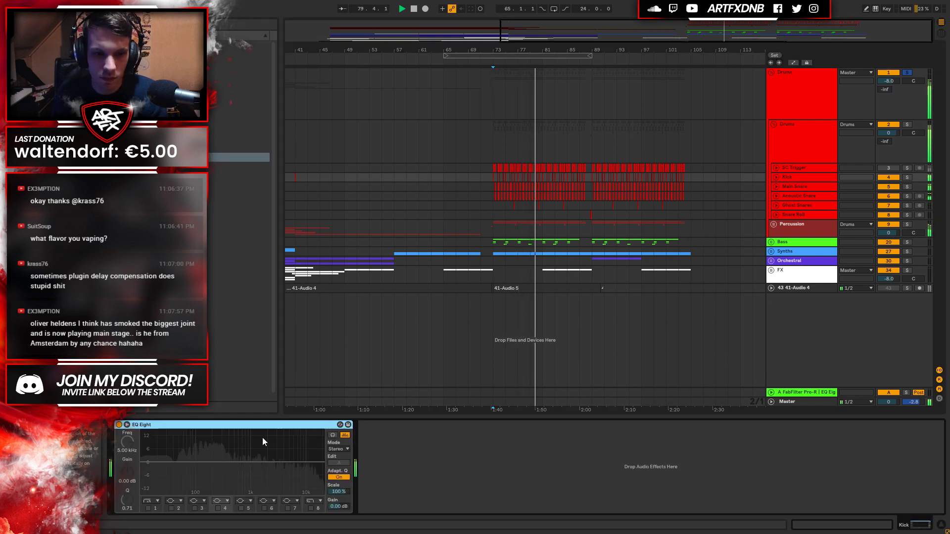
# Shape the Kick's EQ Eight with a low cut on band 1 and a band 5 dip of -2.60 dB at 1000 Hz.
pyautogui.moveTo(289, 462); pyautogui.dragTo(176, 471)
pyautogui.click(241, 508)
pyautogui.moveTo(196, 462); pyautogui.dragTo(234, 476)
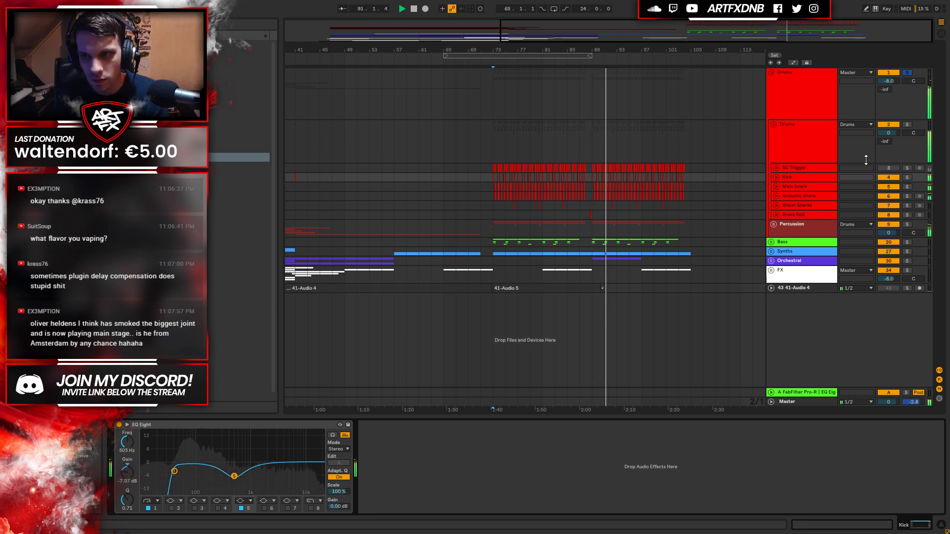
pyautogui.moveTo(234, 476)
pyautogui.mouseDown()
pyautogui.moveTo(247, 463)
pyautogui.moveTo(222, 464)
pyautogui.moveTo(250, 451)
pyautogui.moveTo(292, 453)
pyautogui.moveTo(250, 467)
pyautogui.mouseUp()
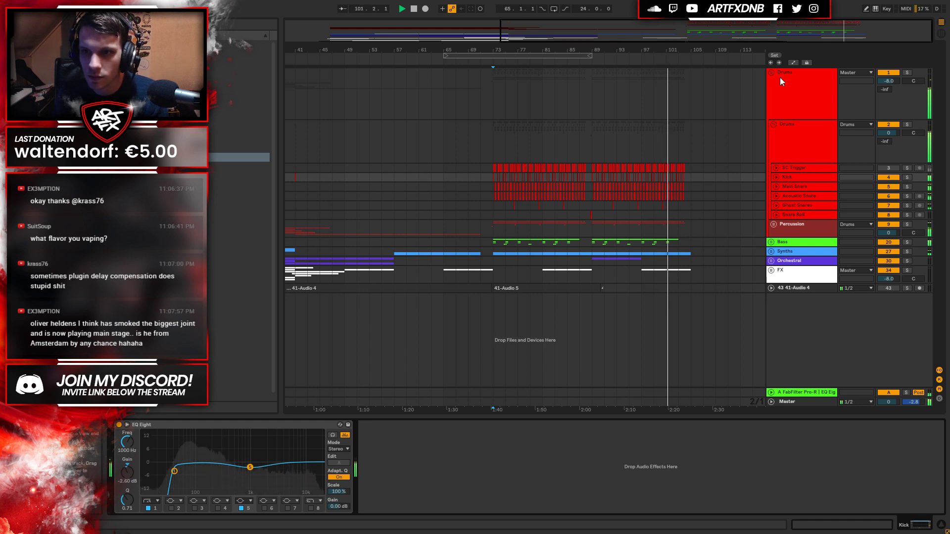
# Fold the Drums group and play the unsoloed mix from bar 71.
pyautogui.doubleClick(775, 88)
pyautogui.click(486, 79)
pyautogui.press('space')
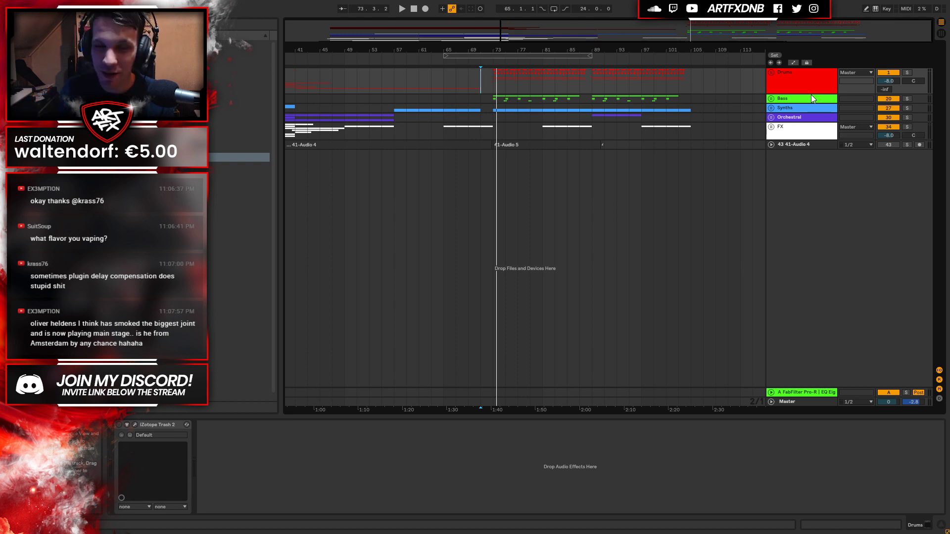
# Check the Drums group's contents and devices, and replay the transition into the drop from bar 71.
pyautogui.click(788, 73)
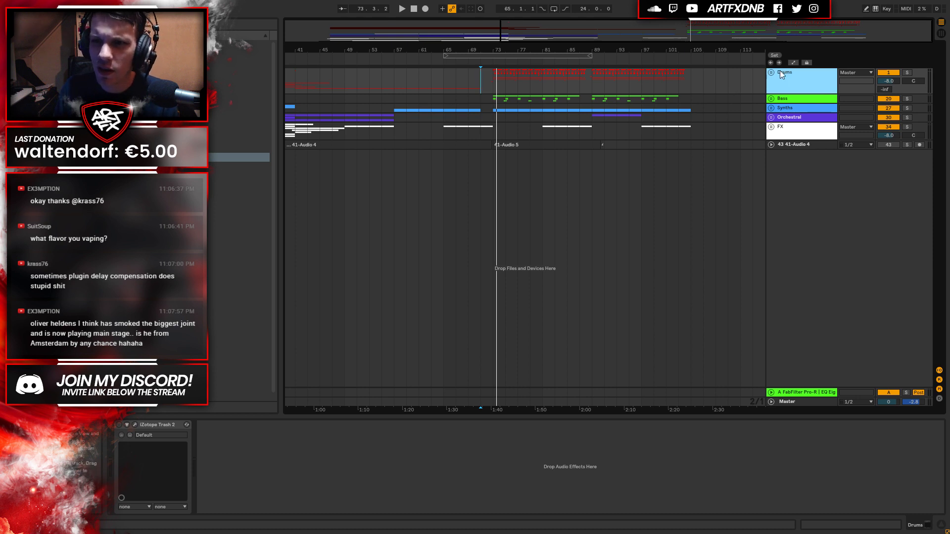
pyautogui.click(771, 72)
pyautogui.click(771, 72)
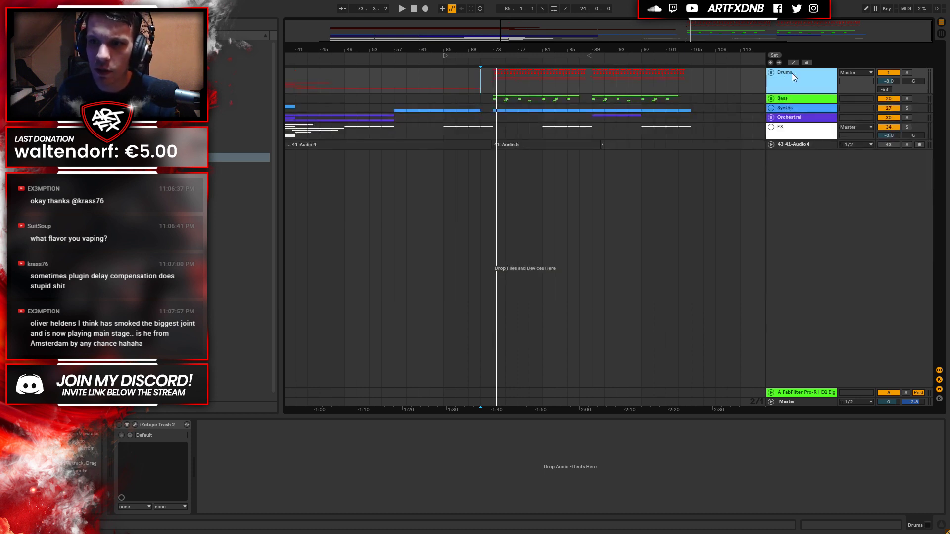
pyautogui.click(497, 85)
pyautogui.click(479, 81)
pyautogui.press('space')
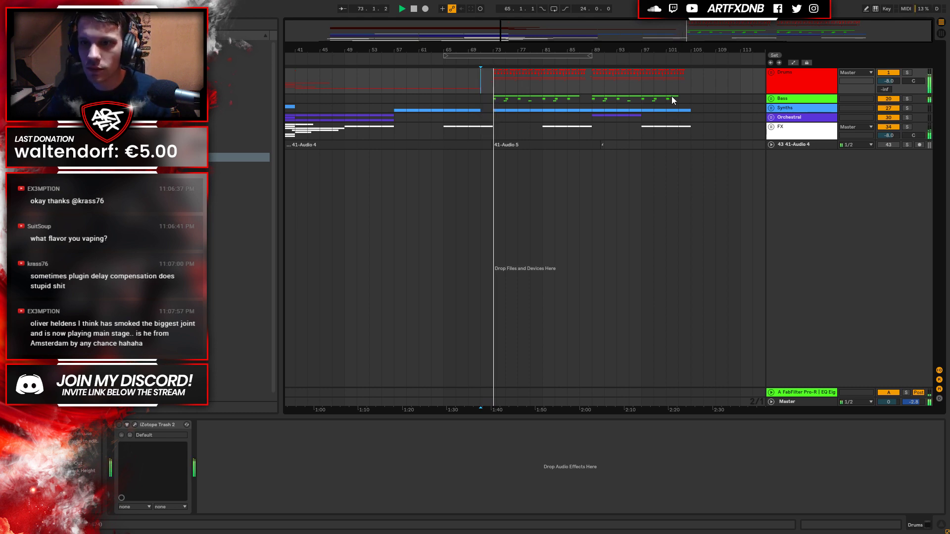
# Inspect the Bass group's tracks and sidechain Compressor during playback, and fold the group again.
pyautogui.click(794, 100)
pyautogui.click(771, 98)
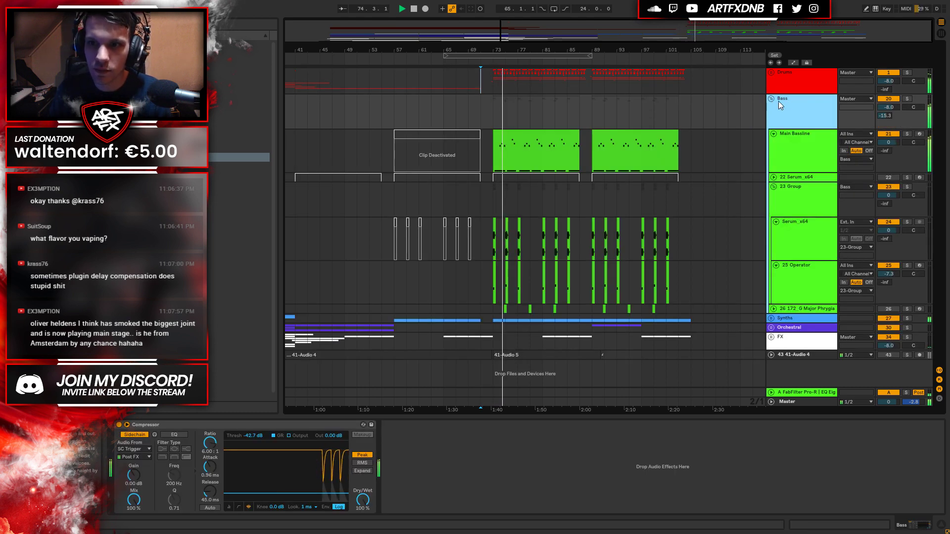
pyautogui.click(771, 98)
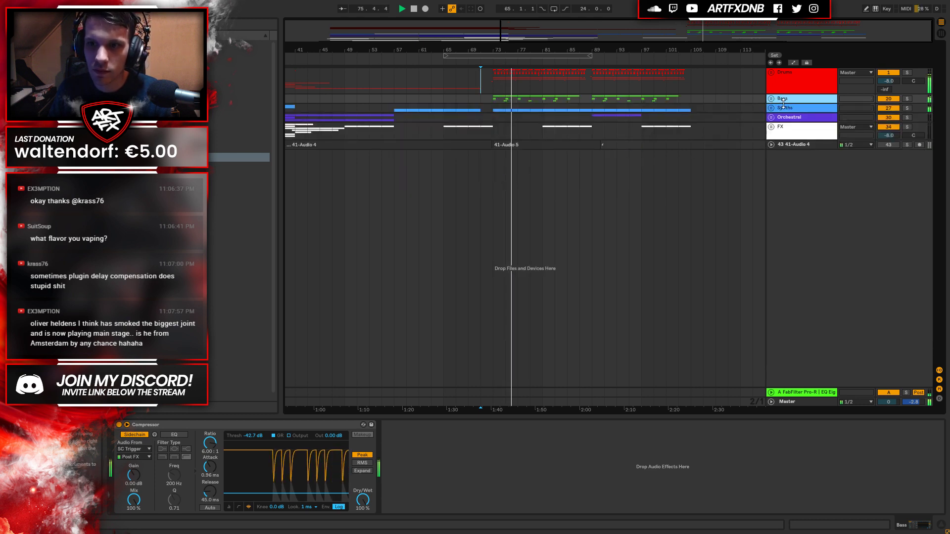
# Unfold the Synths group, expand the 29 Serum_x64 track with its devices and restart playback from bar 71.
pyautogui.click(791, 108)
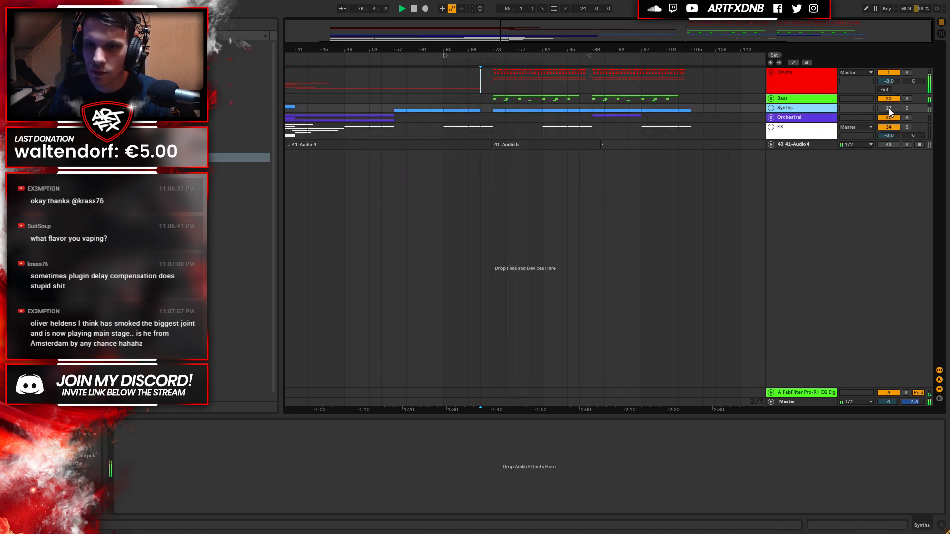
pyautogui.click(770, 108)
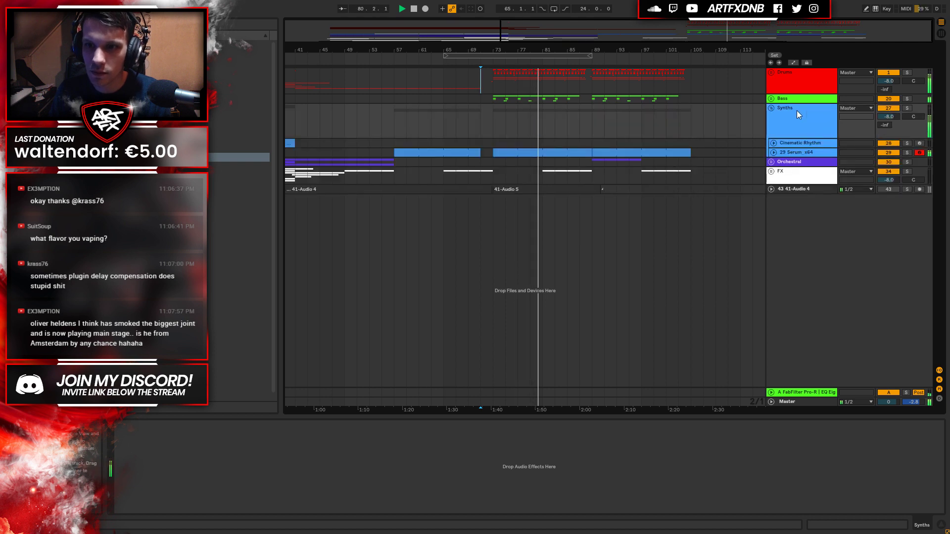
pyautogui.click(791, 151)
pyautogui.moveTo(892, 169)
pyautogui.mouseDown()
pyautogui.moveTo(893, 178)
pyautogui.moveTo(895, 162)
pyautogui.mouseUp()
pyautogui.press('space')
pyautogui.press('space')
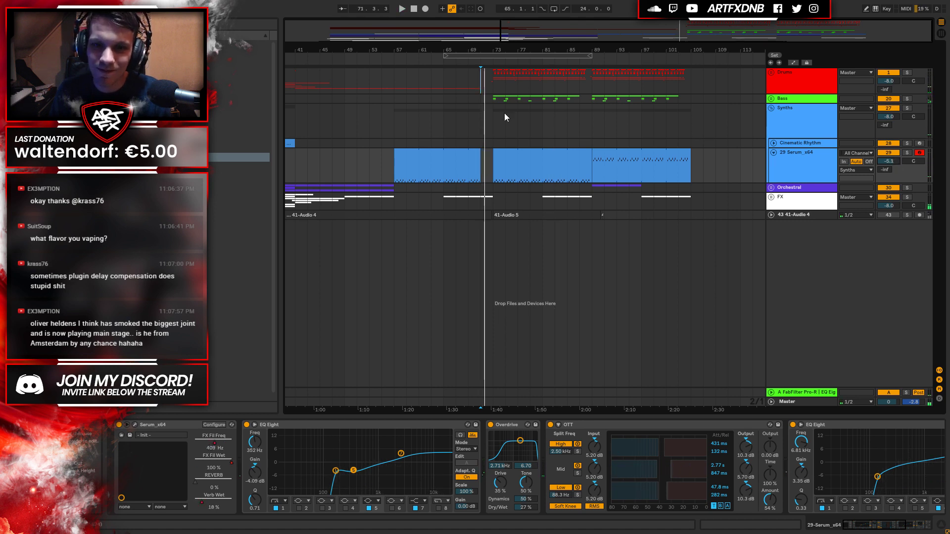
# Play the drop from bar 73, solo the 29 Serum_x64 track and restart playback to hear it alone.
pyautogui.click(493, 169)
pyautogui.press('space')
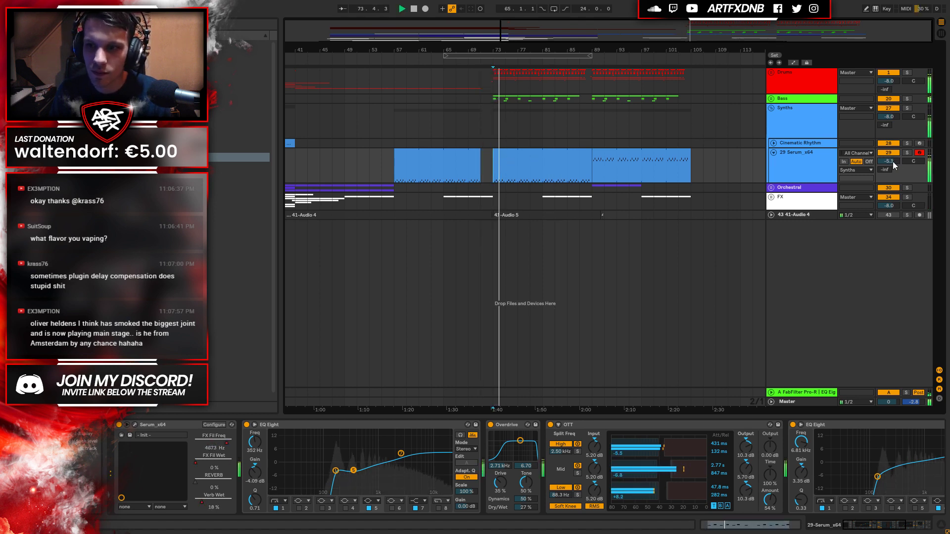
pyautogui.click(798, 151)
pyautogui.click(908, 155)
pyautogui.press('space')
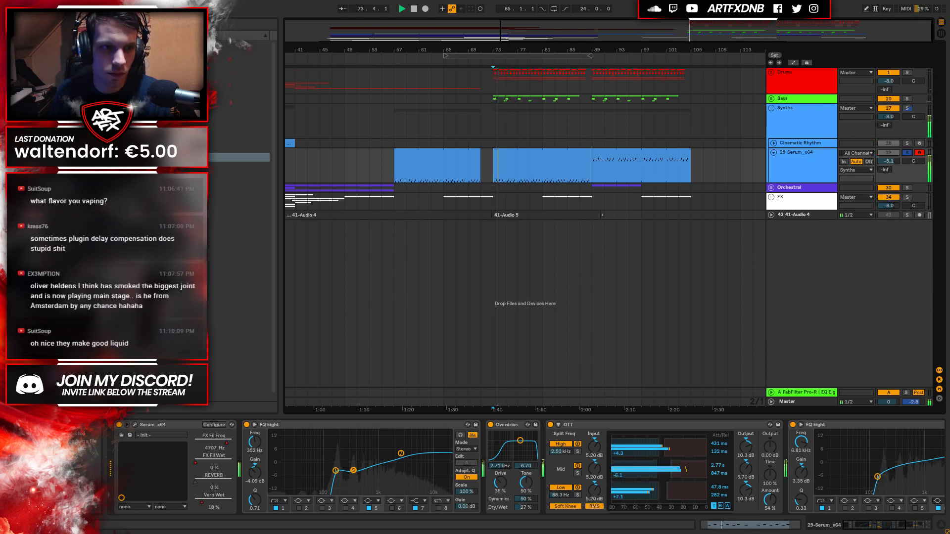
# Insert a Chorus before the Overdrive on 29 Serum_x64, with modulation at 0.79 ms and 0.42 Hz and Dry/Wet lowered to about 34%.
pyautogui.click(237, 101)
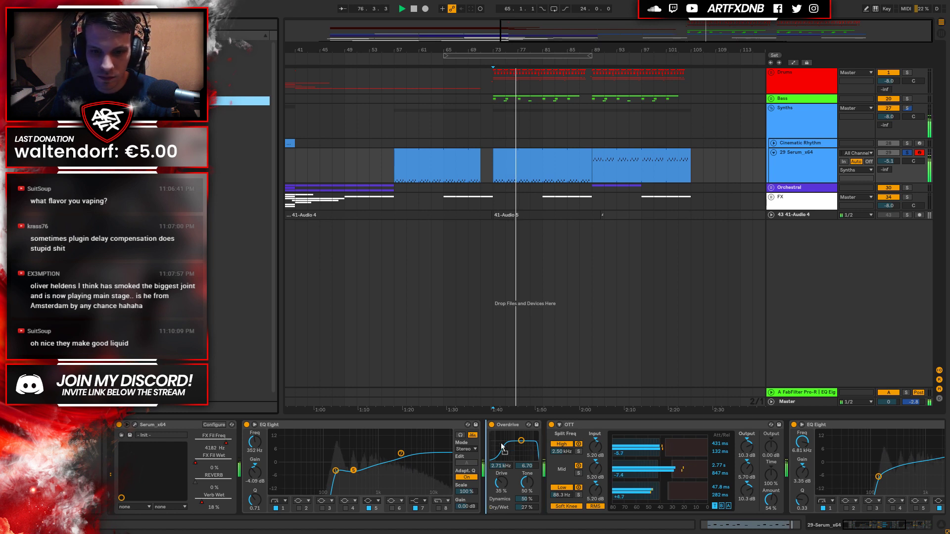
pyautogui.press('Return')
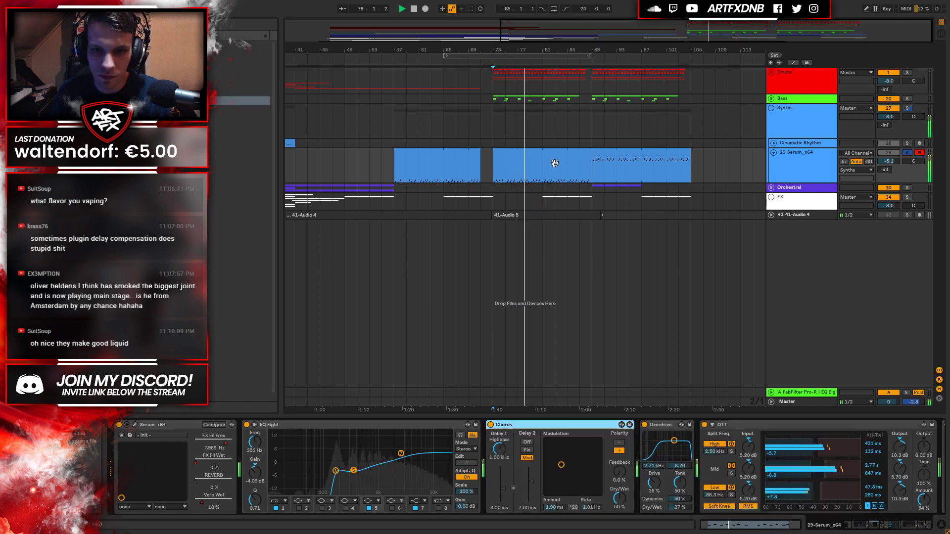
pyautogui.moveTo(576, 481); pyautogui.dragTo(550, 484)
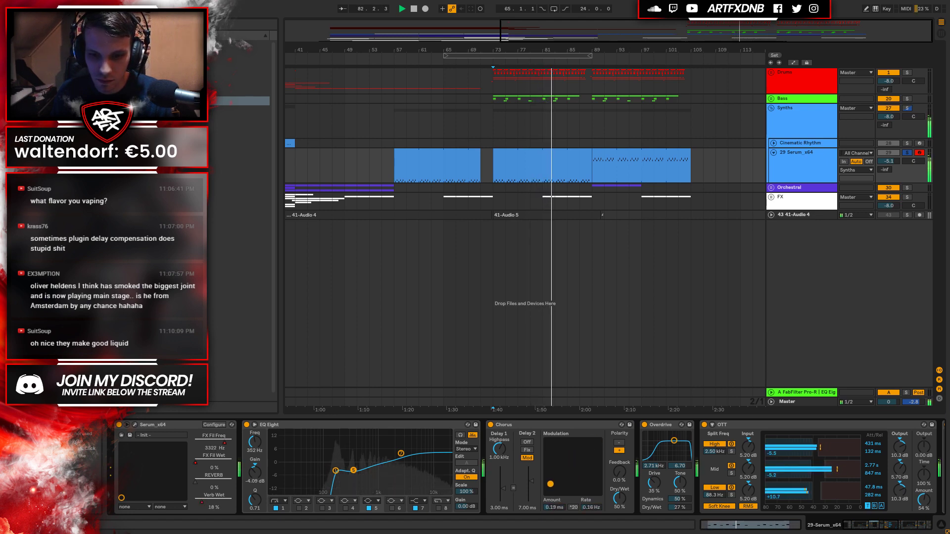
pyautogui.moveTo(619, 498)
pyautogui.mouseDown()
pyautogui.moveTo(619, 517)
pyautogui.moveTo(620, 489)
pyautogui.mouseUp()
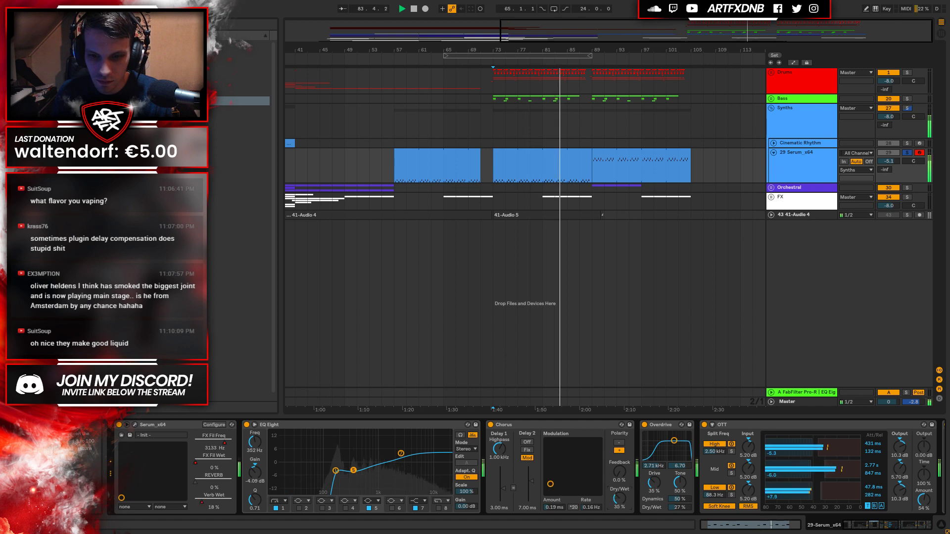
pyautogui.moveTo(550, 484)
pyautogui.mouseDown()
pyautogui.moveTo(568, 460)
pyautogui.moveTo(555, 475)
pyautogui.mouseUp()
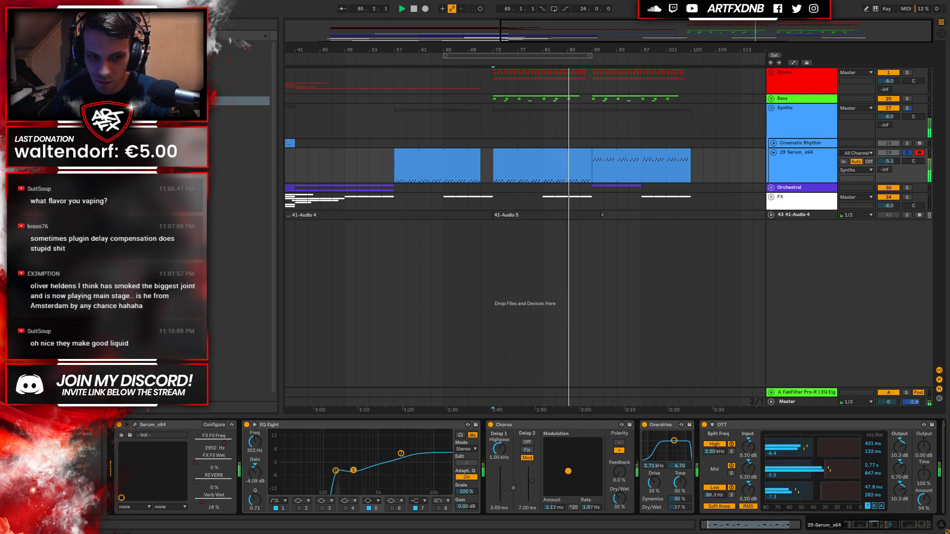
pyautogui.moveTo(628, 500); pyautogui.dragTo(627, 500)
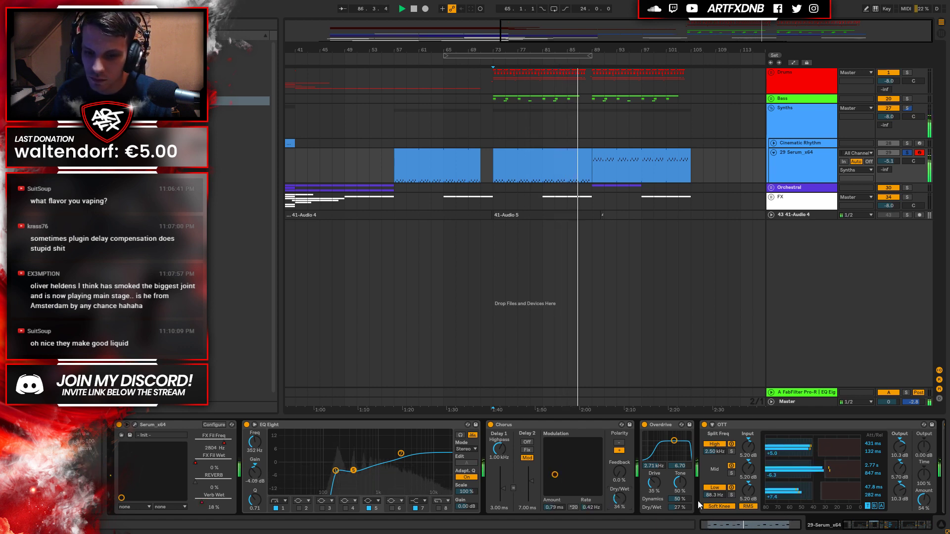
# Unsolo the 29 Serum_x64 track, play the arrangement from about bar 7 and fold the Synths group.
pyautogui.moveTo(497, 37); pyautogui.dragTo(498, 24)
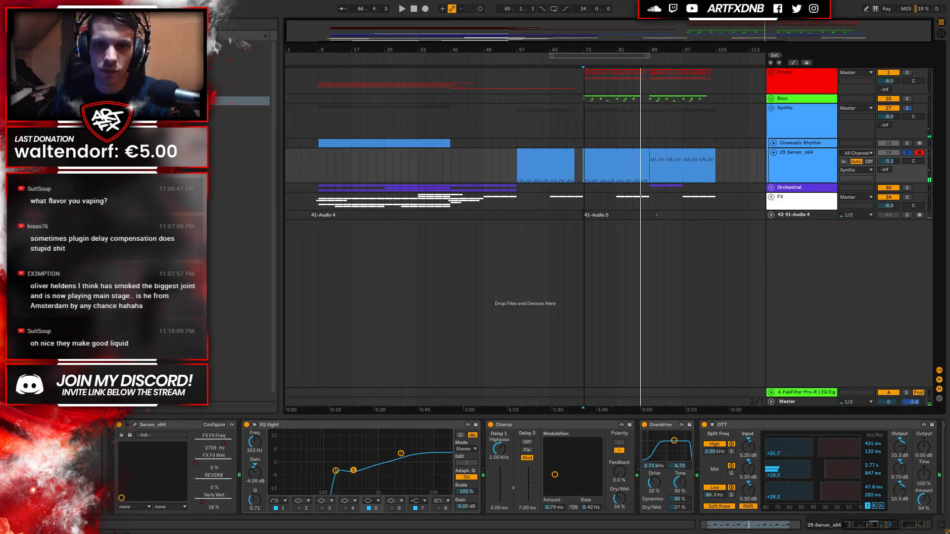
pyautogui.click(320, 158)
pyautogui.click(907, 153)
pyautogui.press('space')
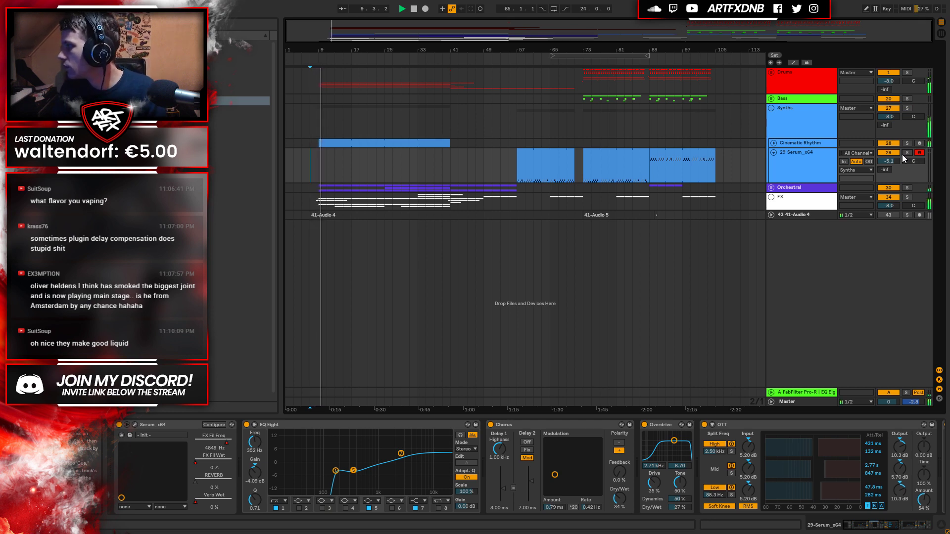
pyautogui.click(774, 153)
pyautogui.click(771, 109)
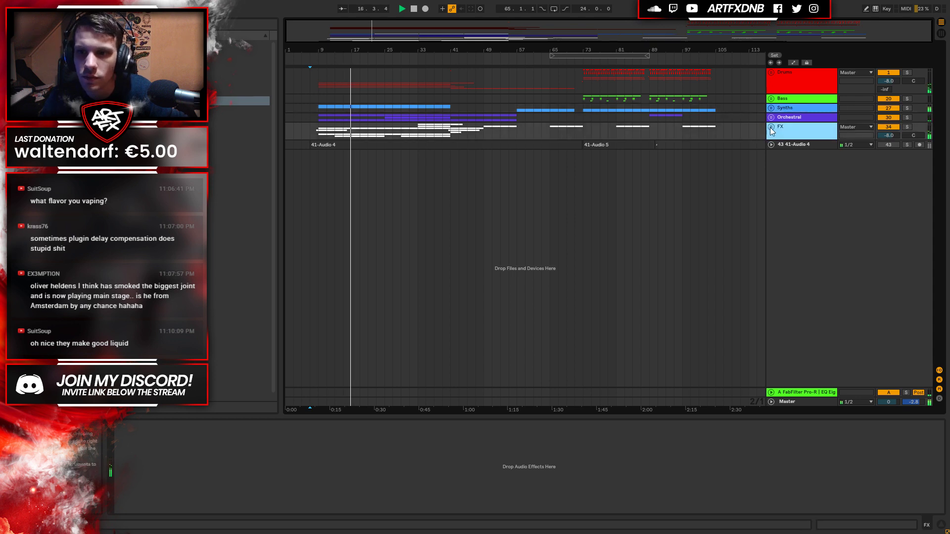
# Unfold the FX group and its Riser track, and copy the riser clip from bar 33 to bar 63.
pyautogui.click(771, 127)
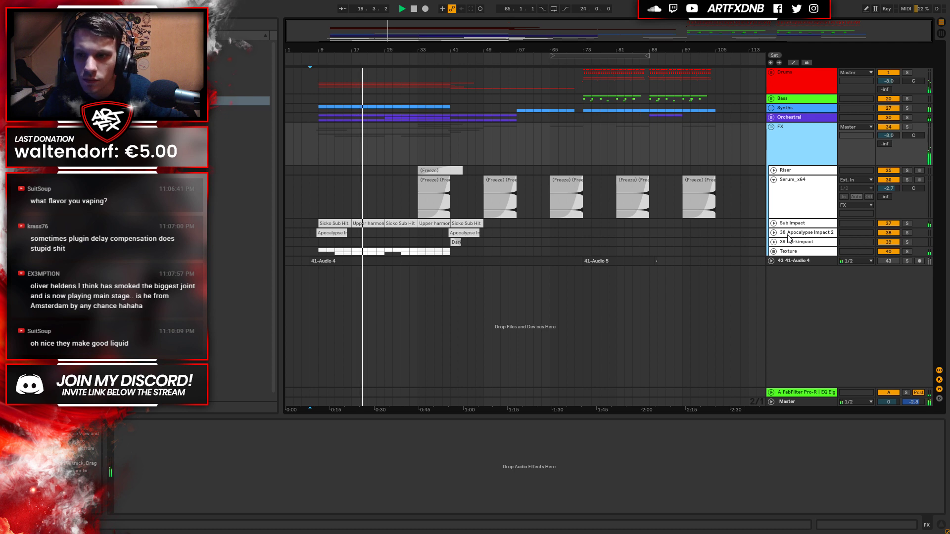
pyautogui.click(773, 170)
pyautogui.click(447, 179)
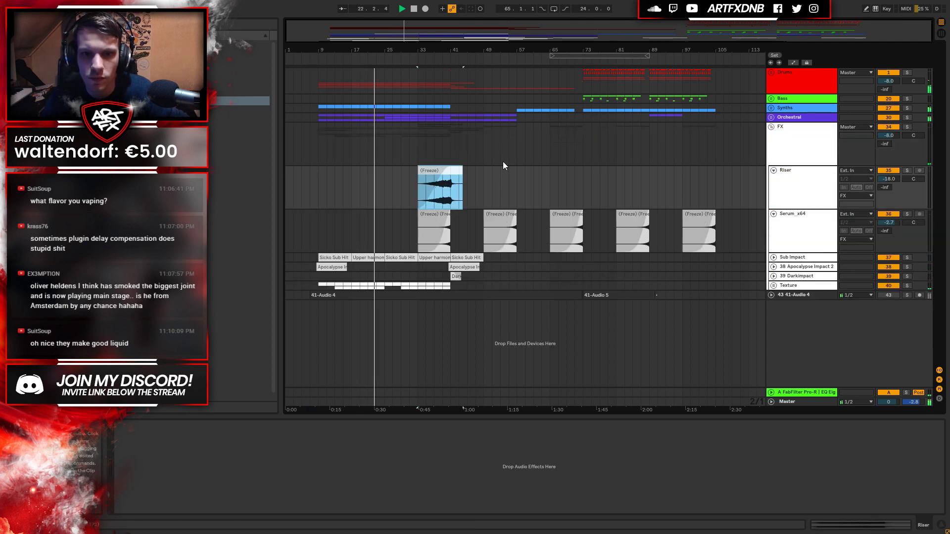
pyautogui.moveTo(433, 171); pyautogui.dragTo(559, 178)
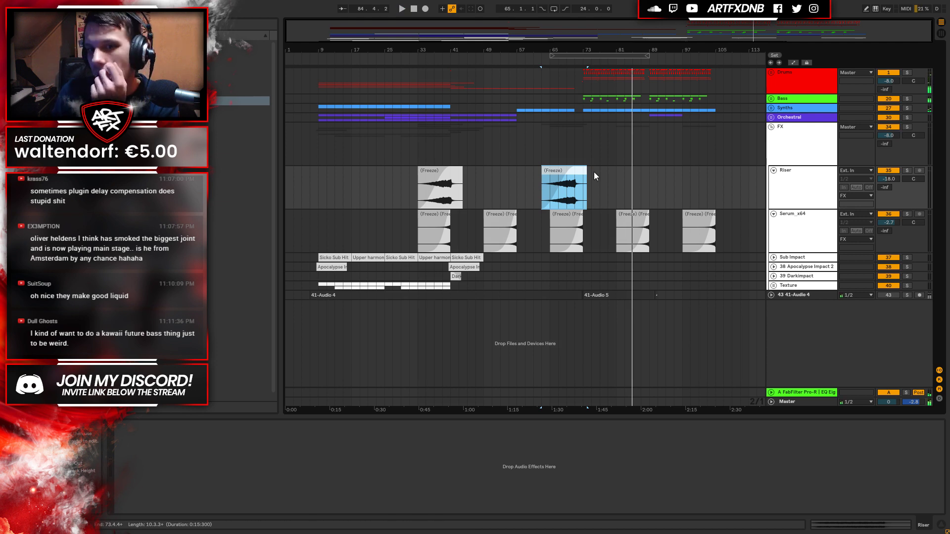
# Solo the Riser track and play the copied riser clip from bar 69.
pyautogui.click(540, 186)
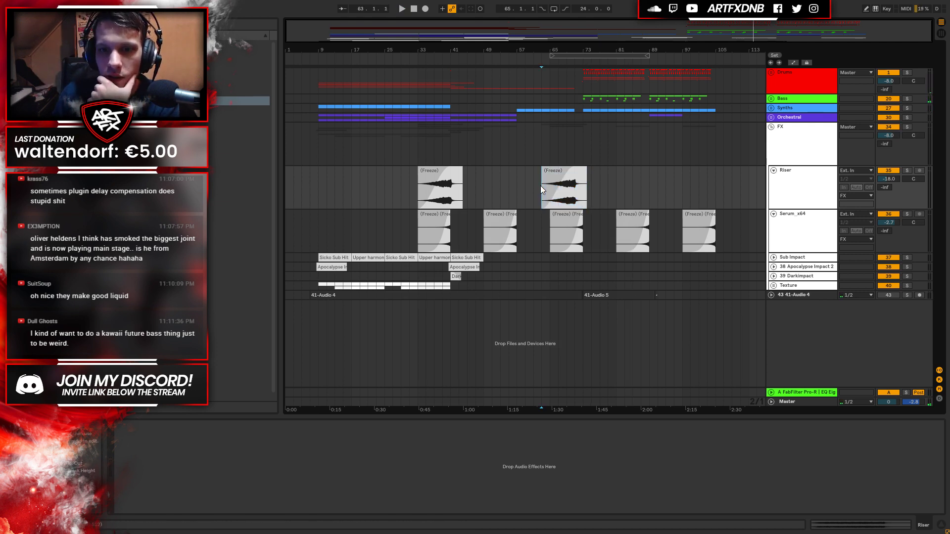
pyautogui.moveTo(568, 51)
pyautogui.mouseDown()
pyautogui.moveTo(569, 79)
pyautogui.moveTo(621, 91)
pyautogui.moveTo(618, 55)
pyautogui.mouseUp()
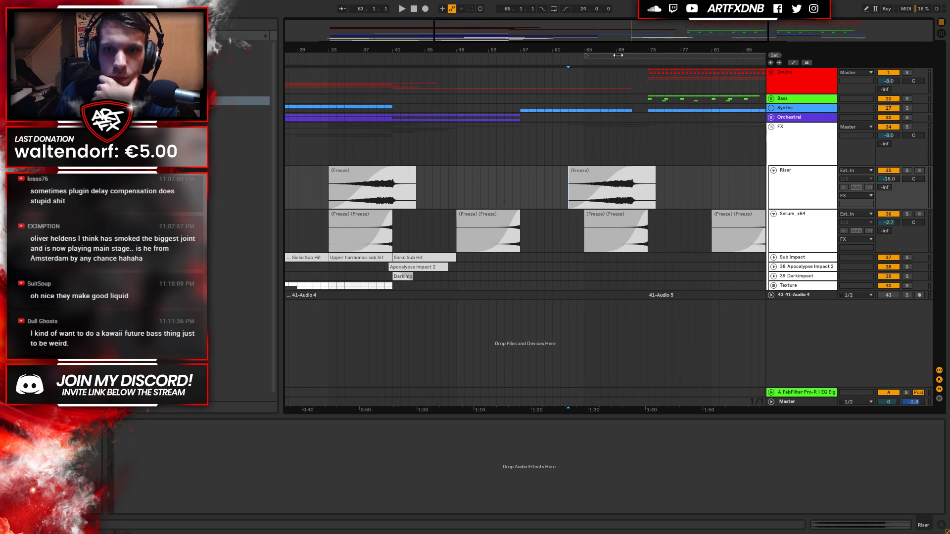
pyautogui.click(624, 199)
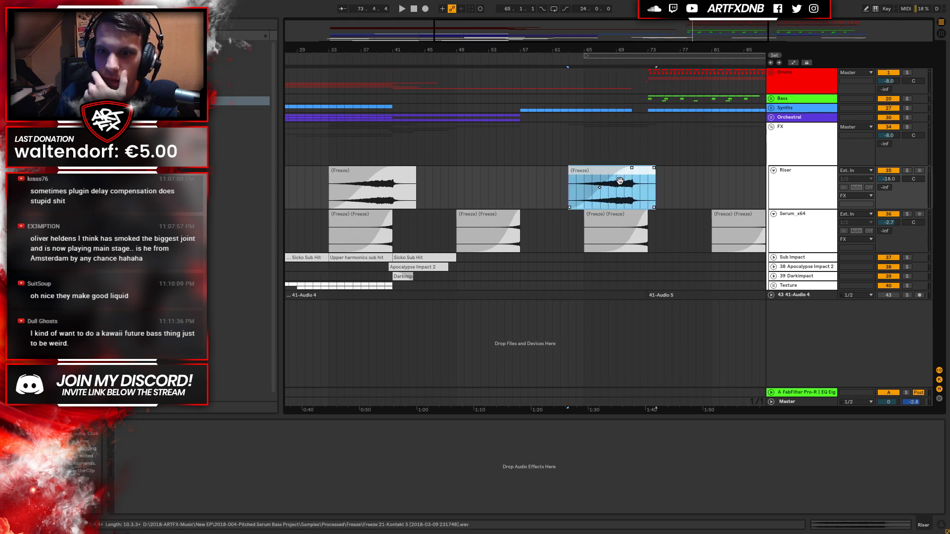
pyautogui.click(819, 180)
pyautogui.click(907, 171)
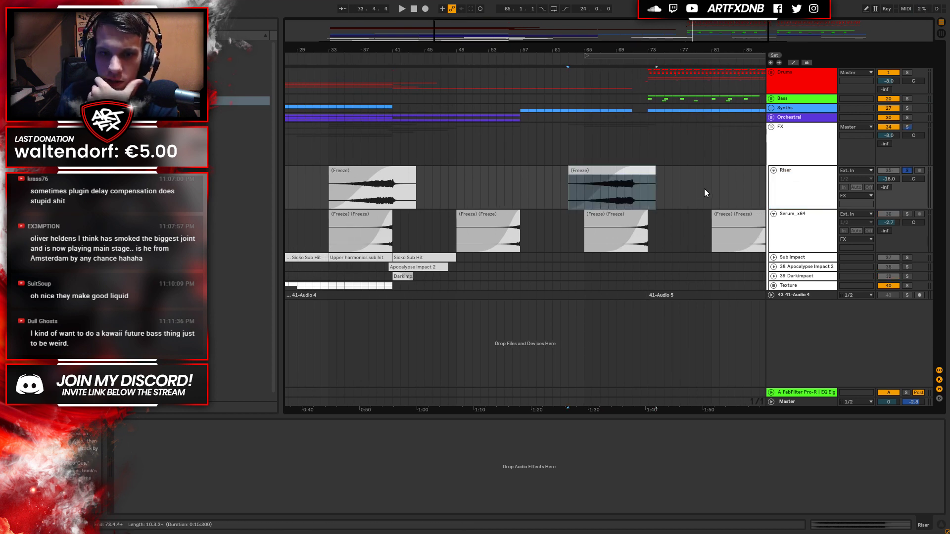
pyautogui.click(617, 199)
pyautogui.press('space')
# Play the original riser from bar 37, unsolo the Riser track and raise its volume to -5.1 dB.
pyautogui.click(386, 174)
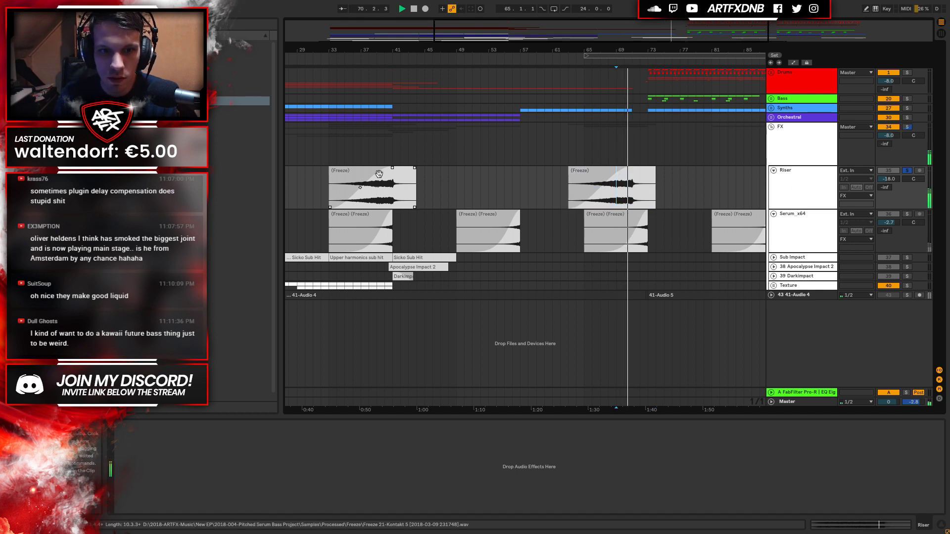
pyautogui.click(386, 174)
pyautogui.press('space')
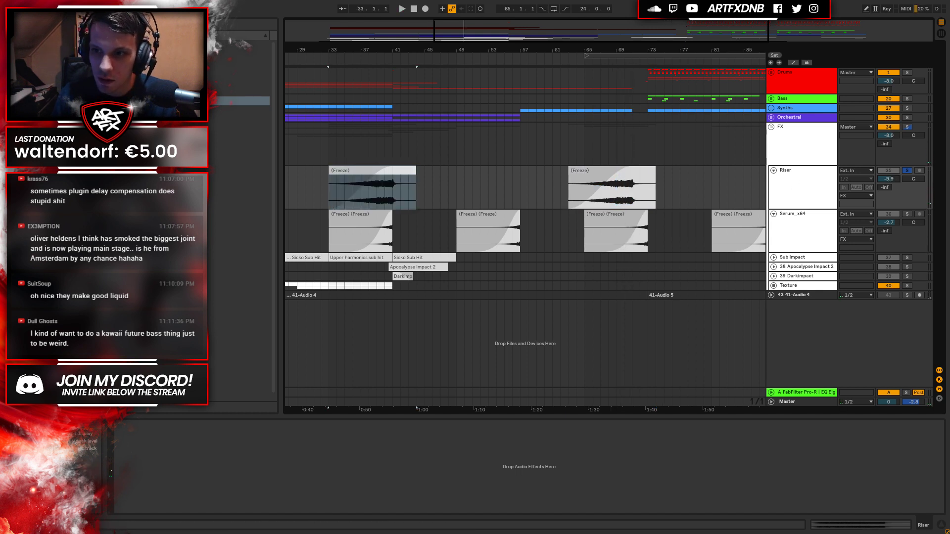
pyautogui.click(376, 200)
pyautogui.click(358, 200)
pyautogui.press('space')
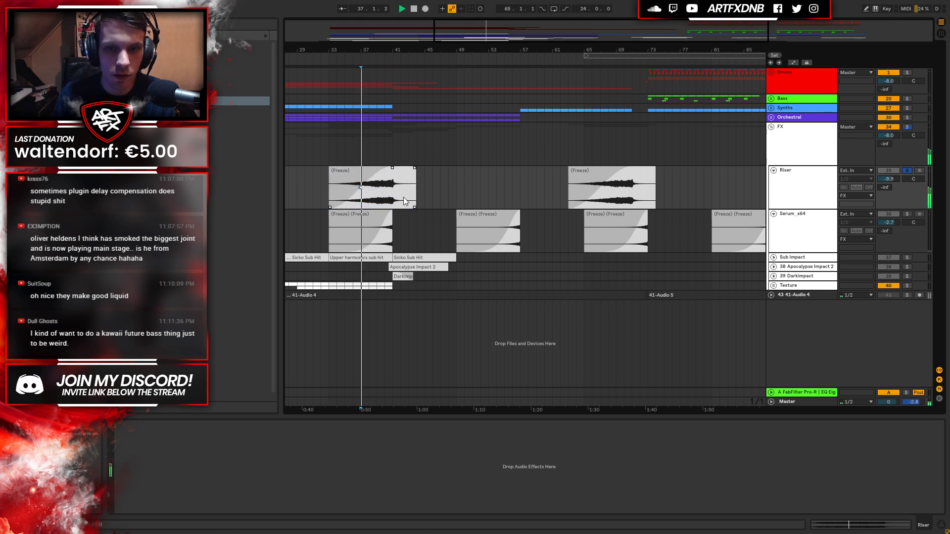
pyautogui.click(906, 171)
pyautogui.moveTo(886, 179); pyautogui.dragTo(886, 144)
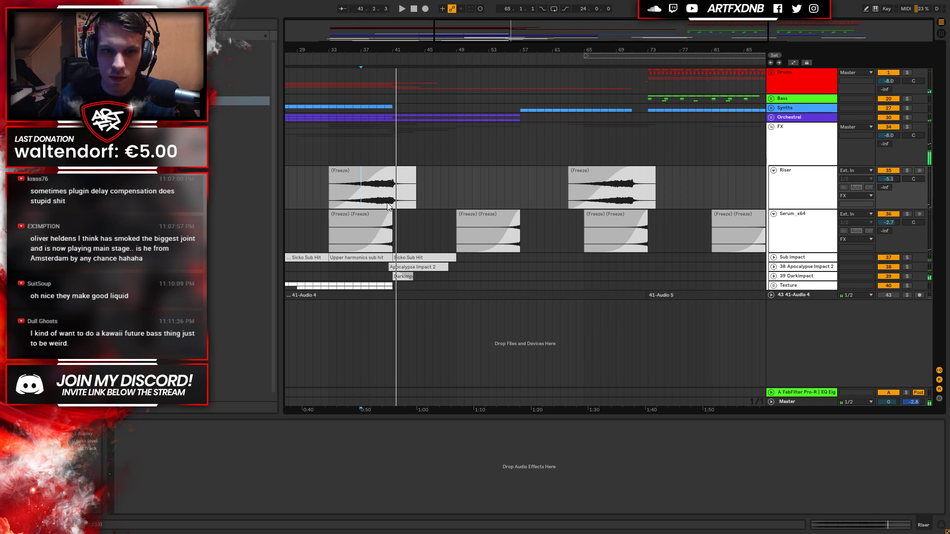
# Add a Utility device to the Riser track and set the track volume to -4.0 dB.
pyautogui.click(279, 447)
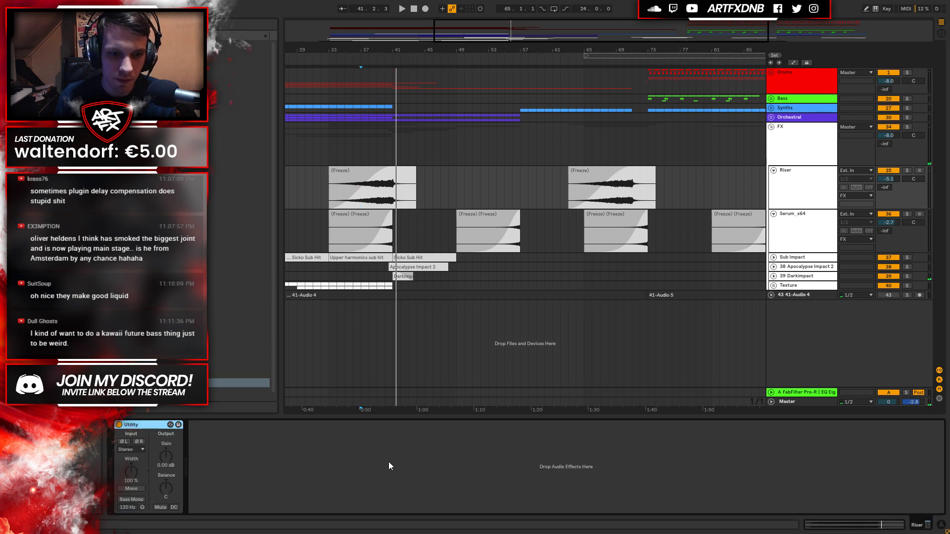
pyautogui.click(167, 455)
pyautogui.click(889, 179)
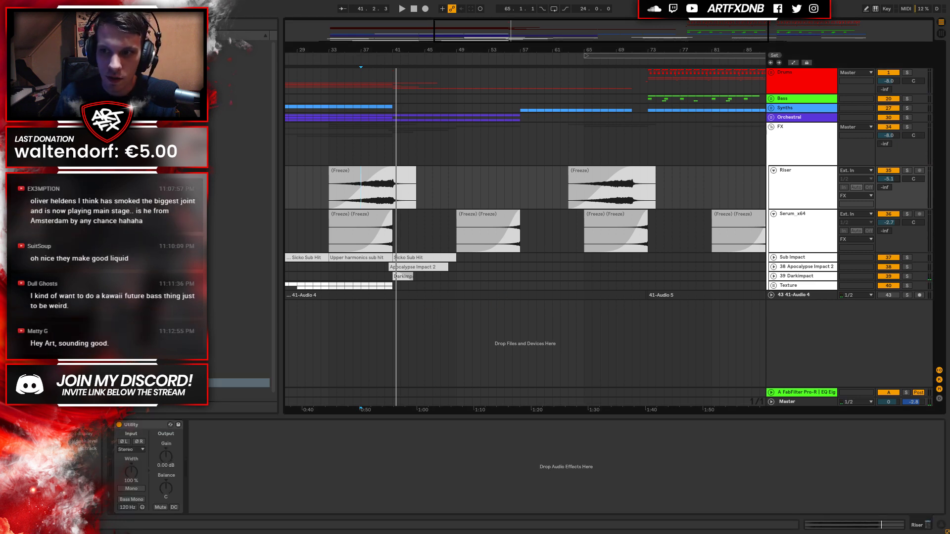
# Show automation and draw a Utility Gain curve on the Riser track that rises to 0 dB between bars 33 and 41.
pyautogui.click(391, 191)
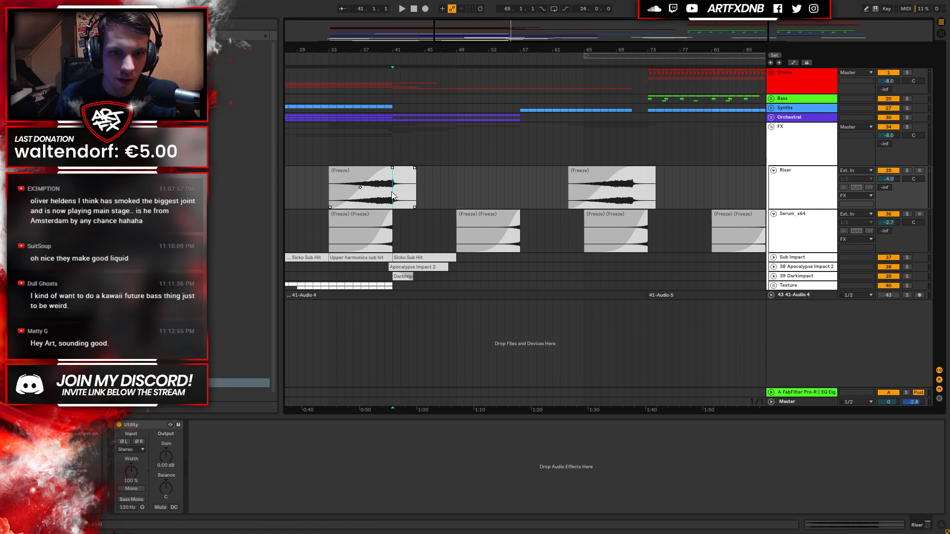
pyautogui.press('a')
pyautogui.click(163, 456)
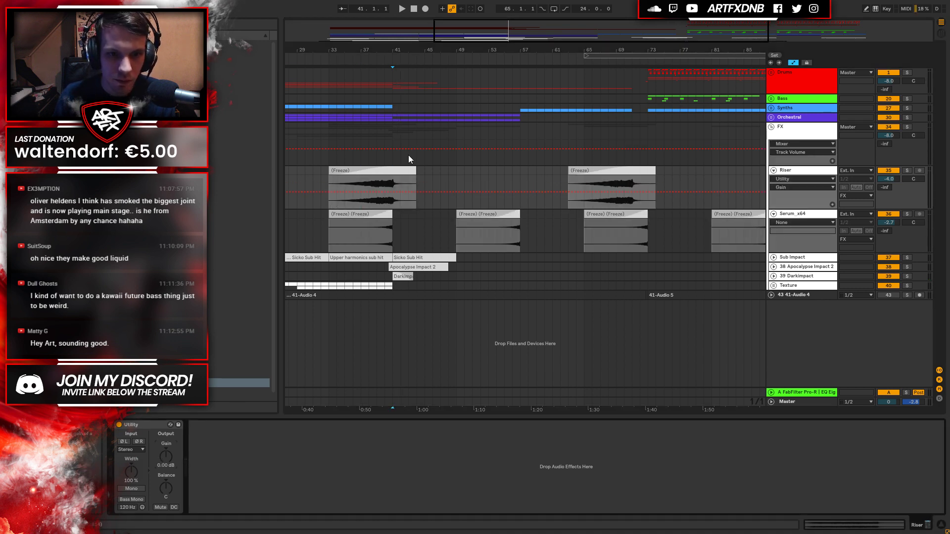
pyautogui.moveTo(392, 183)
pyautogui.mouseDown()
pyautogui.moveTo(330, 194)
pyautogui.moveTo(361, 194)
pyautogui.mouseUp()
pyautogui.click(376, 198)
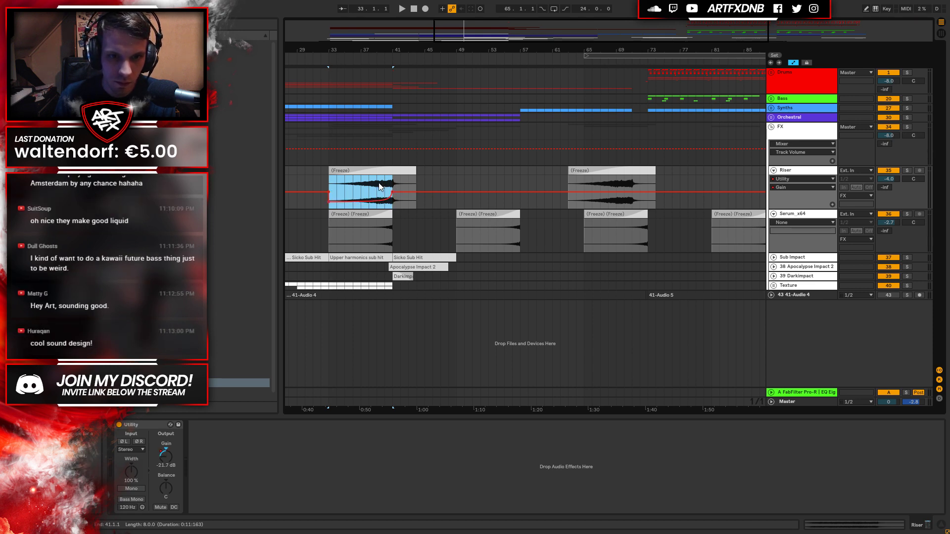
# Play the first riser from bar 39 and reshape its Utility Gain curve into a more gradual rise.
pyautogui.press('space')
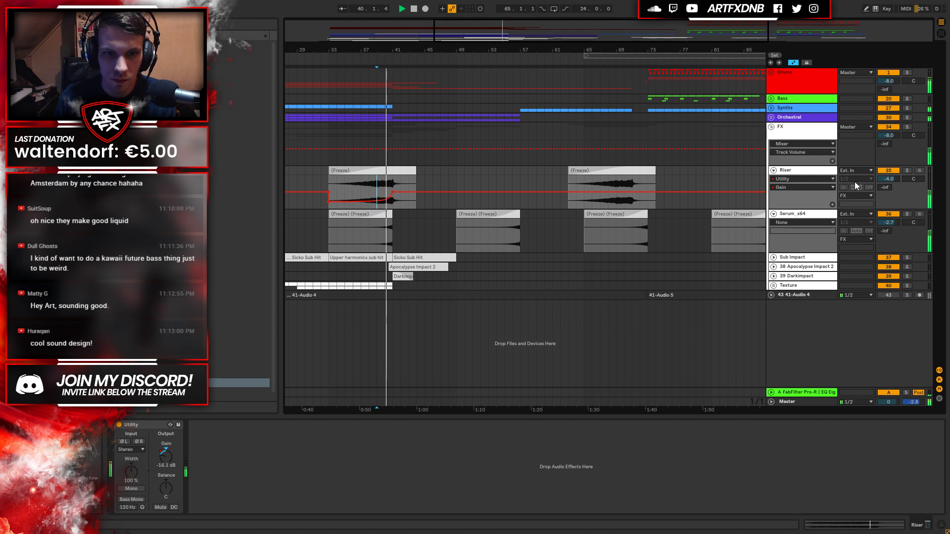
pyautogui.press('space')
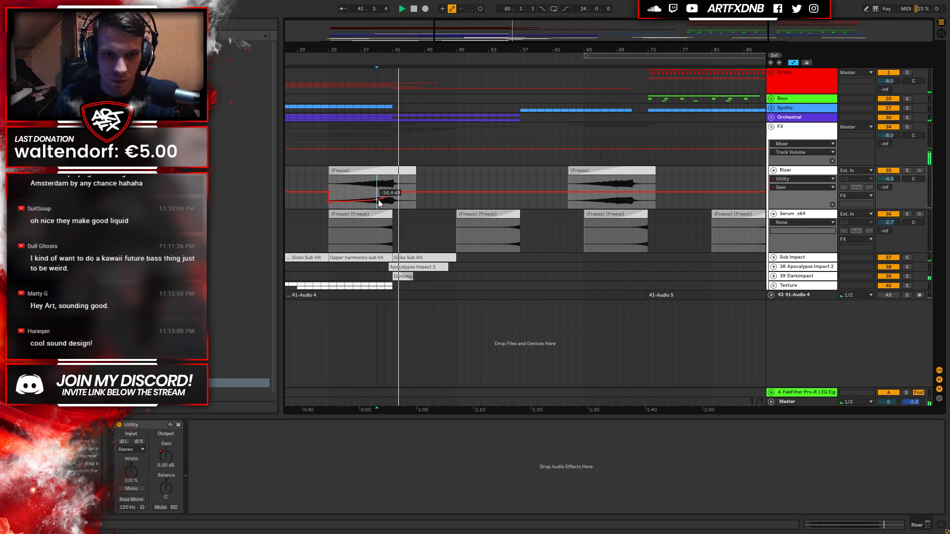
pyautogui.press('space')
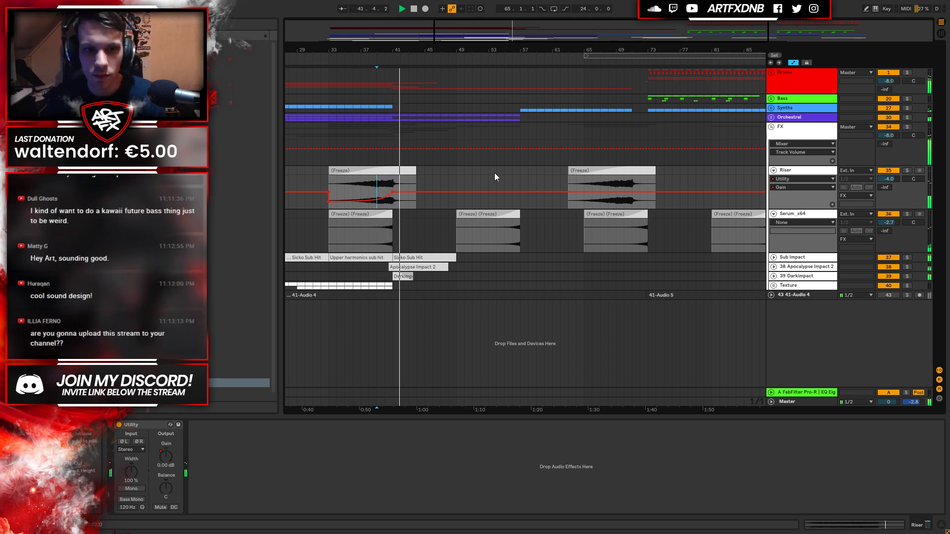
pyautogui.press('space')
# Copy the automated riser from bar 33 over the clip at bar 63 and play the transition from bar 69.
pyautogui.moveTo(369, 184); pyautogui.dragTo(409, 184)
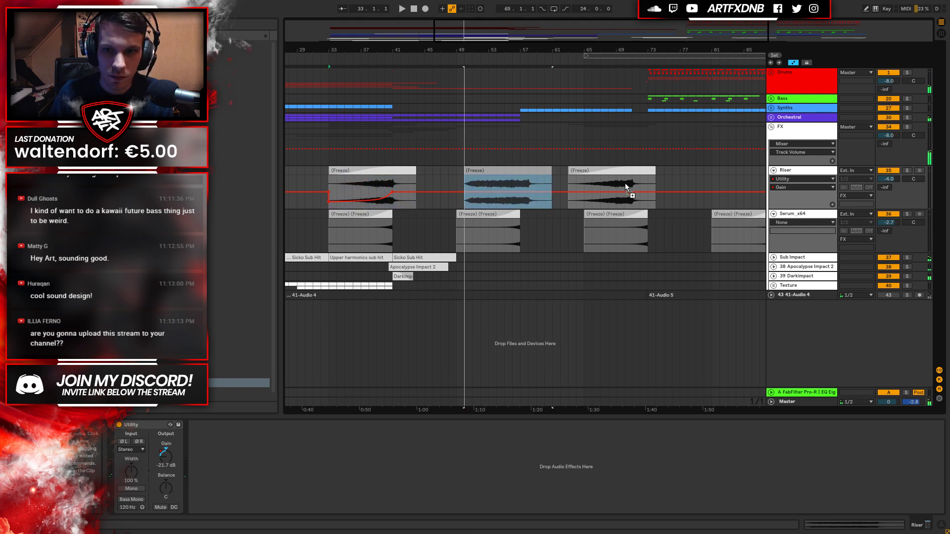
pyautogui.moveTo(564, 181); pyautogui.dragTo(622, 192)
pyautogui.click(622, 192)
pyautogui.press('space')
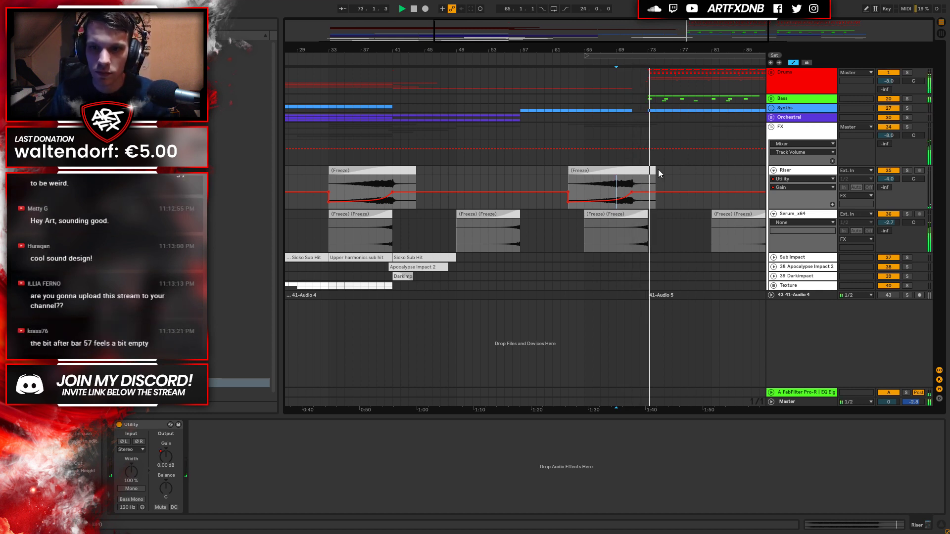
pyautogui.press('space')
# Shorten the second riser clip to end at bar 71 and replay the transition from bar 69.
pyautogui.moveTo(656, 171); pyautogui.dragTo(633, 173)
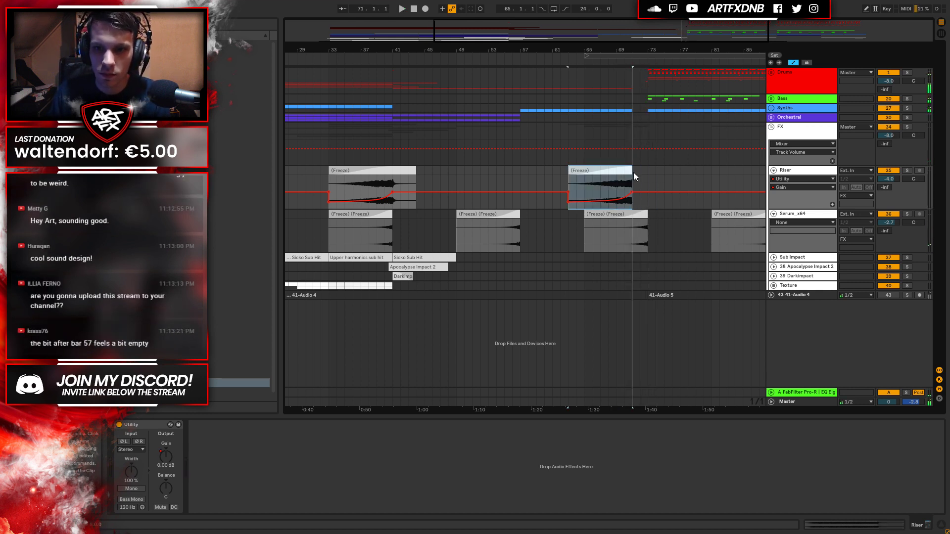
pyautogui.click(616, 181)
pyautogui.press('space')
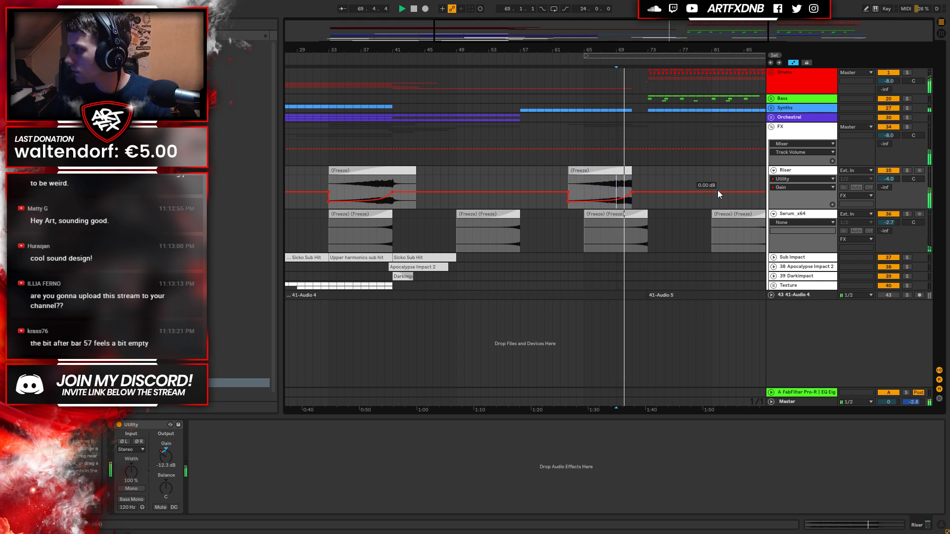
pyautogui.press('space')
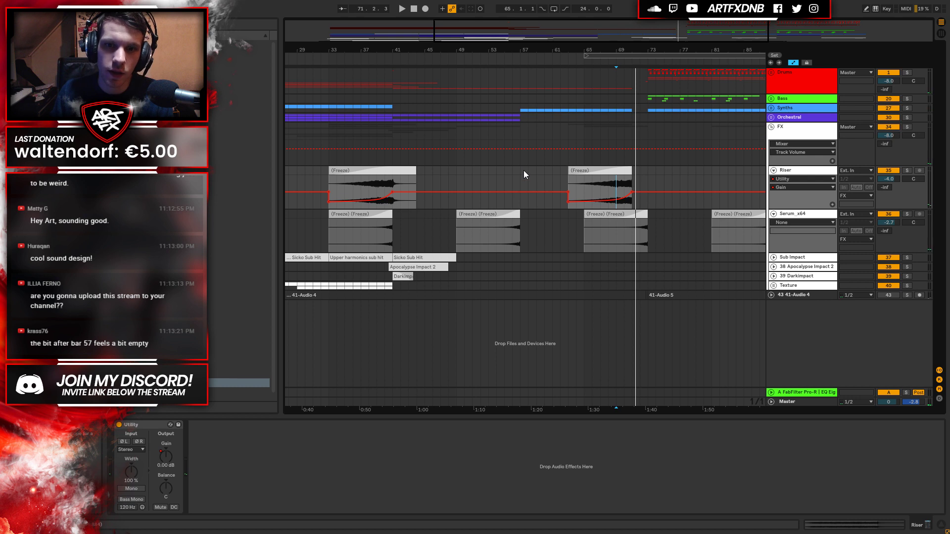
# Hide the automation and play the section after bar 57, starting from bar 56.
pyautogui.moveTo(522, 170); pyautogui.dragTo(551, 171)
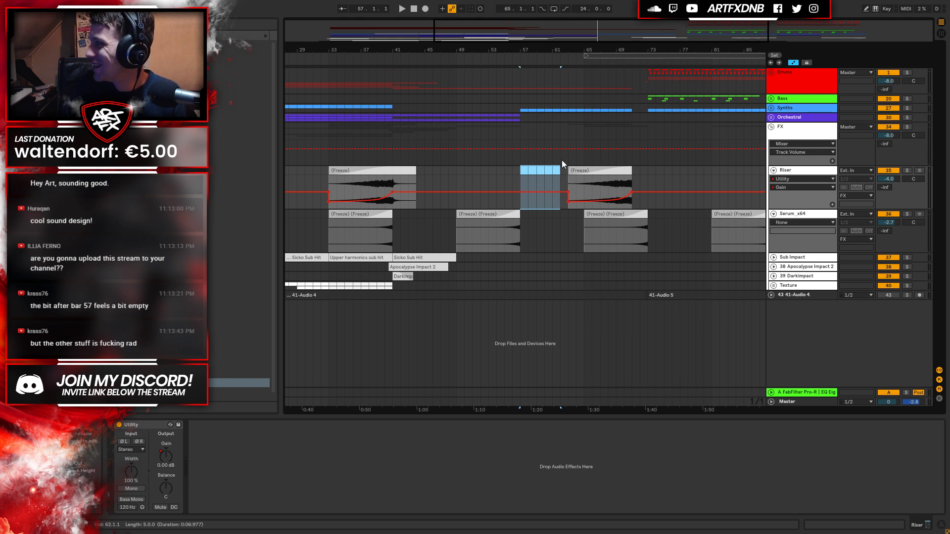
pyautogui.click(511, 171)
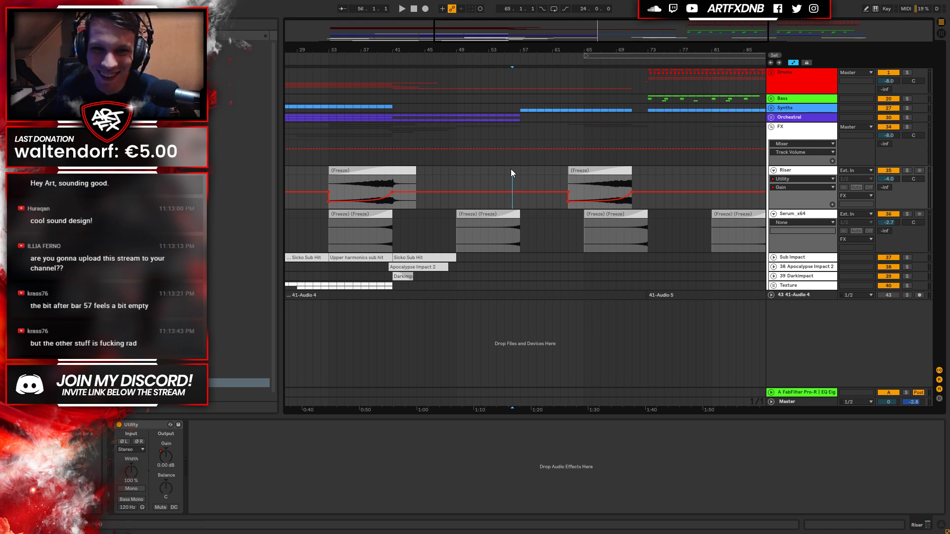
pyautogui.press('a')
pyautogui.press('space')
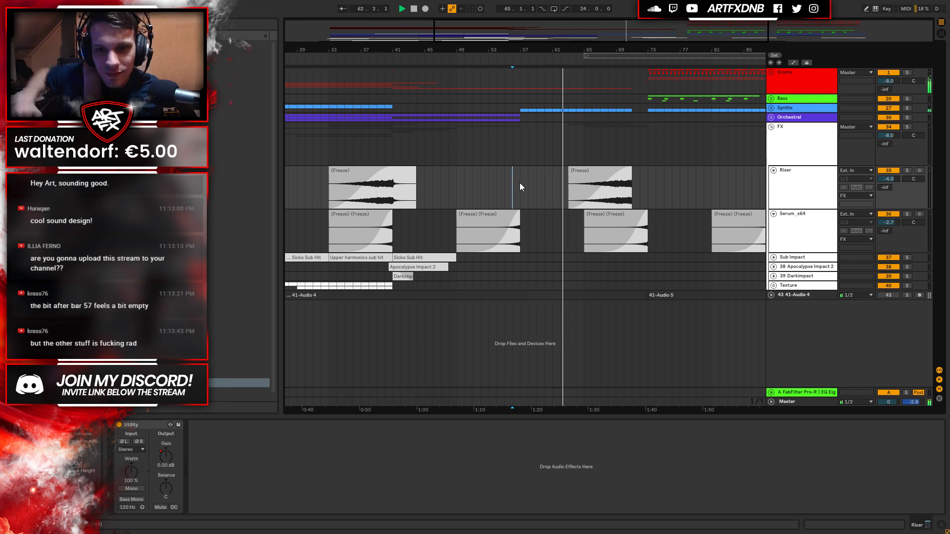
pyautogui.press('space')
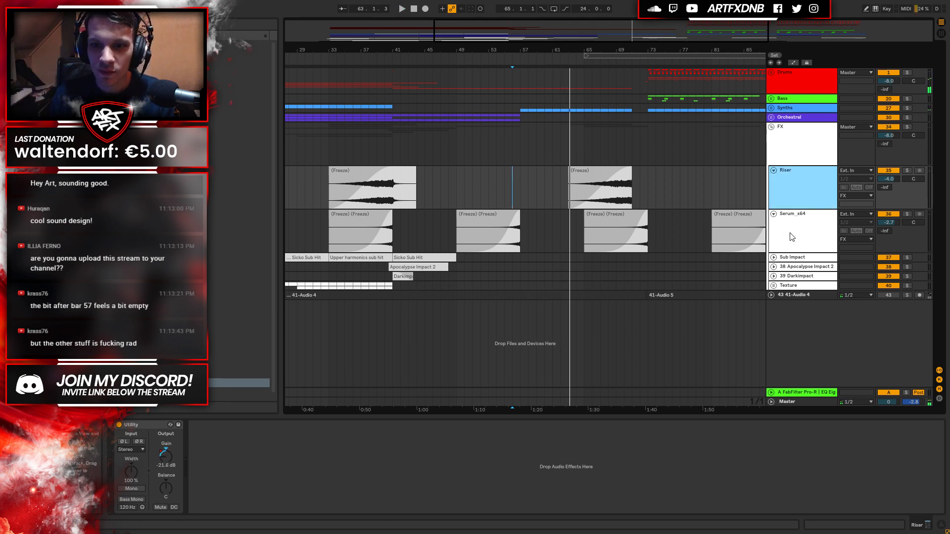
# Collapse the Riser and Serum_x64 tracks inside the FX group to compact rows.
pyautogui.click(807, 218)
pyautogui.click(577, 176)
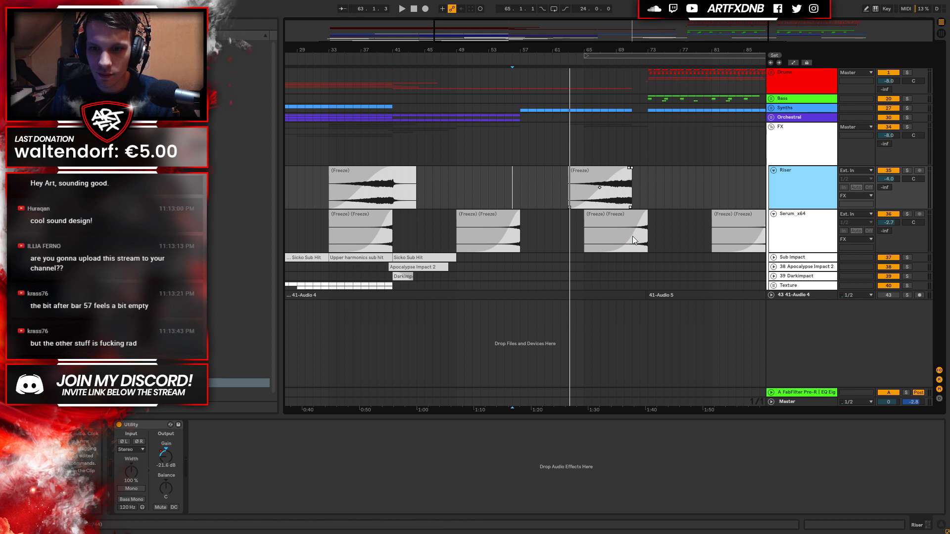
pyautogui.click(633, 235)
pyautogui.click(585, 172)
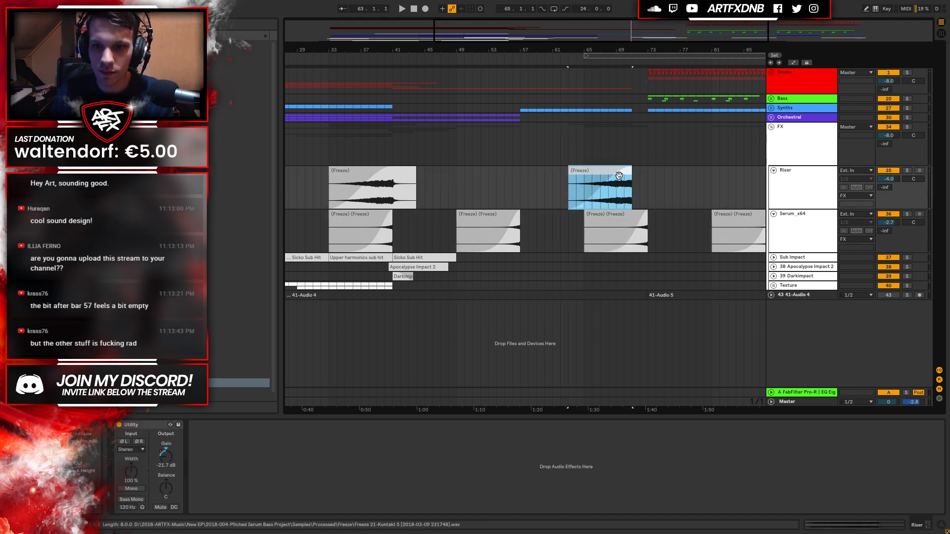
pyautogui.click(775, 170)
pyautogui.click(774, 170)
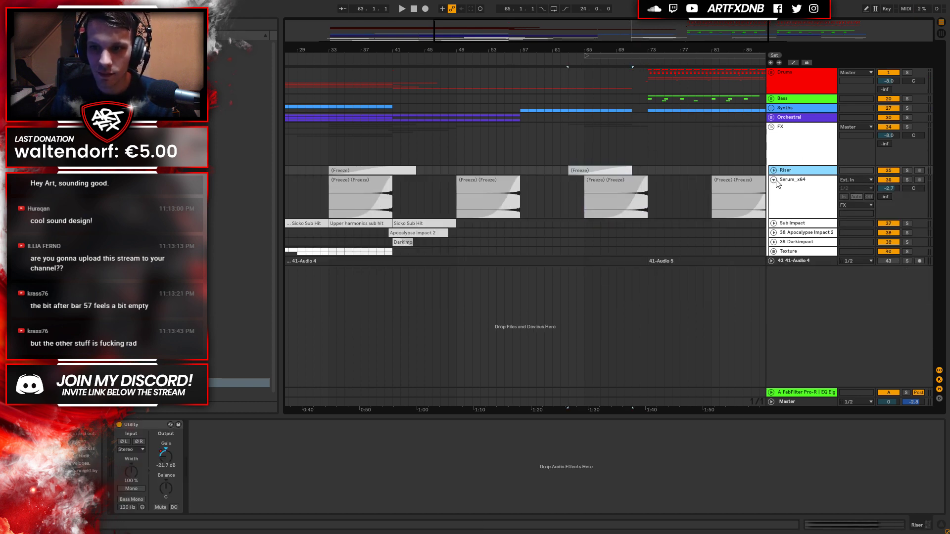
pyautogui.click(773, 180)
pyautogui.click(771, 126)
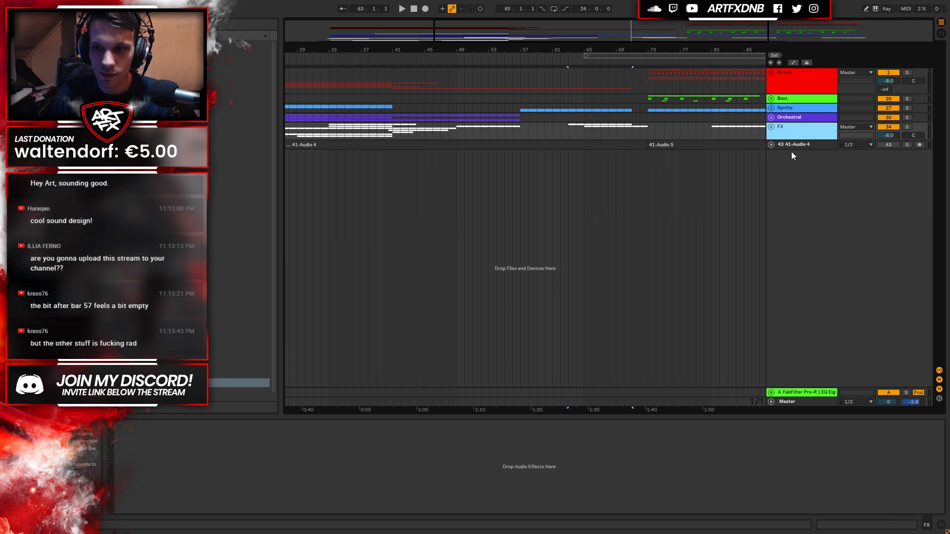
pyautogui.click(771, 127)
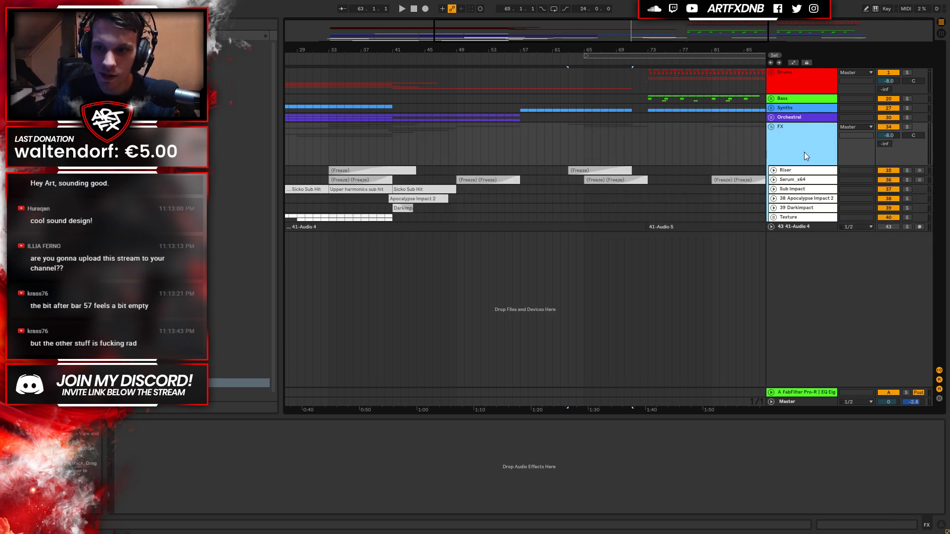
# Insert a new MIDI track below Riser and create an empty MIDI clip on it from bar 57 to bar 73.
pyautogui.click(791, 171)
pyautogui.rightClick(790, 172)
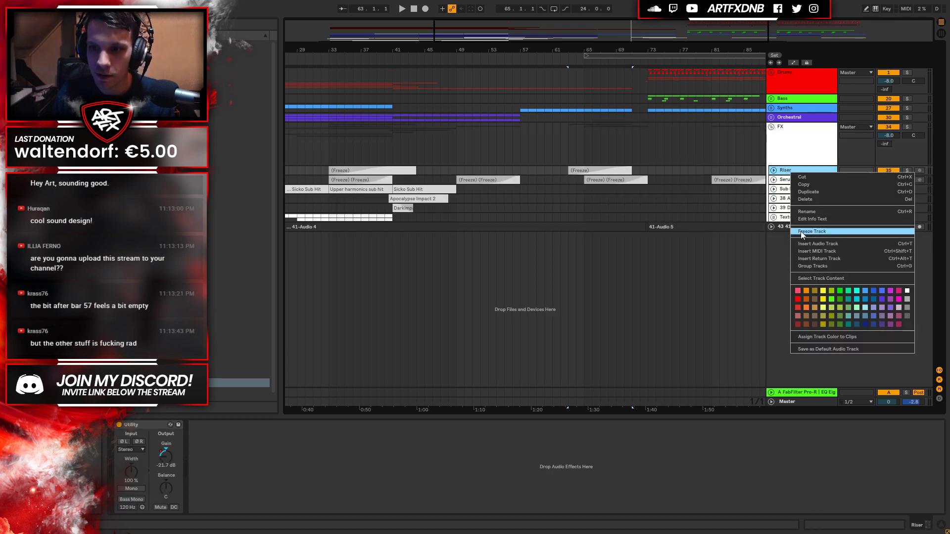
pyautogui.click(825, 253)
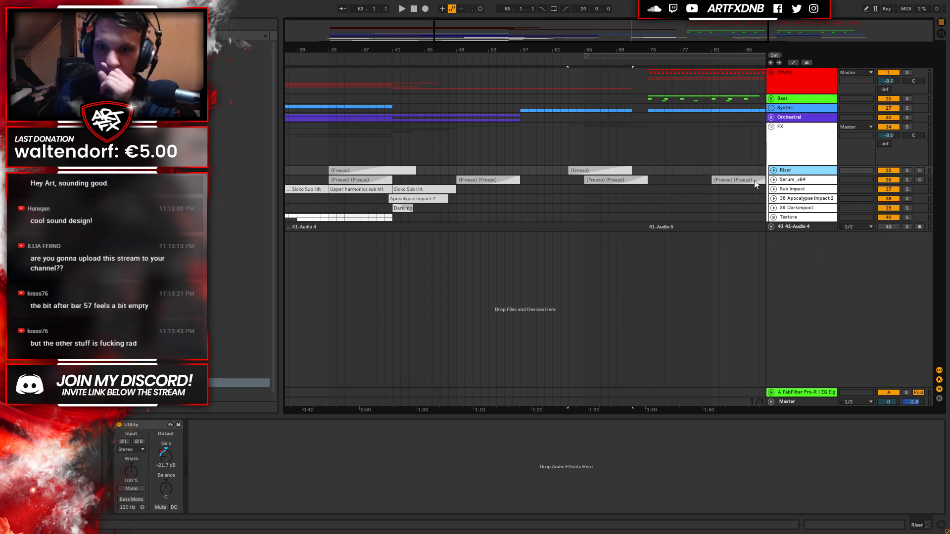
pyautogui.hotkey('ctrl', 'shift', 't')
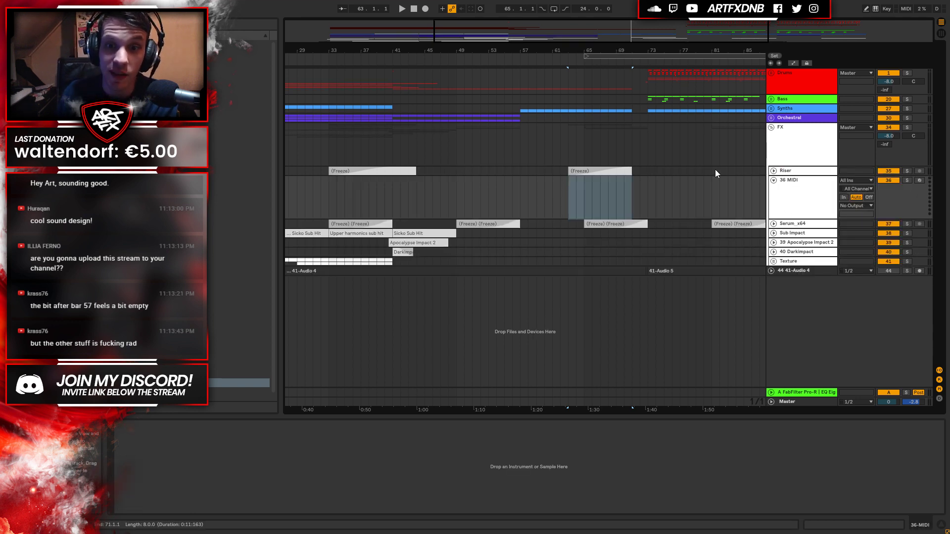
pyautogui.moveTo(530, 198); pyautogui.dragTo(639, 203)
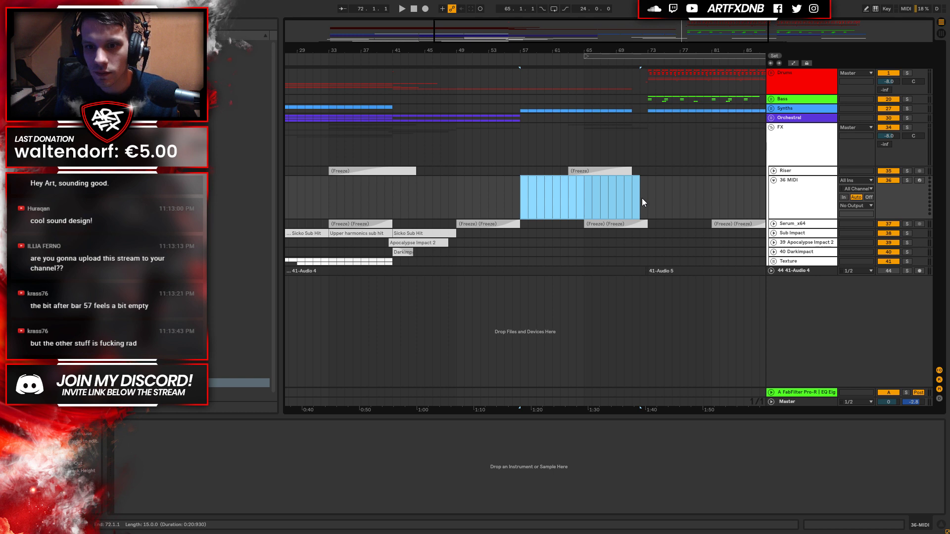
pyautogui.hotkey('ctrl', 'shift', 'm')
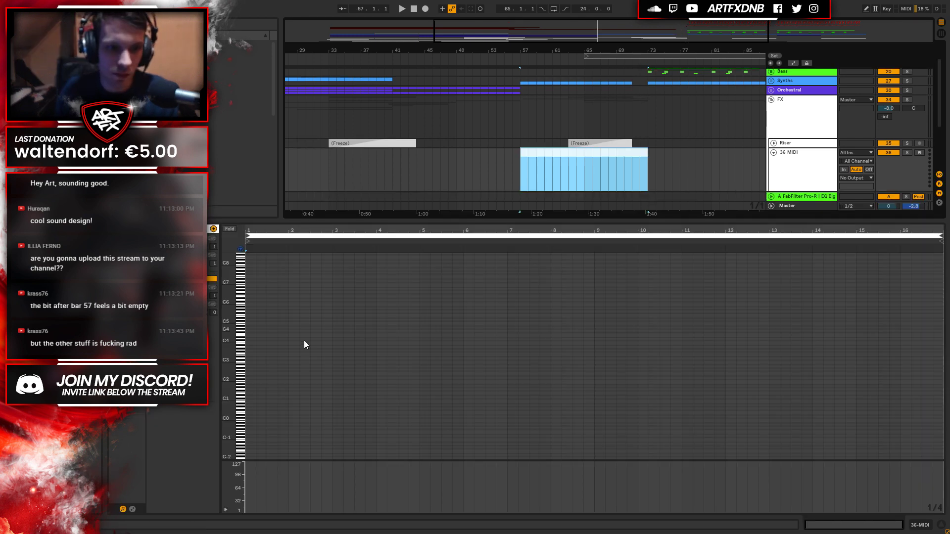
# Unfold the Synths group and check the notes in the 29 Serum_x64 clip that starts at bar 57.
pyautogui.moveTo(227, 336); pyautogui.dragTo(914, 390)
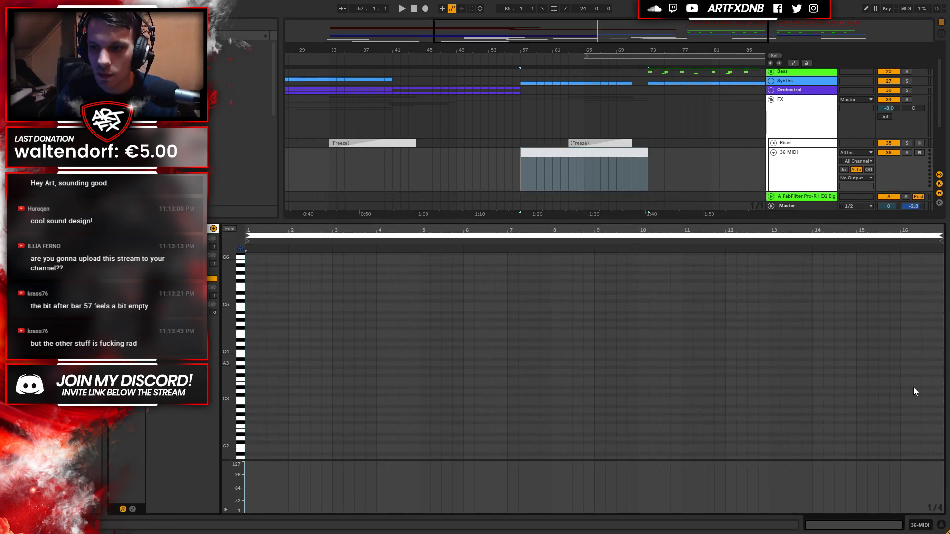
pyautogui.click(920, 527)
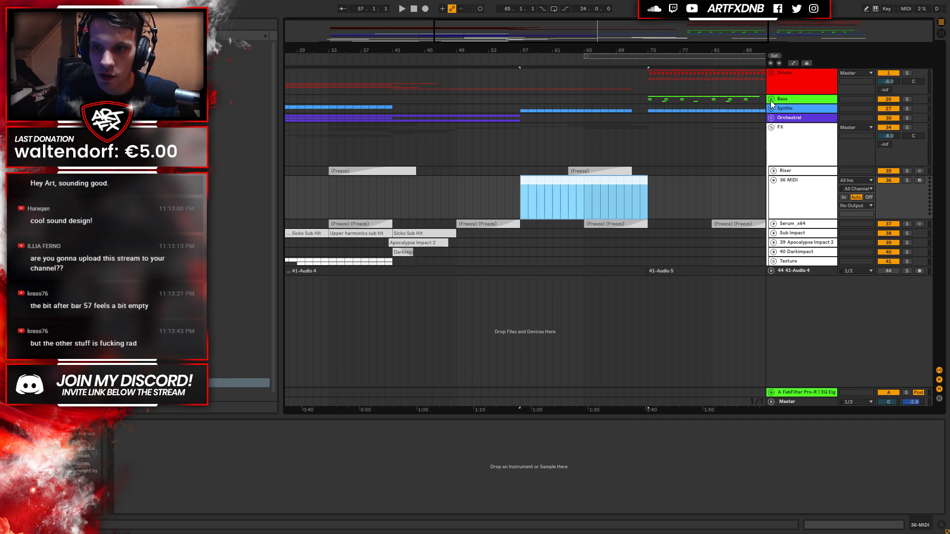
pyautogui.click(771, 109)
pyautogui.doubleClick(544, 153)
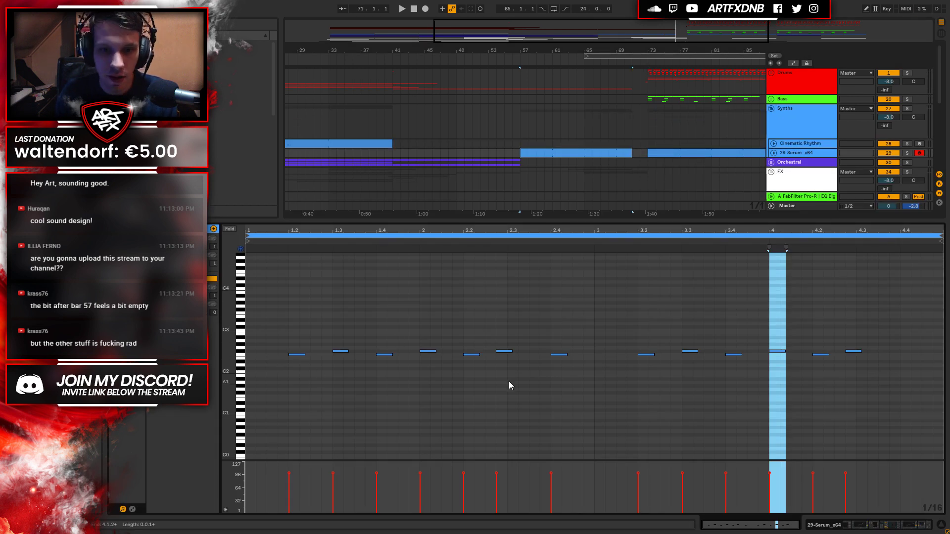
pyautogui.scroll(-8, 820, 172)
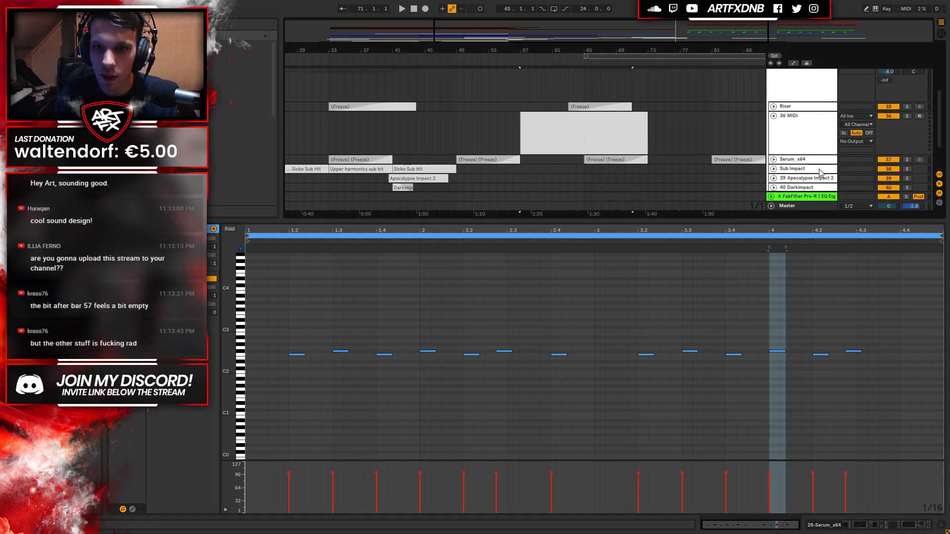
# Add a 14-bar note from the start of the new MIDI clip and transpose it down two octaves to F2.
pyautogui.doubleClick(616, 124)
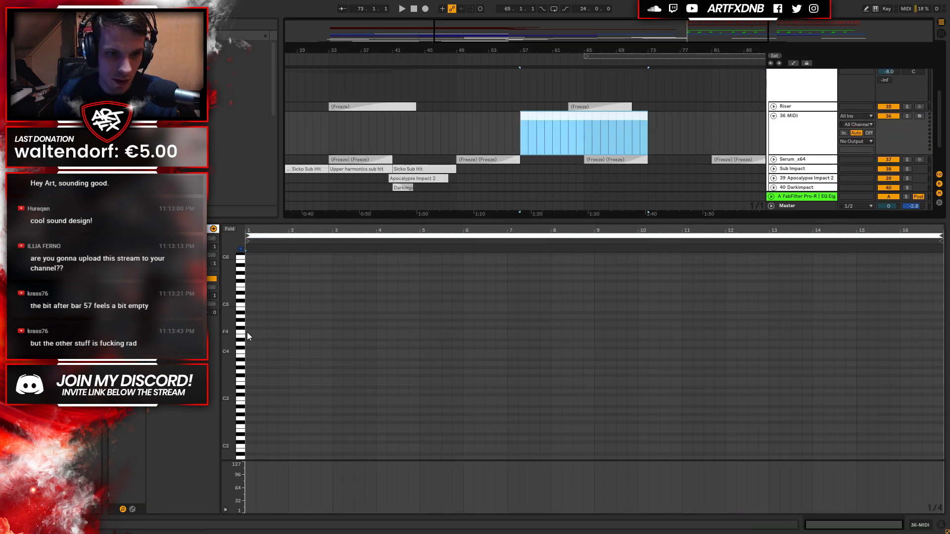
pyautogui.moveTo(247, 331)
pyautogui.mouseDown()
pyautogui.moveTo(534, 345)
pyautogui.moveTo(892, 342)
pyautogui.moveTo(851, 344)
pyautogui.mouseUp()
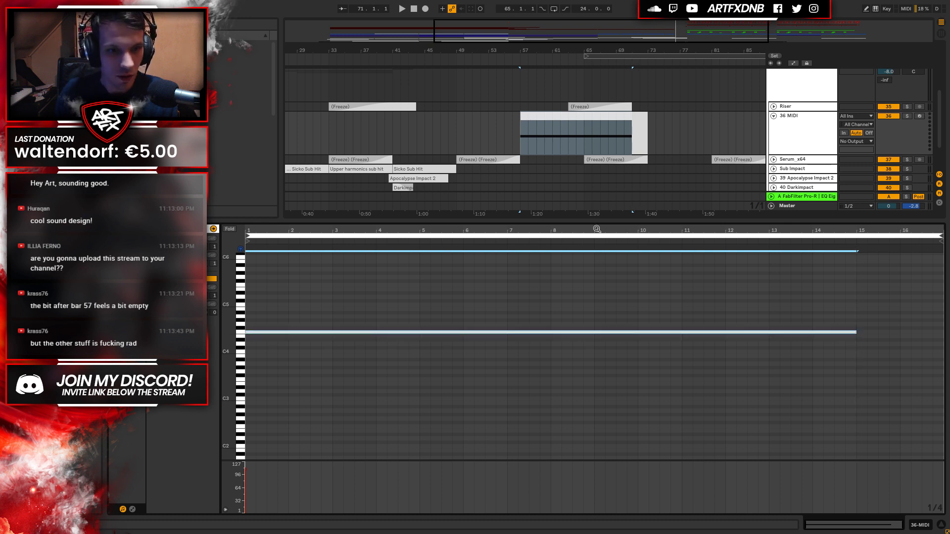
pyautogui.hotkey('shift', 'Down')
pyautogui.hotkey('shift', 'Down')
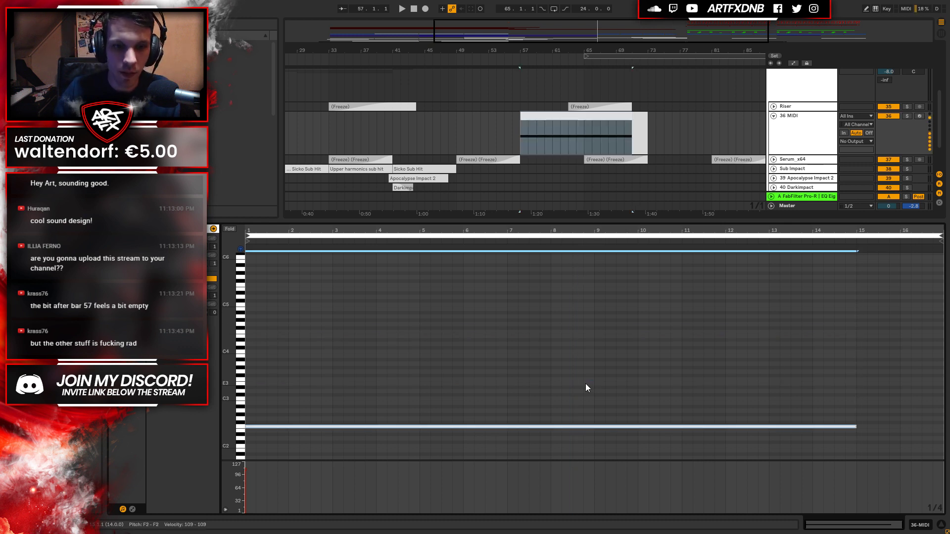
# Search the browser for "ser", load Serum_x64 onto the new MIDI track and close the plugin window.
pyautogui.hotkey('shift', 'Tab')
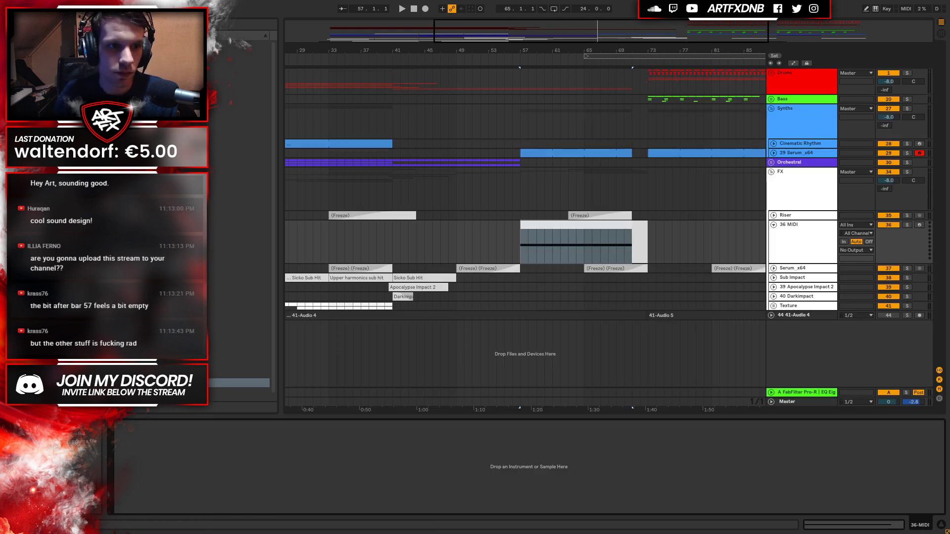
pyautogui.hotkey('ctrl', 'f')
pyautogui.write('ser')
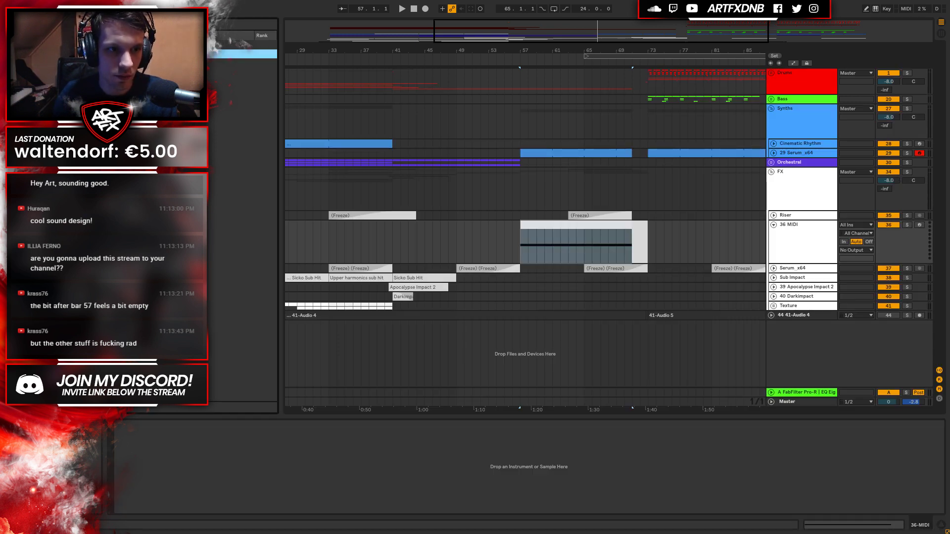
pyautogui.press('Down')
pyautogui.press('Down')
pyautogui.press('Down')
pyautogui.press('Down')
pyautogui.press('Down')
pyautogui.press('Down')
pyautogui.press('Down')
pyautogui.press('Down')
pyautogui.press('Down')
pyautogui.press('Down')
pyautogui.press('Down')
pyautogui.press('Down')
pyautogui.press('Down')
pyautogui.press('Down')
pyautogui.press('Down')
pyautogui.press('Down')
pyautogui.press('Down')
pyautogui.press('Down')
pyautogui.press('Down')
pyautogui.press('Down')
pyautogui.moveTo(608, 251); pyautogui.dragTo(583, 269)
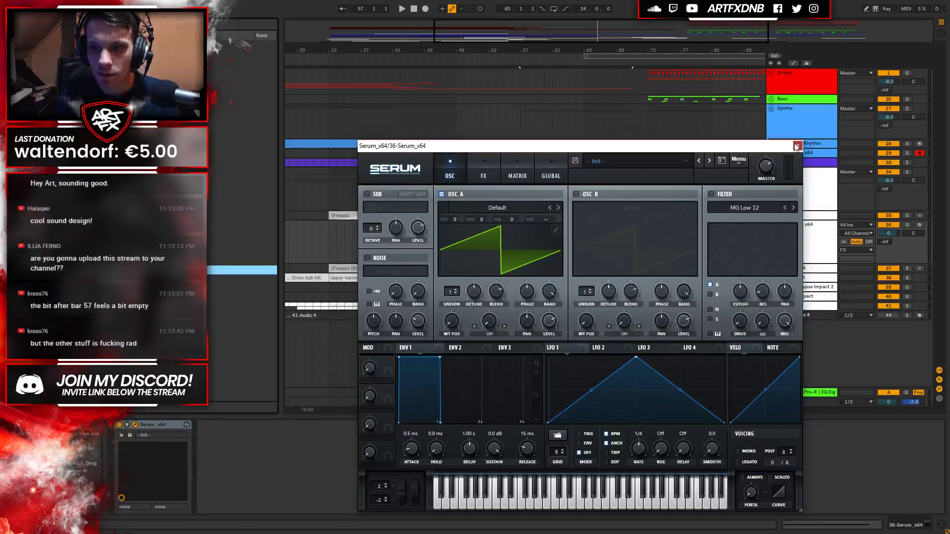
pyautogui.click(796, 145)
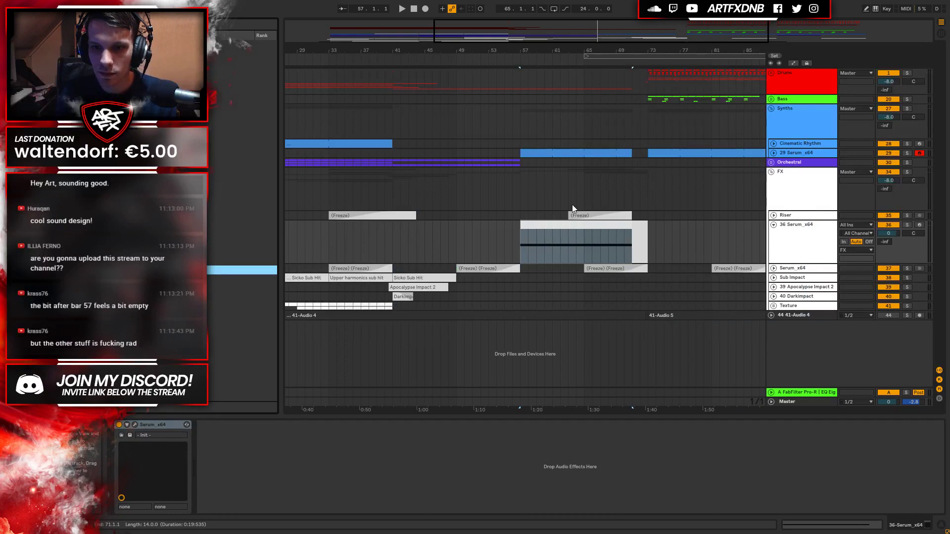
# Play the new Serum clip briefly from bar 57.
pyautogui.click(563, 226)
pyautogui.press('space')
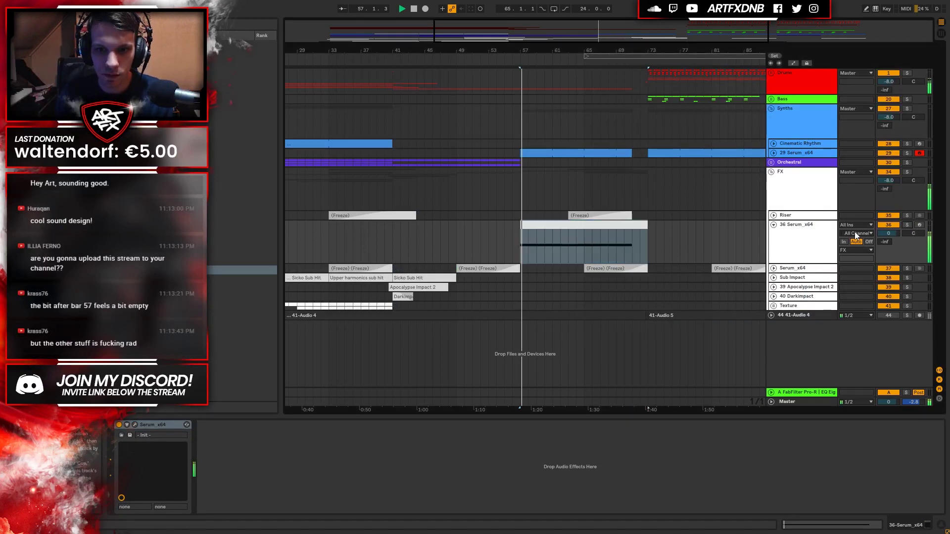
pyautogui.press('space')
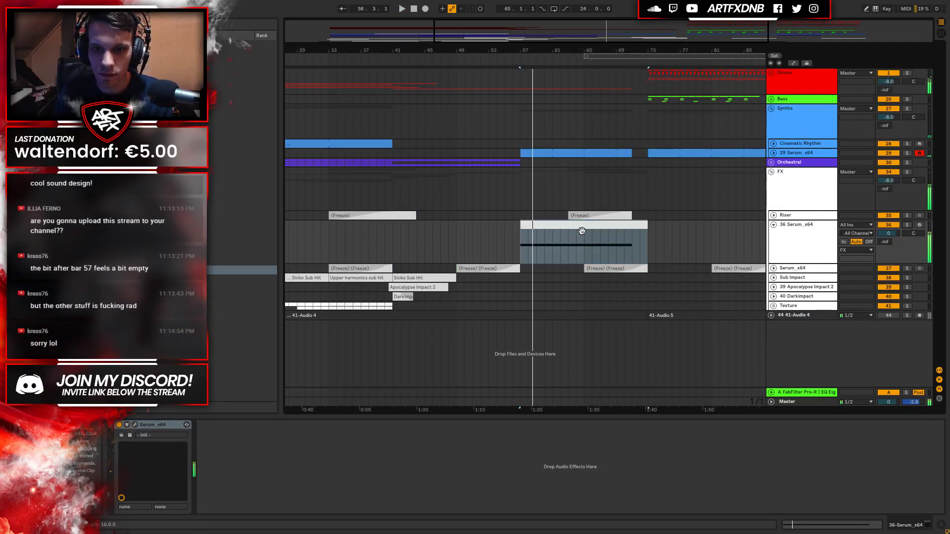
# Reopen the Serum window of track 36, widen the arrangement view and place the plugin clear of the clips before bar 73.
pyautogui.click(581, 226)
pyautogui.click(134, 424)
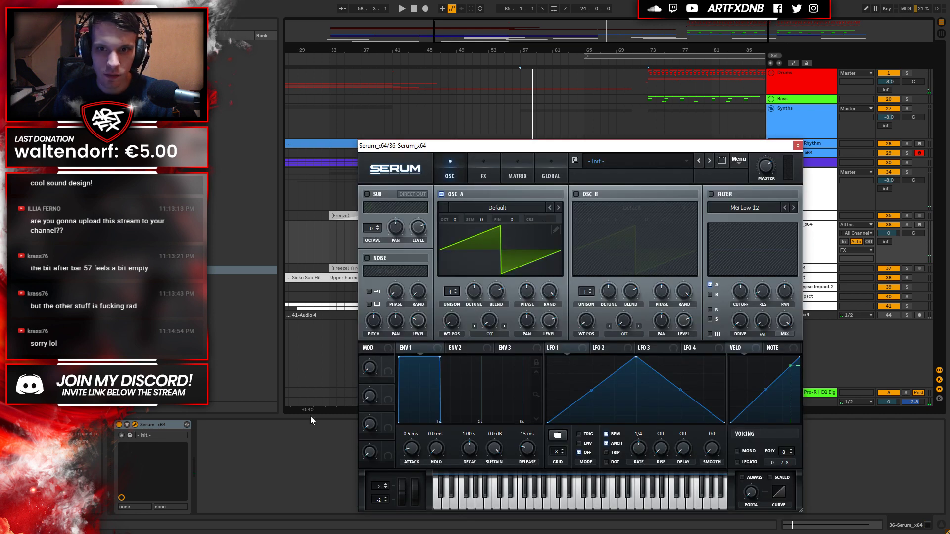
pyautogui.moveTo(780, 147); pyautogui.dragTo(754, 333)
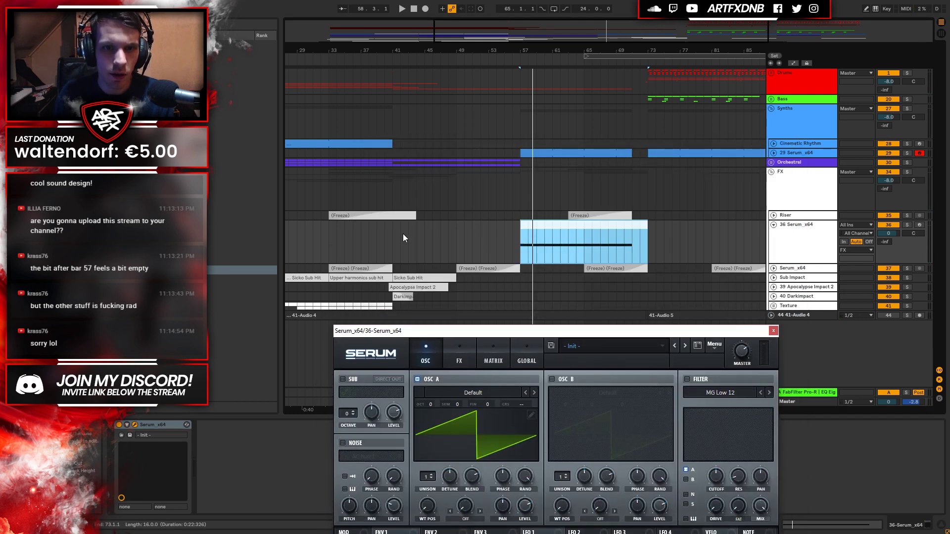
pyautogui.click(394, 236)
pyautogui.moveTo(399, 54); pyautogui.dragTo(390, 39)
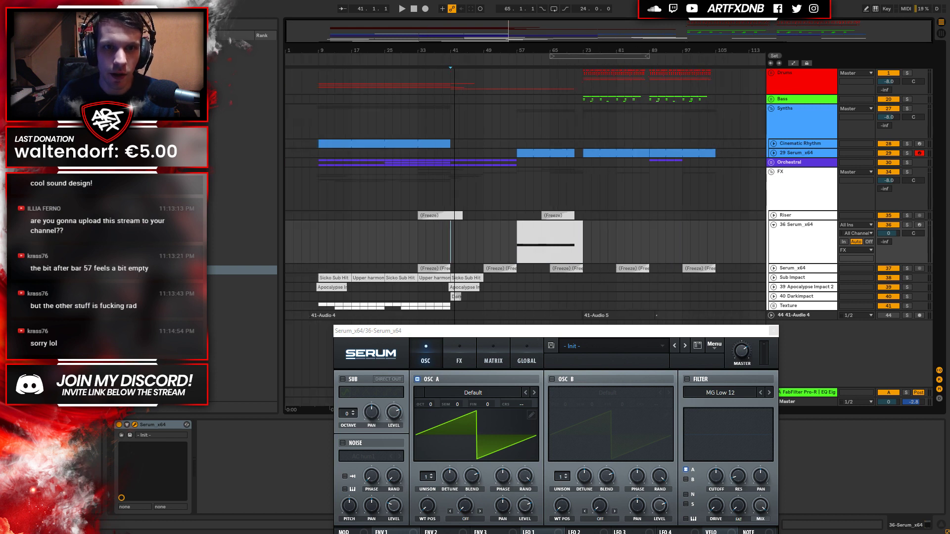
pyautogui.moveTo(450, 246); pyautogui.dragTo(577, 242)
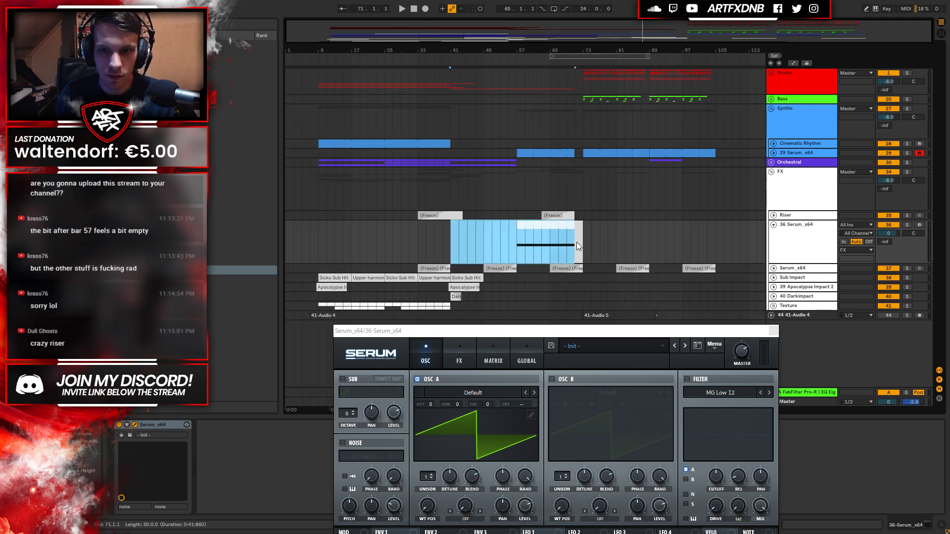
pyautogui.moveTo(519, 331); pyautogui.dragTo(866, 161)
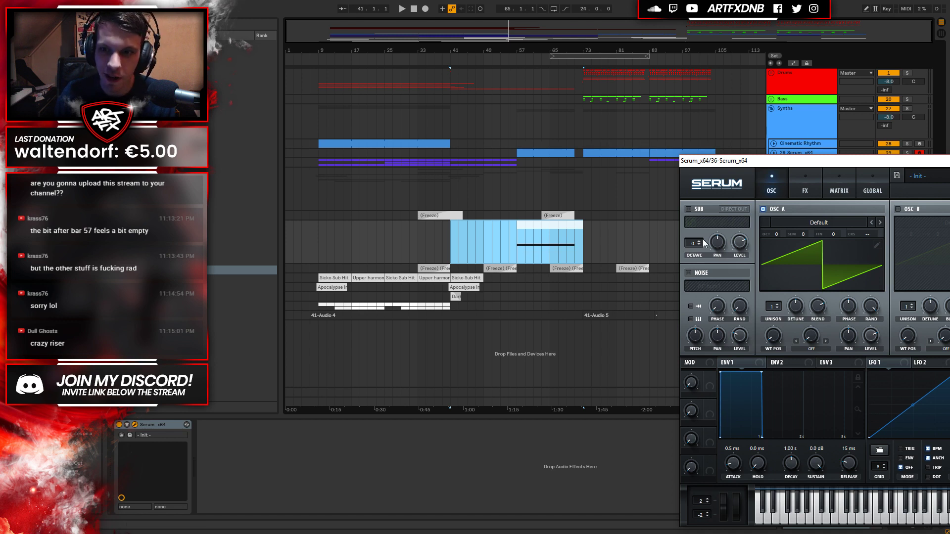
pyautogui.moveTo(779, 161); pyautogui.dragTo(688, 134)
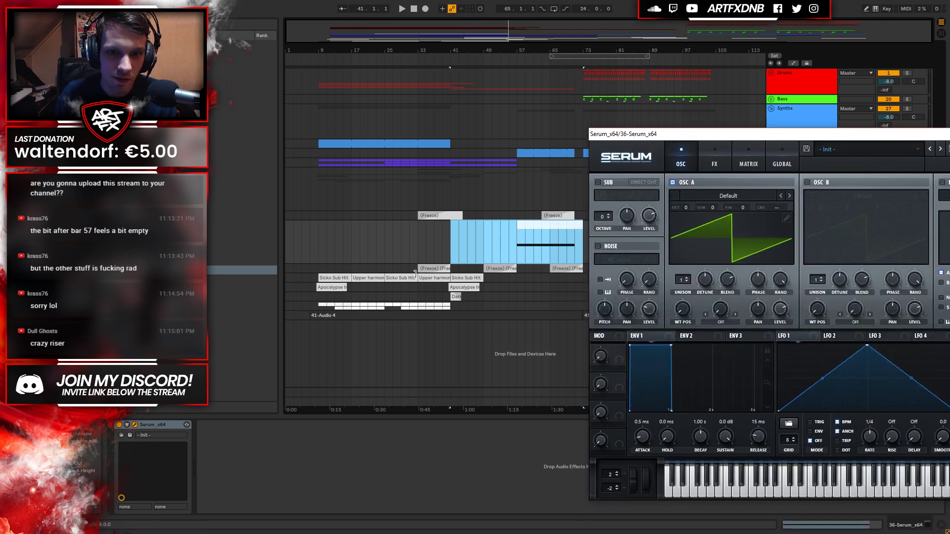
# Play the arrangement from bar 41 into bar 57 and select the new Serum clip.
pyautogui.click(446, 241)
pyautogui.press('space')
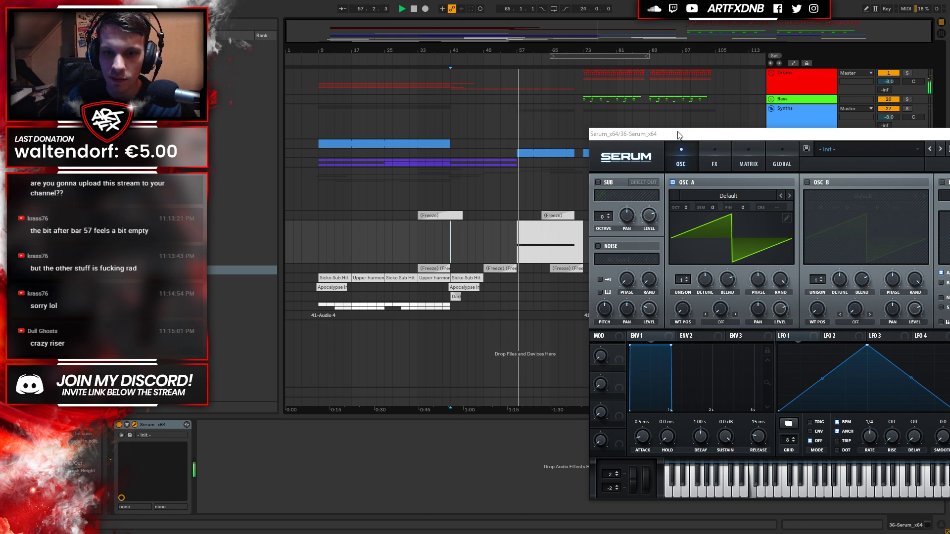
pyautogui.press('space')
pyautogui.click(547, 233)
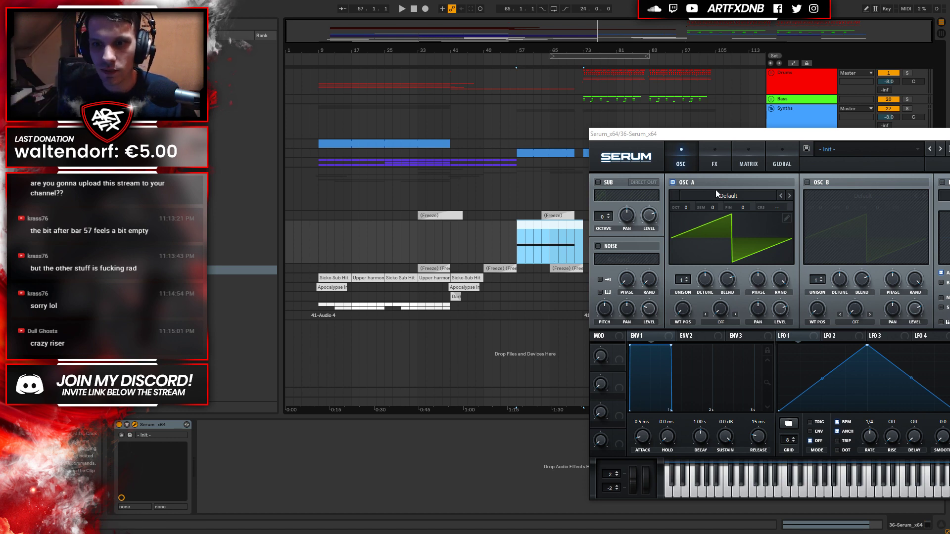
# Close the Serum window, open the track 36 clip for editing and show its Pitch Bend envelope.
pyautogui.moveTo(722, 140); pyautogui.dragTo(529, 78)
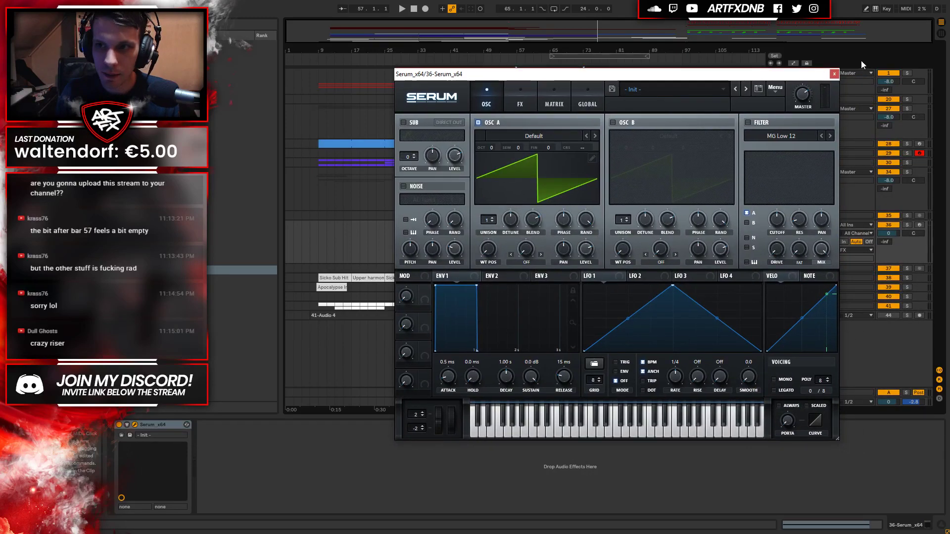
pyautogui.click(834, 74)
pyautogui.doubleClick(549, 225)
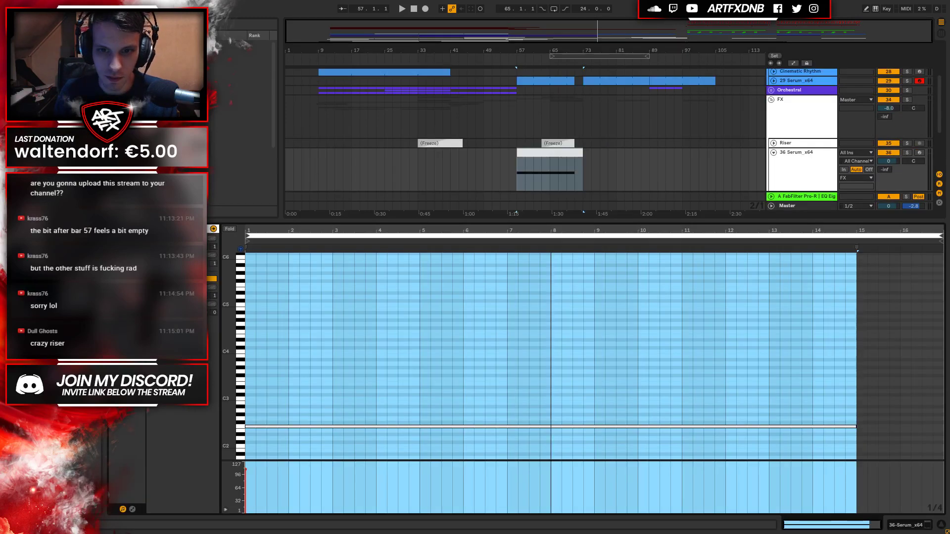
pyautogui.click(399, 352)
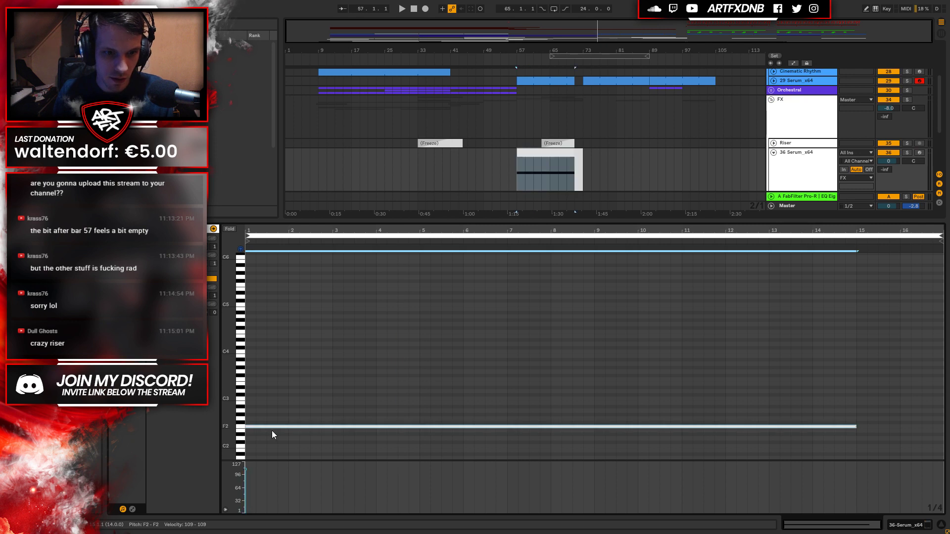
pyautogui.click(132, 509)
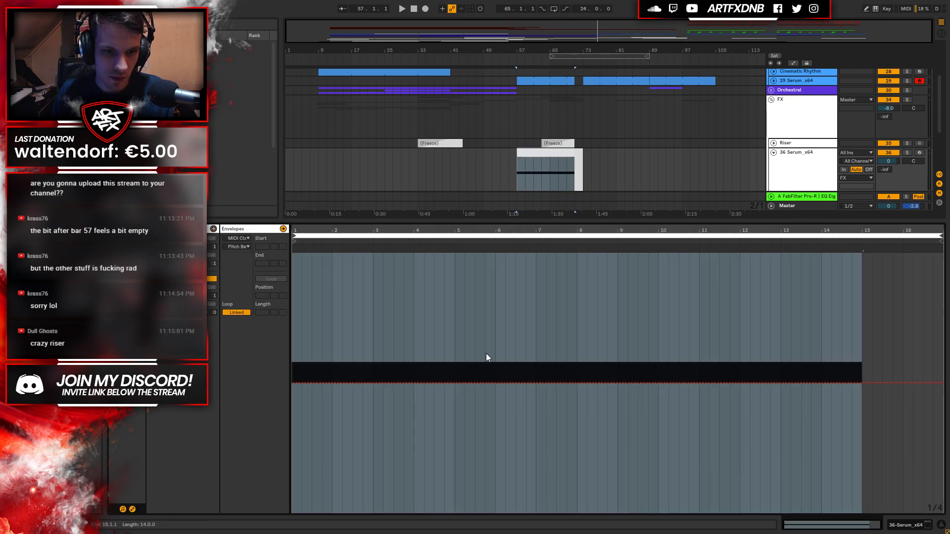
# Draw a linear Pitch Bend ramp in the clip, rising from the centre at bar 1 to the maximum at bar 15.
pyautogui.click(424, 377)
pyautogui.moveTo(424, 377); pyautogui.dragTo(424, 257)
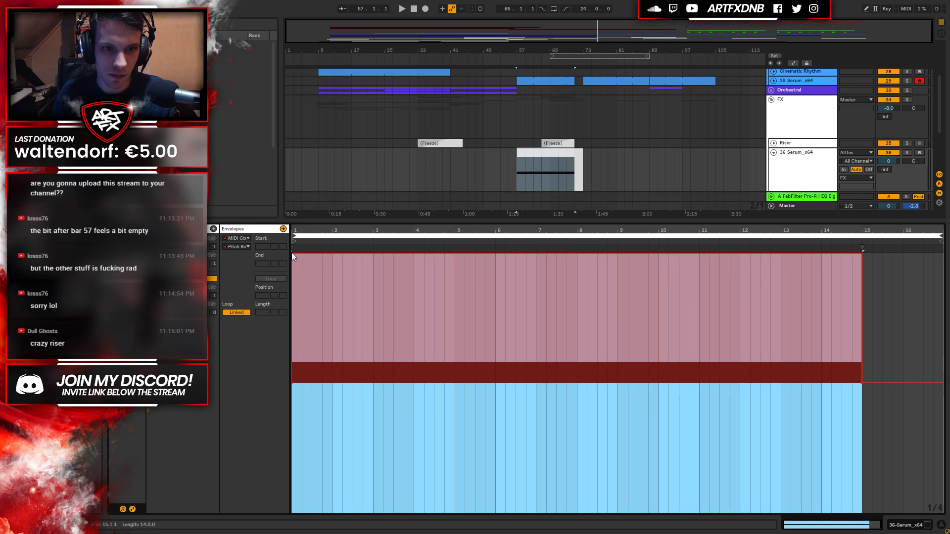
pyautogui.hotkey('ctrl', 'z')
# Play the pitch-bent clip briefly from bar 57, return to the Serum device and solo track 36.
pyautogui.click(512, 177)
pyautogui.press('space')
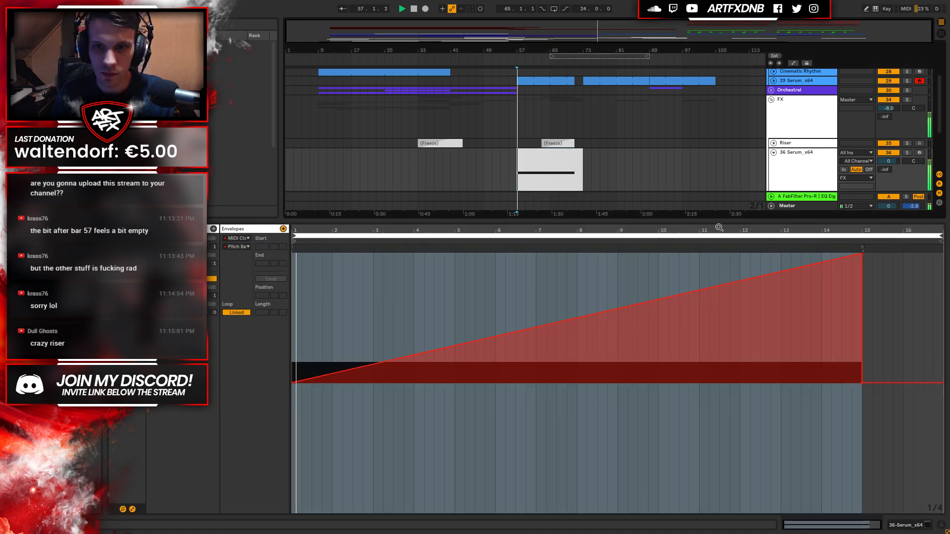
pyautogui.click(916, 527)
pyautogui.click(907, 224)
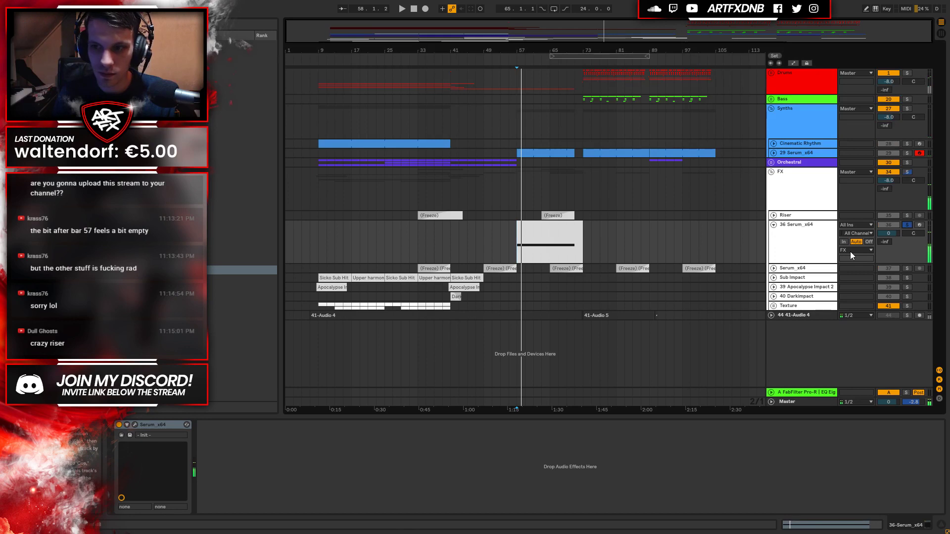
# Set the upward pitch bend range in track 36's Serum to 24 and audition the rise with the plugin window clear of the clip.
pyautogui.click(134, 425)
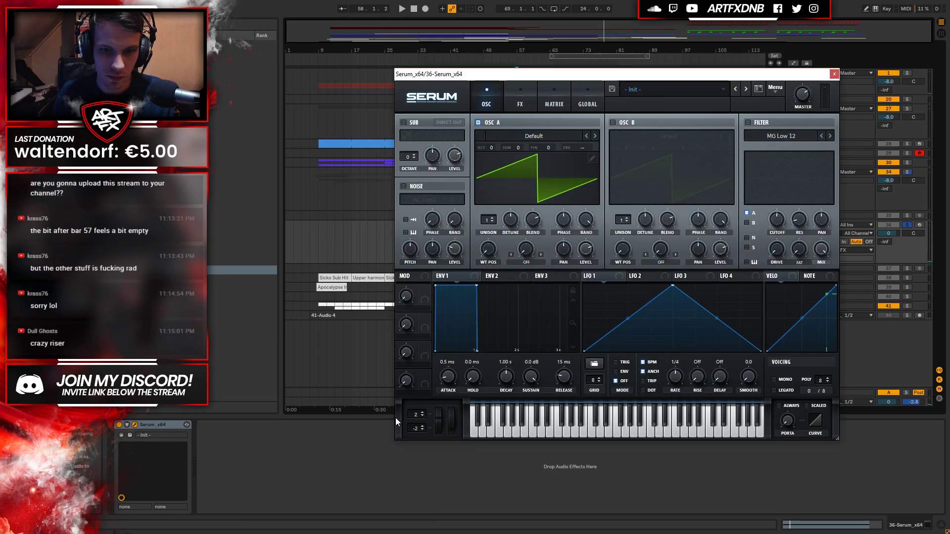
pyautogui.moveTo(418, 418); pyautogui.dragTo(471, 201)
pyautogui.press('space')
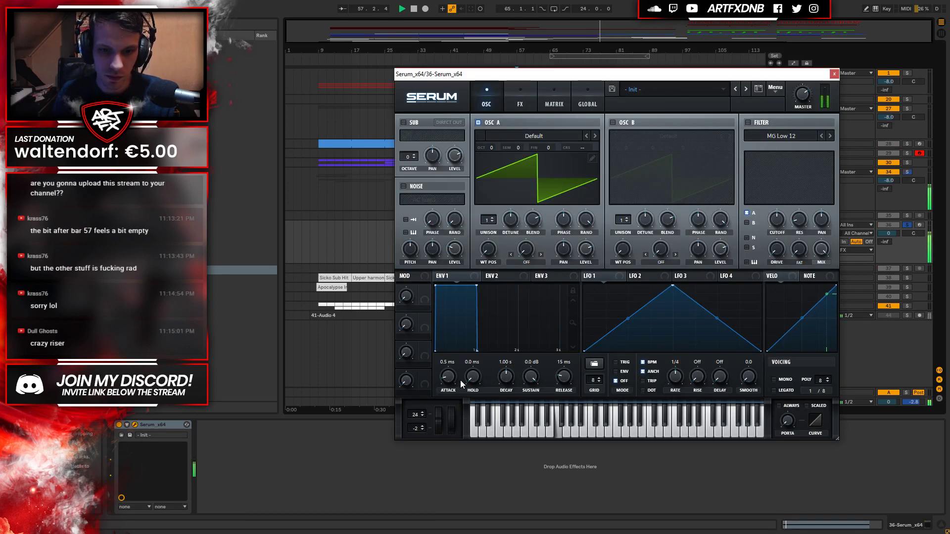
pyautogui.moveTo(800, 78); pyautogui.dragTo(458, 94)
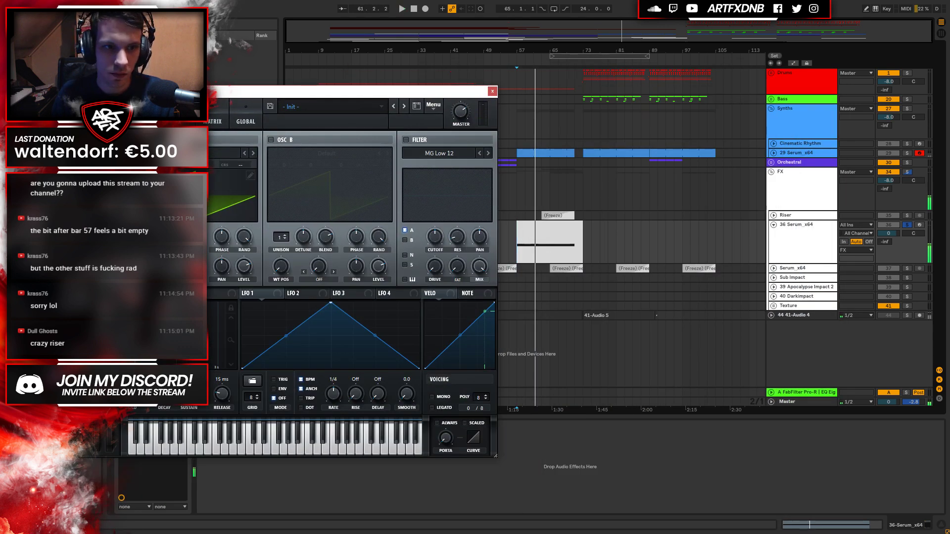
# Load the Spectral wavetable Solid Phase 2 [SL] into oscillator A of Serum on track 36.
pyautogui.moveTo(345, 93); pyautogui.dragTo(736, 100)
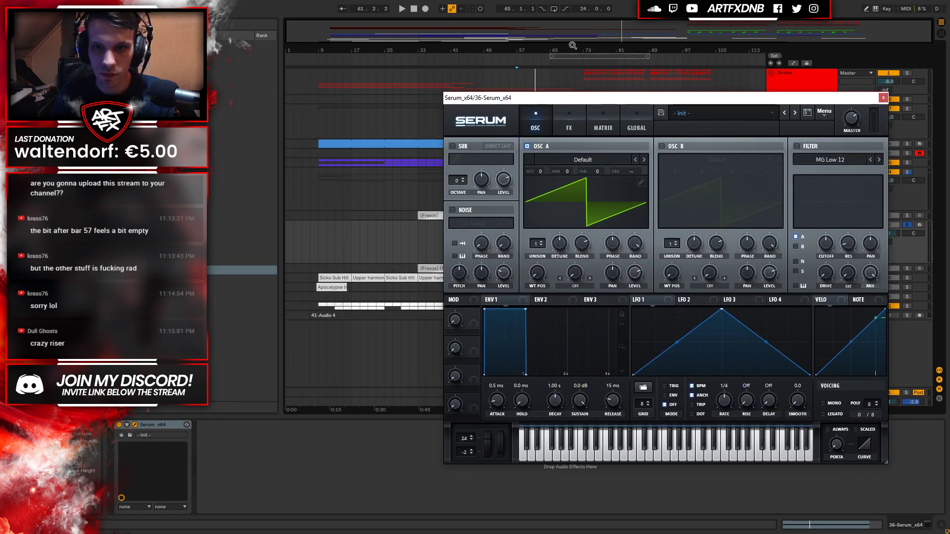
pyautogui.moveTo(553, 48); pyautogui.dragTo(543, 84)
pyautogui.click(588, 161)
pyautogui.moveTo(576, 193)
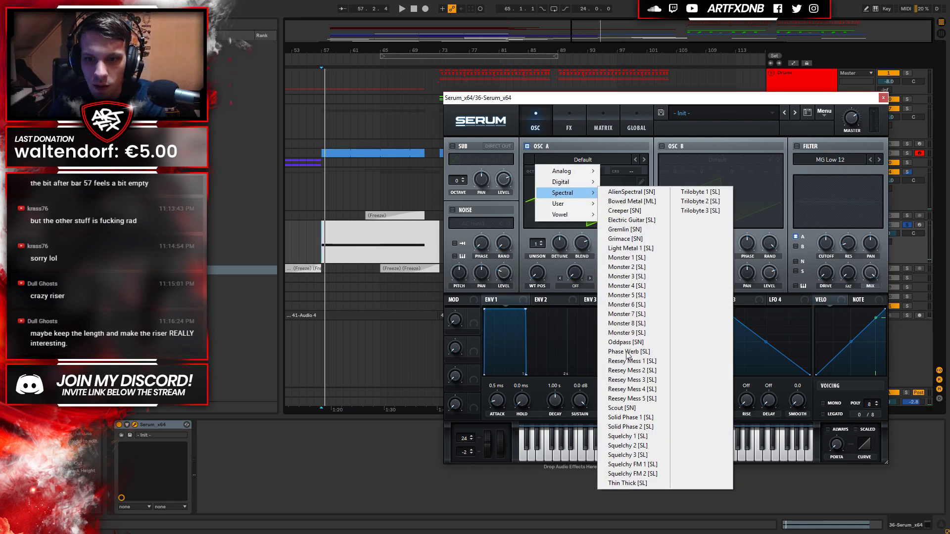
pyautogui.click(633, 428)
# Set oscillator A to octave -2 with 9 unison voices and adjust its wavetable position while auditioning the clip.
pyautogui.moveTo(540, 277); pyautogui.dragTo(536, 214)
pyautogui.press('space')
pyautogui.moveTo(541, 281); pyautogui.dragTo(534, 339)
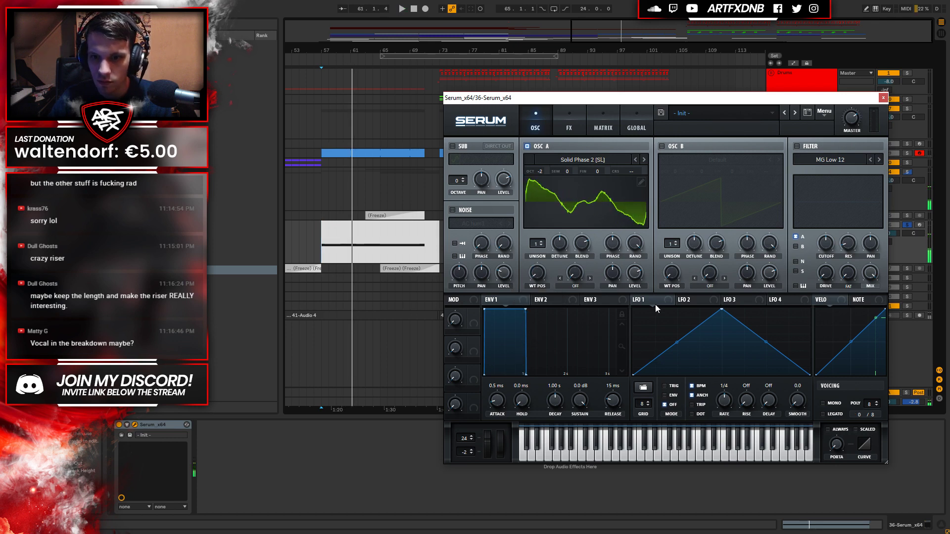
pyautogui.moveTo(537, 244); pyautogui.dragTo(537, 225)
pyautogui.moveTo(537, 273); pyautogui.dragTo(535, 245)
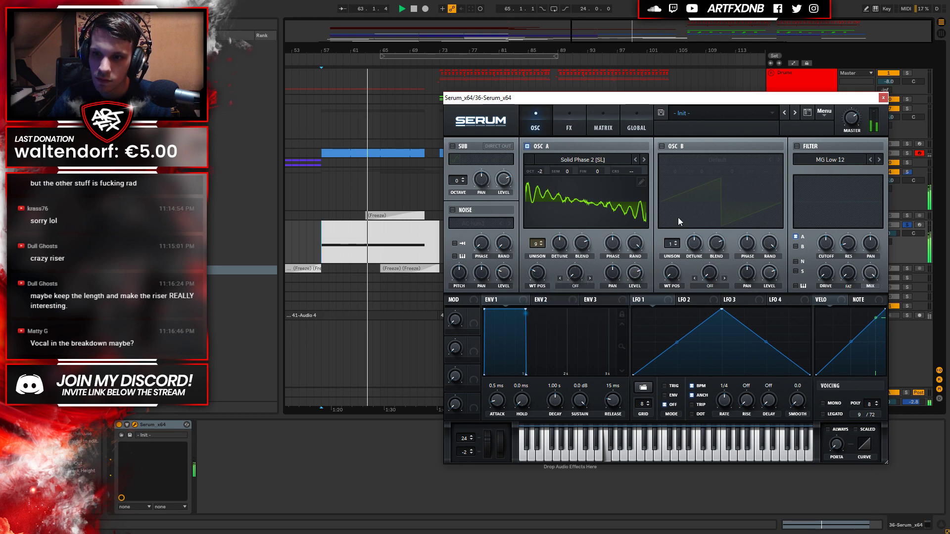
# Enable the MG Low 12 filter for oscillator A and set its cutoff to about 114 Hz.
pyautogui.click(797, 146)
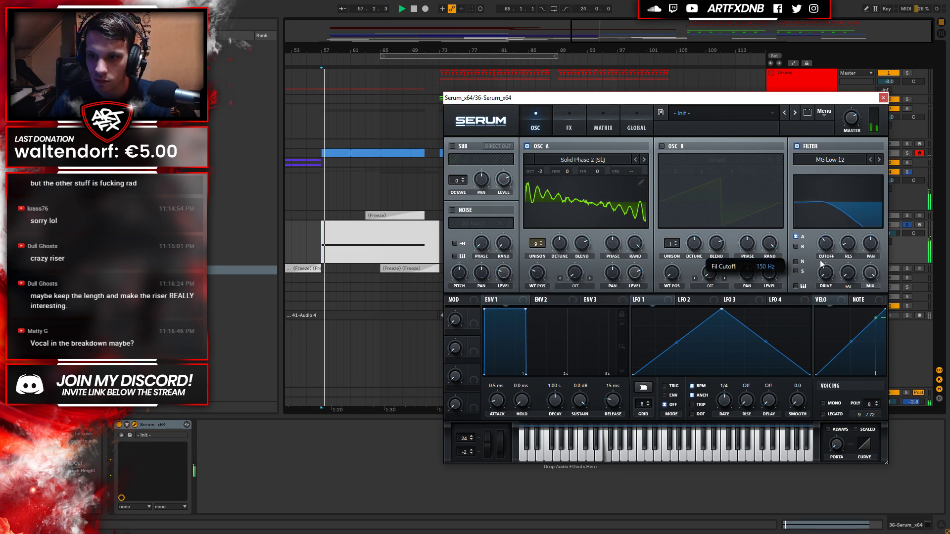
pyautogui.moveTo(820, 272); pyautogui.dragTo(820, 262)
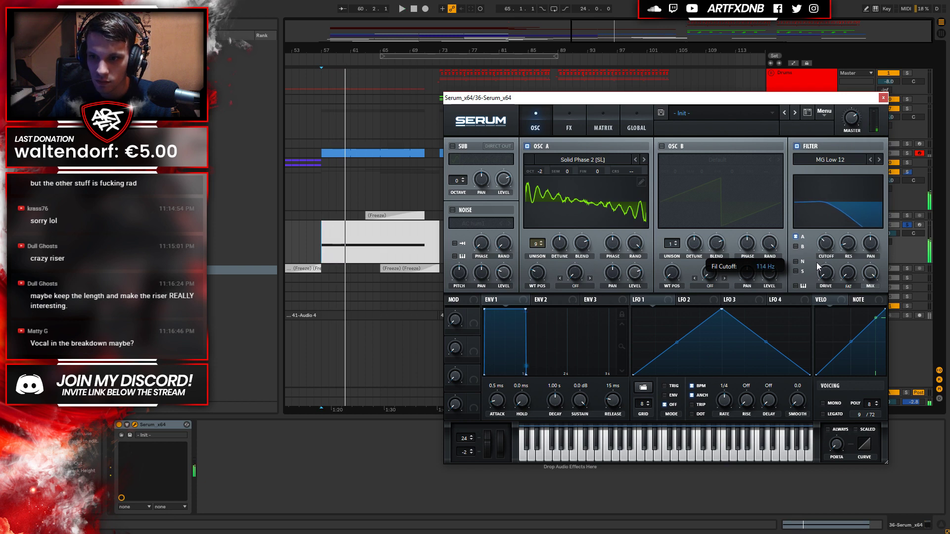
pyautogui.press('space')
# Assign the first macro to the filter cutoff and name the macro OPEN.
pyautogui.moveTo(756, 278); pyautogui.dragTo(825, 247)
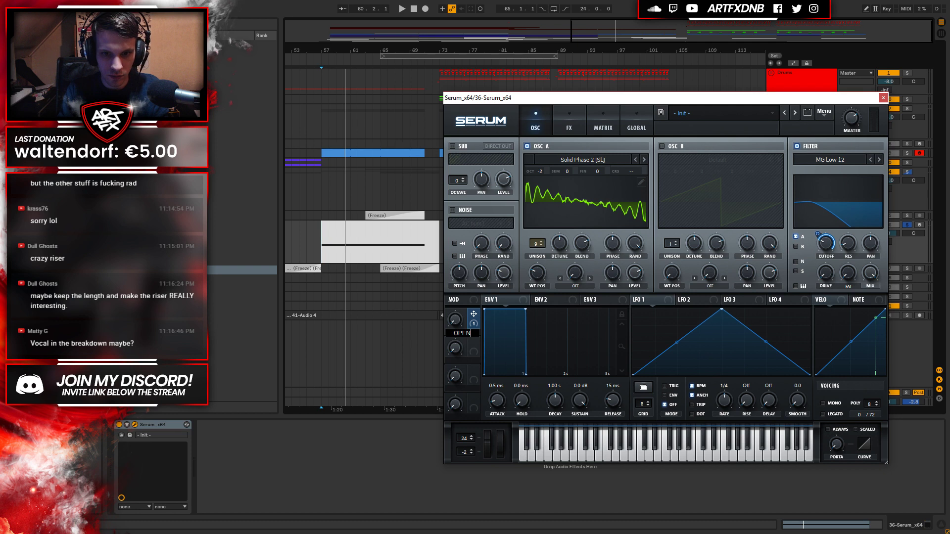
pyautogui.click(945, 337)
pyautogui.click(449, 322)
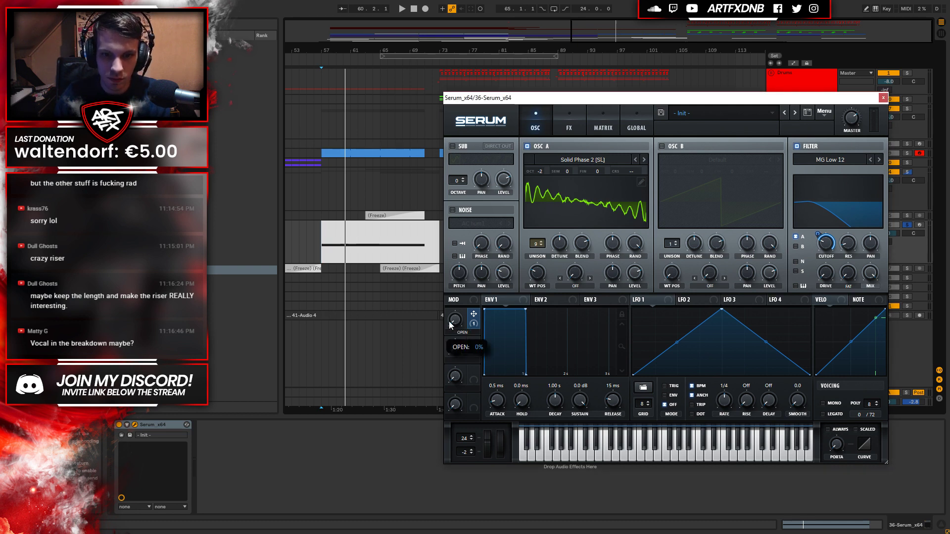
# Automate the OPEN macro on track 36 as a ramp from 0 to 100% across bars 57 to 71, falling off after it.
pyautogui.press('space')
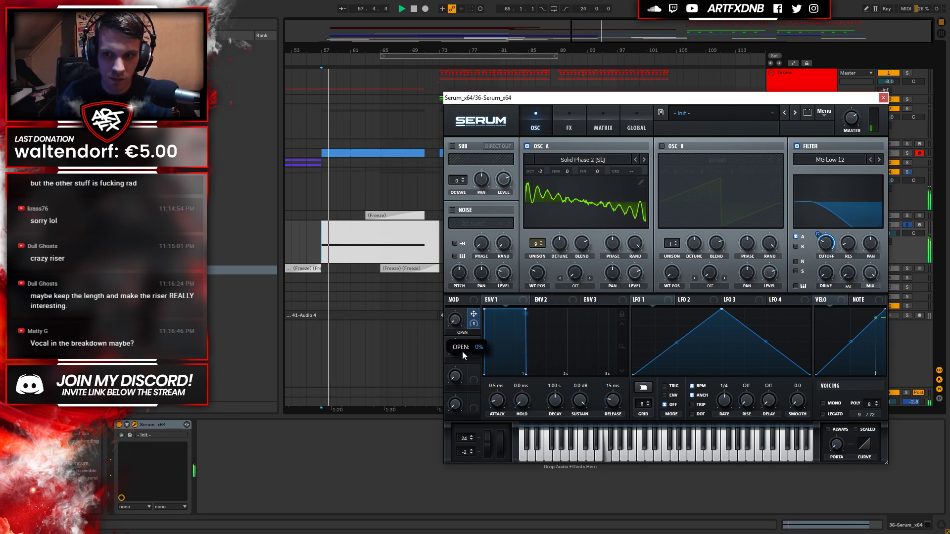
pyautogui.press('a')
pyautogui.moveTo(319, 249); pyautogui.dragTo(424, 252)
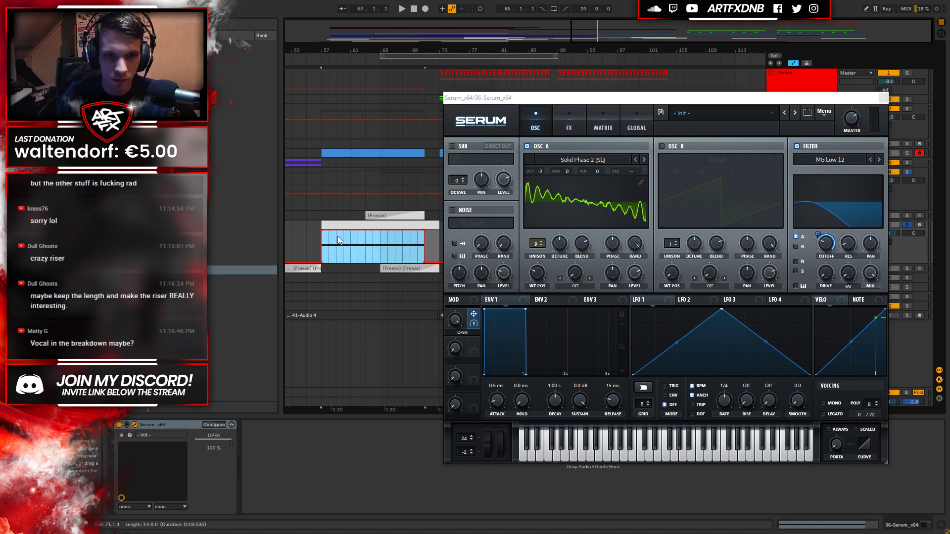
pyautogui.moveTo(320, 233); pyautogui.dragTo(321, 261)
pyautogui.press('space')
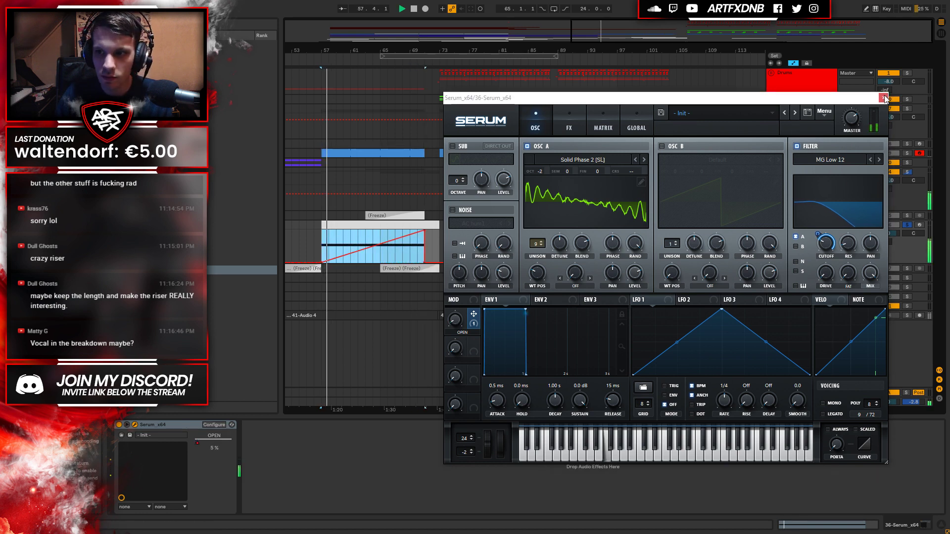
pyautogui.moveTo(424, 261); pyautogui.dragTo(432, 262)
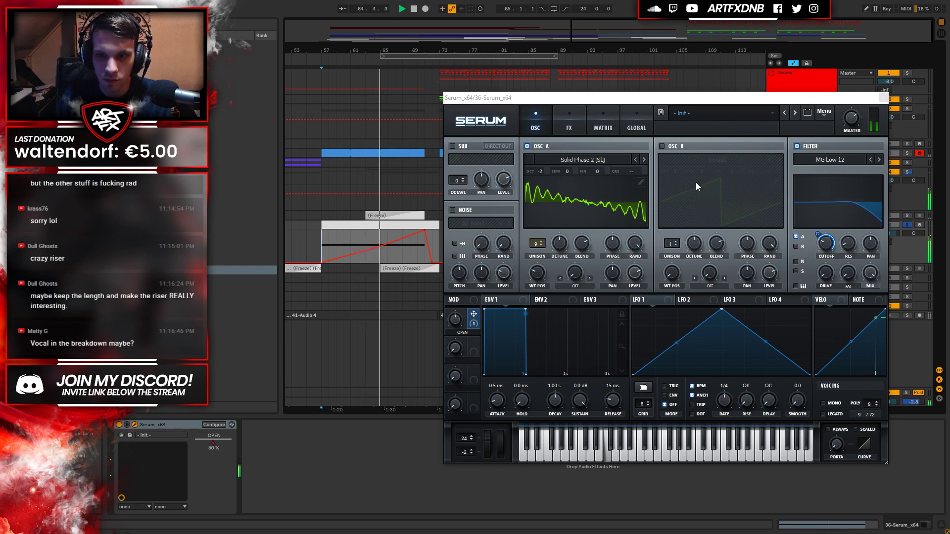
# Remove the macro modulation from the main filter's cutoff and switch that filter off.
pyautogui.rightClick(825, 242)
pyautogui.click(843, 283)
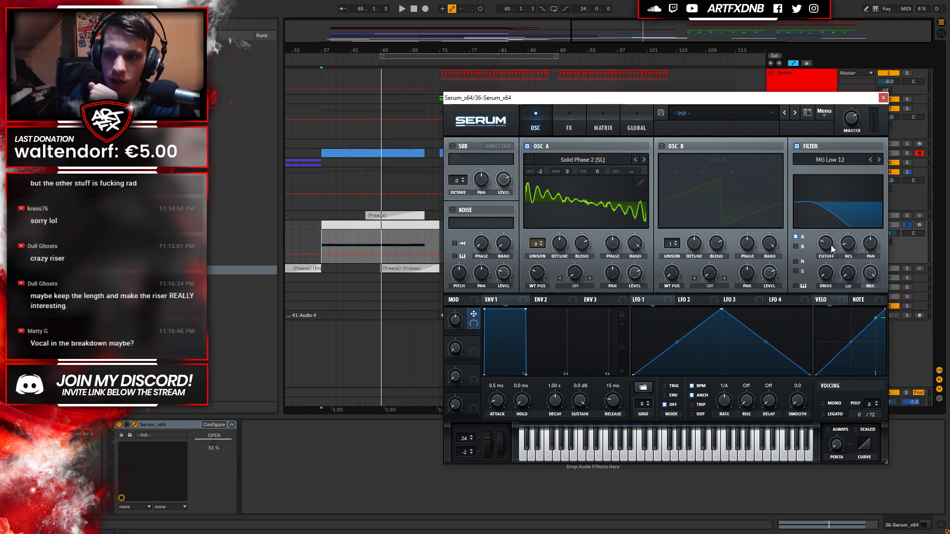
pyautogui.click(846, 161)
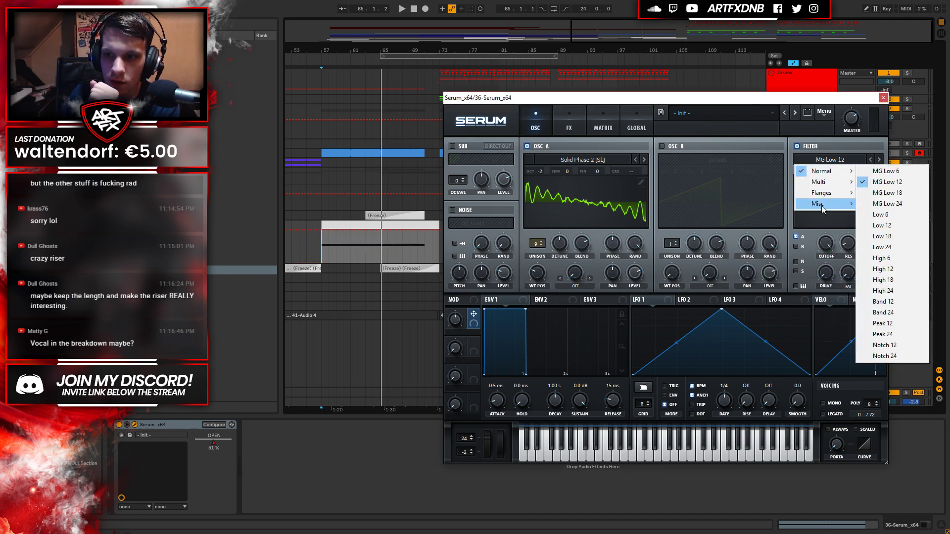
pyautogui.moveTo(824, 203)
pyautogui.click(797, 147)
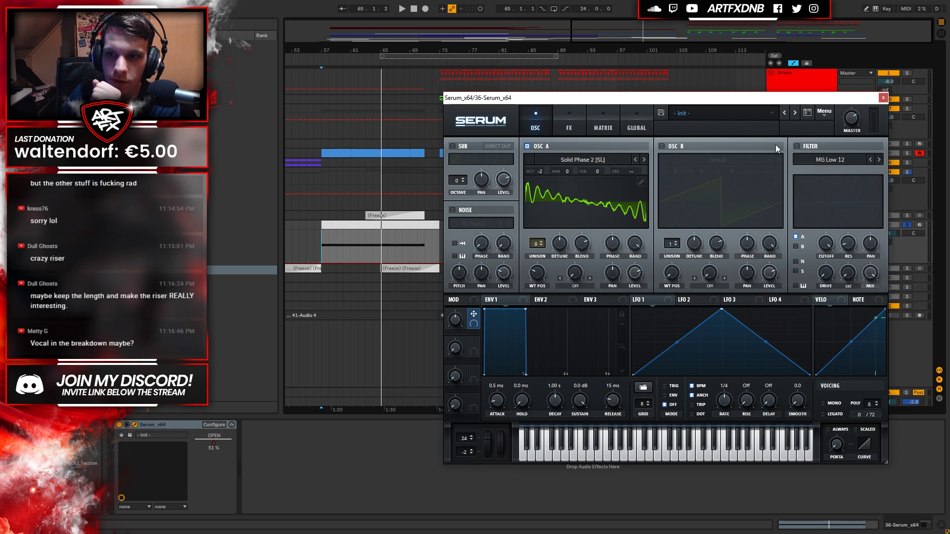
# Add the Filter effect with type MG Low 12, lower its cutoff and modulate the cutoff with the OPEN macro.
pyautogui.click(568, 123)
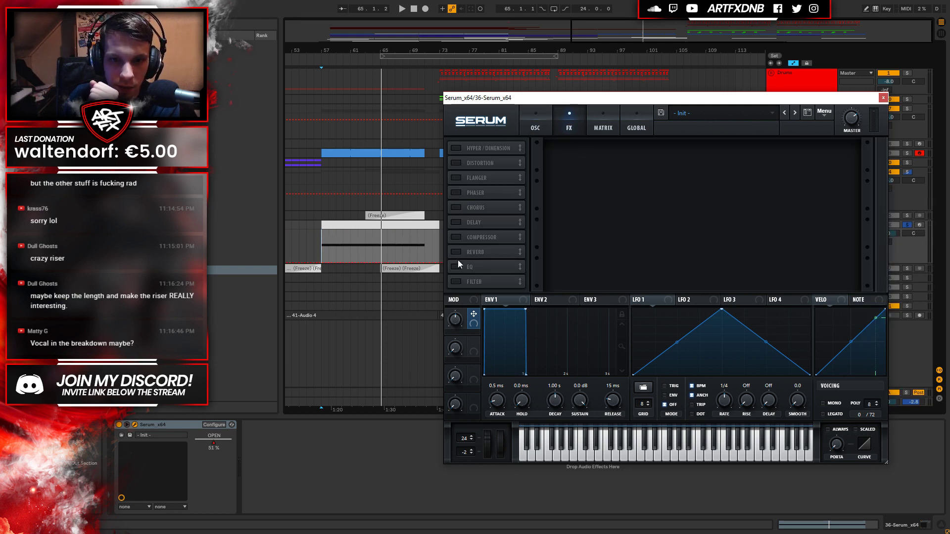
pyautogui.click(456, 281)
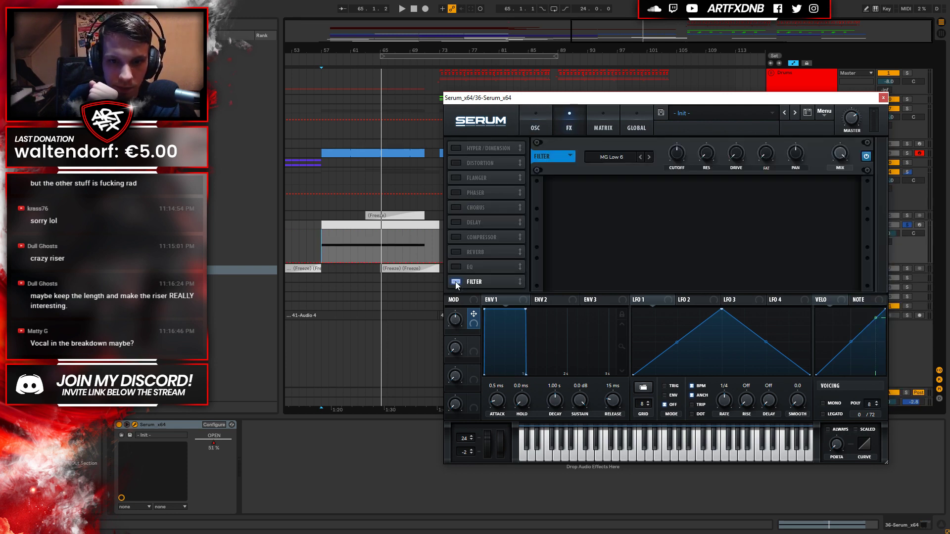
pyautogui.click(649, 157)
pyautogui.moveTo(674, 160); pyautogui.dragTo(672, 172)
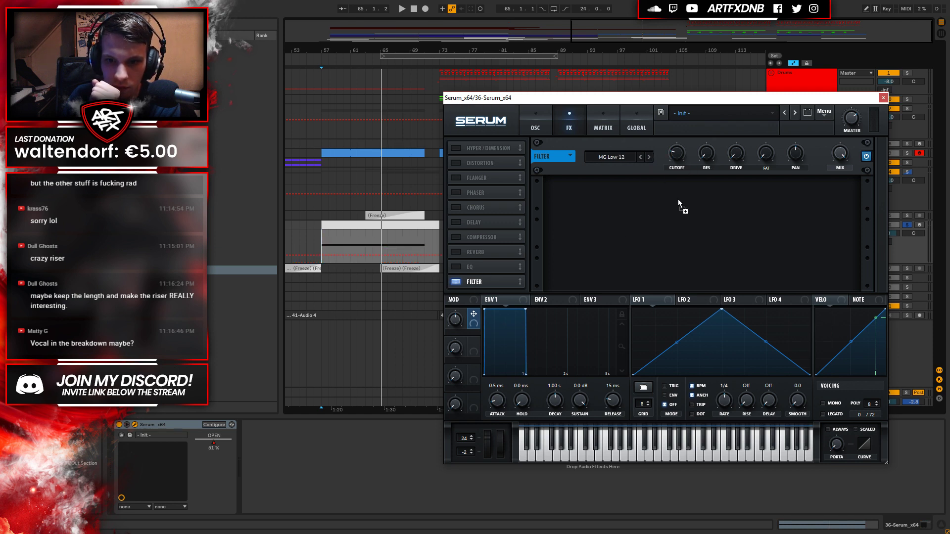
pyautogui.click(402, 9)
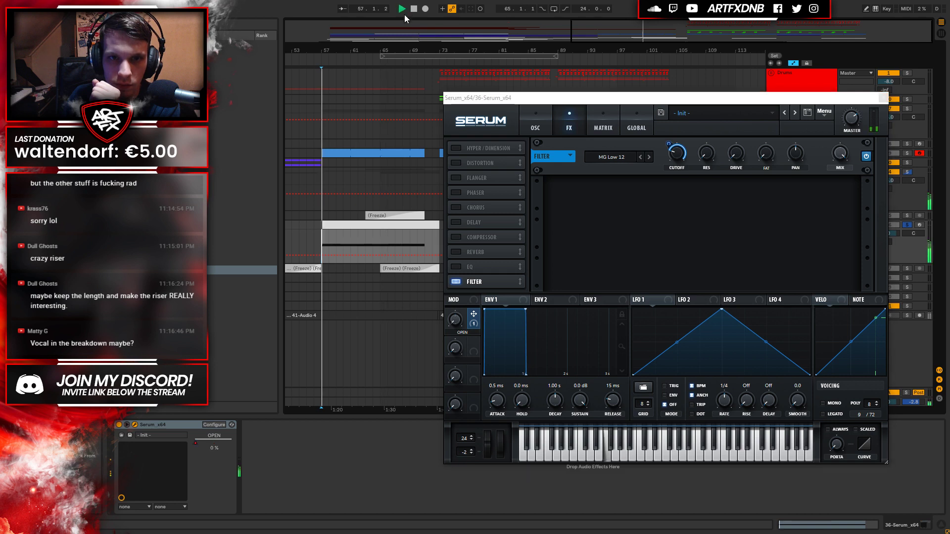
pyautogui.rightClick(671, 156)
pyautogui.click(701, 131)
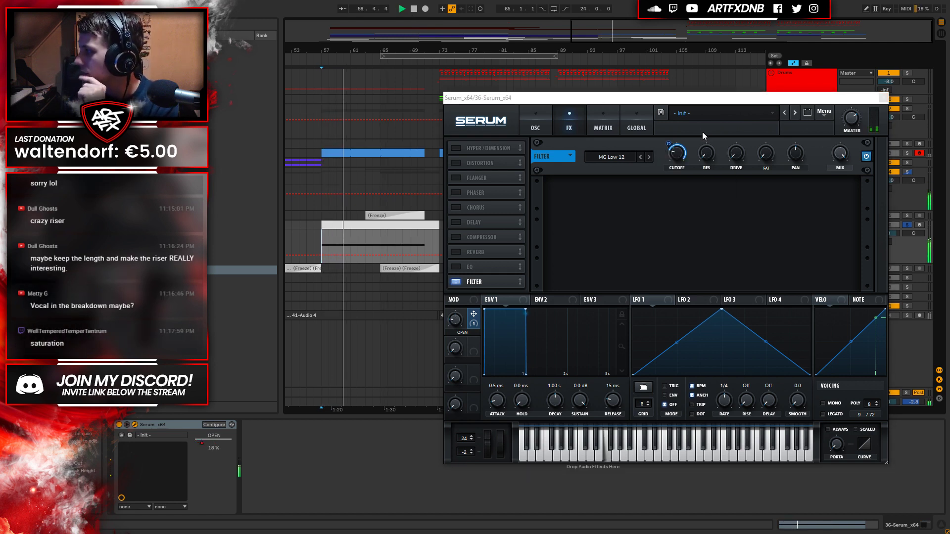
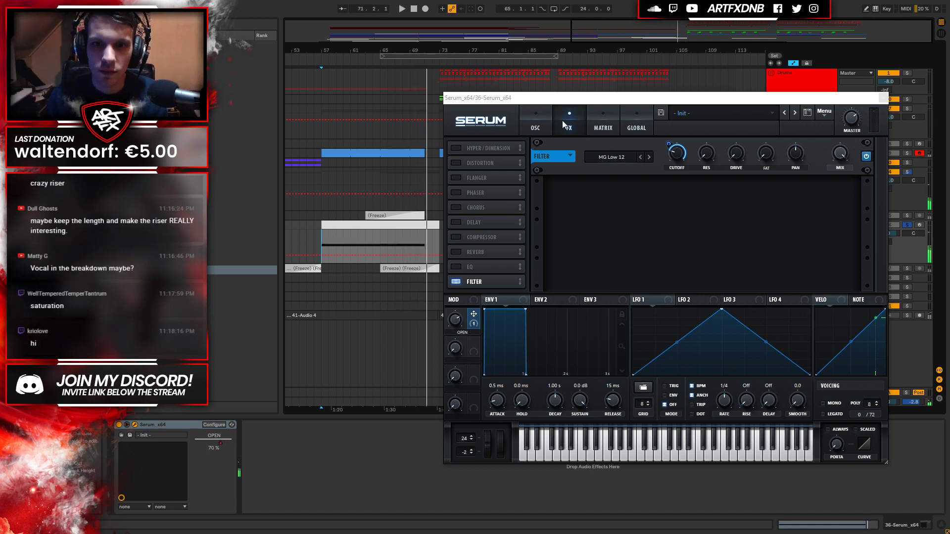
# Switch the main oscillator filter back on and change its type to the flange type Cmb HL6+.
pyautogui.click(535, 124)
pyautogui.click(797, 147)
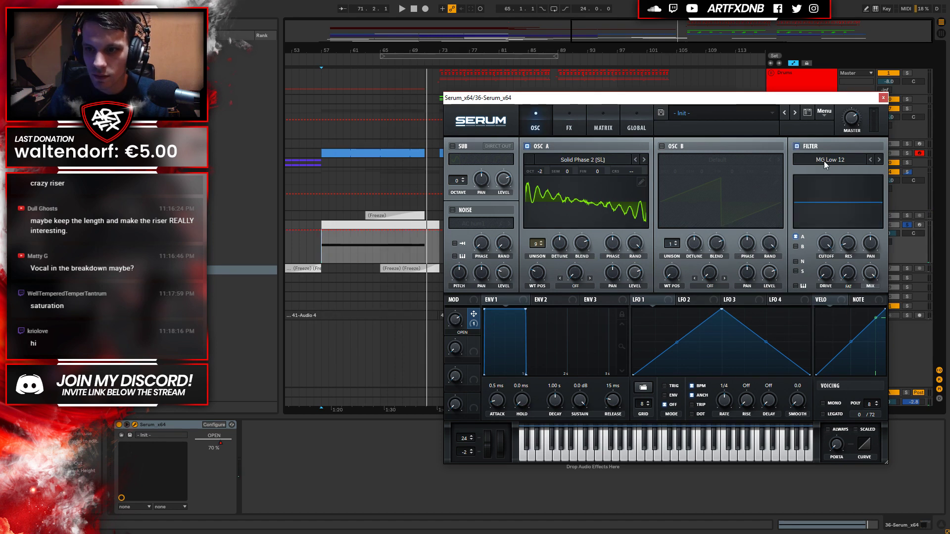
pyautogui.click(826, 161)
pyautogui.moveTo(837, 199)
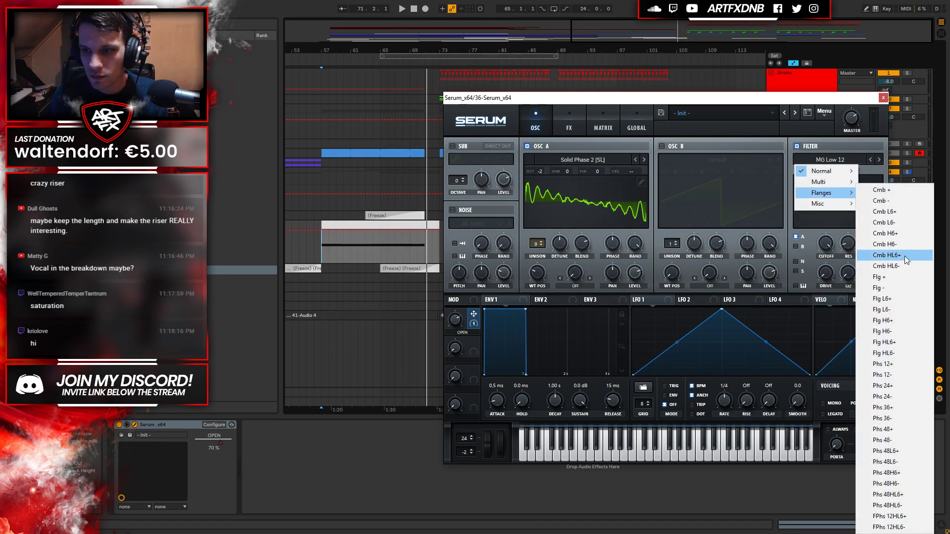
pyautogui.click(887, 255)
# Adjust the comb filter's resonance and lower its cutoff to about 19 Hz while auditioning the riser.
pyautogui.moveTo(847, 245); pyautogui.dragTo(848, 220)
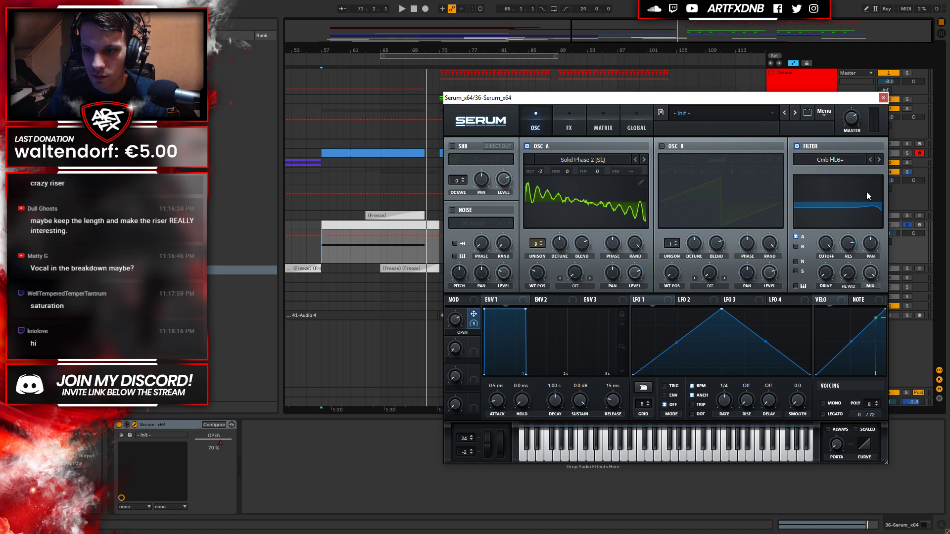
pyautogui.moveTo(831, 243); pyautogui.dragTo(815, 309)
pyautogui.press('space')
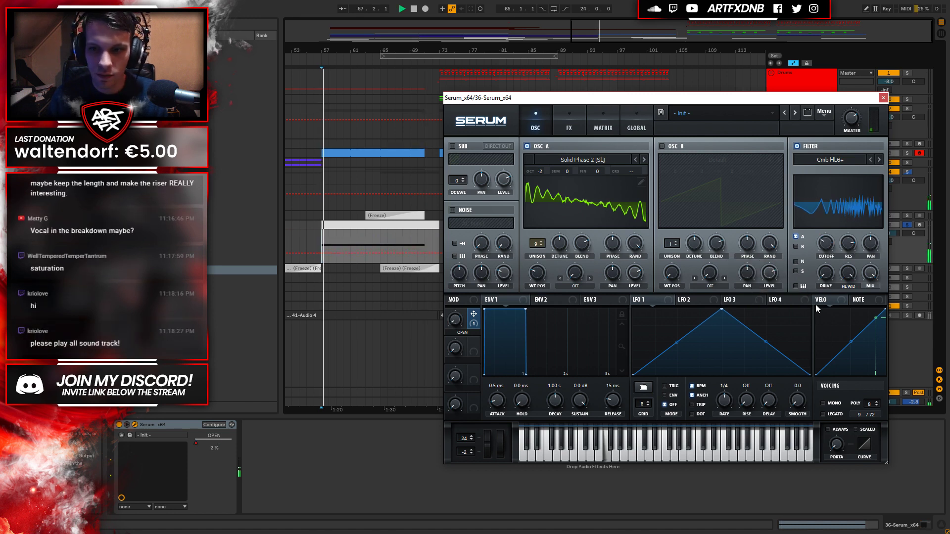
pyautogui.moveTo(827, 244)
pyautogui.moveTo(829, 242)
pyautogui.mouseDown()
pyautogui.moveTo(832, 206)
pyautogui.moveTo(825, 260)
pyautogui.mouseUp()
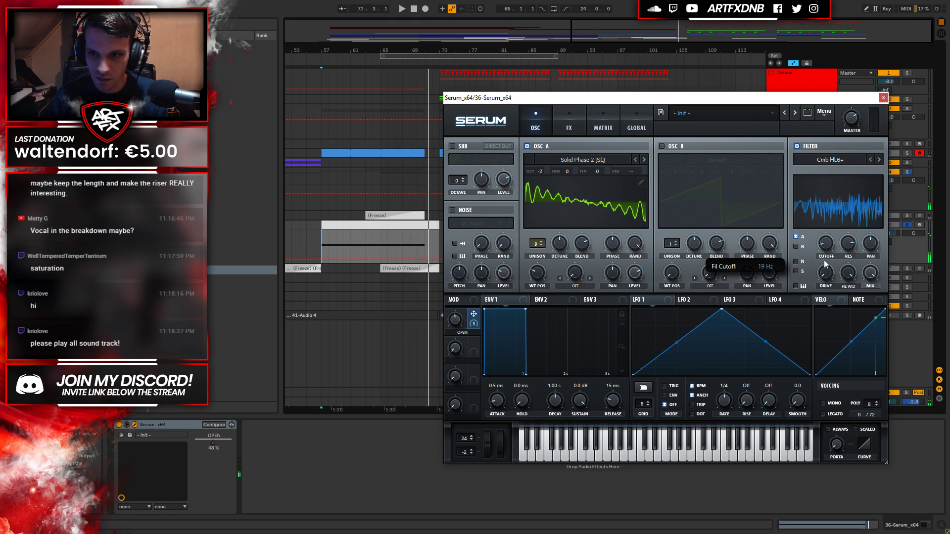
# Assign the OPEN macro to the comb filter's cutoff and adjust the cutoff and modulation amount during playback.
pyautogui.press('space')
pyautogui.press('space')
pyautogui.moveTo(824, 261); pyautogui.dragTo(825, 256)
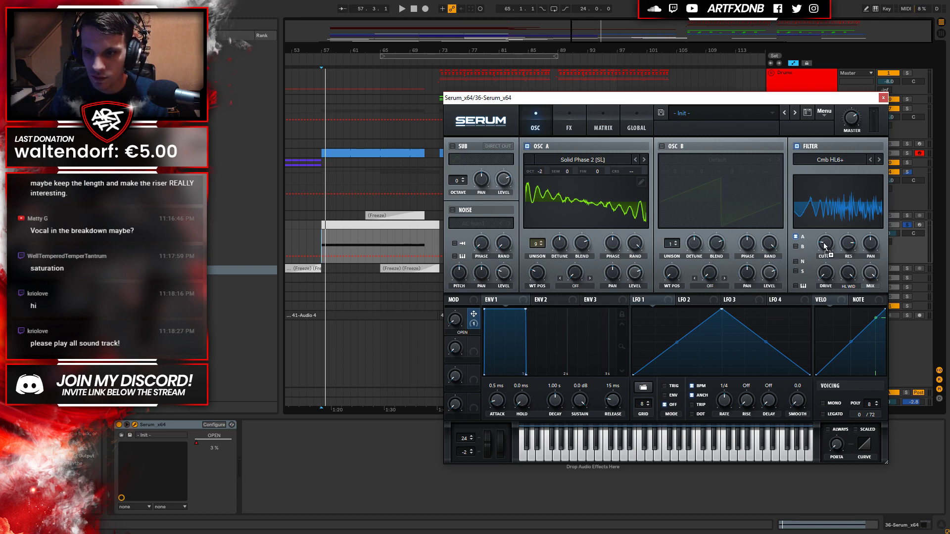
pyautogui.moveTo(817, 234); pyautogui.dragTo(822, 257)
pyautogui.moveTo(836, 218); pyautogui.dragTo(838, 222)
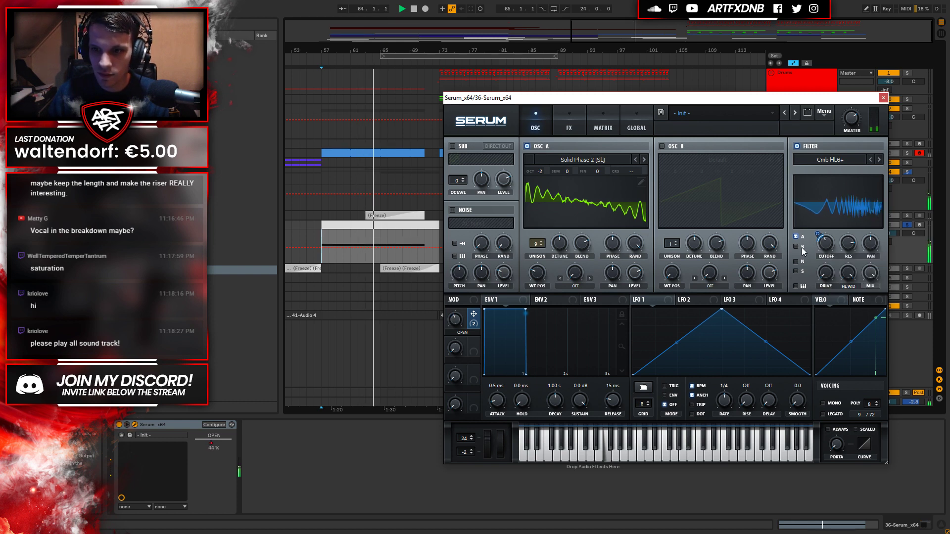
# Enable oscillator B with 8 unison voices at octave -1 and adjust its detune while auditioning.
pyautogui.click(662, 145)
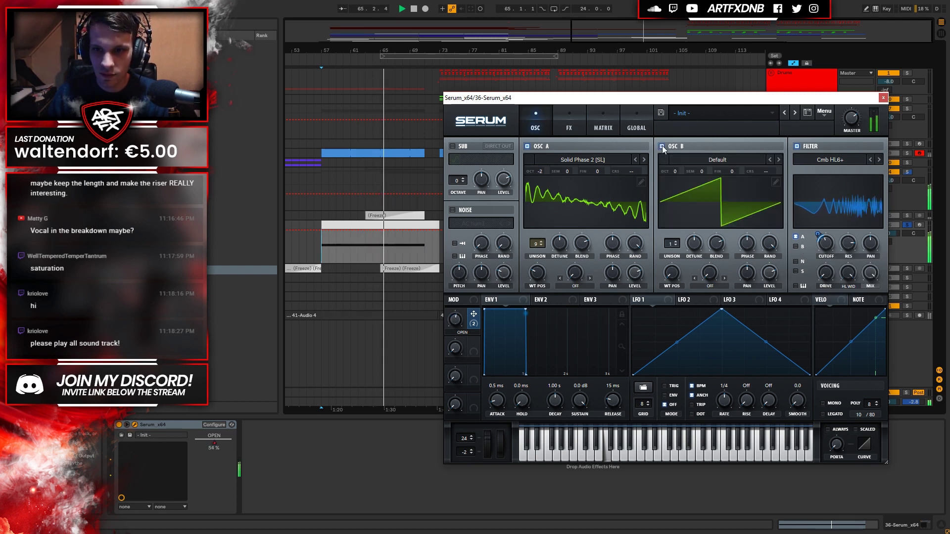
pyautogui.moveTo(673, 243); pyautogui.dragTo(681, 217)
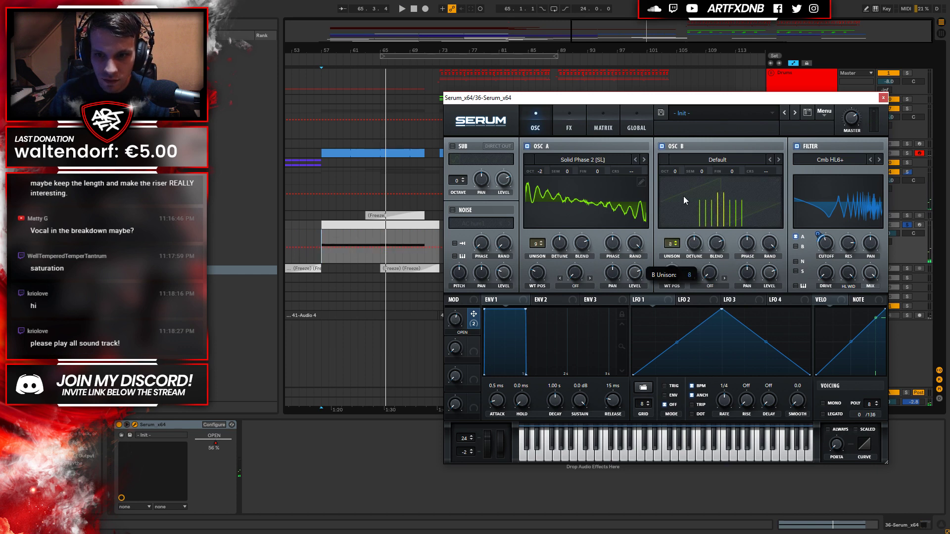
pyautogui.moveTo(676, 174); pyautogui.dragTo(682, 194)
pyautogui.press('space')
pyautogui.moveTo(694, 243); pyautogui.dragTo(692, 253)
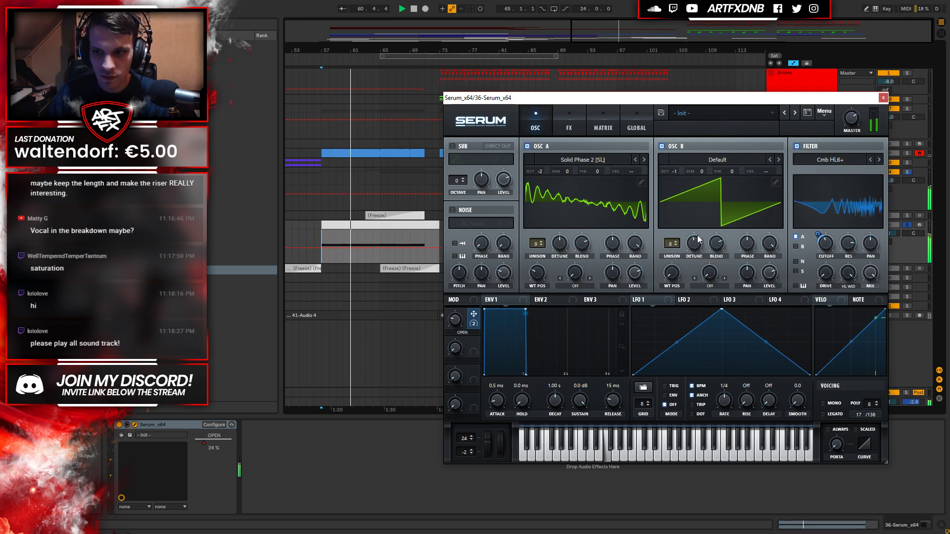
pyautogui.click(697, 242)
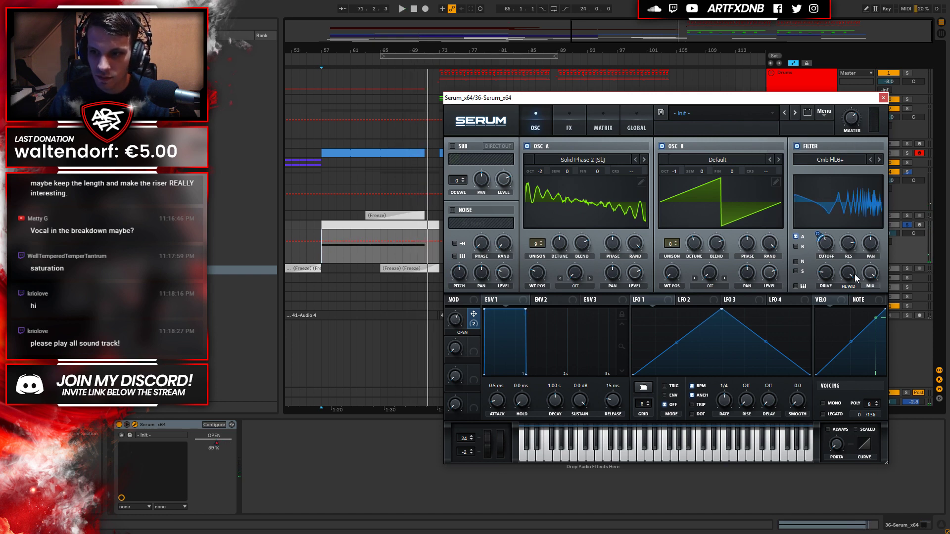
# Enable Serum's Hyper/Dimension effect and set the Hyper mix to about 19% while auditioning the riser.
pyautogui.click(554, 128)
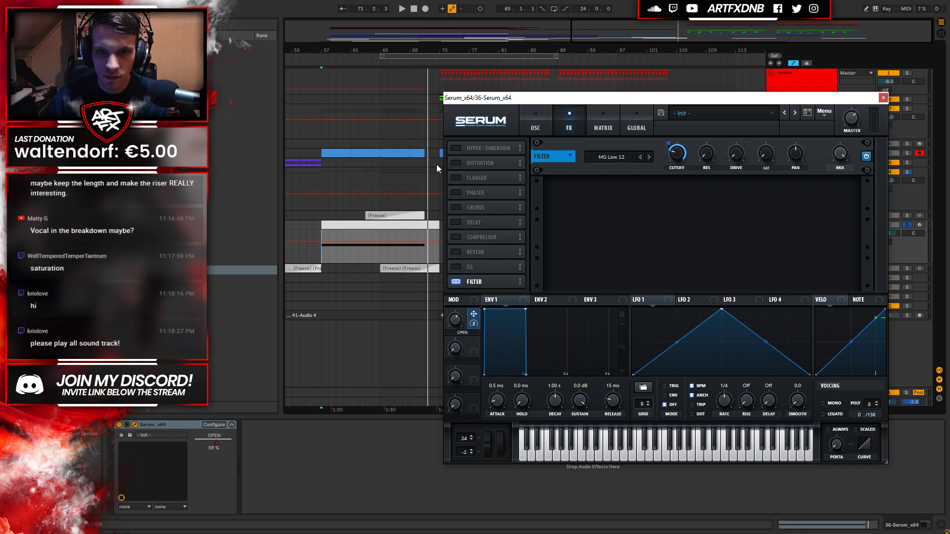
pyautogui.click(457, 149)
pyautogui.press('space')
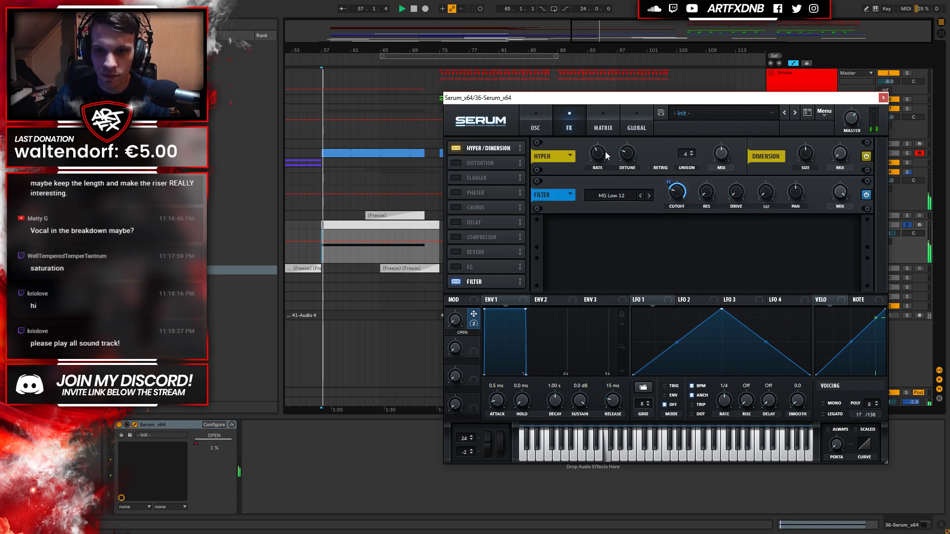
pyautogui.moveTo(719, 173)
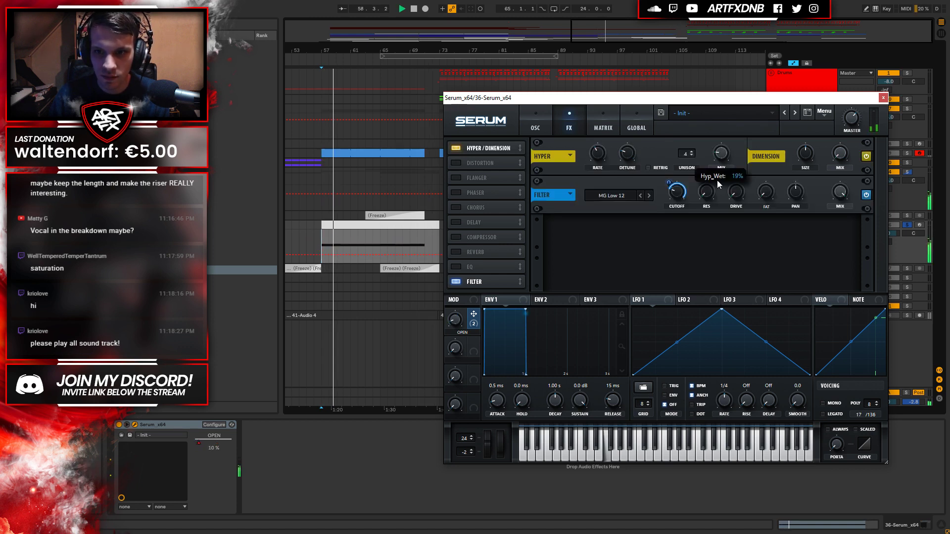
# Enable Serum's Tube distortion effect, raise its drive and reduce its mix during playback.
pyautogui.click(460, 162)
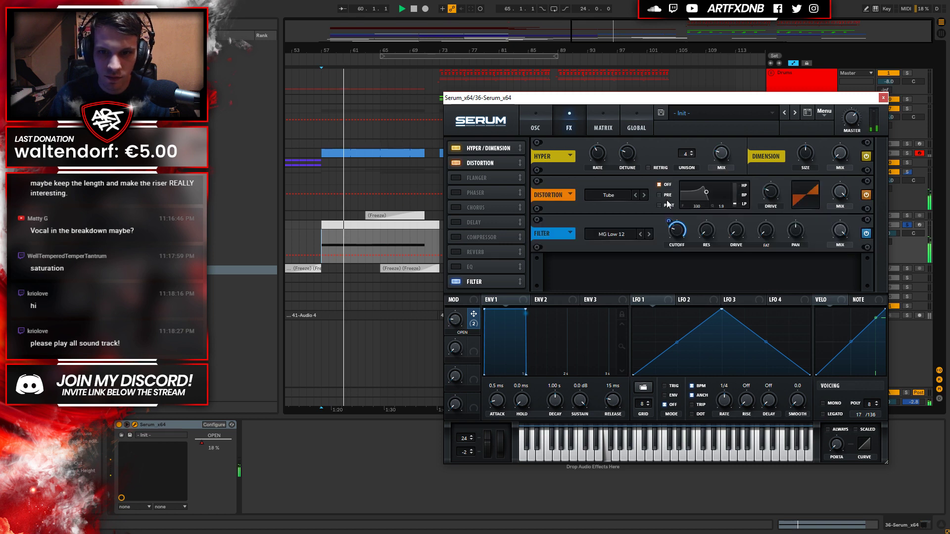
pyautogui.moveTo(770, 192); pyautogui.dragTo(782, 156)
pyautogui.moveTo(840, 193); pyautogui.dragTo(843, 228)
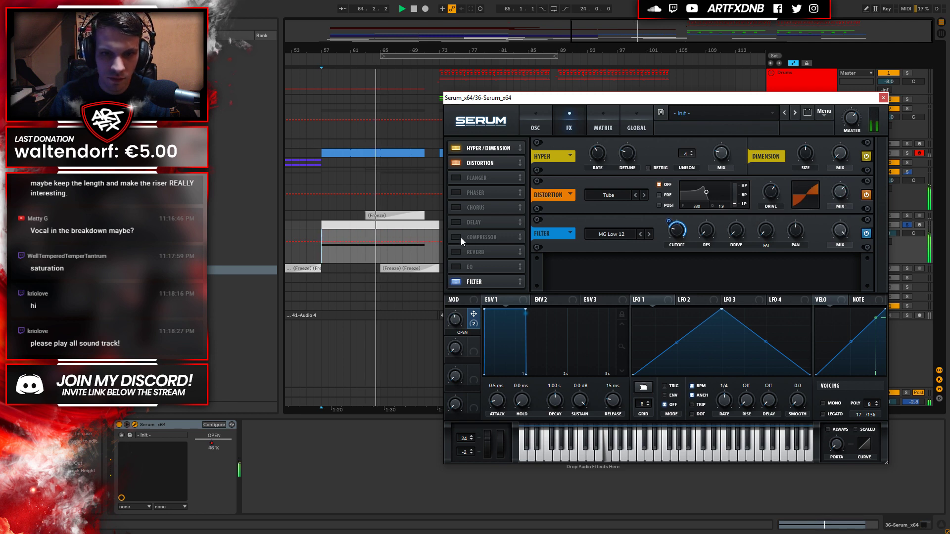
# Enable Serum's flanger with a mix of about 52% and BPM-synced rate, and close the synth window.
pyautogui.click(459, 181)
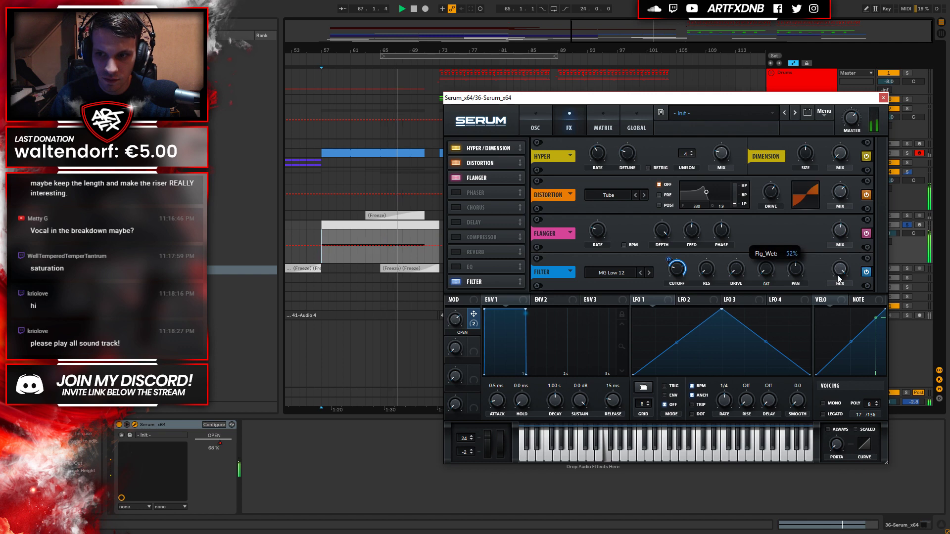
pyautogui.click(624, 244)
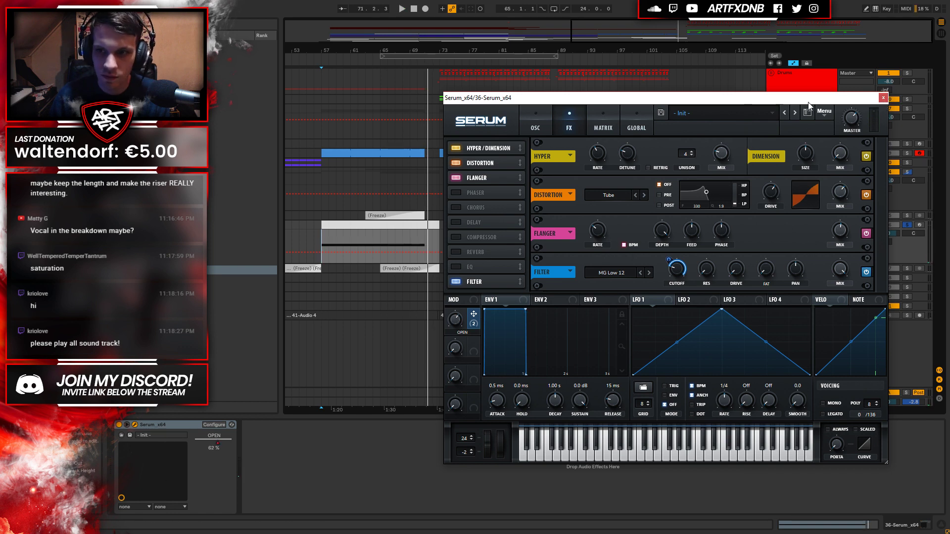
pyautogui.click(883, 98)
# Unsolo the riser, hide the automation, play from bar 55 and lower track 36's volume to -5.8 dB.
pyautogui.click(428, 224)
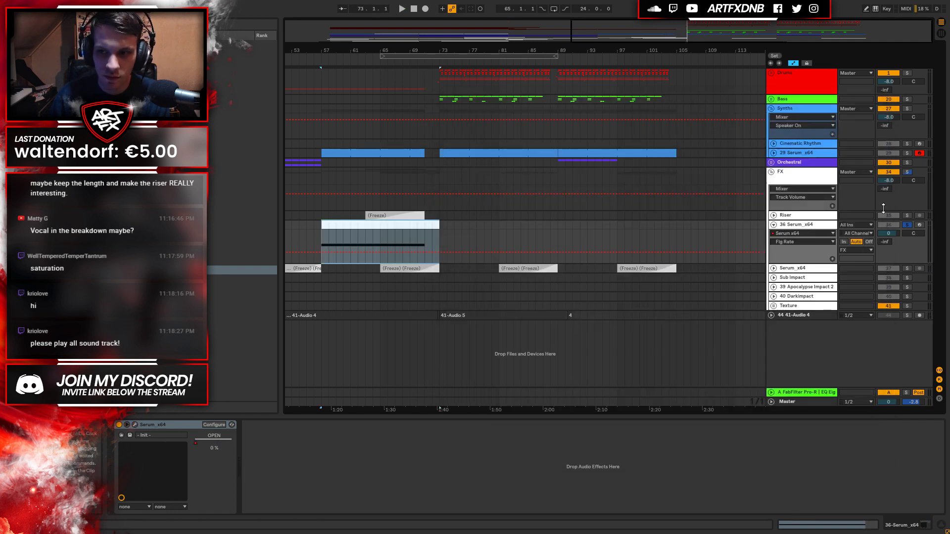
pyautogui.click(306, 227)
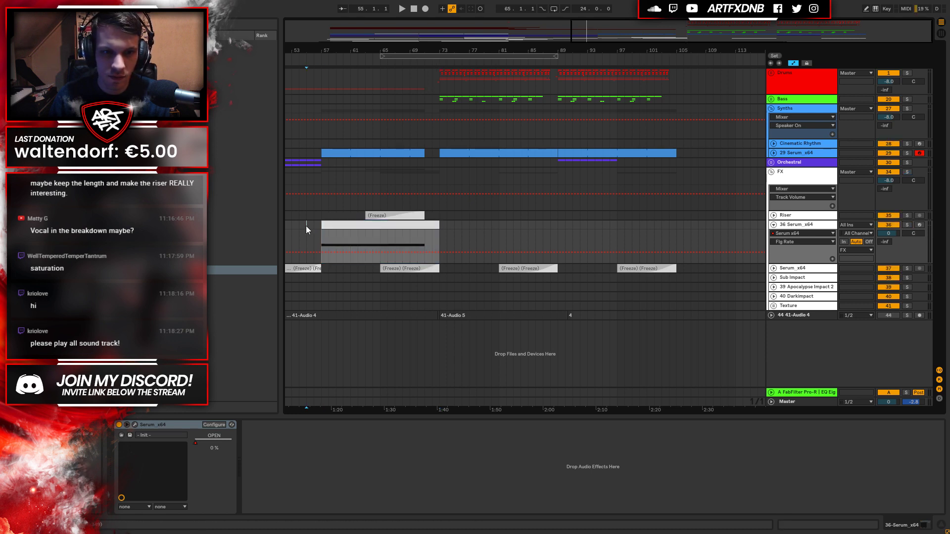
pyautogui.press('a')
pyautogui.press('space')
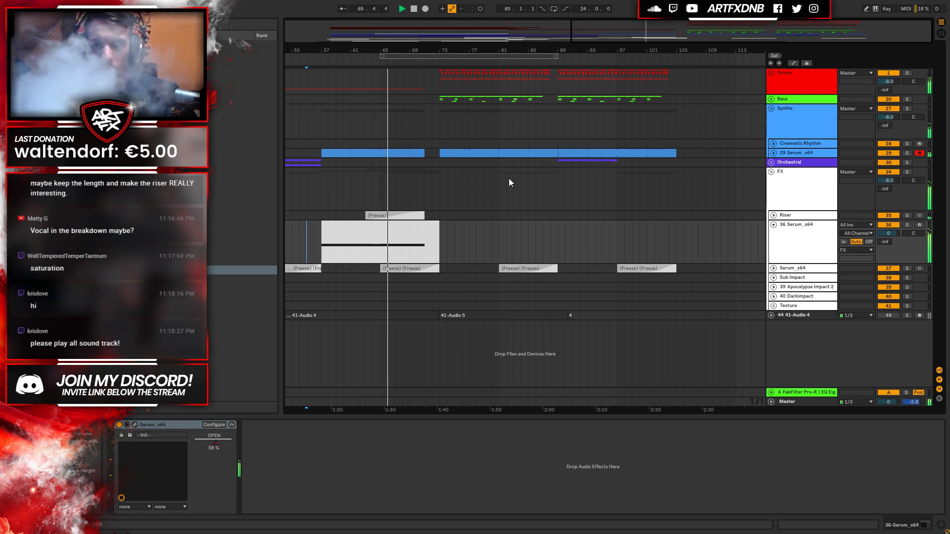
pyautogui.moveTo(889, 233); pyautogui.dragTo(888, 237)
pyautogui.click(774, 225)
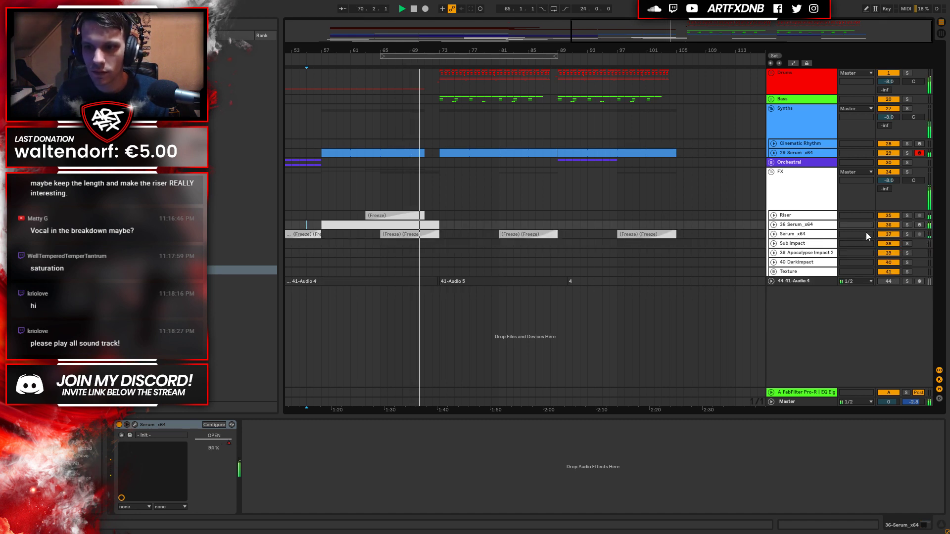
pyautogui.click(774, 225)
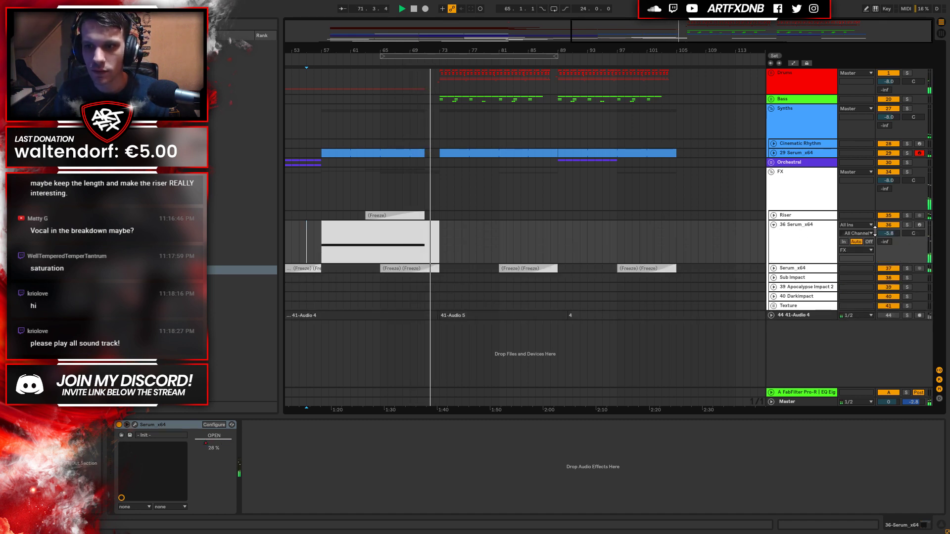
# Trim the start of the frozen clip ending at bar 73 on track 37 so it begins at bar 72.
pyautogui.click(794, 268)
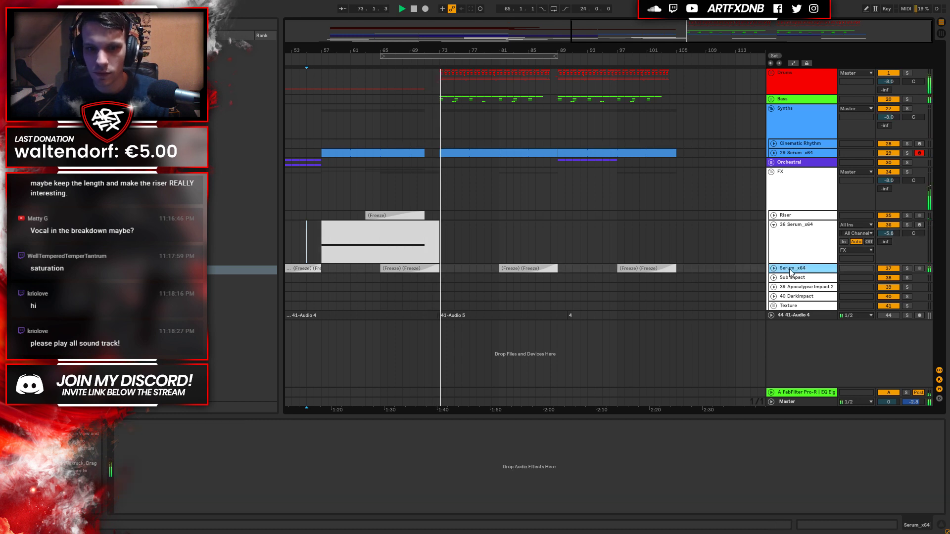
pyautogui.click(773, 268)
pyautogui.moveTo(430, 46); pyautogui.dragTo(508, 244)
pyautogui.click(516, 270)
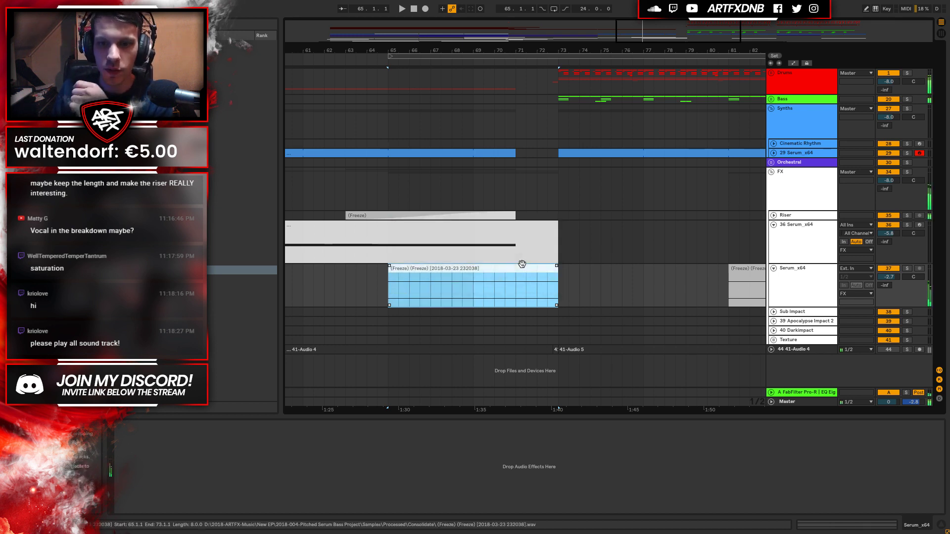
pyautogui.moveTo(387, 274); pyautogui.dragTo(538, 270)
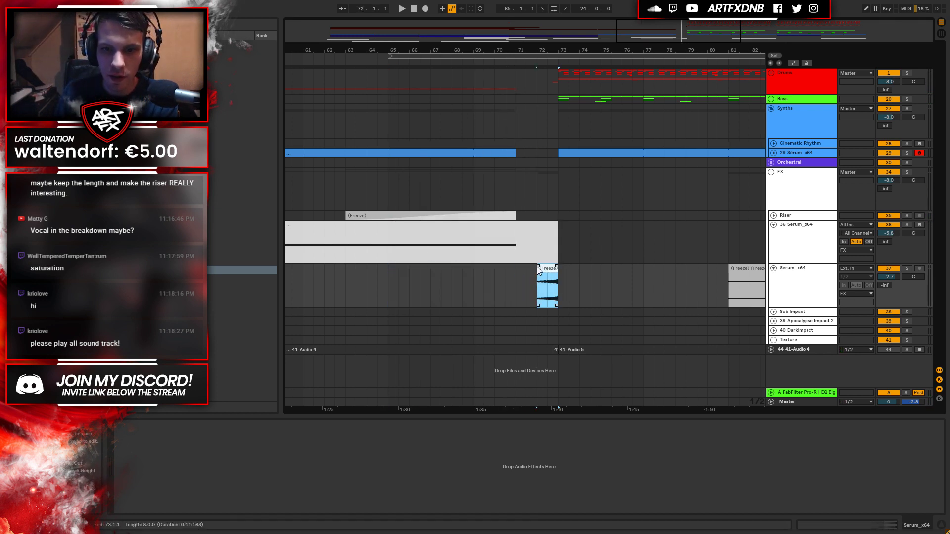
# Play the transition into the drop from bar 69 to audition the shortened frozen clip.
pyautogui.click(480, 290)
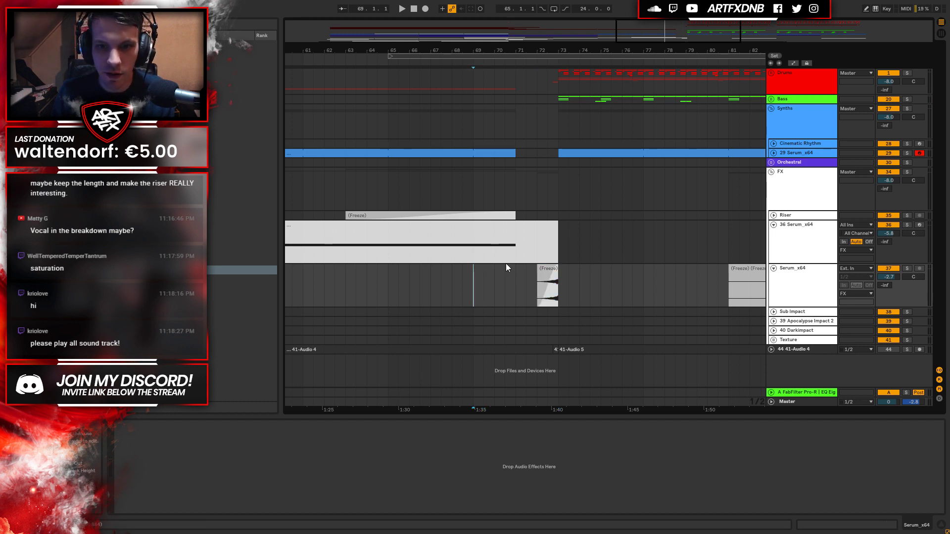
pyautogui.press('space')
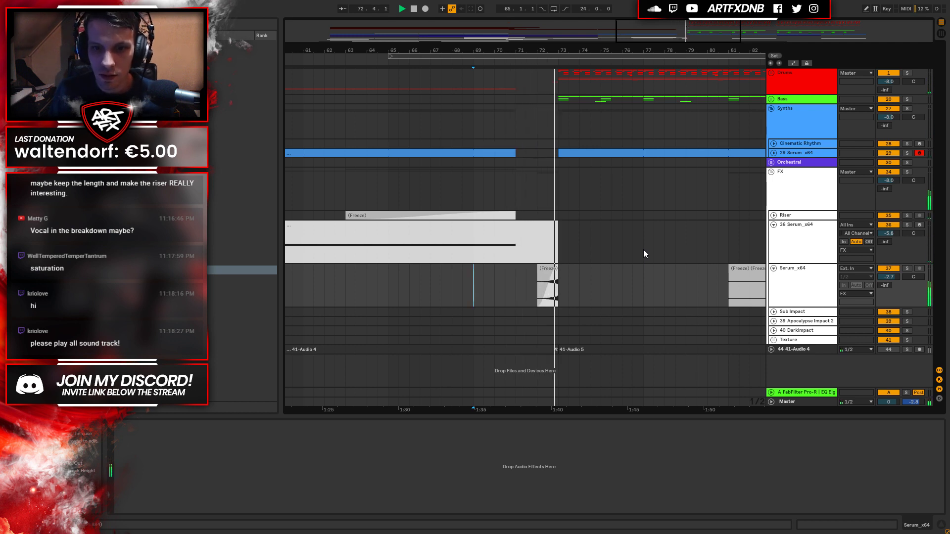
pyautogui.press('space')
pyautogui.press('-')
pyautogui.press('-')
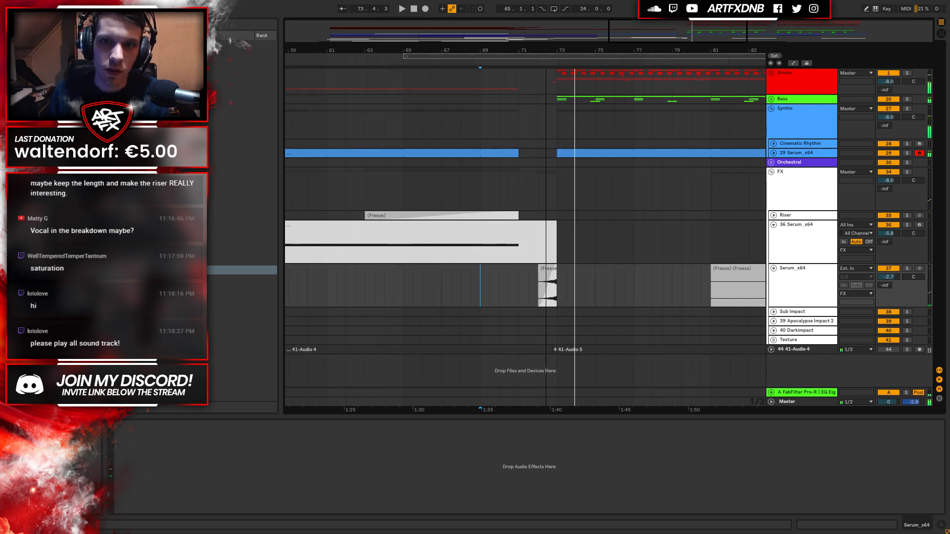
# Expand and solo track 29, select its clip starting at bar 73 and listen to it.
pyautogui.click(552, 72)
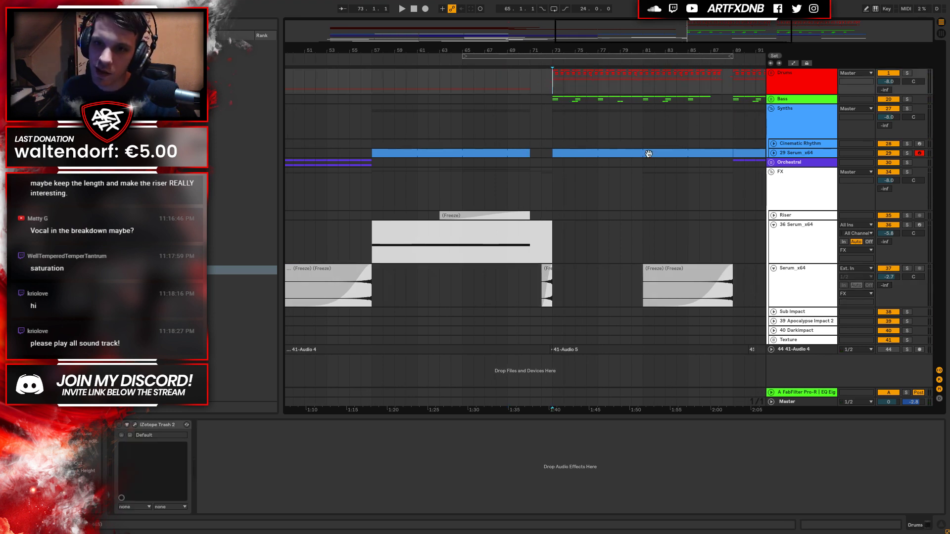
pyautogui.click(774, 154)
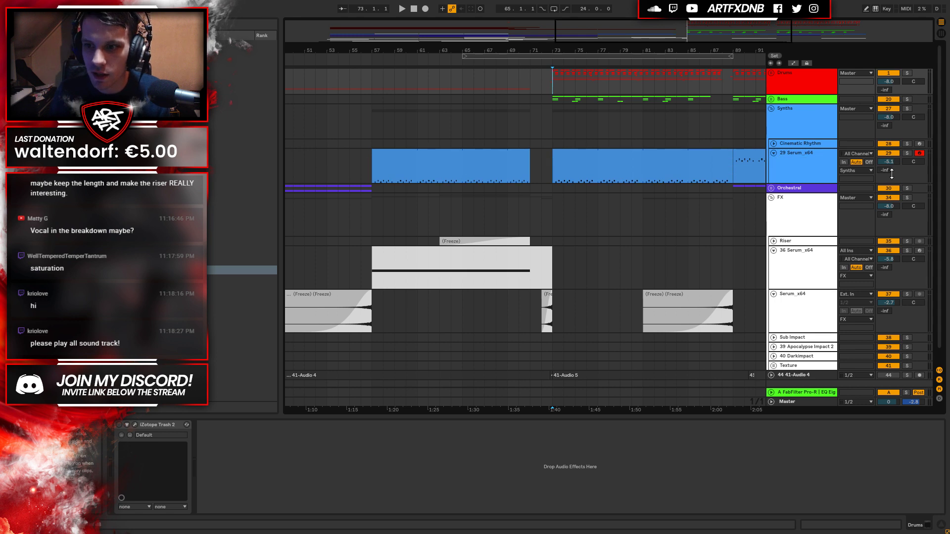
pyautogui.click(907, 153)
pyautogui.click(679, 167)
pyautogui.press('space')
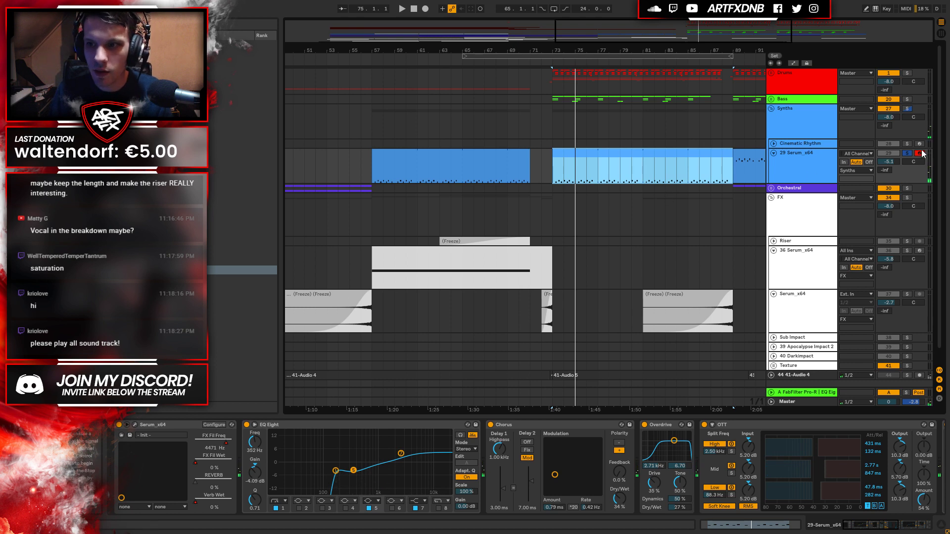
# Unsolo track 29 and play its clip starting at bar 89 with the full mix.
pyautogui.moveTo(621, 44); pyautogui.dragTo(621, 24)
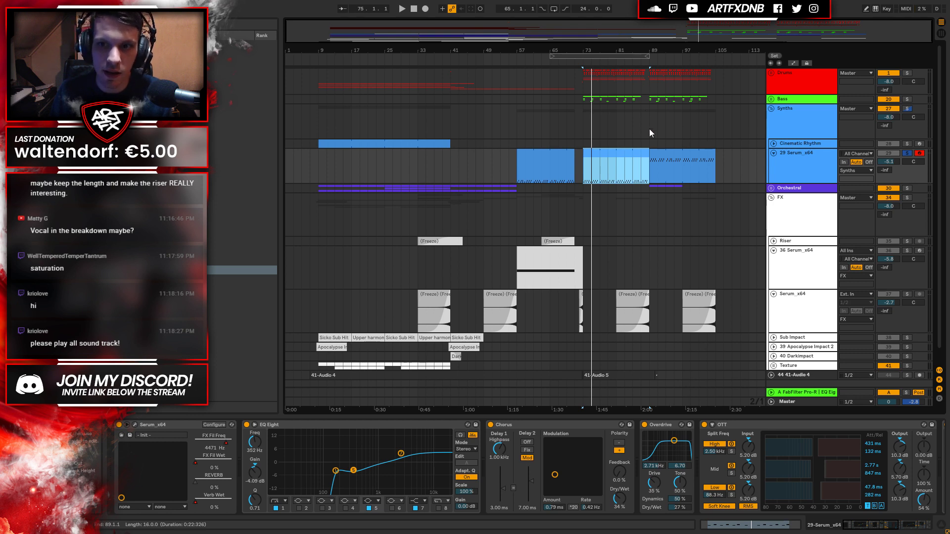
pyautogui.click(666, 167)
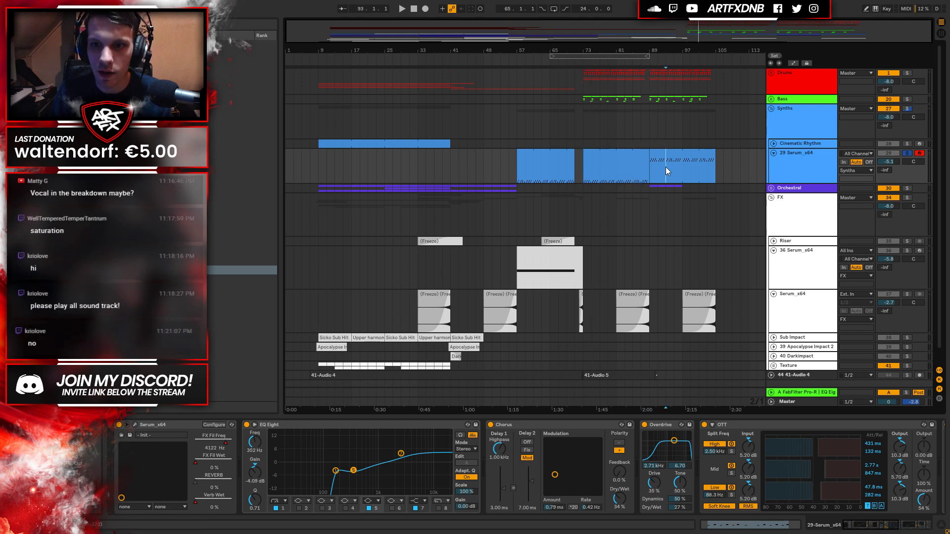
pyautogui.click(906, 155)
pyautogui.press('space')
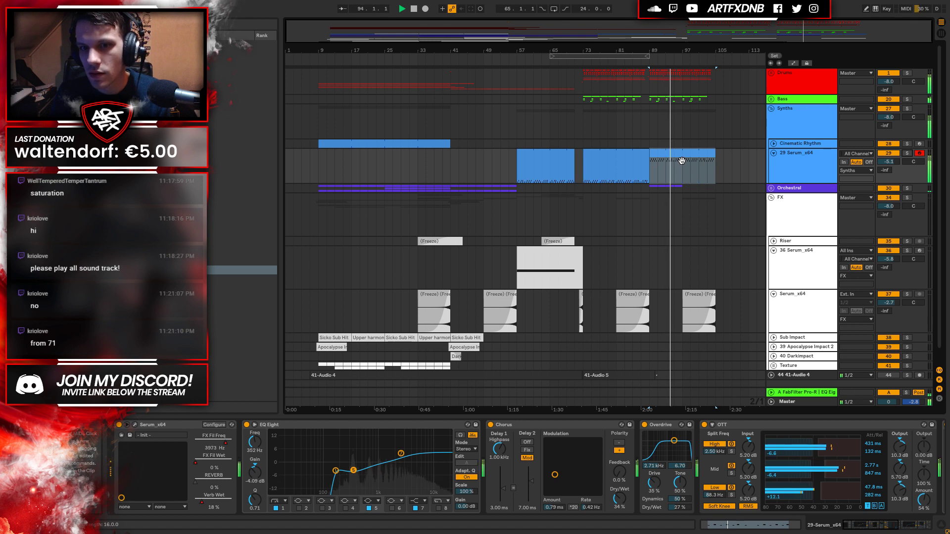
pyautogui.press('space')
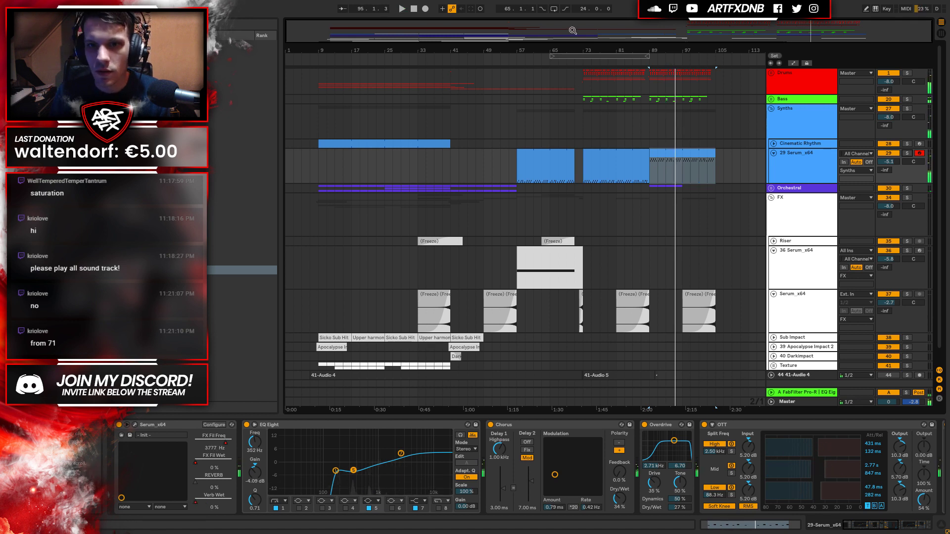
# Examine the riser clip on track 36 and the shortened frozen clip on track 37 leading into the drop.
pyautogui.moveTo(587, 51)
pyautogui.mouseDown()
pyautogui.moveTo(593, 90)
pyautogui.moveTo(638, 59)
pyautogui.moveTo(639, 30)
pyautogui.mouseUp()
pyautogui.click(516, 164)
pyautogui.click(512, 282)
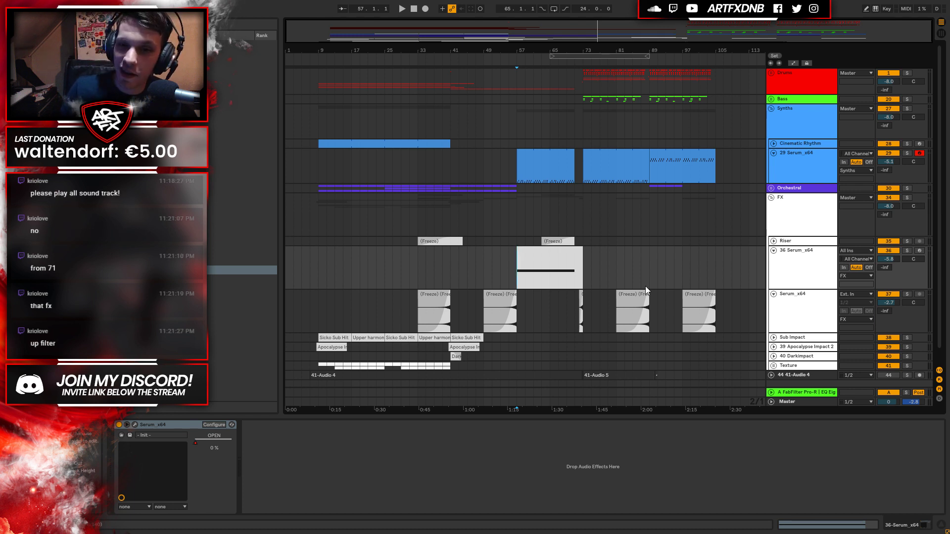
pyautogui.click(580, 297)
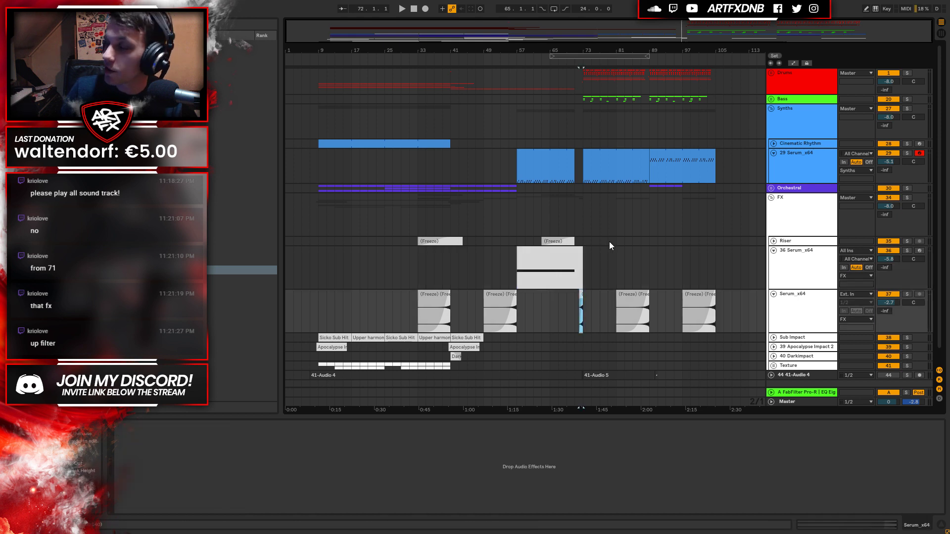
pyautogui.moveTo(578, 45); pyautogui.dragTo(579, 72)
pyautogui.click(559, 304)
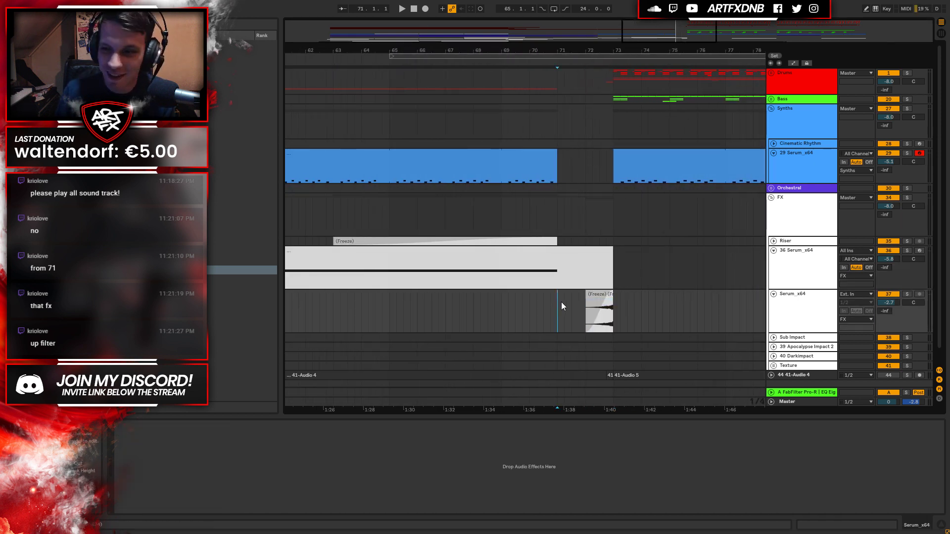
pyautogui.moveTo(589, 67); pyautogui.dragTo(590, 46)
pyautogui.click(779, 174)
pyautogui.click(778, 140)
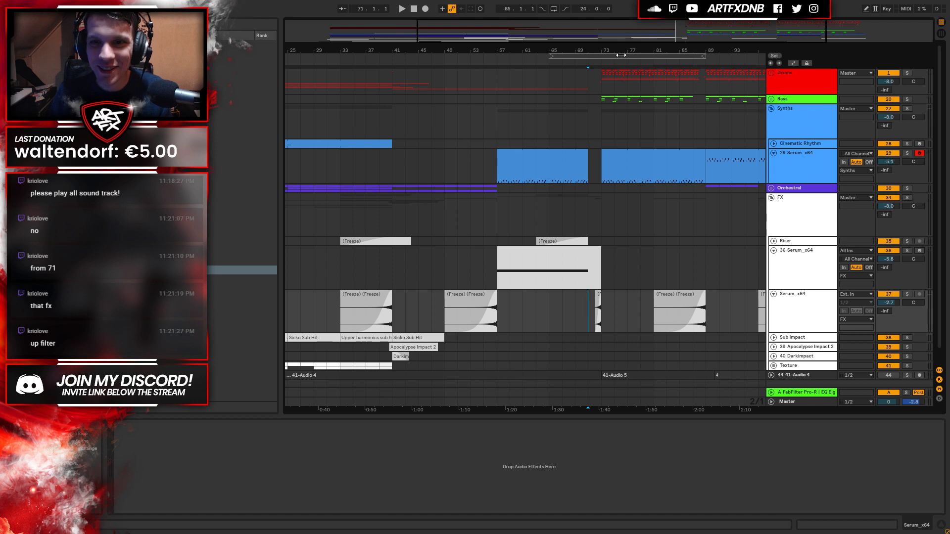
# Select track 29's clip at bar 73 and play the drop from there.
pyautogui.moveTo(620, 58); pyautogui.dragTo(620, 49)
pyautogui.click(618, 169)
pyautogui.press('space')
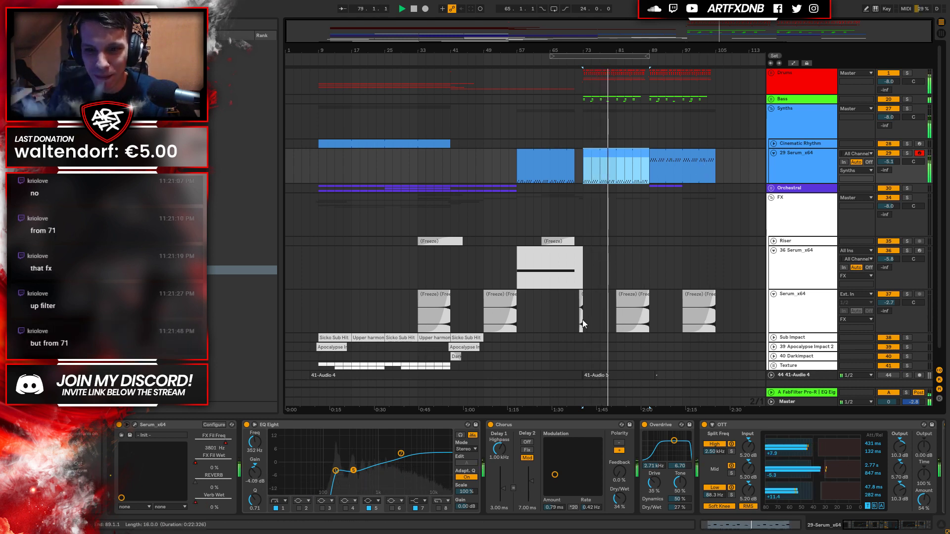
# Collapse the Synths group, expand the Bass group and solo the Main Bassline track during playback from bar 73.
pyautogui.click(582, 179)
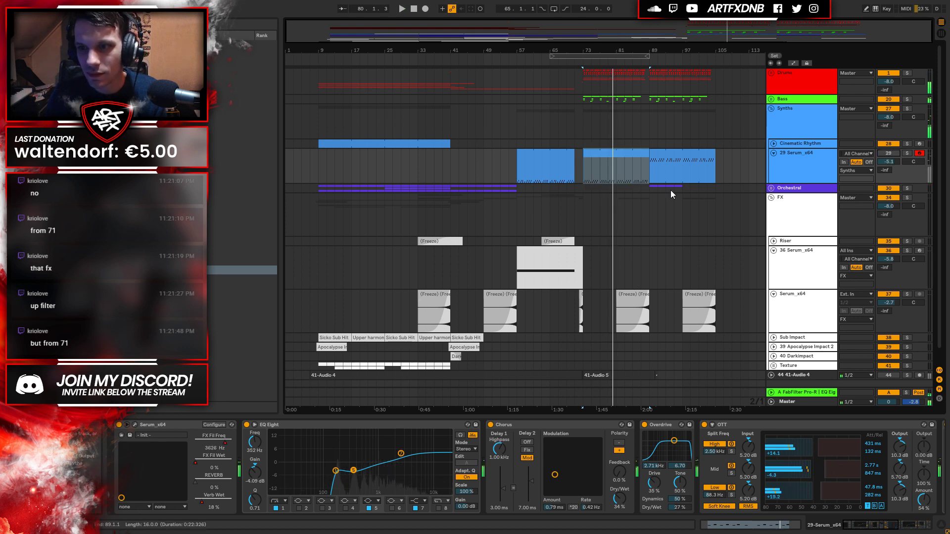
pyautogui.click(773, 153)
pyautogui.click(770, 107)
pyautogui.click(771, 100)
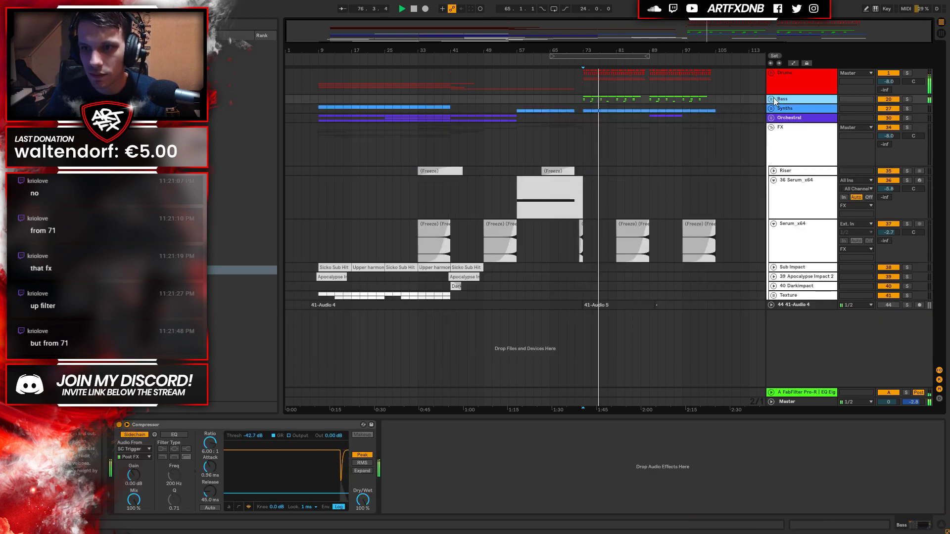
pyautogui.click(804, 148)
pyautogui.press('s')
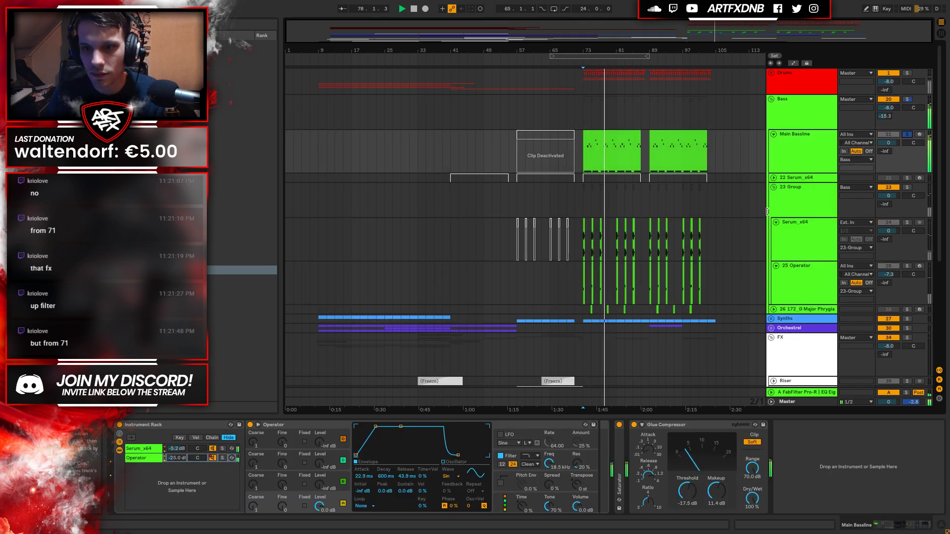
# Set the Main Bassline's Glue Compressor to about -28.9 dB threshold and 20 dB makeup, and unsolo the track.
pyautogui.moveTo(685, 476); pyautogui.dragTo(716, 458)
pyautogui.moveTo(685, 493); pyautogui.dragTo(689, 496)
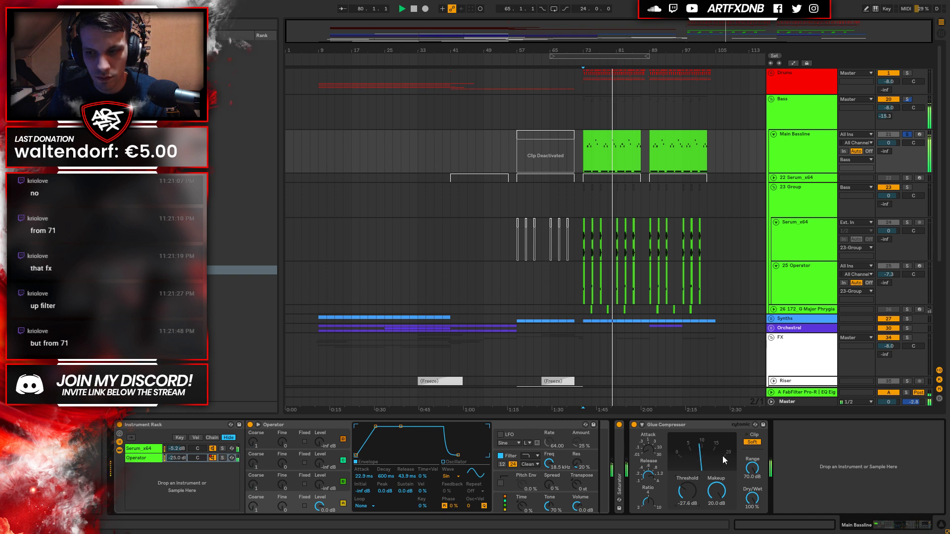
pyautogui.click(908, 135)
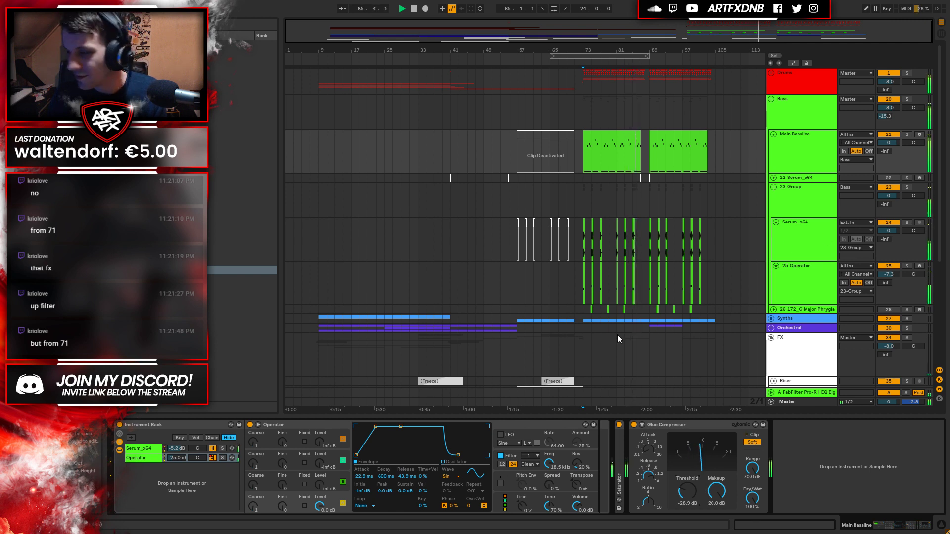
# Fold all tracks inside the Bass group and play the transition leading into bar 89.
pyautogui.click(806, 191)
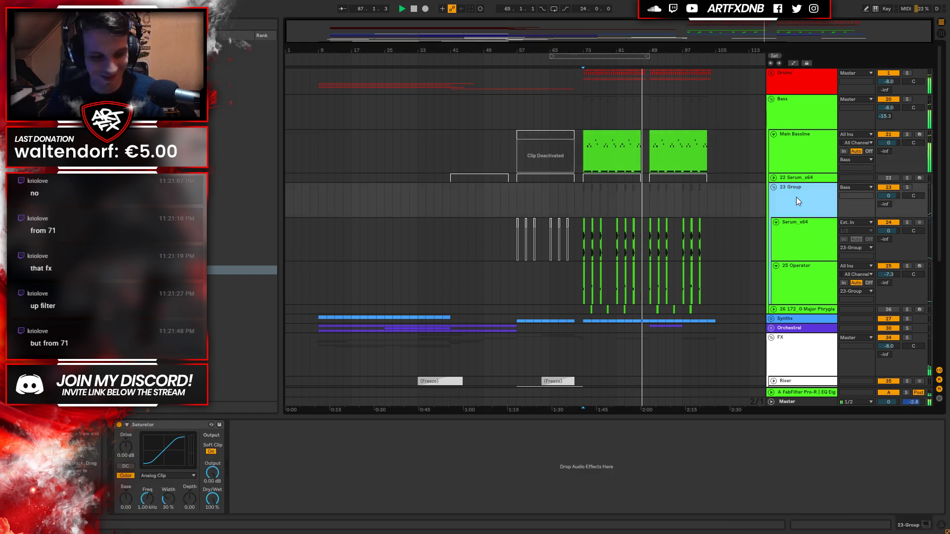
pyautogui.keyDown('alt'); pyautogui.click(774, 188); pyautogui.keyUp('alt')
pyautogui.press('space')
pyautogui.scroll(5, 643, 163)
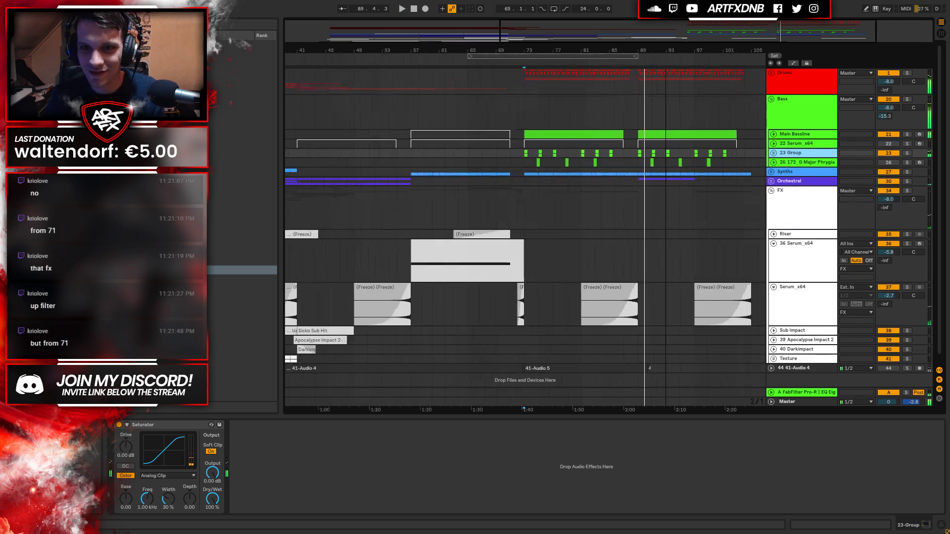
pyautogui.click(618, 141)
pyautogui.press('space')
pyautogui.click(618, 132)
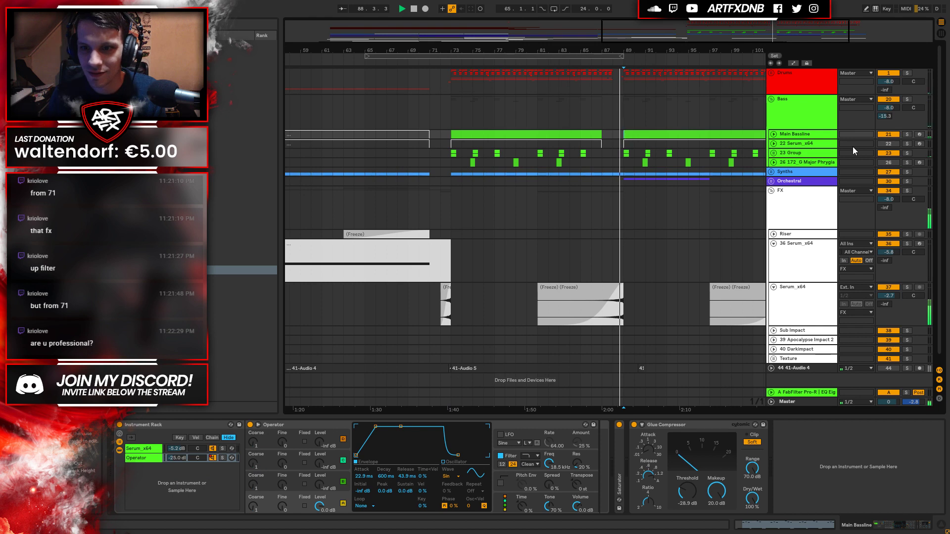
# Unfold the Main Bassline track and place the insert marker at bar 69 in its deactivated clip.
pyautogui.click(774, 134)
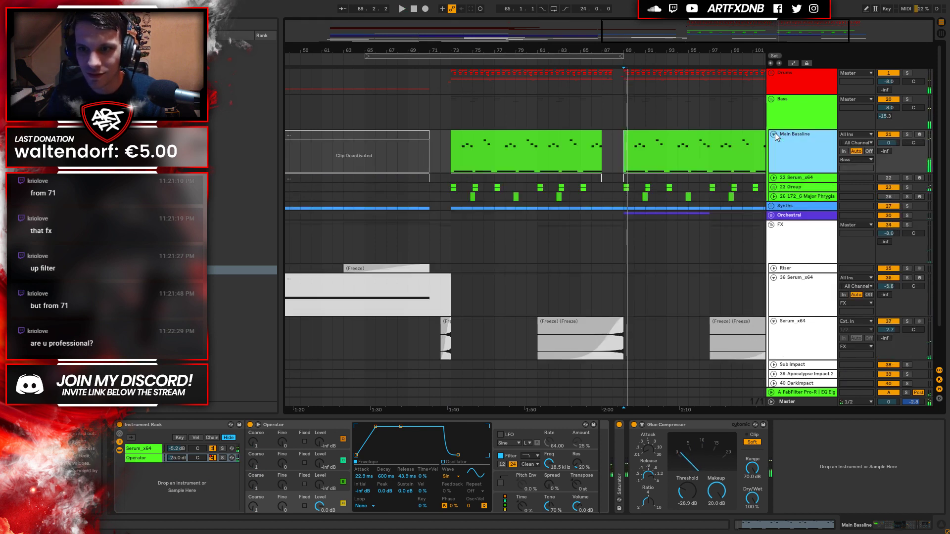
pyautogui.moveTo(663, 48)
pyautogui.mouseDown()
pyautogui.moveTo(643, 47)
pyautogui.moveTo(638, 29)
pyautogui.mouseUp()
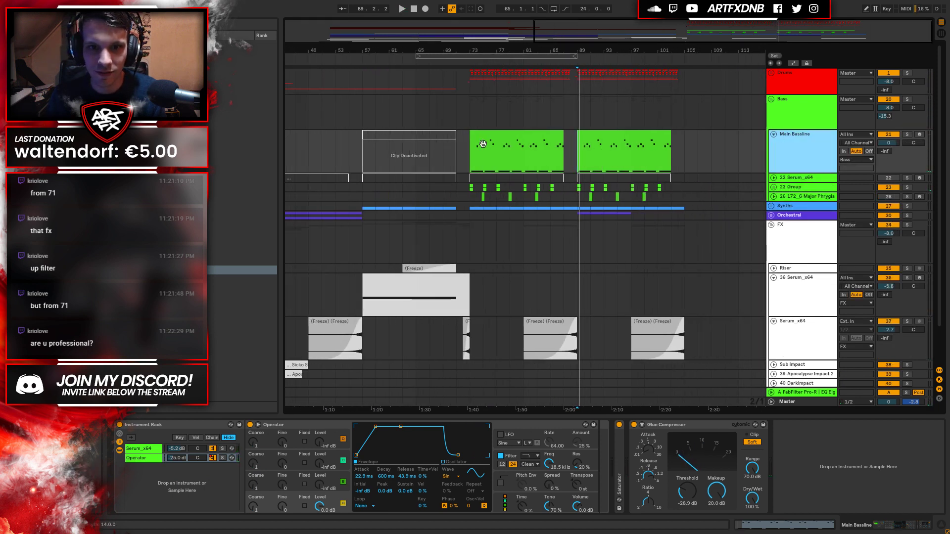
pyautogui.click(467, 150)
pyautogui.click(445, 156)
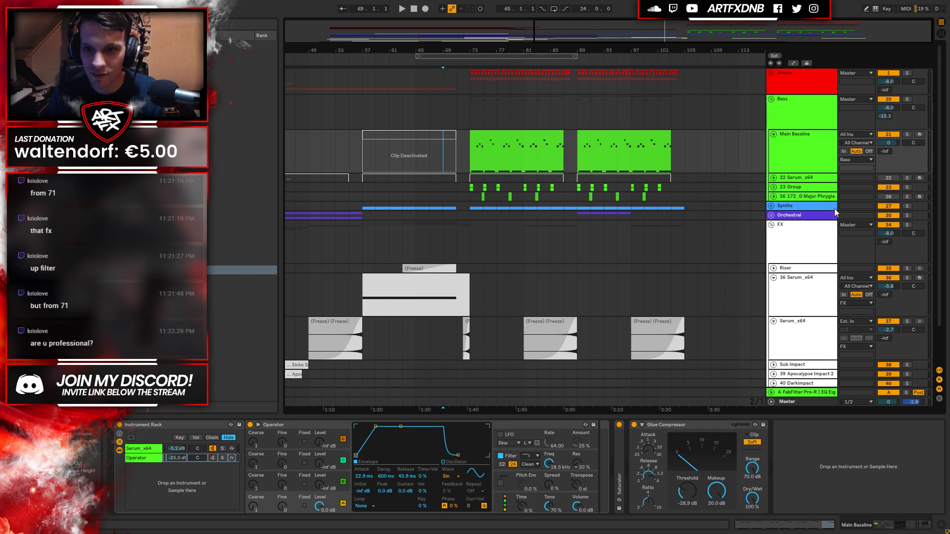
# Expand the Synths group, unfold track 29 and select its clip starting at bar 73.
pyautogui.click(771, 207)
pyautogui.scroll(-2, 793, 229)
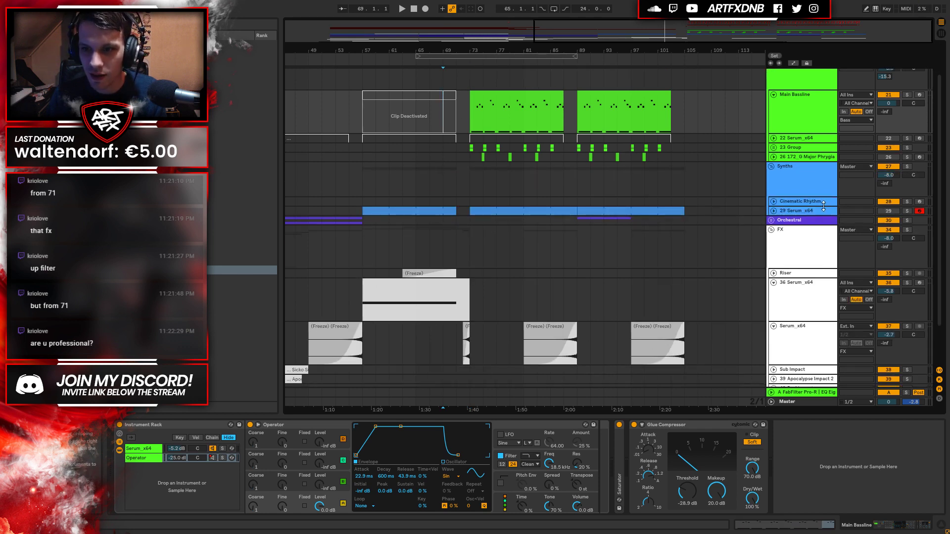
pyautogui.click(773, 211)
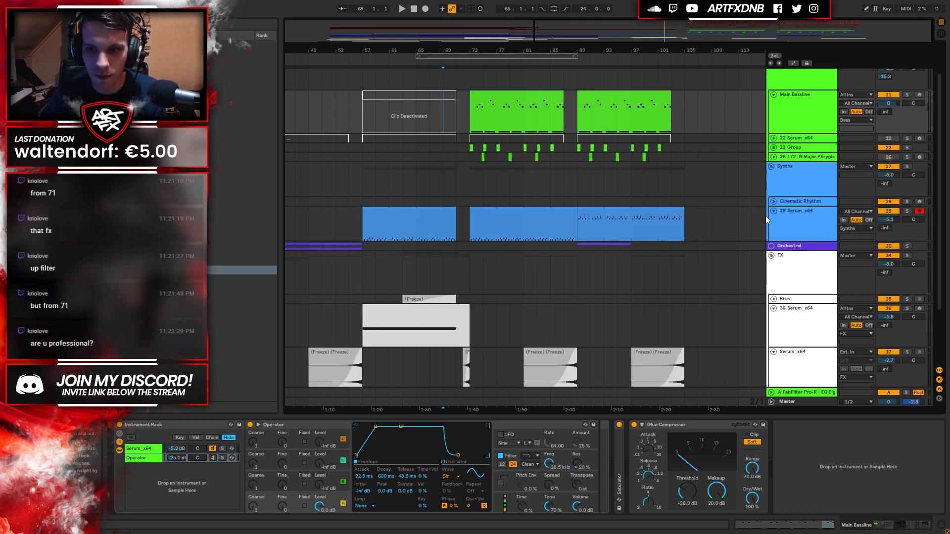
pyautogui.click(537, 213)
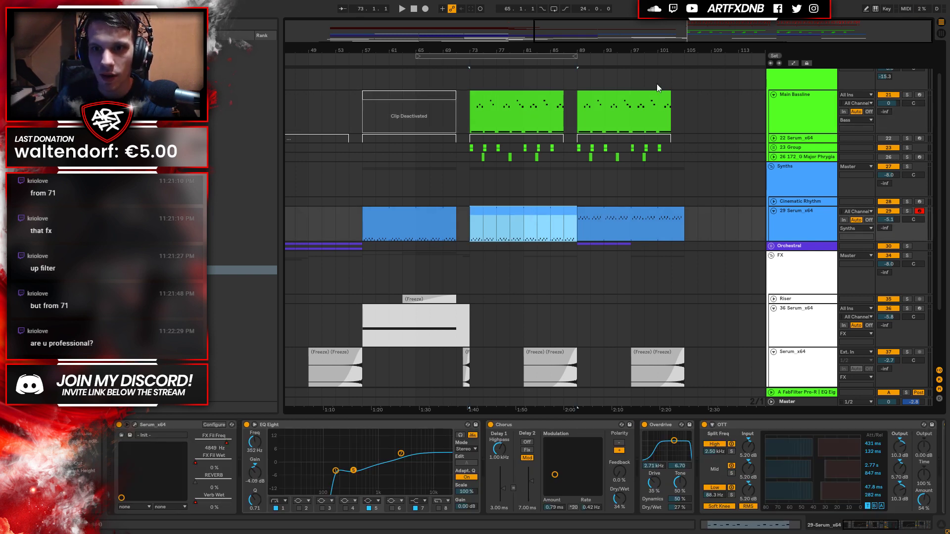
# Place the insert marker at bar 71 on track 29 and play the transition into the drop.
pyautogui.moveTo(656, 50); pyautogui.dragTo(698, 79)
pyautogui.click(594, 111)
pyautogui.click(613, 207)
pyautogui.click(541, 220)
pyautogui.click(592, 225)
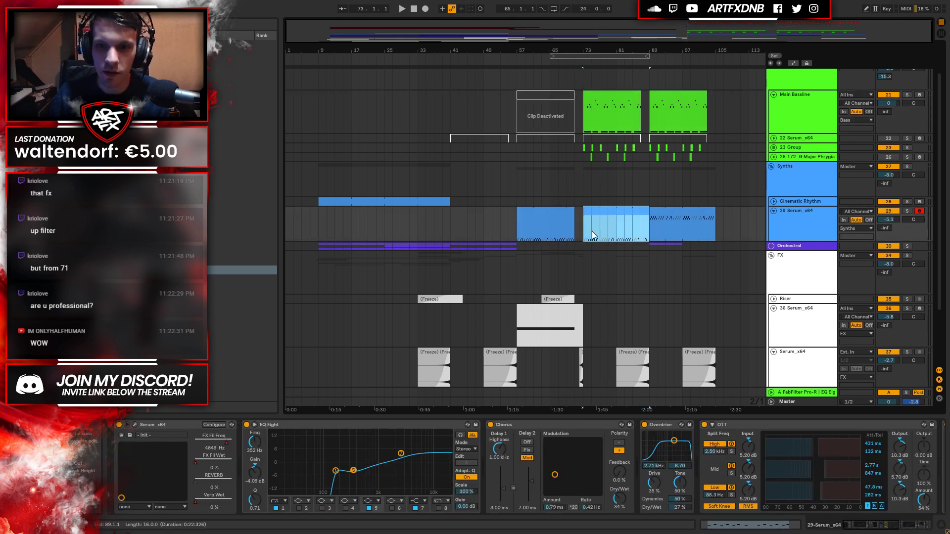
pyautogui.click(579, 224)
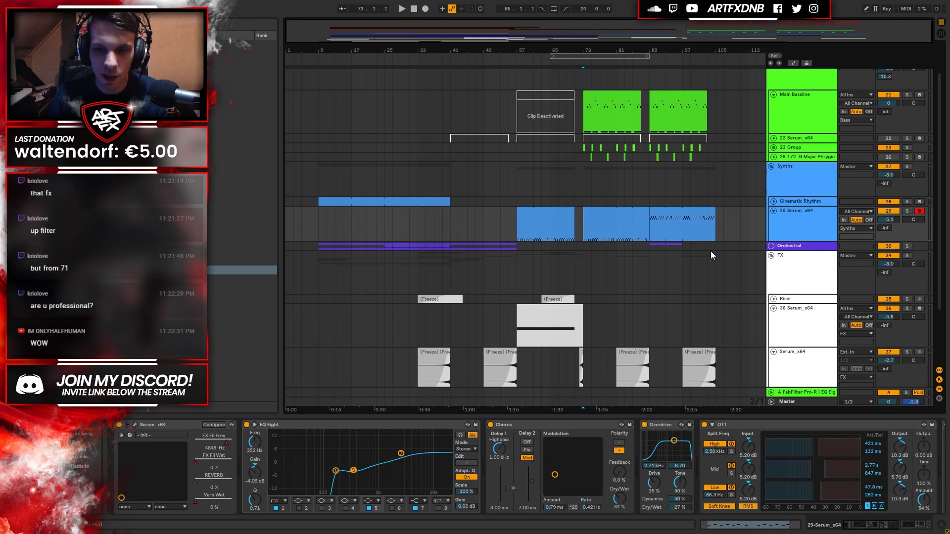
pyautogui.click(574, 233)
pyautogui.press('space')
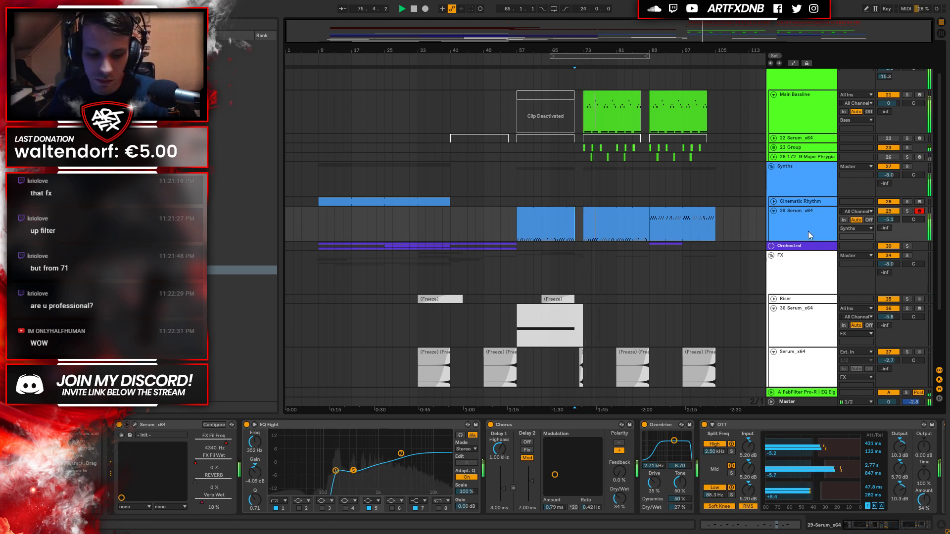
# Fold track 29 and collapse the FX and Synths groups during playback.
pyautogui.click(798, 216)
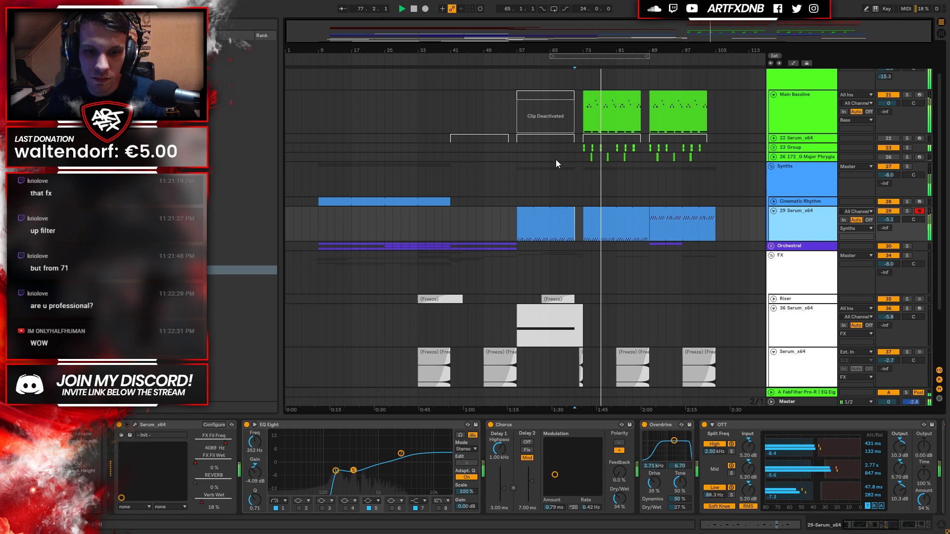
pyautogui.moveTo(490, 50)
pyautogui.mouseDown()
pyautogui.moveTo(490, 99)
pyautogui.moveTo(495, 52)
pyautogui.mouseUp()
pyautogui.click(773, 211)
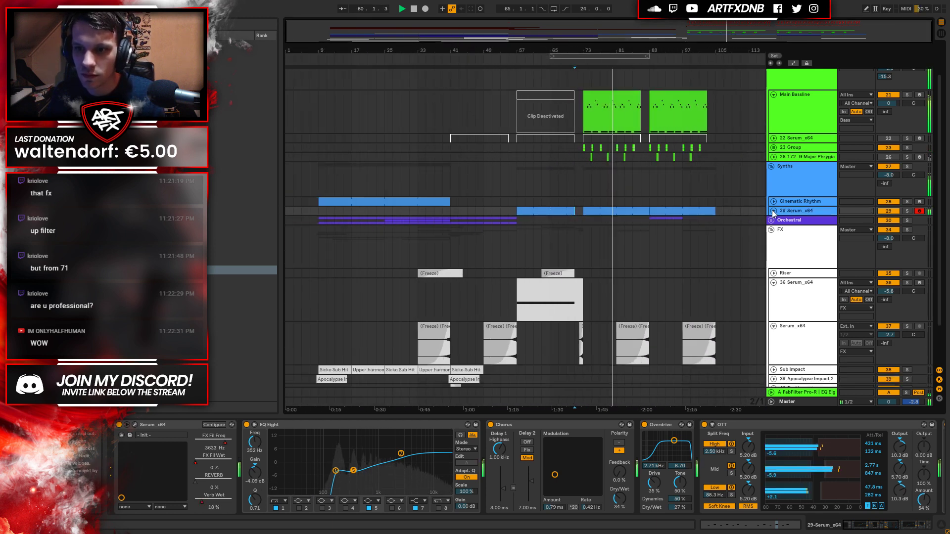
pyautogui.click(771, 230)
pyautogui.click(772, 206)
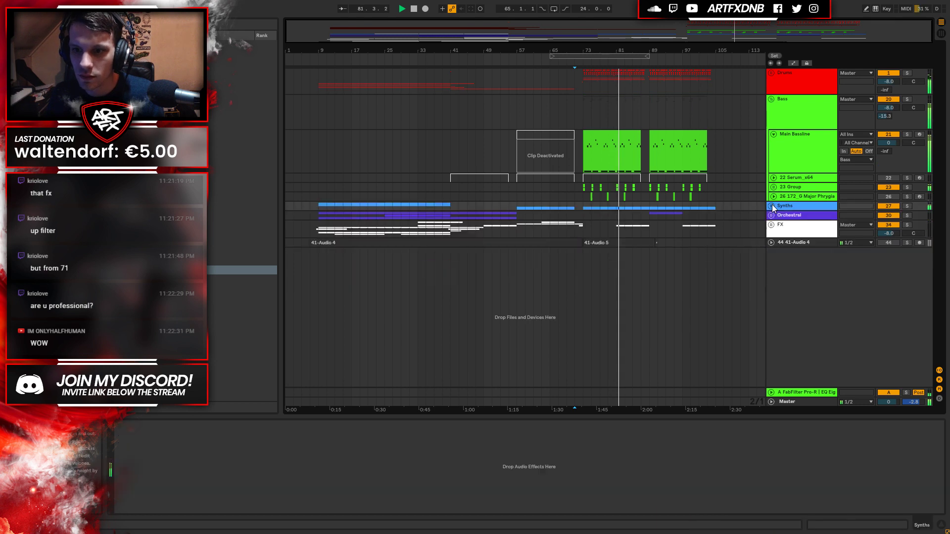
# Collapse the Bass group, expand the Drums group and play from bar 87 on the Main Snare track.
pyautogui.moveTo(616, 50); pyautogui.dragTo(567, 52)
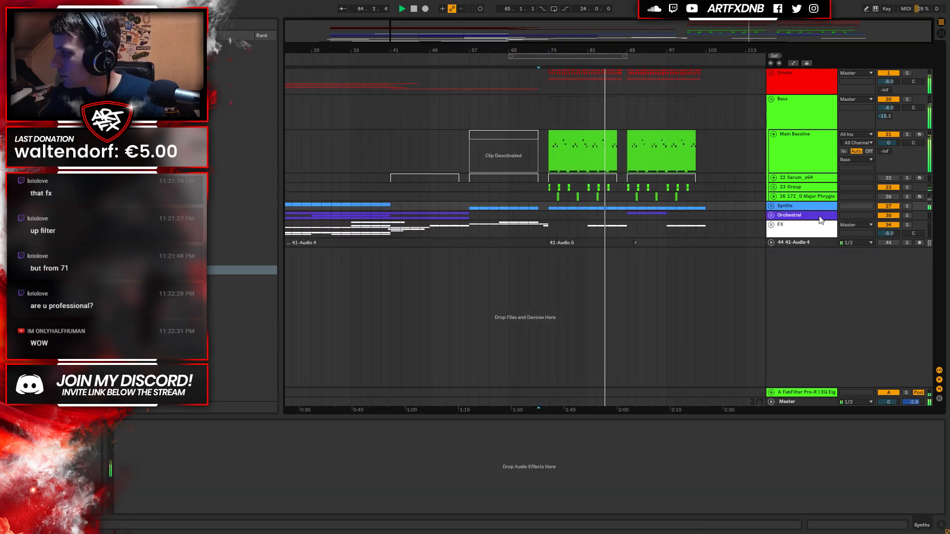
pyautogui.click(772, 99)
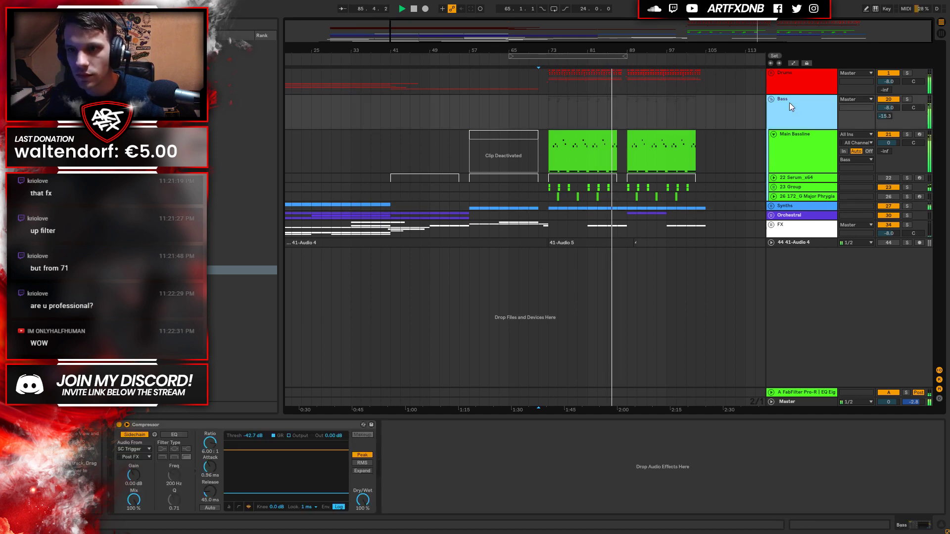
pyautogui.moveTo(625, 50); pyautogui.dragTo(626, 86)
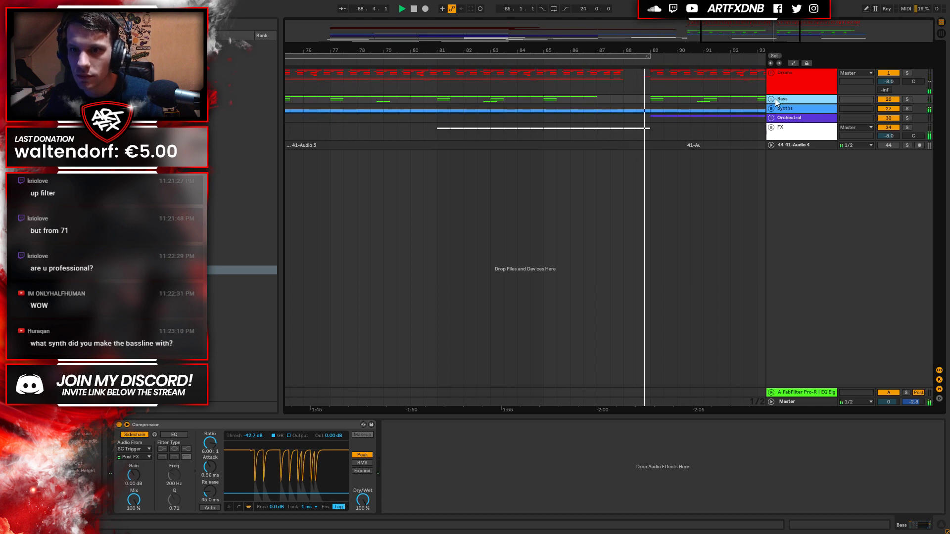
pyautogui.click(773, 72)
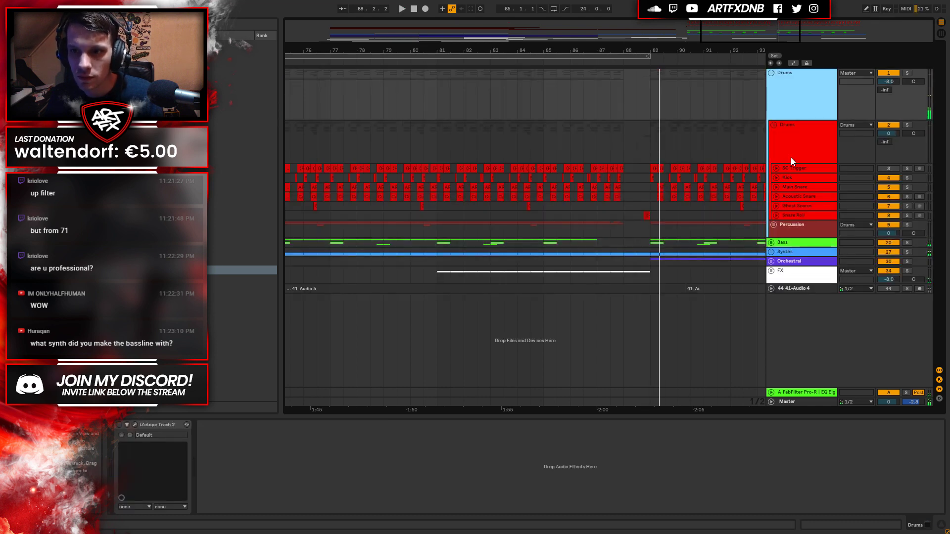
pyautogui.click(599, 188)
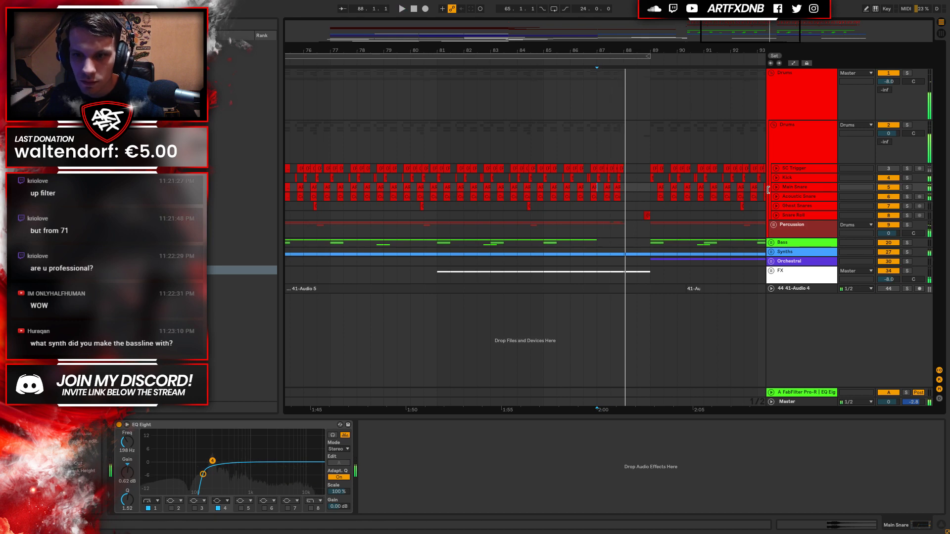
# Insert a new audio track directly below the Acoustic Snare track in the Drums group.
pyautogui.click(803, 205)
pyautogui.click(795, 197)
pyautogui.rightClick(796, 198)
pyautogui.press('Escape')
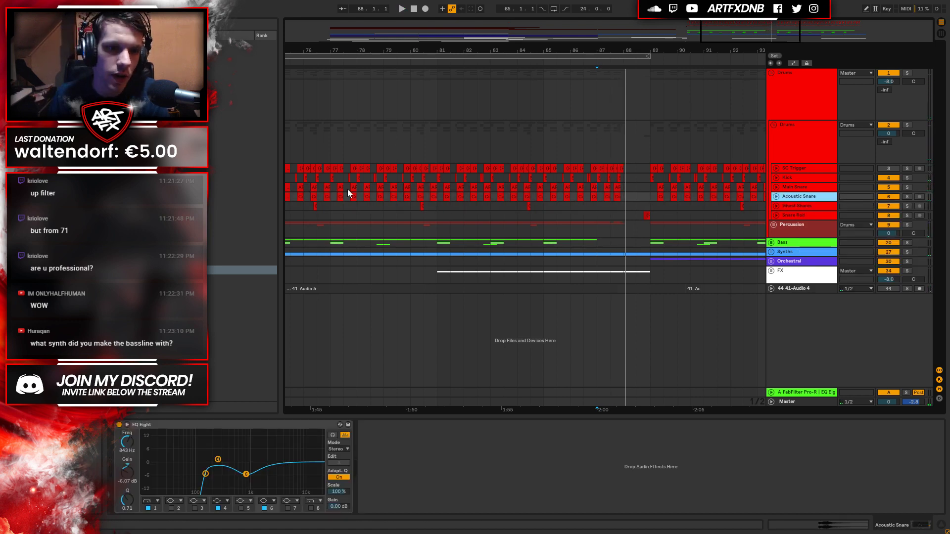
pyautogui.hotkey('ctrl', 't')
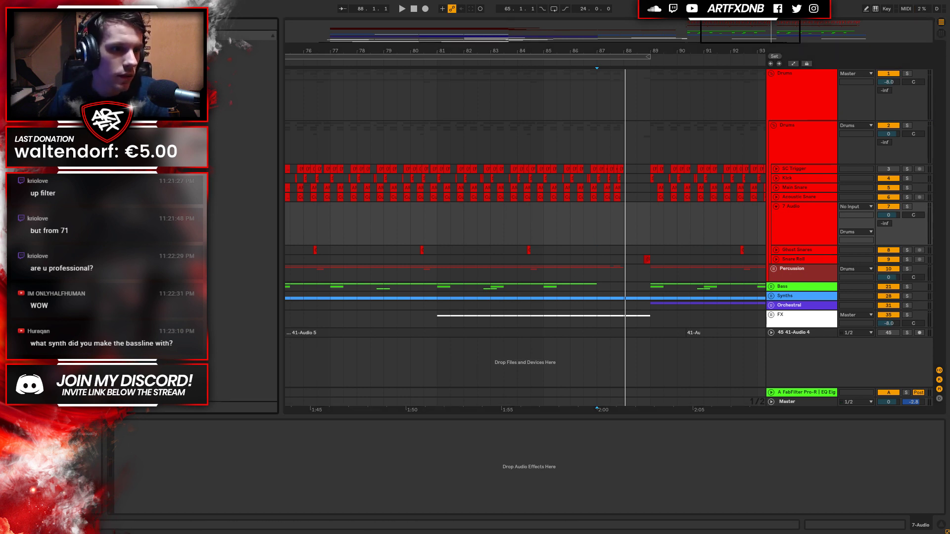
# Close the expanded sample folder in the browser and choose the neighbouring folder.
pyautogui.scroll(-3, 240, 222)
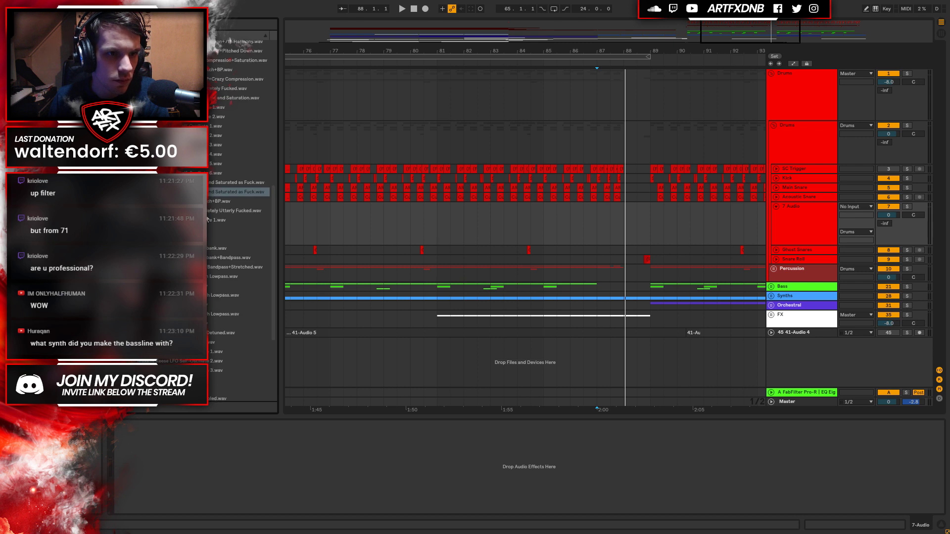
pyautogui.scroll(10, 270, 256)
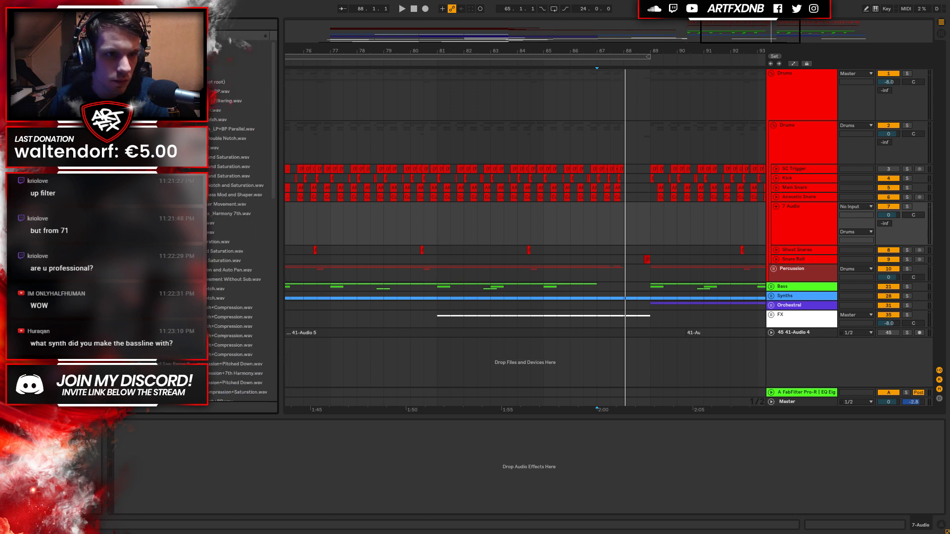
pyautogui.click(243, 82)
pyautogui.click(243, 72)
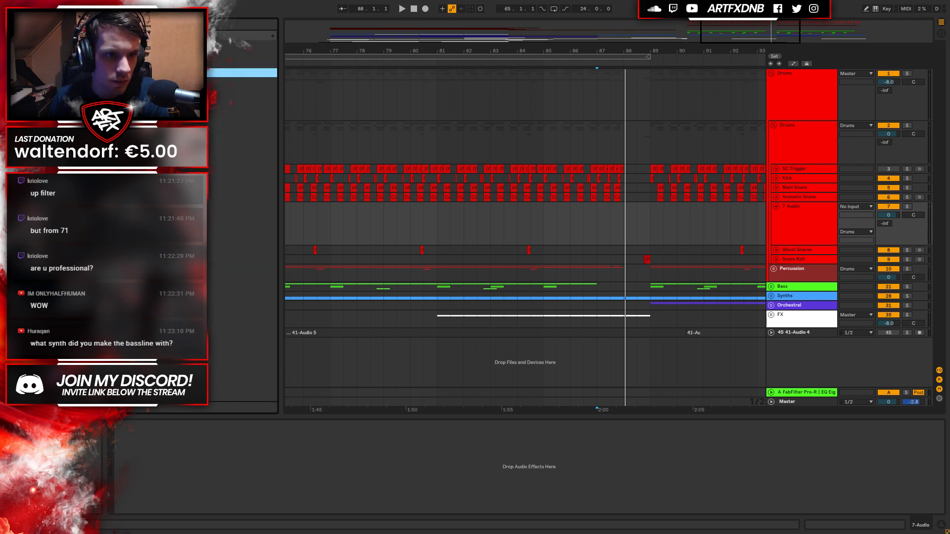
pyautogui.click(242, 82)
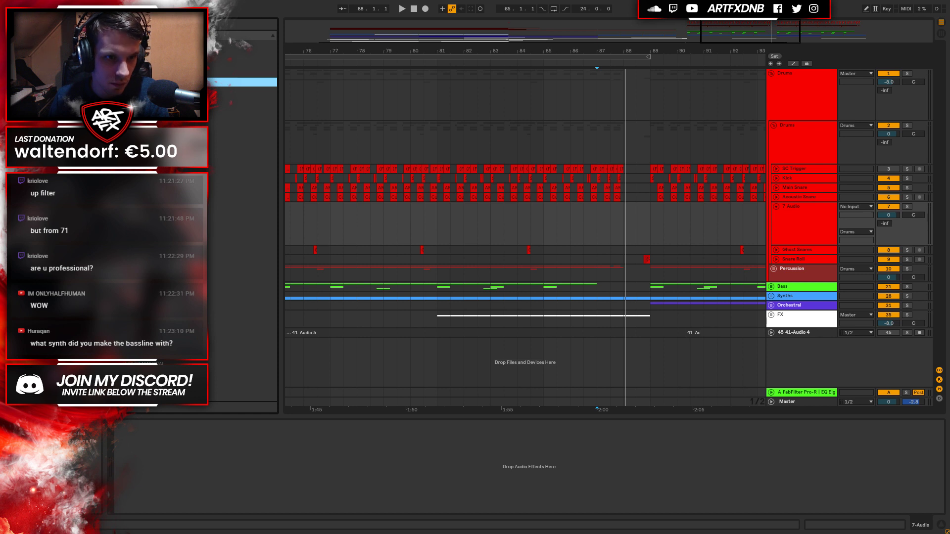
# Audition the samples in the chosen browser folder one after another to find one for the new audio track in the Drums group.
pyautogui.press('Down')
pyautogui.press('Down')
pyautogui.press('Down')
pyautogui.press('Down')
pyautogui.press('Down')
pyautogui.press('Down')
pyautogui.press('Down')
pyautogui.press('Down')
pyautogui.press('Down')
pyautogui.press('Down')
pyautogui.press('Down')
pyautogui.press('Down')
pyautogui.press('Up')
pyautogui.press('Up')
pyautogui.press('Up')
pyautogui.press('Up')
pyautogui.press('Up')
pyautogui.press('Up')
pyautogui.press('Up')
pyautogui.press('Up')
pyautogui.press('Up')
pyautogui.press('Up')
pyautogui.press('Up')
pyautogui.press('Up')
pyautogui.press('Up')
pyautogui.press('Up')
pyautogui.press('Up')
pyautogui.press('Up')
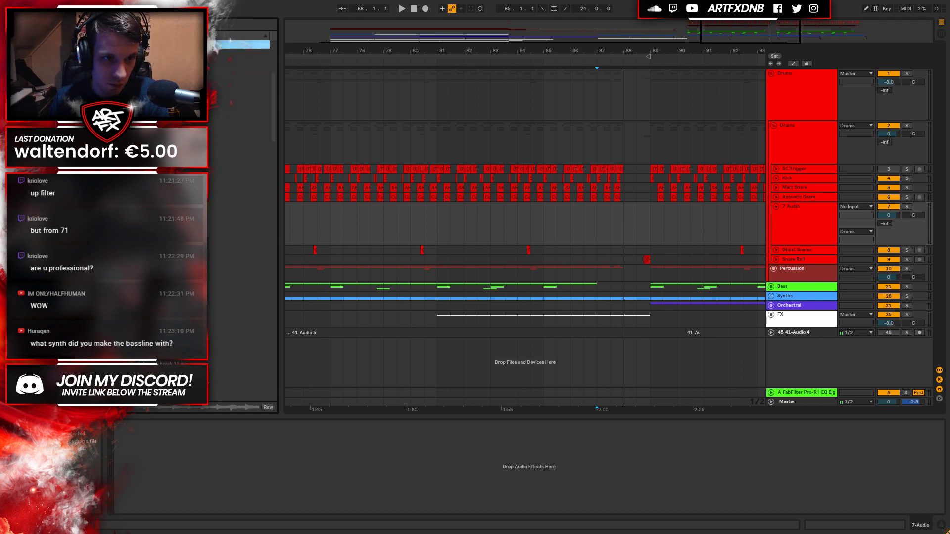
pyautogui.press('Down')
pyautogui.press('Down')
pyautogui.press('Down')
pyautogui.press('Down')
pyautogui.press('Down')
pyautogui.press('Down')
pyautogui.press('Down')
pyautogui.press('Down')
pyautogui.press('Down')
pyautogui.press('Down')
pyautogui.press('Down')
pyautogui.press('Down')
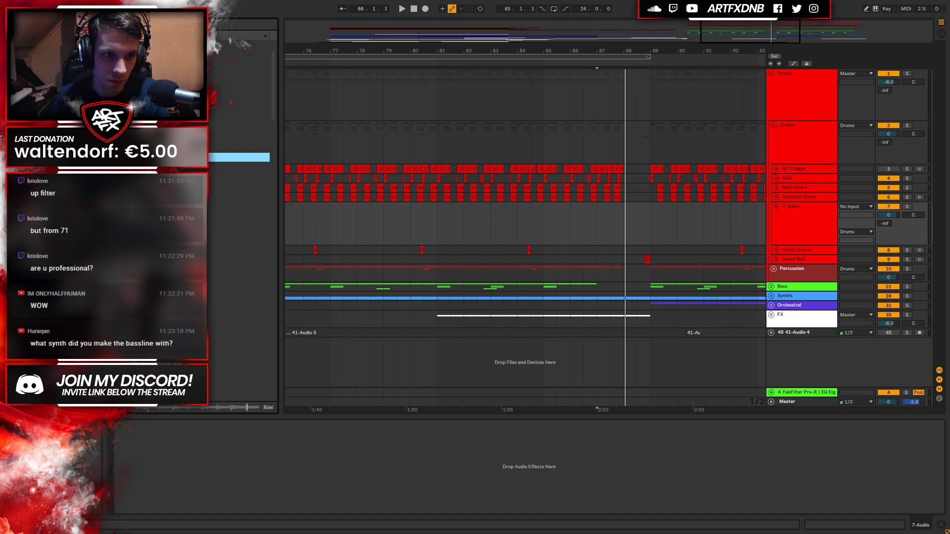
pyautogui.press('Down')
pyautogui.press('Down')
pyautogui.press('Down')
pyautogui.press('Down')
pyautogui.press('Down')
pyautogui.press('Down')
pyautogui.press('Down')
pyautogui.press('Down')
pyautogui.press('Up')
pyautogui.press('Up')
pyautogui.press('Up')
pyautogui.press('Up')
pyautogui.press('Up')
pyautogui.press('Up')
pyautogui.press('Up')
pyautogui.press('Down')
pyautogui.press('Down')
pyautogui.press('Down')
pyautogui.press('Down')
pyautogui.press('Down')
pyautogui.press('Down')
pyautogui.press('Down')
pyautogui.press('Down')
pyautogui.press('Down')
pyautogui.press('Down')
pyautogui.press('Down')
pyautogui.press('Up')
pyautogui.press('Up')
pyautogui.press('Up')
pyautogui.press('Up')
pyautogui.press('Up')
pyautogui.press('Up')
pyautogui.press('Up')
pyautogui.press('Up')
pyautogui.press('Up')
pyautogui.press('Up')
pyautogui.press('Up')
pyautogui.press('Down')
pyautogui.press('Down')
pyautogui.press('Down')
pyautogui.press('Down')
pyautogui.press('Down')
pyautogui.press('Down')
pyautogui.press('Down')
pyautogui.press('Down')
pyautogui.press('Down')
pyautogui.press('Up')
pyautogui.press('Up')
pyautogui.press('Up')
pyautogui.press('Up')
pyautogui.press('Up')
pyautogui.press('Up')
pyautogui.press('Up')
pyautogui.press('Up')
pyautogui.press('Up')
pyautogui.press('Up')
pyautogui.press('Up')
pyautogui.press('Down')
pyautogui.press('Down')
pyautogui.press('Down')
pyautogui.press('Down')
pyautogui.press('Down')
pyautogui.press('Down')
pyautogui.press('Down')
pyautogui.press('Down')
pyautogui.press('Down')
pyautogui.press('Down')
pyautogui.press('Down')
pyautogui.press('Up')
pyautogui.press('Up')
pyautogui.press('Up')
pyautogui.press('Up')
pyautogui.press('Up')
pyautogui.press('Up')
pyautogui.press('Up')
pyautogui.press('Up')
pyautogui.press('Up')
pyautogui.press('Up')
pyautogui.press('Up')
pyautogui.press('Up')
pyautogui.press('Up')
pyautogui.press('Up')
pyautogui.press('Up')
pyautogui.press('Up')
pyautogui.press('Down')
pyautogui.press('Down')
pyautogui.press('Down')
pyautogui.press('Down')
pyautogui.press('Down')
pyautogui.press('Down')
pyautogui.press('Down')
pyautogui.press('Down')
pyautogui.press('Down')
pyautogui.press('Down')
pyautogui.press('Down')
pyautogui.press('Down')
pyautogui.press('Down')
pyautogui.press('Down')
pyautogui.press('Down')
pyautogui.press('Down')
pyautogui.press('Down')
pyautogui.press('Down')
pyautogui.press('Down')
pyautogui.press('Down')
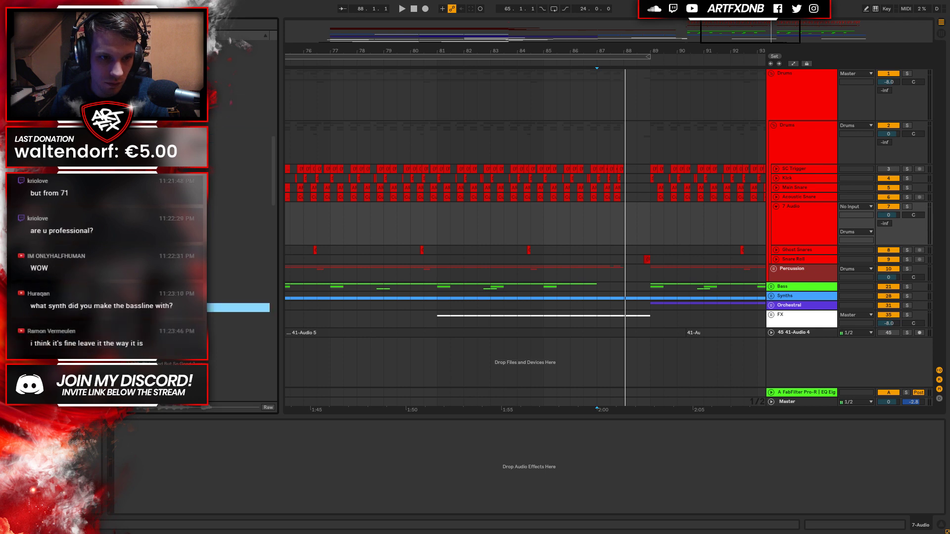
# Go back up through the folder's samples, auditioning them again and comparing those around the Breakage sample.
pyautogui.press('Up')
pyautogui.press('Up')
pyautogui.press('Up')
pyautogui.press('Up')
pyautogui.press('Up')
pyautogui.press('Up')
pyautogui.press('Up')
pyautogui.press('Up')
pyautogui.press('Up')
pyautogui.press('Up')
pyautogui.press('Up')
pyautogui.press('Up')
pyautogui.press('Up')
pyautogui.press('Up')
pyautogui.press('Up')
pyautogui.press('Up')
pyautogui.press('Up')
pyautogui.press('Up')
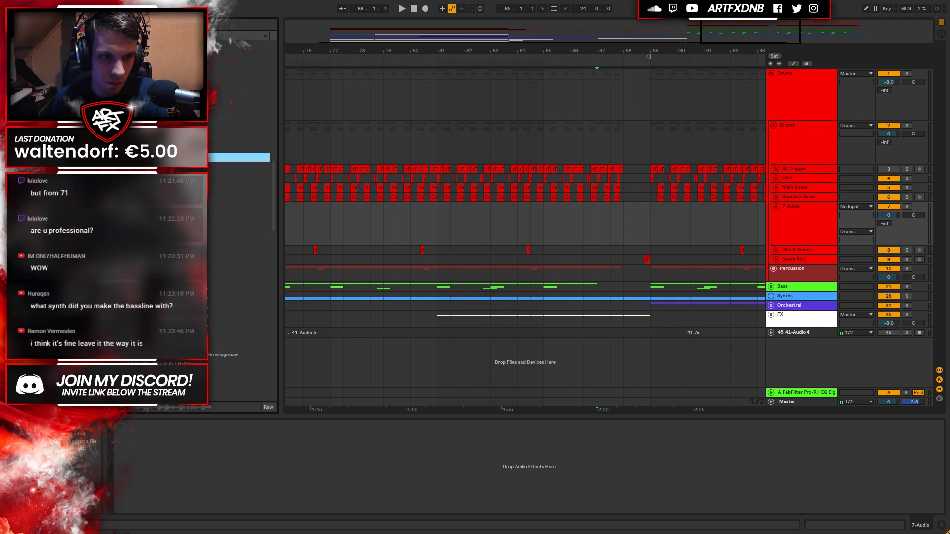
pyautogui.press('Up')
pyautogui.press('Up')
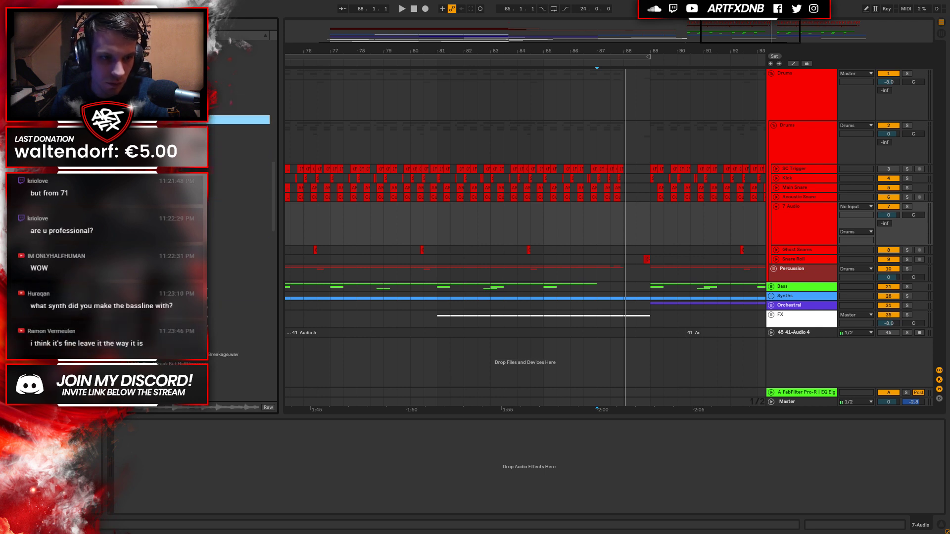
pyautogui.press('Up')
pyautogui.press('Up')
pyautogui.press('Up')
pyautogui.press('Up')
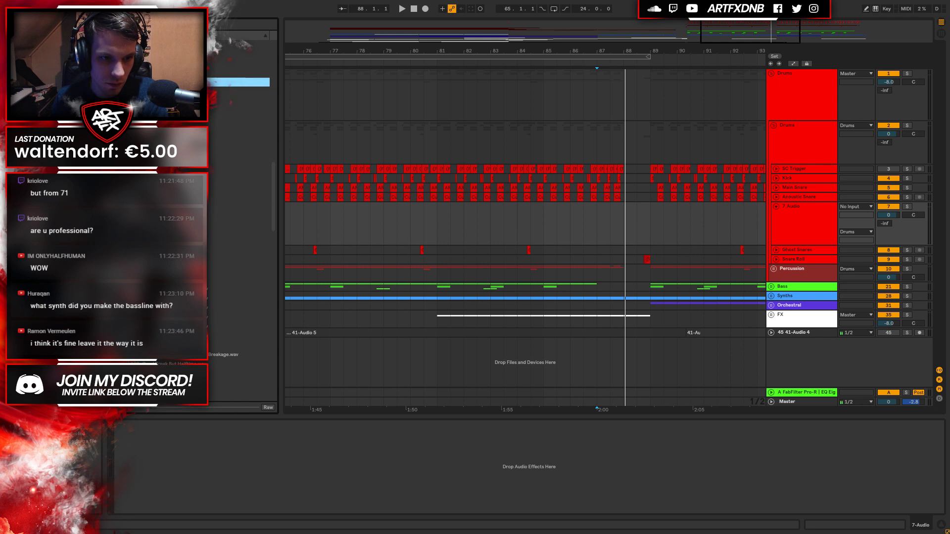
pyautogui.press('Down')
pyautogui.press('Down')
pyautogui.press('Down')
pyautogui.press('Up')
pyautogui.press('Up')
pyautogui.press('Up')
pyautogui.press('Down')
pyautogui.press('Down')
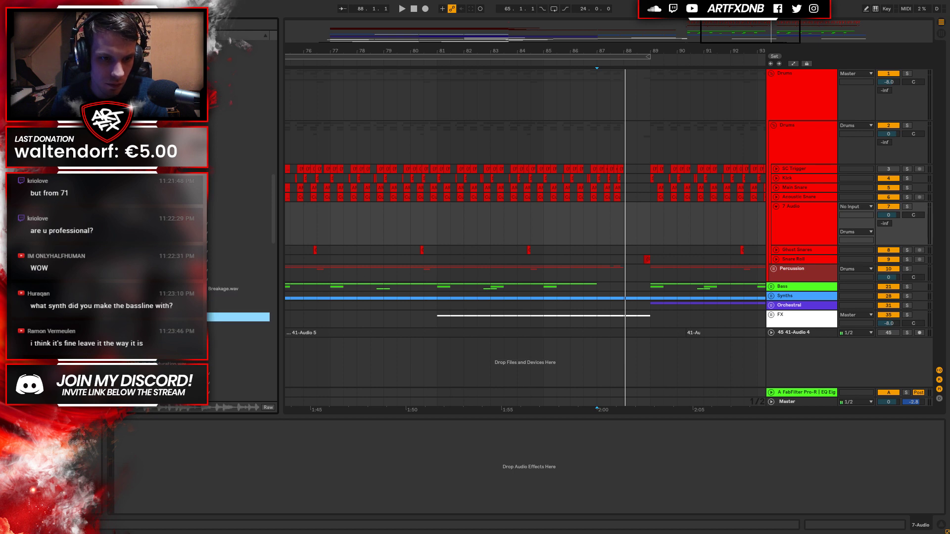
pyautogui.press('Up')
pyautogui.press('Up')
pyautogui.press('Up')
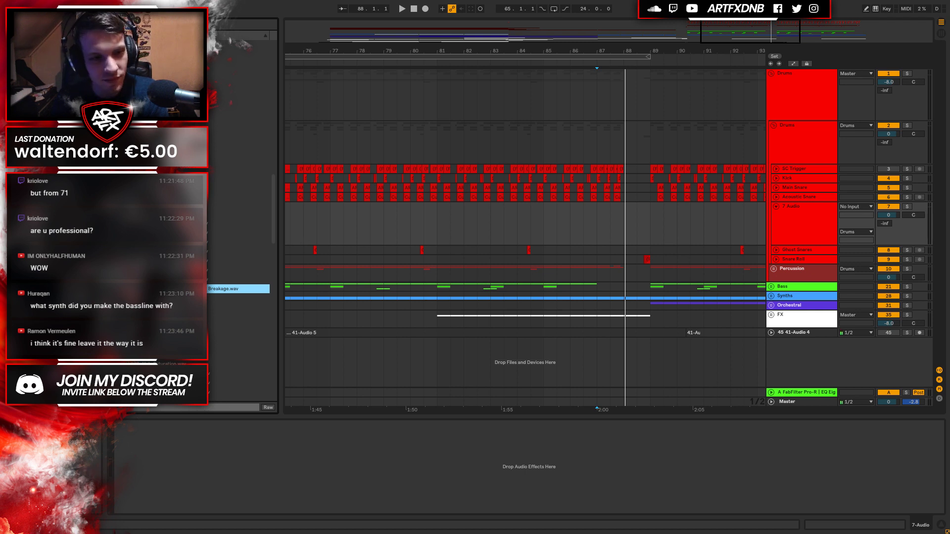
# Audition the remaining samples below the Breakage sample, down to the end of the folder.
pyautogui.press('Down')
pyautogui.press('Down')
pyautogui.scroll(-3, 238, 247)
pyautogui.press('Down')
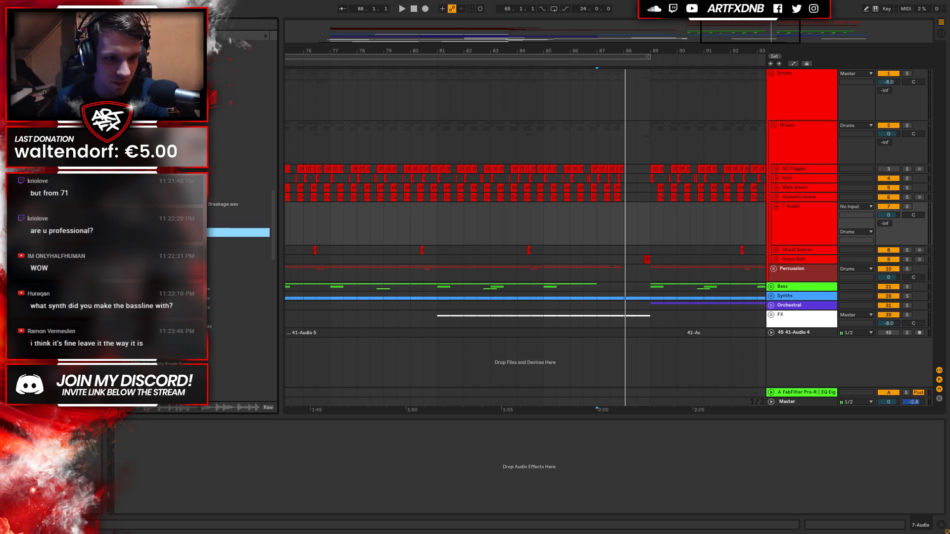
pyautogui.press('Down')
pyautogui.press('Up')
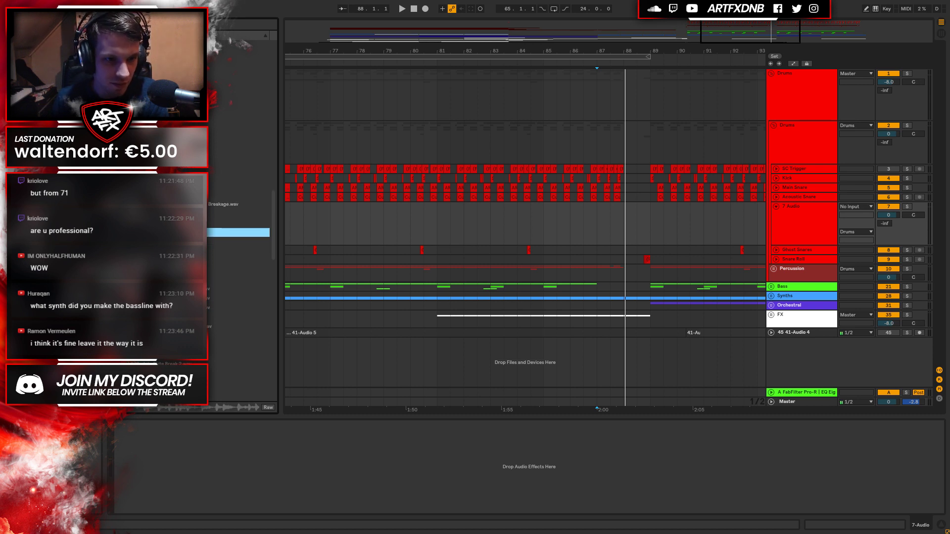
pyautogui.press('Down')
pyautogui.press('Down')
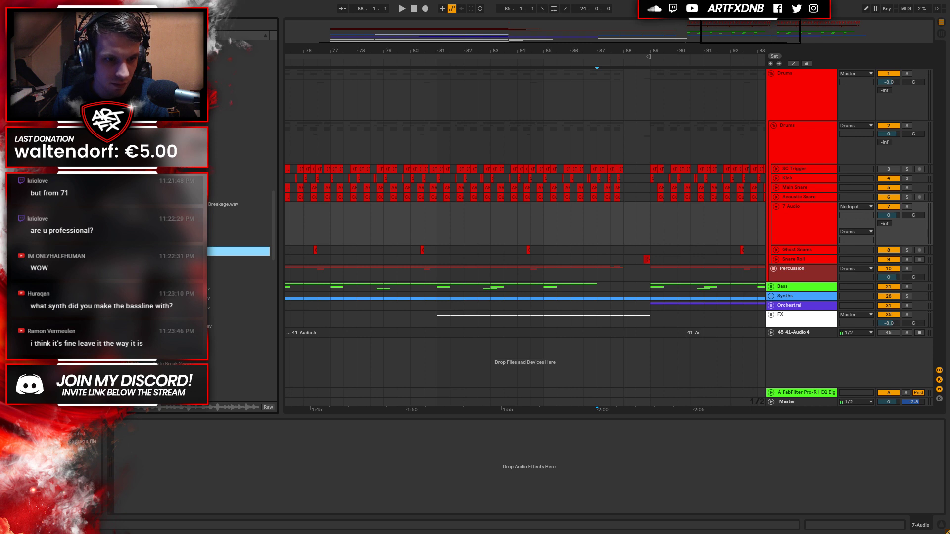
pyautogui.press('Down')
pyautogui.press('Down')
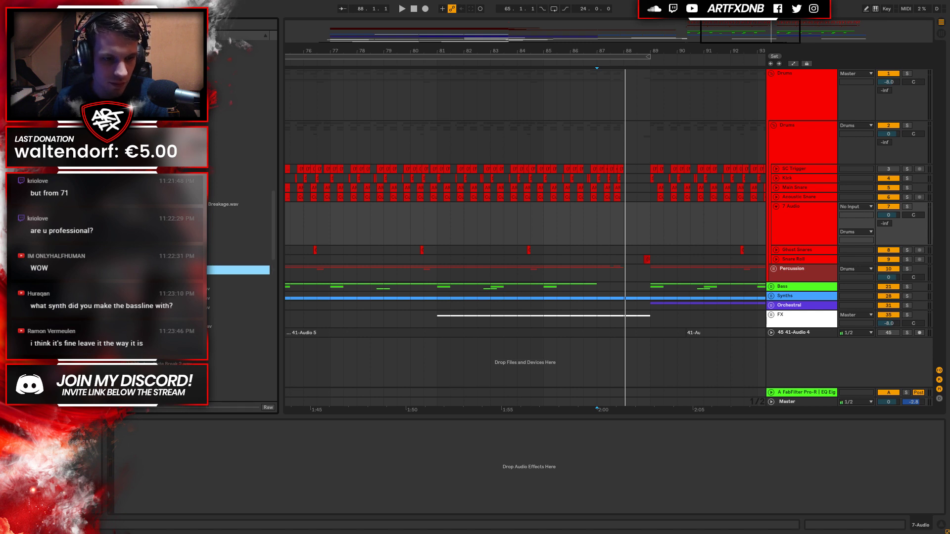
pyautogui.scroll(-2, 238, 238)
pyautogui.press('Down')
pyautogui.scroll(-2, 237, 237)
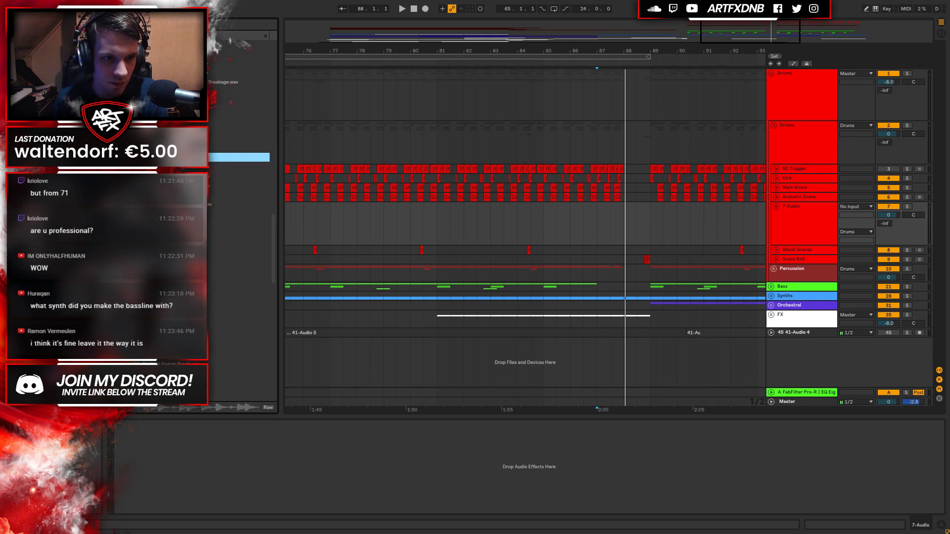
pyautogui.press('Down')
pyautogui.press('Down')
pyautogui.press('Down')
pyautogui.press('Down')
pyautogui.press('Down')
pyautogui.press('Down')
pyautogui.press('Down')
pyautogui.press('Down')
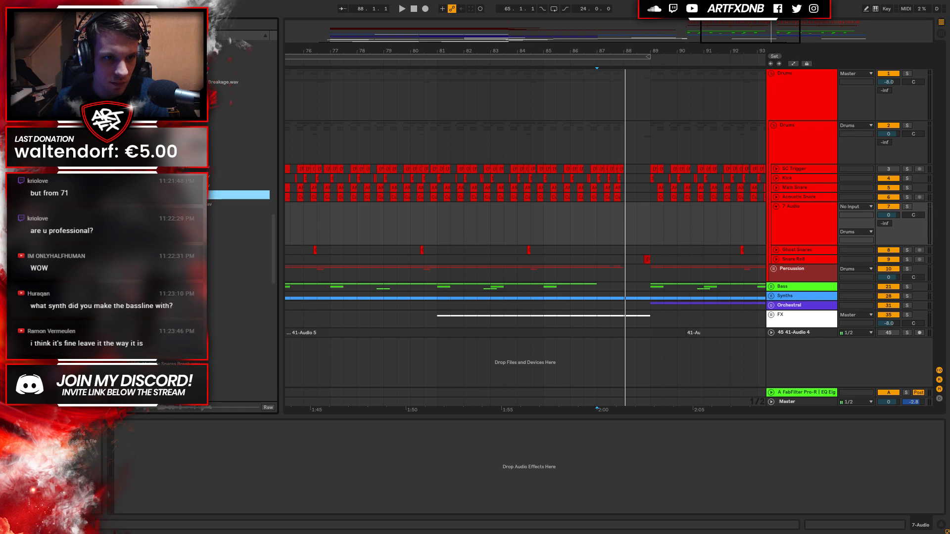
pyautogui.press('Down')
pyautogui.press('Down')
pyautogui.press('Down')
pyautogui.press('Down')
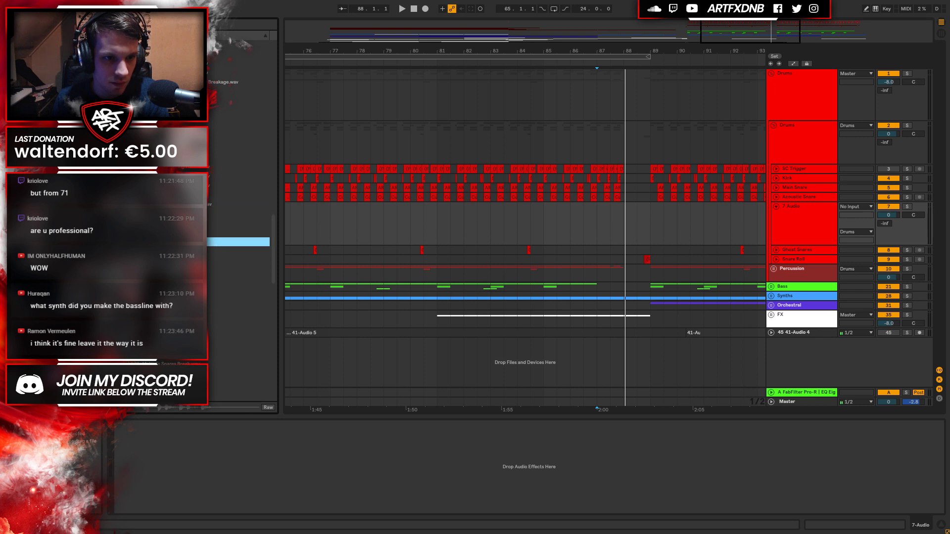
pyautogui.press('Down')
pyautogui.press('Down')
pyautogui.press('Down')
pyautogui.press('Down')
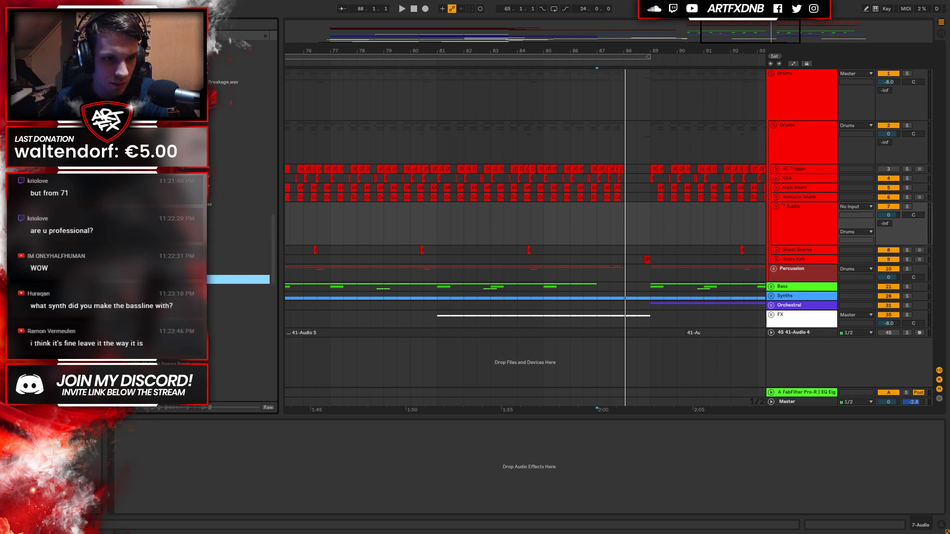
pyautogui.press('Down')
pyautogui.press('Down')
pyautogui.press('Down')
pyautogui.press('Down')
pyautogui.press('Down')
pyautogui.press('Down')
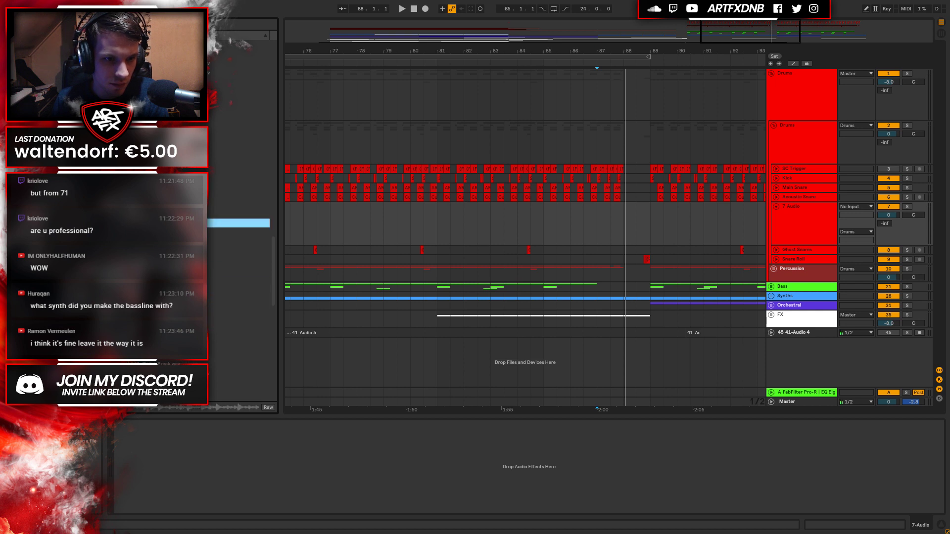
pyautogui.press('Down')
pyautogui.press('Down')
pyautogui.press('Down')
pyautogui.press('Down')
pyautogui.press('Down')
pyautogui.press('Down')
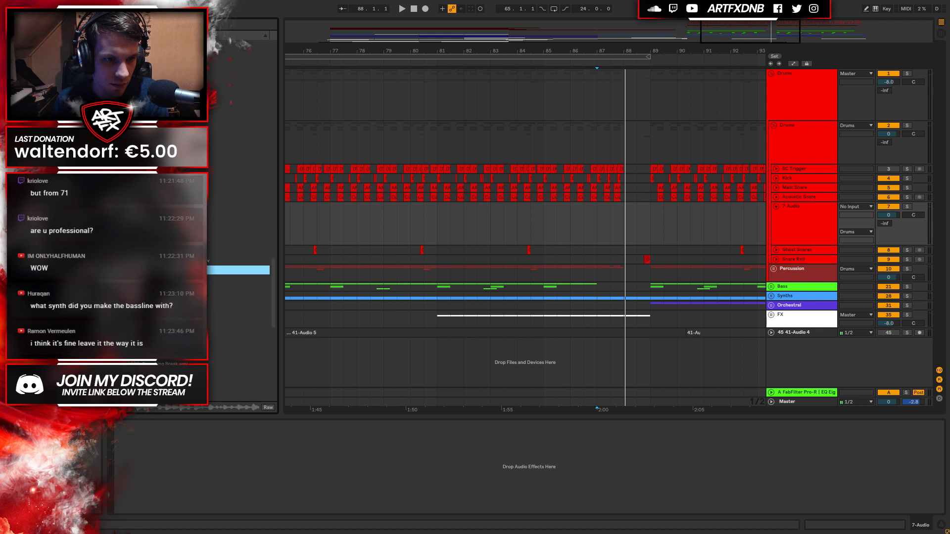
pyautogui.press('Down')
pyautogui.press('Down')
pyautogui.press('Down')
pyautogui.press('Down')
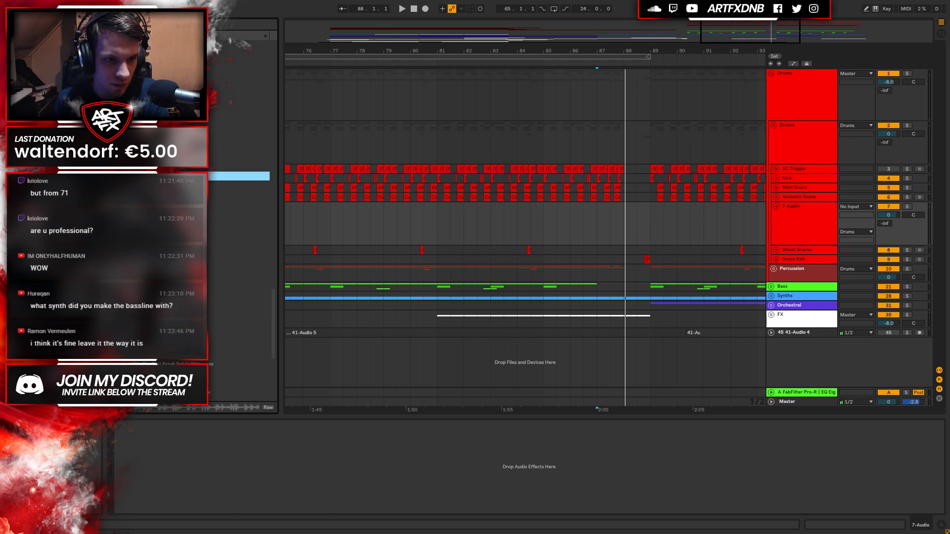
pyautogui.press('Down')
pyautogui.press('Down')
pyautogui.press('Down')
pyautogui.press('Down')
pyautogui.press('Down')
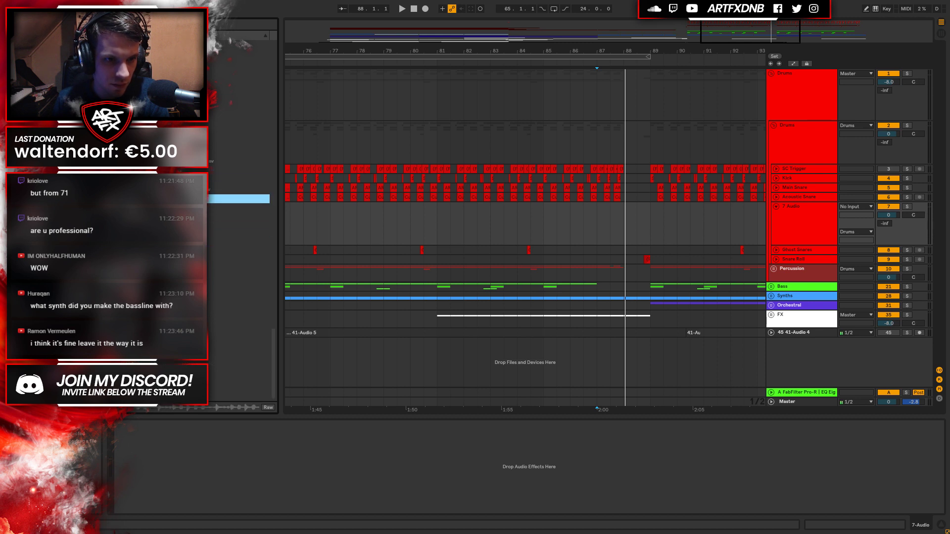
pyautogui.click(168, 142)
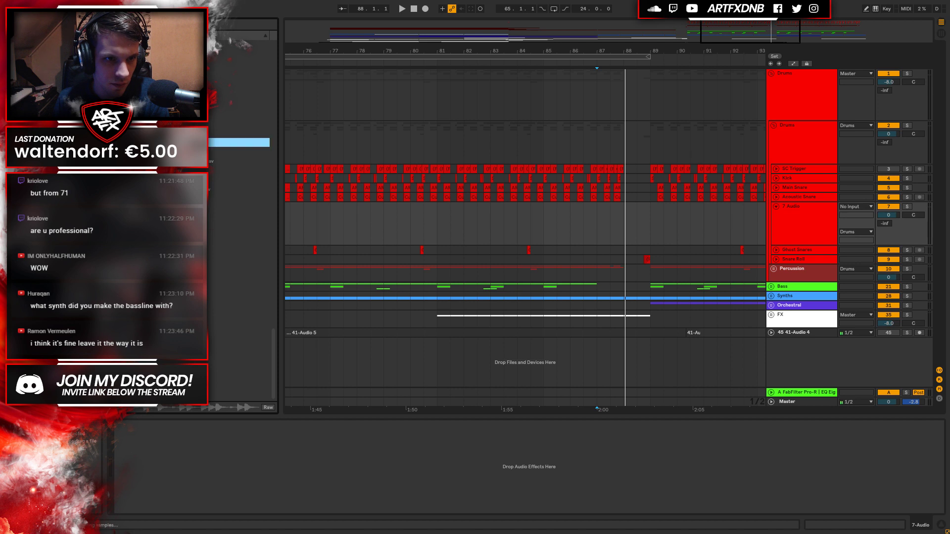
pyautogui.press('Down')
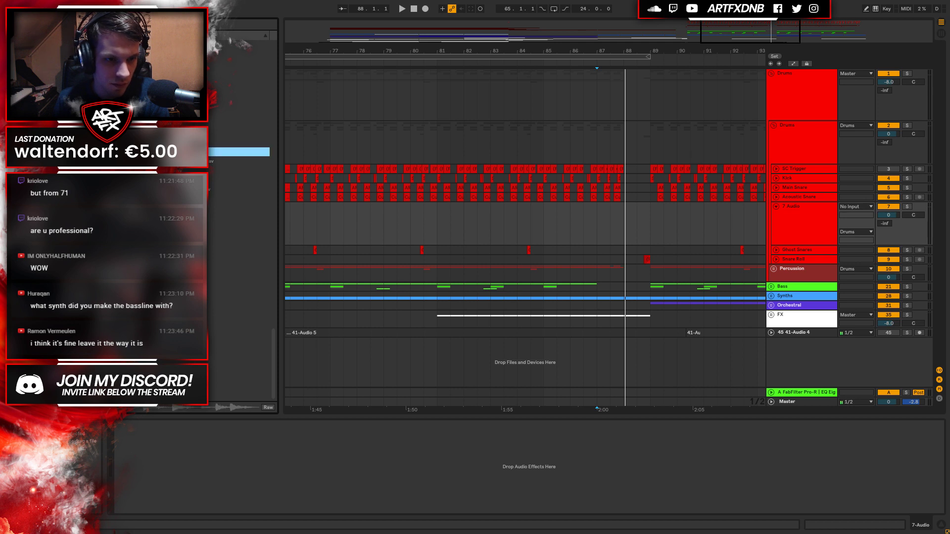
# Leave the auditioned samples and open another pack's folder of .rx2 loops in the browser.
pyautogui.moveTo(274, 351); pyautogui.dragTo(273, 62)
pyautogui.click(168, 157)
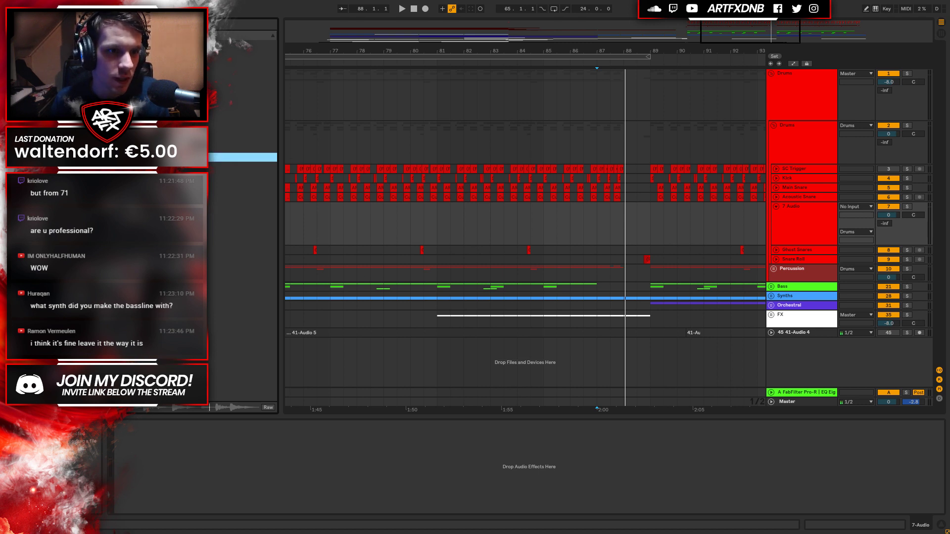
pyautogui.click(168, 100)
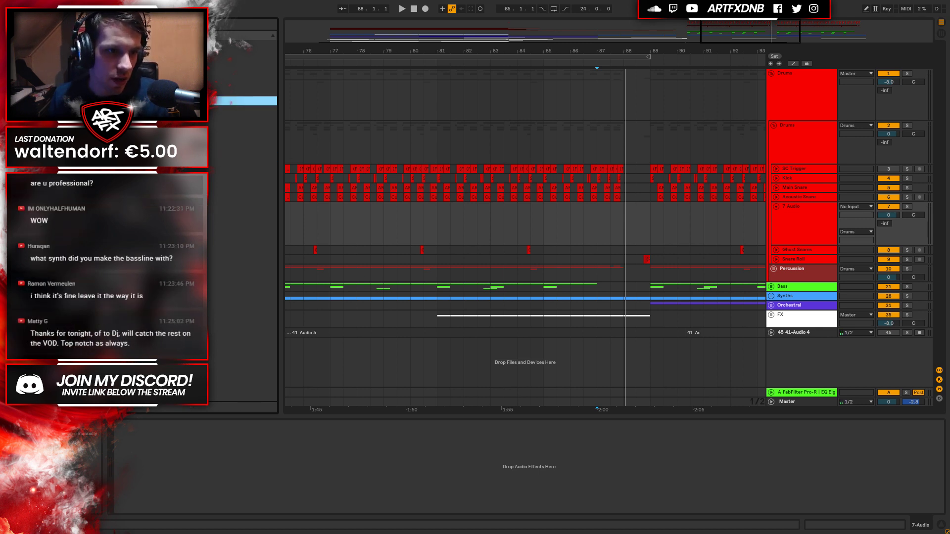
pyautogui.click(45, 148)
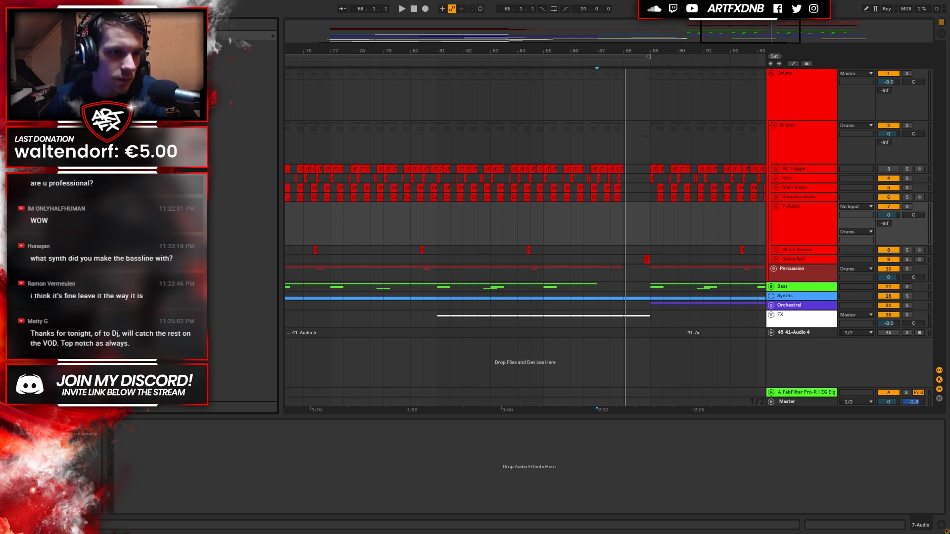
pyautogui.click(237, 143)
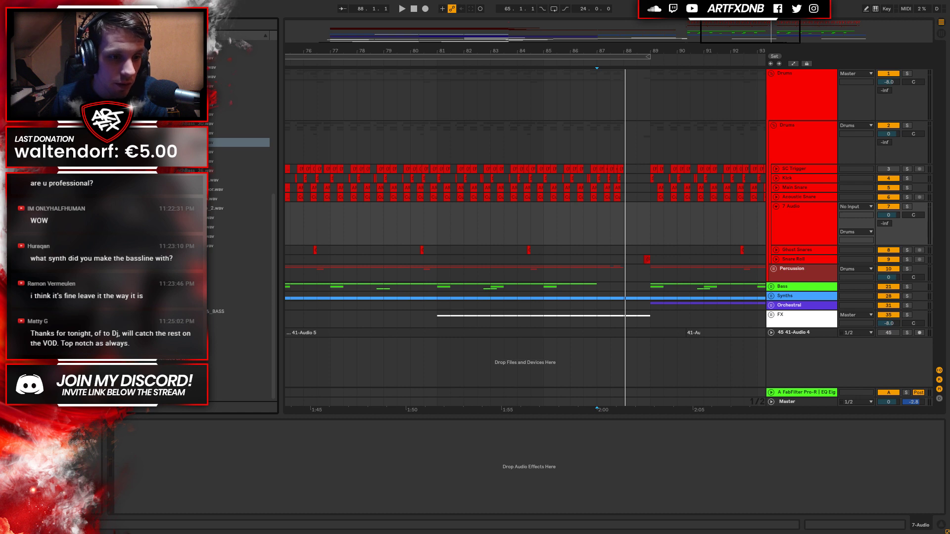
pyautogui.click(238, 73)
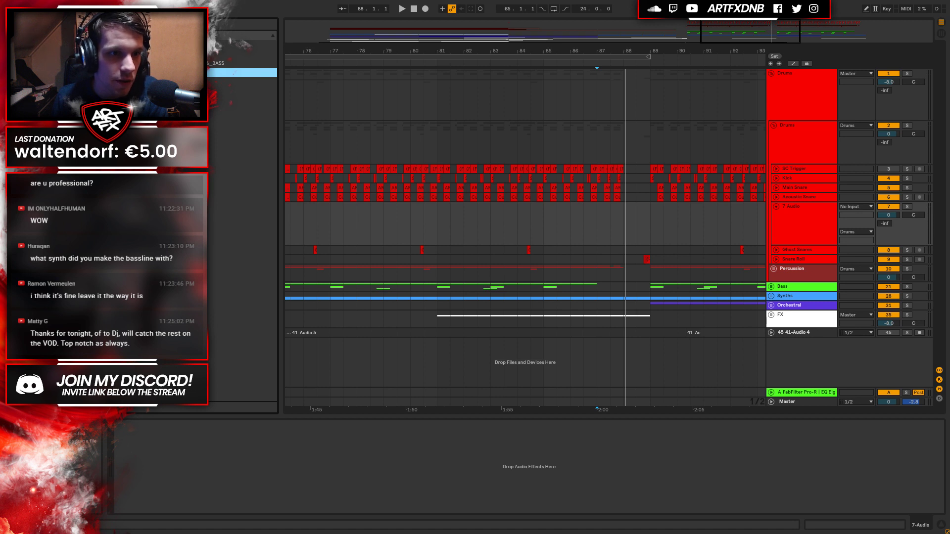
pyautogui.click(133, 82)
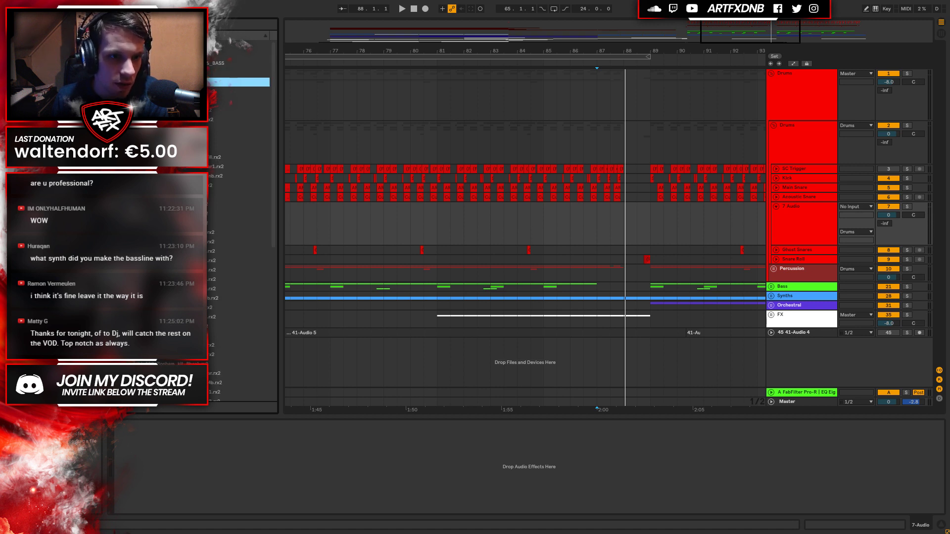
# Audition the KJ_175_Bonham_jungle_2bar loop and place it at bar 87 on the new audio track in the Drums group.
pyautogui.scroll(-4, 149, 186)
pyautogui.scroll(4, 148, 185)
pyautogui.click(148, 185)
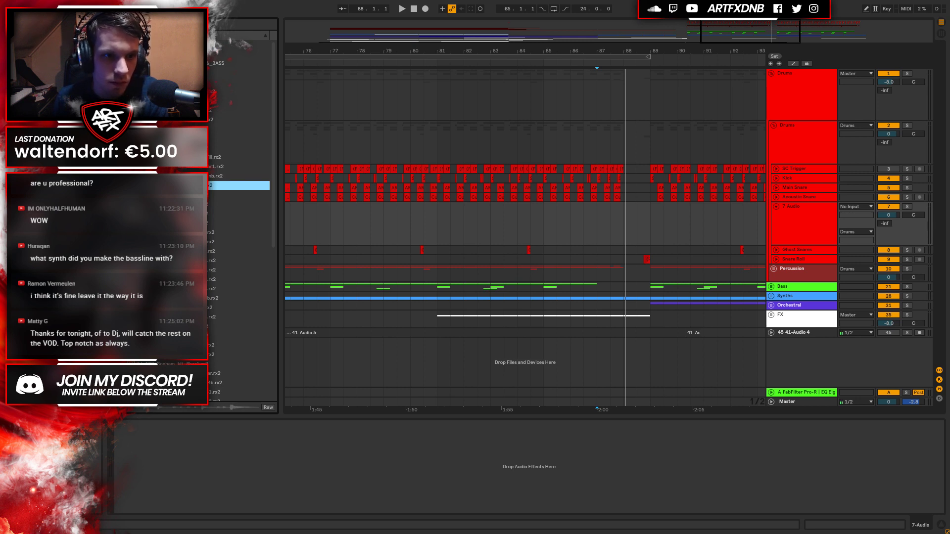
pyautogui.moveTo(238, 186); pyautogui.dragTo(589, 225)
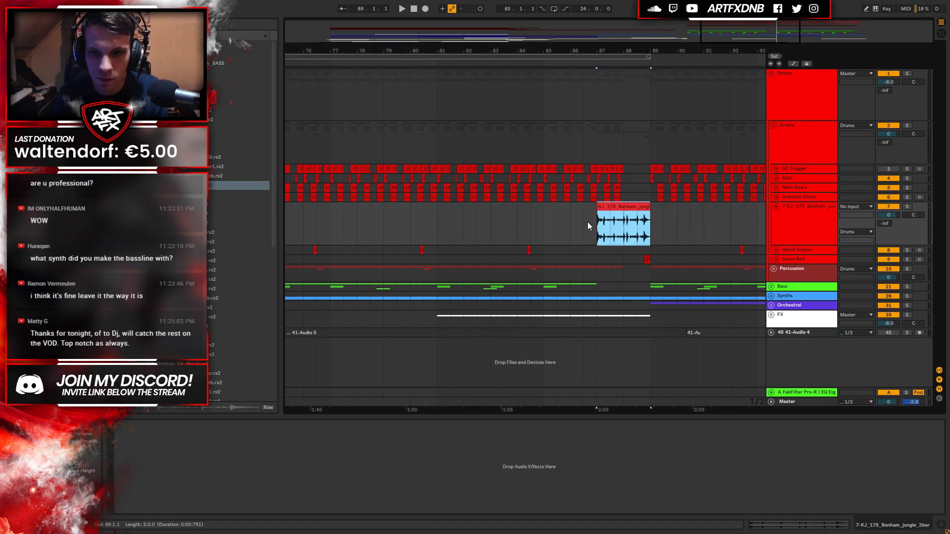
# Play the Bonham jungle clip from bar 87 with its track soloed, and release the solo.
pyautogui.click(907, 206)
pyautogui.press('space')
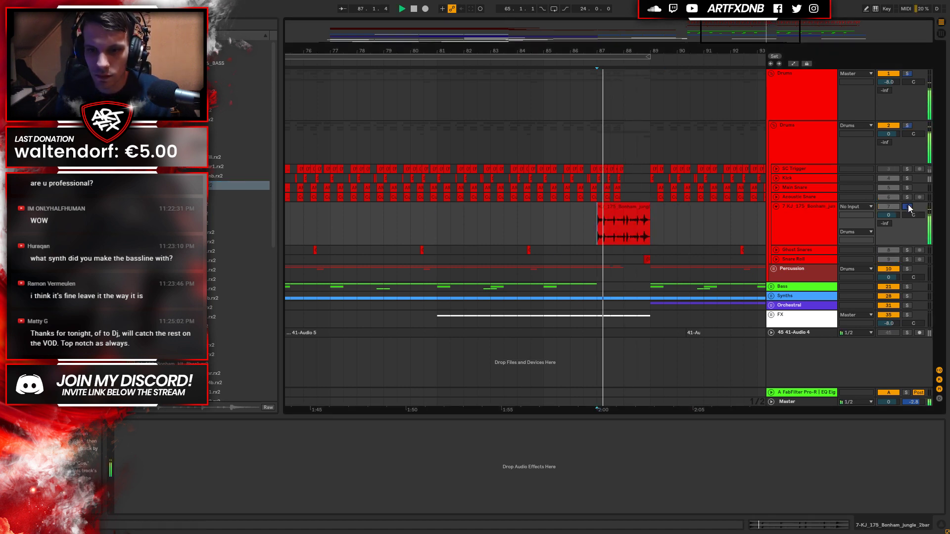
pyautogui.moveTo(626, 50); pyautogui.dragTo(519, 89)
pyautogui.press('space')
pyautogui.click(907, 207)
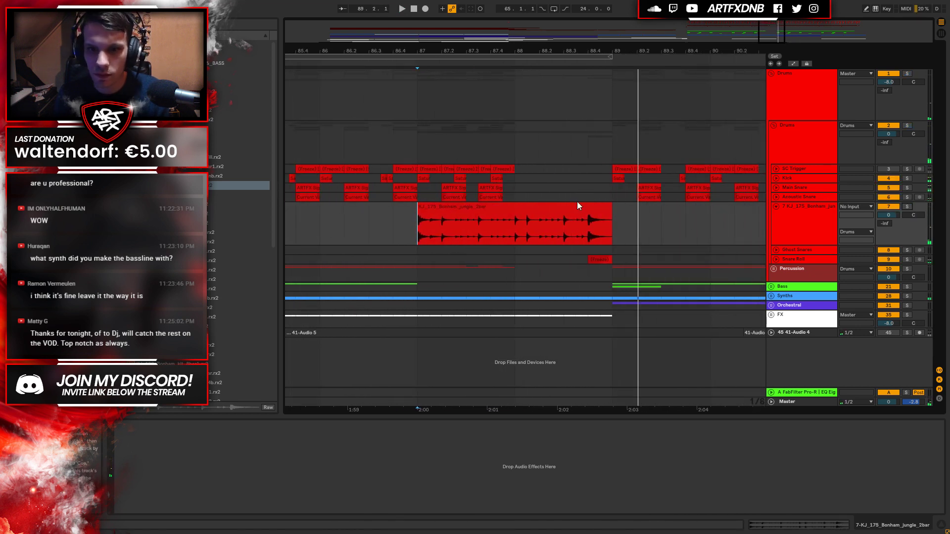
# Solo the top-level Drums group and play the Bonham jungle loop together with the other drums from bar 87.
pyautogui.click(908, 73)
pyautogui.press('space')
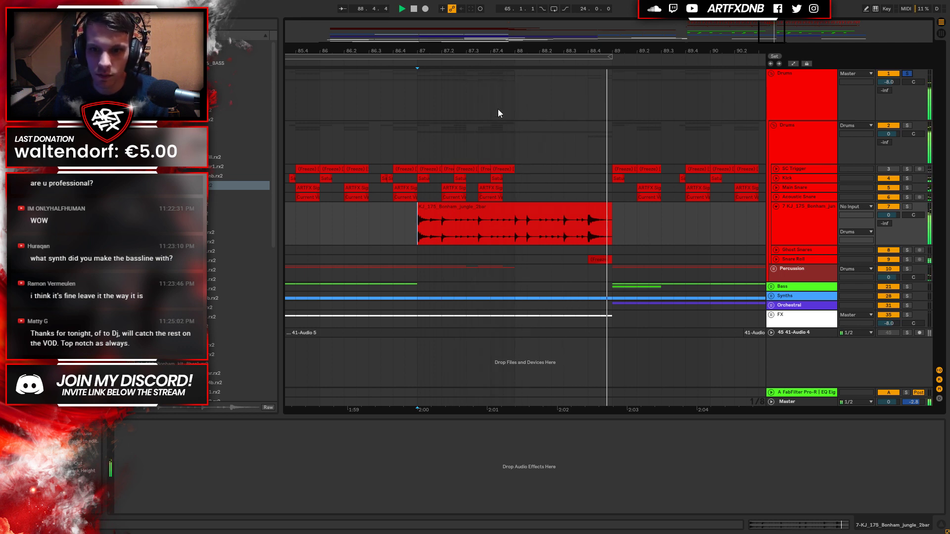
pyautogui.press('space')
# Trim the Bonham jungle clip to run from 87.2 to bar 88, and play it with its track soloed.
pyautogui.moveTo(612, 224); pyautogui.dragTo(514, 224)
pyautogui.press('space')
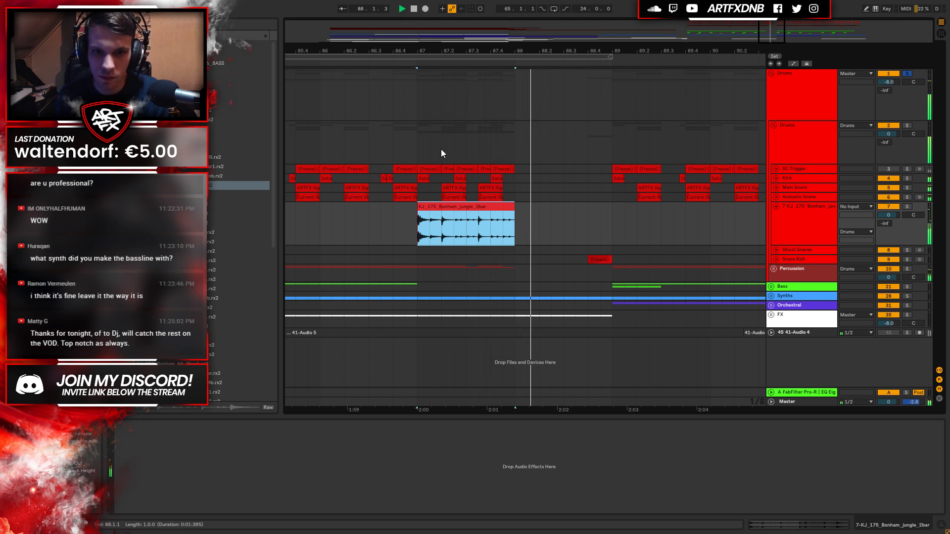
pyautogui.moveTo(417, 224); pyautogui.dragTo(441, 224)
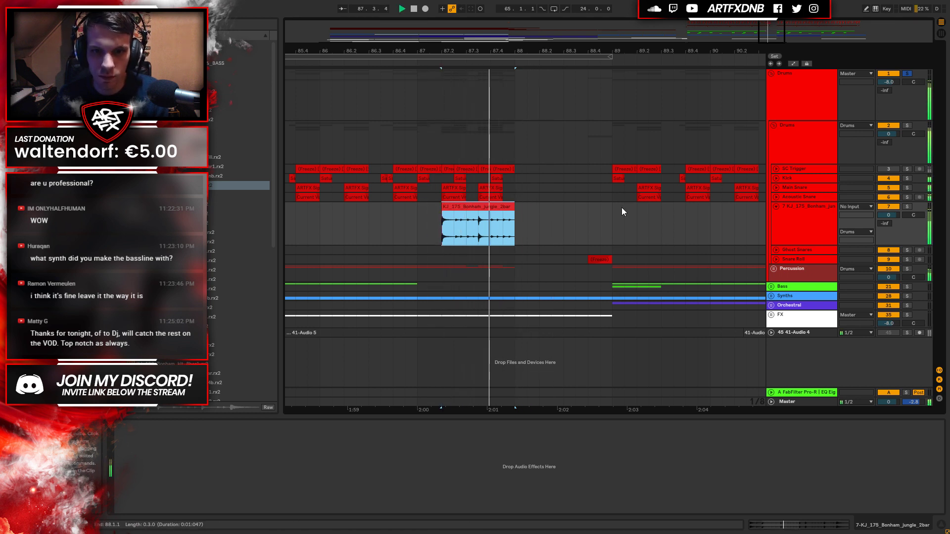
pyautogui.click(907, 207)
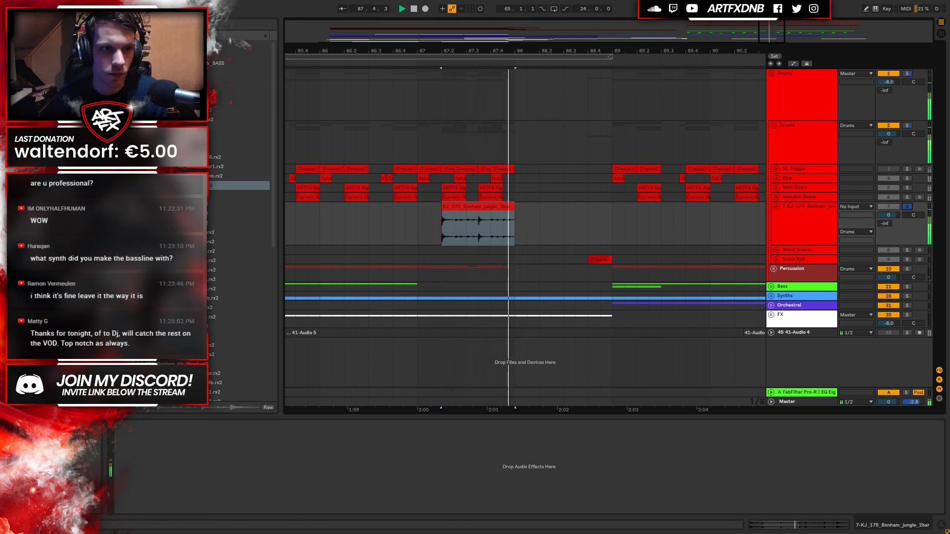
pyautogui.press('space')
# Add the iZotope Trash 2 effect to the Bonham jungle track.
pyautogui.click(238, 383)
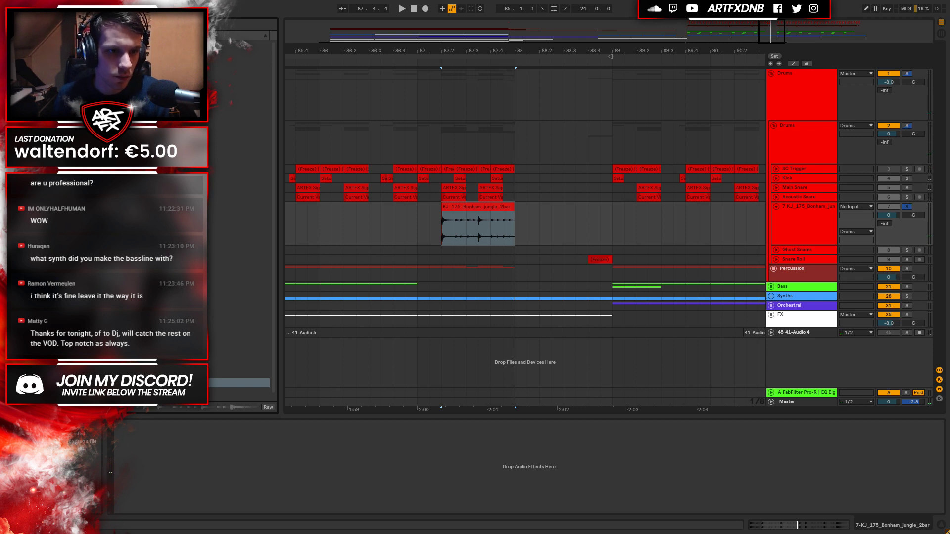
pyautogui.scroll(-1, 239, 222)
pyautogui.click(35, 241)
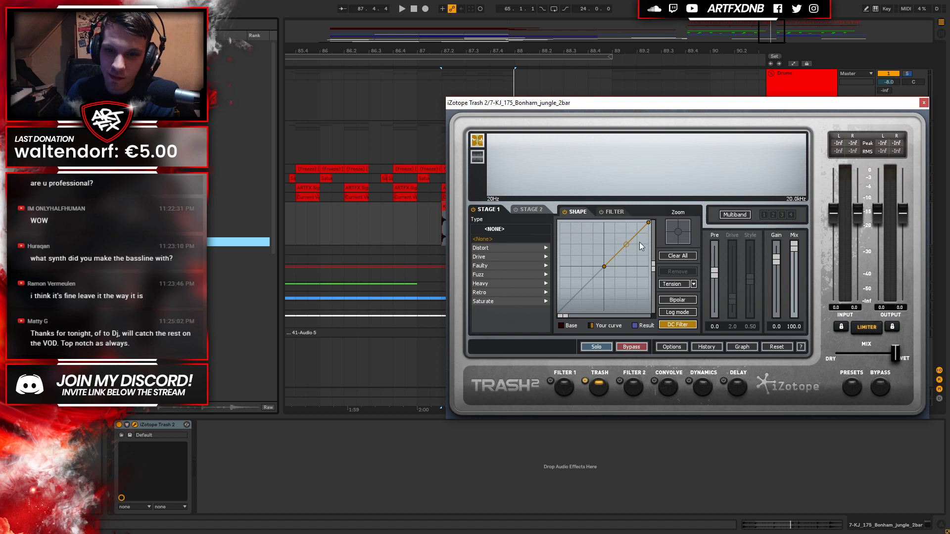
# Add a point above the middle of Trash 2's waveshaping curve to steepen it, and move the plugin window clear of the track controls.
pyautogui.click(615, 238)
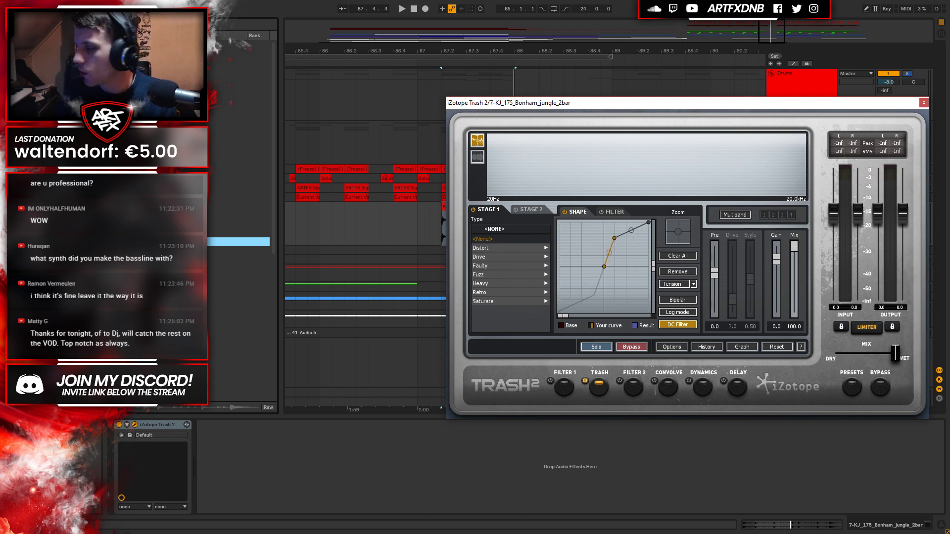
pyautogui.moveTo(879, 107); pyautogui.dragTo(652, 68)
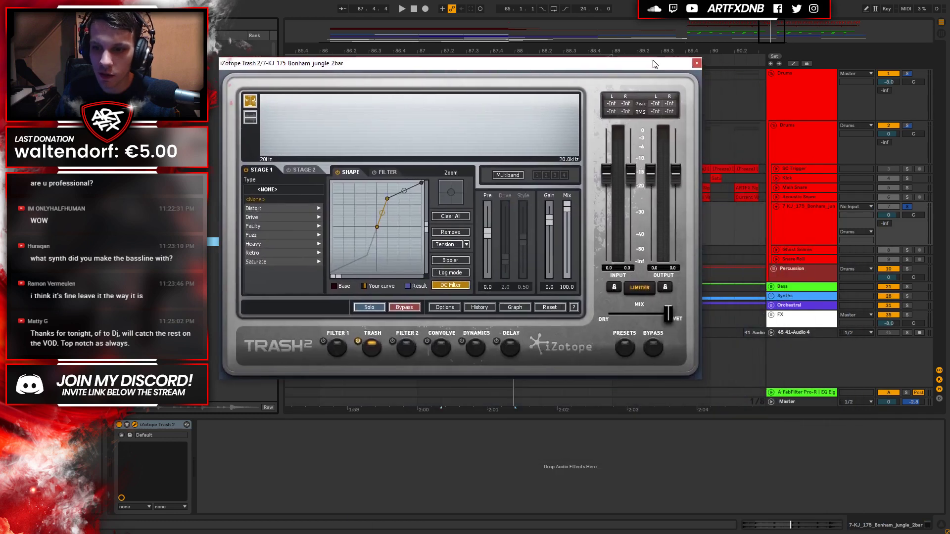
# View the Serum_x64 synth in the Main Bassline track's instrument rack and close it.
pyautogui.click(815, 326)
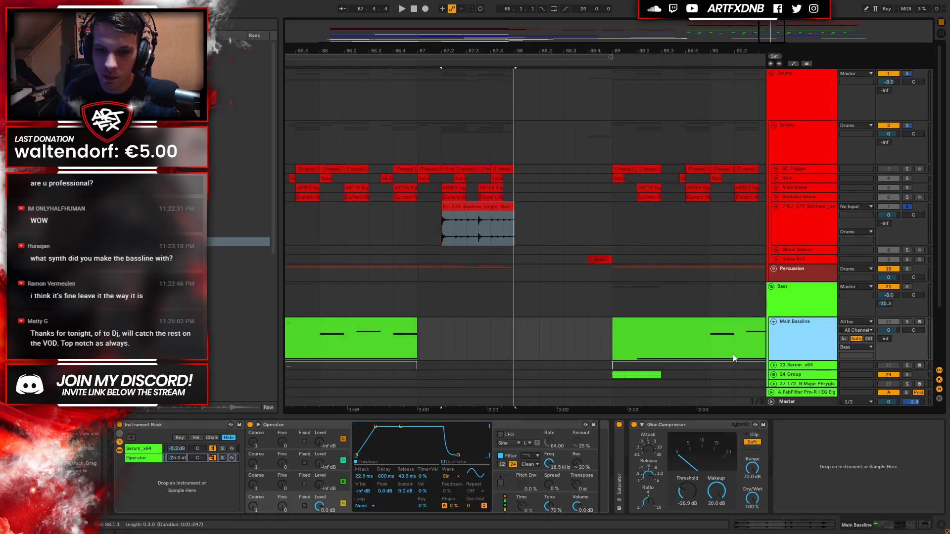
pyautogui.click(133, 448)
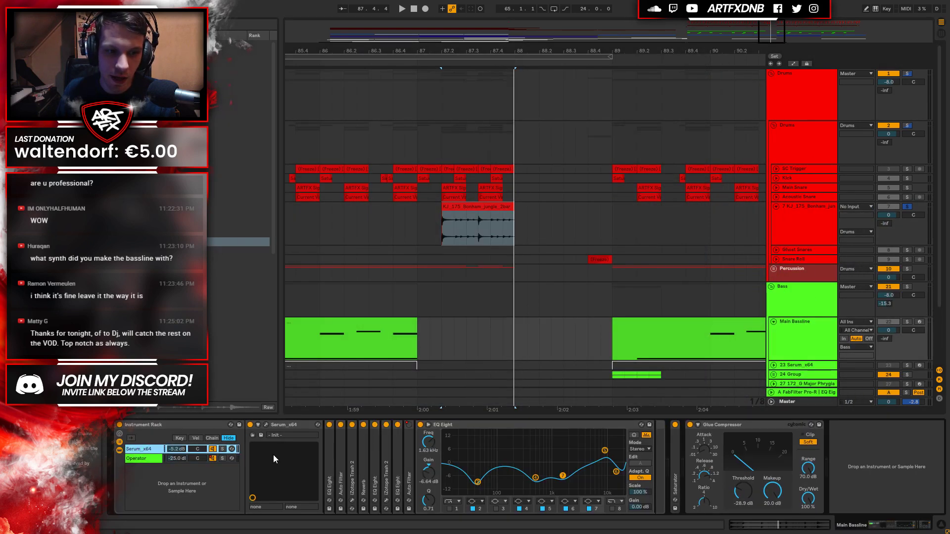
pyautogui.click(266, 425)
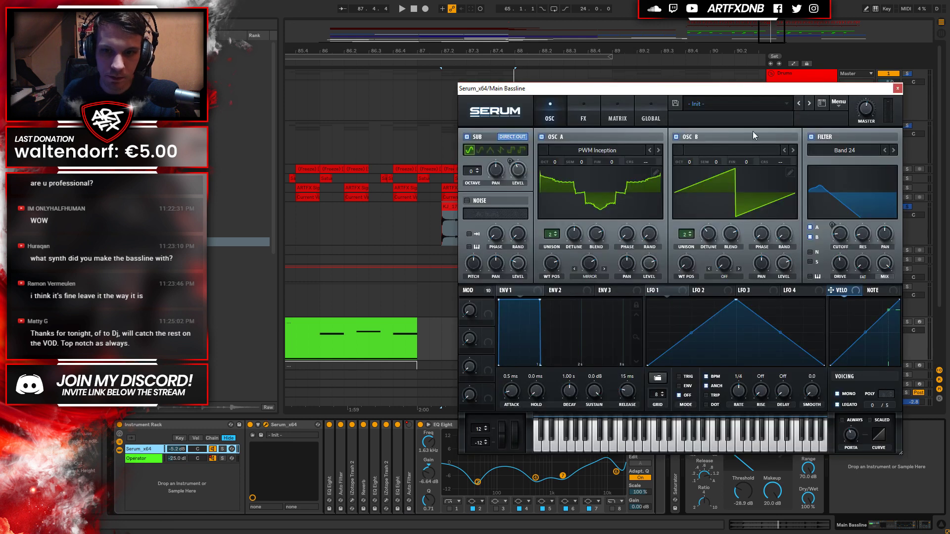
pyautogui.click(898, 89)
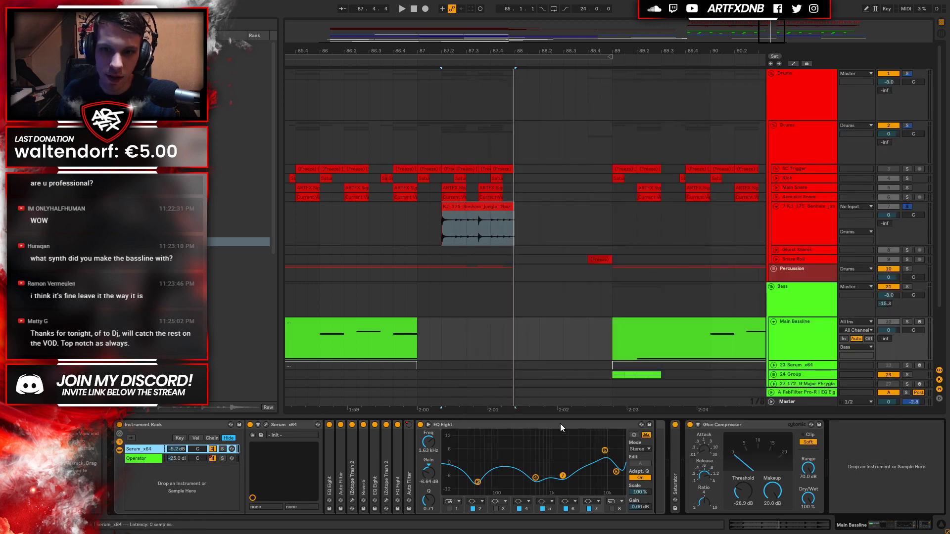
# Return to the Bonham jungle track and play its clip through Trash 2, comparing with the track's solo off and on.
pyautogui.click(792, 217)
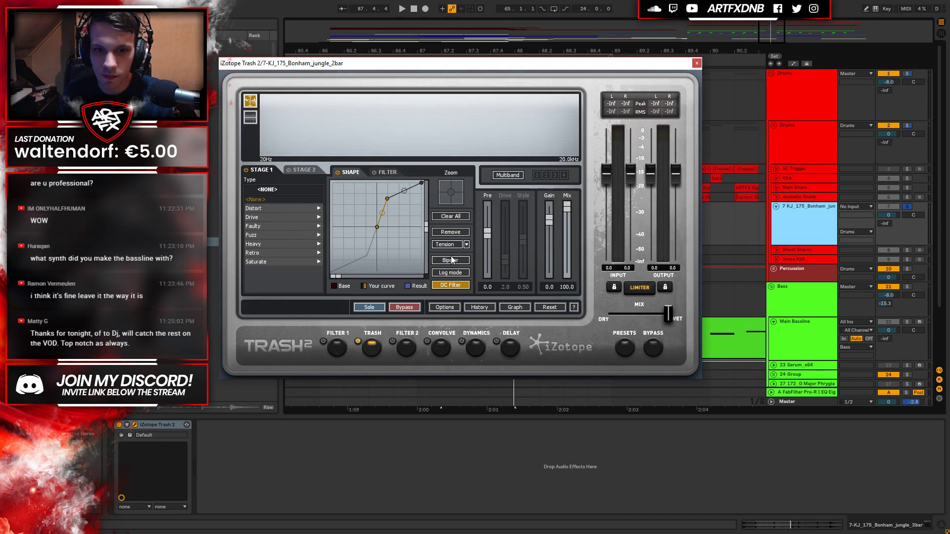
pyautogui.press('space')
pyautogui.click(908, 206)
pyautogui.press('space')
pyautogui.click(908, 207)
pyautogui.press('space')
# Remove the added point from Trash 2's waveshaping curve and bend the upper half into one smooth upward arc during playback.
pyautogui.moveTo(388, 198)
pyautogui.mouseDown()
pyautogui.moveTo(380, 181)
pyautogui.moveTo(388, 197)
pyautogui.moveTo(407, 164)
pyautogui.moveTo(383, 207)
pyautogui.moveTo(380, 163)
pyautogui.moveTo(397, 207)
pyautogui.mouseUp()
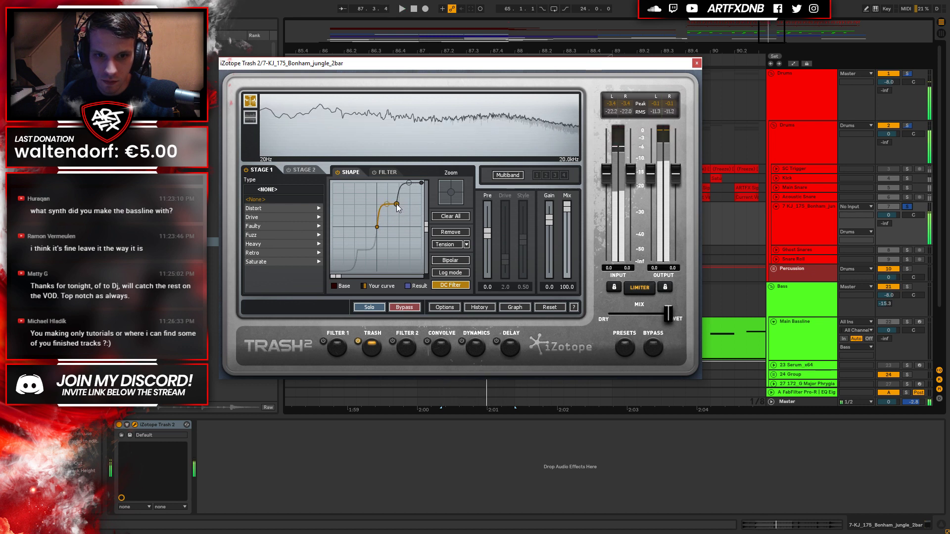
pyautogui.rightClick(397, 204)
pyautogui.click(414, 278)
pyautogui.press('space')
pyautogui.moveTo(399, 183); pyautogui.dragTo(400, 197)
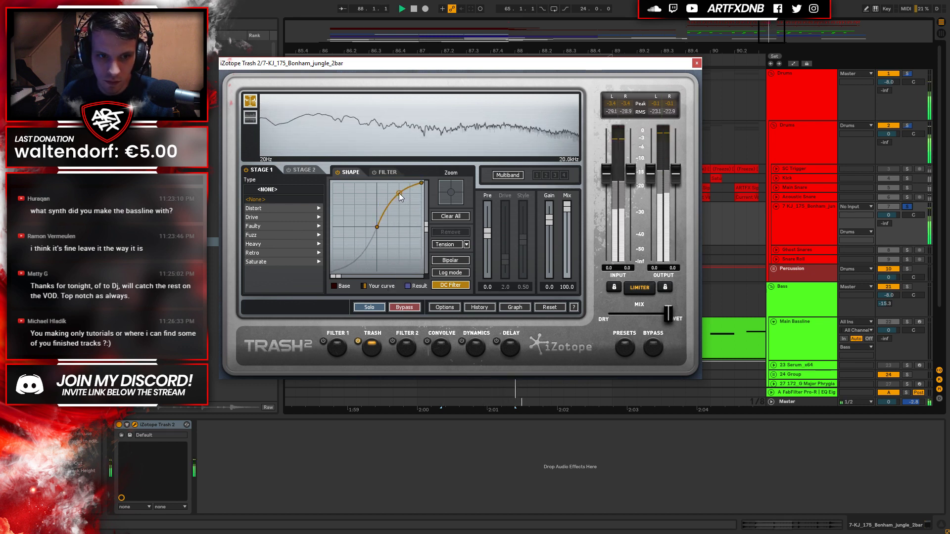
# Set Trash 2's Stage 1 distortion to Double Stages after auditioning Capacity and Crungey Grunch, and close the plugin window.
pyautogui.click(253, 209)
pyautogui.click(256, 217)
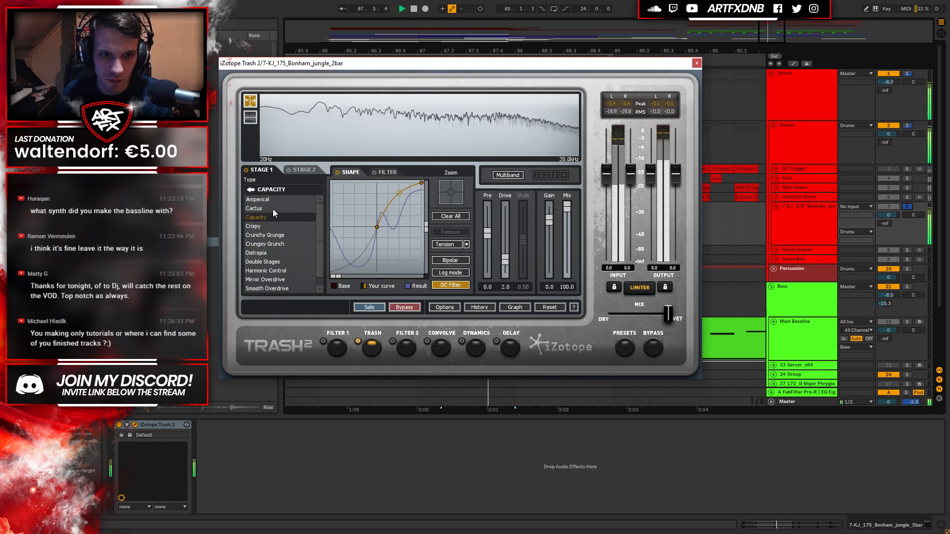
pyautogui.click(271, 236)
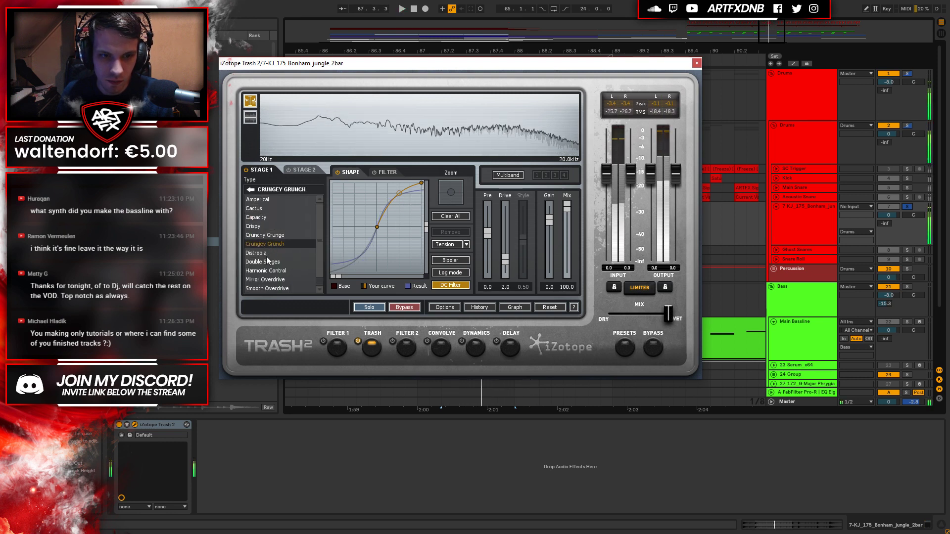
pyautogui.click(267, 261)
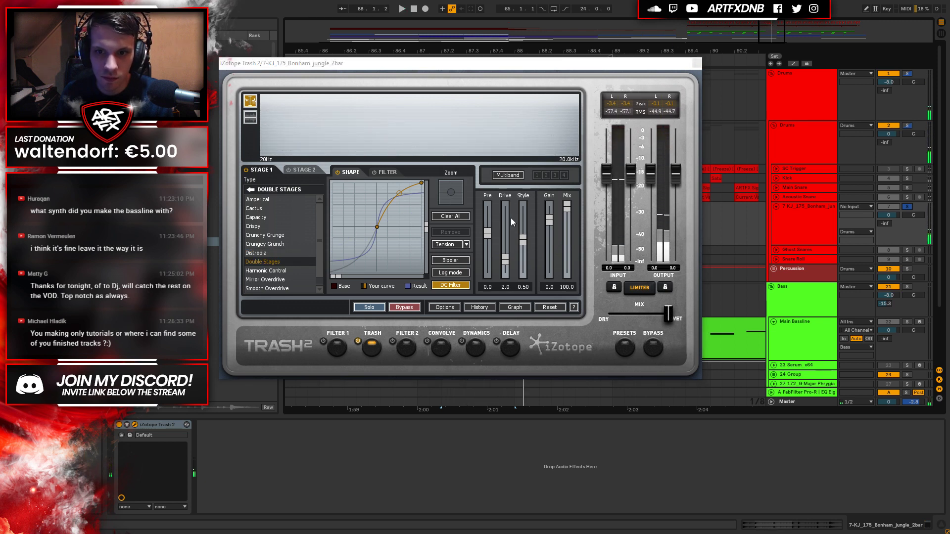
pyautogui.click(696, 63)
pyautogui.press('space')
pyautogui.press('space')
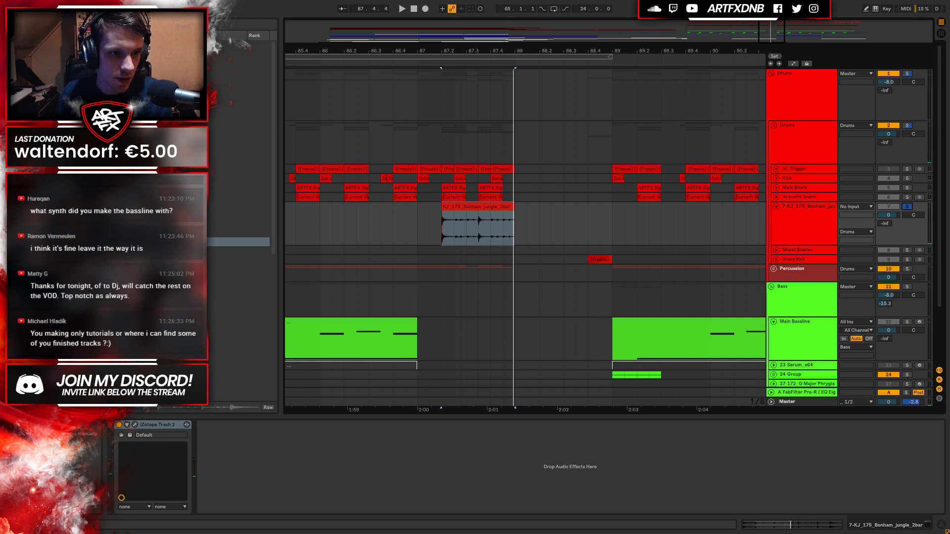
# Place the KJ_175_Bonham_kit_4bar1 loop at bar 87 on the Bonham track in place of the jungle clip and play it.
pyautogui.click(237, 195)
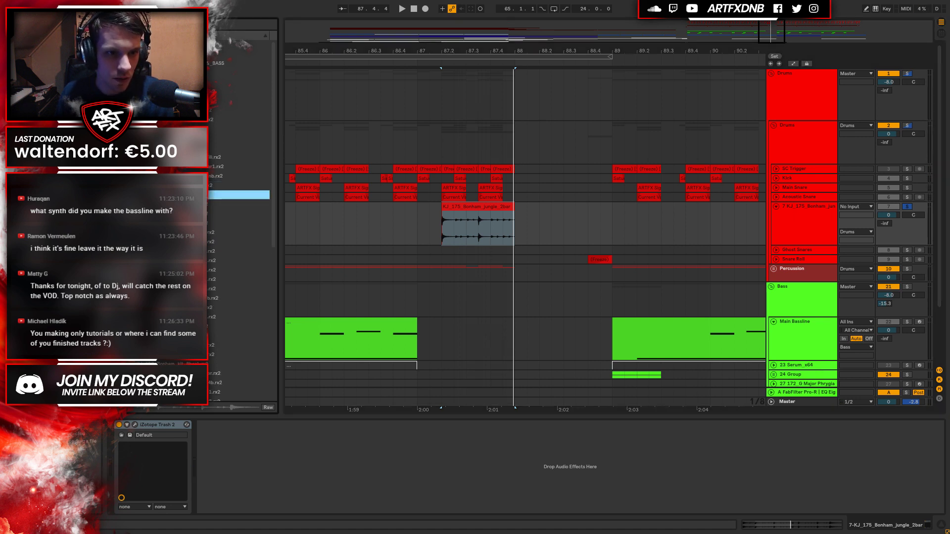
pyautogui.click(237, 204)
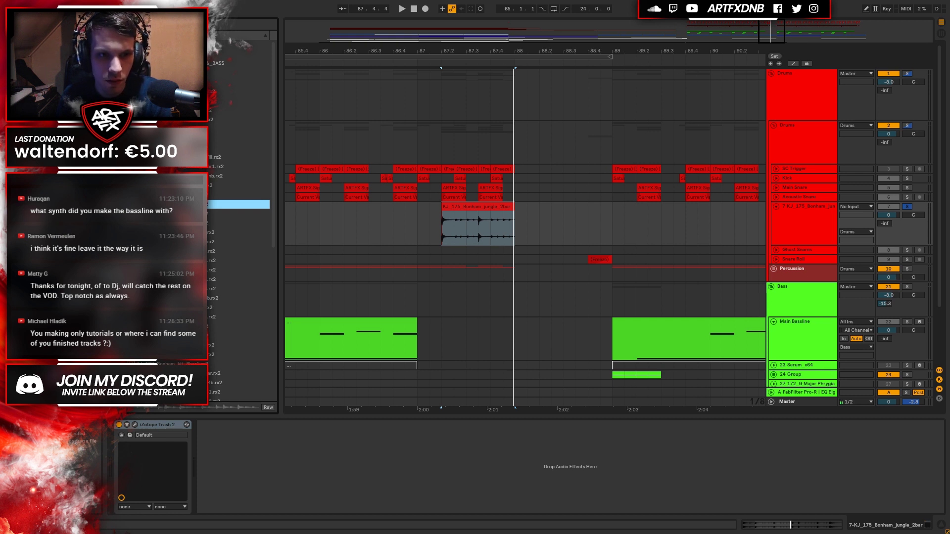
pyautogui.moveTo(238, 204); pyautogui.dragTo(418, 208)
pyautogui.click(906, 206)
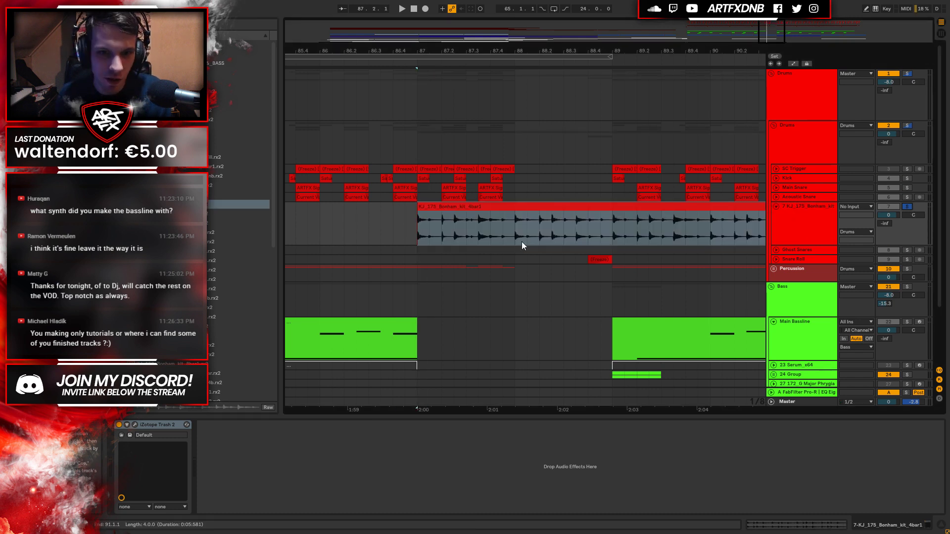
pyautogui.press('space')
pyautogui.moveTo(514, 48); pyautogui.dragTo(478, 34)
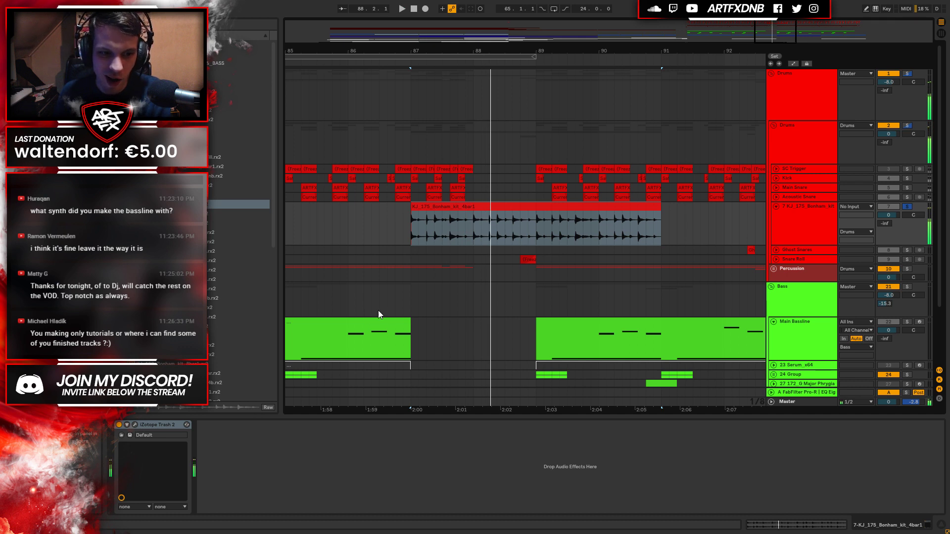
# Play the Bonham kit loop while viewing the Trash 2 effect, then close the plugin and stop playback.
pyautogui.click(136, 424)
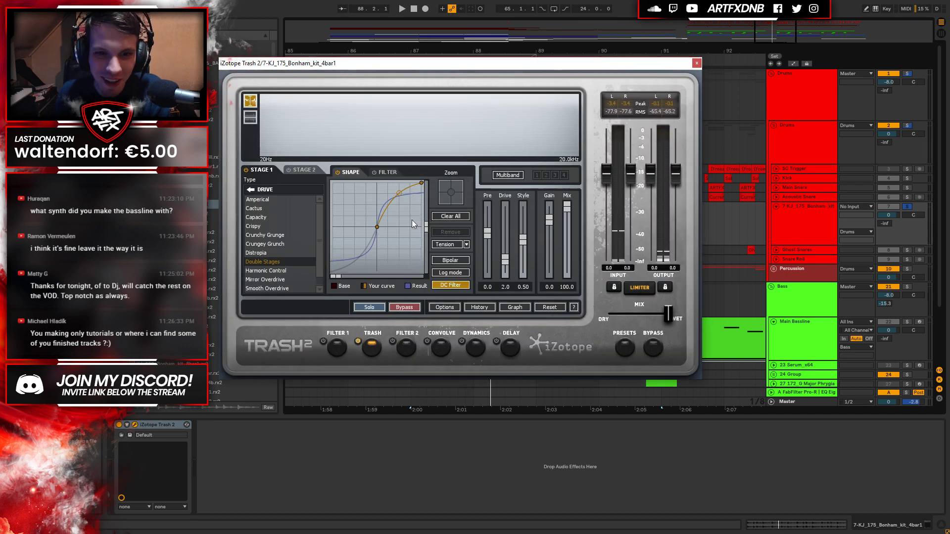
pyautogui.press('space')
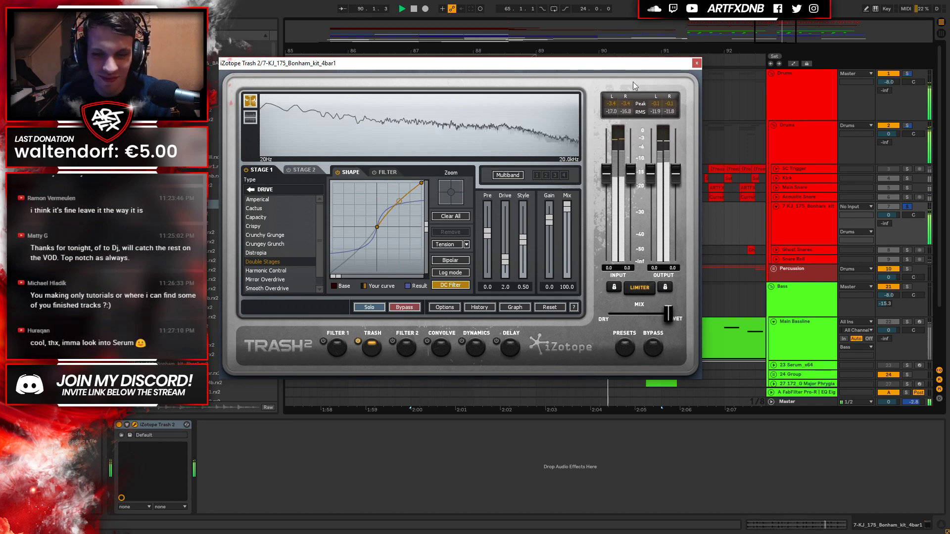
pyautogui.click(696, 63)
pyautogui.press('space')
# Audition the other Bonham loops in the sample folder, down to KJ_177_Bonham_jungle_4bar2.
pyautogui.click(238, 204)
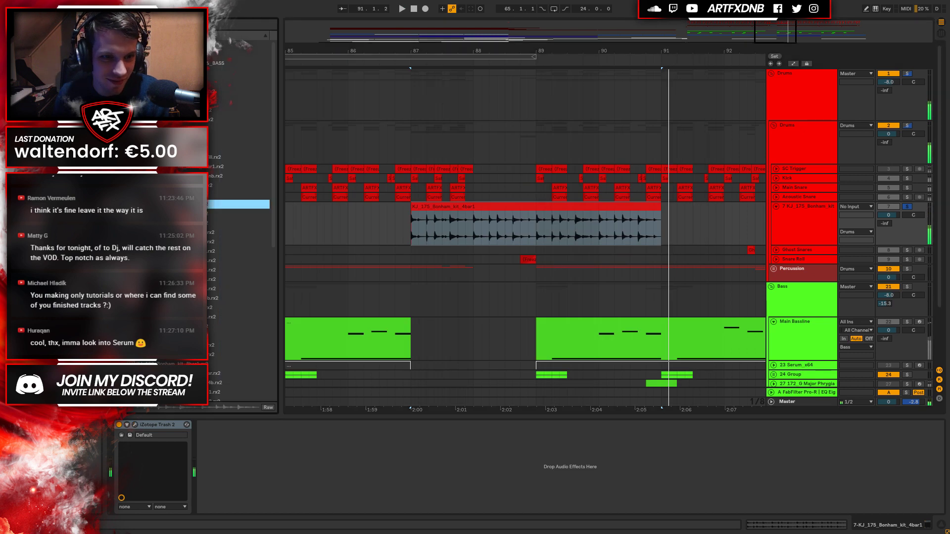
pyautogui.press('Down')
pyautogui.press('Down')
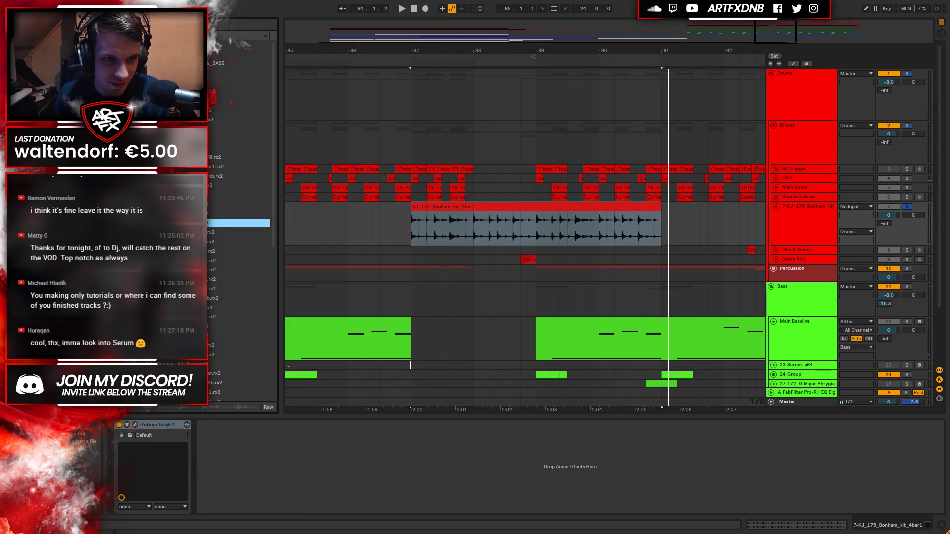
pyautogui.press('Down')
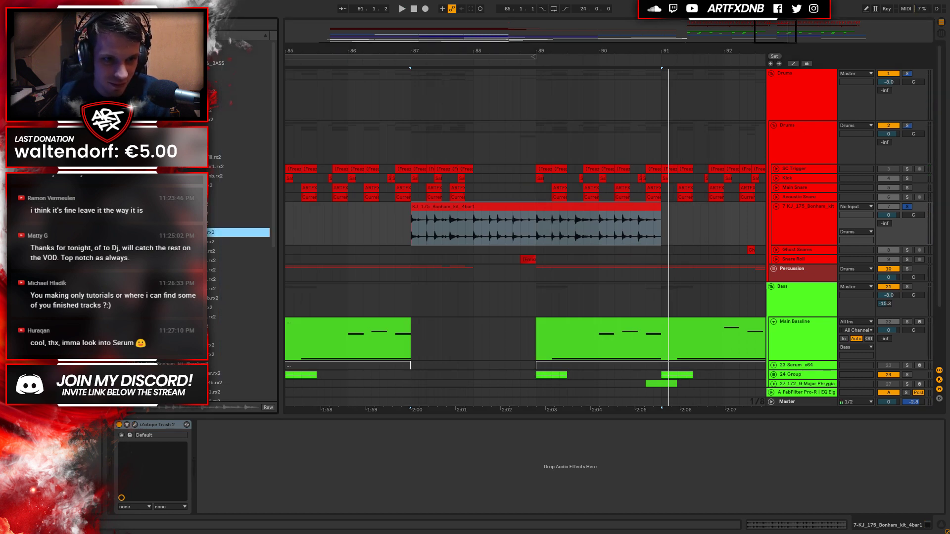
pyautogui.press('Down')
pyautogui.press('Down')
pyautogui.press('Down')
pyautogui.scroll(-3, 237, 247)
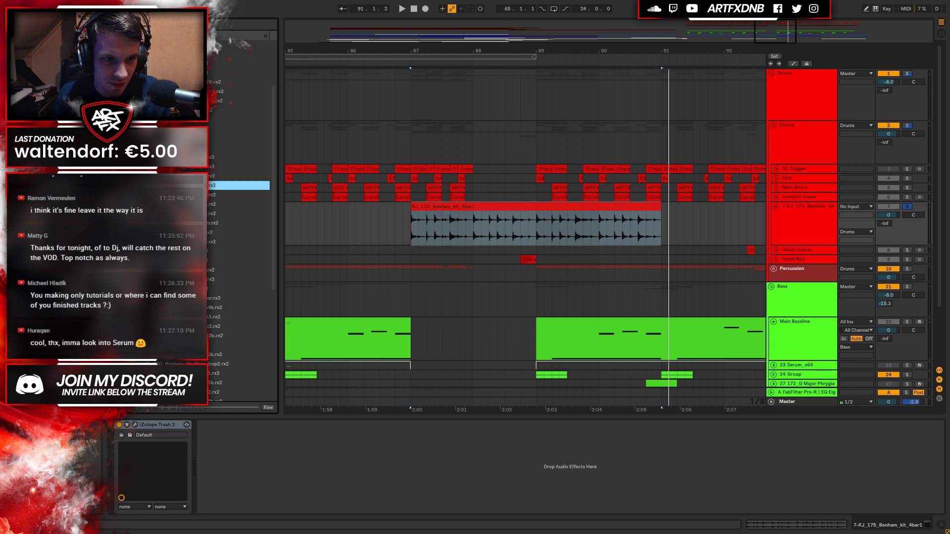
pyautogui.press('Down')
pyautogui.press('Down')
pyautogui.press('Down')
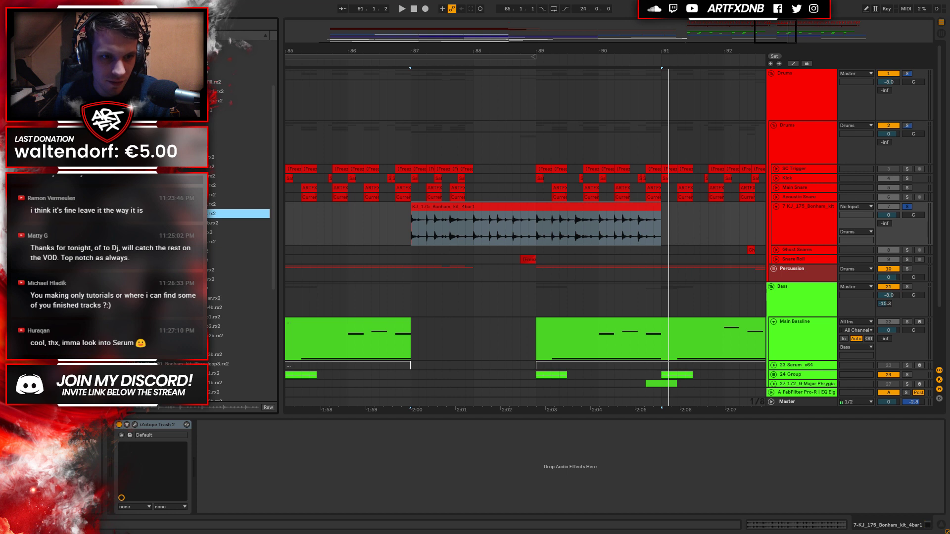
pyautogui.press('Down')
pyautogui.press('Down')
pyautogui.press('Down')
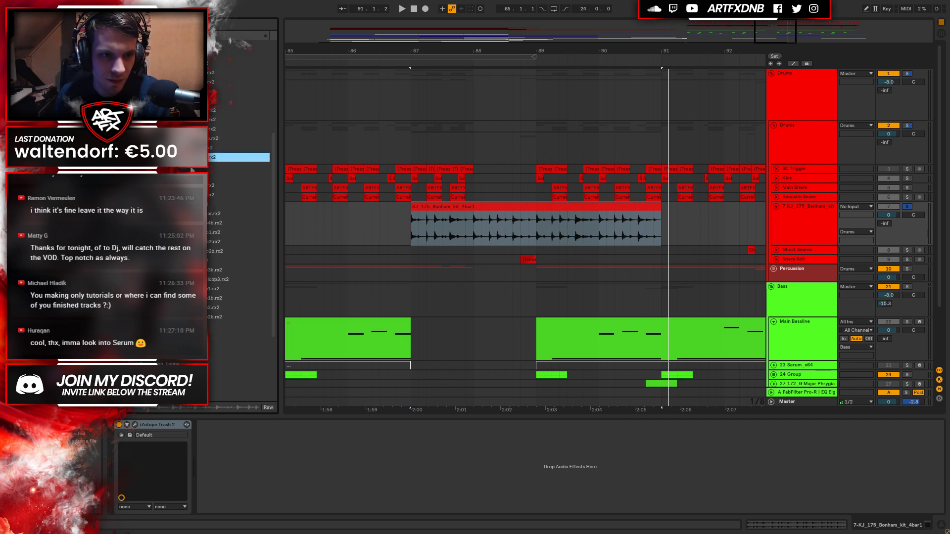
# Replace the kit clip at bar 87 with the KJ_177_Bonham_jungle_4bar2 loop and play it through Trash 2.
pyautogui.moveTo(213, 157); pyautogui.dragTo(415, 224)
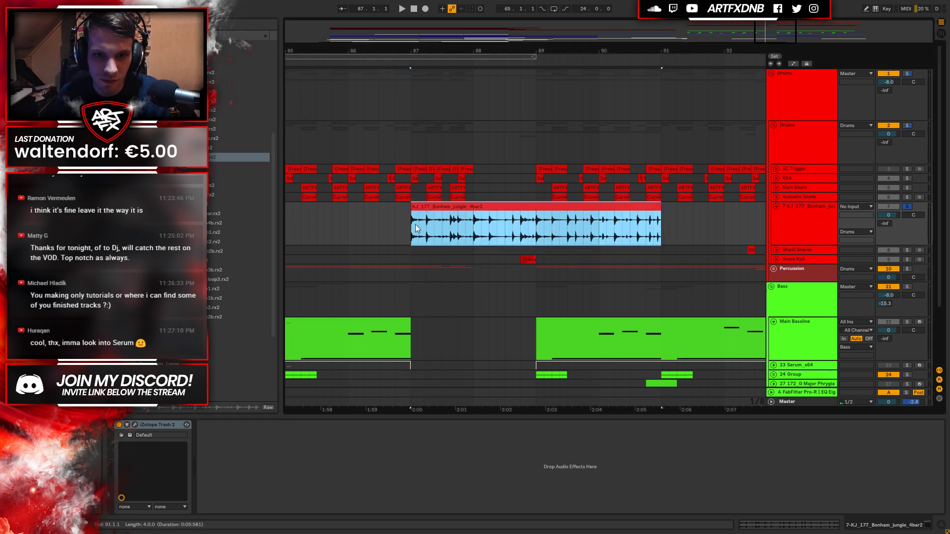
pyautogui.press('space')
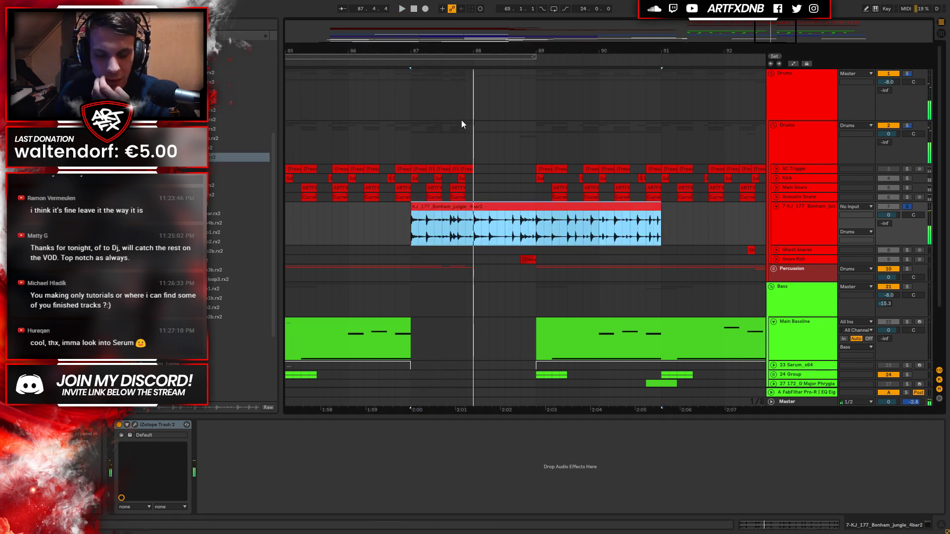
pyautogui.hotkey('ctrl', 'alt', 'p')
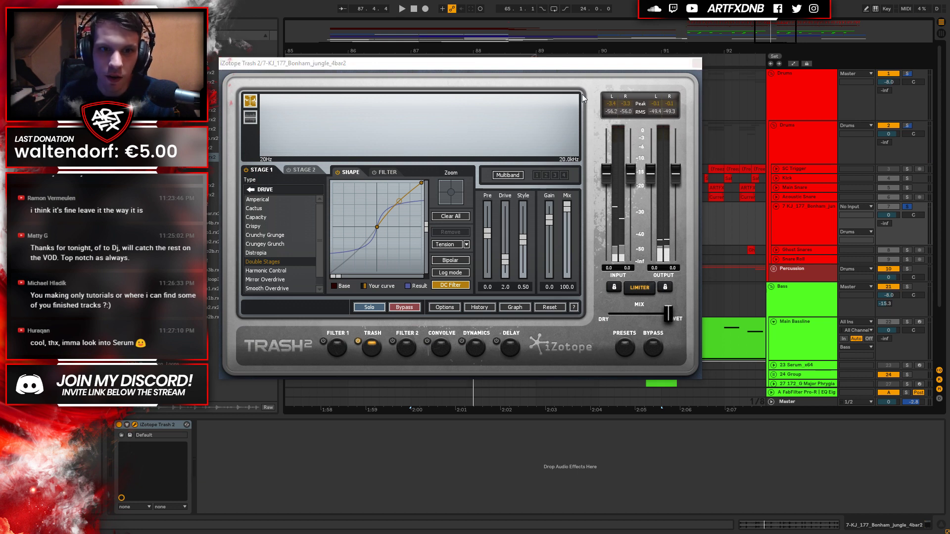
pyautogui.hotkey('ctrl', 'alt', 'p')
# Insert an EQ Eight before the iZotope Trash 2 effect on the Bonham jungle track.
pyautogui.click(45, 101)
pyautogui.click(158, 158)
pyautogui.click(152, 460)
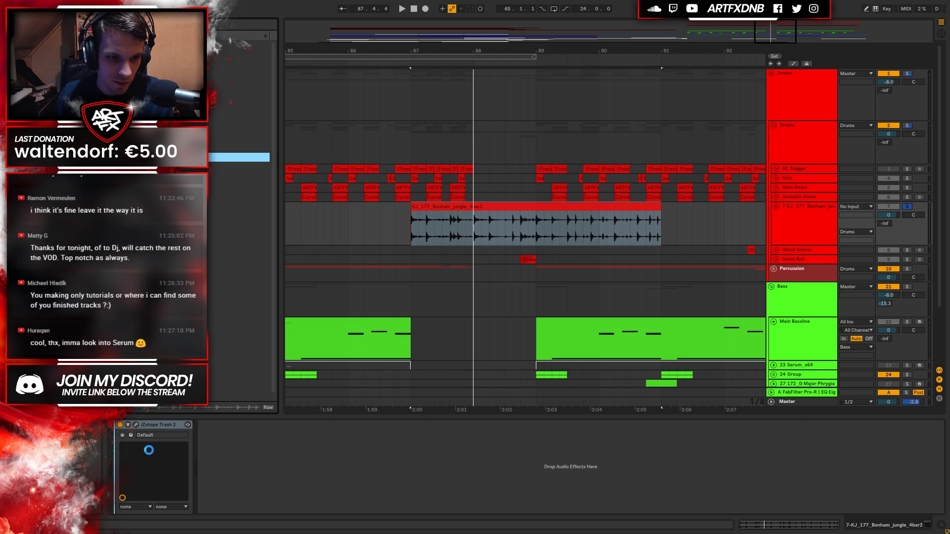
pyautogui.press('Return')
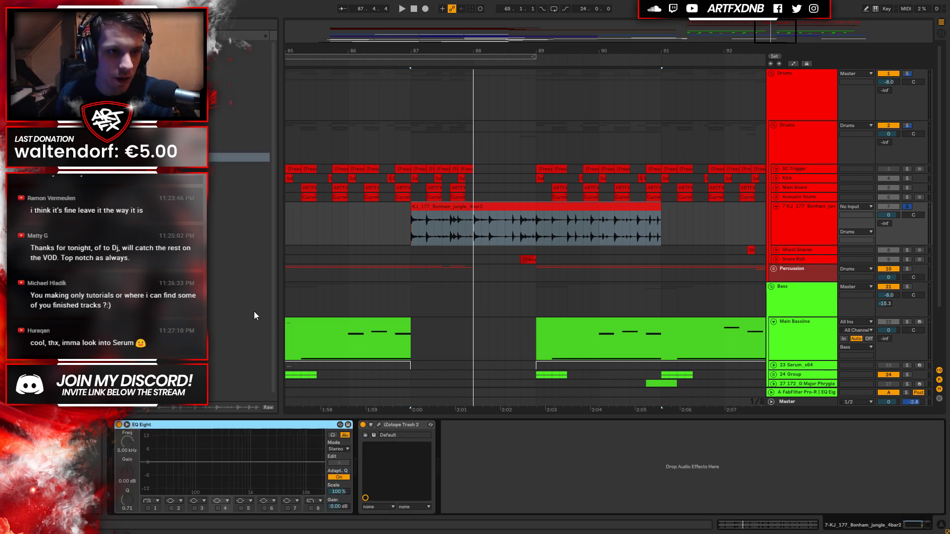
# Enable band 1 of the EQ Eight as a low cut at about 150 Hz and play the loop through it.
pyautogui.click(148, 509)
pyautogui.moveTo(169, 469); pyautogui.dragTo(206, 476)
pyautogui.press('space')
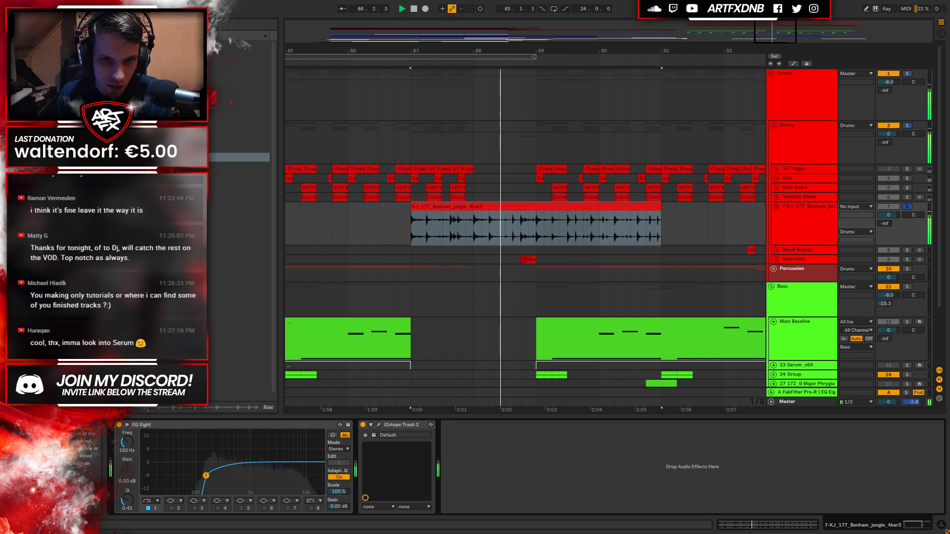
pyautogui.press('space')
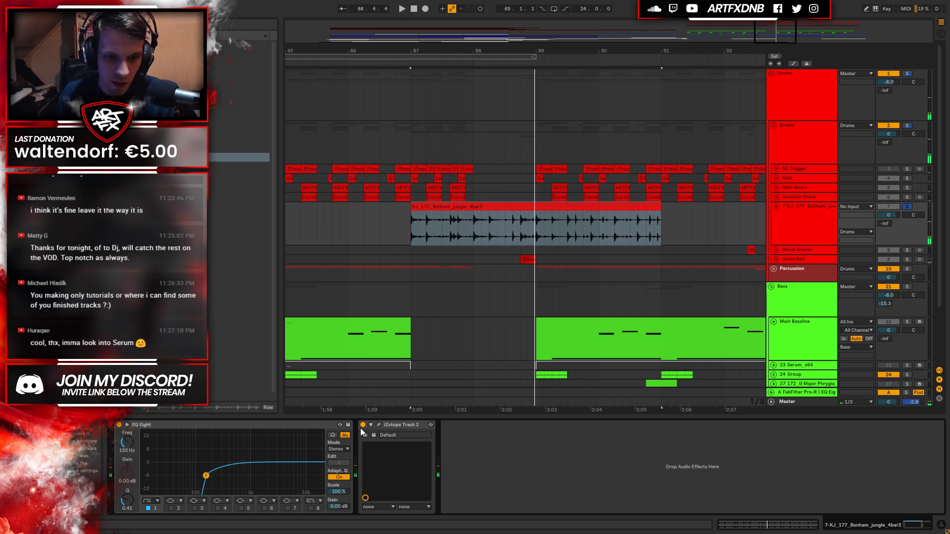
# Play the Bonham jungle loop with the EQ Eight switched off and on to compare the sound.
pyautogui.press('space')
pyautogui.click(119, 424)
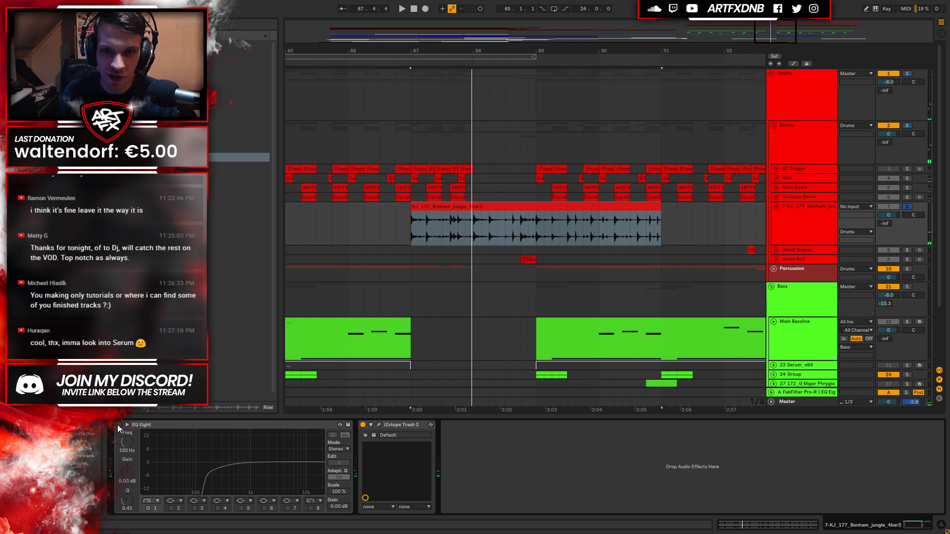
pyautogui.click(118, 424)
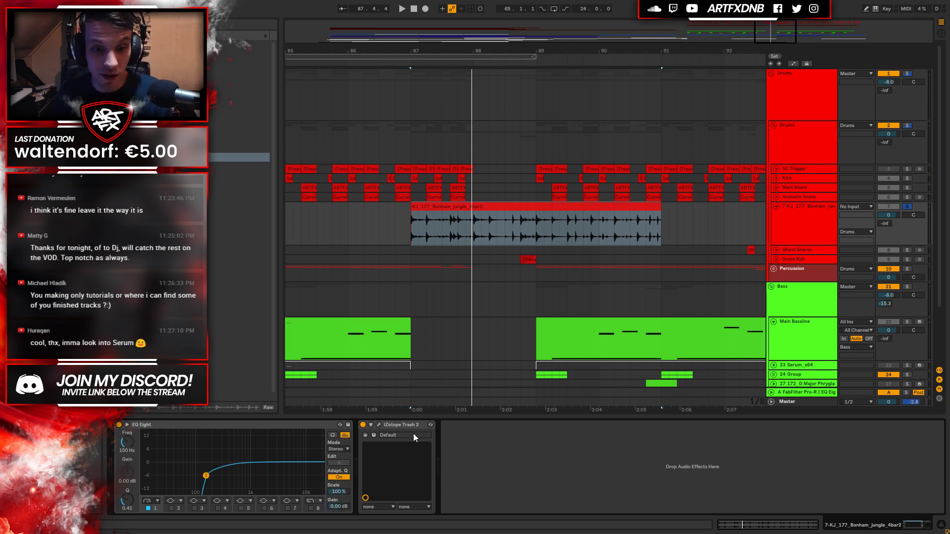
pyautogui.press('space')
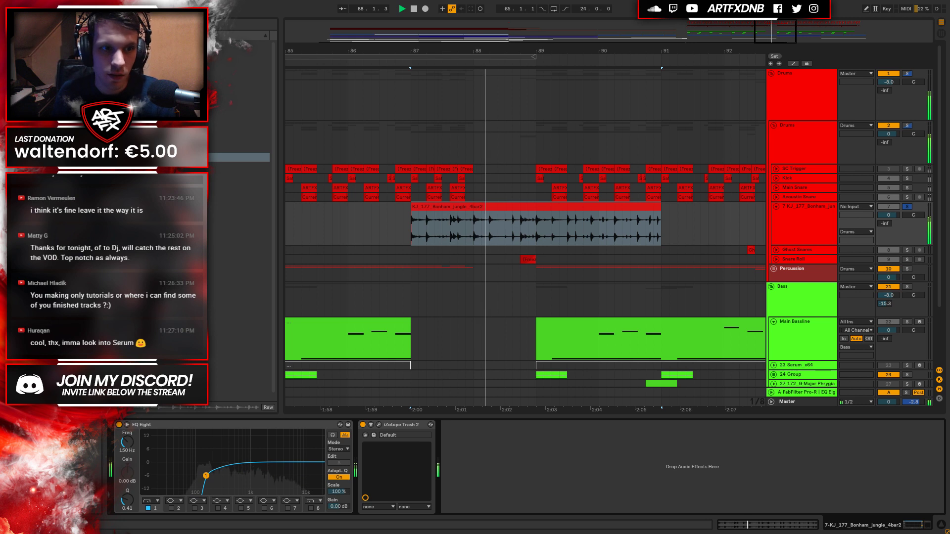
# Stop playback and look through the Bonham loops in the sample library for an alternative to the jungle loop.
pyautogui.press('space')
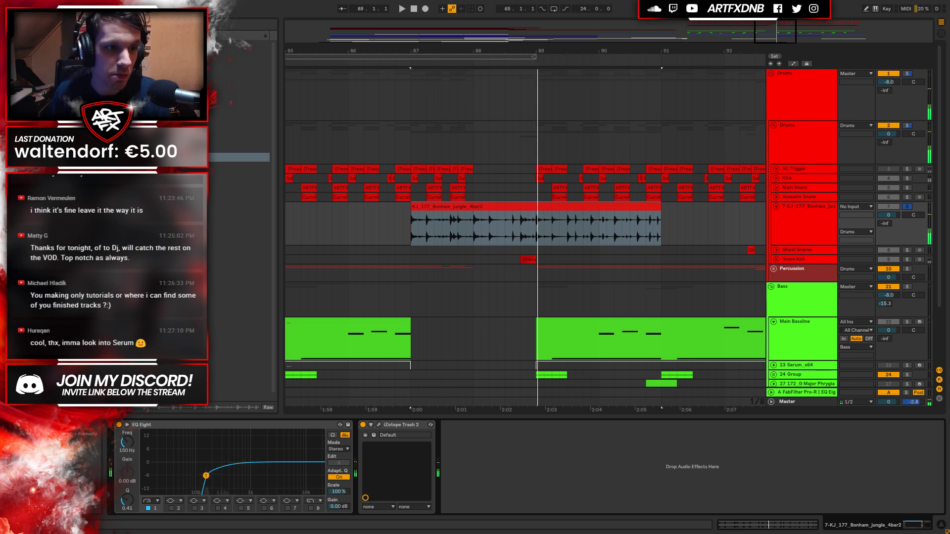
pyautogui.press('Down')
pyautogui.press('Down')
pyautogui.press('Down')
pyautogui.press('Down')
pyautogui.press('Down')
pyautogui.press('Down')
pyautogui.press('Down')
pyautogui.press('Down')
pyautogui.press('Down')
pyautogui.press('Down')
pyautogui.press('Down')
pyautogui.press('Down')
pyautogui.press('Down')
pyautogui.press('Down')
pyautogui.press('Down')
pyautogui.press('Down')
pyautogui.press('Down')
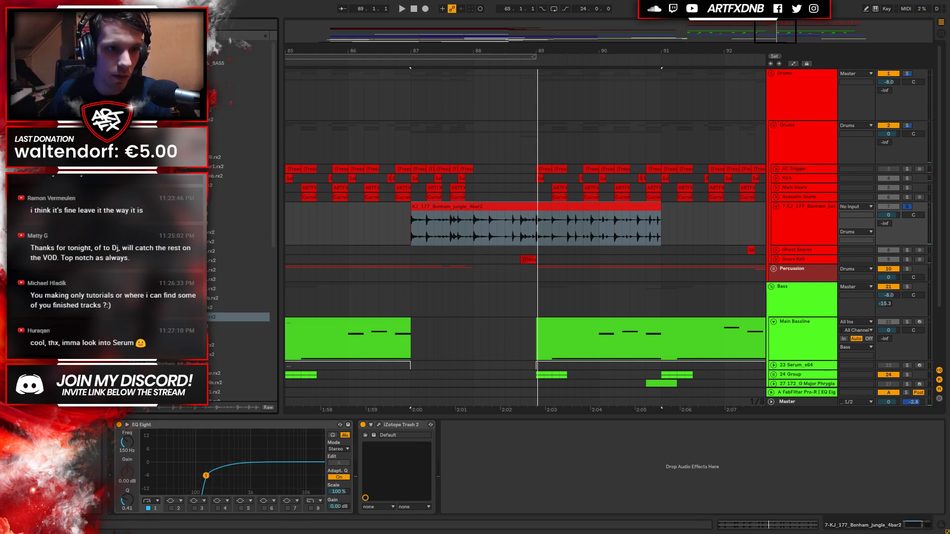
# Audition more Bonham loops, then try KJ_173_Bonham_kit_bossa_8bar1 at bar 87 in place of the jungle loop and play it.
pyautogui.click(238, 129)
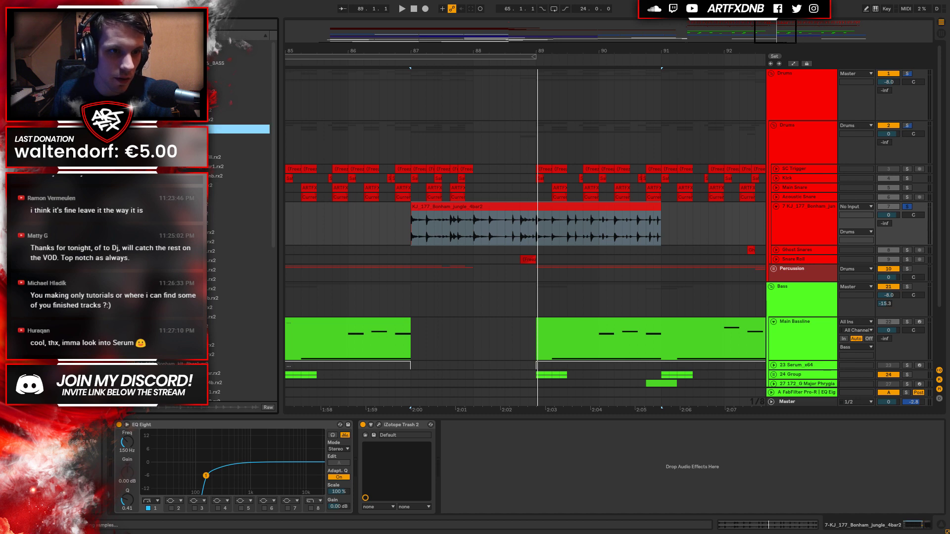
pyautogui.press('Down')
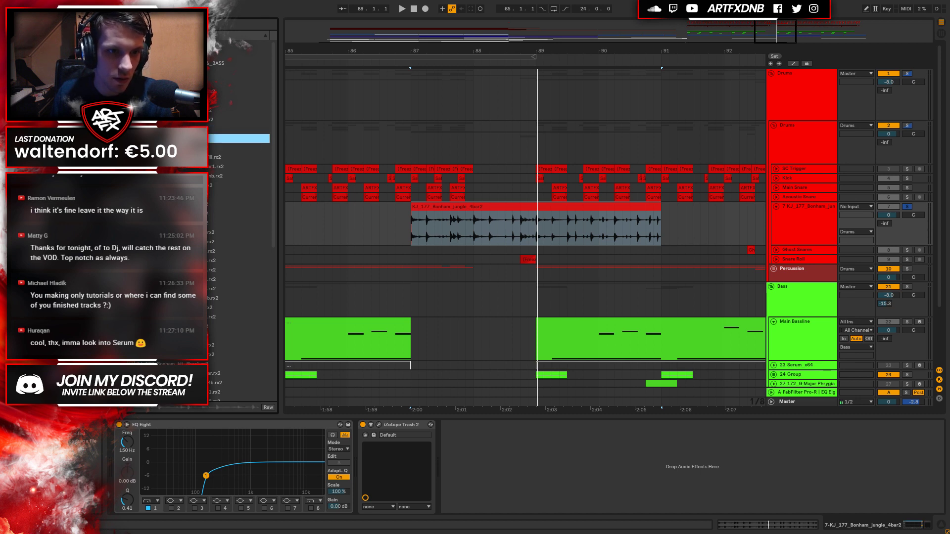
pyautogui.press('Down')
pyautogui.press('Down')
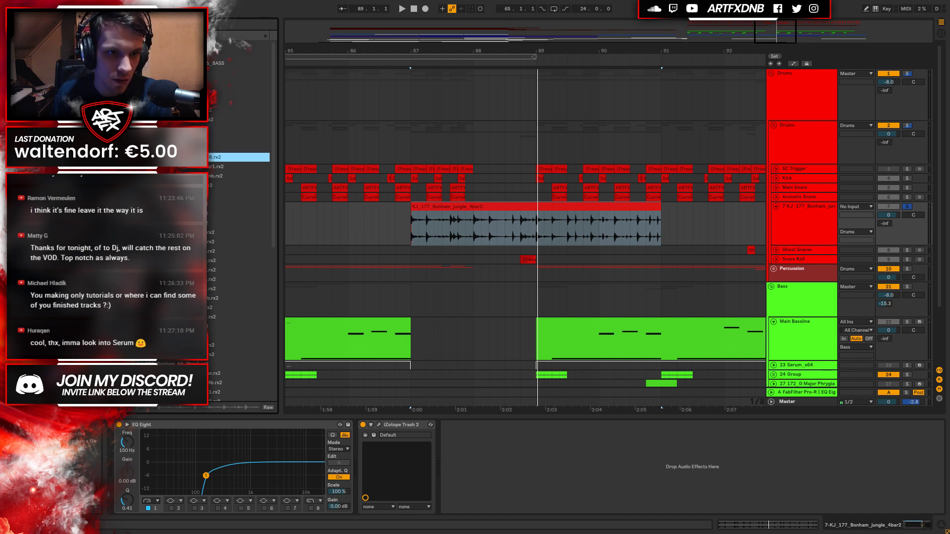
pyautogui.press('Down')
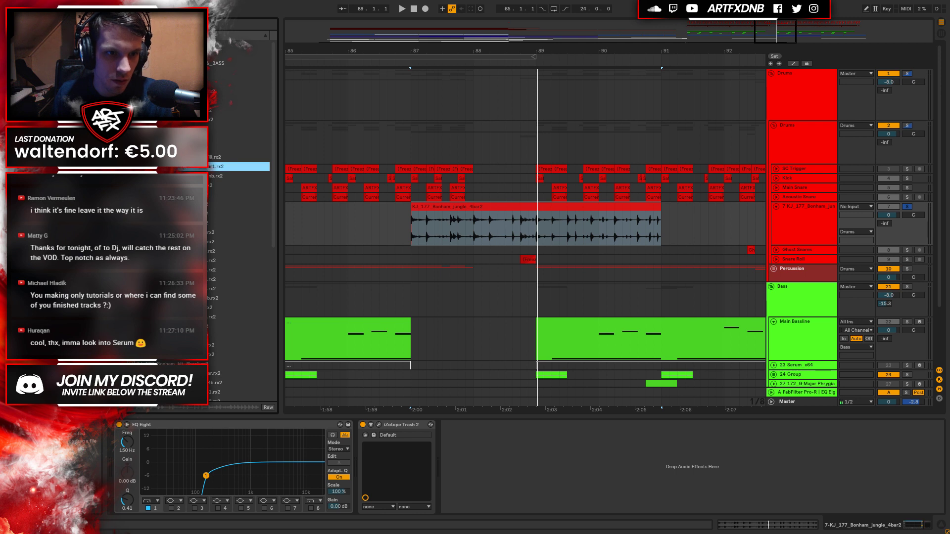
pyautogui.moveTo(186, 169); pyautogui.dragTo(410, 227)
pyautogui.press('space')
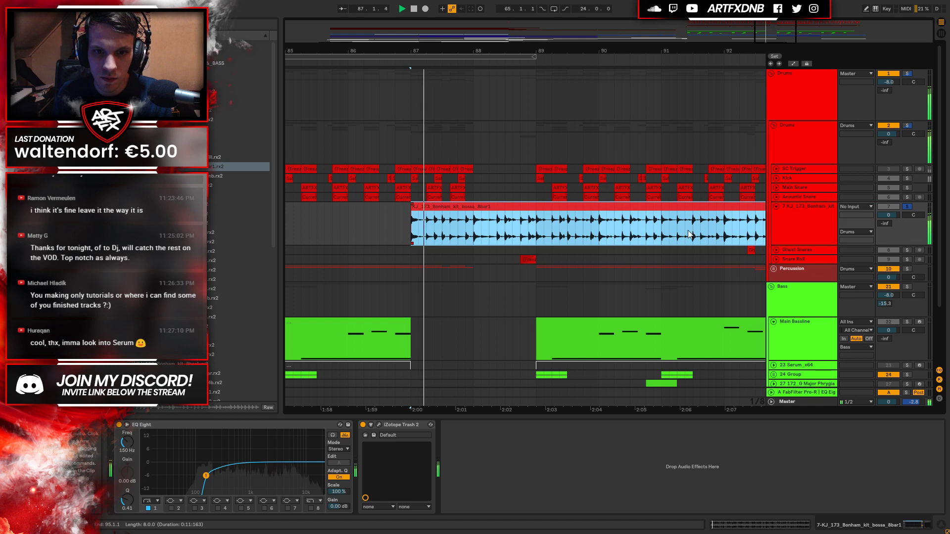
pyautogui.press('space')
# Audition further kit loops and try KJ_172_Bonham_kit_4bar at bar 87 over the bossa loop, playing it through the effects.
pyautogui.click(198, 91)
pyautogui.press('Down')
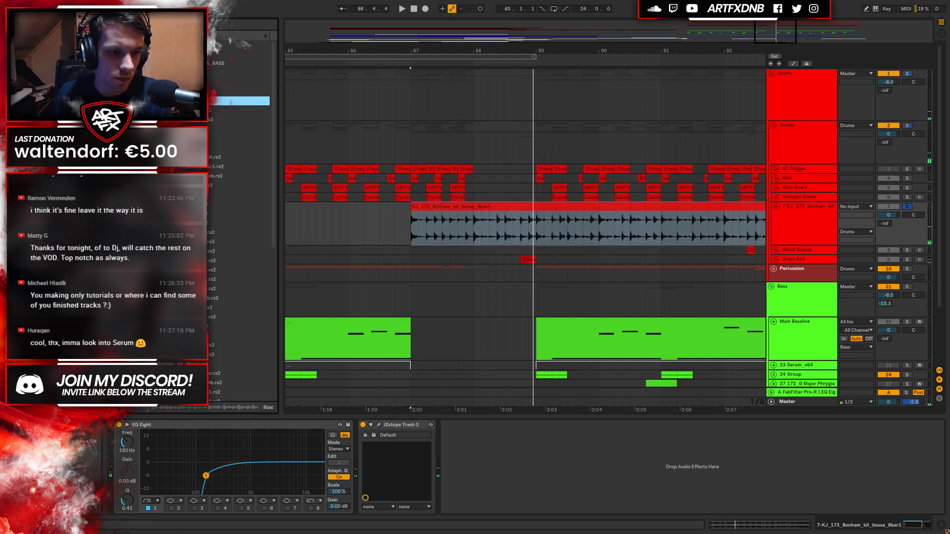
pyautogui.press('Down')
pyautogui.press('Down')
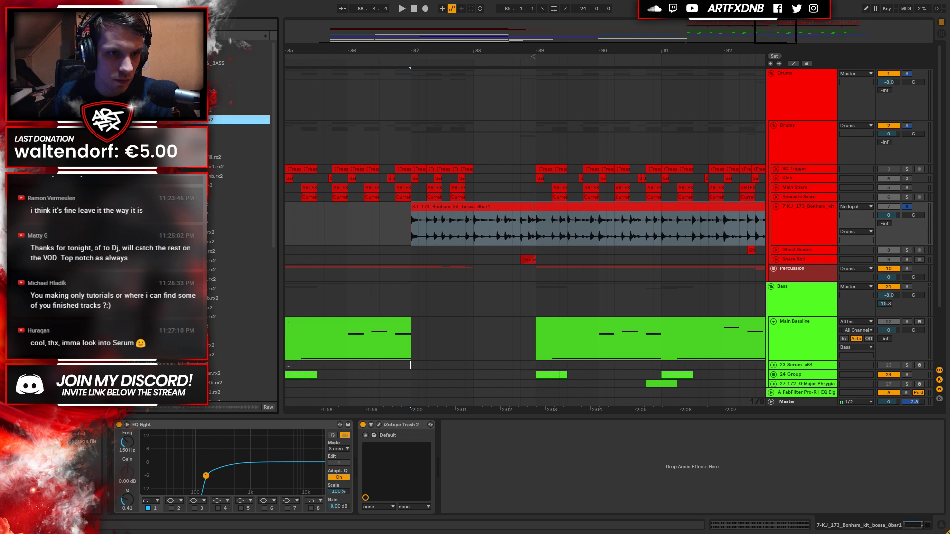
pyautogui.press('Down')
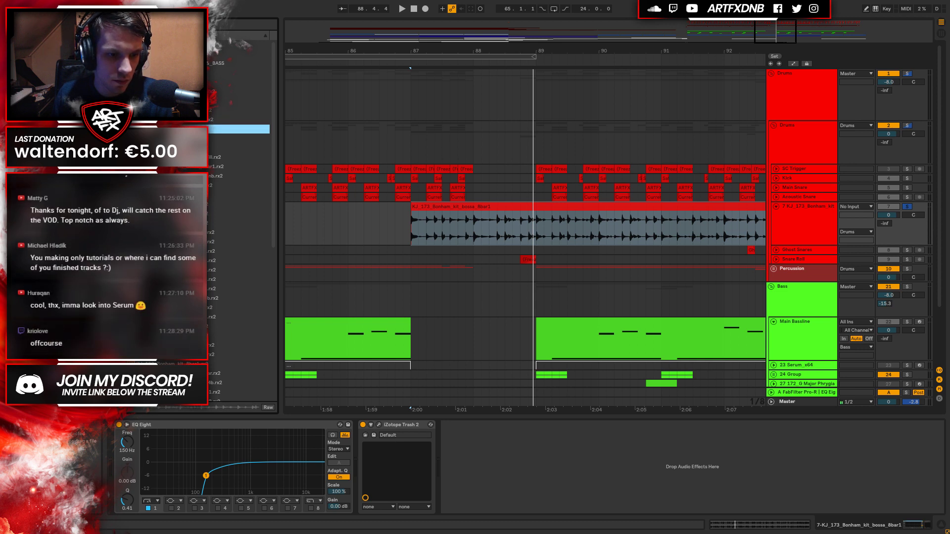
pyautogui.press('Down')
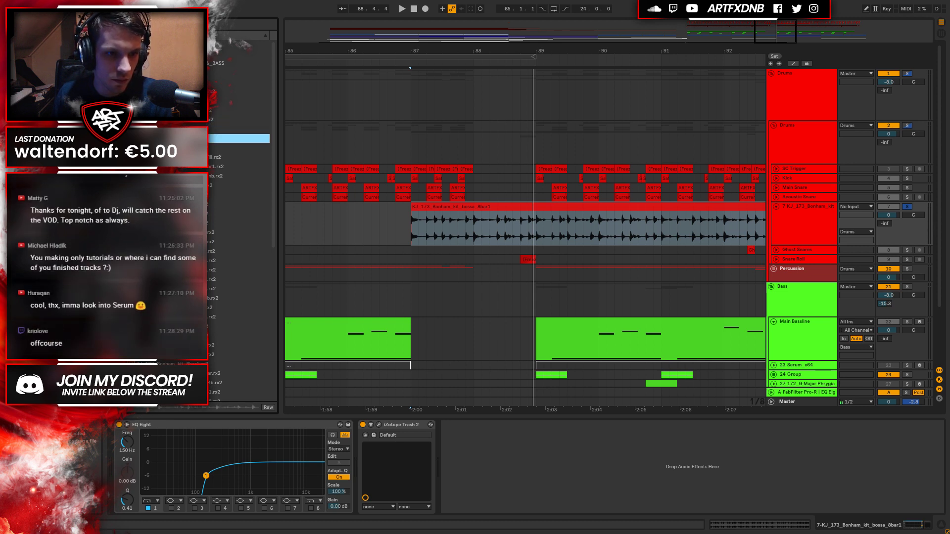
pyautogui.press('Down')
pyautogui.press('Up')
pyautogui.press('Up')
pyautogui.moveTo(233, 129); pyautogui.dragTo(412, 216)
pyautogui.press('space')
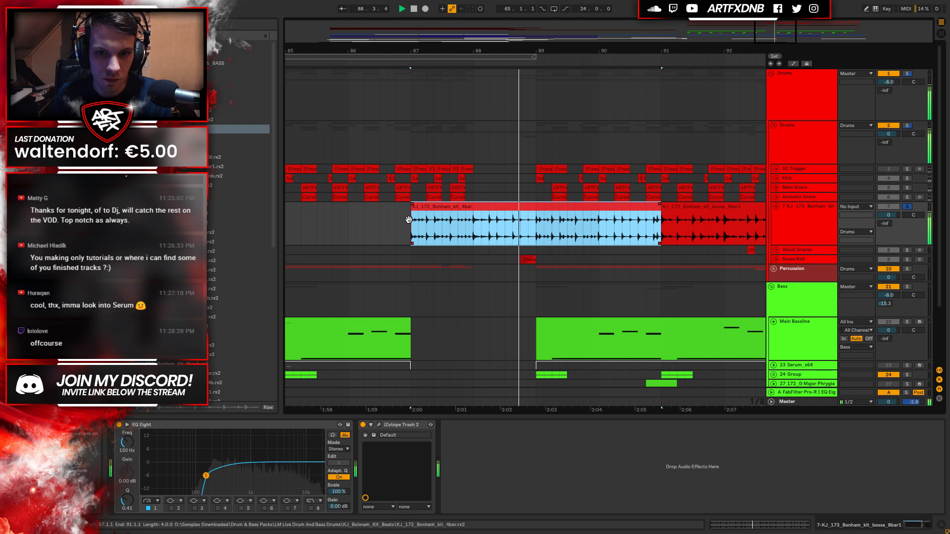
# Audition the neighbouring Bonham kit loops in the sample folder to find another candidate for bar 87.
pyautogui.click(237, 176)
pyautogui.press('Down')
pyautogui.press('Down')
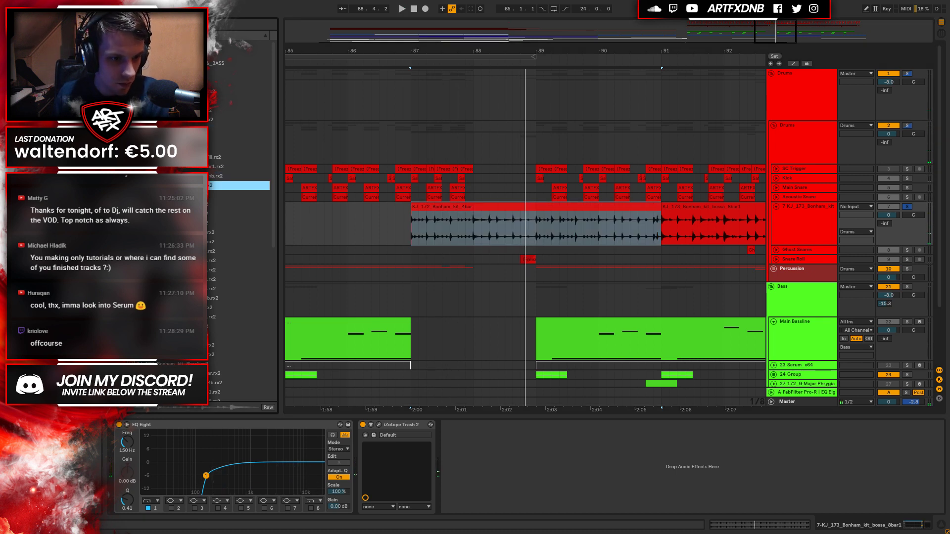
pyautogui.press('Down')
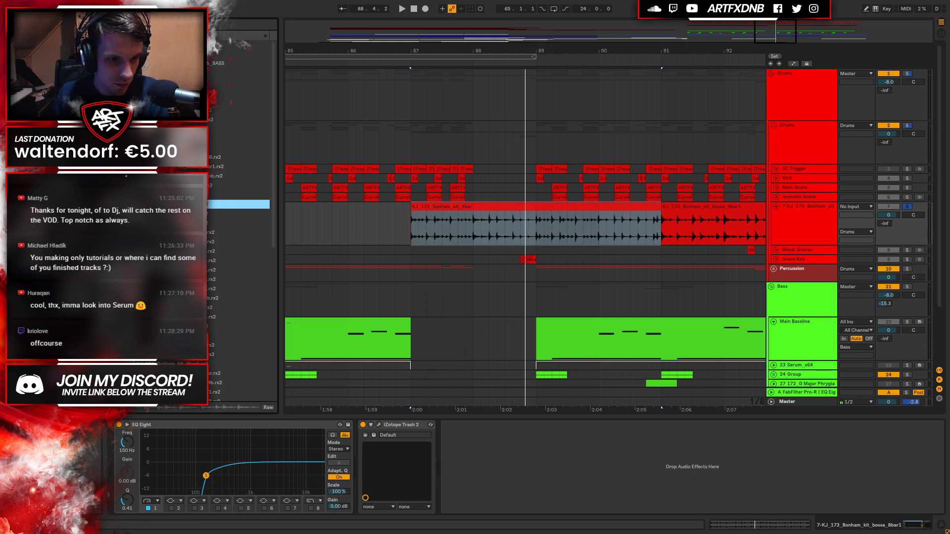
pyautogui.press('Up')
pyautogui.press('Up')
pyautogui.press('Up')
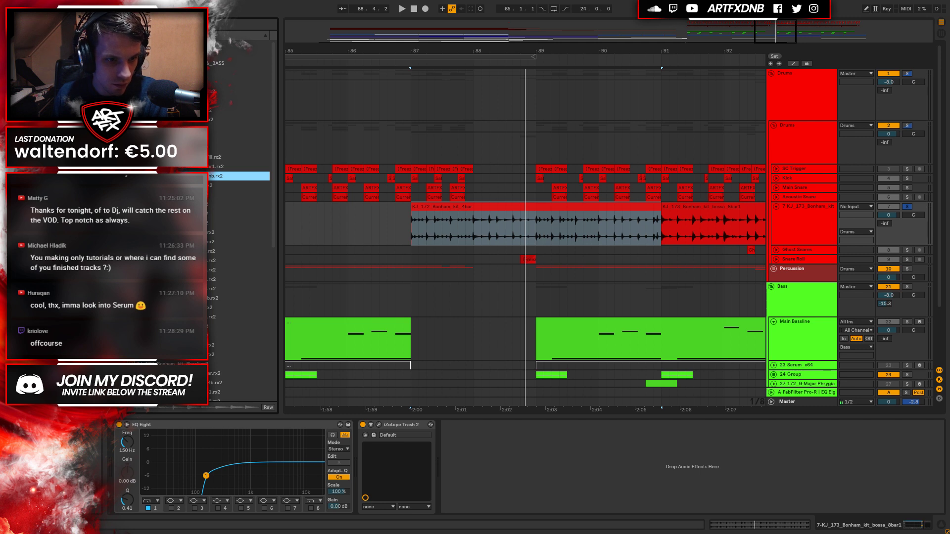
pyautogui.press('Up')
pyautogui.press('Up')
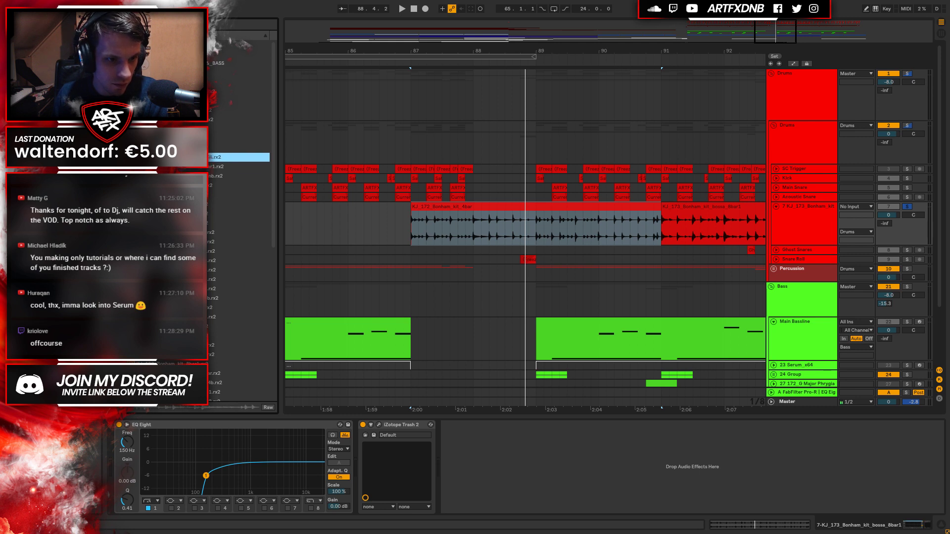
pyautogui.press('Up')
pyautogui.press('Up')
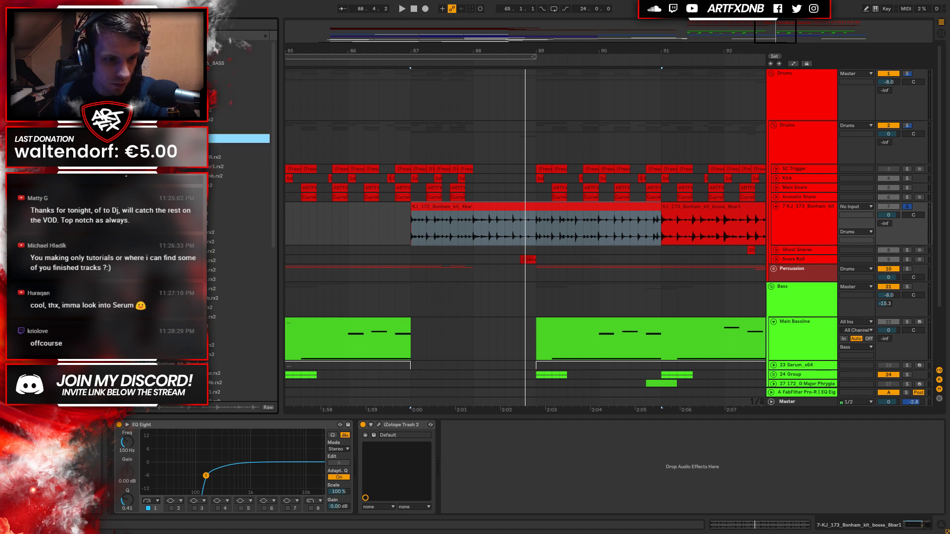
pyautogui.press('Up')
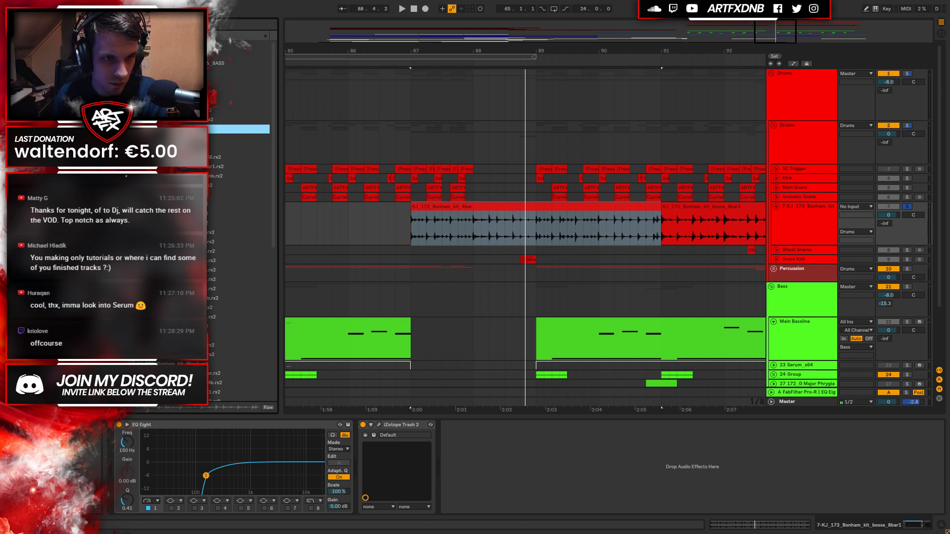
pyautogui.press('Up')
pyautogui.press('Up')
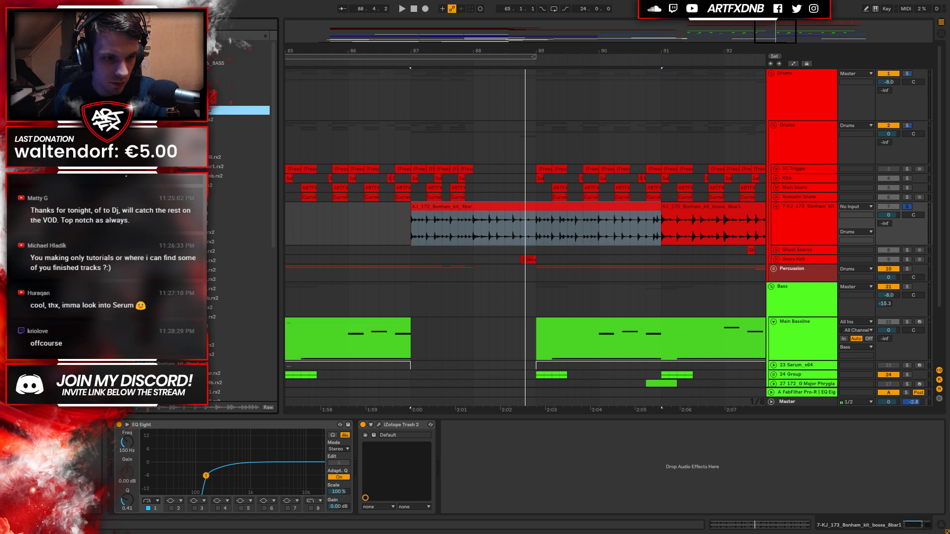
pyautogui.press('Down')
pyautogui.press('Down')
pyautogui.press('Down')
pyautogui.press('Down')
pyautogui.press('Down')
pyautogui.press('Down')
pyautogui.press('Down')
pyautogui.press('Down')
pyautogui.press('Down')
pyautogui.press('Down')
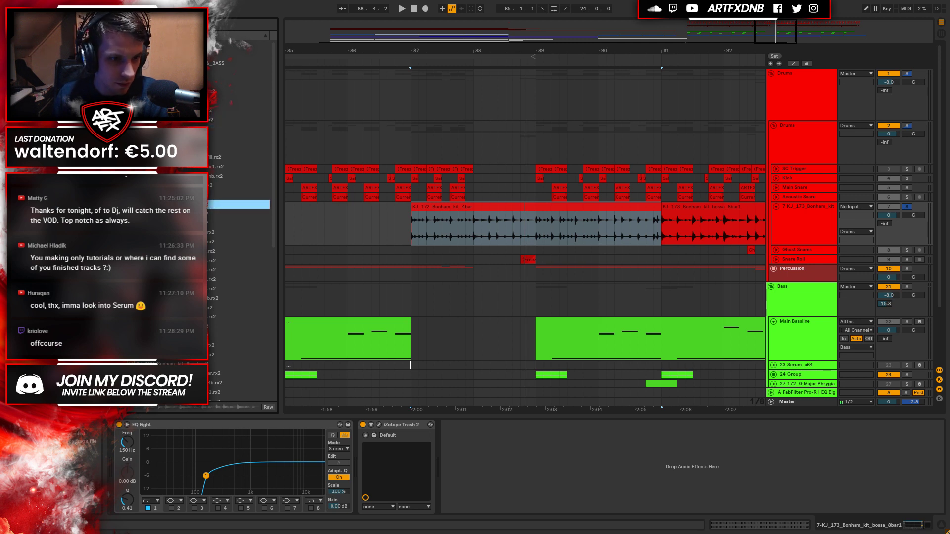
# Try another four-bar Bonham kit loop at bar 87, play it, and delete the leftover bossa clip after bar 91.
pyautogui.moveTo(237, 205); pyautogui.dragTo(426, 218)
pyautogui.press('space')
pyautogui.click(638, 204)
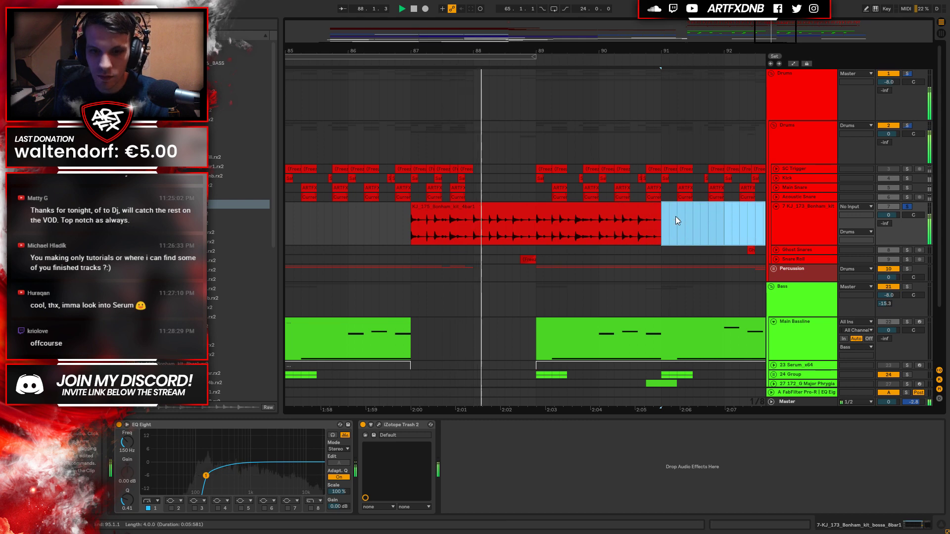
pyautogui.press('Delete')
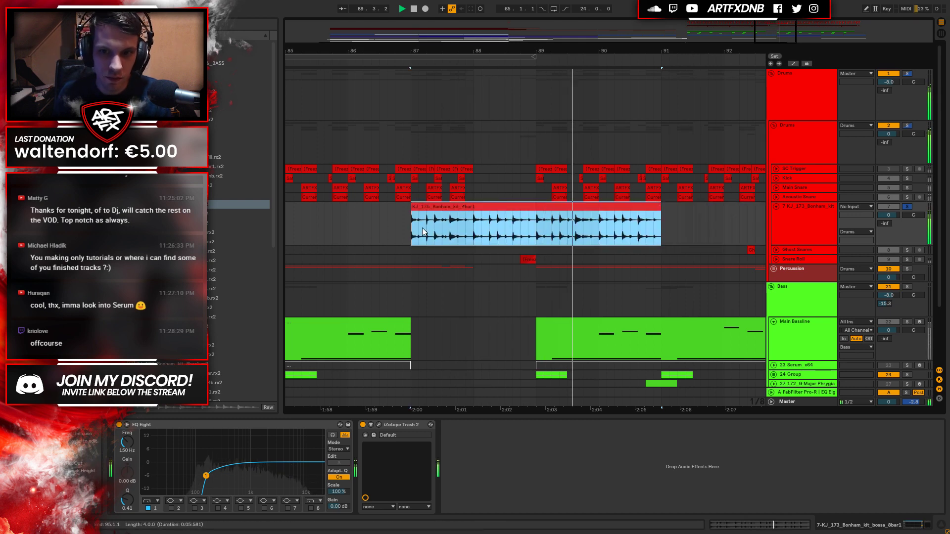
# Stop playback and audition the remaining Bonham loops further down the sample folder.
pyautogui.click(218, 214)
pyautogui.press('space')
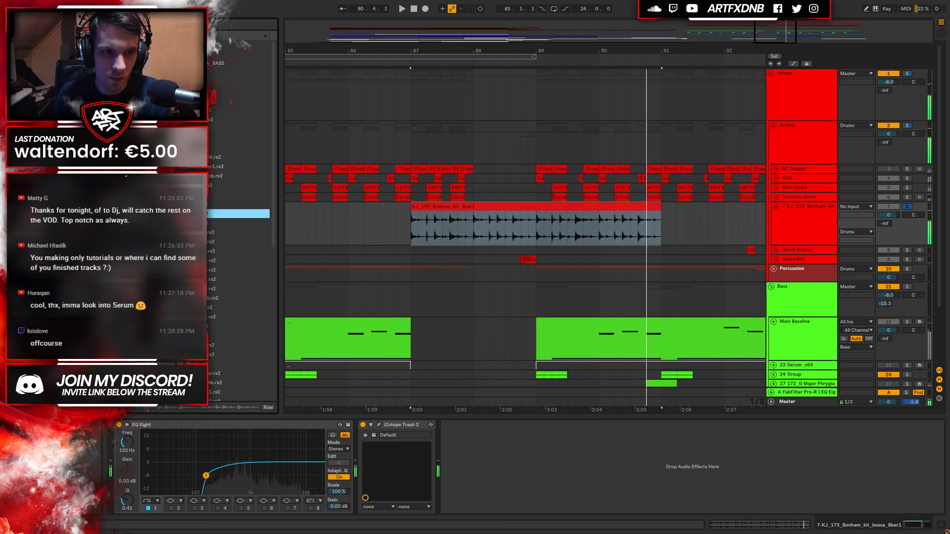
pyautogui.press('Down')
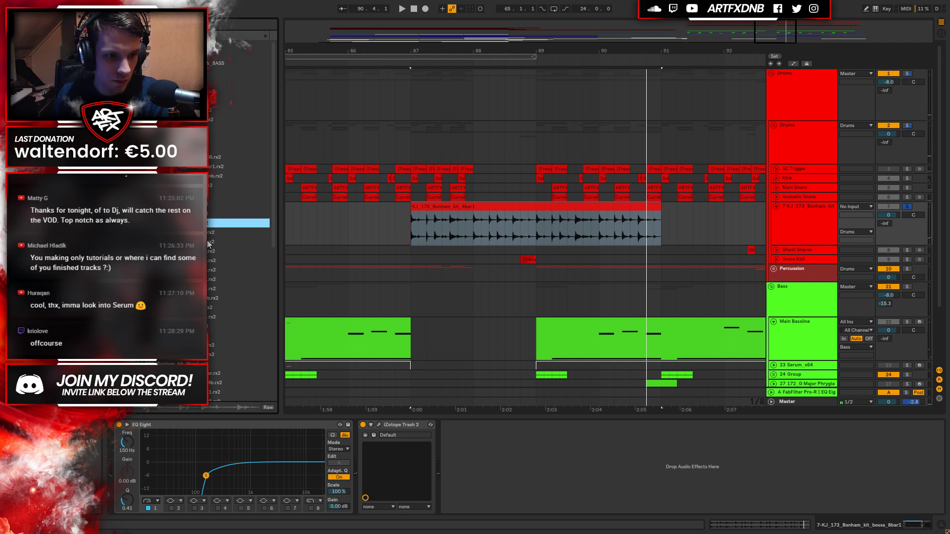
pyautogui.press('Down')
pyautogui.press('Down')
pyautogui.scroll(-2, 208, 244)
pyautogui.press('Down')
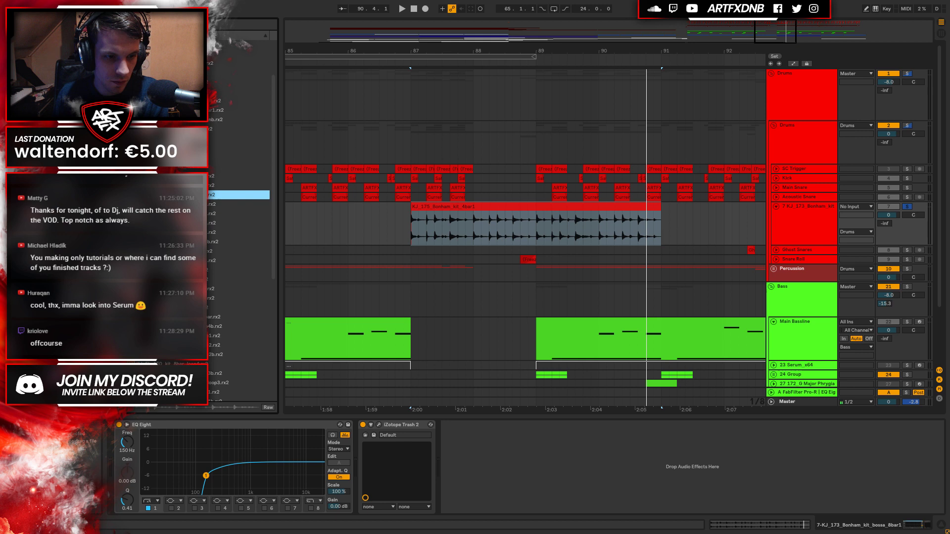
pyautogui.press('Down')
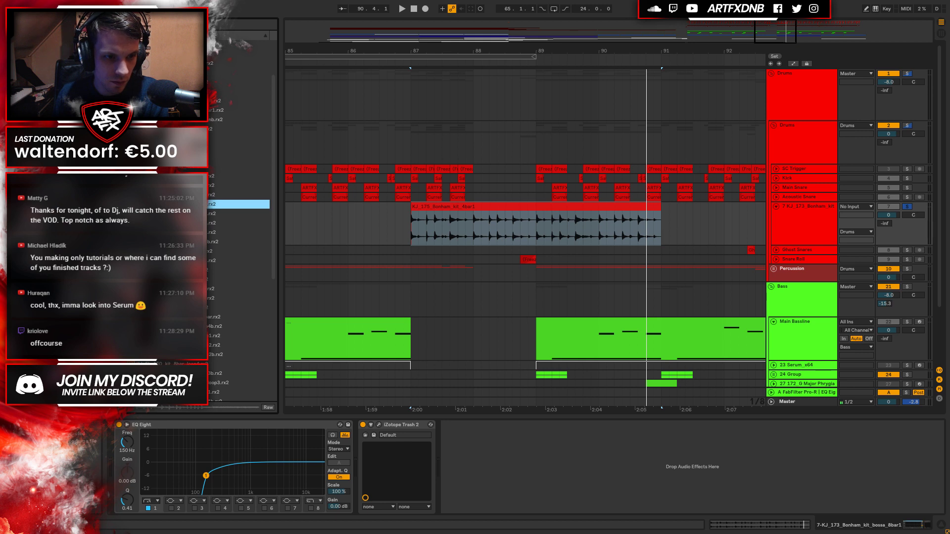
pyautogui.press('Down')
pyautogui.press('Down')
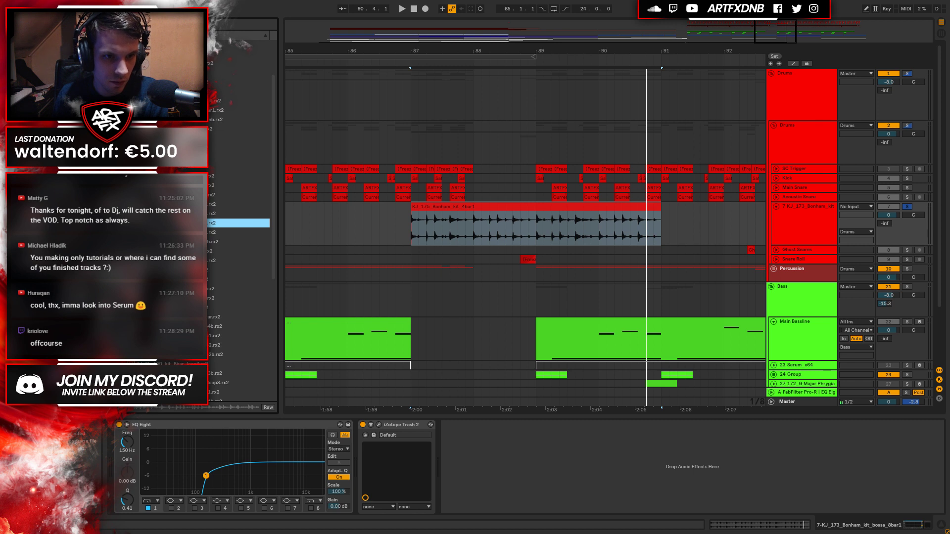
pyautogui.press('Down')
pyautogui.press('Down')
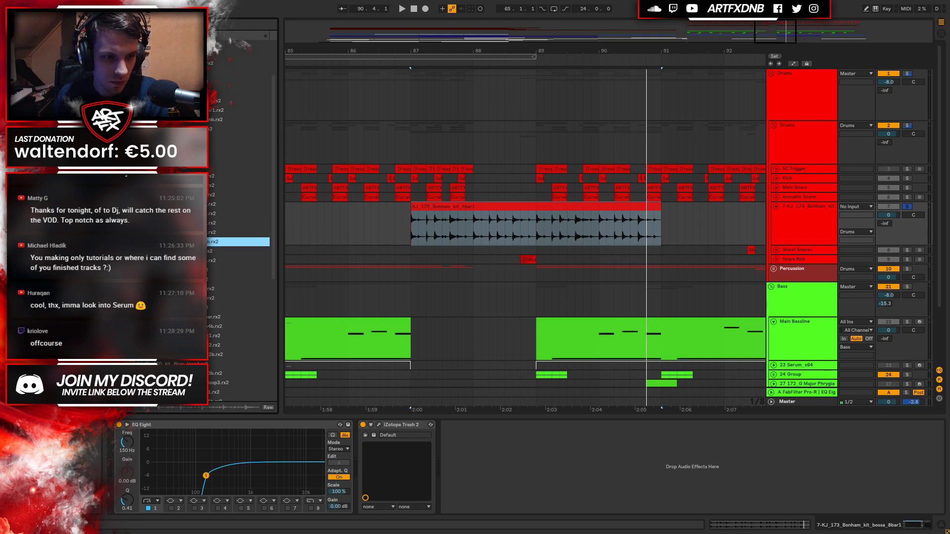
pyautogui.press('Down')
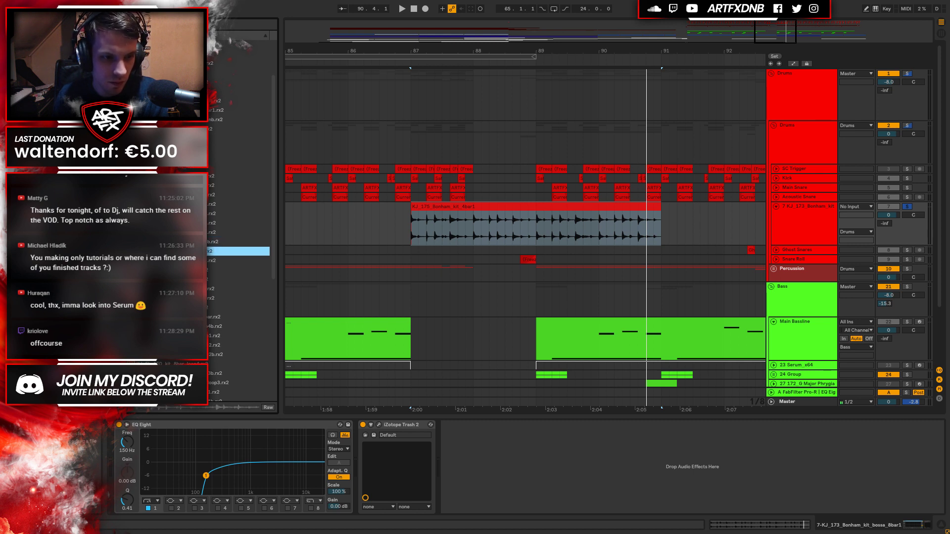
pyautogui.press('Down')
# Replace the kit loop at bar 87 with KJ_177_Bonham_jungle_4bar2 and play it, including a passage after bar 89.
pyautogui.scroll(-3, 237, 223)
pyautogui.moveTo(237, 195); pyautogui.dragTo(411, 213)
pyautogui.press('space')
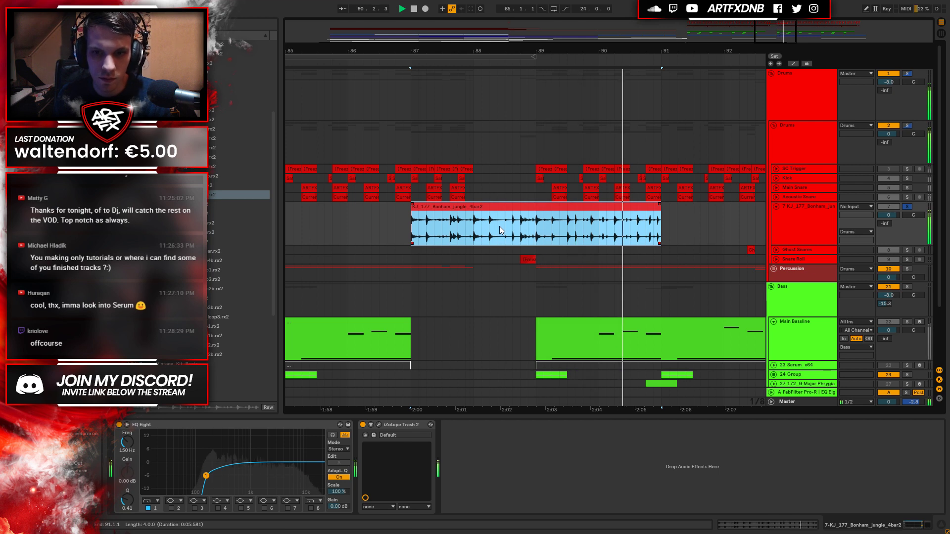
pyautogui.click(569, 234)
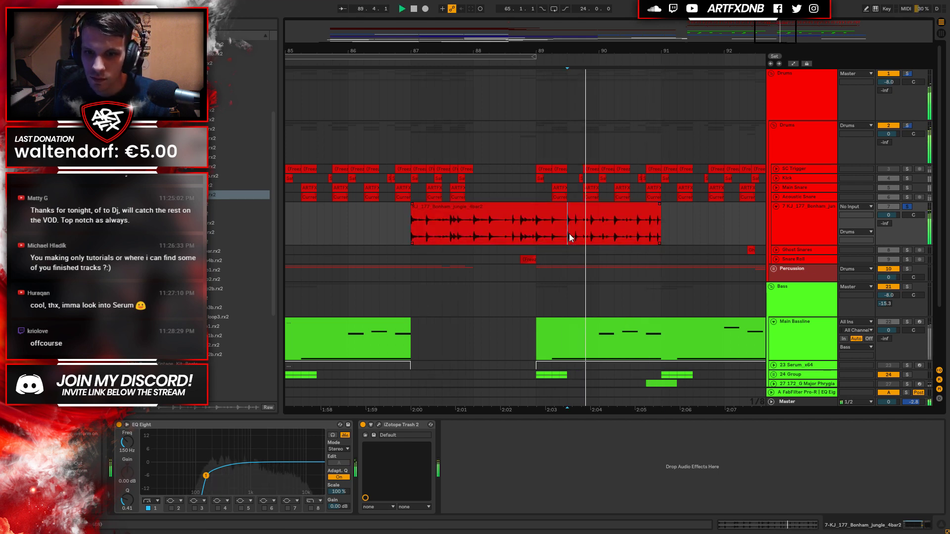
pyautogui.press('space')
# Cut the jungle loop down to the section between 87.2 and bar 88, and play the remaining clip.
pyautogui.moveTo(568, 233); pyautogui.dragTo(436, 214)
pyautogui.click(418, 213)
pyautogui.press('Delete')
pyautogui.click(501, 212)
pyautogui.press('Delete')
pyautogui.click(622, 215)
pyautogui.press('Delete')
pyautogui.click(420, 222)
pyautogui.press('space')
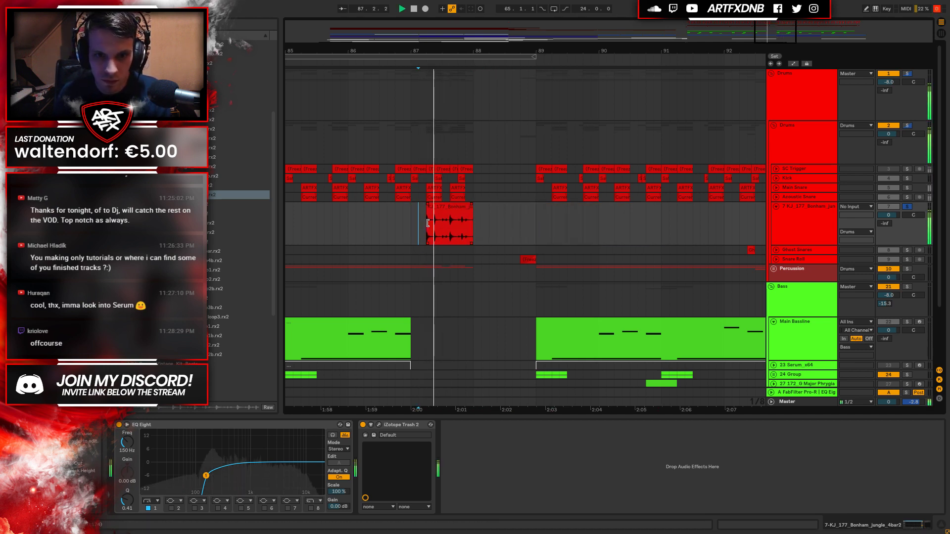
# Unsolo the Bonham jungle track and play the transition from about bar 86 with the full mix.
pyautogui.click(907, 206)
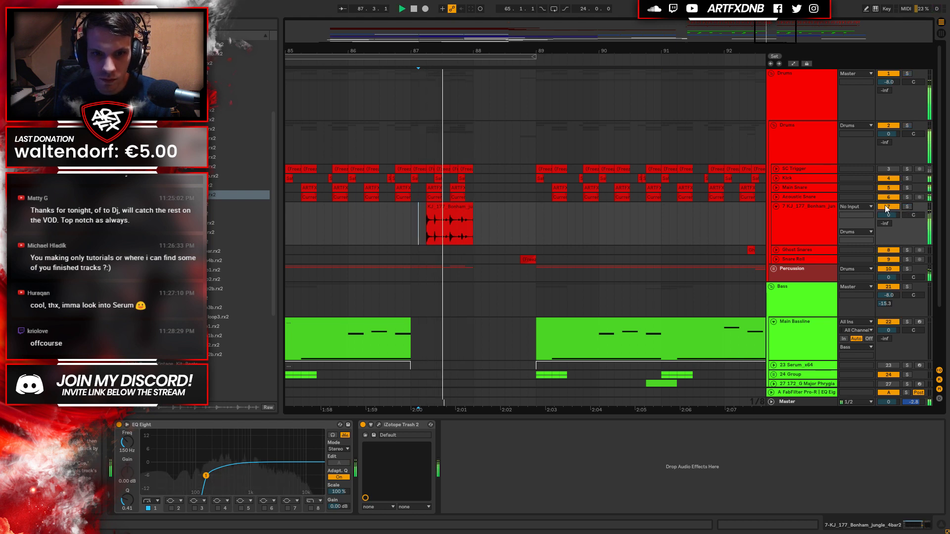
pyautogui.press('space')
pyautogui.moveTo(443, 51)
pyautogui.mouseDown()
pyautogui.moveTo(458, 94)
pyautogui.moveTo(456, 64)
pyautogui.mouseUp()
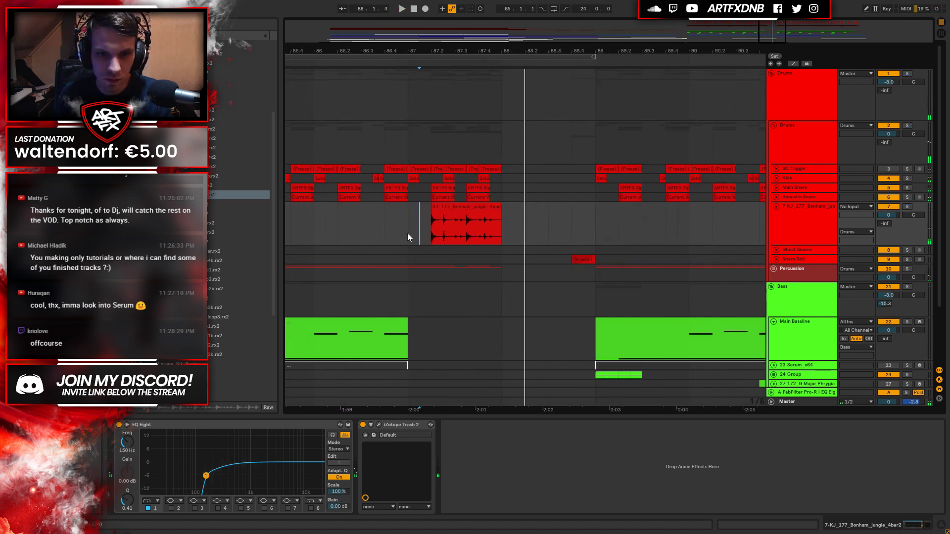
pyautogui.click(312, 218)
pyautogui.press('space')
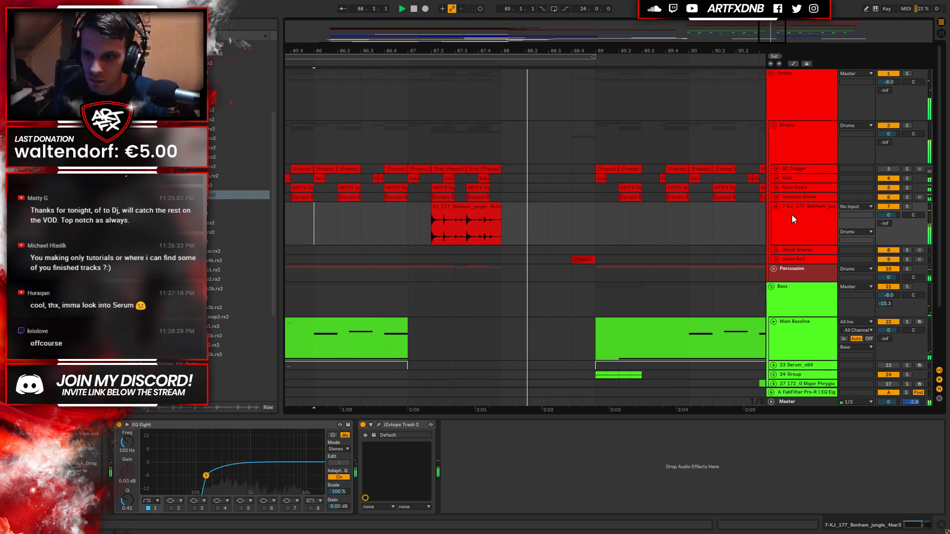
# Lower the Bonham jungle track's volume to -5.8 dB during the transition and stop playback.
pyautogui.click(806, 206)
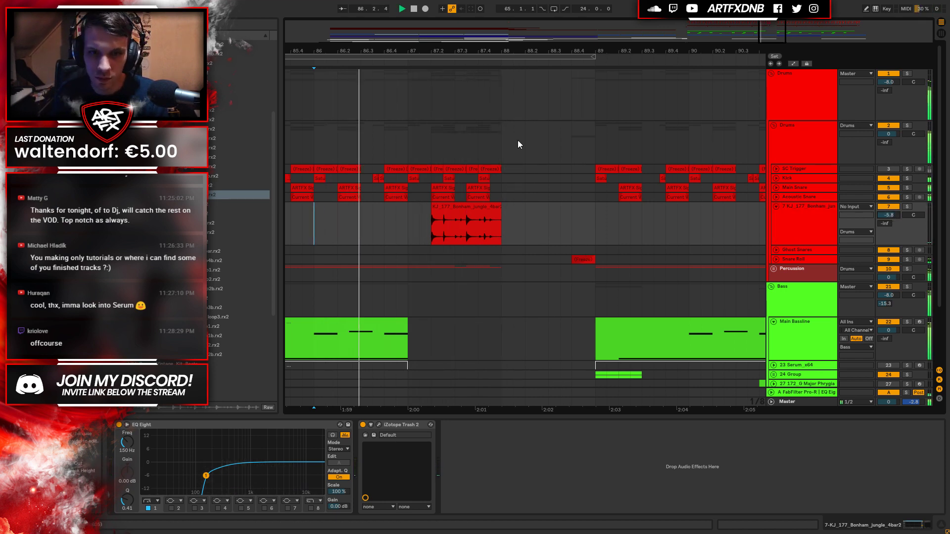
pyautogui.moveTo(420, 45); pyautogui.dragTo(430, 35)
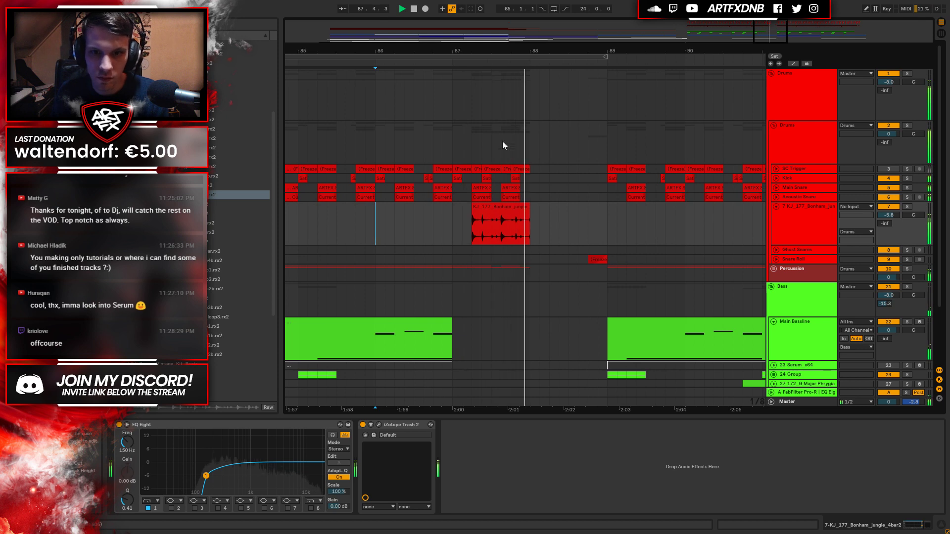
pyautogui.press('space')
# Extend the jungle clip's start back to bar 87 and play the transition from about 86.2.
pyautogui.click(486, 216)
pyautogui.moveTo(472, 216); pyautogui.dragTo(450, 215)
pyautogui.click(396, 221)
pyautogui.press('space')
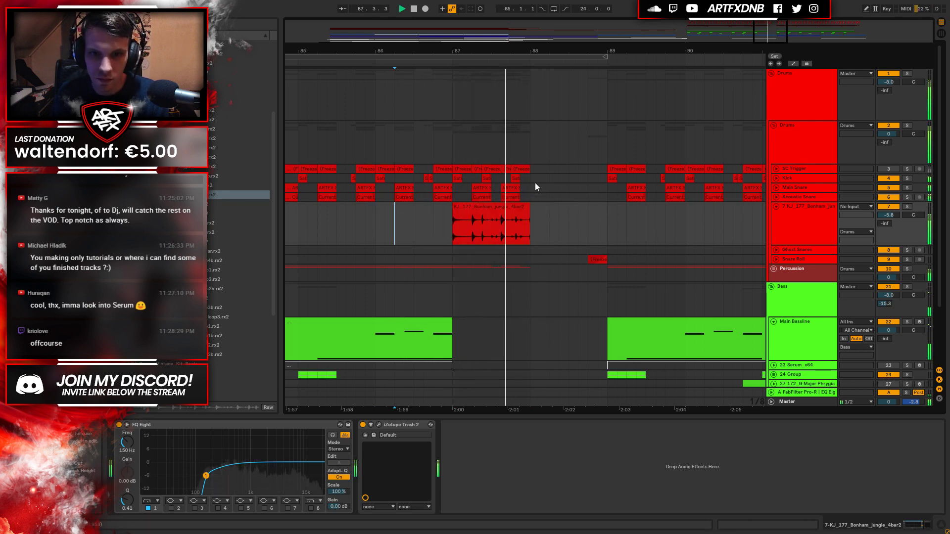
pyautogui.scroll(3, 497, 114)
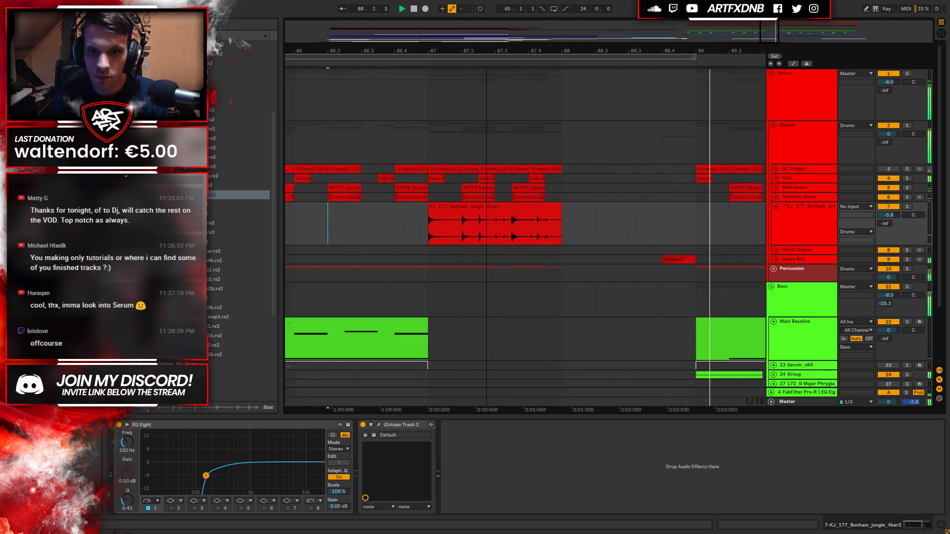
# Extend the jungle clip's end to 88.4 and play the transition from just before bar 87.
pyautogui.press('space')
pyautogui.moveTo(590, 225); pyautogui.dragTo(727, 221)
pyautogui.press('space')
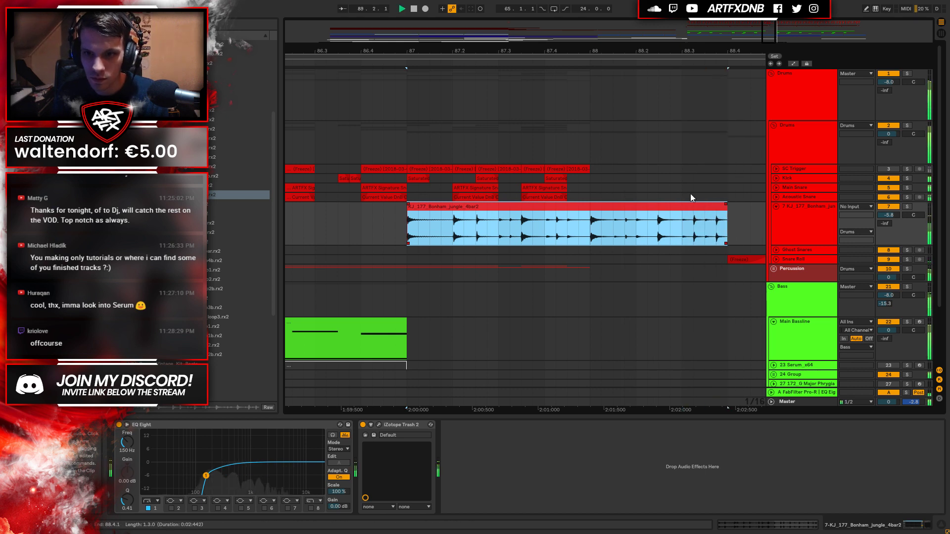
pyautogui.moveTo(695, 51)
pyautogui.mouseDown()
pyautogui.moveTo(555, 51)
pyautogui.moveTo(538, 29)
pyautogui.mouseUp()
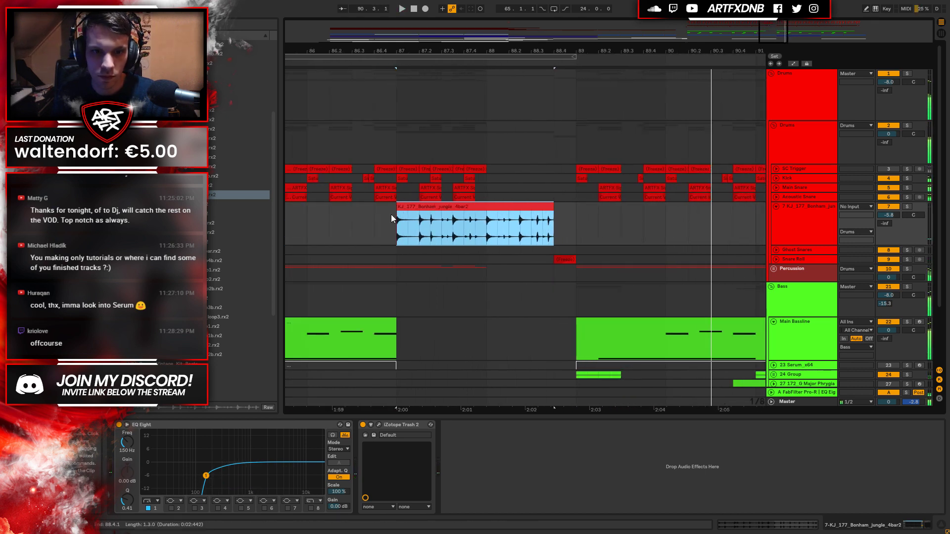
pyautogui.click(386, 221)
pyautogui.press('space')
pyautogui.press('space')
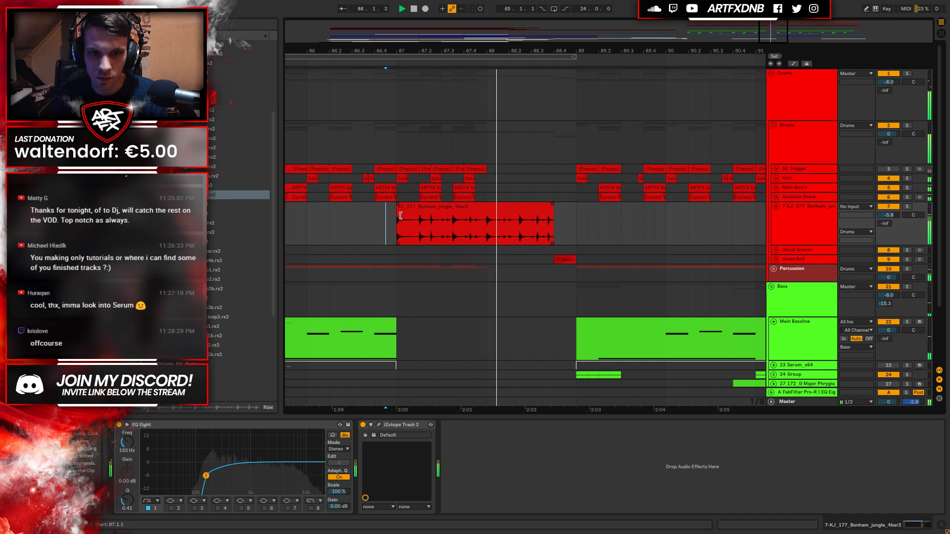
# Trim the jungle clip to run from 87.2 to 88.3 and play it.
pyautogui.click(401, 216)
pyautogui.moveTo(401, 216); pyautogui.dragTo(423, 216)
pyautogui.press('space')
pyautogui.moveTo(554, 210); pyautogui.dragTo(531, 215)
pyautogui.press('space')
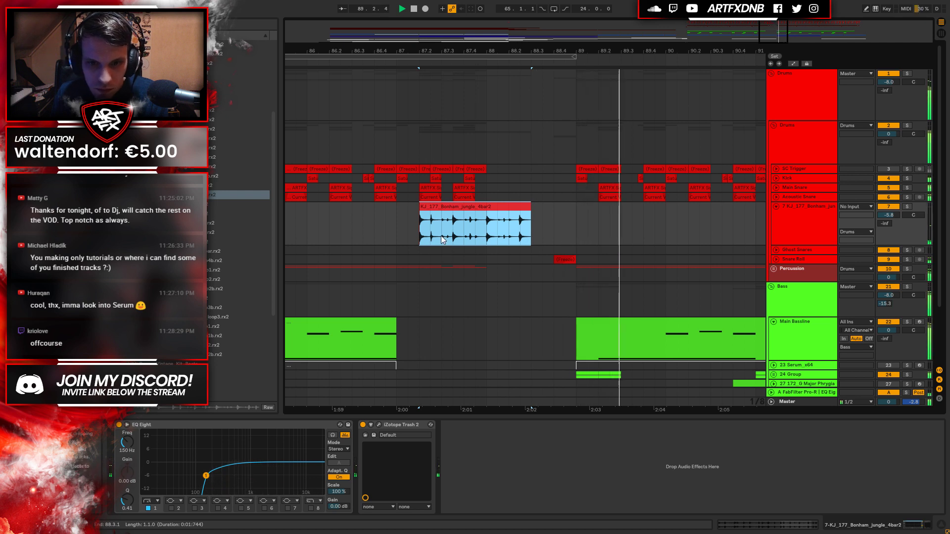
# Raise the Bonham jungle track's volume to -2.8 dB while playing it soloed from 87.2, and unsolo it.
pyautogui.press('space')
pyautogui.click(418, 226)
pyautogui.press('space')
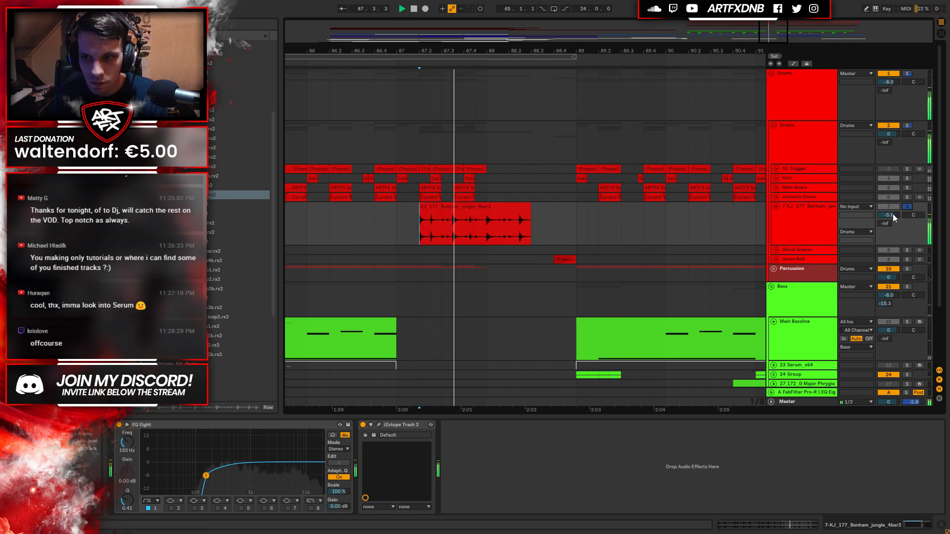
pyautogui.click(907, 206)
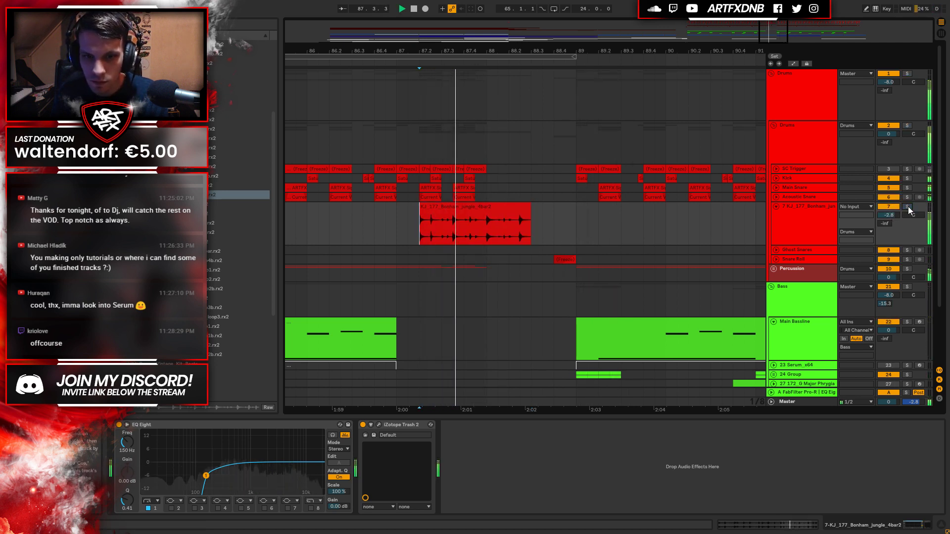
# Split out a 0.0.2 long slice of the jungle clip ending at 87.3, and play from 87.2.
pyautogui.click(472, 212)
pyautogui.press('space')
pyautogui.doubleClick(433, 211)
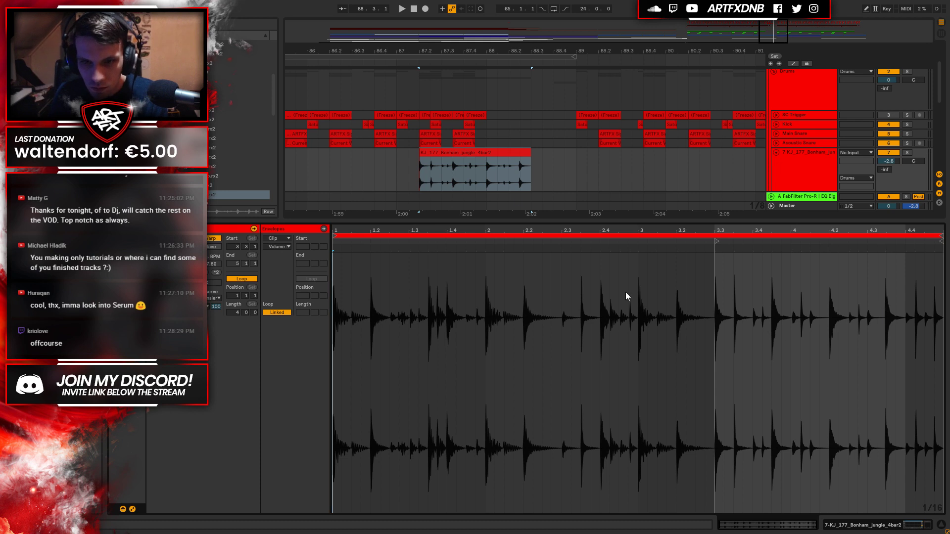
pyautogui.click(440, 176)
pyautogui.moveTo(447, 176); pyautogui.dragTo(447, 174)
pyautogui.hotkey('ctrl', 'e')
pyautogui.click(420, 174)
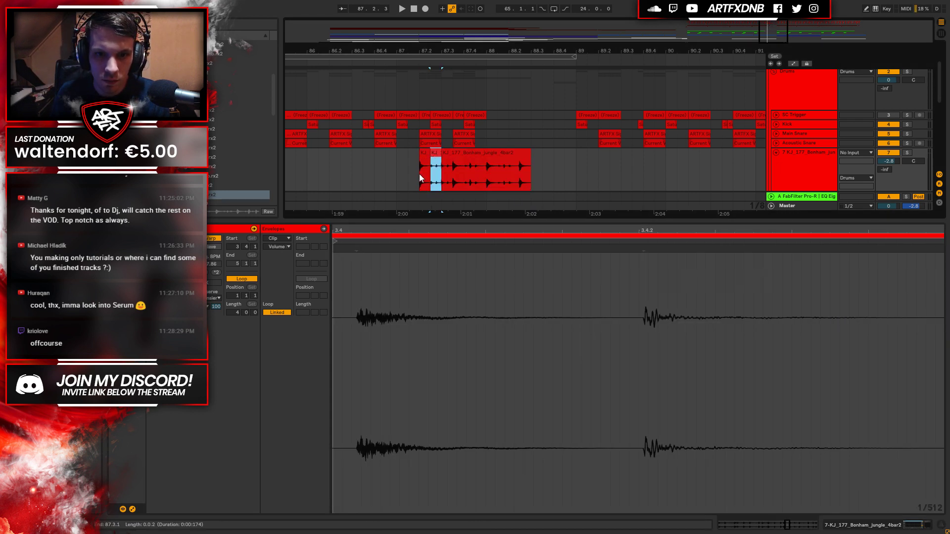
pyautogui.press('space')
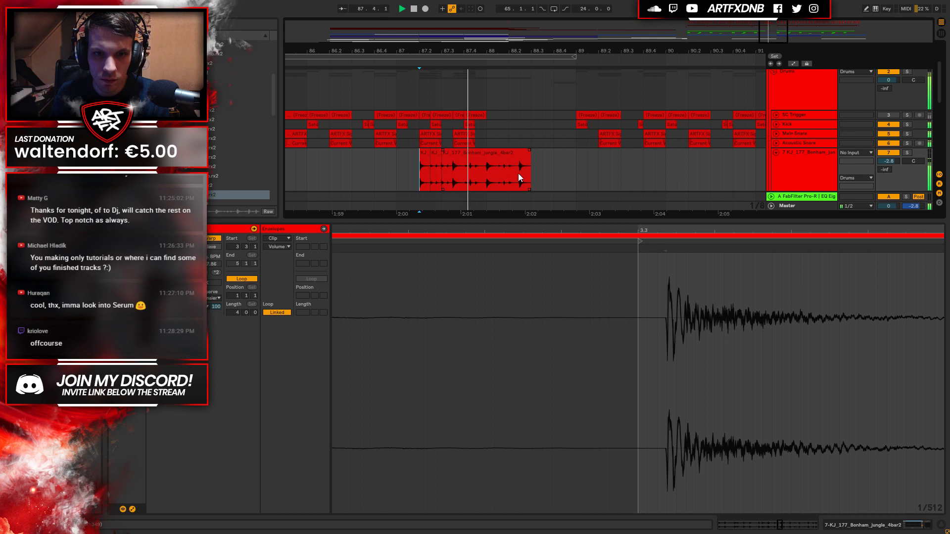
# Copy the short slice to fill 87.4 to bar 88, and play the rearranged jungle loop soloed from 87.2.
pyautogui.click(432, 168)
pyautogui.click(434, 158)
pyautogui.press('space')
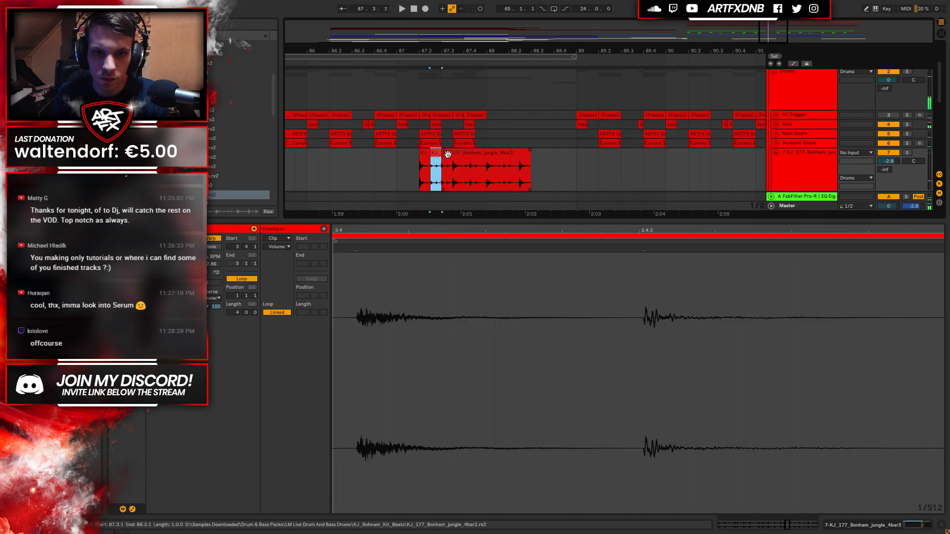
pyautogui.click(438, 168)
pyautogui.click(461, 160)
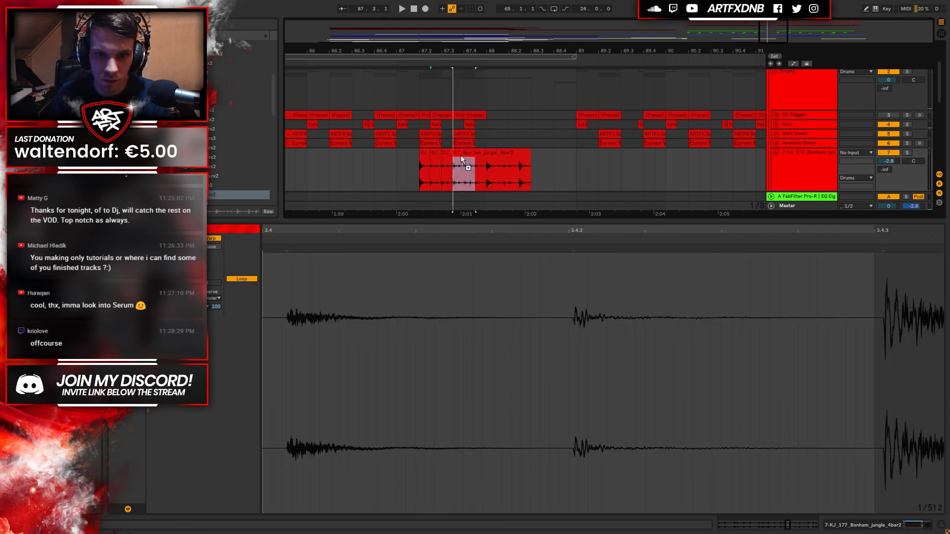
pyautogui.moveTo(461, 158); pyautogui.dragTo(472, 164)
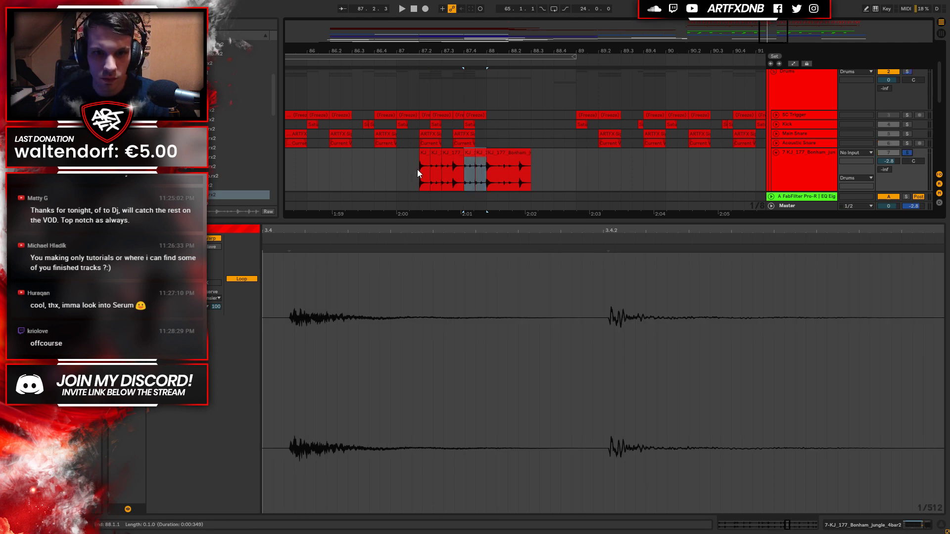
pyautogui.click(418, 169)
pyautogui.press('space')
pyautogui.scroll(2, 477, 85)
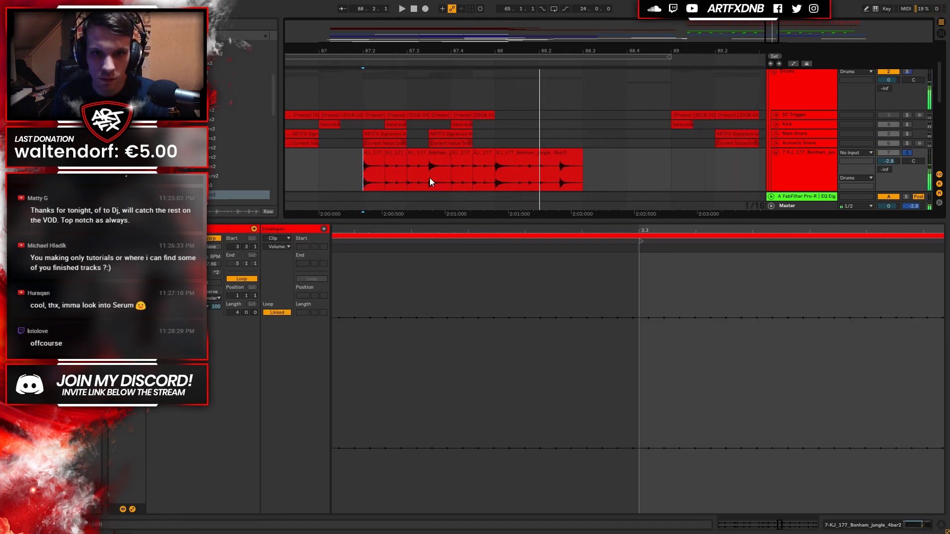
# Audition other Bonham loops further down the sample folder.
pyautogui.click(262, 195)
pyautogui.scroll(-3, 242, 149)
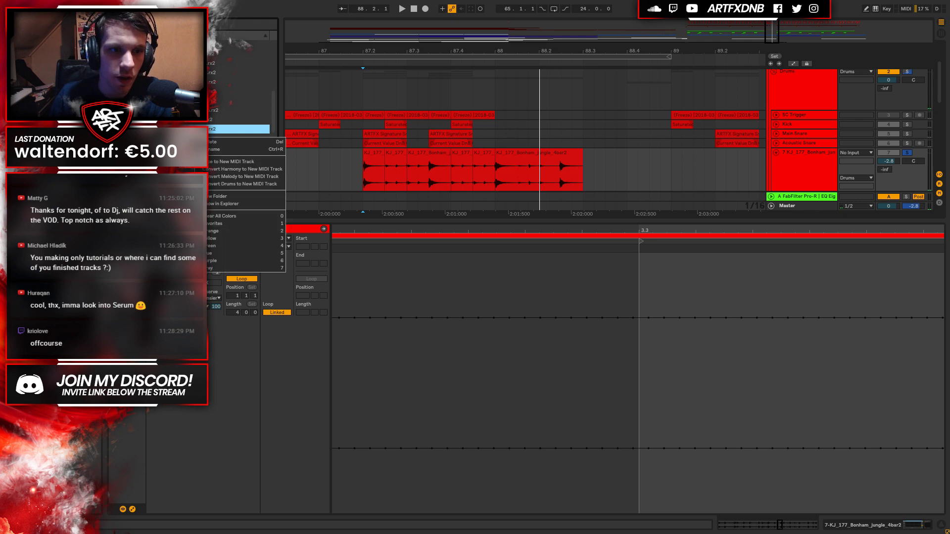
pyautogui.click(238, 139)
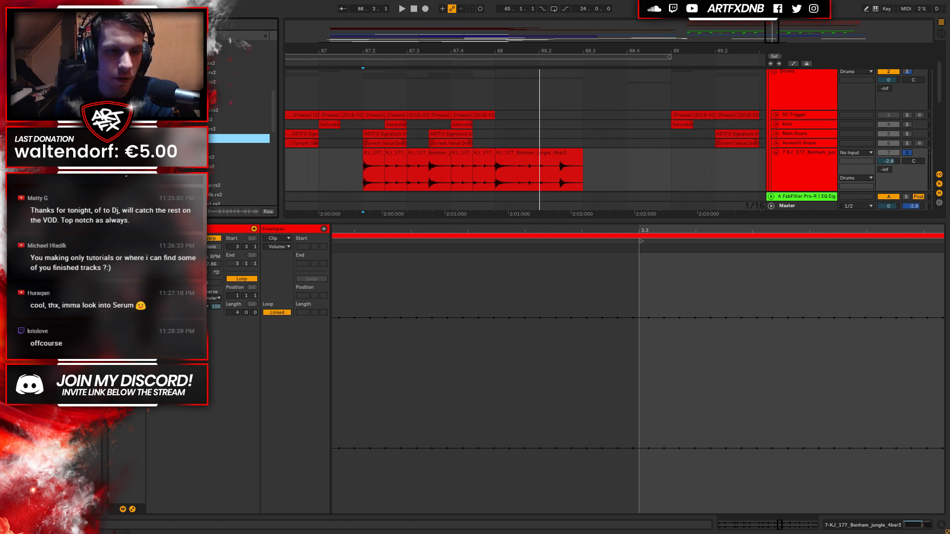
pyautogui.click(239, 148)
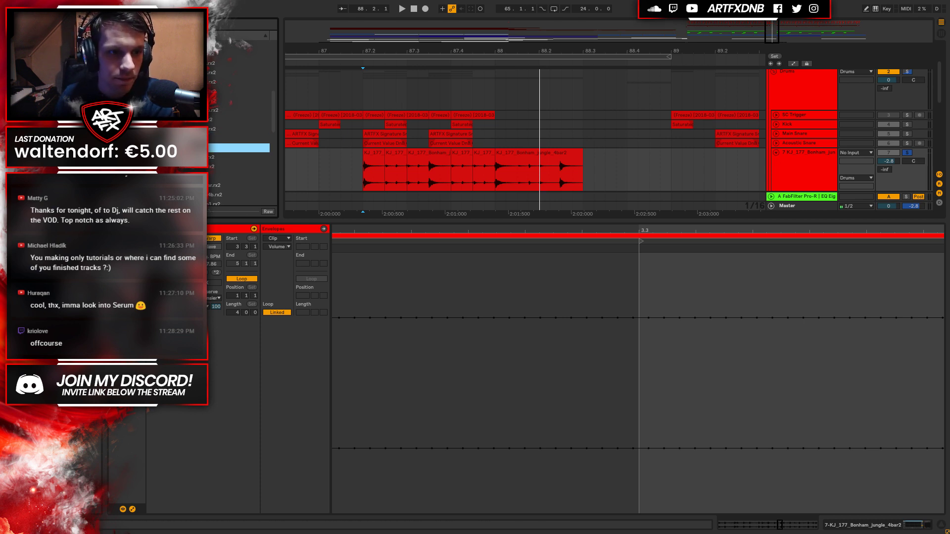
pyautogui.scroll(-3, 239, 134)
# Replace the jungle clips at 87.2 with KJ_177_Bonham_kit_8bar2 and play the soloed loop.
pyautogui.moveTo(239, 101); pyautogui.dragTo(371, 165)
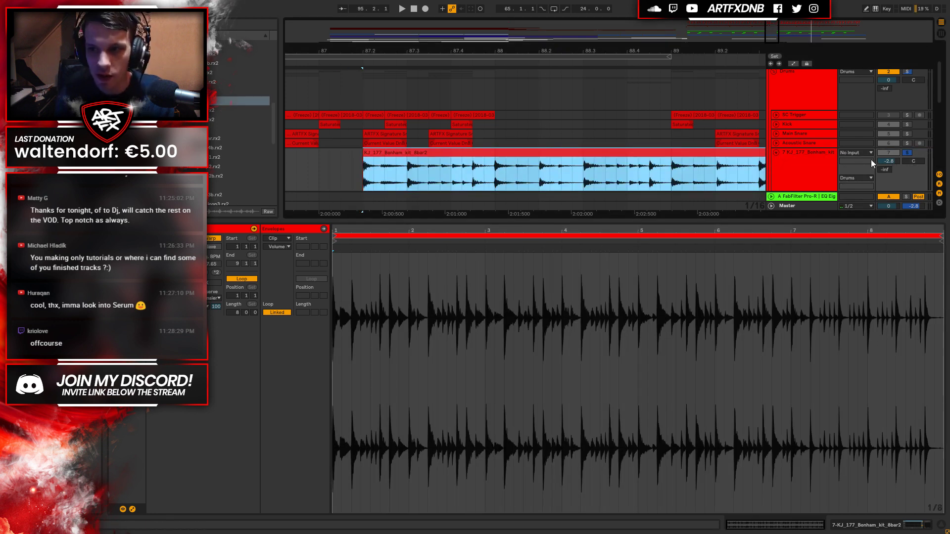
pyautogui.press('space')
pyautogui.press('-')
pyautogui.press('-')
pyautogui.press('-')
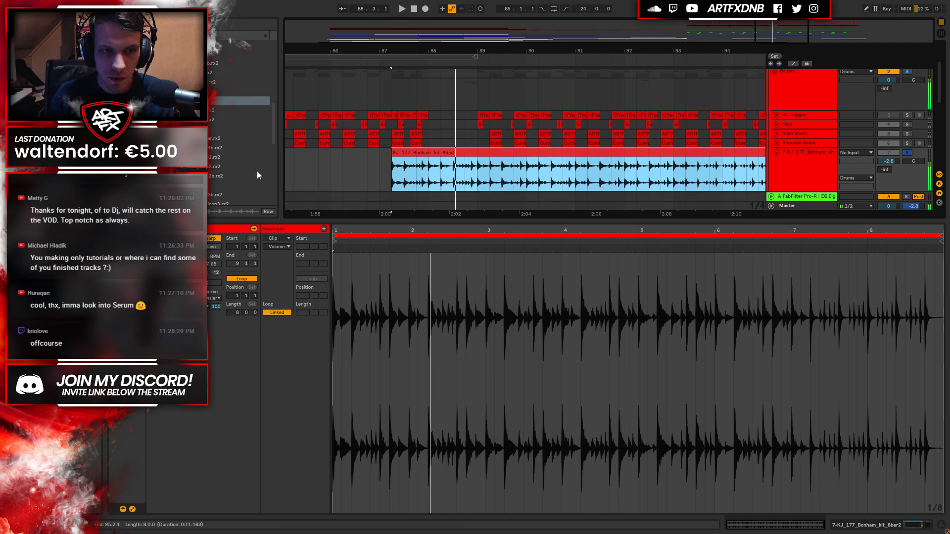
pyautogui.press('space')
# Audition the following kit loops, swap the clip's sample for KJ_180_Bonham_kit_8bar1, and play it.
pyautogui.click(239, 110)
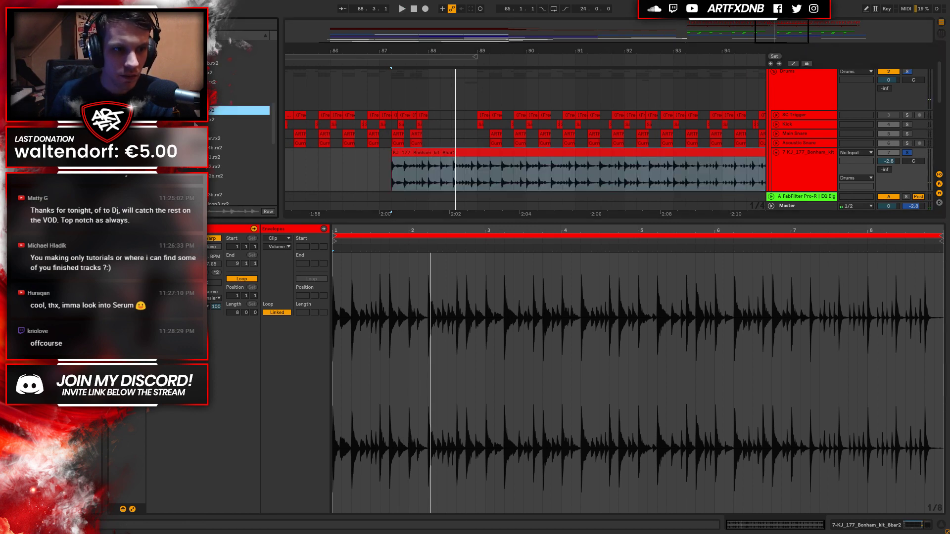
pyautogui.click(195, 123)
pyautogui.press('Down')
pyautogui.scroll(-2, 237, 134)
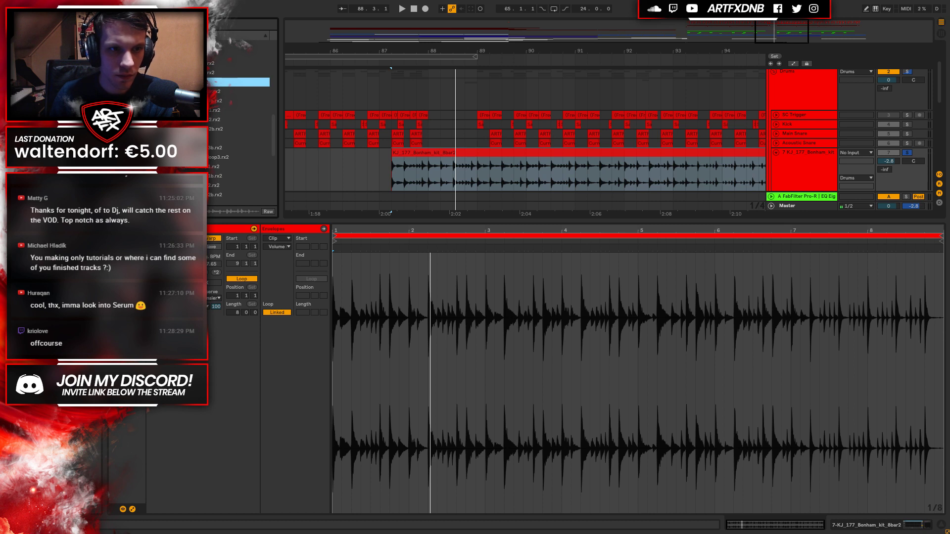
pyautogui.press('space')
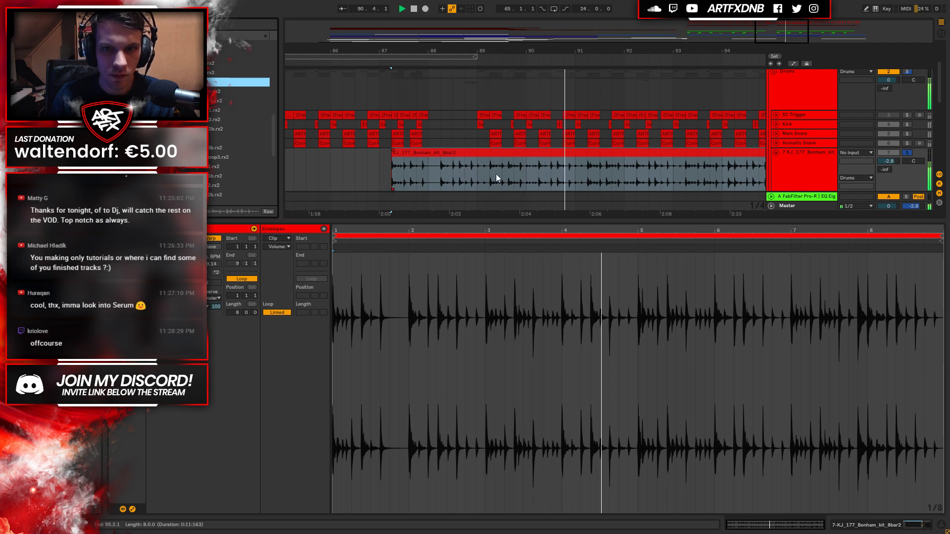
# Cut out the kit loop's first one and a half beats from 87.2, duplicate that slice up to bar 88, and delete the remainder.
pyautogui.press('space')
pyautogui.moveTo(404, 51); pyautogui.dragTo(473, 131)
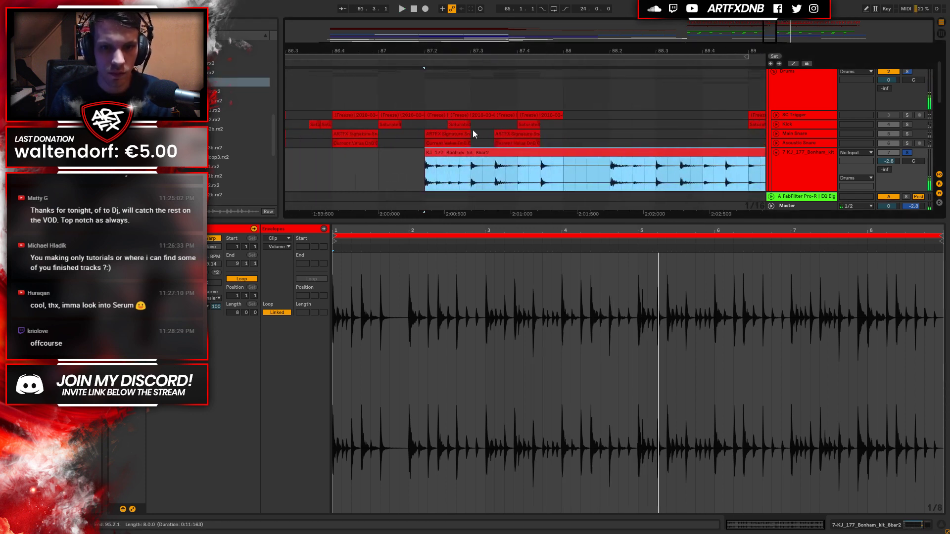
pyautogui.moveTo(493, 172); pyautogui.dragTo(425, 174)
pyautogui.hotkey('ctrl', 'e')
pyautogui.hotkey('ctrl', 'd')
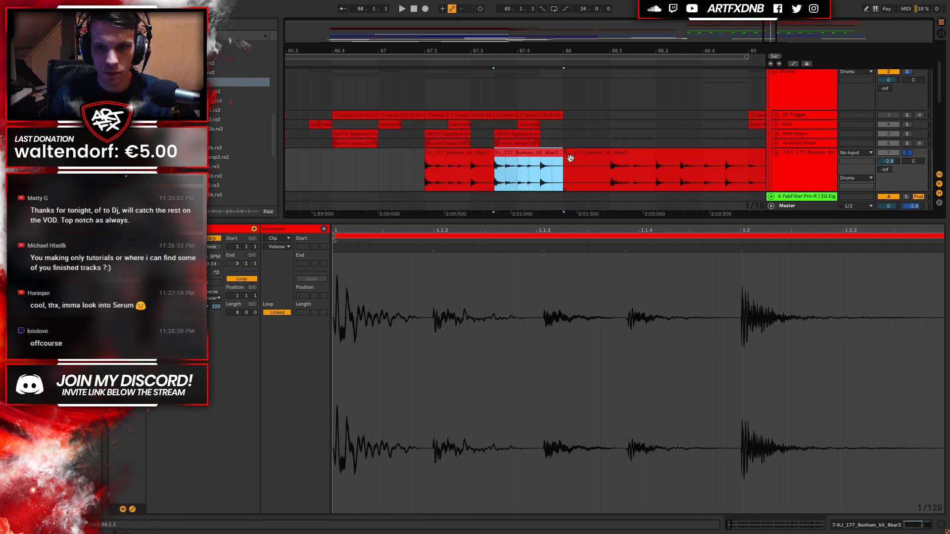
pyautogui.click(570, 154)
pyautogui.press('Delete')
# Unsolo the Bonham kit track and play from bar 87 with the full mix.
pyautogui.click(375, 171)
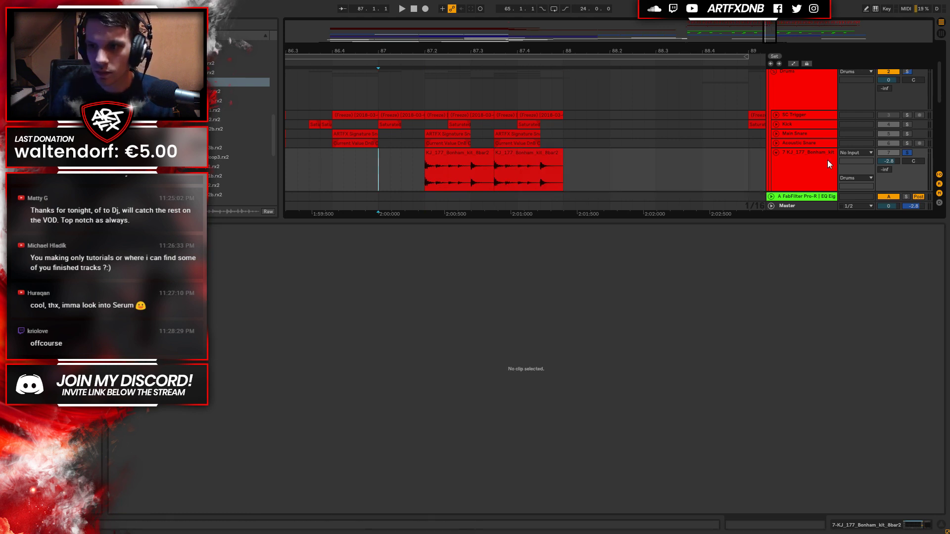
pyautogui.click(906, 153)
pyautogui.press('space')
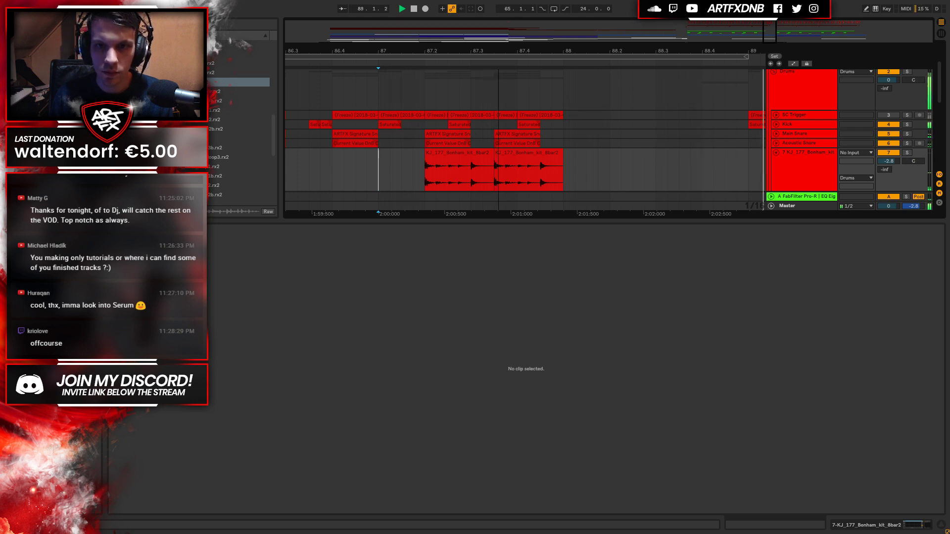
# Solo the Bonham kit track, play its two slices from bar 87, and move the insert position to 87.2.
pyautogui.moveTo(498, 60); pyautogui.dragTo(499, 55)
pyautogui.click(907, 153)
pyautogui.press('space')
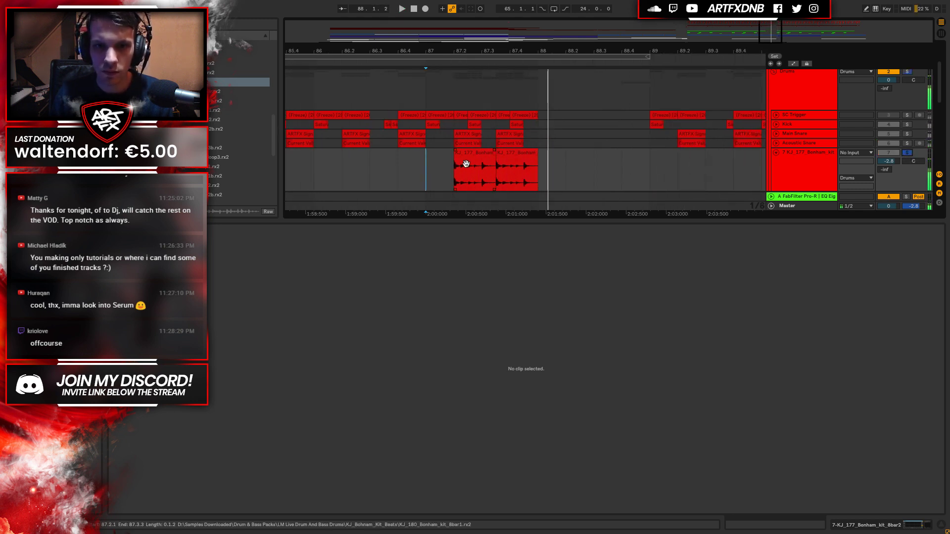
pyautogui.click(457, 173)
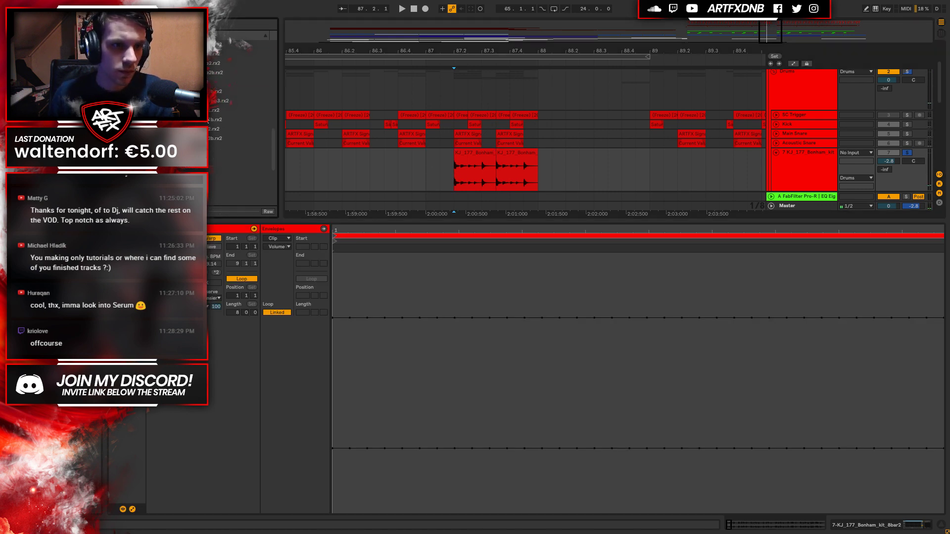
# Audition more kit loops, replace the slices from bar 87 with KJ_170_Brown_kit_8bar1, and play it.
pyautogui.click(238, 129)
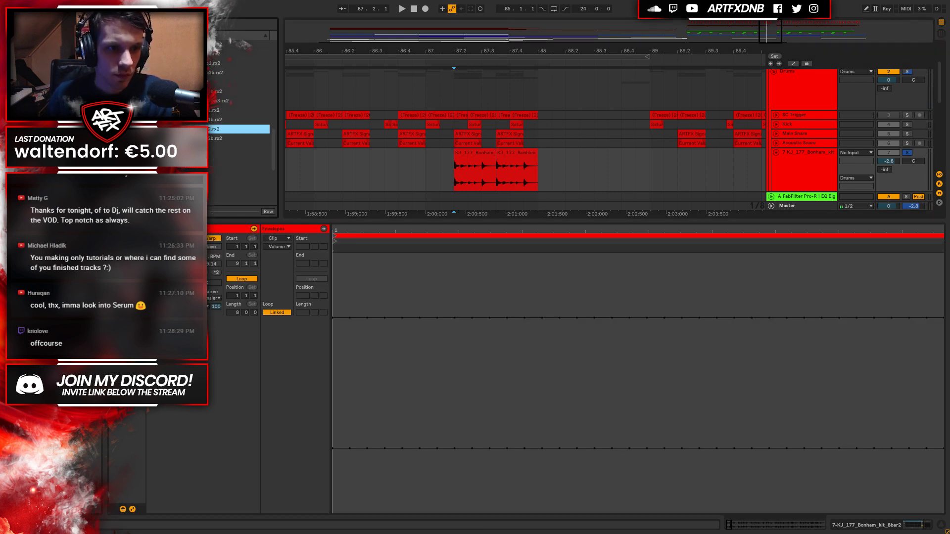
pyautogui.scroll(8, 237, 114)
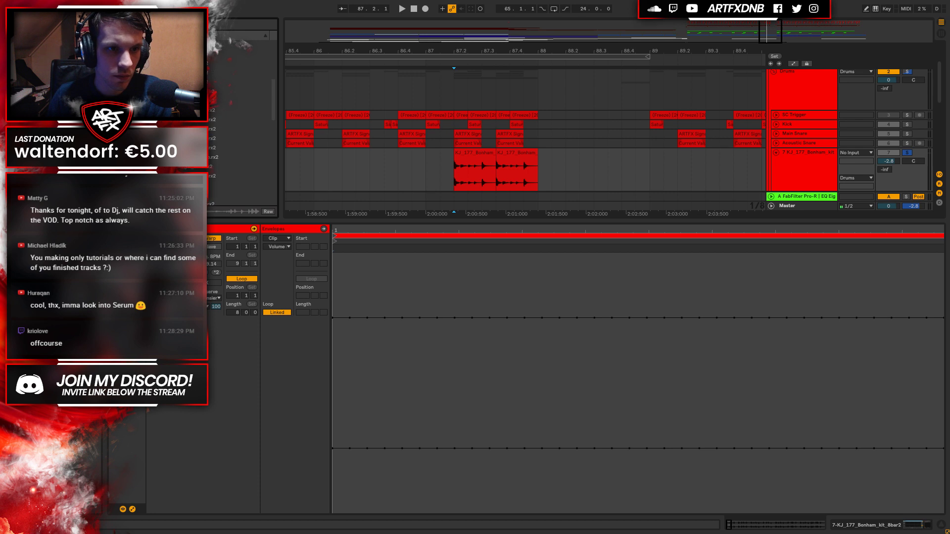
pyautogui.scroll(-5, 238, 114)
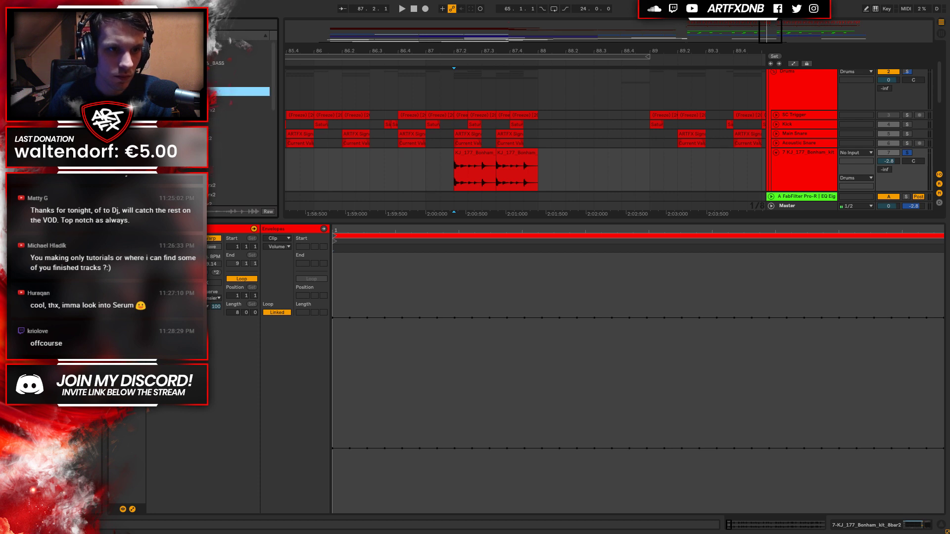
pyautogui.scroll(9, 237, 114)
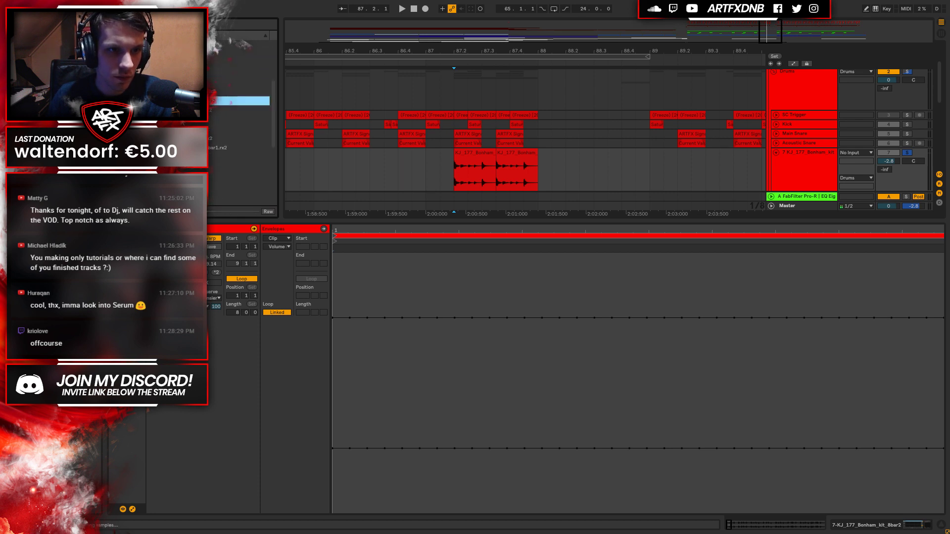
pyautogui.scroll(-4, 238, 114)
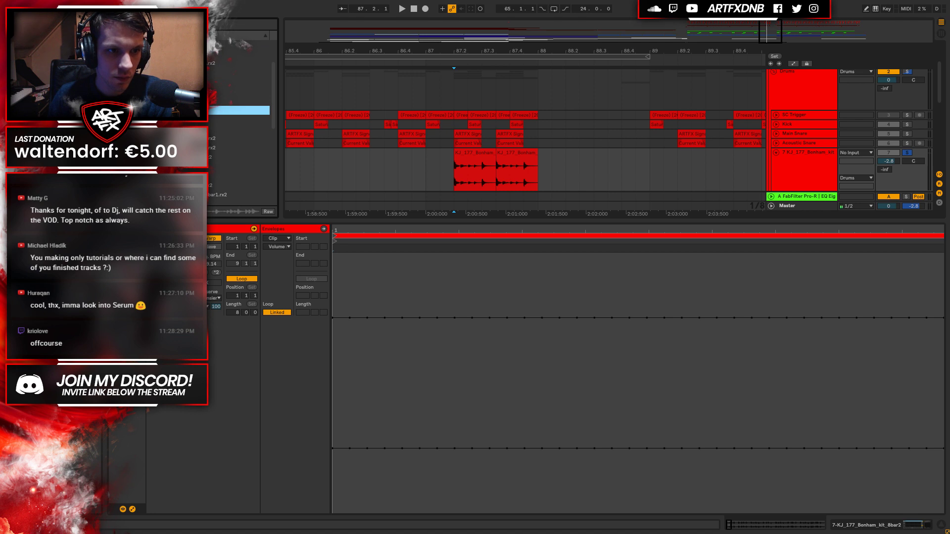
pyautogui.press('Down')
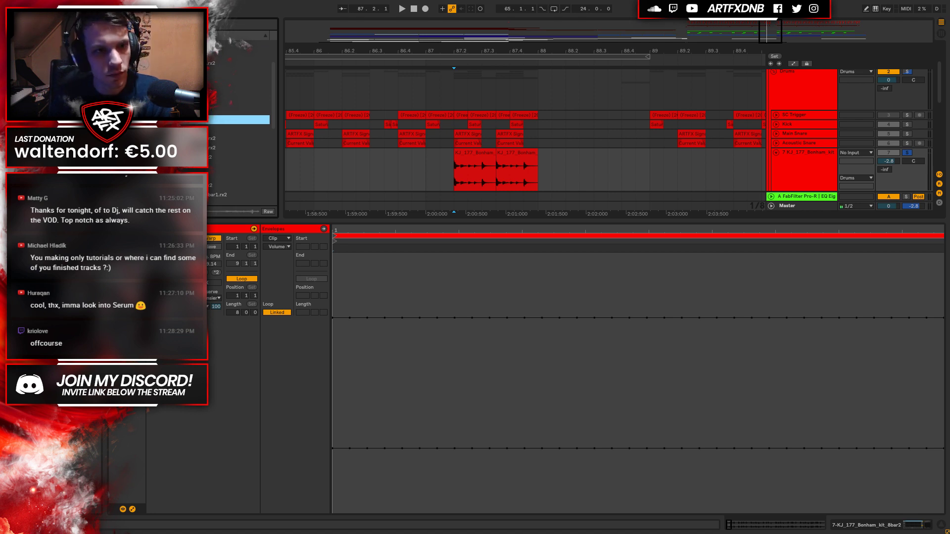
pyautogui.moveTo(238, 119); pyautogui.dragTo(425, 164)
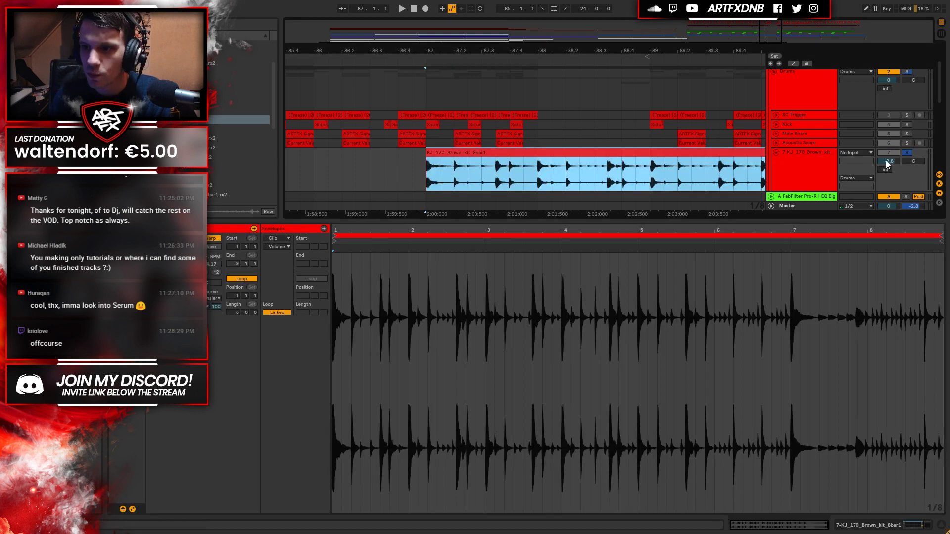
pyautogui.press('space')
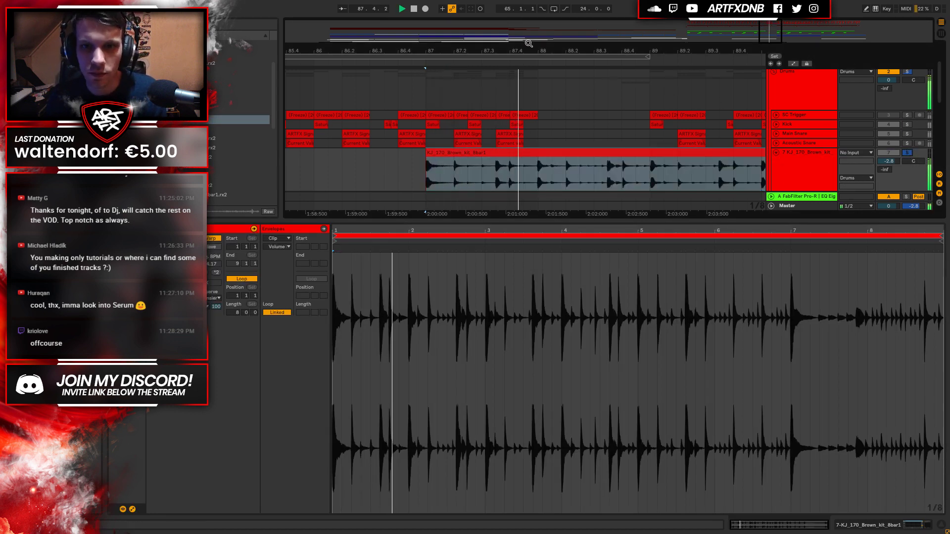
pyautogui.scroll(-1, 544, 128)
pyautogui.scroll(-4, 538, 81)
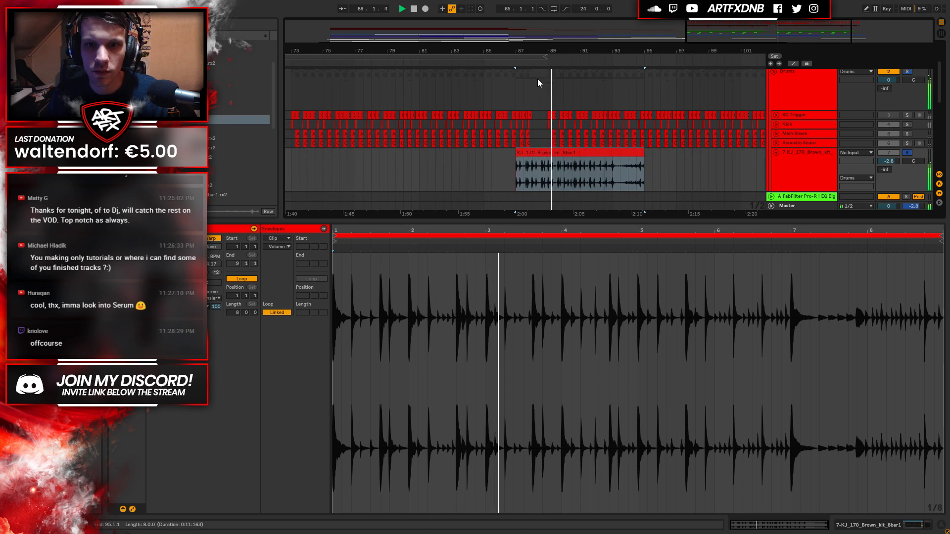
pyautogui.moveTo(543, 51); pyautogui.dragTo(547, 71)
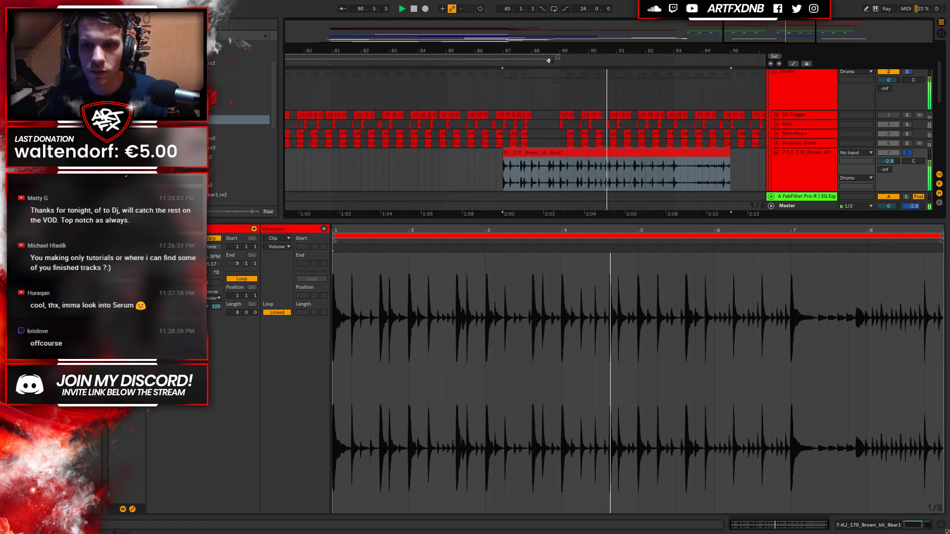
# Move the Brown kit loop to start at bar 85, solo the Drums group, and play from there.
pyautogui.moveTo(528, 156); pyautogui.dragTo(470, 171)
pyautogui.press('space')
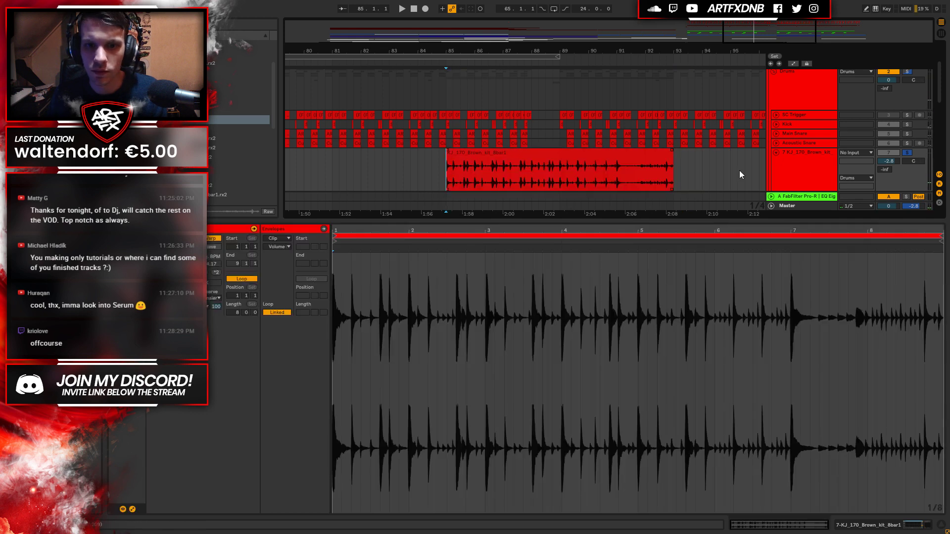
pyautogui.click(907, 73)
pyautogui.press('space')
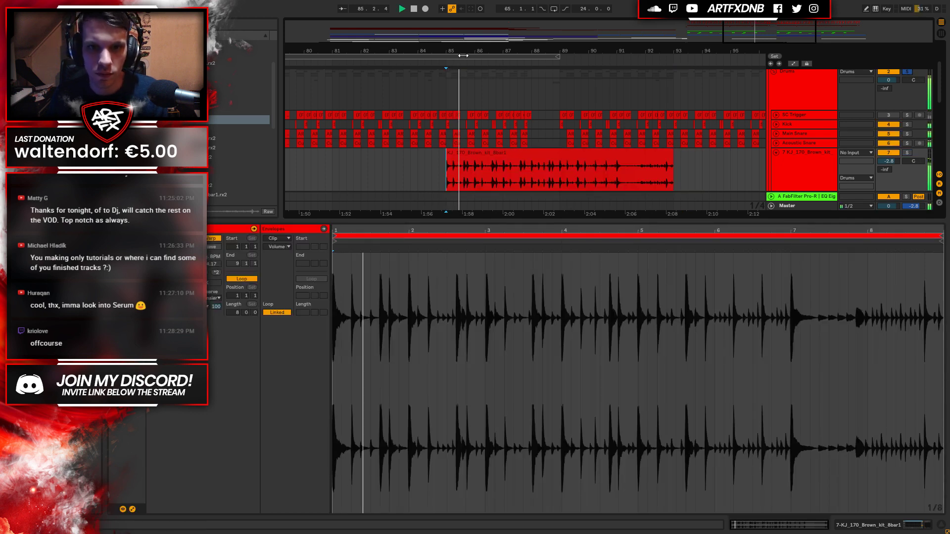
pyautogui.press('+')
pyautogui.press('-')
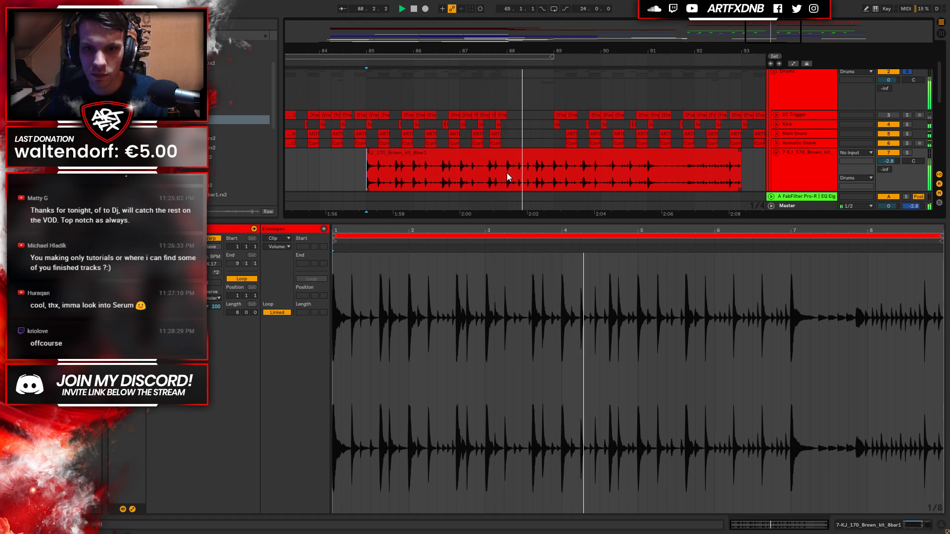
# Move the Brown kit loop back to bar 87 and play from shortly before it.
pyautogui.click(237, 128)
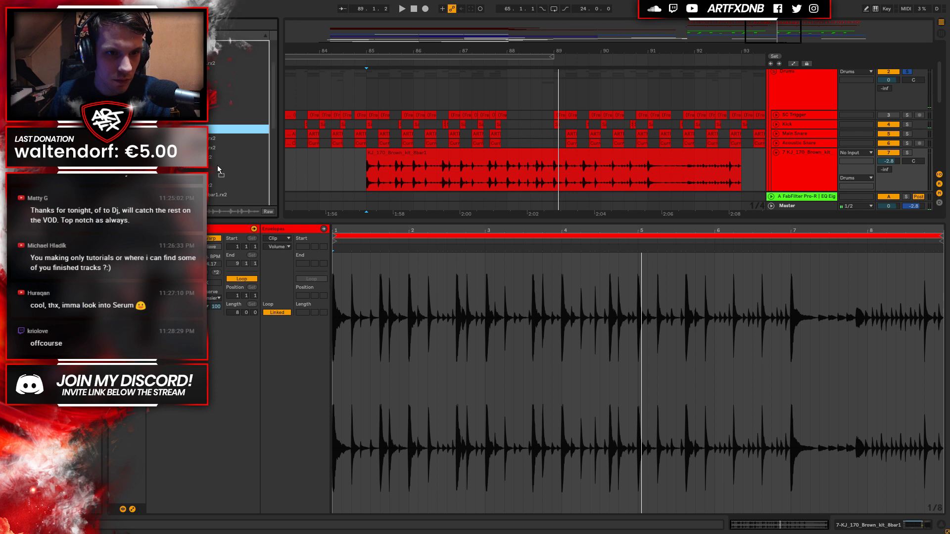
pyautogui.moveTo(421, 161); pyautogui.dragTo(518, 167)
pyautogui.click(449, 171)
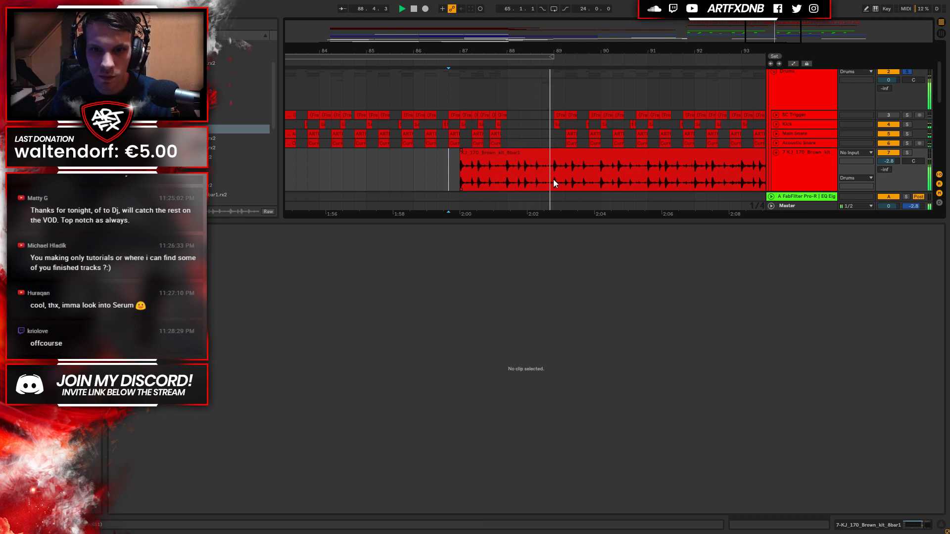
# Delete the part of the Brown kit loop from bar 89 onward.
pyautogui.moveTo(553, 179); pyautogui.dragTo(624, 173)
pyautogui.press('space')
pyautogui.press('Delete')
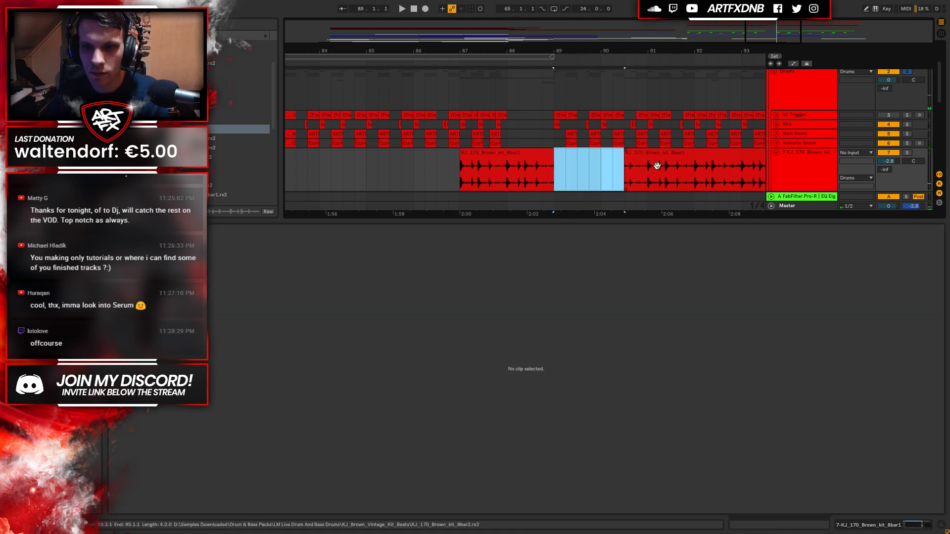
pyautogui.click(653, 169)
pyautogui.press('Delete')
# Play the trimmed kit loop from bar 87 and set the kit track's volume to -3.6.
pyautogui.click(492, 163)
pyautogui.press('space')
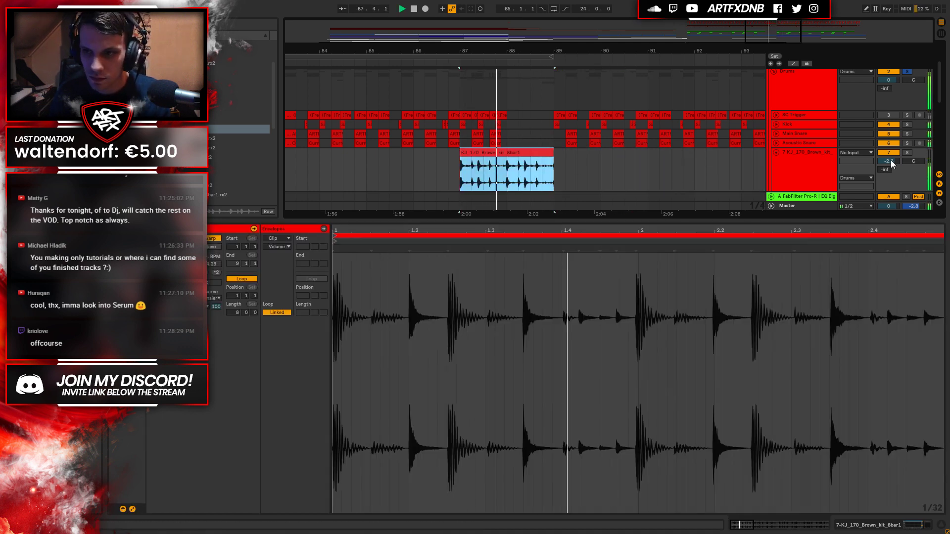
pyautogui.moveTo(878, 164); pyautogui.dragTo(878, 171)
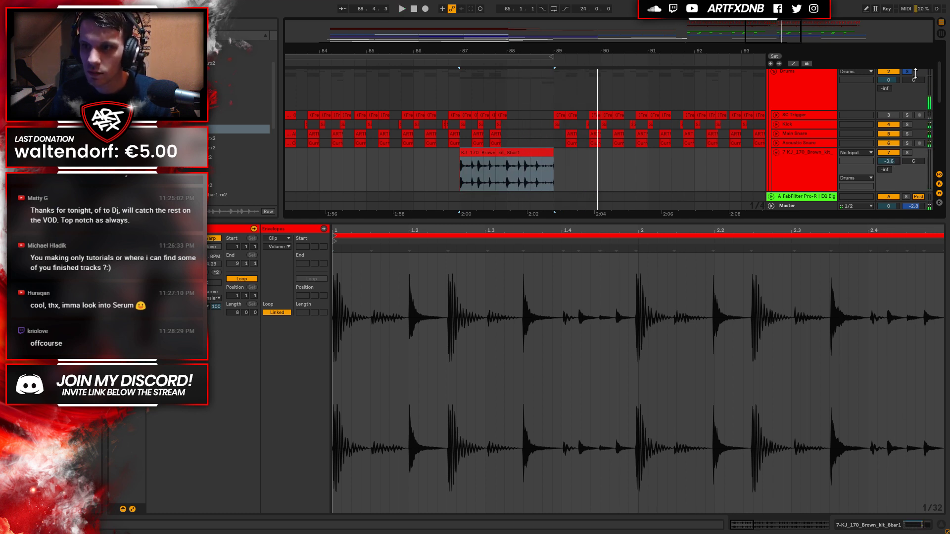
# Unsolo the Drums group and play the transition from 86.3 with the full mix.
pyautogui.click(436, 88)
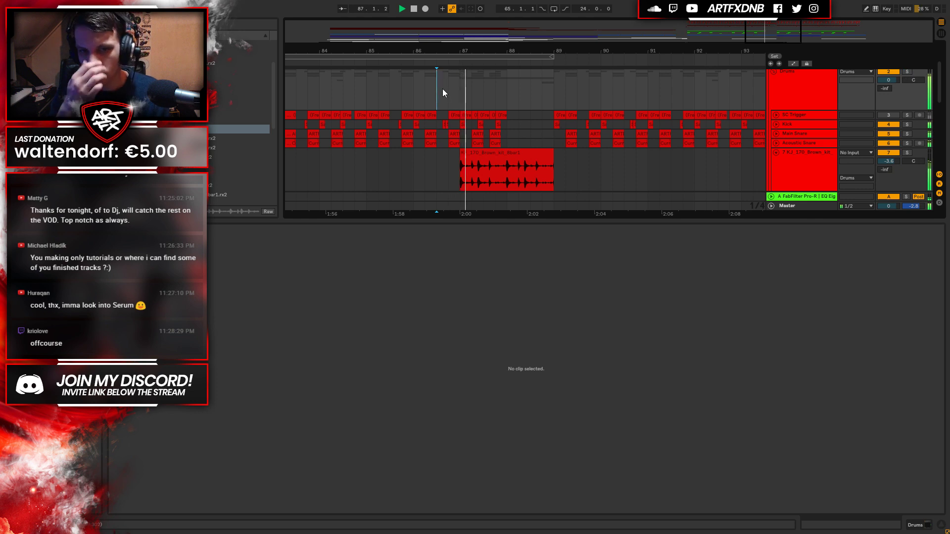
pyautogui.moveTo(493, 56); pyautogui.dragTo(490, 74)
pyautogui.press('space')
# Browse further Brown kit loops and replace the clip at bar 87 with KJ_170_Brown_kit_jazz_4bar2.
pyautogui.click(240, 138)
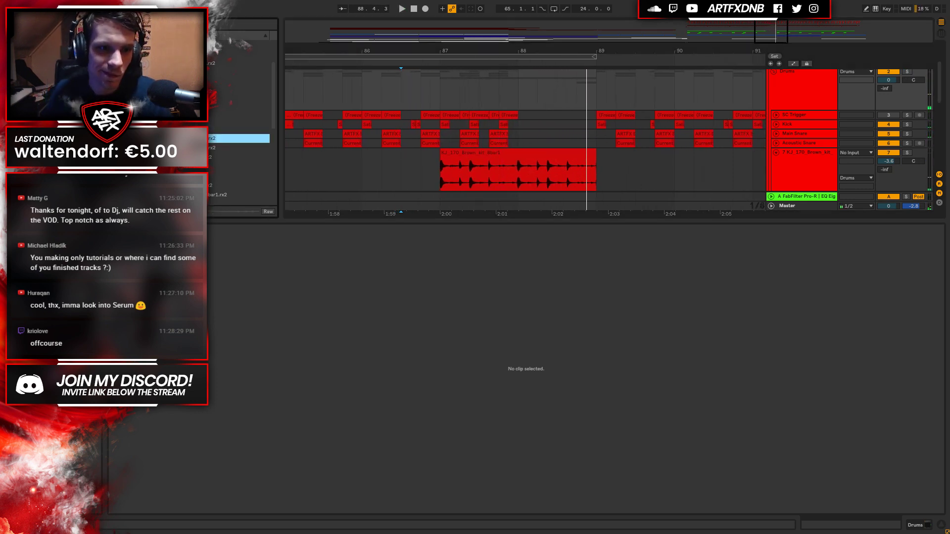
pyautogui.press('Down')
pyautogui.scroll(-4, 194, 169)
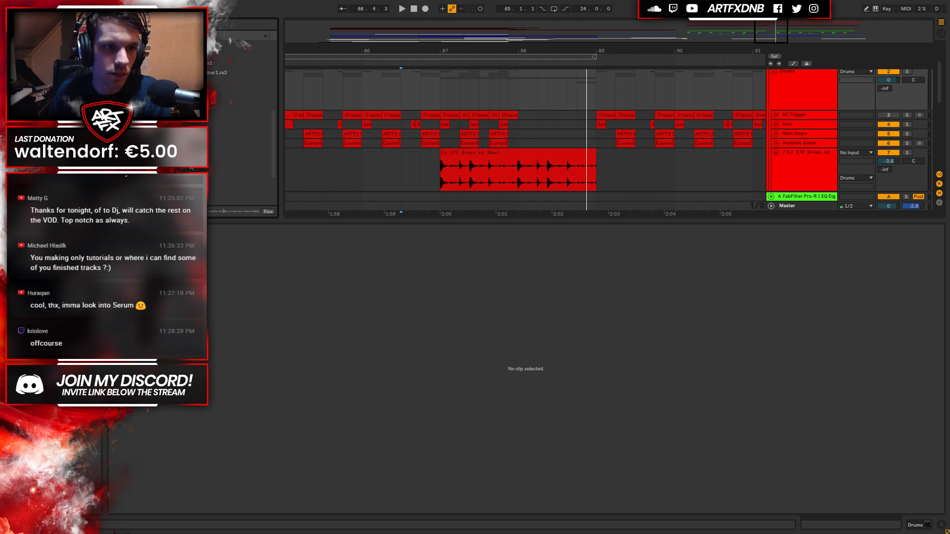
pyautogui.scroll(2, 194, 169)
pyautogui.moveTo(200, 82); pyautogui.dragTo(442, 167)
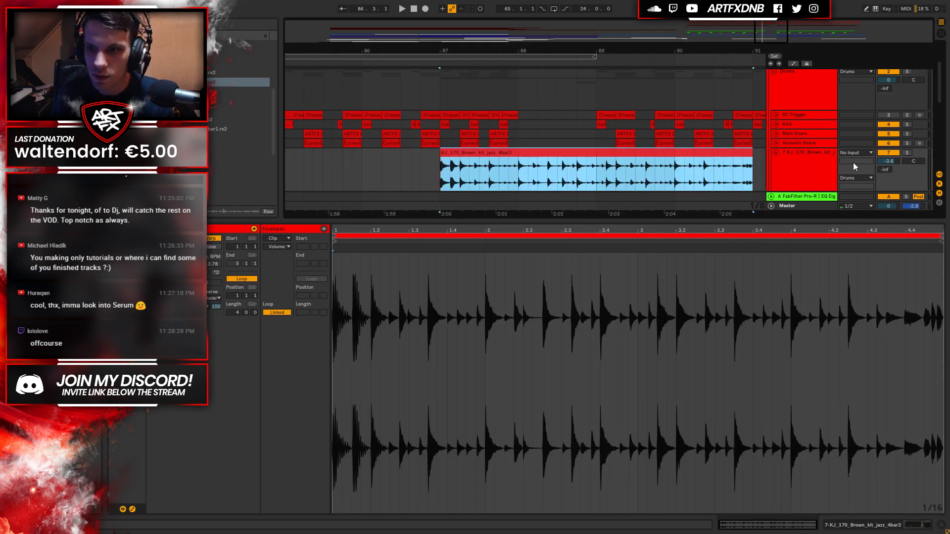
# Play the jazz loop, split it at 87.2 and bar 88, and delete its first beat.
pyautogui.click(910, 153)
pyautogui.press('space')
pyautogui.moveTo(464, 174); pyautogui.dragTo(515, 170)
pyautogui.press('space')
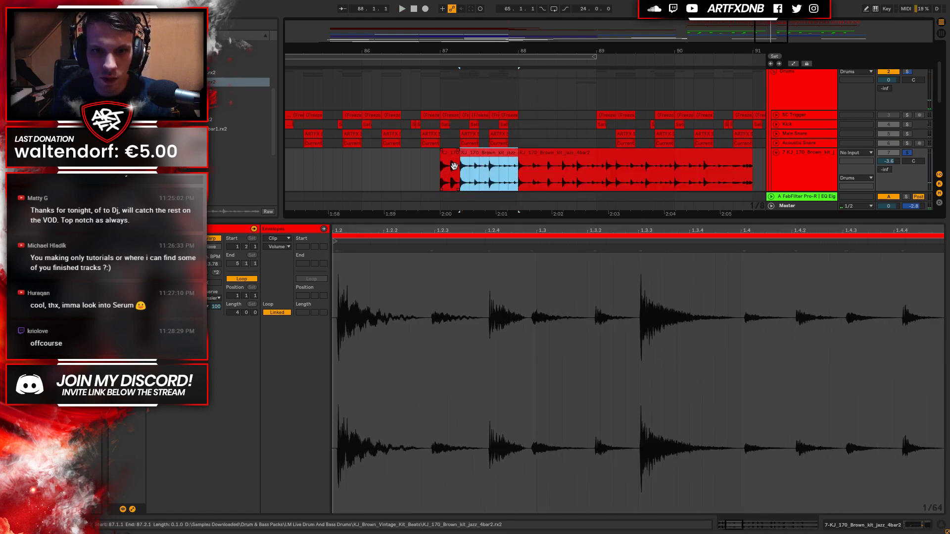
pyautogui.moveTo(454, 165); pyautogui.dragTo(462, 170)
pyautogui.press('Delete')
# Play the slices, delete the jazz loop from bar 89 onward, and trim its end back to 88.4.3.
pyautogui.click(909, 153)
pyautogui.press('space')
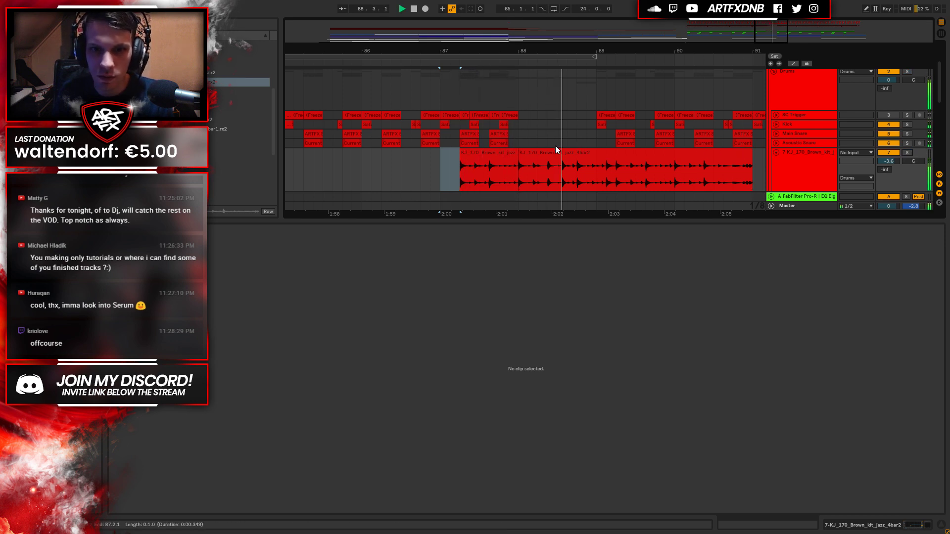
pyautogui.moveTo(594, 179); pyautogui.dragTo(751, 173)
pyautogui.press('space')
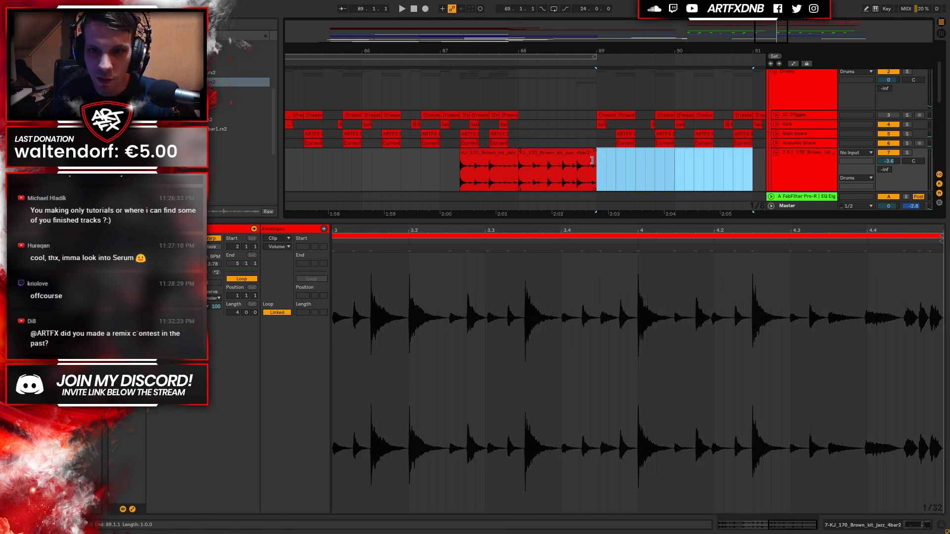
pyautogui.click(582, 154)
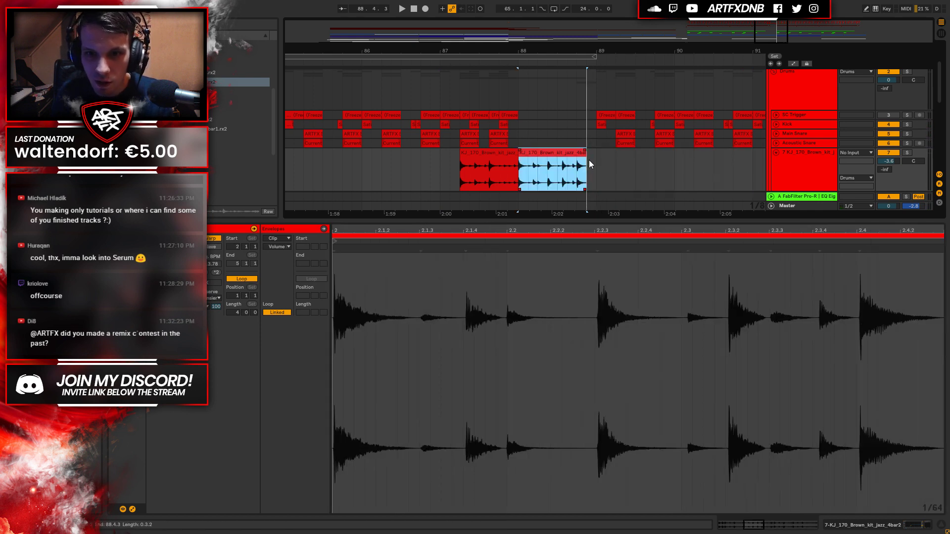
# Split the first jazz slice at 87.3.3 and play the slices from 87.2.
pyautogui.click(509, 173)
pyautogui.hotkey('ctrl', 'e')
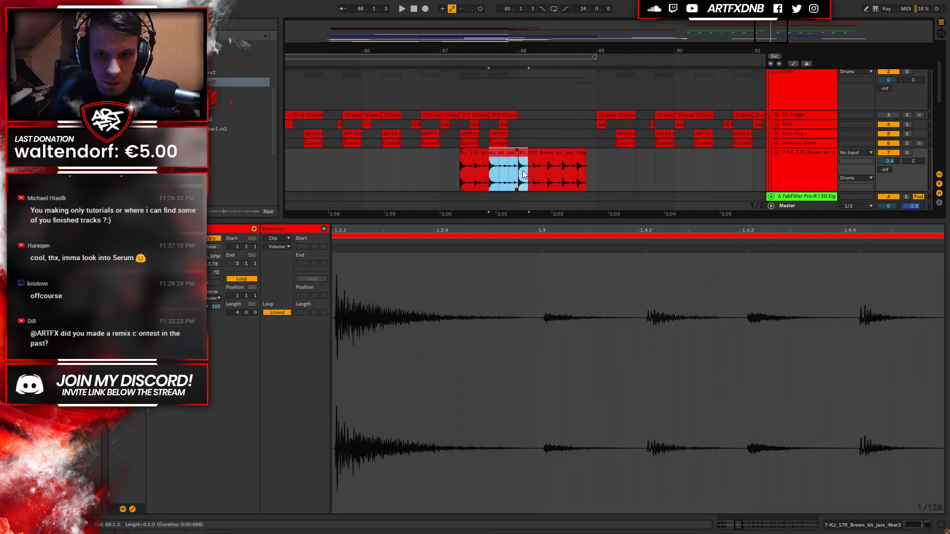
pyautogui.click(473, 159)
pyautogui.press('space')
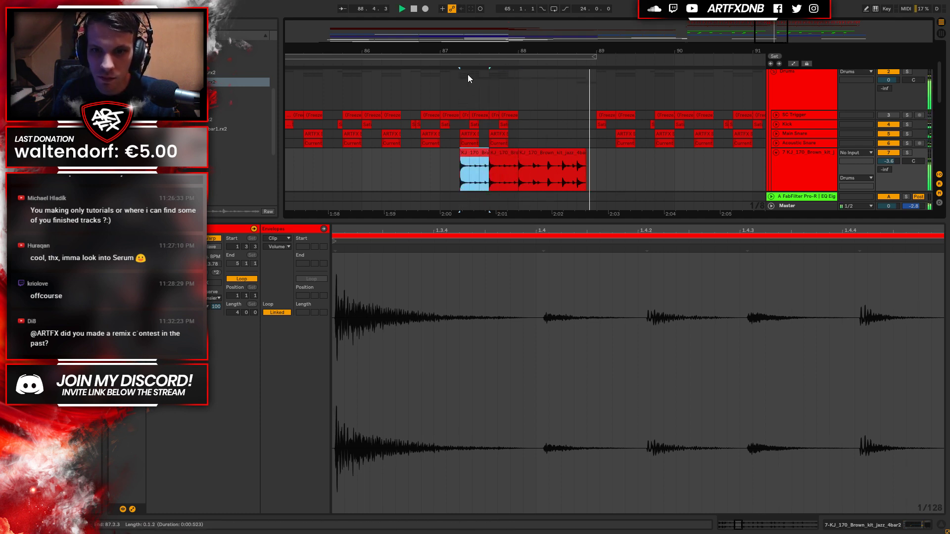
pyautogui.press('space')
# Add a fade-in to the jazz slice starting at 87.2 and play it.
pyautogui.scroll(3, 474, 127)
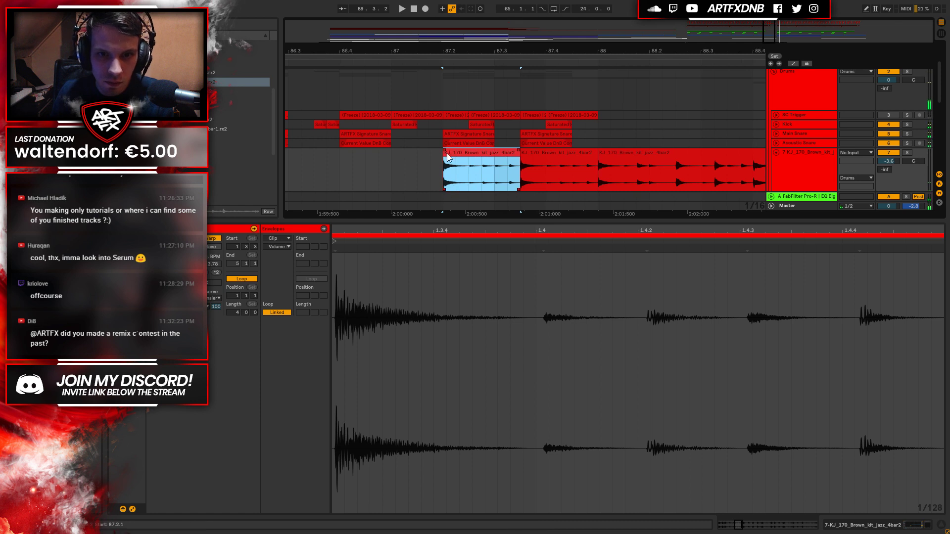
pyautogui.moveTo(444, 155); pyautogui.dragTo(476, 161)
pyautogui.press('space')
pyautogui.press('space')
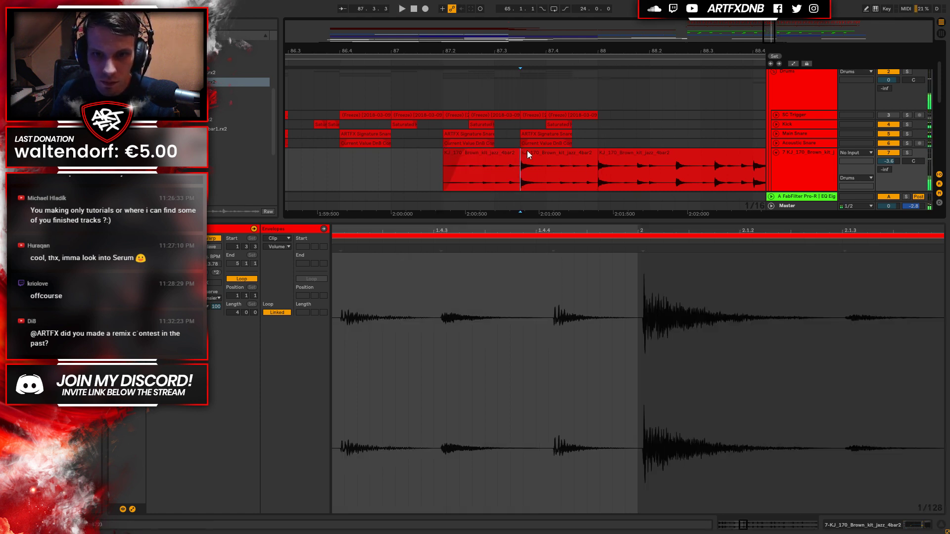
# Add a fade-in to the slice at 87.3.3 and trim the last slice's start to 88.1.3.
pyautogui.click(522, 150)
pyautogui.moveTo(521, 149); pyautogui.dragTo(546, 157)
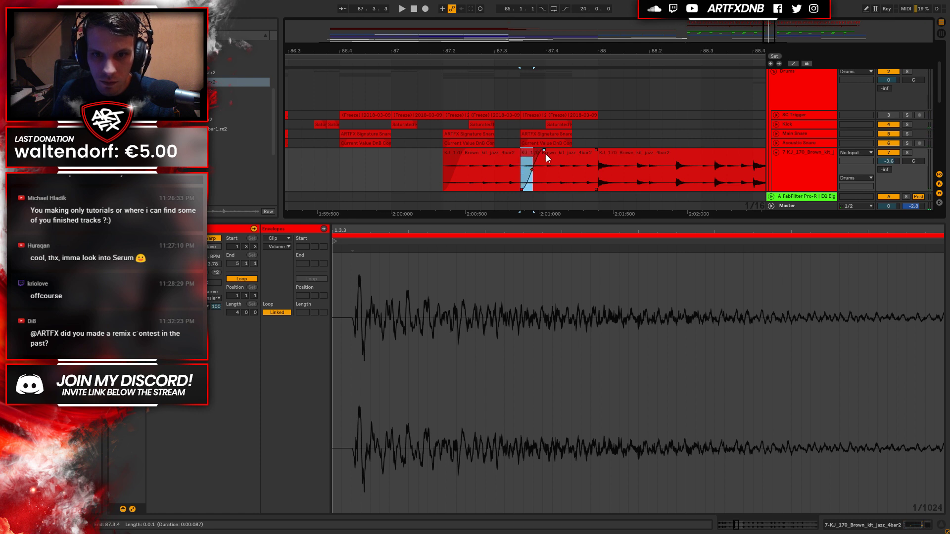
pyautogui.moveTo(627, 176); pyautogui.dragTo(652, 176)
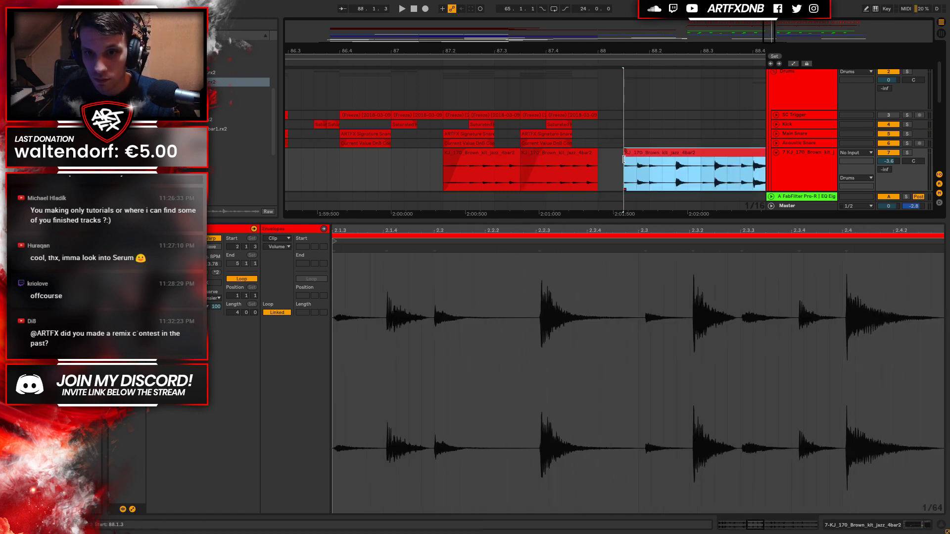
# Play the edited transition from just before bar 87 and fold the kit track.
pyautogui.click(378, 165)
pyautogui.press('space')
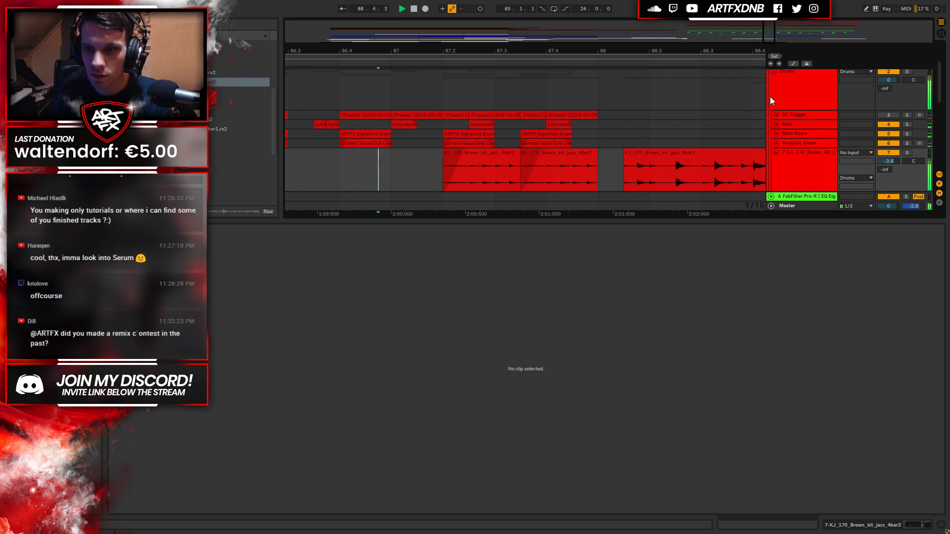
pyautogui.moveTo(678, 53); pyautogui.dragTo(592, 186)
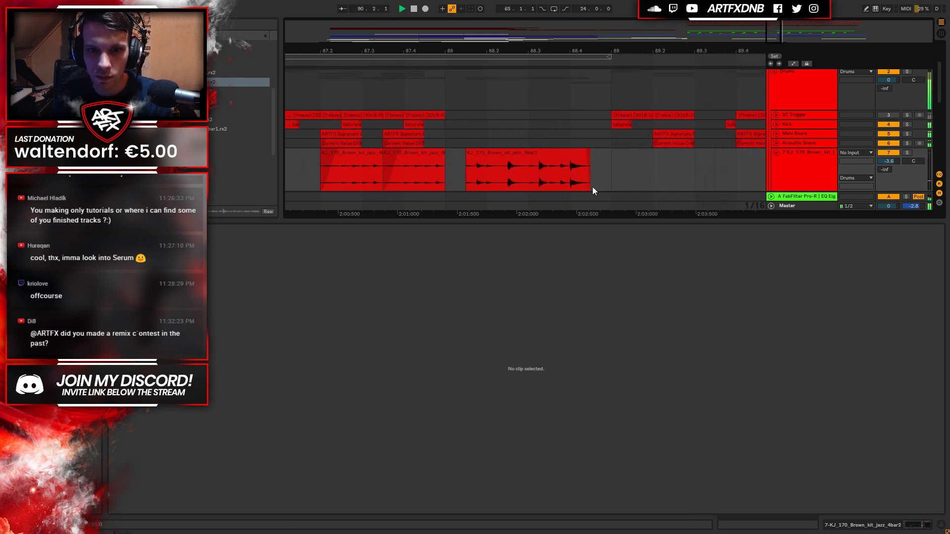
pyautogui.click(776, 153)
pyautogui.moveTo(444, 49); pyautogui.dragTo(540, 100)
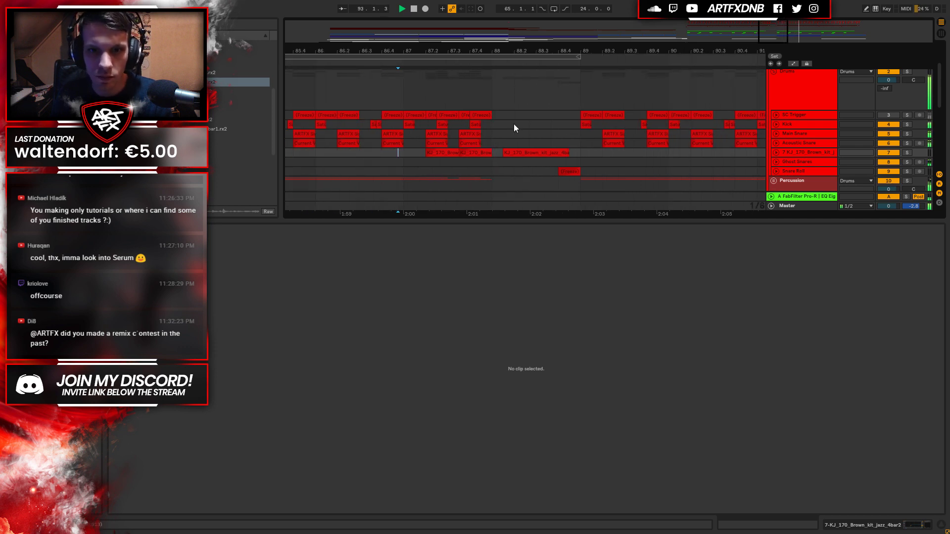
# Place a copy of the kick at bar 88 on the Kick track and play the transition from just before bar 87.
pyautogui.click(407, 123)
pyautogui.press('space')
pyautogui.click(496, 124)
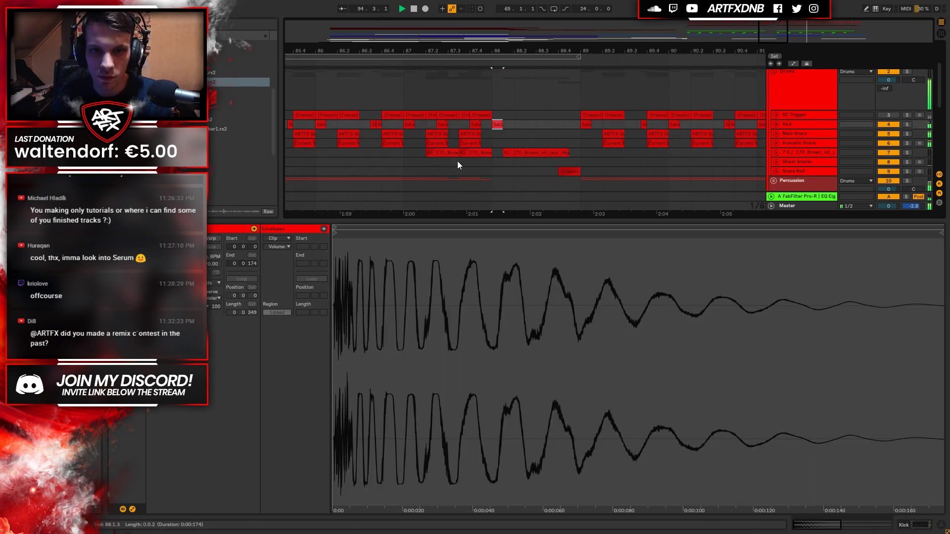
pyautogui.click(402, 123)
pyautogui.press('space')
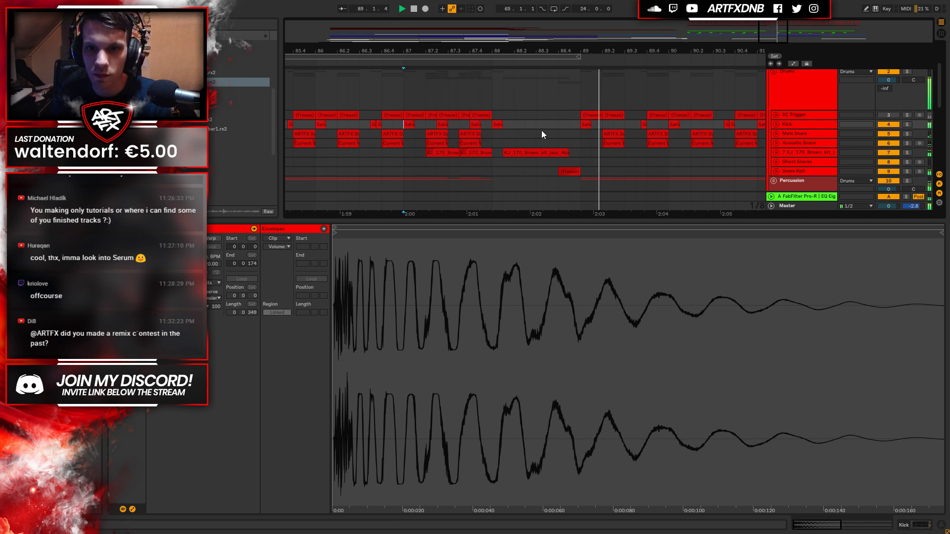
# Duplicate the bar 88 kick to 88.1.3, consolidate the copy and reverse it.
pyautogui.click(776, 125)
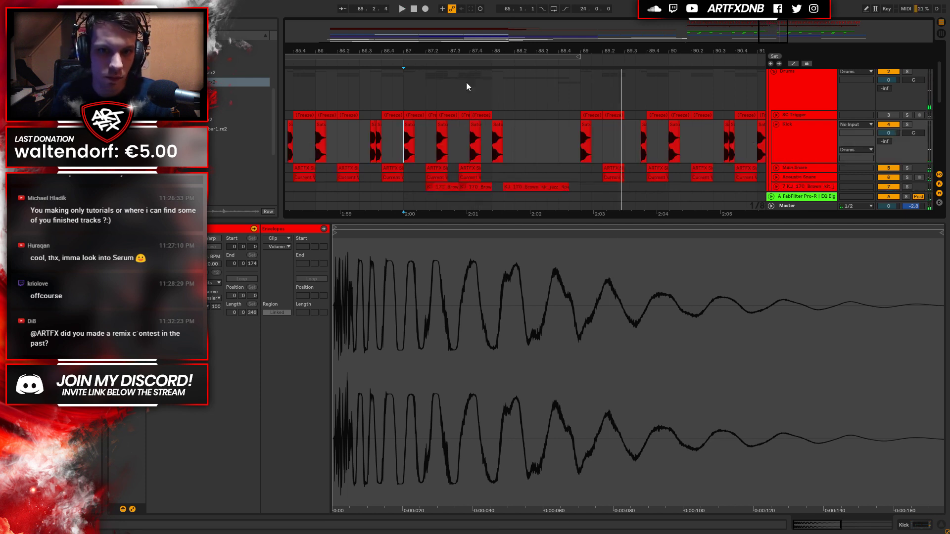
pyautogui.moveTo(498, 47); pyautogui.dragTo(508, 119)
pyautogui.click(498, 135)
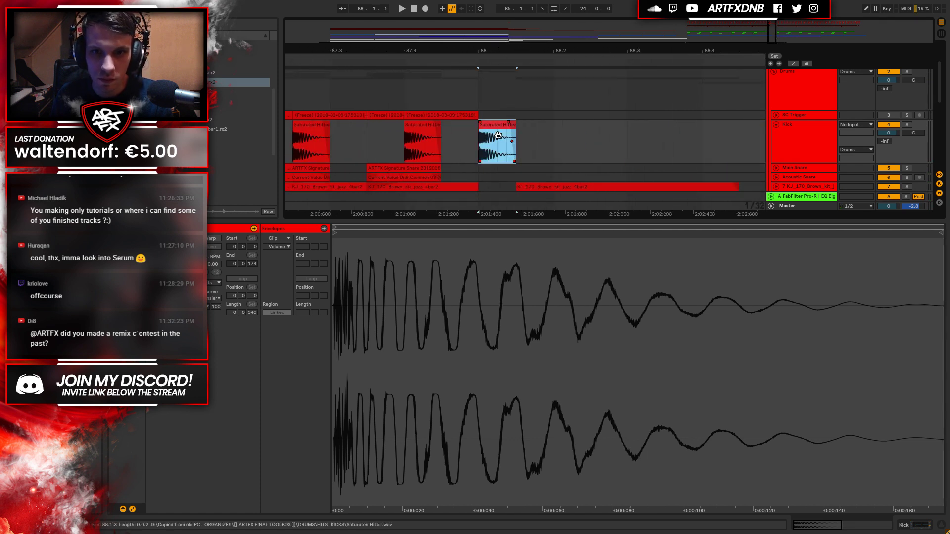
pyautogui.hotkey('ctrl', 'd')
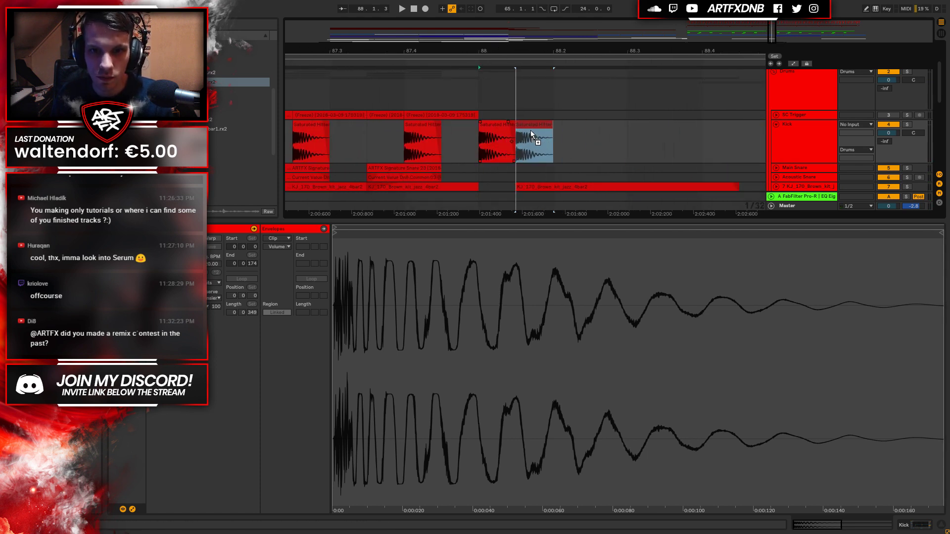
pyautogui.click(538, 130)
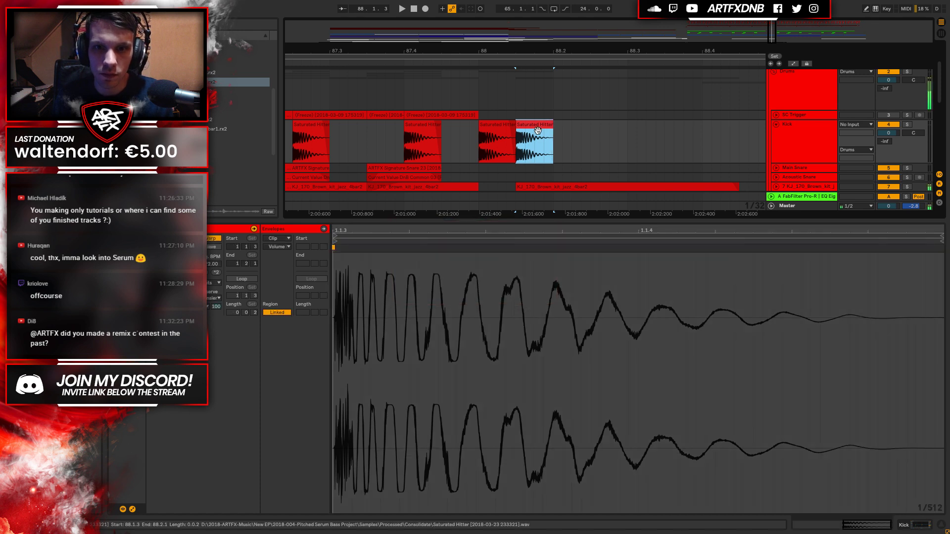
pyautogui.press('r')
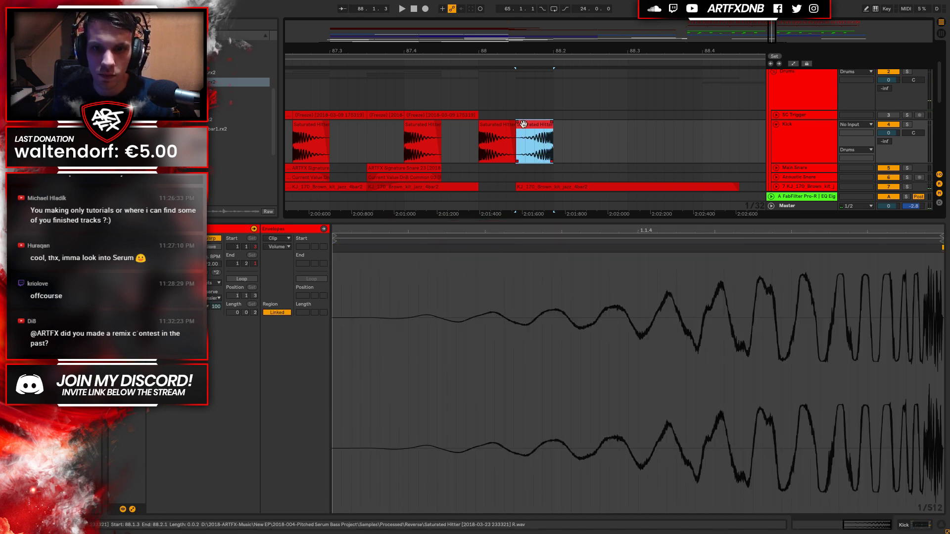
# Move the reversed kick to 87.4.3 on the Kick track and play the transition.
pyautogui.moveTo(532, 133); pyautogui.dragTo(457, 134)
pyautogui.press('-')
pyautogui.press('space')
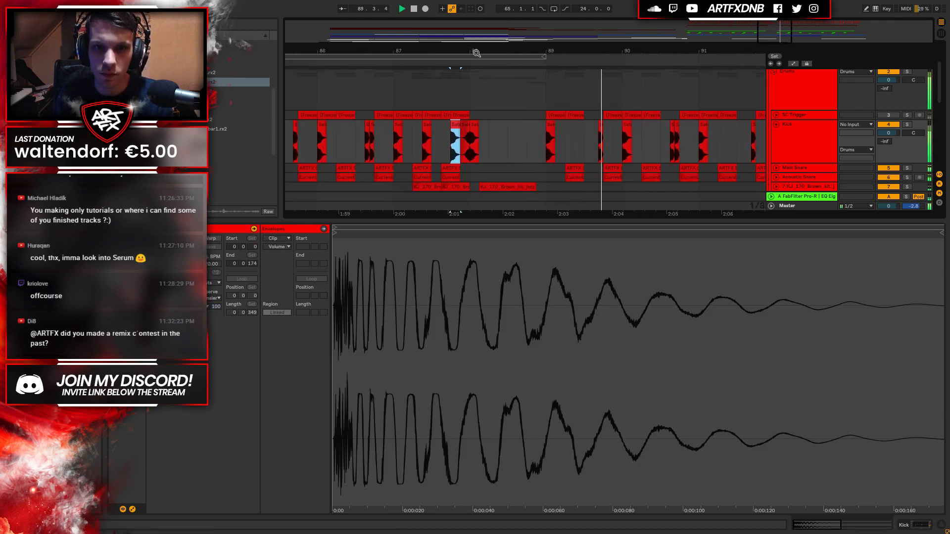
pyautogui.press('-')
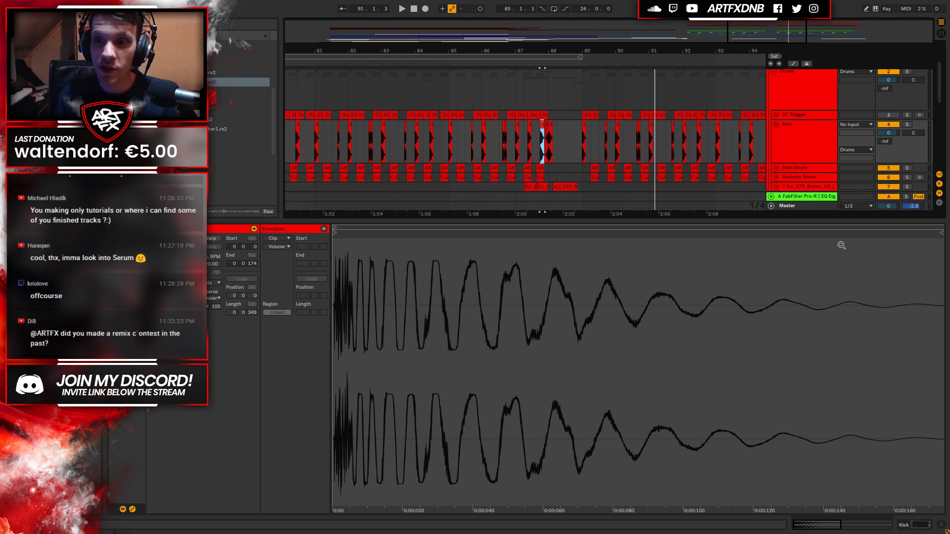
# Fold the Kick track, show the device chain and unfold the jazz kit track.
pyautogui.click(777, 124)
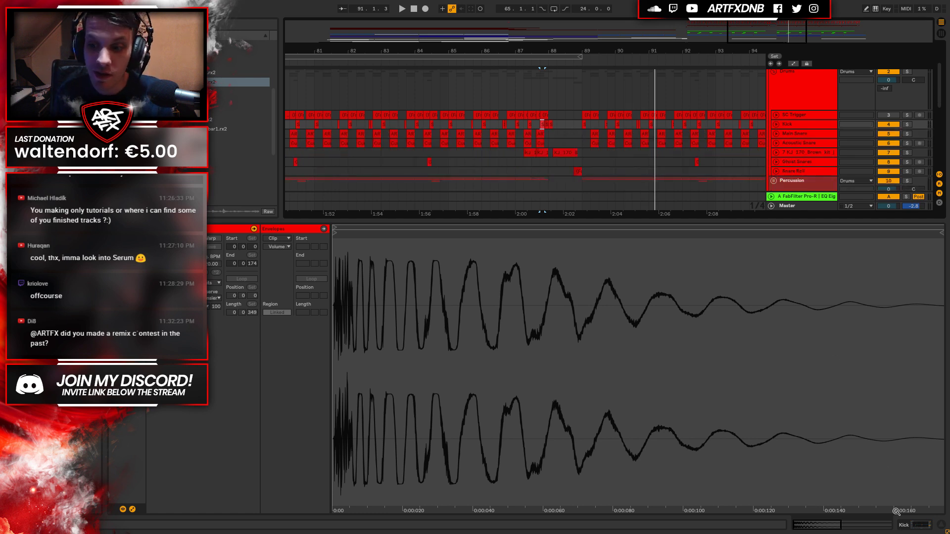
pyautogui.click(909, 527)
pyautogui.scroll(-5, 516, 102)
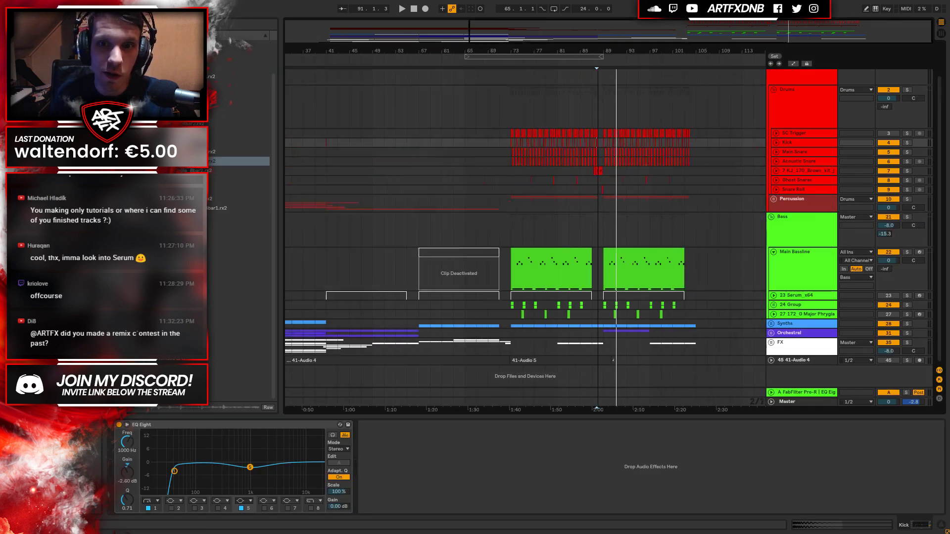
pyautogui.moveTo(638, 51); pyautogui.dragTo(529, 177)
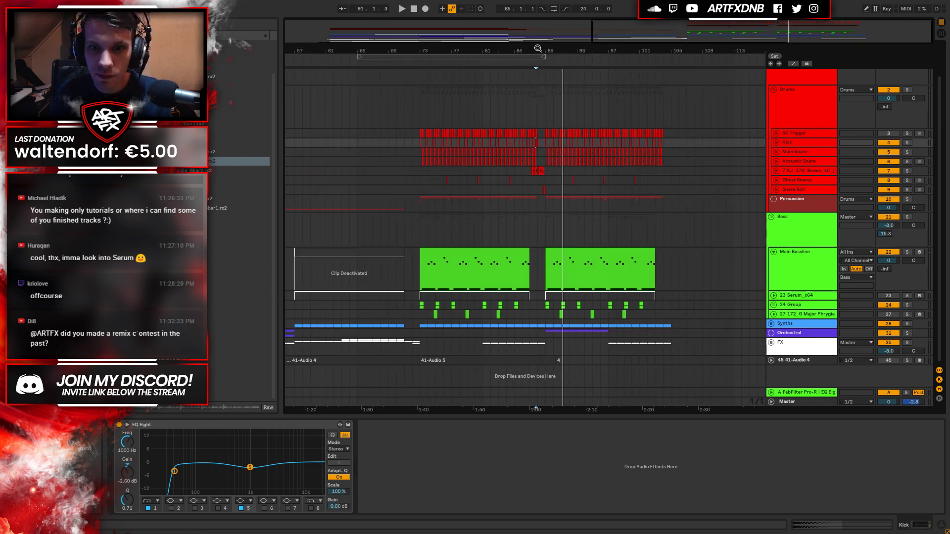
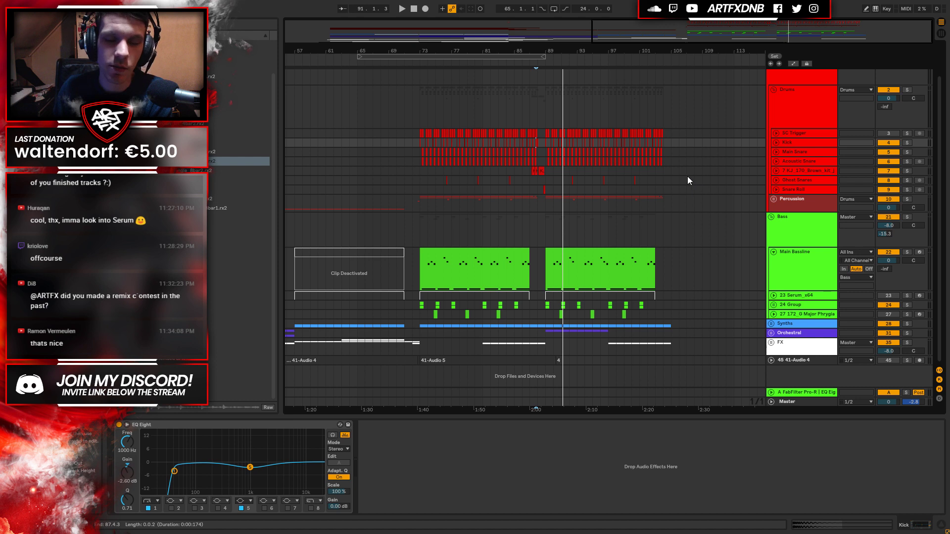
pyautogui.click(535, 262)
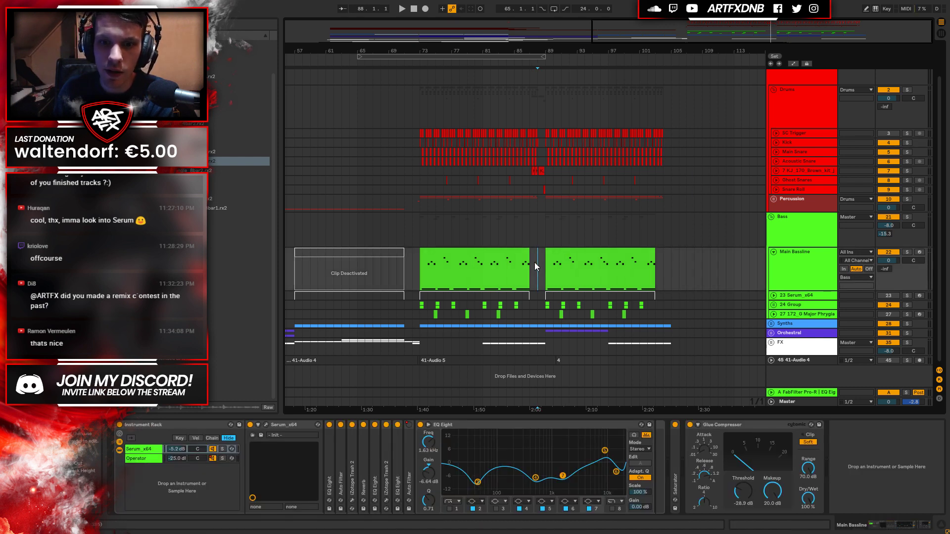
pyautogui.click(783, 170)
pyautogui.click(777, 171)
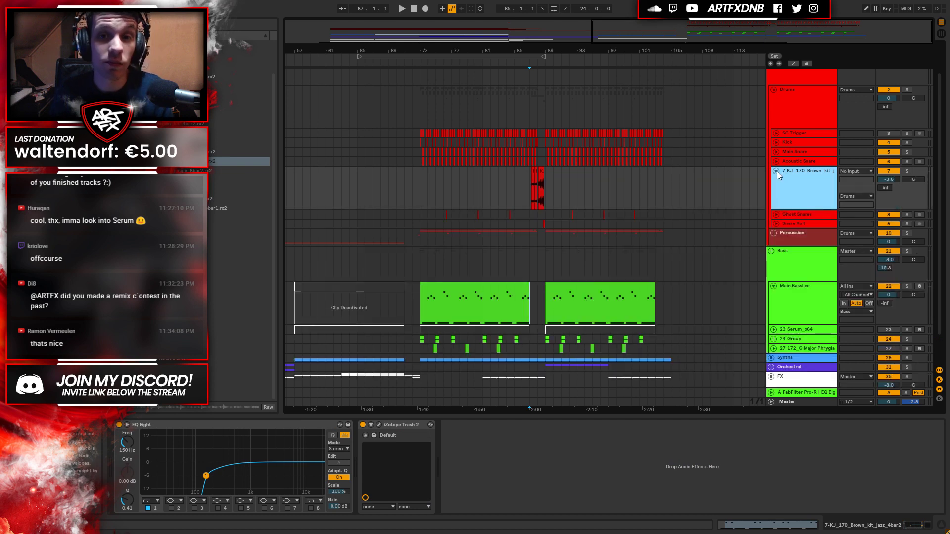
# Select the last jazz slice at 88.1.3 and play the transition from just before bar 87.
pyautogui.moveTo(540, 47); pyautogui.dragTo(554, 163)
pyautogui.click(556, 178)
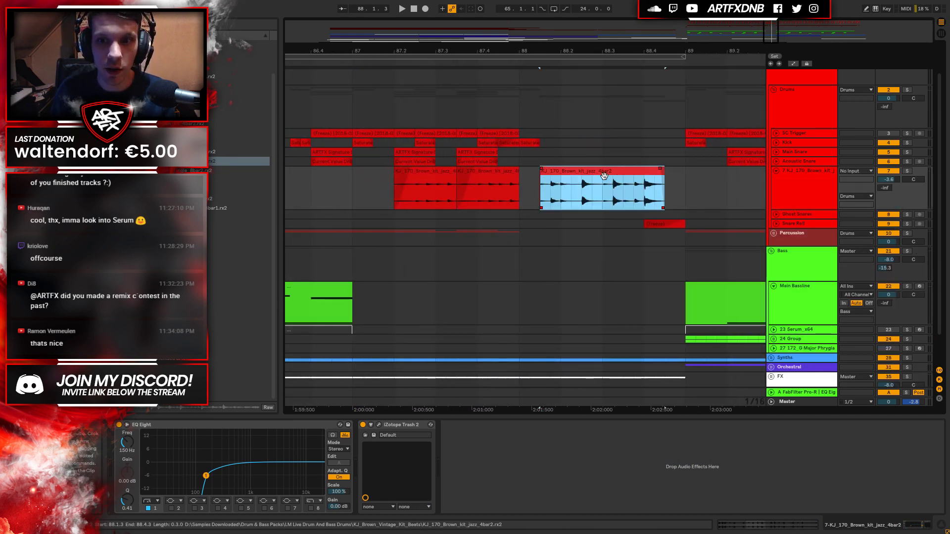
pyautogui.click(830, 171)
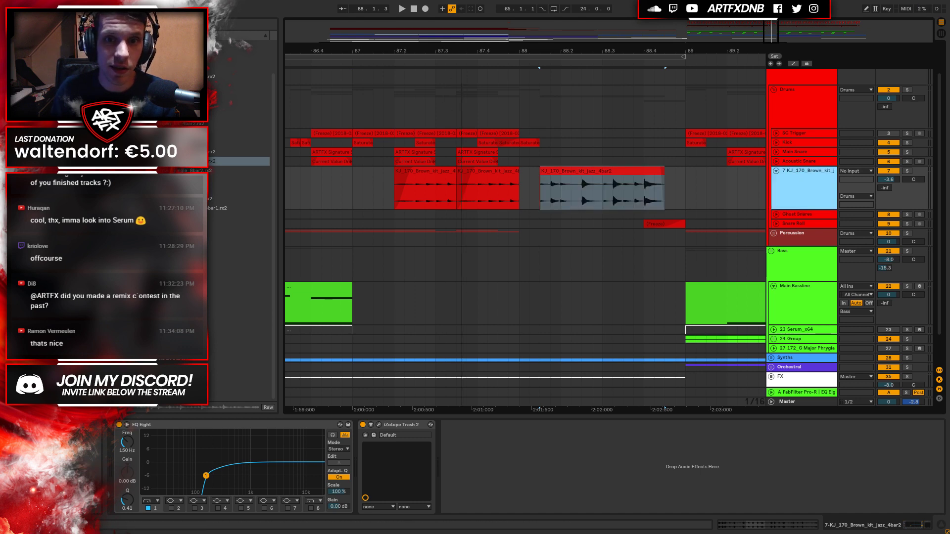
pyautogui.press('-')
pyautogui.press('+')
pyautogui.press('+')
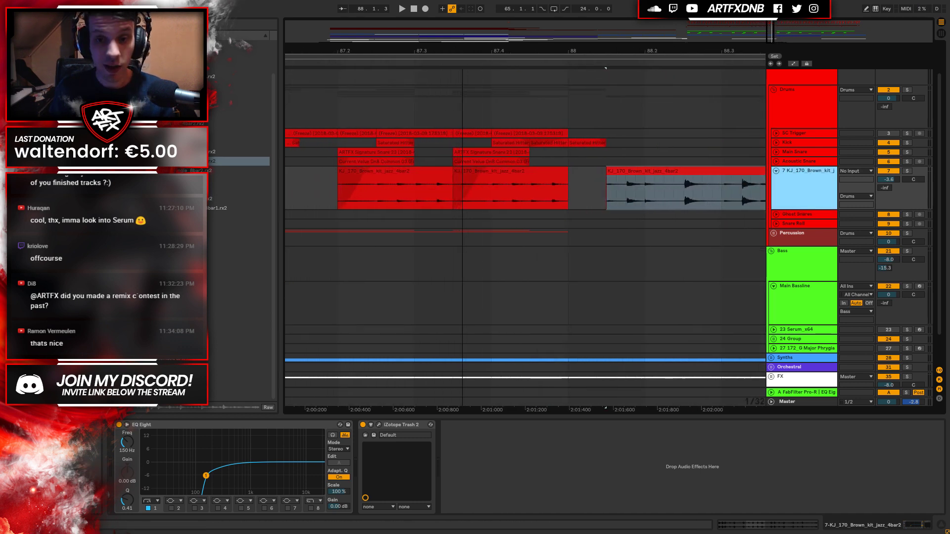
pyautogui.press('-')
pyautogui.press('-')
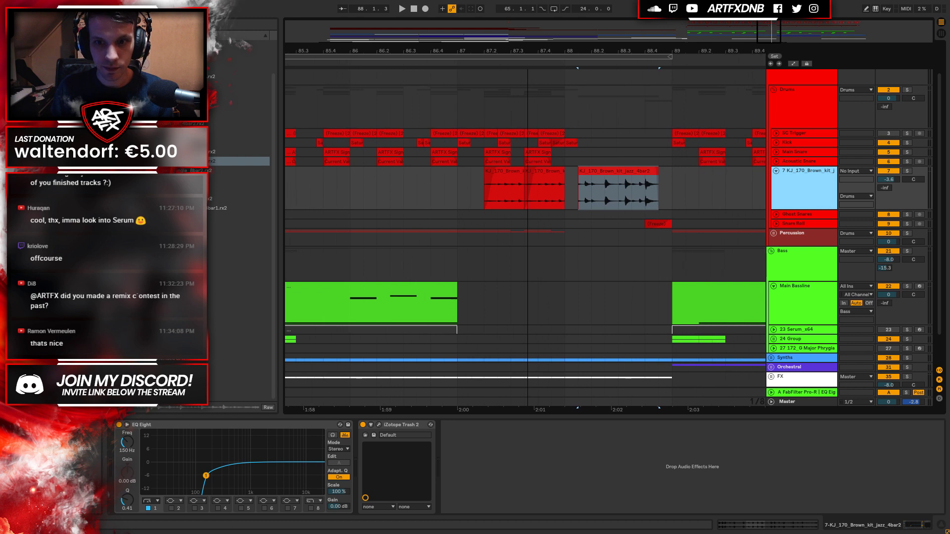
pyautogui.click(492, 188)
pyautogui.press('space')
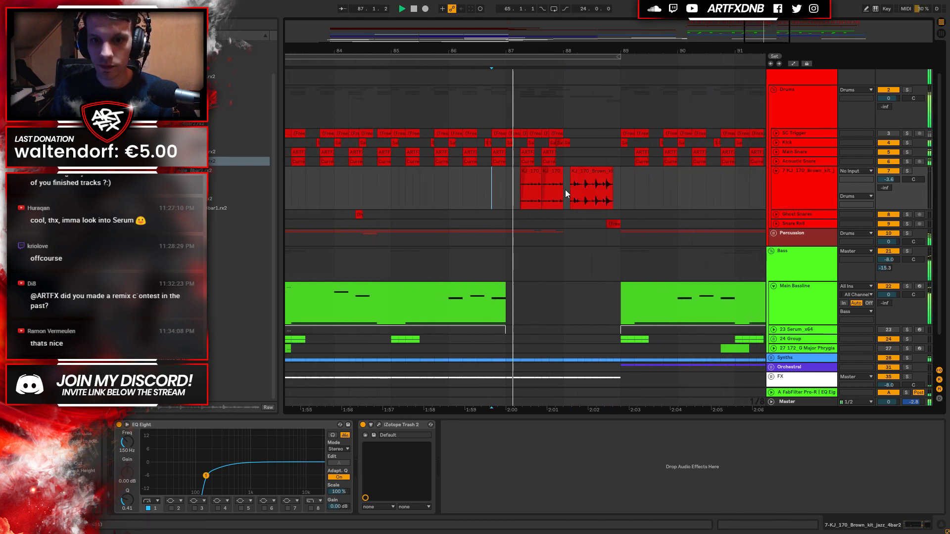
pyautogui.press('+')
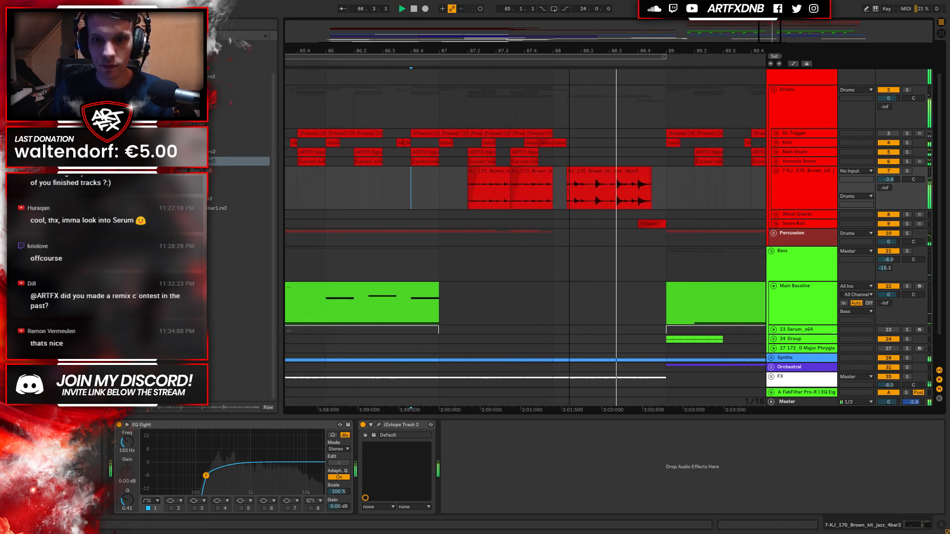
pyautogui.press('-')
pyautogui.press('-')
pyautogui.press('-')
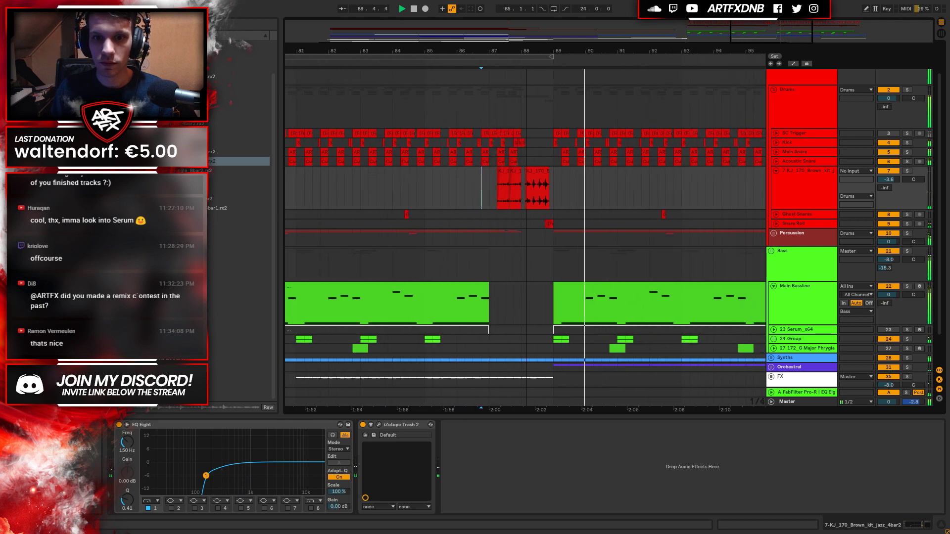
# Play the drum transition again from bar 87 into the bassline's return at bar 89.
pyautogui.press('space')
pyautogui.click(509, 185)
pyautogui.press('space')
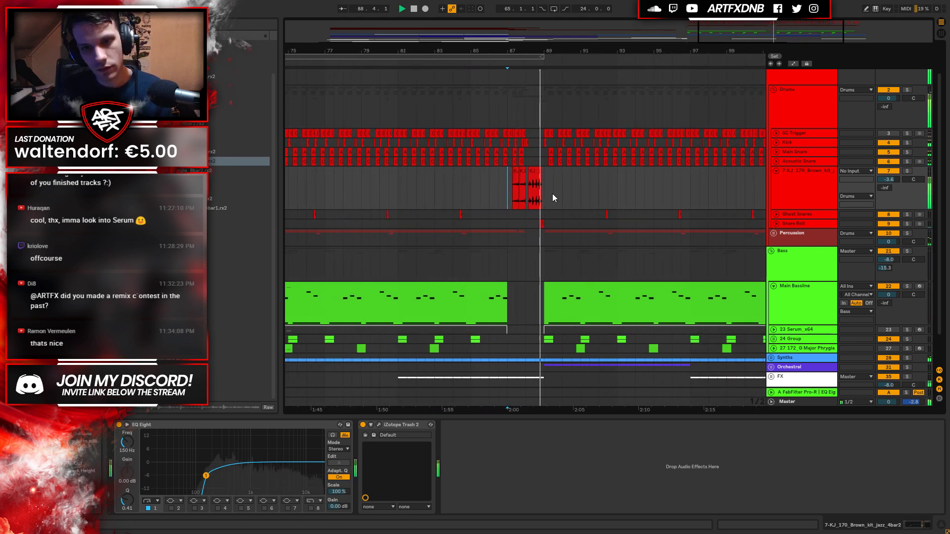
pyautogui.press('+')
pyautogui.press('+')
pyautogui.press('space')
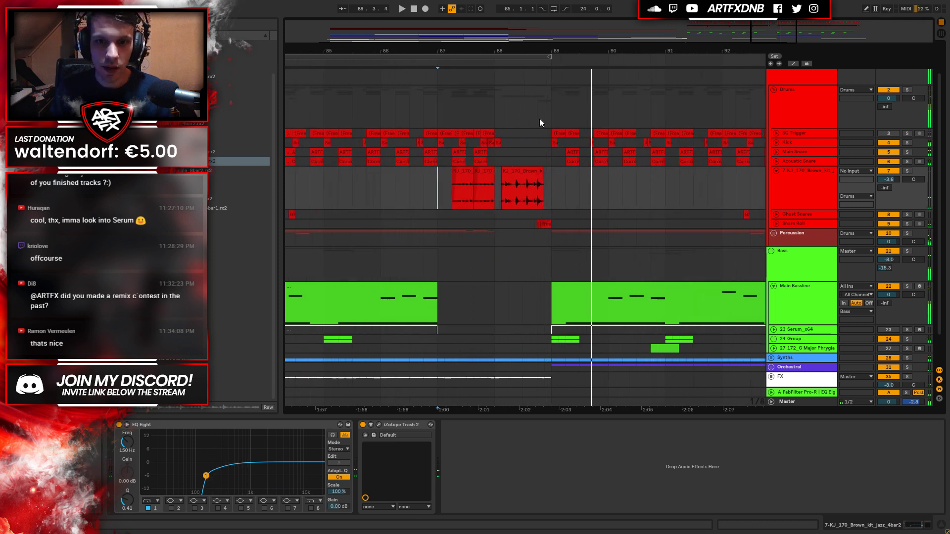
# Play the fill from bar 88 and raise the jazz kit track's volume to -1.4 dB.
pyautogui.click(495, 184)
pyautogui.press('space')
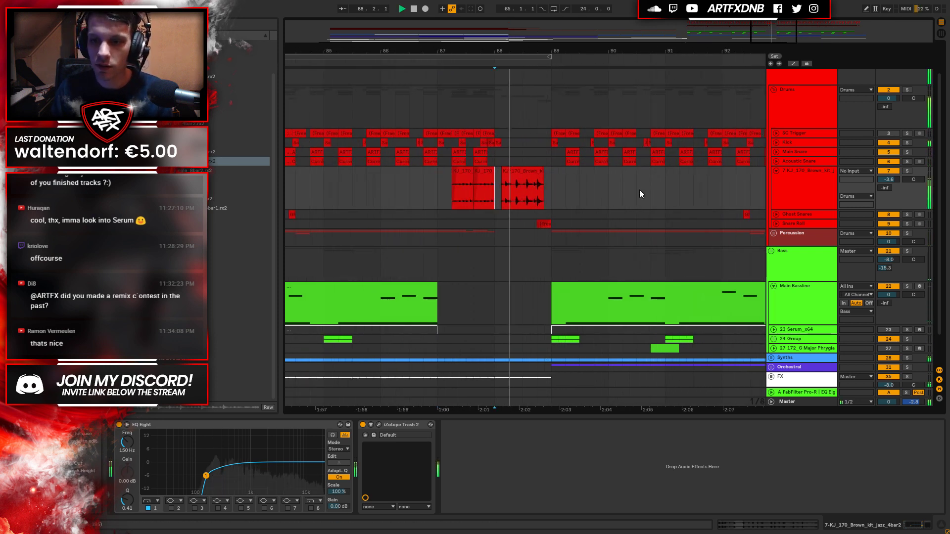
pyautogui.moveTo(888, 179); pyautogui.dragTo(891, 183)
pyautogui.press('space')
pyautogui.press('space')
pyautogui.moveTo(891, 183); pyautogui.dragTo(891, 188)
pyautogui.press('space')
# Select the first two jazz slices from 87.2 to bar 88, open their clip settings and play the transition.
pyautogui.click(467, 194)
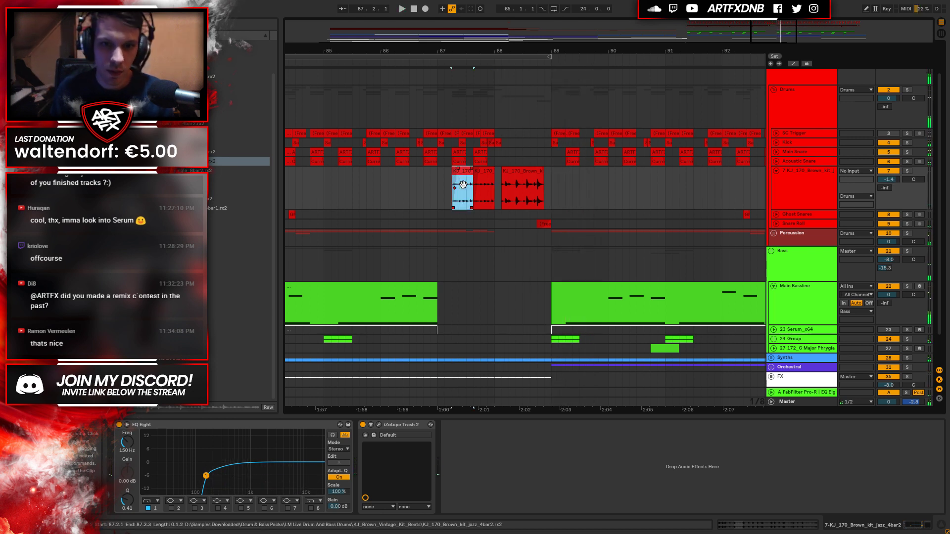
pyautogui.keyDown('shift'); pyautogui.click(490, 181); pyautogui.keyUp('shift')
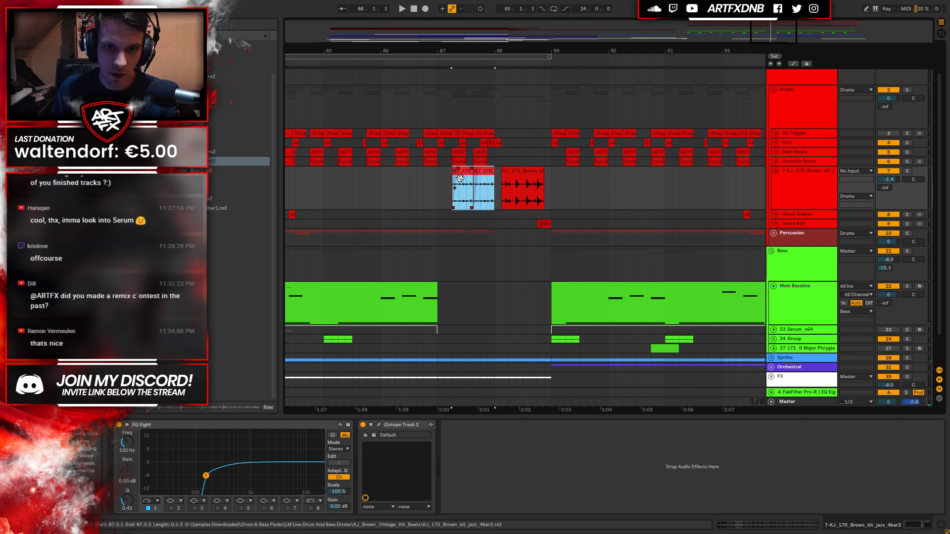
pyautogui.hotkey('shift', 'Tab')
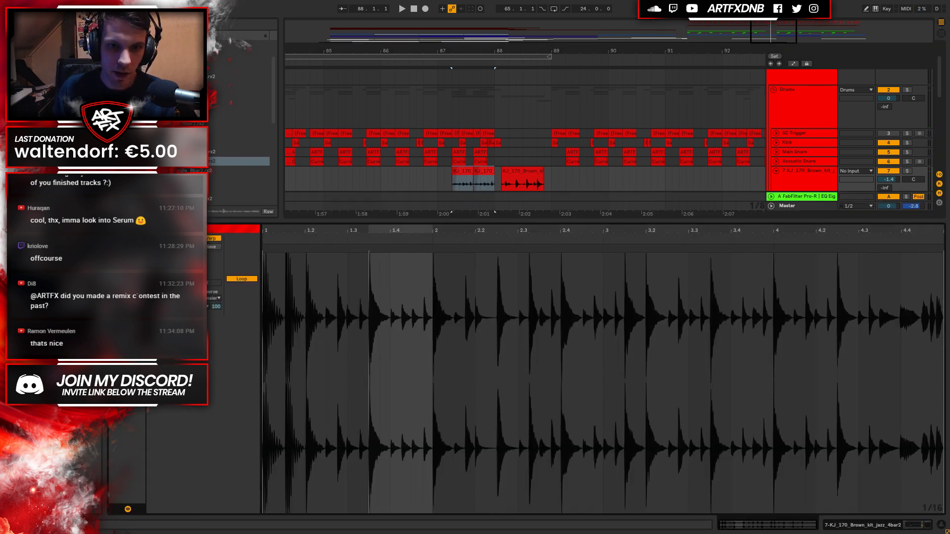
pyautogui.press('space')
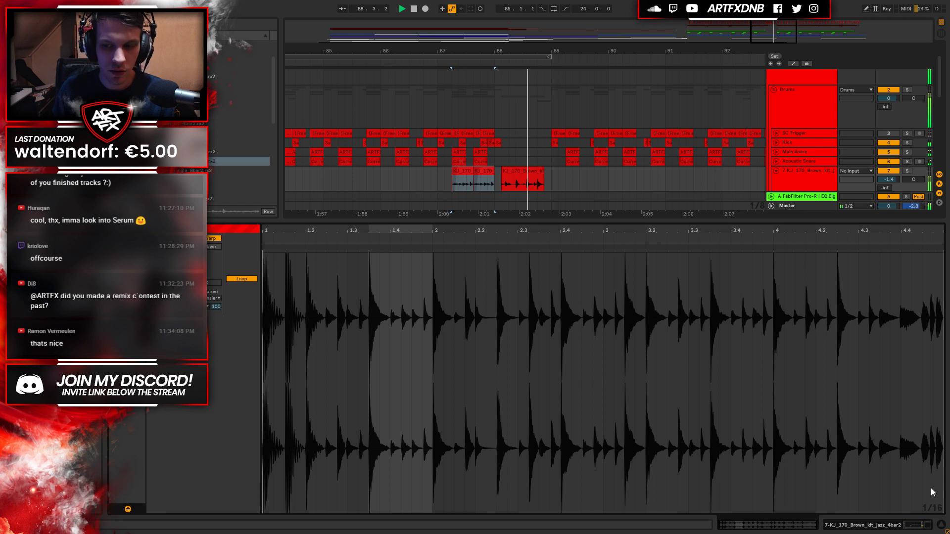
pyautogui.hotkey('shift', 'Tab')
pyautogui.press('space')
# Copy a short part of the first bar 87 jazz slice to 73.3 on the kit track.
pyautogui.click(470, 176)
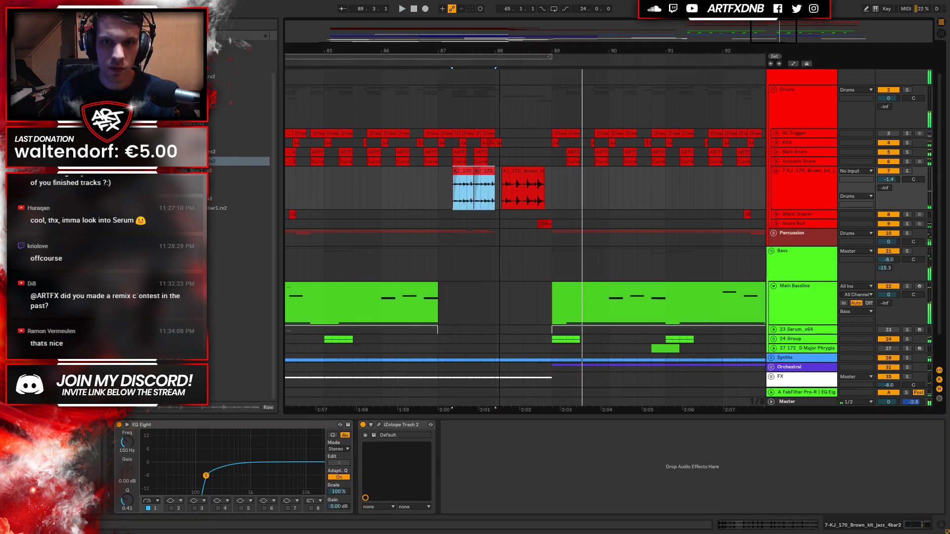
pyautogui.press('-')
pyautogui.moveTo(584, 175); pyautogui.dragTo(309, 194)
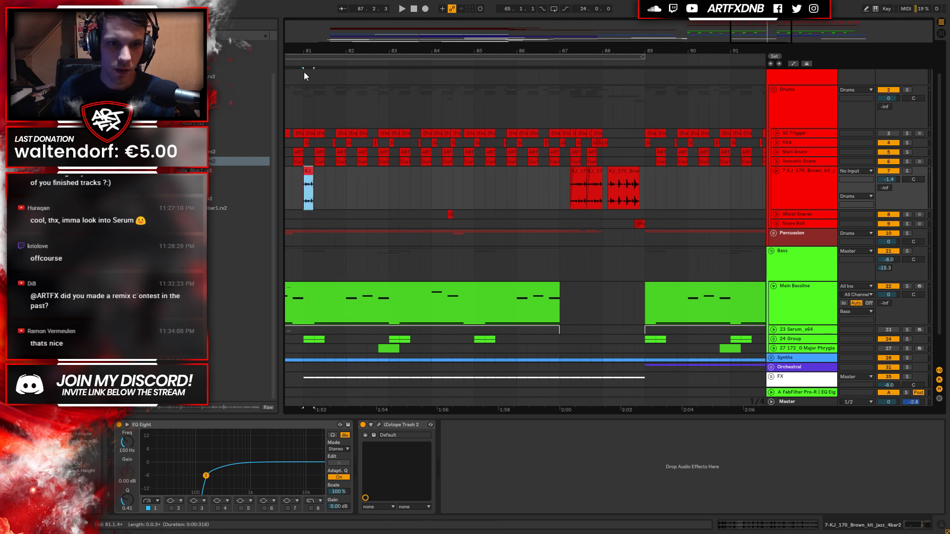
pyautogui.hscroll(-5, 299, 74)
pyautogui.moveTo(492, 51); pyautogui.dragTo(568, 24)
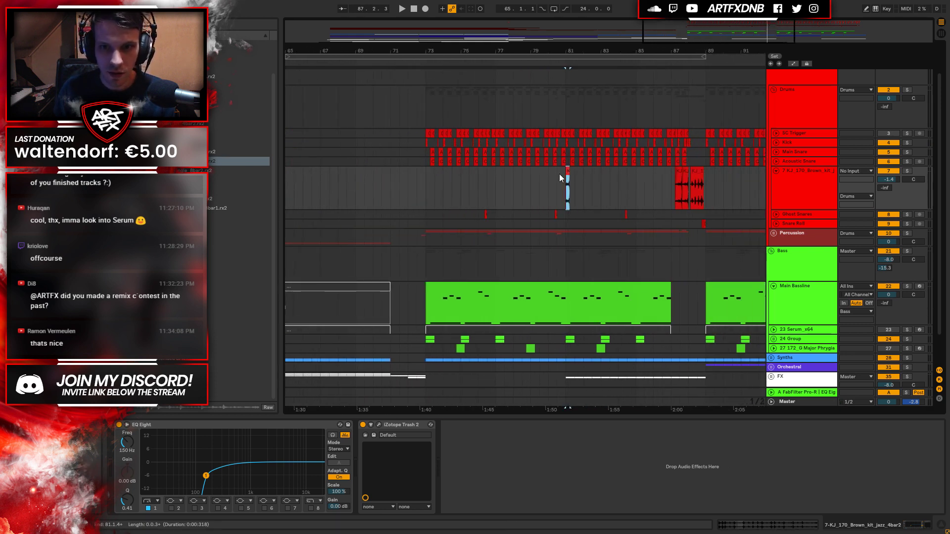
pyautogui.moveTo(567, 188); pyautogui.dragTo(435, 99)
pyautogui.scroll(12, 430, 79)
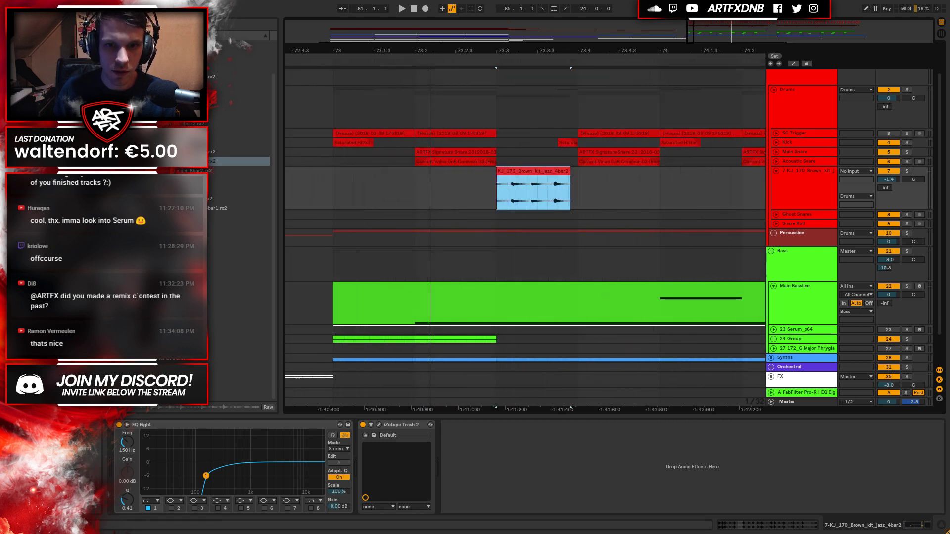
# Move the jazz kit slice to 73.4, shift its sample content to start at 1.2.3 and play it.
pyautogui.moveTo(538, 179); pyautogui.dragTo(617, 175)
pyautogui.doubleClick(605, 175)
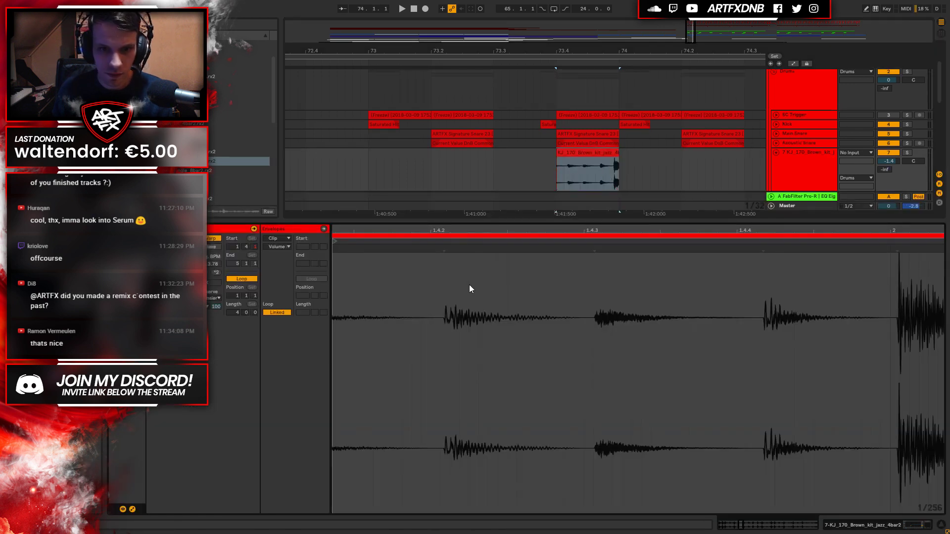
pyautogui.doubleClick(462, 231)
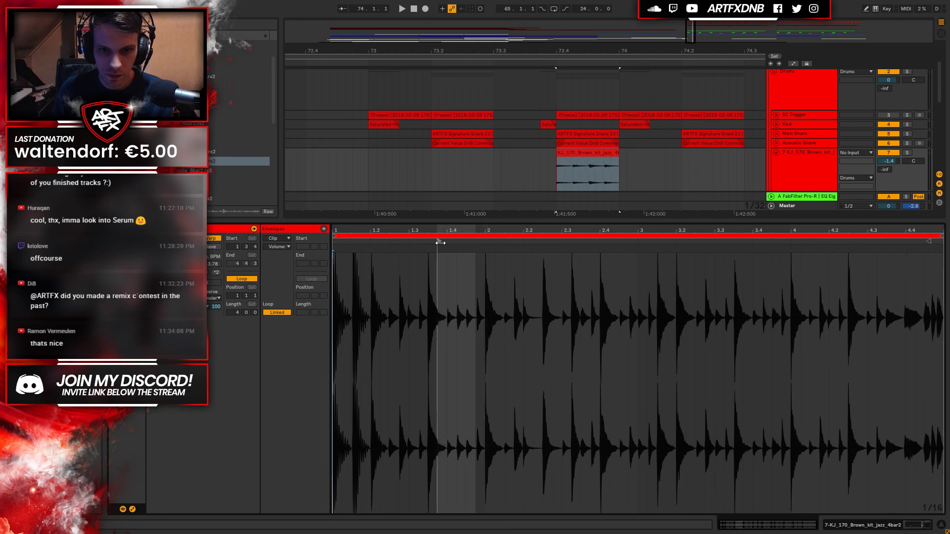
pyautogui.moveTo(450, 244)
pyautogui.mouseDown()
pyautogui.moveTo(396, 245)
pyautogui.moveTo(387, 256)
pyautogui.mouseUp()
pyautogui.press('space')
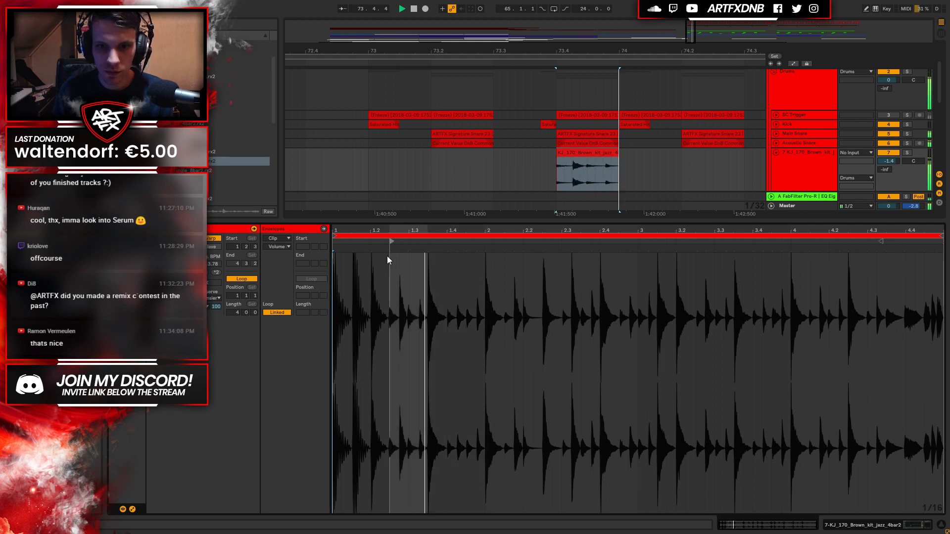
pyautogui.press('space')
# Solo the inner Drums group, move the jazz slice to 73.3 and play the beat from bar 73.
pyautogui.click(375, 163)
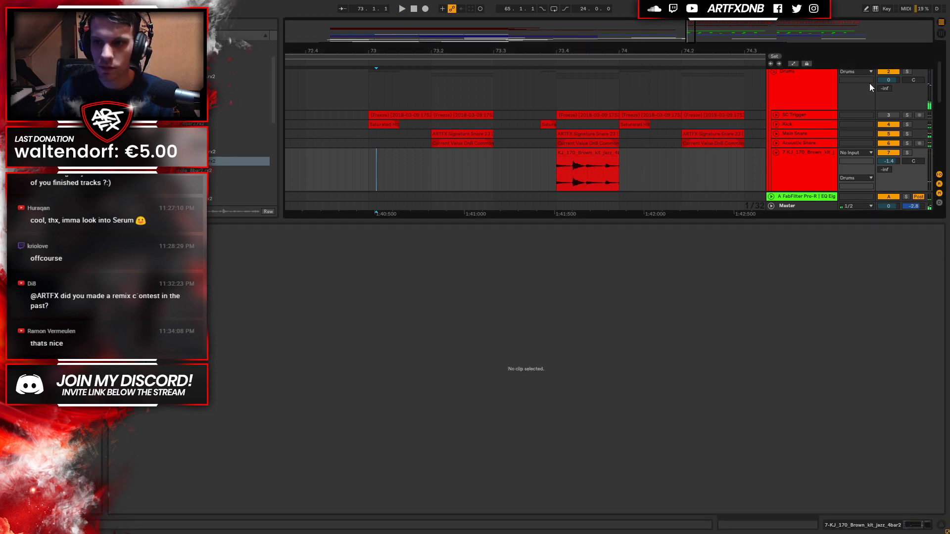
pyautogui.click(907, 72)
pyautogui.press('space')
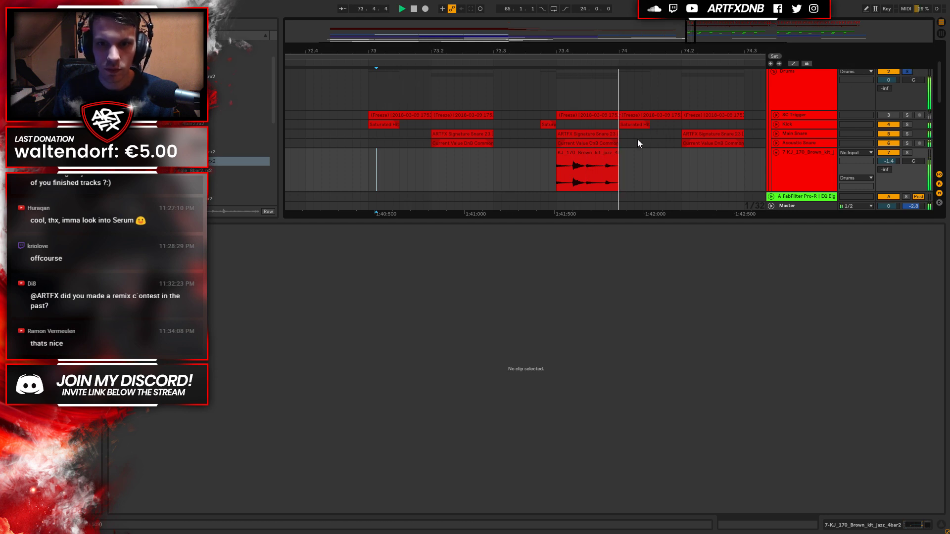
pyautogui.moveTo(592, 159); pyautogui.dragTo(533, 163)
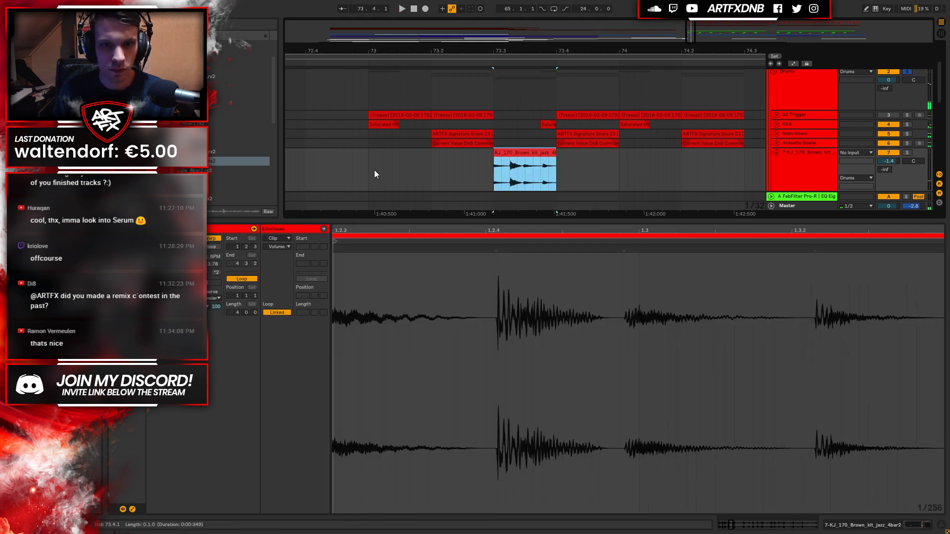
pyautogui.press('space')
pyautogui.click(365, 167)
pyautogui.press('space')
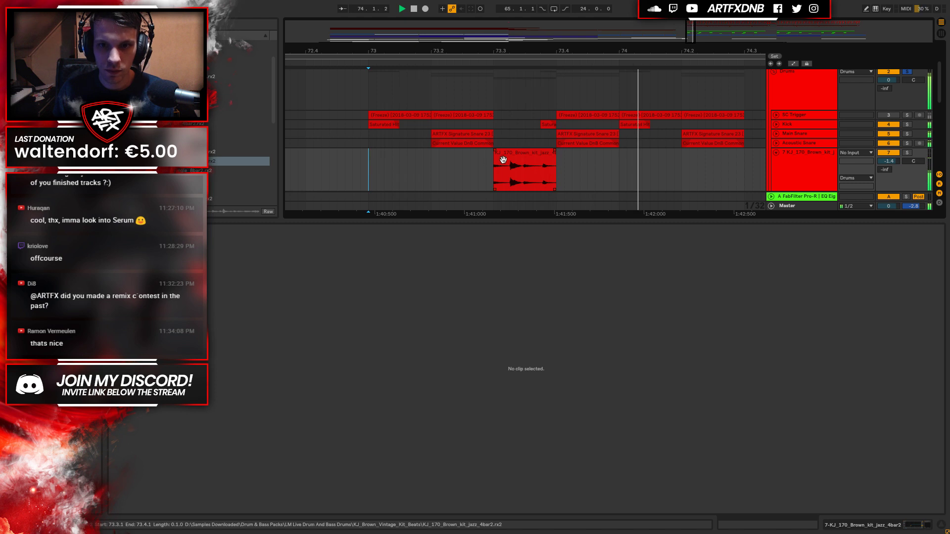
# Shift the jazz slice's sample content to start at 1.2.1, play it and move the slice to 73.2.
pyautogui.click(519, 157)
pyautogui.click(418, 230)
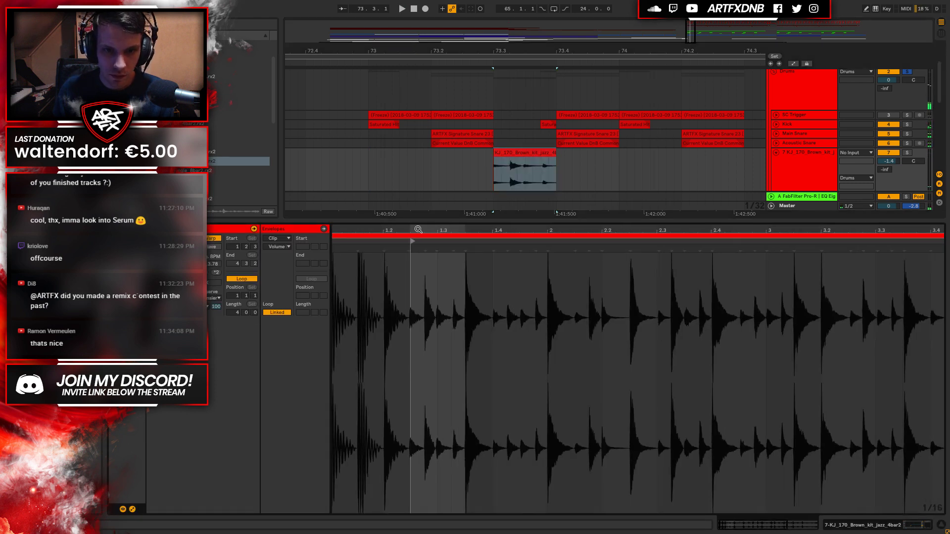
pyautogui.moveTo(407, 242); pyautogui.dragTo(384, 241)
pyautogui.press('space')
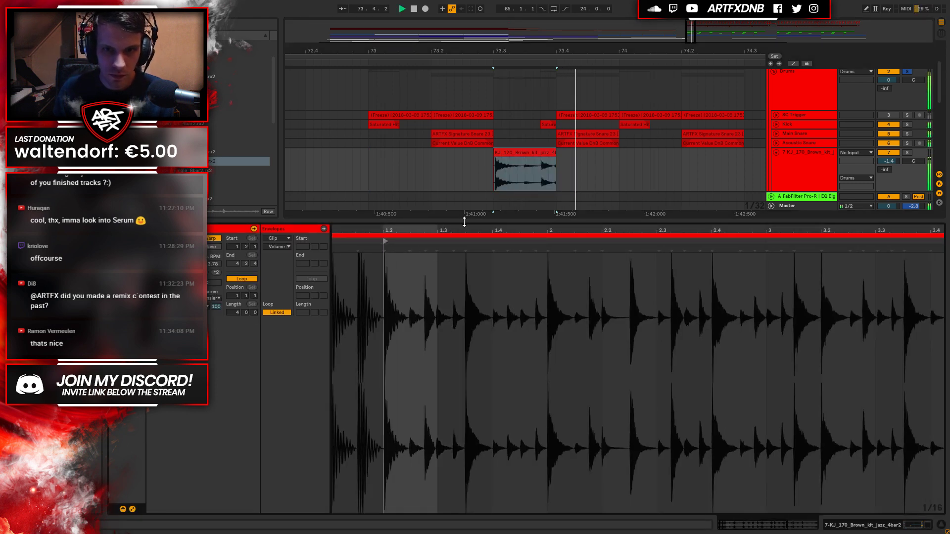
pyautogui.moveTo(531, 151); pyautogui.dragTo(462, 158)
pyautogui.press('space')
# Extend the jazz slice's end to 73.4 and play it with the drums.
pyautogui.moveTo(355, 231); pyautogui.dragTo(505, 228)
pyautogui.press('space')
pyautogui.press('space')
pyautogui.moveTo(494, 169); pyautogui.dragTo(557, 163)
pyautogui.press('space')
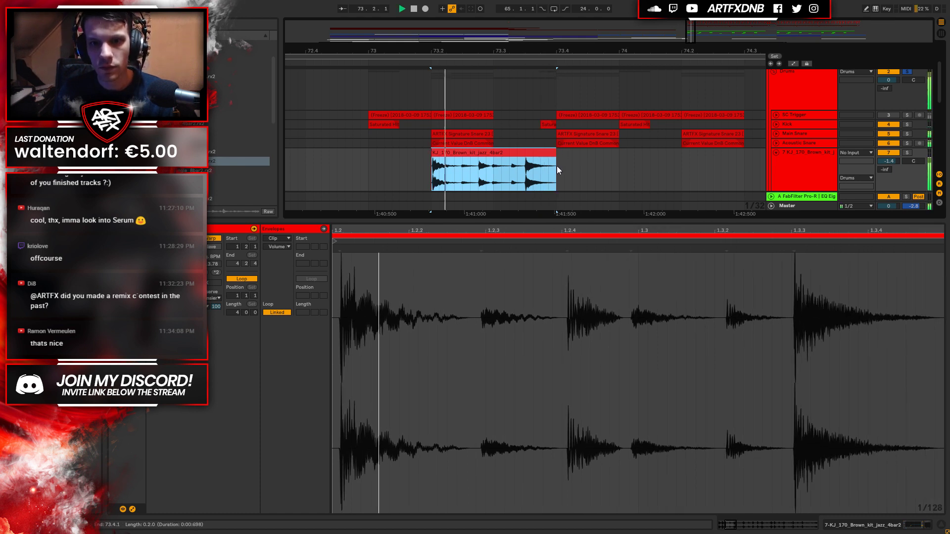
pyautogui.press('space')
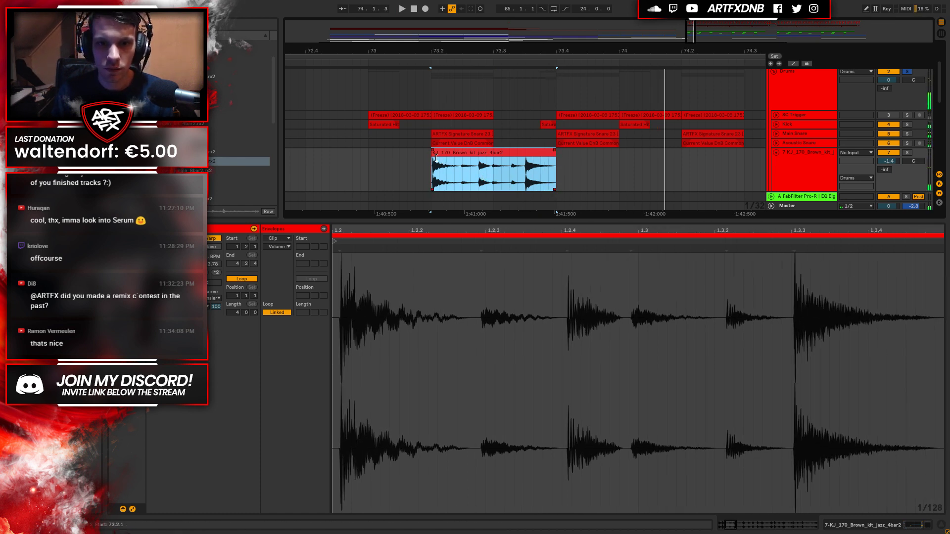
# Trim the jazz slice to run from 73.2.3 to 73.3.3 and play it with the kit track soloed.
pyautogui.moveTo(496, 231); pyautogui.dragTo(494, 198)
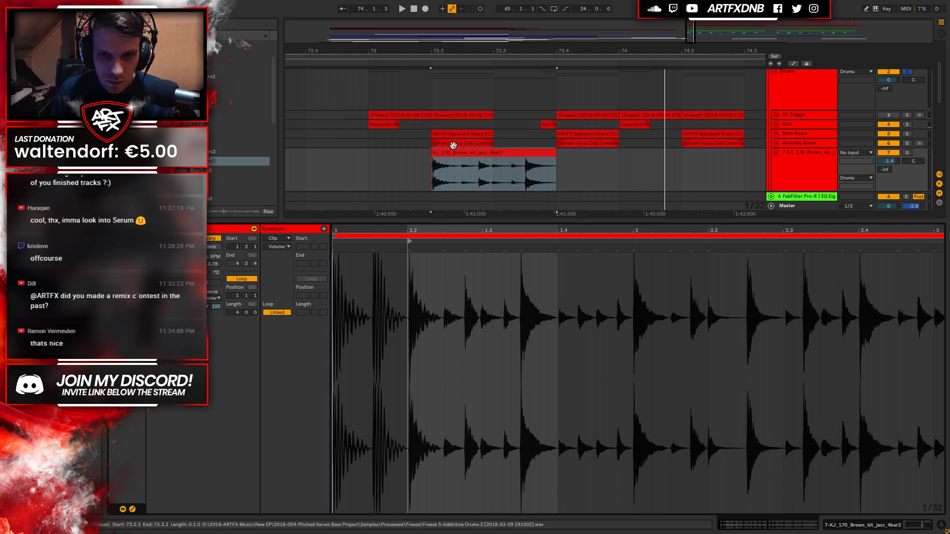
pyautogui.moveTo(434, 158); pyautogui.dragTo(462, 157)
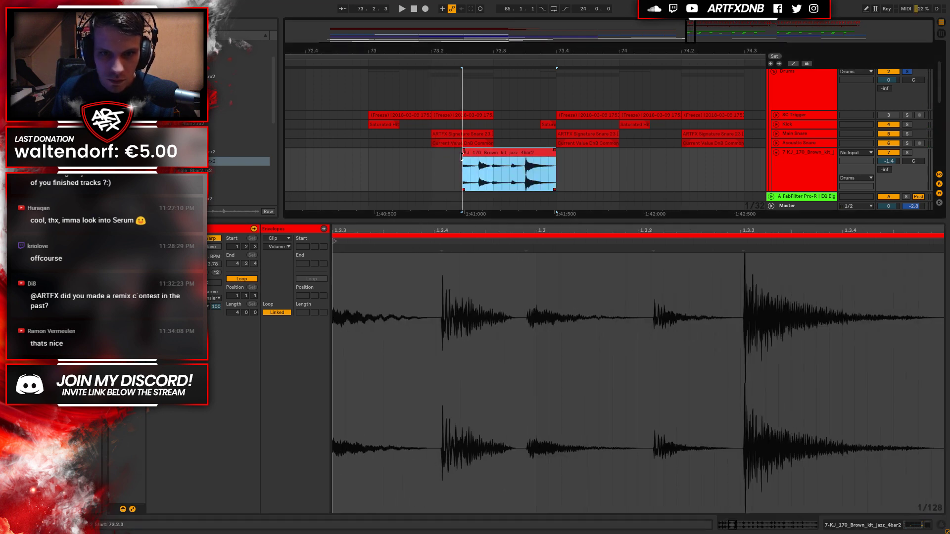
pyautogui.moveTo(553, 156); pyautogui.dragTo(525, 156)
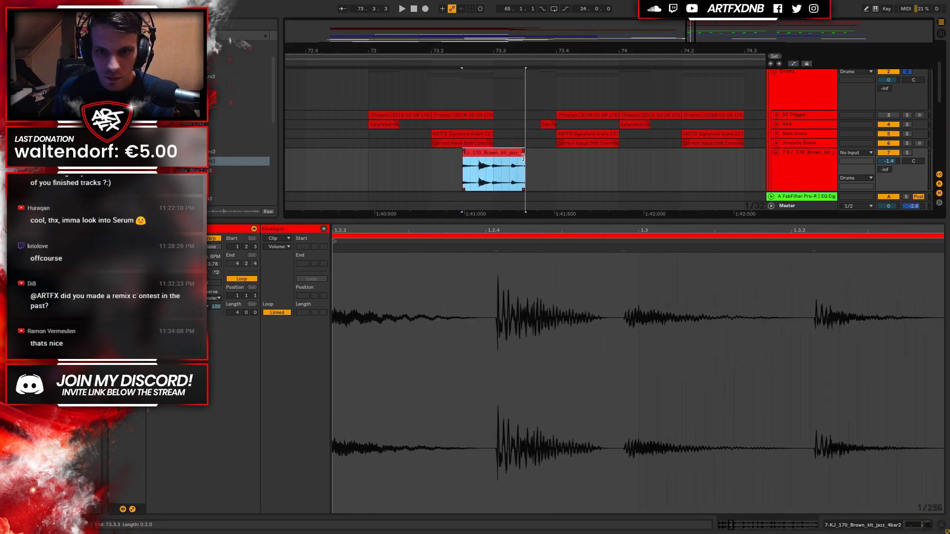
pyautogui.click(907, 153)
pyautogui.press('space')
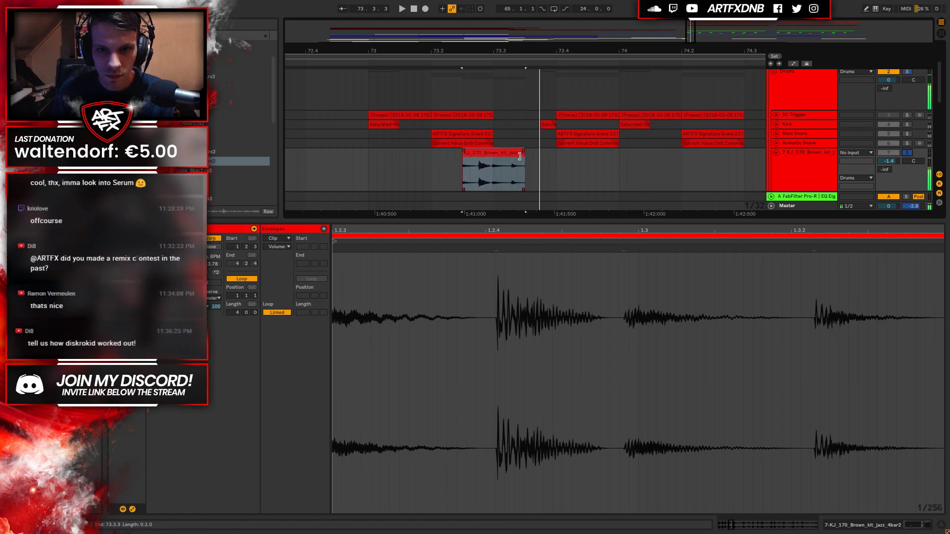
pyautogui.click(522, 151)
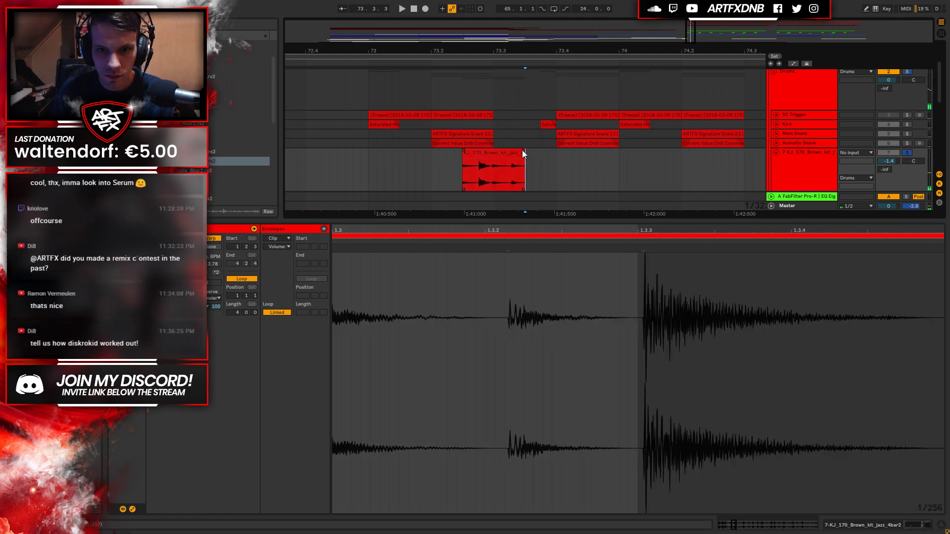
pyautogui.click(475, 158)
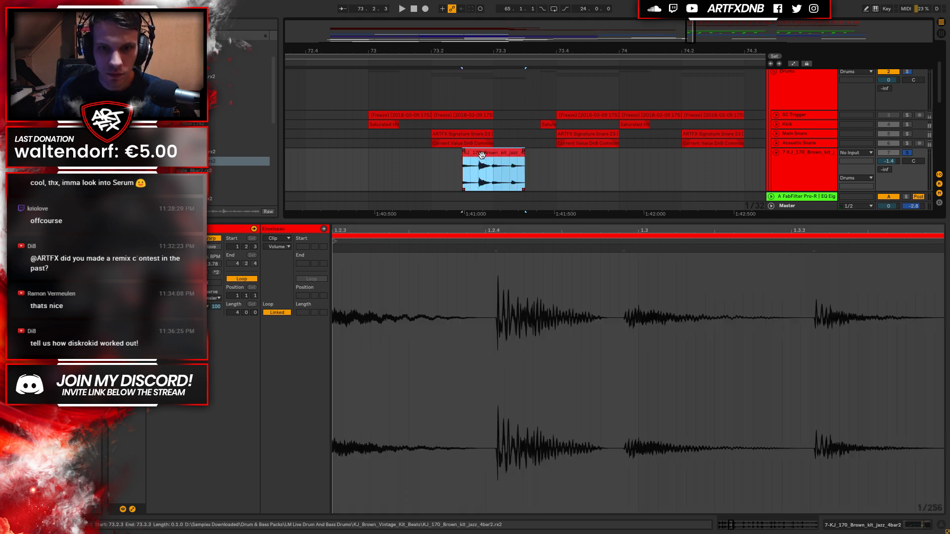
# Unsolo the kit track, move the jazz slice to start at 73.2.4 and play from bar 73.
pyautogui.click(909, 153)
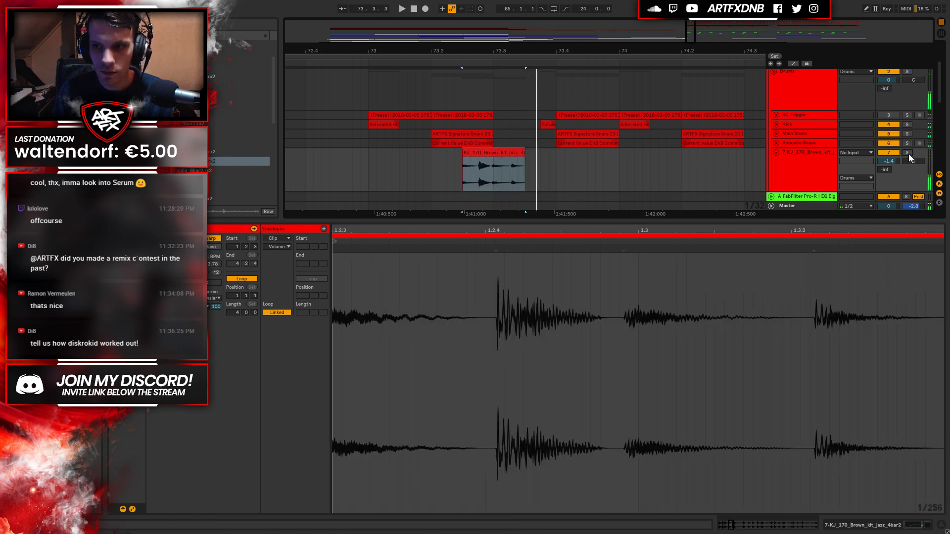
pyautogui.moveTo(469, 162); pyautogui.dragTo(499, 156)
pyautogui.click(370, 171)
pyautogui.press('space')
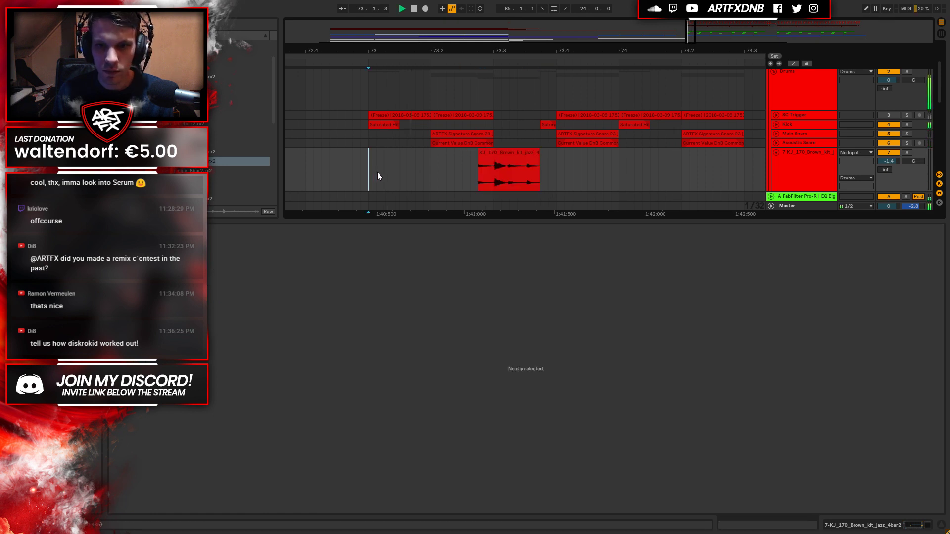
# Delete the jazz slice in bar 73 and fold the jazz kit track.
pyautogui.scroll(-3, 502, 178)
pyautogui.click(496, 168)
pyautogui.press('Delete')
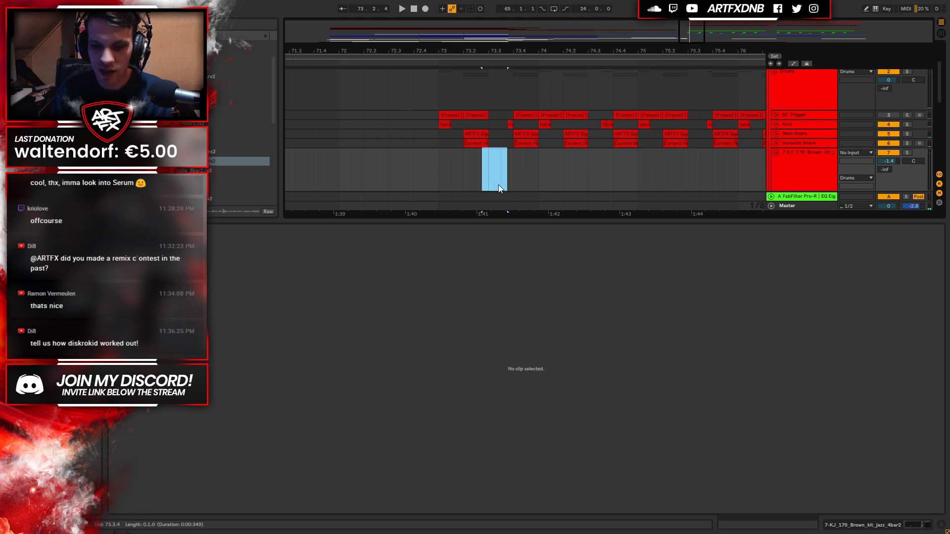
pyautogui.click(437, 177)
pyautogui.click(775, 153)
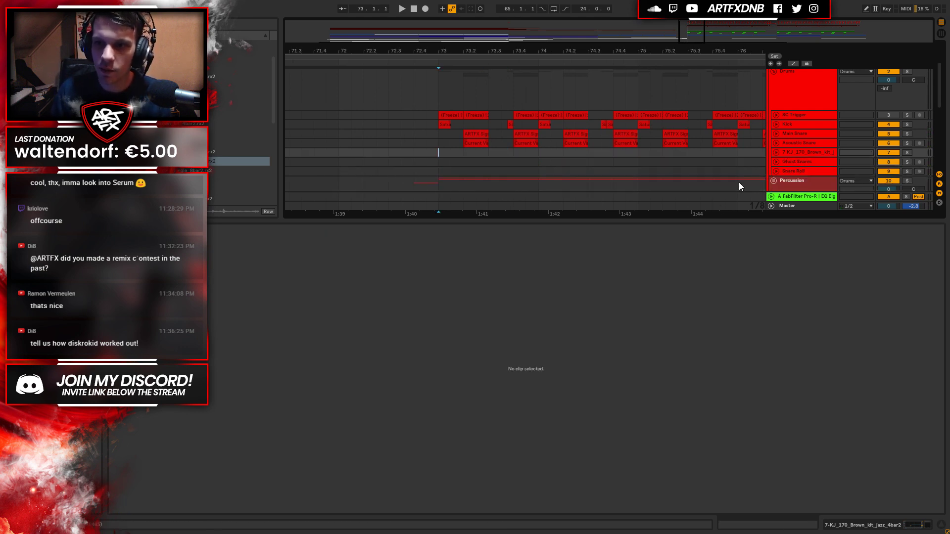
# Unfold the Kahhh hat track, audition it soloed together with Hihats from bar 73, clear the solos and fold it again.
pyautogui.scroll(-5, 554, 148)
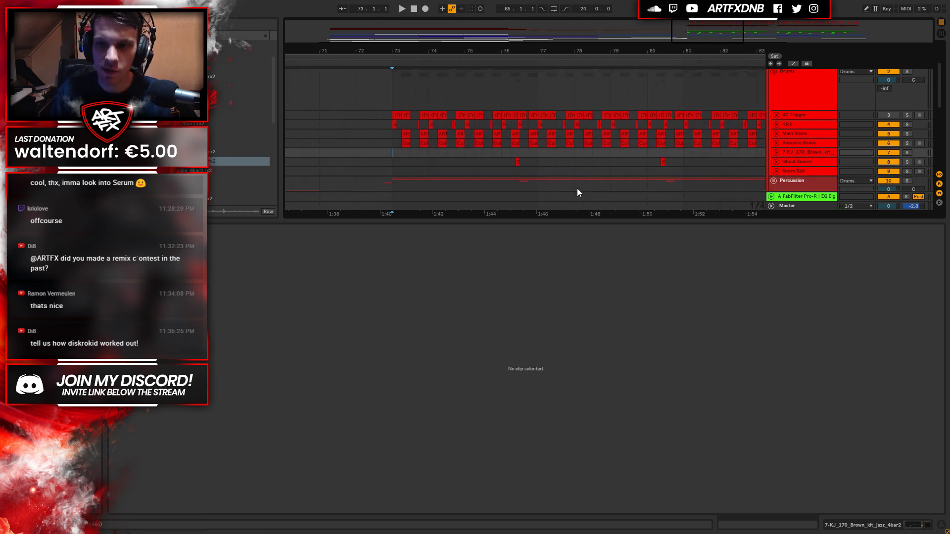
pyautogui.press('a')
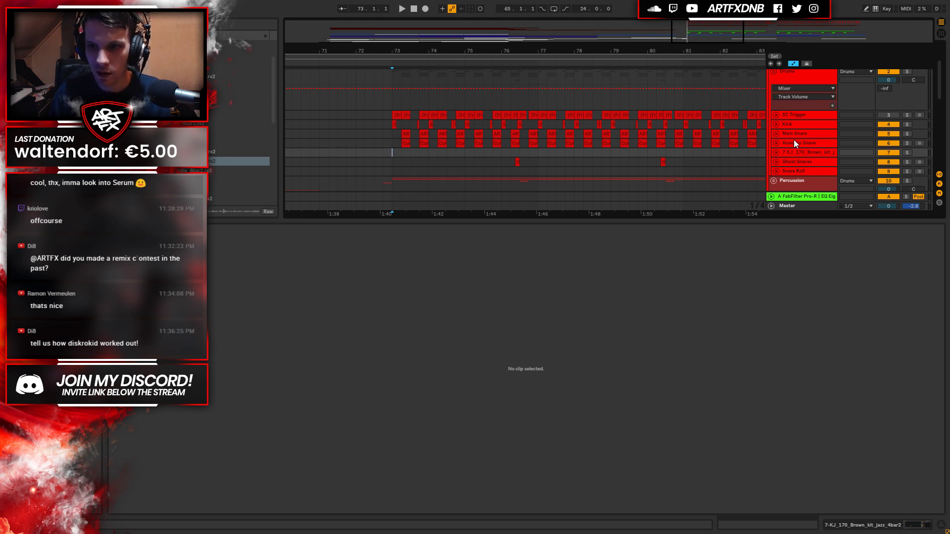
pyautogui.scroll(-5, 791, 175)
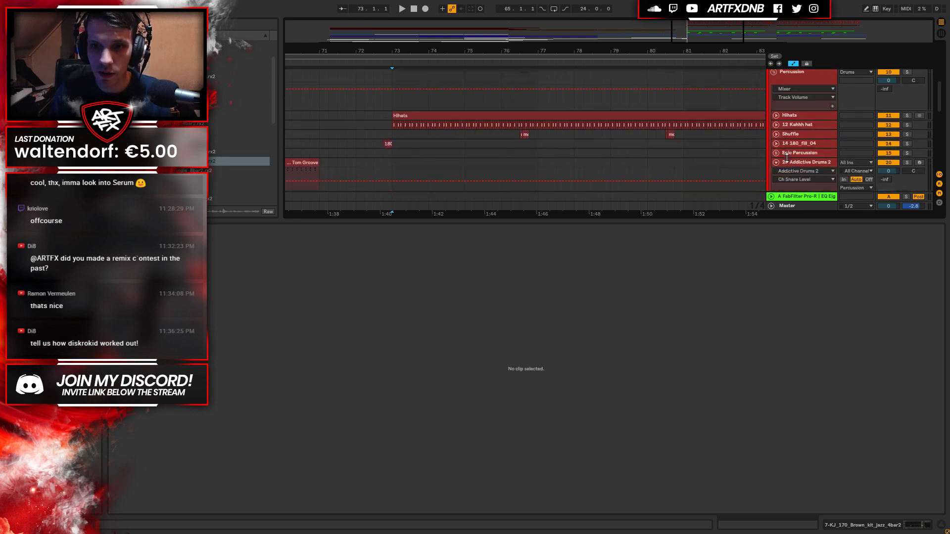
pyautogui.click(796, 125)
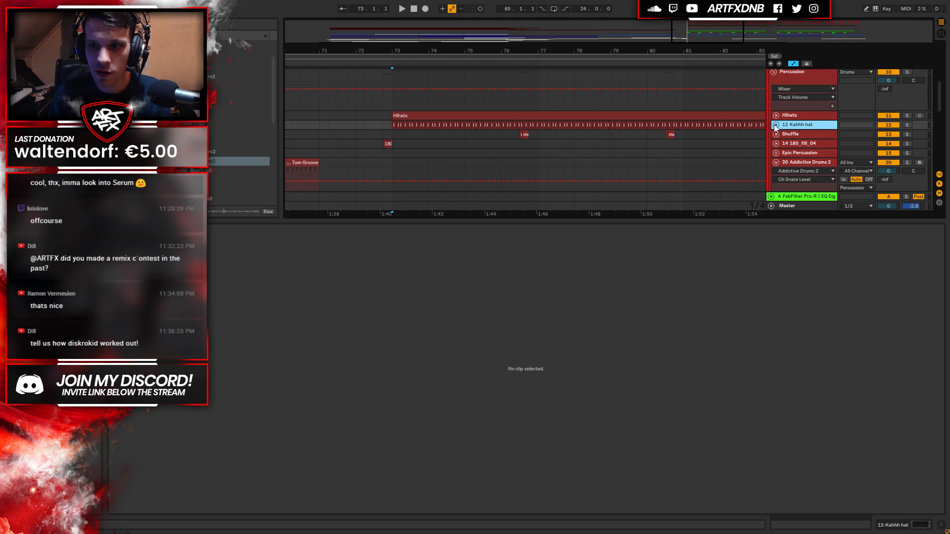
pyautogui.click(775, 125)
pyautogui.click(906, 124)
pyautogui.press('space')
pyautogui.keyDown('ctrl'); pyautogui.click(907, 115); pyautogui.keyUp('ctrl')
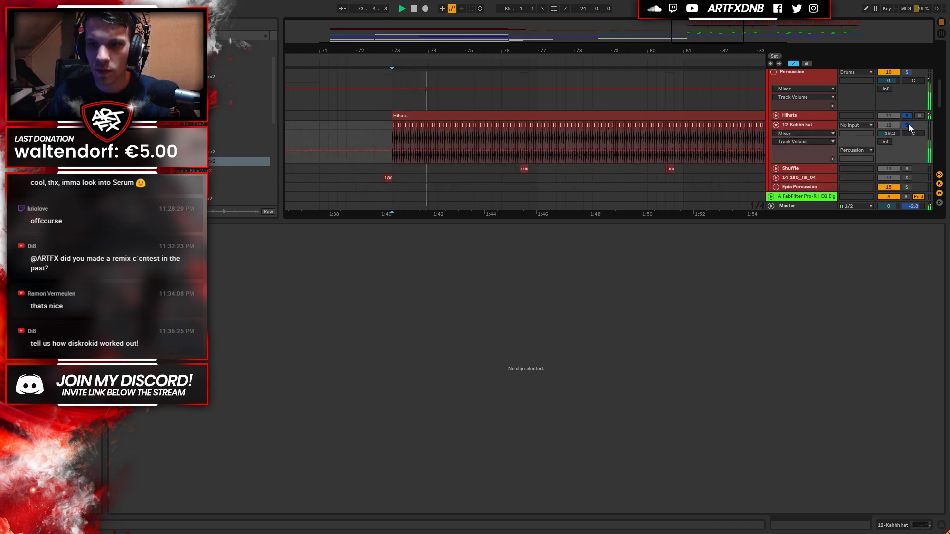
pyautogui.click(907, 126)
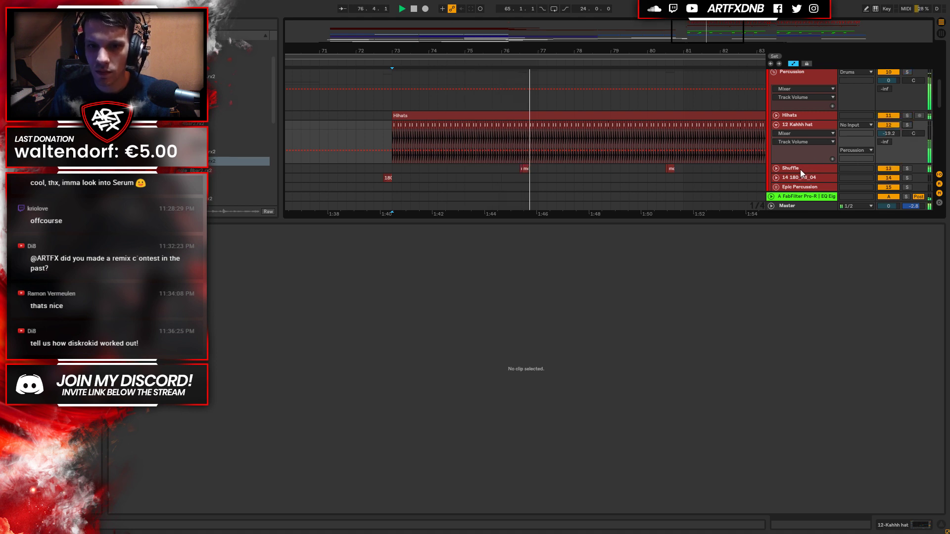
pyautogui.click(775, 125)
# Check the drum tracks around bar 89, fold the Drums and Percussion subgroups and show the whole arrangement.
pyautogui.scroll(5, 758, 166)
pyautogui.keyDown('alt'); pyautogui.click(779, 102); pyautogui.keyUp('alt')
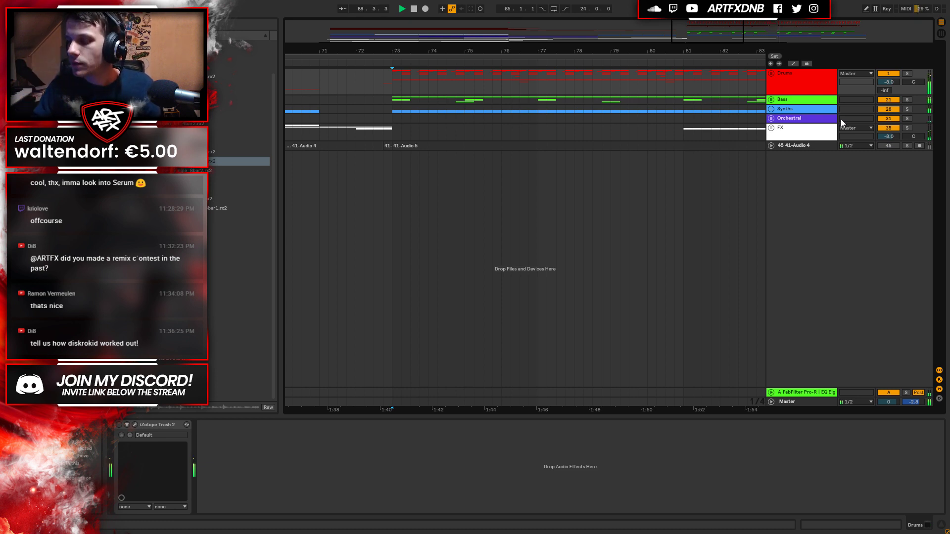
pyautogui.moveTo(666, 47); pyautogui.dragTo(588, 47)
pyautogui.keyDown('alt'); pyautogui.click(772, 73); pyautogui.keyUp('alt')
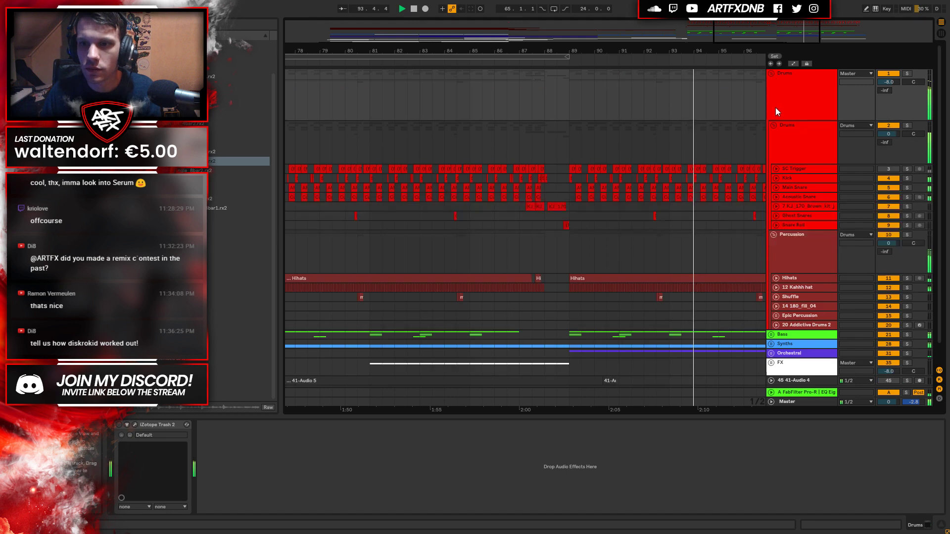
pyautogui.keyDown('alt'); pyautogui.click(773, 234); pyautogui.keyUp('alt')
pyautogui.press('-')
pyautogui.press('-')
pyautogui.press('-')
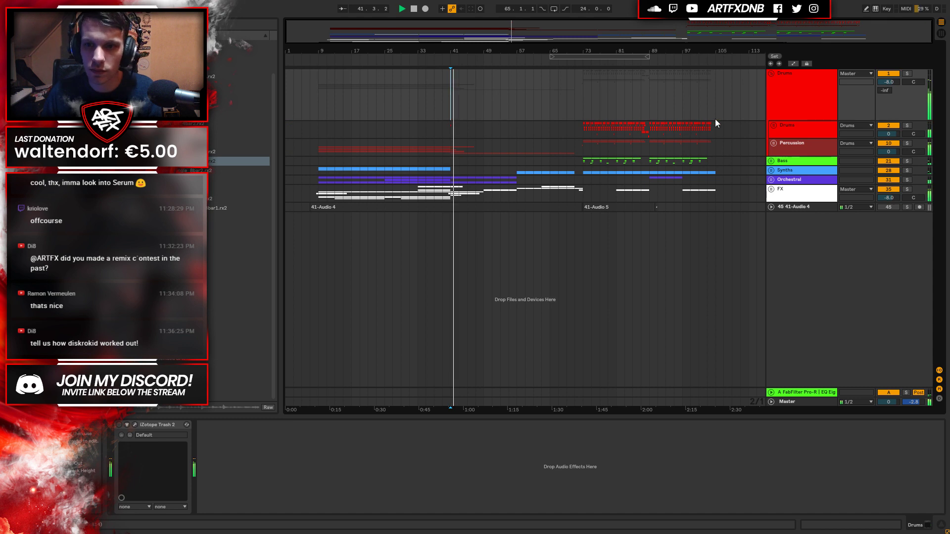
# Unfold the Percussion group and its Addictive Drums 2 track.
pyautogui.click(786, 164)
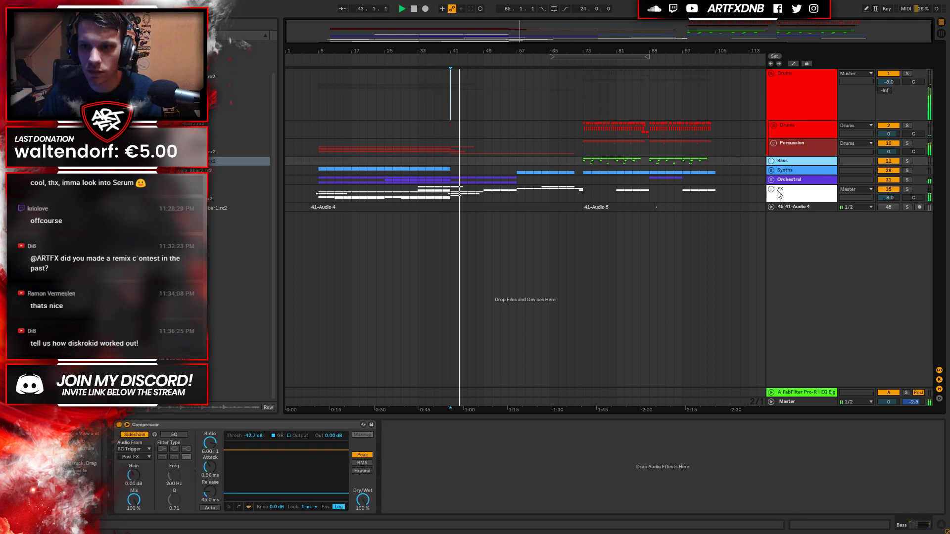
pyautogui.click(777, 181)
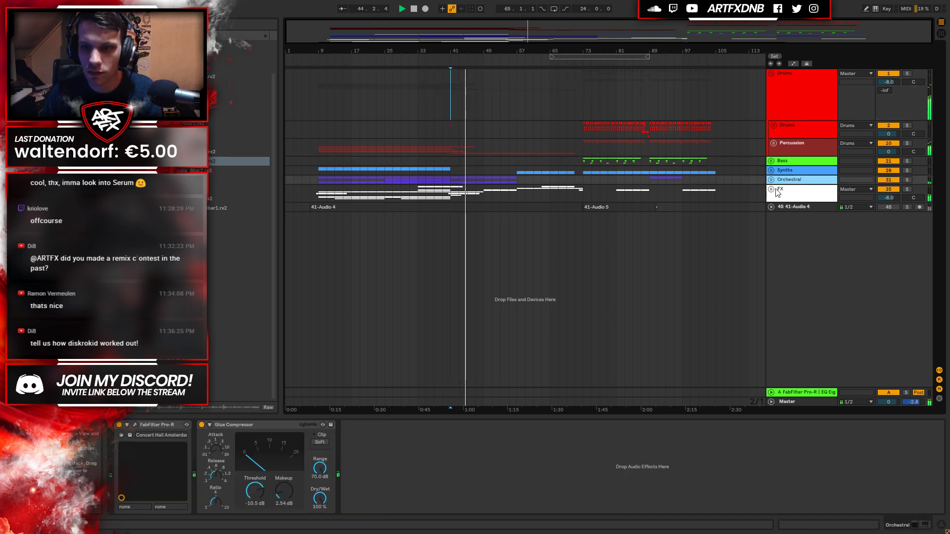
pyautogui.click(775, 142)
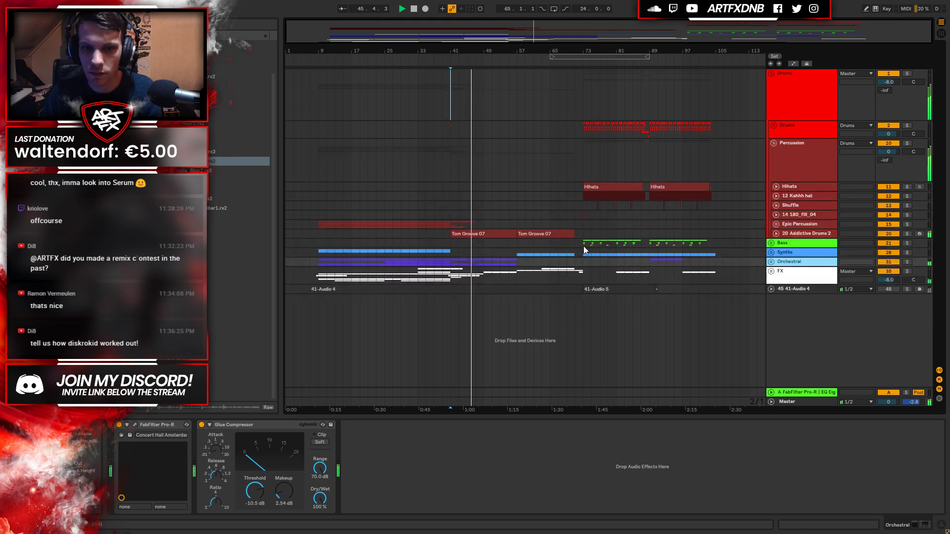
pyautogui.click(775, 233)
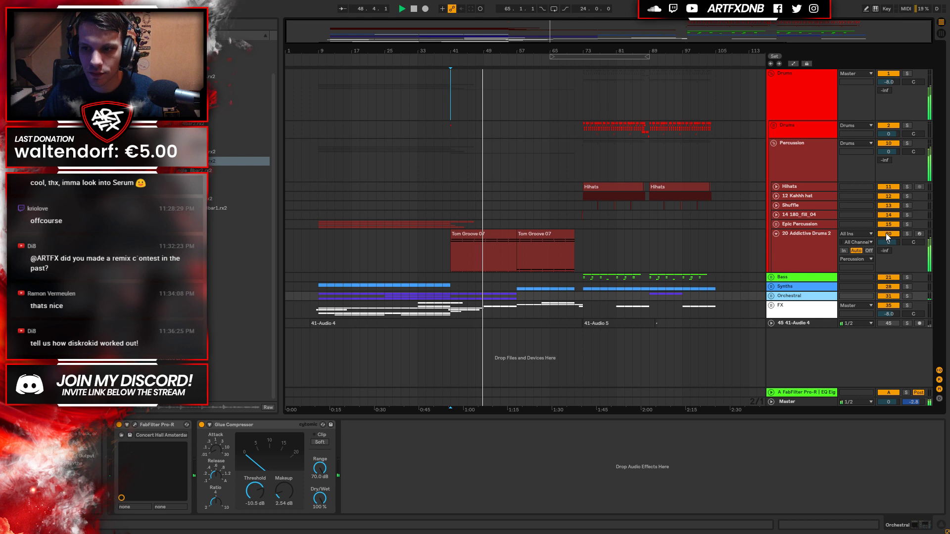
# Deactivate the Addictive Drums 2 track and play from bar 33 through the start of the Tom Groove 07 section.
pyautogui.click(442, 246)
pyautogui.press('space')
pyautogui.click(418, 249)
pyautogui.press('space')
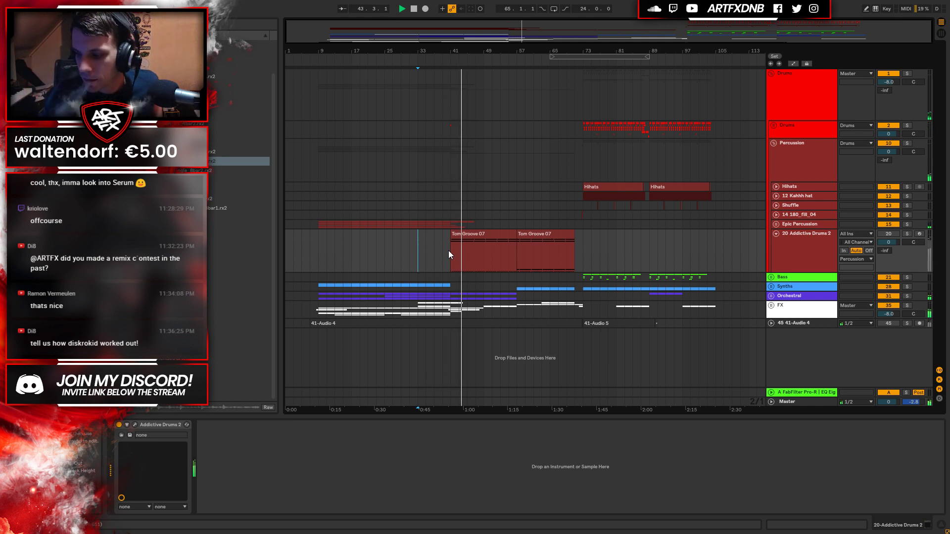
# Reactivate the Addictive Drums 2 track while listening through its Tom Groove 07 clips from bar 41, and select the second clip.
pyautogui.click(448, 250)
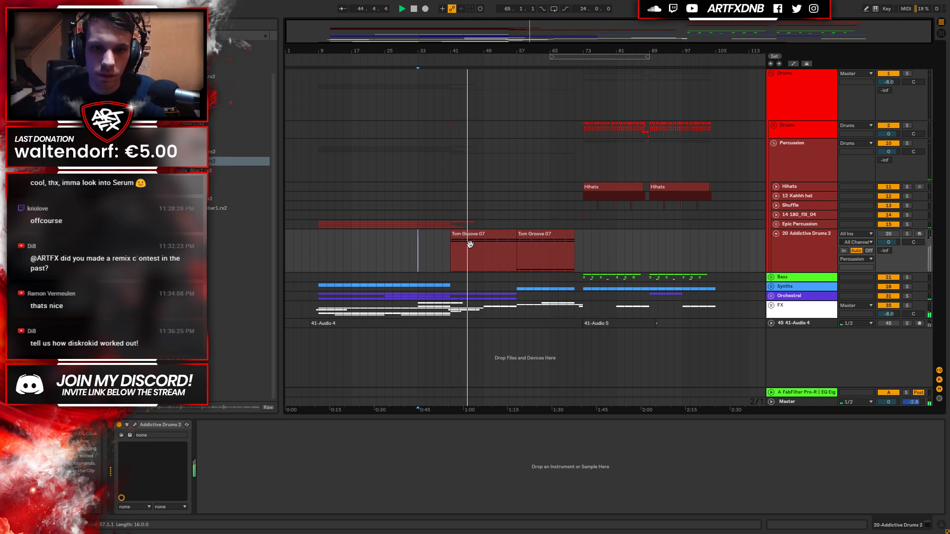
pyautogui.click(501, 234)
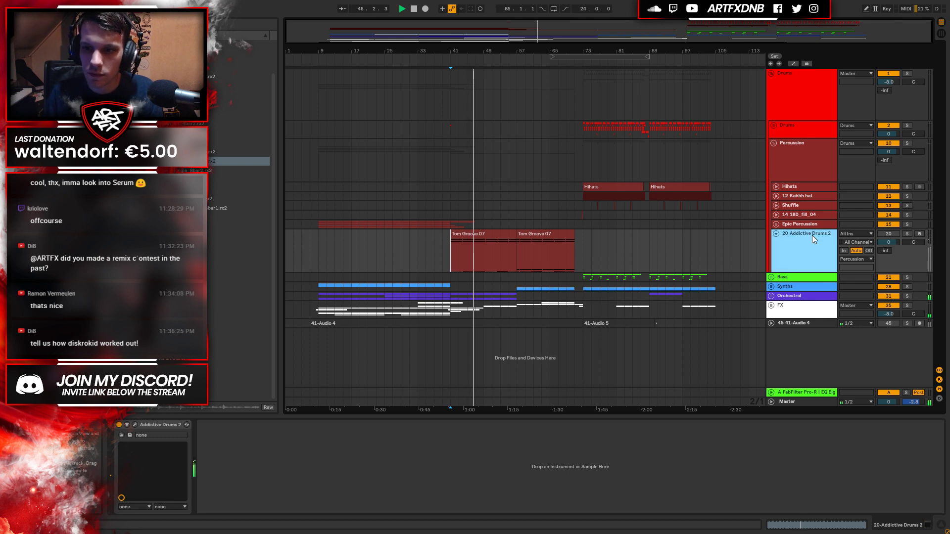
pyautogui.click(500, 233)
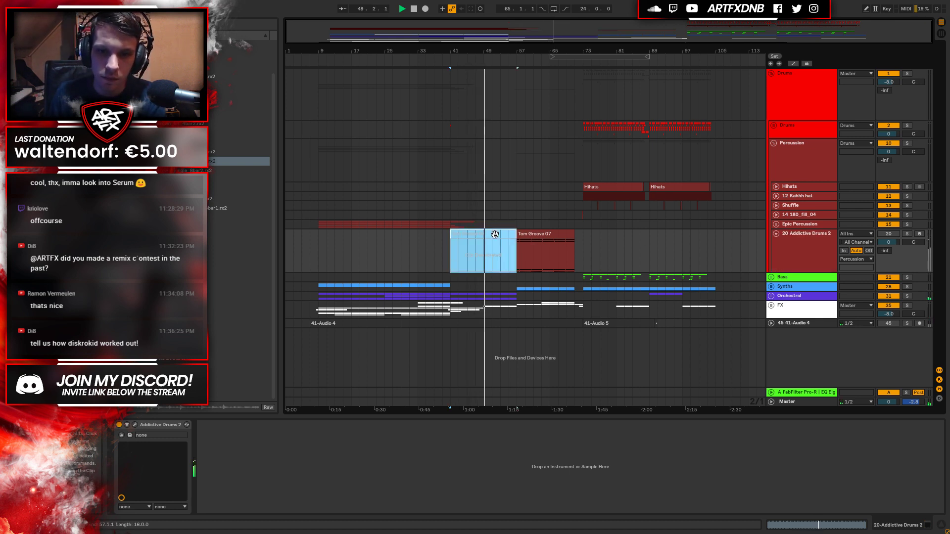
pyautogui.click(883, 233)
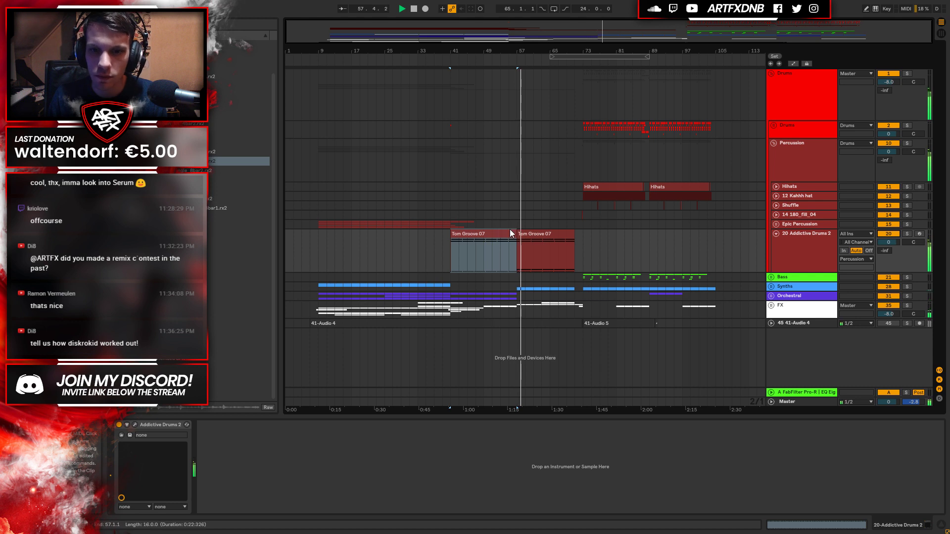
pyautogui.click(497, 236)
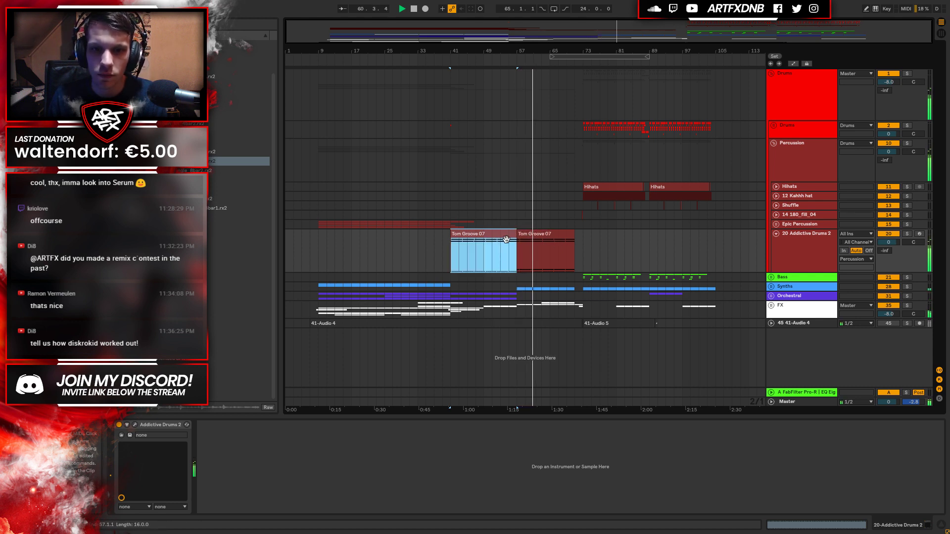
pyautogui.click(544, 234)
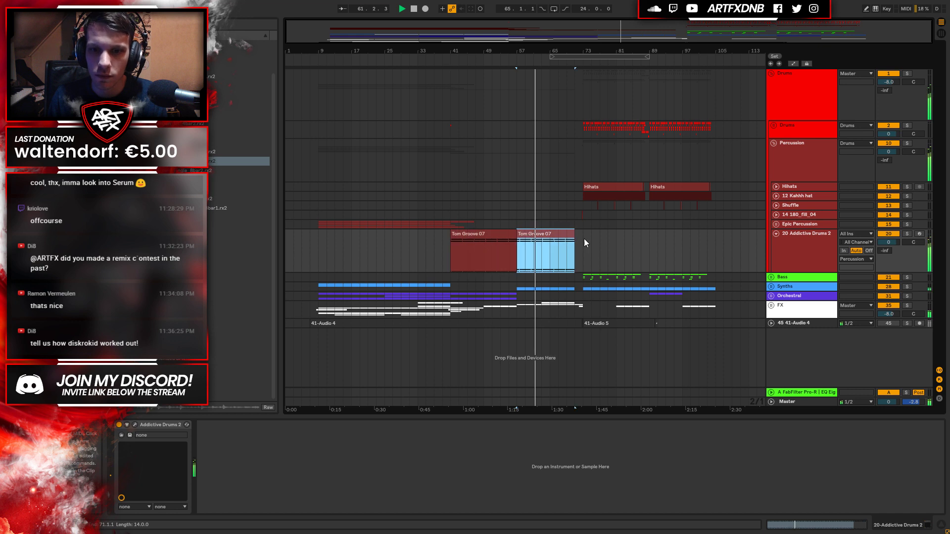
# Fold the Addictive Drums 2 track and the Percussion group, and select the Synths group.
pyautogui.click(776, 233)
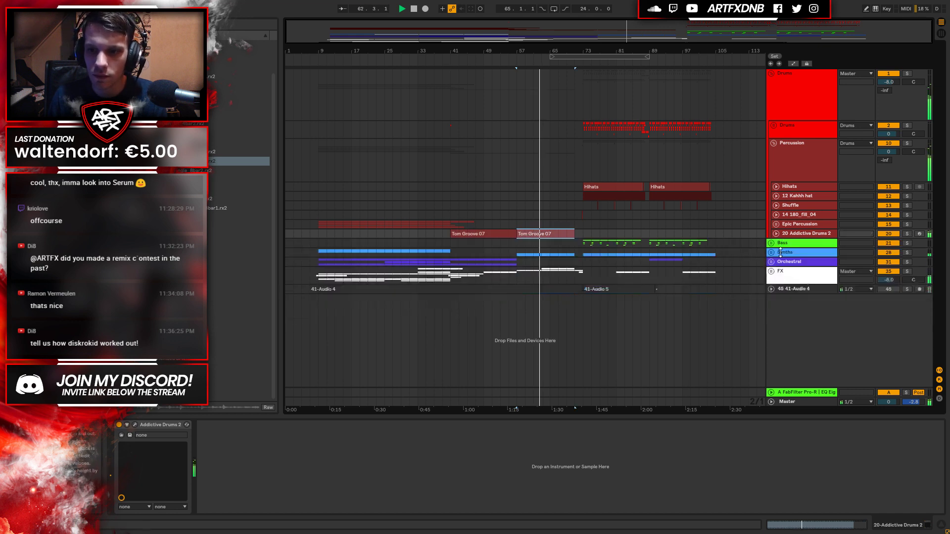
pyautogui.click(773, 143)
pyautogui.click(791, 170)
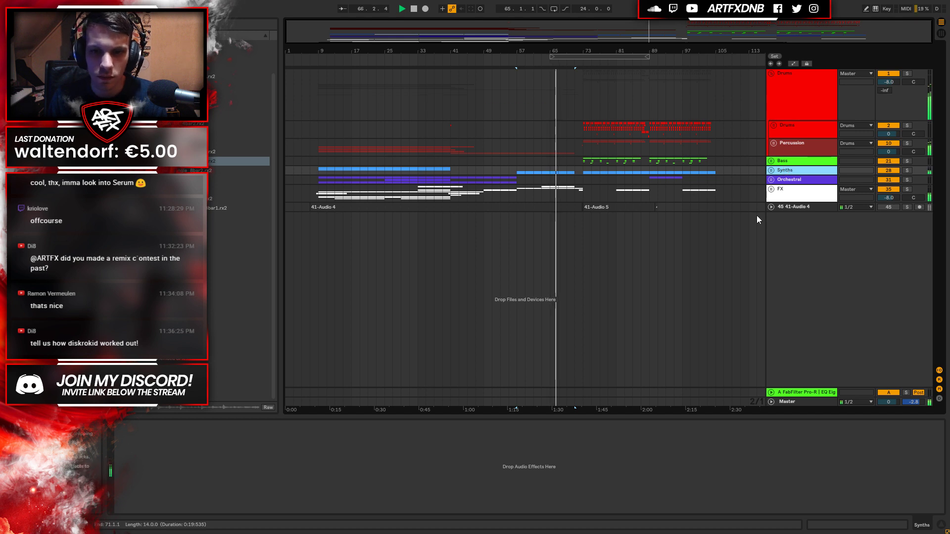
# In the FX group, lower the 37 Serum_x64 track's volume to about -10.1 dB and fold both Serum_x64 tracks.
pyautogui.click(771, 189)
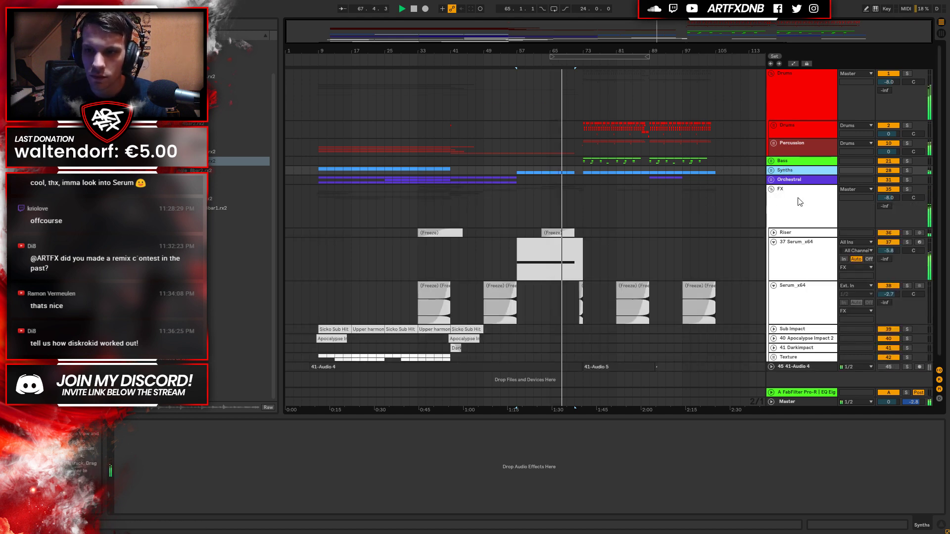
pyautogui.click(821, 267)
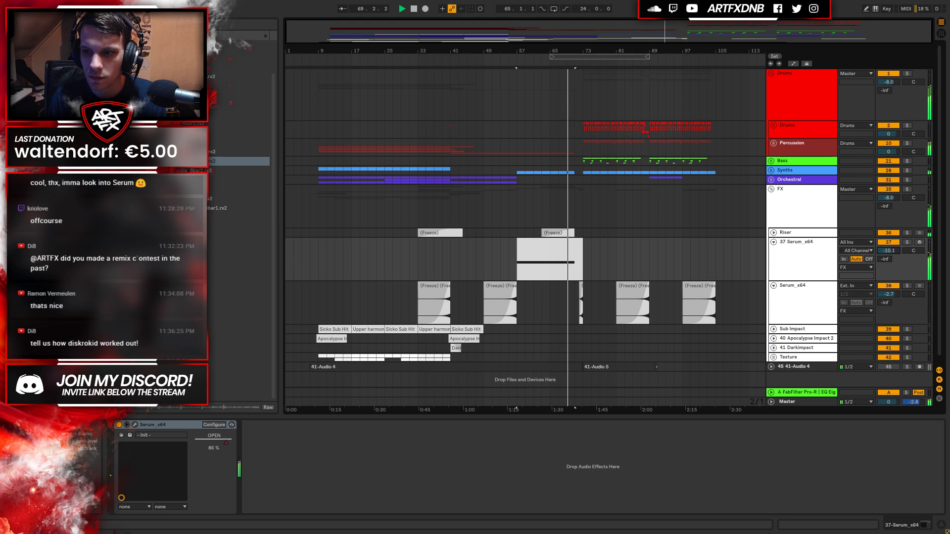
pyautogui.moveTo(895, 252); pyautogui.dragTo(894, 270)
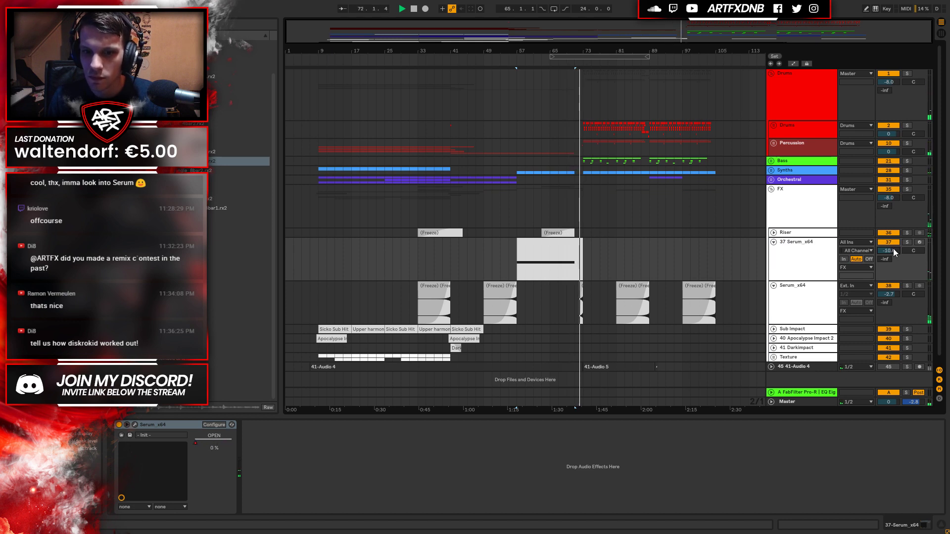
pyautogui.click(773, 242)
pyautogui.click(774, 251)
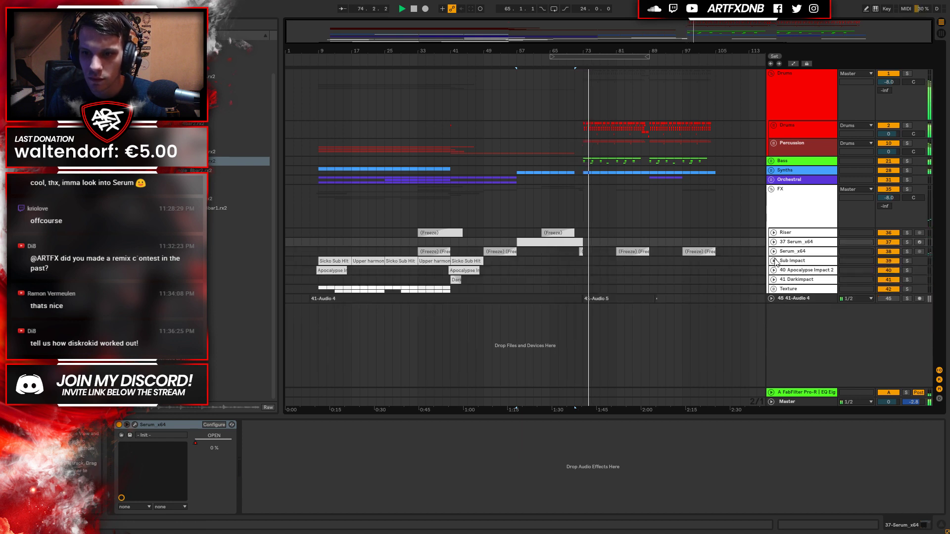
# Place the insert marker at bar 73 and unfold the Synths group to show the 30 Serum_x64 track around that section.
pyautogui.click(584, 112)
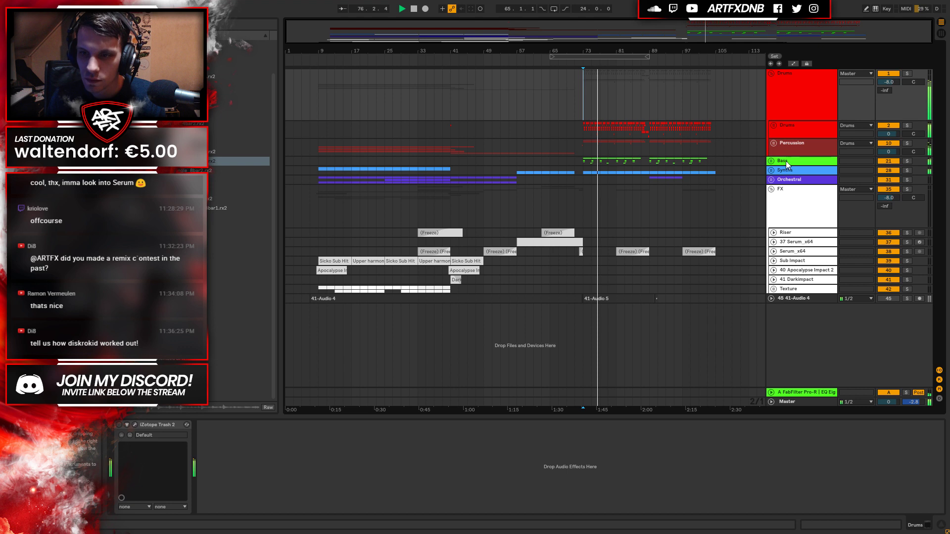
pyautogui.press('a')
pyautogui.press('a')
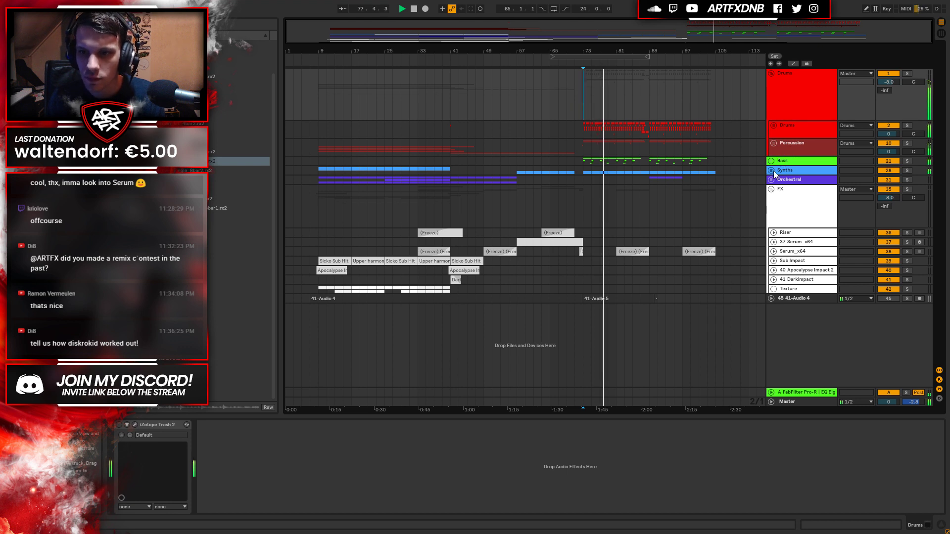
pyautogui.click(770, 170)
pyautogui.click(777, 213)
pyautogui.click(774, 215)
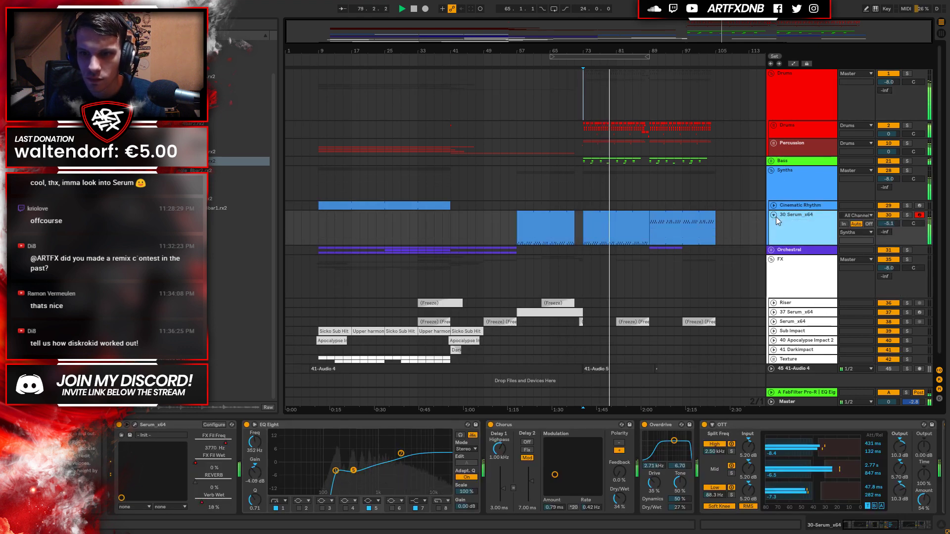
pyautogui.moveTo(652, 45); pyautogui.dragTo(652, 45)
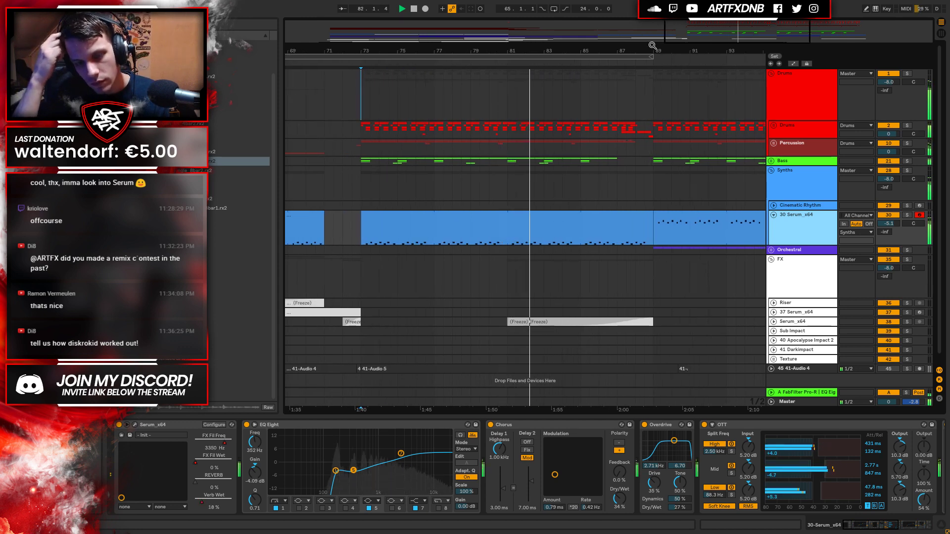
# Stop playback, unfold the Bass group and open the pitch bend envelope of the Main Bassline clip at bar 73.
pyautogui.click(794, 162)
pyautogui.click(801, 197)
pyautogui.press('space')
pyautogui.doubleClick(372, 222)
pyautogui.click(132, 509)
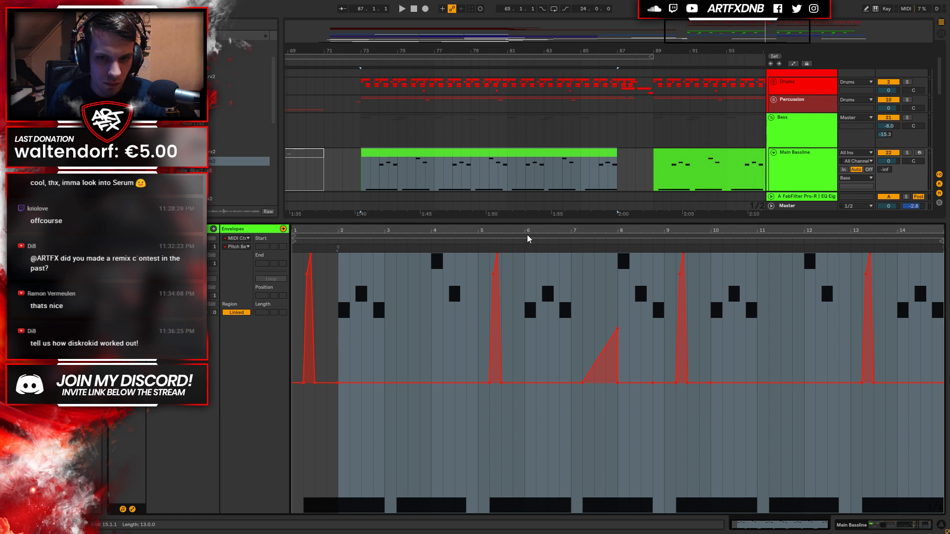
# Solo the Main Bassline track and audition the start of its clip from bar 73.
pyautogui.click(907, 152)
pyautogui.click(368, 173)
pyautogui.press('space')
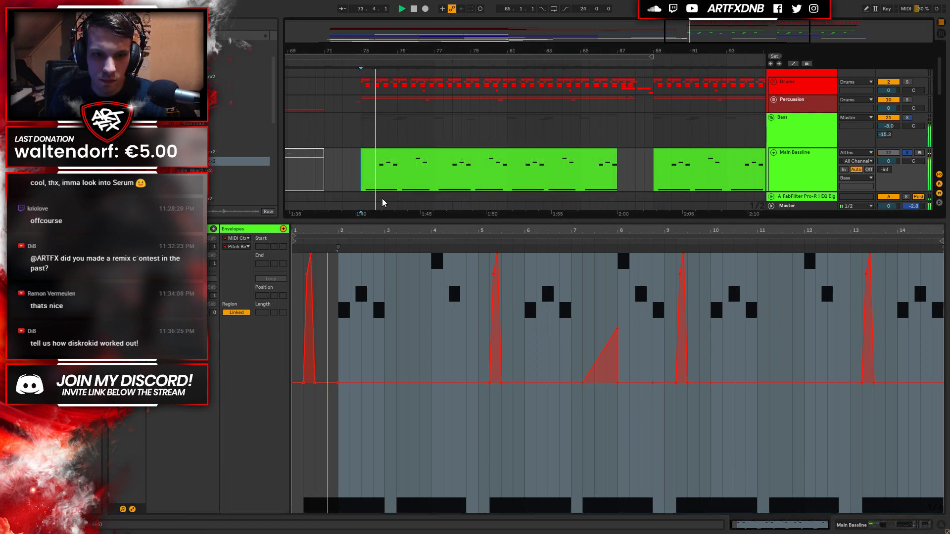
pyautogui.press('space')
pyautogui.press('space')
pyautogui.press('space')
pyautogui.press('space')
pyautogui.press('space')
# Try adding a second pitch bend spike just before bar 2 of the Main Bassline clip and audition it.
pyautogui.click(331, 383)
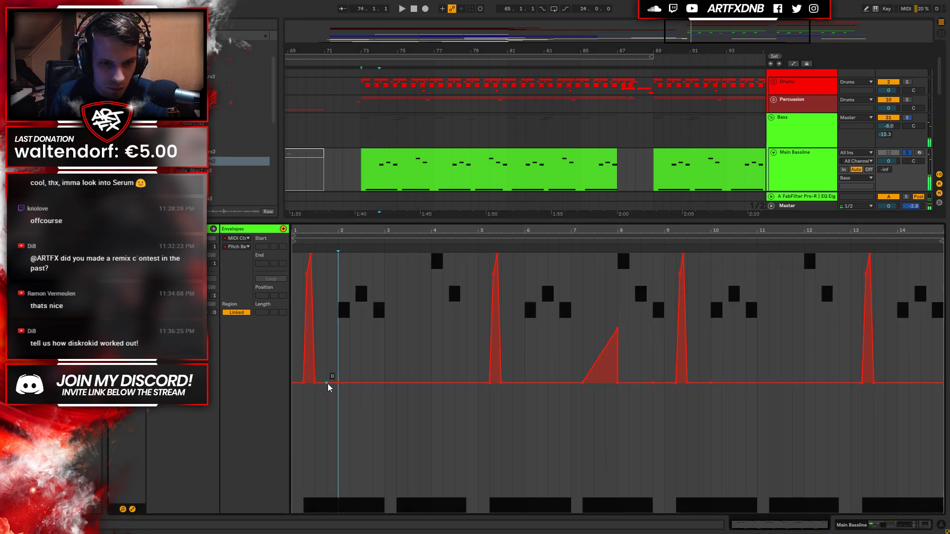
pyautogui.moveTo(335, 387); pyautogui.dragTo(335, 257)
pyautogui.press('space')
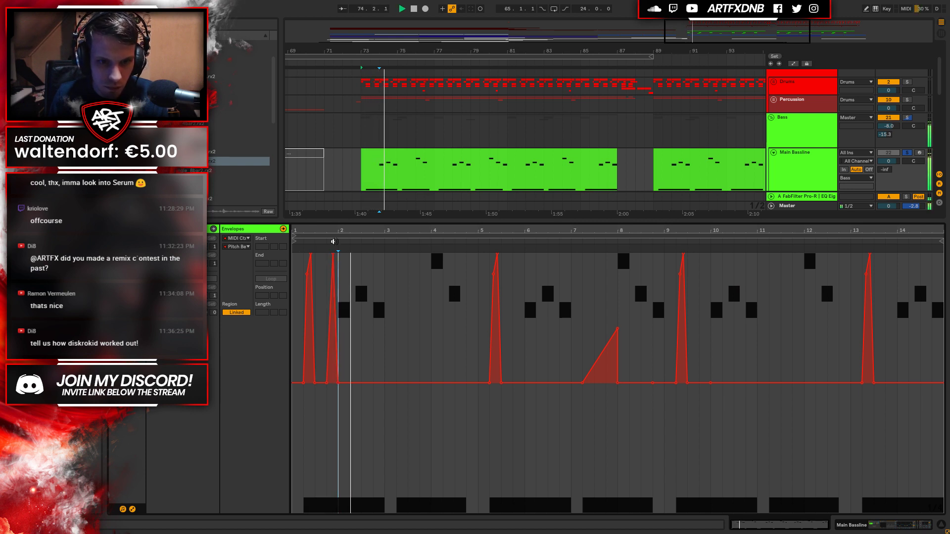
pyautogui.press('space')
# Widen the new pitch bend spike before the clip's bar 2 to a flat top and replay the bassline from bar 73.
pyautogui.moveTo(330, 229); pyautogui.dragTo(431, 254)
pyautogui.press('space')
pyautogui.press('space')
pyautogui.click(366, 178)
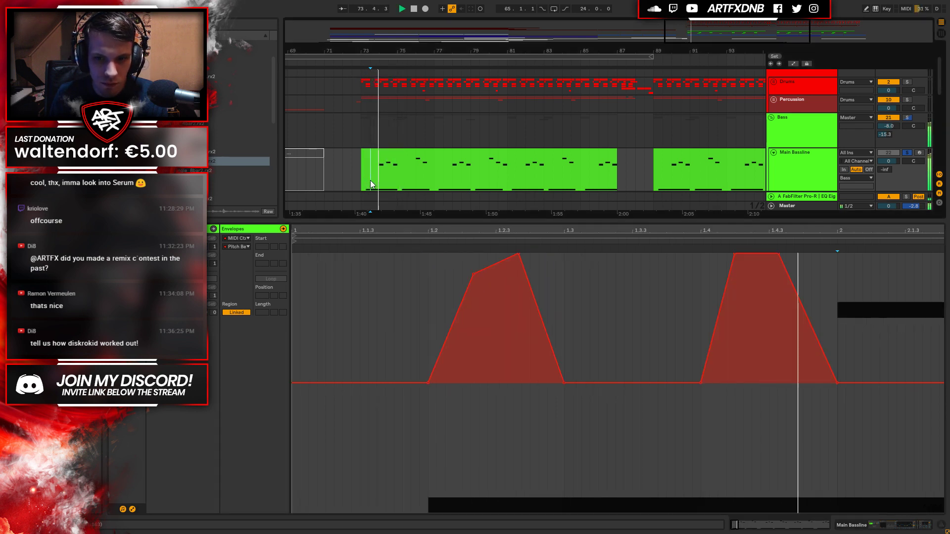
pyautogui.doubleClick(368, 174)
pyautogui.click(365, 178)
pyautogui.press('space')
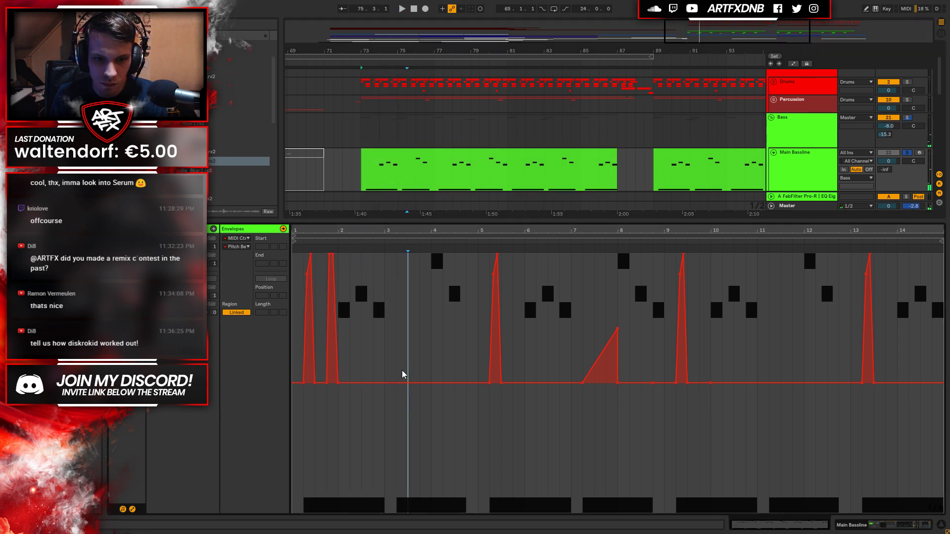
# Try adding another pitch bend spike between bars 3 and 4 of the Main Bassline clip and play it back.
pyautogui.moveTo(401, 374); pyautogui.dragTo(406, 254)
pyautogui.press('space')
pyautogui.click(402, 257)
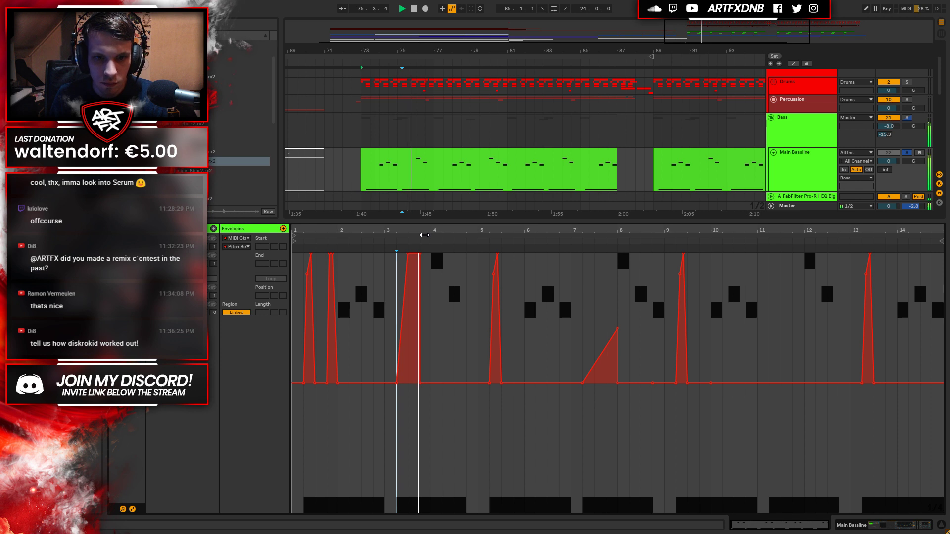
# Clear the Main Bassline solo and play the full mix from shortly before bar 73.
pyautogui.click(909, 152)
pyautogui.click(342, 168)
pyautogui.press('space')
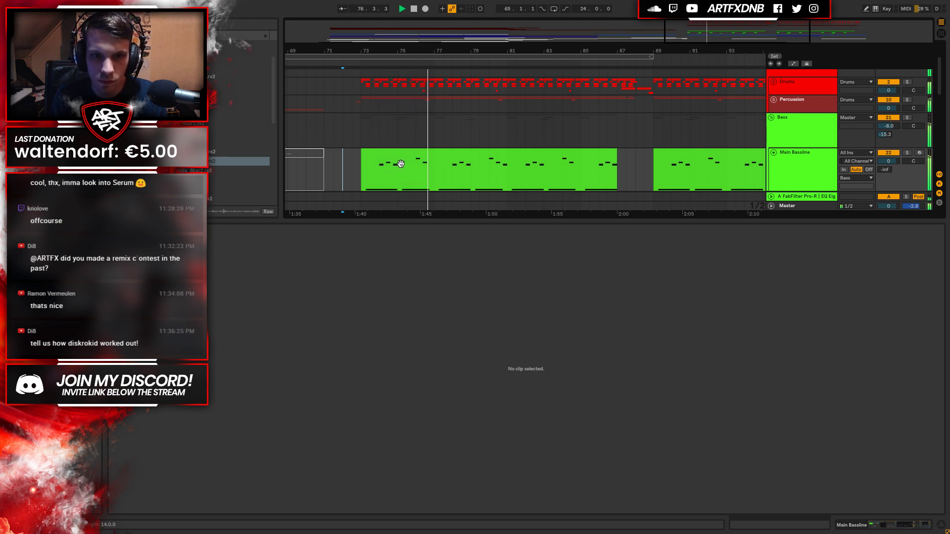
# Reopen the Main Bassline clip, stop playback and delete the added pitch bend automation from 1.4.1 to 4.1.1.
pyautogui.click(400, 163)
pyautogui.press('space')
pyautogui.moveTo(422, 301); pyautogui.dragTo(324, 300)
pyautogui.press('Delete')
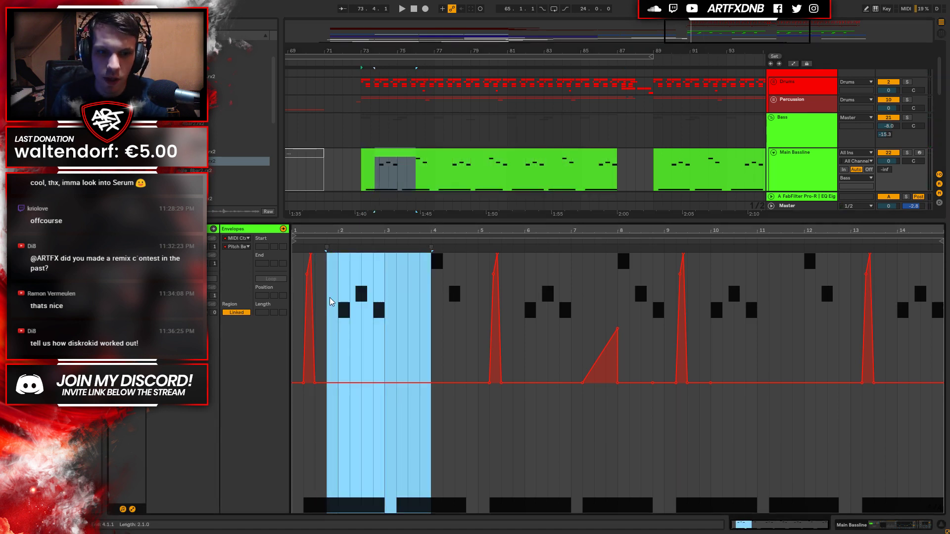
# Show the Main Bassline device chain and check its bar 73 clip against the 30 Serum_x64 clip in the wider arrangement.
pyautogui.click(880, 526)
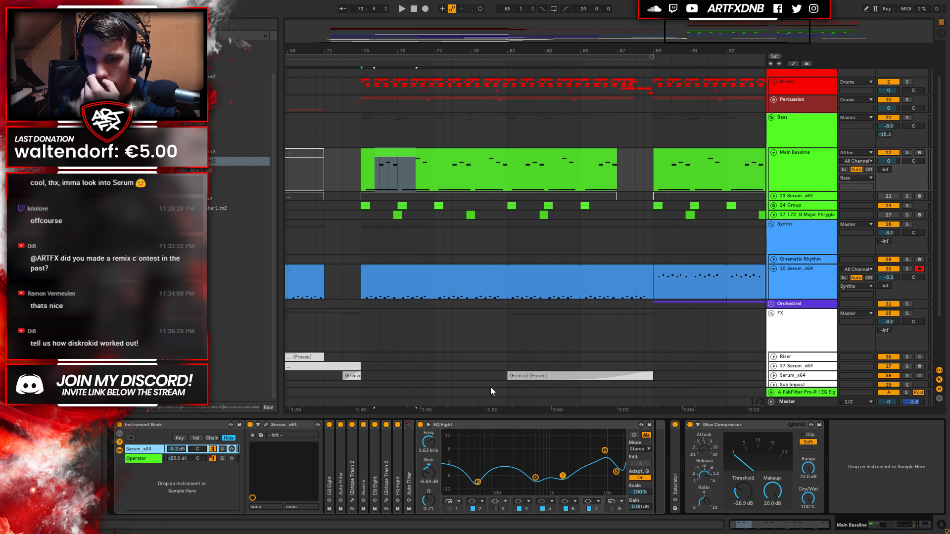
pyautogui.click(410, 152)
pyautogui.moveTo(448, 49); pyautogui.dragTo(440, 29)
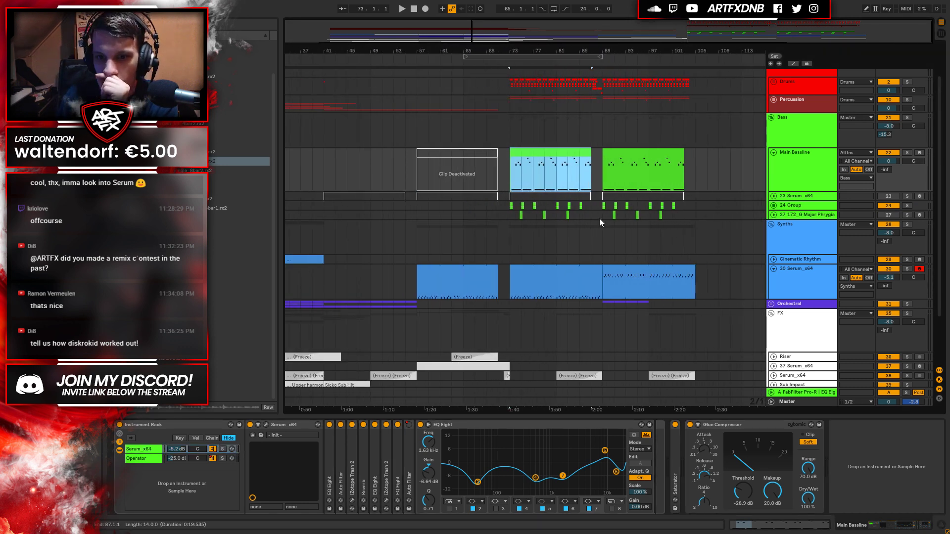
pyautogui.click(591, 287)
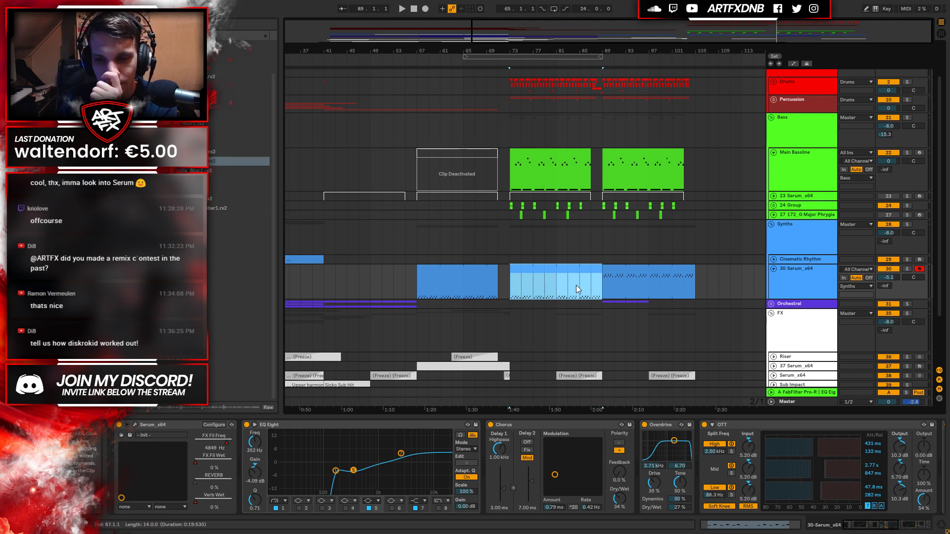
pyautogui.click(508, 284)
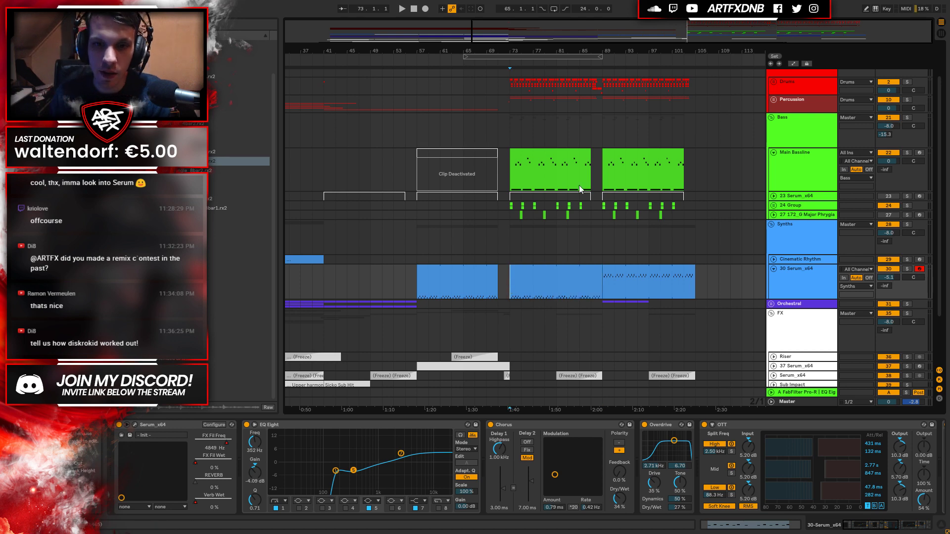
# Select the Main Bassline and 30 Serum_x64 clips together across bars 73 to 89.
pyautogui.click(521, 173)
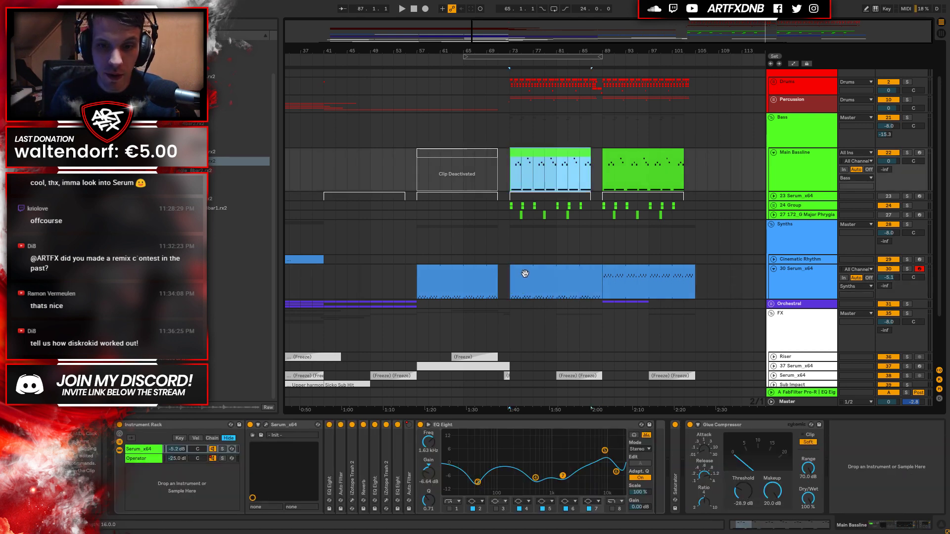
pyautogui.keyDown('shift'); pyautogui.click(593, 264); pyautogui.keyUp('shift')
pyautogui.click(558, 155)
pyautogui.keyDown('ctrl'); pyautogui.click(558, 264); pyautogui.keyUp('ctrl')
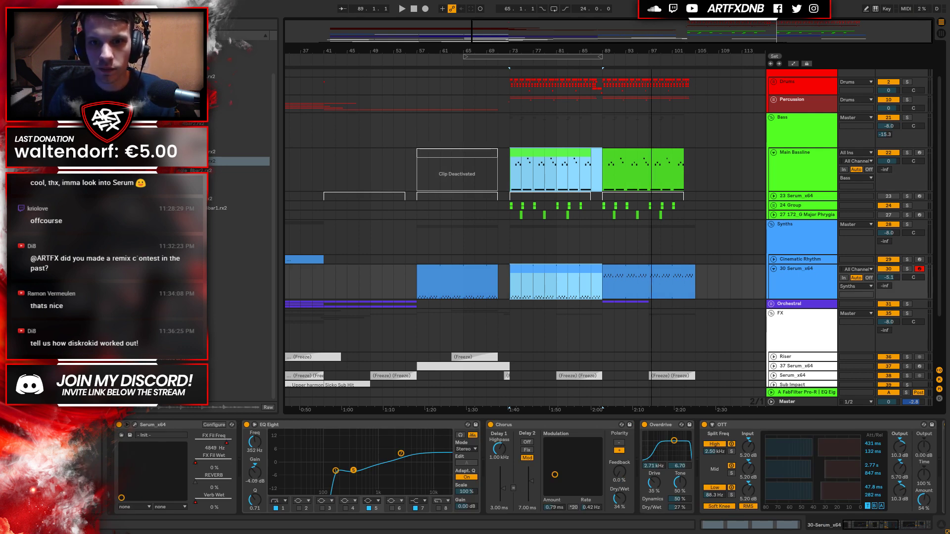
# Examine the Drums subgroup's pattern around bar 73 and select it from bar 73 to bar 105.
pyautogui.moveTo(650, 42); pyautogui.dragTo(599, 84)
pyautogui.moveTo(515, 86); pyautogui.dragTo(698, 90)
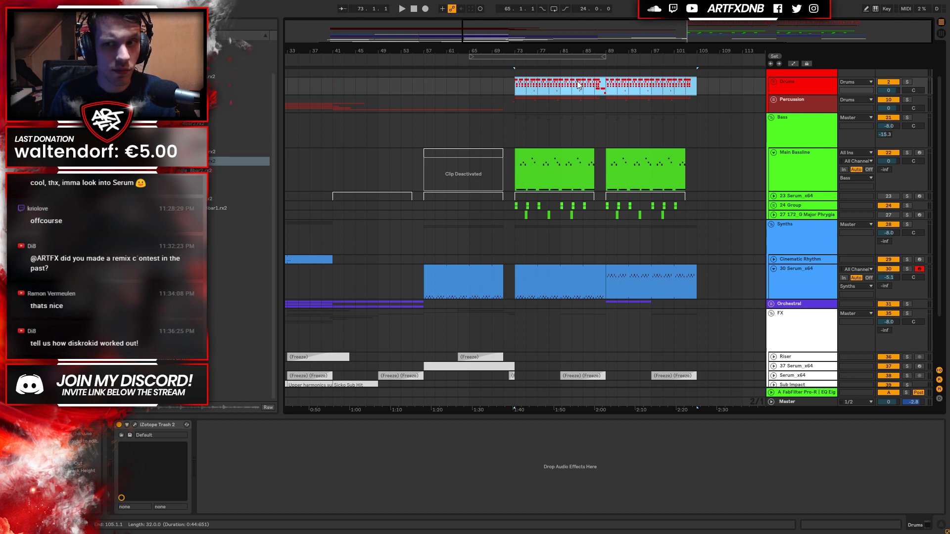
pyautogui.press('z')
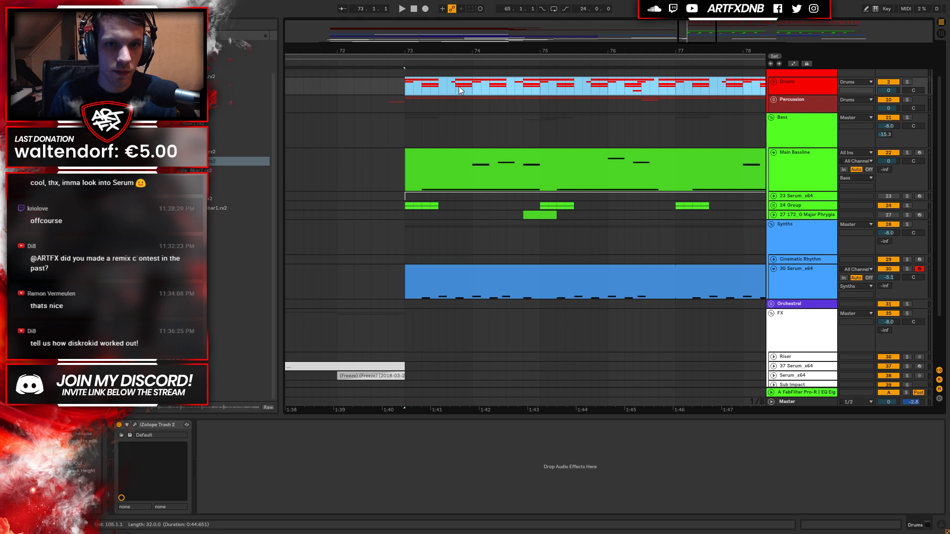
pyautogui.moveTo(473, 50)
pyautogui.mouseDown()
pyautogui.moveTo(460, 4)
pyautogui.moveTo(444, 64)
pyautogui.mouseUp()
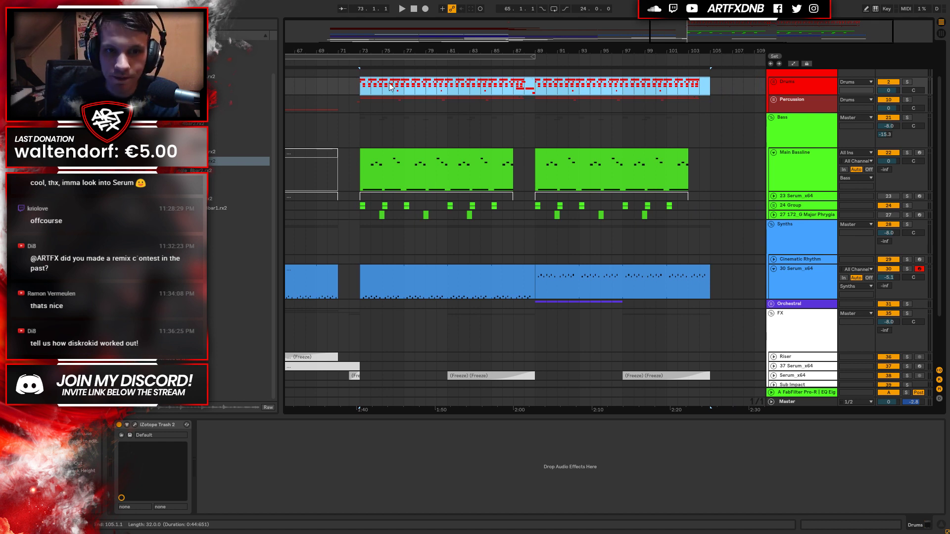
pyautogui.moveTo(361, 90); pyautogui.dragTo(709, 88)
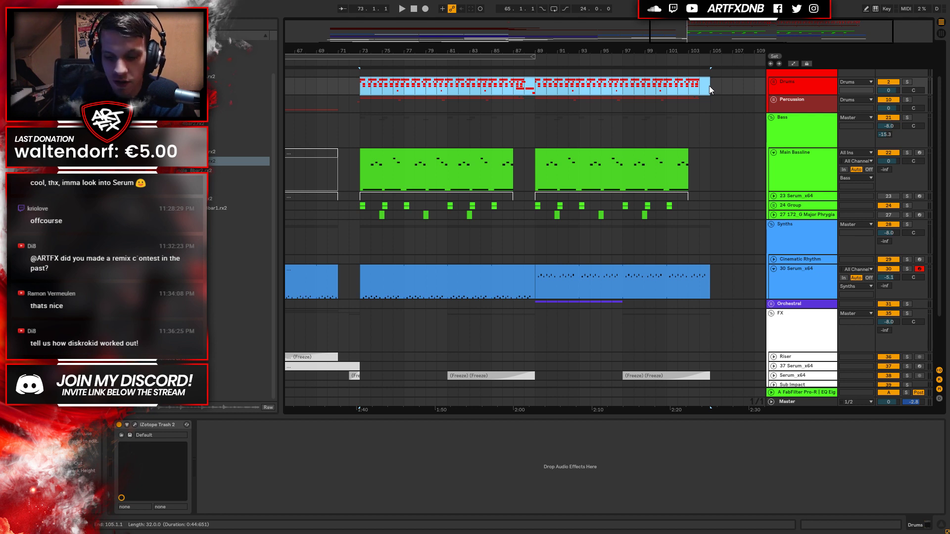
# Select the Main Bassline and 30 Serum_x64 clips from bar 73 to 105 and duplicate them to start at bar 105.
pyautogui.moveTo(542, 53); pyautogui.dragTo(621, 99)
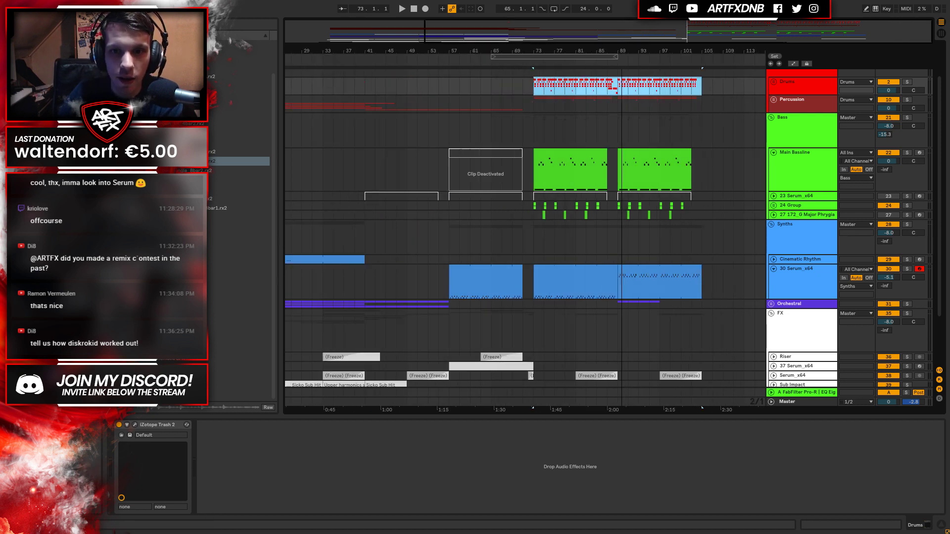
pyautogui.click(589, 171)
pyautogui.click(632, 285)
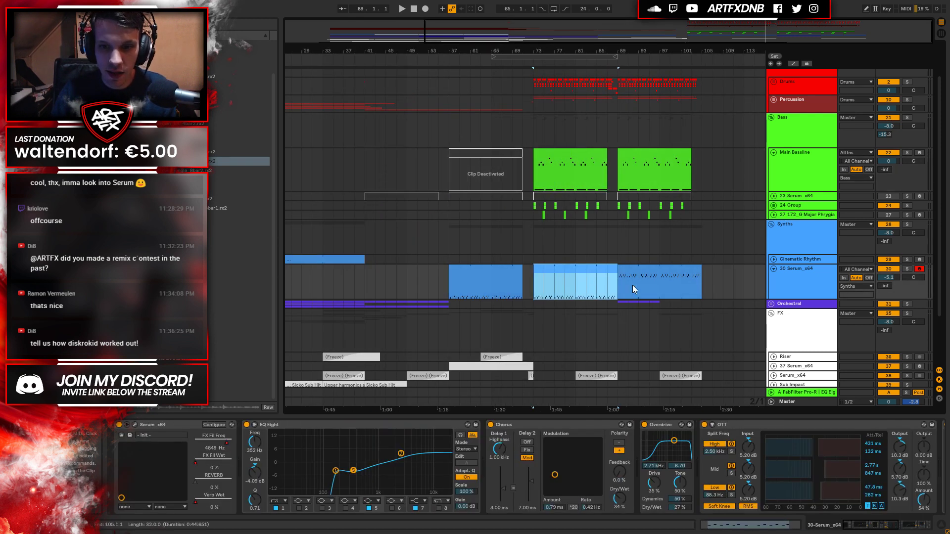
pyautogui.keyDown('shift'); pyautogui.click(652, 272); pyautogui.keyUp('shift')
pyautogui.keyDown('ctrl'); pyautogui.click(668, 167); pyautogui.keyUp('ctrl')
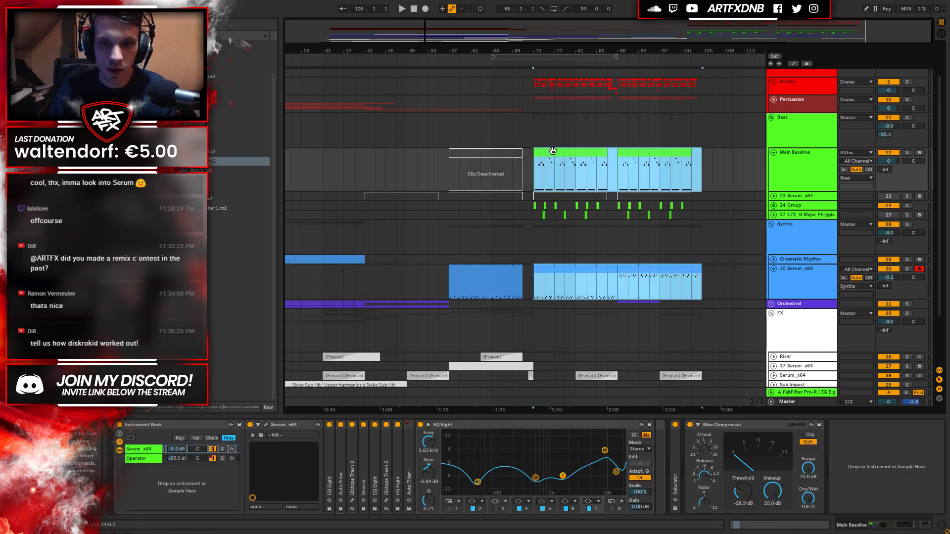
pyautogui.moveTo(551, 151); pyautogui.dragTo(720, 164)
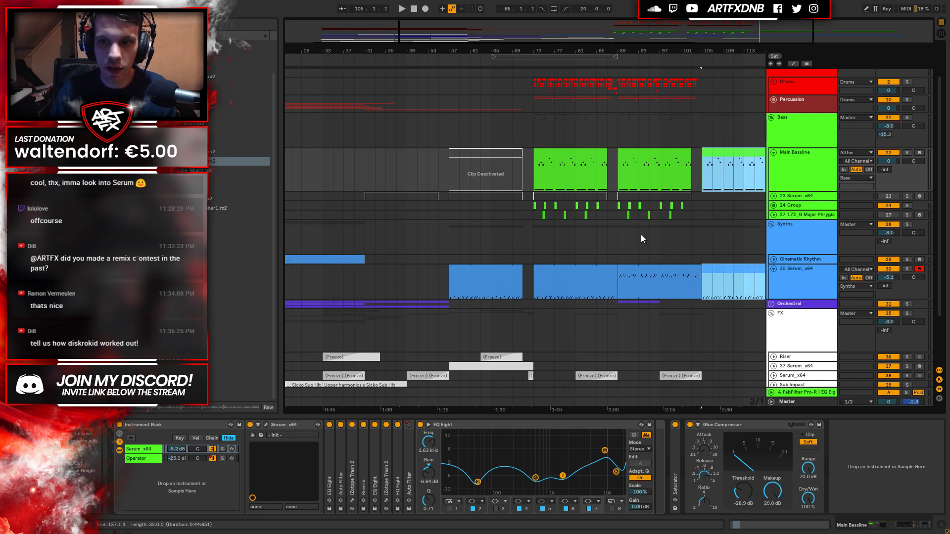
pyautogui.hscroll(5, 464, 168)
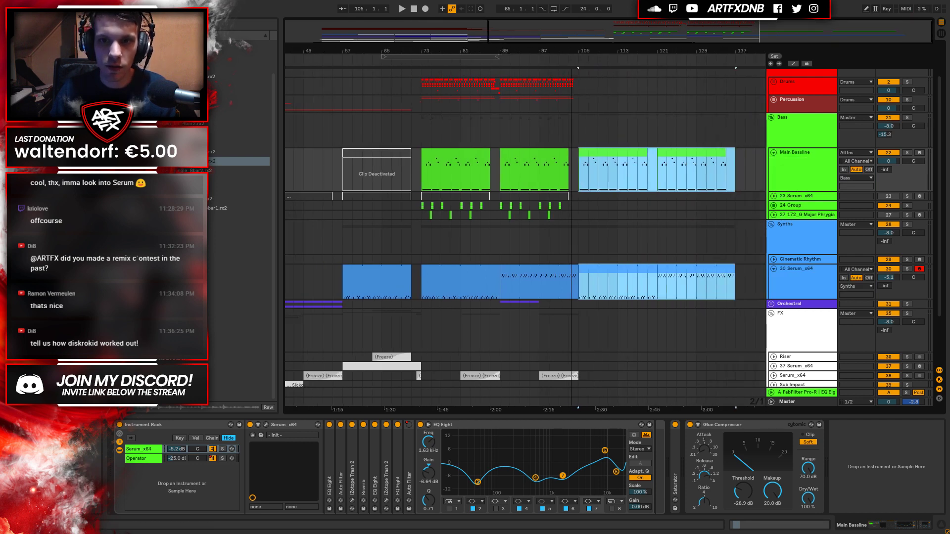
# Compare the Main Bassline clips at bars 73 and 105 and check the 30 Serum_x64 clip at bar 57.
pyautogui.click(463, 169)
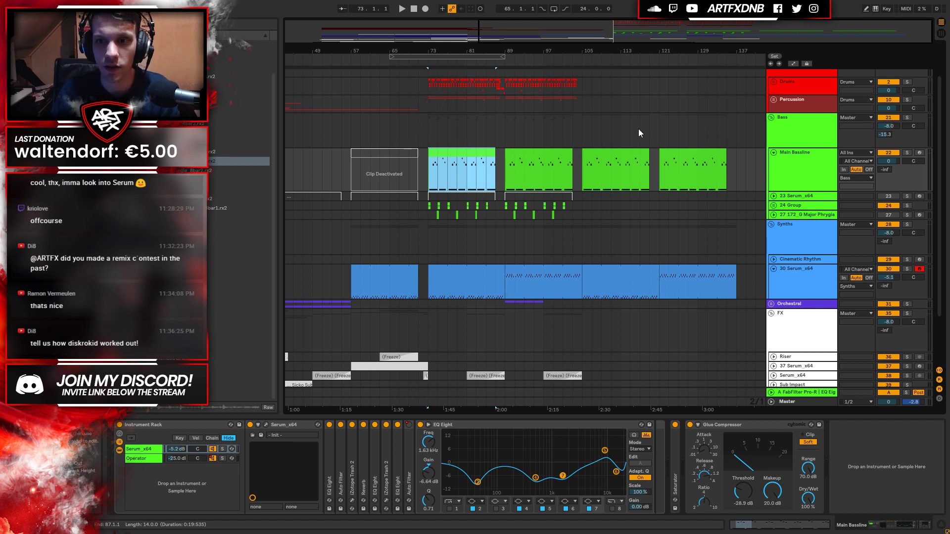
pyautogui.click(636, 168)
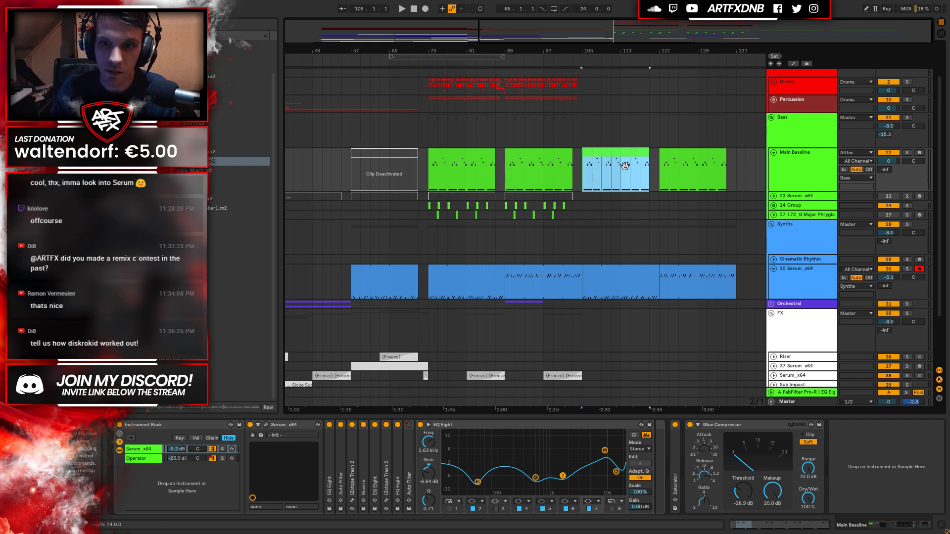
pyautogui.click(450, 171)
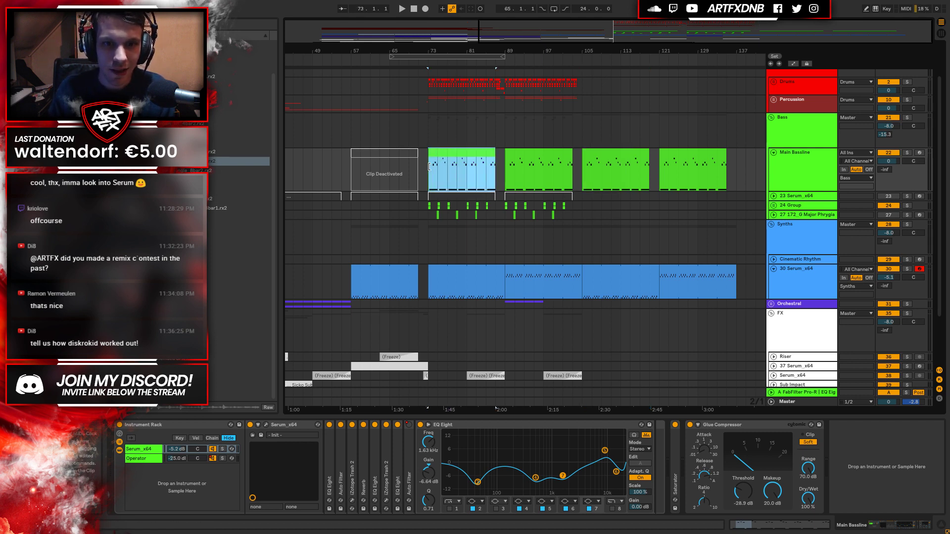
pyautogui.press('z')
pyautogui.press('x')
pyautogui.click(518, 179)
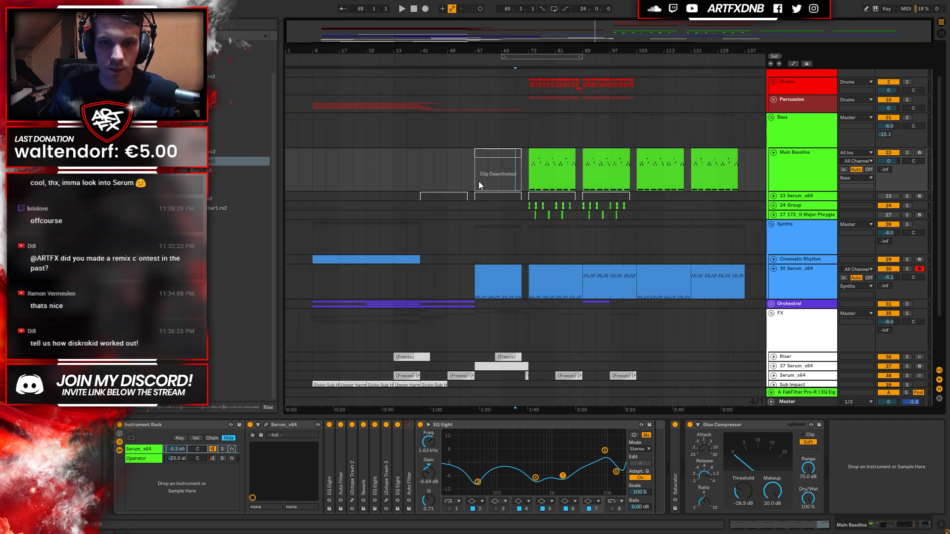
pyautogui.click(501, 277)
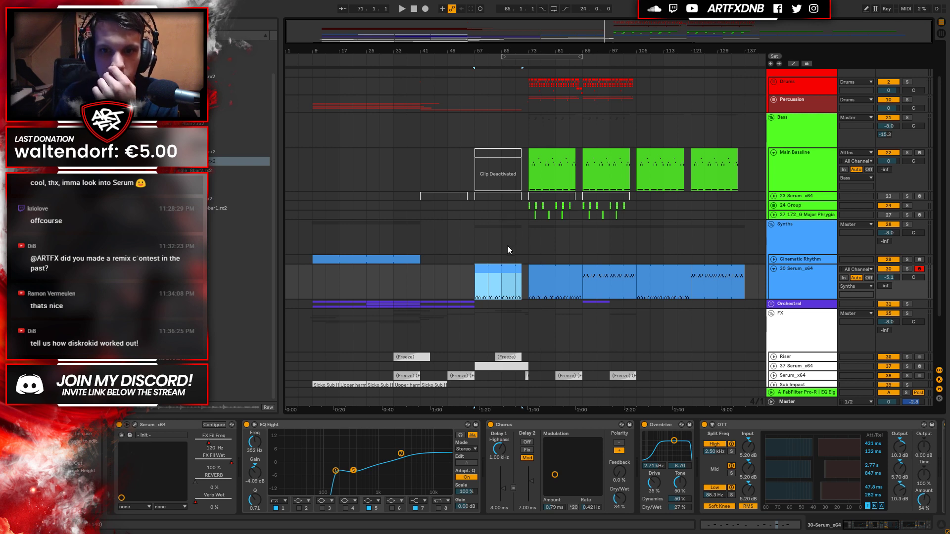
pyautogui.click(555, 154)
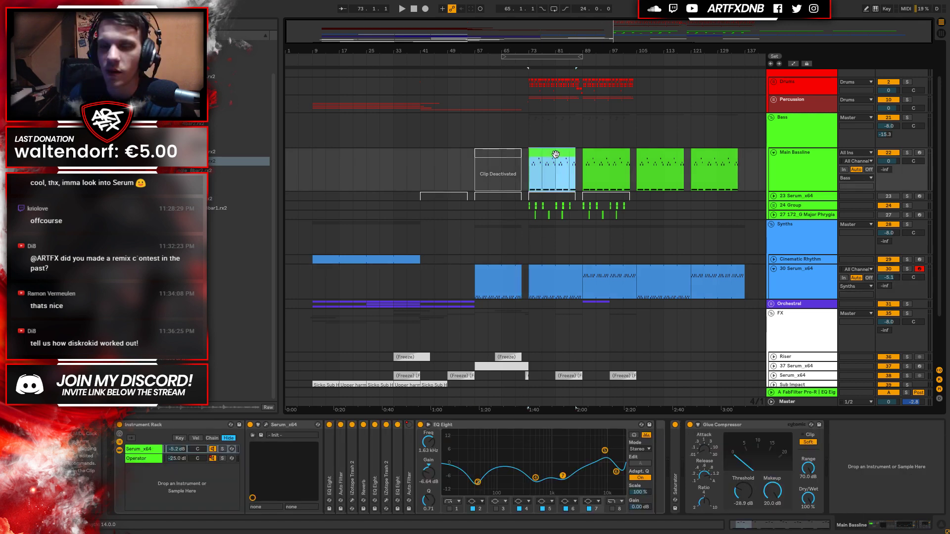
# Play the drop from bar 73 to about bar 81 with the 30 Serum_x64 track muted.
pyautogui.moveTo(549, 48); pyautogui.dragTo(549, 49)
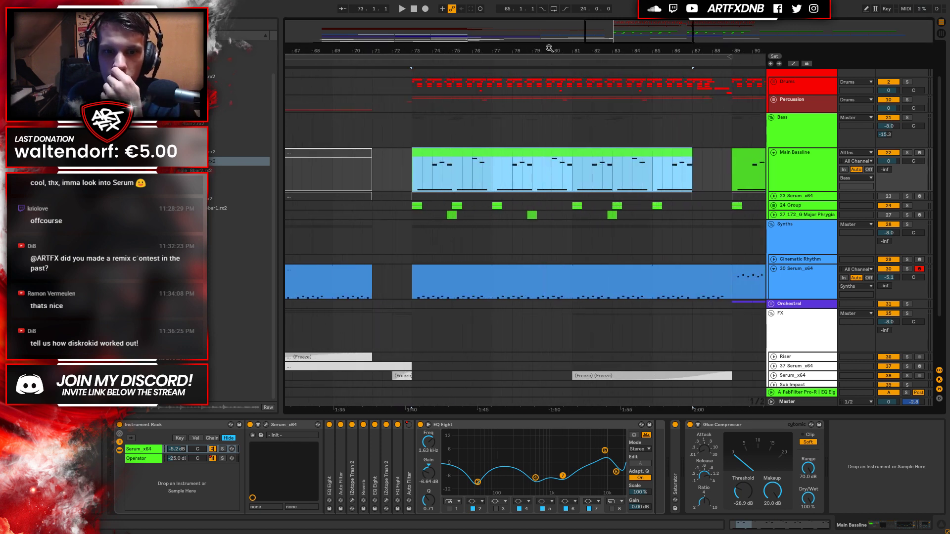
pyautogui.click(412, 171)
pyautogui.press('space')
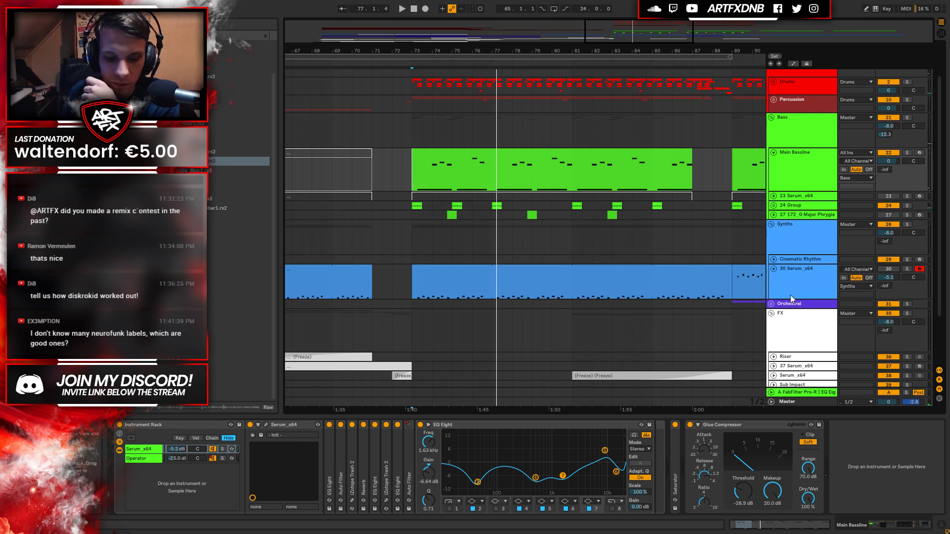
pyautogui.press('space')
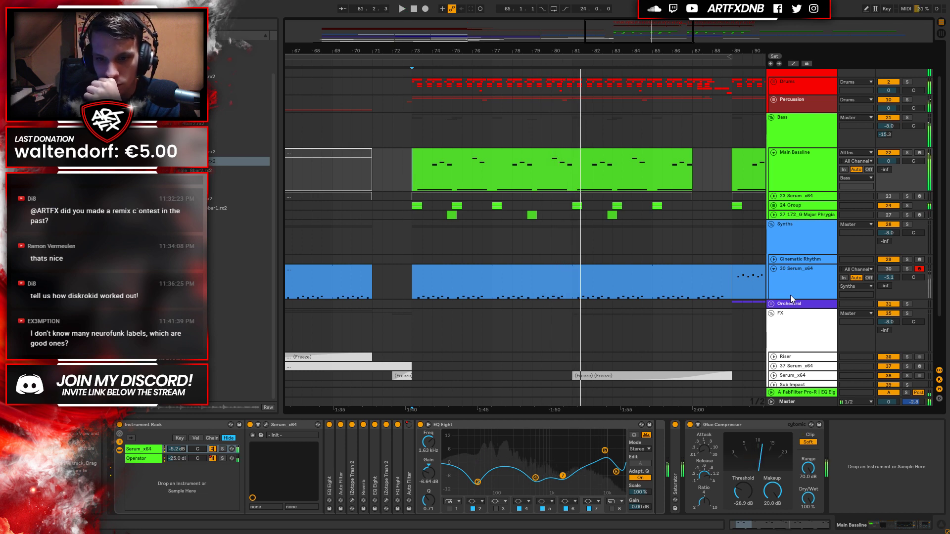
pyautogui.press('space')
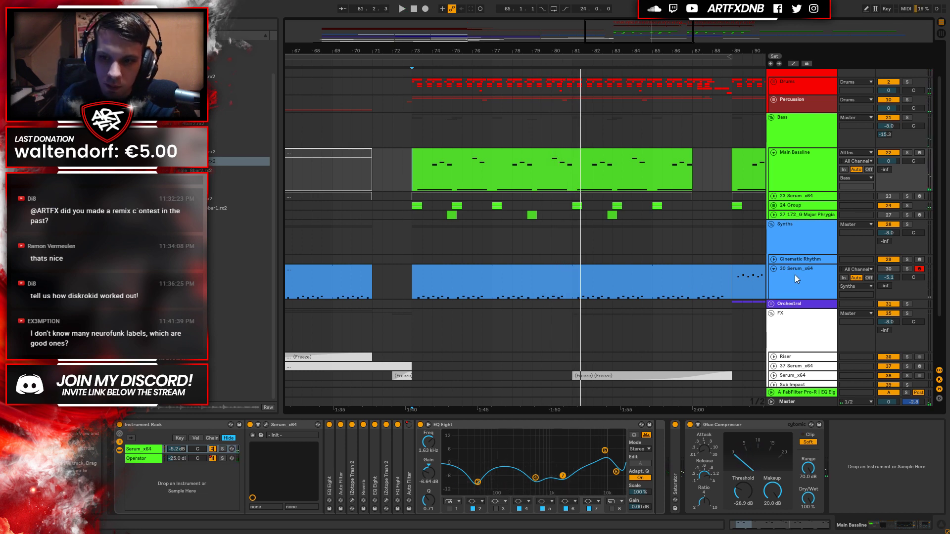
# Review the 30 Serum_x64 clip at bar 73 against the Main Bassline clip at bar 89 in the full arrangement.
pyautogui.click(794, 275)
pyautogui.click(513, 279)
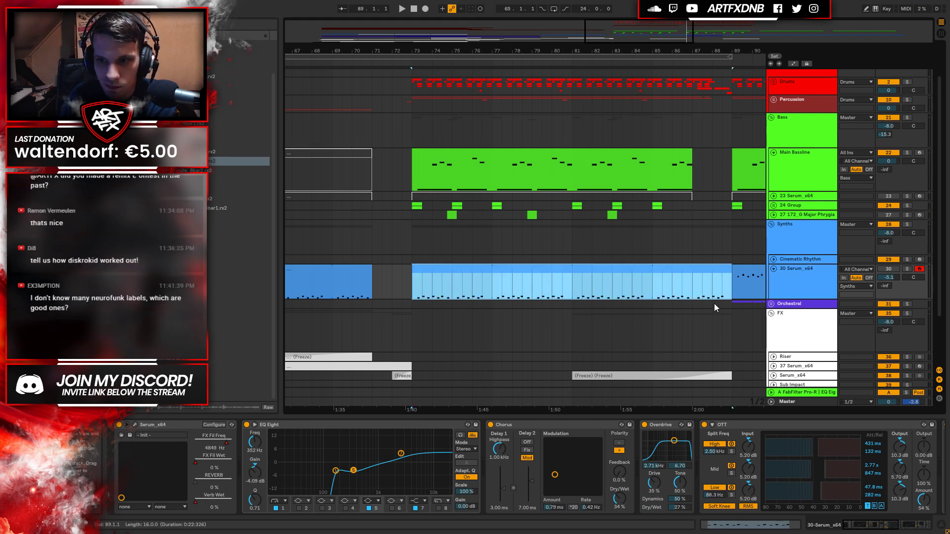
pyautogui.moveTo(493, 49); pyautogui.dragTo(526, 265)
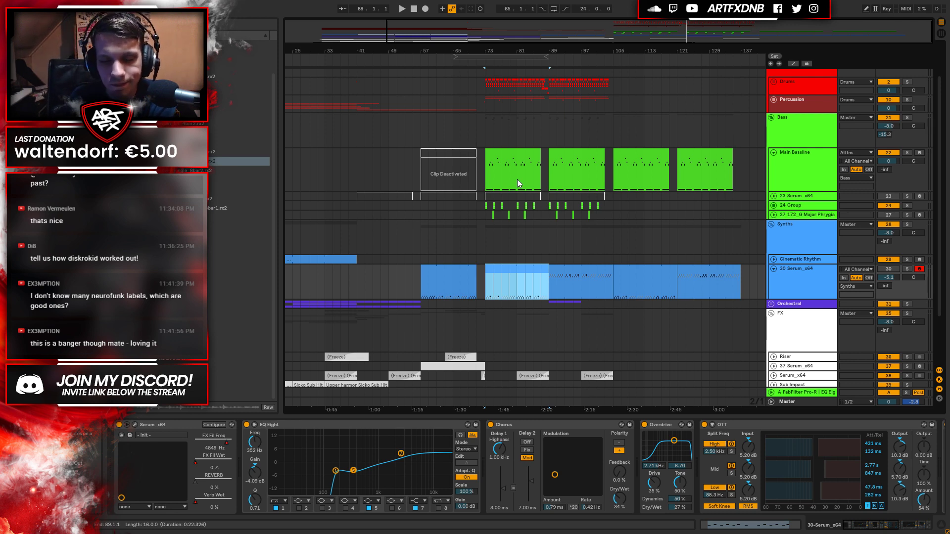
pyautogui.moveTo(584, 53)
pyautogui.mouseDown()
pyautogui.moveTo(584, 74)
pyautogui.moveTo(584, 51)
pyautogui.mouseUp()
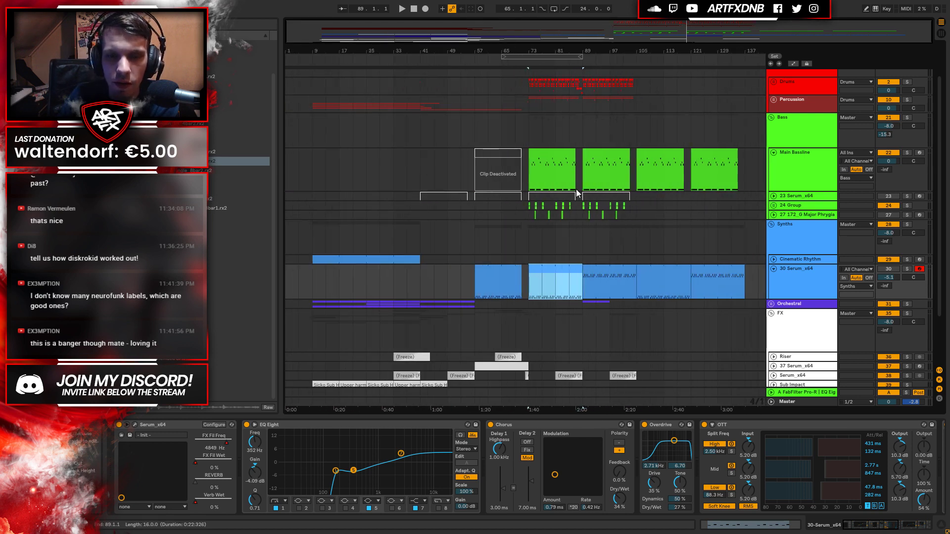
pyautogui.click(621, 160)
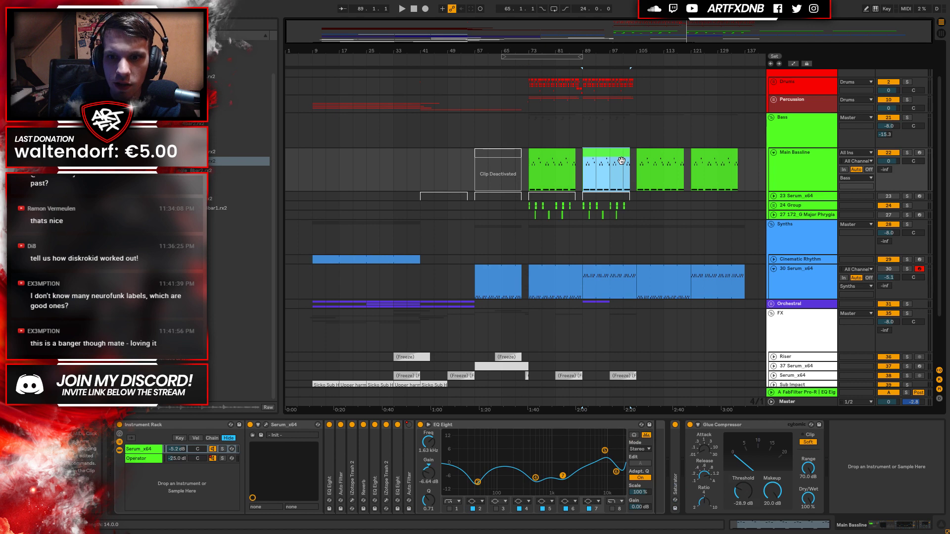
# Select the Main Bassline clip at bar 73 and collapse the Main Bassline track.
pyautogui.click(555, 161)
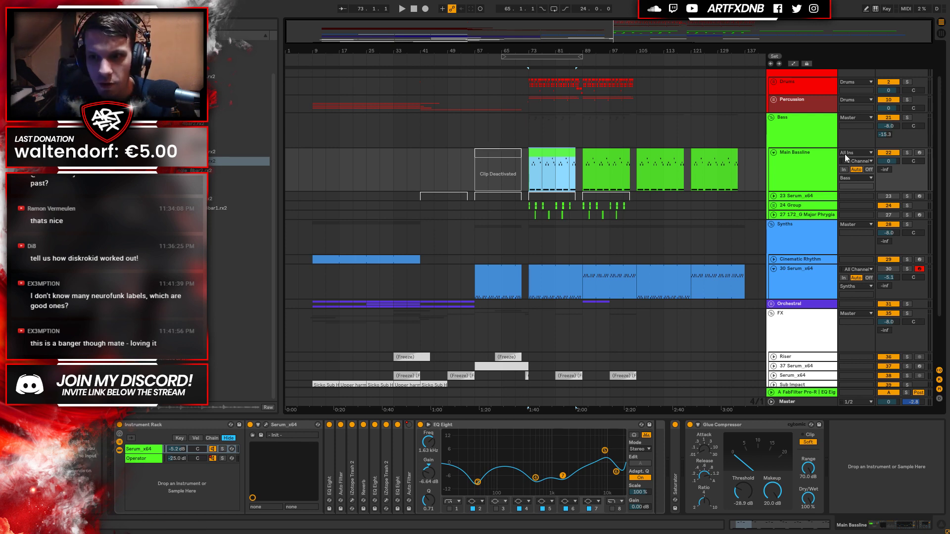
pyautogui.click(798, 163)
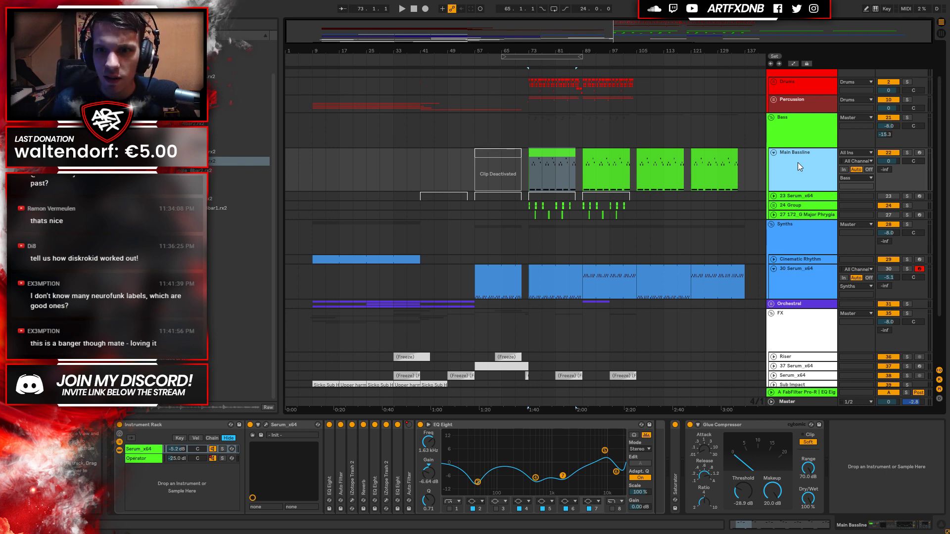
pyautogui.click(773, 152)
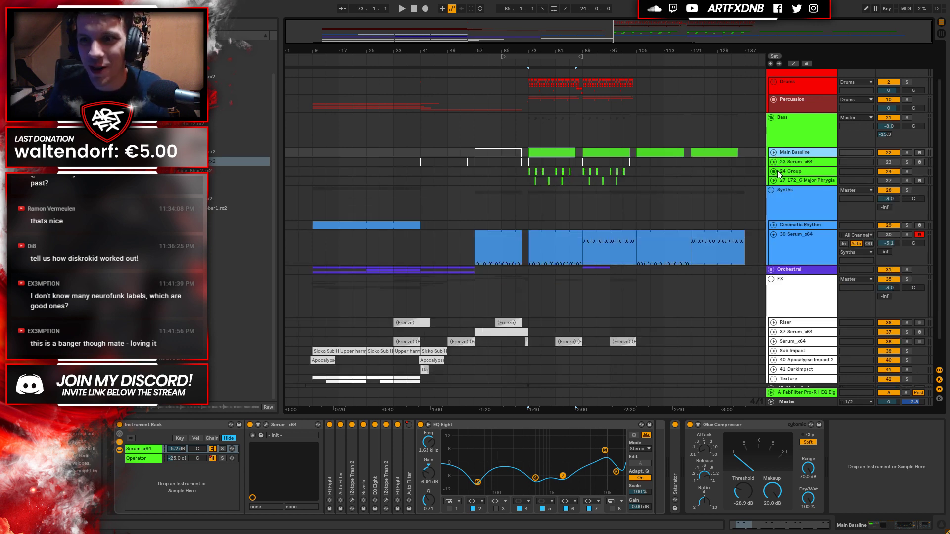
# Check the contents of the 24 Group, fold it again and select the 30 Serum_x64 clip at bar 73.
pyautogui.click(780, 171)
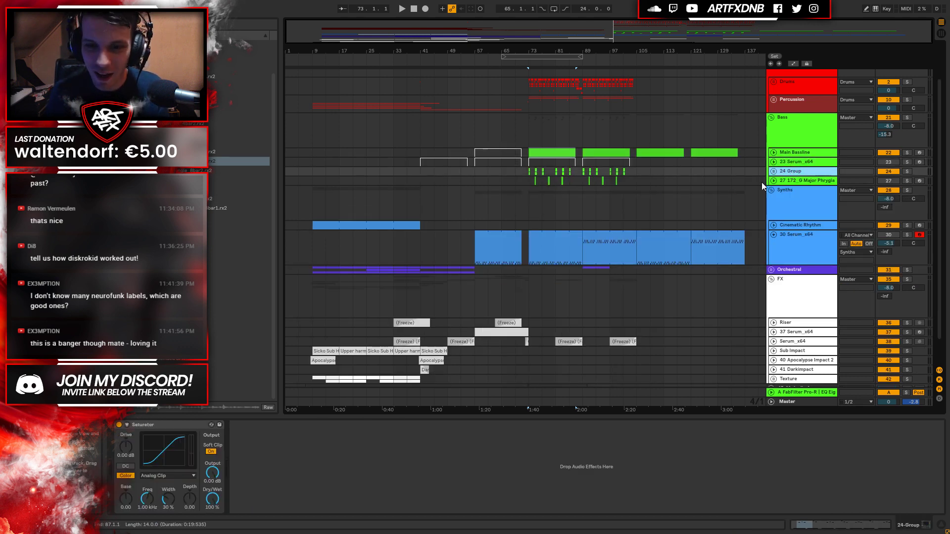
pyautogui.click(773, 172)
pyautogui.click(774, 171)
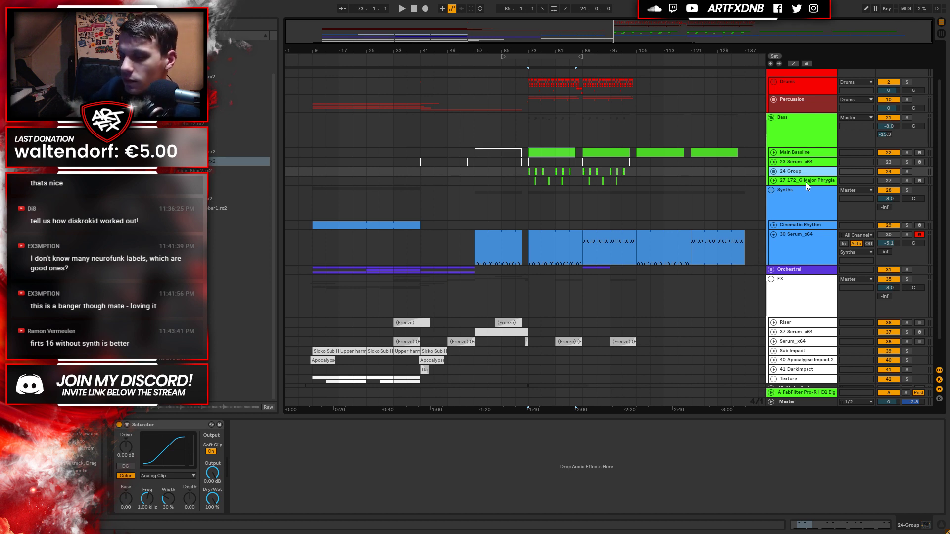
pyautogui.click(540, 251)
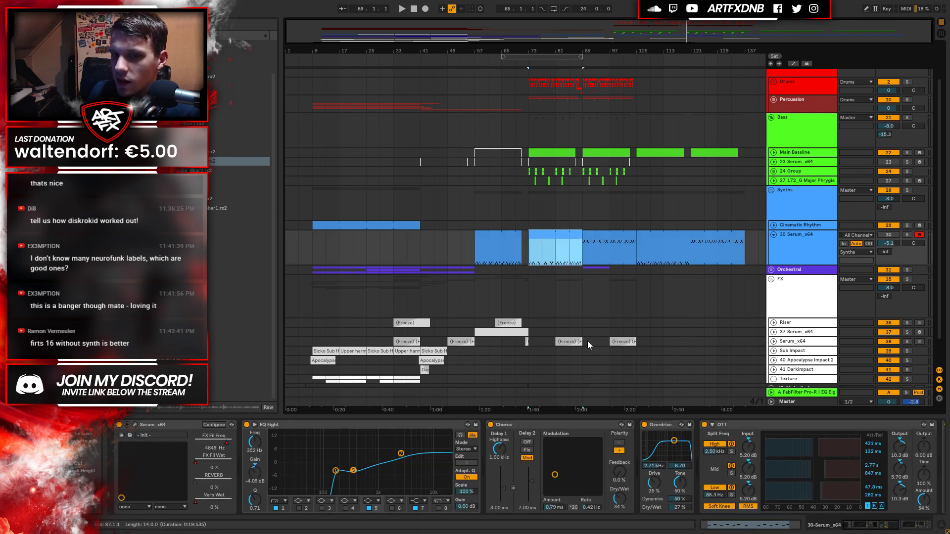